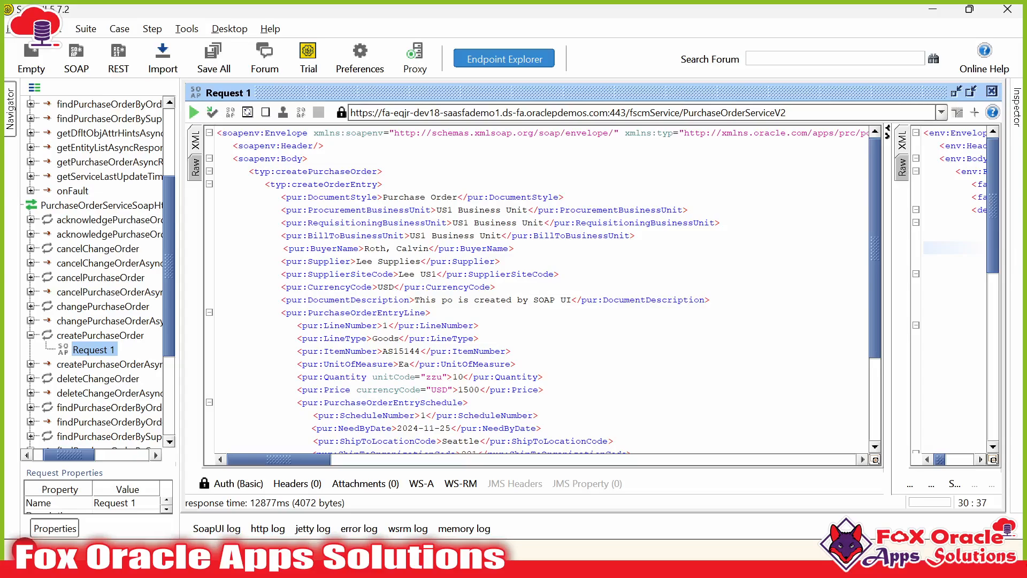
- Switch to the Data Mapping Sheet workbook in Excel and review the list of API Columns
{"action": "key", "text": "alt+Tab"}
{"action": "key", "text": "alt+Tab"}
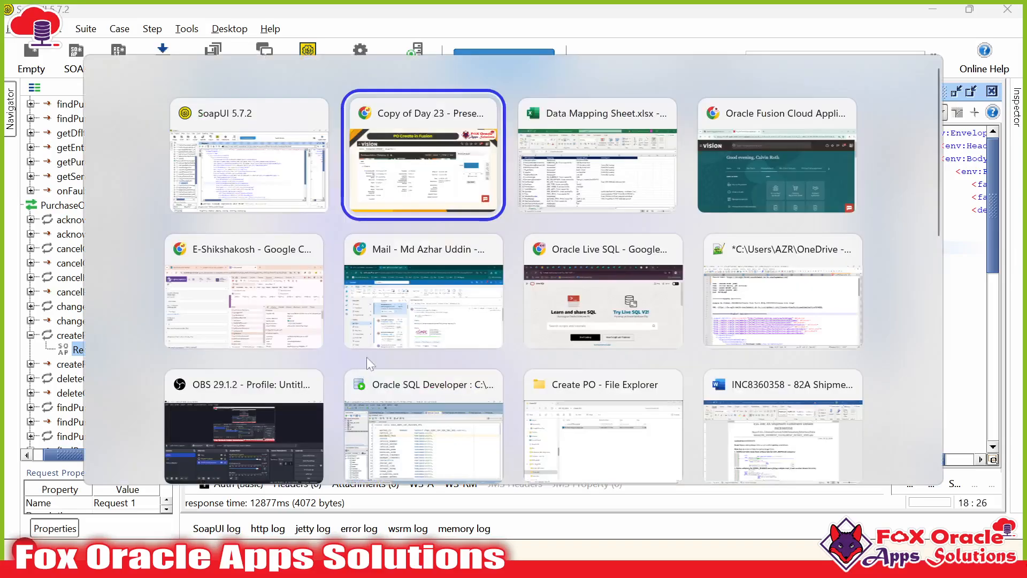
{"action": "left_click_drag", "start_coordinate": [111, 204], "coordinate": [116, 467]}
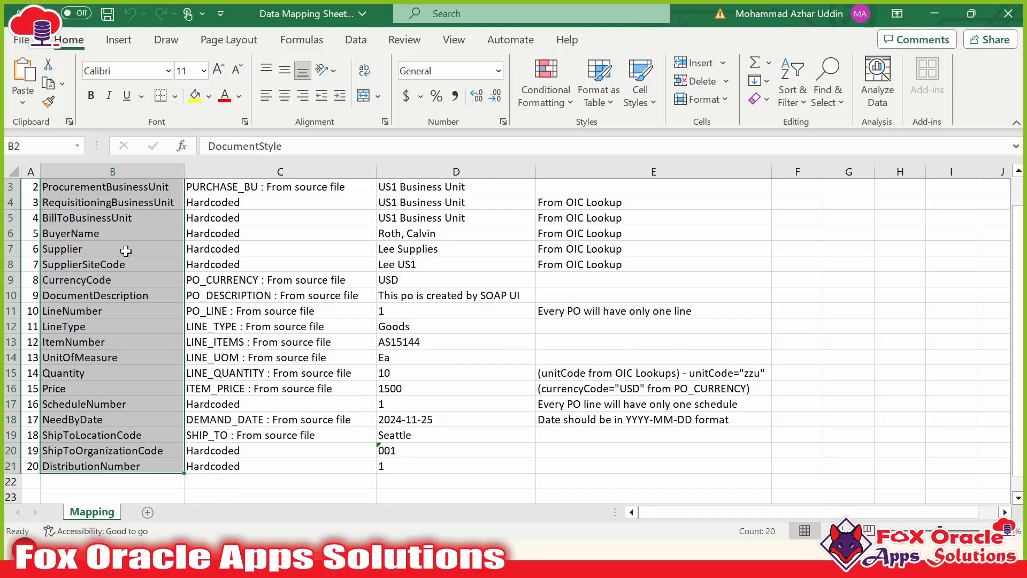
{"action": "scroll", "coordinate": [118, 235], "scroll_direction": "up", "scroll_amount": 1}
{"action": "left_click", "coordinate": [109, 218]}
{"action": "left_click", "coordinate": [107, 264]}
{"action": "left_click", "coordinate": [114, 356]}
{"action": "scroll", "coordinate": [115, 355], "scroll_direction": "down", "scroll_amount": 2}
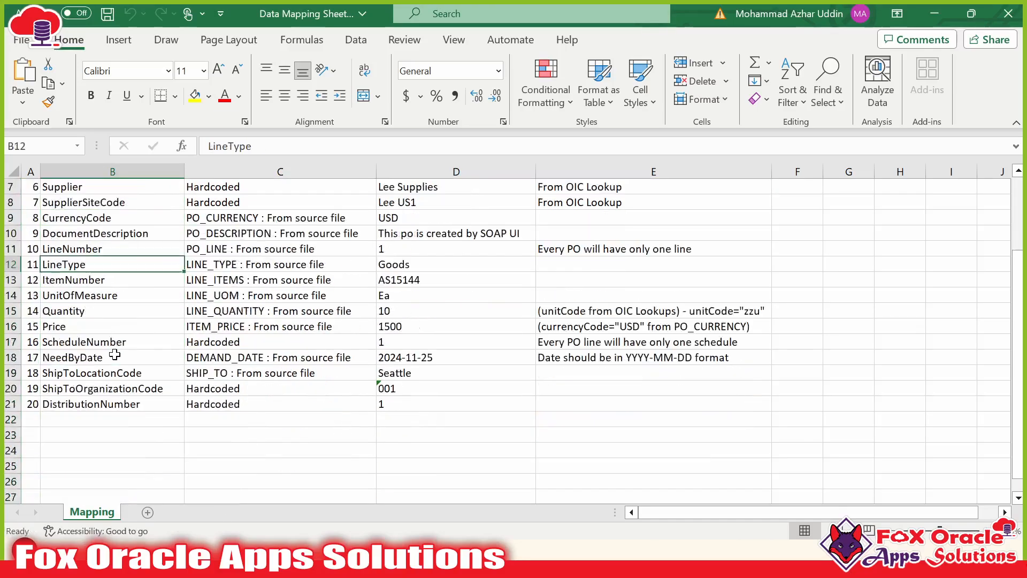
- Examine the API Columns entries down to DistributionNumber, then review the whole list from DocumentStyle
{"action": "scroll", "coordinate": [115, 354], "scroll_direction": "down", "scroll_amount": 1}
{"action": "left_click_drag", "start_coordinate": [59, 377], "coordinate": [128, 467]}
{"action": "left_click", "coordinate": [75, 398]}
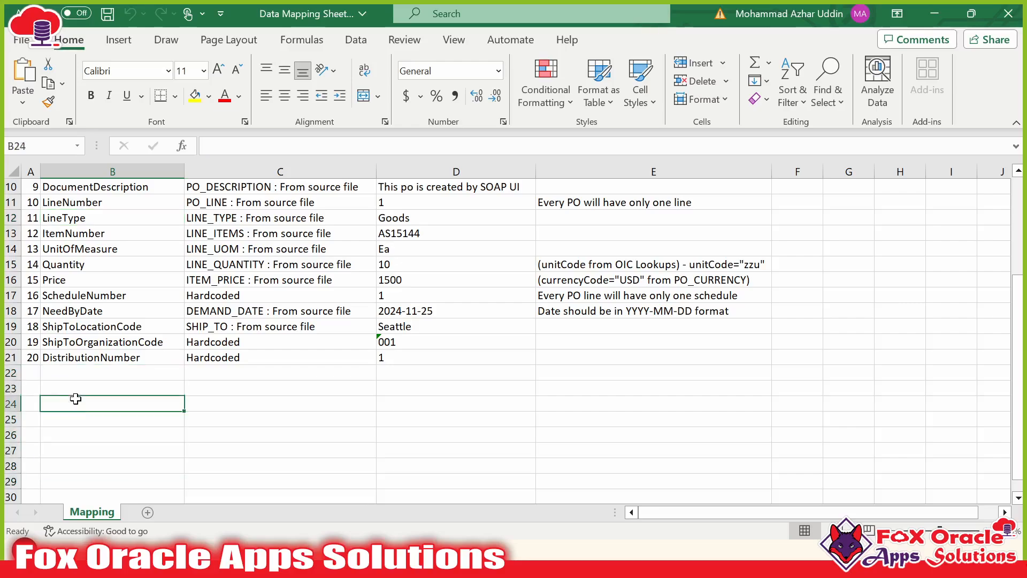
{"action": "left_click", "coordinate": [93, 439]}
{"action": "left_click_drag", "start_coordinate": [110, 357], "coordinate": [118, 481]}
{"action": "scroll", "coordinate": [138, 451], "scroll_direction": "up", "scroll_amount": 2}
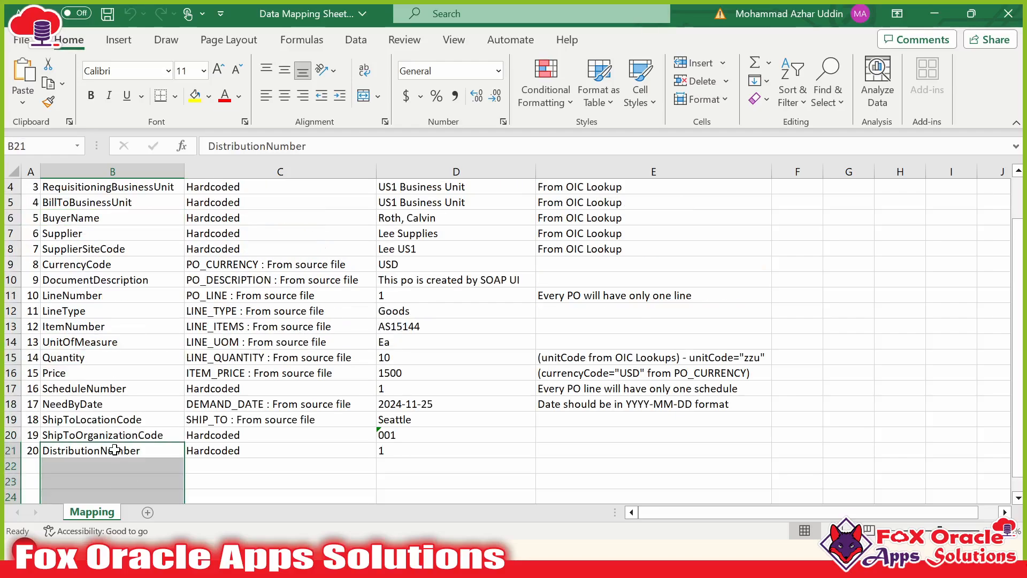
{"action": "left_click", "coordinate": [114, 450]}
{"action": "scroll", "coordinate": [115, 450], "scroll_direction": "up", "scroll_amount": 1}
{"action": "left_click_drag", "start_coordinate": [92, 206], "coordinate": [107, 482]}
{"action": "left_click", "coordinate": [137, 403]}
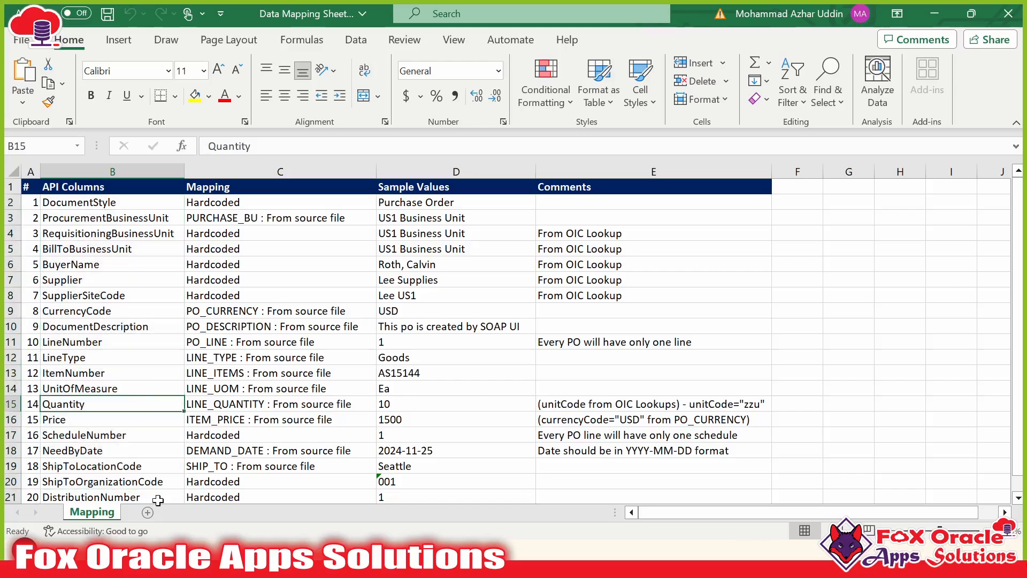
- Review the Sample Values and Mapping entries alongside the DocumentStyle, ProcurementBusinessUnit and RequisitioningBusinessUnit rows
{"action": "left_click", "coordinate": [93, 206]}
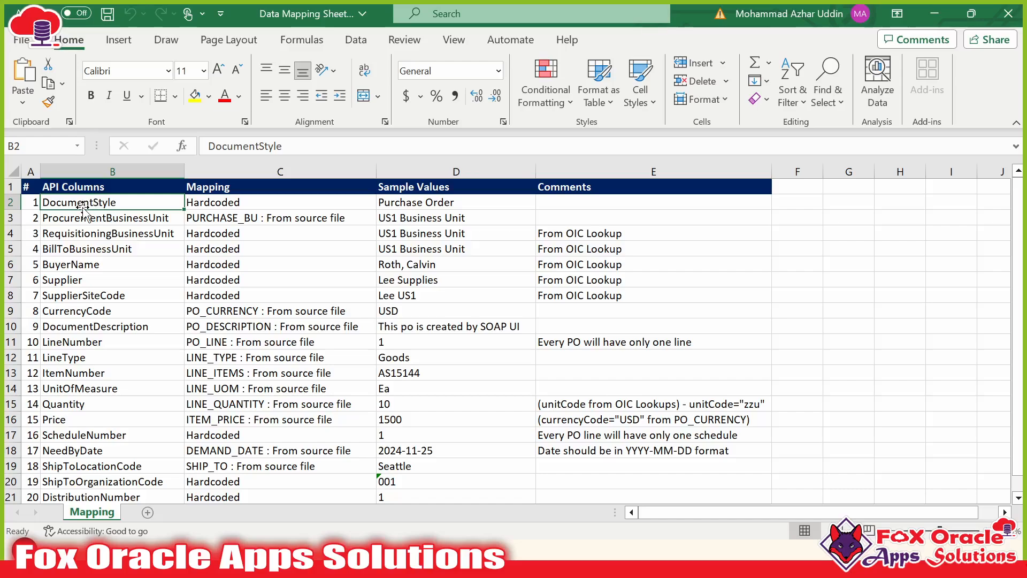
{"action": "left_click_drag", "start_coordinate": [398, 206], "coordinate": [415, 451]}
{"action": "left_click", "coordinate": [415, 450]}
{"action": "left_click", "coordinate": [114, 223]}
{"action": "left_click", "coordinate": [217, 236]}
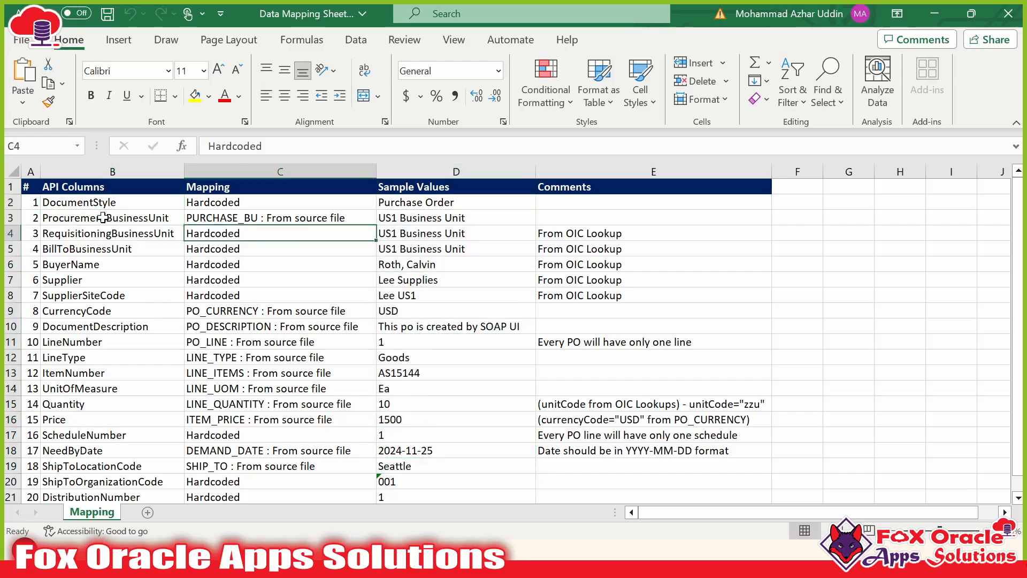
{"action": "left_click", "coordinate": [84, 207]}
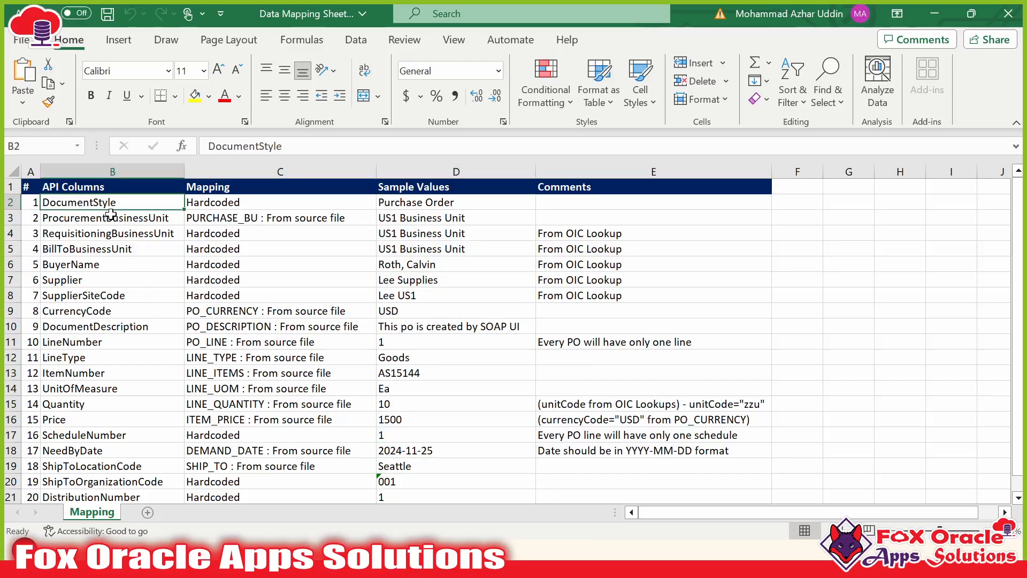
- Switch to SoapUI and highlight the DocumentStyle element name in the createPurchaseOrder request
{"action": "key", "text": "alt+Tab"}
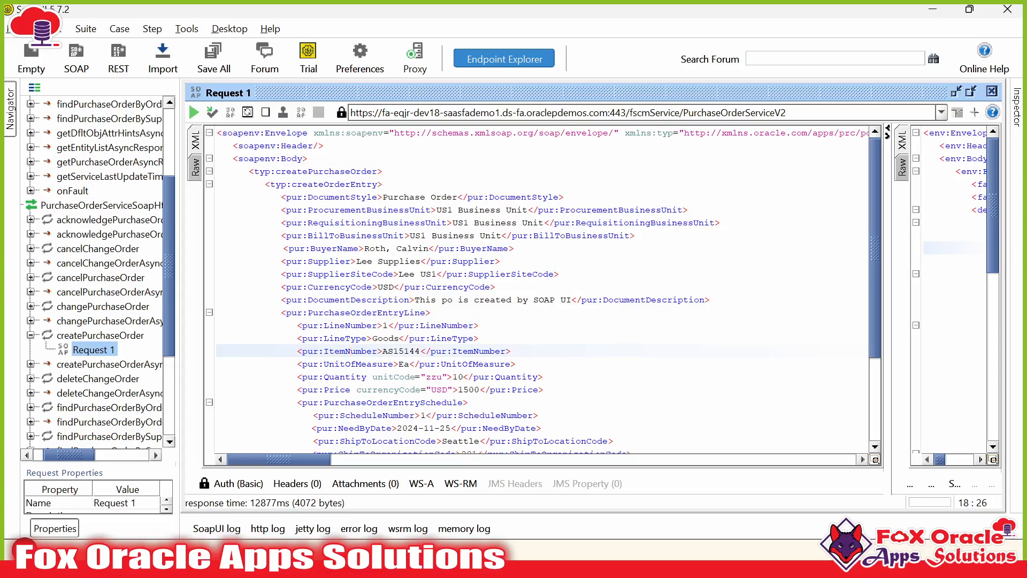
{"action": "left_click", "coordinate": [319, 196]}
{"action": "double_click", "coordinate": [357, 196]}
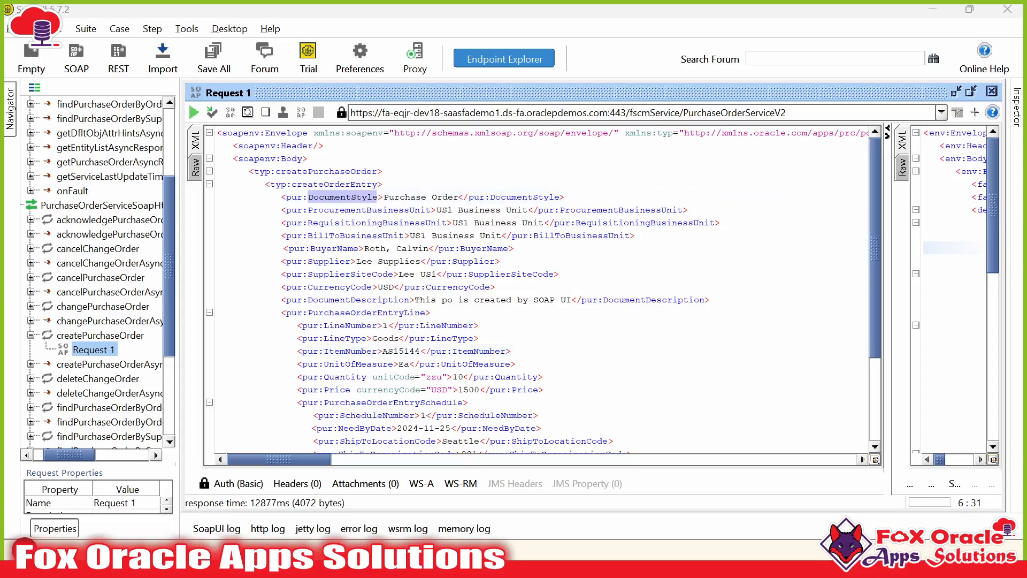
- Return to the mapping sheet in Excel and examine the DocumentStyle row's mapping type and sample value
{"action": "key", "text": "alt+Tab"}
{"action": "left_click", "coordinate": [246, 202]}
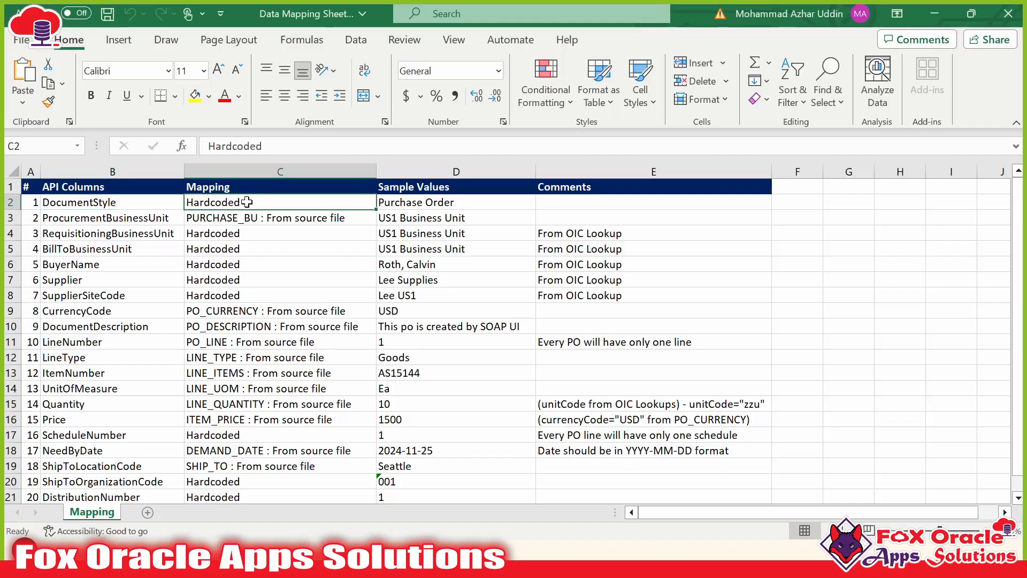
{"action": "double_click", "coordinate": [463, 202]}
{"action": "left_click_drag", "start_coordinate": [456, 202], "coordinate": [378, 202]}
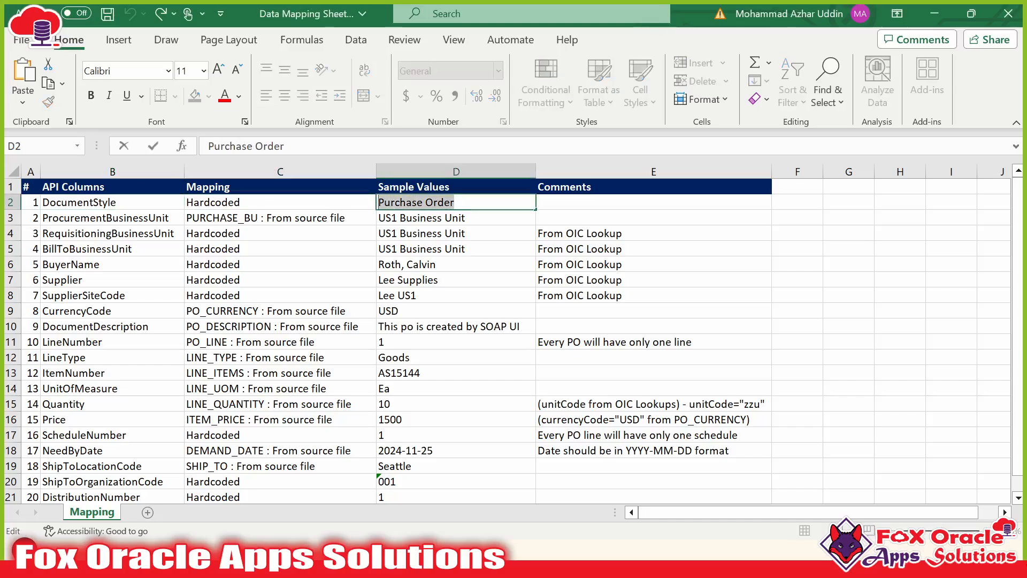
{"action": "left_click", "coordinate": [355, 203]}
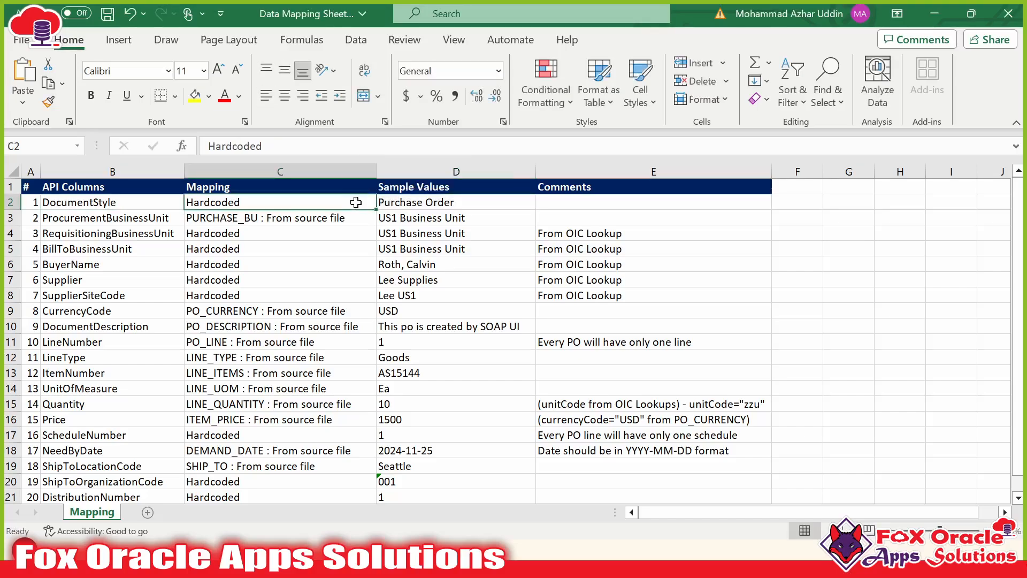
{"action": "left_click", "coordinate": [433, 204]}
{"action": "left_click", "coordinate": [431, 264]}
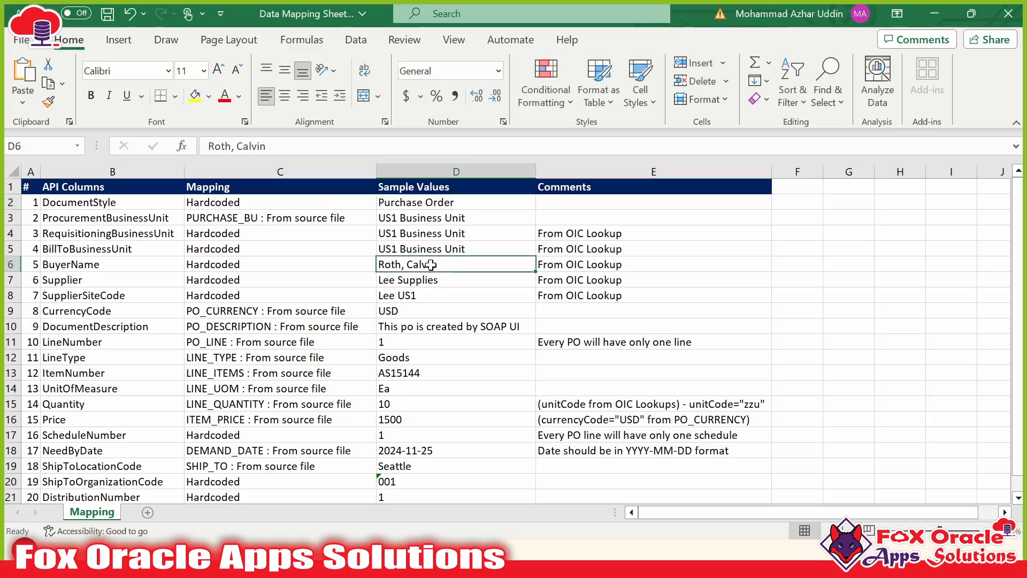
- Examine the ProcurementBusinessUnit row's source column and source-file note, and compare them with other Mapping entries
{"action": "left_click", "coordinate": [97, 221]}
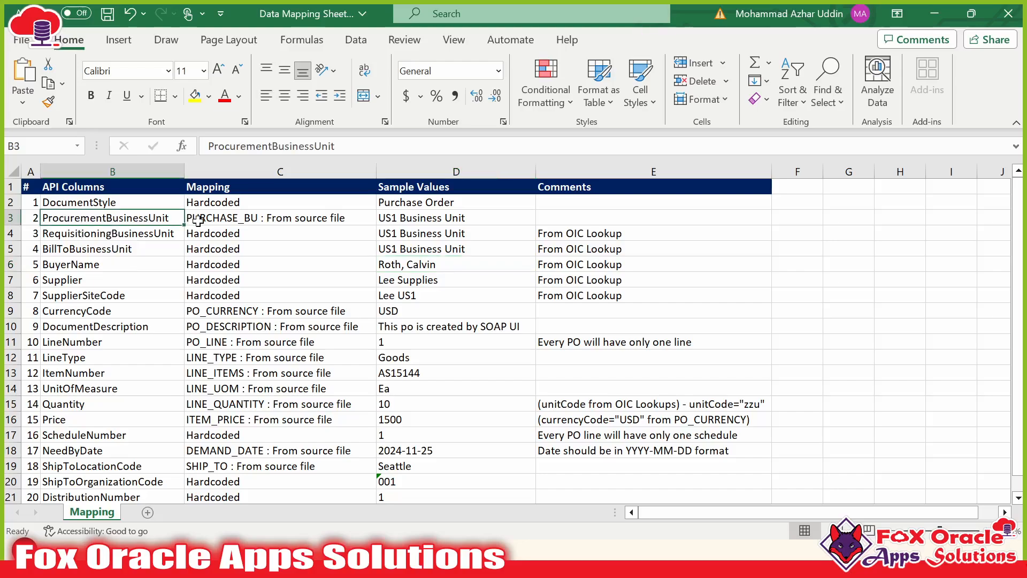
{"action": "double_click", "coordinate": [236, 217]}
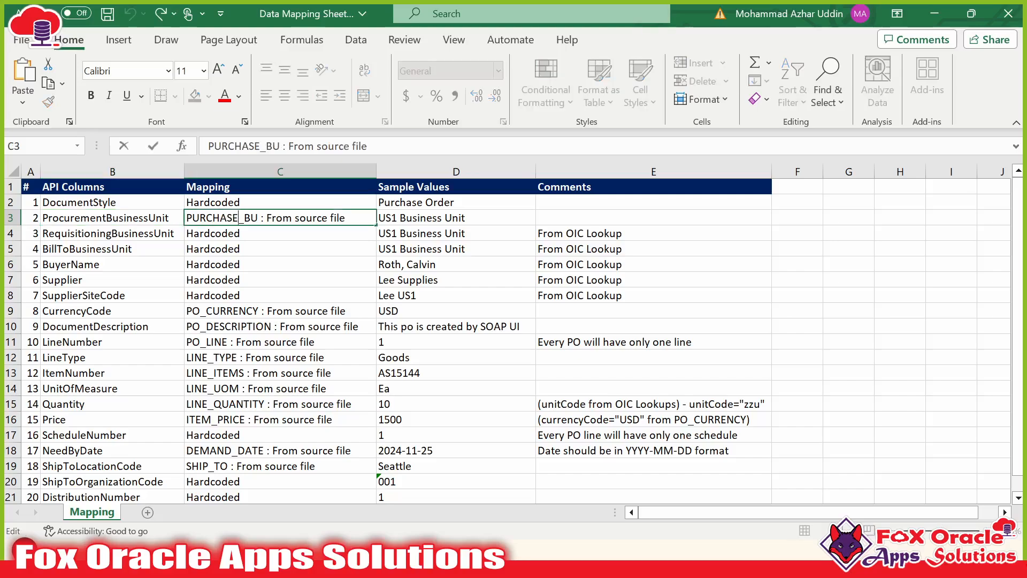
{"action": "left_click_drag", "start_coordinate": [258, 217], "coordinate": [192, 217]}
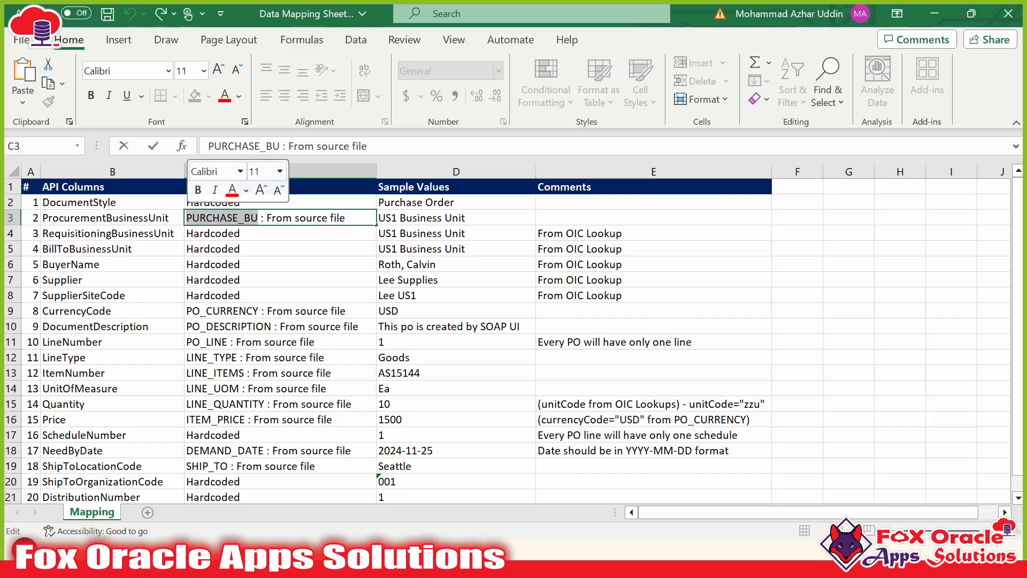
{"action": "left_click_drag", "start_coordinate": [266, 217], "coordinate": [347, 218]}
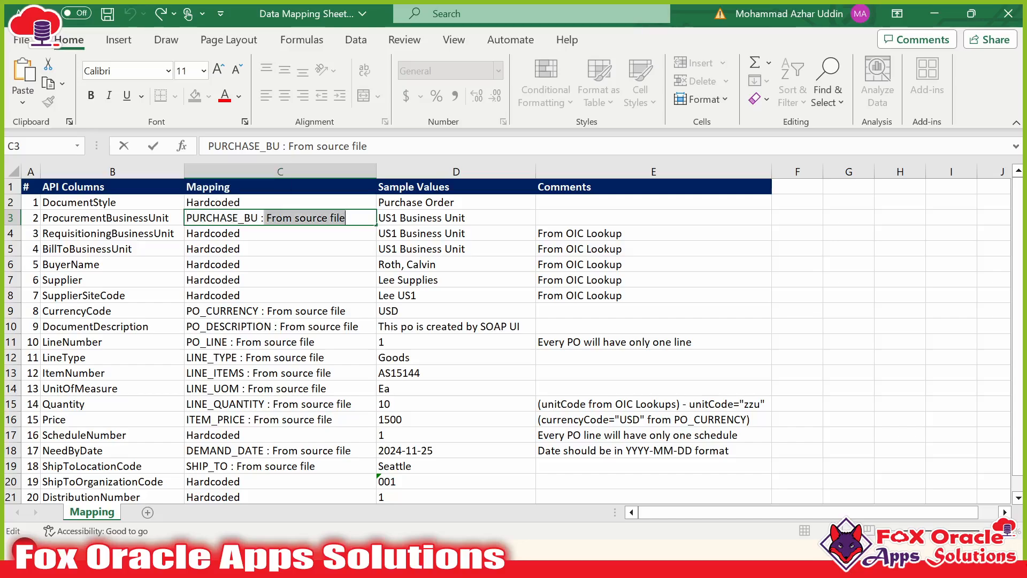
{"action": "left_click", "coordinate": [350, 218]}
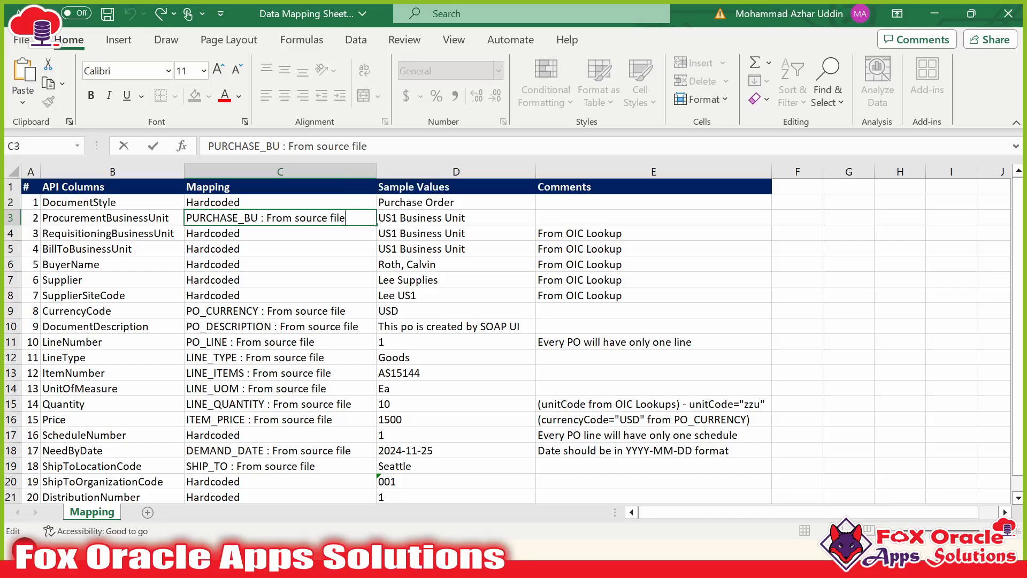
{"action": "left_click", "coordinate": [203, 294]}
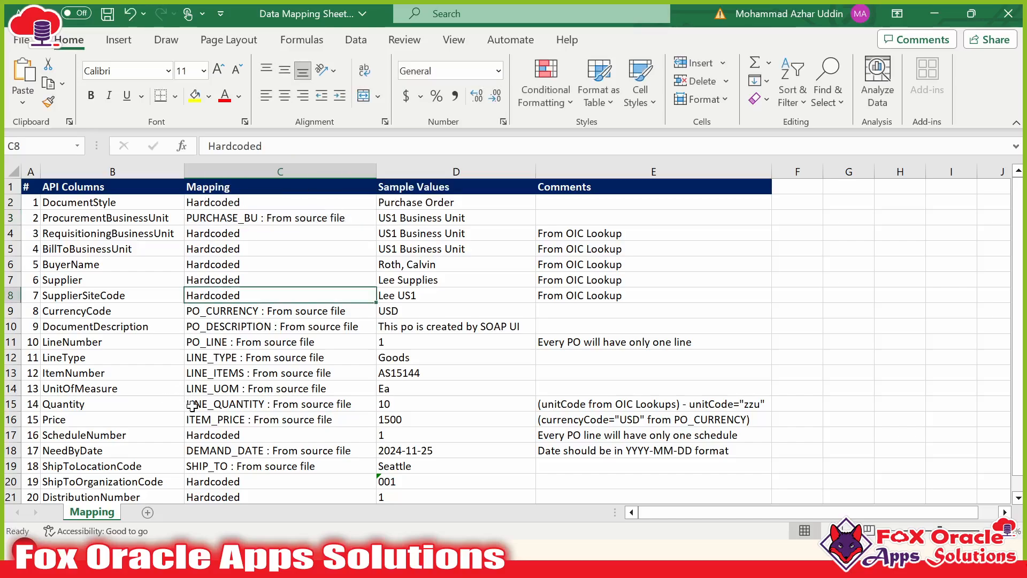
{"action": "left_click", "coordinate": [210, 416]}
{"action": "left_click", "coordinate": [239, 328]}
{"action": "left_click", "coordinate": [226, 404]}
{"action": "left_click", "coordinate": [257, 221]}
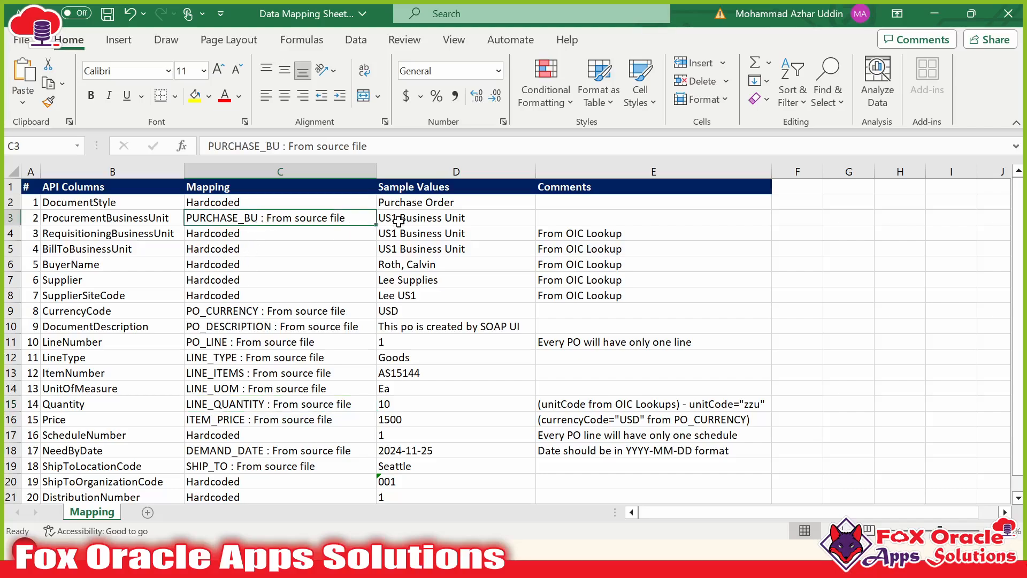
- Review the Sample Values column from DocumentStyle to DistributionNumber, including the Supplier, ProcurementBusinessUnit and LineType values
{"action": "left_click_drag", "start_coordinate": [401, 202], "coordinate": [399, 498]}
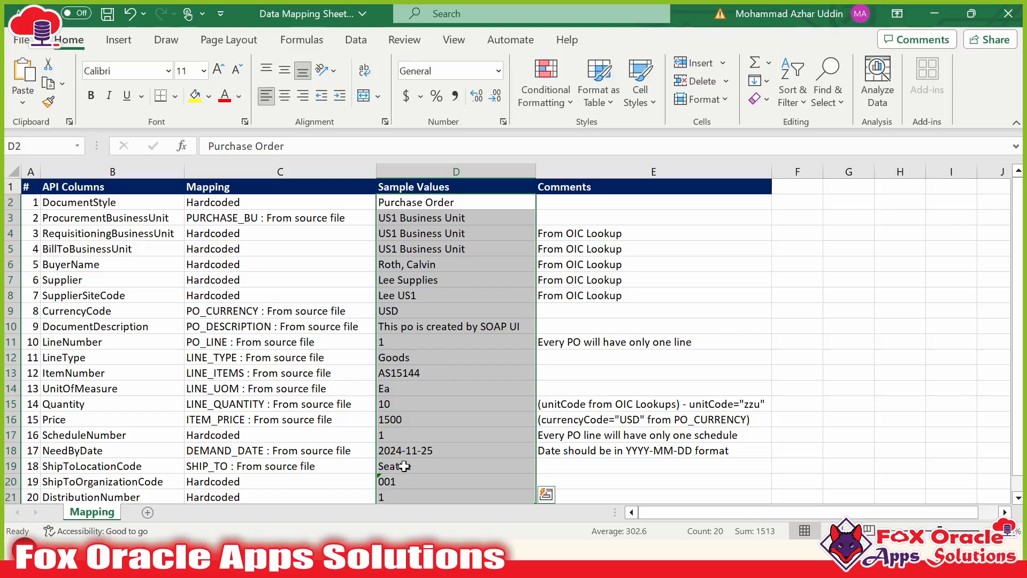
{"action": "left_click", "coordinate": [403, 466]}
{"action": "left_click_drag", "start_coordinate": [433, 209], "coordinate": [408, 460]}
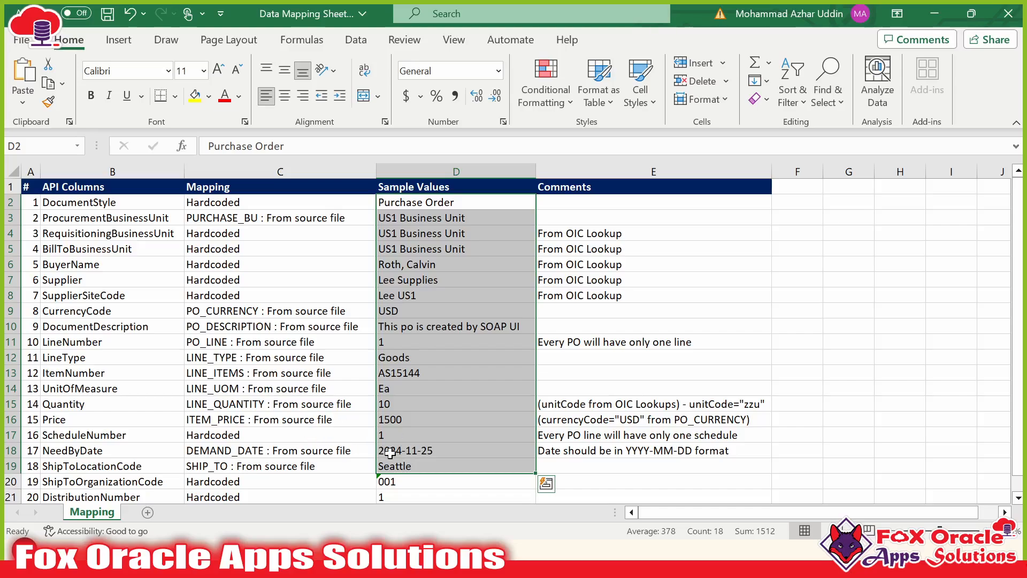
{"action": "left_click_drag", "start_coordinate": [390, 200], "coordinate": [387, 497]}
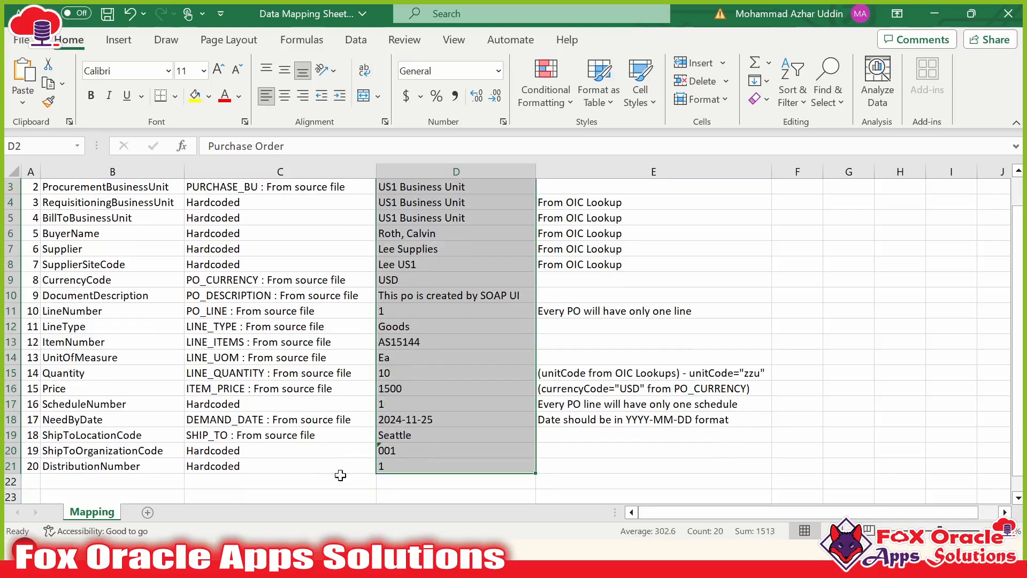
{"action": "left_click", "coordinate": [159, 398]}
{"action": "scroll", "coordinate": [159, 398], "scroll_direction": "up", "scroll_amount": 1}
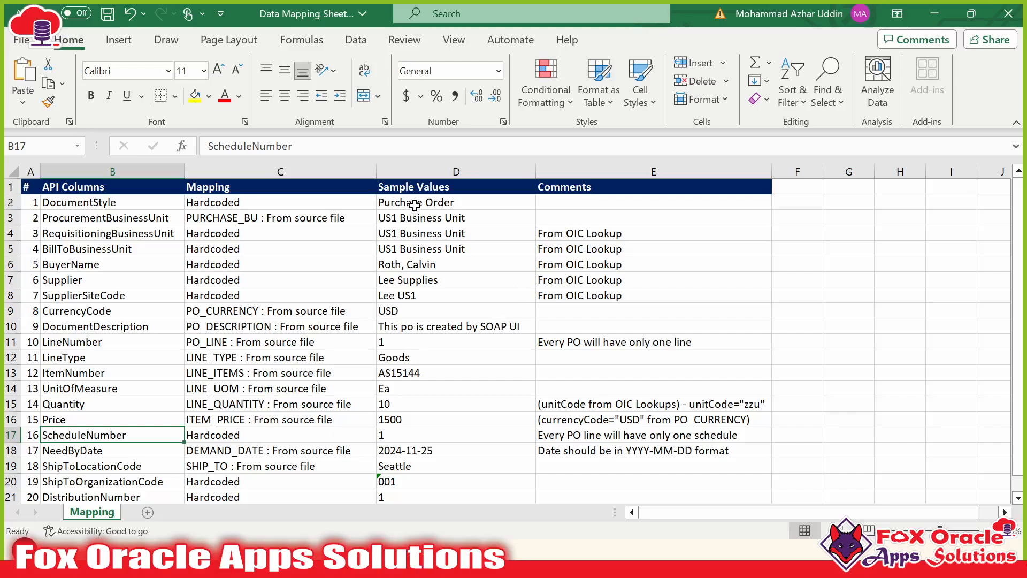
{"action": "left_click_drag", "start_coordinate": [413, 203], "coordinate": [408, 486]}
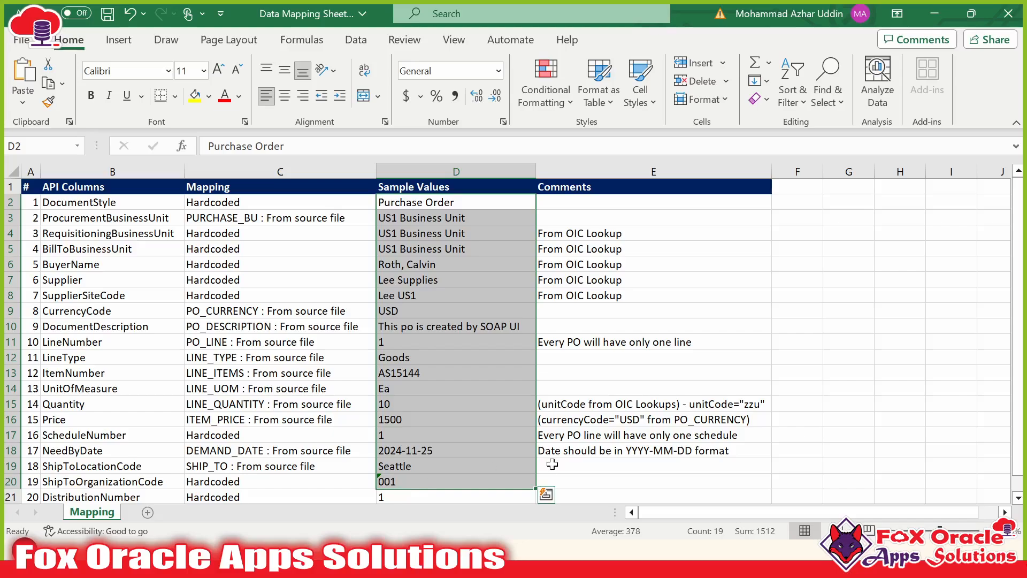
{"action": "left_click", "coordinate": [503, 323]}
{"action": "left_click", "coordinate": [439, 279]}
{"action": "double_click", "coordinate": [438, 279]}
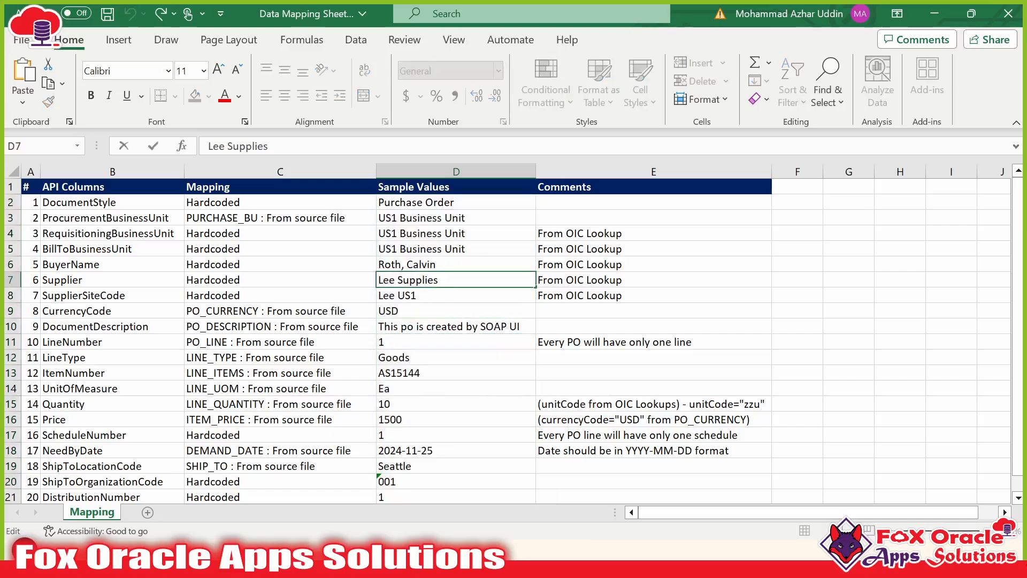
{"action": "left_click", "coordinate": [427, 214]}
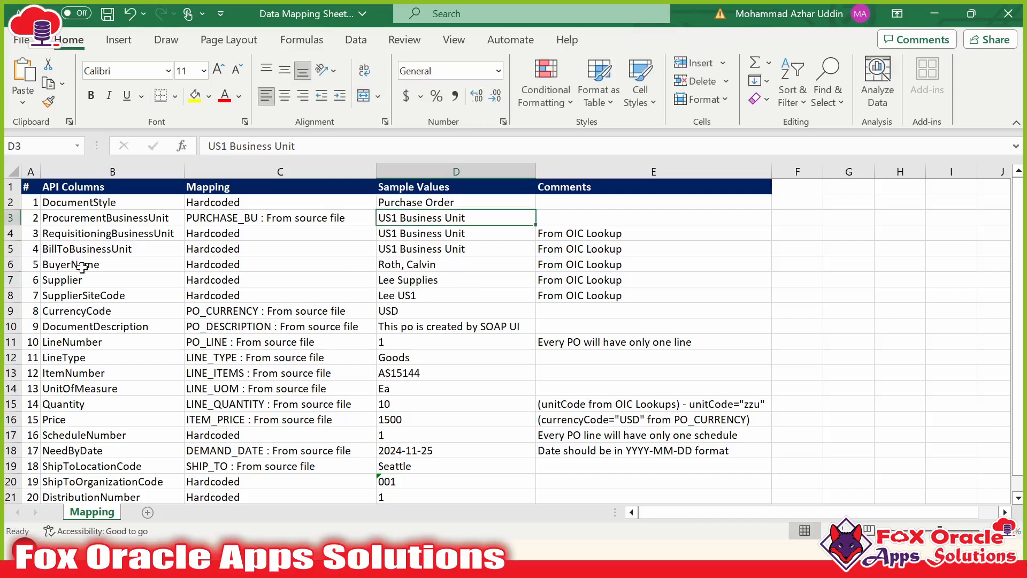
{"action": "left_click", "coordinate": [482, 355]}
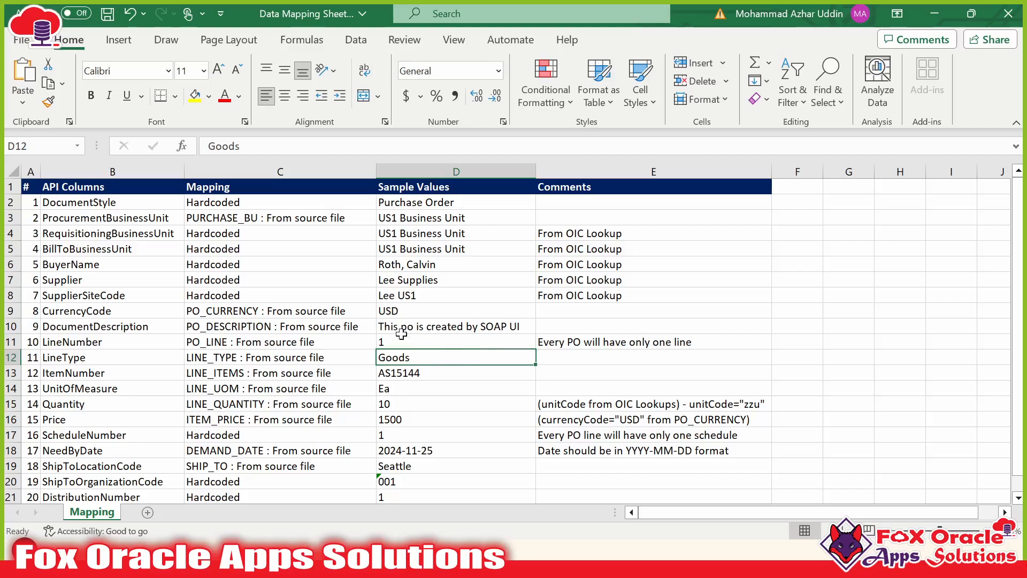
- Examine the source-file mappings around DocumentDescription, CurrencyCode and ItemNumber, highlighting the source column mapped to LineNumber
{"action": "left_click", "coordinate": [81, 328]}
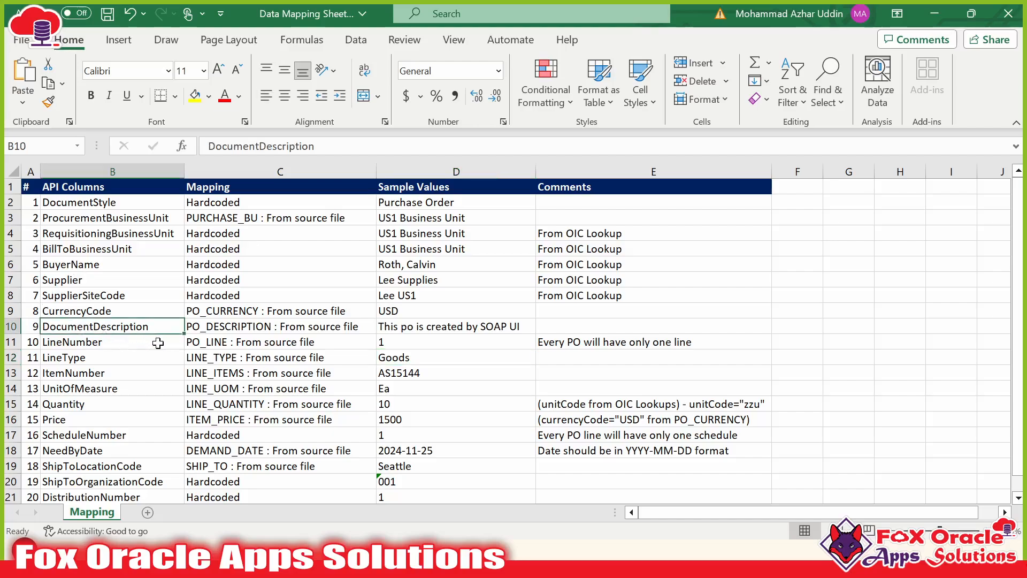
{"action": "left_click", "coordinate": [112, 313]}
{"action": "left_click", "coordinate": [243, 376]}
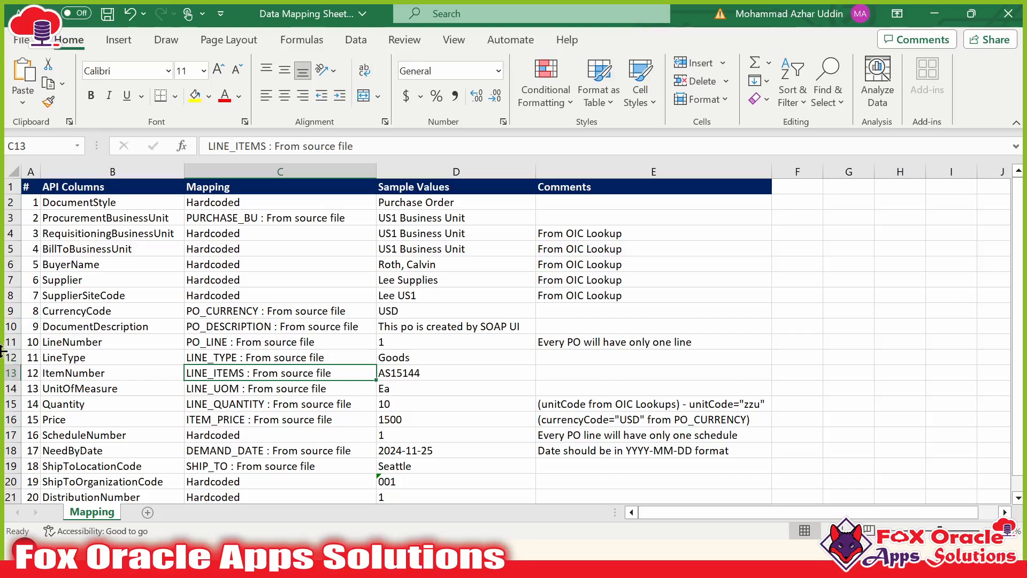
{"action": "left_click", "coordinate": [55, 341]}
{"action": "double_click", "coordinate": [227, 342]}
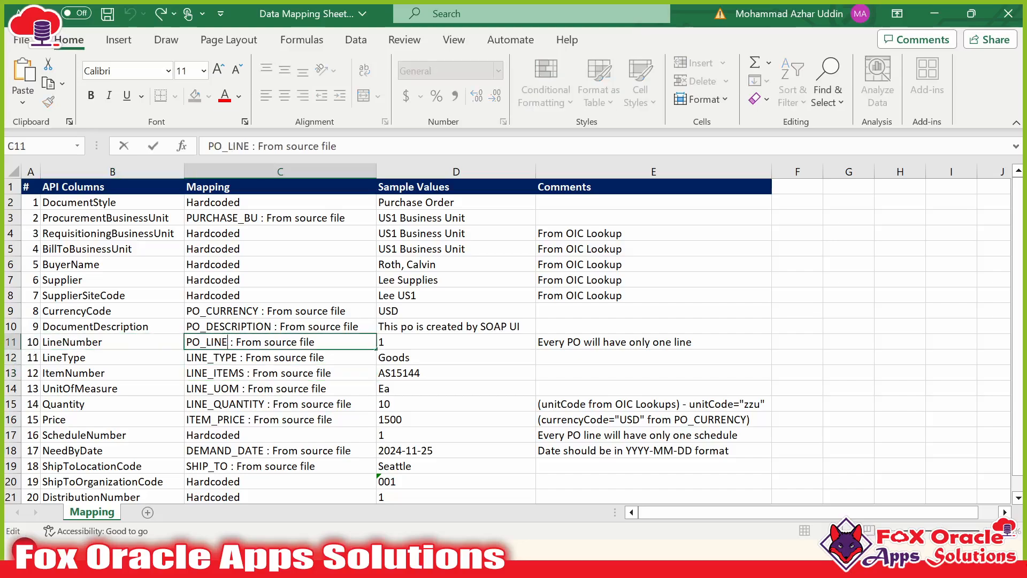
{"action": "left_click_drag", "start_coordinate": [222, 341], "coordinate": [187, 342]}
{"action": "left_click", "coordinate": [228, 342]}
- Examine the ScheduleNumber row's API column name, mapping type and sample value
{"action": "left_click", "coordinate": [212, 433]}
{"action": "left_click", "coordinate": [114, 434]}
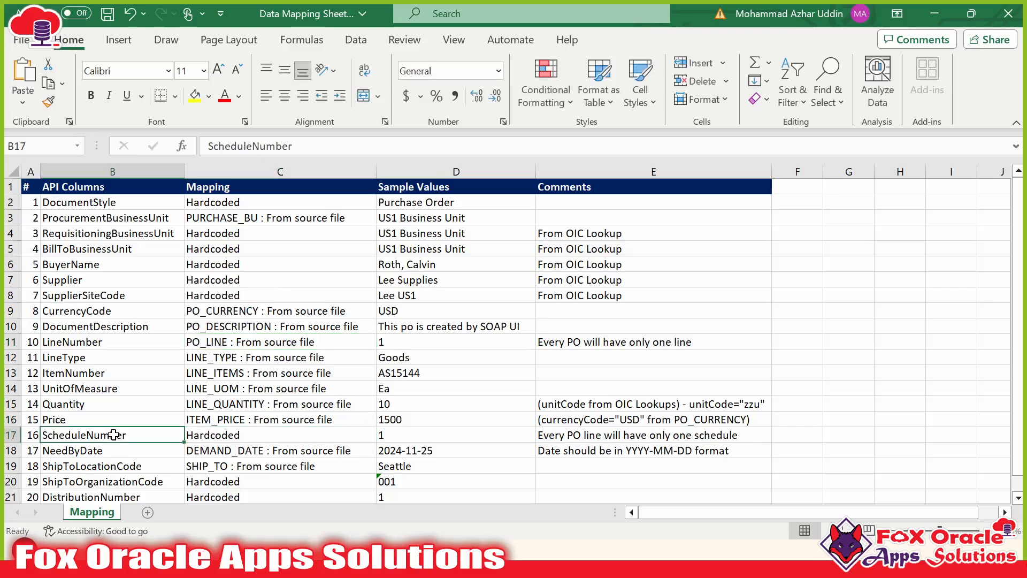
{"action": "left_click", "coordinate": [195, 434]}
{"action": "key", "text": "F2"}
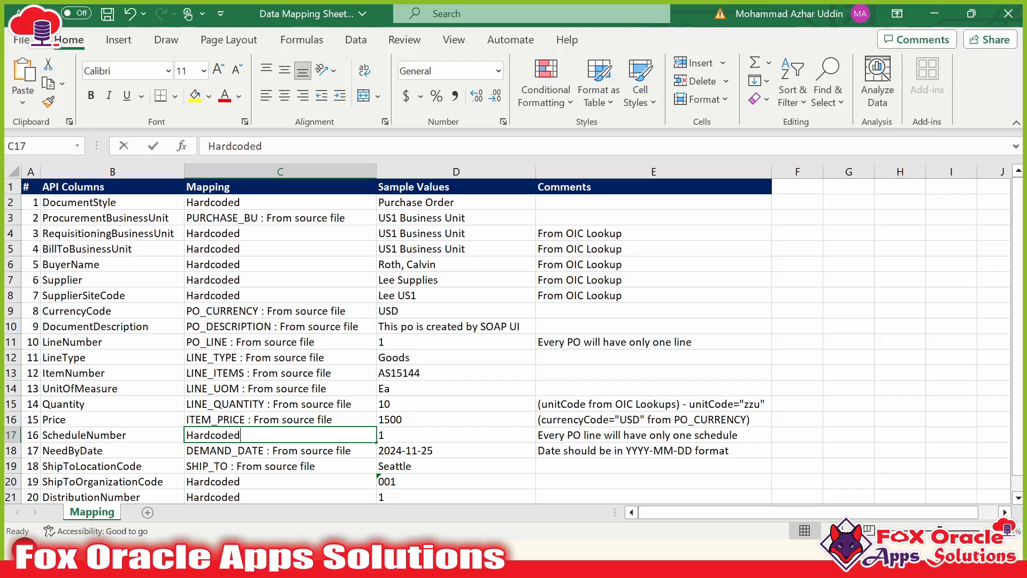
{"action": "left_click", "coordinate": [389, 434]}
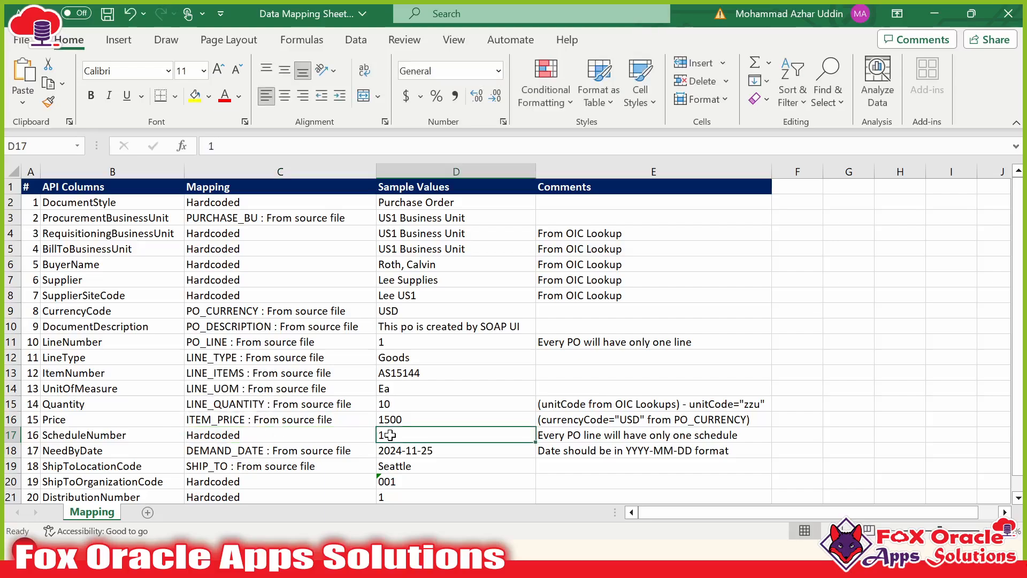
{"action": "left_click", "coordinate": [327, 439]}
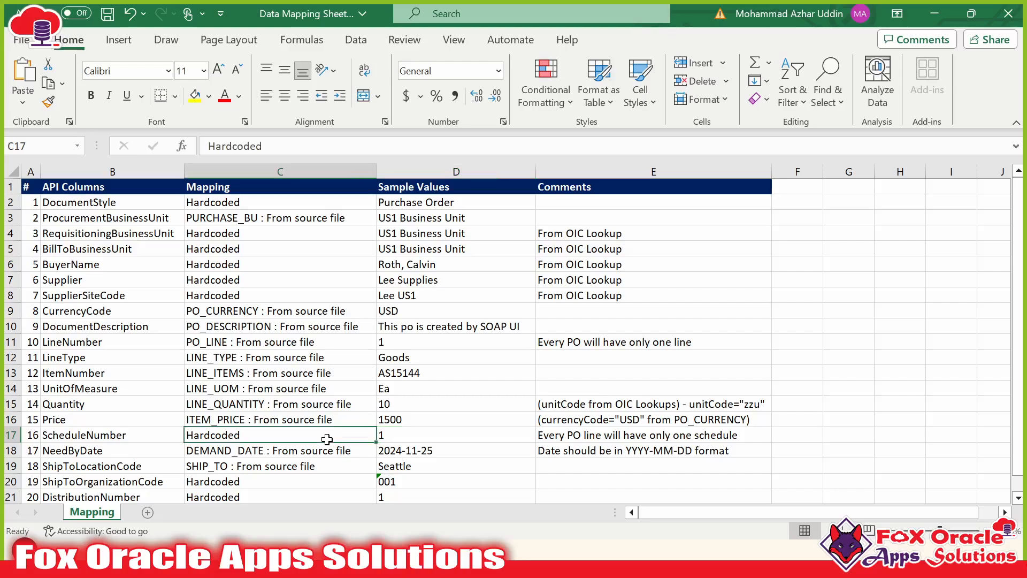
- Examine the DistributionNumber row's API column name, mapping type and sample value
{"action": "scroll", "coordinate": [324, 409], "scroll_direction": "down", "scroll_amount": 1}
{"action": "left_click", "coordinate": [138, 449]}
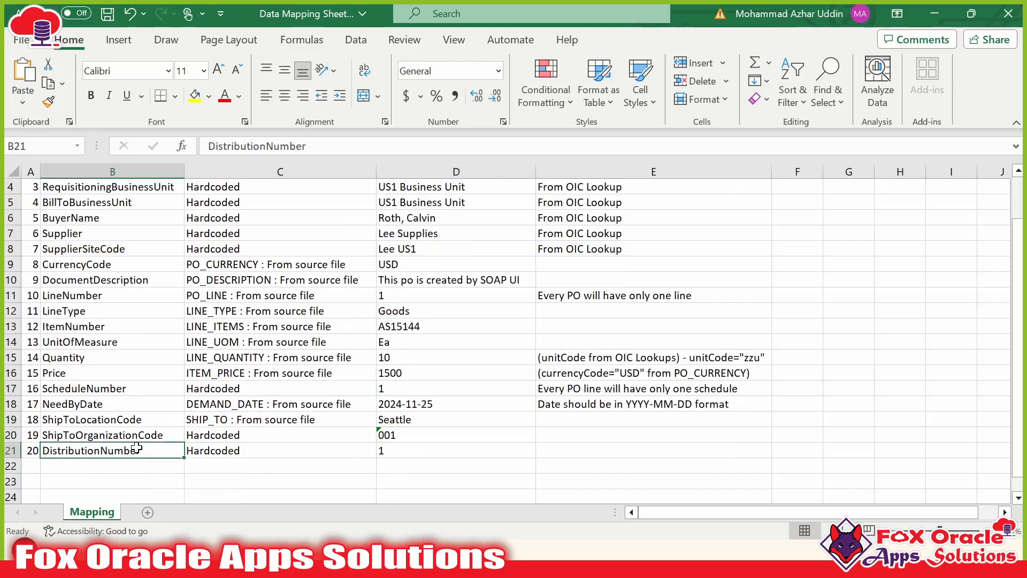
{"action": "left_click", "coordinate": [437, 453]}
{"action": "left_click", "coordinate": [342, 453]}
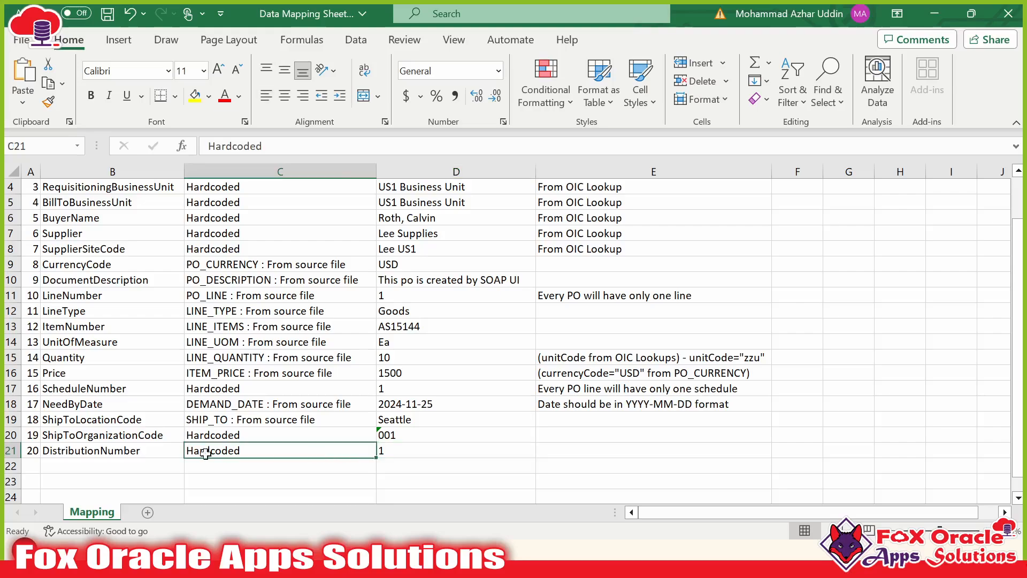
{"action": "left_click_drag", "start_coordinate": [186, 452], "coordinate": [114, 451]}
{"action": "left_click", "coordinate": [564, 321]}
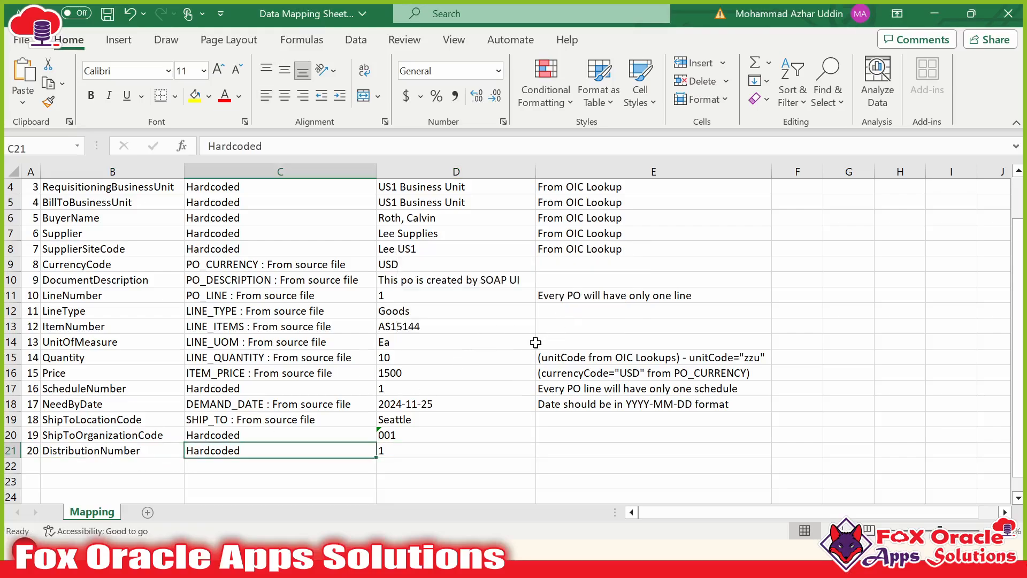
- Highlight the rows from Quantity to DistributionNumber across API Columns to Comments and review their mappings
{"action": "scroll", "coordinate": [454, 403], "scroll_direction": "up", "scroll_amount": 1}
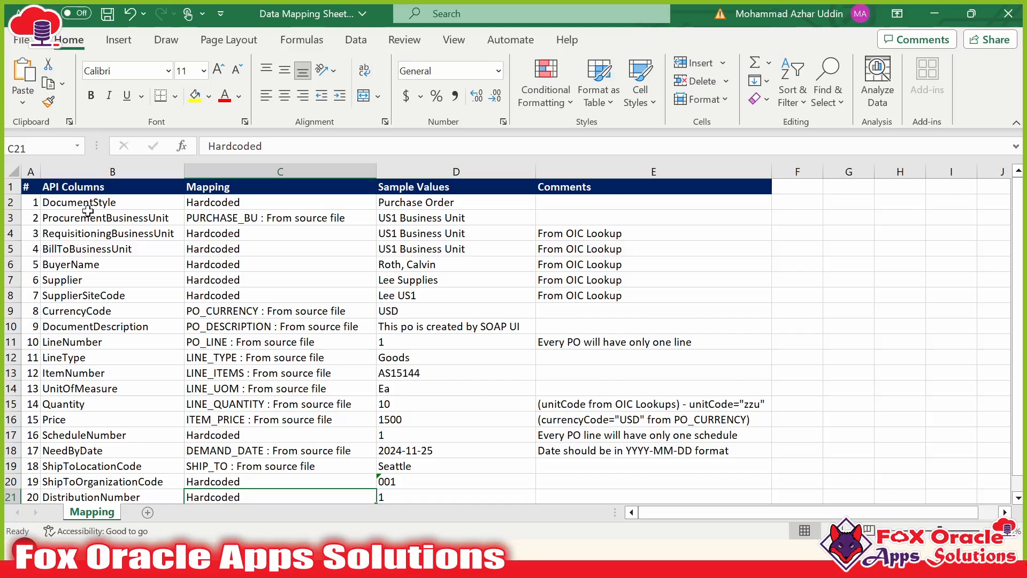
{"action": "scroll", "coordinate": [89, 210], "scroll_direction": "down", "scroll_amount": 3}
{"action": "left_click_drag", "start_coordinate": [80, 264], "coordinate": [650, 355]}
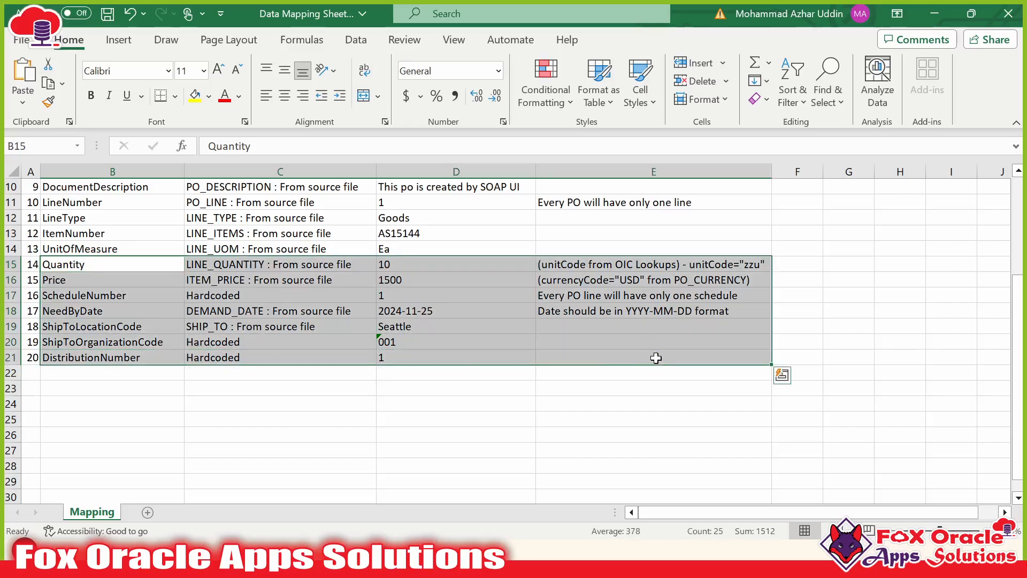
{"action": "left_click", "coordinate": [639, 357]}
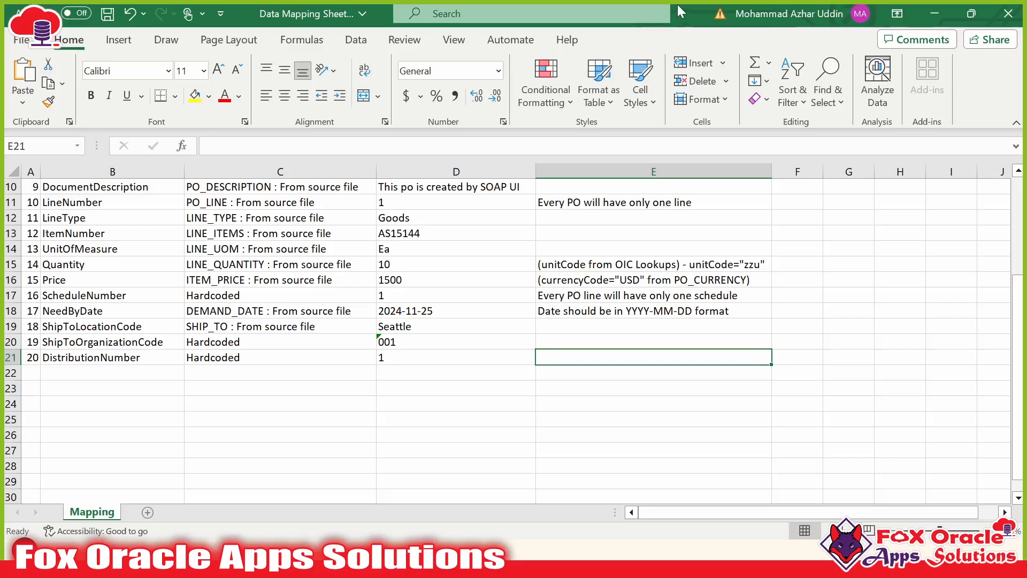
- Review the Mapping entries from BuyerName to CurrencyCode and the Comments from DocumentStyle to SupplierSiteCode
{"action": "scroll", "coordinate": [552, 343], "scroll_direction": "up", "scroll_amount": 3}
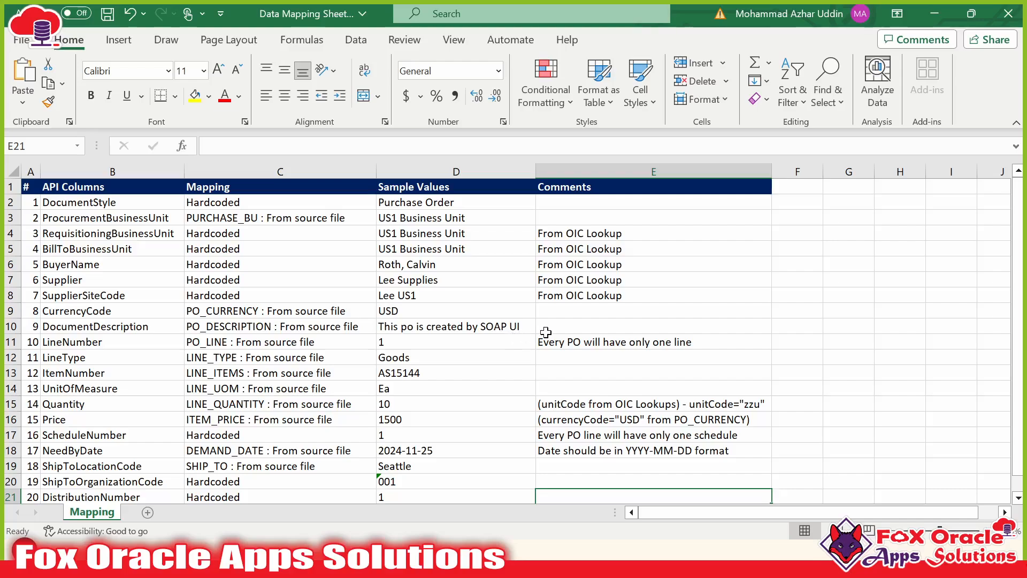
{"action": "left_click", "coordinate": [68, 203]}
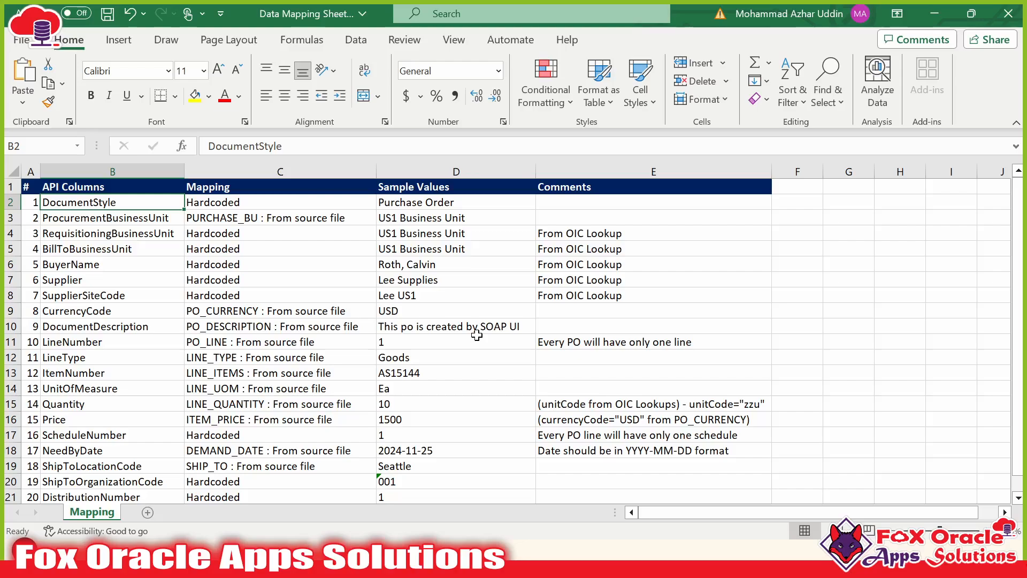
{"action": "left_click_drag", "start_coordinate": [284, 264], "coordinate": [283, 313]}
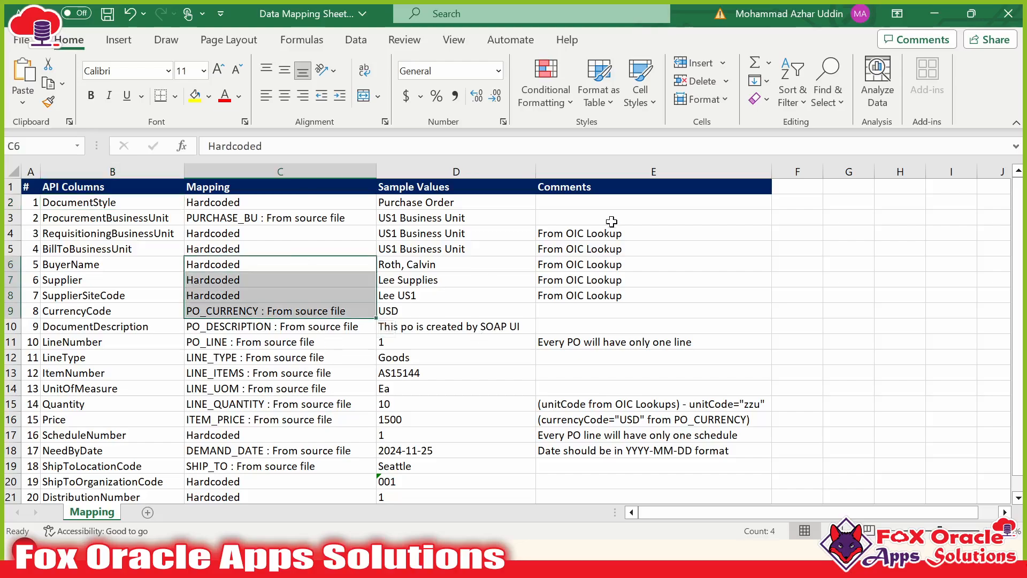
{"action": "left_click_drag", "start_coordinate": [620, 200], "coordinate": [539, 291]}
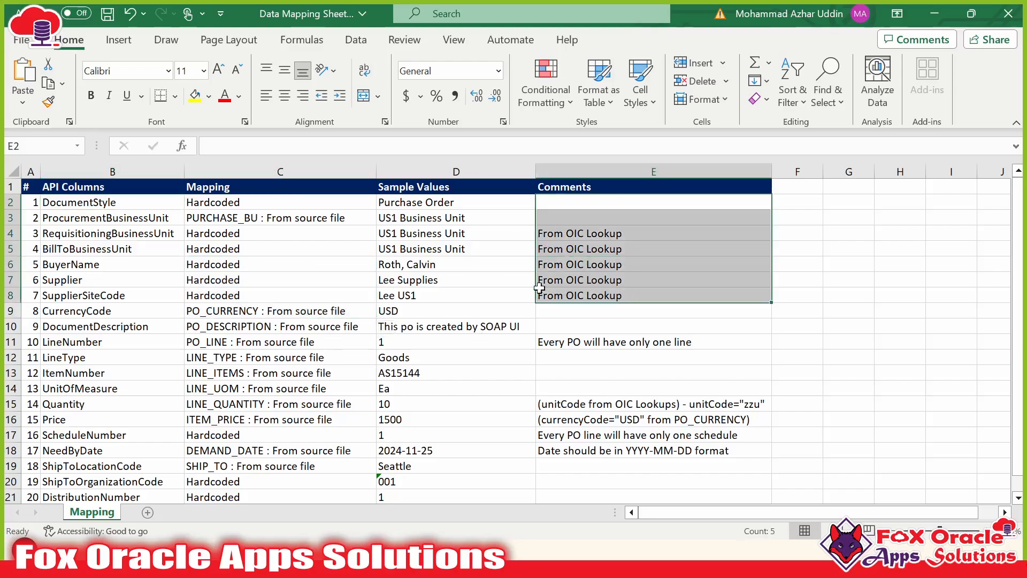
{"action": "left_click", "coordinate": [229, 235]}
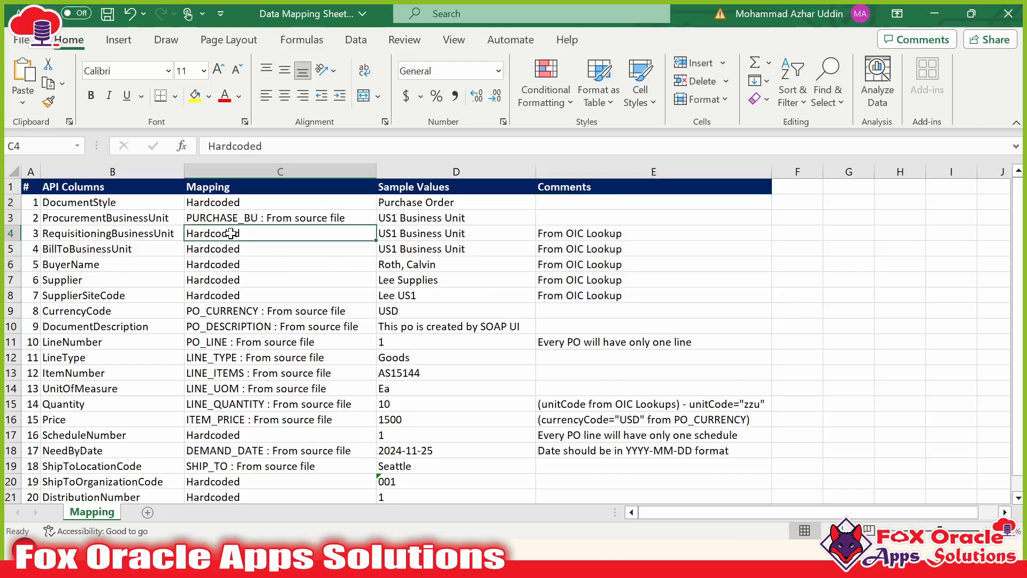
- Highlight the RequisitioningBusinessUnit name and its sample value in their cells, leaving both texts unedited
{"action": "double_click", "coordinate": [81, 233]}
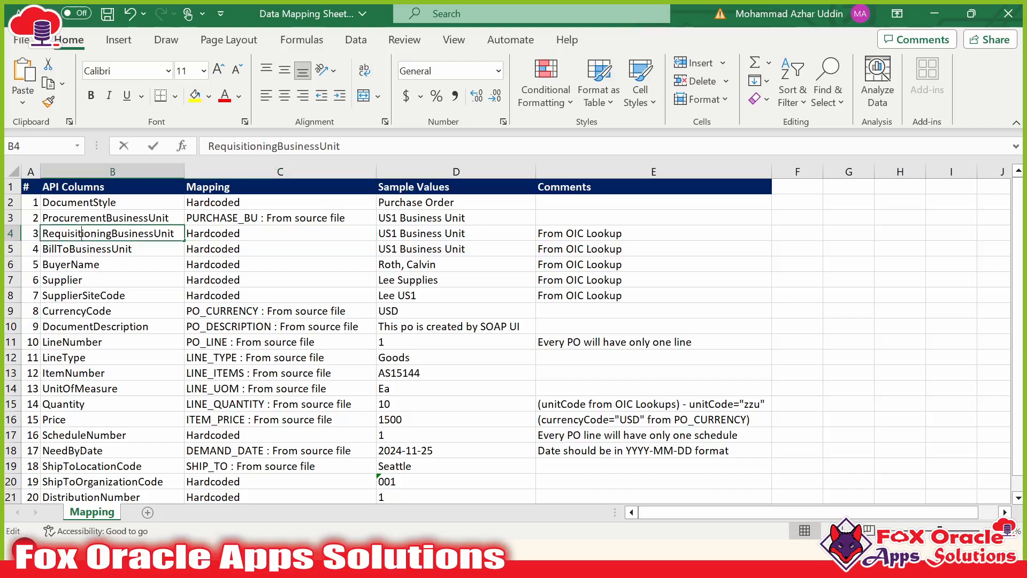
{"action": "key", "text": "shift+Home"}
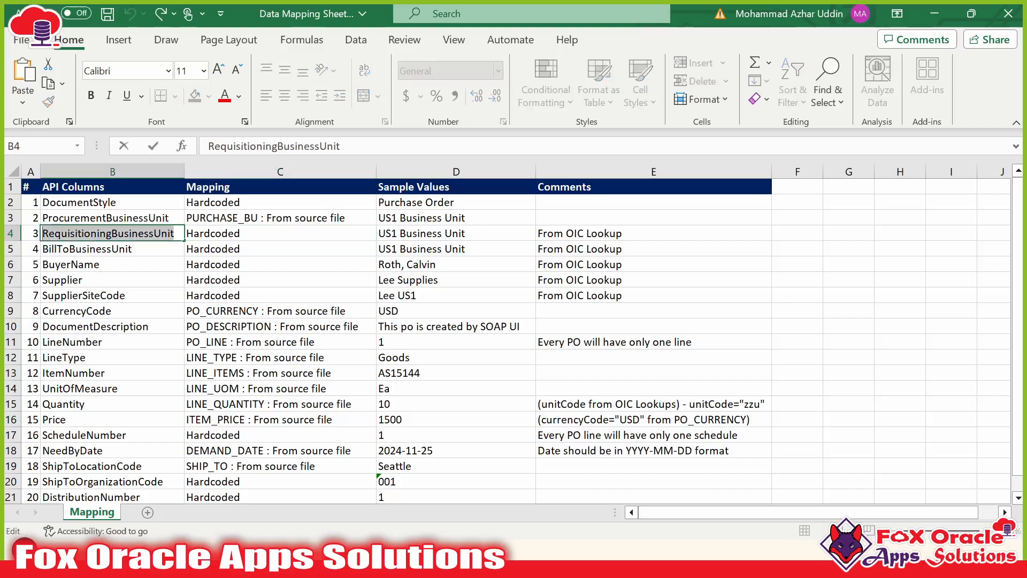
{"action": "key", "text": "Tab"}
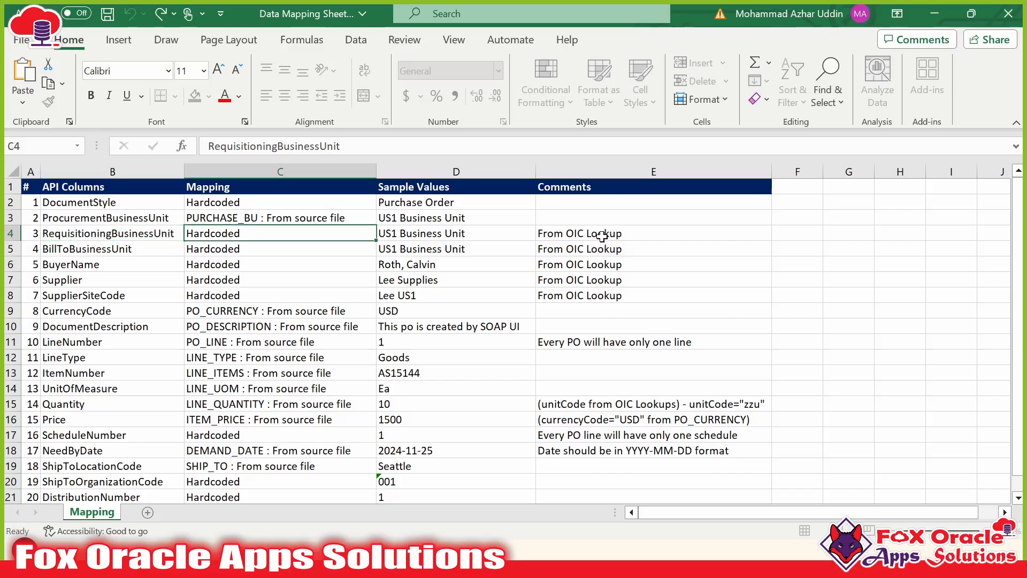
{"action": "double_click", "coordinate": [461, 235]}
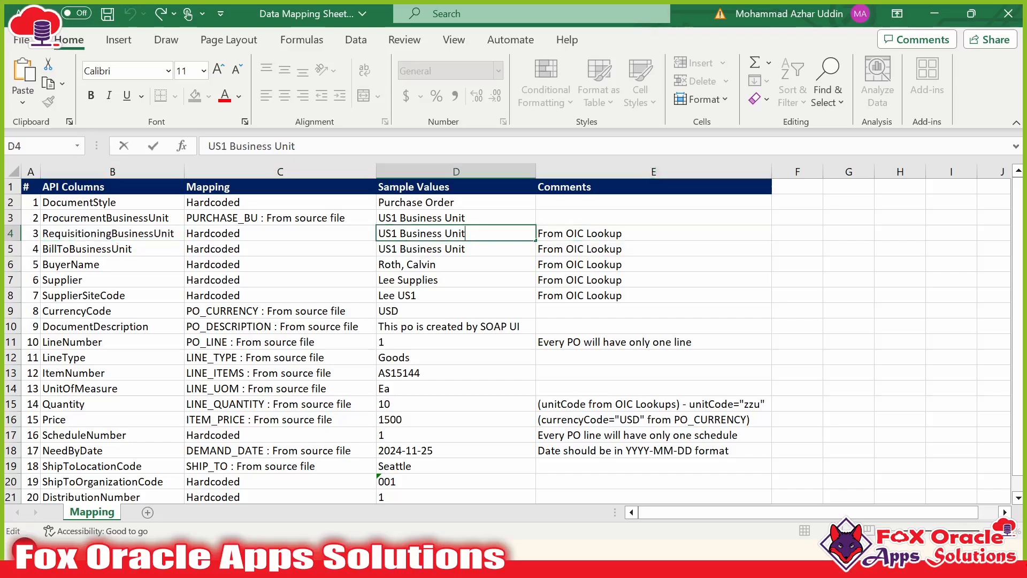
{"action": "key", "text": "ctrl+shift+Left"}
{"action": "key", "text": "ctrl+shift+Left"}
{"action": "key", "text": "ctrl+shift+Left"}
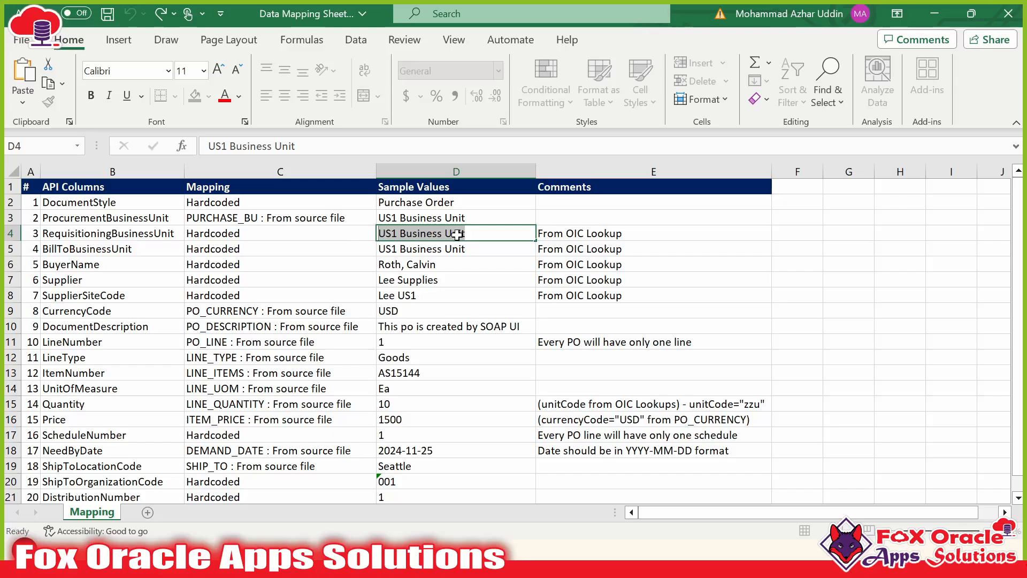
{"action": "key", "text": "Escape"}
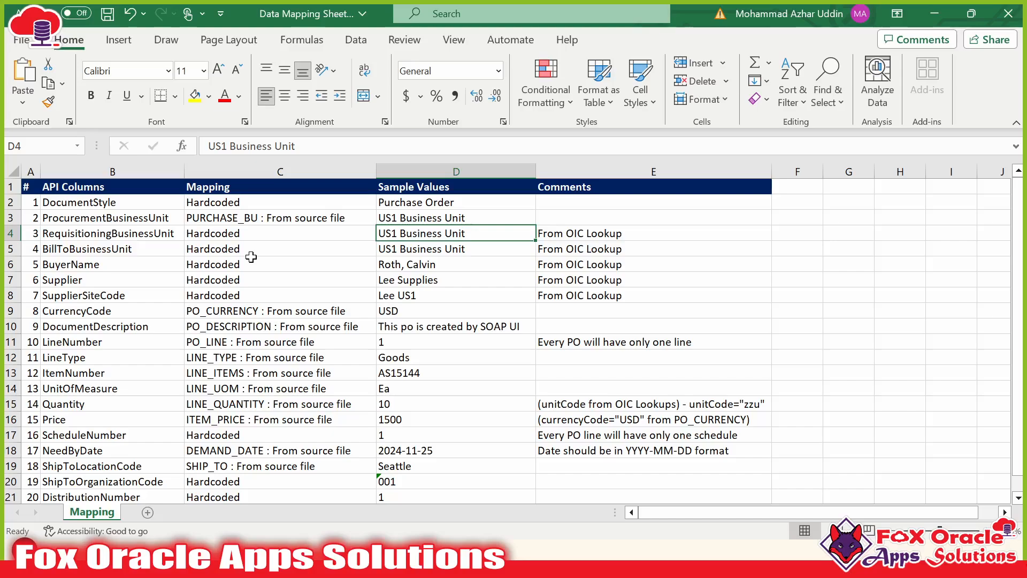
- Compare the sample values with the mapping types from RequisitioningBusinessUnit to SupplierSiteCode
{"action": "left_click", "coordinate": [392, 247]}
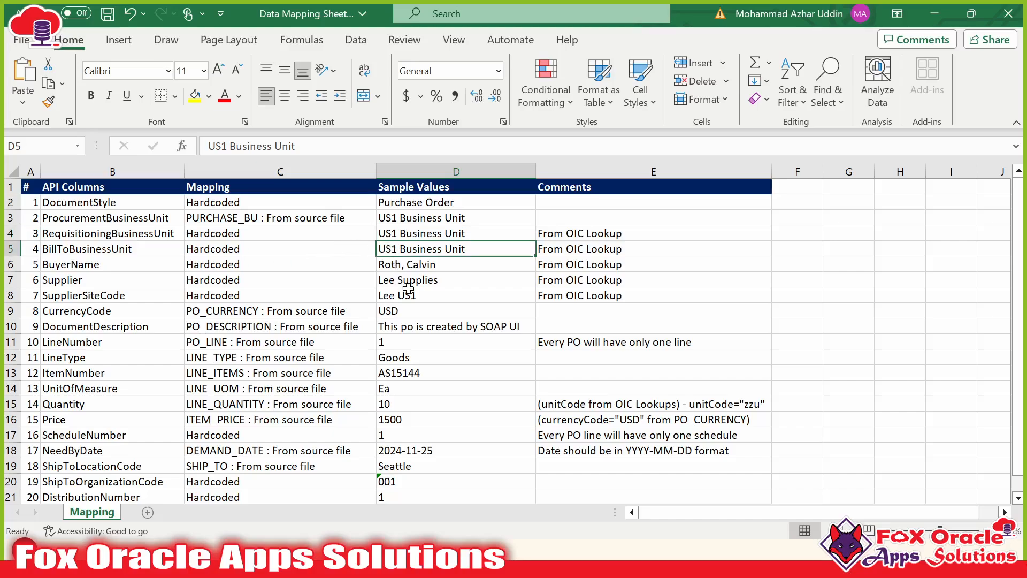
{"action": "left_click", "coordinate": [409, 294]}
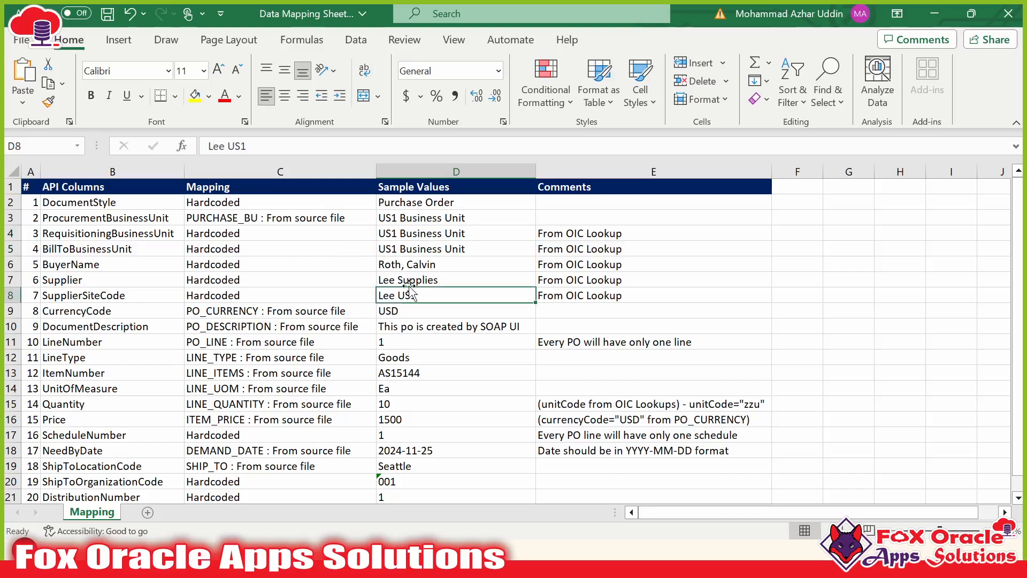
{"action": "left_click", "coordinate": [416, 232]}
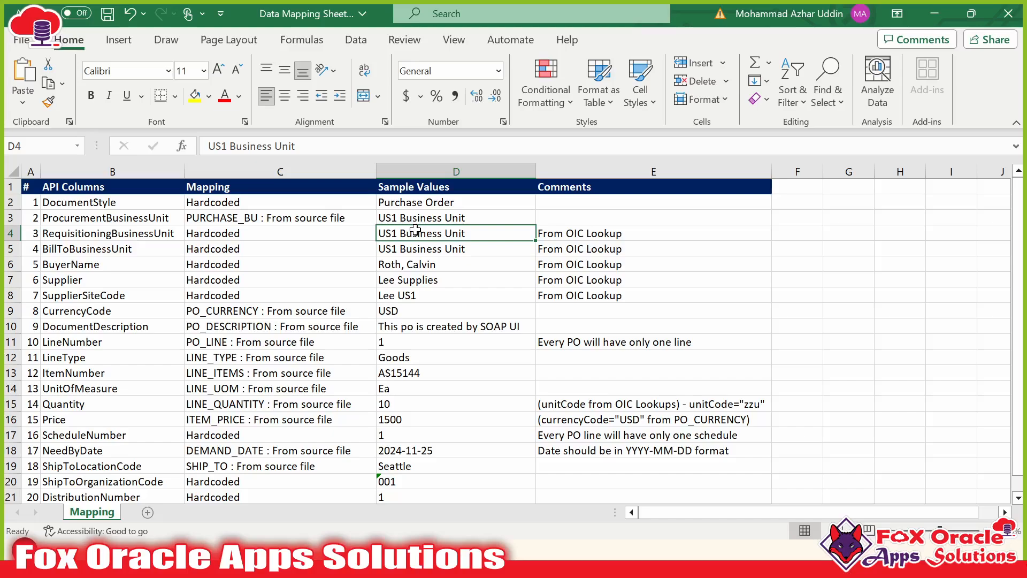
{"action": "left_click_drag", "start_coordinate": [215, 231], "coordinate": [219, 292]}
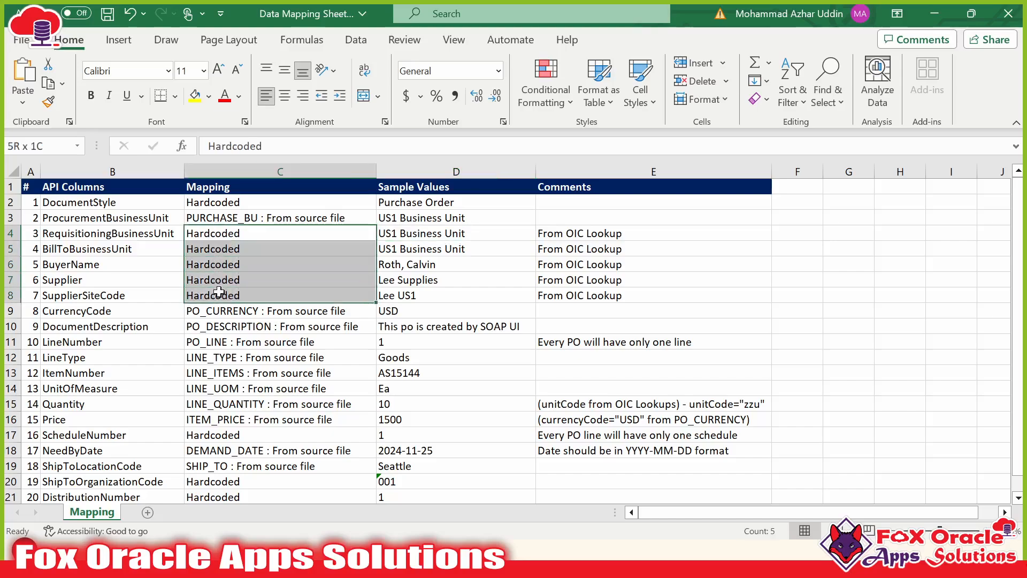
{"action": "left_click", "coordinate": [374, 311]}
{"action": "left_click", "coordinate": [323, 289]}
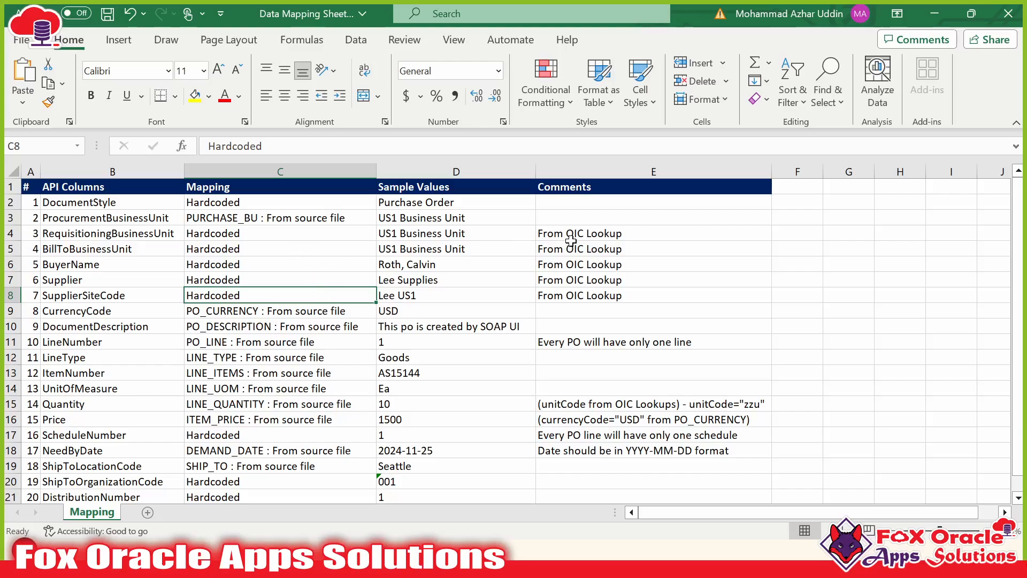
- Review the Comments entries from RequisitioningBusinessUnit to SupplierSiteCode, leaving the cells in place
{"action": "left_click_drag", "start_coordinate": [570, 240], "coordinate": [568, 297]}
{"action": "left_click_drag", "start_coordinate": [566, 226], "coordinate": [565, 272]}
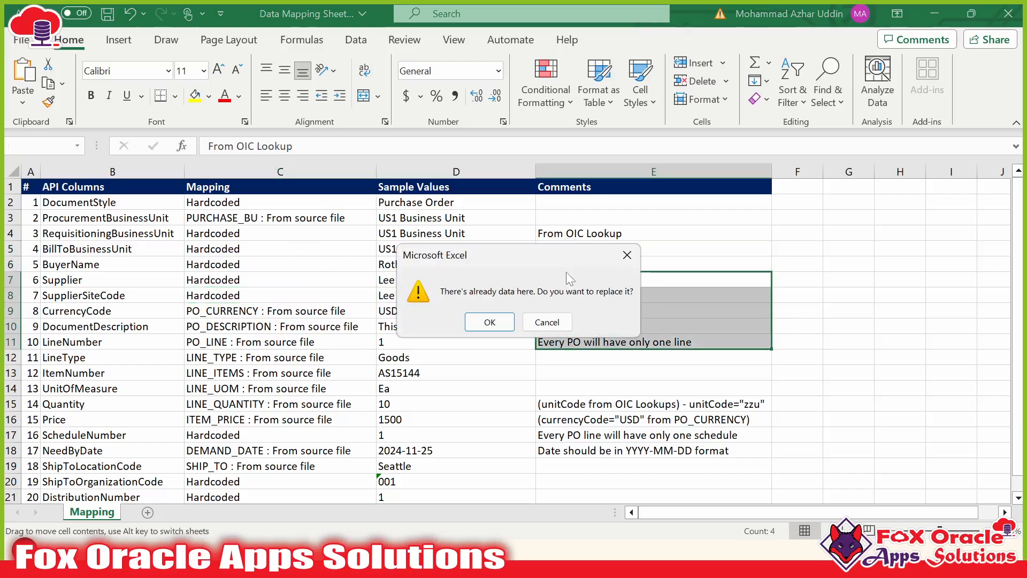
{"action": "left_click", "coordinate": [546, 322]}
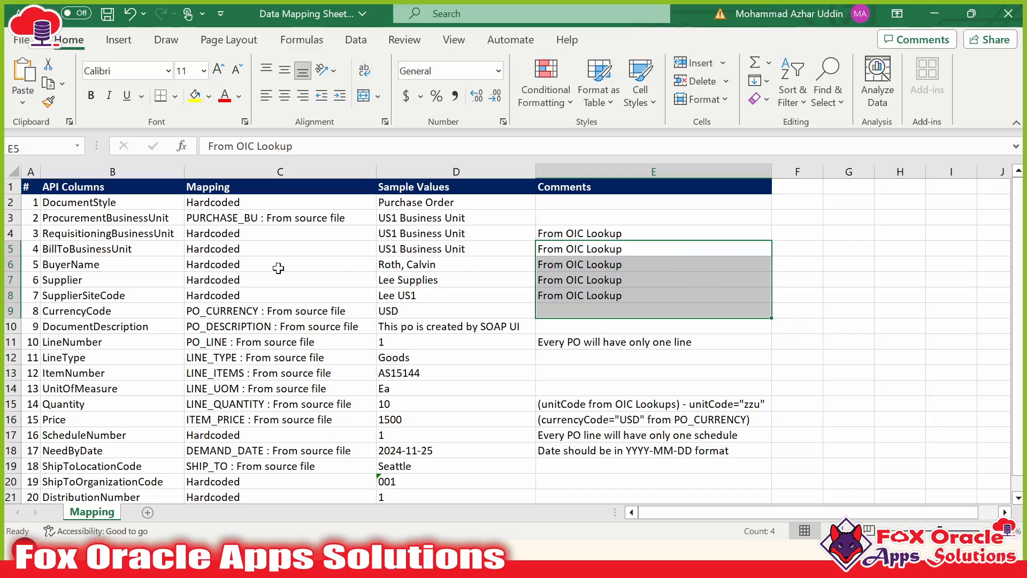
{"action": "left_click", "coordinate": [552, 250]}
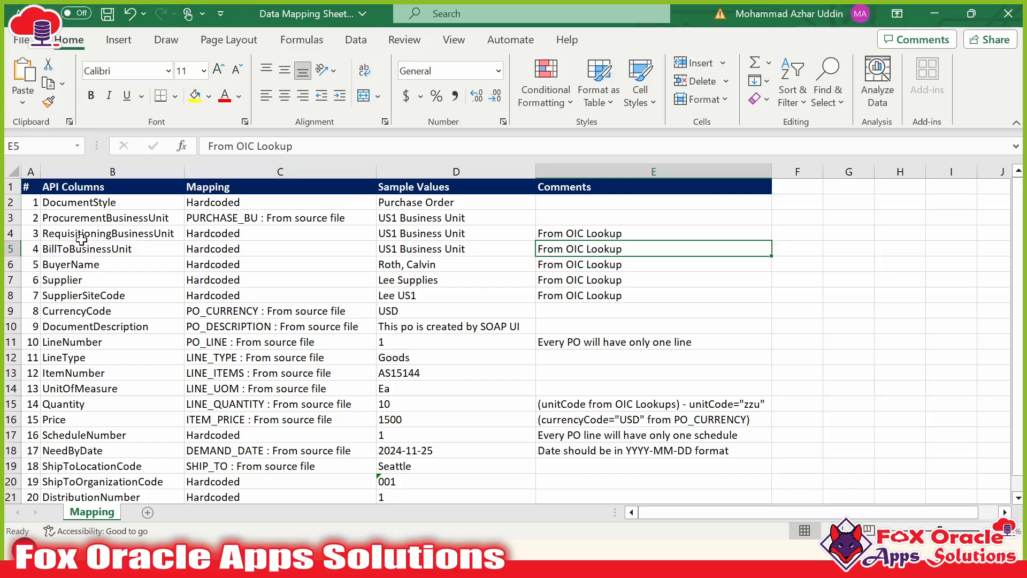
- Review the API Columns names from DocumentStyle to Supplier, highlighting RequisitioningBusinessUnit to Supplier
{"action": "left_click_drag", "start_coordinate": [110, 203], "coordinate": [103, 262]}
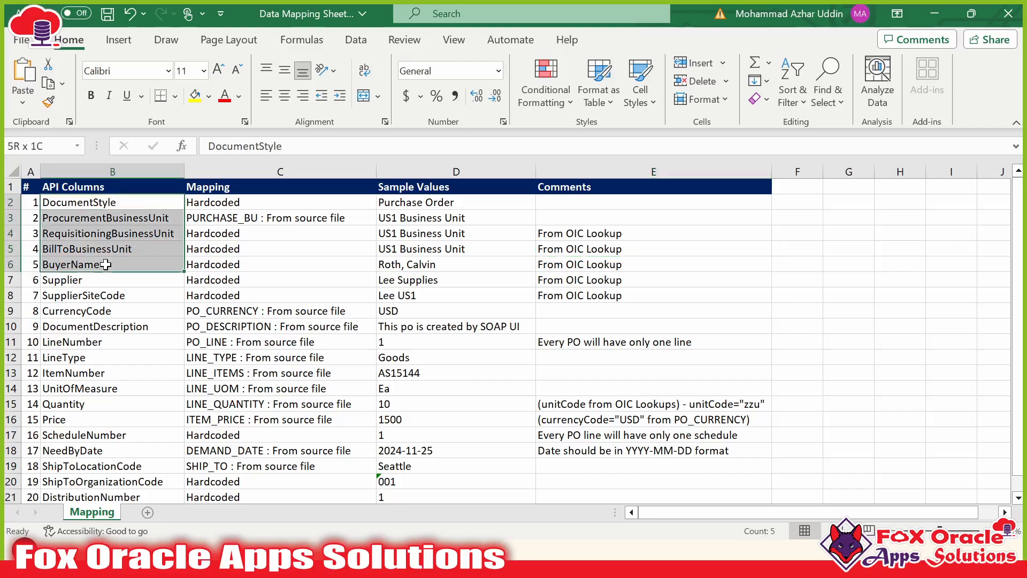
{"action": "key", "text": "Down"}
{"action": "left_click", "coordinate": [116, 276]}
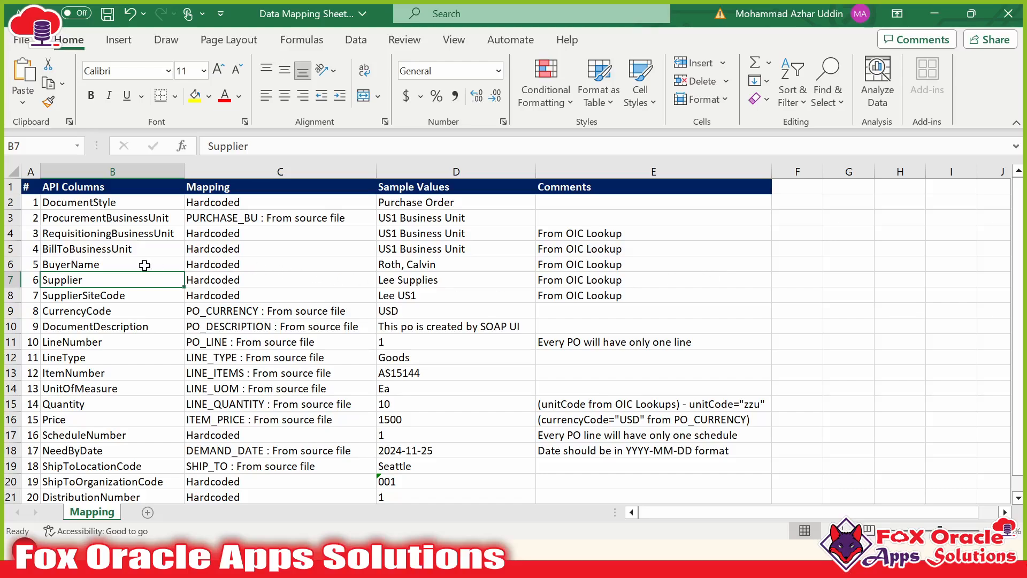
{"action": "left_click", "coordinate": [143, 239]}
{"action": "left_click", "coordinate": [131, 249]}
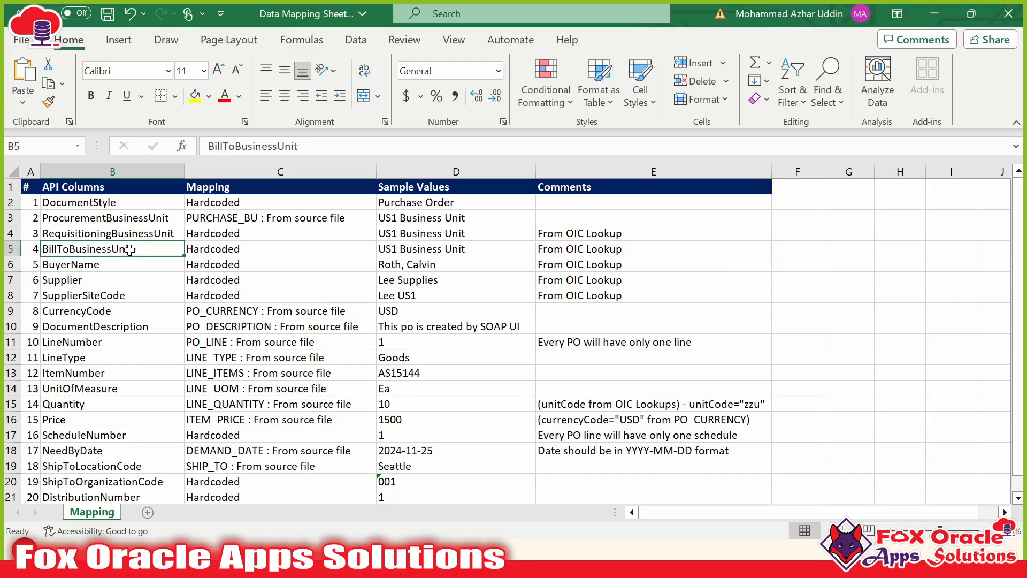
{"action": "left_click", "coordinate": [132, 268]}
{"action": "left_click", "coordinate": [127, 277]}
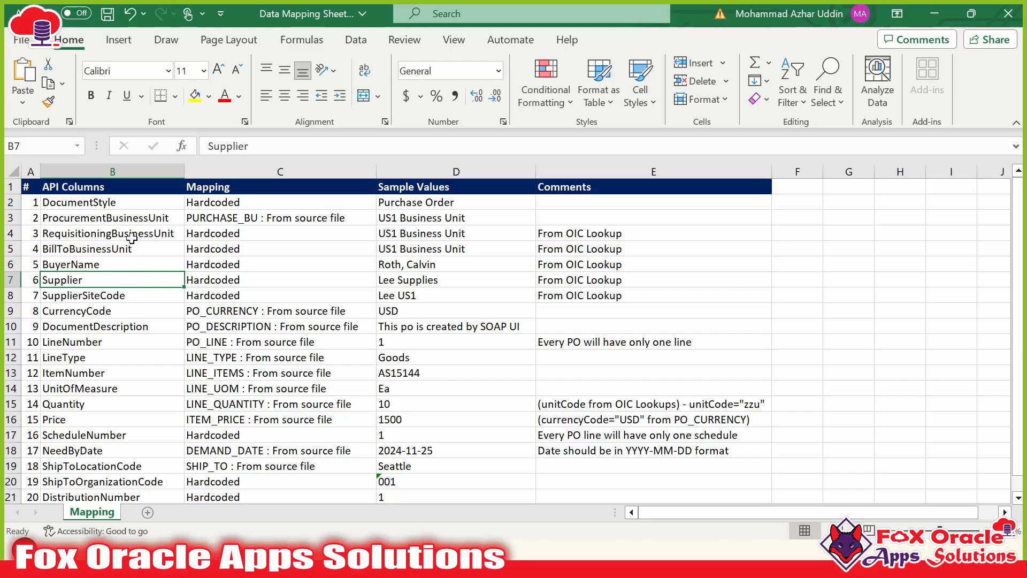
{"action": "left_click_drag", "start_coordinate": [131, 235], "coordinate": [132, 281]}
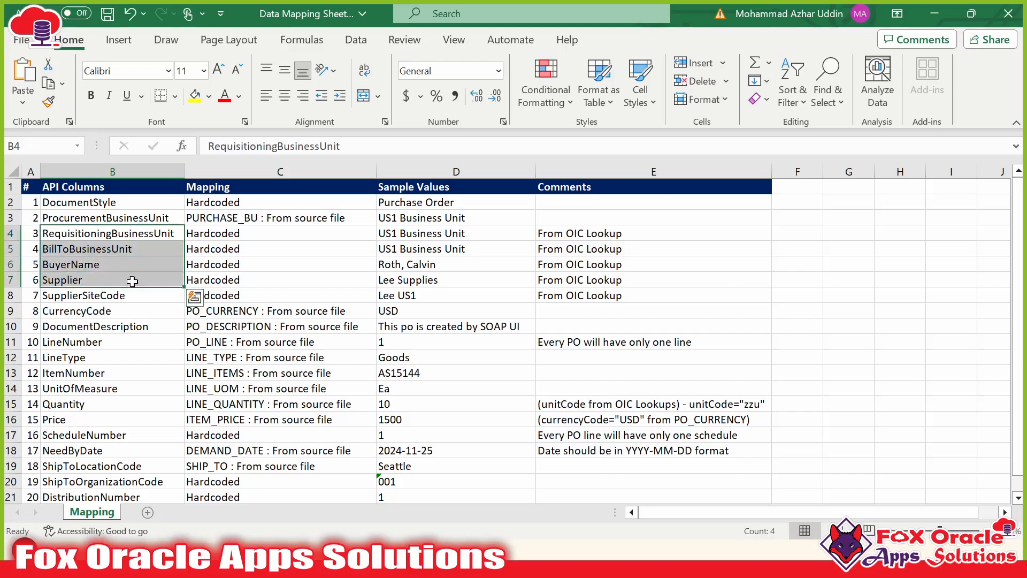
- Check the RequisitioningBusinessUnit comment and the Sample Values entries from RequisitioningBusinessUnit to SupplierSiteCode
{"action": "left_click", "coordinate": [598, 229]}
{"action": "left_click_drag", "start_coordinate": [462, 233], "coordinate": [449, 307]}
{"action": "left_click", "coordinate": [447, 291]}
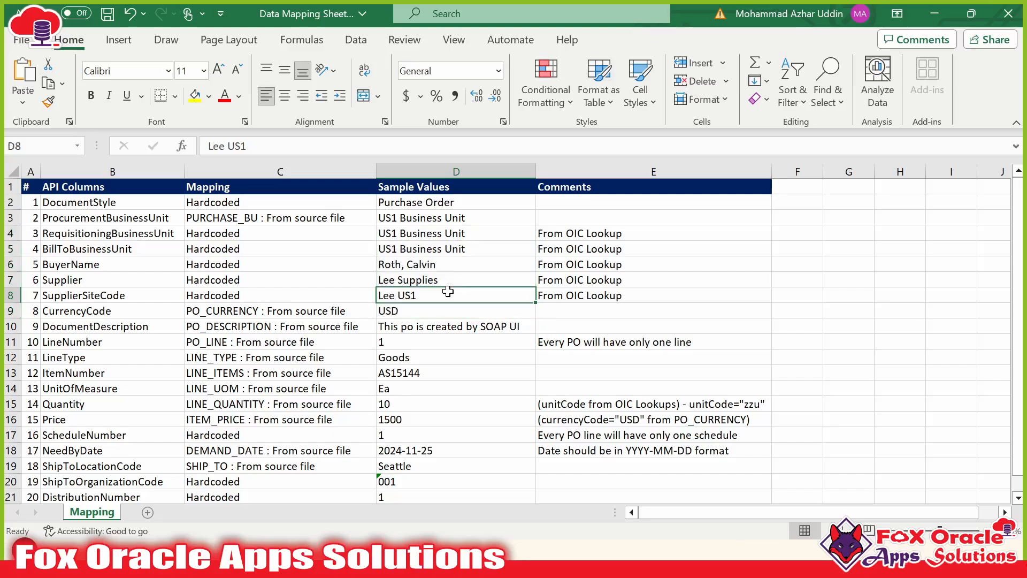
- Examine the Sample Values entries from RequisitioningBusinessUnit to SupplierSiteCode, focusing on the BuyerName sample value without changing it
{"action": "left_click_drag", "start_coordinate": [435, 229], "coordinate": [426, 296]}
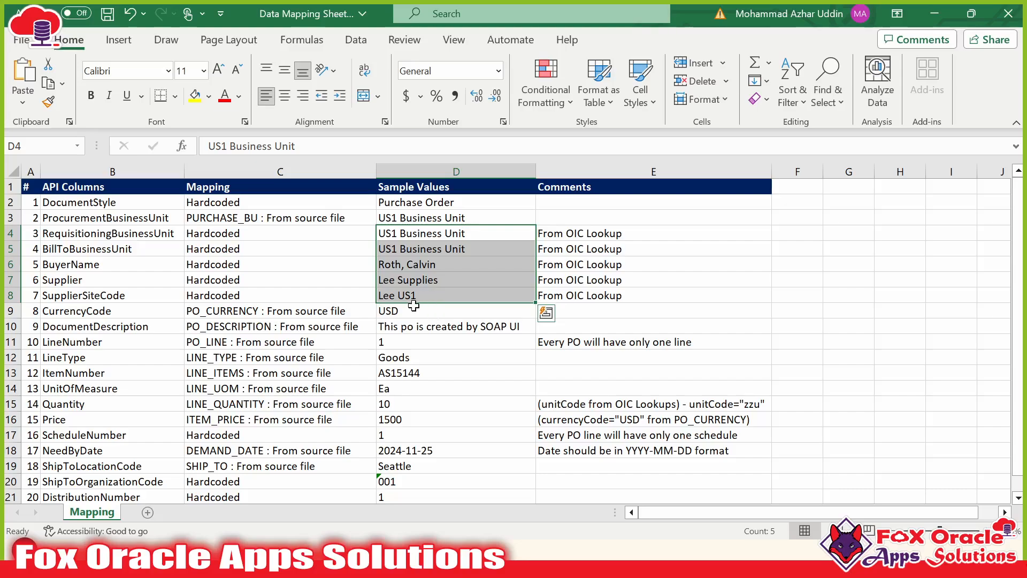
{"action": "left_click", "coordinate": [433, 259]}
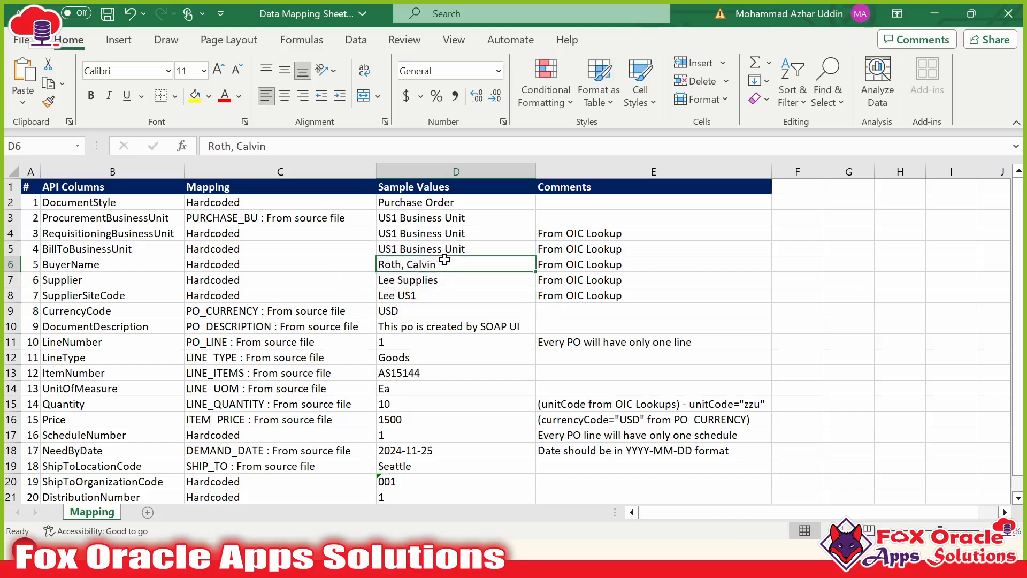
{"action": "double_click", "coordinate": [445, 260]}
{"action": "left_click_drag", "start_coordinate": [443, 262], "coordinate": [378, 262]}
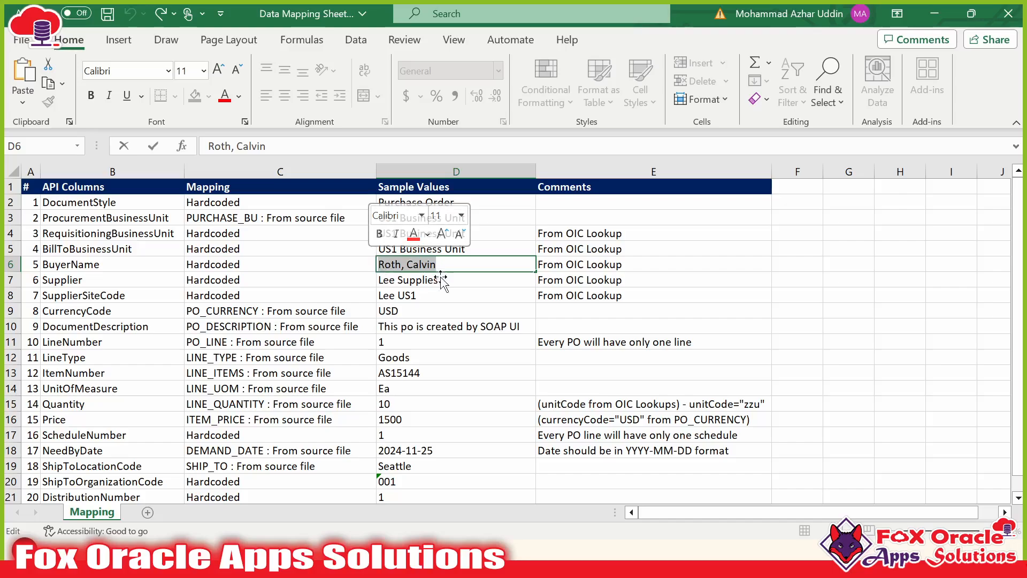
{"action": "left_click_drag", "start_coordinate": [436, 265], "coordinate": [378, 265]}
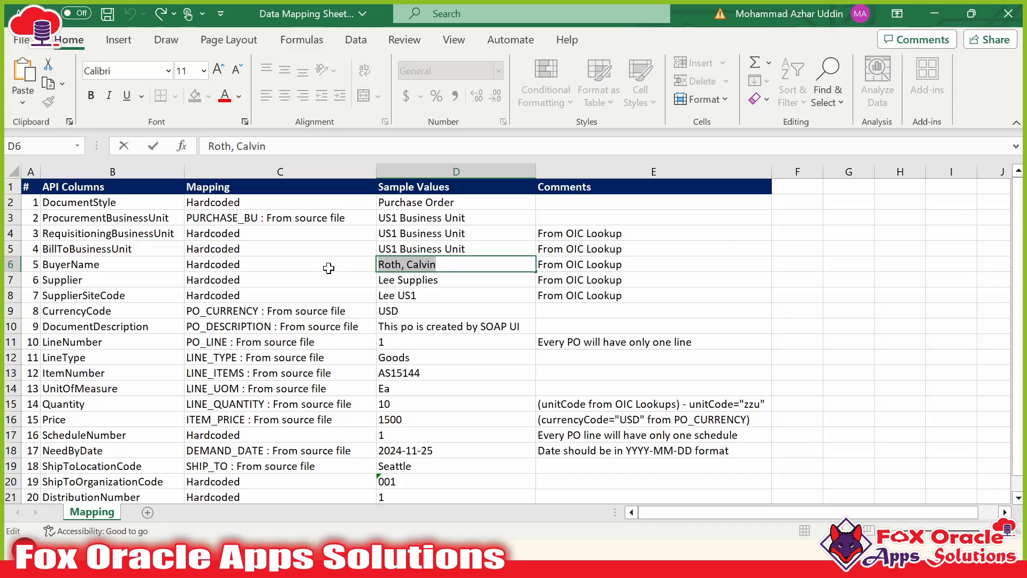
{"action": "key", "text": "Right"}
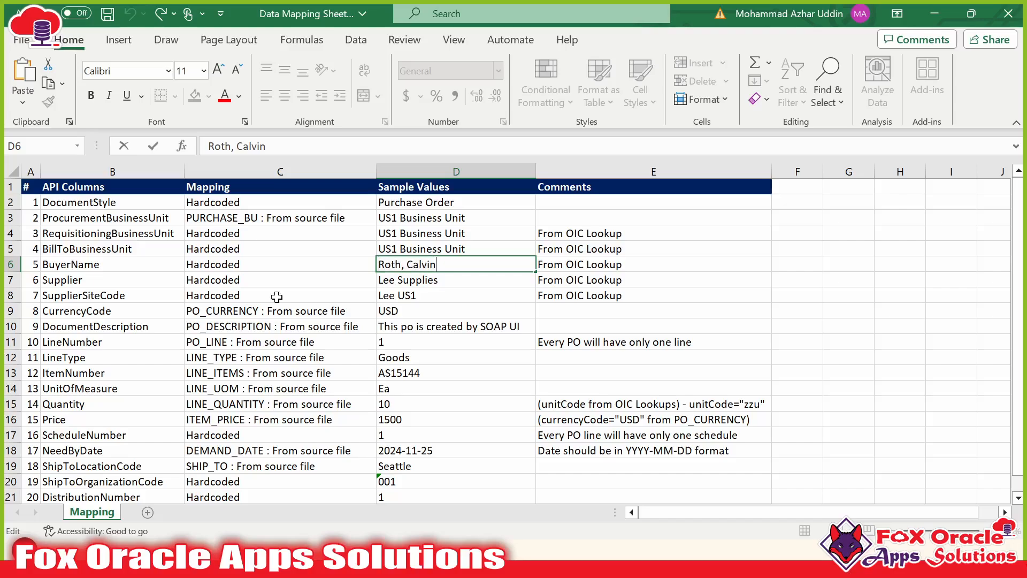
- Compare the Mapping, Sample Values and Comments entries for the RequisitioningBusinessUnit to SupplierSiteCode rows
{"action": "left_click_drag", "start_coordinate": [263, 233], "coordinate": [298, 287]}
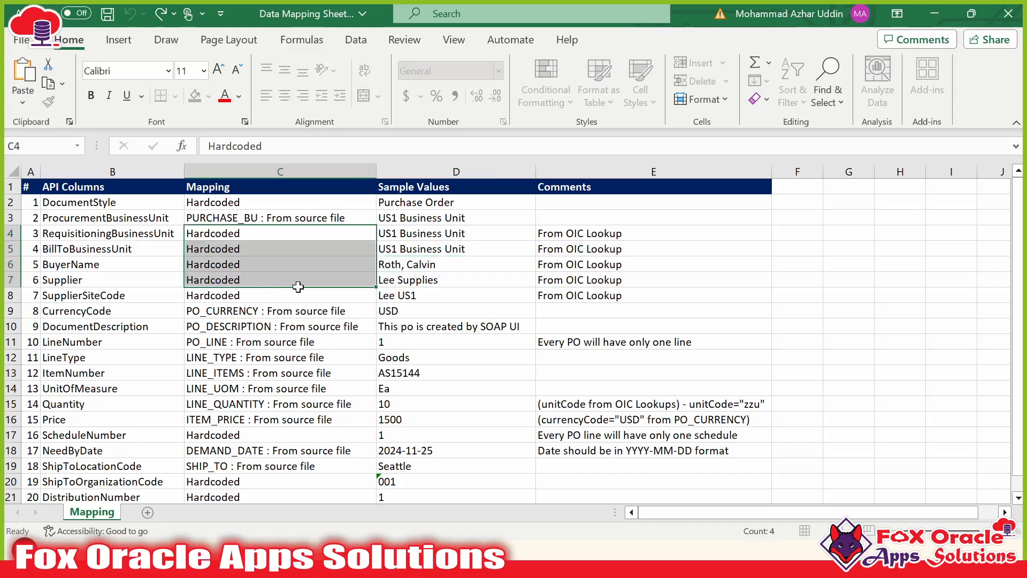
{"action": "left_click", "coordinate": [458, 236]}
{"action": "left_click", "coordinate": [562, 298]}
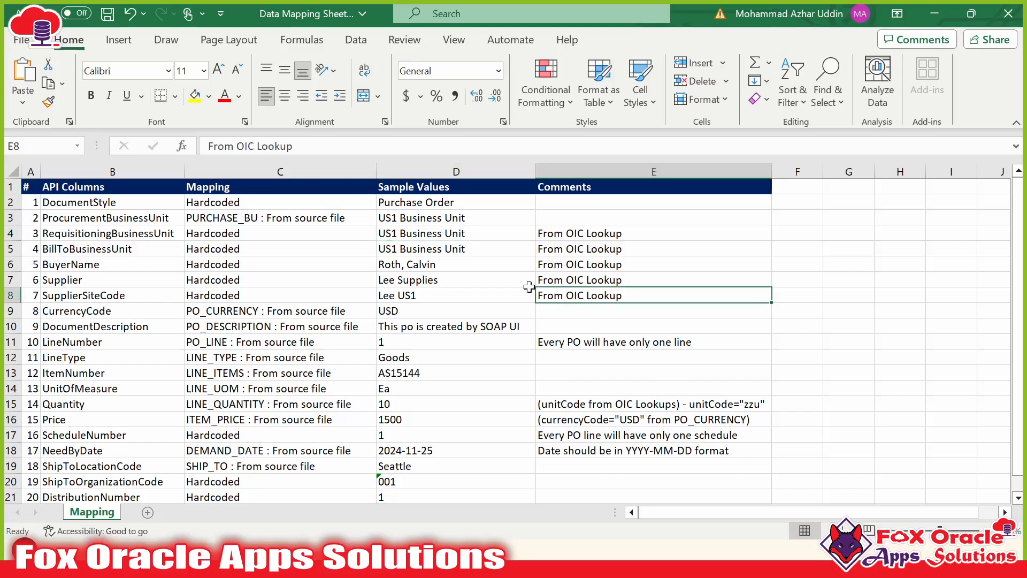
{"action": "left_click_drag", "start_coordinate": [528, 287], "coordinate": [120, 245]}
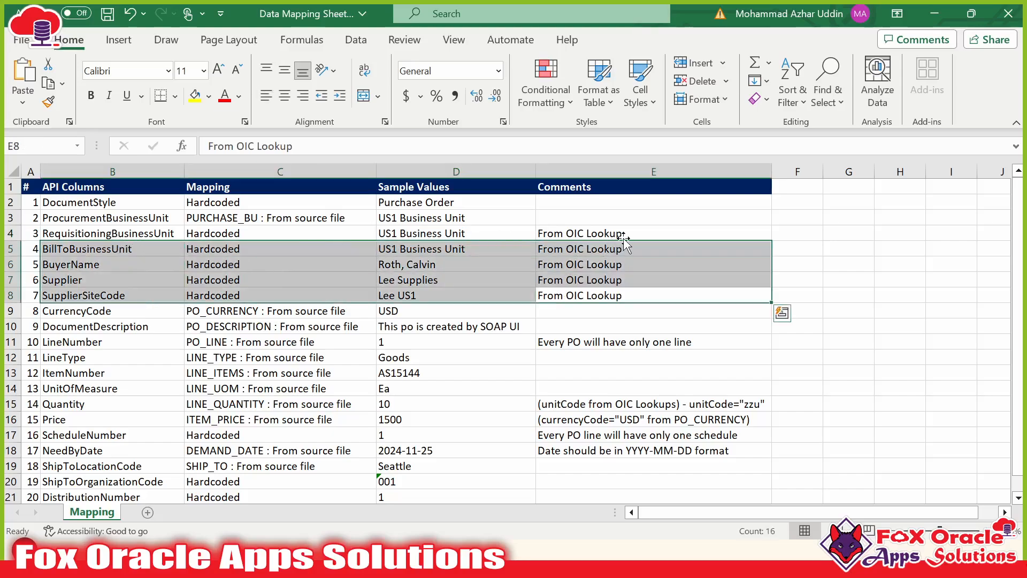
{"action": "left_click", "coordinate": [588, 295]}
{"action": "scroll", "coordinate": [591, 323], "scroll_direction": "down", "scroll_amount": 2}
{"action": "scroll", "coordinate": [594, 352], "scroll_direction": "up", "scroll_amount": 2}
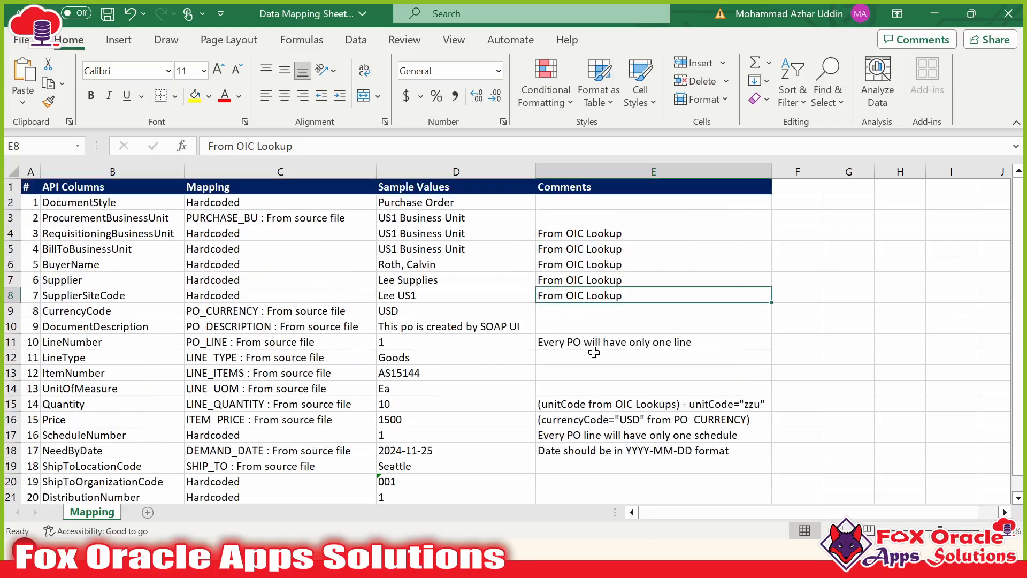
- Look over the whole mapping table and highlight the API Columns names from DocumentStyle to DistributionNumber
{"action": "left_click_drag", "start_coordinate": [32, 187], "coordinate": [7, 186]}
{"action": "scroll", "coordinate": [566, 460], "scroll_direction": "down", "scroll_amount": 1}
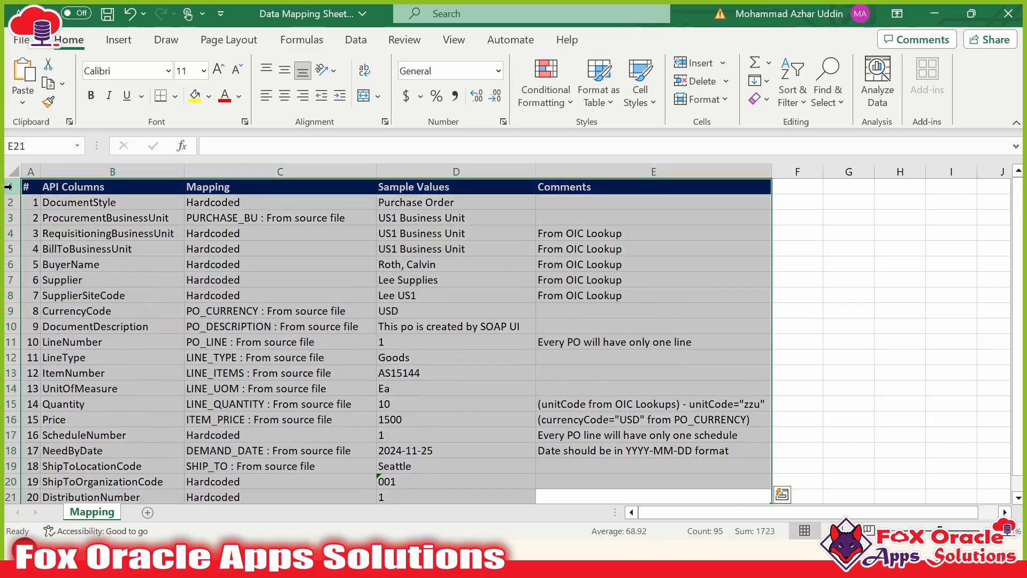
{"action": "left_click", "coordinate": [175, 232]}
{"action": "left_click_drag", "start_coordinate": [131, 203], "coordinate": [140, 465]}
{"action": "scroll", "coordinate": [243, 353], "scroll_direction": "up", "scroll_amount": 1}
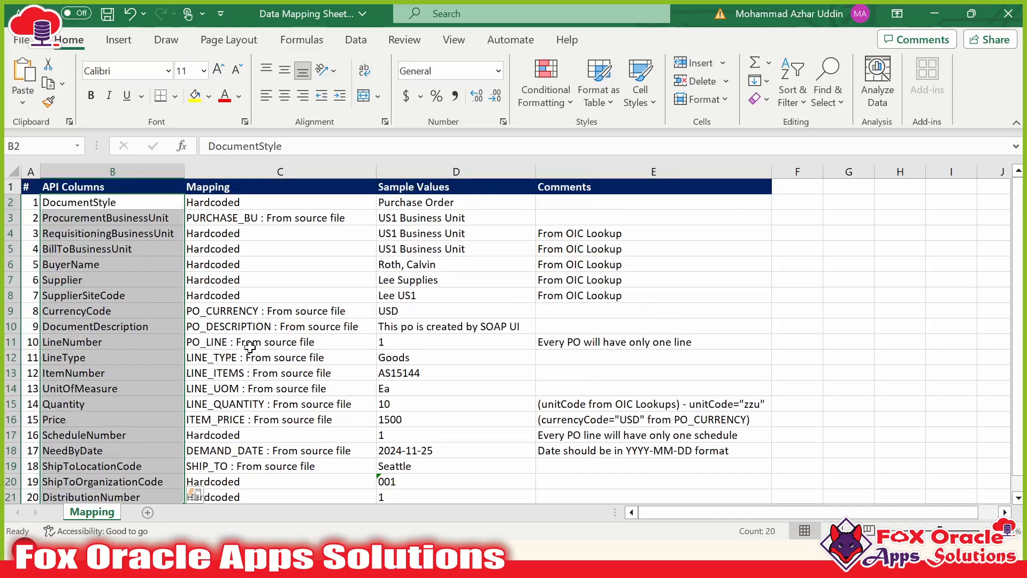
- Check the Mapping entries that come from the source file, including PURCHASE_BU, PO_DESCRIPTION, PO_LINE, LINE_QUANTITY and LINE_UOM
{"action": "left_click", "coordinate": [238, 221]}
{"action": "left_click", "coordinate": [235, 324]}
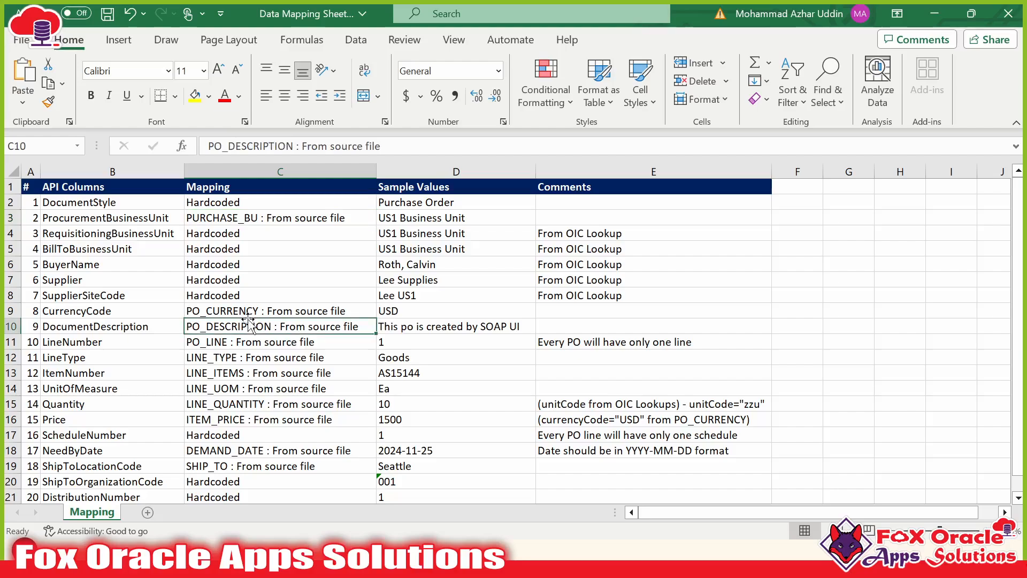
{"action": "left_click", "coordinate": [231, 373]}
{"action": "left_click", "coordinate": [240, 423]}
{"action": "left_click", "coordinate": [251, 406]}
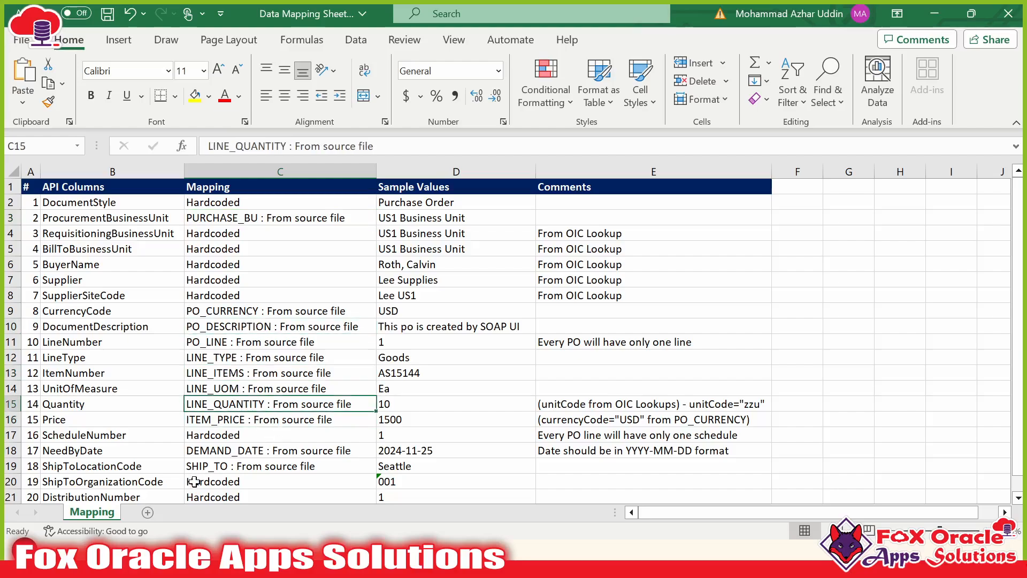
{"action": "left_click", "coordinate": [477, 342]}
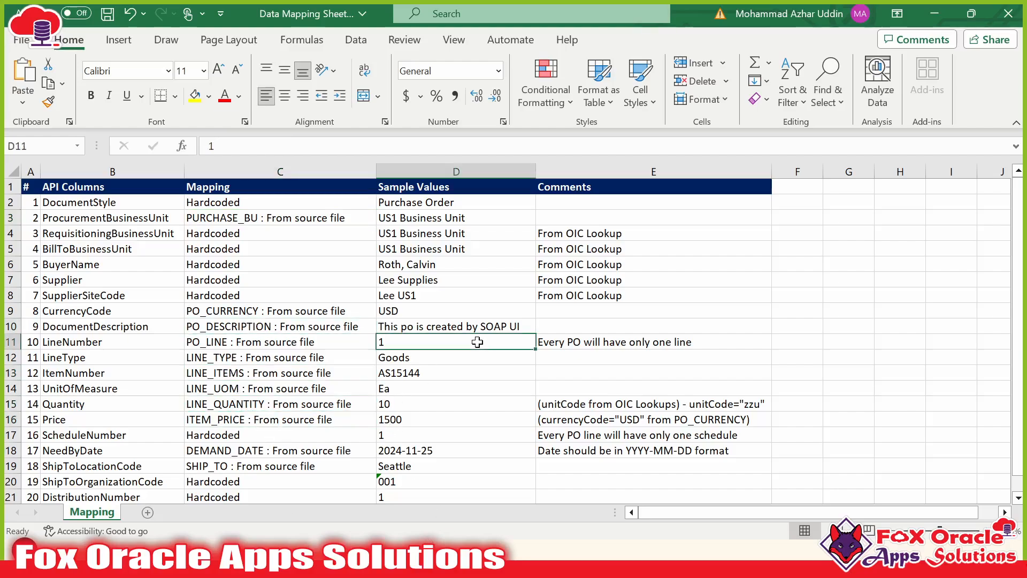
{"action": "left_click", "coordinate": [260, 219]}
{"action": "left_click", "coordinate": [252, 342]}
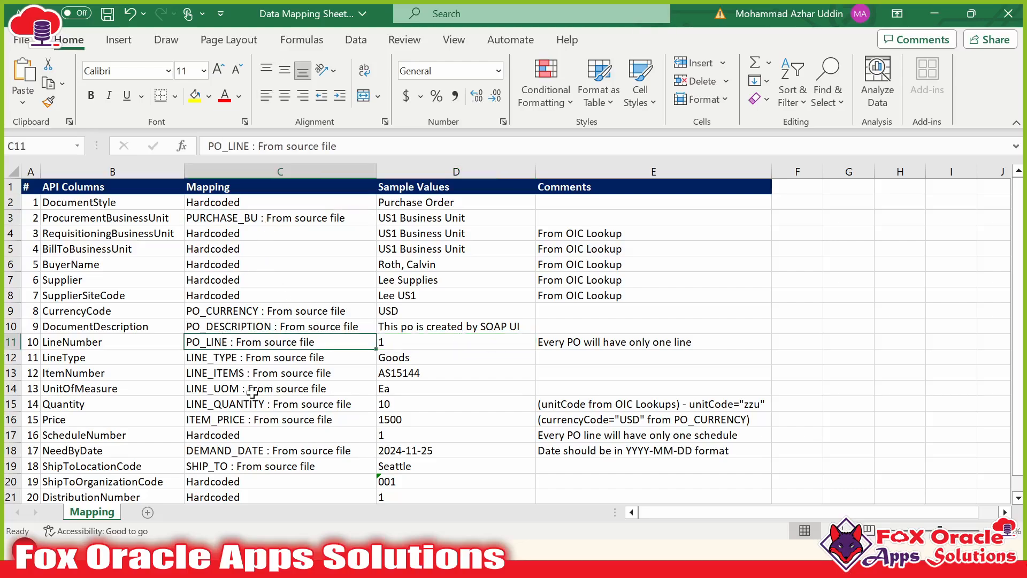
{"action": "left_click", "coordinate": [343, 389]}
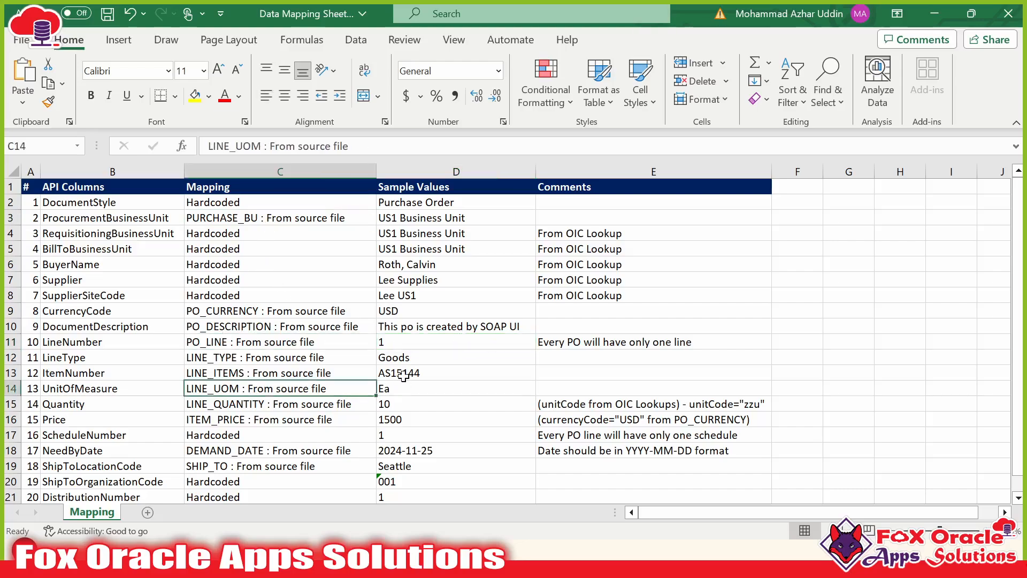
- Create a new blank workbook and copy PURCHASE_BU from the ProcurementBusinessUnit mapping into its cell A1
{"action": "key", "text": "ctrl+n"}
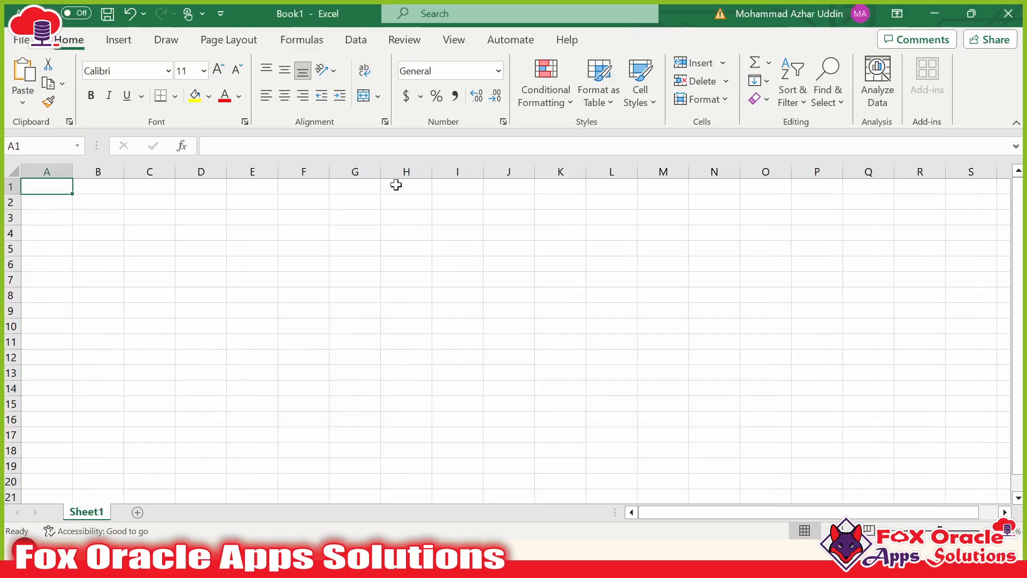
{"action": "key", "text": "alt+Tab"}
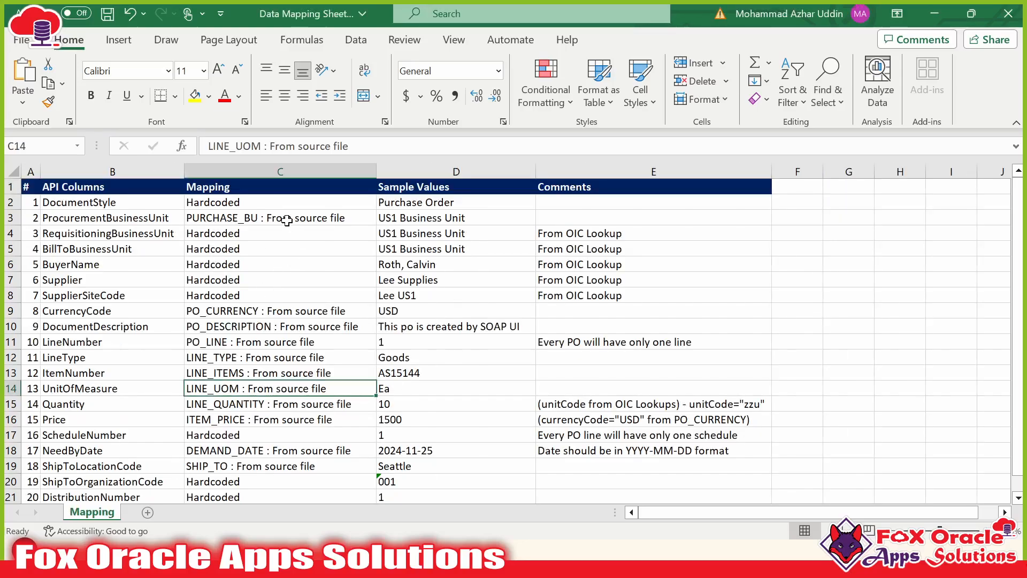
{"action": "double_click", "coordinate": [243, 220]}
{"action": "double_click", "coordinate": [225, 218]}
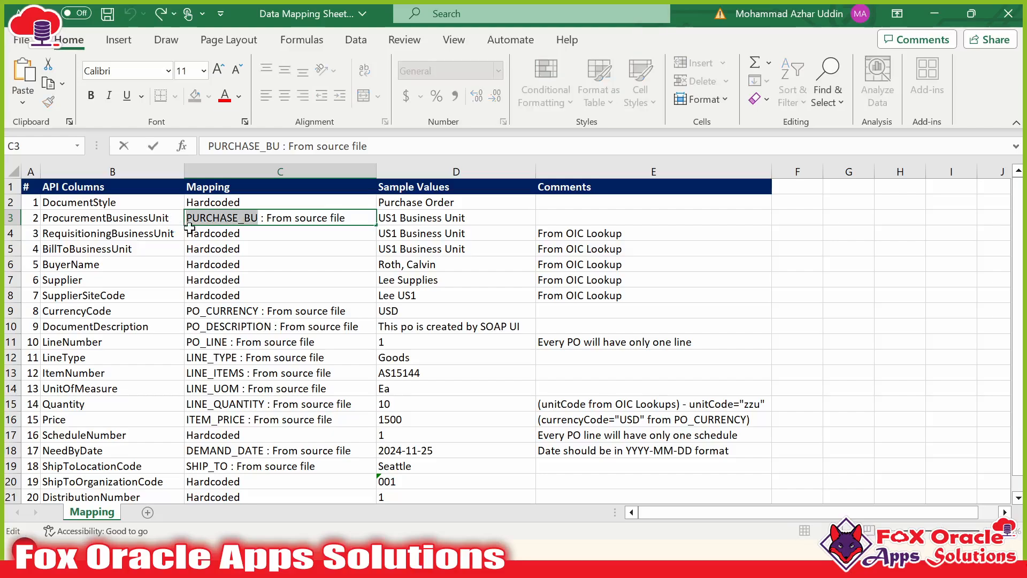
{"action": "key", "text": "ctrl+c"}
{"action": "key", "text": "Escape"}
{"action": "key", "text": "alt+Tab"}
{"action": "key", "text": "ctrl+v"}
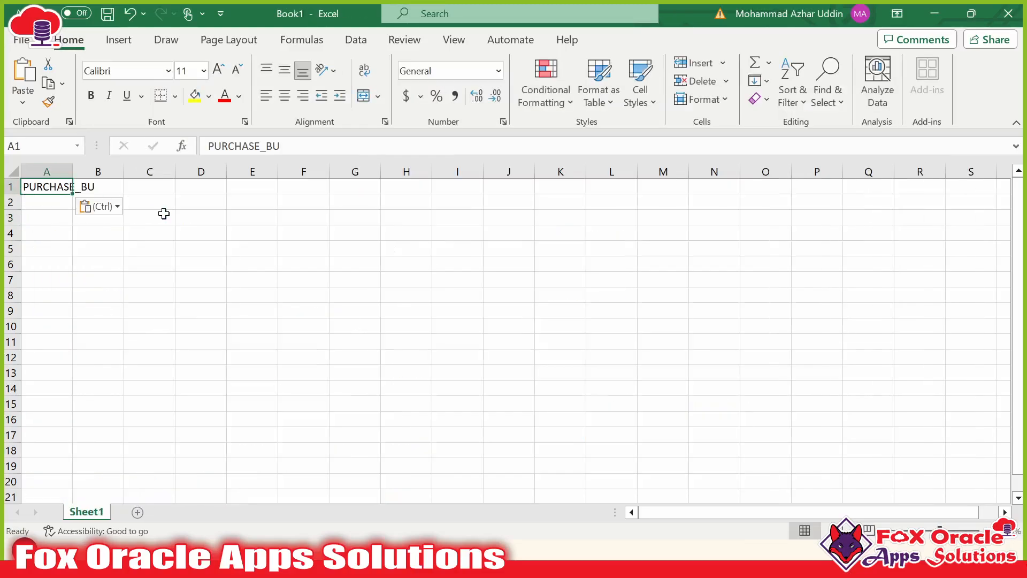
- Copy PO_CURRENCY from the CurrencyCode mapping into cell B1 of the new workbook
{"action": "key", "text": "alt+Tab"}
{"action": "double_click", "coordinate": [256, 311]}
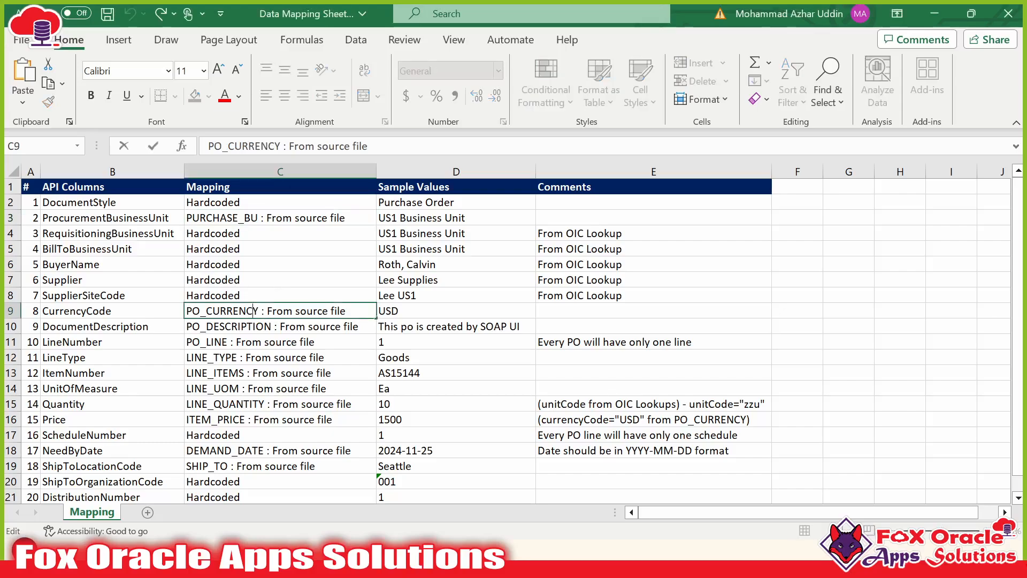
{"action": "double_click", "coordinate": [252, 311]}
{"action": "key", "text": "ctrl+c"}
{"action": "key", "text": "Escape"}
{"action": "key", "text": "alt+Tab"}
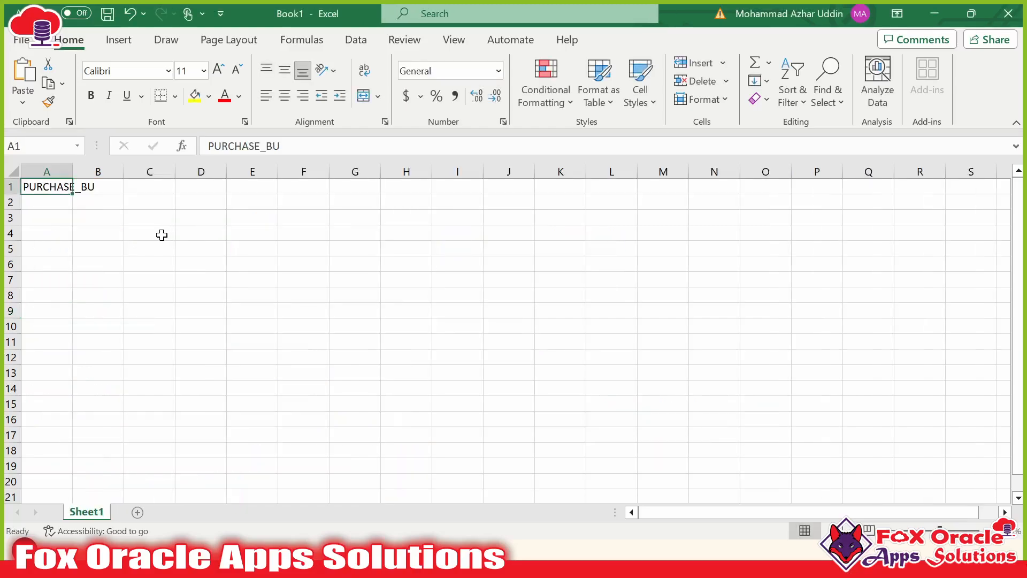
{"action": "left_click", "coordinate": [119, 184]}
{"action": "key", "text": "ctrl+v"}
- Copy PO_DESCRIPTION from the DocumentDescription mapping into cell C1 of the new workbook
{"action": "key", "text": "alt+Tab"}
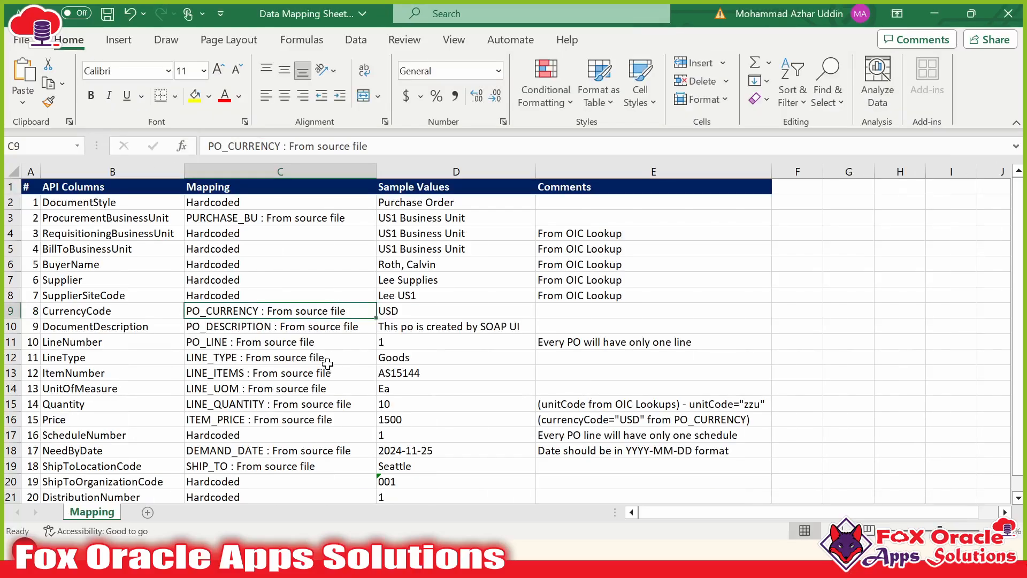
{"action": "double_click", "coordinate": [267, 325]}
{"action": "double_click", "coordinate": [268, 325]}
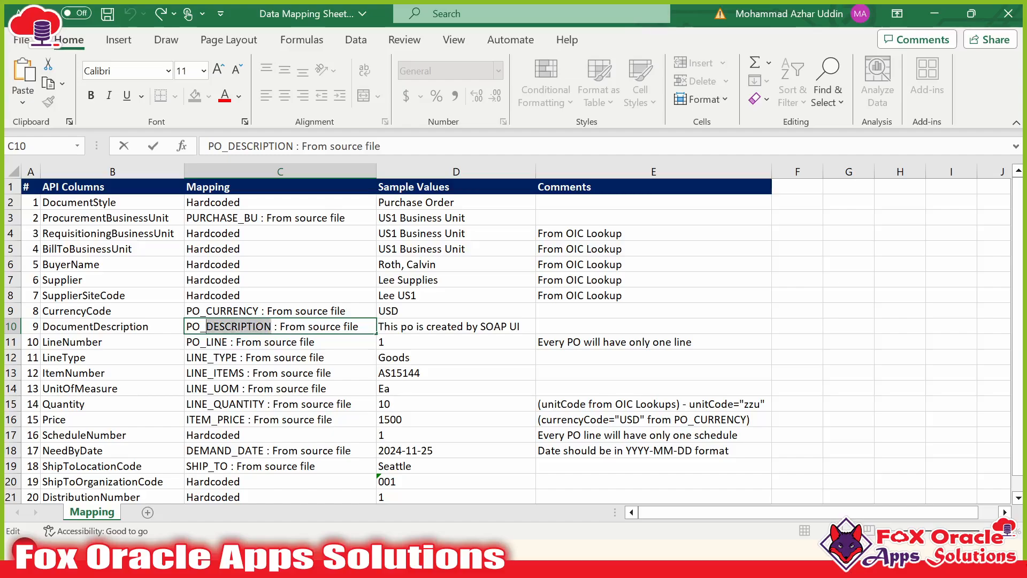
{"action": "key", "text": "ctrl+c"}
{"action": "key", "text": "Escape"}
{"action": "key", "text": "alt+Tab"}
{"action": "left_click", "coordinate": [149, 185]}
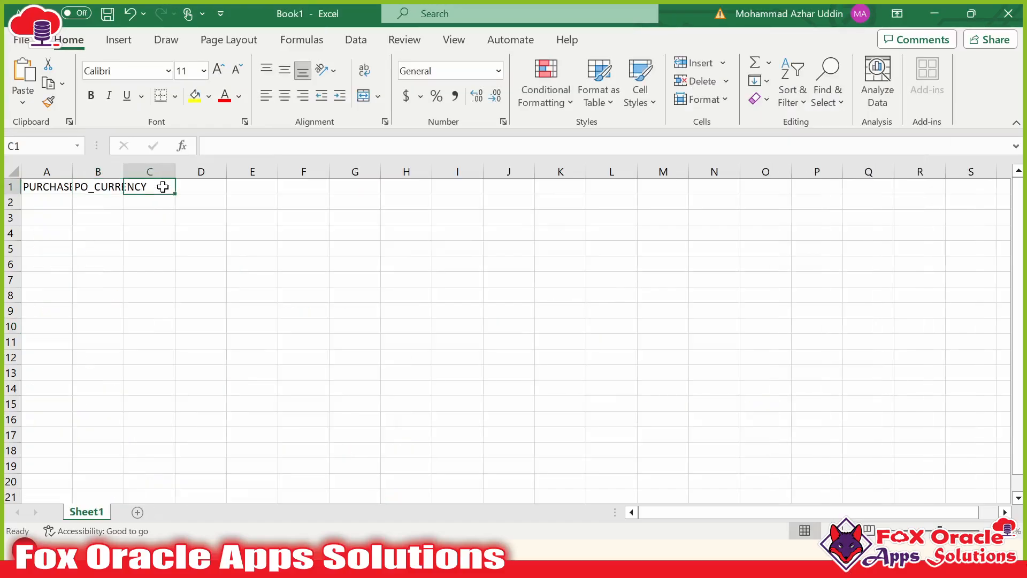
{"action": "key", "text": "ctrl+v"}
- Copy PO_LINE from the LineNumber mapping into cell D1 of the new workbook
{"action": "key", "text": "alt+Tab"}
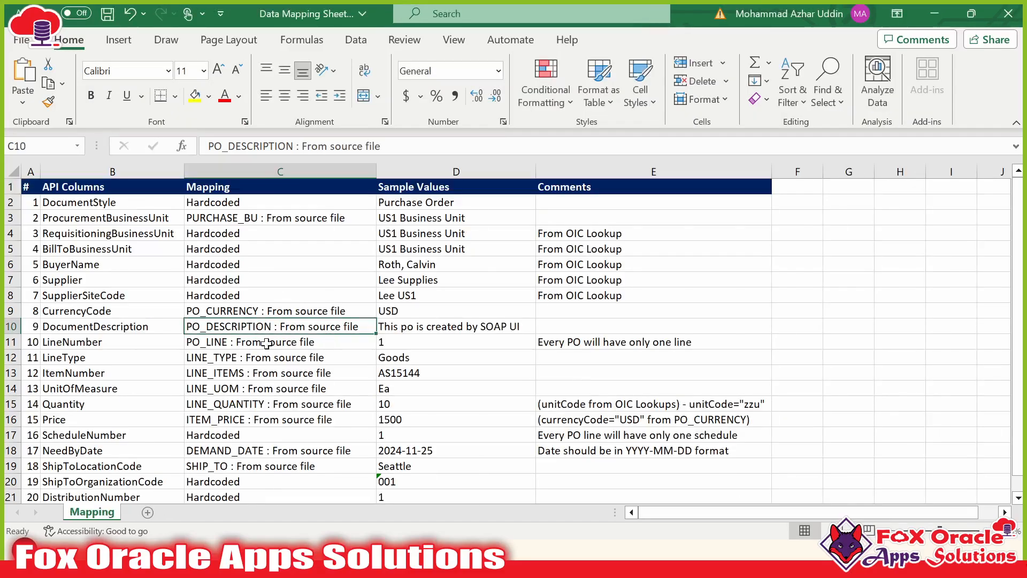
{"action": "double_click", "coordinate": [225, 341]}
{"action": "double_click", "coordinate": [224, 342]}
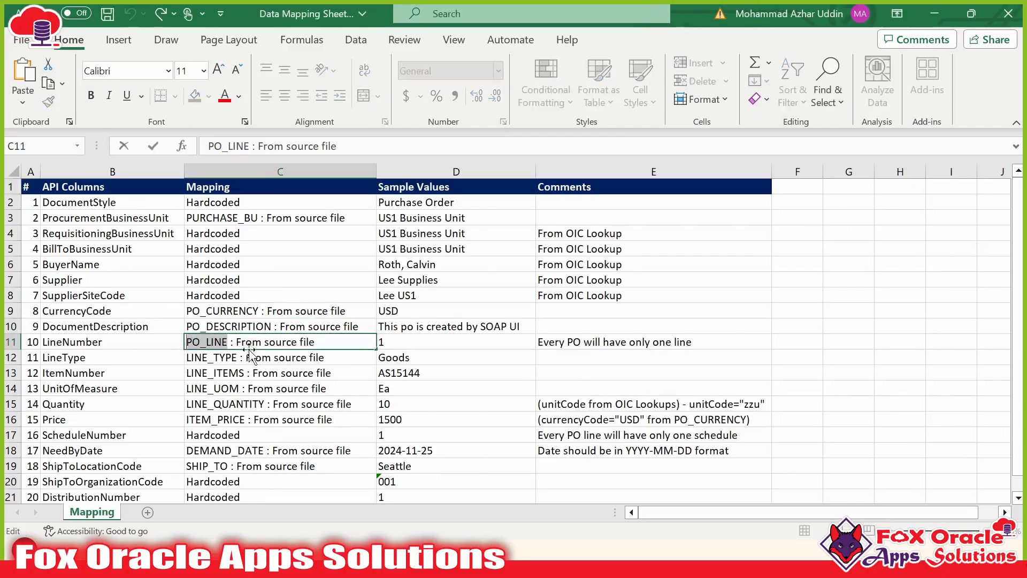
{"action": "key", "text": "ctrl+c"}
{"action": "key", "text": "Escape"}
{"action": "key", "text": "alt+Tab"}
{"action": "left_click", "coordinate": [217, 187]}
{"action": "key", "text": "ctrl+v"}
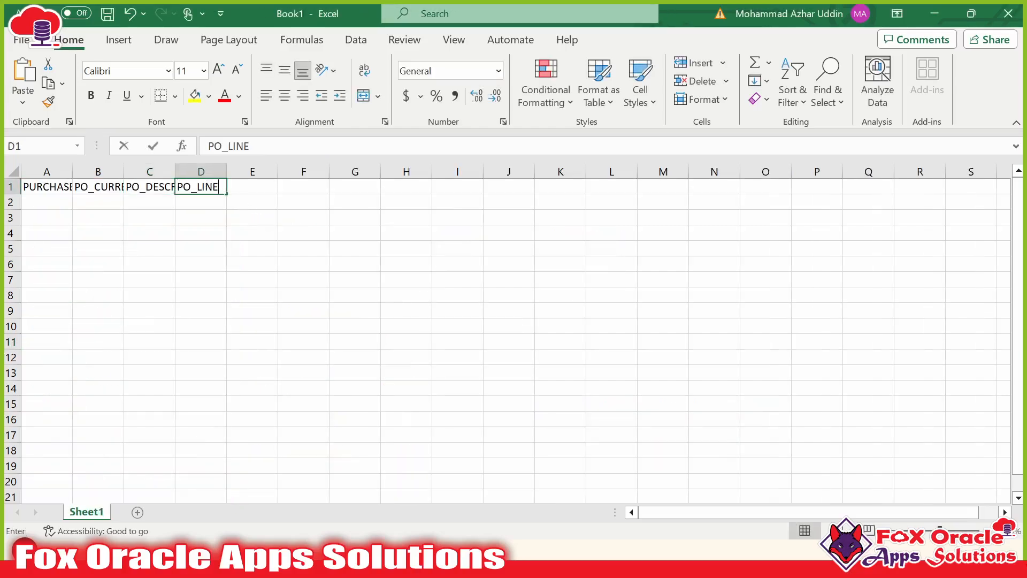
- Copy LINE_TYPE from the LineType mapping into cell E1 of the new workbook
{"action": "key", "text": "alt+Tab"}
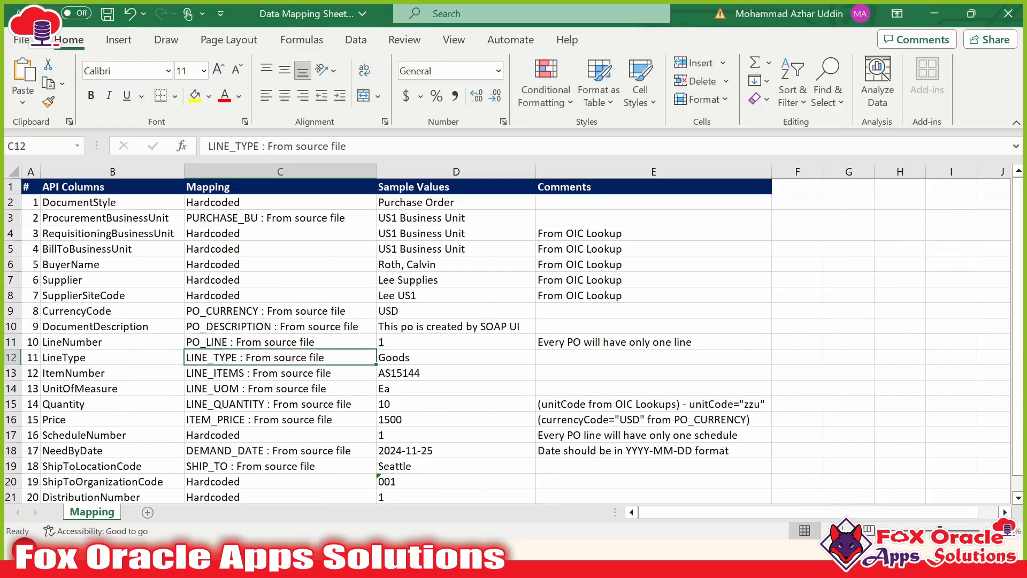
{"action": "double_click", "coordinate": [212, 355]}
{"action": "double_click", "coordinate": [212, 357]}
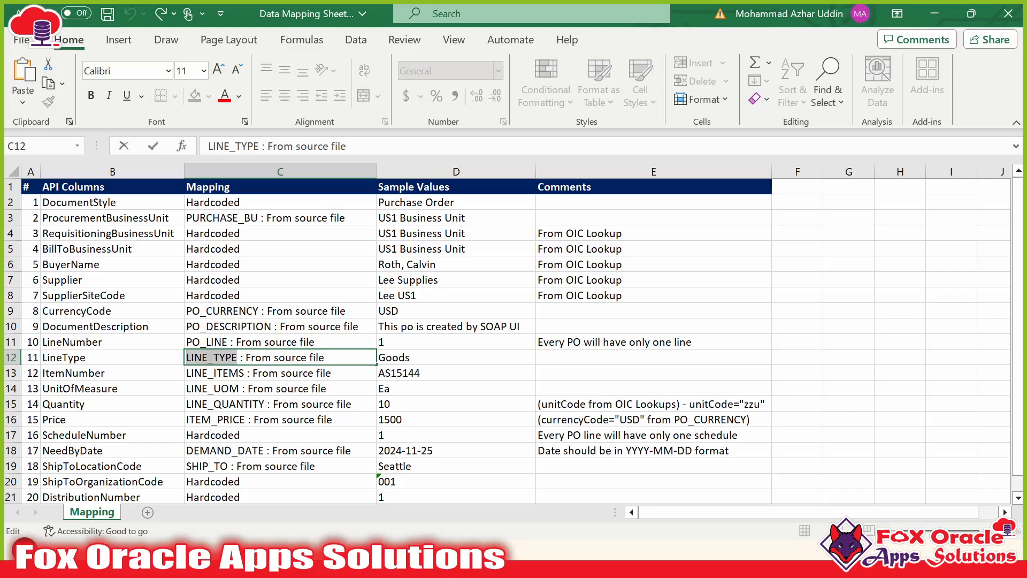
{"action": "key", "text": "ctrl+c"}
{"action": "key", "text": "Escape"}
{"action": "key", "text": "alt+Tab"}
{"action": "left_click", "coordinate": [257, 188]}
{"action": "key", "text": "ctrl+v"}
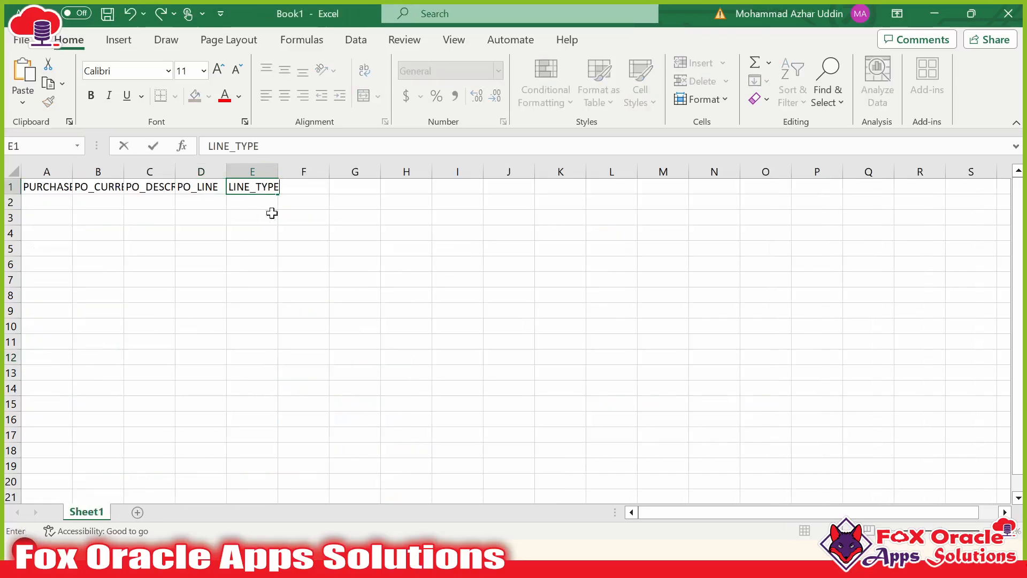
- Copy LINE_ITEMS from the ItemNumber mapping into cell F1 of the new workbook
{"action": "key", "text": "alt+Tab"}
{"action": "double_click", "coordinate": [229, 373]}
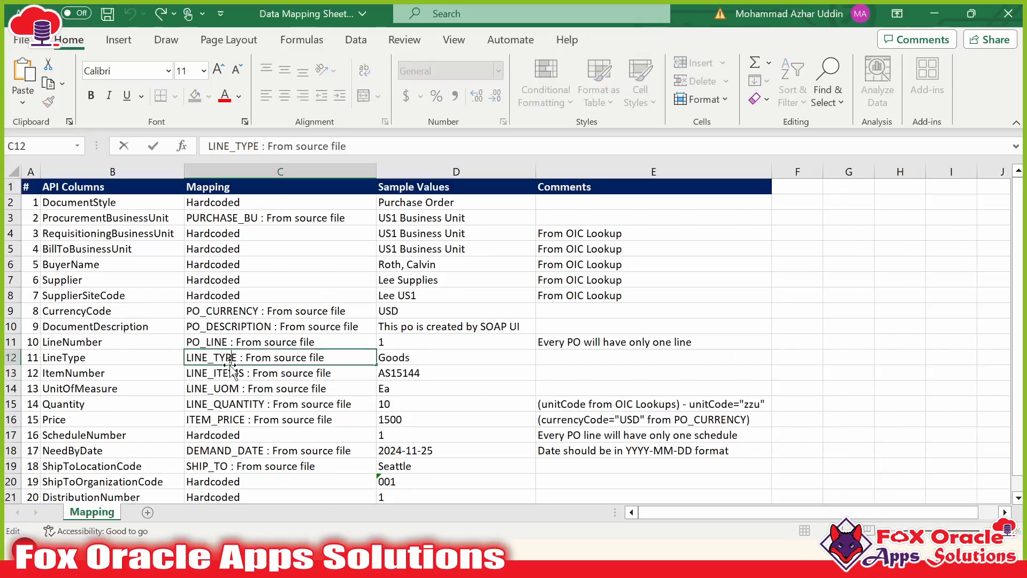
{"action": "double_click", "coordinate": [229, 373]}
{"action": "key", "text": "ctrl+c"}
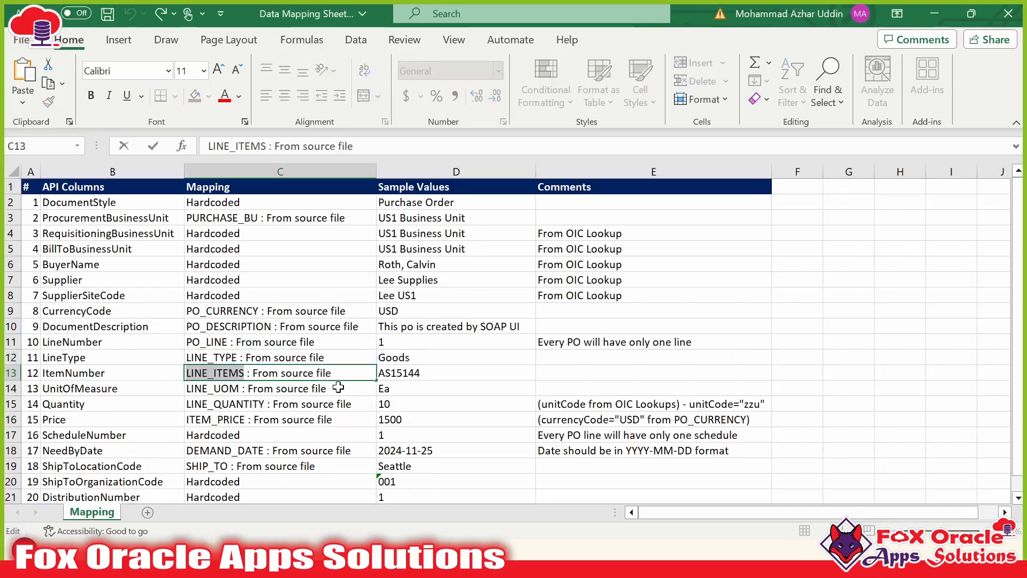
{"action": "key", "text": "alt+Tab"}
{"action": "left_click", "coordinate": [312, 188]}
{"action": "key", "text": "ctrl+v"}
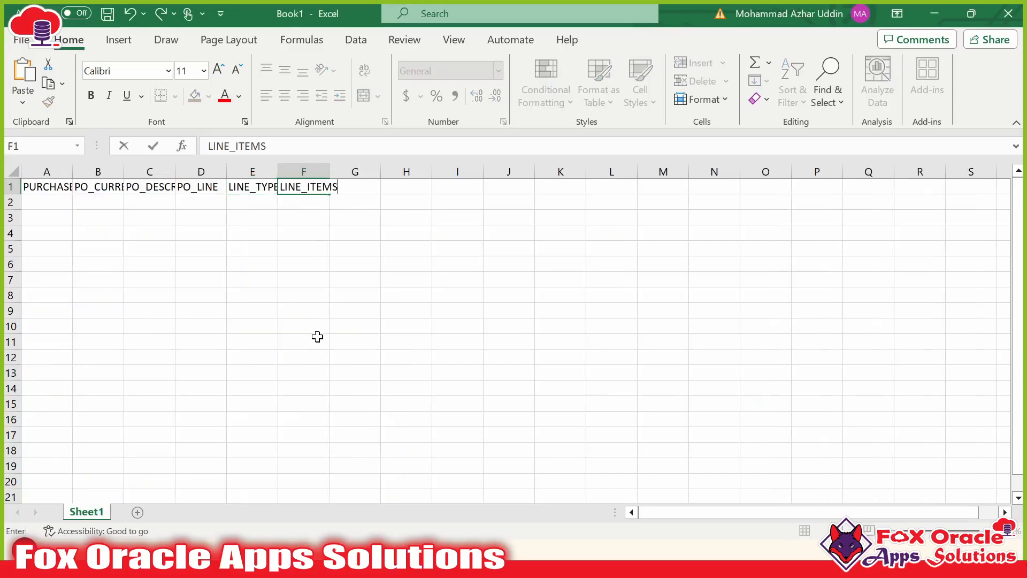
- Copy LINE_UOM from the UnitOfMeasure mapping into cell G1 of the new workbook
{"action": "key", "text": "alt+Tab"}
{"action": "double_click", "coordinate": [230, 388]}
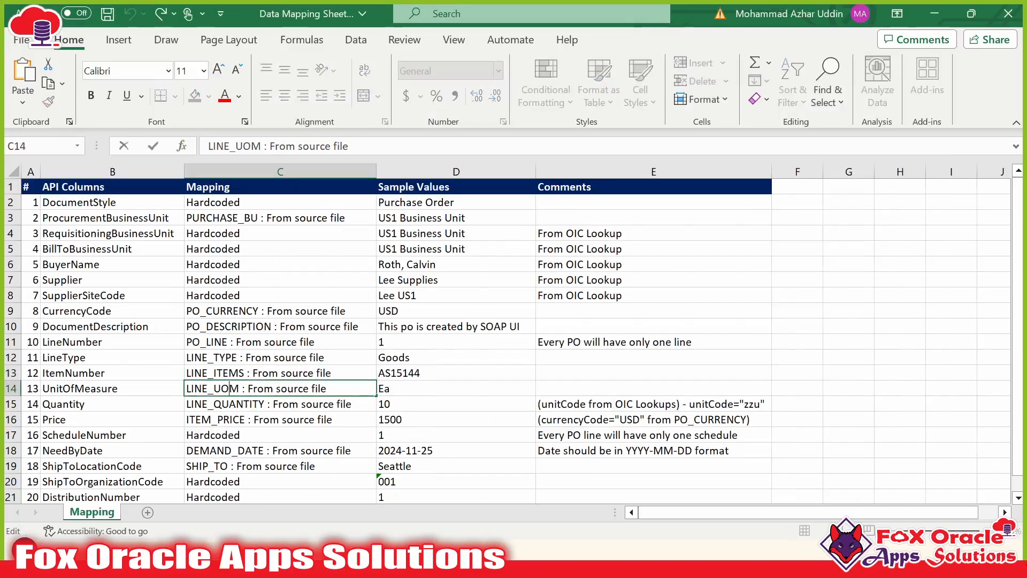
{"action": "double_click", "coordinate": [230, 388]}
{"action": "key", "text": "ctrl+c"}
{"action": "key", "text": "alt+Tab"}
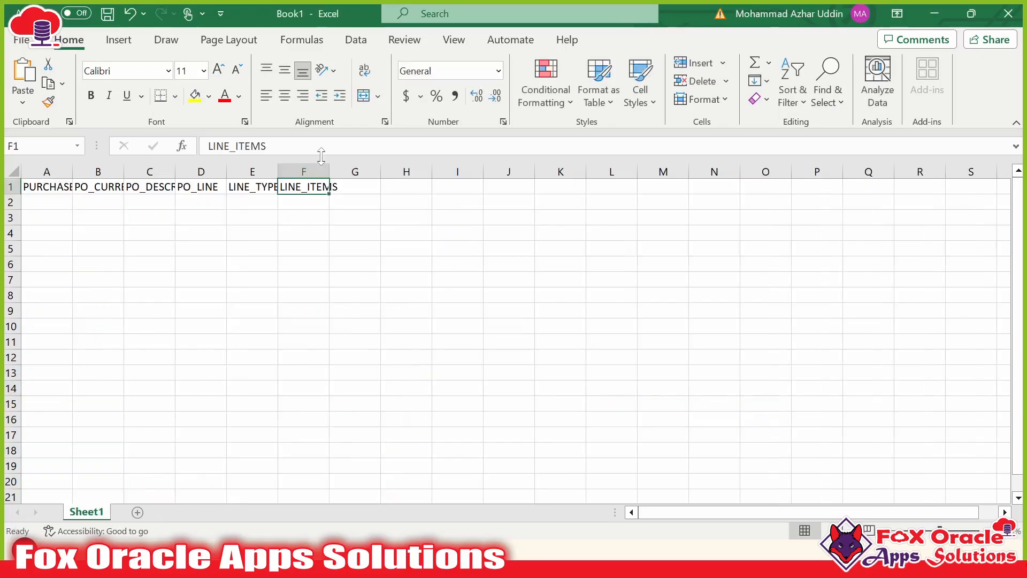
{"action": "left_click", "coordinate": [347, 186]}
{"action": "key", "text": "ctrl+v"}
- Try to copy LINE_QUANTITY from the Quantity mapping into cell H1 of the new workbook
{"action": "key", "text": "alt+Tab"}
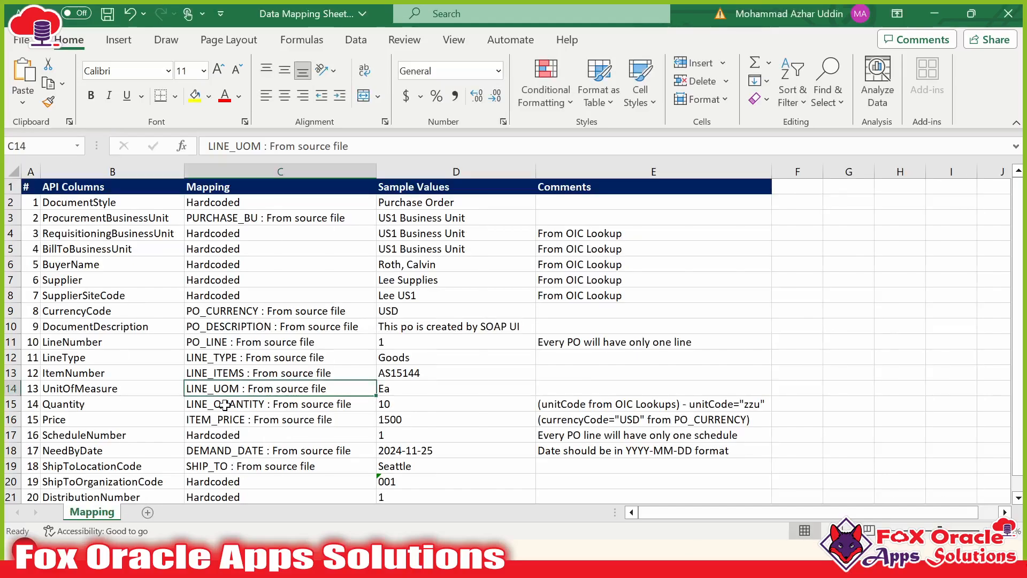
{"action": "left_click", "coordinate": [225, 405]}
{"action": "double_click", "coordinate": [230, 404]}
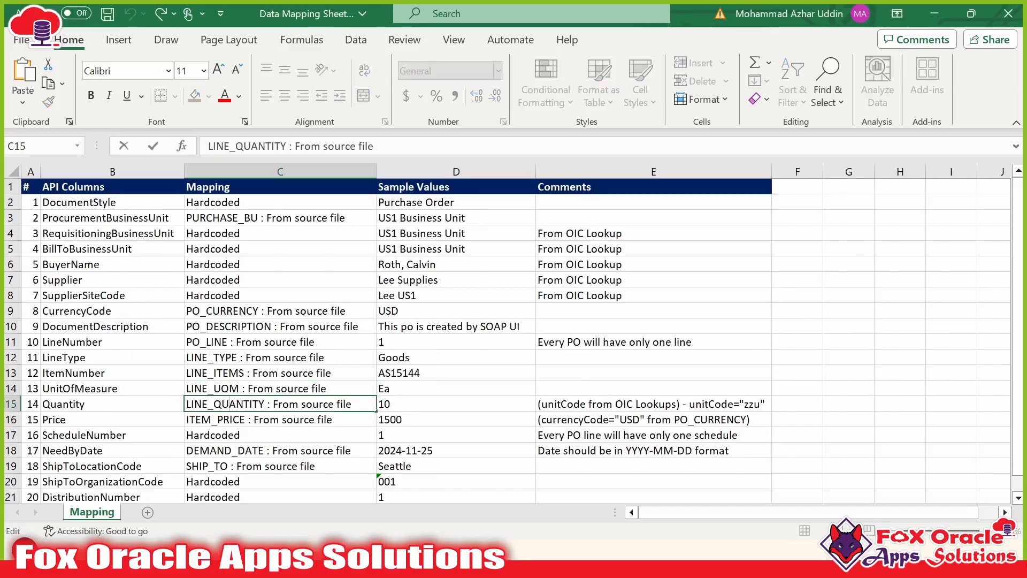
{"action": "double_click", "coordinate": [191, 403]}
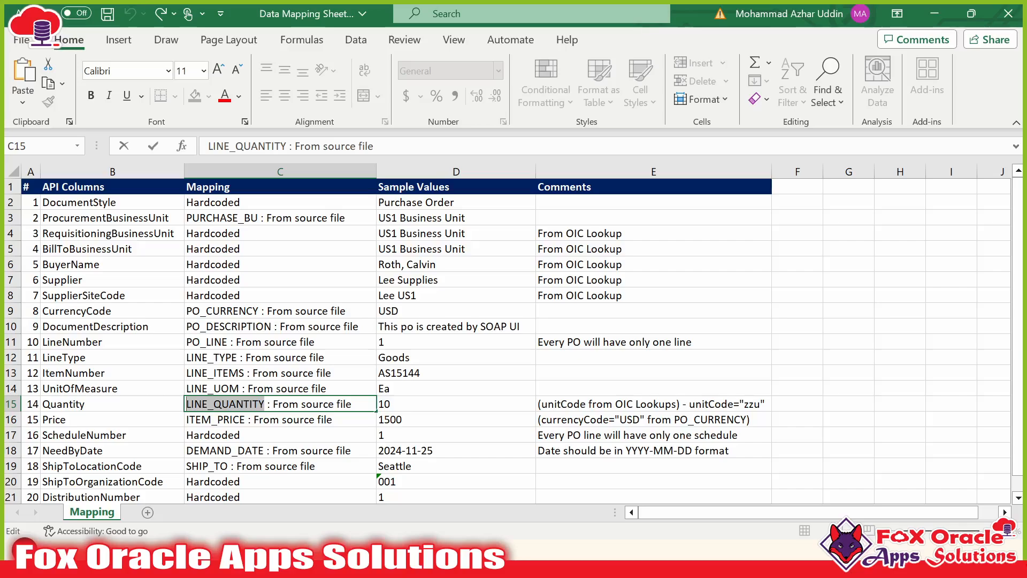
{"action": "key", "text": "alt+Tab"}
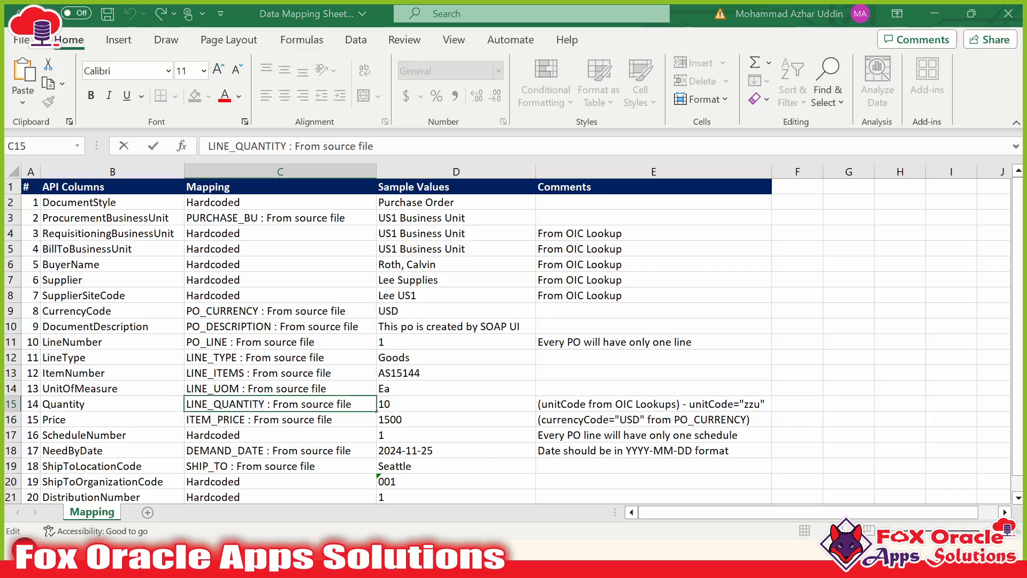
{"action": "left_click", "coordinate": [411, 278]}
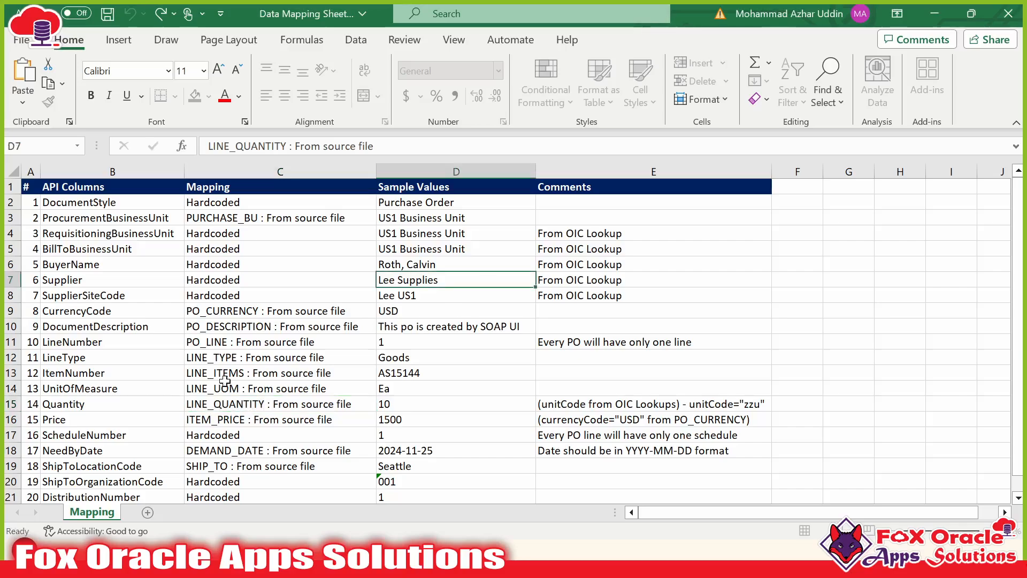
{"action": "left_click", "coordinate": [321, 332]}
{"action": "key", "text": "alt+Tab"}
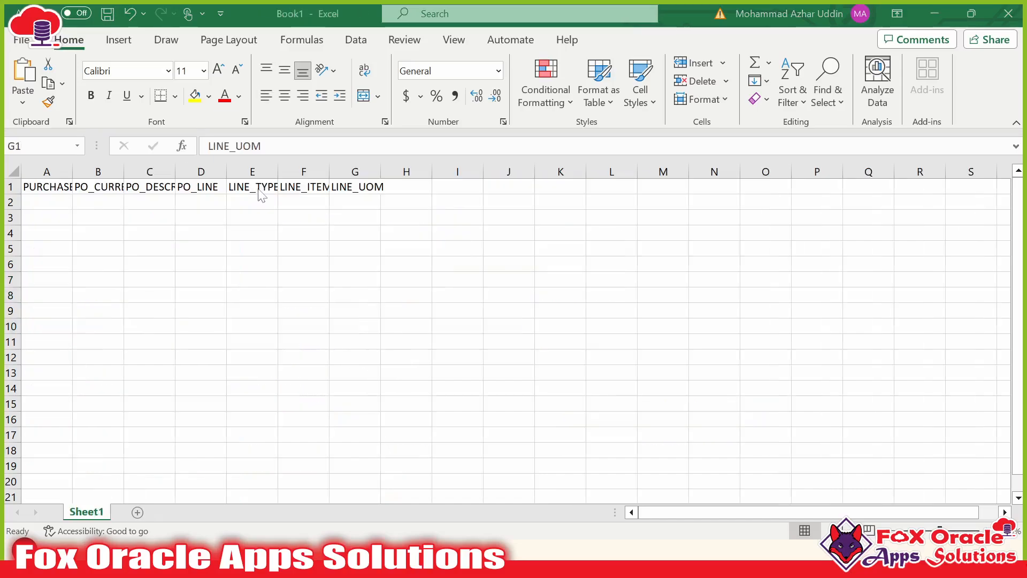
{"action": "left_click", "coordinate": [361, 191]}
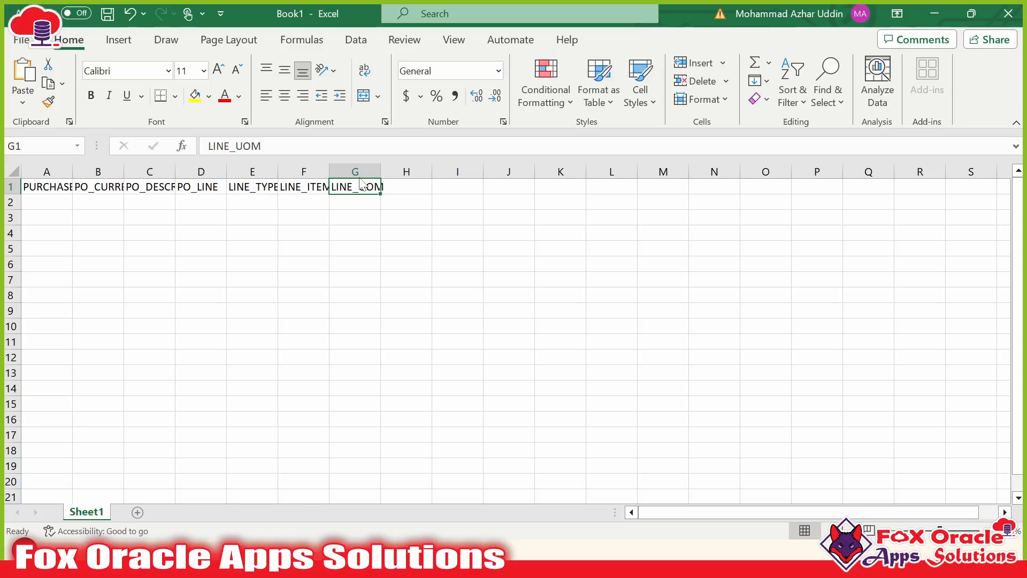
{"action": "key", "text": "Return"}
{"action": "double_click", "coordinate": [405, 185]}
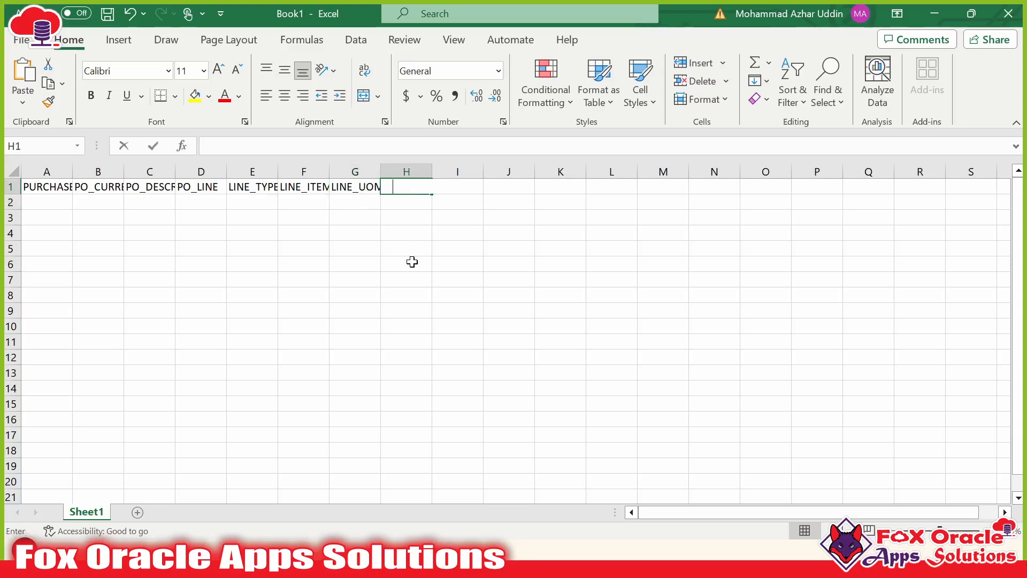
{"action": "key", "text": "ctrl+v"}
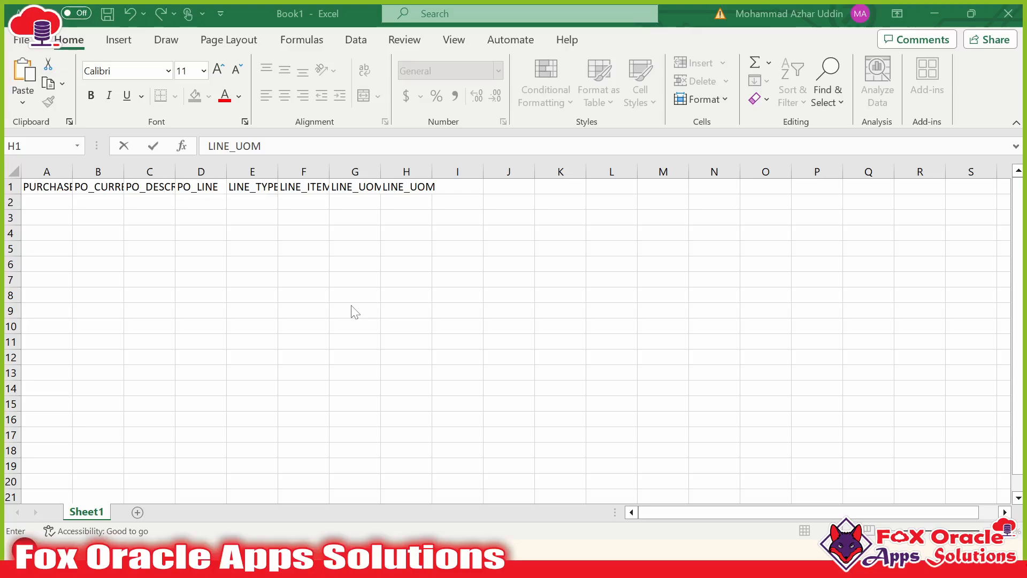
{"action": "key", "text": "ctrl+Return"}
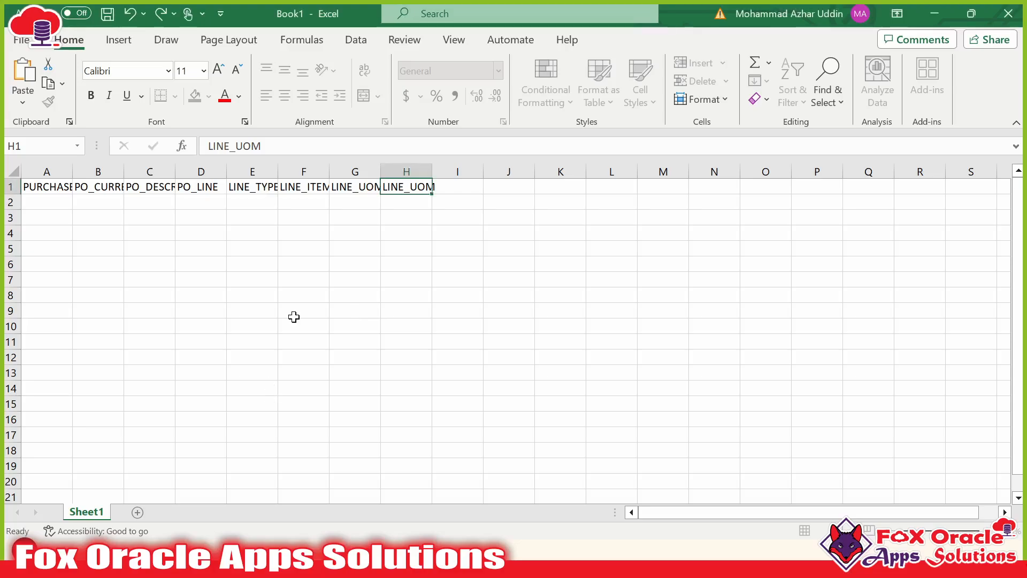
- Check header cells F1 to H1 of the new workbook against the fields in the mapping sheet
{"action": "key", "text": "alt+Tab"}
{"action": "left_click", "coordinate": [236, 344]}
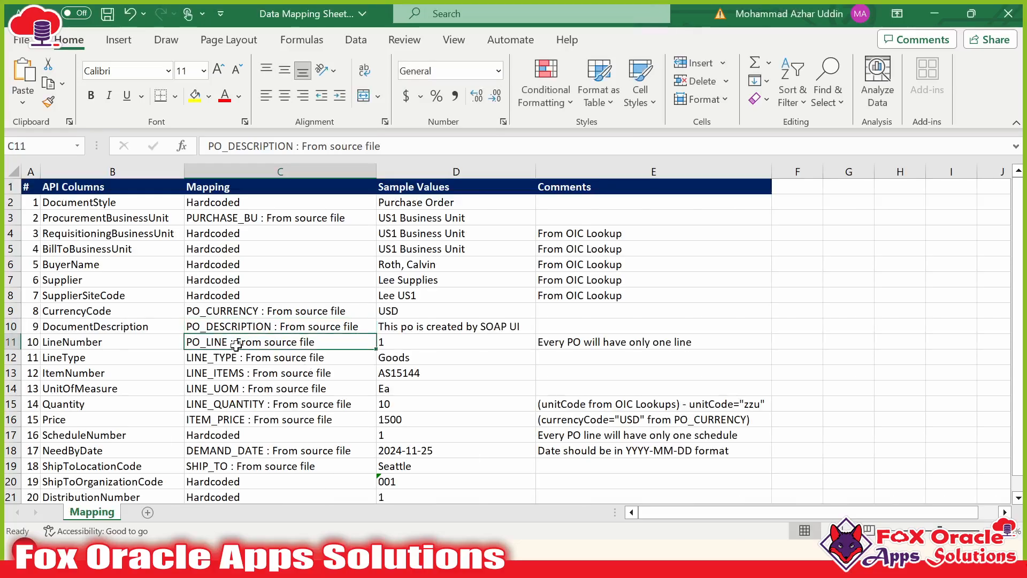
{"action": "double_click", "coordinate": [236, 343]}
{"action": "key", "text": "alt+Tab"}
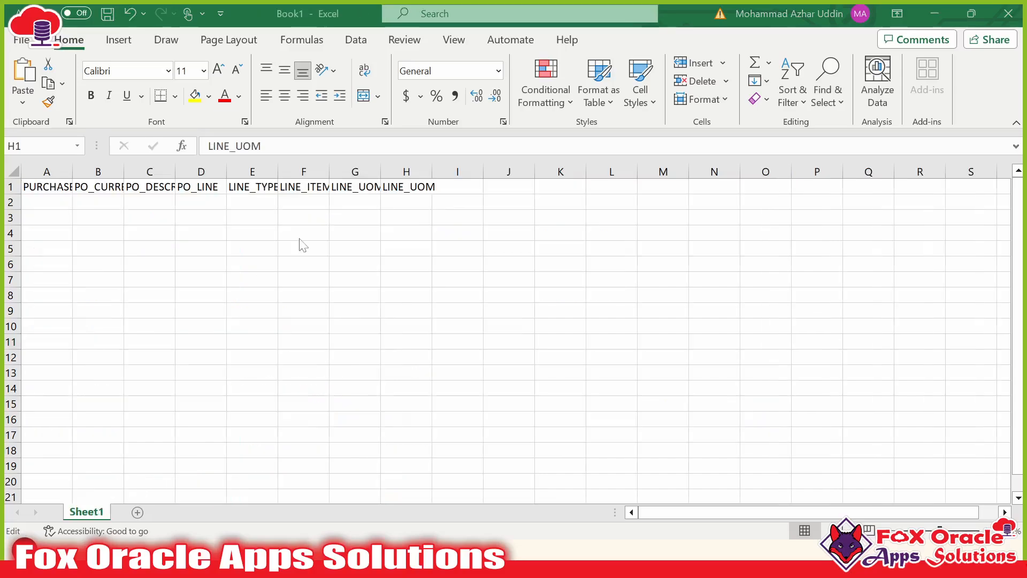
{"action": "key", "text": "alt+Tab"}
{"action": "key", "text": "alt+Tab"}
{"action": "key", "text": "alt"}
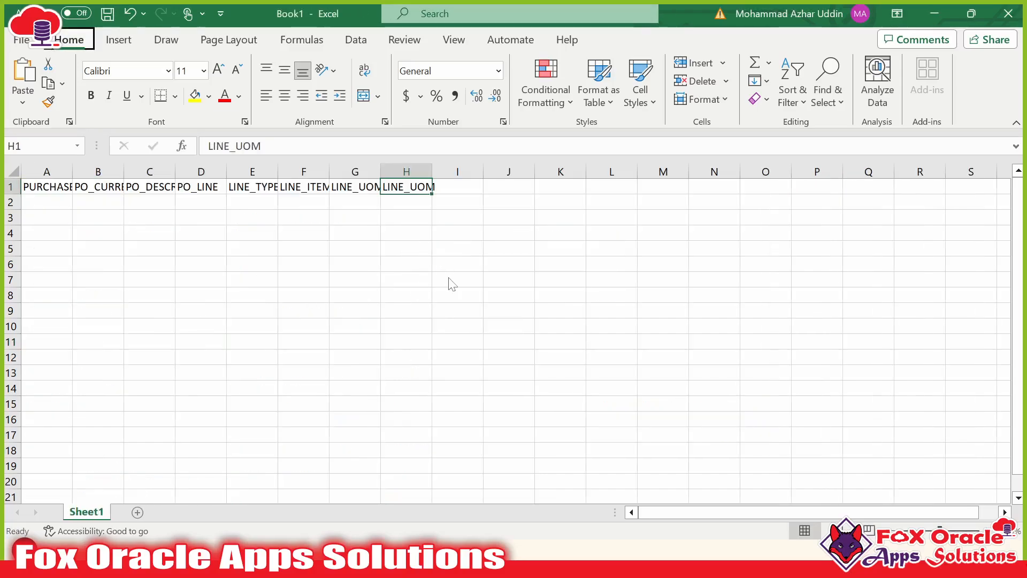
{"action": "left_click", "coordinate": [392, 187]}
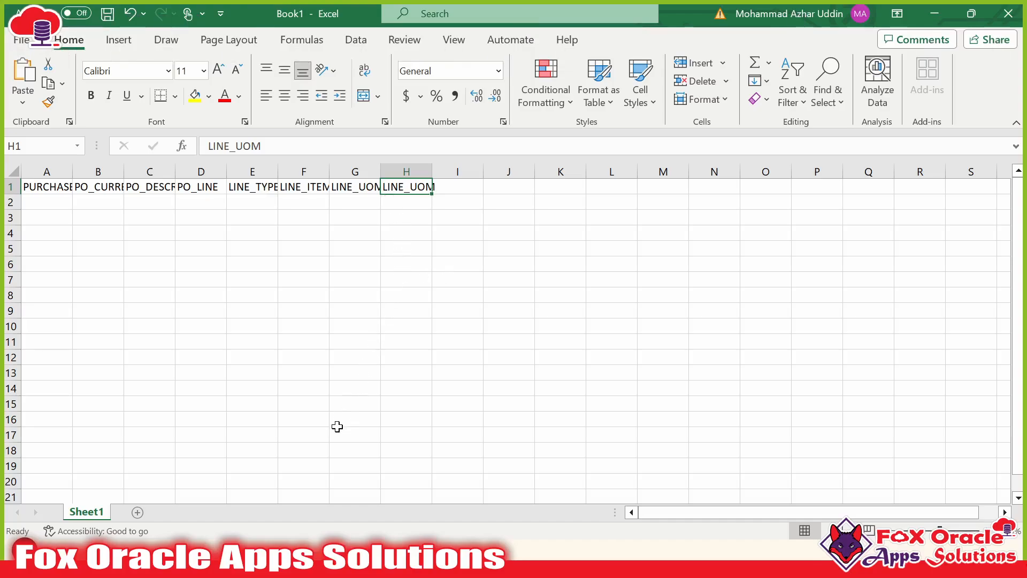
{"action": "left_click", "coordinate": [315, 187]}
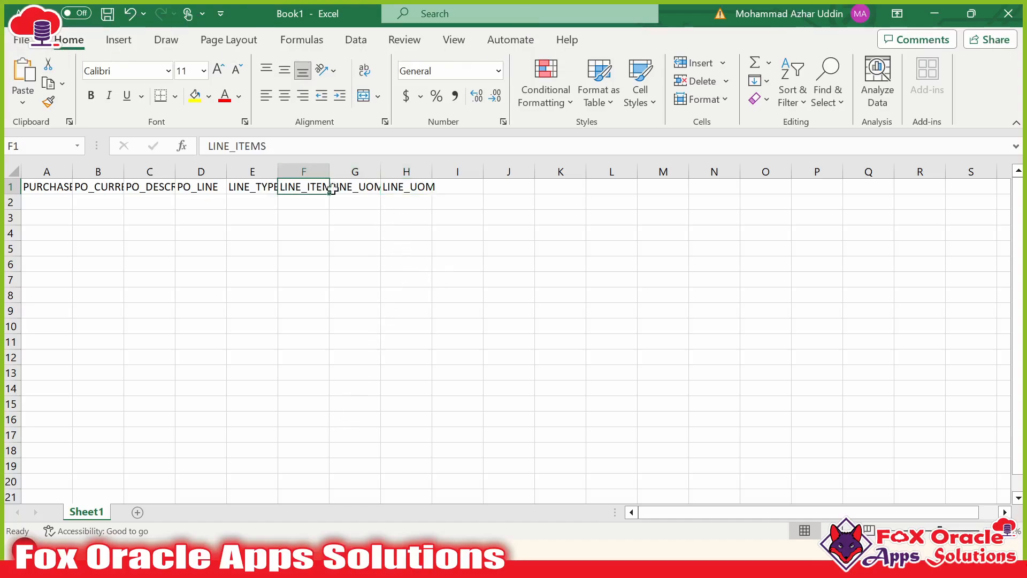
{"action": "left_click", "coordinate": [362, 185]}
{"action": "left_click", "coordinate": [302, 187]}
{"action": "left_click", "coordinate": [355, 187]}
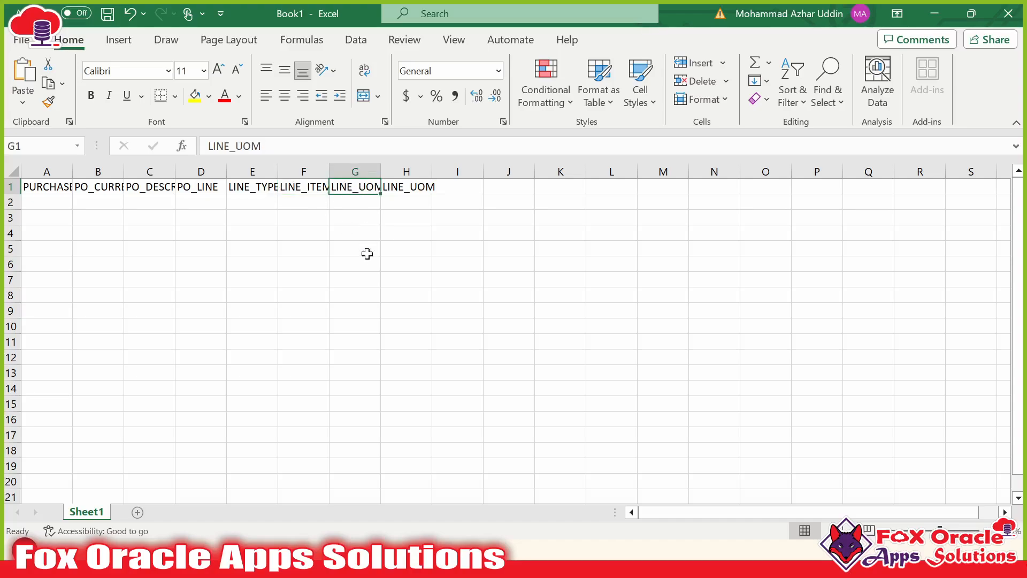
{"action": "key", "text": "alt+Tab"}
{"action": "key", "text": "alt+Tab"}
{"action": "left_click", "coordinate": [385, 186]}
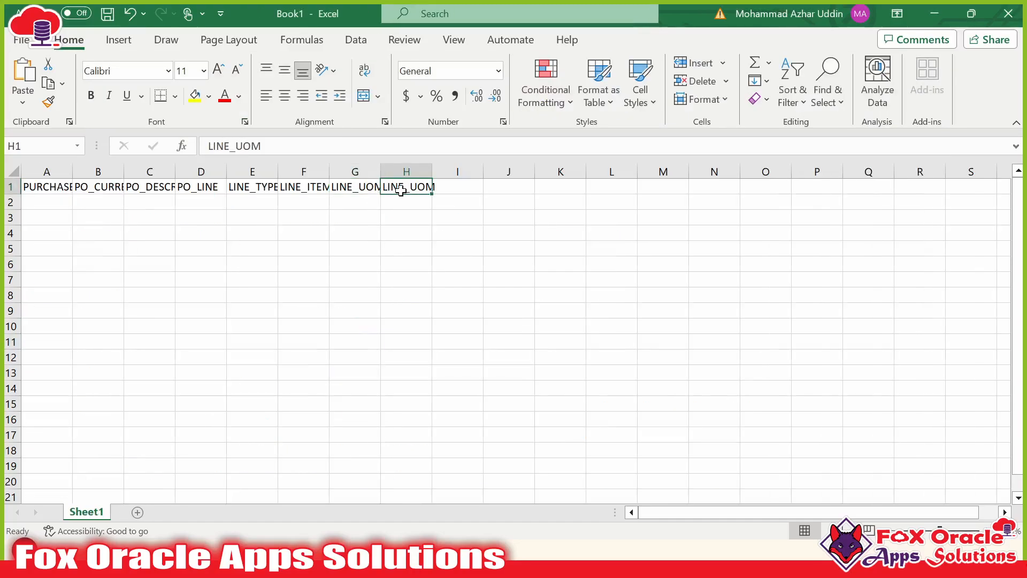
- Copy LINE_QUANTITY from the Quantity mapping into cell H1 of the new workbook, overwriting its existing entry
{"action": "key", "text": "alt+Tab"}
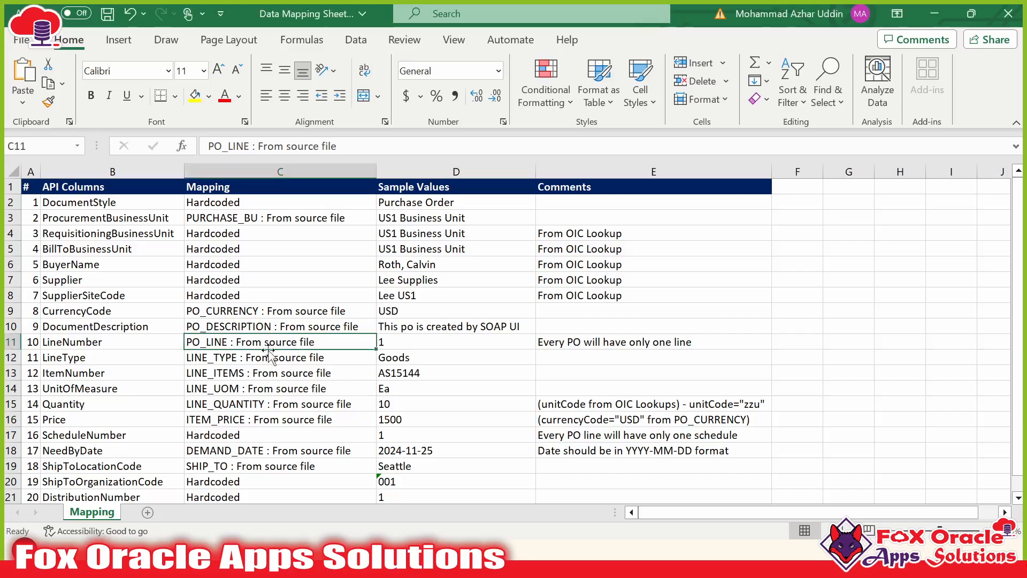
{"action": "double_click", "coordinate": [244, 403]}
{"action": "left_click_drag", "start_coordinate": [265, 403], "coordinate": [186, 404]}
{"action": "key", "text": "ctrl+c"}
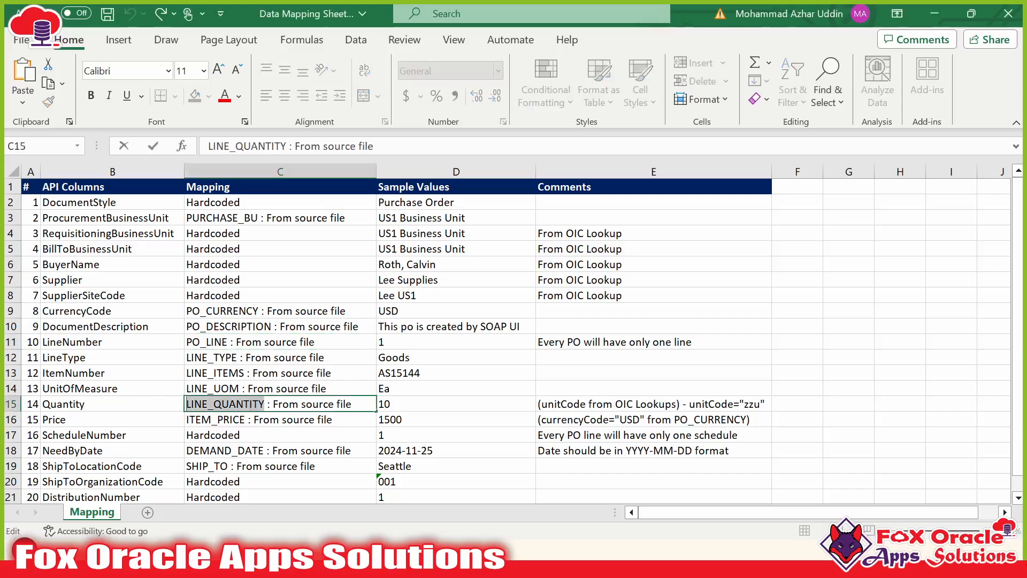
{"action": "key", "text": "alt+Tab"}
{"action": "left_click", "coordinate": [460, 191]}
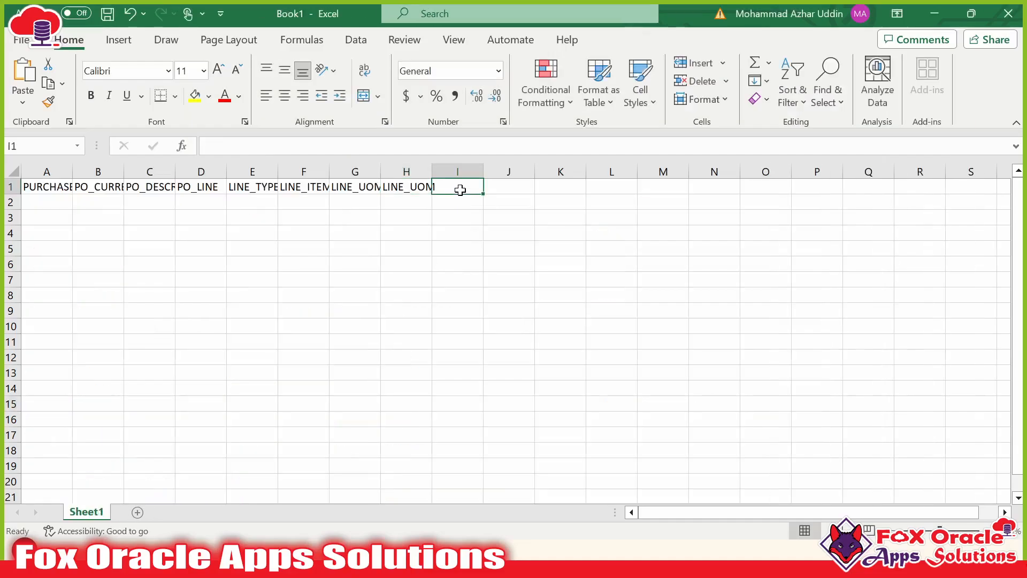
{"action": "left_click", "coordinate": [406, 188]}
{"action": "left_click", "coordinate": [351, 188]}
{"action": "double_click", "coordinate": [434, 189]}
{"action": "double_click", "coordinate": [427, 188]}
{"action": "key", "text": "ctrl+v"}
- Copy ITEM_PRICE from the Price mapping into cell I1 of the new workbook
{"action": "key", "text": "alt+Tab"}
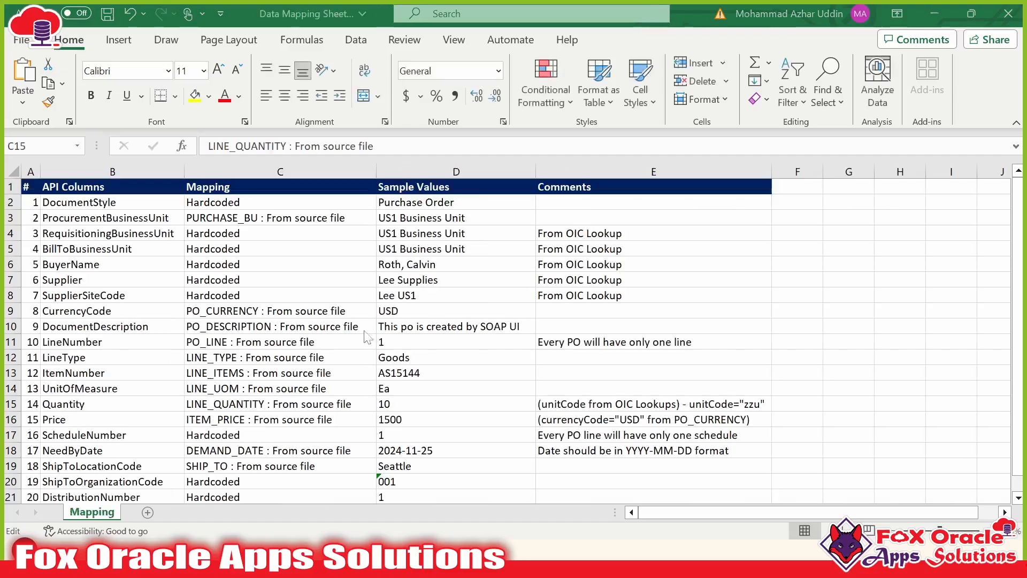
{"action": "double_click", "coordinate": [229, 421]}
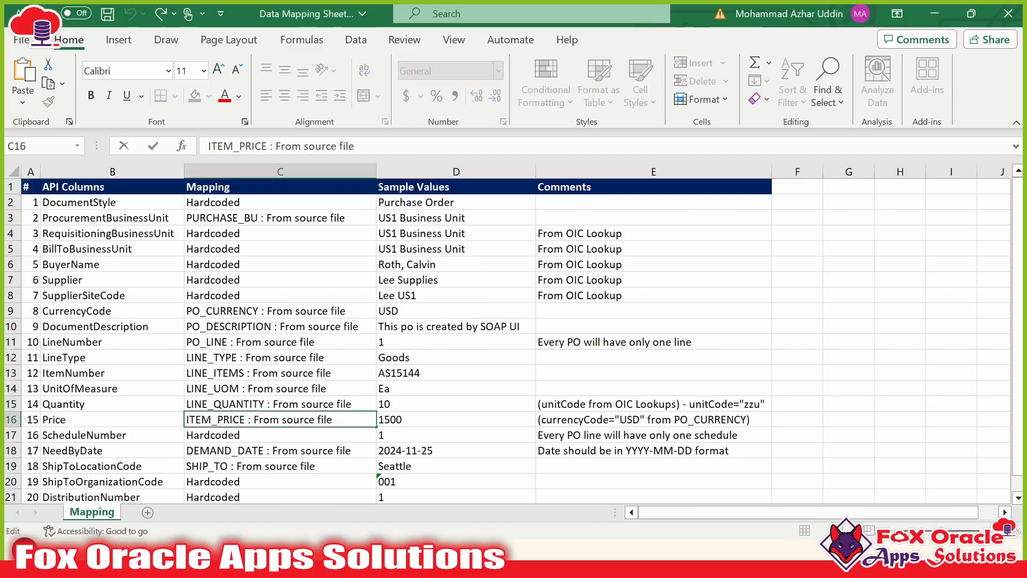
{"action": "double_click", "coordinate": [229, 420]}
{"action": "key", "text": "ctrl+c"}
{"action": "key", "text": "Escape"}
{"action": "key", "text": "alt+Tab"}
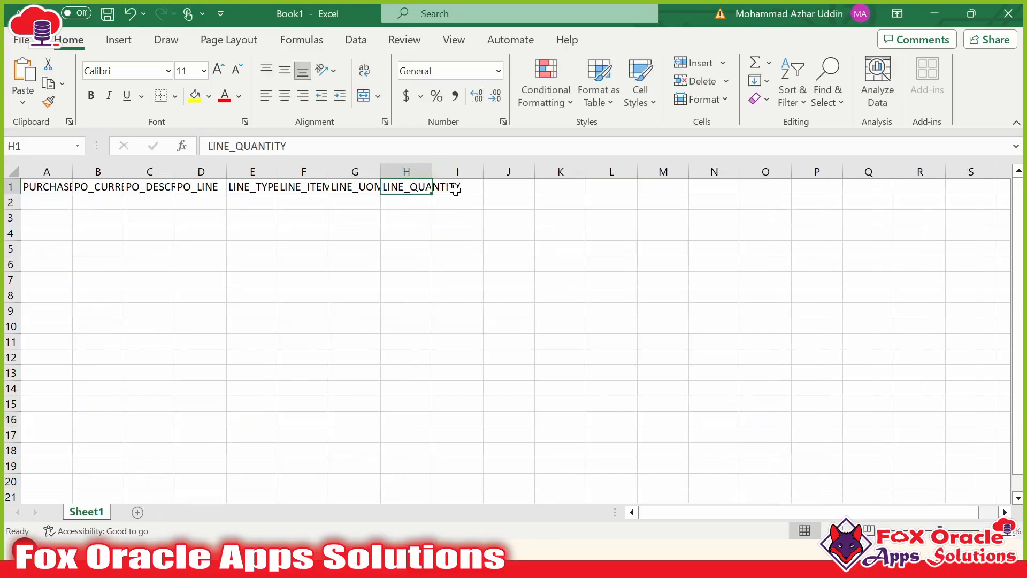
{"action": "left_click", "coordinate": [455, 189]}
{"action": "key", "text": "ctrl+v"}
- Copy DEMAND_DATE from the NeedByDate mapping into cell J1 of the new workbook
{"action": "key", "text": "alt+Tab"}
{"action": "scroll", "coordinate": [243, 400], "scroll_direction": "down", "scroll_amount": 1}
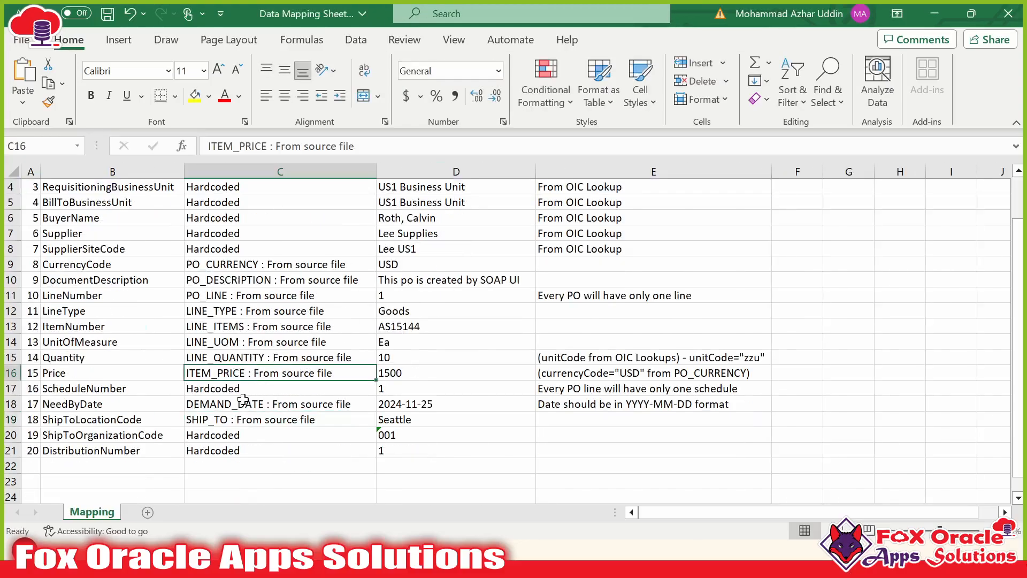
{"action": "left_click", "coordinate": [269, 402]}
{"action": "double_click", "coordinate": [265, 402]}
{"action": "left_click_drag", "start_coordinate": [265, 402], "coordinate": [179, 402]}
{"action": "key", "text": "ctrl+c"}
{"action": "key", "text": "alt+Tab"}
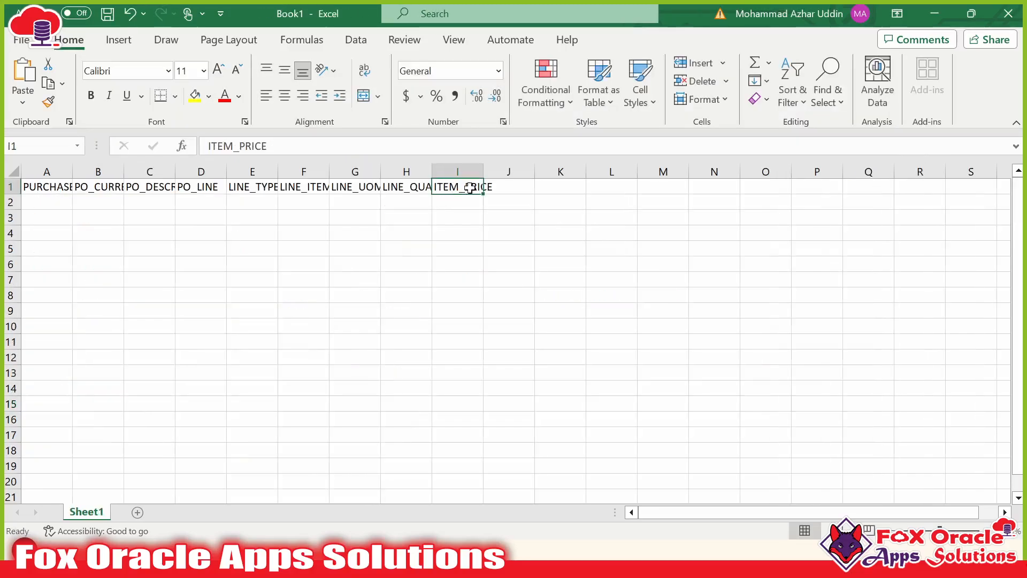
{"action": "left_click", "coordinate": [493, 187]}
{"action": "key", "text": "ctrl+v"}
- Copy SHIP_TO from the ShipToLocationCode mapping into cell K1 of the new workbook
{"action": "key", "text": "alt+Tab"}
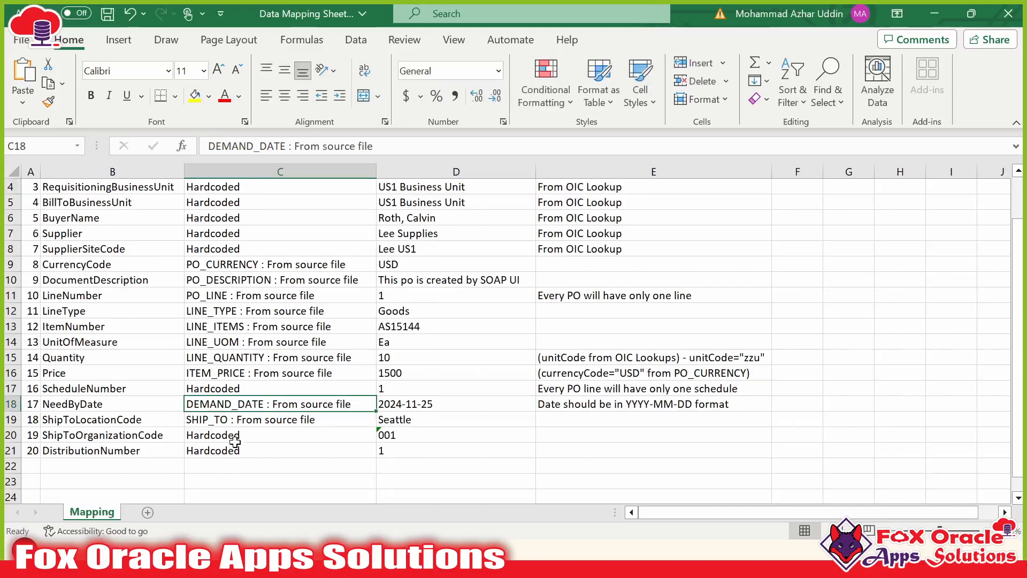
{"action": "left_click", "coordinate": [231, 420]}
{"action": "double_click", "coordinate": [231, 419]}
{"action": "left_click_drag", "start_coordinate": [231, 420], "coordinate": [185, 419]}
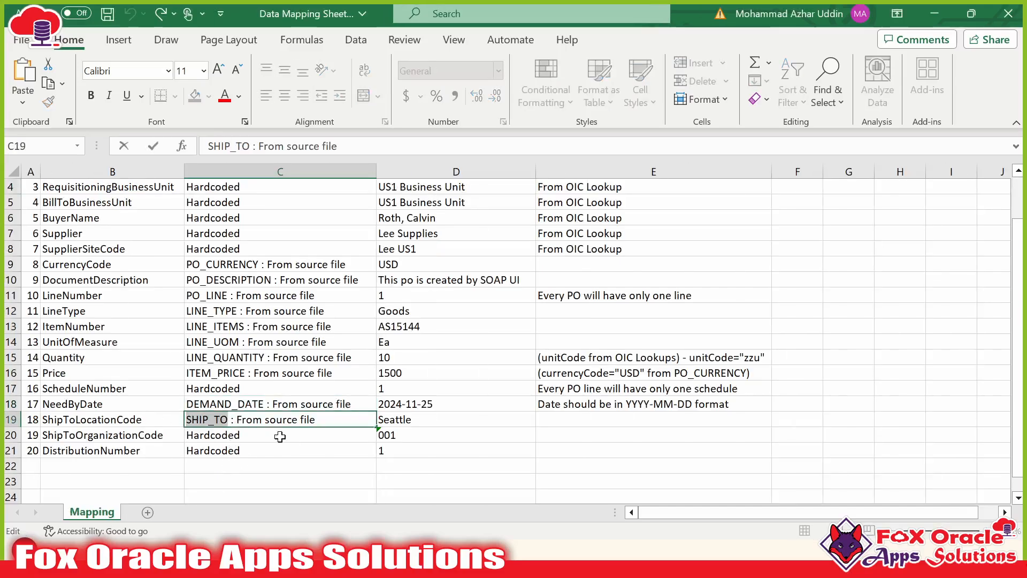
{"action": "key", "text": "ctrl+c"}
{"action": "key", "text": "alt+Tab"}
{"action": "left_click", "coordinate": [556, 187]}
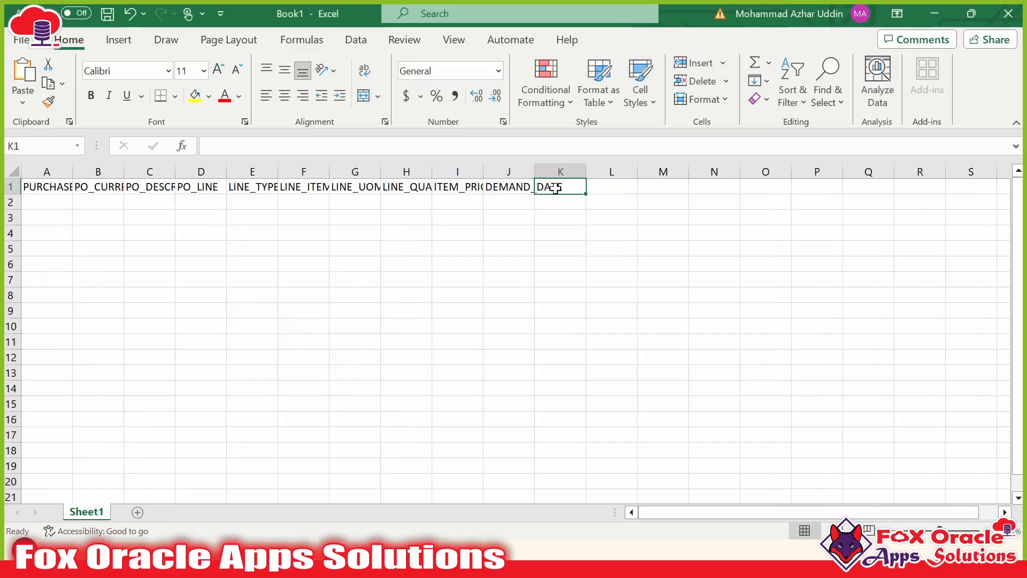
{"action": "key", "text": "ctrl+v"}
{"action": "left_click", "coordinate": [592, 241]}
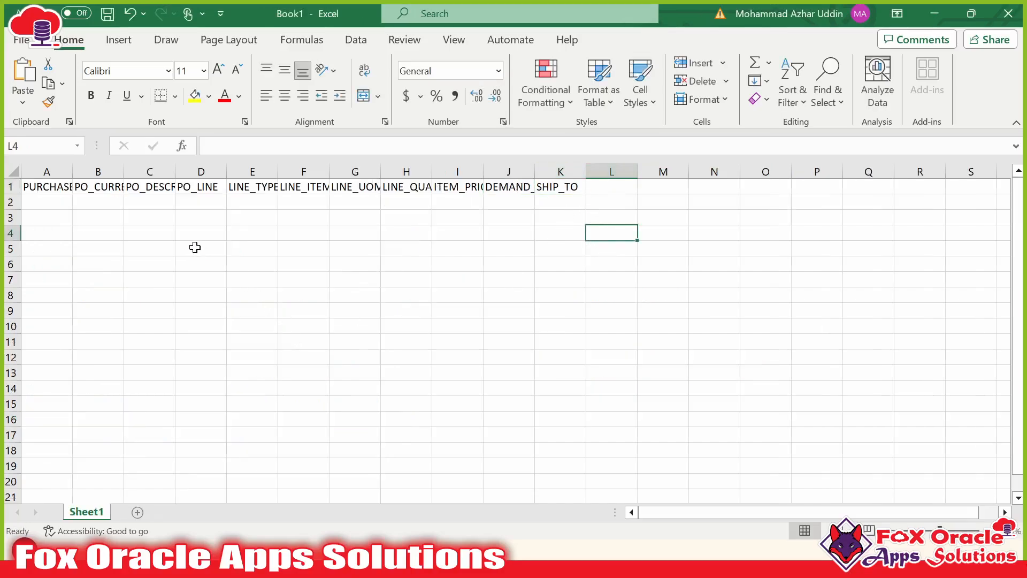
- Auto-fit all columns of the new workbook's sheet to the width of their header text
{"action": "left_click", "coordinate": [15, 170]}
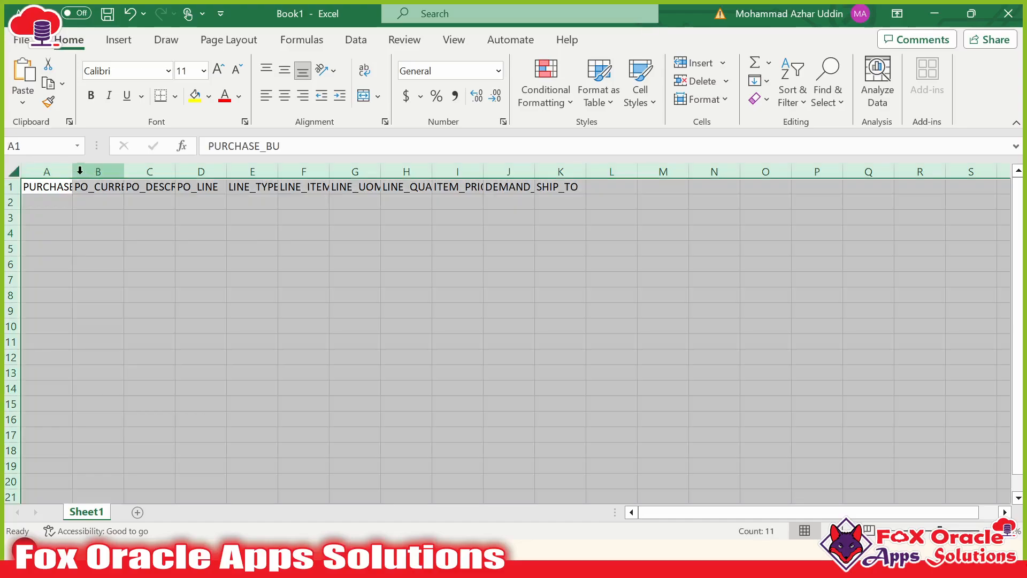
{"action": "double_click", "coordinate": [77, 170]}
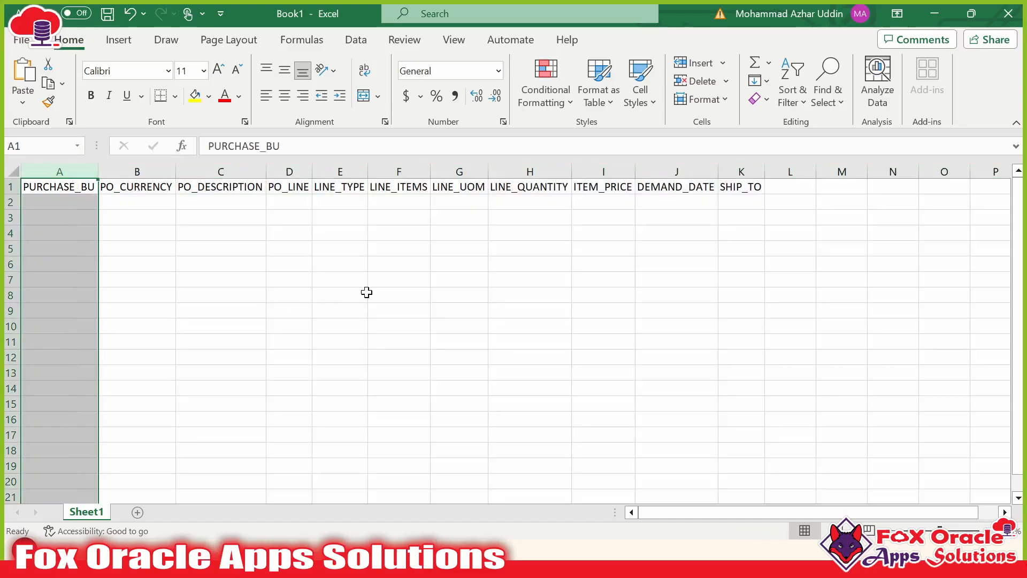
{"action": "left_click", "coordinate": [382, 264]}
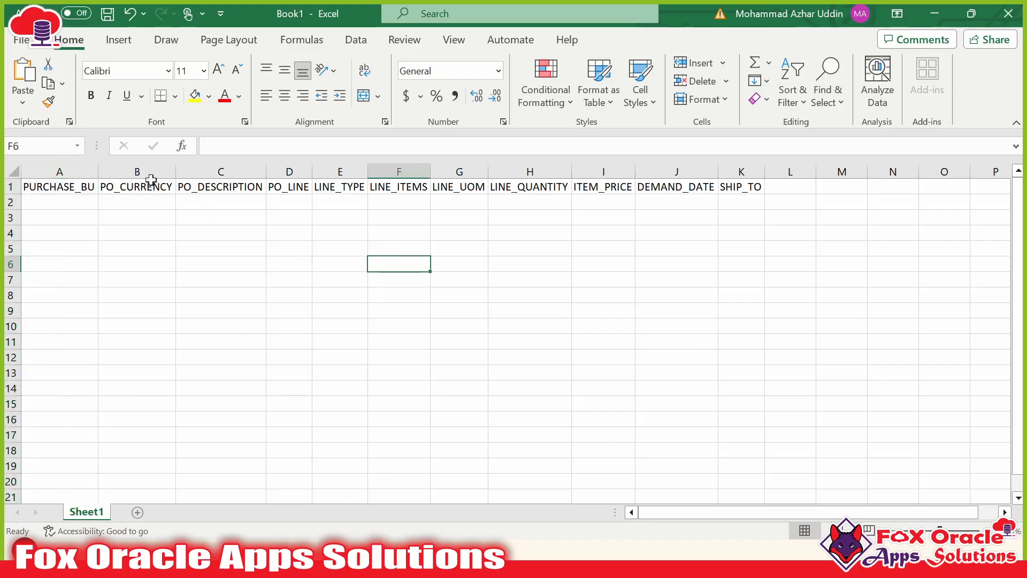
{"action": "left_click_drag", "start_coordinate": [60, 199], "coordinate": [338, 310]}
{"action": "mouse_move", "coordinate": [775, 325]}
{"action": "left_mouse_down"}
{"action": "mouse_move", "coordinate": [736, 339]}
{"action": "mouse_move", "coordinate": [761, 339]}
{"action": "left_mouse_up"}
{"action": "left_click", "coordinate": [681, 343]}
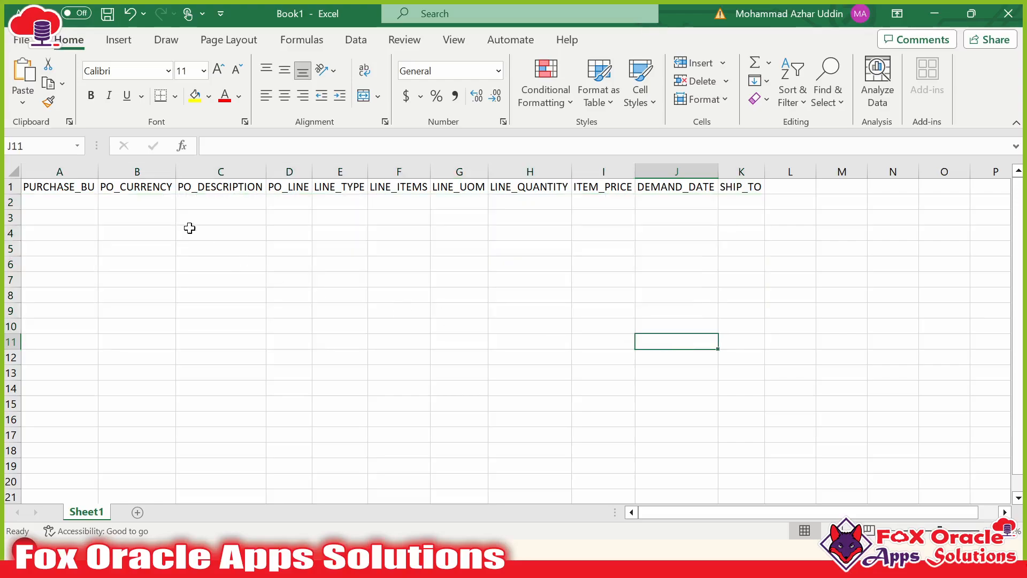
{"action": "key", "text": "alt+Tab"}
{"action": "scroll", "coordinate": [500, 347], "scroll_direction": "up", "scroll_amount": 1}
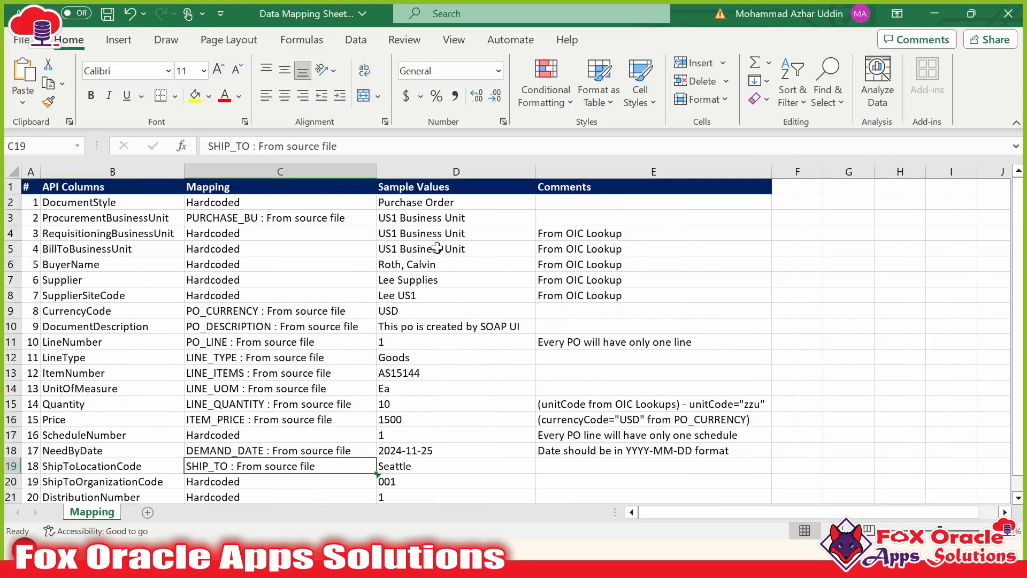
{"action": "left_click", "coordinate": [474, 206]}
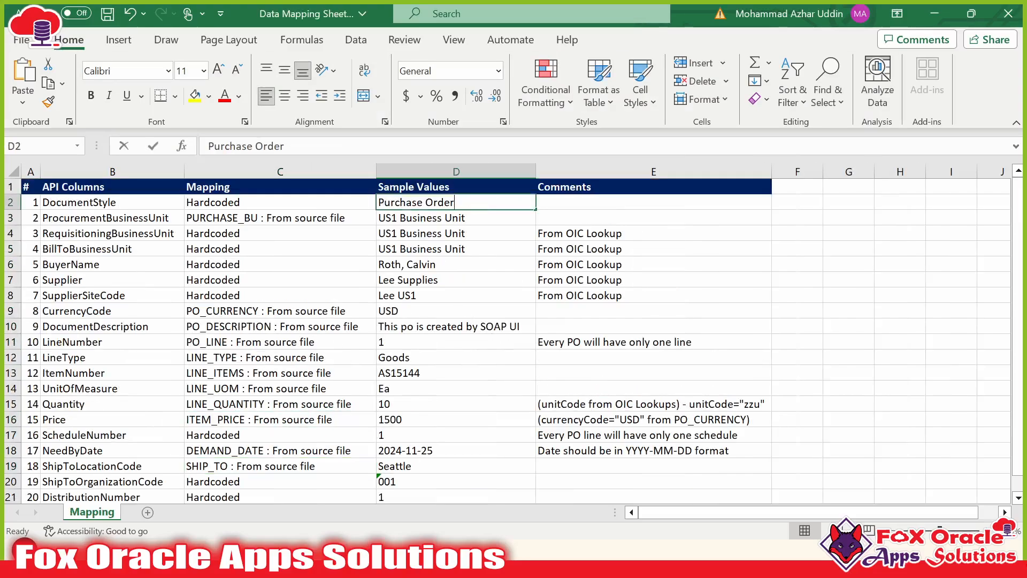
{"action": "left_click", "coordinate": [293, 203]}
{"action": "key", "text": "alt+Tab"}
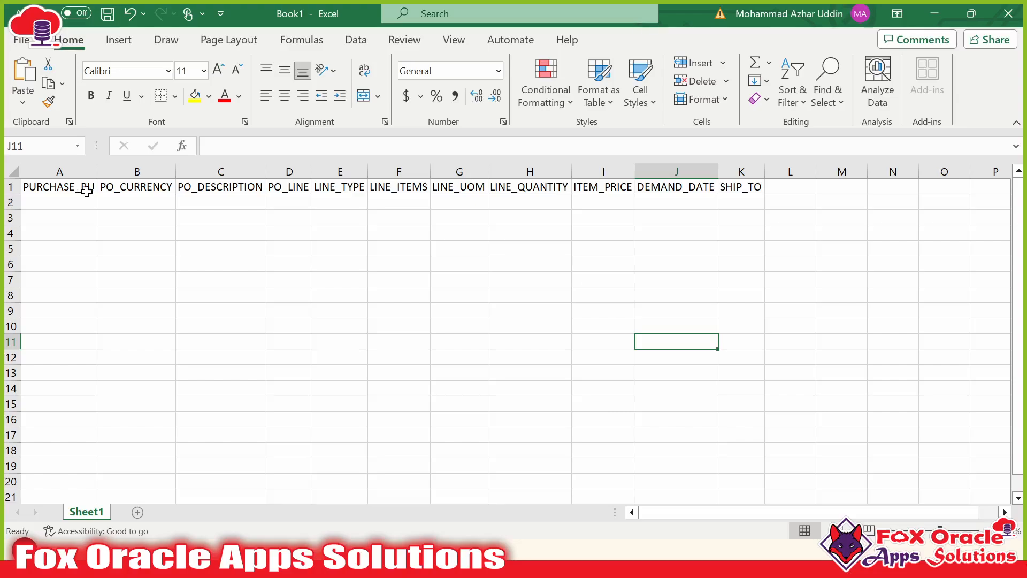
{"action": "left_click_drag", "start_coordinate": [85, 204], "coordinate": [652, 305]}
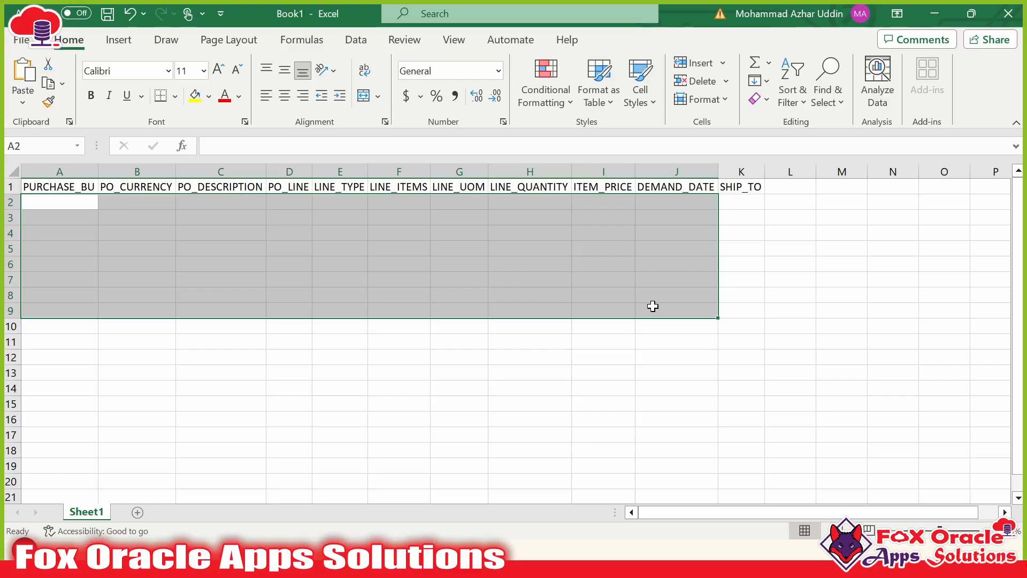
- Copy the sample value US1 Business Unit of ProcurementBusinessUnit from the data mapping sheet
{"action": "key", "text": "alt+Tab"}
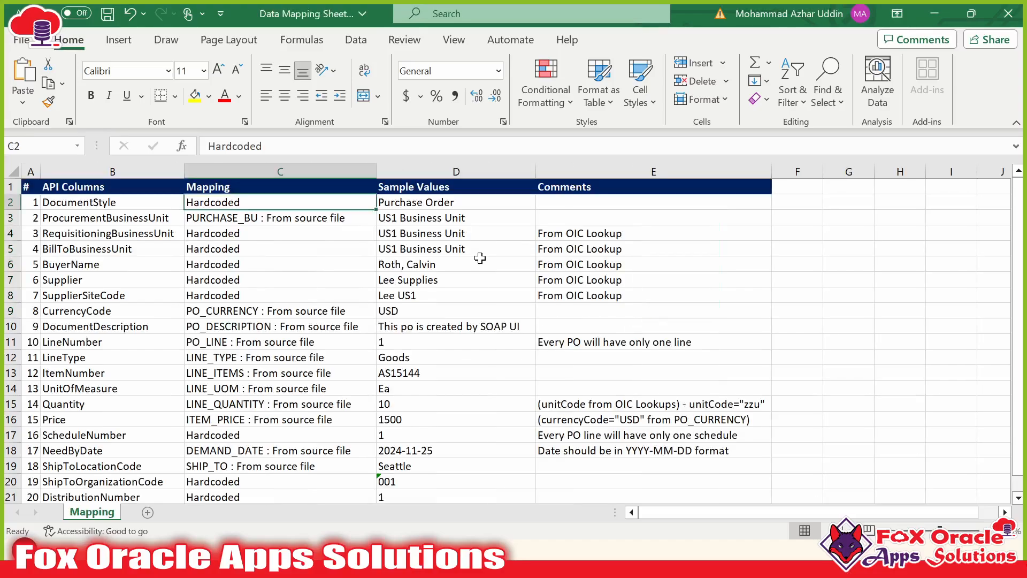
{"action": "left_click", "coordinate": [466, 216]}
{"action": "left_click", "coordinate": [350, 217]}
{"action": "double_click", "coordinate": [496, 218]}
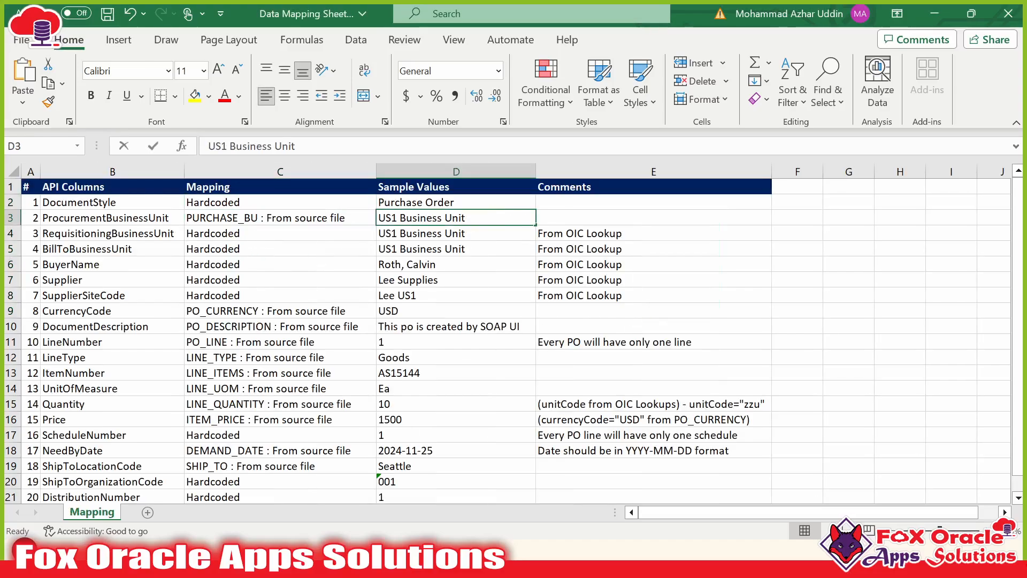
{"action": "left_click_drag", "start_coordinate": [495, 219], "coordinate": [378, 219]}
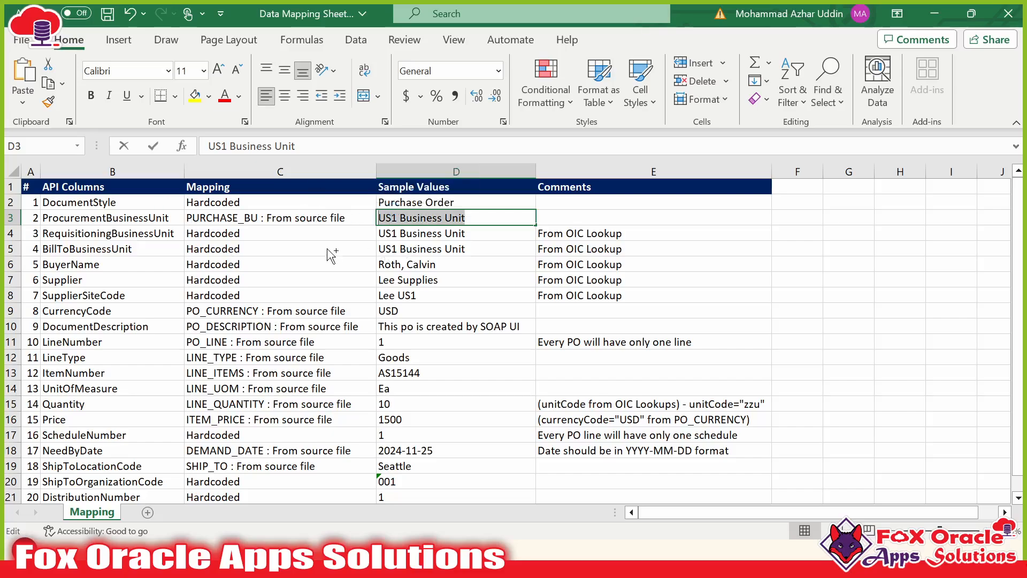
{"action": "key", "text": "alt+Tab"}
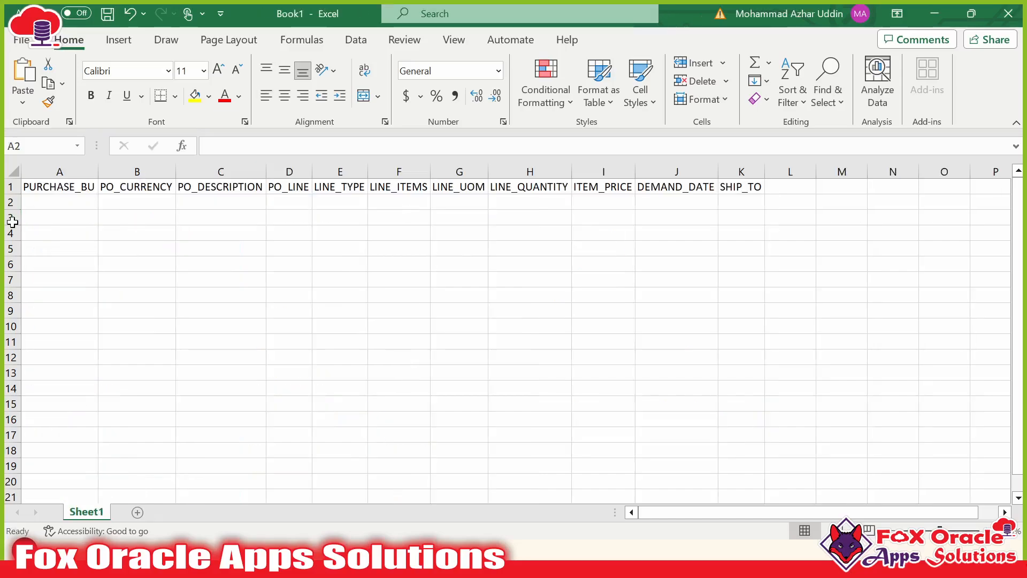
{"action": "left_click", "coordinate": [71, 200]}
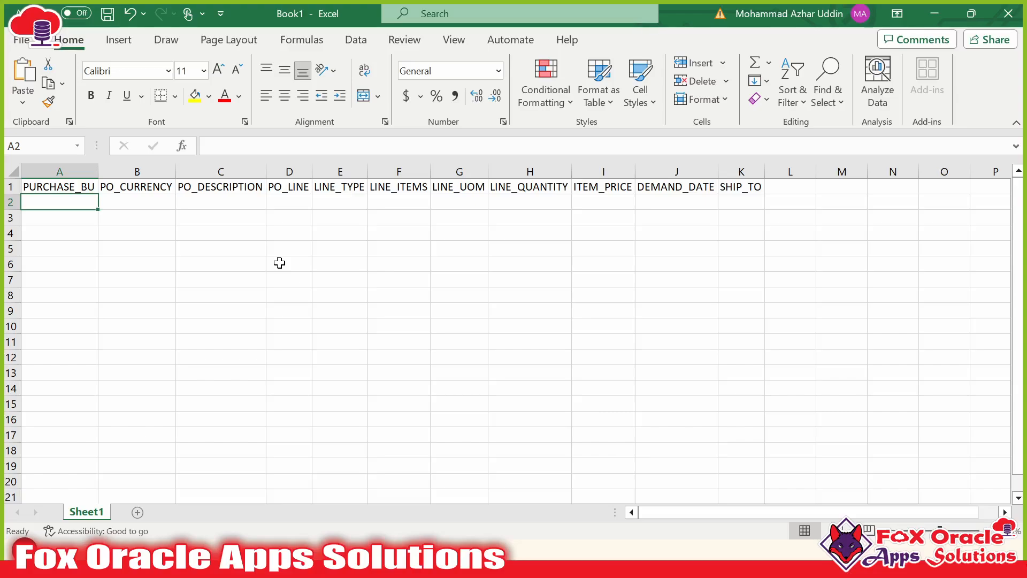
{"action": "left_click", "coordinate": [87, 229], "text": "alt"}
{"action": "key", "text": "alt+Tab"}
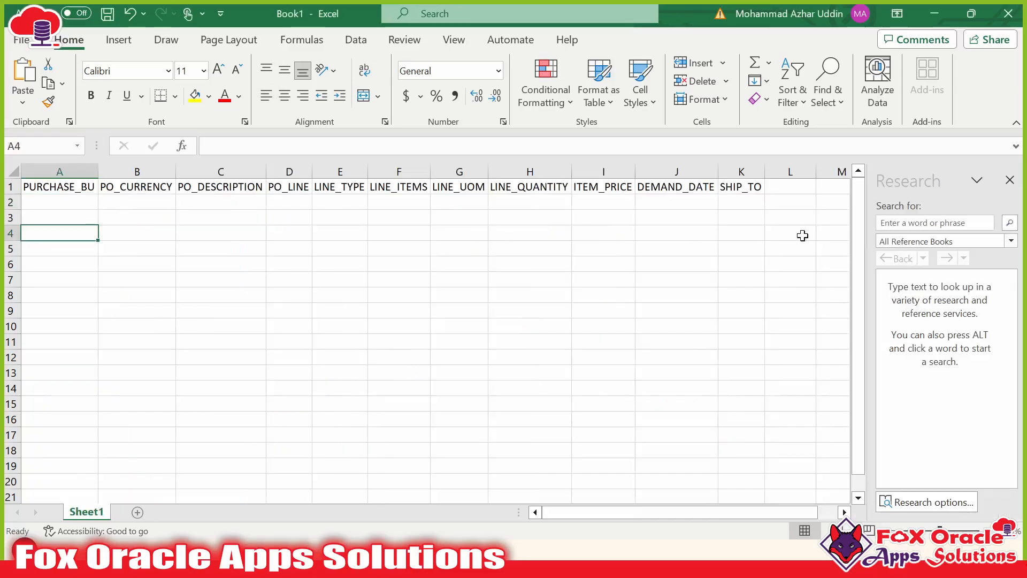
{"action": "left_click", "coordinate": [1010, 180]}
- Paste US1 Business Unit under the PURCHASE_BU header in cell A2 of the new workbook
{"action": "double_click", "coordinate": [86, 199]}
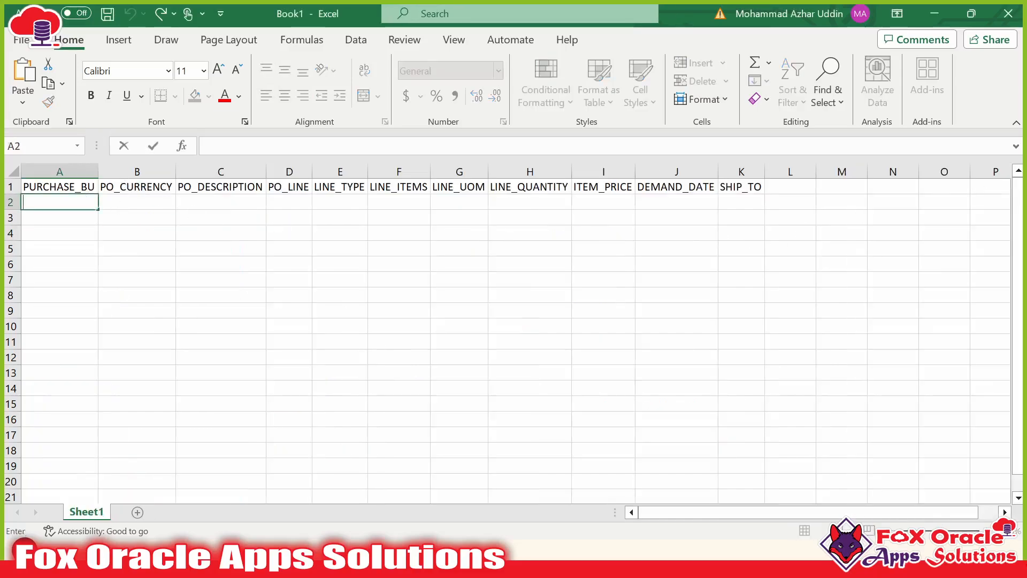
{"action": "key", "text": "ctrl+v"}
{"action": "left_click", "coordinate": [167, 231]}
- Copy the CurrencyCode sample value USD from the mapping sheet into cell B2 of the new workbook
{"action": "key", "text": "alt+Tab"}
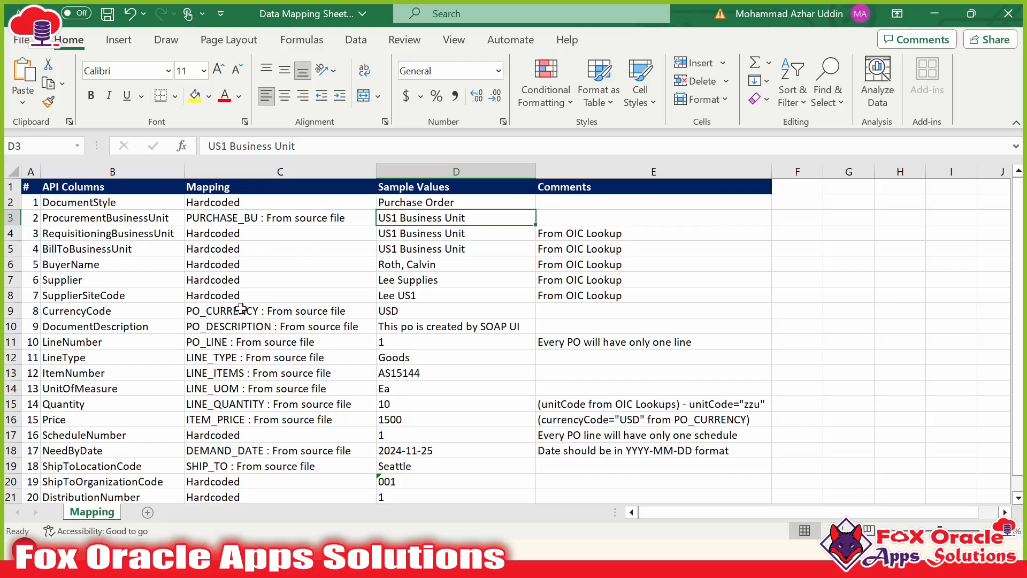
{"action": "left_click", "coordinate": [403, 312]}
{"action": "double_click", "coordinate": [403, 311]}
{"action": "left_click_drag", "start_coordinate": [403, 311], "coordinate": [358, 313]}
{"action": "key", "text": "ctrl+c"}
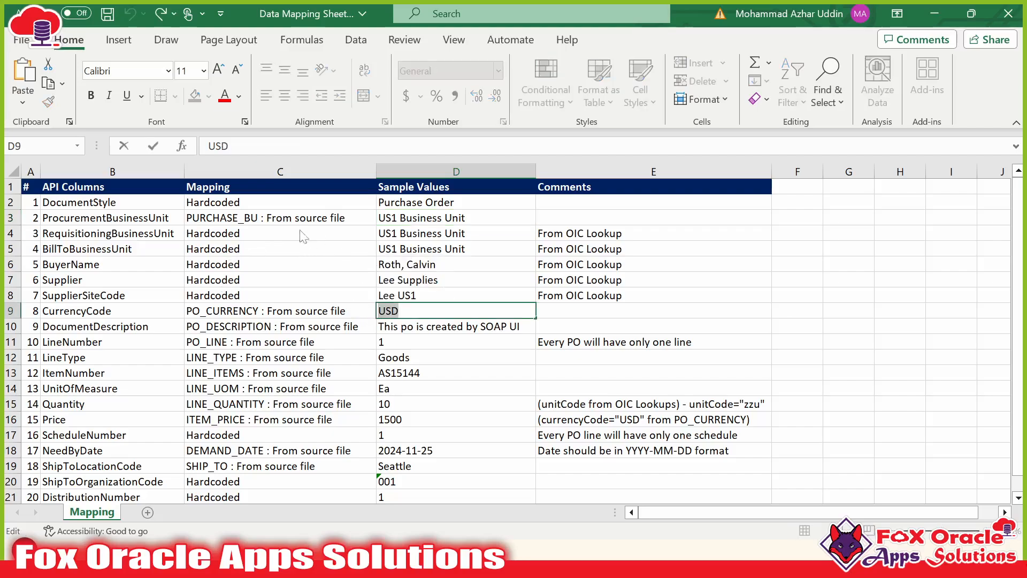
{"action": "key", "text": "alt+Tab"}
{"action": "double_click", "coordinate": [152, 205]}
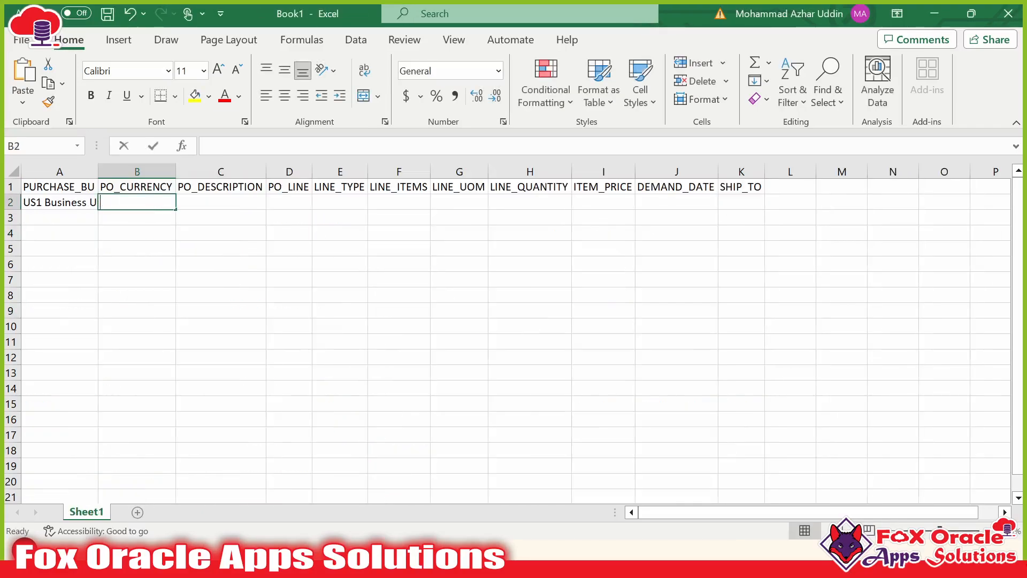
{"action": "key", "text": "ctrl+v"}
- Copy the DocumentDescription sample value "This po is created by SOAP UI" from the mapping sheet into cell C2 of the new workbook
{"action": "key", "text": "alt+Tab"}
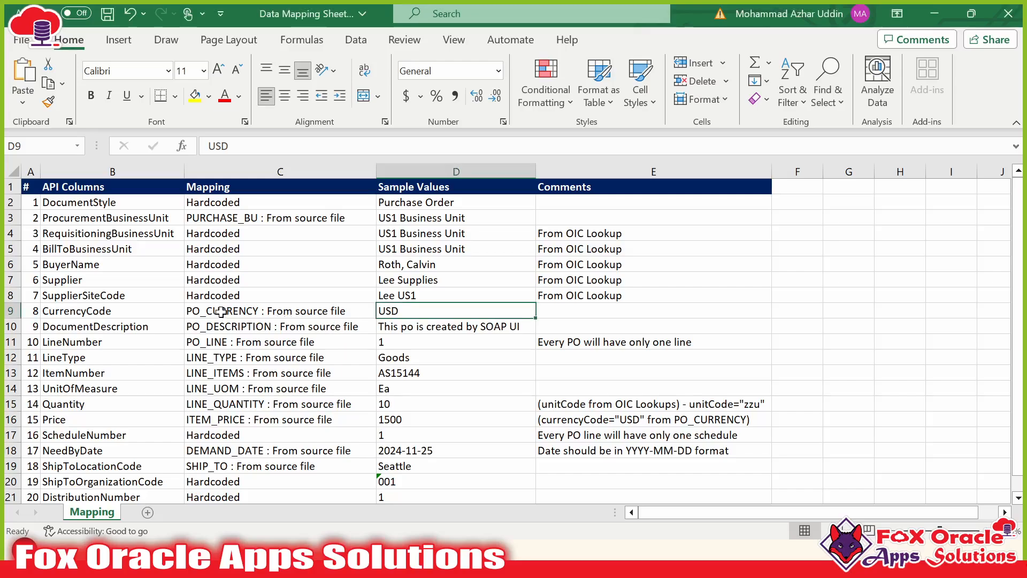
{"action": "double_click", "coordinate": [388, 326]}
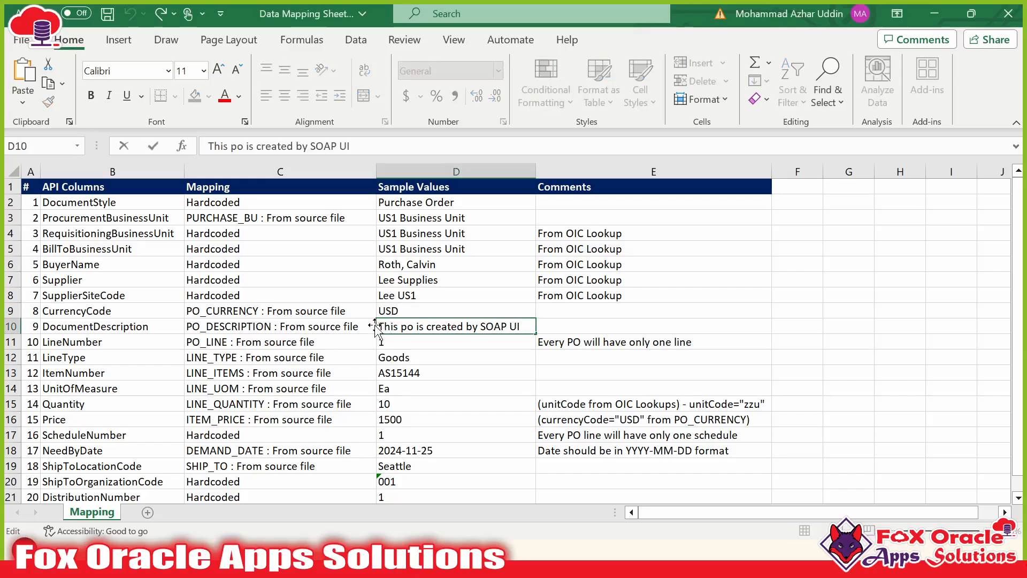
{"action": "left_click_drag", "start_coordinate": [391, 327], "coordinate": [520, 326]}
{"action": "key", "text": "ctrl+c"}
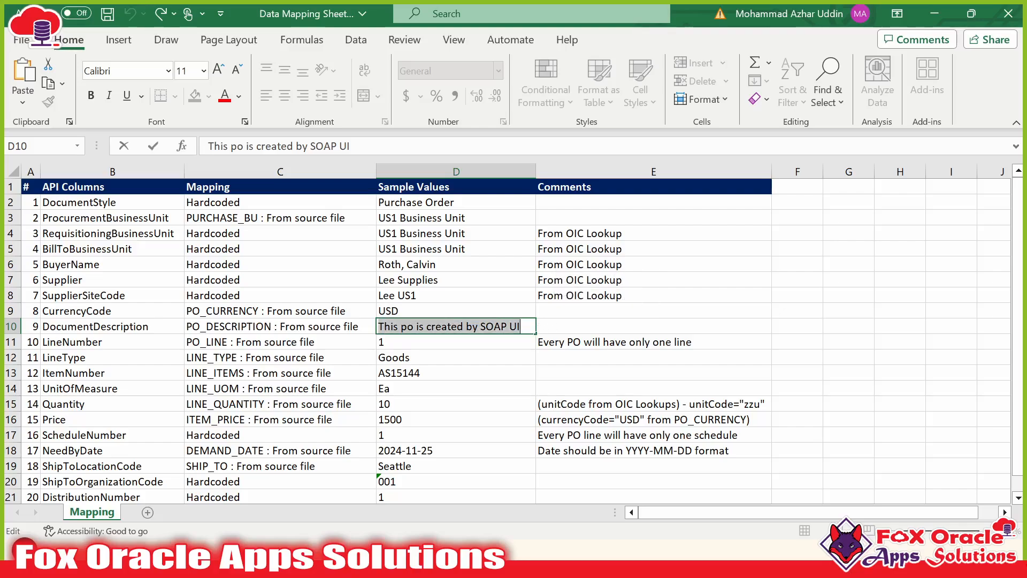
{"action": "key", "text": "alt+Tab"}
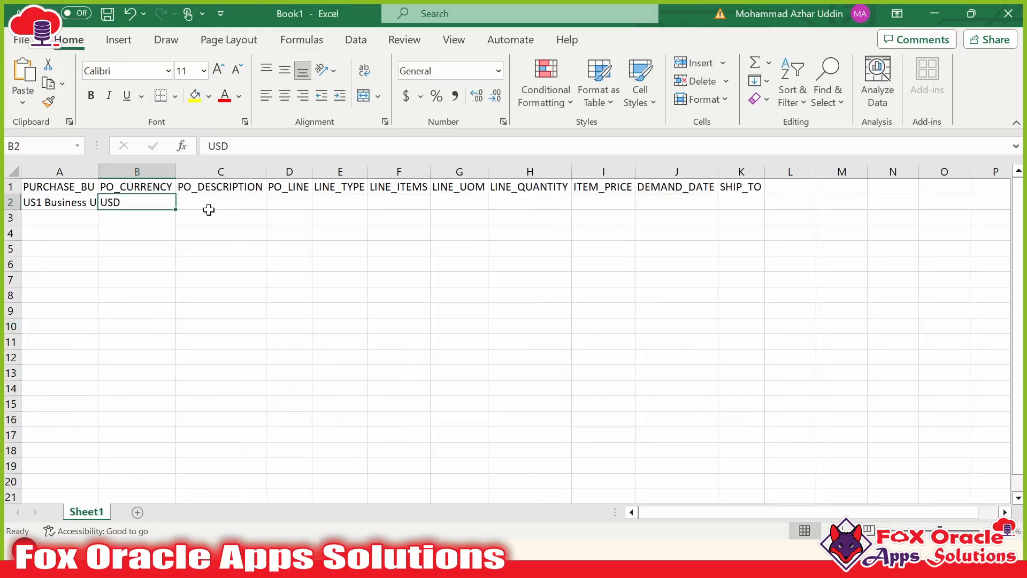
{"action": "left_click", "coordinate": [222, 205]}
{"action": "key", "text": "ctrl+v"}
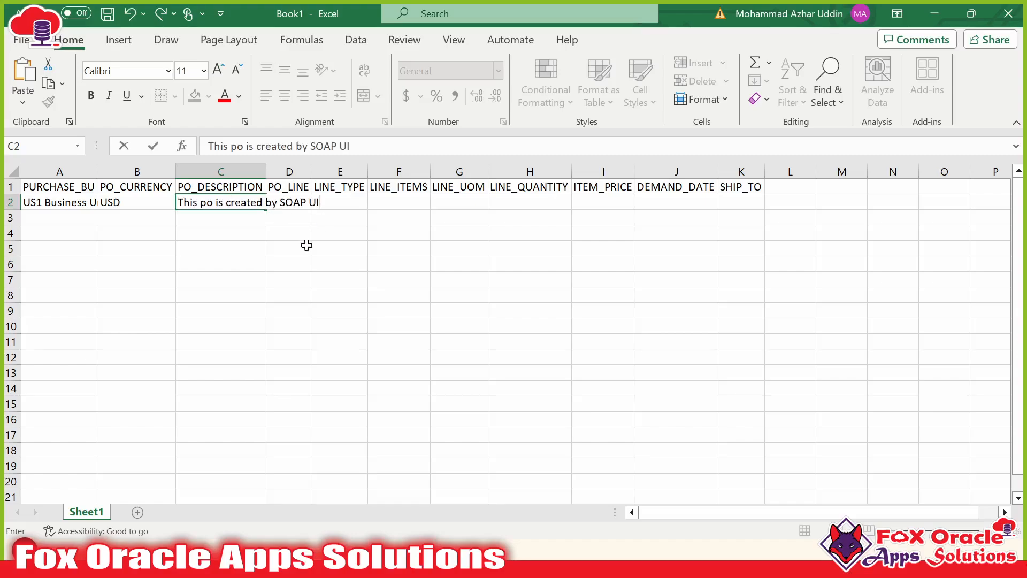
- Copy the LineNumber sample value 1 from the mapping sheet into cell D2 of the new workbook
{"action": "key", "text": "alt+Tab"}
{"action": "left_click", "coordinate": [405, 343]}
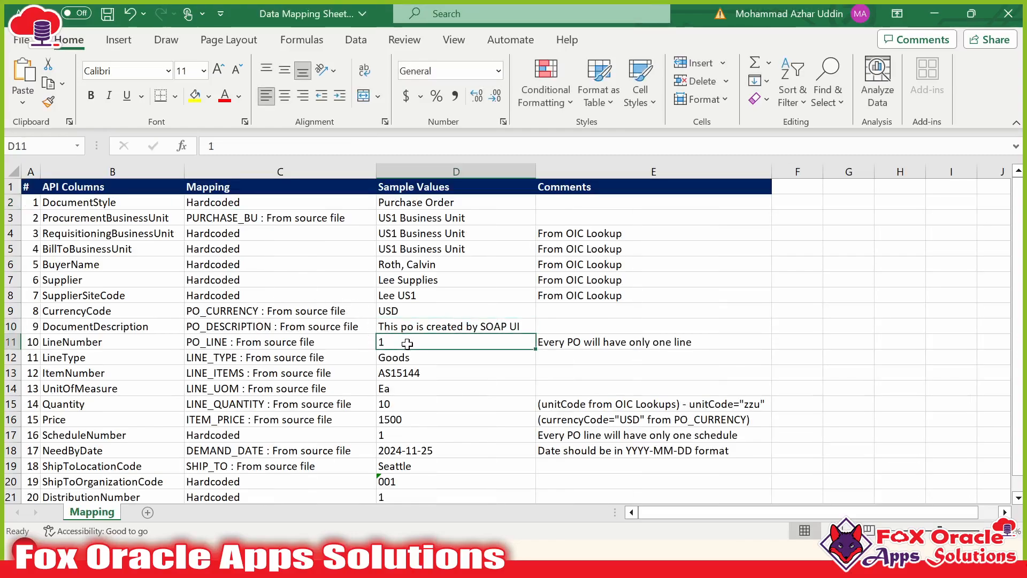
{"action": "key", "text": "ctrl+c"}
{"action": "key", "text": "alt+Tab"}
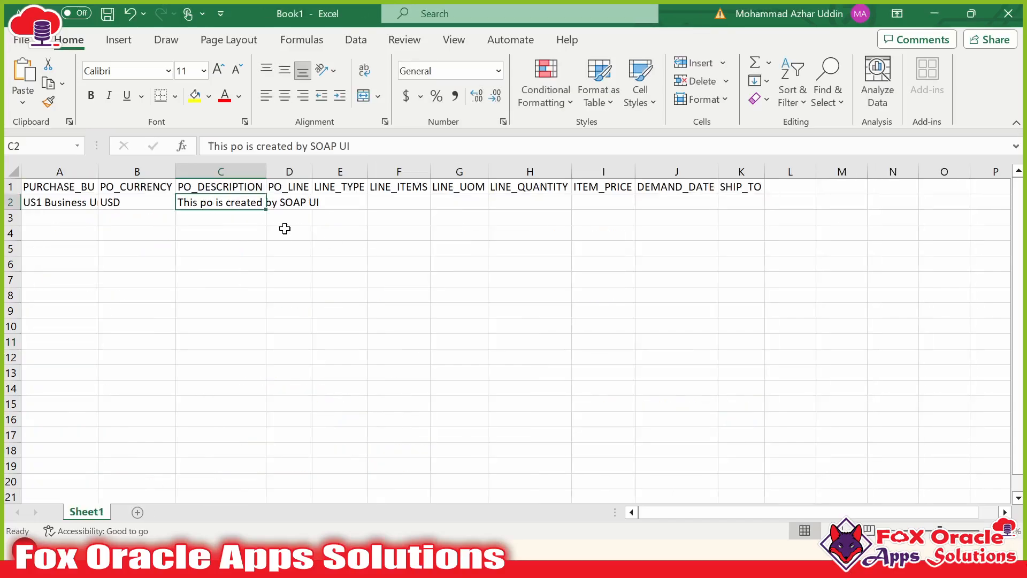
{"action": "left_click", "coordinate": [284, 203]}
{"action": "key", "text": "ctrl+v"}
- Copy the LineType sample value Goods from the mapping sheet into cell E2 of the new workbook
{"action": "key", "text": "alt+Tab"}
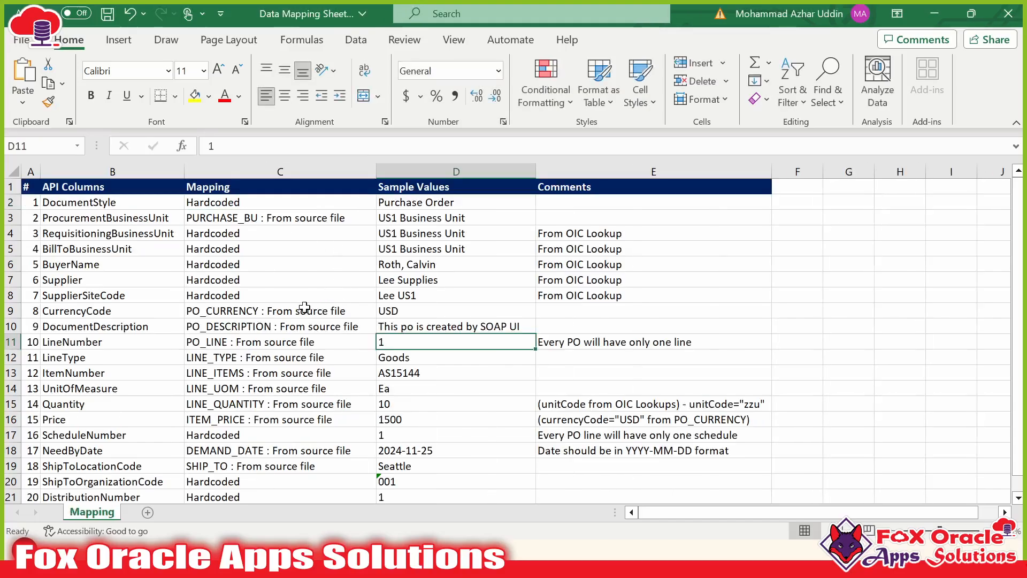
{"action": "double_click", "coordinate": [433, 357]}
{"action": "left_click_drag", "start_coordinate": [433, 358], "coordinate": [379, 358]}
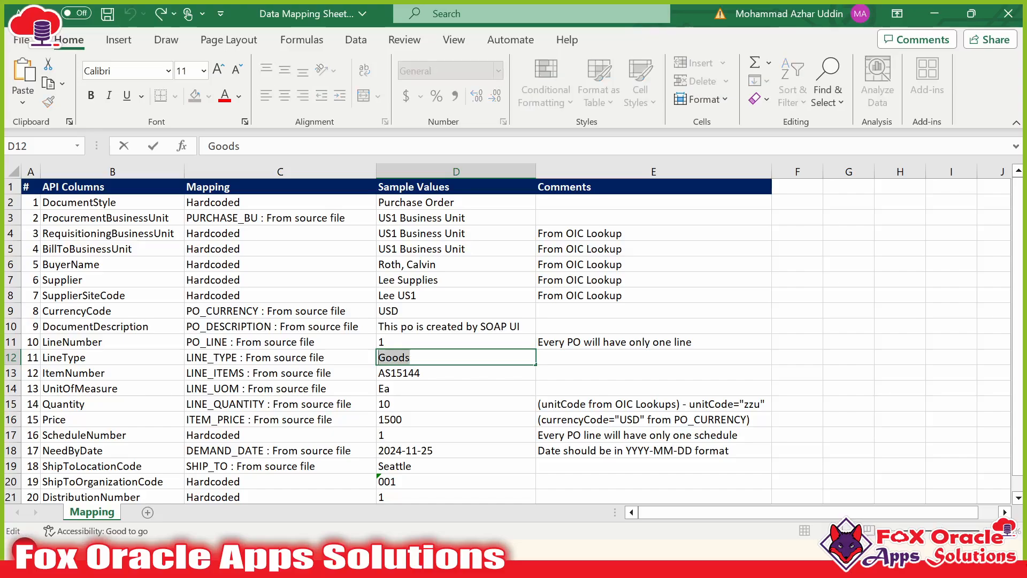
{"action": "key", "text": "ctrl+c"}
{"action": "key", "text": "alt+Tab"}
{"action": "double_click", "coordinate": [350, 201]}
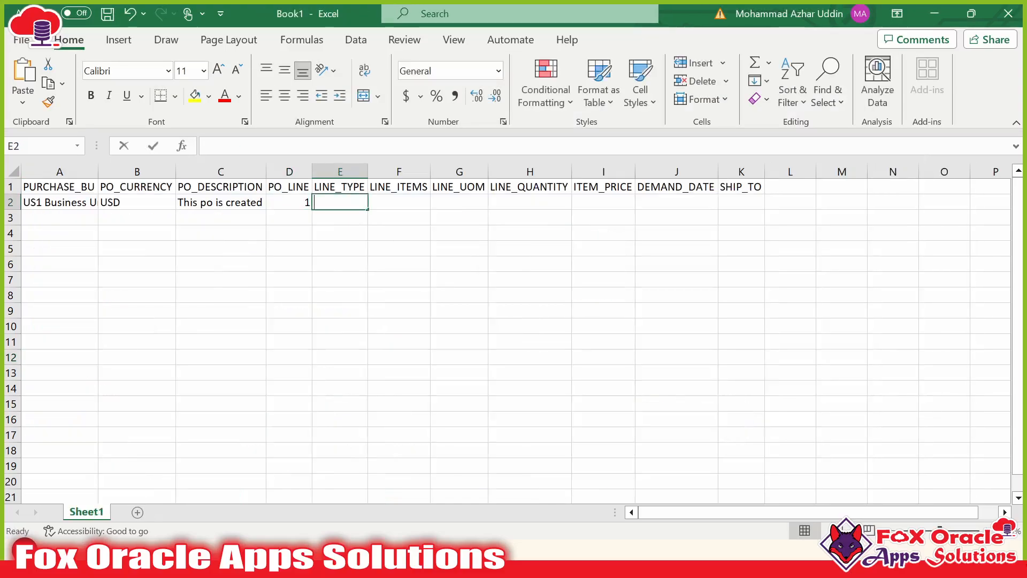
{"action": "key", "text": "ctrl+v"}
- Copy the ItemNumber sample value AS15144 from the mapping sheet into cell F2 of the new workbook
{"action": "key", "text": "alt+Tab"}
{"action": "double_click", "coordinate": [414, 373]}
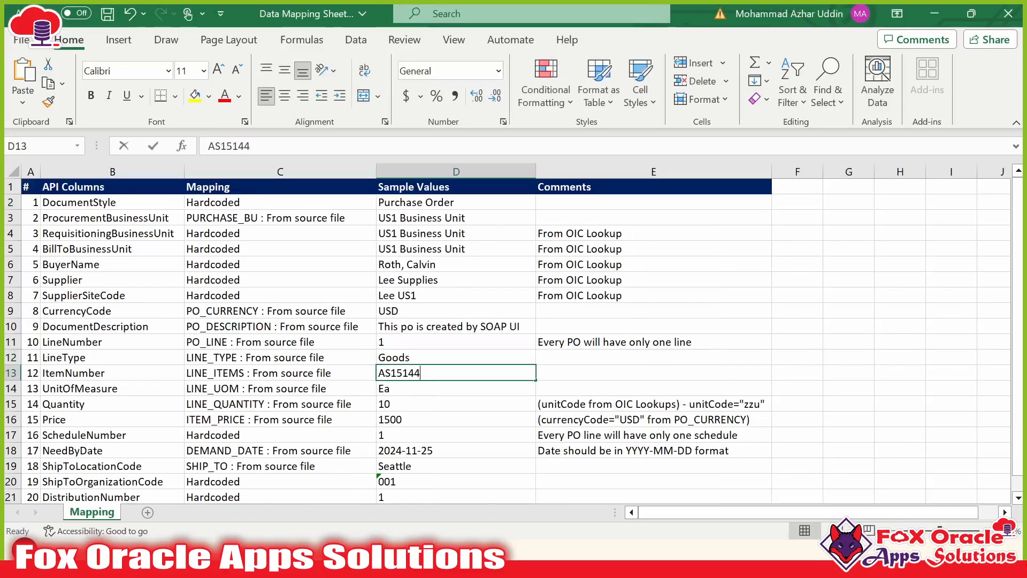
{"action": "key", "text": "shift+Home"}
{"action": "key", "text": "ctrl+c"}
{"action": "key", "text": "alt+Tab"}
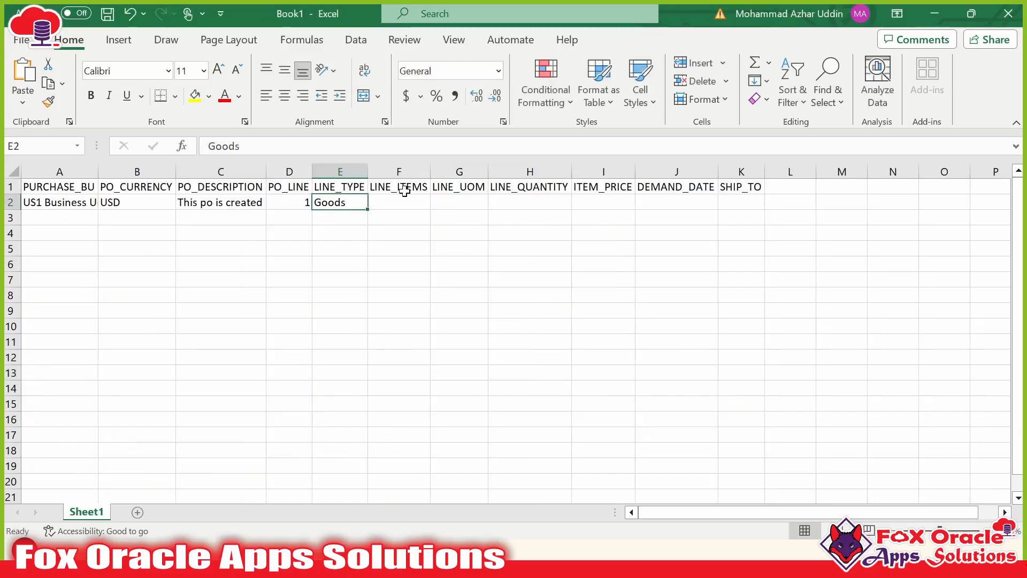
{"action": "left_click", "coordinate": [401, 202]}
{"action": "key", "text": "ctrl+v"}
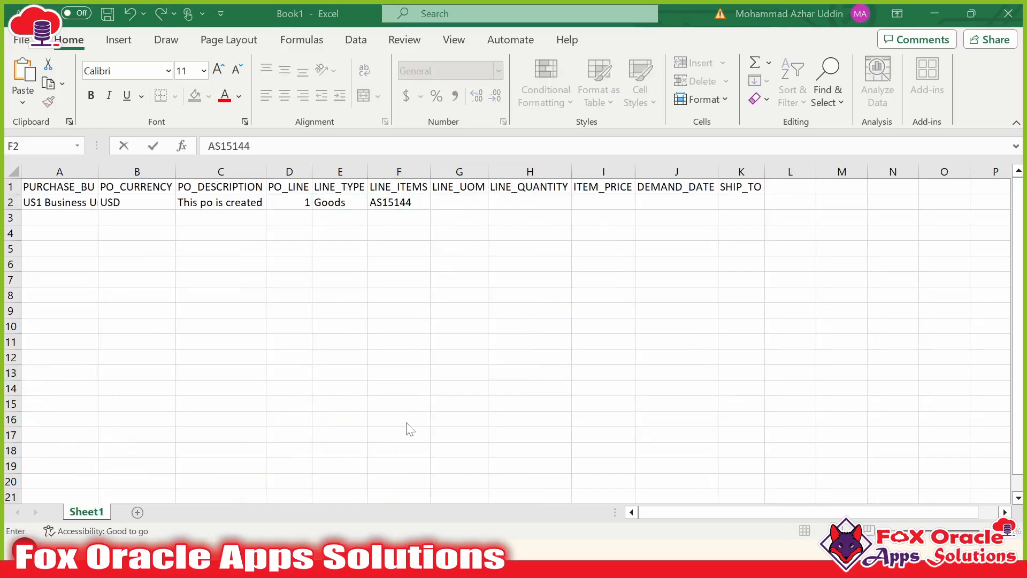
- Copy the UnitOfMeasure sample value Ea from the mapping sheet into cell G2 of the new workbook
{"action": "key", "text": "alt+Tab"}
{"action": "left_click", "coordinate": [425, 391]}
{"action": "key", "text": "F2"}
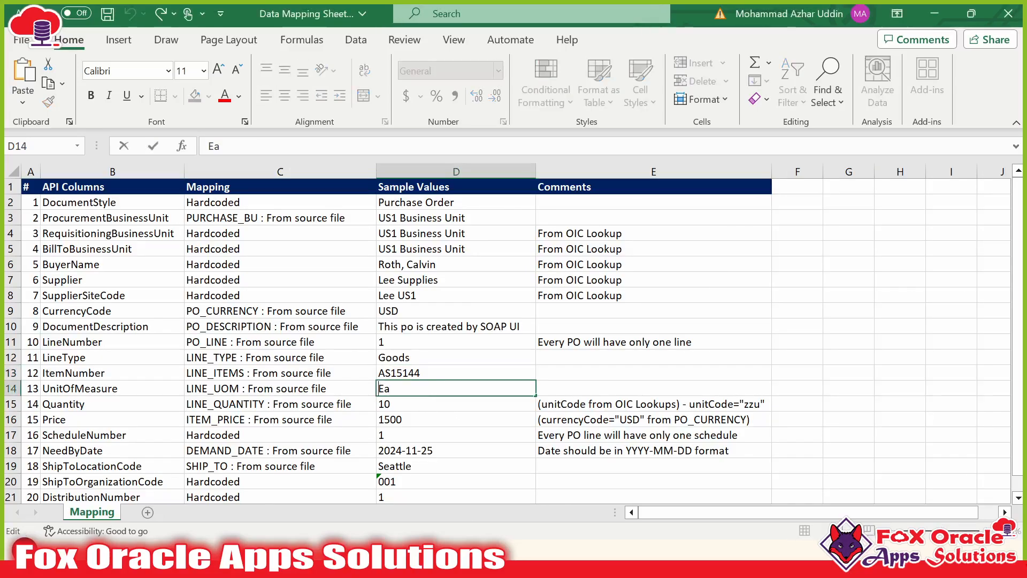
{"action": "key", "text": "shift+Home"}
{"action": "key", "text": "ctrl+c"}
{"action": "key", "text": "alt+Tab"}
{"action": "left_click", "coordinate": [452, 200]}
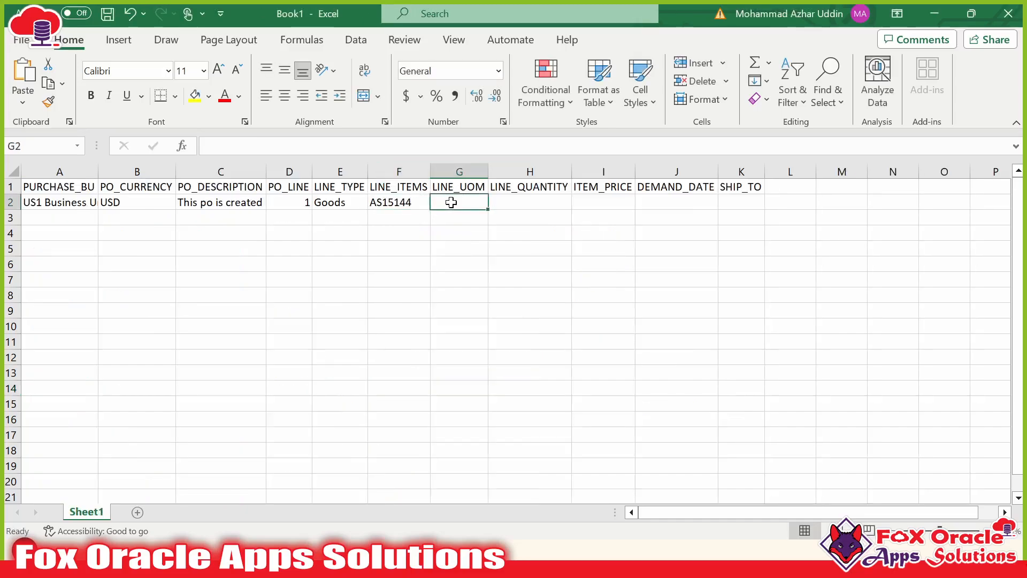
{"action": "key", "text": "ctrl+v"}
- Copy the Quantity sample value 10 from the mapping sheet into cell H2 of the new workbook
{"action": "key", "text": "alt+Tab"}
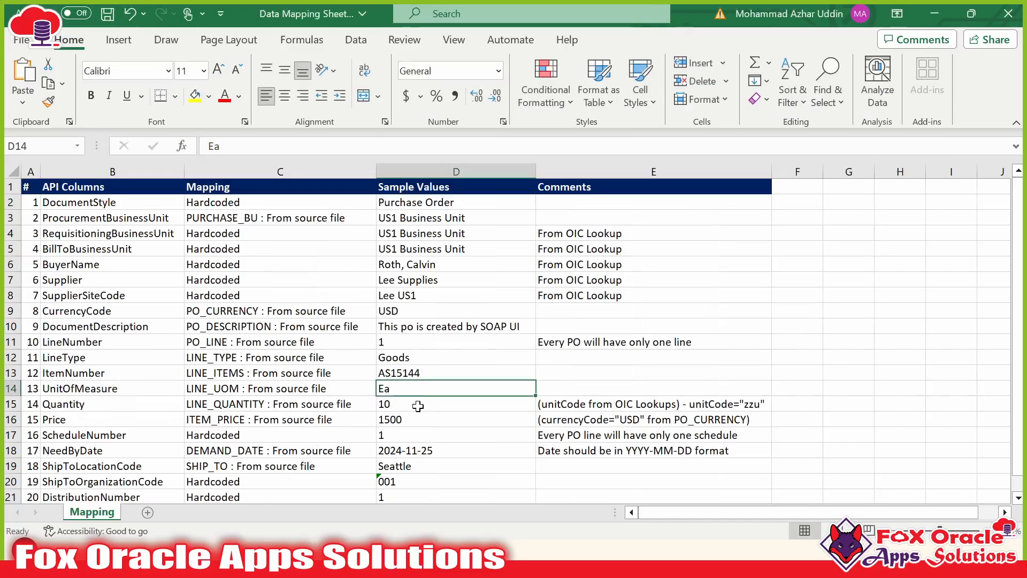
{"action": "left_click", "coordinate": [417, 406]}
{"action": "key", "text": "F2"}
{"action": "left_click_drag", "start_coordinate": [396, 405], "coordinate": [378, 406]}
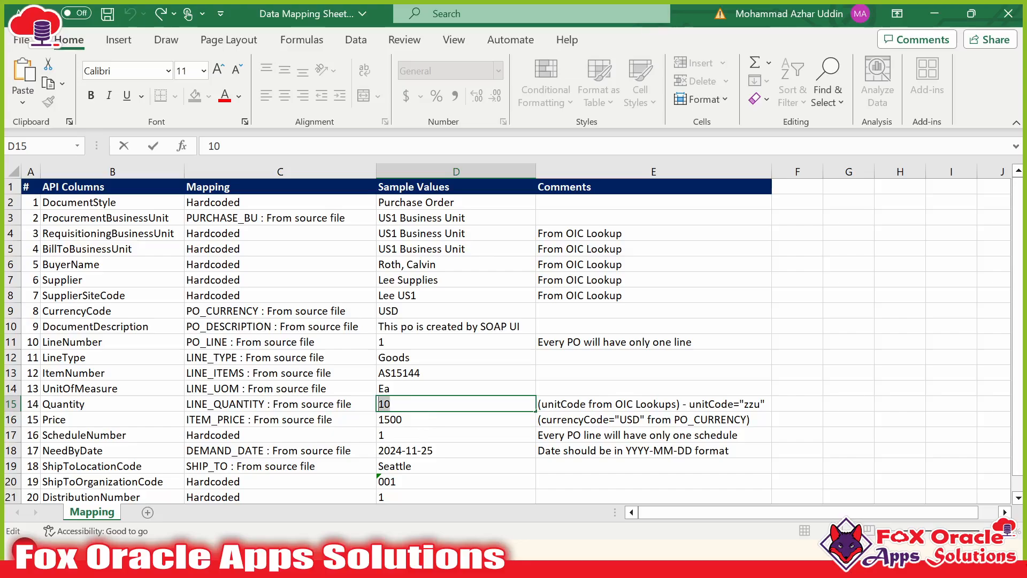
{"action": "key", "text": "ctrl+c"}
{"action": "key", "text": "alt+Tab"}
{"action": "left_click", "coordinate": [513, 202]}
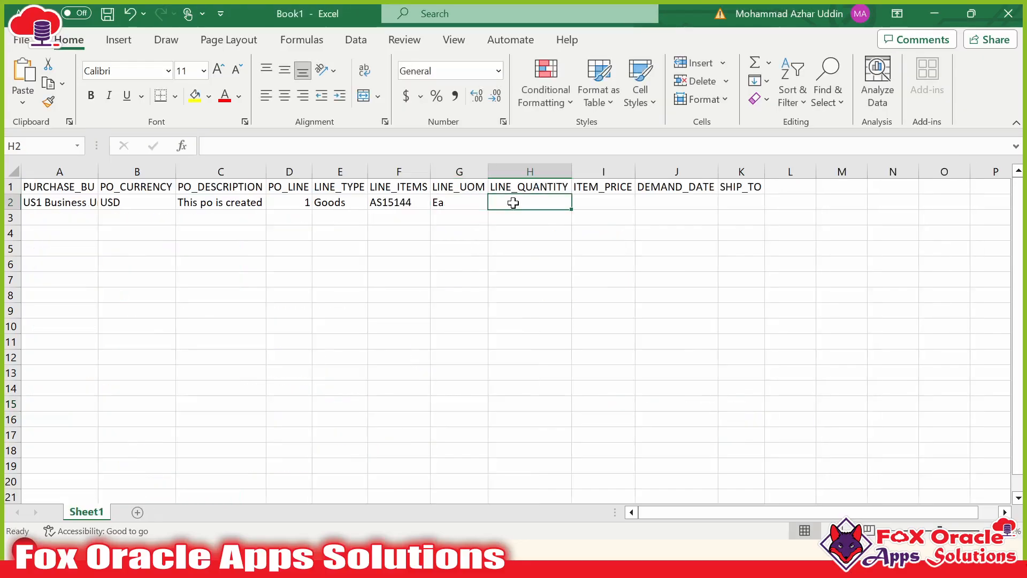
{"action": "key", "text": "ctrl+v"}
- Copy the Price sample value 1500 from the mapping sheet into cell I2 of the new workbook
{"action": "key", "text": "alt+Tab"}
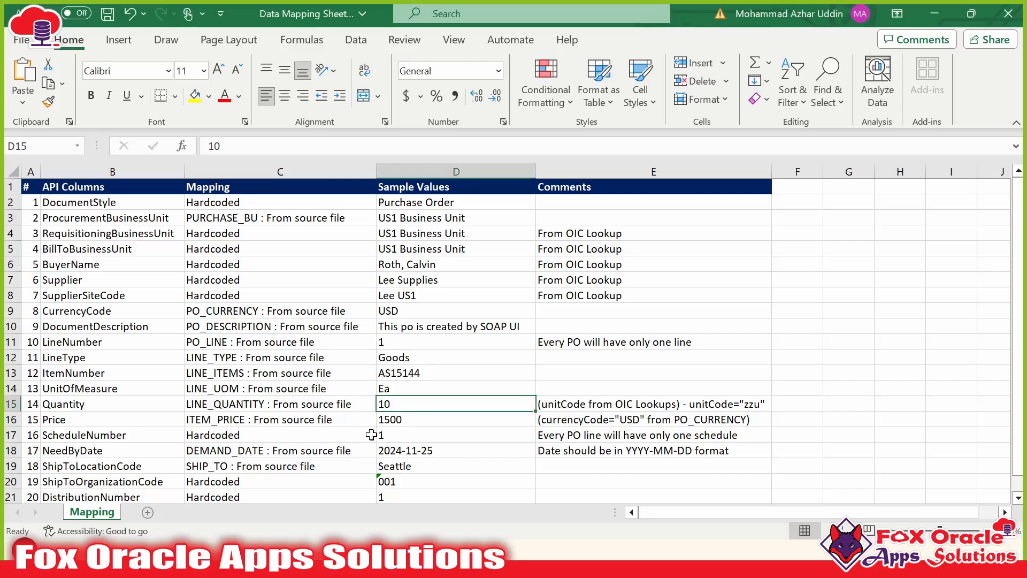
{"action": "left_click", "coordinate": [415, 422]}
{"action": "right_click", "coordinate": [431, 418]}
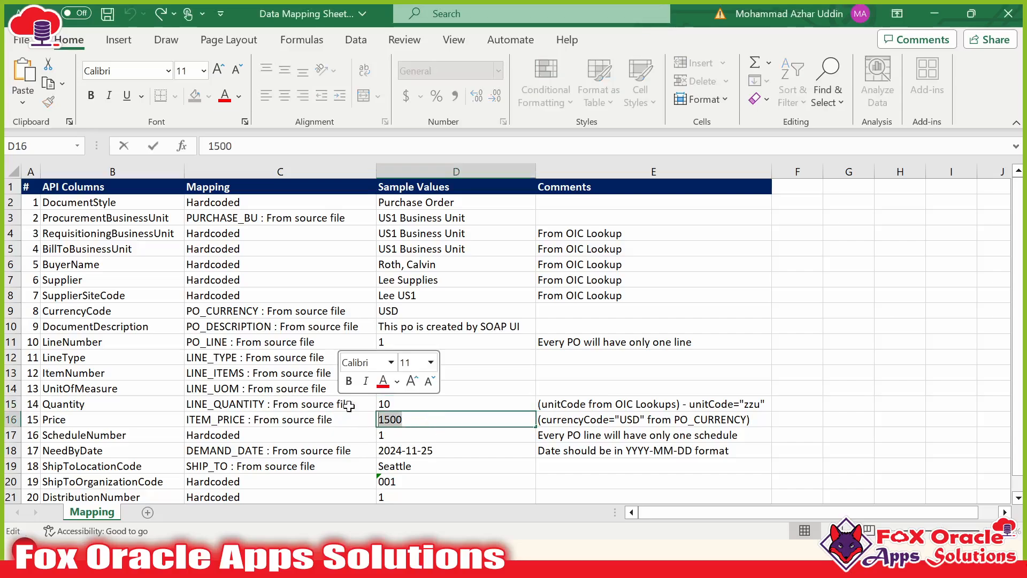
{"action": "key", "text": "ctrl+c"}
{"action": "key", "text": "alt+Tab"}
{"action": "left_click", "coordinate": [591, 202]}
{"action": "key", "text": "ctrl+v"}
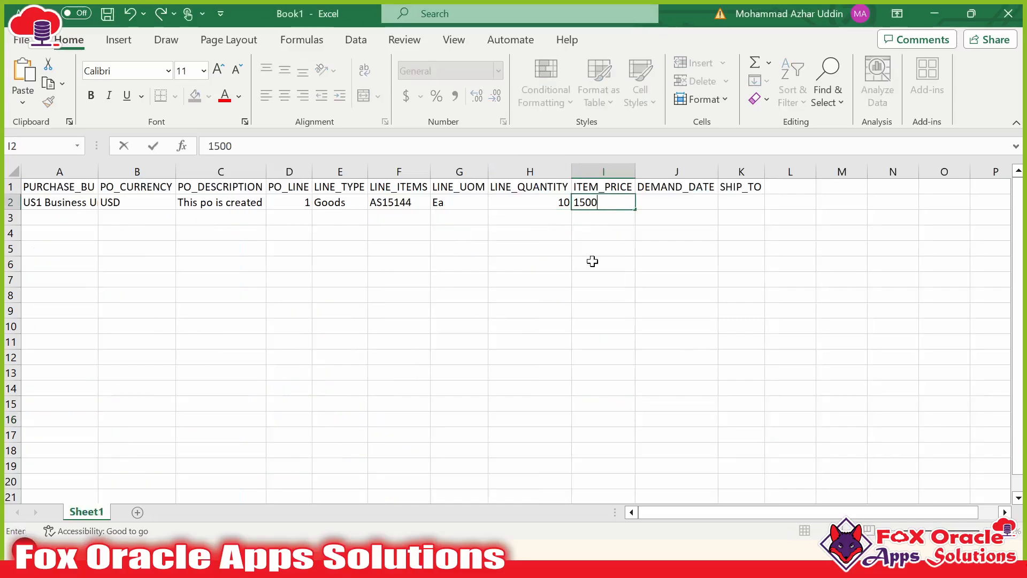
- Copy the NeedByDate sample value 2024-11-25 from the mapping sheet into cell J2 of the new workbook
{"action": "left_click", "coordinate": [589, 280]}
{"action": "key", "text": "alt+Tab"}
{"action": "scroll", "coordinate": [406, 418], "scroll_direction": "down", "scroll_amount": 2}
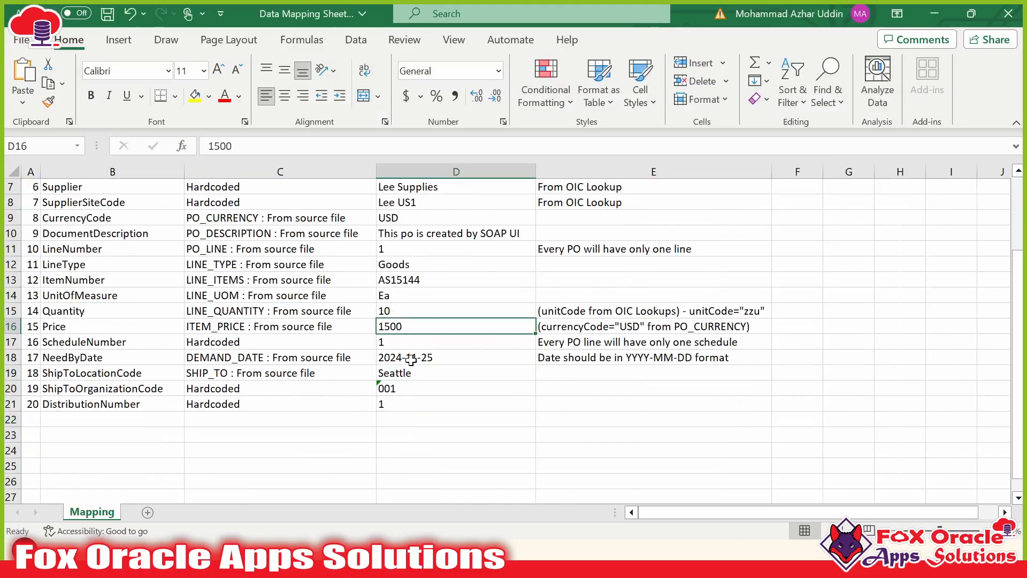
{"action": "double_click", "coordinate": [413, 343]}
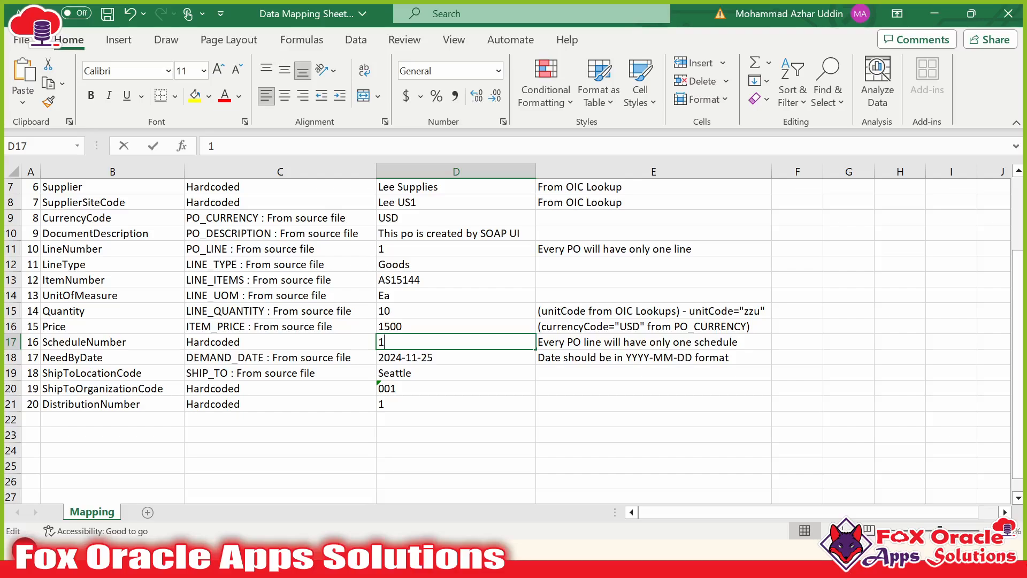
{"action": "left_click", "coordinate": [296, 343]}
{"action": "double_click", "coordinate": [246, 357]}
{"action": "double_click", "coordinate": [464, 358]}
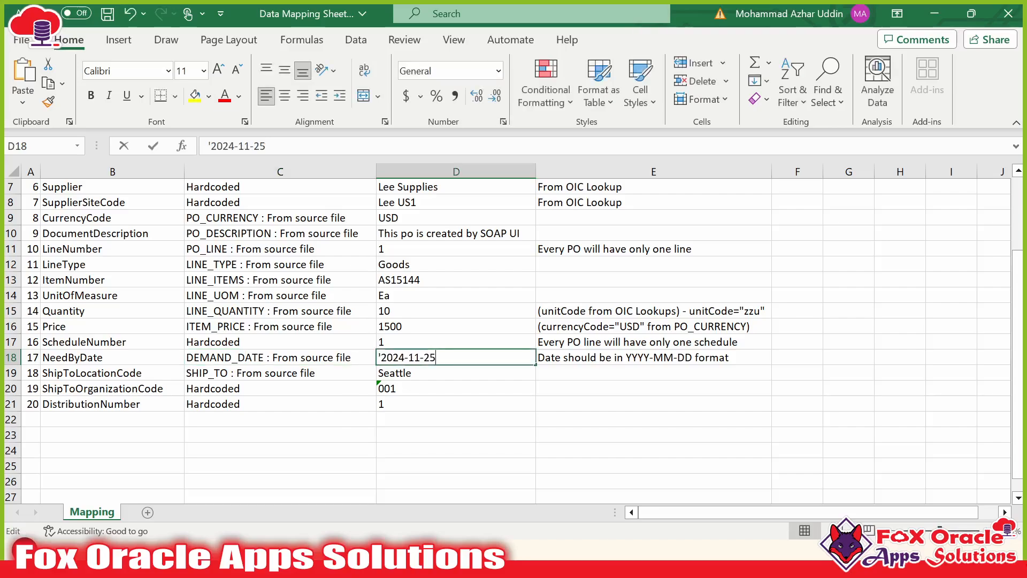
{"action": "left_click_drag", "start_coordinate": [463, 359], "coordinate": [377, 357]}
{"action": "left_click_drag", "start_coordinate": [451, 359], "coordinate": [381, 361]}
{"action": "key", "text": "alt+Tab"}
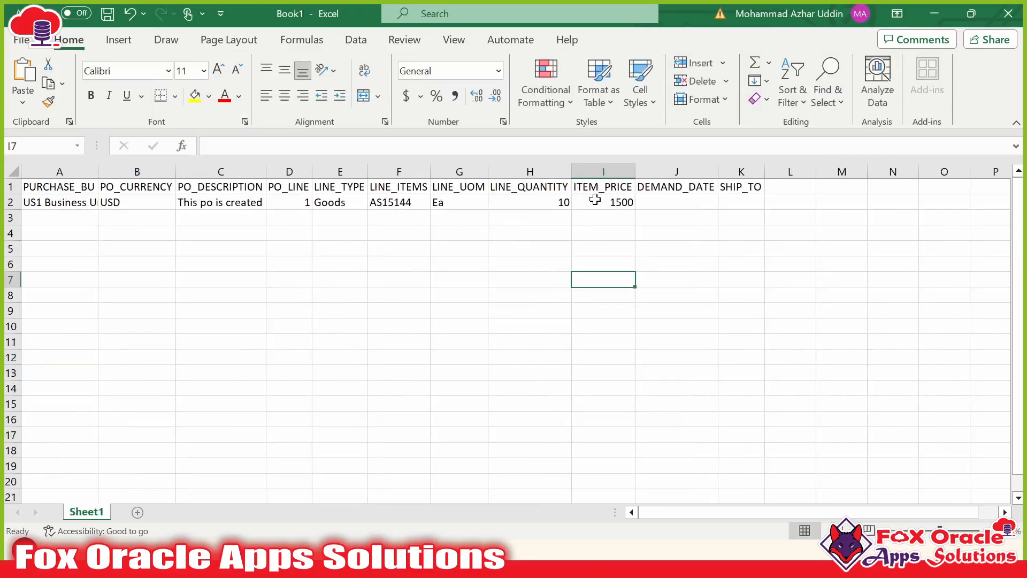
{"action": "left_click", "coordinate": [659, 204]}
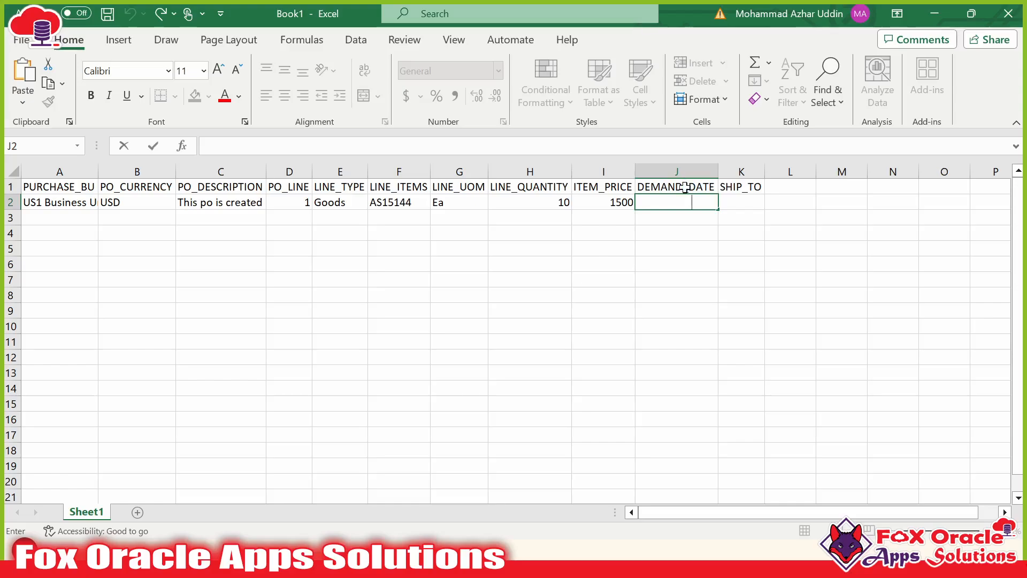
{"action": "type", "text": "11/25/2024"}
{"action": "left_click", "coordinate": [676, 264]}
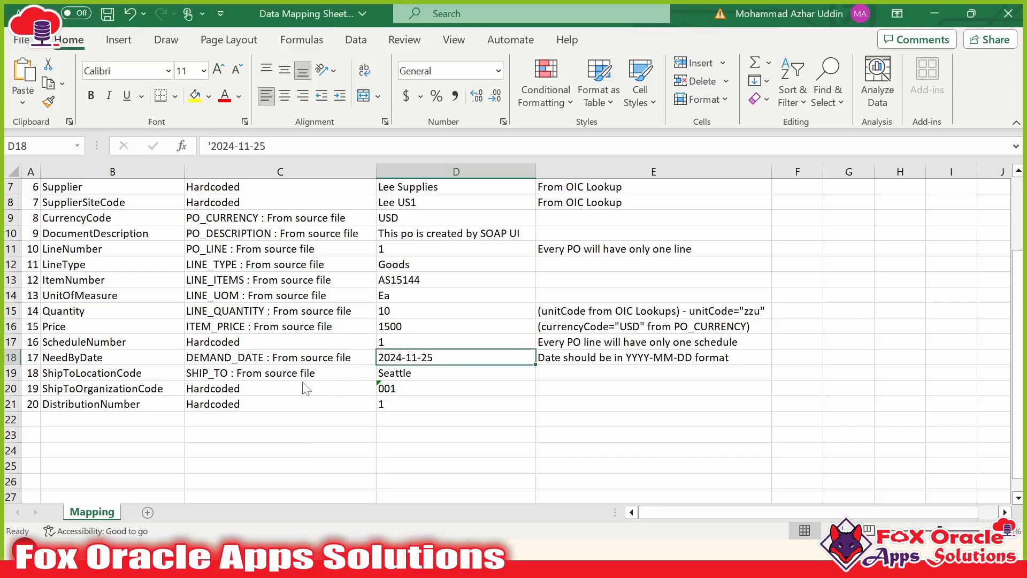
- Copy the ShipToLocationCode sample value Seattle from the mapping sheet into cell K2 of the new workbook
{"action": "left_click", "coordinate": [414, 373]}
{"action": "double_click", "coordinate": [414, 373]}
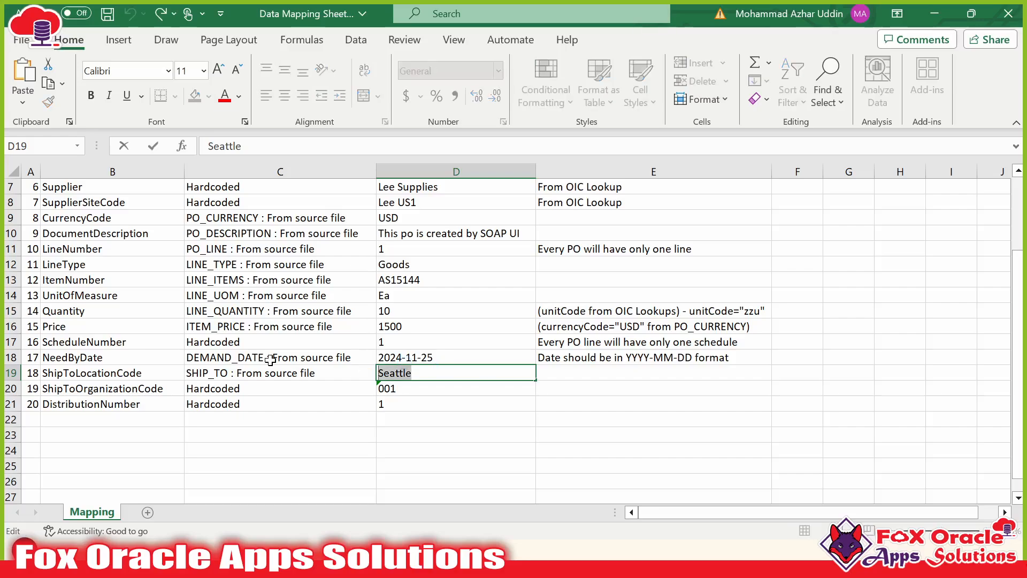
{"action": "key", "text": "Return"}
{"action": "key", "text": "Return"}
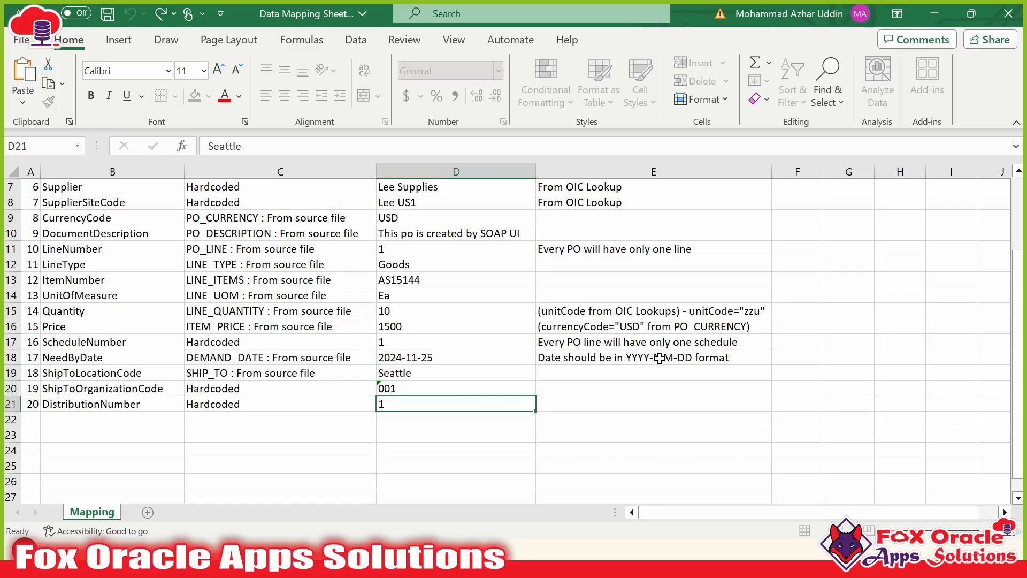
{"action": "left_click", "coordinate": [660, 358]}
{"action": "key", "text": "alt+Tab"}
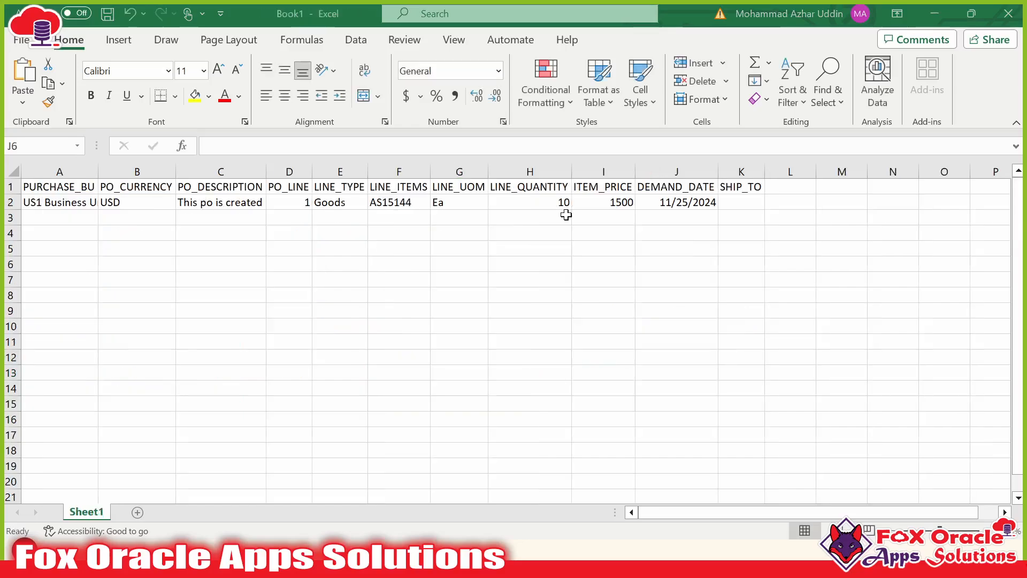
{"action": "left_click", "coordinate": [746, 201]}
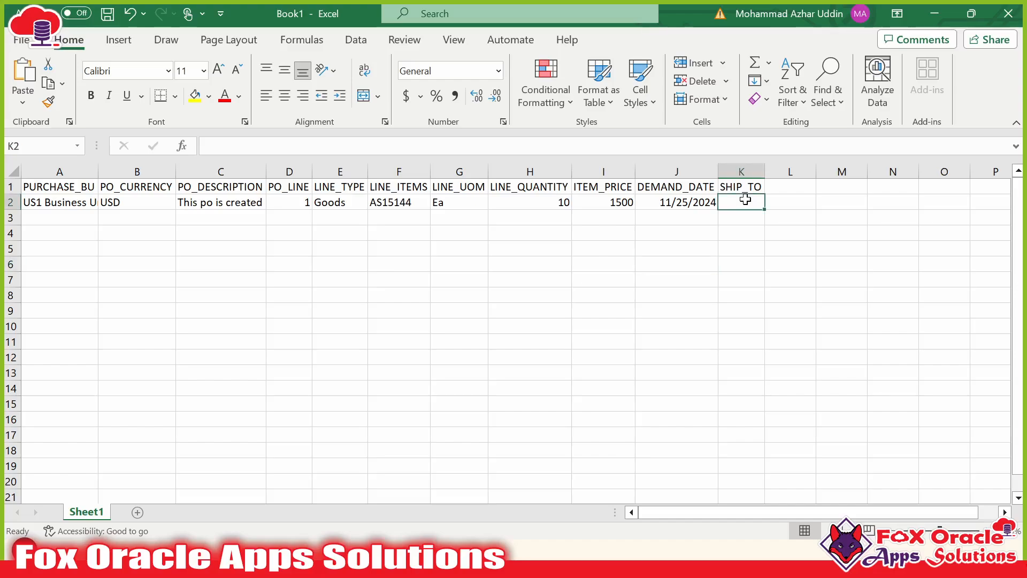
{"action": "double_click", "coordinate": [745, 199]}
{"action": "type", "text": "Seattle"}
{"action": "left_click", "coordinate": [688, 234]}
- Apply the custom number format yyyy/mm/dd to the whole DEMAND_DATE column
{"action": "left_click", "coordinate": [690, 185]}
{"action": "key", "text": "Down"}
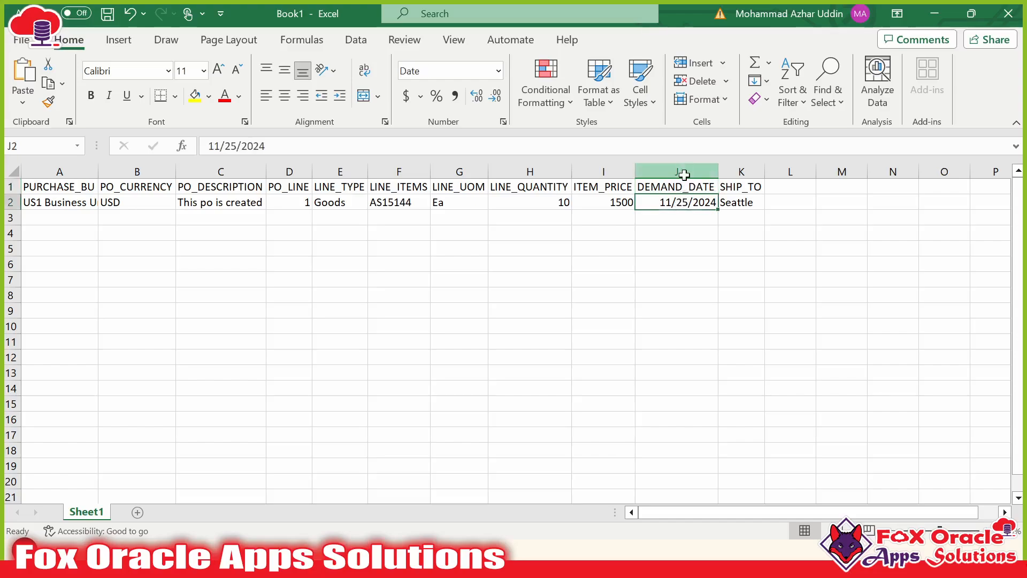
{"action": "left_click", "coordinate": [684, 175]}
{"action": "left_click", "coordinate": [498, 71]}
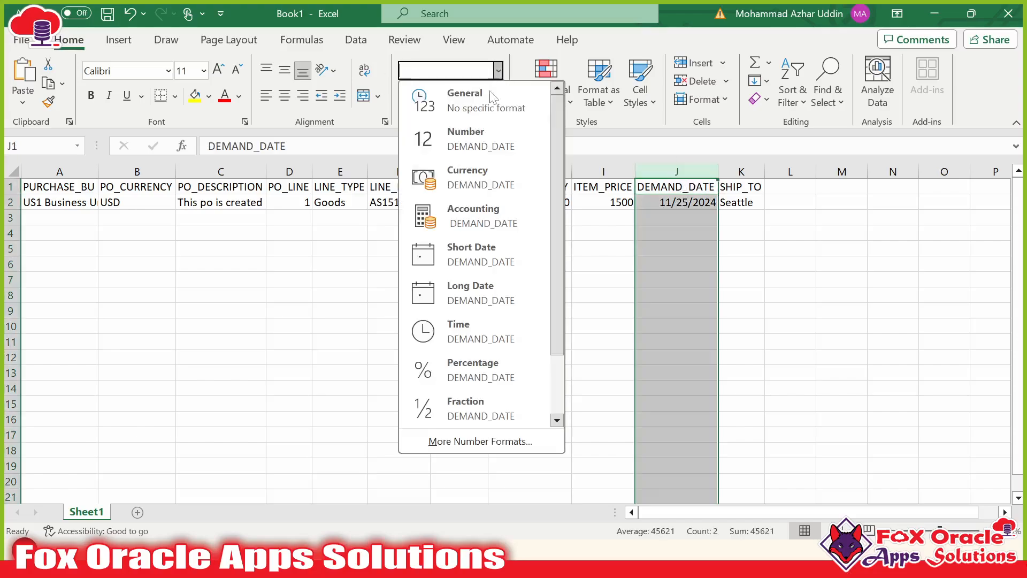
{"action": "left_click", "coordinate": [481, 441]}
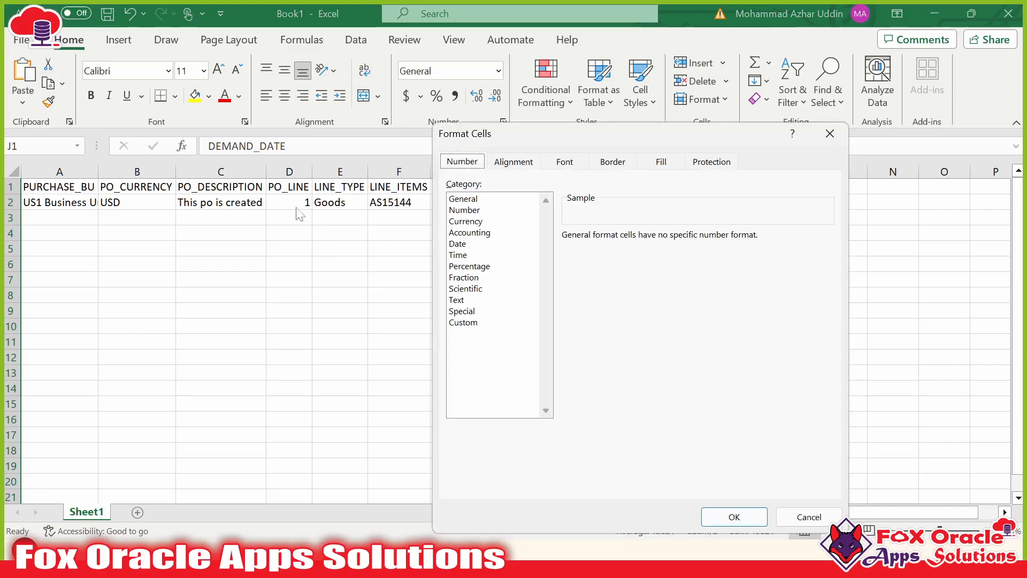
{"action": "left_click", "coordinate": [484, 322]}
{"action": "key", "text": "Tab"}
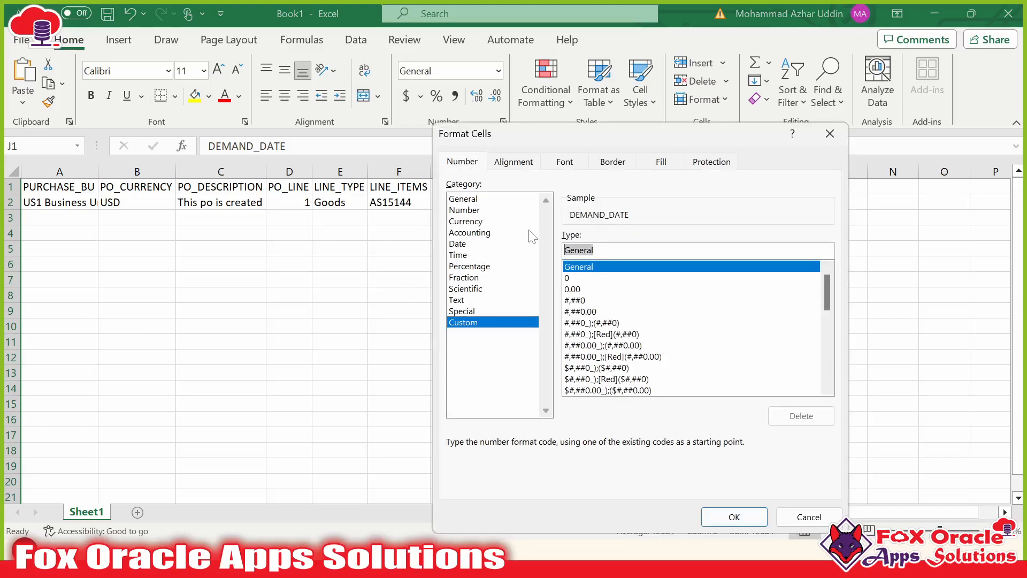
{"action": "type", "text": "yyyy/mm/dd"}
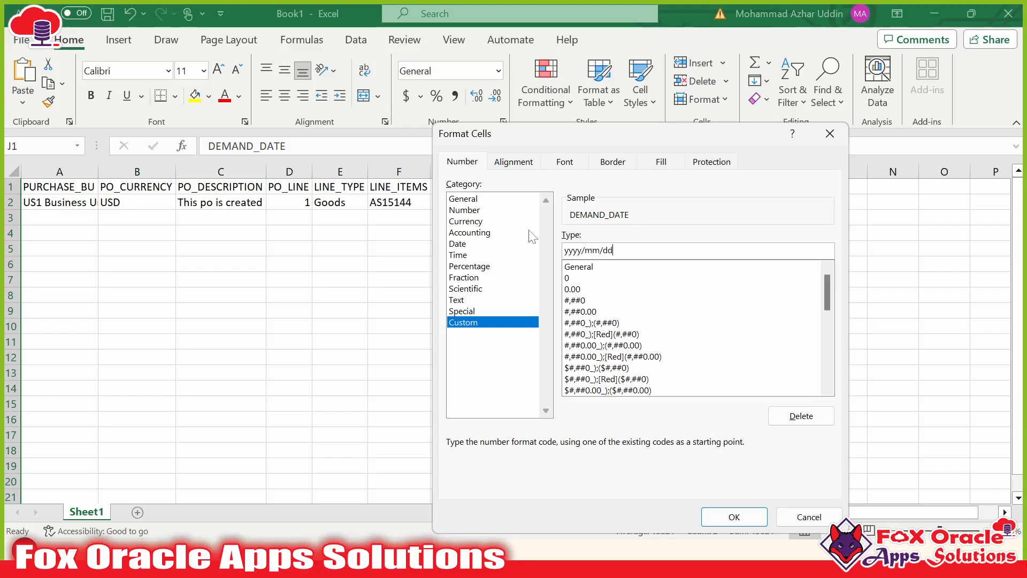
{"action": "key", "text": "Return"}
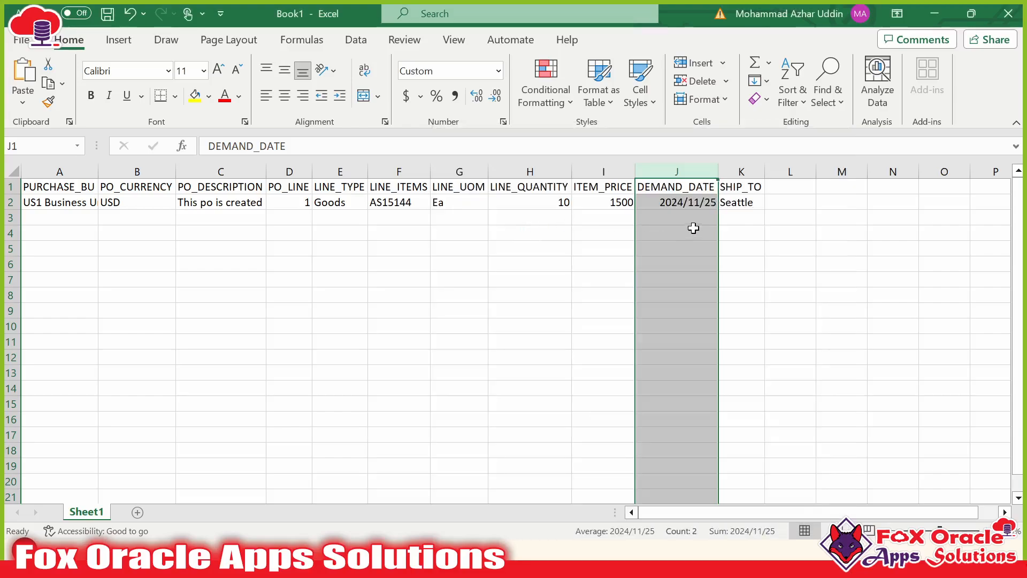
{"action": "left_click", "coordinate": [740, 228]}
- Autofit the widths of all columns in the sheet to their contents
{"action": "left_click", "coordinate": [13, 171]}
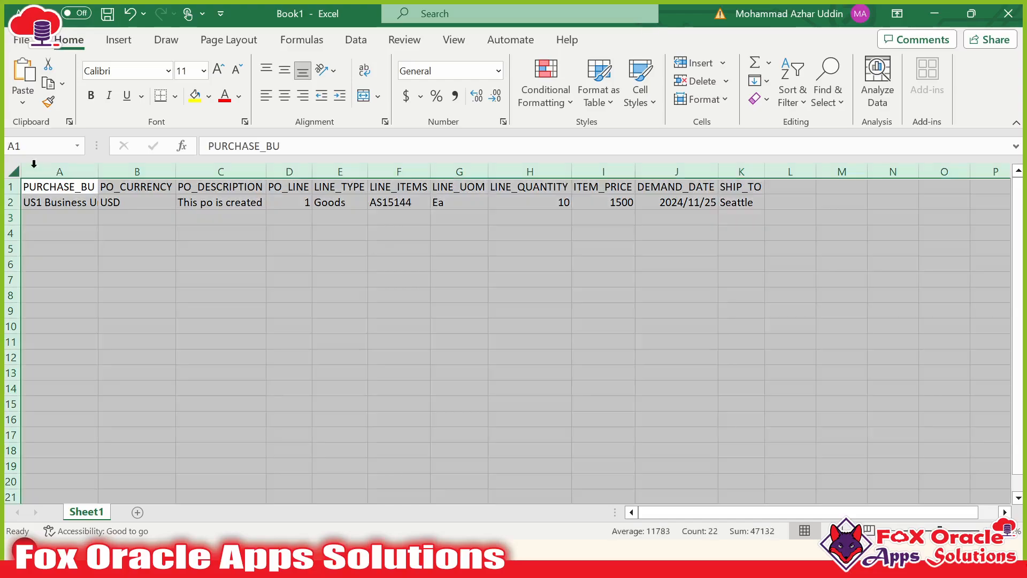
{"action": "double_click", "coordinate": [98, 171]}
{"action": "left_click", "coordinate": [356, 224]}
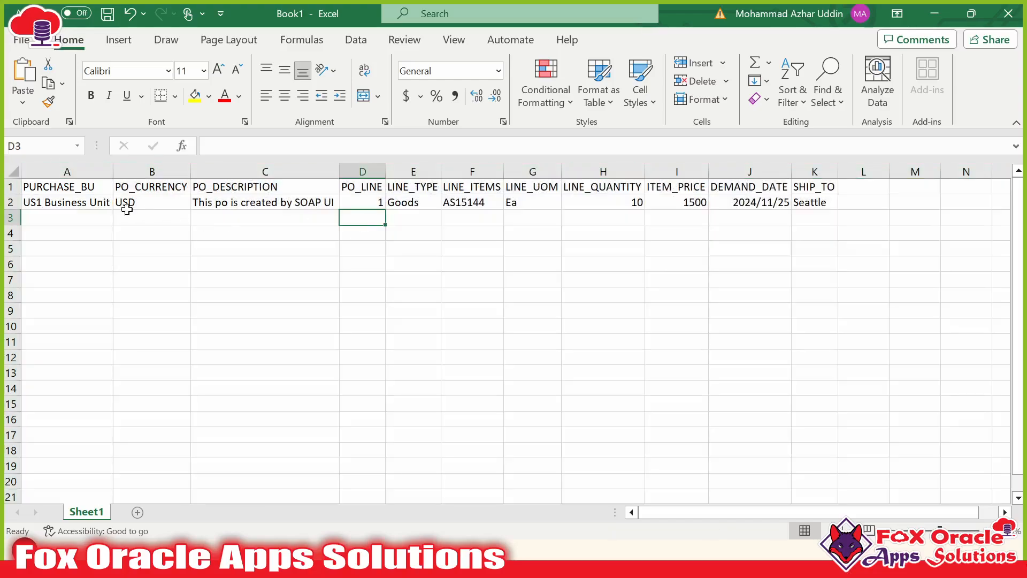
- Duplicate the sample record in A2:K2 into each of rows 3 to 8
{"action": "left_click_drag", "start_coordinate": [51, 203], "coordinate": [830, 206]}
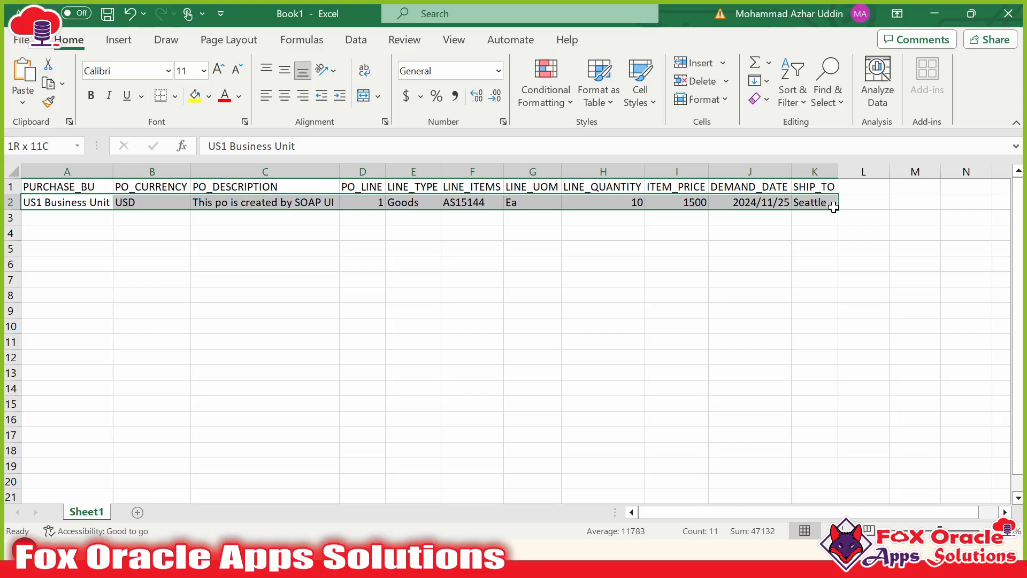
{"action": "key", "text": "ctrl+c"}
{"action": "left_click", "coordinate": [65, 219]}
{"action": "key", "text": "ctrl+v"}
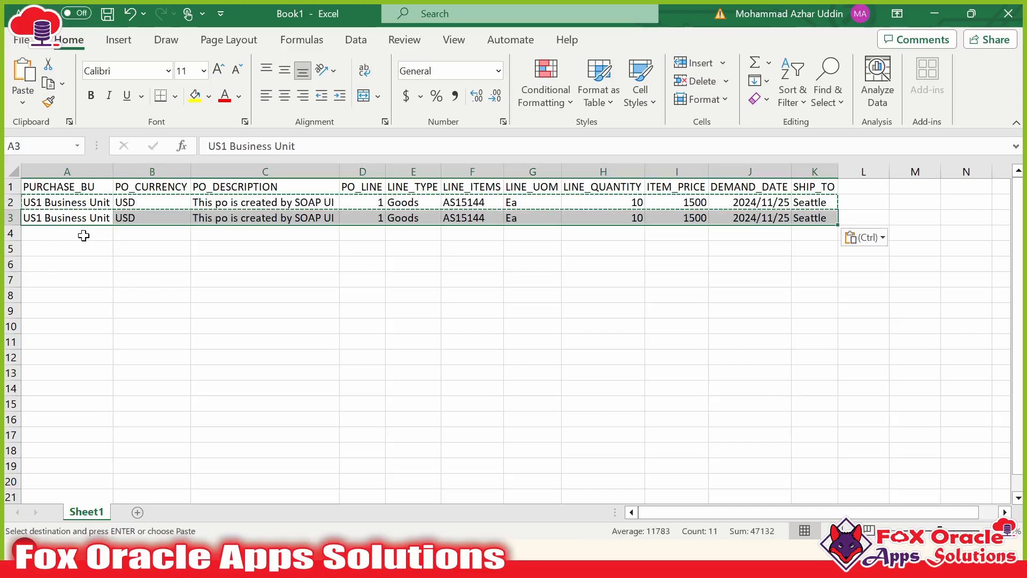
{"action": "left_click", "coordinate": [83, 234]}
{"action": "key", "text": "ctrl+v"}
{"action": "left_click", "coordinate": [91, 249]}
{"action": "key", "text": "ctrl+v"}
{"action": "left_click", "coordinate": [89, 264]}
{"action": "key", "text": "ctrl+v"}
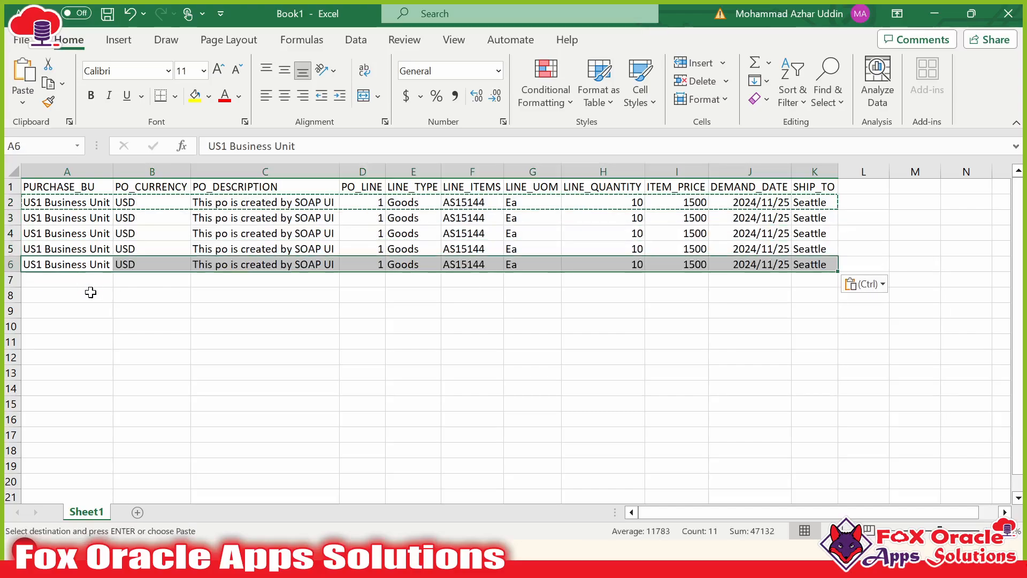
{"action": "left_click", "coordinate": [92, 281]}
{"action": "key", "text": "ctrl+v"}
{"action": "left_click", "coordinate": [89, 295]}
{"action": "key", "text": "ctrl+v"}
{"action": "left_click", "coordinate": [203, 324]}
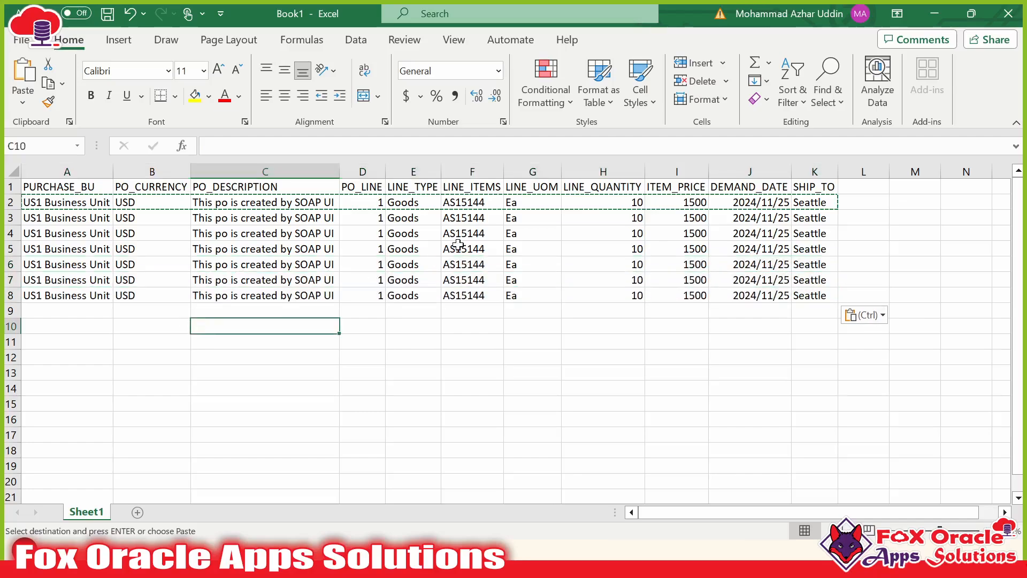
{"action": "left_click", "coordinate": [66, 299]}
{"action": "left_click", "coordinate": [58, 207]}
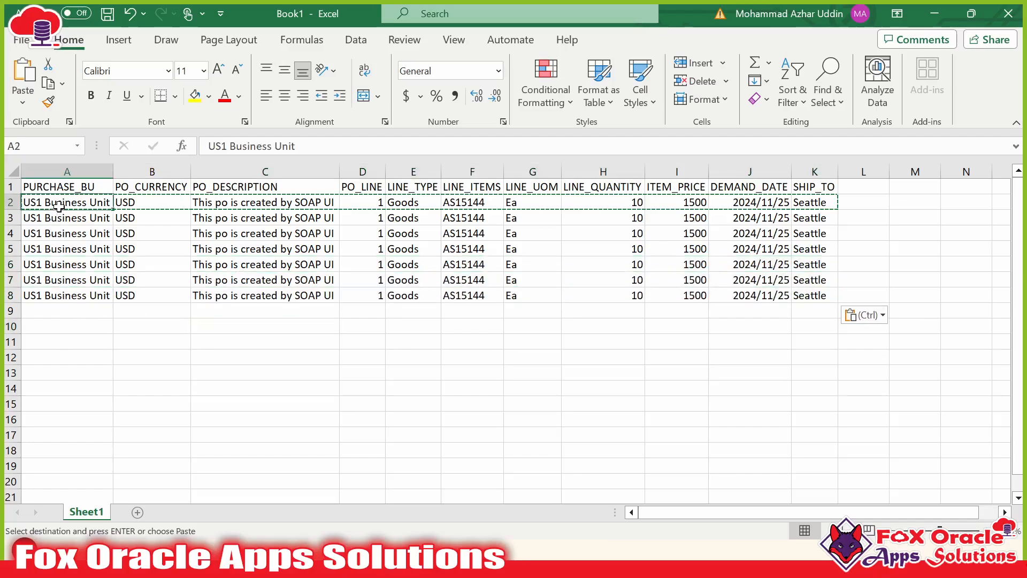
{"action": "left_click", "coordinate": [774, 290], "text": "shift"}
{"action": "left_click", "coordinate": [815, 294], "text": "shift"}
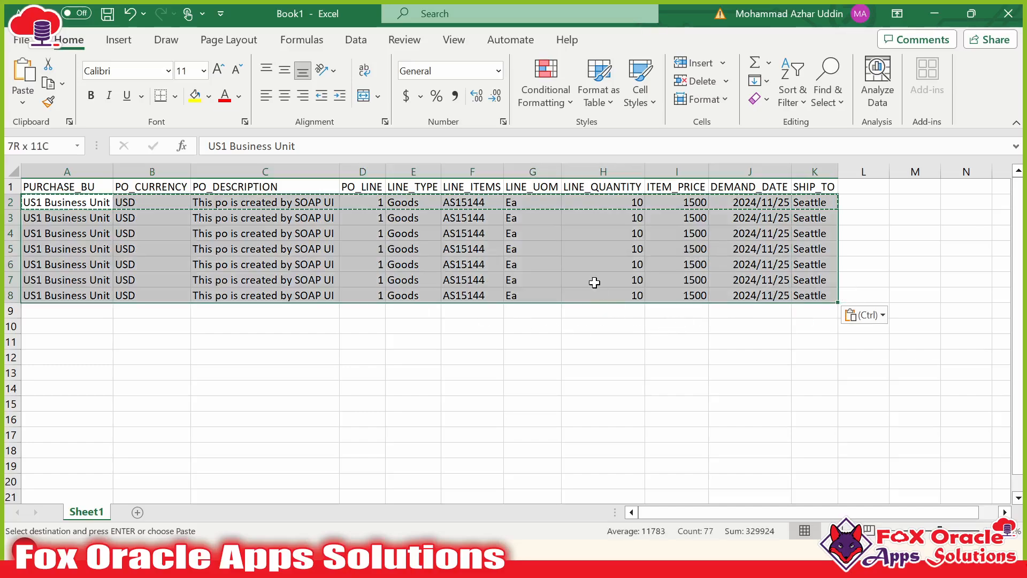
{"action": "left_click", "coordinate": [744, 293]}
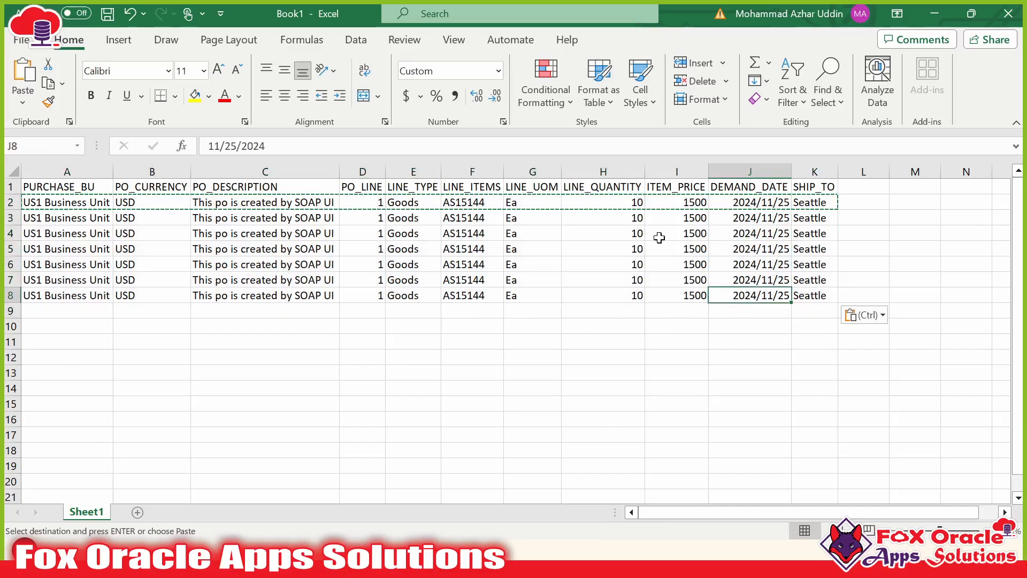
- Set the LINE_QUANTITY values in cells H3, H4 and H5 to 150, 160 and 2543
{"action": "left_click", "coordinate": [618, 216]}
{"action": "double_click", "coordinate": [627, 202]}
{"action": "double_click", "coordinate": [628, 210]}
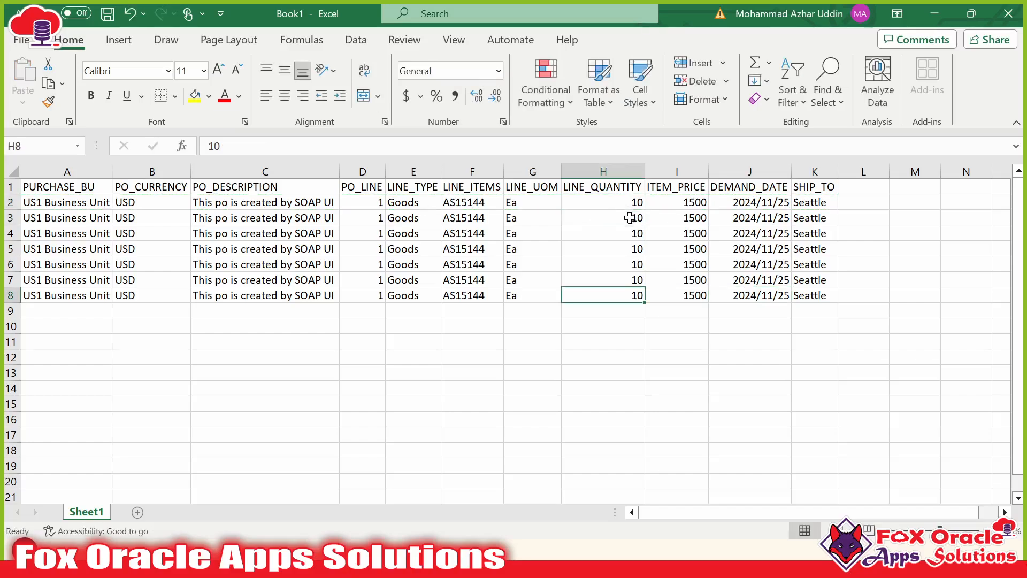
{"action": "double_click", "coordinate": [629, 218]}
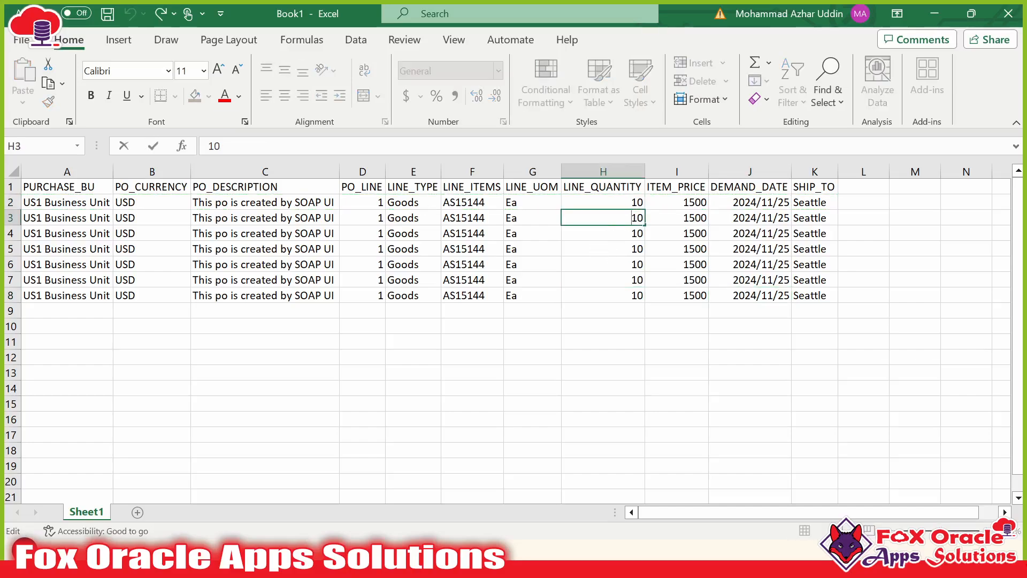
{"action": "double_click", "coordinate": [636, 217]}
{"action": "type", "text": "150"}
{"action": "left_click", "coordinate": [632, 231]}
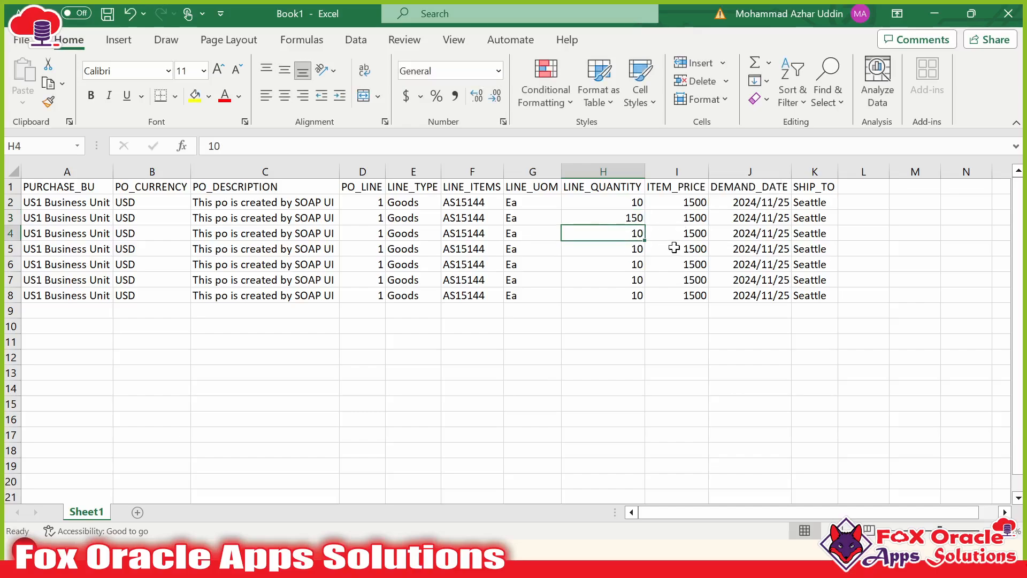
{"action": "type", "text": "160"}
{"action": "key", "text": "Return"}
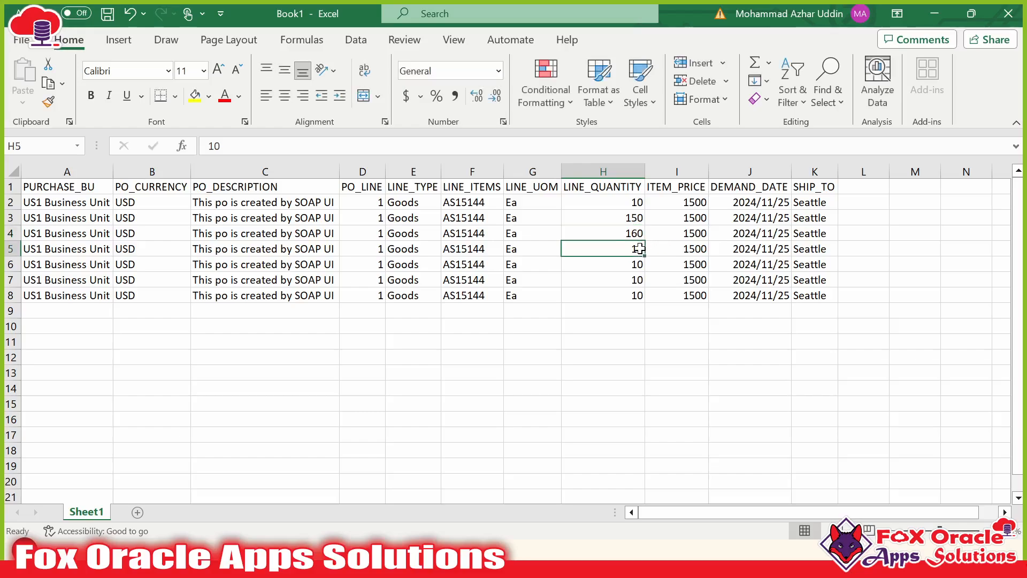
{"action": "type", "text": "2543"}
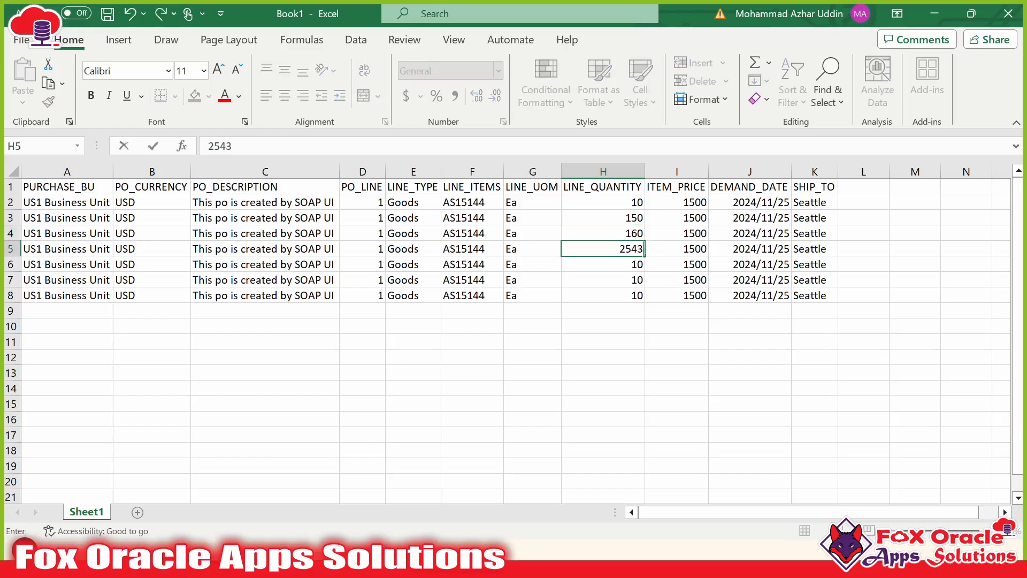
- Set the LINE_QUANTITY values in cells H6, H7 and H8 to 7, 184 and 189
{"action": "double_click", "coordinate": [635, 264]}
{"action": "double_click", "coordinate": [636, 265]}
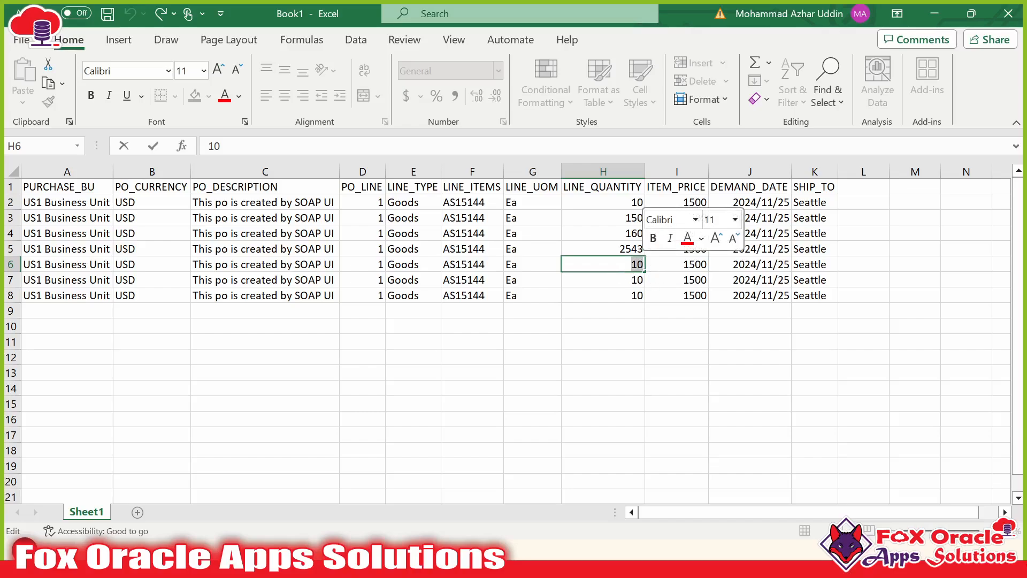
{"action": "type", "text": "7"}
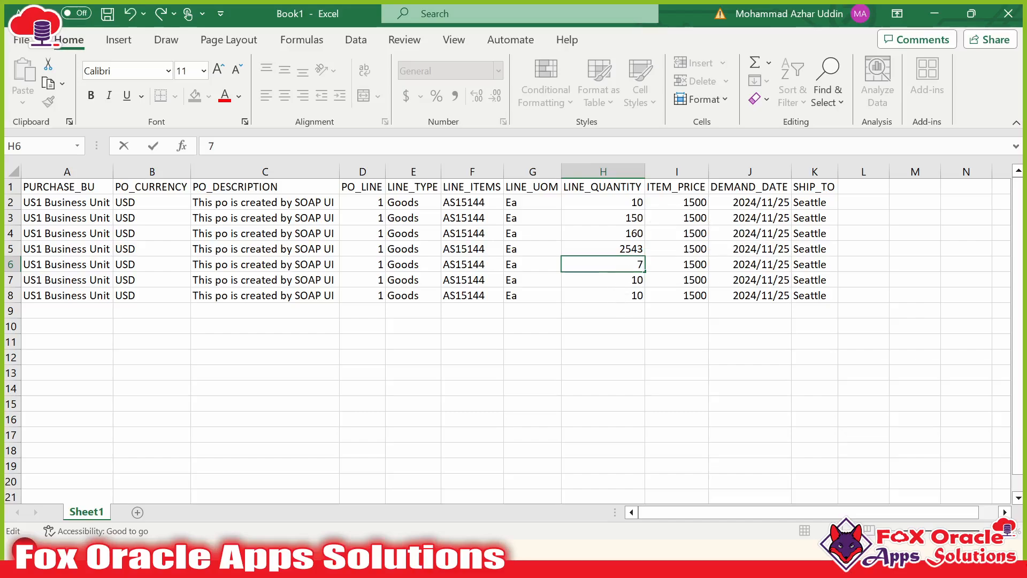
{"action": "left_click", "coordinate": [624, 280]}
{"action": "type", "text": "184"}
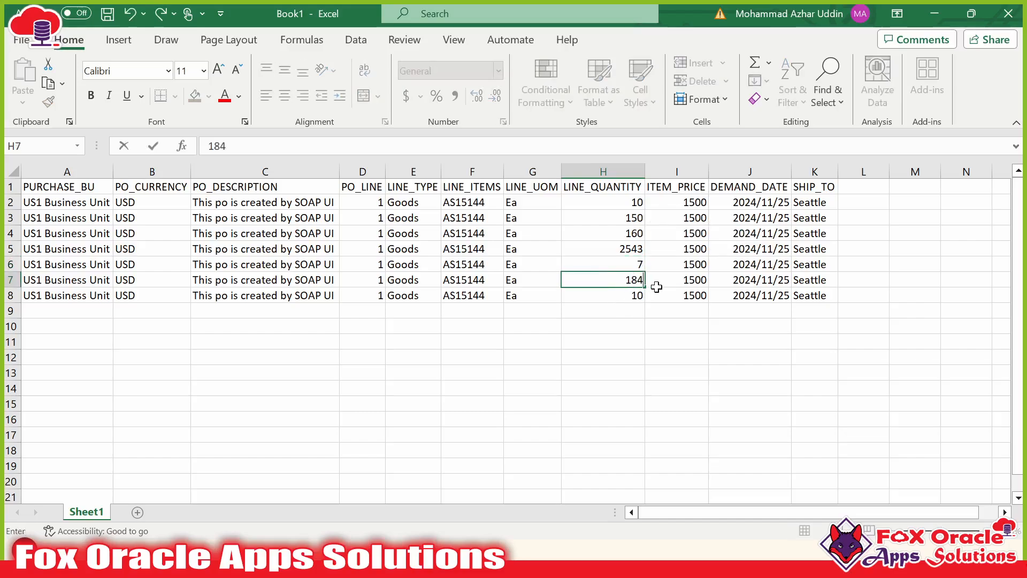
{"action": "left_click", "coordinate": [621, 299]}
{"action": "type", "text": "189"}
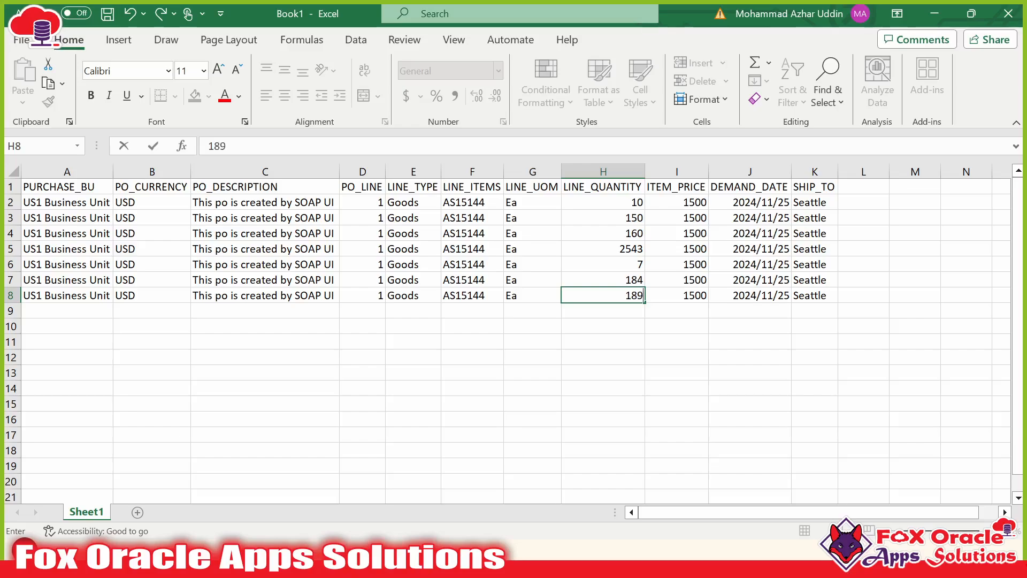
{"action": "left_click", "coordinate": [691, 298]}
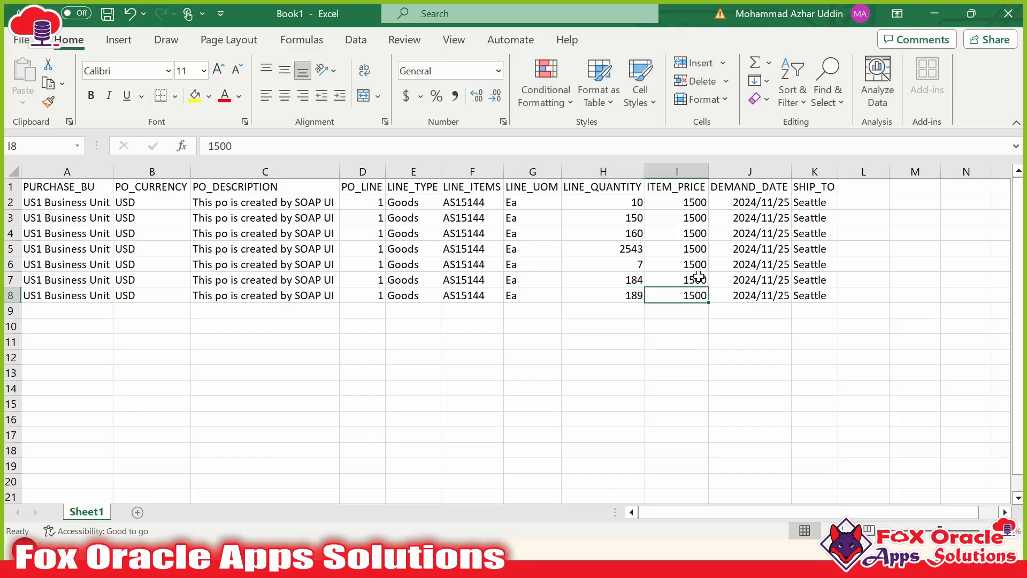
- Set the ITEM_PRICE values in cells I2, I3 and I4 to 200, 20500 and 1507
{"action": "left_click", "coordinate": [689, 206]}
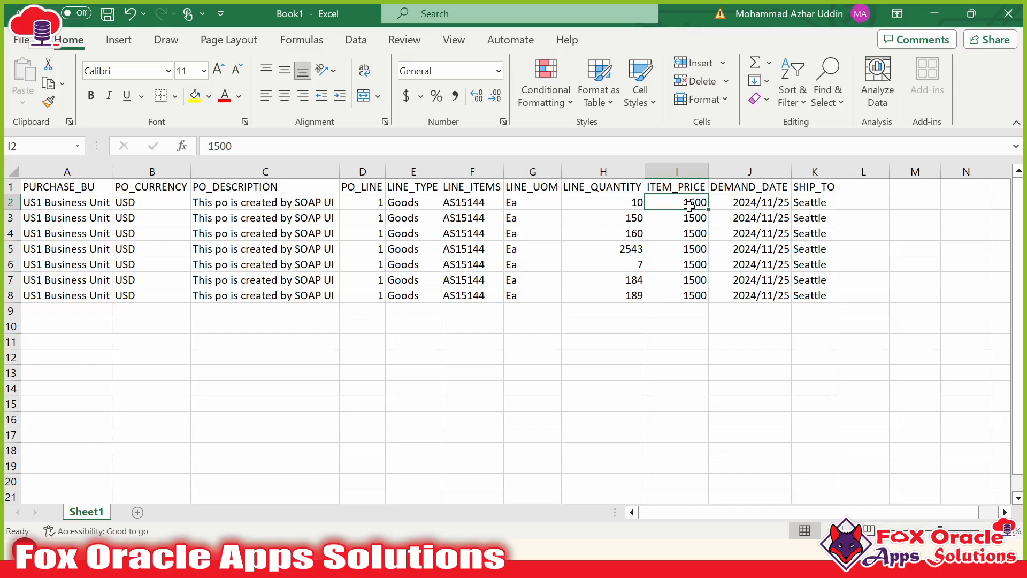
{"action": "type", "text": "200"}
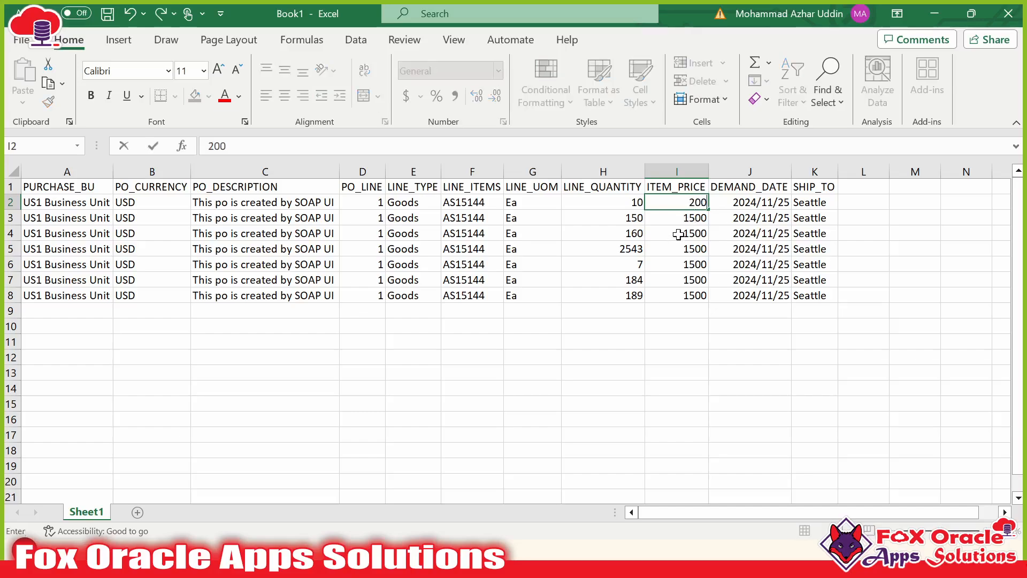
{"action": "left_click", "coordinate": [685, 217]}
{"action": "type", "text": "20"}
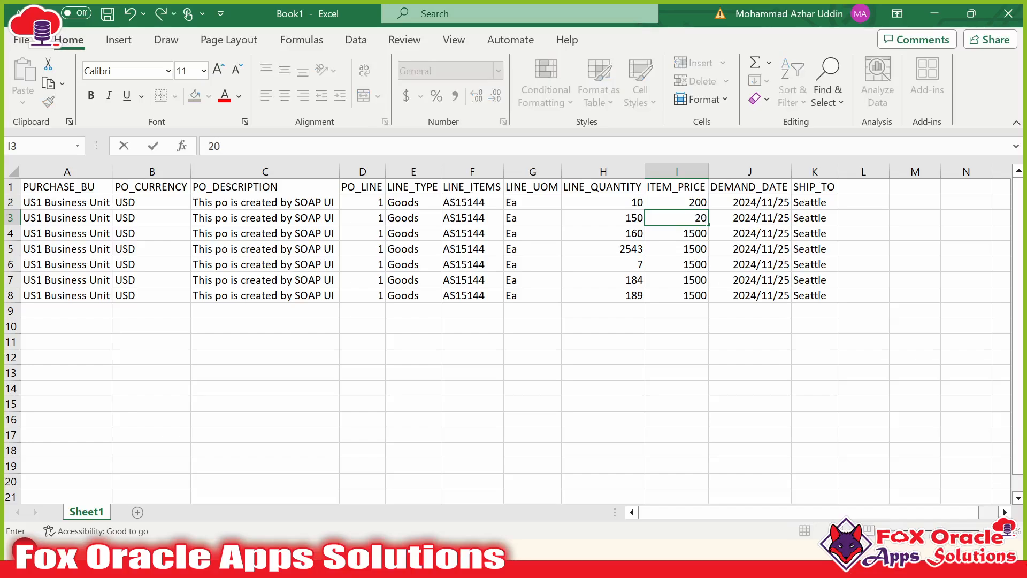
{"action": "type", "text": "500"}
{"action": "left_click", "coordinate": [679, 237]}
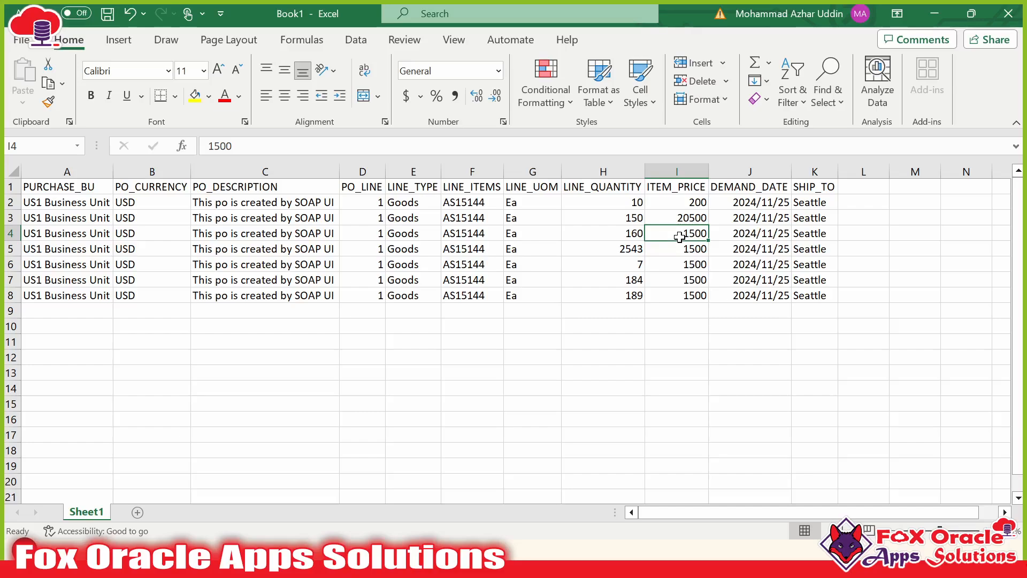
{"action": "type", "text": "150"}
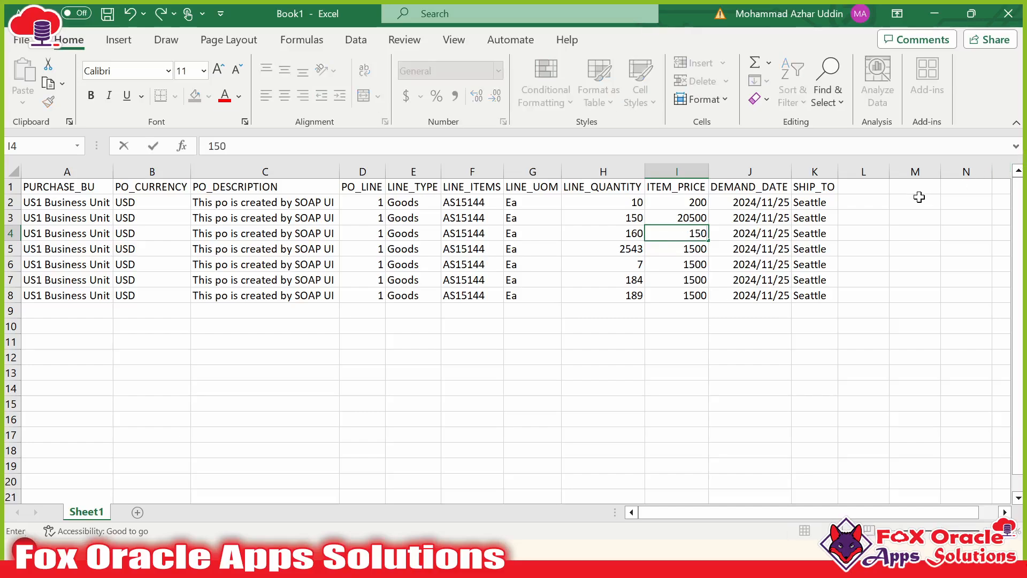
{"action": "type", "text": "7"}
{"action": "key", "text": "Return"}
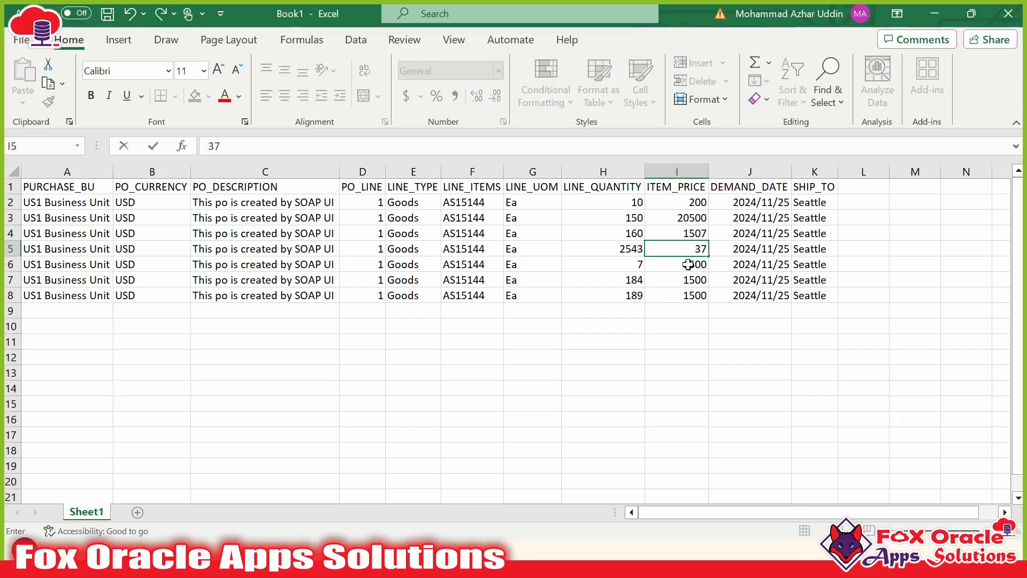
- Set the ITEM_PRICE values in cells I5, I7 and I8 to 37, 34 and 2346
{"action": "key", "text": "Return"}
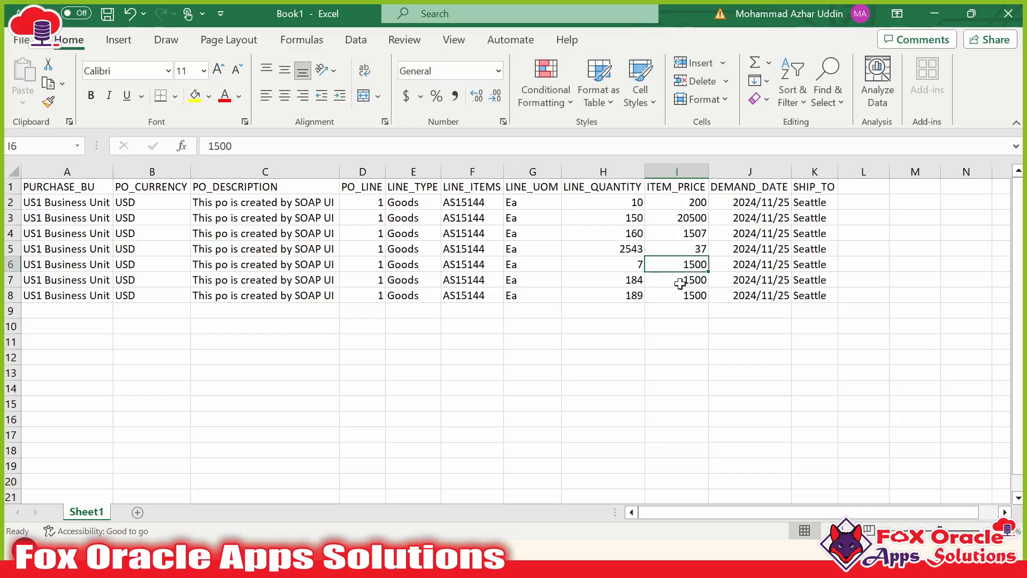
{"action": "left_click", "coordinate": [683, 284]}
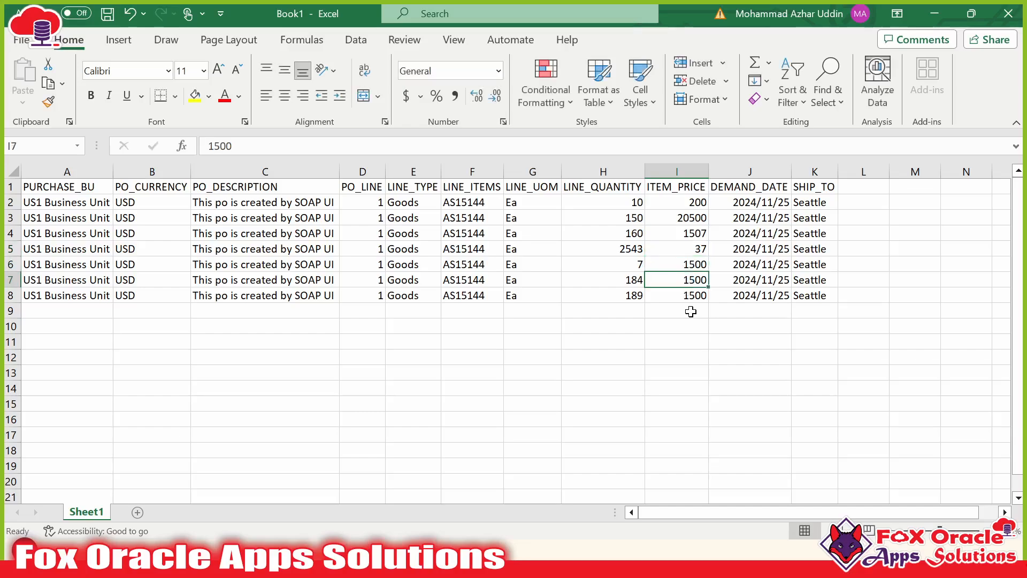
{"action": "type", "text": "34"}
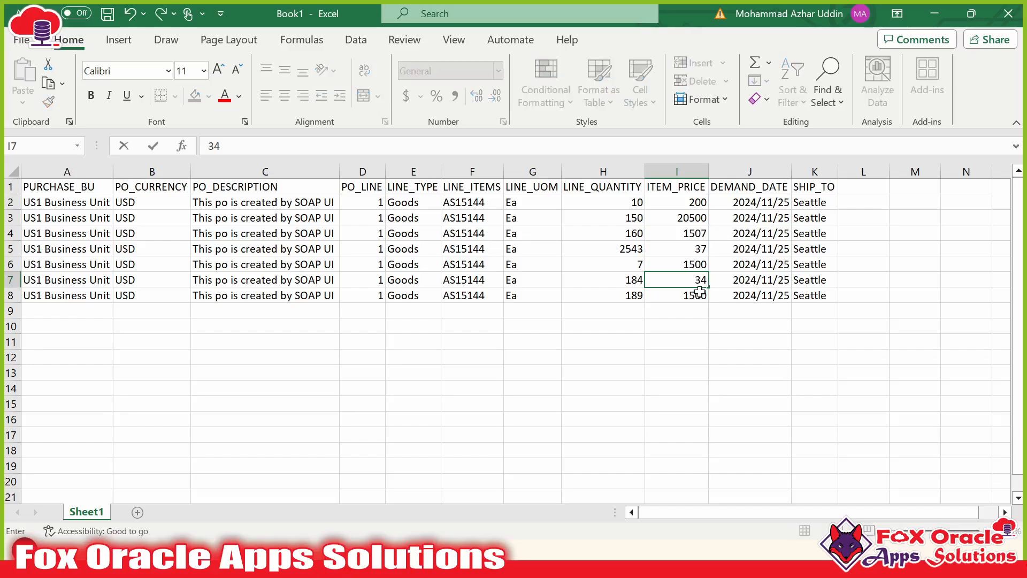
{"action": "left_click", "coordinate": [691, 295]}
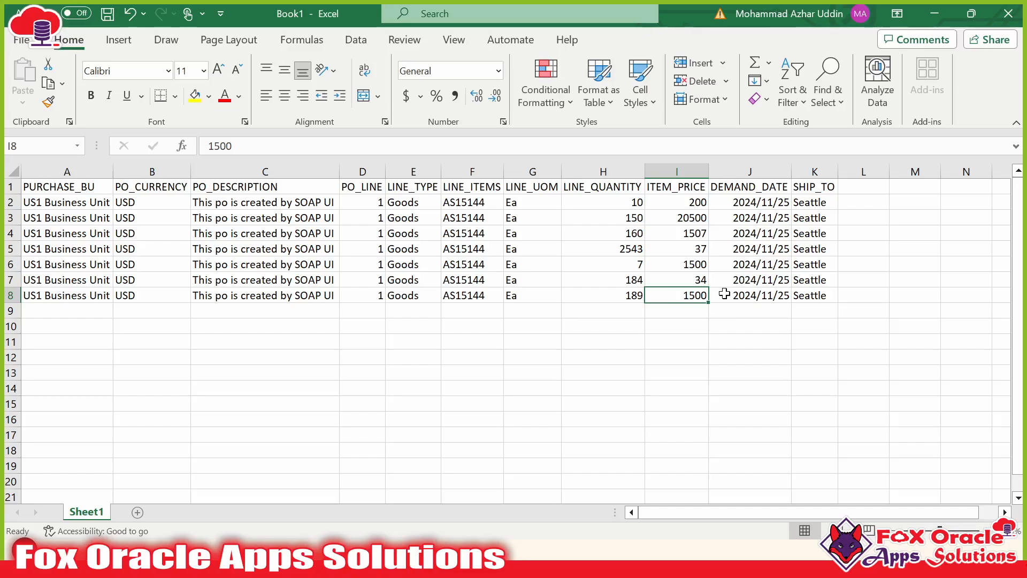
{"action": "type", "text": "2346"}
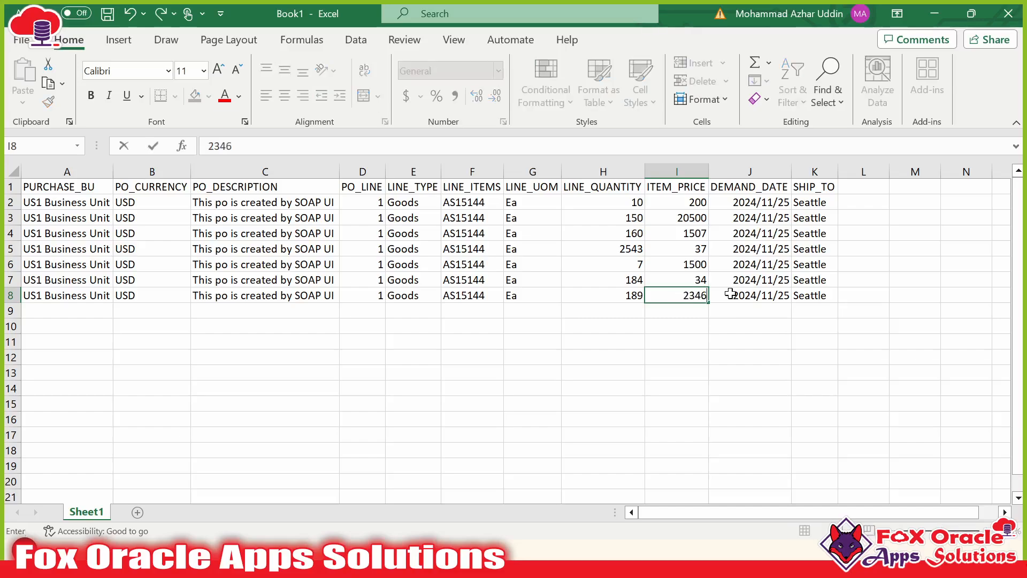
{"action": "left_click", "coordinate": [759, 339]}
{"action": "left_click", "coordinate": [613, 292]}
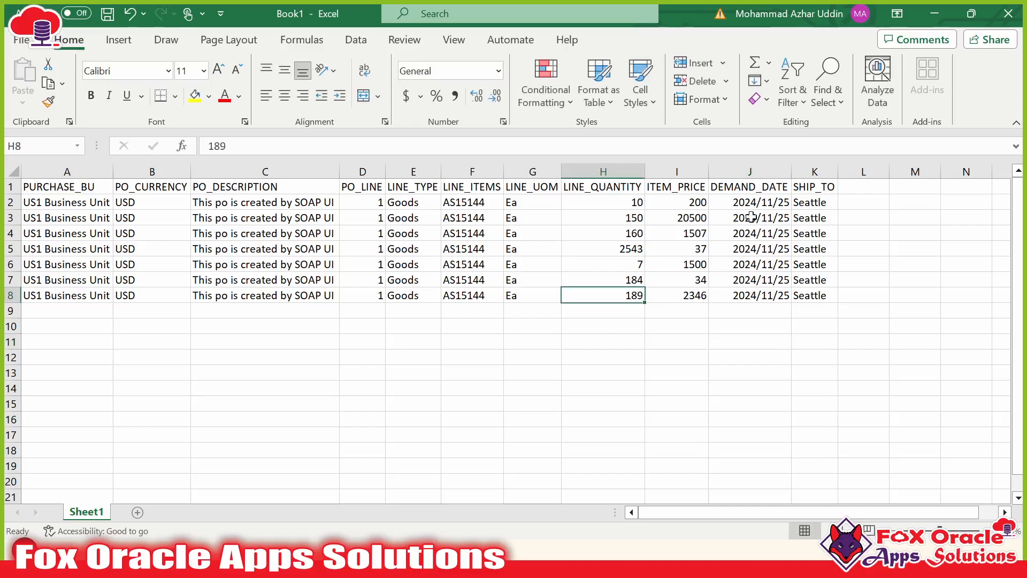
- Change the DEMAND_DATE in cell J5 to 11/30/2024 and in cell J7 to 11/29/2024
{"action": "left_click", "coordinate": [755, 202]}
{"action": "double_click", "coordinate": [776, 250]}
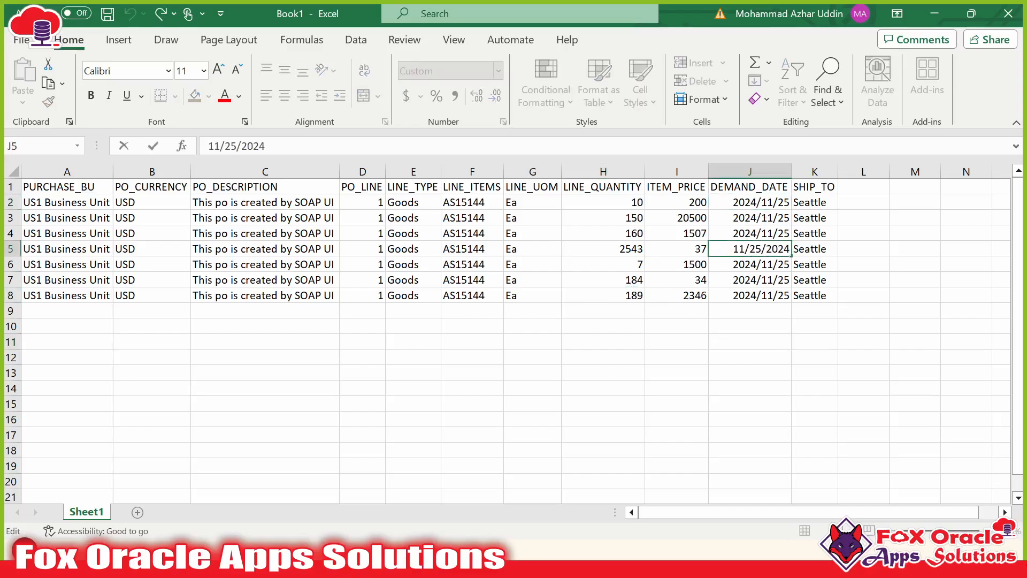
{"action": "double_click", "coordinate": [755, 249]}
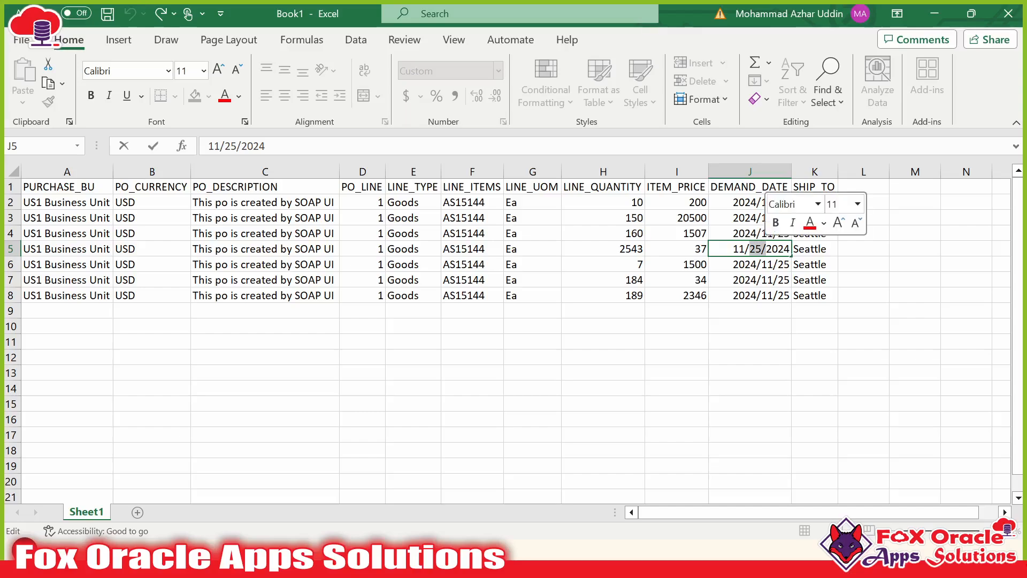
{"action": "type", "text": "30"}
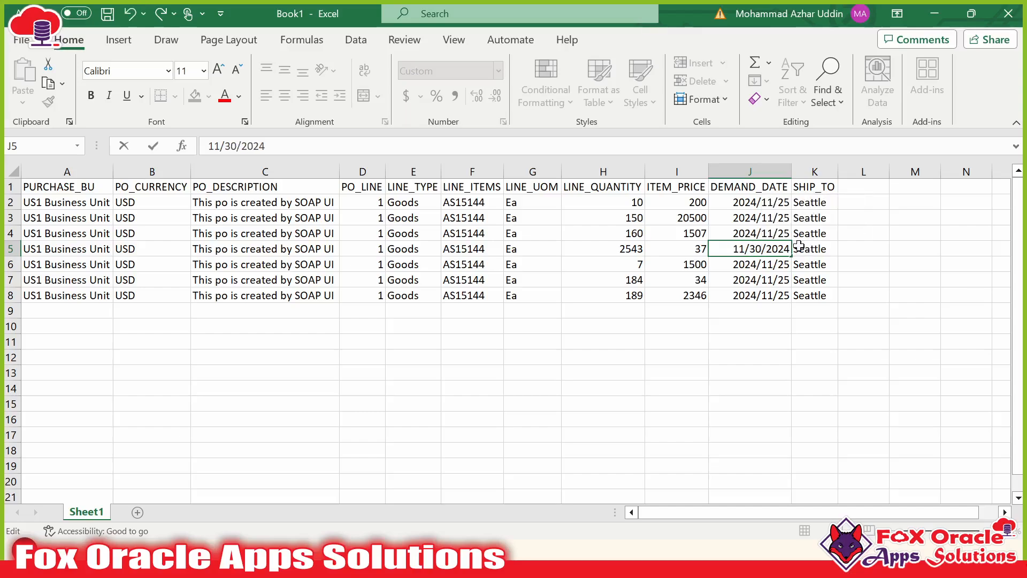
{"action": "double_click", "coordinate": [745, 280]}
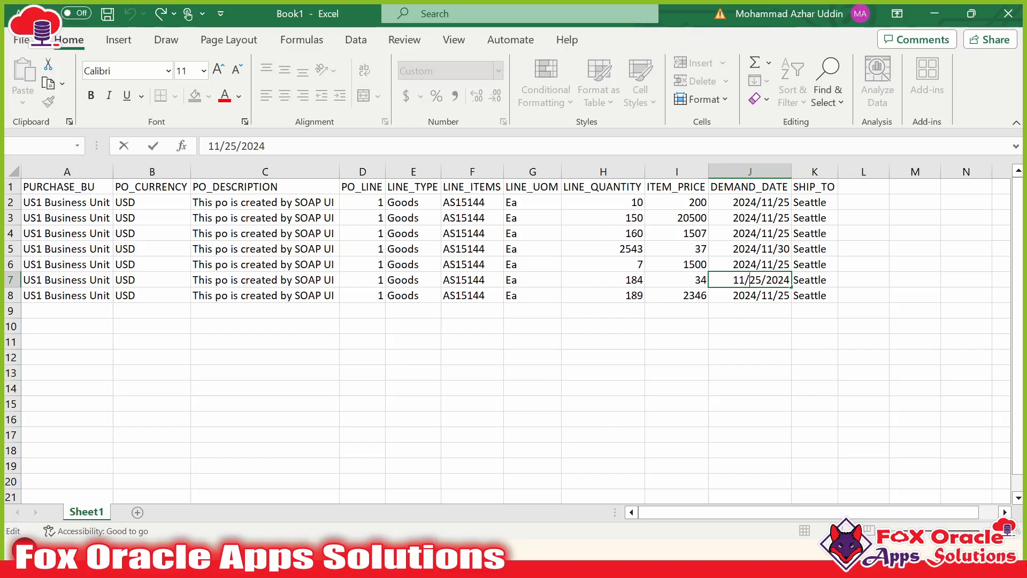
{"action": "left_click_drag", "start_coordinate": [749, 279], "coordinate": [761, 280]}
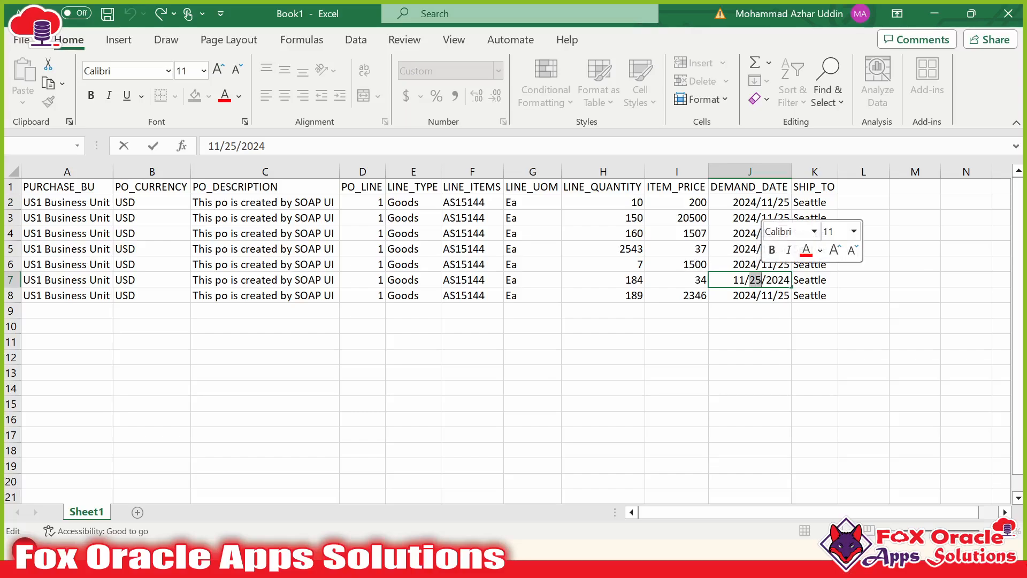
{"action": "type", "text": "29"}
{"action": "key", "text": "ctrl+Return"}
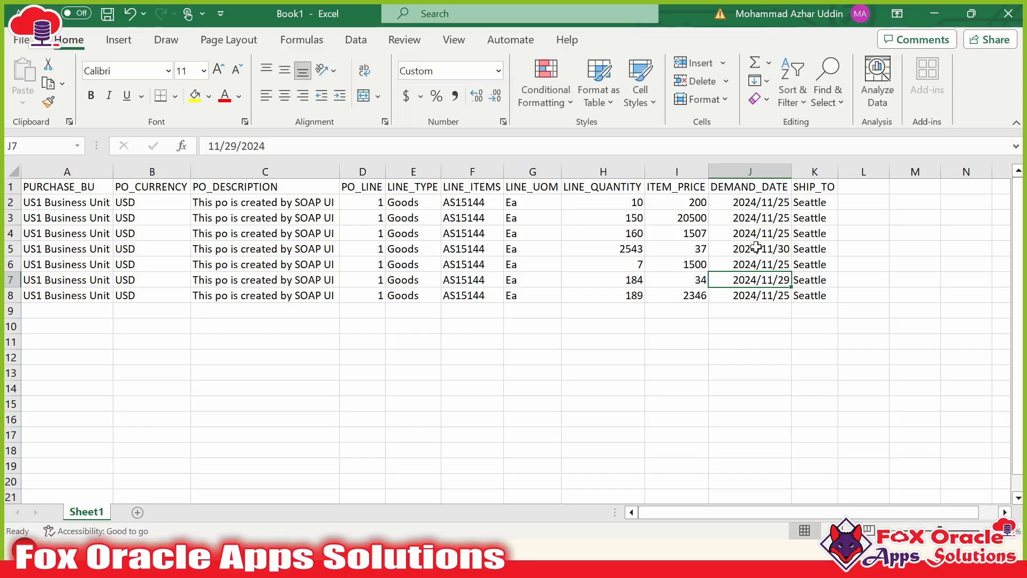
{"action": "left_click", "coordinate": [756, 247]}
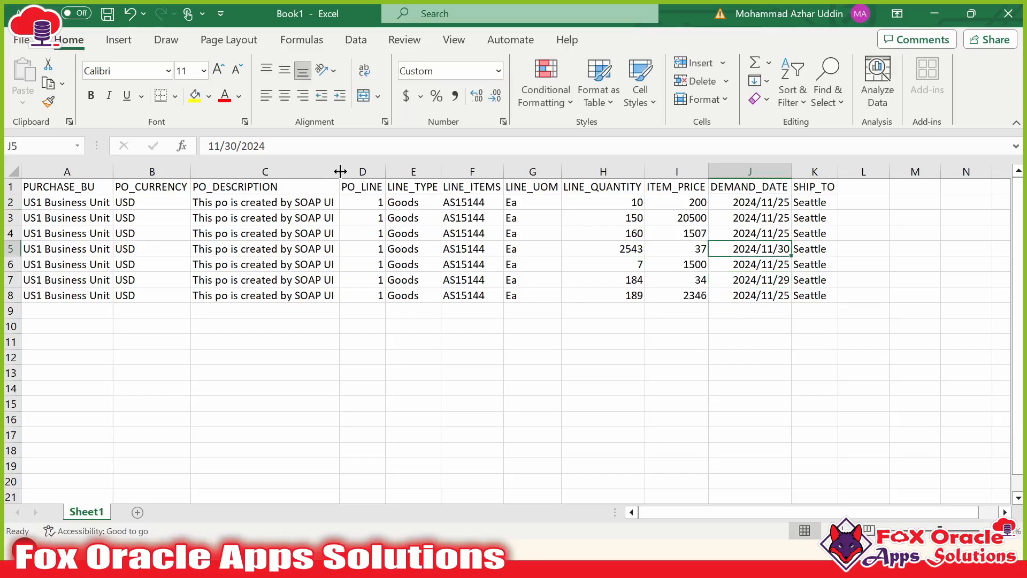
- Widen the PO_DESCRIPTION column and append "- first records" to the text in C2 and "- second records" to C3
{"action": "left_click_drag", "start_coordinate": [341, 172], "coordinate": [396, 172]}
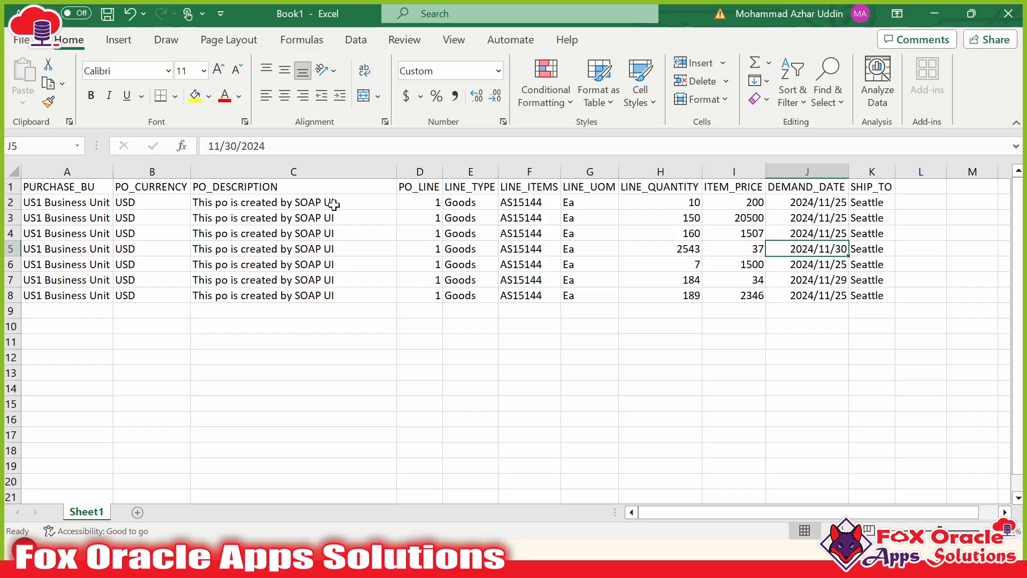
{"action": "left_click", "coordinate": [276, 202]}
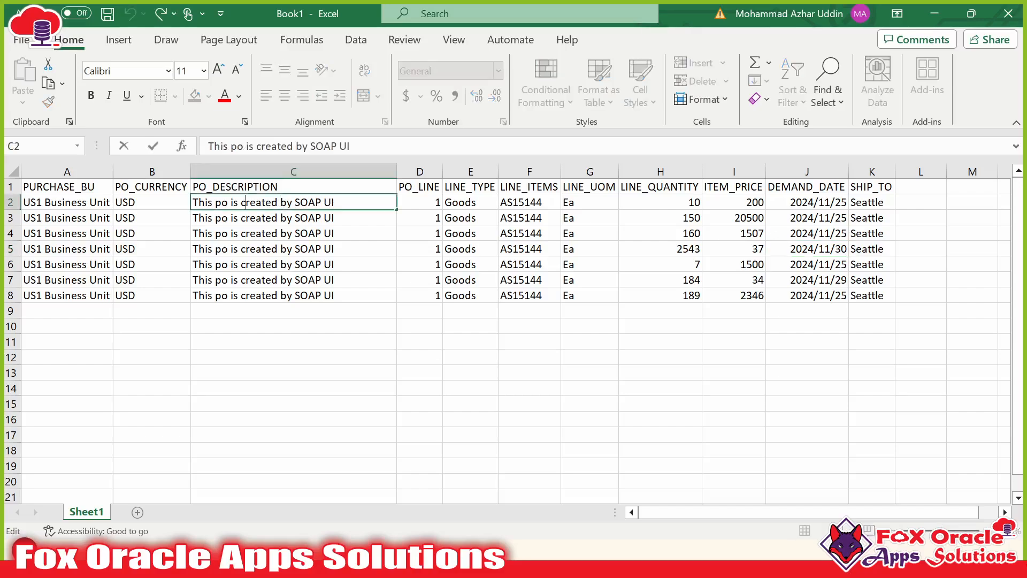
{"action": "key", "text": "F2"}
{"action": "type", "text": "- first records"}
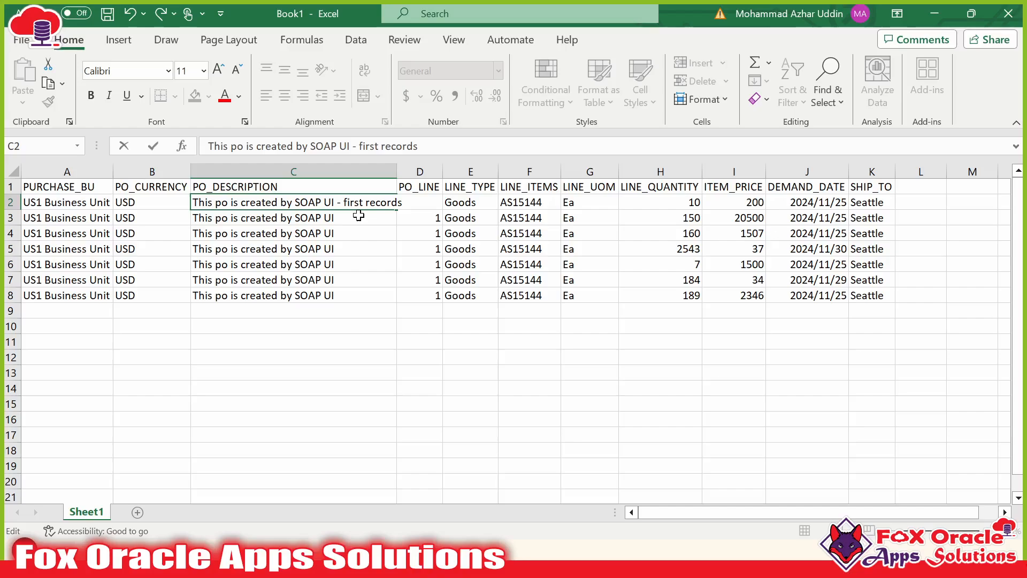
{"action": "key", "text": "Return"}
{"action": "key", "text": "F2"}
{"action": "type", "text": "- second record"}
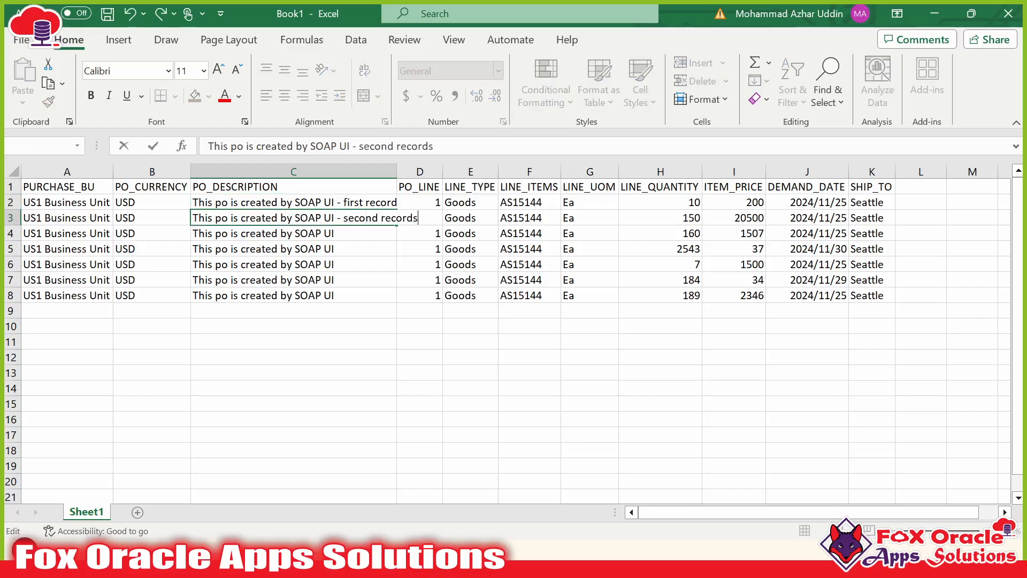
{"action": "type", "text": "s"}
{"action": "key", "text": "Return"}
- Append "- third records", "- 4th records" and "- 5th records" to the descriptions in C4, C5 and C6
{"action": "key", "text": "F2"}
{"action": "type", "text": "- "}
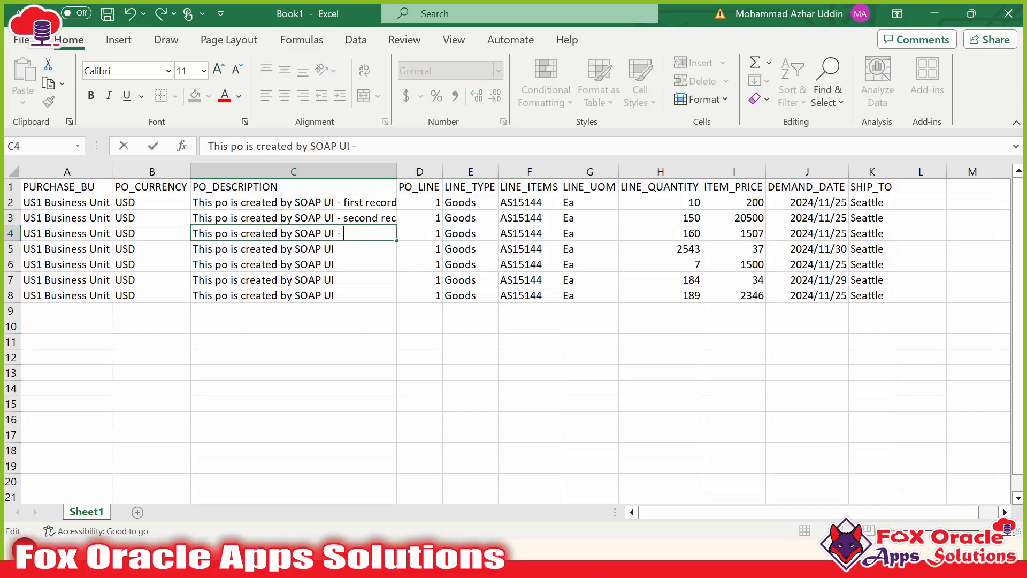
{"action": "type", "text": "third records"}
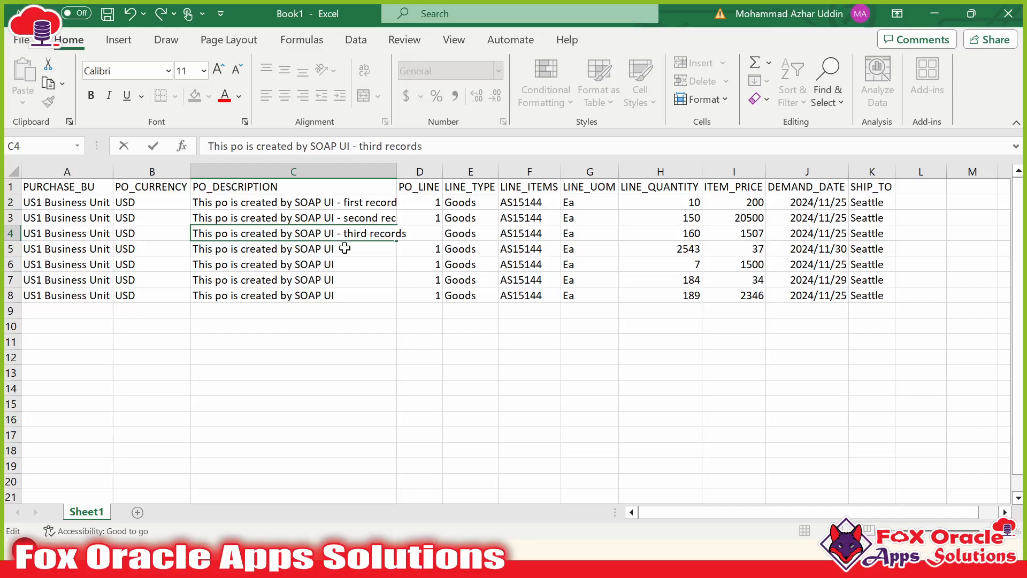
{"action": "key", "text": "Return"}
{"action": "key", "text": "F2"}
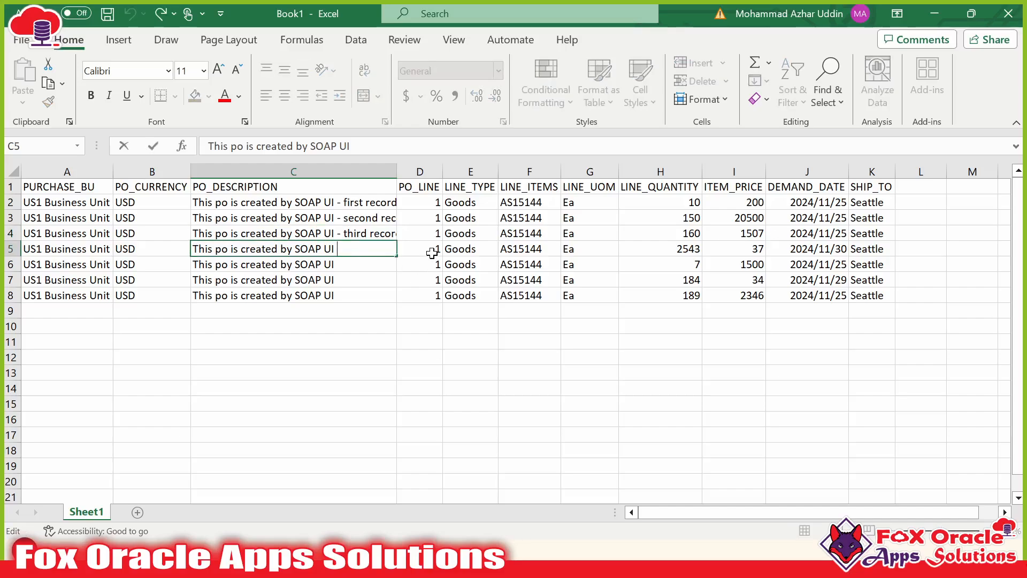
{"action": "type", "text": "- 4th records"}
{"action": "left_click", "coordinate": [353, 264]}
{"action": "double_click", "coordinate": [338, 258]}
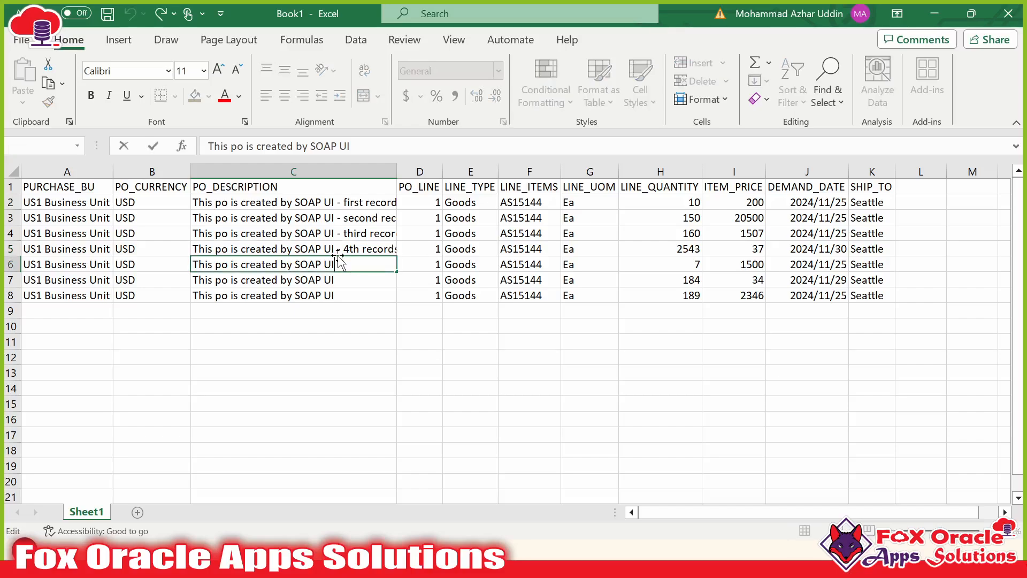
{"action": "type", "text": "- 5th records"}
- Append "- 6th records" to the PO_DESCRIPTION text in cell C7
{"action": "double_click", "coordinate": [334, 279]}
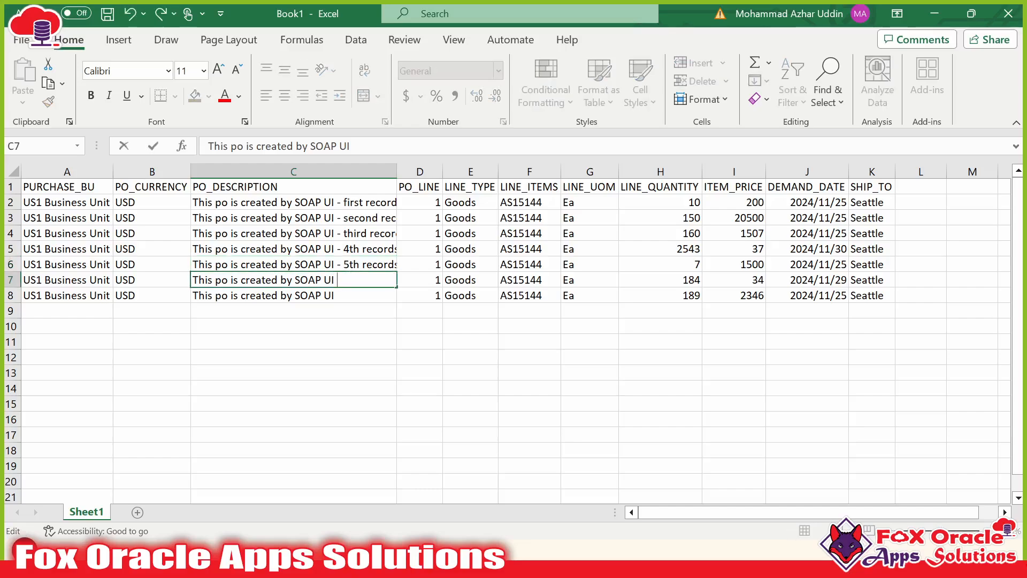
{"action": "type", "text": "-"}
{"action": "type", "text": "6th file"}
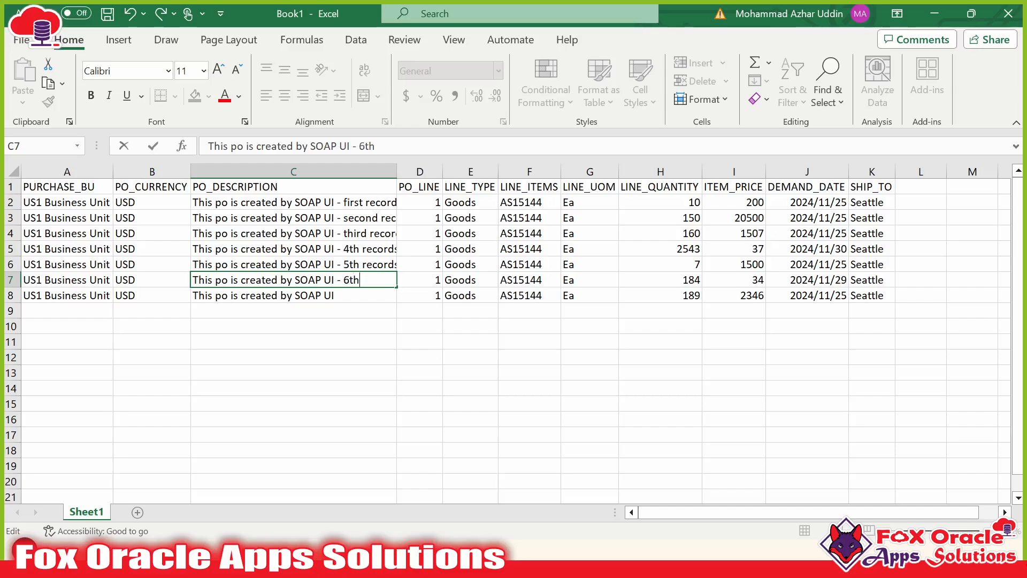
{"action": "key", "text": "BackSpace"}
{"action": "key", "text": "BackSpace"}
{"action": "key", "text": "BackSpace"}
{"action": "key", "text": "BackSpace"}
{"action": "type", "text": "records"}
- Append "- 7th and last records" to the PO_DESCRIPTION text in cell C8
{"action": "left_click", "coordinate": [382, 300]}
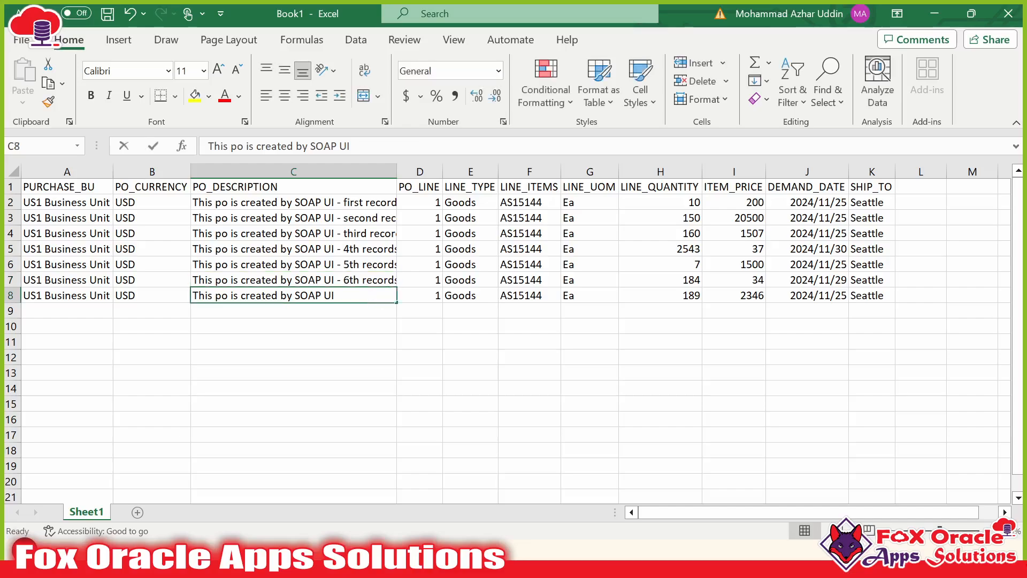
{"action": "double_click", "coordinate": [382, 300]}
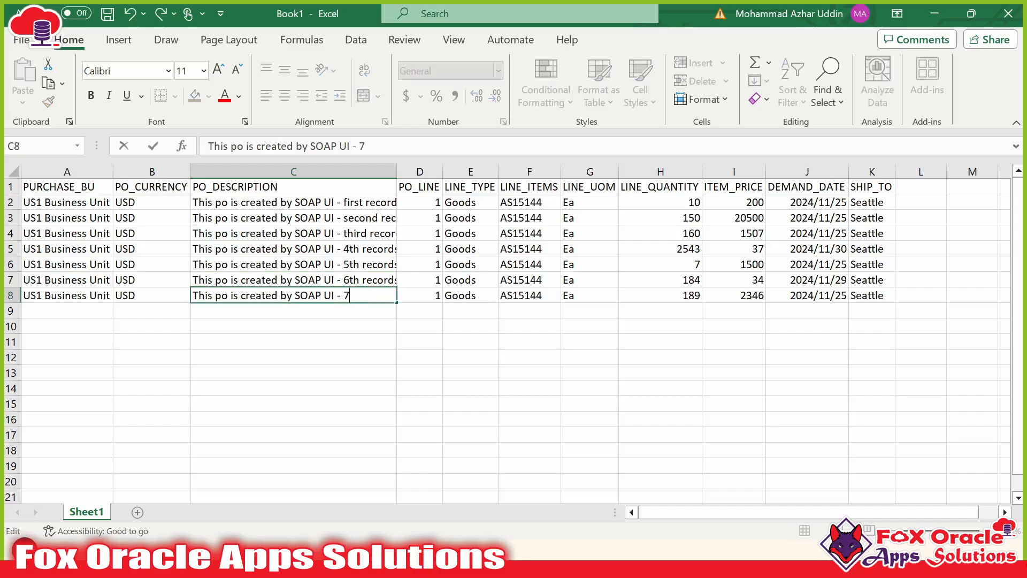
{"action": "type", "text": "klt"}
{"action": "key", "text": "BackSpace"}
{"action": "type", "text": "th and last record"}
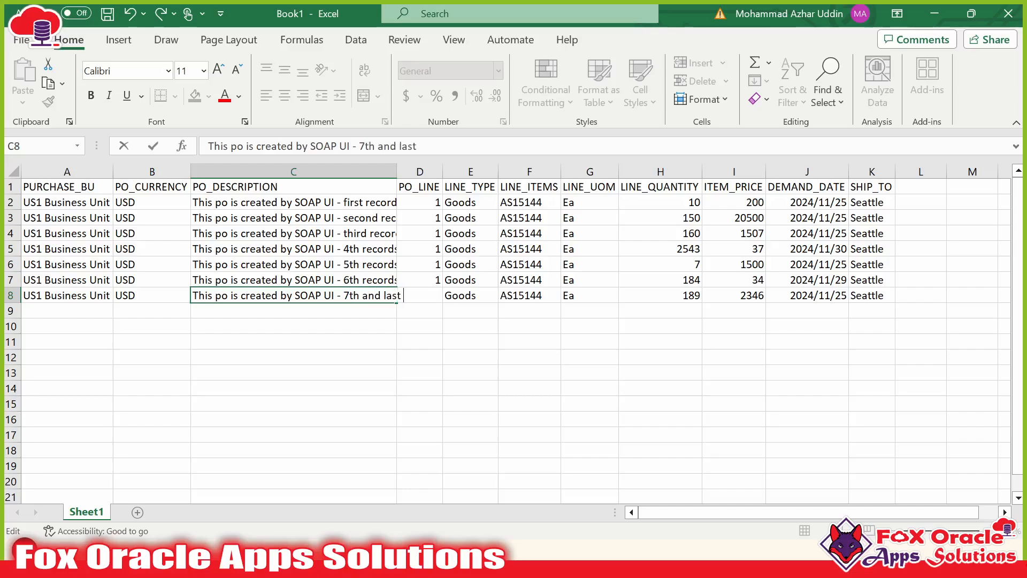
{"action": "key", "text": "Return"}
{"action": "key", "text": "Return"}
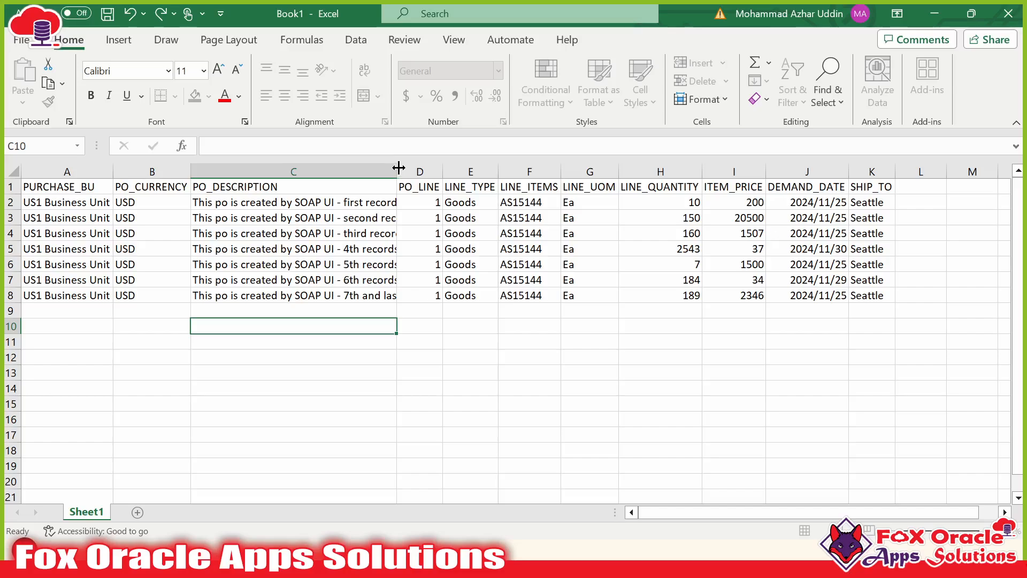
- Autofit the width of the PO_DESCRIPTION column to its contents and clear the column selection
{"action": "left_click", "coordinate": [392, 163]}
{"action": "double_click", "coordinate": [397, 171]}
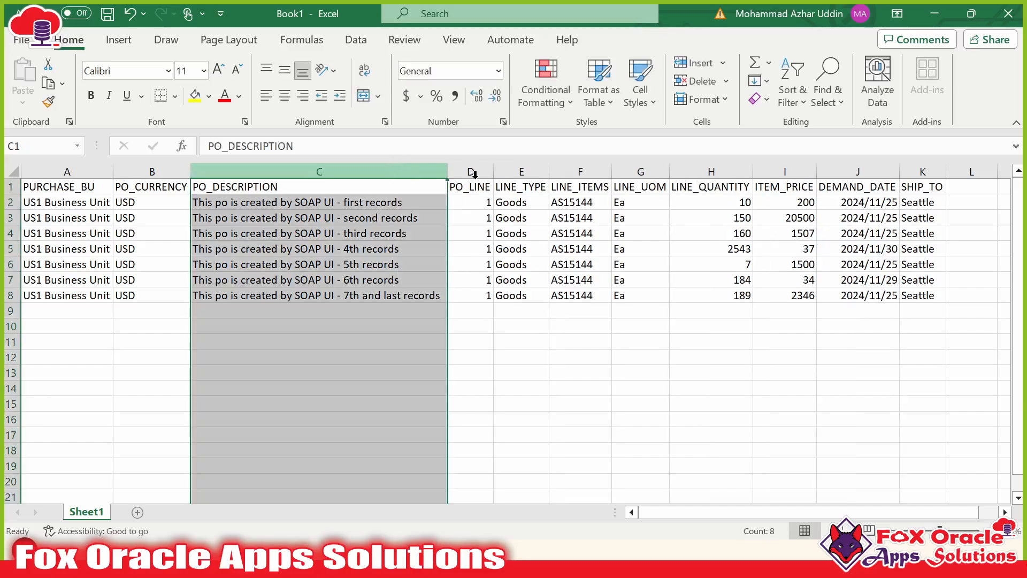
{"action": "left_click", "coordinate": [475, 203]}
{"action": "left_click", "coordinate": [534, 280]}
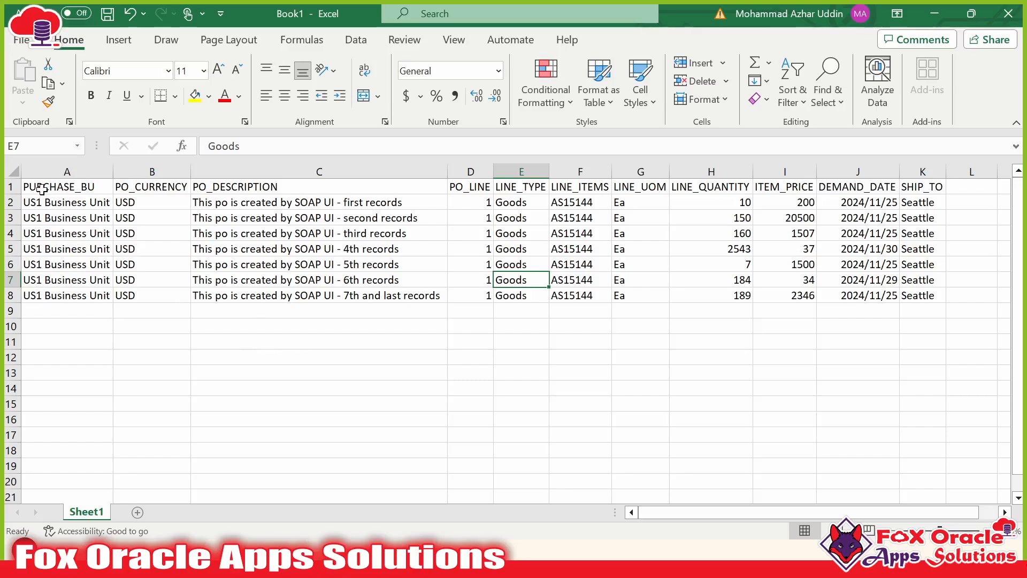
- Examine the header row and all seven sample purchase order records in the range A1:K8
{"action": "left_click_drag", "start_coordinate": [41, 185], "coordinate": [932, 302]}
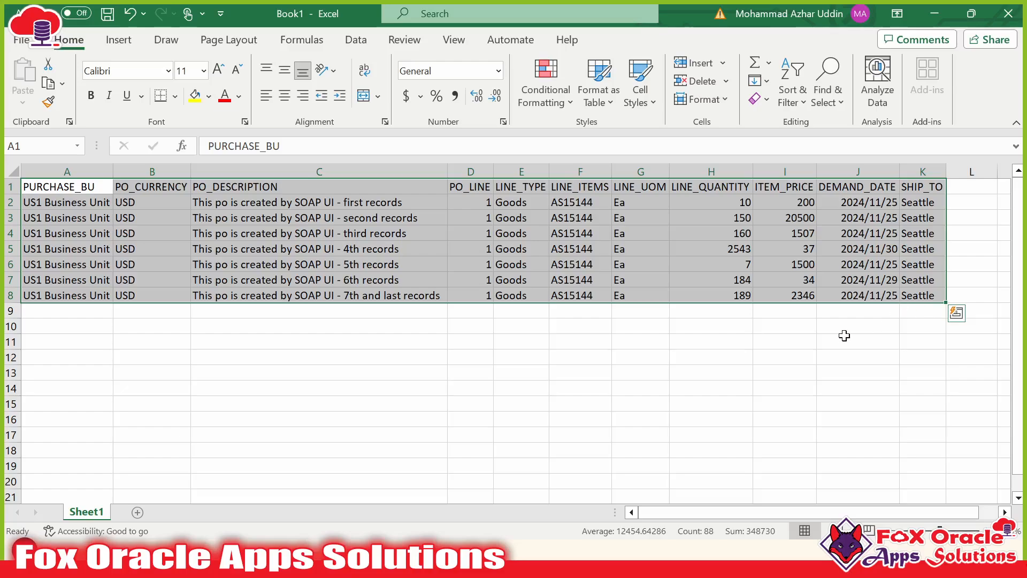
{"action": "left_click", "coordinate": [518, 313]}
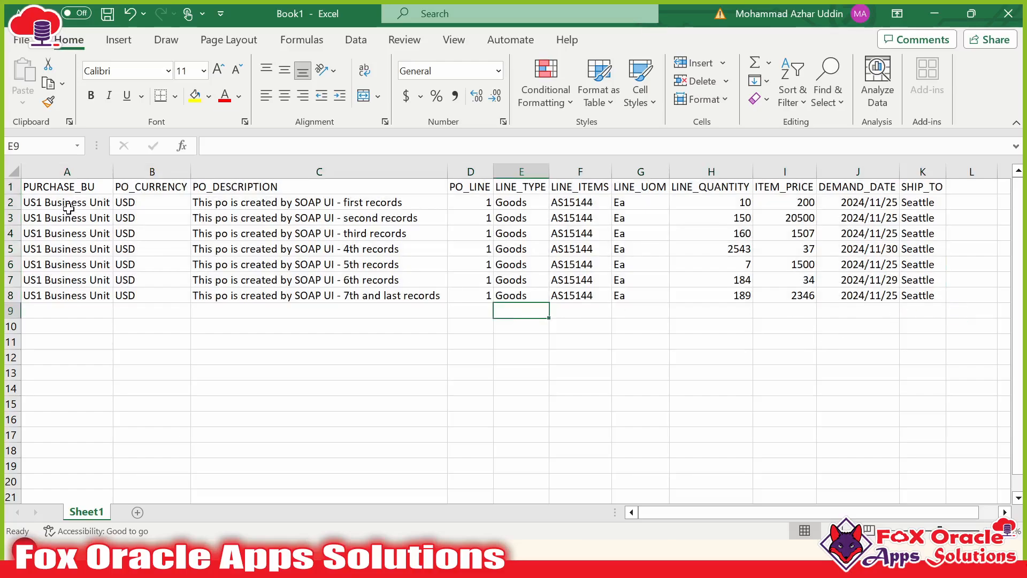
{"action": "left_click_drag", "start_coordinate": [69, 209], "coordinate": [914, 298]}
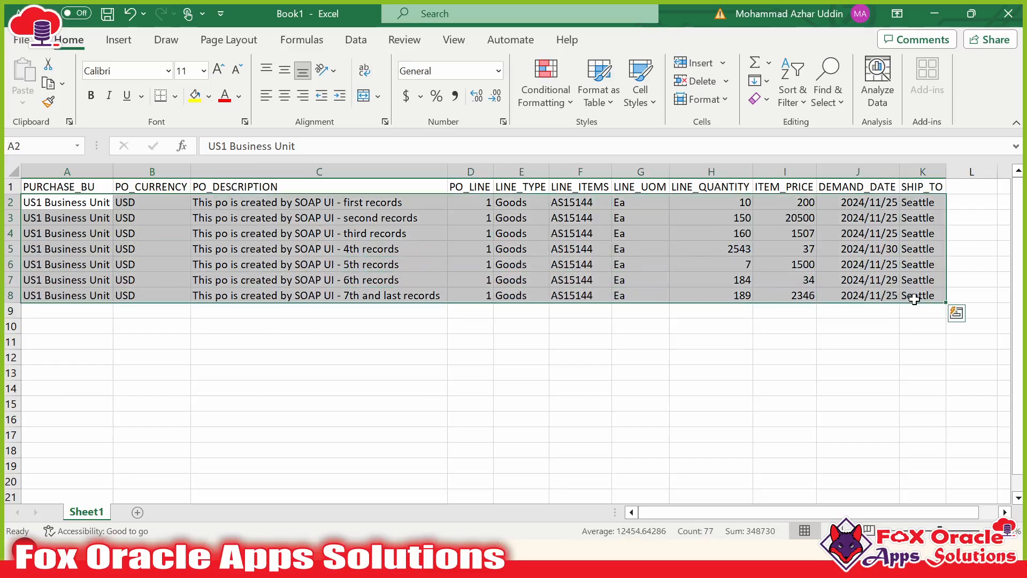
{"action": "left_click", "coordinate": [883, 247]}
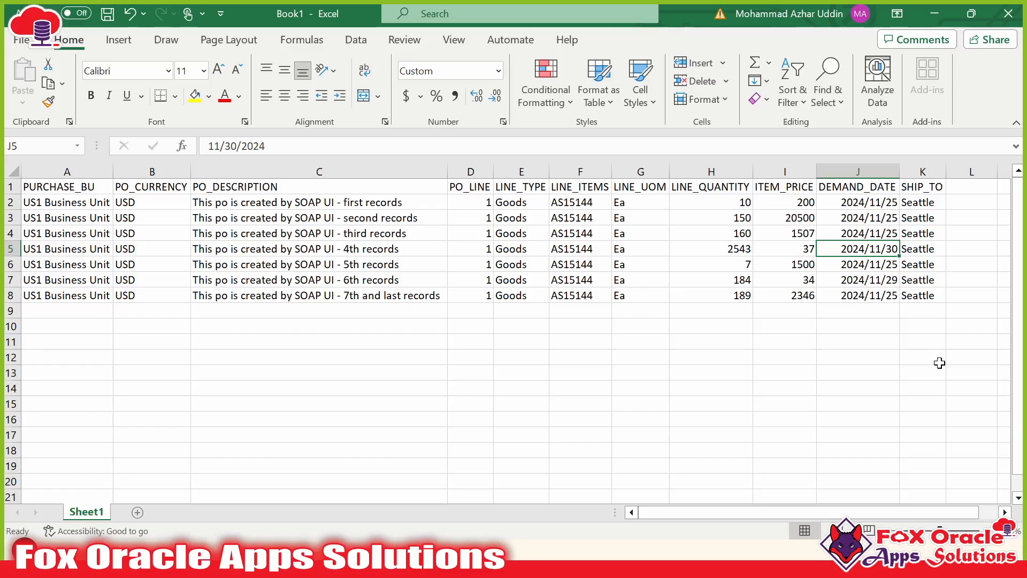
- Clear the DEMAND_DATE value of the third record in cell J4
{"action": "left_click", "coordinate": [851, 231]}
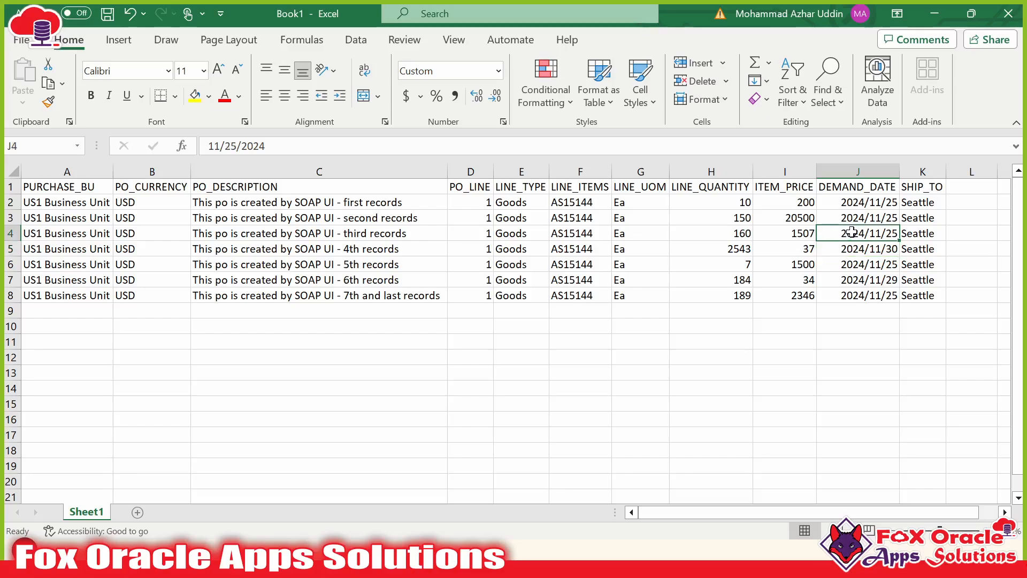
{"action": "key", "text": "Delete"}
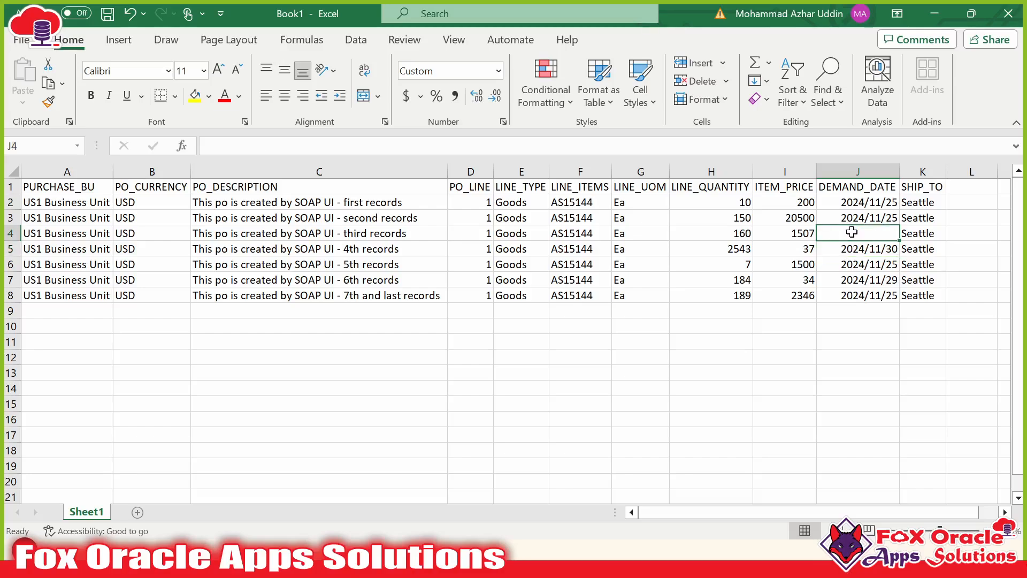
{"action": "left_click", "coordinate": [835, 295]}
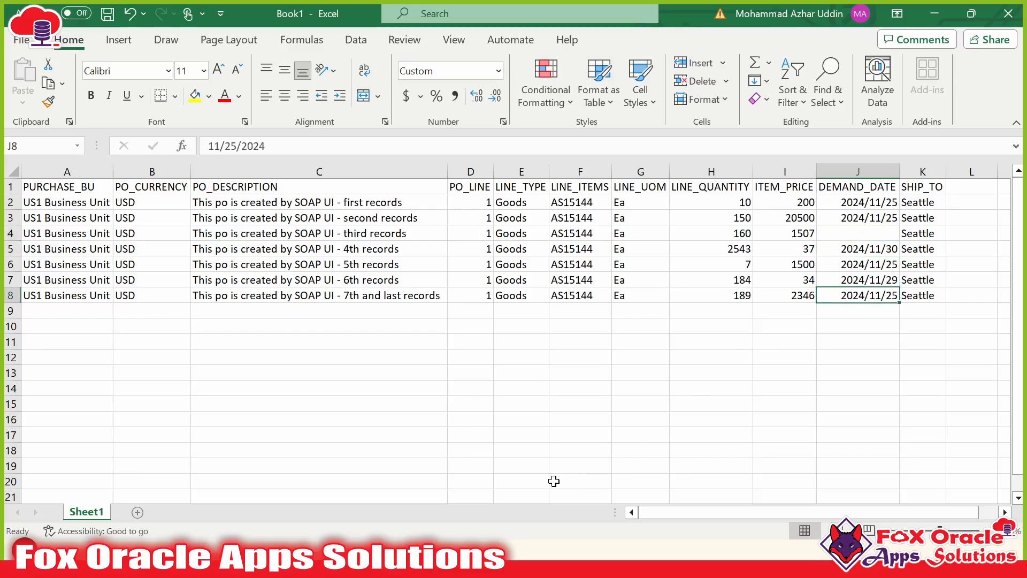
- Switch to SoapUI, widen the response pane and open the basic authentication settings of createPurchaseOrder Request 1
{"action": "key", "text": "alt+Tab"}
{"action": "key", "text": "Tab"}
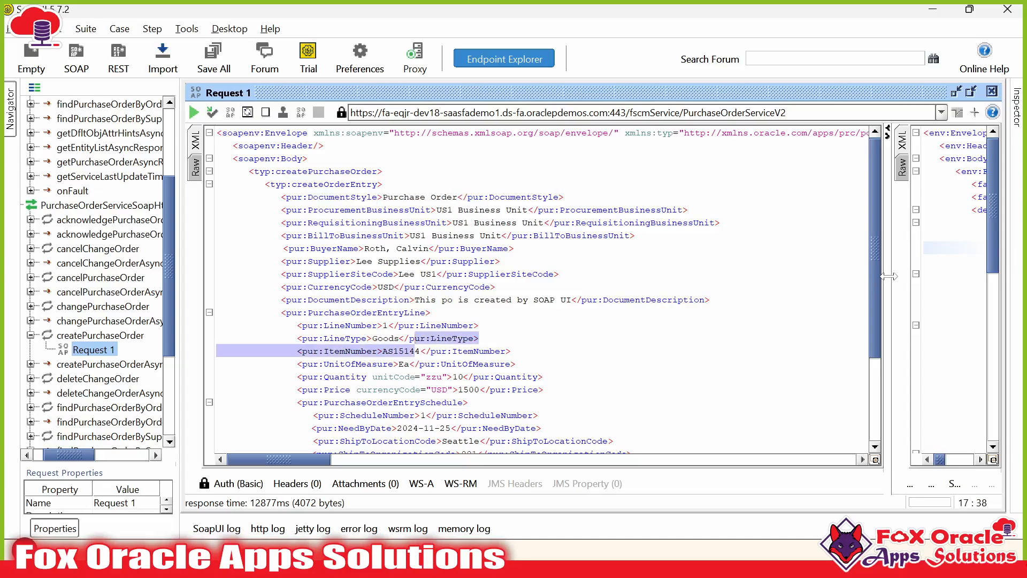
{"action": "left_click_drag", "start_coordinate": [888, 277], "coordinate": [698, 293]}
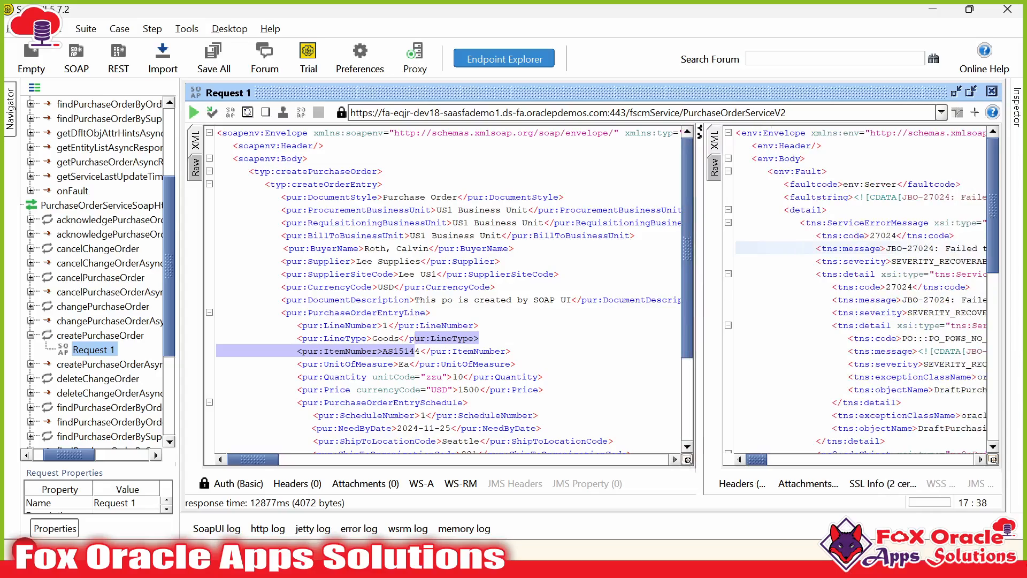
{"action": "left_click", "coordinate": [457, 273]}
{"action": "scroll", "coordinate": [457, 151], "scroll_direction": "down", "scroll_amount": 3}
{"action": "left_click", "coordinate": [231, 483]}
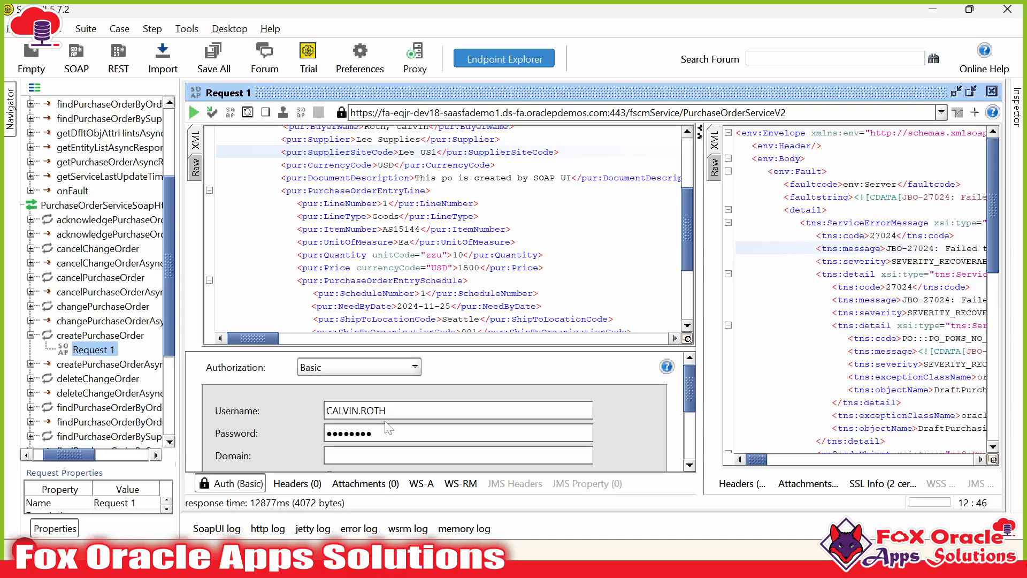
- Switch to CreatePOPayload.txt in Notepad++ and copy the account password from the Pwd line
{"action": "key", "text": "alt+Tab"}
{"action": "key", "text": "alt+Tab"}
{"action": "key", "text": "alt+Tab"}
{"action": "key", "text": "alt+Tab"}
{"action": "key", "text": "alt+Tab"}
{"action": "key", "text": "alt+Tab"}
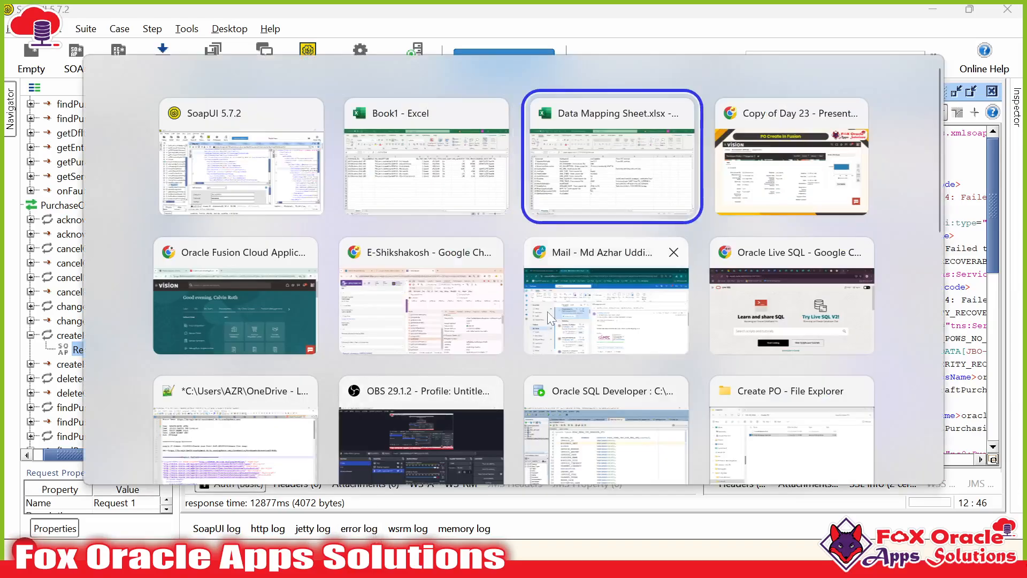
{"action": "key", "text": "alt+Tab"}
{"action": "key", "text": "alt+Tab"}
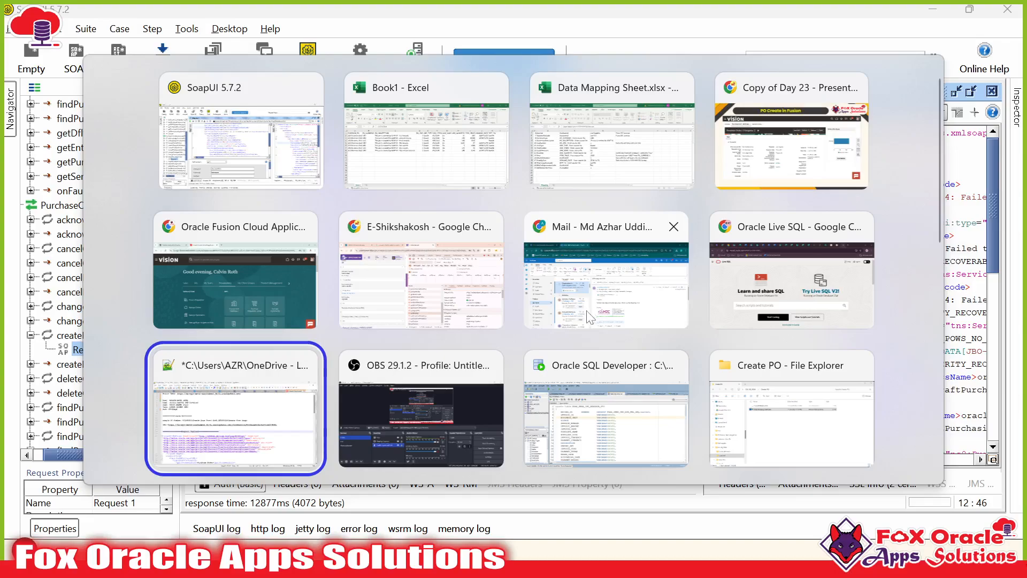
{"action": "left_click", "coordinate": [149, 177]}
{"action": "left_click_drag", "start_coordinate": [149, 177], "coordinate": [94, 177]}
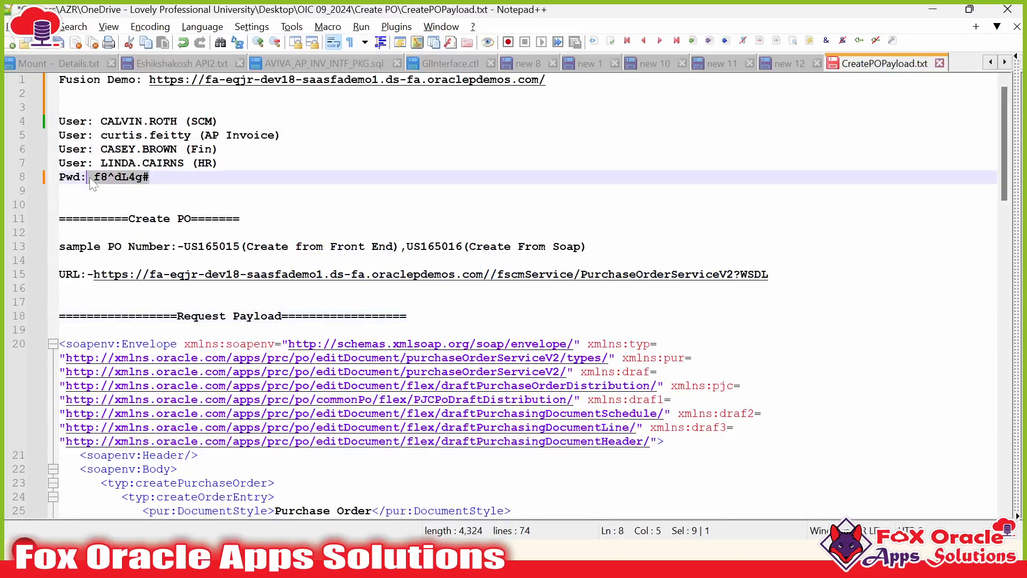
- Return to SoapUI, replace the Password with the copied account password and close the authentication settings
{"action": "key", "text": "alt+Tab"}
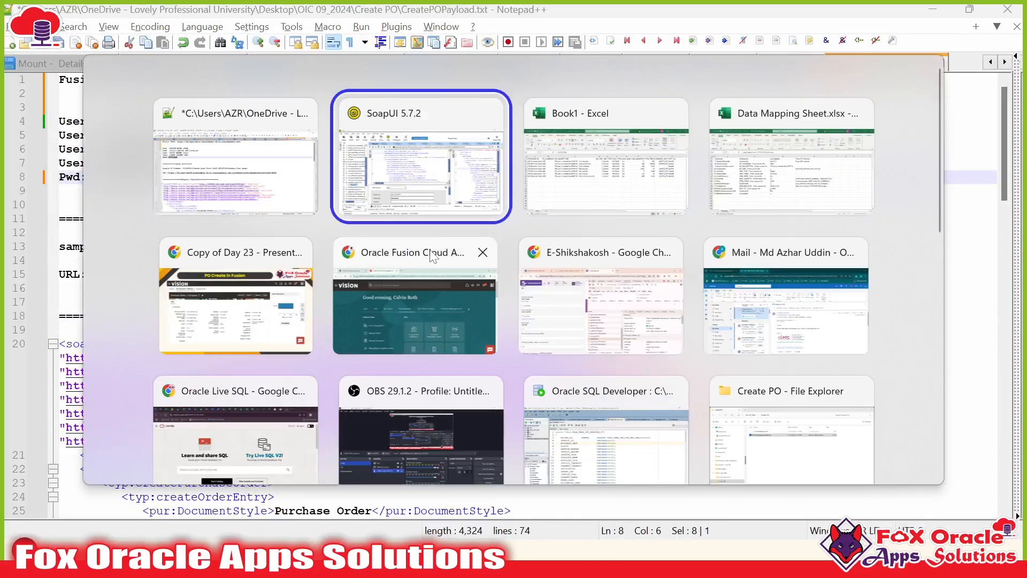
{"action": "key", "text": "ctrl+a"}
{"action": "key", "text": "ctrl+v"}
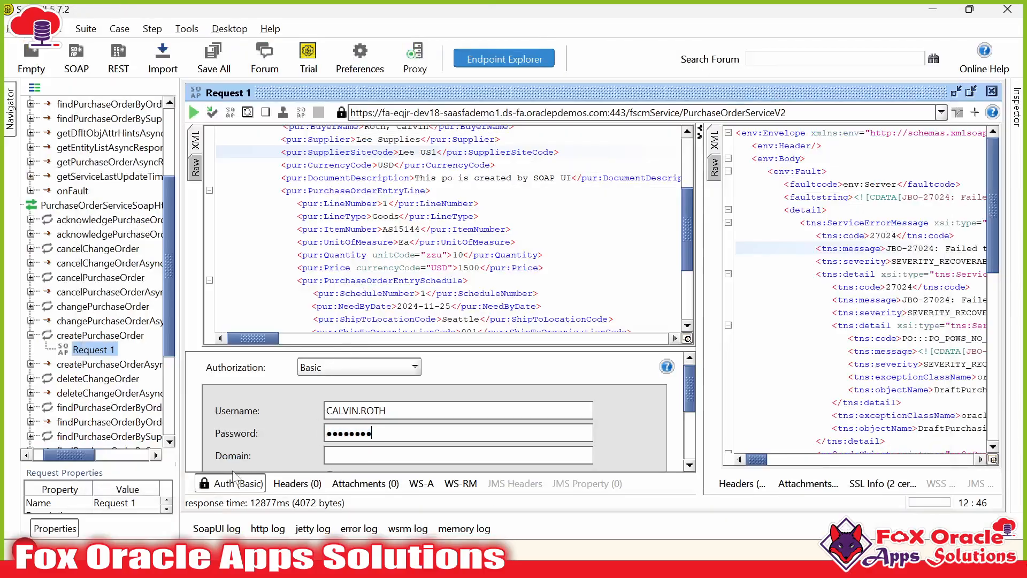
{"action": "left_click", "coordinate": [231, 483]}
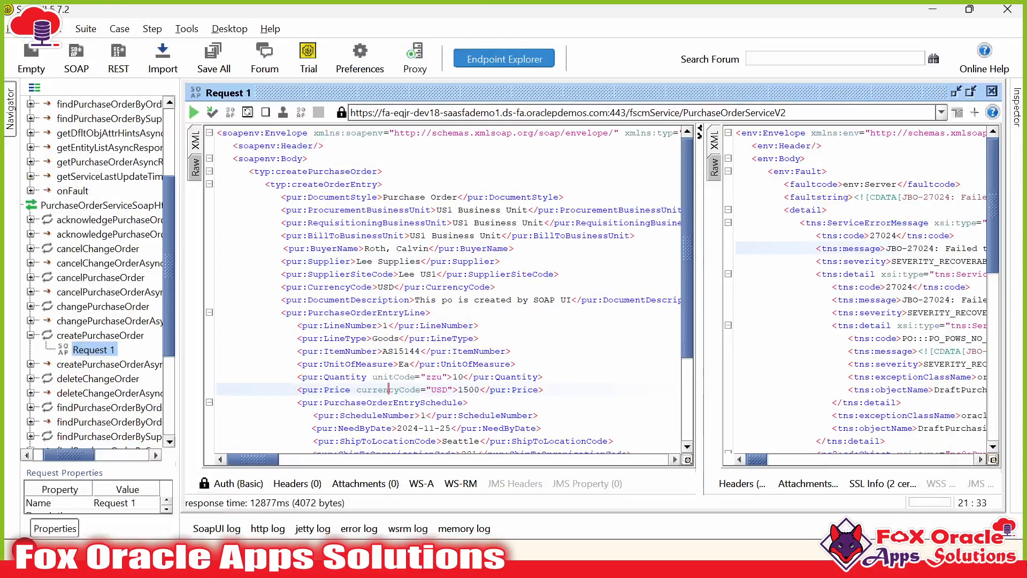
- Submit the createPurchaseOrder request with NeedByDate 2024-11-25 and widen the response pane further
{"action": "double_click", "coordinate": [365, 428]}
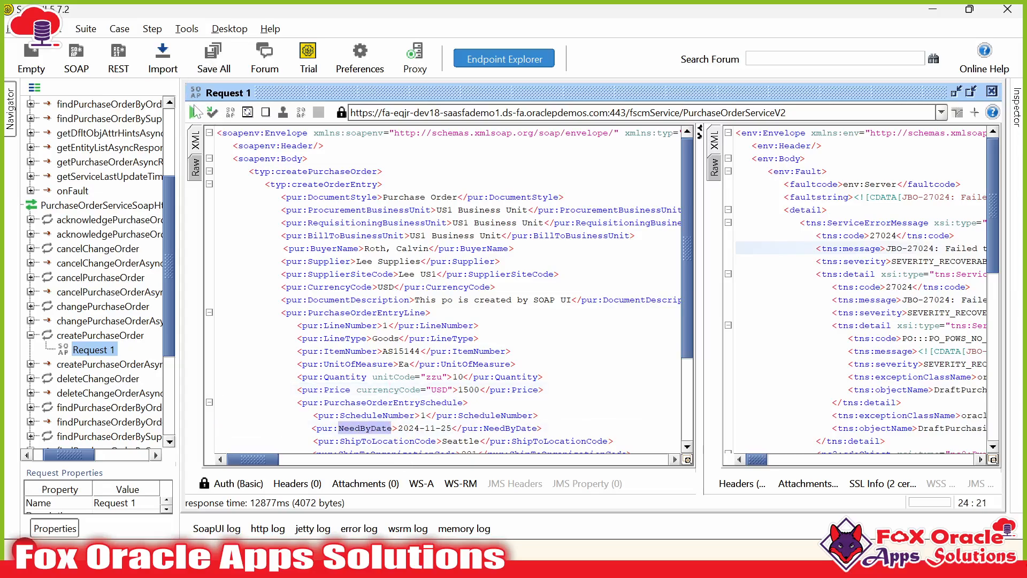
{"action": "left_click", "coordinate": [195, 112]}
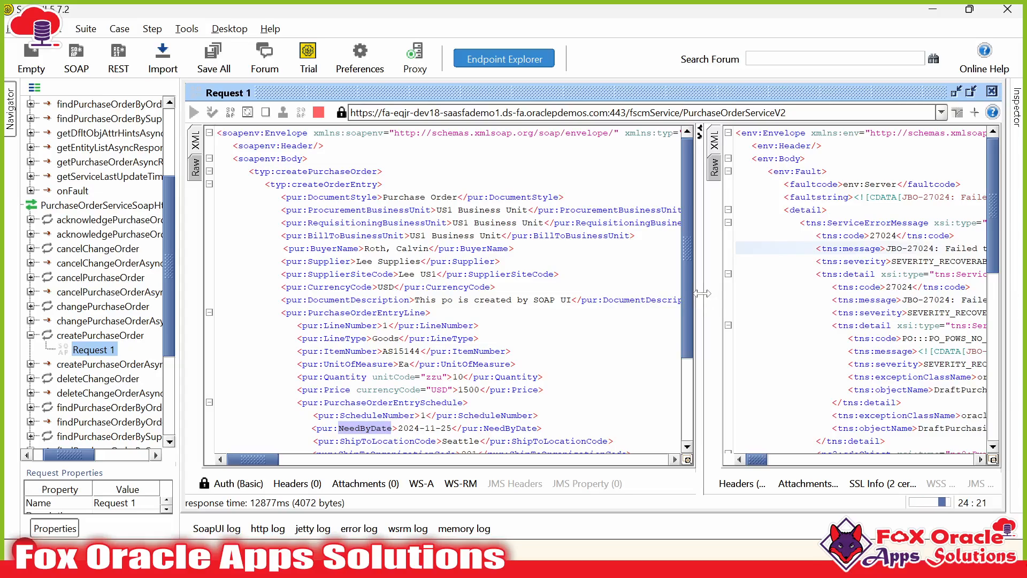
{"action": "left_click_drag", "start_coordinate": [704, 293], "coordinate": [652, 293]}
{"action": "scroll", "coordinate": [423, 289], "scroll_direction": "up", "scroll_amount": 1}
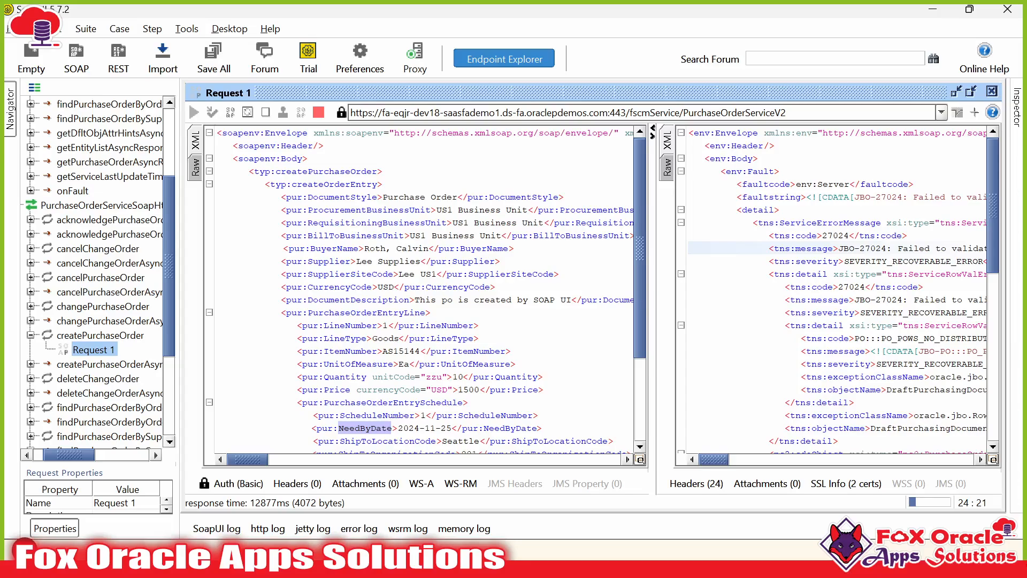
{"action": "left_click", "coordinate": [834, 261]}
{"action": "scroll", "coordinate": [834, 261], "scroll_direction": "down", "scroll_amount": 10}
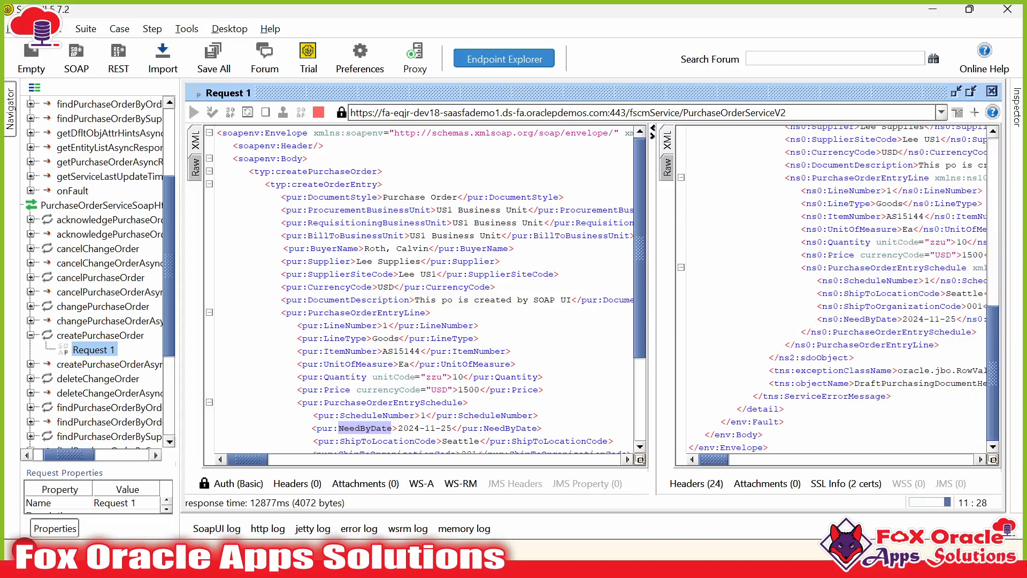
{"action": "scroll", "coordinate": [835, 289], "scroll_direction": "up", "scroll_amount": 5}
{"action": "scroll", "coordinate": [834, 288], "scroll_direction": "up", "scroll_amount": 2}
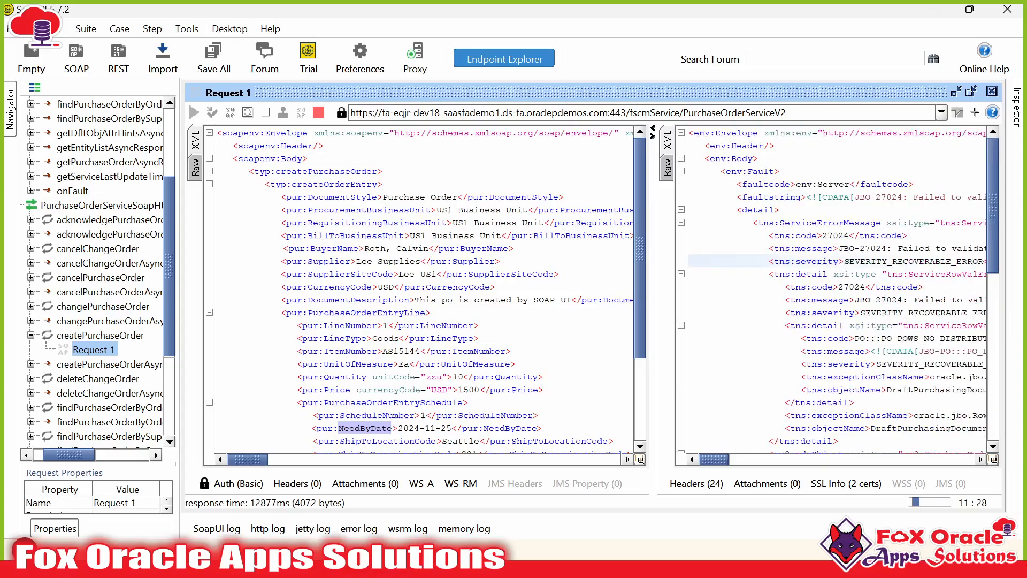
- Switch to Oracle Fusion Cloud Applications and open the Purchase Orders work area under Procurement
{"action": "key", "text": "alt+Tab"}
{"action": "key", "text": "alt+Tab"}
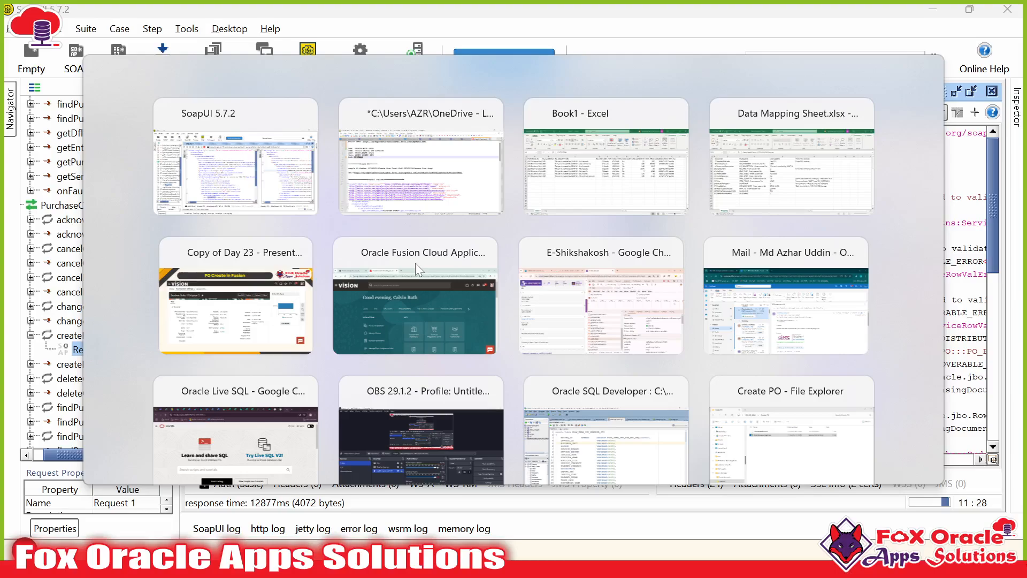
{"action": "left_click", "coordinate": [415, 262]}
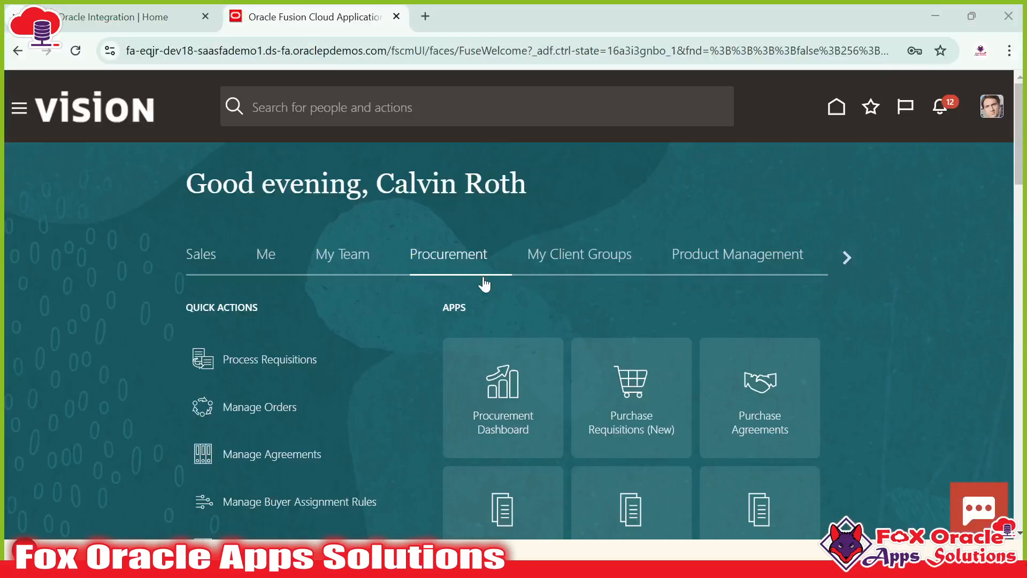
{"action": "scroll", "coordinate": [532, 394], "scroll_direction": "down", "scroll_amount": 3}
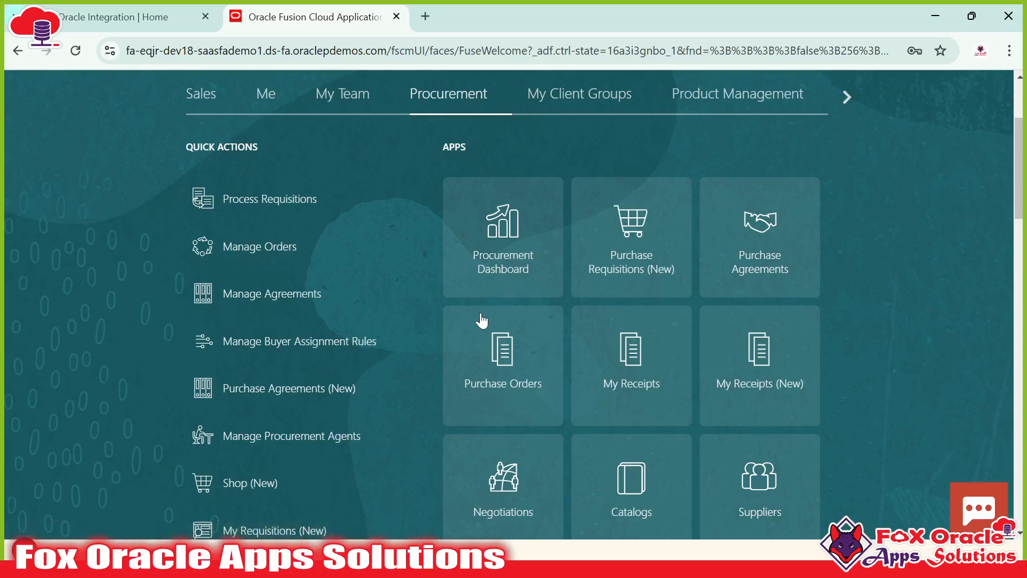
{"action": "left_click", "coordinate": [502, 314]}
- Return to SoapUI, show the response as XML and copy the OrderNumber value
{"action": "key", "text": "alt+Tab"}
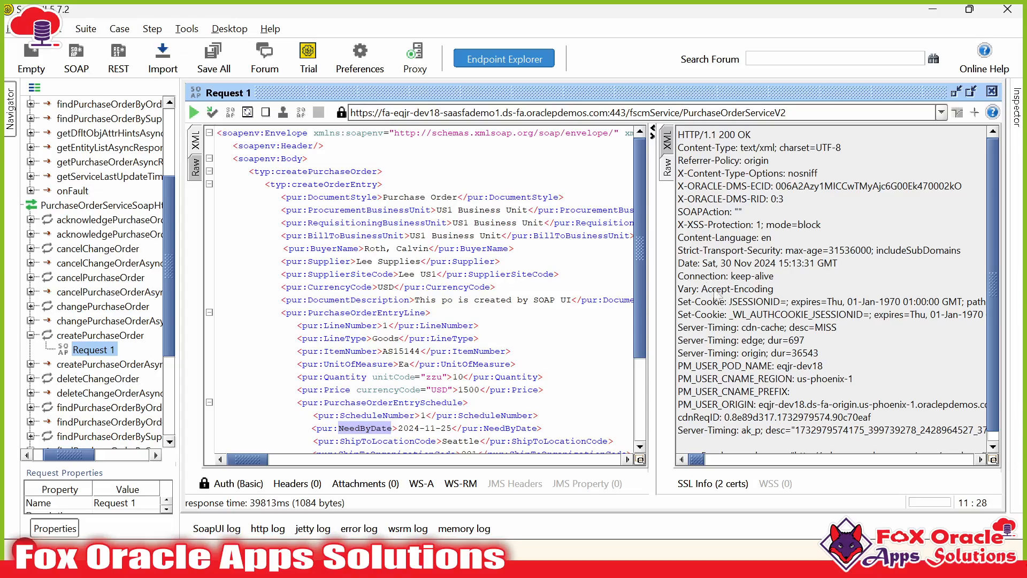
{"action": "left_click", "coordinate": [669, 141]}
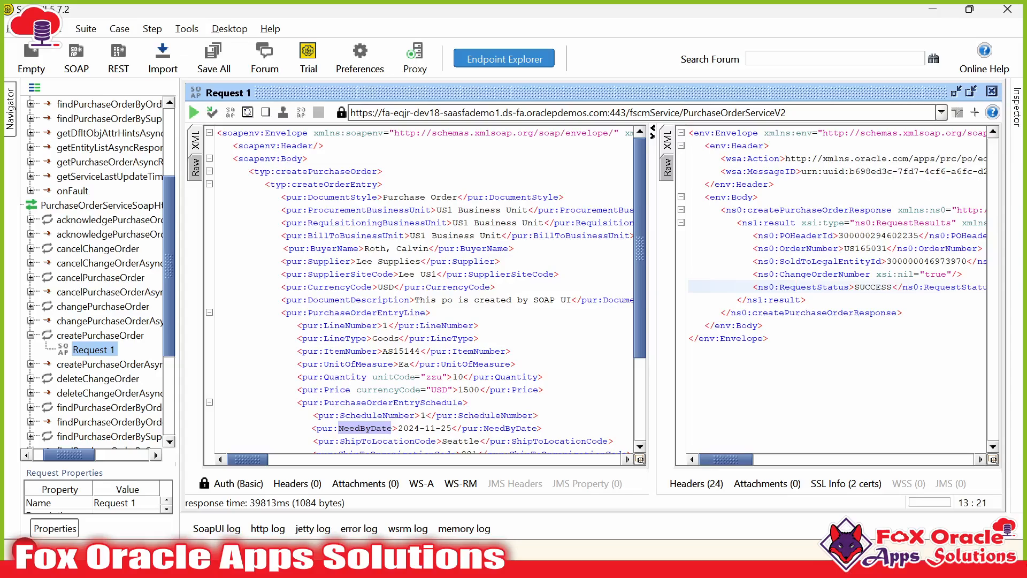
{"action": "double_click", "coordinate": [809, 248]}
{"action": "double_click", "coordinate": [864, 249]}
{"action": "key", "text": "ctrl+c"}
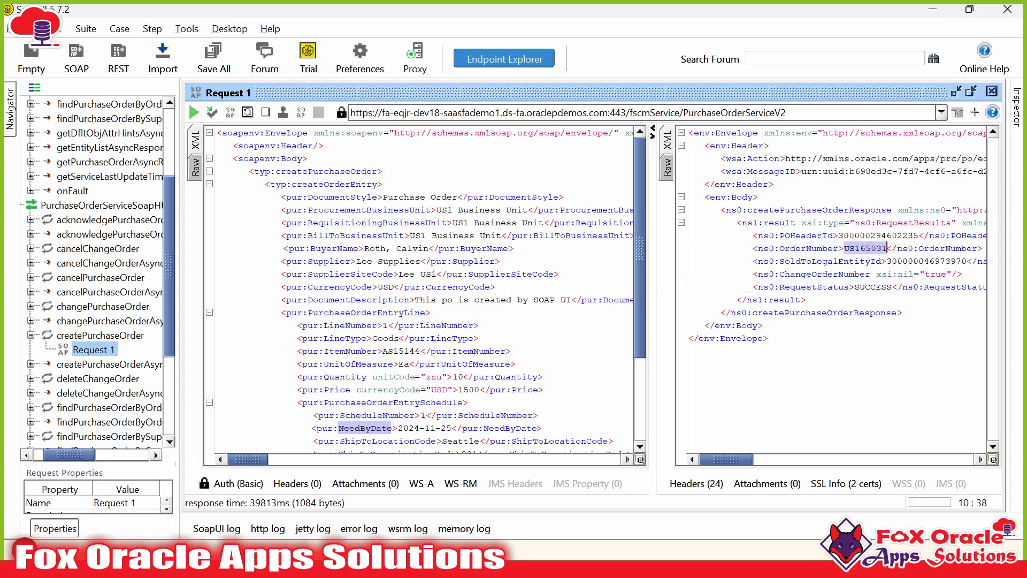
- Switch to Oracle Fusion, open Manage Orders and search by the copied order number
{"action": "key", "text": "alt+Tab"}
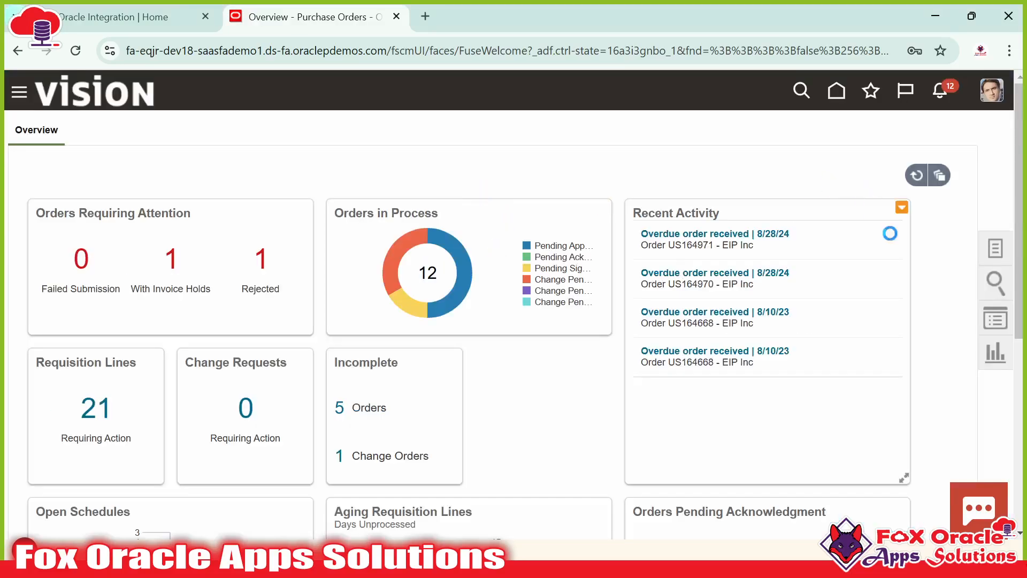
{"action": "left_click", "coordinate": [994, 249]}
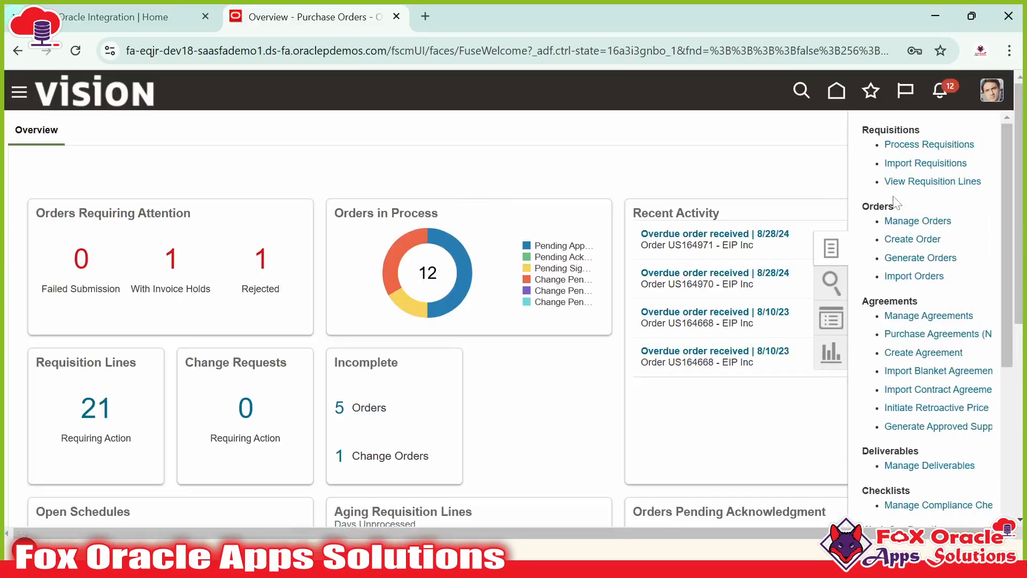
{"action": "left_click", "coordinate": [899, 220]}
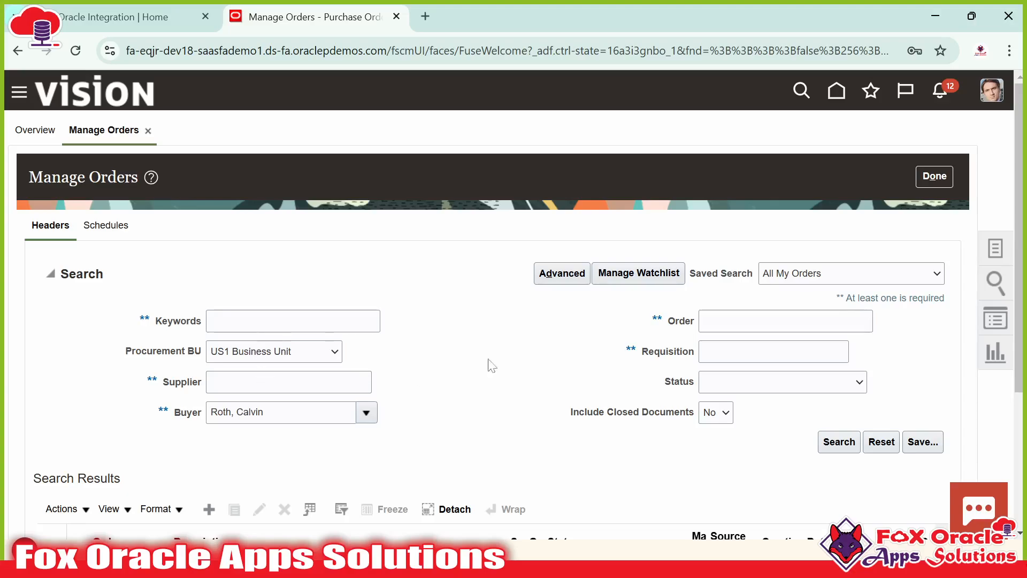
{"action": "left_click", "coordinate": [759, 321]}
{"action": "key", "text": "ctrl+v"}
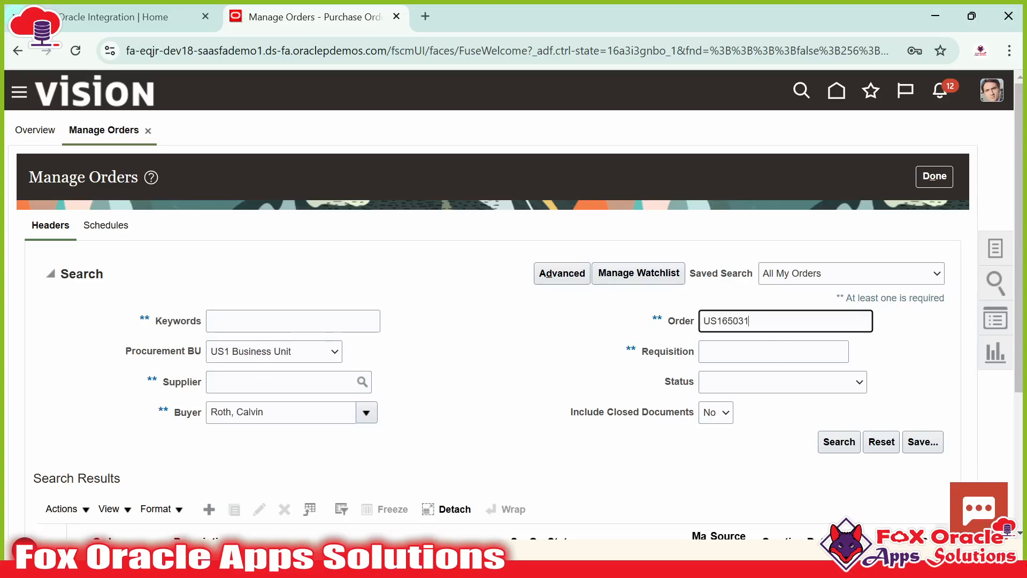
{"action": "left_click", "coordinate": [835, 444]}
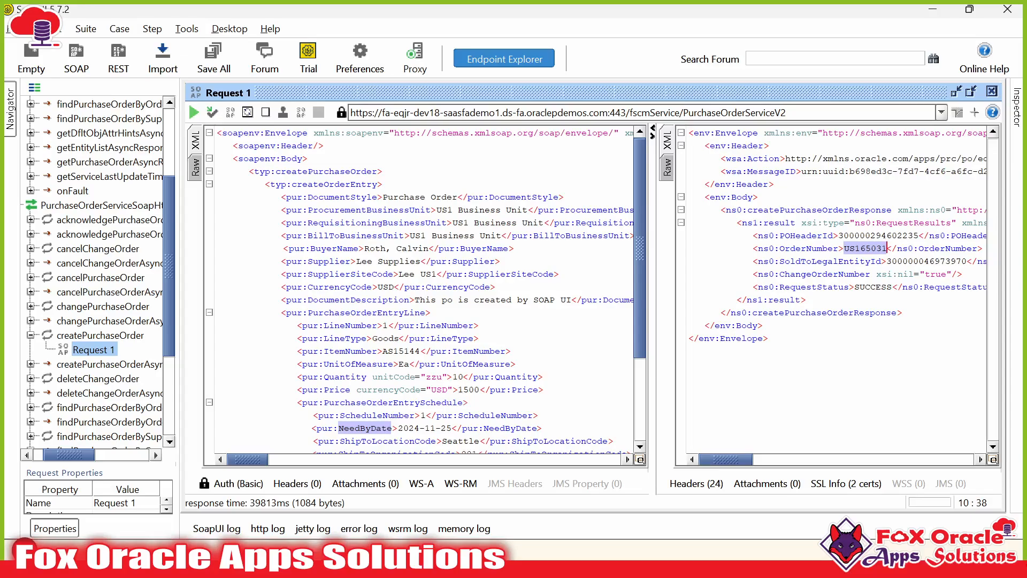
- Remove the date from the NeedByDate element in the SoapUI request and submit the createPurchaseOrder request again
{"action": "left_click", "coordinate": [397, 352]}
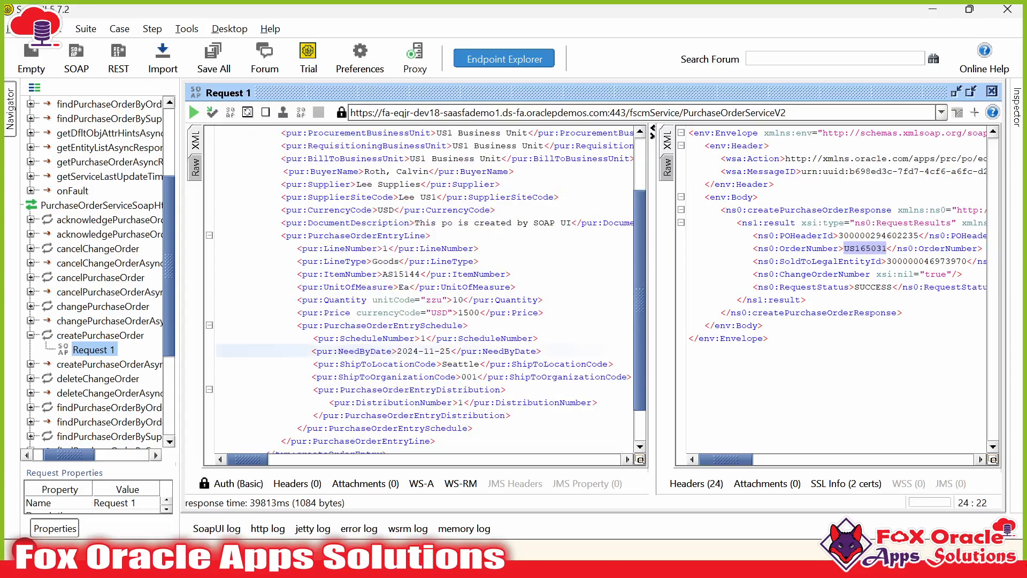
{"action": "left_click_drag", "start_coordinate": [397, 351], "coordinate": [452, 352]}
{"action": "key", "text": "BackSpace"}
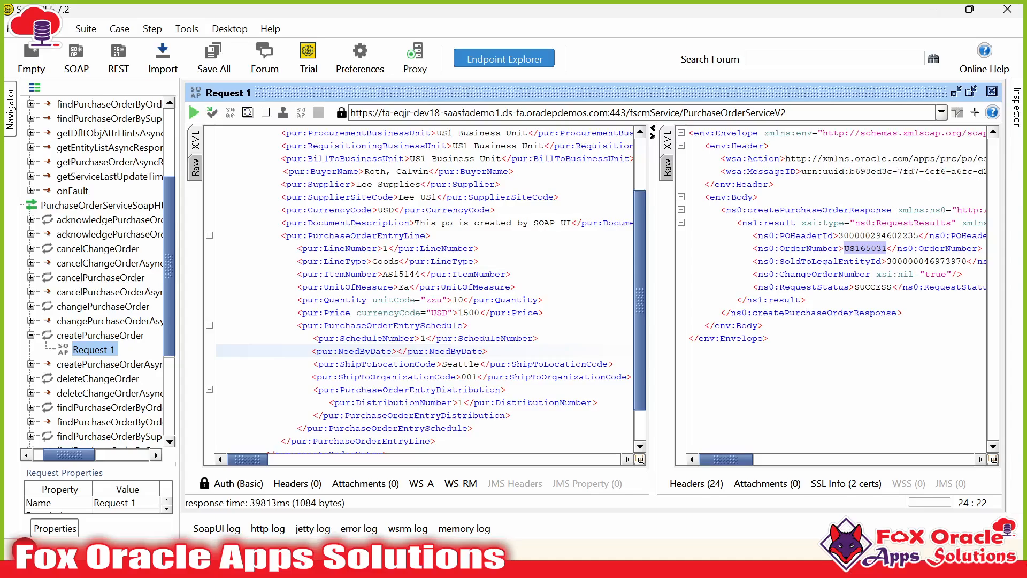
{"action": "left_click", "coordinate": [194, 112]}
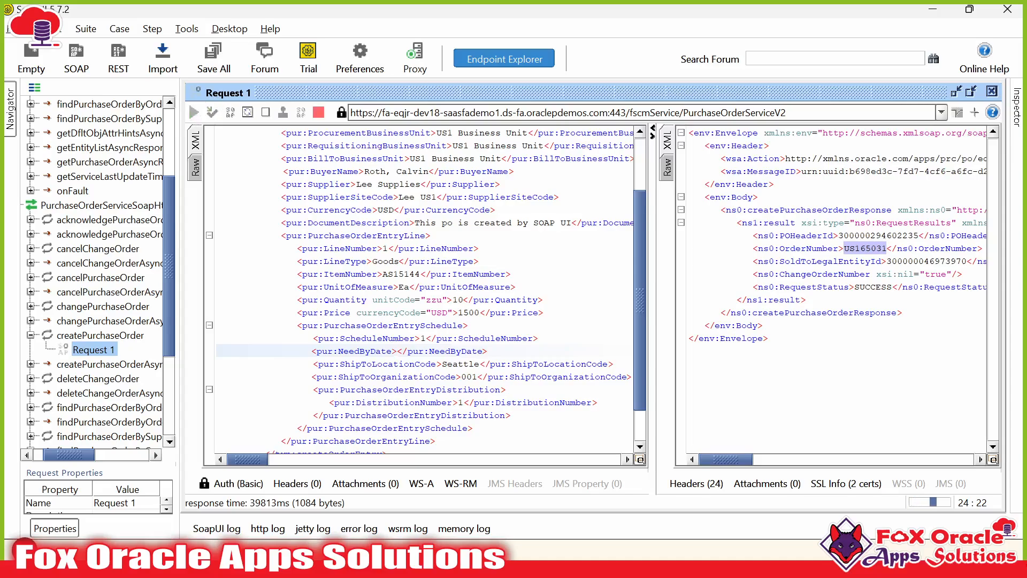
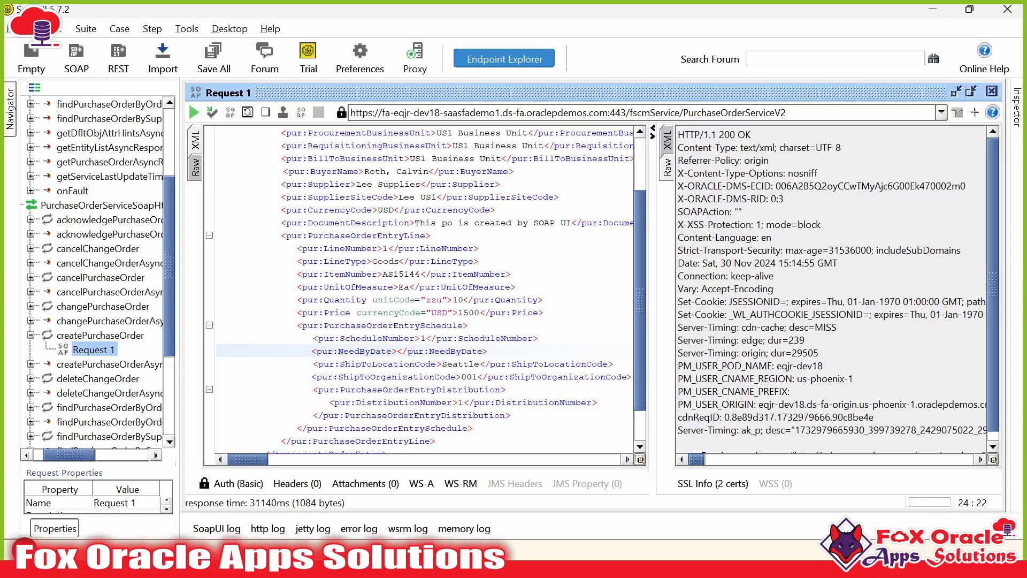
- Show the createPurchaseOrder response as XML and set NeedByDate in the request back to 2024-11-25
{"action": "left_click", "coordinate": [667, 141]}
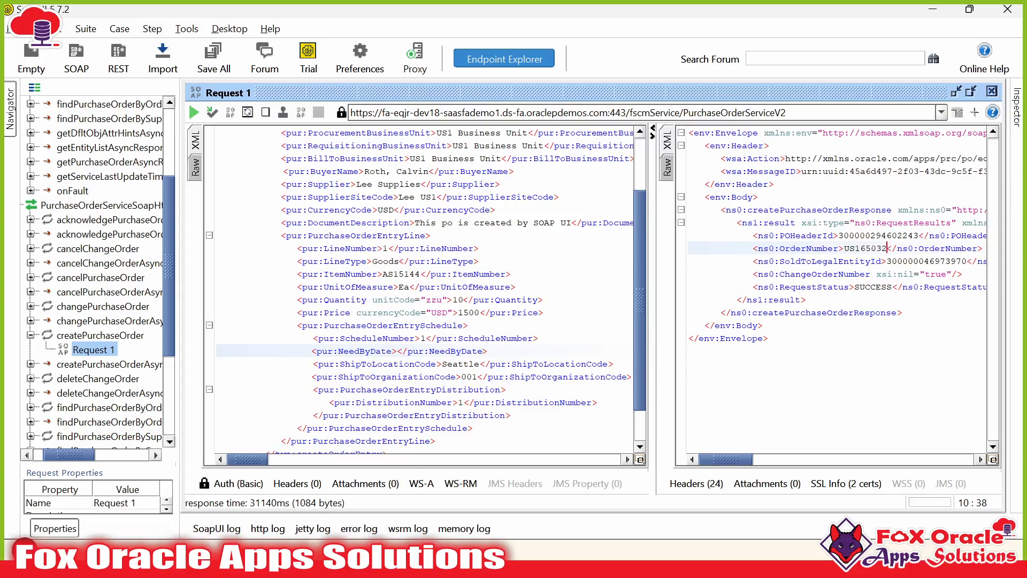
{"action": "left_click", "coordinate": [407, 351]}
{"action": "type", "text": "2024-11-25"}
{"action": "left_click", "coordinate": [500, 364]}
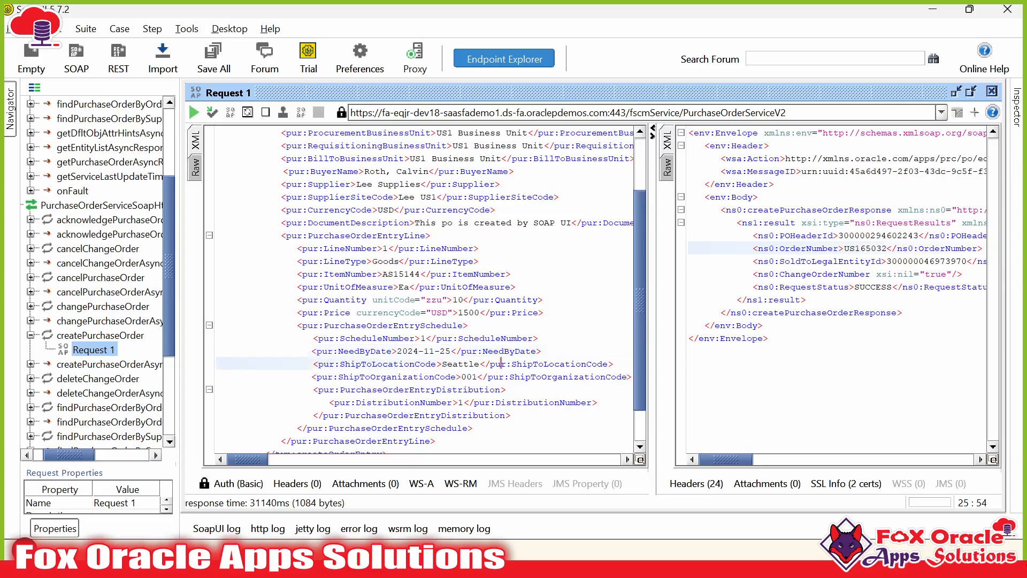
- Copy the ItemNumber value, remove it from the request's order line and submit the createPurchaseOrder request
{"action": "scroll", "coordinate": [426, 291], "scroll_direction": "up", "scroll_amount": 2}
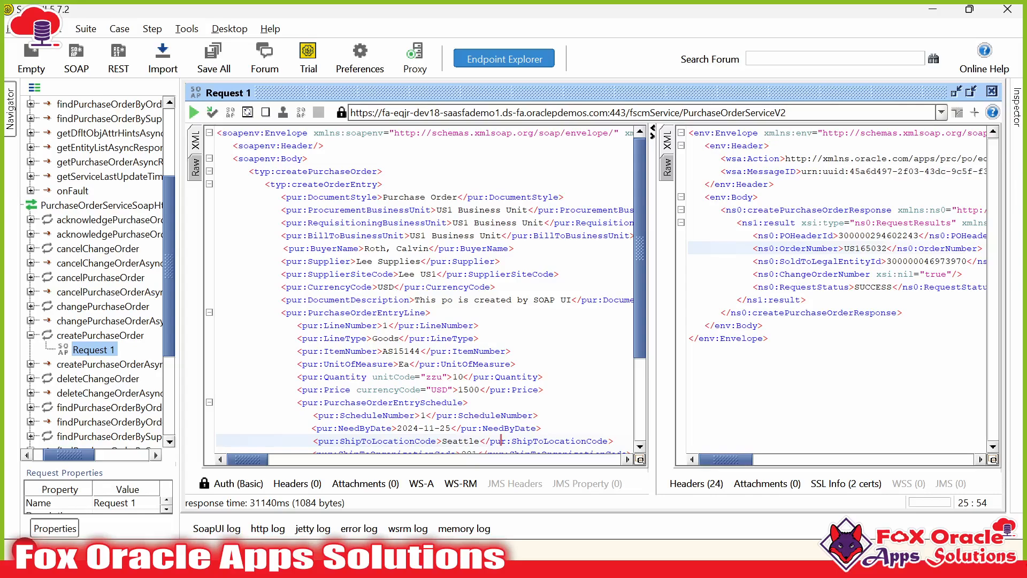
{"action": "double_click", "coordinate": [403, 352]}
{"action": "key", "text": "ctrl+c"}
{"action": "key", "text": "BackSpace"}
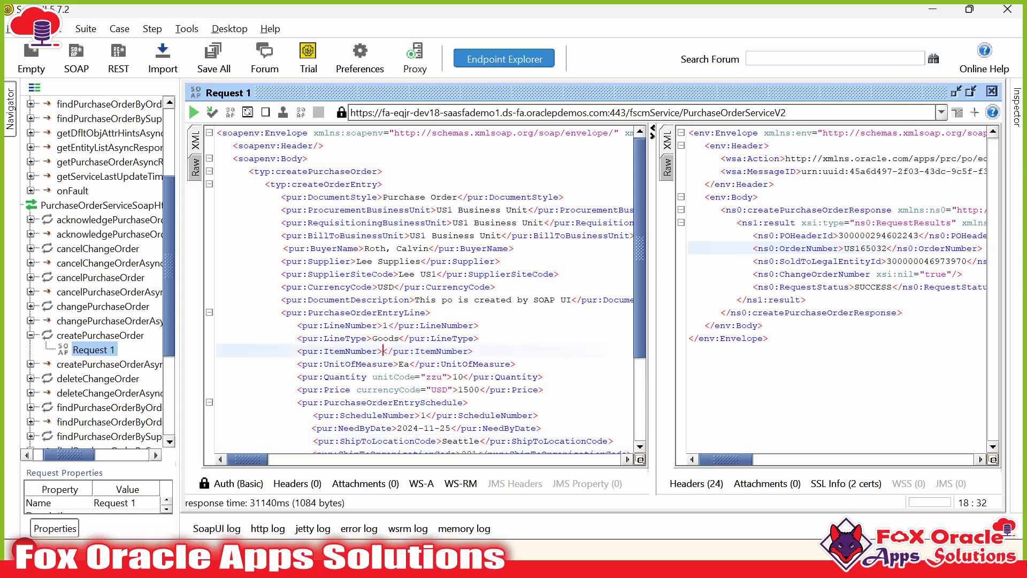
{"action": "key", "text": "alt+Return"}
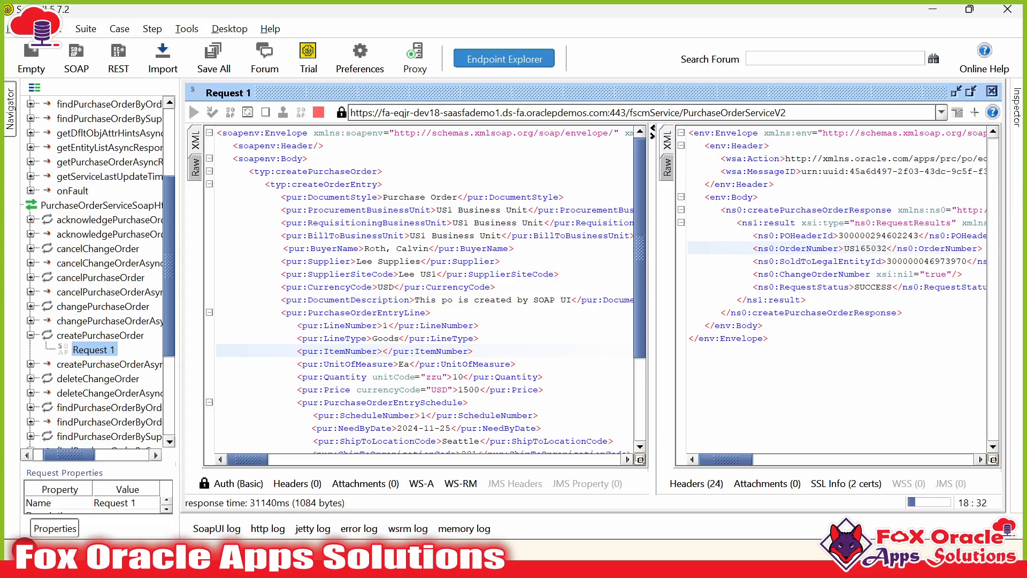
- Check the status line in the raw response, return to its XML view and restore AS15144 in the request's ItemNumber element
{"action": "left_click", "coordinate": [668, 168]}
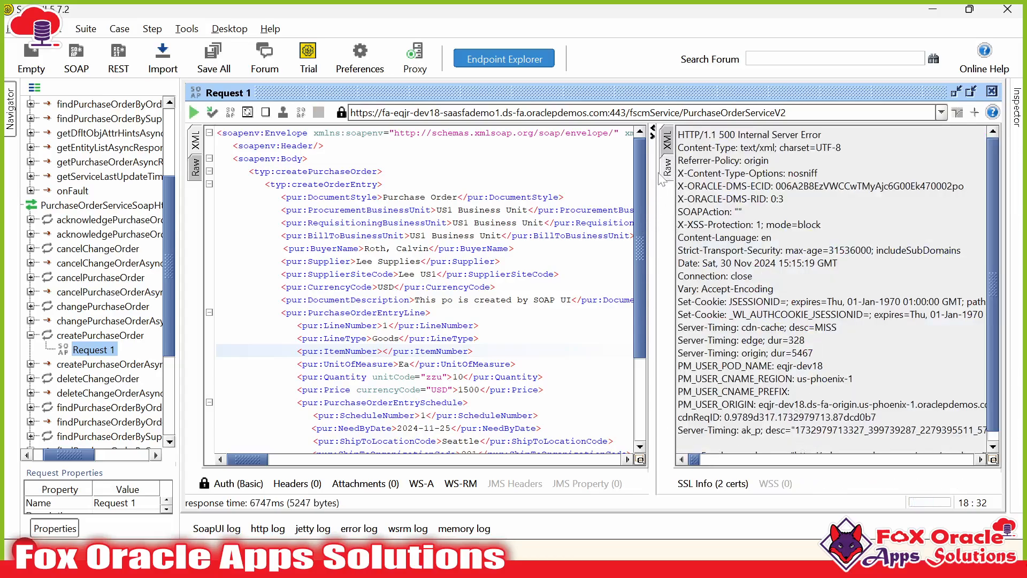
{"action": "left_click_drag", "start_coordinate": [718, 135], "coordinate": [797, 135]}
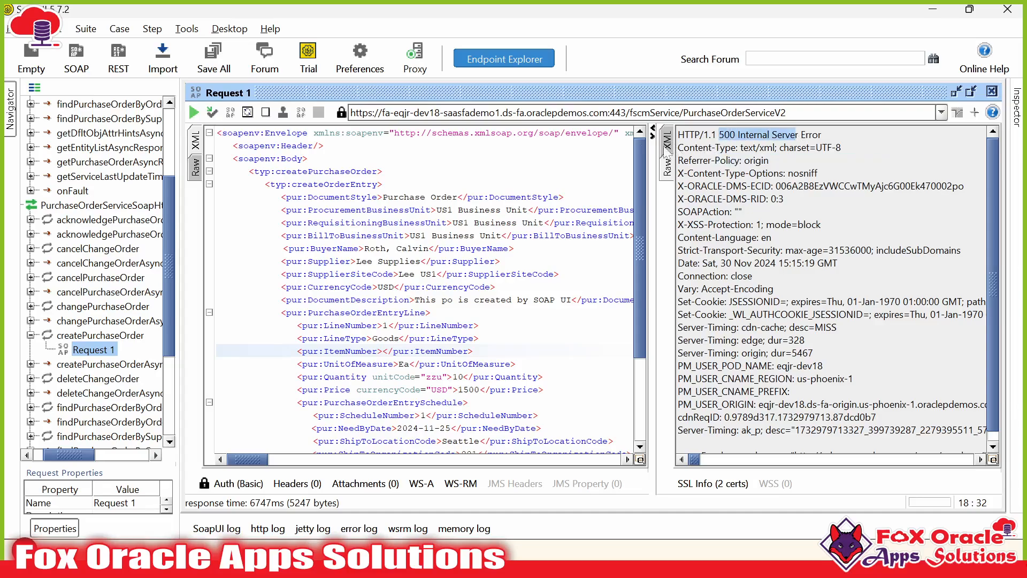
{"action": "left_click", "coordinate": [667, 142]}
{"action": "key", "text": "ctrl+v"}
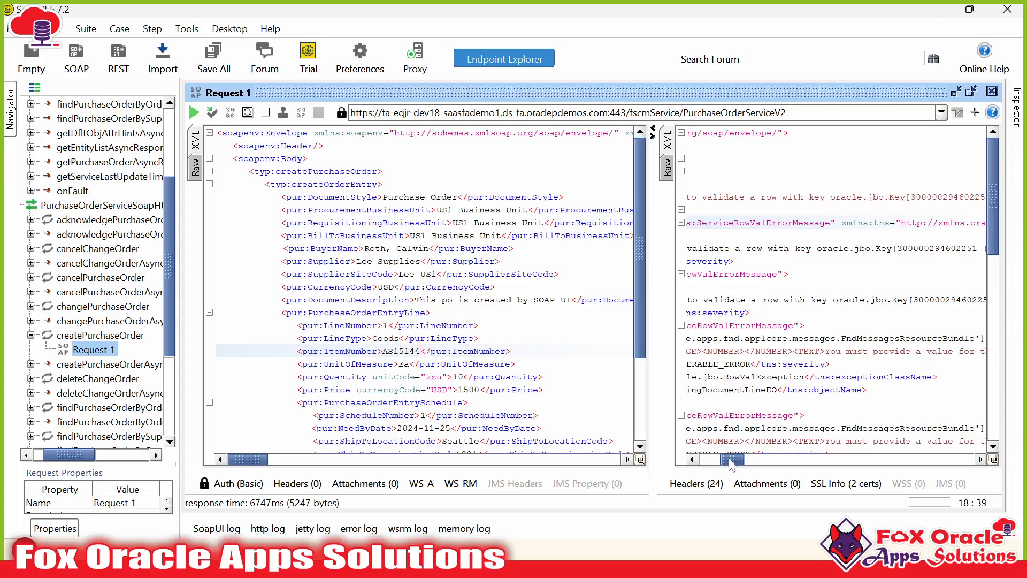
- Examine the fault string and error details in the XML response to find which attributes are reported as missing
{"action": "left_click_drag", "start_coordinate": [731, 464], "coordinate": [755, 469]}
{"action": "left_click", "coordinate": [775, 209]}
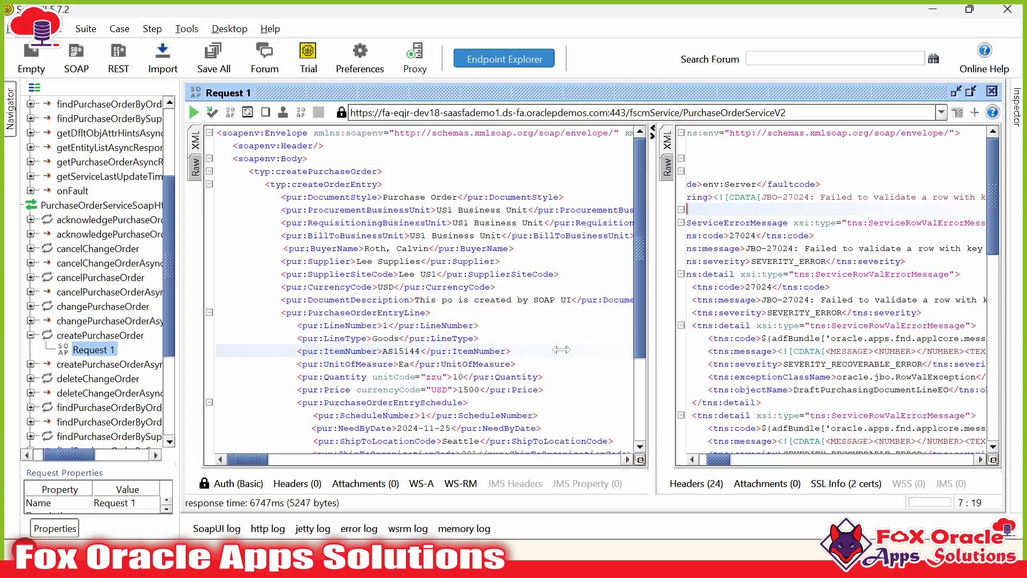
{"action": "left_click_drag", "start_coordinate": [561, 349], "coordinate": [501, 350]}
{"action": "left_click_drag", "start_coordinate": [599, 456], "coordinate": [752, 464]}
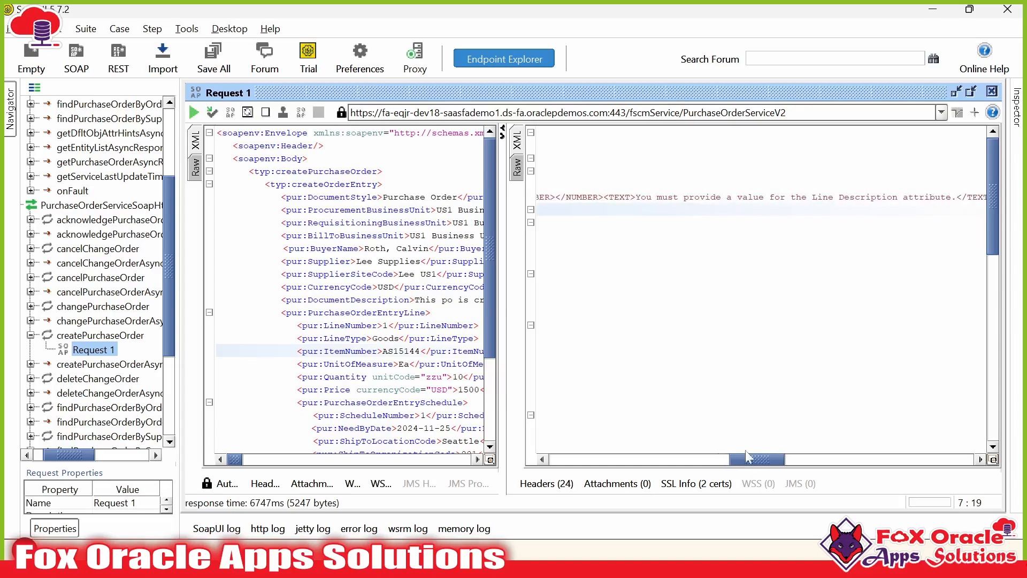
{"action": "left_click_drag", "start_coordinate": [634, 197], "coordinate": [764, 207]}
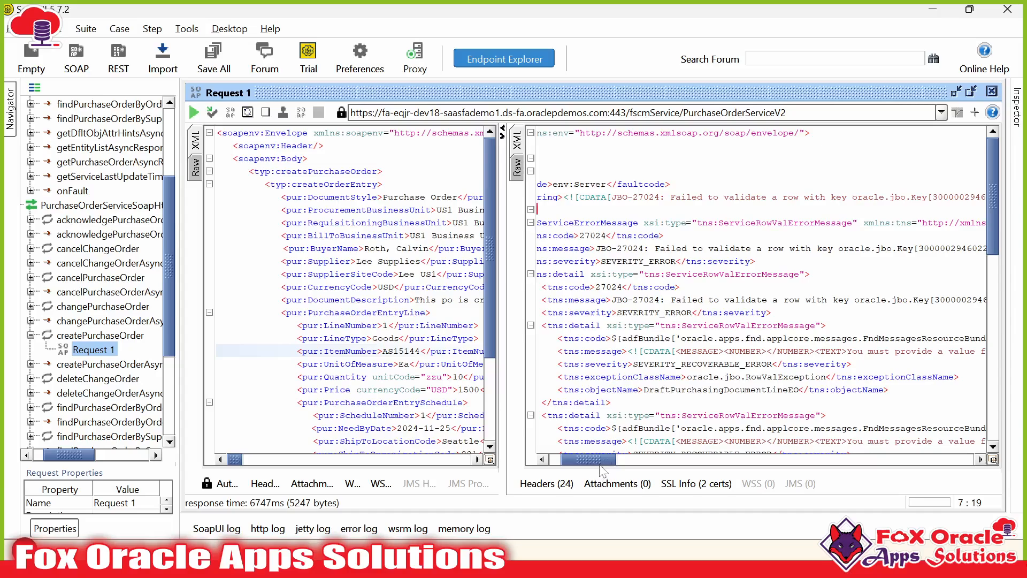
{"action": "left_click_drag", "start_coordinate": [599, 459], "coordinate": [631, 457]}
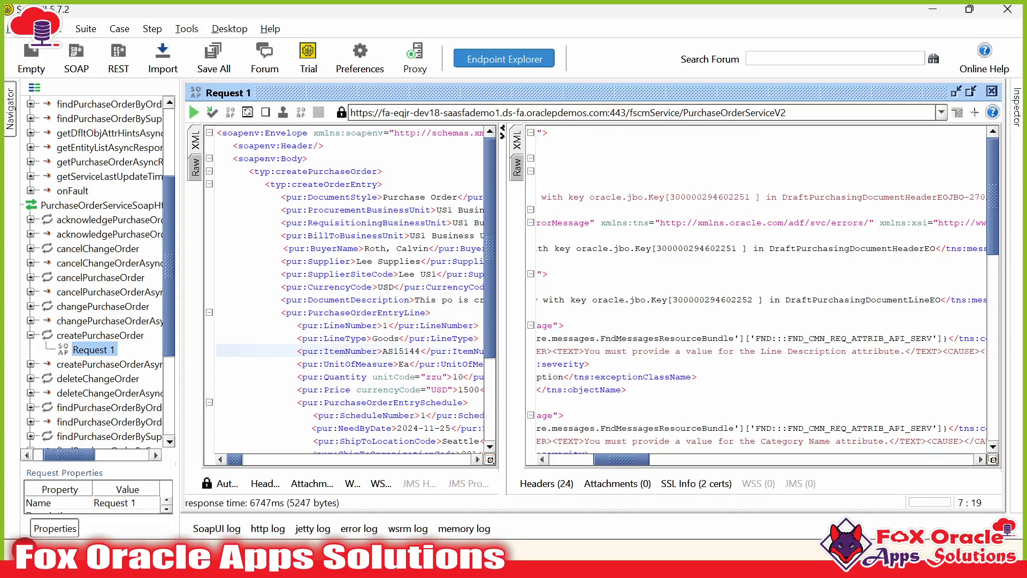
{"action": "left_click_drag", "start_coordinate": [647, 464], "coordinate": [556, 461]}
{"action": "left_click_drag", "start_coordinate": [501, 370], "coordinate": [691, 377]}
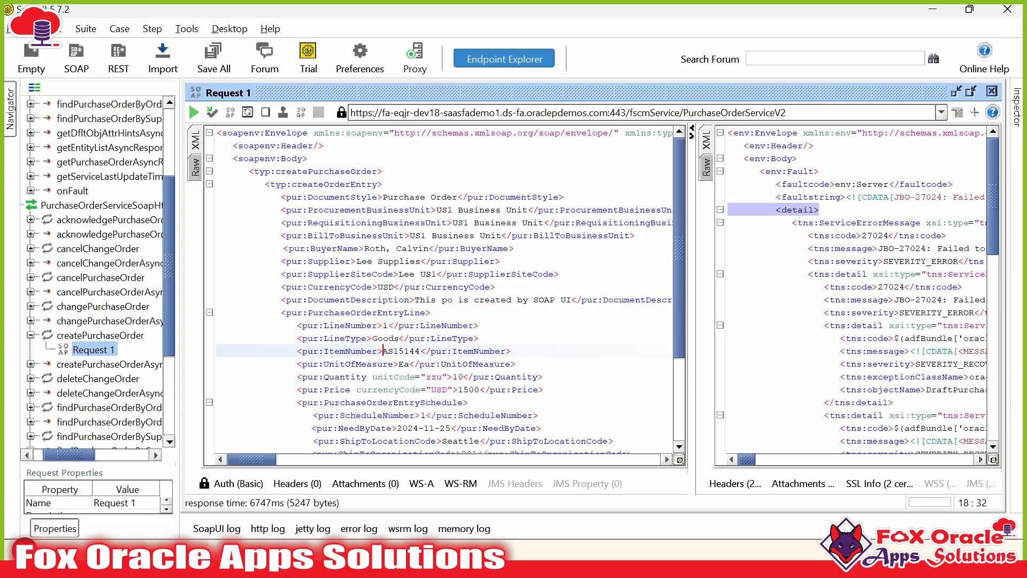
{"action": "key", "text": "alt+Tab"}
{"action": "left_click", "coordinate": [436, 338]}
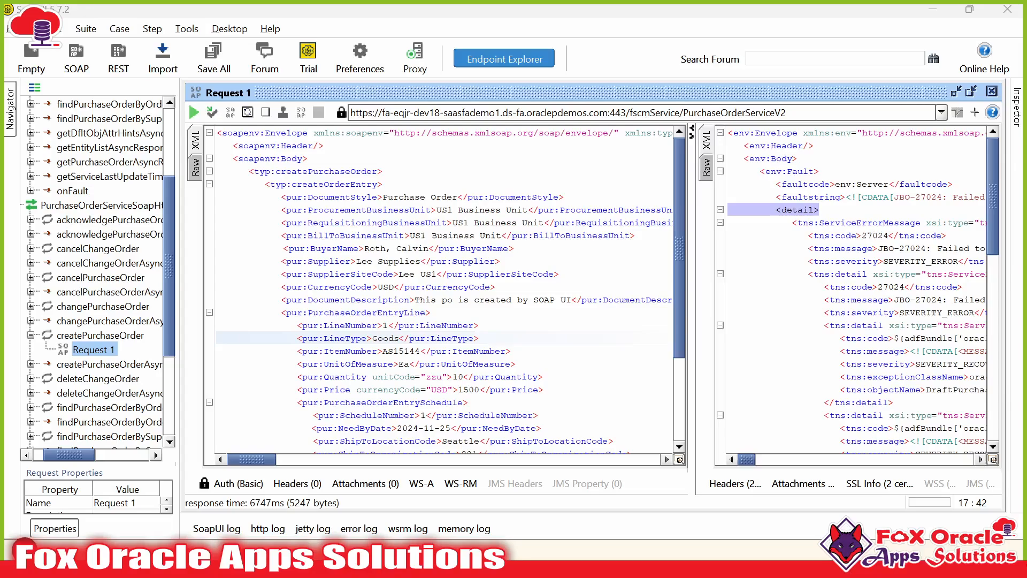
{"action": "left_click", "coordinate": [384, 338]}
{"action": "key", "text": "alt+Tab"}
{"action": "left_click", "coordinate": [394, 363]}
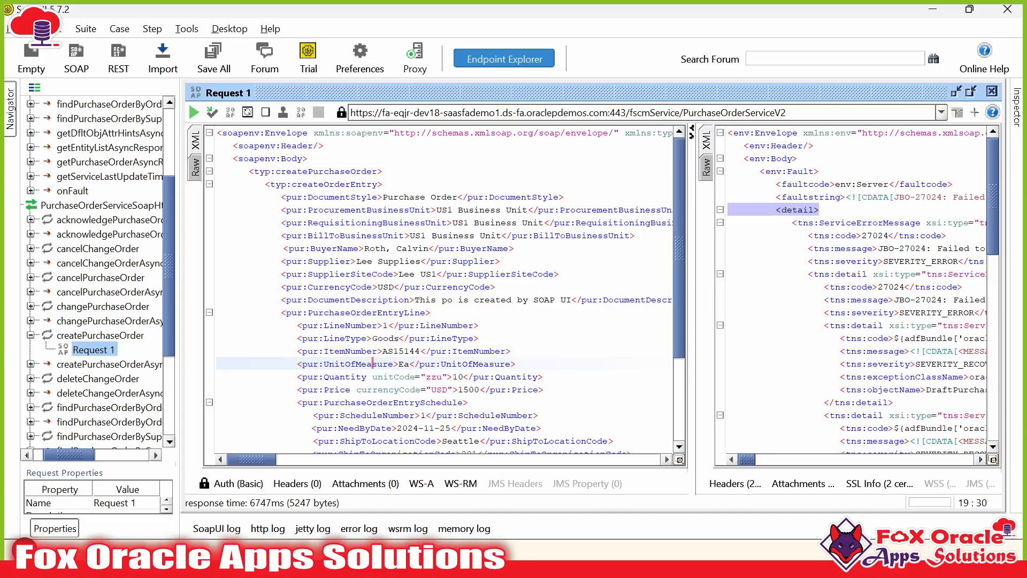
{"action": "key", "text": "Up"}
{"action": "key", "text": "Up"}
{"action": "key", "text": "alt+Tab"}
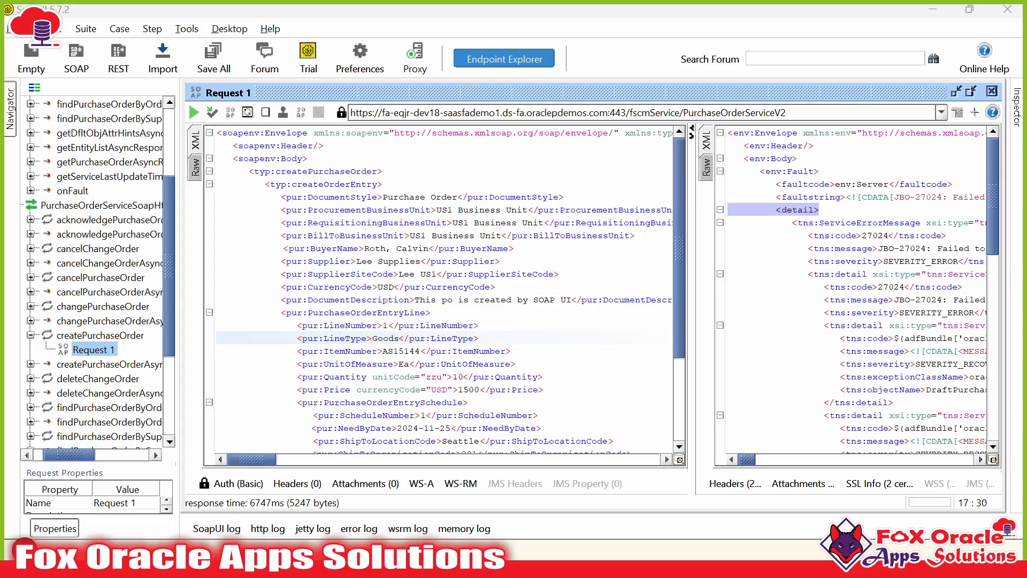
- Switch to the Book1 workbook in Excel and fill the third record's DEMAND_DATE with 2024/11/25 from the row above
{"action": "key", "text": "alt+Tab"}
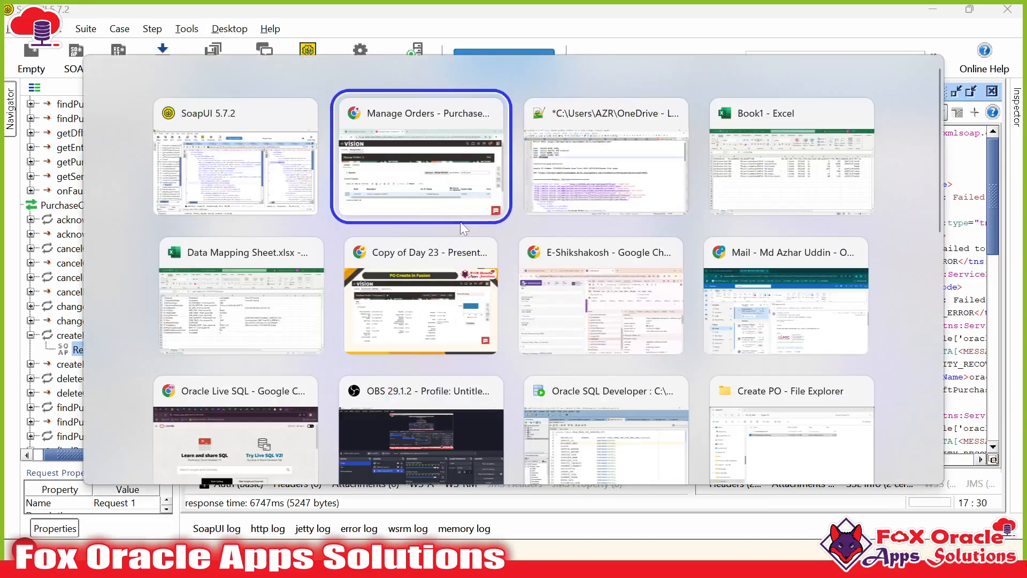
{"action": "key", "text": "alt+Tab"}
{"action": "key", "text": "alt+Tab"}
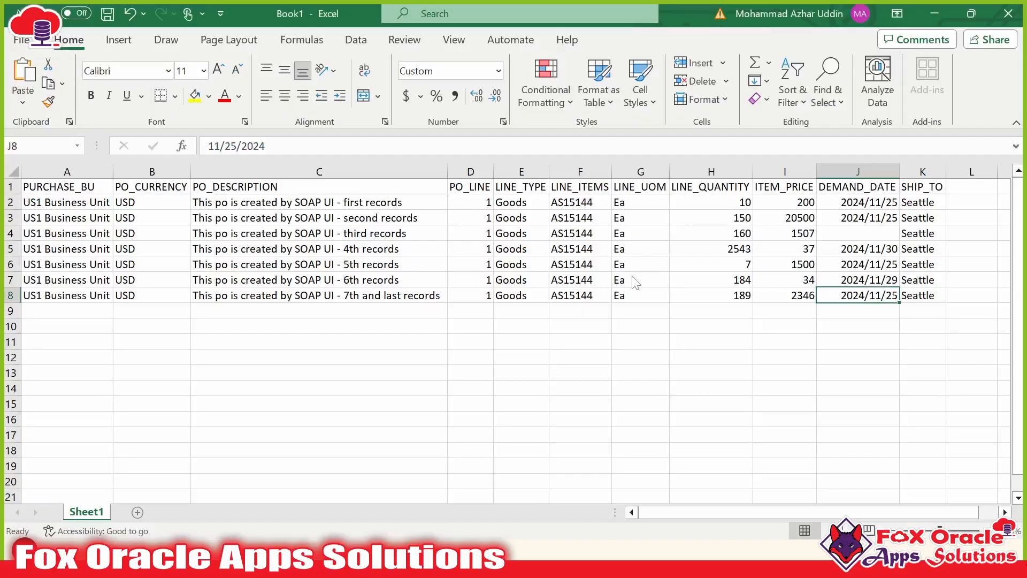
{"action": "left_click", "coordinate": [859, 236]}
{"action": "left_click_drag", "start_coordinate": [863, 218], "coordinate": [871, 237]}
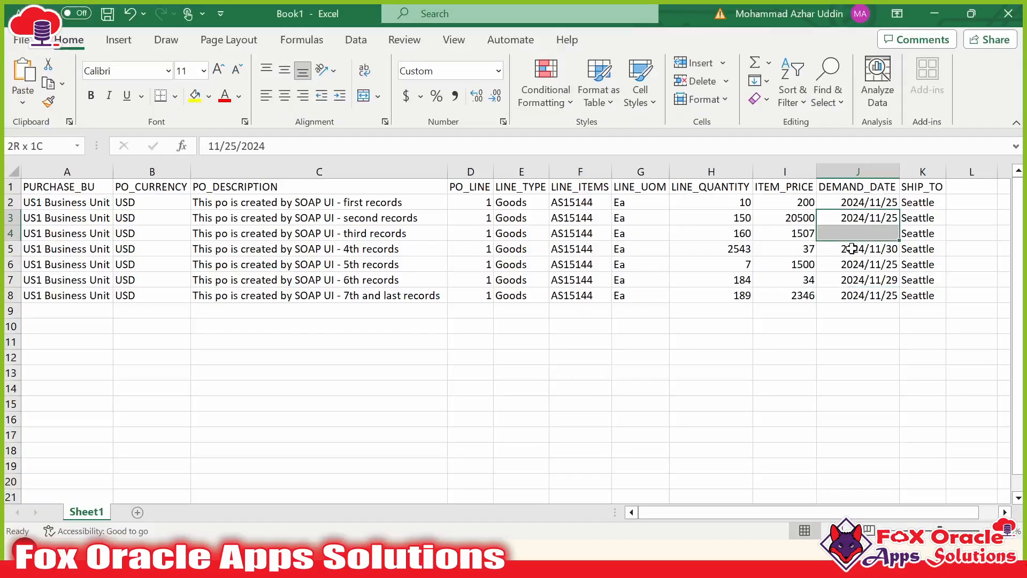
{"action": "key", "text": "ctrl+d"}
{"action": "left_click", "coordinate": [784, 311]}
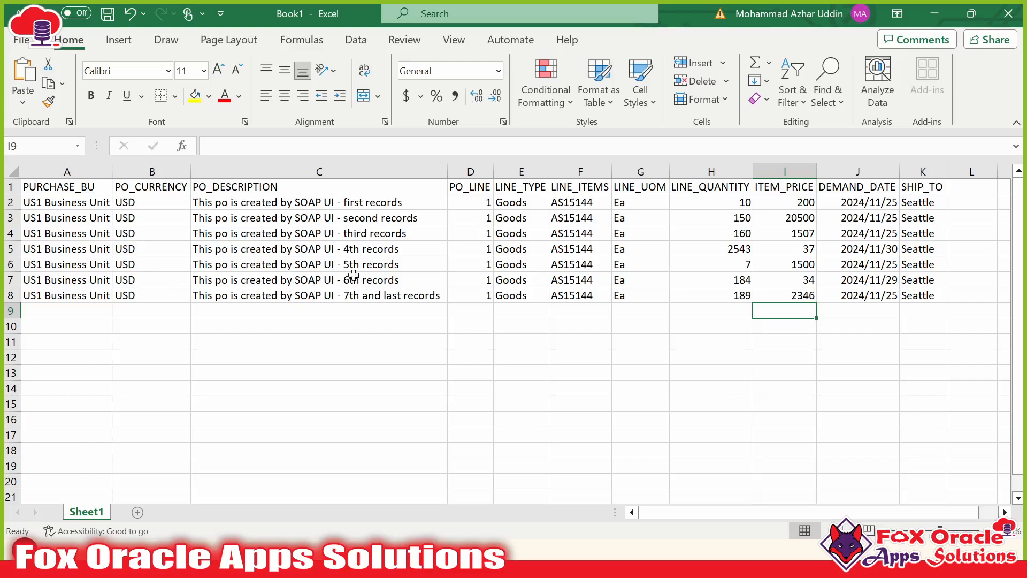
- Clear the LINE_ITEMS value of the 4th record in the source sheet
{"action": "left_click", "coordinate": [516, 246]}
{"action": "left_click", "coordinate": [576, 249]}
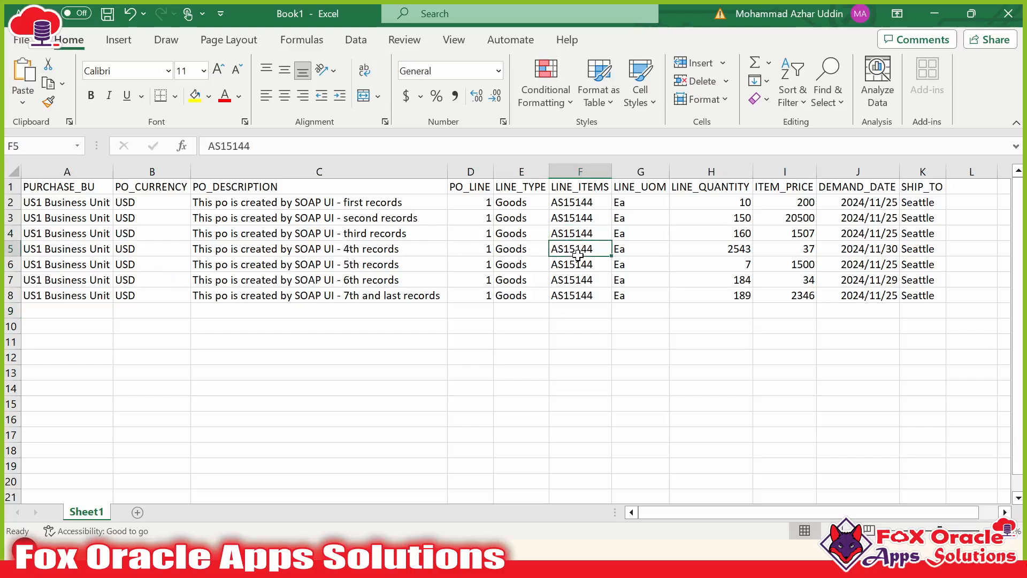
{"action": "key", "text": "Delete"}
{"action": "left_click", "coordinate": [583, 312]}
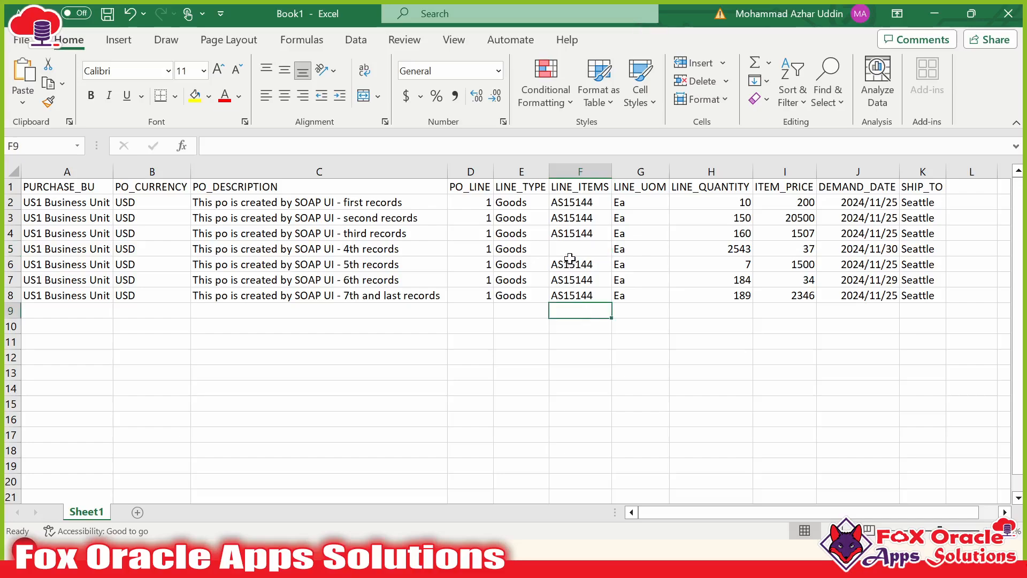
{"action": "left_click", "coordinate": [342, 250]}
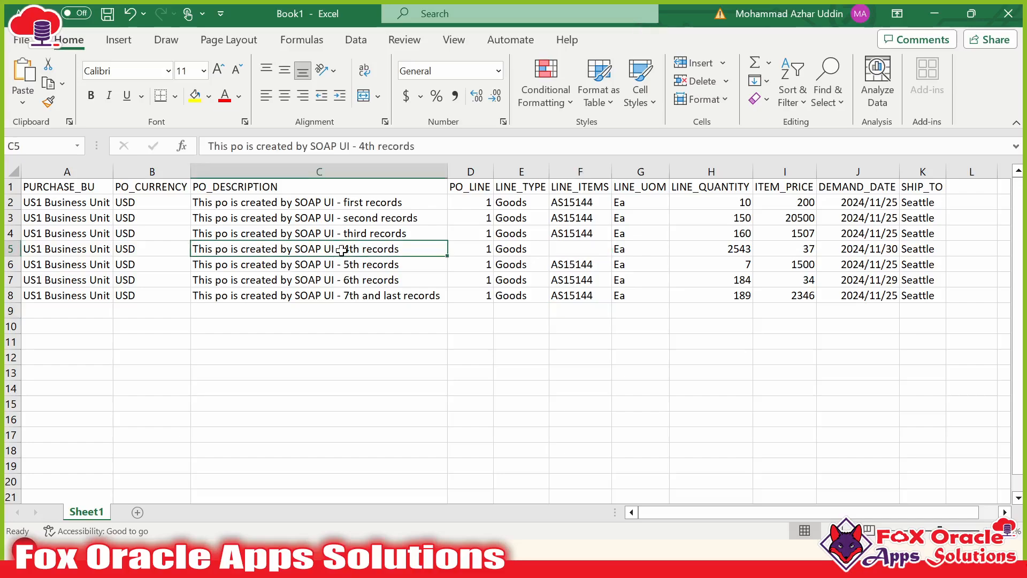
{"action": "left_click", "coordinate": [568, 249]}
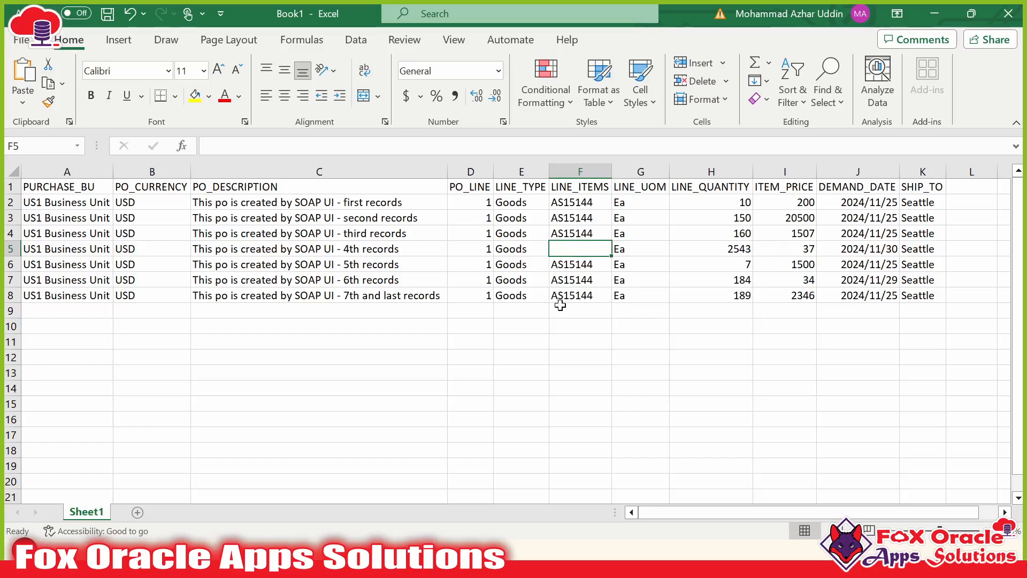
- Return to SoapUI and examine the UnitOfMeasure value and the Quantity unitCode attribute in the request's order line
{"action": "key", "text": "alt+Tab"}
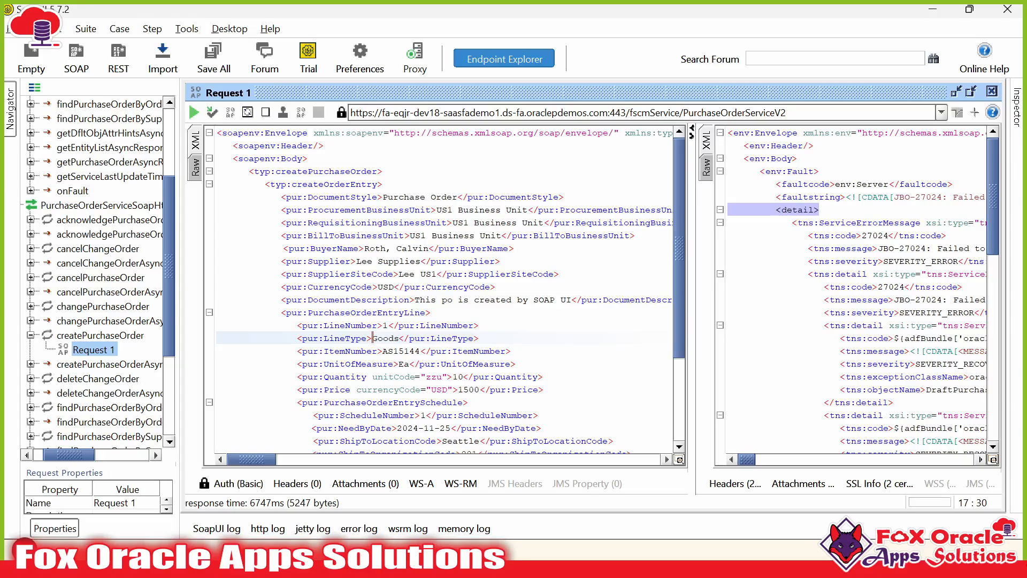
{"action": "scroll", "coordinate": [443, 288], "scroll_direction": "down", "scroll_amount": 3}
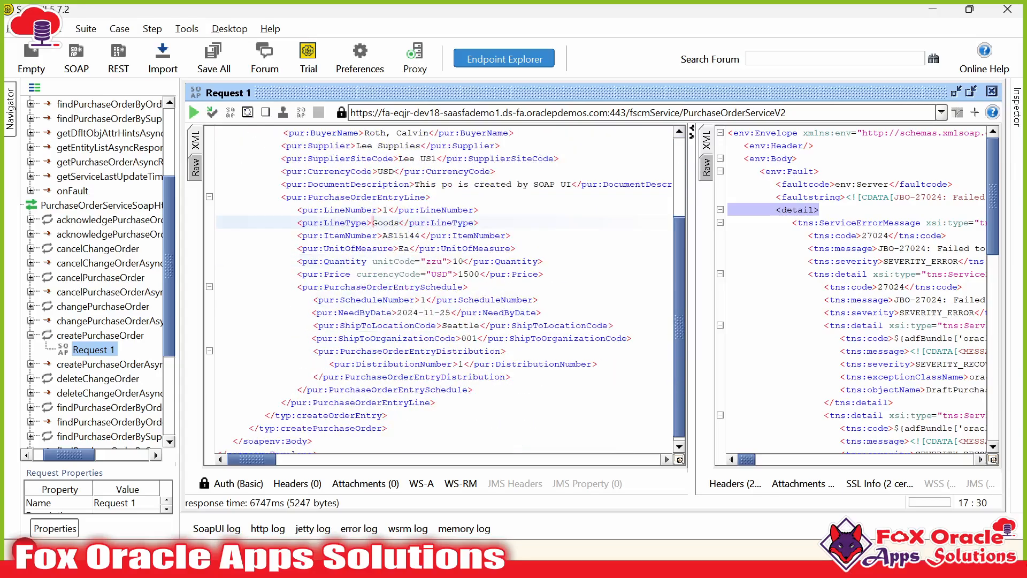
{"action": "double_click", "coordinate": [404, 248]}
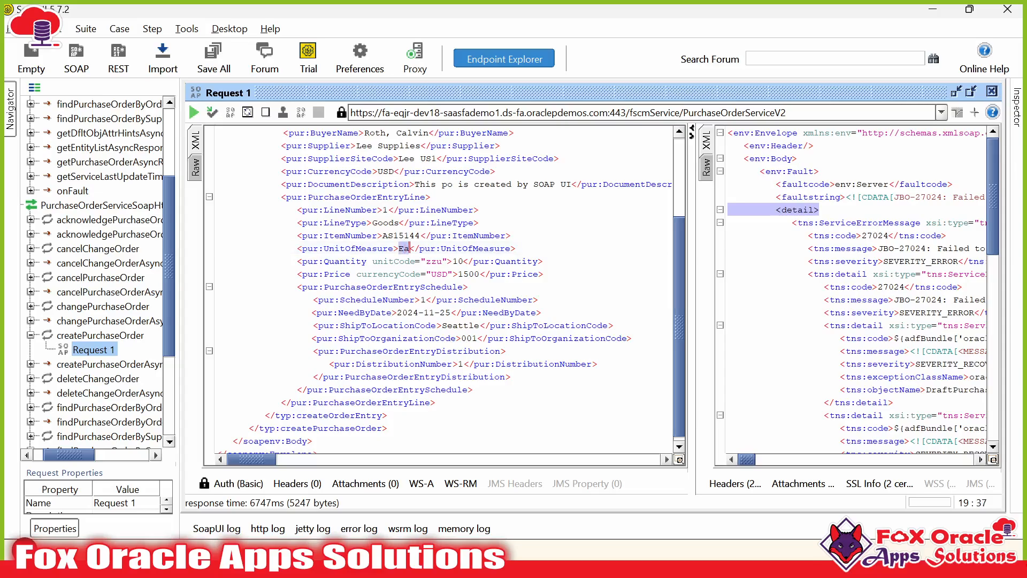
{"action": "double_click", "coordinate": [433, 261]}
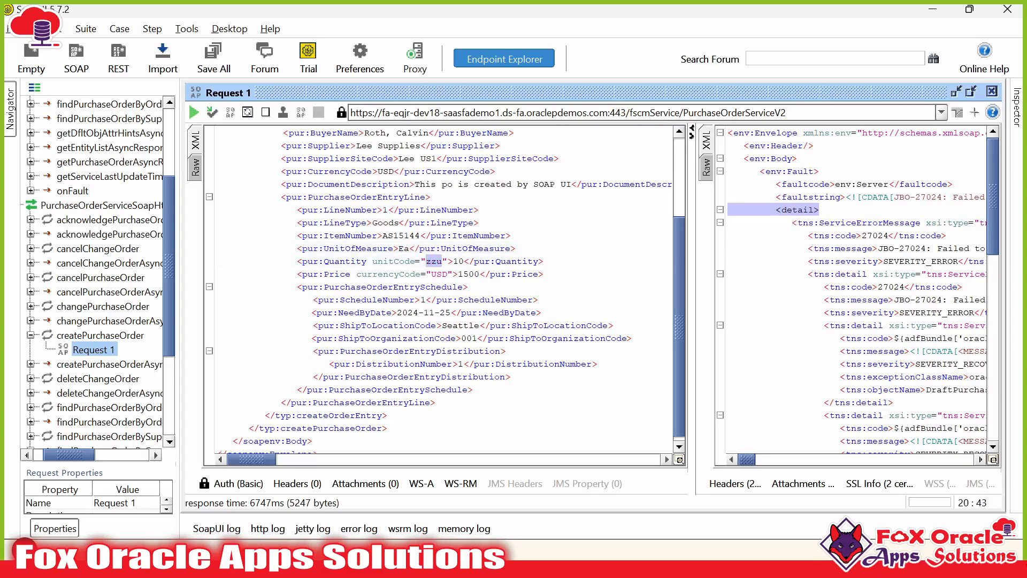
{"action": "left_click", "coordinate": [432, 262]}
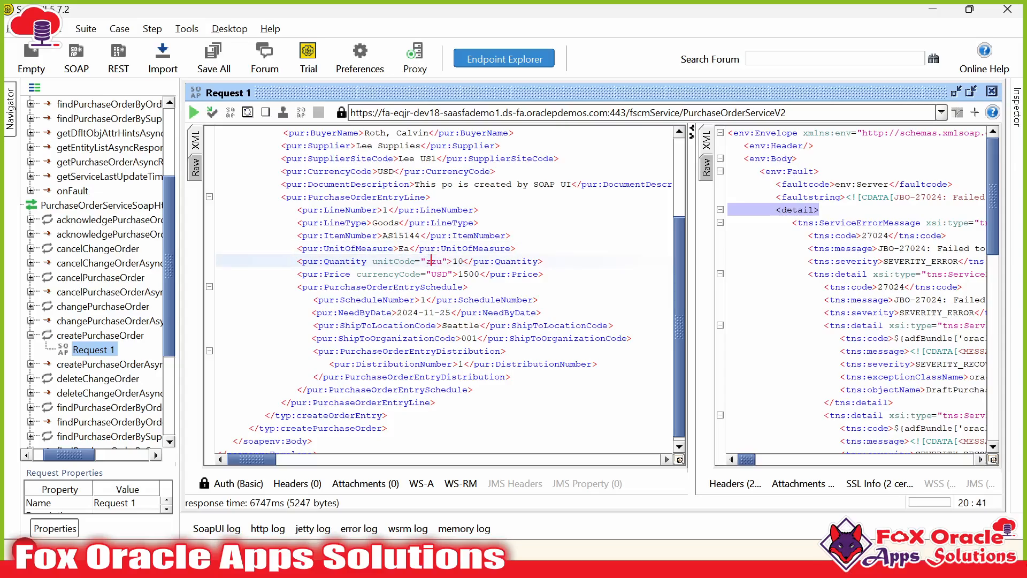
{"action": "left_click", "coordinate": [410, 248]}
{"action": "double_click", "coordinate": [433, 262]}
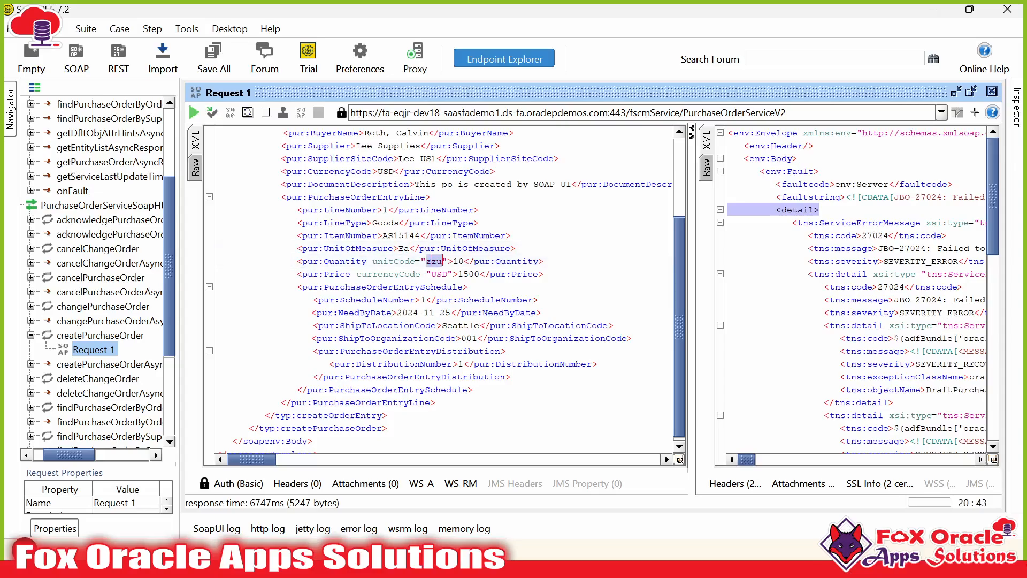
{"action": "left_click", "coordinate": [433, 261]}
- Switch to the Data Mapping Sheet in Excel and review how the UnitOfMeasure and ItemNumber fields are mapped from the source file
{"action": "key", "text": "alt+Tab"}
{"action": "key", "text": "alt+Tab"}
{"action": "key", "text": "alt+Tab"}
{"action": "key", "text": "alt+Tab"}
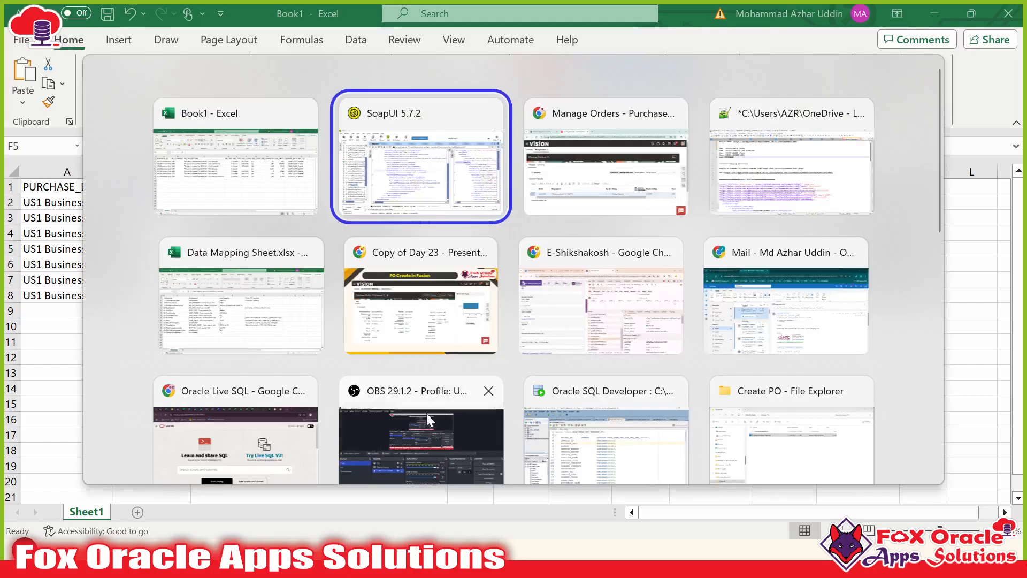
{"action": "key", "text": "alt+Tab"}
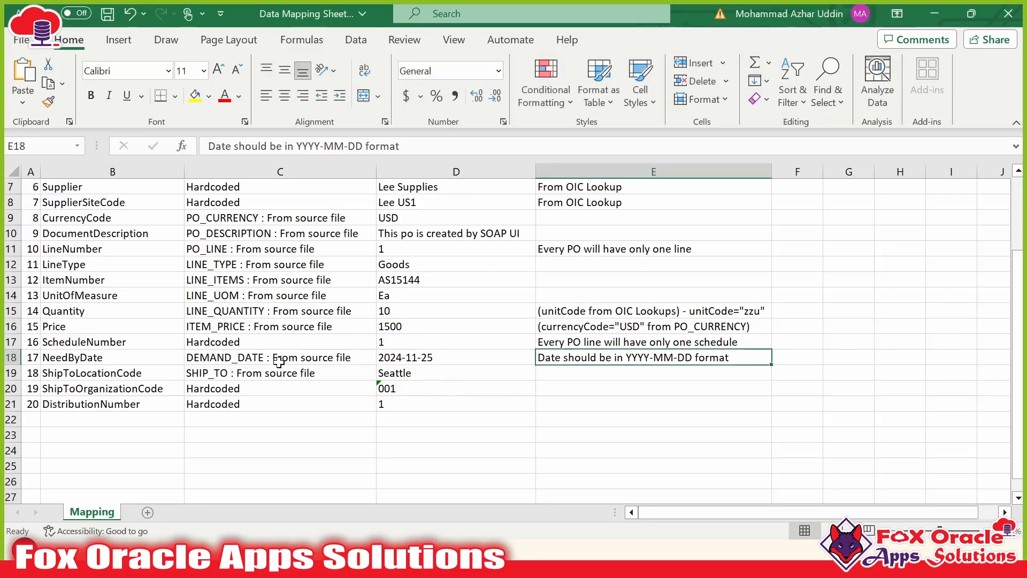
{"action": "left_click", "coordinate": [213, 346]}
{"action": "left_click", "coordinate": [111, 297]}
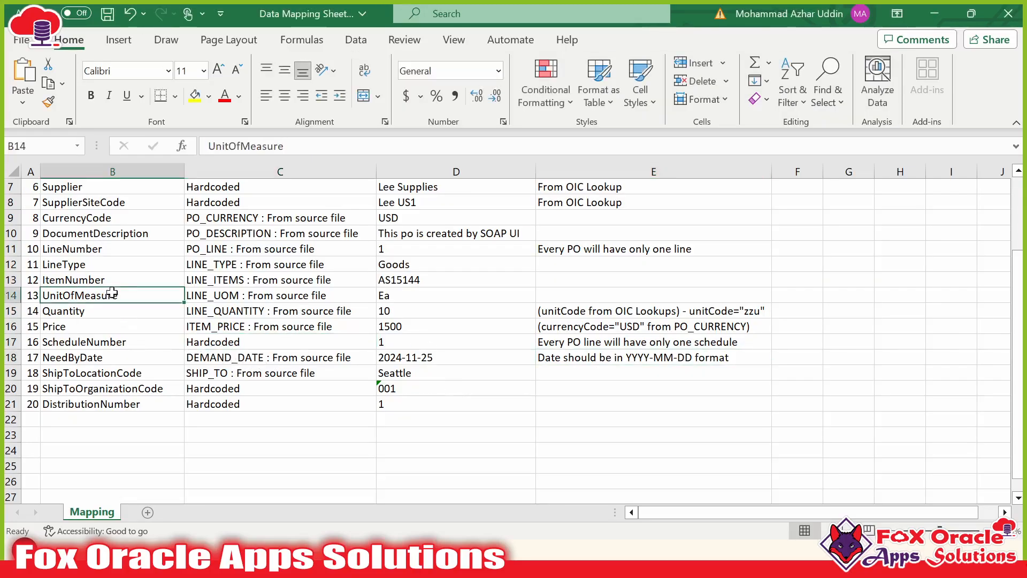
{"action": "left_click", "coordinate": [122, 280]}
{"action": "scroll", "coordinate": [321, 293], "scroll_direction": "up", "scroll_amount": 1}
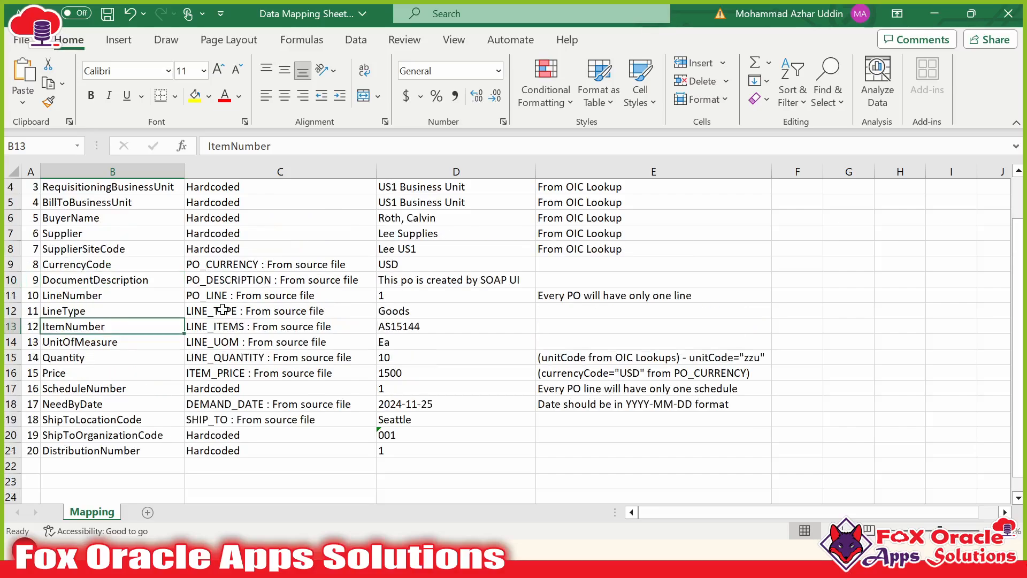
- Leave the mapping sheet for SoapUI's Request 1 and recheck the order line's UnitOfMeasure against the Quantity unitCode
{"action": "scroll", "coordinate": [272, 374], "scroll_direction": "up", "scroll_amount": 1}
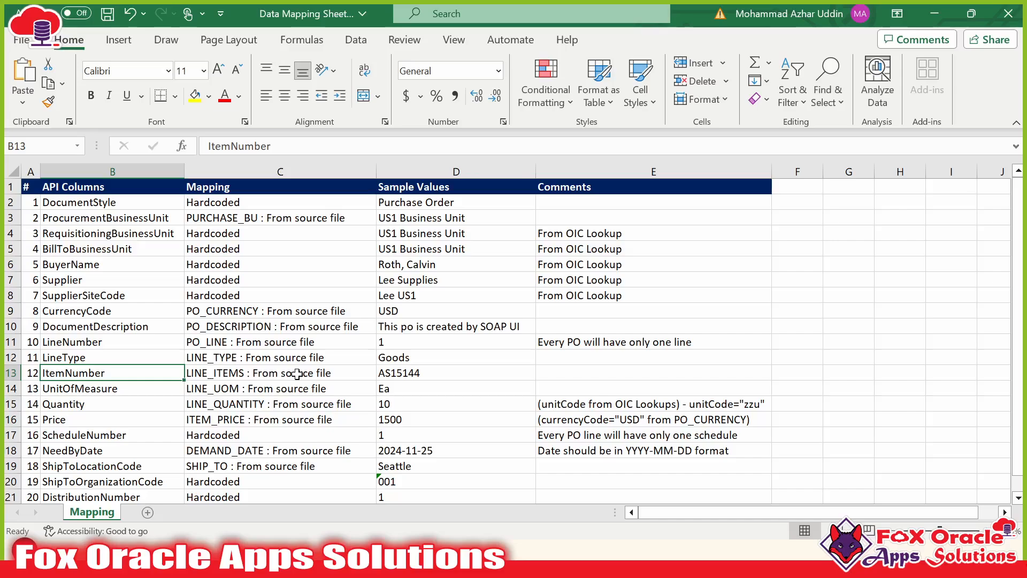
{"action": "key", "text": "alt+Tab"}
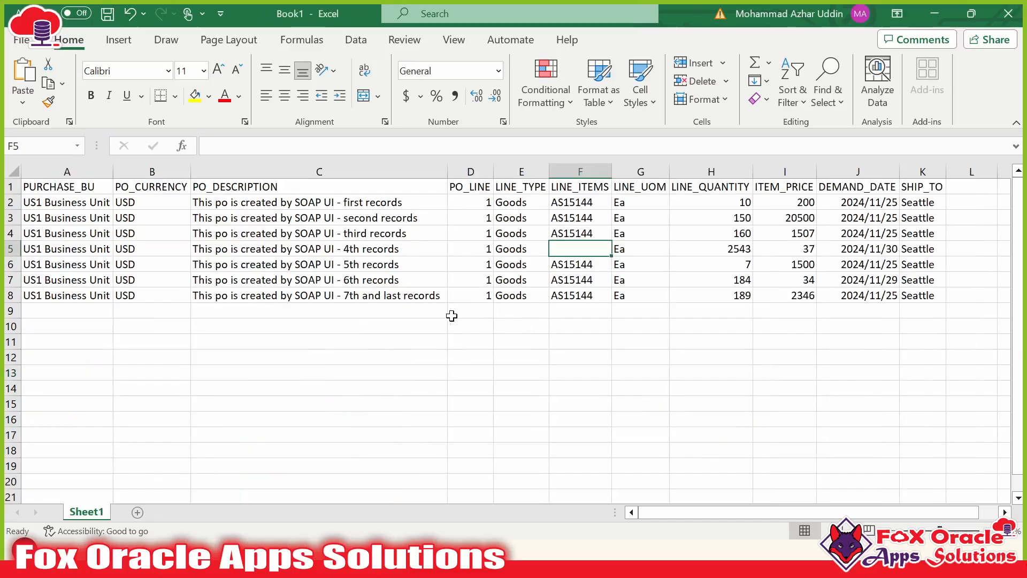
{"action": "key", "text": "alt+Tab"}
{"action": "key", "text": "Tab"}
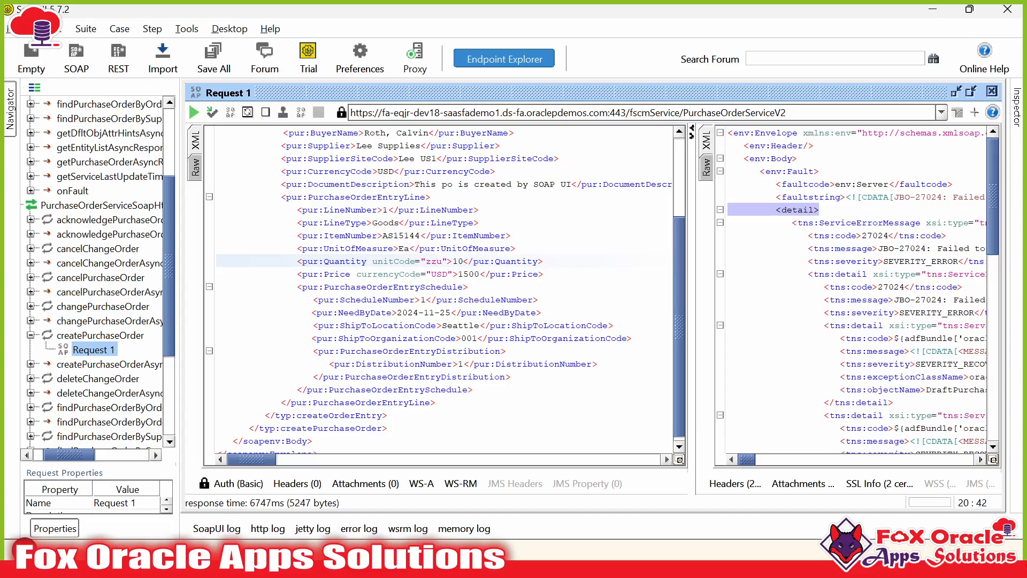
{"action": "double_click", "coordinate": [405, 248]}
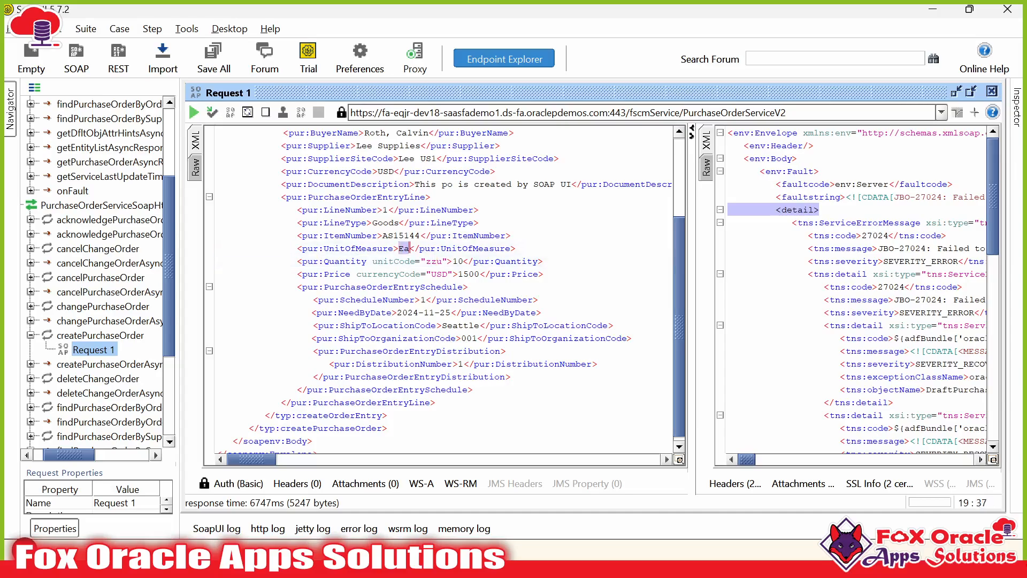
{"action": "left_click", "coordinate": [405, 248]}
{"action": "left_click_drag", "start_coordinate": [427, 261], "coordinate": [409, 248]}
{"action": "left_click", "coordinate": [443, 261]}
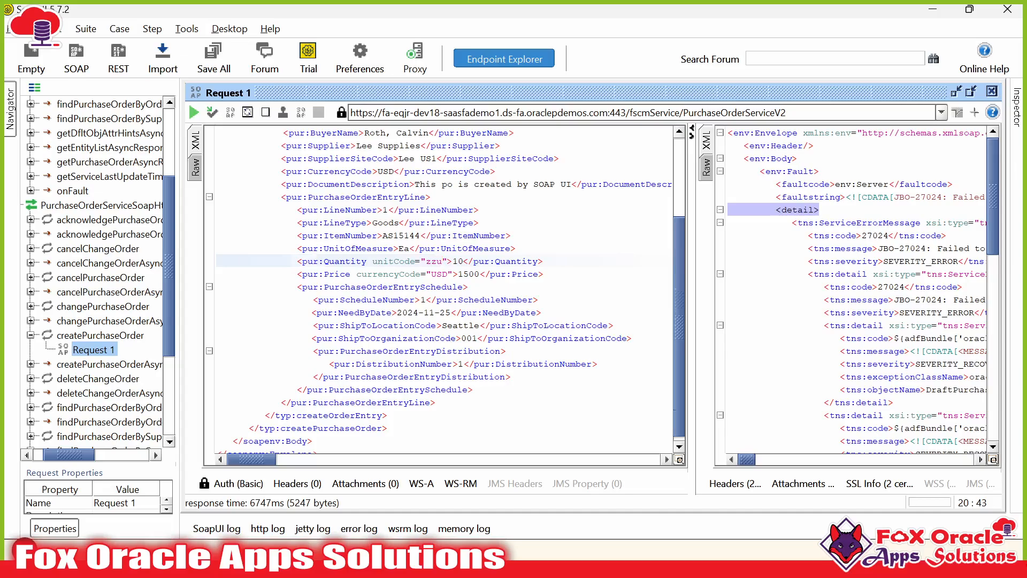
- Compare the request's LineType and BuyerName values with the Book1 source columns
{"action": "scroll", "coordinate": [445, 291], "scroll_direction": "up", "scroll_amount": 1}
{"action": "left_click_drag", "start_coordinate": [372, 261], "coordinate": [399, 261]}
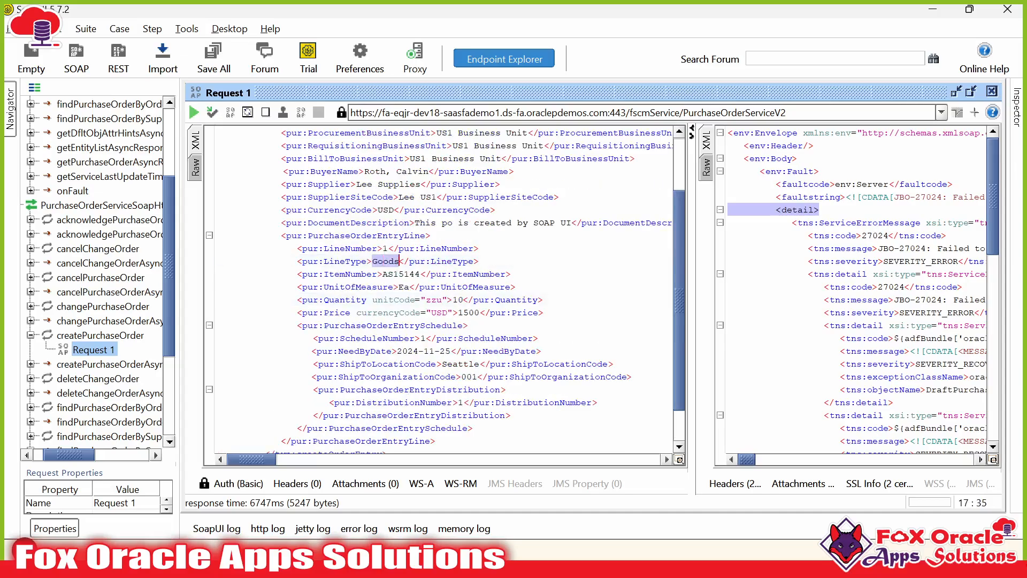
{"action": "key", "text": "alt+Tab"}
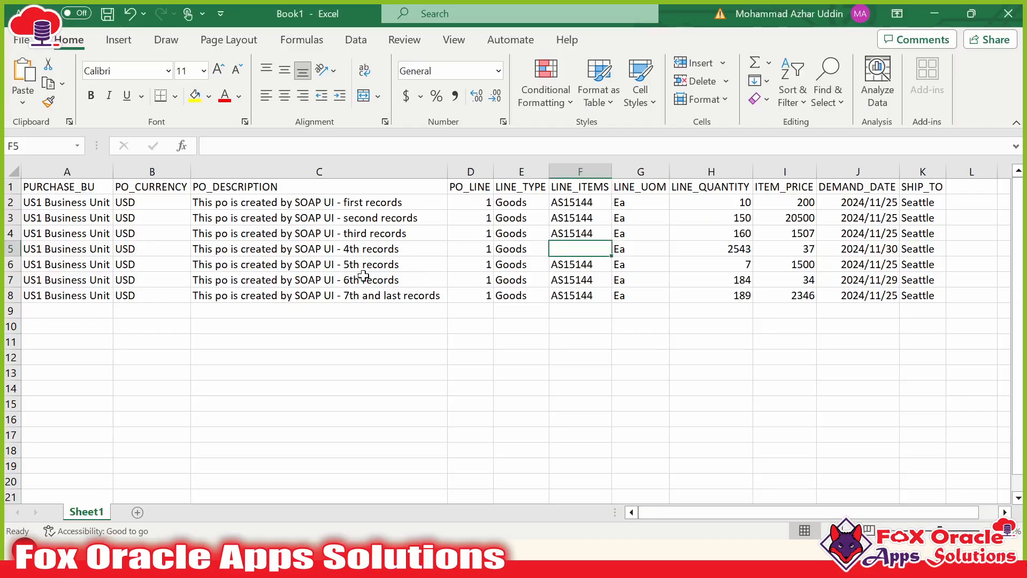
{"action": "key", "text": "alt+Tab"}
{"action": "scroll", "coordinate": [445, 291], "scroll_direction": "up", "scroll_amount": 1}
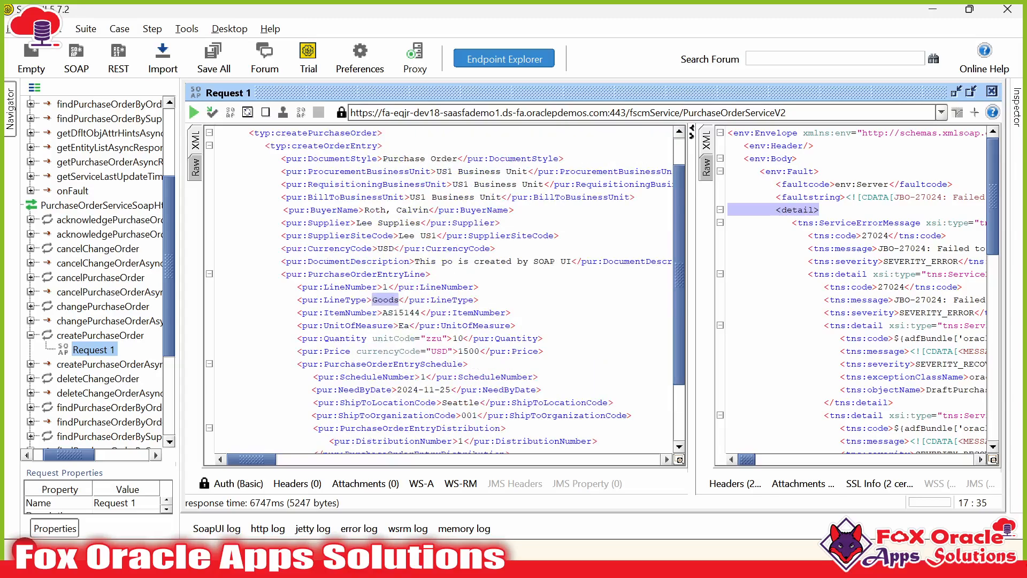
{"action": "left_click", "coordinate": [365, 210]}
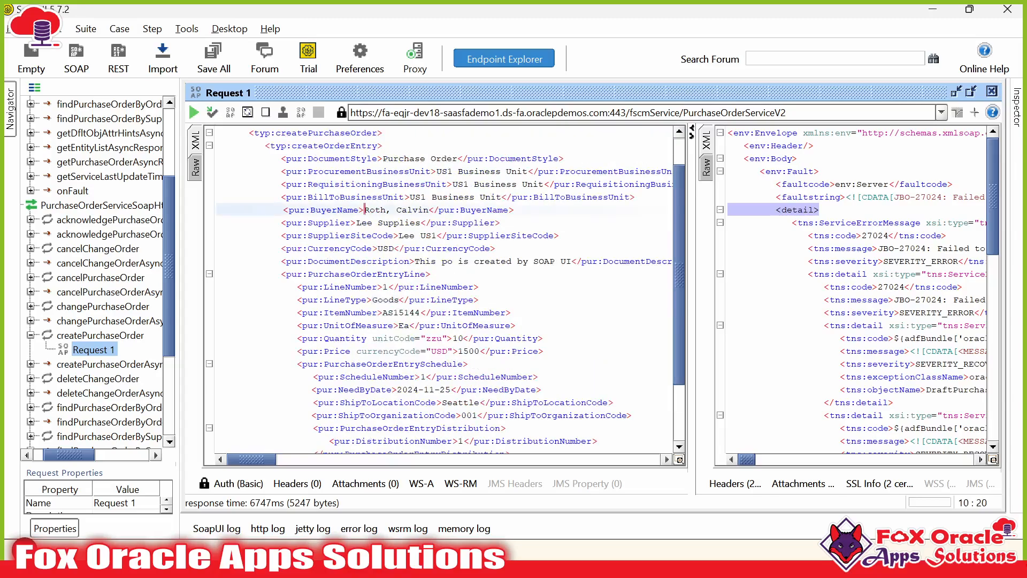
{"action": "left_click_drag", "start_coordinate": [365, 209], "coordinate": [429, 210]}
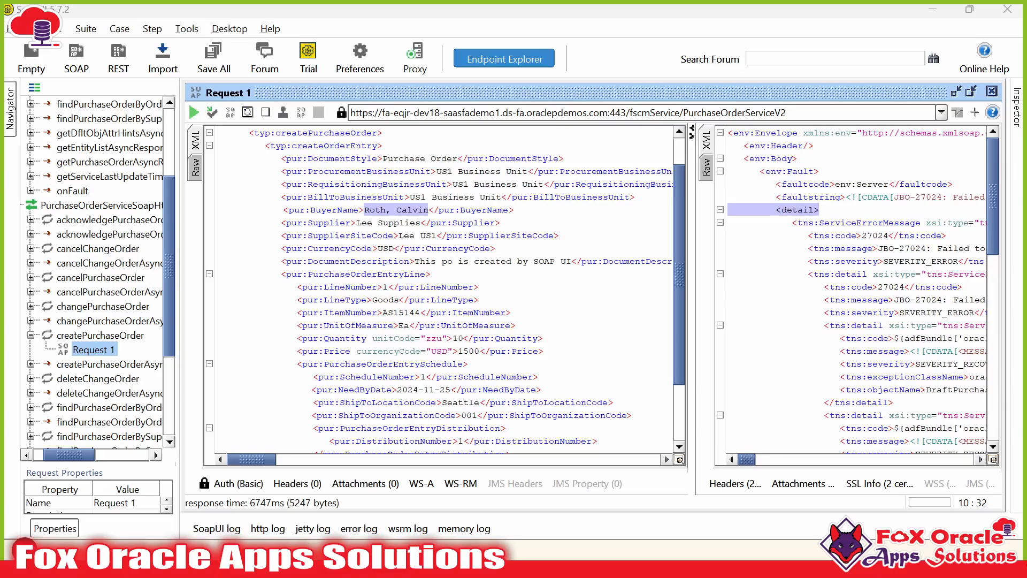
- Switch to the Book1 workbook in Excel, widen the SHIP_TO column and select the 5th record's SHIP_TO cell
{"action": "key", "text": "alt+Tab"}
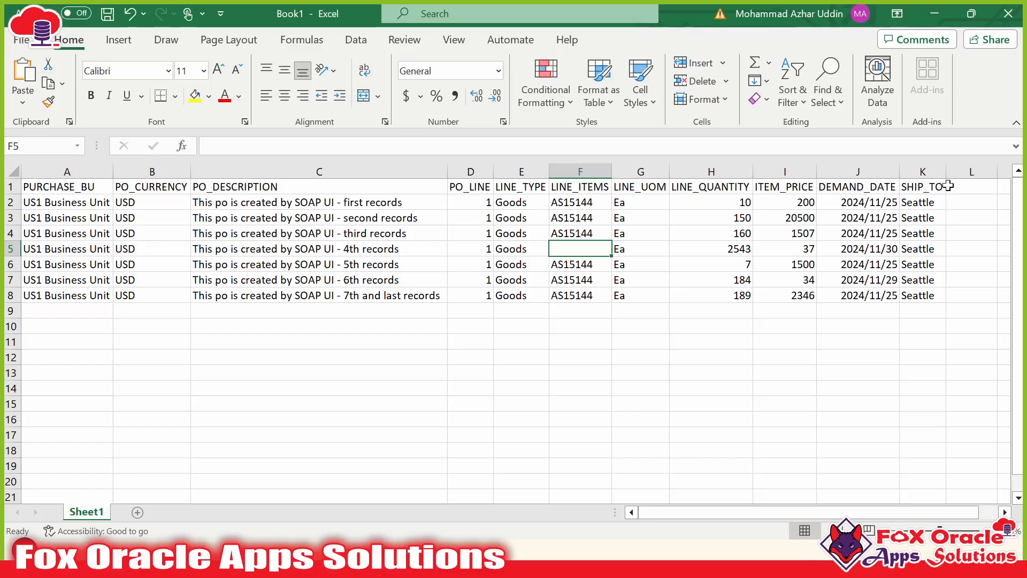
{"action": "left_click_drag", "start_coordinate": [945, 171], "coordinate": [973, 171]}
{"action": "left_click", "coordinate": [928, 236]}
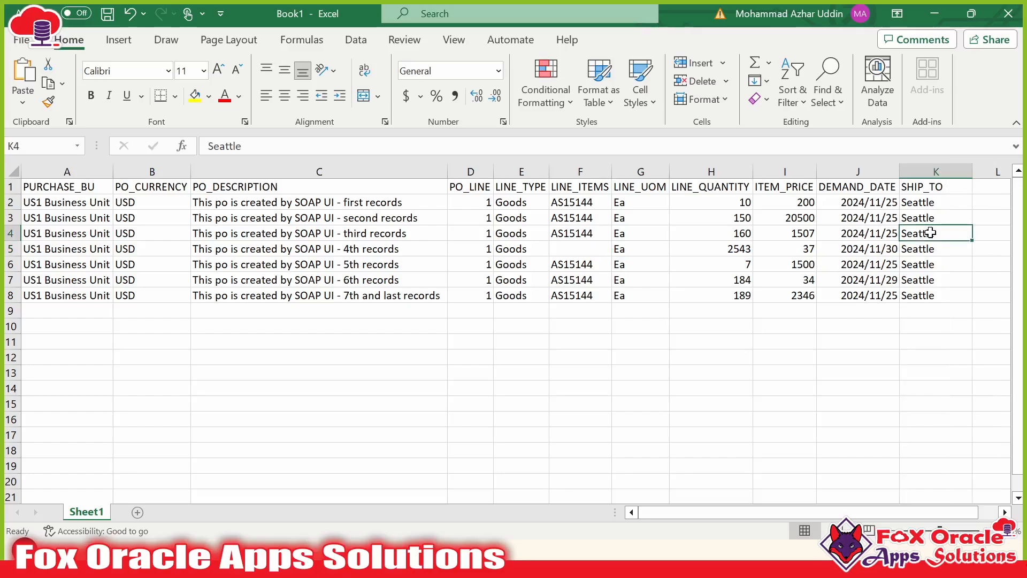
{"action": "left_click", "coordinate": [924, 264]}
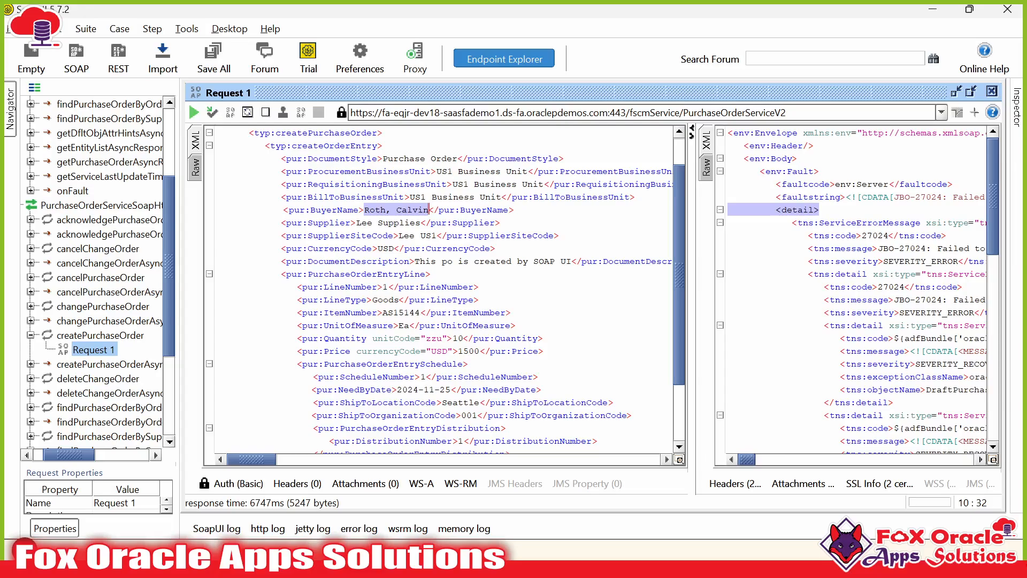
- Return to SoapUI, clear the ShipToLocationCode value in the request's order schedule and submit the createPurchaseOrder request
{"action": "left_click_drag", "start_coordinate": [364, 249], "coordinate": [428, 248]}
{"action": "scroll", "coordinate": [428, 248], "scroll_direction": "down", "scroll_amount": 3}
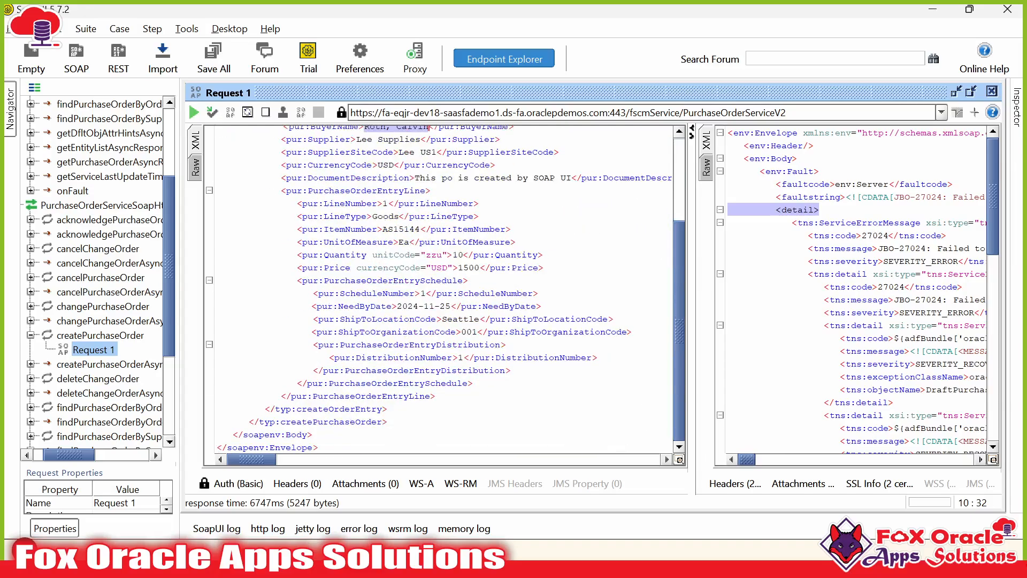
{"action": "double_click", "coordinate": [388, 319]}
{"action": "left_click", "coordinate": [443, 318]}
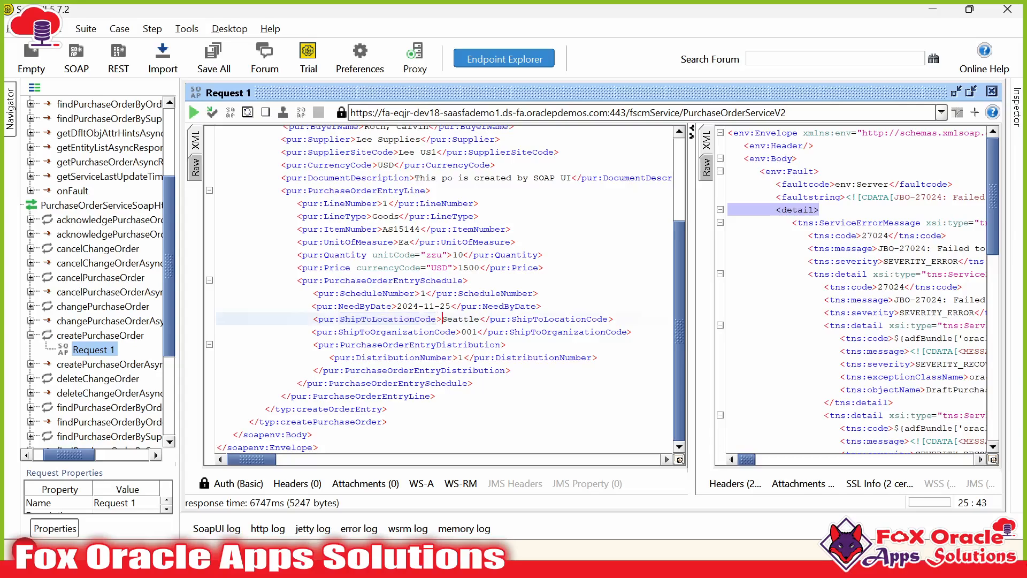
{"action": "left_click_drag", "start_coordinate": [442, 319], "coordinate": [480, 318]}
{"action": "key", "text": "BackSpace"}
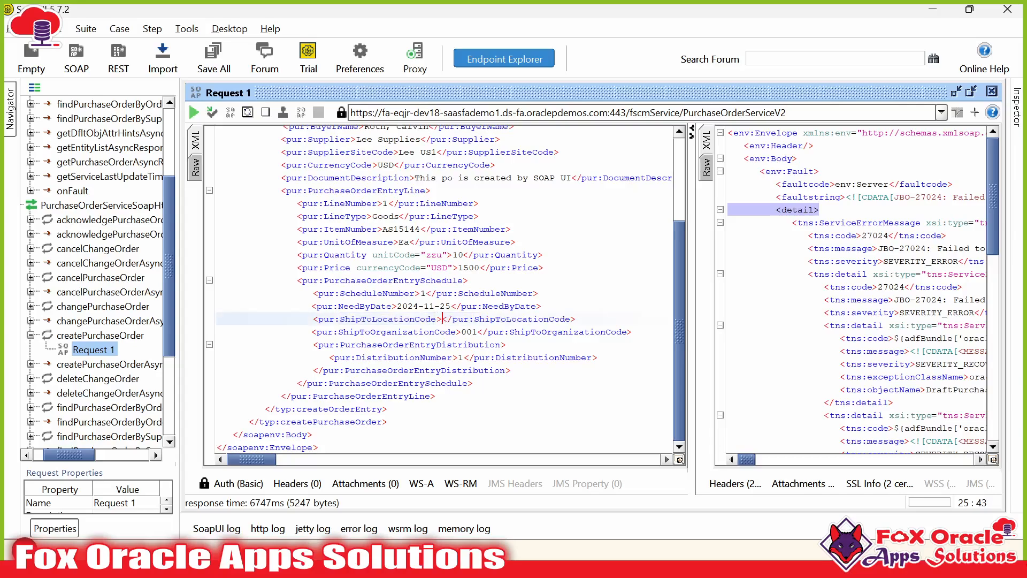
{"action": "left_click", "coordinate": [193, 112]}
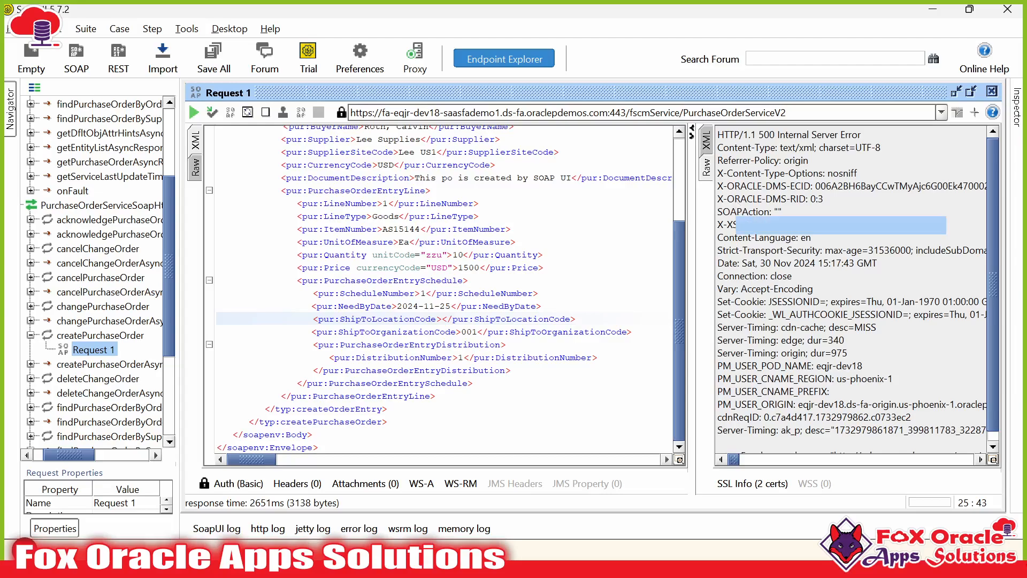
- Show the response as XML and widen its area to read the full fault text, then restore the request's space
{"action": "left_click", "coordinate": [706, 150]}
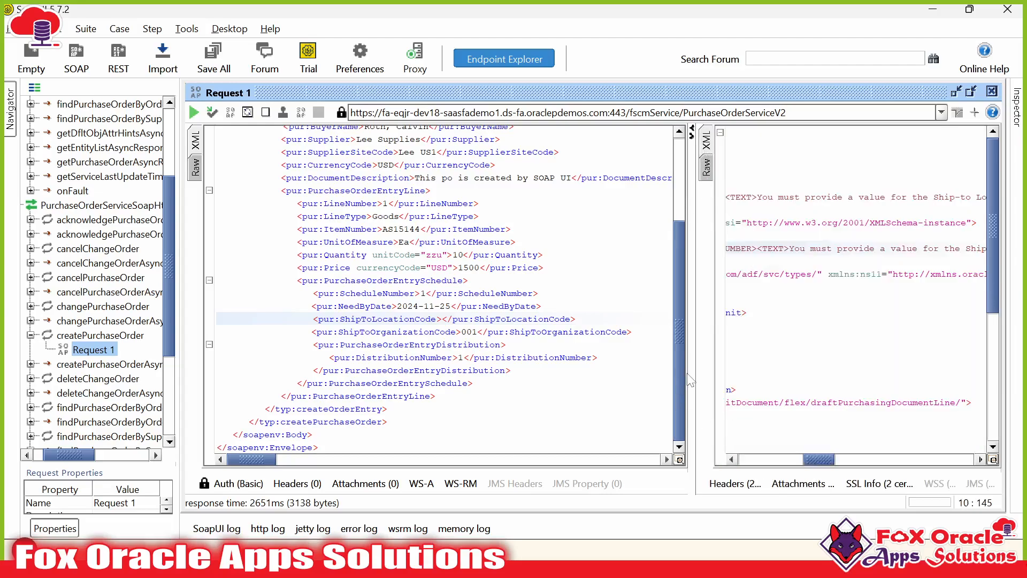
{"action": "left_click_drag", "start_coordinate": [690, 372], "coordinate": [458, 364]}
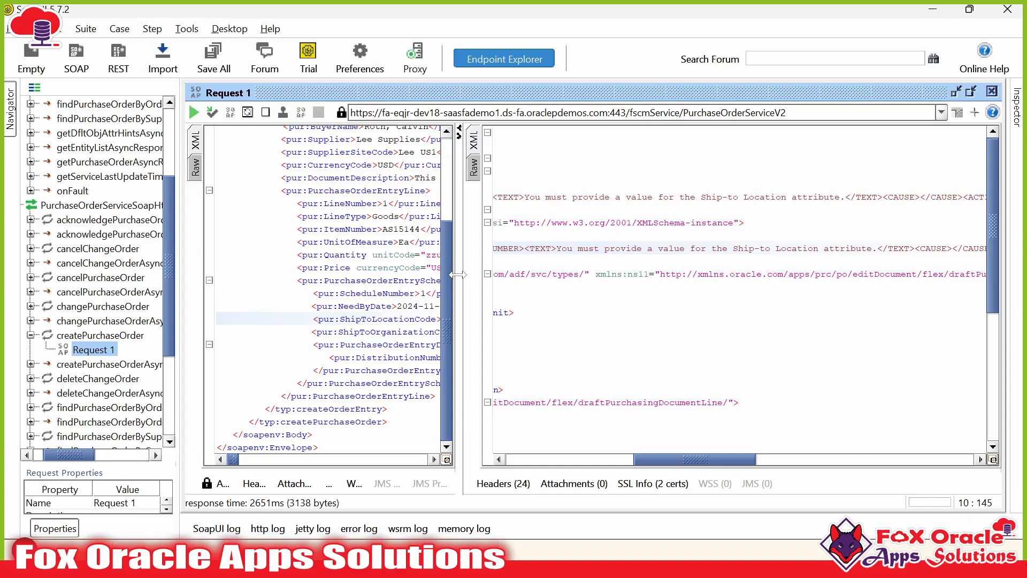
{"action": "left_click_drag", "start_coordinate": [458, 276], "coordinate": [899, 293]}
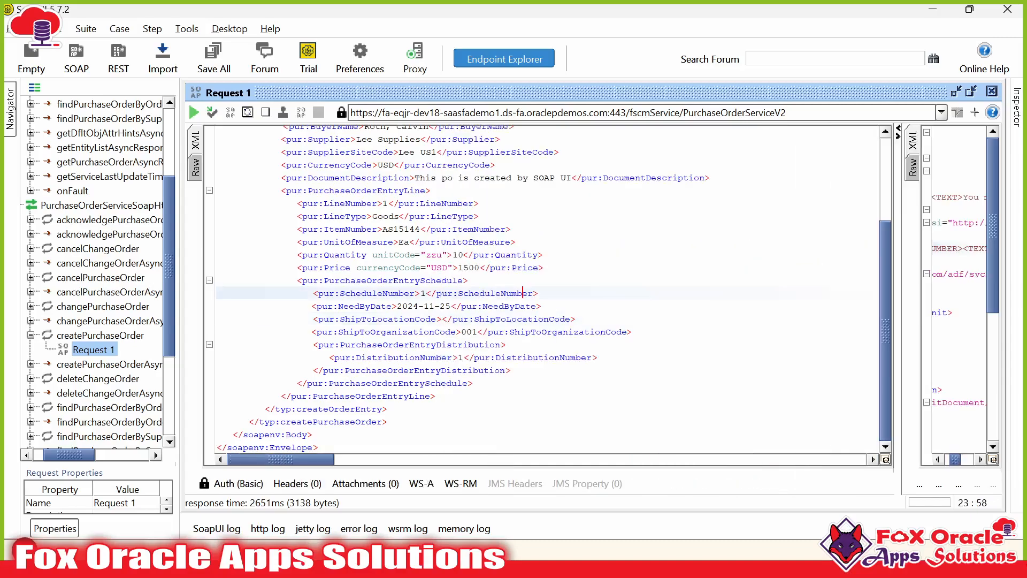
- Switch to the Book1 workbook in Excel and clear the SHIP_TO value of the 5th record
{"action": "key", "text": "alt+Tab"}
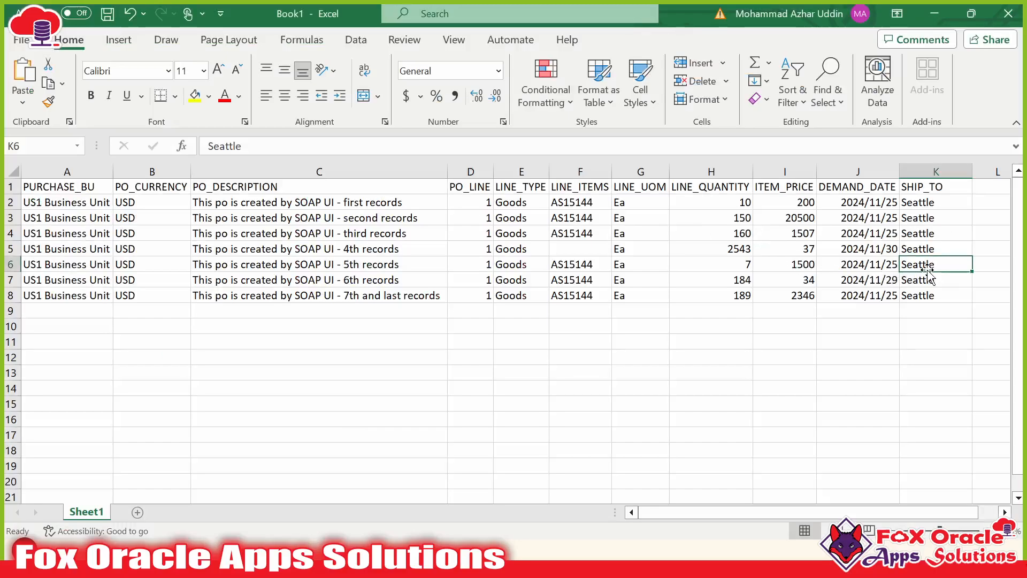
{"action": "key", "text": "Delete"}
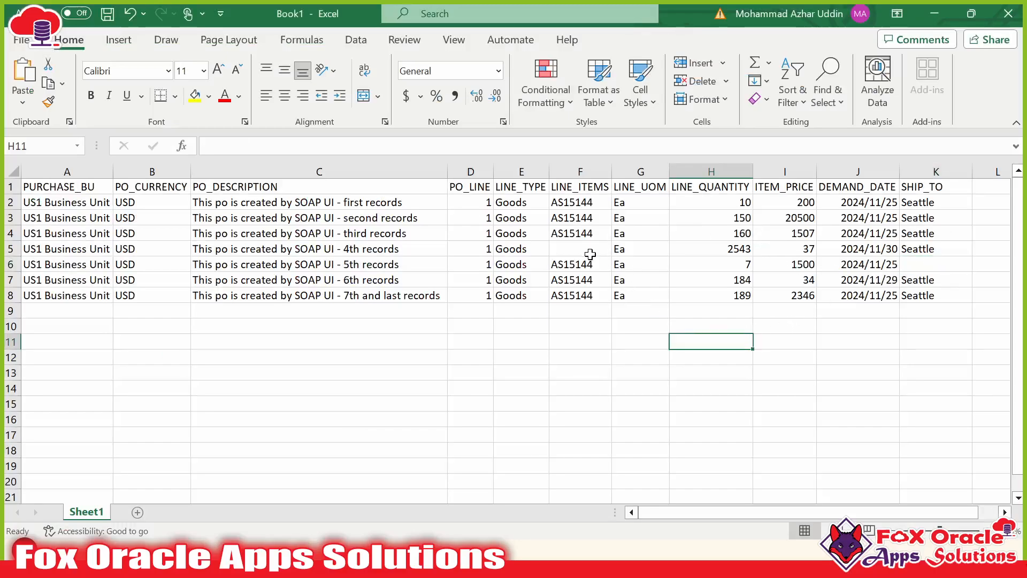
{"action": "left_click_drag", "start_coordinate": [588, 252], "coordinate": [928, 265]}
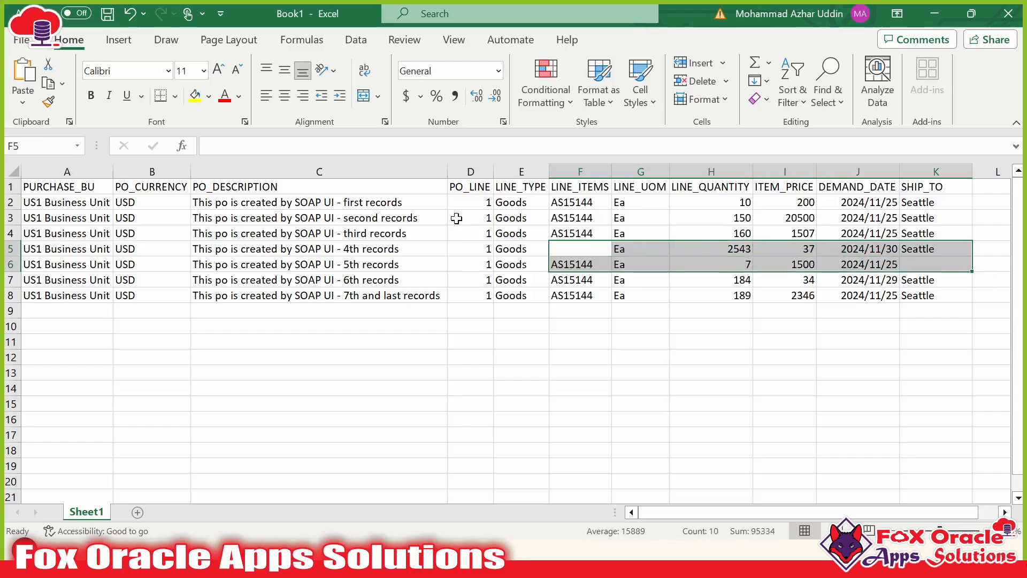
{"action": "left_click", "coordinate": [497, 311]}
{"action": "left_click", "coordinate": [262, 345]}
- Save the workbook in the Create PO folder as XXEYPURCHASEORDER_20241130_01.csv in CSV UTF-8 (Comma delimited) format
{"action": "key", "text": "ctrl+s"}
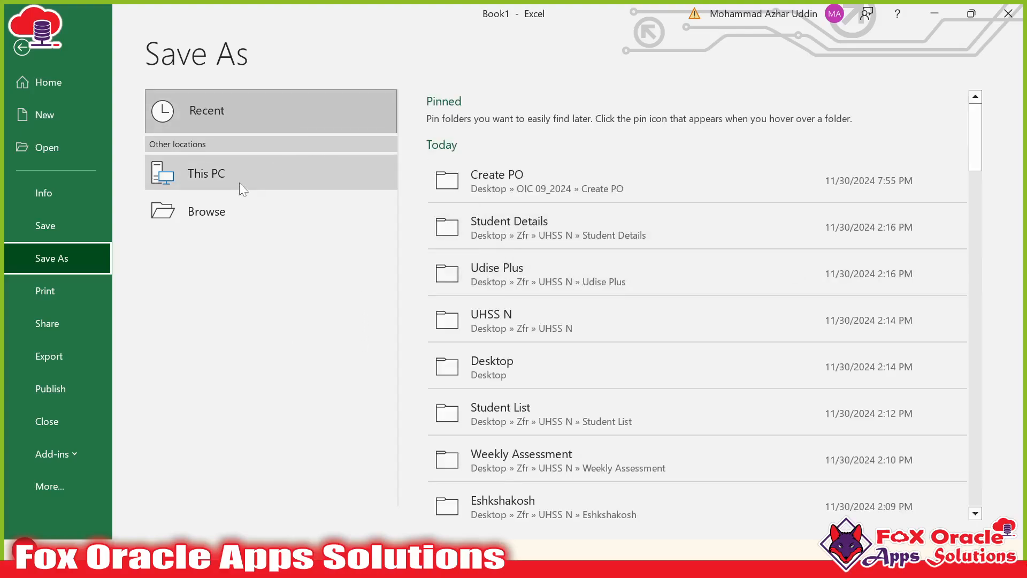
{"action": "left_click", "coordinate": [485, 188]}
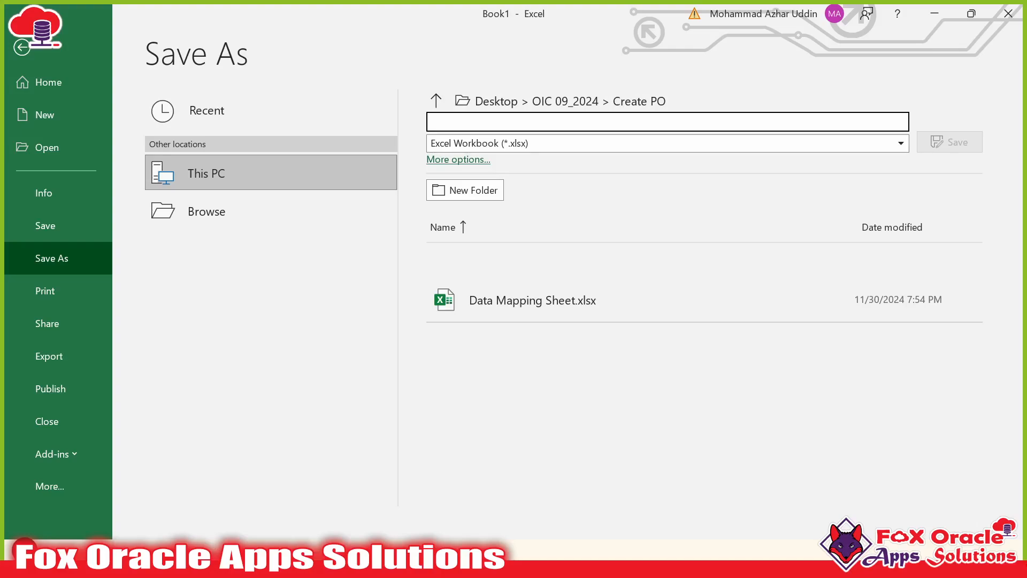
{"action": "type", "text": "xx"}
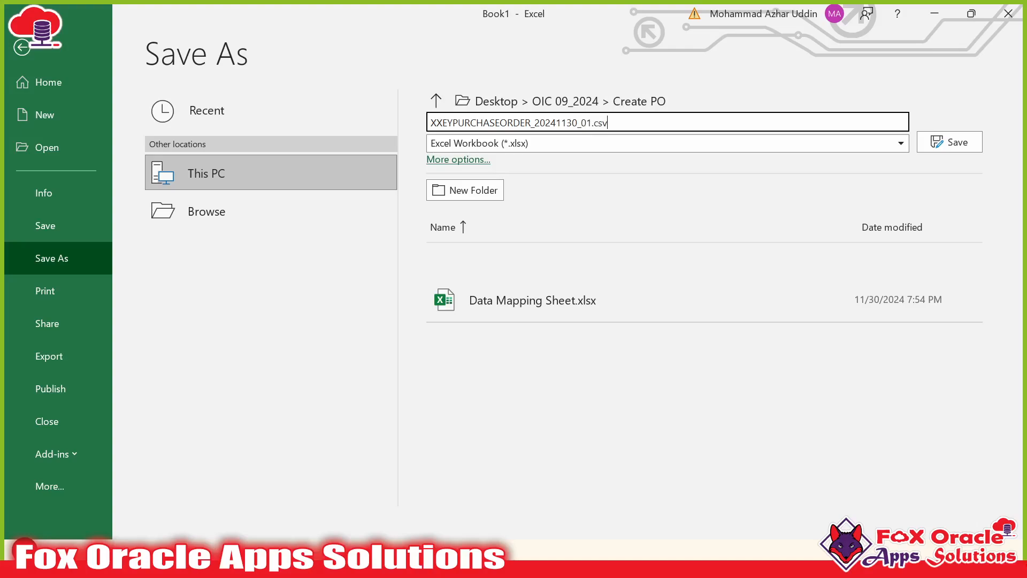
{"action": "left_click", "coordinate": [505, 146]}
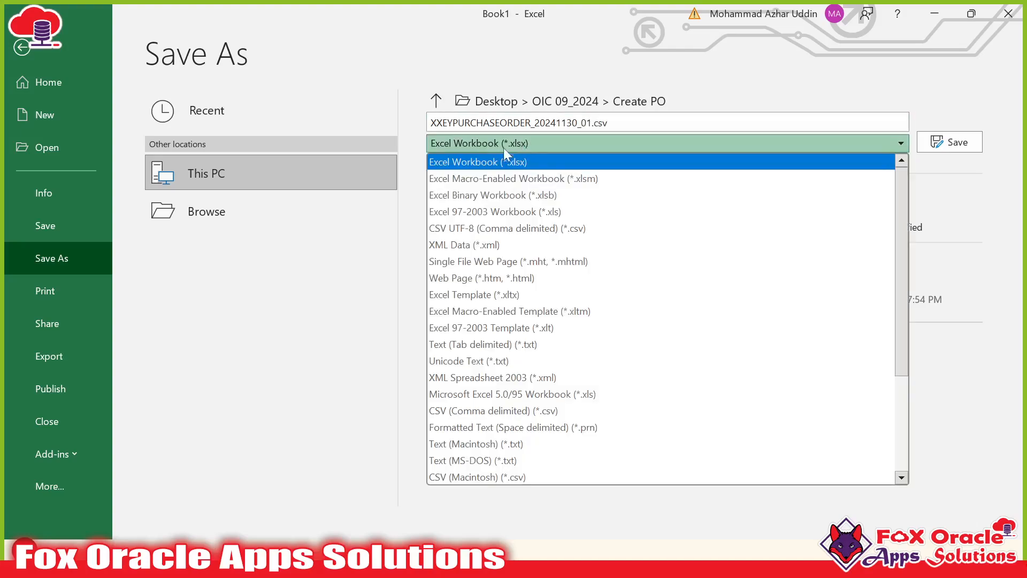
{"action": "left_click", "coordinate": [542, 232]}
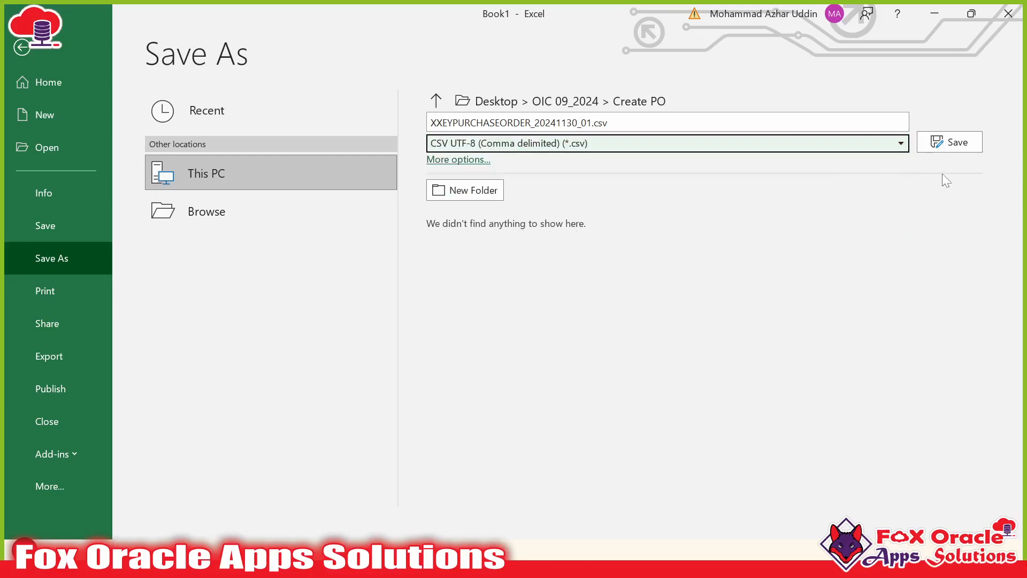
{"action": "left_click", "coordinate": [950, 141]}
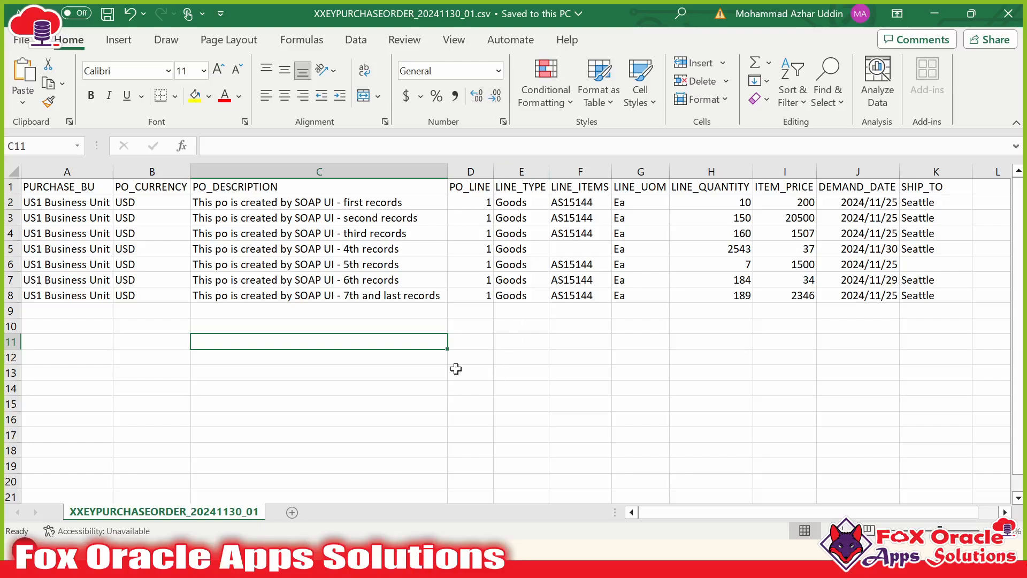
- Search Windows for WinSCP and launch it
{"action": "left_click", "coordinate": [409, 363]}
{"action": "key", "text": "super"}
{"action": "type", "text": "win"}
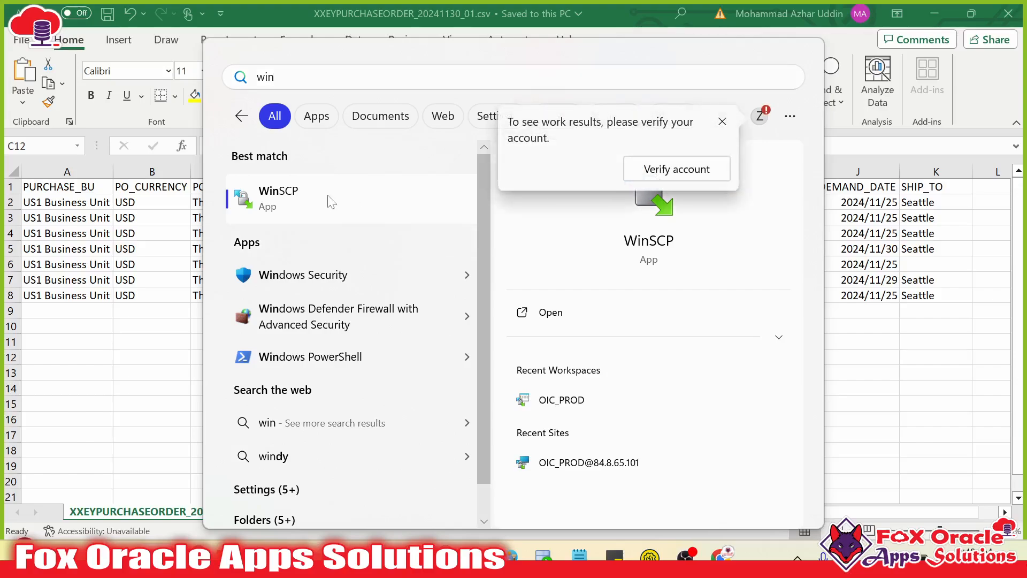
{"action": "left_click", "coordinate": [326, 202]}
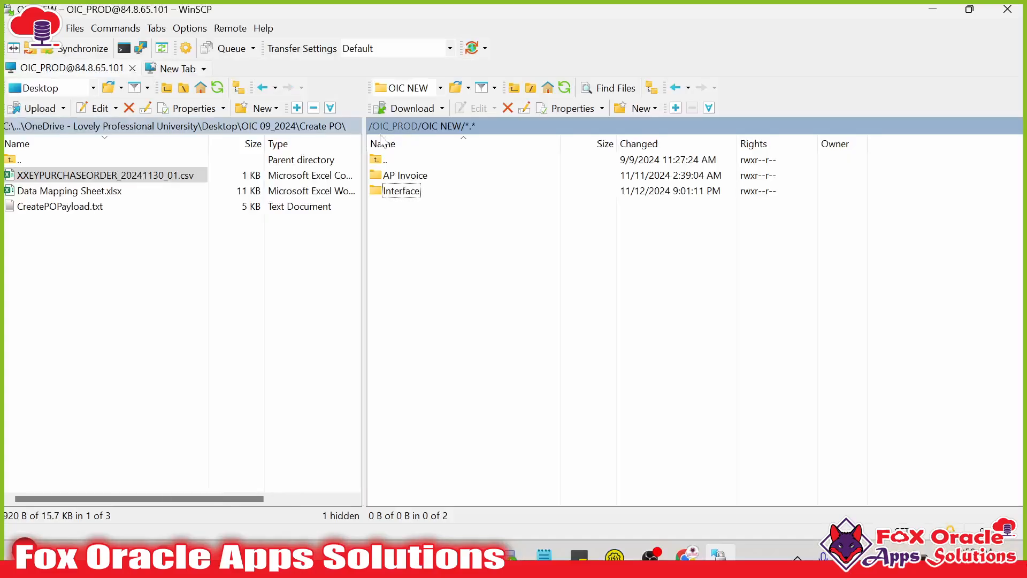
- Open the Interface folder inside the remote /OIC_PROD/OIC NEW directory
{"action": "left_click", "coordinate": [400, 193]}
{"action": "left_click", "coordinate": [61, 174]}
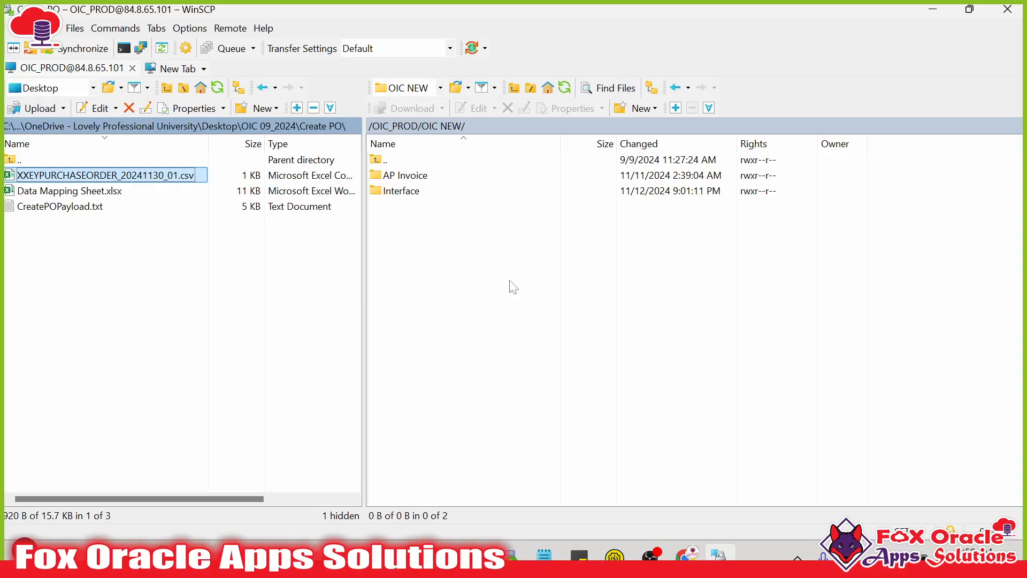
{"action": "left_click", "coordinate": [407, 189]}
{"action": "left_click", "coordinate": [404, 192]}
{"action": "double_click", "coordinate": [407, 195]}
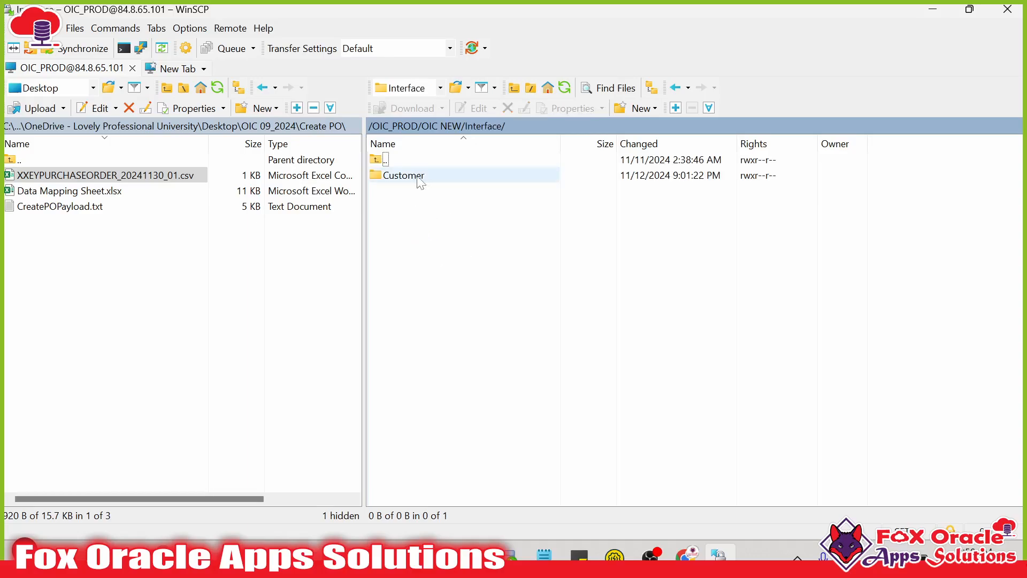
- Create a remote folder named Purchase Order inside /OIC_PROD/OIC NEW/Interface
{"action": "left_click", "coordinate": [631, 113]}
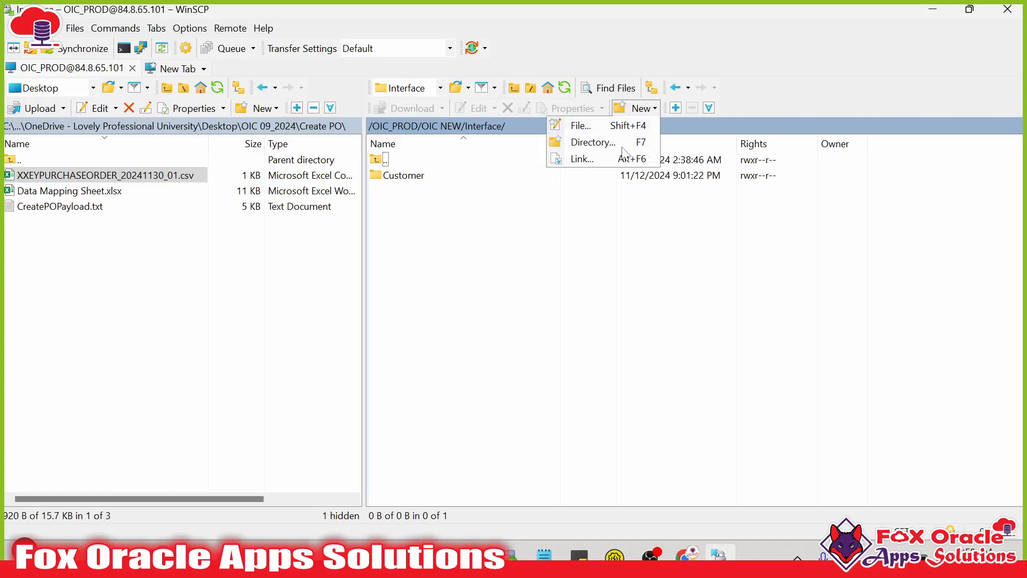
{"action": "left_click", "coordinate": [589, 143]}
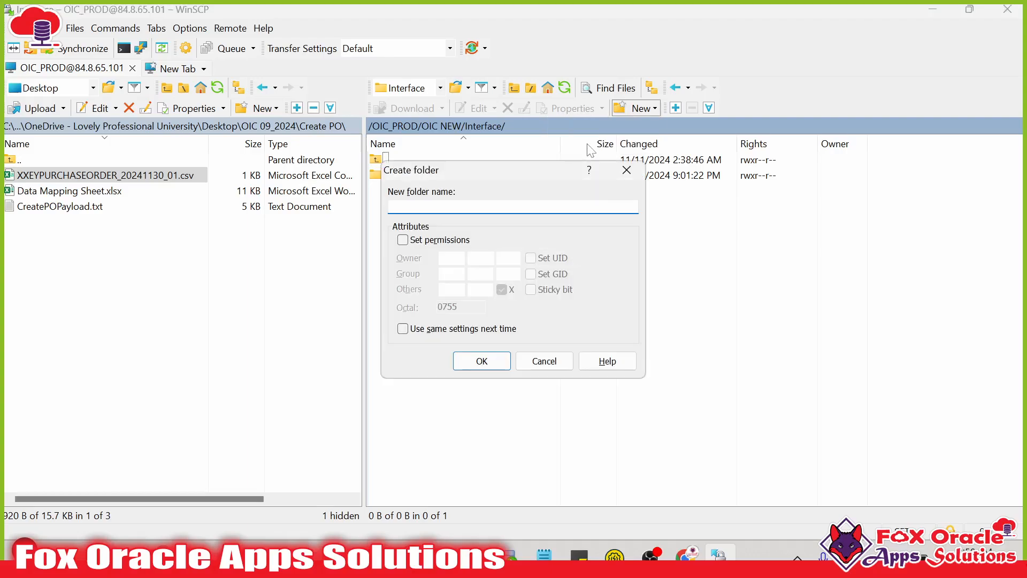
{"action": "type", "text": "Purchase Order"}
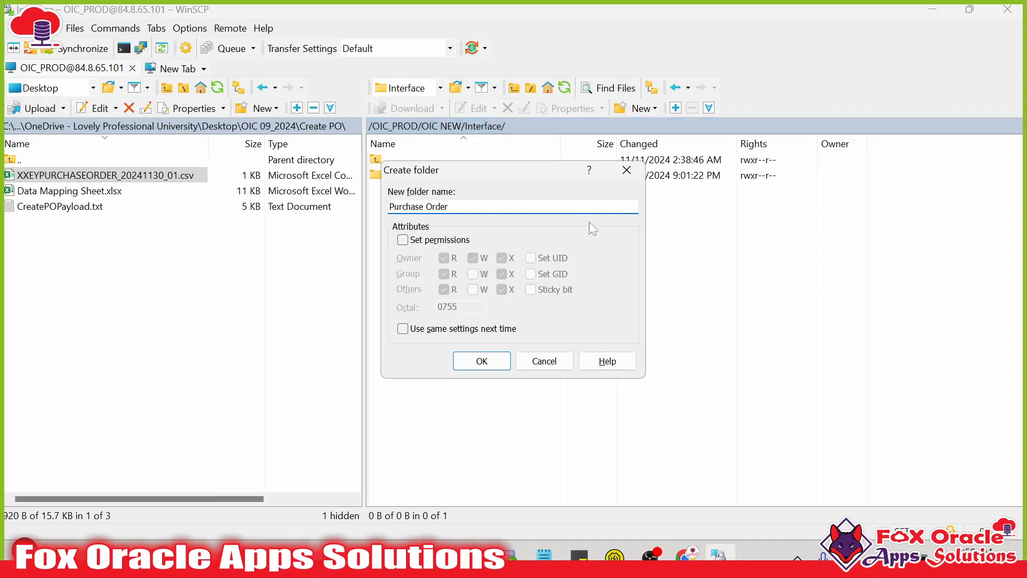
{"action": "left_click", "coordinate": [479, 367]}
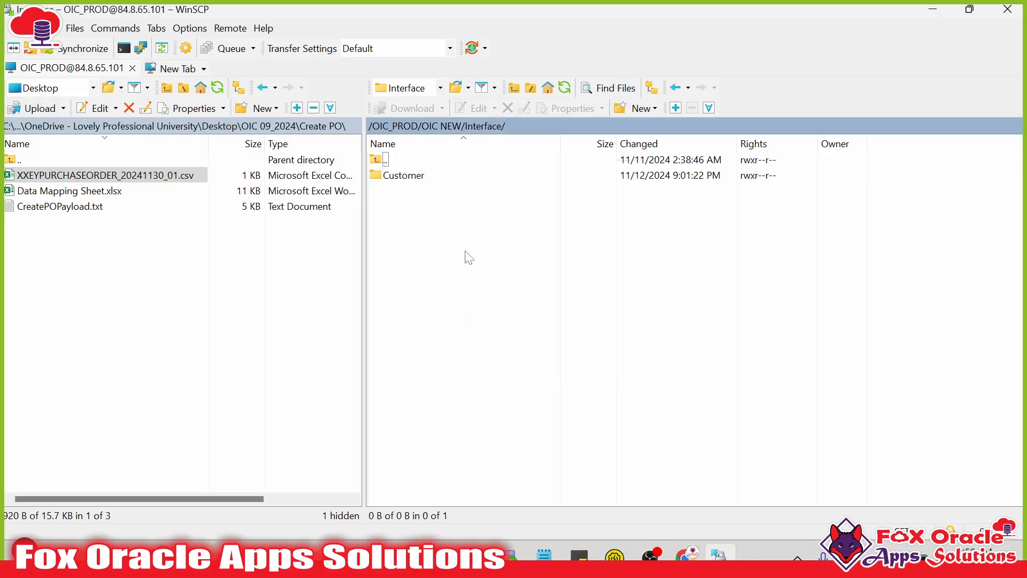
- Upload XXEYPURCHASEORDER_20241130_01.csv into the remote Purchase Order folder and widen the Name column to fit the full file name
{"action": "double_click", "coordinate": [423, 192]}
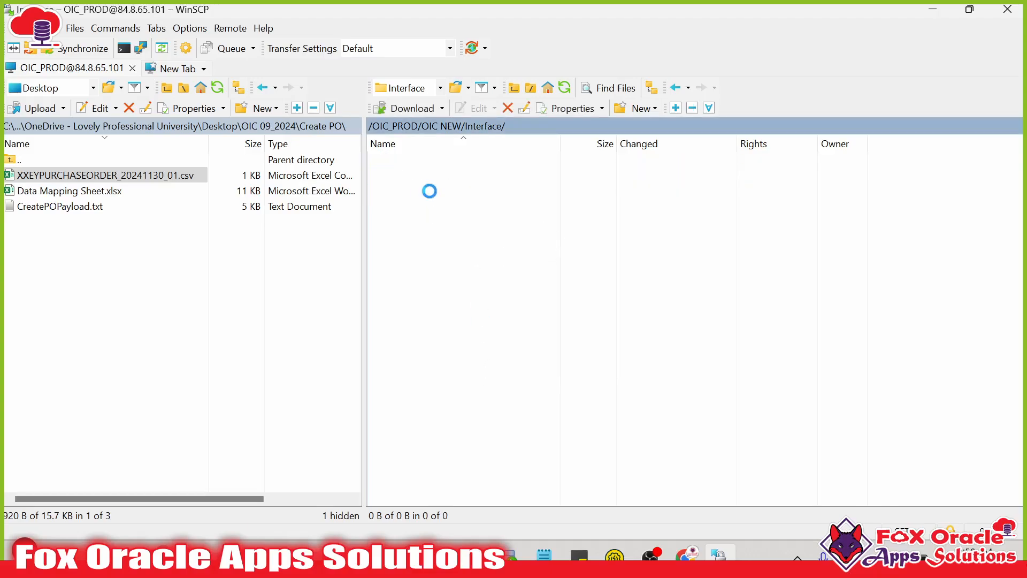
{"action": "left_click_drag", "start_coordinate": [195, 176], "coordinate": [498, 275]}
{"action": "left_click", "coordinate": [550, 321]}
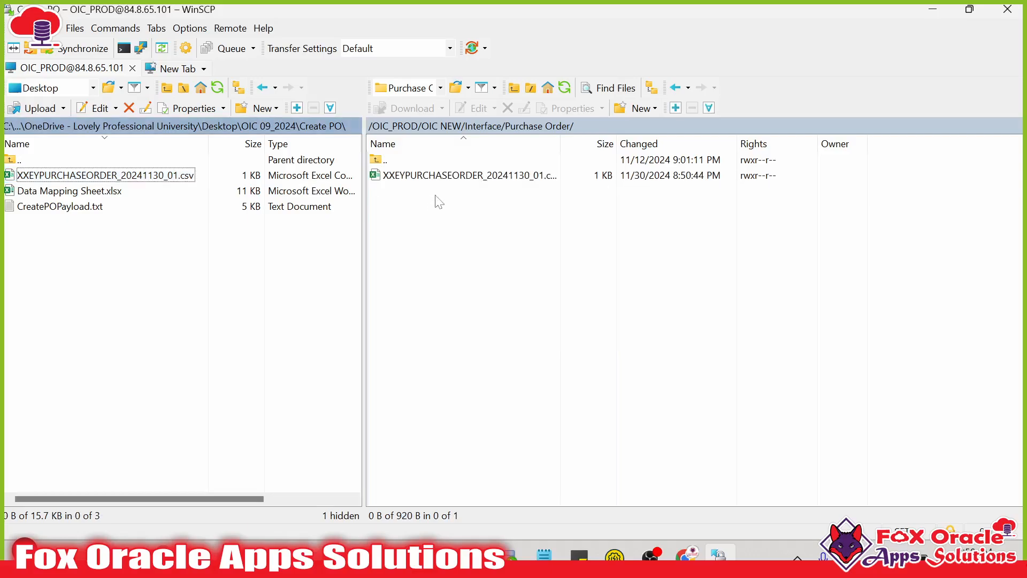
{"action": "left_click_drag", "start_coordinate": [560, 142], "coordinate": [673, 142]}
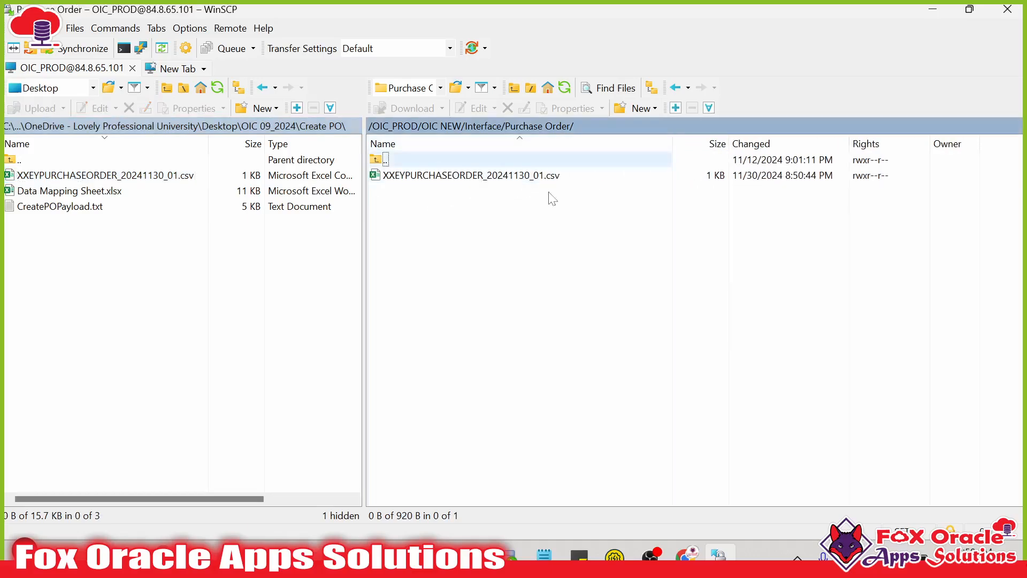
- Create a subfolder named Archive in the remote Purchase Order folder
{"action": "left_click", "coordinate": [640, 108]}
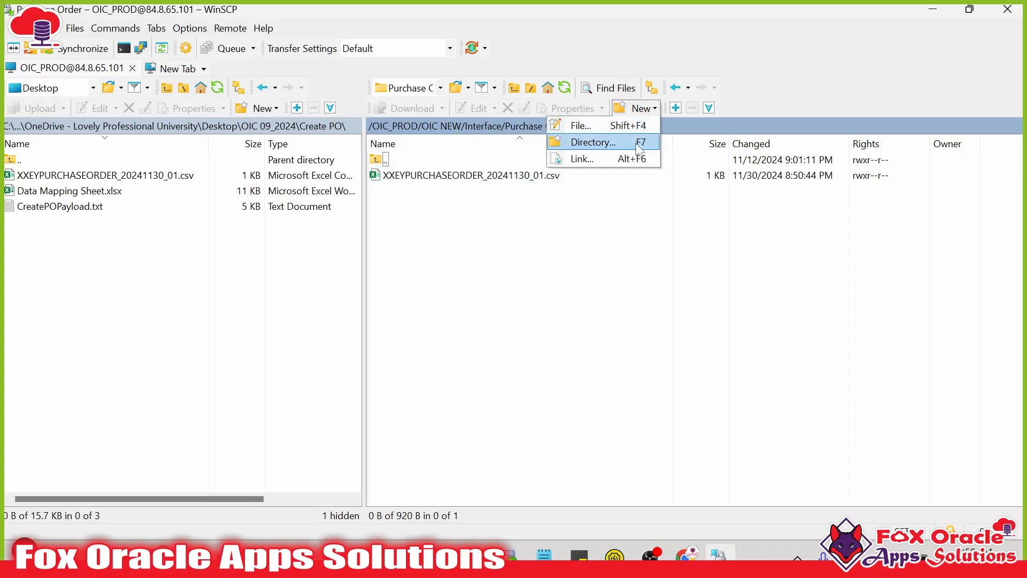
{"action": "left_click", "coordinate": [637, 143]}
{"action": "type", "text": "Archive"}
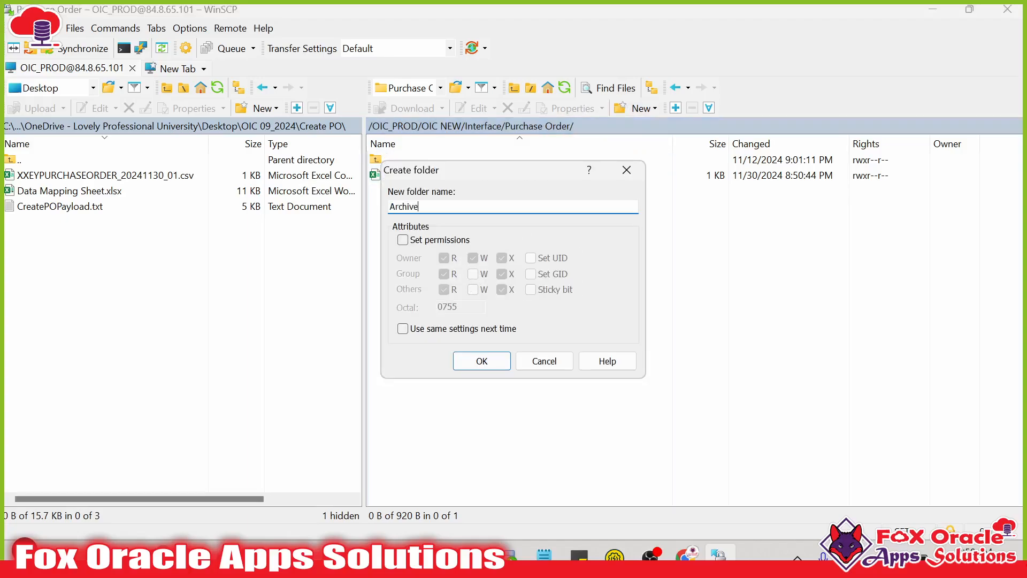
{"action": "left_click", "coordinate": [500, 361]}
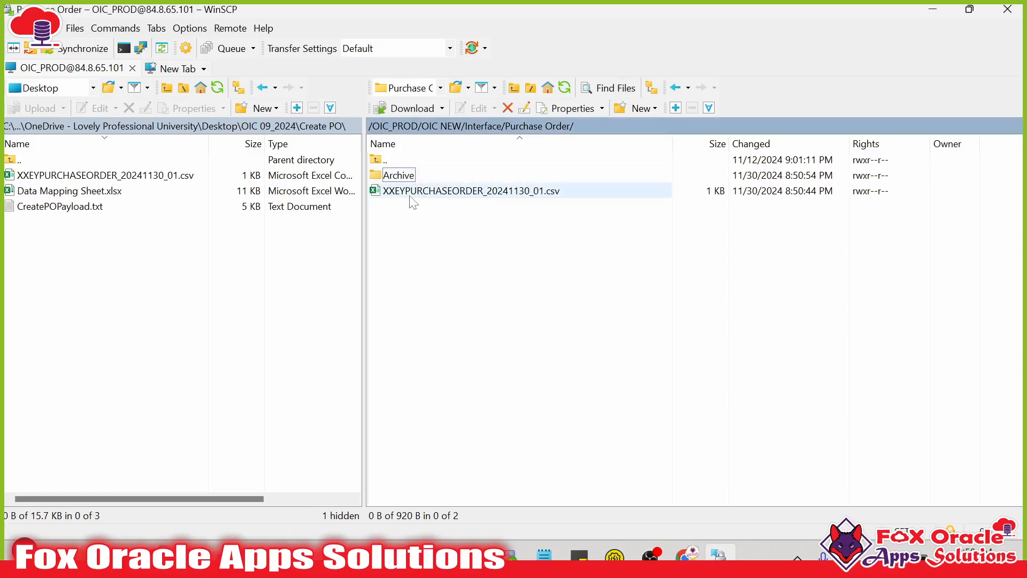
{"action": "left_click", "coordinate": [399, 177]}
{"action": "left_click", "coordinate": [446, 230]}
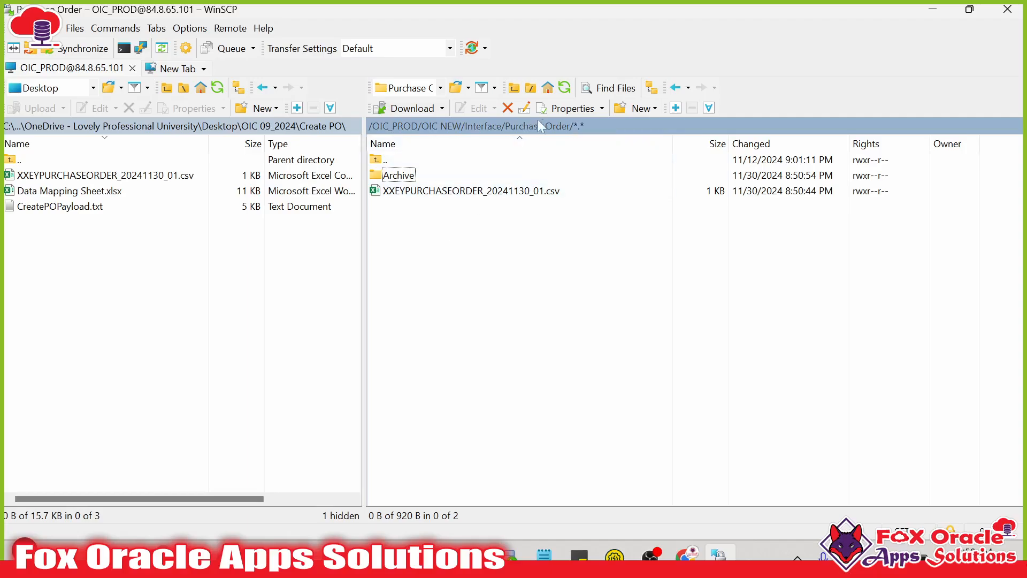
- Create a subfolder named Error in the remote Purchase Order folder
{"action": "left_click", "coordinate": [636, 108]}
{"action": "left_click", "coordinate": [607, 150]}
{"action": "type", "text": "Er"}
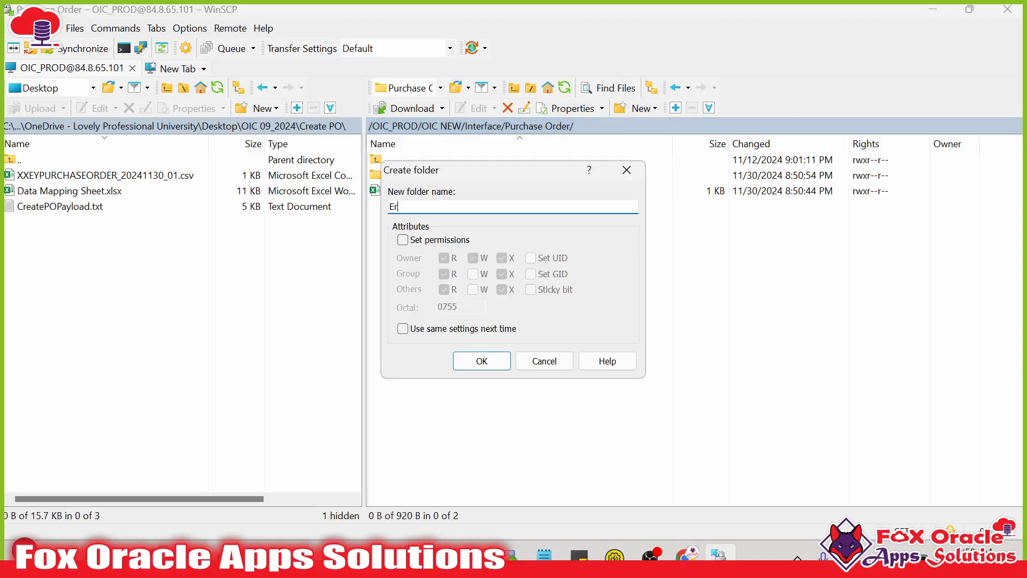
{"action": "type", "text": "ror"}
{"action": "left_click", "coordinate": [483, 360]}
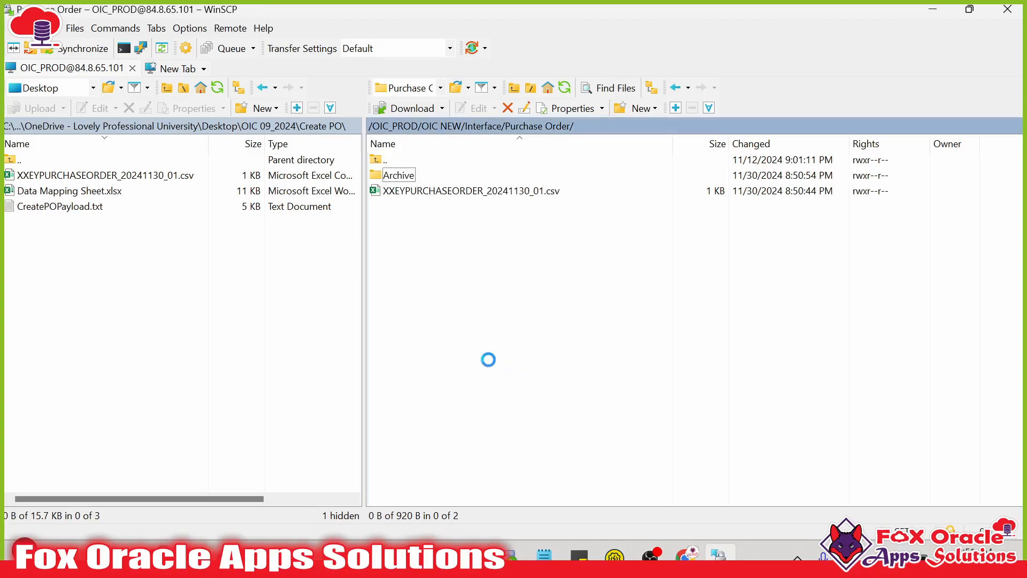
- Switch to the purchase order CSV in Excel and review its records, especially the 4th and 5th with missing LINE_ITEMS and SHIP_TO values
{"action": "key", "text": "alt+Tab"}
{"action": "key", "text": "alt+Tab"}
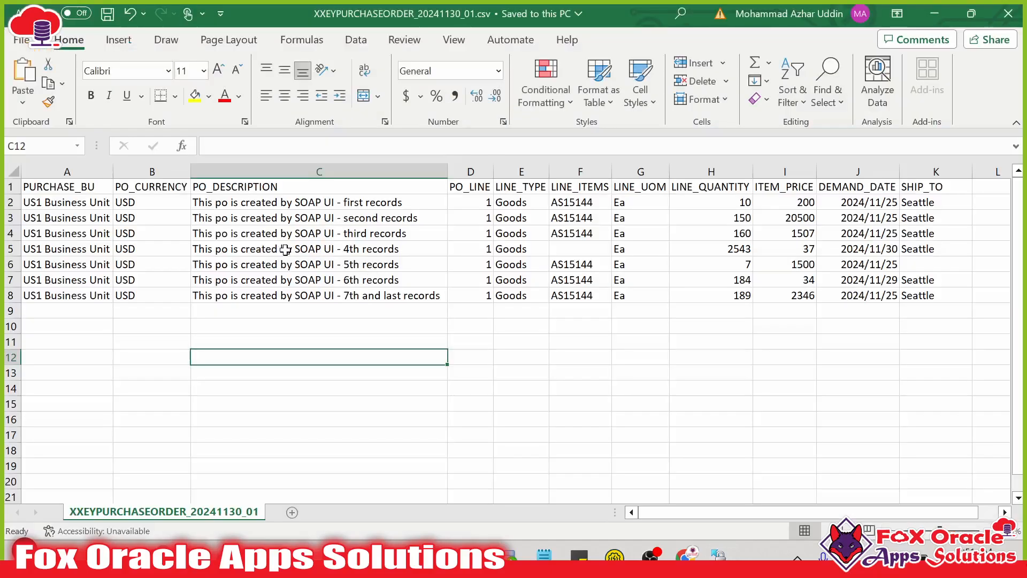
{"action": "left_click", "coordinate": [285, 248]}
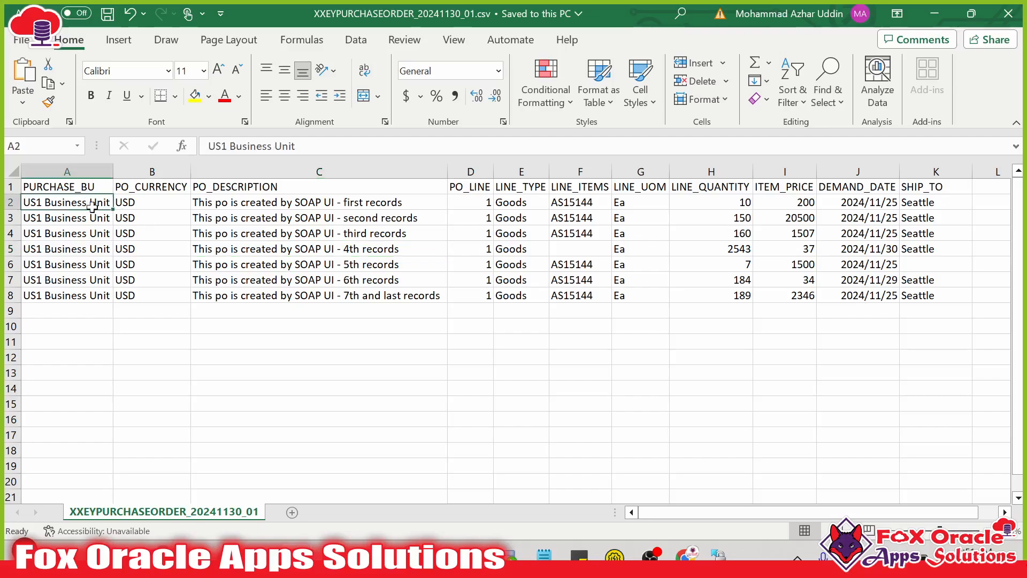
{"action": "left_click_drag", "start_coordinate": [64, 202], "coordinate": [910, 291]}
{"action": "left_click", "coordinate": [836, 293]}
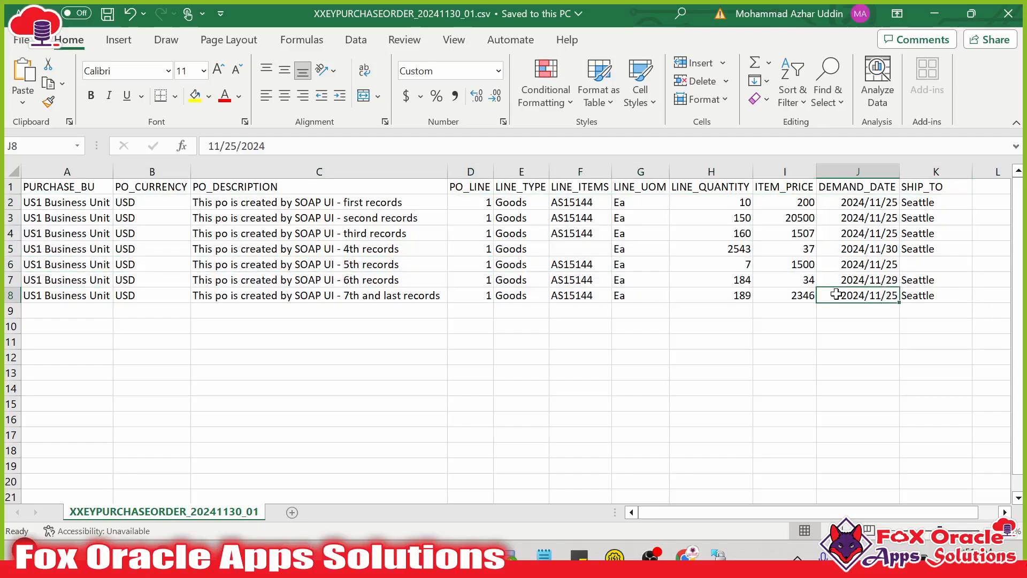
{"action": "left_click_drag", "start_coordinate": [604, 248], "coordinate": [838, 268]}
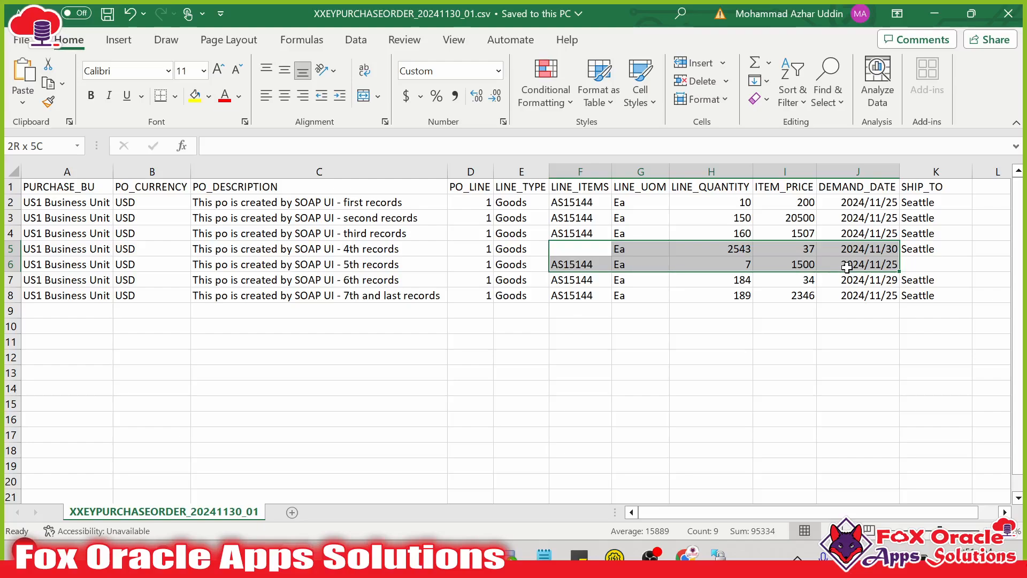
{"action": "left_click", "coordinate": [919, 266]}
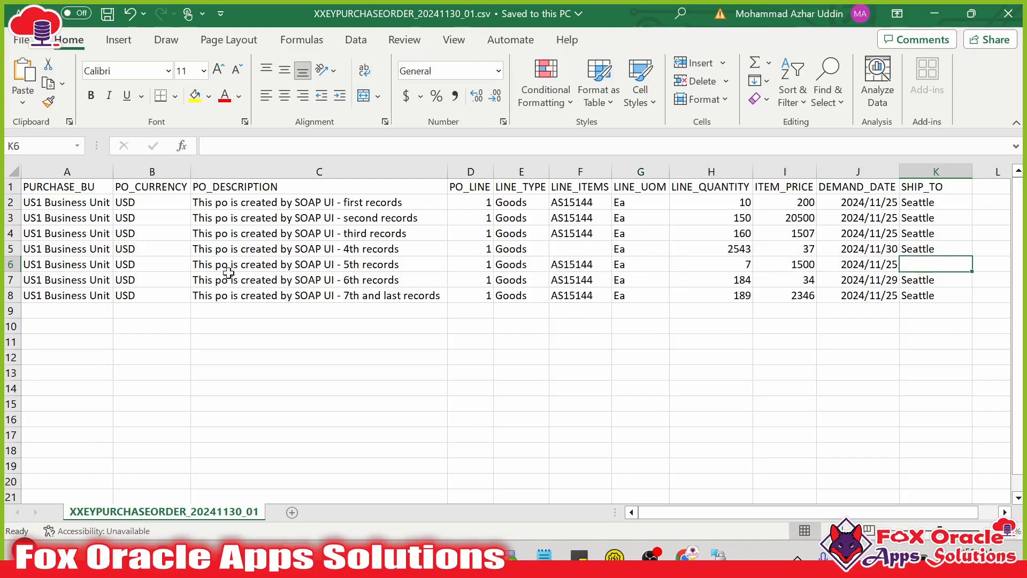
{"action": "left_click", "coordinate": [806, 384]}
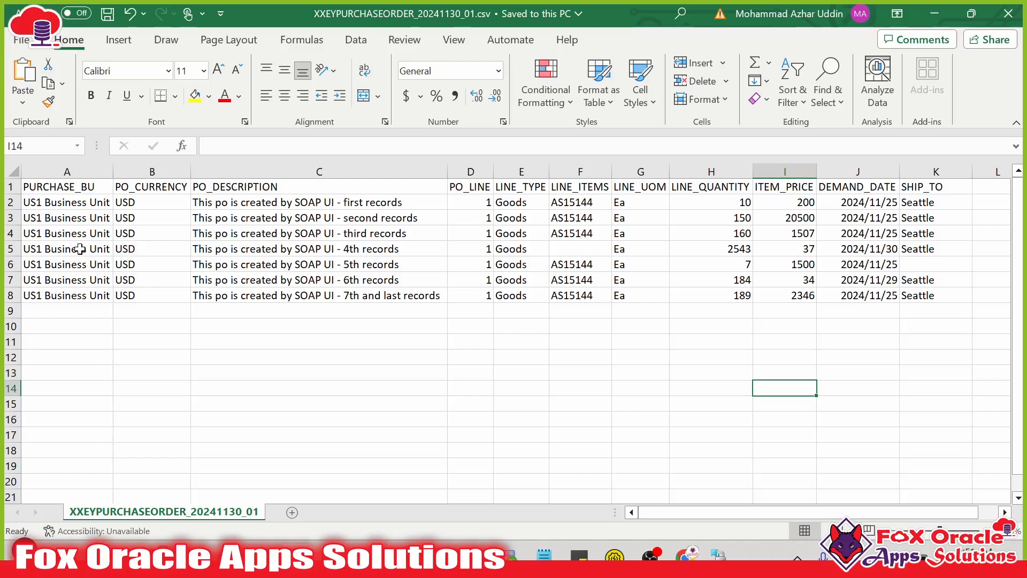
{"action": "left_click_drag", "start_coordinate": [80, 251], "coordinate": [945, 269]}
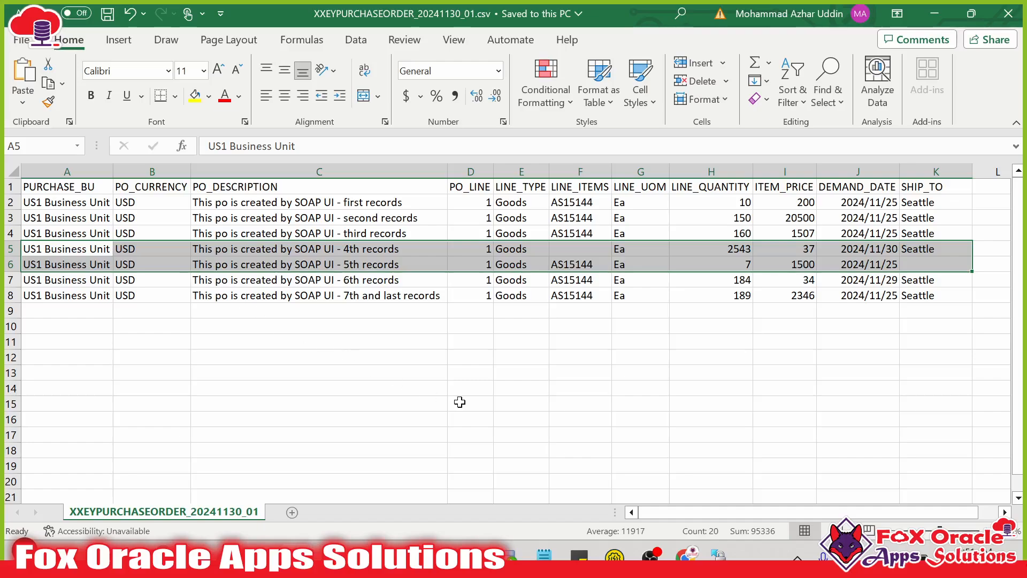
{"action": "left_click", "coordinate": [523, 389]}
- Check the uploaded CSV in WinSCP's Purchase Order folder and switch to SoapUI to view the createPurchaseOrder request
{"action": "key", "text": "alt+Tab"}
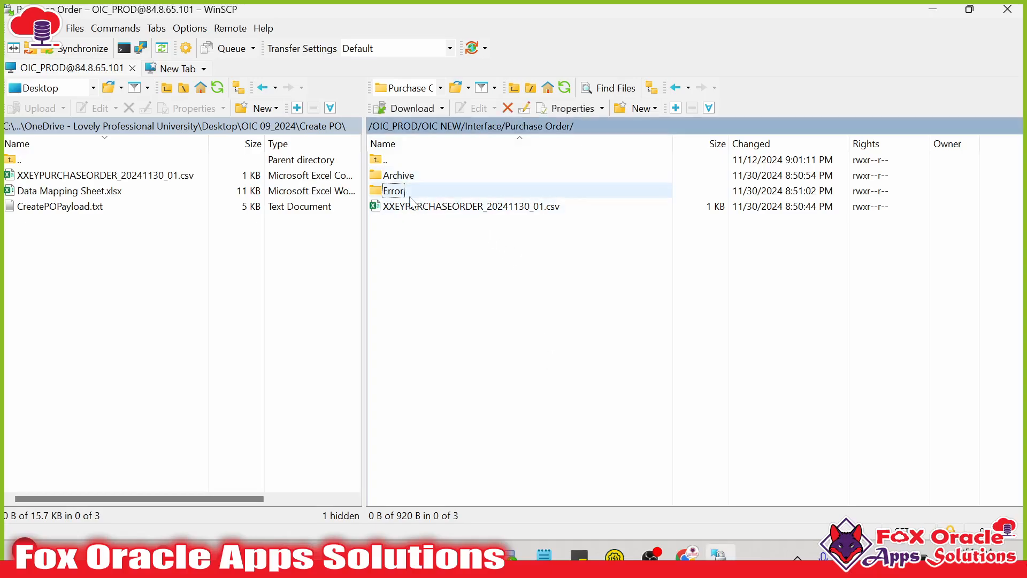
{"action": "left_click", "coordinate": [437, 209]}
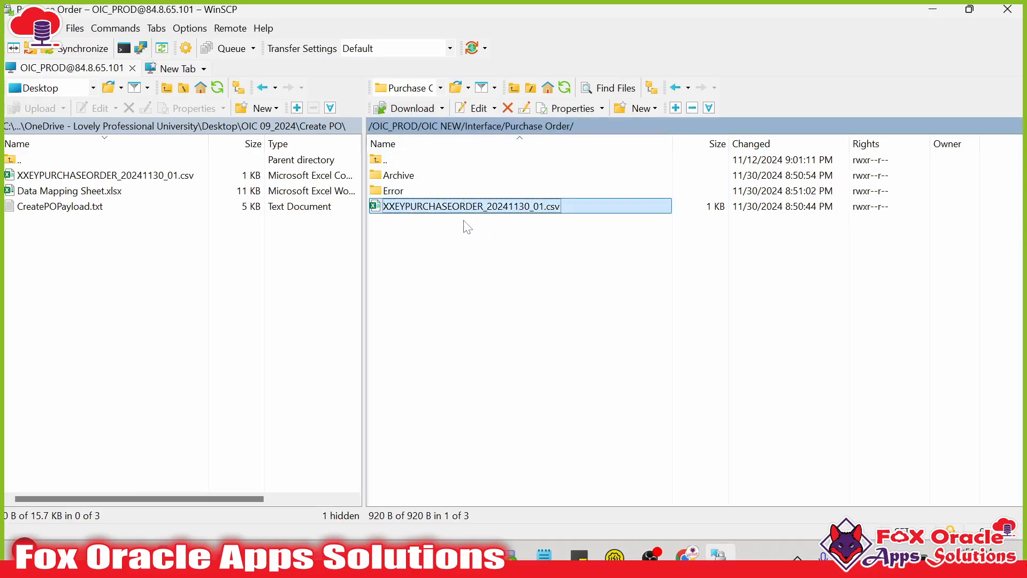
{"action": "key", "text": "alt+Tab"}
{"action": "key", "text": "alt+Tab"}
{"action": "key", "text": "alt+Tab"}
{"action": "key", "text": "alt+Tab"}
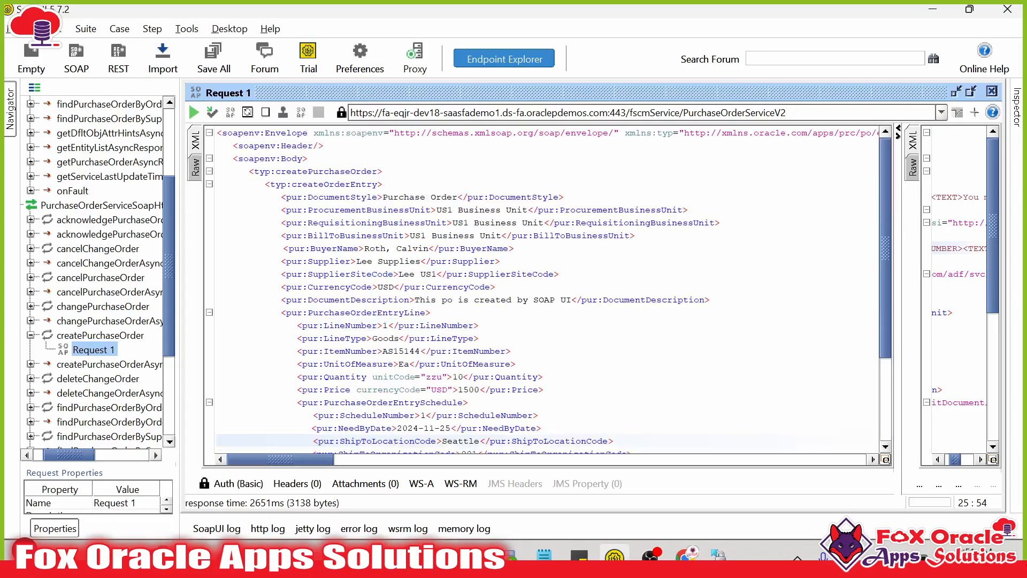
{"action": "left_click", "coordinate": [389, 337]}
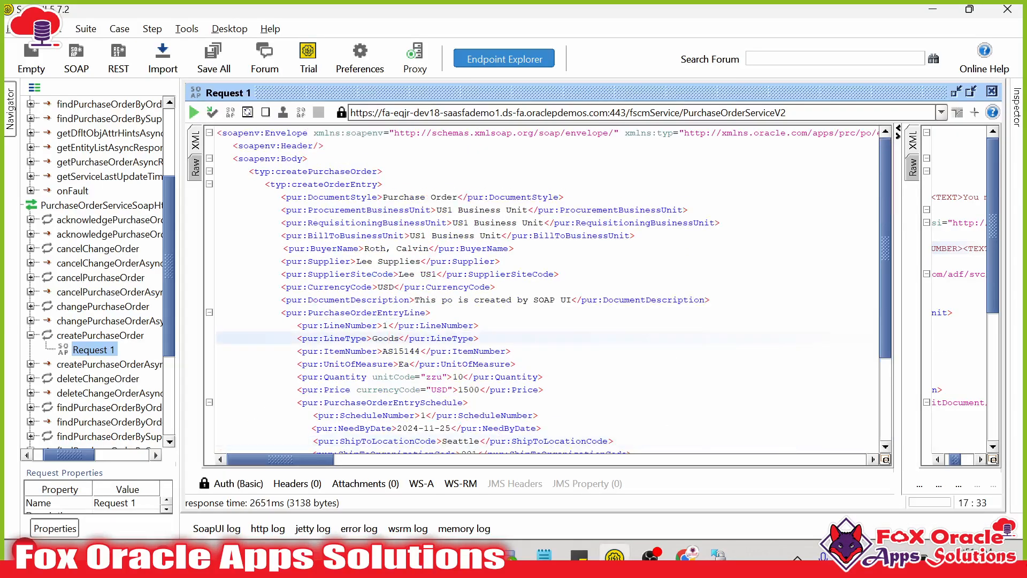
- Switch from SoapUI to the Chrome window with the purchase orders and show the Oracle Integration home page
{"action": "key", "text": "alt+Tab"}
{"action": "key", "text": "alt+Tab"}
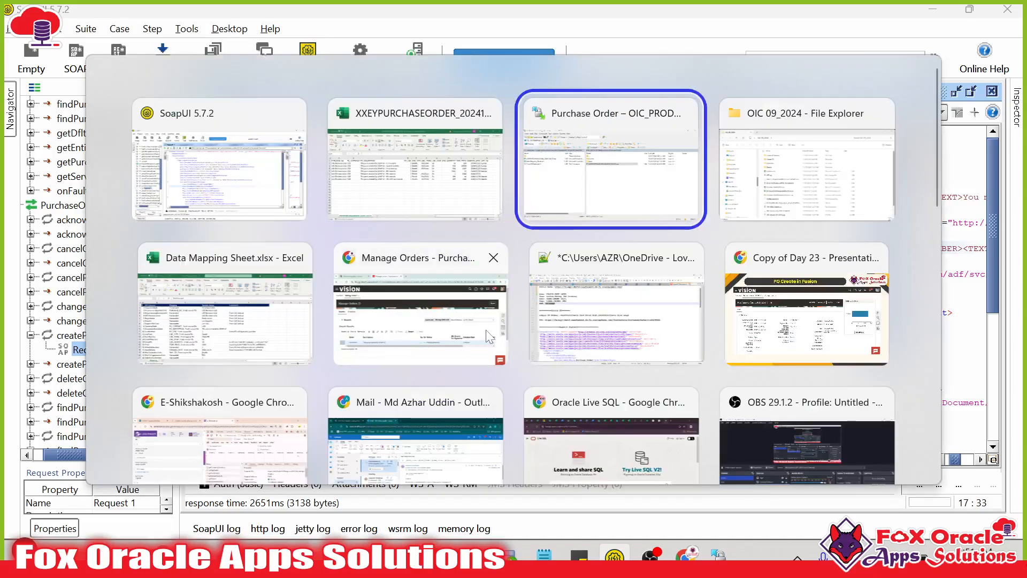
{"action": "key", "text": "alt+Tab"}
{"action": "key", "text": "alt+Tab"}
{"action": "key", "text": "alt+Tab"}
{"action": "key", "text": "alt+Tab"}
{"action": "key", "text": "alt+Tab"}
{"action": "key", "text": "alt+Tab"}
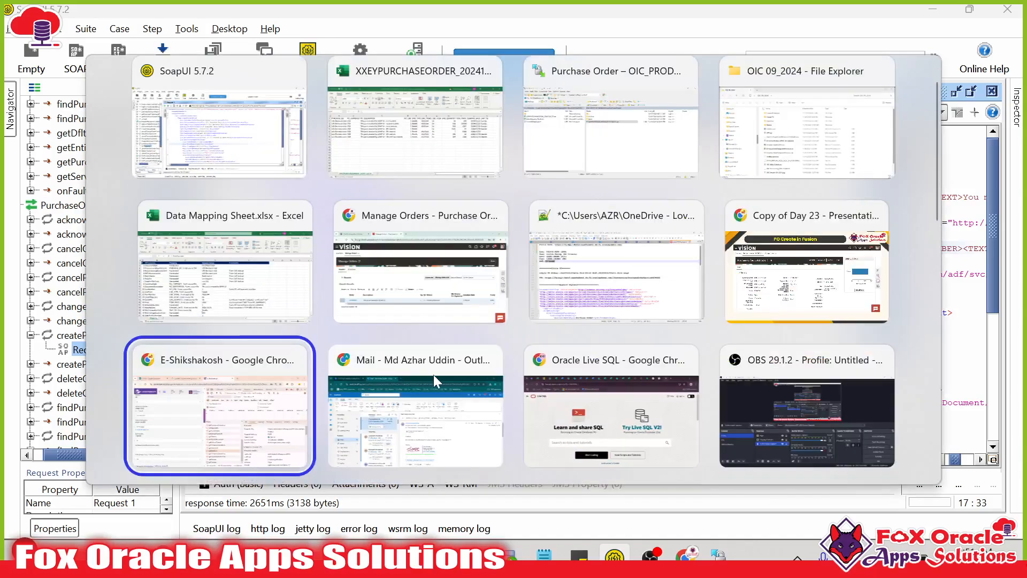
{"action": "key", "text": "alt+Tab"}
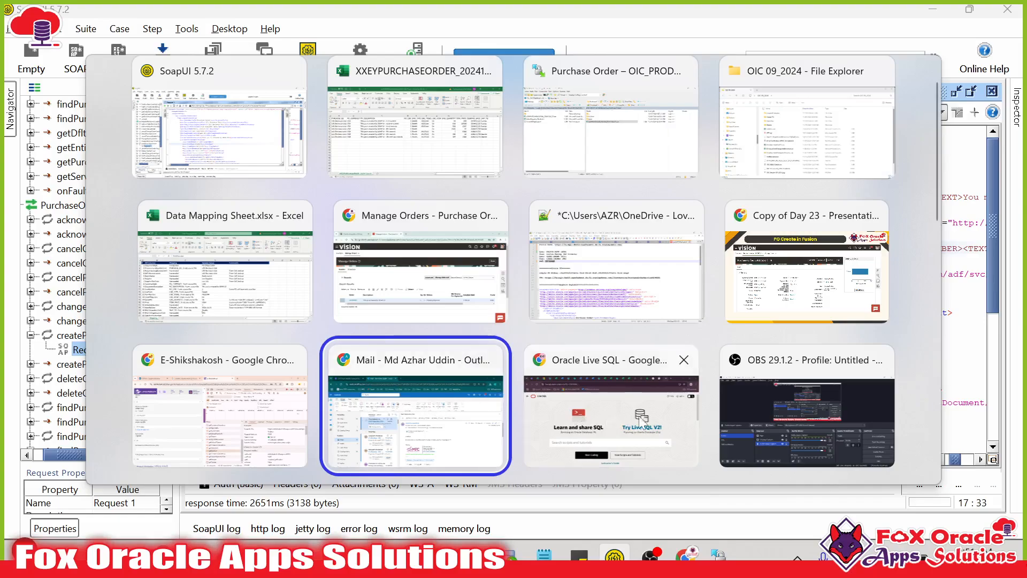
{"action": "key", "text": "alt+Tab"}
{"action": "key", "text": "alt+Tab"}
{"action": "left_click", "coordinate": [381, 276]}
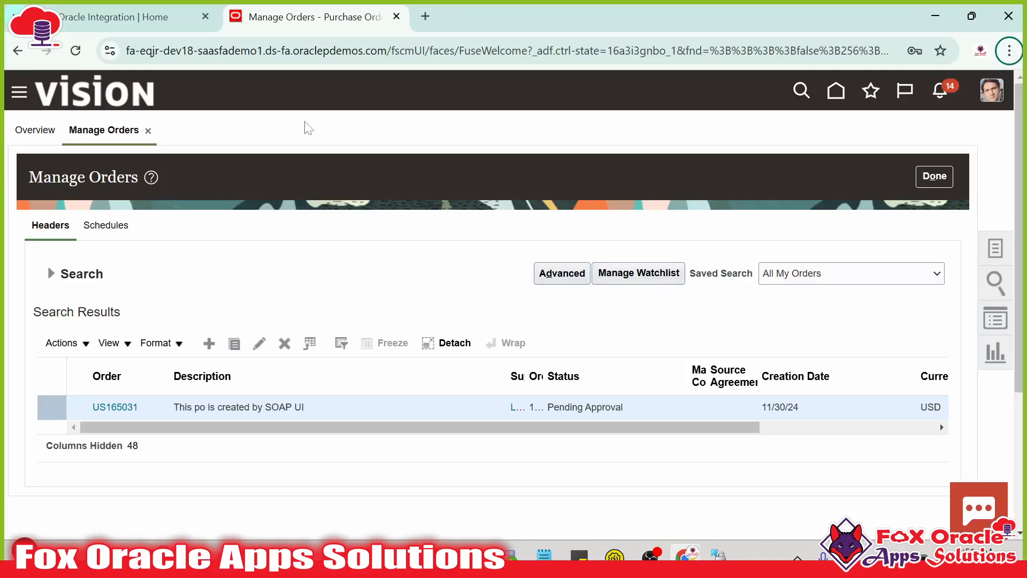
{"action": "left_click", "coordinate": [142, 12]}
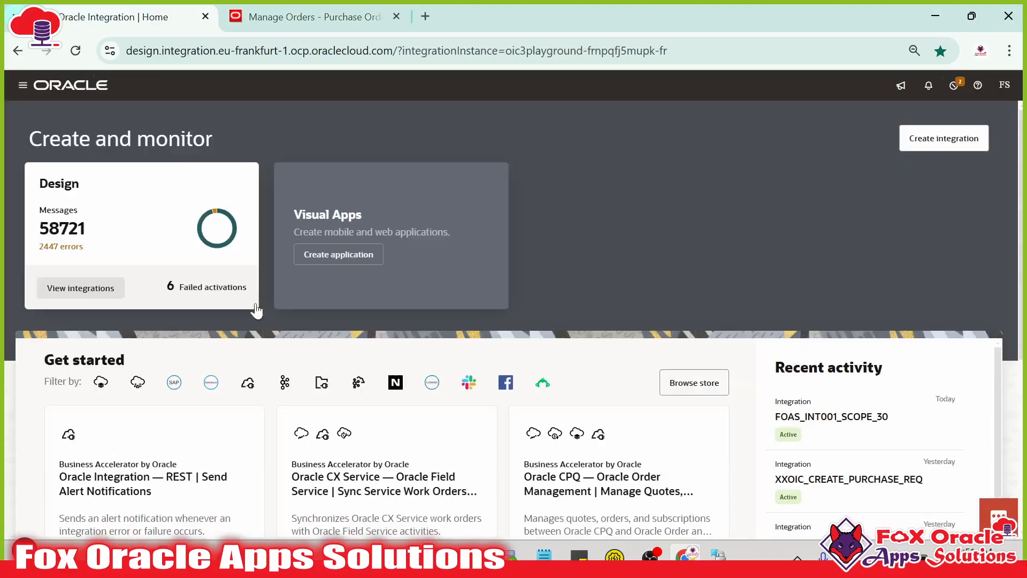
- Look at the createPurchaseOrder request in SoapUI and return to the Oracle Integration home page
{"action": "scroll", "coordinate": [349, 335], "scroll_direction": "down", "scroll_amount": 5}
{"action": "scroll", "coordinate": [349, 335], "scroll_direction": "up", "scroll_amount": 5}
{"action": "key", "text": "super+Tab"}
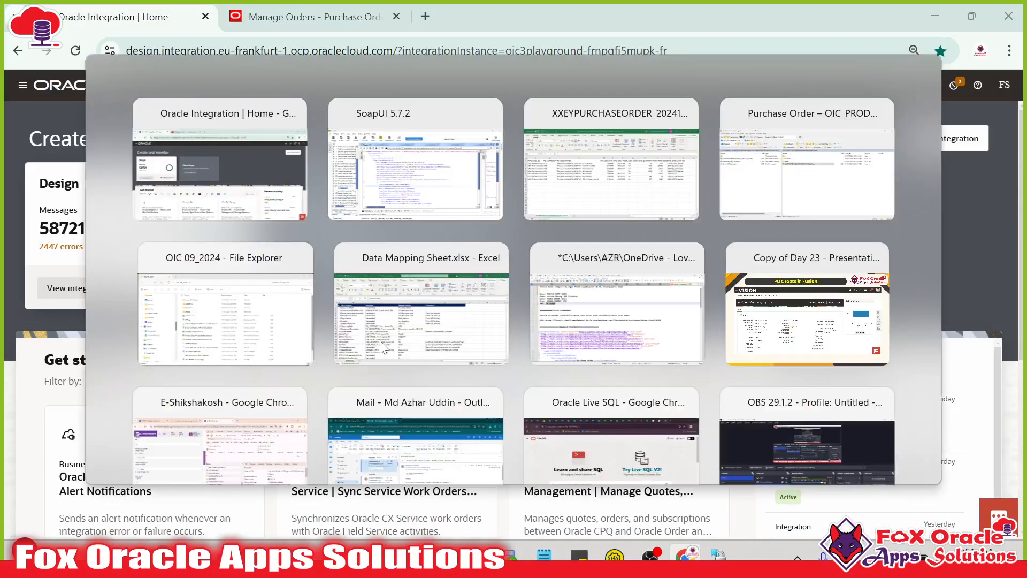
{"action": "left_click", "coordinate": [407, 161]}
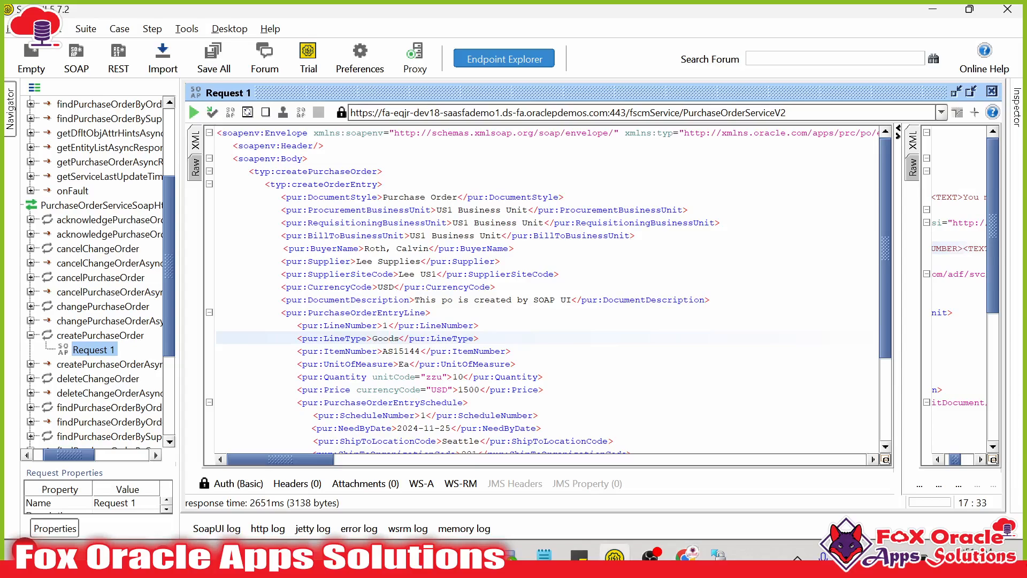
{"action": "key", "text": "alt+Tab"}
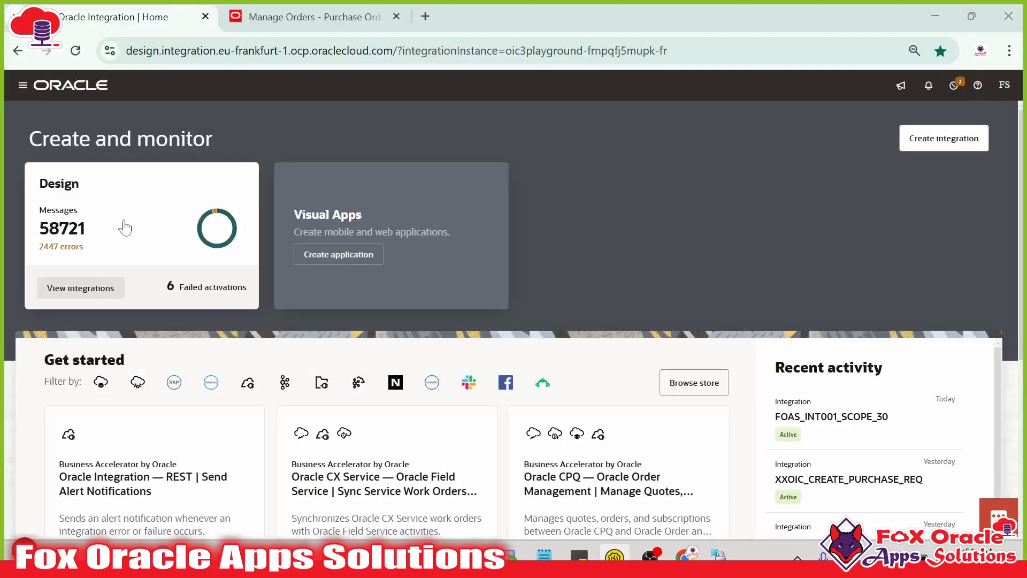
- Open the Lookups page of the Design area, refresh the lookup list and dismiss the notifications
{"action": "left_click", "coordinate": [22, 85]}
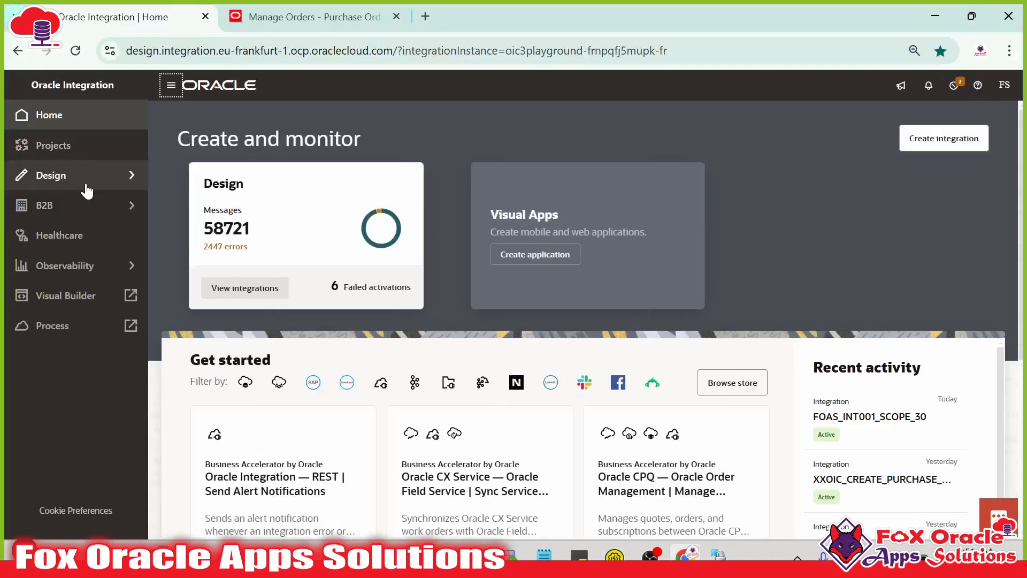
{"action": "left_click", "coordinate": [86, 190]}
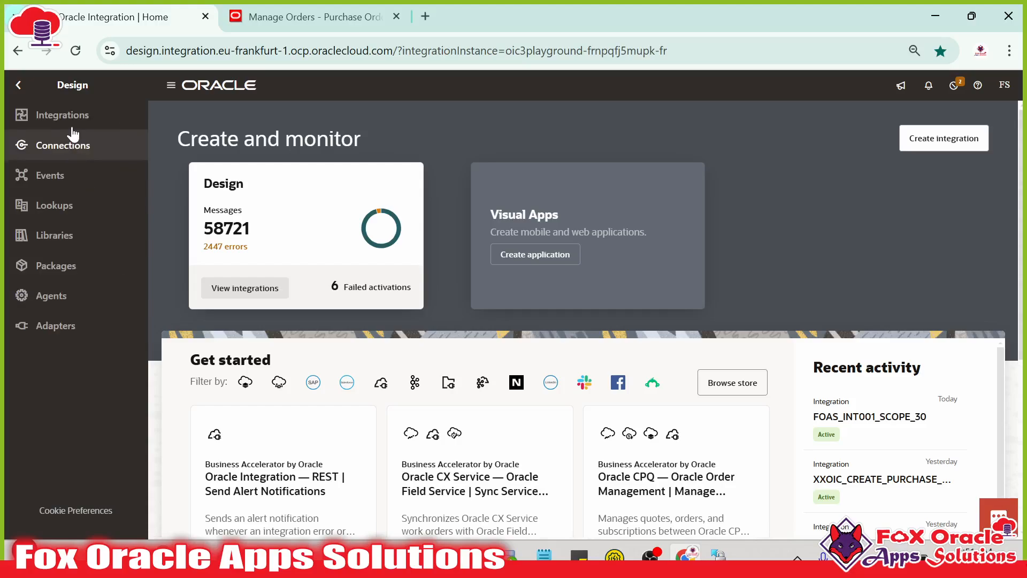
{"action": "left_click", "coordinate": [56, 214]}
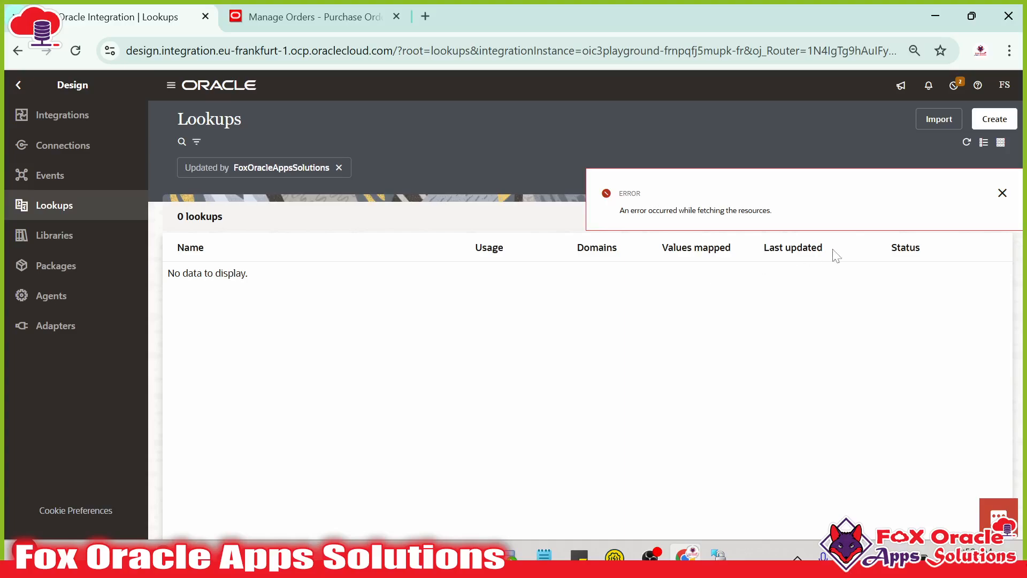
{"action": "left_click", "coordinate": [1002, 193]}
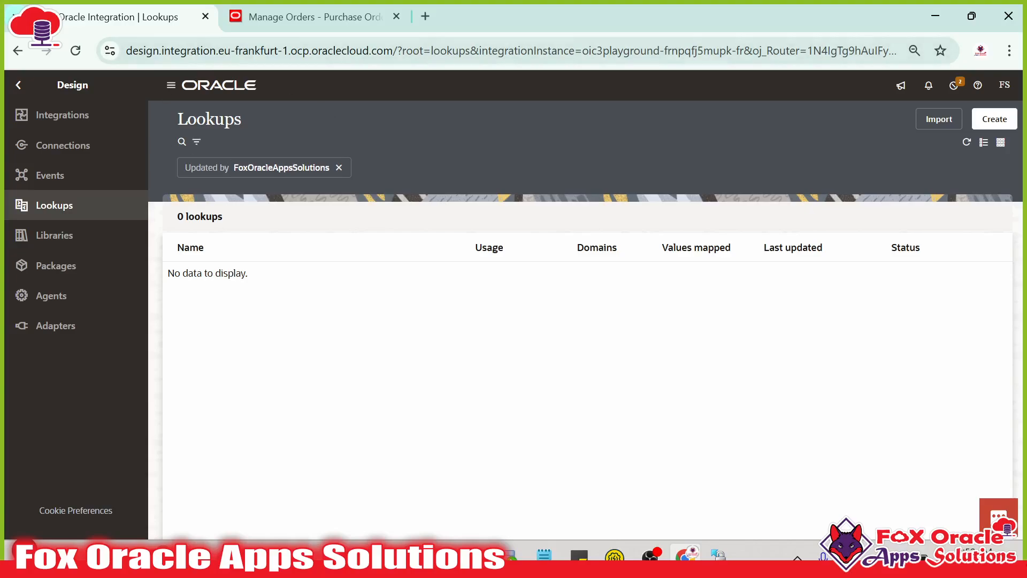
{"action": "left_click", "coordinate": [966, 142]}
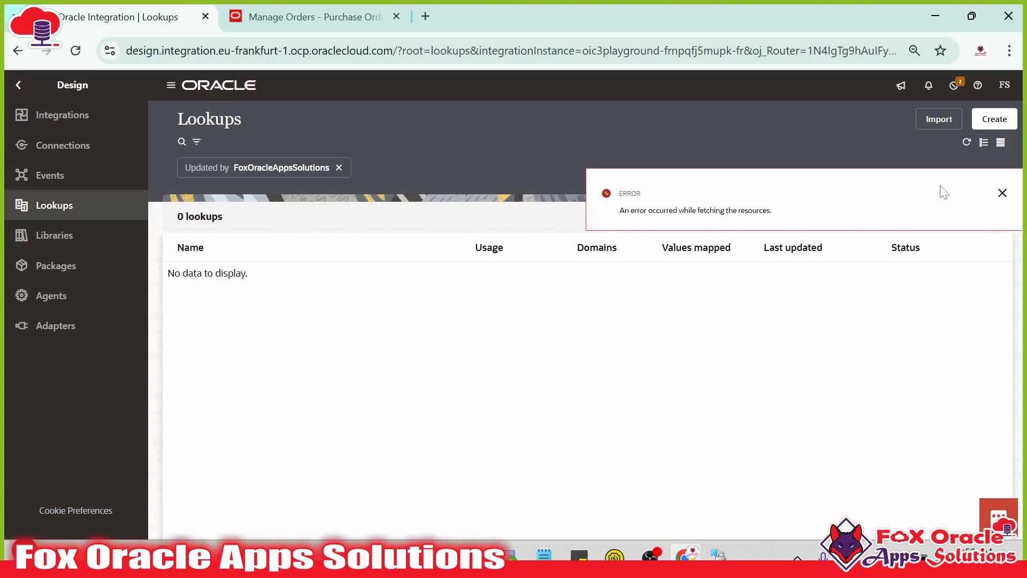
{"action": "left_click", "coordinate": [1001, 192]}
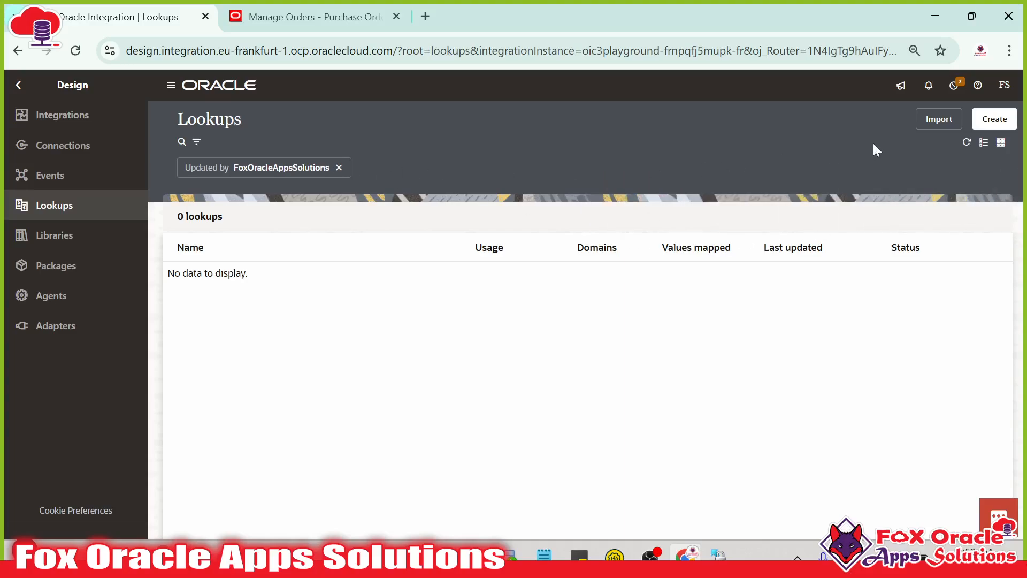
{"action": "left_click", "coordinate": [966, 142]}
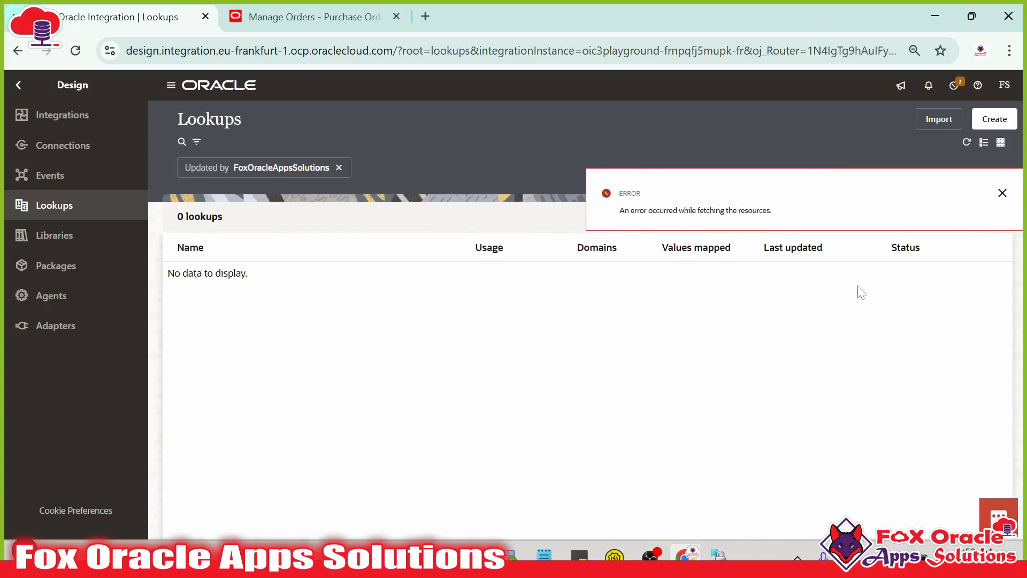
{"action": "left_click", "coordinate": [1002, 192]}
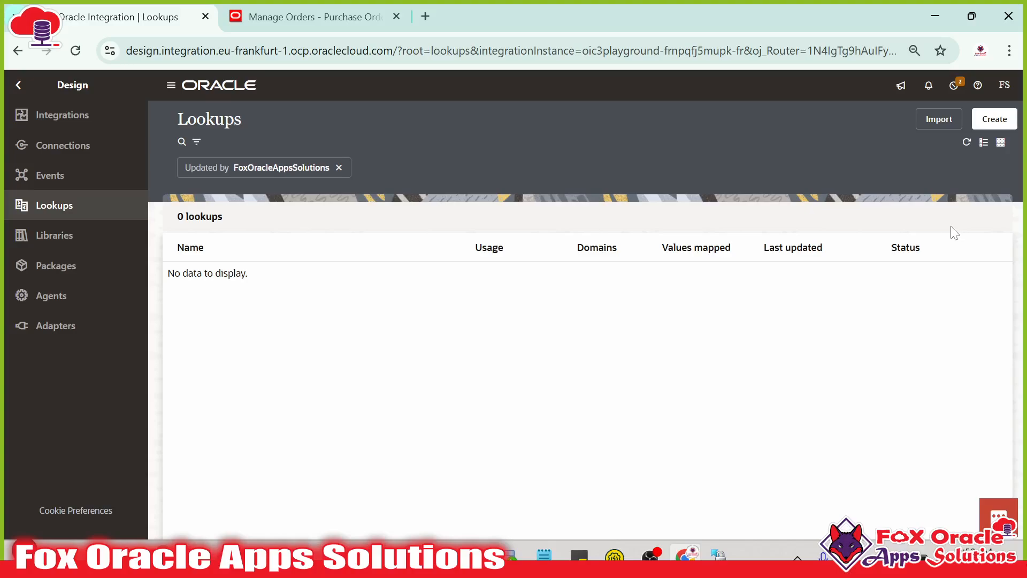
- Try to create a lookup named FOAS_PO_LKP without keywords or description
{"action": "left_click", "coordinate": [989, 120]}
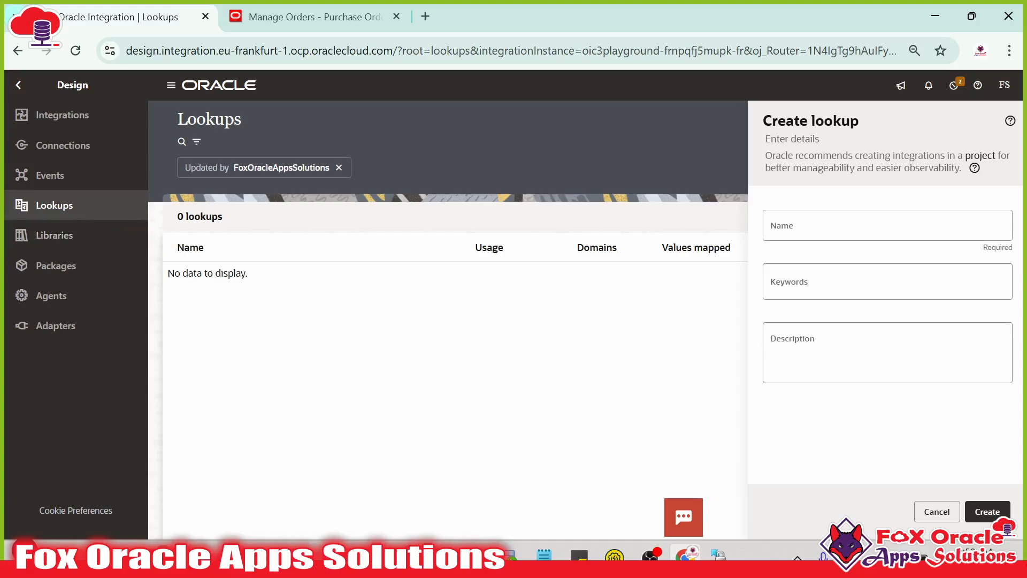
{"action": "left_click", "coordinate": [887, 226]}
{"action": "type", "text": "FOA"}
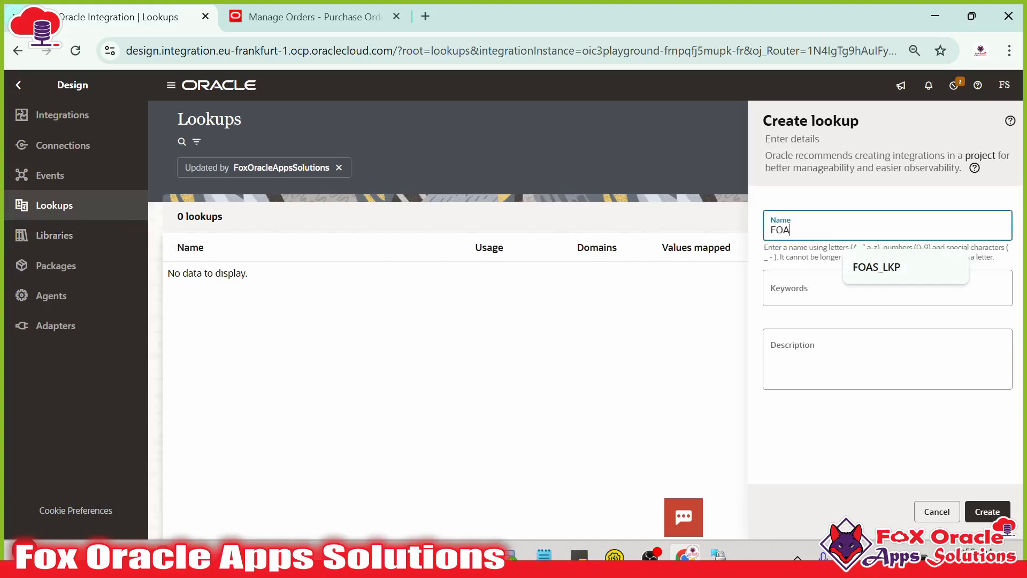
{"action": "type", "text": "S_PO_LKP"}
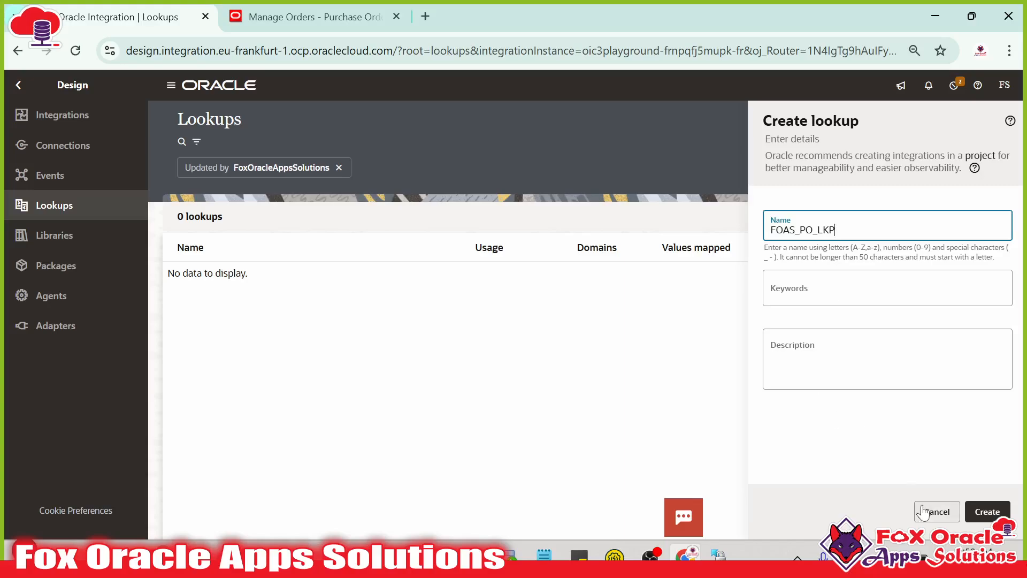
{"action": "left_click", "coordinate": [987, 511]}
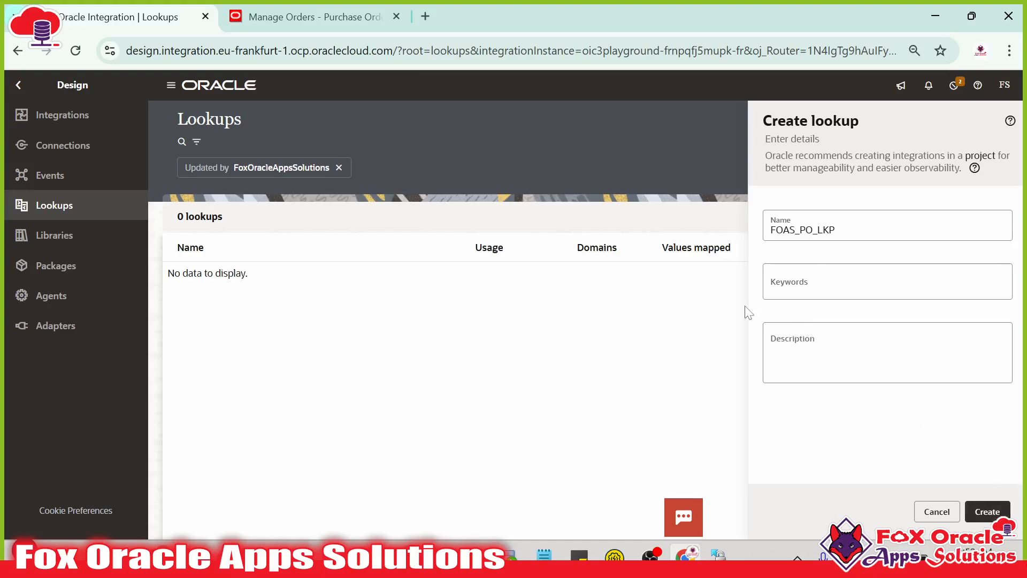
- Open the GEN3 bookmark in a new browser tab and sign in to the Oracle Cloud account
{"action": "left_click", "coordinate": [425, 16]}
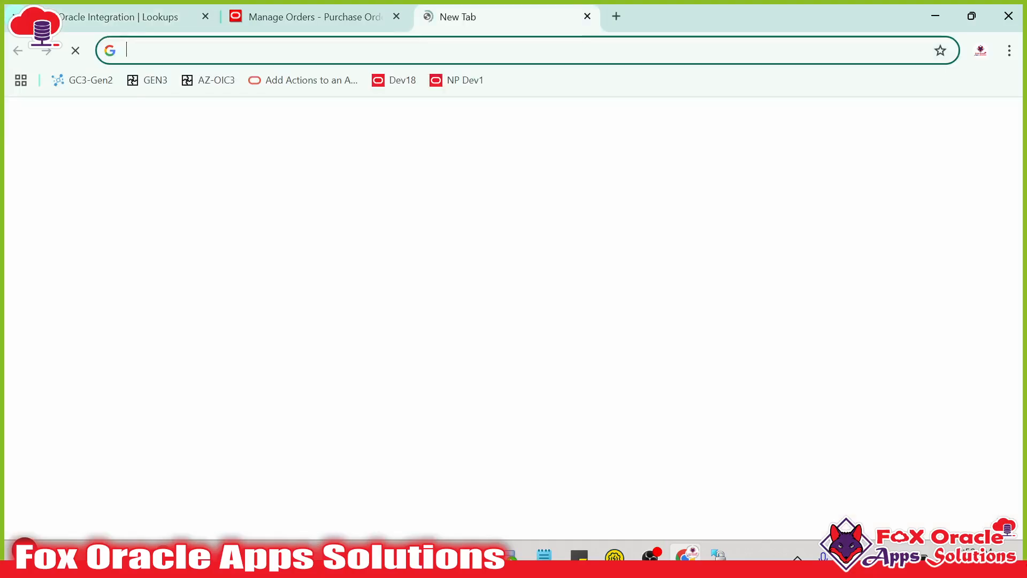
{"action": "left_click", "coordinate": [152, 80]}
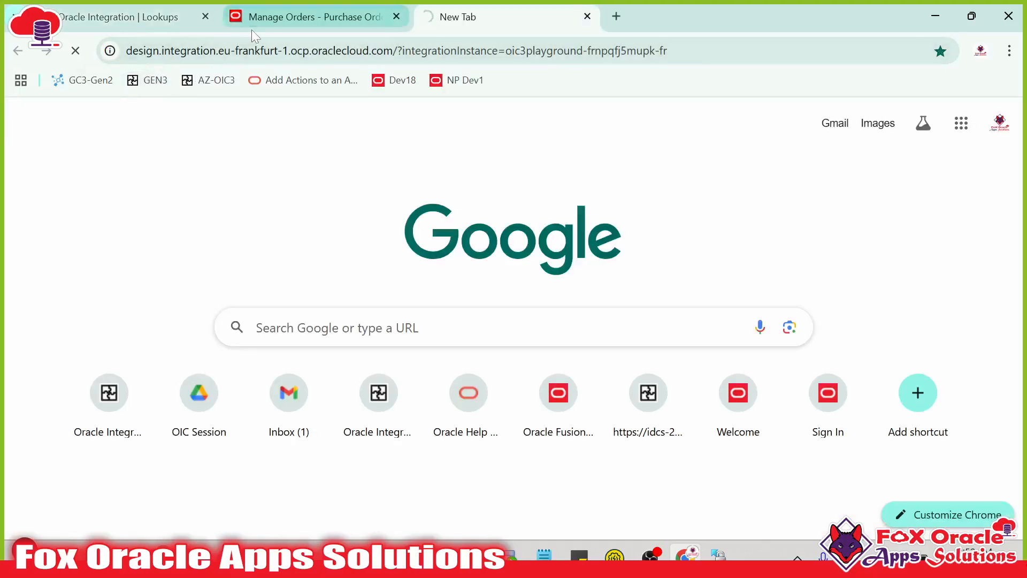
{"action": "left_click", "coordinate": [136, 21]}
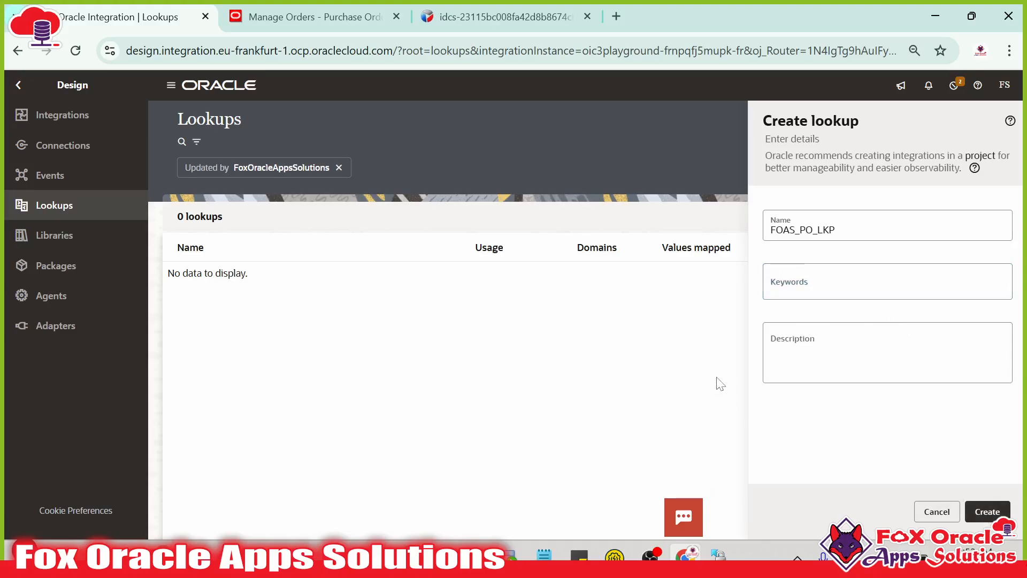
{"action": "left_click", "coordinate": [517, 21]}
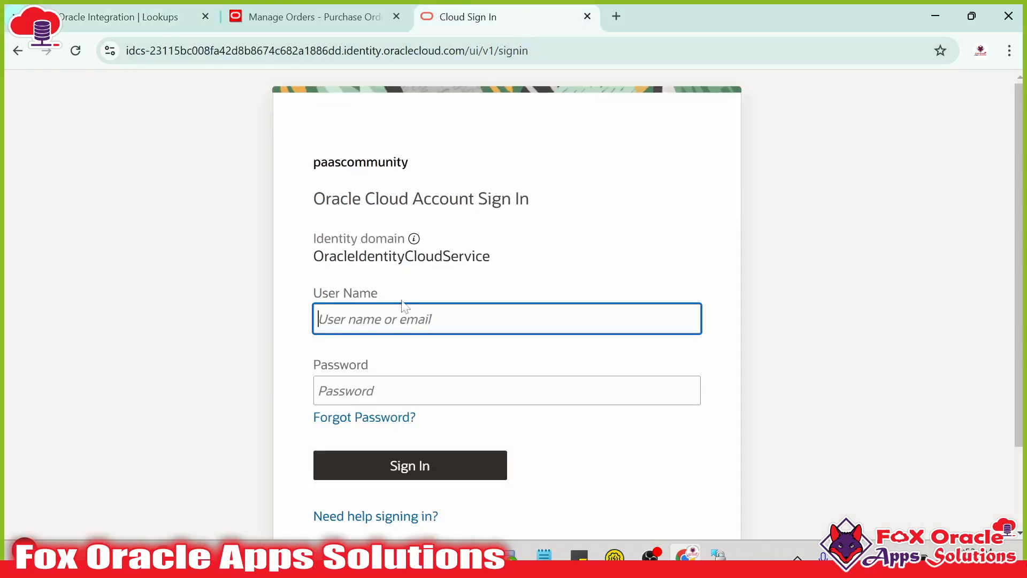
{"action": "scroll", "coordinate": [417, 403], "scroll_direction": "down", "scroll_amount": 2}
{"action": "left_click", "coordinate": [412, 368]}
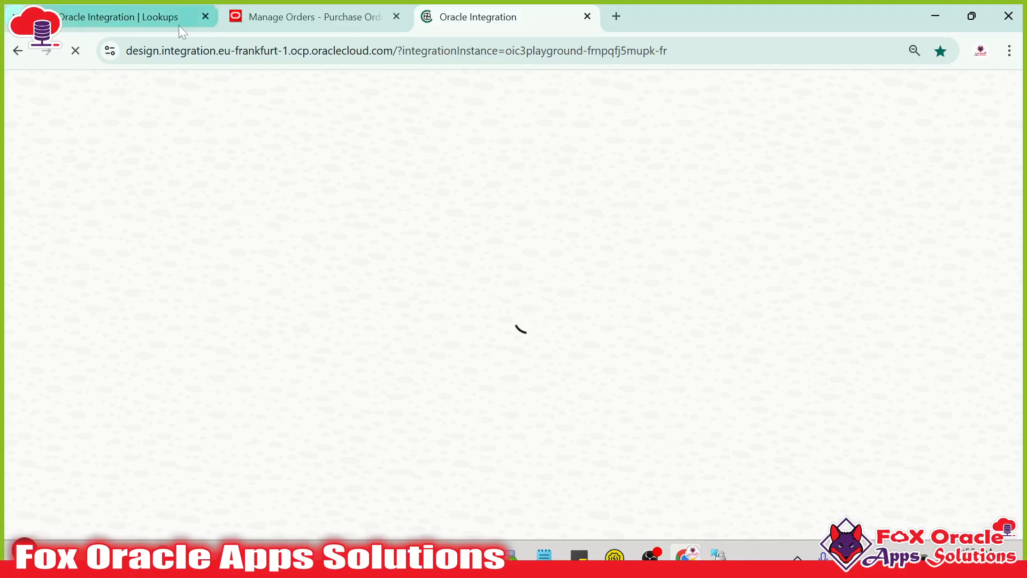
- Copy the lookup name FOAS_PO_LKP, then replace the old Lookups tab with the new Oracle Integration tab as the first one
{"action": "left_click", "coordinate": [134, 17]}
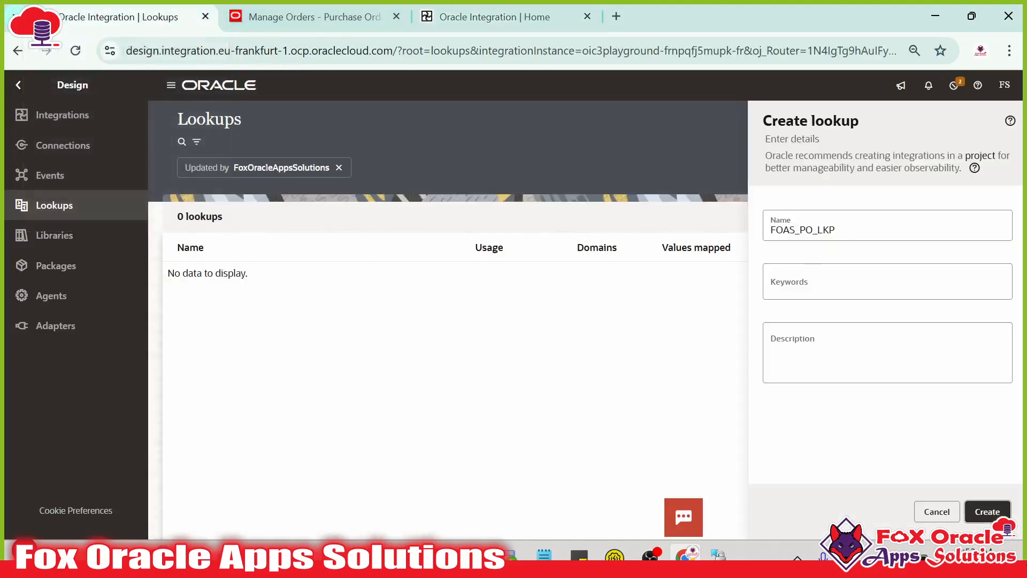
{"action": "double_click", "coordinate": [808, 230]}
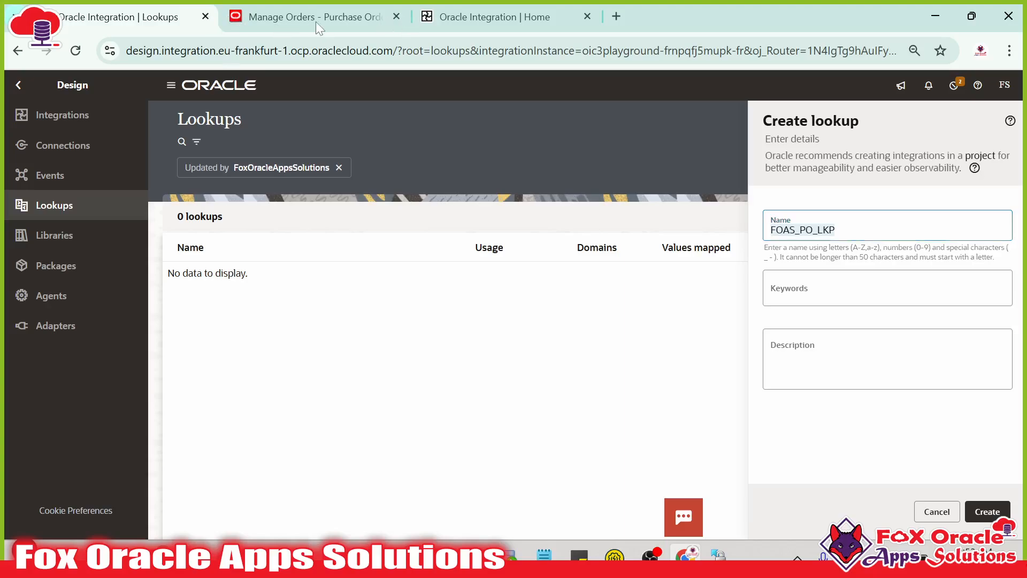
{"action": "key", "text": "ctrl+w"}
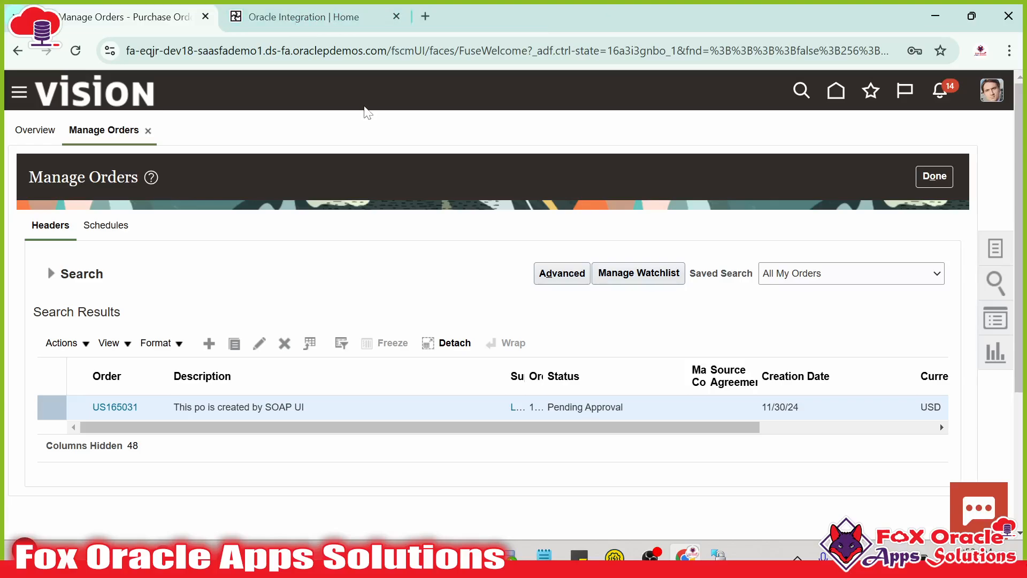
{"action": "left_click_drag", "start_coordinate": [323, 18], "coordinate": [106, 9]}
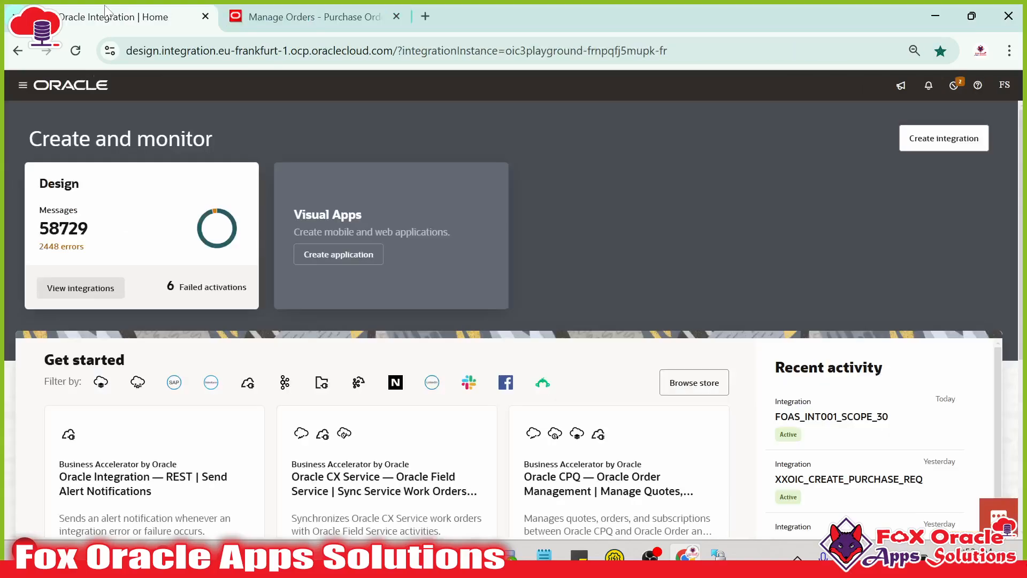
- Open the Lookups page of the Design area and create a lookup named FOAS_PO_LKP
{"action": "left_click", "coordinate": [22, 85]}
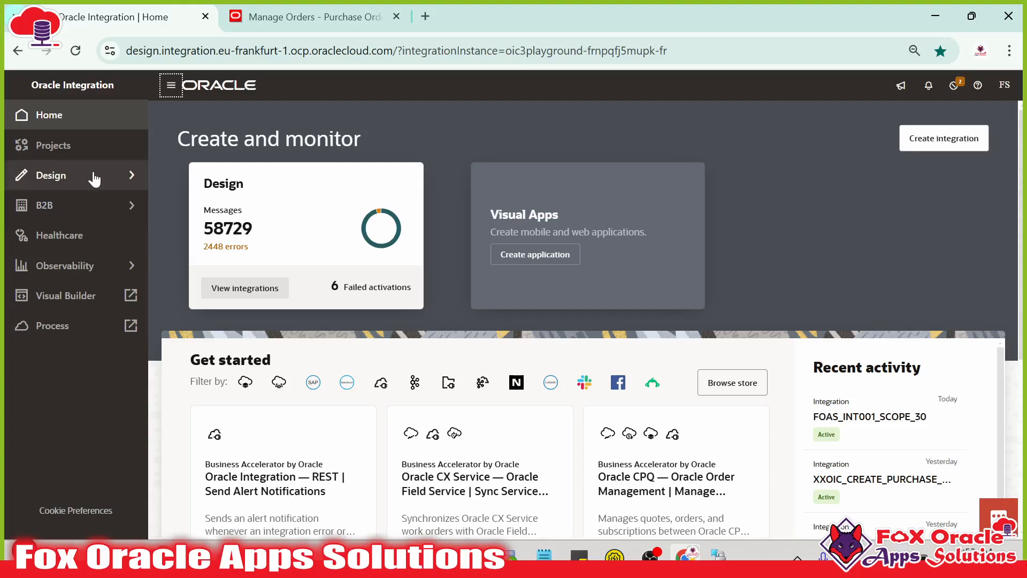
{"action": "left_click", "coordinate": [94, 179]}
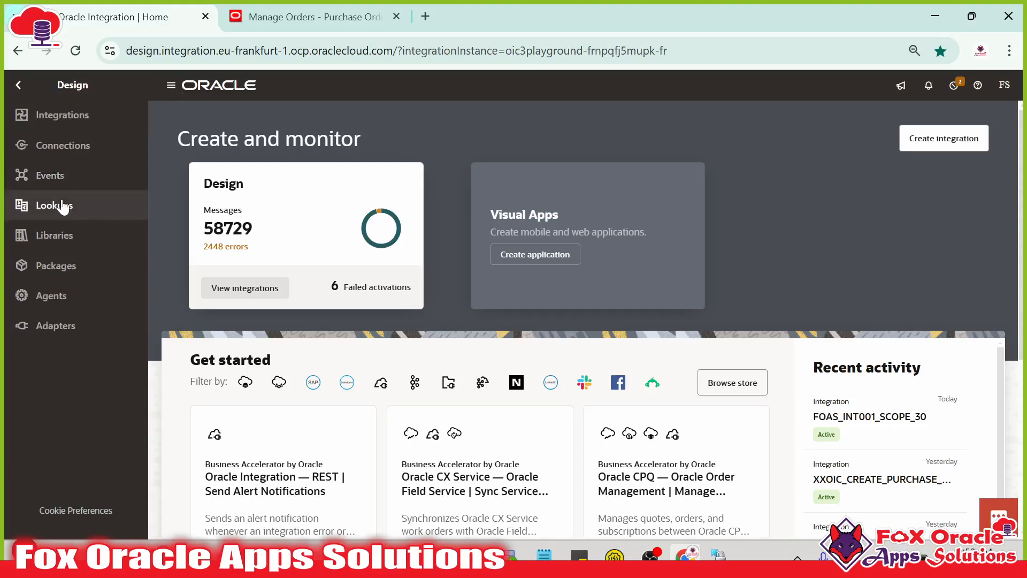
{"action": "left_click", "coordinate": [63, 207]}
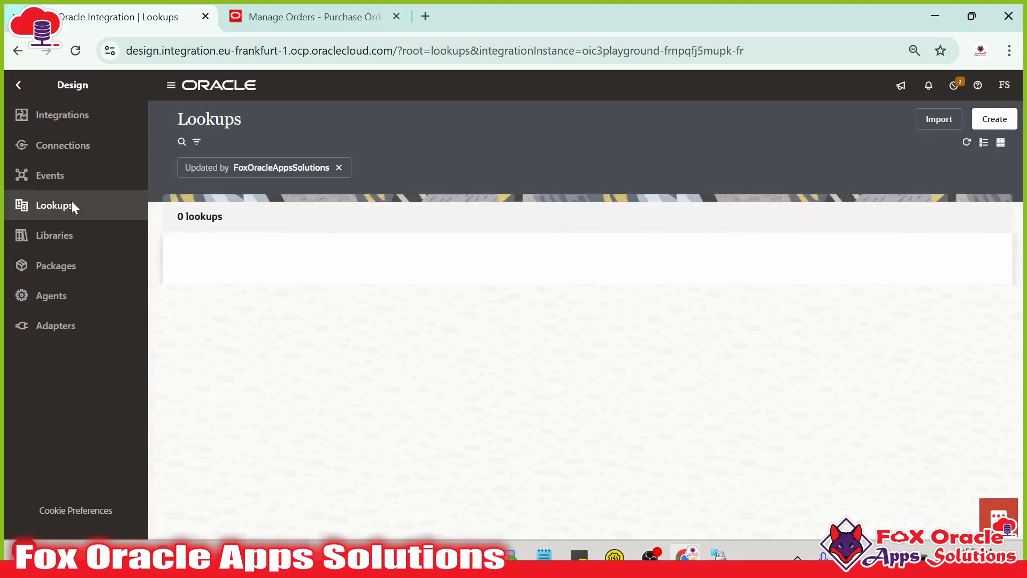
{"action": "left_click", "coordinate": [994, 119]}
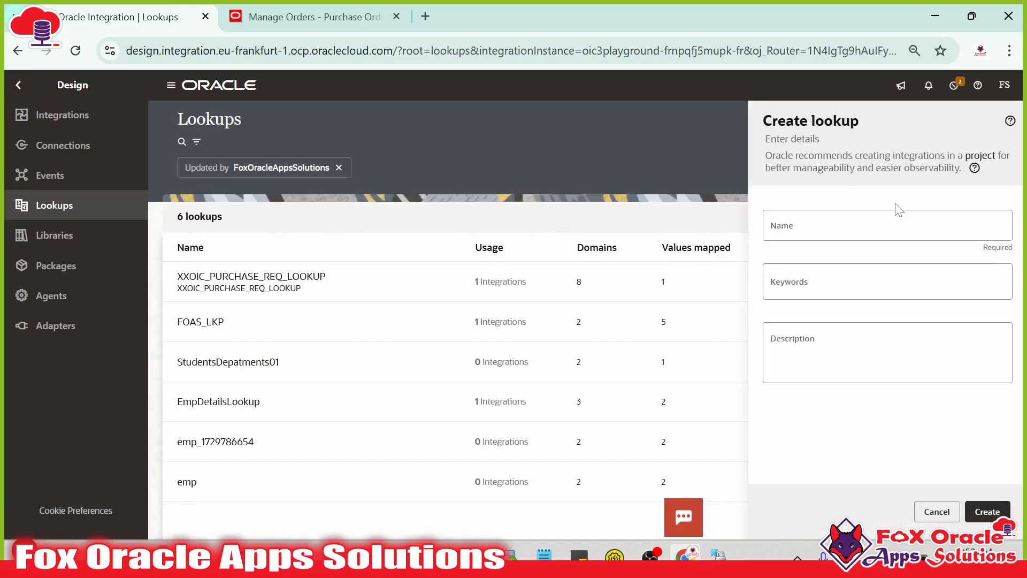
{"action": "left_click", "coordinate": [886, 225]}
{"action": "type", "text": "FOAS_PO_LKP"}
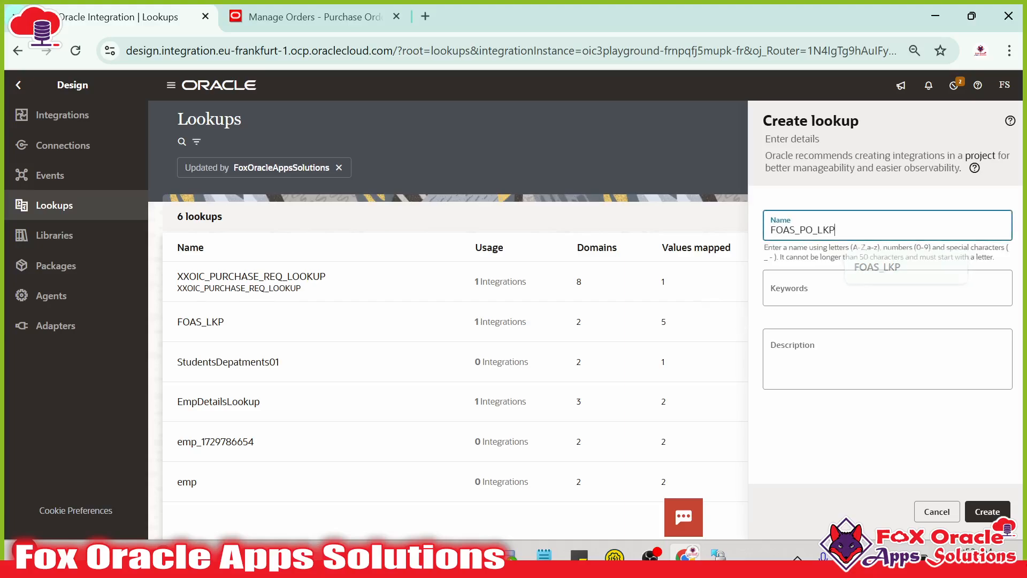
{"action": "left_click", "coordinate": [987, 512]}
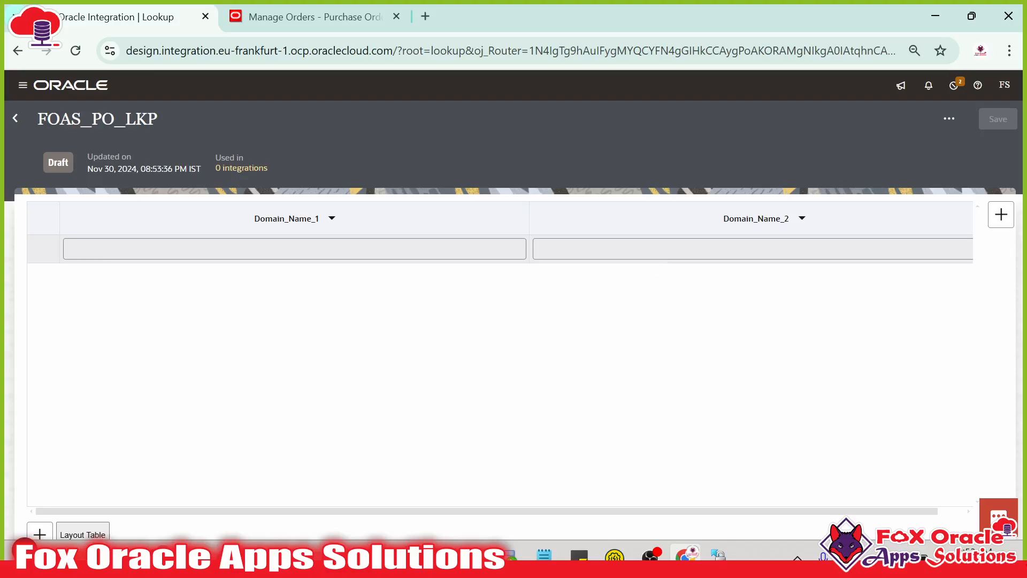
{"action": "left_click", "coordinate": [291, 250]}
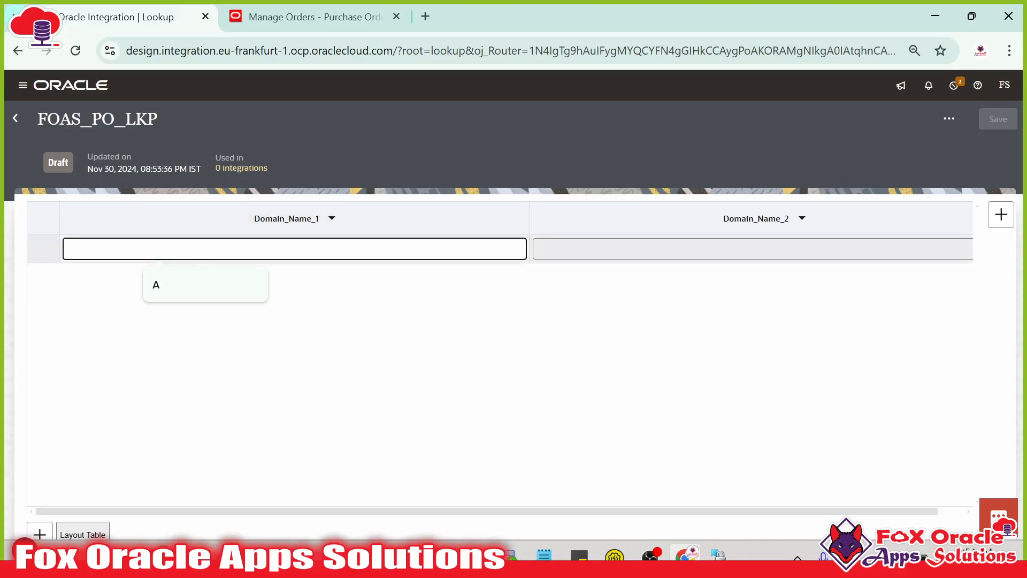
{"action": "left_click", "coordinate": [72, 279]}
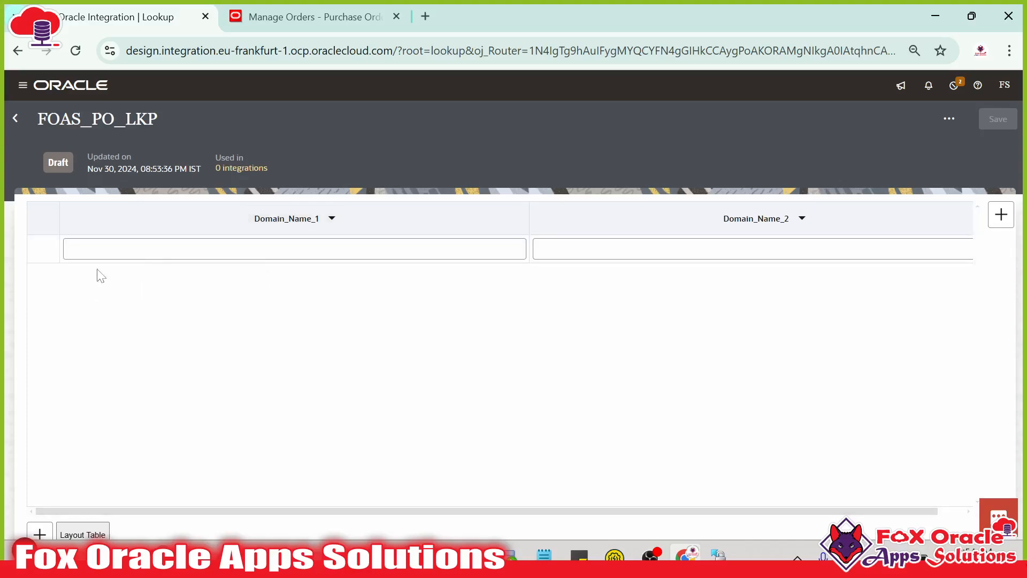
{"action": "left_click", "coordinate": [98, 251]}
{"action": "left_click", "coordinate": [97, 288]}
{"action": "left_click", "coordinate": [133, 249]}
- Switch to the Excel data mapping sheet and review which API columns are hardcoded and which come from the OIC lookup
{"action": "key", "text": "alt+Tab"}
{"action": "key", "text": "alt+Tab"}
{"action": "key", "text": "alt+Tab"}
{"action": "key", "text": "alt+Tab"}
{"action": "key", "text": "alt+Tab"}
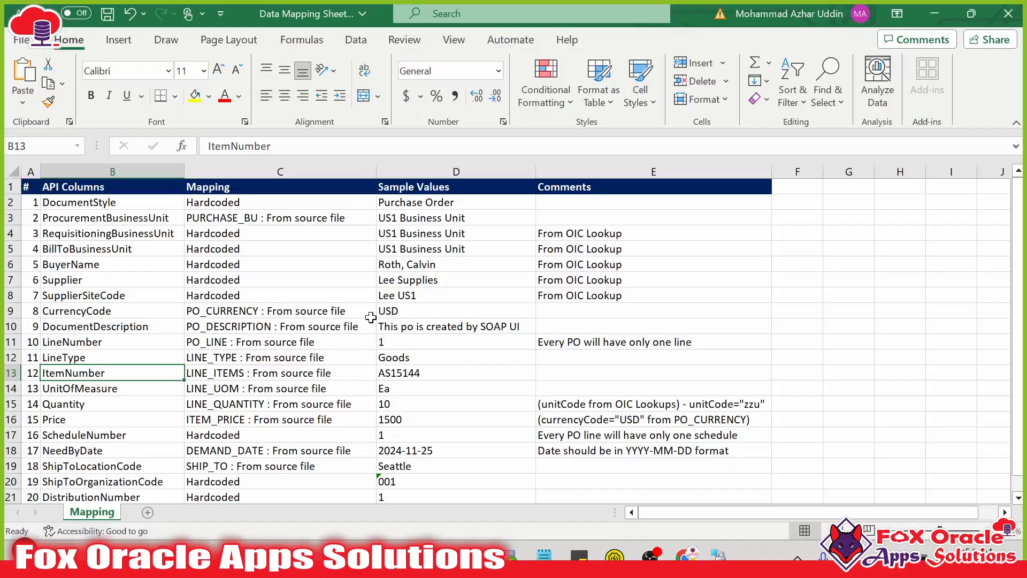
{"action": "left_click", "coordinate": [299, 228]}
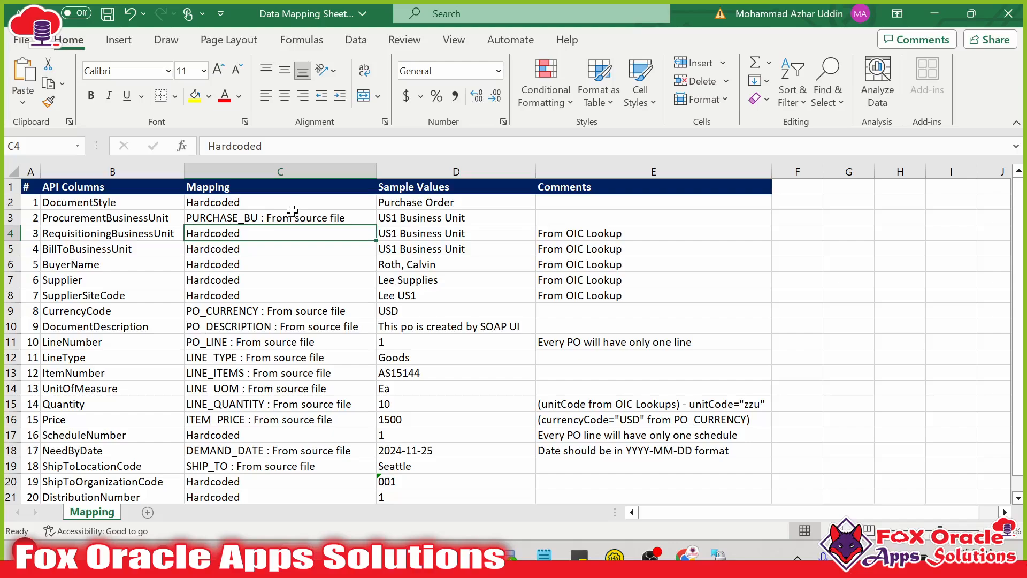
{"action": "left_click", "coordinate": [274, 206]}
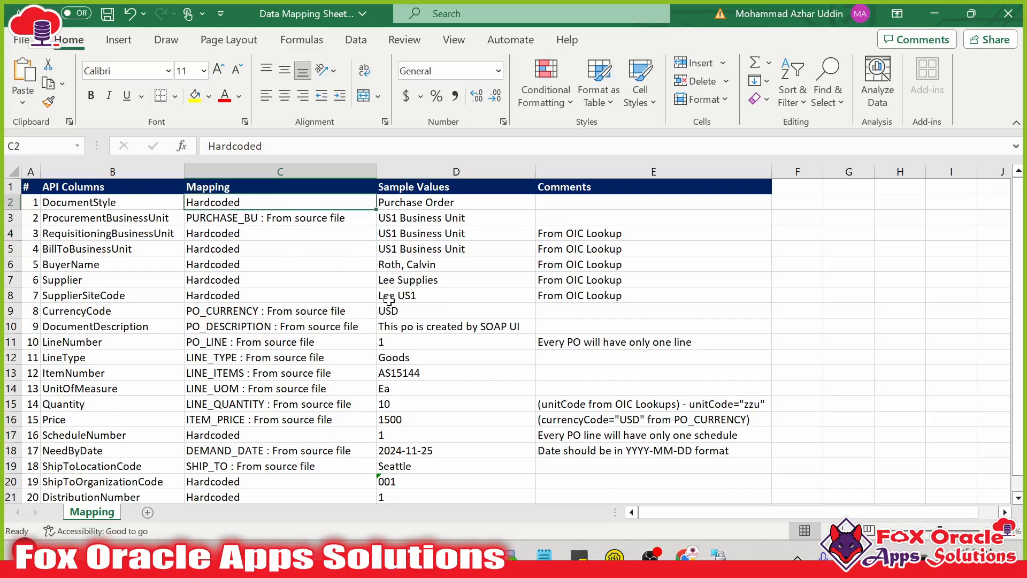
{"action": "left_click", "coordinate": [265, 249]}
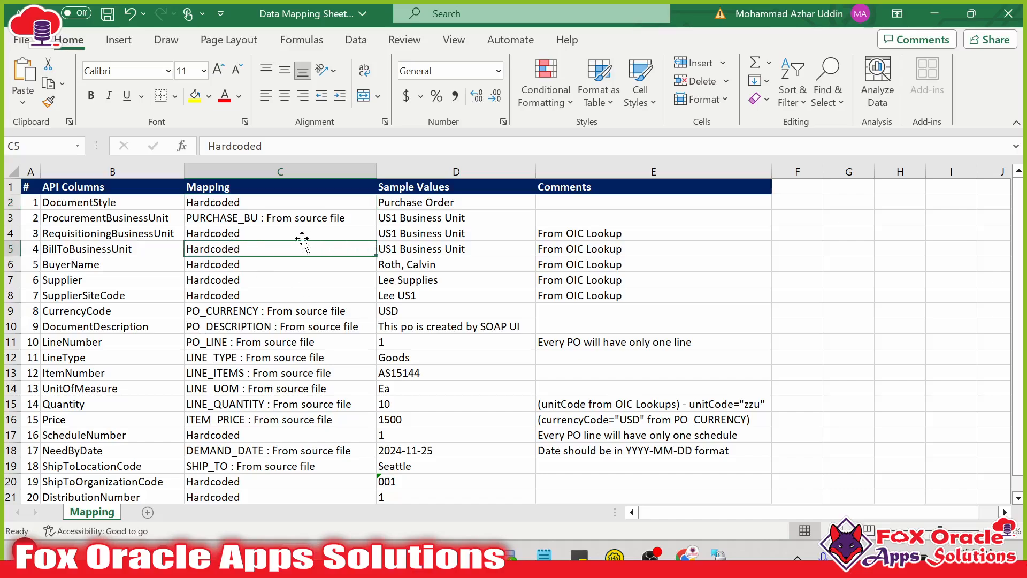
{"action": "left_click", "coordinate": [278, 233]}
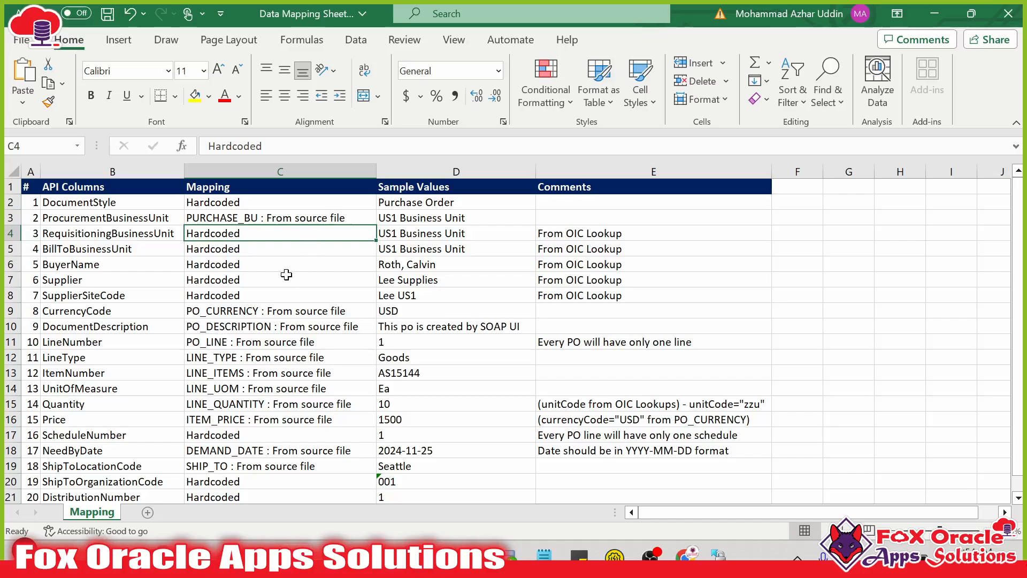
{"action": "key", "text": "alt+Tab"}
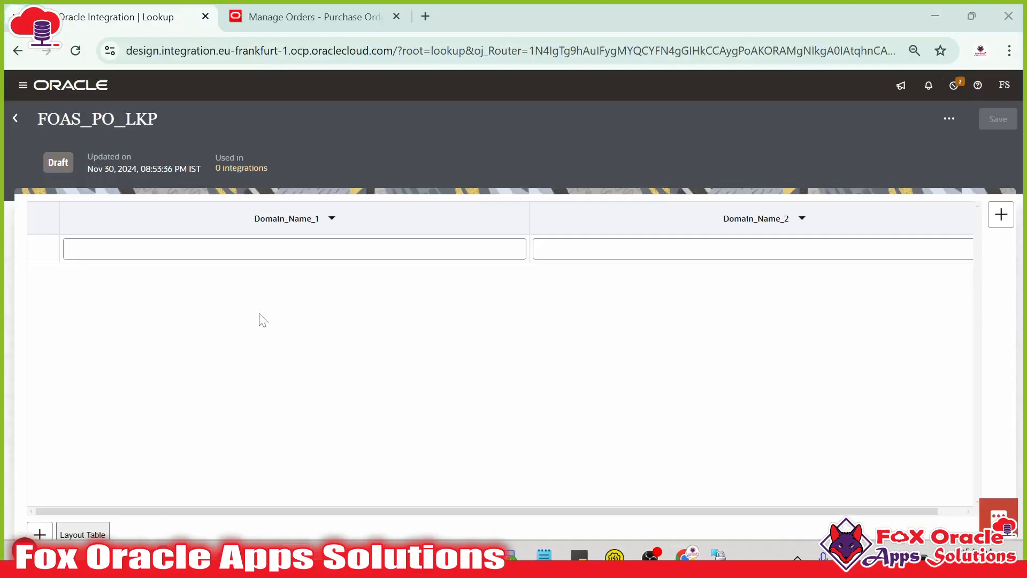
{"action": "key", "text": "alt+Tab"}
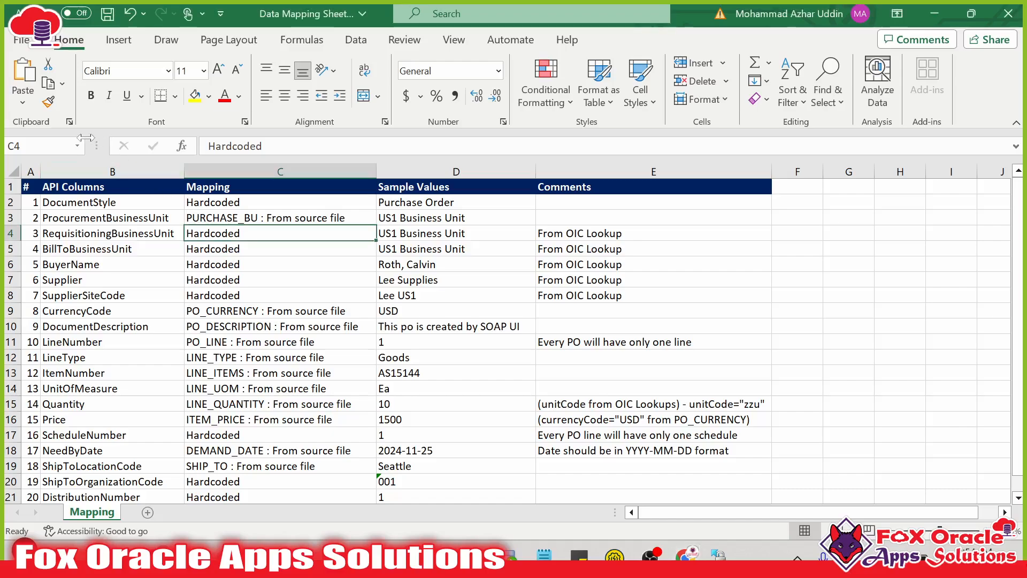
{"action": "key", "text": "alt+Tab"}
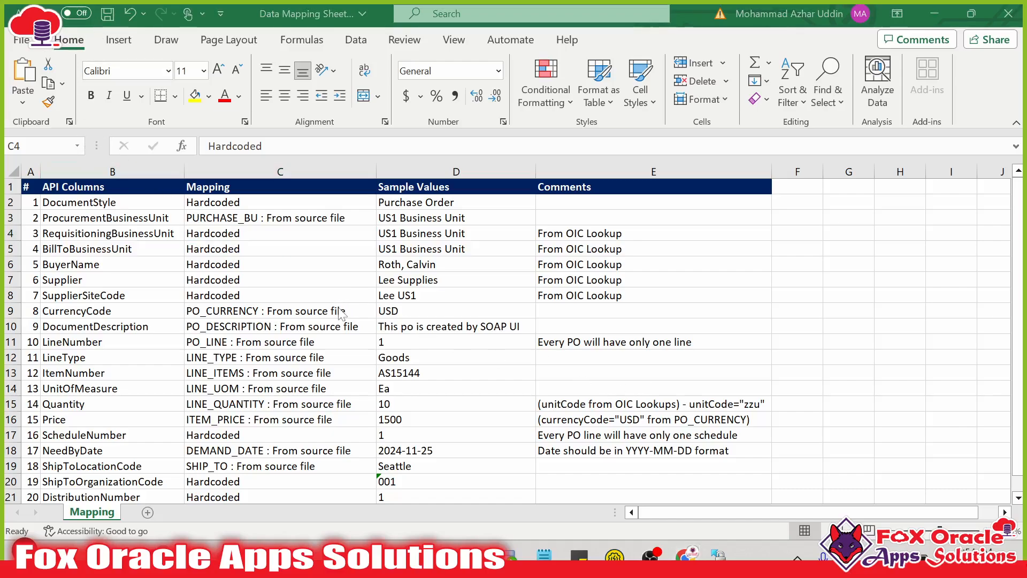
- Return to the FOAS_PO_LKP lookup and rename its first domain column to INTERFACE_ID
{"action": "left_click", "coordinate": [331, 219]}
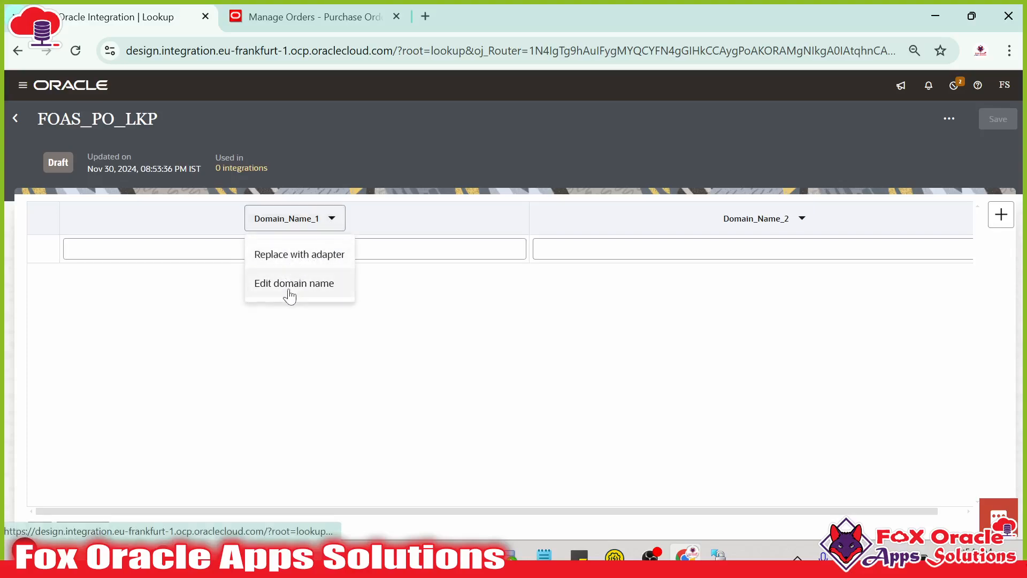
{"action": "left_click", "coordinate": [290, 288]}
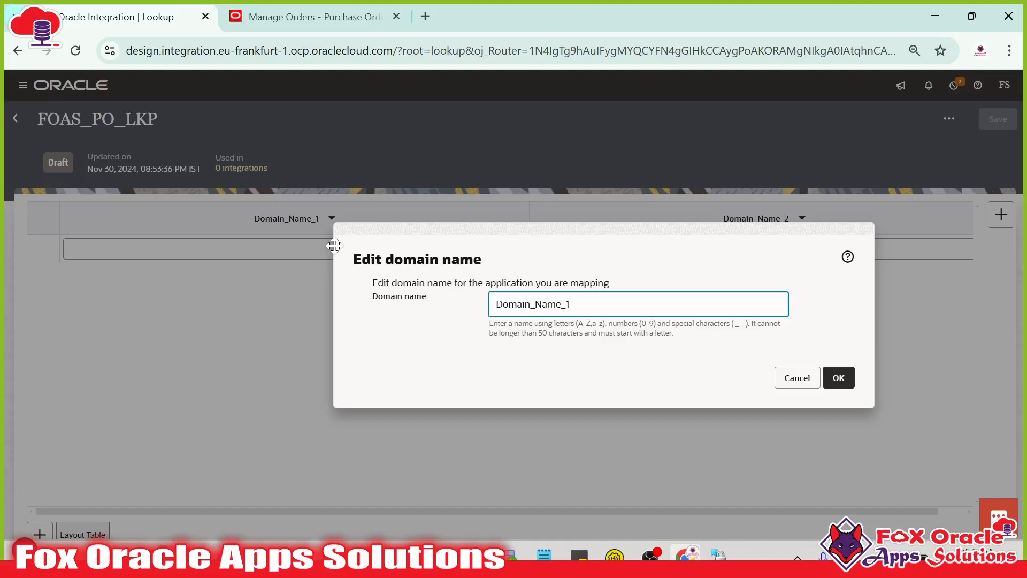
{"action": "key", "text": "BackSpace"}
{"action": "key", "text": "BackSpace"}
{"action": "key", "text": "BackSpace"}
{"action": "key", "text": "BackSpace"}
{"action": "key", "text": "BackSpace"}
{"action": "key", "text": "BackSpace"}
{"action": "key", "text": "BackSpace"}
{"action": "key", "text": "BackSpace"}
{"action": "key", "text": "BackSpace"}
{"action": "key", "text": "BackSpace"}
{"action": "key", "text": "BackSpace"}
{"action": "key", "text": "BackSpace"}
{"action": "key", "text": "BackSpace"}
{"action": "type", "text": "INTERFACE_ID"}
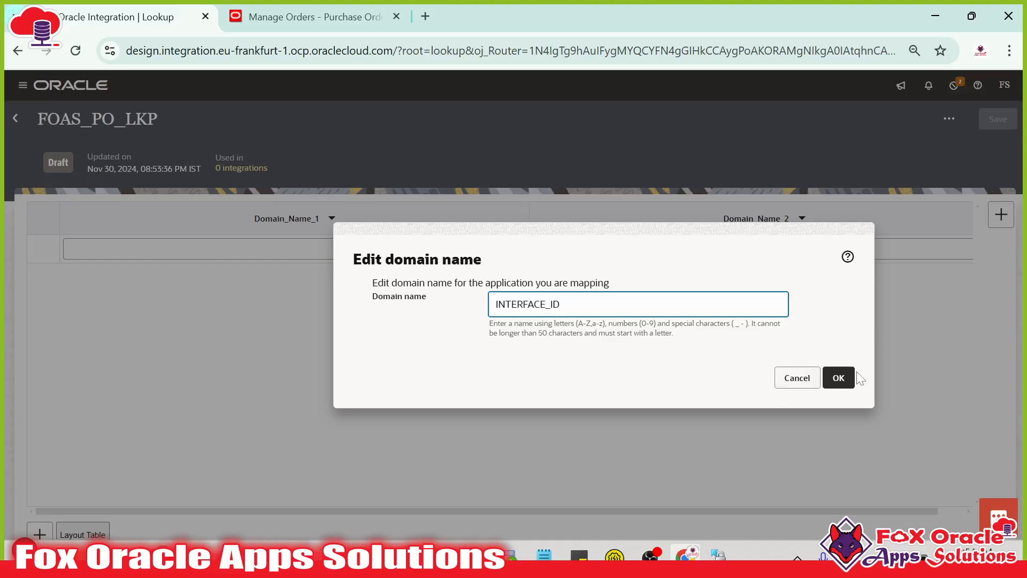
{"action": "left_click", "coordinate": [708, 379]}
{"action": "key", "text": "Return"}
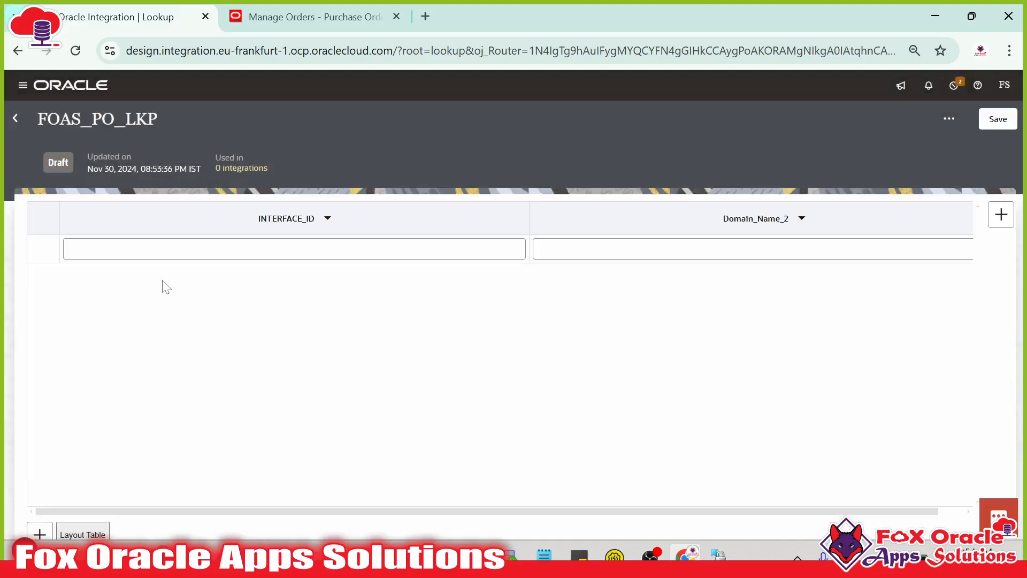
- Enter INT001 as the INTERFACE_ID value in the first row of the lookup
{"action": "left_click", "coordinate": [194, 250]}
{"action": "left_click", "coordinate": [195, 250]}
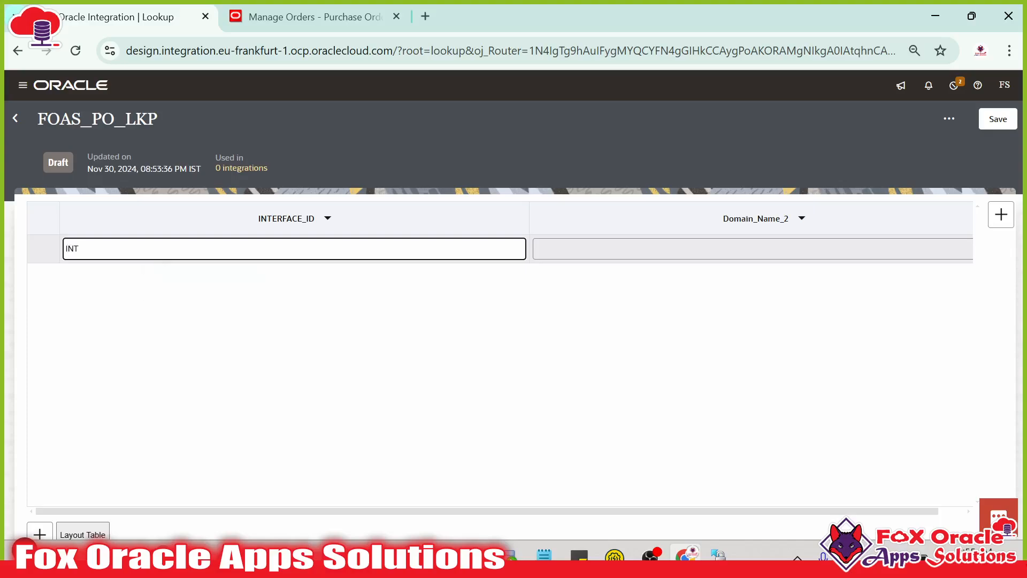
{"action": "left_click", "coordinate": [210, 289]}
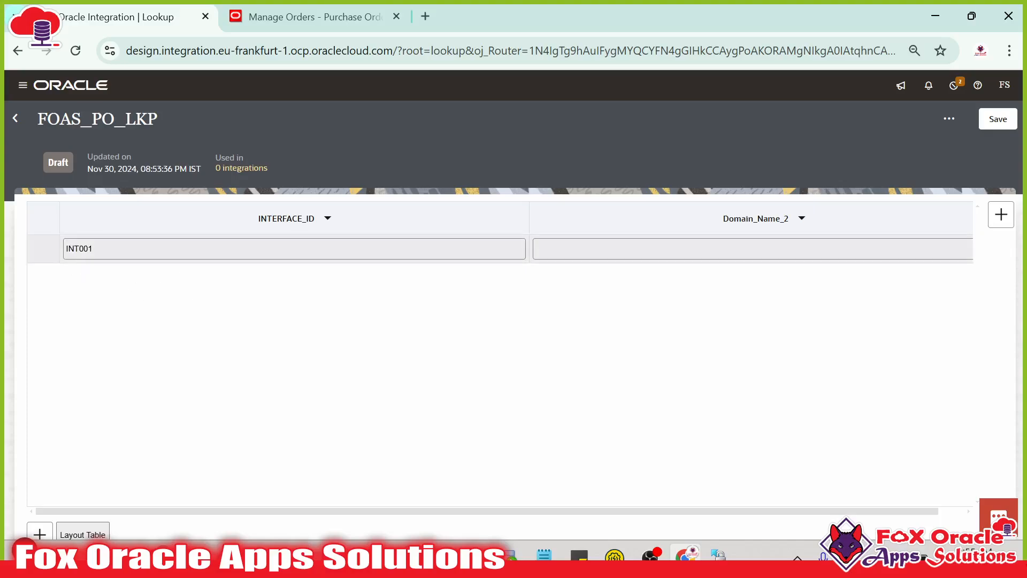
{"action": "left_click", "coordinate": [283, 248]}
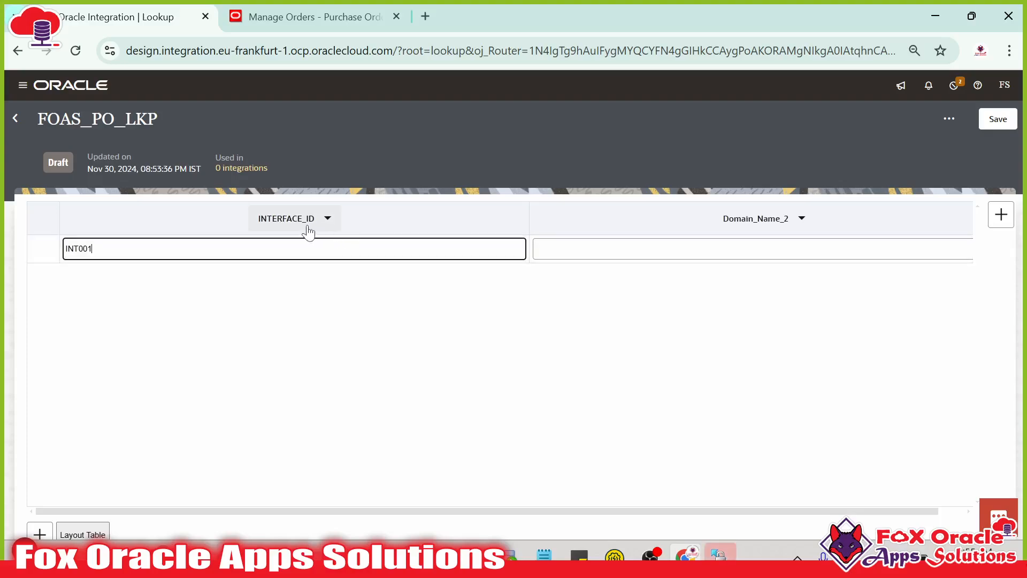
- Rename the second domain column to INTERFACE_NAME and enter "Purchase Order Inbound" as its first-row value
{"action": "left_click", "coordinate": [801, 218]}
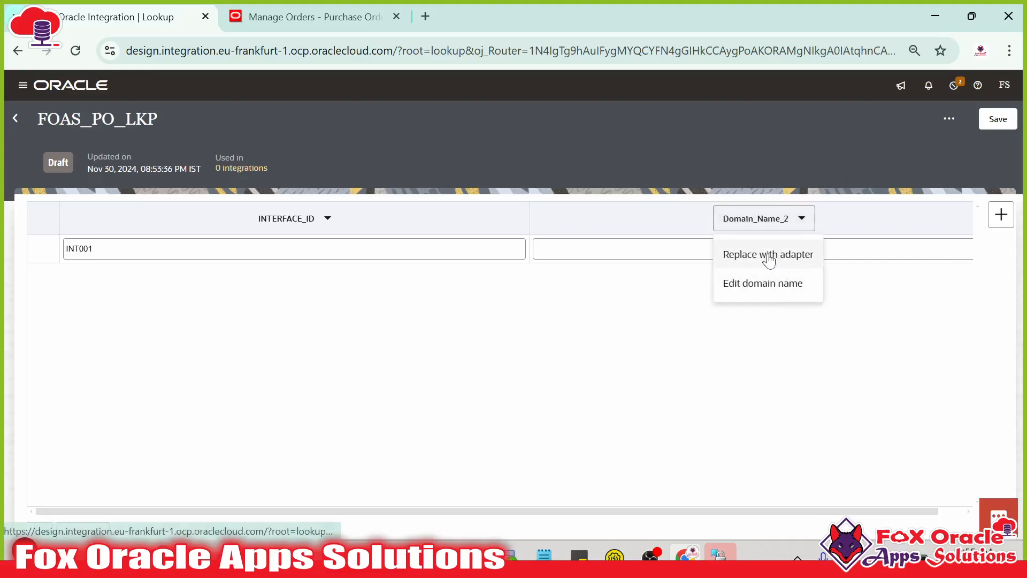
{"action": "left_click", "coordinate": [760, 286]}
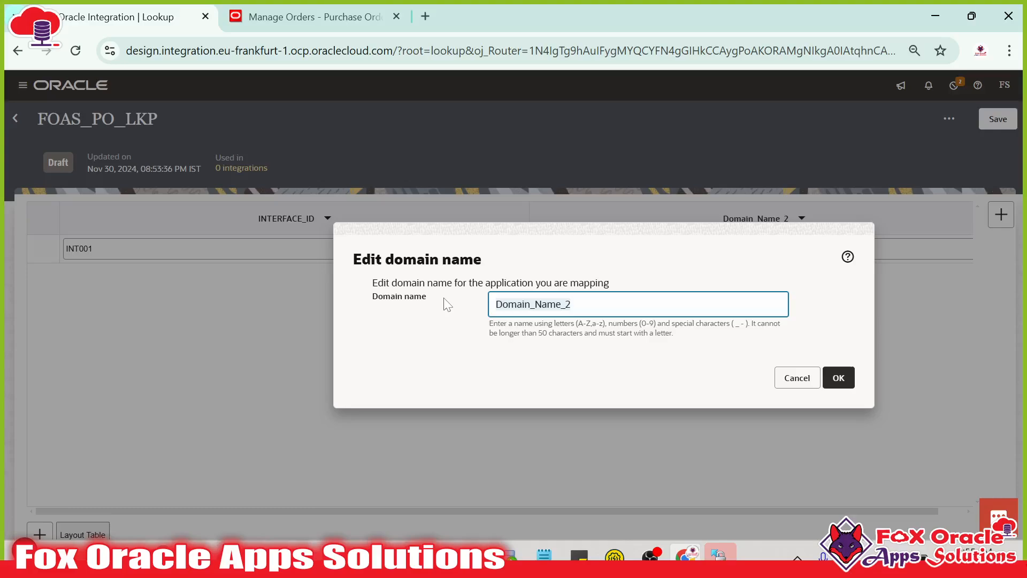
{"action": "type", "text": "INTERFACE_NAME"}
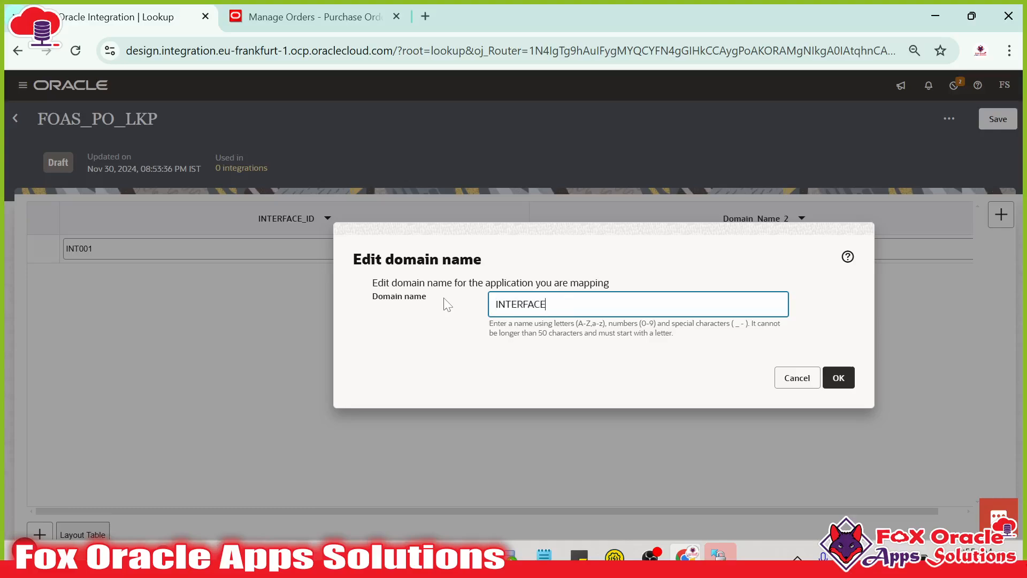
{"action": "left_click", "coordinate": [837, 378]}
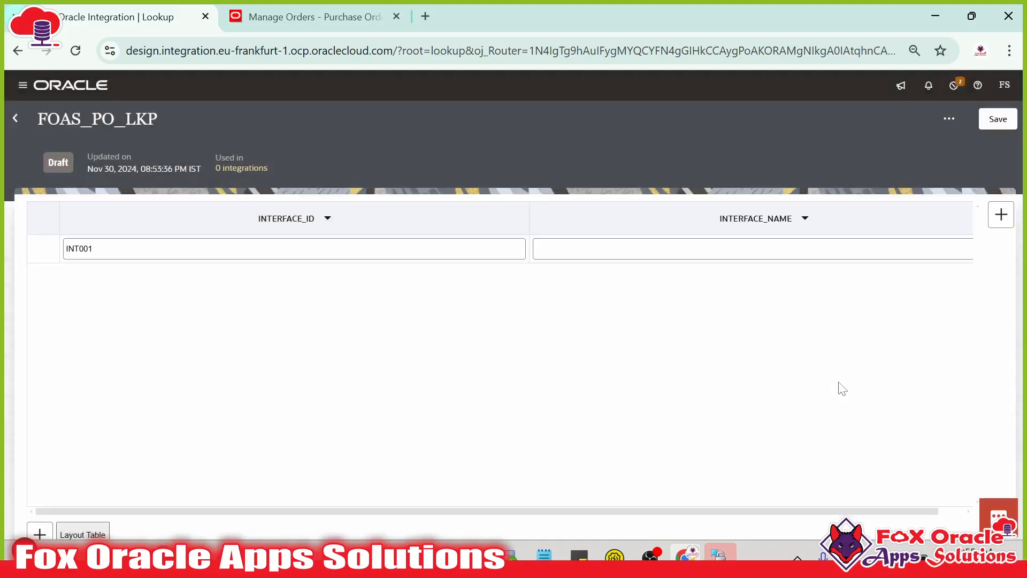
{"action": "left_click", "coordinate": [278, 240]}
{"action": "left_click", "coordinate": [736, 247]}
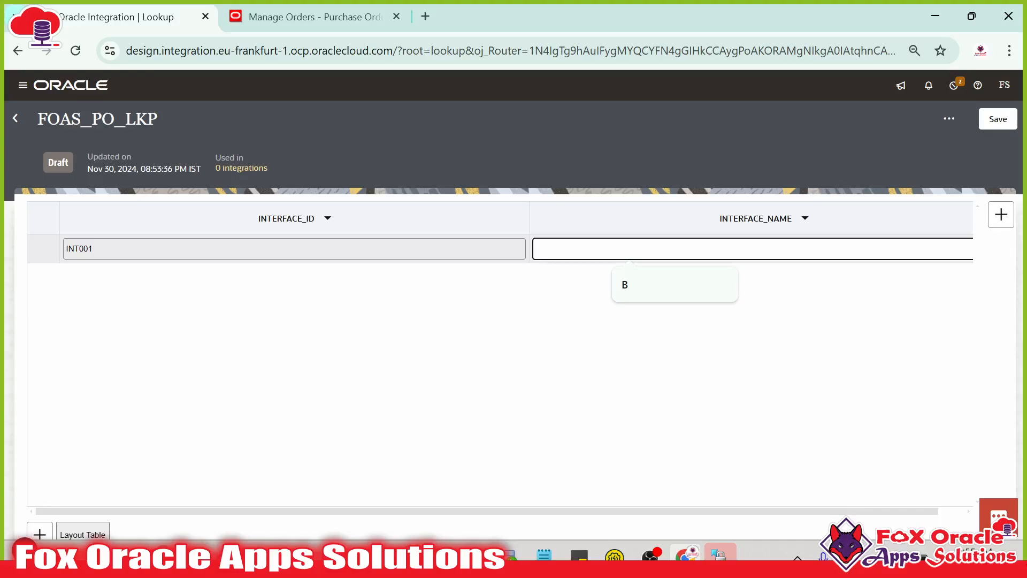
{"action": "type", "text": "Purchase Order Inbound"}
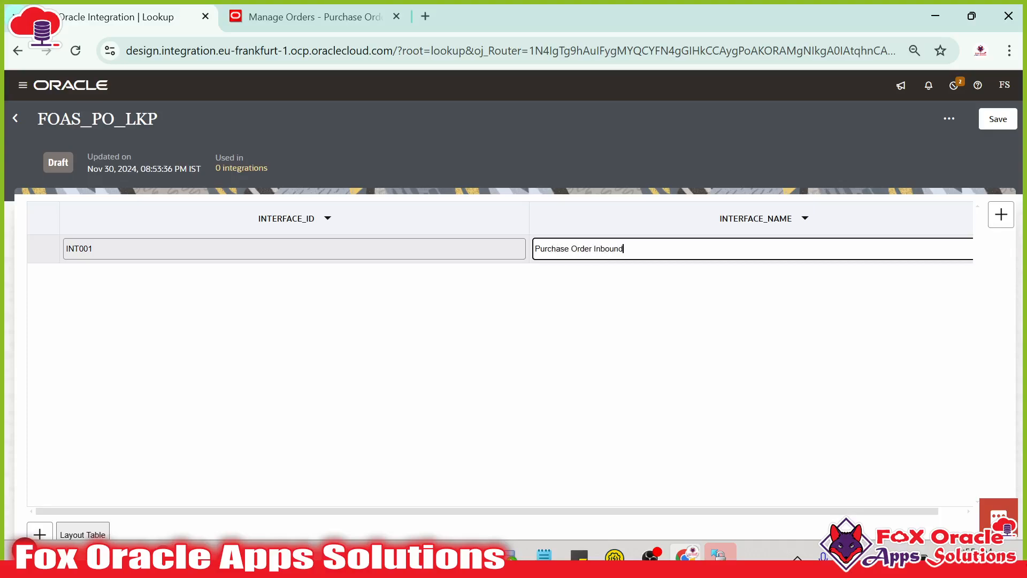
{"action": "left_click", "coordinate": [769, 342]}
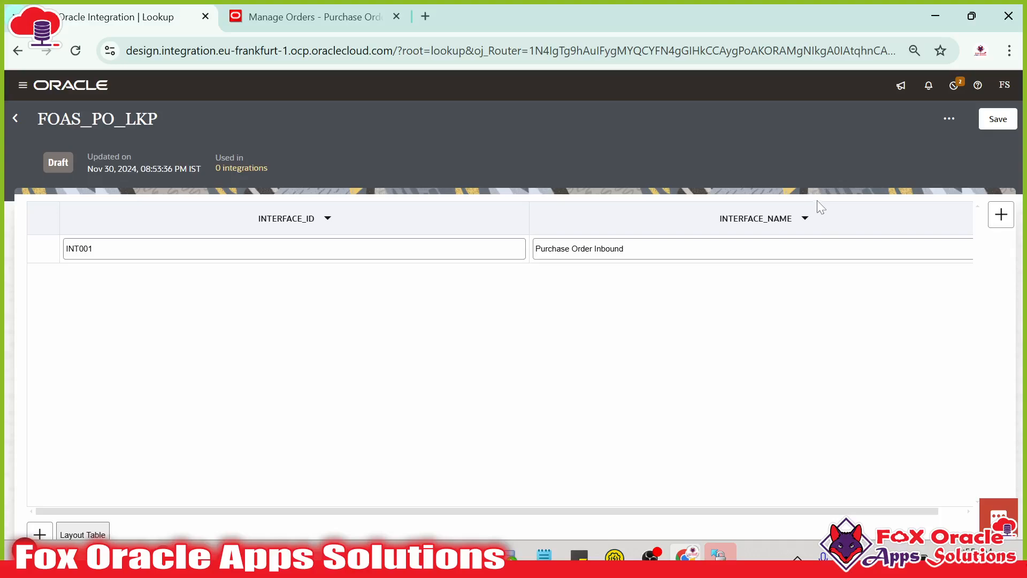
- Add a third domain column to the lookup and name it INTEGRATION_NAME
{"action": "left_click", "coordinate": [1001, 215]}
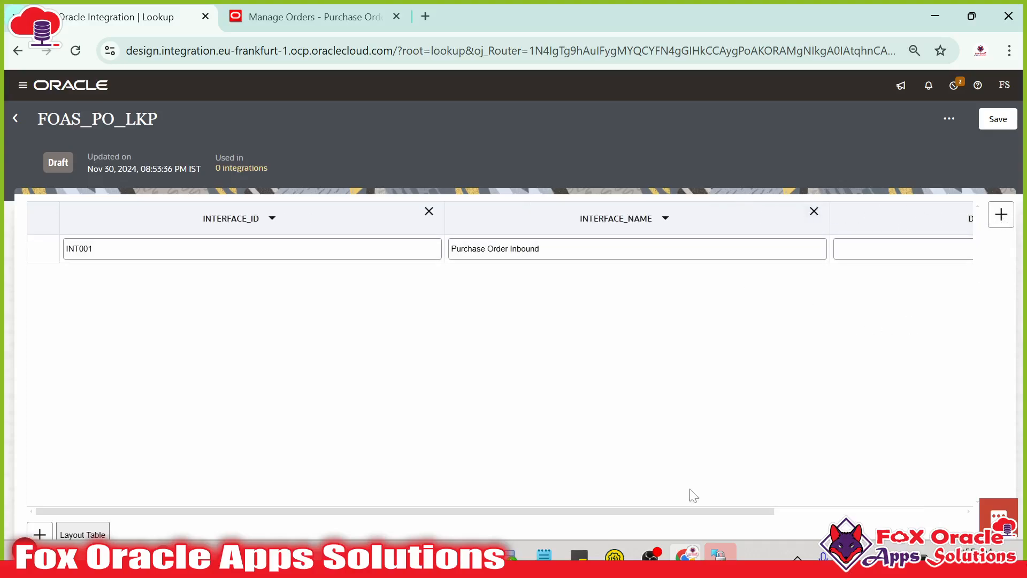
{"action": "left_click_drag", "start_coordinate": [688, 512], "coordinate": [879, 512]}
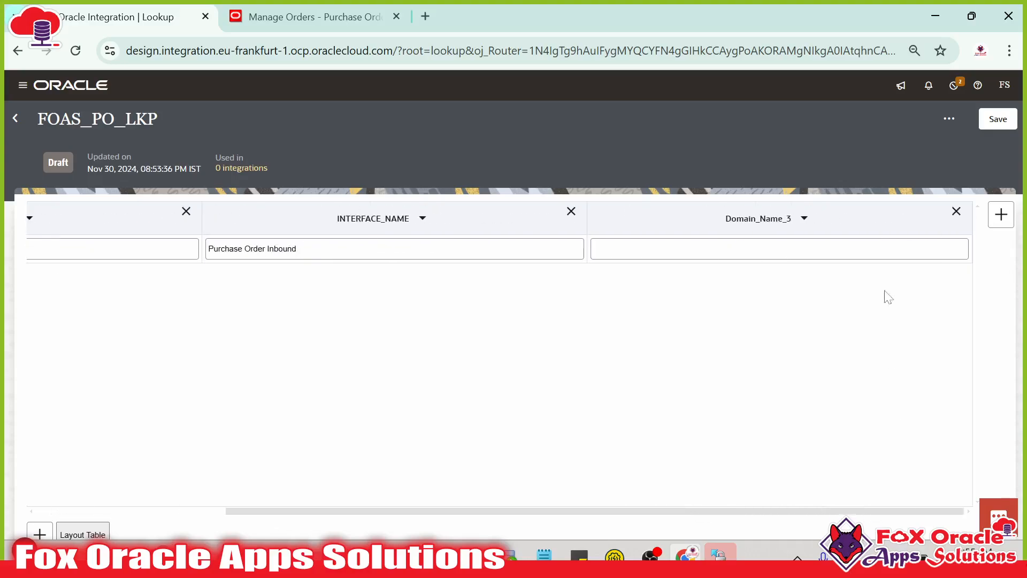
{"action": "left_click", "coordinate": [802, 218]}
{"action": "left_click", "coordinate": [778, 292]}
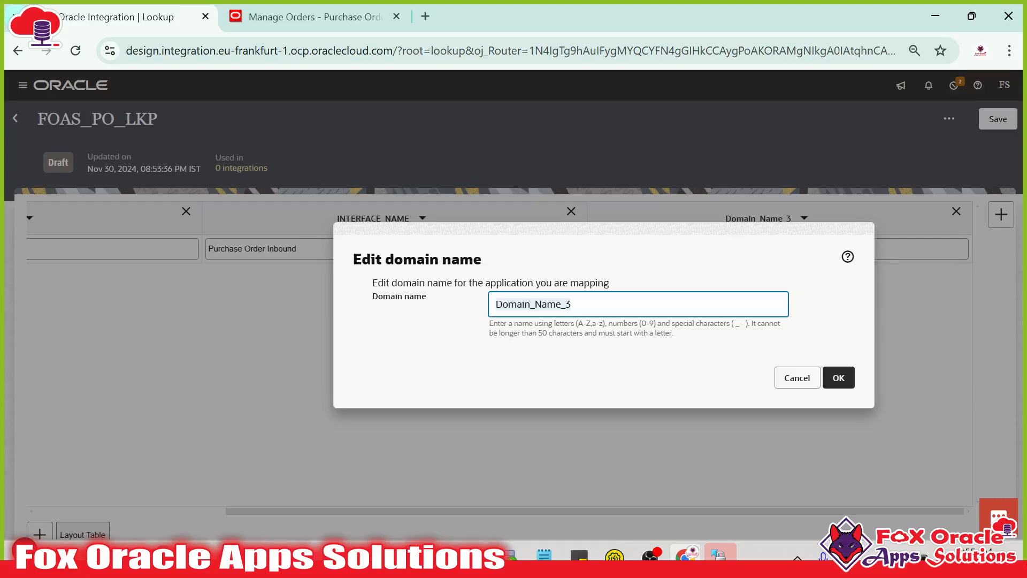
{"action": "left_click_drag", "start_coordinate": [619, 248], "coordinate": [570, 315]}
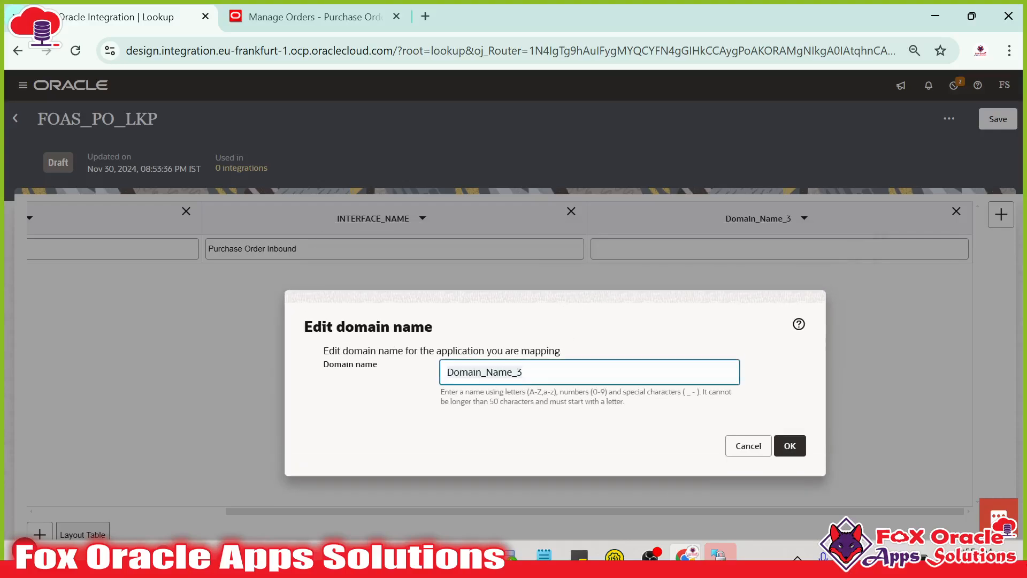
{"action": "key", "text": "ctrl+a"}
{"action": "type", "text": "IN"}
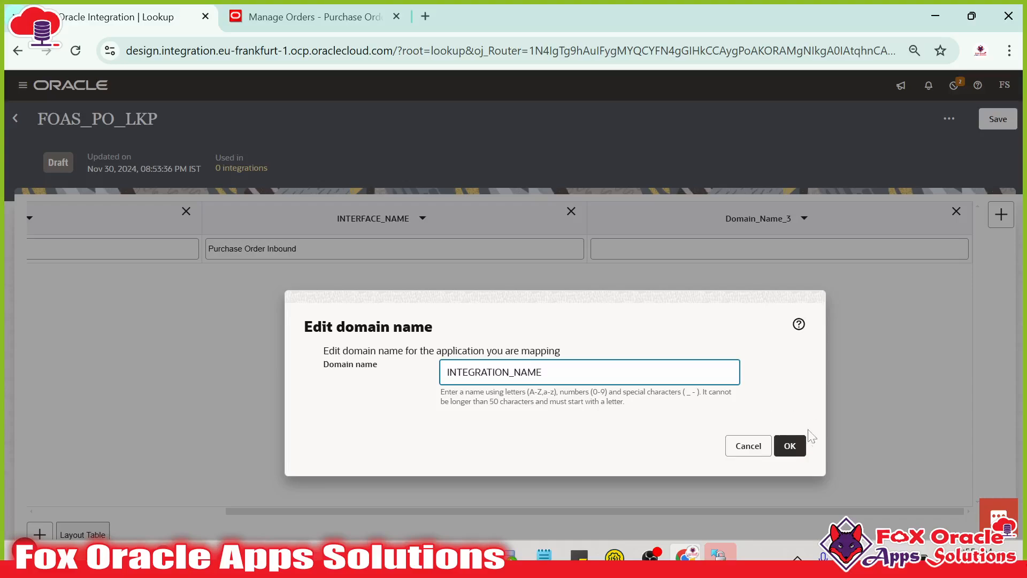
{"action": "left_click", "coordinate": [800, 444]}
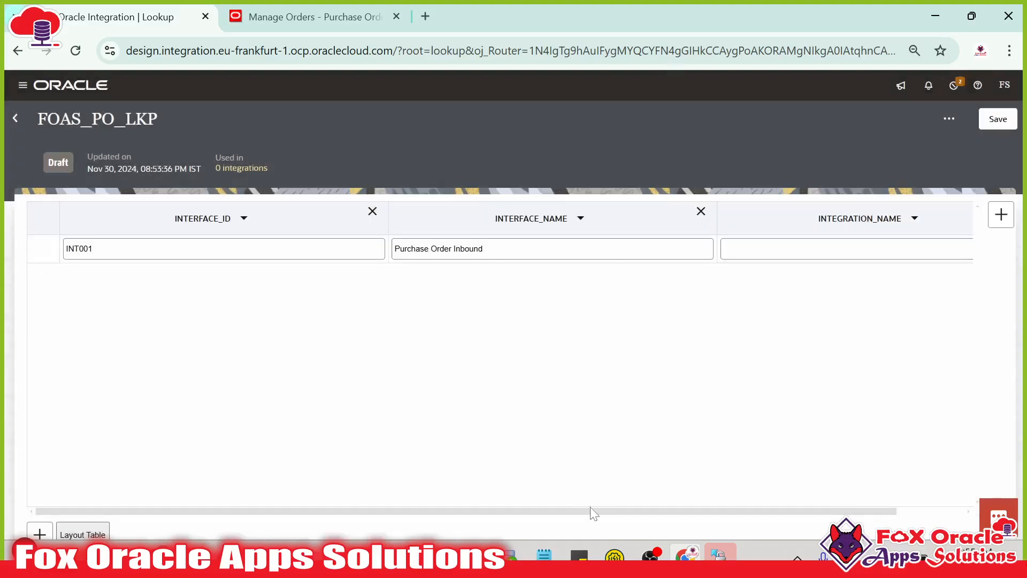
- Add a fourth domain column to the FOAS_PO_LKP lookup after INTEGRATION_NAME
{"action": "left_click_drag", "start_coordinate": [590, 508], "coordinate": [749, 509]}
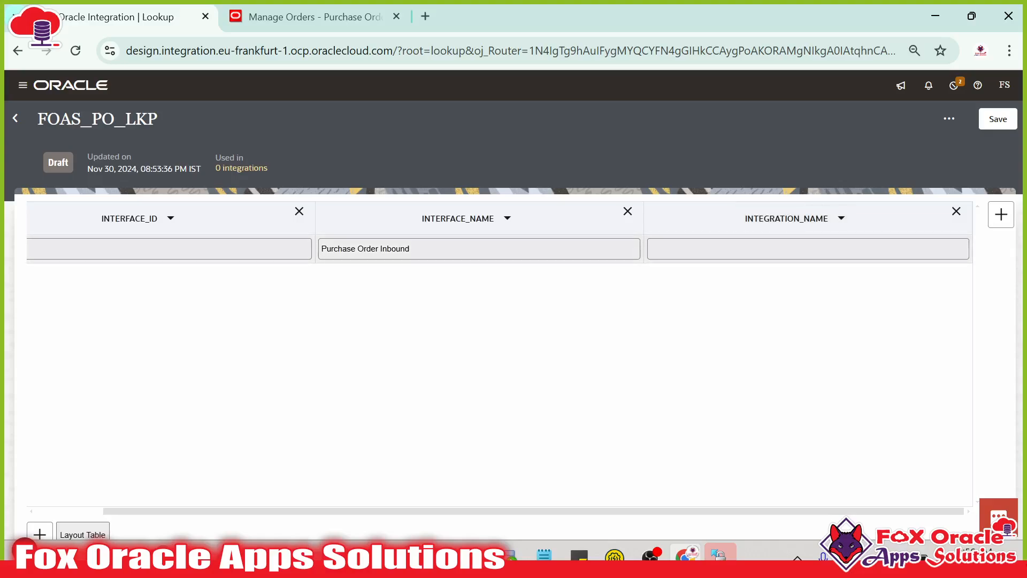
{"action": "left_click", "coordinate": [808, 248]}
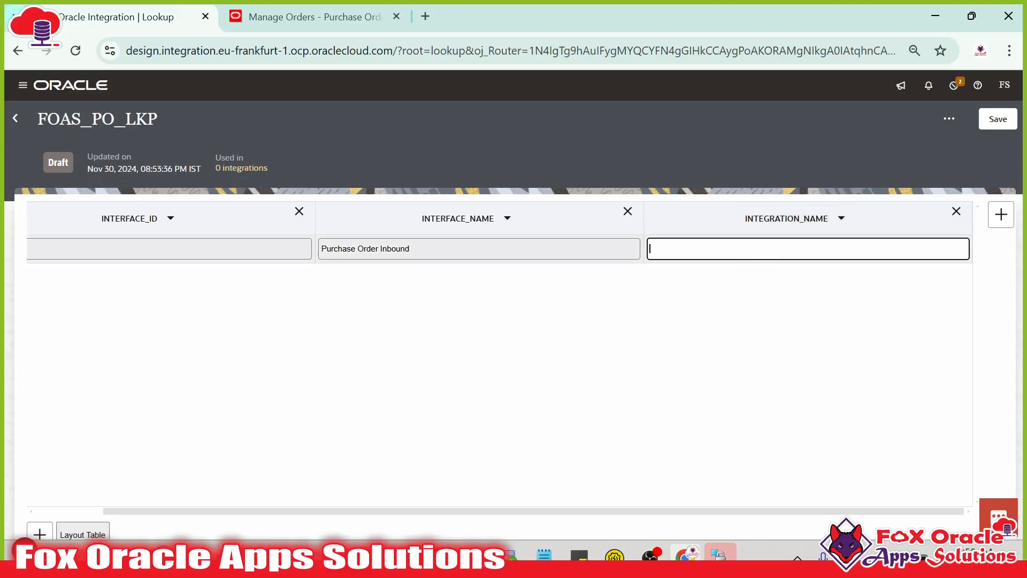
{"action": "left_click", "coordinate": [1011, 214]}
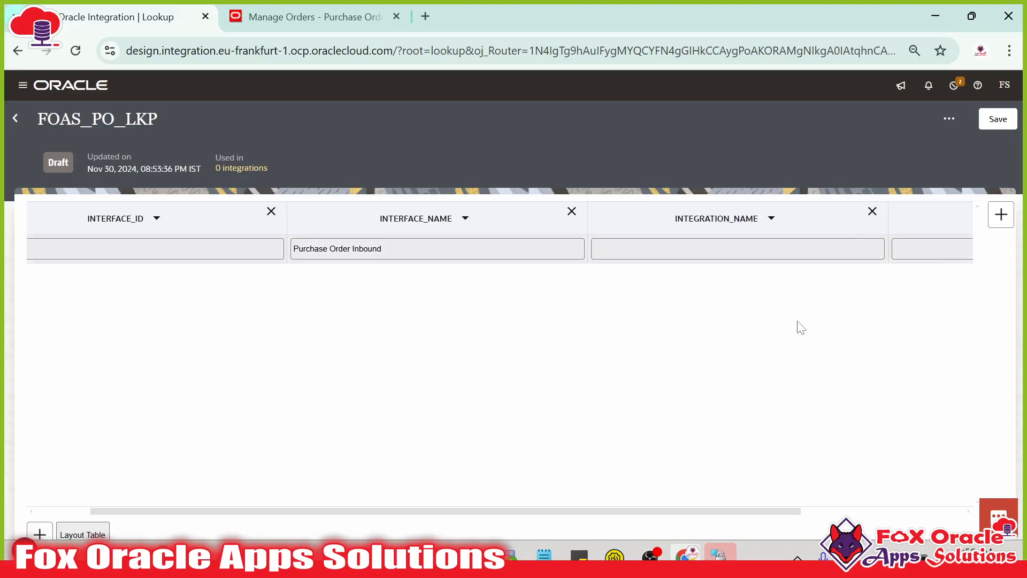
{"action": "left_click_drag", "start_coordinate": [613, 514], "coordinate": [901, 511]}
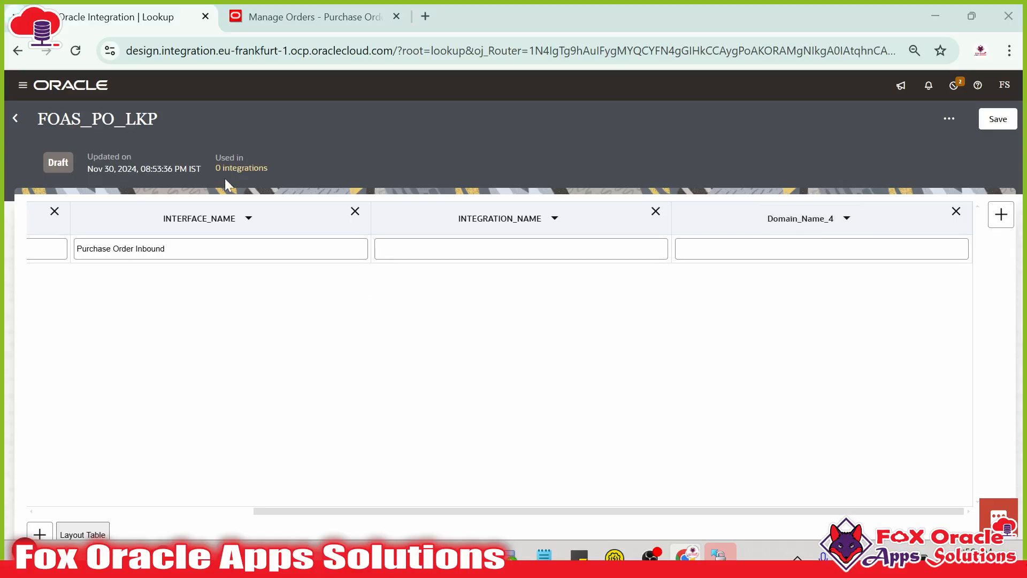
- Check the DocumentStyle entry in the Excel mapping sheet and rename the lookup's fourth domain column to PO_DOCUMENT_STYLE
{"action": "key", "text": "alt+Tab"}
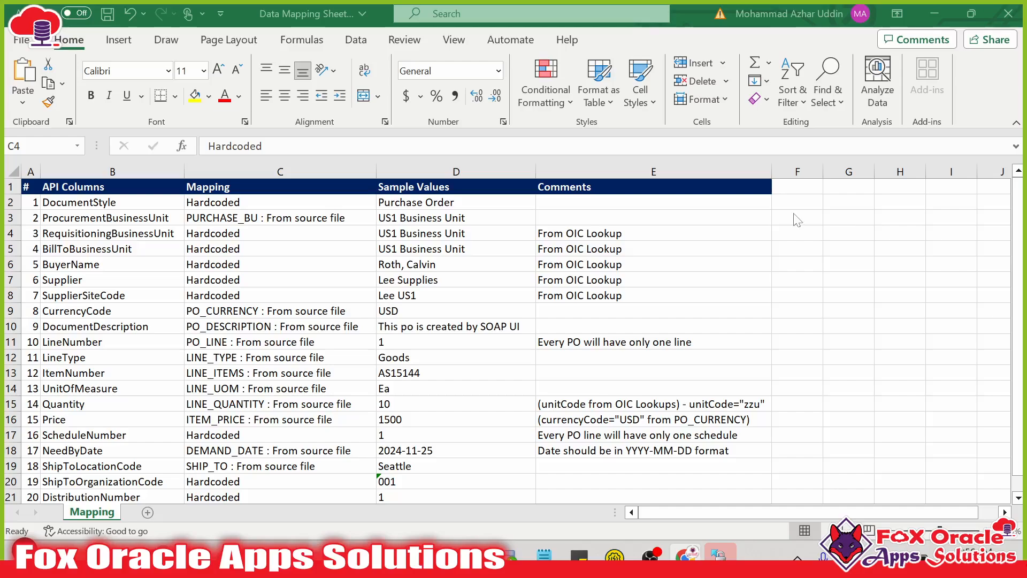
{"action": "key", "text": "Up"}
{"action": "key", "text": "Up"}
{"action": "key", "text": "Left"}
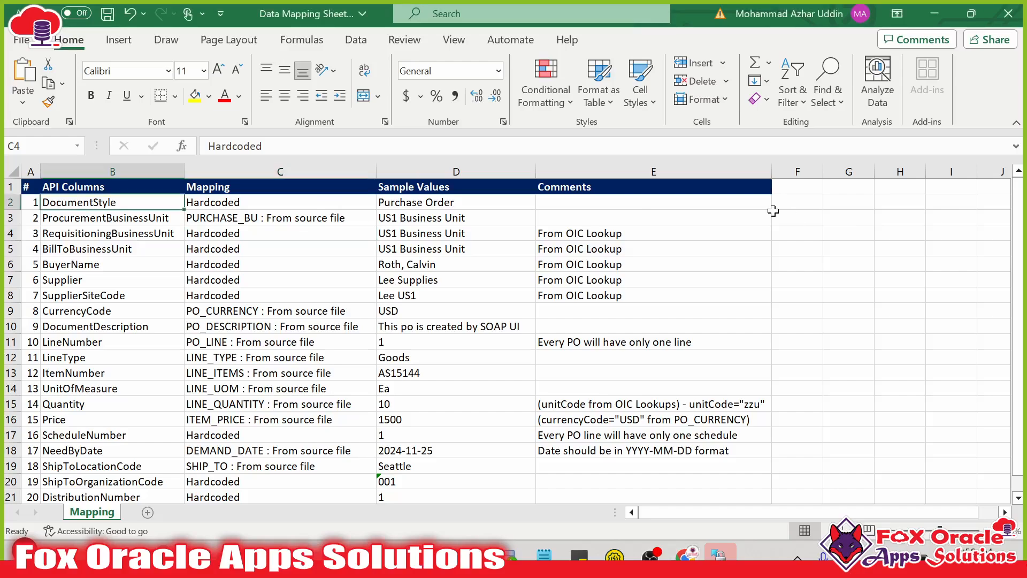
{"action": "key", "text": "alt+Tab"}
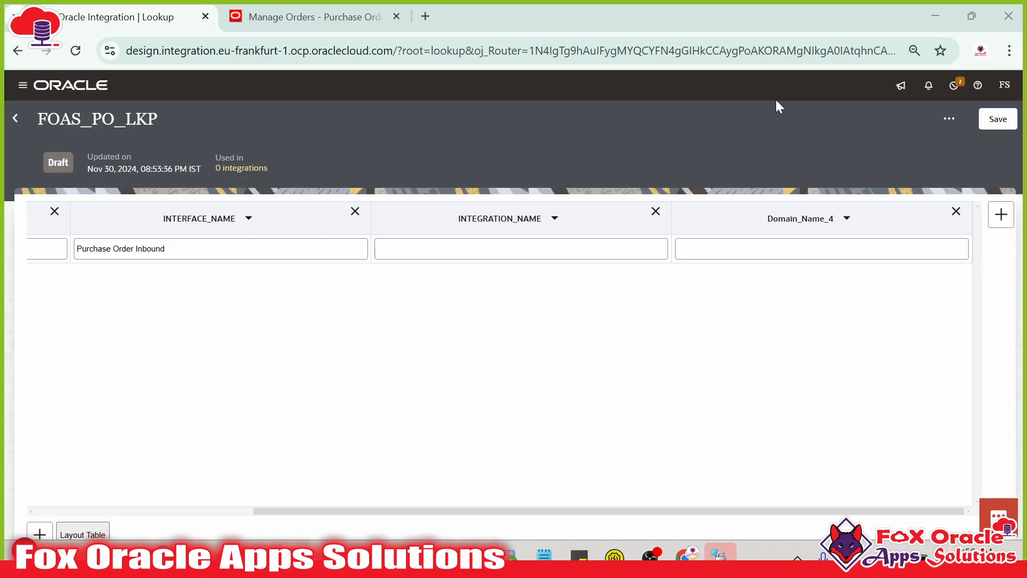
{"action": "left_click", "coordinate": [846, 218]}
{"action": "left_click", "coordinate": [799, 282]}
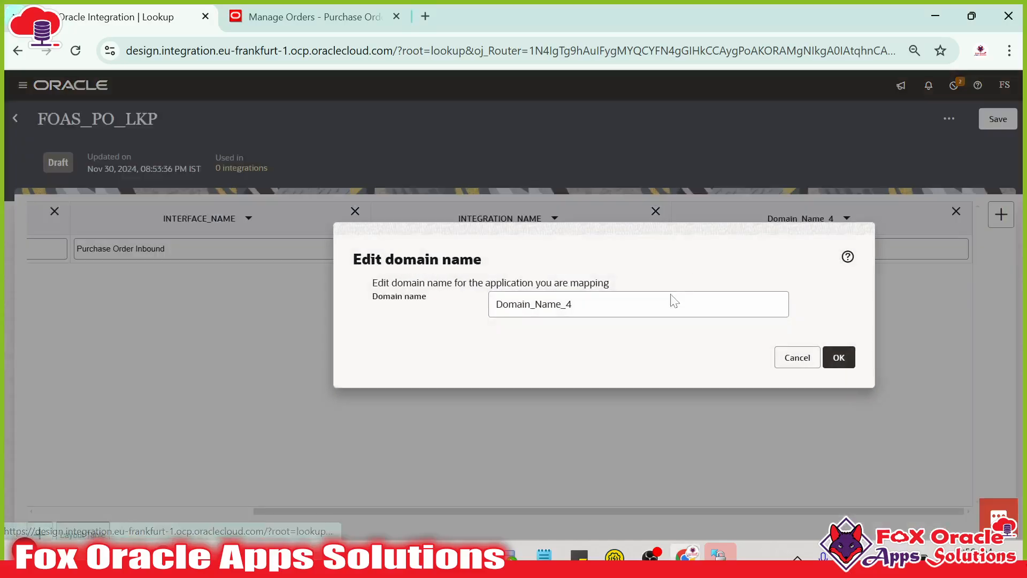
{"action": "left_click", "coordinate": [674, 300]}
{"action": "key", "text": "ctrl+a"}
{"action": "type", "text": "PO_"}
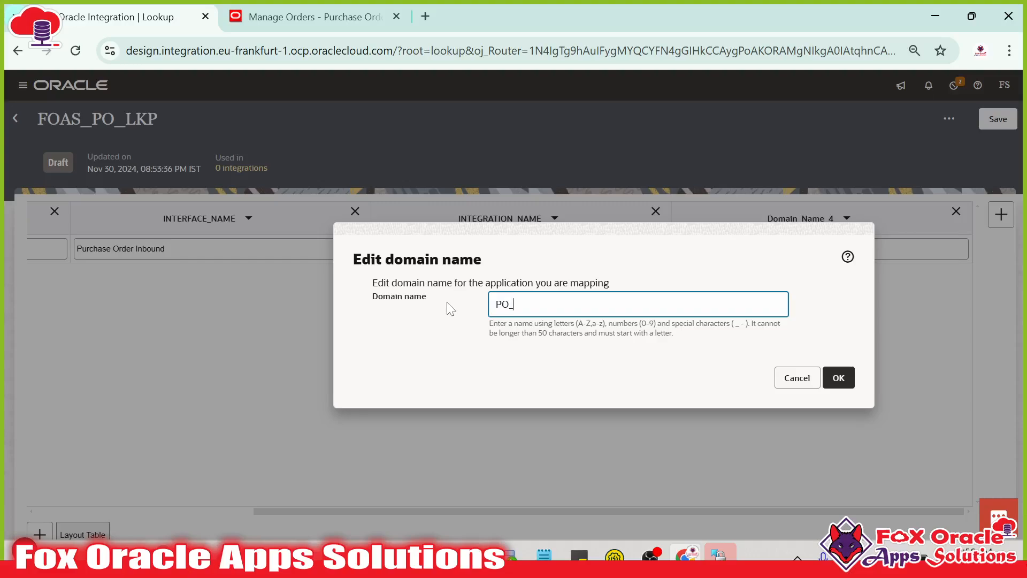
{"action": "type", "text": "DOCUMENT_STYLE"}
{"action": "left_click", "coordinate": [838, 377]}
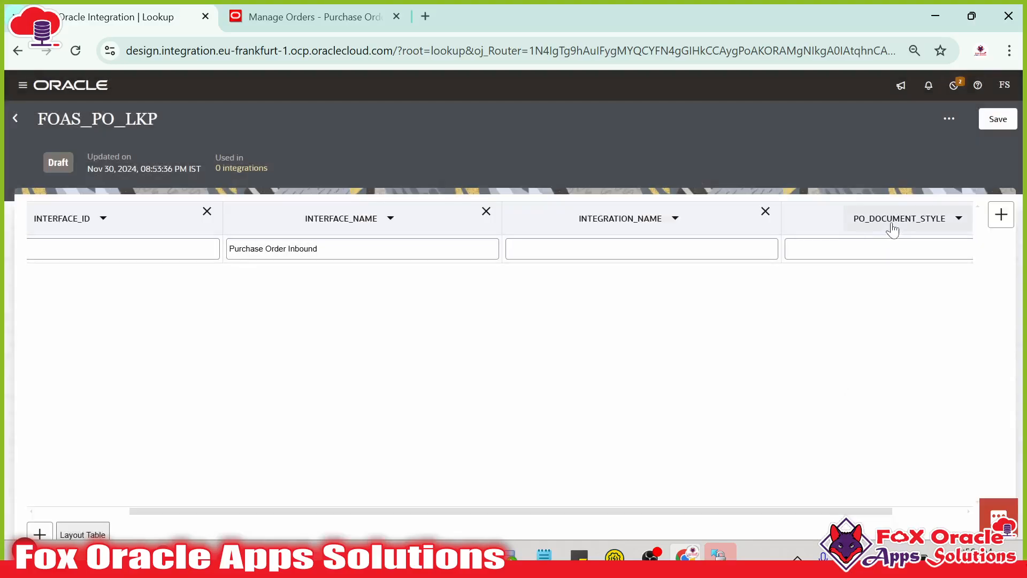
- Copy DocumentStyle's sample value "Purchase Order" from the Excel mapping sheet into the lookup's first-row PO_DOCUMENT_STYLE value
{"action": "key", "text": "alt+Tab"}
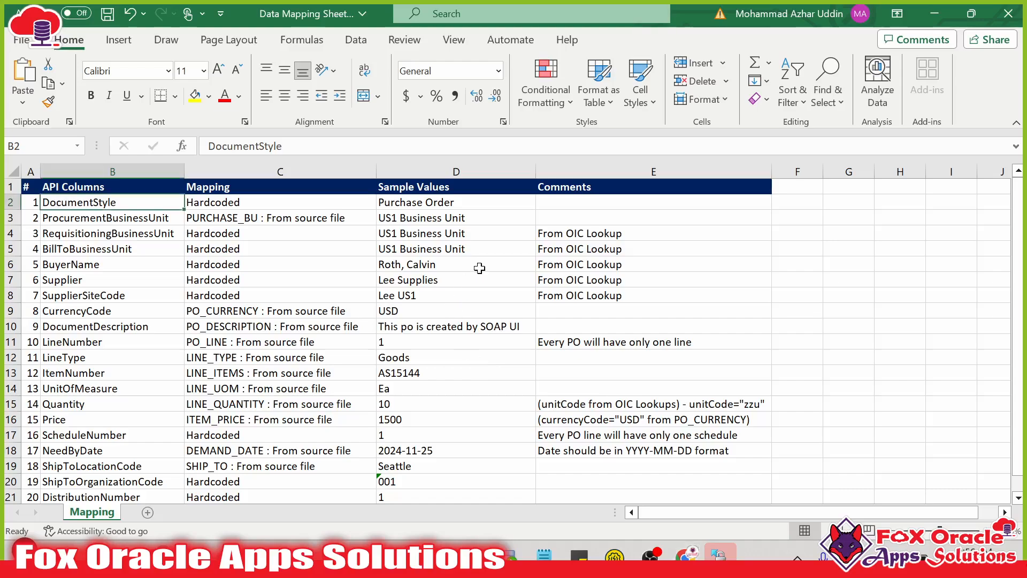
{"action": "left_click", "coordinate": [469, 205]}
{"action": "double_click", "coordinate": [470, 203]}
{"action": "left_click_drag", "start_coordinate": [473, 203], "coordinate": [377, 202]}
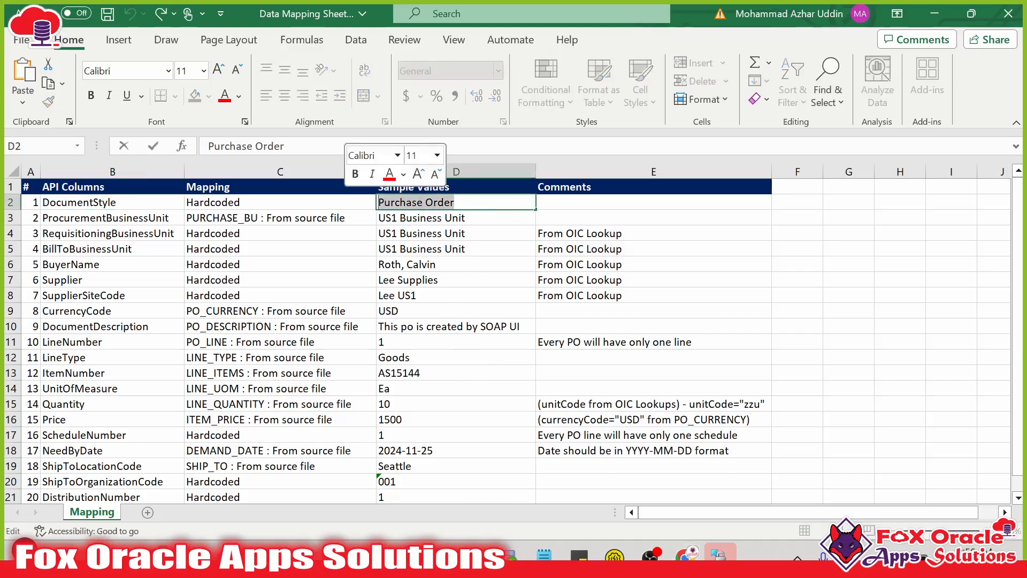
{"action": "key", "text": "ctrl+c"}
{"action": "key", "text": "alt+Tab"}
{"action": "left_click", "coordinate": [834, 249]}
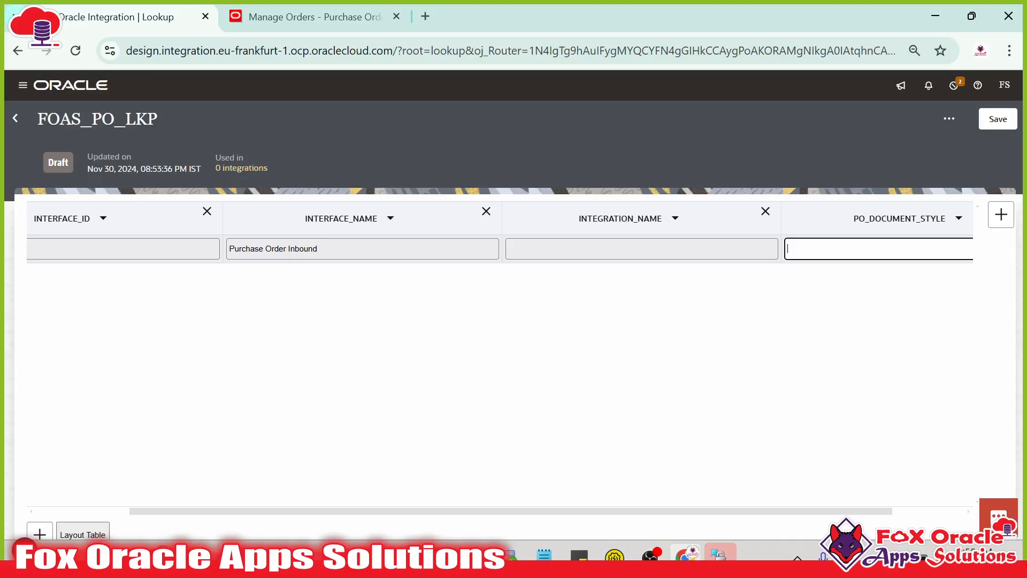
{"action": "key", "text": "ctrl+v"}
- Review the lookup's name together with the INTERFACE_ID and PO_DOCUMENT_STYLE values in its first row
{"action": "left_click_drag", "start_coordinate": [637, 511], "coordinate": [429, 512]}
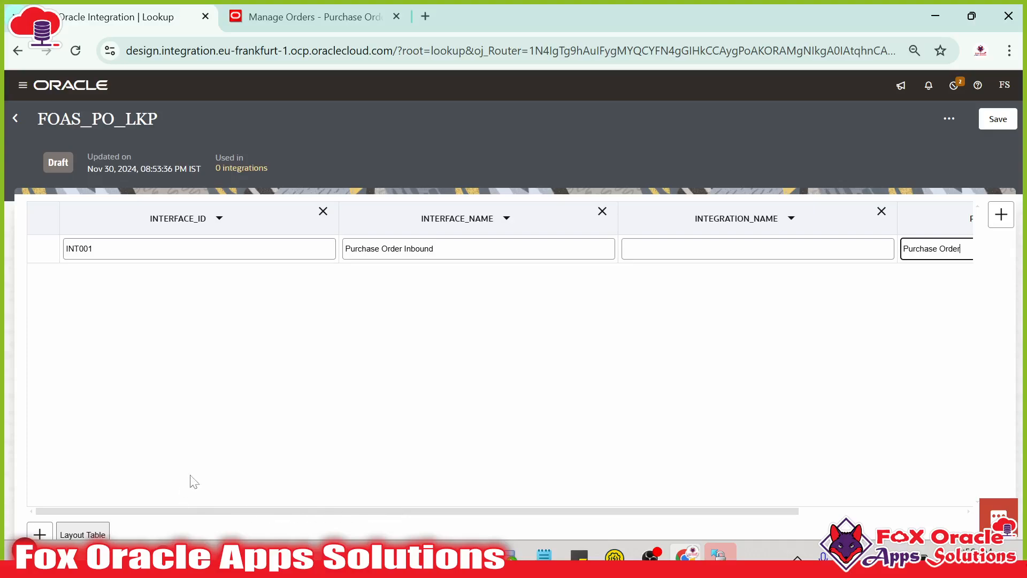
{"action": "left_click", "coordinate": [248, 317]}
{"action": "left_click_drag", "start_coordinate": [47, 119], "coordinate": [148, 118]}
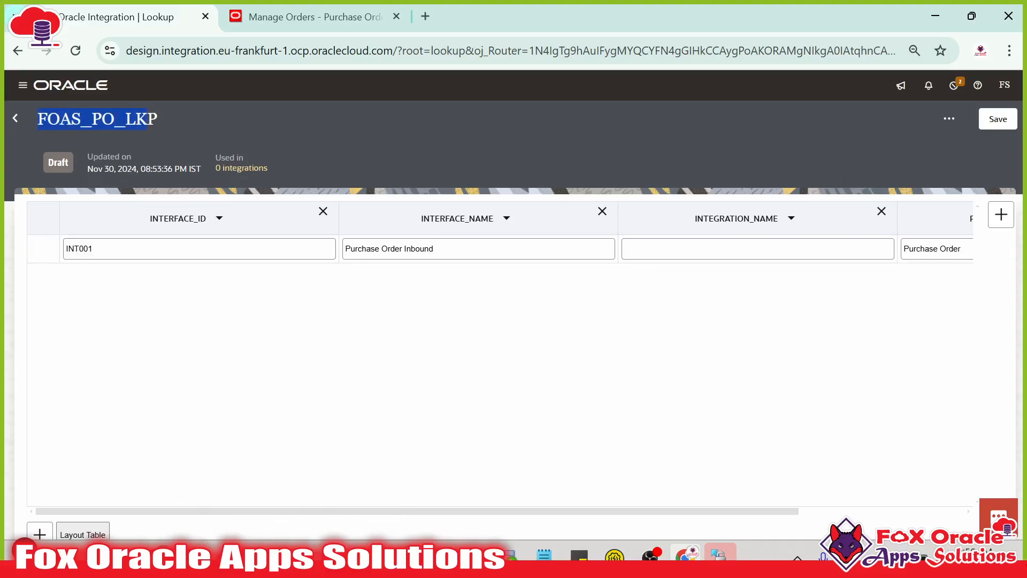
{"action": "left_click", "coordinate": [161, 248]}
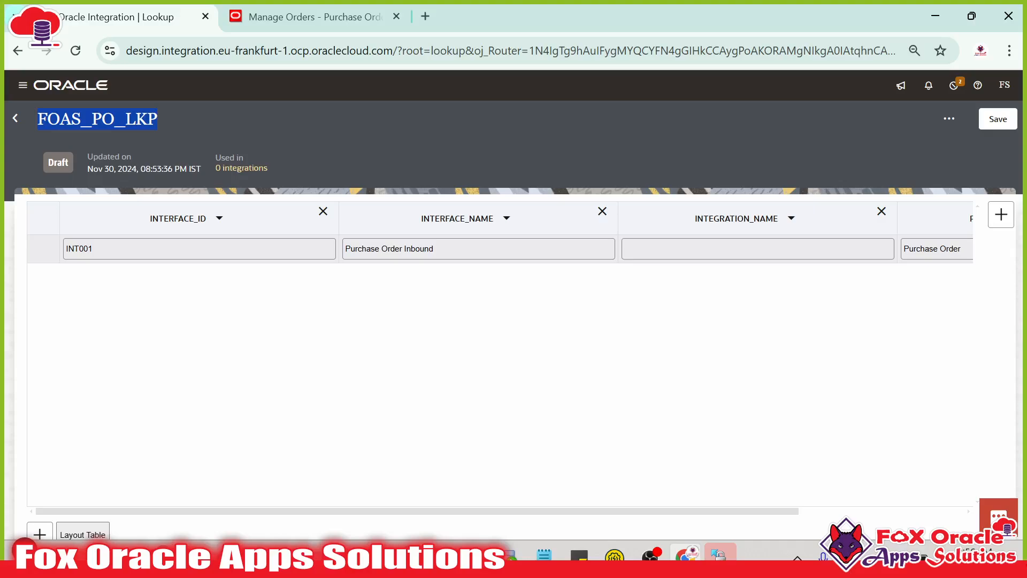
{"action": "left_click_drag", "start_coordinate": [92, 248], "coordinate": [62, 249]}
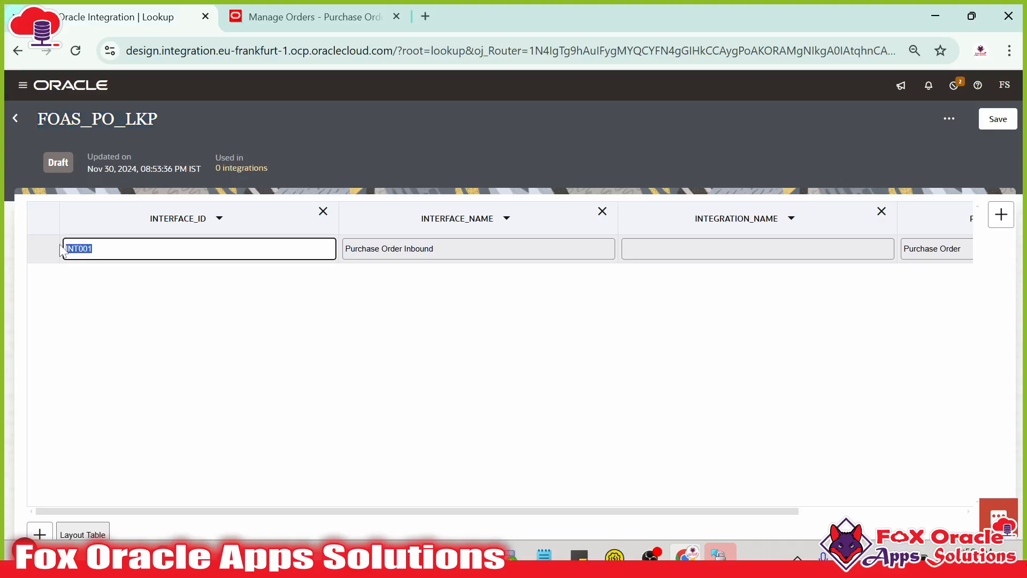
{"action": "left_click_drag", "start_coordinate": [155, 511], "coordinate": [535, 513]}
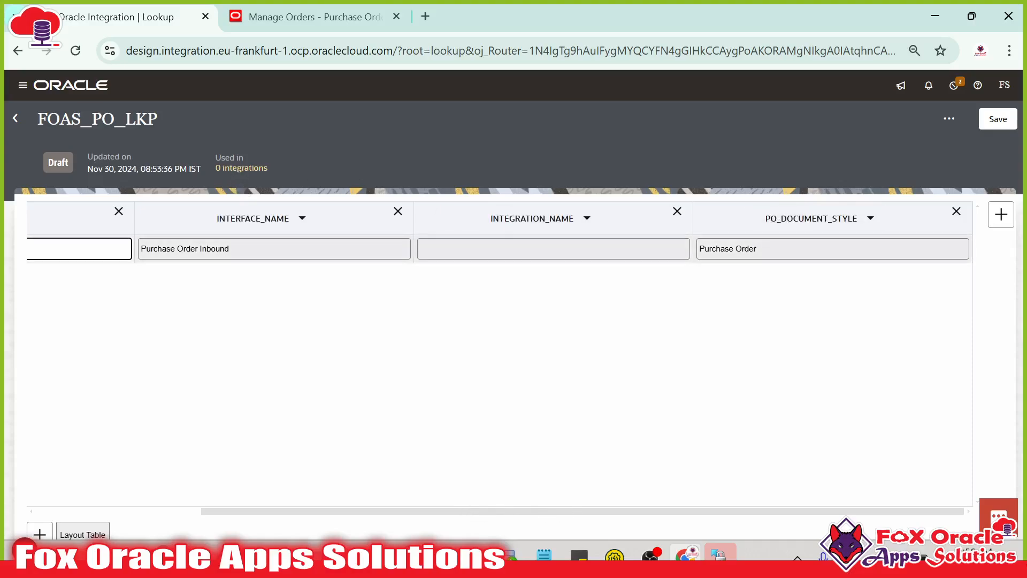
{"action": "left_click", "coordinate": [812, 248]}
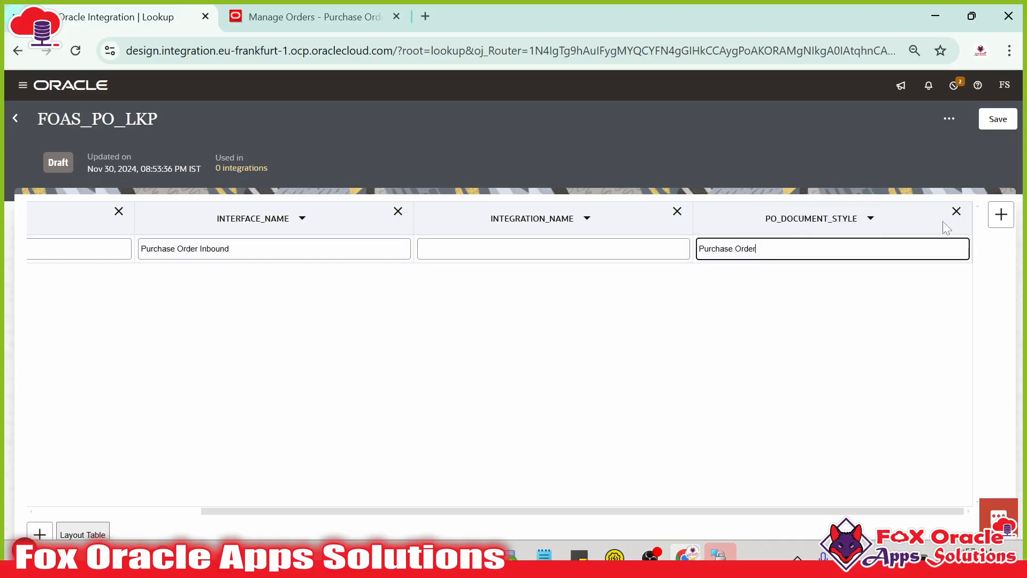
- Add a fifth domain column for the mapping sheet's RequisitioningBusinessUnit and name it REQ_BU
{"action": "key", "text": "alt+Tab"}
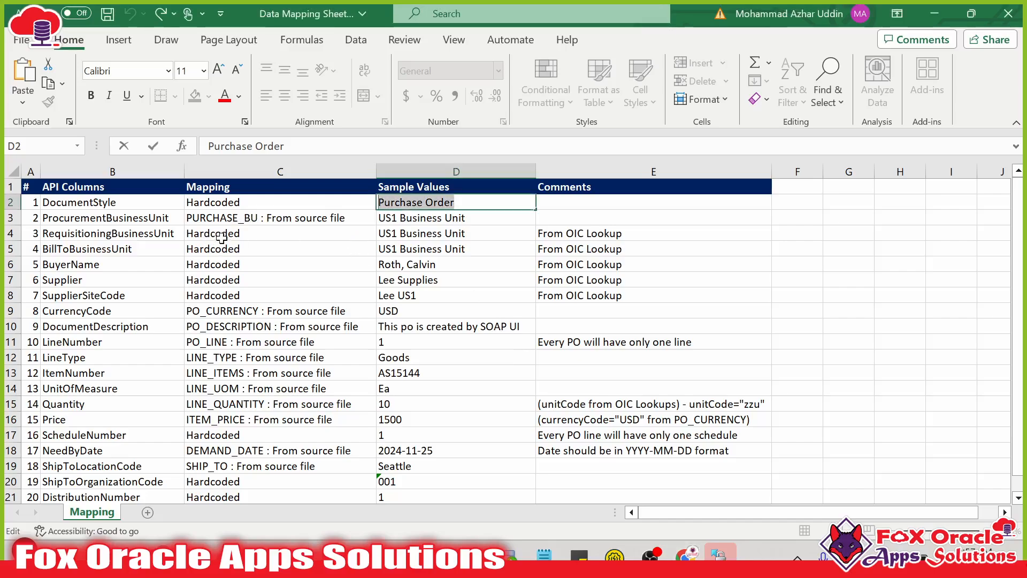
{"action": "key", "text": "alt+Tab"}
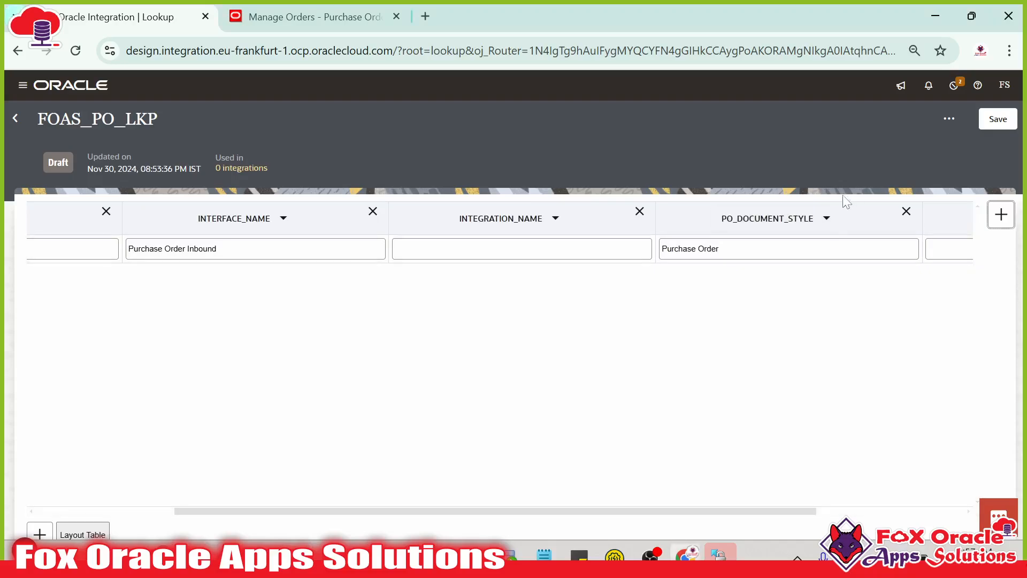
{"action": "left_click_drag", "start_coordinate": [614, 512], "coordinate": [762, 513]}
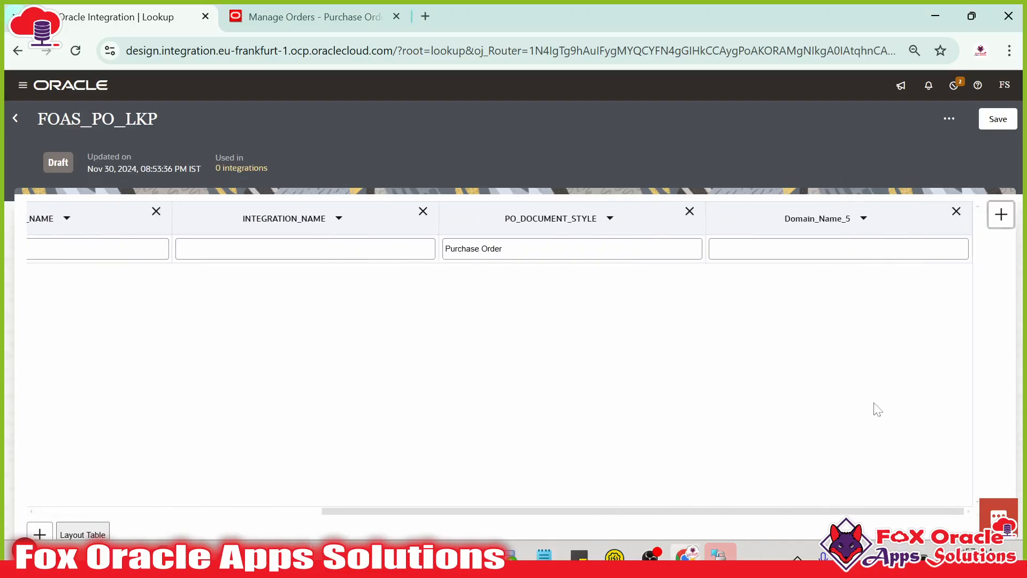
{"action": "left_click", "coordinate": [858, 218]}
{"action": "left_click", "coordinate": [833, 289]}
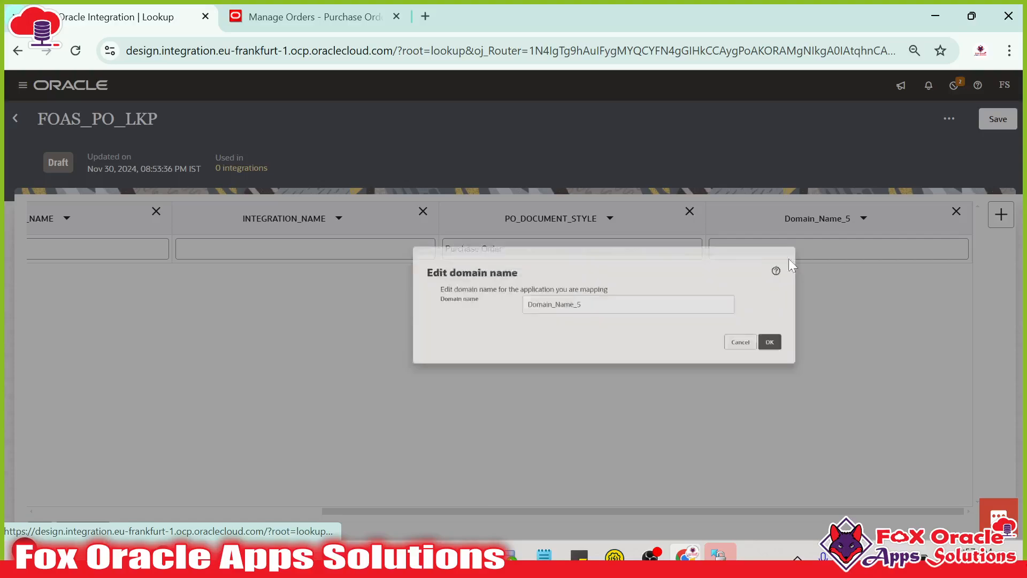
{"action": "key", "text": "ctrl+a"}
{"action": "type", "text": "RE"}
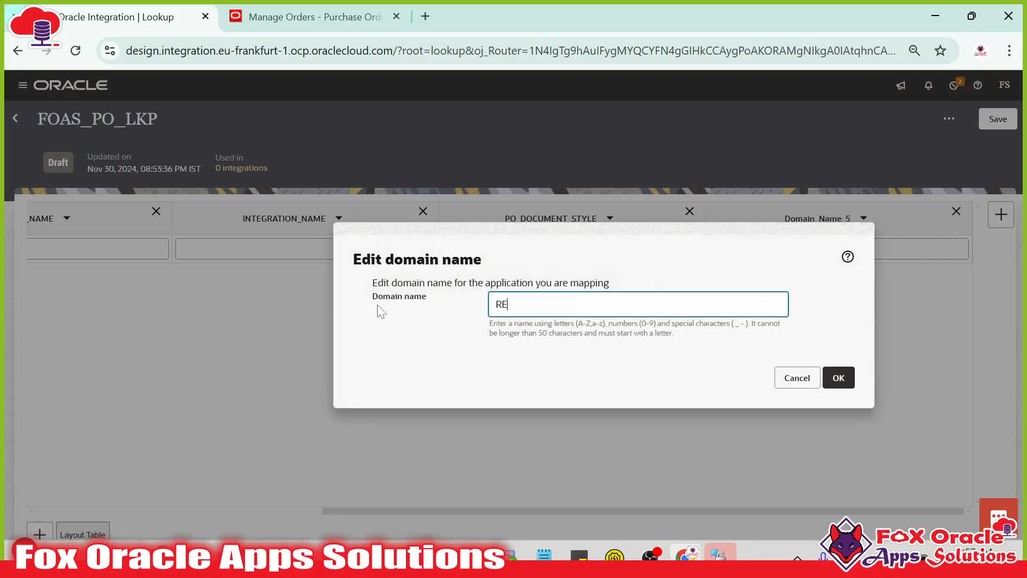
{"action": "type", "text": "Q"}
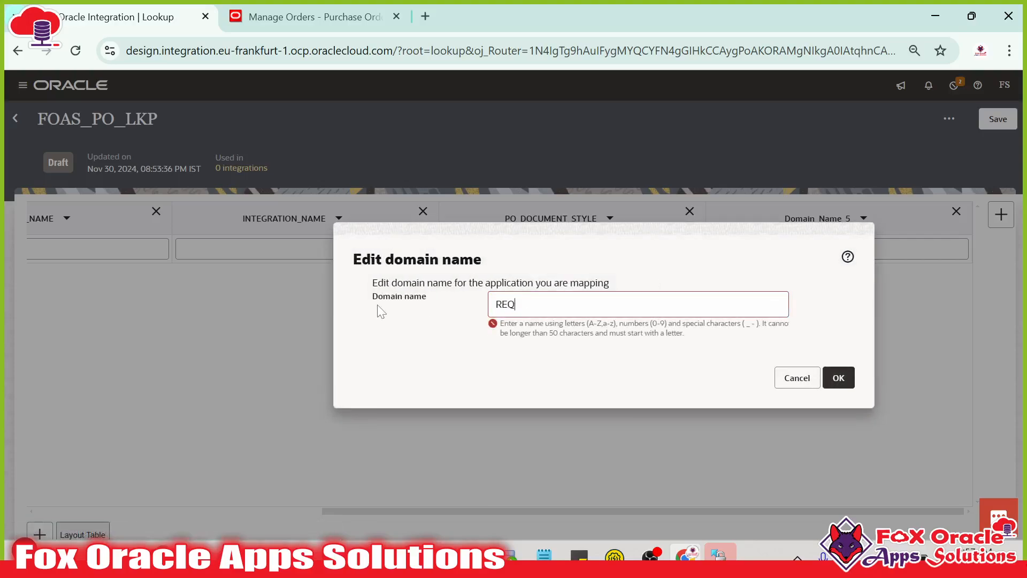
{"action": "type", "text": "+__BU"}
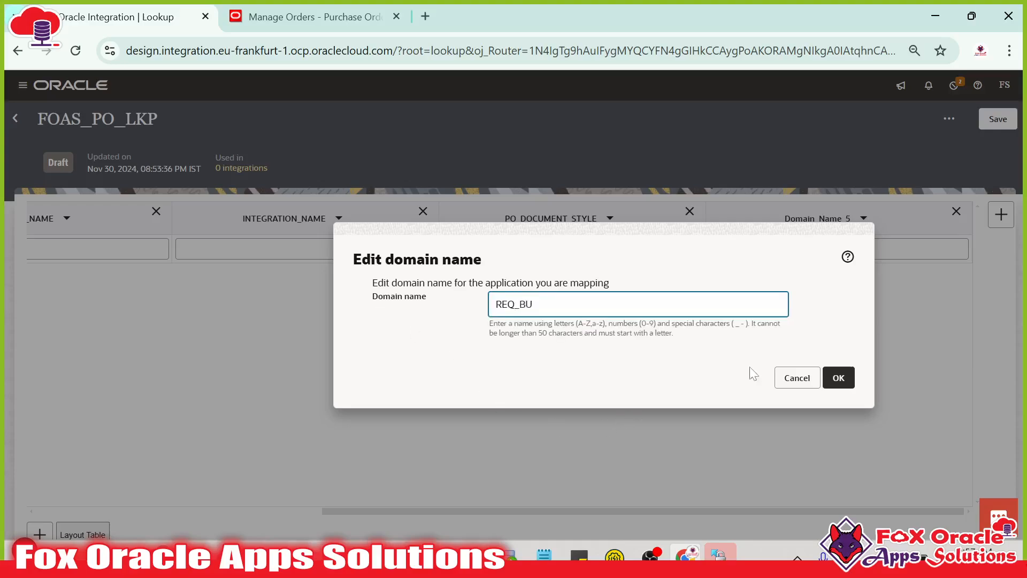
{"action": "left_click", "coordinate": [839, 378]}
- Check BillToBusinessUnit in the Excel mapping sheet, then add a sixth domain column to the lookup named BILL_TO_BU
{"action": "key", "text": "alt+Tab"}
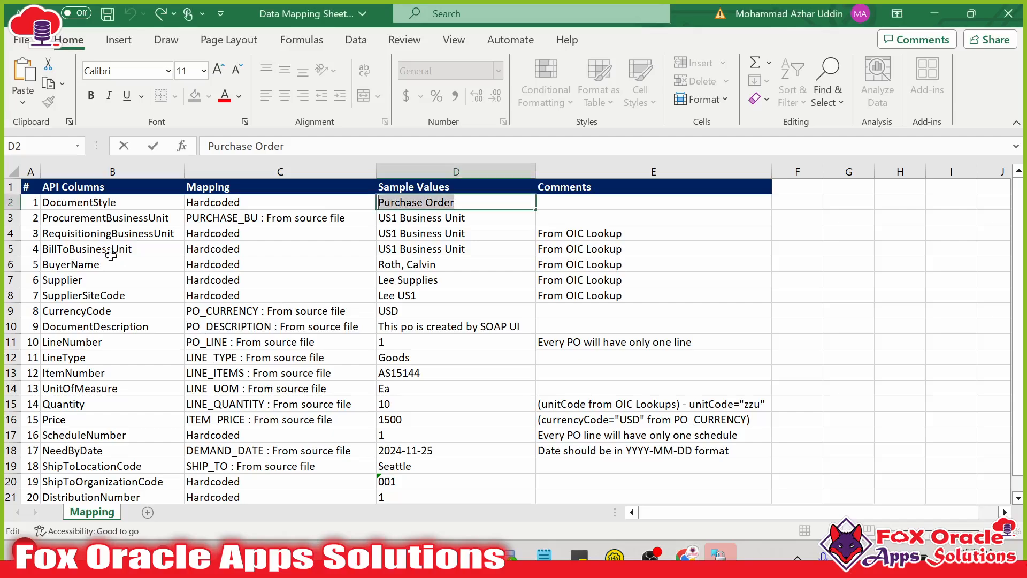
{"action": "left_click", "coordinate": [100, 254]}
{"action": "key", "text": "alt+Tab"}
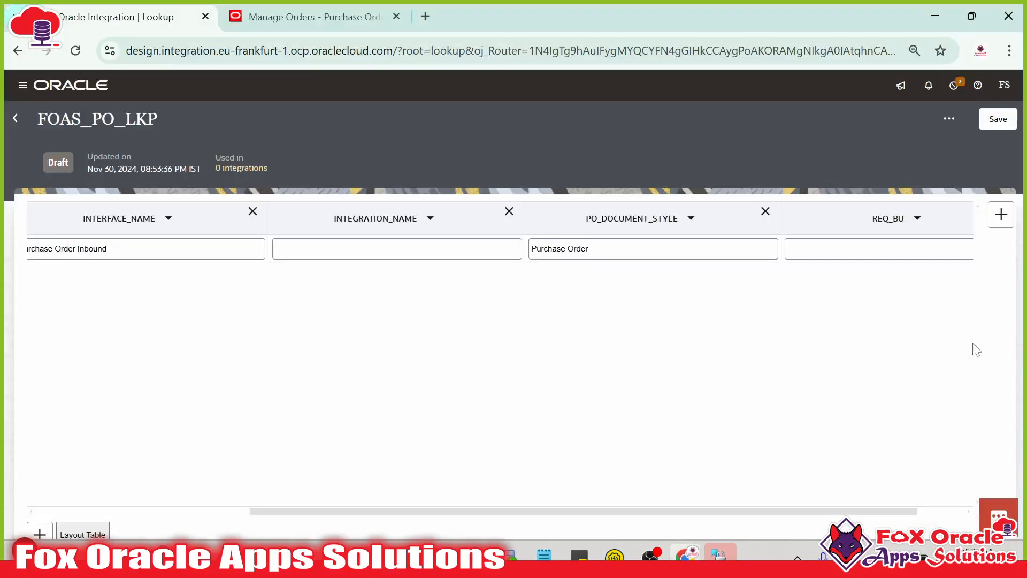
{"action": "left_click", "coordinate": [999, 215]}
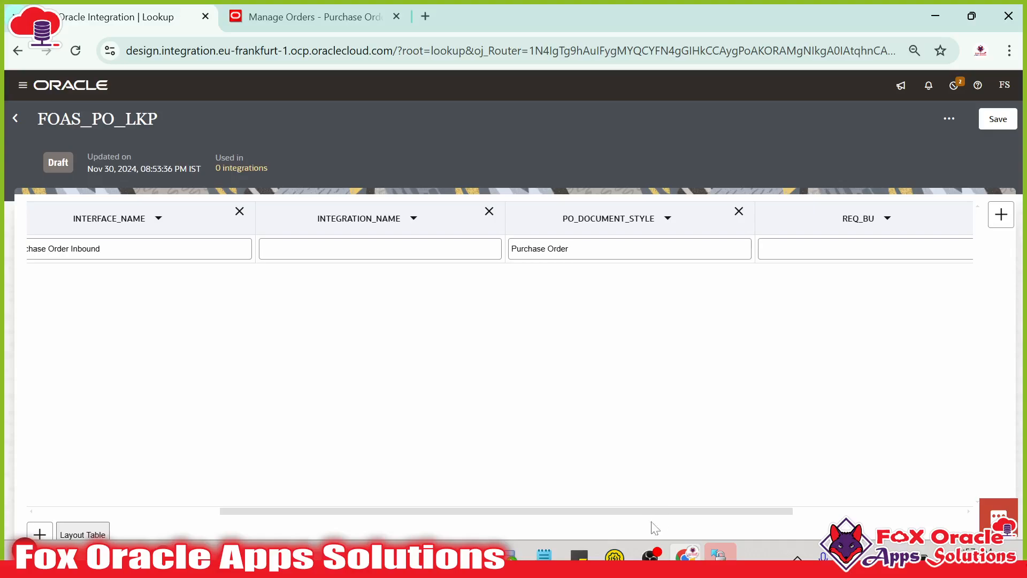
{"action": "left_click_drag", "start_coordinate": [670, 512], "coordinate": [940, 433]}
{"action": "left_click", "coordinate": [872, 218]}
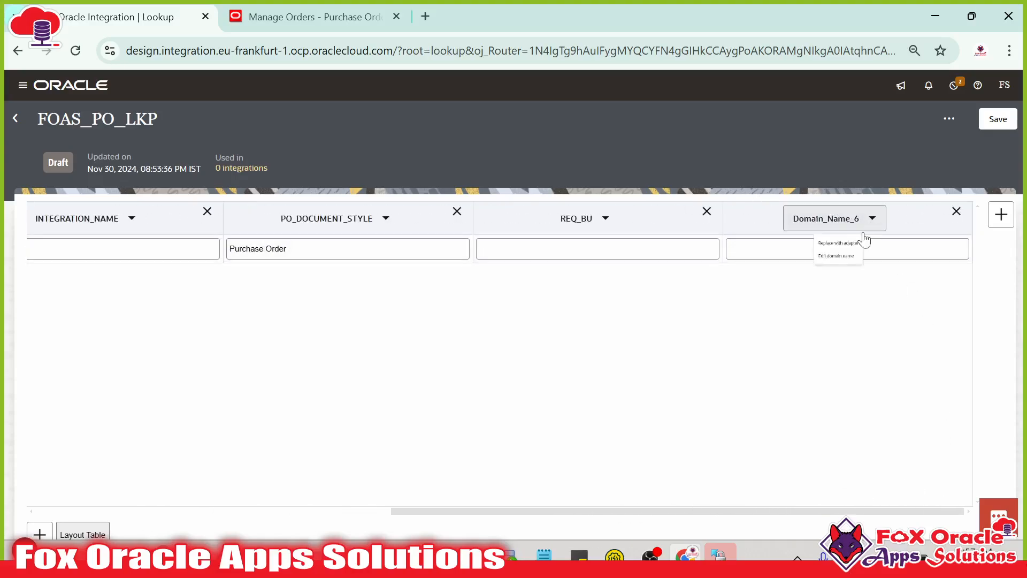
{"action": "left_click", "coordinate": [837, 284]}
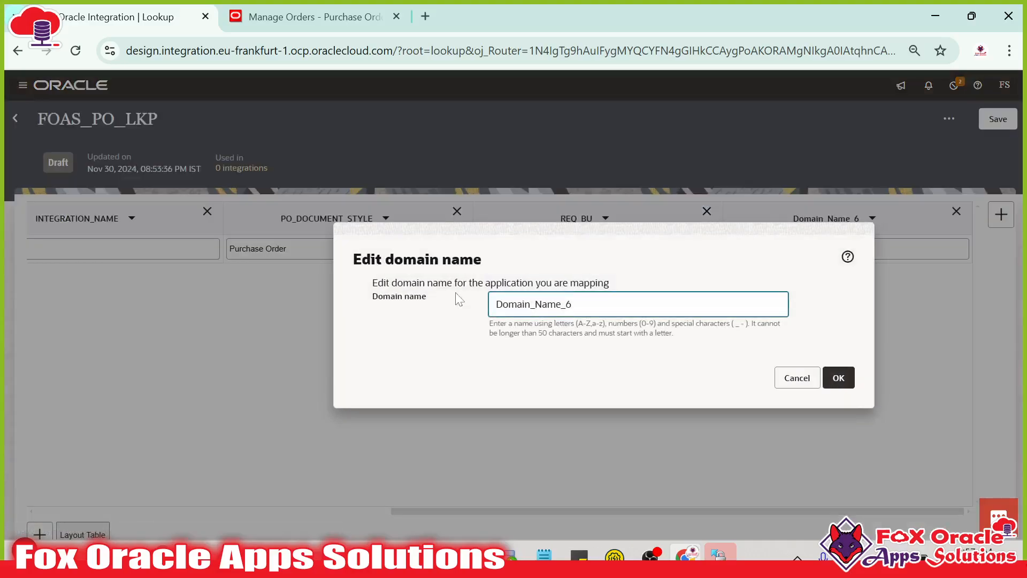
{"action": "key", "text": "ctrl+a"}
{"action": "type", "text": "B"}
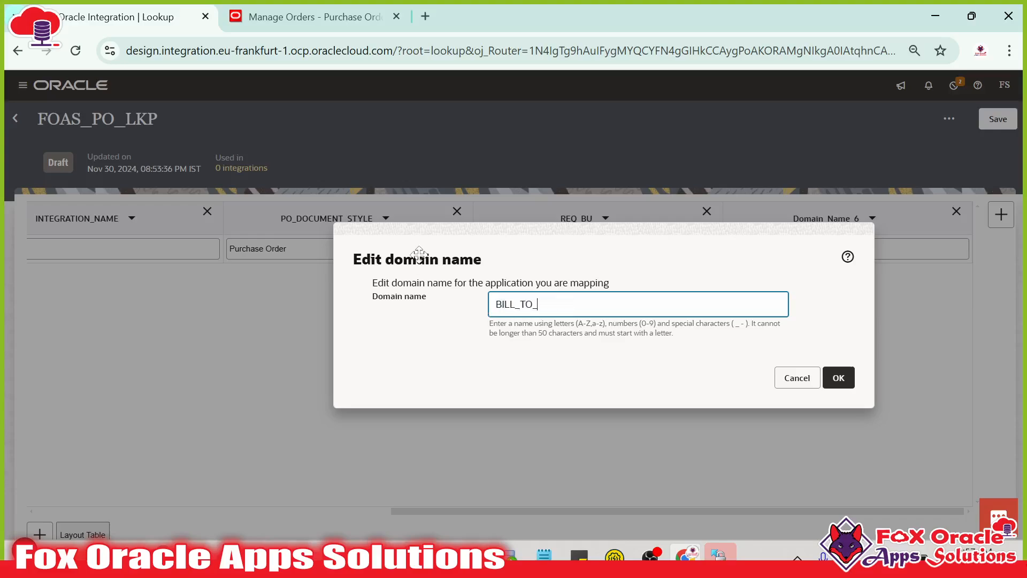
{"action": "left_click", "coordinate": [837, 381]}
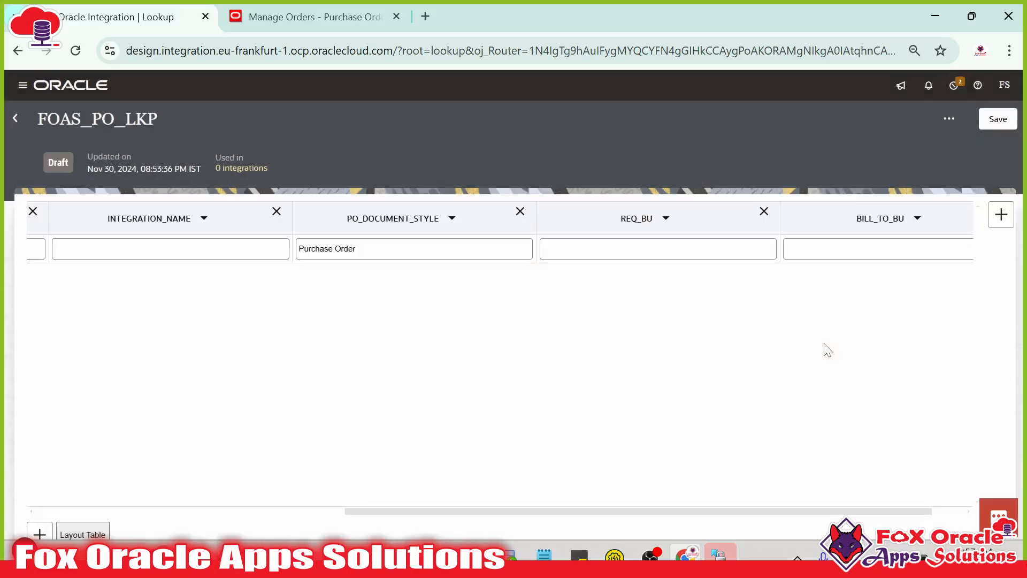
- Add a seventh domain column to the lookup and name it PO_BUYER
{"action": "left_click_drag", "start_coordinate": [811, 511], "coordinate": [995, 505]}
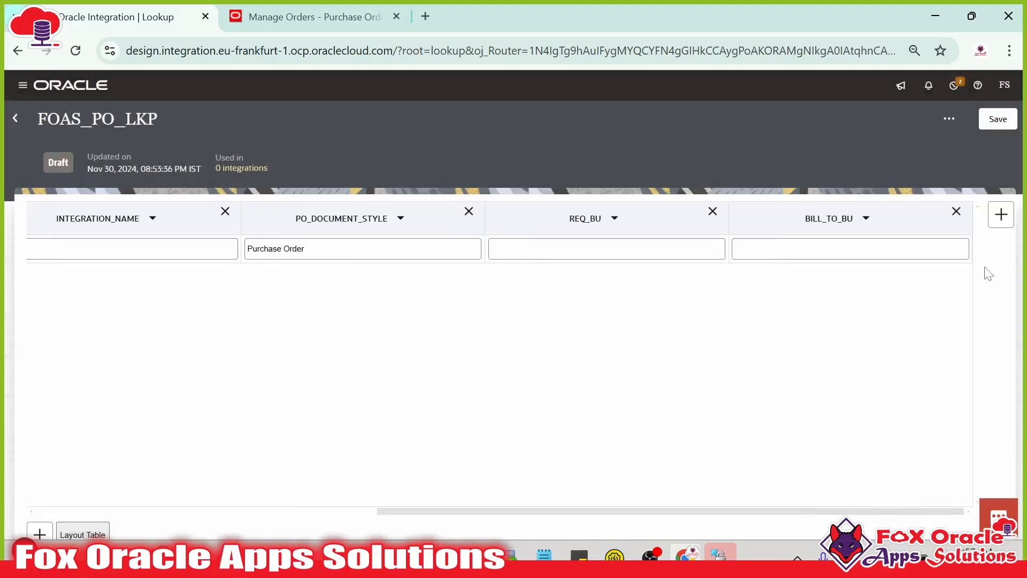
{"action": "left_click", "coordinate": [1000, 215]}
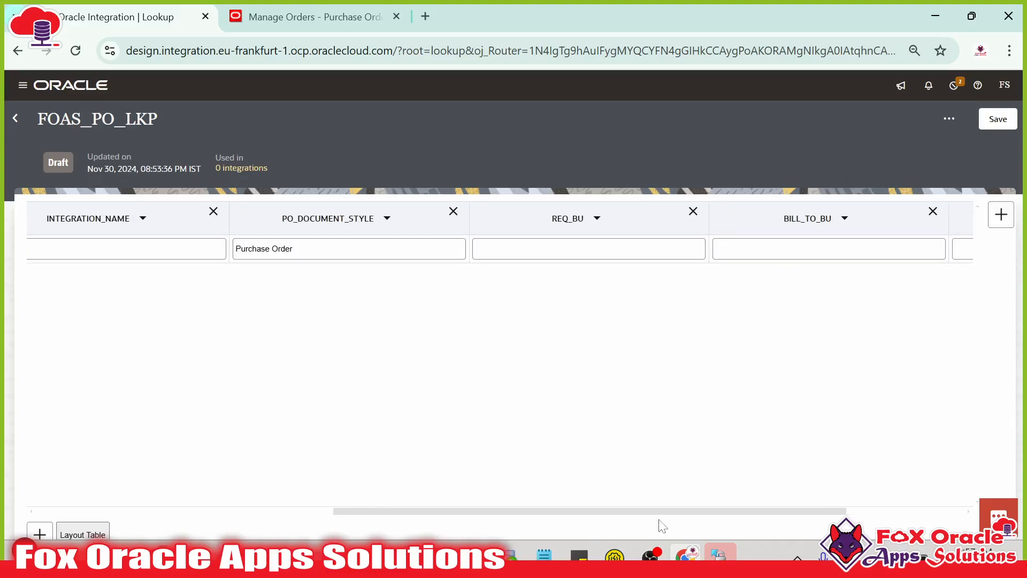
{"action": "left_click_drag", "start_coordinate": [675, 512], "coordinate": [794, 511]}
{"action": "left_click", "coordinate": [877, 218]}
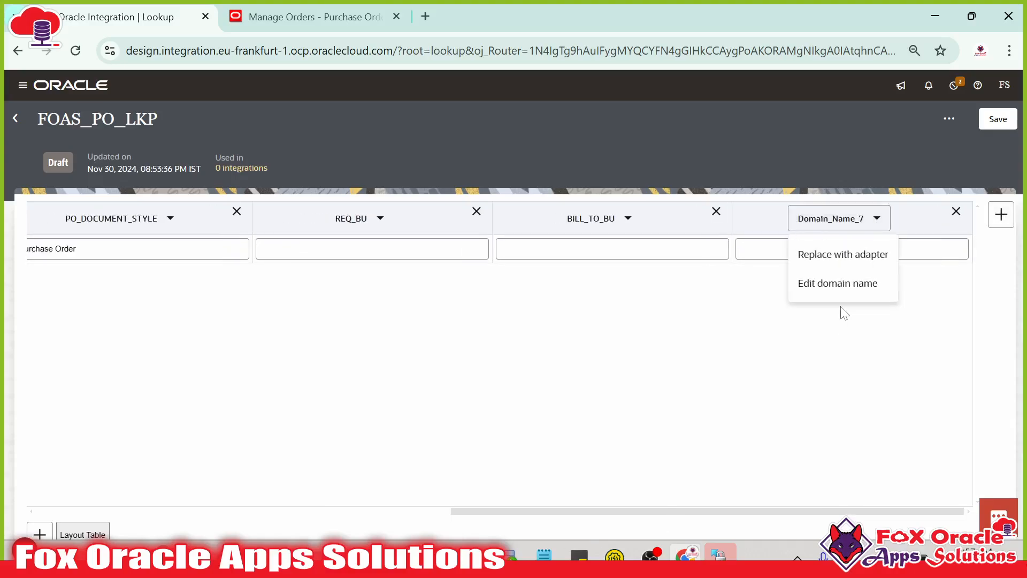
{"action": "left_click", "coordinate": [846, 289]}
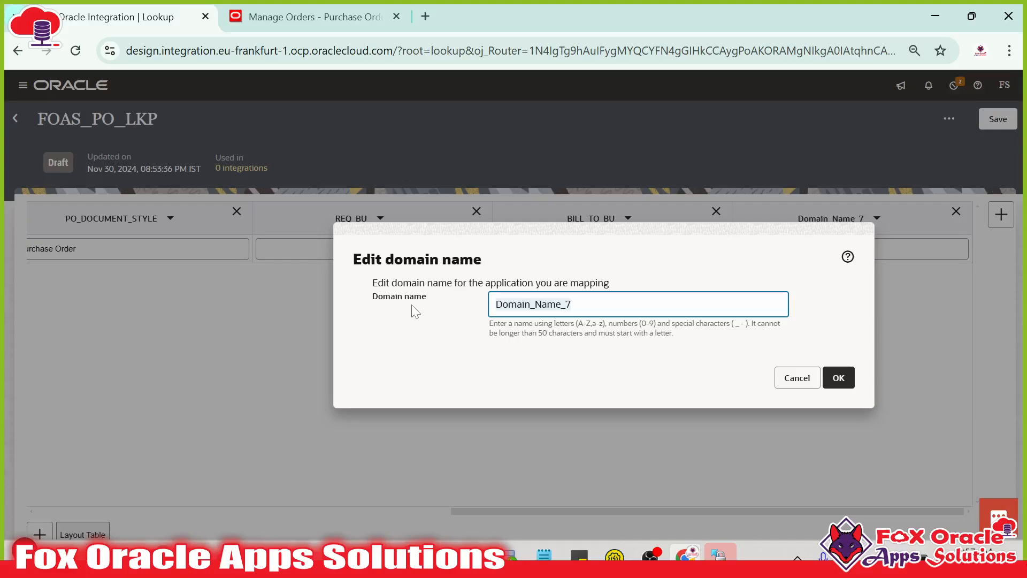
{"action": "type", "text": "PO_BUYER"}
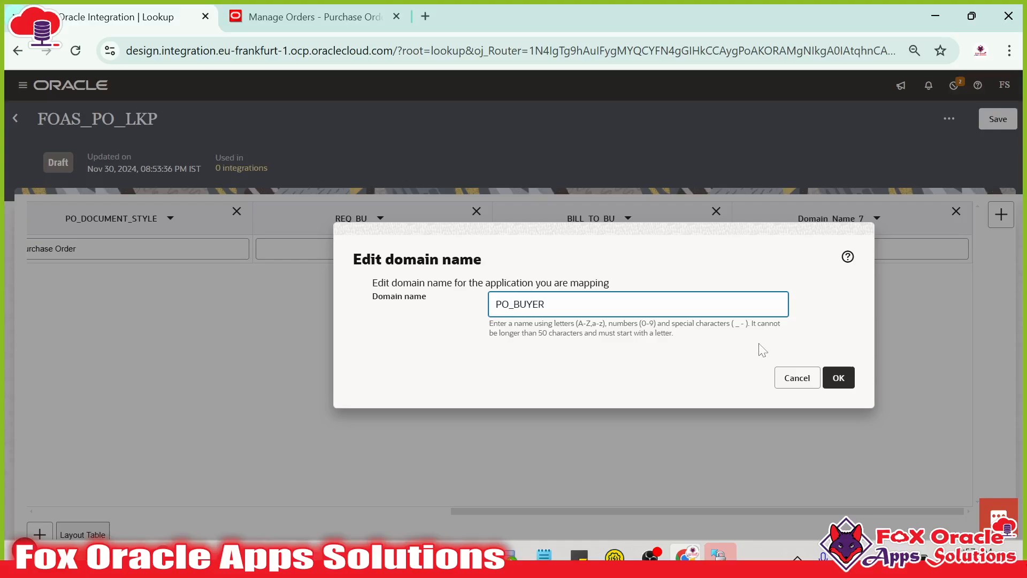
{"action": "left_click", "coordinate": [839, 378]}
- Add an eighth domain column to the lookup and name it SUPPLIER
{"action": "left_click", "coordinate": [1000, 213]}
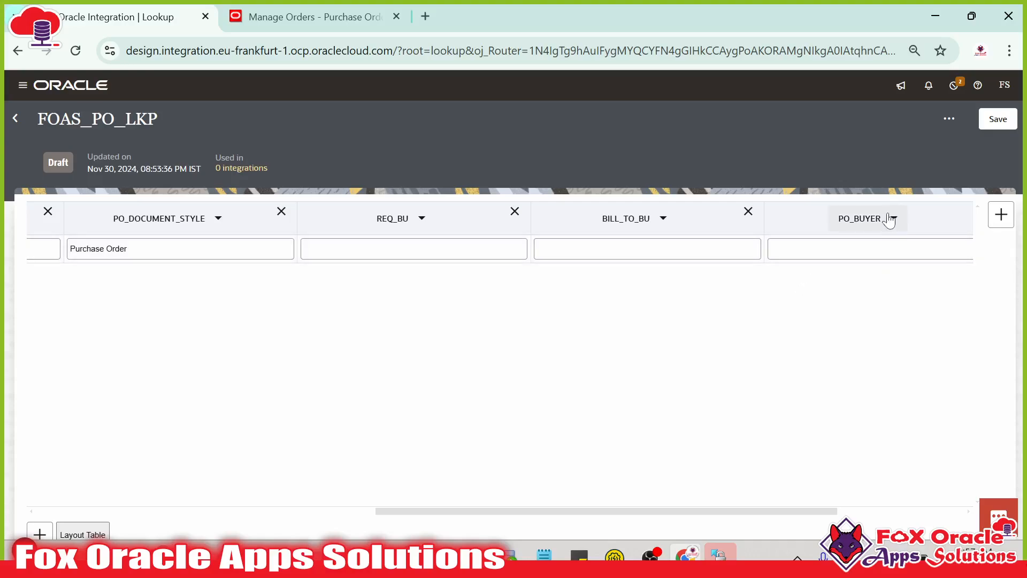
{"action": "left_click_drag", "start_coordinate": [698, 512], "coordinate": [845, 498]}
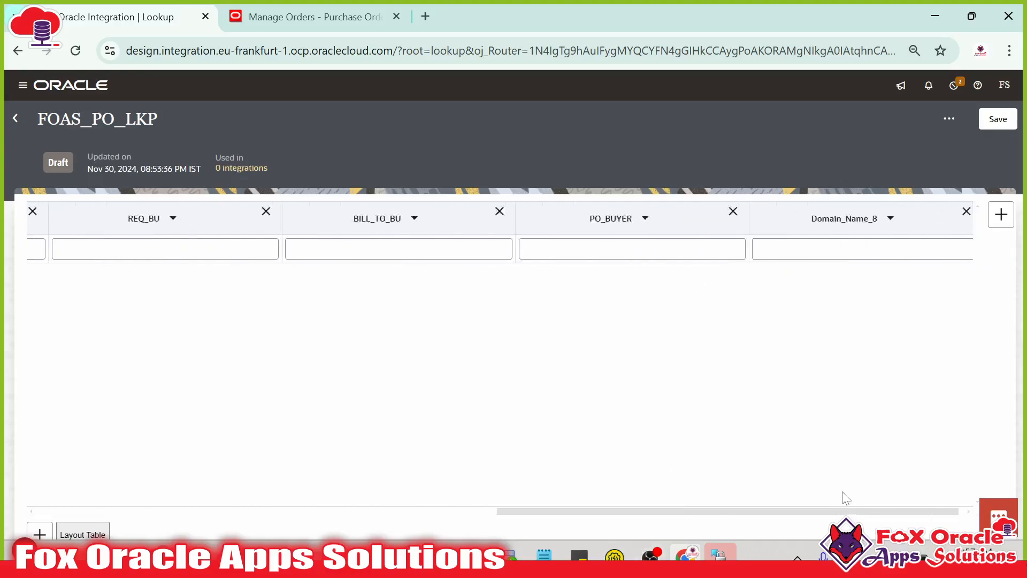
{"action": "left_click", "coordinate": [880, 218]}
{"action": "left_click", "coordinate": [842, 285]}
{"action": "key", "text": "ctrl+a"}
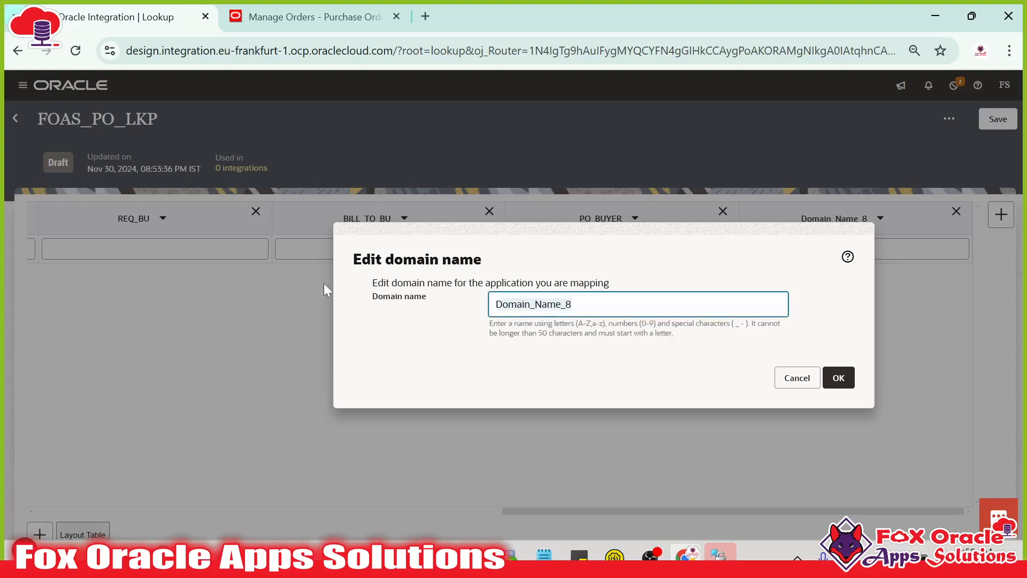
{"action": "type", "text": "SUPPLIER"}
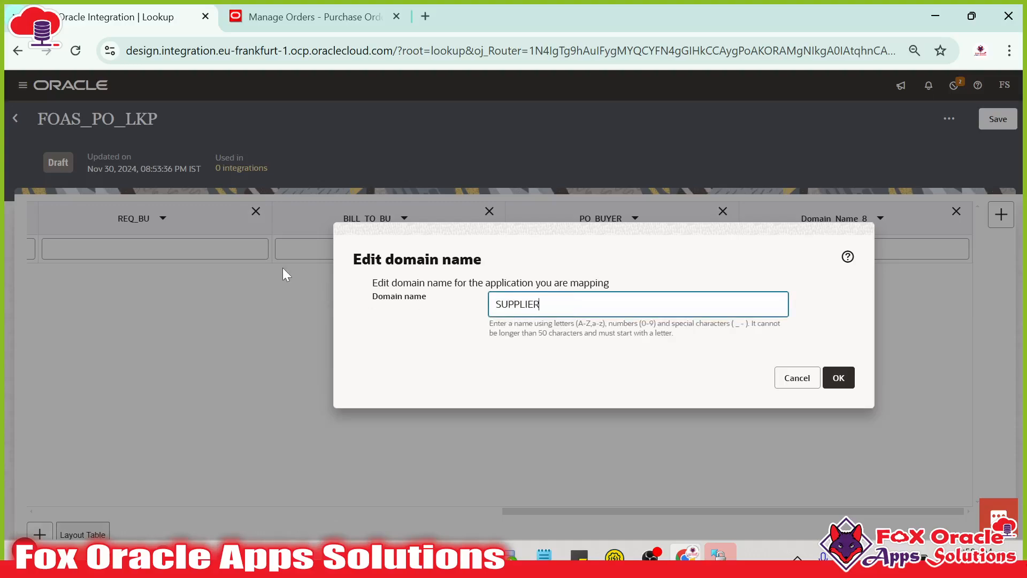
{"action": "left_click", "coordinate": [838, 377]}
- Check Supplier and SupplierSiteCode in the Excel mapping sheet, then add a ninth domain column to the lookup named SUPPLIER_SITE
{"action": "key", "text": "alt+Tab"}
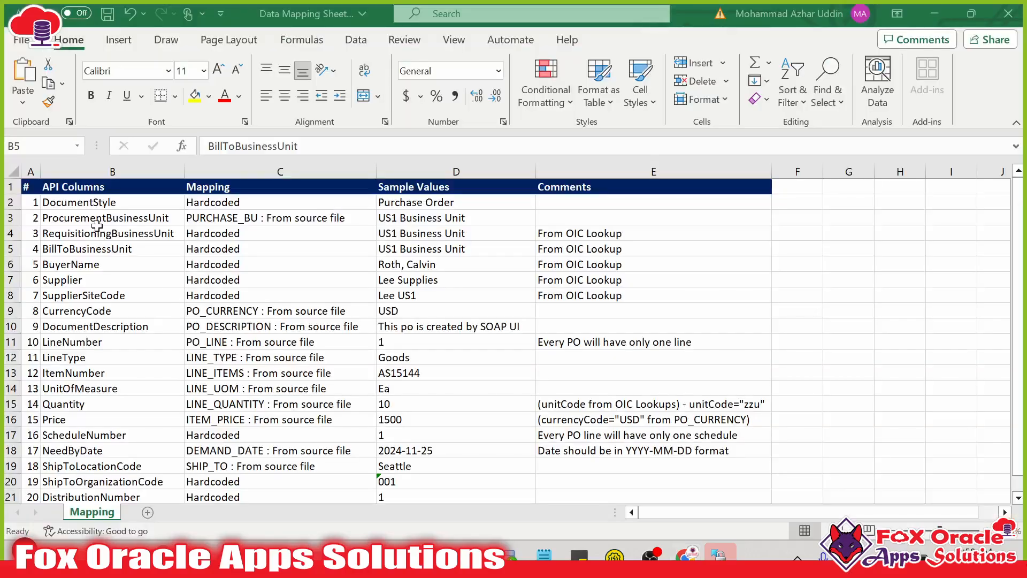
{"action": "left_click", "coordinate": [133, 279]}
{"action": "left_click", "coordinate": [219, 295]}
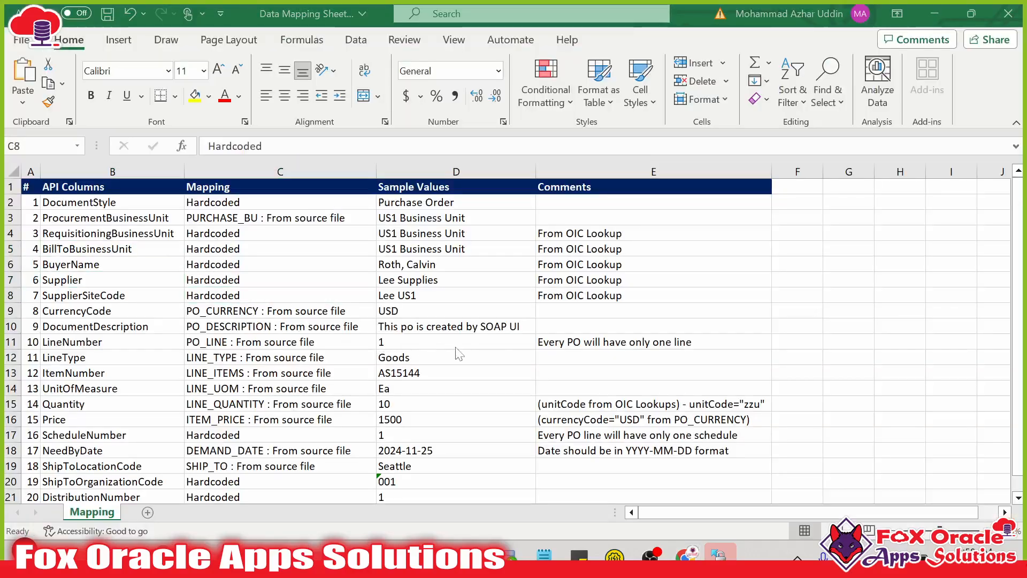
{"action": "key", "text": "alt+Tab"}
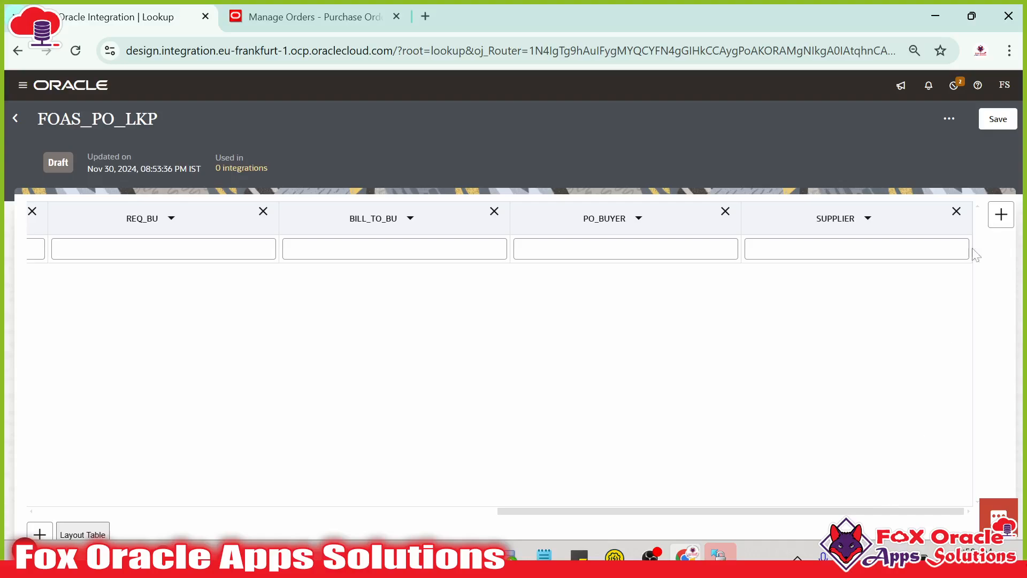
{"action": "left_click", "coordinate": [1000, 214]}
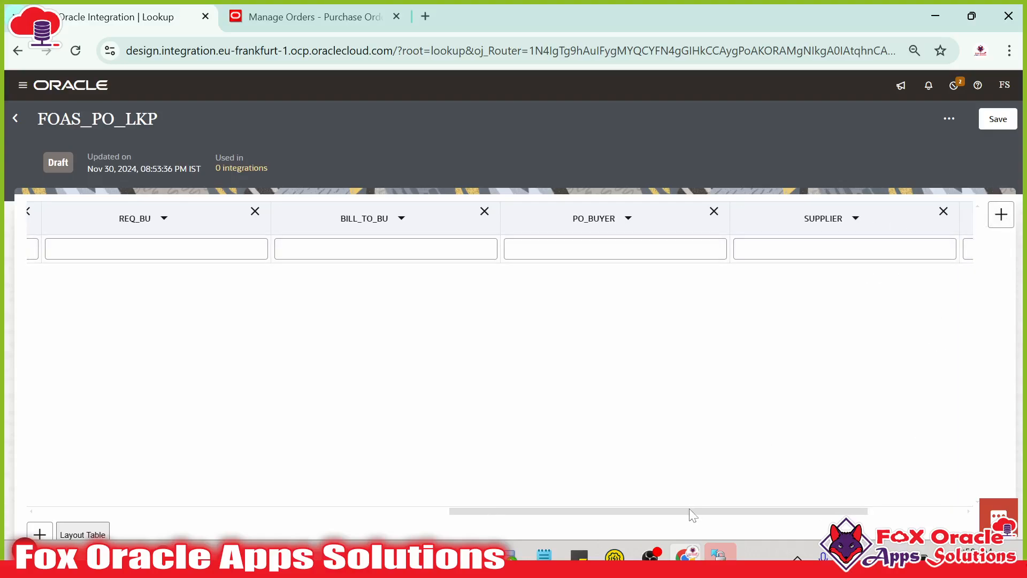
{"action": "left_click_drag", "start_coordinate": [690, 511], "coordinate": [869, 504]}
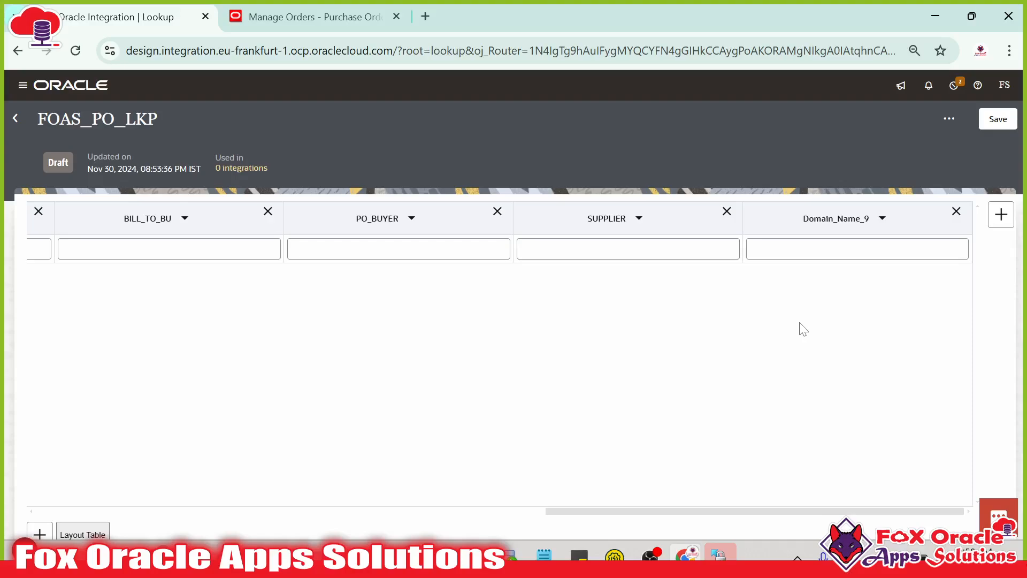
{"action": "left_click", "coordinate": [882, 219]}
{"action": "left_click", "coordinate": [864, 288]}
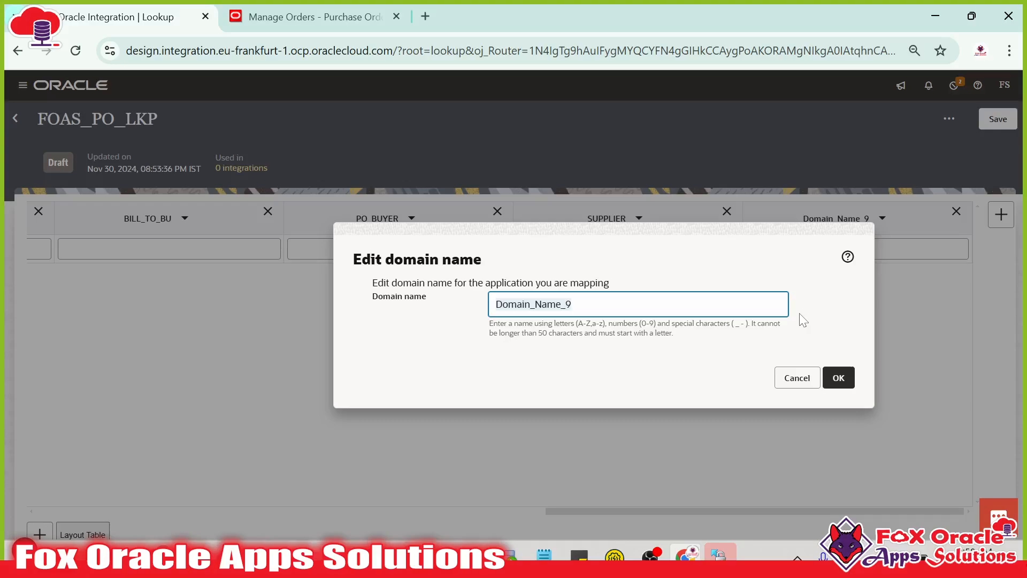
{"action": "type", "text": "SUPPLIER_SITE"}
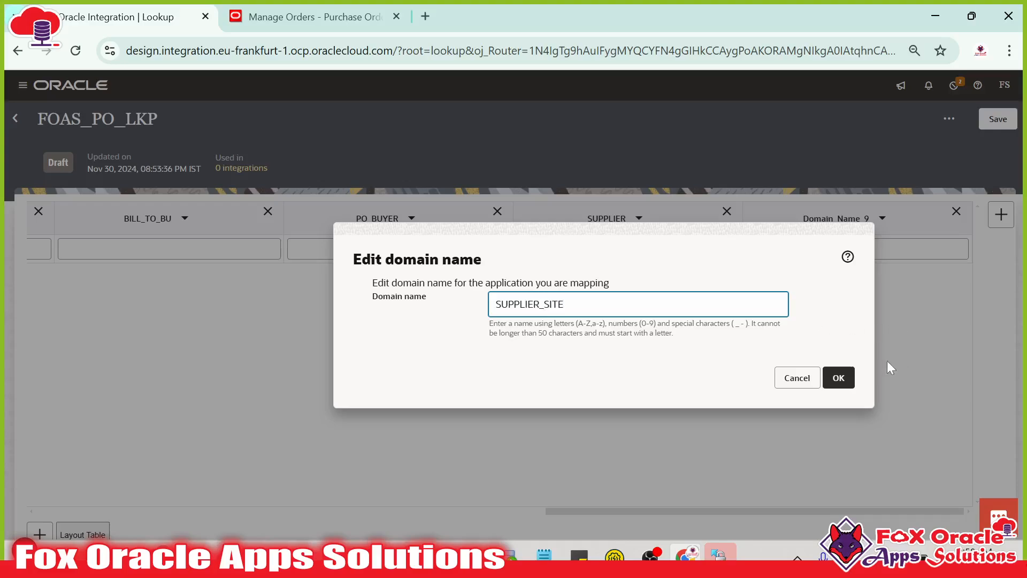
{"action": "left_click", "coordinate": [838, 378]}
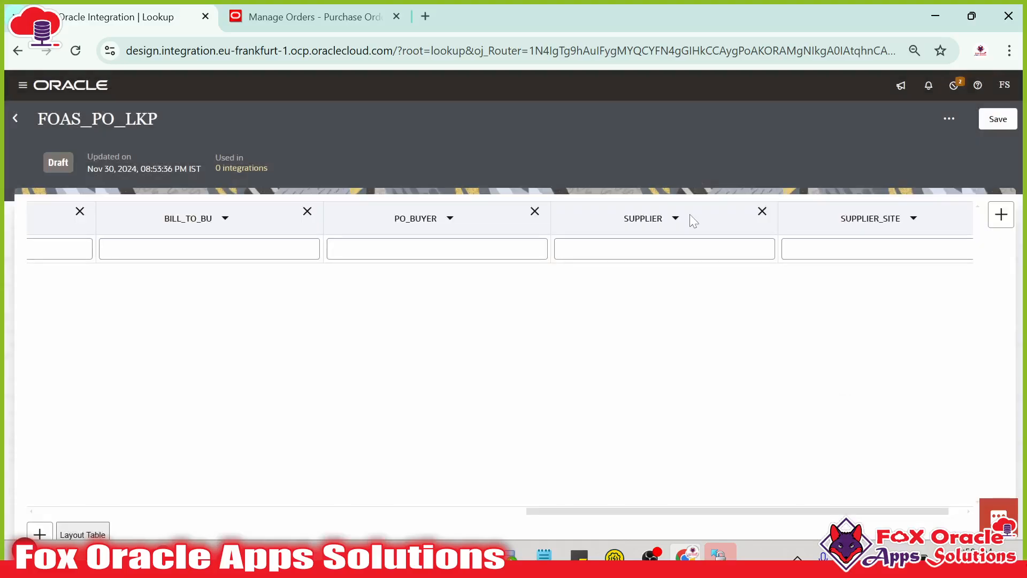
- Examine the remaining hardcoded rows of the Excel mapping sheet, including ScheduleNumber and ShipToOrganizationCode, for further lookup columns
{"action": "key", "text": "alt+Tab"}
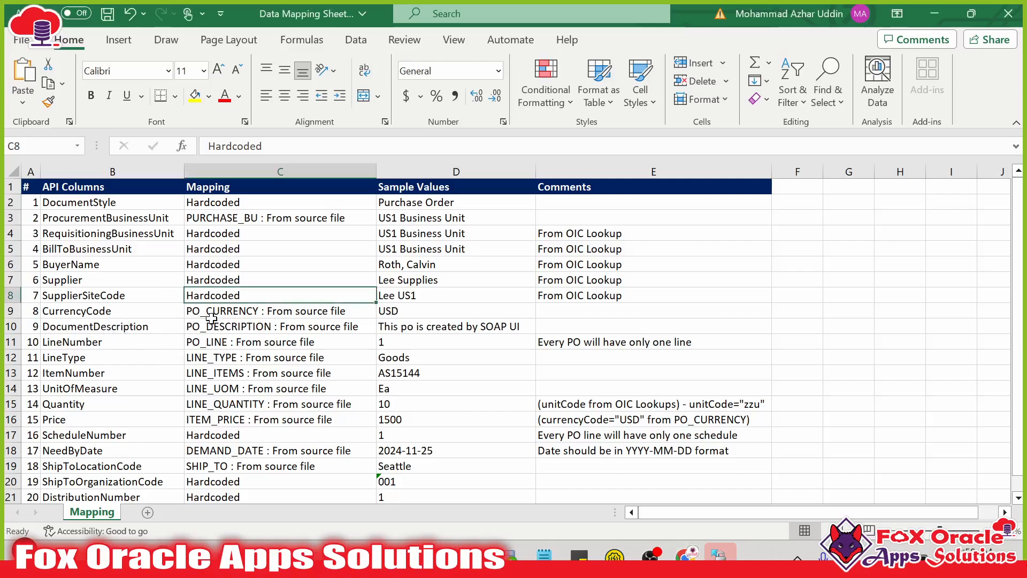
{"action": "left_click", "coordinate": [221, 437]}
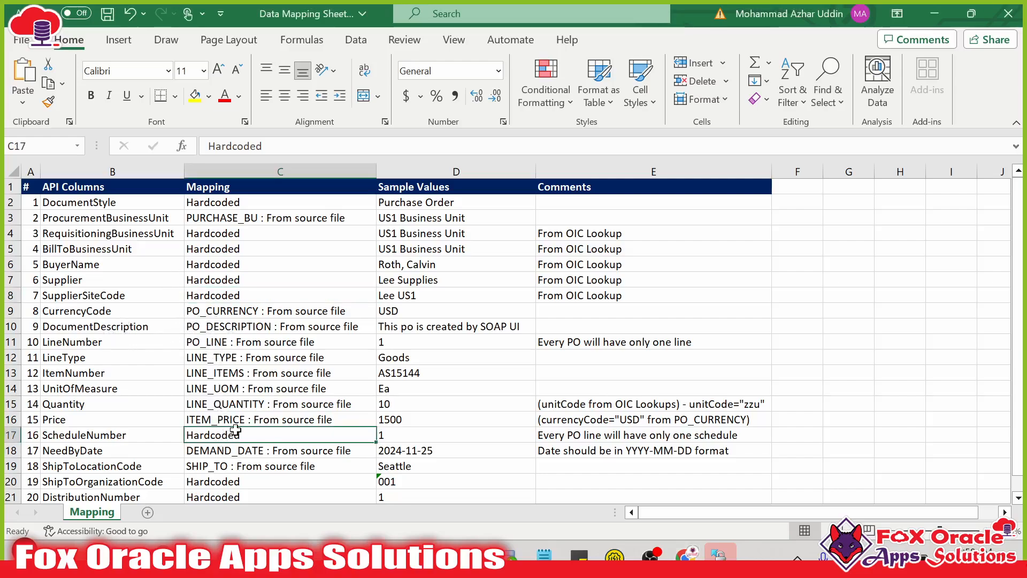
{"action": "scroll", "coordinate": [217, 428], "scroll_direction": "down", "scroll_amount": 2}
{"action": "key", "text": "alt+Tab"}
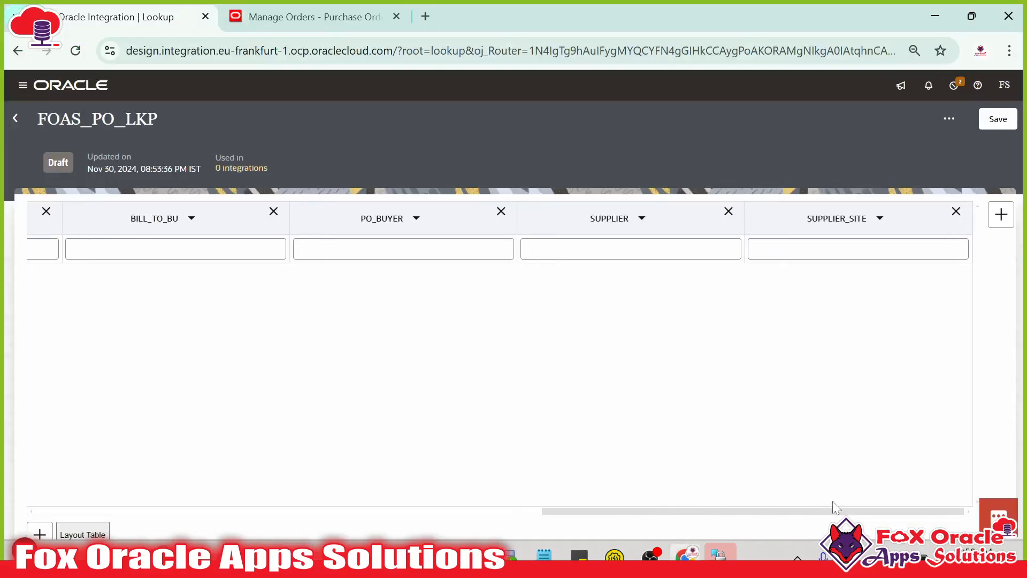
{"action": "key", "text": "alt+Tab"}
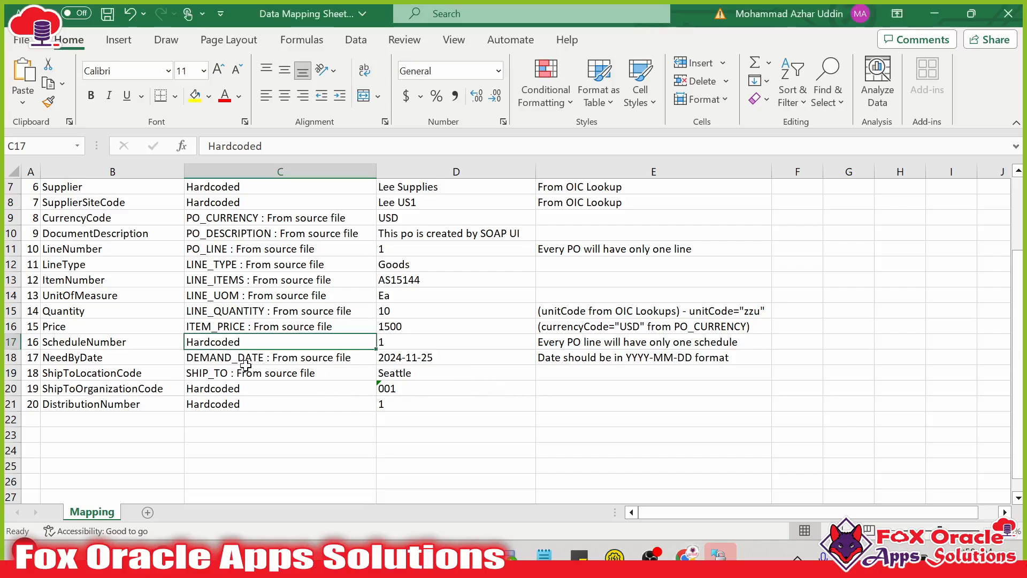
{"action": "left_click", "coordinate": [142, 345]}
{"action": "left_click", "coordinate": [243, 342]}
{"action": "left_click", "coordinate": [422, 342]}
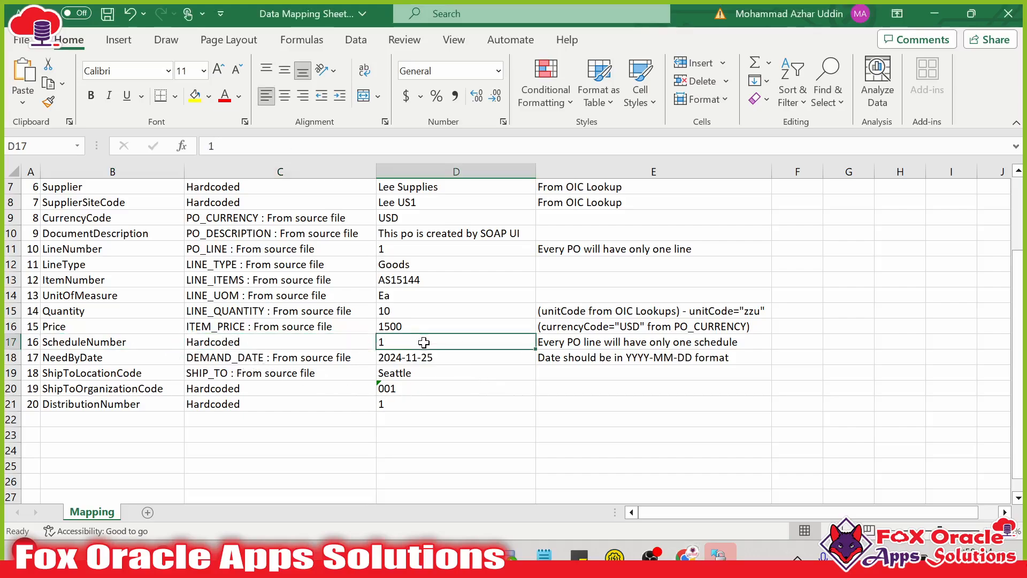
{"action": "left_click", "coordinate": [325, 345]}
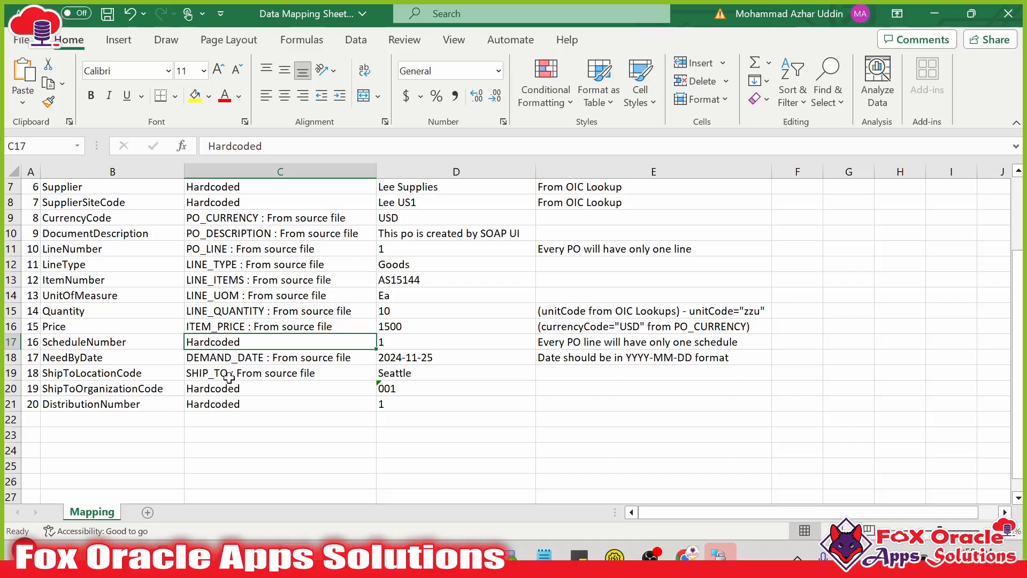
{"action": "left_click", "coordinate": [126, 393]}
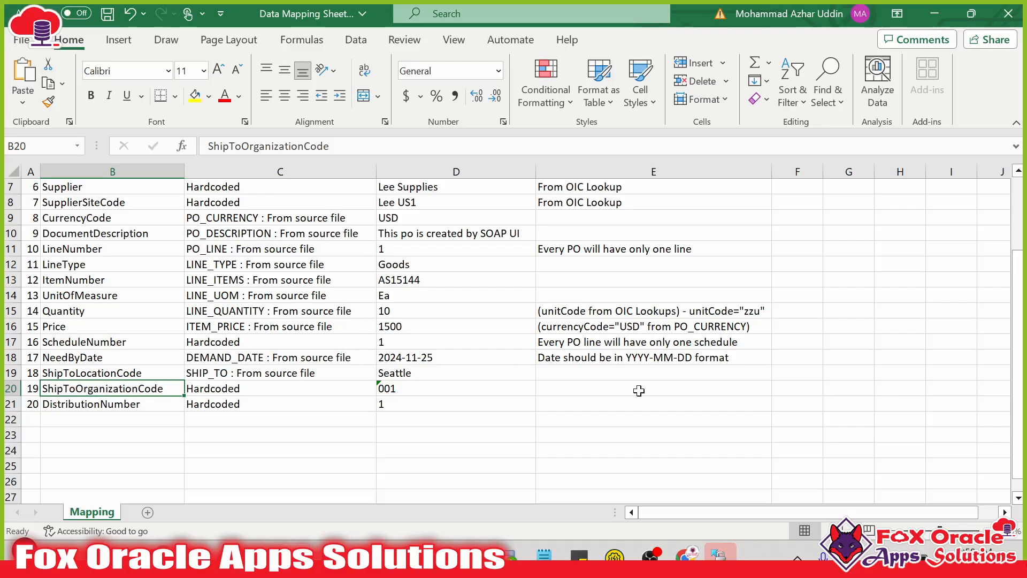
{"action": "key", "text": "alt+Tab"}
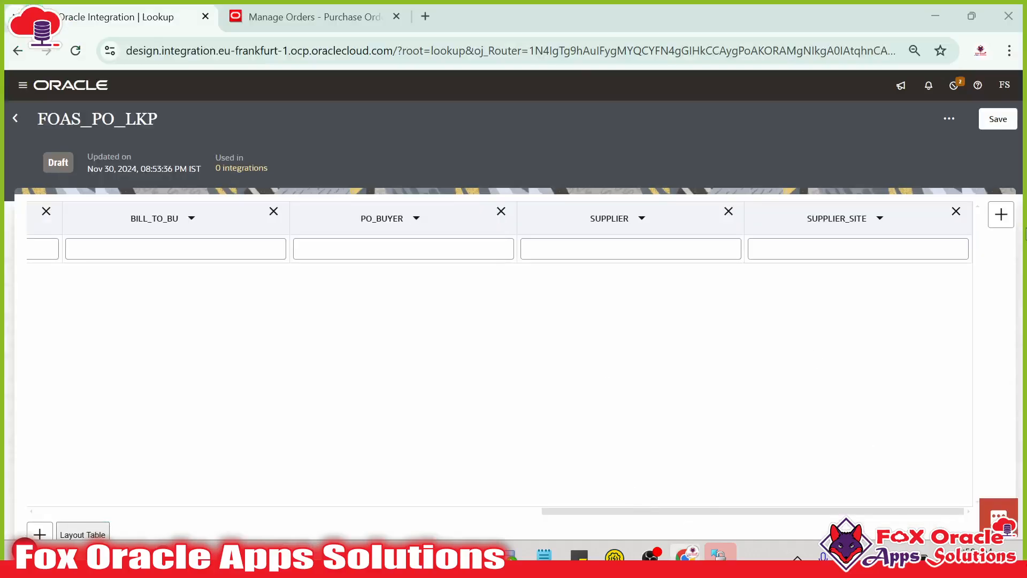
- Add a tenth domain column to the lookup for ShipToOrganizationCode and name it SHIP_TO_ORG
{"action": "left_click", "coordinate": [1001, 214]}
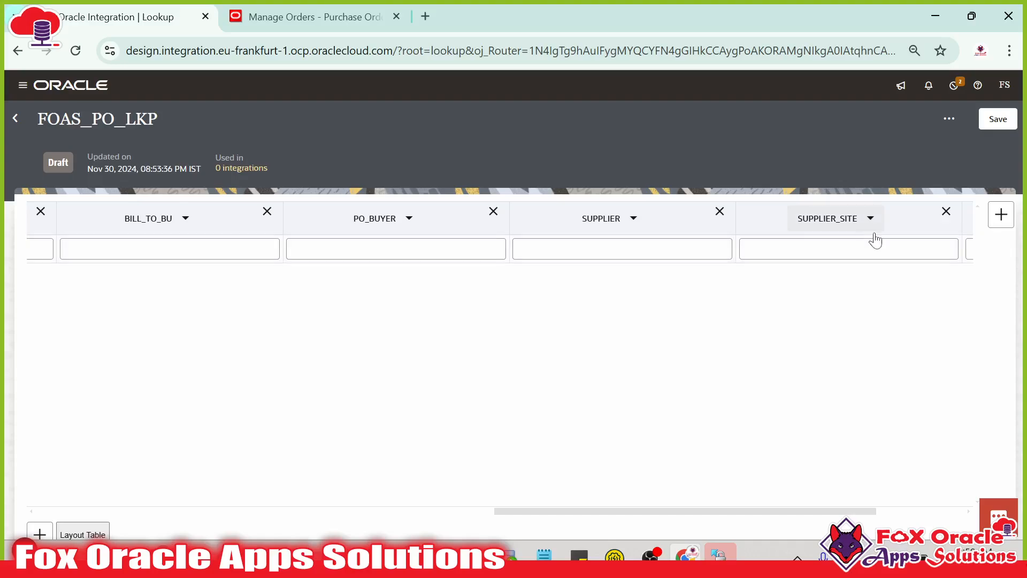
{"action": "left_click_drag", "start_coordinate": [744, 511], "coordinate": [989, 465]}
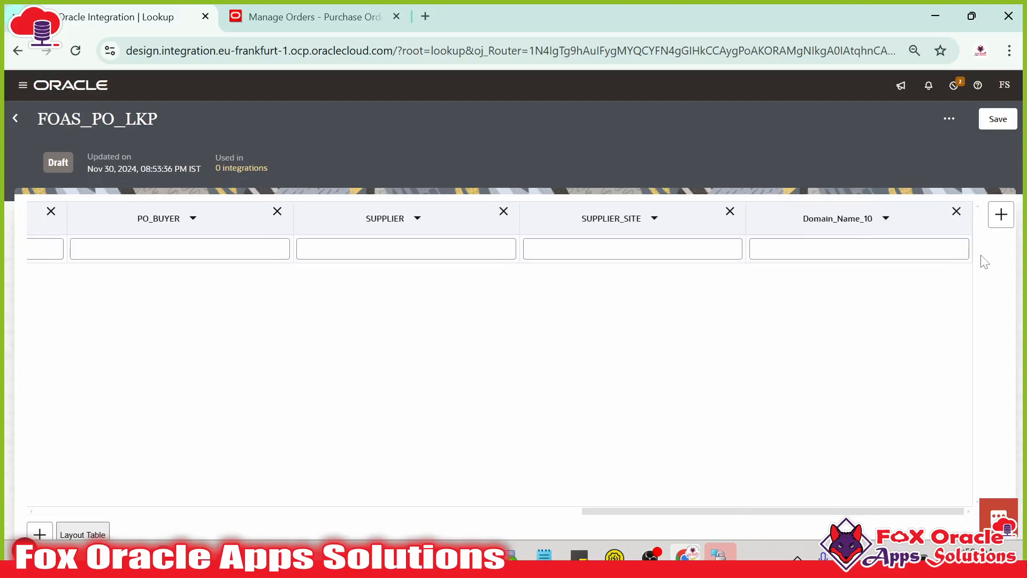
{"action": "left_click", "coordinate": [885, 218]}
{"action": "left_click", "coordinate": [837, 290]}
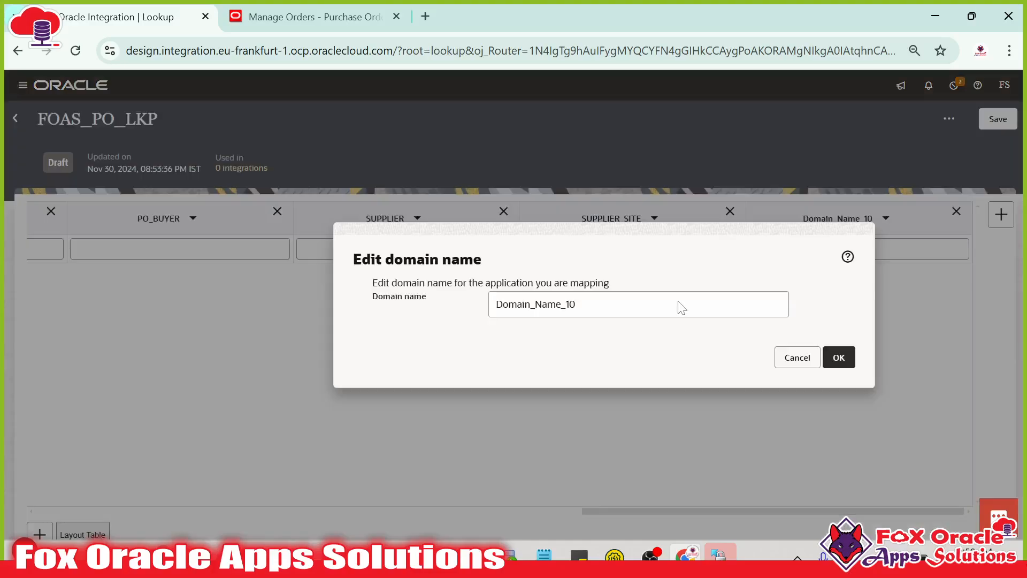
{"action": "left_click", "coordinate": [680, 307]}
{"action": "key", "text": "ctrl+a"}
{"action": "type", "text": "SHIP"}
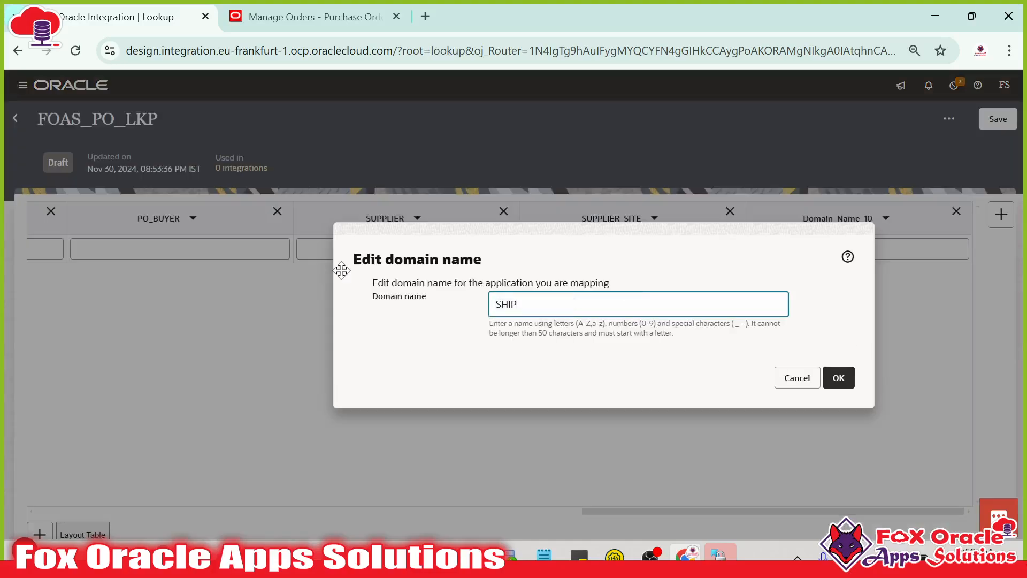
{"action": "type", "text": "_TO_ORG"}
{"action": "left_click", "coordinate": [832, 379]}
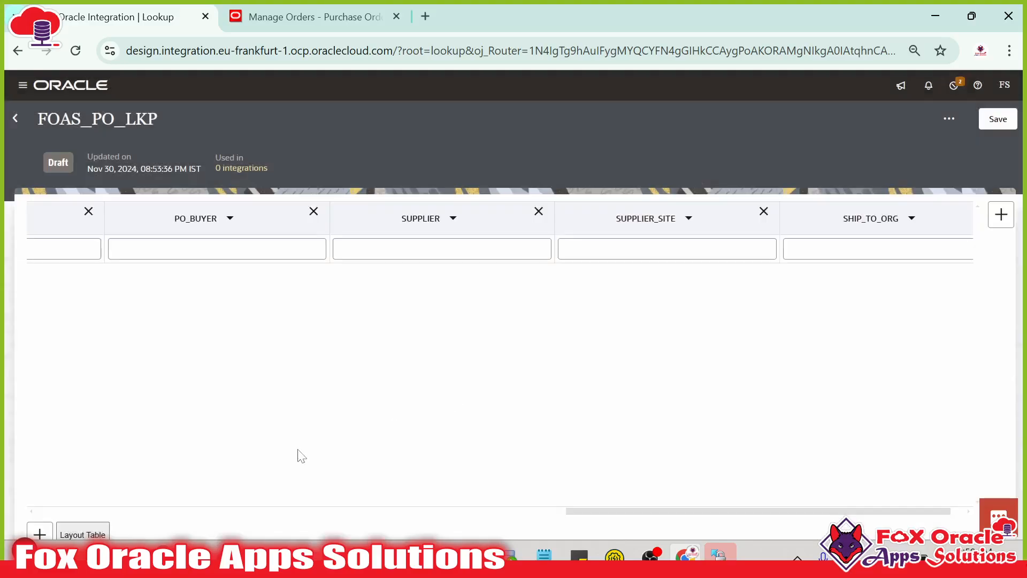
- Copy the ShipToOrganizationCode sample value 001 from the Excel mapping sheet into the lookup's SHIP_TO_ORG column
{"action": "key", "text": "alt+Tab"}
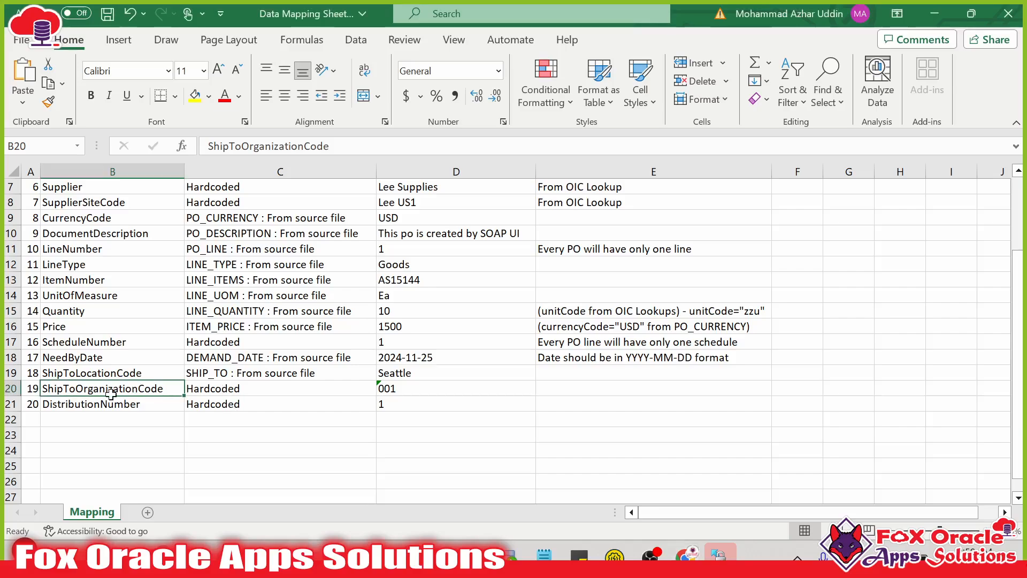
{"action": "left_click", "coordinate": [113, 414]}
{"action": "left_click", "coordinate": [139, 403]}
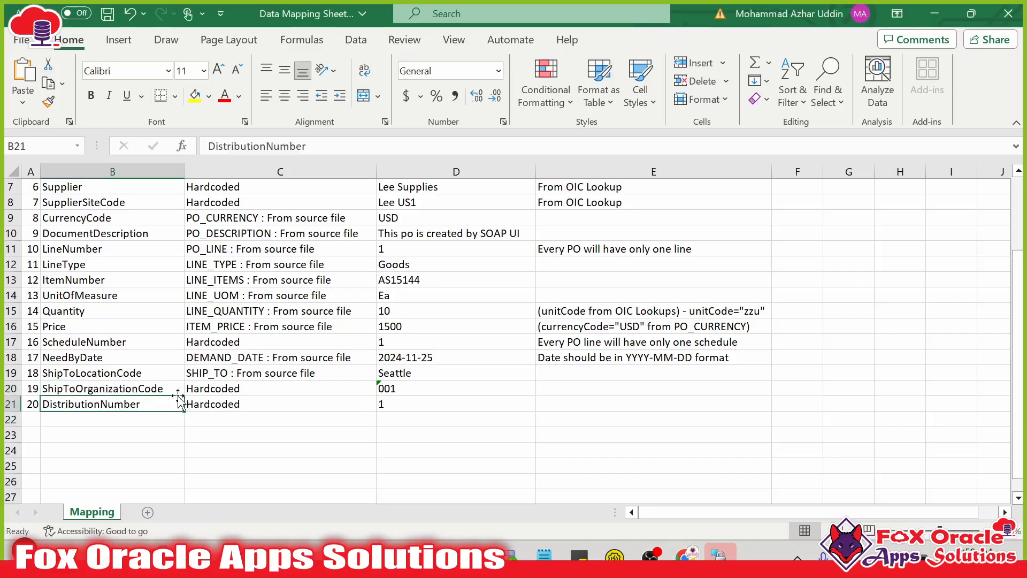
{"action": "left_click", "coordinate": [409, 401]}
{"action": "left_click", "coordinate": [107, 387]}
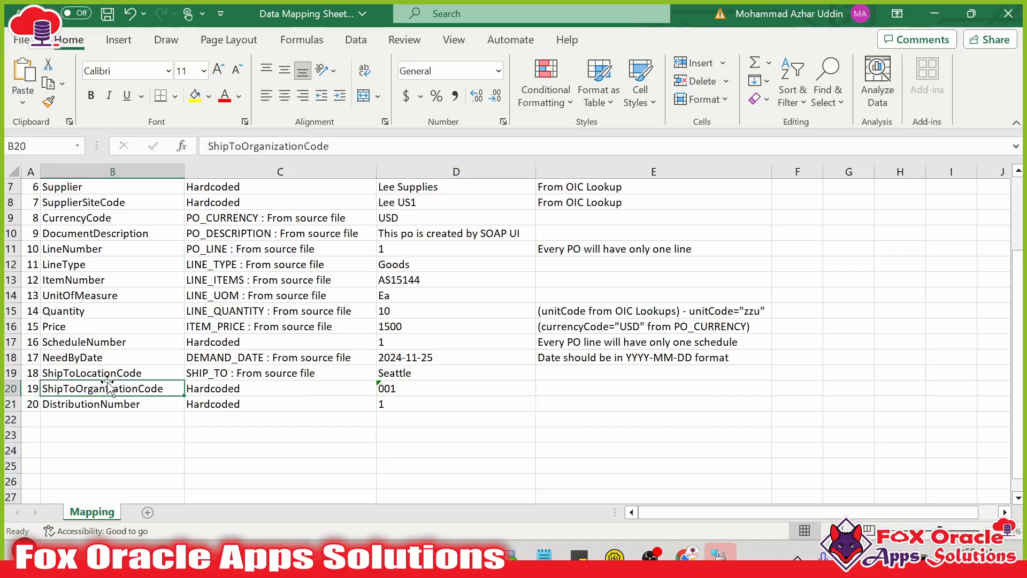
{"action": "double_click", "coordinate": [415, 382]}
{"action": "left_click_drag", "start_coordinate": [399, 388], "coordinate": [378, 388]}
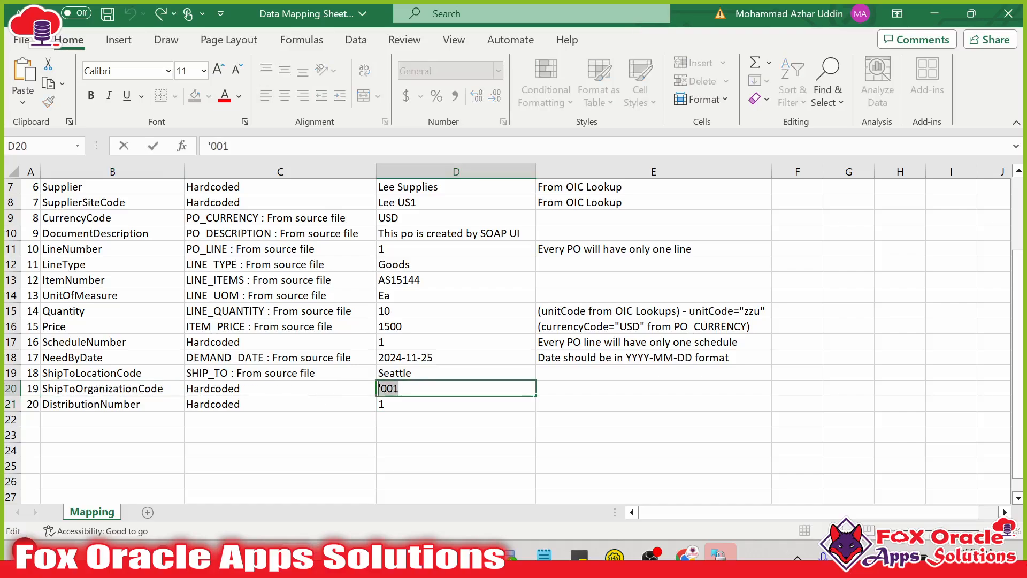
{"action": "key", "text": "ctrl+c"}
{"action": "key", "text": "alt+Tab"}
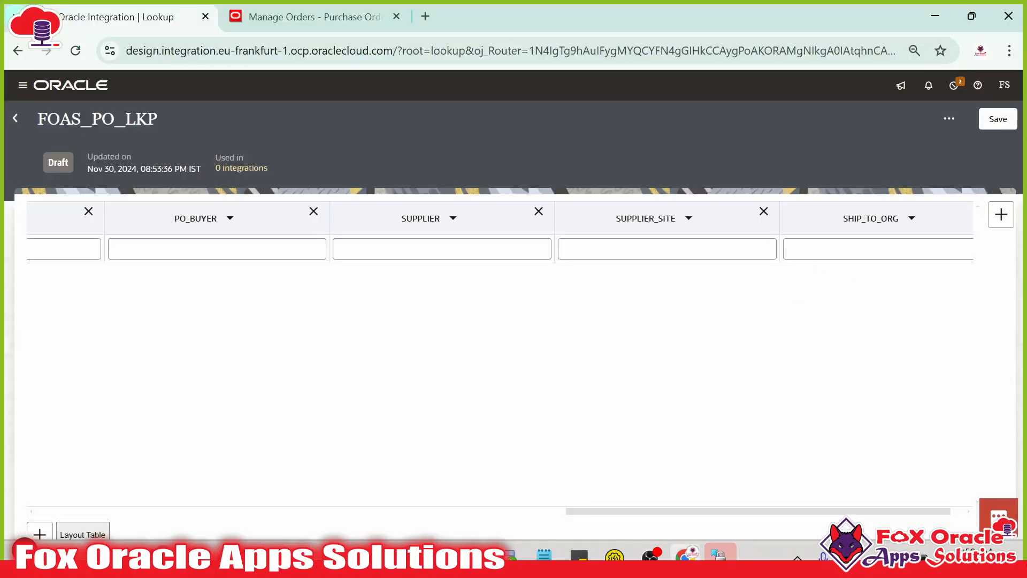
{"action": "left_click", "coordinate": [818, 249]}
{"action": "key", "text": "ctrl+v"}
- Copy the SupplierSiteCode sample value Lee US1 from the mapping sheet into the lookup's SUPPLIER_SITE column
{"action": "key", "text": "alt+Tab"}
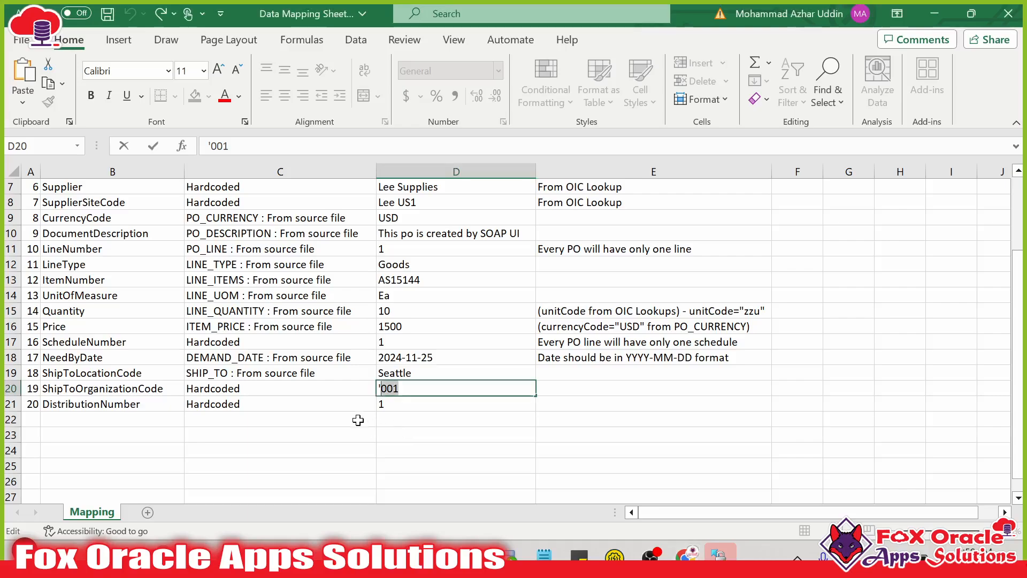
{"action": "left_click", "coordinate": [235, 342]}
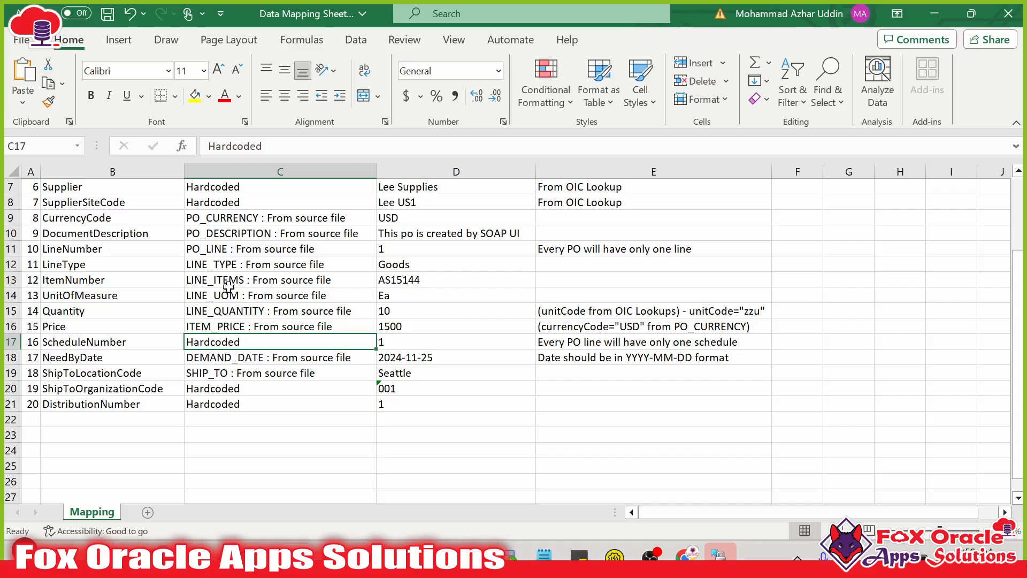
{"action": "left_click", "coordinate": [220, 204]}
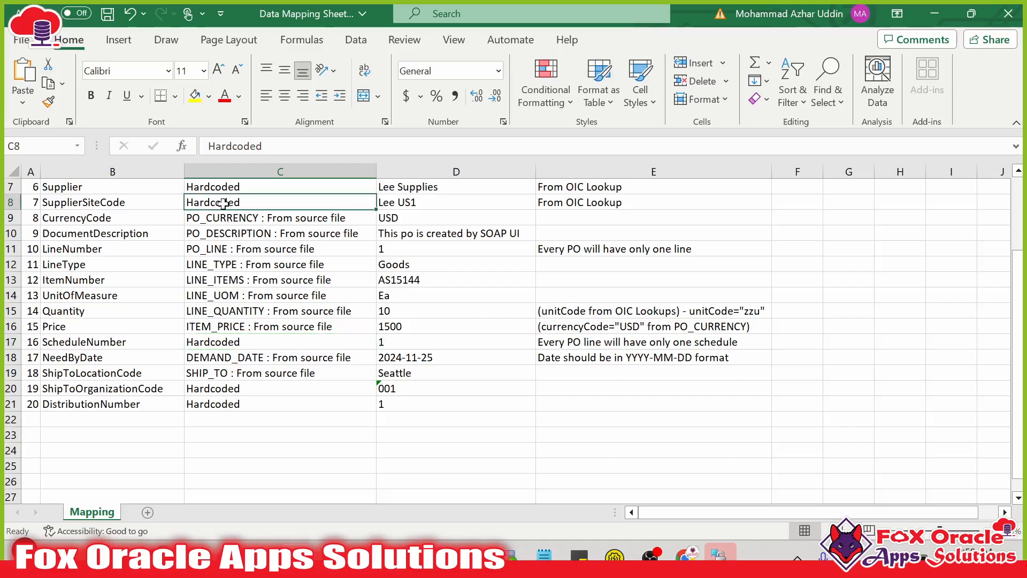
{"action": "scroll", "coordinate": [304, 372], "scroll_direction": "up", "scroll_amount": 2}
{"action": "double_click", "coordinate": [431, 297]}
{"action": "left_click_drag", "start_coordinate": [431, 296], "coordinate": [337, 292]}
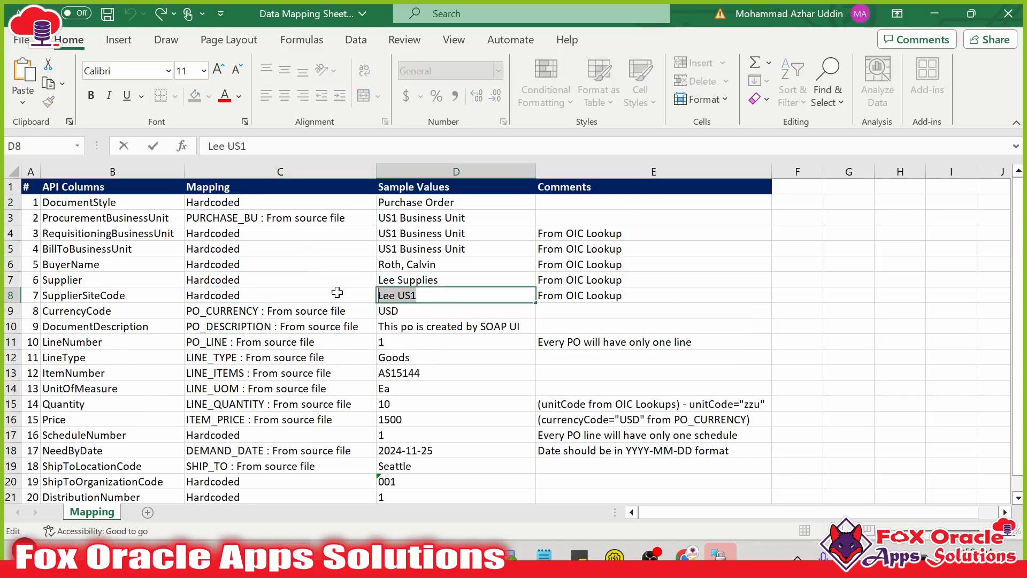
{"action": "key", "text": "ctrl+c"}
{"action": "key", "text": "alt+Tab"}
{"action": "left_click", "coordinate": [671, 252]}
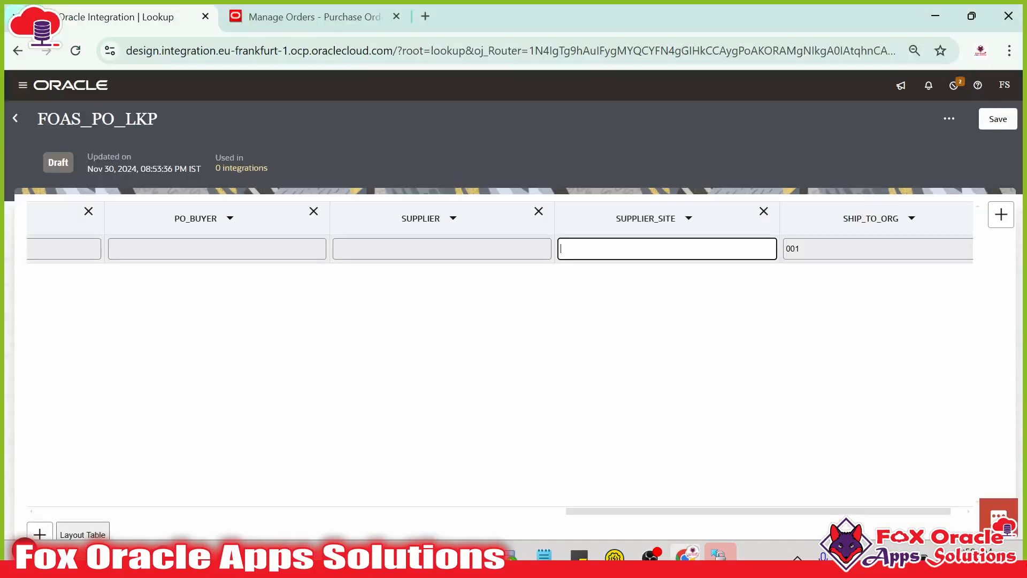
{"action": "key", "text": "ctrl+v"}
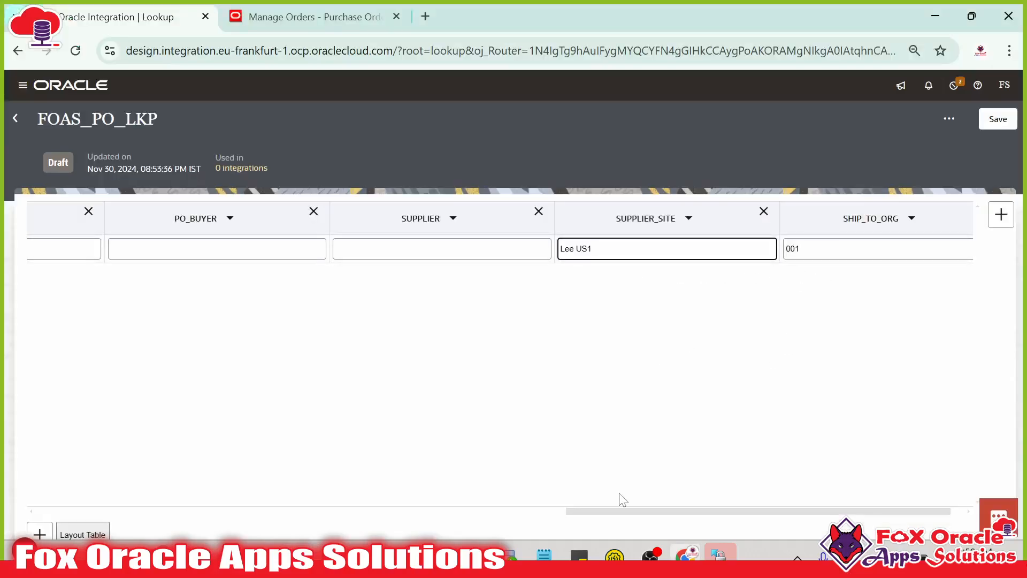
- Copy the Supplier sample value Lee Supplies from the mapping sheet into the lookup's SUPPLIER column
{"action": "left_click_drag", "start_coordinate": [615, 507], "coordinate": [670, 504]}
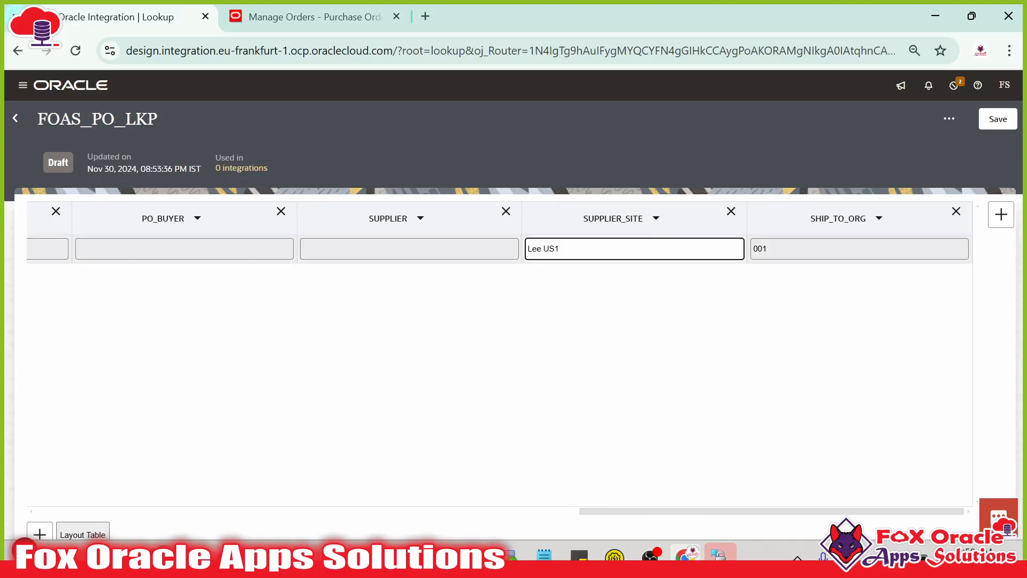
{"action": "key", "text": "alt+Tab"}
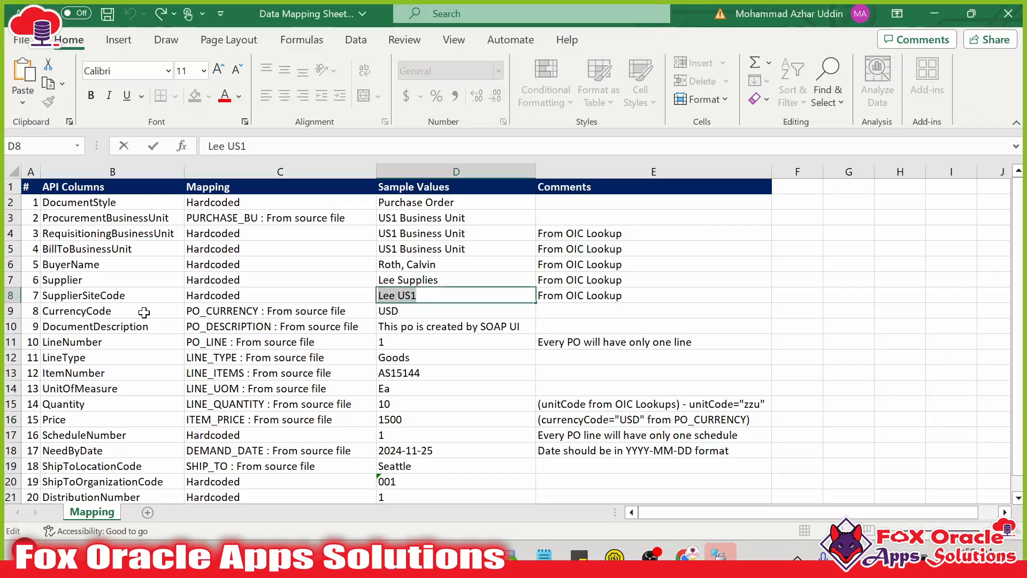
{"action": "left_click", "coordinate": [464, 278]}
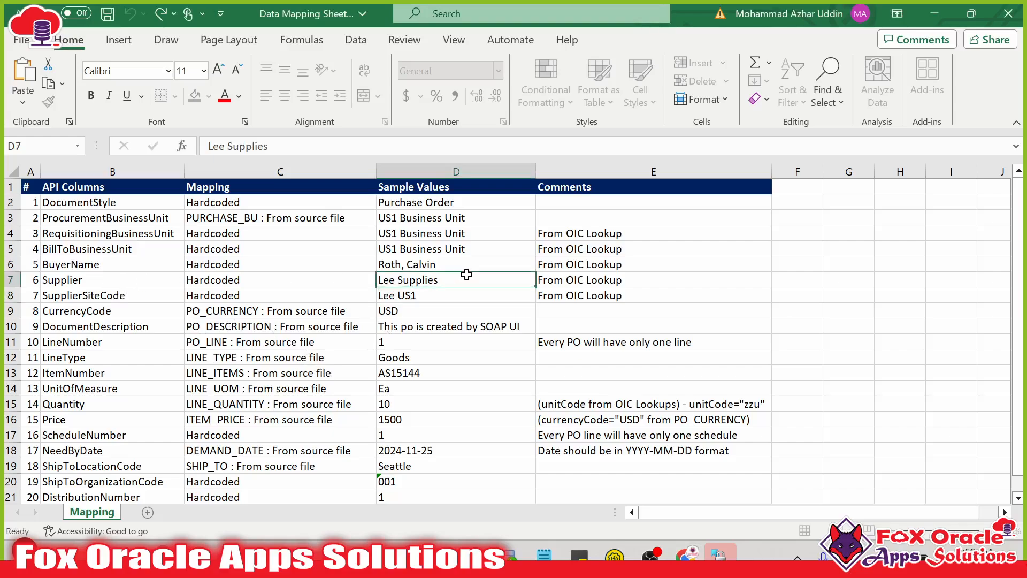
{"action": "key", "text": "ctrl+c"}
{"action": "key", "text": "alt+Tab"}
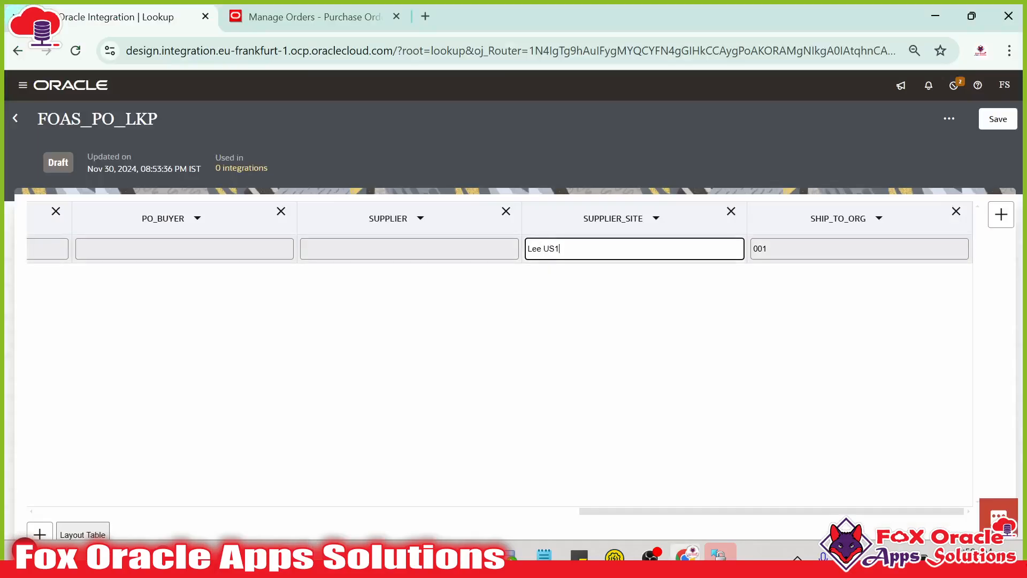
{"action": "left_click", "coordinate": [493, 248]}
{"action": "key", "text": "ctrl+v"}
- Copy the buyer's name from the BuyerName row of the mapping sheet into the lookup's PO_BUYER column
{"action": "key", "text": "alt+Tab"}
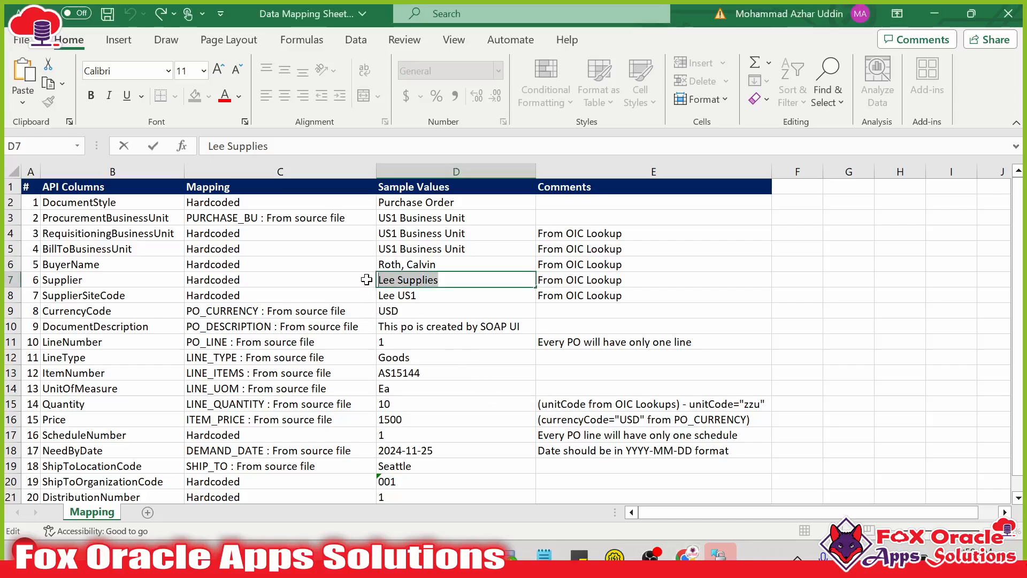
{"action": "double_click", "coordinate": [458, 263]}
{"action": "left_click_drag", "start_coordinate": [437, 265], "coordinate": [362, 266]}
{"action": "key", "text": "ctrl+c"}
{"action": "key", "text": "alt+Tab"}
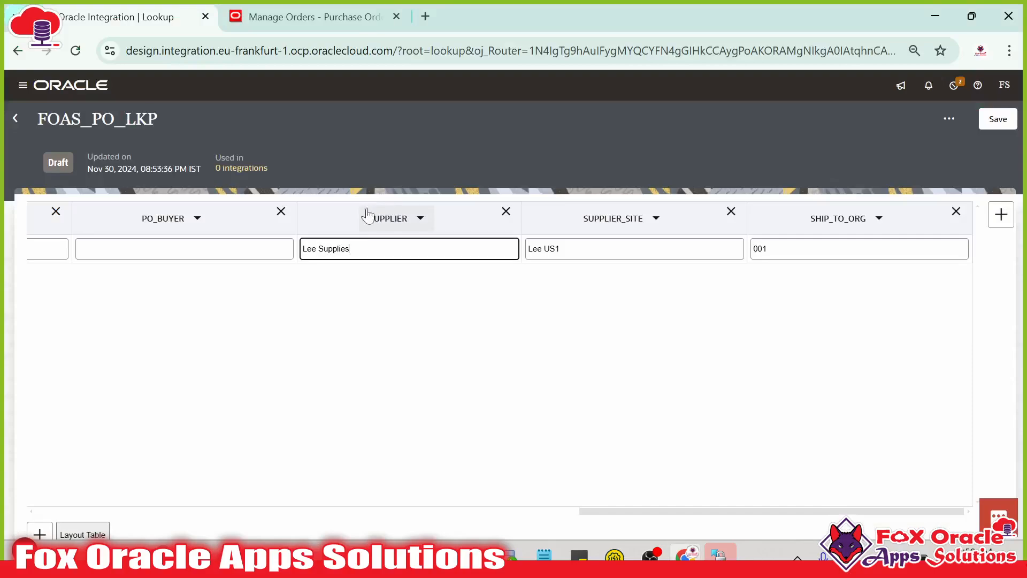
{"action": "left_click", "coordinate": [184, 249]}
{"action": "key", "text": "ctrl+v"}
- Copy US1 Business Unit from the BillToBusinessUnit row of the mapping sheet into the lookup's REQ_BU and BILL_TO_BU columns
{"action": "key", "text": "alt+Tab"}
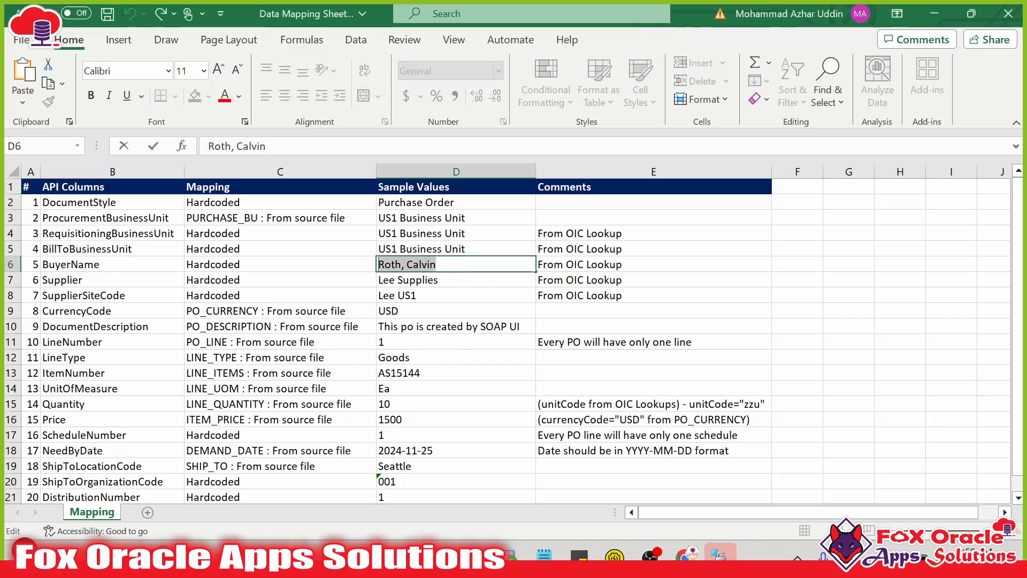
{"action": "double_click", "coordinate": [464, 248]}
{"action": "left_click_drag", "start_coordinate": [464, 249], "coordinate": [378, 249]}
{"action": "key", "text": "ctrl+c"}
{"action": "key", "text": "alt+Tab"}
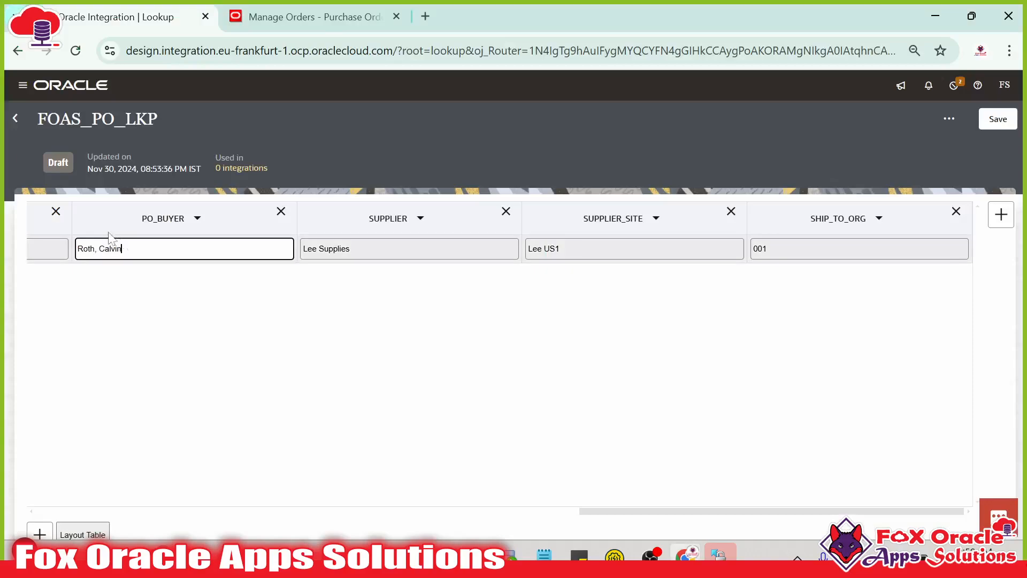
{"action": "left_click_drag", "start_coordinate": [726, 505], "coordinate": [300, 294]}
{"action": "left_click", "coordinate": [348, 249]}
{"action": "key", "text": "ctrl+v"}
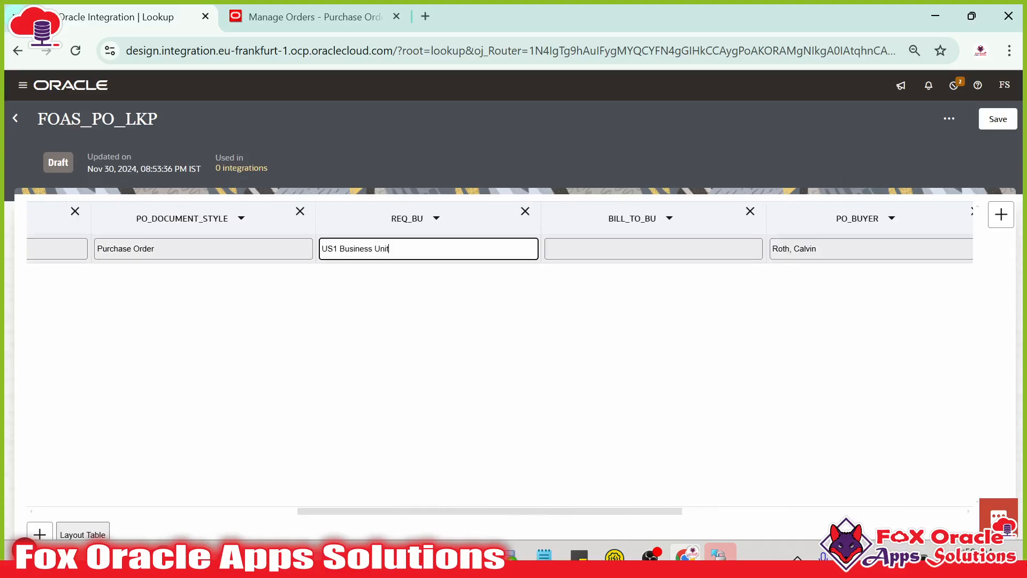
{"action": "left_click", "coordinate": [589, 249]}
{"action": "key", "text": "ctrl+v"}
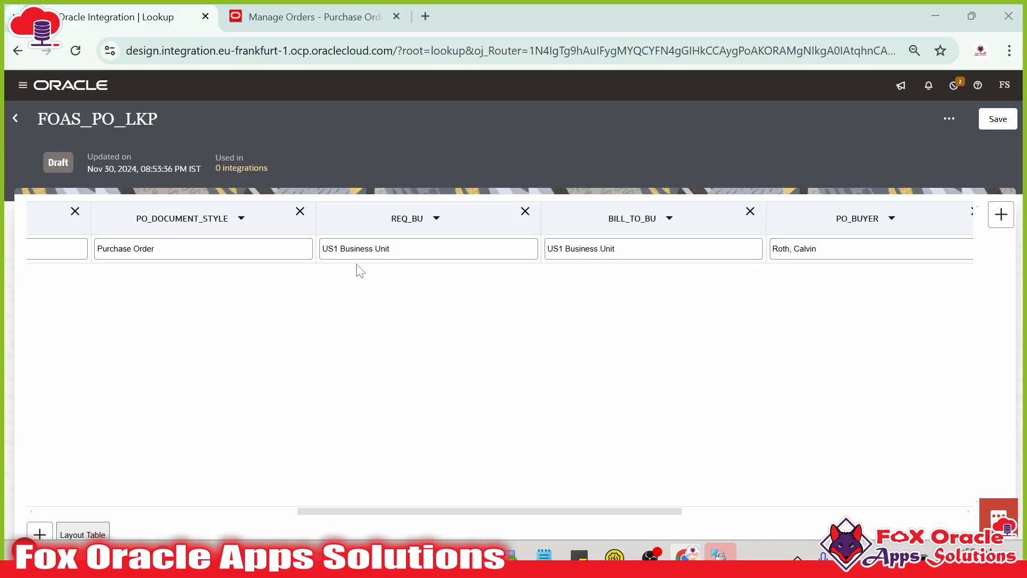
- Save the FOAS_PO_LKP lookup after a check against the mapping sheet, and duplicate its browser tab
{"action": "key", "text": "alt+Tab"}
{"action": "left_click", "coordinate": [209, 216]}
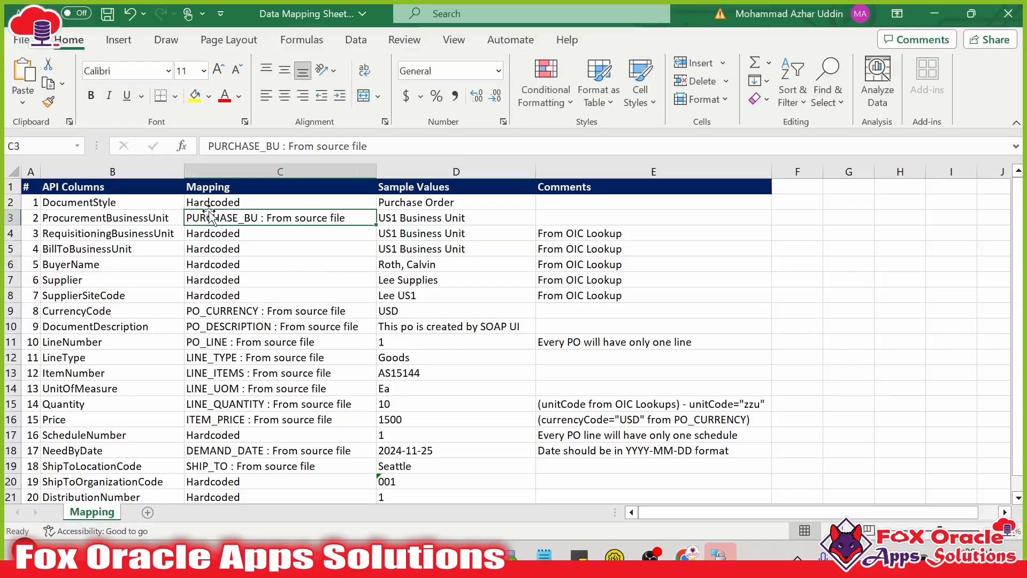
{"action": "scroll", "coordinate": [575, 286], "scroll_direction": "down", "scroll_amount": 2}
{"action": "key", "text": "alt+Tab"}
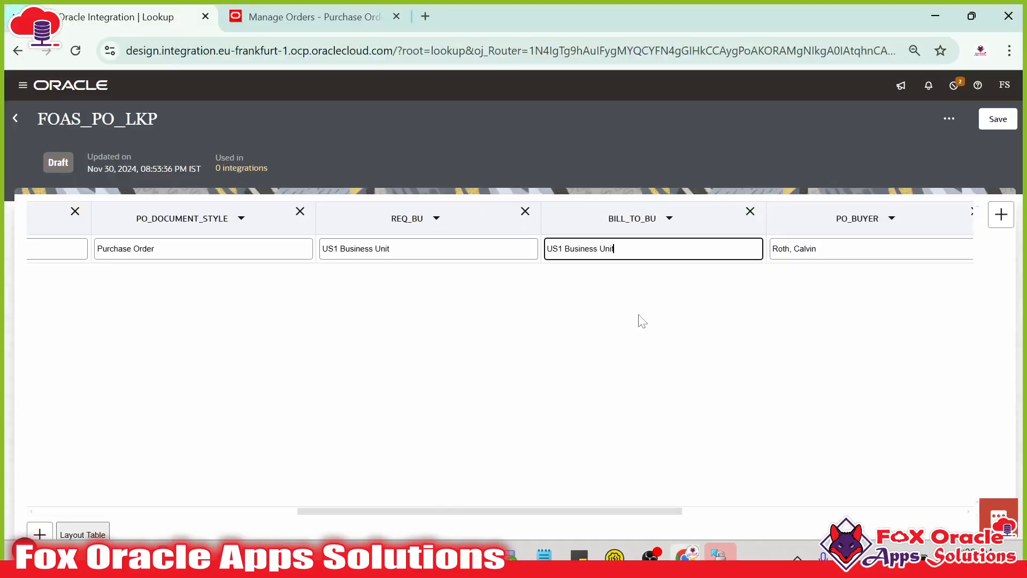
{"action": "left_click_drag", "start_coordinate": [409, 512], "coordinate": [138, 512]}
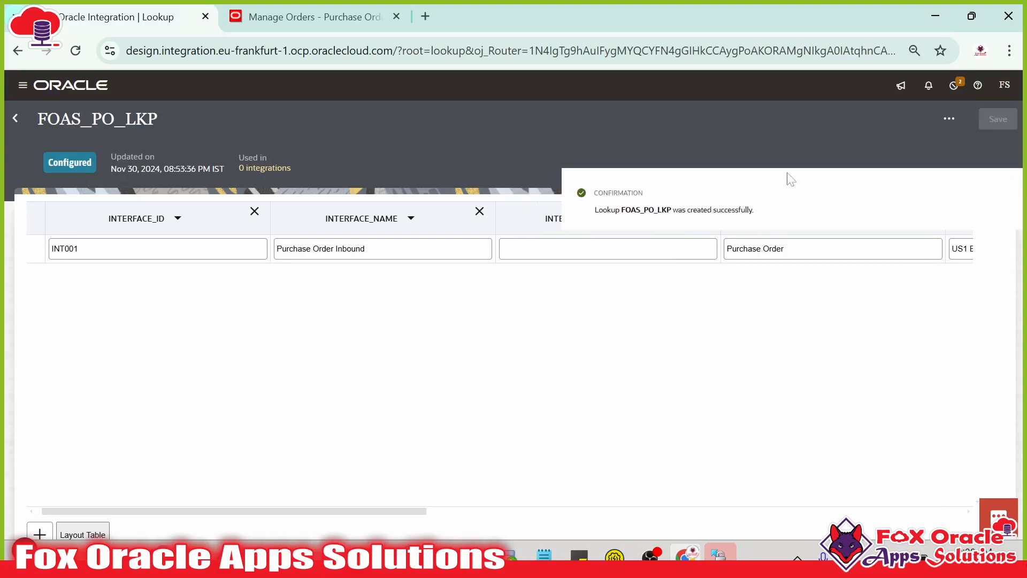
{"action": "right_click", "coordinate": [145, 18]}
{"action": "left_click", "coordinate": [230, 174]}
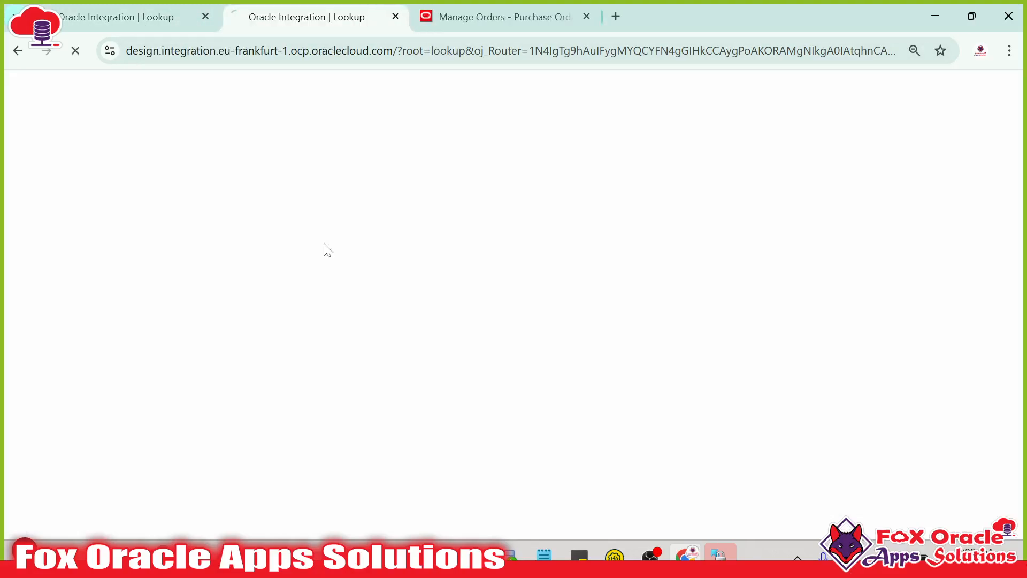
- Examine the UnitOfMeasure row and its sample value in the Excel mapping sheet
{"action": "key", "text": "alt+Tab"}
{"action": "key", "text": "alt+Tab"}
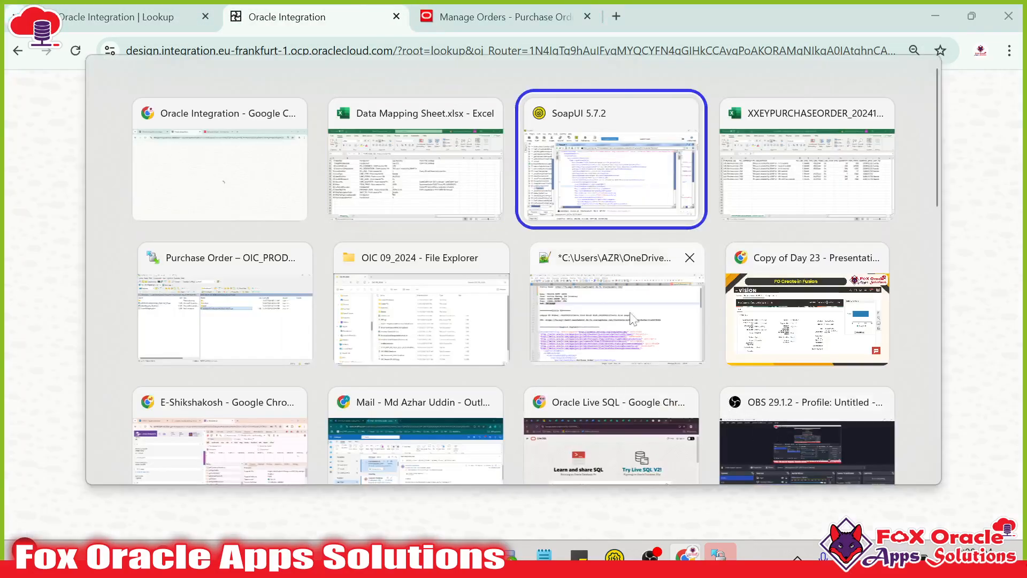
{"action": "left_click", "coordinate": [417, 176]}
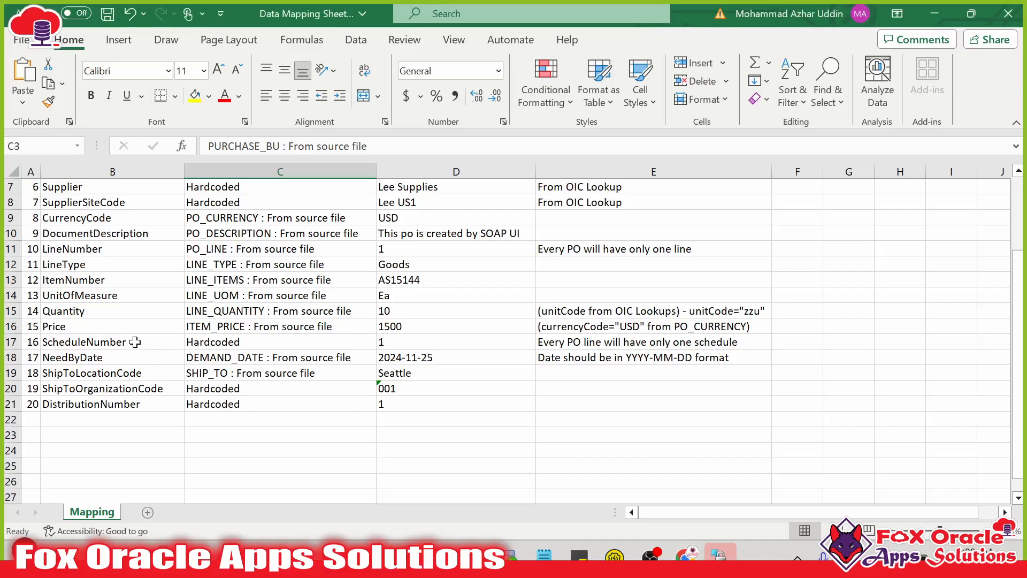
{"action": "left_click", "coordinate": [93, 296]}
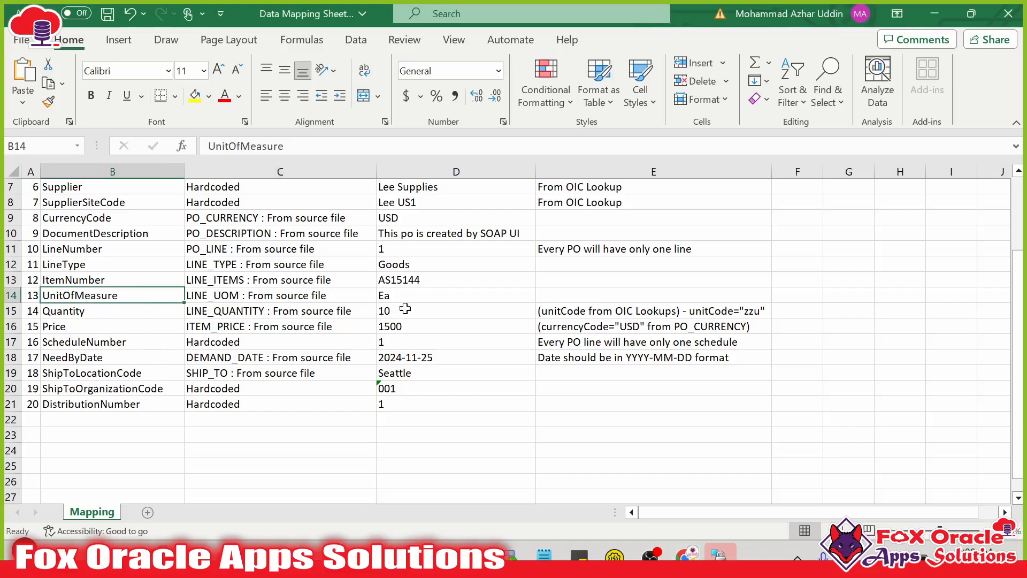
{"action": "left_click", "coordinate": [410, 291]}
{"action": "key", "text": "F2"}
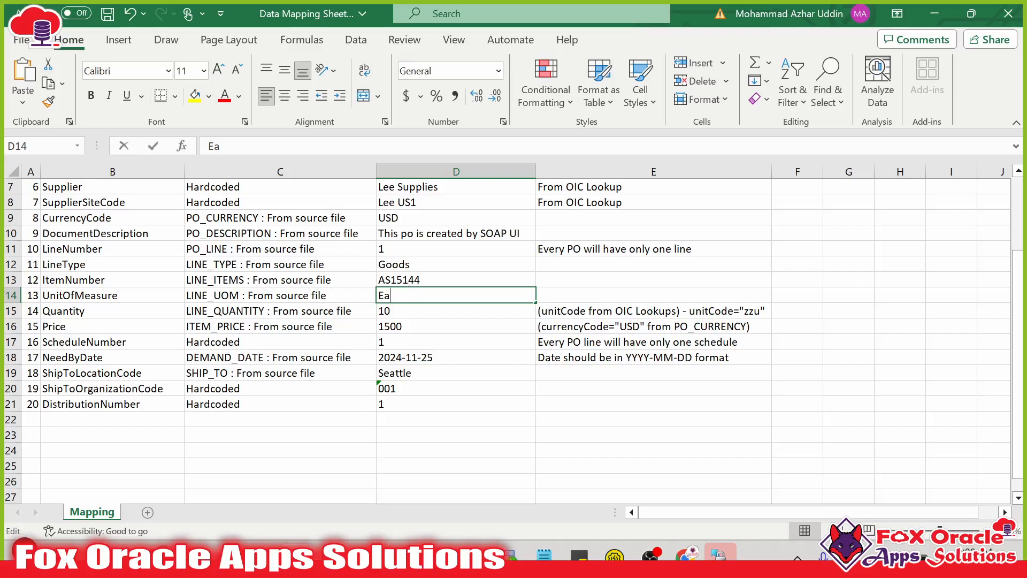
{"action": "key", "text": "shift+Home"}
{"action": "key", "text": "alt+Tab"}
{"action": "key", "text": "alt+Tab"}
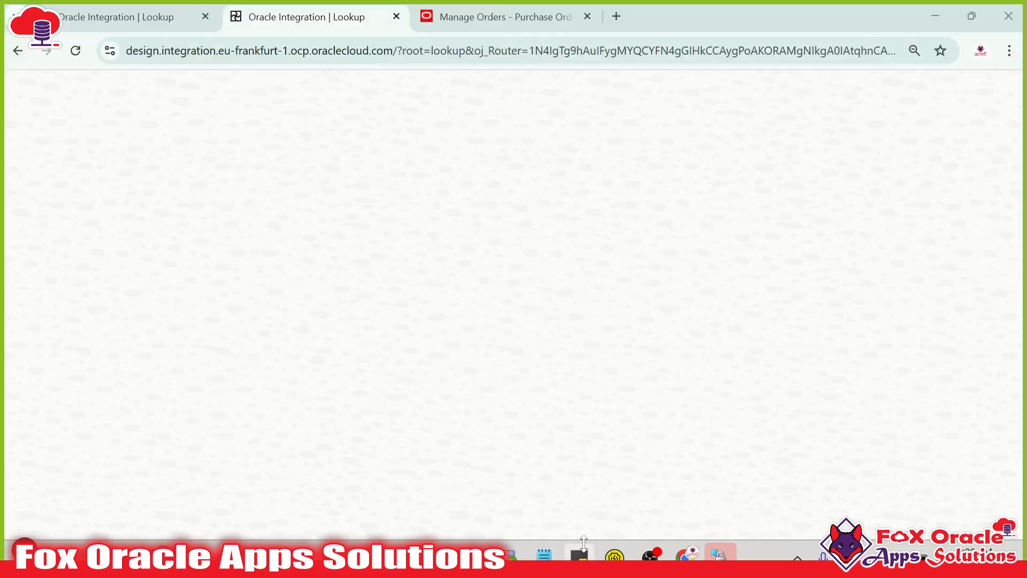
- Switch to SoapUI and examine the Quantity unitCode attribute and the UnitOfMeasure element in the createPurchaseOrder request
{"action": "left_click", "coordinate": [615, 557]}
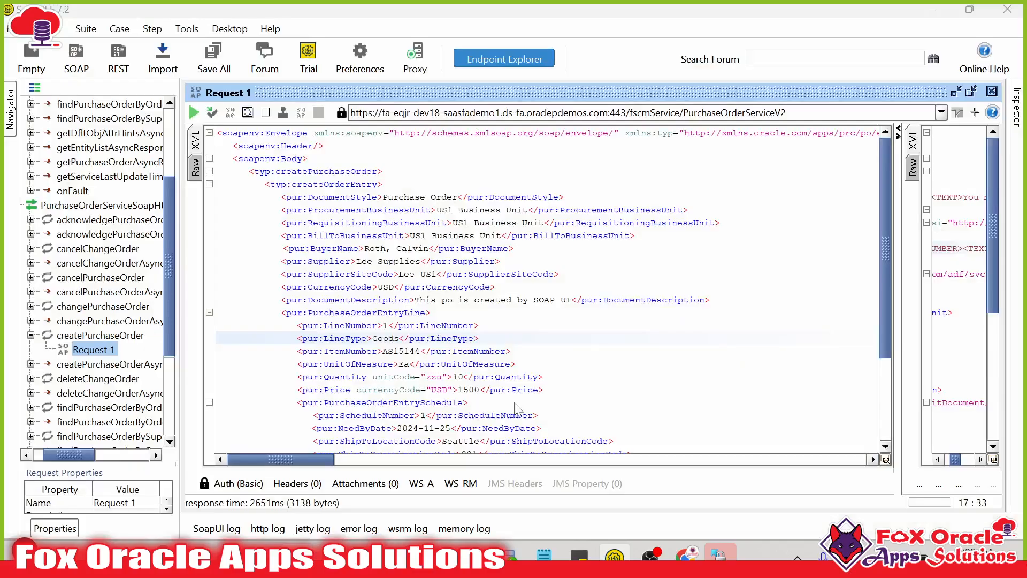
{"action": "key", "text": "alt+Tab"}
{"action": "left_click", "coordinate": [431, 377]}
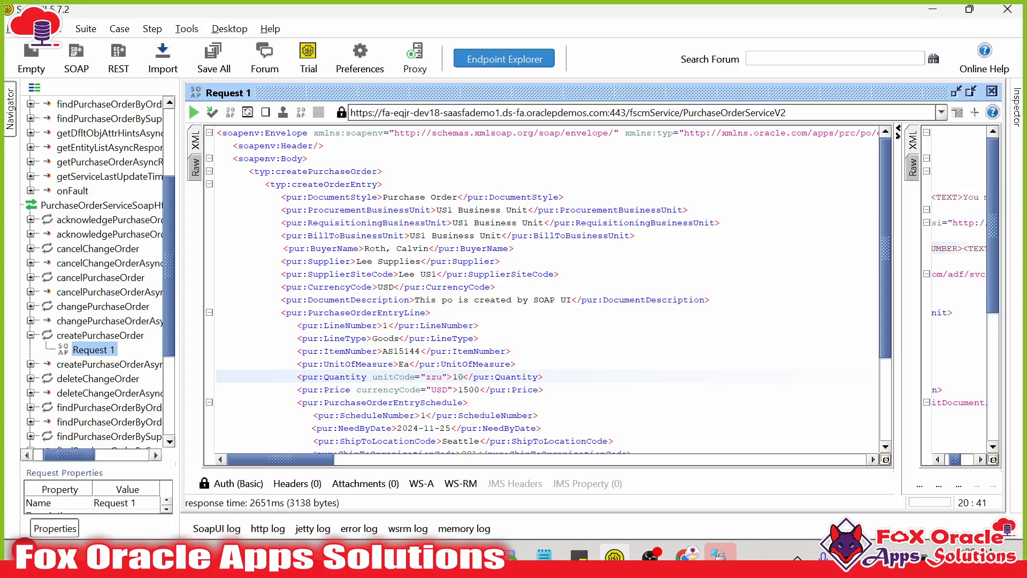
{"action": "double_click", "coordinate": [432, 377]}
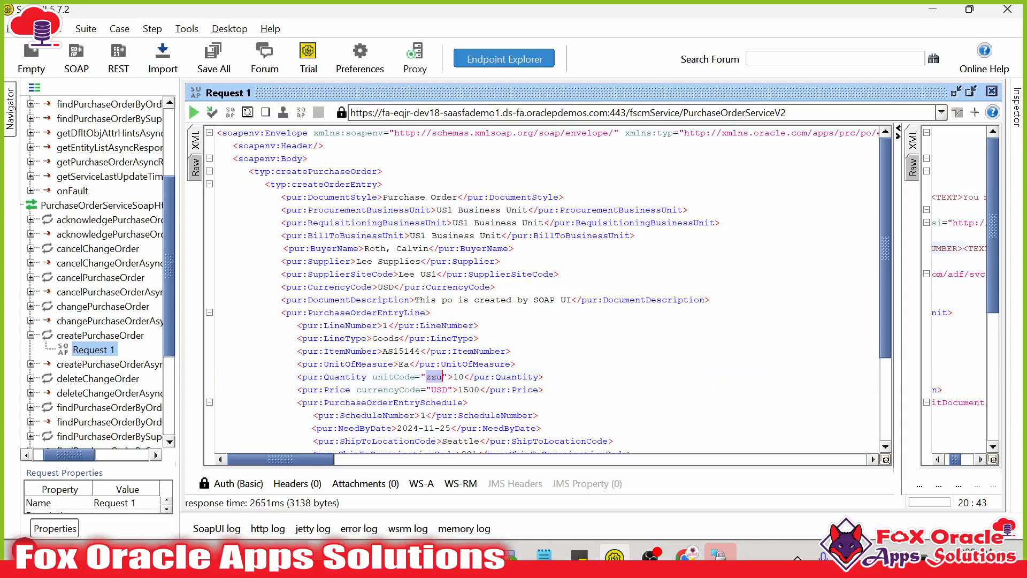
{"action": "key", "text": "Left"}
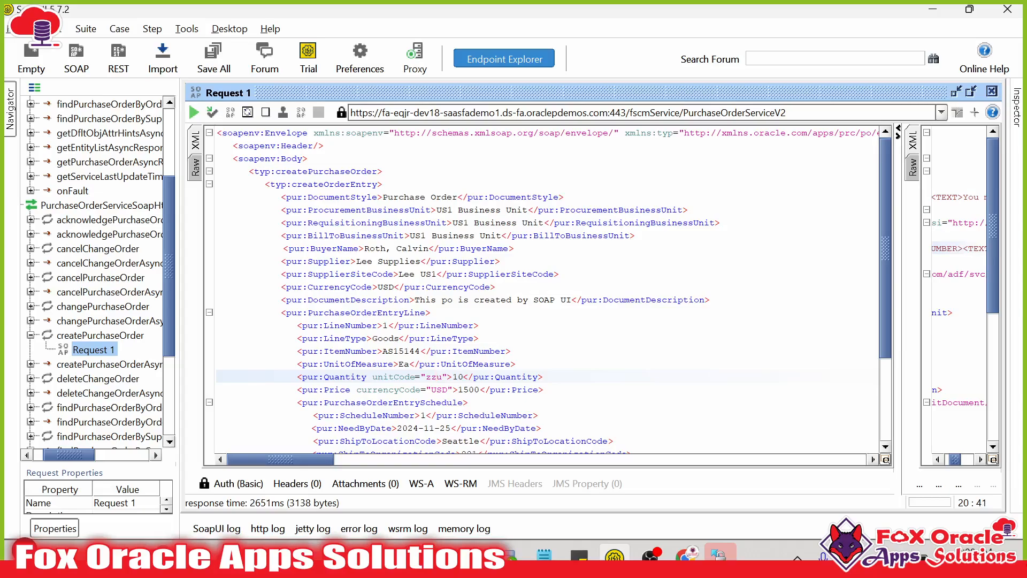
{"action": "left_click", "coordinate": [405, 364]}
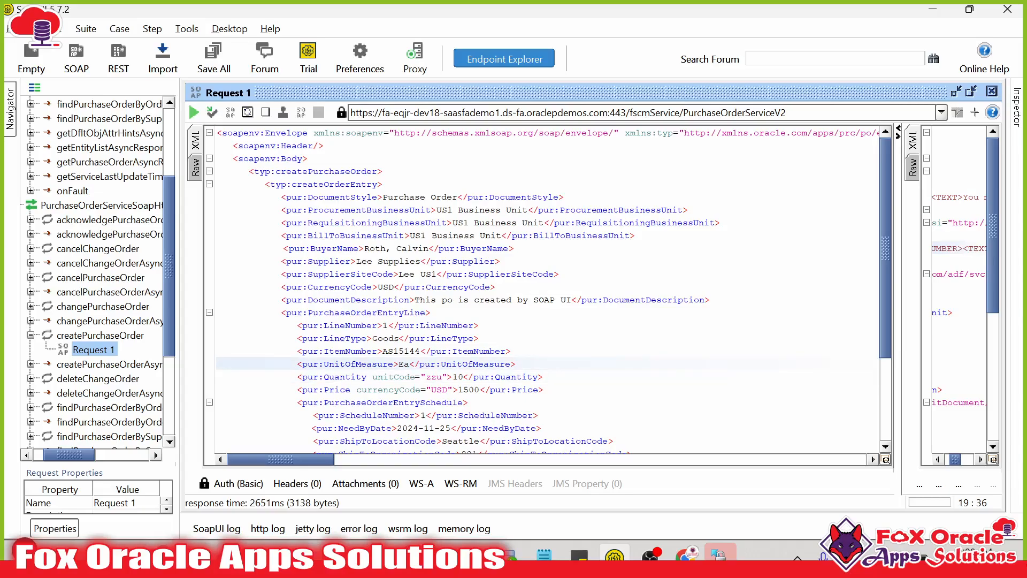
- Check the UnitOfMeasure sample value in the Excel mapping sheet against the createPurchaseOrder request in SoapUI
{"action": "left_click", "coordinate": [420, 390]}
{"action": "key", "text": "alt+Tab"}
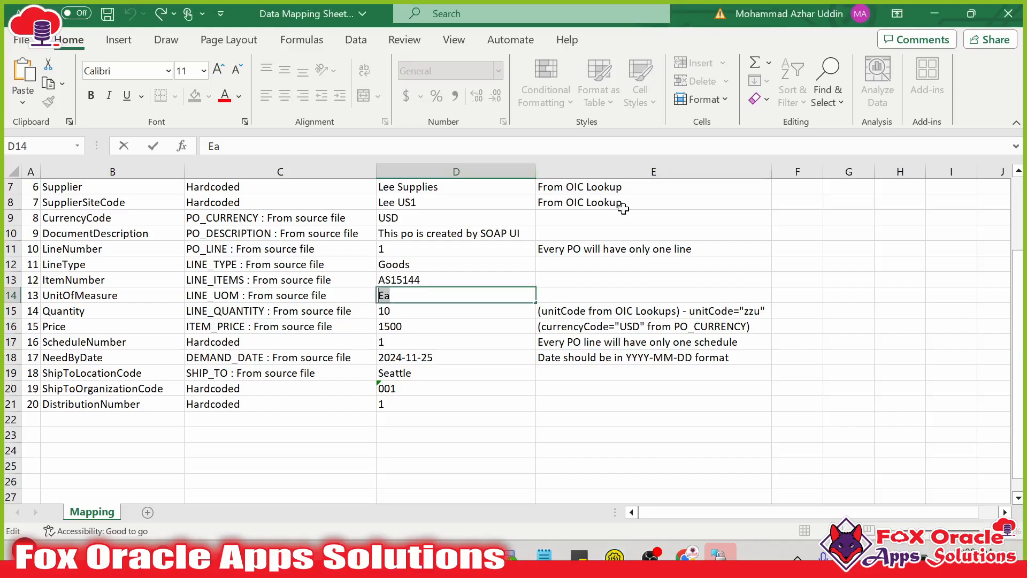
{"action": "left_click", "coordinate": [410, 296]}
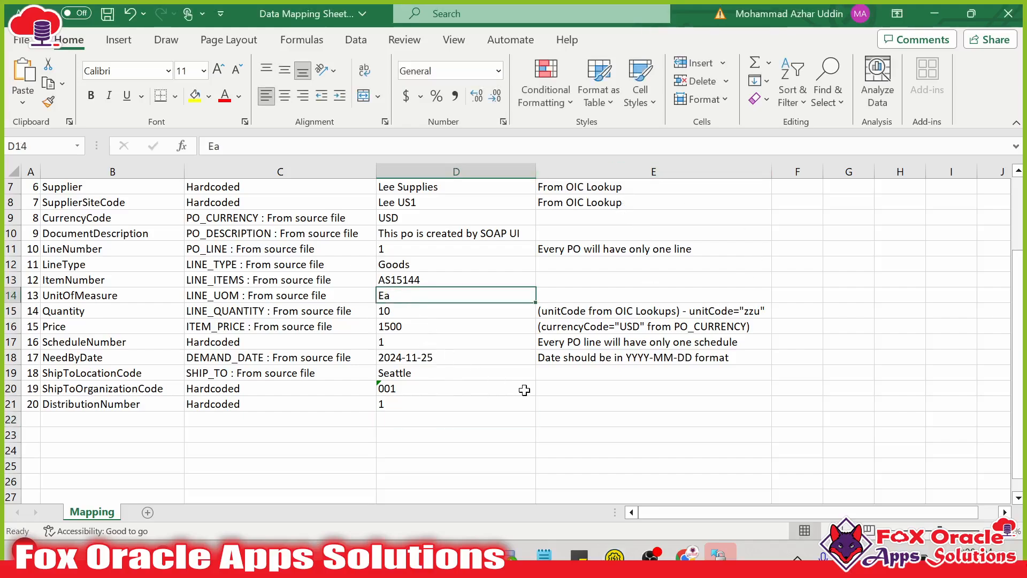
{"action": "key", "text": "alt+Tab"}
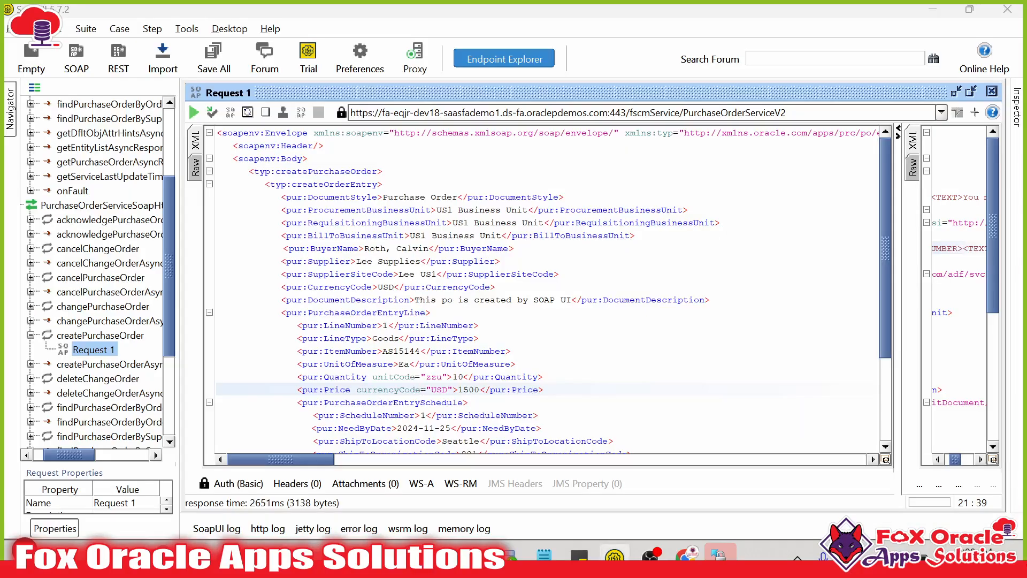
- Switch to the browser and exit the duplicated FOAS_PO_LKP lookup page, discarding its unsaved changes
{"action": "key", "text": "alt+Tab"}
{"action": "key", "text": "alt+Tab"}
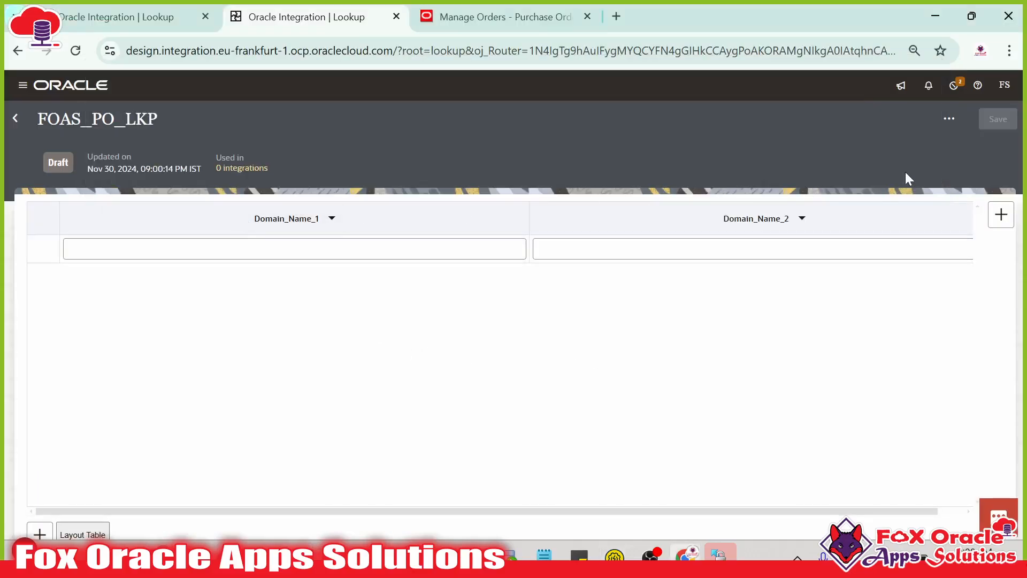
{"action": "key", "text": "ctrl+a"}
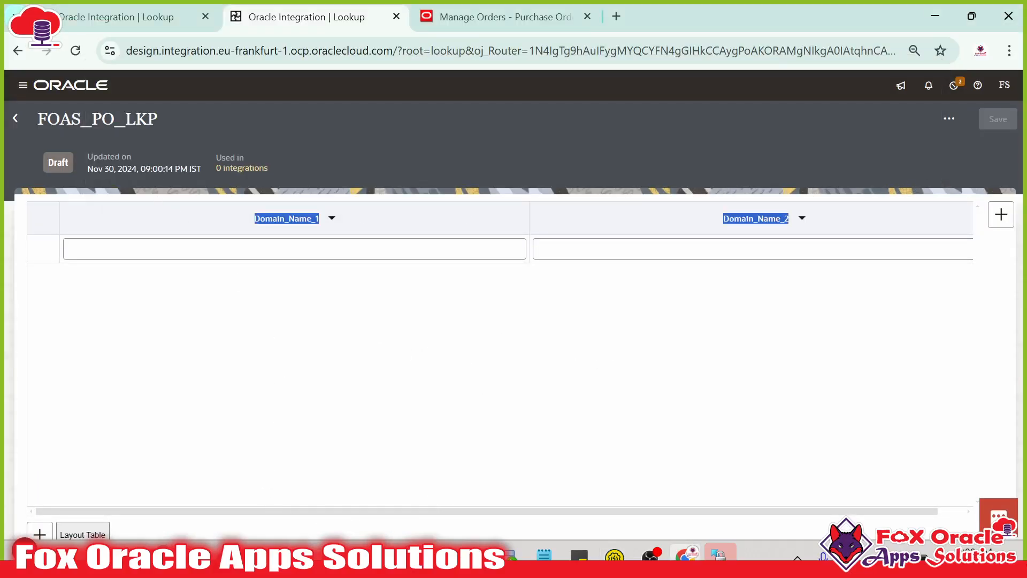
{"action": "left_click", "coordinate": [15, 118]}
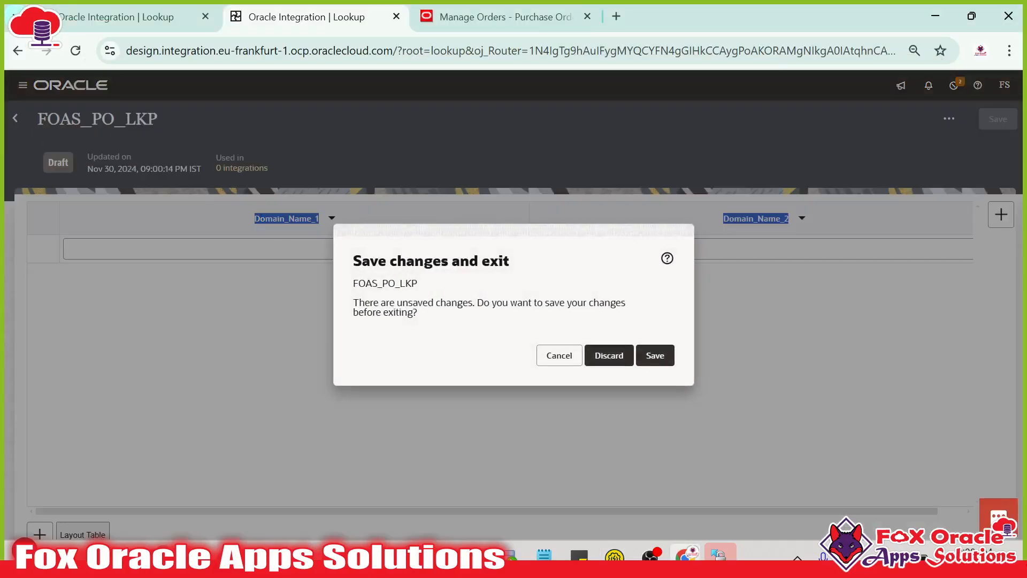
{"action": "left_click", "coordinate": [593, 359]}
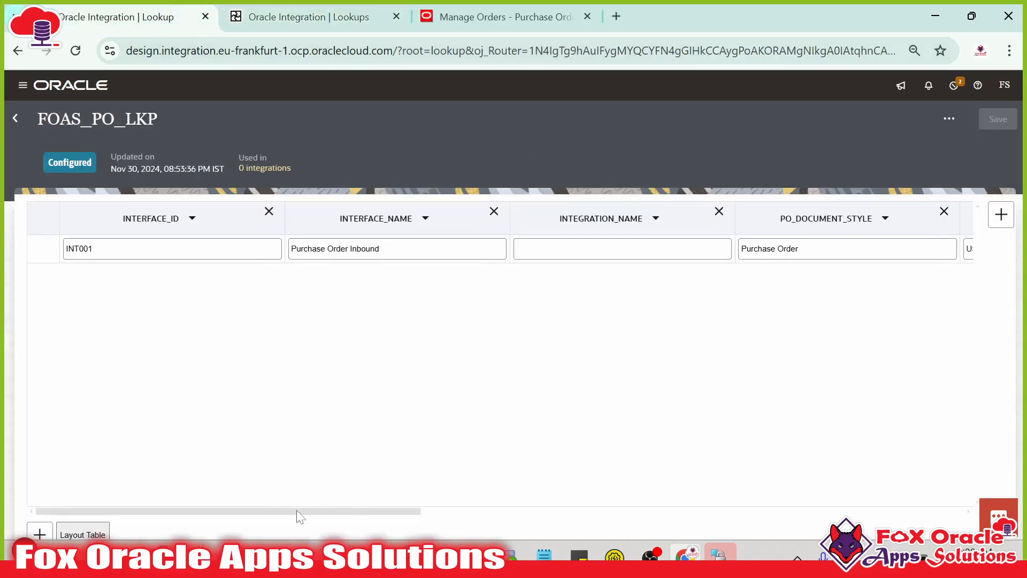
- Enter FOAS_INT001_PURCHASE_ORDER_IN in the INTEGRATION_NAME column of the FOAS_PO_LKP lookup and save the lookup
{"action": "left_click_drag", "start_coordinate": [296, 511], "coordinate": [710, 510]}
{"action": "left_click_drag", "start_coordinate": [579, 511], "coordinate": [257, 511]}
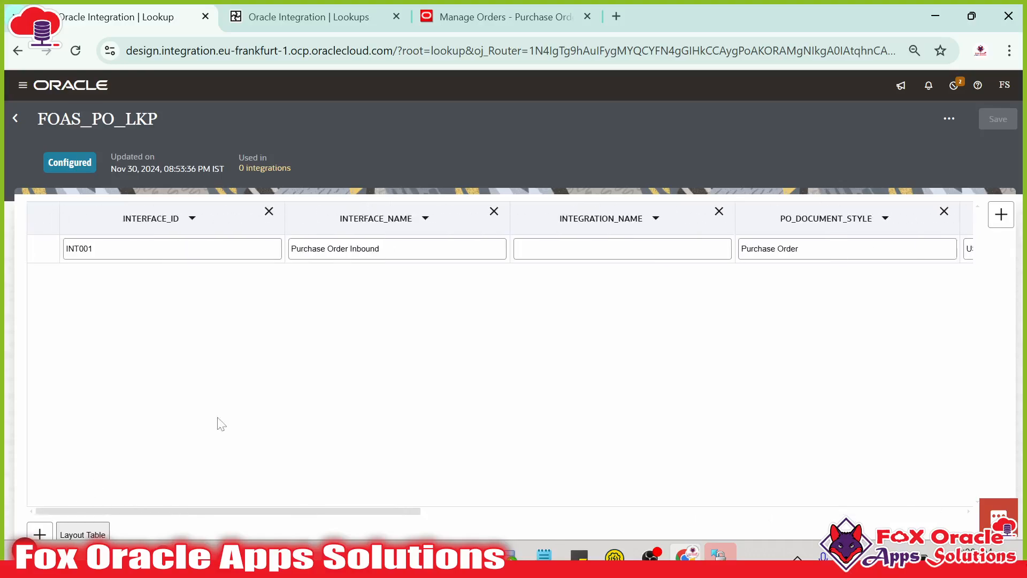
{"action": "left_click", "coordinate": [601, 224]}
{"action": "left_click", "coordinate": [529, 249]}
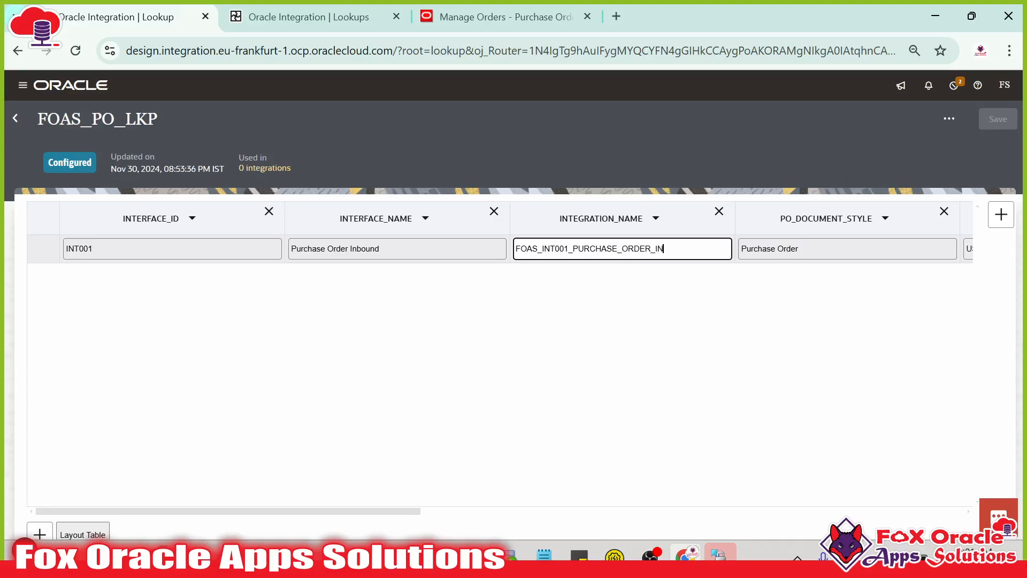
{"action": "left_click", "coordinate": [620, 332]}
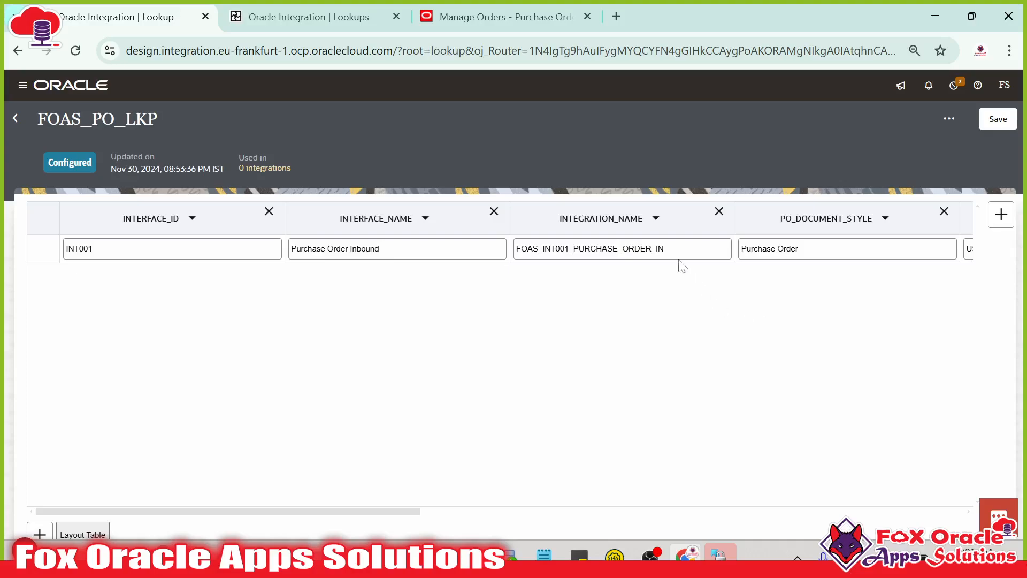
{"action": "left_click_drag", "start_coordinate": [664, 248], "coordinate": [514, 251]}
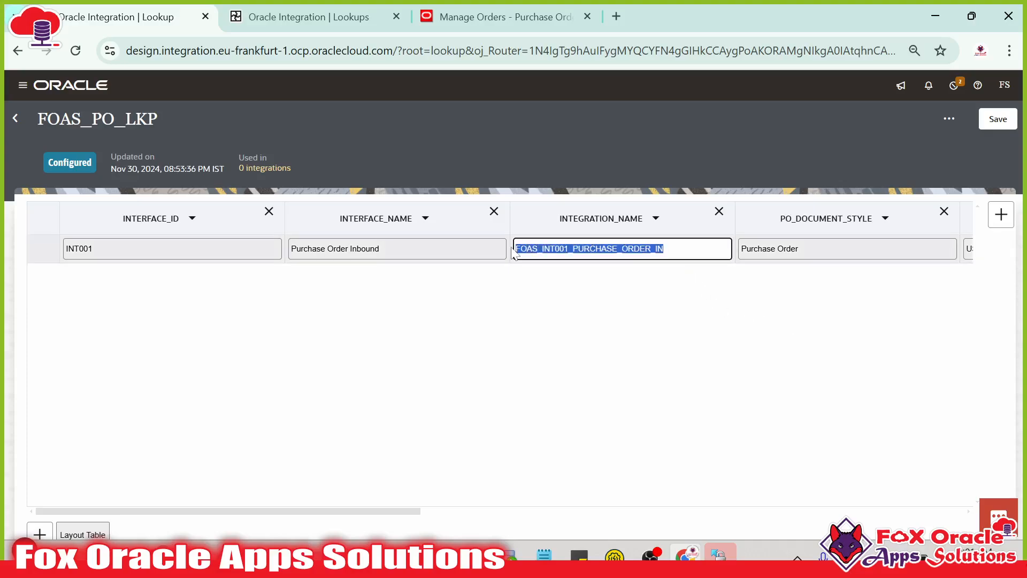
{"action": "left_click", "coordinate": [1003, 119]}
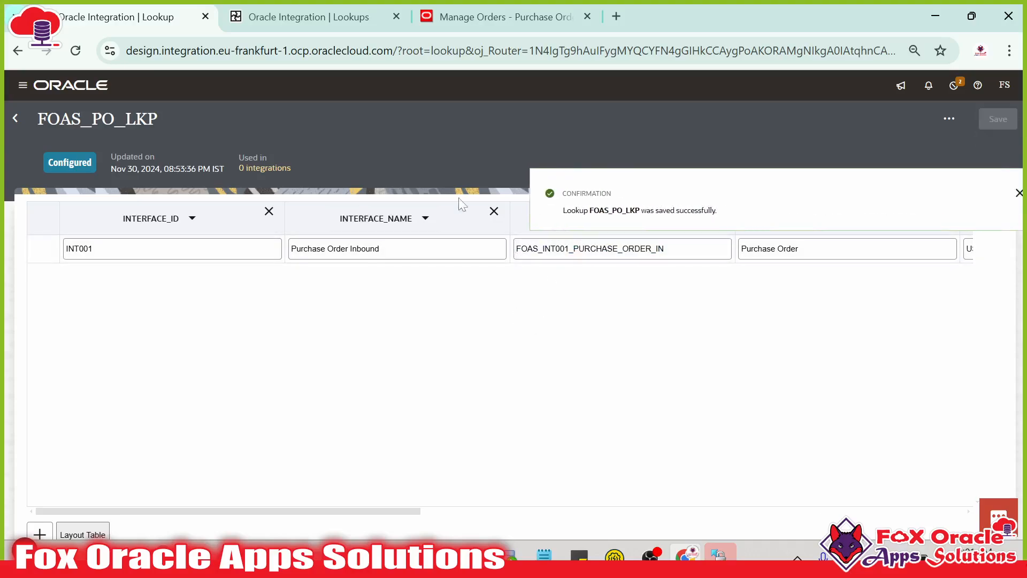
{"action": "left_click", "coordinate": [998, 193]}
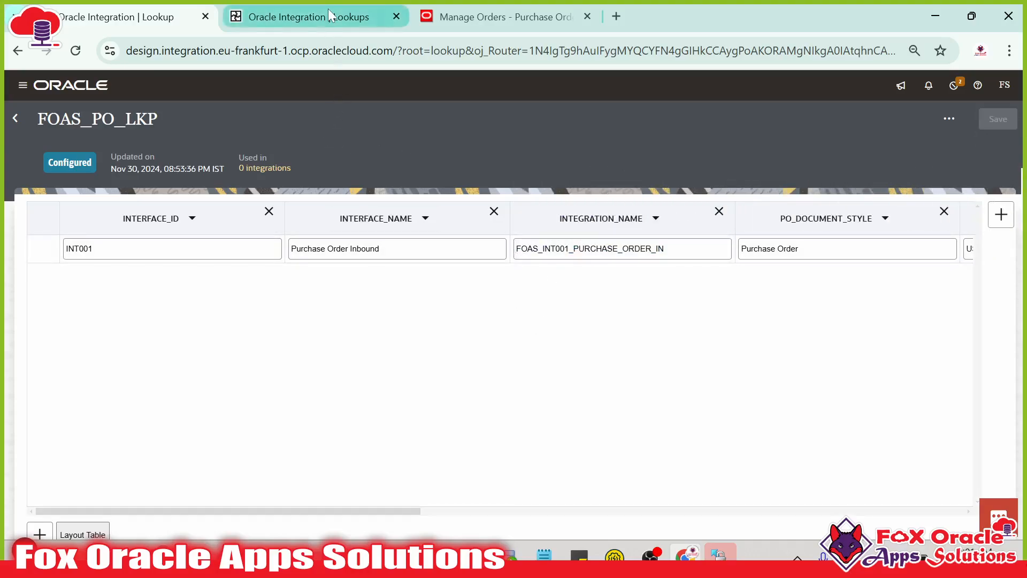
- Create a new lookup named FOAS_UOM_LKP from the Lookups page
{"action": "left_click", "coordinate": [329, 11]}
{"action": "left_click", "coordinate": [994, 123]}
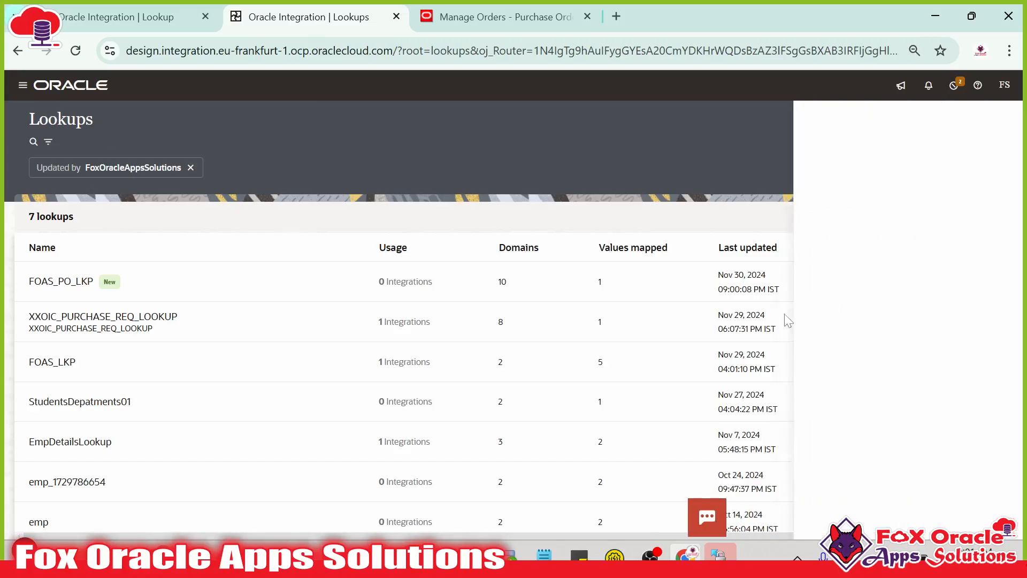
{"action": "left_click", "coordinate": [819, 229]}
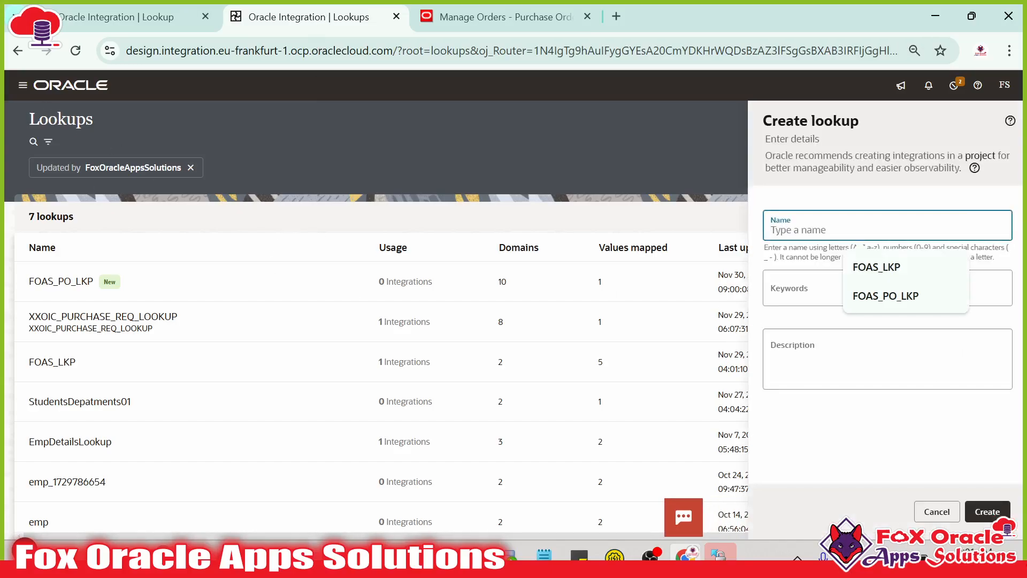
{"action": "type", "text": "FOAS_UOM_LKP"}
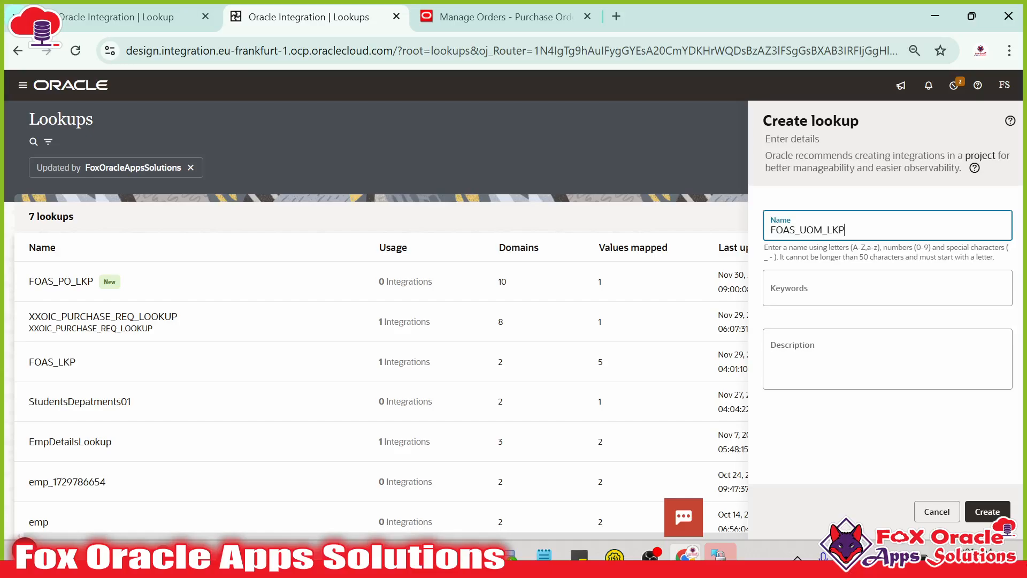
{"action": "left_click", "coordinate": [987, 511]}
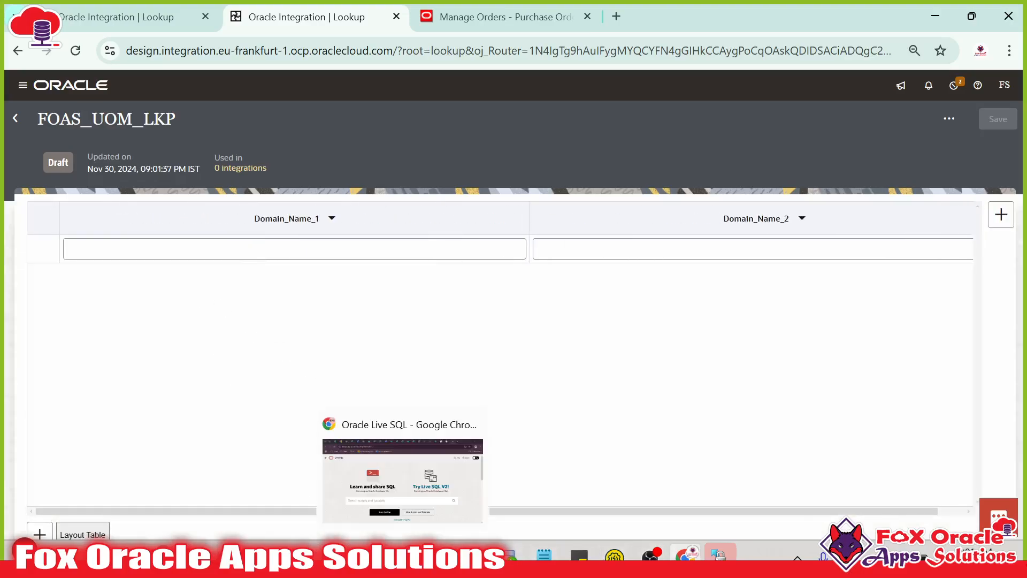
- Switch to SoapUI and examine the UnitOfMeasure element and the Quantity unitCode attribute in the createPurchaseOrder request
{"action": "left_click", "coordinate": [719, 553]}
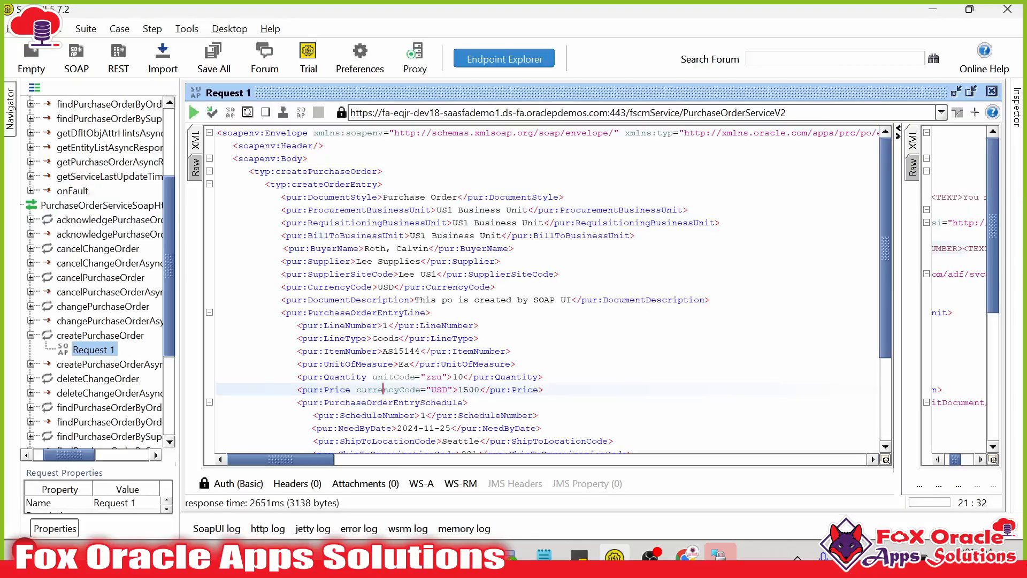
{"action": "scroll", "coordinate": [548, 291], "scroll_direction": "down", "scroll_amount": 1}
{"action": "left_click", "coordinate": [373, 325]}
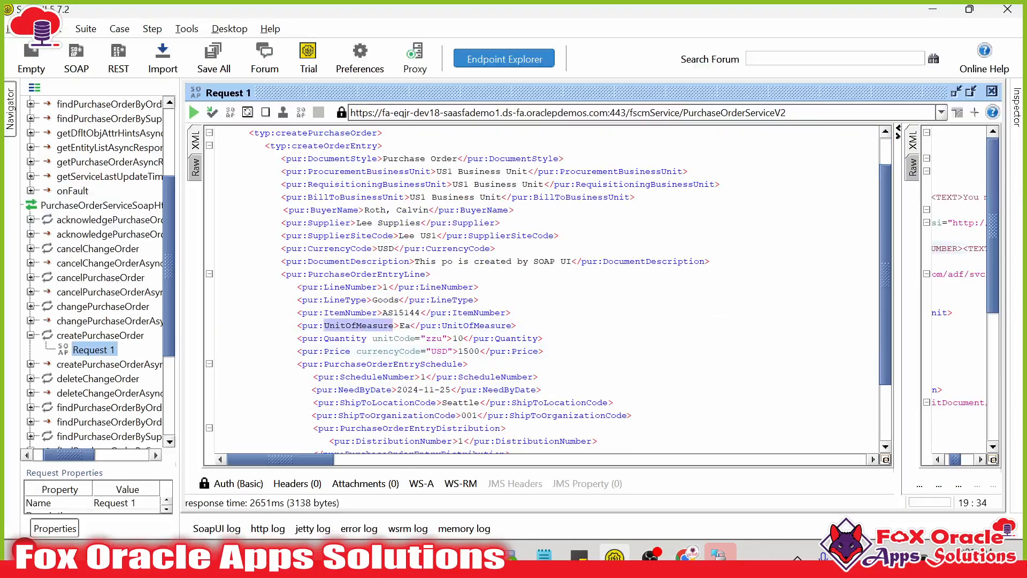
{"action": "double_click", "coordinate": [373, 325]}
{"action": "left_click", "coordinate": [464, 351]}
{"action": "left_click", "coordinate": [429, 338]}
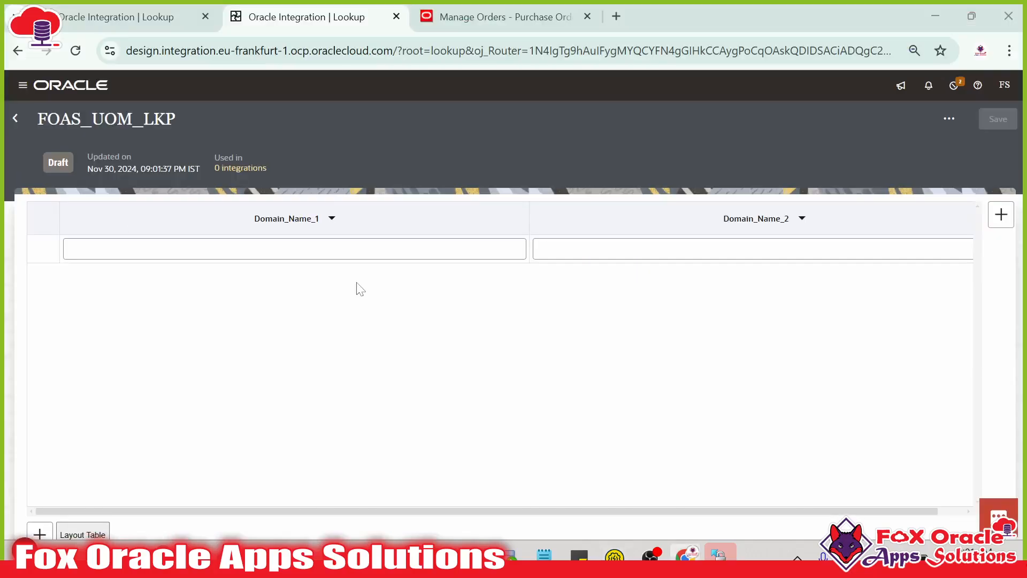
- Rename the first domain of FOAS_UOM_LKP to UOM and enter Ea as its value
{"action": "left_click", "coordinate": [332, 219]}
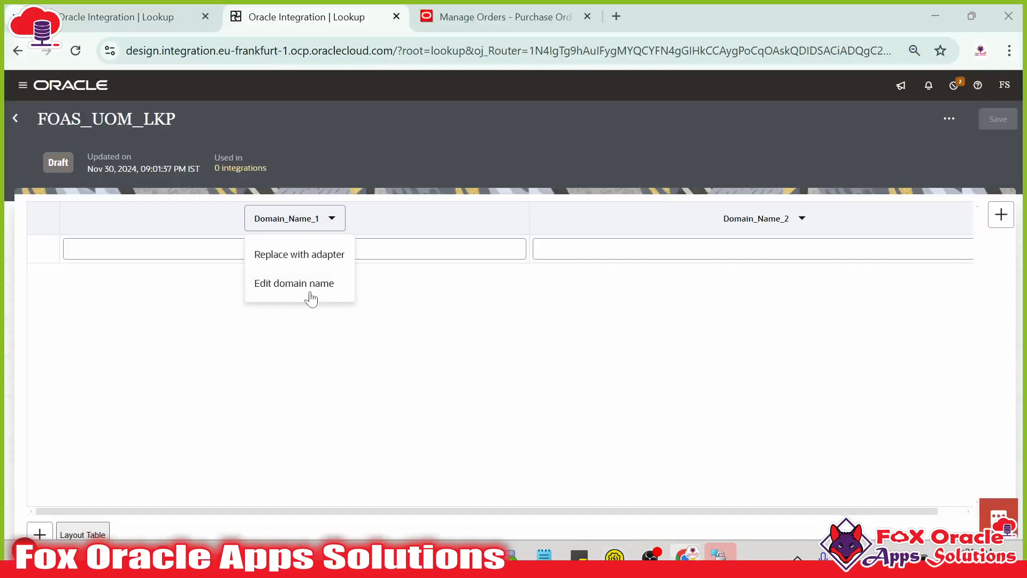
{"action": "left_click", "coordinate": [301, 283]}
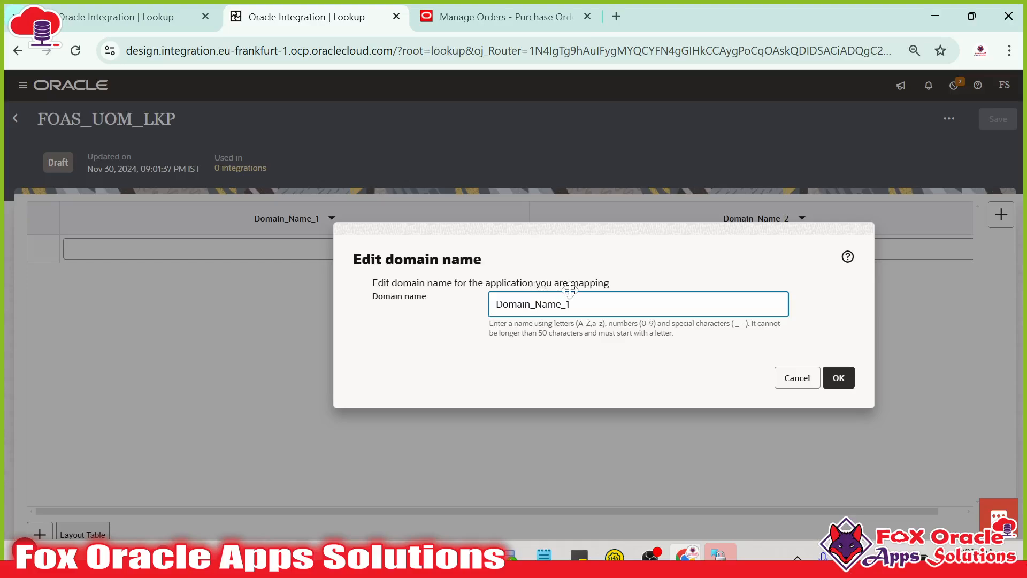
{"action": "left_click_drag", "start_coordinate": [572, 301], "coordinate": [481, 309]}
{"action": "type", "text": "UOM"}
{"action": "left_click", "coordinate": [828, 379]}
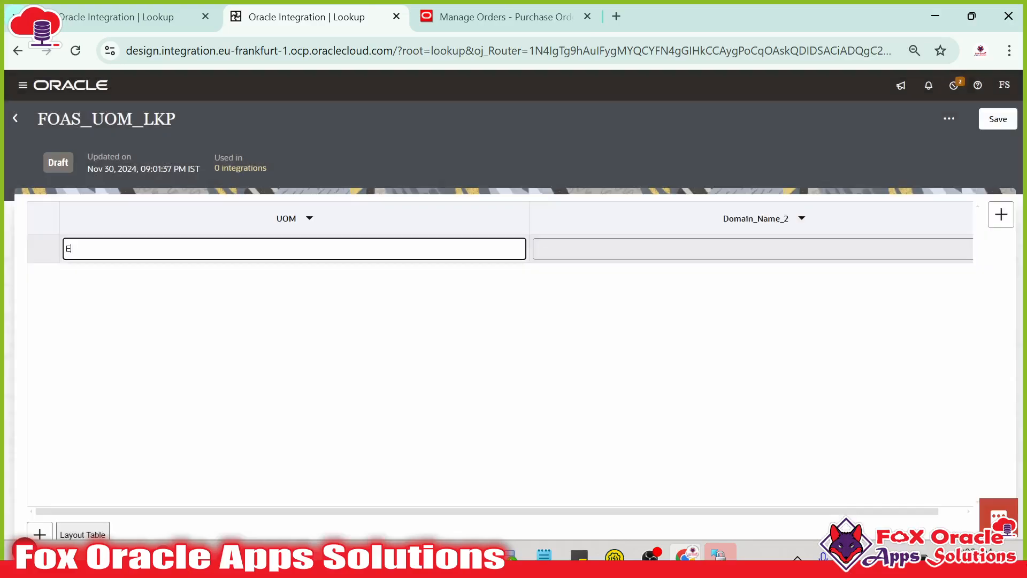
{"action": "type", "text": "Ea"}
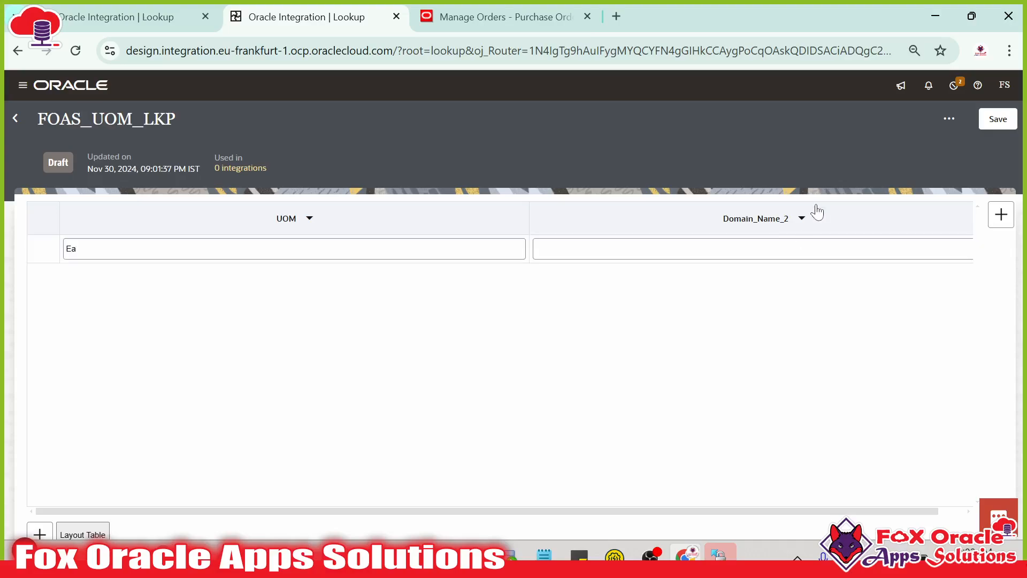
- Rename the second domain of the FOAS_UOM_LKP lookup to UOM_CODE
{"action": "left_click", "coordinate": [801, 217]}
{"action": "left_click", "coordinate": [758, 285]}
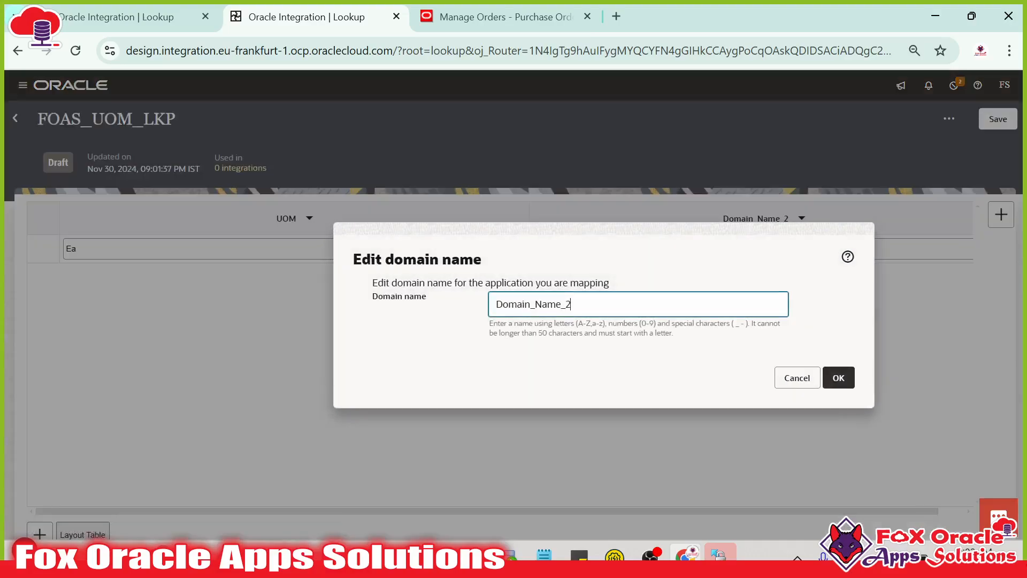
{"action": "key", "text": "ctrl+a"}
{"action": "type", "text": "UOM"}
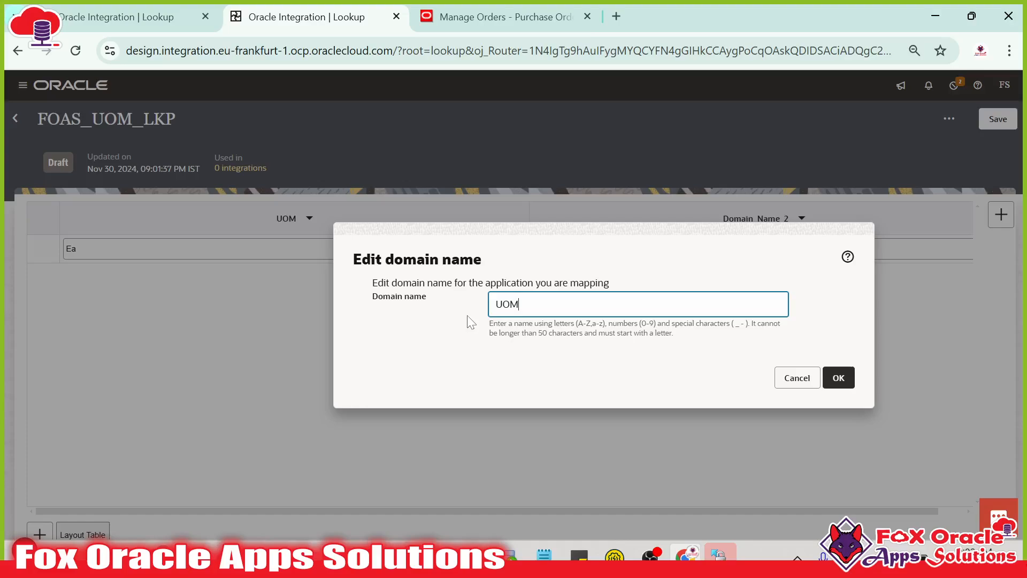
{"action": "type", "text": "_CODE"}
{"action": "left_click", "coordinate": [838, 378]}
- Copy the unitCode value zzu from the SoapUI request into the lookup's UOM_CODE column
{"action": "key", "text": "alt+Tab"}
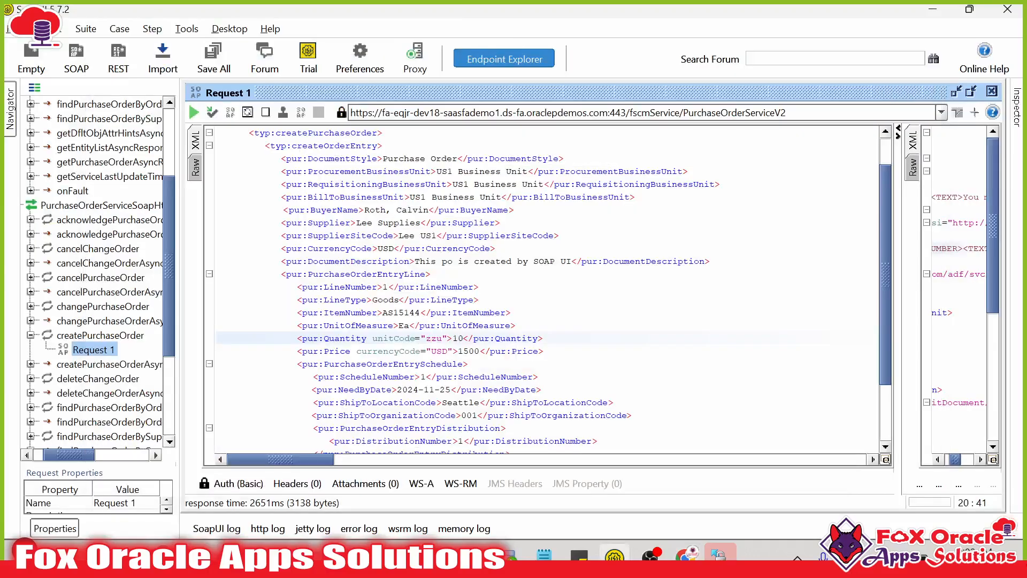
{"action": "double_click", "coordinate": [432, 338]}
{"action": "key", "text": "ctrl+c"}
{"action": "key", "text": "alt+Tab"}
{"action": "left_click", "coordinate": [583, 251]}
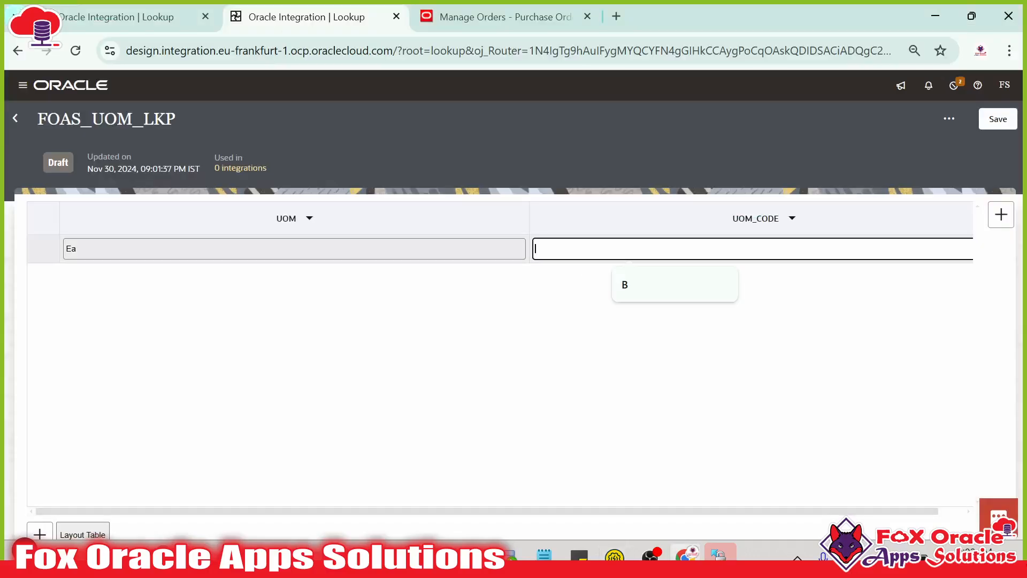
{"action": "key", "text": "ctrl+v"}
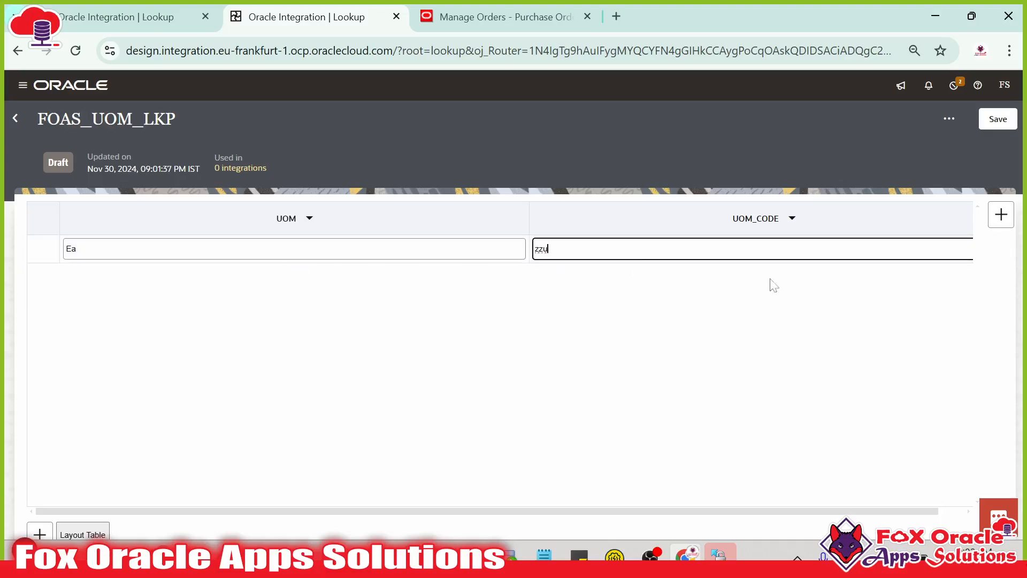
- Add a third domain named UOM_NAME with the value Each to FOAS_UOM_LKP, and save the lookup
{"action": "left_click_drag", "start_coordinate": [593, 507], "coordinate": [648, 507]}
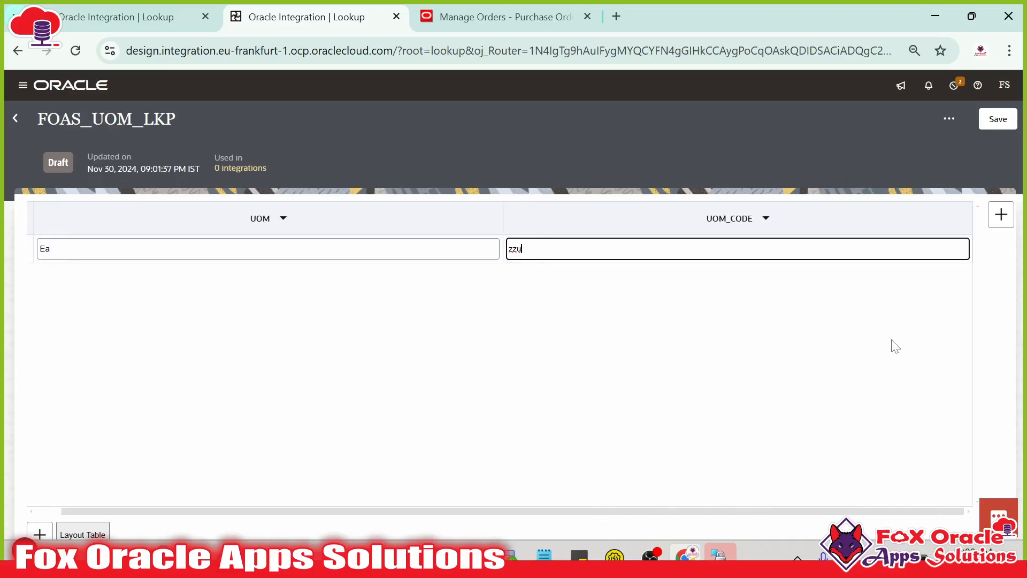
{"action": "left_click", "coordinate": [1001, 214]}
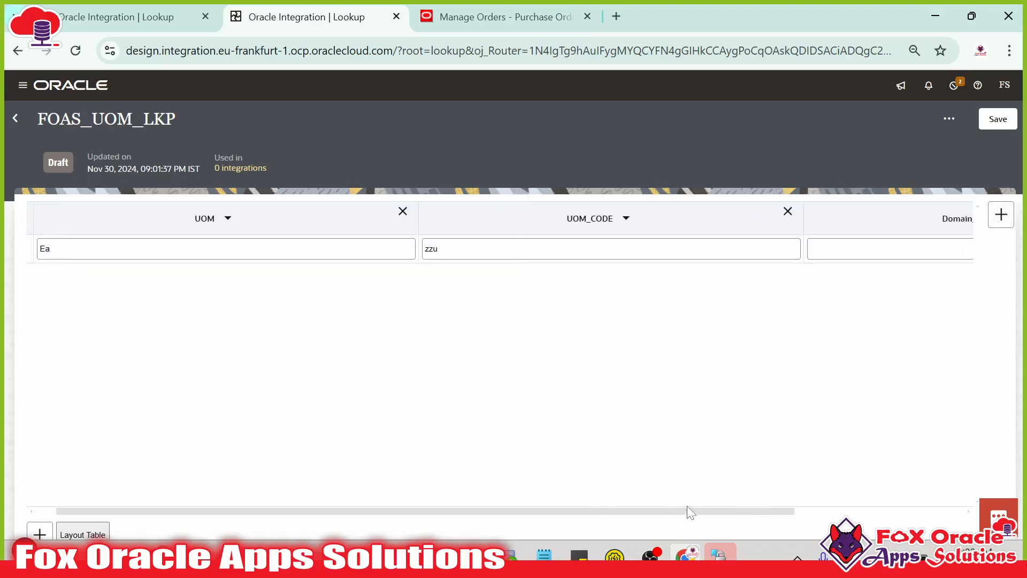
{"action": "left_click_drag", "start_coordinate": [690, 511], "coordinate": [860, 510]}
{"action": "left_click", "coordinate": [804, 218]}
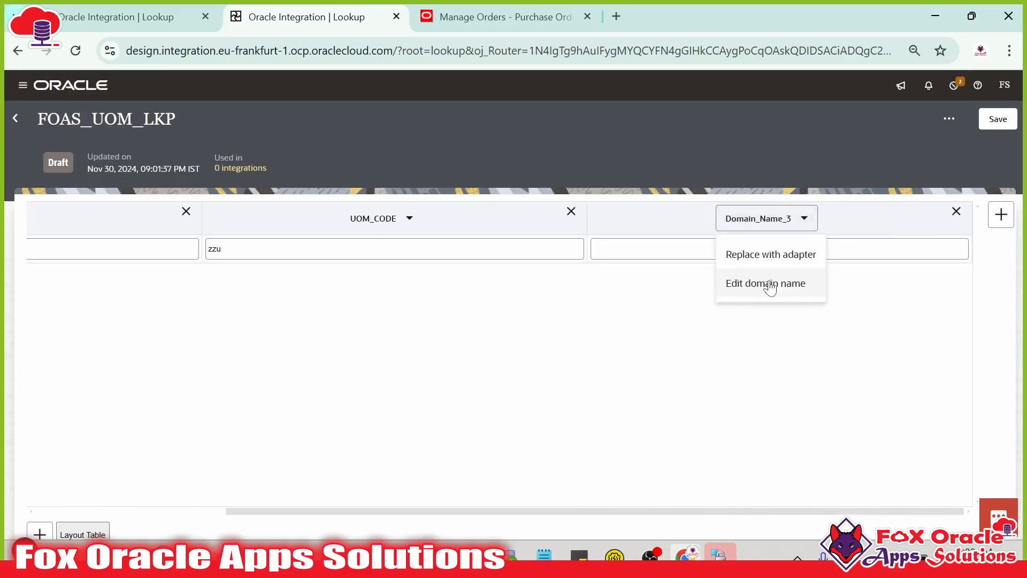
{"action": "left_click", "coordinate": [770, 287]}
{"action": "key", "text": "ctrl+a"}
{"action": "type", "text": "U"}
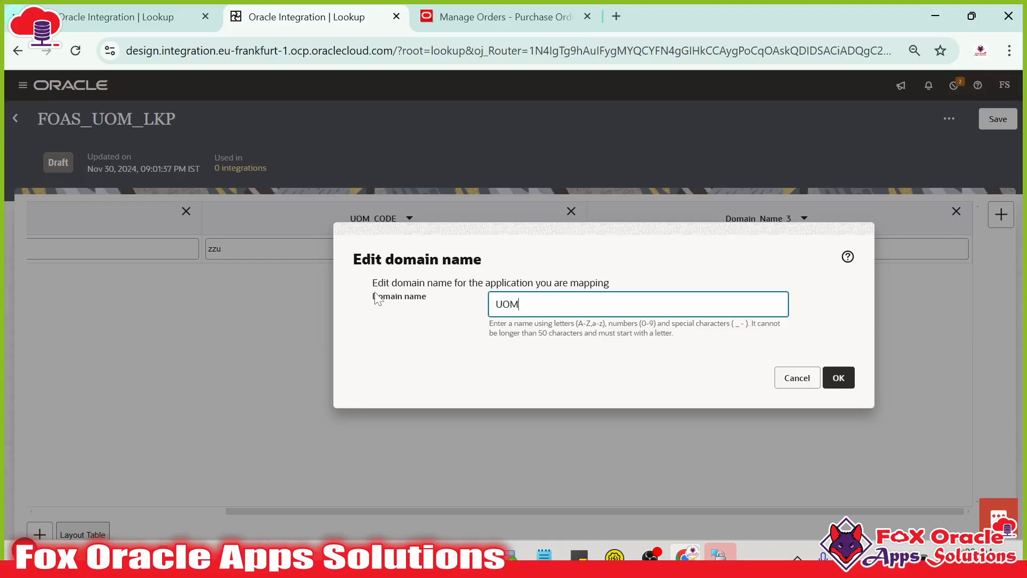
{"action": "left_click", "coordinate": [836, 381]}
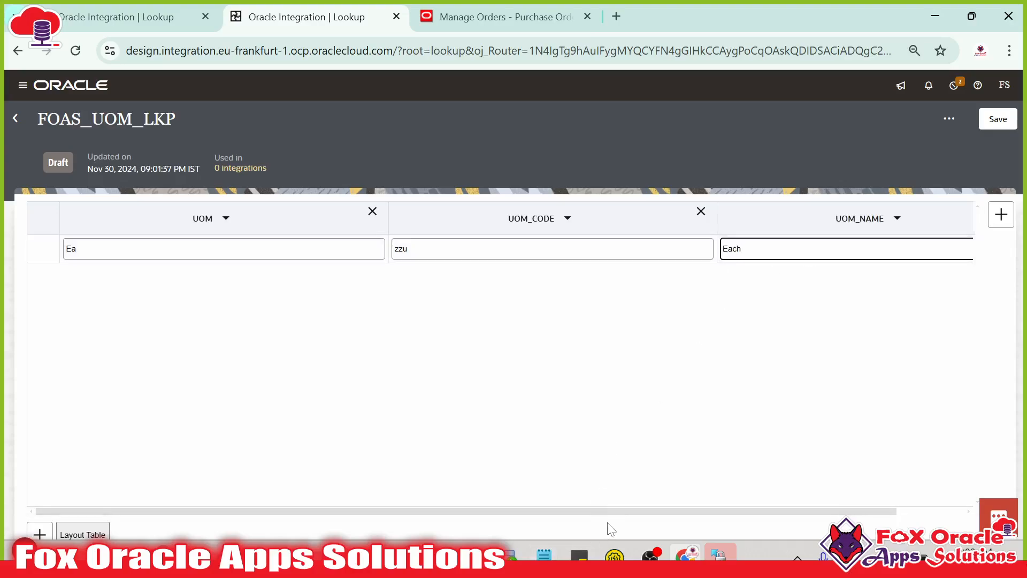
{"action": "left_click", "coordinate": [1001, 127]}
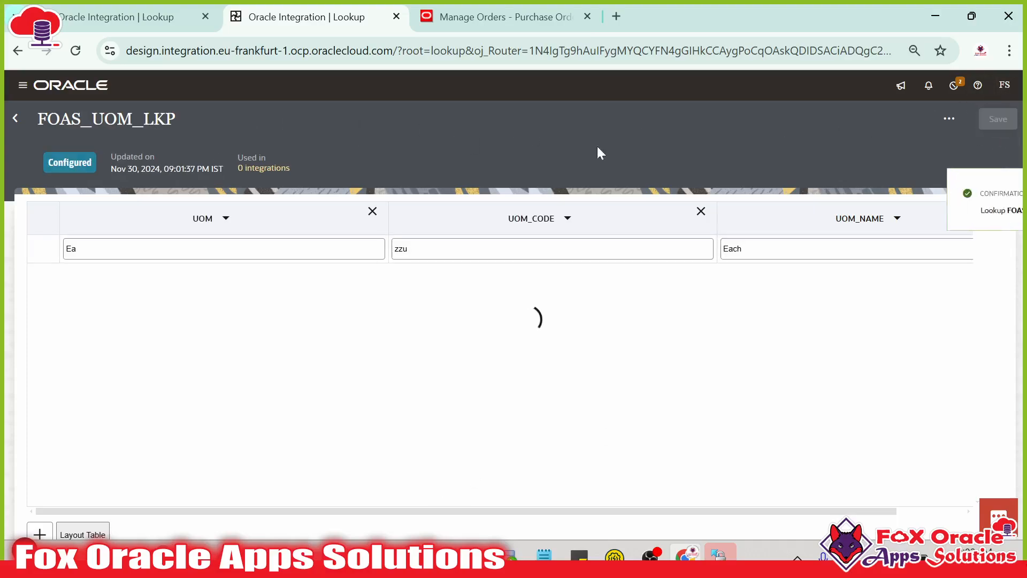
- Open the Oracle Integration home page in a new browser tab from the GEN3 bookmark
{"action": "left_click", "coordinate": [1001, 193]}
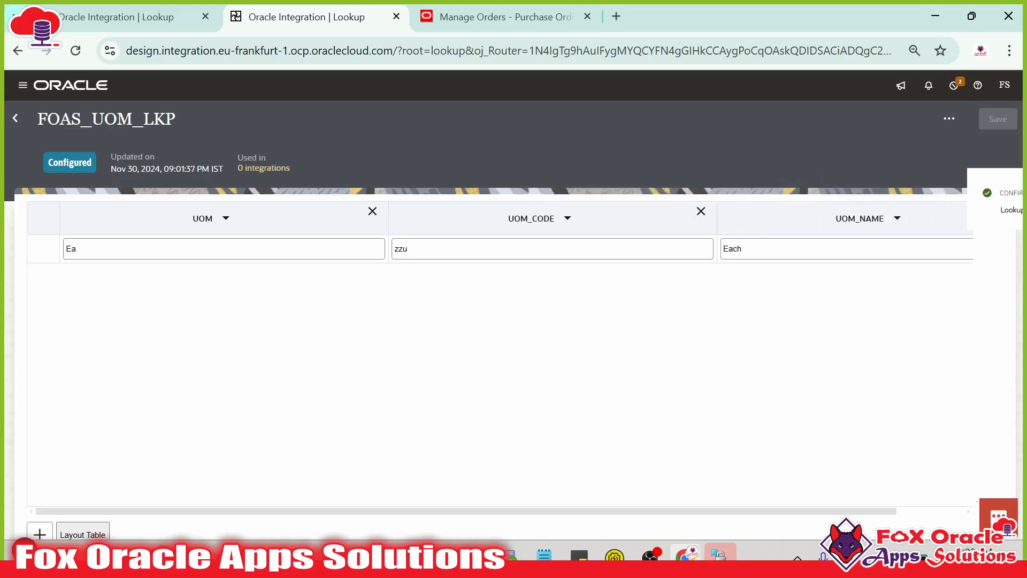
{"action": "left_click", "coordinate": [120, 20]}
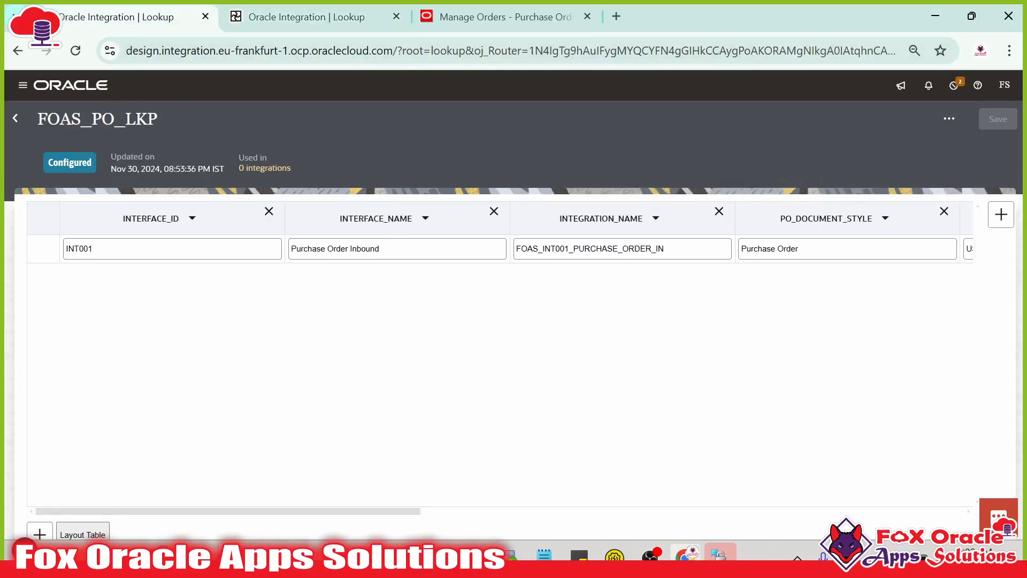
{"action": "left_click", "coordinate": [616, 17]}
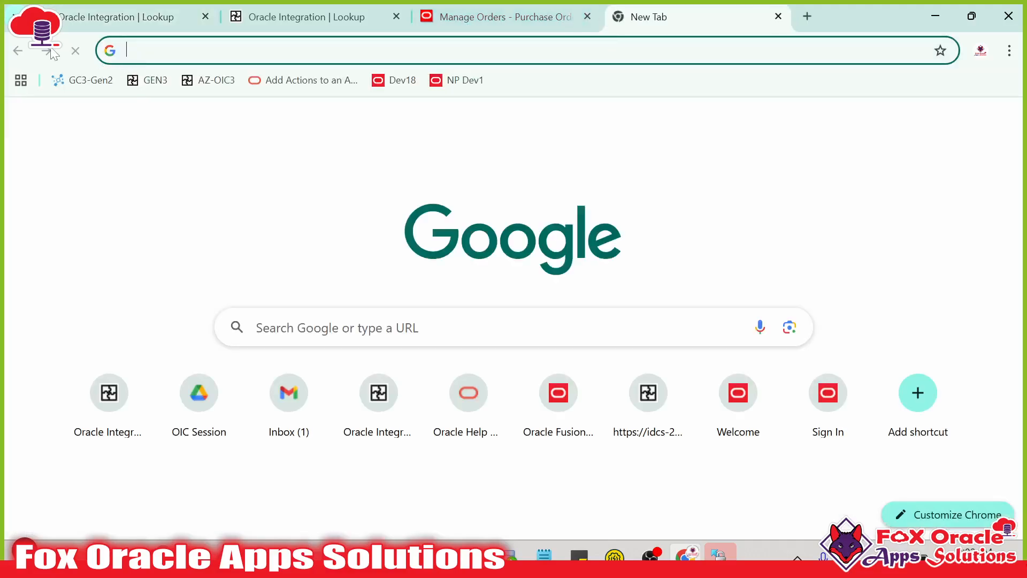
{"action": "left_click", "coordinate": [143, 82]}
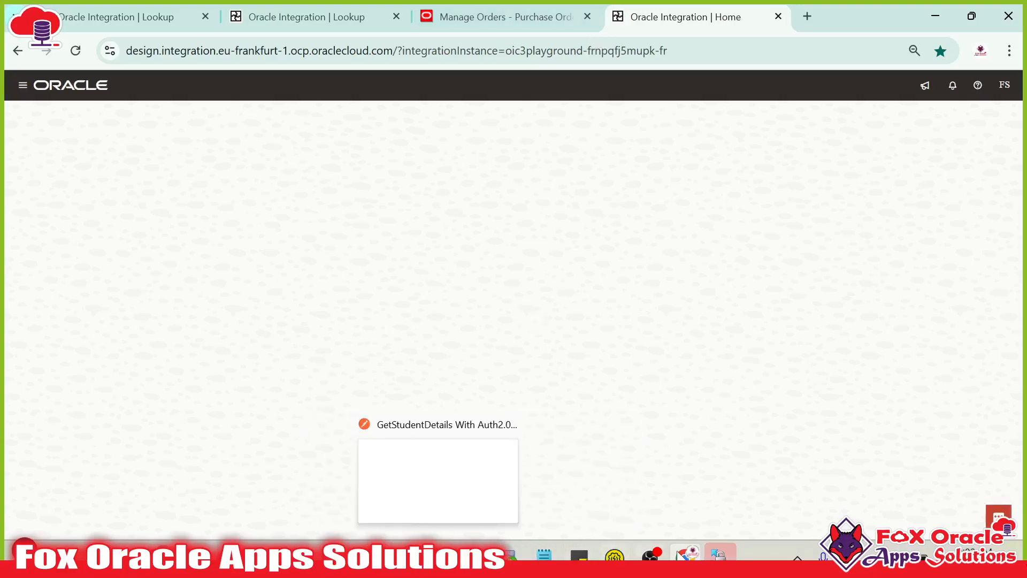
- Switch to WinSCP, reconnect the session and copy the XXEYPURCHASEORDER_ prefix from the name of the remote CSV file
{"action": "left_click", "coordinate": [720, 555]}
{"action": "left_click", "coordinate": [559, 327]}
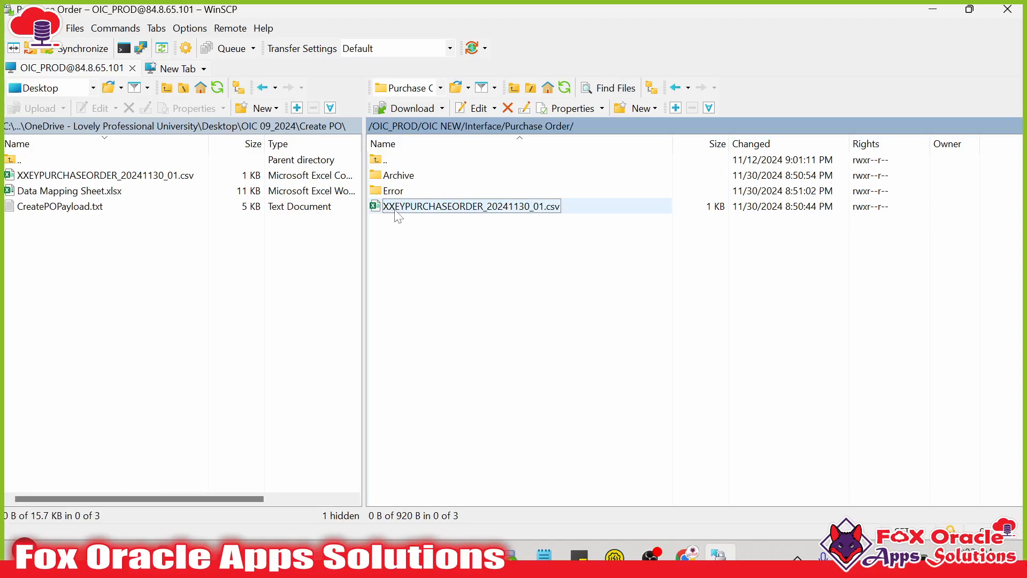
{"action": "left_click", "coordinate": [487, 209]}
{"action": "left_click", "coordinate": [487, 209]}
{"action": "left_click", "coordinate": [487, 207]}
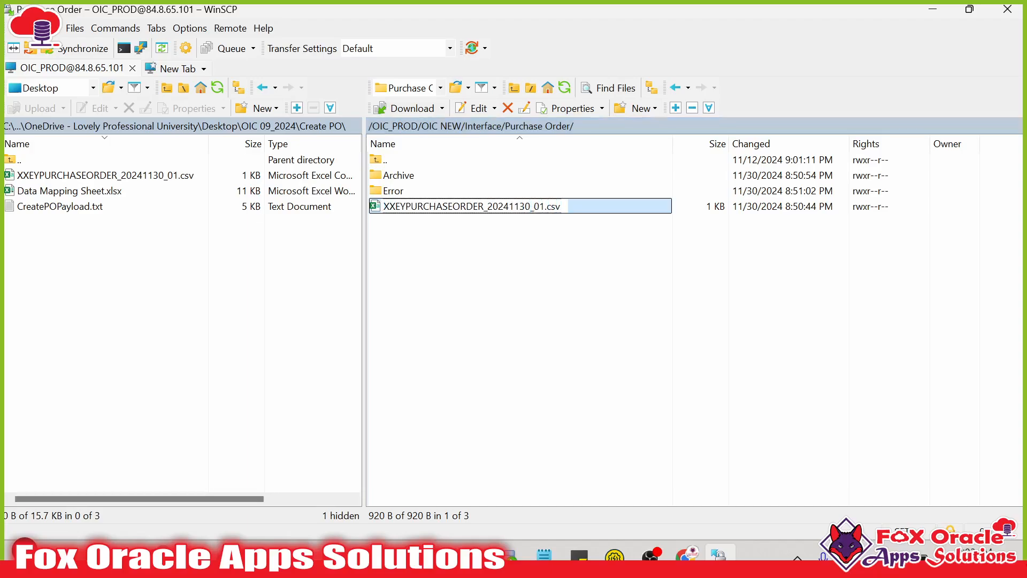
{"action": "left_click_drag", "start_coordinate": [487, 207], "coordinate": [394, 207]}
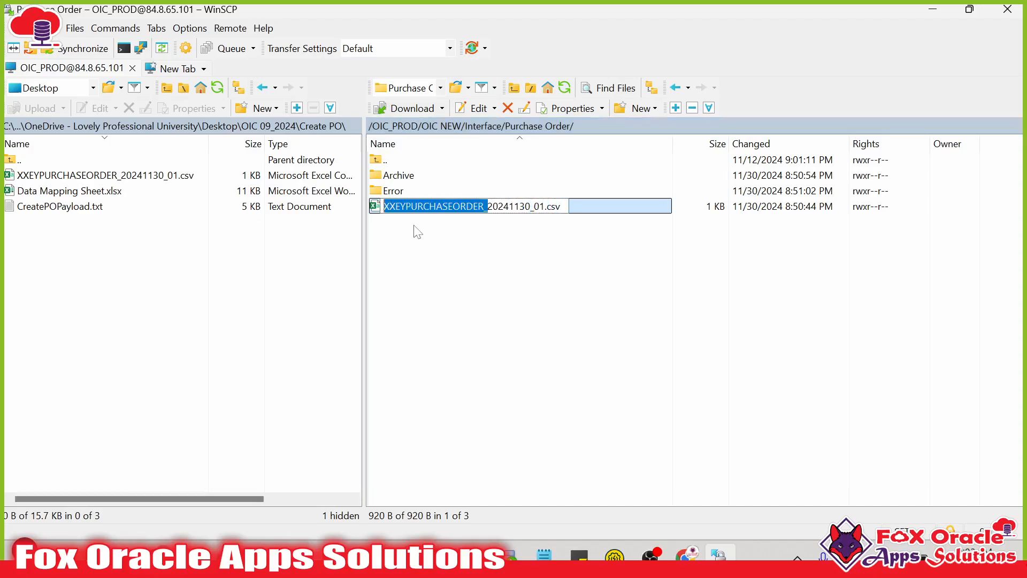
- Return to the FOAS_PO_LKP lookup in the browser and add a domain named FILE_NAME_PATTERN after SHIP_TO_ORG
{"action": "key", "text": "alt+Tab"}
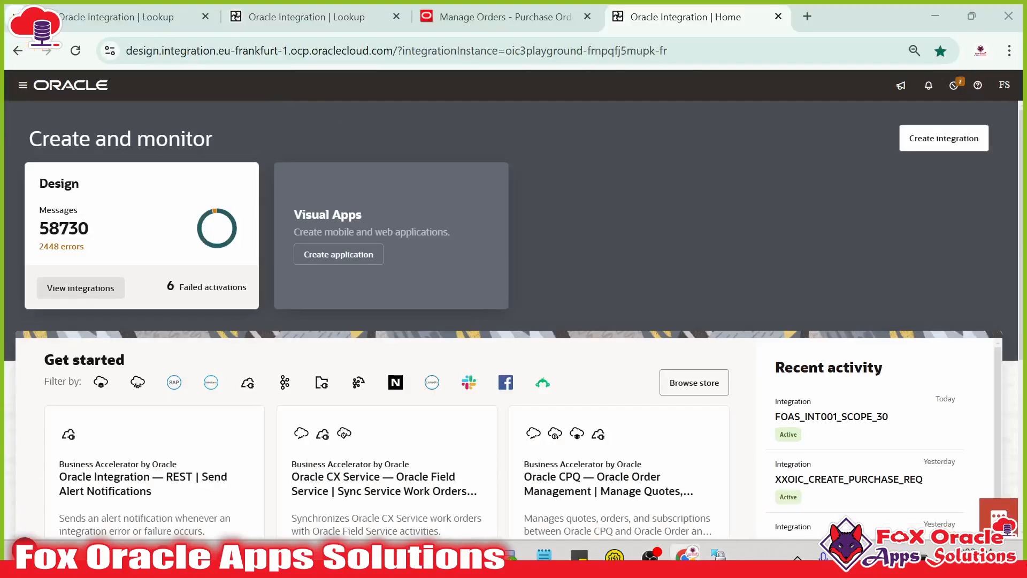
{"action": "left_click", "coordinate": [156, 27]}
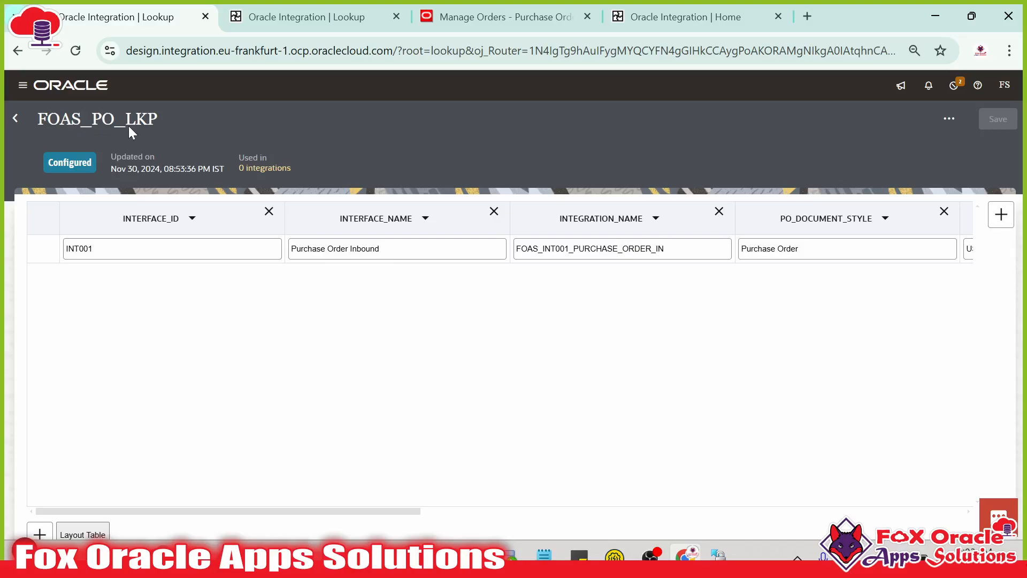
{"action": "left_click_drag", "start_coordinate": [374, 511], "coordinate": [977, 508]}
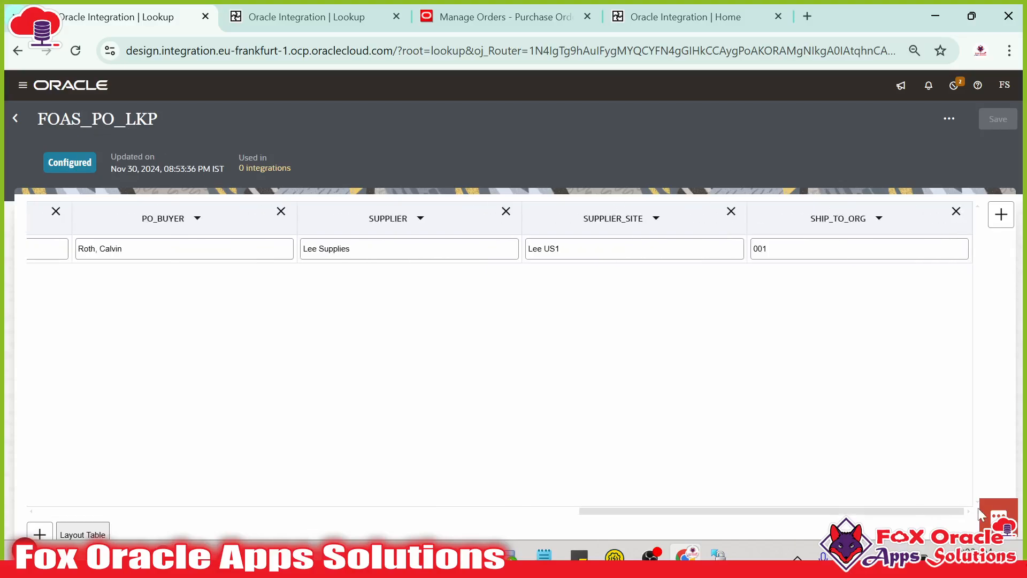
{"action": "left_click", "coordinate": [998, 214]}
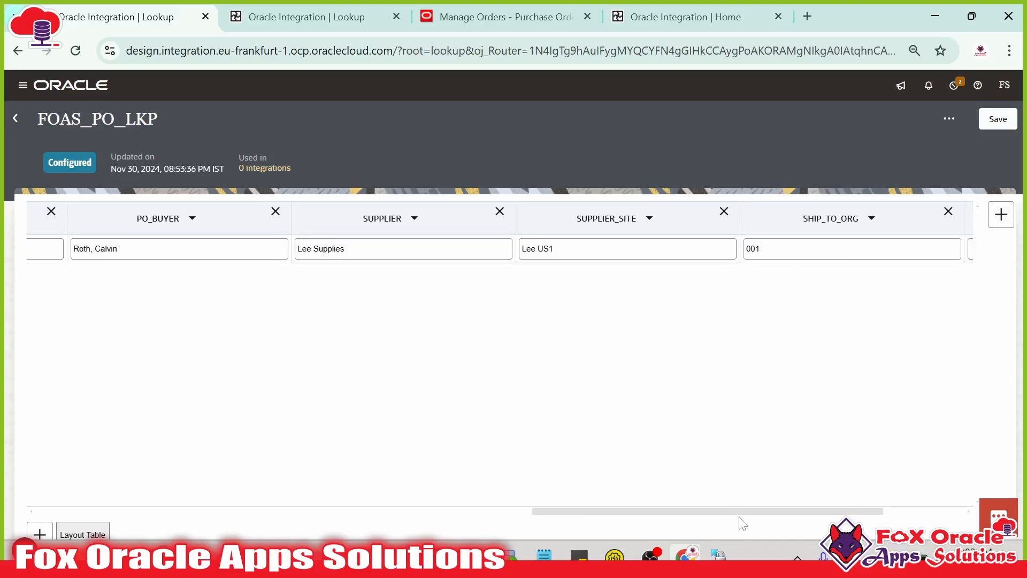
{"action": "left_click", "coordinate": [885, 218]}
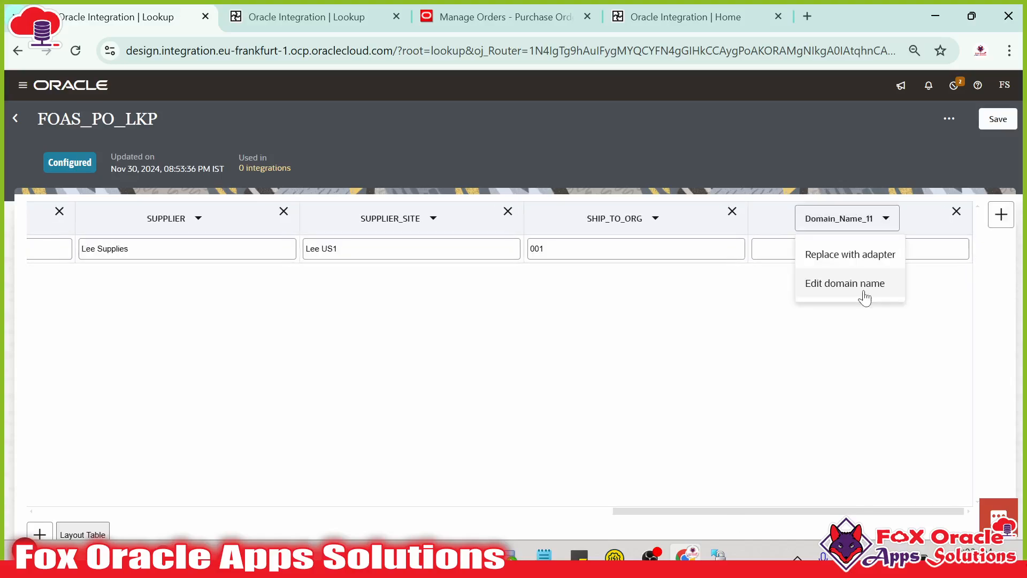
{"action": "left_click", "coordinate": [860, 284]}
{"action": "key", "text": "ctrl+a"}
{"action": "type", "text": "Fl"}
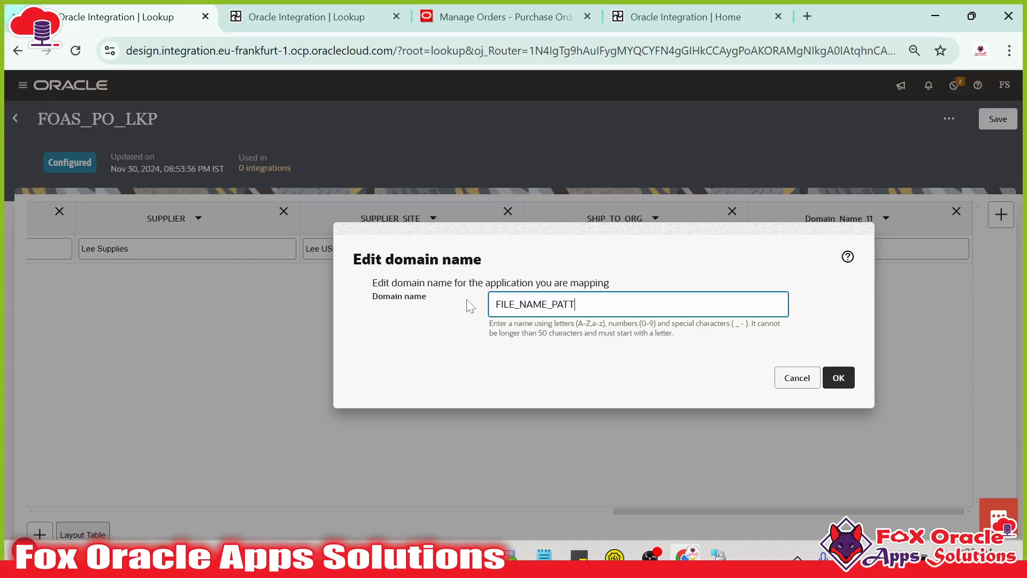
{"action": "type", "text": "LE_NAME_PATTERN"}
{"action": "left_click", "coordinate": [838, 378]}
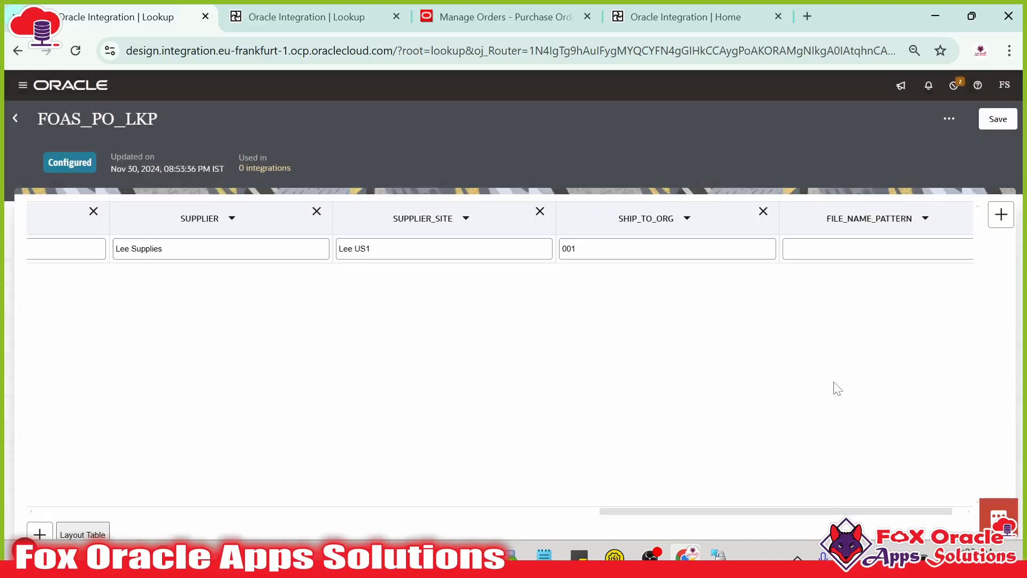
- Enter XXEYPURCHASEORDER_ as the FILE_NAME_PATTERN value and add another domain column to the lookup
{"action": "left_click_drag", "start_coordinate": [737, 515], "coordinate": [919, 506]}
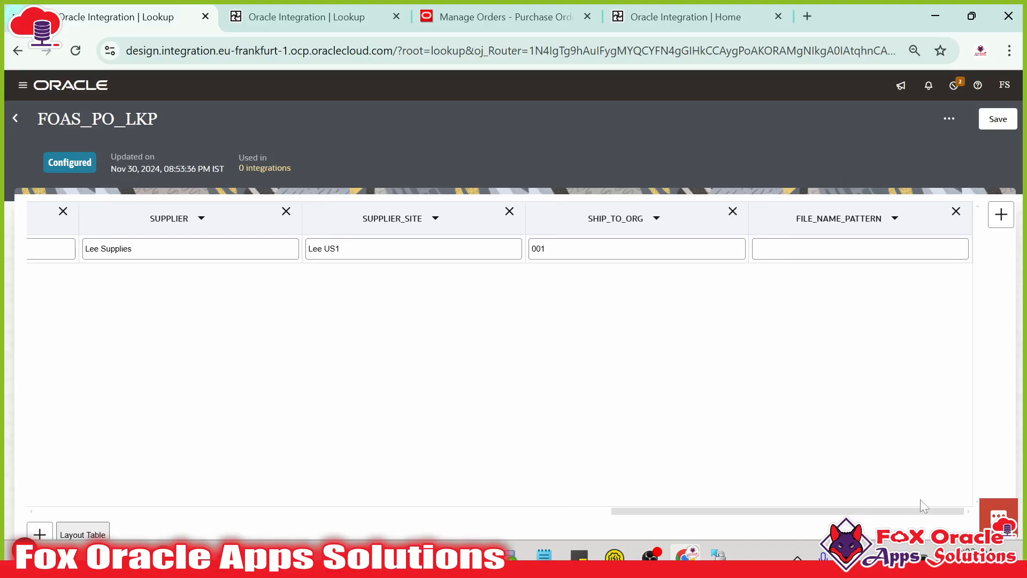
{"action": "left_click", "coordinate": [862, 249]}
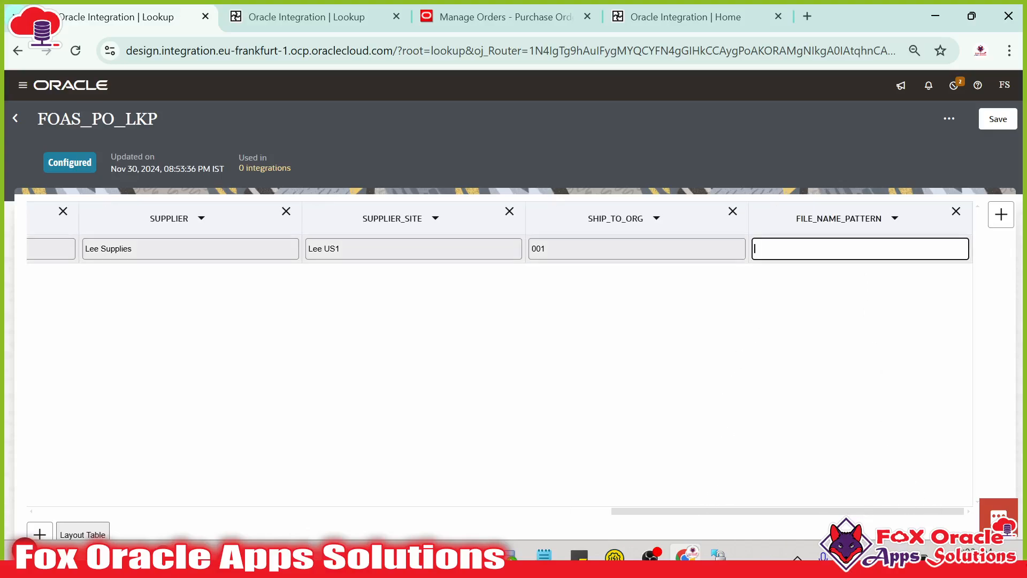
{"action": "type", "text": "XXEYPURCHASEORDER_"}
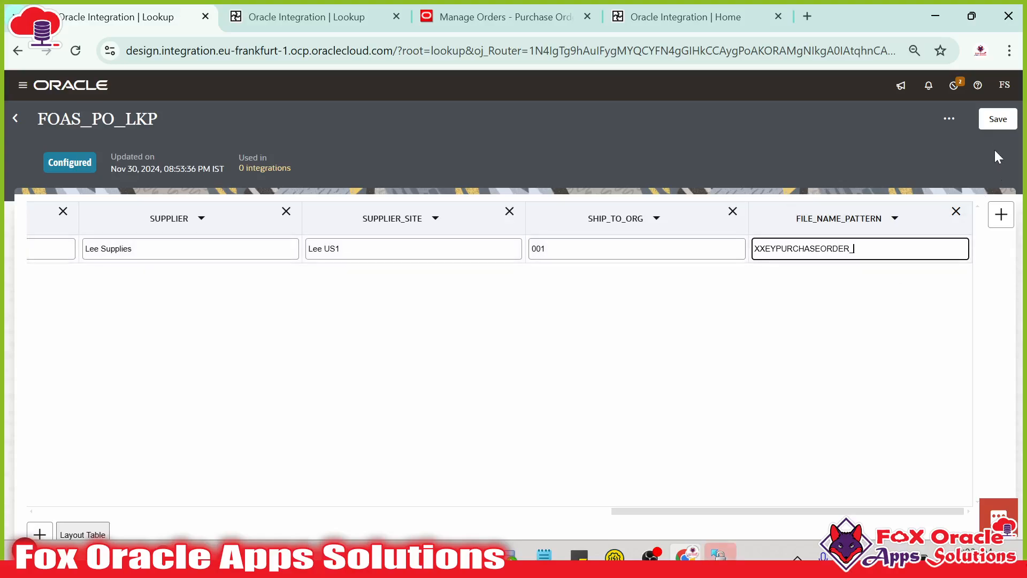
{"action": "left_click", "coordinate": [1000, 215]}
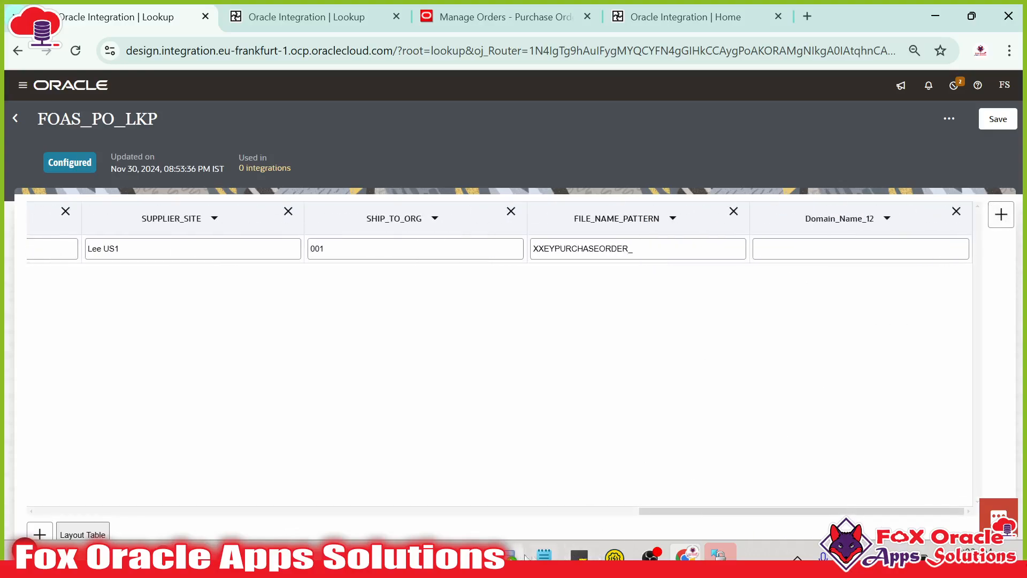
- Switch to WinSCP and copy the remote directory path /OIC_PROD/OIC NEW/Interface/Purchase Order
{"action": "left_click", "coordinate": [719, 556]}
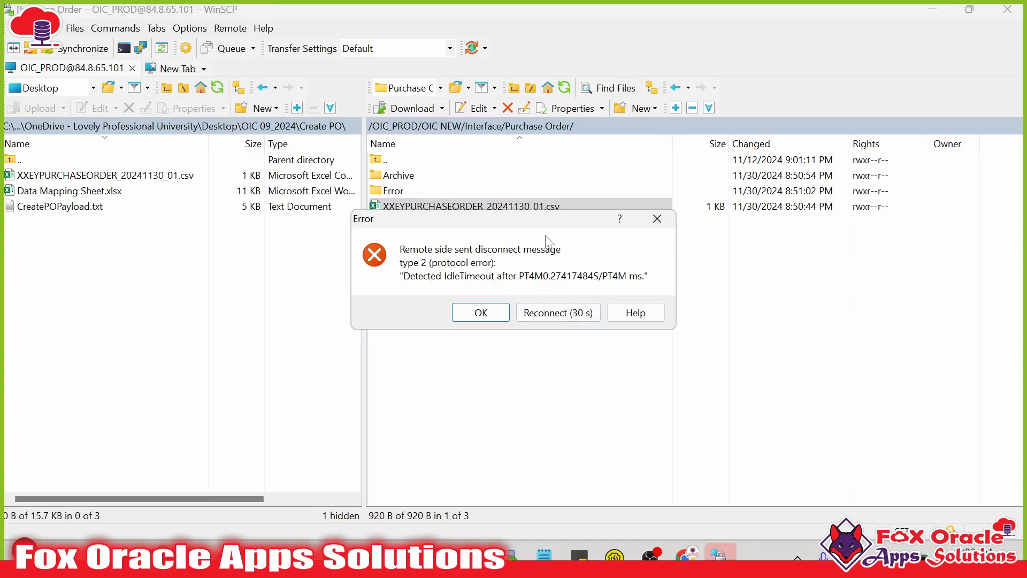
{"action": "left_click_drag", "start_coordinate": [550, 219], "coordinate": [561, 289]}
{"action": "left_click", "coordinate": [570, 384]}
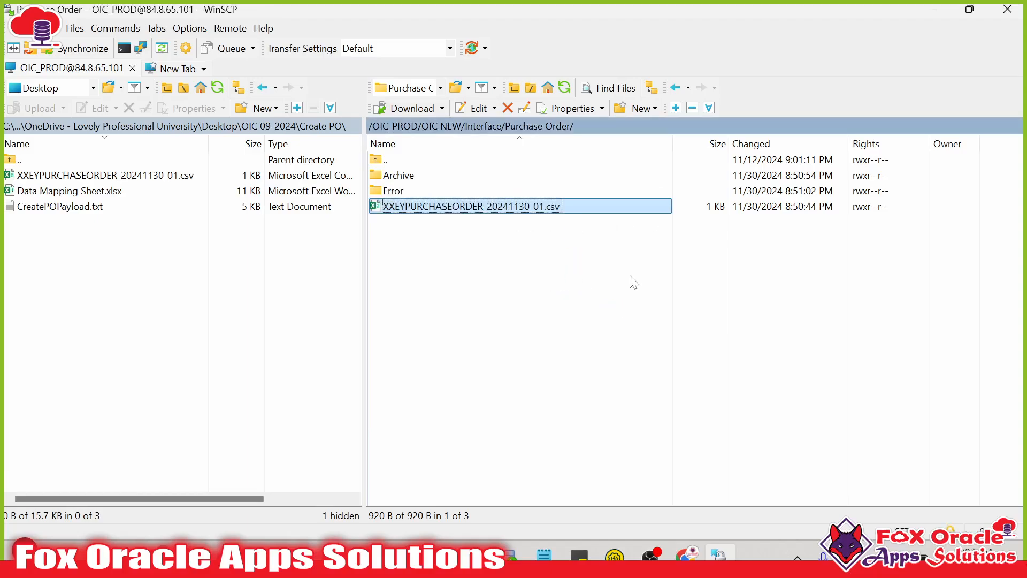
{"action": "left_click", "coordinate": [608, 124]}
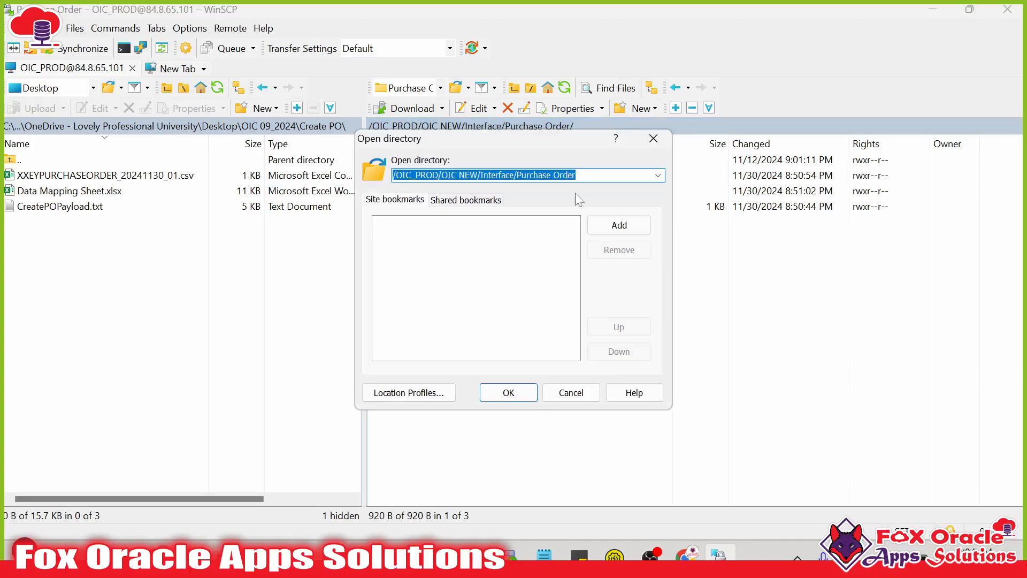
{"action": "left_click", "coordinate": [508, 392]}
- Back in the FOAS_PO_LKP lookup, rename the new domain to SOURCE_DIR and enter /OIC_PROD/OIC NEW/Interface/Purchase Order as its value
{"action": "key", "text": "super+Tab"}
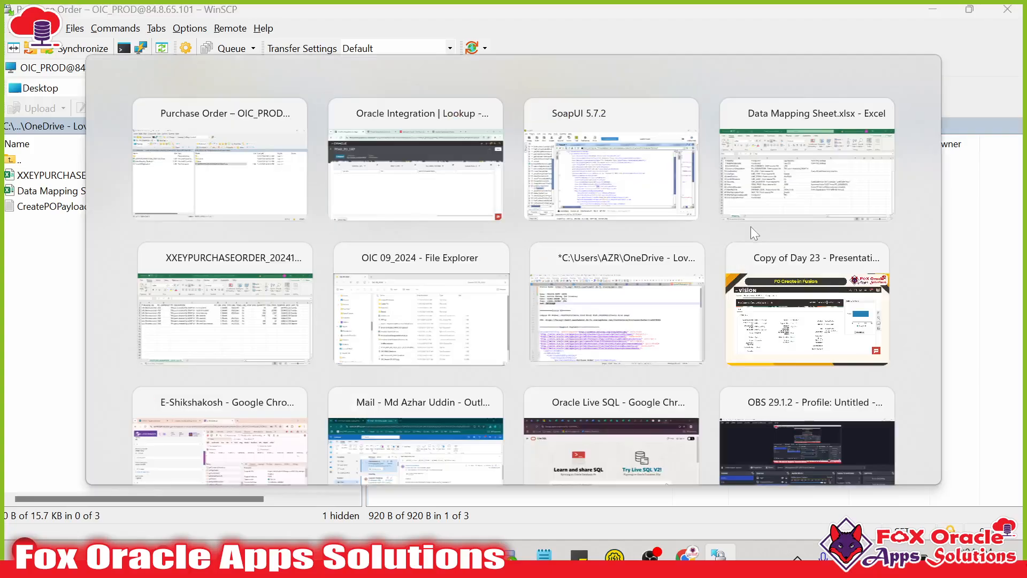
{"action": "key", "text": "Right"}
{"action": "key", "text": "Return"}
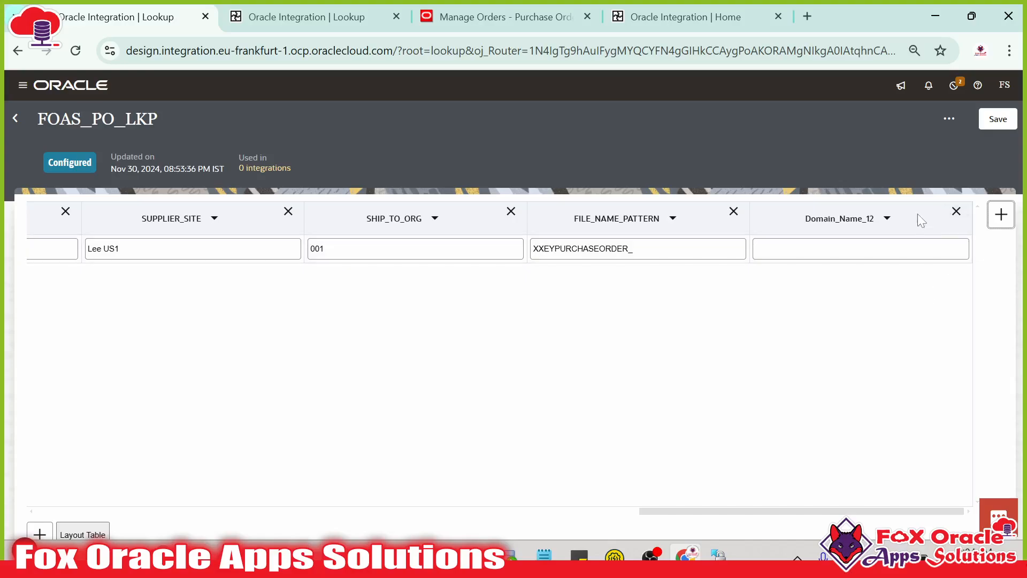
{"action": "left_click", "coordinate": [887, 218]}
{"action": "left_click", "coordinate": [841, 293]}
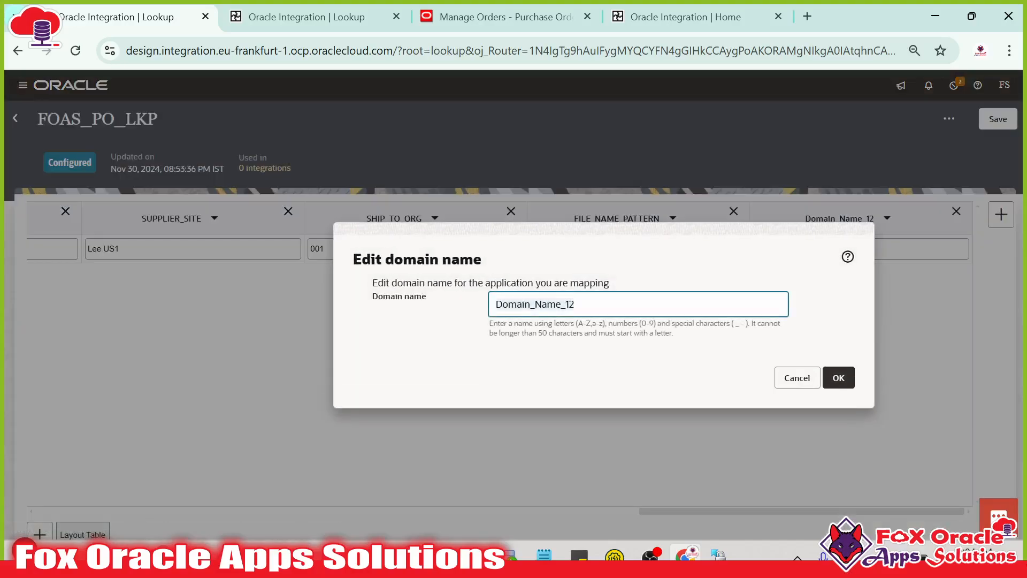
{"action": "key", "text": "ctrl+a"}
{"action": "type", "text": "S"}
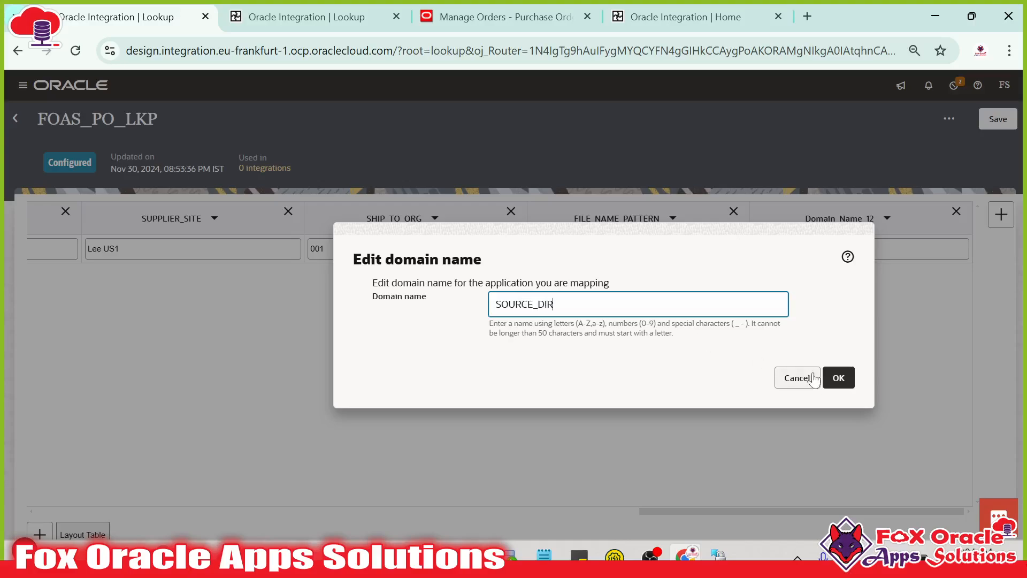
{"action": "left_click", "coordinate": [838, 377]}
{"action": "left_click", "coordinate": [824, 248]}
{"action": "type", "text": "/OIC_PROD/OIC NEW/Interface/Purchase Order"}
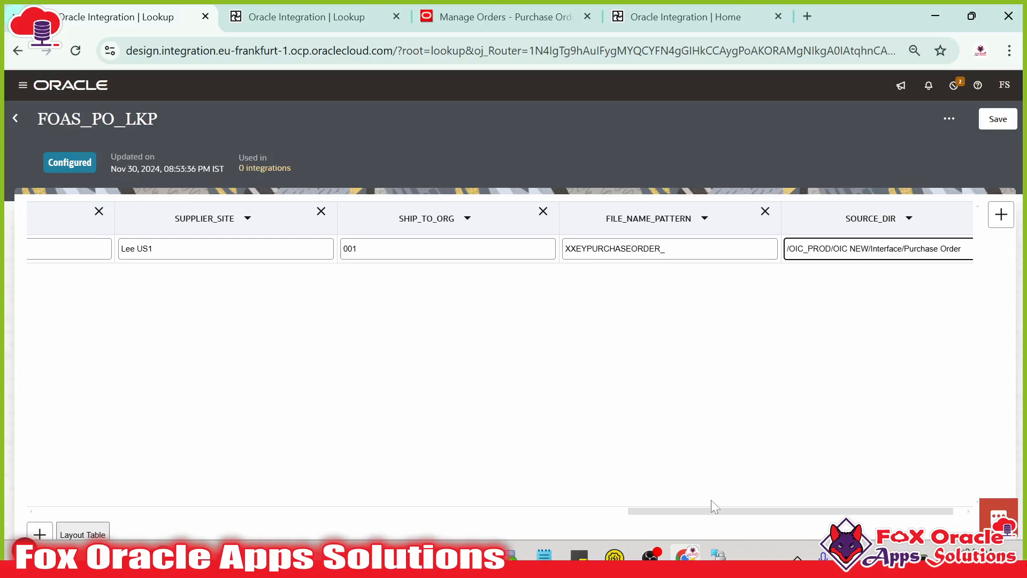
- Add a domain named ARCHIVE_DIR after SOURCE_DIR in the FOAS_PO_LKP lookup
{"action": "left_click", "coordinate": [1001, 215]}
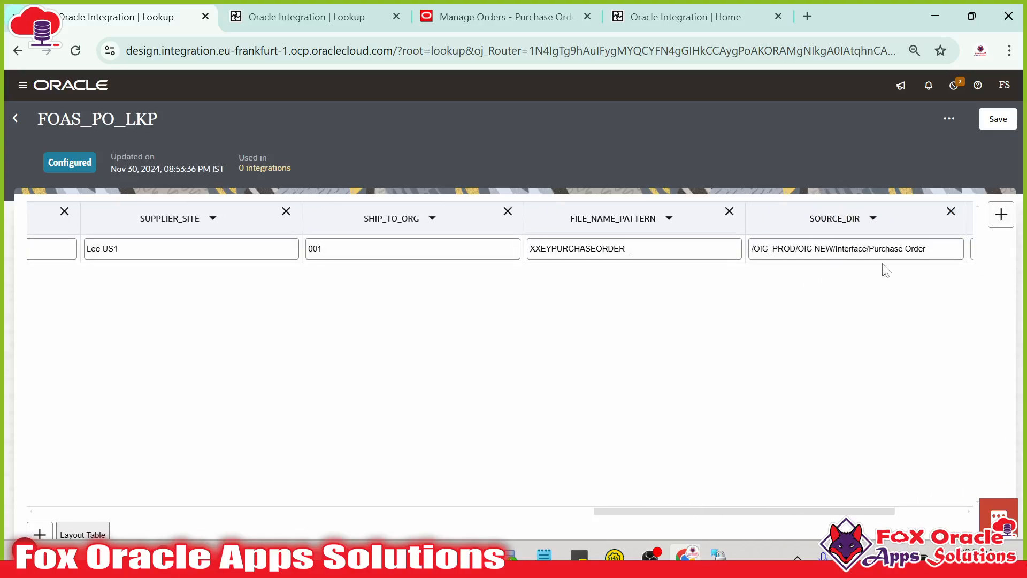
{"action": "left_click_drag", "start_coordinate": [703, 511], "coordinate": [899, 509]}
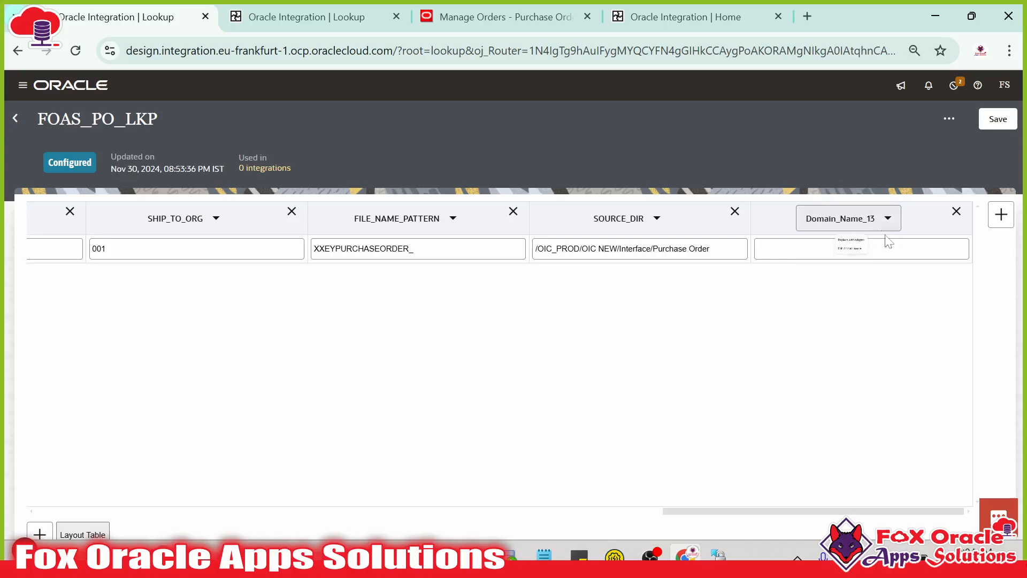
{"action": "left_click", "coordinate": [849, 284]}
{"action": "type", "text": "ARCHIVE_DIR"}
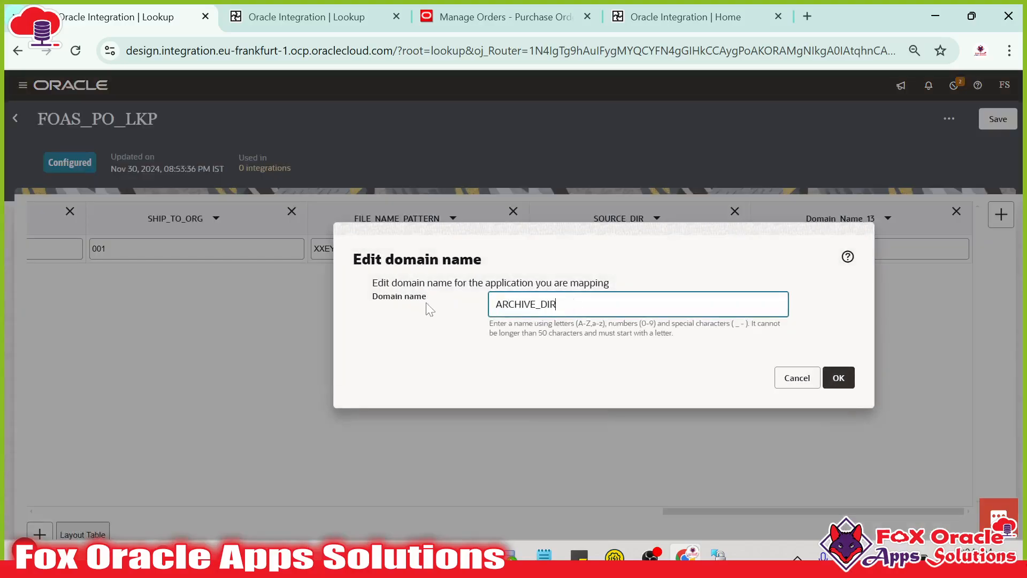
{"action": "left_click", "coordinate": [844, 384]}
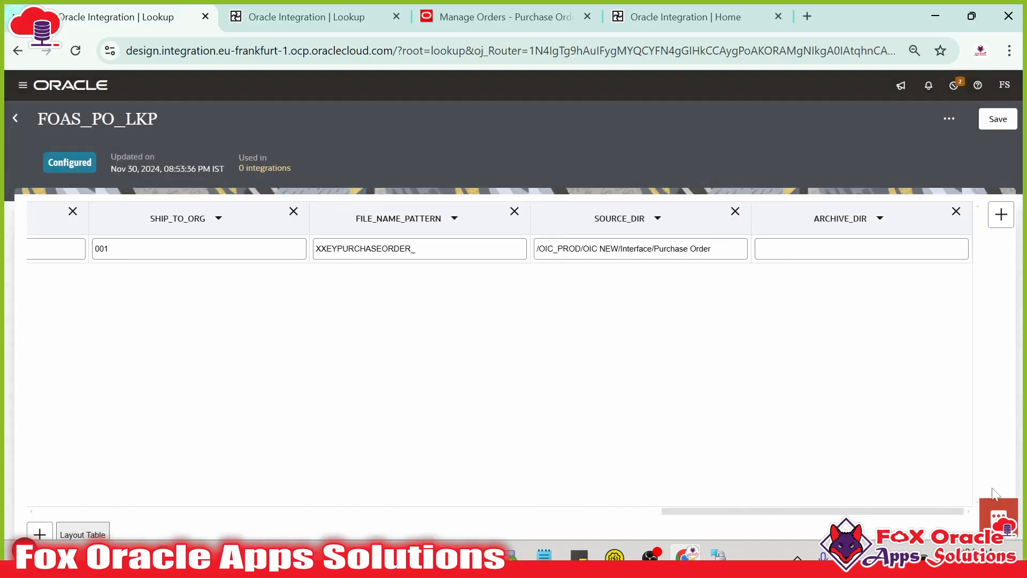
- Add a domain named ERROR_DIR after ARCHIVE_DIR in the FOAS_PO_LKP lookup
{"action": "left_click", "coordinate": [1000, 215]}
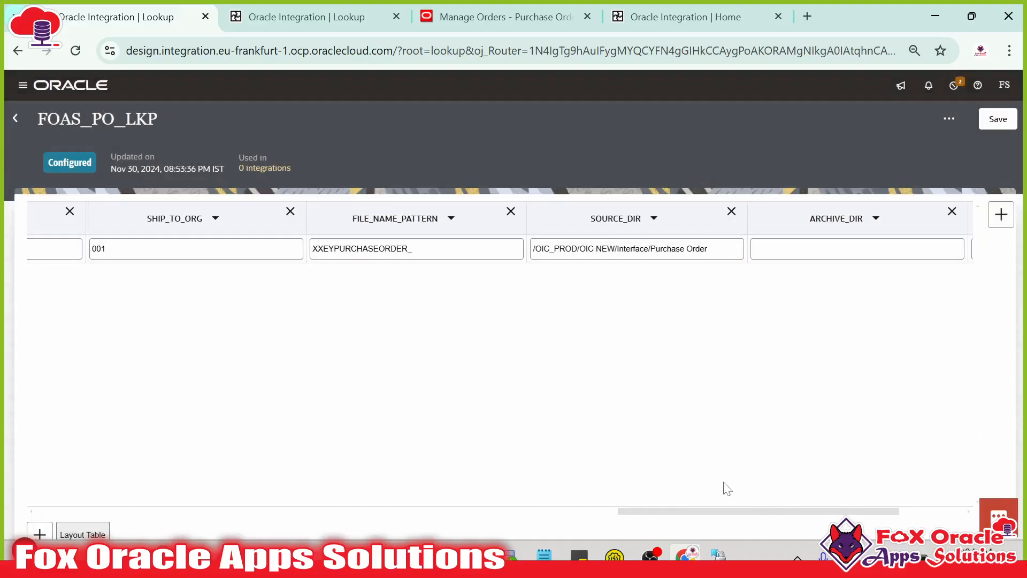
{"action": "left_click", "coordinate": [889, 219]}
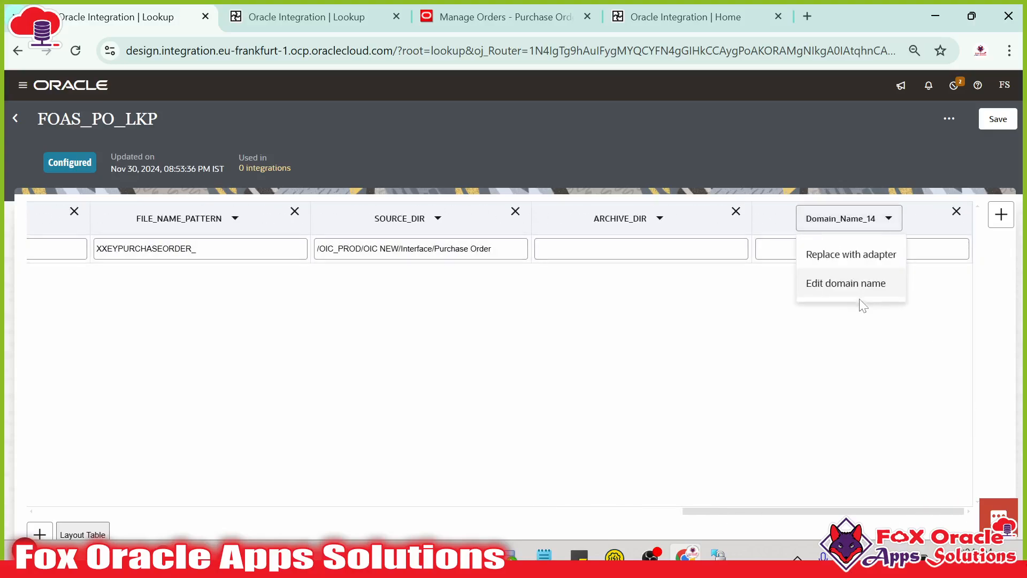
{"action": "left_click", "coordinate": [851, 282]}
{"action": "type", "text": "ERROR_DIR"}
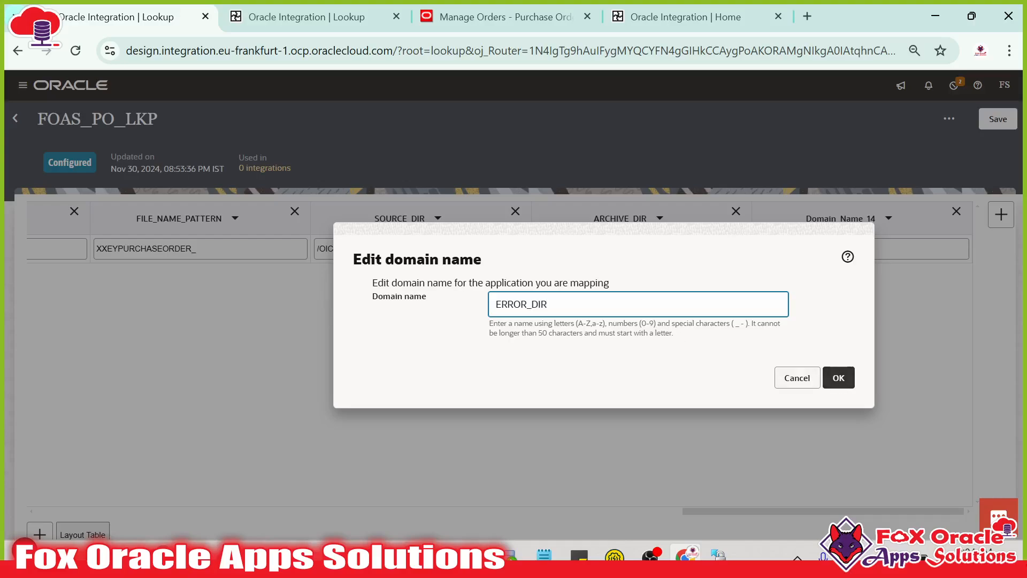
{"action": "left_click", "coordinate": [838, 378]}
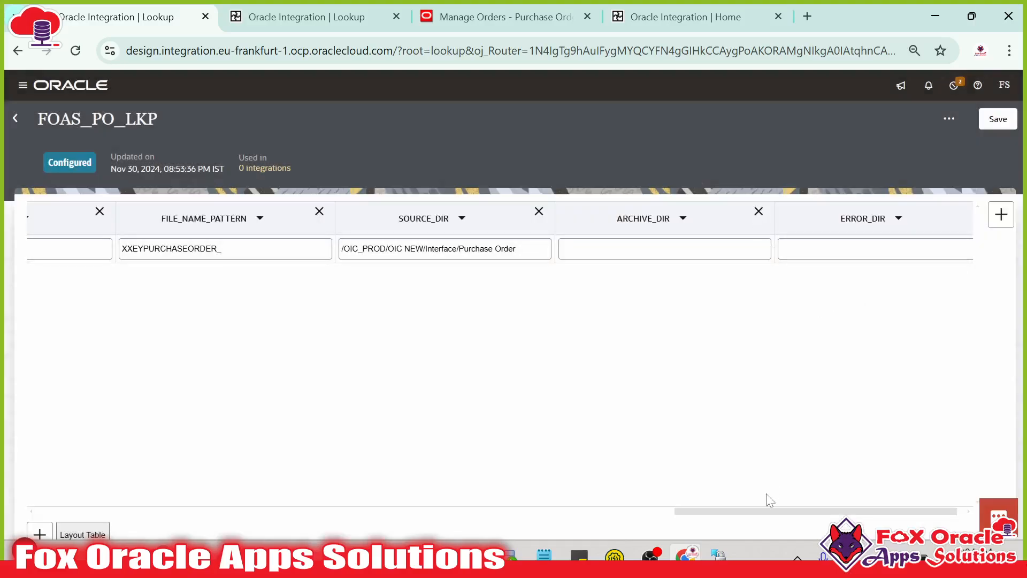
- Add a domain named TO_EMAIL after ERROR_DIR in the FOAS_PO_LKP lookup
{"action": "left_click_drag", "start_coordinate": [768, 511], "coordinate": [856, 507]}
{"action": "left_click", "coordinate": [991, 214]}
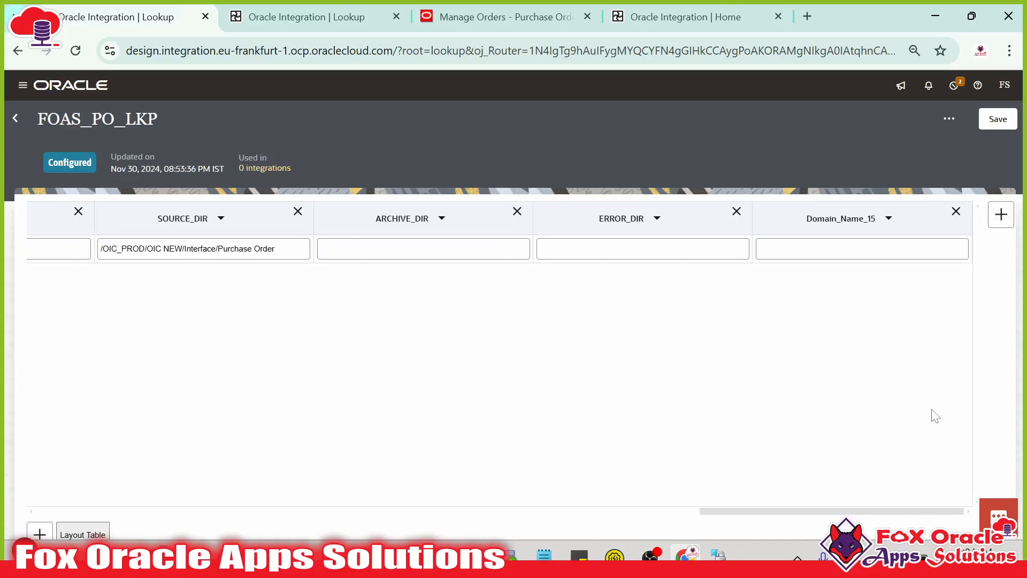
{"action": "left_click", "coordinate": [888, 219]}
{"action": "left_click", "coordinate": [846, 293]}
{"action": "key", "text": "ctrl+a"}
{"action": "type", "text": "E"}
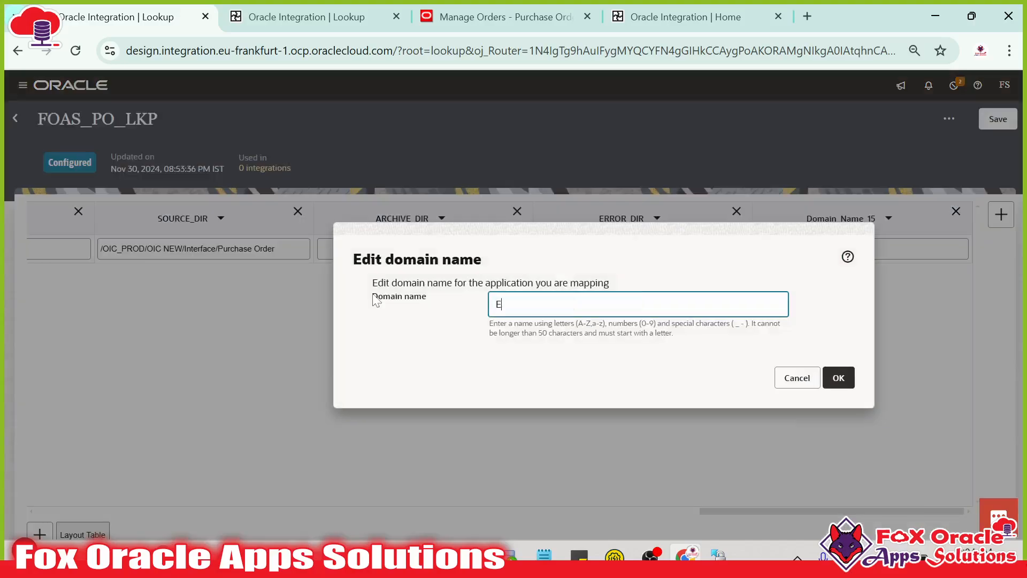
{"action": "key", "text": "BackSpace"}
{"action": "key", "text": "BackSpace"}
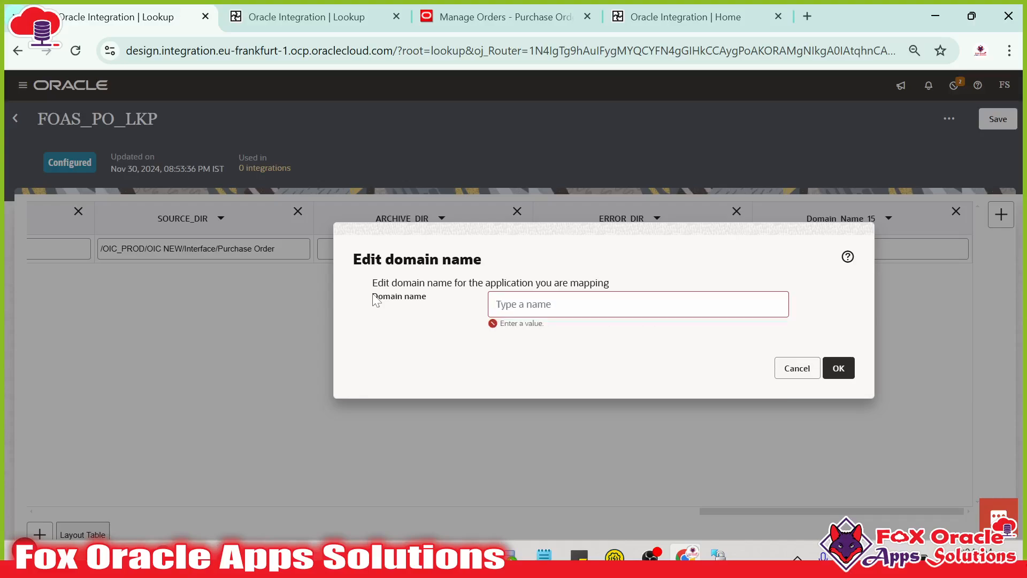
{"action": "type", "text": "TO_EMAIL"}
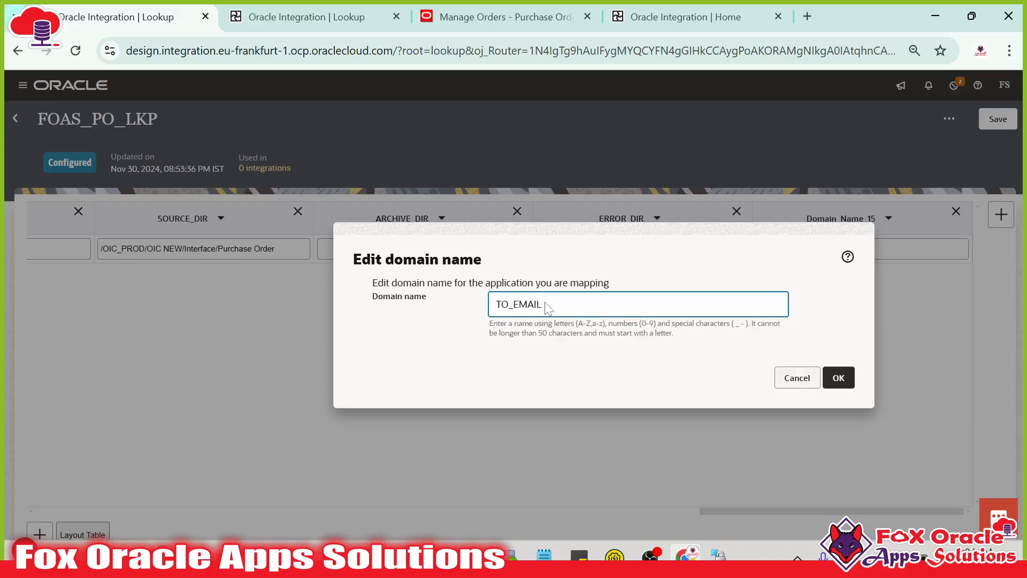
{"action": "left_click", "coordinate": [835, 381]}
- Enter the two recipient e-mail addresses, separated by a comma, as the TO_EMAIL value
{"action": "left_click", "coordinate": [878, 249]}
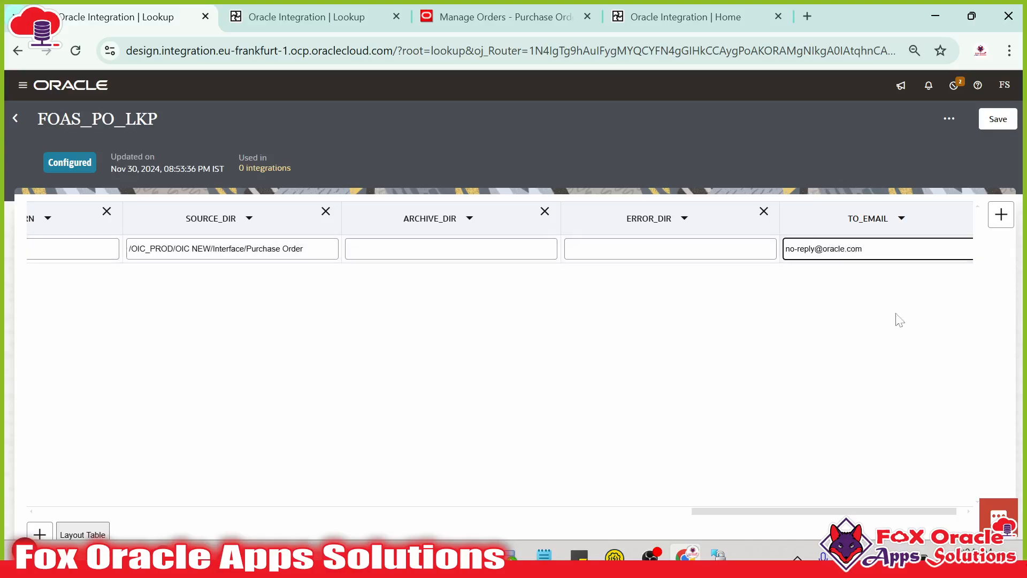
{"action": "left_click_drag", "start_coordinate": [790, 513], "coordinate": [958, 501]}
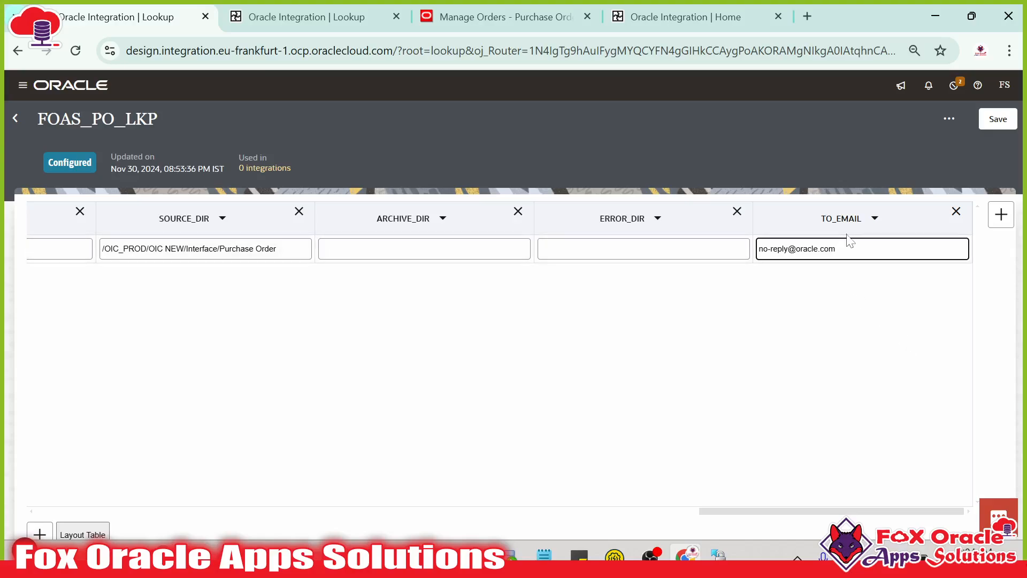
{"action": "left_click_drag", "start_coordinate": [847, 249], "coordinate": [772, 249]}
{"action": "key", "text": "BackSpace"}
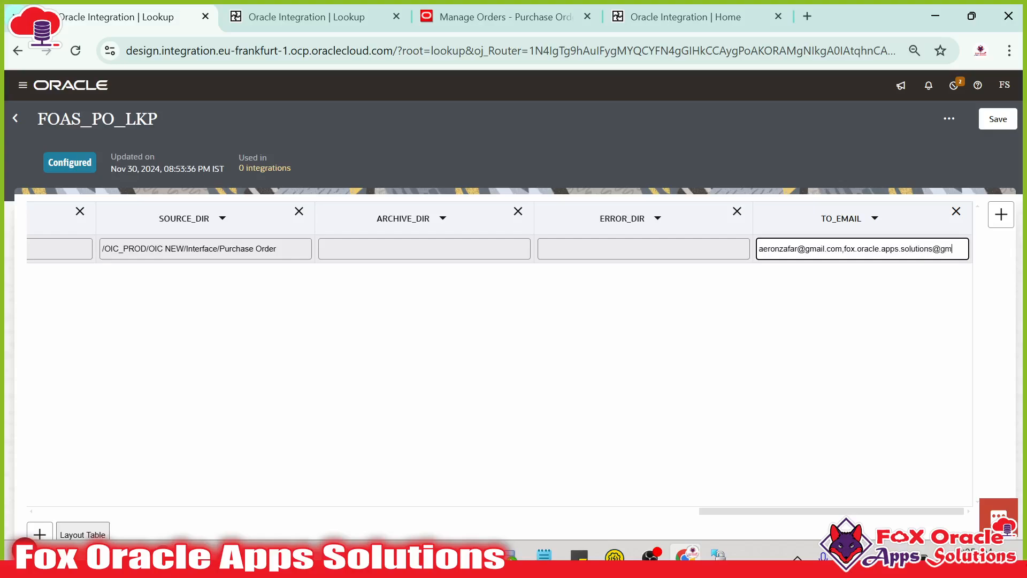
{"action": "type", "text": "om"}
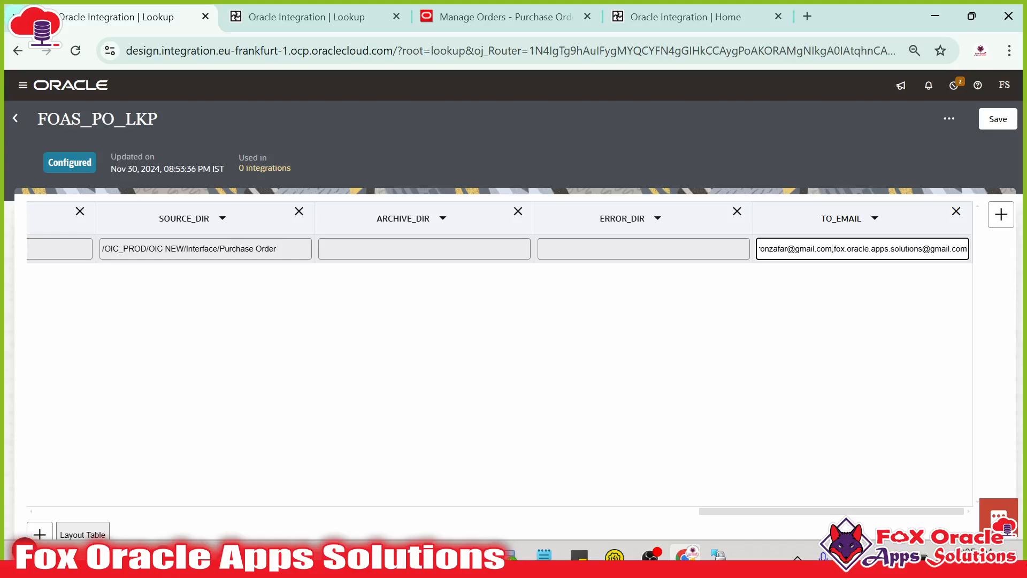
{"action": "left_click", "coordinate": [660, 251]}
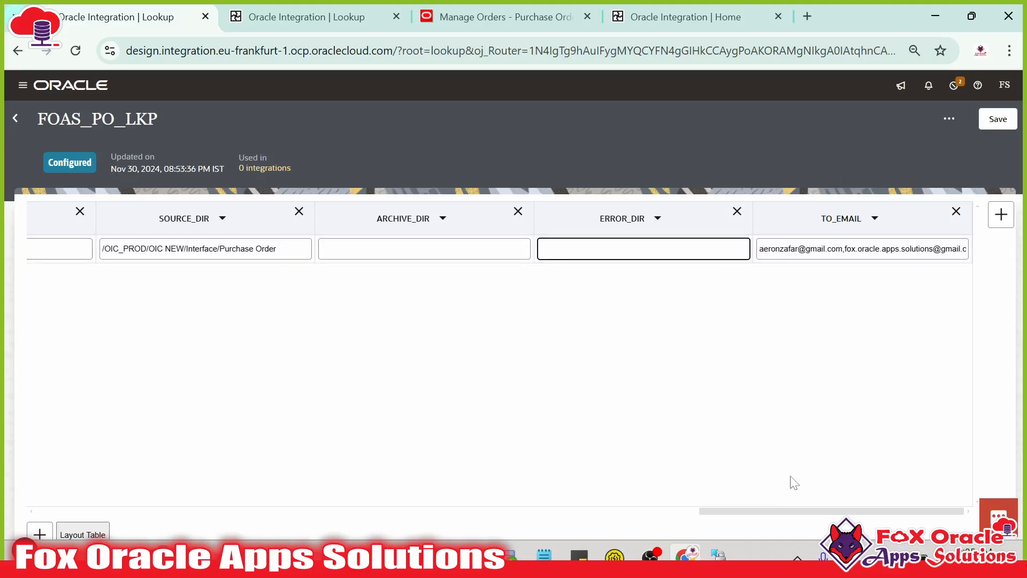
- Add a domain named FROM_EMAIL after TO_EMAIL in the FOAS_PO_LKP lookup
{"action": "left_click", "coordinate": [998, 214]}
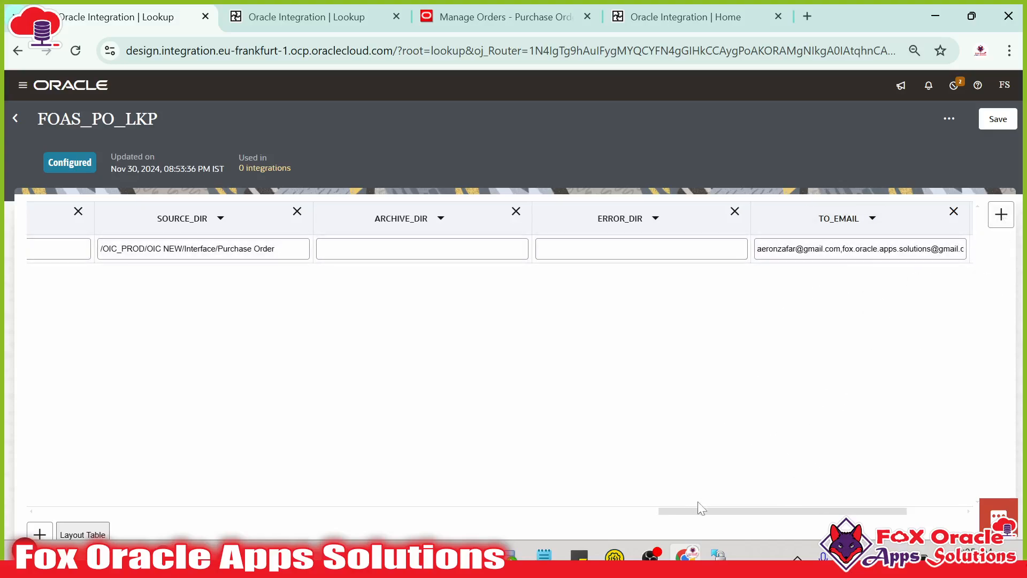
{"action": "left_click_drag", "start_coordinate": [701, 508], "coordinate": [760, 509]}
{"action": "left_click", "coordinate": [888, 219]}
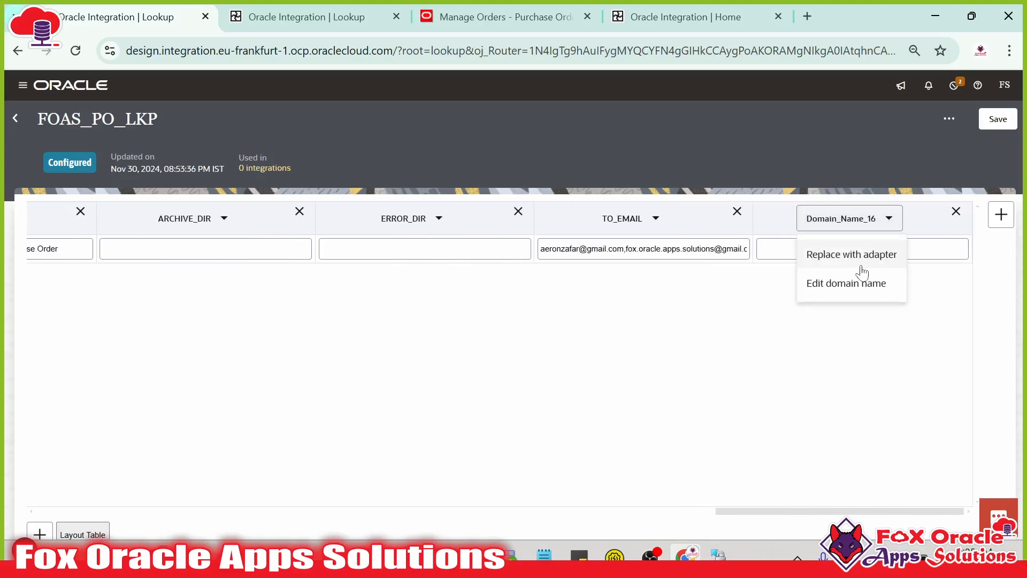
{"action": "left_click", "coordinate": [862, 281]}
{"action": "key", "text": "ctrl+a"}
{"action": "type", "text": "FRO"}
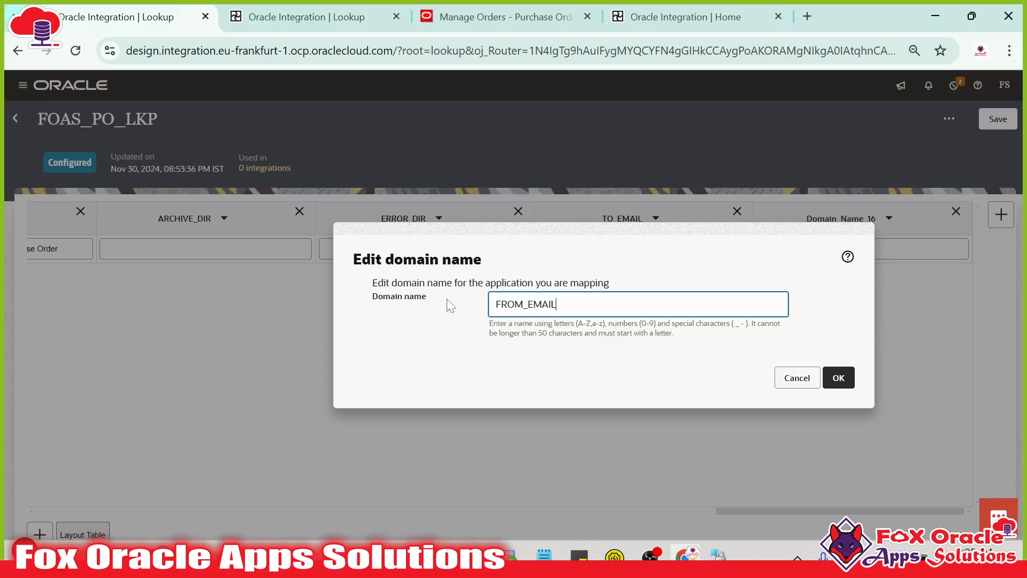
{"action": "type", "text": "M_EMAIL"}
{"action": "left_click", "coordinate": [837, 378]}
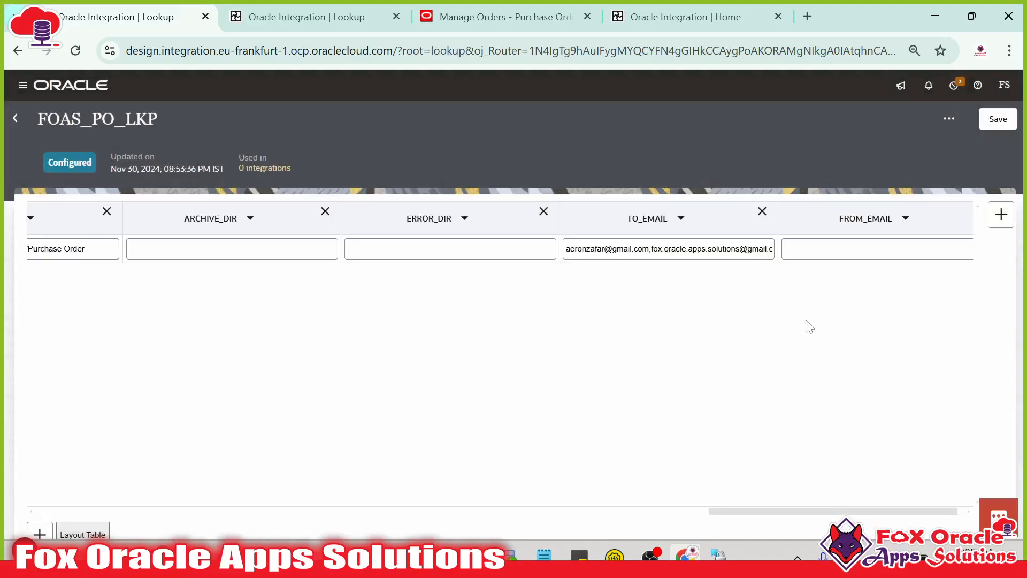
- Enter the no-reply sender e-mail address as the FROM_EMAIL value
{"action": "left_click", "coordinate": [849, 257]}
{"action": "key", "text": "ctrl+v"}
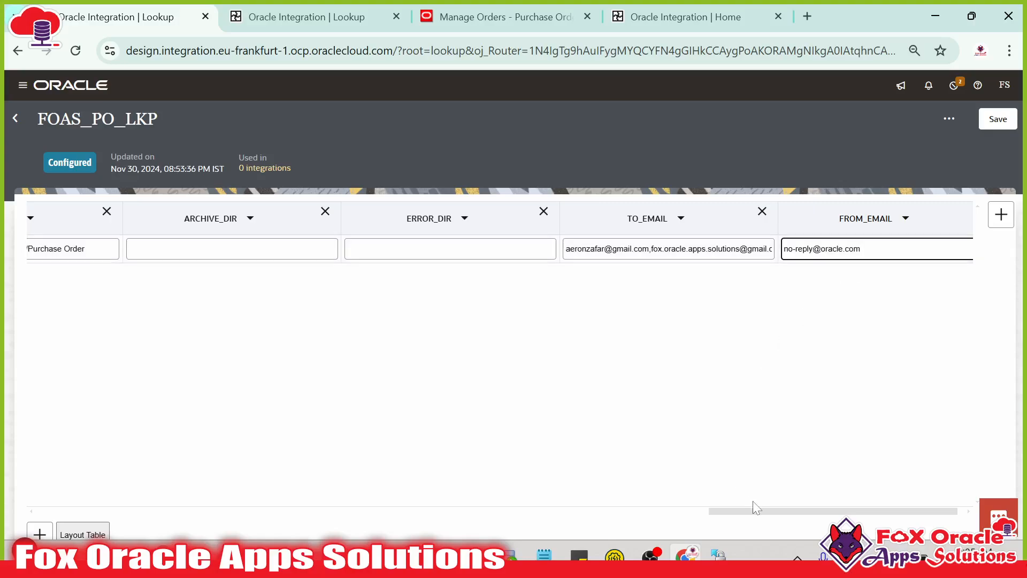
{"action": "left_click_drag", "start_coordinate": [774, 511], "coordinate": [883, 505]}
{"action": "left_click", "coordinate": [933, 442]}
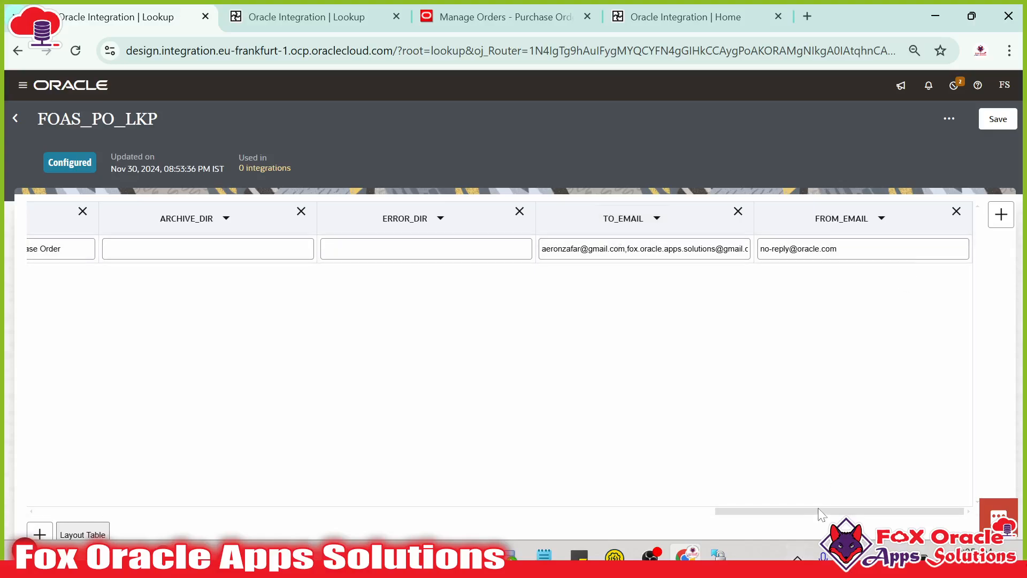
- Copy the Error folder's path from WinSCP and enter /OIC_PROD/OIC NEW/Interface/Purchase Order/Error as the ERROR_DIR value in the lookup
{"action": "left_click_drag", "start_coordinate": [818, 509], "coordinate": [724, 522]}
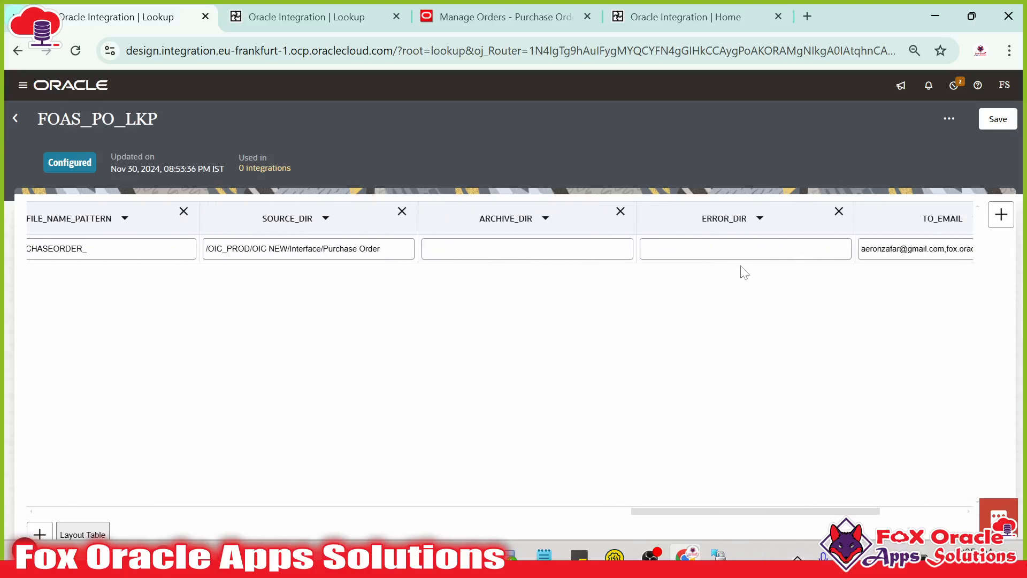
{"action": "key", "text": "alt+Tab"}
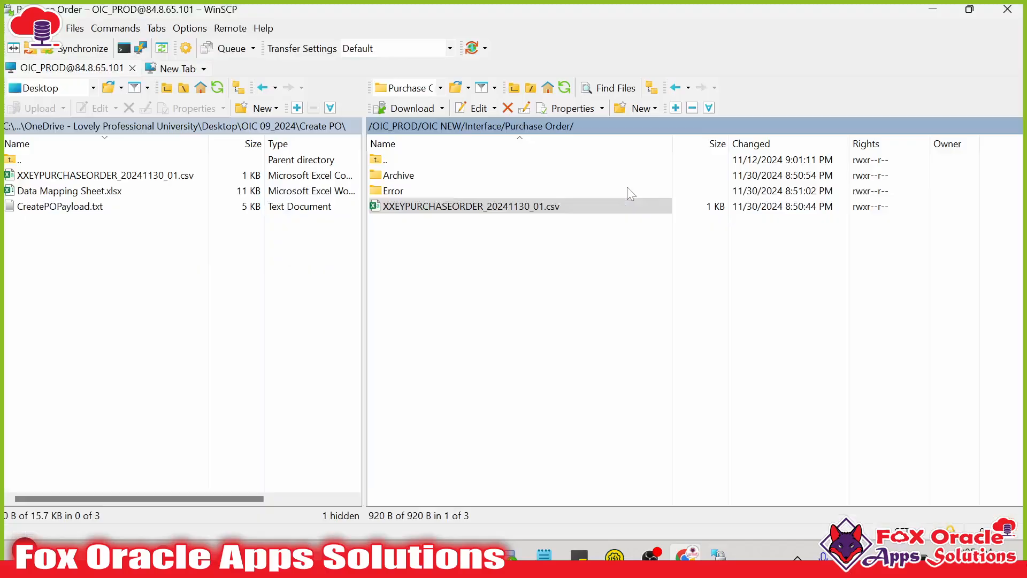
{"action": "left_click", "coordinate": [426, 191]}
{"action": "double_click", "coordinate": [426, 192]}
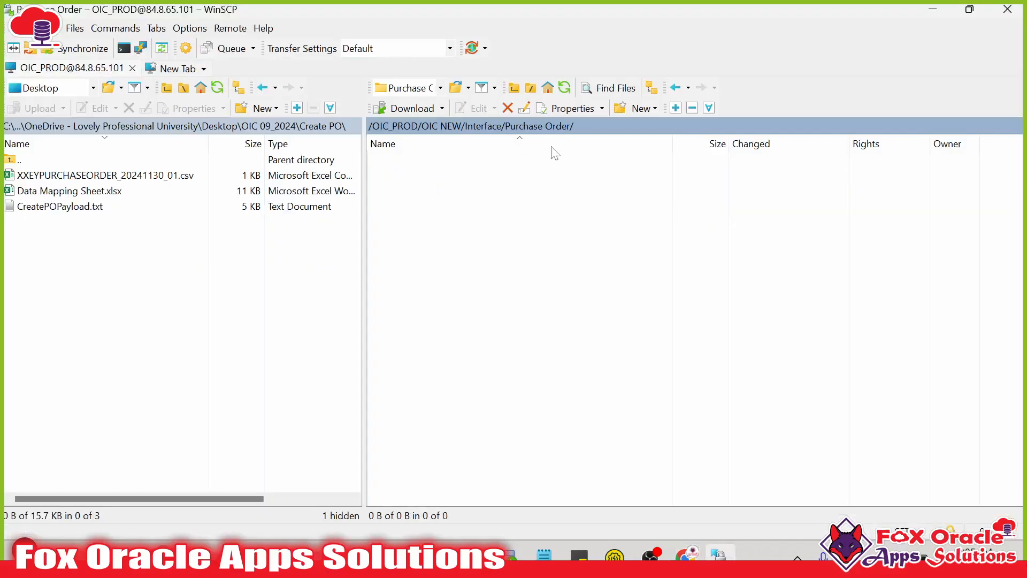
{"action": "left_click", "coordinate": [615, 128]}
{"action": "key", "text": "ctrl+c"}
{"action": "left_click", "coordinate": [571, 392]}
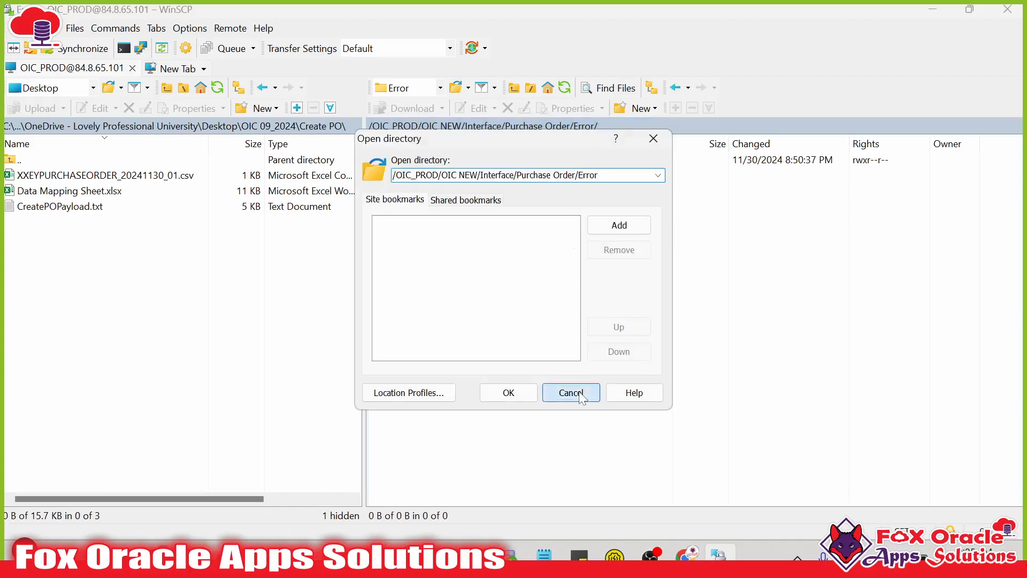
{"action": "key", "text": "alt+Tab"}
{"action": "key", "text": "ctrl+v"}
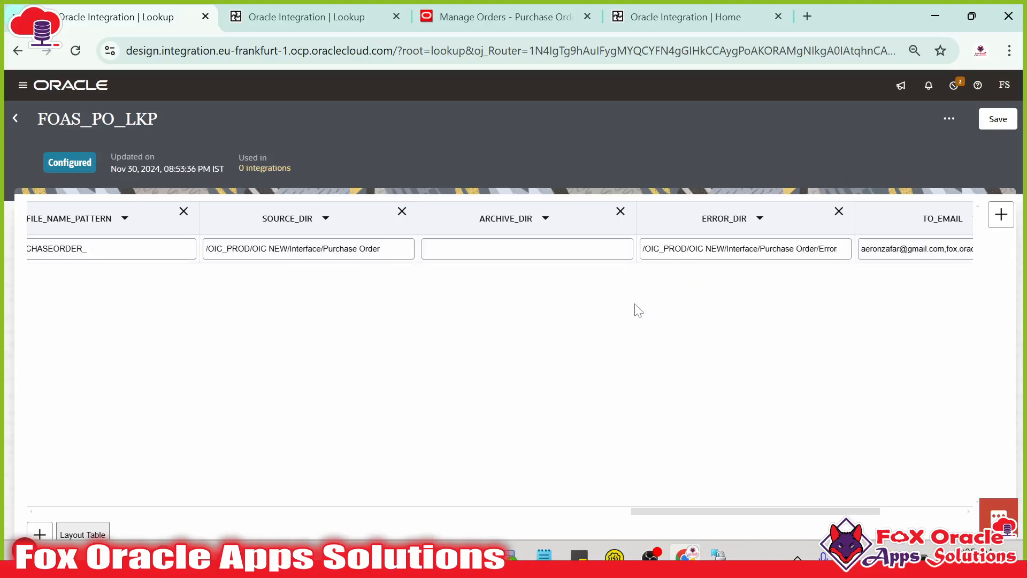
- Copy the Archive folder's path from WinSCP and enter /OIC_PROD/OIC NEW/Interface/Purchase Order/Archive as the ARCHIVE_DIR value in the lookup
{"action": "key", "text": "alt+Tab"}
{"action": "double_click", "coordinate": [419, 160]}
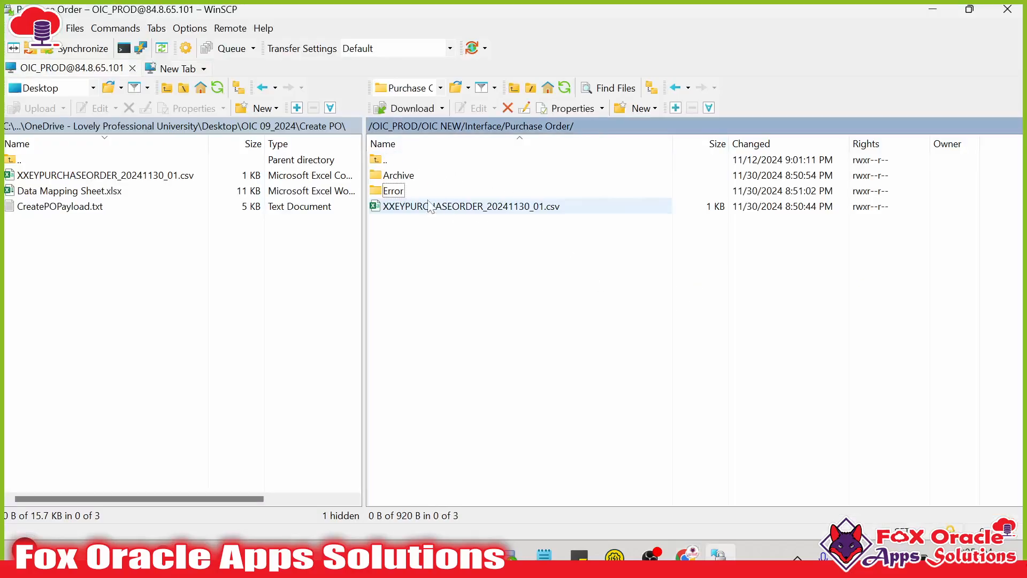
{"action": "double_click", "coordinate": [398, 175]}
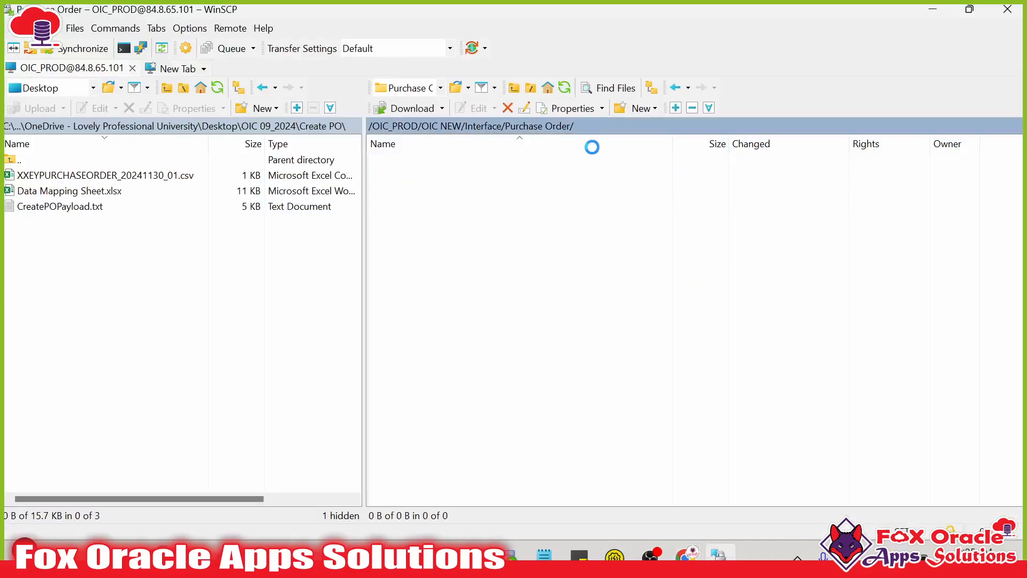
{"action": "double_click", "coordinate": [656, 124]}
{"action": "key", "text": "ctrl+c"}
{"action": "left_click", "coordinate": [560, 392]}
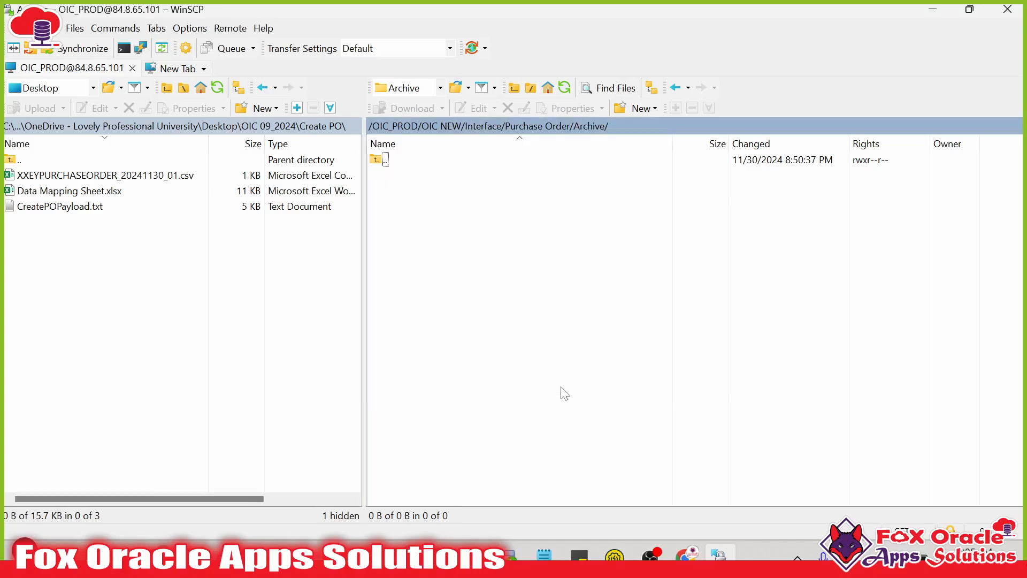
{"action": "key", "text": "alt+Tab"}
{"action": "left_click", "coordinate": [553, 252]}
{"action": "key", "text": "ctrl+v"}
{"action": "left_click", "coordinate": [703, 405]}
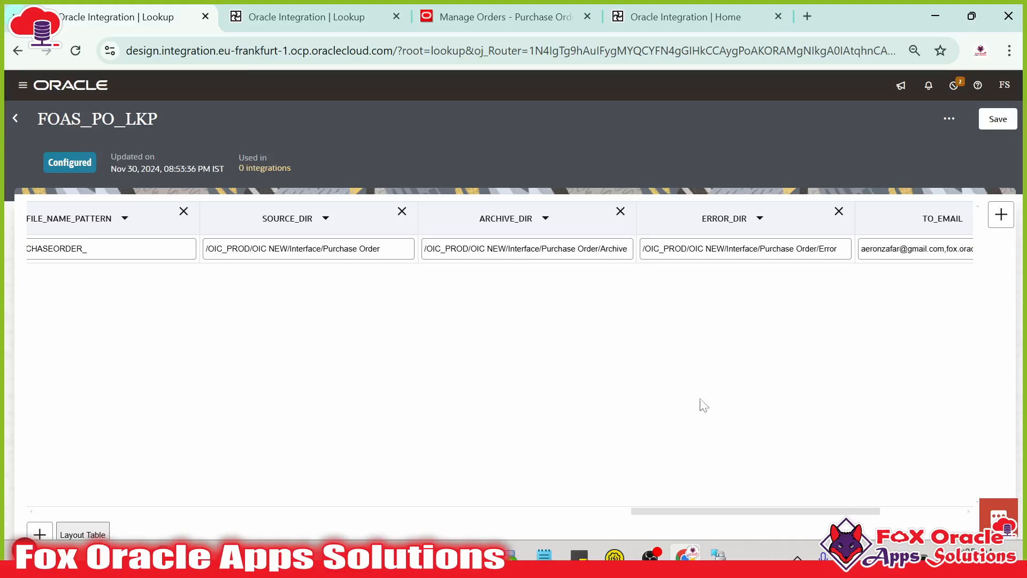
- Save the FOAS_PO_LKP lookup and move the Oracle Integration home browser tab ahead of Manage Orders
{"action": "left_click_drag", "start_coordinate": [669, 510], "coordinate": [60, 428]}
{"action": "left_click_drag", "start_coordinate": [677, 515], "coordinate": [29, 501]}
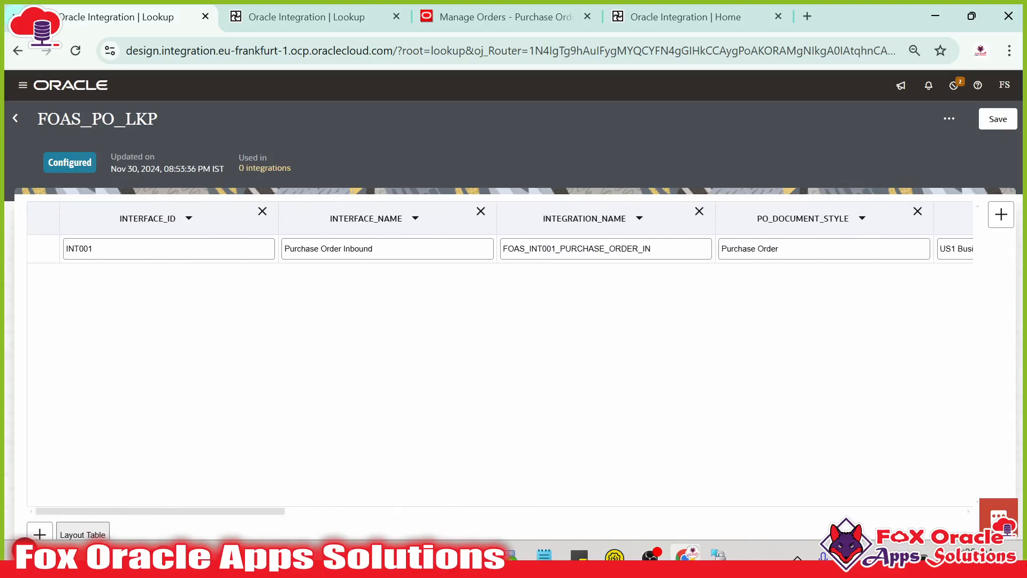
{"action": "left_click", "coordinate": [997, 119]}
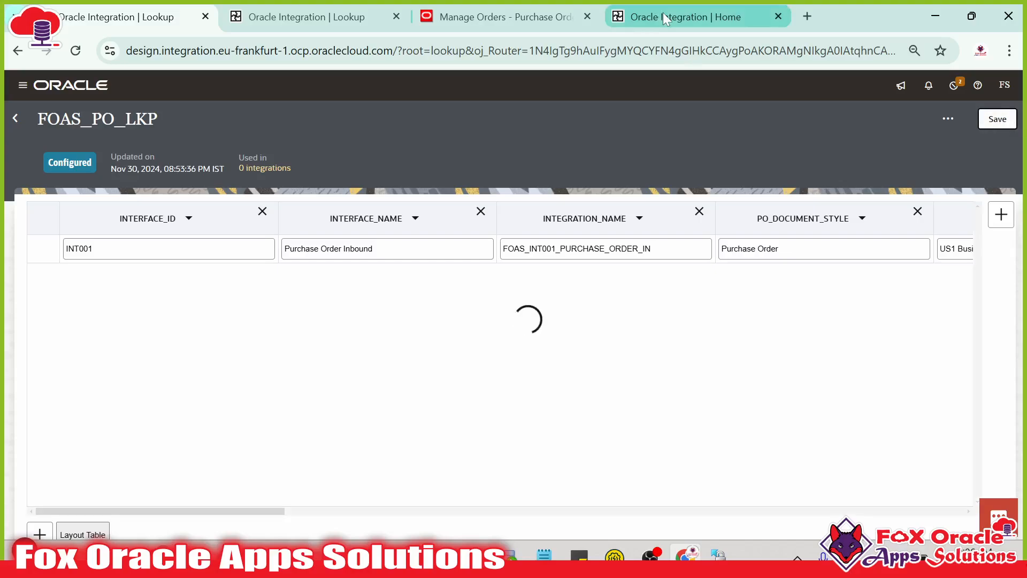
{"action": "left_click_drag", "start_coordinate": [665, 19], "coordinate": [497, 17]}
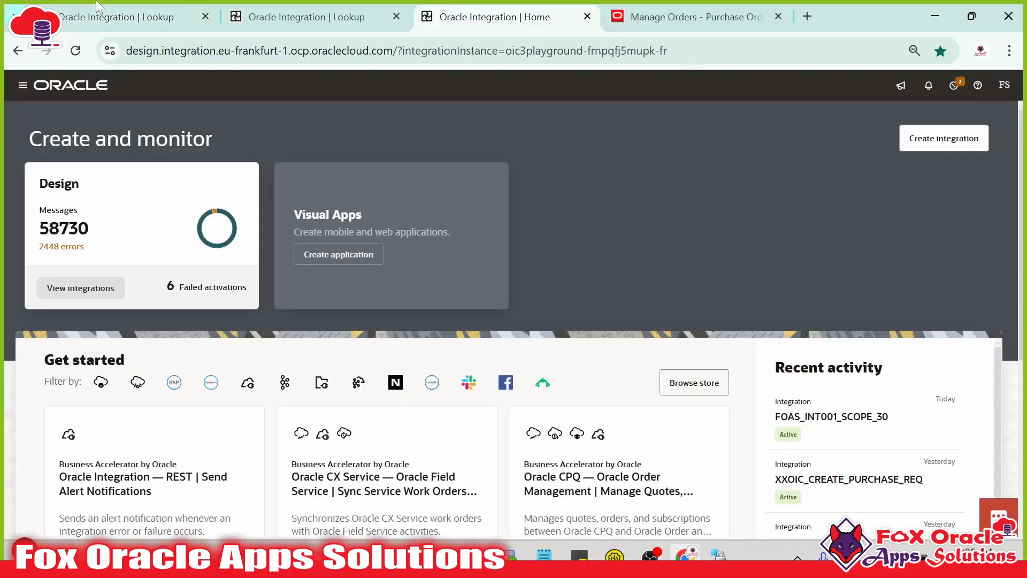
{"action": "left_click", "coordinate": [134, 17]}
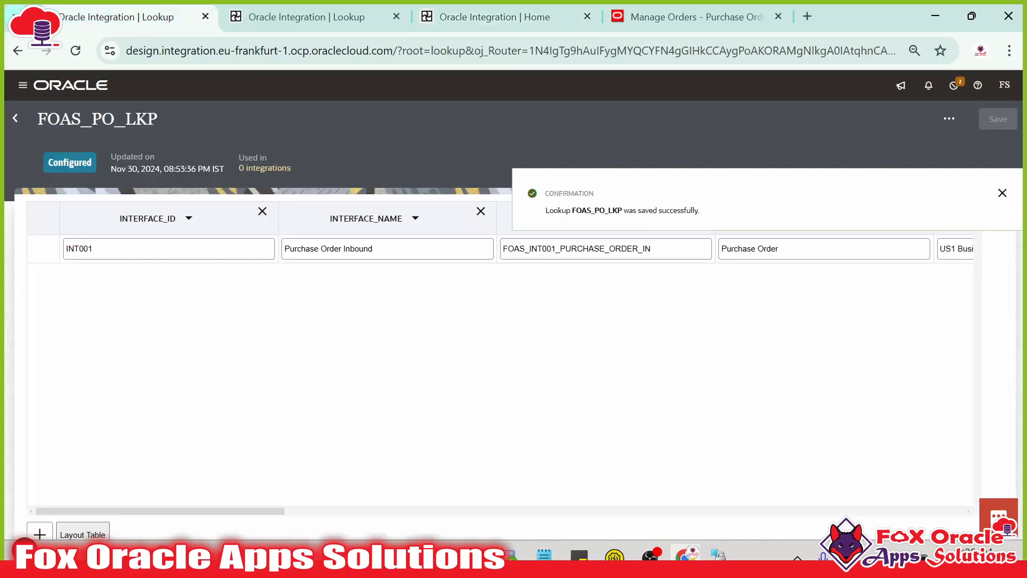
- Re-lay out the lookup table and dismiss the save confirmation
{"action": "left_click", "coordinate": [82, 536]}
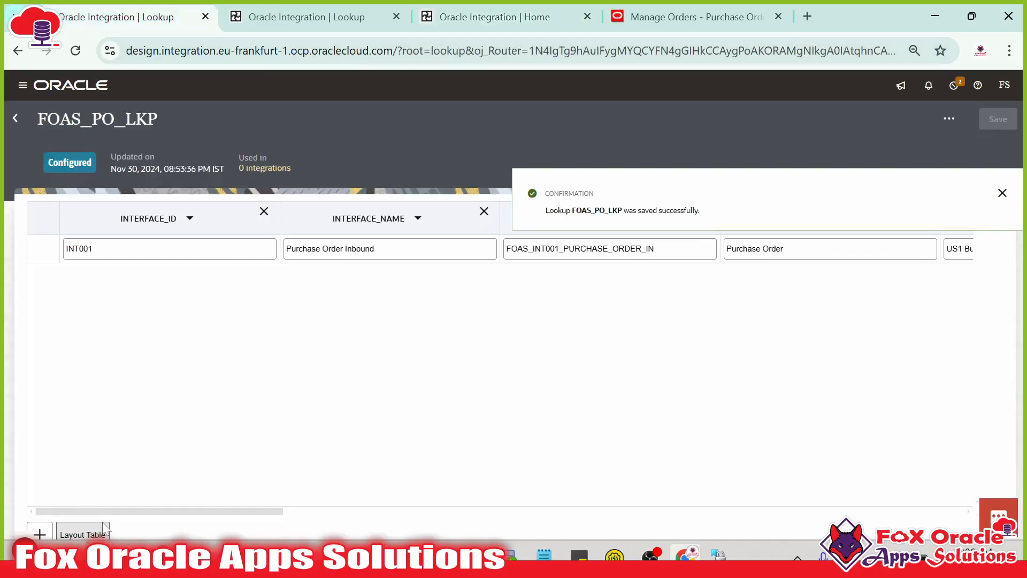
{"action": "left_click", "coordinate": [1002, 194]}
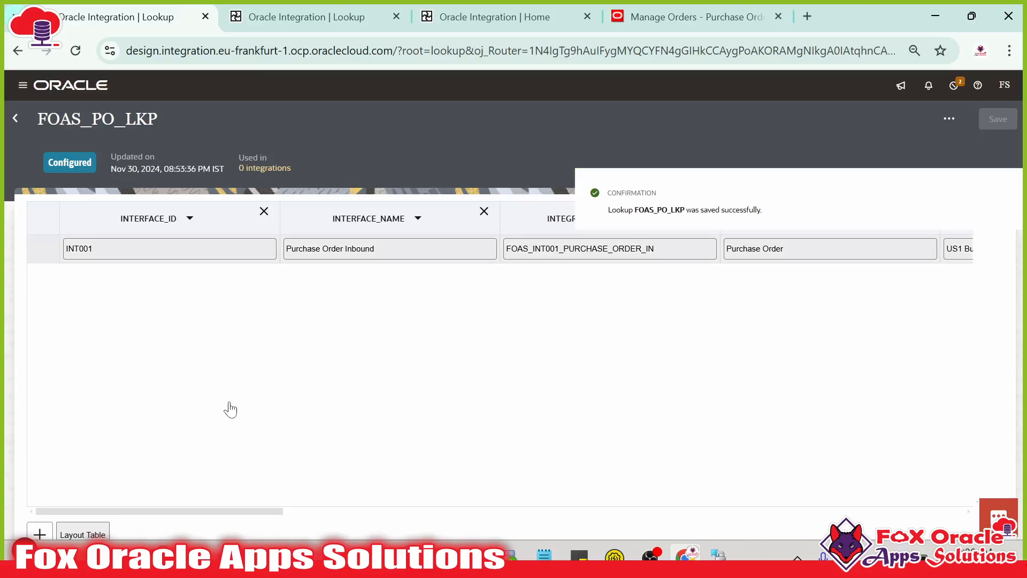
{"action": "left_click", "coordinate": [89, 530]}
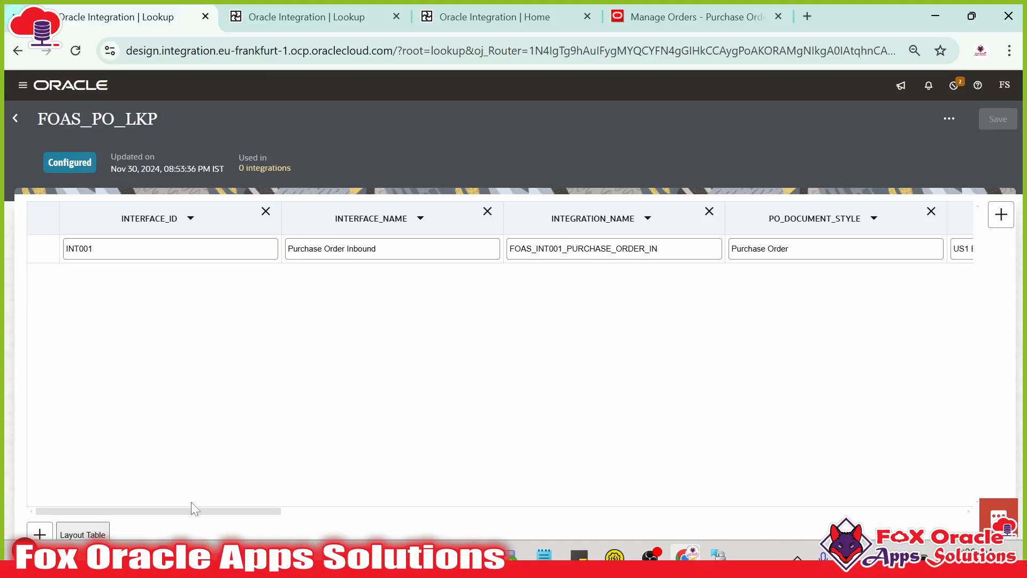
- Review the domains and values across the FOAS_PO_LKP lookup, from INTERFACE_ID through the directory columns
{"action": "left_click_drag", "start_coordinate": [175, 511], "coordinate": [632, 511]}
{"action": "left_click_drag", "start_coordinate": [682, 538], "coordinate": [559, 362]}
{"action": "key", "text": "ctrl+minus"}
{"action": "key", "text": "ctrl+minus"}
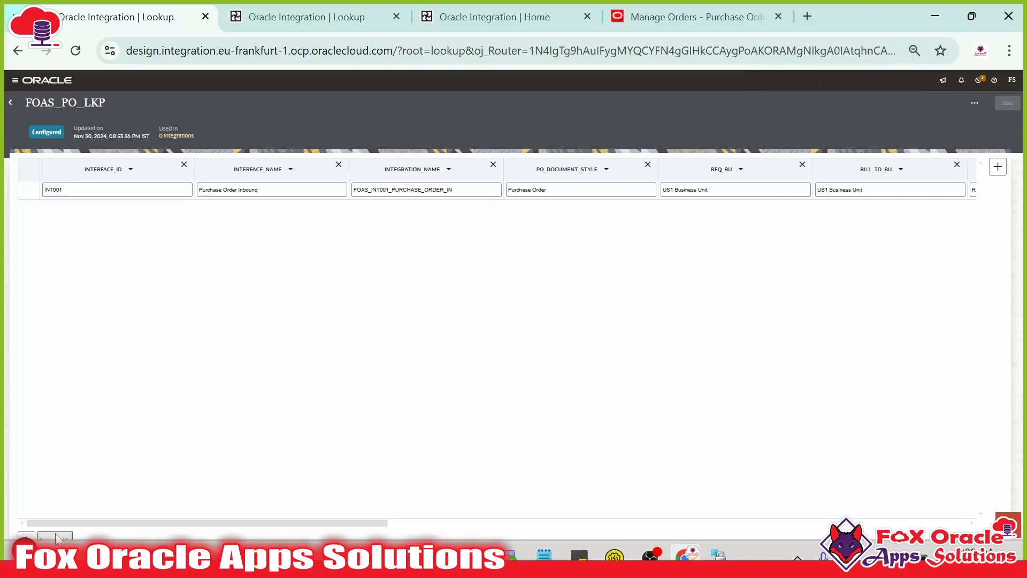
{"action": "left_click_drag", "start_coordinate": [191, 525], "coordinate": [653, 524]}
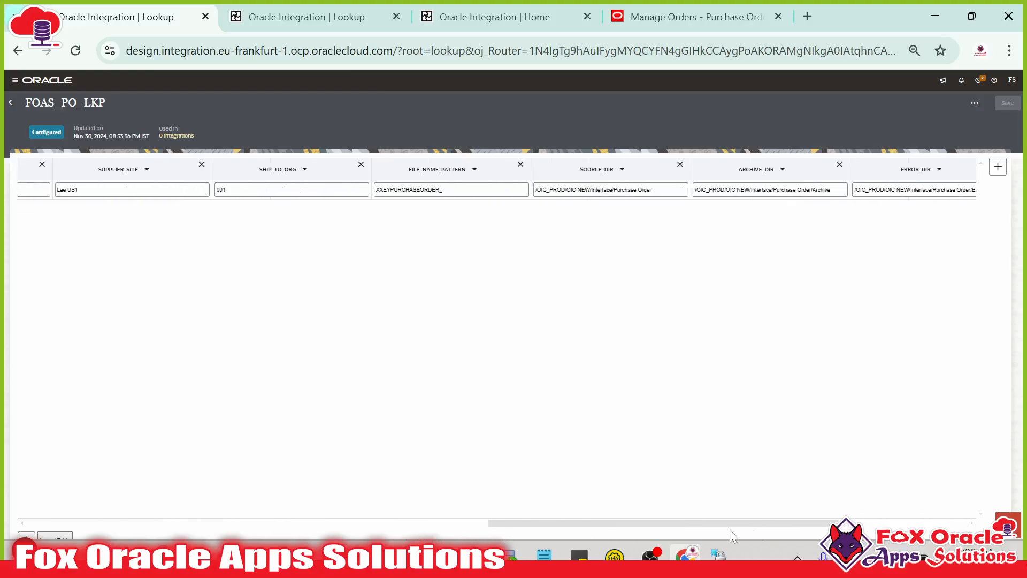
{"action": "left_click_drag", "start_coordinate": [733, 534], "coordinate": [80, 489]}
{"action": "key", "text": "ctrl+plus"}
{"action": "key", "text": "ctrl+plus"}
{"action": "key", "text": "ctrl+plus"}
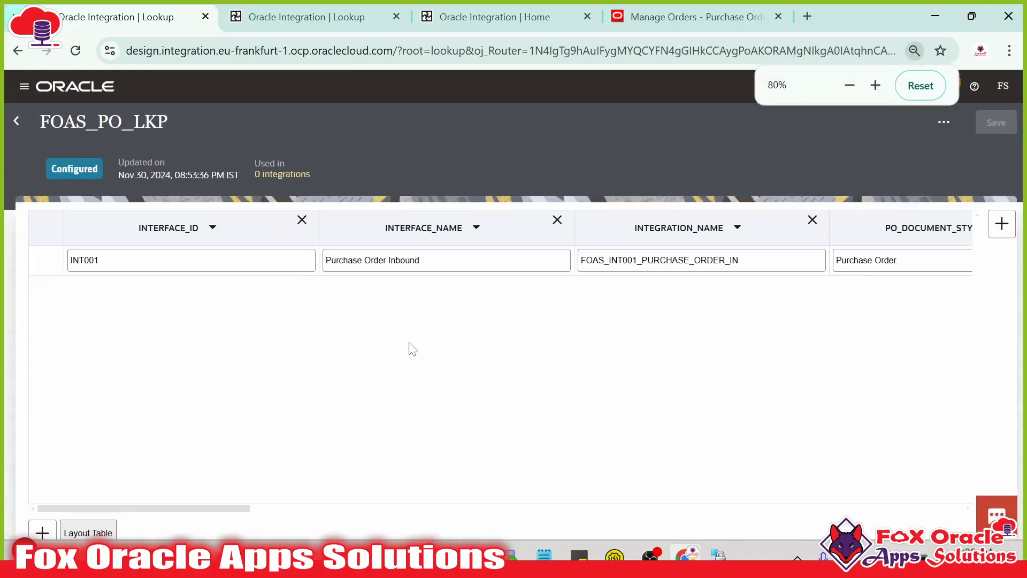
{"action": "key", "text": "ctrl+plus"}
{"action": "key", "text": "ctrl+plus"}
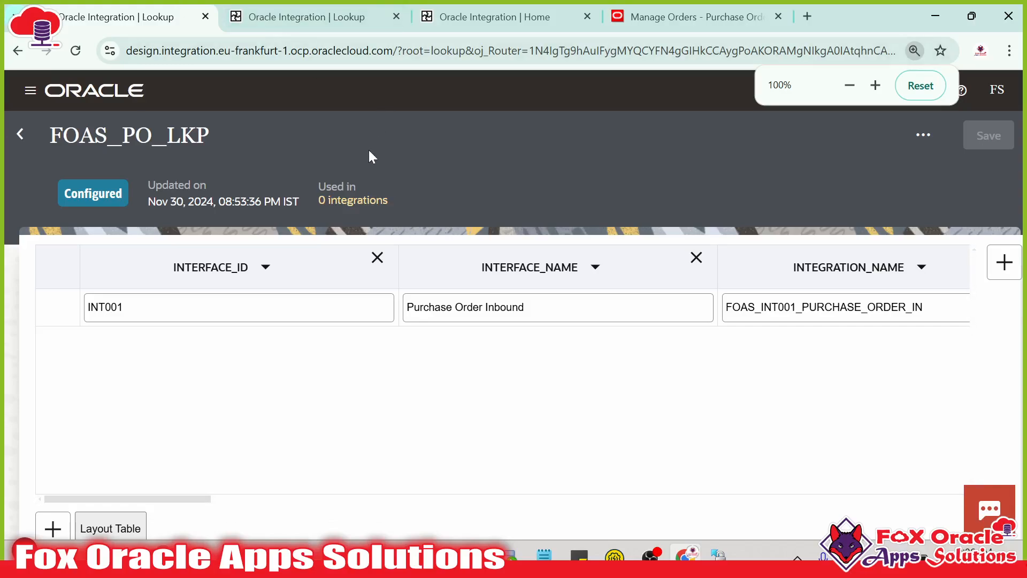
{"action": "key", "text": "ctrl+minus"}
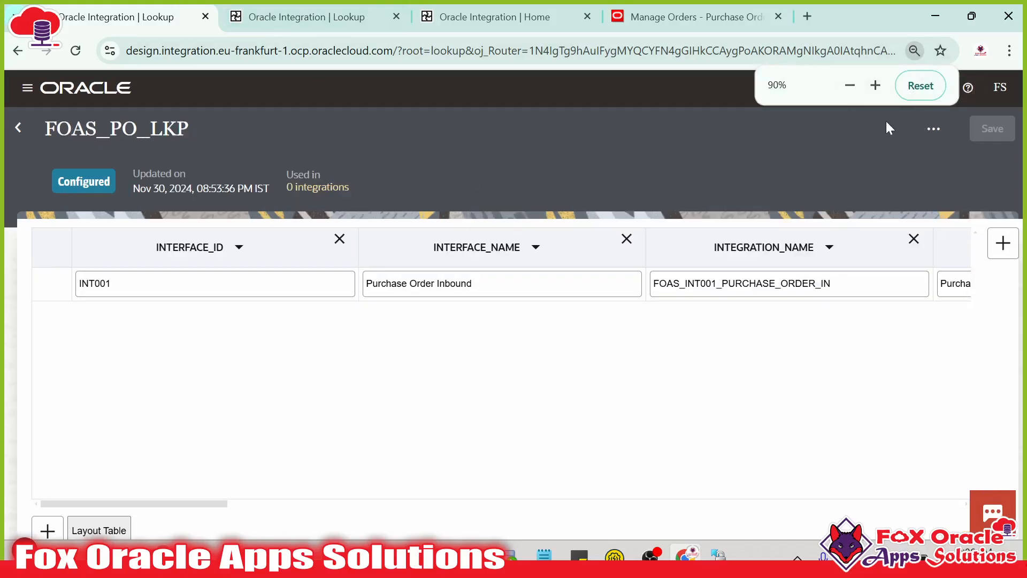
{"action": "left_click", "coordinate": [933, 128]}
{"action": "left_click", "coordinate": [900, 148]}
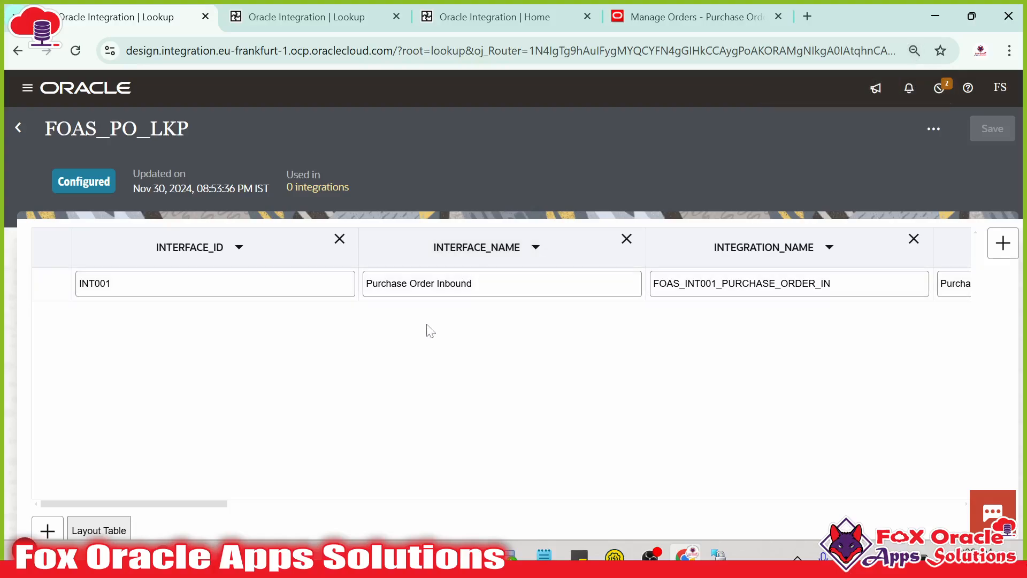
{"action": "key", "text": "ctrl+minus"}
{"action": "left_click", "coordinate": [935, 127]}
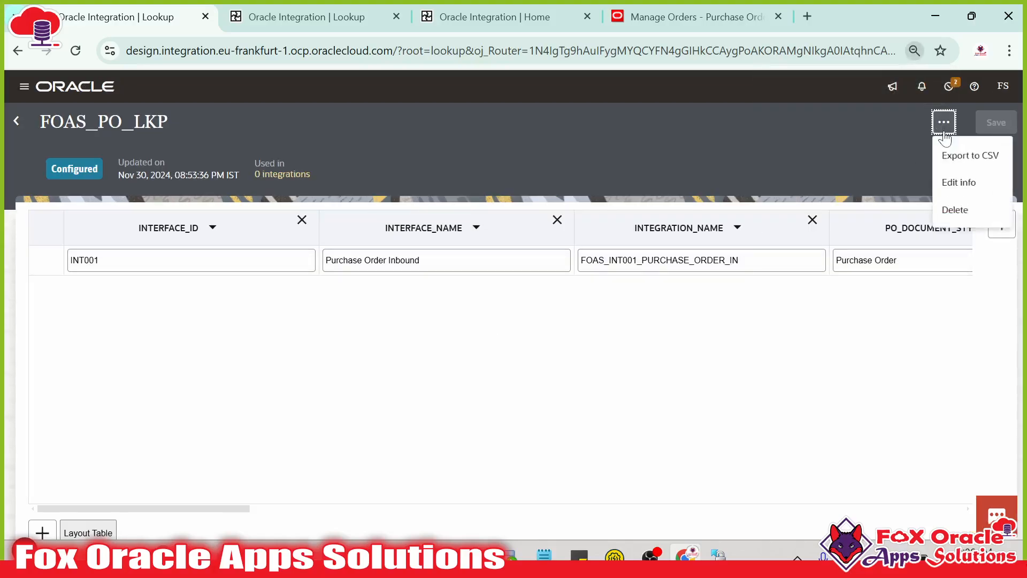
{"action": "left_click", "coordinate": [714, 355]}
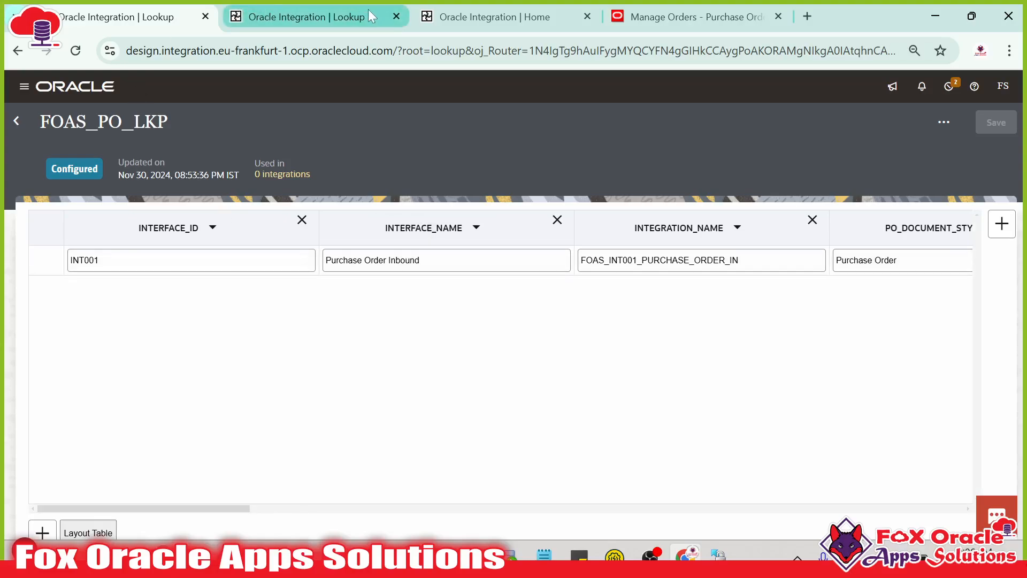
- Look over the FOAS_UOM_LKP lookup and go up to the Purchase Order folder on the SFTP server in WinSCP
{"action": "left_click", "coordinate": [319, 17]}
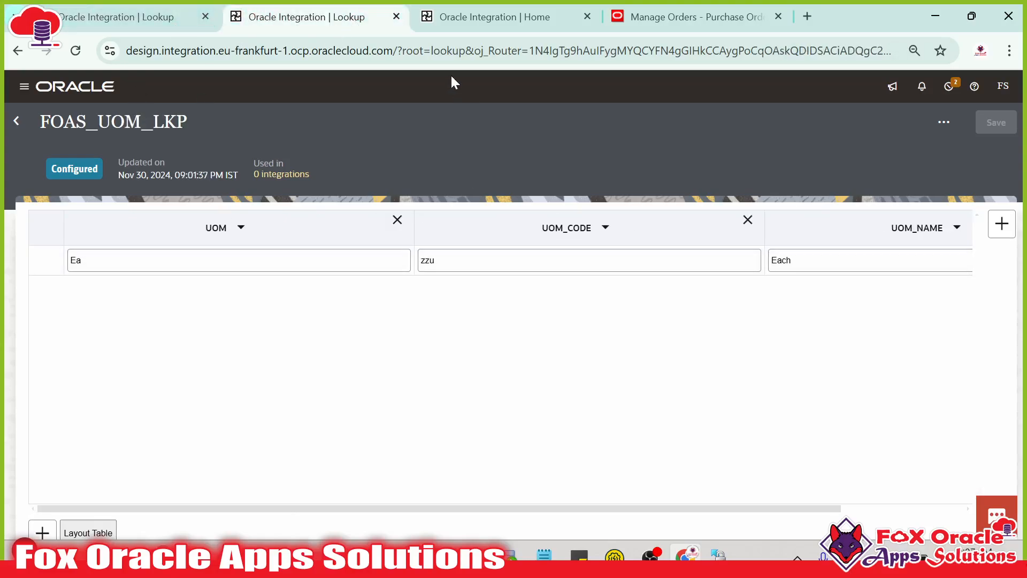
{"action": "left_click", "coordinate": [461, 16]}
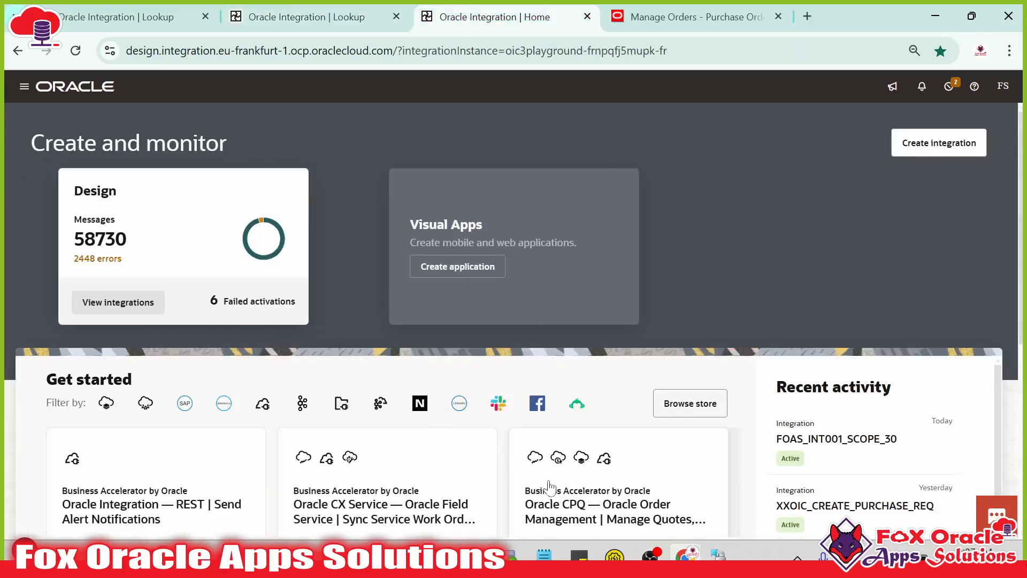
{"action": "left_click", "coordinate": [719, 555]}
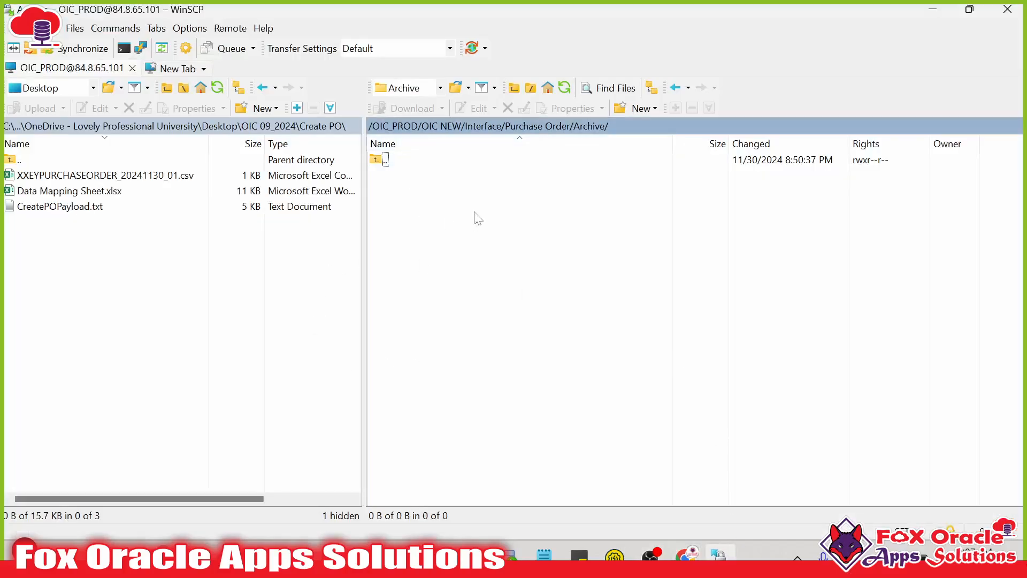
{"action": "double_click", "coordinate": [397, 160]}
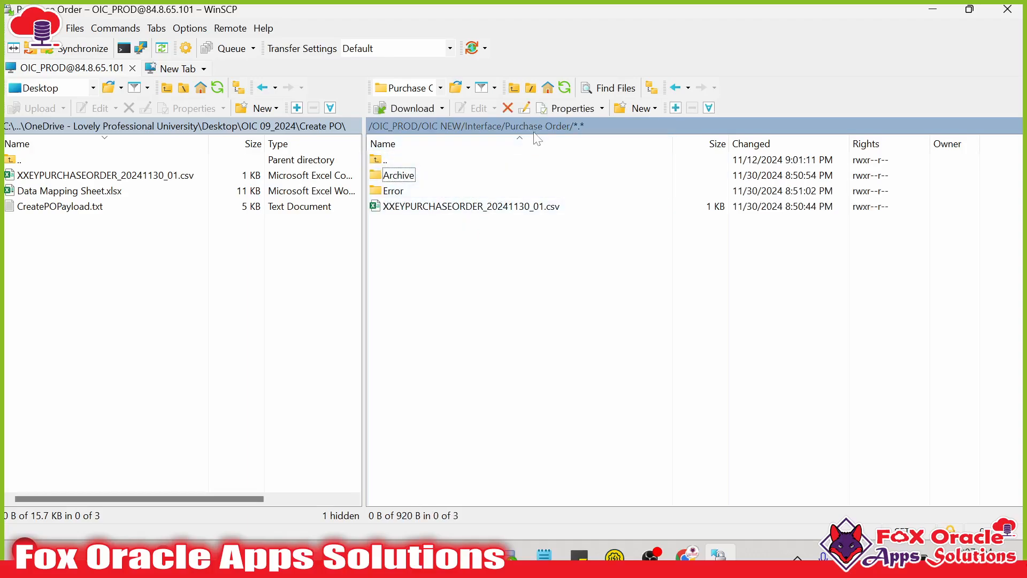
{"action": "key", "text": "alt+Tab"}
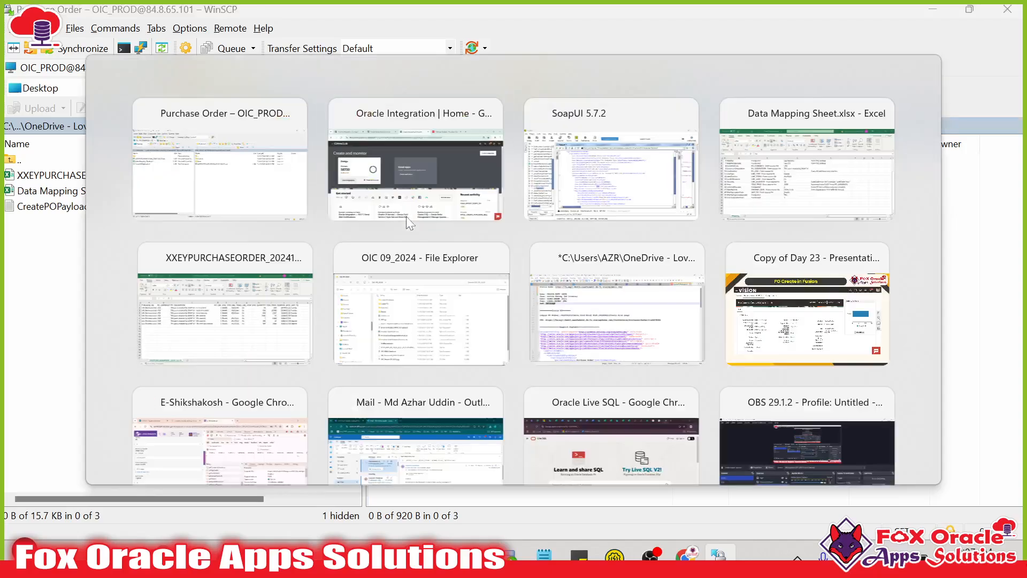
{"action": "key", "text": "alt+Tab"}
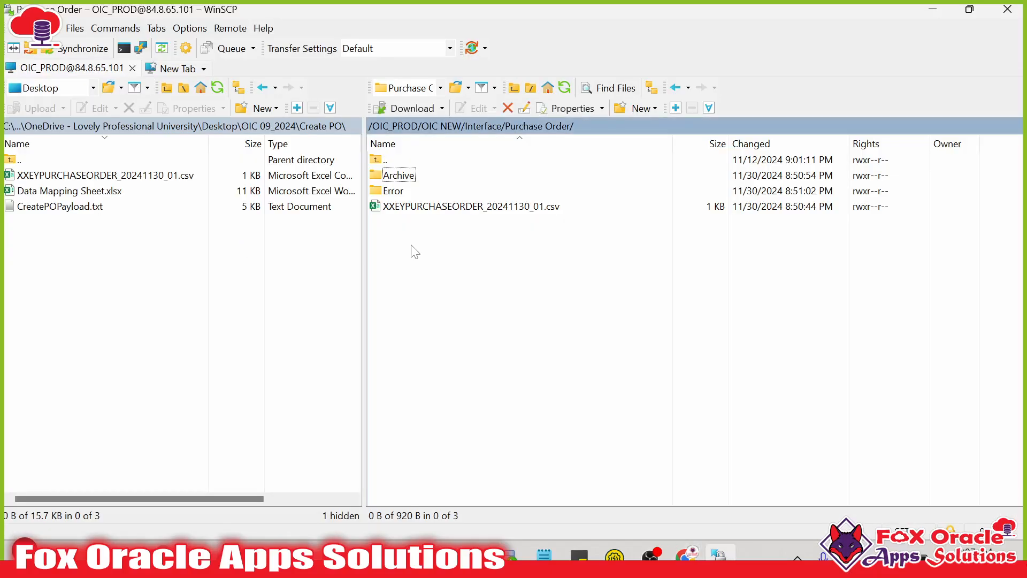
- Switch back to Oracle Integration and open the Connections list of the design area
{"action": "key", "text": "alt+Tab"}
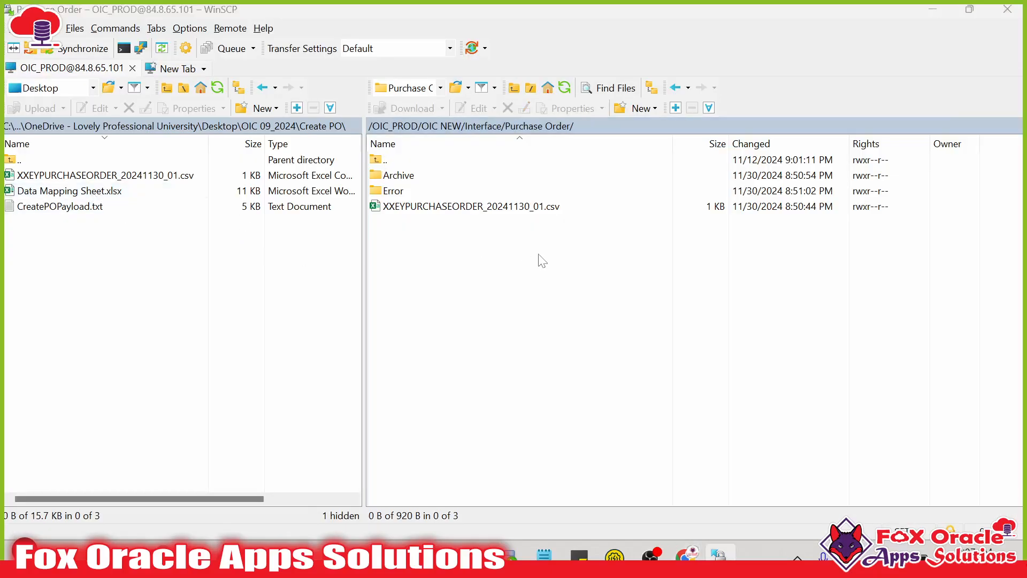
{"action": "left_click", "coordinate": [24, 86]}
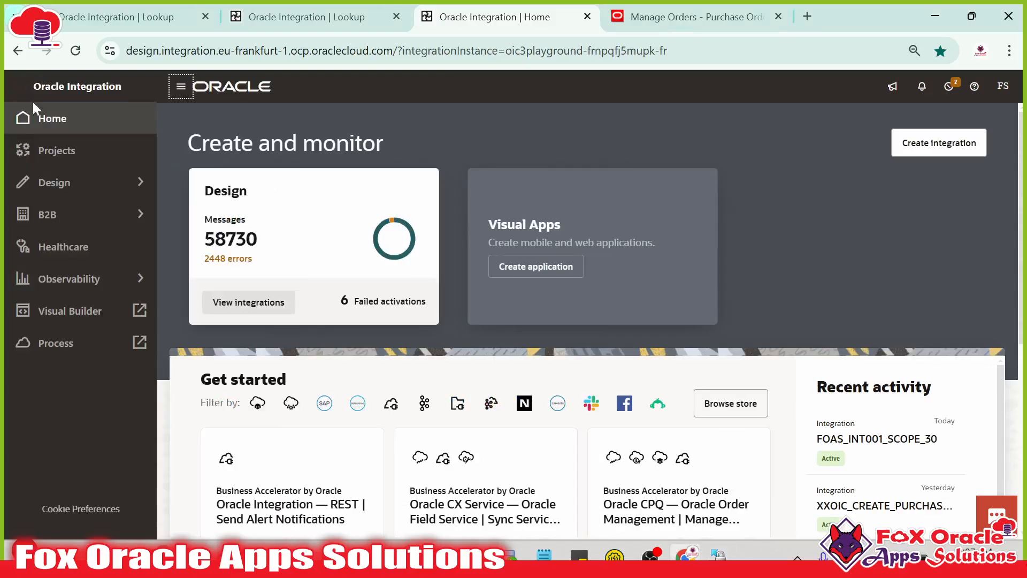
{"action": "left_click", "coordinate": [108, 186]}
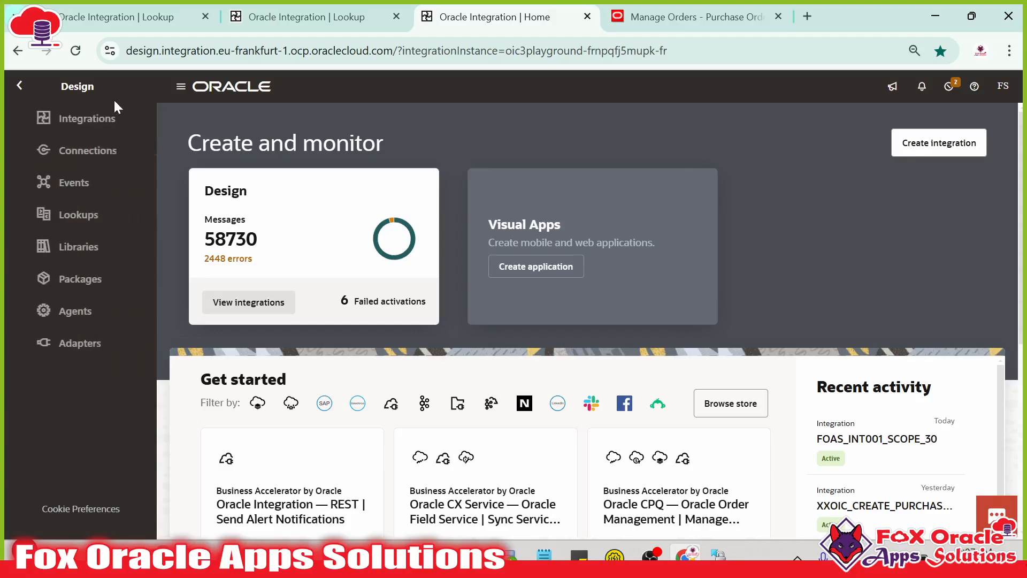
{"action": "left_click", "coordinate": [71, 158]}
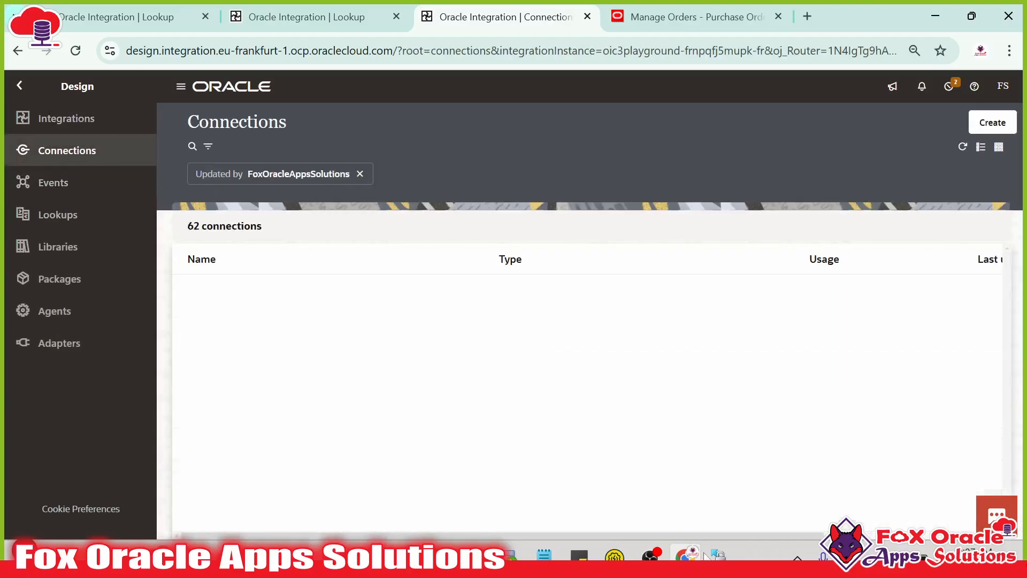
- Check the purchase order CSV file in WinSCP, and highlight the SFTP server details in CreatePOPayload.txt in Notepad++
{"action": "left_click", "coordinate": [707, 556]}
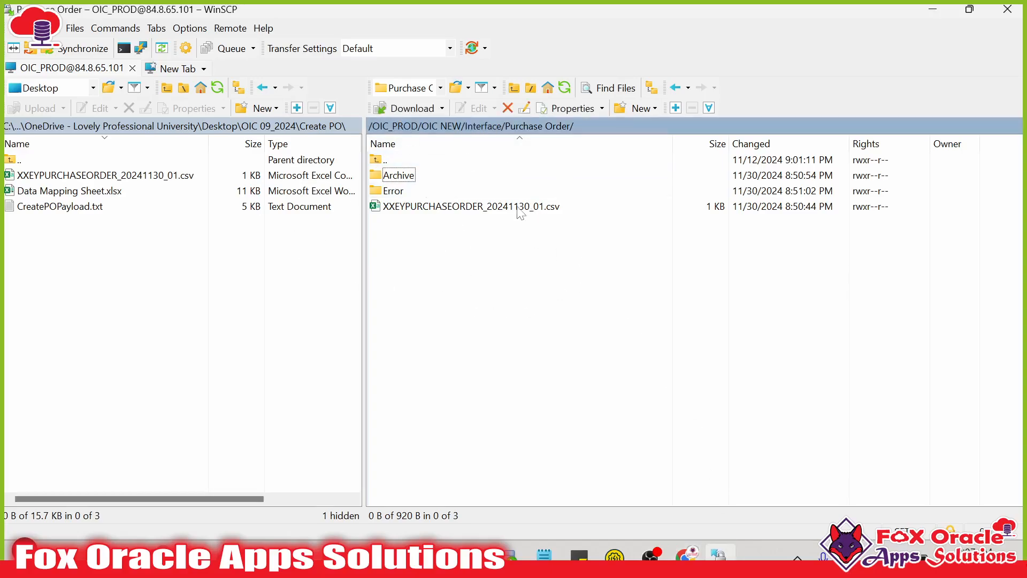
{"action": "key", "text": "alt+Tab"}
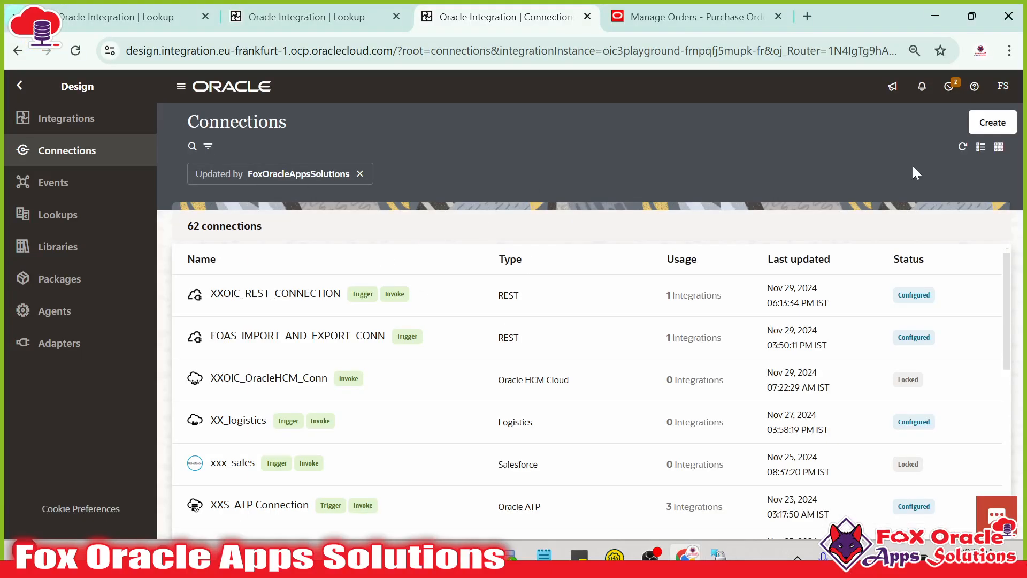
{"action": "key", "text": "alt+Tab"}
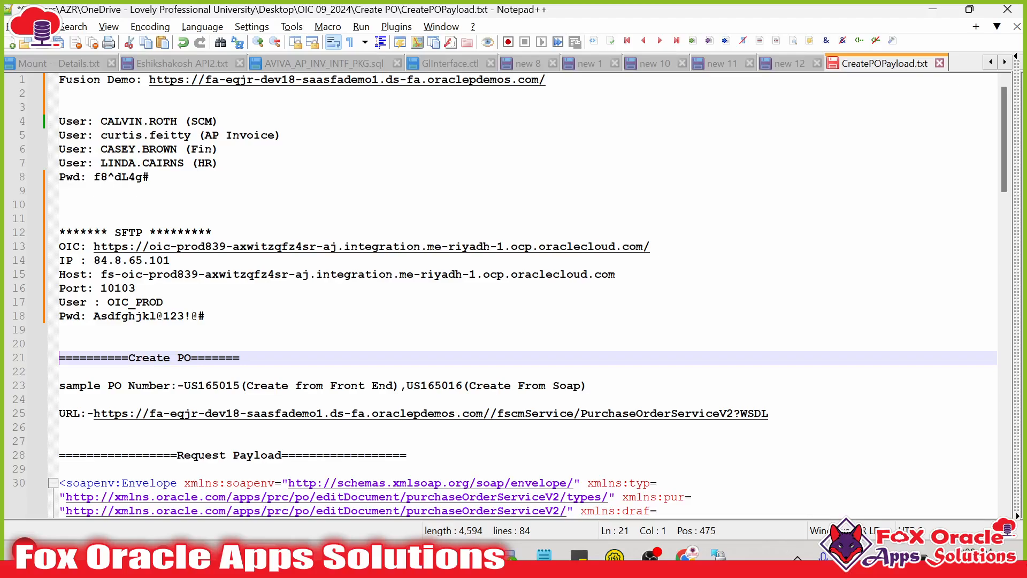
{"action": "left_click_drag", "start_coordinate": [206, 316], "coordinate": [26, 238]}
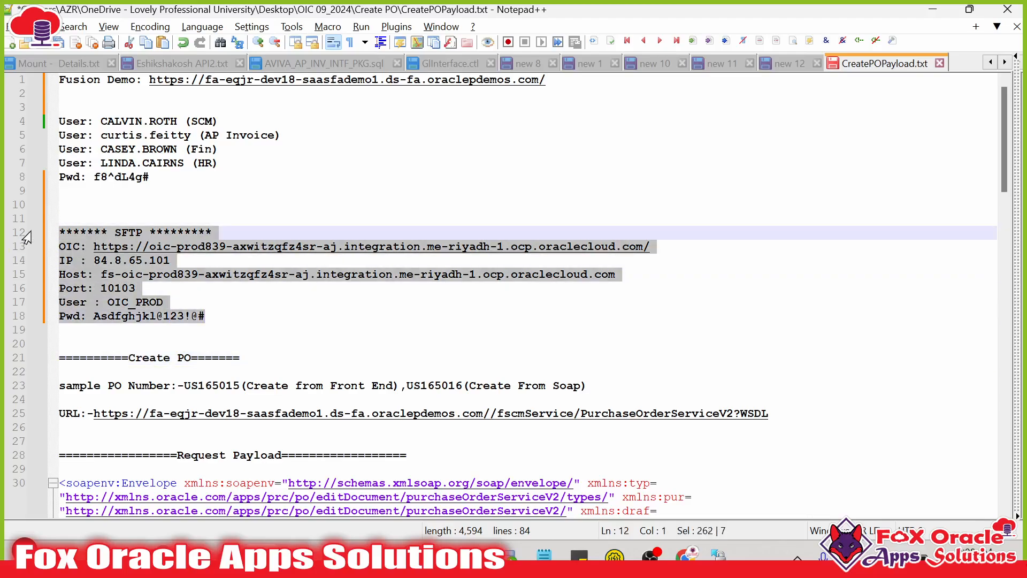
- Highlight the Fusion demo user and password lines in CreatePOPayload.txt to review the login details
{"action": "left_click", "coordinate": [160, 191]}
{"action": "key", "text": "shift+Up"}
{"action": "key", "text": "shift+Up"}
{"action": "key", "text": "shift+Up"}
{"action": "key", "text": "shift+Up"}
{"action": "key", "text": "shift+Up"}
{"action": "key", "text": "shift+Up"}
{"action": "key", "text": "shift+Up"}
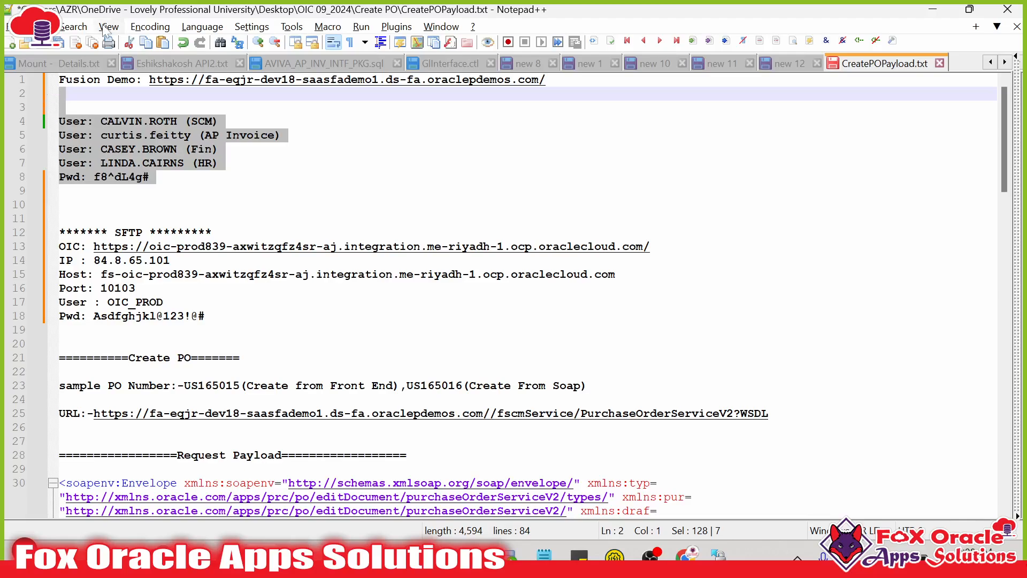
{"action": "left_click", "coordinate": [206, 181]}
{"action": "key", "text": "shift+Up"}
{"action": "key", "text": "shift+Up"}
{"action": "key", "text": "shift+Up"}
{"action": "key", "text": "shift+Up"}
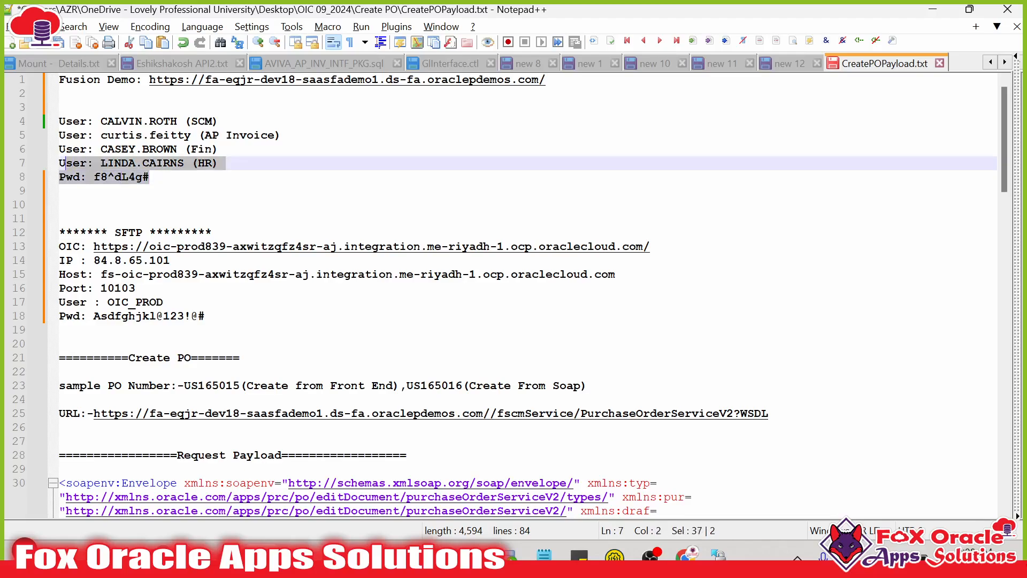
{"action": "key", "text": "shift+Home"}
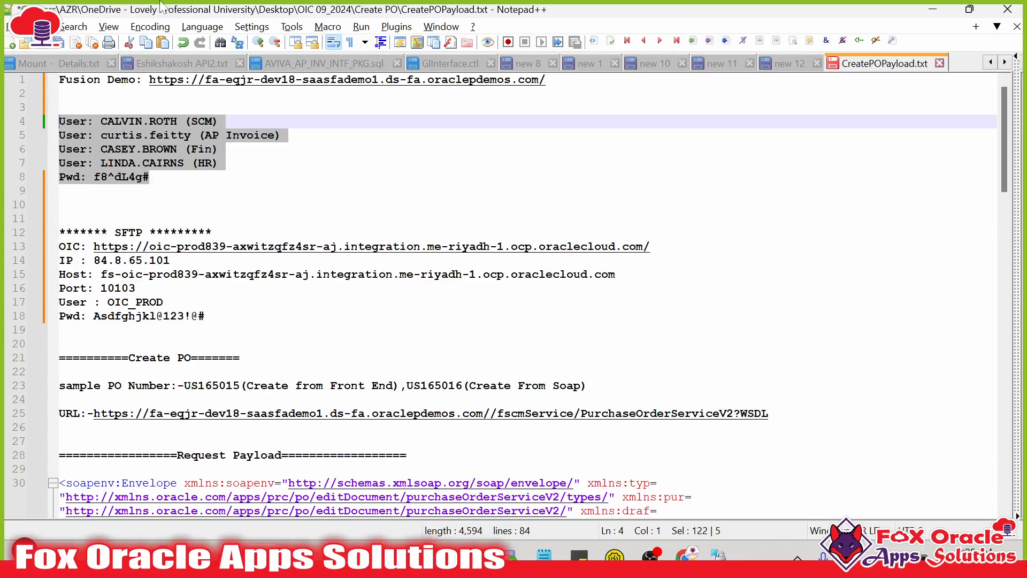
- Remove the extra blank line above the Fusion user list in CreatePOPayload.txt
{"action": "key", "text": "Up"}
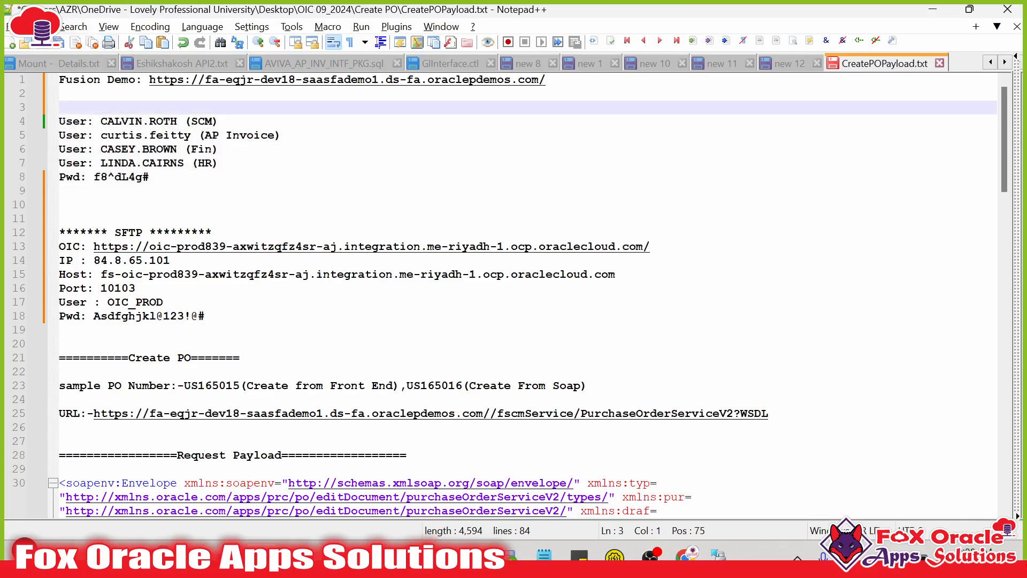
{"action": "key", "text": "BackSpace"}
{"action": "left_click", "coordinate": [214, 289]}
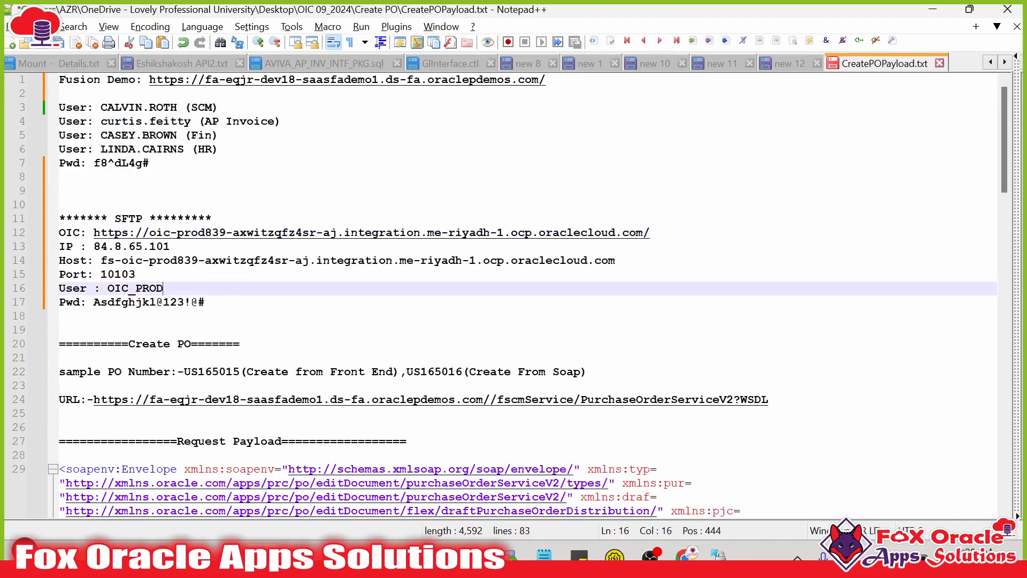
- Compare the SFTP IP address in CreatePOPayload.txt with the session open in WinSCP
{"action": "left_click_drag", "start_coordinate": [94, 246], "coordinate": [170, 246]}
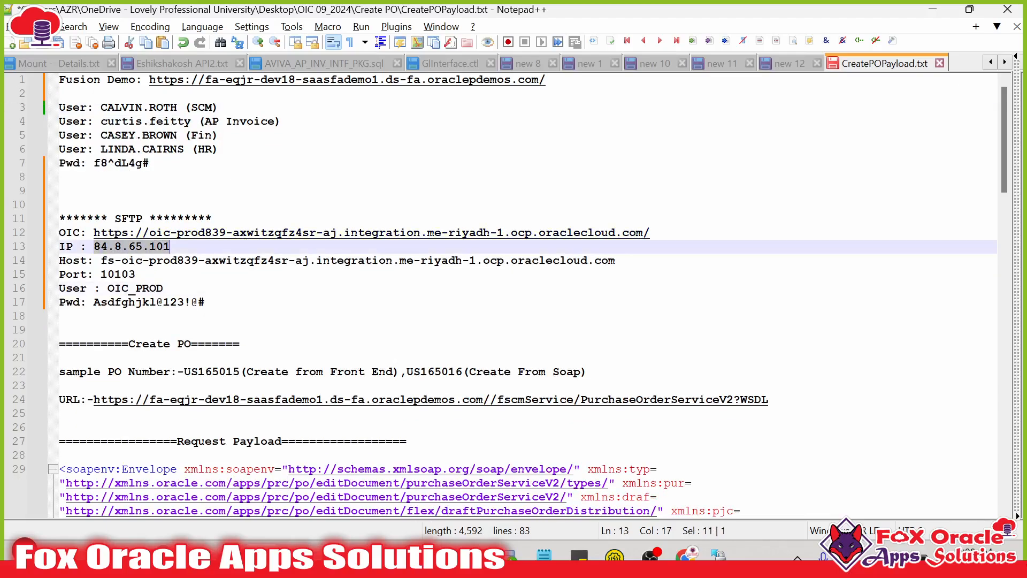
{"action": "key", "text": "alt+Tab"}
{"action": "left_click", "coordinate": [532, 212]}
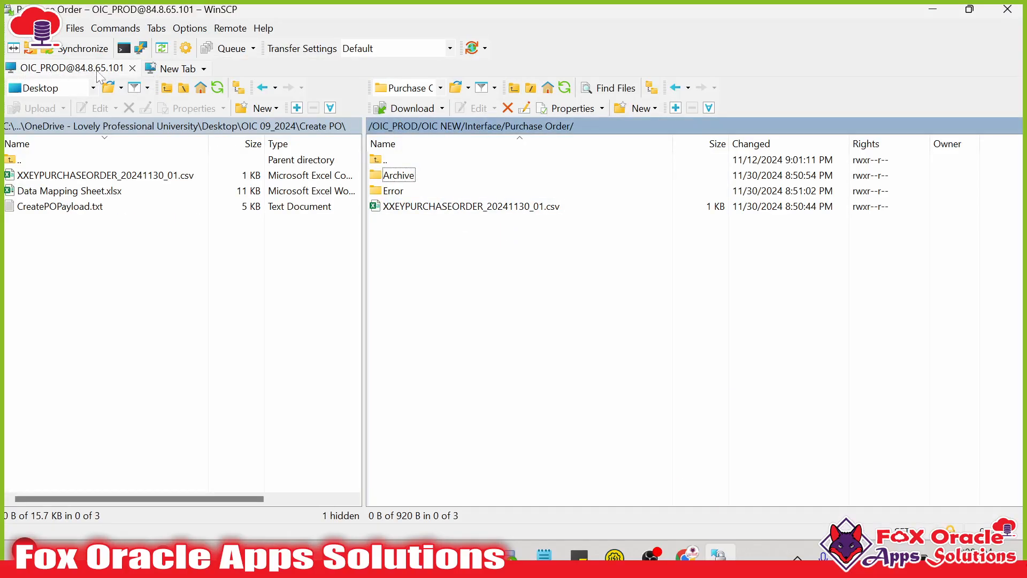
{"action": "key", "text": "alt+Tab"}
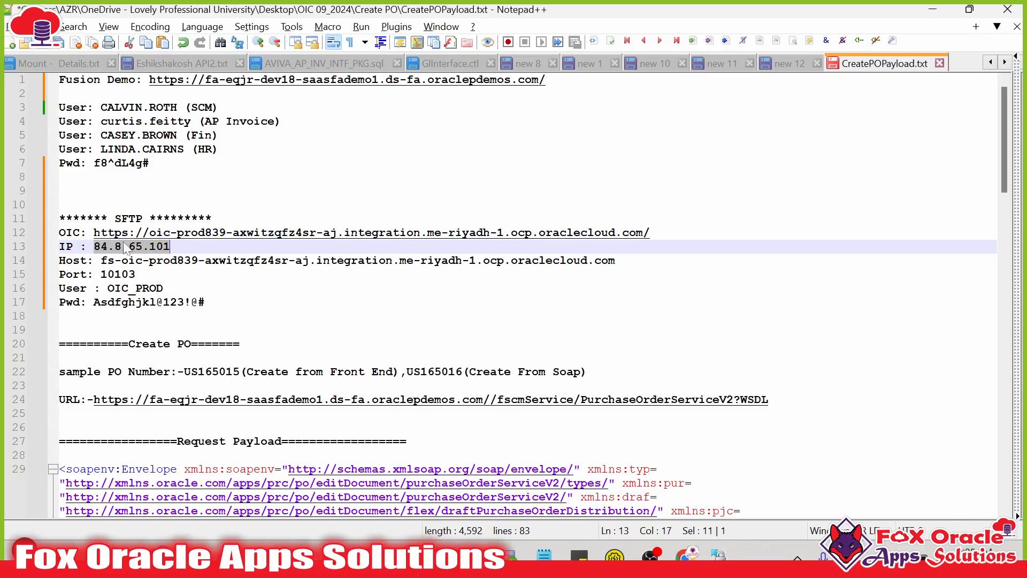
{"action": "left_click", "coordinate": [165, 246]}
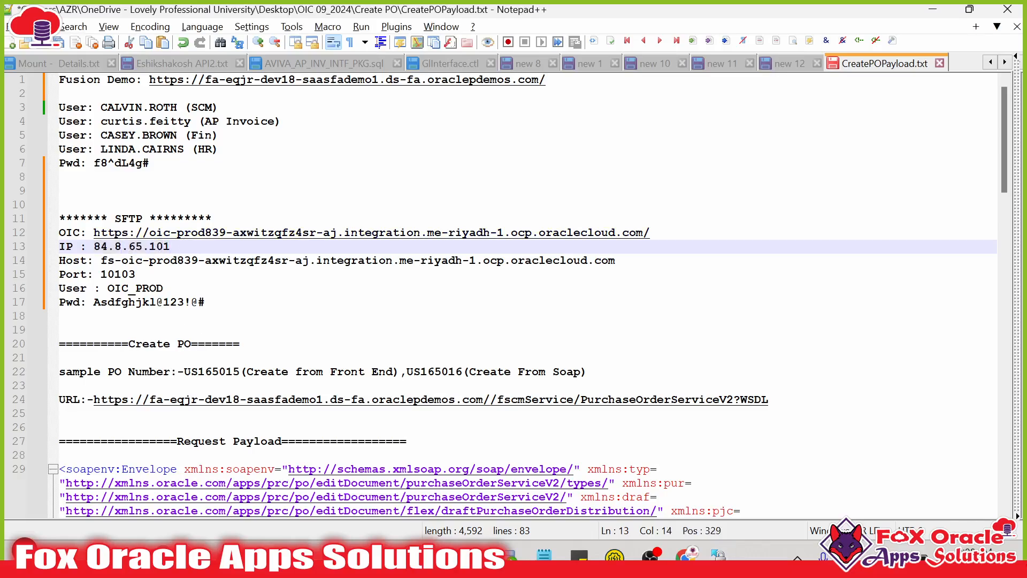
- Glance at the Connections list in Oracle Integration and highlight the SFTP host, port and login lines in CreatePOPayload.txt
{"action": "key", "text": "alt+Tab"}
{"action": "key", "text": "alt+Tab"}
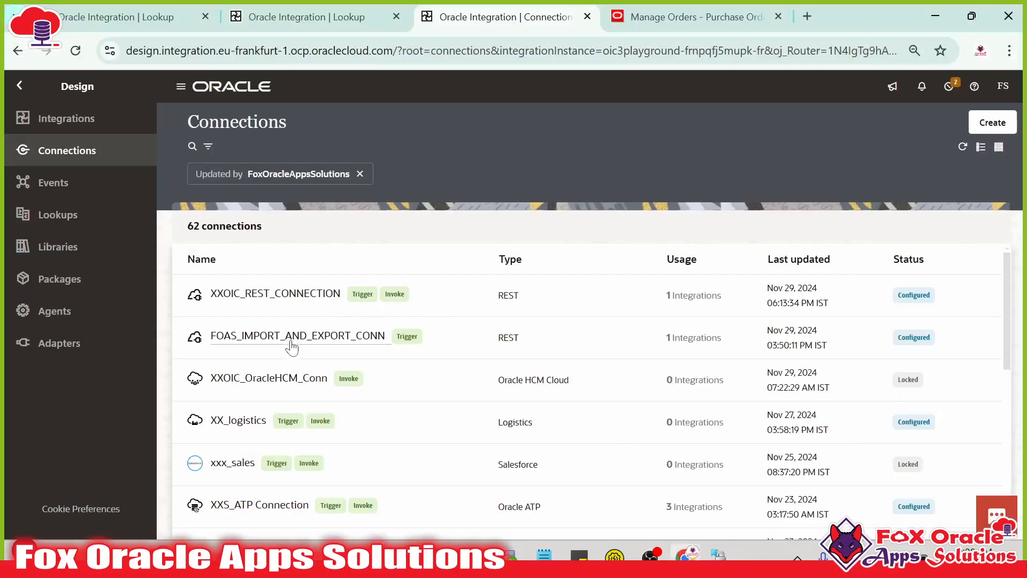
{"action": "key", "text": "alt+Tab"}
{"action": "left_click_drag", "start_coordinate": [206, 302], "coordinate": [60, 232]}
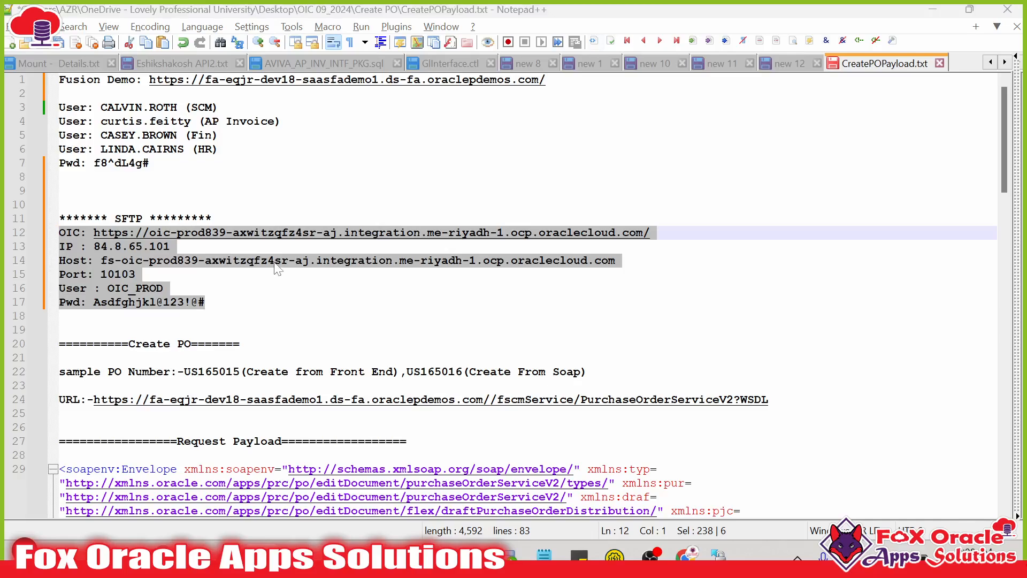
- Switch to Oracle Integration and start a new connection based on the FTP adapter
{"action": "key", "text": "alt+Tab"}
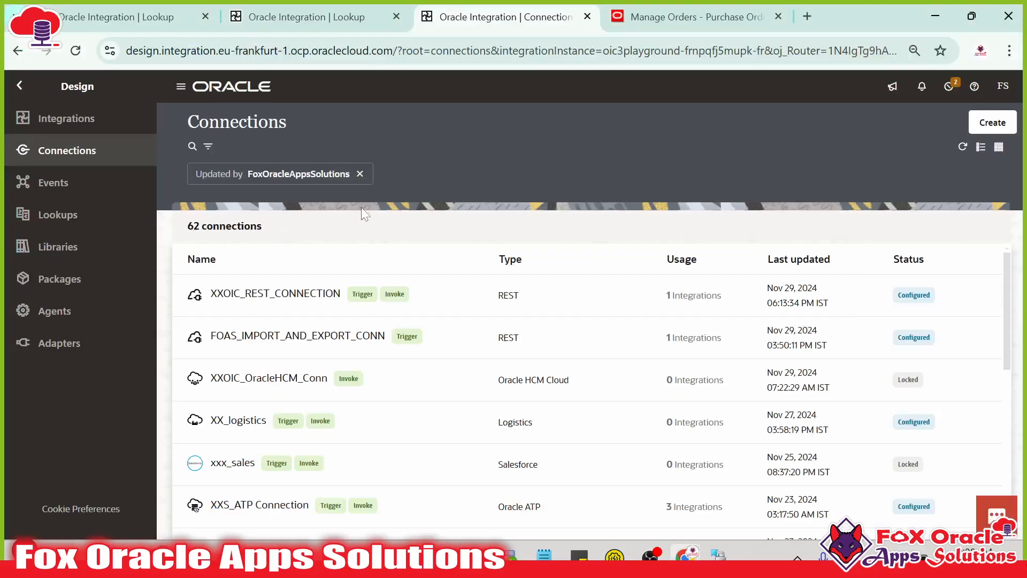
{"action": "left_click", "coordinate": [987, 119]}
{"action": "left_click", "coordinate": [856, 222]}
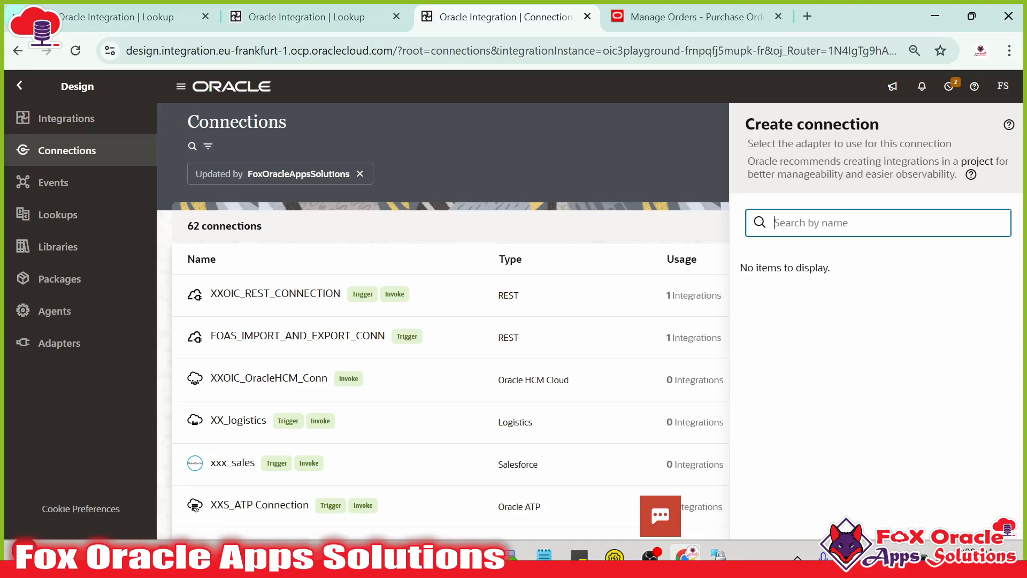
{"action": "type", "text": "f"}
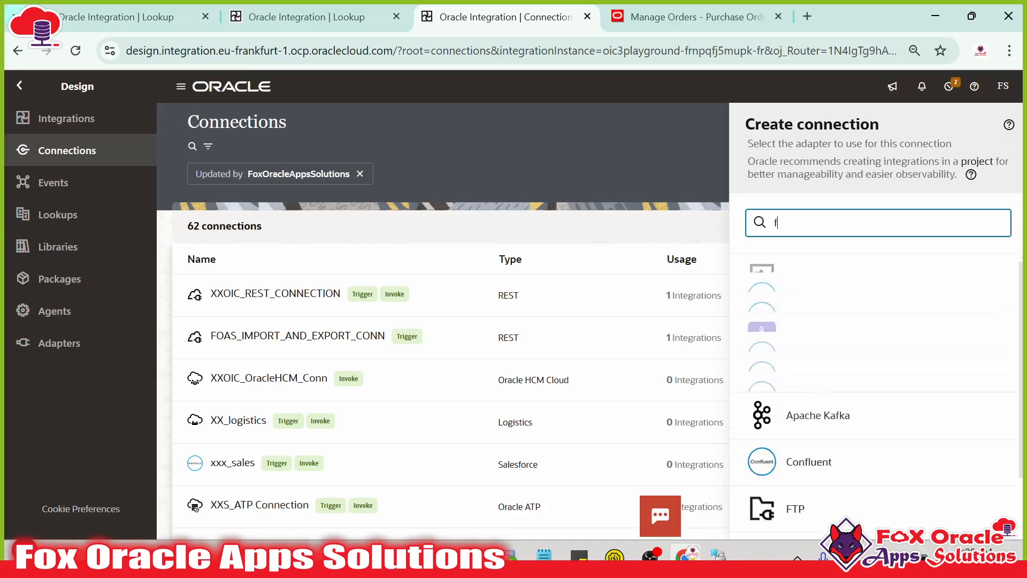
{"action": "key", "text": "BackSpace"}
{"action": "type", "text": "FTP"}
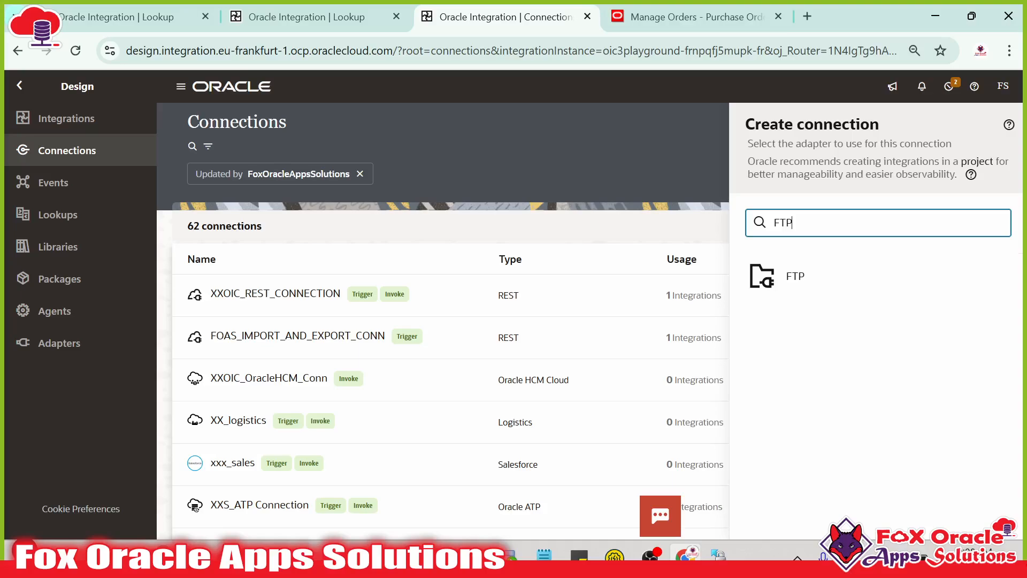
{"action": "left_click", "coordinate": [811, 283]}
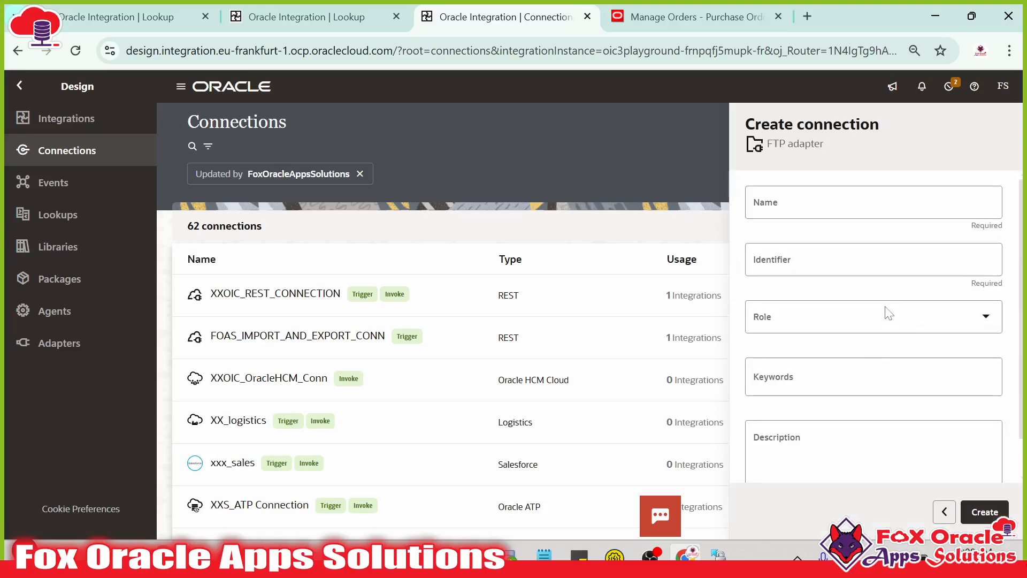
- Name the new FTP connection FOAS_EY_FTP_CONN, with underscores between all parts of the name
{"action": "left_click", "coordinate": [830, 213]}
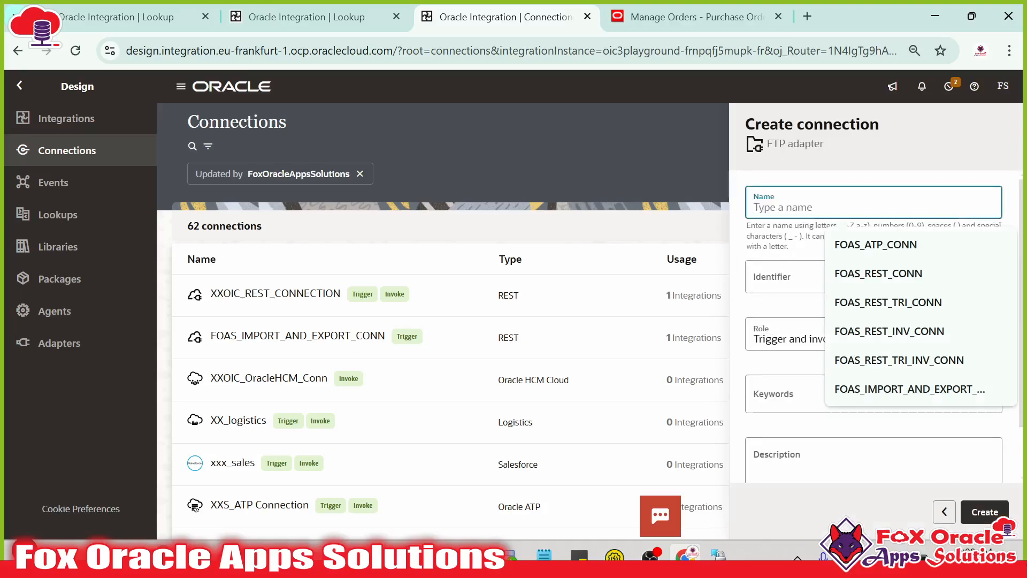
{"action": "type", "text": "FOA"}
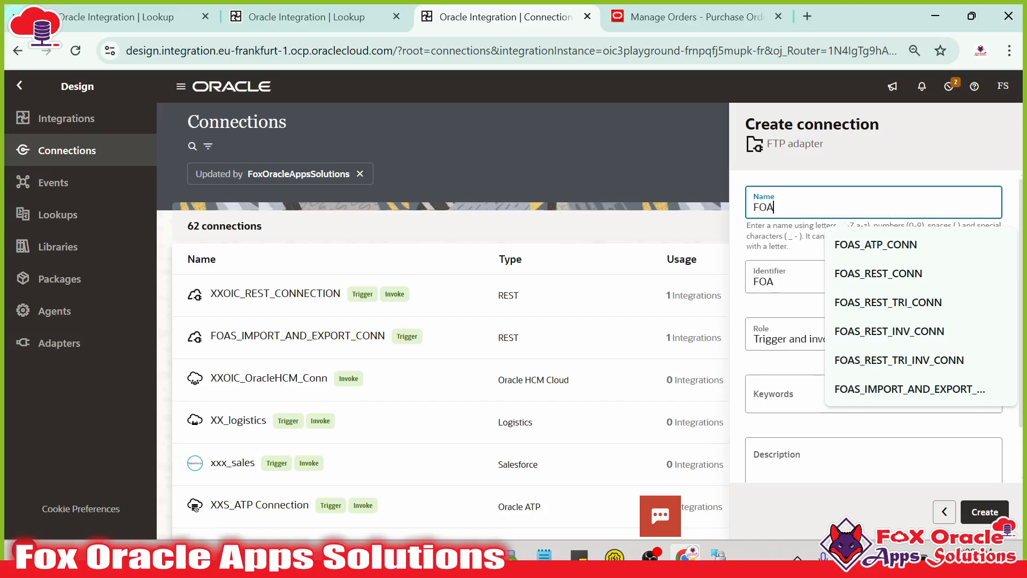
{"action": "type", "text": "S_EY_"}
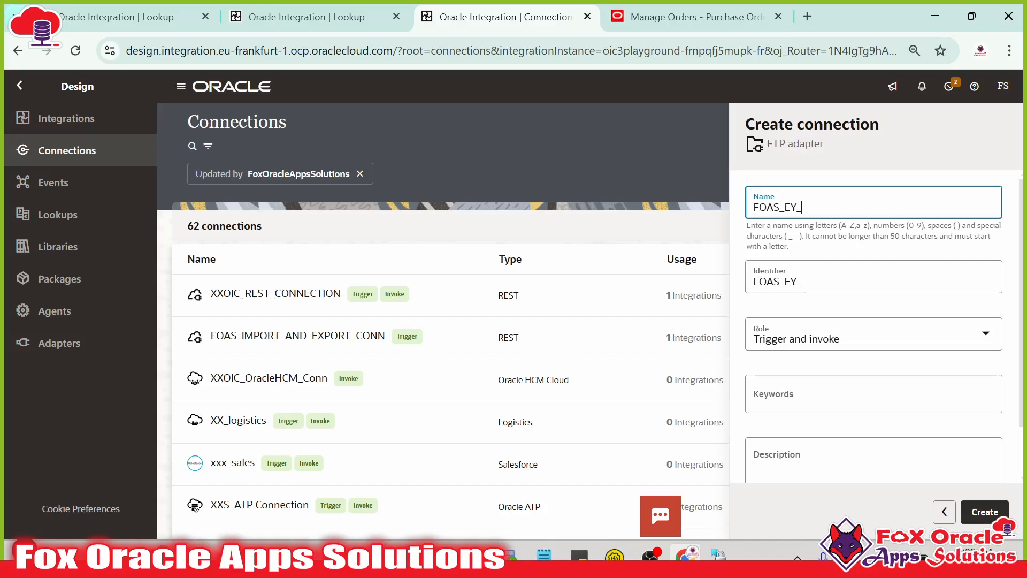
{"action": "type", "text": "FTP-CONN"}
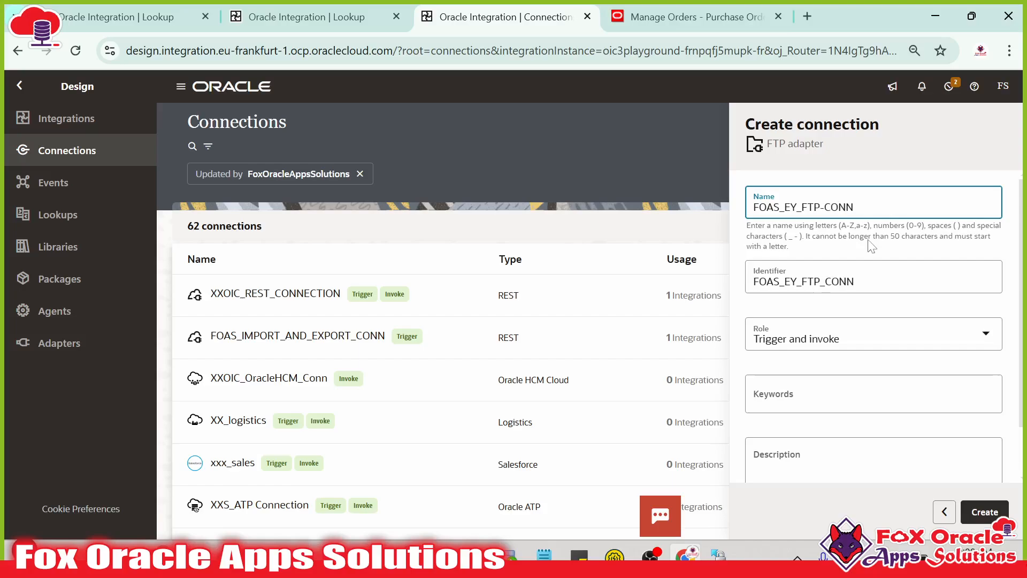
{"action": "key", "text": "BackSpace"}
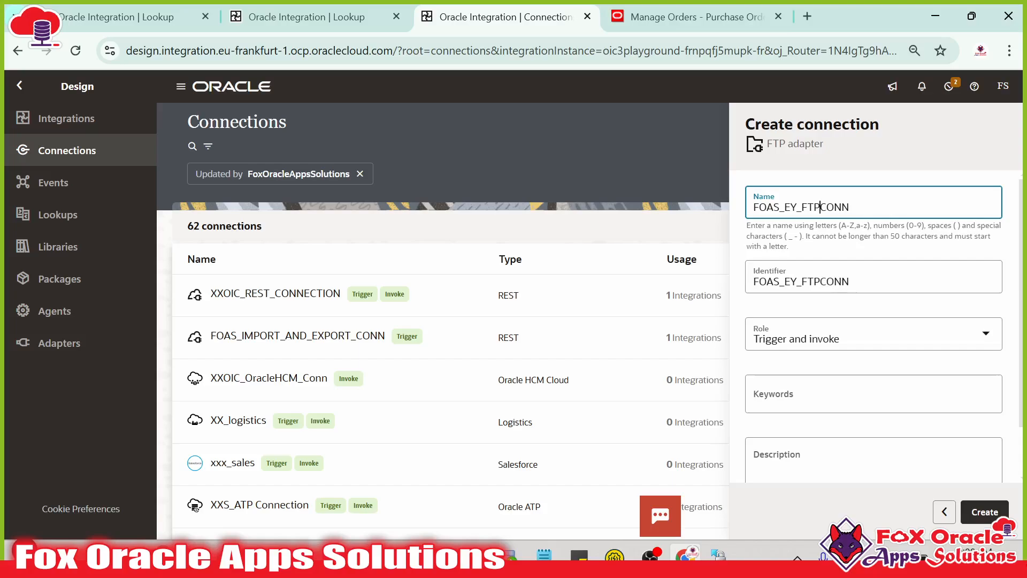
{"action": "type", "text": "_"}
{"action": "key", "text": "ctrl+a"}
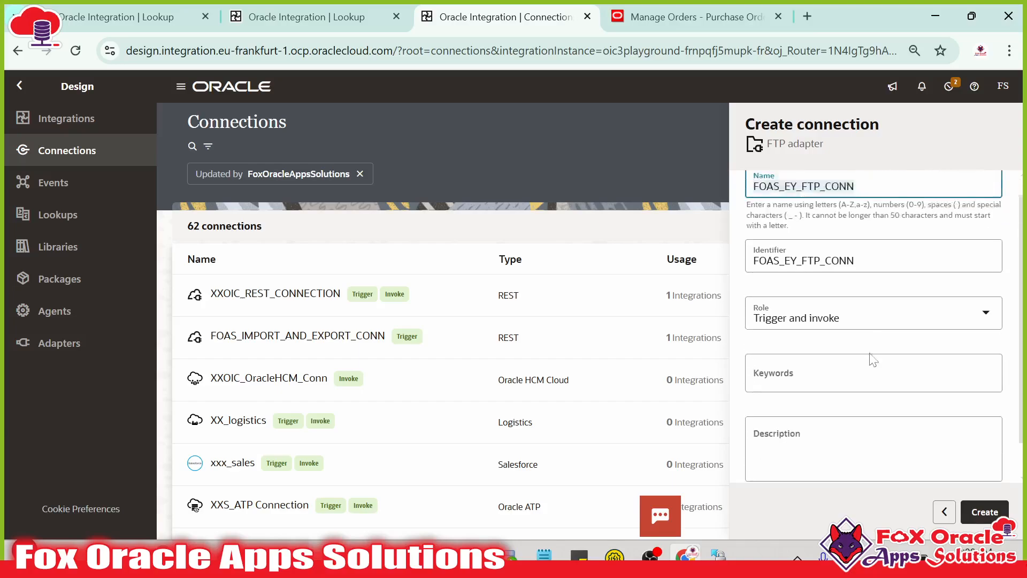
- Set the connection's role to Invoke and create the connection
{"action": "left_click", "coordinate": [802, 335]}
{"action": "left_click", "coordinate": [784, 409]}
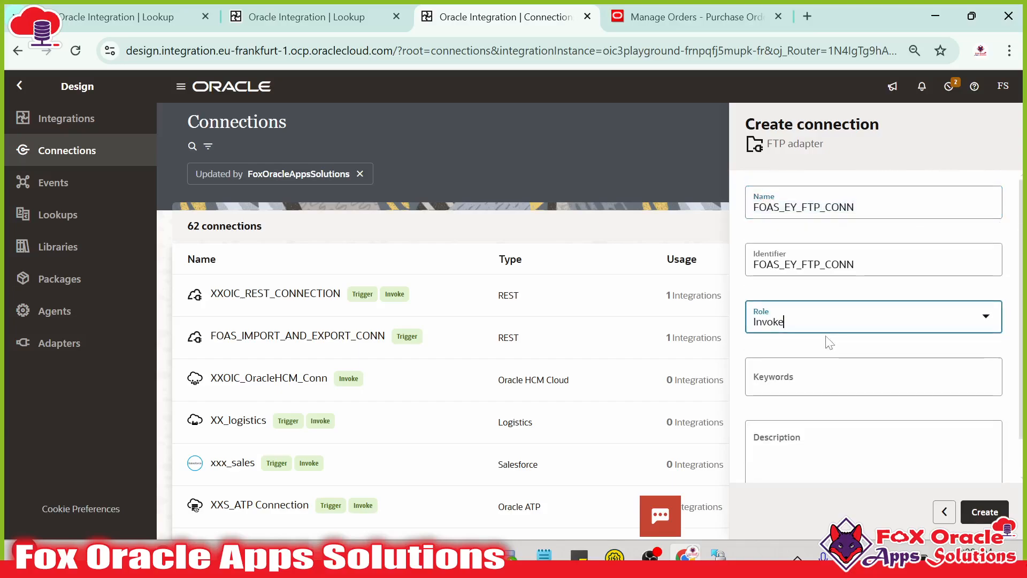
{"action": "scroll", "coordinate": [834, 342], "scroll_direction": "down", "scroll_amount": 1}
{"action": "left_click", "coordinate": [982, 511]}
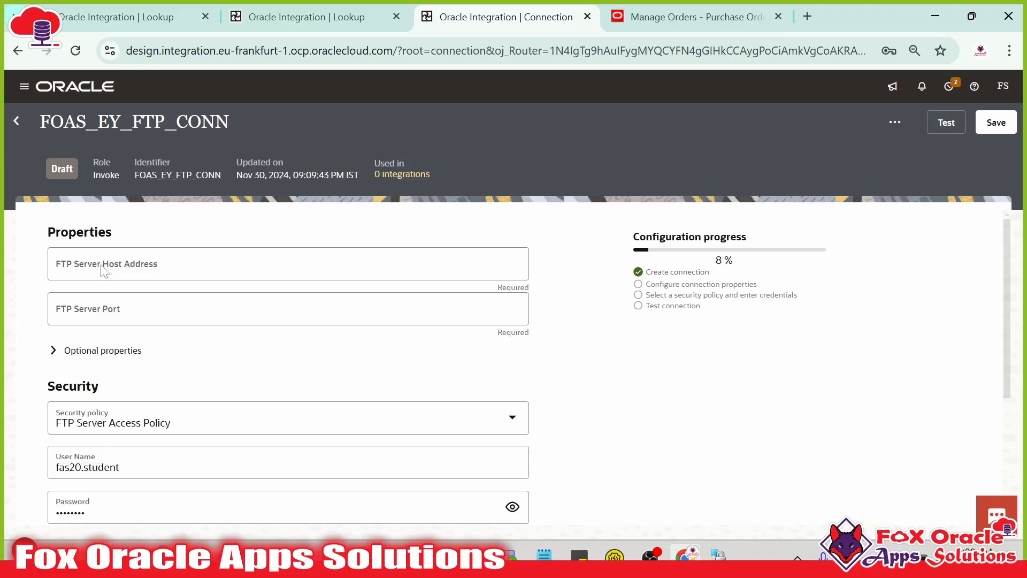
- Copy the SFTP IP 84.8.65.101 from CreatePOPayload.txt into the connection's FTP Server Host Address
{"action": "key", "text": "alt+Tab"}
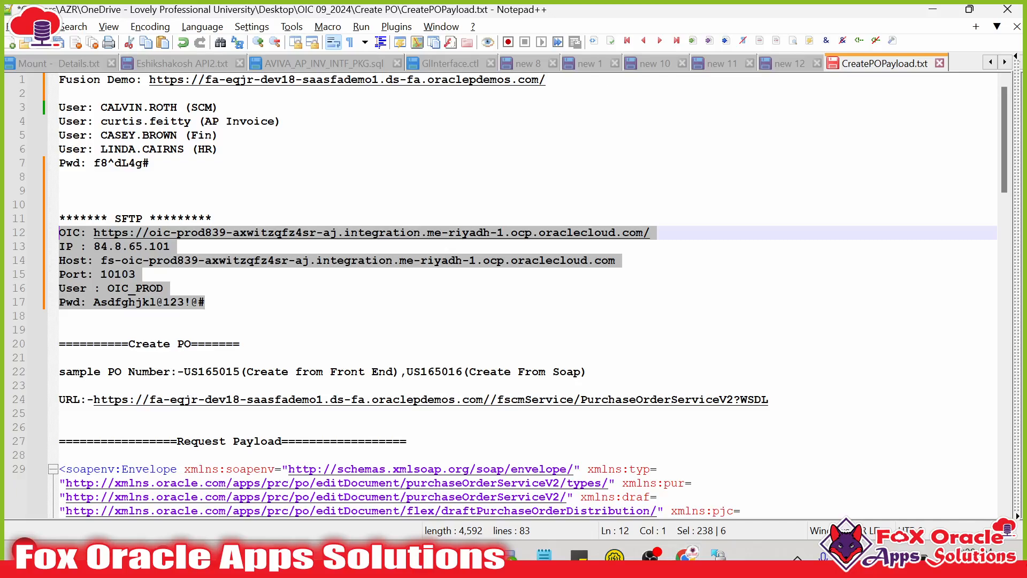
{"action": "left_click", "coordinate": [191, 273]}
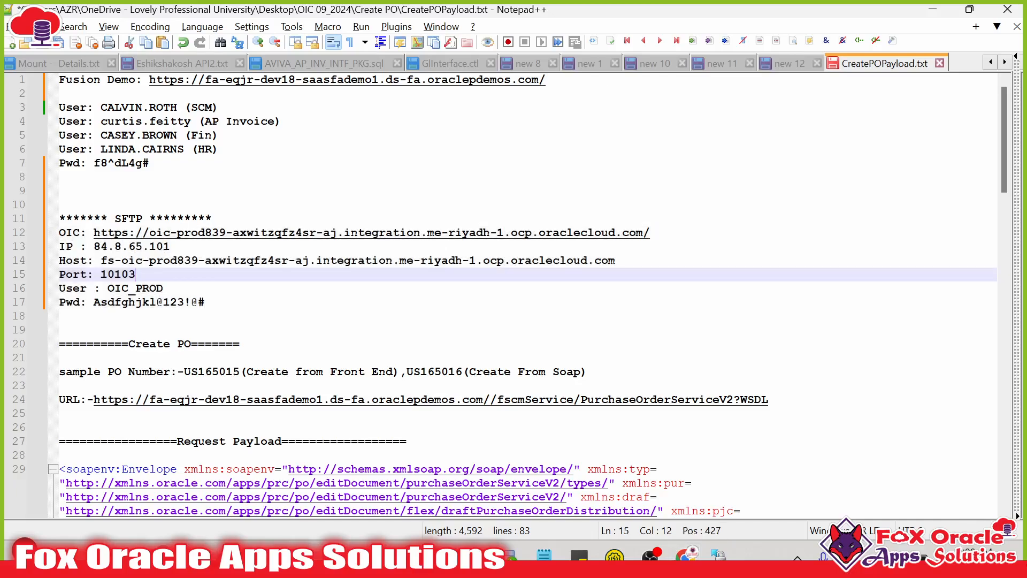
{"action": "left_click_drag", "start_coordinate": [94, 246], "coordinate": [170, 246]}
{"action": "key", "text": "ctrl+c"}
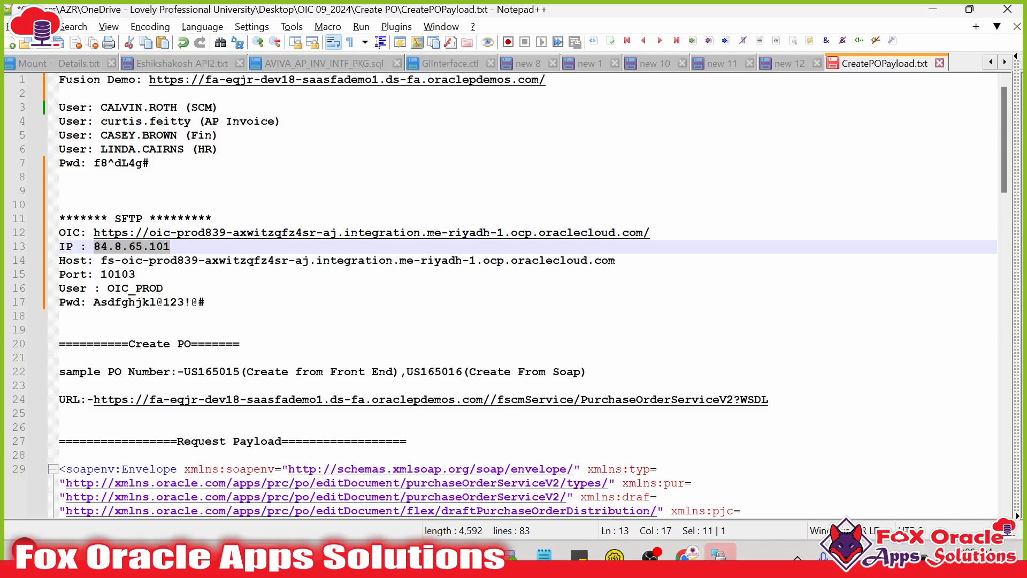
{"action": "key", "text": "alt+Tab"}
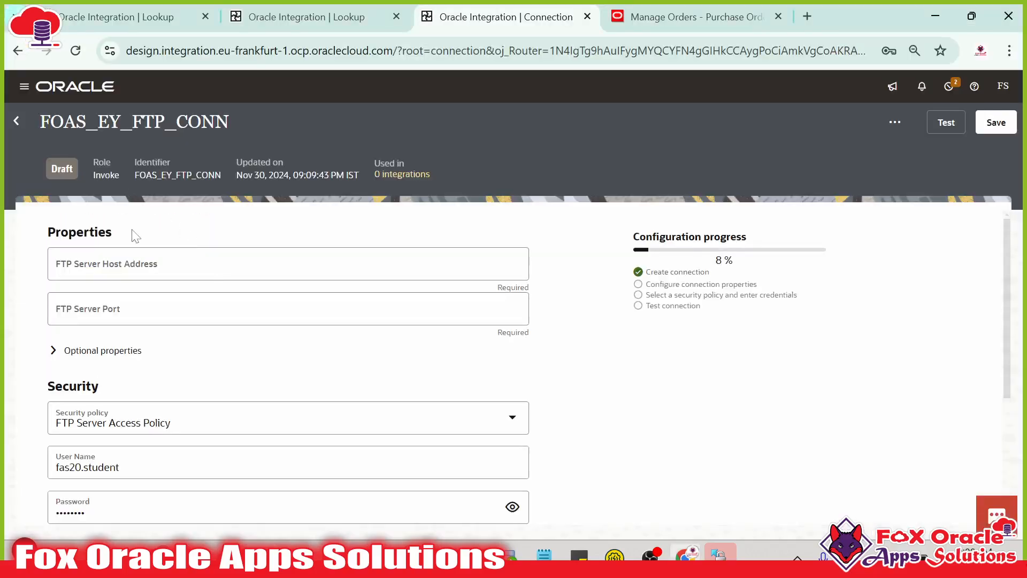
{"action": "left_click", "coordinate": [112, 267]}
{"action": "key", "text": "ctrl+v"}
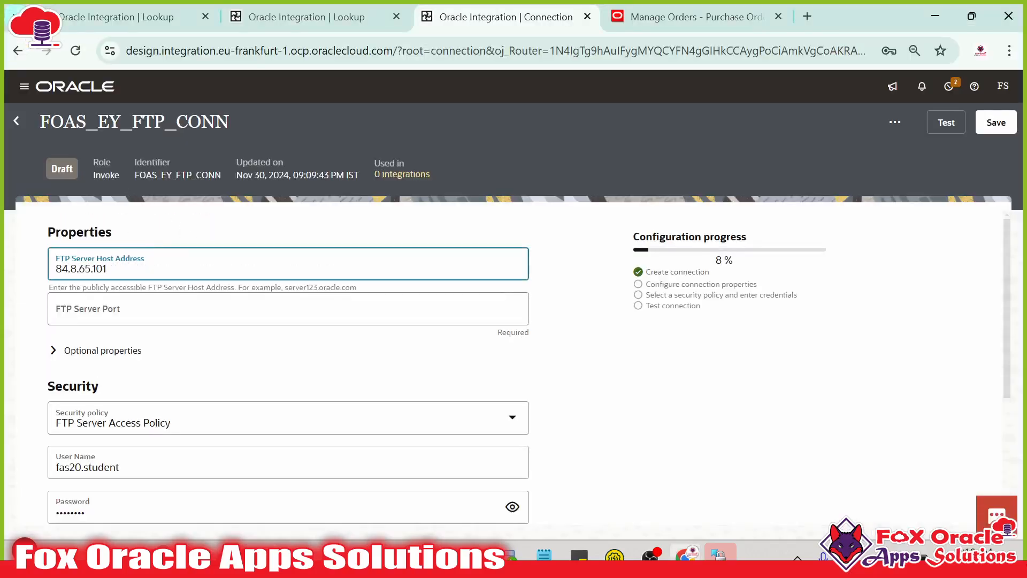
- Copy the SFTP port 10103 from CreatePOPayload.txt into the connection's FTP Server Port
{"action": "left_click", "coordinate": [107, 316]}
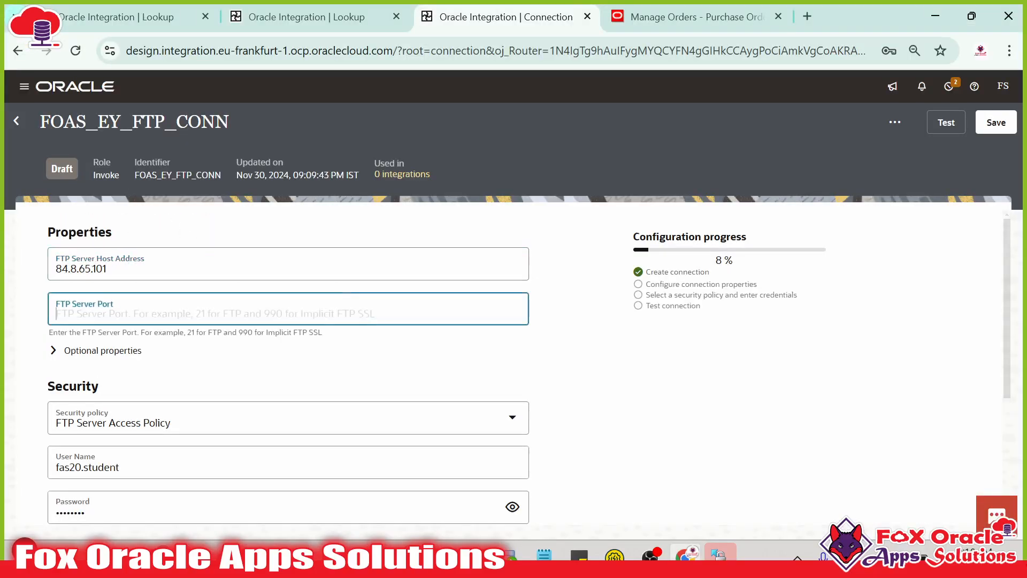
{"action": "key", "text": "alt+Tab"}
{"action": "left_click", "coordinate": [117, 274]}
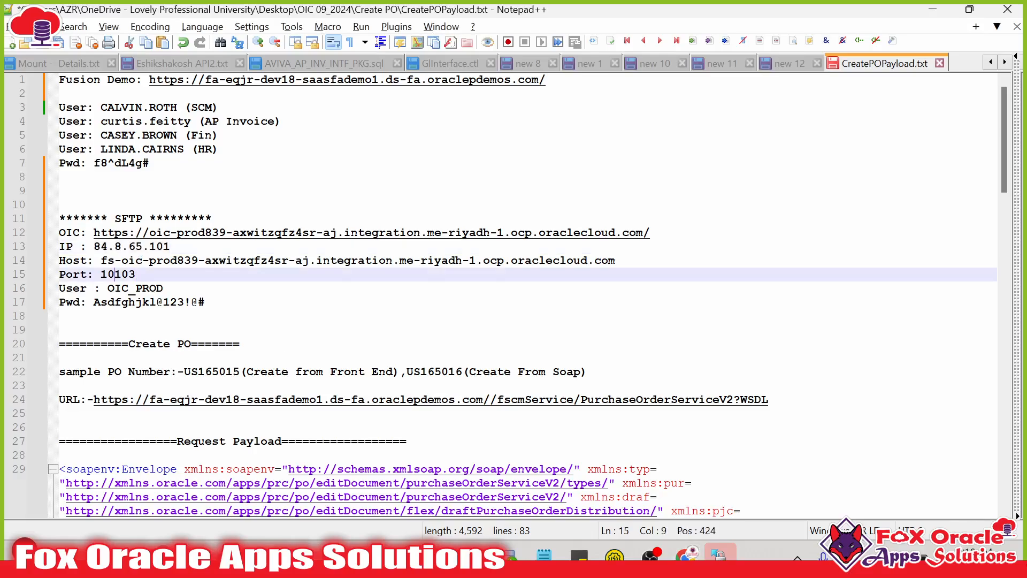
{"action": "double_click", "coordinate": [118, 274]}
{"action": "key", "text": "ctrl+c"}
{"action": "key", "text": "alt+Tab"}
{"action": "key", "text": "ctrl+v"}
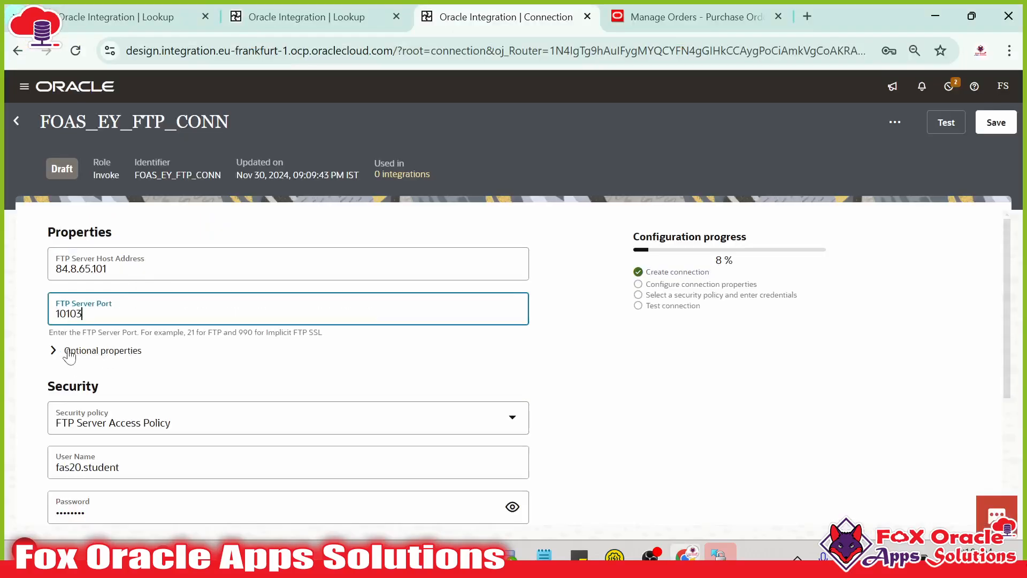
- Expand the optional properties of the FTP connection and look over the available settings
{"action": "left_click", "coordinate": [67, 354]}
{"action": "scroll", "coordinate": [163, 358], "scroll_direction": "down", "scroll_amount": 2}
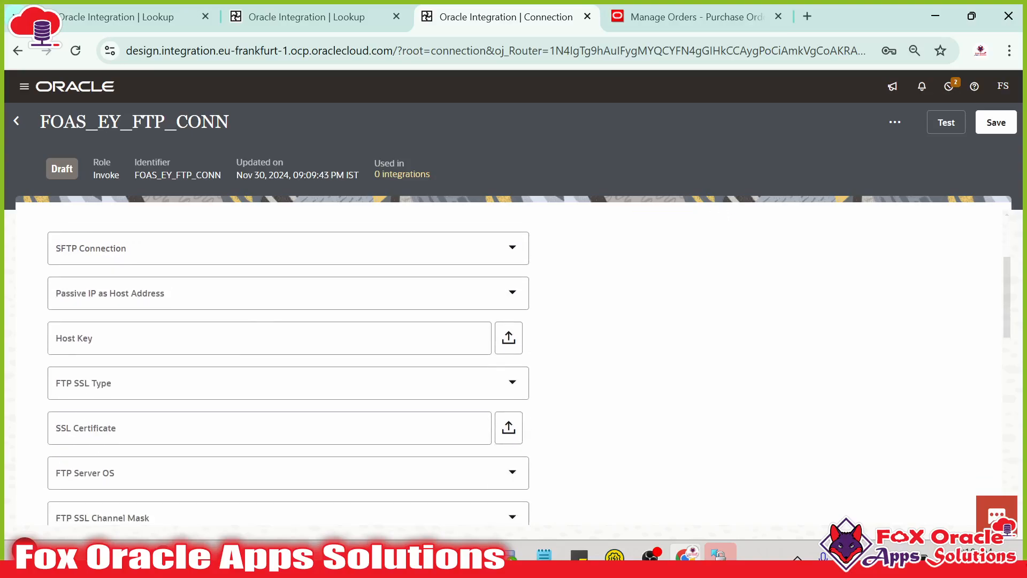
{"action": "scroll", "coordinate": [187, 336], "scroll_direction": "up", "scroll_amount": 3}
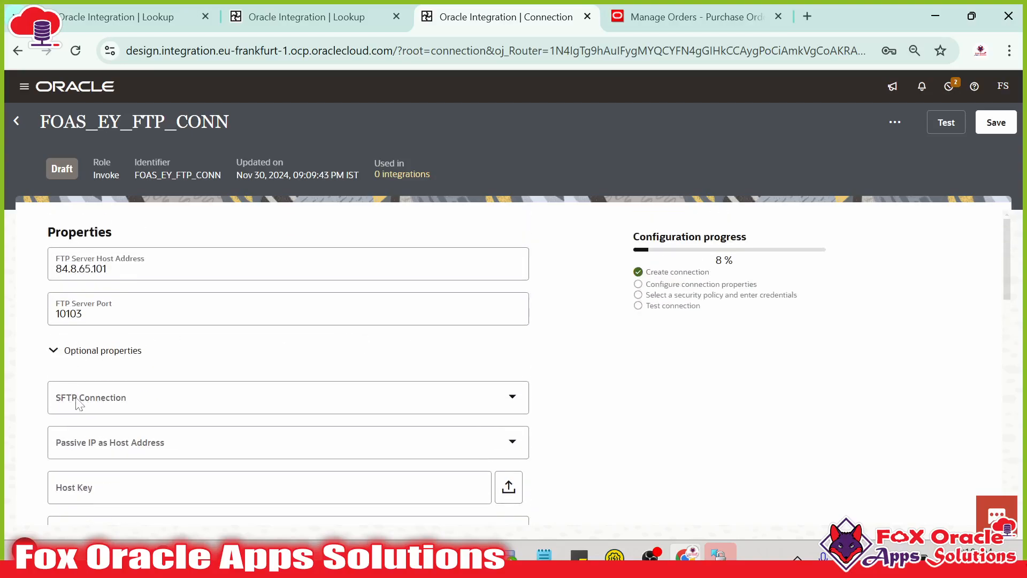
- Switch to CreatePOPayload.txt in Notepad++ and highlight the SFTP block to review its host, port and login details
{"action": "key", "text": "alt"}
{"action": "key", "text": "alt+Tab"}
{"action": "key", "text": "Down"}
{"action": "key", "text": "Down"}
{"action": "key", "text": "Down"}
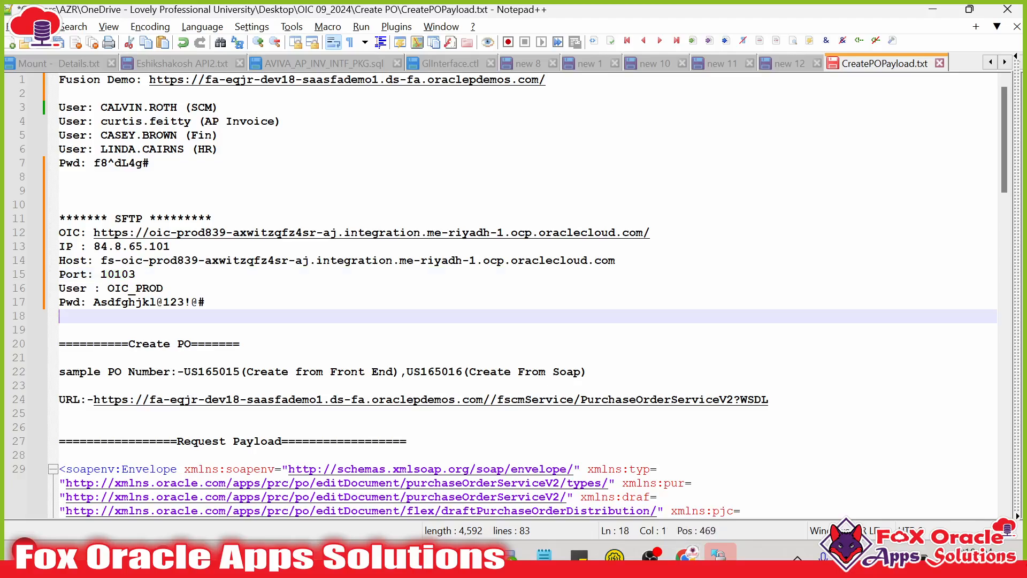
{"action": "key", "text": "Left"}
{"action": "key", "text": "shift+Up"}
{"action": "key", "text": "shift+Up"}
{"action": "key", "text": "shift+Up"}
{"action": "key", "text": "shift+Up"}
{"action": "key", "text": "shift+Up"}
{"action": "key", "text": "shift+Home"}
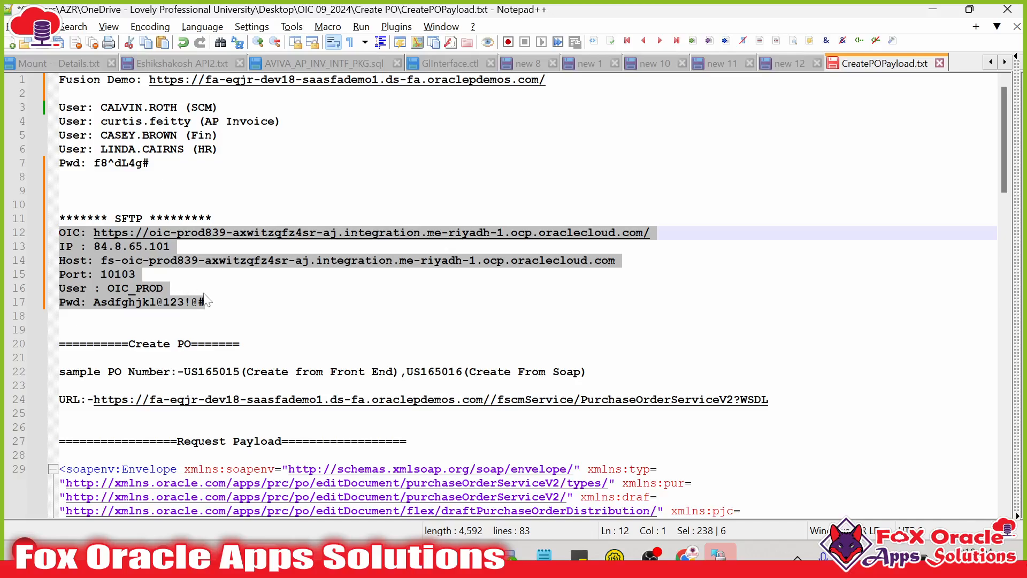
{"action": "left_click_drag", "start_coordinate": [207, 301], "coordinate": [59, 219]}
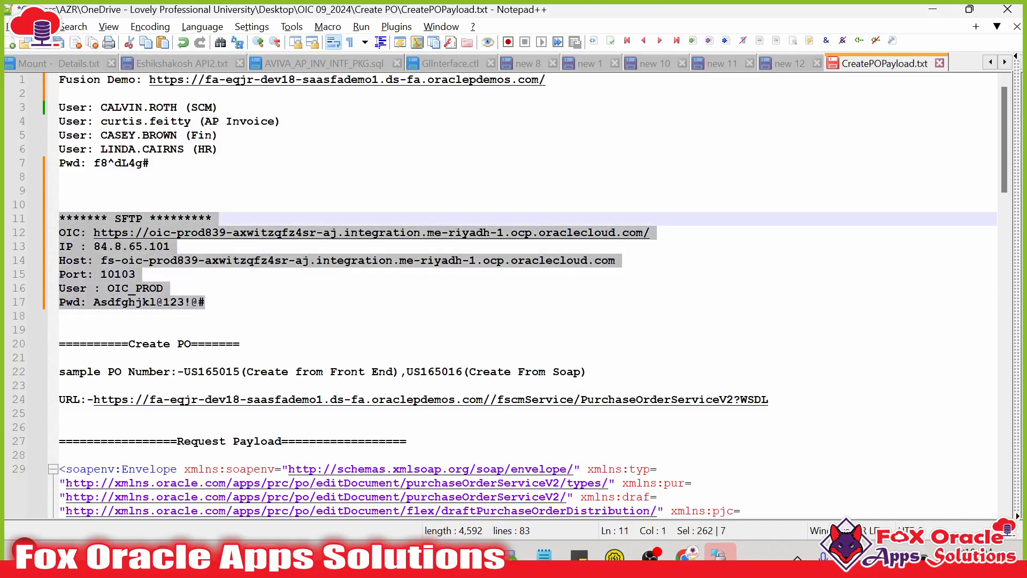
{"action": "left_click", "coordinate": [199, 302]}
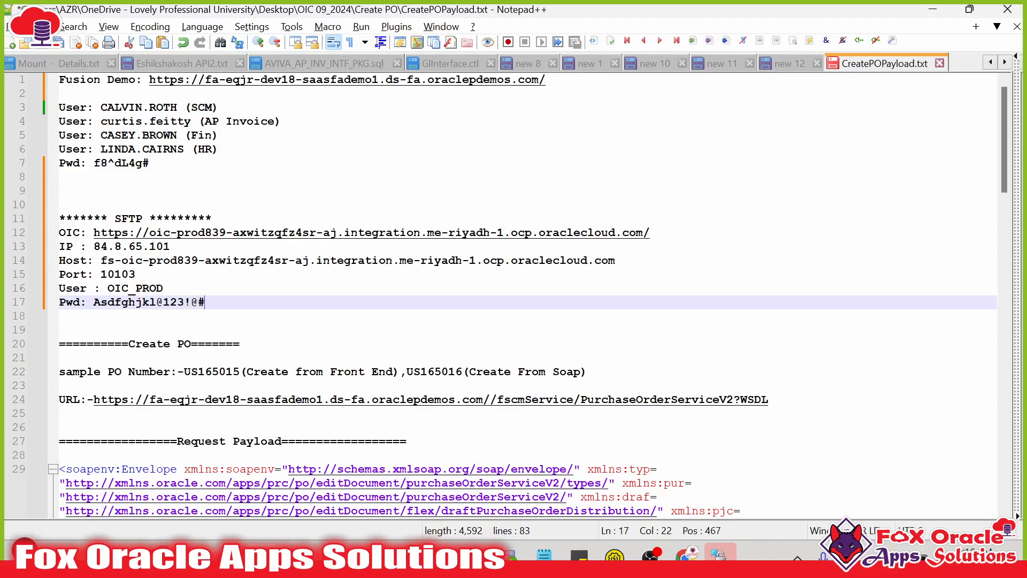
{"action": "left_click_drag", "start_coordinate": [205, 302], "coordinate": [60, 233]}
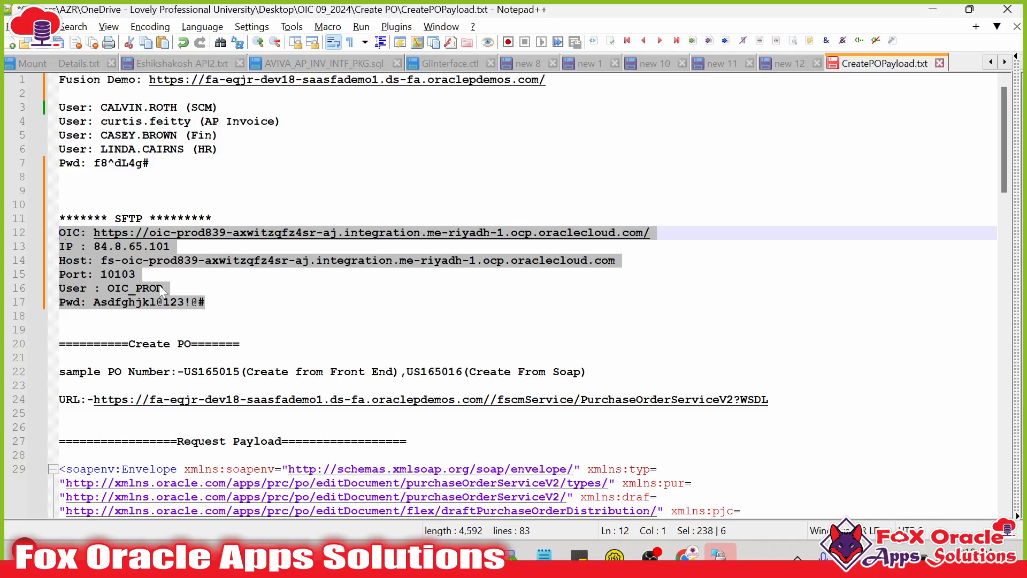
{"action": "left_click", "coordinate": [159, 290]}
{"action": "left_click", "coordinate": [191, 302]}
{"action": "left_click_drag", "start_coordinate": [205, 301], "coordinate": [60, 246]}
{"action": "key", "text": "shift+Up"}
{"action": "left_click", "coordinate": [205, 302]}
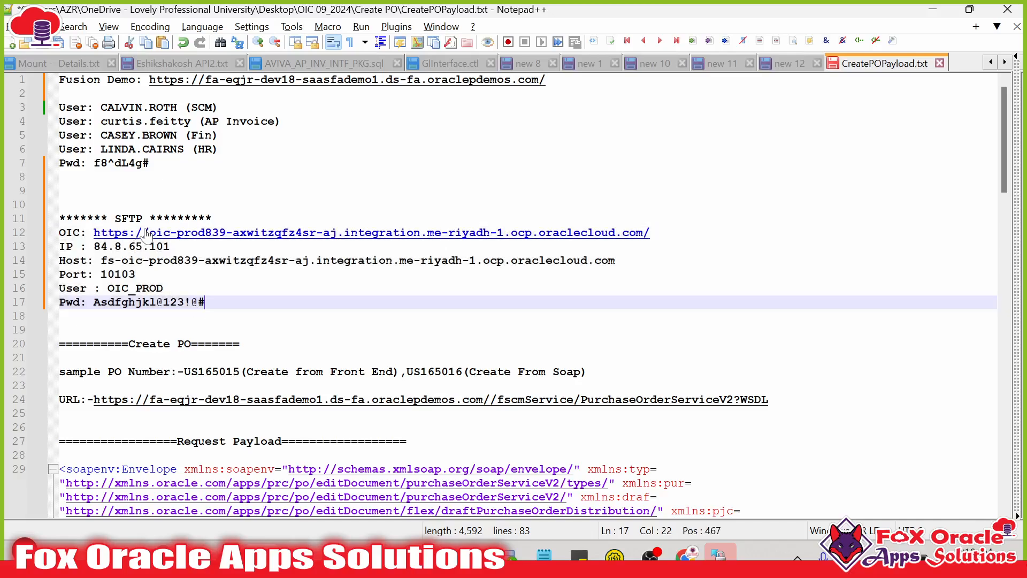
- Back in Oracle Integration, set SFTP Connection to Yes and look through the remaining optional properties down to the Security section
{"action": "key", "text": "alt+Tab"}
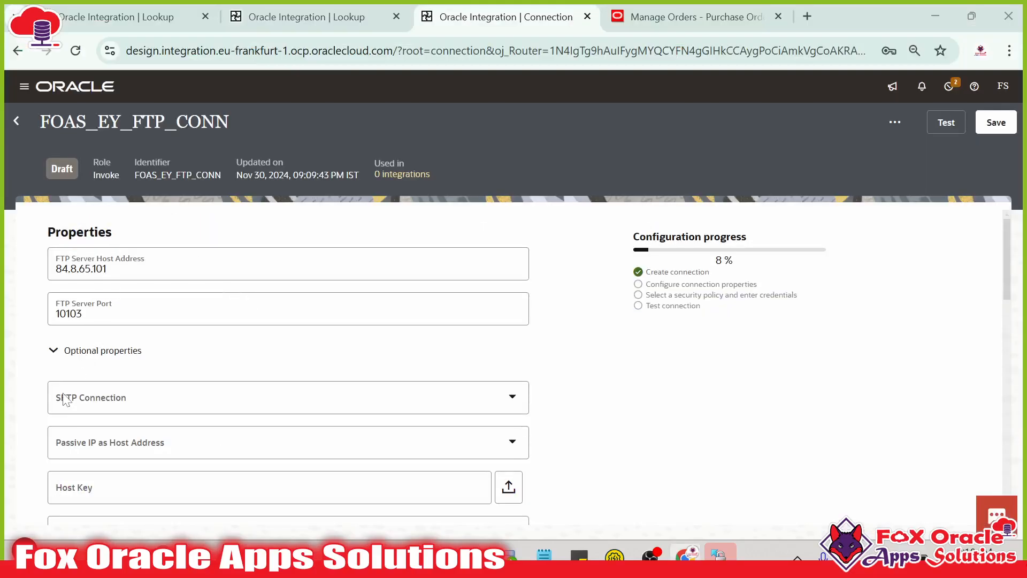
{"action": "left_click", "coordinate": [137, 403]}
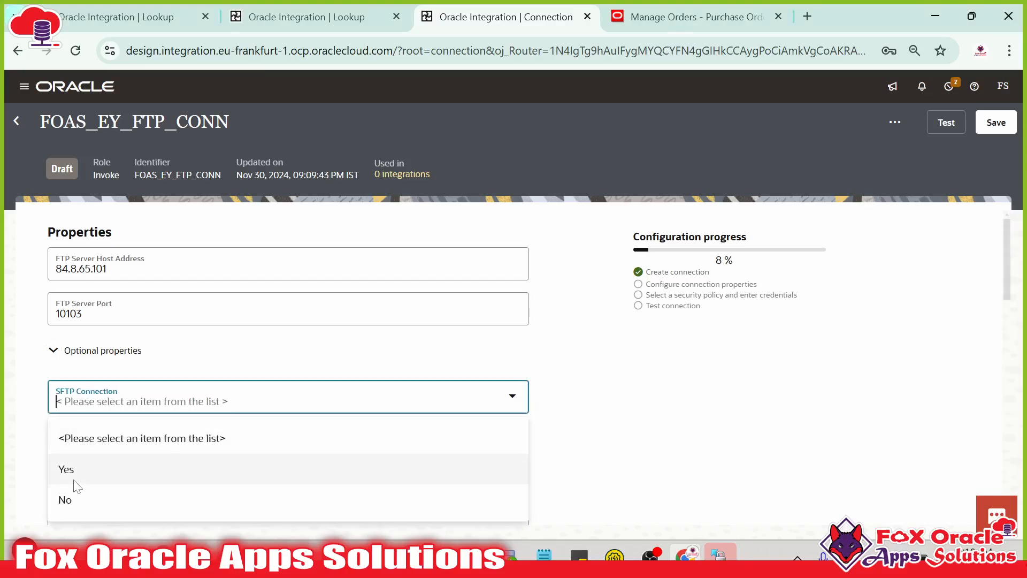
{"action": "left_click", "coordinate": [74, 481]}
{"action": "scroll", "coordinate": [550, 348], "scroll_direction": "down", "scroll_amount": 2}
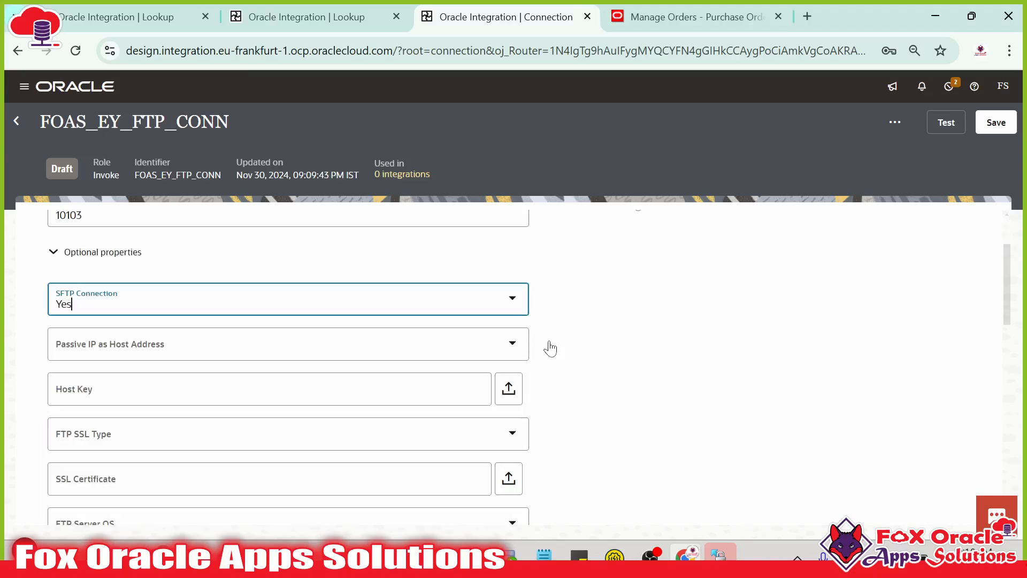
{"action": "scroll", "coordinate": [550, 348], "scroll_direction": "down", "scroll_amount": 5}
{"action": "scroll", "coordinate": [332, 351], "scroll_direction": "up", "scroll_amount": 5}
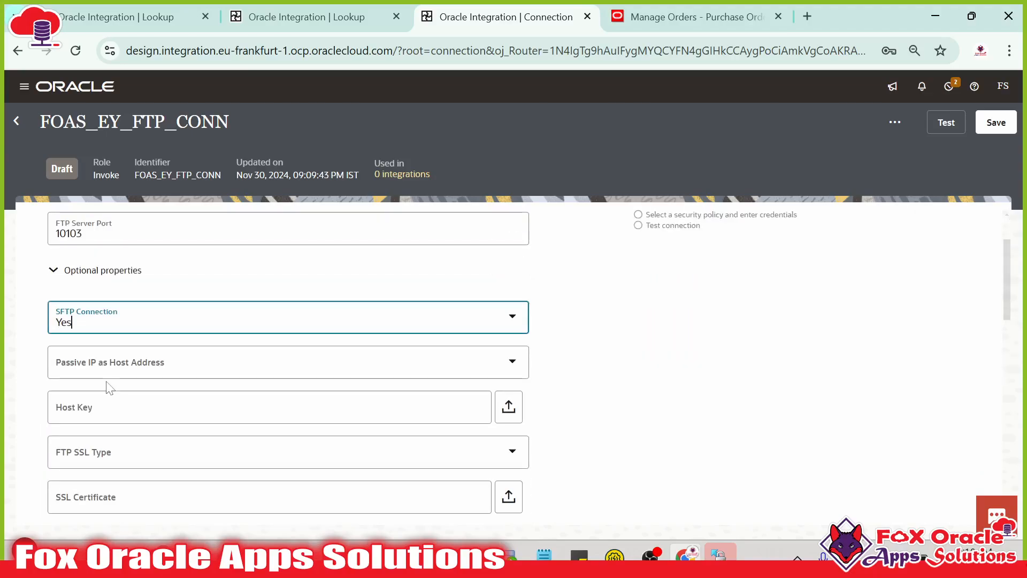
{"action": "scroll", "coordinate": [143, 419], "scroll_direction": "down", "scroll_amount": 2}
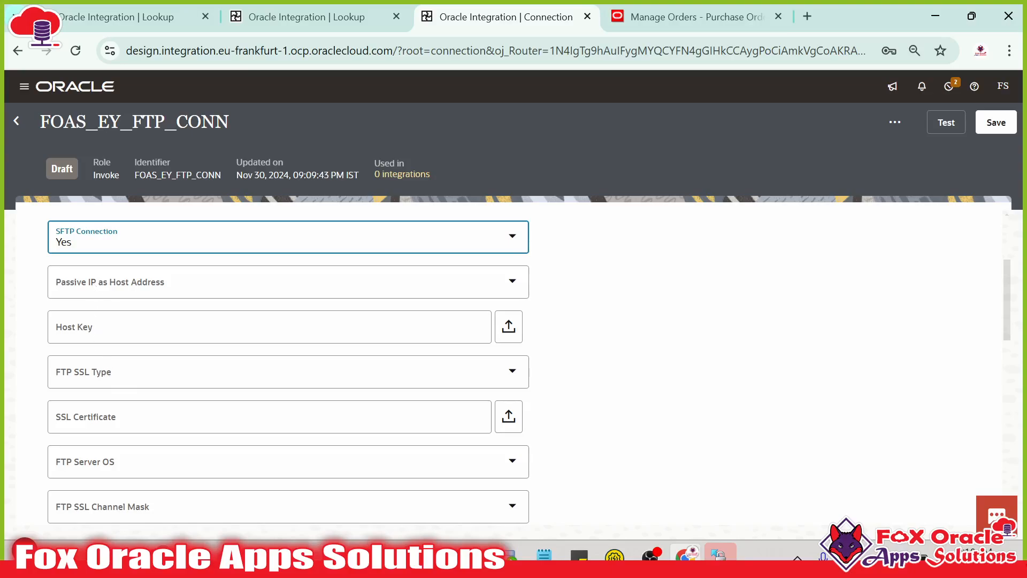
{"action": "scroll", "coordinate": [171, 393], "scroll_direction": "down", "scroll_amount": 15}
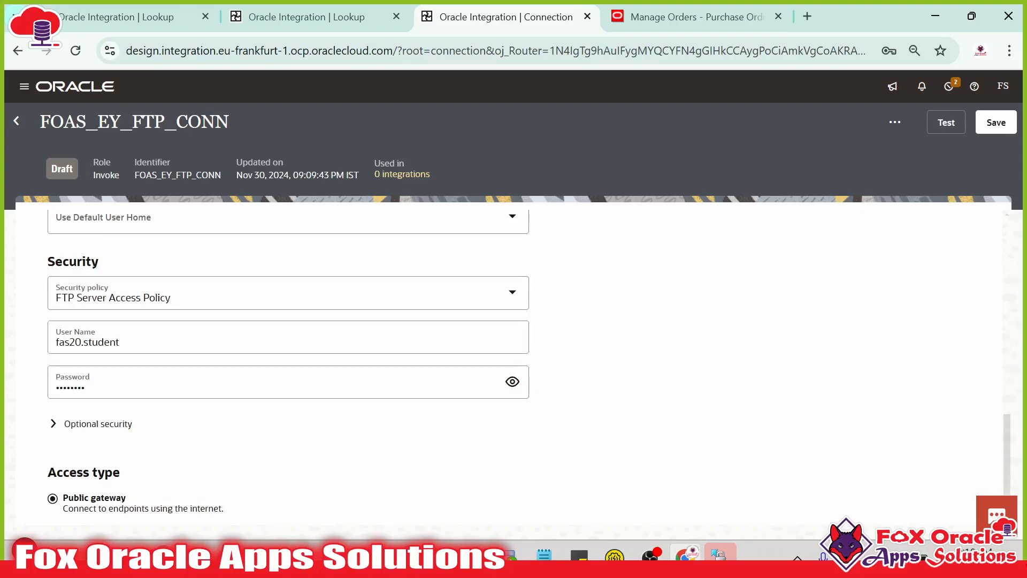
- Copy the SFTP user OIC_PROD from CreatePOPayload.txt in Notepad++ and replace the connection's User Name with it in Oracle Integration
{"action": "key", "text": "alt+Tab"}
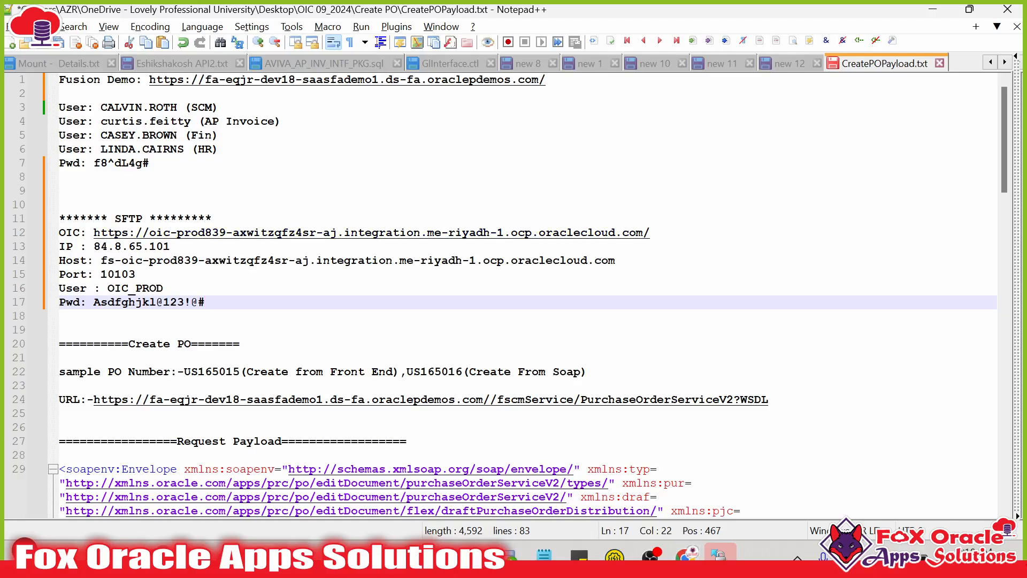
{"action": "key", "text": "Up"}
{"action": "key", "text": "ctrl+shift+Left"}
{"action": "key", "text": "ctrl+c"}
{"action": "key", "text": "alt+Tab"}
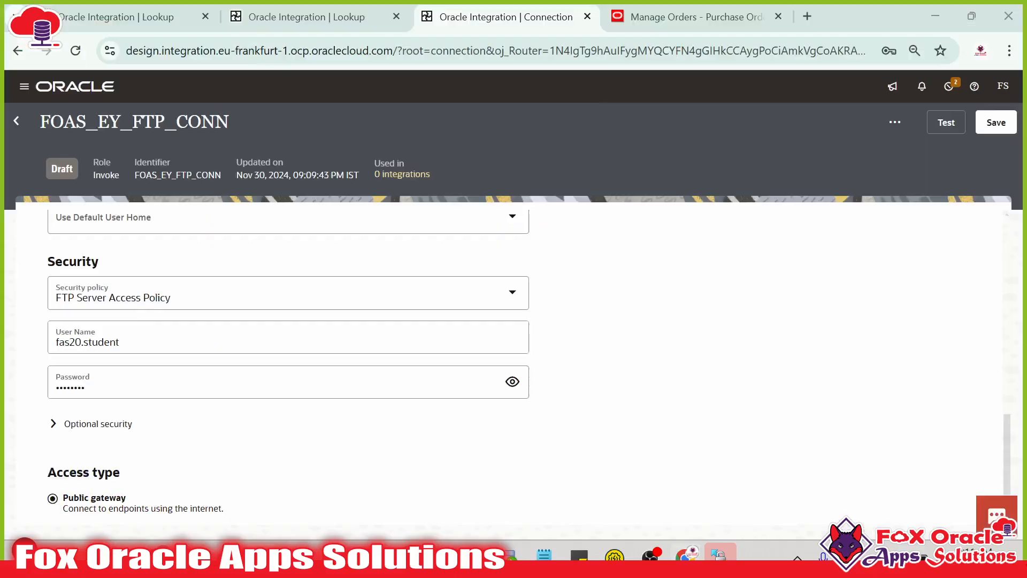
{"action": "key", "text": "BackSpace"}
{"action": "key", "text": "BackSpace"}
{"action": "key", "text": "ctrl+v"}
{"action": "key", "text": "ctrl+a"}
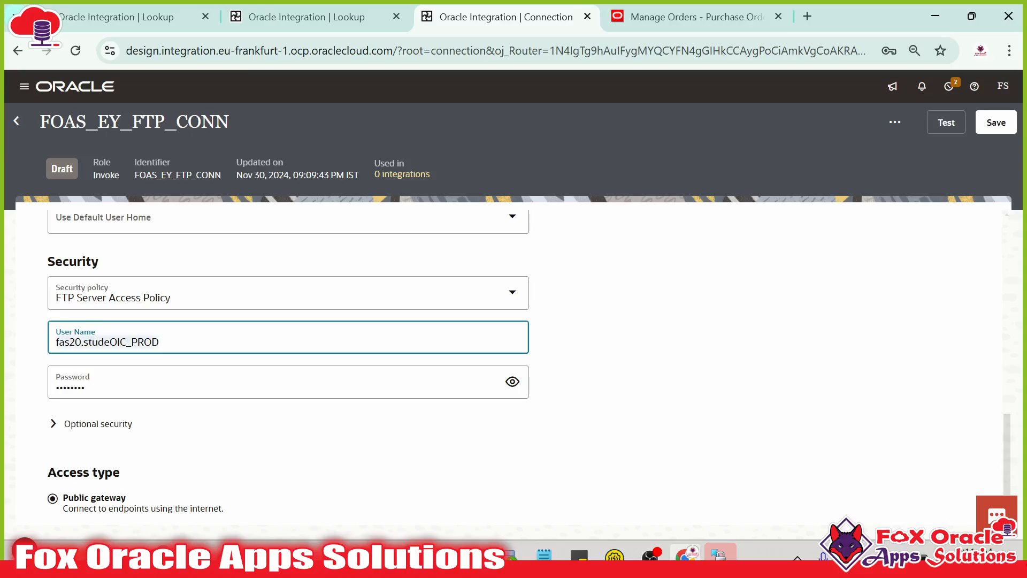
{"action": "key", "text": "ctrl+v"}
- Replace the connection's Password with the SFTP password copied from CreatePOPayload.txt
{"action": "left_click", "coordinate": [87, 386]}
{"action": "key", "text": "ctrl+a"}
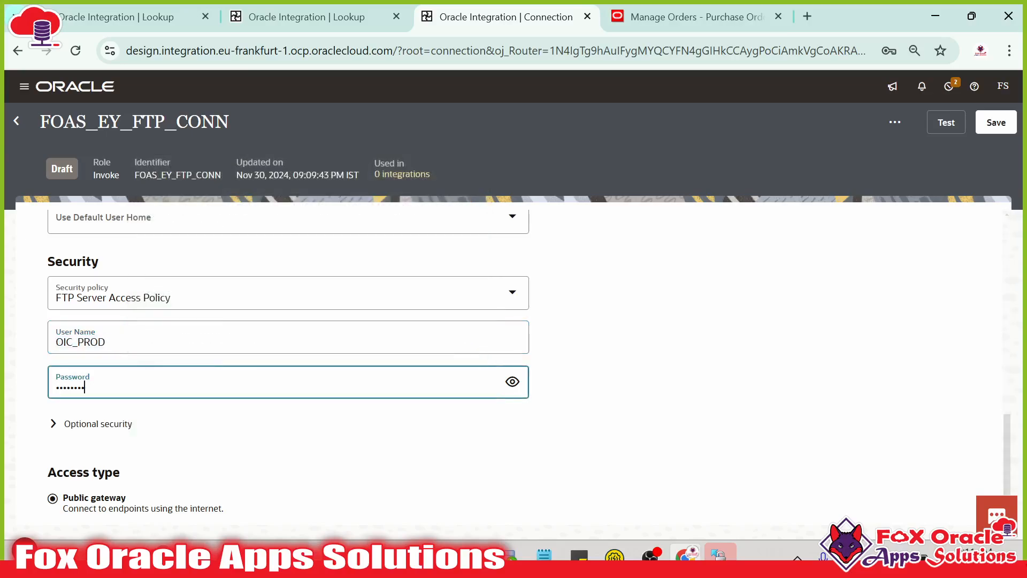
{"action": "key", "text": "BackSpace"}
{"action": "key", "text": "alt+Tab"}
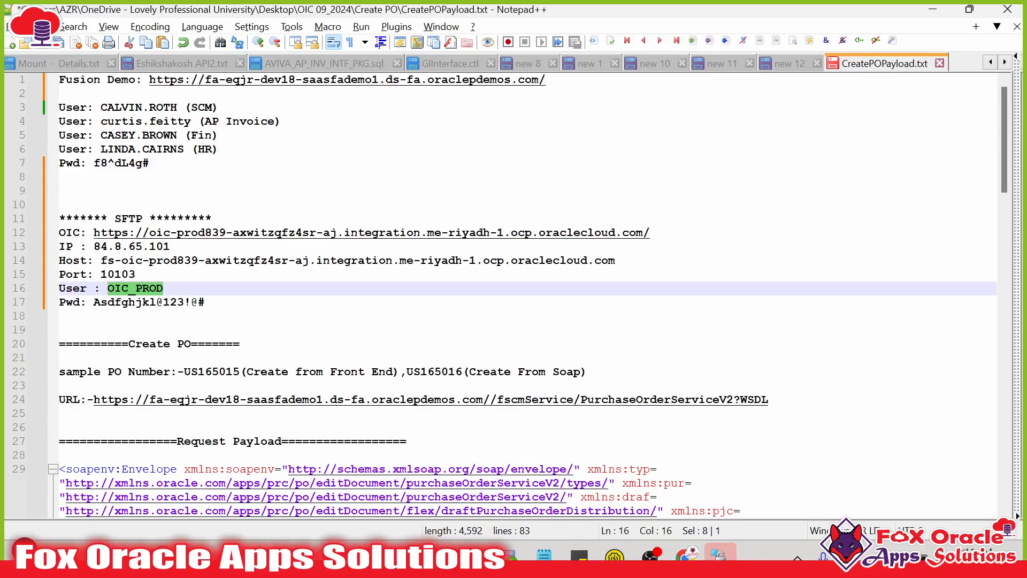
{"action": "left_click_drag", "start_coordinate": [101, 302], "coordinate": [205, 302]}
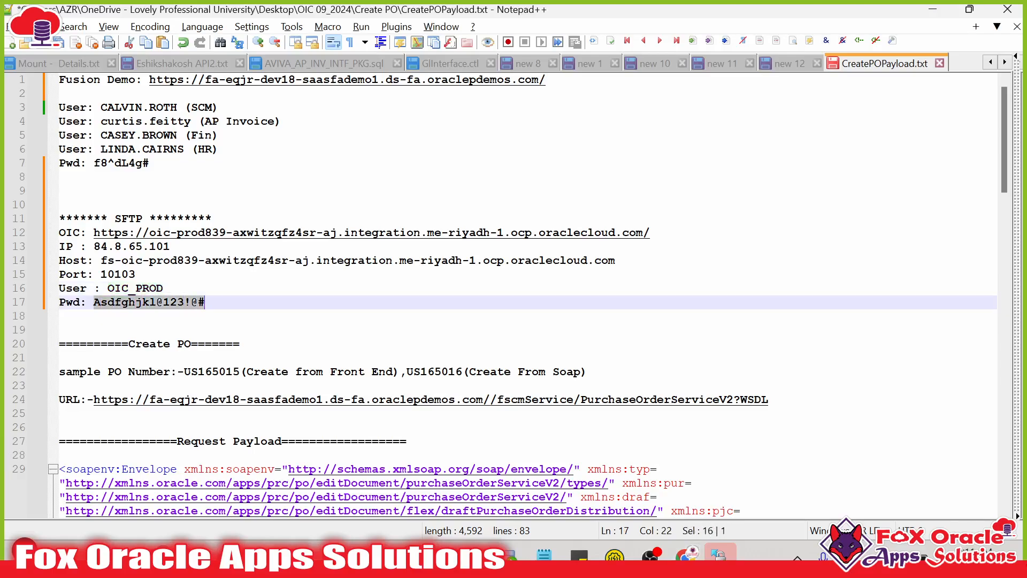
{"action": "key", "text": "ctrl+c"}
{"action": "key", "text": "alt+Tab"}
{"action": "key", "text": "ctrl+v"}
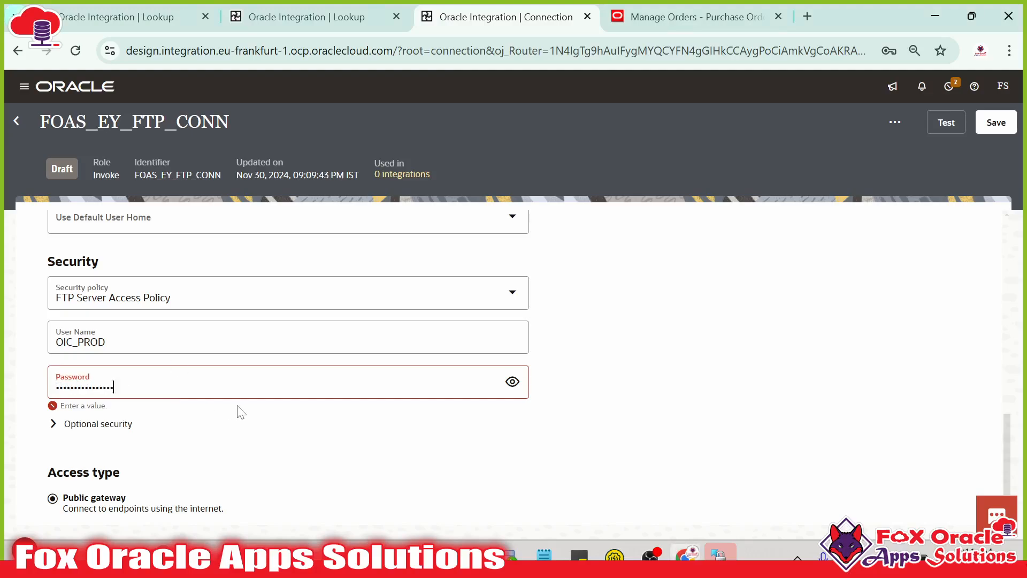
- Run Diagnose & Test on the FOAS_EY_FTP_CONN connection and save it
{"action": "scroll", "coordinate": [950, 317], "scroll_direction": "up", "scroll_amount": 6}
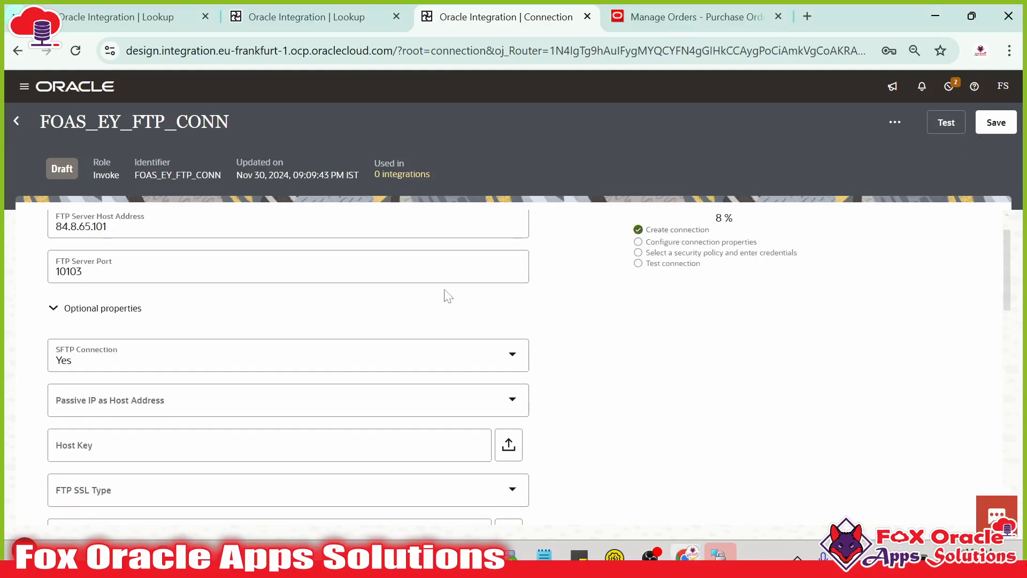
{"action": "scroll", "coordinate": [615, 252], "scroll_direction": "up", "scroll_amount": 1}
{"action": "left_click", "coordinate": [942, 126]}
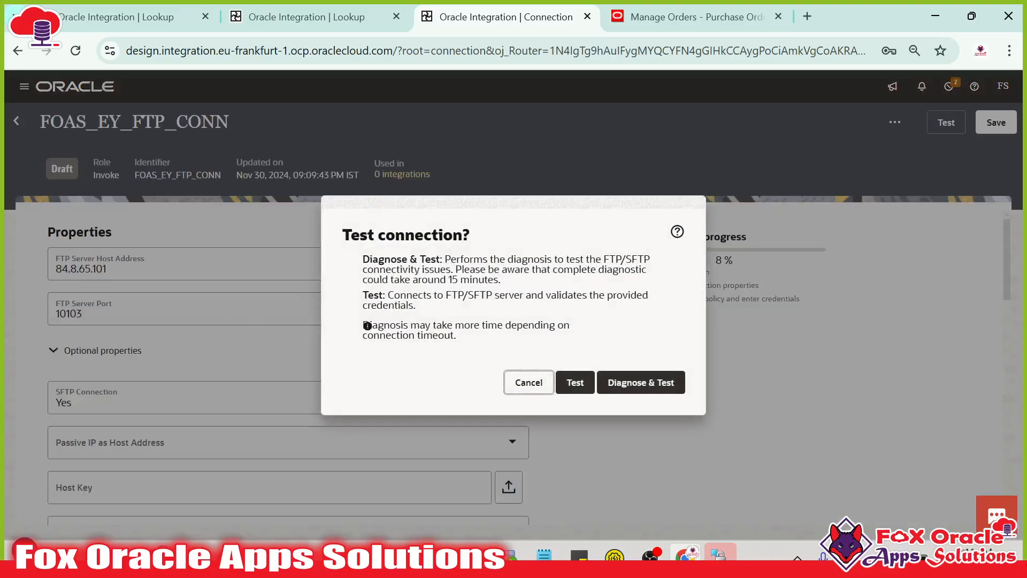
{"action": "left_click", "coordinate": [620, 383]}
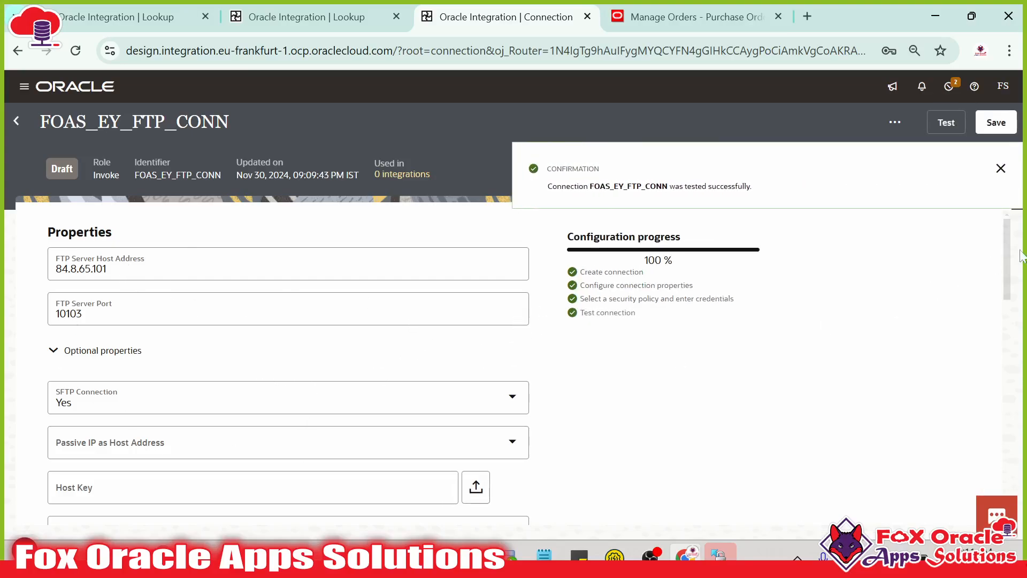
{"action": "left_click", "coordinate": [1001, 169]}
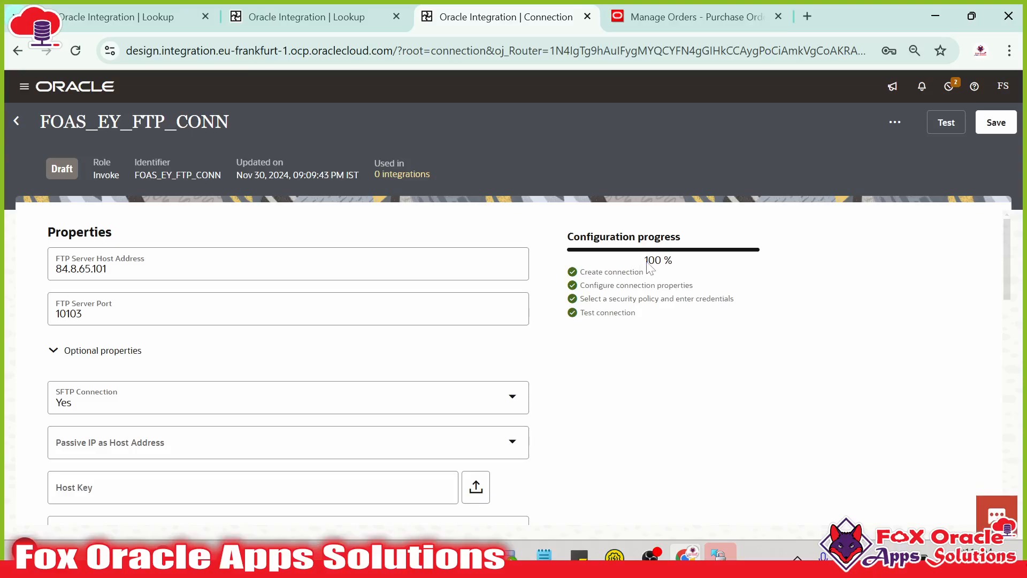
{"action": "left_click_drag", "start_coordinate": [645, 261], "coordinate": [705, 265]}
{"action": "left_click", "coordinate": [993, 123]}
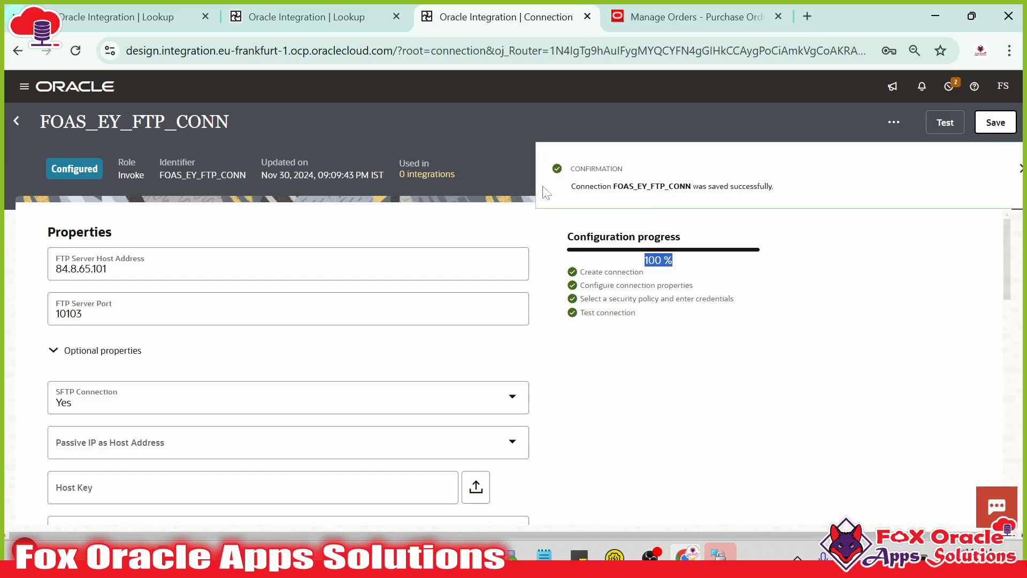
{"action": "left_click", "coordinate": [1001, 168]}
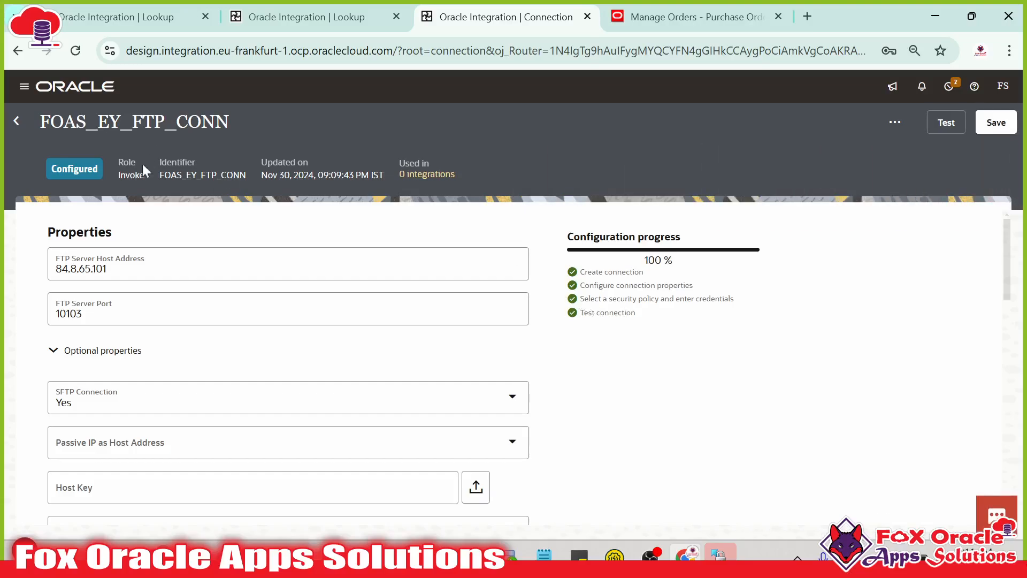
- Copy the connection name and add the line "FTP Conn: FOAS_EY_FTP_CONN" below the SFTP block of CreatePOPayload.txt in Notepad++
{"action": "left_click_drag", "start_coordinate": [40, 122], "coordinate": [233, 132]}
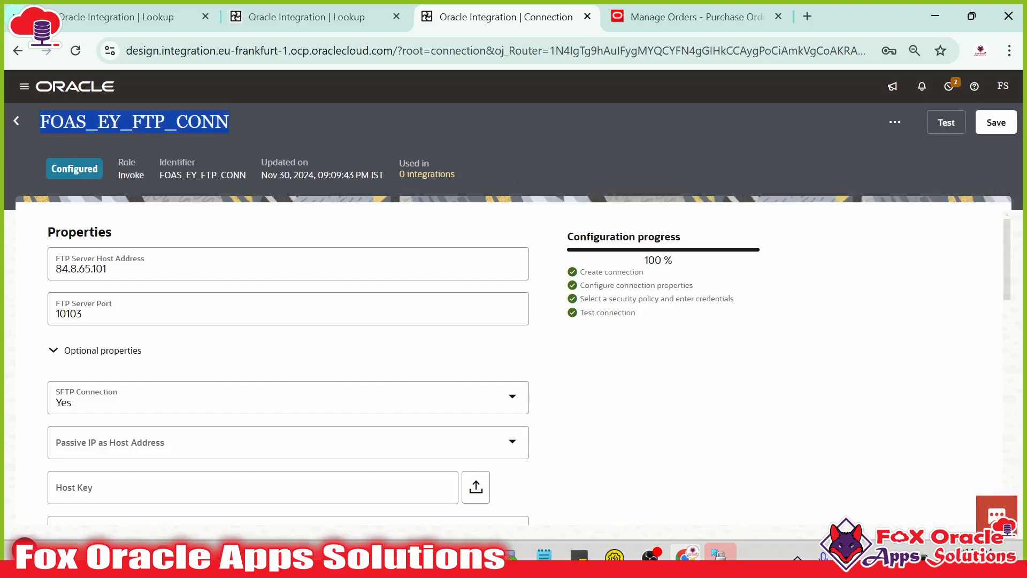
{"action": "key", "text": "alt+Tab"}
{"action": "left_click", "coordinate": [60, 316]}
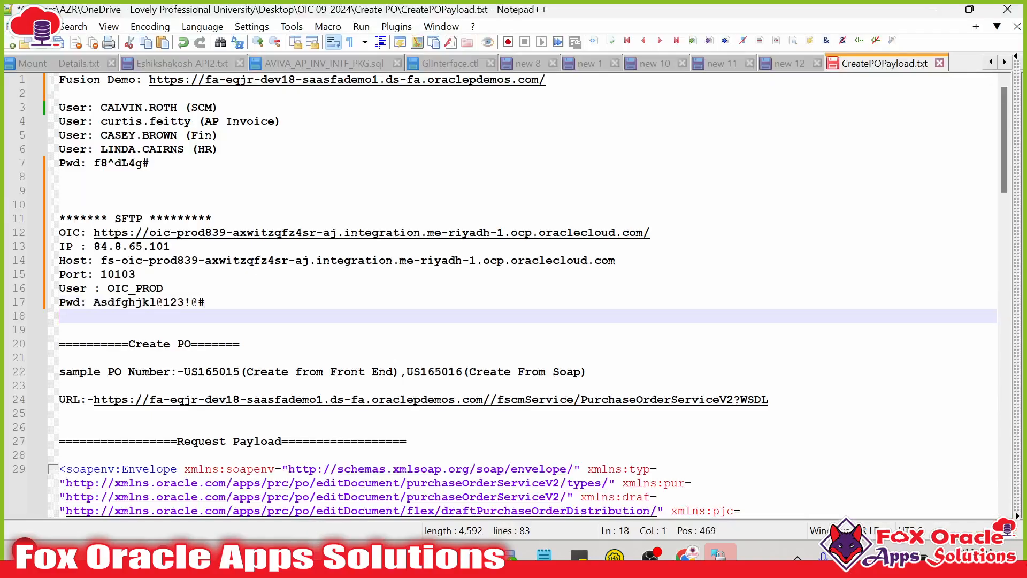
{"action": "key", "text": "Return"}
{"action": "key", "text": "Return"}
{"action": "key", "text": "Return"}
{"action": "key", "text": "Return"}
{"action": "key", "text": "Return"}
{"action": "key", "text": "Return"}
{"action": "key", "text": "Up"}
{"action": "key", "text": "Up"}
{"action": "key", "text": "Up"}
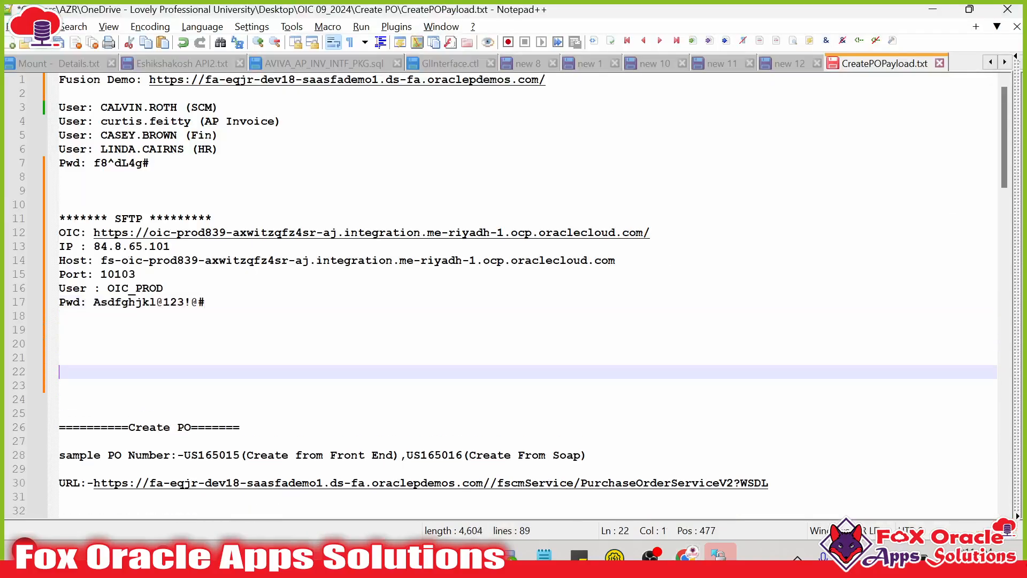
{"action": "type", "text": "FTP "}
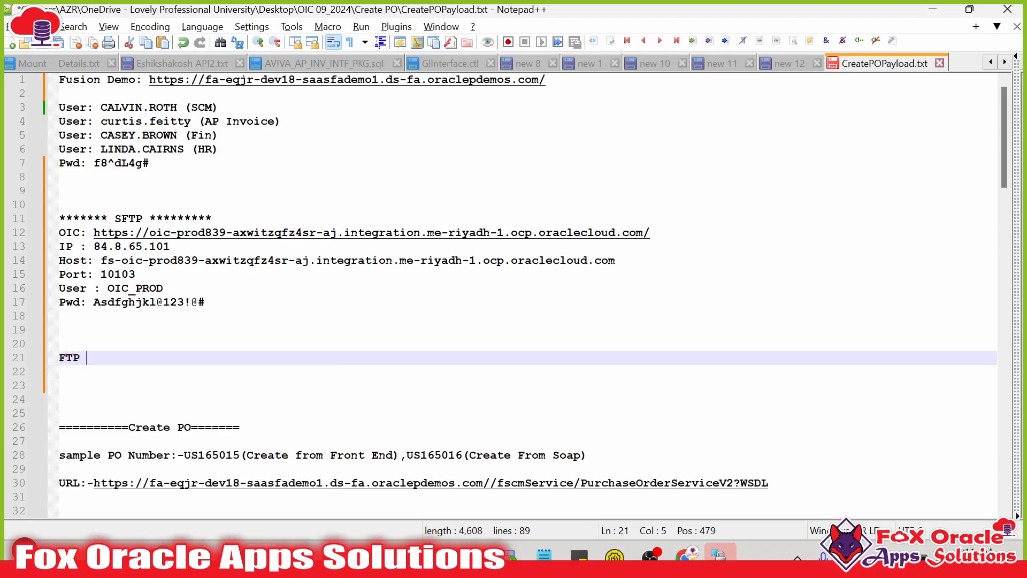
{"action": "type", "text": "Conn:"}
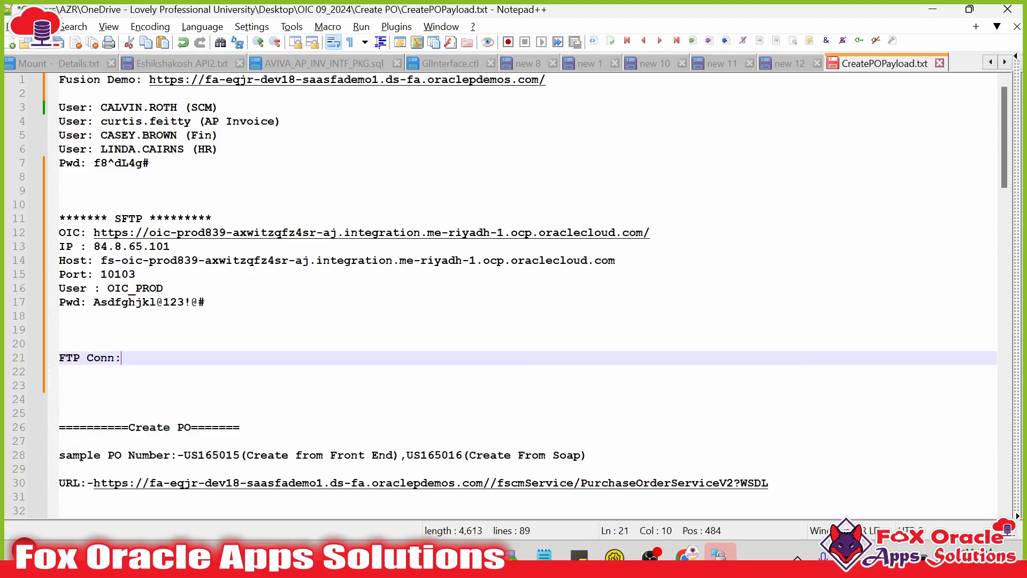
{"action": "key", "text": "ctrl+v"}
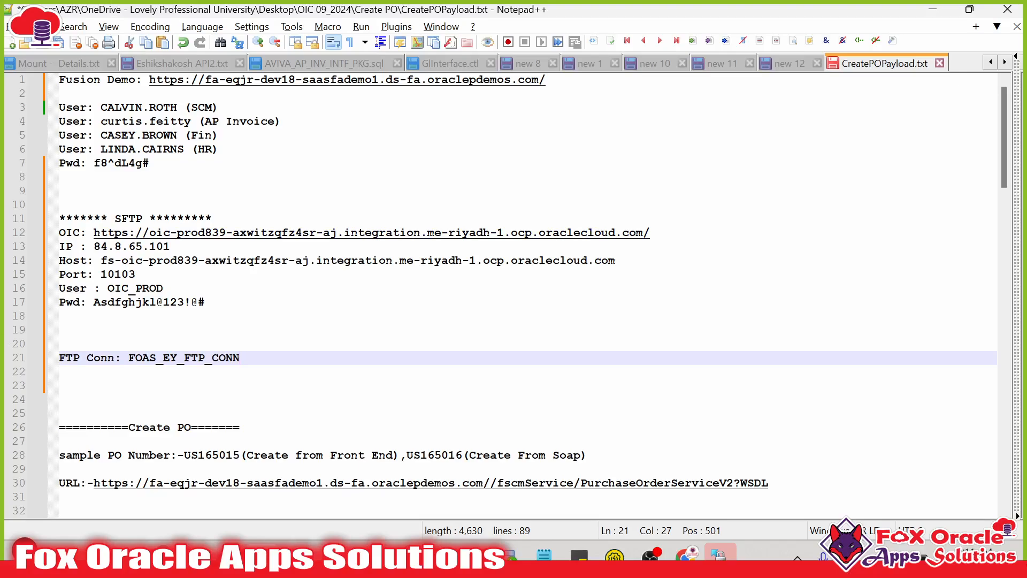
{"action": "key", "text": "Down"}
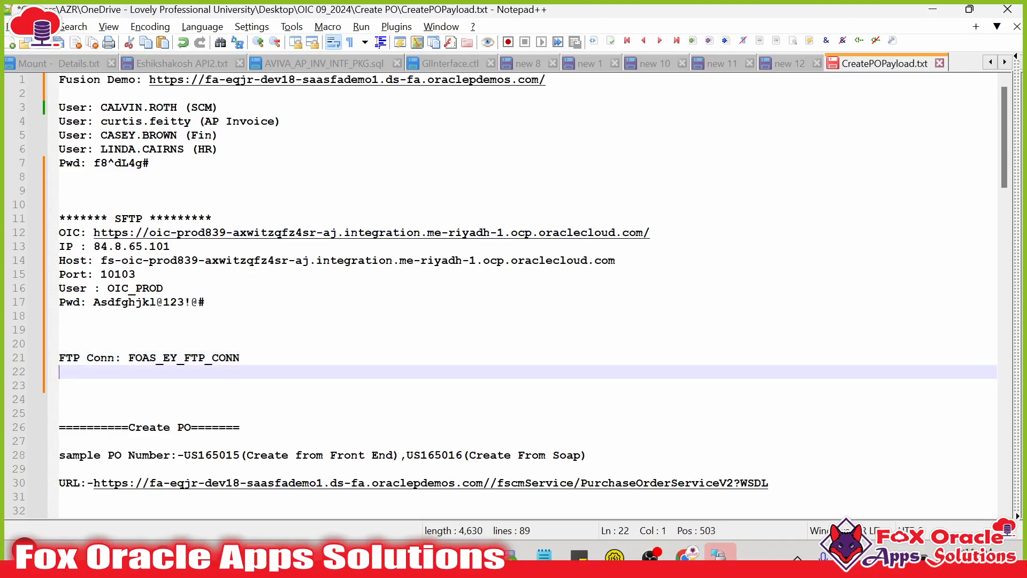
- Switch back to Oracle Integration and leave the FTP connection to return to the Connections list
{"action": "key", "text": "alt+Tab"}
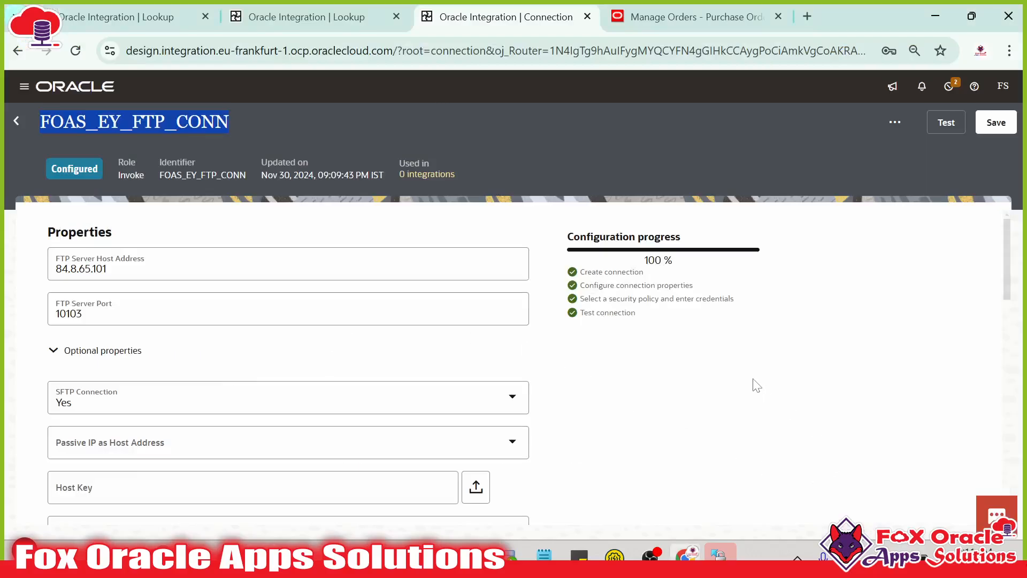
{"action": "left_click", "coordinate": [711, 368]}
{"action": "scroll", "coordinate": [866, 460], "scroll_direction": "down", "scroll_amount": 5}
{"action": "scroll", "coordinate": [866, 460], "scroll_direction": "up", "scroll_amount": 5}
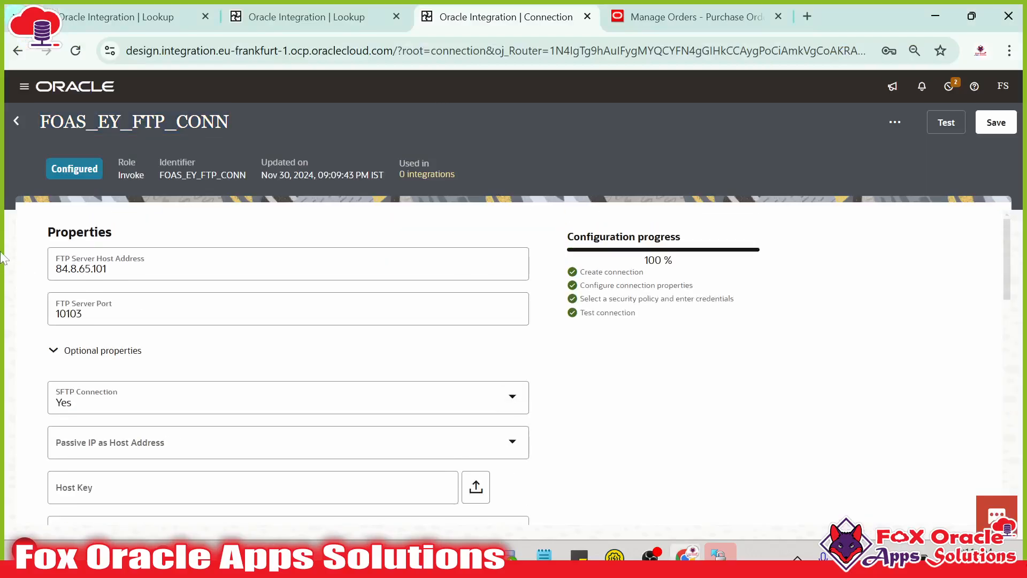
{"action": "left_click", "coordinate": [18, 124]}
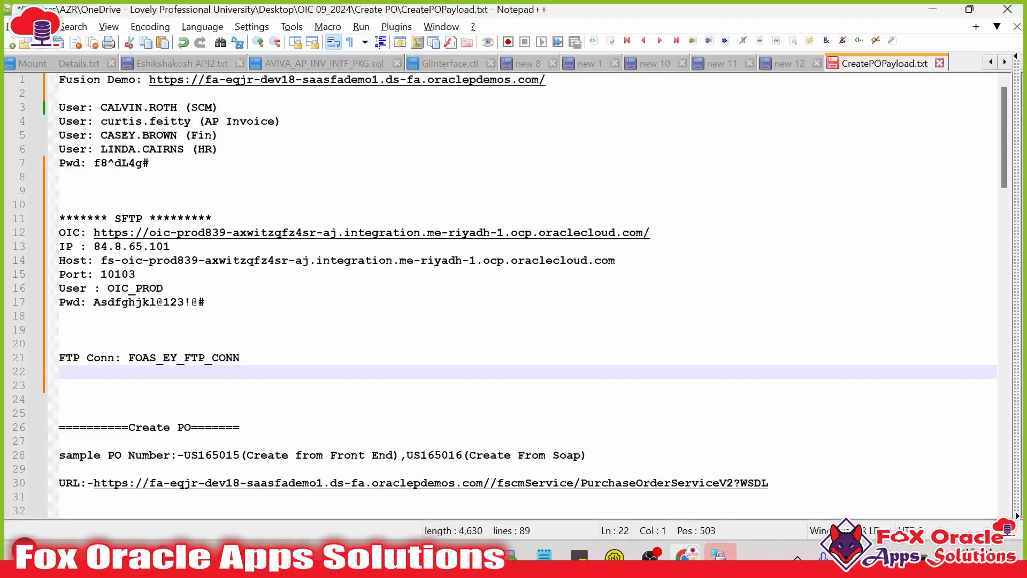
- Review the createPurchaseOrder request payload in SoapUI, from the order header to the PurchaseOrderEntryLine, and return to the Connections list
{"action": "key", "text": "Up"}
{"action": "key", "text": "Up"}
{"action": "key", "text": "Up"}
{"action": "key", "text": "Up"}
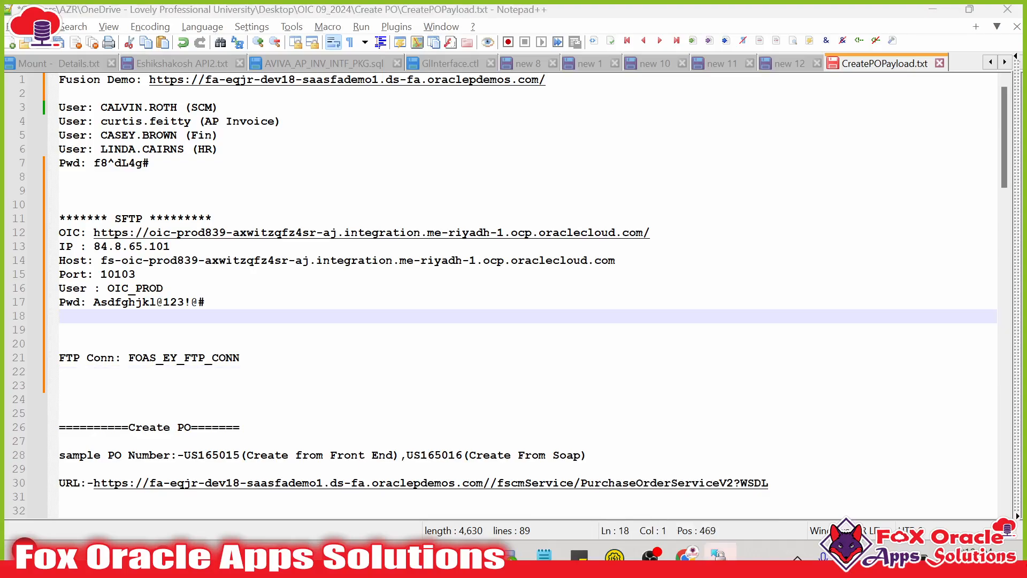
{"action": "key", "text": "alt+Tab"}
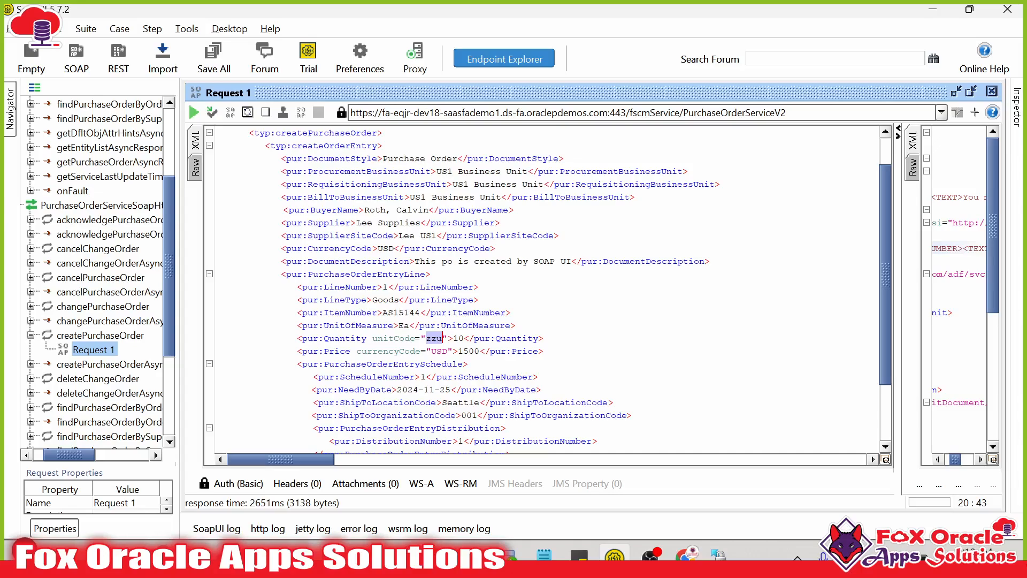
{"action": "left_click", "coordinate": [505, 362]}
{"action": "scroll", "coordinate": [505, 362], "scroll_direction": "up", "scroll_amount": 1}
{"action": "left_click_drag", "start_coordinate": [217, 171], "coordinate": [373, 197]}
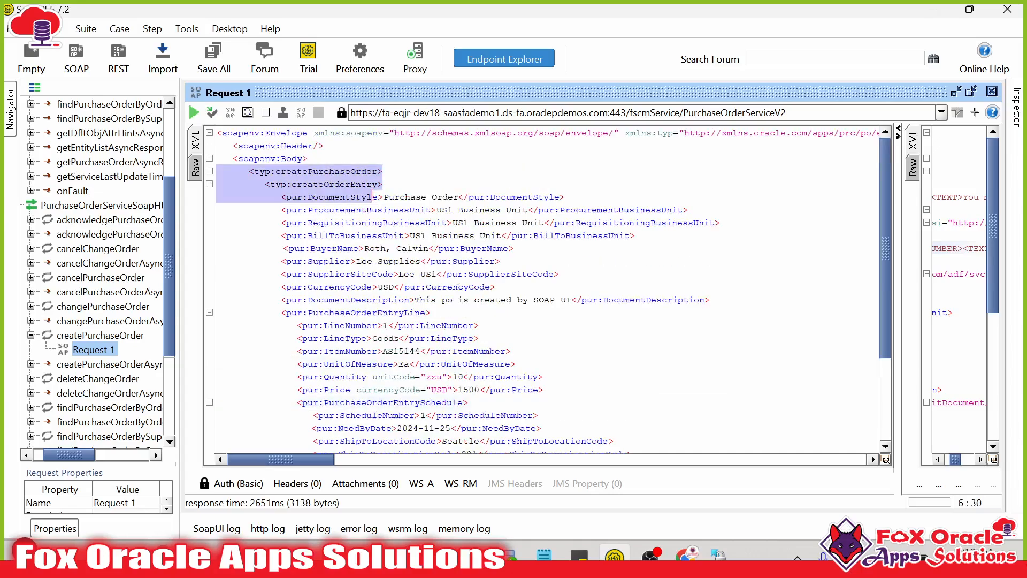
{"action": "left_click", "coordinate": [432, 312]}
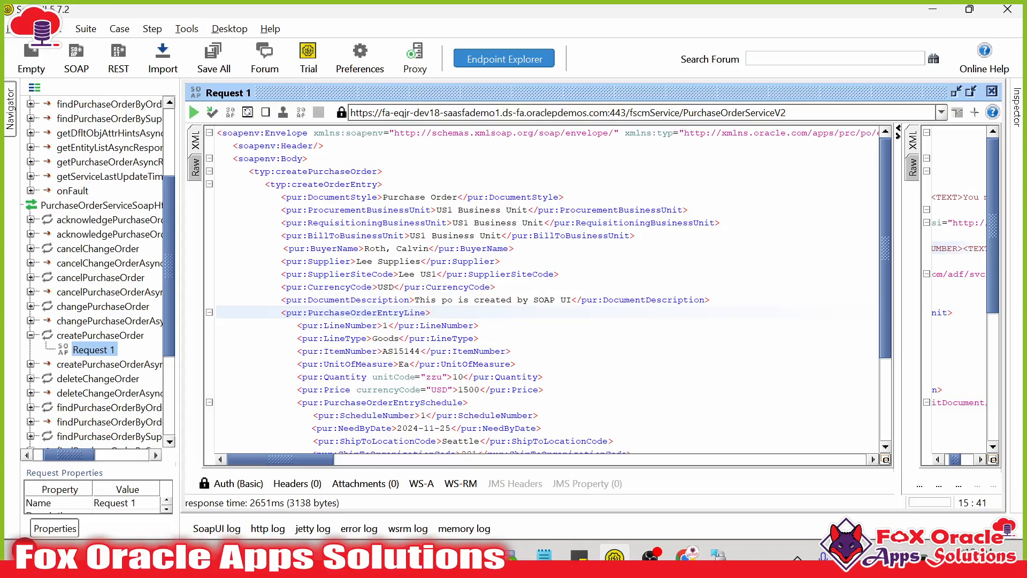
{"action": "key", "text": "alt+Tab"}
{"action": "key", "text": "alt+Tab"}
{"action": "key", "text": "alt+Tab"}
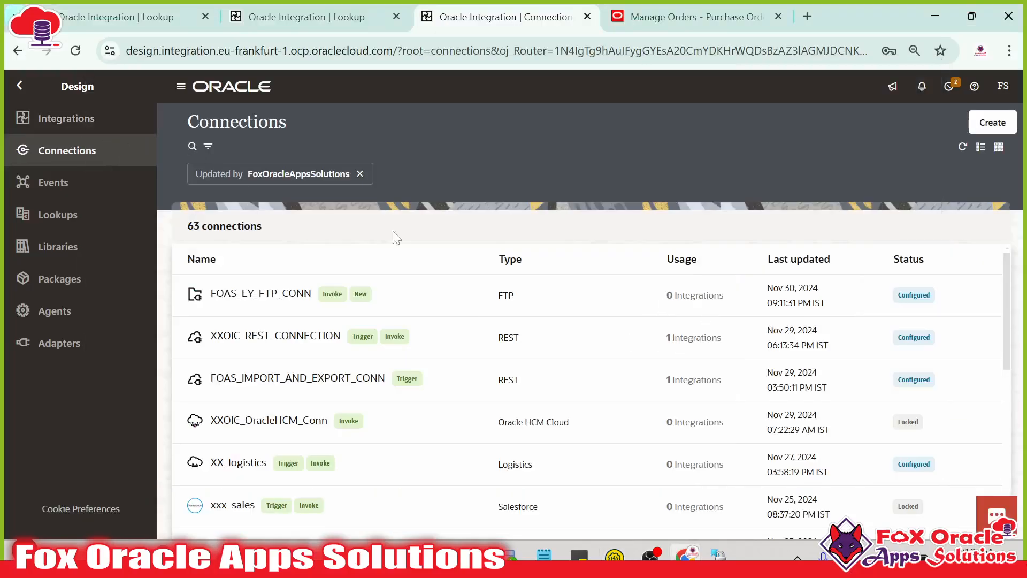
- Start a new connection with the SOAP adapter and set its Role to Invoke
{"action": "left_click", "coordinate": [992, 123]}
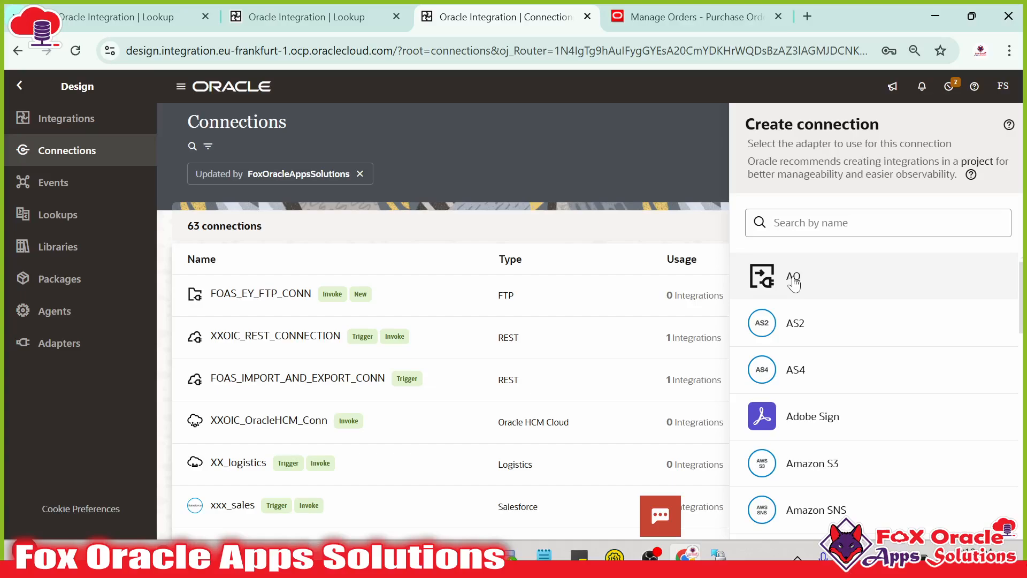
{"action": "left_click", "coordinate": [775, 223]}
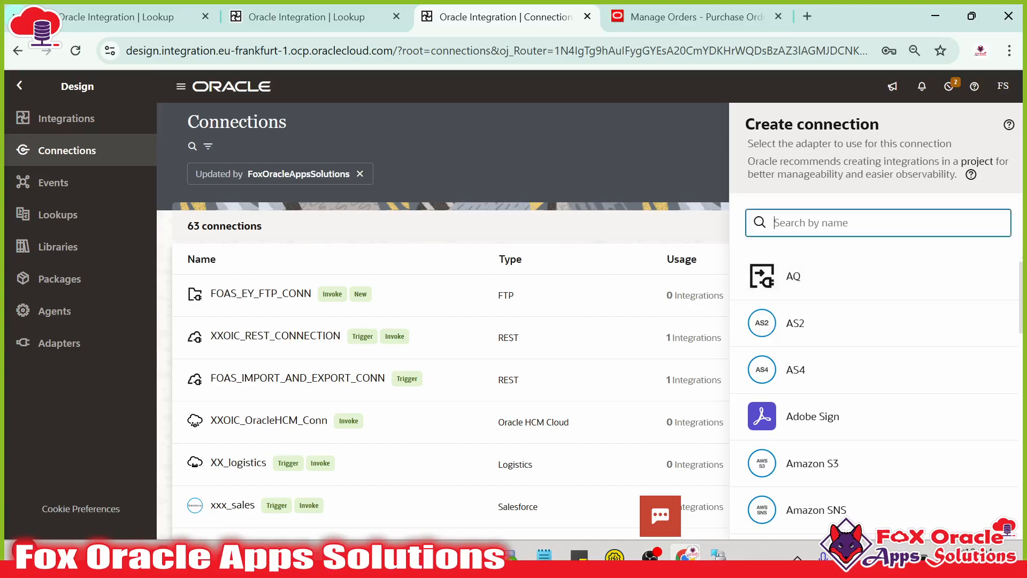
{"action": "type", "text": "SOAP"}
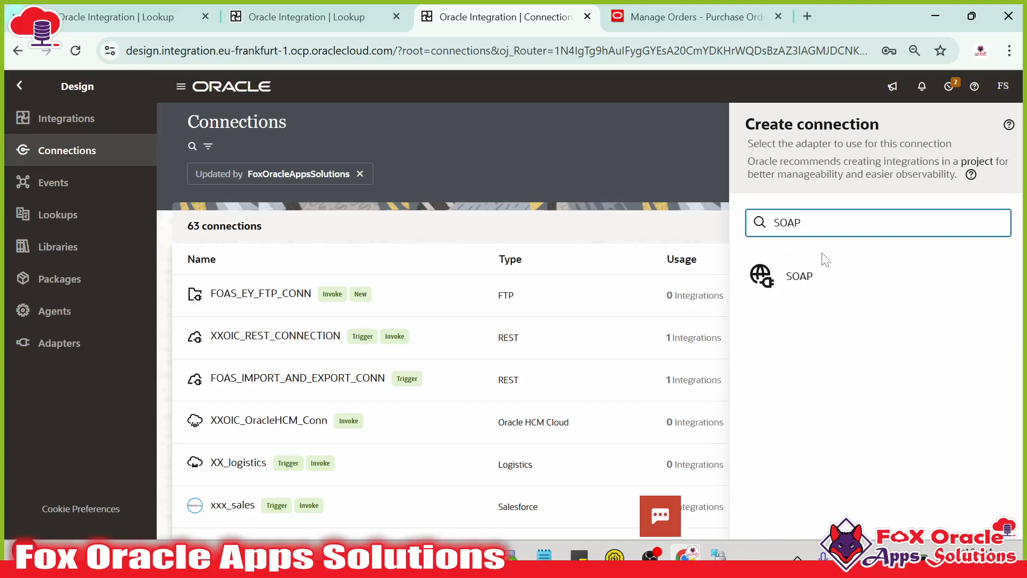
{"action": "left_click", "coordinate": [820, 273]}
{"action": "left_click", "coordinate": [819, 318]}
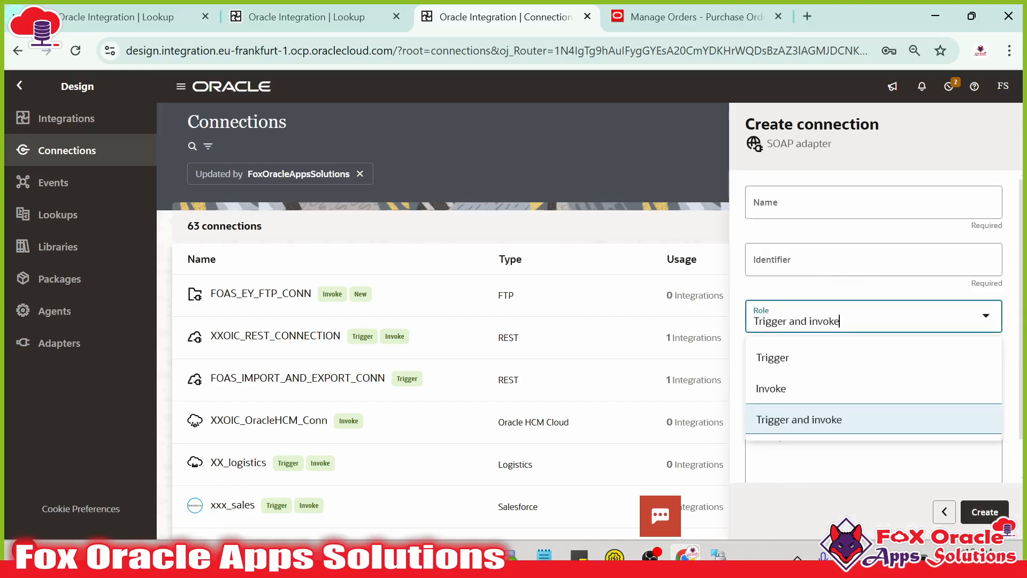
{"action": "left_click", "coordinate": [820, 383]}
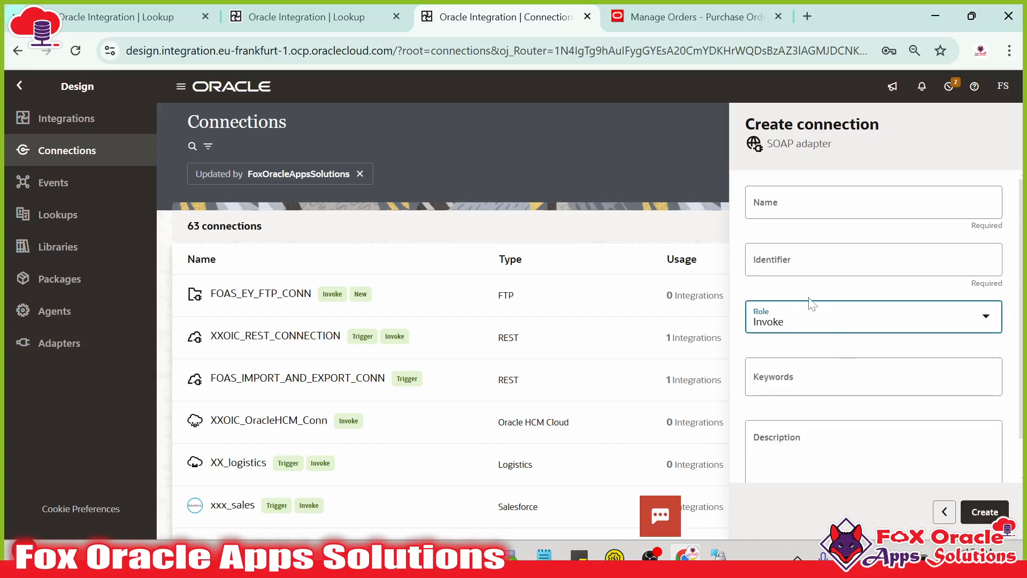
- Enter FOAS_EY_PO_IN as the SOAP connection's name, consulting the PurchaseOrderServiceV2 endpoint in SoapUI
{"action": "left_click", "coordinate": [792, 214]}
{"action": "type", "text": "FOA"}
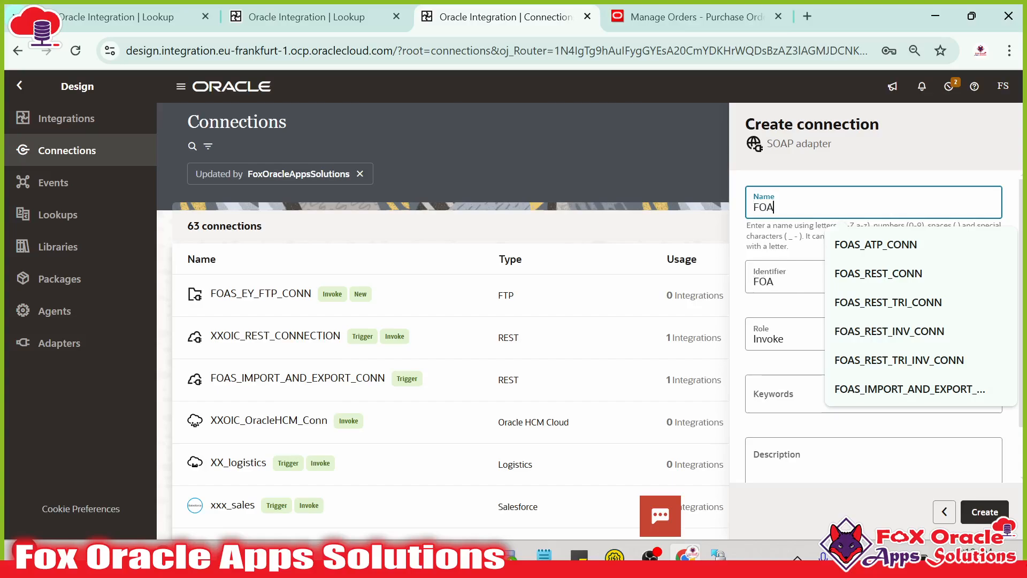
{"action": "type", "text": "S_EY_"}
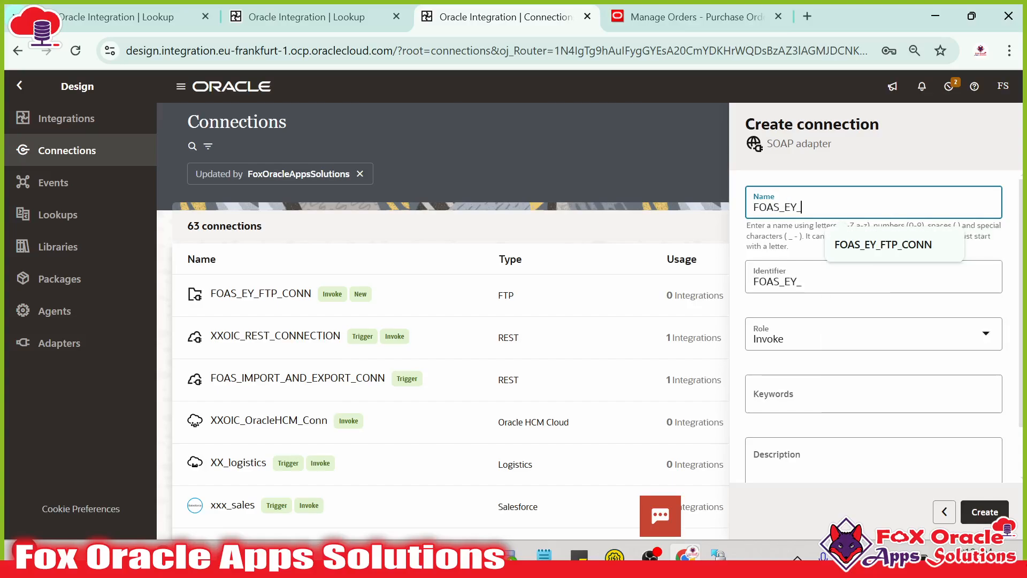
{"action": "left_click", "coordinate": [614, 556]}
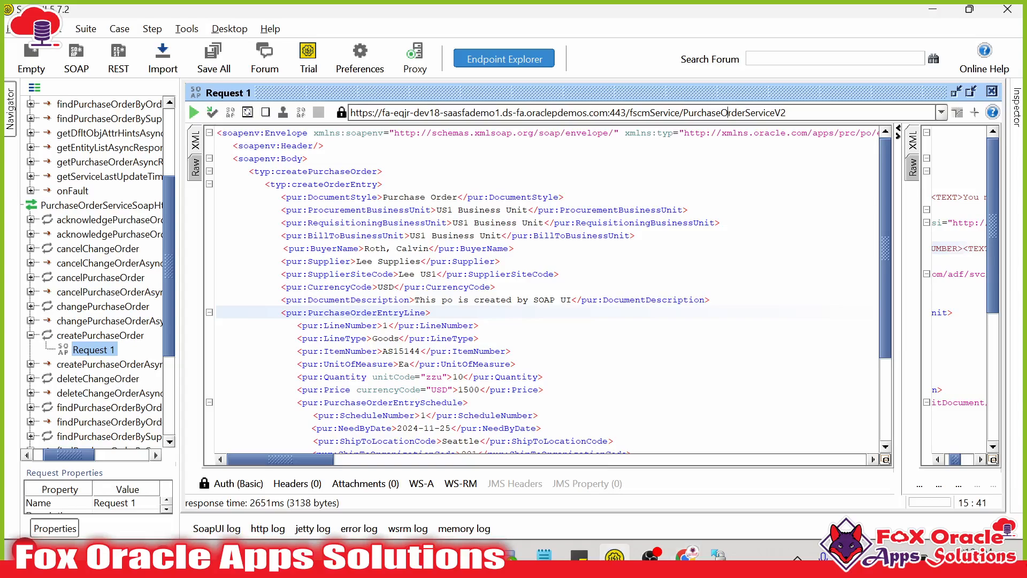
{"action": "double_click", "coordinate": [727, 113]}
{"action": "left_click", "coordinate": [728, 113]}
{"action": "left_click_drag", "start_coordinate": [678, 113], "coordinate": [787, 112]}
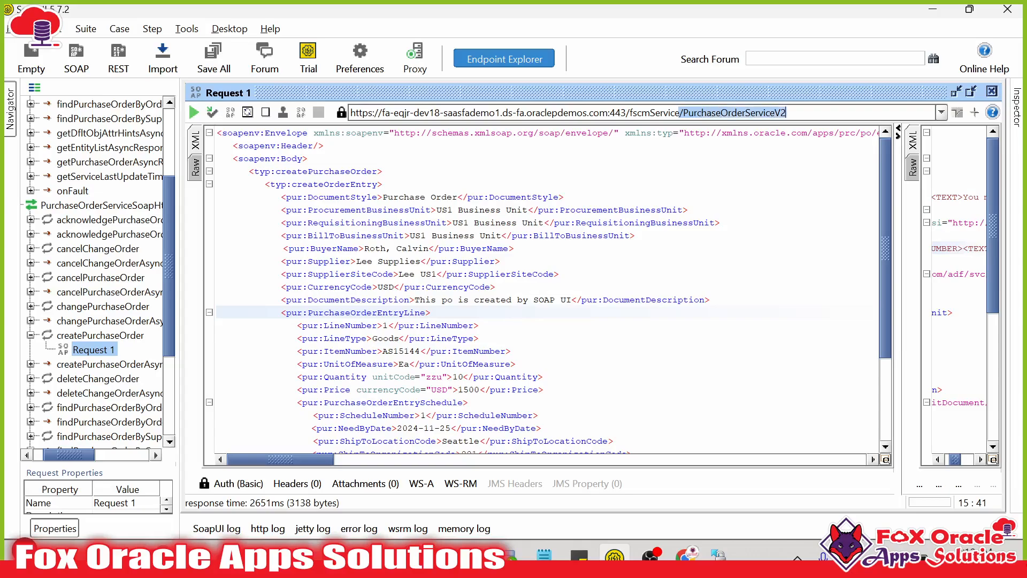
{"action": "key", "text": "alt+Tab"}
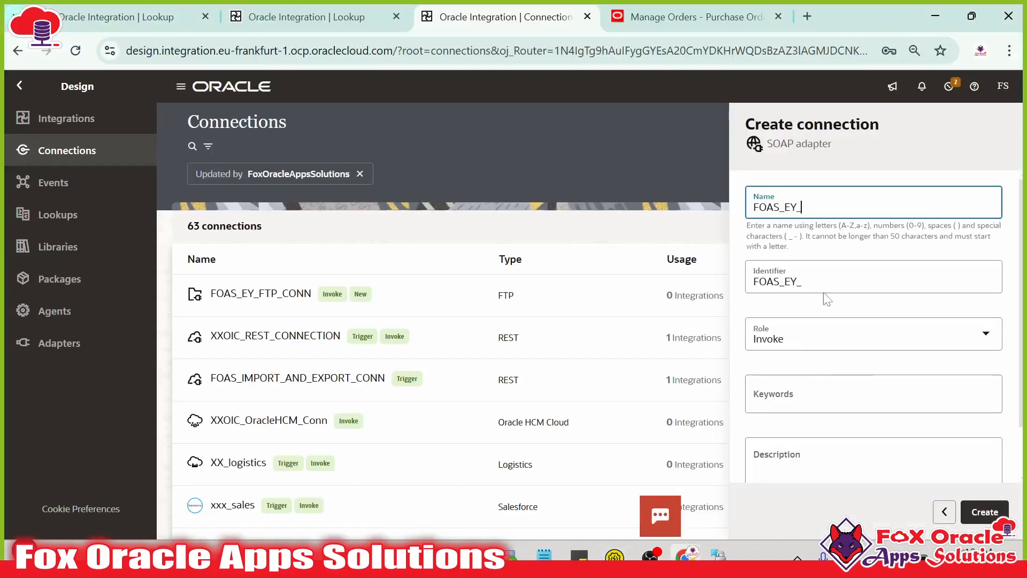
{"action": "type", "text": "PO_IN"}
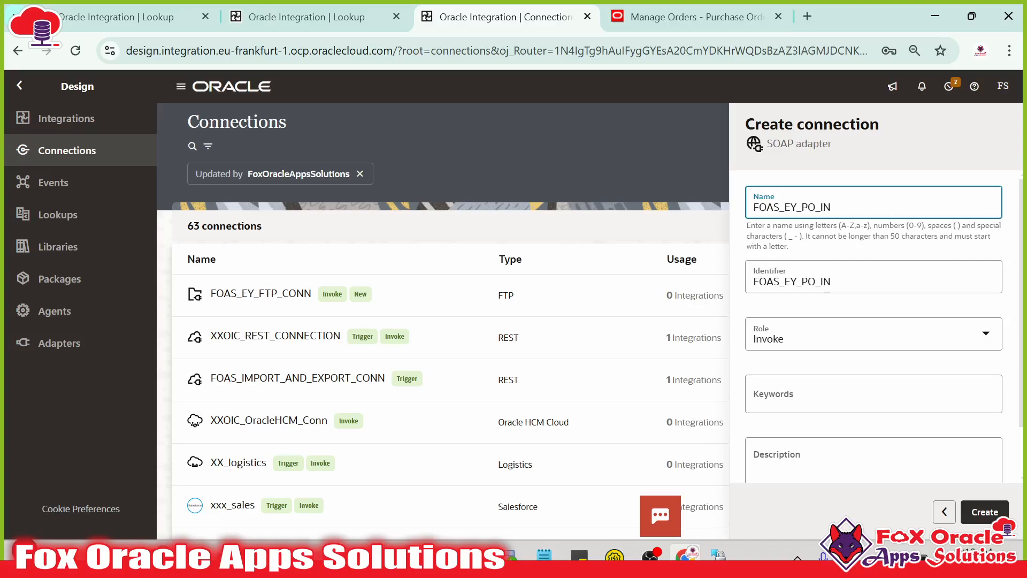
- Name the SOAP adapter connection FOAS_EY_PO_CONN and create it with the Invoke role
{"action": "key", "text": "BackSpace"}
{"action": "key", "text": "BackSpace"}
{"action": "type", "text": "CONN"}
{"action": "key", "text": "ctrl+a"}
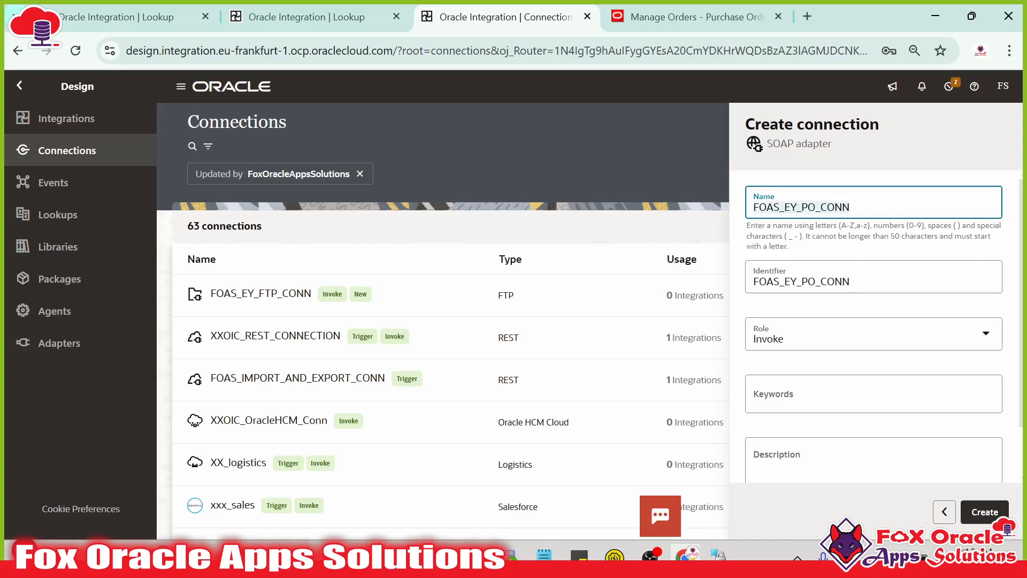
{"action": "left_click", "coordinate": [984, 512]}
- Switch to Notepad++ and add the line "SOAP Conn: FOAS_EY_PO_CONN" below the FTP connection line in CreatePOPayload.txt
{"action": "key", "text": "alt+Tab"}
{"action": "key", "text": "alt+Tab"}
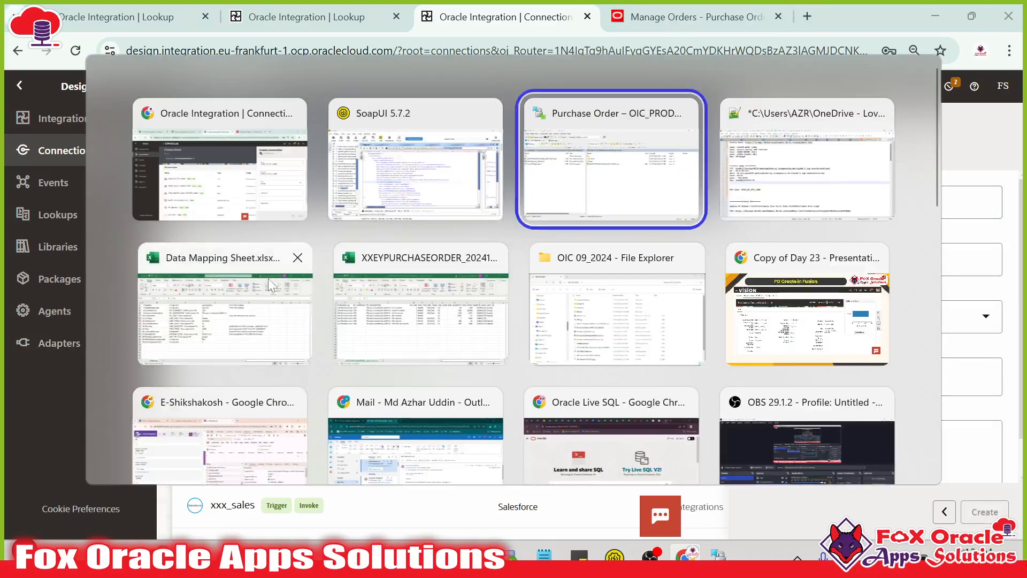
{"action": "key", "text": "alt+Tab"}
{"action": "key", "text": "alt+Tab"}
{"action": "key", "text": "alt+Tab"}
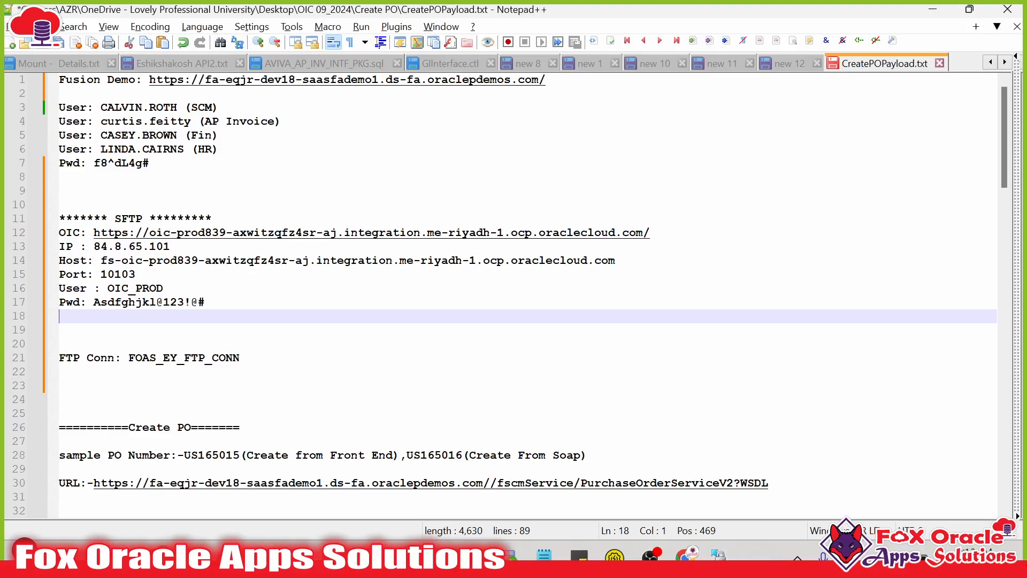
{"action": "left_click", "coordinate": [60, 344]}
{"action": "key", "text": "Down"}
{"action": "key", "text": "End"}
{"action": "key", "text": "Return"}
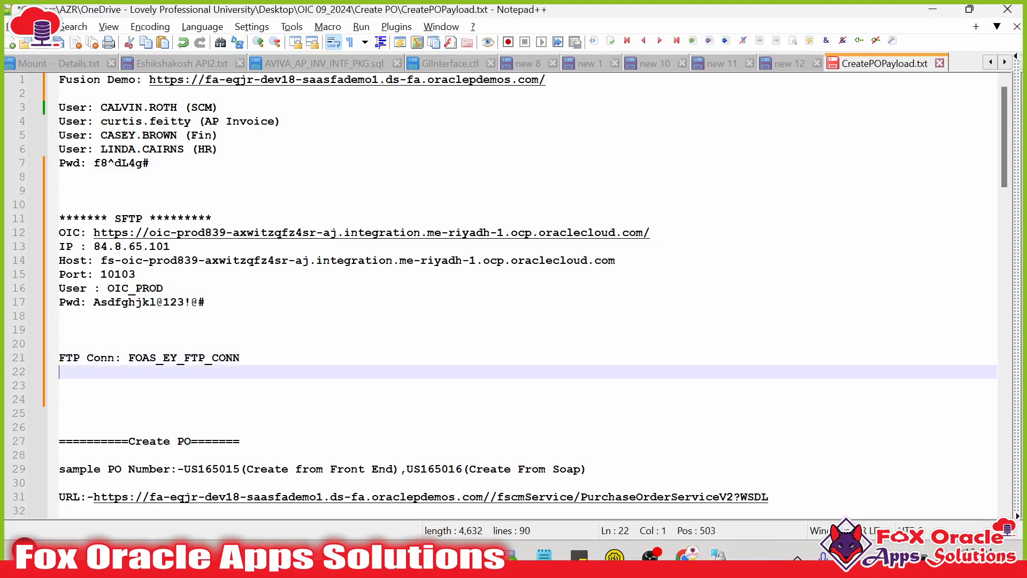
{"action": "type", "text": "SOAP Conn: FOAS_EY_PO_CONN"}
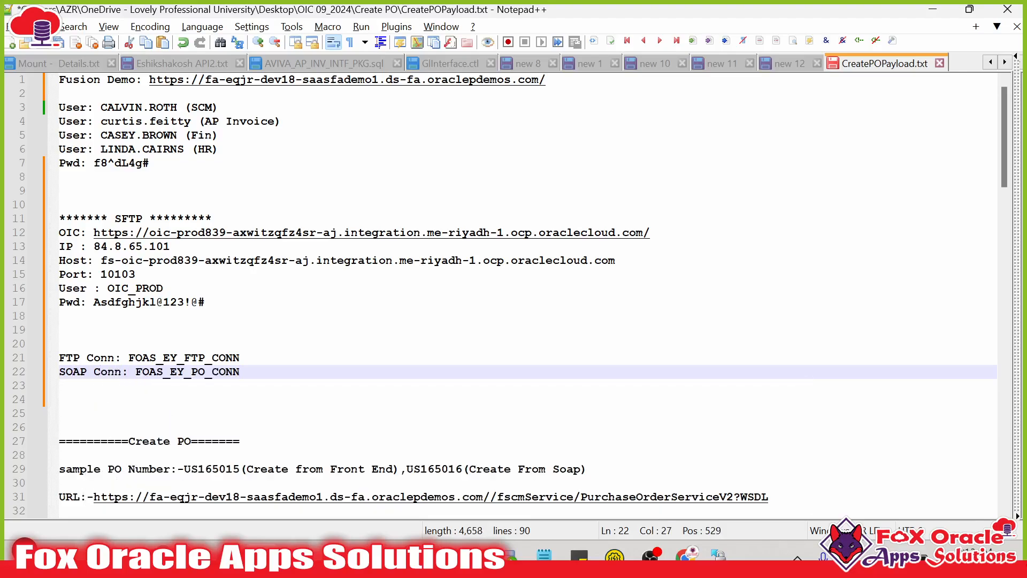
- Select the purchase order service WSDL URL in the Create PO section of the Notepad++ notes for copying
{"action": "key", "text": "alt+Tab"}
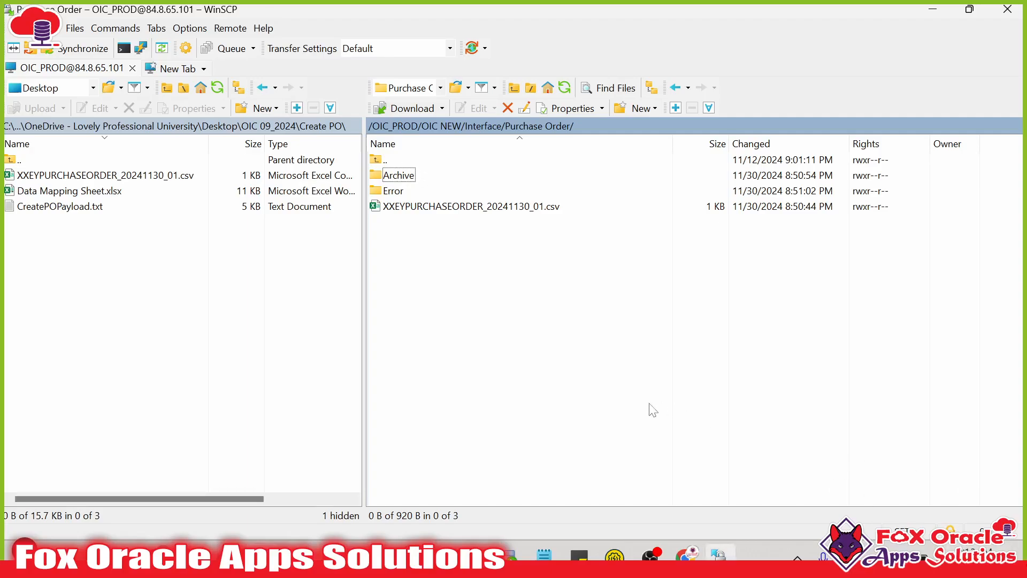
{"action": "key", "text": "alt+Tab"}
{"action": "key", "text": "Tab"}
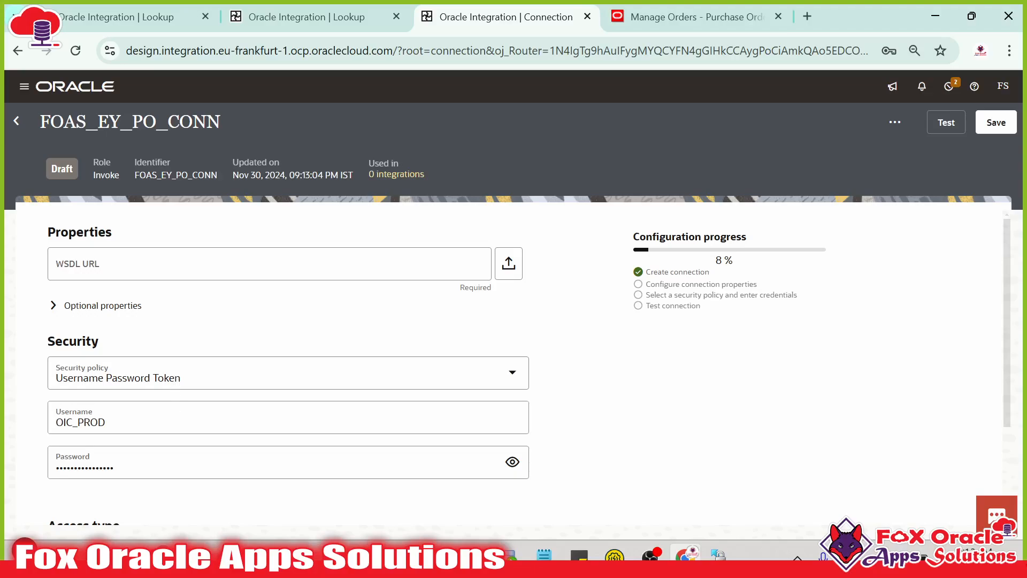
{"action": "key", "text": "alt+Tab"}
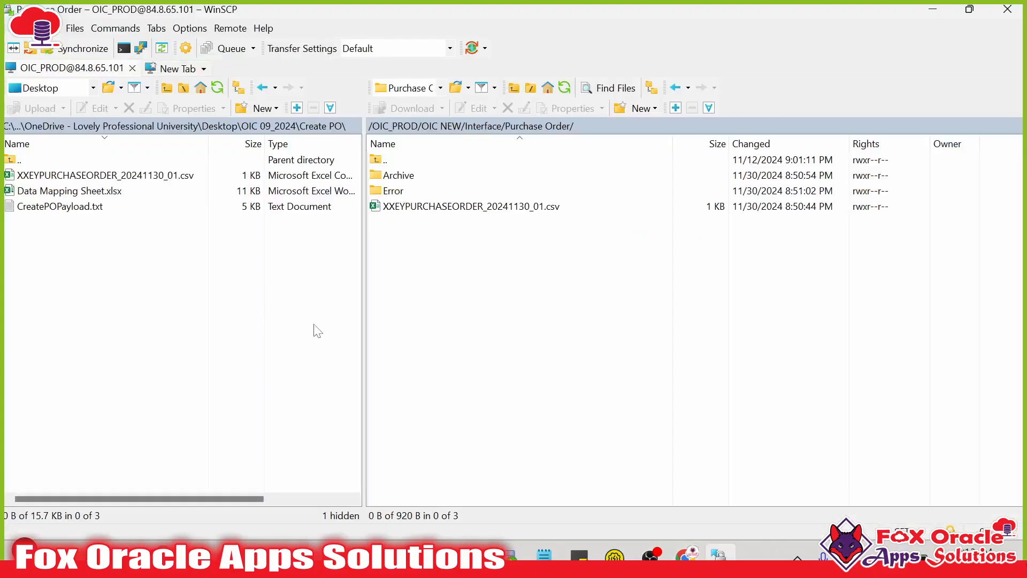
{"action": "left_click", "coordinate": [239, 260]}
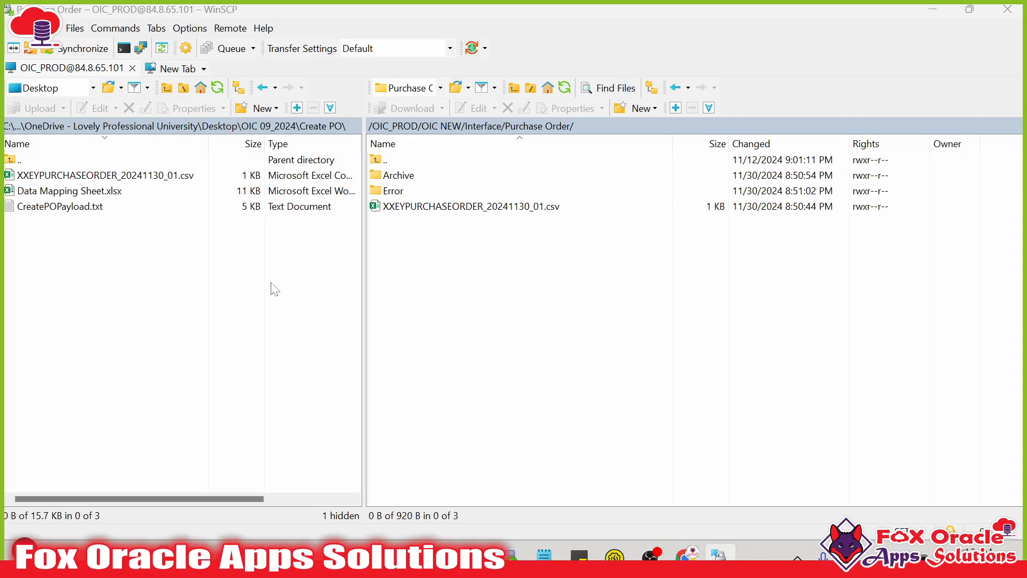
{"action": "key", "text": "alt+Tab"}
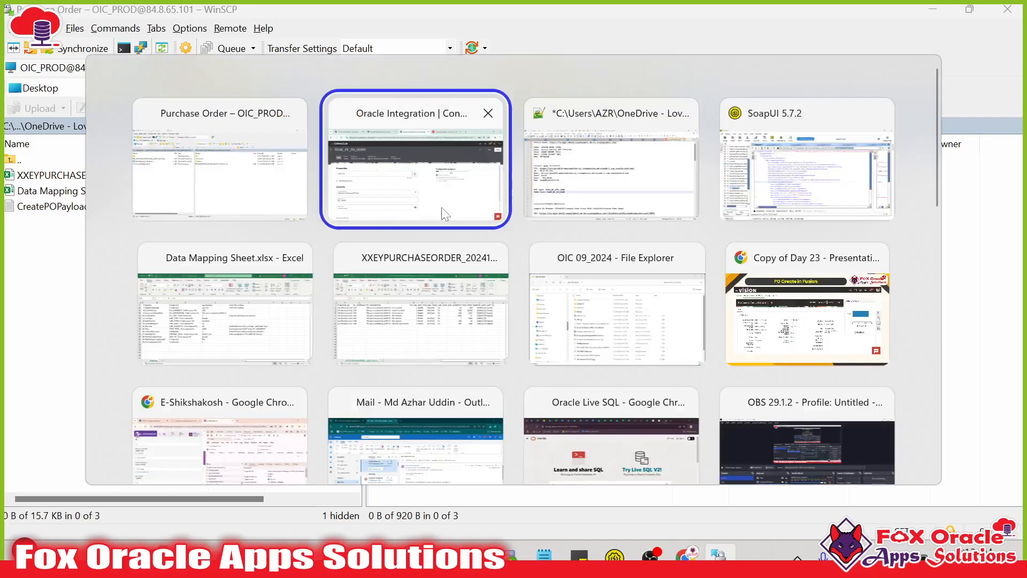
{"action": "left_click", "coordinate": [554, 207]}
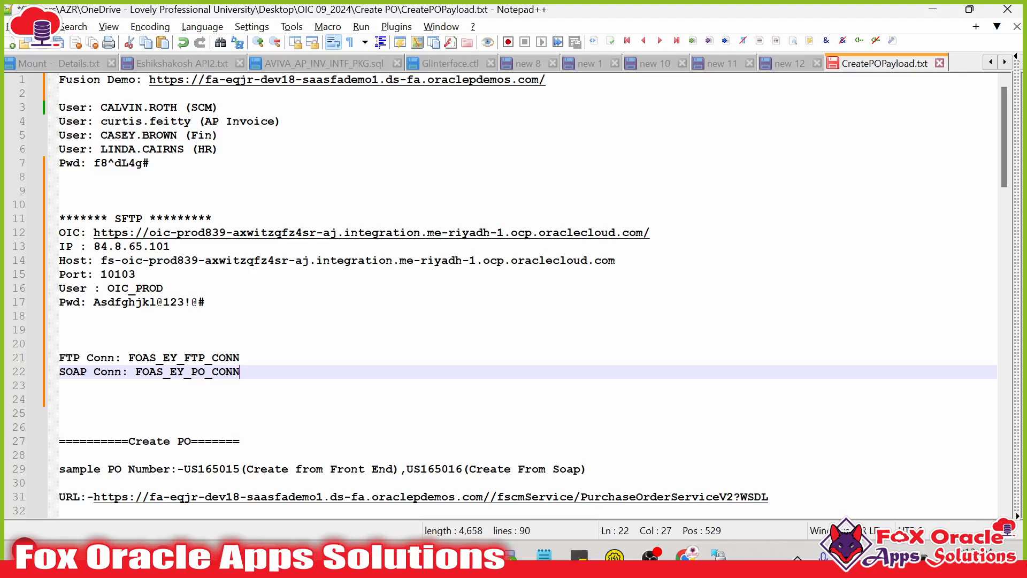
{"action": "scroll", "coordinate": [287, 427], "scroll_direction": "down", "scroll_amount": 2}
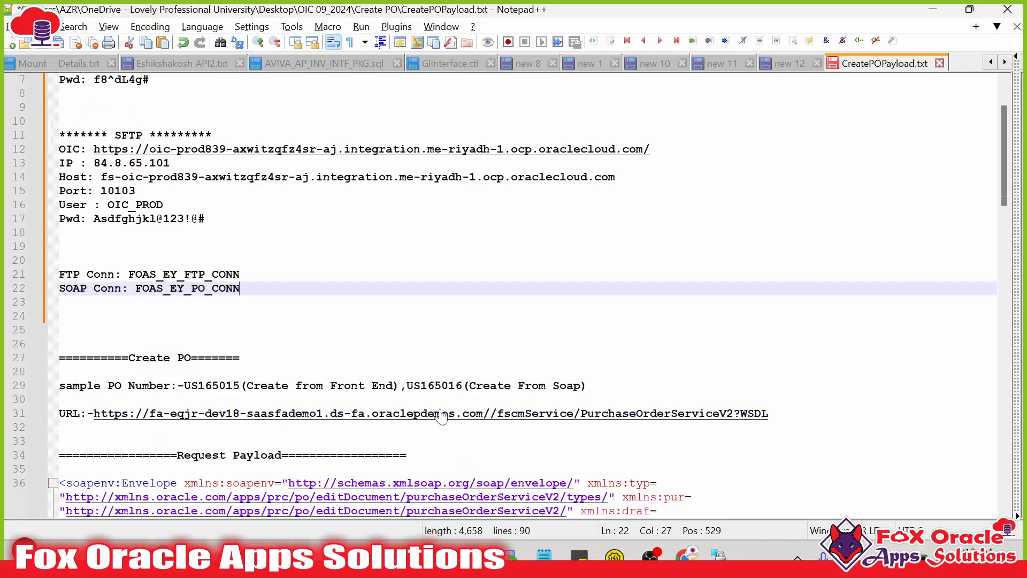
{"action": "left_click_drag", "start_coordinate": [768, 414], "coordinate": [93, 413]}
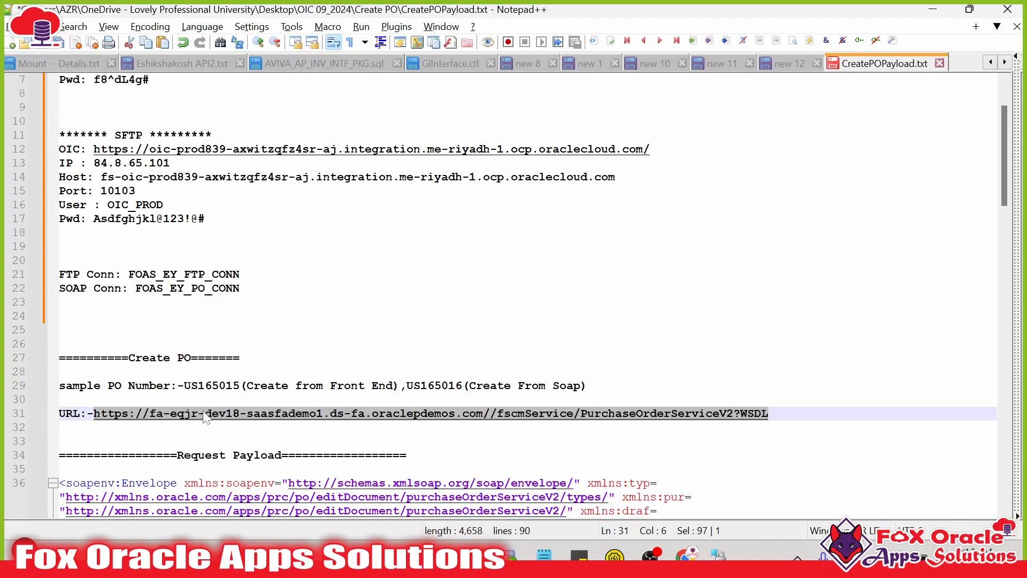
{"action": "left_click", "coordinate": [687, 558]}
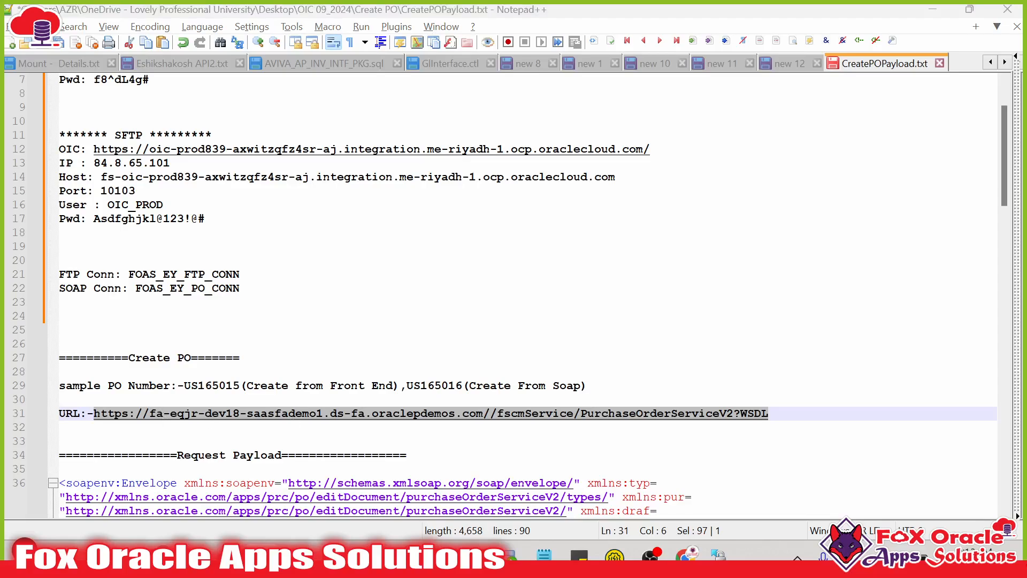
{"action": "key", "text": "alt+Tab"}
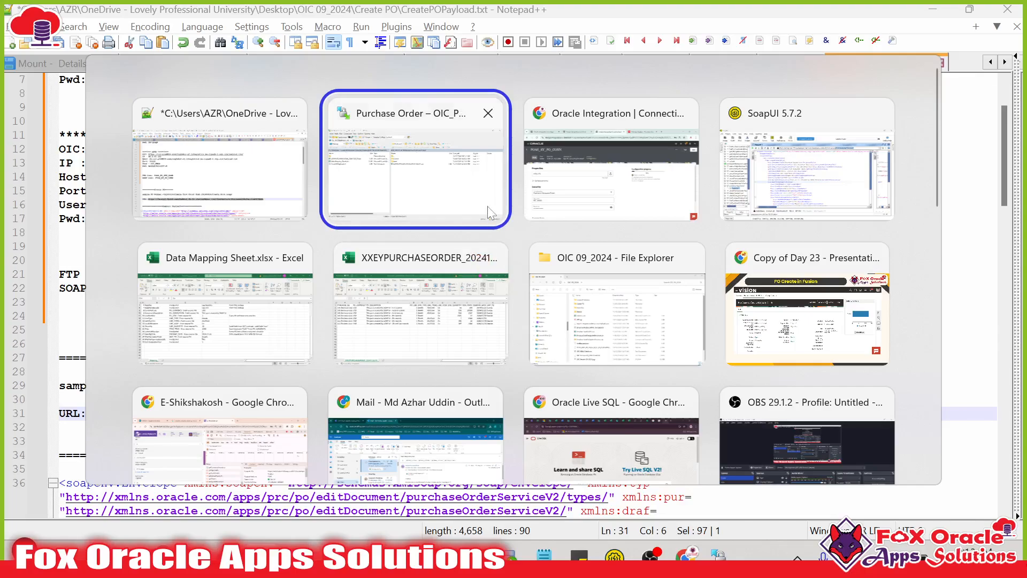
{"action": "key", "text": "alt+Tab"}
{"action": "left_click", "coordinate": [182, 270]}
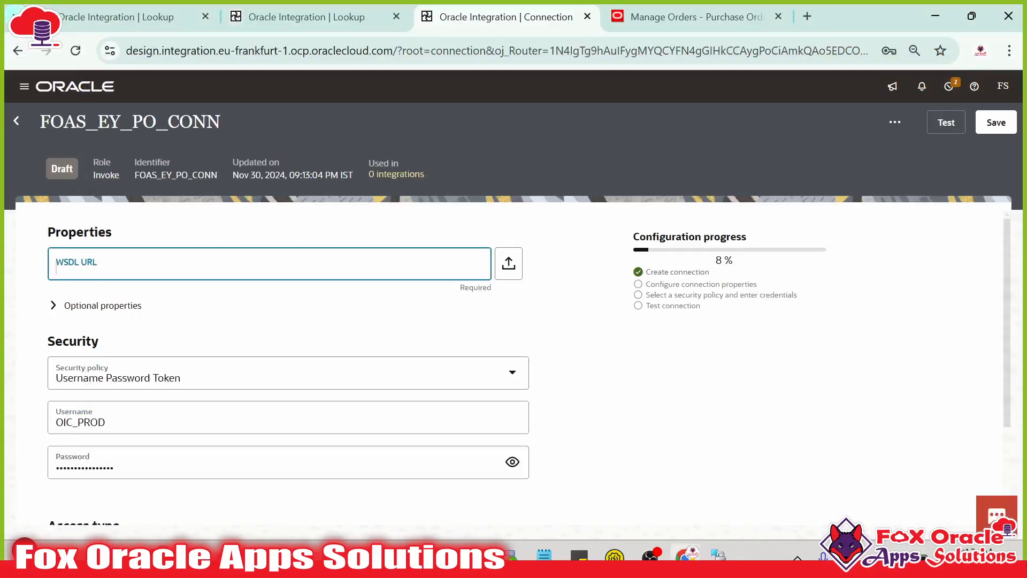
{"action": "type", "text": "https://fa-eudg-dev18-saasfademo1.ds-fa.oraclepdemos.com//fscmService/PurchaseOrderServiceV2?WSDL"}
- Check the Fusion host name in the Manage Orders page address, and return to the SOAP connection page
{"action": "left_click", "coordinate": [690, 17]}
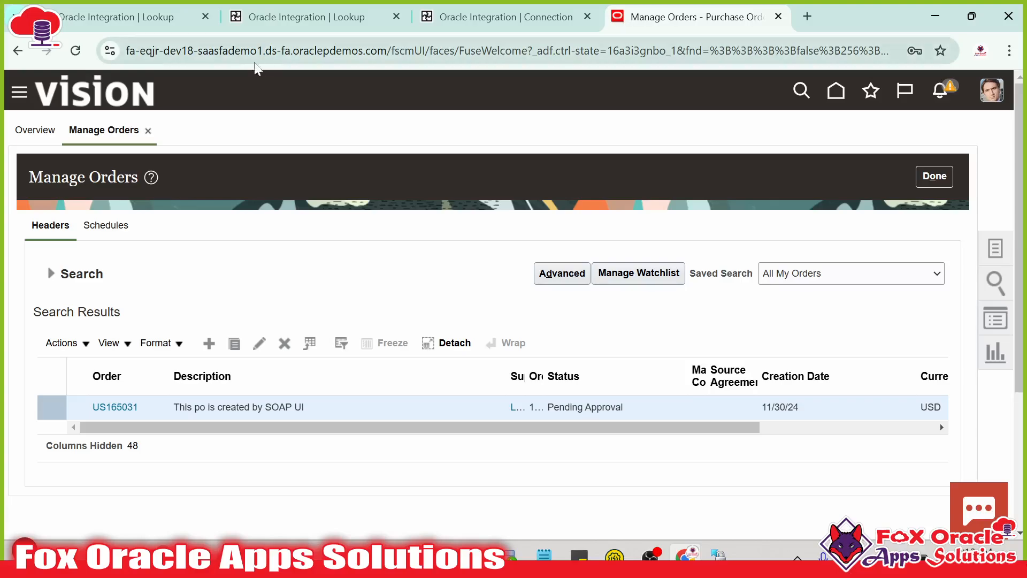
{"action": "left_click", "coordinate": [254, 53]}
{"action": "left_click", "coordinate": [224, 50]}
{"action": "left_click_drag", "start_coordinate": [205, 51], "coordinate": [231, 51]}
{"action": "left_click", "coordinate": [231, 51]}
{"action": "left_click", "coordinate": [436, 16]}
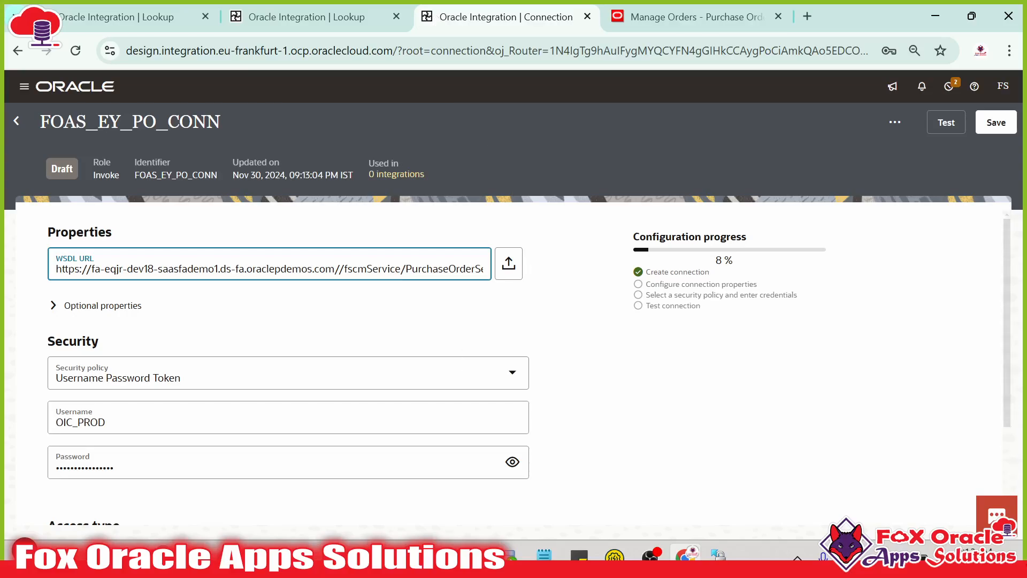
- Set the connection's security policy to Basic Authentication
{"action": "scroll", "coordinate": [129, 317], "scroll_direction": "down", "scroll_amount": 2}
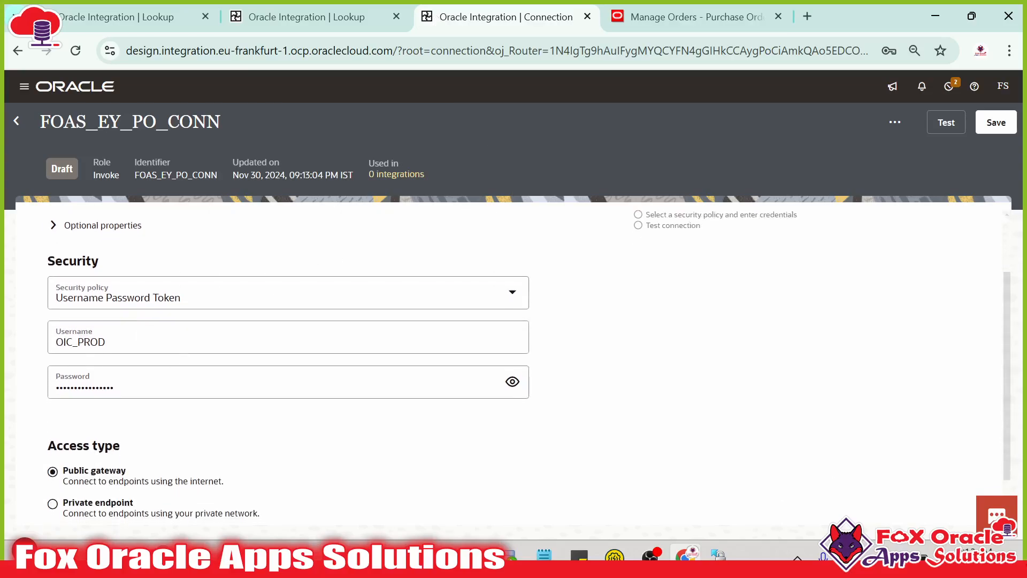
{"action": "scroll", "coordinate": [171, 345], "scroll_direction": "up", "scroll_amount": 2}
{"action": "left_click", "coordinate": [184, 377]}
{"action": "left_click_drag", "start_coordinate": [184, 377], "coordinate": [141, 378]}
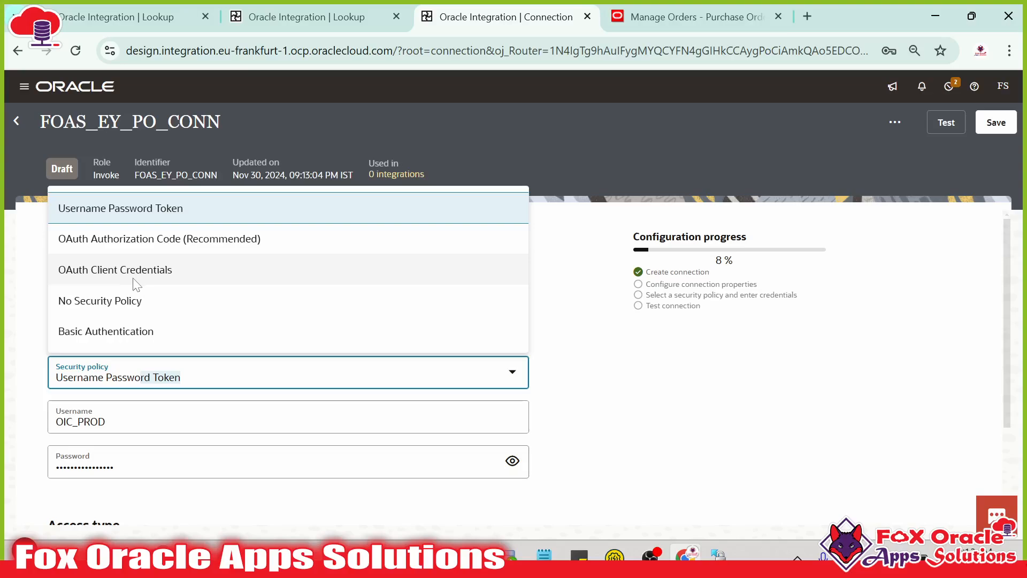
{"action": "left_click", "coordinate": [673, 438]}
{"action": "left_click", "coordinate": [512, 372]}
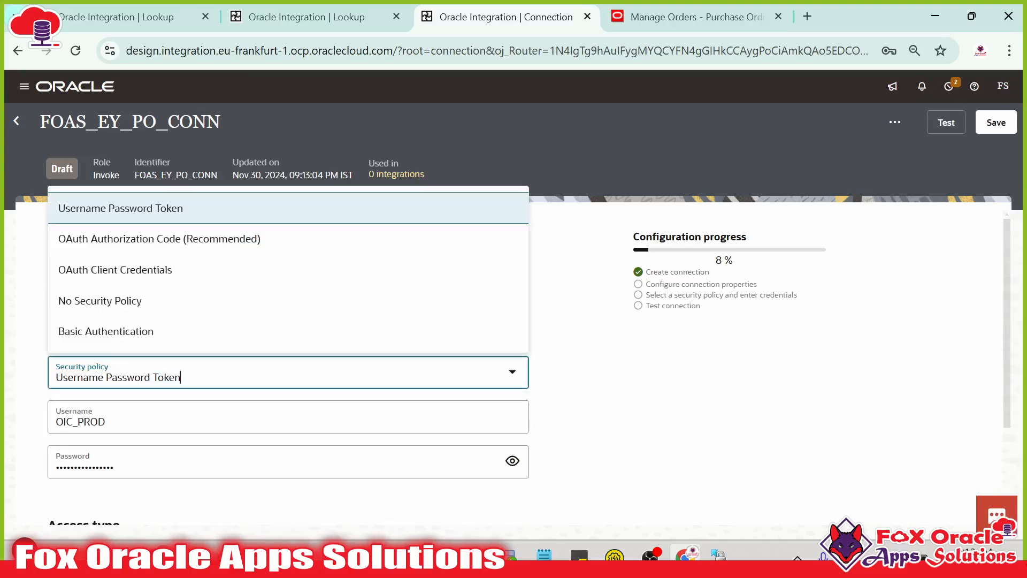
{"action": "scroll", "coordinate": [481, 374], "scroll_direction": "down", "scroll_amount": 1}
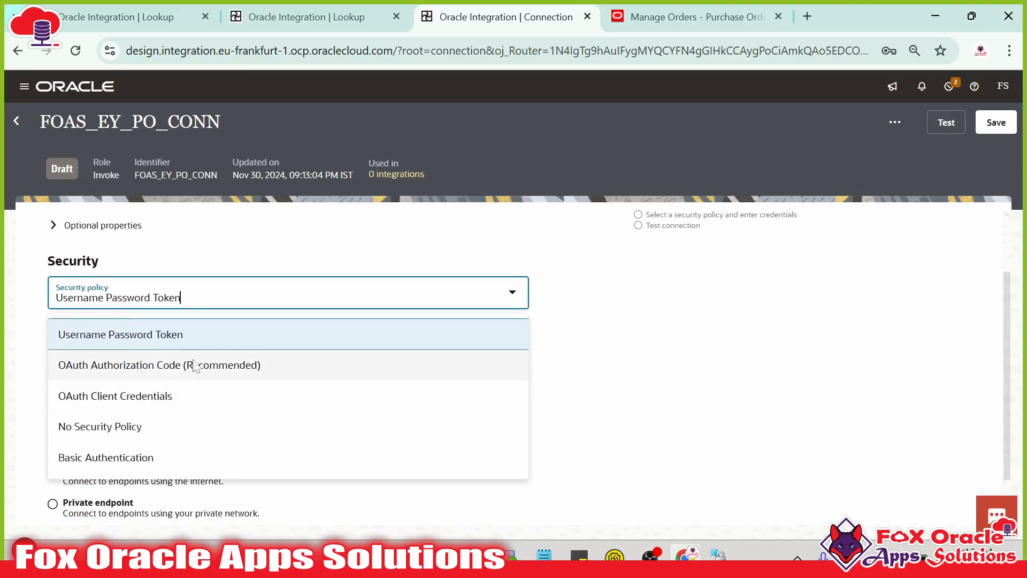
{"action": "scroll", "coordinate": [459, 365], "scroll_direction": "up", "scroll_amount": 1}
{"action": "left_click", "coordinate": [172, 334]}
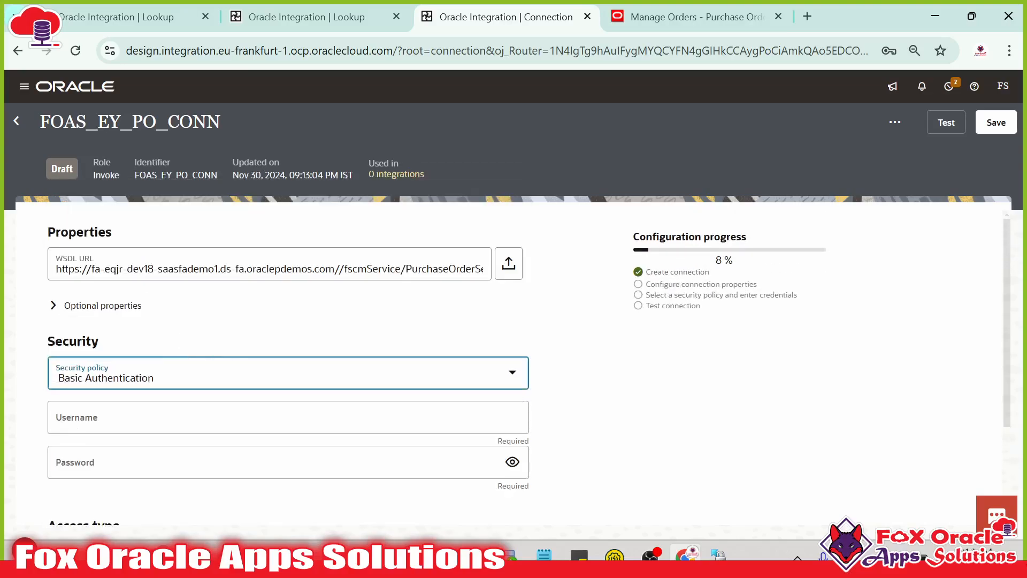
- Copy the SCM user's username from the Notepad++ notes and enter it as the connection's username
{"action": "left_click", "coordinate": [111, 426]}
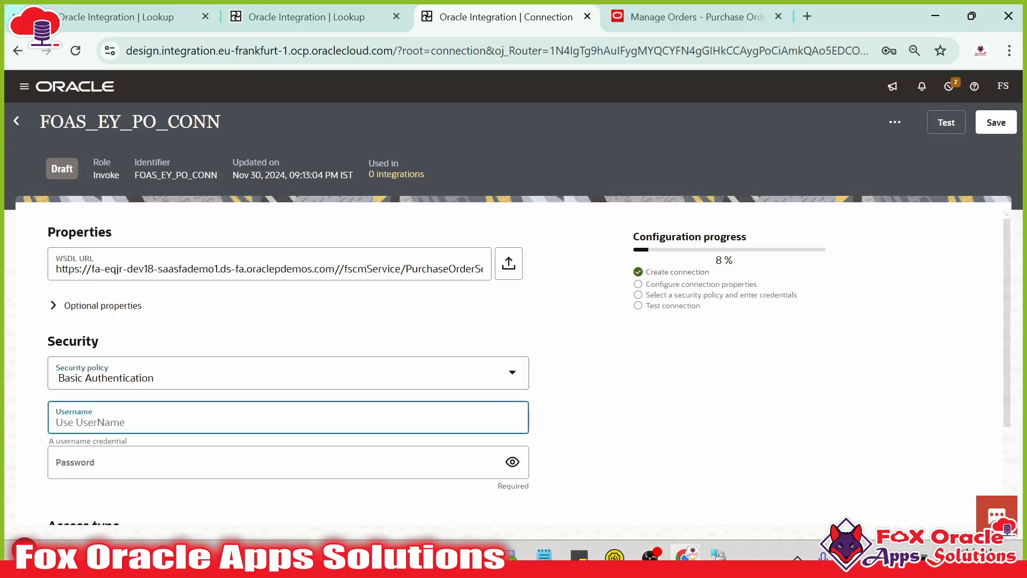
{"action": "scroll", "coordinate": [112, 427], "scroll_direction": "down", "scroll_amount": 1}
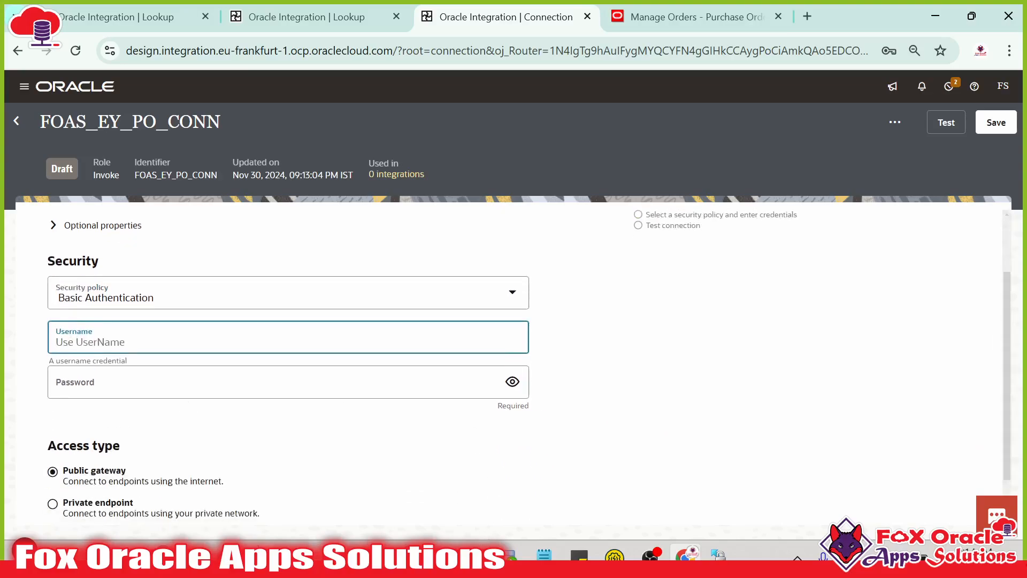
{"action": "left_click", "coordinate": [476, 563]}
{"action": "scroll", "coordinate": [527, 294], "scroll_direction": "up", "scroll_amount": 2}
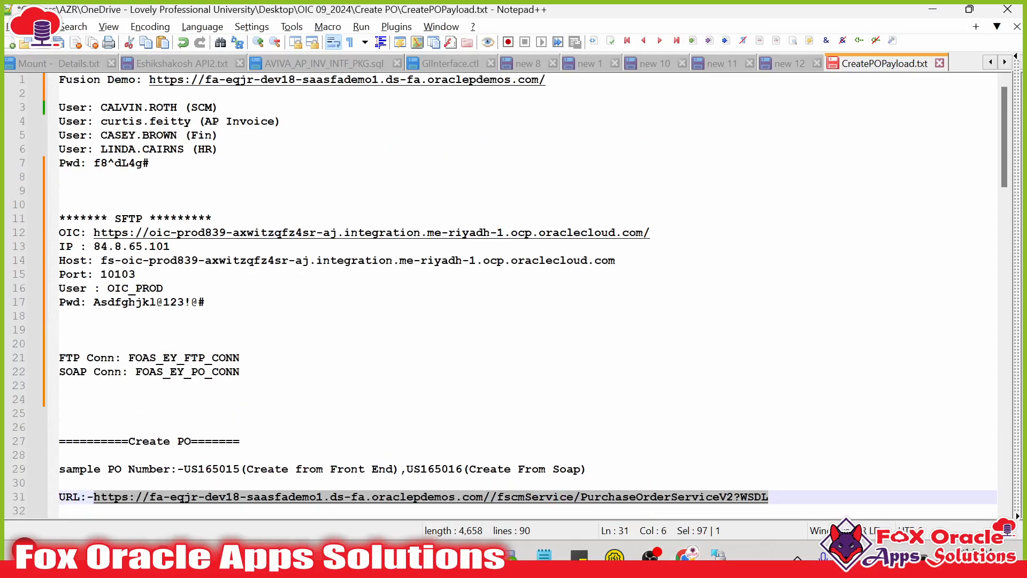
{"action": "left_click_drag", "start_coordinate": [100, 108], "coordinate": [179, 110]}
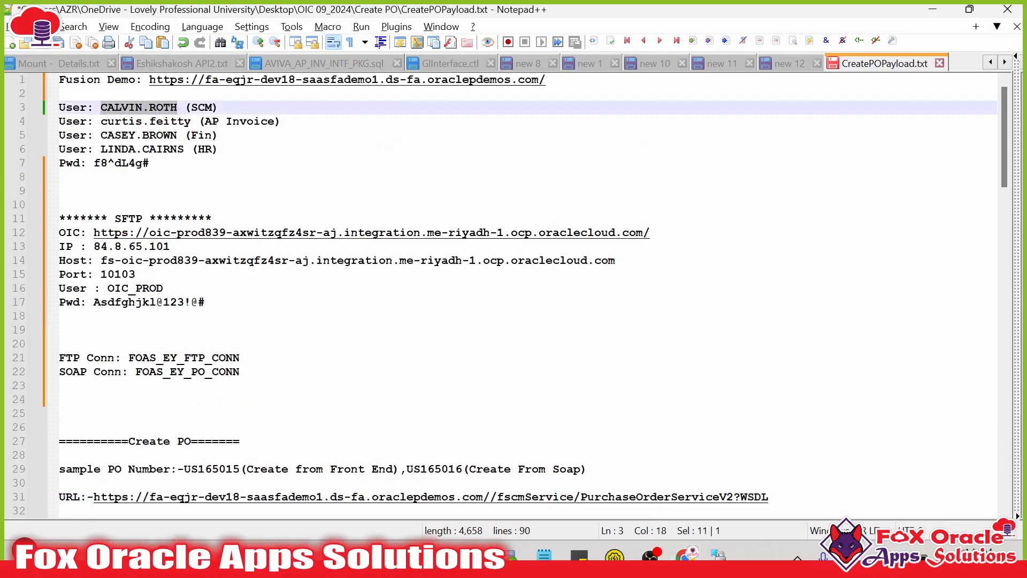
{"action": "key", "text": "ctrl+c"}
{"action": "key", "text": "alt+Tab"}
{"action": "left_click", "coordinate": [273, 337]}
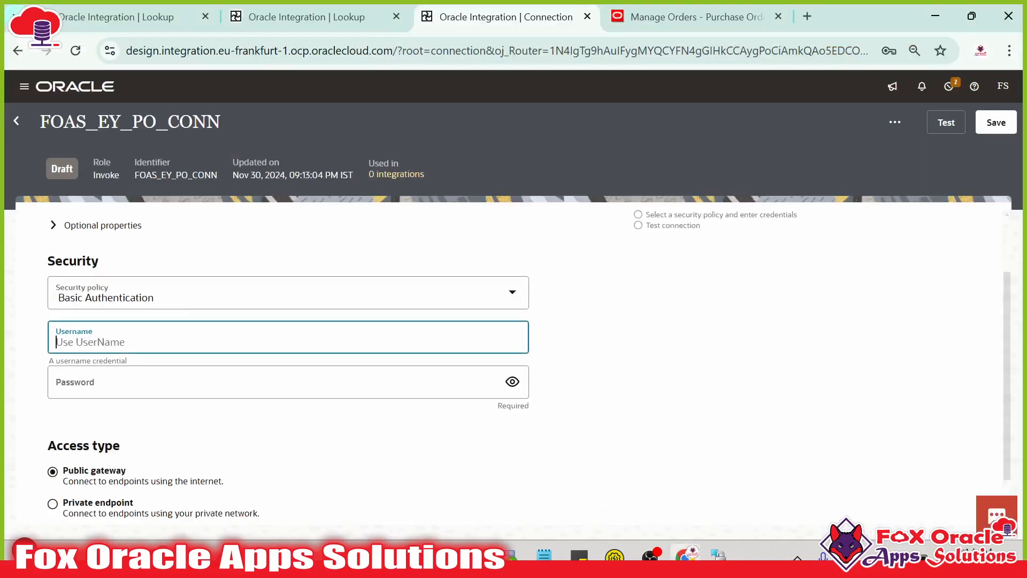
{"action": "key", "text": "ctrl+v"}
- Copy the Fusion account password from the Notepad++ notes and enter it in the connection's password field
{"action": "key", "text": "alt+Tab"}
{"action": "left_click_drag", "start_coordinate": [100, 164], "coordinate": [151, 165]}
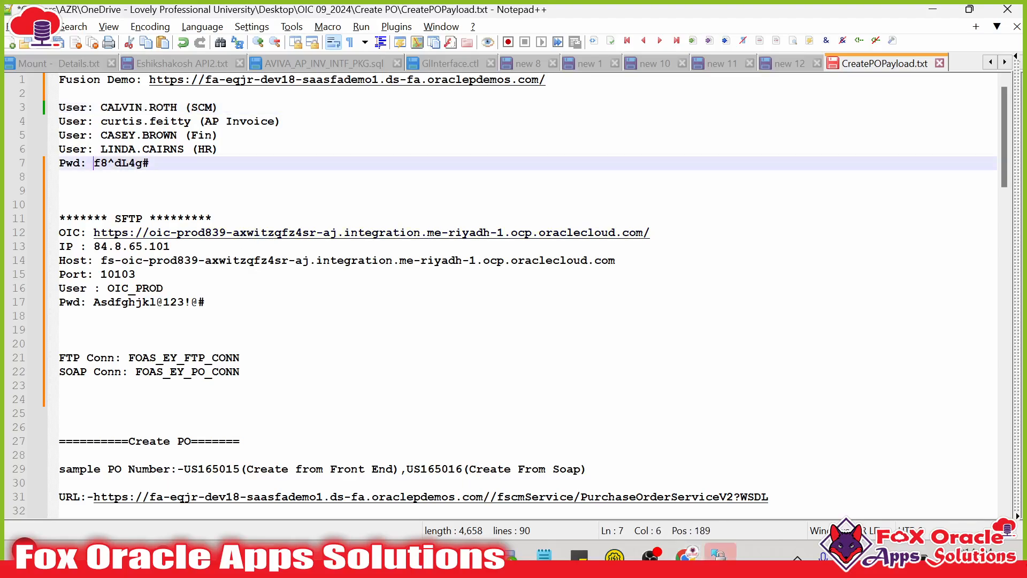
{"action": "key", "text": "alt+Tab"}
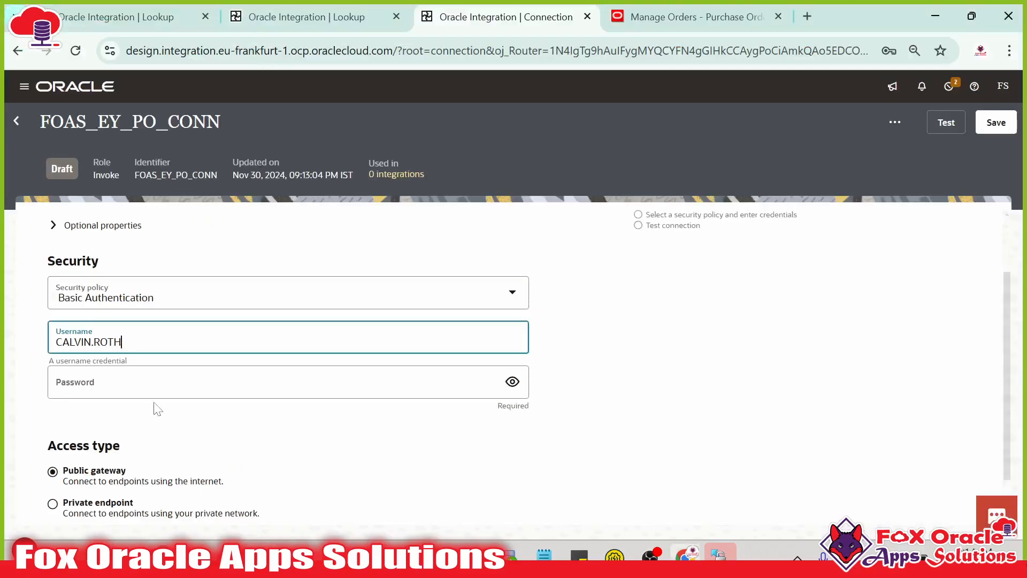
{"action": "left_click", "coordinate": [156, 388]}
{"action": "key", "text": "ctrl+v"}
- Run the connection test for FOAS_EY_PO_CONN
{"action": "scroll", "coordinate": [1008, 182], "scroll_direction": "up", "scroll_amount": 2}
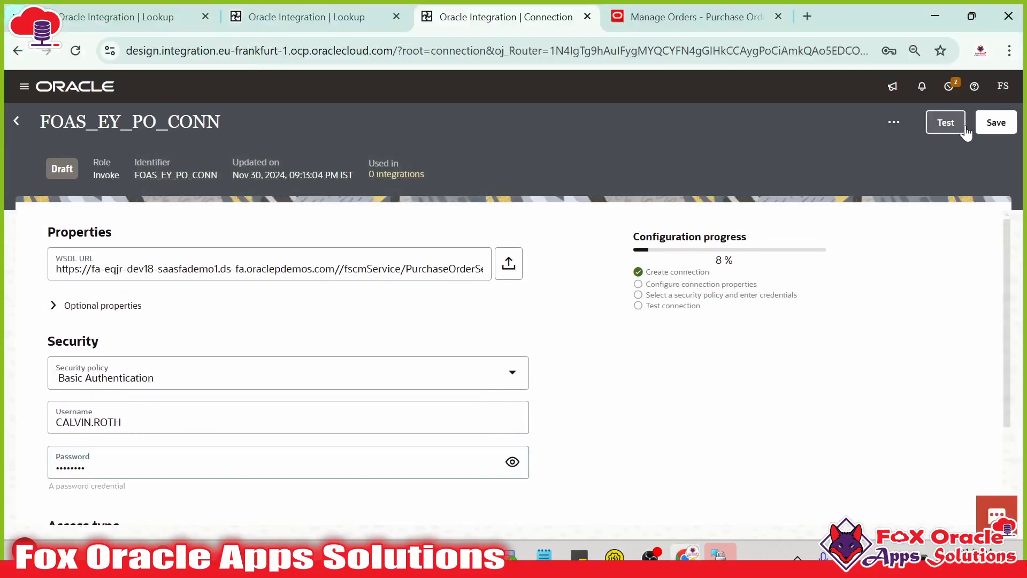
{"action": "left_click", "coordinate": [945, 123]}
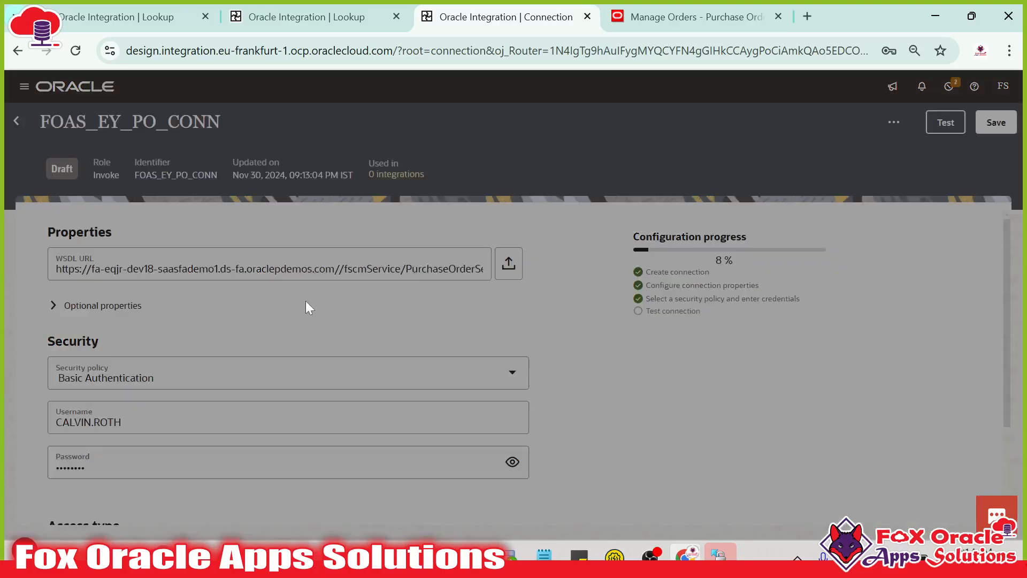
{"action": "left_click", "coordinate": [640, 395]}
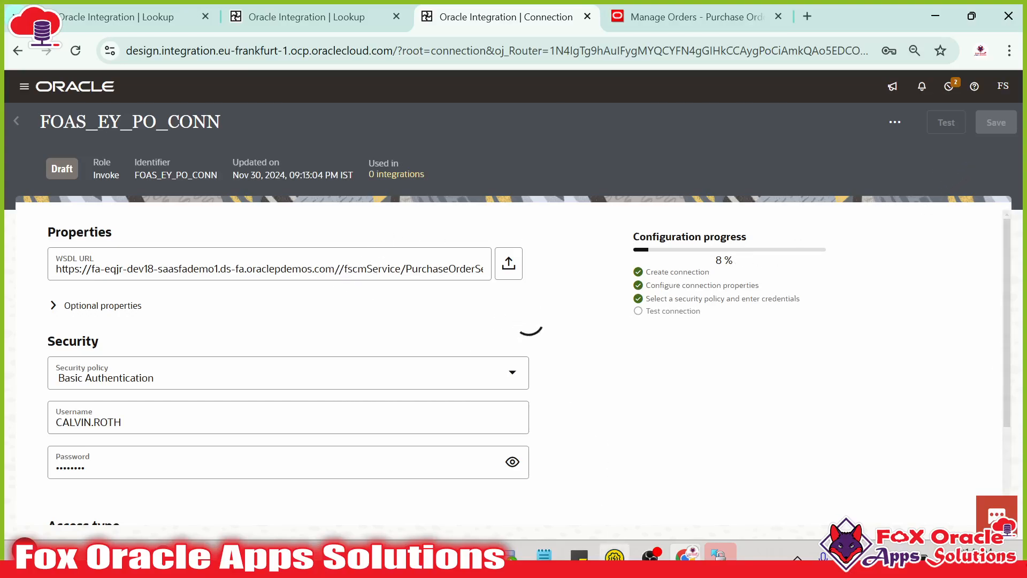
- Switch to SoapUI to view the createPurchaseOrder Request 1 and its endpoint
{"action": "left_click", "coordinate": [614, 557]}
{"action": "left_click", "coordinate": [625, 557]}
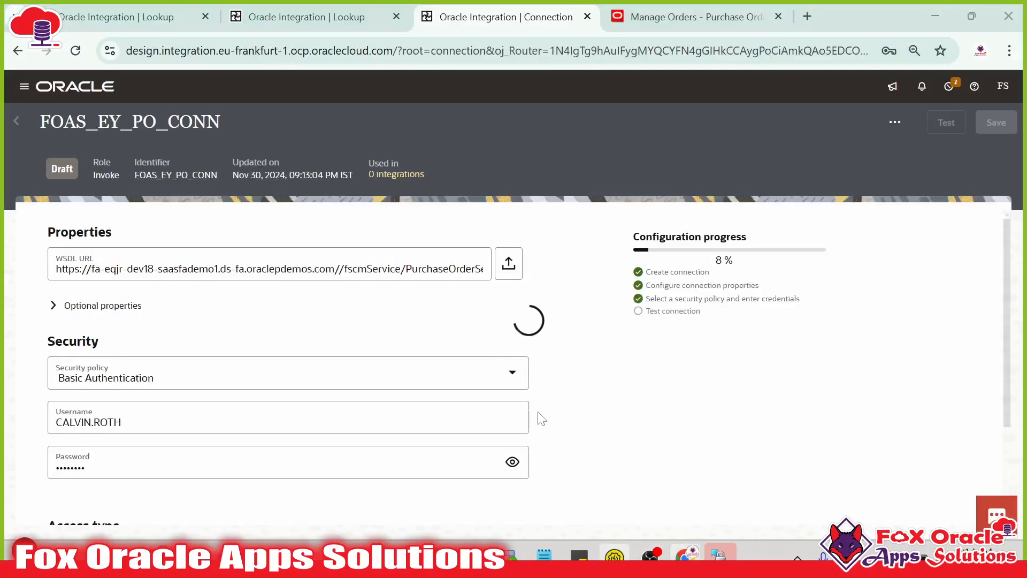
{"action": "left_click", "coordinate": [615, 557]}
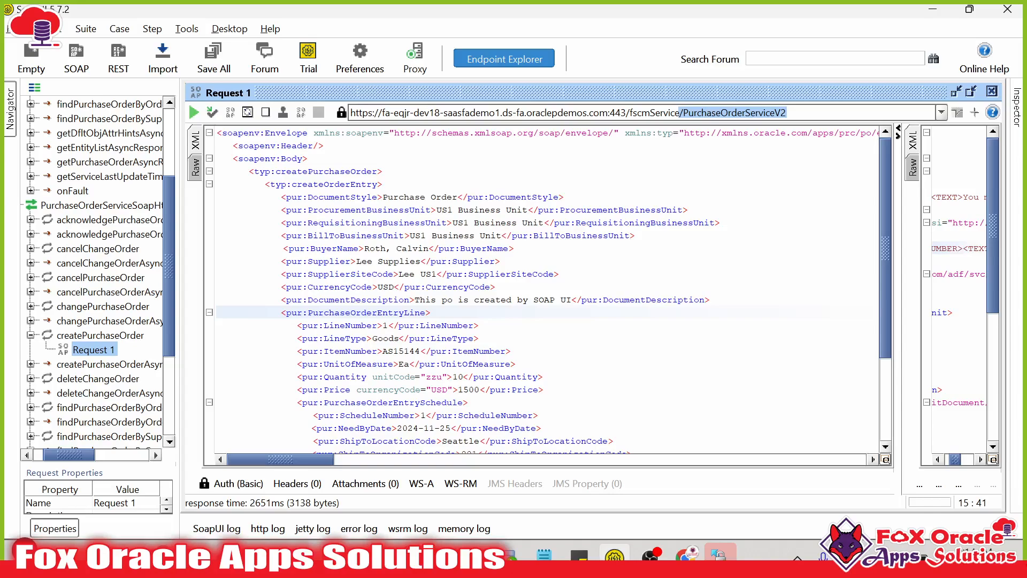
- Examine the service endpoint URL and its port in the SoapUI createPurchaseOrder request
{"action": "left_click", "coordinate": [787, 112]}
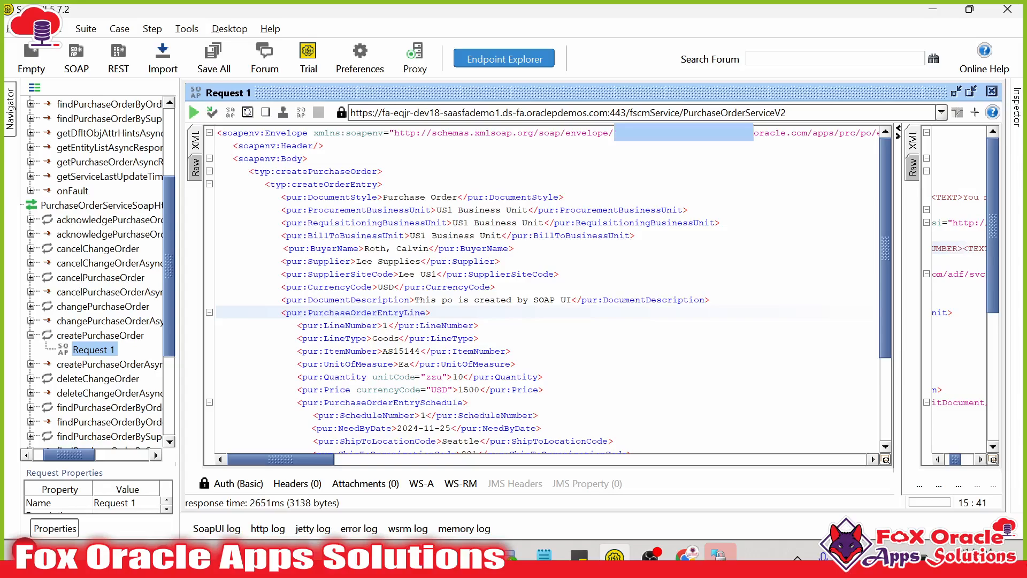
{"action": "double_click", "coordinate": [624, 113]}
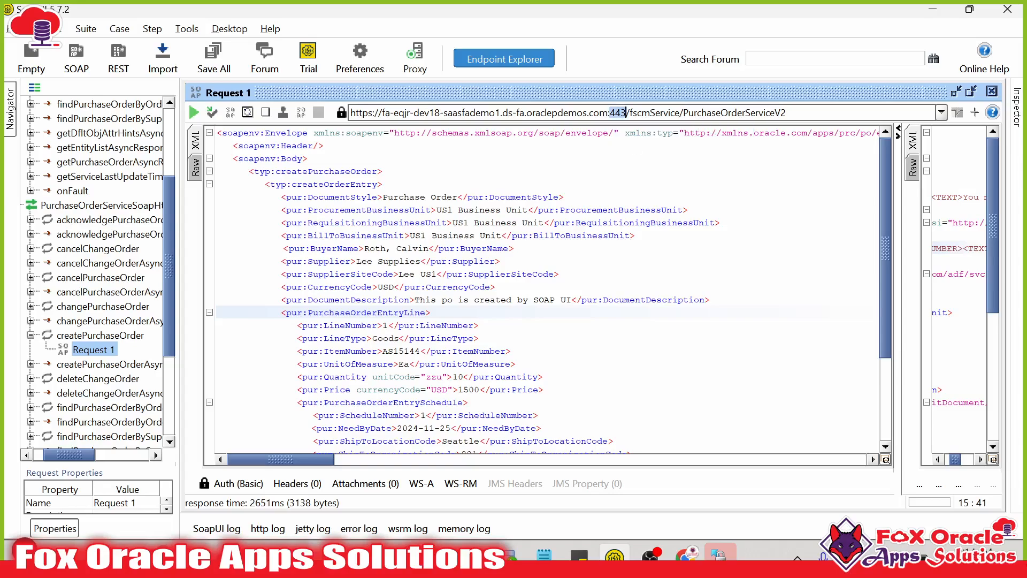
{"action": "left_click", "coordinate": [515, 249]}
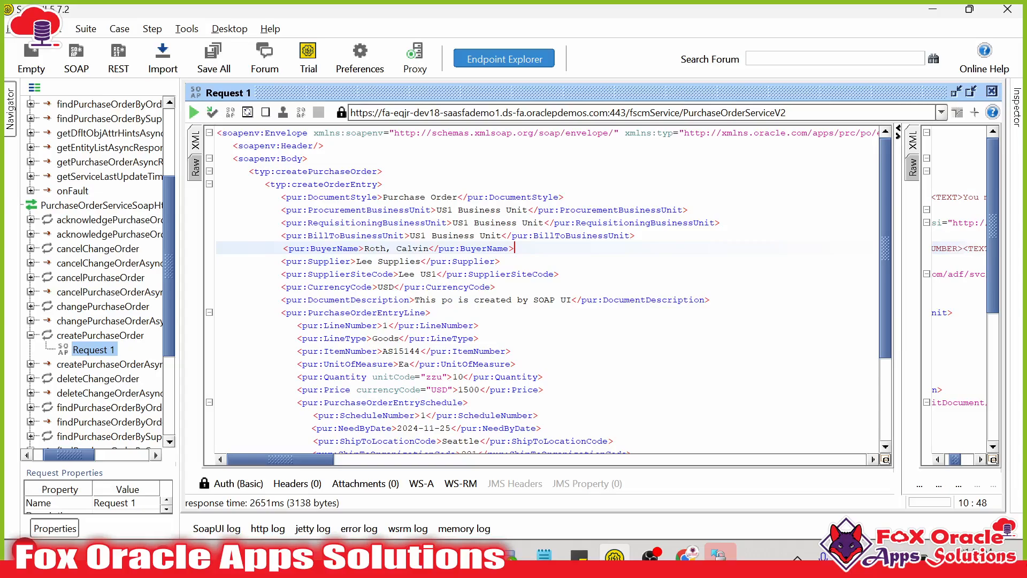
- Switch back to Oracle Integration and remove the extra slash before fscmService in the connection's WSDL URL
{"action": "key", "text": "alt+Tab"}
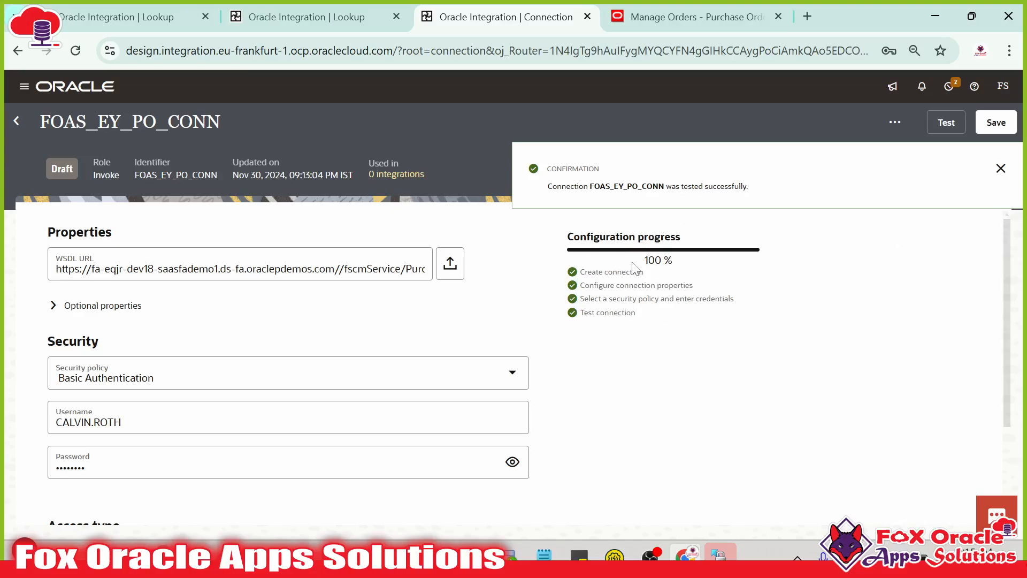
{"action": "left_click_drag", "start_coordinate": [632, 263], "coordinate": [689, 262]}
{"action": "left_click", "coordinate": [1000, 168]}
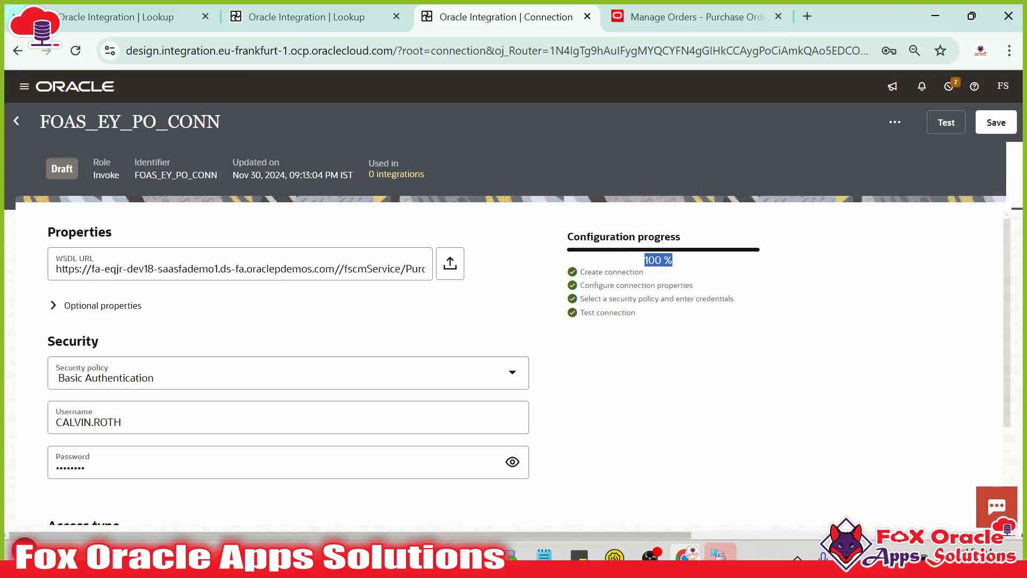
{"action": "left_click", "coordinate": [326, 268]}
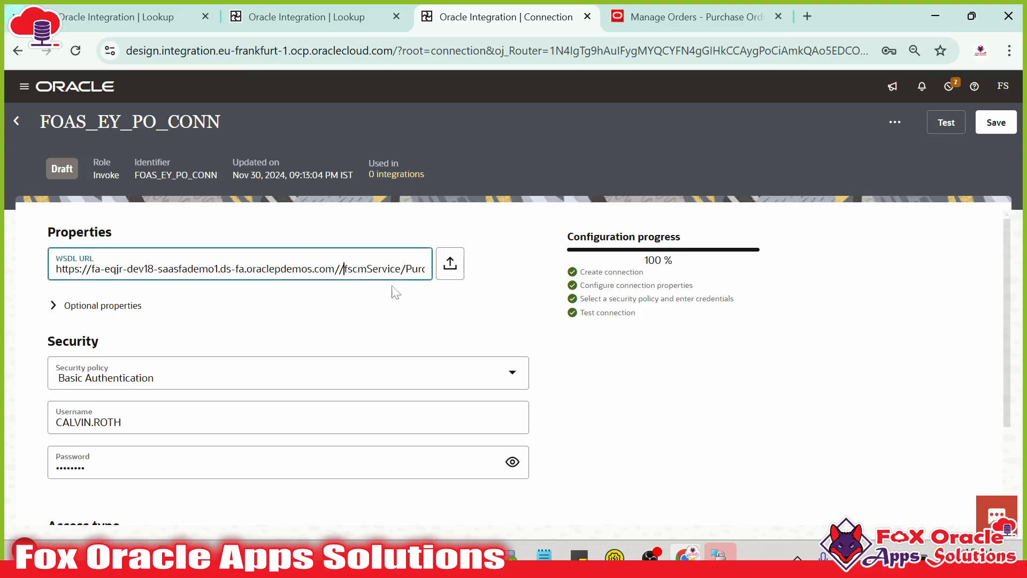
{"action": "key", "text": "BackSpace"}
{"action": "left_click", "coordinate": [450, 297]}
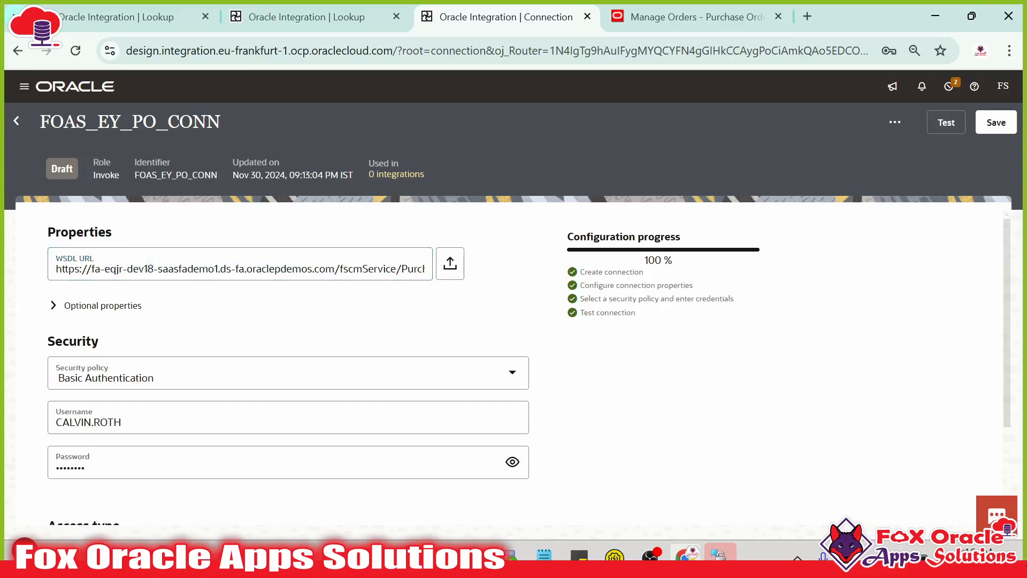
- Validate and test the FOAS_EY_PO_CONN connection with the corrected WSDL URL
{"action": "left_click", "coordinate": [343, 269]}
{"action": "left_click", "coordinate": [195, 349]}
{"action": "left_click", "coordinate": [944, 122]}
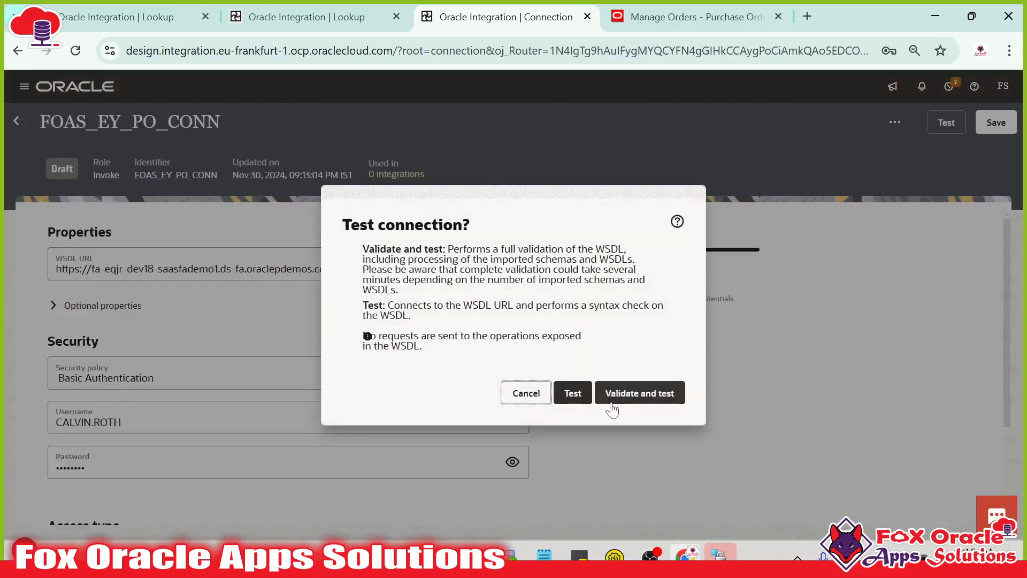
{"action": "left_click", "coordinate": [629, 408]}
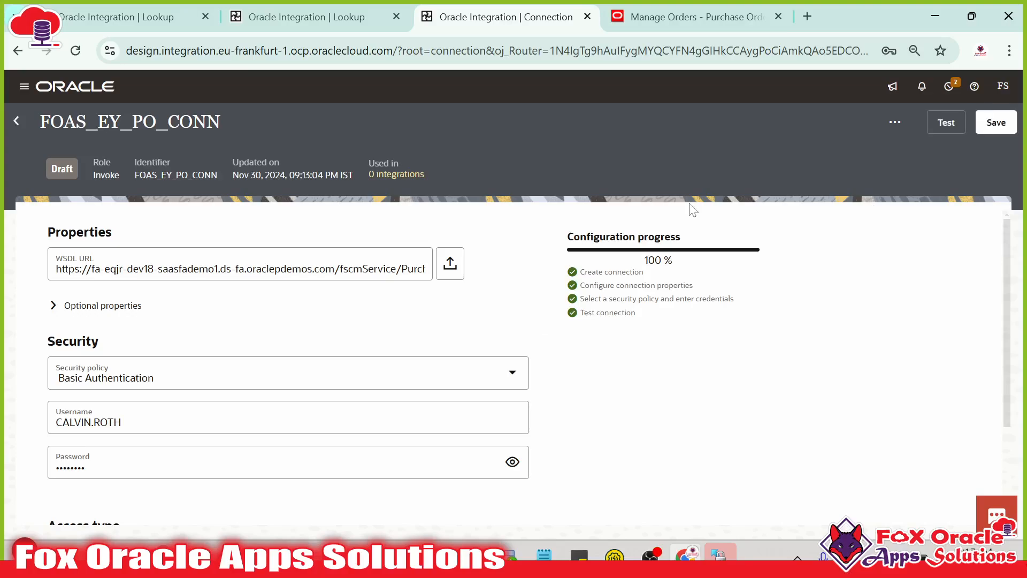
- Save the FOAS_EY_PO_CONN connection and dismiss the notification
{"action": "double_click", "coordinate": [652, 260]}
{"action": "left_click_drag", "start_coordinate": [683, 263], "coordinate": [689, 264]}
{"action": "left_click", "coordinate": [991, 123]}
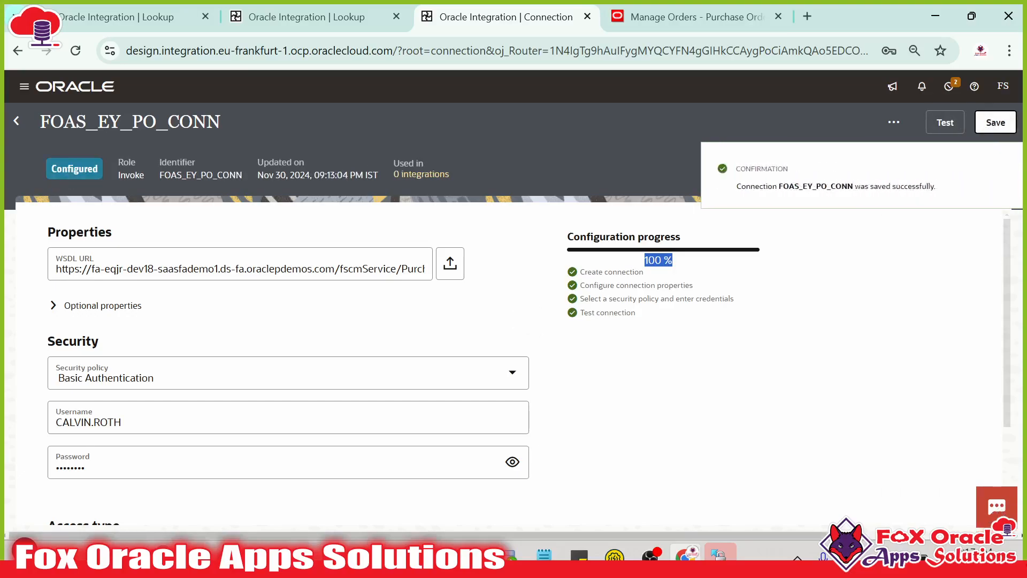
{"action": "left_click", "coordinate": [1004, 168]}
{"action": "left_click", "coordinate": [573, 334]}
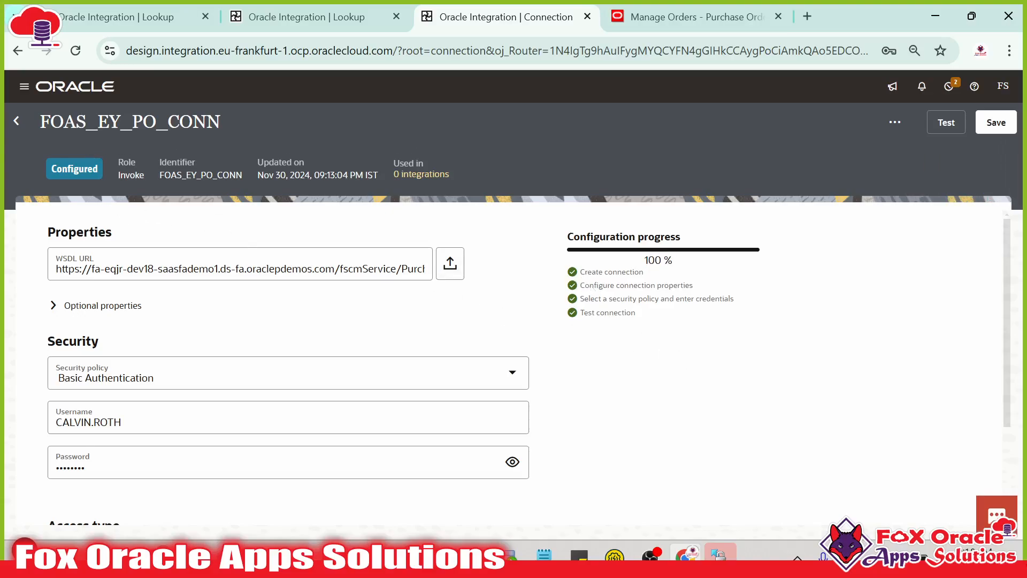
- Compare the connection's name with the SOAP connection name in the Notepad++ notes and return to Oracle Integration
{"action": "left_click_drag", "start_coordinate": [40, 122], "coordinate": [219, 122]}
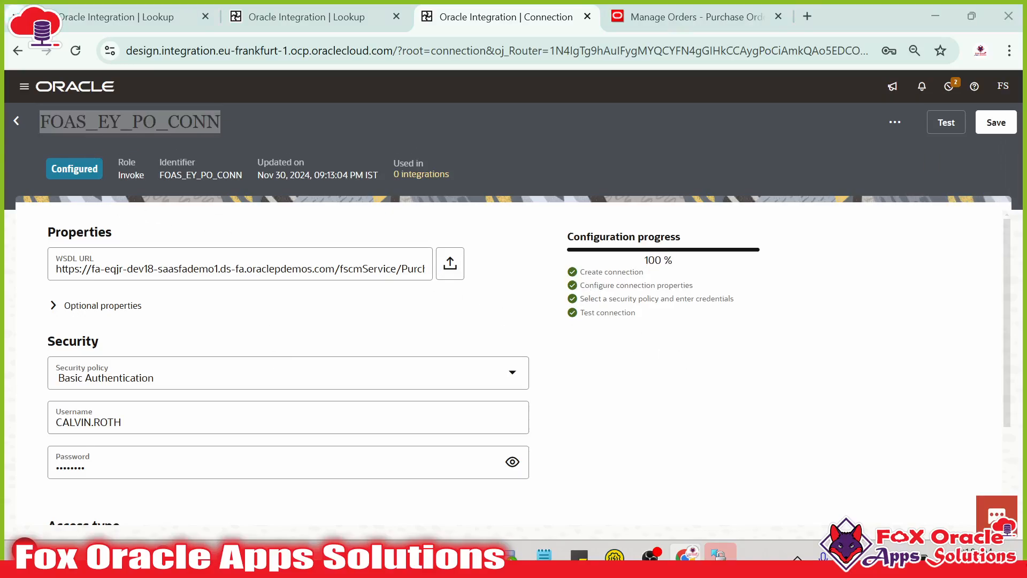
{"action": "key", "text": "alt+Tab"}
{"action": "key", "text": "Tab"}
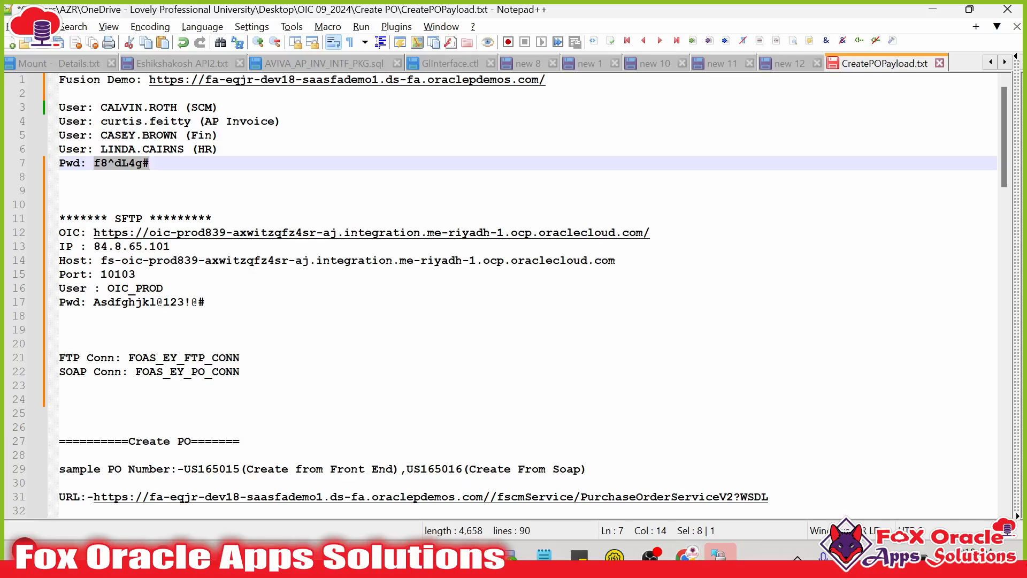
{"action": "key", "text": "alt+Tab"}
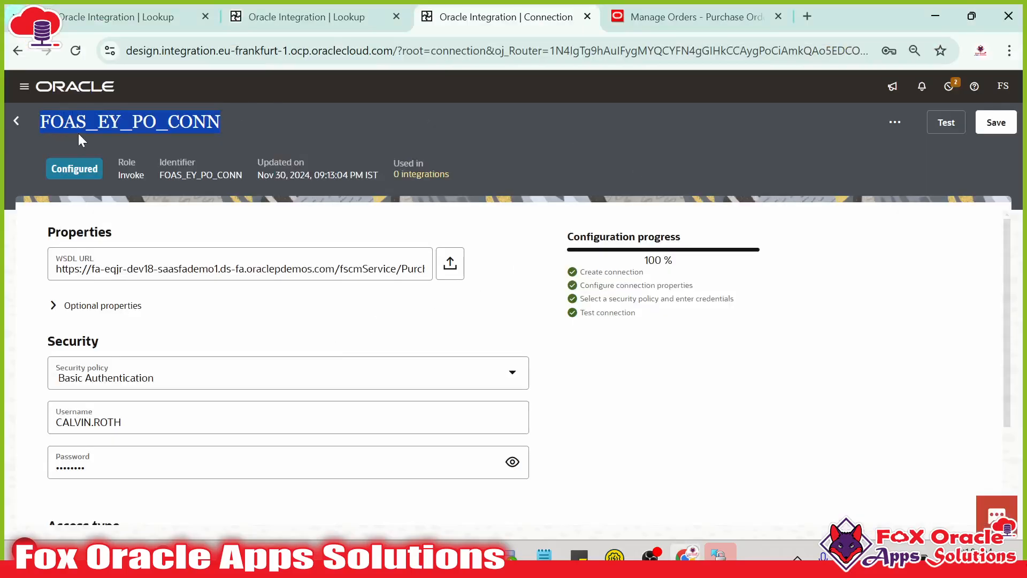
- Return to the Connections list, decline saving the password in the browser, and review the listed connections
{"action": "left_click", "coordinate": [16, 120]}
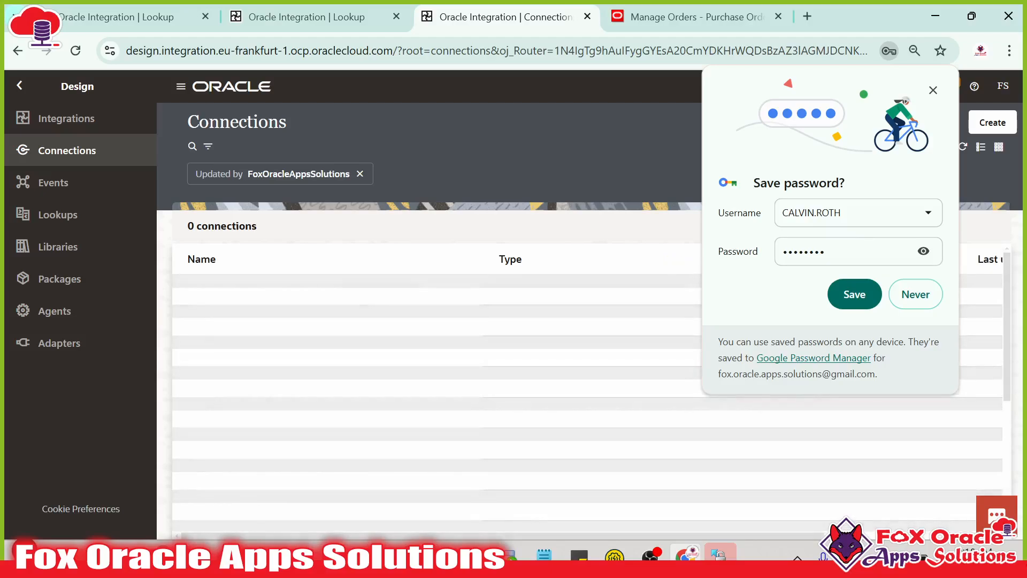
{"action": "left_click", "coordinate": [915, 294]}
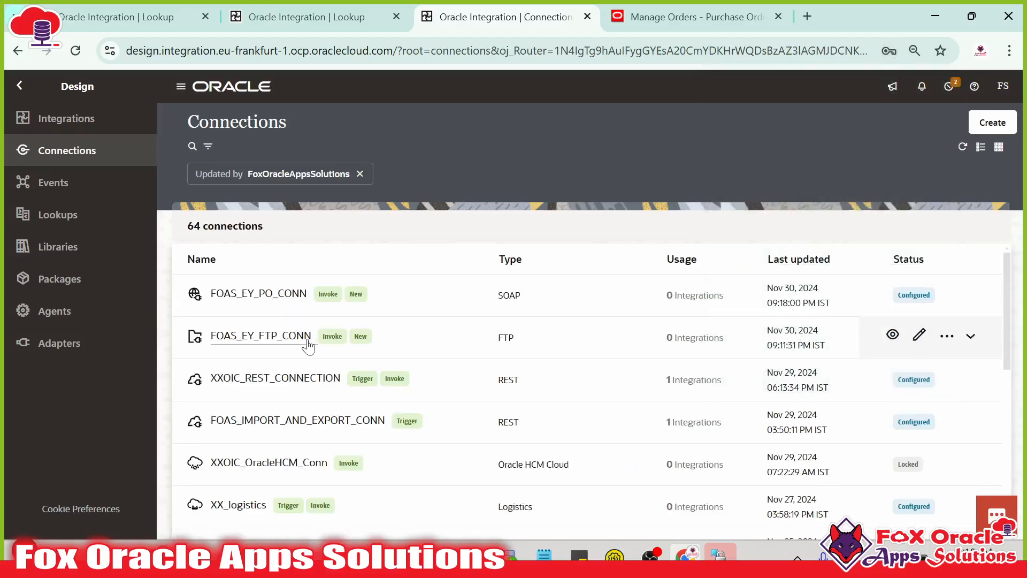
{"action": "scroll", "coordinate": [362, 342], "scroll_direction": "down", "scroll_amount": 5}
{"action": "scroll", "coordinate": [390, 362], "scroll_direction": "up", "scroll_amount": 5}
- Start creating a new Schedule integration from the Integrations list
{"action": "left_click", "coordinate": [81, 129]}
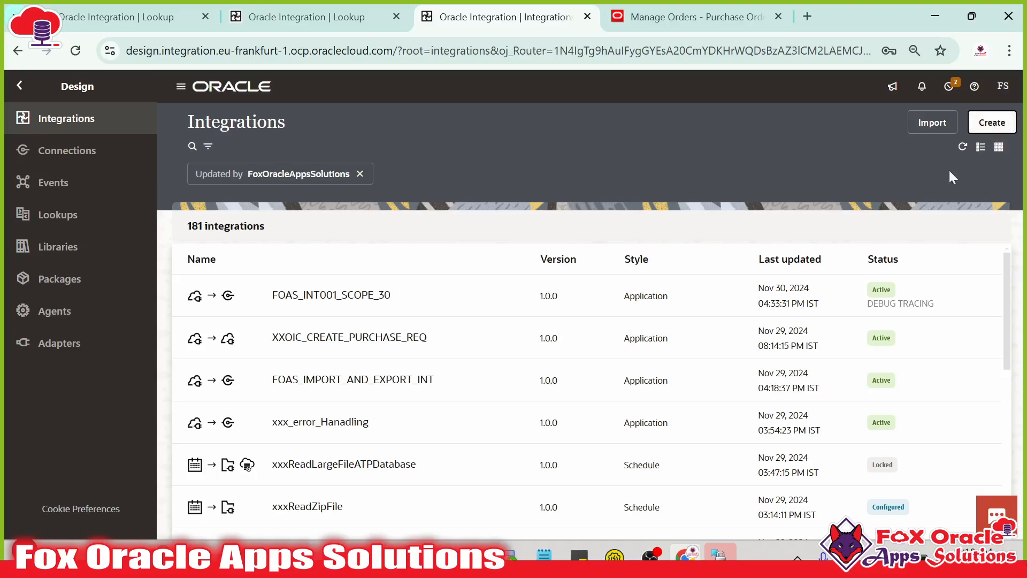
{"action": "left_click", "coordinate": [991, 122]}
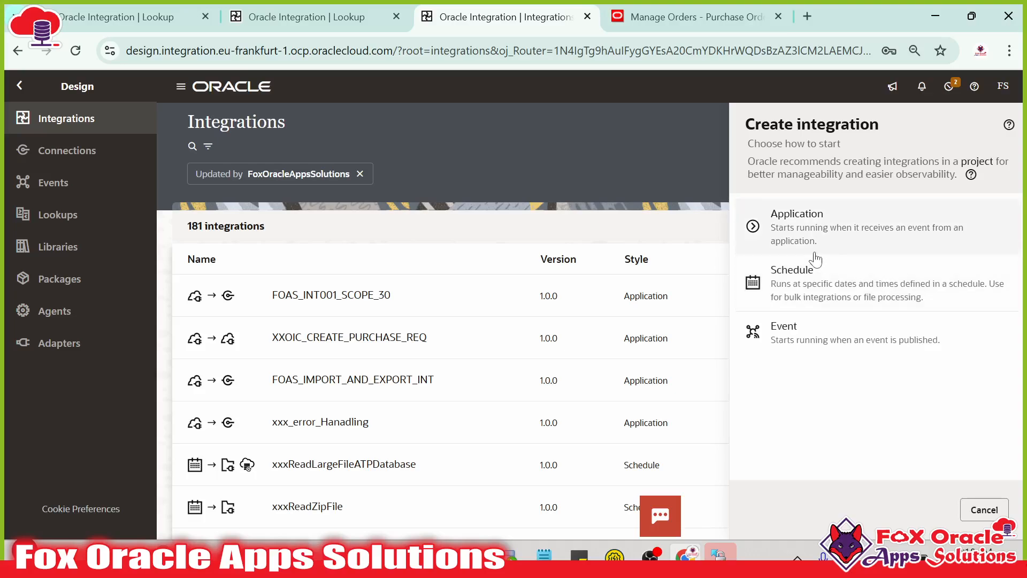
{"action": "left_click", "coordinate": [812, 291]}
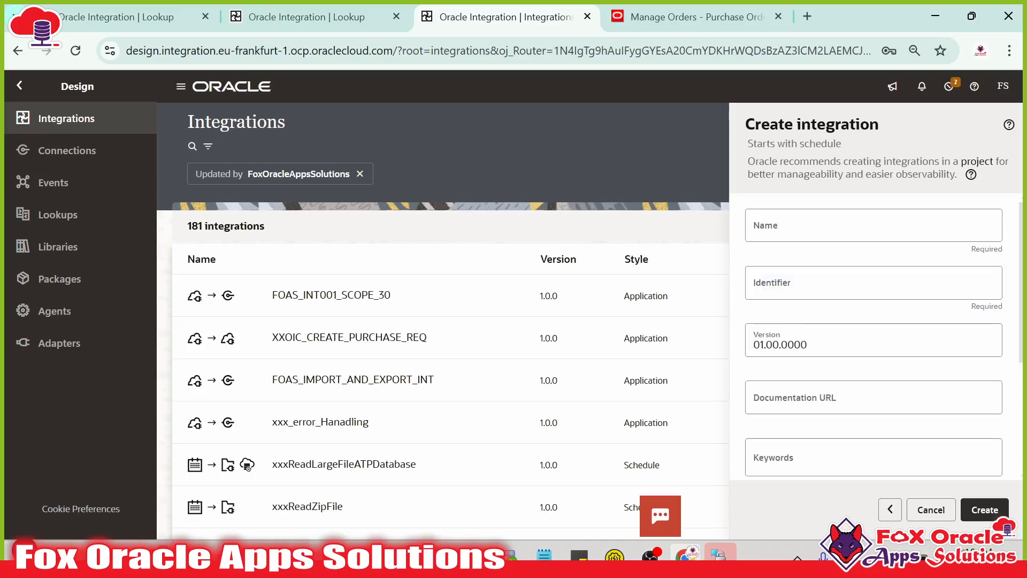
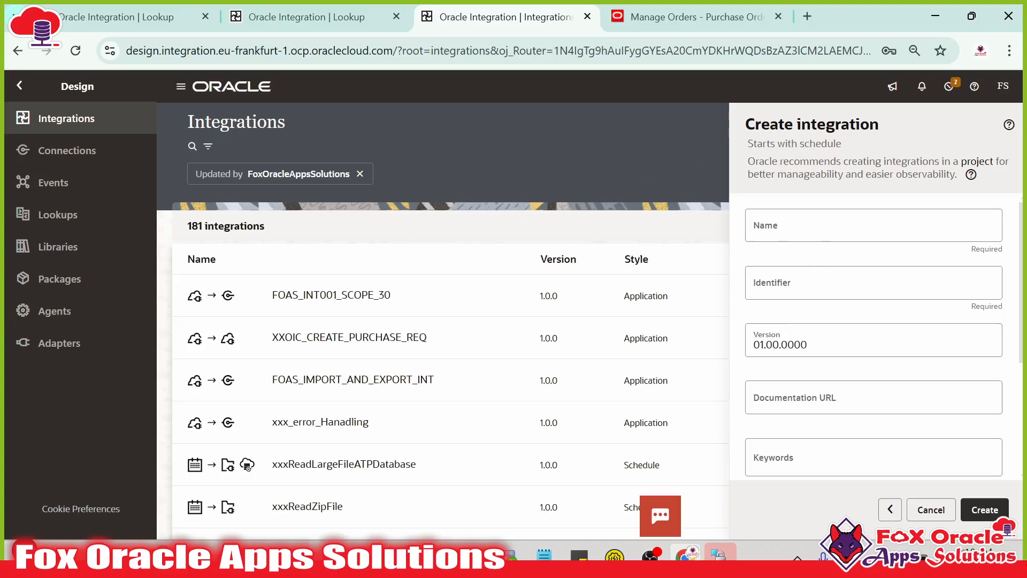
{"action": "left_click", "coordinate": [778, 225]}
{"action": "type", "text": "FOA"}
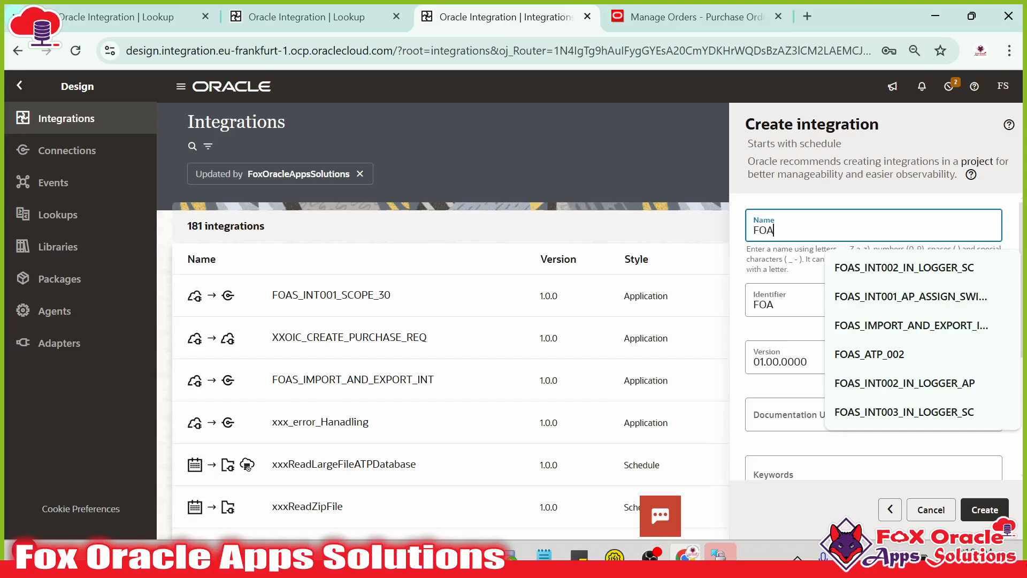
{"action": "type", "text": "S_EY_"}
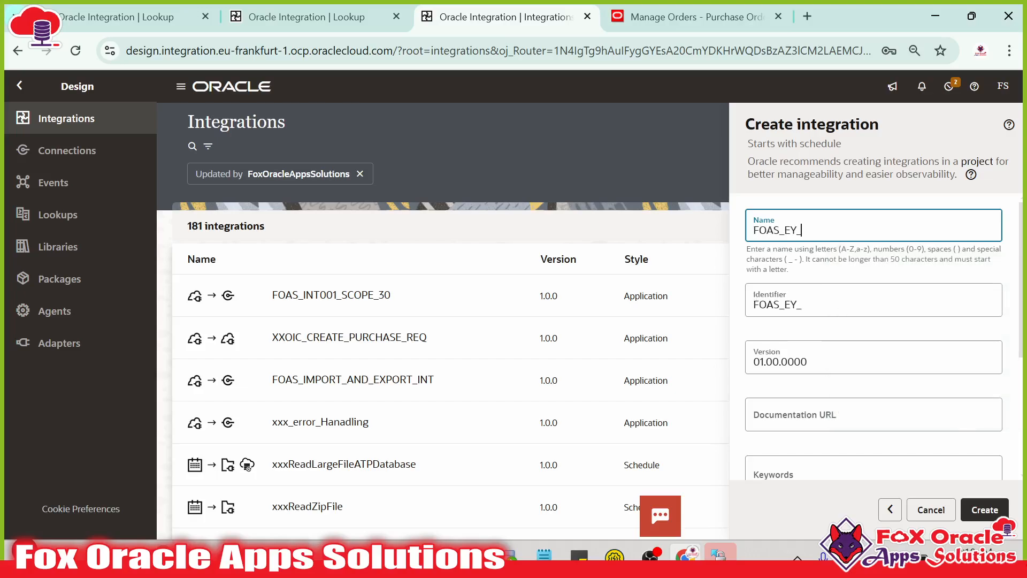
{"action": "type", "text": "PURCHASE"}
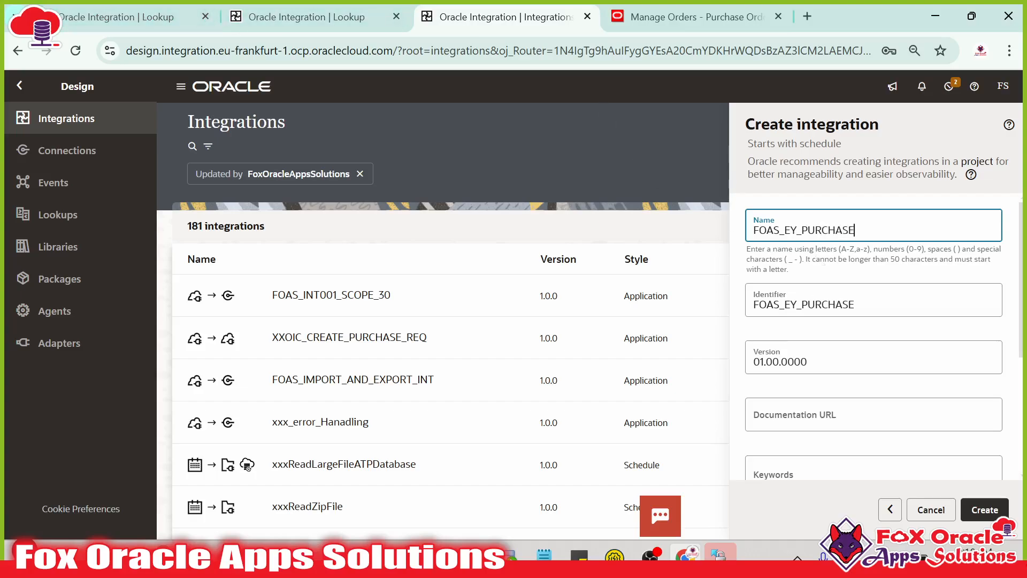
{"action": "left_click_drag", "start_coordinate": [857, 230], "coordinate": [703, 227]}
- Copy the INTEGRATION_NAME value FOAS_INT001_PURCHASE_ORDER_IN from the FOAS_PO_LKP lookup and enter it as the new integration's name
{"action": "left_click", "coordinate": [141, 19]}
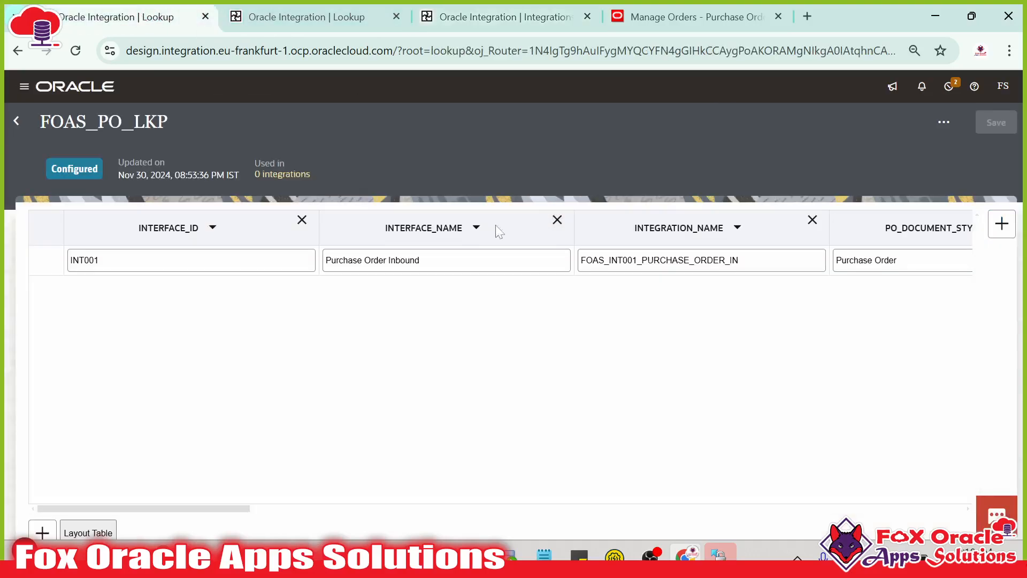
{"action": "left_click", "coordinate": [736, 261]}
{"action": "key", "text": "ctrl+a"}
{"action": "key", "text": "ctrl+c"}
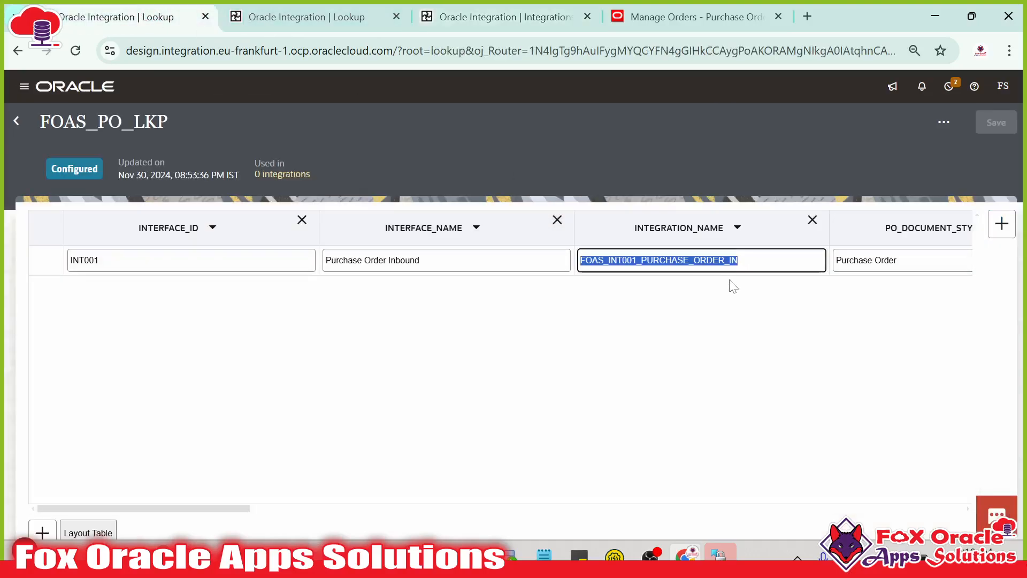
{"action": "left_click", "coordinate": [444, 18]}
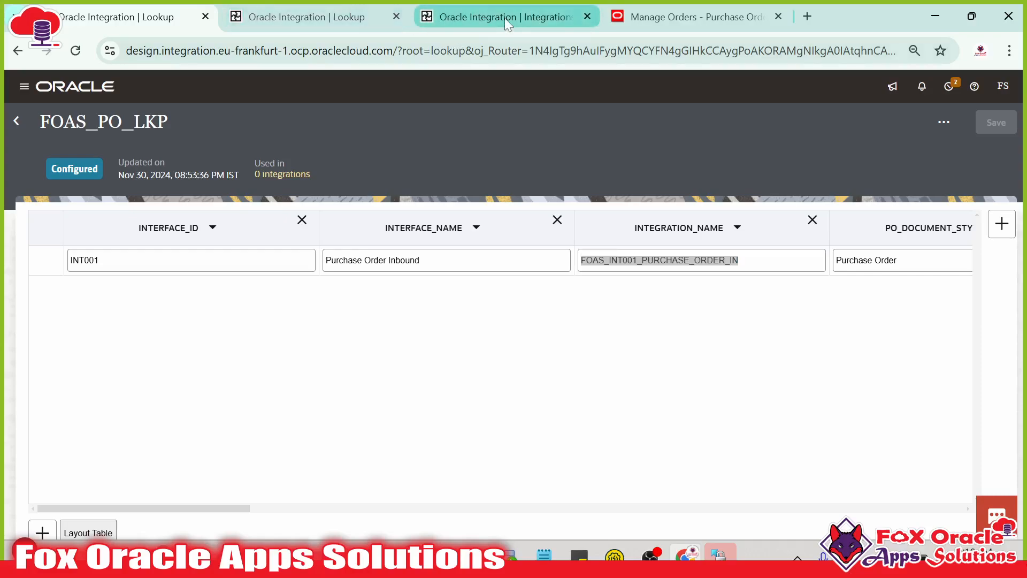
{"action": "left_click", "coordinate": [107, 17]}
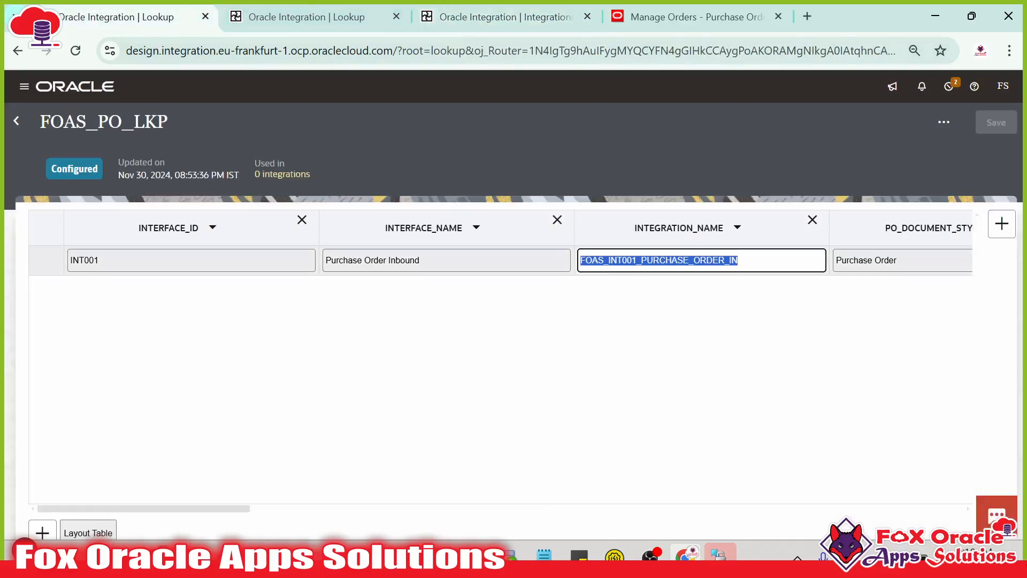
{"action": "left_click", "coordinate": [471, 18]}
{"action": "key", "text": "ctrl+a"}
{"action": "key", "text": "ctrl+v"}
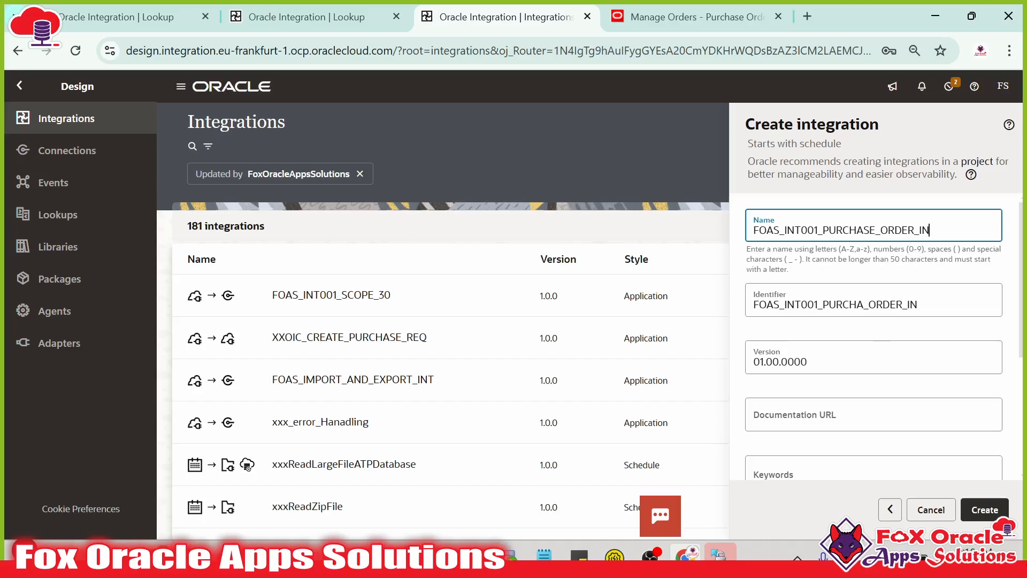
- Create the FOAS_INT001_PURCHASE_ORDER_IN integration, leaving the documentation URL, keywords, package and description empty
{"action": "scroll", "coordinate": [873, 342], "scroll_direction": "down", "scroll_amount": 3}
{"action": "scroll", "coordinate": [873, 342], "scroll_direction": "up", "scroll_amount": 3}
{"action": "scroll", "coordinate": [874, 343], "scroll_direction": "down", "scroll_amount": 3}
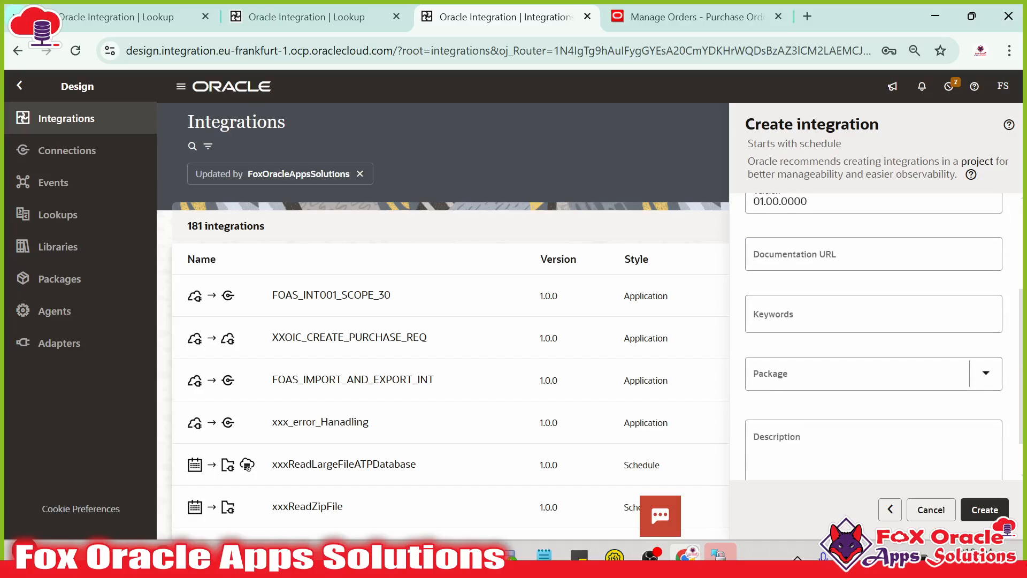
{"action": "scroll", "coordinate": [874, 342], "scroll_direction": "down", "scroll_amount": 1}
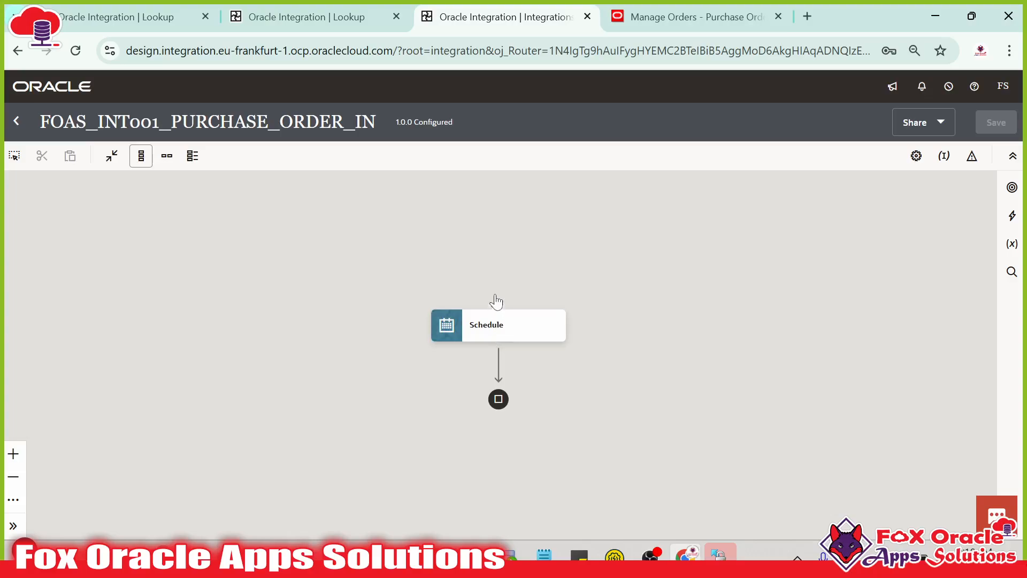
- Switch the integration canvas to the horizontal layout and reposition the flow starting at Schedule
{"action": "left_click", "coordinate": [167, 159]}
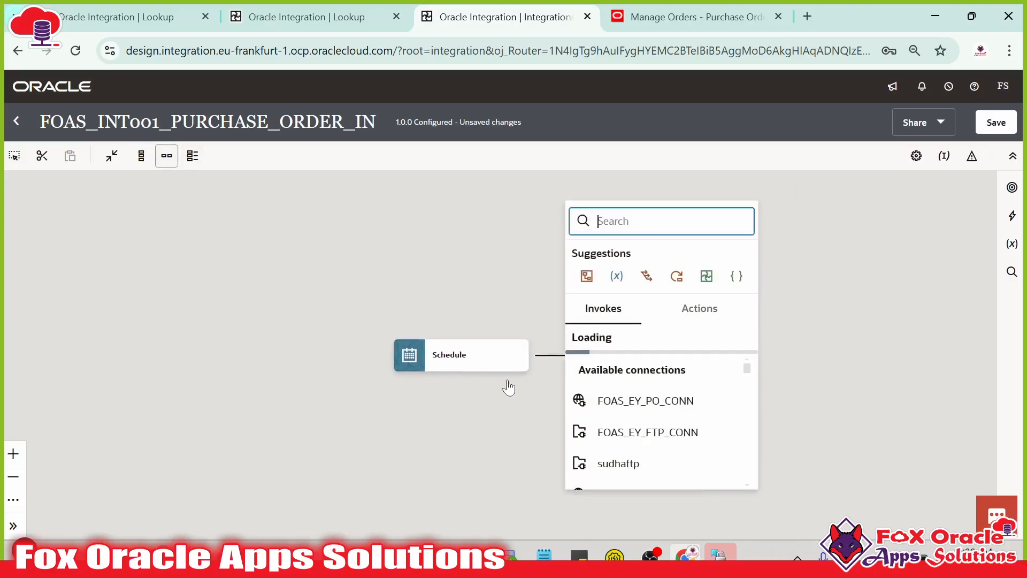
{"action": "left_click", "coordinate": [495, 403]}
{"action": "left_click_drag", "start_coordinate": [496, 403], "coordinate": [383, 367]}
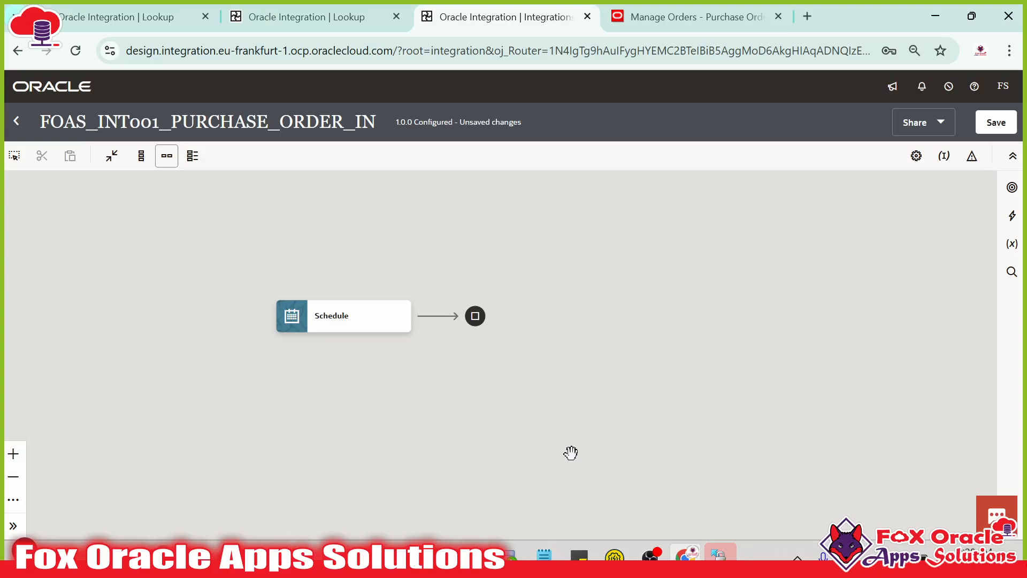
- Switch to WinSCP and examine the file XXEYPURCHASEORDER_20241130_01.csv in the remote Purchase Order folder
{"action": "left_click", "coordinate": [716, 555]}
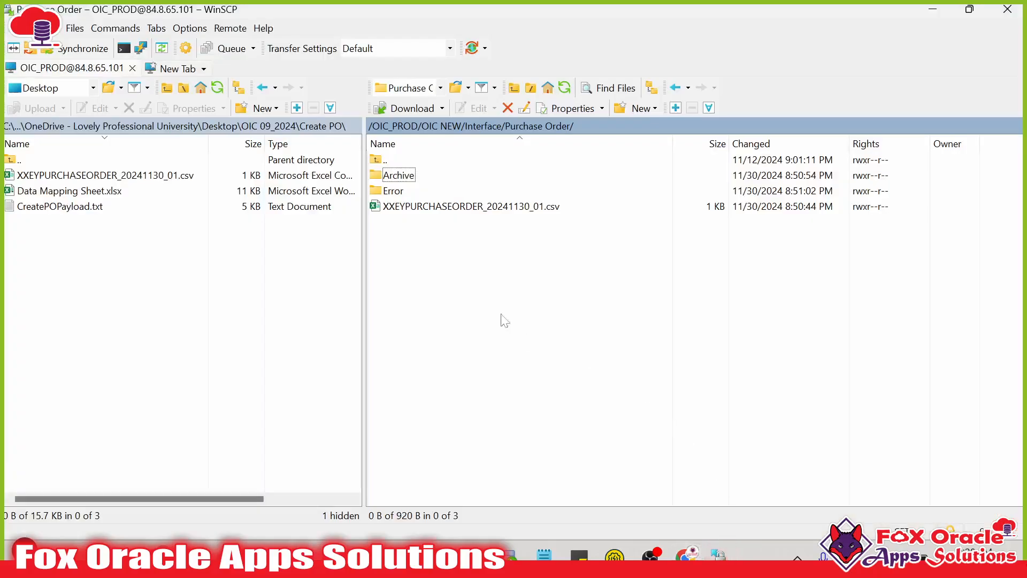
{"action": "left_click", "coordinate": [517, 207]}
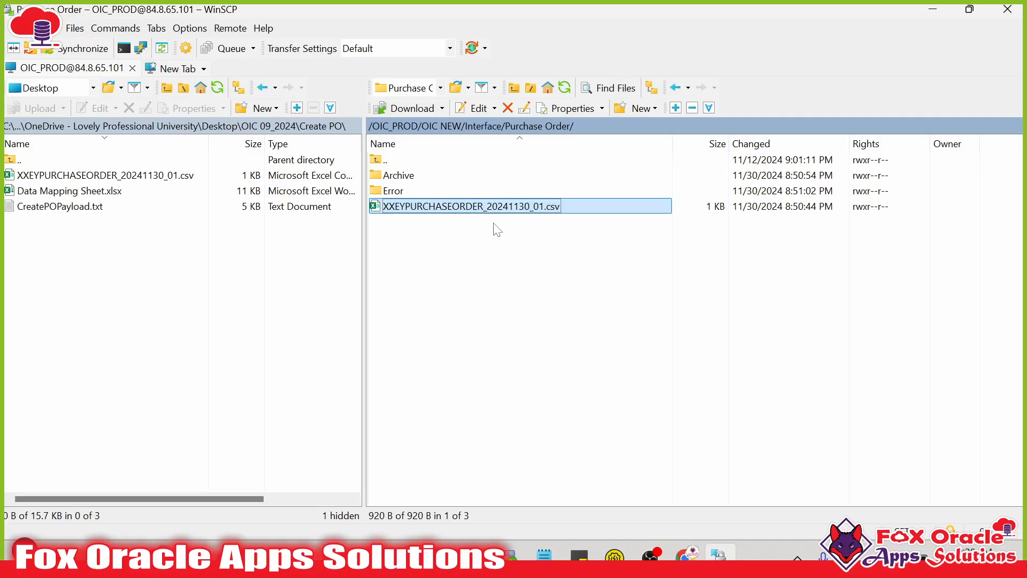
{"action": "left_click", "coordinate": [458, 236]}
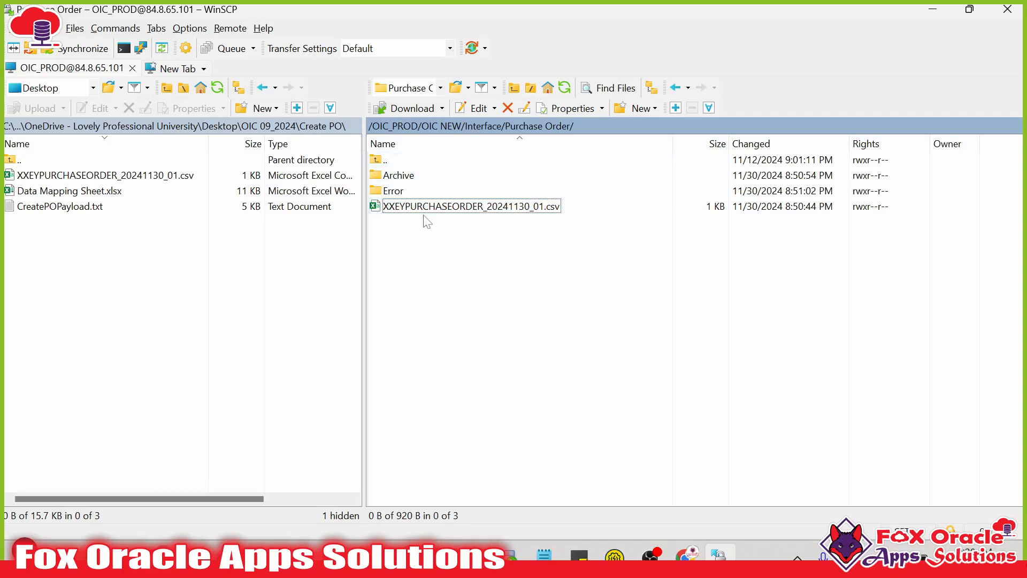
- Switch back to the FOAS_INT001_PURCHASE_ORDER_IN integration in the browser and save it
{"action": "key", "text": "alt+Tab"}
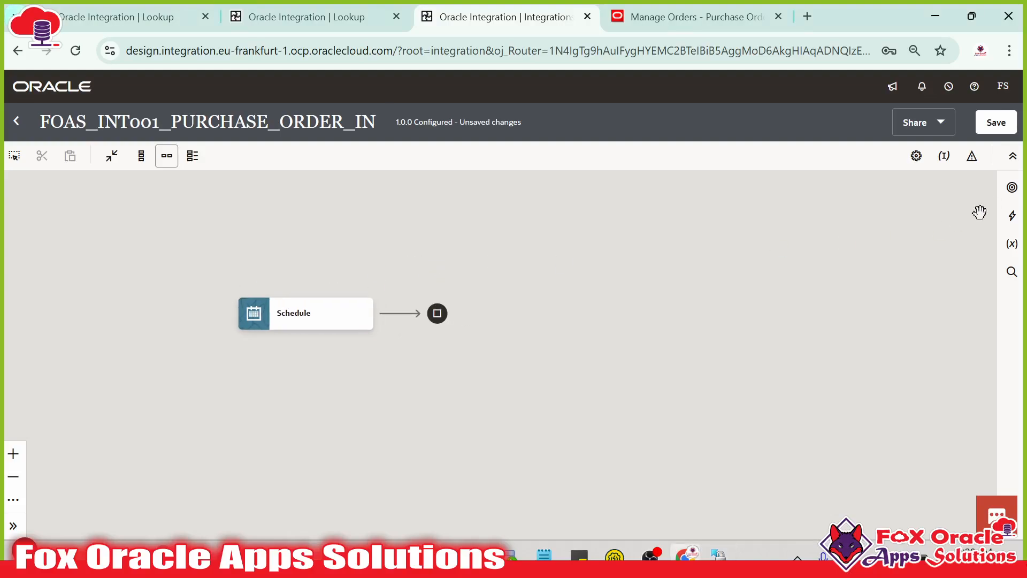
{"action": "left_click", "coordinate": [996, 123]}
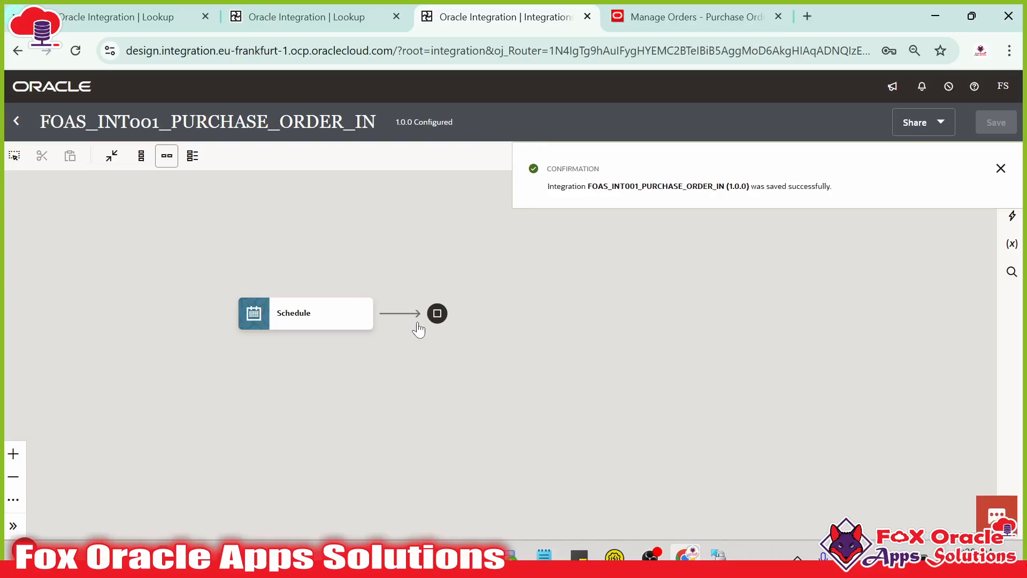
{"action": "left_click", "coordinate": [997, 169]}
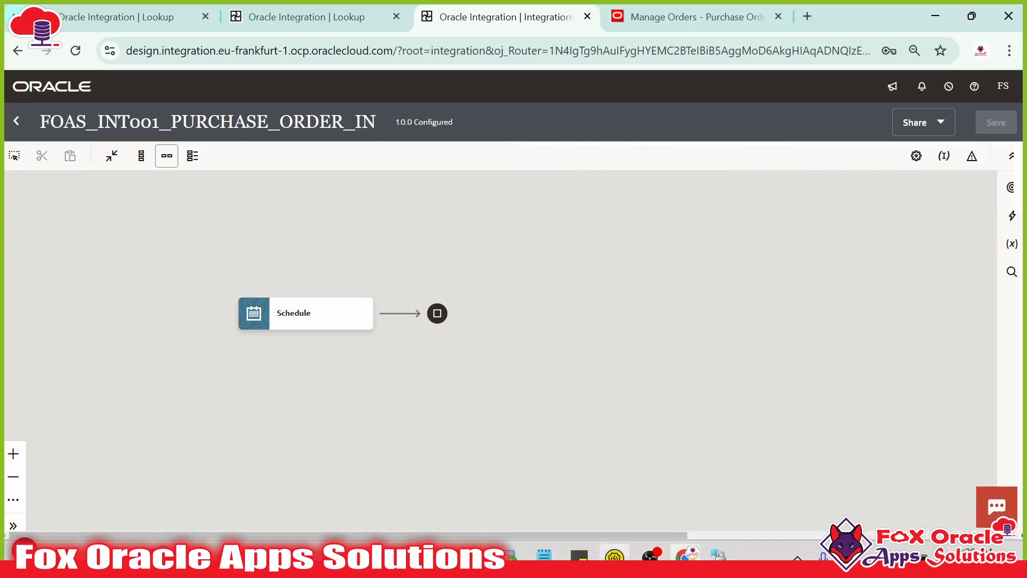
- Review the FOAS_PO_LKP and FOAS_UOM_LKP lookups and return to the integration canvas
{"action": "mouse_move", "coordinate": [615, 556]}
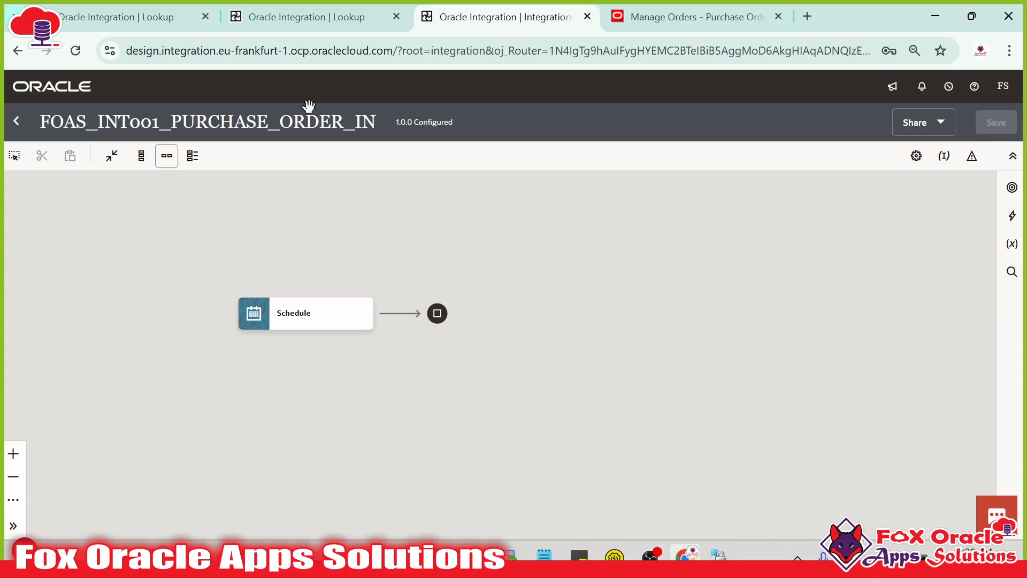
{"action": "left_click", "coordinate": [88, 20]}
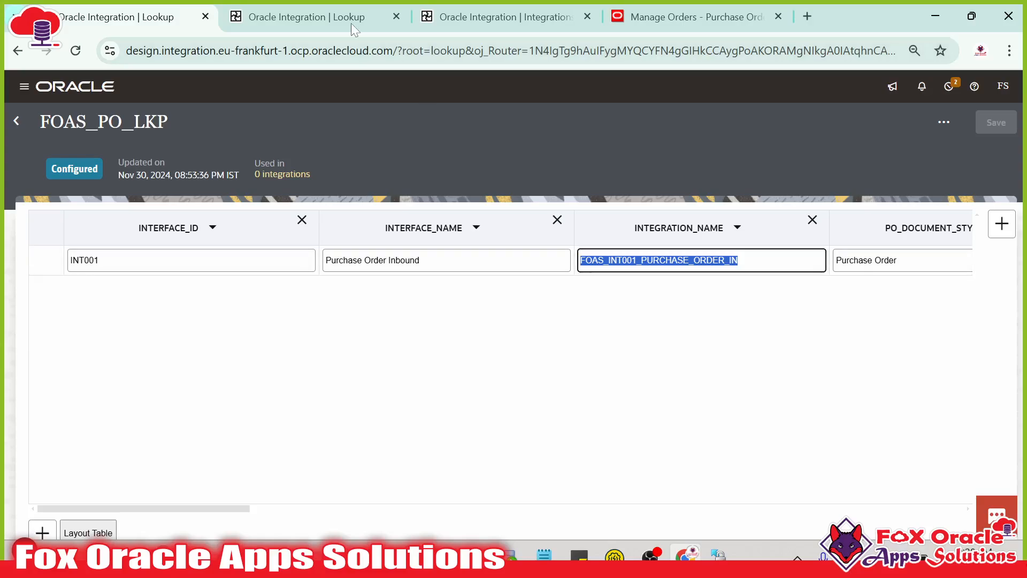
{"action": "key", "text": "ctrl+Tab"}
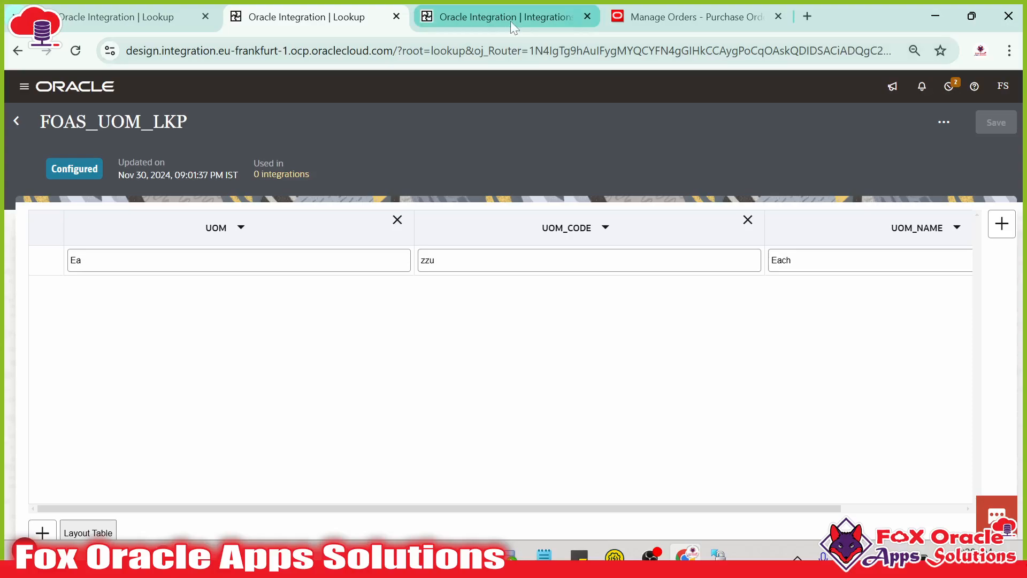
{"action": "key", "text": "ctrl+Tab"}
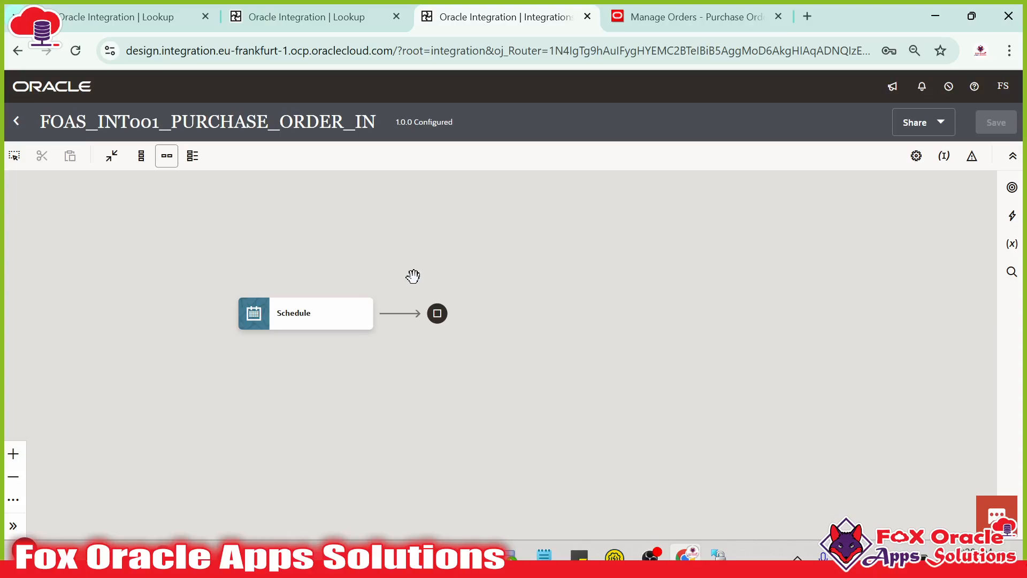
{"action": "left_click", "coordinate": [97, 16]}
{"action": "left_click", "coordinate": [503, 22]}
- Add an Assign action after Schedule in the flow and name it default_Assign
{"action": "left_click", "coordinate": [1012, 215]}
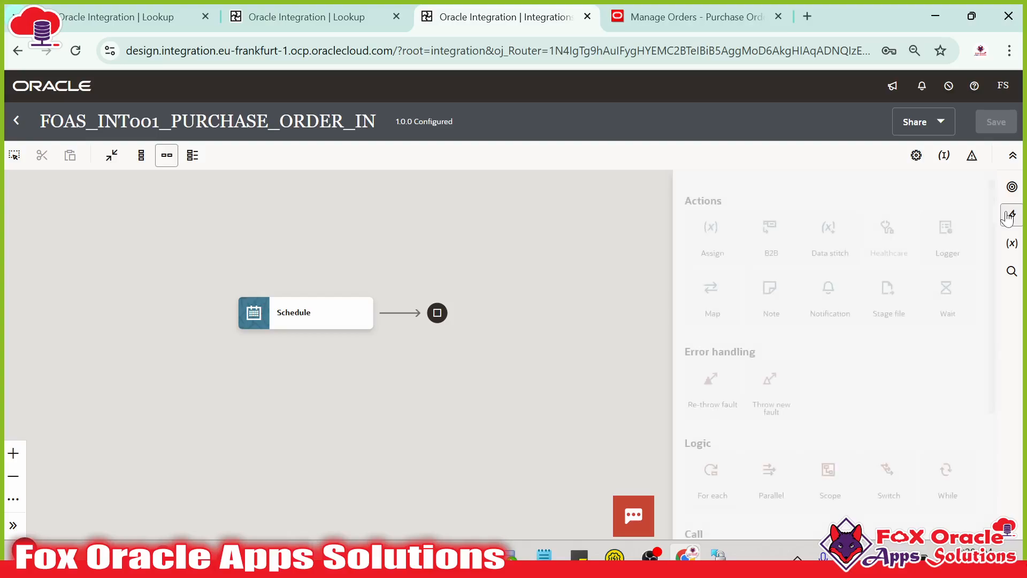
{"action": "left_click_drag", "start_coordinate": [712, 235], "coordinate": [401, 308]}
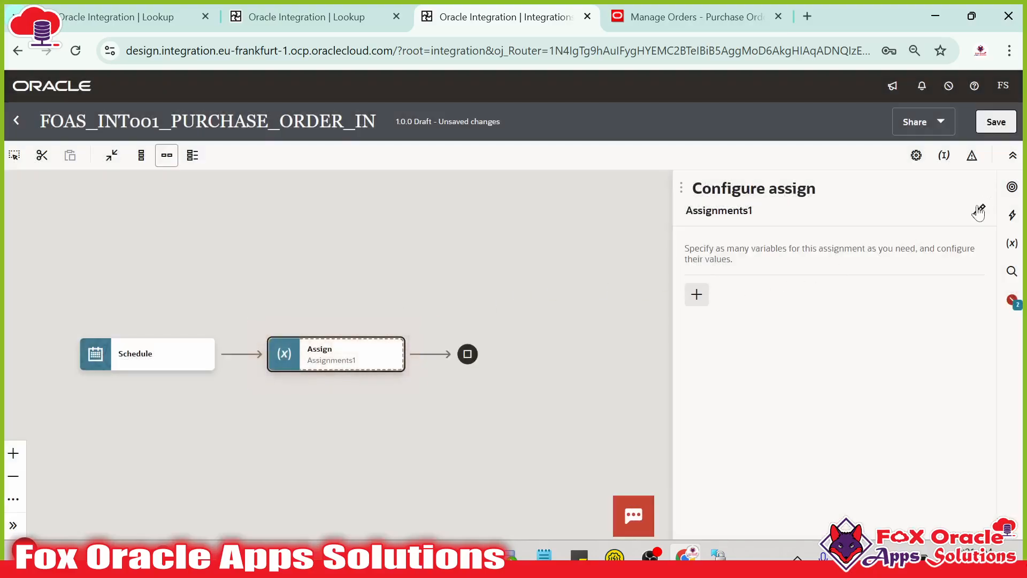
{"action": "left_click", "coordinate": [788, 215]}
{"action": "double_click", "coordinate": [690, 222]}
{"action": "type", "text": "d"}
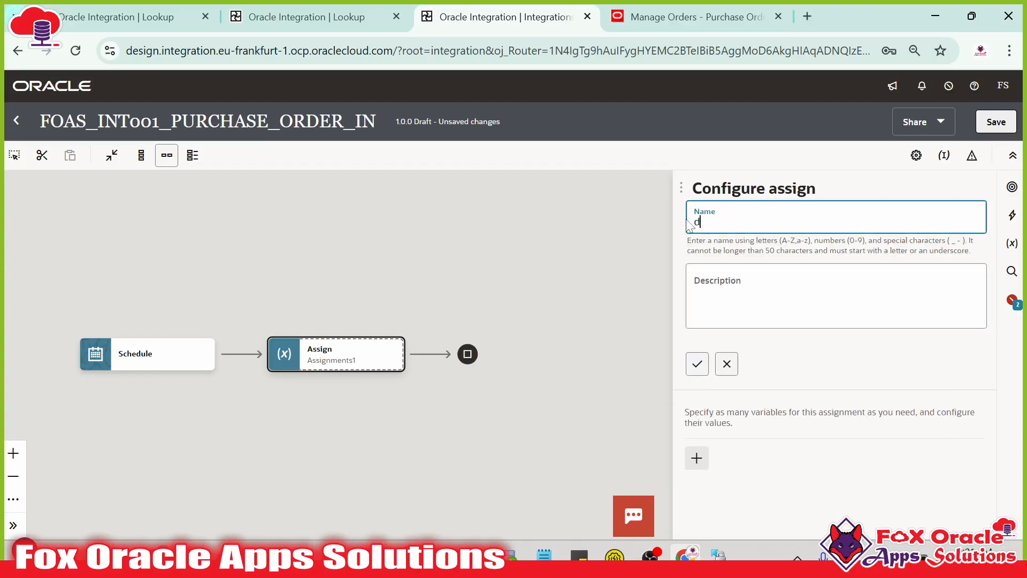
{"action": "type", "text": "efault_A"}
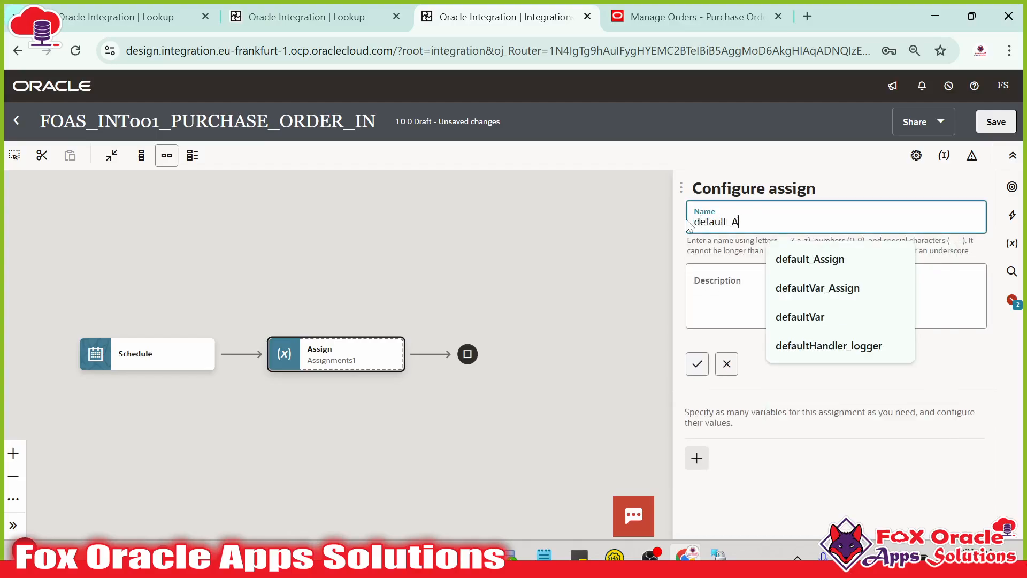
{"action": "type", "text": "ssign"}
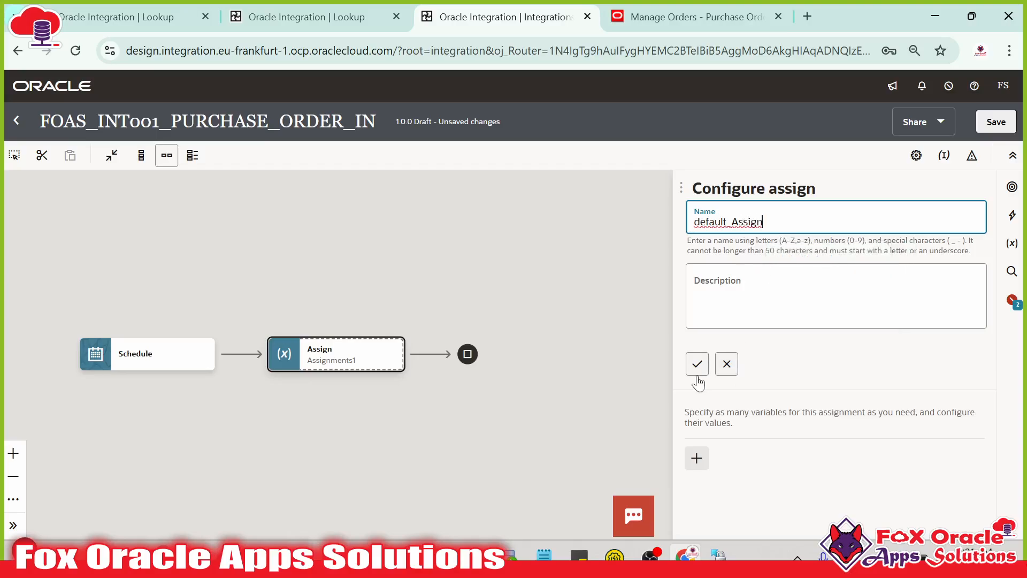
{"action": "left_click", "coordinate": [697, 365]}
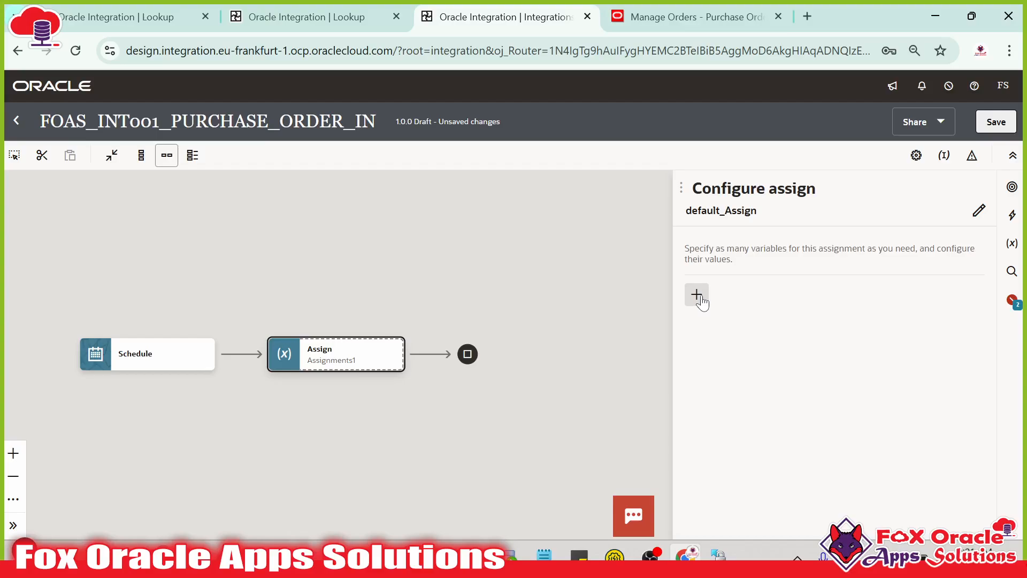
- Consult the FOAS_PO_LKP columns and add a String variable named var_InterfaceId to default_Assign
{"action": "left_click", "coordinate": [111, 21]}
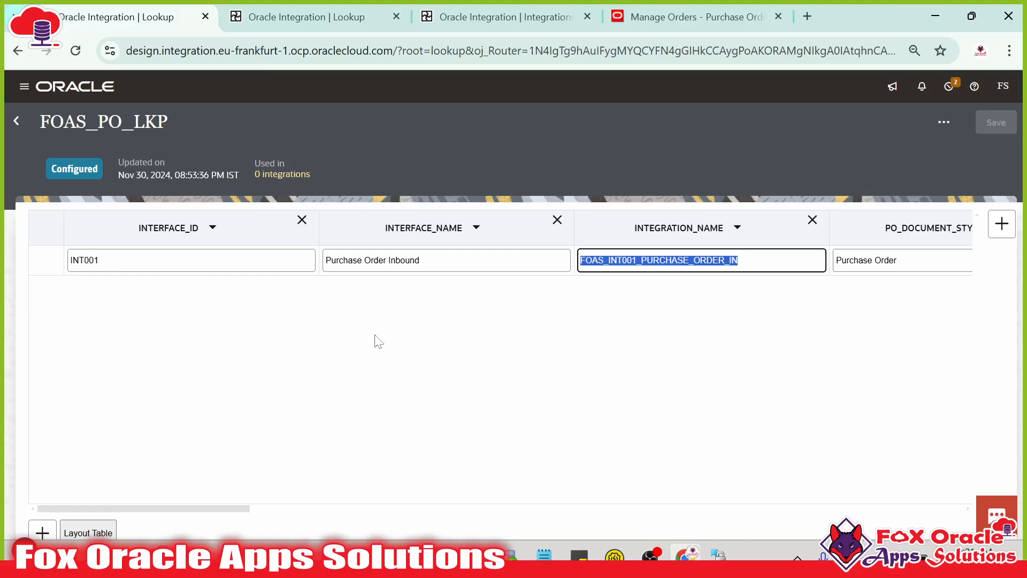
{"action": "left_click_drag", "start_coordinate": [156, 506], "coordinate": [100, 503]}
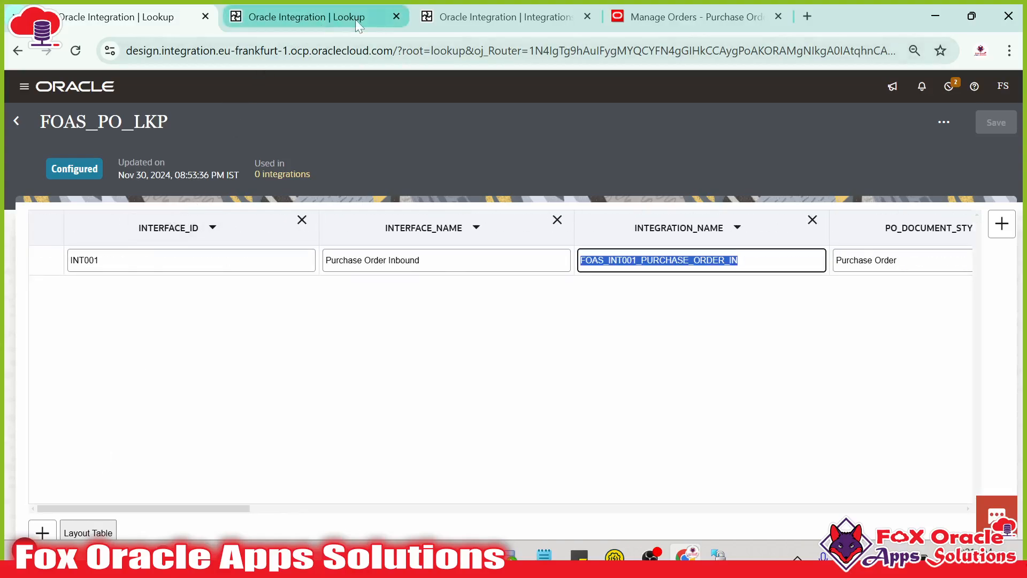
{"action": "left_click", "coordinate": [431, 15]}
{"action": "left_click", "coordinate": [696, 294]}
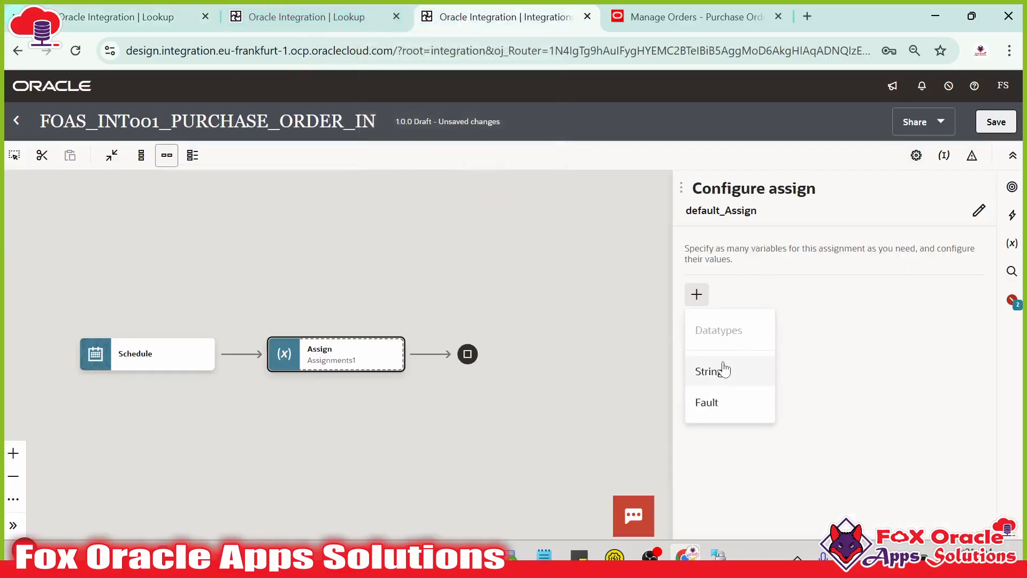
{"action": "left_click", "coordinate": [723, 369]}
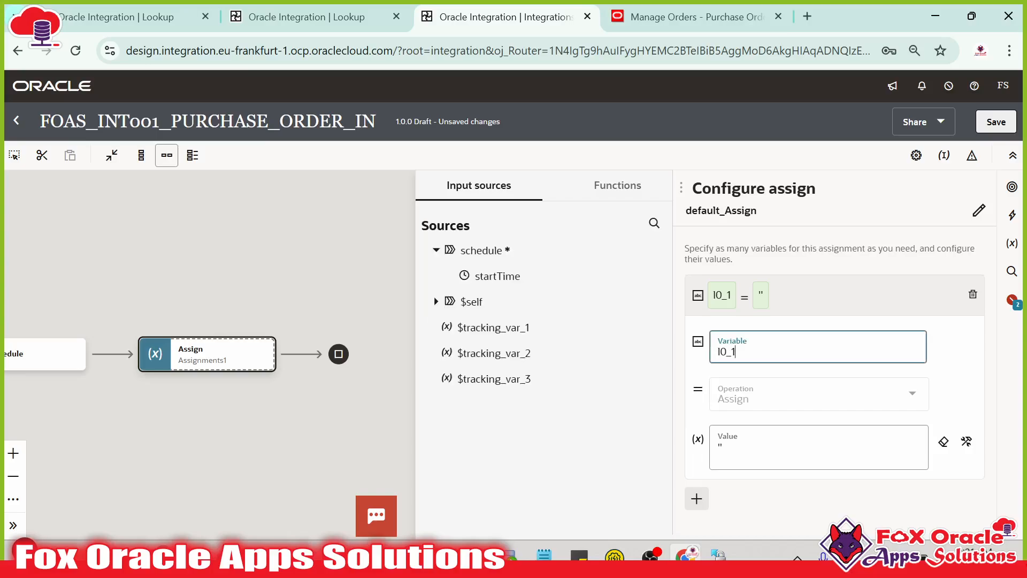
{"action": "key", "text": "BackSpace"}
{"action": "key", "text": "BackSpace"}
{"action": "key", "text": "BackSpace"}
{"action": "key", "text": "BackSpace"}
{"action": "type", "text": "var"}
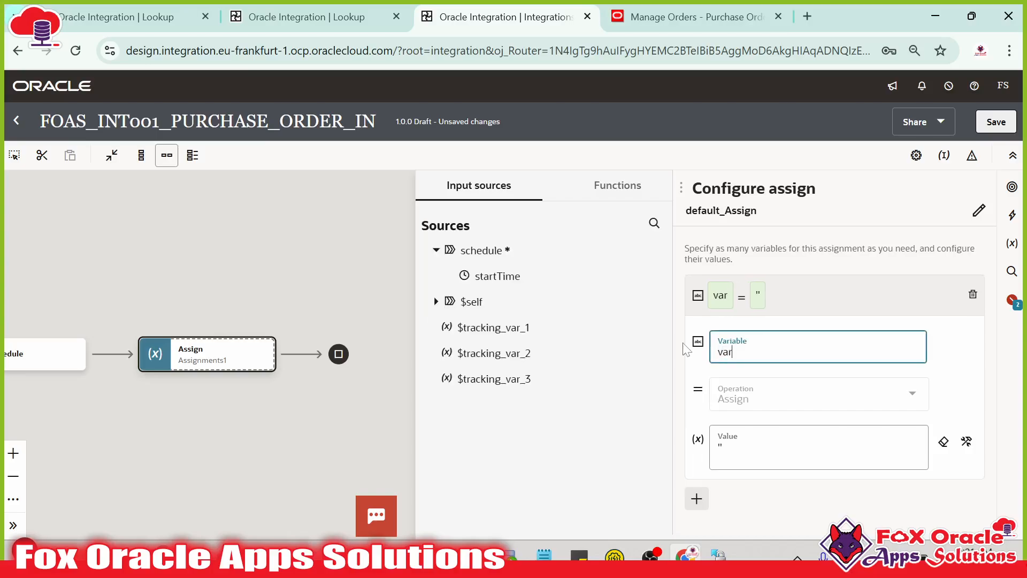
{"action": "type", "text": "_Inter"}
{"action": "type", "text": "face"}
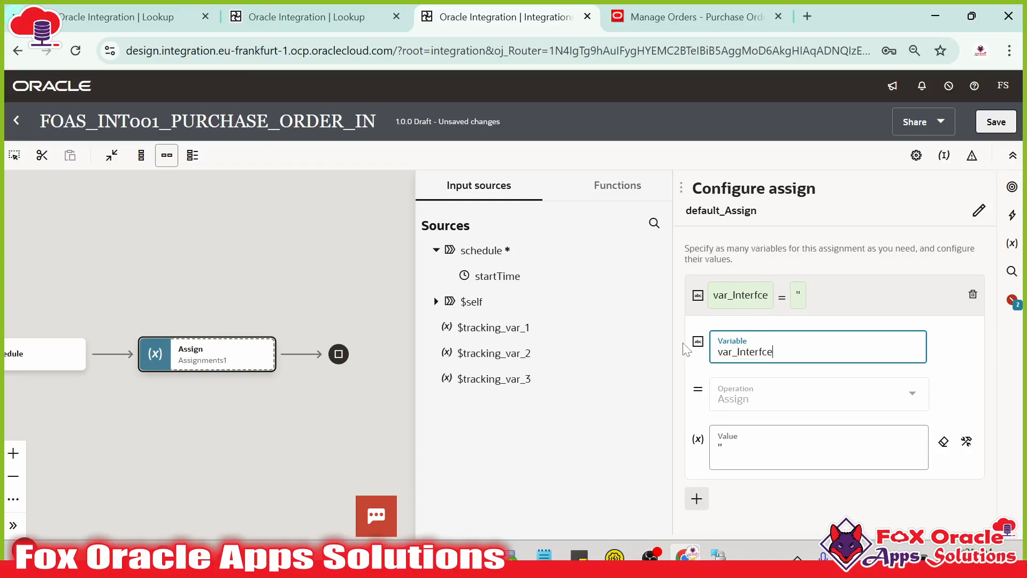
{"action": "type", "text": "Id"}
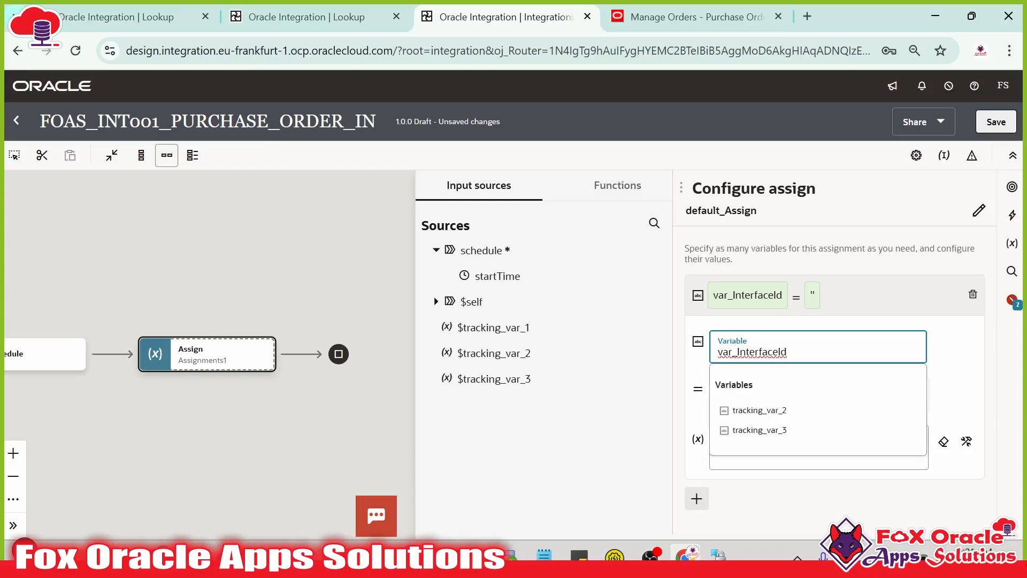
- Examine the INTERFACE_ID and INTEGRATION_NAME values in the FOAS_PO_LKP lookup, and return to the Assign configuration
{"action": "left_click", "coordinate": [143, 17]}
{"action": "left_click", "coordinate": [102, 260]}
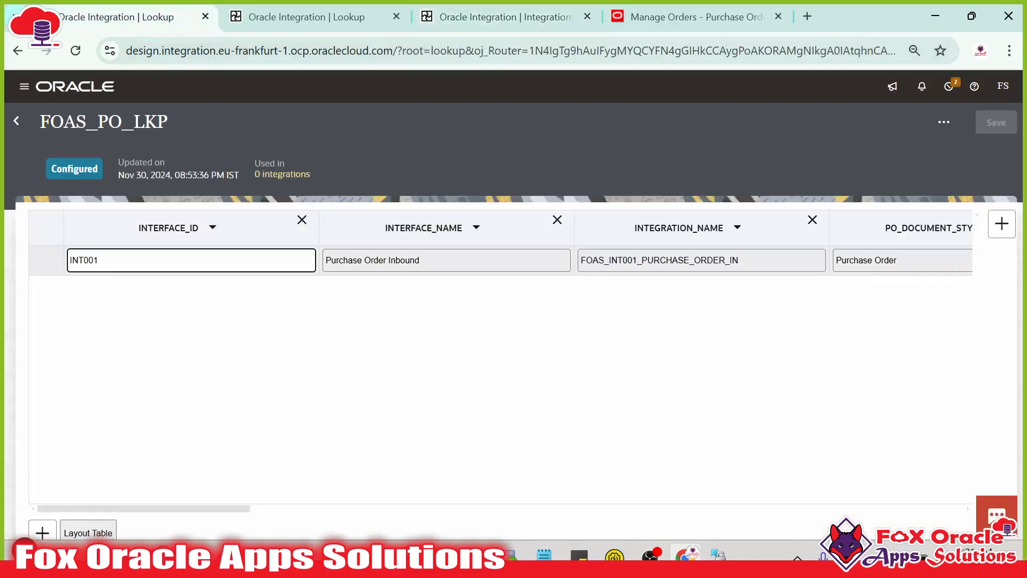
{"action": "left_click_drag", "start_coordinate": [738, 260], "coordinate": [577, 261]}
{"action": "left_click", "coordinate": [677, 260]}
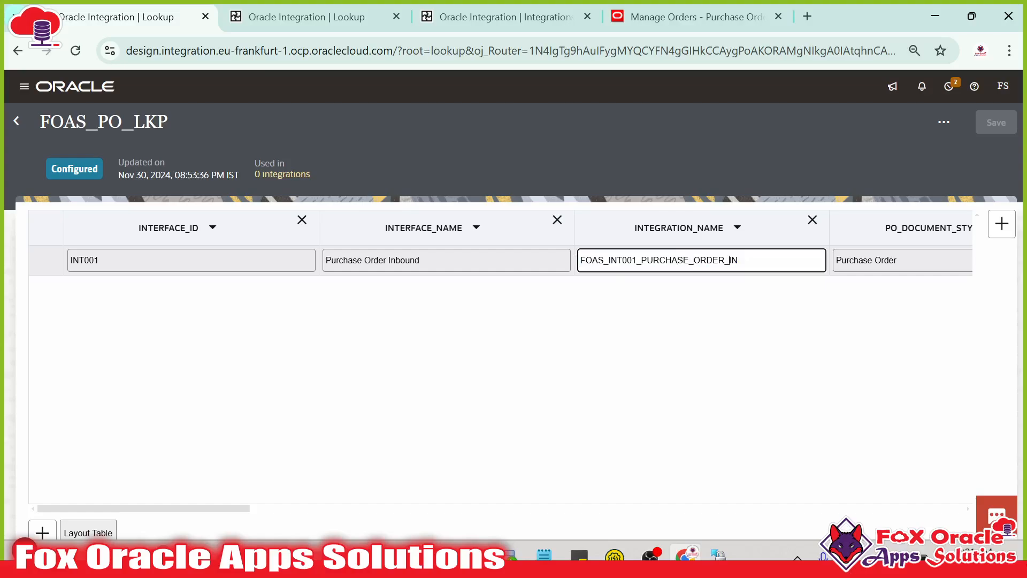
{"action": "double_click", "coordinate": [712, 260]}
{"action": "left_click", "coordinate": [738, 261]}
{"action": "double_click", "coordinate": [738, 261]}
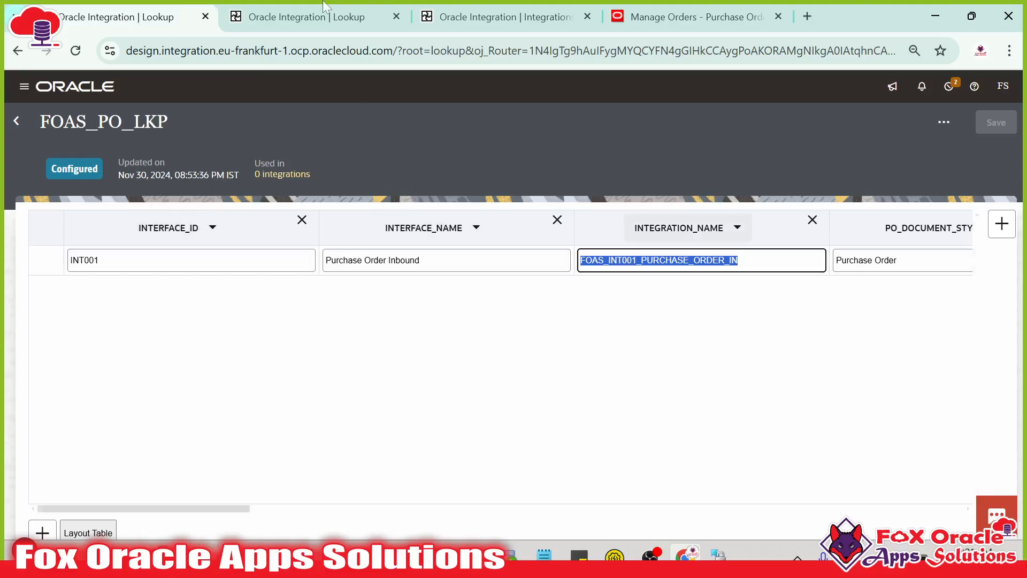
{"action": "left_click", "coordinate": [318, 17]}
{"action": "left_click", "coordinate": [534, 26]}
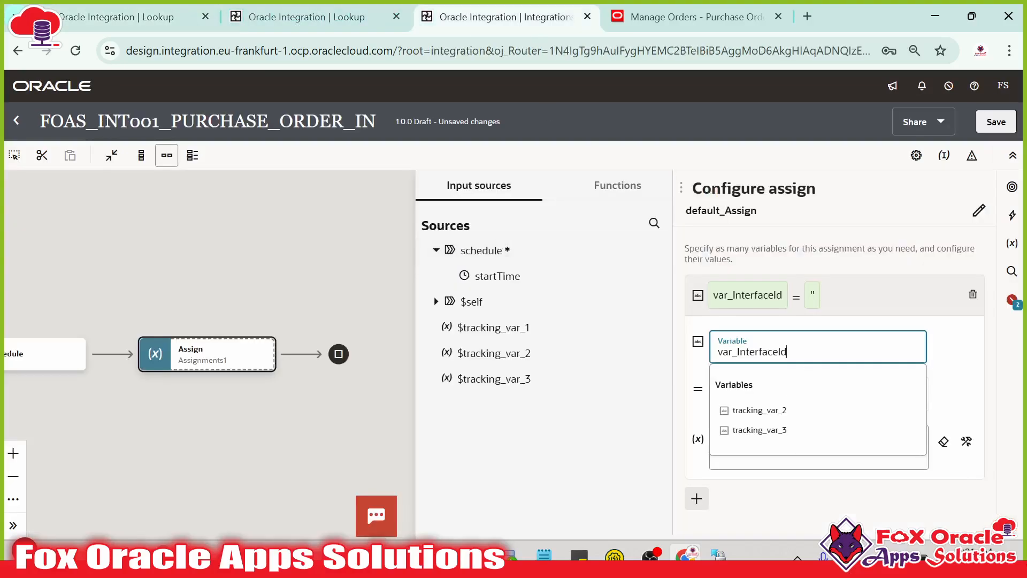
- Clear the default value of var_InterfaceId, search the functions for lookup, and insert the lookupValue function as its value
{"action": "key", "text": "Tab"}
{"action": "left_click", "coordinate": [724, 447]}
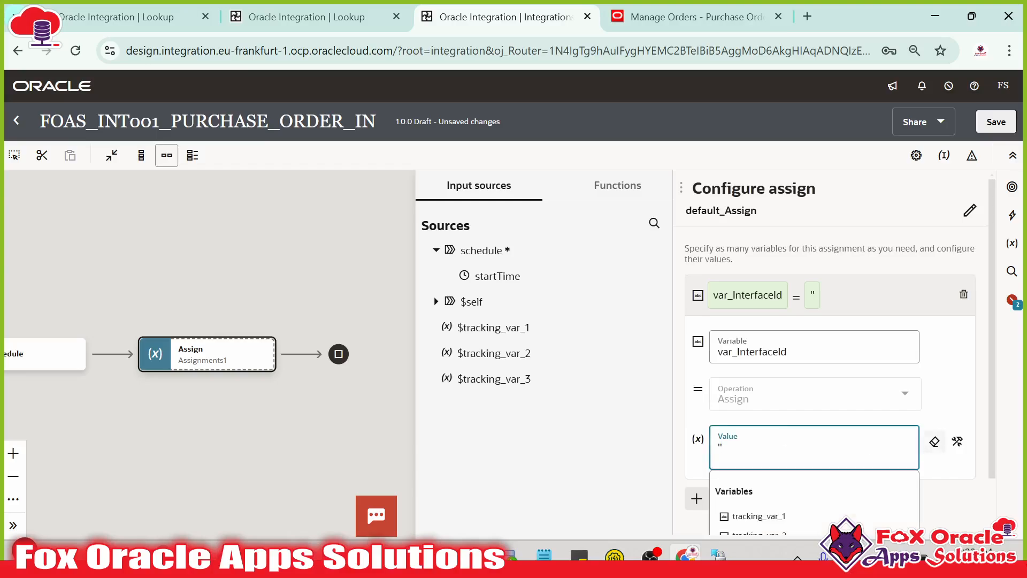
{"action": "left_click", "coordinate": [957, 441]}
{"action": "key", "text": "BackSpace"}
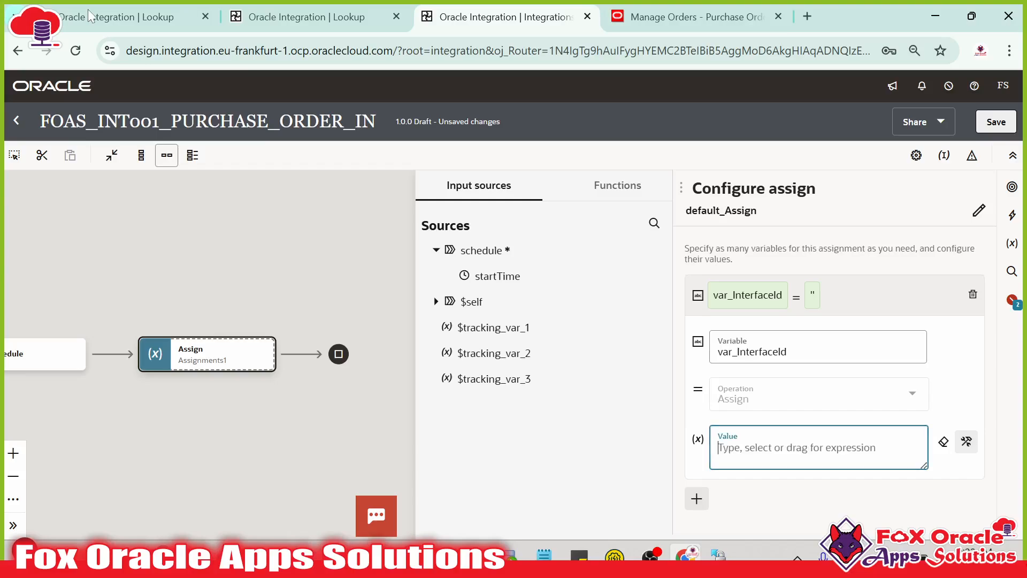
{"action": "left_click", "coordinate": [618, 186]}
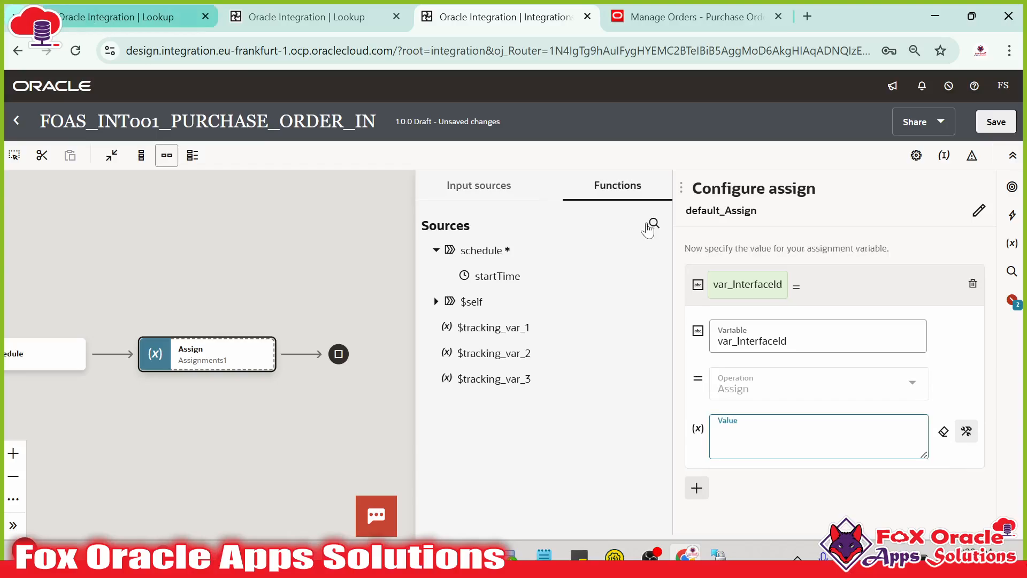
{"action": "left_click", "coordinate": [652, 225]}
{"action": "type", "text": "lo"}
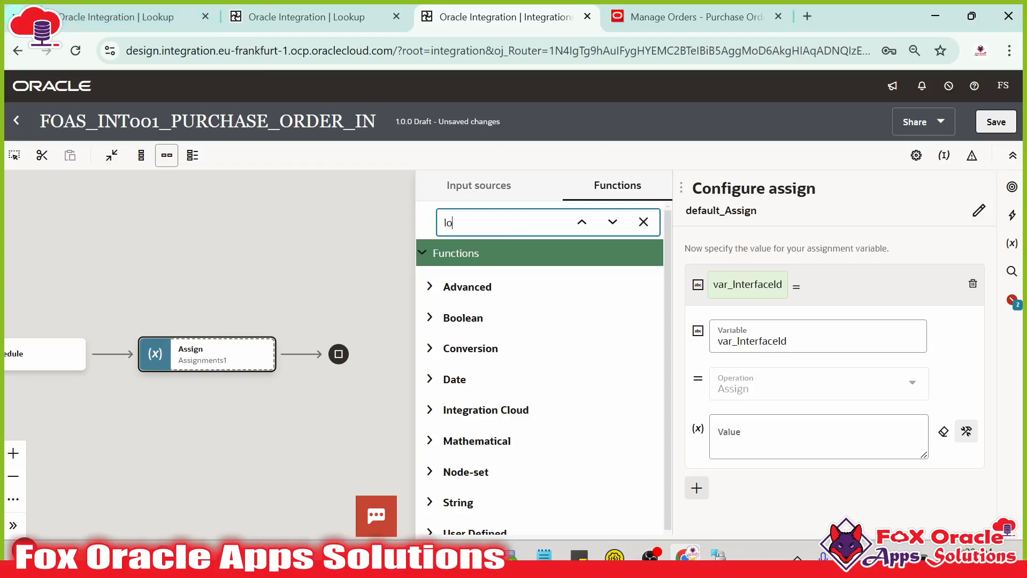
{"action": "type", "text": "okup"}
{"action": "left_click", "coordinate": [499, 410]}
{"action": "scroll", "coordinate": [534, 460], "scroll_direction": "down", "scroll_amount": 3}
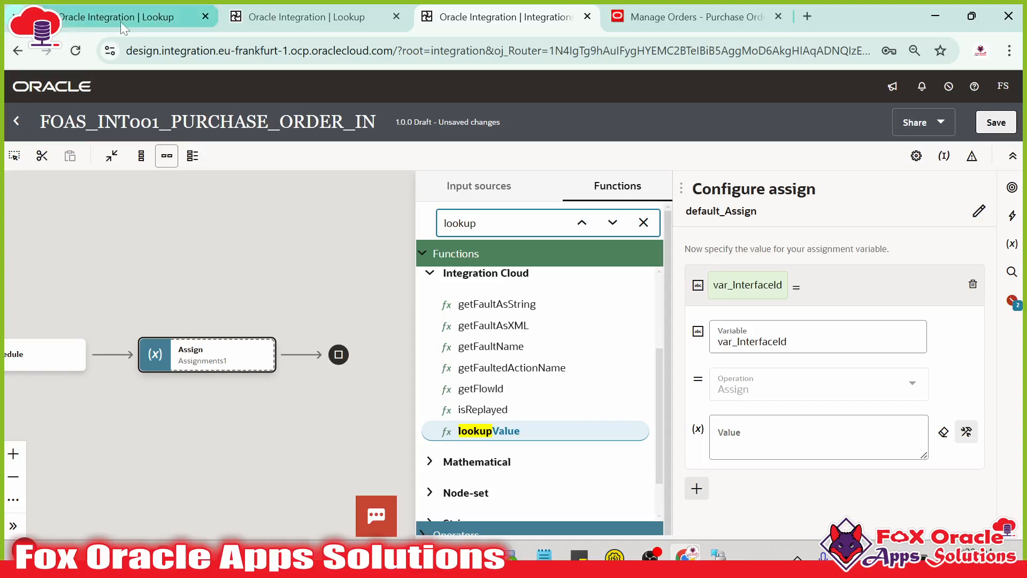
{"action": "left_click_drag", "start_coordinate": [517, 431], "coordinate": [733, 439]}
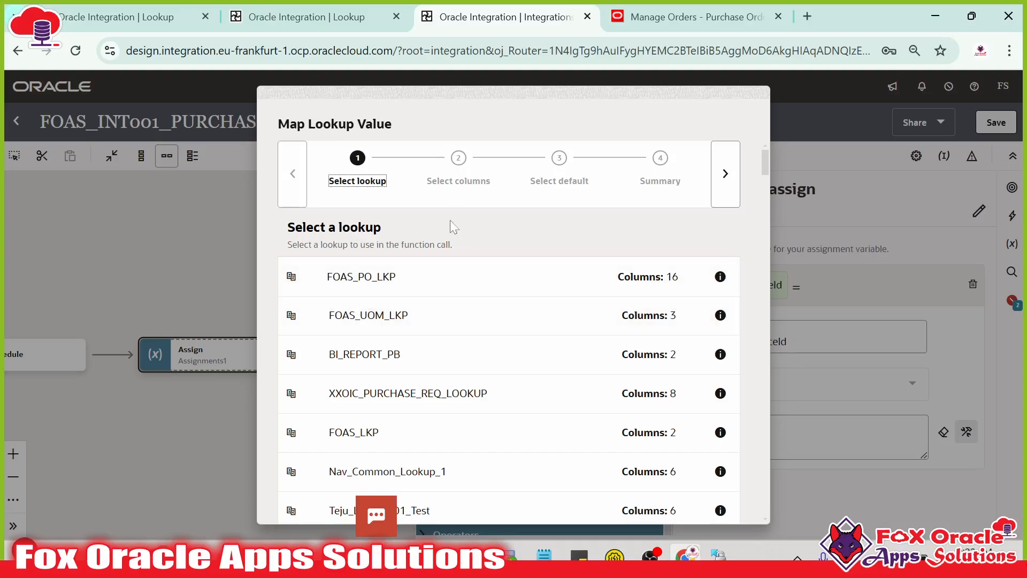
- Check the lookup's name, choose FOAS_PO_LKP as the lookup for the function call, and proceed to column selection
{"action": "scroll", "coordinate": [433, 374], "scroll_direction": "down", "scroll_amount": 5}
{"action": "scroll", "coordinate": [435, 380], "scroll_direction": "up", "scroll_amount": 5}
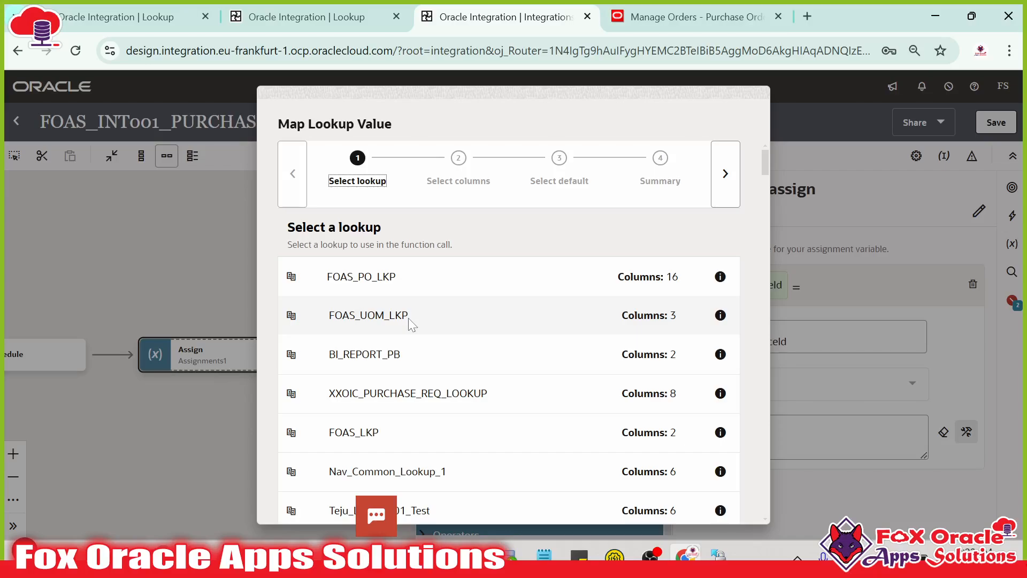
{"action": "left_click", "coordinate": [165, 24]}
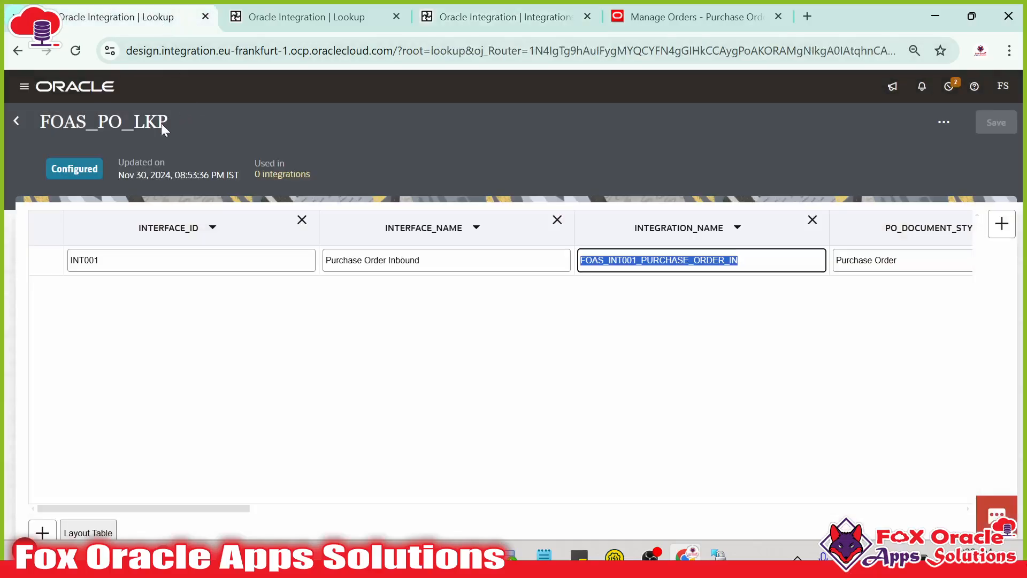
{"action": "left_click_drag", "start_coordinate": [40, 122], "coordinate": [168, 121]}
{"action": "left_click", "coordinate": [481, 17]}
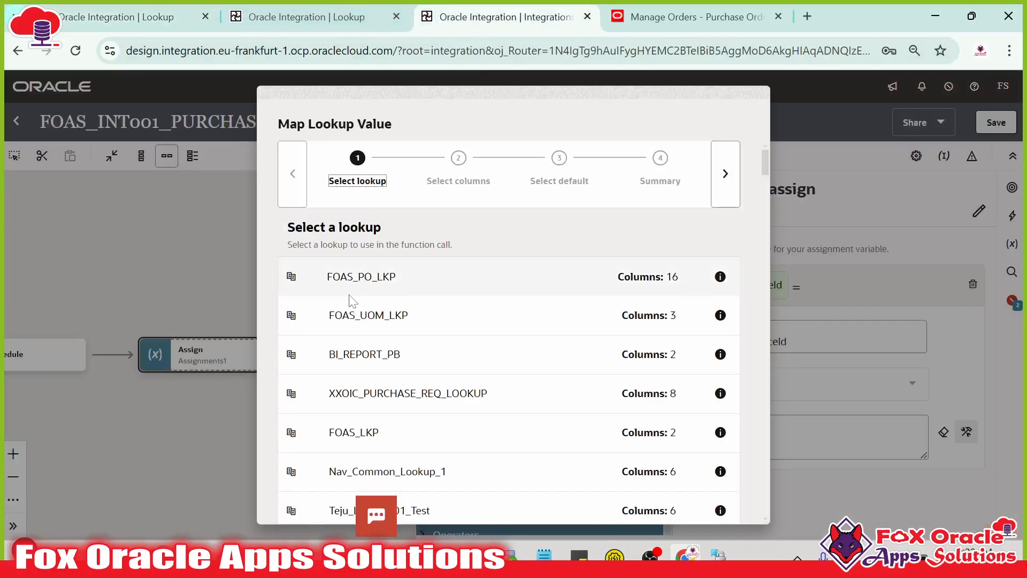
{"action": "left_click", "coordinate": [383, 286]}
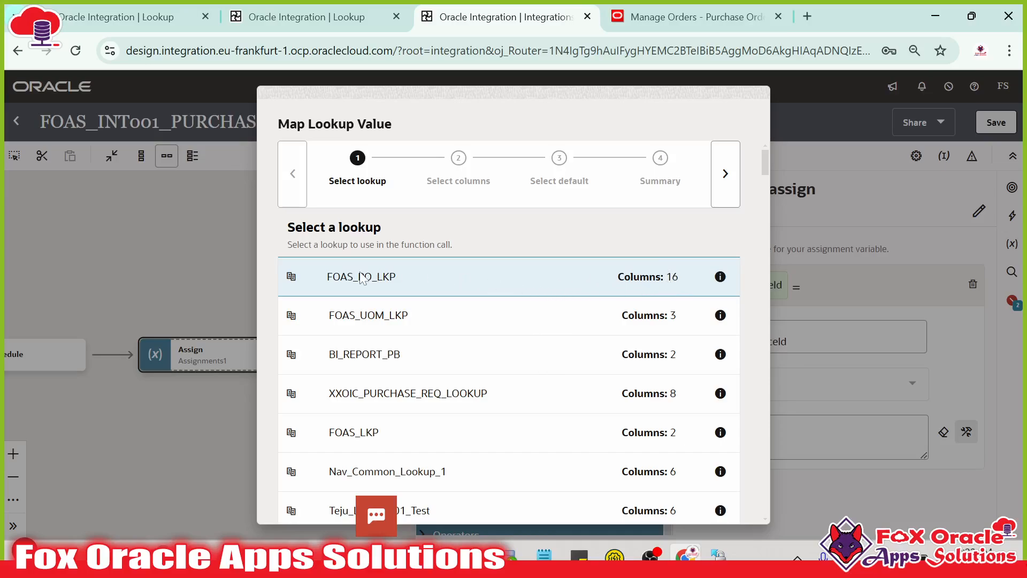
{"action": "left_click", "coordinate": [726, 173]}
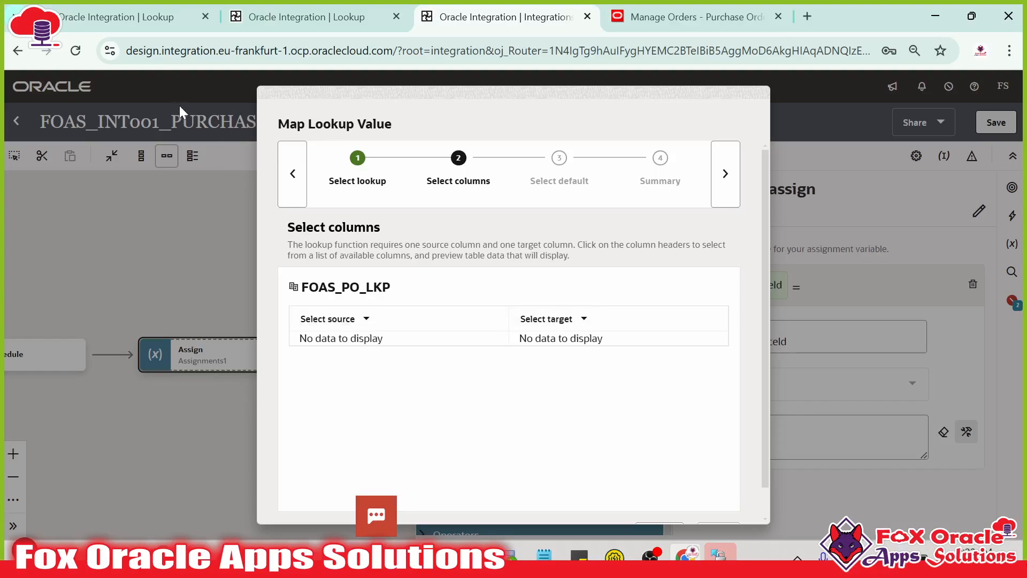
- Check the INTERFACE_ID and INTEGRATION_NAME entries in FOAS_PO_LKP, and map INTEGRATION_NAME as source column and INTERFACE_ID as target column
{"action": "left_click", "coordinate": [118, 16]}
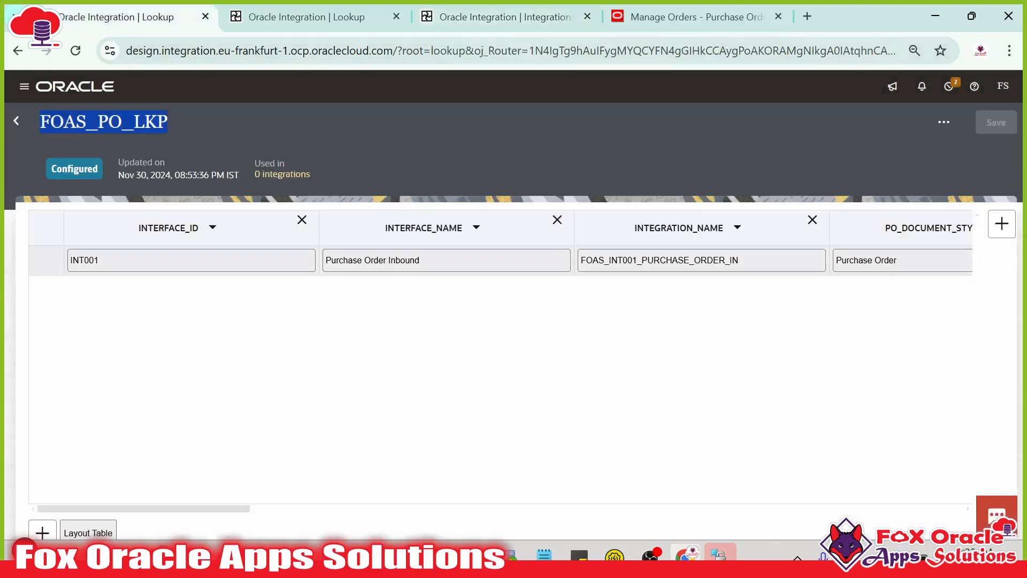
{"action": "double_click", "coordinate": [86, 261]}
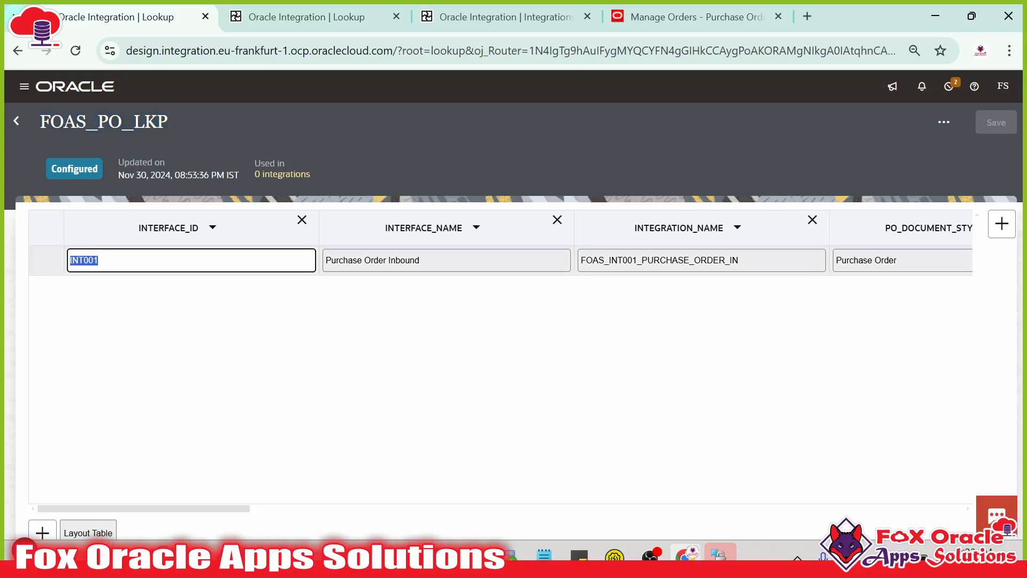
{"action": "left_click", "coordinate": [98, 276]}
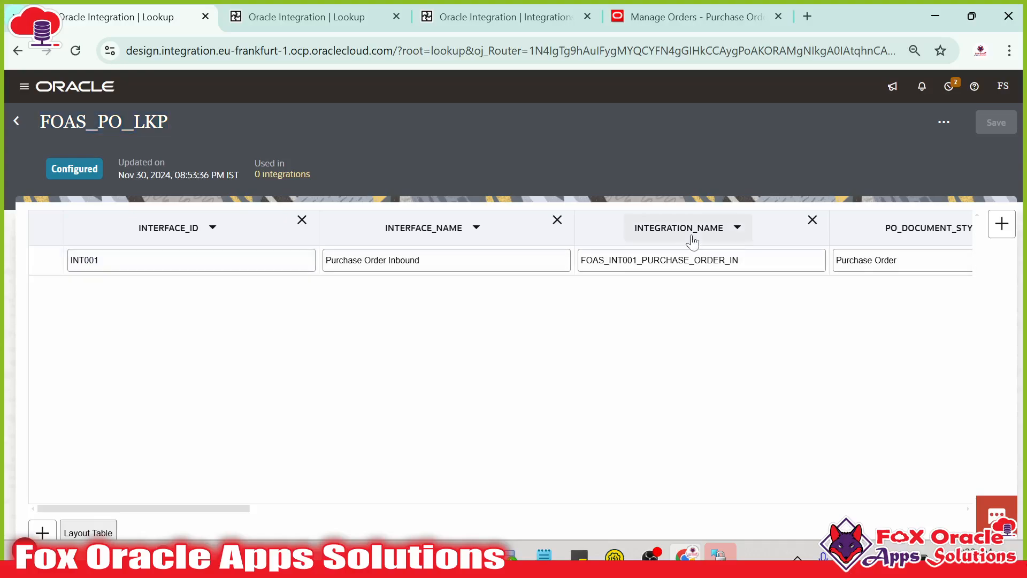
{"action": "left_click", "coordinate": [706, 261]}
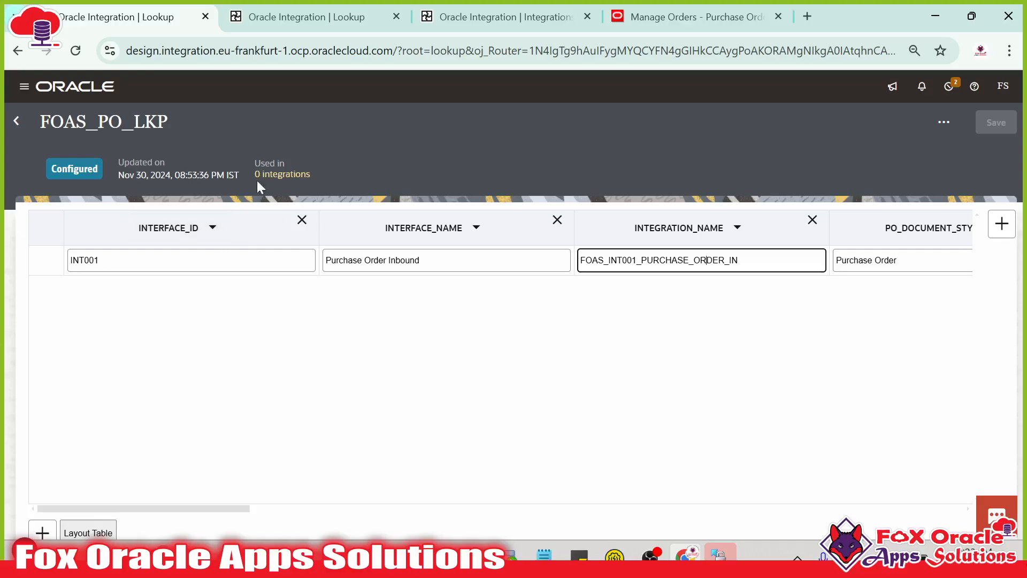
{"action": "left_click", "coordinate": [451, 178]}
{"action": "left_click", "coordinate": [505, 17]}
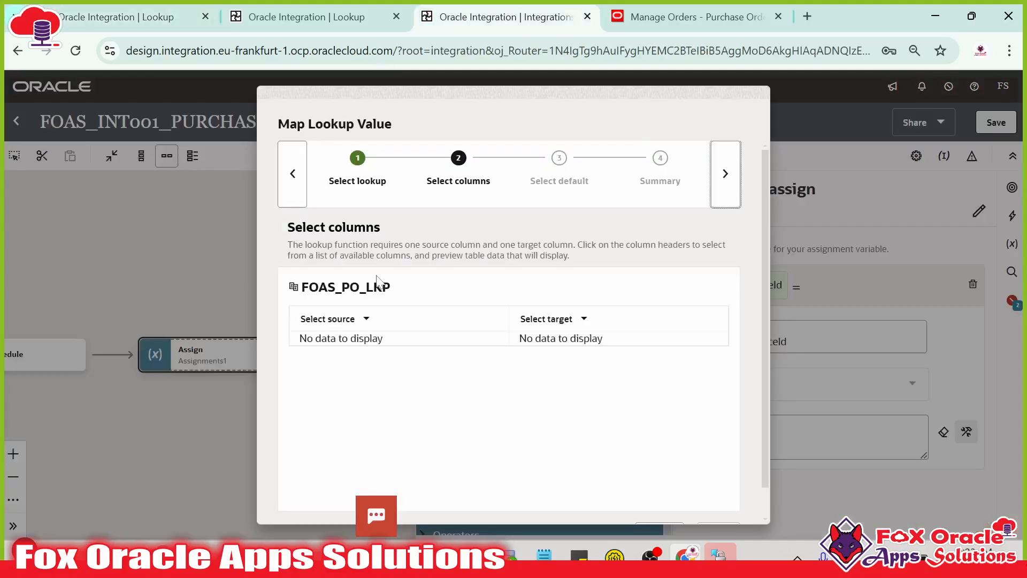
{"action": "left_click", "coordinate": [376, 331]}
{"action": "left_click", "coordinate": [351, 417]}
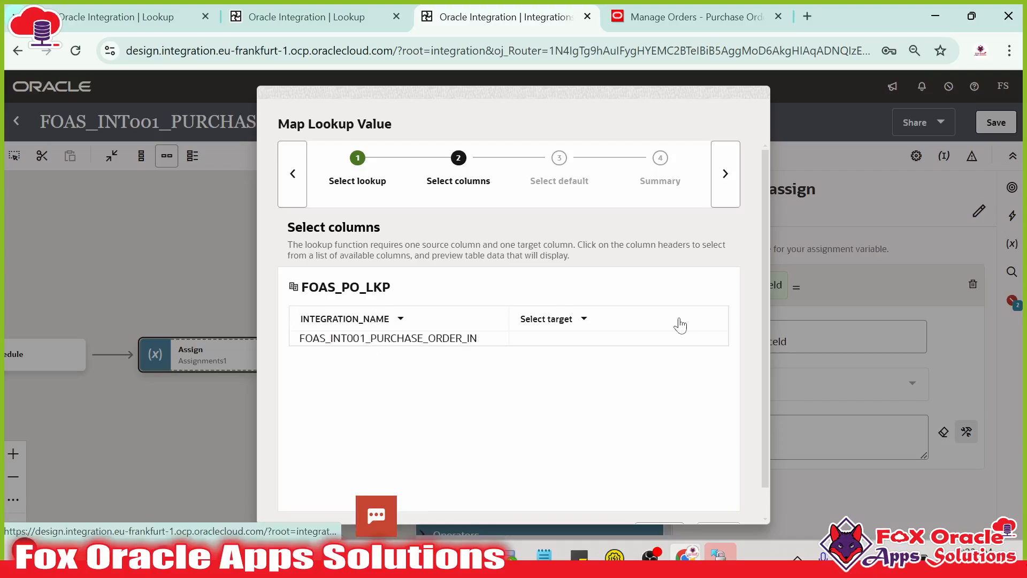
{"action": "left_click", "coordinate": [588, 321]}
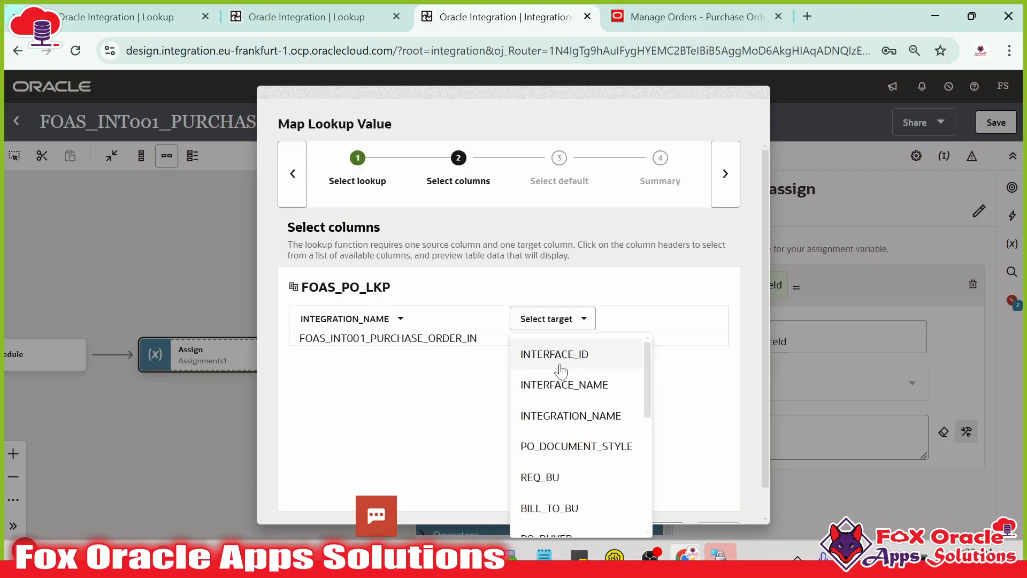
{"action": "left_click", "coordinate": [558, 358]}
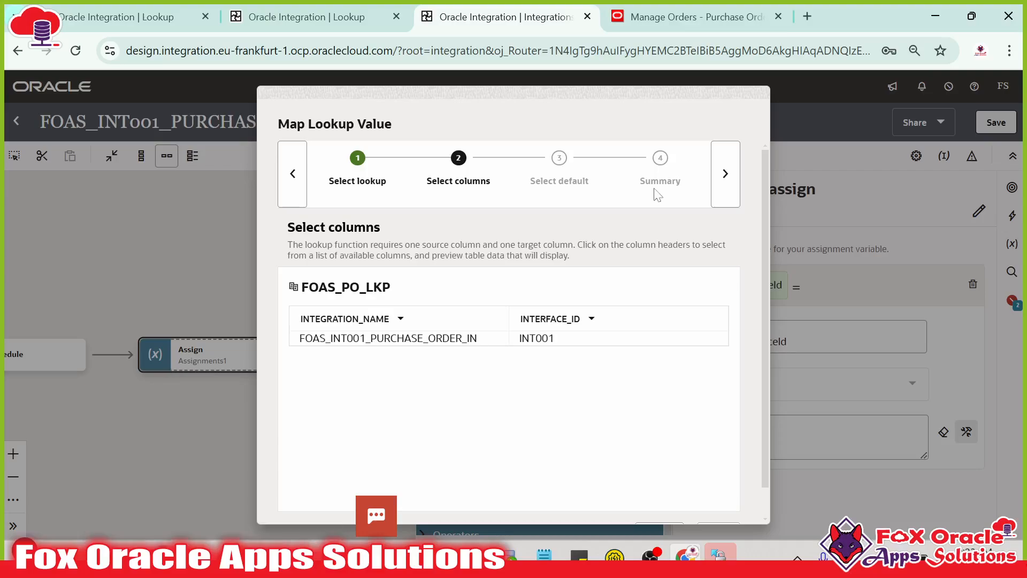
- Leave the lookup's default value blank, review the resulting expression, and complete the lookup mapping for var_InterfaceId
{"action": "left_click", "coordinate": [722, 175]}
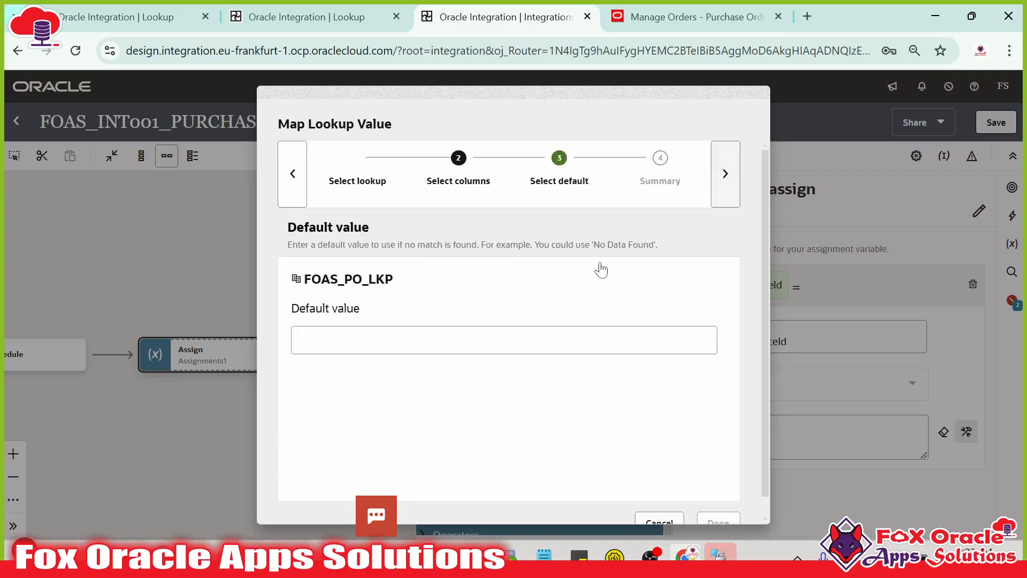
{"action": "left_click", "coordinate": [507, 340]}
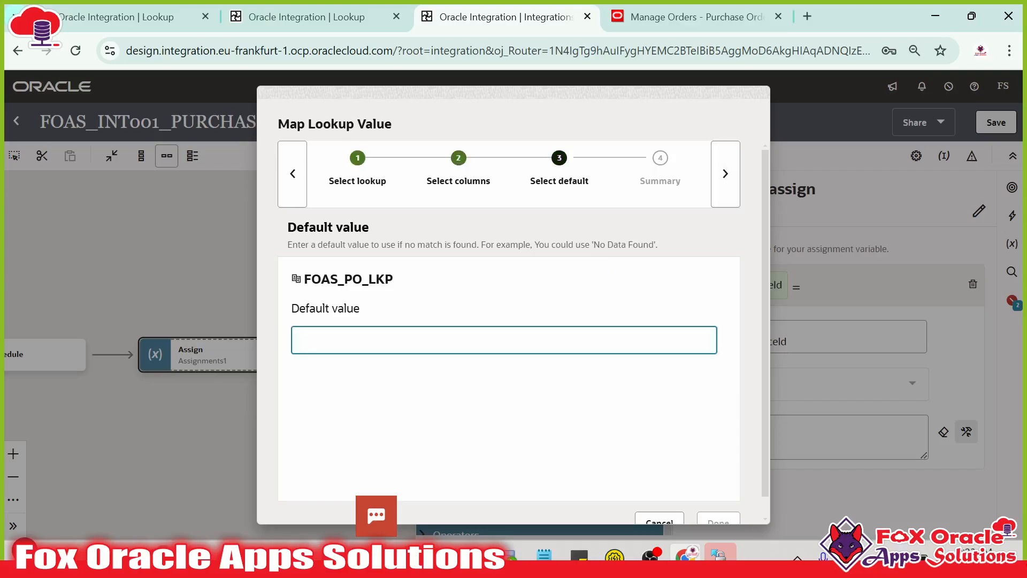
{"action": "left_click", "coordinate": [118, 17]}
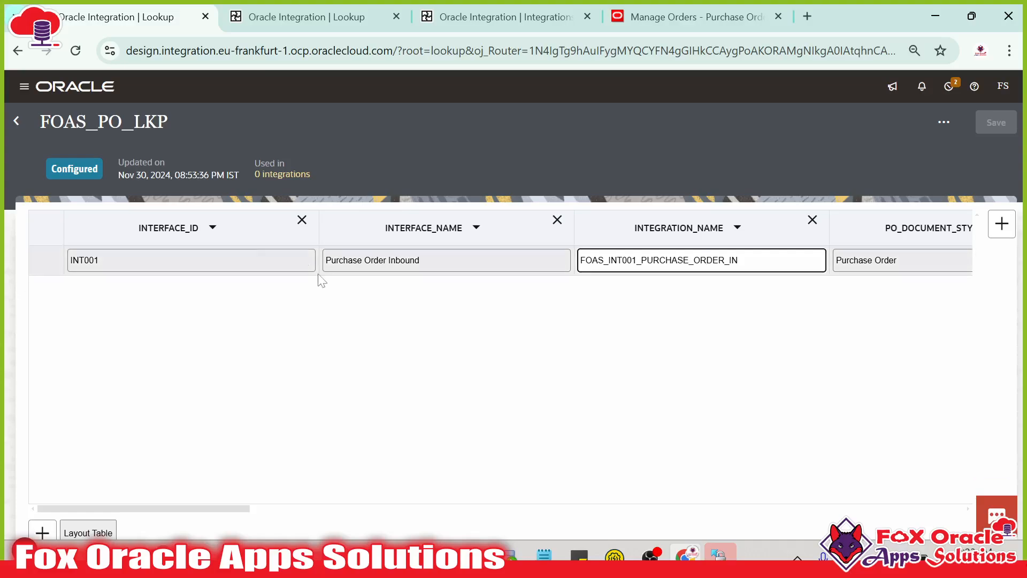
{"action": "left_click", "coordinate": [497, 17]}
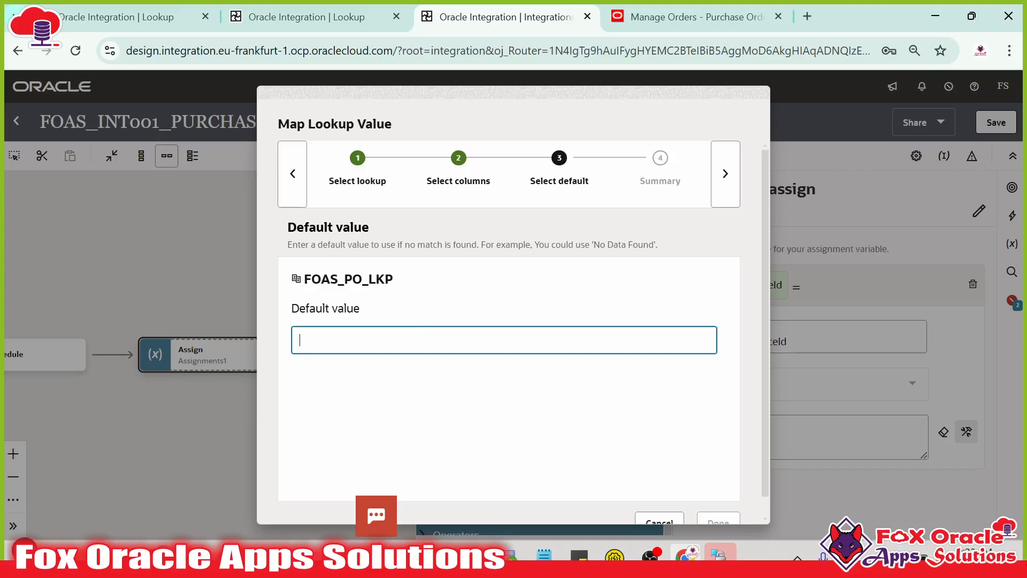
{"action": "left_click", "coordinate": [725, 173]}
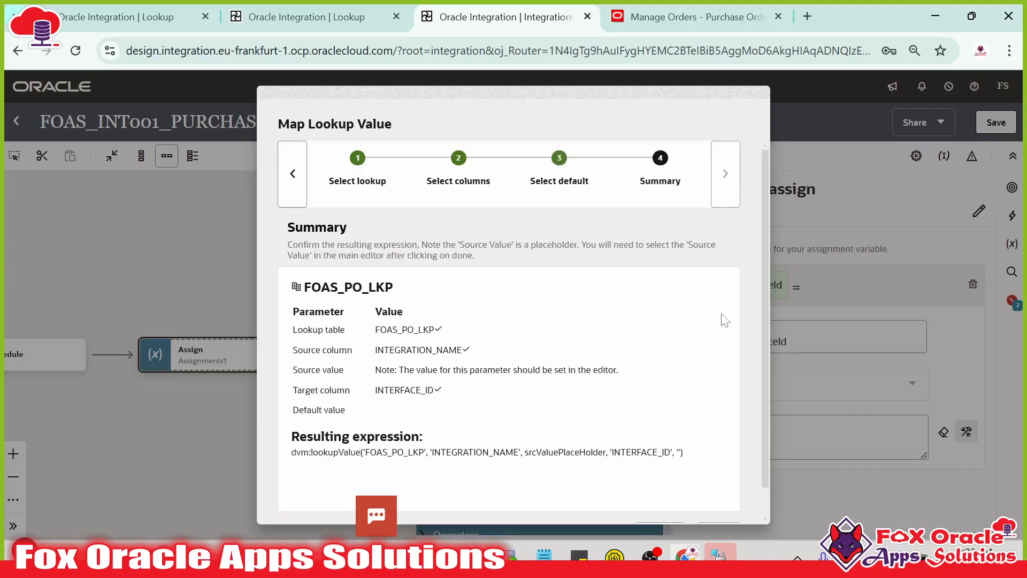
{"action": "scroll", "coordinate": [690, 353], "scroll_direction": "down", "scroll_amount": 2}
{"action": "left_click", "coordinate": [715, 503]}
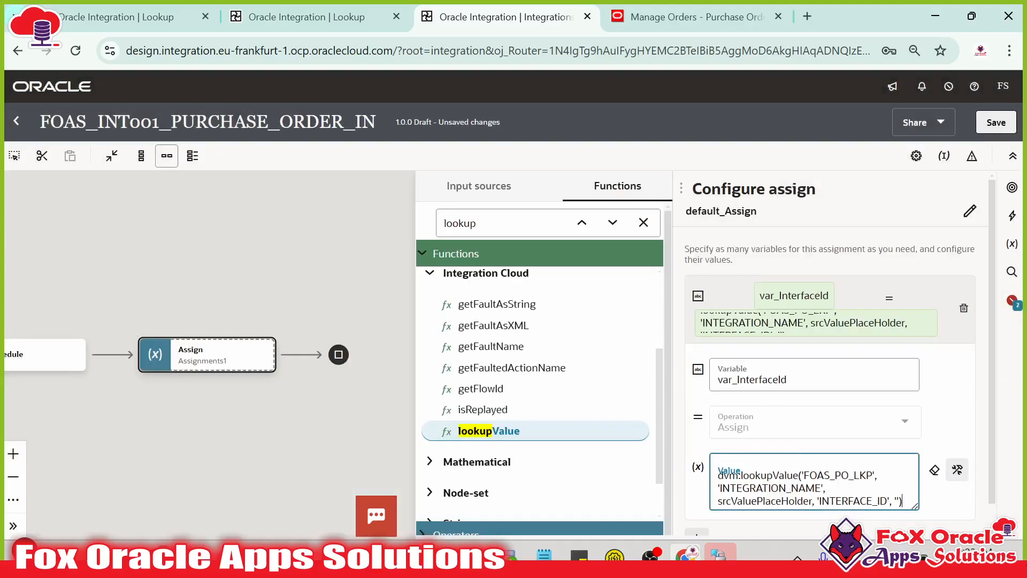
- Copy the full lookupValue expression of var_InterfaceId into CreatePOPayload.txt in Notepad++, below the SOAP Conn line
{"action": "scroll", "coordinate": [784, 451], "scroll_direction": "down", "scroll_amount": 1}
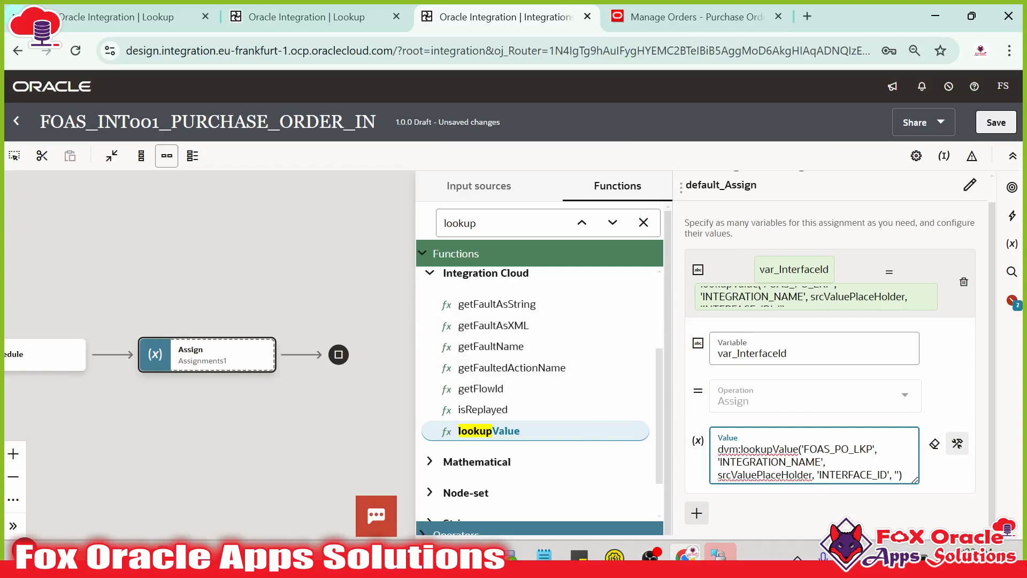
{"action": "key", "text": "ctrl+a"}
{"action": "key", "text": "ctrl+c"}
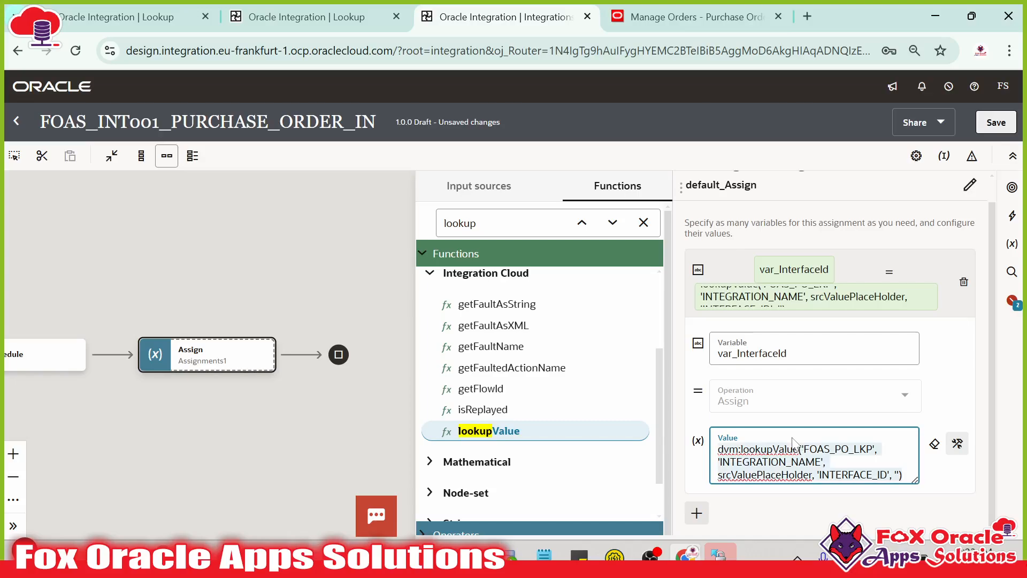
{"action": "key", "text": "alt+Tab"}
{"action": "key", "text": "alt+Tab"}
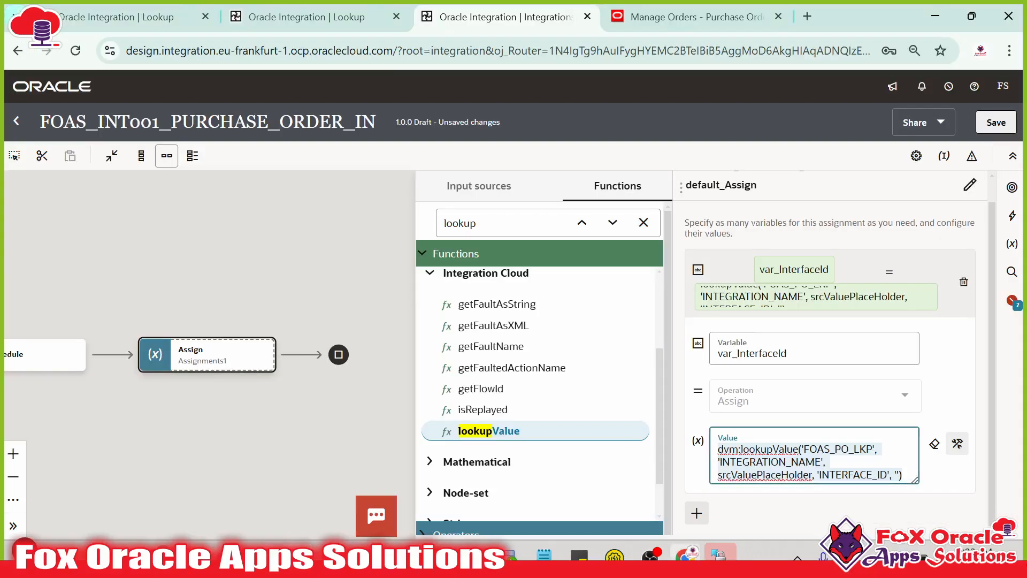
{"action": "key", "text": "alt+Tab"}
{"action": "left_click", "coordinate": [59, 386]}
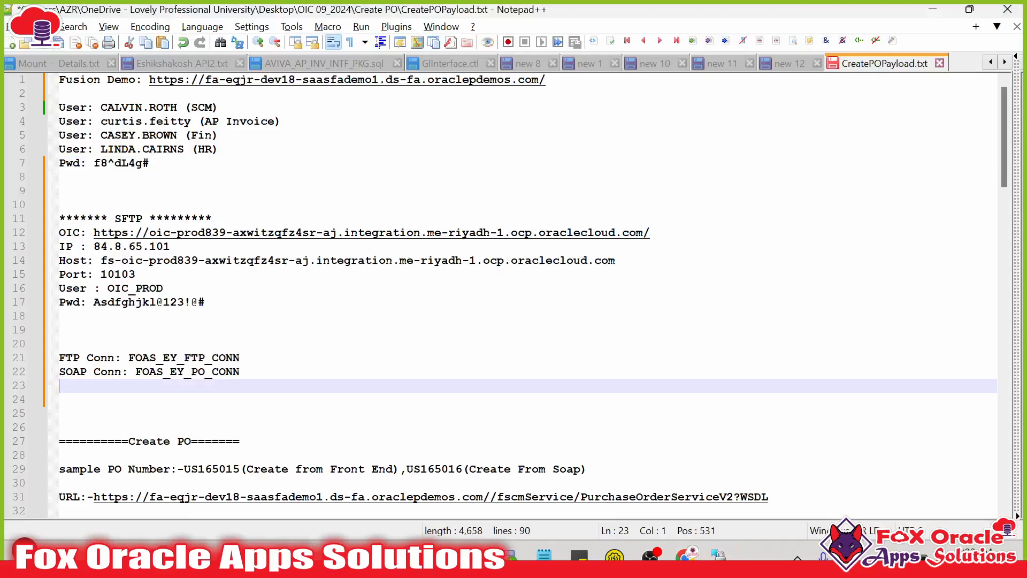
{"action": "key", "text": "Return"}
{"action": "key", "text": "Return"}
{"action": "key", "text": "ctrl+v"}
{"action": "scroll", "coordinate": [501, 294], "scroll_direction": "down", "scroll_amount": 1}
- Examine the pasted expression's function name, lookup name, source column, srcValuePlaceHolder and target column, copying the whole line again
{"action": "left_click", "coordinate": [386, 372]}
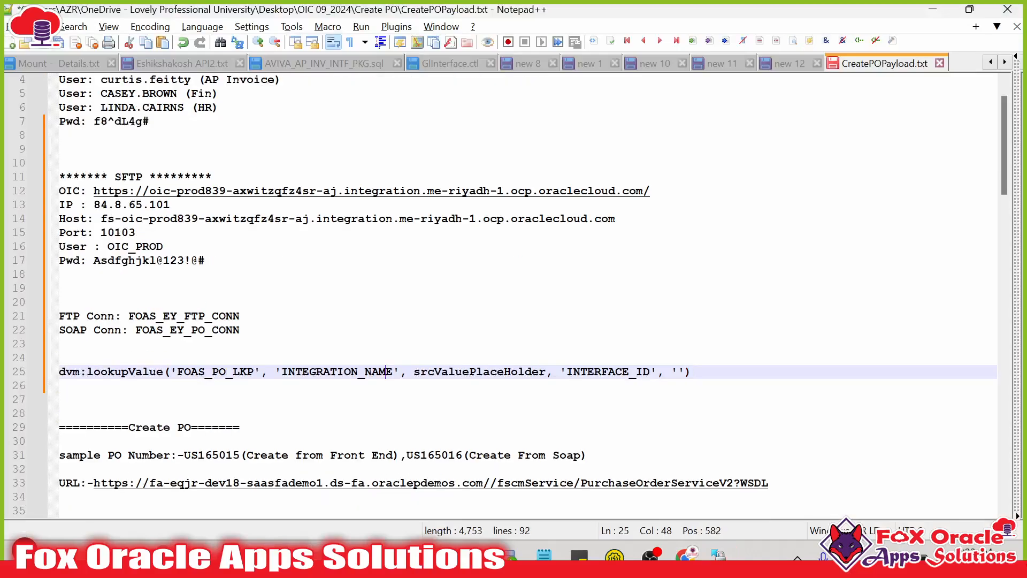
{"action": "left_click", "coordinate": [580, 372]}
{"action": "left_click", "coordinate": [59, 385]}
{"action": "double_click", "coordinate": [101, 373]}
{"action": "double_click", "coordinate": [134, 373]}
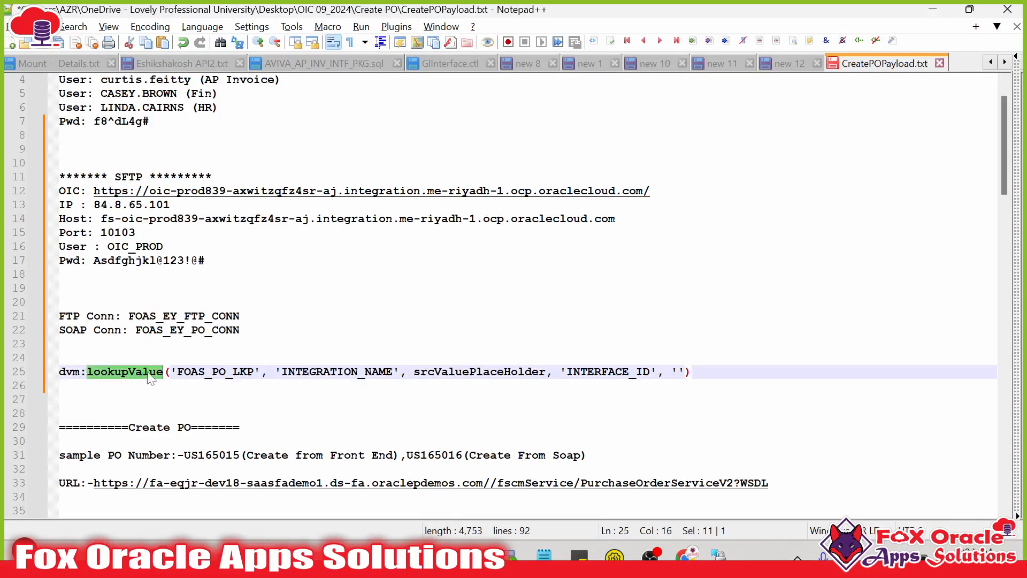
{"action": "triple_click", "coordinate": [225, 374]}
{"action": "key", "text": "ctrl+c"}
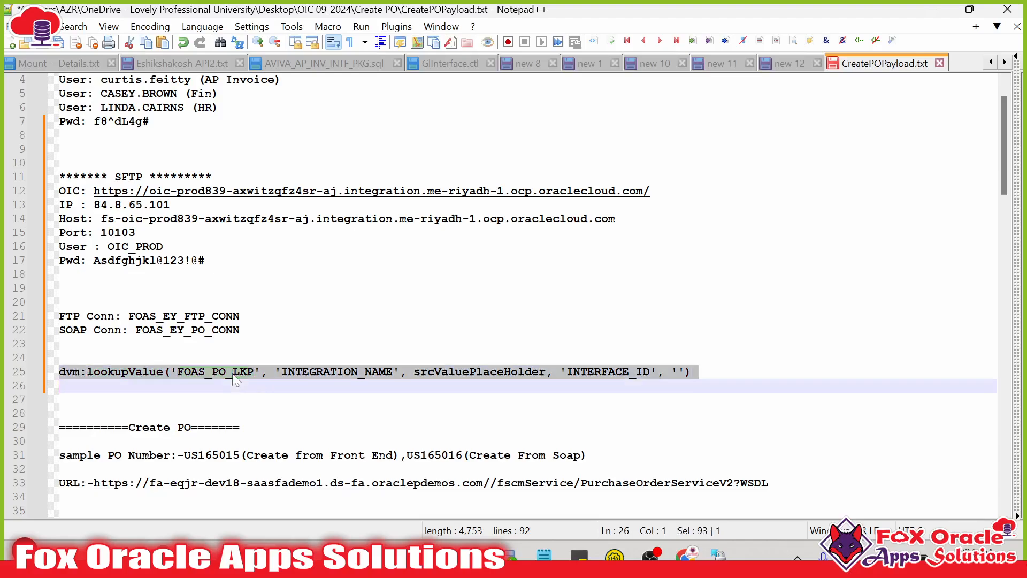
{"action": "double_click", "coordinate": [242, 377]}
{"action": "left_click_drag", "start_coordinate": [282, 373], "coordinate": [393, 372]}
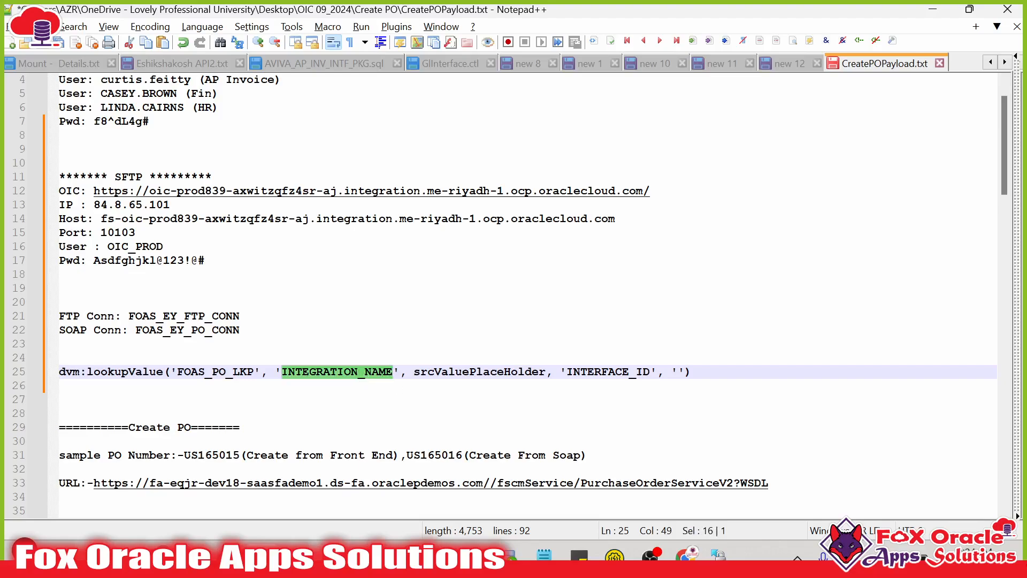
{"action": "left_click", "coordinate": [586, 371]}
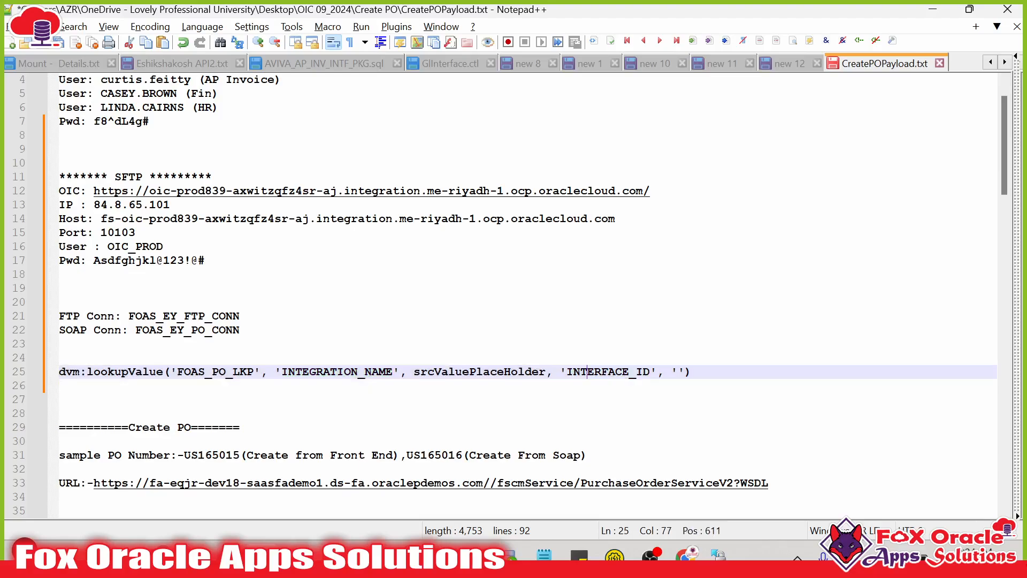
{"action": "left_click", "coordinate": [328, 357]}
{"action": "left_click", "coordinate": [322, 371]}
{"action": "double_click", "coordinate": [481, 375]}
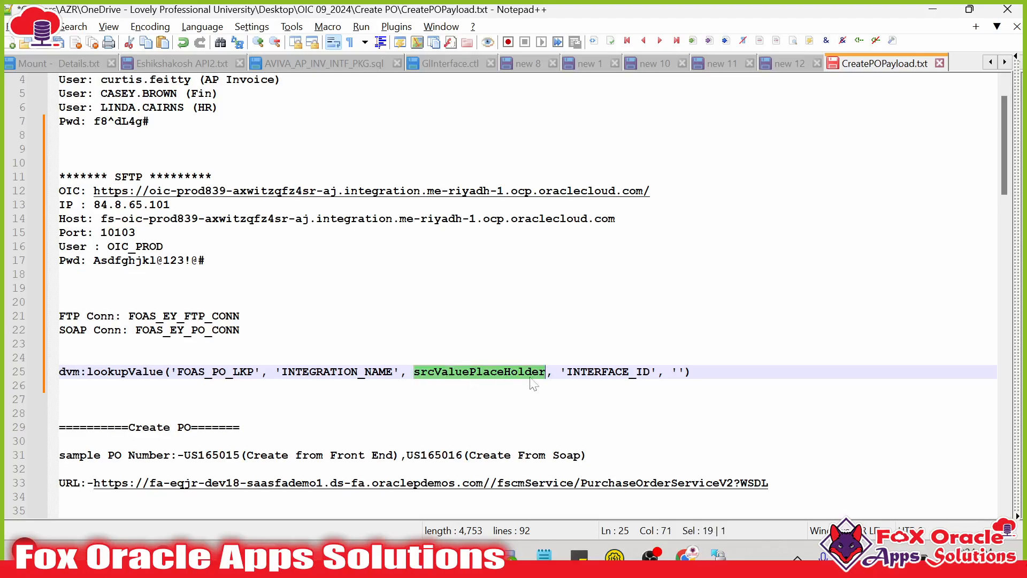
{"action": "left_click", "coordinate": [470, 375]}
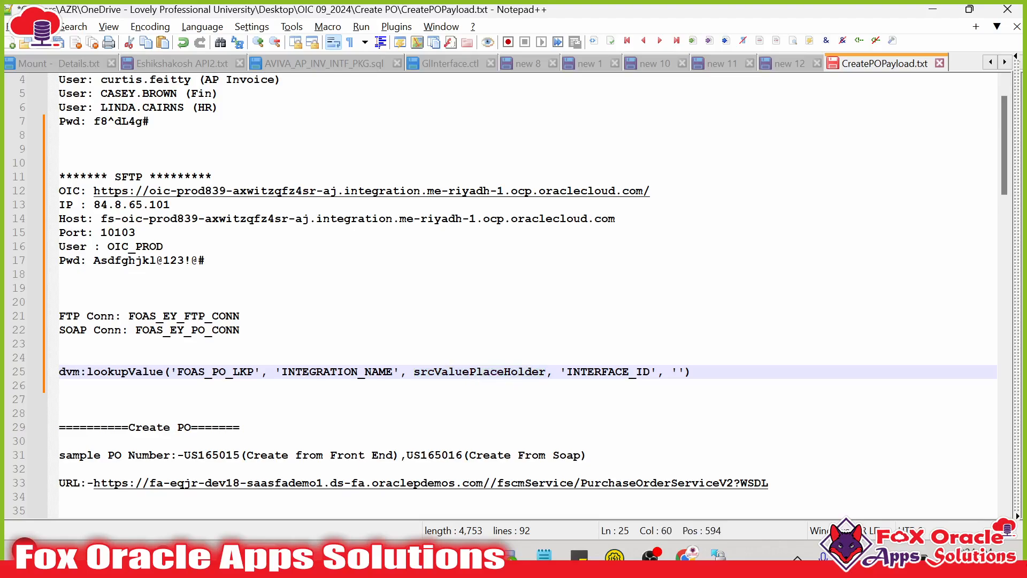
{"action": "left_click_drag", "start_coordinate": [413, 371], "coordinate": [545, 371]}
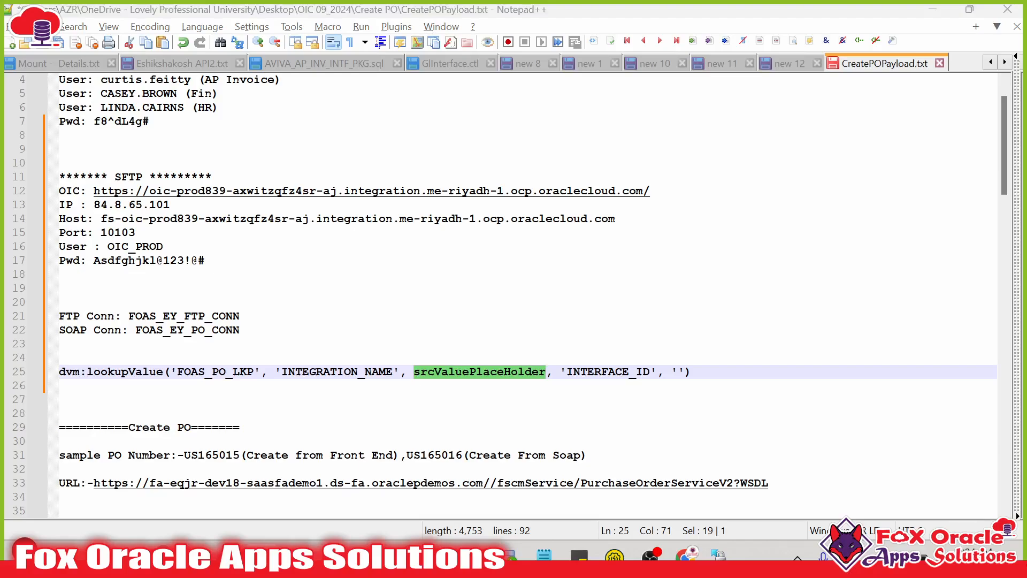
- Switch back to Oracle Integration, select srcValuePlaceHolder in the value, and expand $self, metadata and integration in the input sources
{"action": "key", "text": "alt+Tab"}
{"action": "left_click", "coordinate": [768, 475]}
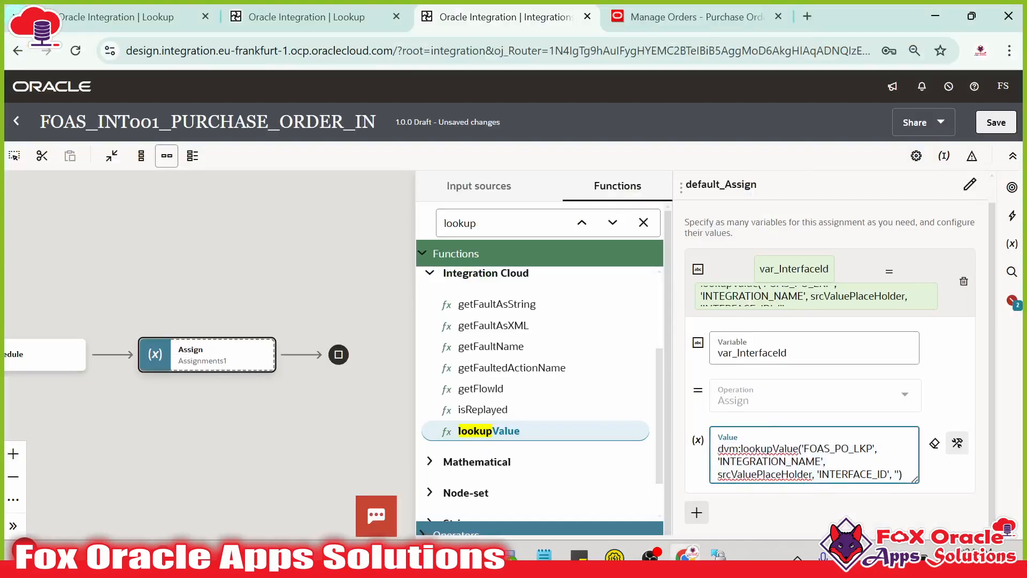
{"action": "double_click", "coordinate": [768, 475]}
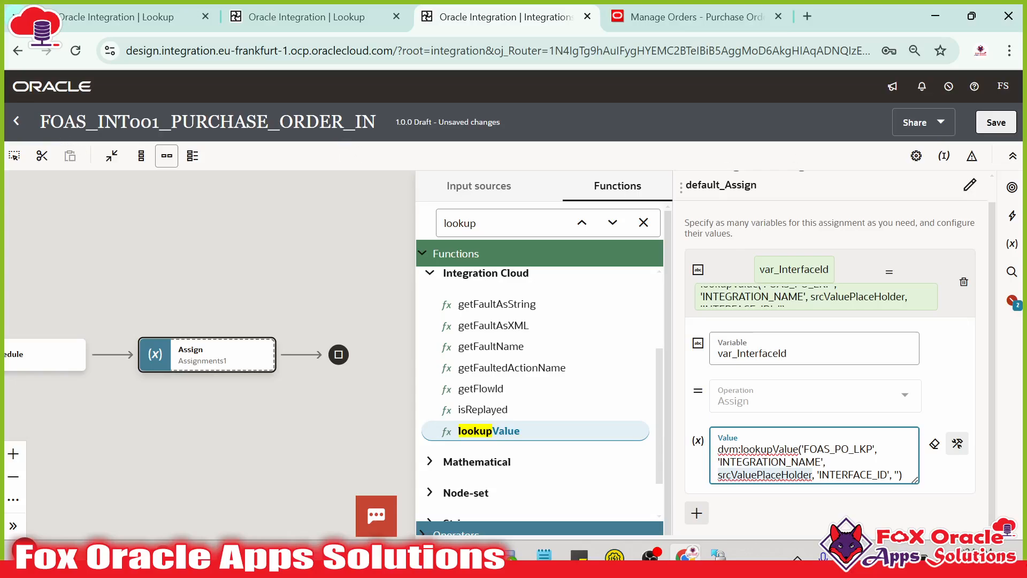
{"action": "scroll", "coordinate": [495, 386], "scroll_direction": "up", "scroll_amount": 3}
{"action": "left_click", "coordinate": [486, 188]}
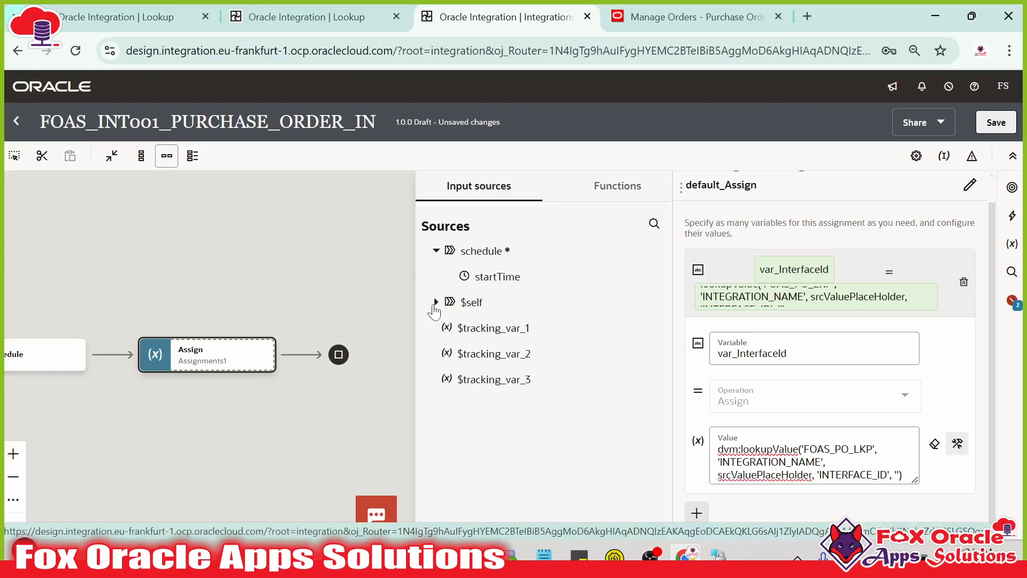
{"action": "left_click", "coordinate": [435, 303]}
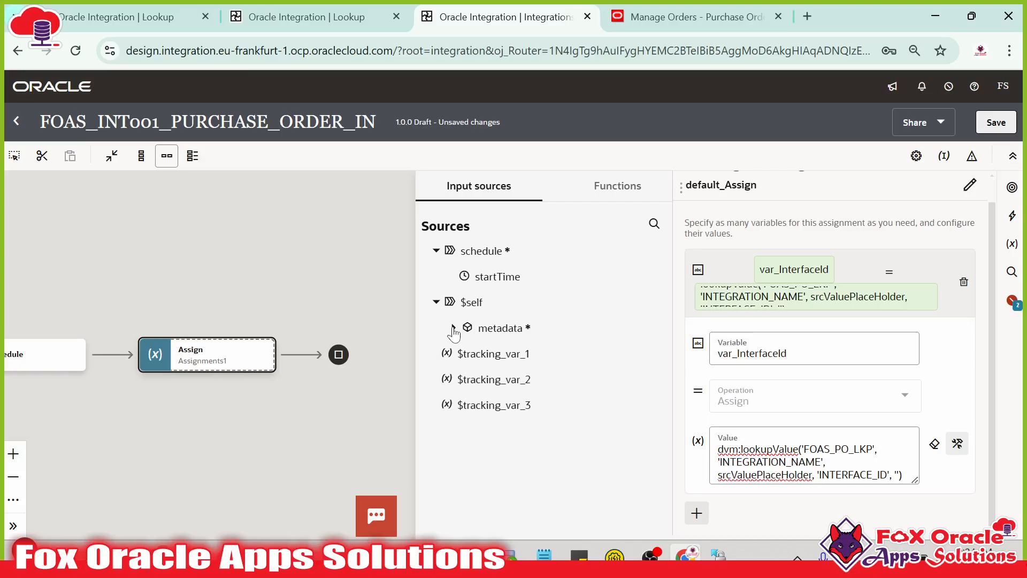
{"action": "left_click", "coordinate": [453, 328]}
{"action": "left_click", "coordinate": [511, 356]}
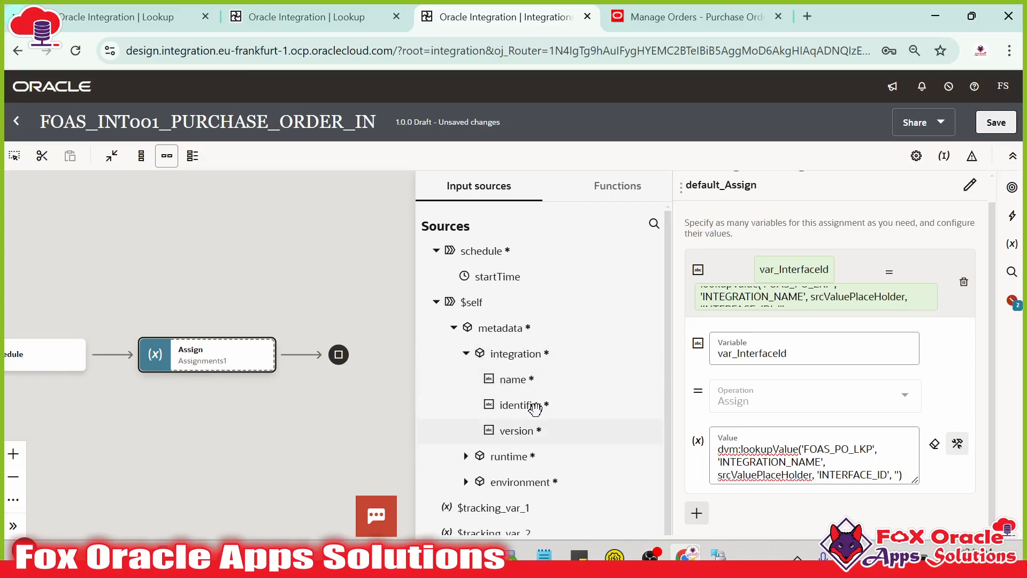
- Try to insert the integration metadata name in place of srcValuePlaceHolder, and restore the copied lookupValue expression in the developer view
{"action": "left_click_drag", "start_coordinate": [531, 400], "coordinate": [789, 480]}
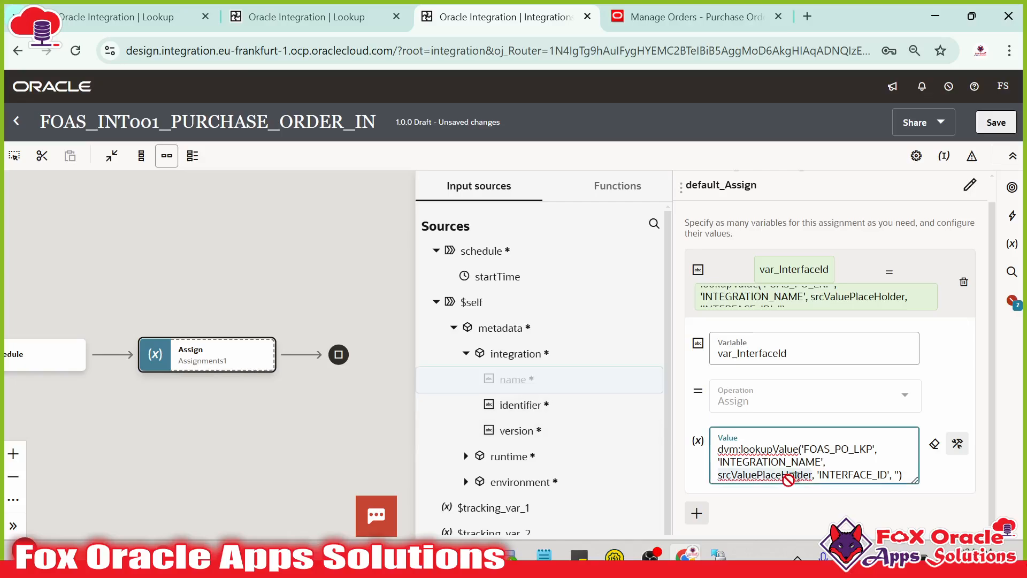
{"action": "left_click", "coordinate": [958, 447]}
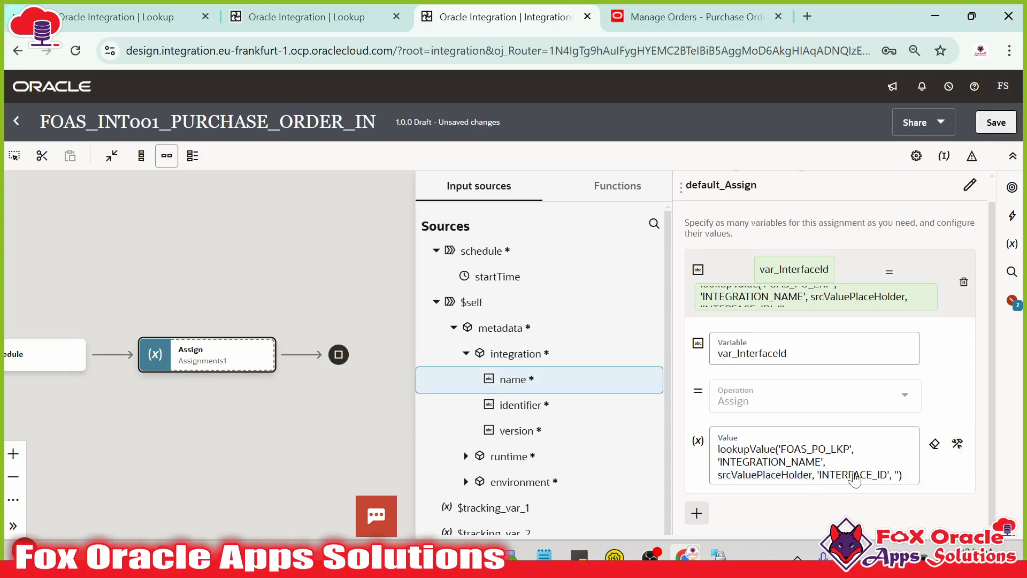
{"action": "left_click_drag", "start_coordinate": [515, 379], "coordinate": [774, 478]}
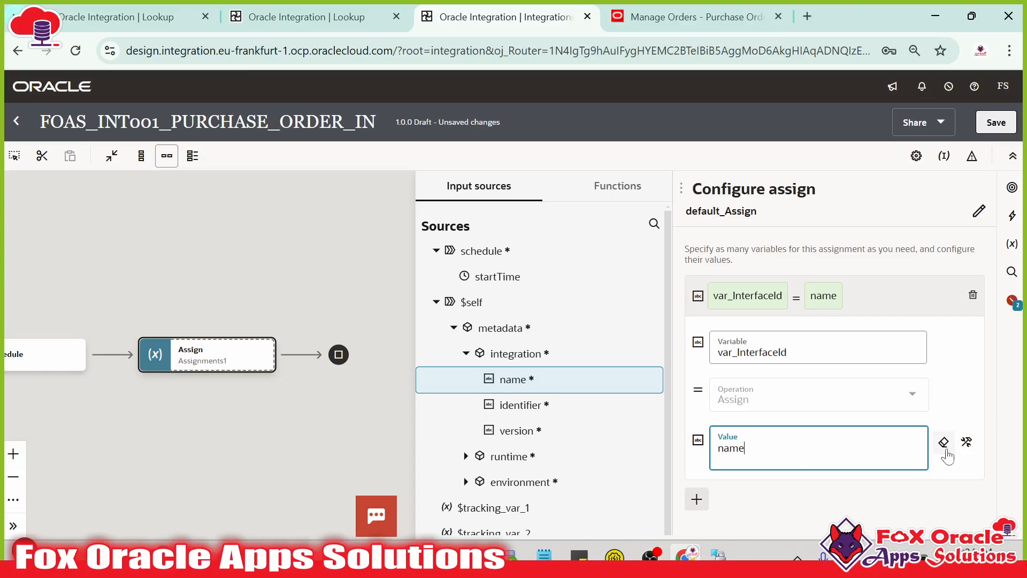
{"action": "left_click", "coordinate": [966, 441]}
{"action": "key", "text": "ctrl+v"}
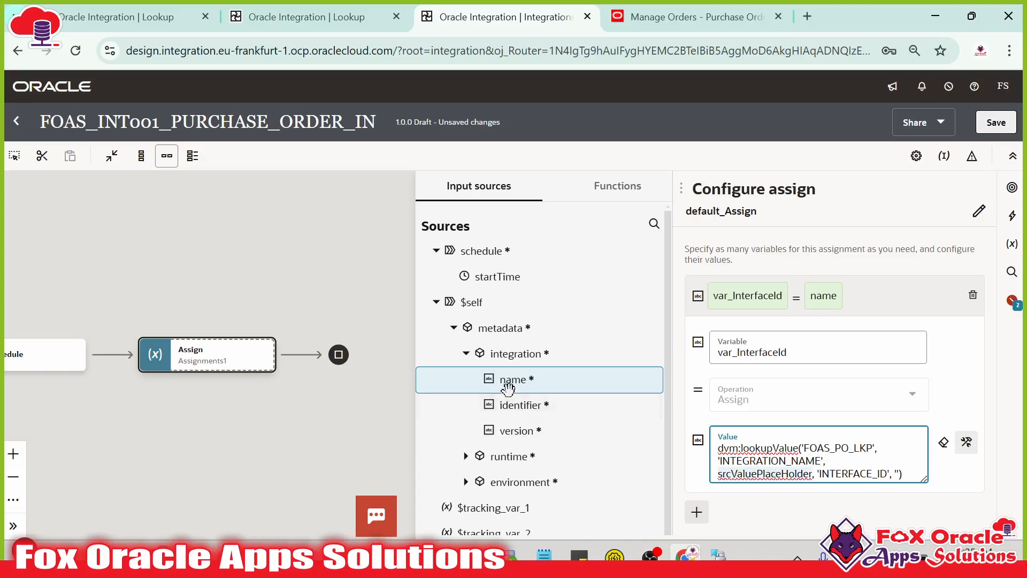
- Replace srcValuePlaceHolder in the lookupValue expression with the integration metadata name, and copy the completed expression below the old one in Notepad++
{"action": "left_click_drag", "start_coordinate": [508, 385], "coordinate": [760, 474]}
{"action": "scroll", "coordinate": [870, 498], "scroll_direction": "down", "scroll_amount": 1}
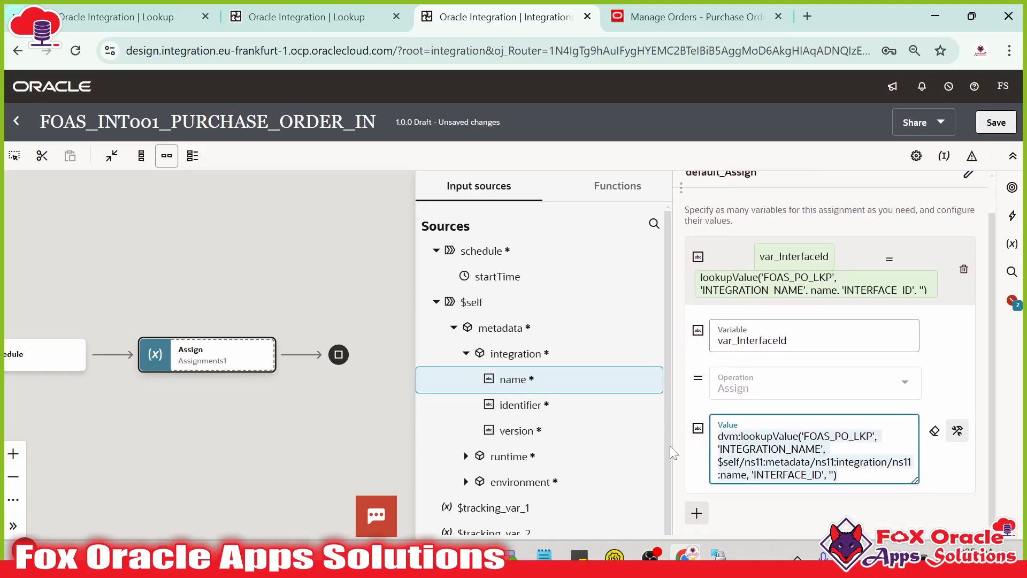
{"action": "key", "text": "alt+Tab"}
{"action": "key", "text": "End"}
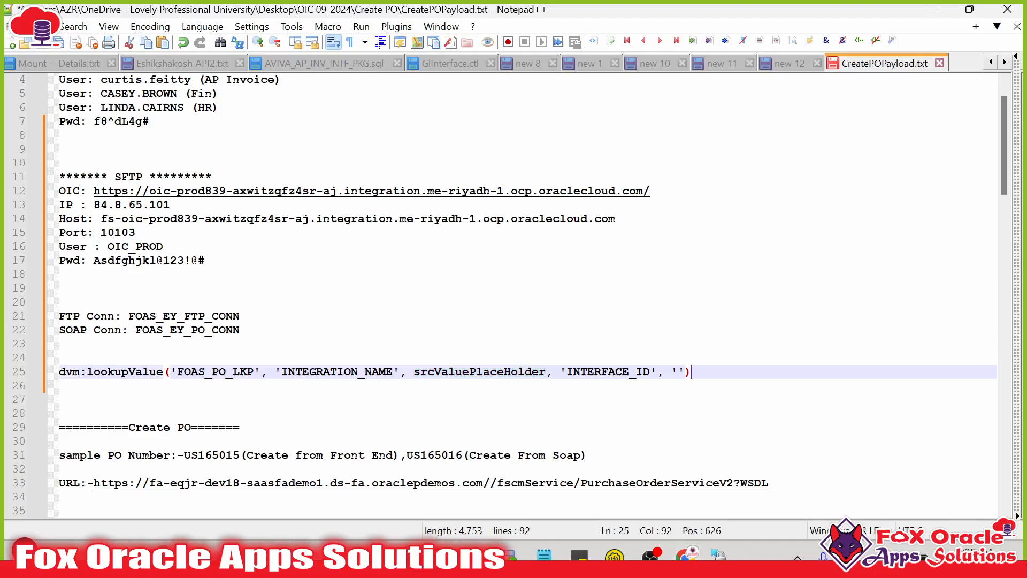
{"action": "key", "text": "Return"}
{"action": "key", "text": "Return"}
{"action": "type", "text": "dvm:lookupValue('FOAS_PO_LKP', 'INTEGRATION_NAME', $self/ns11:metadata/ns11:integration/ns11:name, 'INTERFACE_ID', '')"}
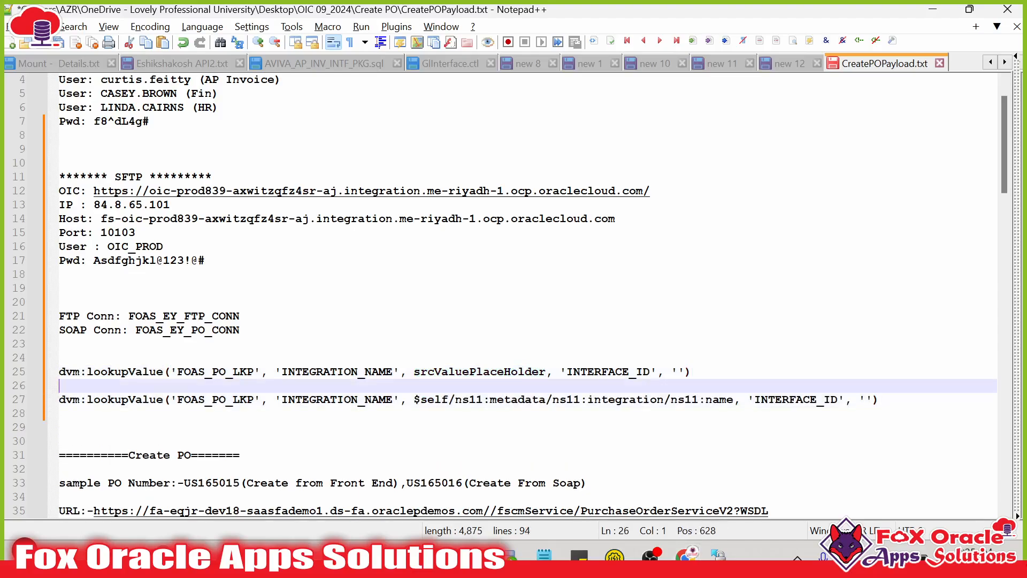
- Compare the metadata name path with the original placeholder, switch back to Oracle Integration and close the var_InterfaceId assignment for editing
{"action": "double_click", "coordinate": [424, 372]}
{"action": "left_click_drag", "start_coordinate": [407, 399], "coordinate": [733, 399]}
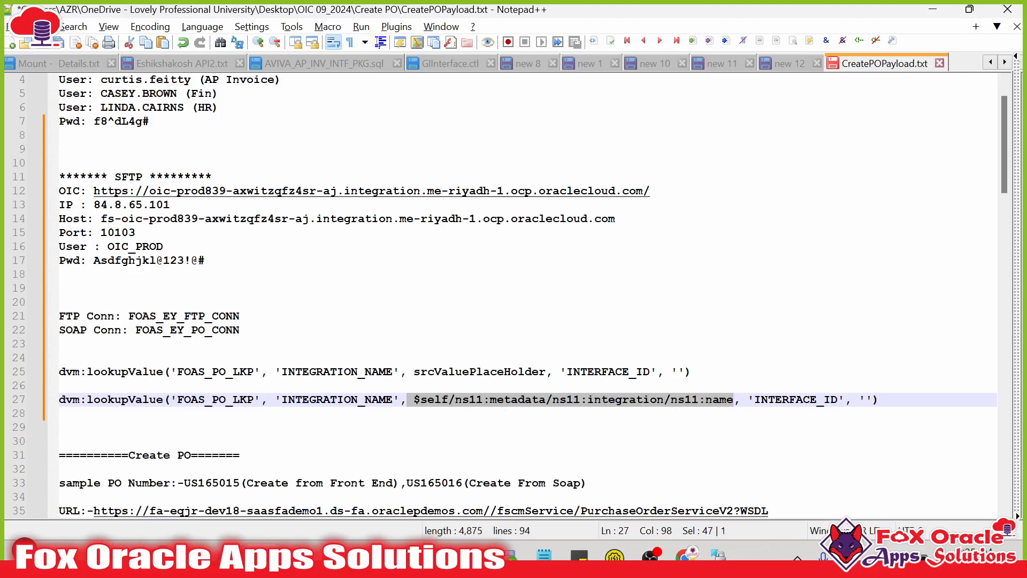
{"action": "left_click", "coordinate": [809, 399]}
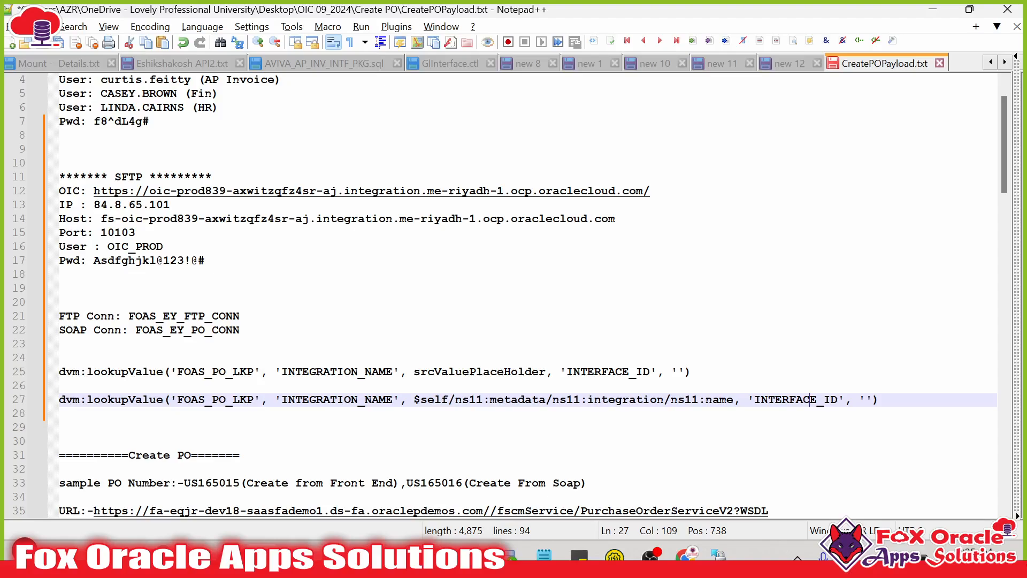
{"action": "key", "text": "alt+Tab"}
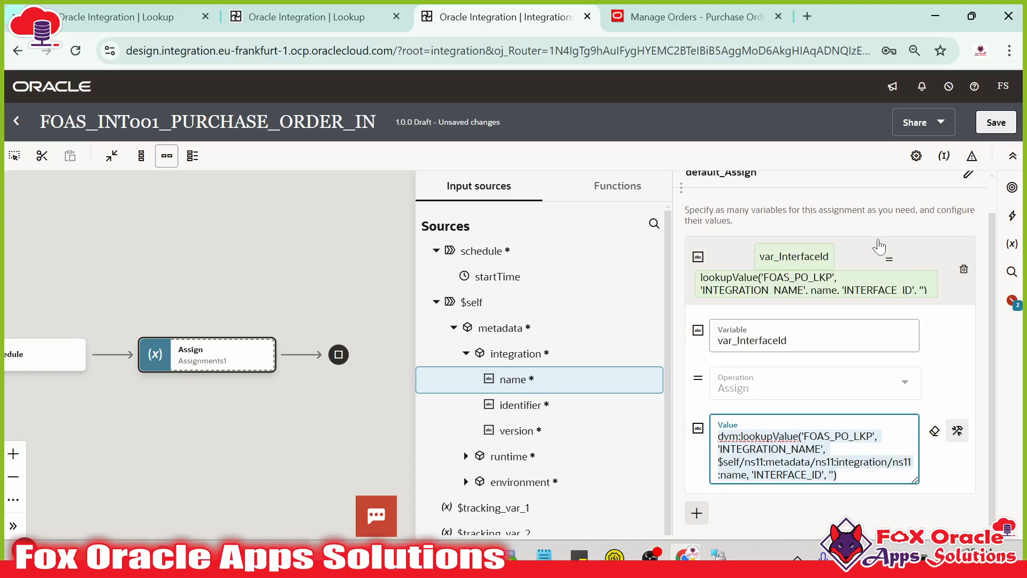
{"action": "left_click", "coordinate": [850, 244]}
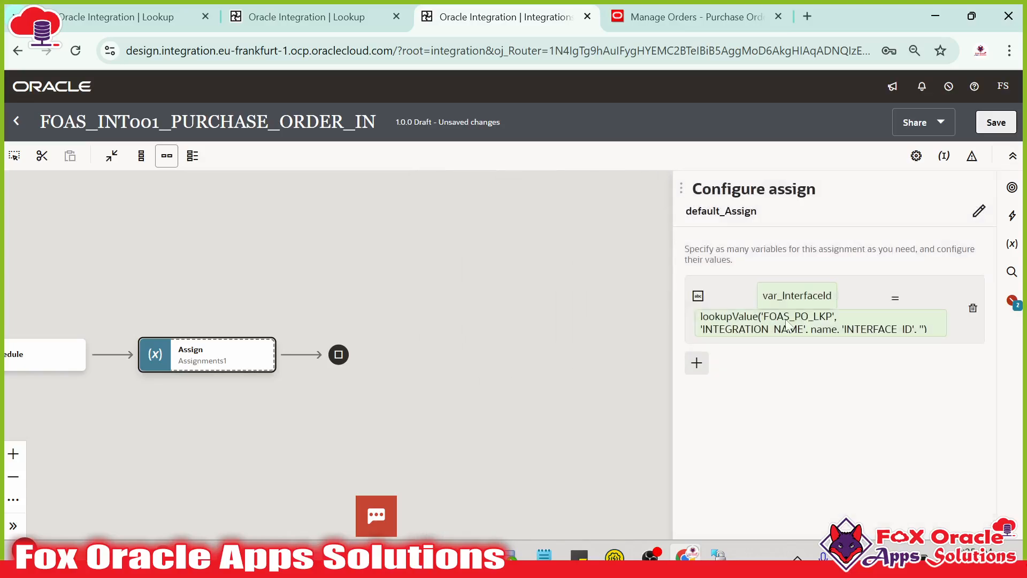
- Examine the INTEGRATION_NAME and INTERFACE_ID values in the FOAS_PO_LKP lookup, and return to the integration
{"action": "left_click", "coordinate": [70, 18]}
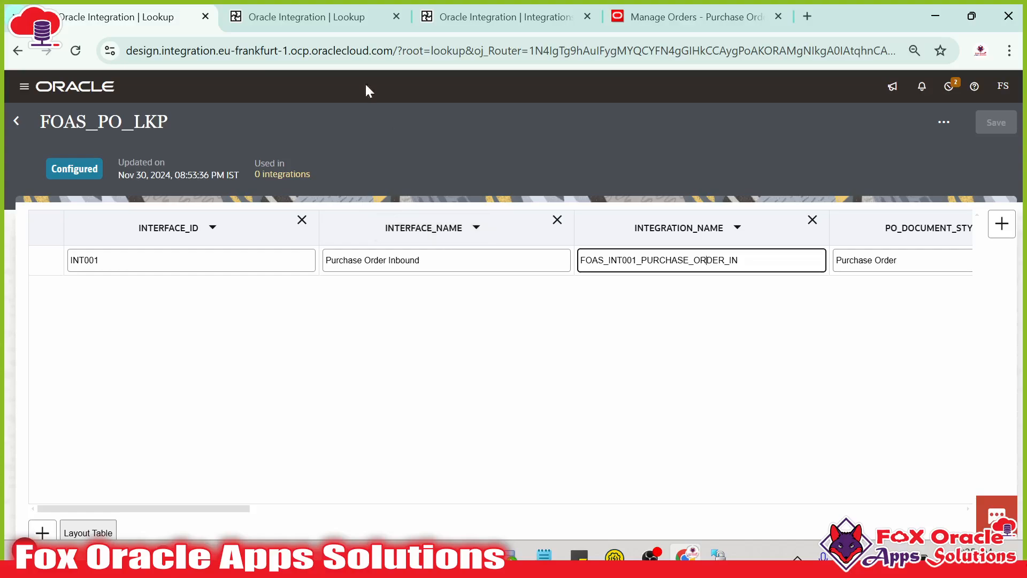
{"action": "left_click", "coordinate": [300, 16]}
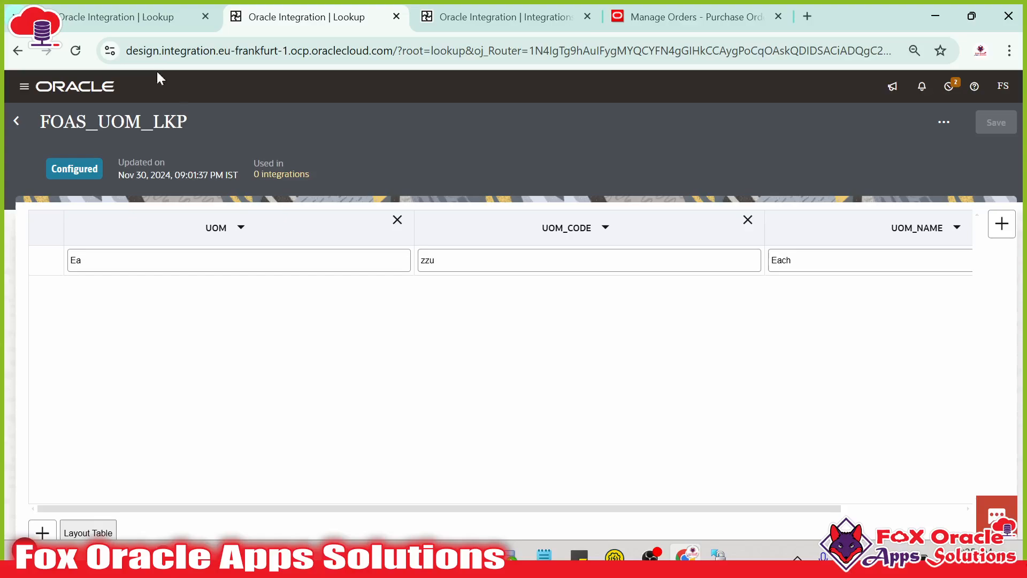
{"action": "left_click", "coordinate": [140, 17]}
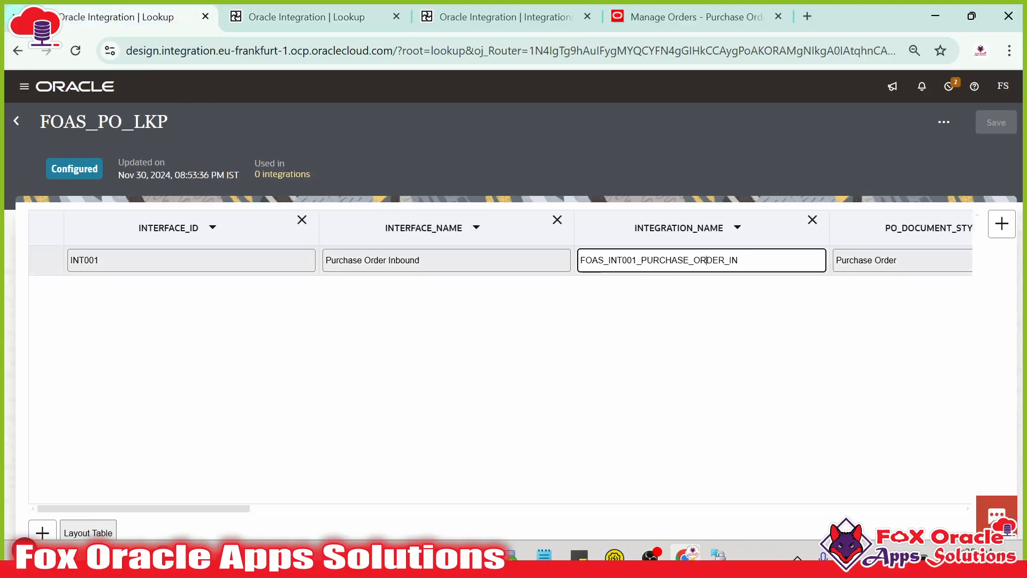
{"action": "left_click_drag", "start_coordinate": [739, 260], "coordinate": [580, 261]}
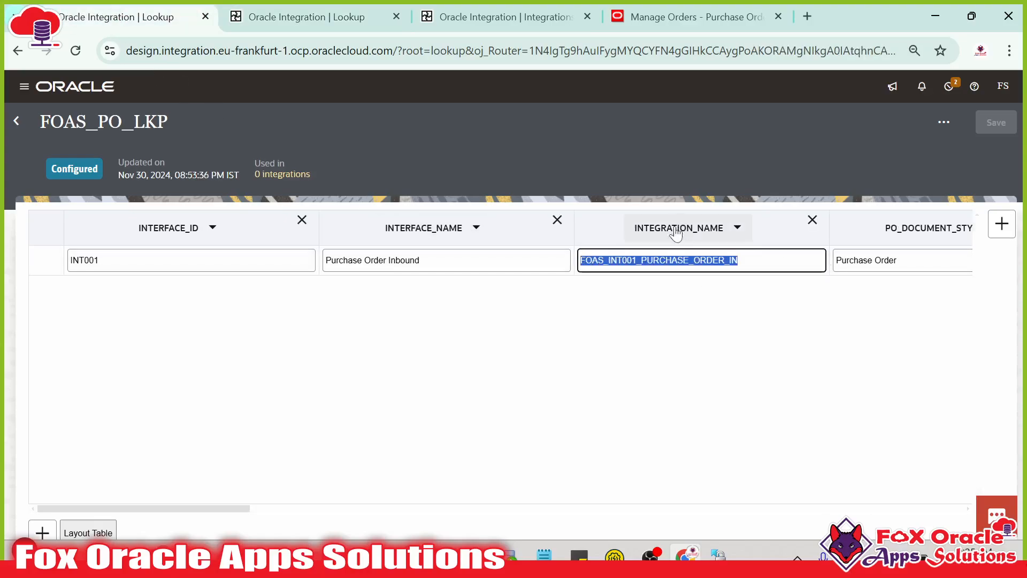
{"action": "left_click", "coordinate": [706, 261]}
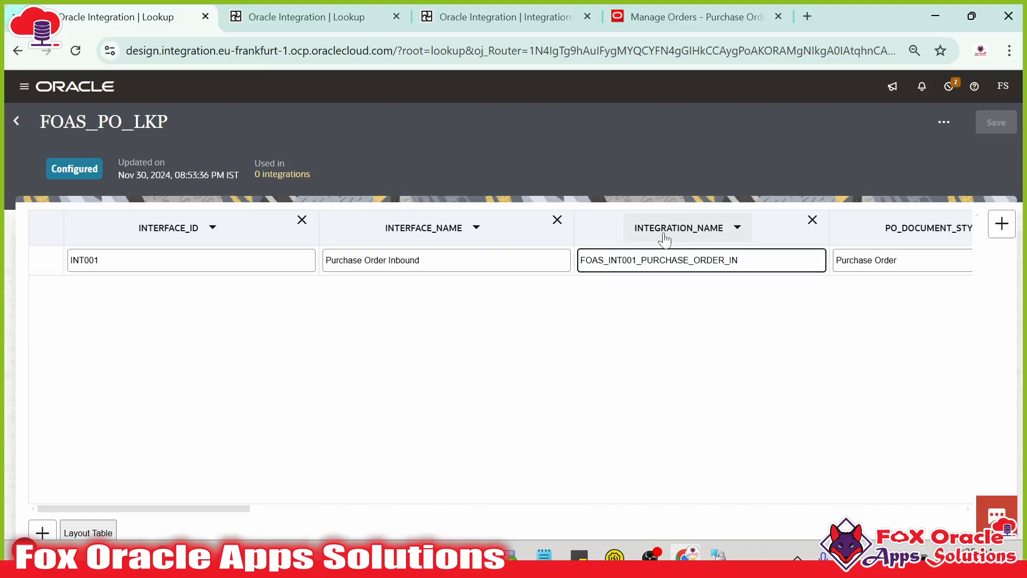
{"action": "key", "text": "ctrl+a"}
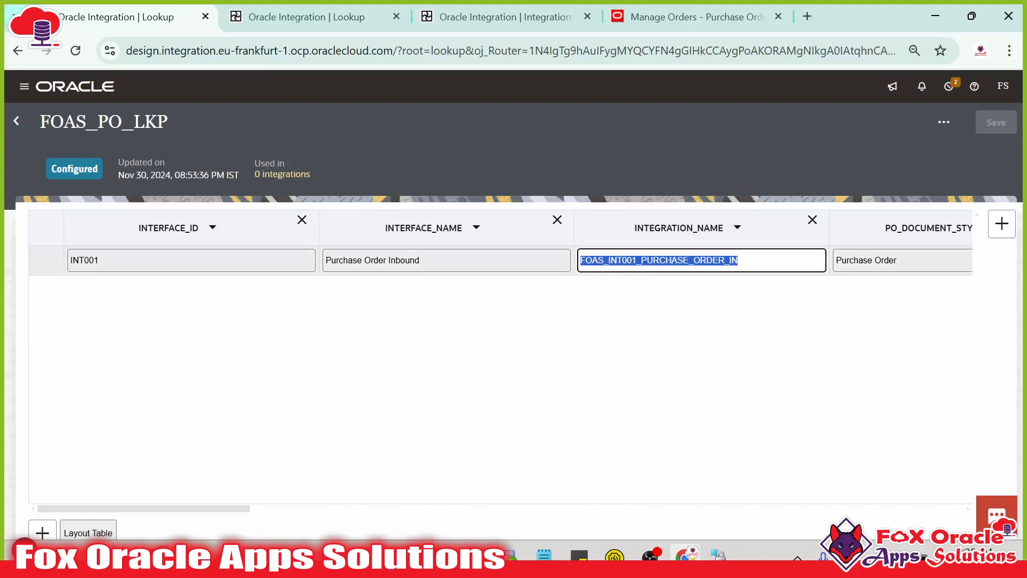
{"action": "double_click", "coordinate": [91, 260]}
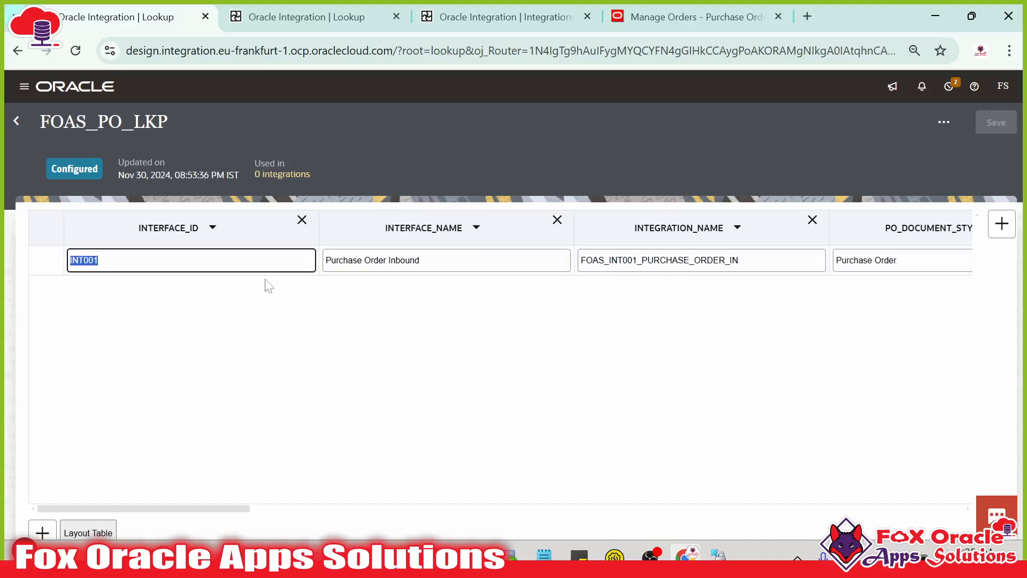
{"action": "left_click", "coordinate": [739, 261]}
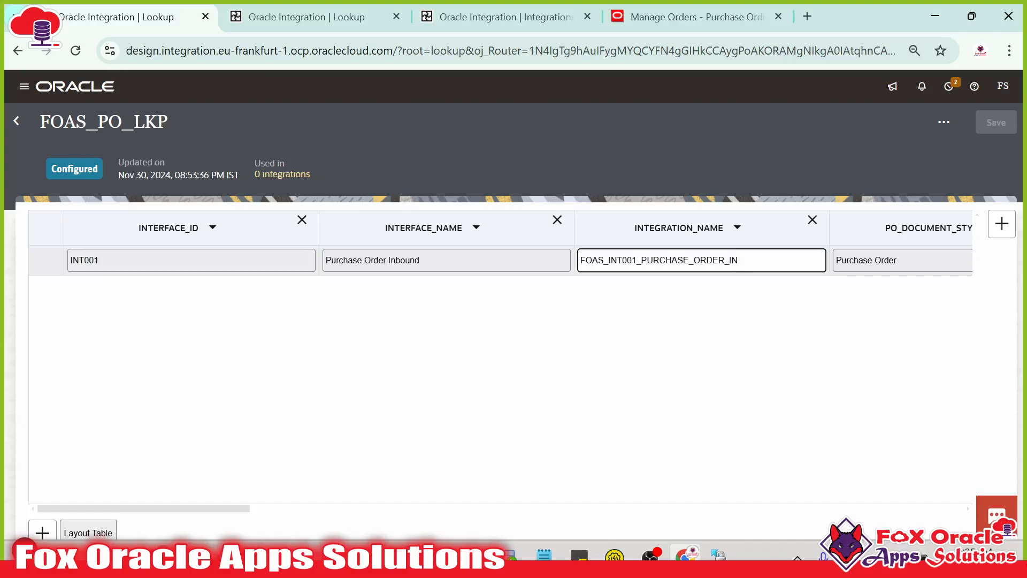
{"action": "left_click", "coordinate": [503, 17]}
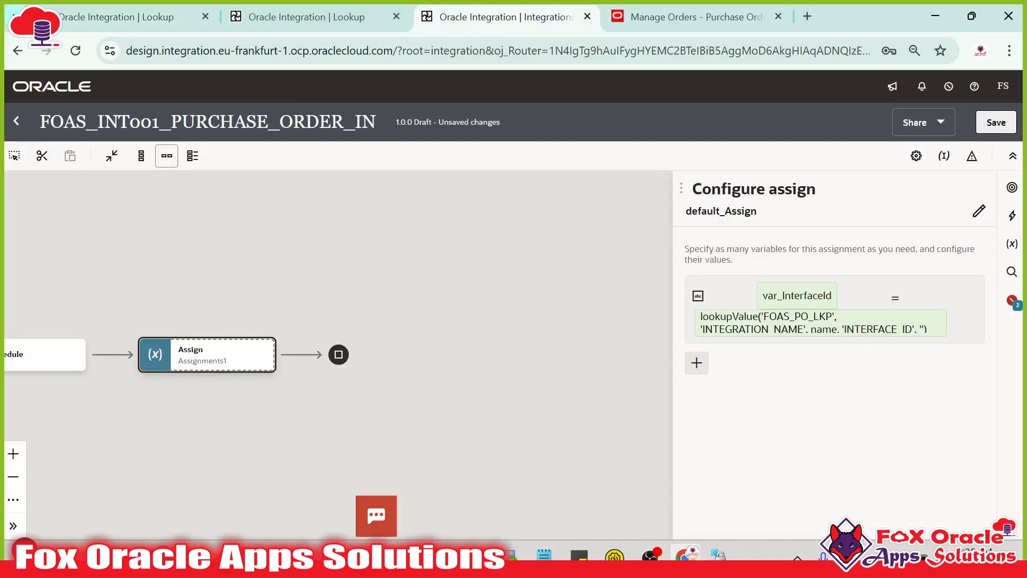
- Examine the empty default value at the end of the completed lookupValue expression in Notepad++
{"action": "key", "text": "alt+Tab"}
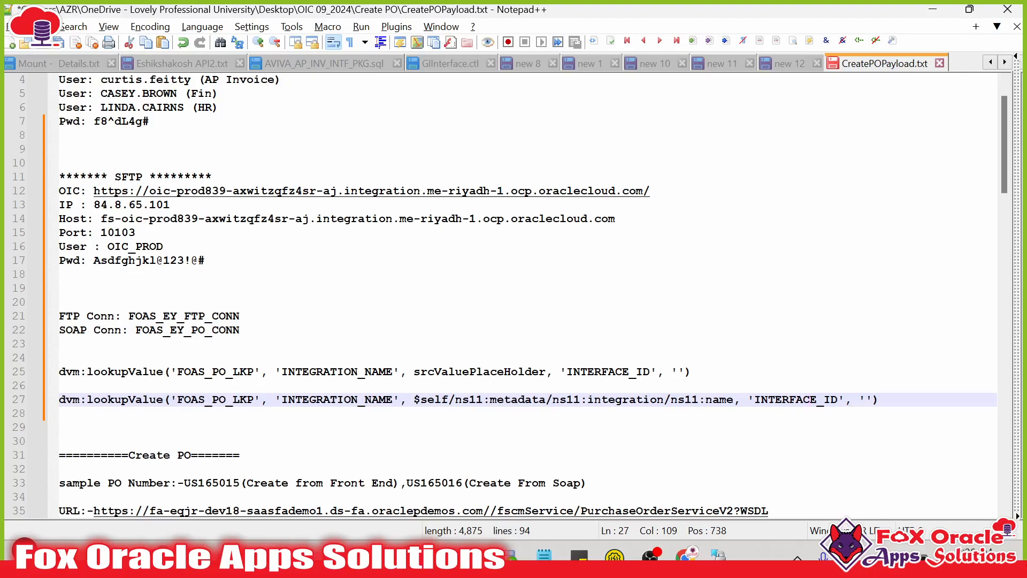
{"action": "key", "text": "alt+Tab"}
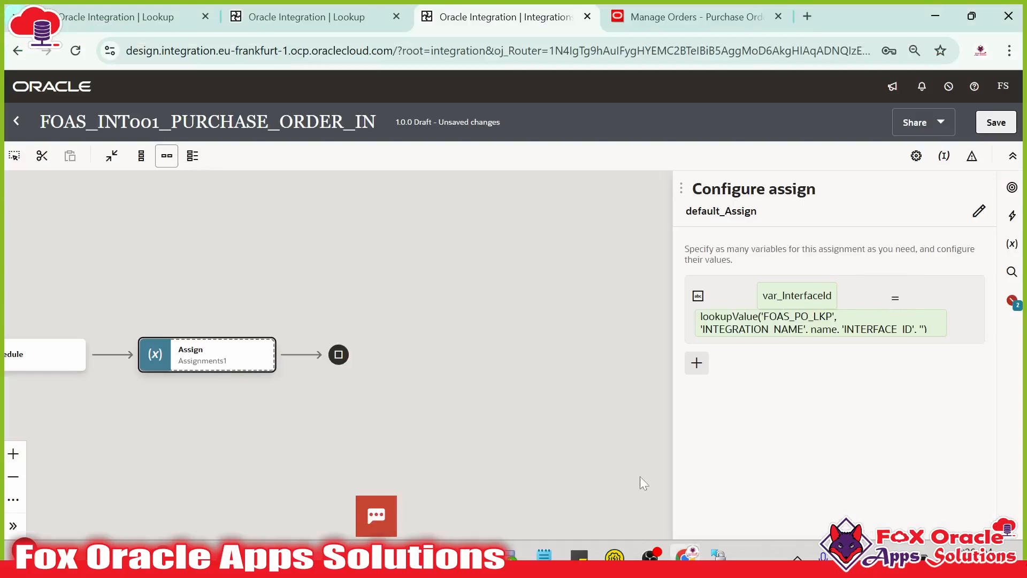
{"action": "key", "text": "alt+Tab"}
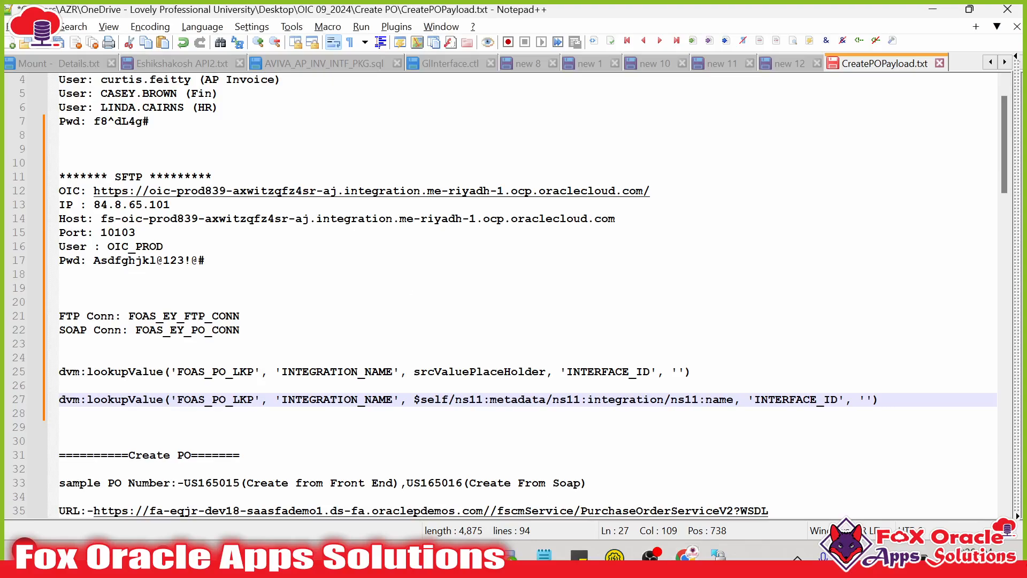
{"action": "mouse_move", "coordinate": [859, 400]}
{"action": "left_mouse_down"}
{"action": "mouse_move", "coordinate": [880, 400]}
{"action": "mouse_move", "coordinate": [869, 404]}
{"action": "left_mouse_up"}
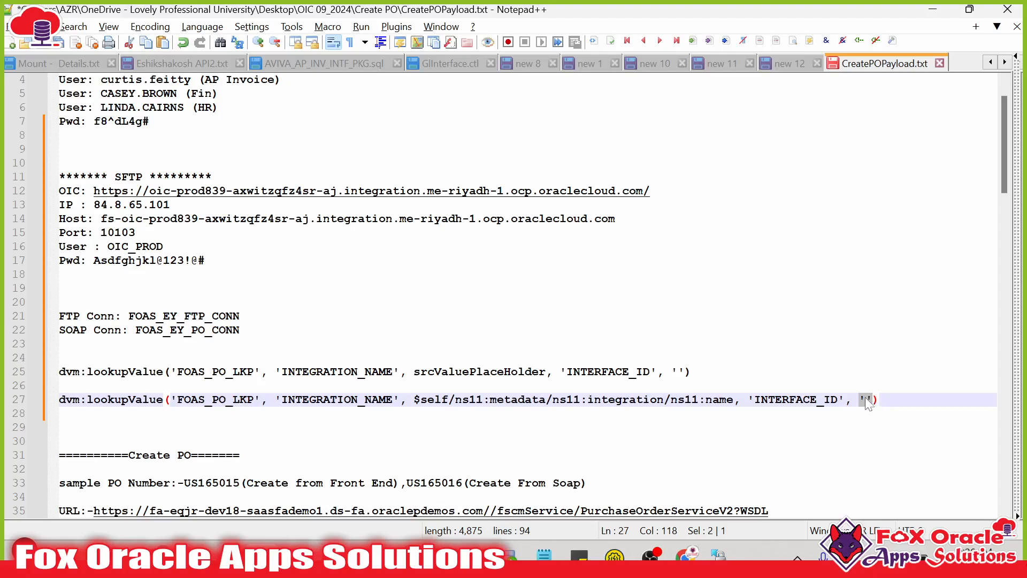
{"action": "double_click", "coordinate": [865, 399]}
{"action": "key", "text": "Left"}
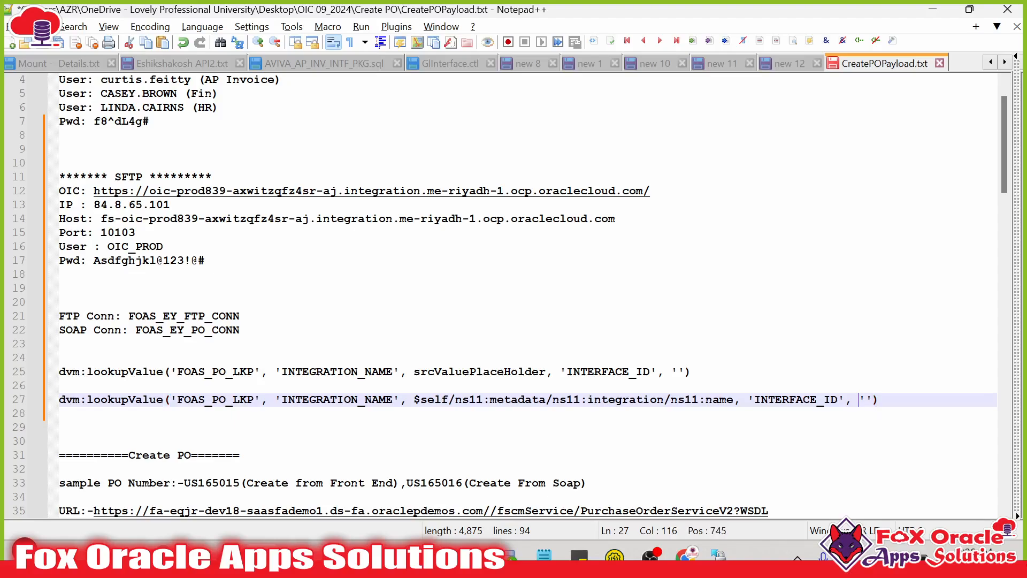
{"action": "key", "text": "shift+Right"}
{"action": "key", "text": "shift+Right"}
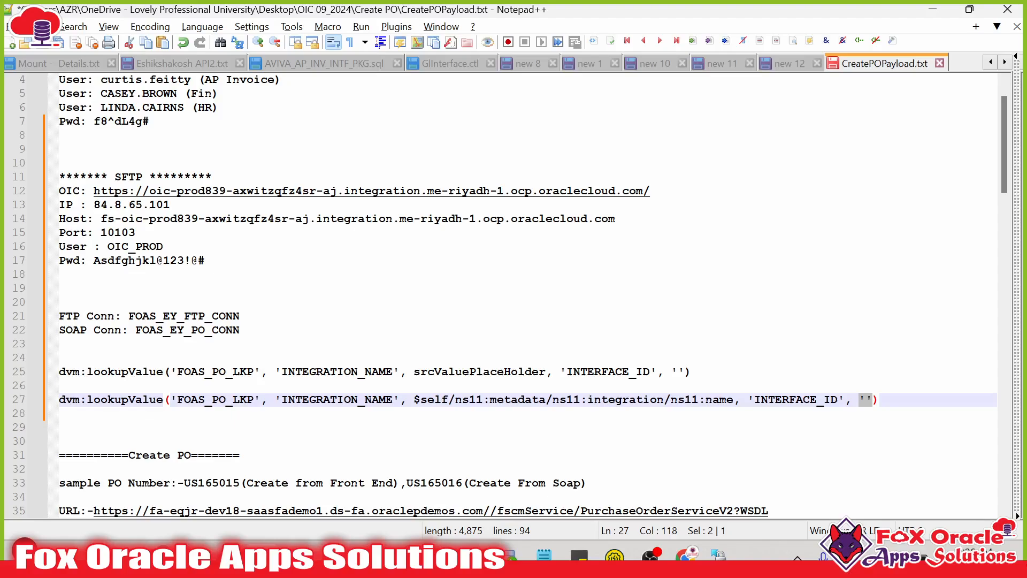
- Switch back to Oracle Integration, check the FOAS_PO_LKP columns, and add a second String variable to default_Assign
{"action": "key", "text": "alt+Tab"}
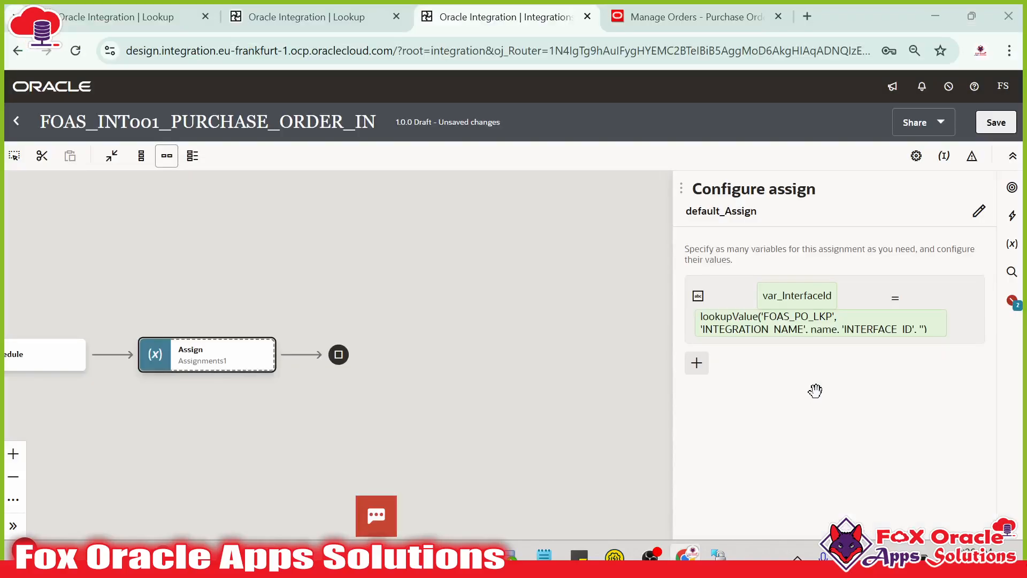
{"action": "left_click", "coordinate": [697, 363]}
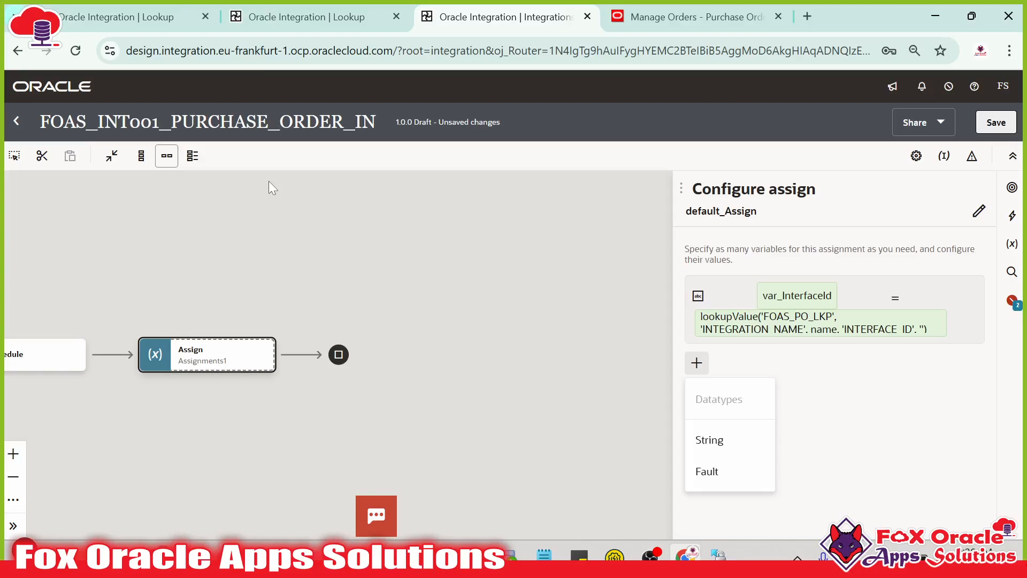
{"action": "left_click", "coordinate": [131, 16]}
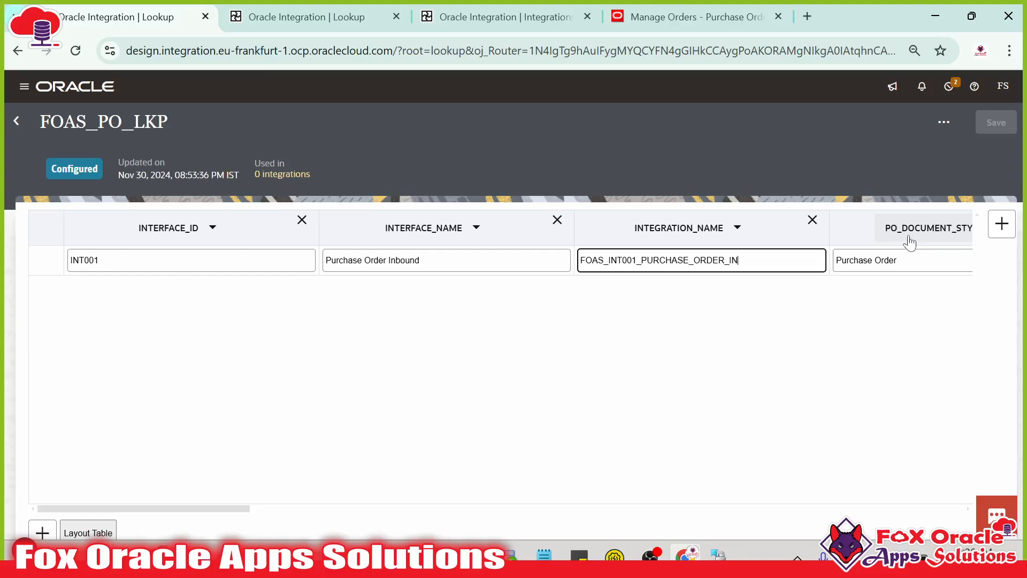
{"action": "left_click", "coordinate": [492, 17]}
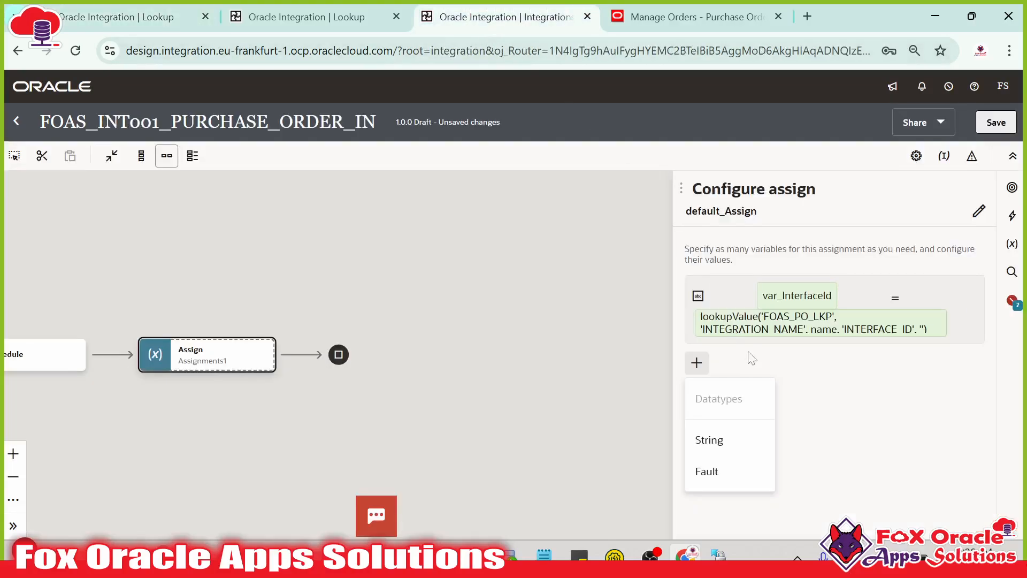
{"action": "left_click", "coordinate": [700, 439]}
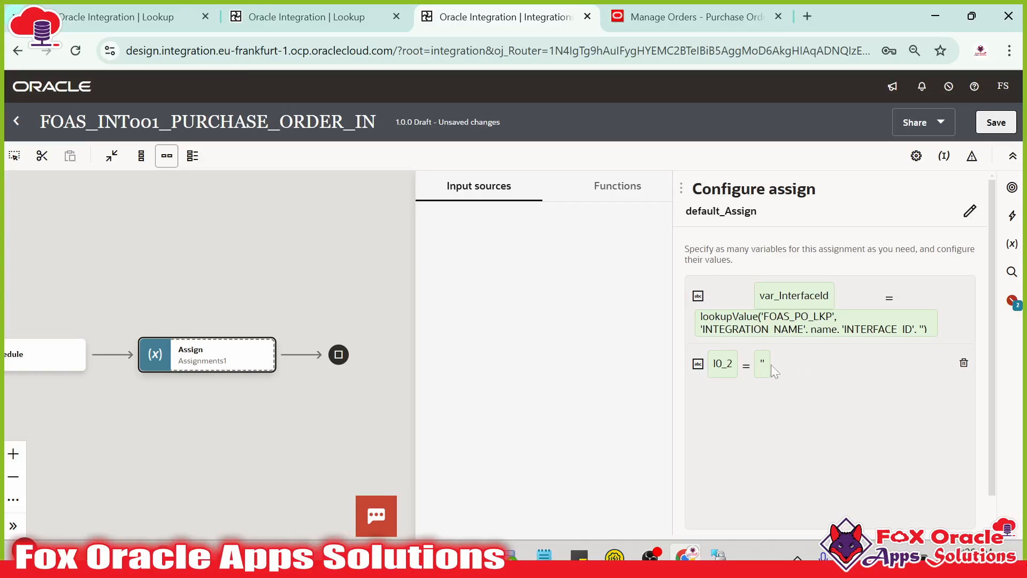
- Name the new string variable var_InterfaceName
{"action": "left_click", "coordinate": [756, 420]}
{"action": "key", "text": "BackSpace"}
{"action": "key", "text": "BackSpace"}
{"action": "key", "text": "BackSpace"}
{"action": "key", "text": "BackSpace"}
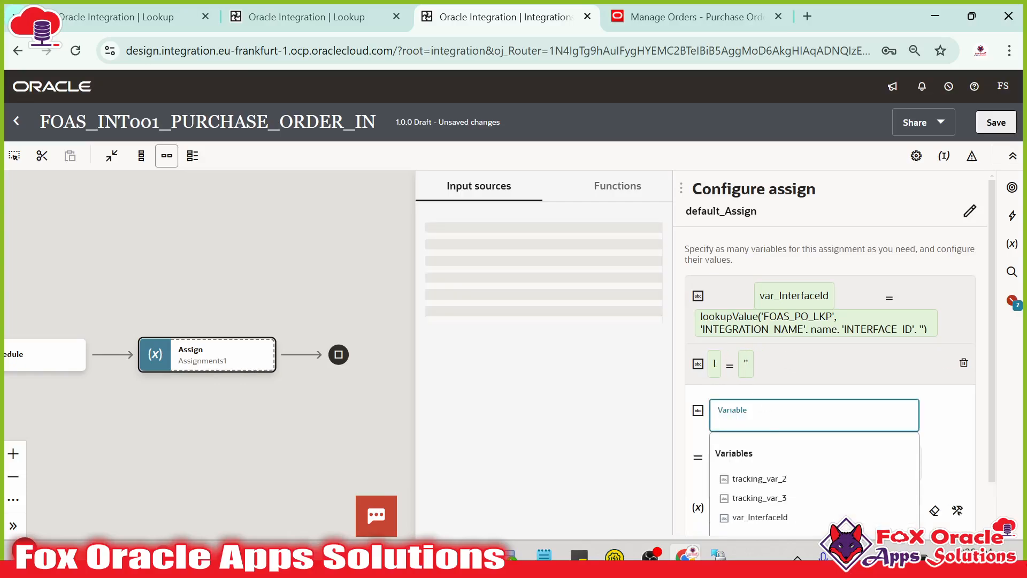
{"action": "type", "text": "va"}
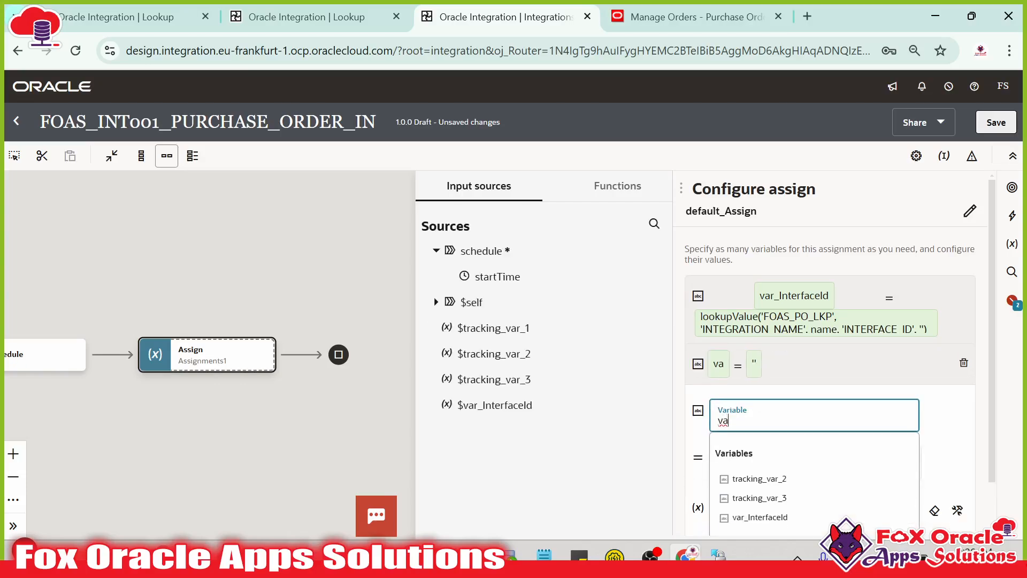
{"action": "type", "text": "r_Interff"}
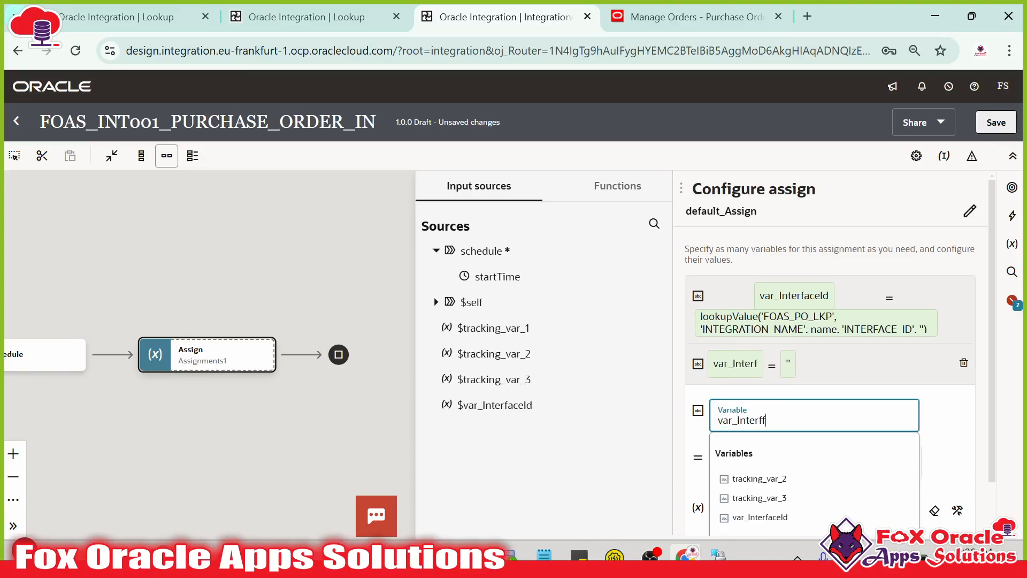
{"action": "key", "text": "BackSpace"}
{"action": "type", "text": "aceName"}
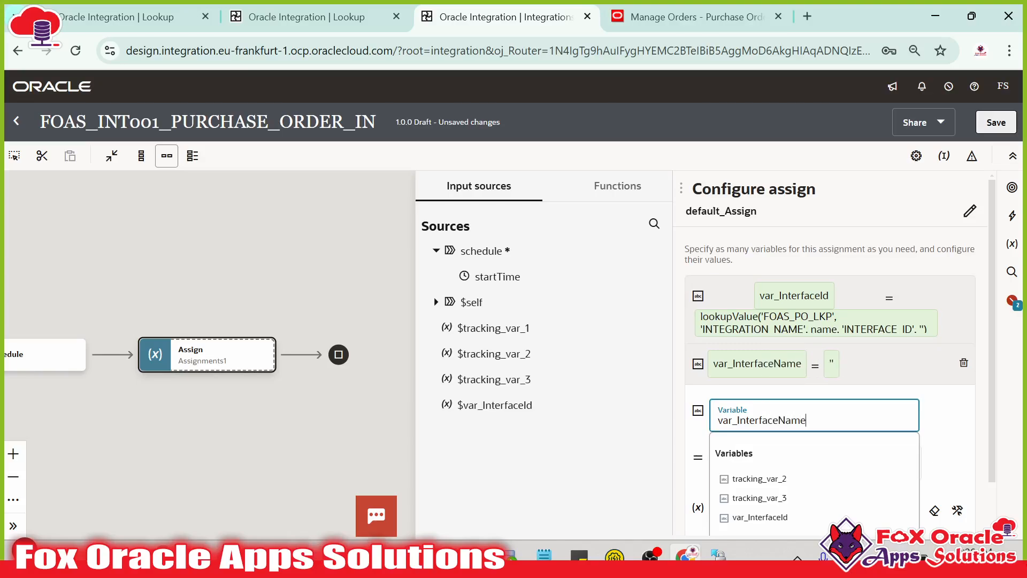
{"action": "left_click", "coordinate": [943, 422]}
- Switch to Notepad++ and examine the source column, integration name and INTERFACE_ID arguments of the completed lookupValue expression
{"action": "scroll", "coordinate": [781, 489], "scroll_direction": "down", "scroll_amount": 1}
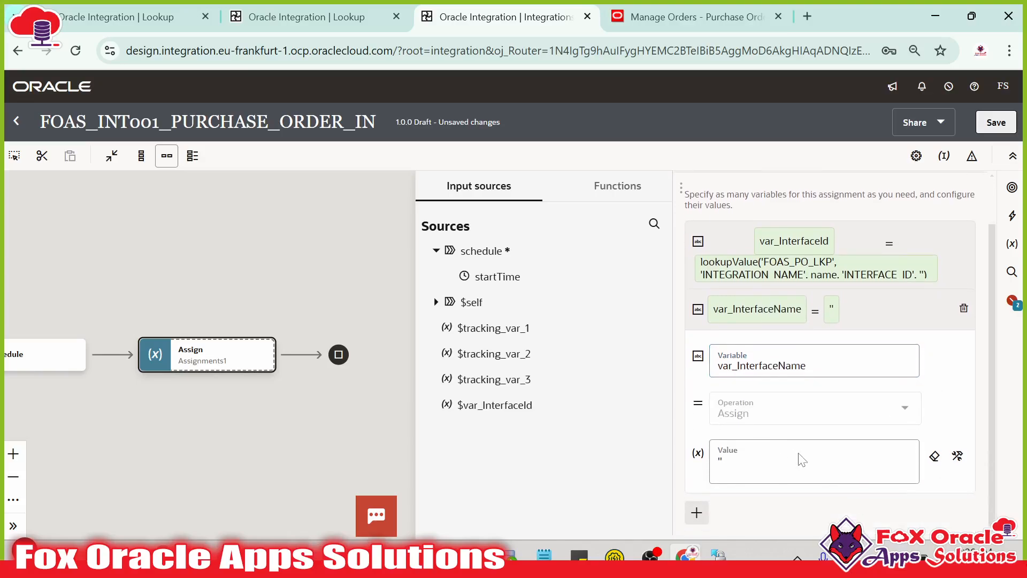
{"action": "left_click", "coordinate": [802, 459]}
{"action": "key", "text": "alt+Tab"}
{"action": "scroll", "coordinate": [510, 296], "scroll_direction": "down", "scroll_amount": 2}
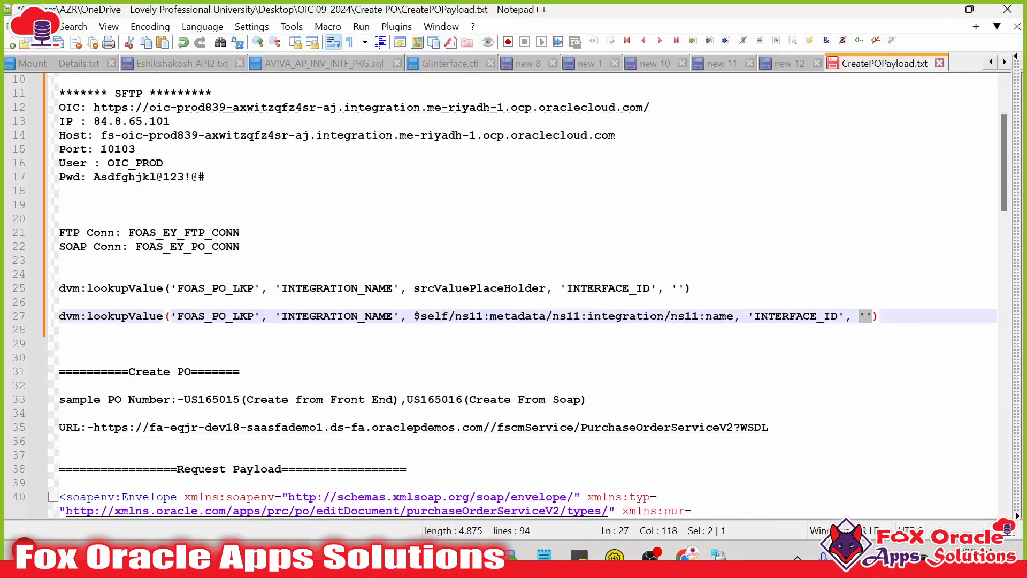
{"action": "left_click_drag", "start_coordinate": [878, 316], "coordinate": [747, 316]}
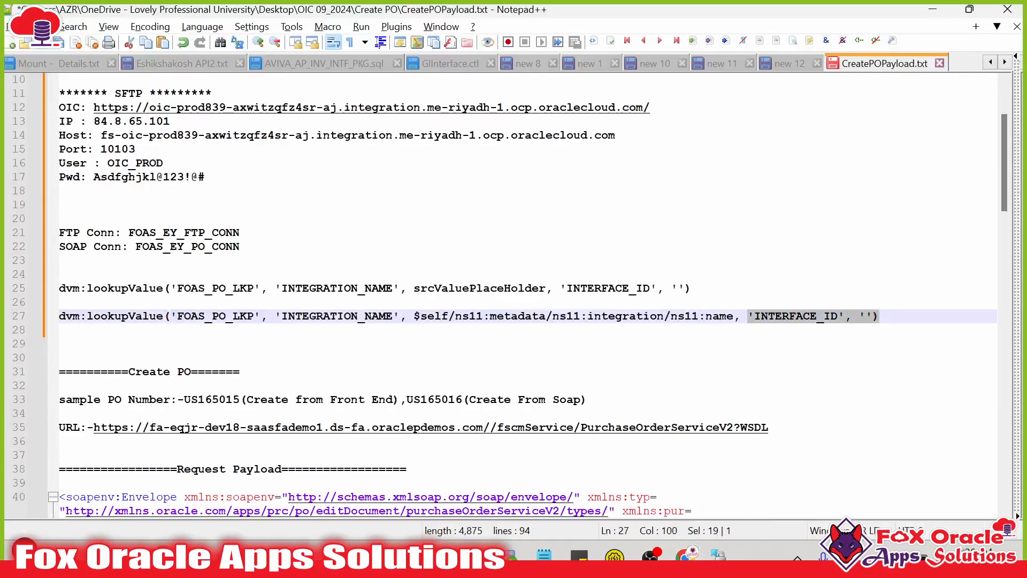
{"action": "double_click", "coordinate": [313, 316]}
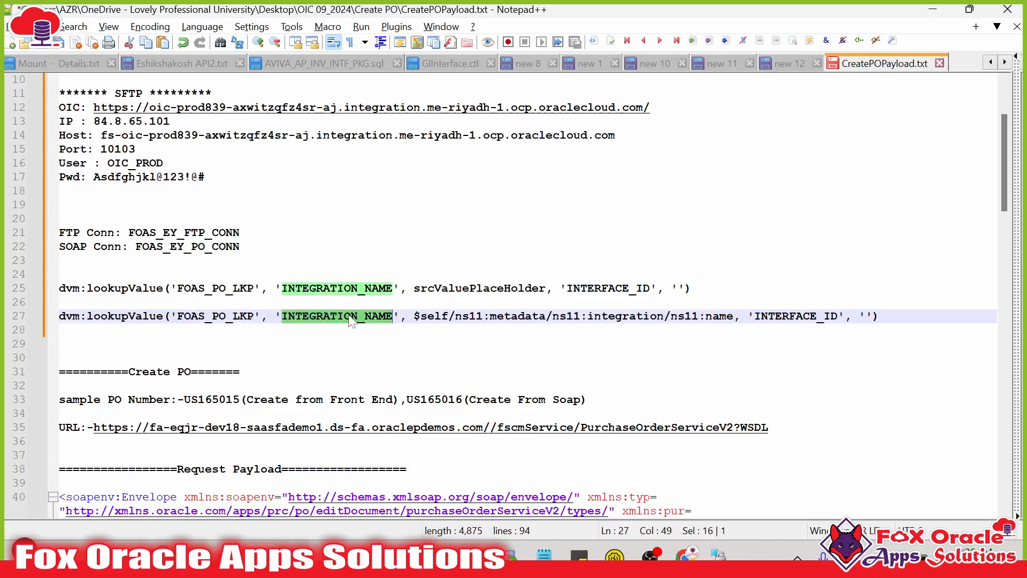
{"action": "left_click_drag", "start_coordinate": [415, 316], "coordinate": [734, 316]}
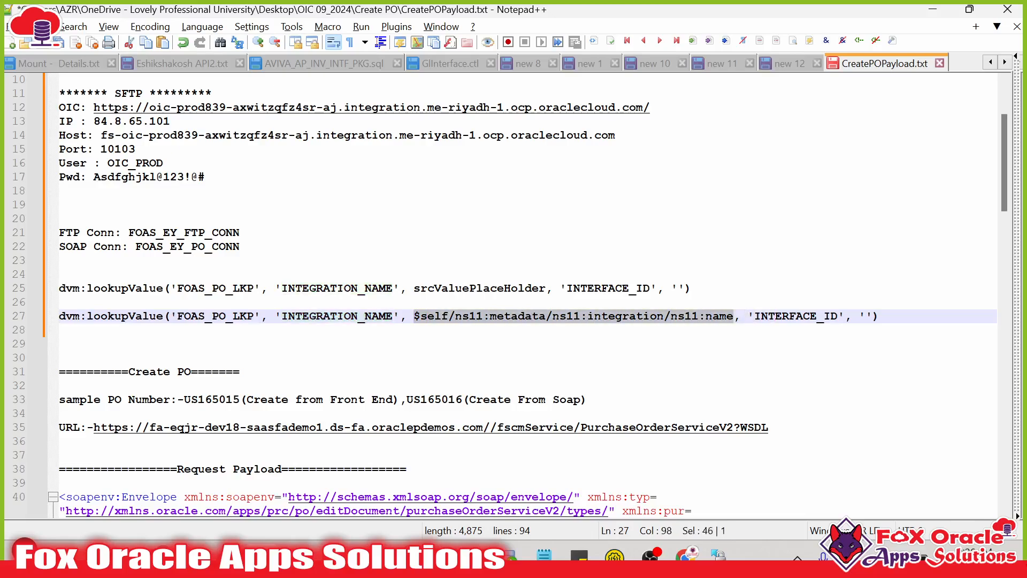
{"action": "left_click", "coordinate": [797, 317]}
{"action": "double_click", "coordinate": [797, 316]}
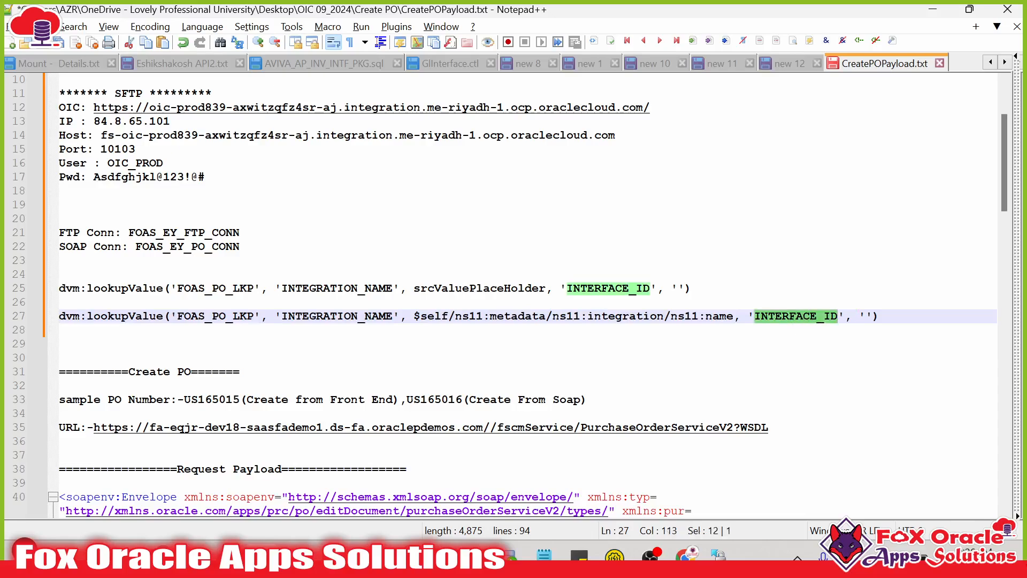
- Switch to Oracle Integration and check the INTERFACE_NAME column of the FOAS_PO_LKP lookup
{"action": "key", "text": "alt+Tab"}
{"action": "left_click", "coordinate": [179, 21]}
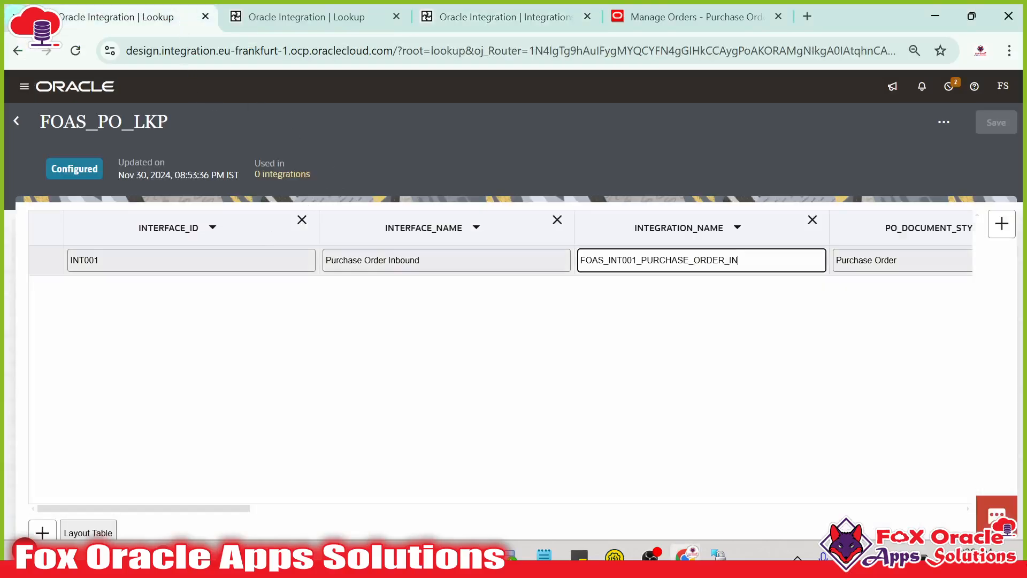
{"action": "left_click", "coordinate": [476, 230]}
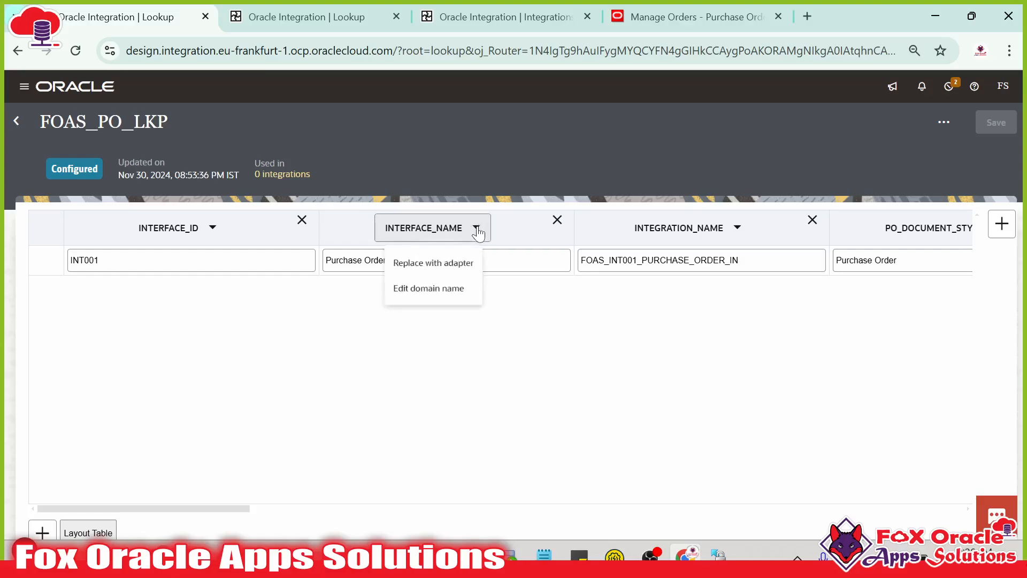
{"action": "left_click", "coordinate": [300, 18]}
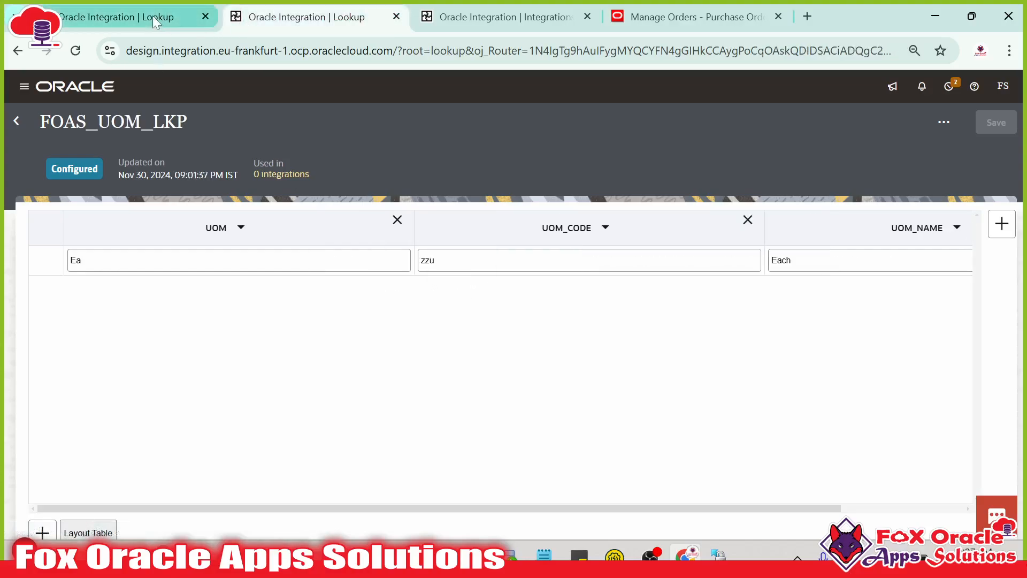
{"action": "left_click", "coordinate": [156, 22]}
- Switch to Notepad++ and duplicate the completed INTERFACE_ID lookupValue expression below itself, leaving one blank line between them
{"action": "key", "text": "alt+Tab"}
{"action": "left_click_drag", "start_coordinate": [881, 316], "coordinate": [59, 316]}
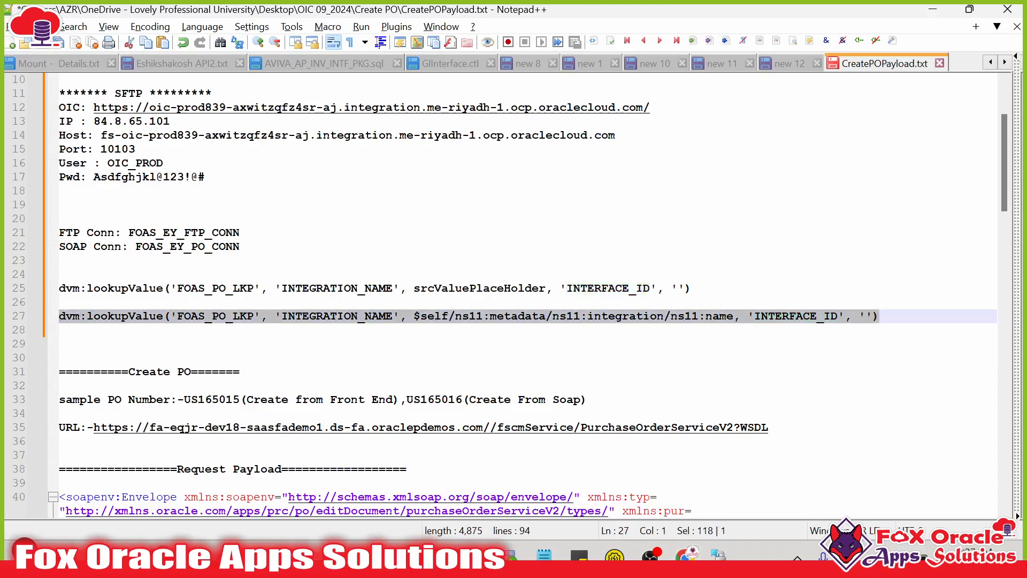
{"action": "key", "text": "ctrl+c"}
{"action": "key", "text": "End"}
{"action": "key", "text": "Return"}
{"action": "key", "text": "Return"}
{"action": "key", "text": "ctrl+v"}
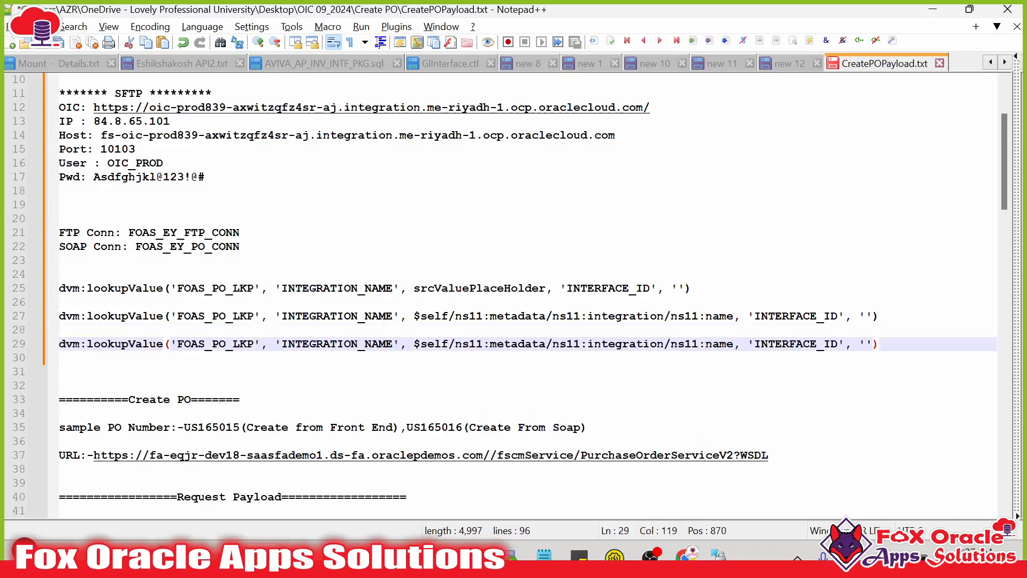
- Replace INTERFACE_ID in the duplicated expression with the domain name INTERFACE_NAME copied from FOAS_PO_LKP, and copy the whole expression
{"action": "double_click", "coordinate": [792, 344]}
{"action": "key", "text": "alt+Tab"}
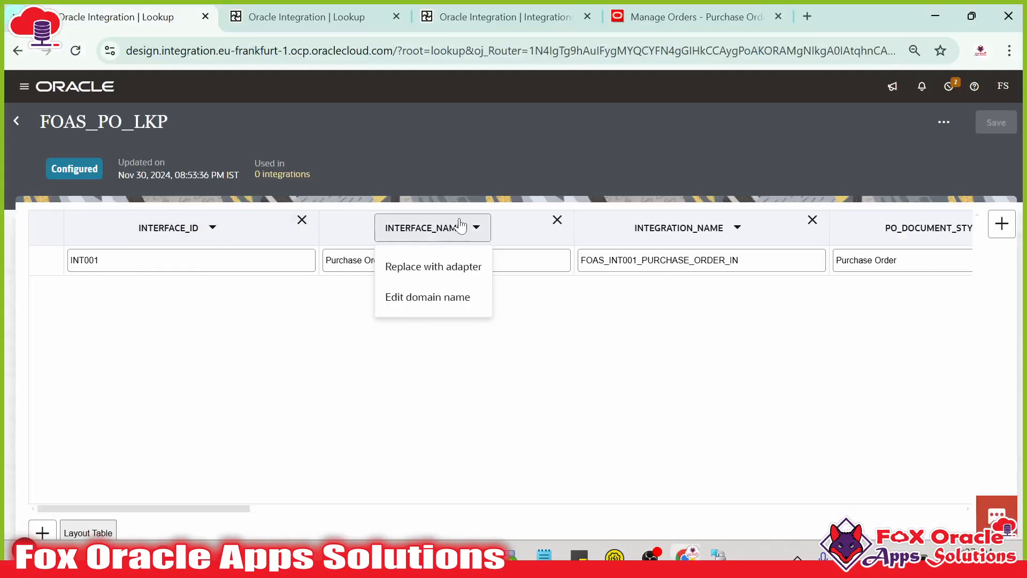
{"action": "left_click", "coordinate": [425, 304]}
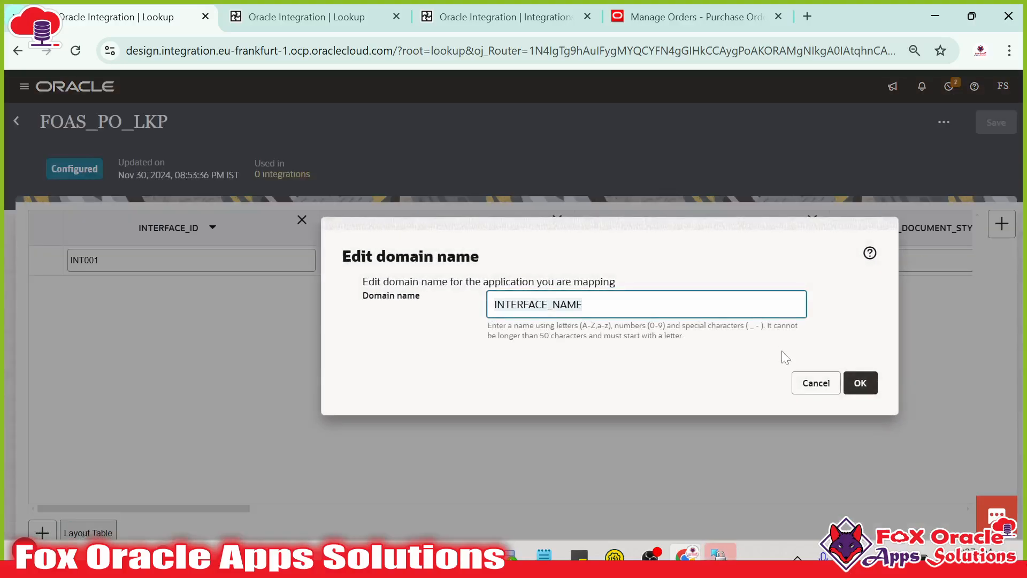
{"action": "left_click", "coordinate": [815, 383]}
{"action": "key", "text": "alt+Tab"}
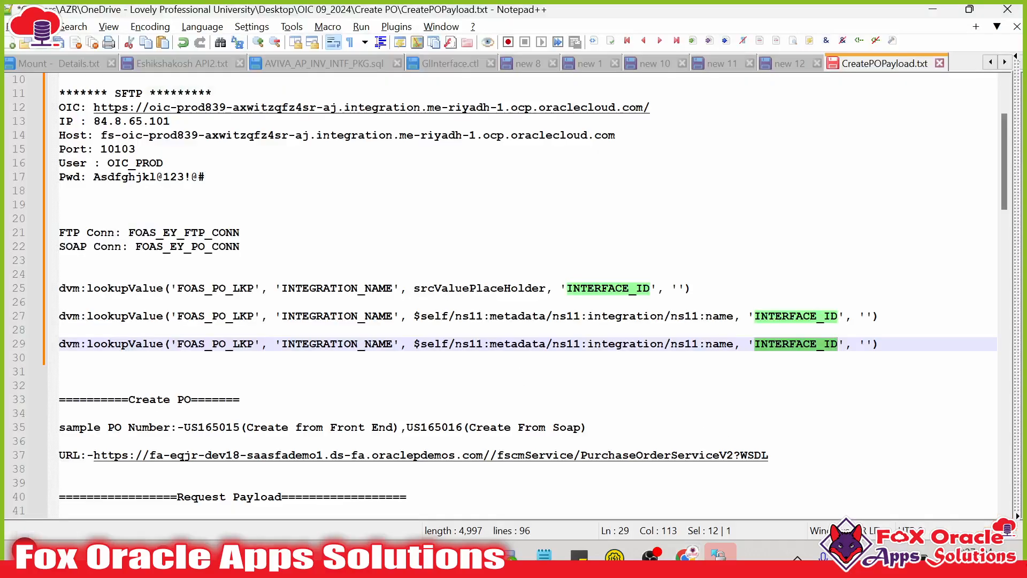
{"action": "key", "text": "ctrl+v"}
{"action": "left_click_drag", "start_coordinate": [893, 345], "coordinate": [59, 345]}
{"action": "key", "text": "alt+Tab"}
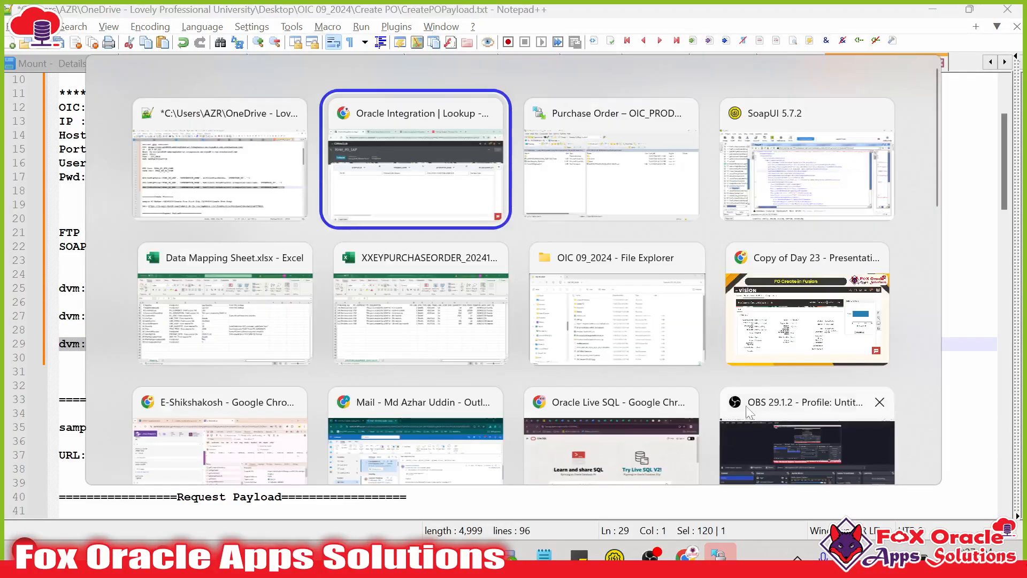
{"action": "key", "text": "alt+Tab"}
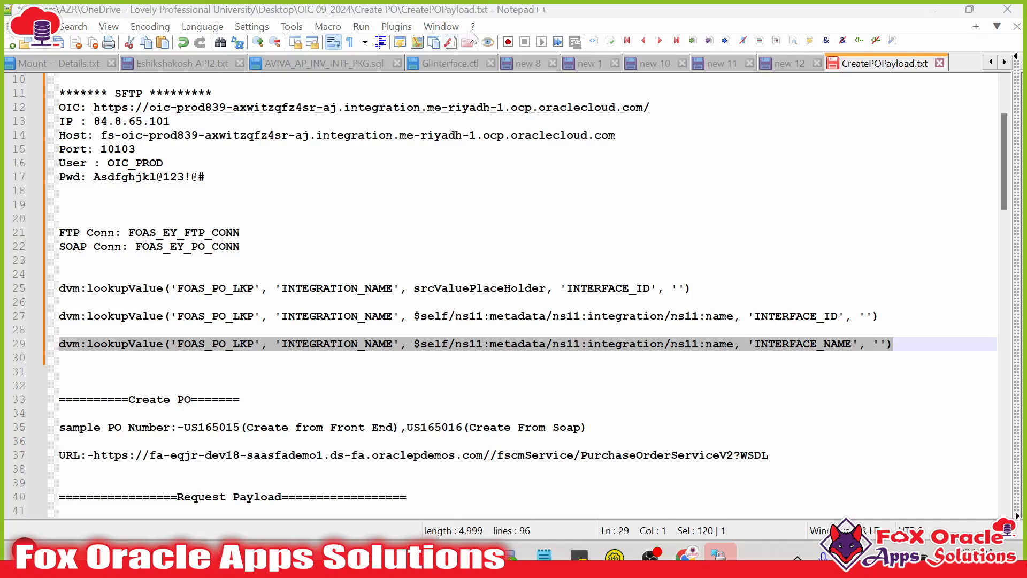
- Switch to the integration in Oracle Integration and set the value of var_InterfaceName to the copied INTERFACE_NAME lookupValue expression
{"action": "key", "text": "alt+Tab"}
{"action": "left_click", "coordinate": [497, 17]}
{"action": "key", "text": "BackSpace"}
{"action": "key", "text": "BackSpace"}
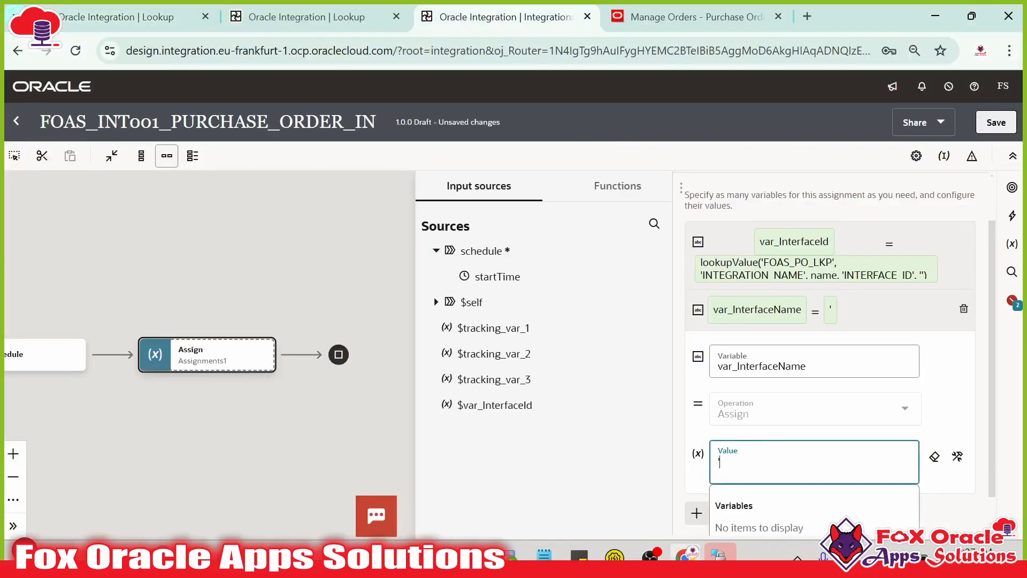
{"action": "key", "text": "ctrl+v"}
{"action": "scroll", "coordinate": [894, 448], "scroll_direction": "down", "scroll_amount": 2}
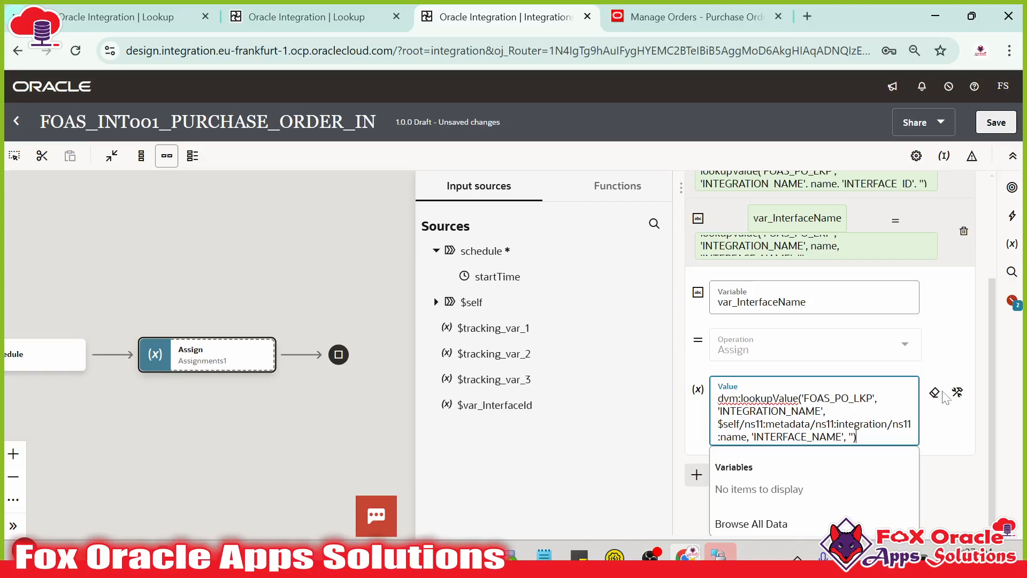
{"action": "left_click", "coordinate": [961, 393]}
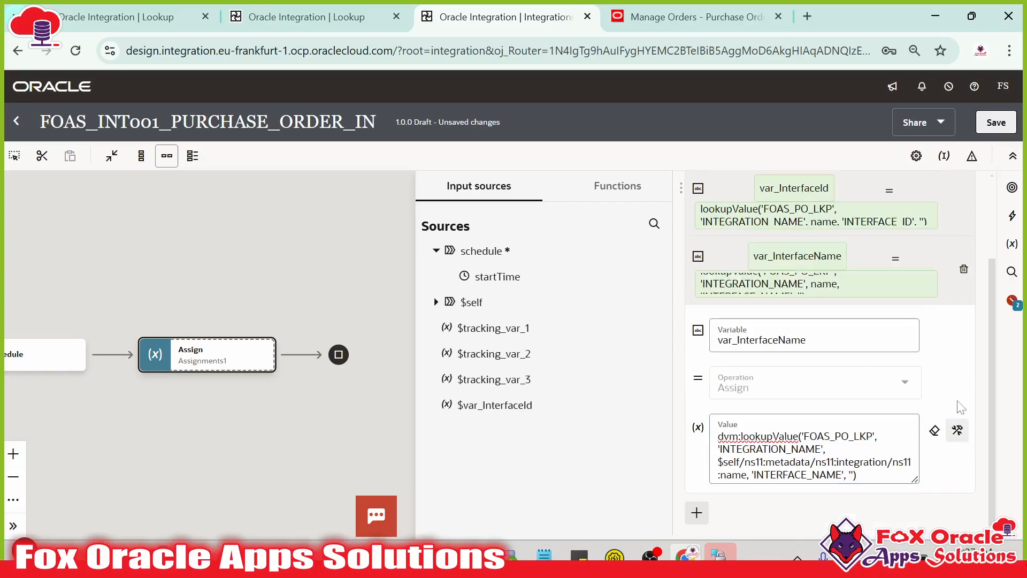
{"action": "left_click", "coordinate": [847, 254]}
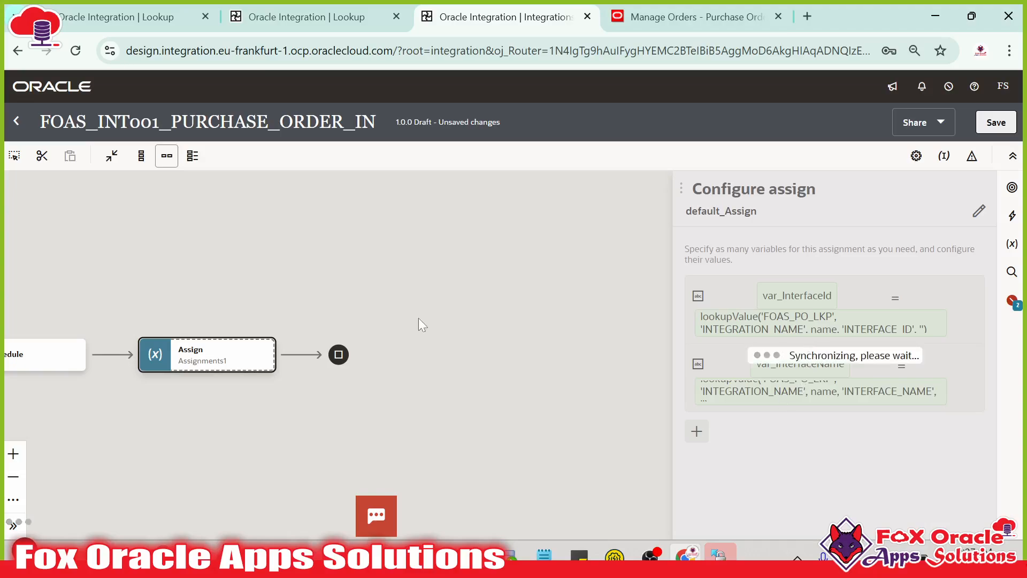
- Switch to Notepad++ and select the whole INTERFACE_NAME lookupValue expression for copying
{"action": "key", "text": "alt+Tab"}
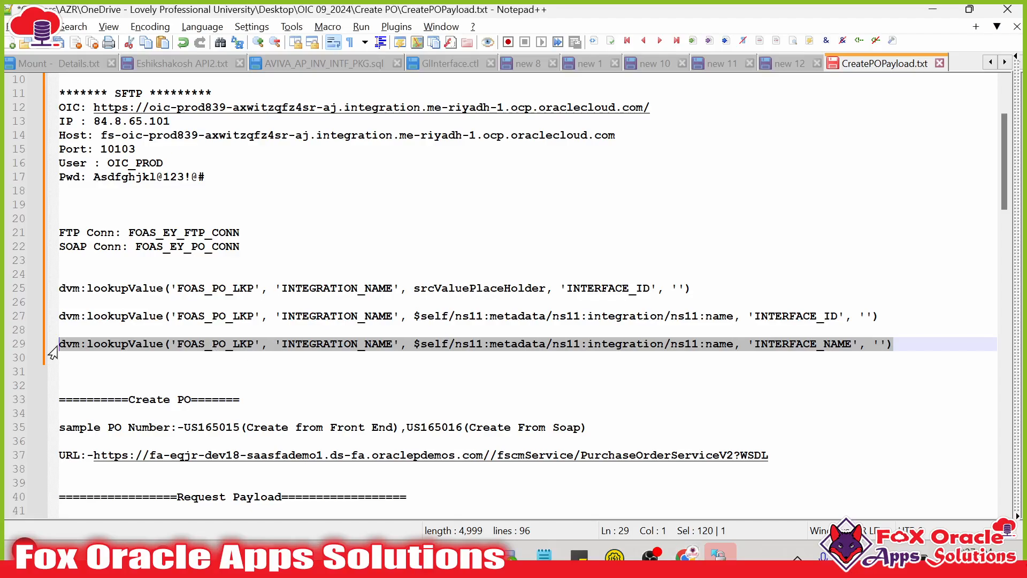
{"action": "left_click_drag", "start_coordinate": [60, 343], "coordinate": [87, 343]}
{"action": "key", "text": "shift+Up"}
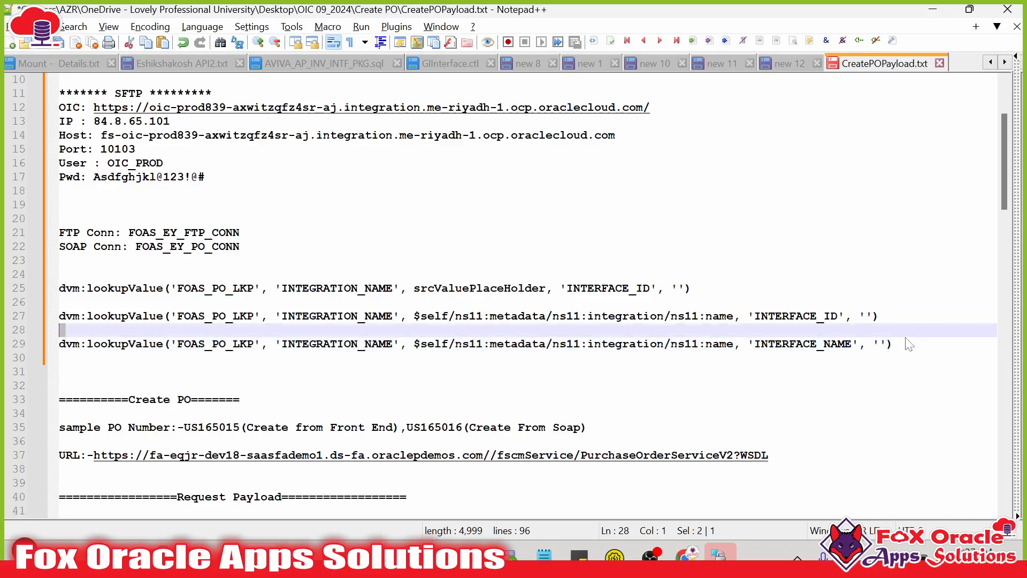
{"action": "key", "text": "Down"}
{"action": "key", "text": "shift+End"}
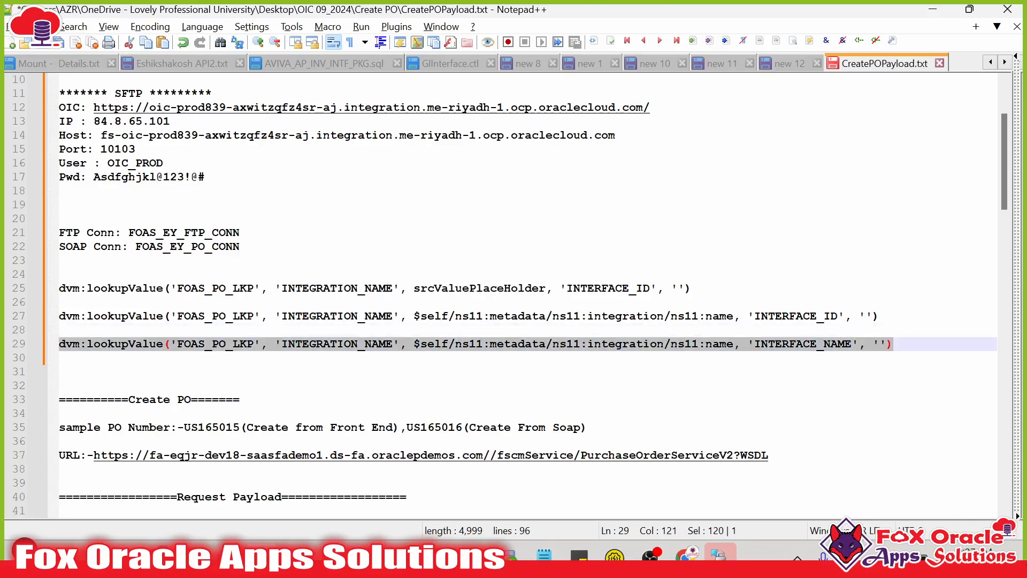
- Return to Oracle Integration and look through the FOAS_PO_LKP columns that follow INTEGRATION_NAME
{"action": "key", "text": "alt+Tab"}
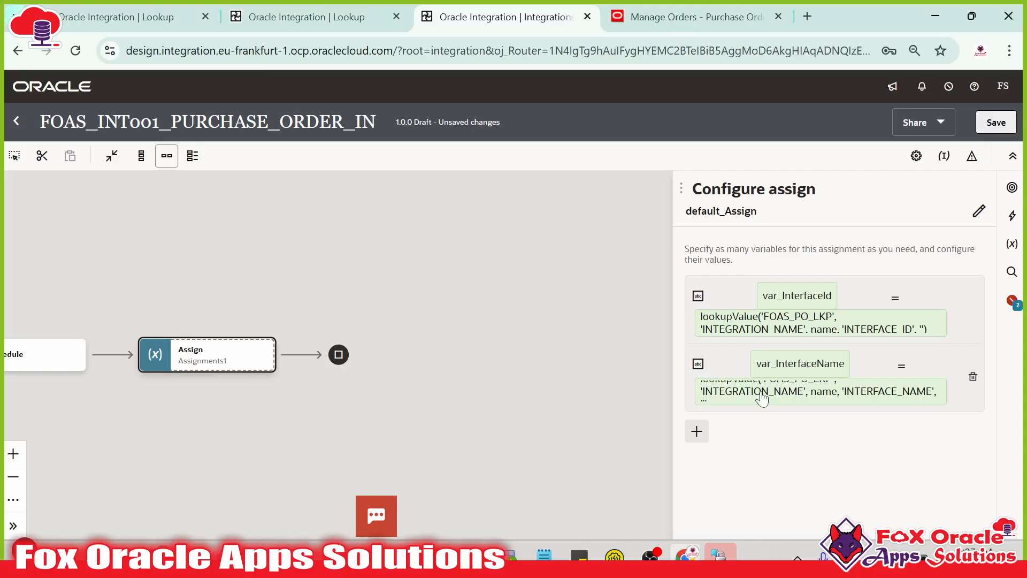
{"action": "left_click", "coordinate": [696, 431]}
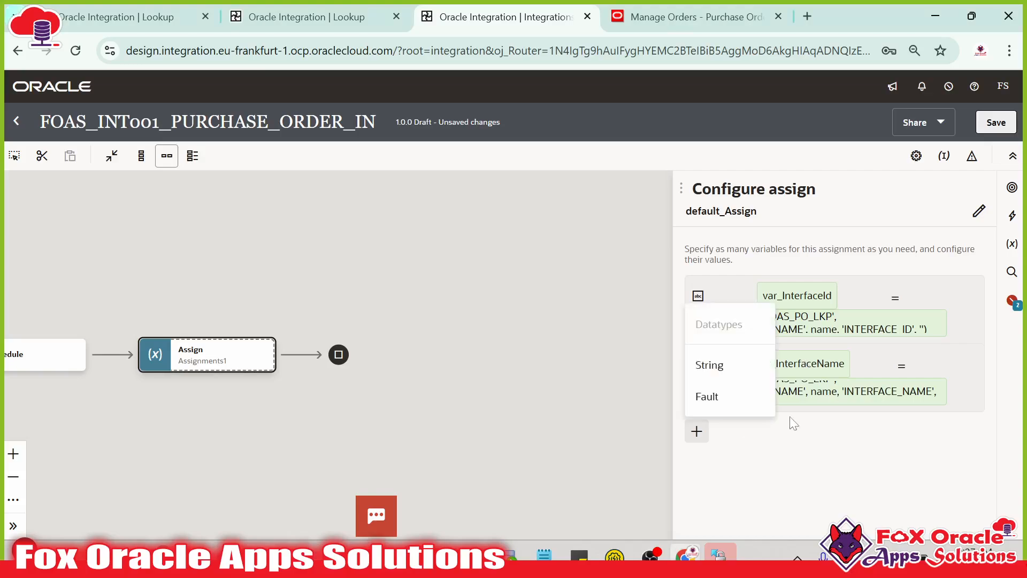
{"action": "left_click", "coordinate": [123, 16]}
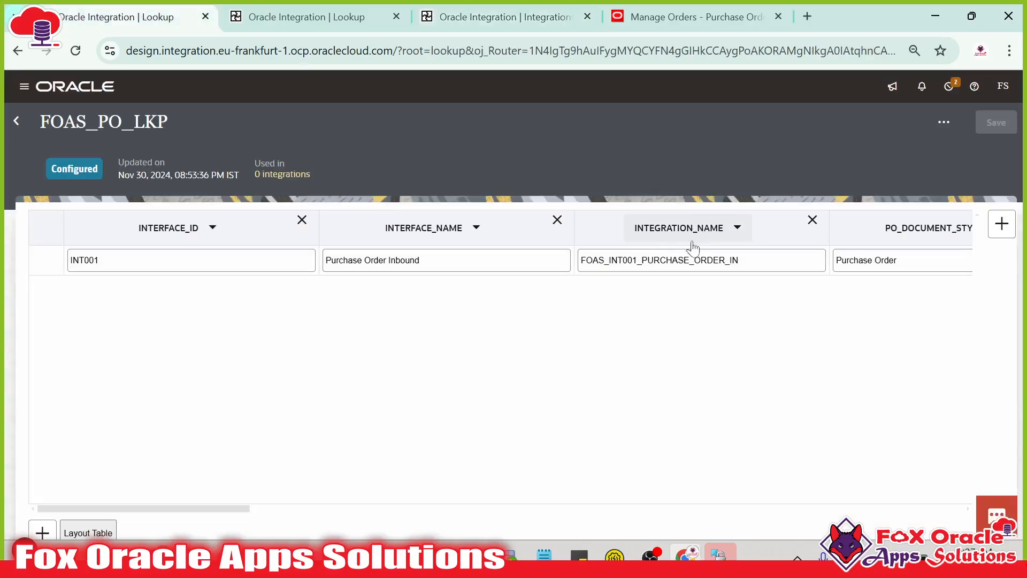
{"action": "left_click_drag", "start_coordinate": [220, 511], "coordinate": [400, 511]}
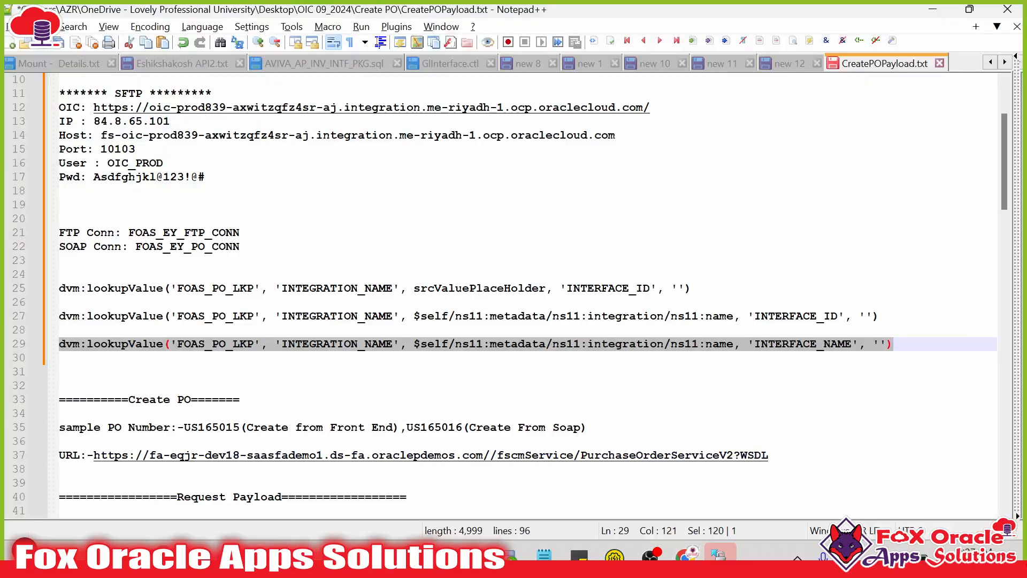
- Switch to Notepad++ and paste seven copies of the INTERFACE_NAME lookupValue expression on consecutive lines below the original
{"action": "left_click_drag", "start_coordinate": [899, 345], "coordinate": [59, 346]}
{"action": "key", "text": "ctrl+v"}
{"action": "key", "text": "Return"}
{"action": "key", "text": "Return"}
{"action": "key", "text": "ctrl+v"}
{"action": "key", "text": "Return"}
{"action": "key", "text": "ctrl+v"}
{"action": "key", "text": "Return"}
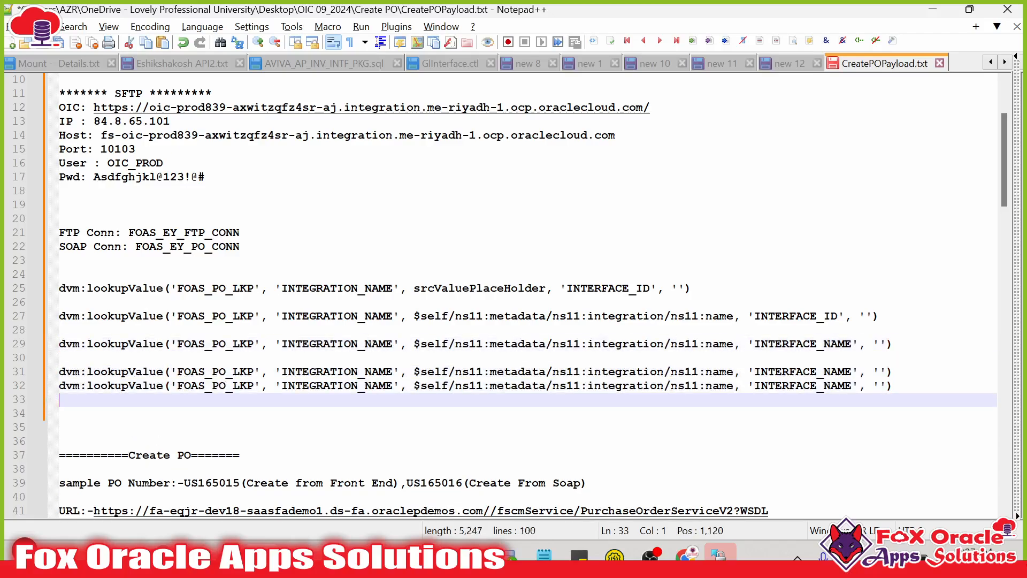
{"action": "key", "text": "ctrl+v"}
{"action": "key", "text": "Return"}
{"action": "key", "text": "ctrl+v"}
{"action": "key", "text": "Return"}
{"action": "key", "text": "ctrl+v"}
{"action": "key", "text": "Return"}
{"action": "key", "text": "ctrl+v"}
{"action": "key", "text": "Return"}
{"action": "key", "text": "ctrl+v"}
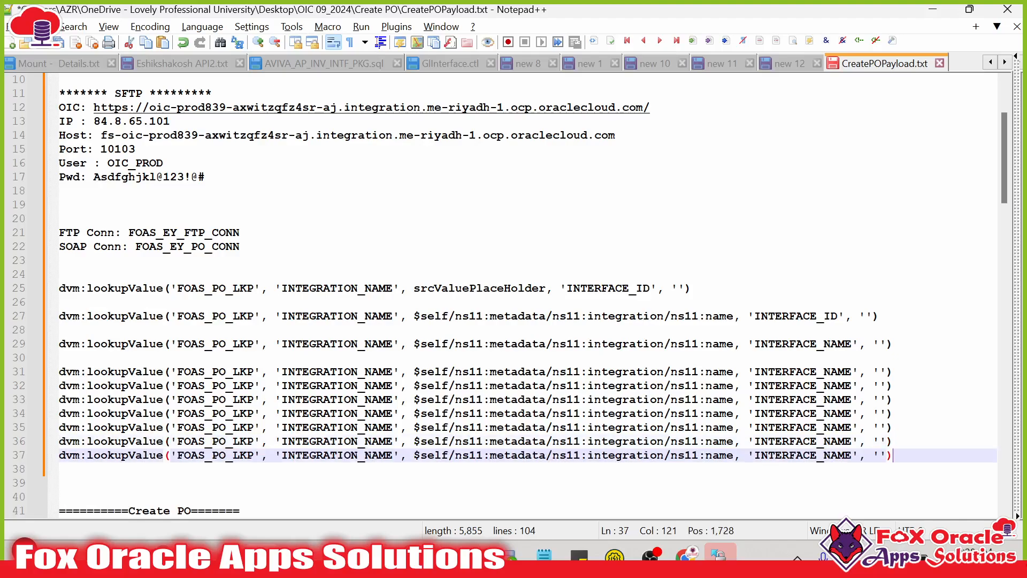
- Replace INTERFACE_NAME in the first of the seven copies with the domain name PO_DOCUMENT_STYLE taken from FOAS_PO_LKP
{"action": "double_click", "coordinate": [816, 372]}
{"action": "key", "text": "alt+Tab"}
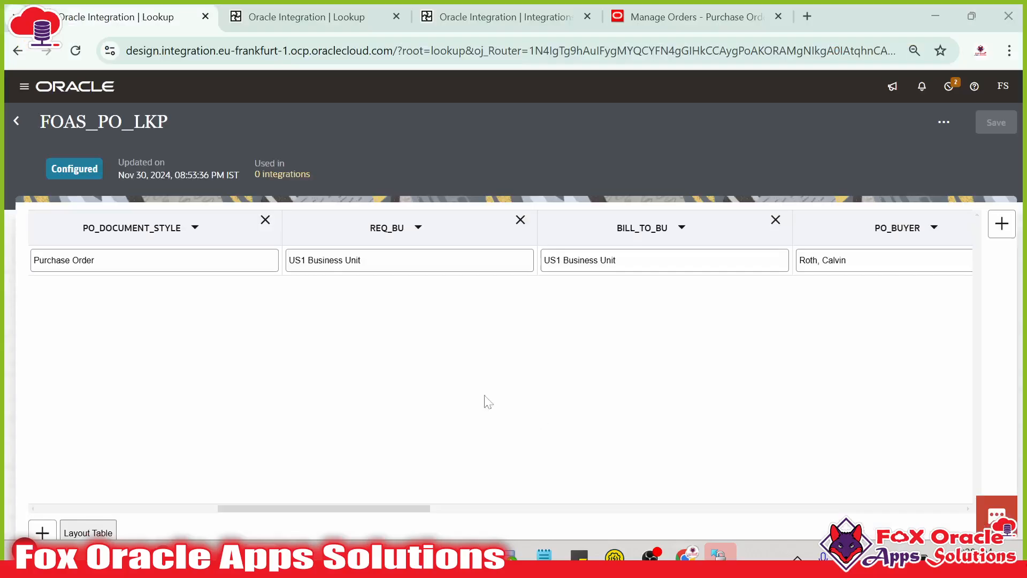
{"action": "left_click", "coordinate": [194, 228]}
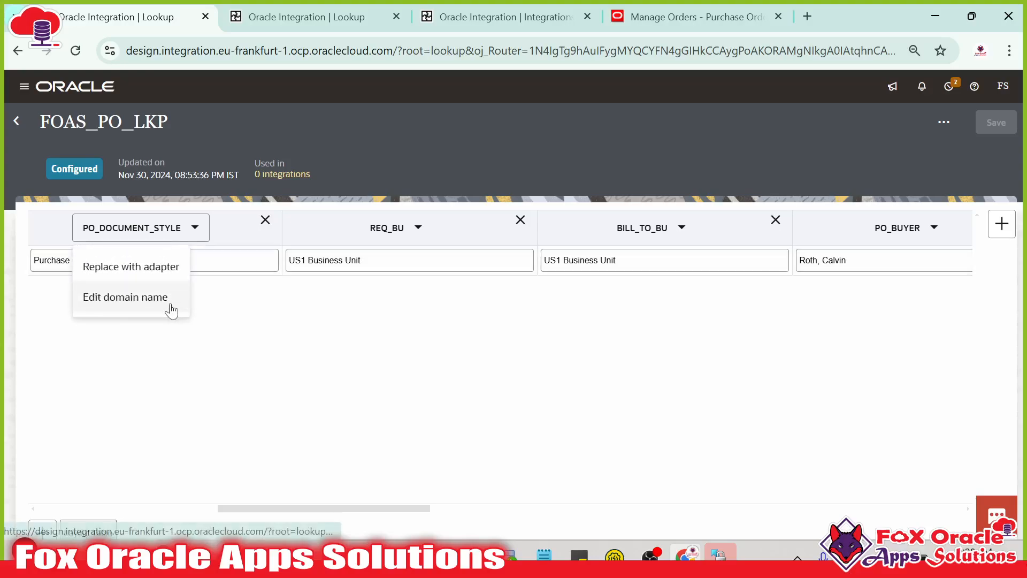
{"action": "left_click", "coordinate": [170, 305]}
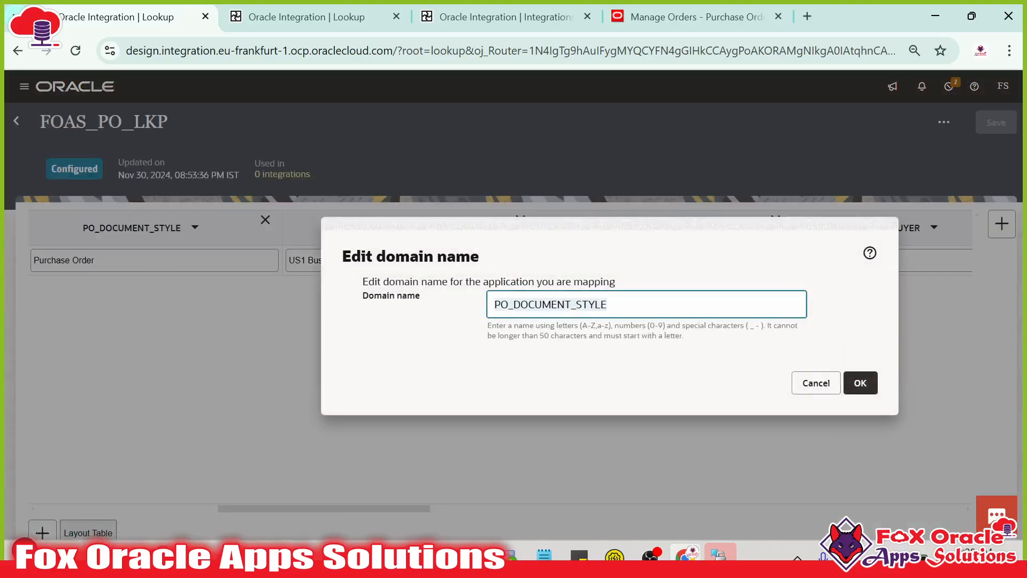
{"action": "left_click", "coordinate": [814, 386]}
{"action": "key", "text": "alt+Tab"}
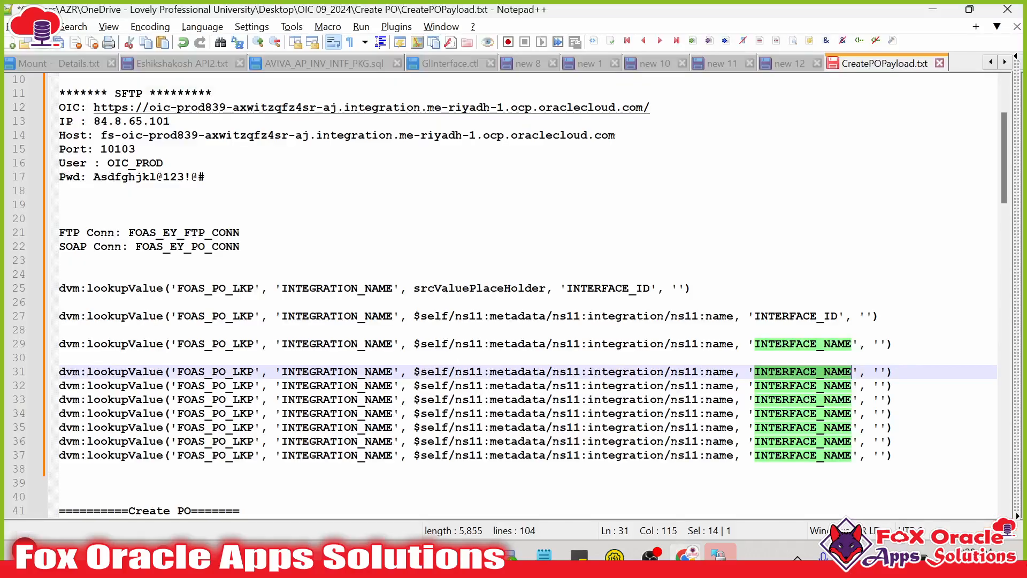
{"action": "type", "text": "PO_DOCUMENT_STYLE"}
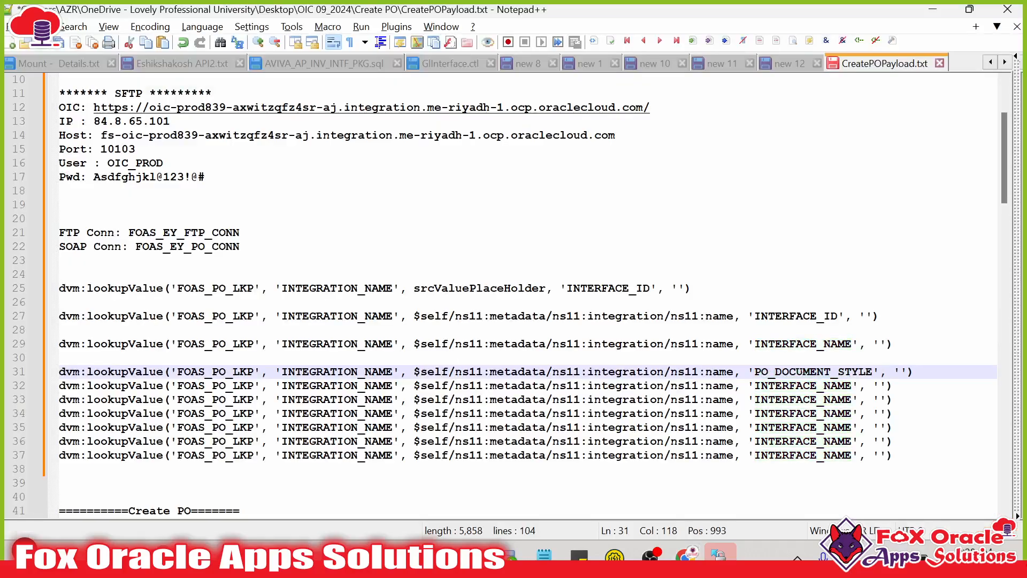
- Take the domain name REQ_BU from FOAS_PO_LKP in Oracle Integration and put it in the second copied expression in Notepad++, replacing INTERFACE_NAME
{"action": "key", "text": "alt+Tab"}
{"action": "left_click", "coordinate": [420, 229]}
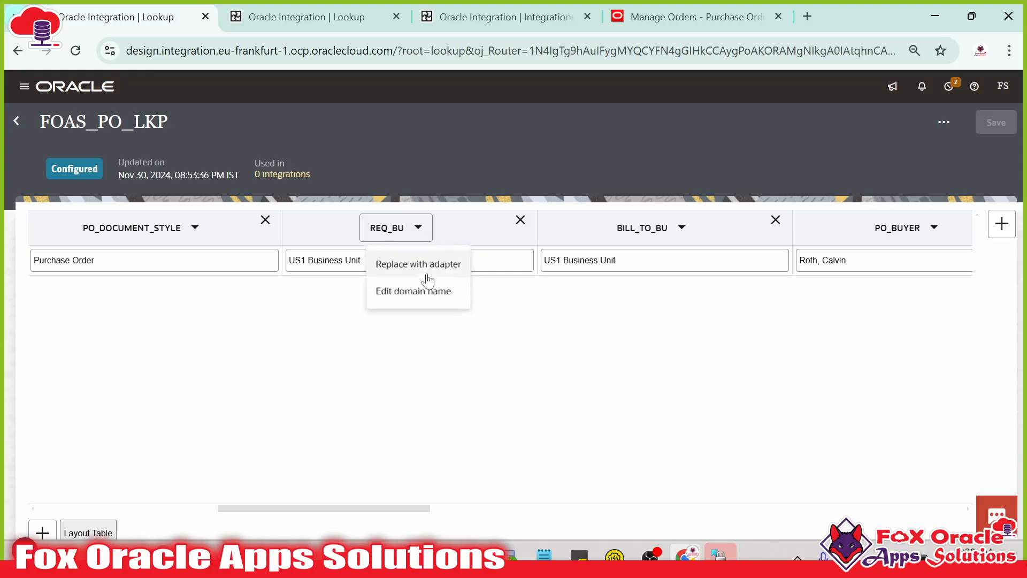
{"action": "left_click", "coordinate": [417, 293]}
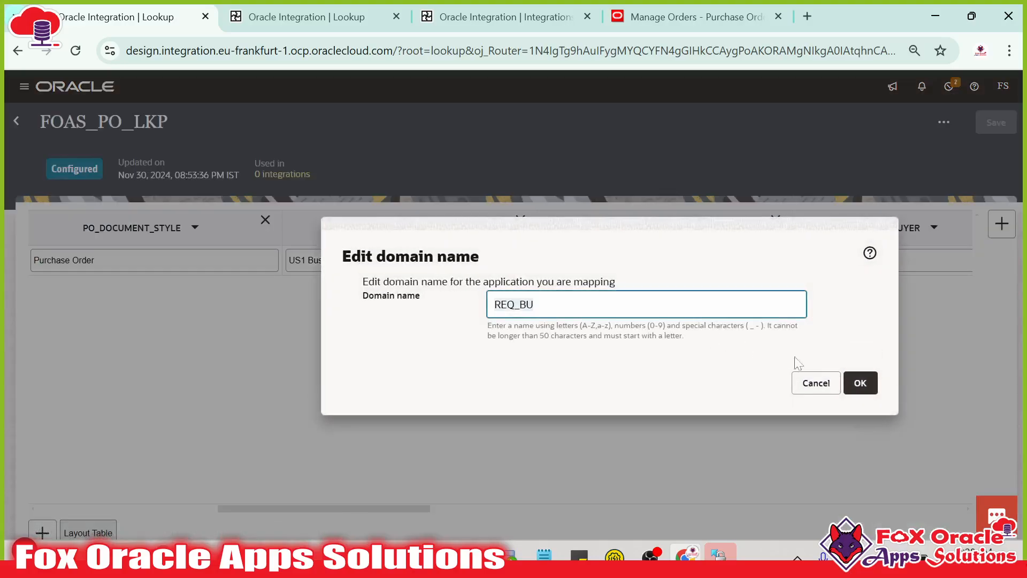
{"action": "left_click", "coordinate": [809, 384]}
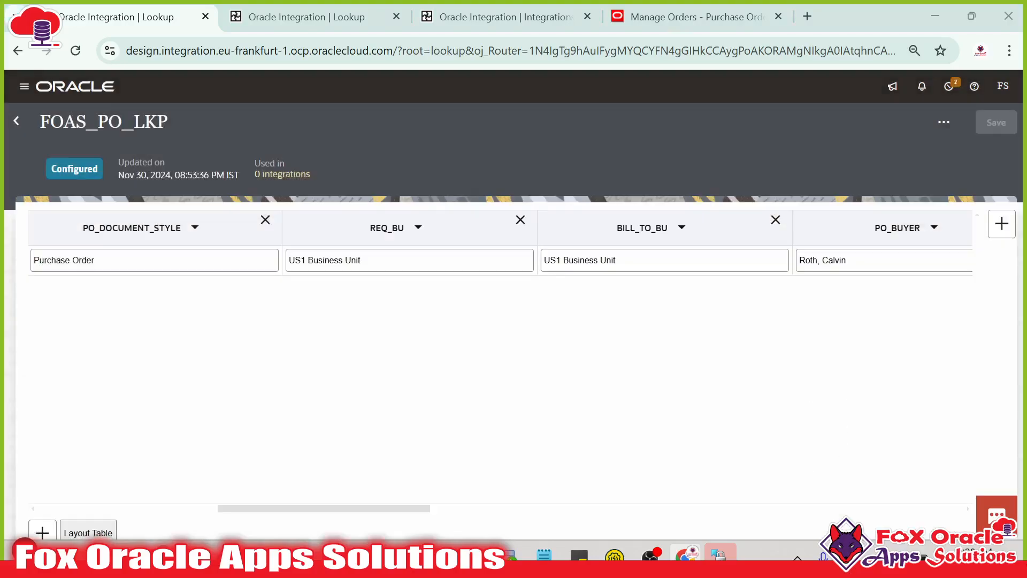
{"action": "key", "text": "alt+Tab"}
{"action": "double_click", "coordinate": [837, 386]}
{"action": "type", "text": "REQ_BU"}
- Copy the domain name BILL_TO_BU from FOAS_PO_LKP in Oracle Integration and replace INTERFACE_NAME with it in the third expression in Notepad++
{"action": "key", "text": "alt+Tab"}
{"action": "left_click", "coordinate": [681, 229]}
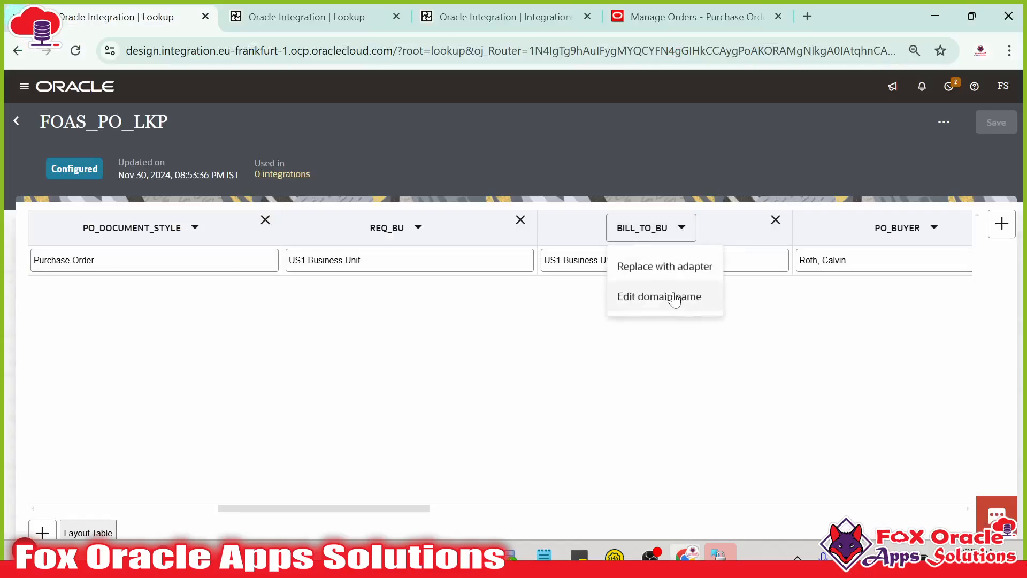
{"action": "left_click", "coordinate": [669, 299]}
{"action": "key", "text": "ctrl+a"}
{"action": "key", "text": "ctrl+c"}
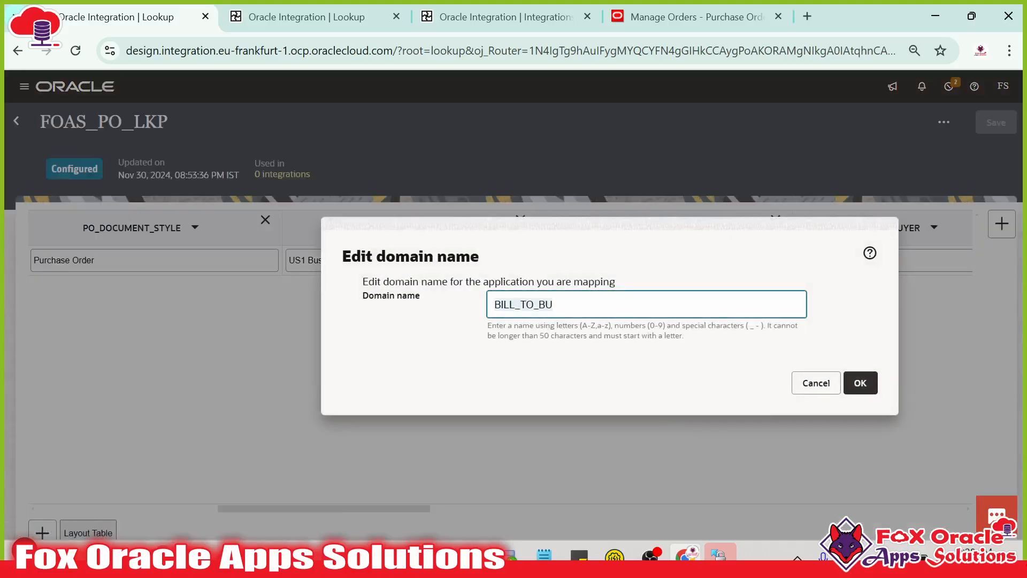
{"action": "left_click", "coordinate": [802, 385]}
{"action": "key", "text": "alt+Tab"}
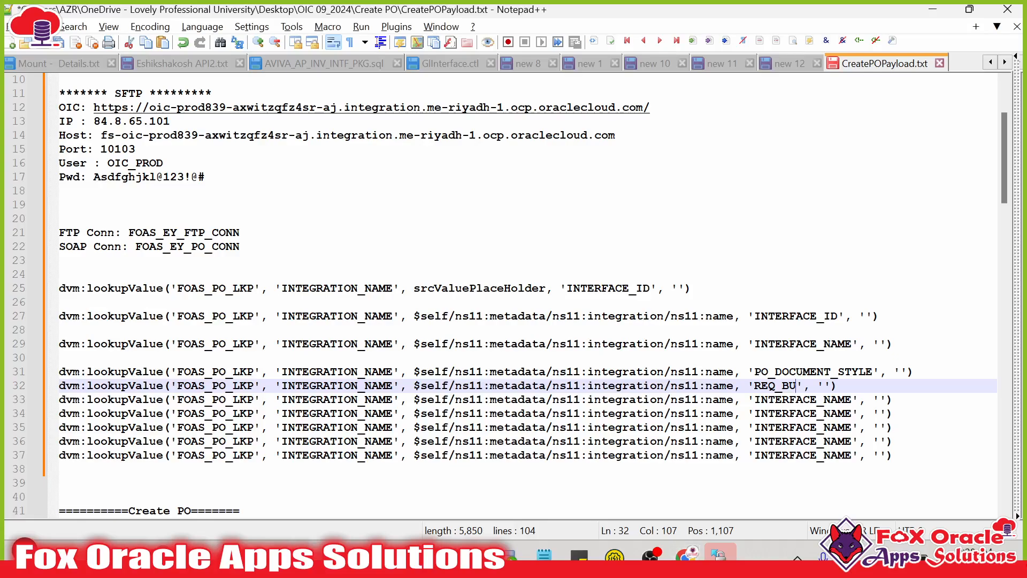
{"action": "double_click", "coordinate": [802, 399]}
{"action": "key", "text": "ctrl+v"}
- Replace INTERFACE_NAME in the fourth Notepad++ expression with the domain name PO_BUYER taken from the lookup in Oracle Integration
{"action": "key", "text": "alt+Tab"}
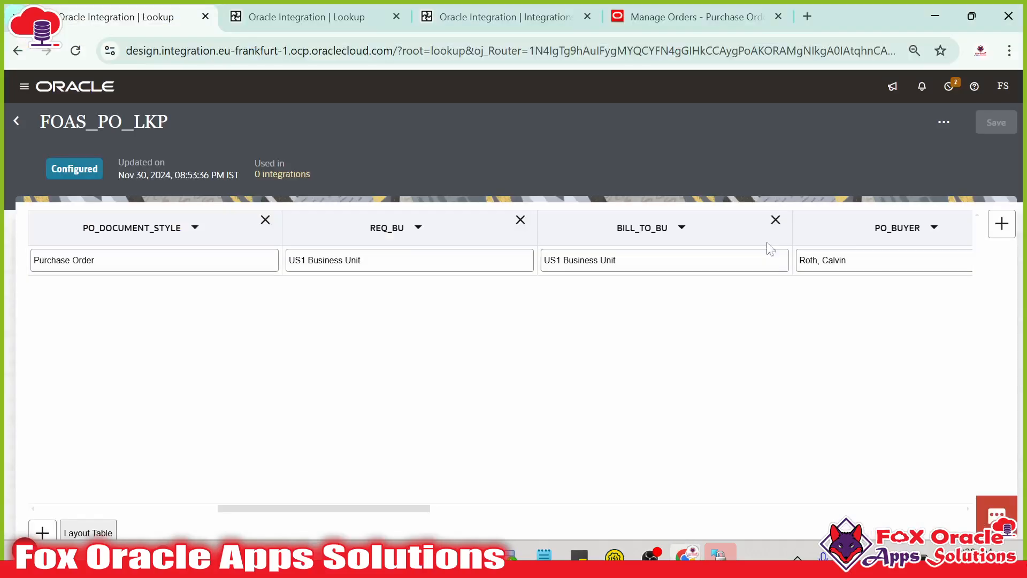
{"action": "left_click", "coordinate": [933, 229]}
{"action": "left_click", "coordinate": [885, 293]}
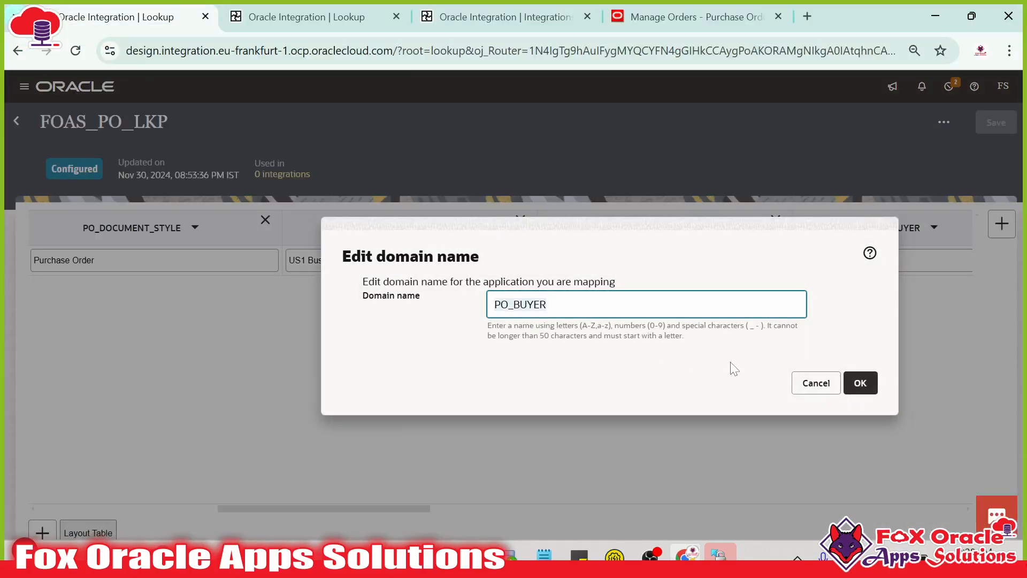
{"action": "left_click", "coordinate": [797, 382]}
{"action": "key", "text": "alt+Tab"}
{"action": "double_click", "coordinate": [802, 413]}
{"action": "type", "text": "PO_BUYER"}
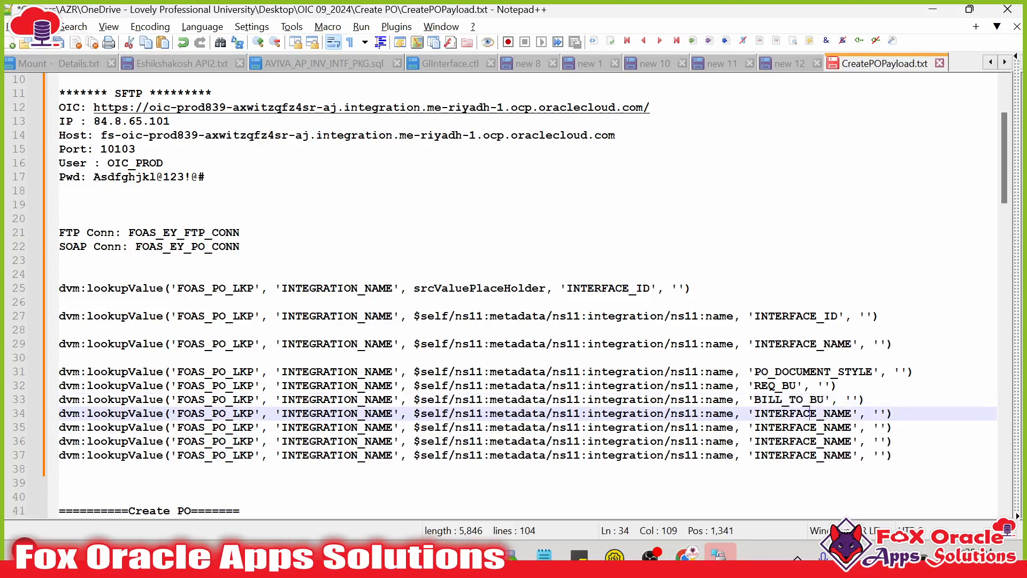
- Take the domain name SUPPLIER from the lookup in Oracle Integration and substitute it for INTERFACE_NAME in the fifth expression in Notepad++
{"action": "key", "text": "alt+Tab"}
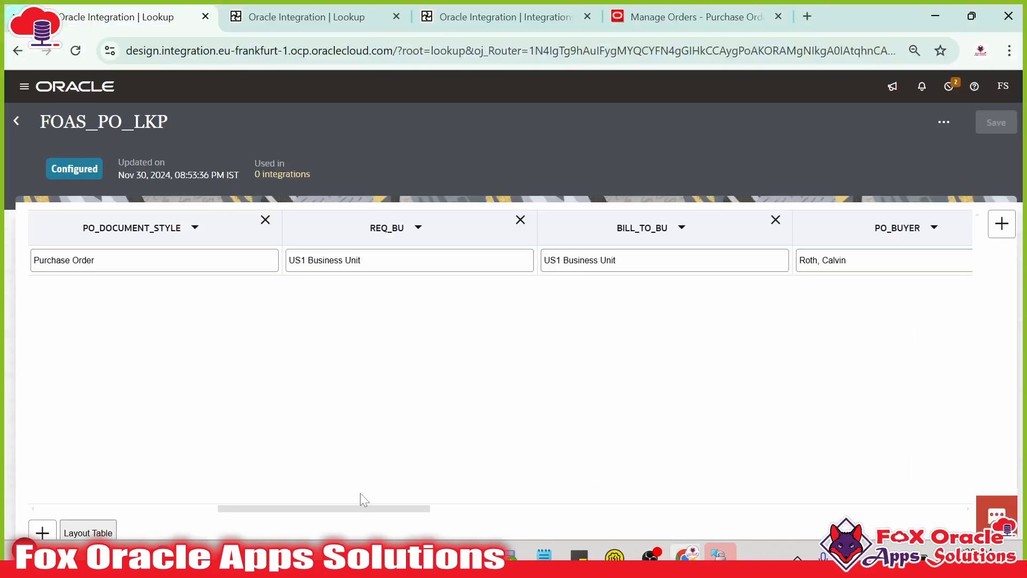
{"action": "left_click_drag", "start_coordinate": [360, 507], "coordinate": [561, 510]}
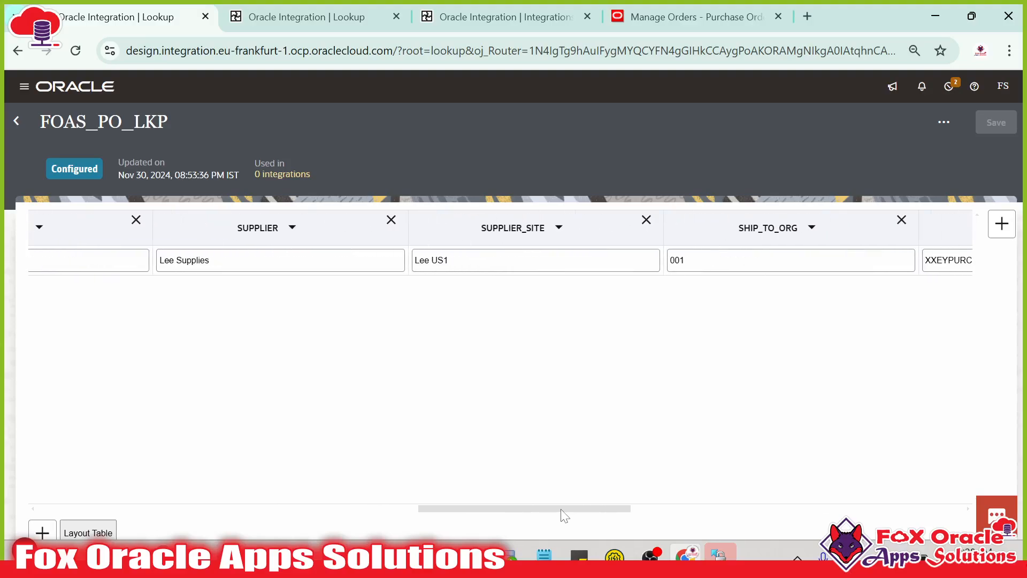
{"action": "left_click", "coordinate": [292, 231]}
{"action": "left_click", "coordinate": [294, 293]}
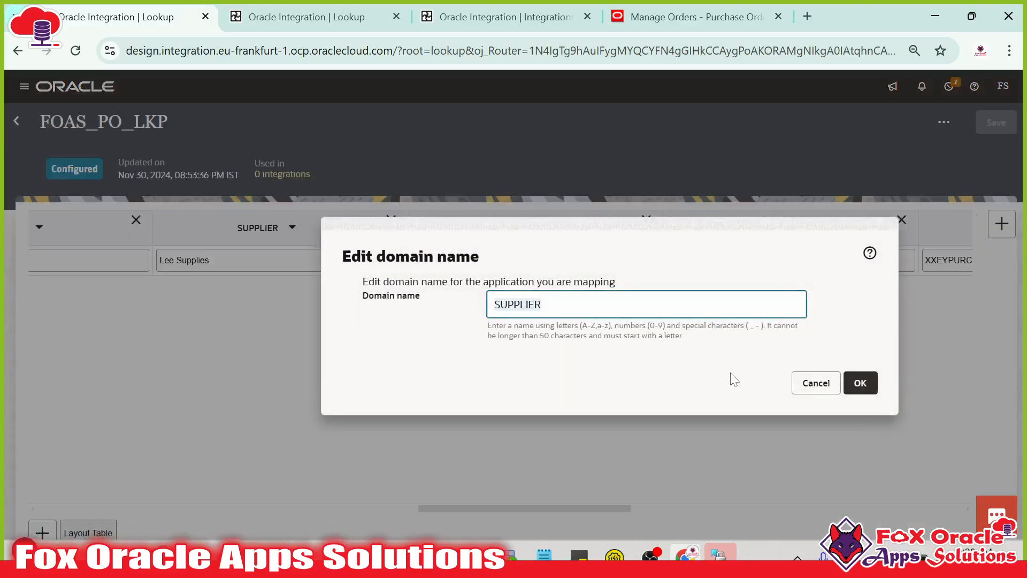
{"action": "left_click", "coordinate": [815, 383]}
{"action": "key", "text": "alt+Tab"}
{"action": "key", "text": "Down"}
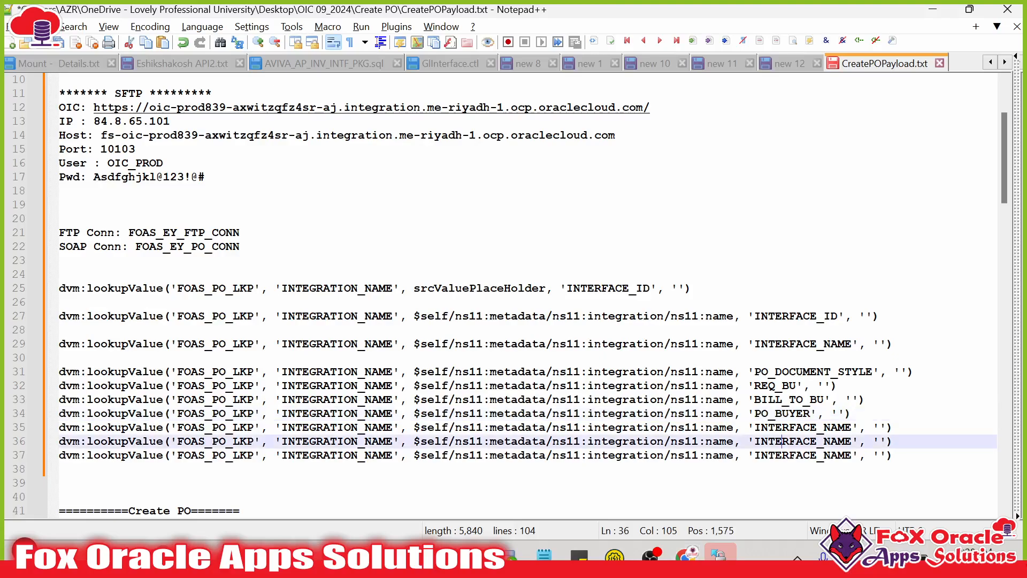
{"action": "key", "text": "ctrl+shift+Left"}
{"action": "type", "text": "SUPPLIER"}
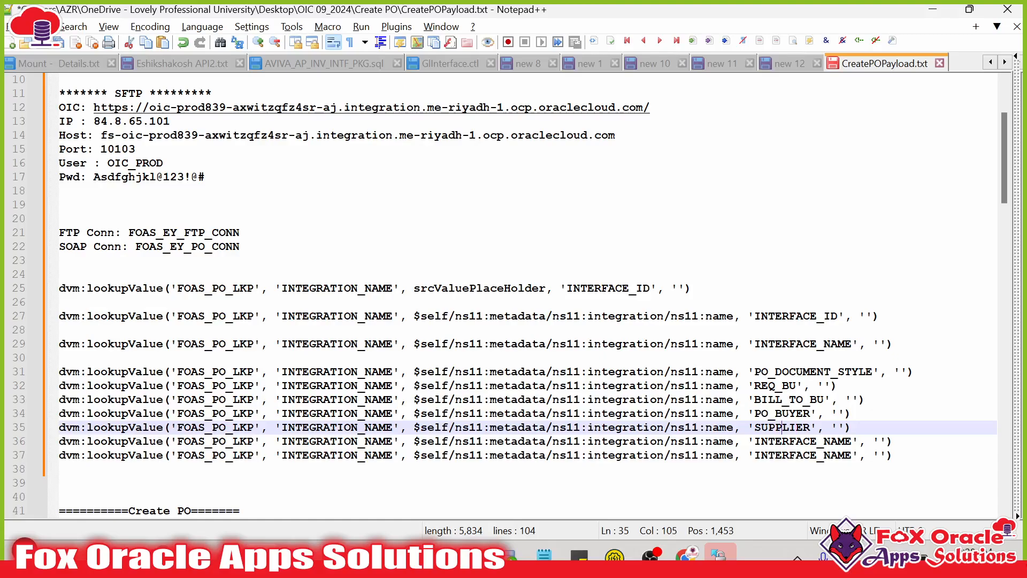
- Get the domain name SHIP_TO_ORG from the lookup in Oracle Integration and substitute it for INTERFACE_NAME in the sixth Notepad++ expression
{"action": "key", "text": "alt+Tab"}
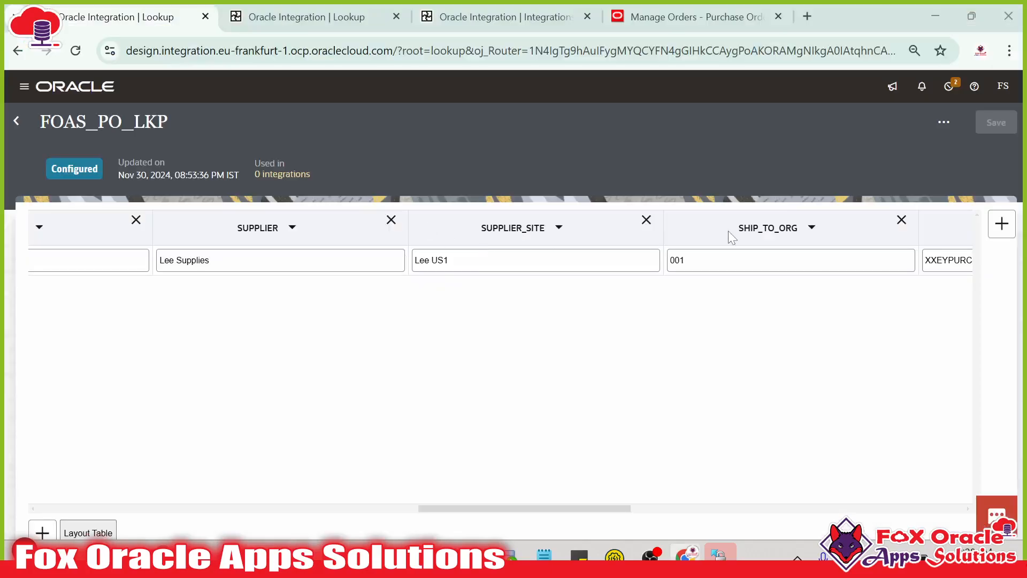
{"action": "left_click", "coordinate": [811, 230]}
{"action": "left_click", "coordinate": [780, 296]}
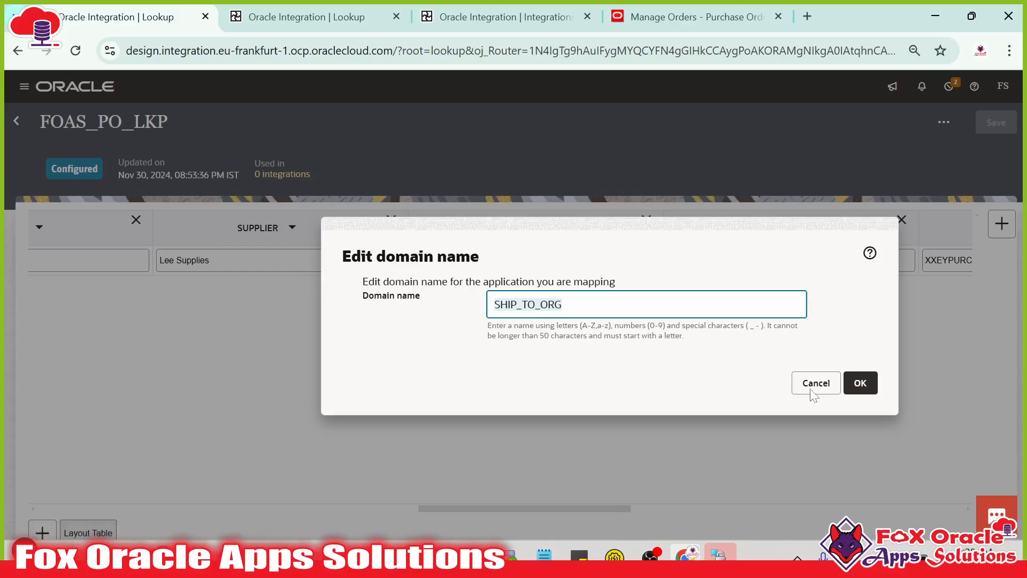
{"action": "left_click", "coordinate": [815, 383]}
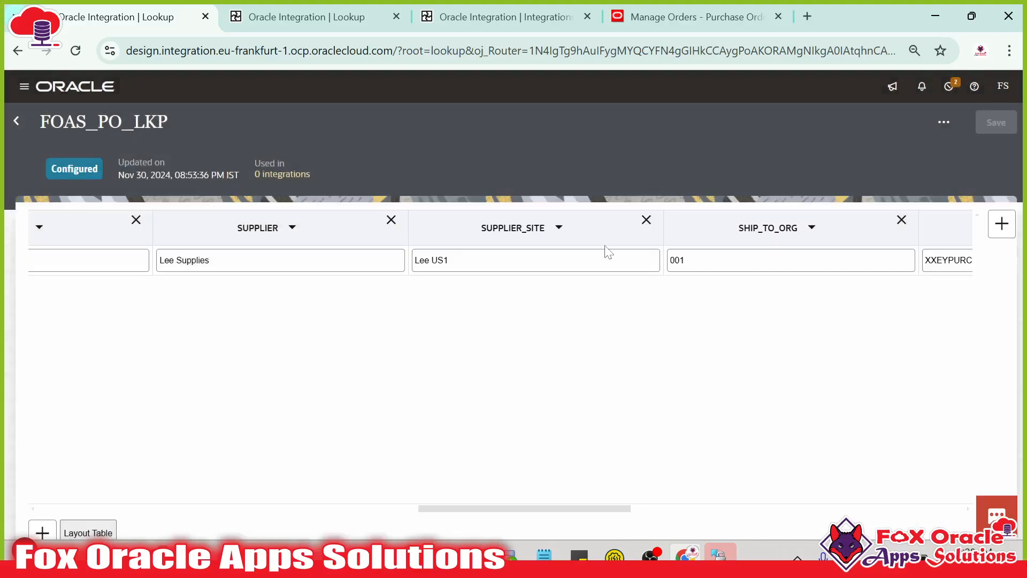
{"action": "key", "text": "alt+Tab"}
{"action": "left_click", "coordinate": [852, 441]}
{"action": "key", "text": "BackSpace"}
{"action": "key", "text": "BackSpace"}
{"action": "key", "text": "BackSpace"}
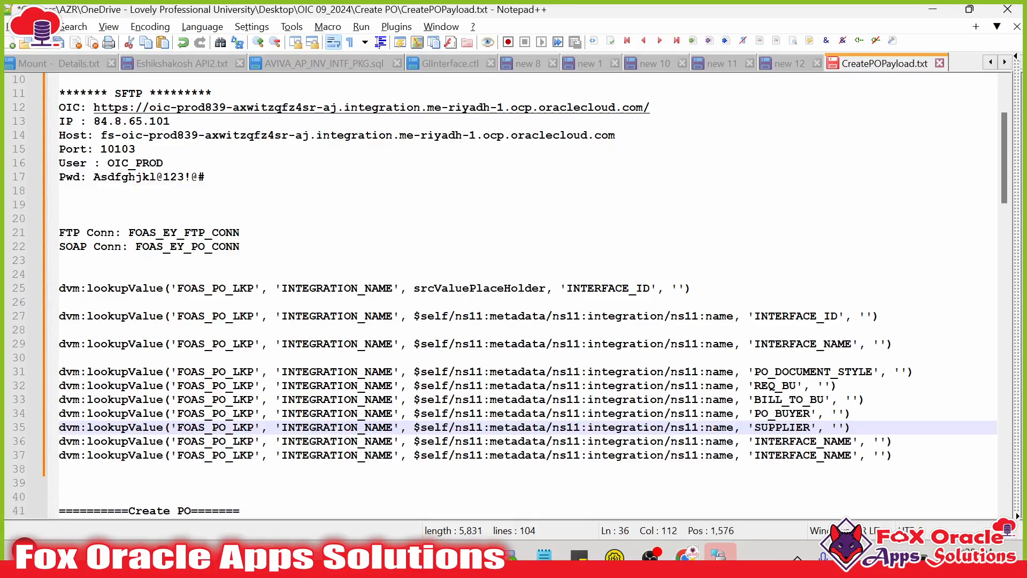
- Copy the last INTERFACE_NAME lookupValue expression and paste three more copies of it on consecutive lines below
{"action": "left_click_drag", "start_coordinate": [892, 455], "coordinate": [3, 465]}
{"action": "key", "text": "ctrl+c"}
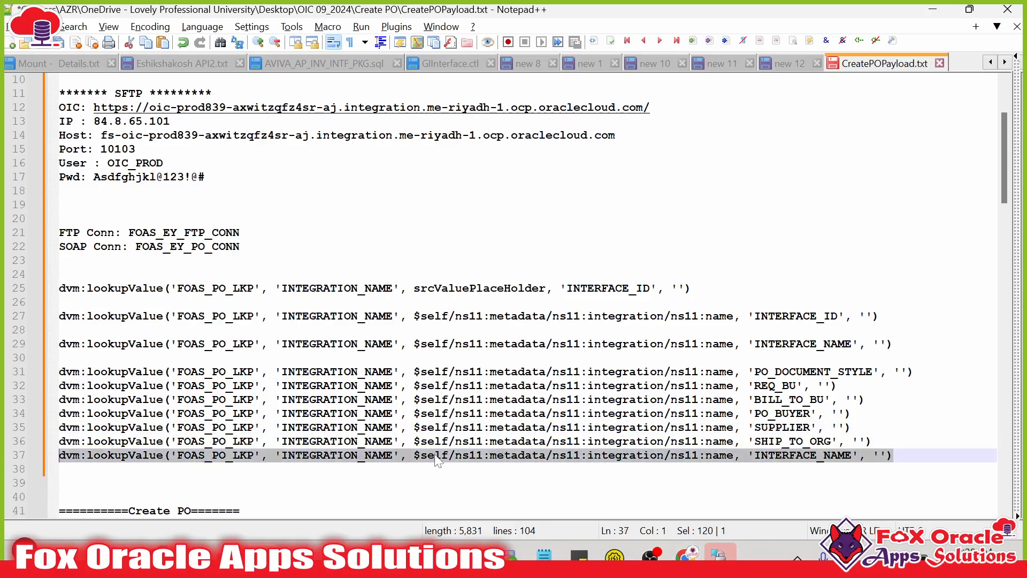
{"action": "key", "text": "End"}
{"action": "key", "text": "Return"}
{"action": "key", "text": "ctrl+v"}
{"action": "key", "text": "Return"}
{"action": "key", "text": "ctrl+v"}
{"action": "key", "text": "Return"}
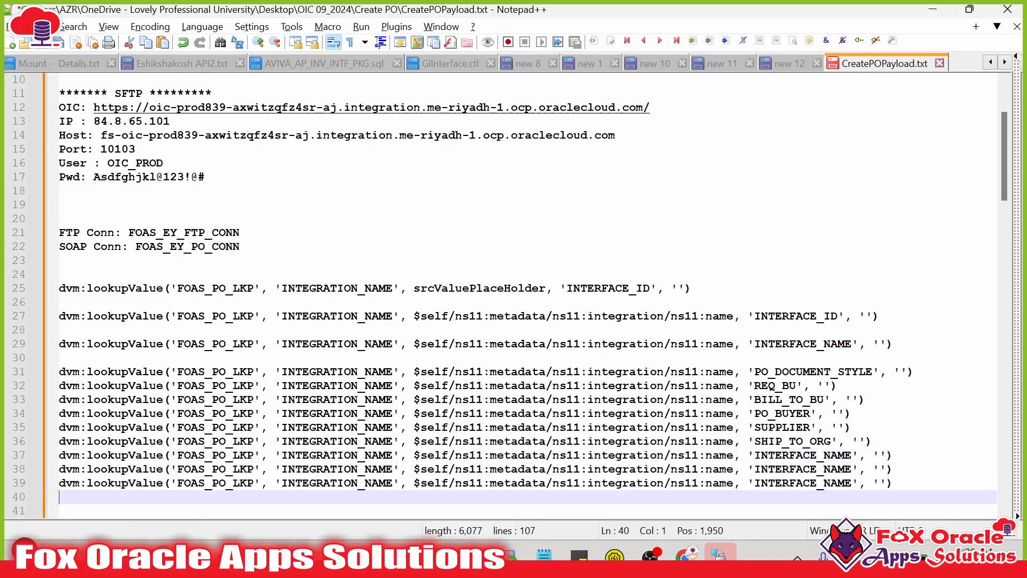
{"action": "key", "text": "ctrl+v"}
- Copy the FILE_NAME_PATTERN value XXEYPURCHASEORDER_ from Oracle Integration and paste it over INTERFACE_NAME in the seventh expression in Notepad++
{"action": "key", "text": "alt+Tab"}
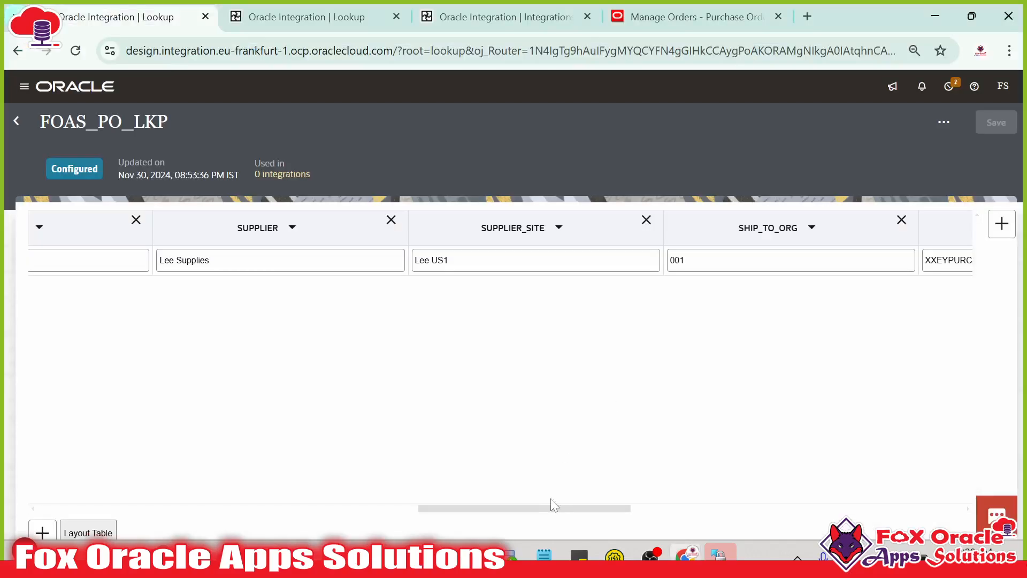
{"action": "left_click_drag", "start_coordinate": [538, 515], "coordinate": [650, 511]}
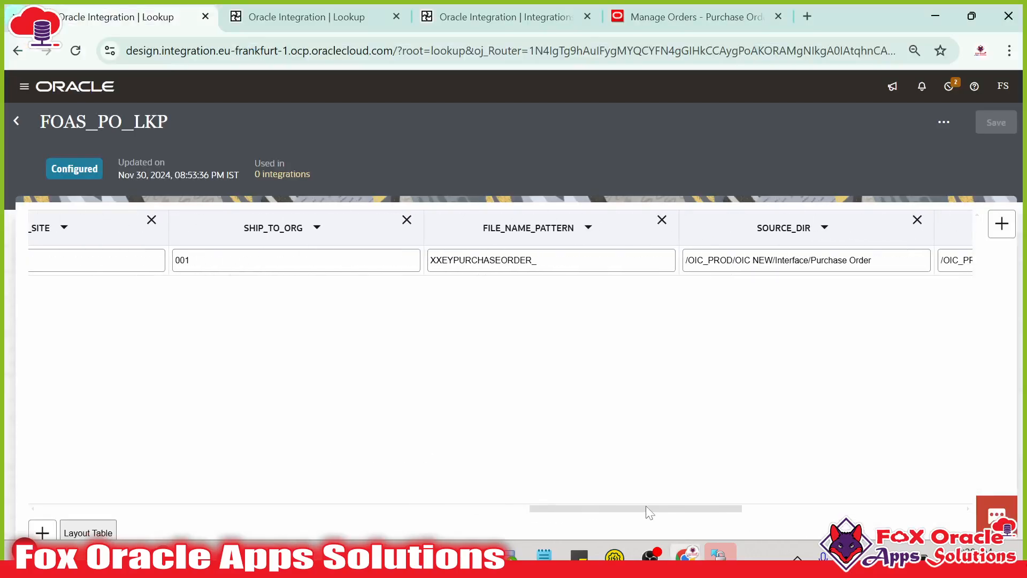
{"action": "left_click", "coordinate": [539, 261]}
{"action": "key", "text": "ctrl+a"}
{"action": "key", "text": "ctrl+c"}
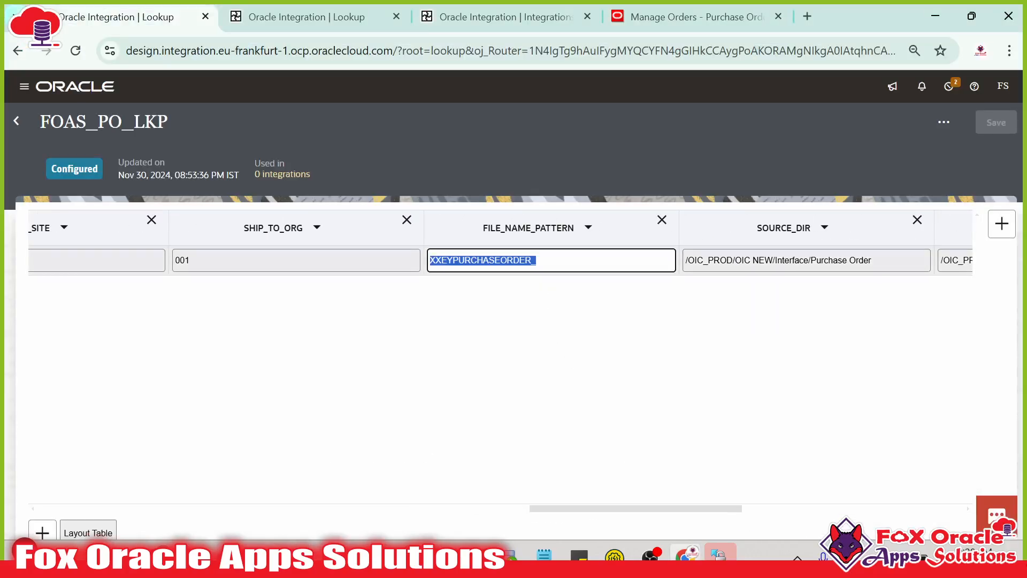
{"action": "key", "text": "alt+Tab"}
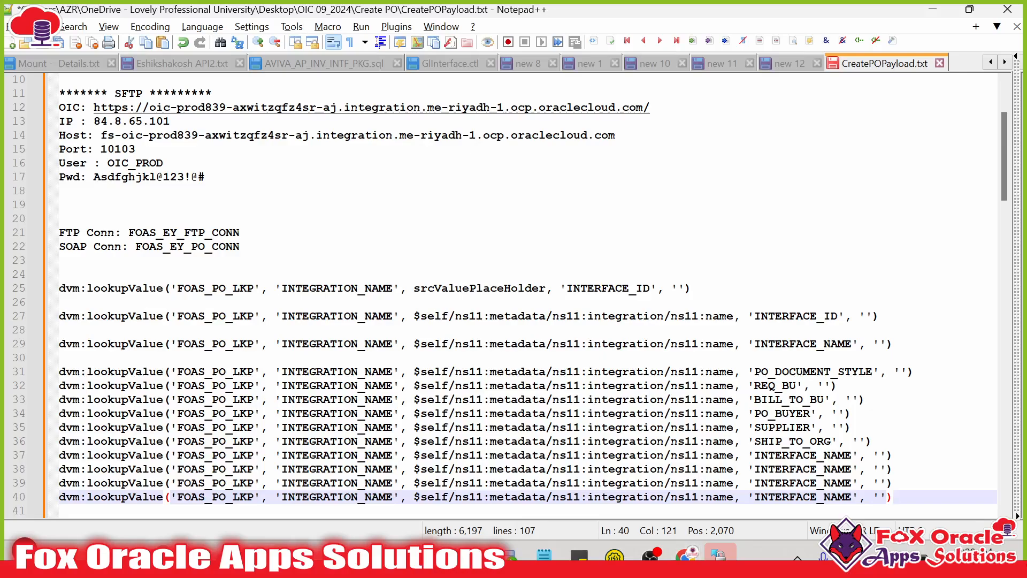
{"action": "left_click", "coordinate": [789, 441]}
{"action": "double_click", "coordinate": [789, 455]}
{"action": "key", "text": "ctrl+v"}
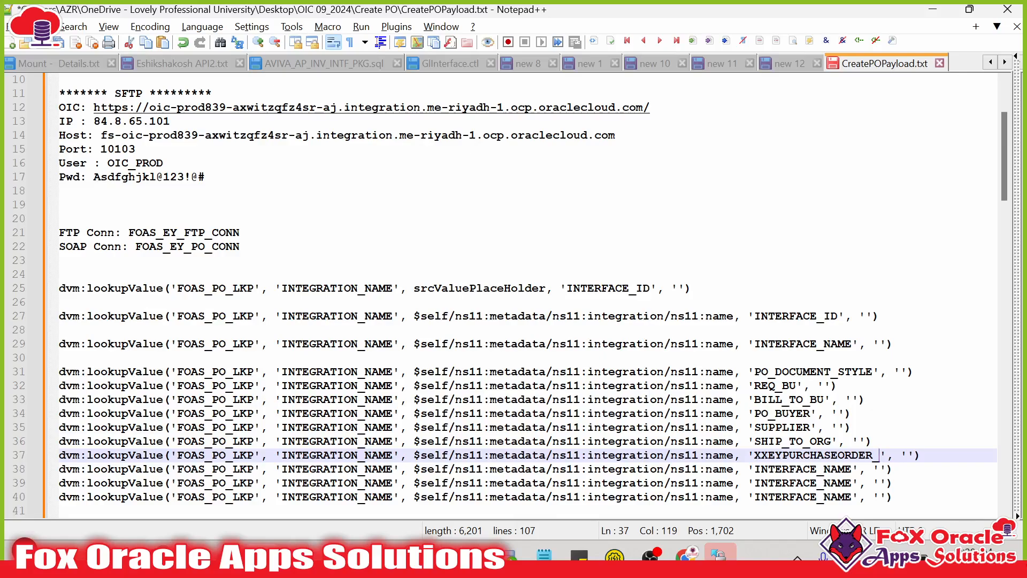
- Enter *.csv between the empty quotes at the end of the XXEYPURCHASEORDER_ expression, checking the file name pattern in Oracle Integration first
{"action": "double_click", "coordinate": [875, 455]}
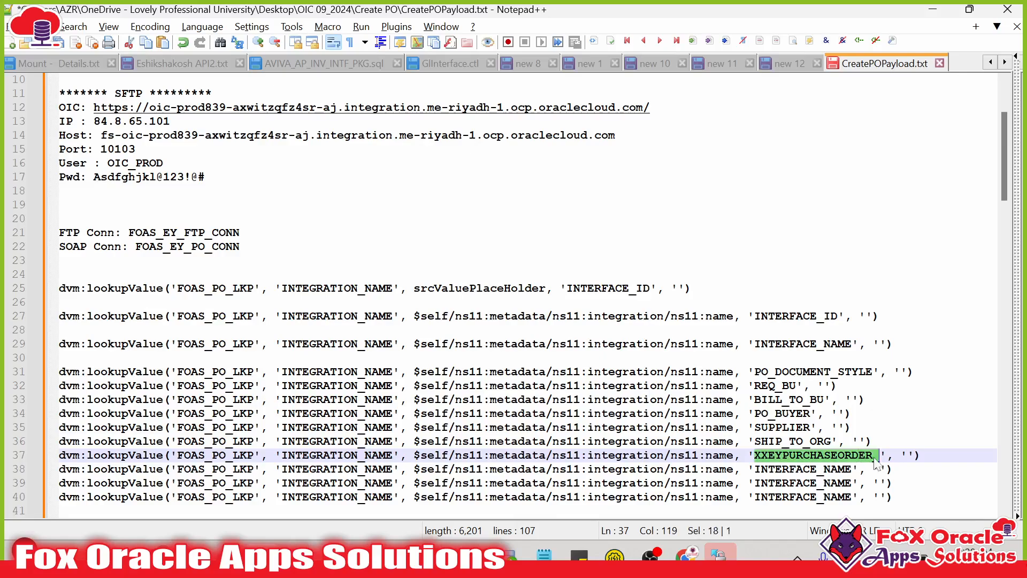
{"action": "left_click", "coordinate": [904, 456]}
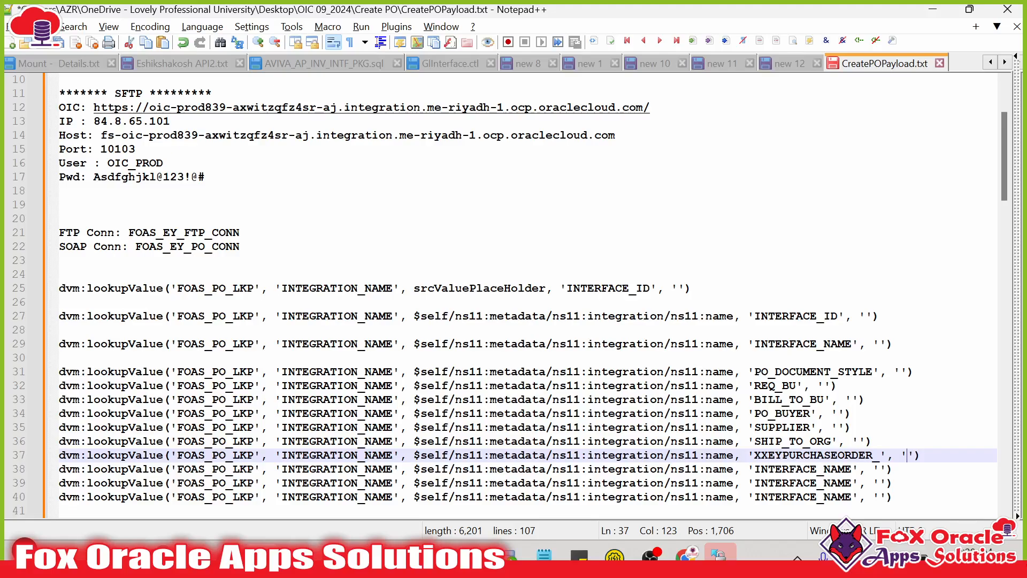
{"action": "key", "text": "alt+Tab"}
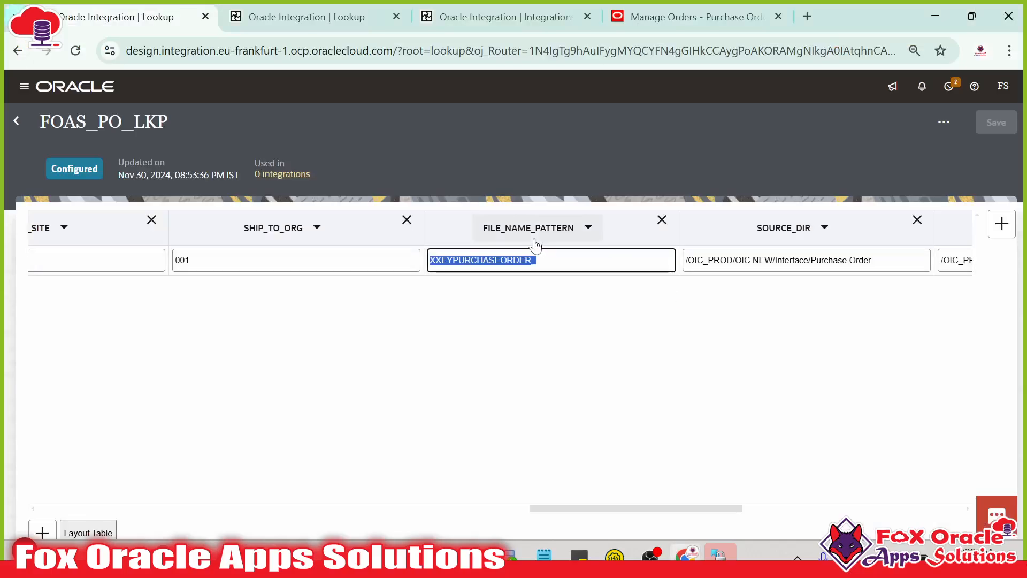
{"action": "key", "text": "alt+Tab"}
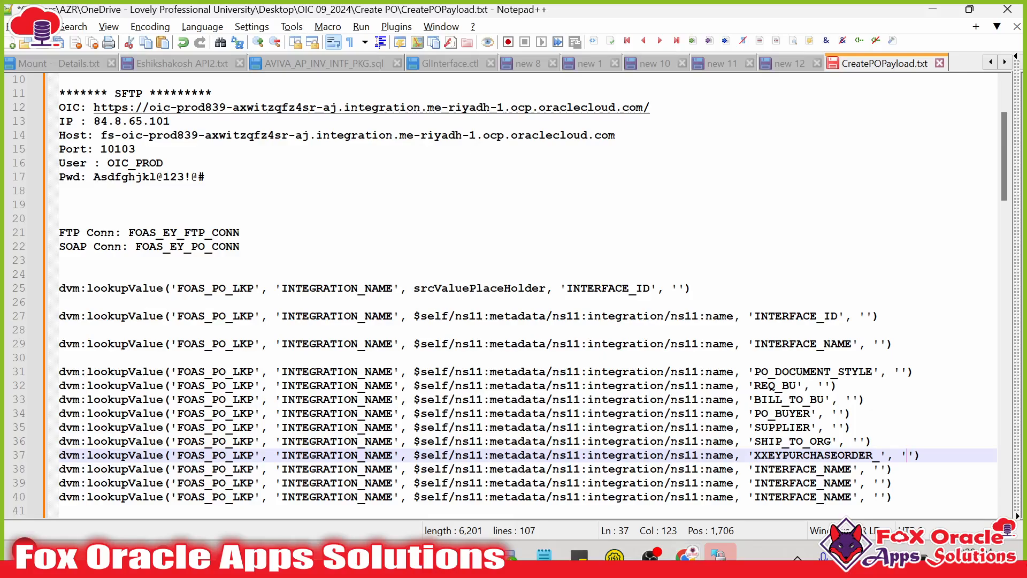
{"action": "type", "text": "*.csv"}
{"action": "key", "text": "Right"}
{"action": "key", "text": "Right"}
{"action": "key", "text": "Right"}
{"action": "key", "text": "Right"}
{"action": "key", "text": "Right"}
{"action": "key", "text": "Left"}
{"action": "key", "text": "Left"}
{"action": "left_click_drag", "start_coordinate": [907, 455], "coordinate": [943, 455]}
{"action": "scroll", "coordinate": [941, 461], "scroll_direction": "down", "scroll_amount": 2}
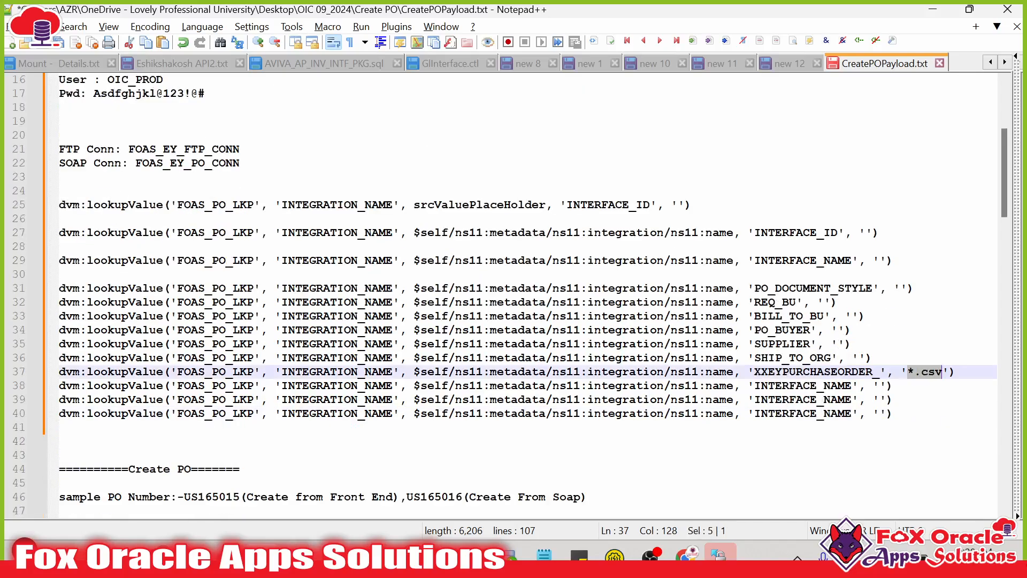
- Replace INTERFACE_NAME in the eighth Notepad++ expression with SOURCE_DIR, taken from the lookup in Oracle Integration, and return to the lookup
{"action": "left_click", "coordinate": [879, 385]}
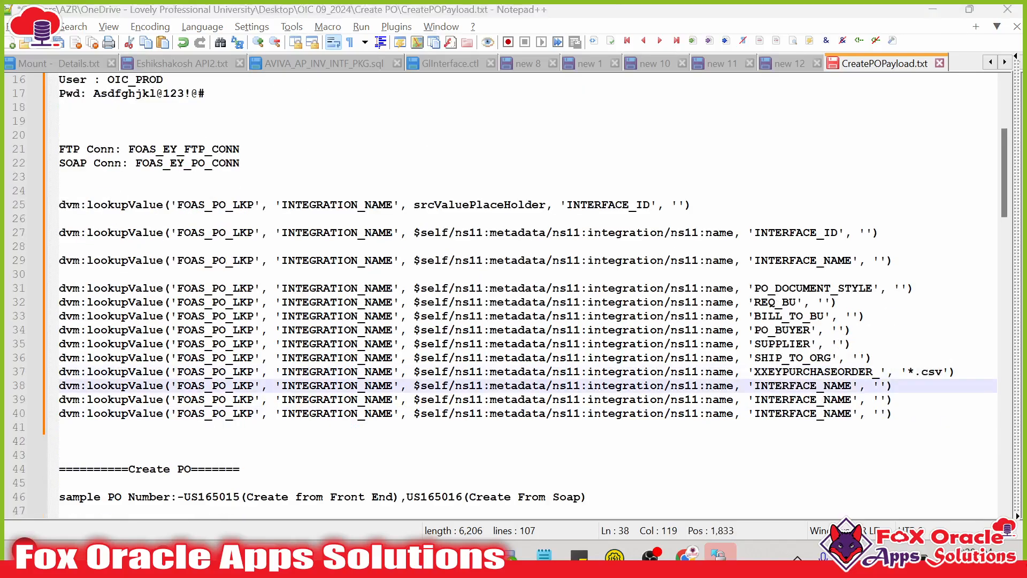
{"action": "key", "text": "alt+Tab"}
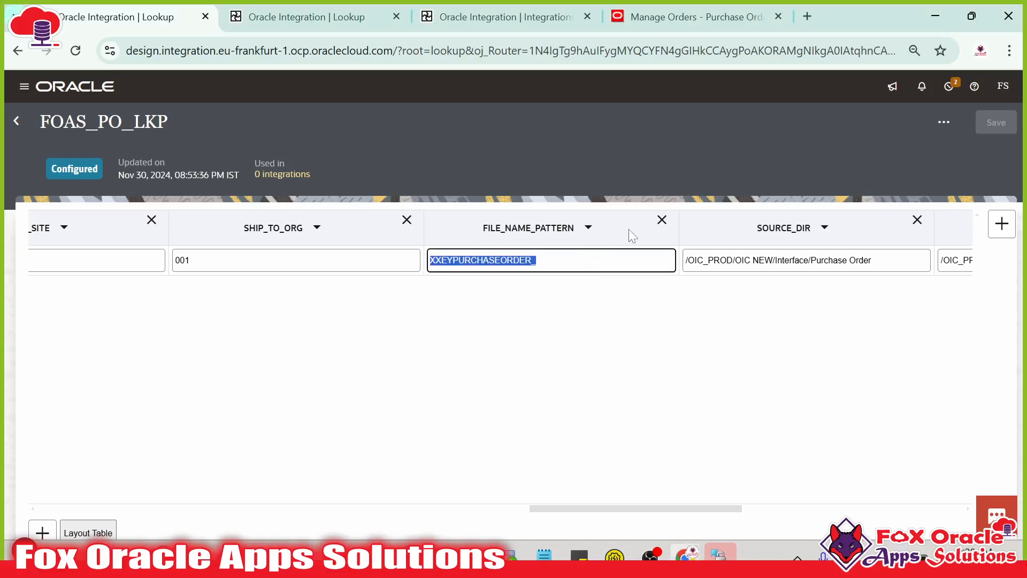
{"action": "left_click", "coordinate": [824, 236]}
{"action": "left_click", "coordinate": [795, 295]}
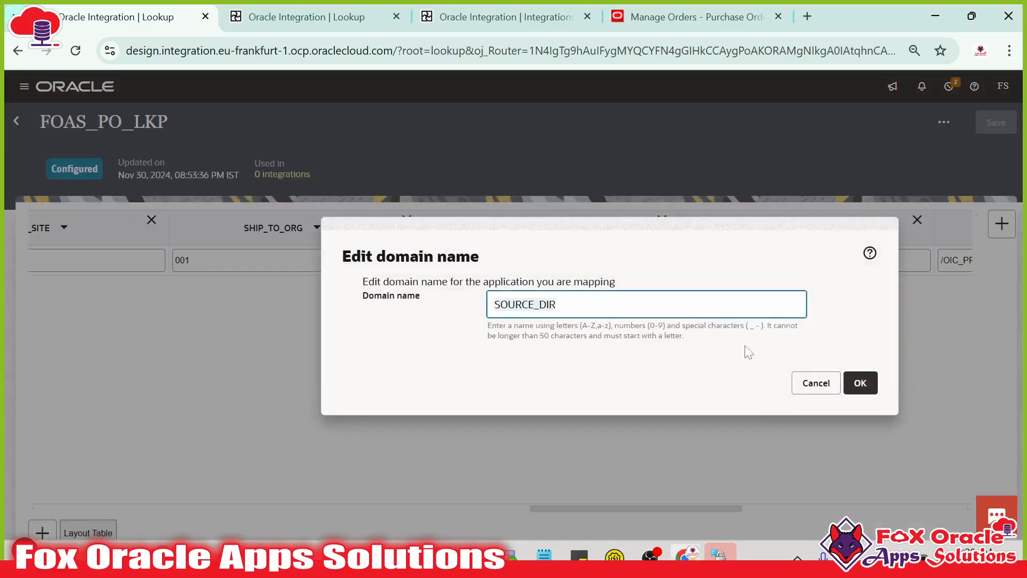
{"action": "left_click", "coordinate": [815, 382]}
{"action": "key", "text": "alt+Tab"}
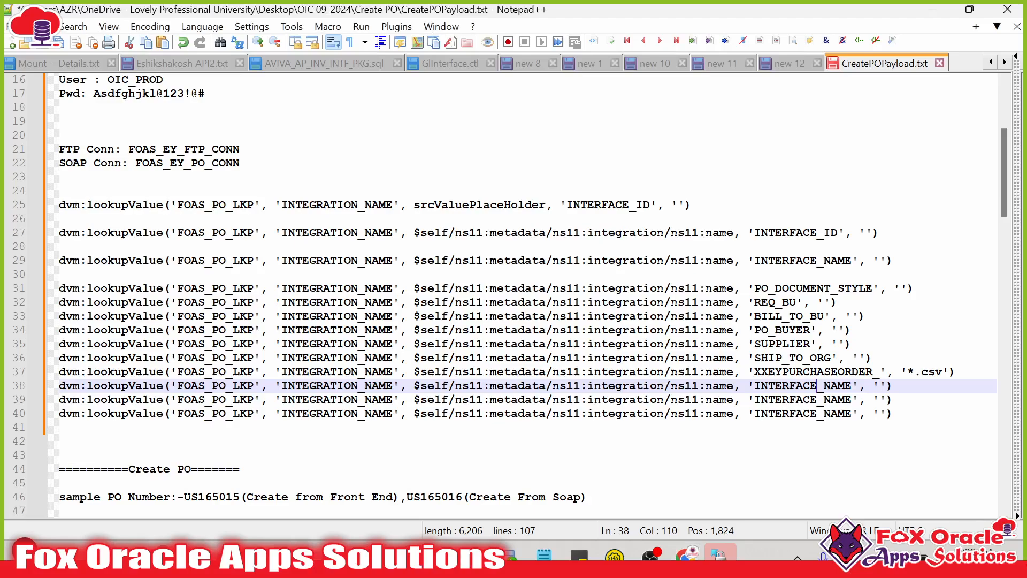
{"action": "double_click", "coordinate": [816, 385]}
{"action": "type", "text": "SOURCE_DIR"}
{"action": "key", "text": "alt+Tab"}
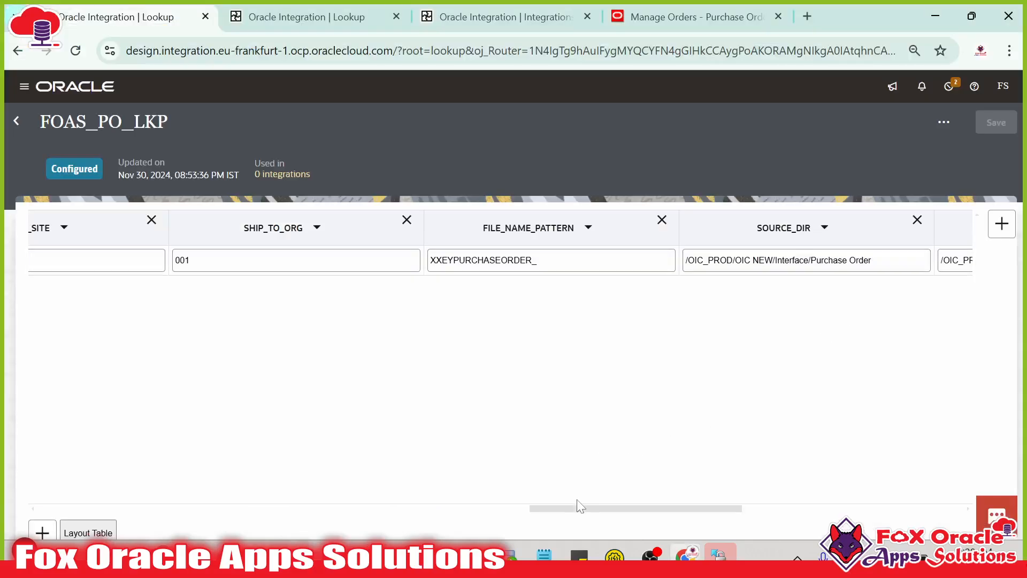
- Copy the ARCHIVE_DIR column name from the lookup in Oracle Integration and paste it over INTERFACE_NAME in the ninth Notepad++ expression
{"action": "left_click_drag", "start_coordinate": [581, 507], "coordinate": [766, 496]}
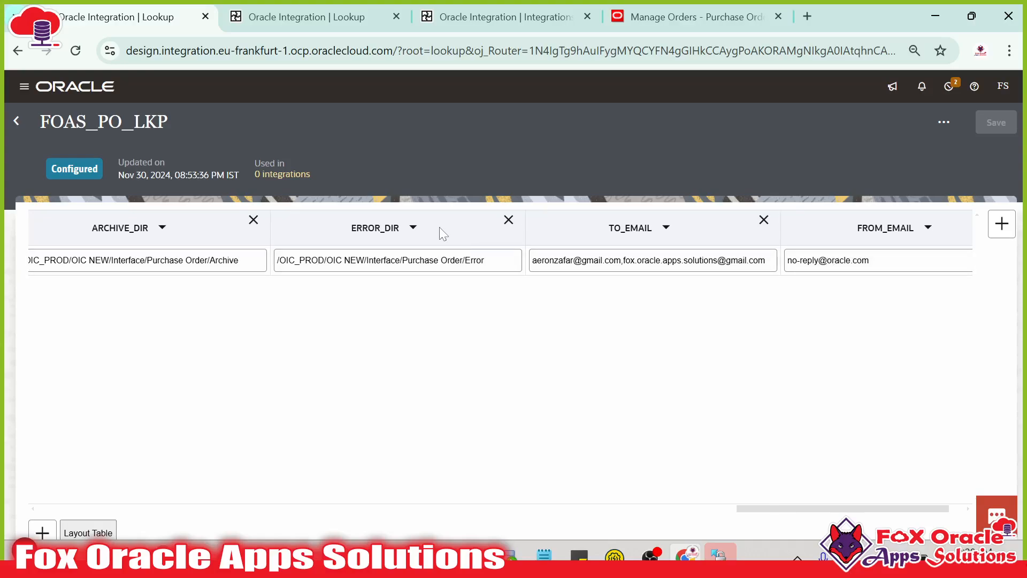
{"action": "left_click", "coordinate": [162, 228]}
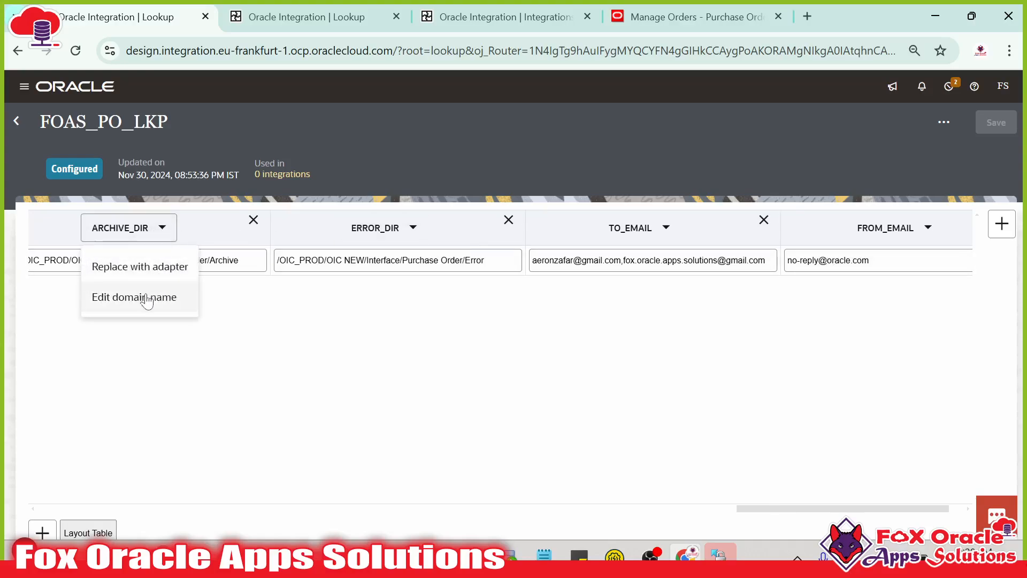
{"action": "left_click", "coordinate": [147, 297]}
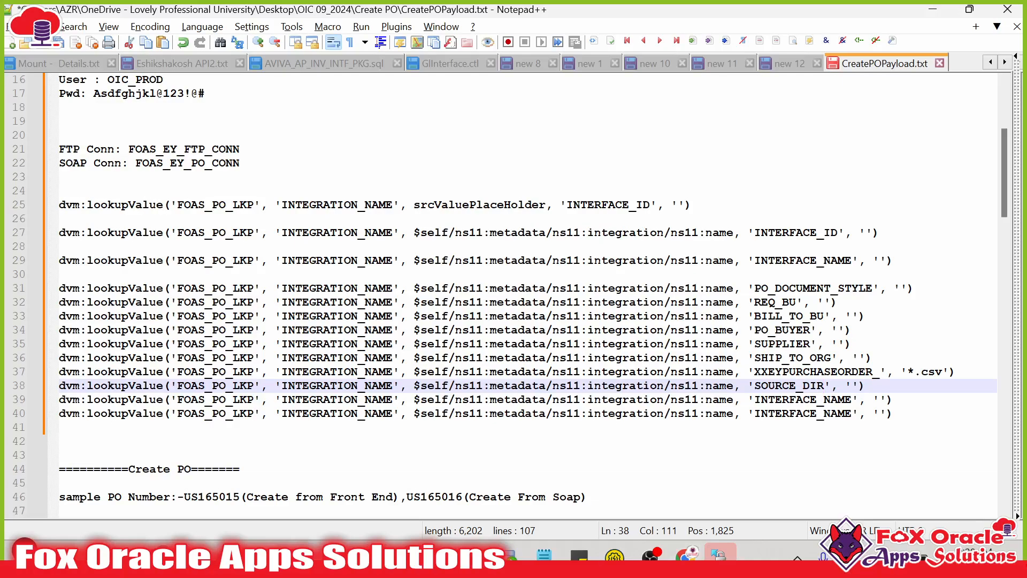
{"action": "double_click", "coordinate": [802, 399]}
{"action": "type", "text": "ARCHIVE_DIR"}
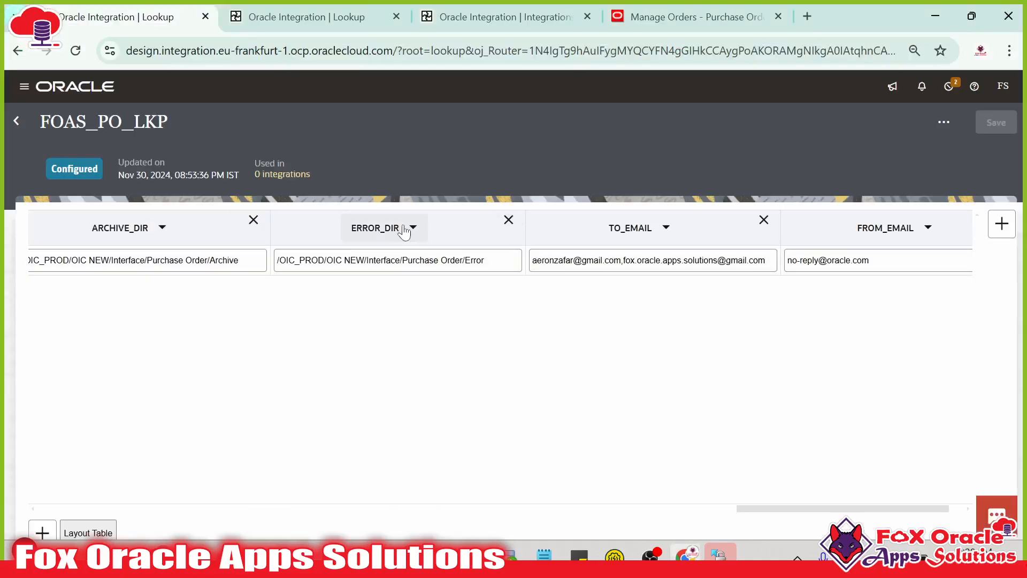
- Copy the ERROR_DIR column name from the Oracle Integration lookup and paste it over INTERFACE_NAME in the tenth expression in Notepad++
{"action": "left_click", "coordinate": [413, 228]}
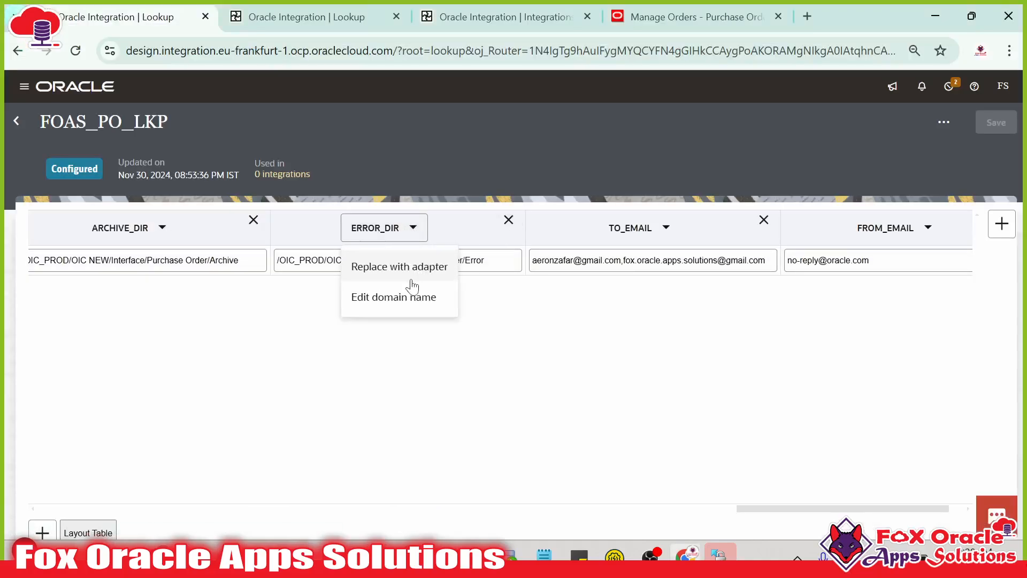
{"action": "left_click", "coordinate": [393, 297]}
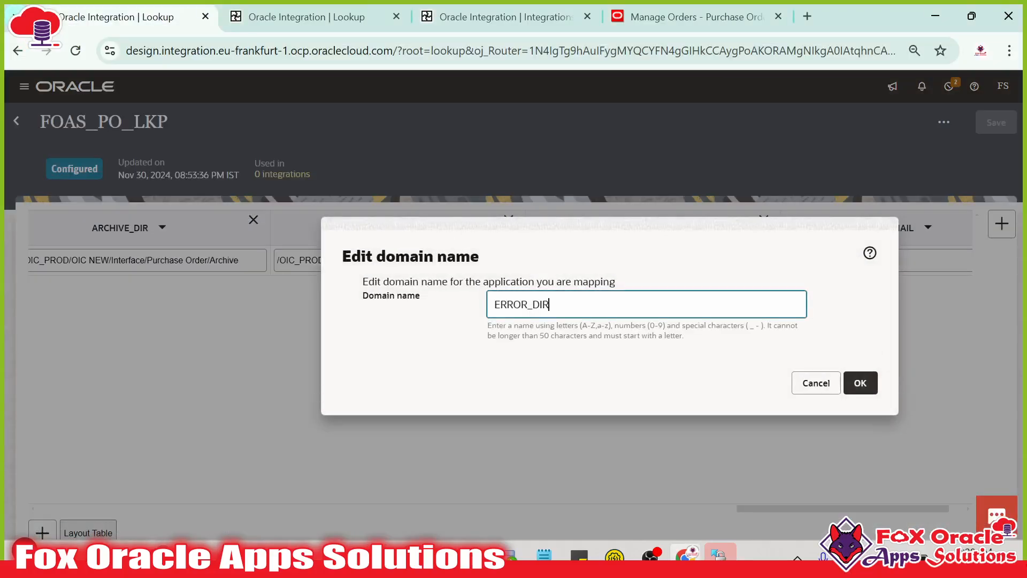
{"action": "left_click", "coordinate": [856, 383]}
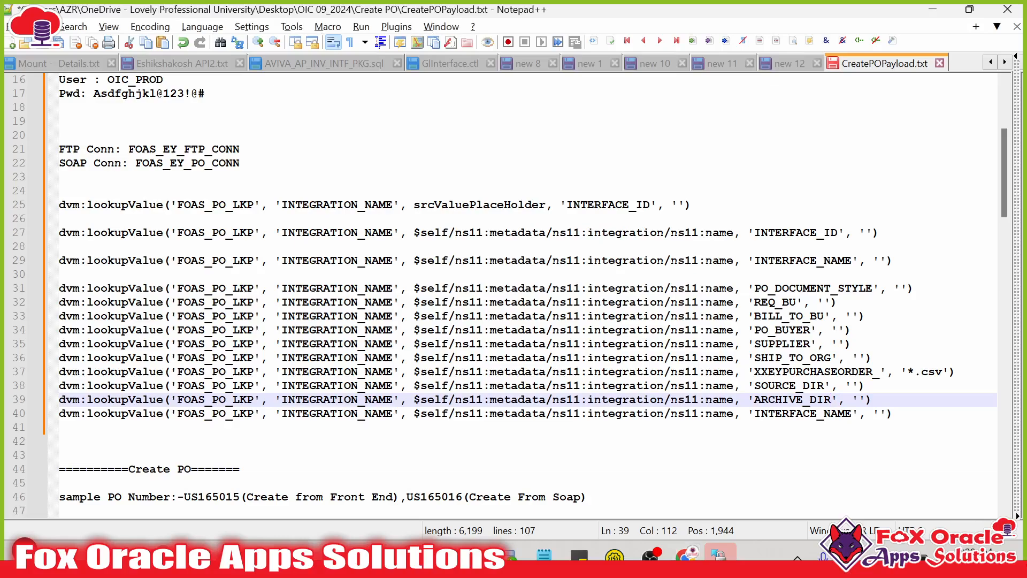
{"action": "double_click", "coordinate": [802, 413]}
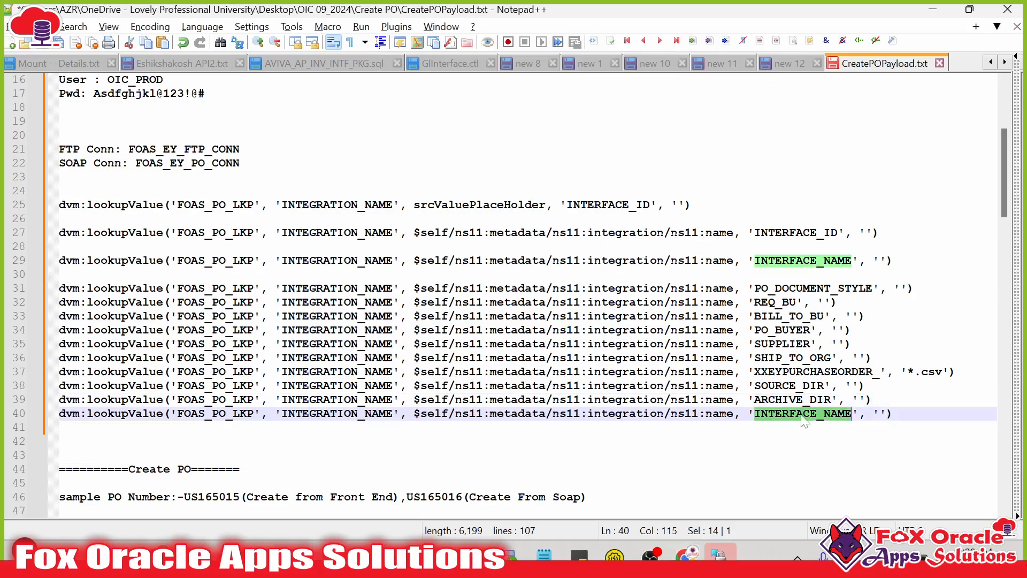
{"action": "type", "text": "ERROR_DIR"}
- Copy the whole ERROR_DIR lookupValue expression and paste two more copies of it on consecutive lines below
{"action": "left_click", "coordinate": [859, 413]}
{"action": "key", "text": "shift+Home"}
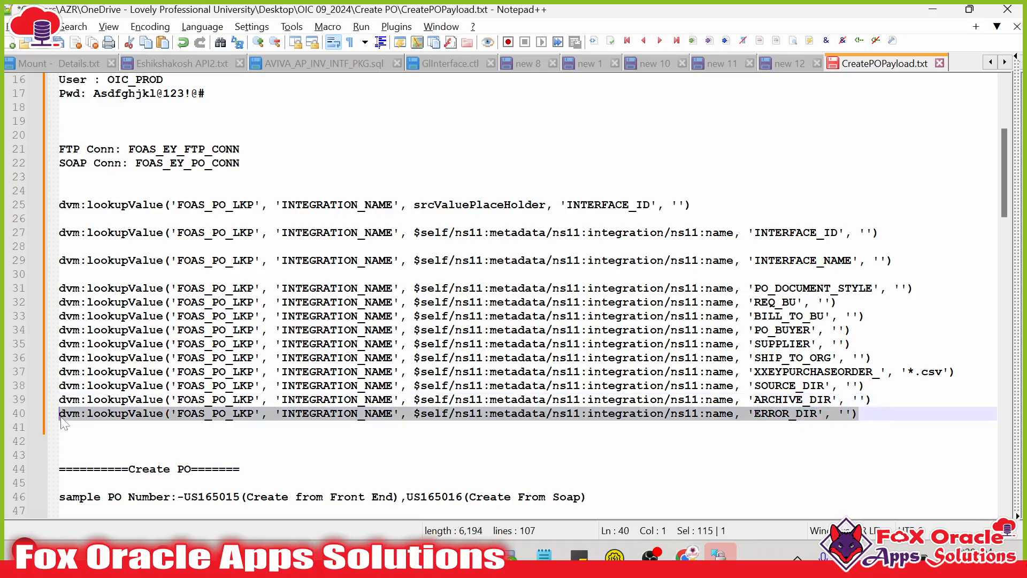
{"action": "key", "text": "ctrl+c"}
{"action": "key", "text": "End"}
{"action": "key", "text": "Return"}
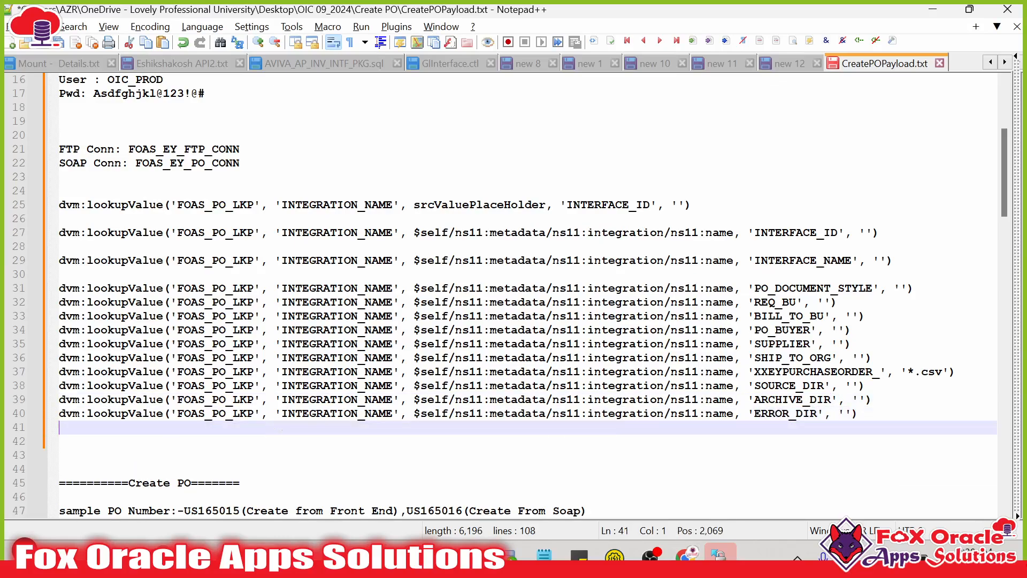
{"action": "key", "text": "ctrl+v"}
{"action": "key", "text": "Return"}
- Replace ERROR_DIR in the first new Notepad++ copy with TO_EMAIL, copied from the lookup's domain name in Oracle Integration
{"action": "key", "text": "alt+Tab"}
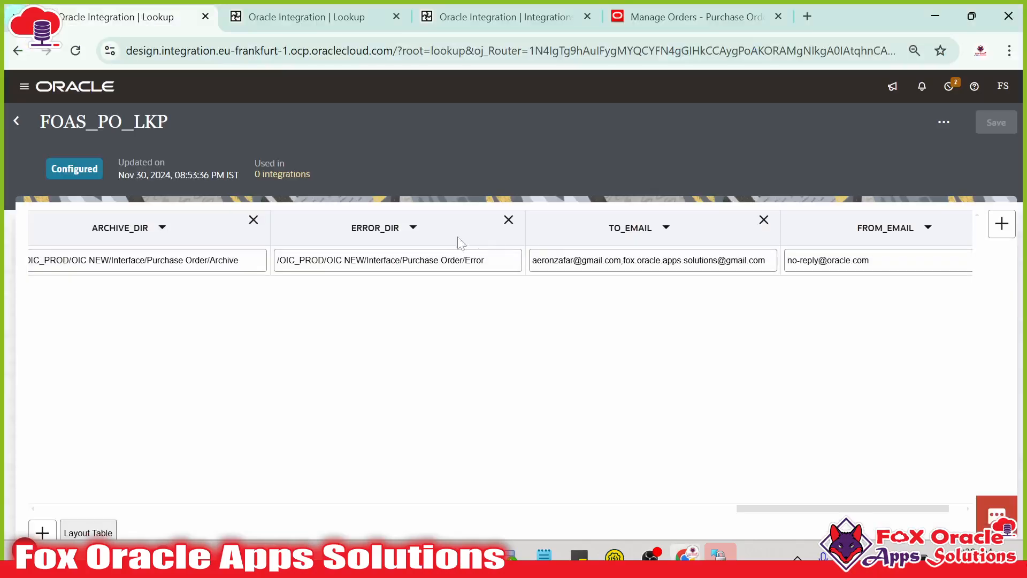
{"action": "left_click", "coordinate": [666, 230]}
{"action": "left_click", "coordinate": [662, 295]}
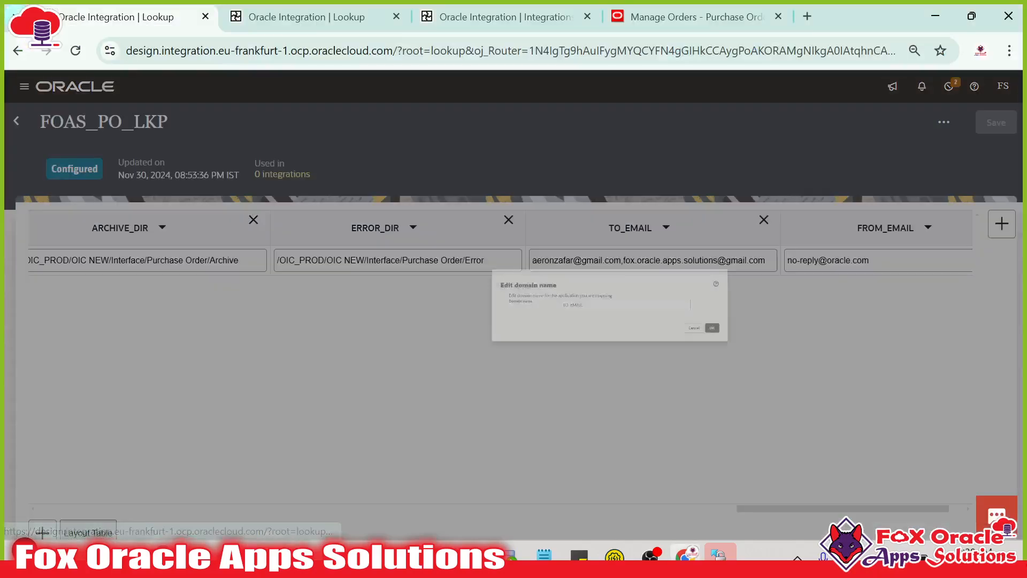
{"action": "left_click", "coordinate": [570, 320]}
{"action": "key", "text": "ctrl+a"}
{"action": "left_click", "coordinate": [530, 304]}
{"action": "key", "text": "ctrl+a"}
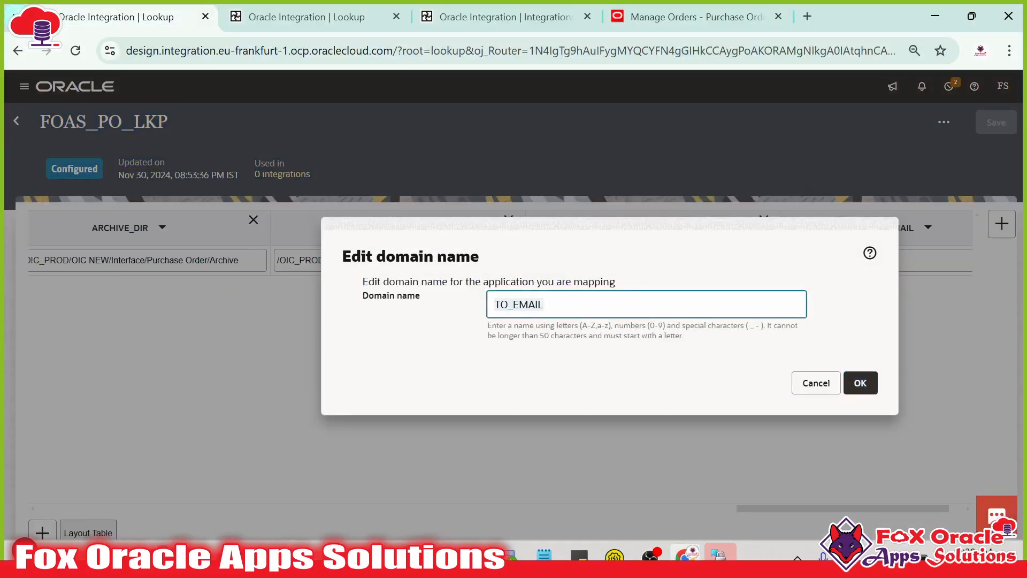
{"action": "left_click", "coordinate": [806, 390]}
{"action": "key", "text": "alt+Tab"}
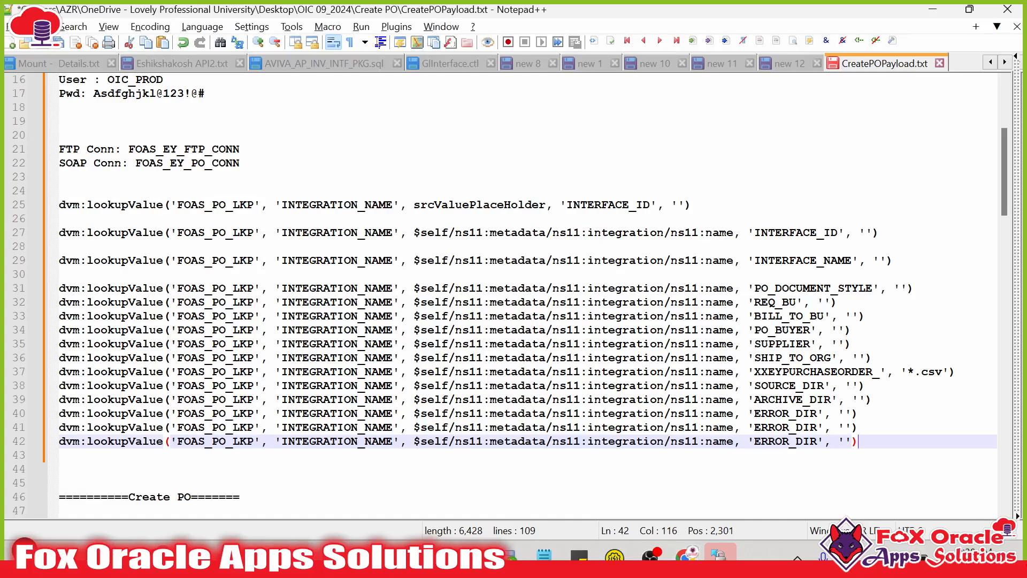
{"action": "double_click", "coordinate": [810, 428]}
{"action": "key", "text": "ctrl+v"}
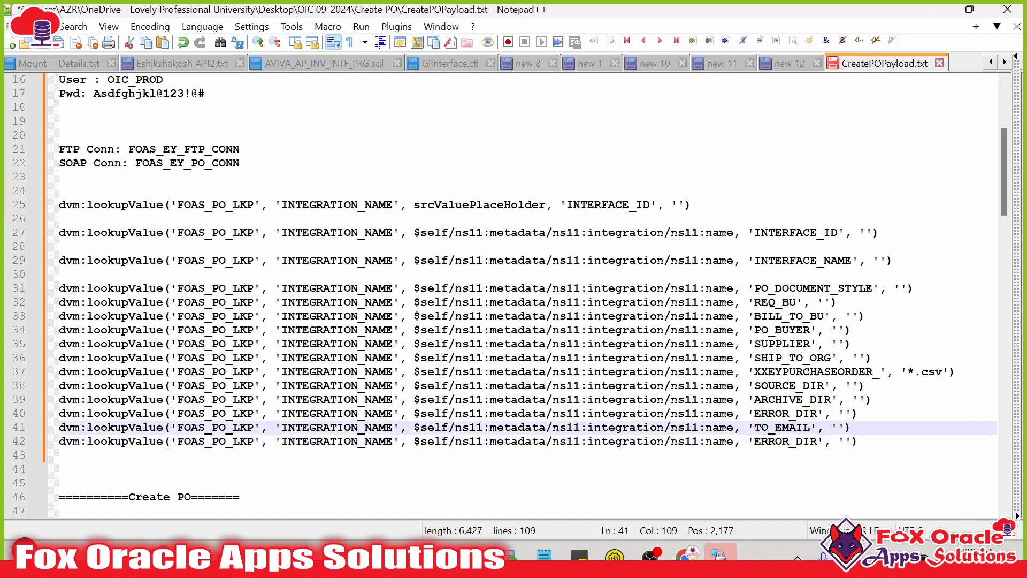
- Copy the FROM_EMAIL domain name from the Oracle Integration lookup and paste it over ERROR_DIR in the last Notepad++ expression
{"action": "key", "text": "alt+Tab"}
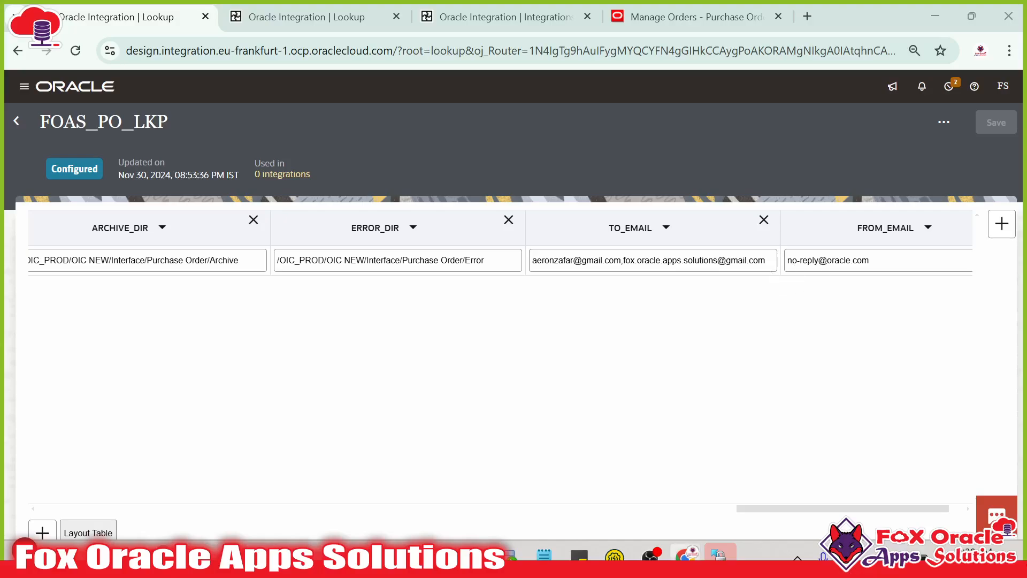
{"action": "left_click", "coordinate": [817, 260]}
{"action": "key", "text": "ctrl+a"}
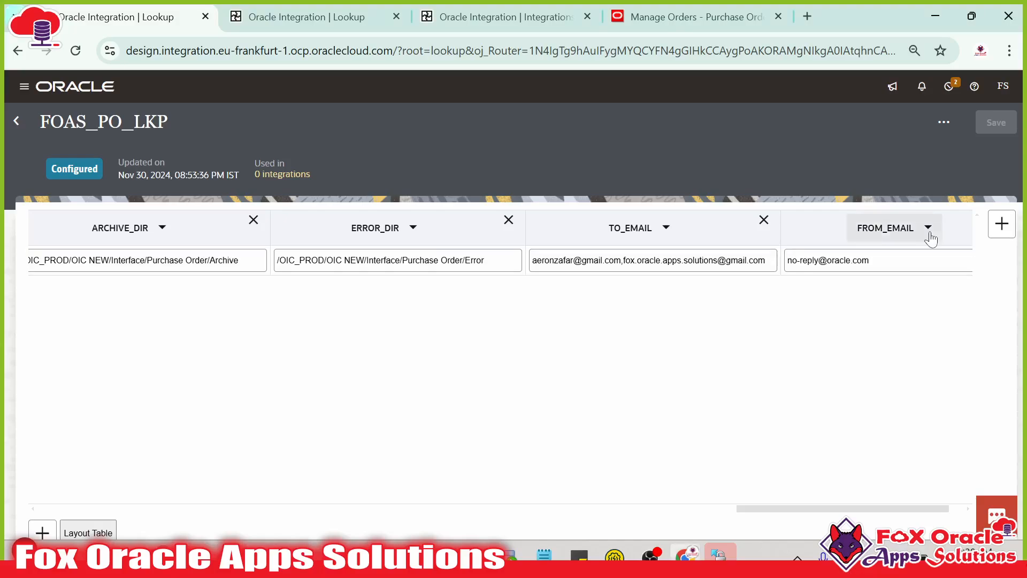
{"action": "left_click", "coordinate": [928, 227]}
{"action": "left_click", "coordinate": [880, 297]}
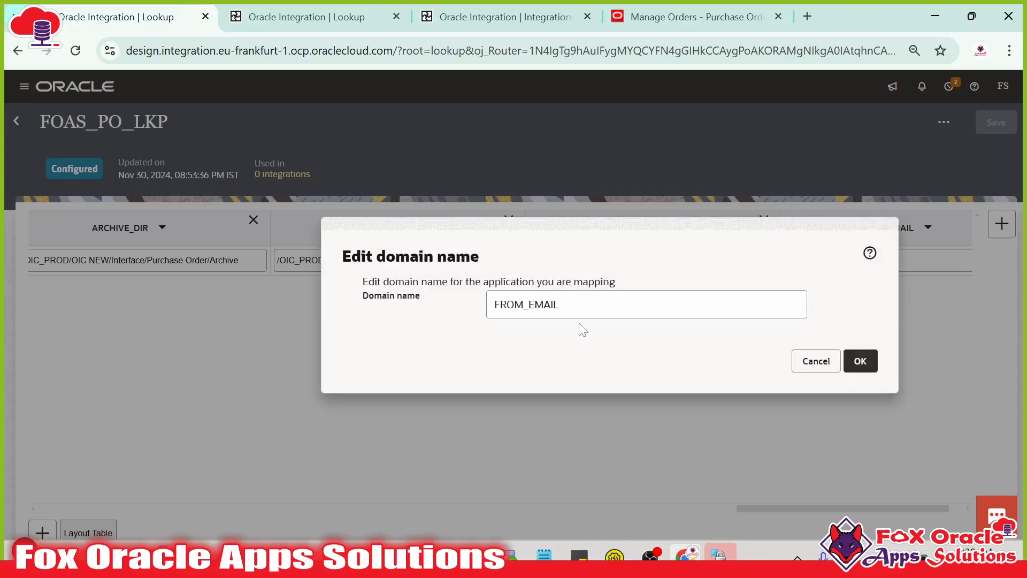
{"action": "key", "text": "ctrl+a"}
{"action": "left_click", "coordinate": [809, 403]}
{"action": "left_click", "coordinate": [802, 359]}
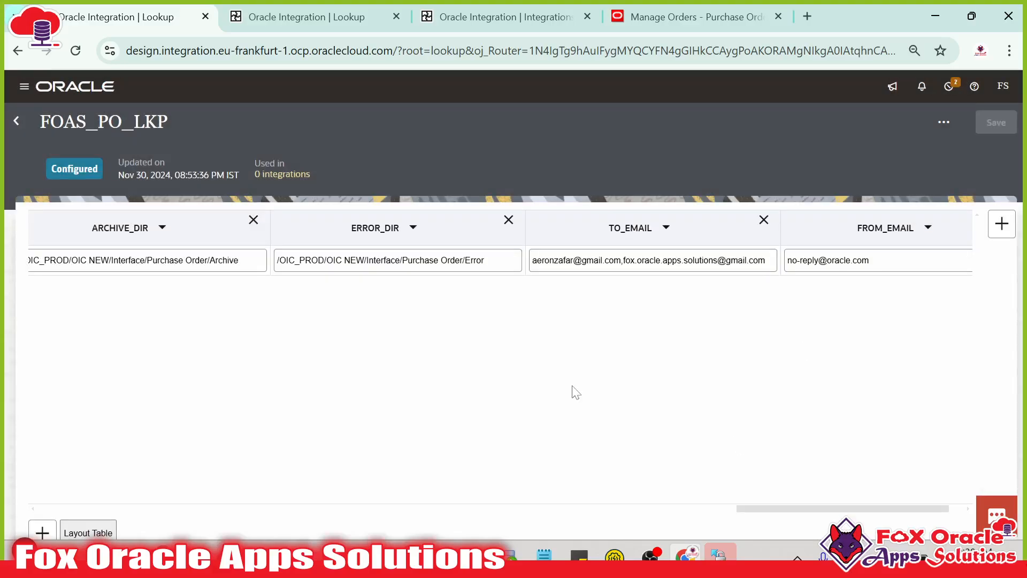
{"action": "key", "text": "alt+Tab"}
{"action": "double_click", "coordinate": [768, 441]}
{"action": "key", "text": "ctrl+v"}
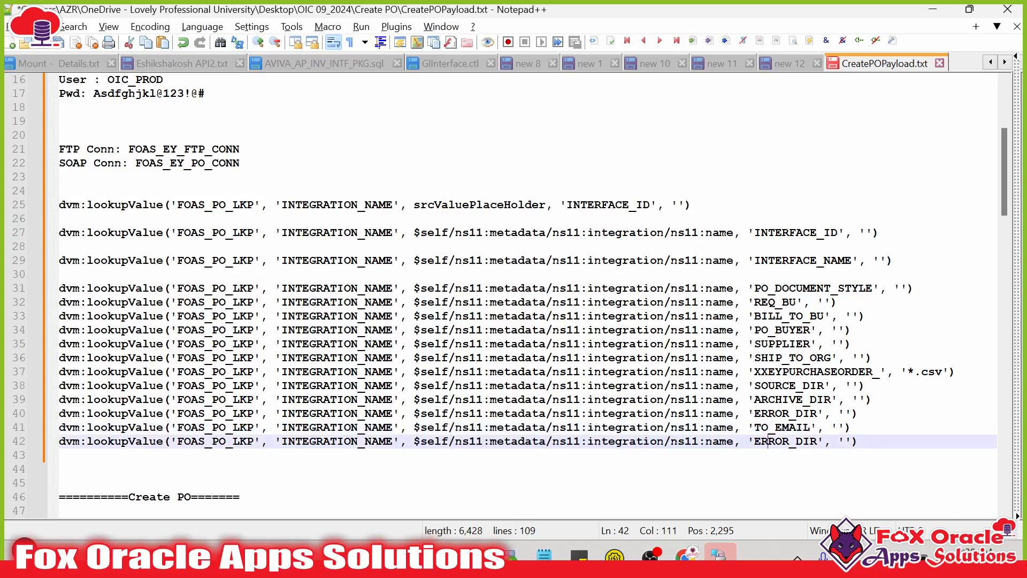
- Copy the complete PO_DOCUMENT_STYLE lookupValue expression from the Notepad++ notes
{"action": "left_click", "coordinate": [60, 274]}
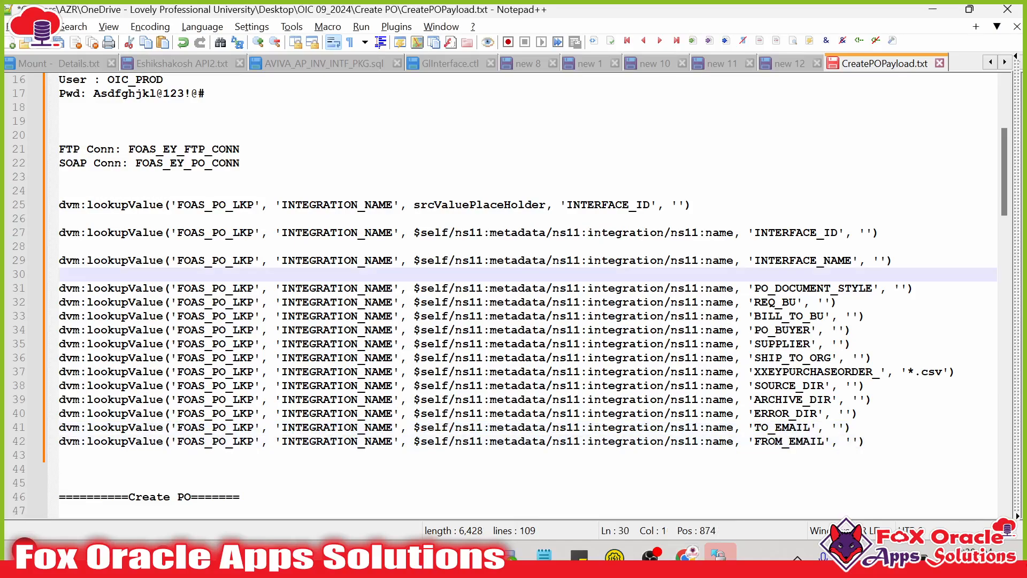
{"action": "left_click", "coordinate": [893, 260]}
{"action": "left_click_drag", "start_coordinate": [914, 289], "coordinate": [59, 289]}
{"action": "key", "text": "ctrl+c"}
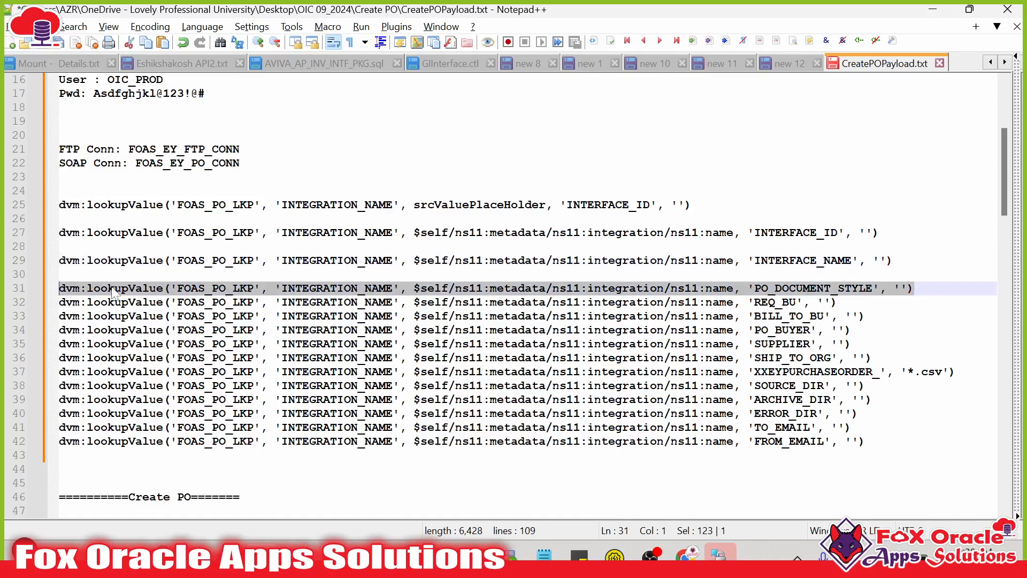
- Switch to the FOAS_INT001_PURCHASE_ORDER_IN integration in Oracle Integration and name the third new Assign variable var_documenStyle
{"action": "key", "text": "alt+Tab"}
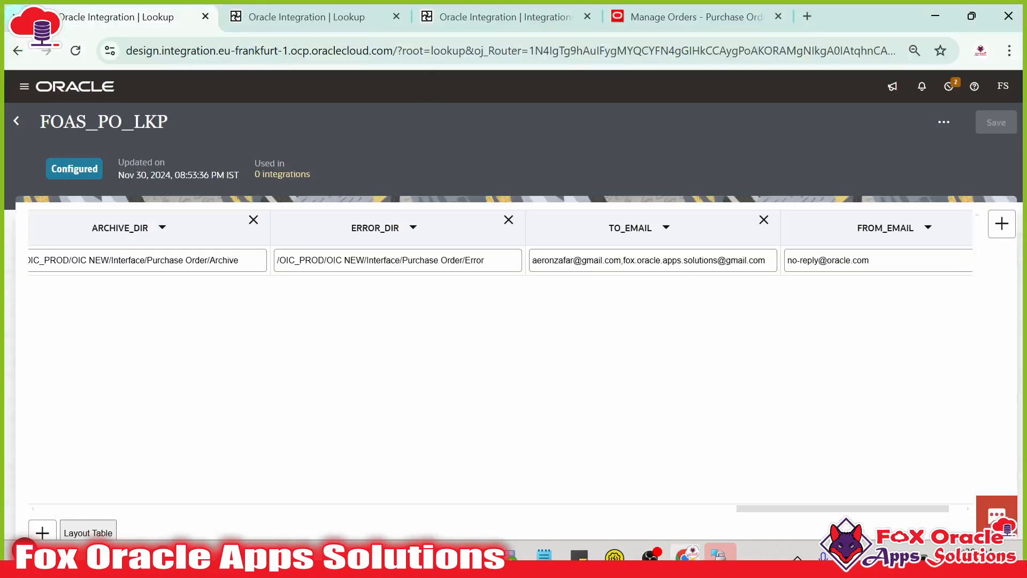
{"action": "left_click", "coordinate": [485, 20]}
{"action": "scroll", "coordinate": [789, 412], "scroll_direction": "down", "scroll_amount": 3}
{"action": "left_click", "coordinate": [767, 366]}
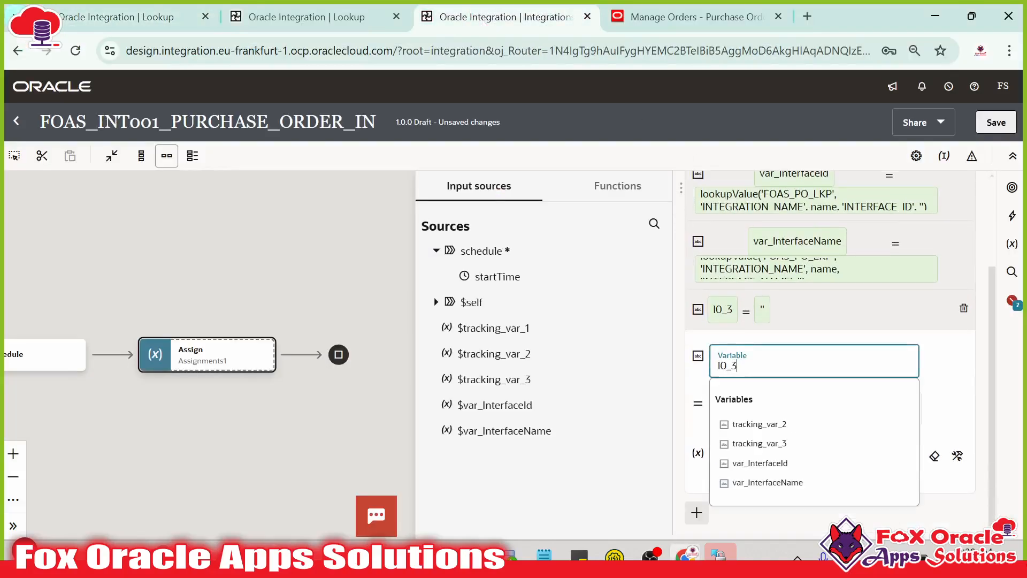
{"action": "key", "text": "BackSpace"}
{"action": "key", "text": "BackSpace"}
{"action": "key", "text": "BackSpace"}
{"action": "key", "text": "BackSpace"}
{"action": "type", "text": "lv"}
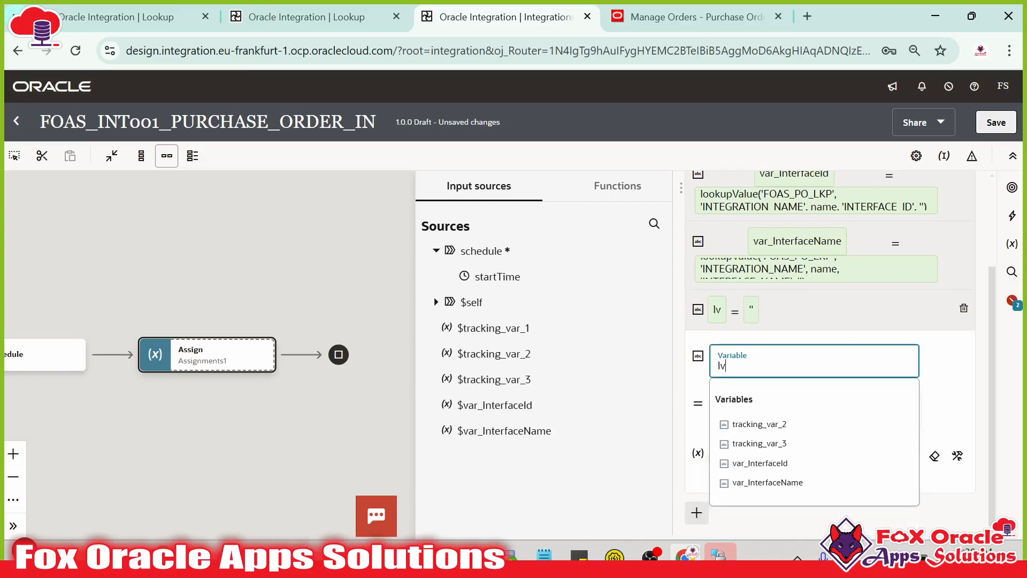
{"action": "key", "text": "BackSpace"}
{"action": "key", "text": "BackSpace"}
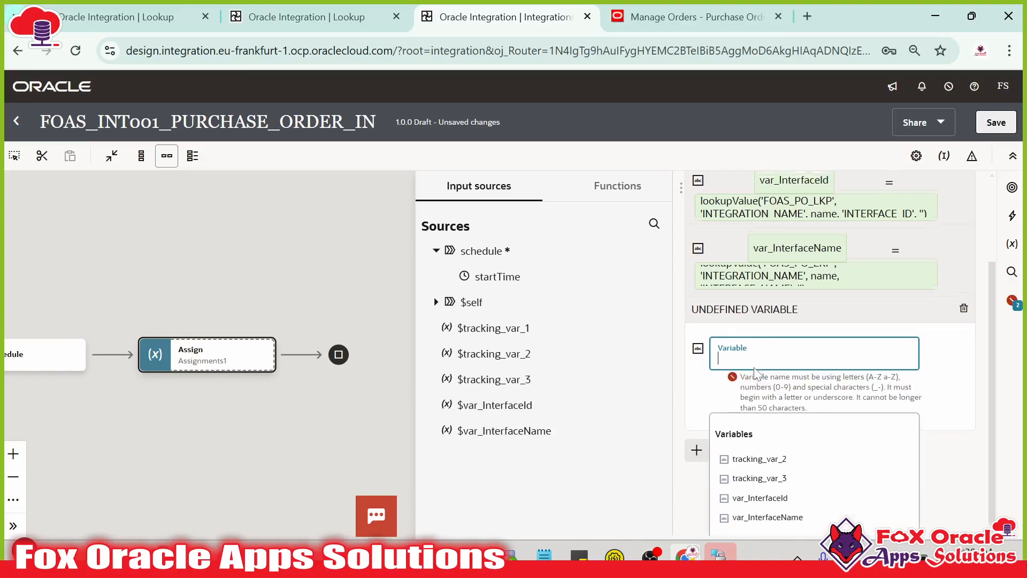
{"action": "type", "text": "var_"}
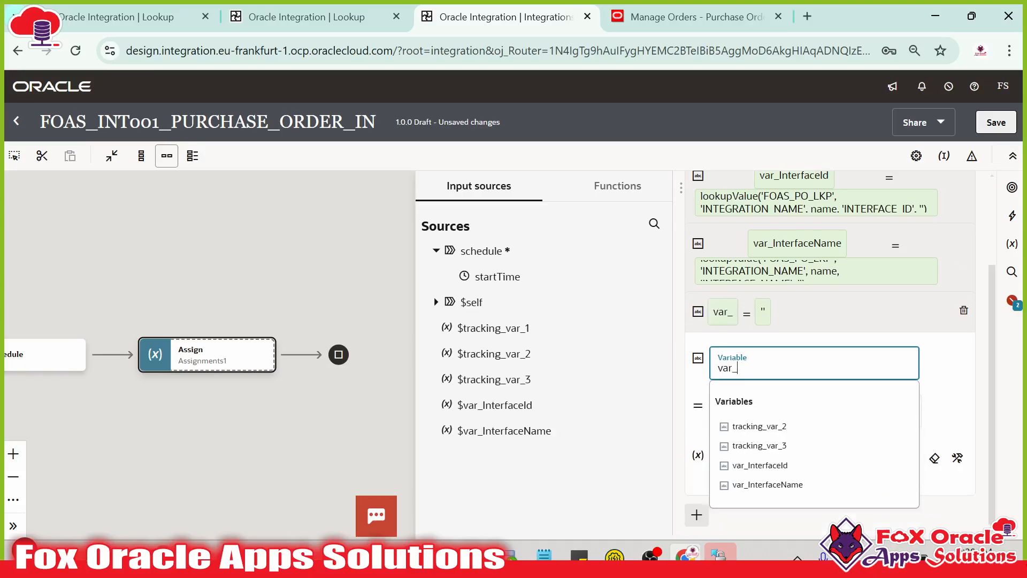
{"action": "type", "text": "documen"}
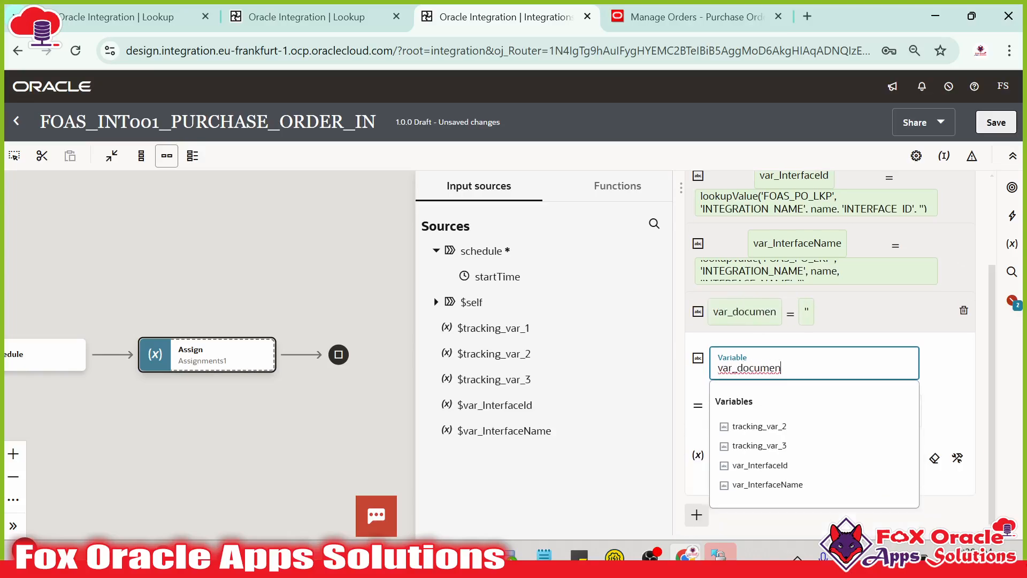
{"action": "type", "text": "Style"}
- Set the value of var_documenStyle to the copied PO_DOCUMENT_STYLE lookupValue expression and collapse the variable's entry
{"action": "left_click", "coordinate": [827, 478]}
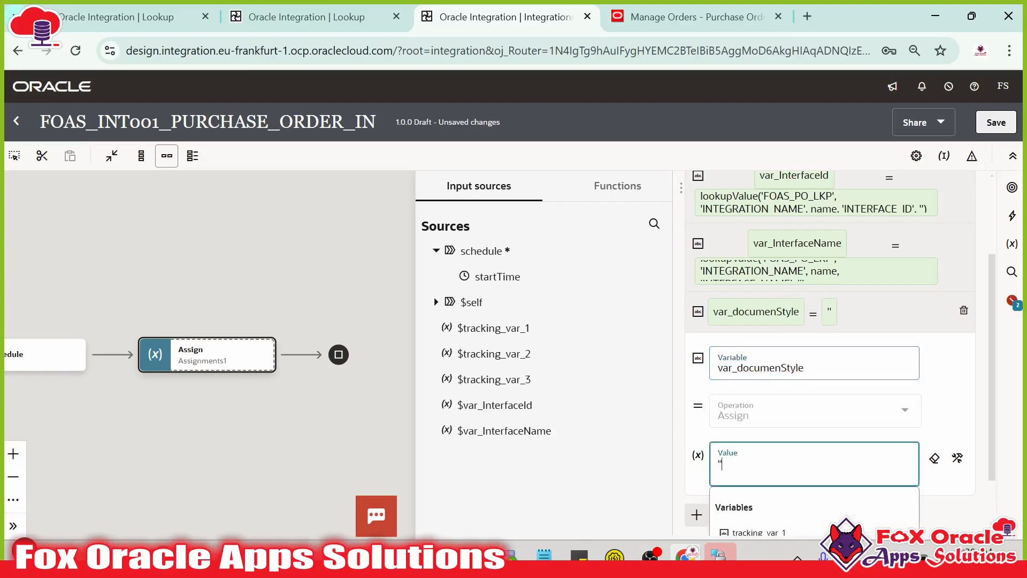
{"action": "key", "text": "ctrl+v"}
{"action": "scroll", "coordinate": [827, 477], "scroll_direction": "down", "scroll_amount": 2}
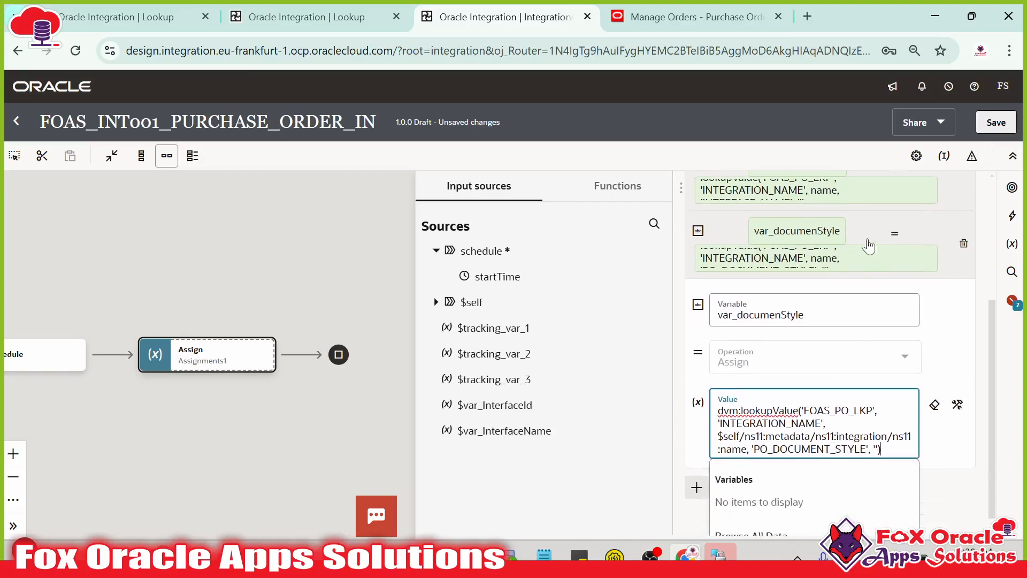
{"action": "left_click", "coordinate": [855, 234]}
- Copy the complete REQ_BU lookupValue expression from the notes in Notepad++
{"action": "key", "text": "alt+Tab"}
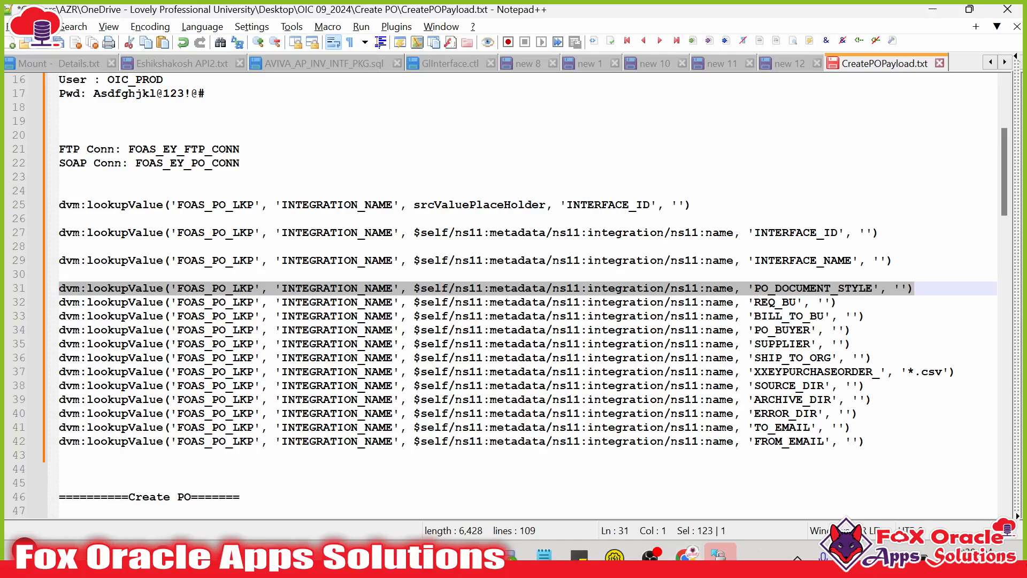
{"action": "left_click_drag", "start_coordinate": [839, 302], "coordinate": [58, 302]}
{"action": "key", "text": "ctrl+c"}
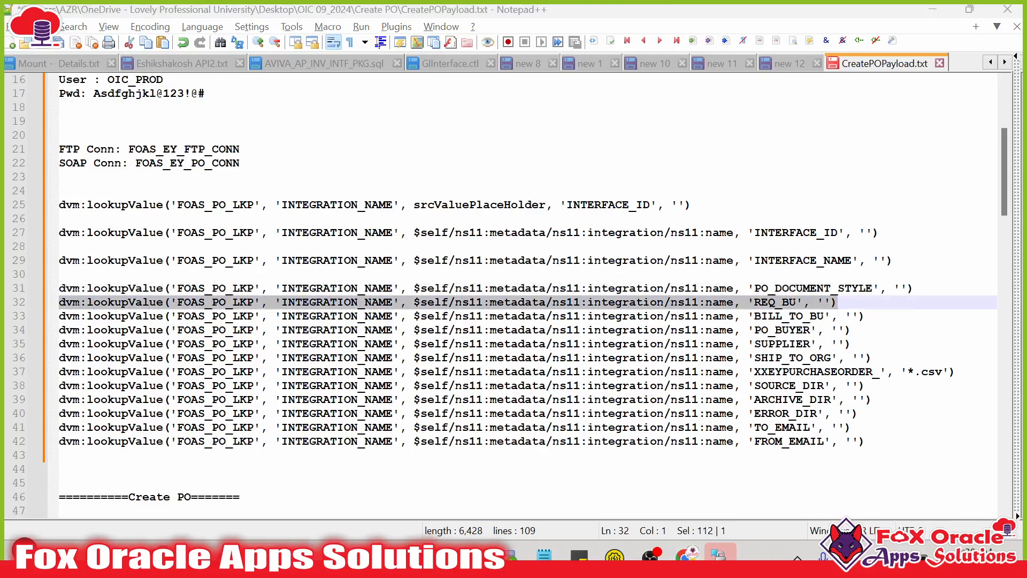
- Switch to the FOAS_INT001_PURCHASE_ORDER_IN integration in Oracle Integration and add a String variable named var_reqBU to the Assign action
{"action": "key", "text": "alt+Tab"}
{"action": "left_click", "coordinate": [697, 499]}
{"action": "left_click", "coordinate": [749, 434]}
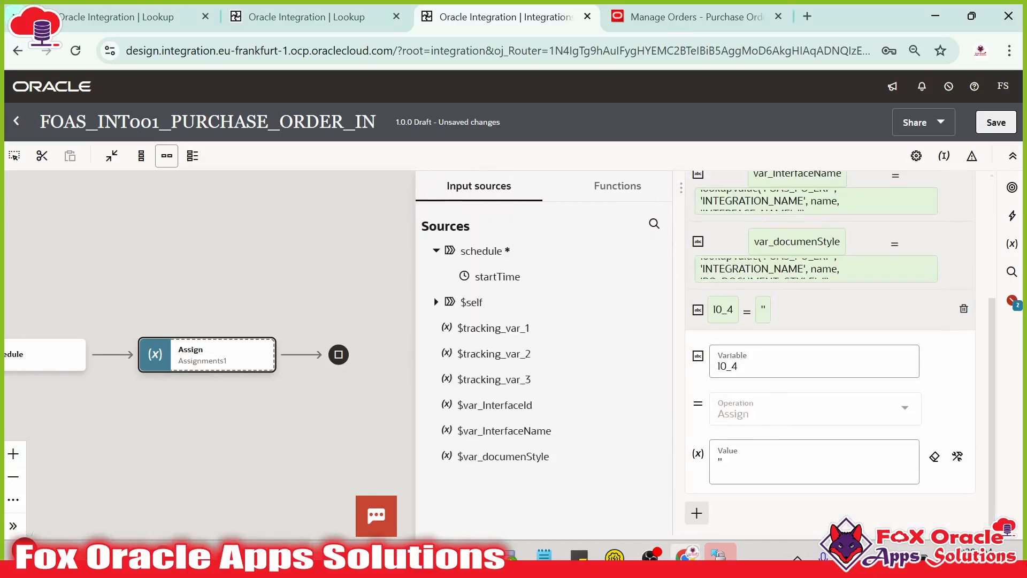
{"action": "left_click", "coordinate": [777, 366]}
{"action": "key", "text": "ctrl+a"}
{"action": "key", "text": "BackSpace"}
{"action": "type", "text": "var_"}
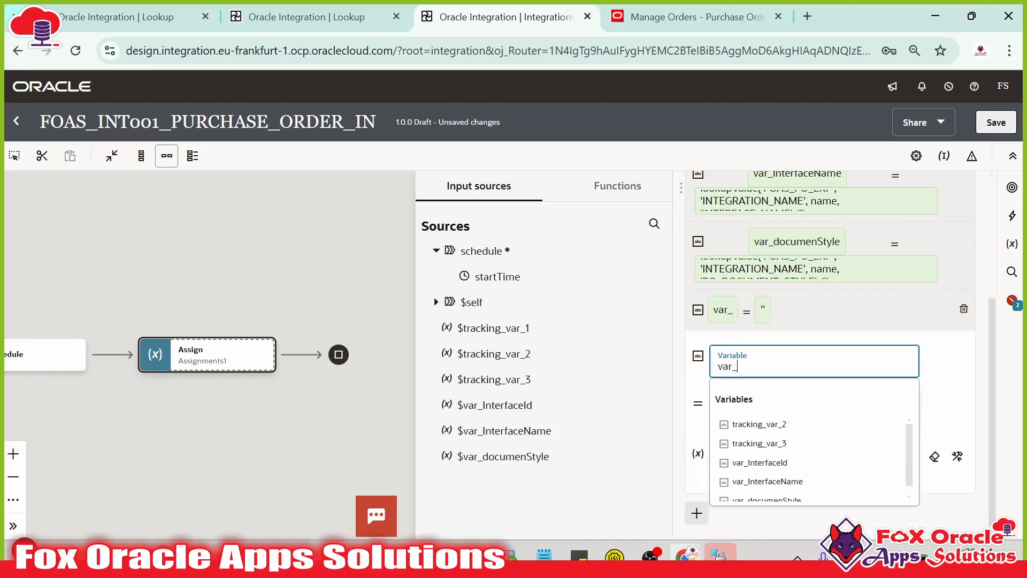
{"action": "type", "text": "reqBU"}
{"action": "left_click", "coordinate": [960, 386]}
- Set the value of var_reqBU to the copied REQ_BU lookupValue expression and collapse the variable's entry
{"action": "left_click", "coordinate": [830, 452]}
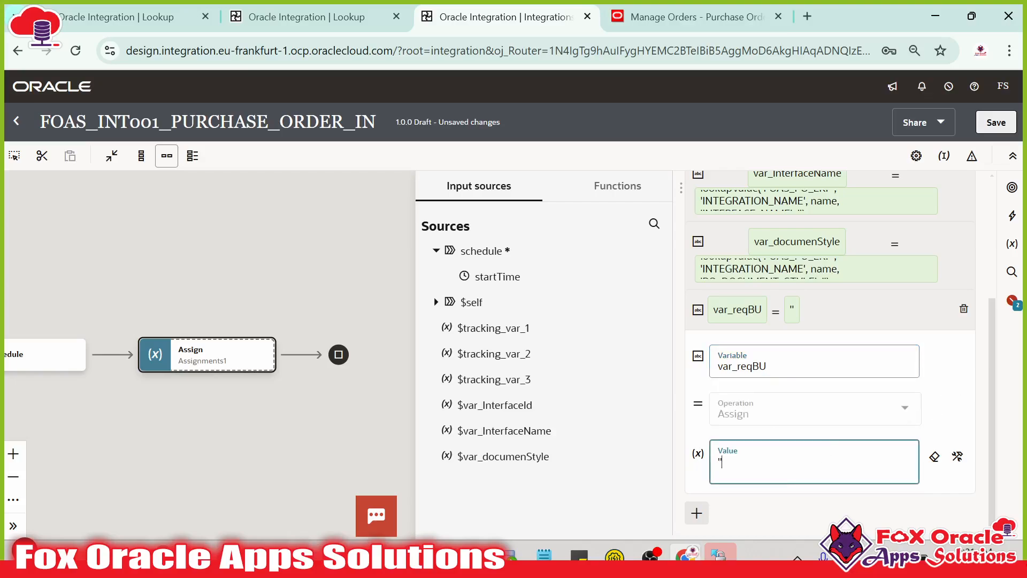
{"action": "key", "text": "ctrl+v"}
{"action": "left_click", "coordinate": [930, 330]}
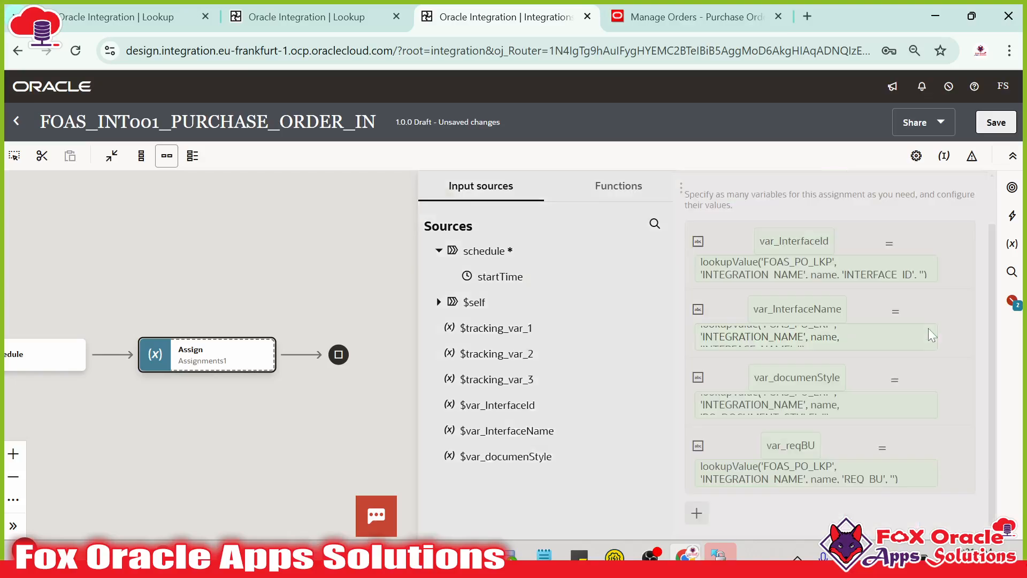
- Copy the complete BILL_TO_BU lookupValue expression from the CreatePOPayload.txt notes in Notepad++
{"action": "key", "text": "alt+Tab"}
{"action": "left_click_drag", "start_coordinate": [866, 316], "coordinate": [58, 315]}
{"action": "key", "text": "ctrl+c"}
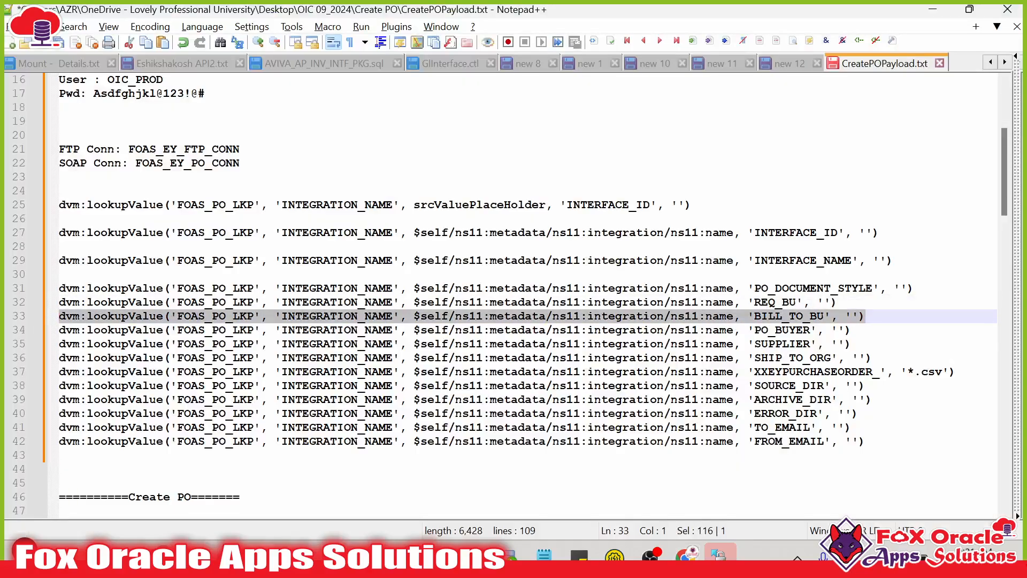
- Return to the integration in Oracle Integration and add a String variable named var_BillToBU to the Assign action
{"action": "key", "text": "alt+Tab"}
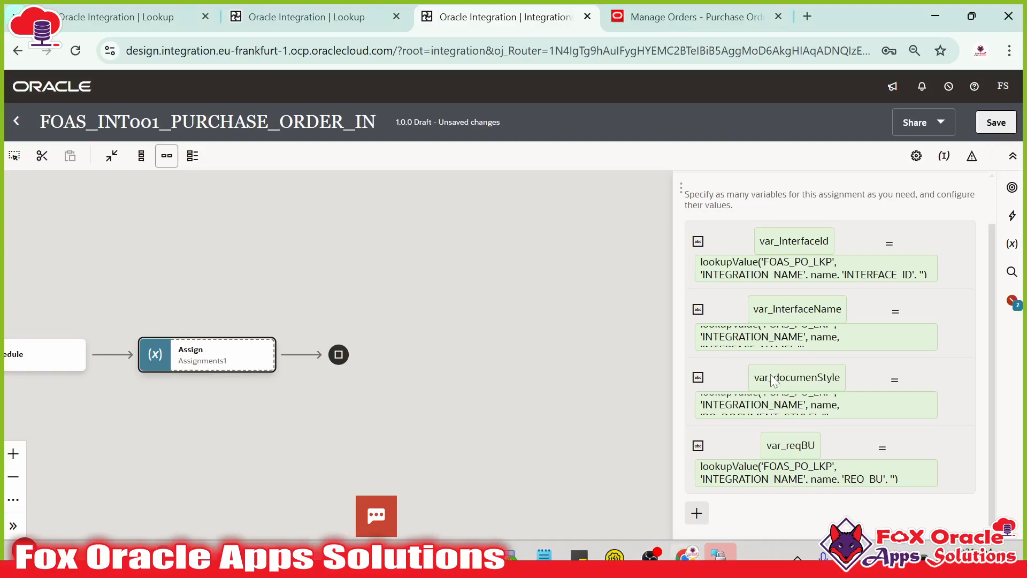
{"action": "left_click", "coordinate": [696, 516]}
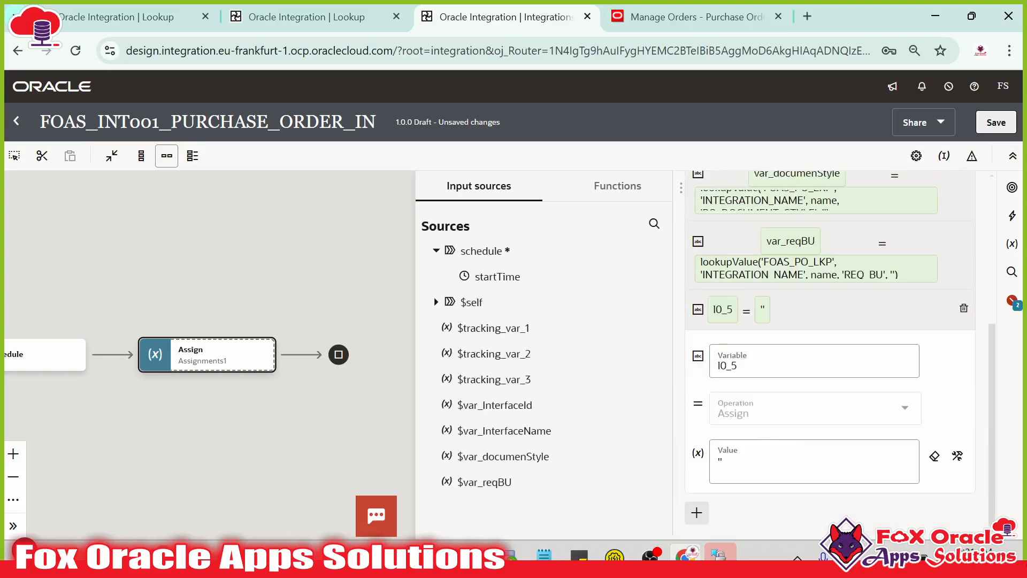
{"action": "left_click", "coordinate": [776, 367]}
{"action": "key", "text": "ctrl+a"}
{"action": "type", "text": "lv"}
{"action": "key", "text": "BackSpace"}
{"action": "key", "text": "BackSpace"}
{"action": "type", "text": "va"}
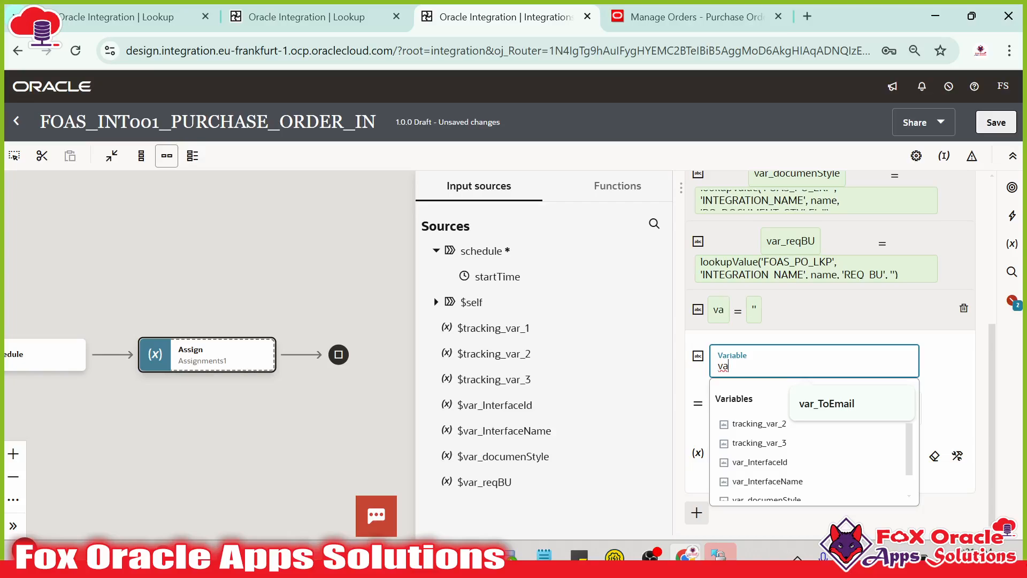
{"action": "type", "text": "r_Billto"}
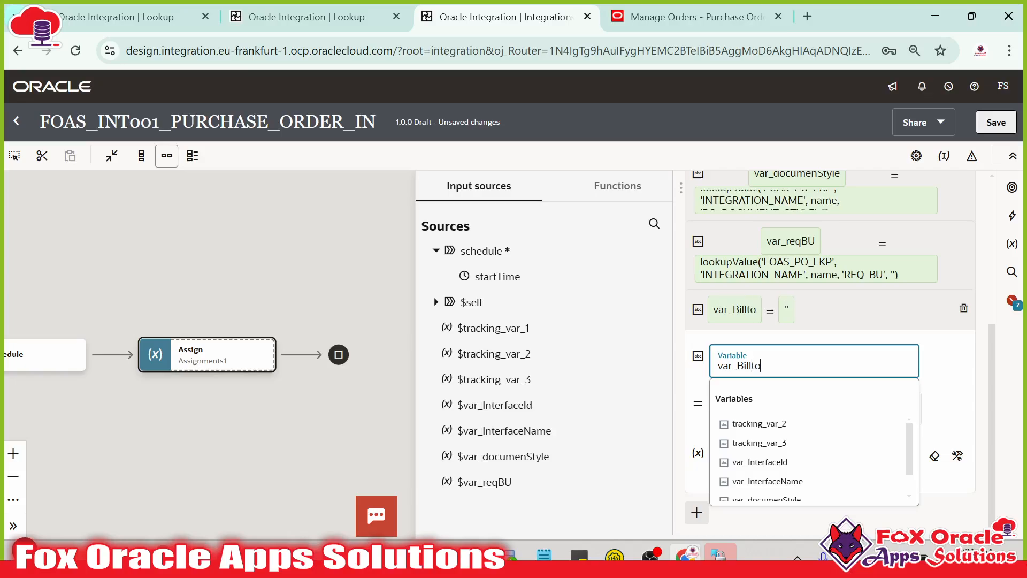
{"action": "key", "text": "BackSpace"}
{"action": "type", "text": "ToBu"}
{"action": "key", "text": "BackSpace"}
{"action": "type", "text": "U"}
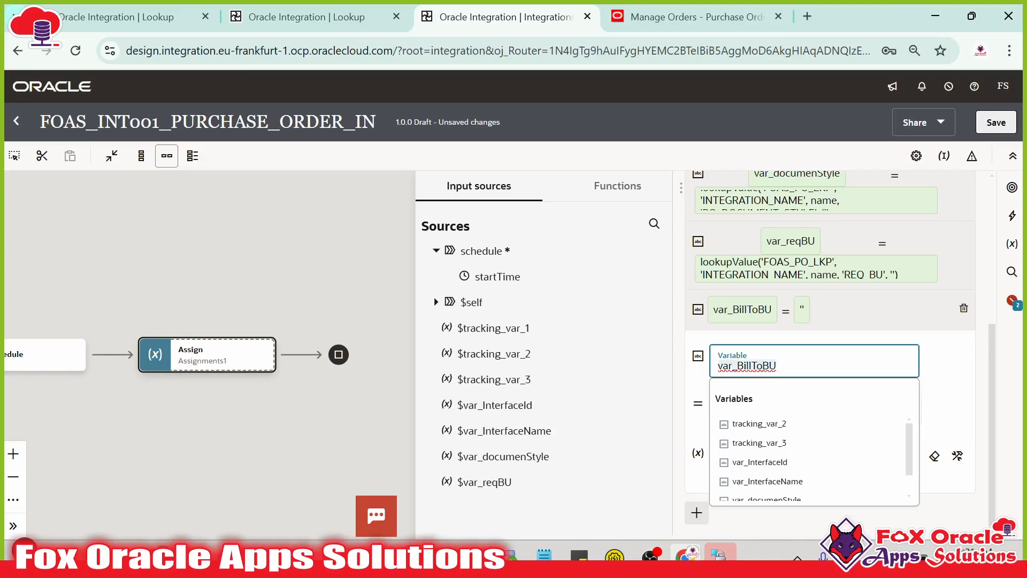
{"action": "left_click", "coordinate": [933, 372]}
- Replace the default value of var_BillToBU with the copied BILL_TO_BU lookupValue expression
{"action": "left_click", "coordinate": [762, 465]}
{"action": "key", "text": "BackSpace"}
{"action": "key", "text": "BackSpace"}
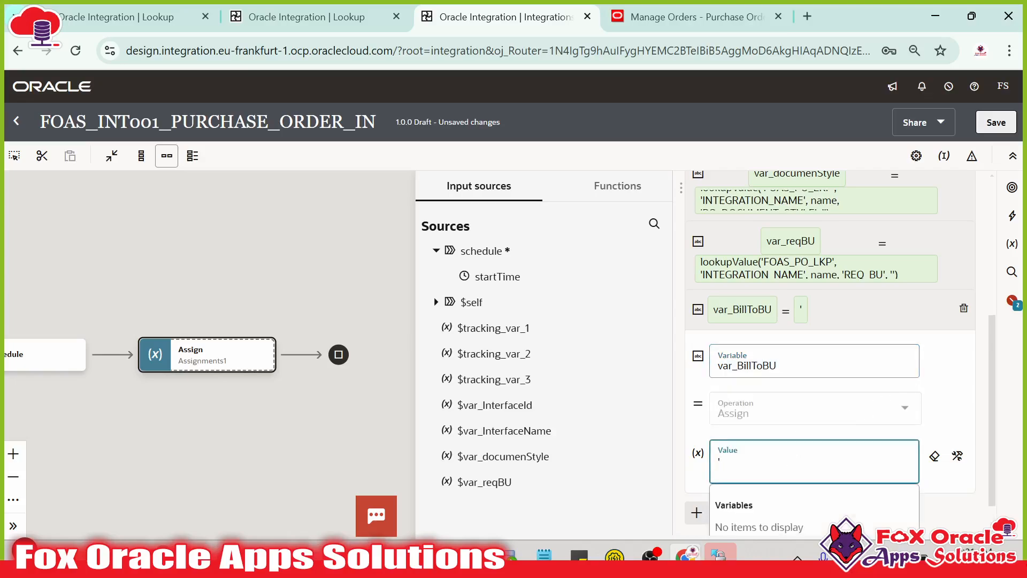
{"action": "key", "text": "ctrl+v"}
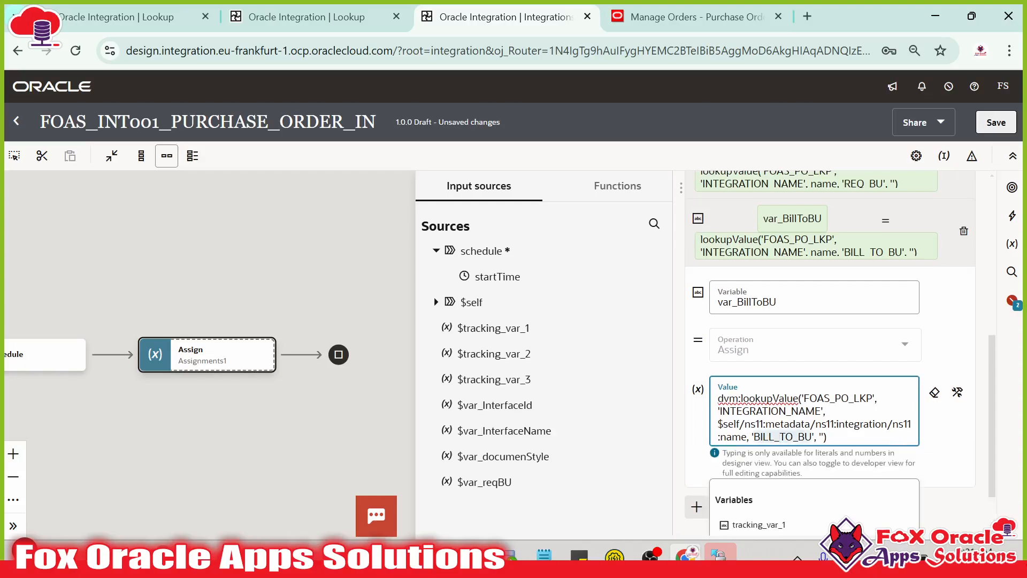
{"action": "left_click", "coordinate": [849, 438]}
{"action": "left_click", "coordinate": [572, 382]}
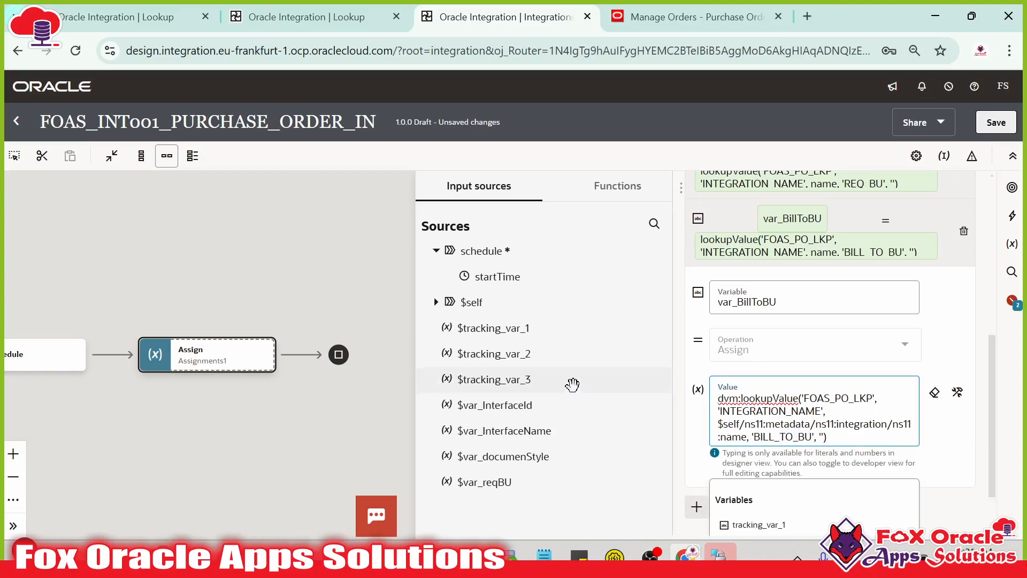
- Copy the complete PO_BUYER lookupValue expression from the Notepad++ notes and switch back to Oracle Integration
{"action": "left_click", "coordinate": [509, 555]}
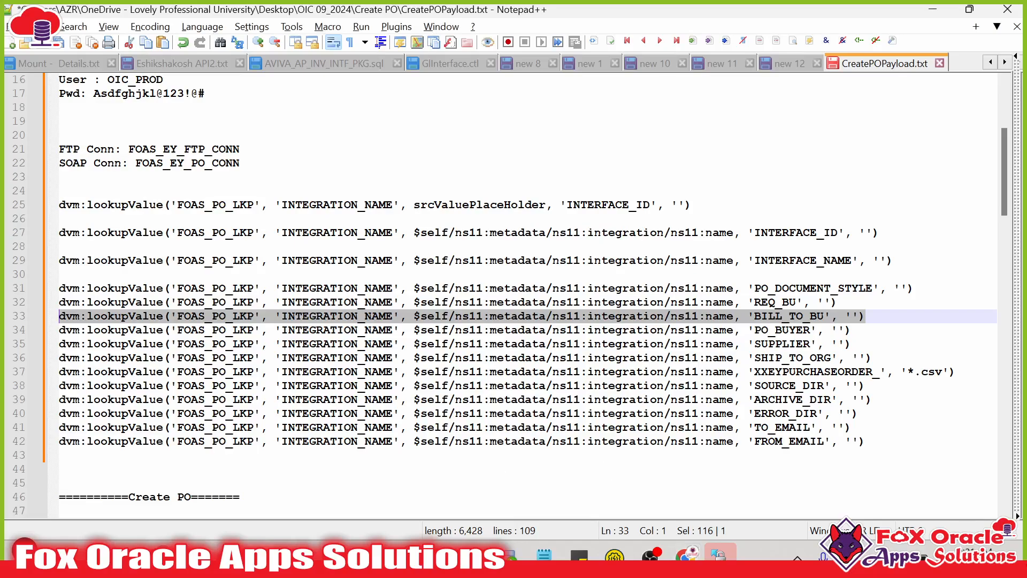
{"action": "left_click_drag", "start_coordinate": [851, 330], "coordinate": [59, 330]}
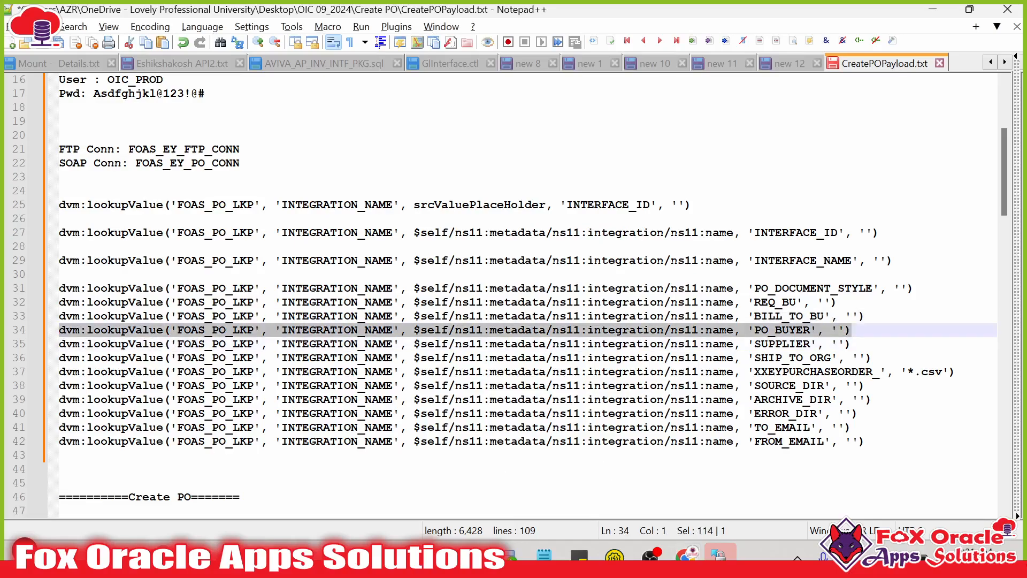
{"action": "left_click", "coordinate": [687, 555]}
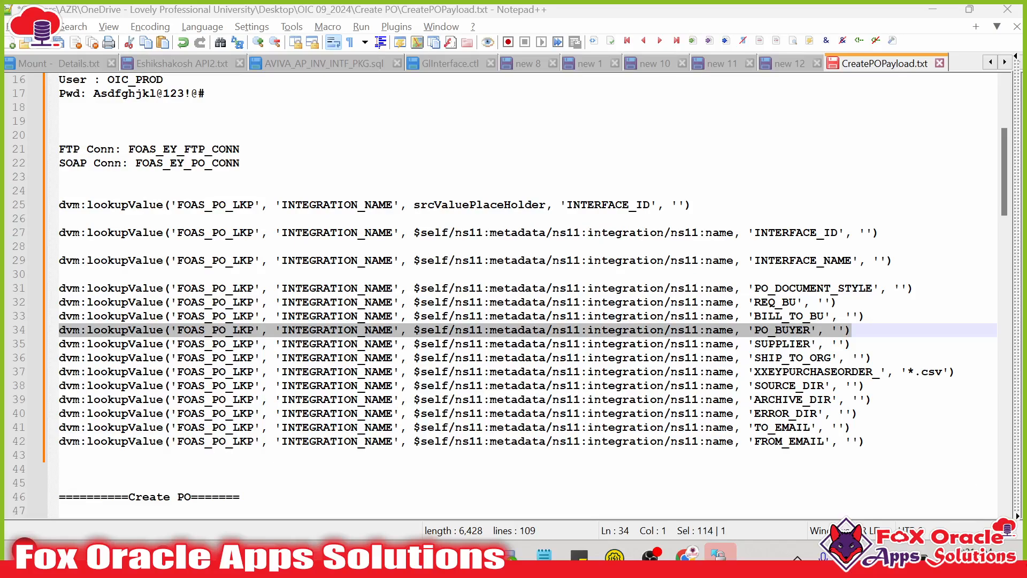
- Add a String variable after var_BillToBU in the Assign action and name it var_buyerName
{"action": "scroll", "coordinate": [722, 415], "scroll_direction": "down", "scroll_amount": 1}
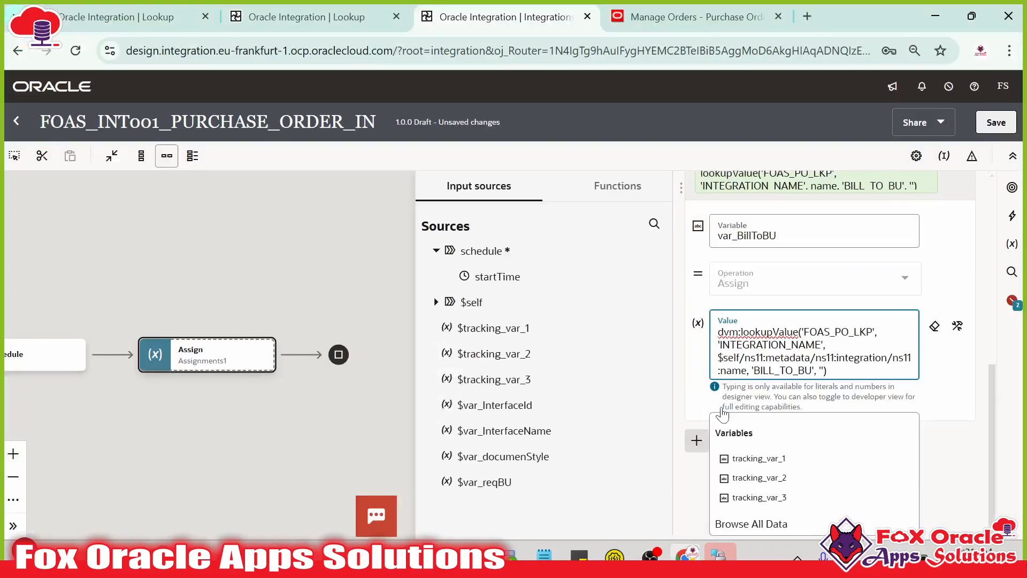
{"action": "left_click", "coordinate": [696, 441]}
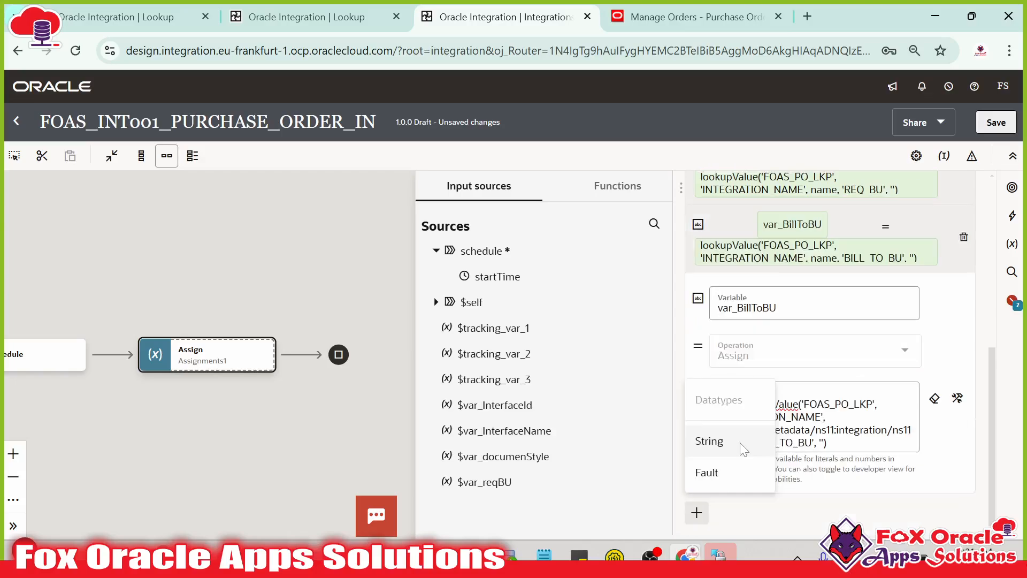
{"action": "left_click", "coordinate": [740, 445]}
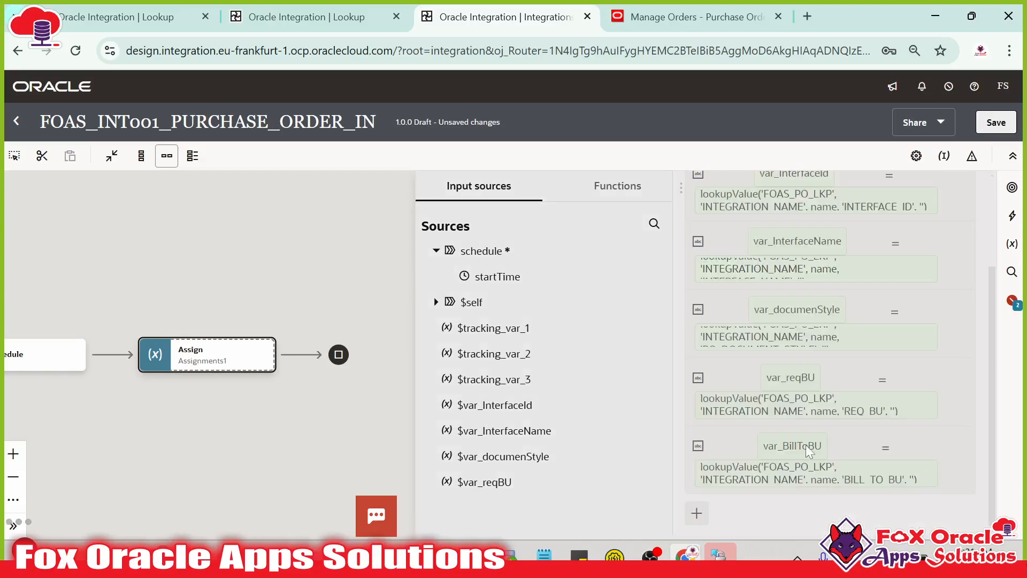
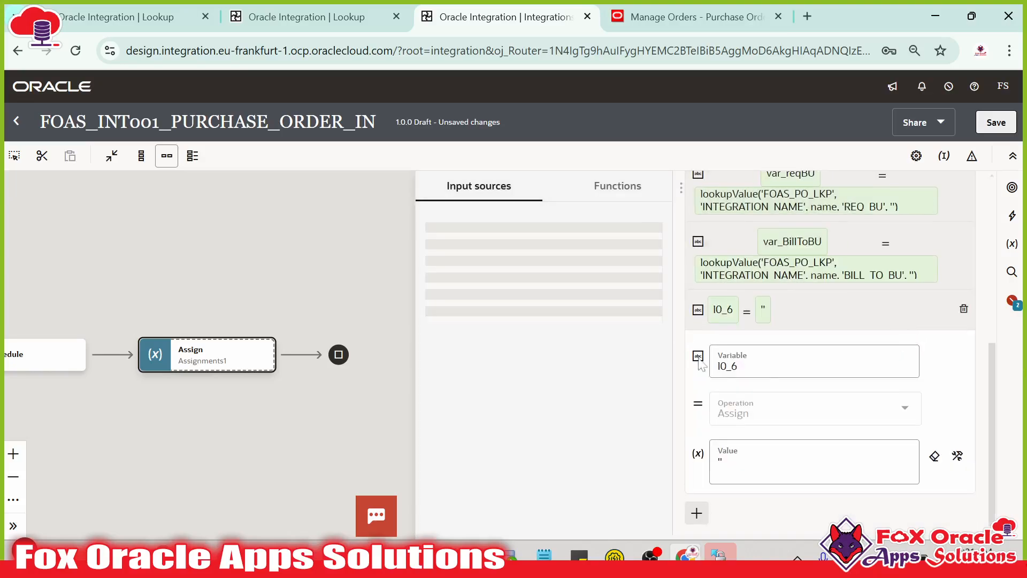
{"action": "left_click", "coordinate": [749, 367]}
{"action": "key", "text": "BackSpace"}
{"action": "key", "text": "BackSpace"}
{"action": "key", "text": "BackSpace"}
{"action": "key", "text": "BackSpace"}
{"action": "type", "text": "vr"}
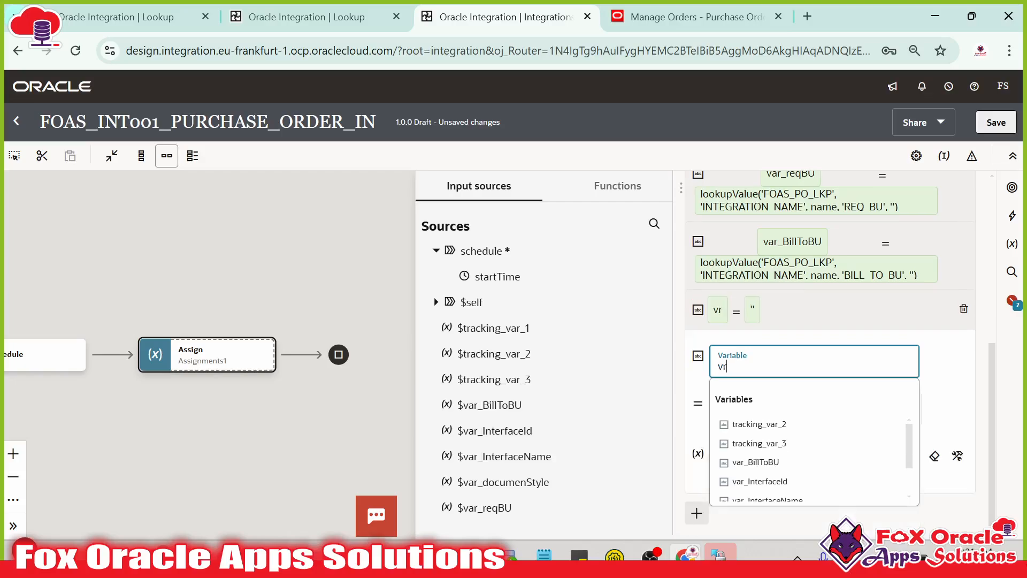
{"action": "key", "text": "BackSpace"}
{"action": "type", "text": "ar_B"}
{"action": "type", "text": "buyerName"}
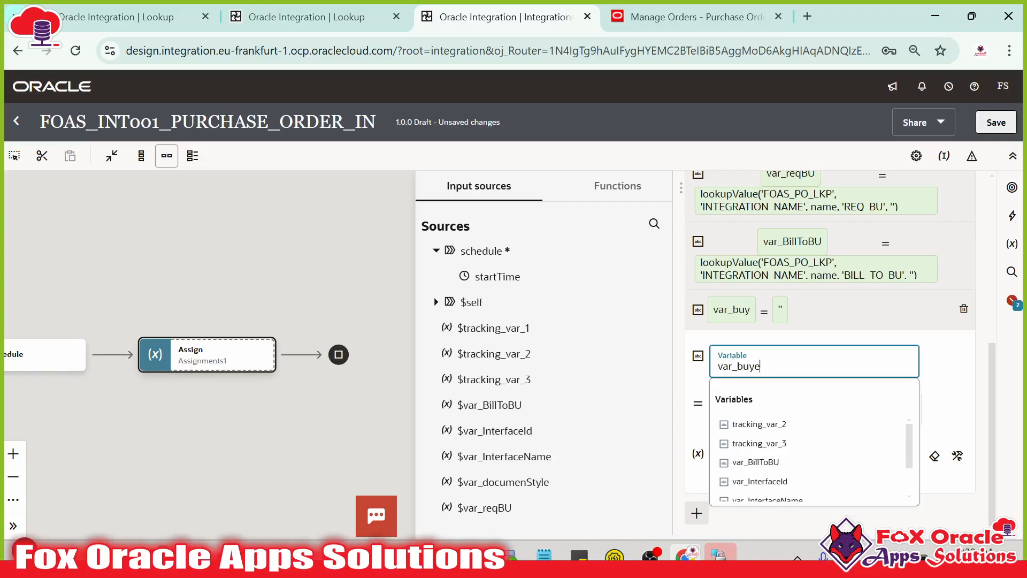
{"action": "left_click", "coordinate": [942, 392]}
- Set the value of var_buyerName to the copied PO_BUYER lookupValue expression and collapse the variable's entry
{"action": "left_click", "coordinate": [766, 458]}
{"action": "type", "text": "dvm:lookupValue('FOAS_PO_LKP', 'INTEGRATION_NAME', $self/ns11:metadata/ns11:integration/ns11:name, 'PO_BUYER', '')"}
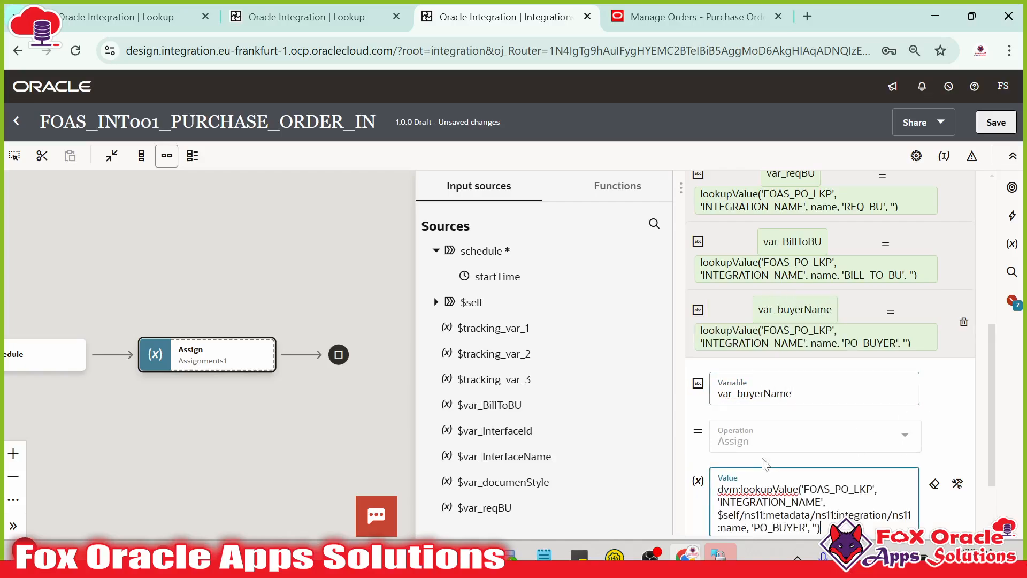
{"action": "left_click", "coordinate": [921, 301]}
- Copy the complete SUPPLIER lookupValue expression from the notes in Notepad++
{"action": "key", "text": "alt+Tab"}
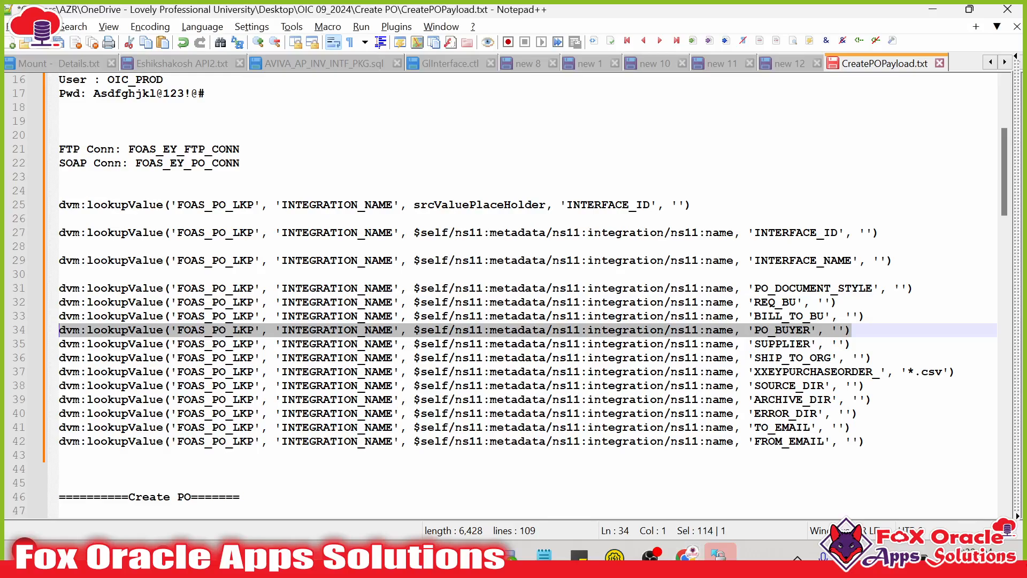
{"action": "left_click_drag", "start_coordinate": [851, 343], "coordinate": [58, 343]}
{"action": "key", "text": "ctrl+c"}
- Switch to Oracle Integration and add a String variable named var_supplier after var_buyerName in the Assign action
{"action": "key", "text": "alt+Tab"}
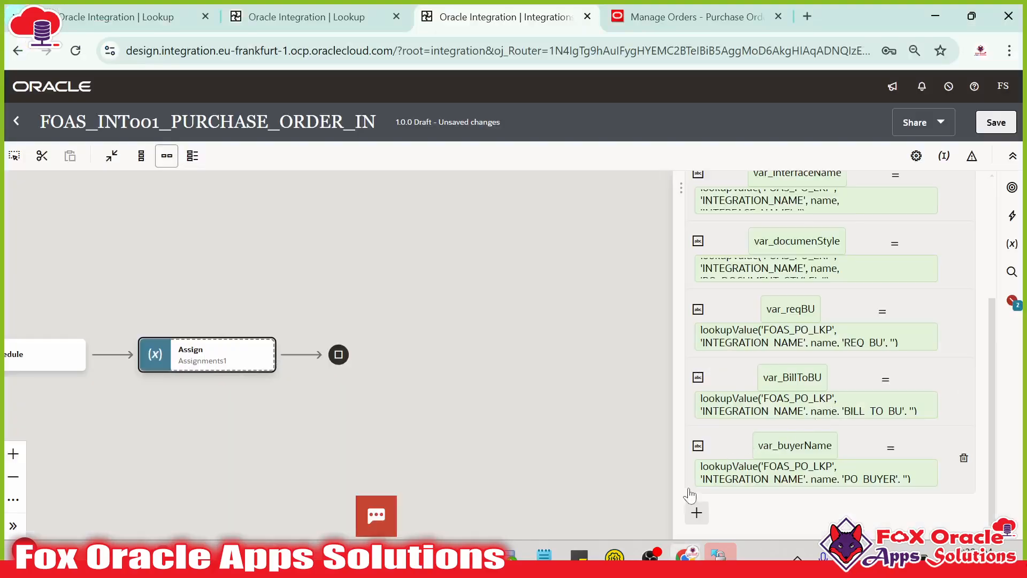
{"action": "left_click", "coordinate": [696, 512]}
{"action": "left_click", "coordinate": [747, 448]}
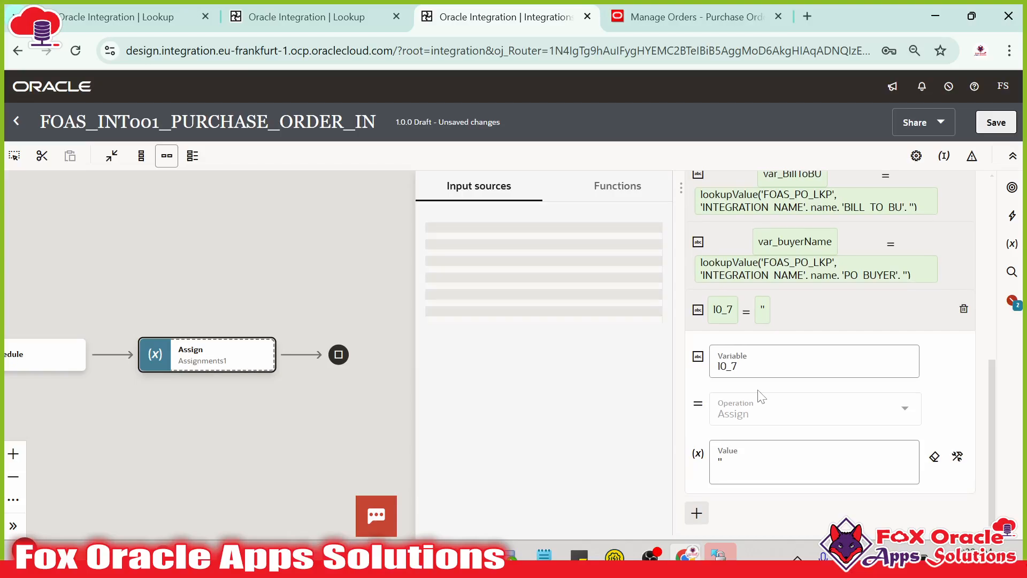
{"action": "left_click", "coordinate": [742, 368]}
{"action": "key", "text": "BackSpace"}
{"action": "key", "text": "BackSpace"}
{"action": "key", "text": "BackSpace"}
{"action": "key", "text": "BackSpace"}
{"action": "type", "text": "var"}
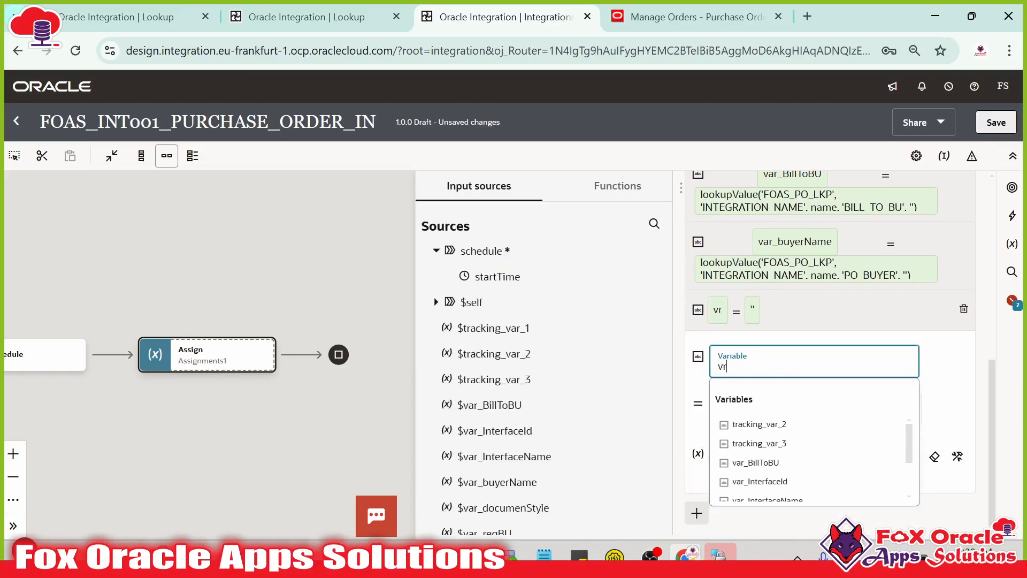
{"action": "type", "text": "_suppler"}
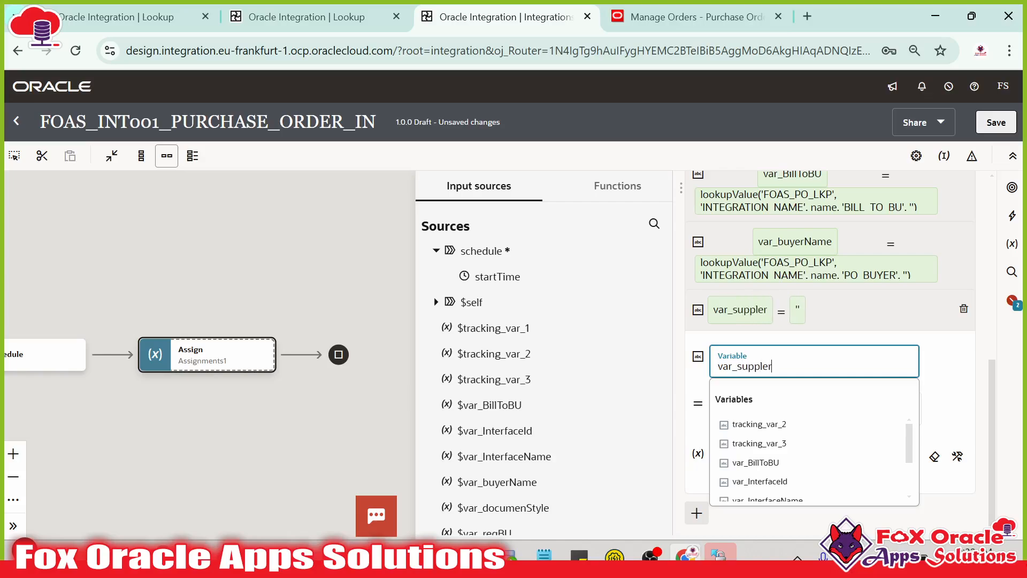
{"action": "key", "text": "BackSpace"}
{"action": "key", "text": "BackSpace"}
{"action": "type", "text": "ier"}
- Set the value of var_supplier to the copied SUPPLIER lookupValue expression
{"action": "left_click", "coordinate": [818, 454]}
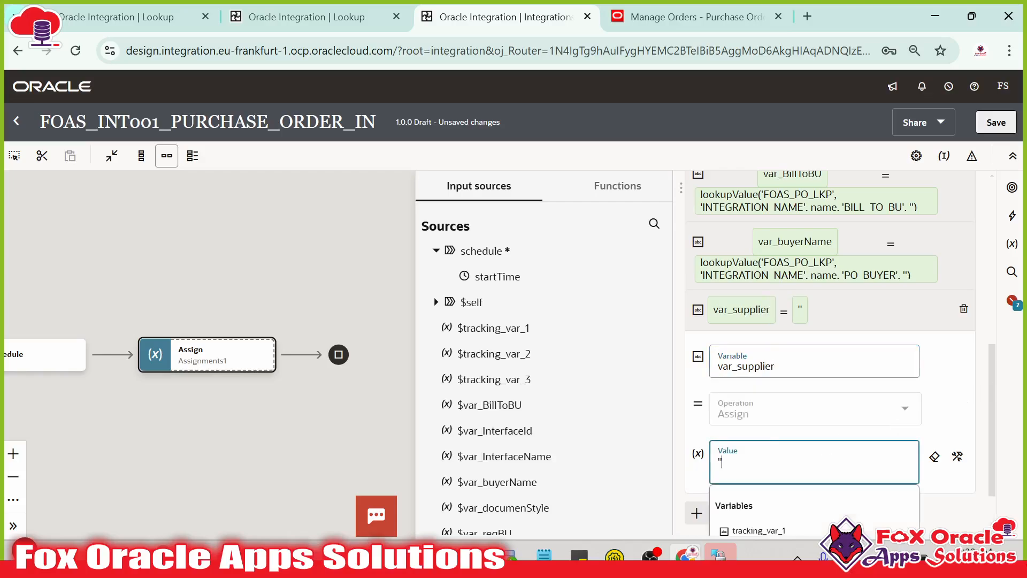
{"action": "key", "text": "ctrl+v"}
{"action": "scroll", "coordinate": [843, 406], "scroll_direction": "down", "scroll_amount": 2}
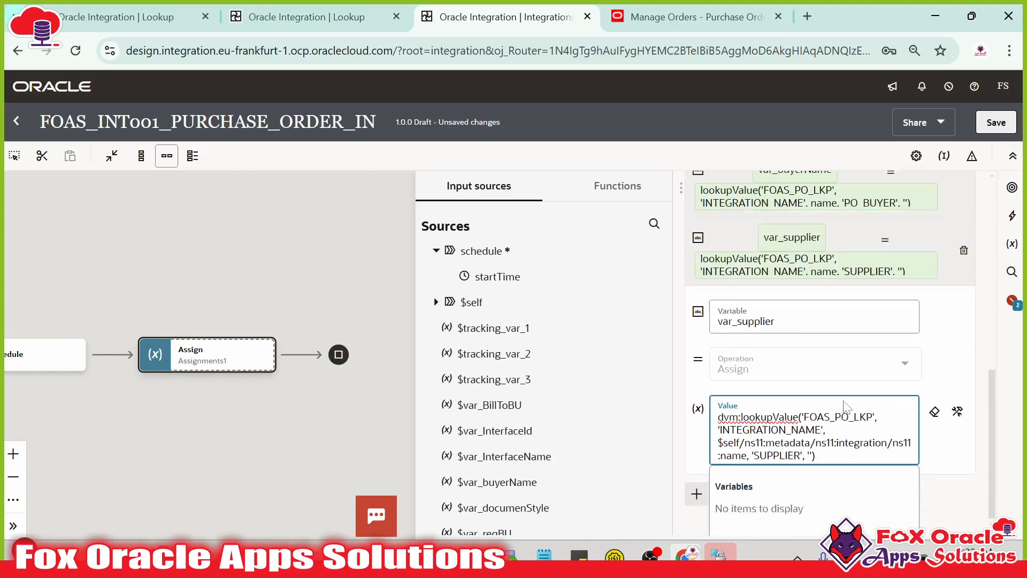
{"action": "left_click", "coordinate": [939, 299]}
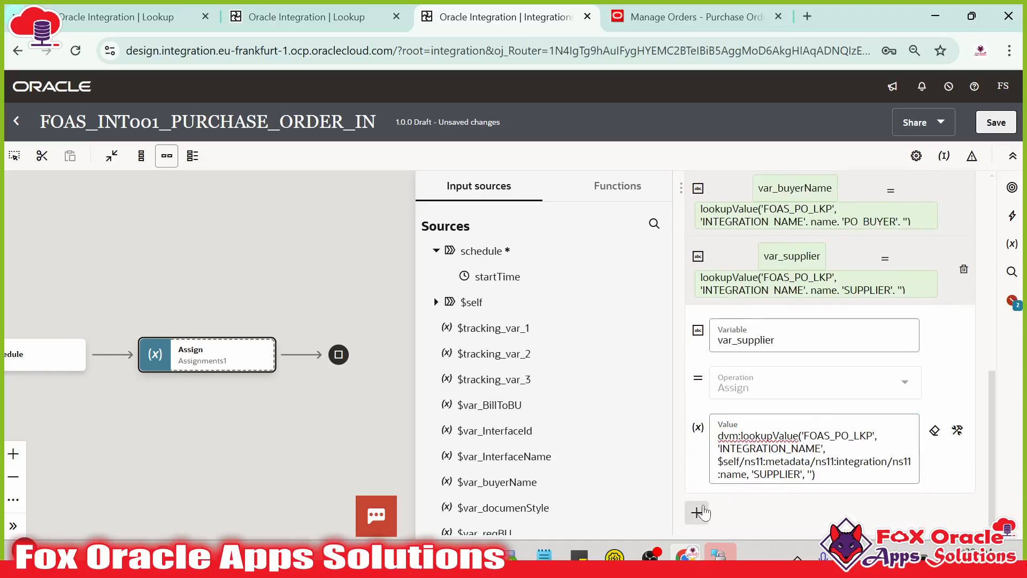
- Copy the SHIP_TO_ORG lookupValue expression from the Notepad++ notes and add a String variable after var_supplier in Oracle Integration's Assign action
{"action": "left_click", "coordinate": [697, 512]}
{"action": "key", "text": "alt+Tab"}
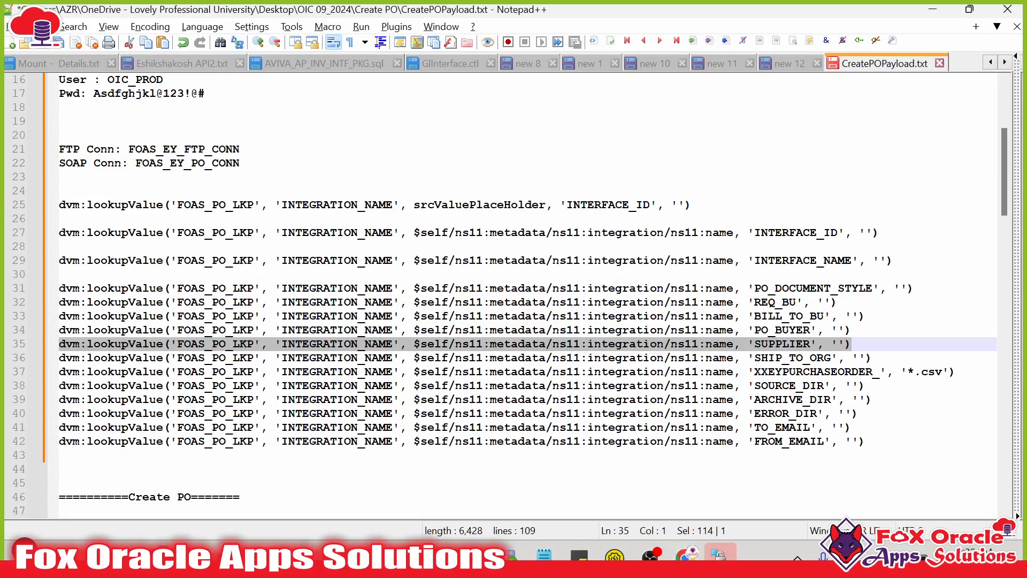
{"action": "left_click_drag", "start_coordinate": [871, 357], "coordinate": [60, 357]}
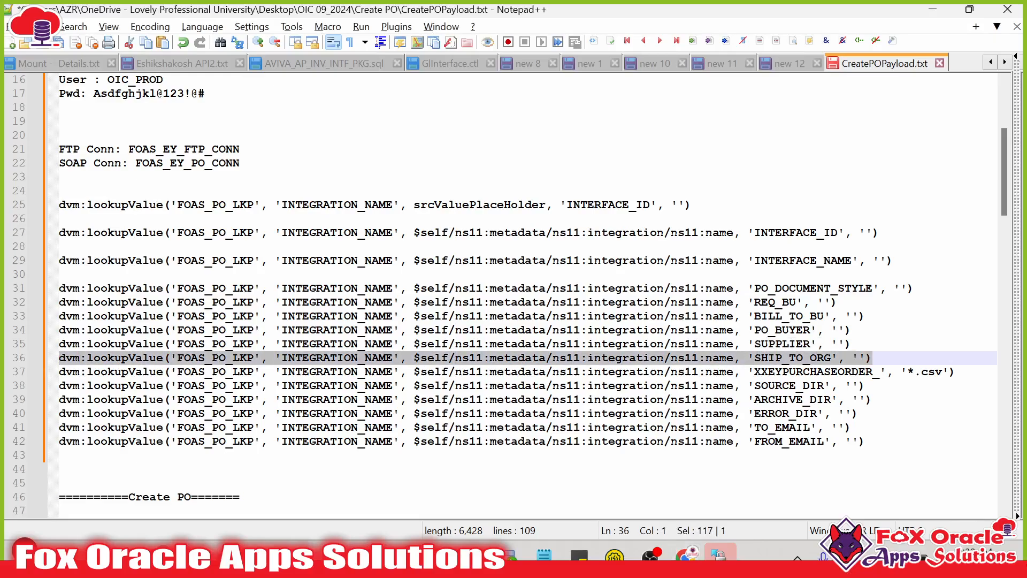
{"action": "key", "text": "alt+Tab"}
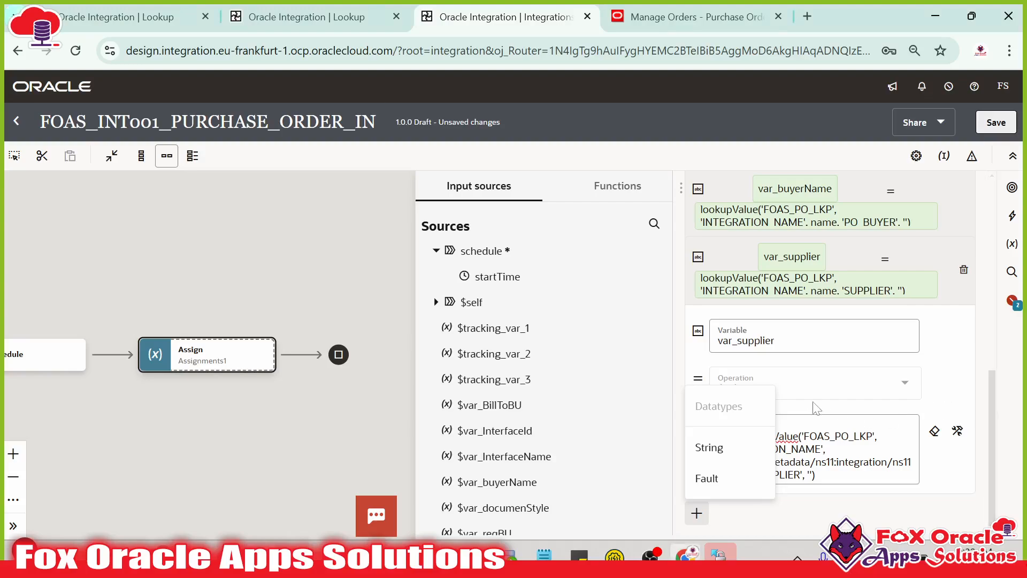
{"action": "left_click", "coordinate": [710, 455]}
- Switch to Notepad++ and check the XXEYPURCHASEORDER_ column name used in the line 37 lookupValue expression
{"action": "key", "text": "alt+Tab"}
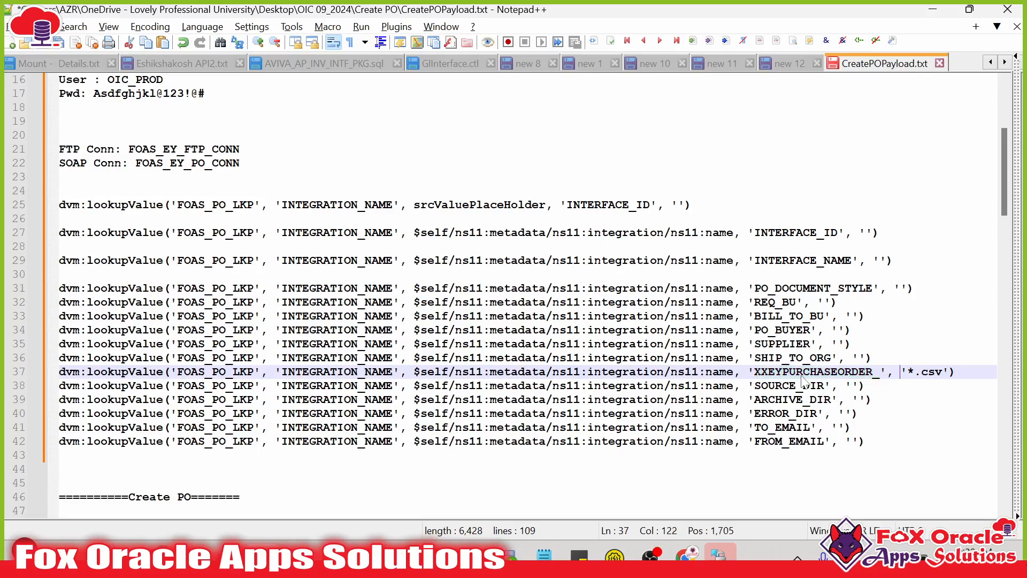
{"action": "double_click", "coordinate": [798, 372]}
{"action": "left_click", "coordinate": [798, 371]}
{"action": "double_click", "coordinate": [813, 371]}
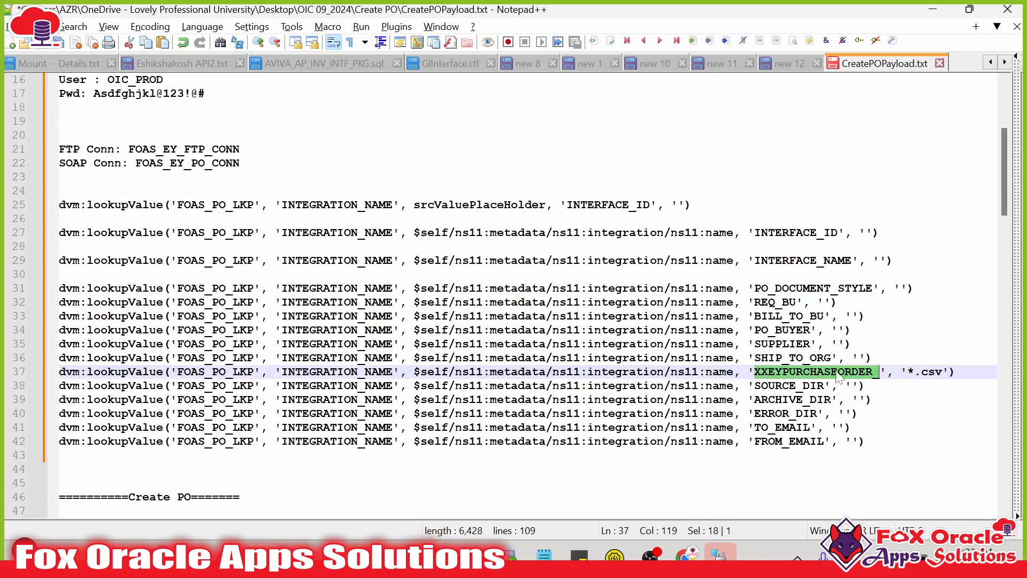
{"action": "left_click", "coordinate": [824, 372]}
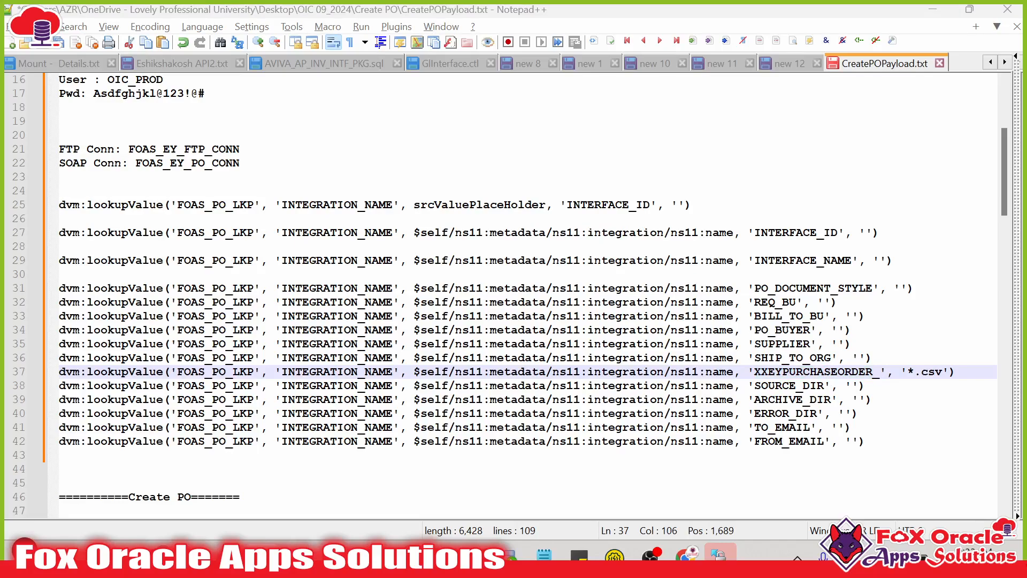
- Switch to the FOAS_PO_LKP lookup in Oracle Integration and copy the FILE_NAME_PATTERN domain name, leaving the name unedited
{"action": "key", "text": "alt+Tab"}
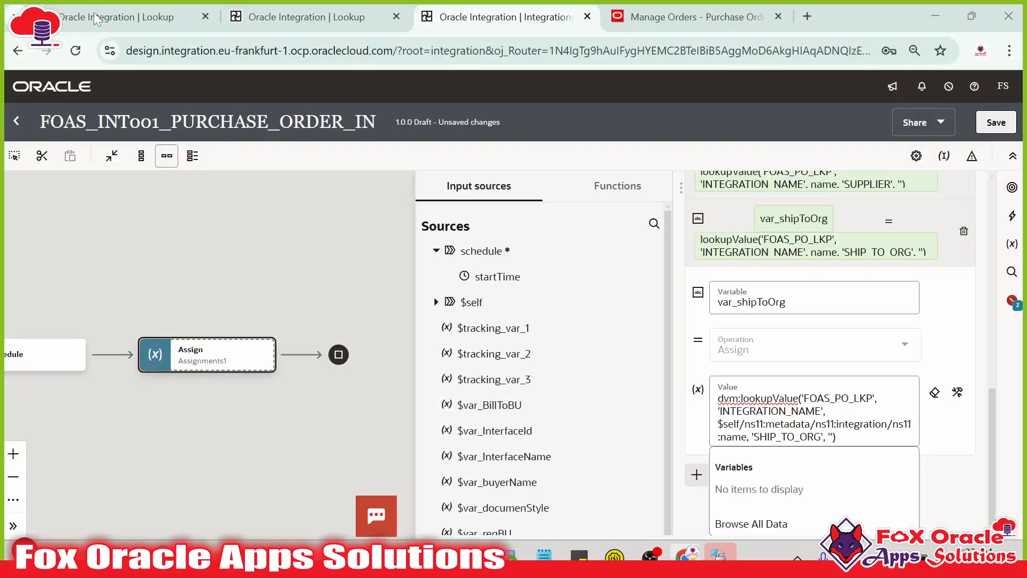
{"action": "left_click", "coordinate": [117, 17]}
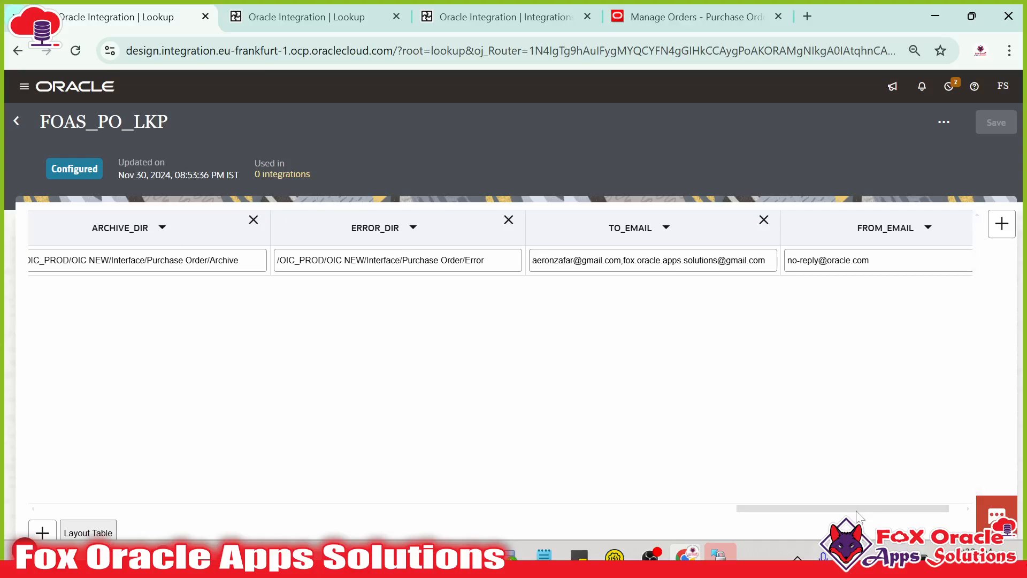
{"action": "left_click_drag", "start_coordinate": [858, 516], "coordinate": [763, 517]}
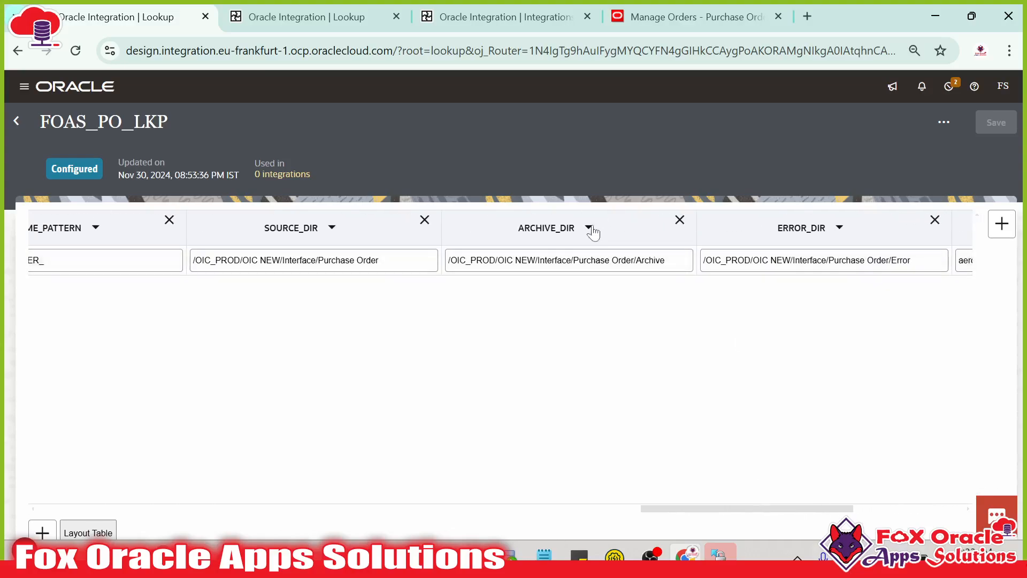
{"action": "left_click", "coordinate": [94, 228]}
{"action": "left_click", "coordinate": [56, 295]}
{"action": "key", "text": "ctrl+a"}
{"action": "key", "text": "ctrl+c"}
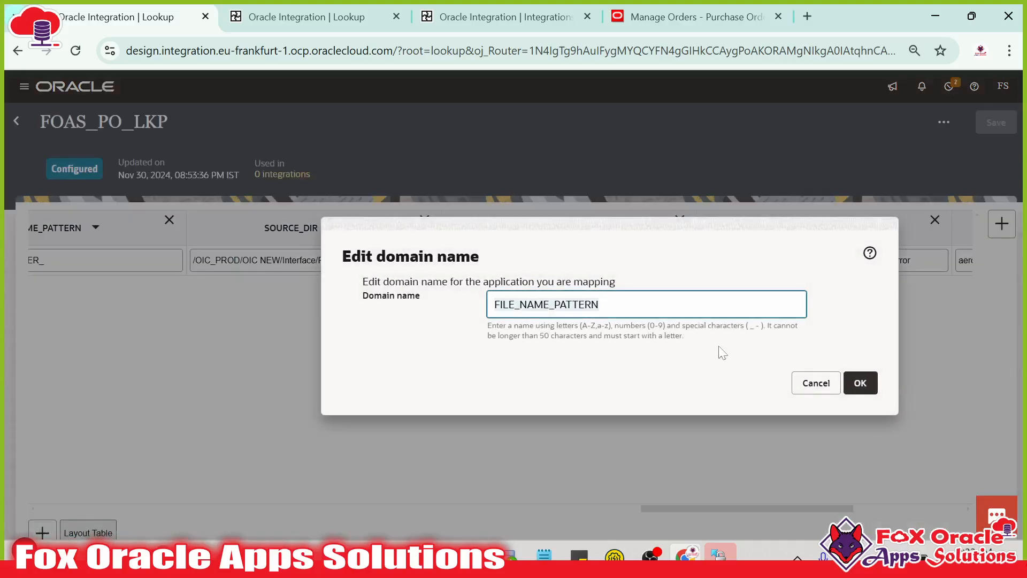
{"action": "left_click", "coordinate": [817, 381]}
- Switch to Notepad++, replace XXEYPURCHASEORDER_ with FILE_NAME_PATTERN in the line 37 lookupValue expression, and copy the whole expression
{"action": "key", "text": "alt+Tab"}
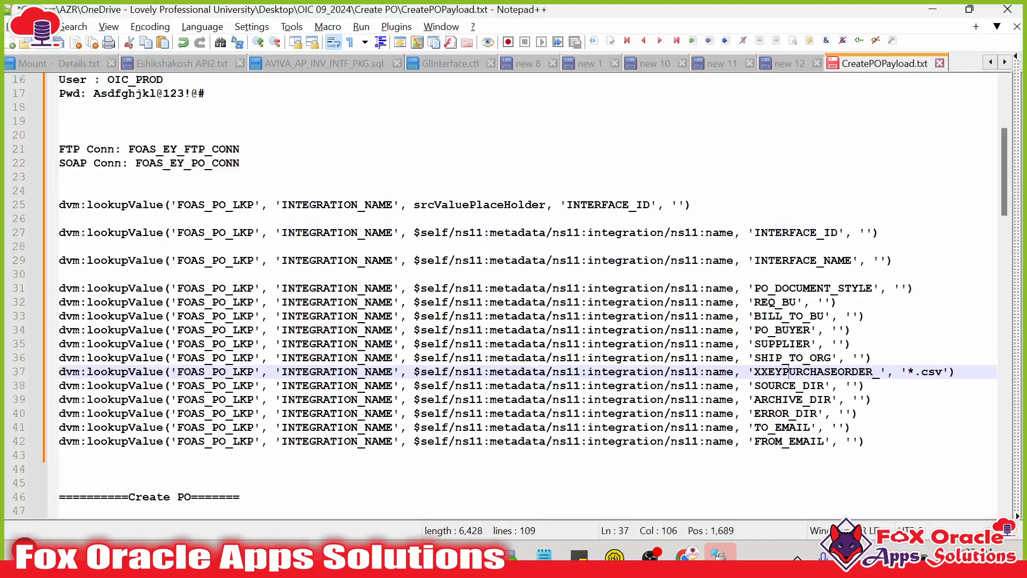
{"action": "double_click", "coordinate": [789, 371]}
{"action": "key", "text": "ctrl+v"}
{"action": "double_click", "coordinate": [803, 374]}
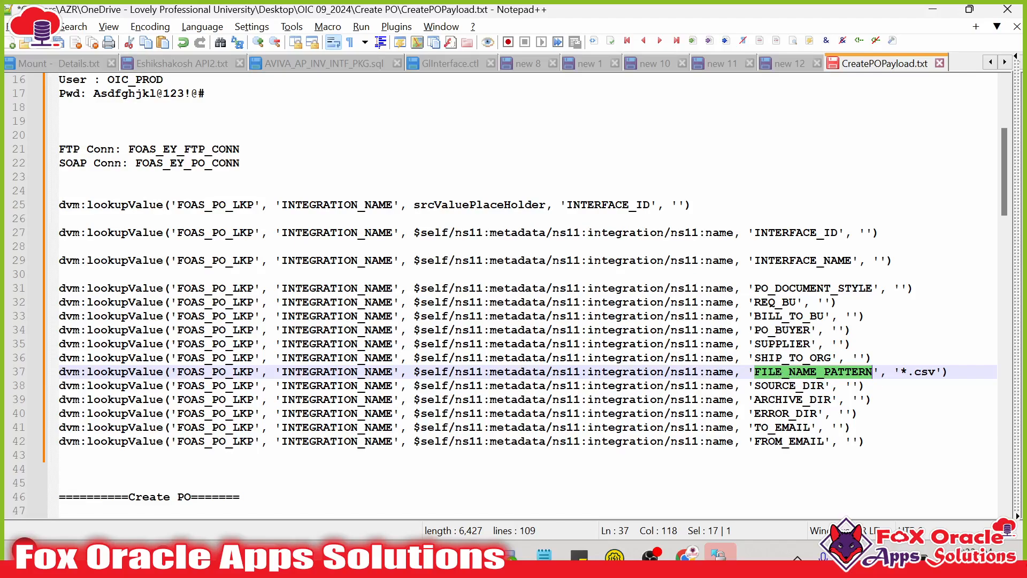
{"action": "left_click_drag", "start_coordinate": [949, 371], "coordinate": [45, 384]}
{"action": "key", "text": "ctrl+c"}
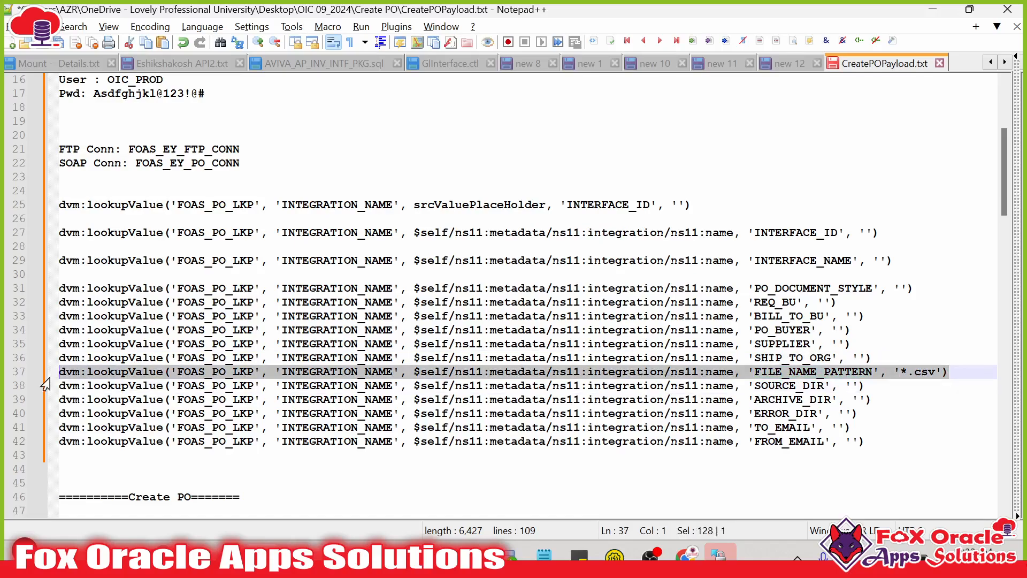
- Return to the FOAS_INT001_PURCHASE_ORDER_IN integration and add a String variable after var_shipToOrg in the Assign action
{"action": "key", "text": "alt+Tab"}
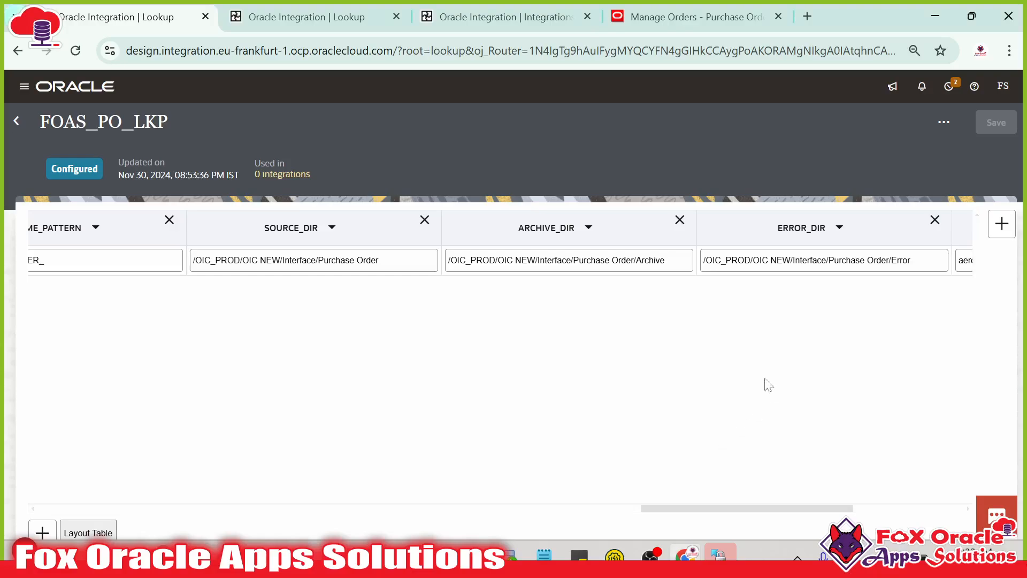
{"action": "left_click", "coordinate": [443, 24]}
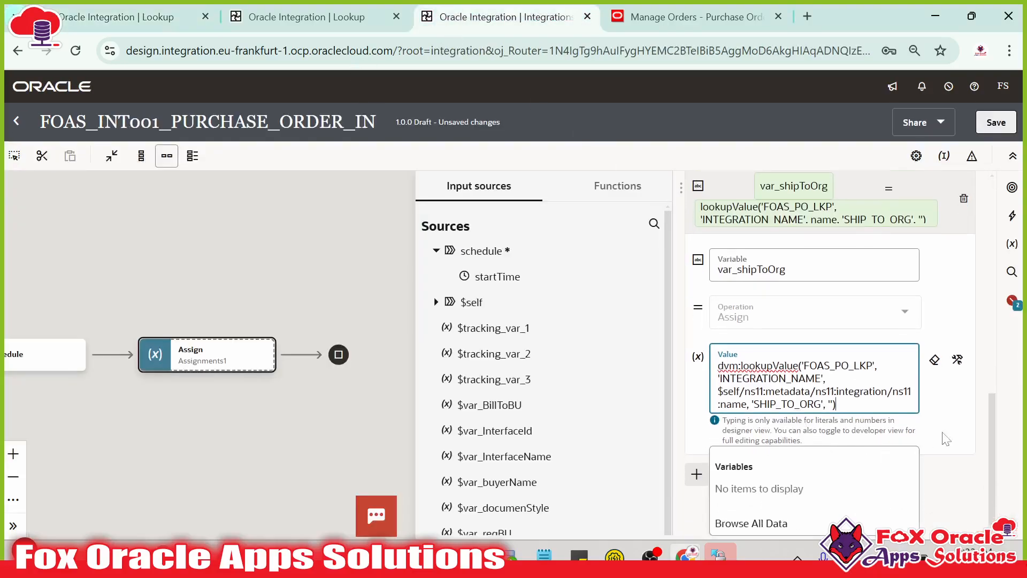
{"action": "left_click", "coordinate": [694, 516]}
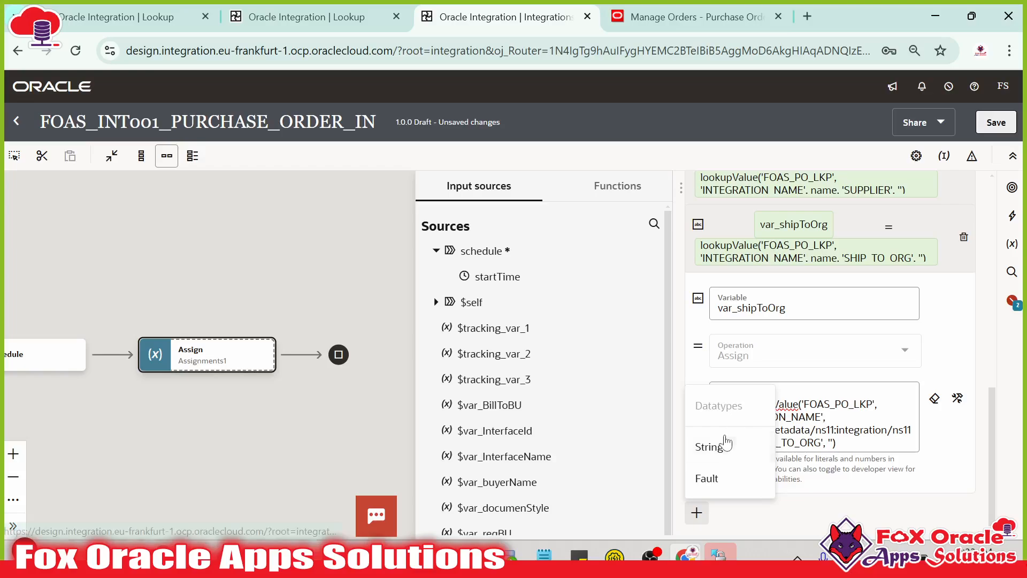
{"action": "left_click", "coordinate": [723, 445]}
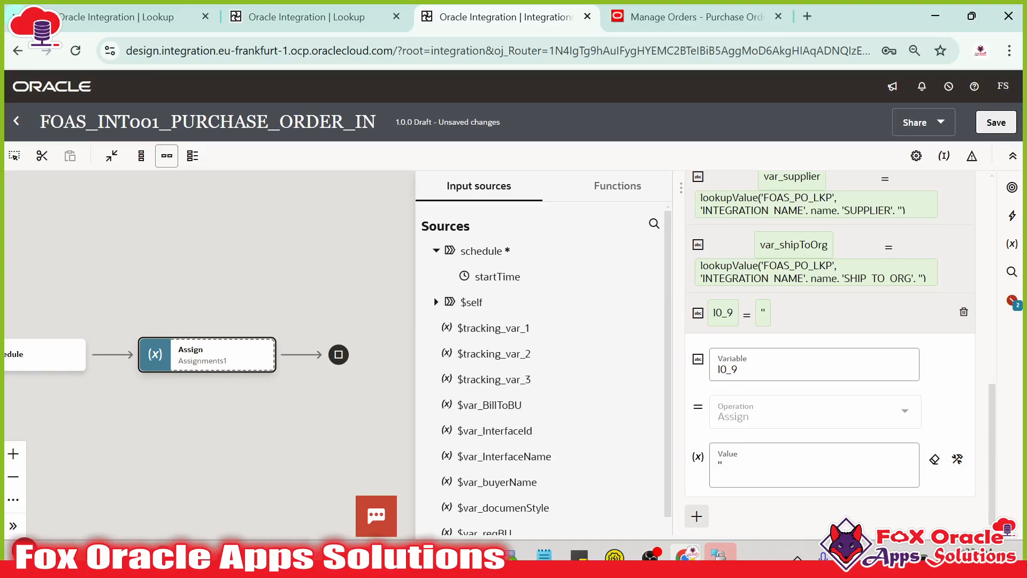
- Name the new variable var_FilNamePattern and set its value to the copied FILE_NAME_PATTERN lookupValue expression with the '*.csv' default
{"action": "left_click", "coordinate": [797, 367]}
{"action": "key", "text": "BackSpace"}
{"action": "key", "text": "BackSpace"}
{"action": "key", "text": "BackSpace"}
{"action": "key", "text": "BackSpace"}
{"action": "type", "text": "var"}
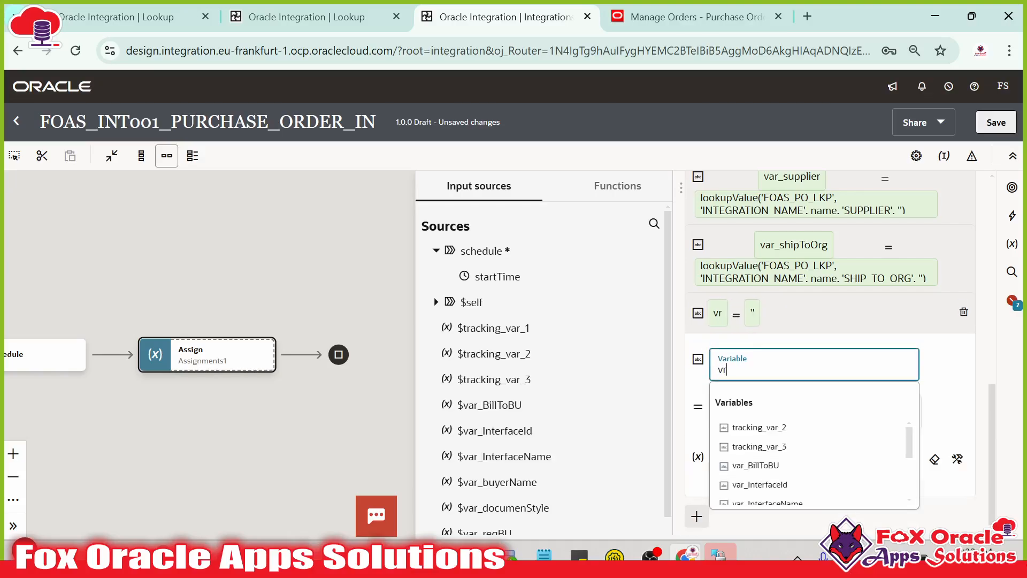
{"action": "type", "text": "_FilNaeP"}
{"action": "key", "text": "BackSpace"}
{"action": "key", "text": "BackSpace"}
{"action": "type", "text": "me"}
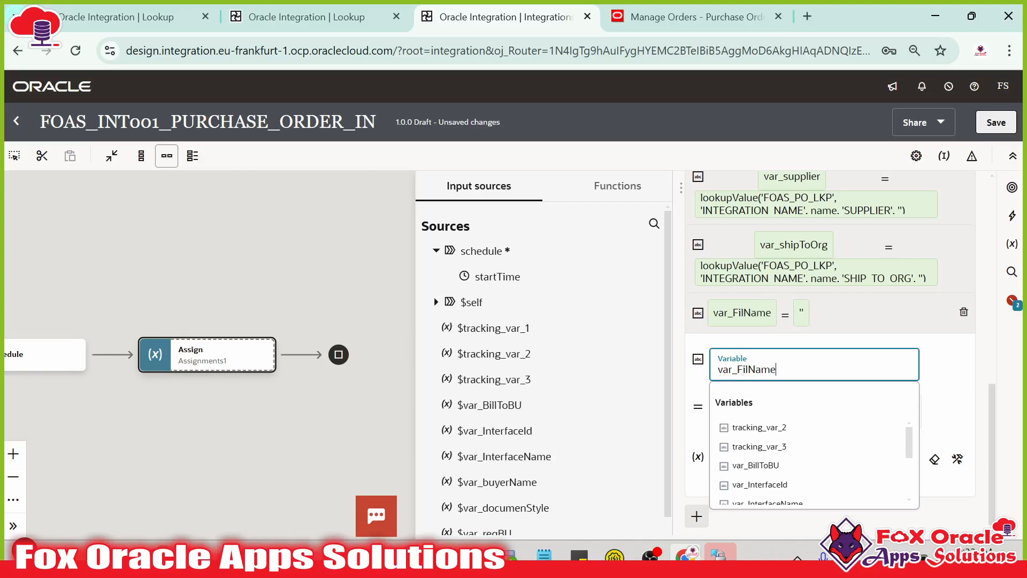
{"action": "type", "text": "Pattern"}
{"action": "left_click", "coordinate": [954, 381]}
{"action": "left_click", "coordinate": [768, 474]}
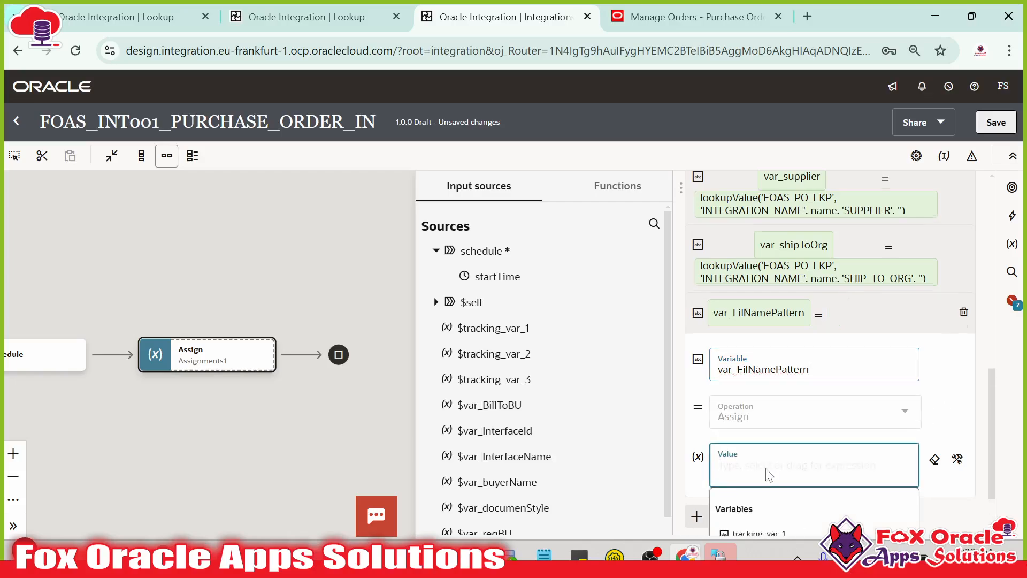
{"action": "key", "text": "ctrl+v"}
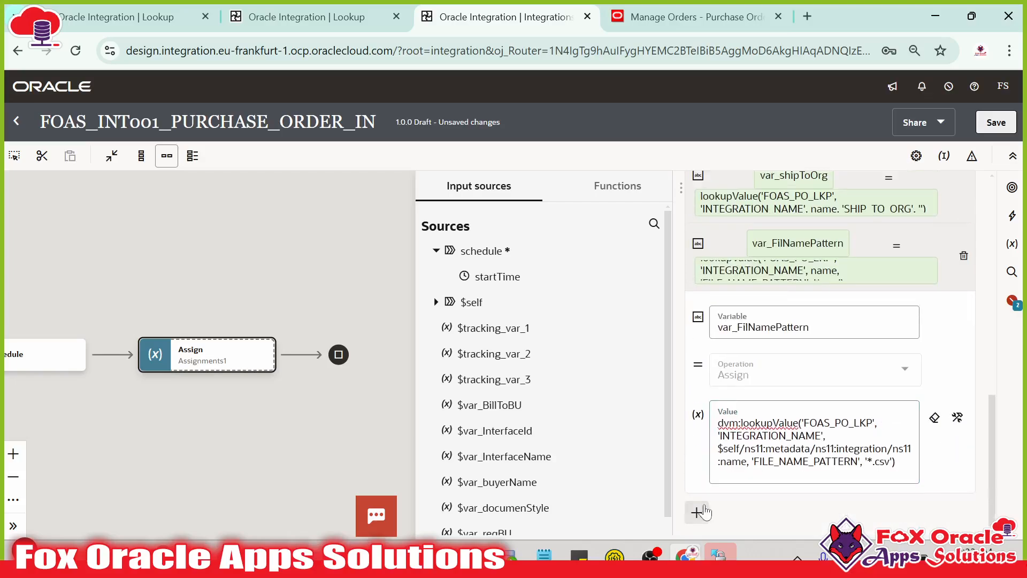
- Add a String variable after var_FilNamePattern and set its value to the SOURCE_DIR lookupValue expression copied from the Notepad++ notes
{"action": "left_click", "coordinate": [698, 512]}
{"action": "left_click", "coordinate": [705, 446]}
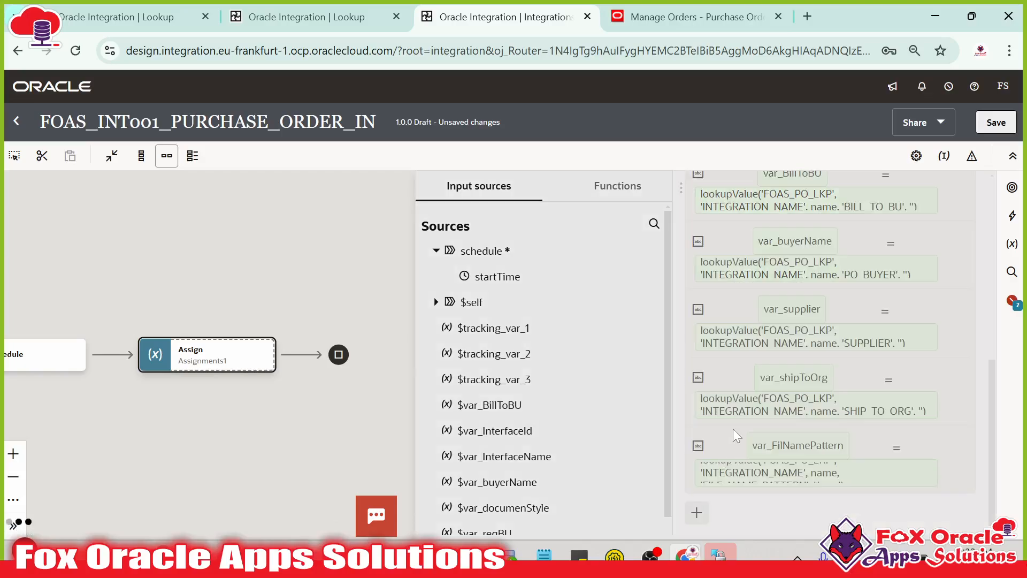
{"action": "key", "text": "alt+Tab"}
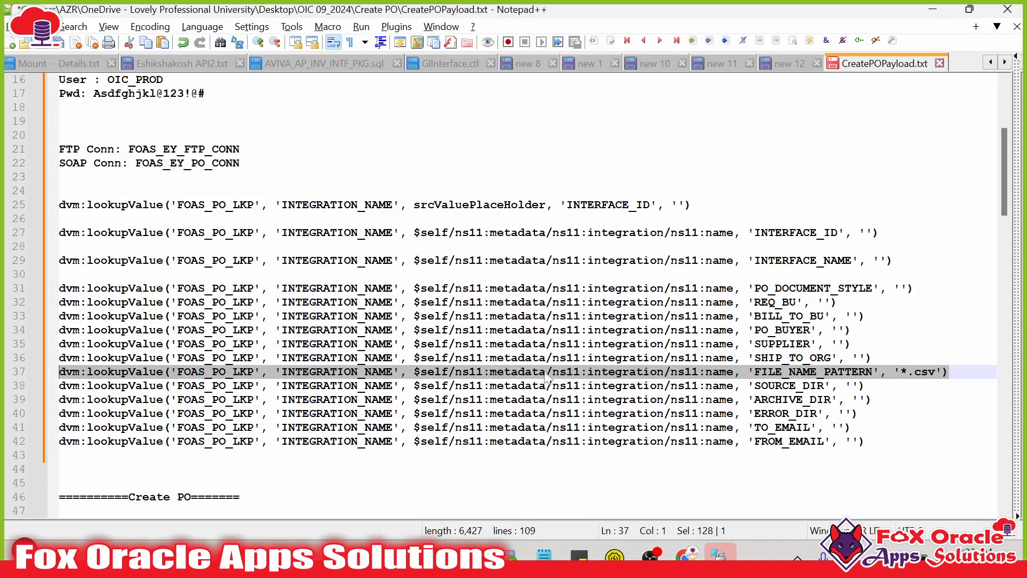
{"action": "left_click_drag", "start_coordinate": [864, 385], "coordinate": [59, 385]}
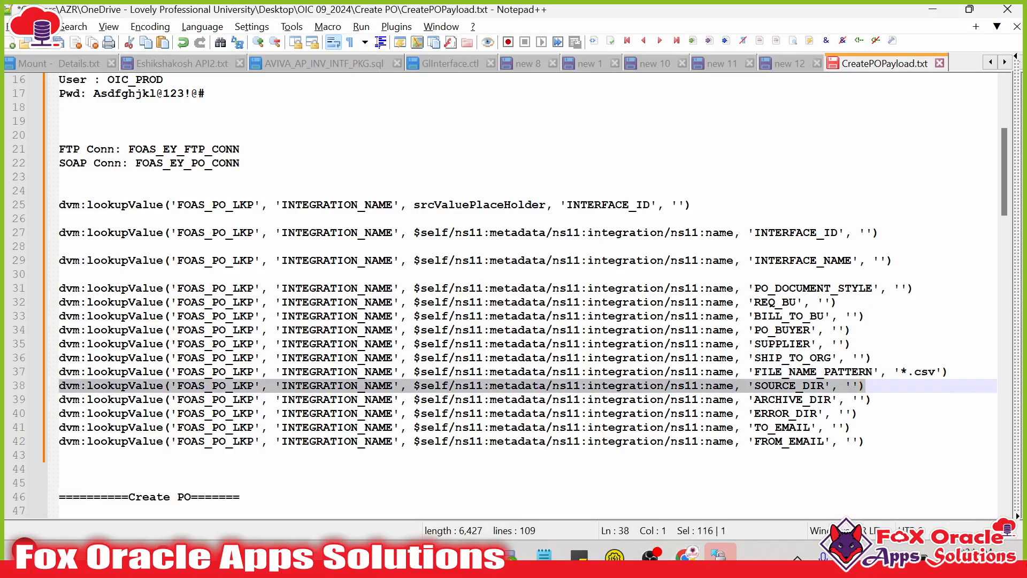
{"action": "key", "text": "alt+Tab"}
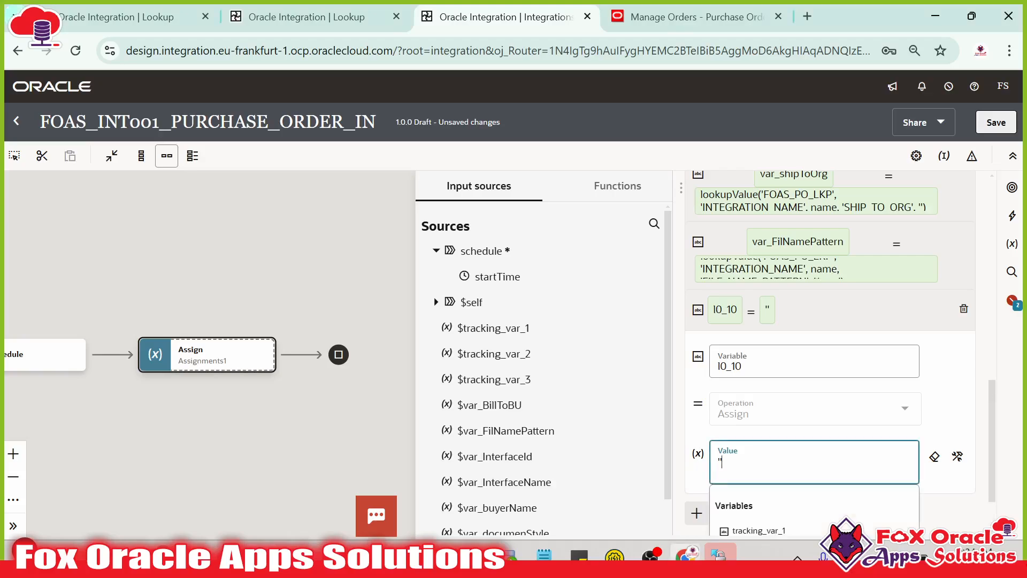
{"action": "type", "text": "dvm:lookupValue('FOAS_PO_LKP', 'INTEGRATION_NAME', $self/ns31:metadata/ns31:integration/ns31:name, 'SOURCE_DIR', '')"}
- Rename the variable holding the SOURCE_DIR expression as var_sourceDir
{"action": "left_click", "coordinate": [792, 392]}
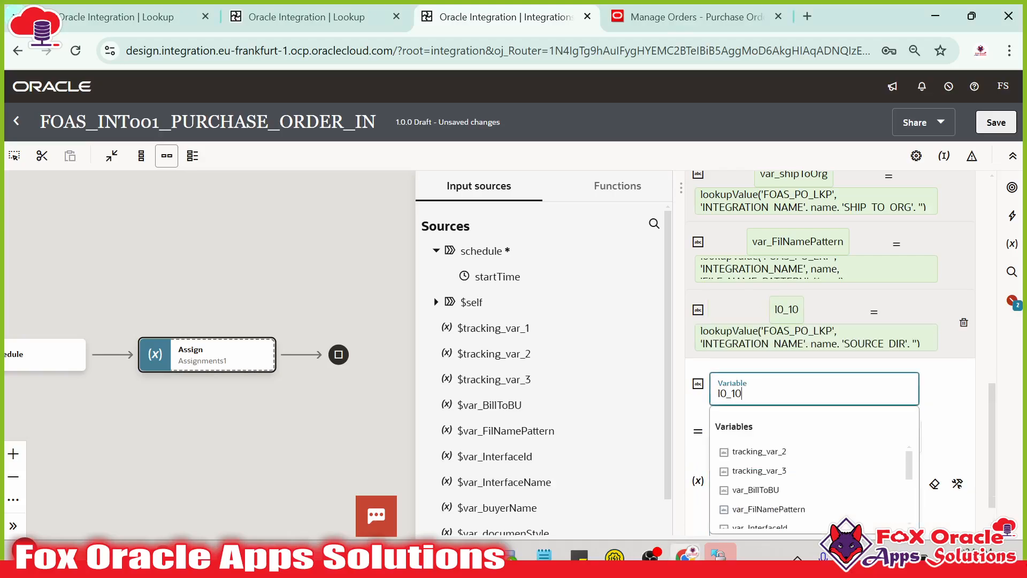
{"action": "key", "text": "BackSpace"}
{"action": "key", "text": "BackSpace"}
{"action": "key", "text": "BackSpace"}
{"action": "key", "text": "BackSpace"}
{"action": "key", "text": "BackSpace"}
{"action": "type", "text": "var_sour"}
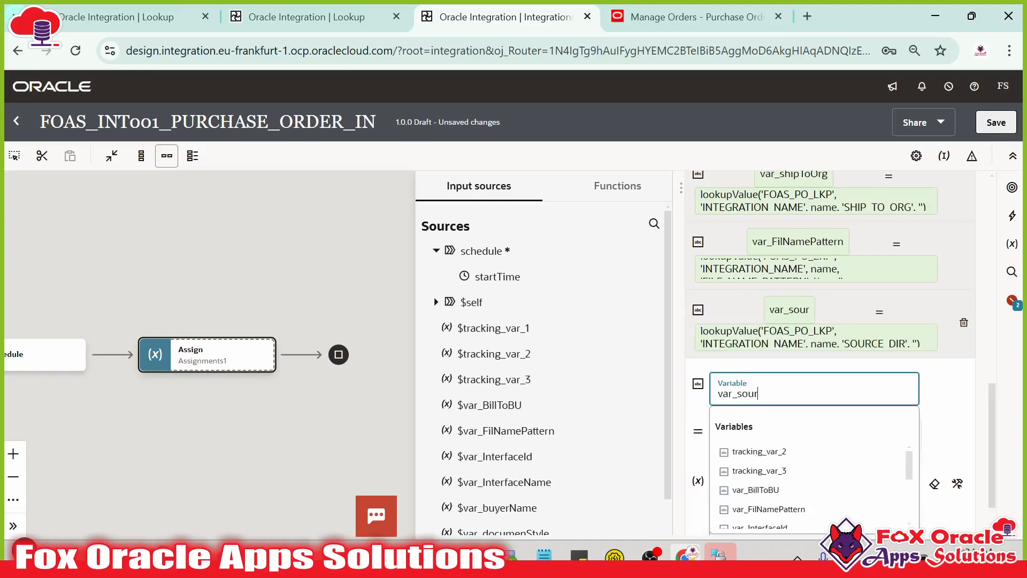
{"action": "type", "text": "ceDir"}
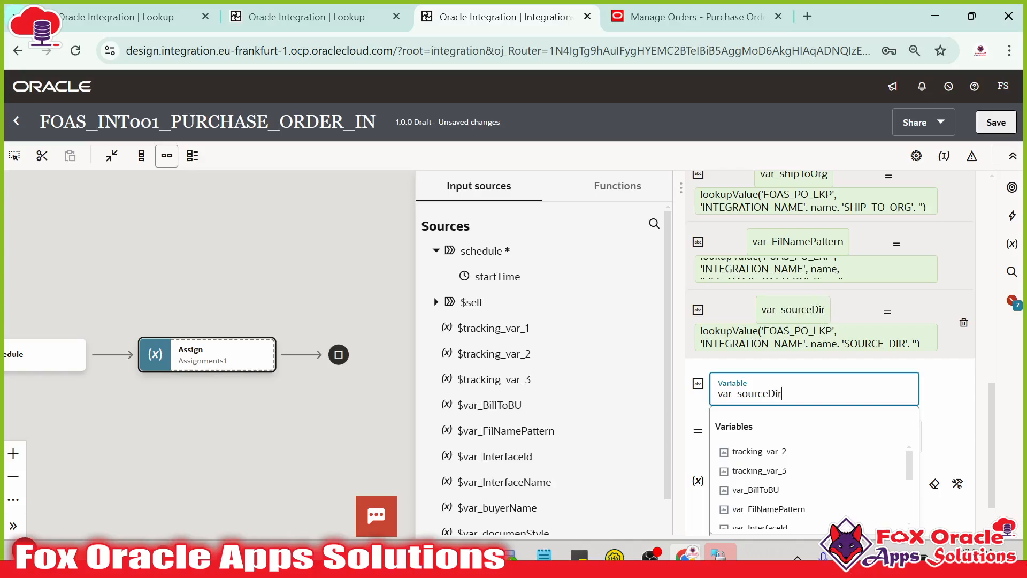
{"action": "left_click", "coordinate": [958, 385]}
- Add a String variable after var_sourceDir, copy the ARCHIVE_DIR lookupValue expression from Notepad++, and return to the Assign action
{"action": "scroll", "coordinate": [958, 386], "scroll_direction": "down", "scroll_amount": 1}
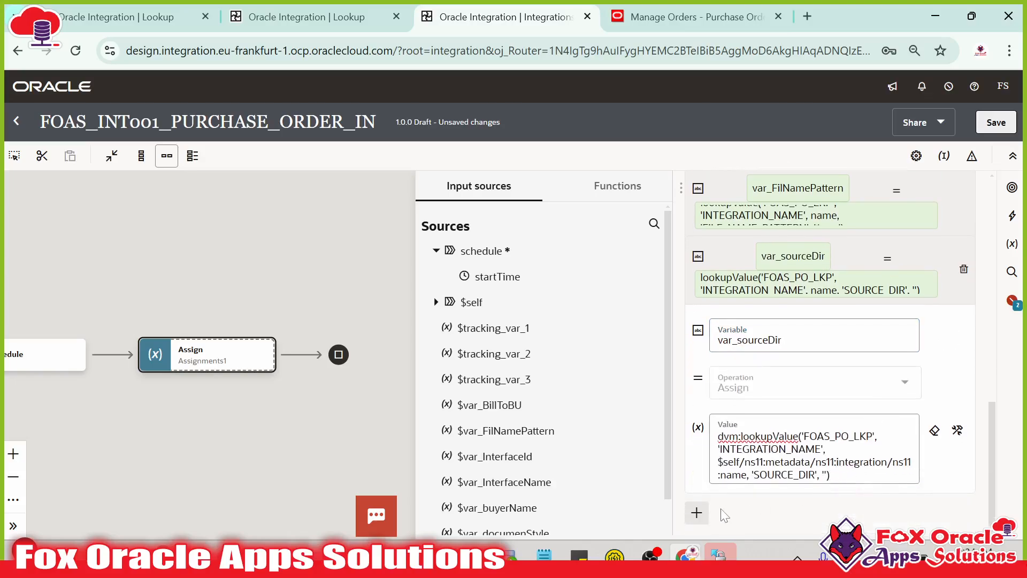
{"action": "left_click", "coordinate": [697, 513]}
{"action": "left_click", "coordinate": [772, 403]}
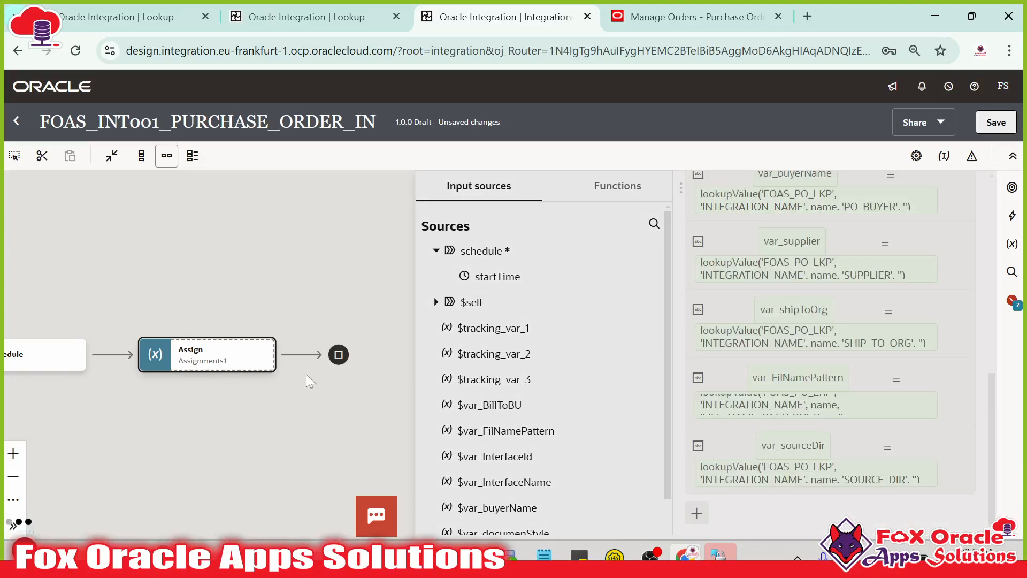
{"action": "key", "text": "alt+Tab"}
{"action": "left_click_drag", "start_coordinate": [874, 400], "coordinate": [59, 400]}
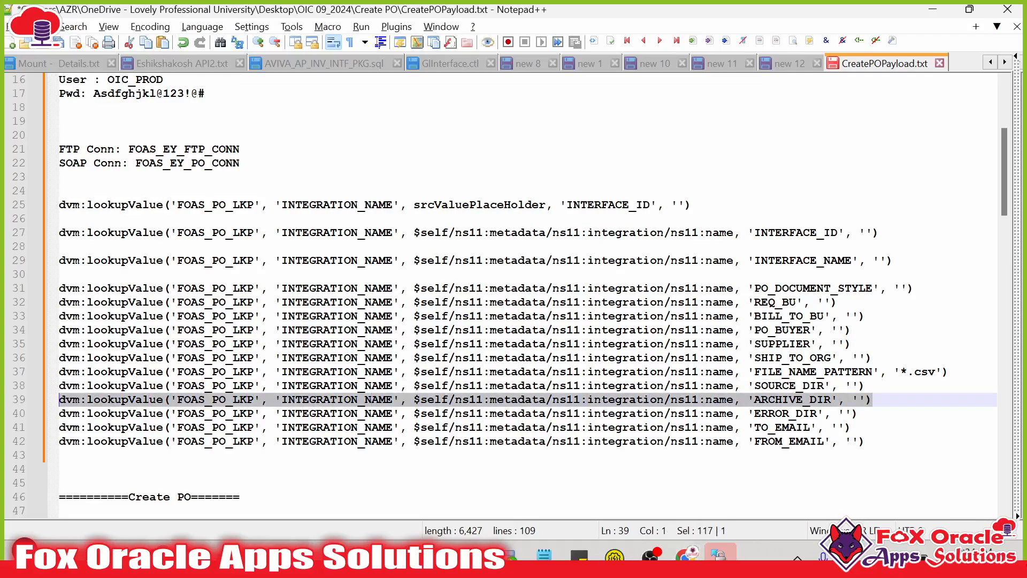
{"action": "key", "text": "alt+Tab"}
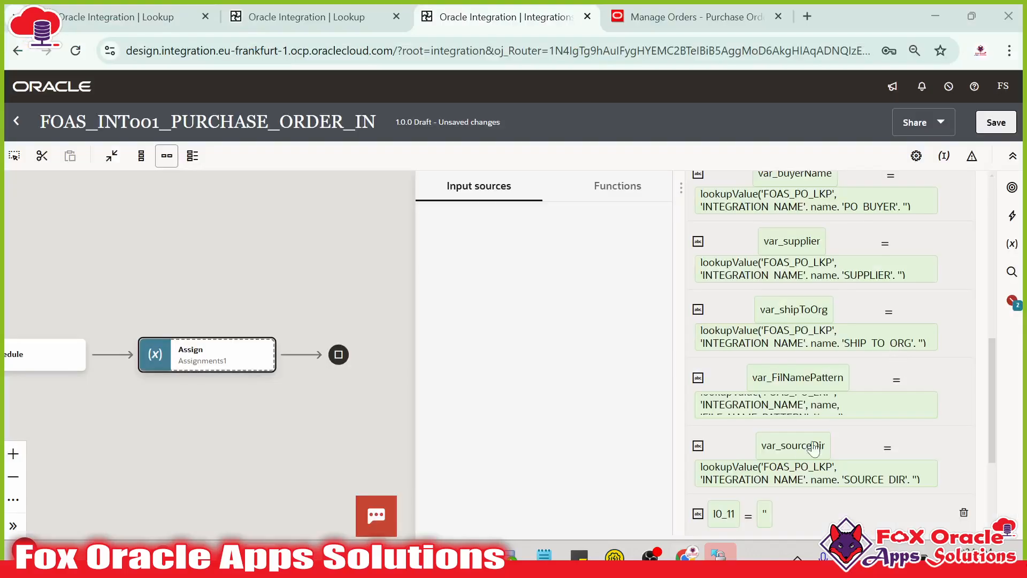
{"action": "scroll", "coordinate": [775, 473], "scroll_direction": "down", "scroll_amount": 1}
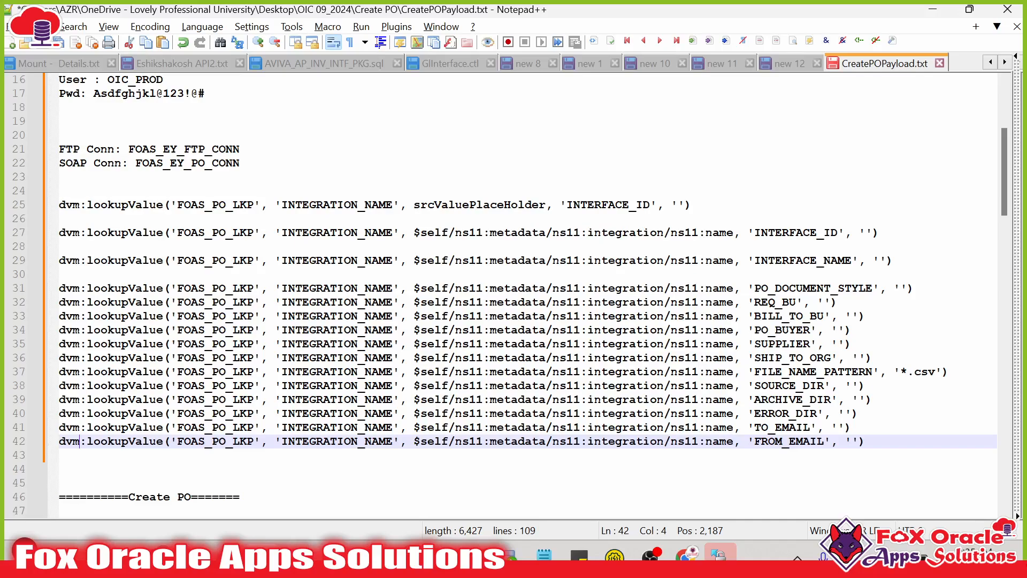
- Copy the complete FROM_EMAIL lookupValue expression from the notes in Notepad++ and return to the var_toEmail entry in Oracle Integration
{"action": "key", "text": "End"}
{"action": "key", "text": "shift+Home"}
{"action": "key", "text": "shift+Up"}
{"action": "key", "text": "shift+Down"}
{"action": "key", "text": "ctrl+c"}
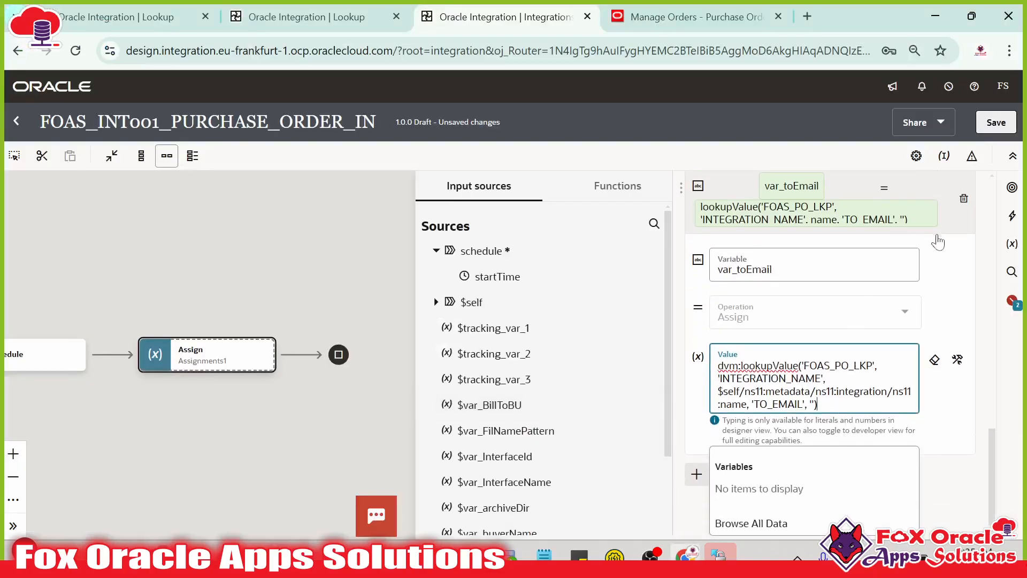
{"action": "scroll", "coordinate": [938, 242], "scroll_direction": "up", "scroll_amount": 1}
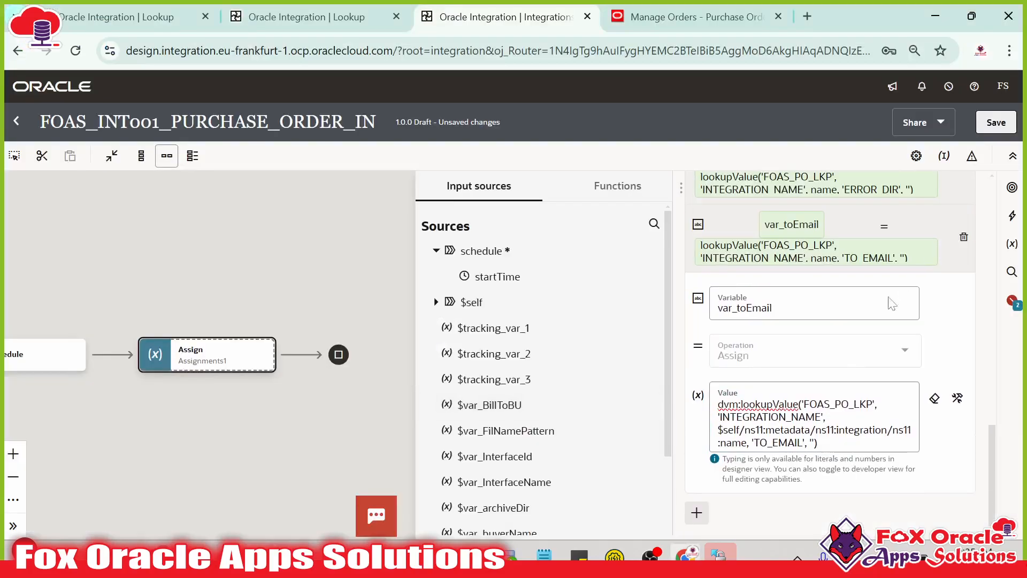
- Add a String variable after var_toEmail in the Assign action and name it var_fromEmail
{"action": "left_click", "coordinate": [696, 512]}
{"action": "left_click", "coordinate": [711, 447]}
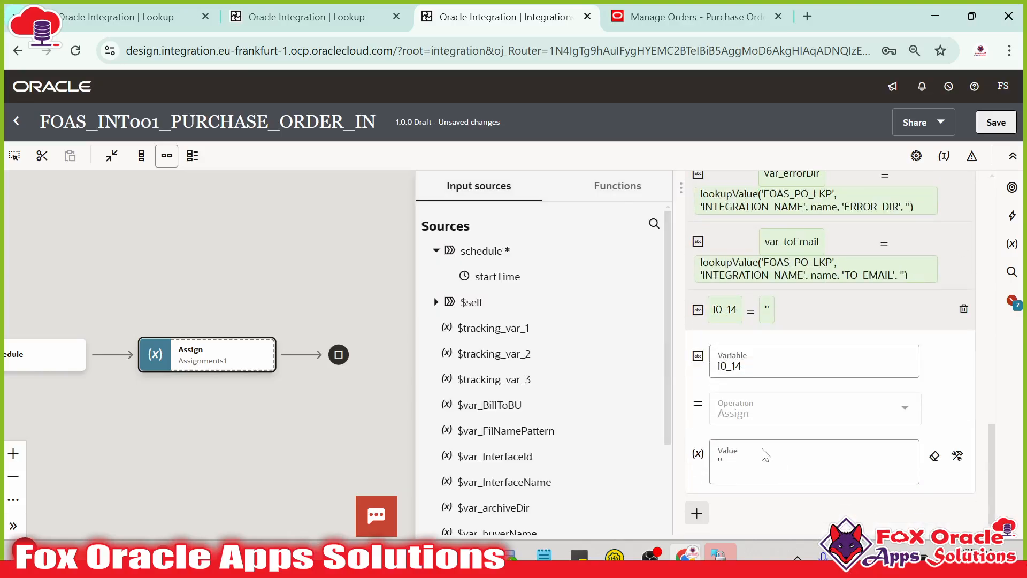
{"action": "key", "text": "BackSpace"}
{"action": "key", "text": "BackSpace"}
{"action": "key", "text": "BackSpace"}
{"action": "key", "text": "BackSpace"}
{"action": "key", "text": "BackSpace"}
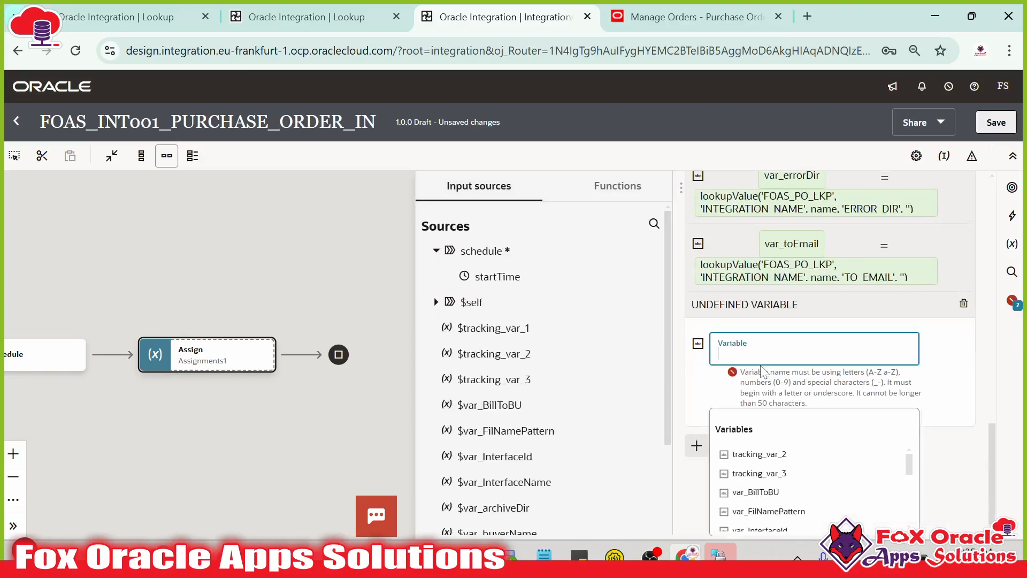
{"action": "type", "text": "var"}
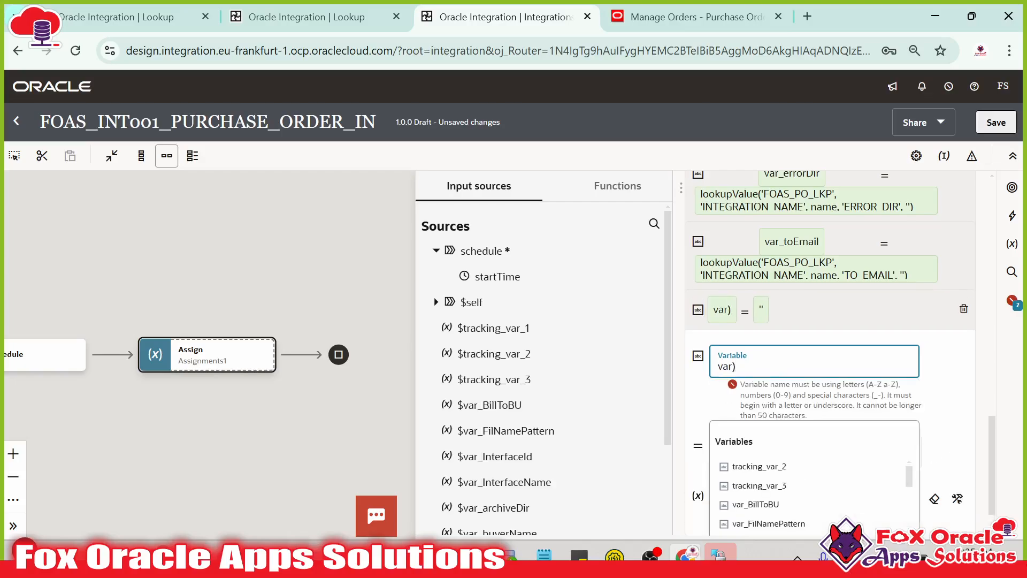
{"action": "type", "text": "_from"}
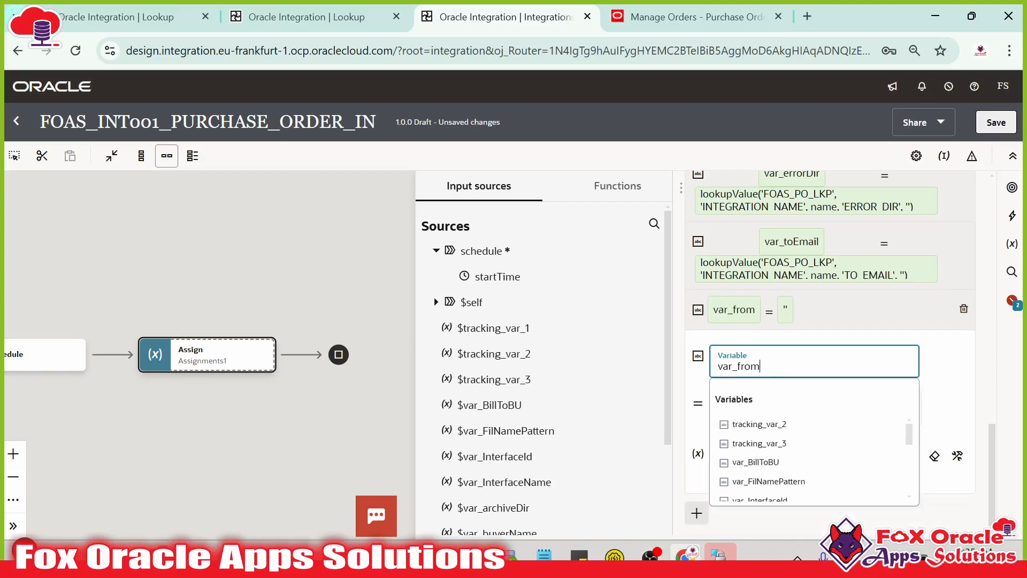
{"action": "type", "text": "Email"}
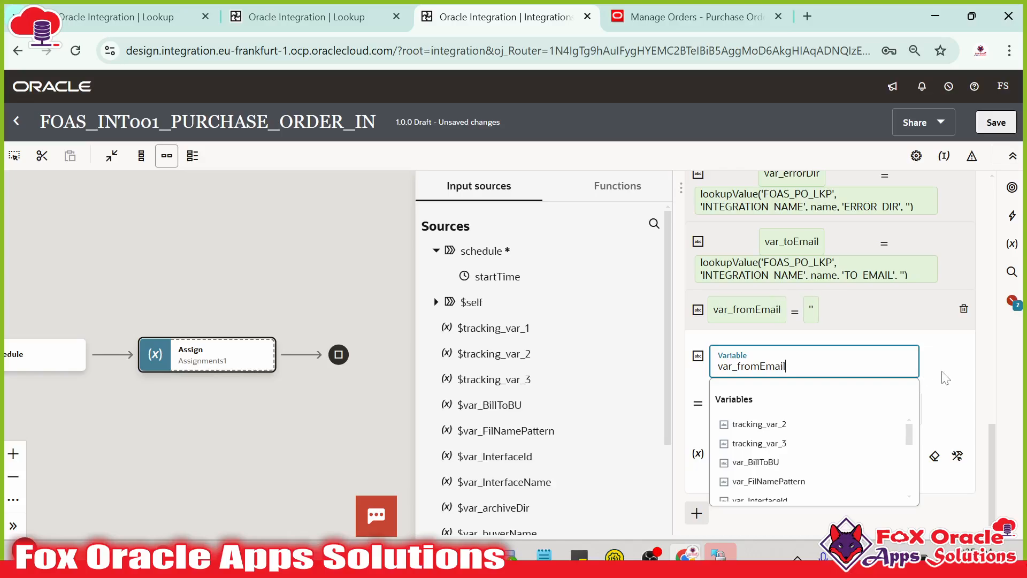
- Set var_fromEmail's value to the copied FROM_EMAIL lookupValue expression and close its entry
{"action": "key", "text": "Tab"}
{"action": "type", "text": "'"}
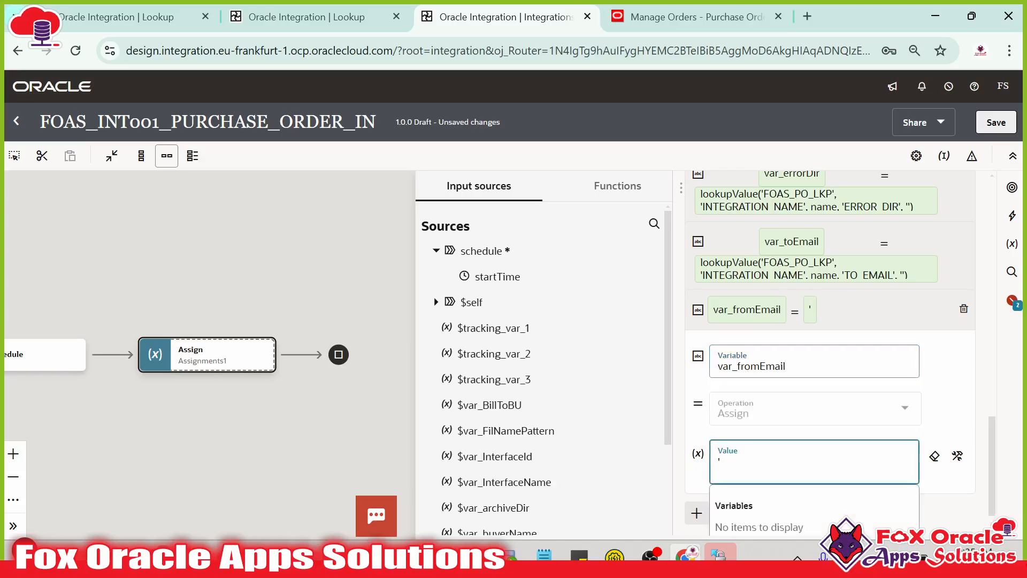
{"action": "key", "text": "BackSpace"}
{"action": "key", "text": "ctrl+v"}
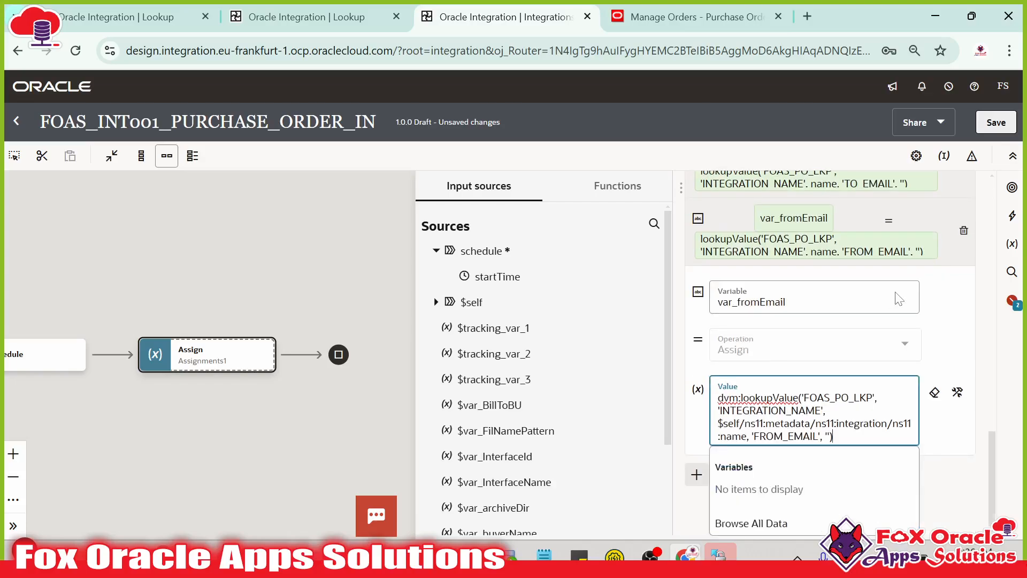
{"action": "left_click", "coordinate": [915, 213]}
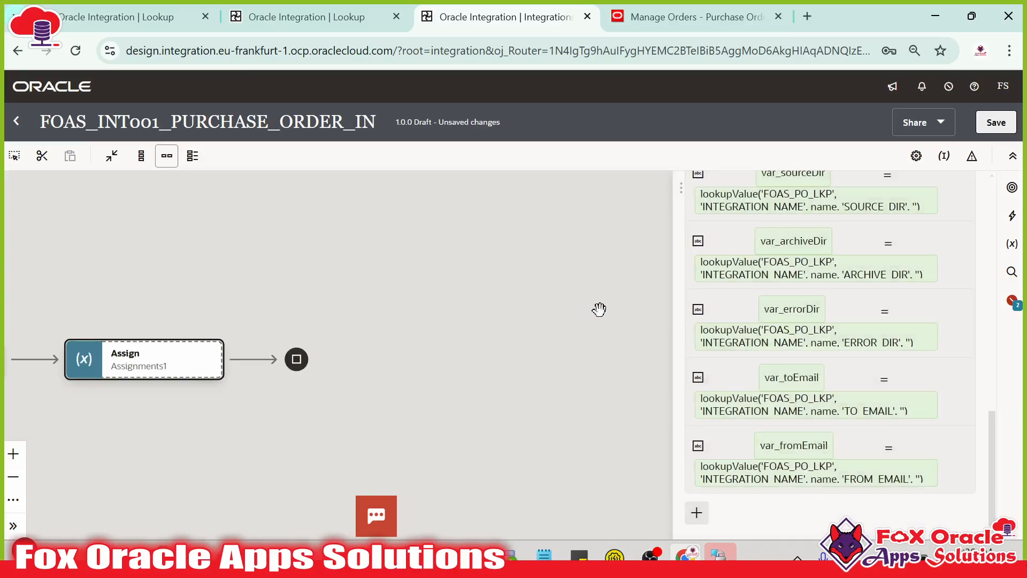
- Rename the Assign action as default_Assign and save the integration
{"action": "left_click", "coordinate": [988, 125]}
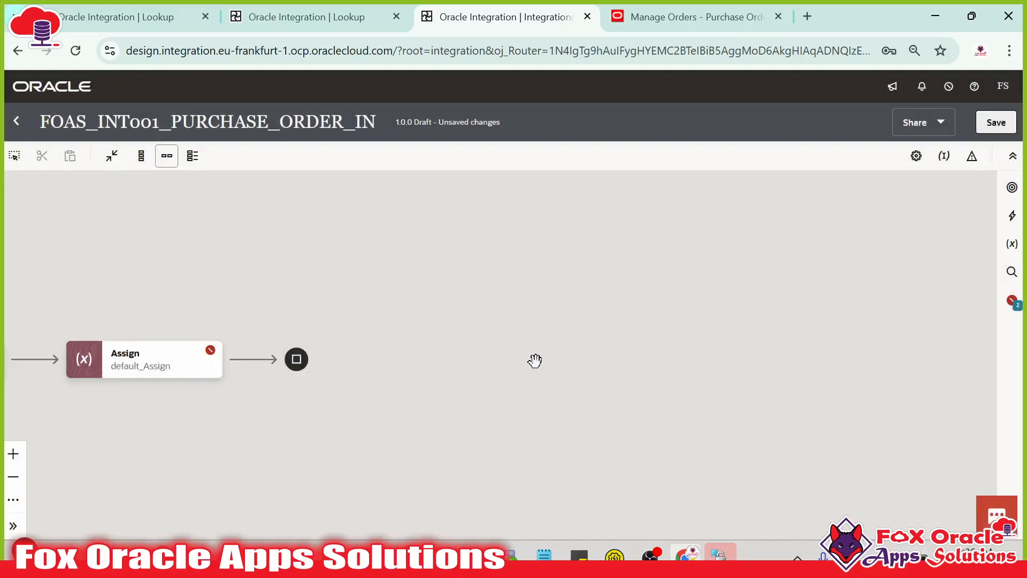
{"action": "left_click", "coordinate": [987, 122]}
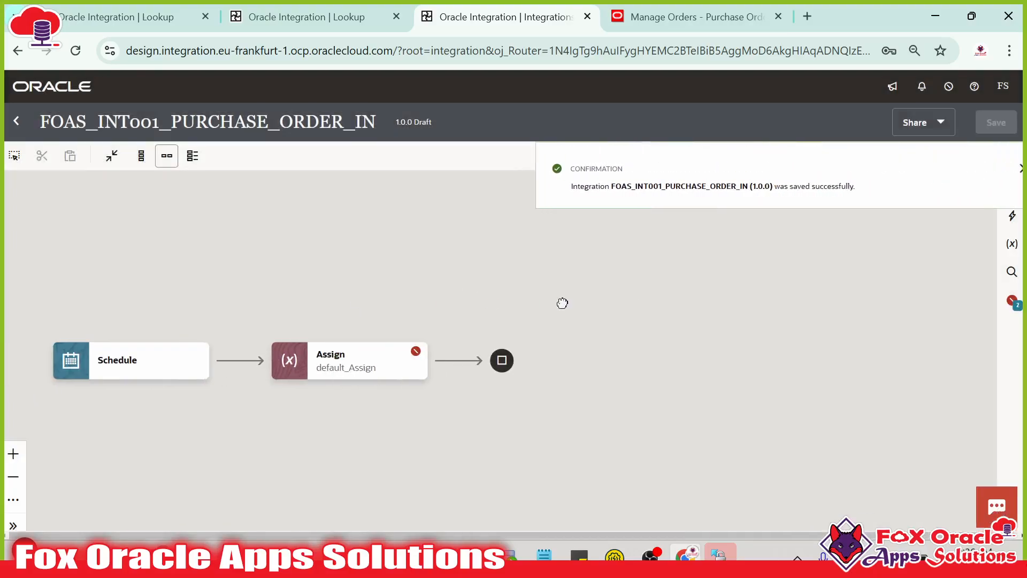
- Reopen default_Assign, review its flagged variables, and show var_InterfaceName's full expression in developer view
{"action": "left_click", "coordinate": [390, 371]}
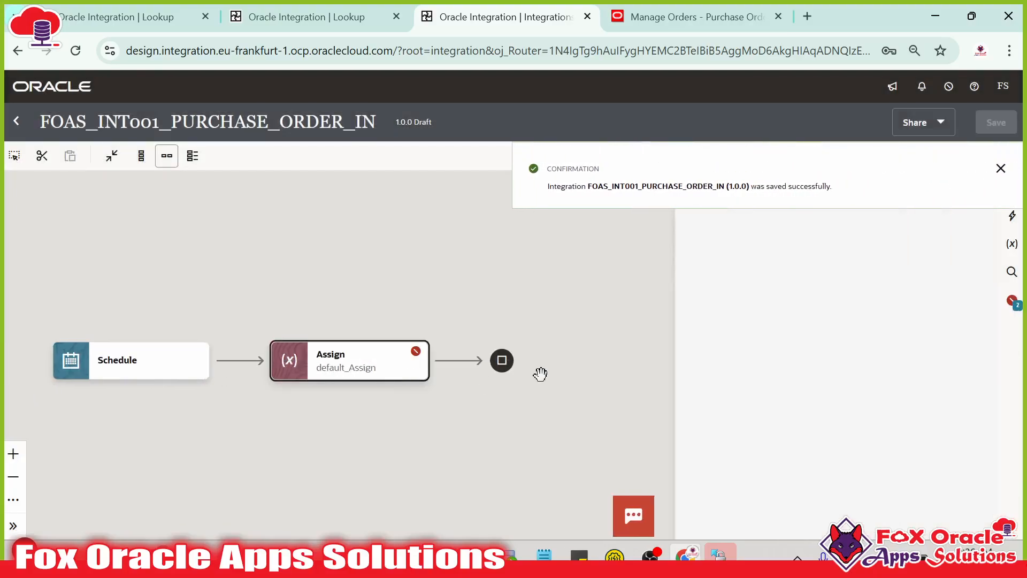
{"action": "scroll", "coordinate": [858, 367], "scroll_direction": "up", "scroll_amount": 8}
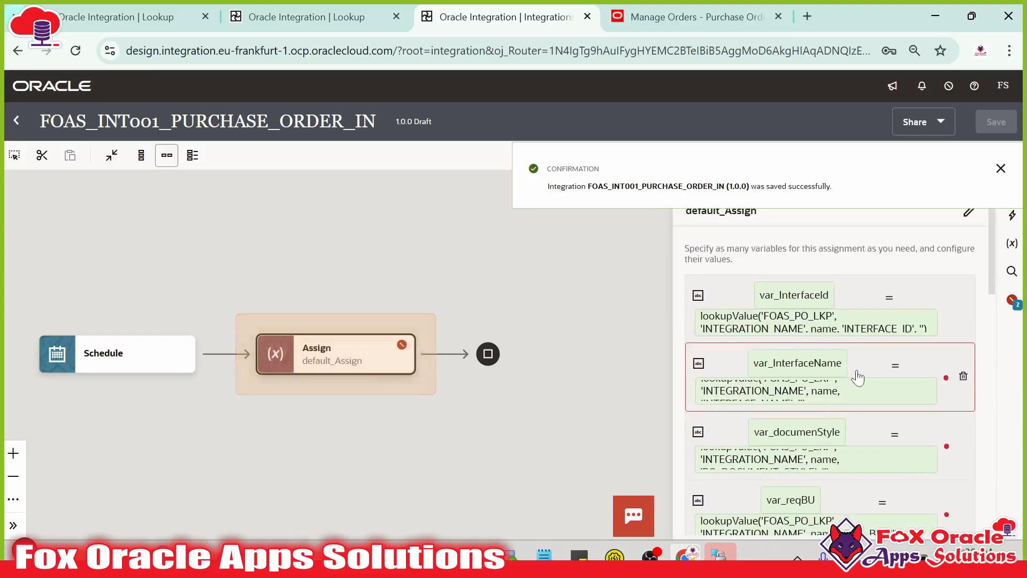
{"action": "scroll", "coordinate": [843, 385], "scroll_direction": "down", "scroll_amount": 10}
{"action": "scroll", "coordinate": [837, 406], "scroll_direction": "up", "scroll_amount": 10}
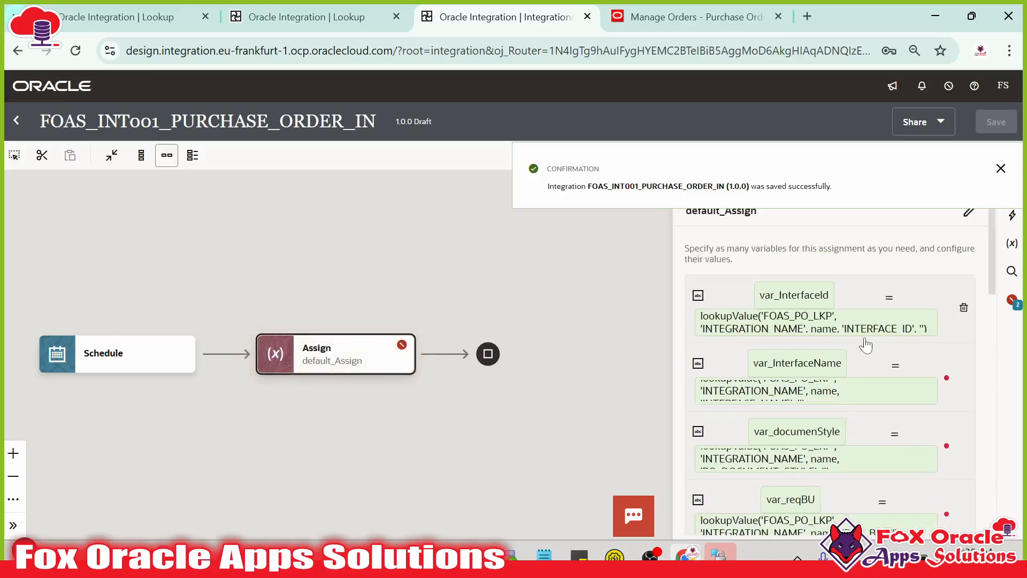
{"action": "left_click", "coordinate": [903, 390]}
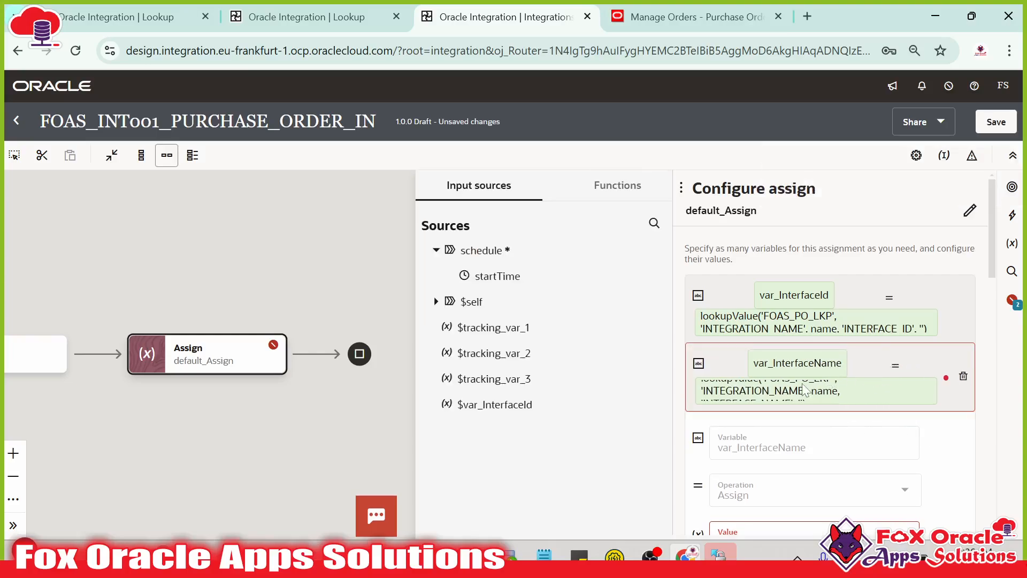
{"action": "scroll", "coordinate": [826, 388], "scroll_direction": "down", "scroll_amount": 2}
{"action": "scroll", "coordinate": [824, 398], "scroll_direction": "down", "scroll_amount": 3}
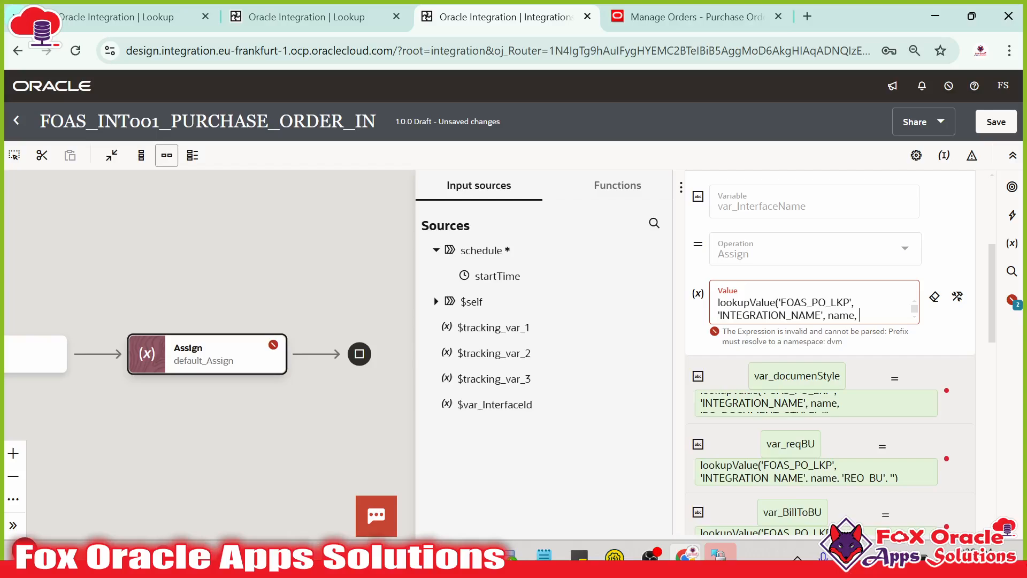
{"action": "left_click", "coordinate": [859, 315]}
{"action": "left_click", "coordinate": [957, 297]}
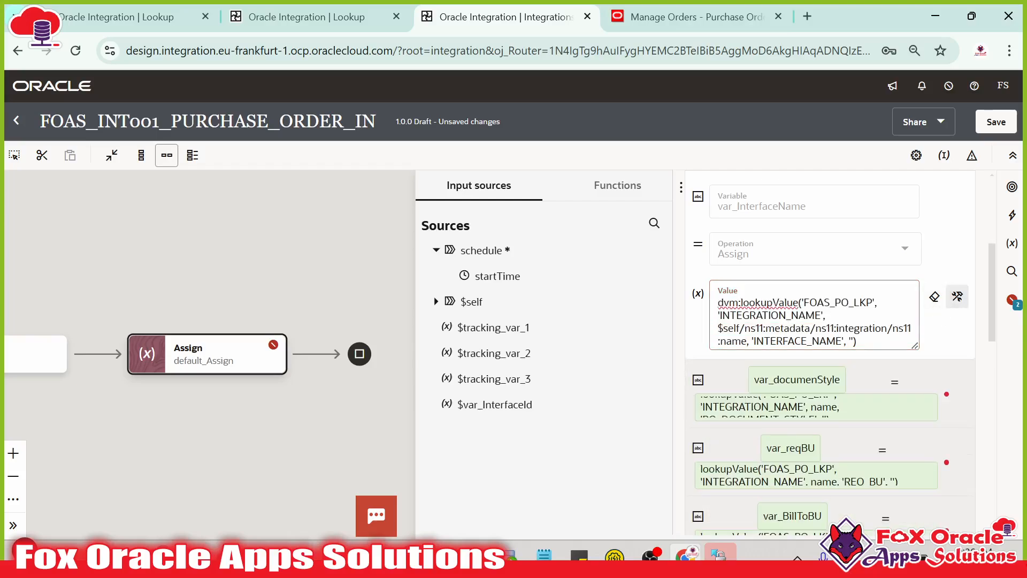
{"action": "scroll", "coordinate": [802, 331], "scroll_direction": "down", "scroll_amount": 1}
{"action": "scroll", "coordinate": [802, 332], "scroll_direction": "up", "scroll_amount": 1}
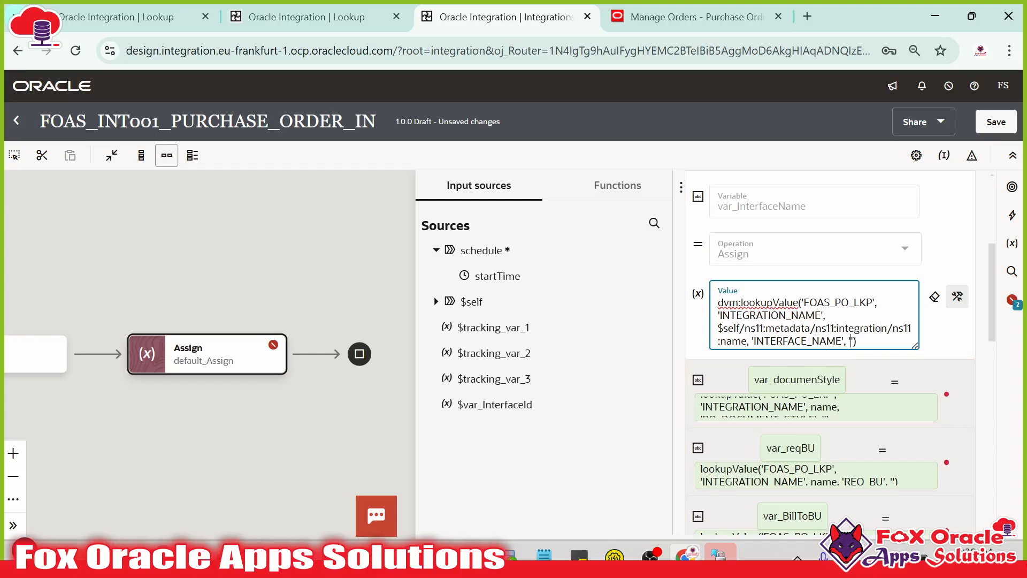
{"action": "scroll", "coordinate": [871, 351], "scroll_direction": "up", "scroll_amount": 1}
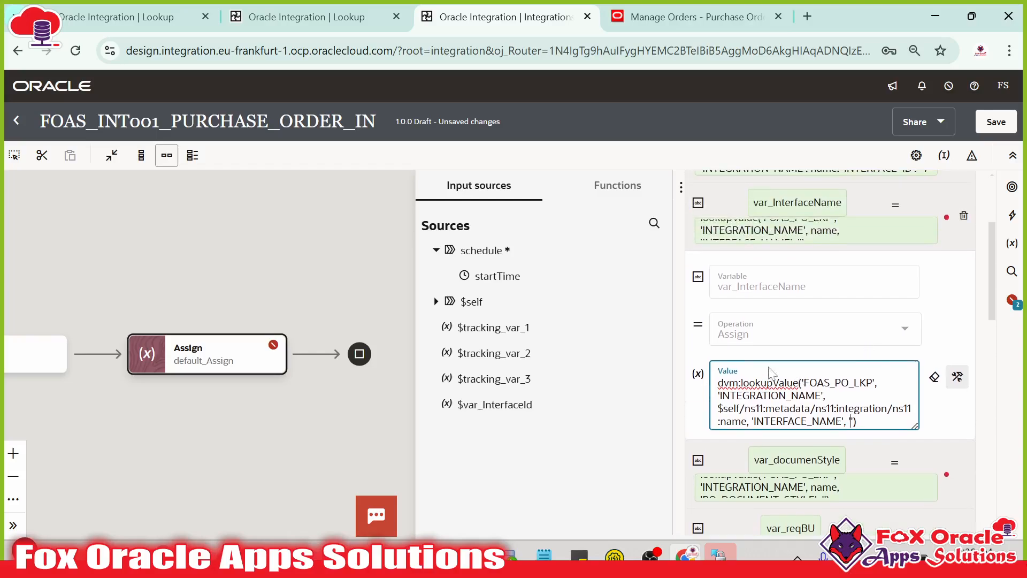
{"action": "left_click", "coordinate": [862, 214]}
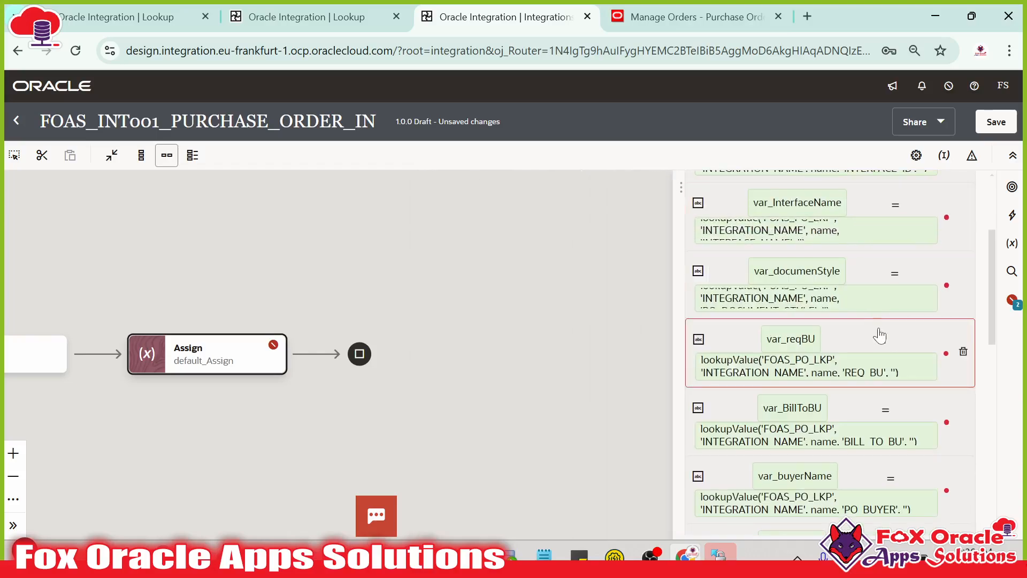
{"action": "left_click", "coordinate": [858, 220]}
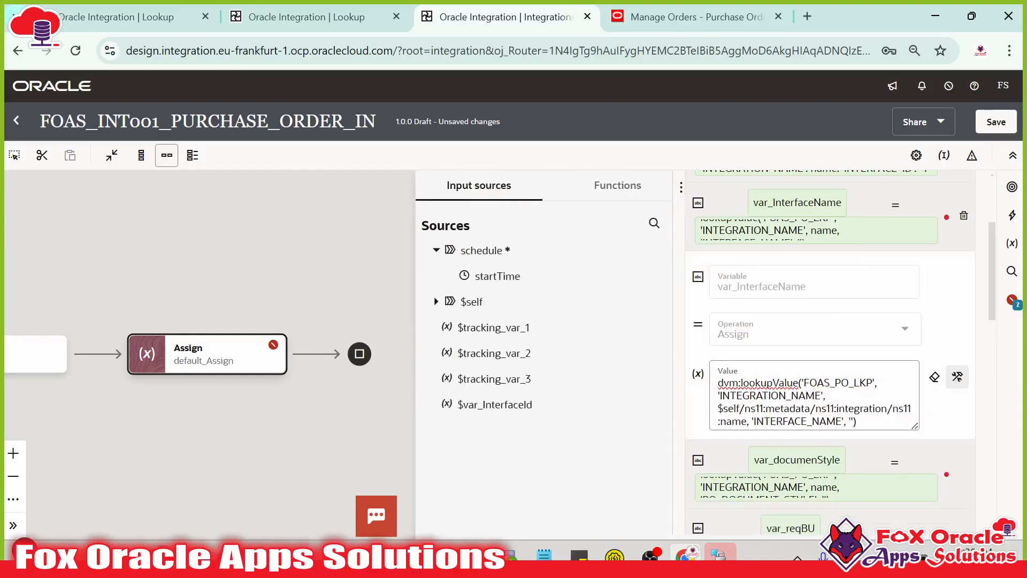
- Replace the ns11 name path in var_InterfaceName's lookupValue expression with the name element from $self > metadata > integration
{"action": "left_click", "coordinate": [815, 395]}
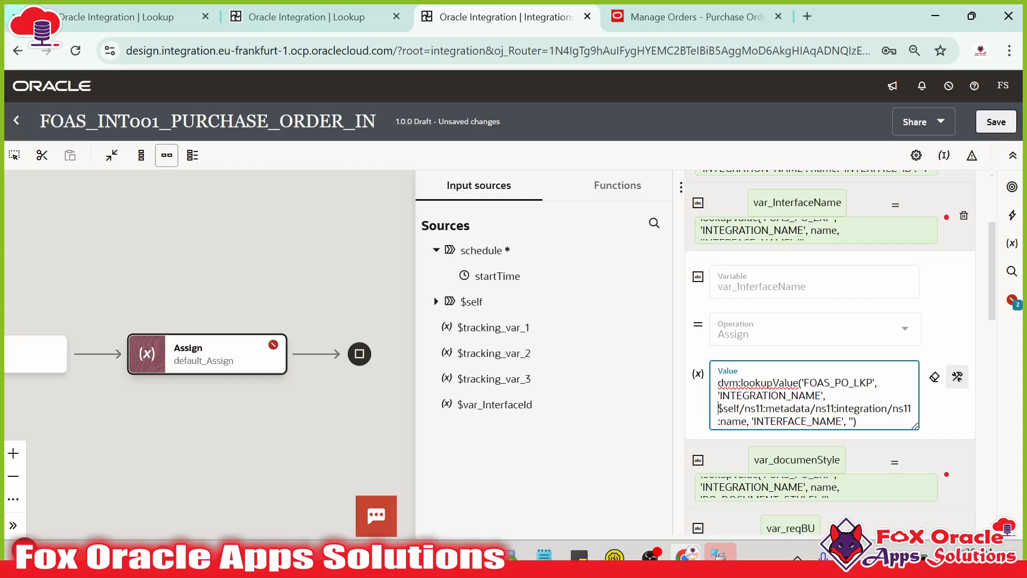
{"action": "left_click", "coordinate": [436, 302]}
{"action": "left_click", "coordinate": [454, 326]}
{"action": "left_click", "coordinate": [465, 352]}
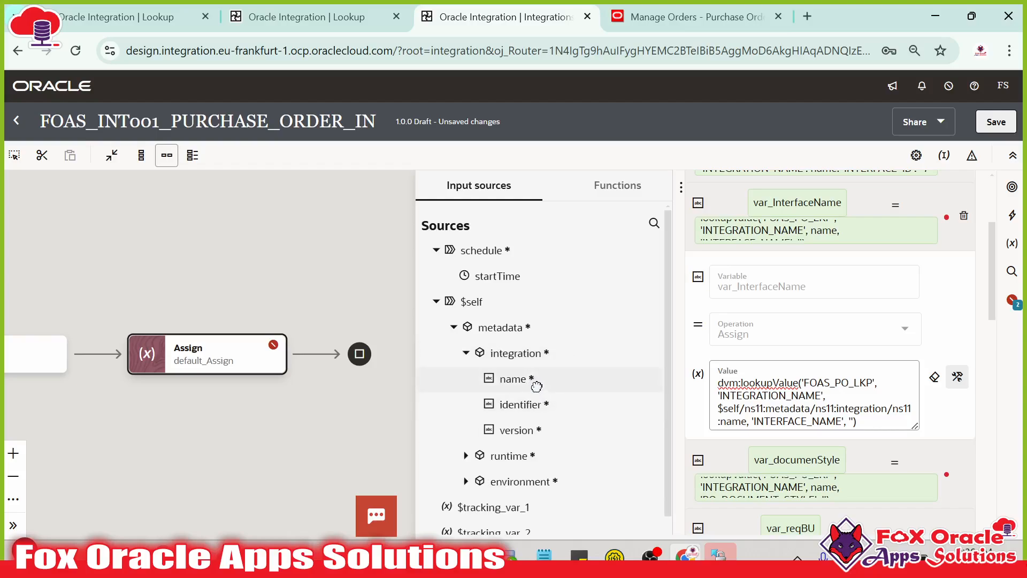
{"action": "left_click_drag", "start_coordinate": [527, 378], "coordinate": [757, 410]}
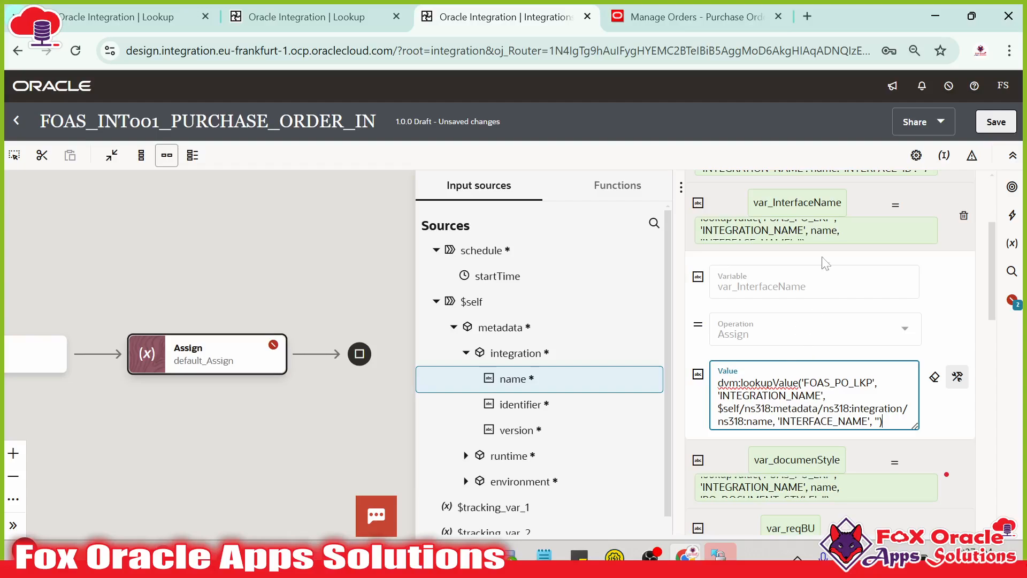
{"action": "scroll", "coordinate": [815, 289], "scroll_direction": "up", "scroll_amount": 2}
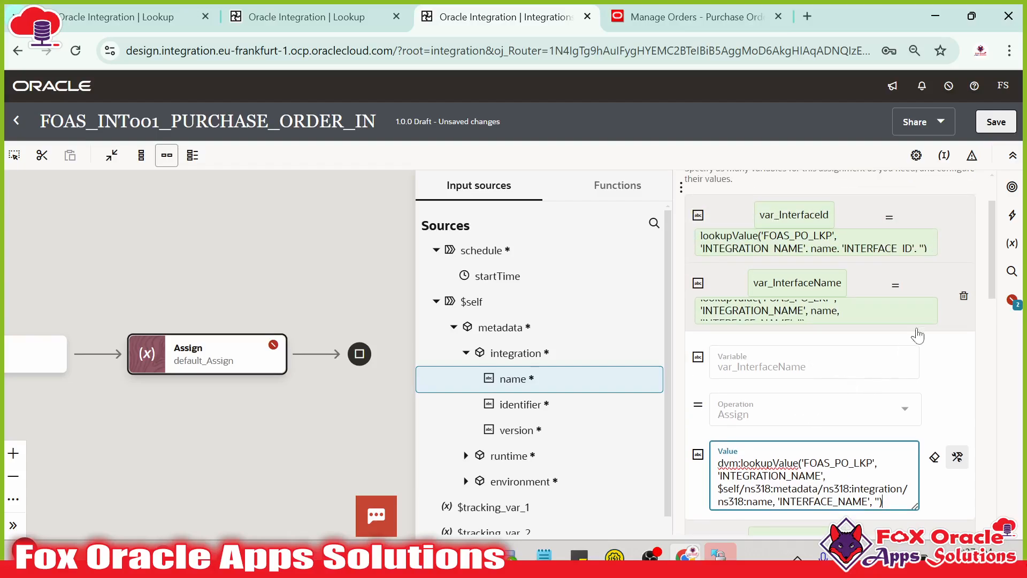
{"action": "left_click", "coordinate": [859, 298]}
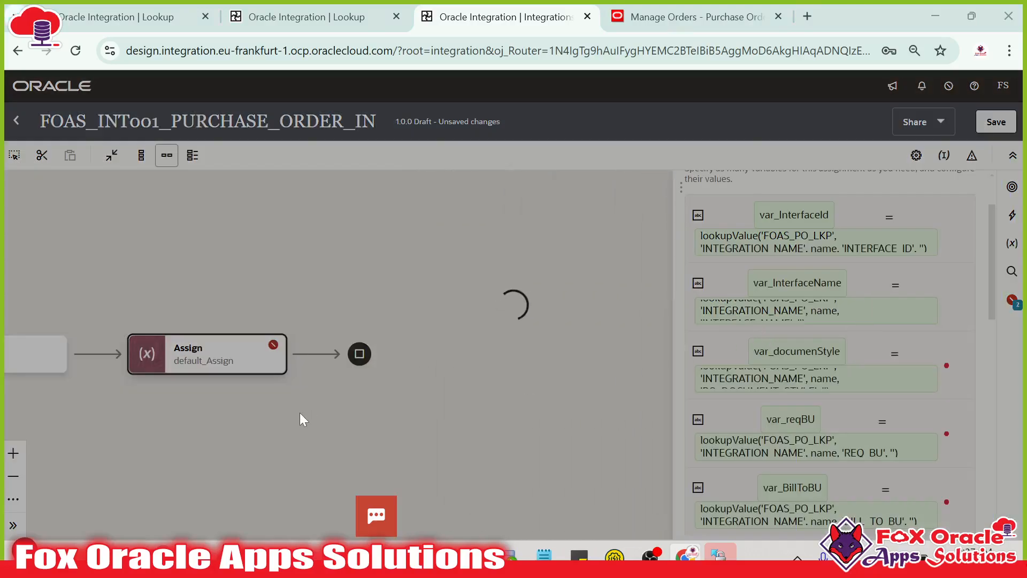
- Check the ns11 namespace prefix in the Notepad++ lookupValue expressions and compare with the flagged variables in default_Assign
{"action": "key", "text": "alt+Tab"}
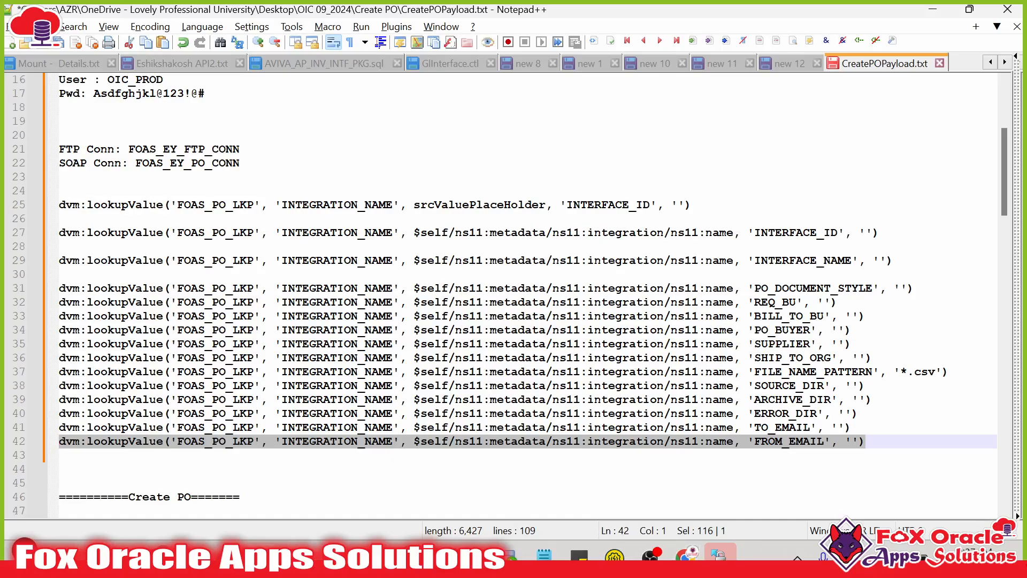
{"action": "double_click", "coordinate": [469, 386]}
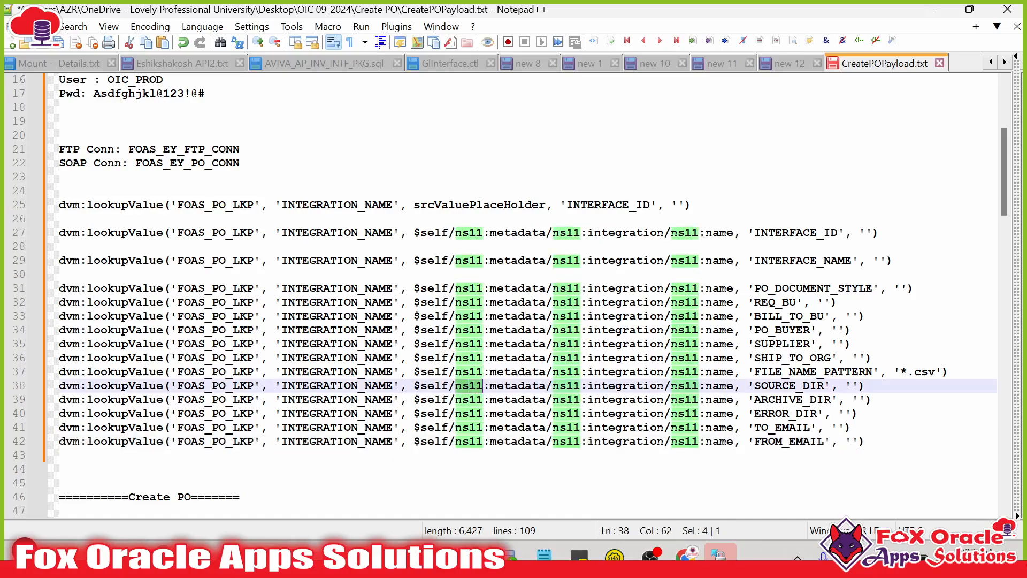
{"action": "left_click", "coordinate": [469, 386]}
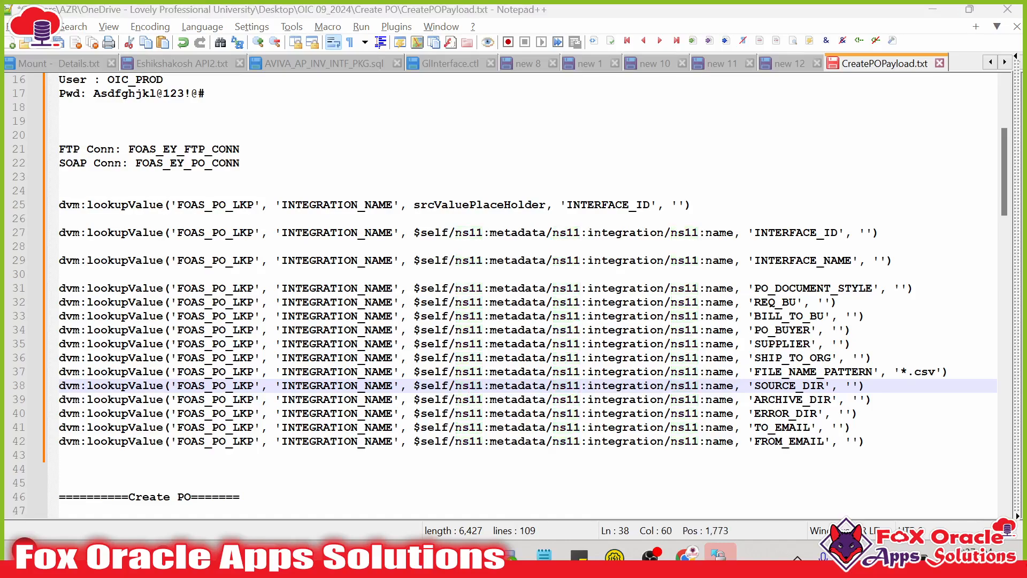
{"action": "key", "text": "alt+Tab"}
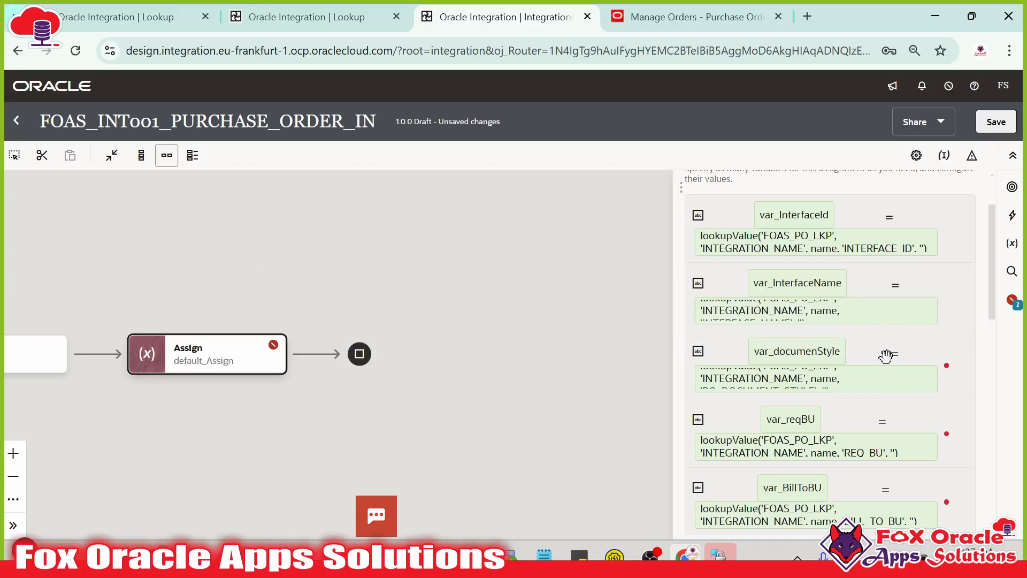
{"action": "scroll", "coordinate": [886, 356], "scroll_direction": "down", "scroll_amount": 2}
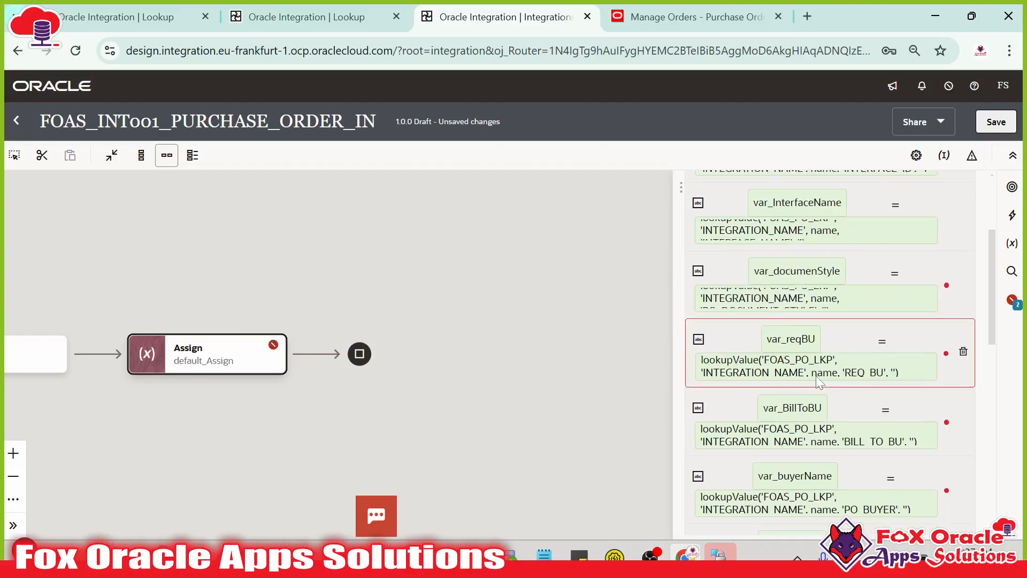
{"action": "scroll", "coordinate": [816, 376], "scroll_direction": "up", "scroll_amount": 2}
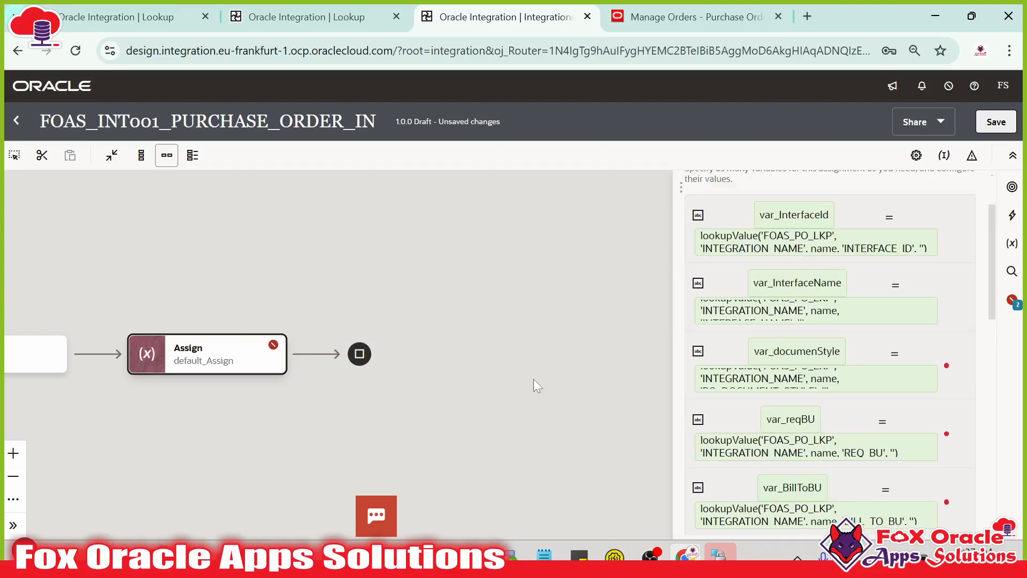
- Open the var_documenStyle assignment and switch its lookupValue expression to developer view
{"action": "left_click", "coordinate": [802, 381]}
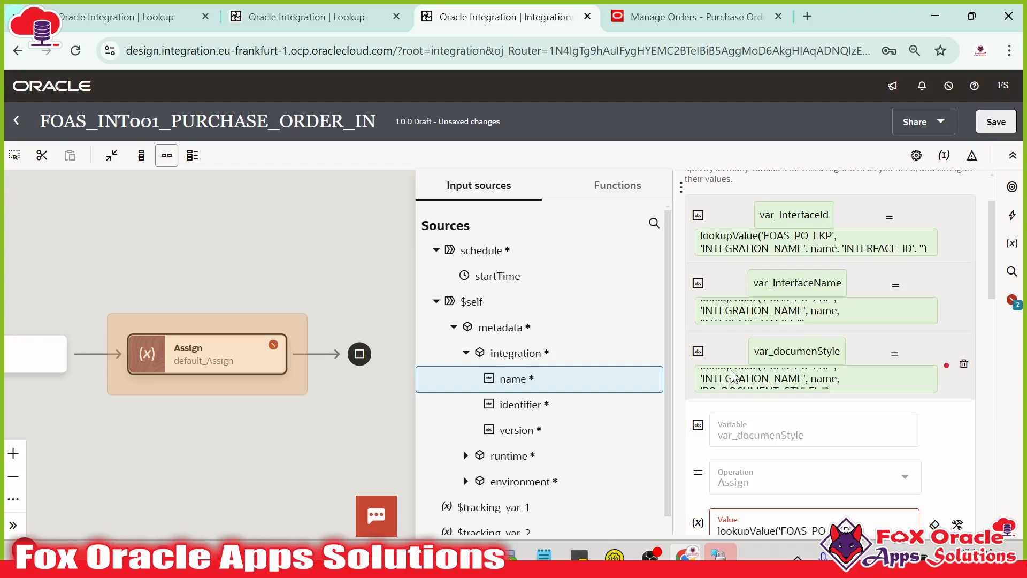
{"action": "left_click_drag", "start_coordinate": [992, 266], "coordinate": [986, 340]}
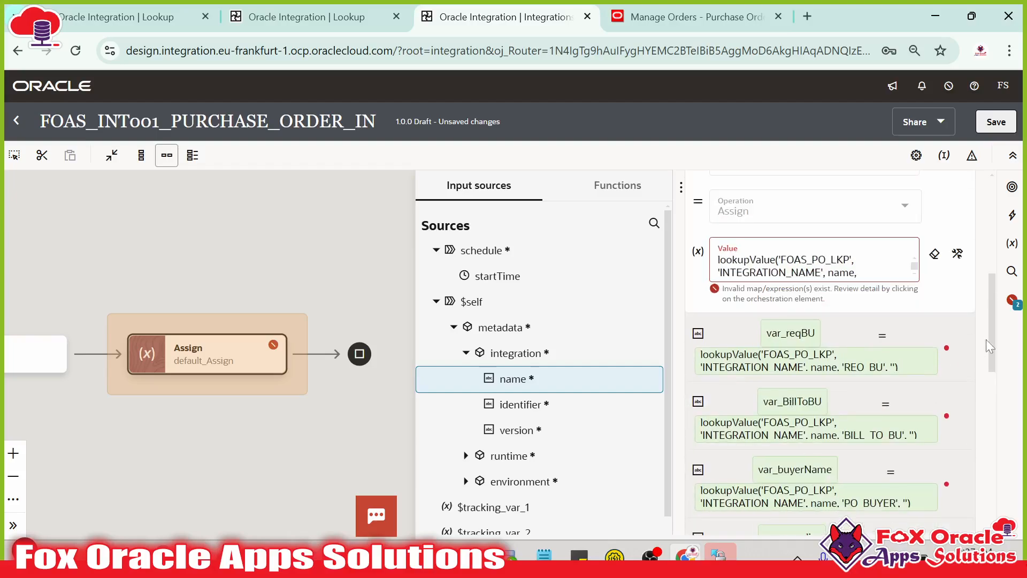
{"action": "left_click", "coordinate": [987, 339]}
{"action": "scroll", "coordinate": [831, 337], "scroll_direction": "up", "scroll_amount": 4}
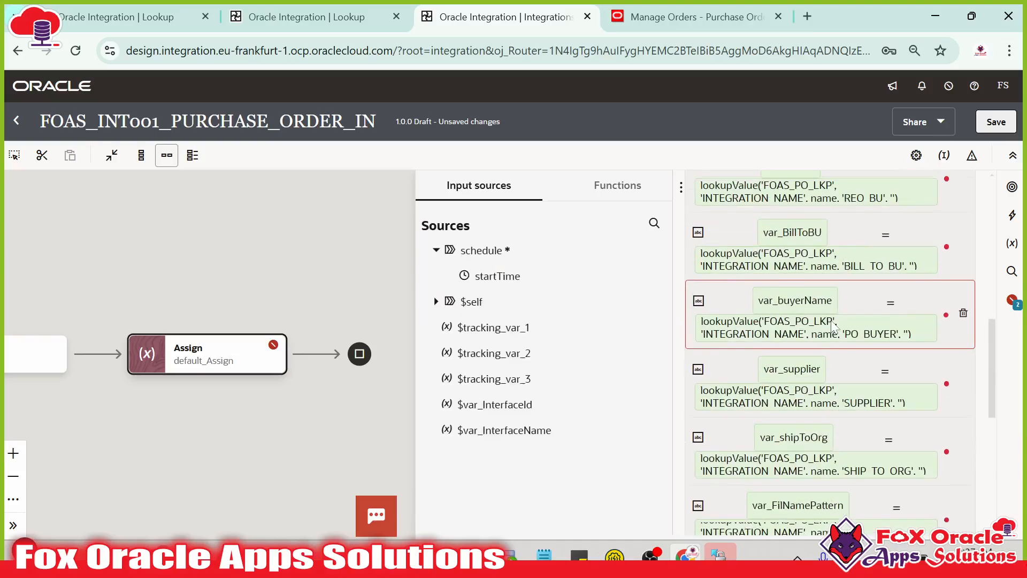
{"action": "scroll", "coordinate": [832, 326], "scroll_direction": "up", "scroll_amount": 3}
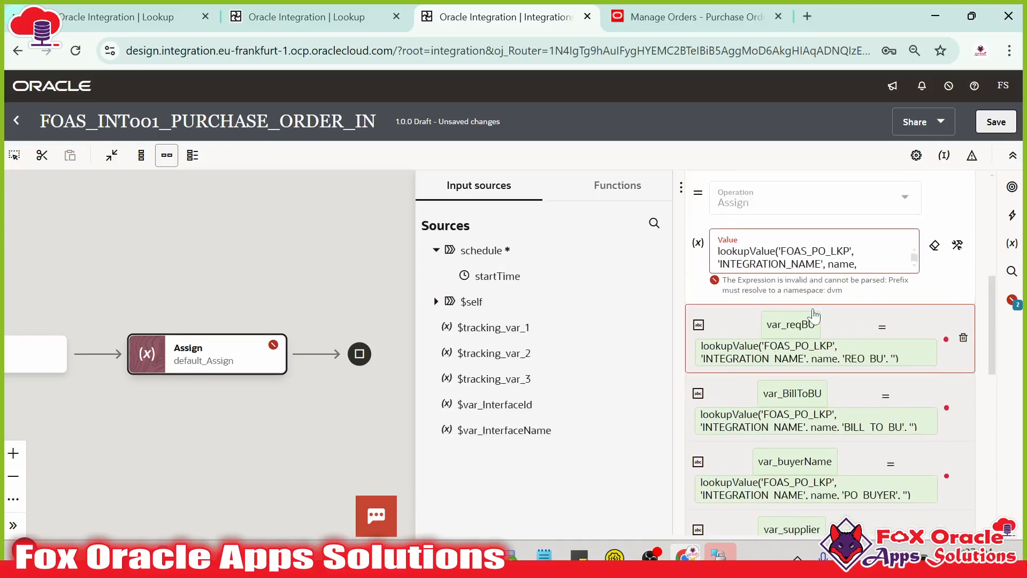
{"action": "scroll", "coordinate": [814, 316], "scroll_direction": "up", "scroll_amount": 2}
{"action": "left_click", "coordinate": [814, 327]}
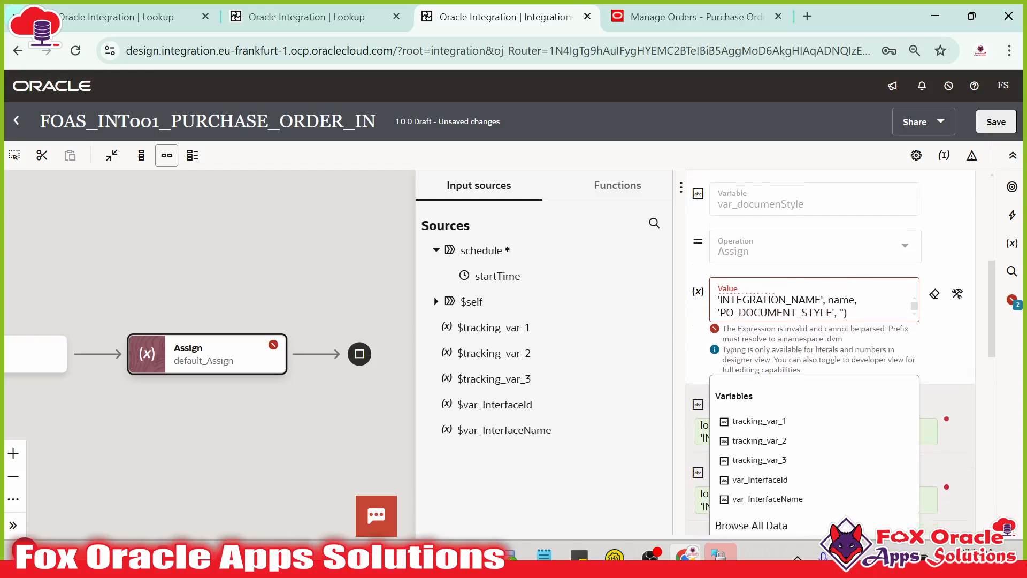
{"action": "scroll", "coordinate": [897, 280], "scroll_direction": "down", "scroll_amount": 1}
{"action": "scroll", "coordinate": [969, 283], "scroll_direction": "up", "scroll_amount": 1}
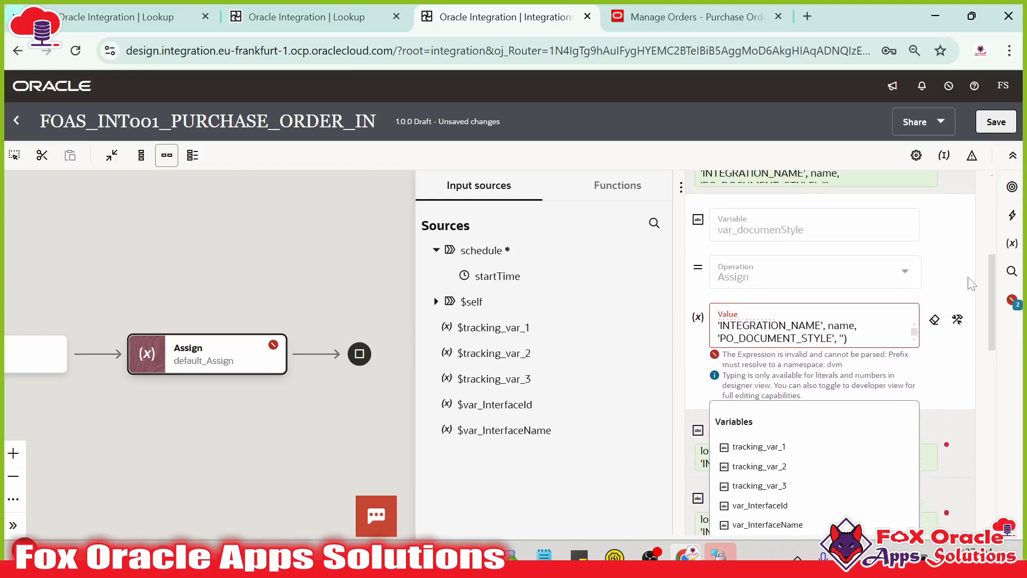
{"action": "left_click", "coordinate": [957, 327]}
- Replace the ns11 name path in var_documenStyle's expression with the name element from $self > metadata > integration, and close the row
{"action": "left_click", "coordinate": [755, 357]}
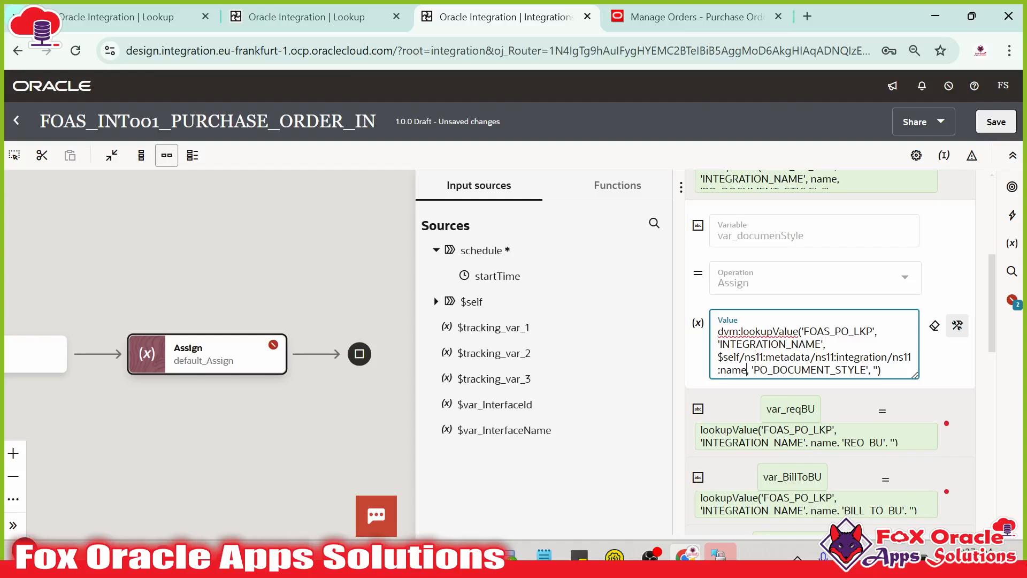
{"action": "left_click_drag", "start_coordinate": [747, 369], "coordinate": [723, 357]}
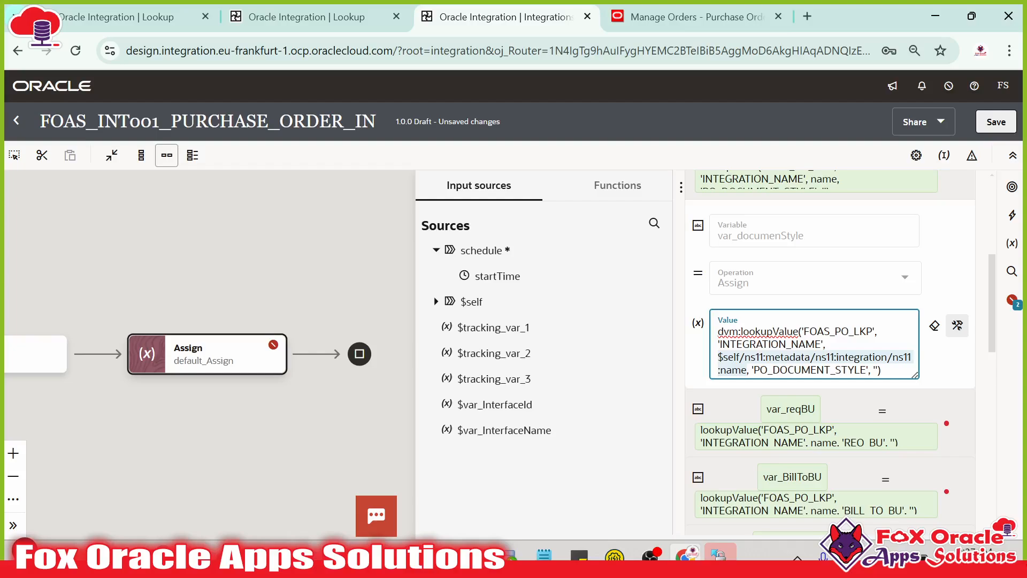
{"action": "left_click", "coordinate": [437, 301]}
{"action": "left_click", "coordinate": [454, 327]}
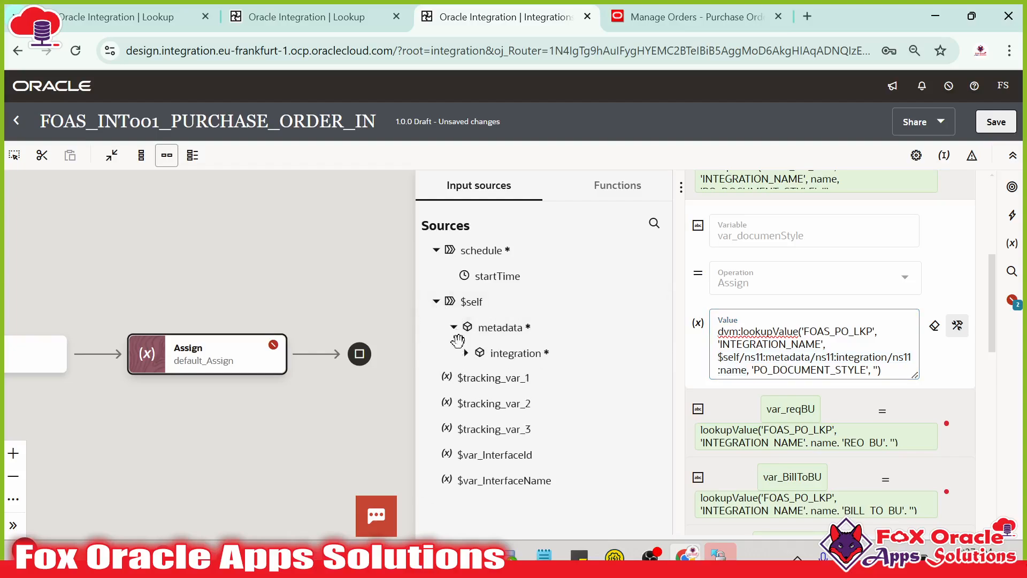
{"action": "left_click", "coordinate": [466, 352]}
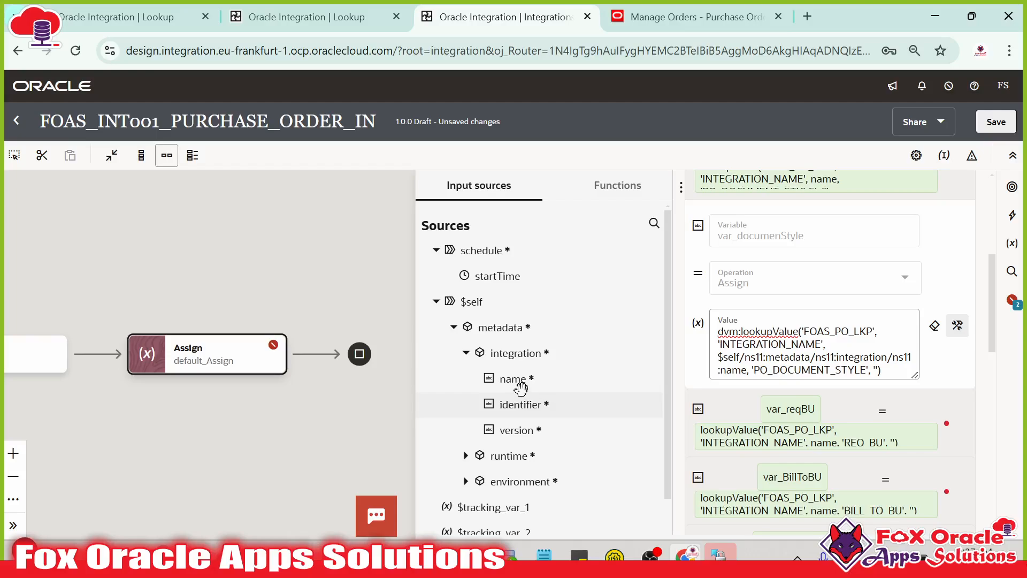
{"action": "left_click_drag", "start_coordinate": [520, 388], "coordinate": [810, 366]}
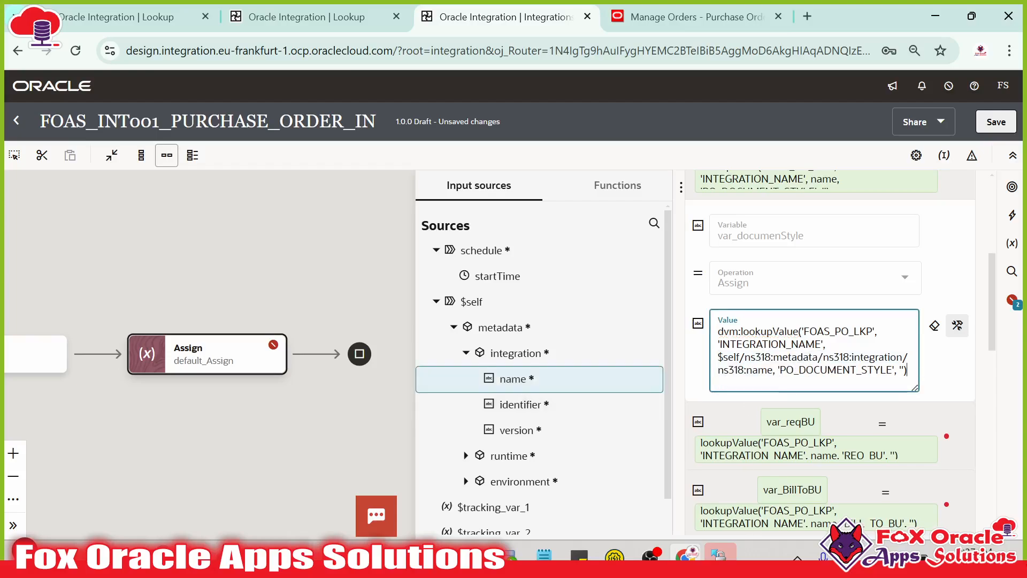
{"action": "scroll", "coordinate": [850, 346], "scroll_direction": "up", "scroll_amount": 3}
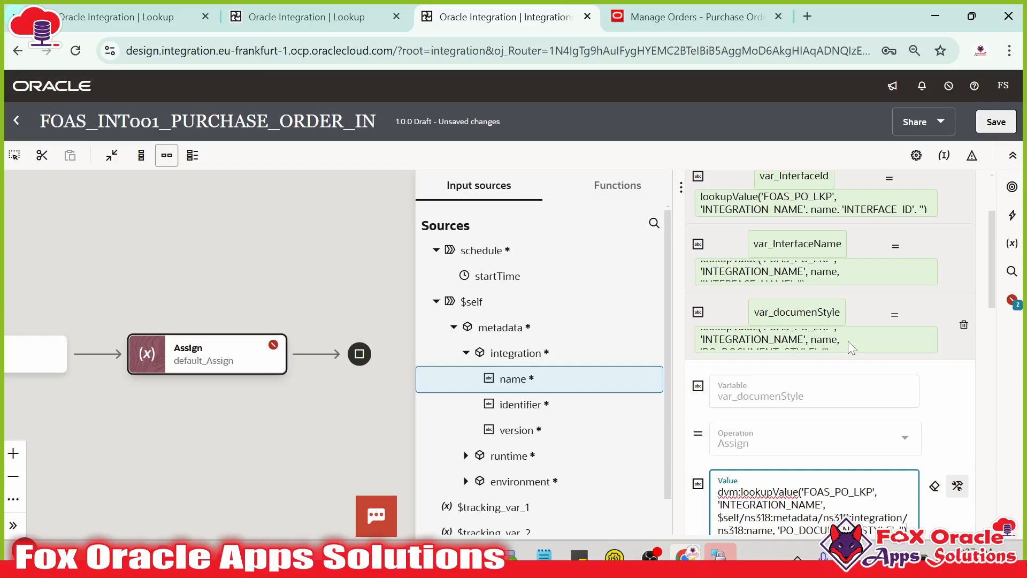
{"action": "left_click", "coordinate": [857, 298]}
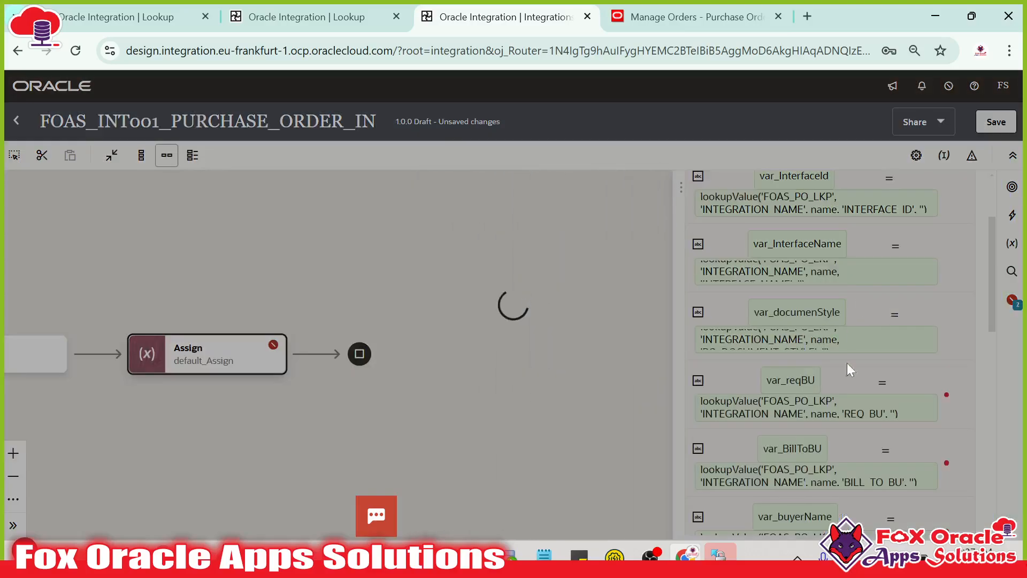
- In developer view, replace the ns11 name path in var_reqBU's lookupValue expression with the name element from $self > metadata > integration
{"action": "left_click", "coordinate": [798, 415]}
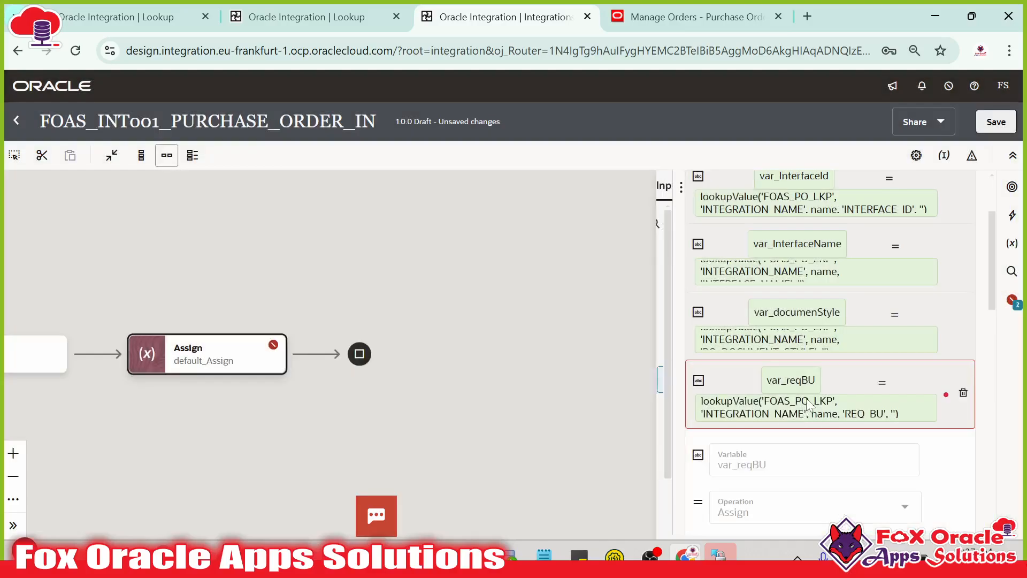
{"action": "scroll", "coordinate": [781, 441], "scroll_direction": "down", "scroll_amount": 5}
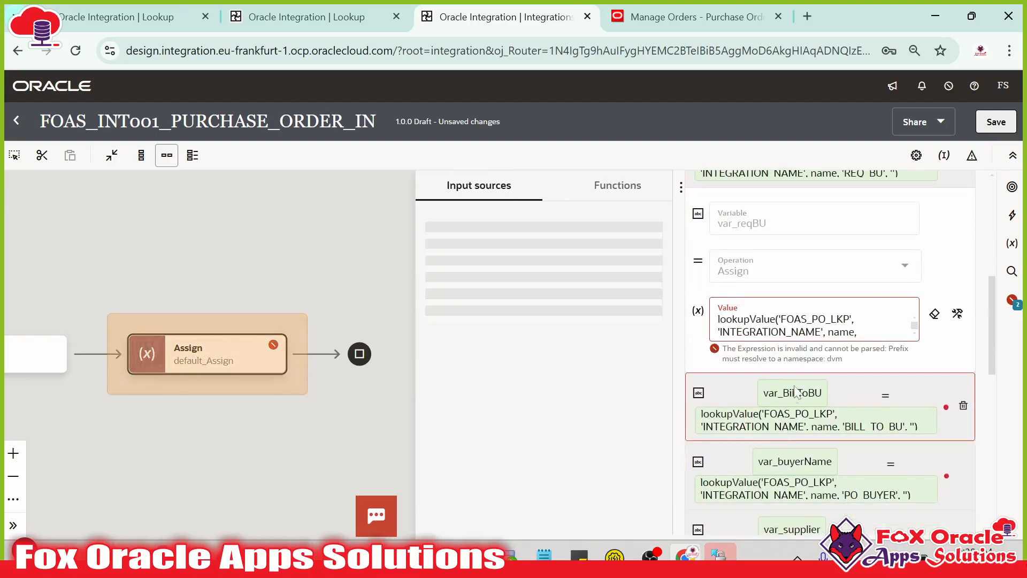
{"action": "left_click", "coordinate": [820, 332]}
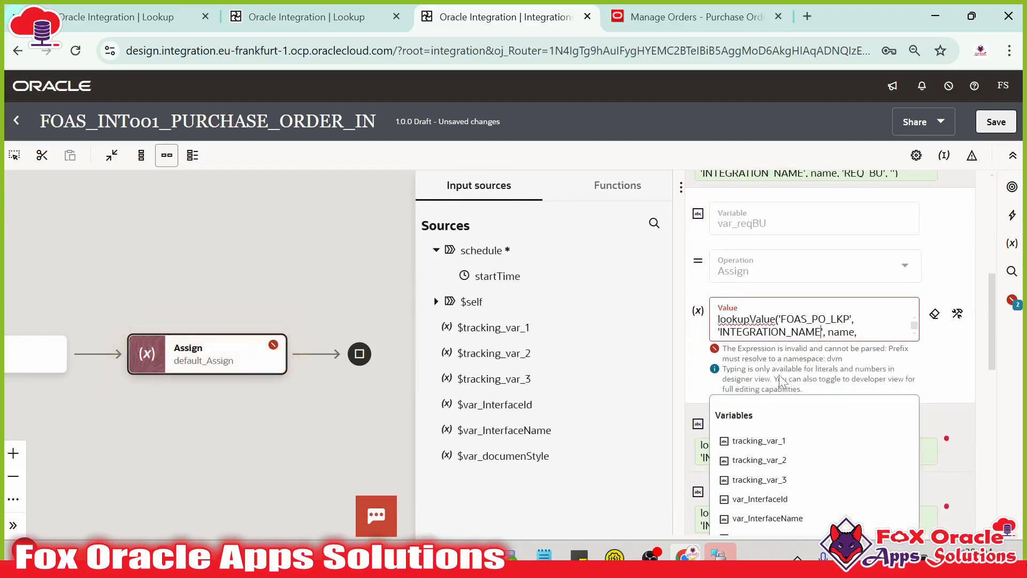
{"action": "left_click", "coordinate": [957, 315]}
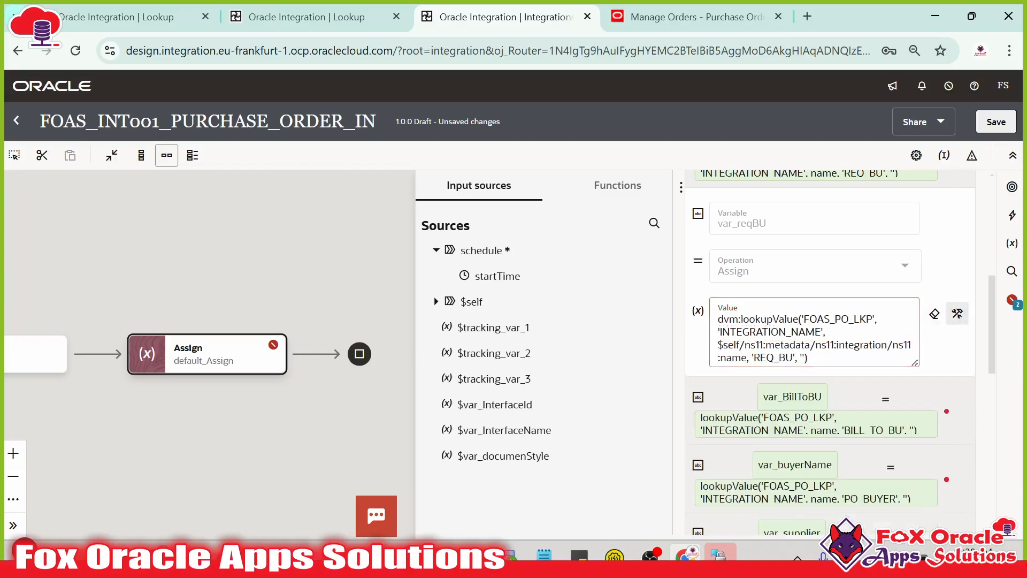
{"action": "left_click", "coordinate": [747, 357]}
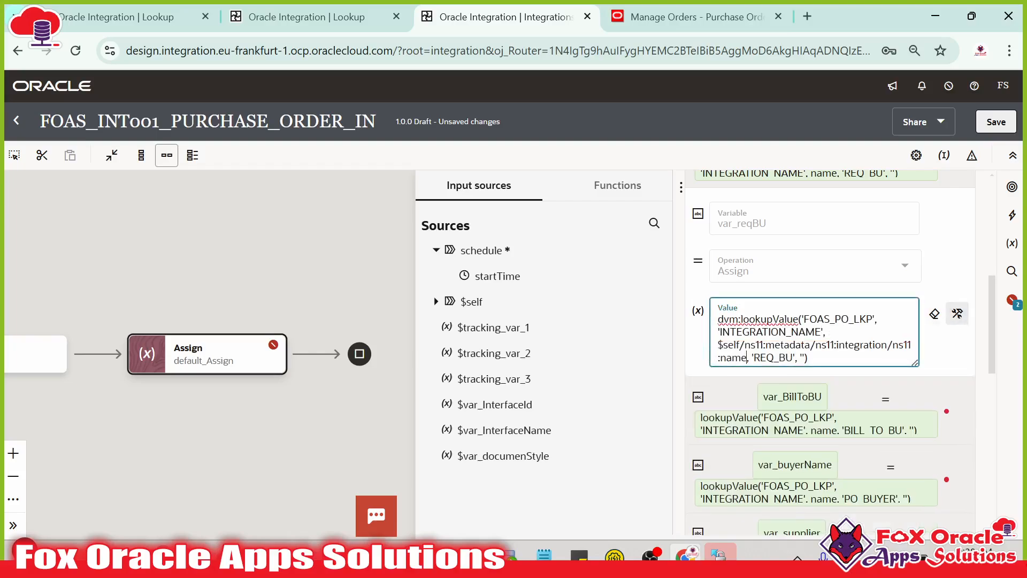
{"action": "left_click", "coordinate": [437, 301]}
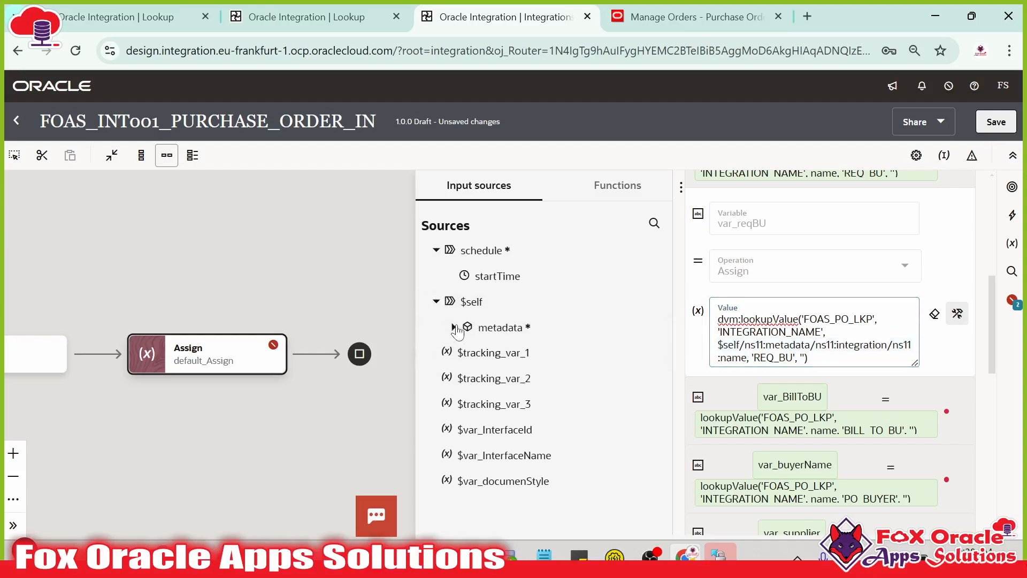
{"action": "left_click", "coordinate": [454, 327]}
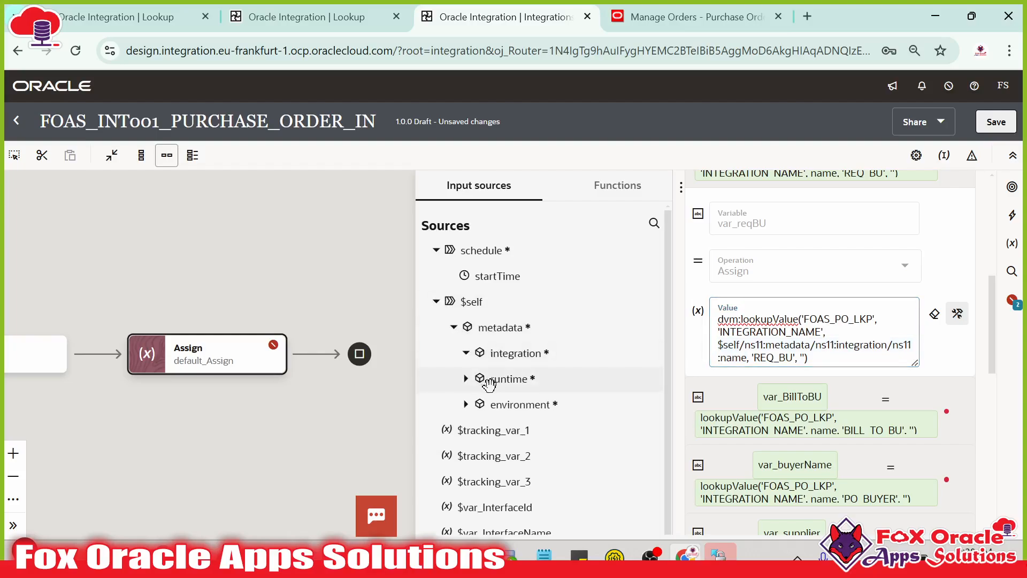
{"action": "left_click_drag", "start_coordinate": [513, 378], "coordinate": [778, 339]}
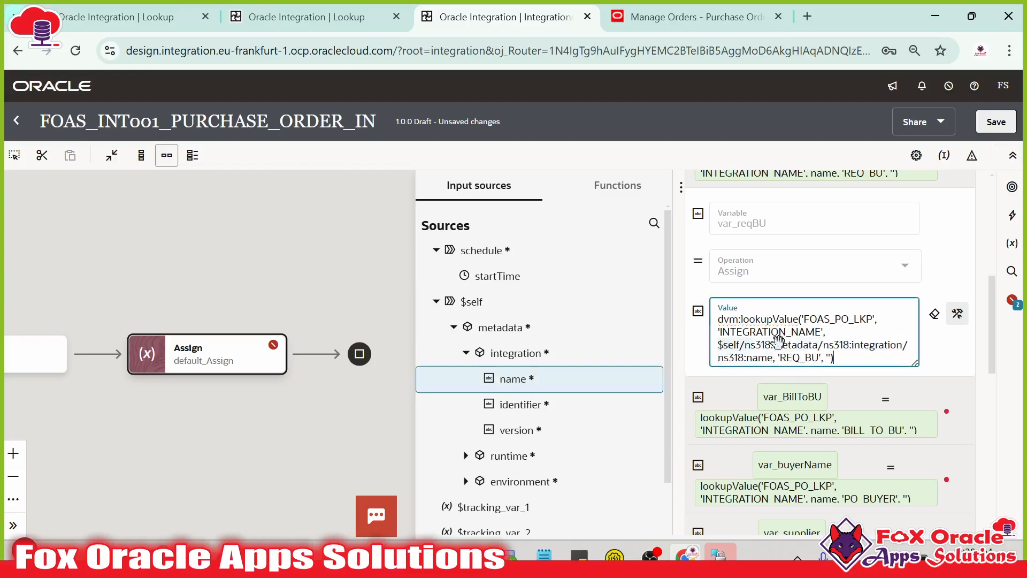
{"action": "scroll", "coordinate": [905, 252], "scroll_direction": "up", "scroll_amount": 2}
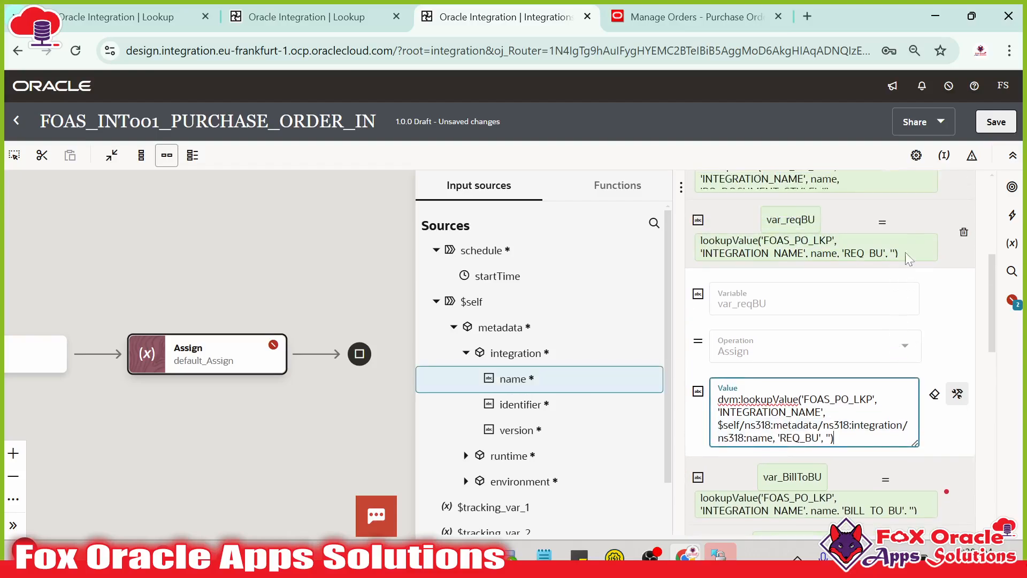
{"action": "left_click", "coordinate": [920, 211]}
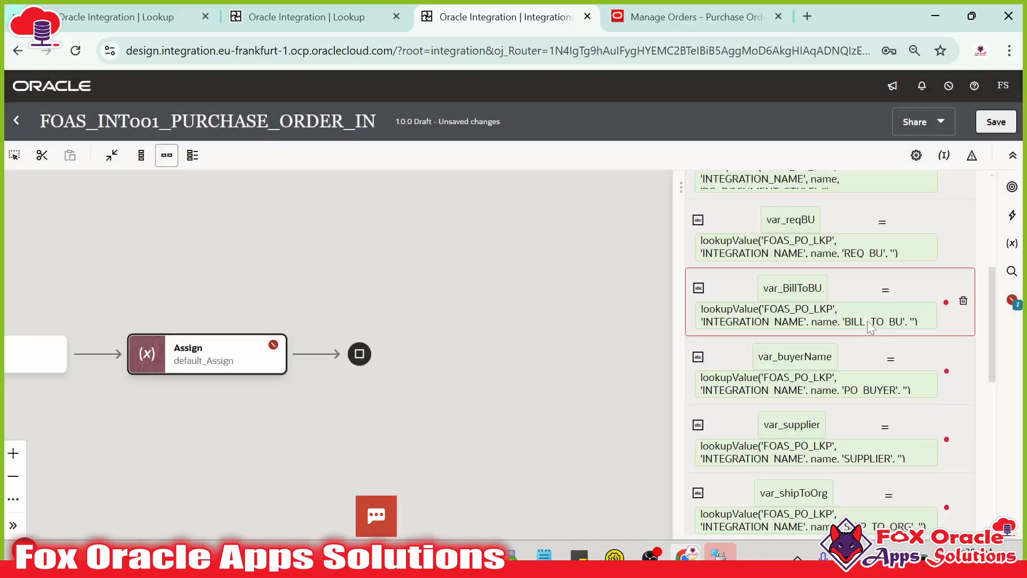
- In developer view, replace the ns11 name path in var_BillToBU's lookupValue expression with the name element from $self > metadata > integration
{"action": "left_click", "coordinate": [849, 283]}
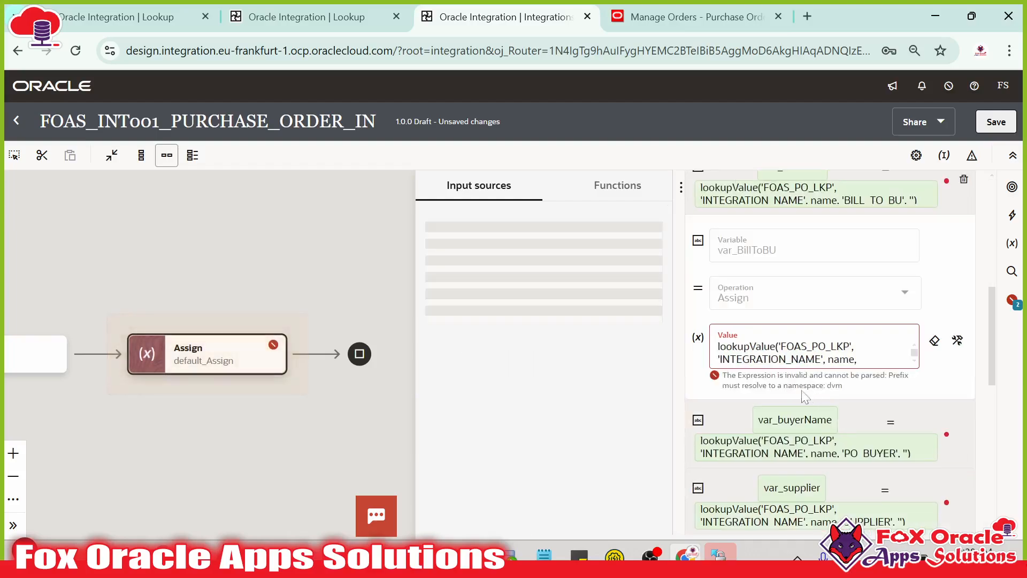
{"action": "left_click", "coordinate": [815, 359]}
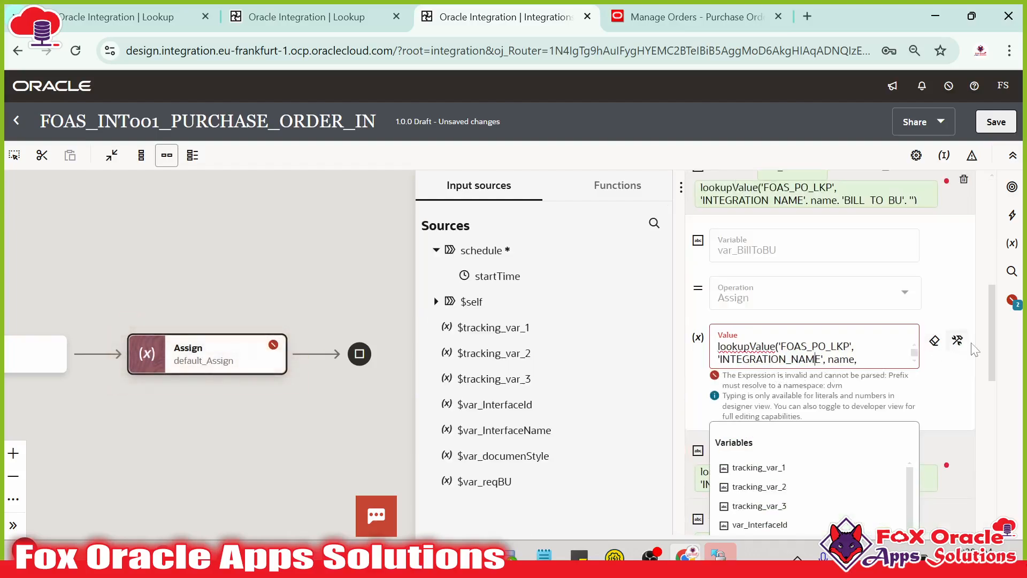
{"action": "left_click", "coordinate": [958, 341]}
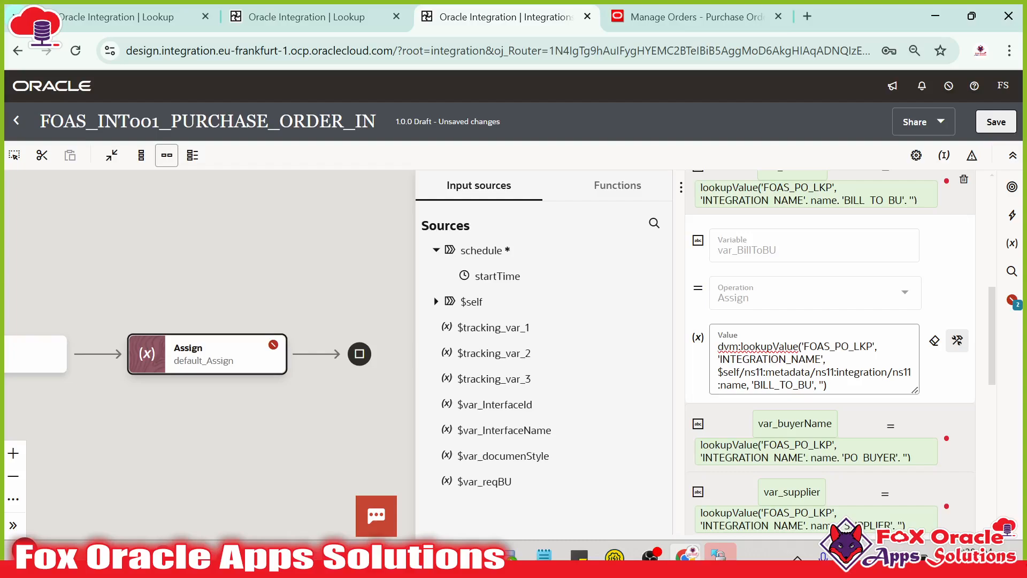
{"action": "left_click", "coordinate": [746, 385]}
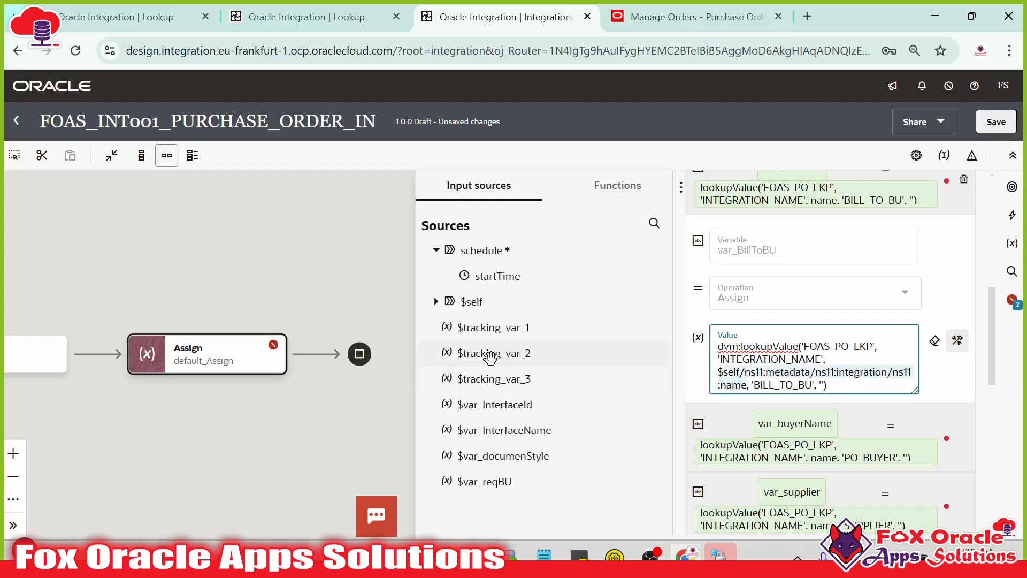
{"action": "left_click", "coordinate": [436, 302]}
{"action": "left_click", "coordinate": [454, 326]}
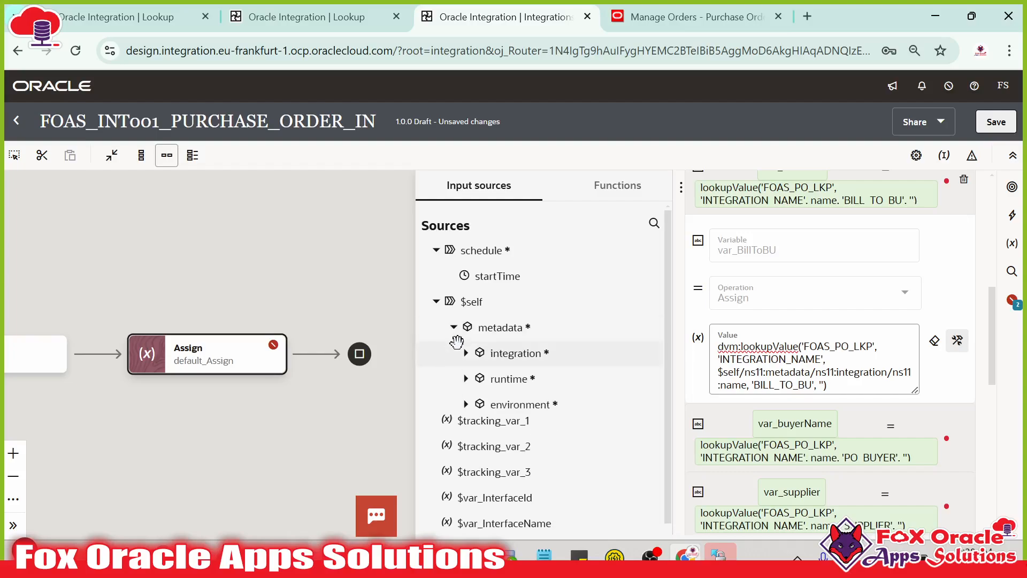
{"action": "left_click", "coordinate": [466, 353]}
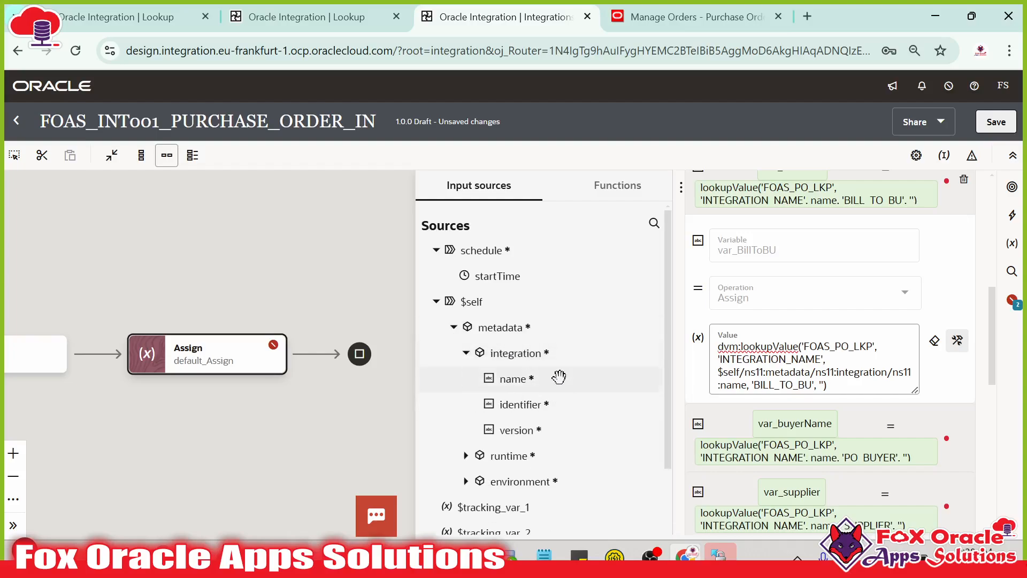
{"action": "left_click_drag", "start_coordinate": [522, 380], "coordinate": [745, 374]}
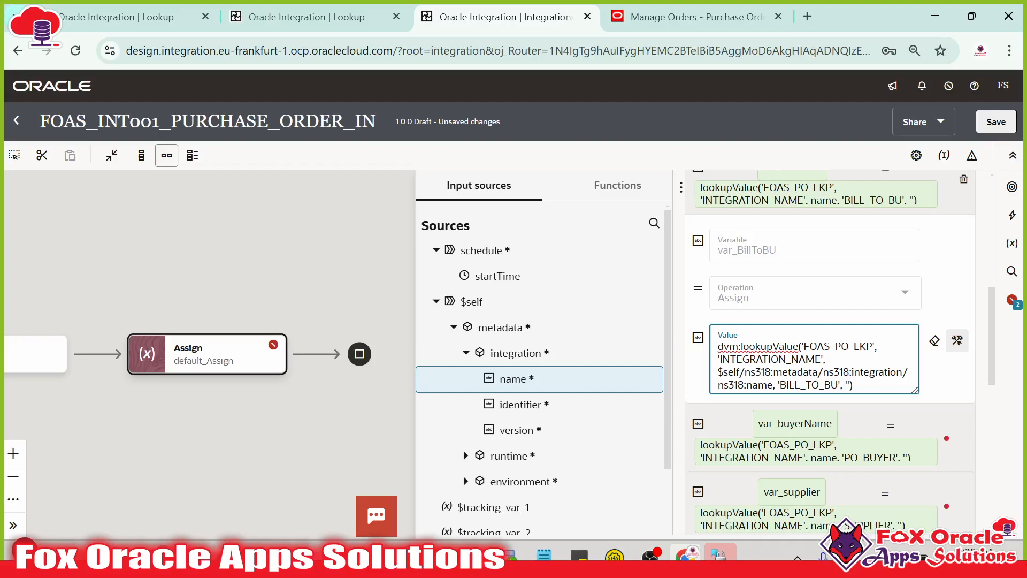
{"action": "left_click_drag", "start_coordinate": [746, 385], "coordinate": [723, 372]}
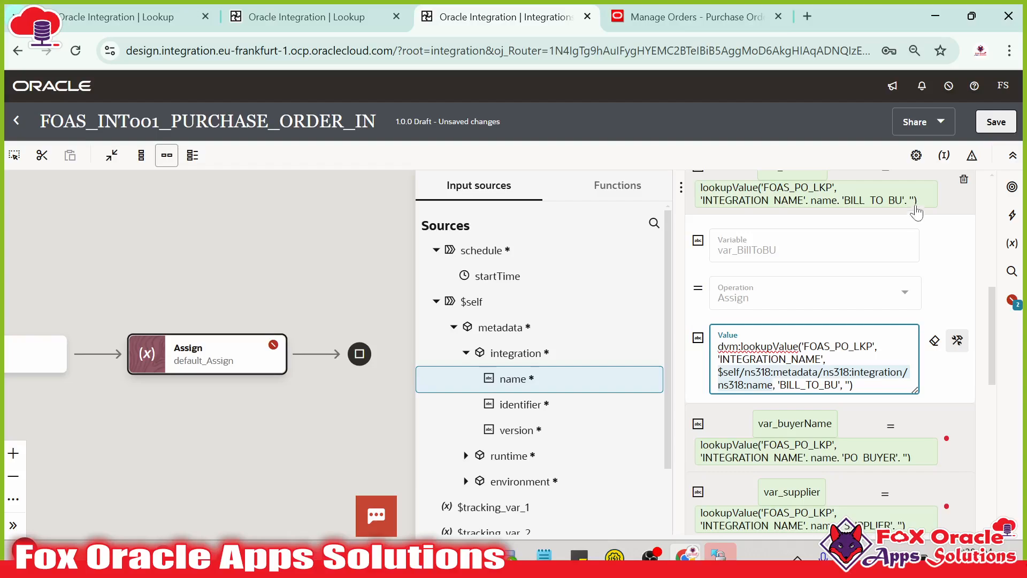
{"action": "left_click", "coordinate": [943, 204]}
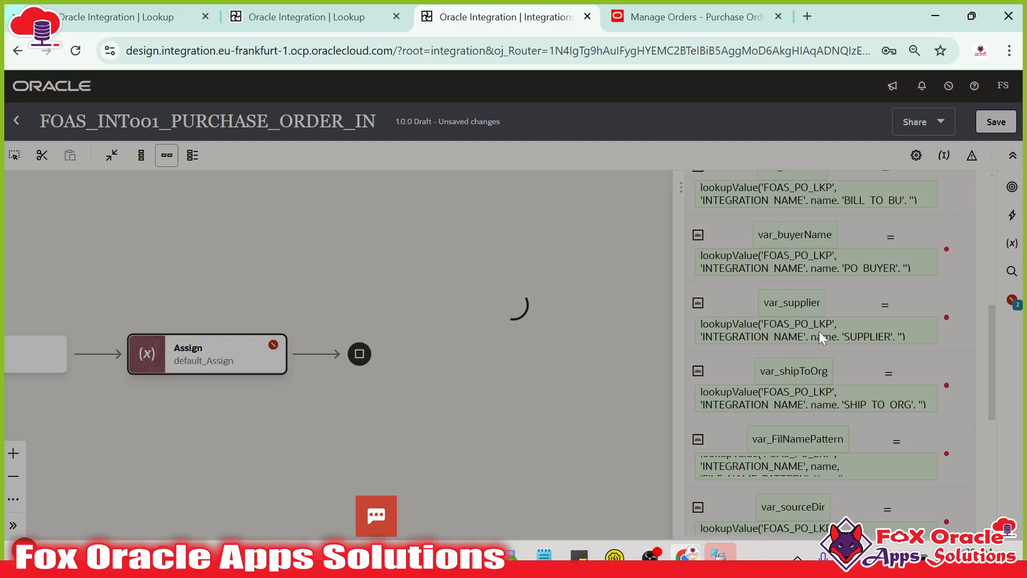
- In developer view, replace the ns11 name path in var_buyerName's lookupValue expression with $self/ns318:metadata/ns318:integration/ns318:name, and close the row
{"action": "scroll", "coordinate": [834, 348], "scroll_direction": "up", "scroll_amount": 1}
{"action": "scroll", "coordinate": [834, 353], "scroll_direction": "up", "scroll_amount": 3}
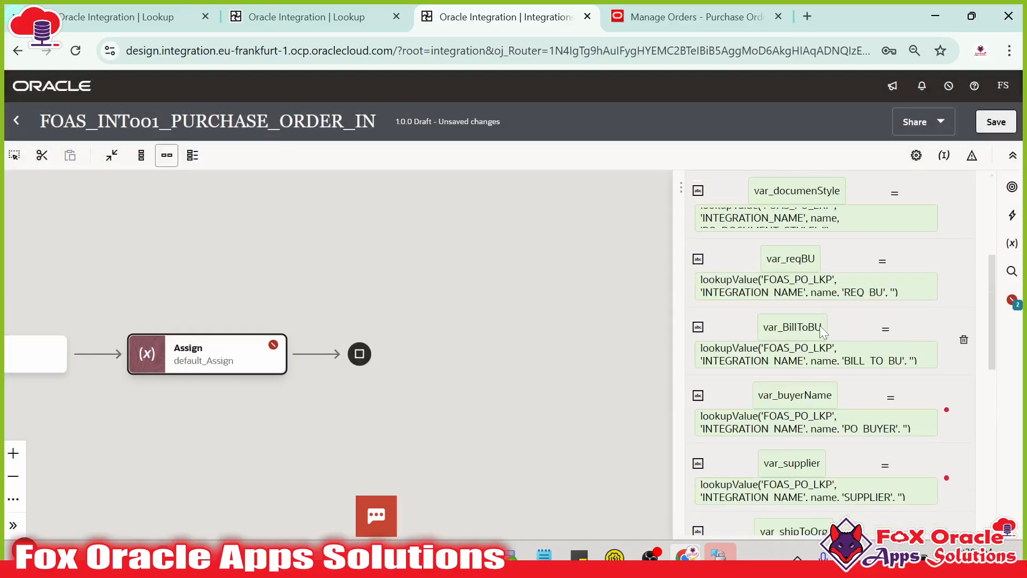
{"action": "left_click", "coordinate": [903, 426]}
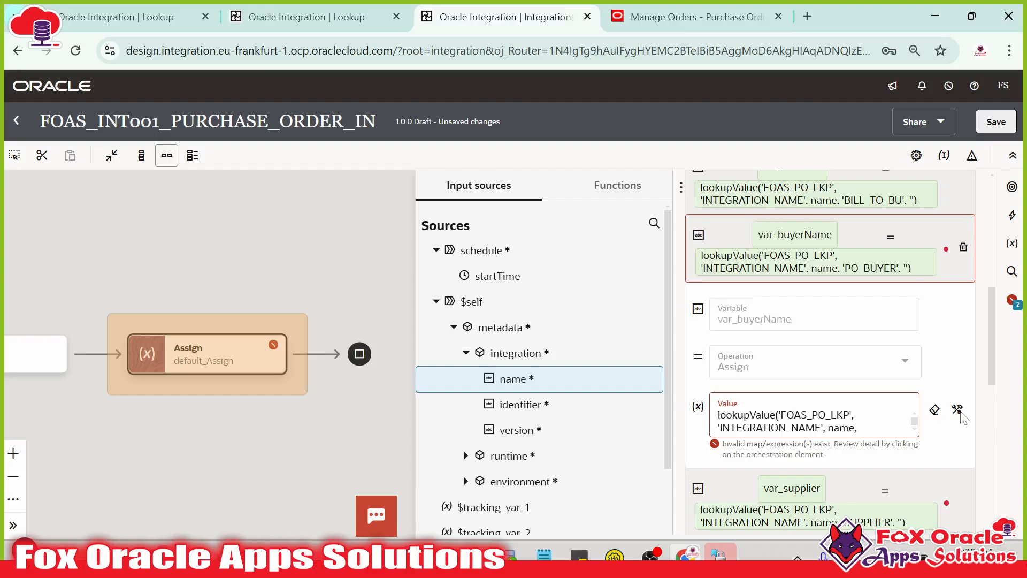
{"action": "left_click", "coordinate": [919, 397]}
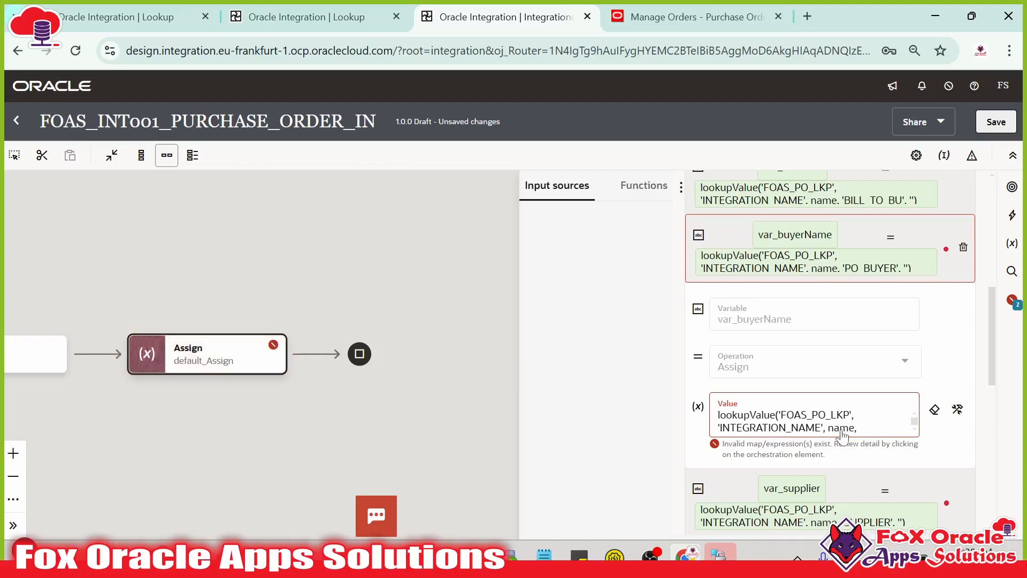
{"action": "scroll", "coordinate": [837, 431], "scroll_direction": "down", "scroll_amount": 3}
{"action": "scroll", "coordinate": [815, 355], "scroll_direction": "up", "scroll_amount": 3}
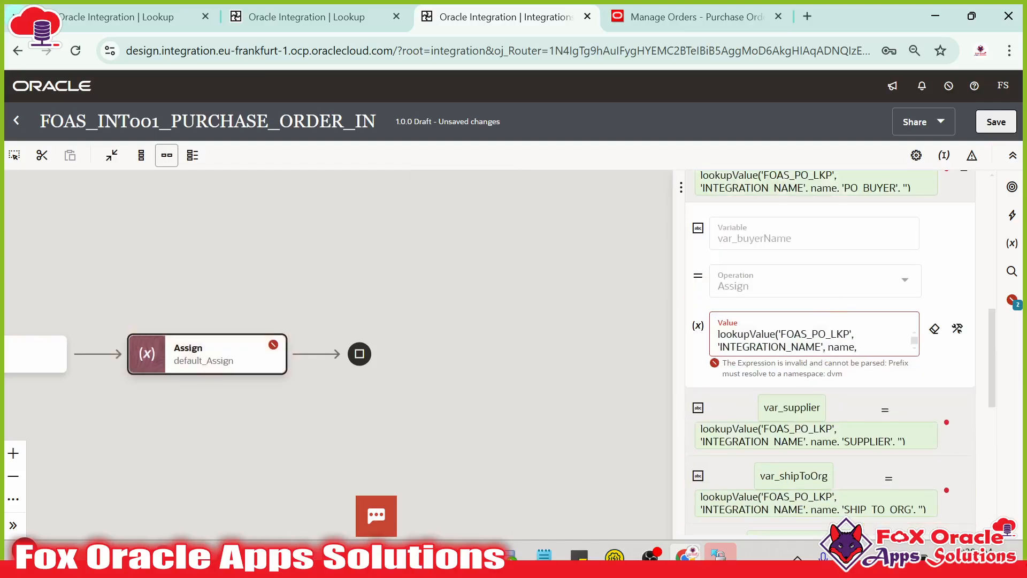
{"action": "left_click", "coordinate": [800, 346]}
{"action": "left_click", "coordinate": [957, 328]}
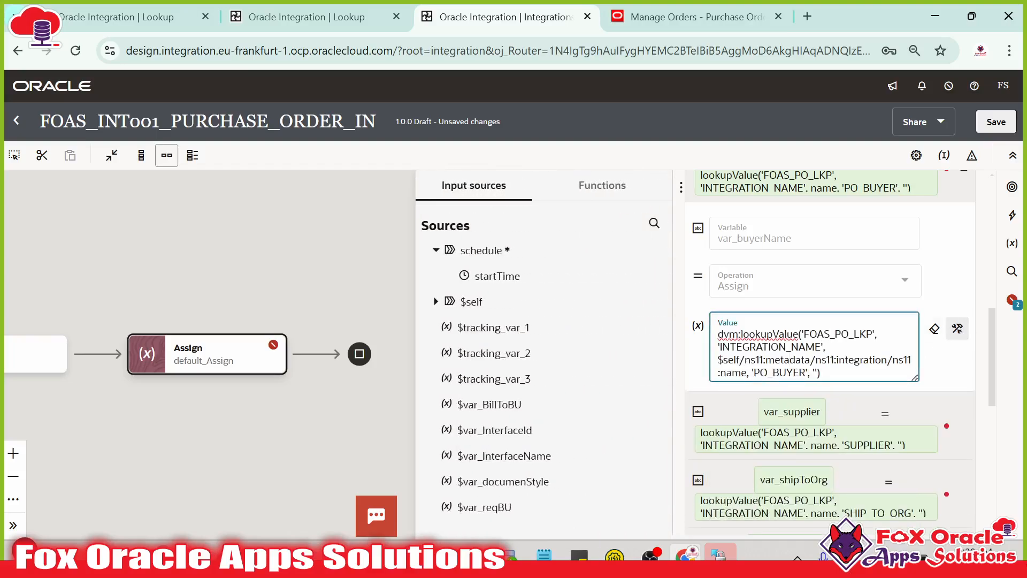
{"action": "left_click_drag", "start_coordinate": [717, 360], "coordinate": [747, 373]}
{"action": "type", "text": "$self/ns318:metadata/ns318:integration/ns318:name"}
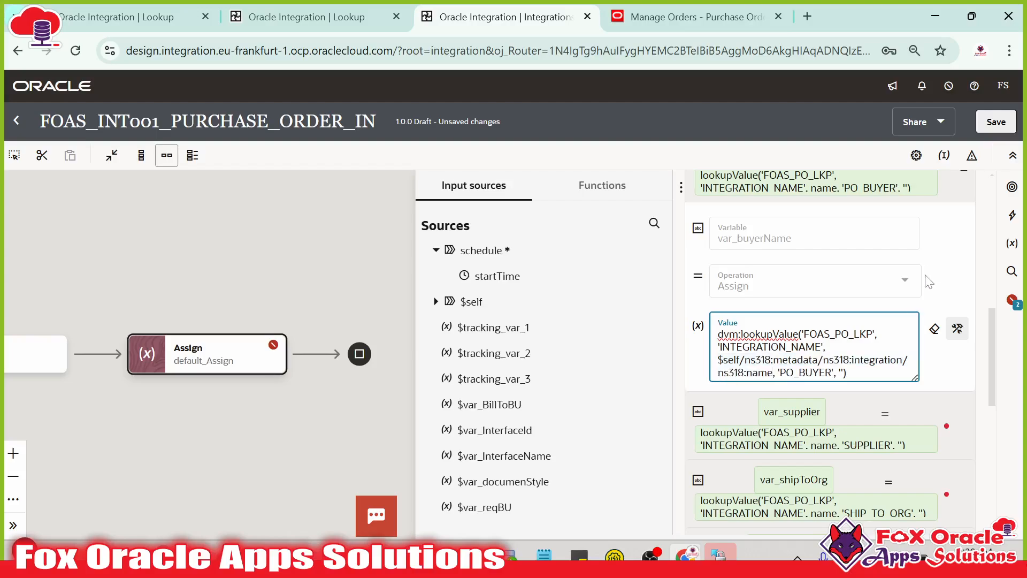
{"action": "left_click", "coordinate": [934, 199]}
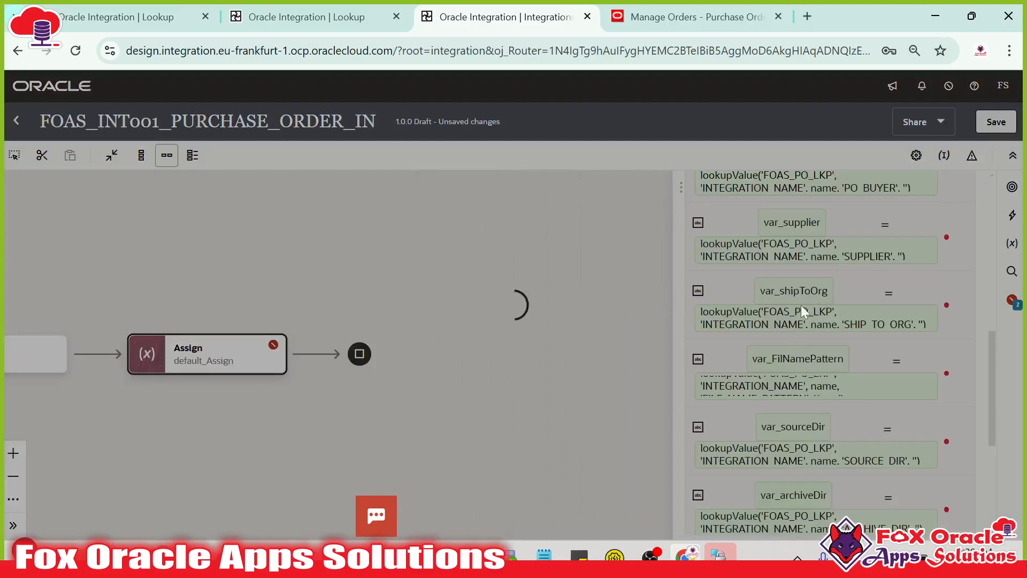
- In developer view, replace the ns11 name path in var_supplier's lookupValue expression with $self/ns318:metadata/ns318:integration/ns318:name, and save the integration
{"action": "scroll", "coordinate": [846, 277], "scroll_direction": "up", "scroll_amount": 3}
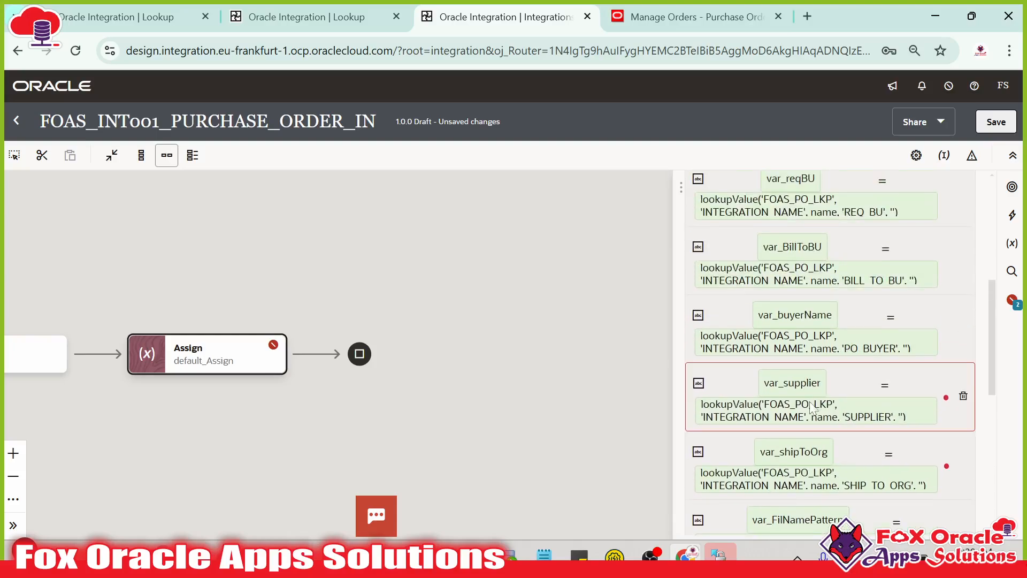
{"action": "left_click", "coordinate": [833, 413]}
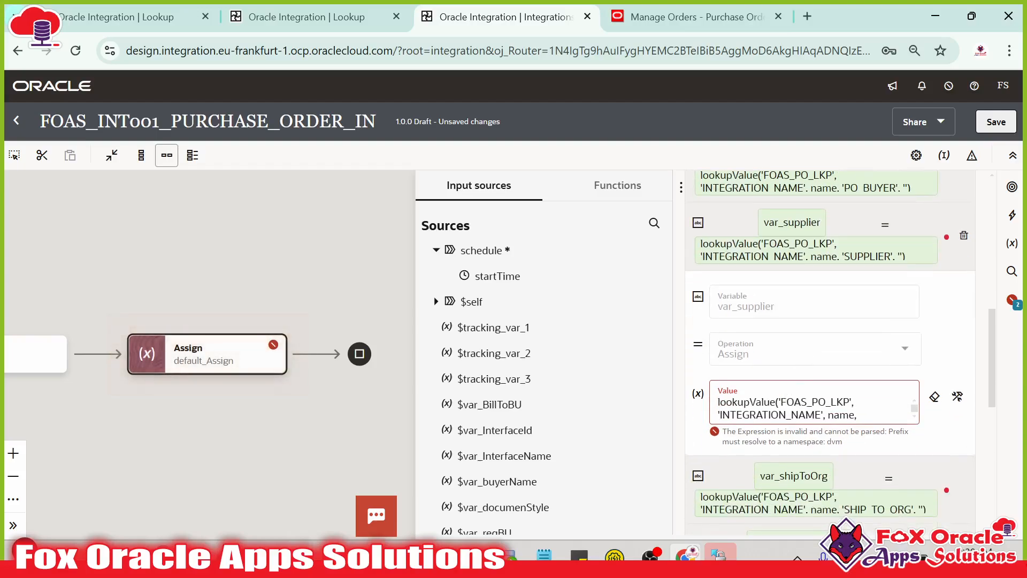
{"action": "left_click", "coordinate": [958, 397]}
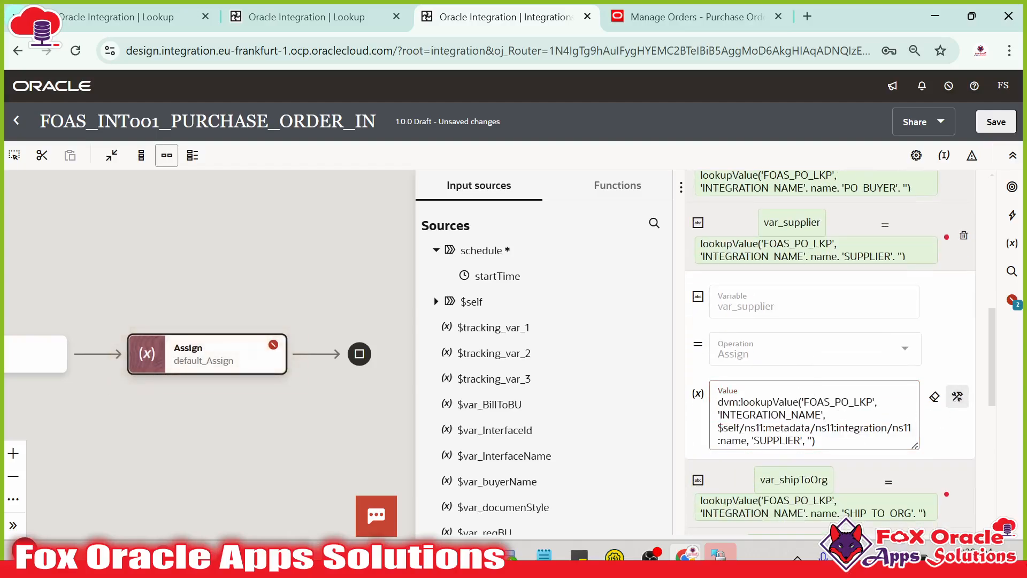
{"action": "left_click", "coordinate": [747, 441]}
{"action": "left_click_drag", "start_coordinate": [746, 441], "coordinate": [718, 428]}
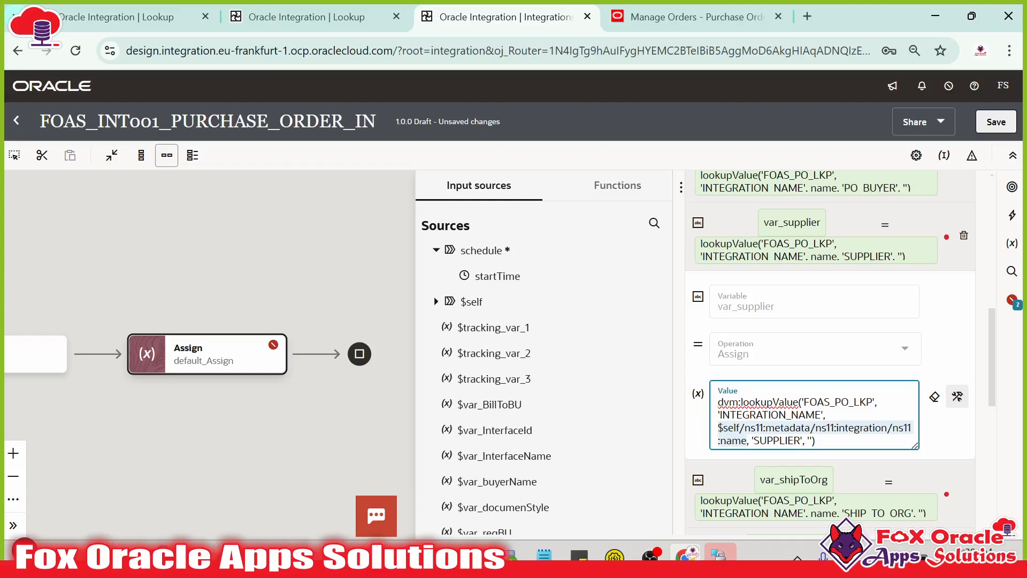
{"action": "type", "text": "$self/ns318:metadata/ns318:integration/ns318:name"}
{"action": "left_click", "coordinate": [906, 224]}
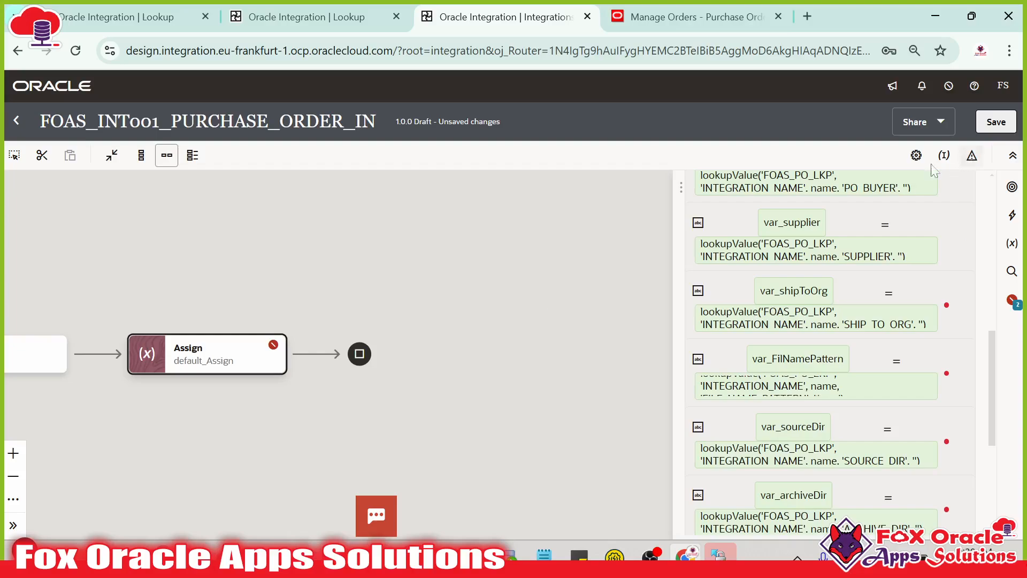
{"action": "left_click", "coordinate": [996, 122]}
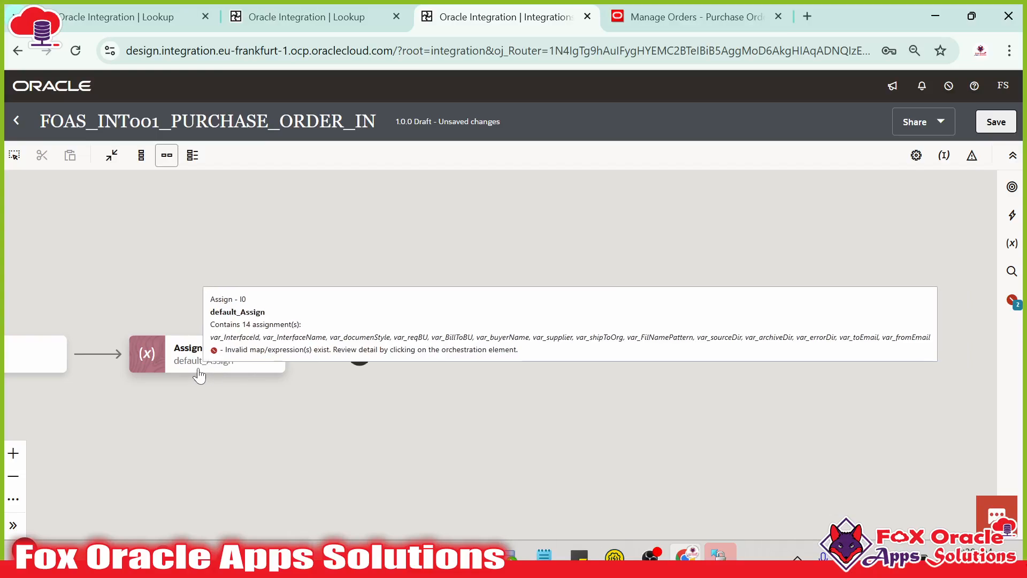
- Reopen the default_Assign action and look through its lookupValue assignments down to var_fromEmail
{"action": "left_click", "coordinate": [203, 366]}
{"action": "scroll", "coordinate": [789, 346], "scroll_direction": "down", "scroll_amount": 5}
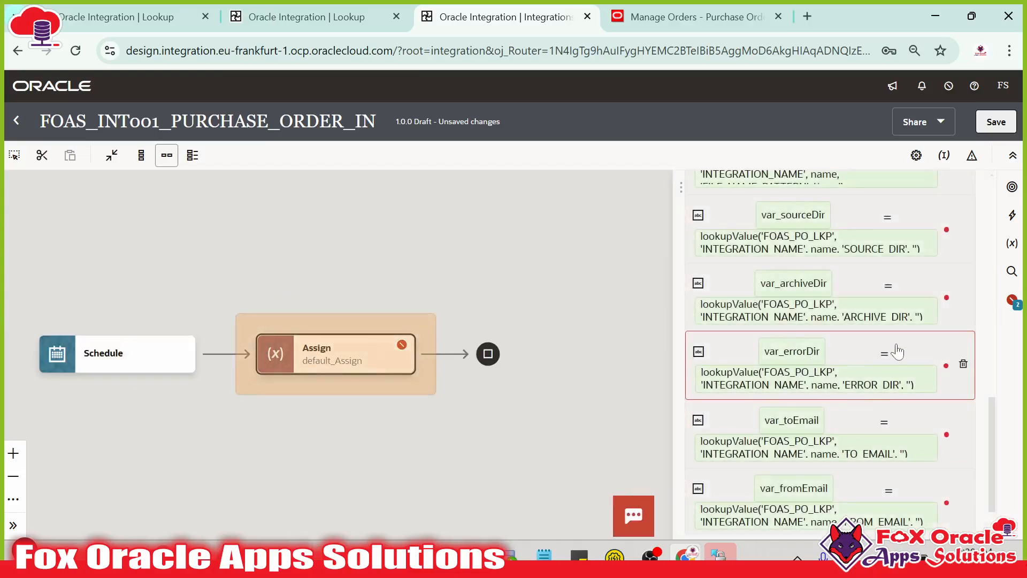
{"action": "scroll", "coordinate": [898, 353], "scroll_direction": "up", "scroll_amount": 10}
{"action": "scroll", "coordinate": [899, 375], "scroll_direction": "down", "scroll_amount": 10}
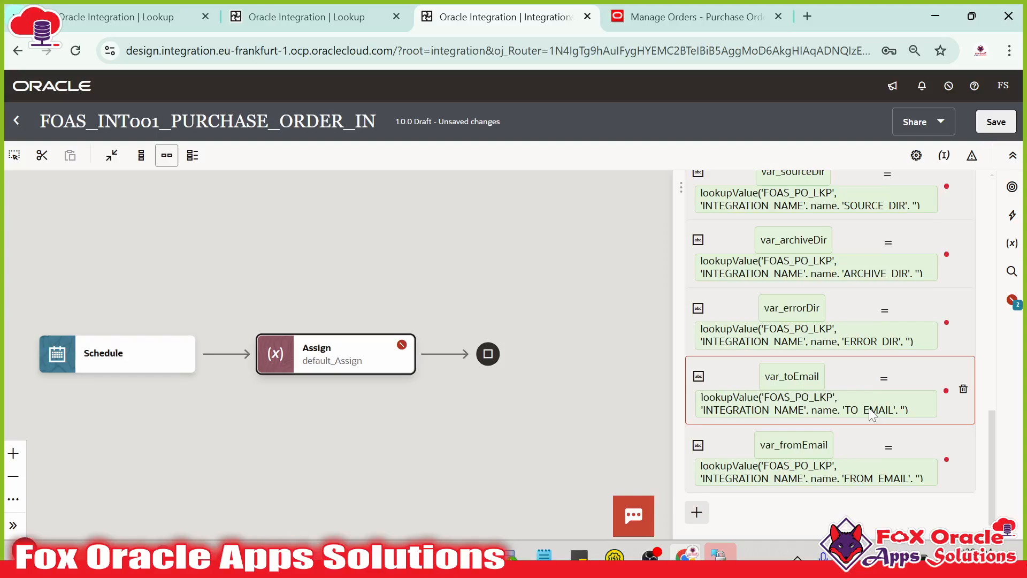
{"action": "scroll", "coordinate": [829, 414], "scroll_direction": "up", "scroll_amount": 10}
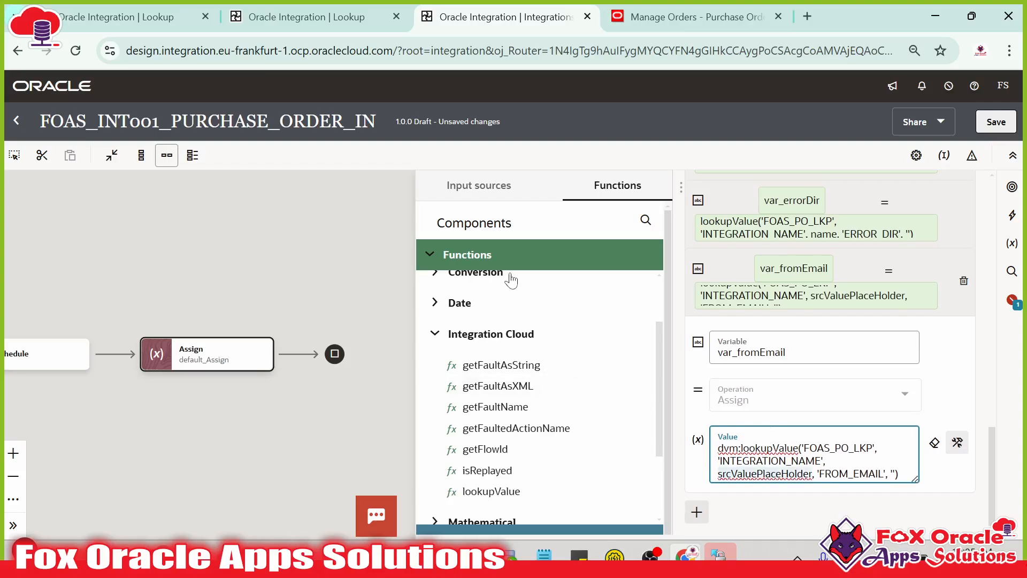
- Replace srcValuePlaceHolder in var_fromEmail's lookupValue expression with the name element from $self > metadata > integration
{"action": "scroll", "coordinate": [511, 278], "scroll_direction": "up", "scroll_amount": 2}
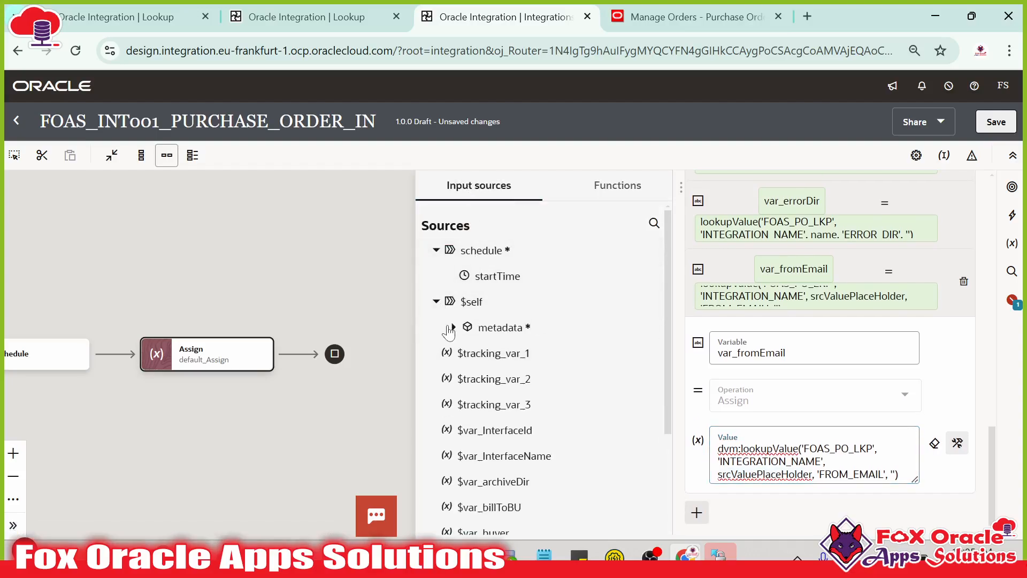
{"action": "left_click", "coordinate": [451, 327]}
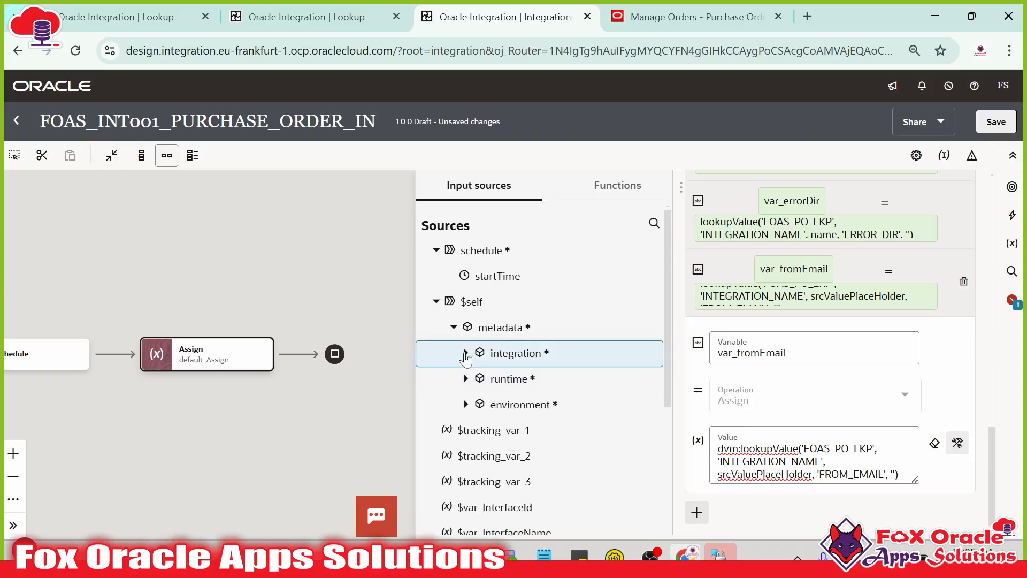
{"action": "left_click", "coordinate": [465, 353]}
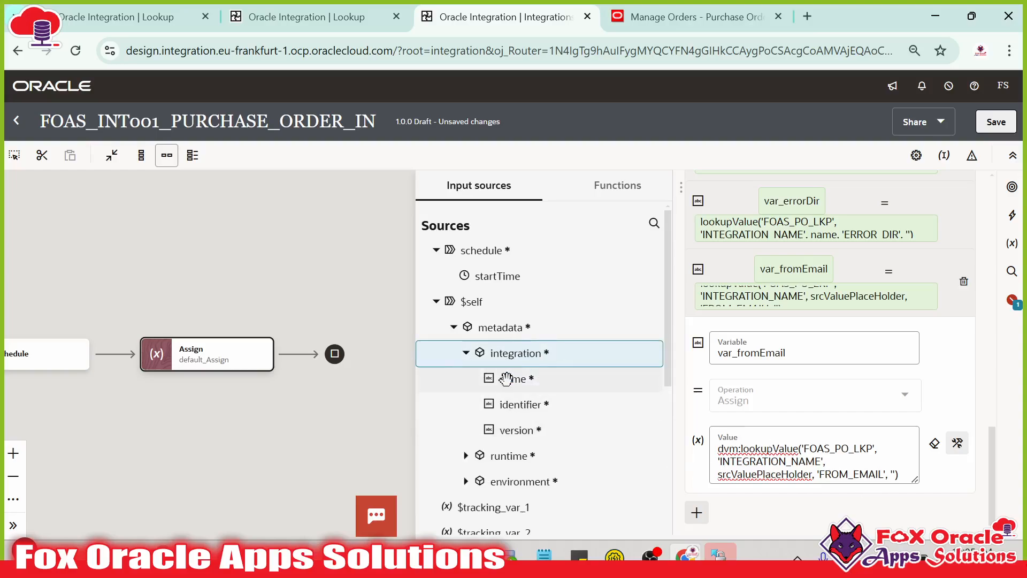
{"action": "left_click_drag", "start_coordinate": [505, 379], "coordinate": [760, 474]}
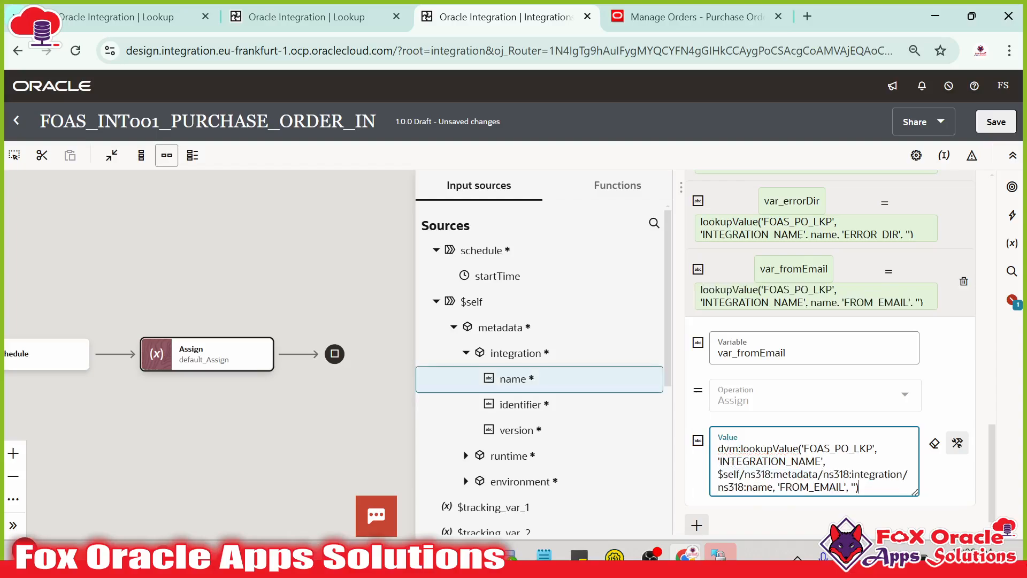
{"action": "scroll", "coordinate": [843, 500], "scroll_direction": "down", "scroll_amount": 1}
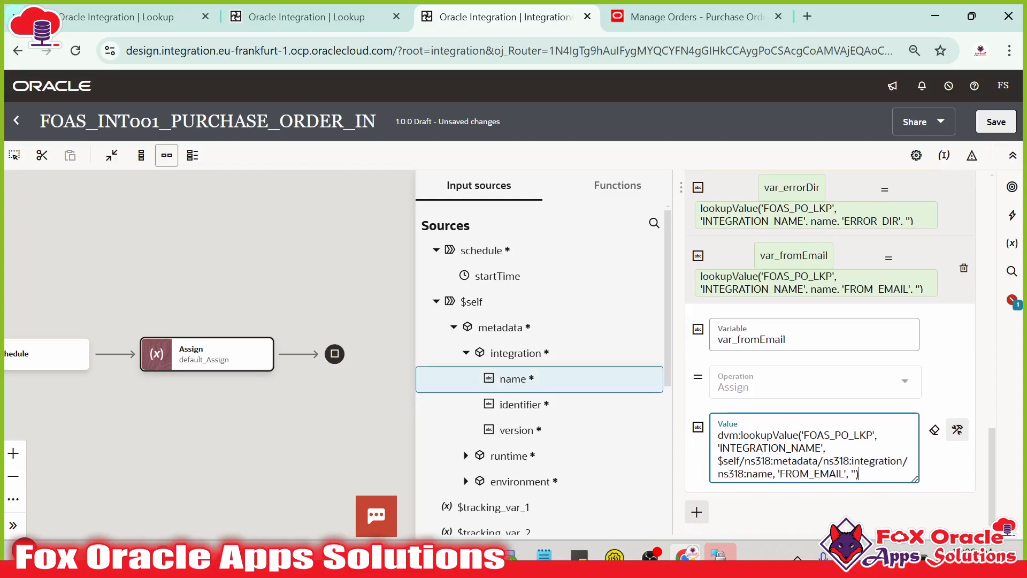
- Add another assignment below var_fromEmail and check the TO_EMAIL lookup column name in CreatePOPayload.txt in Notepad++
{"action": "left_click", "coordinate": [700, 513]}
{"action": "left_click", "coordinate": [739, 452]}
{"action": "key", "text": "alt+Tab"}
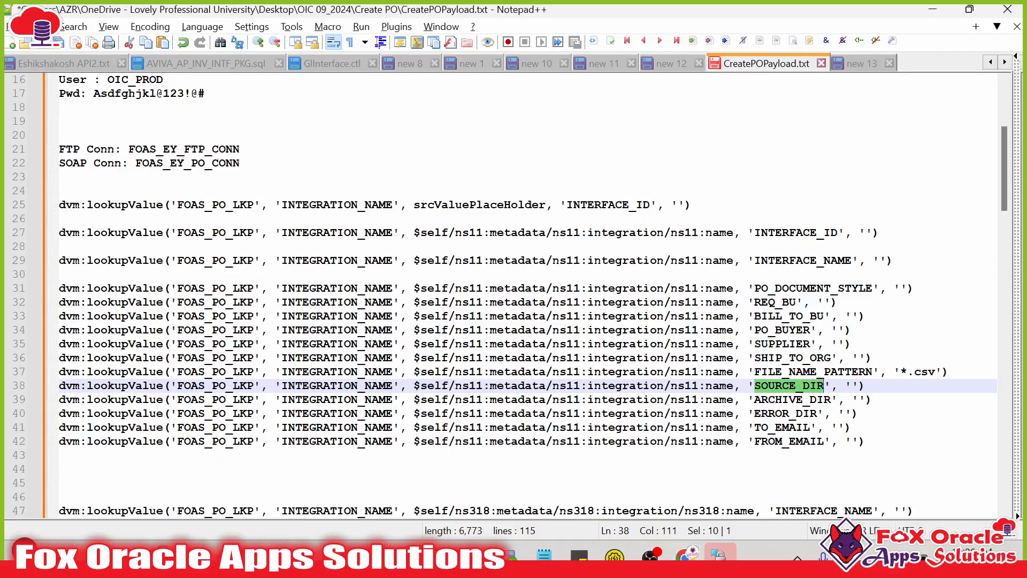
{"action": "double_click", "coordinate": [789, 441]}
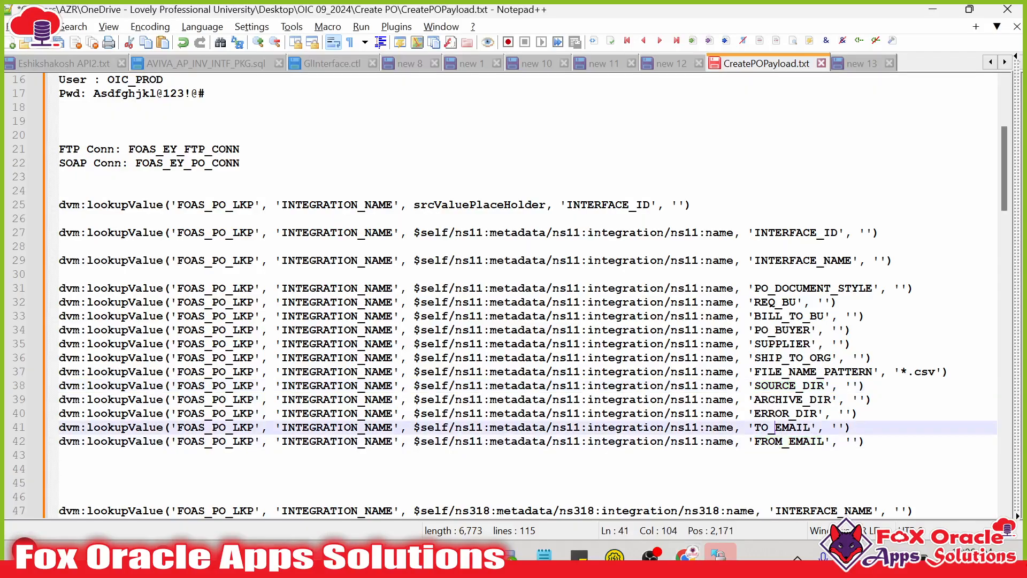
{"action": "double_click", "coordinate": [785, 428]}
{"action": "key", "text": "alt+Tab"}
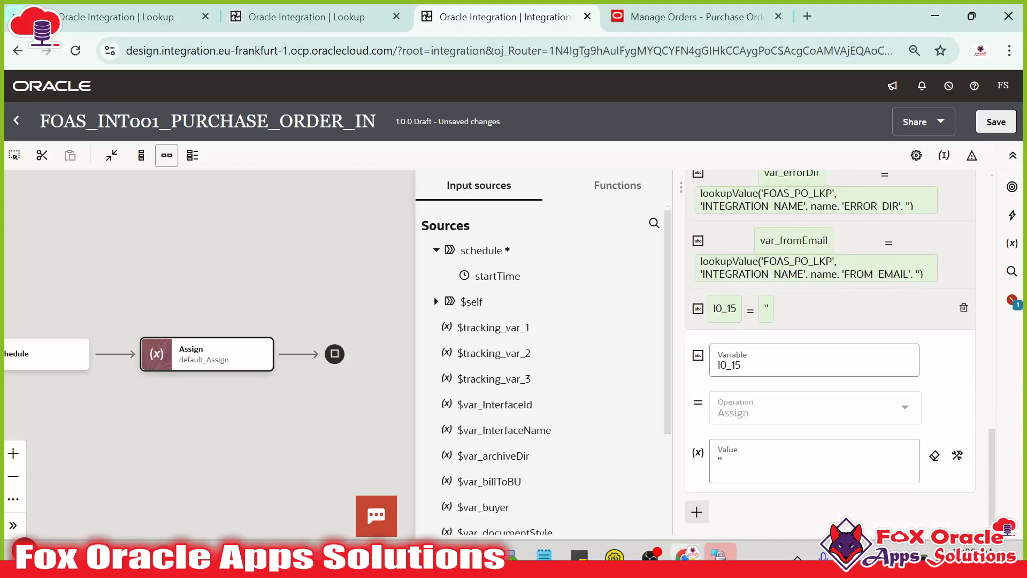
- Back in the Assign action, replace the new assignment's default variable name with var_toEamil
{"action": "left_click", "coordinate": [759, 365]}
{"action": "key", "text": "BackSpace"}
{"action": "key", "text": "BackSpace"}
{"action": "key", "text": "BackSpace"}
{"action": "key", "text": "BackSpace"}
{"action": "key", "text": "BackSpace"}
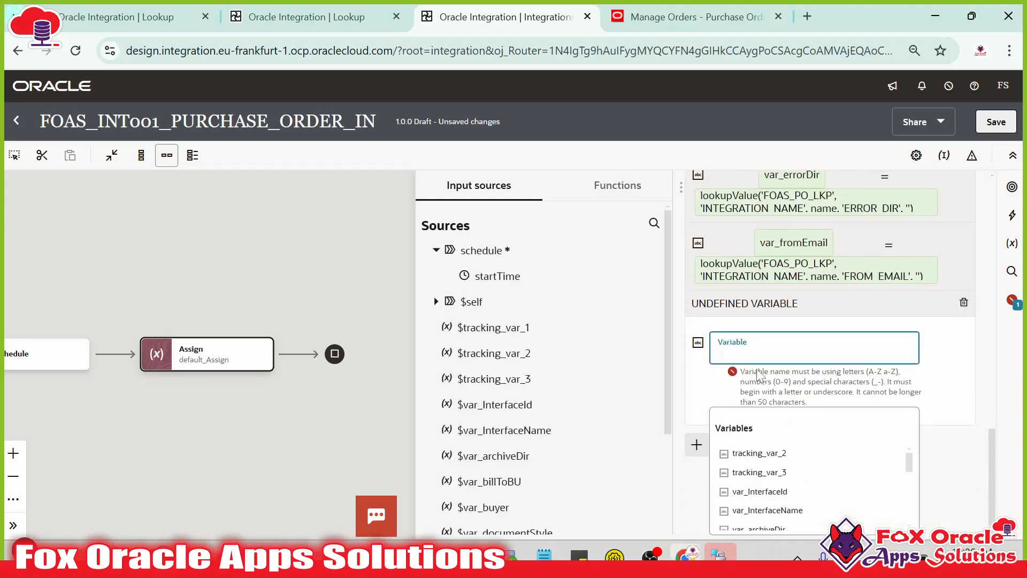
{"action": "type", "text": "var_toEamil"}
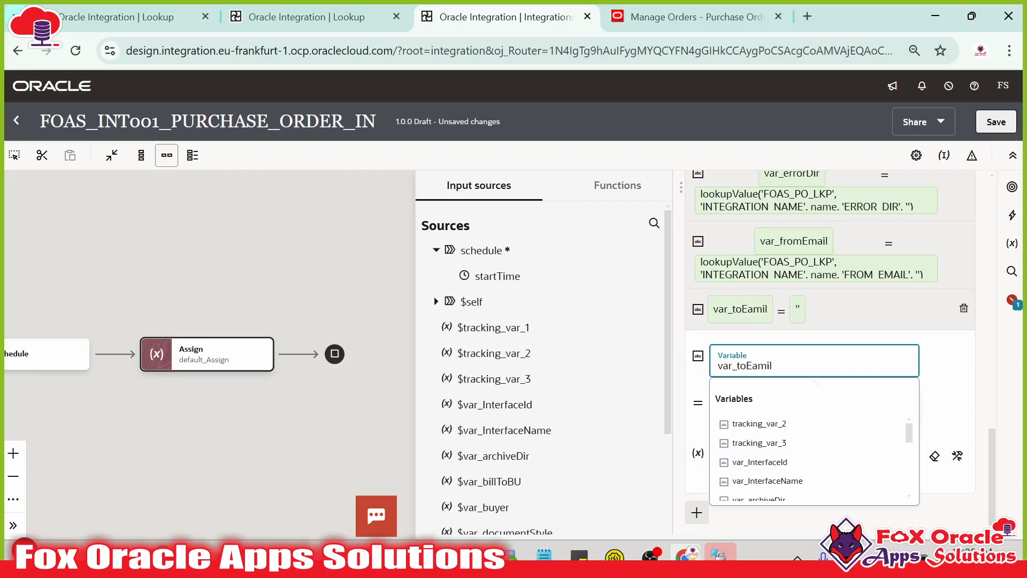
{"action": "left_click", "coordinate": [927, 393]}
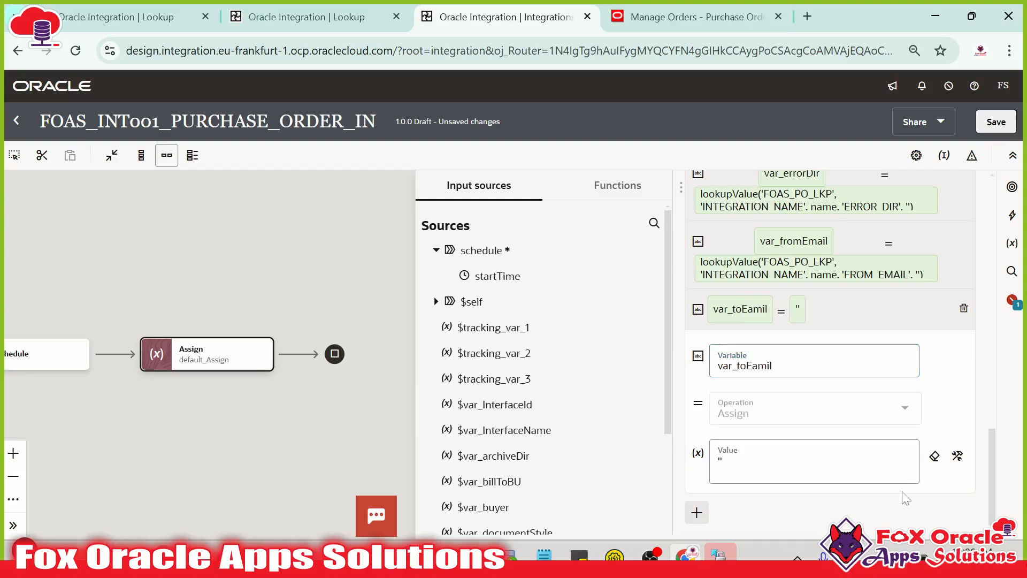
- Clear var_toEamil's default value and insert the Integration Cloud lookupValue function into it
{"action": "left_click", "coordinate": [740, 459]}
{"action": "key", "text": "BackSpace"}
{"action": "key", "text": "BackSpace"}
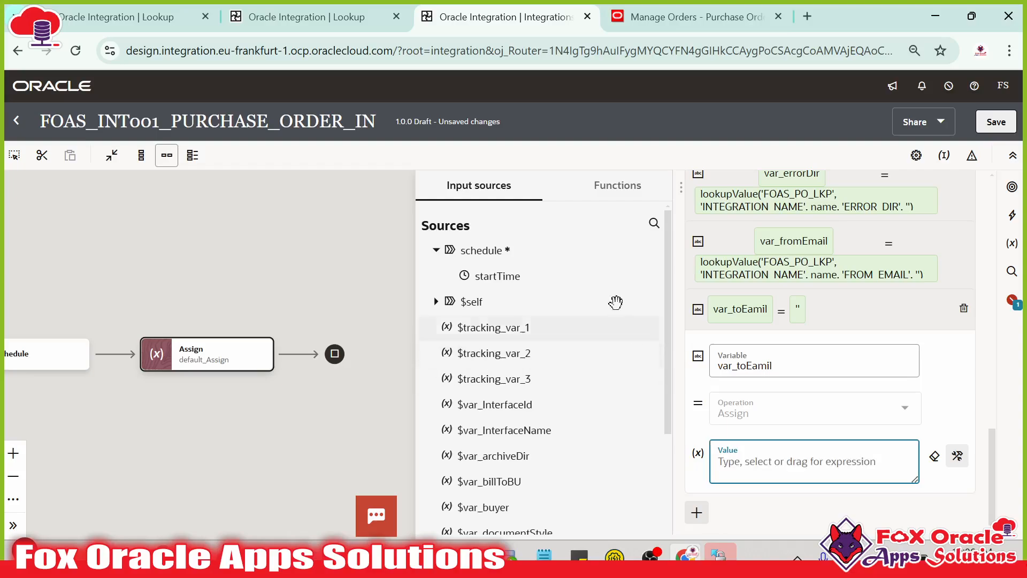
{"action": "left_click", "coordinate": [616, 189]}
{"action": "left_click", "coordinate": [438, 413]}
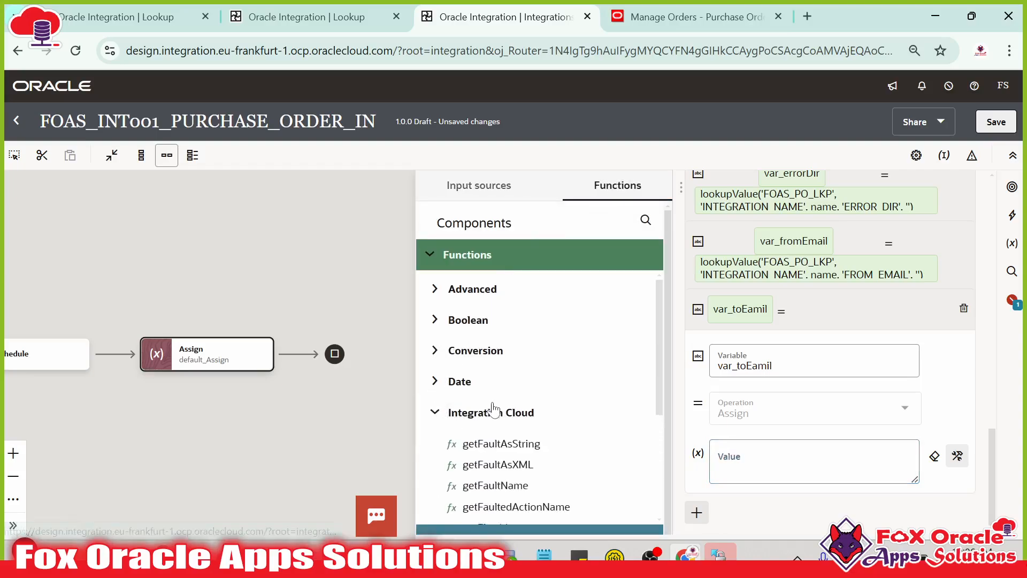
{"action": "scroll", "coordinate": [488, 408], "scroll_direction": "down", "scroll_amount": 3}
{"action": "left_click_drag", "start_coordinate": [540, 411], "coordinate": [741, 460]}
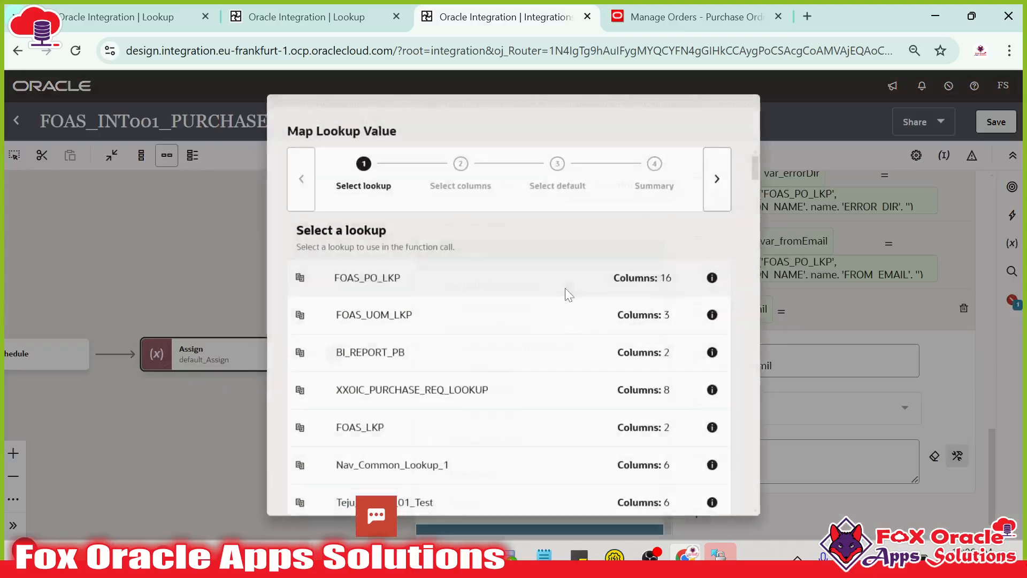
- Map var_toEamil's lookupValue to FOAS_PO_LKP with source column INTEGRATION_NAME, target column TO_EMAIL and no default value
{"action": "left_click", "coordinate": [338, 271]}
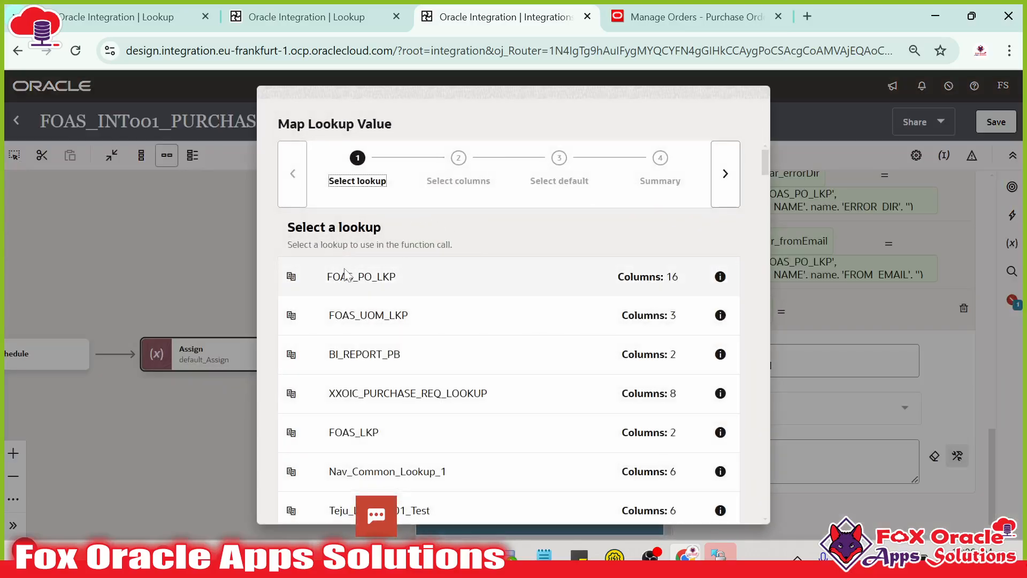
{"action": "left_click", "coordinate": [725, 174]}
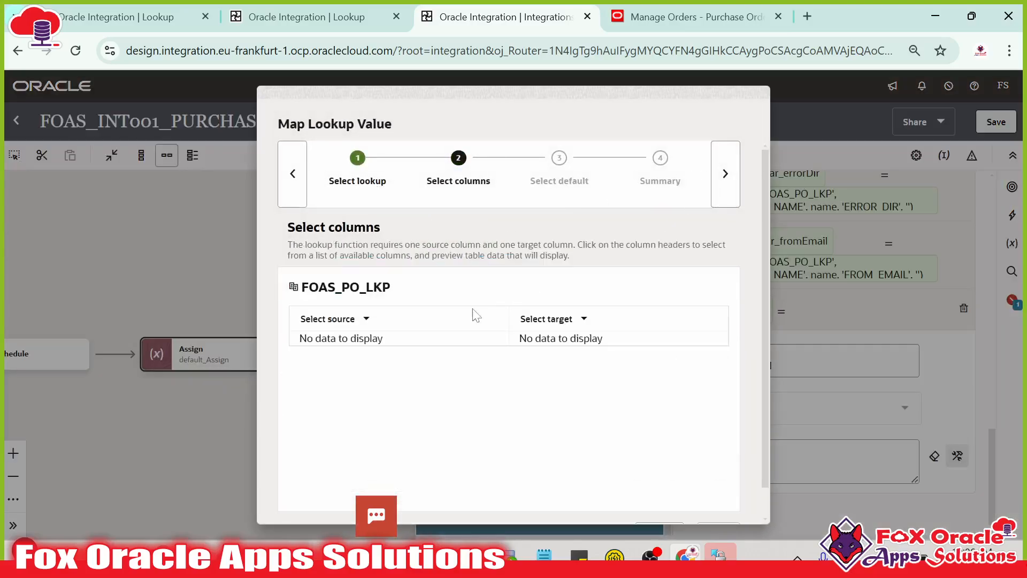
{"action": "left_click", "coordinate": [374, 323]}
{"action": "left_click", "coordinate": [373, 387]}
{"action": "left_click", "coordinate": [551, 319]}
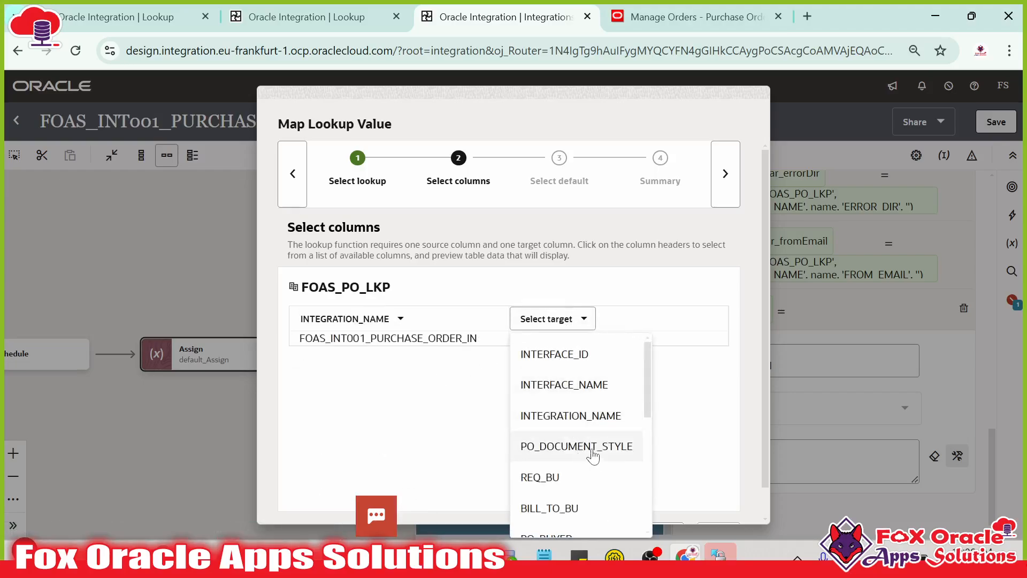
{"action": "scroll", "coordinate": [580, 454], "scroll_direction": "down", "scroll_amount": 5}
{"action": "left_click", "coordinate": [555, 496]}
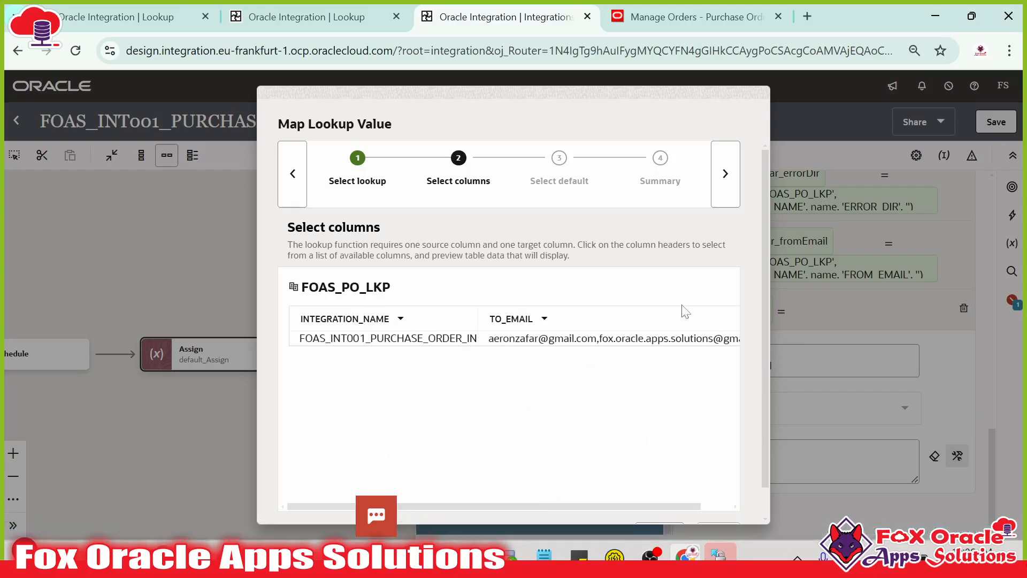
{"action": "left_click", "coordinate": [725, 175]}
{"action": "left_click", "coordinate": [725, 174]}
{"action": "scroll", "coordinate": [727, 267], "scroll_direction": "down", "scroll_amount": 2}
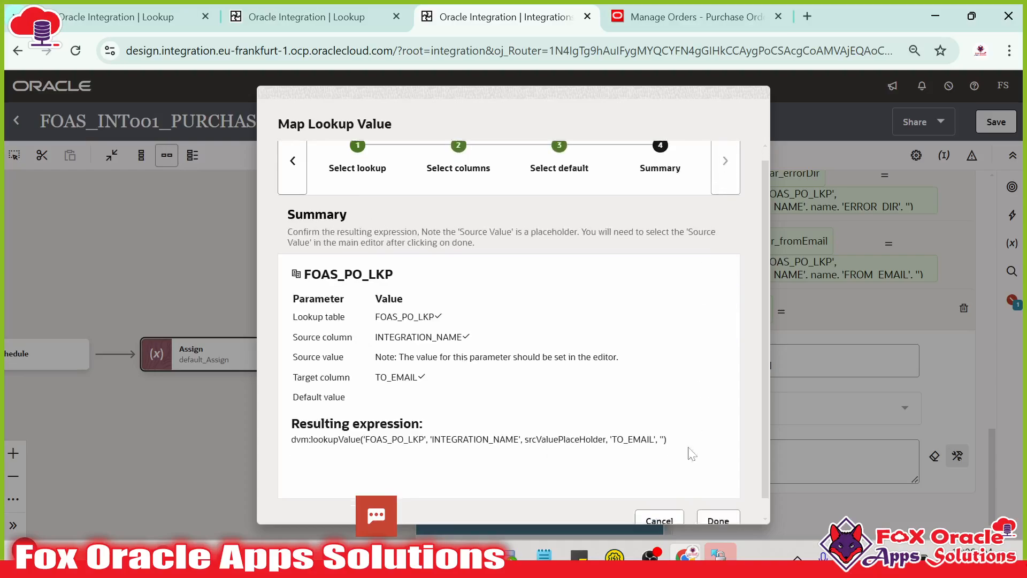
{"action": "left_click", "coordinate": [716, 500]}
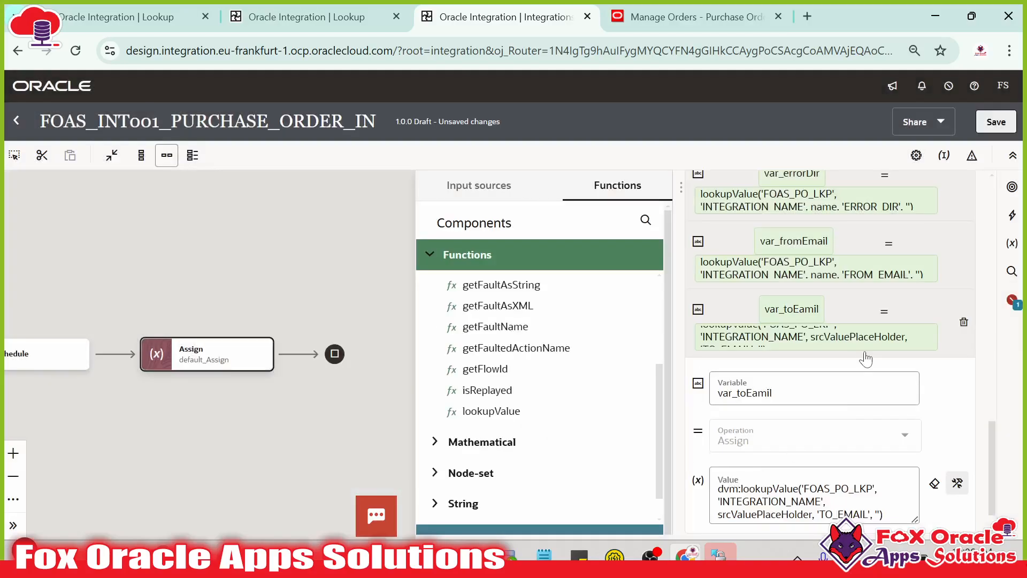
{"action": "left_click", "coordinate": [844, 308]}
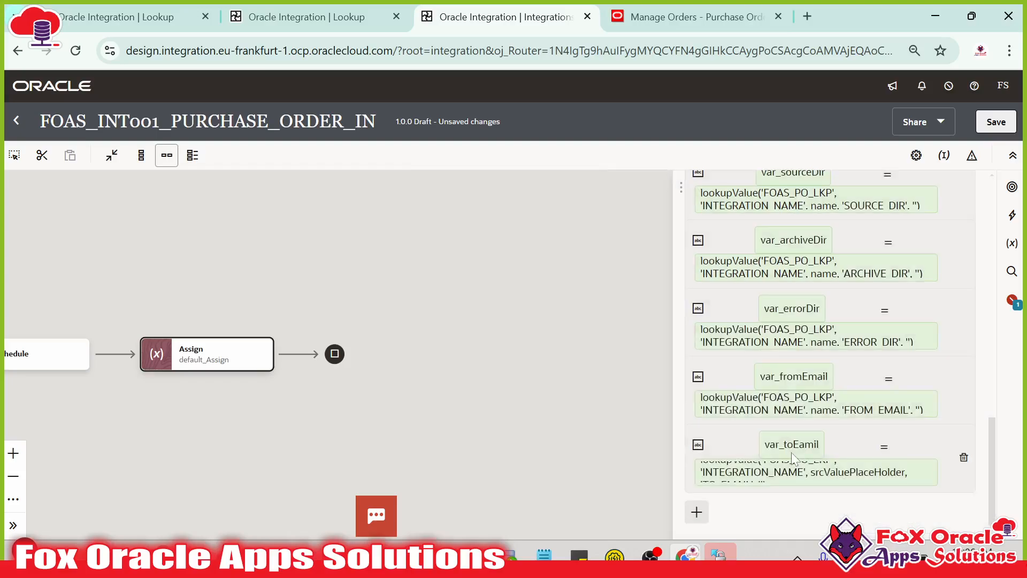
- Try to replace srcValuePlaceHolder in var_toEamil's value with the name element from $self > metadata > integration
{"action": "left_click", "coordinate": [755, 473]}
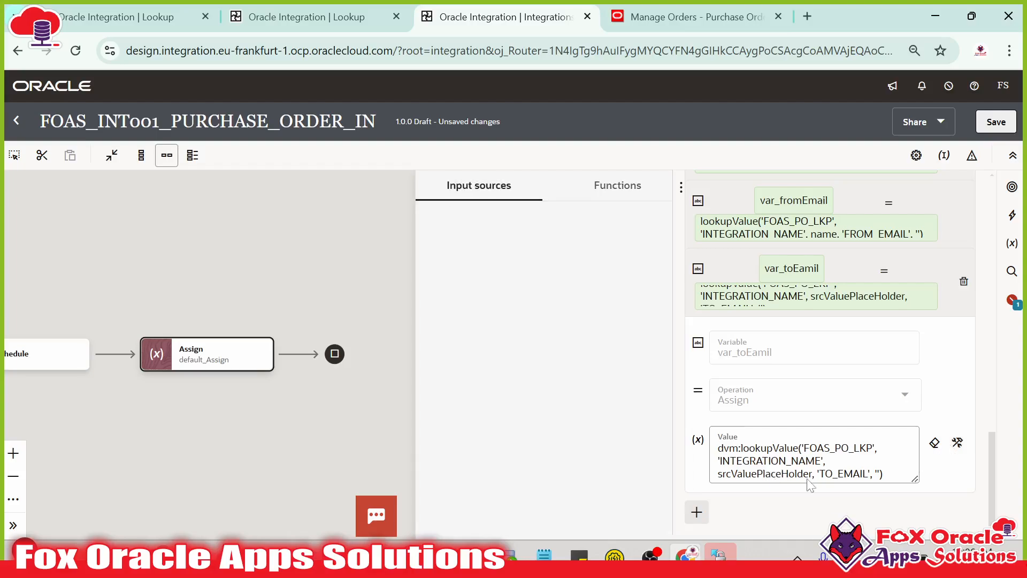
{"action": "left_click", "coordinate": [764, 475]}
{"action": "scroll", "coordinate": [771, 444], "scroll_direction": "down", "scroll_amount": 2}
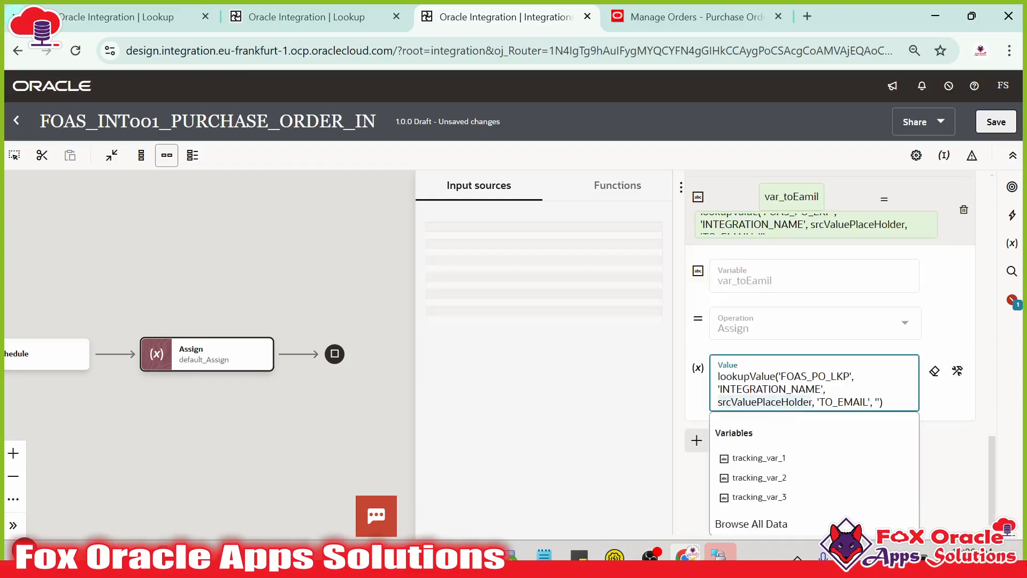
{"action": "left_click", "coordinate": [436, 303]}
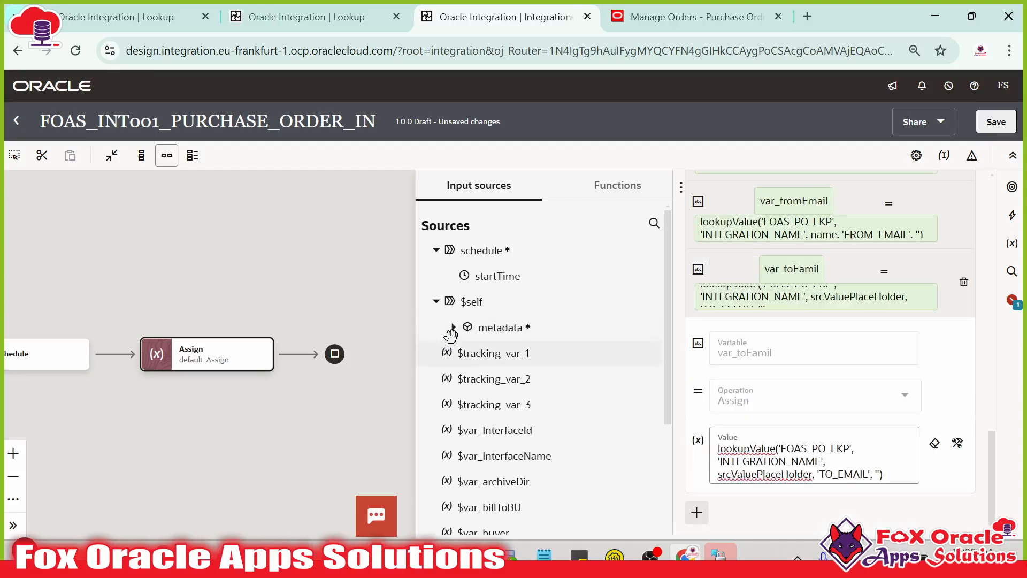
{"action": "left_click", "coordinate": [454, 327]}
{"action": "left_click", "coordinate": [467, 379]}
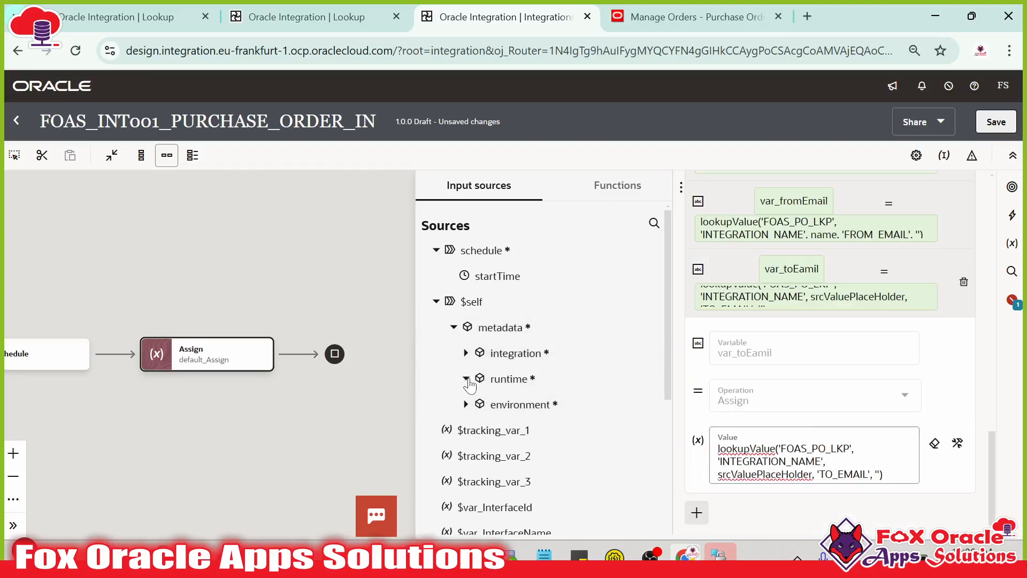
{"action": "left_click", "coordinate": [466, 353]}
{"action": "left_click_drag", "start_coordinate": [511, 380], "coordinate": [733, 461]}
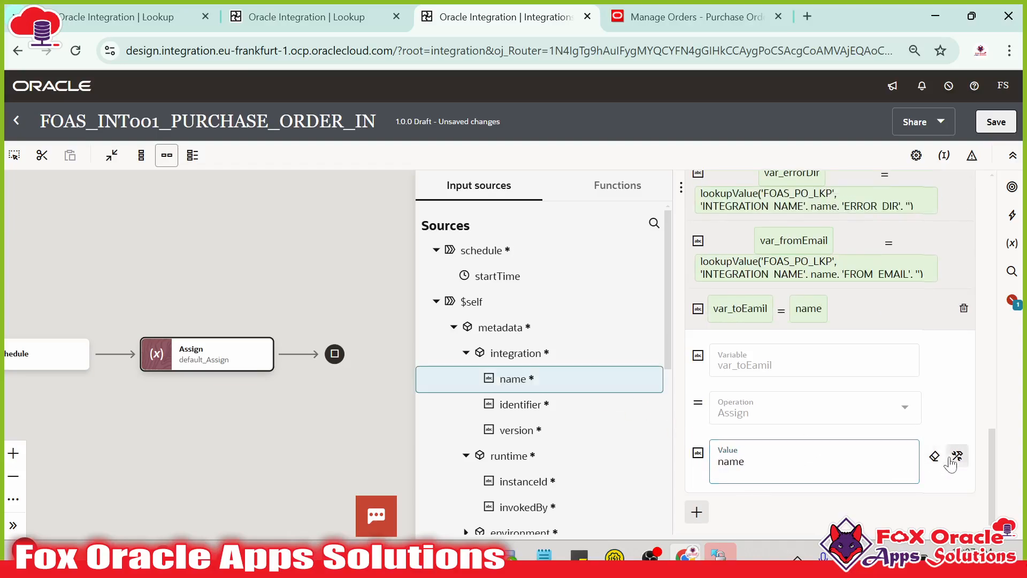
- Clear var_toEamil's value and insert the Integration Cloud lookupValue function into it again
{"action": "left_click", "coordinate": [957, 456]}
{"action": "key", "text": "ctrl+a"}
{"action": "key", "text": "BackSpace"}
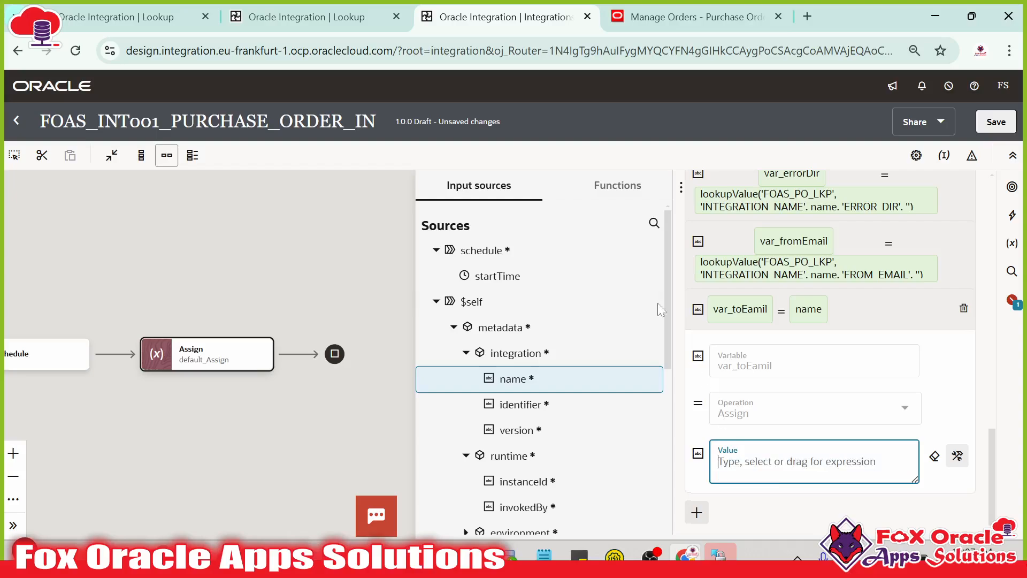
{"action": "left_click", "coordinate": [617, 186]}
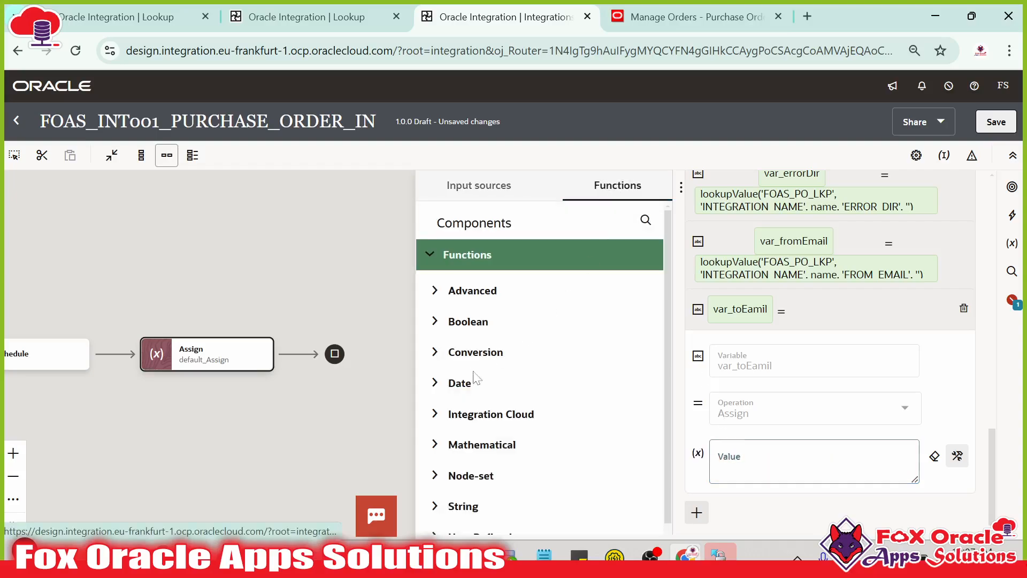
{"action": "left_click", "coordinate": [435, 413]}
{"action": "scroll", "coordinate": [518, 429], "scroll_direction": "down", "scroll_amount": 3}
{"action": "left_click_drag", "start_coordinate": [491, 410], "coordinate": [799, 481]}
- Set the lookup to FOAS_PO_LKP with INTEGRATION_NAME as source column, TO_EMAIL as target column and an empty default value
{"action": "left_click", "coordinate": [328, 262]}
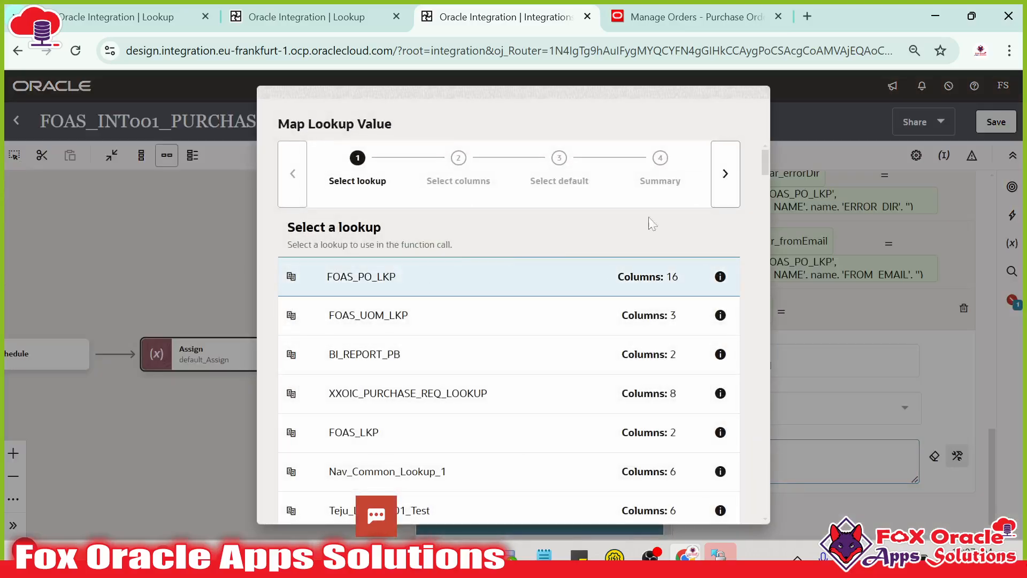
{"action": "left_click", "coordinate": [723, 179]}
{"action": "left_click", "coordinate": [334, 320]}
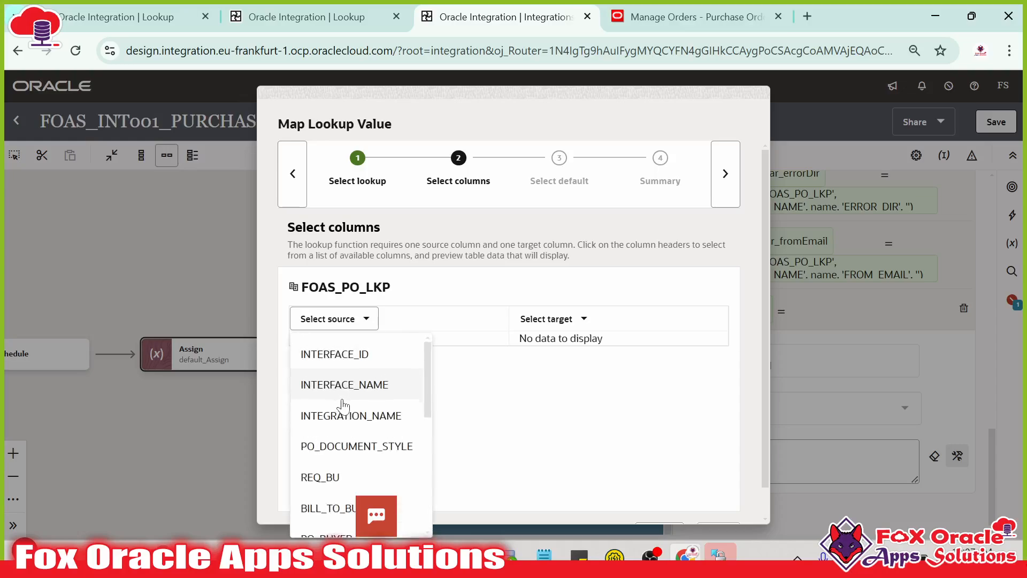
{"action": "left_click", "coordinate": [353, 413]}
{"action": "left_click", "coordinate": [548, 319]}
{"action": "scroll", "coordinate": [540, 468], "scroll_direction": "down", "scroll_amount": 5}
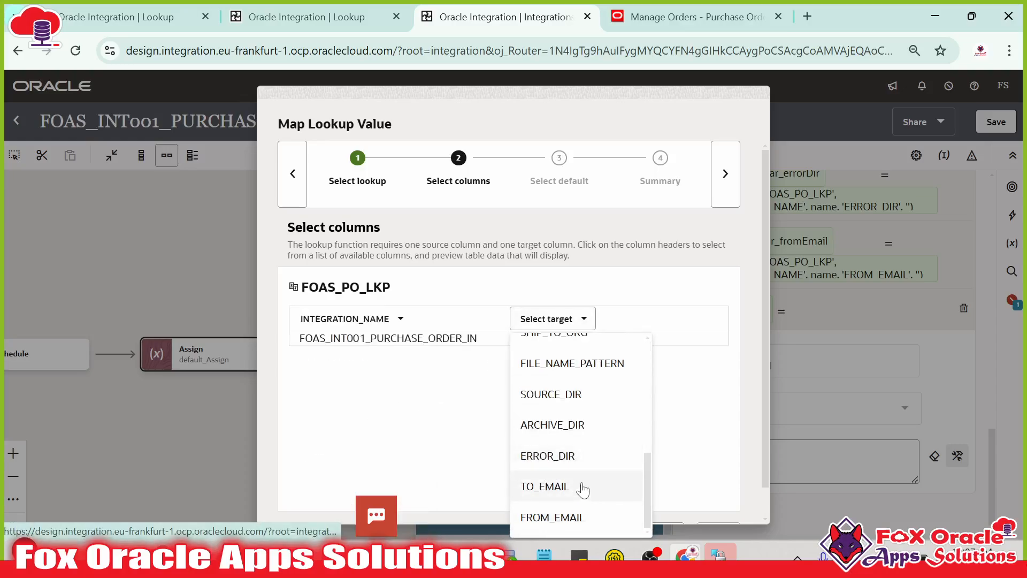
{"action": "left_click", "coordinate": [576, 485]}
{"action": "left_click", "coordinate": [724, 176]}
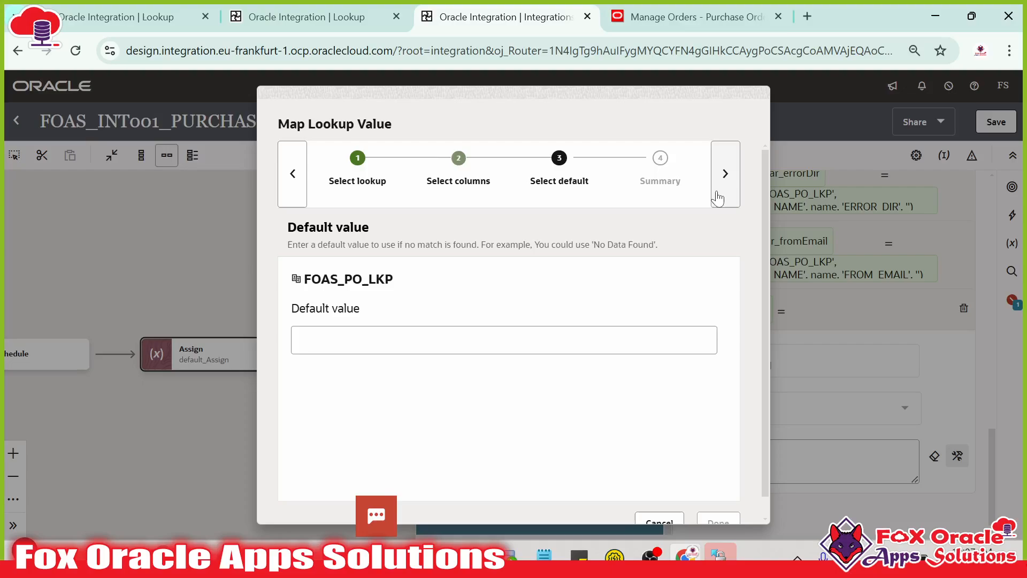
{"action": "left_click", "coordinate": [724, 176]}
{"action": "scroll", "coordinate": [719, 214], "scroll_direction": "down", "scroll_amount": 1}
{"action": "left_click", "coordinate": [718, 503]}
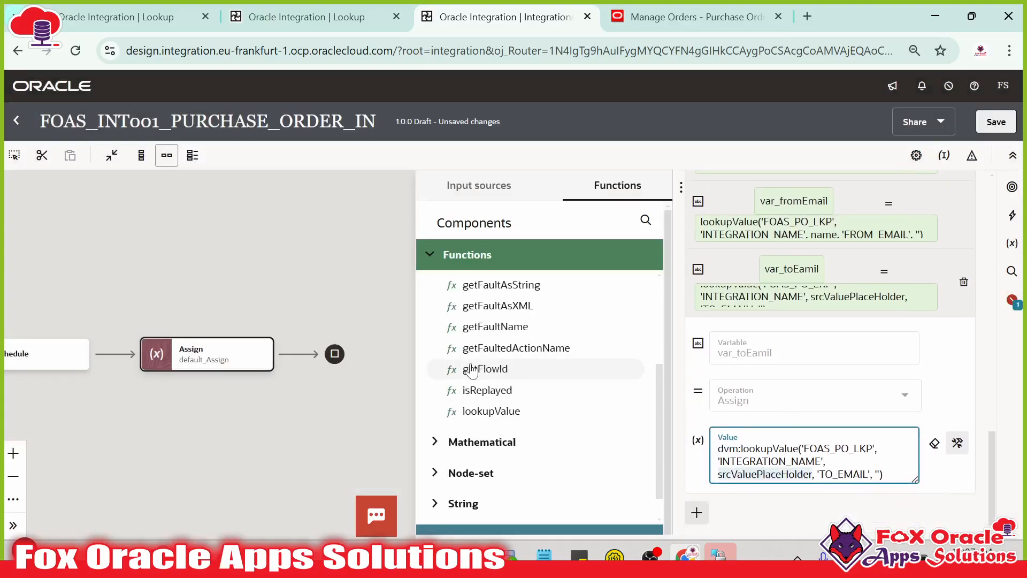
- Substitute the integration metadata's name element for srcValuePlaceHolder in var_toEamil's lookupValue expression
{"action": "scroll", "coordinate": [449, 367], "scroll_direction": "up", "scroll_amount": 3}
{"action": "left_click", "coordinate": [478, 185]}
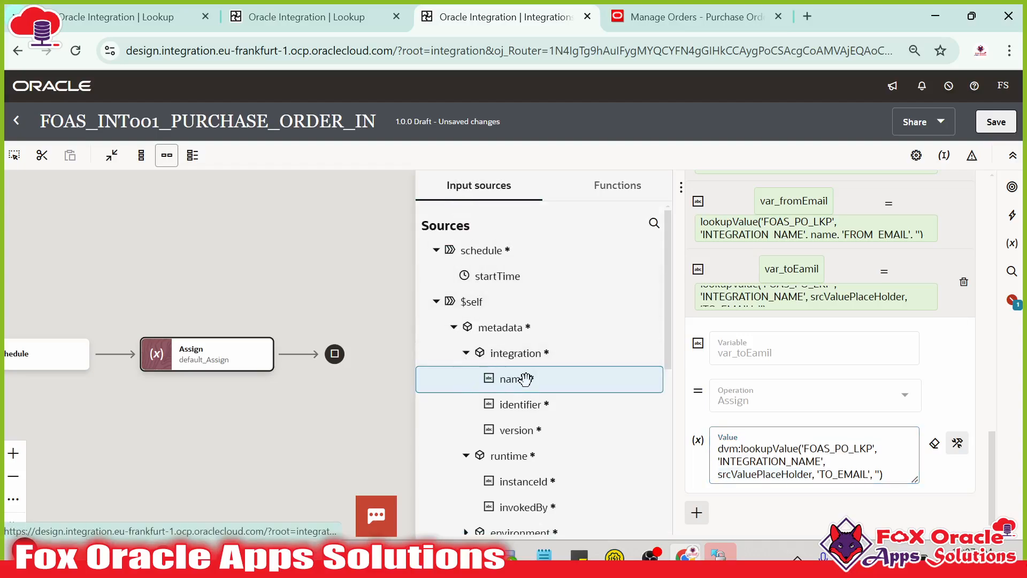
{"action": "left_click_drag", "start_coordinate": [527, 378], "coordinate": [748, 474]}
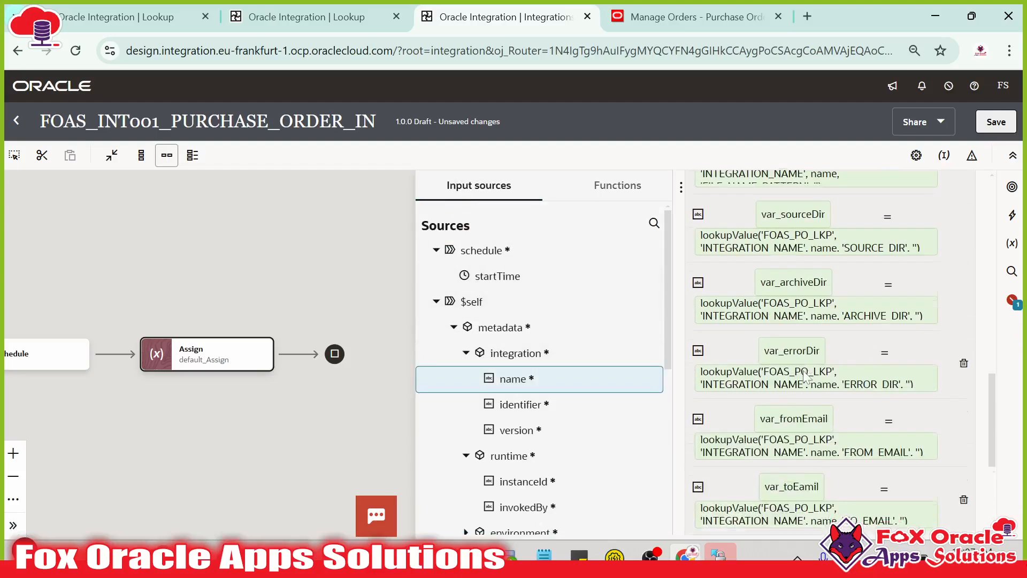
{"action": "left_click", "coordinate": [844, 257]}
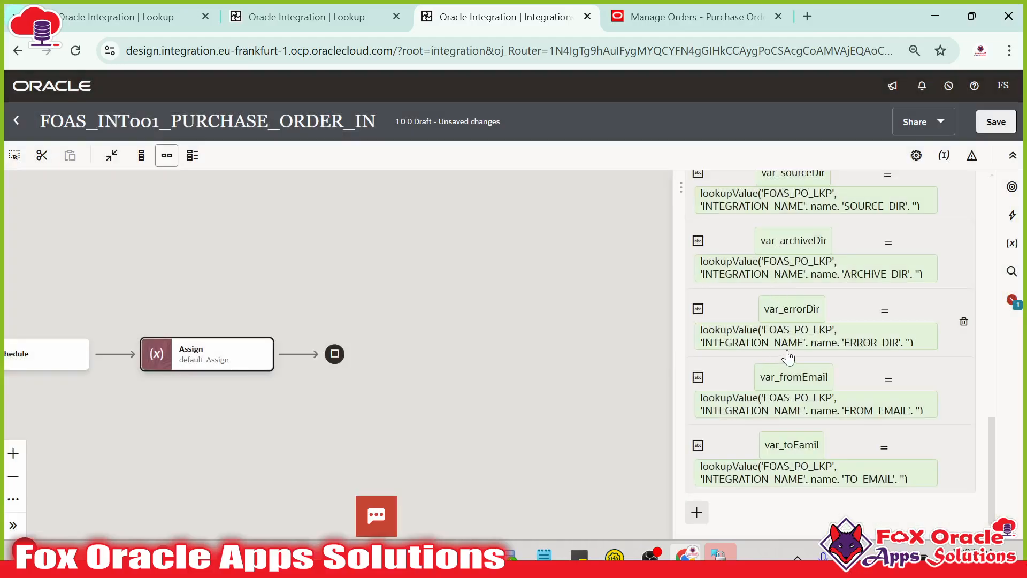
- Close the default_Assign configuration and save the FOAS_INT001_PURCHASE_ORDER_IN integration
{"action": "scroll", "coordinate": [806, 322], "scroll_direction": "up", "scroll_amount": 15}
{"action": "left_click", "coordinate": [605, 291]}
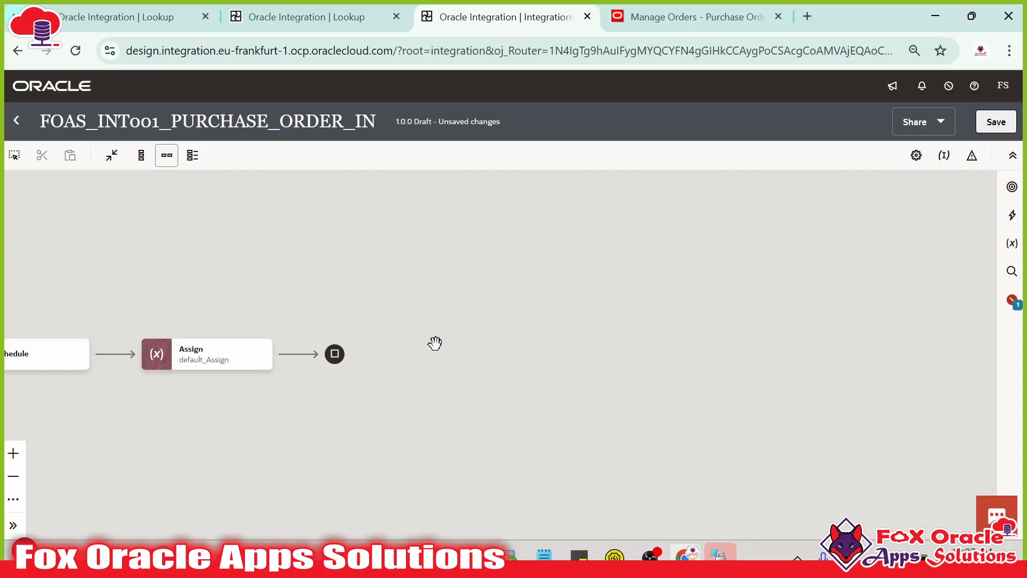
{"action": "left_click_drag", "start_coordinate": [273, 353], "coordinate": [515, 346]}
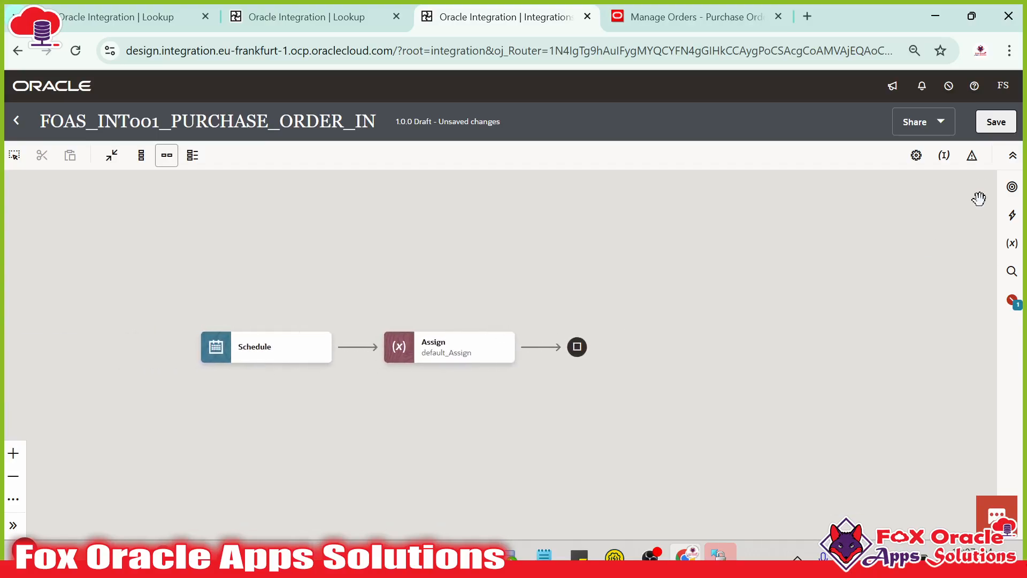
{"action": "left_click", "coordinate": [994, 123]}
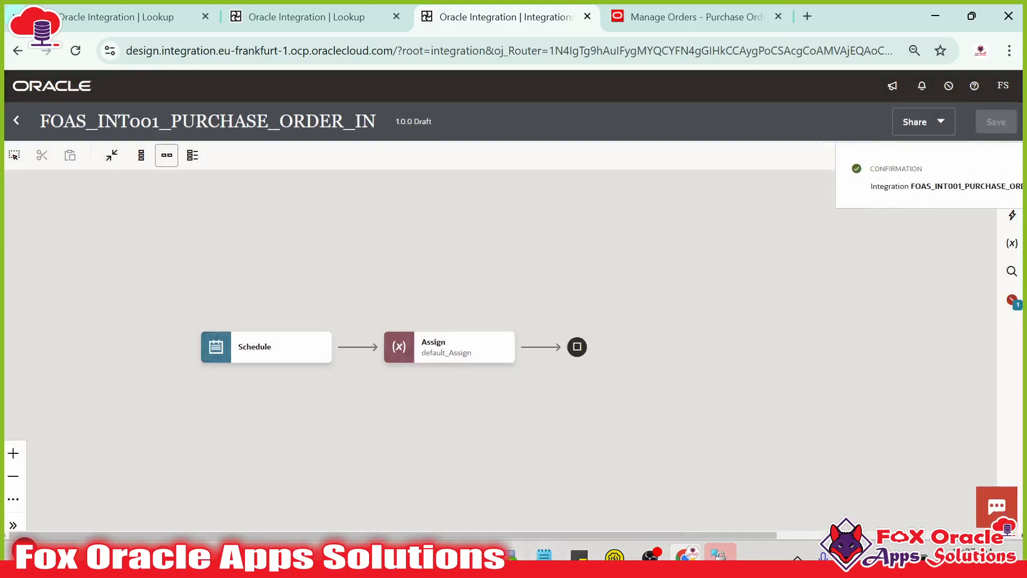
- Check the remote Purchase Order folder's files in WinSCP and return to the integration canvas in the browser
{"action": "left_click", "coordinate": [719, 555]}
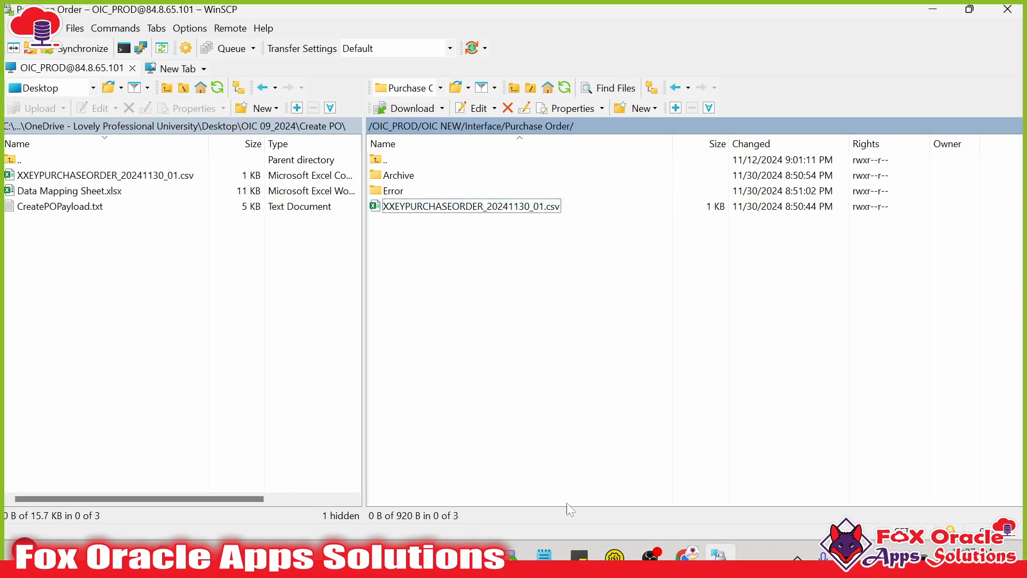
{"action": "left_click", "coordinate": [686, 555]}
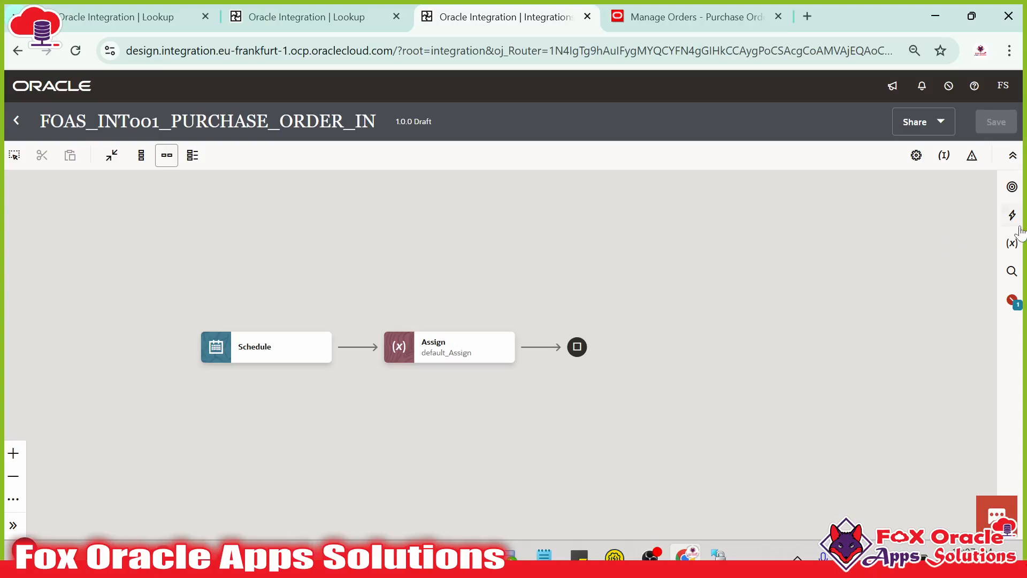
- Start adding an action after default_Assign and copy the FTP connection name FOAS_EY_FTP_CONN from CreatePOPayload.txt in Notepad++
{"action": "mouse_move", "coordinate": [541, 351]}
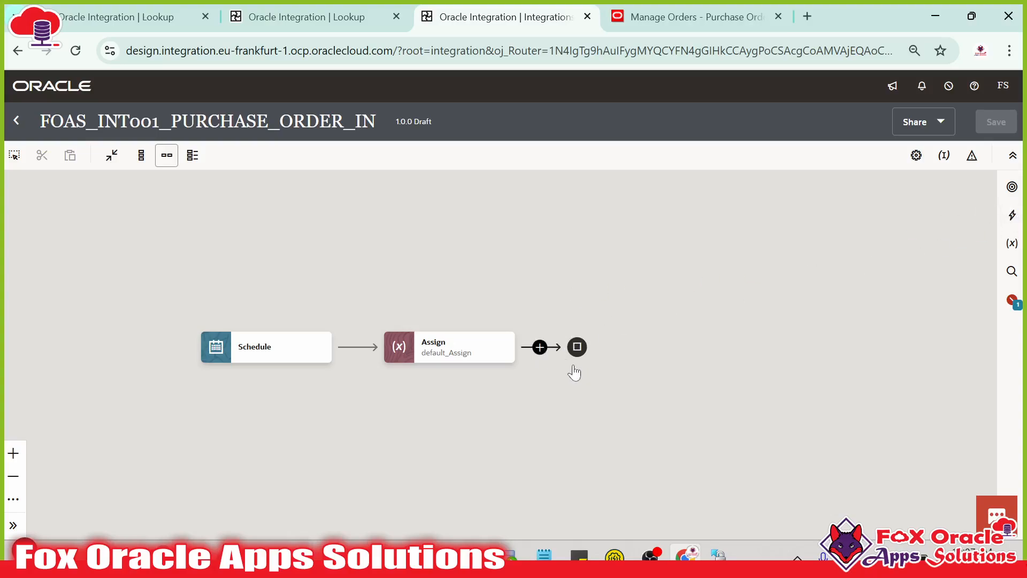
{"action": "left_click", "coordinate": [539, 347]}
{"action": "left_click", "coordinate": [271, 554]}
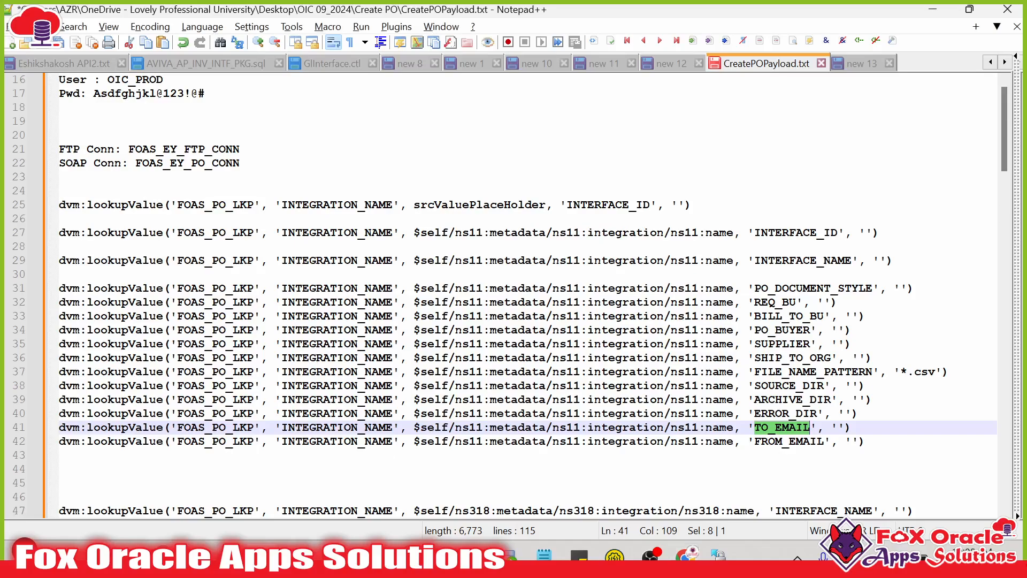
{"action": "scroll", "coordinate": [527, 294], "scroll_direction": "up", "scroll_amount": 5}
{"action": "left_click", "coordinate": [184, 372]}
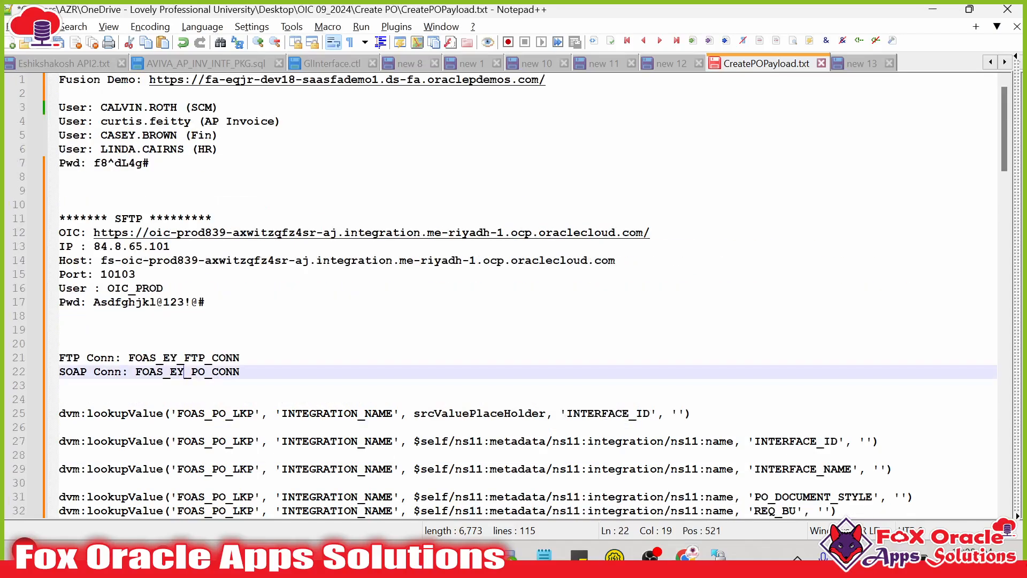
{"action": "double_click", "coordinate": [183, 357]}
{"action": "key", "text": "ctrl+c"}
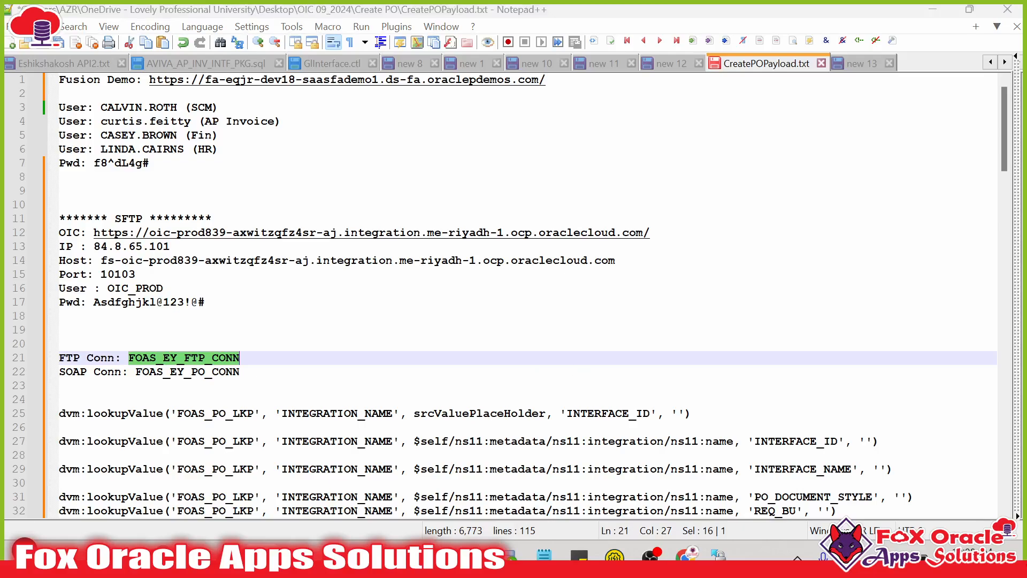
- Back in the integration, add an FTP invoke using FOAS_EY_FTP_CONN after default_Assign and name its endpoint listFTP
{"action": "key", "text": "alt+Tab"}
{"action": "left_click", "coordinate": [630, 219]}
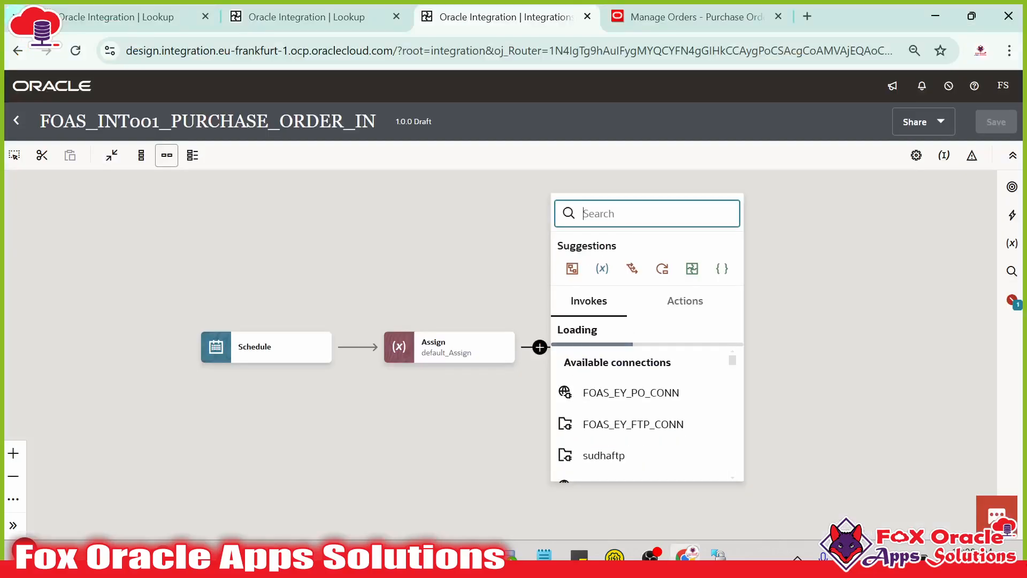
{"action": "key", "text": "ctrl+v"}
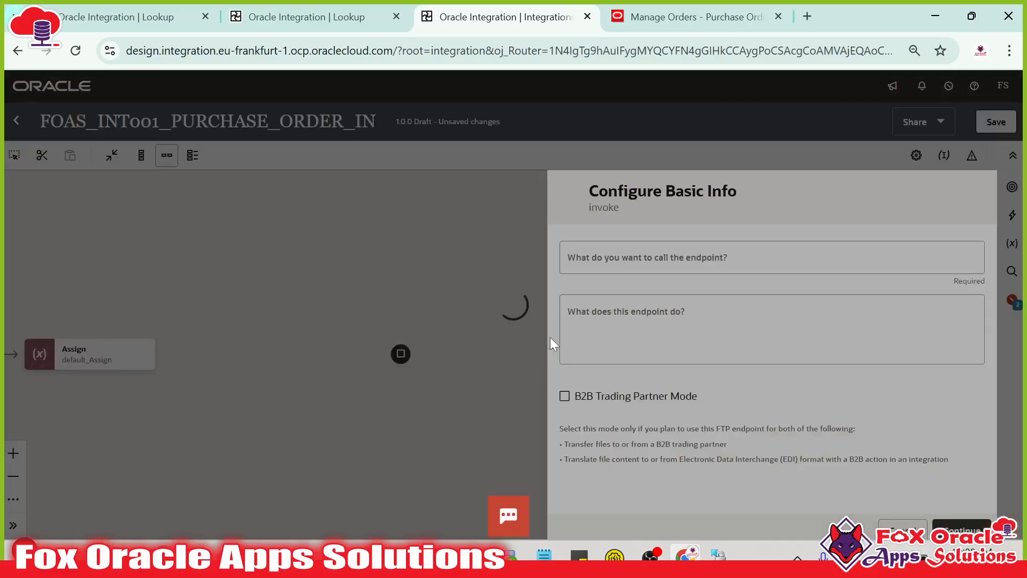
{"action": "type", "text": "list"}
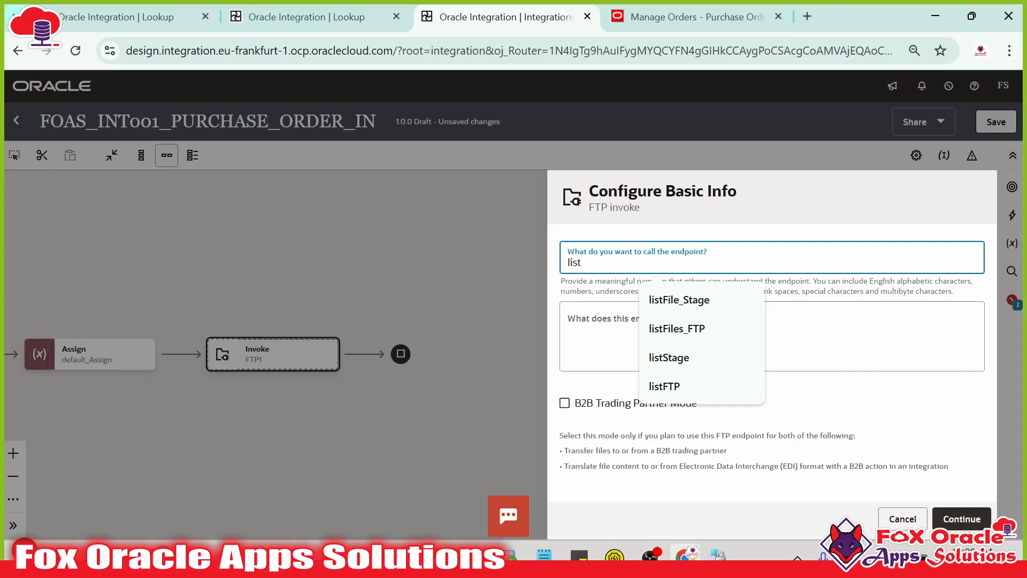
{"action": "type", "text": "FTP"}
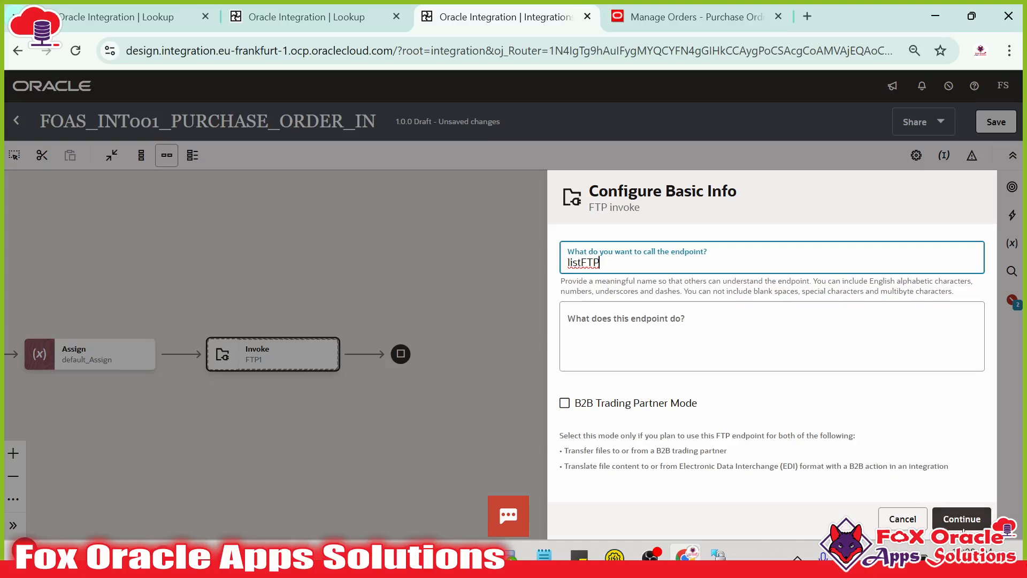
- Set the listFTP operation to List Files with input directory / and file name pattern *
{"action": "left_click", "coordinate": [961, 518]}
{"action": "left_click", "coordinate": [615, 262]}
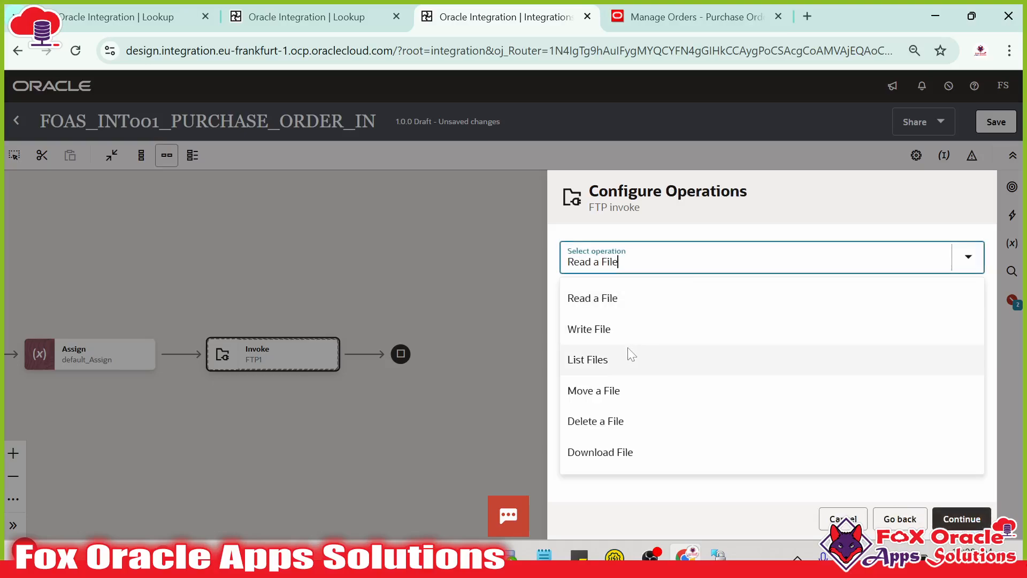
{"action": "left_click", "coordinate": [615, 360]}
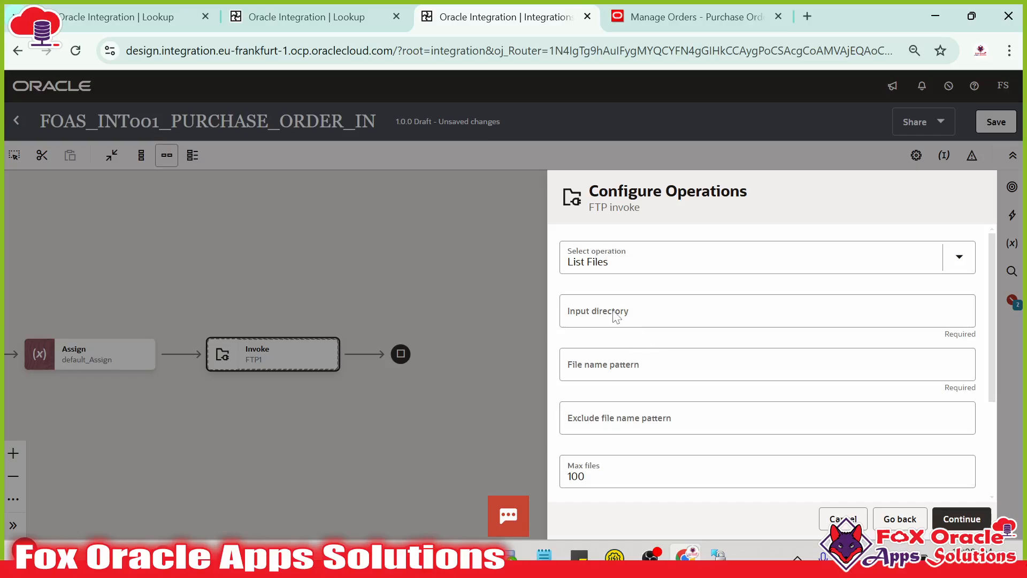
{"action": "left_click", "coordinate": [616, 316]}
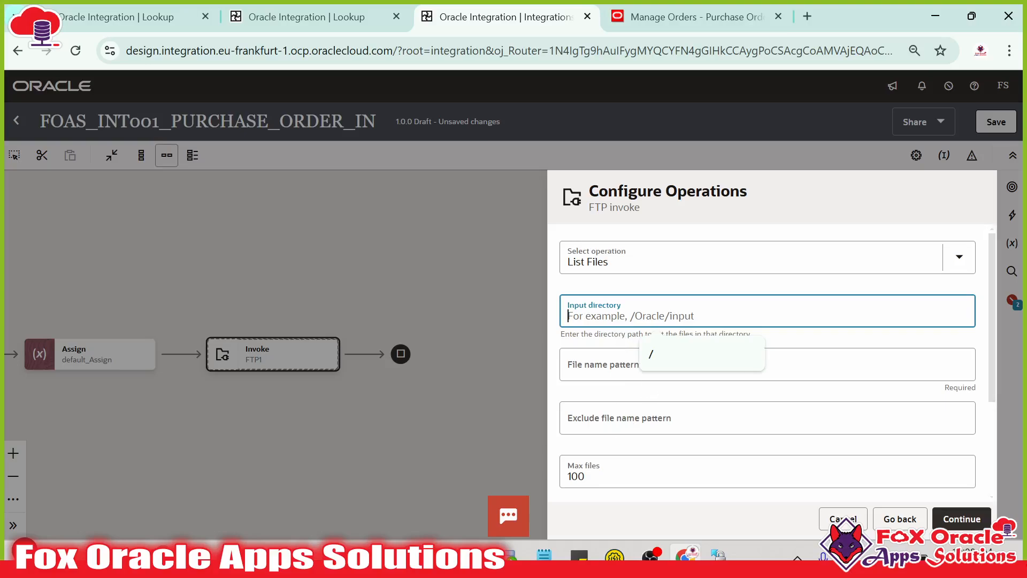
{"action": "left_click", "coordinate": [625, 367]}
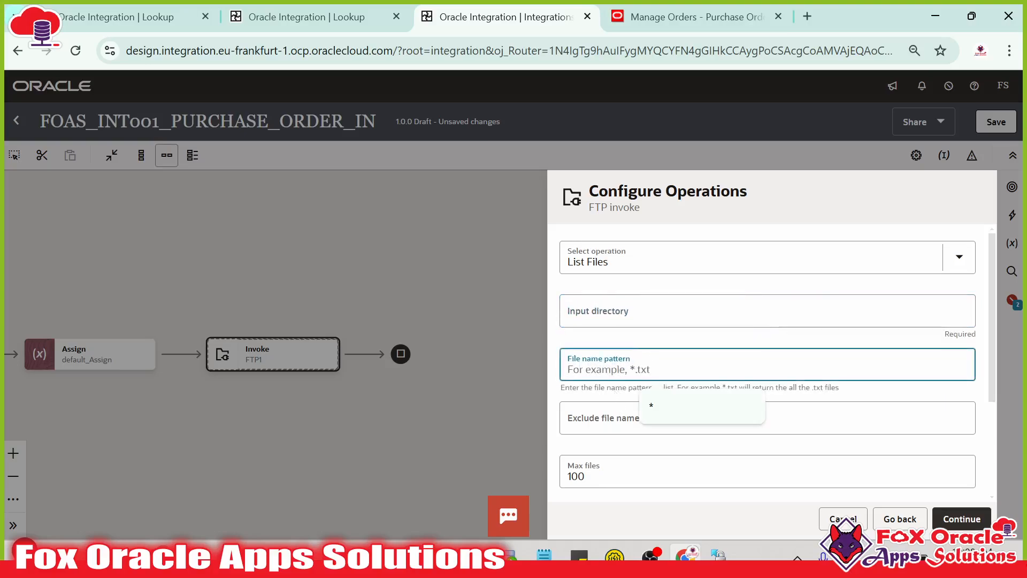
{"action": "left_click", "coordinate": [621, 418]}
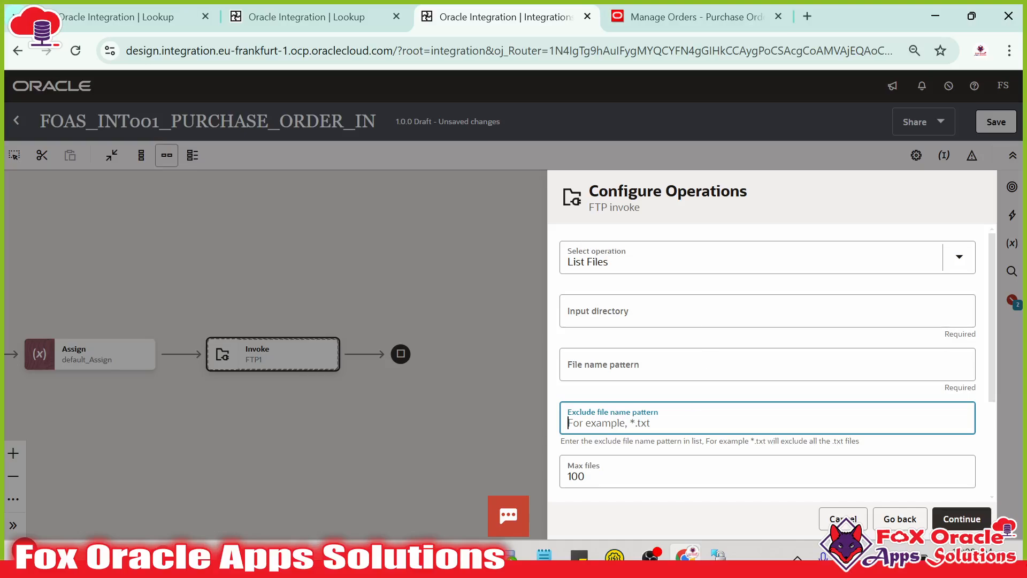
{"action": "left_click", "coordinate": [620, 313]}
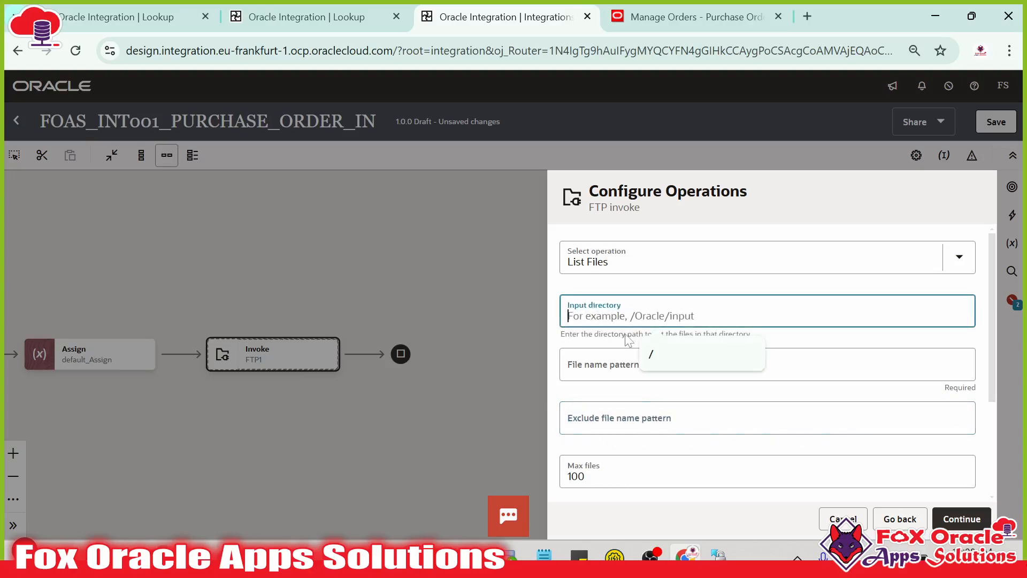
{"action": "type", "text": "/"}
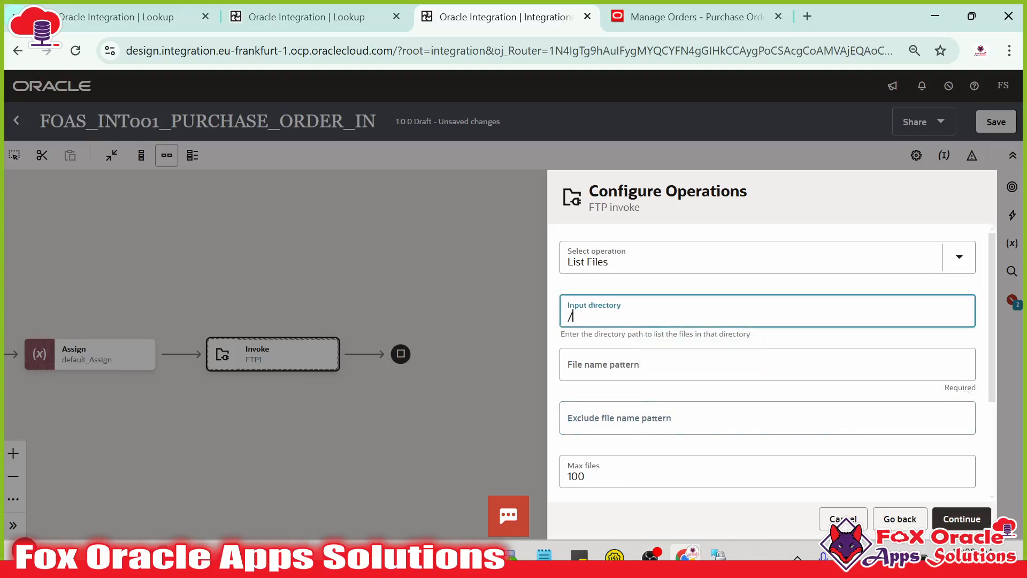
{"action": "left_click", "coordinate": [595, 369]}
{"action": "type", "text": "*"}
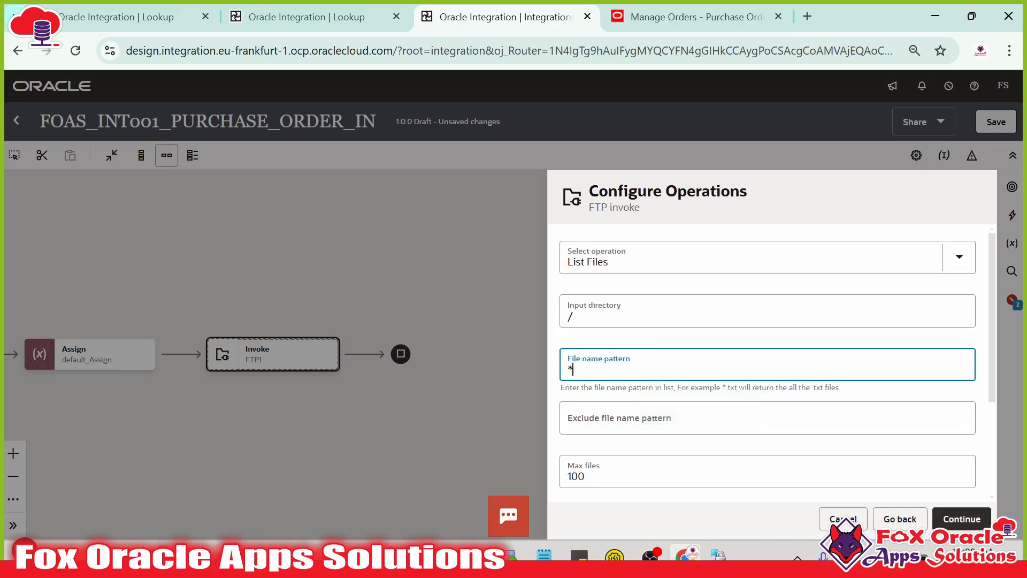
- Turn off recursive file listing and finish the listFTP invoke configuration
{"action": "scroll", "coordinate": [791, 433], "scroll_direction": "down", "scroll_amount": 3}
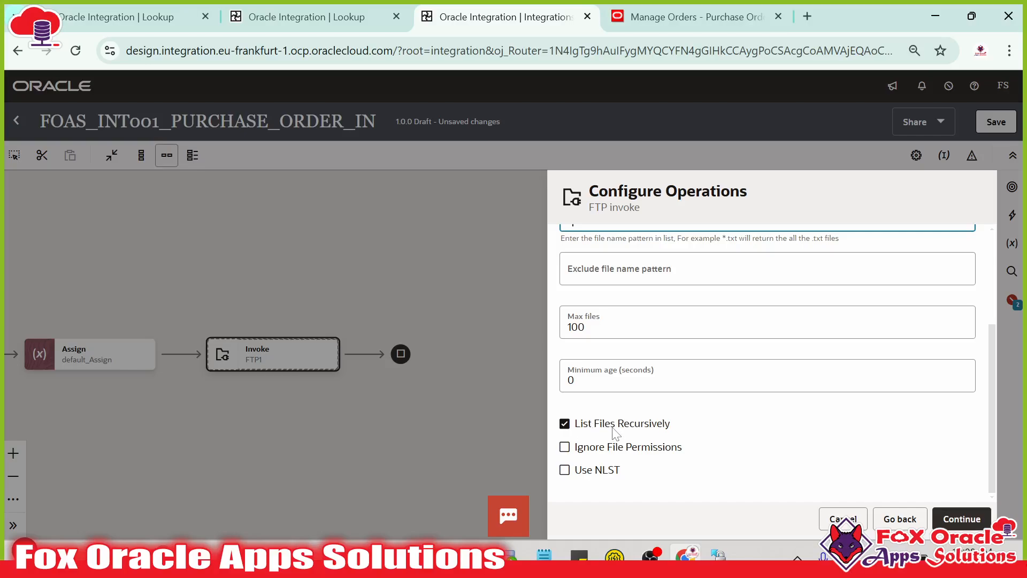
{"action": "left_click", "coordinate": [564, 423]}
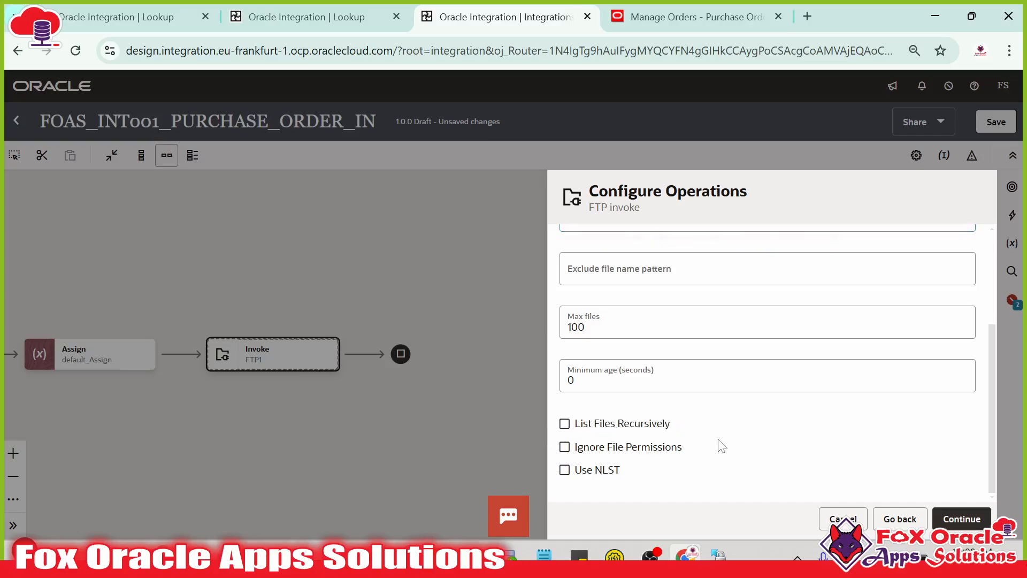
{"action": "left_click", "coordinate": [956, 519]}
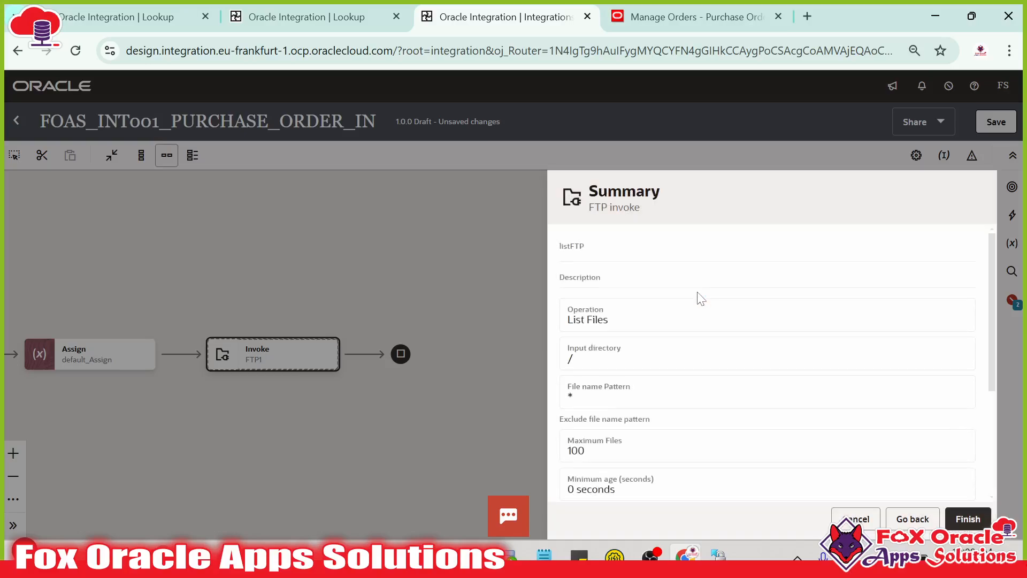
{"action": "left_click", "coordinate": [968, 519]}
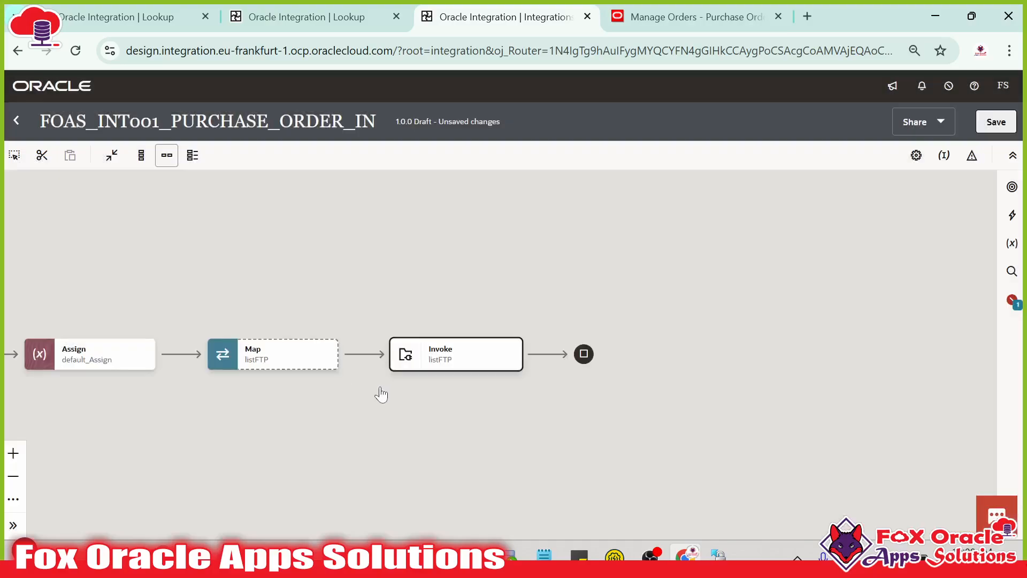
- Open the Map to listFTP and map var_fileNamePattern to File Name Pattern under FTP List Header
{"action": "left_click", "coordinate": [362, 366]}
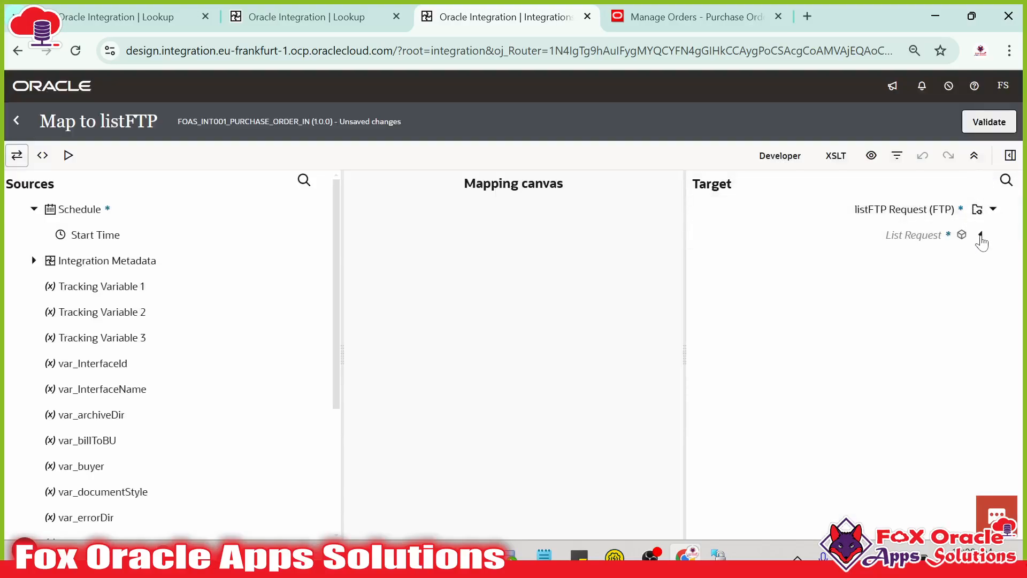
{"action": "left_click", "coordinate": [981, 234]}
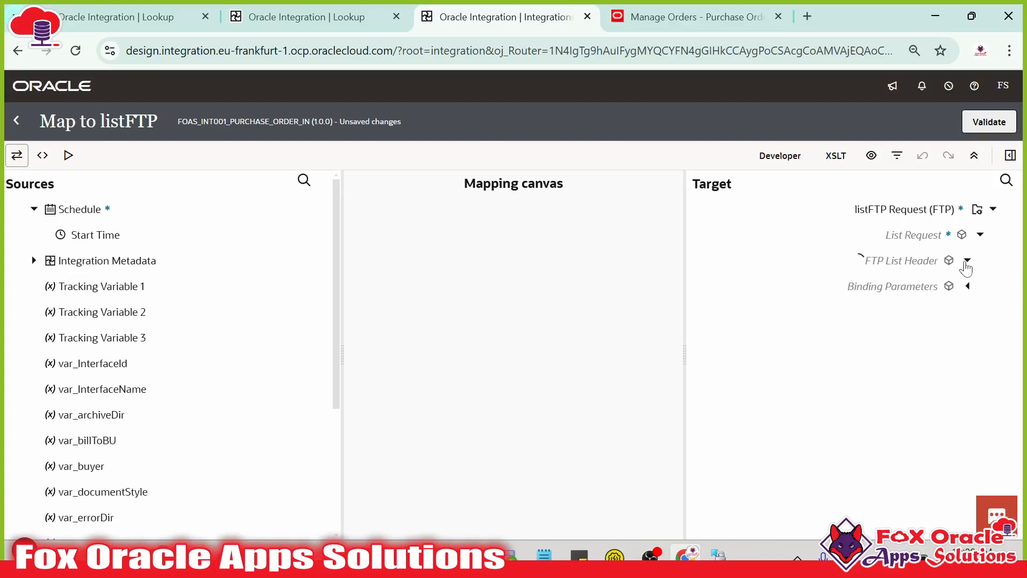
{"action": "left_click", "coordinate": [967, 260]}
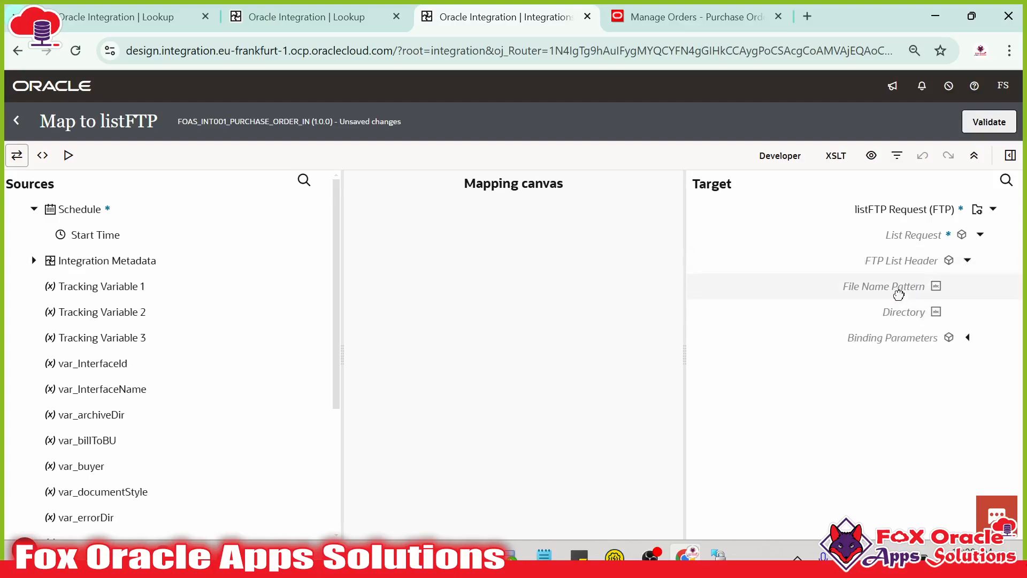
{"action": "left_click", "coordinate": [891, 289]}
{"action": "scroll", "coordinate": [96, 498], "scroll_direction": "down", "scroll_amount": 3}
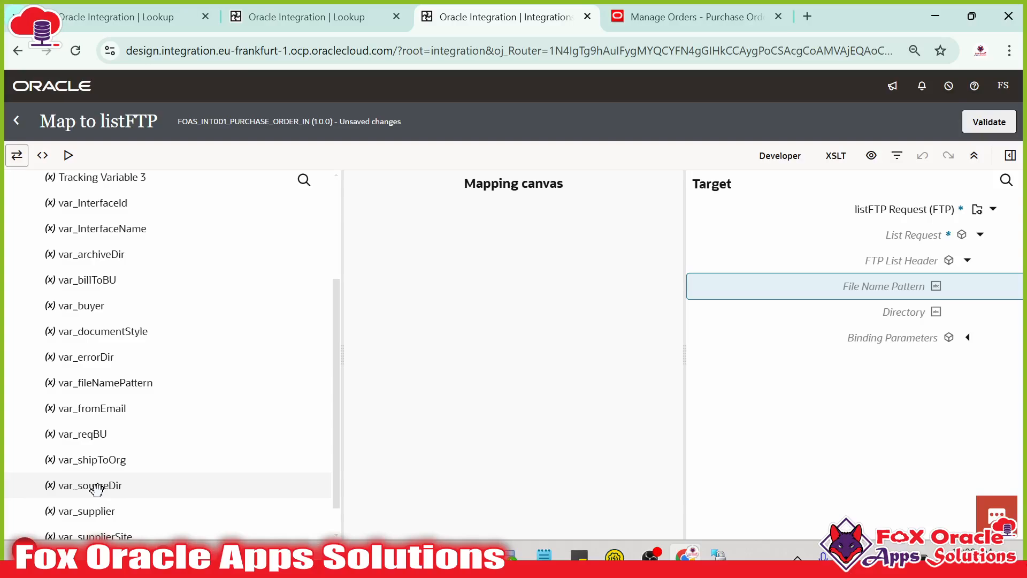
{"action": "scroll", "coordinate": [96, 495], "scroll_direction": "down", "scroll_amount": 1}
{"action": "left_click_drag", "start_coordinate": [116, 347], "coordinate": [861, 296]}
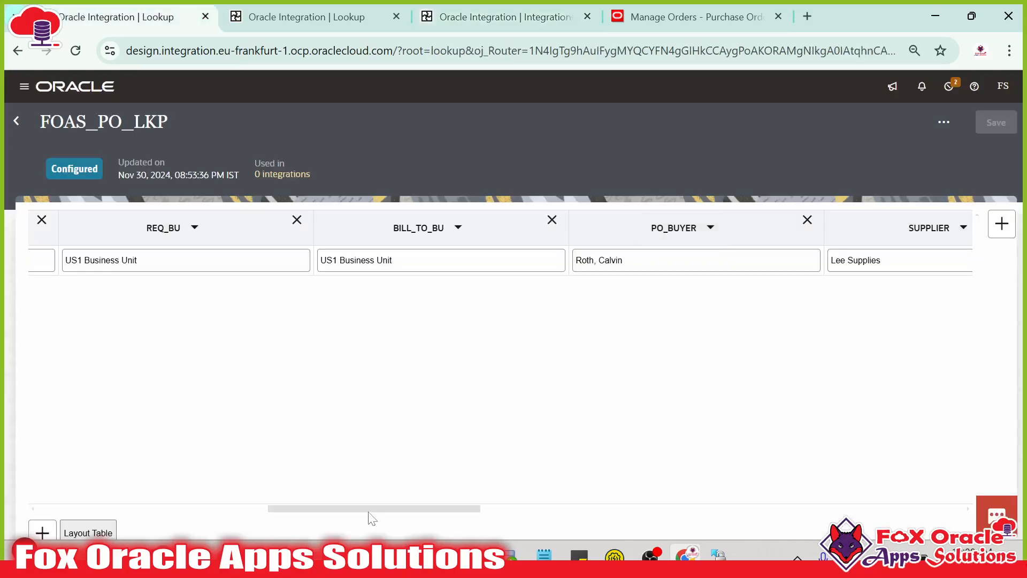
- Check the FILE_NAME_PATTERN value in the FOAS_PO_LKP lookup and return to the listFTP mapping
{"action": "left_click_drag", "start_coordinate": [369, 512], "coordinate": [663, 515]}
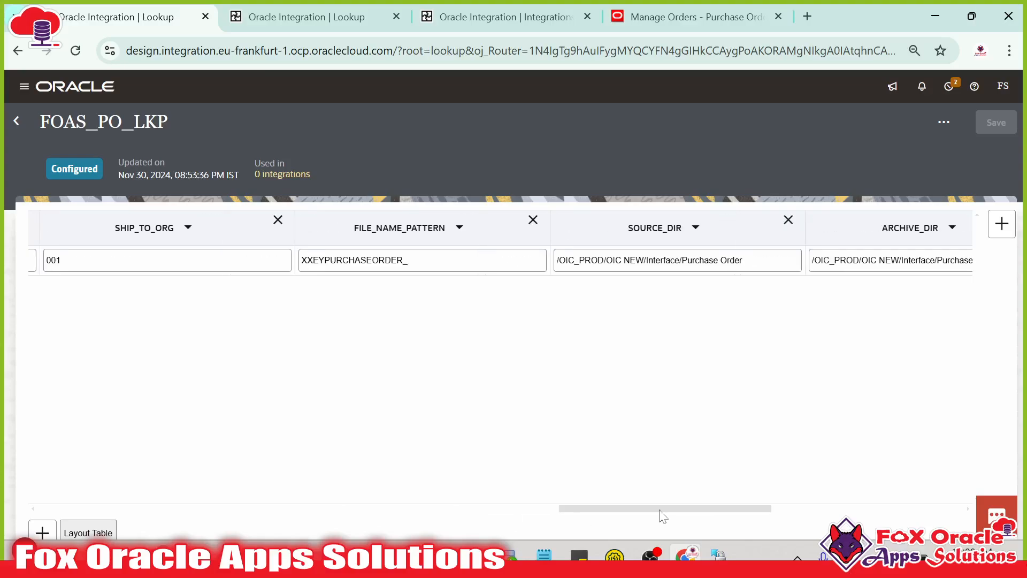
{"action": "double_click", "coordinate": [375, 261]}
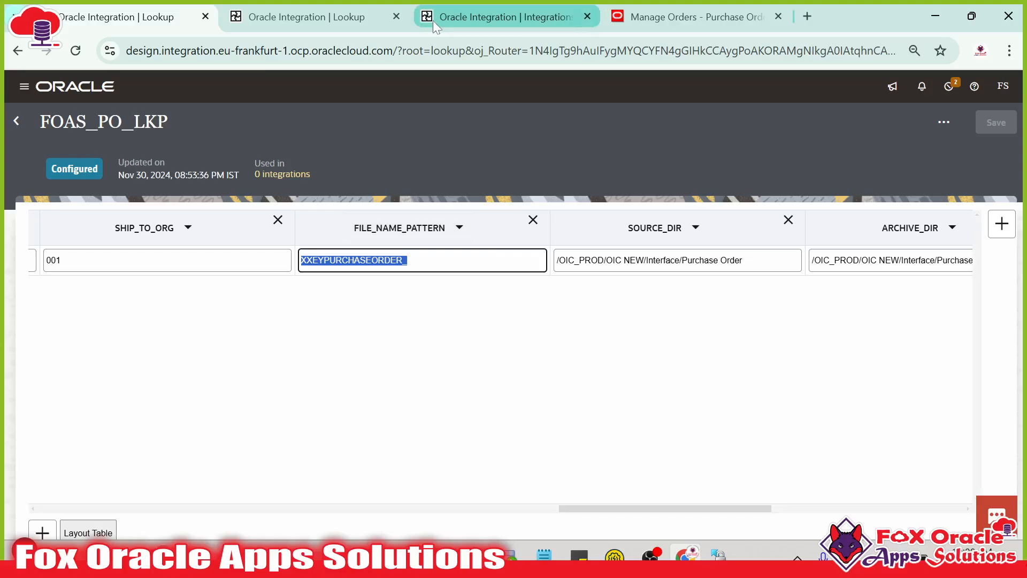
{"action": "left_click", "coordinate": [529, 287]}
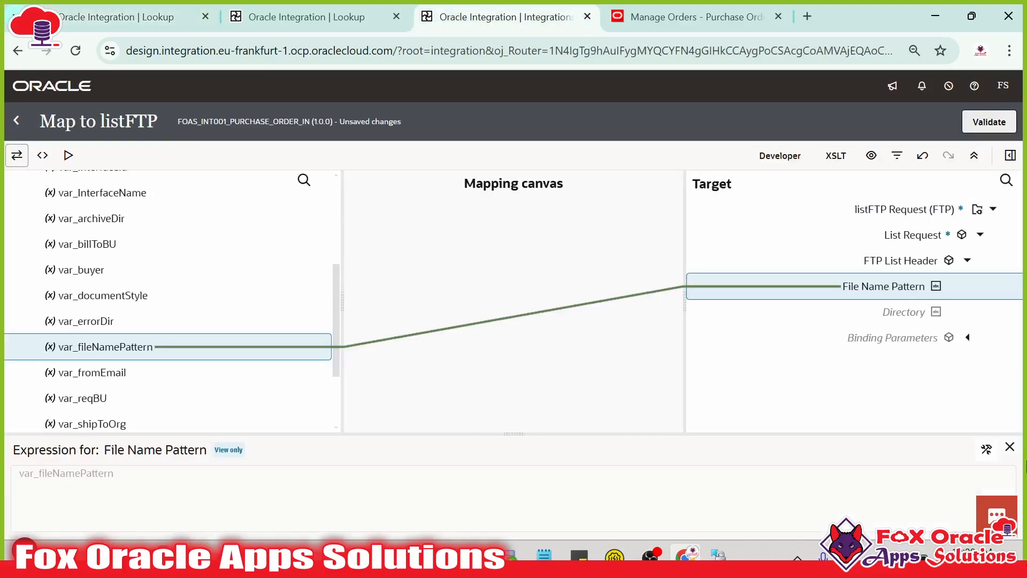
- Change the File Name Pattern expression to concat($var_fileNamePattern,'*.csv') and apply it
{"action": "left_click", "coordinate": [986, 449]}
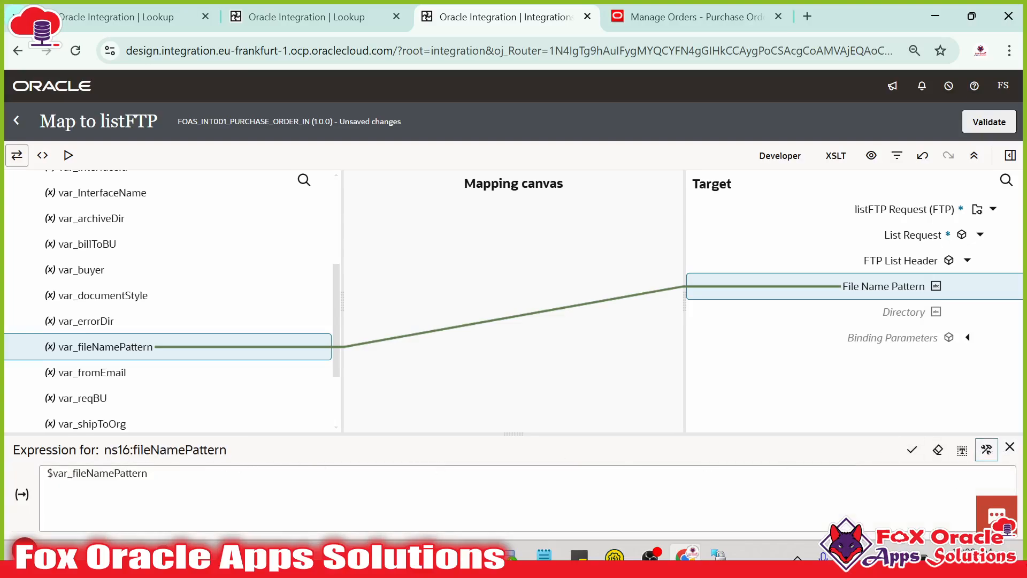
{"action": "left_click", "coordinate": [47, 473]}
{"action": "type", "text": "conc"}
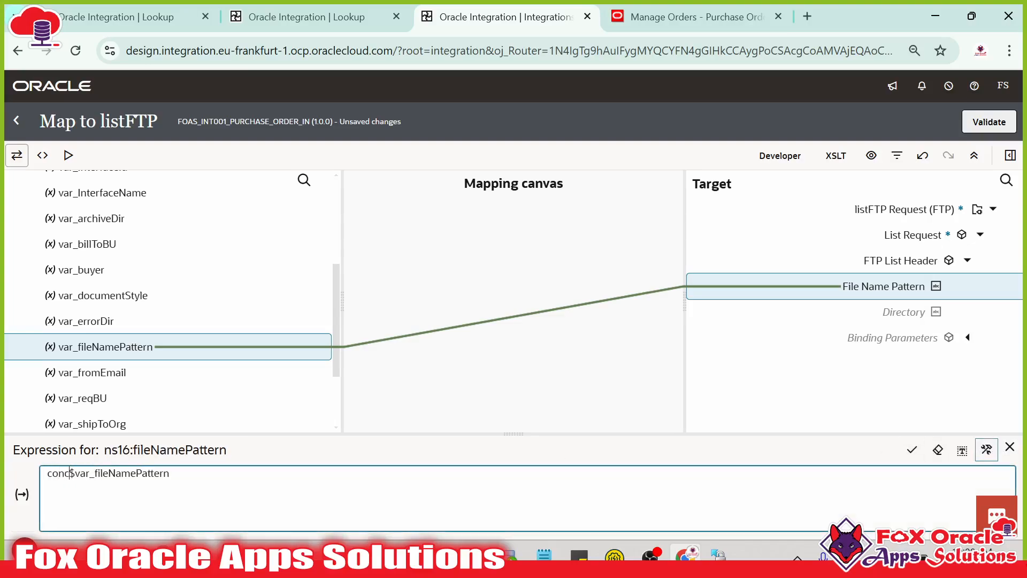
{"action": "type", "text": "at"}
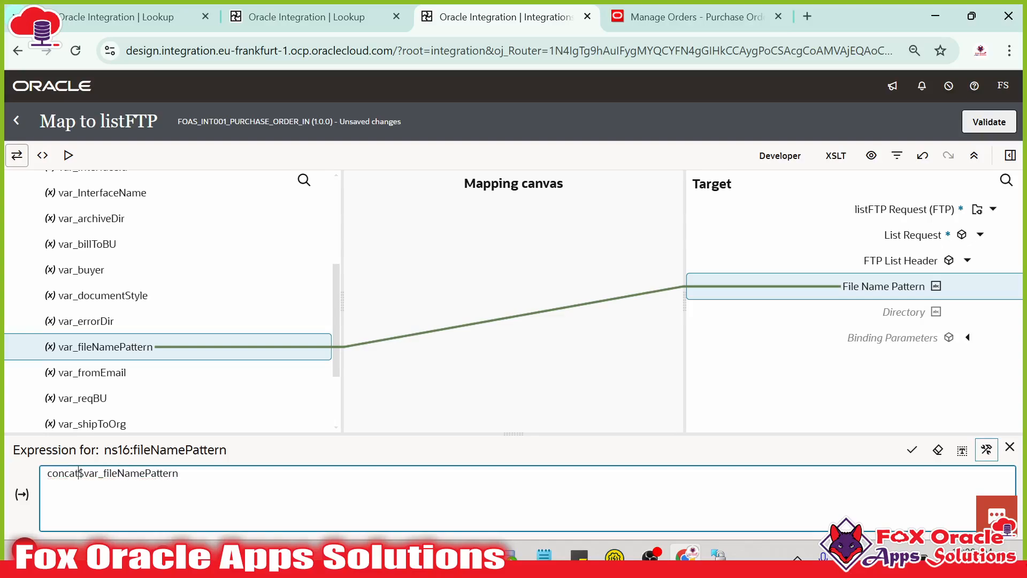
{"action": "type", "text": "("}
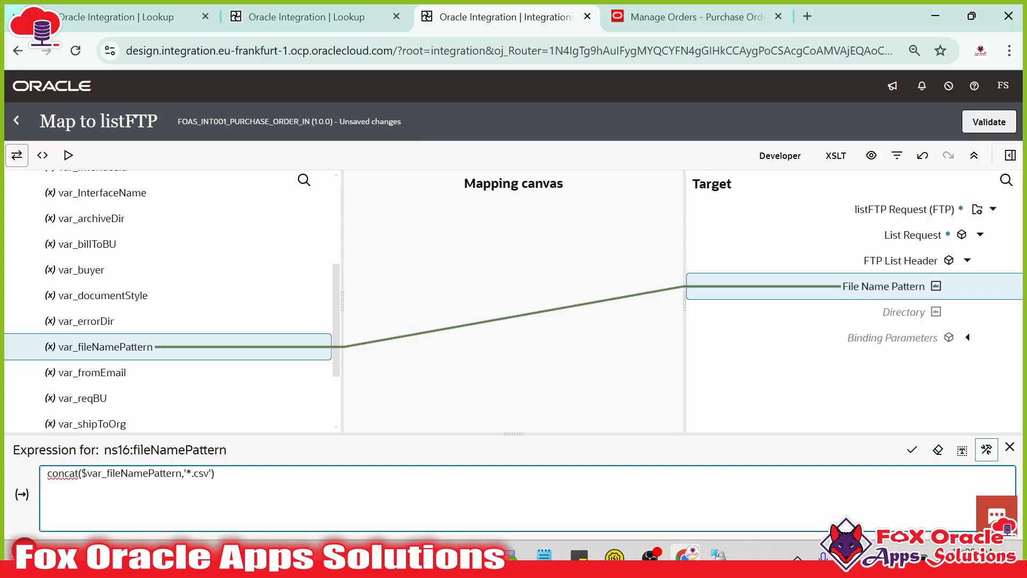
{"action": "left_click", "coordinate": [911, 450]}
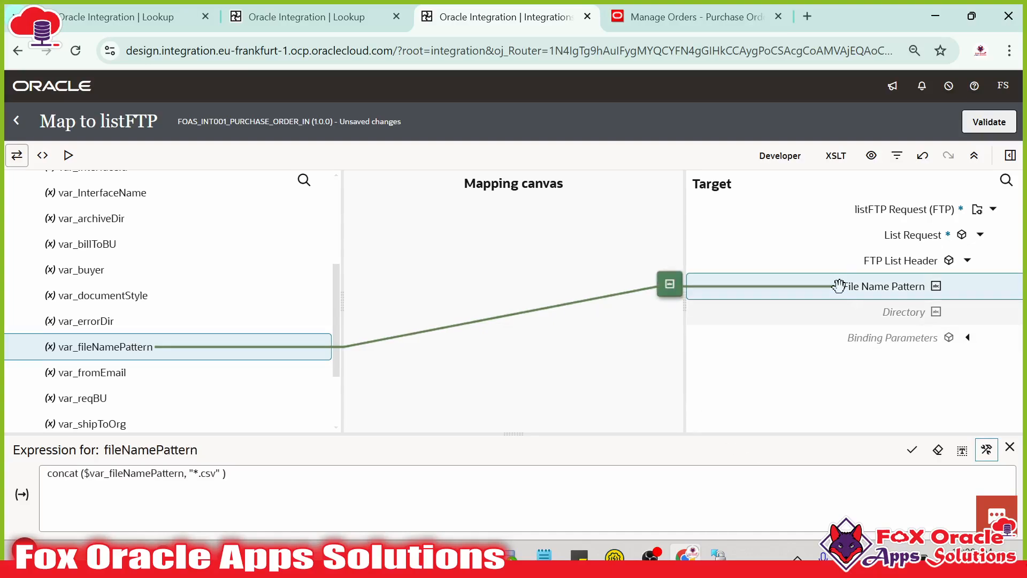
- Map var_sourceDir to Directory, validate the listFTP mapping and return to the integration canvas
{"action": "left_click", "coordinate": [902, 312]}
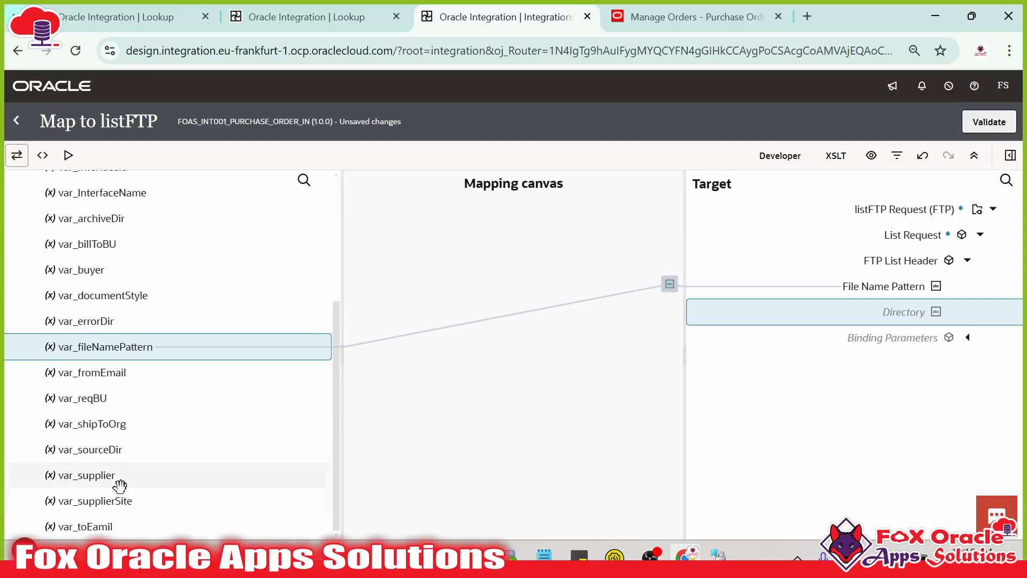
{"action": "scroll", "coordinate": [137, 443], "scroll_direction": "up", "scroll_amount": 1}
{"action": "scroll", "coordinate": [132, 452], "scroll_direction": "down", "scroll_amount": 1}
{"action": "left_click_drag", "start_coordinate": [115, 452], "coordinate": [893, 313]}
{"action": "left_click", "coordinate": [989, 122]}
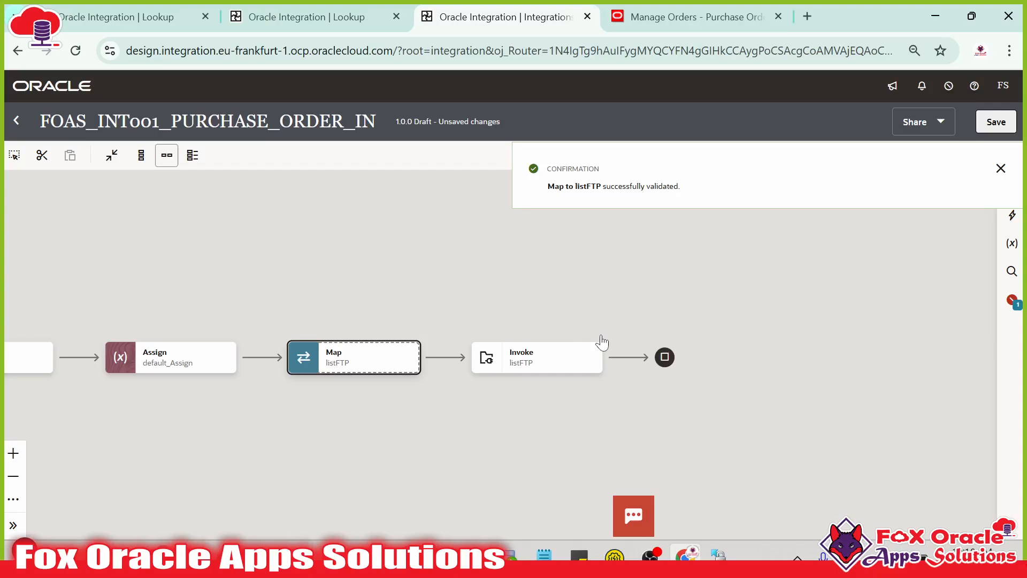
{"action": "left_click_drag", "start_coordinate": [571, 399], "coordinate": [488, 354]}
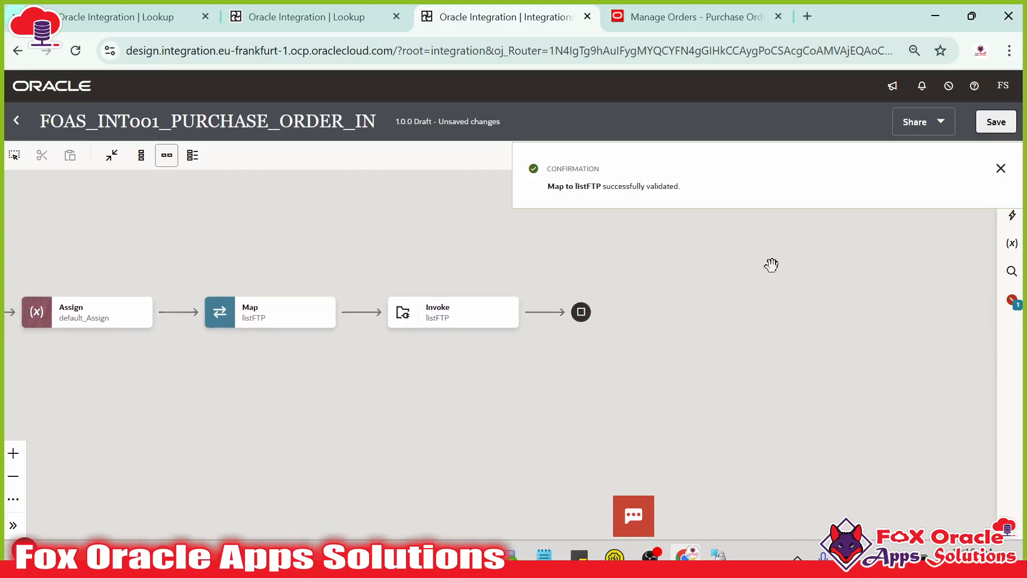
{"action": "left_click", "coordinate": [995, 172]}
- Add a Switch action directly after the listFTP invoke
{"action": "mouse_move", "coordinate": [495, 325]}
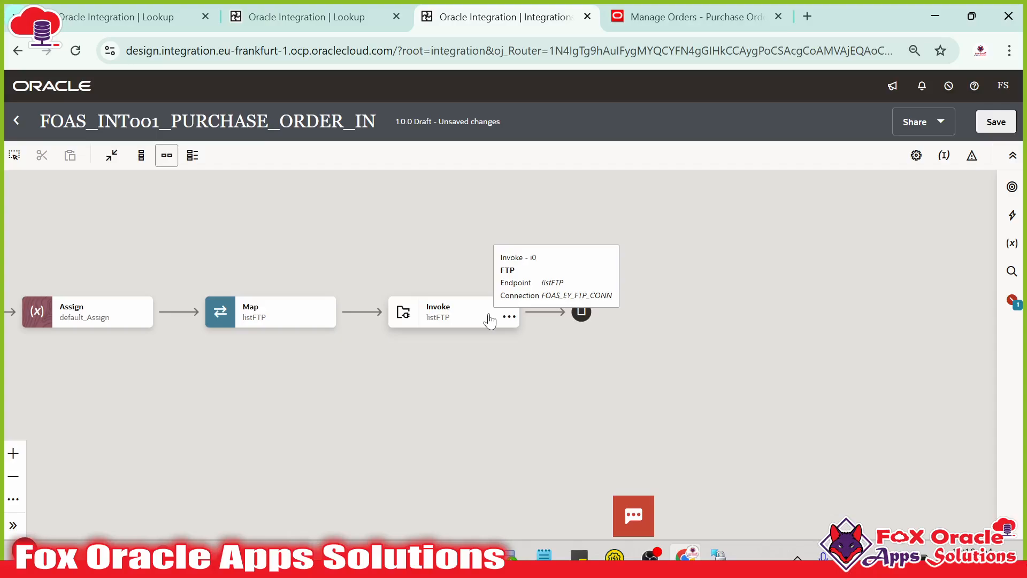
{"action": "scroll", "coordinate": [488, 317], "scroll_direction": "up", "scroll_amount": 1}
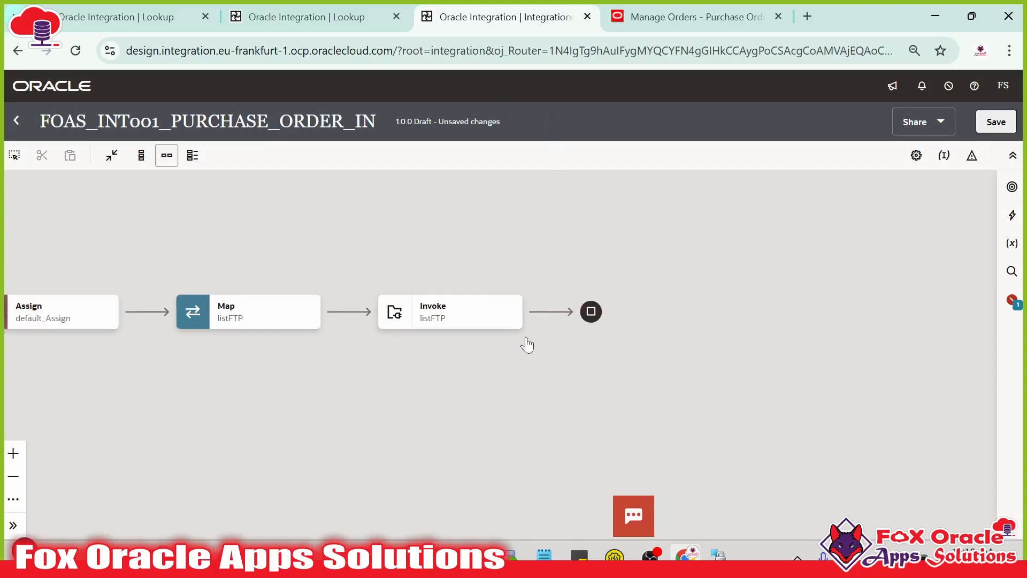
{"action": "left_click_drag", "start_coordinate": [516, 334], "coordinate": [598, 347]}
{"action": "left_click", "coordinate": [569, 328]}
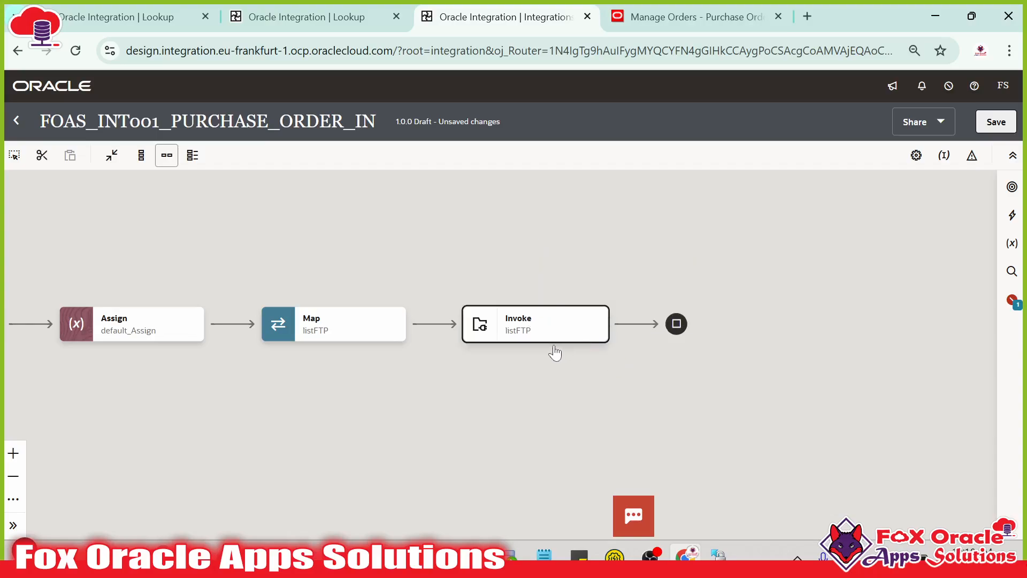
{"action": "left_click", "coordinate": [1015, 224]}
{"action": "scroll", "coordinate": [866, 307], "scroll_direction": "down", "scroll_amount": 5}
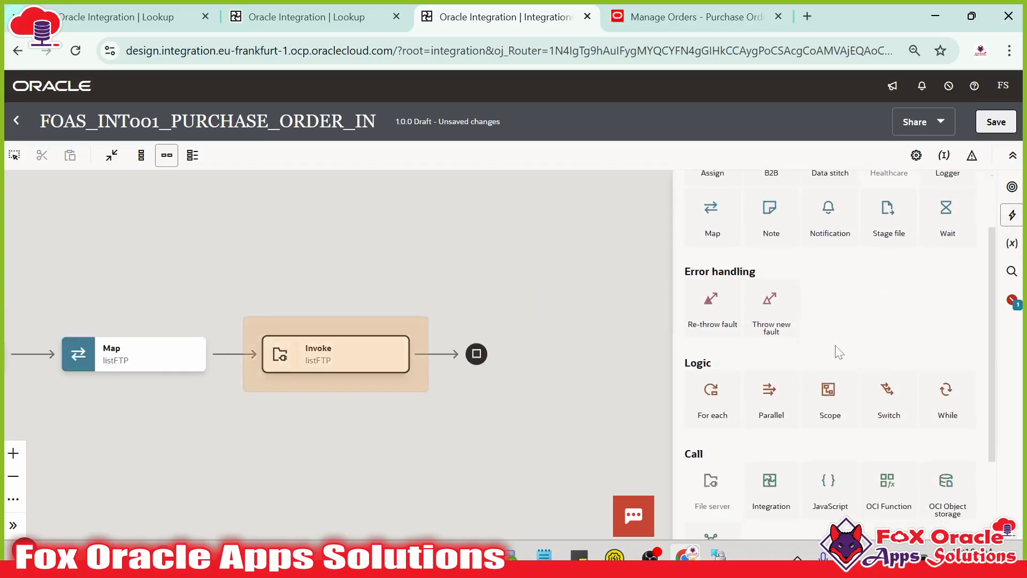
{"action": "left_click_drag", "start_coordinate": [897, 276], "coordinate": [436, 354]}
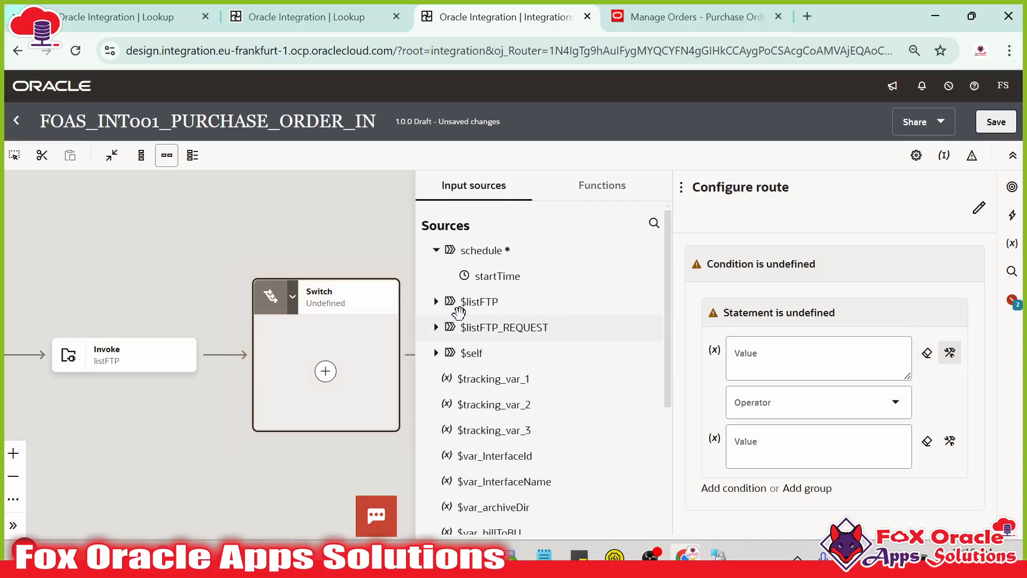
- Set the Switch route condition to ItemCount from the listFTP ListResponse greater than 0
{"action": "left_click", "coordinate": [436, 301]}
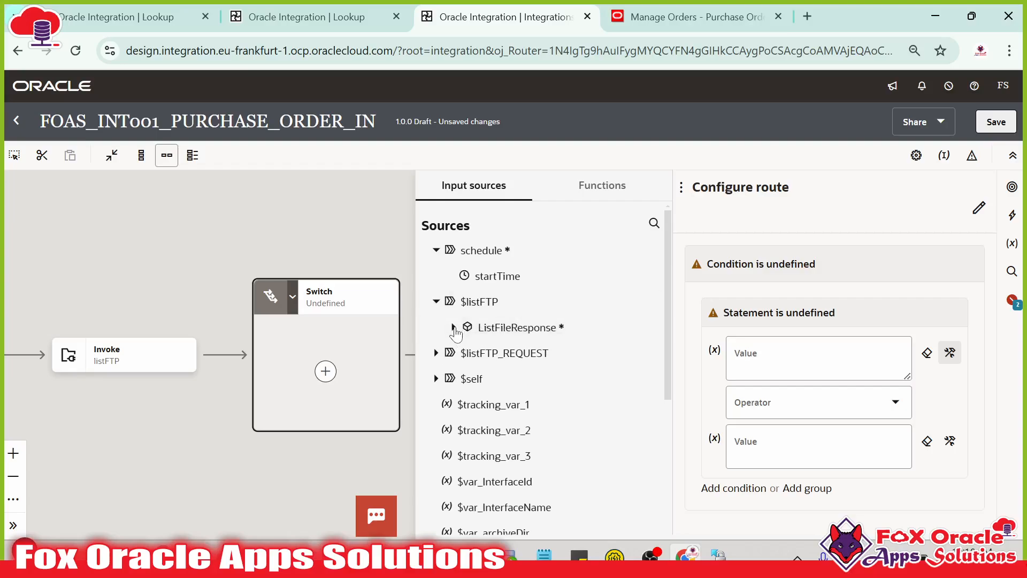
{"action": "left_click", "coordinate": [453, 326]}
{"action": "left_click", "coordinate": [465, 353]}
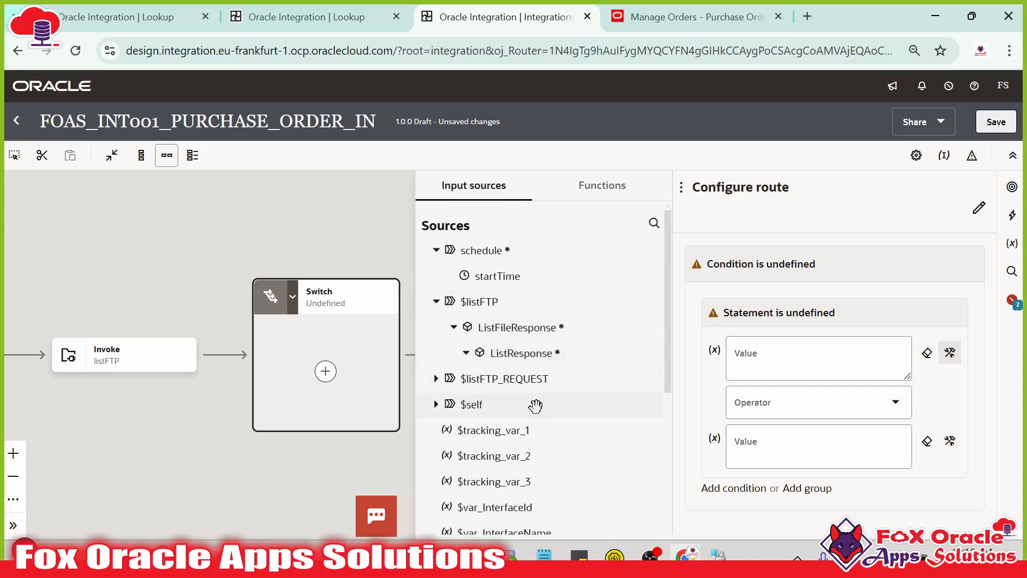
{"action": "left_click_drag", "start_coordinate": [530, 404], "coordinate": [758, 362]}
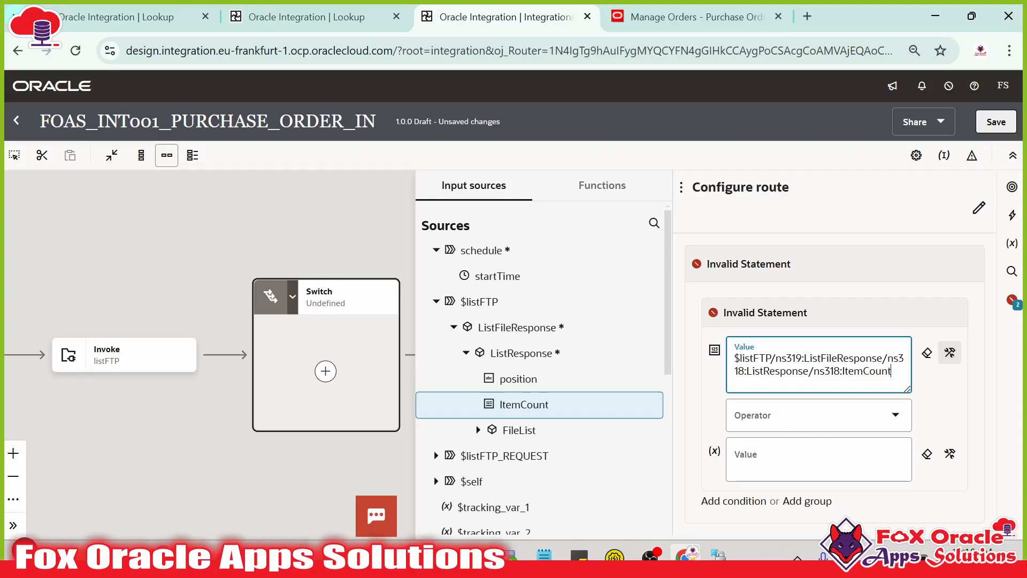
{"action": "left_click", "coordinate": [803, 415]}
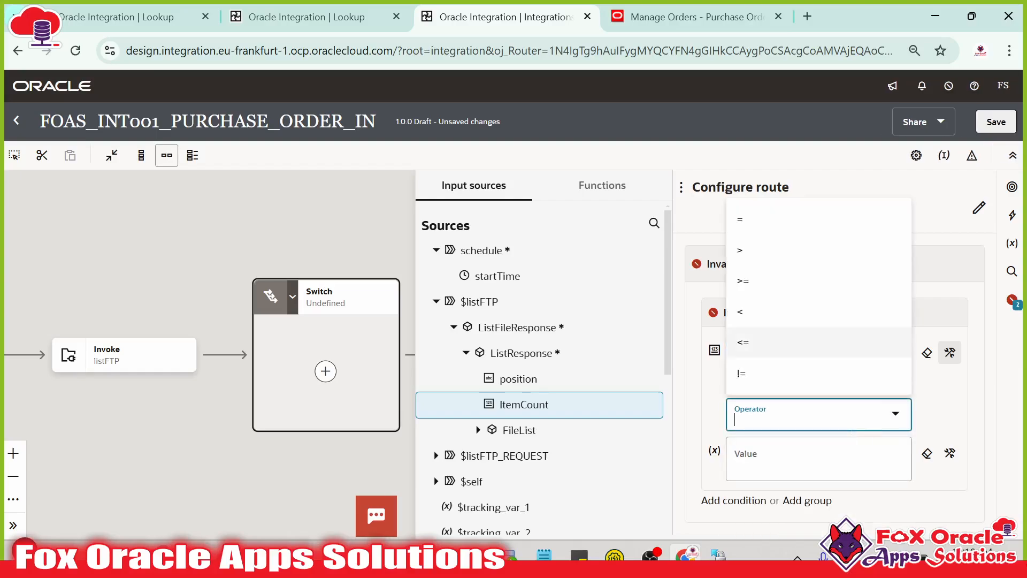
{"action": "left_click", "coordinate": [762, 251]}
{"action": "left_click", "coordinate": [756, 463]}
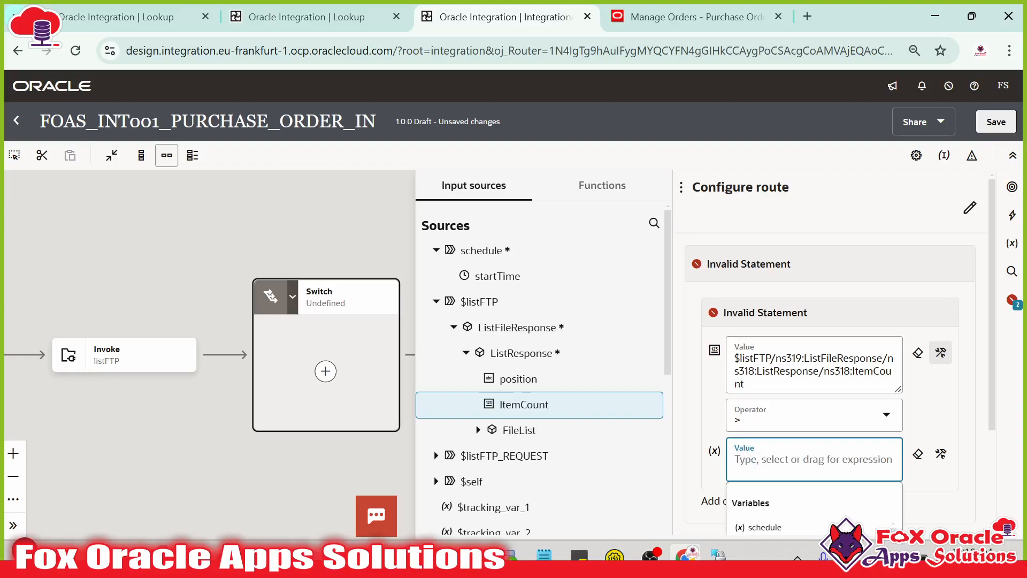
{"action": "type", "text": "0"}
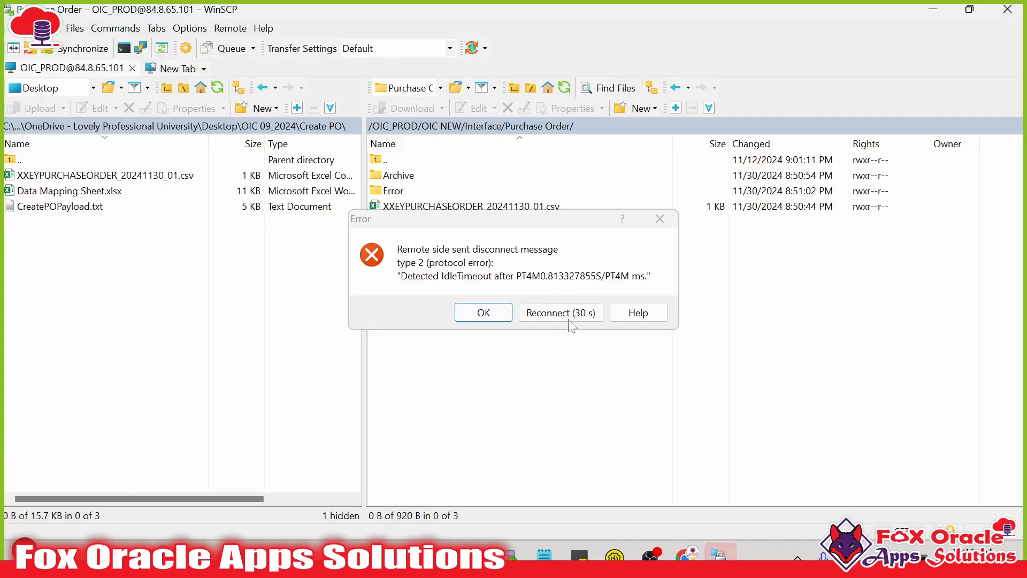
- Switch to WinSCP, reconnect the OIC_PROD session, and return to the integration canvas
{"action": "left_click", "coordinate": [556, 313]}
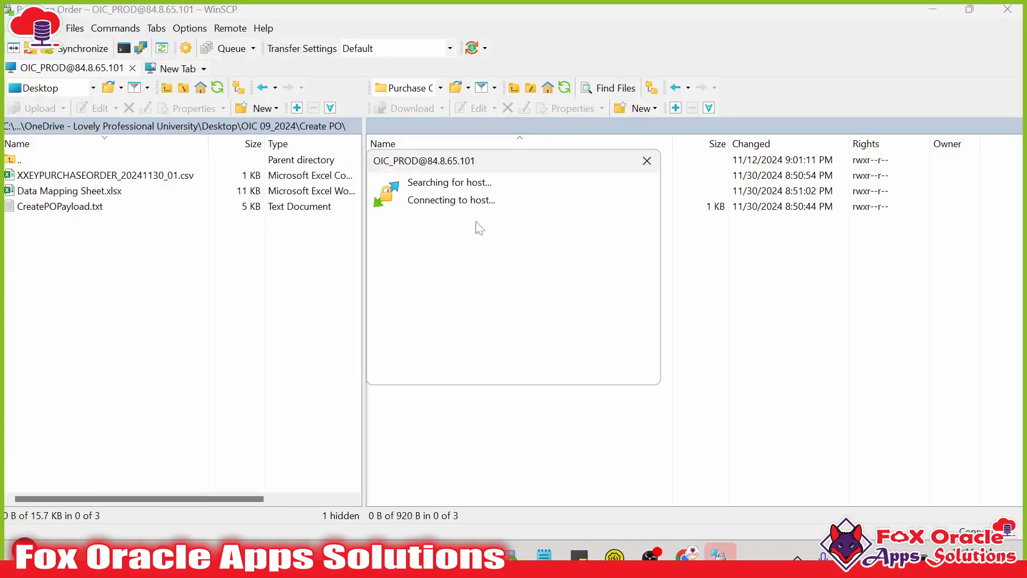
{"action": "left_click_drag", "start_coordinate": [508, 155], "coordinate": [627, 257]}
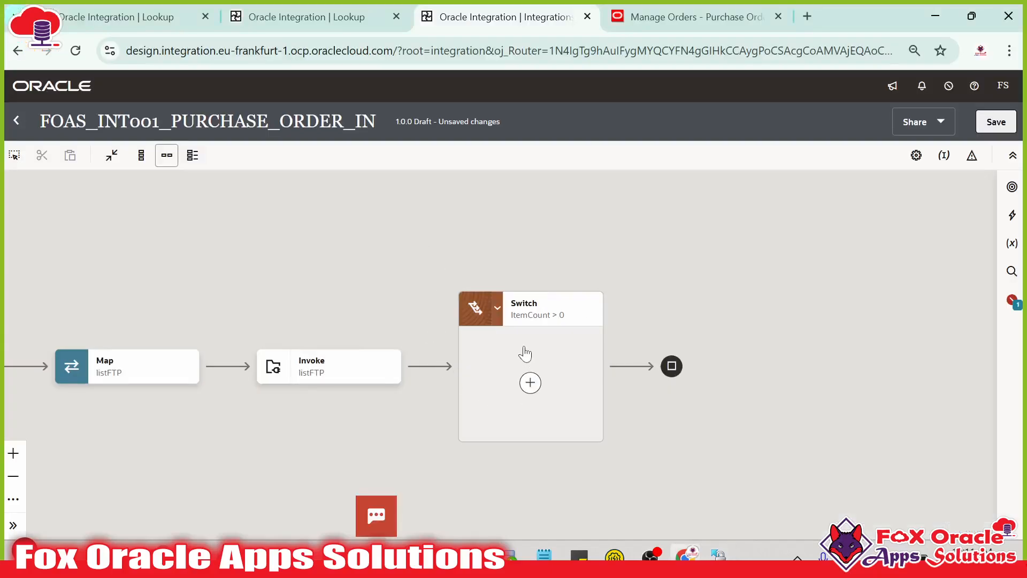
- Add an Otherwise branch to the Switch action
{"action": "left_click_drag", "start_coordinate": [525, 351], "coordinate": [471, 355]}
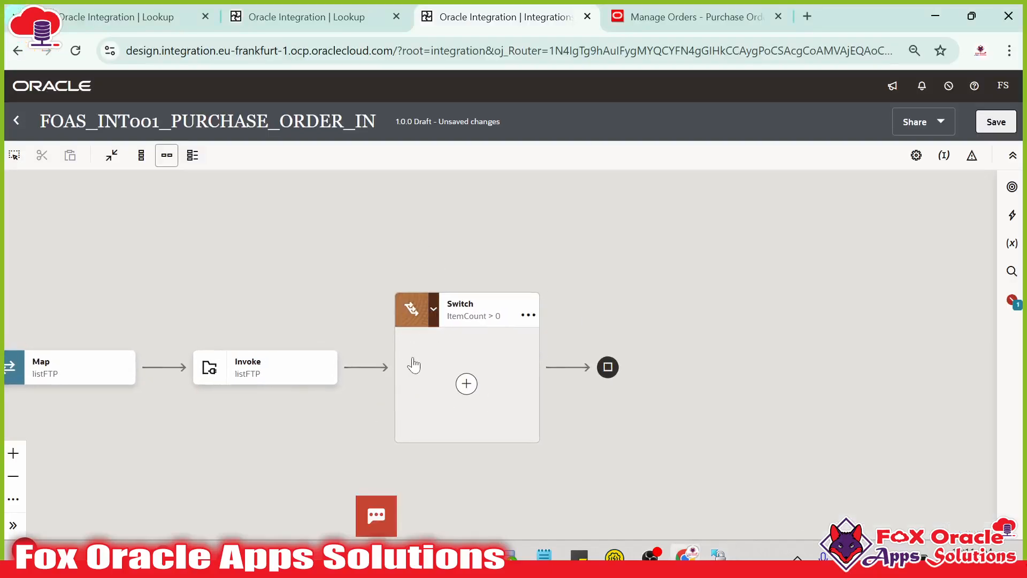
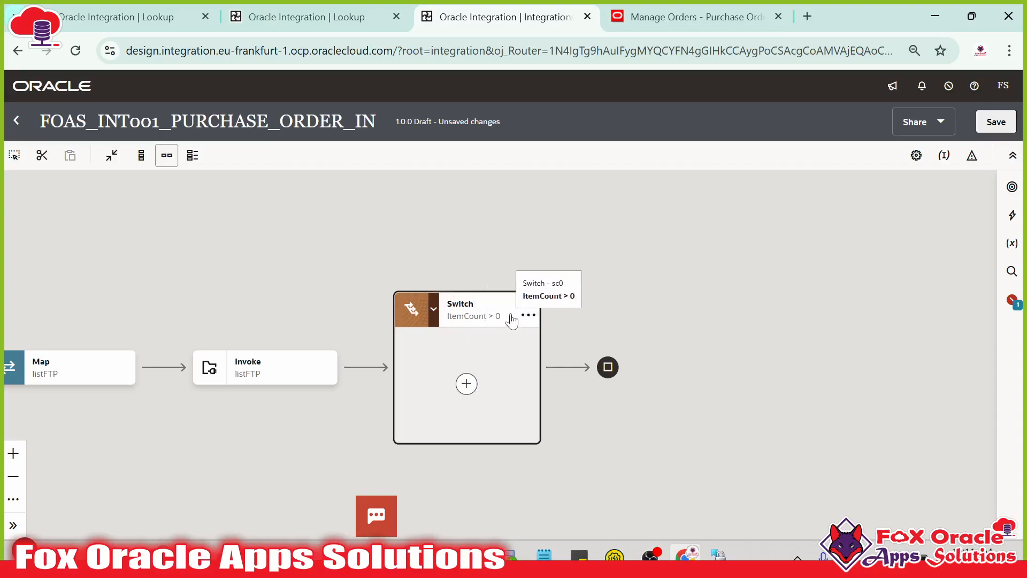
{"action": "left_click", "coordinate": [528, 315]}
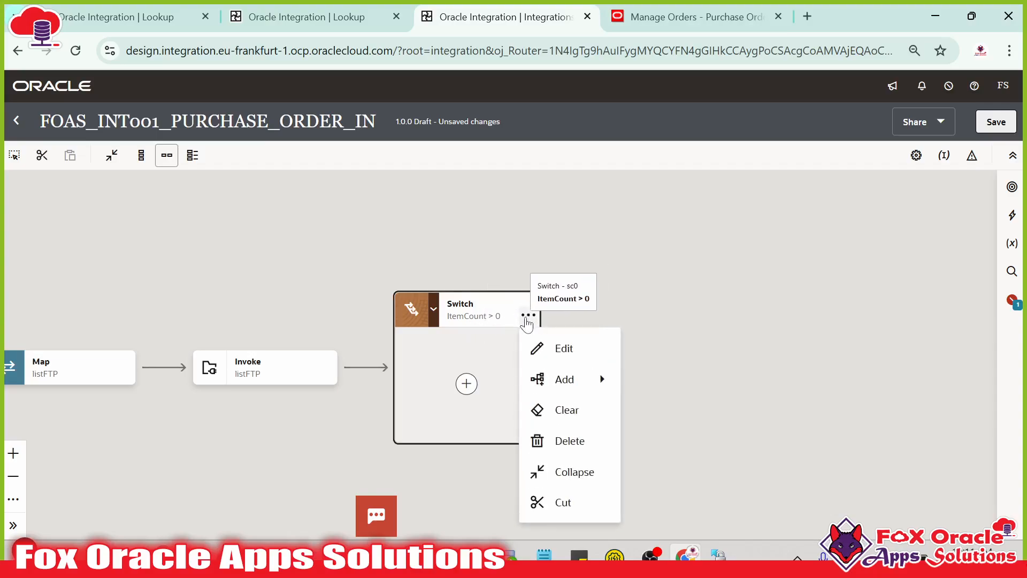
{"action": "mouse_move", "coordinate": [561, 378]}
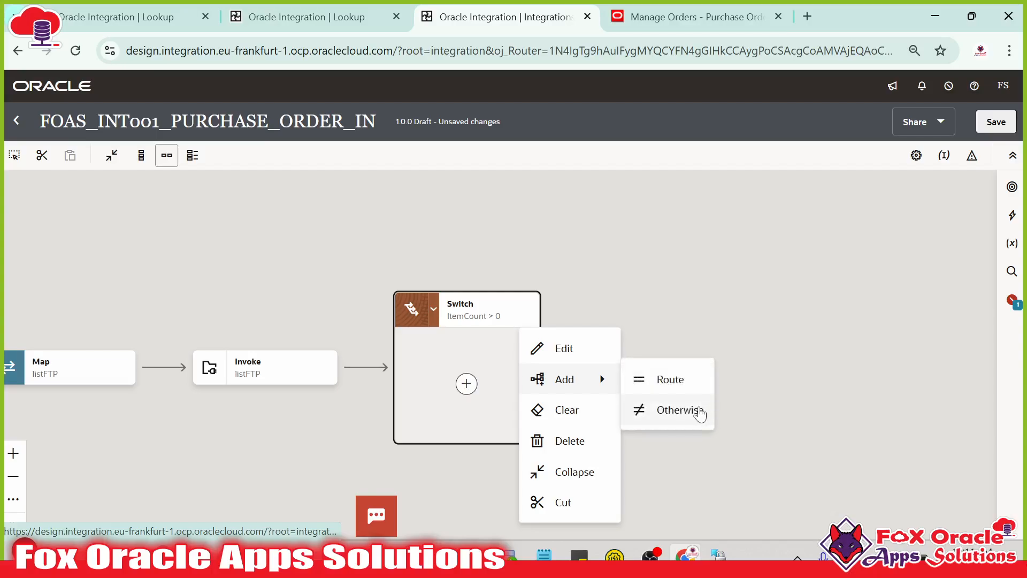
{"action": "left_click", "coordinate": [698, 412]}
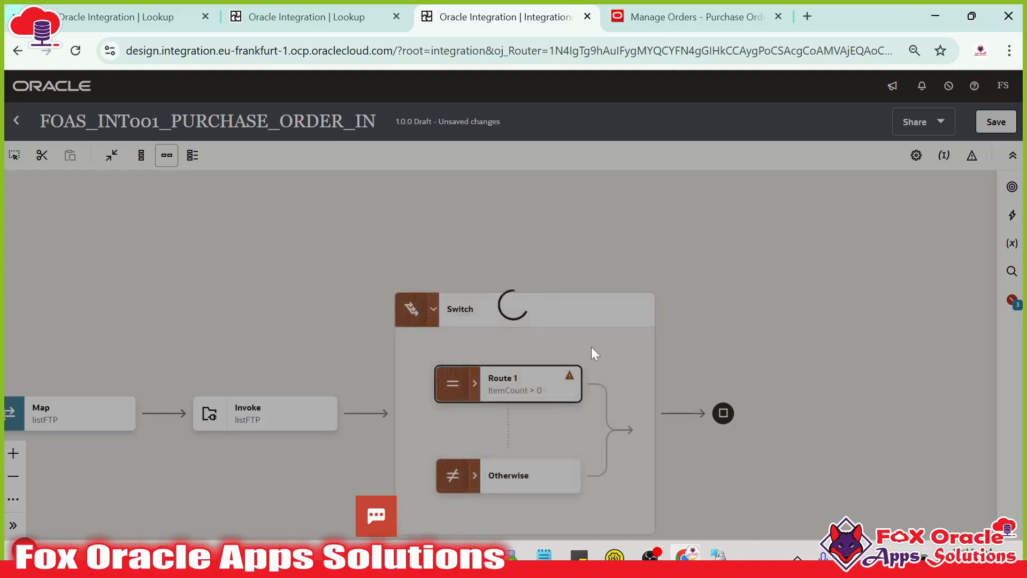
- Expand the Switch routes and place a Notification action inside the Otherwise branch
{"action": "left_click_drag", "start_coordinate": [739, 329], "coordinate": [732, 294]}
{"action": "left_click_drag", "start_coordinate": [663, 339], "coordinate": [646, 234]}
{"action": "left_click_drag", "start_coordinate": [630, 367], "coordinate": [631, 258]}
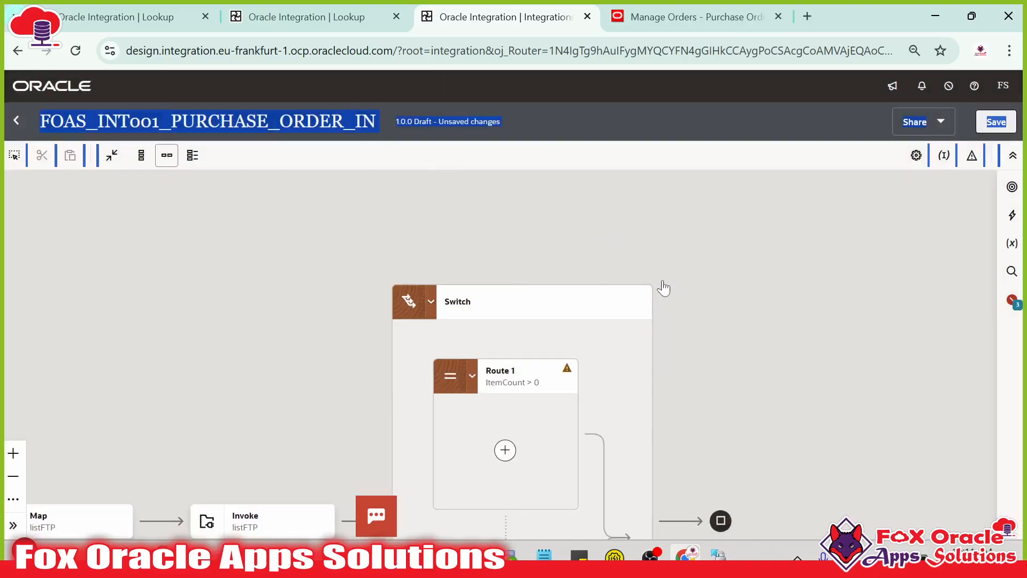
{"action": "left_click", "coordinate": [698, 287]}
{"action": "left_click", "coordinate": [547, 121]}
{"action": "left_click_drag", "start_coordinate": [710, 335], "coordinate": [706, 200]}
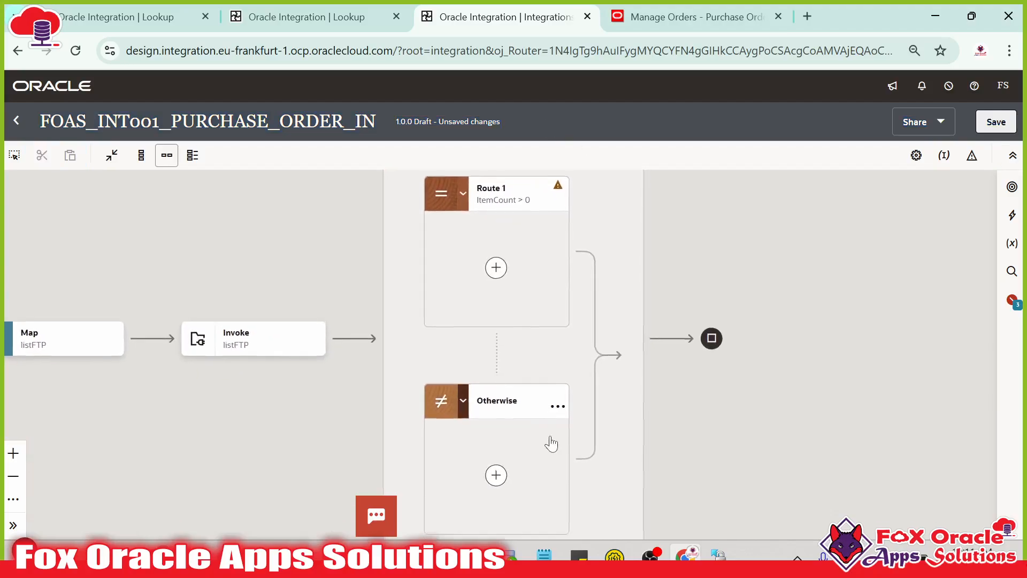
{"action": "scroll", "coordinate": [551, 443], "scroll_direction": "down", "scroll_amount": 1}
{"action": "left_click", "coordinate": [1012, 215]}
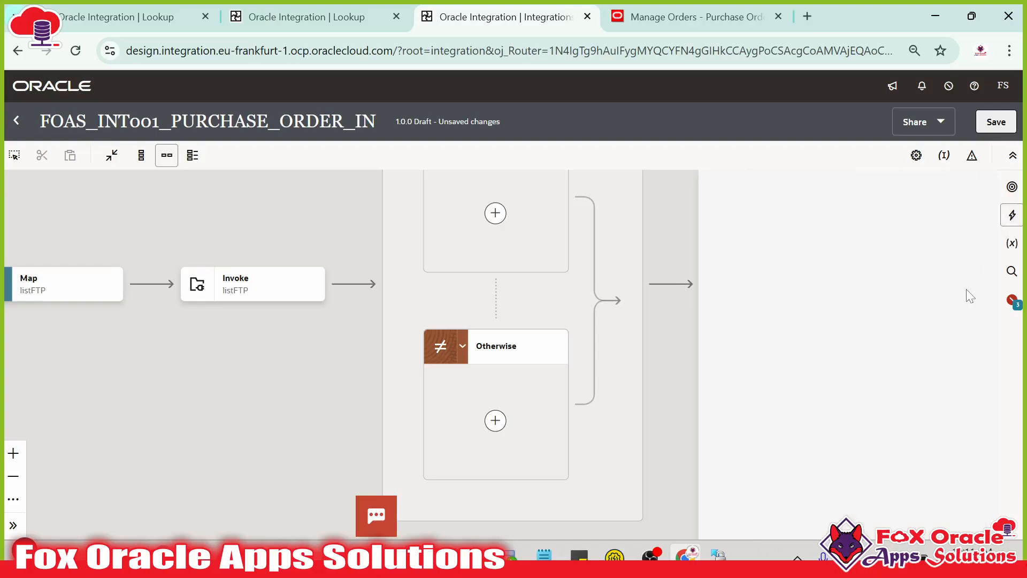
{"action": "scroll", "coordinate": [780, 423], "scroll_direction": "down", "scroll_amount": 3}
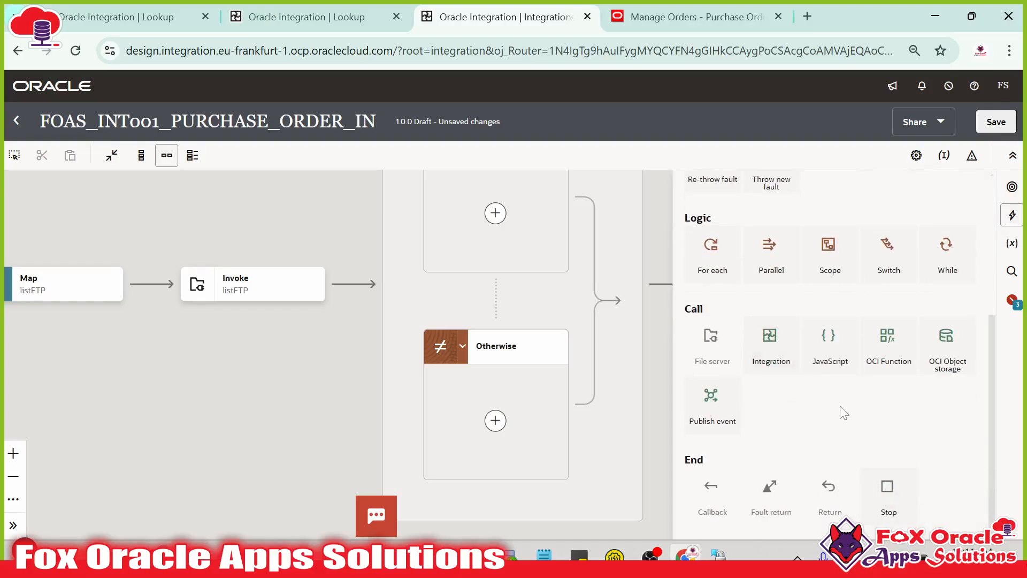
{"action": "scroll", "coordinate": [829, 321], "scroll_direction": "up", "scroll_amount": 4}
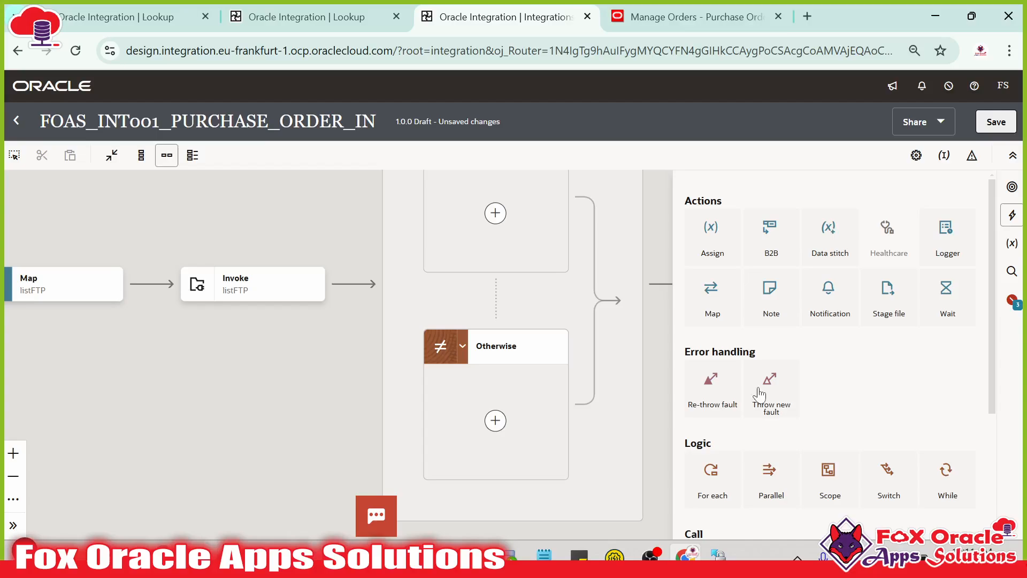
{"action": "scroll", "coordinate": [814, 382], "scroll_direction": "down", "scroll_amount": 3}
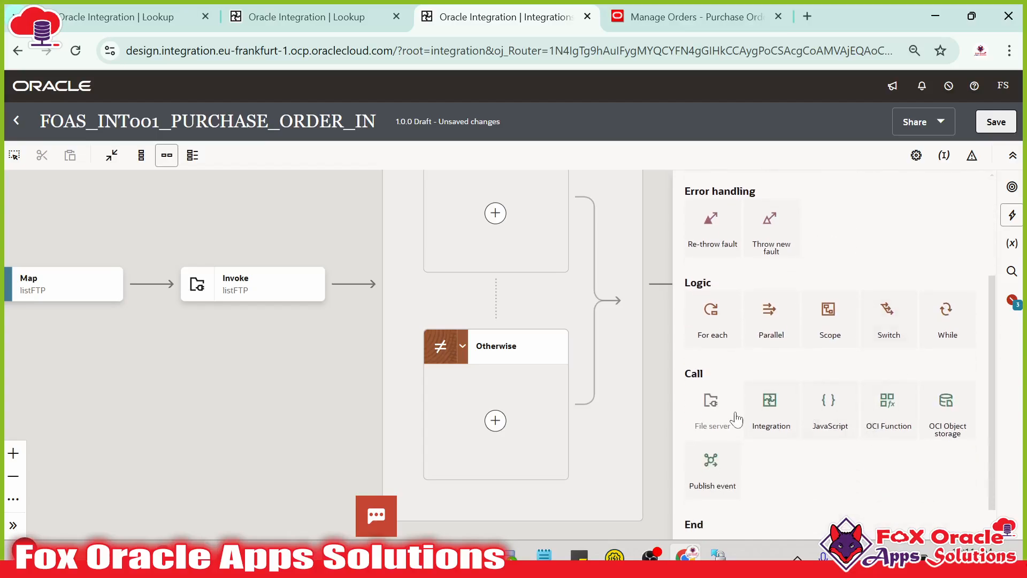
{"action": "scroll", "coordinate": [872, 402], "scroll_direction": "up", "scroll_amount": 3}
{"action": "left_click_drag", "start_coordinate": [830, 291], "coordinate": [495, 419]}
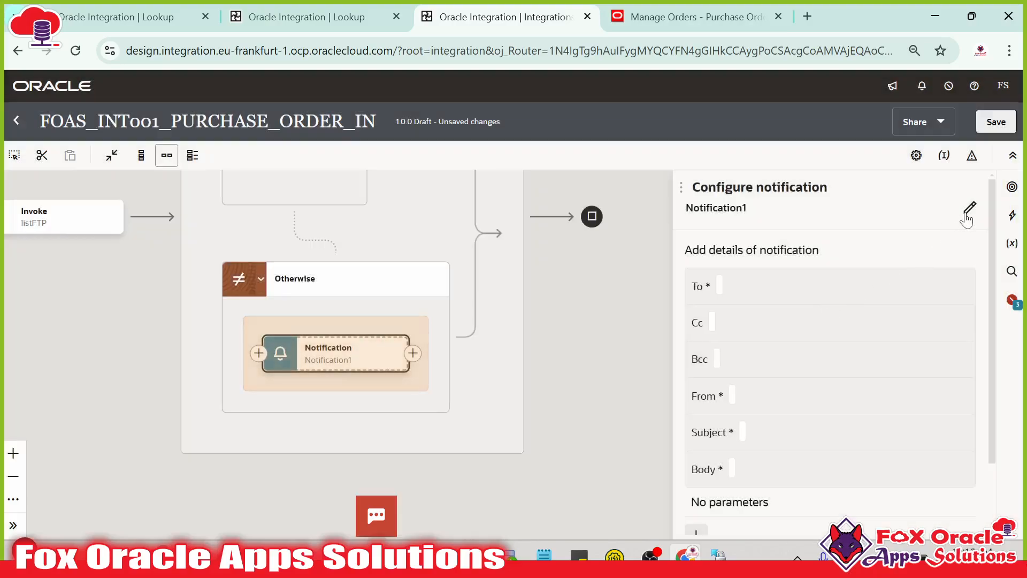
- Rename the notification in the Otherwise branch as fileNotFound_Notification and apply the name
{"action": "left_click", "coordinate": [969, 208]}
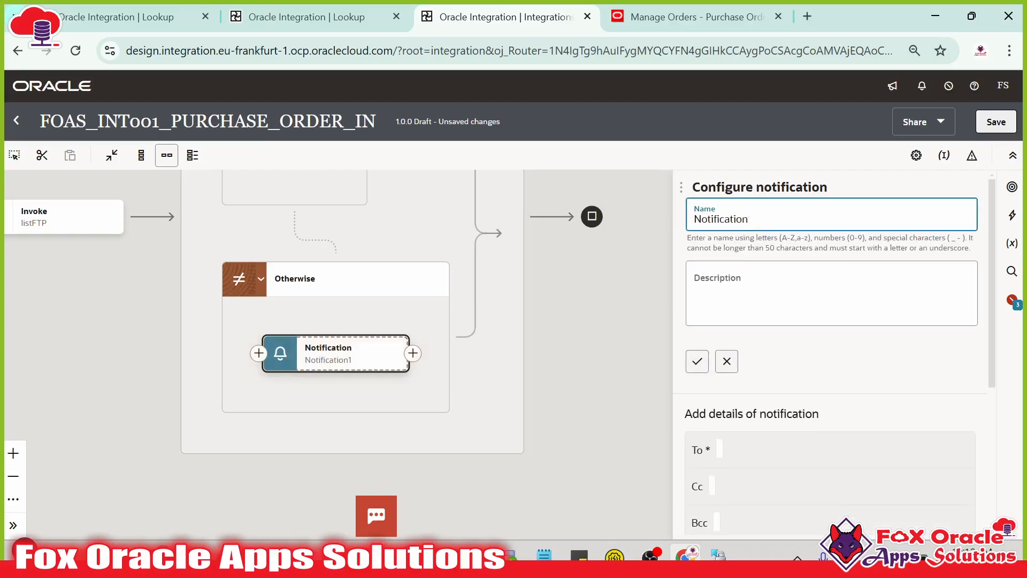
{"action": "key", "text": "BackSpace"}
{"action": "key", "text": "BackSpace"}
{"action": "key", "text": "BackSpace"}
{"action": "key", "text": "BackSpace"}
{"action": "key", "text": "BackSpace"}
{"action": "key", "text": "BackSpace"}
{"action": "key", "text": "BackSpace"}
{"action": "type", "text": "fileNot"}
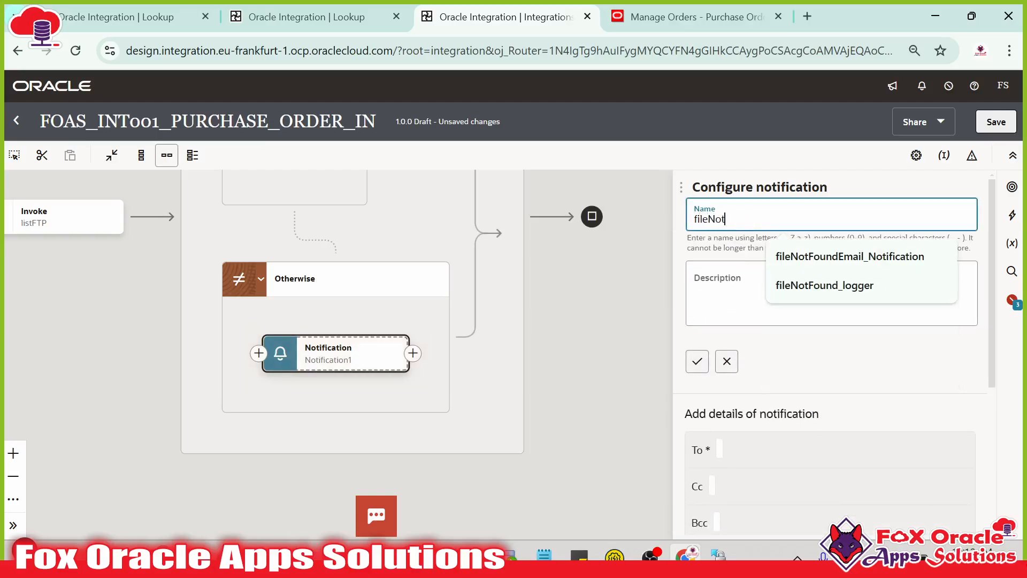
{"action": "type", "text": "Found_Notification"}
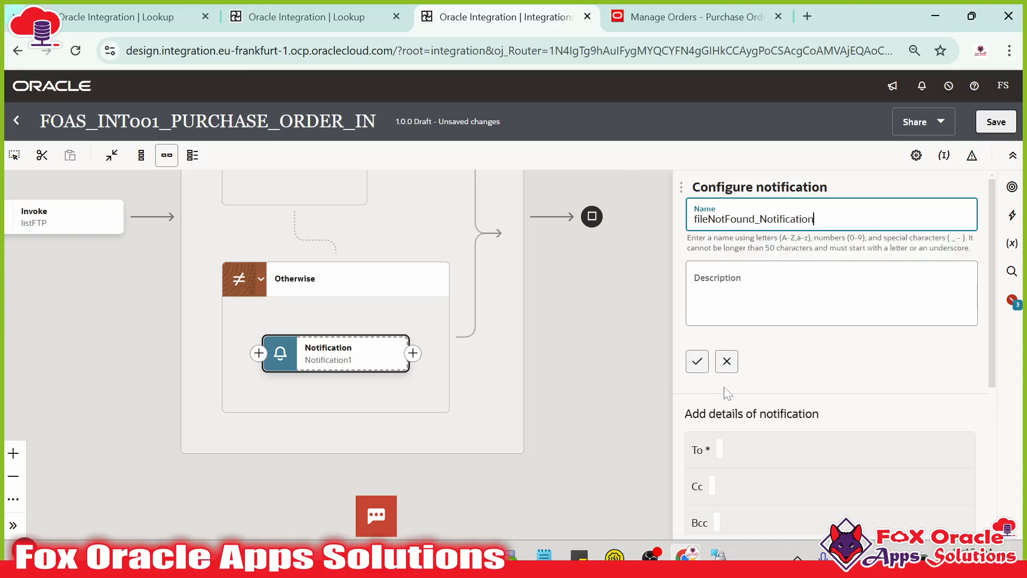
{"action": "left_click", "coordinate": [698, 363]}
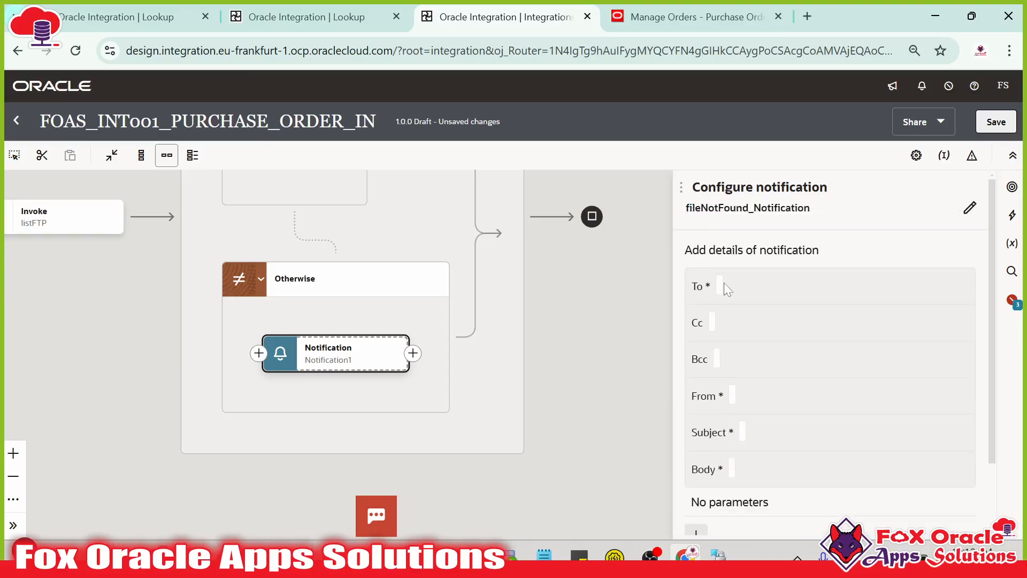
- Map the $var_toEamil variable to the notification's To field, leaving Cc empty
{"action": "left_click", "coordinate": [723, 286]}
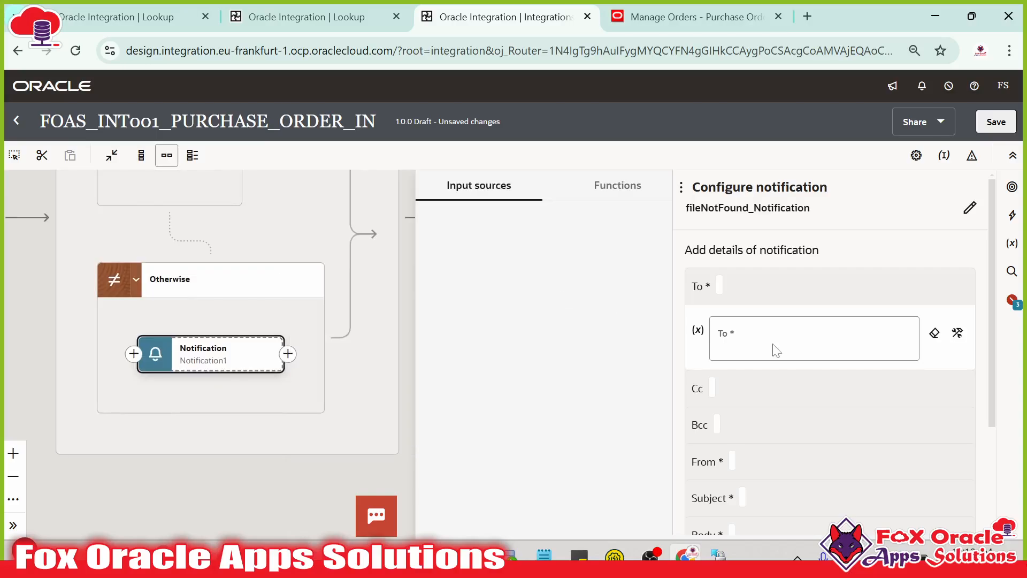
{"action": "scroll", "coordinate": [460, 439], "scroll_direction": "down", "scroll_amount": 5}
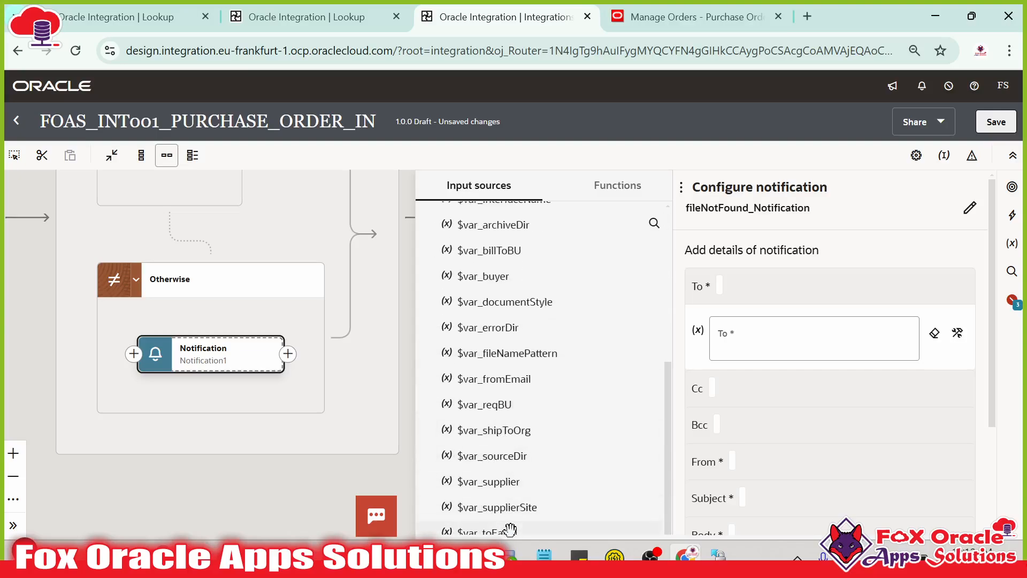
{"action": "key", "text": "ctrl+minus"}
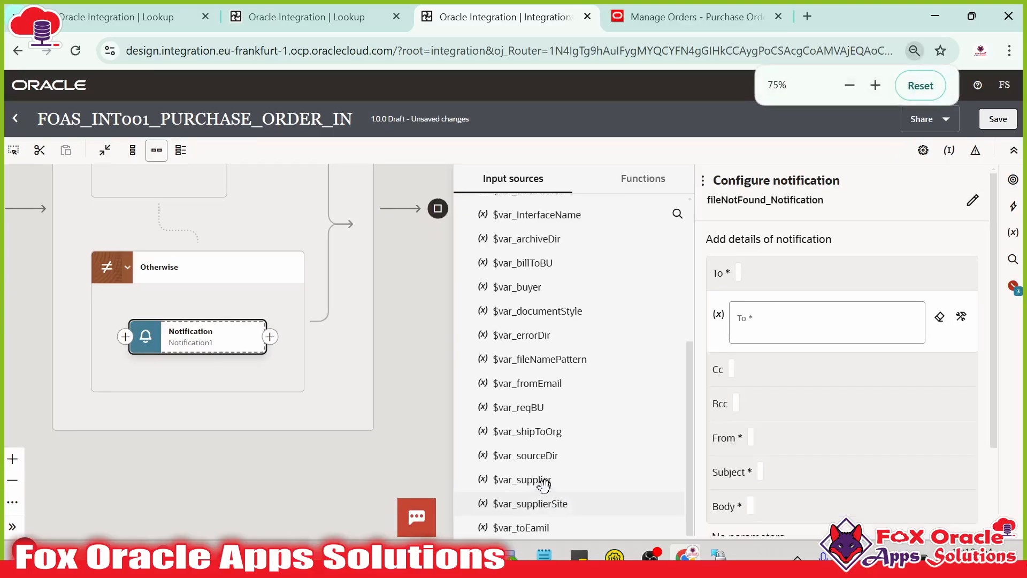
{"action": "left_click_drag", "start_coordinate": [538, 530], "coordinate": [775, 320]}
{"action": "left_click", "coordinate": [766, 371]}
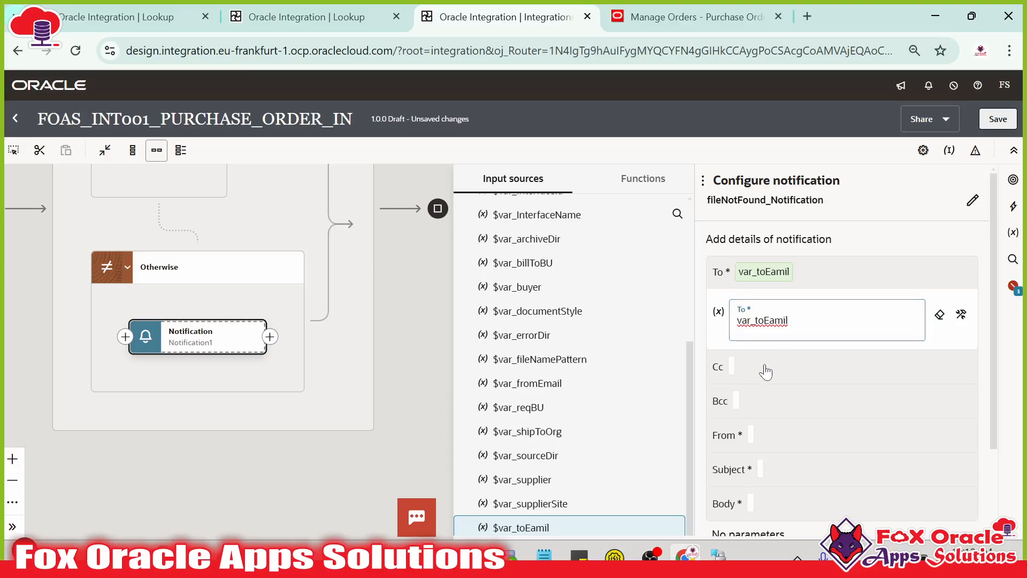
{"action": "left_click", "coordinate": [735, 306]}
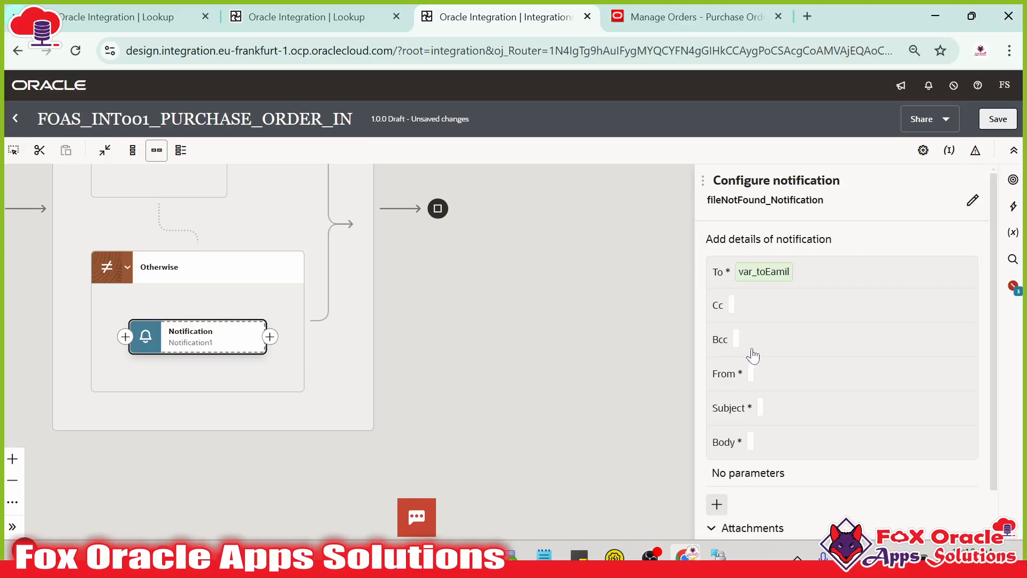
- Map the $var_fromEmail variable to the notification's From field
{"action": "left_click", "coordinate": [758, 374]}
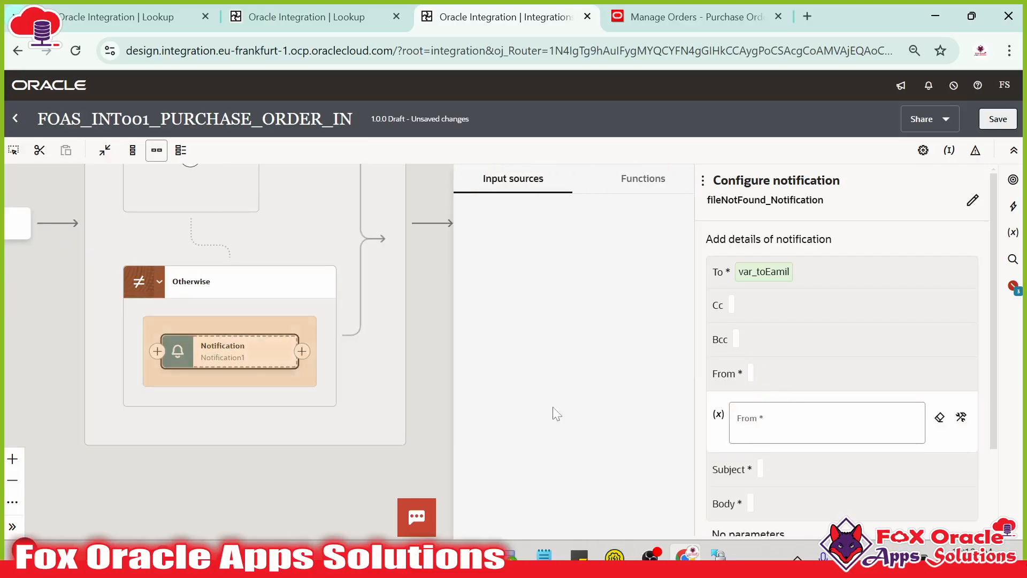
{"action": "scroll", "coordinate": [521, 436], "scroll_direction": "down", "scroll_amount": 5}
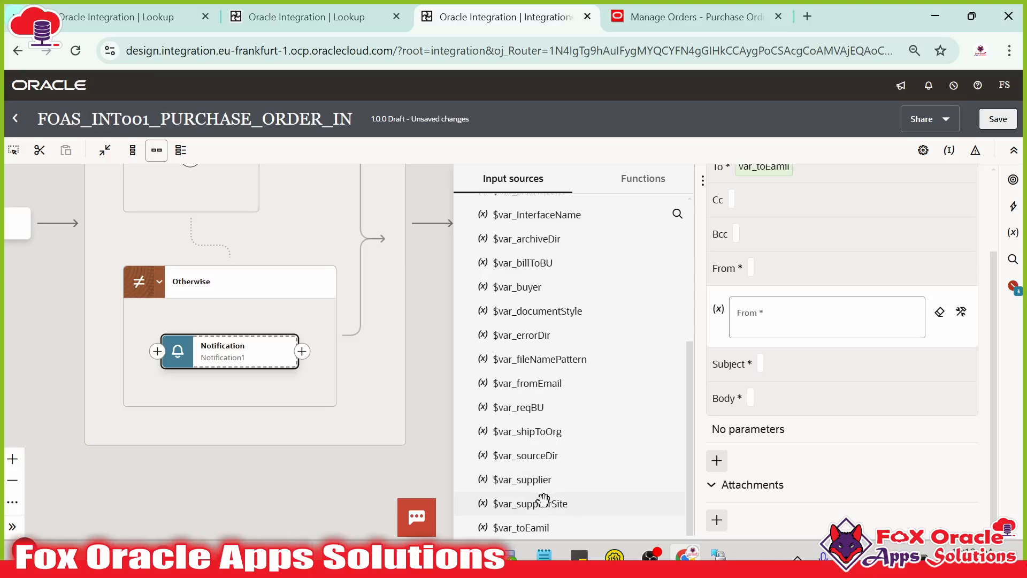
{"action": "left_click_drag", "start_coordinate": [546, 377], "coordinate": [775, 318]}
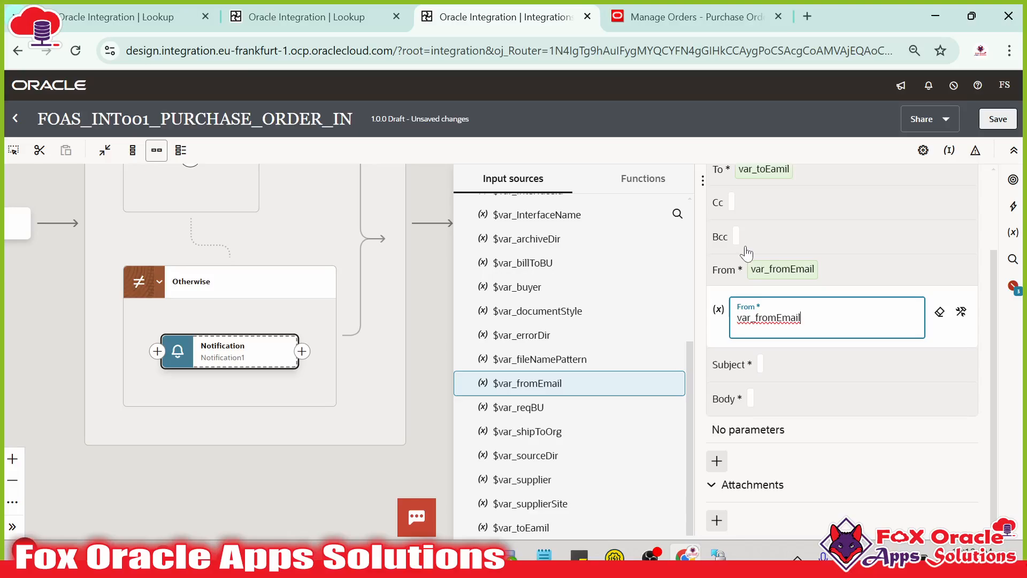
{"action": "left_click", "coordinate": [775, 374]}
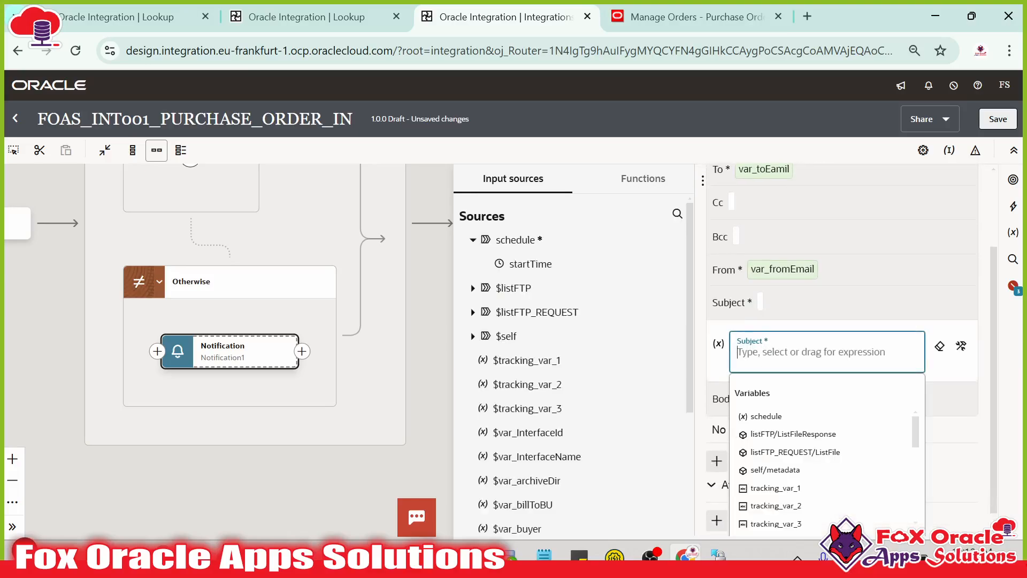
{"action": "type", "text": "'"}
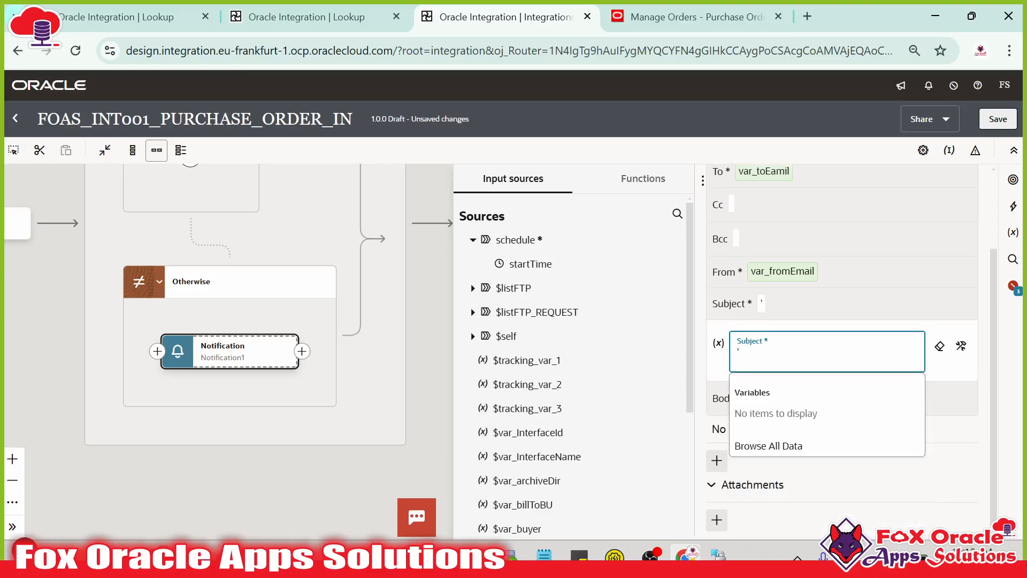
{"action": "key", "text": "BackSpace"}
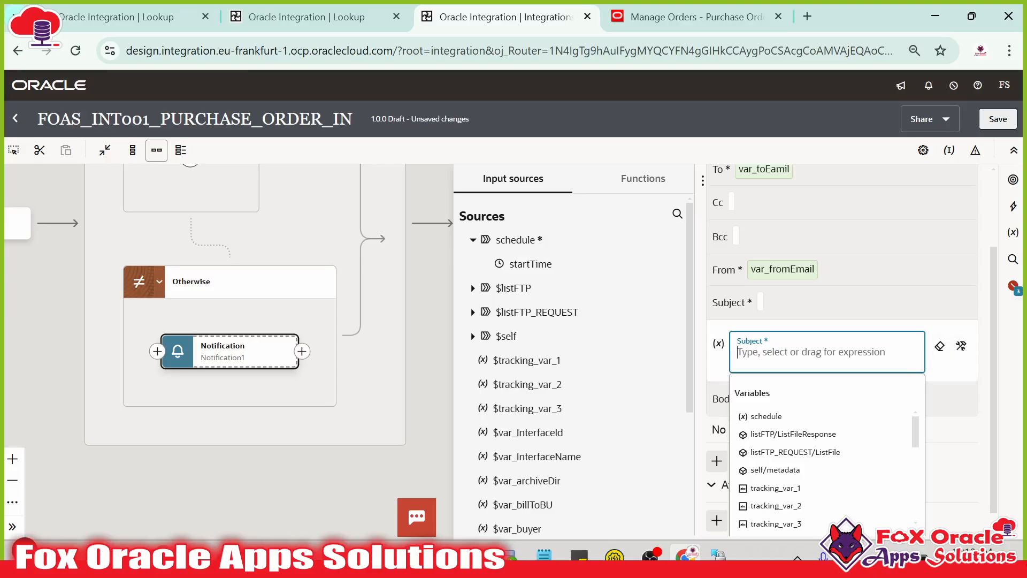
{"action": "type", "text": "'P"}
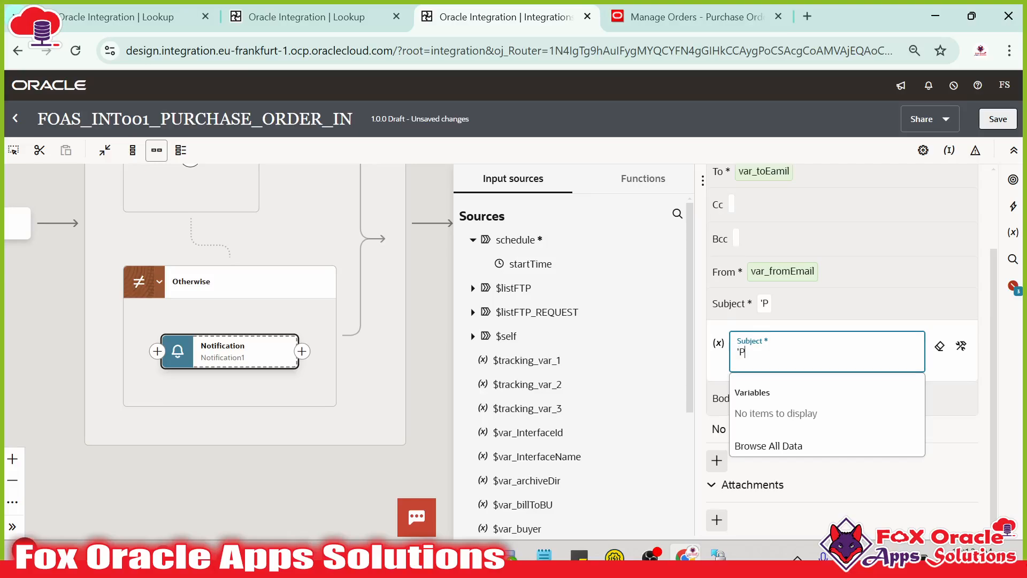
{"action": "key", "text": "BackSpace"}
{"action": "key", "text": "BackSpace"}
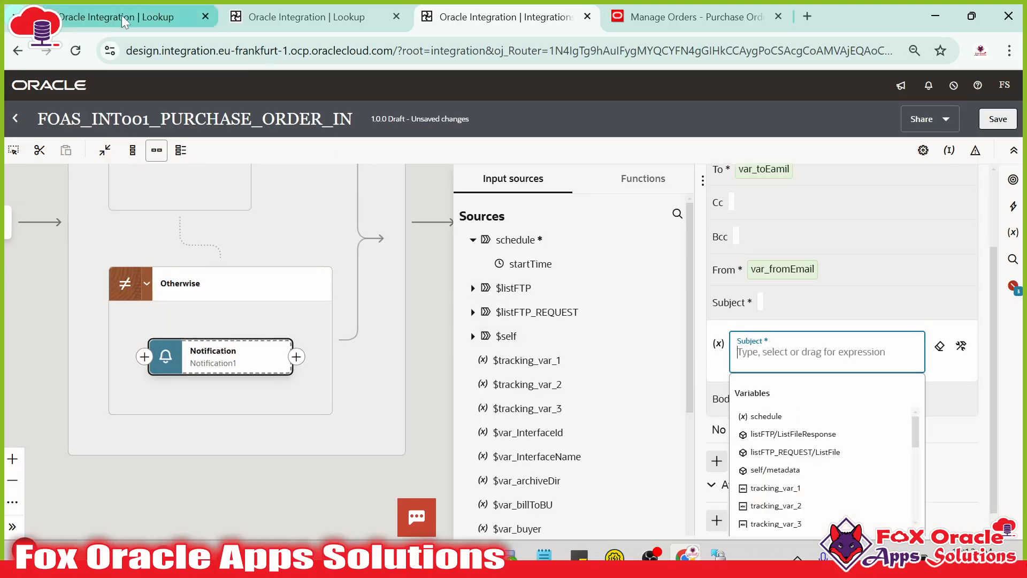
- Check the interface name and related values in the FOAS_PO_LKP lookup, and return to the integration
{"action": "left_click", "coordinate": [121, 15]}
{"action": "left_click_drag", "start_coordinate": [653, 511], "coordinate": [107, 511]}
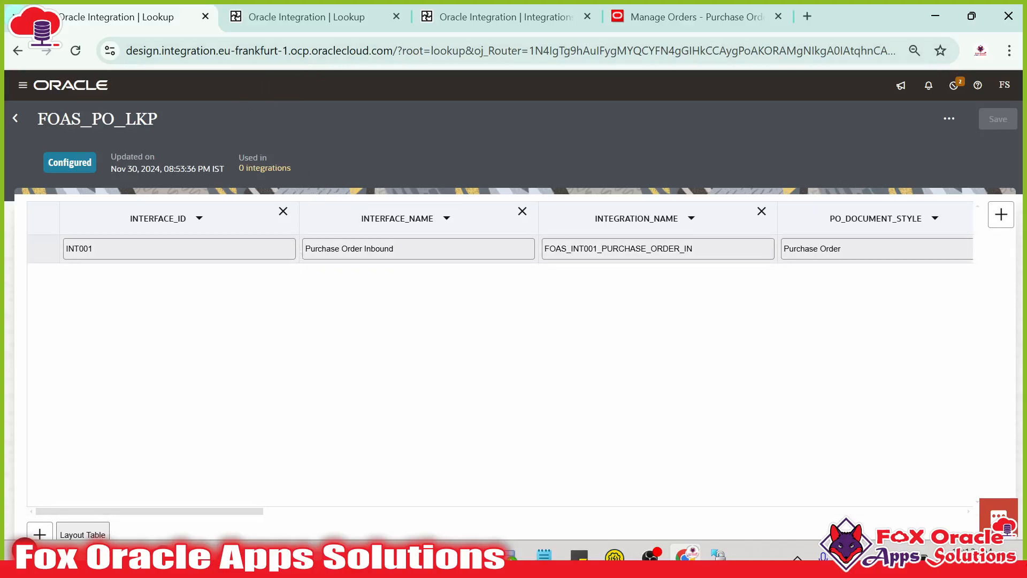
{"action": "left_click", "coordinate": [520, 21]}
- Switch the notification's Subject to developer view and set it to concat($var_InterfaceName,' Status : File Not Found!.')
{"action": "left_click", "coordinate": [960, 349]}
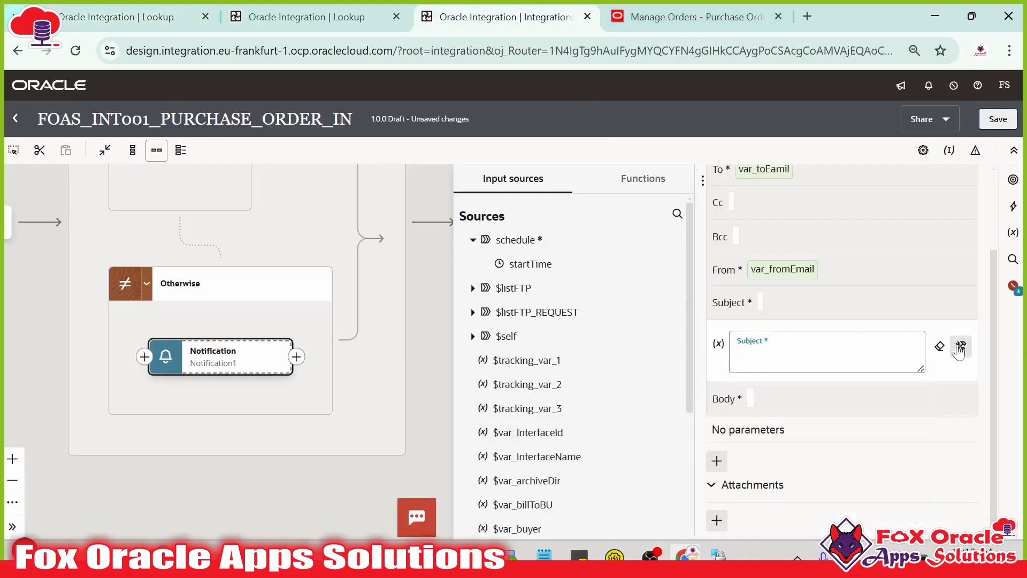
{"action": "left_click", "coordinate": [845, 353]}
{"action": "type", "text": "concat("}
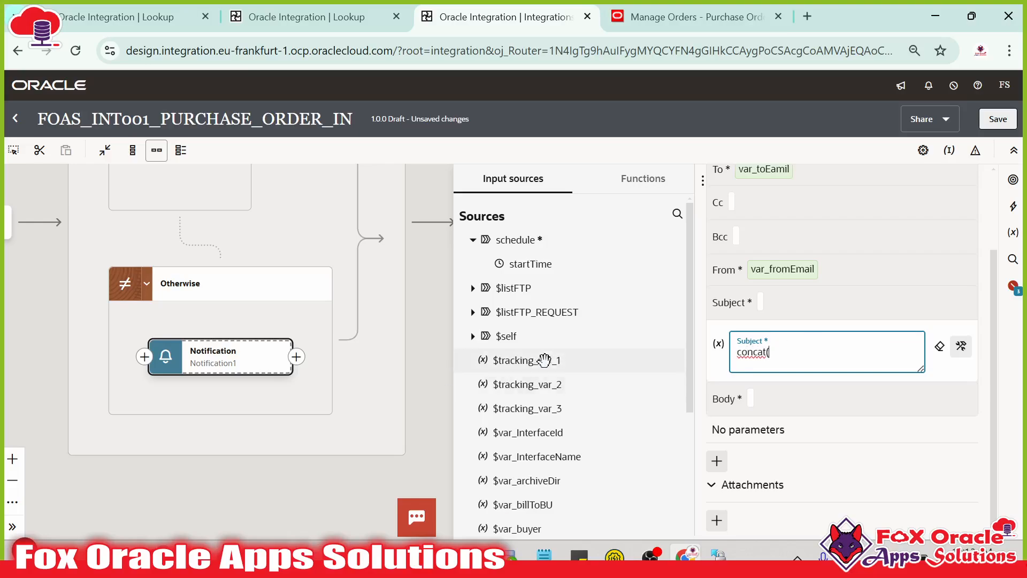
{"action": "scroll", "coordinate": [535, 361], "scroll_direction": "down", "scroll_amount": 5}
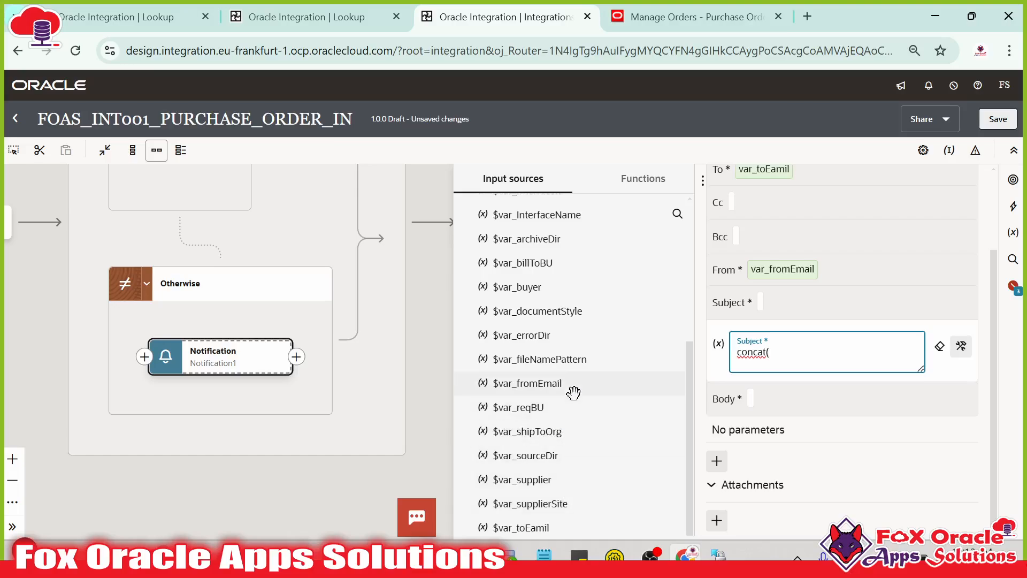
{"action": "scroll", "coordinate": [551, 307], "scroll_direction": "up", "scroll_amount": 1}
{"action": "scroll", "coordinate": [551, 307], "scroll_direction": "up", "scroll_amount": 2}
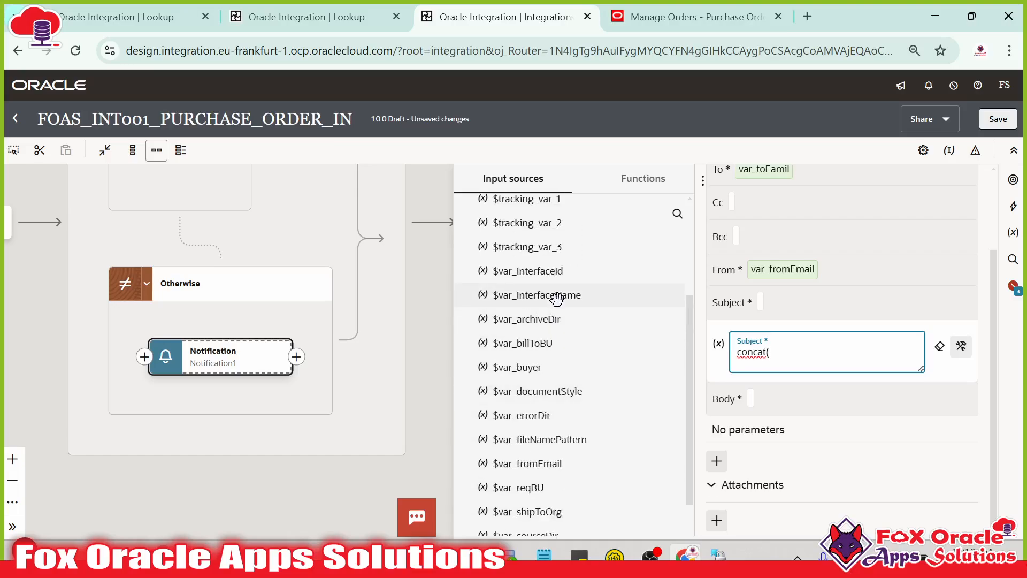
{"action": "left_click_drag", "start_coordinate": [550, 294], "coordinate": [775, 350]}
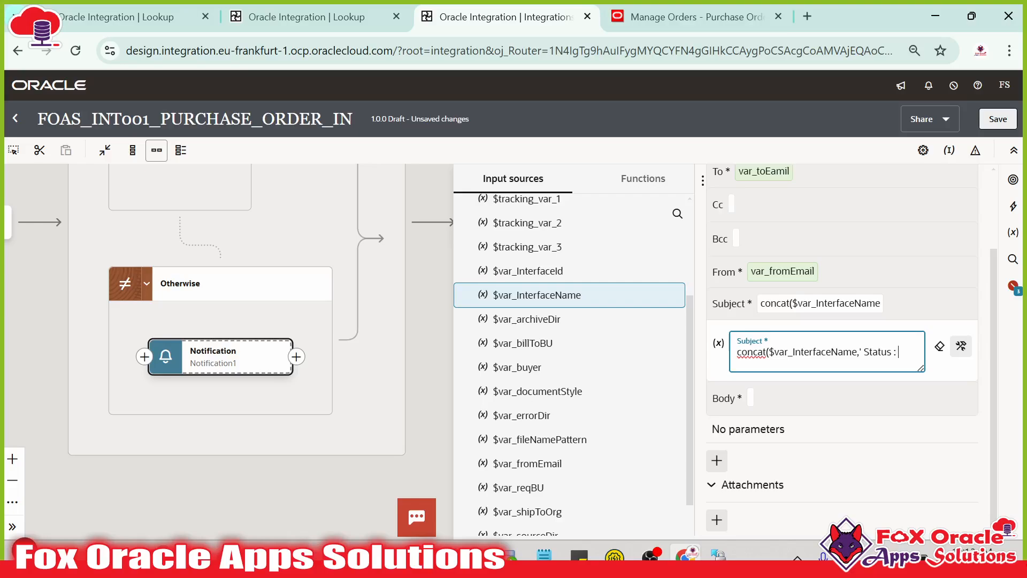
{"action": "type", "text": "e Not Found!."}
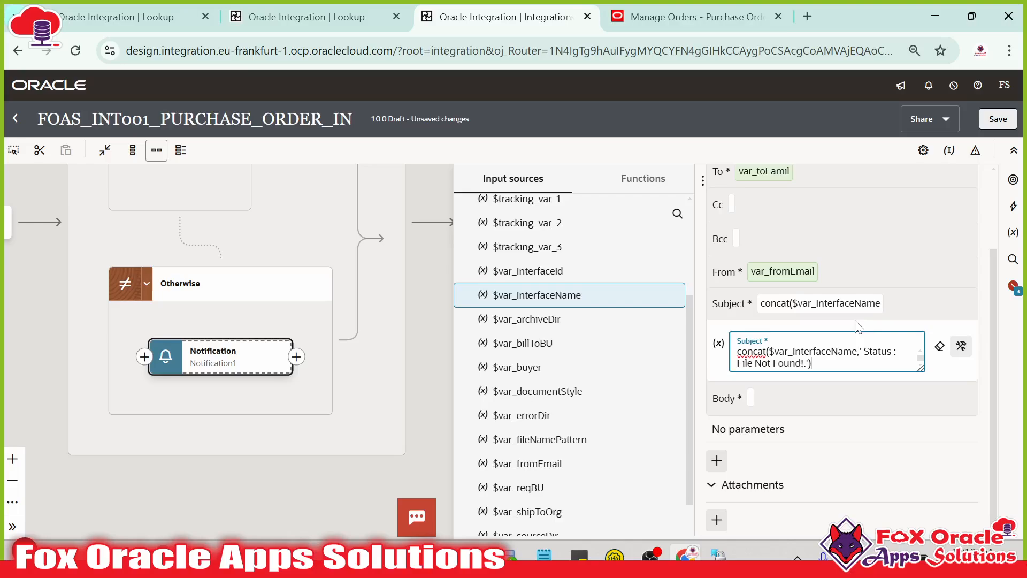
{"action": "left_click", "coordinate": [903, 311]}
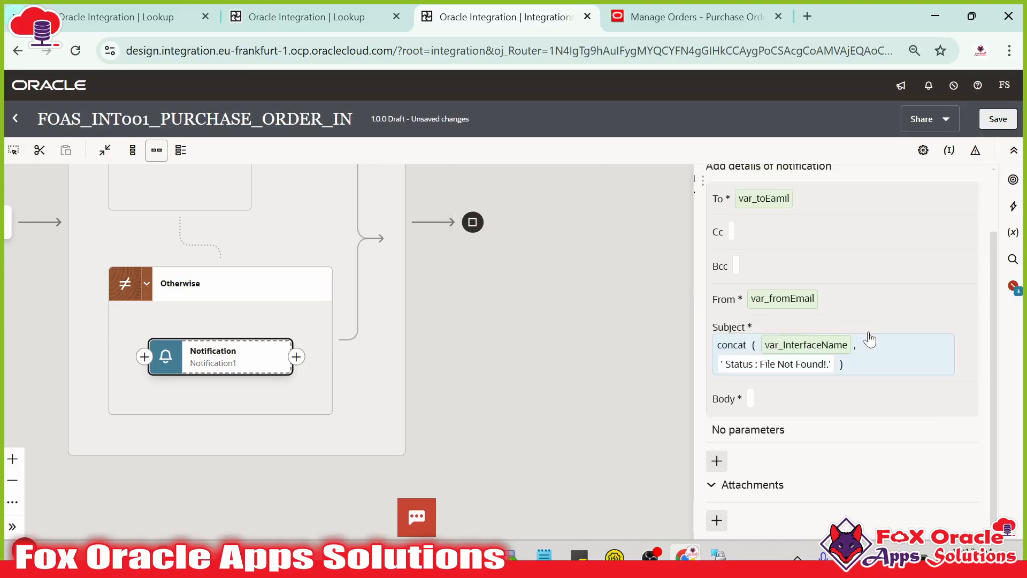
- Start the notification's Body with "Hi Team,", a blank line and "There is no file present at file server."
{"action": "left_click", "coordinate": [749, 399]}
{"action": "left_click", "coordinate": [765, 381]}
{"action": "scroll", "coordinate": [764, 381], "scroll_direction": "up", "scroll_amount": 1}
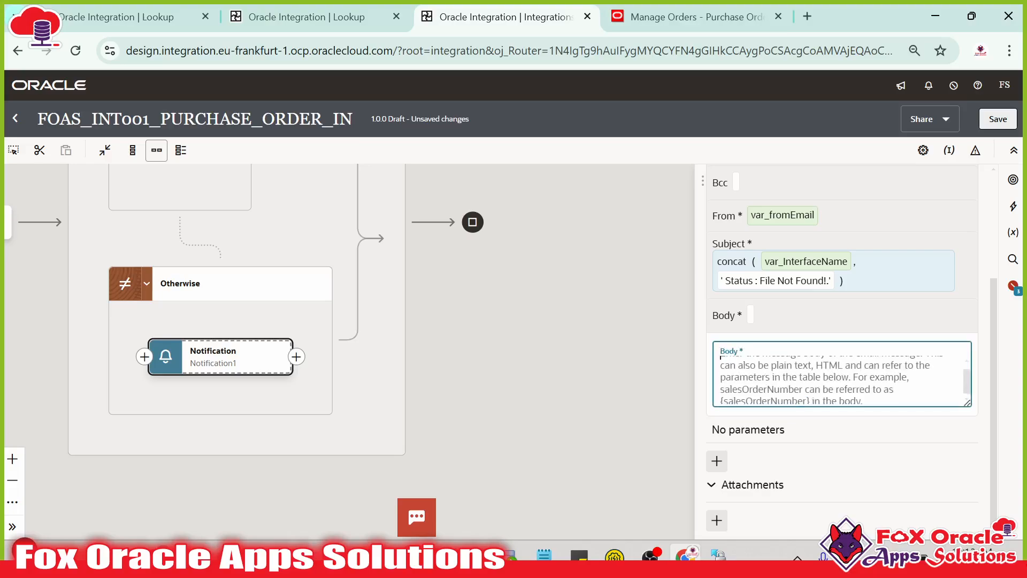
{"action": "type", "text": "Hi te"}
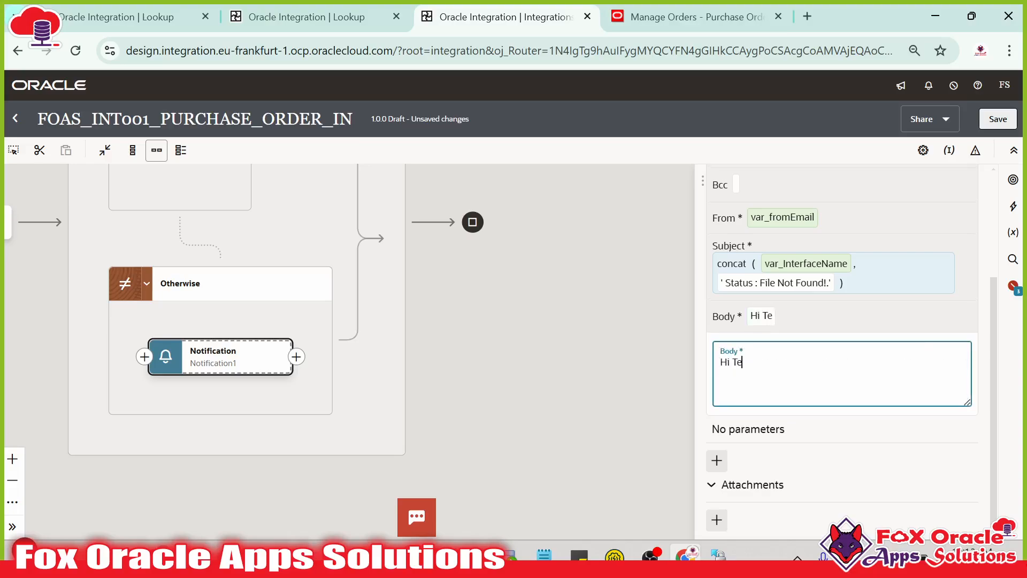
{"action": "key", "text": "BackSpace"}
{"action": "key", "text": "BackSpace"}
{"action": "type", "text": "Team,  "}
{"action": "type", "text": "There is not"}
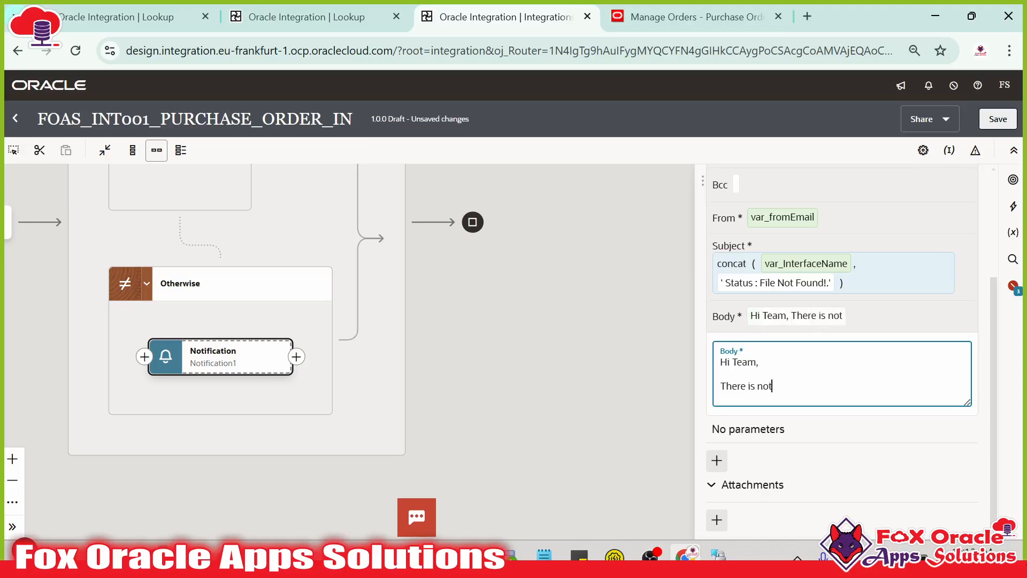
{"action": "key", "text": "BackSpace"}
{"action": "type", "text": "file prese"}
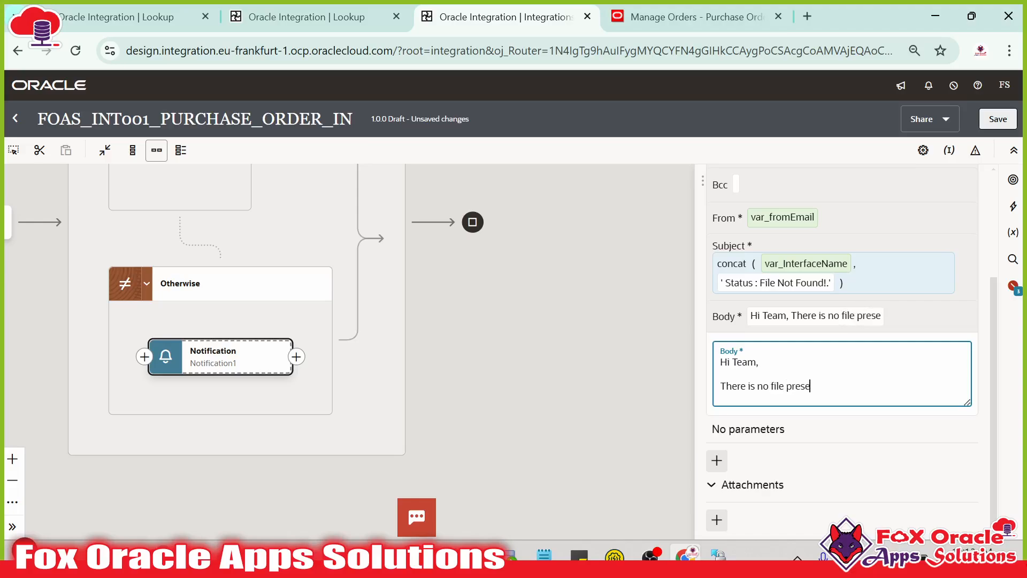
{"action": "type", "text": "nt at sour"}
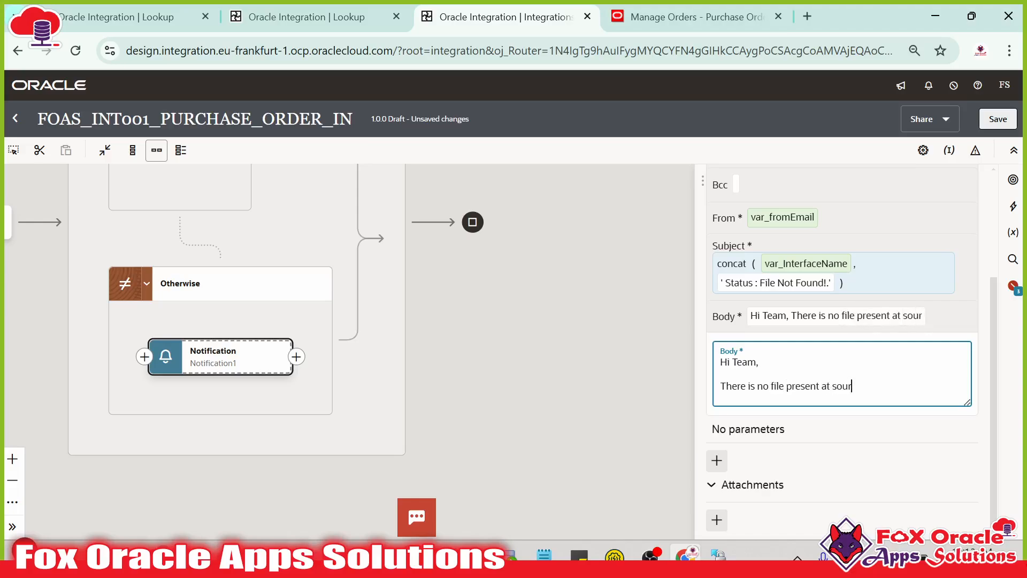
{"action": "key", "text": "BackSpace"}
{"action": "key", "text": "BackSpace"}
{"action": "type", "text": "le server."}
- Complete the Body with "Please check." on a new line, a blank line, "Regards:" and "OIC Support Team" below it
{"action": "key", "text": "Return"}
{"action": "type", "text": "Please check and"}
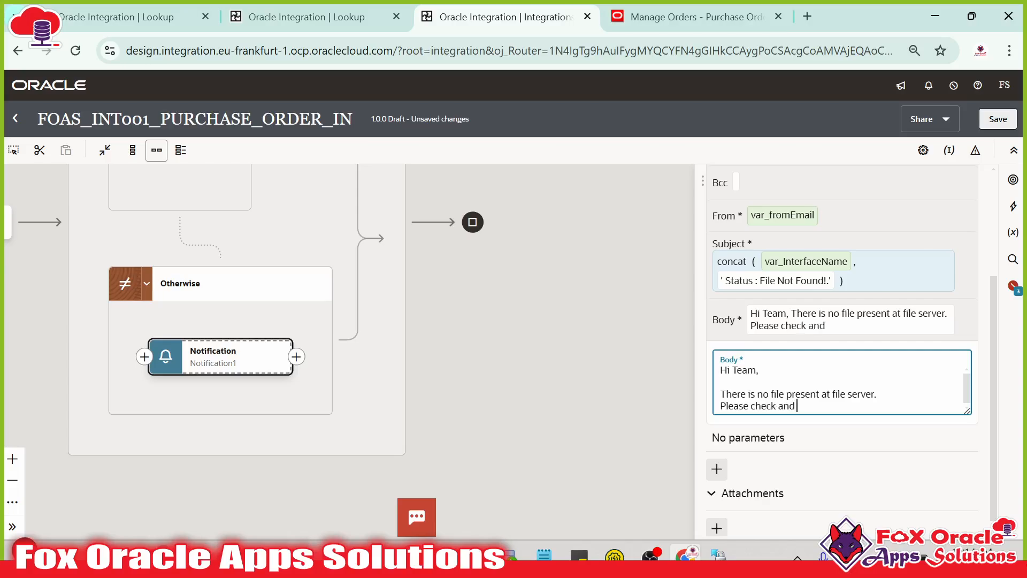
{"action": "key", "text": "Return"}
{"action": "key", "text": "Return"}
{"action": "type", "text": "Regards"}
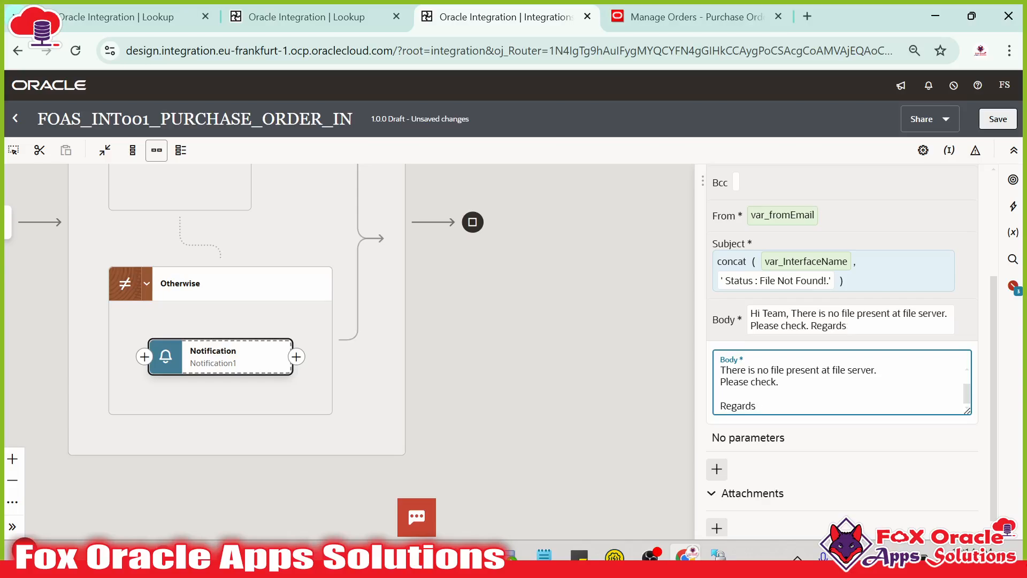
{"action": "type", "text": "z:"}
{"action": "key", "text": "Return"}
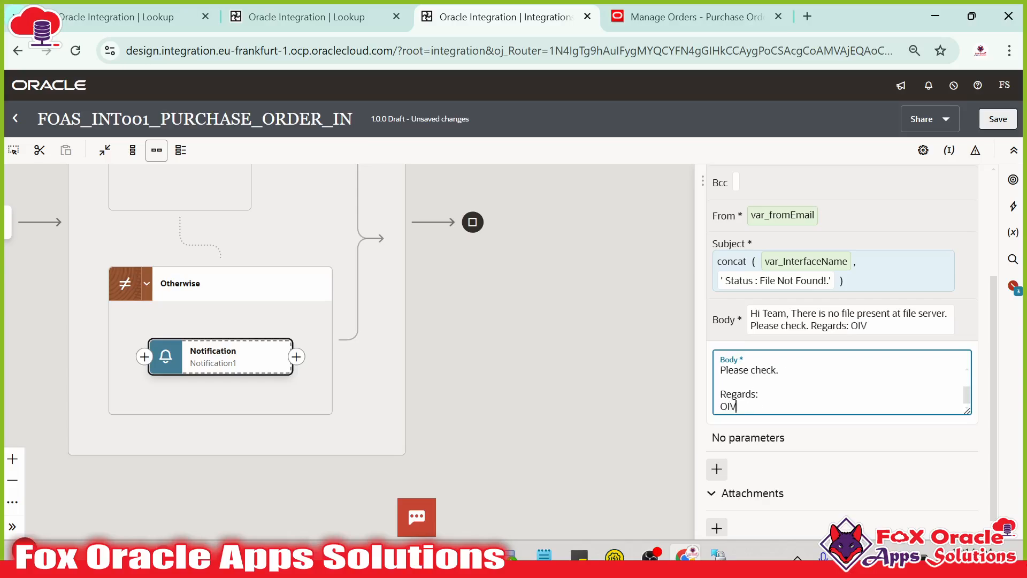
{"action": "type", "text": "OIC Support Team"}
{"action": "scroll", "coordinate": [808, 367], "scroll_direction": "up", "scroll_amount": 5}
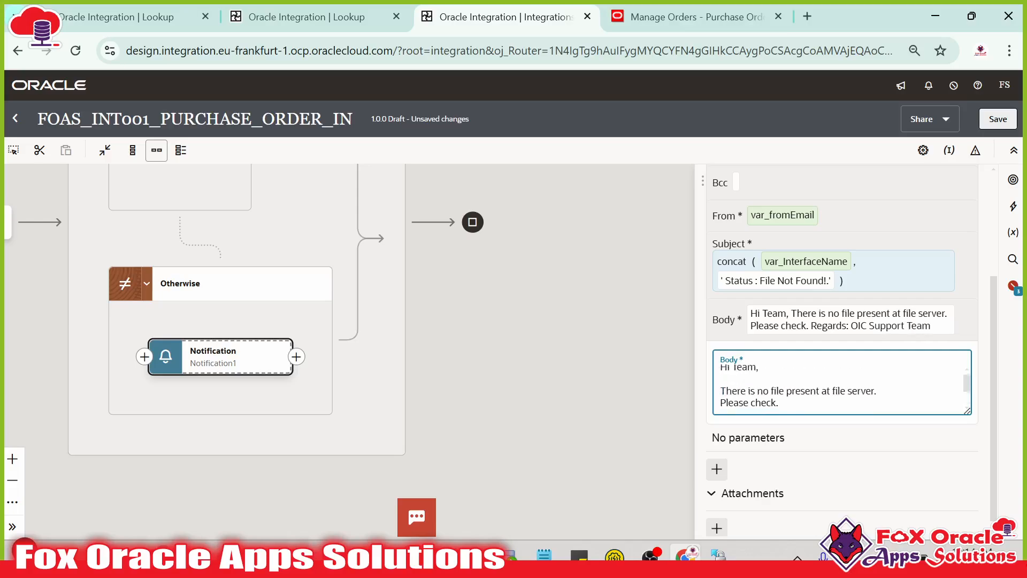
- Close the notification's configuration and save the integration
{"action": "left_click", "coordinate": [589, 313]}
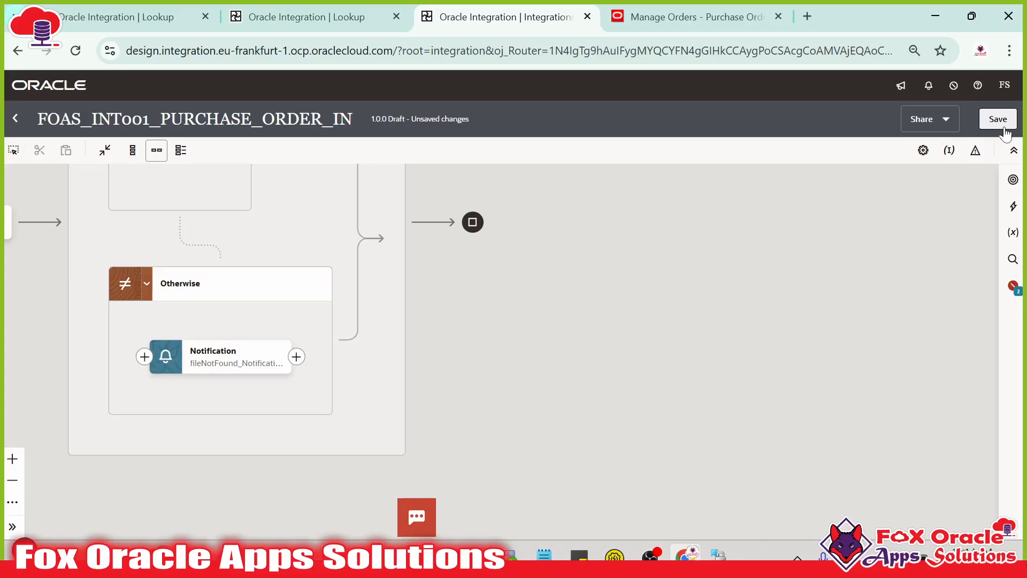
{"action": "left_click", "coordinate": [998, 121]}
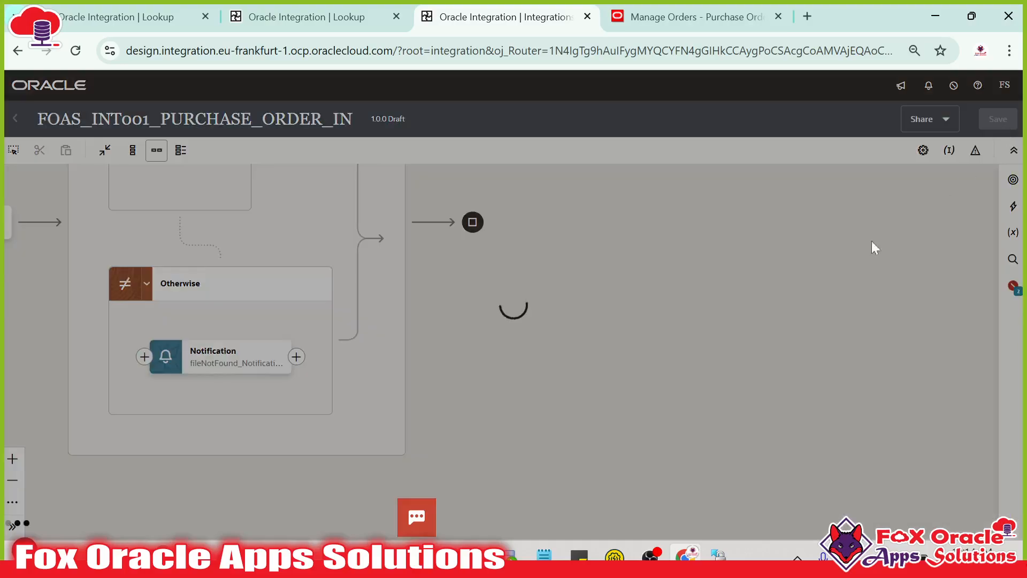
{"action": "left_click_drag", "start_coordinate": [511, 298], "coordinate": [704, 408]}
{"action": "left_click_drag", "start_coordinate": [724, 282], "coordinate": [735, 377]}
{"action": "left_click_drag", "start_coordinate": [554, 312], "coordinate": [632, 312]}
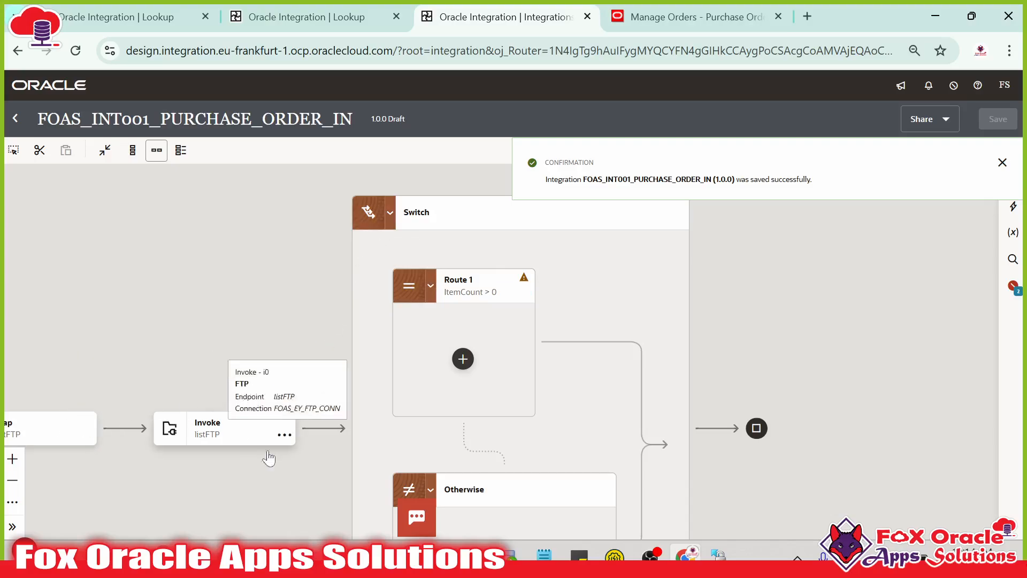
- Switch to WinSCP to check the server's Purchase Order folder for the CSV file, and return to the integration
{"action": "left_click", "coordinate": [719, 553]}
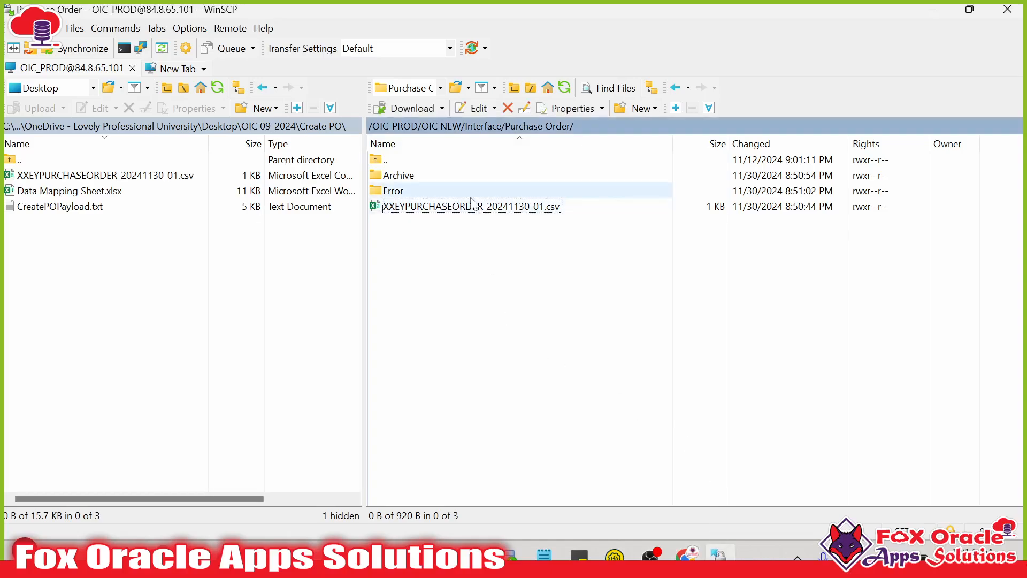
{"action": "key", "text": "alt+Tab"}
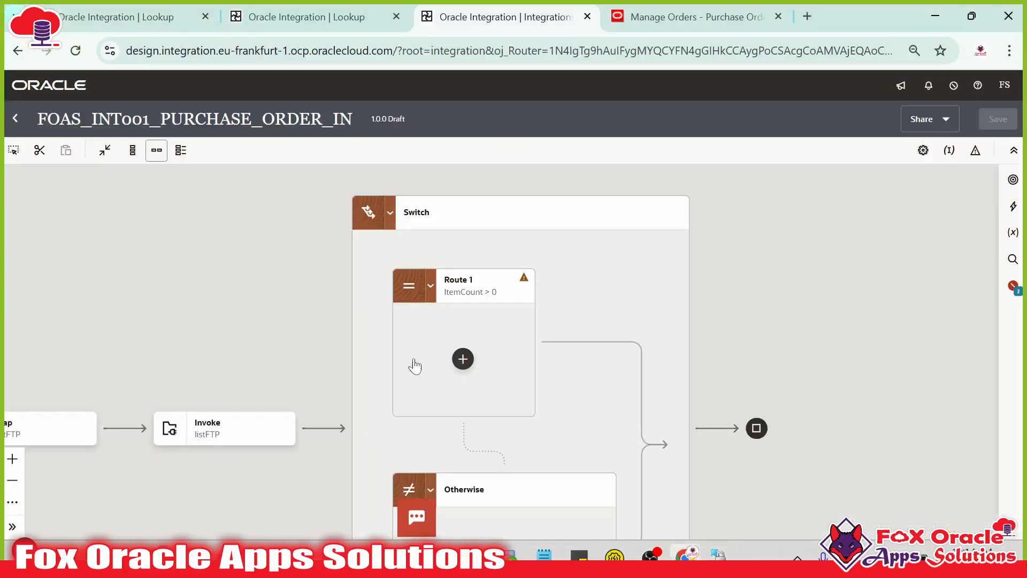
- Add a For each action inside Route 1 of the Switch
{"action": "left_click_drag", "start_coordinate": [529, 329], "coordinate": [543, 311]}
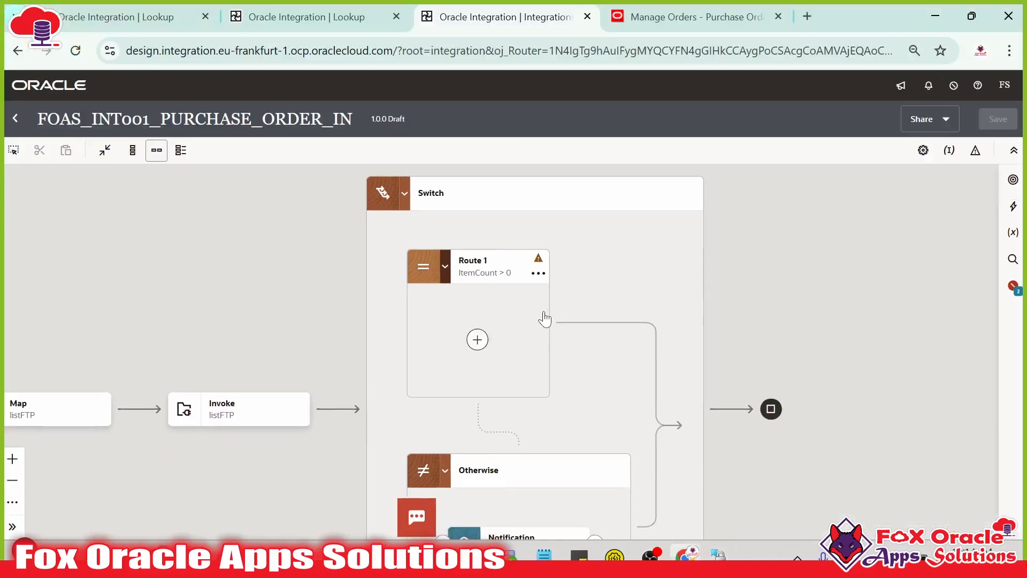
{"action": "left_click", "coordinate": [477, 340]}
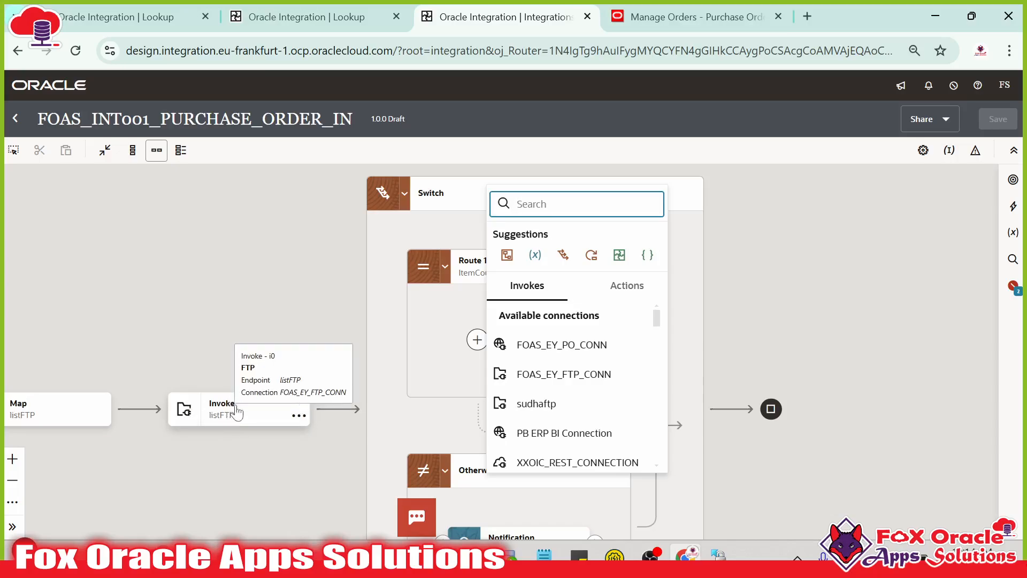
{"action": "type", "text": "for"}
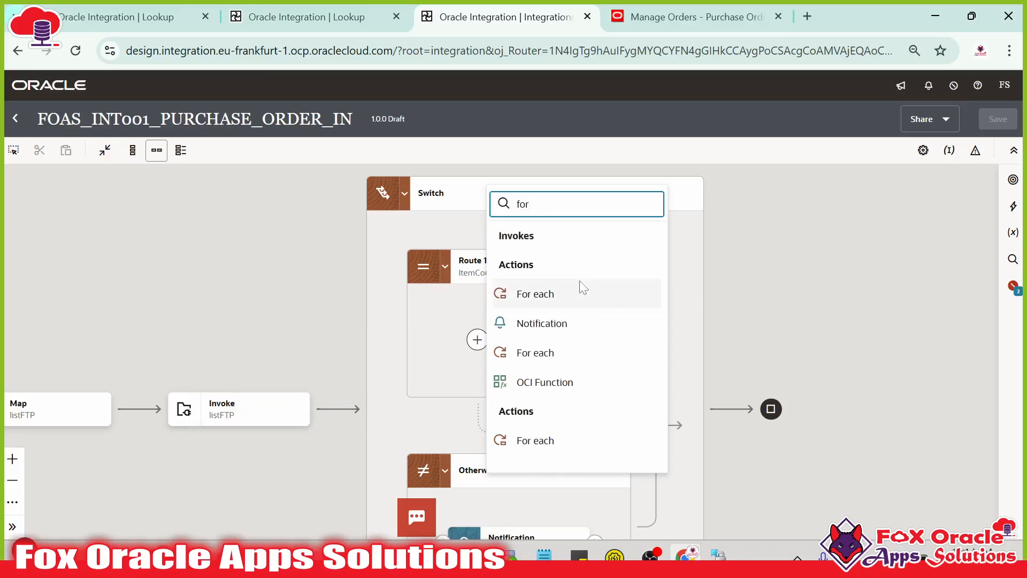
{"action": "left_click", "coordinate": [546, 293]}
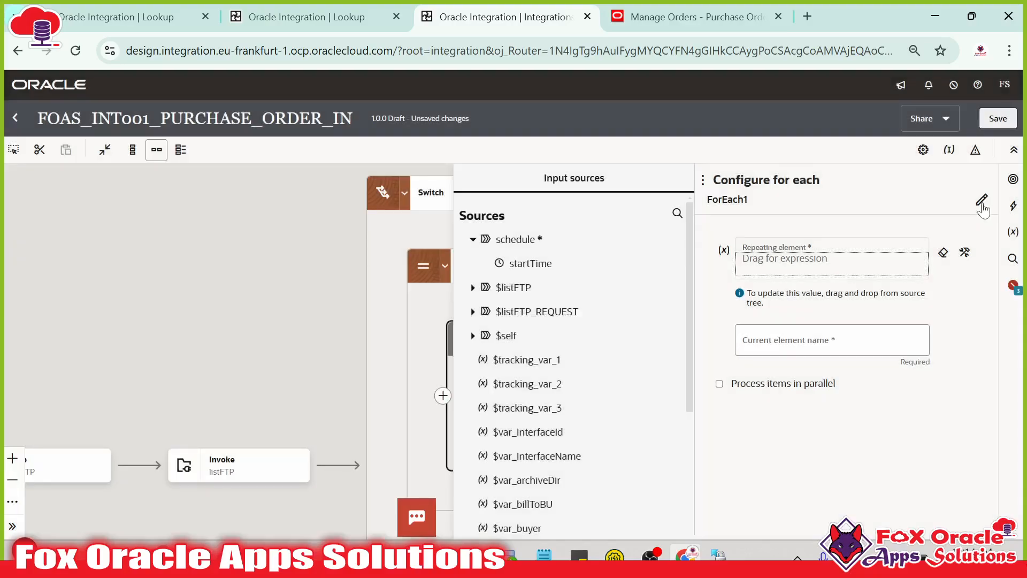
- Rename the For each action as listFile_forEach
{"action": "left_click", "coordinate": [982, 204]}
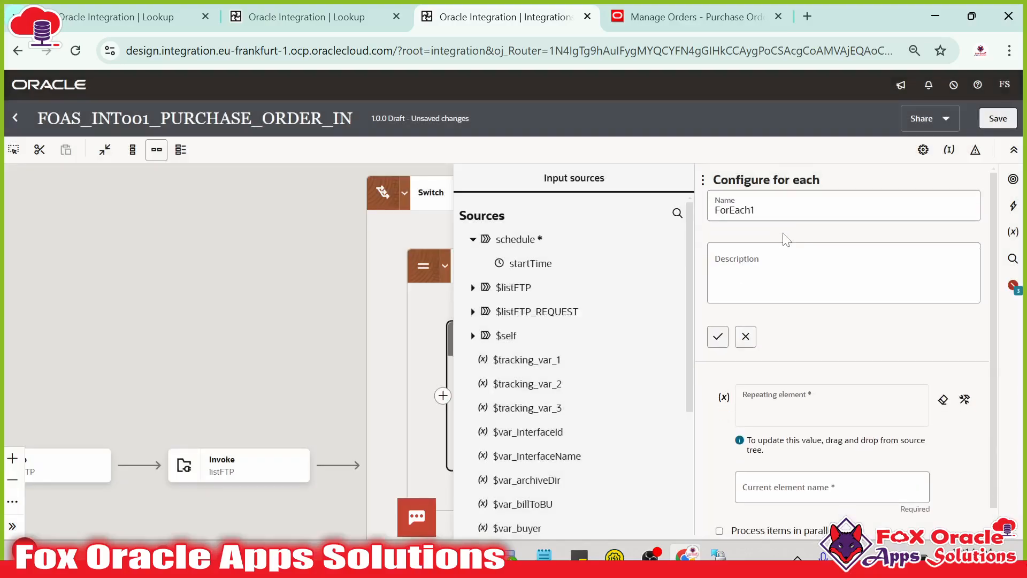
{"action": "key", "text": "BackSpace"}
{"action": "key", "text": "BackSpace"}
{"action": "key", "text": "BackSpace"}
{"action": "key", "text": "BackSpace"}
{"action": "key", "text": "BackSpace"}
{"action": "key", "text": "BackSpace"}
{"action": "key", "text": "BackSpace"}
{"action": "key", "text": "BackSpace"}
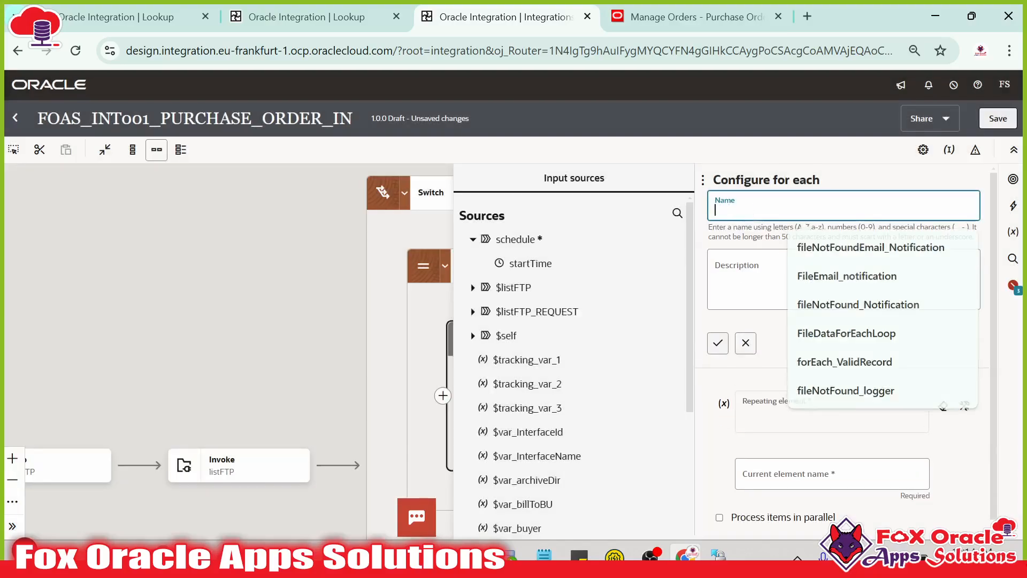
{"action": "type", "text": "list"}
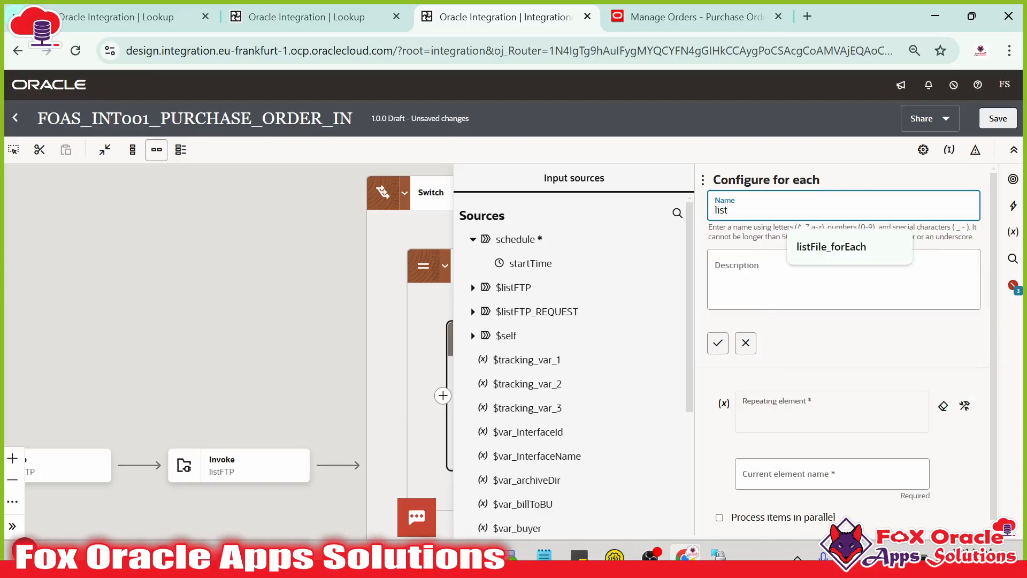
{"action": "type", "text": "File_ForEach"}
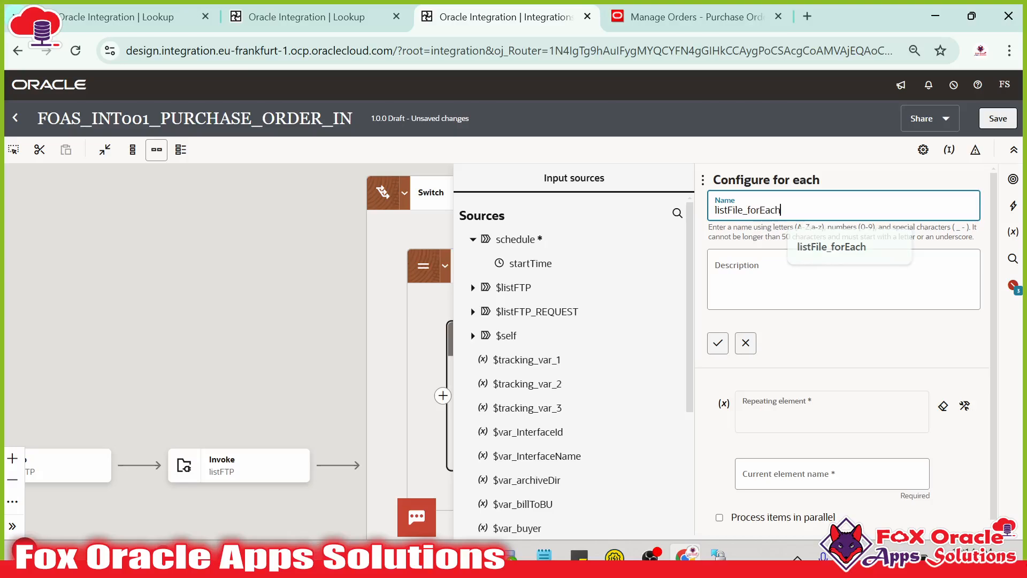
{"action": "key", "text": "ctrl+a"}
{"action": "left_click", "coordinate": [717, 341]}
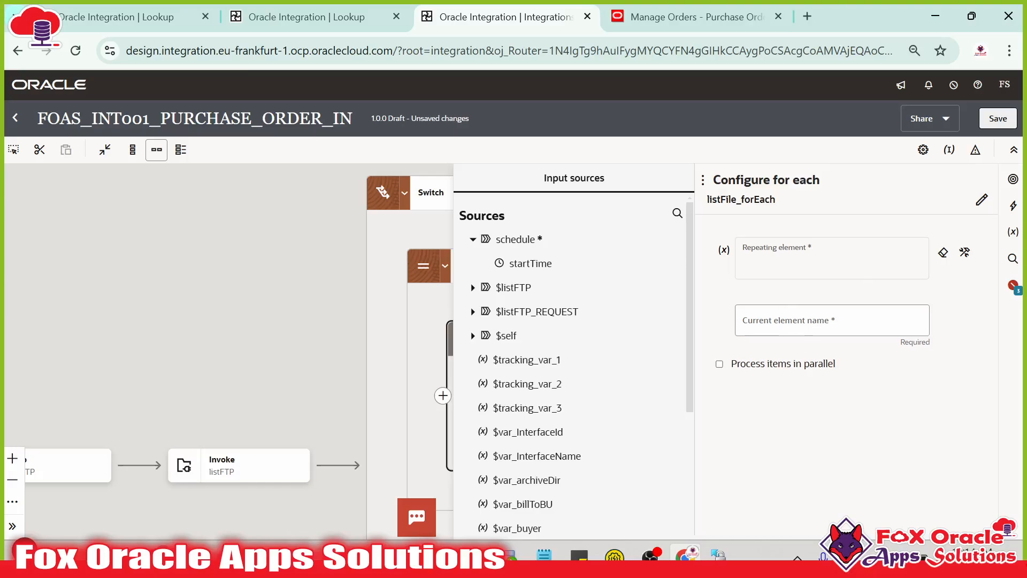
- Set the loop's repeating element to File from the $listFTP ListResponse FileList
{"action": "left_click", "coordinate": [473, 287]}
{"action": "left_click", "coordinate": [489, 311]}
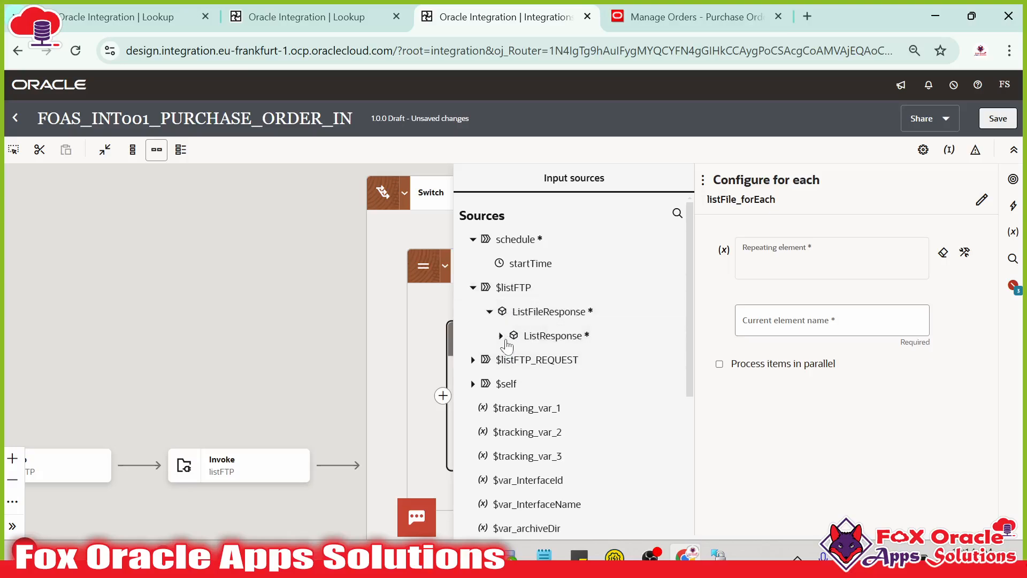
{"action": "left_click", "coordinate": [512, 406]}
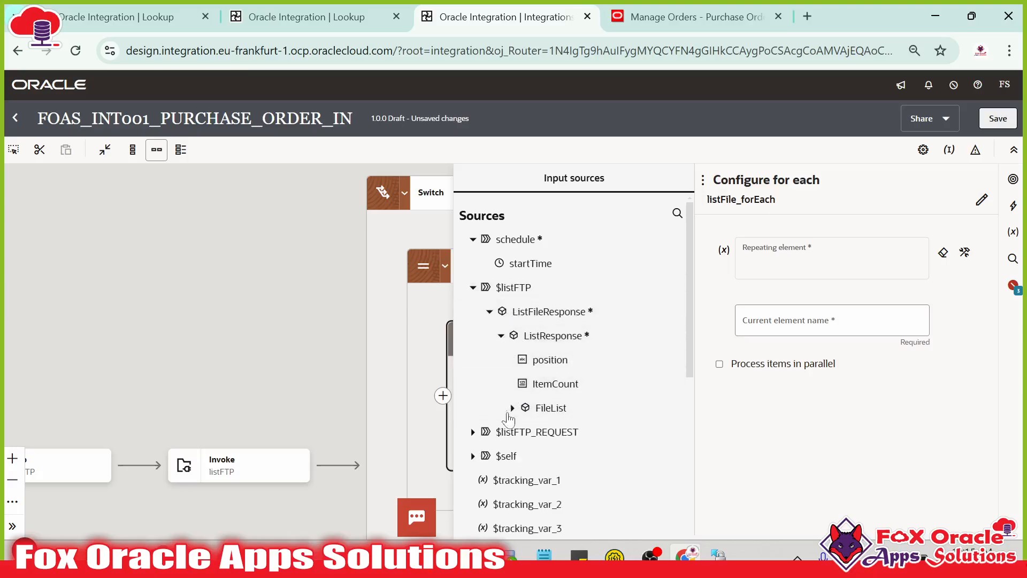
{"action": "scroll", "coordinate": [543, 403], "scroll_direction": "down", "scroll_amount": 2}
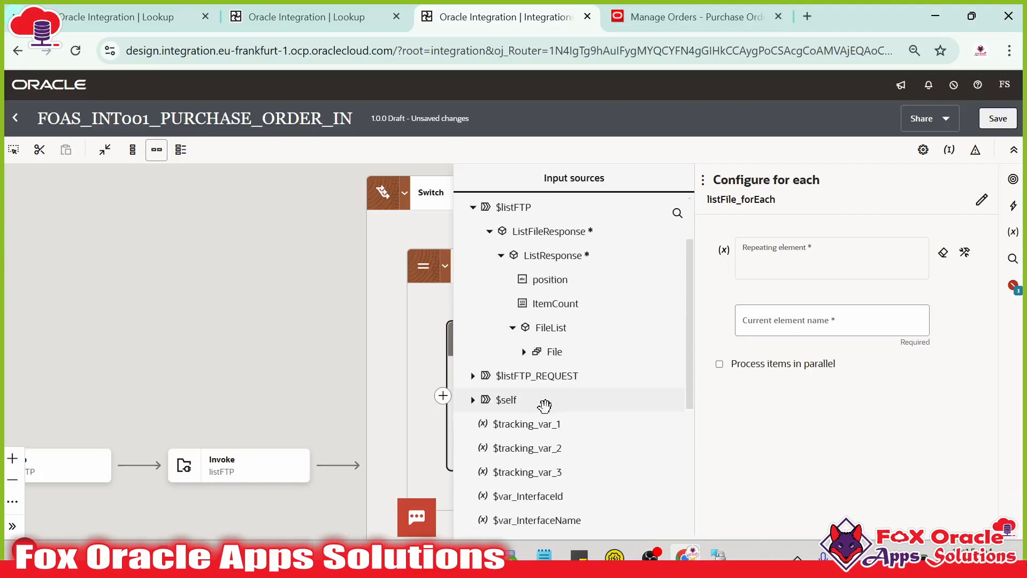
{"action": "left_click", "coordinate": [532, 352]}
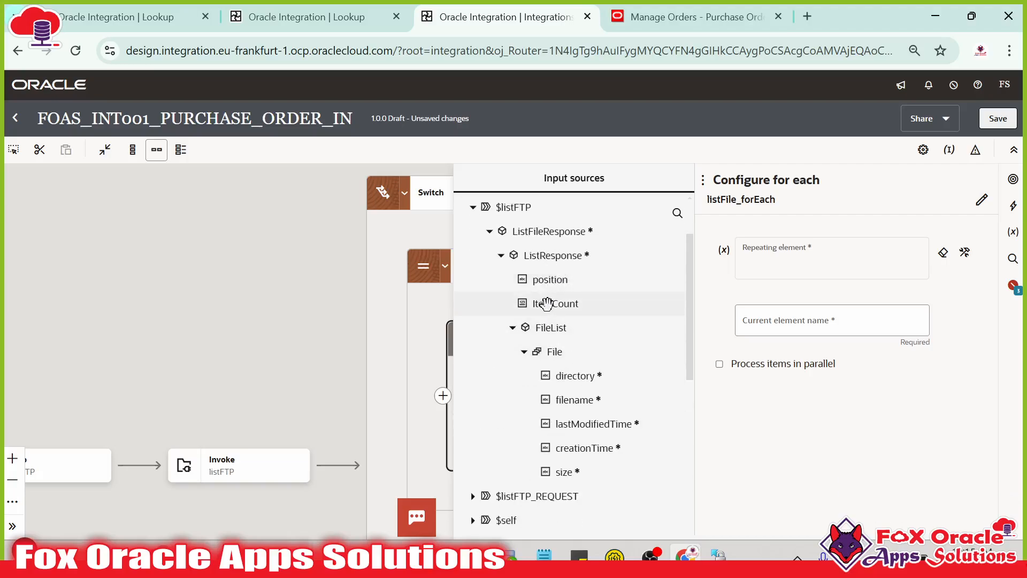
{"action": "left_click_drag", "start_coordinate": [563, 353], "coordinate": [781, 331]}
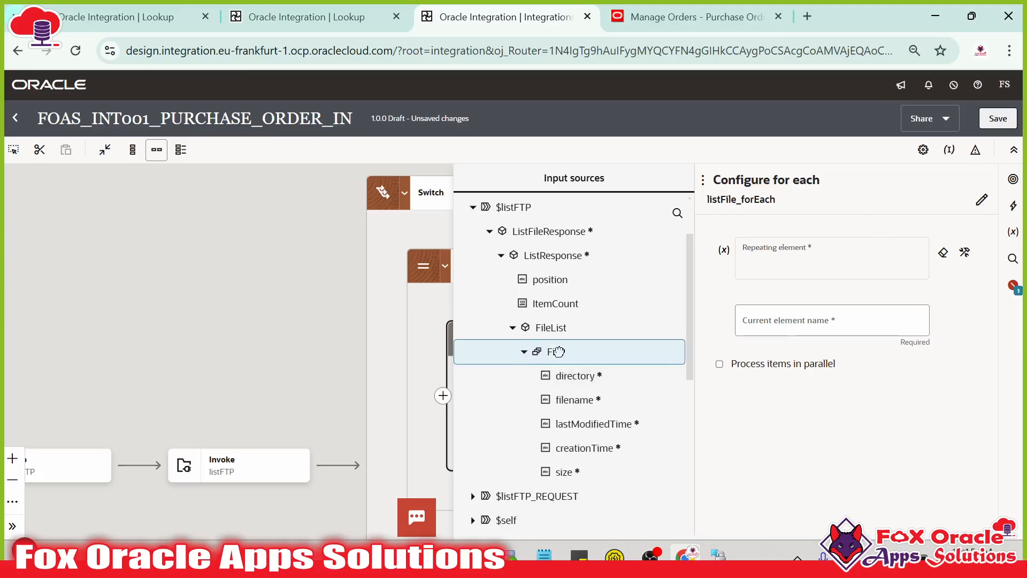
{"action": "left_click_drag", "start_coordinate": [558, 352], "coordinate": [791, 255]}
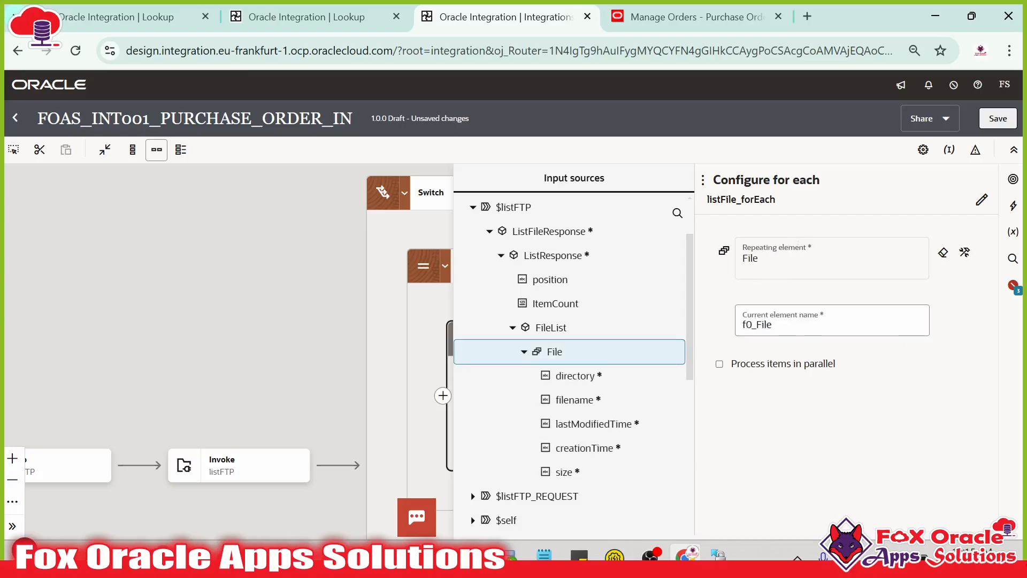
- Set the loop's current element name to listFile_forEach_loopVar and save the integration
{"action": "left_click", "coordinate": [784, 325]}
{"action": "key", "text": "BackSpace"}
{"action": "key", "text": "BackSpace"}
{"action": "key", "text": "BackSpace"}
{"action": "key", "text": "BackSpace"}
{"action": "key", "text": "BackSpace"}
{"action": "key", "text": "BackSpace"}
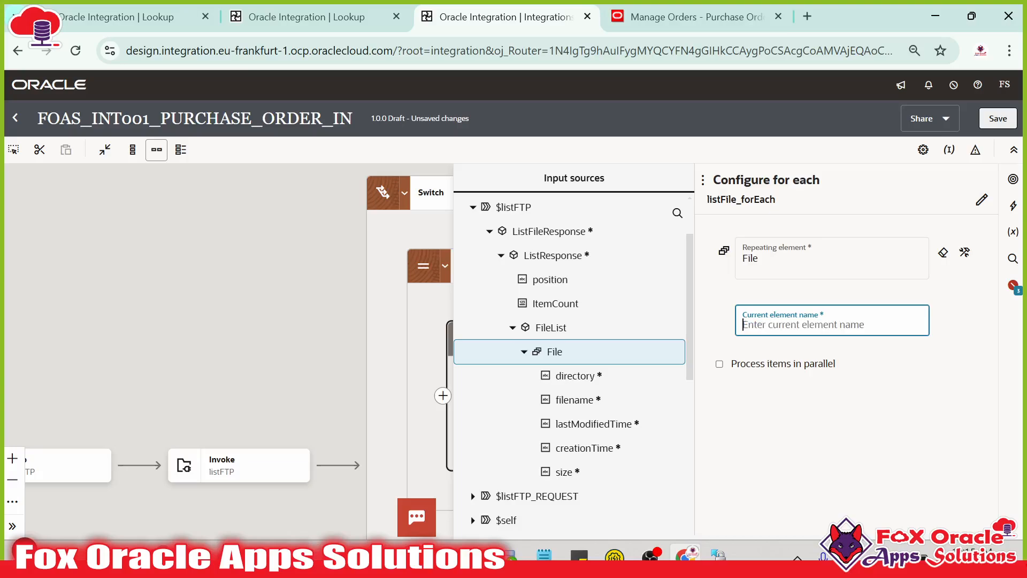
{"action": "type", "text": "listFile_forEach"}
{"action": "type", "text": "_"}
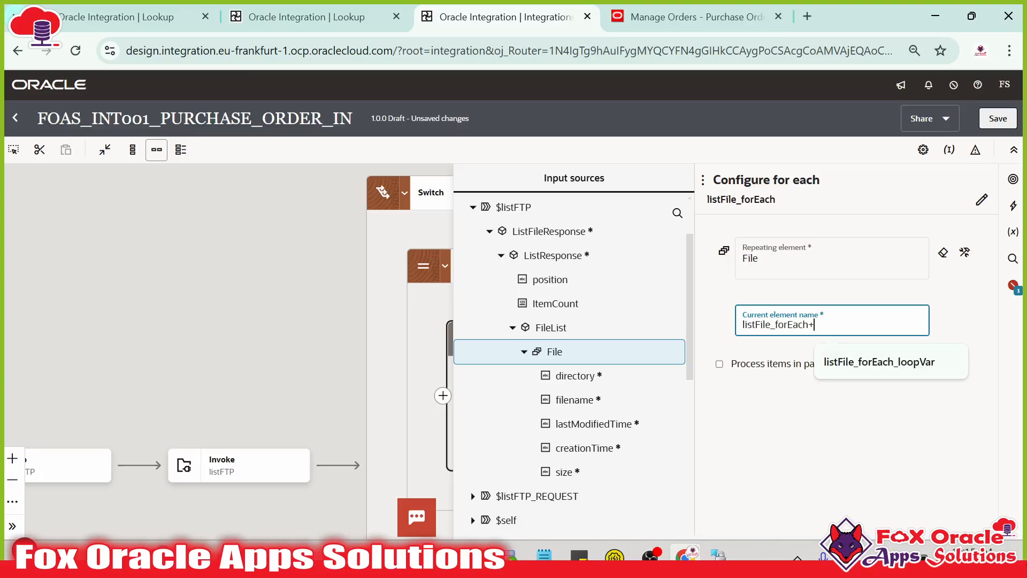
{"action": "type", "text": "loopVar"}
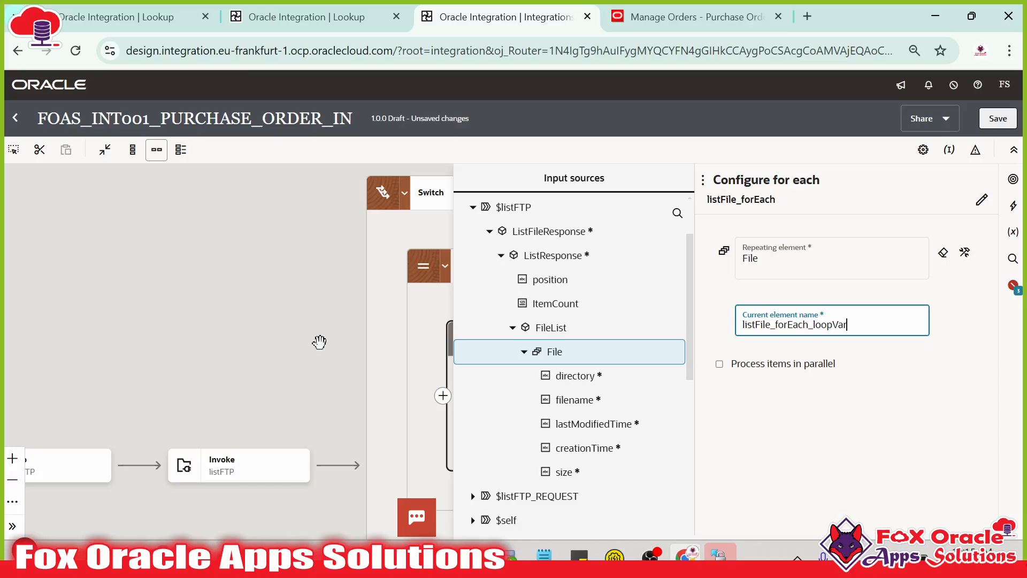
{"action": "left_click", "coordinate": [998, 118]}
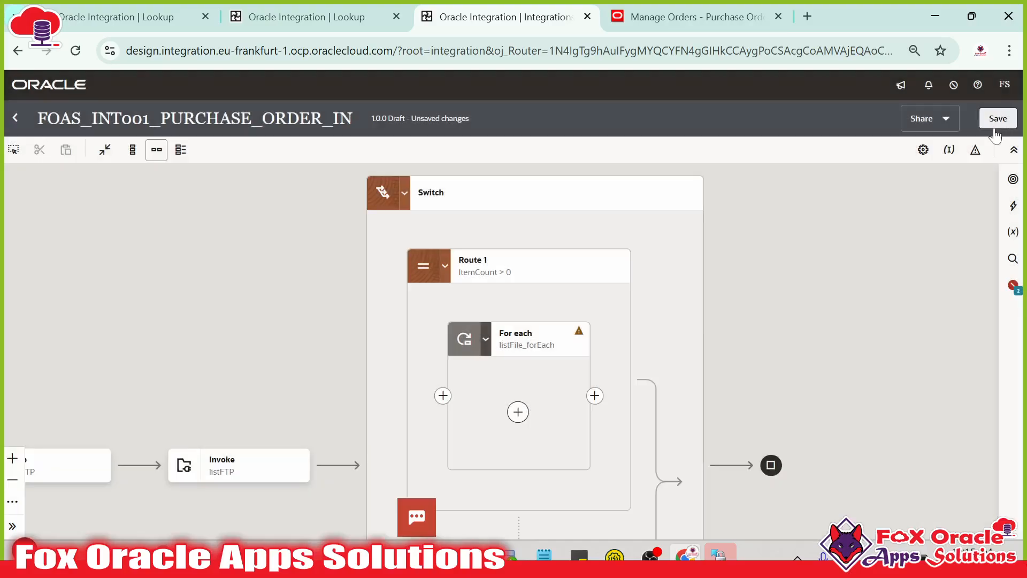
{"action": "left_click", "coordinate": [997, 123]}
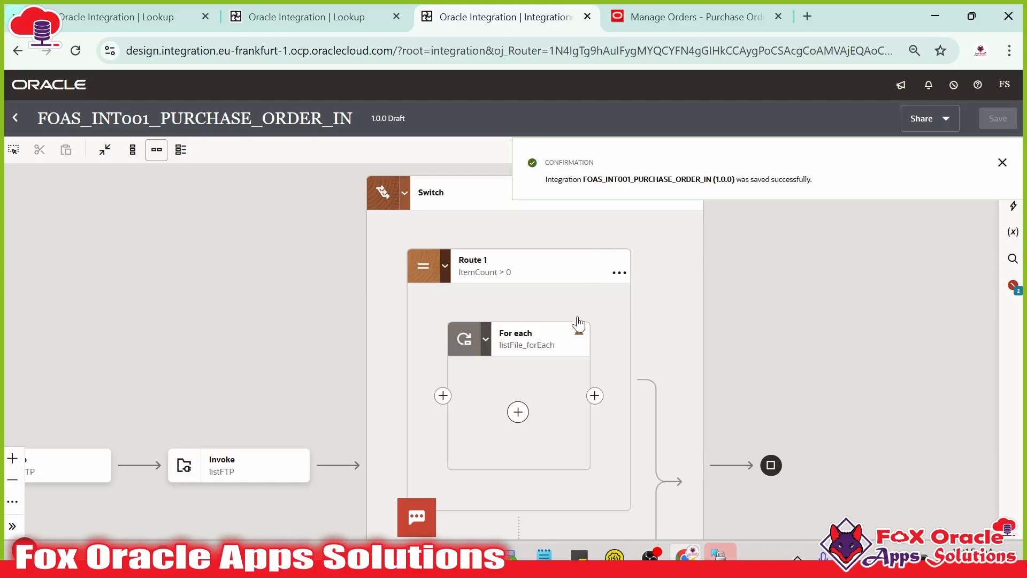
- Add a FOAS_EY_FTP_CONN invoke inside the listFile_forEach loop and name its endpoint downloadFile_FTP
{"action": "left_click_drag", "start_coordinate": [548, 369], "coordinate": [528, 373]}
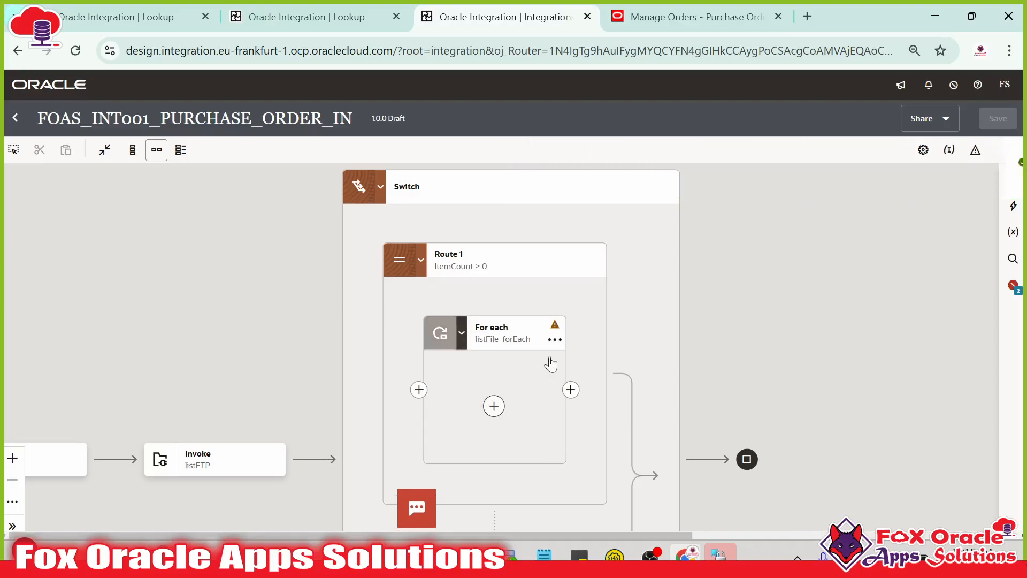
{"action": "left_click_drag", "start_coordinate": [550, 364], "coordinate": [569, 318]}
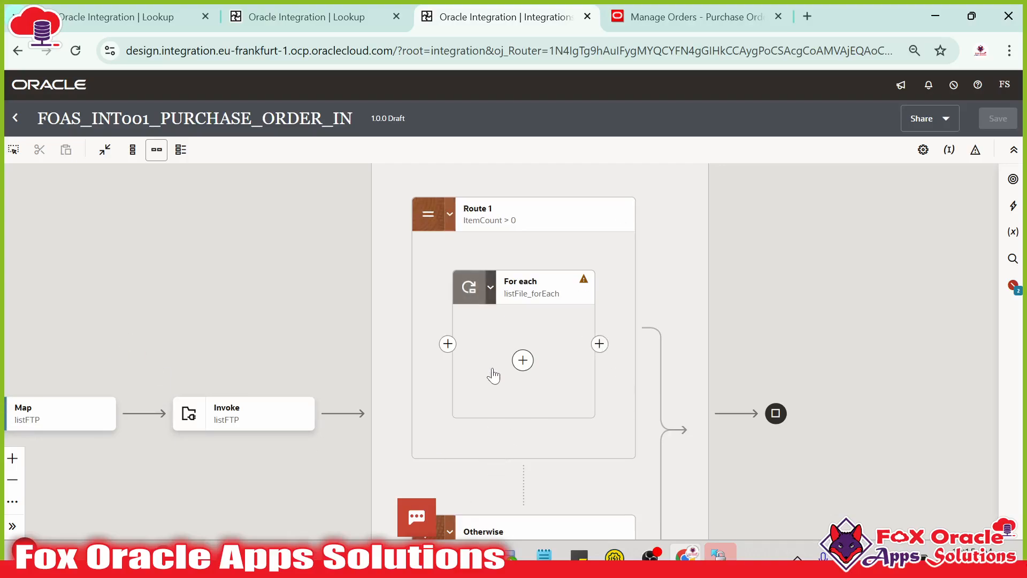
{"action": "left_click_drag", "start_coordinate": [493, 376], "coordinate": [503, 381]}
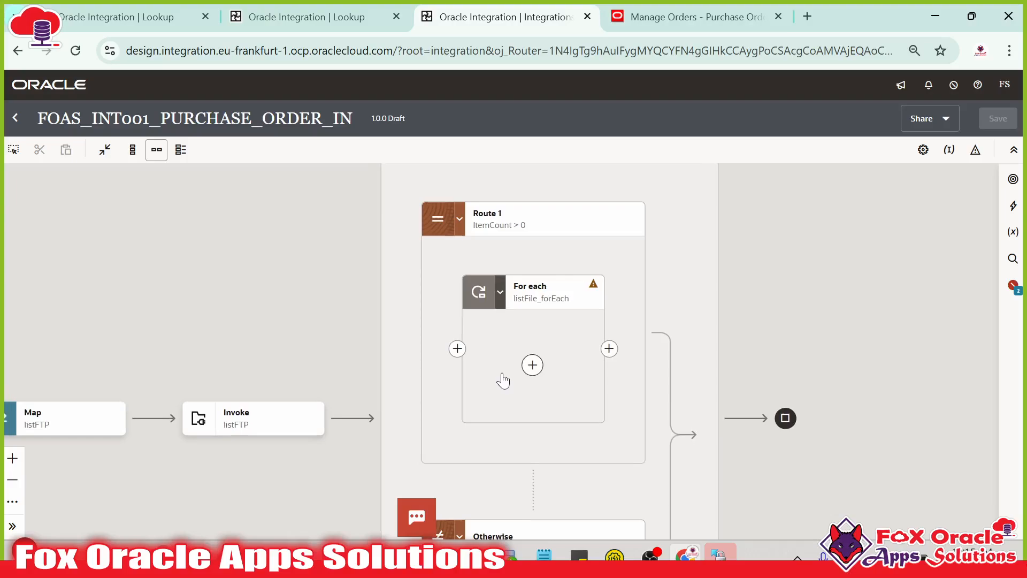
{"action": "left_click", "coordinate": [532, 365]}
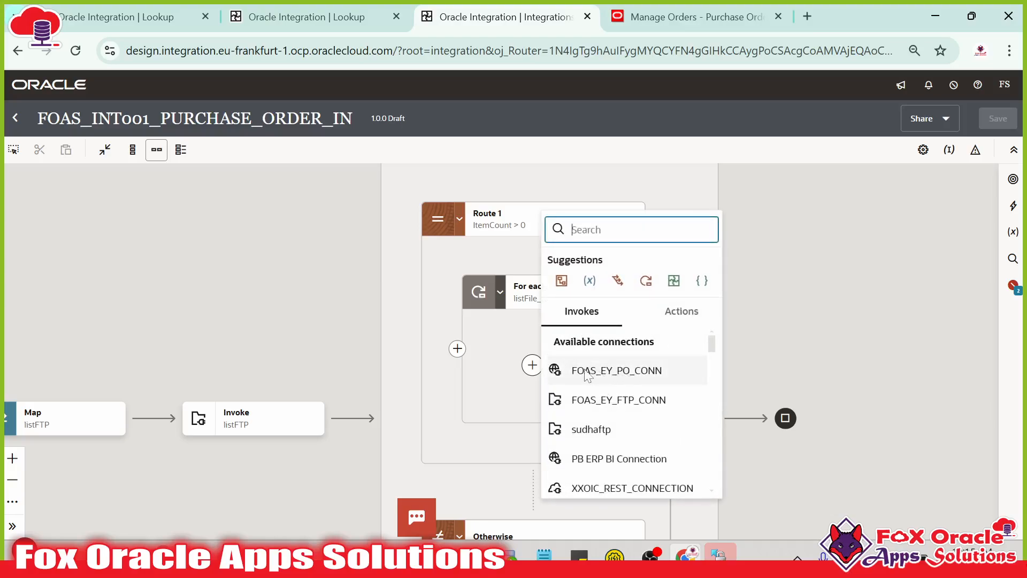
{"action": "left_click", "coordinate": [649, 407]}
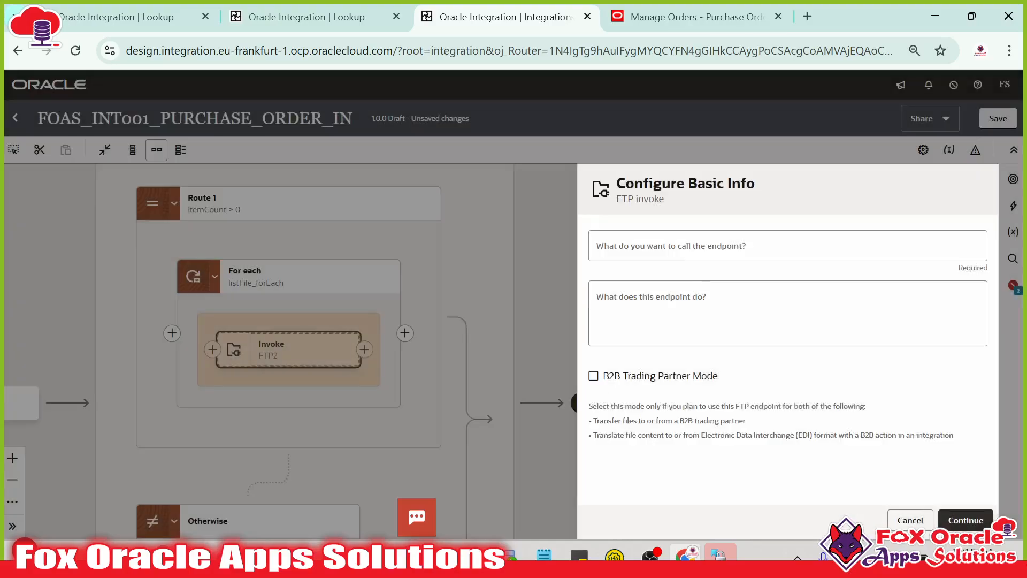
{"action": "left_click", "coordinate": [709, 249]}
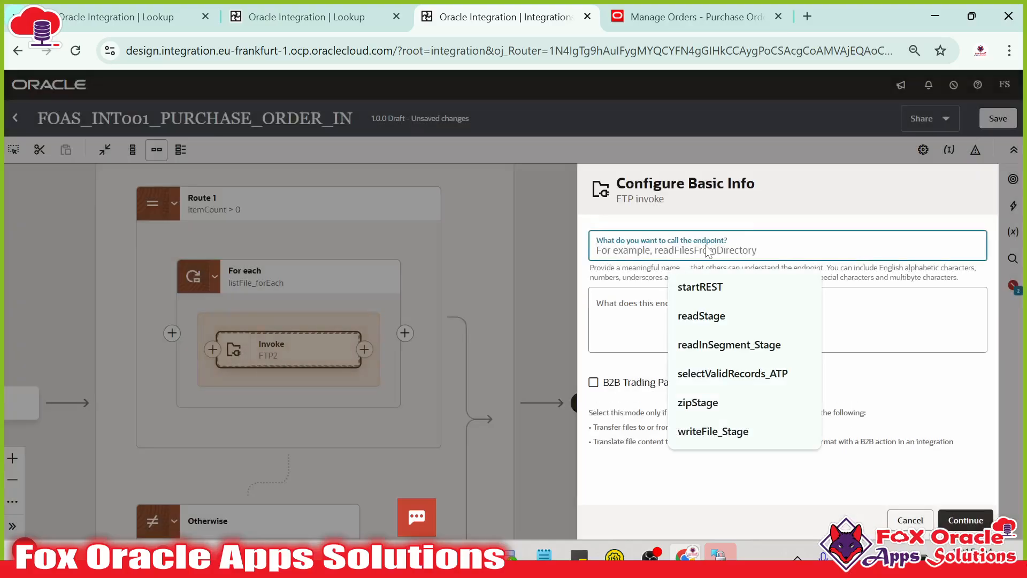
{"action": "type", "text": "downloadFi"}
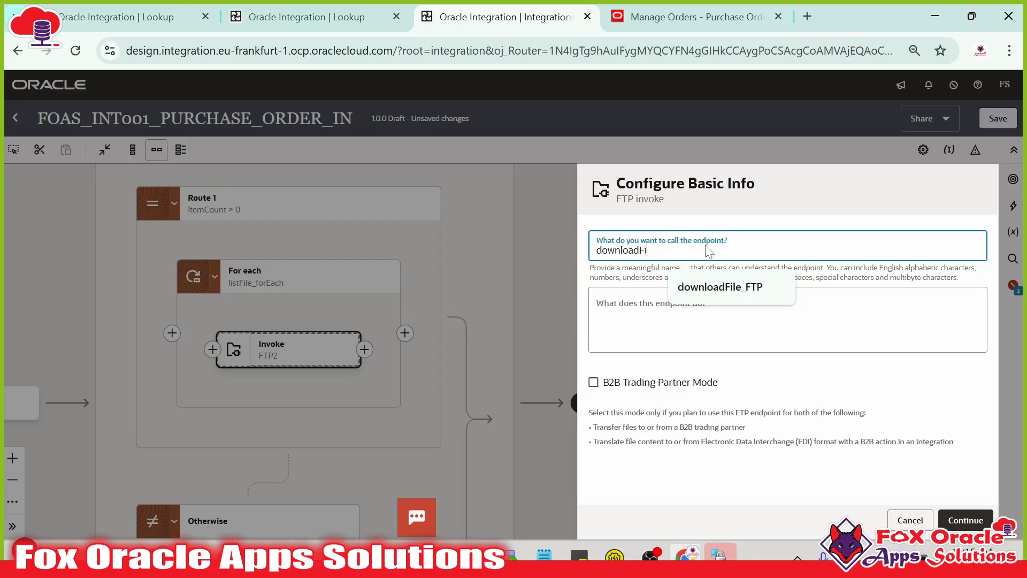
{"action": "type", "text": "le_FTP"}
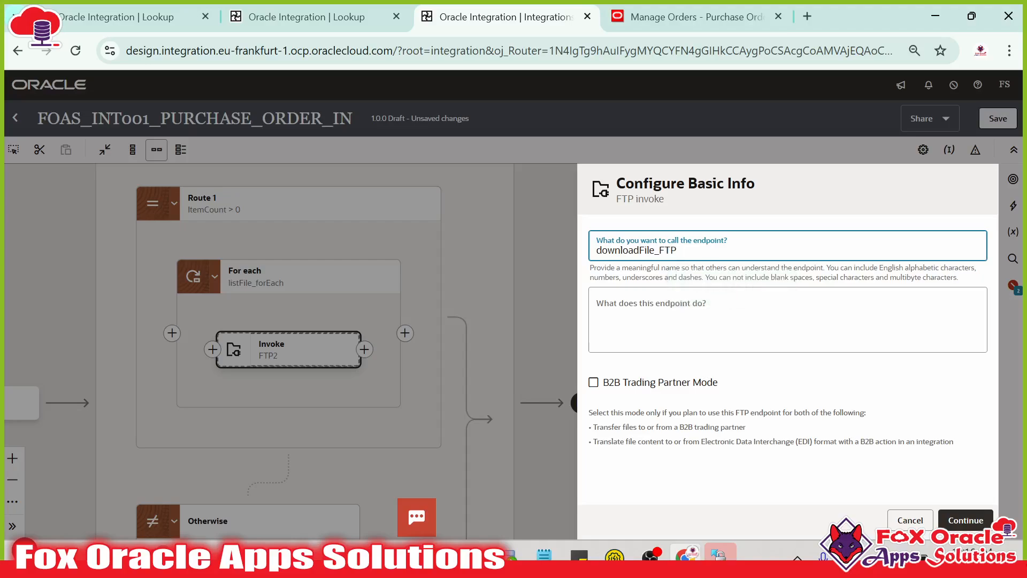
{"action": "left_click", "coordinate": [965, 519]}
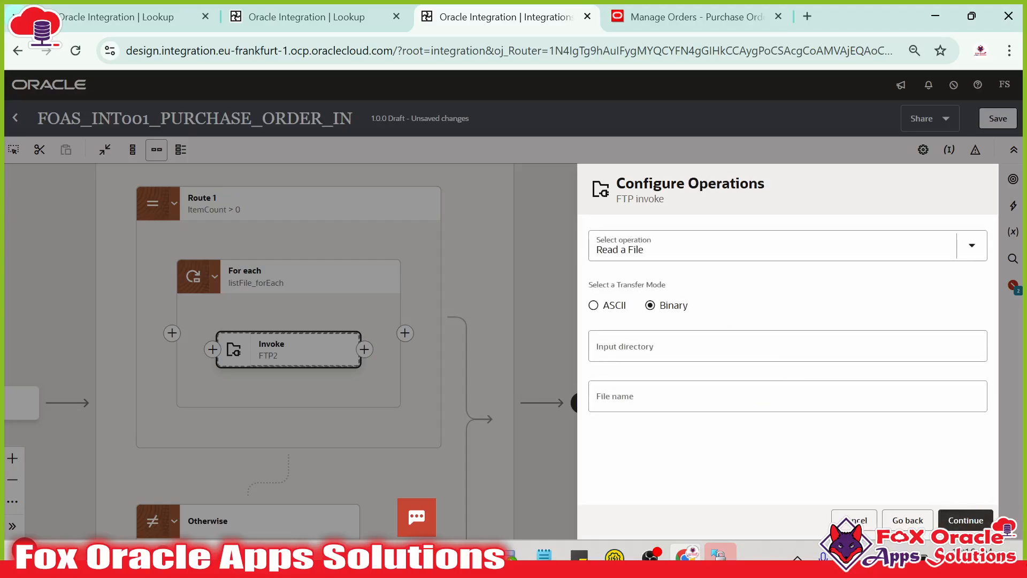
- Configure the FTP invoke with the Download File operation and download directory '/temp', and finish the configuration
{"action": "left_click", "coordinate": [663, 247]}
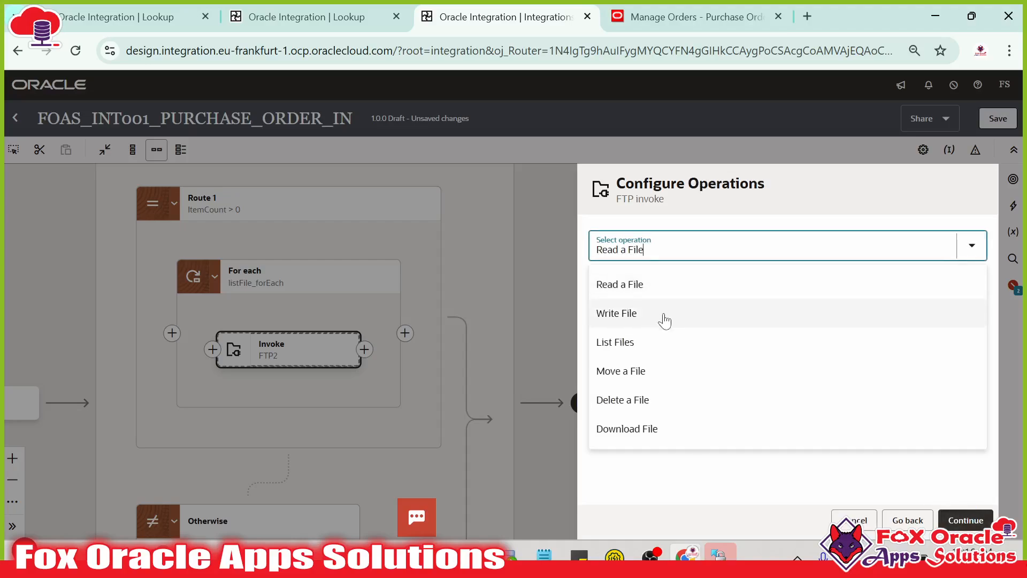
{"action": "left_click", "coordinate": [637, 430]}
{"action": "scroll", "coordinate": [653, 315], "scroll_direction": "down", "scroll_amount": 1}
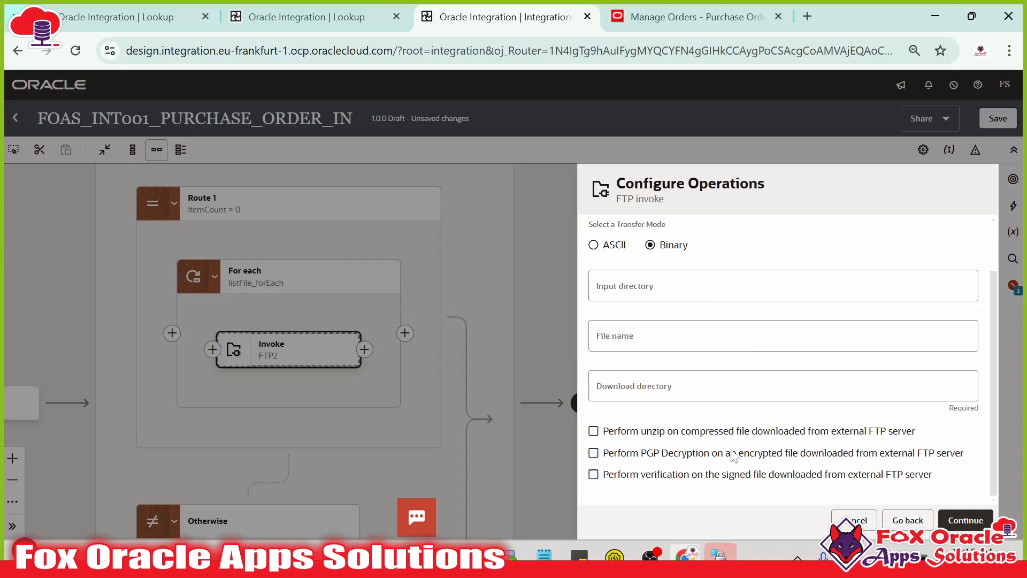
{"action": "left_click", "coordinate": [691, 400]}
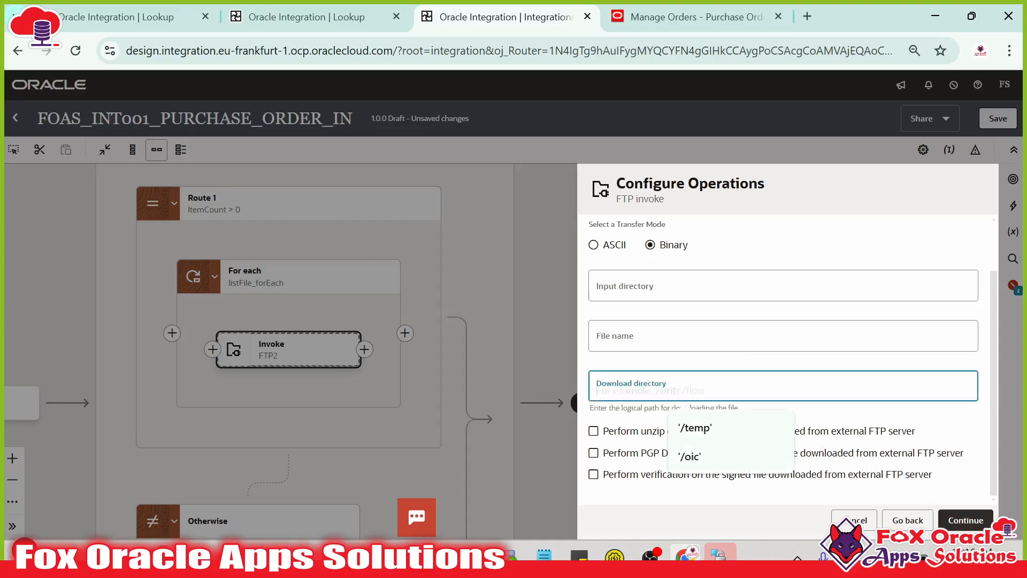
{"action": "type", "text": "'/t"}
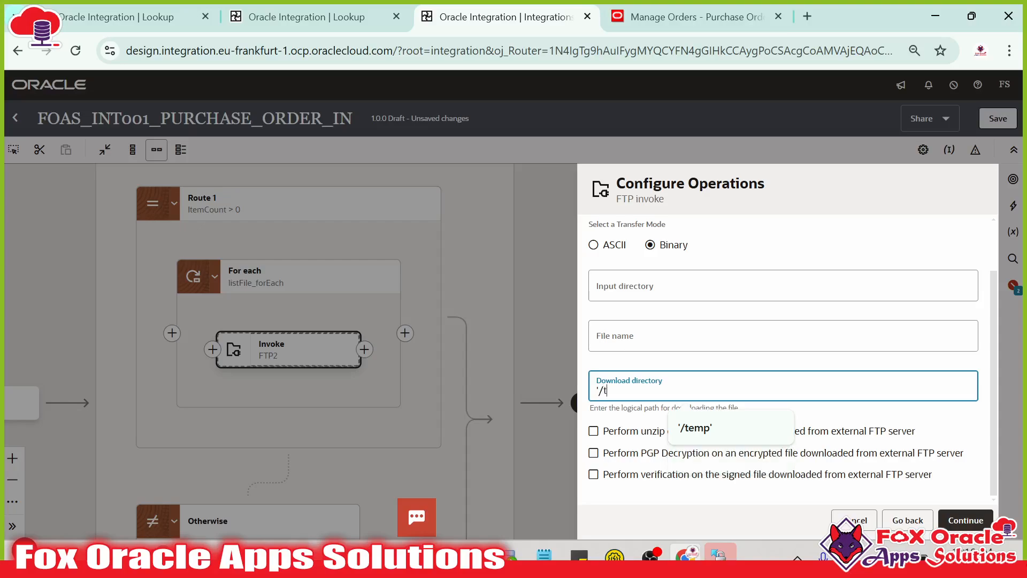
{"action": "type", "text": "emp'"}
{"action": "left_click", "coordinate": [965, 519]}
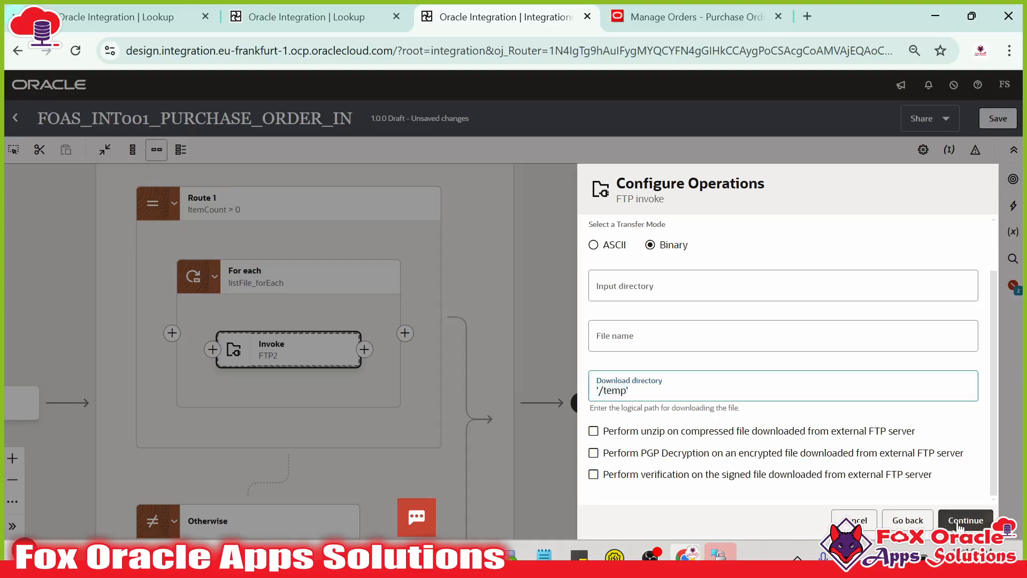
{"action": "scroll", "coordinate": [738, 315], "scroll_direction": "down", "scroll_amount": 3}
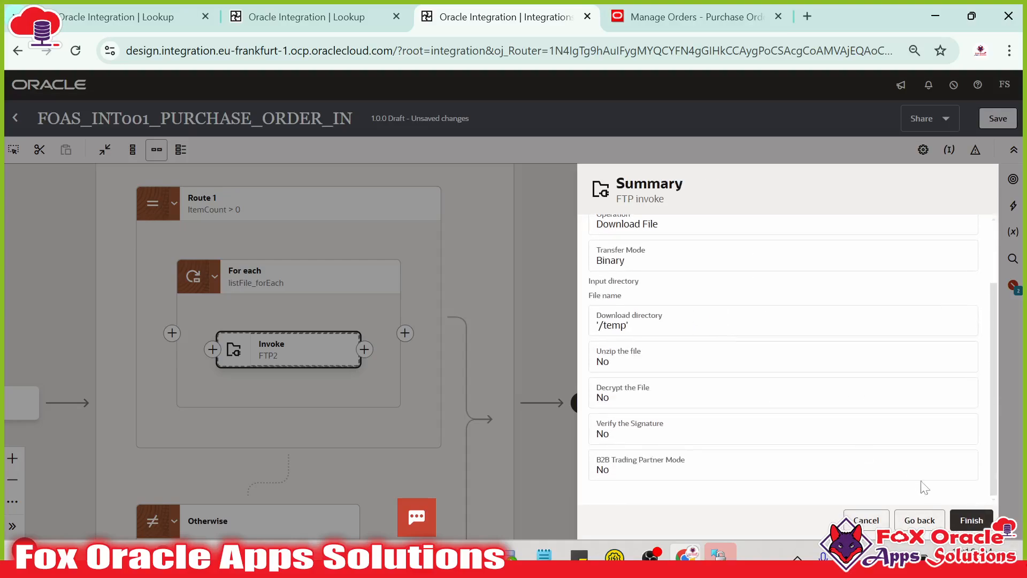
{"action": "left_click", "coordinate": [971, 520]}
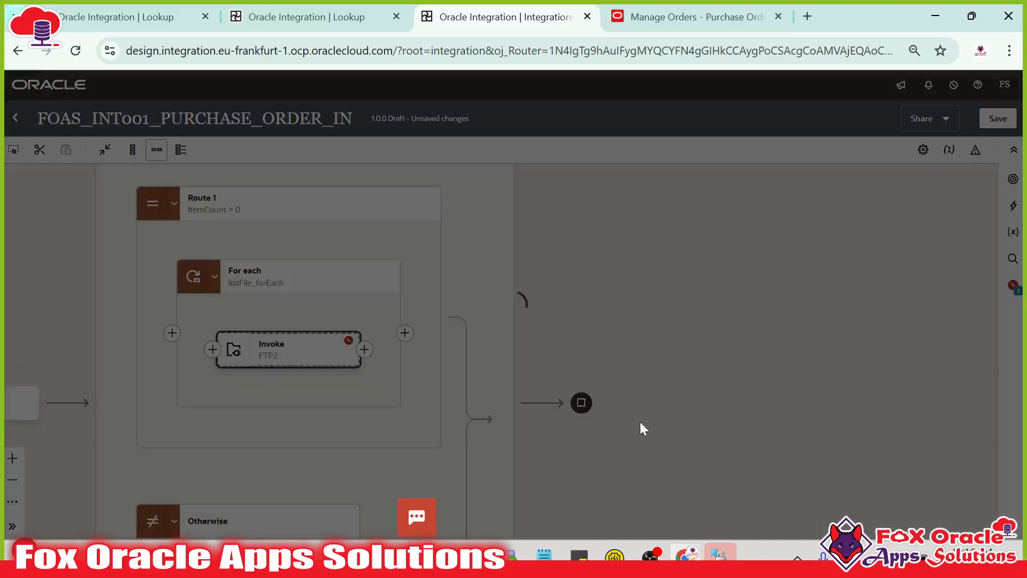
- Switch to the Notepad++ notes, add the line "Dowload File: '/temp'" below the SOAP Conn entry, and return to the integration
{"action": "key", "text": "alt+Tab"}
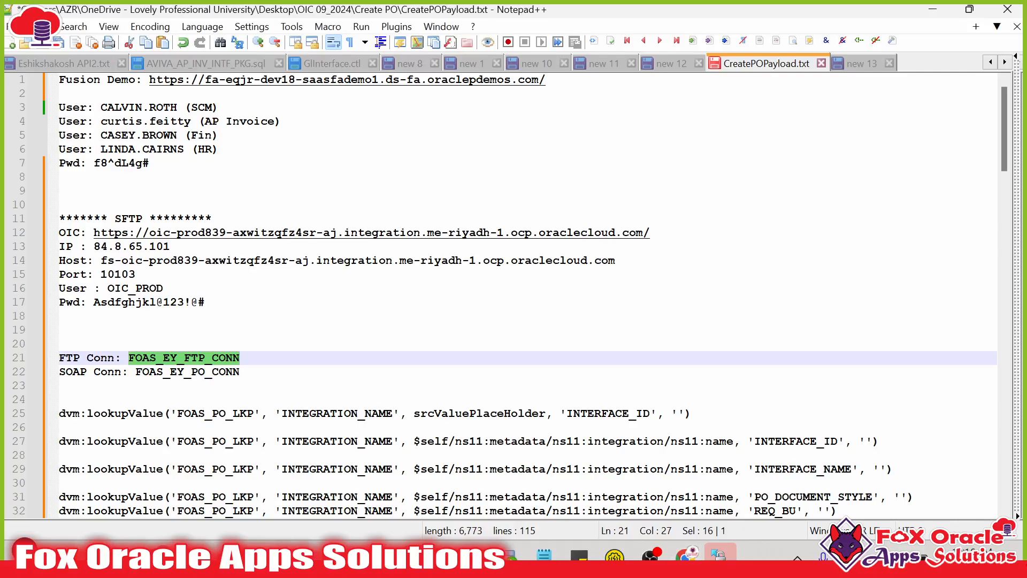
{"action": "left_click", "coordinate": [261, 375]}
{"action": "key", "text": "Return"}
{"action": "key", "text": "Return"}
{"action": "type", "text": "Dowb"}
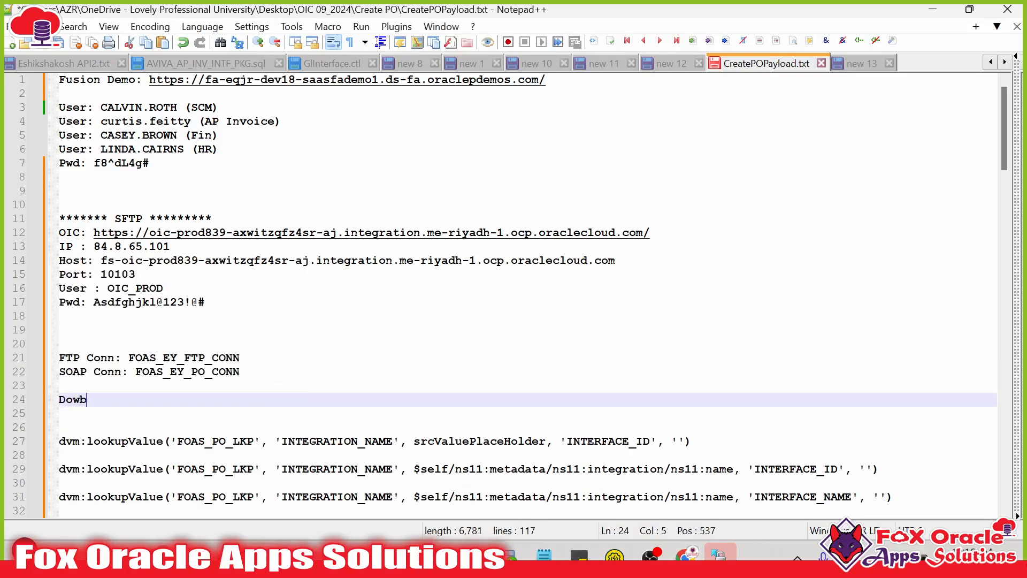
{"action": "type", "text": "loa"}
{"action": "key", "text": "BackSpace"}
{"action": "key", "text": "BackSpace"}
{"action": "key", "text": "BackSpace"}
{"action": "key", "text": "BackSpace"}
{"action": "type", "text": "load Fil"}
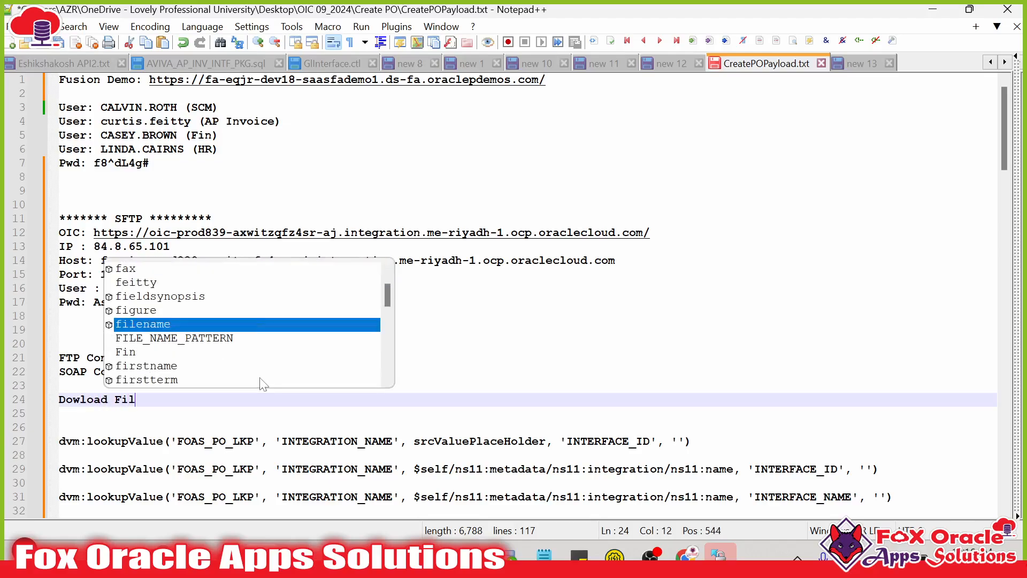
{"action": "type", "text": "e: '/temp'"}
{"action": "key", "text": "alt+Tab"}
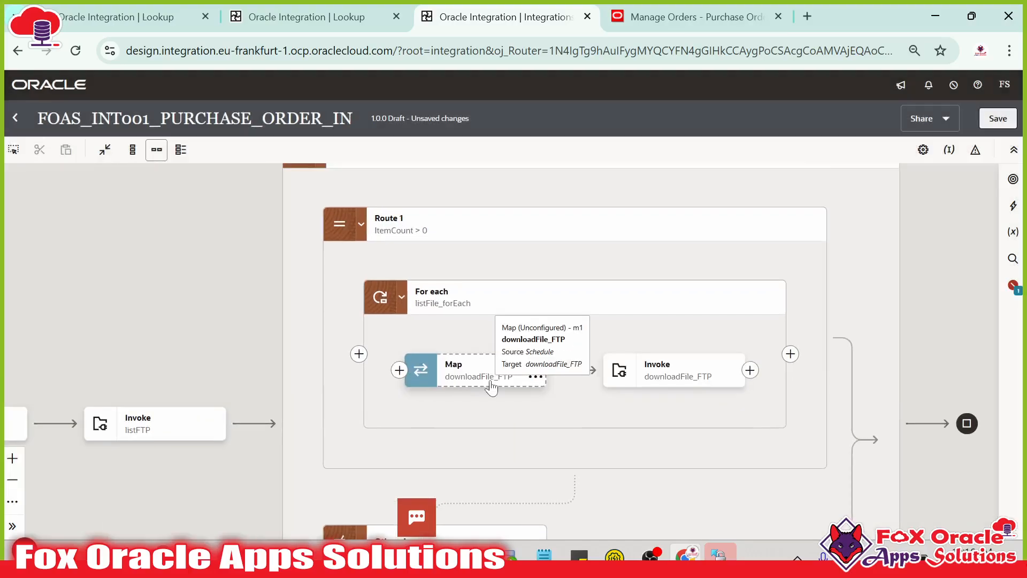
- In the downloadFile_FTP map, map Filename and Directory from listFile_forEach_loopVar's File to the Download Request's Filename and Directory
{"action": "left_click", "coordinate": [490, 385]}
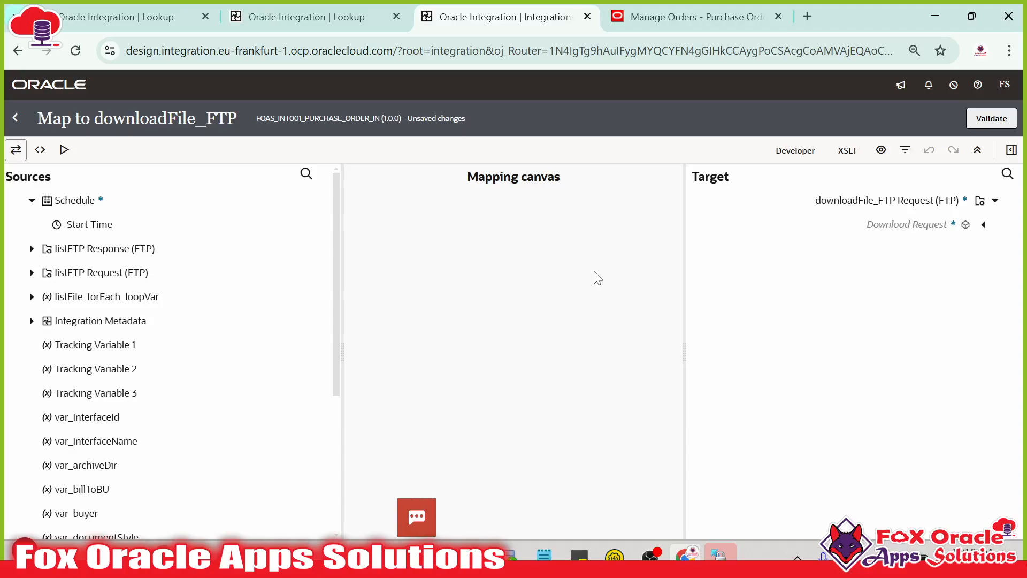
{"action": "left_click", "coordinate": [983, 224]}
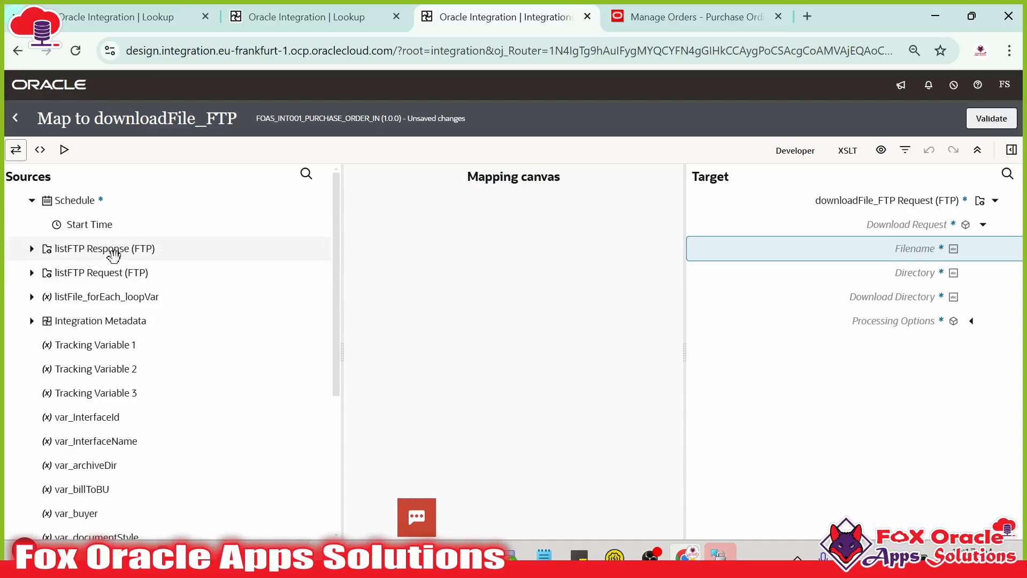
{"action": "left_click", "coordinate": [31, 297]}
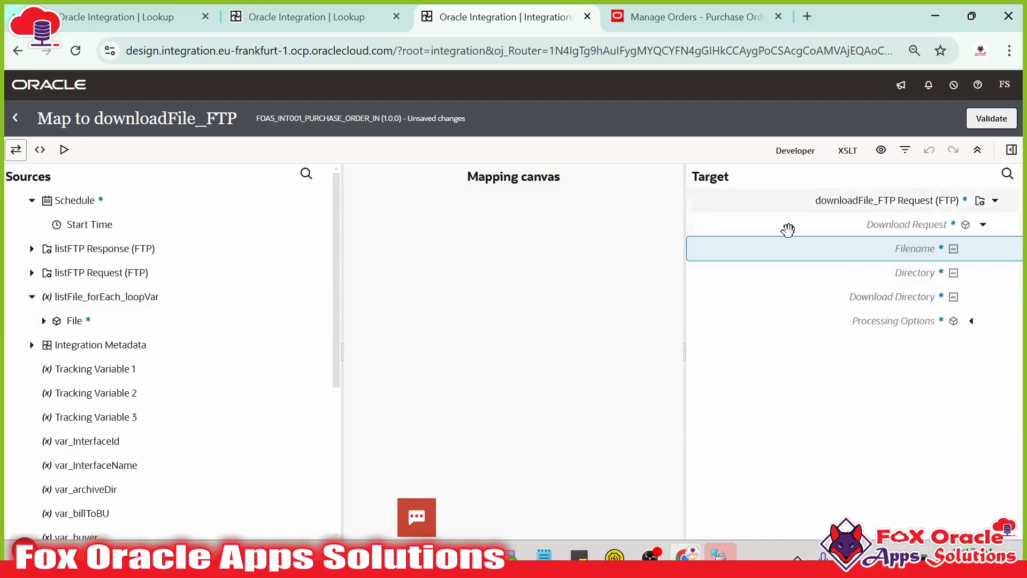
{"action": "left_click", "coordinate": [52, 321]}
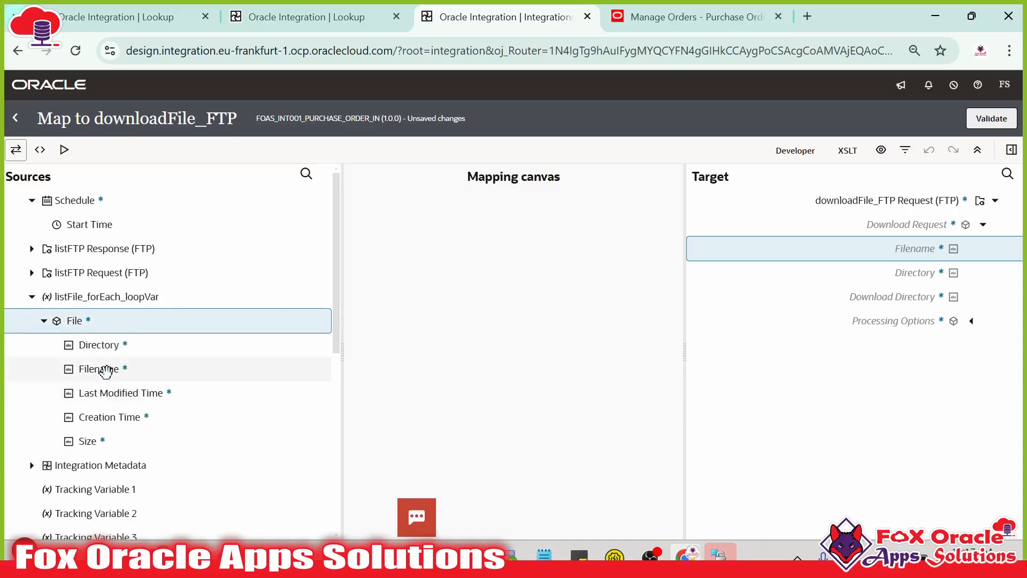
{"action": "left_click_drag", "start_coordinate": [102, 368], "coordinate": [883, 247]}
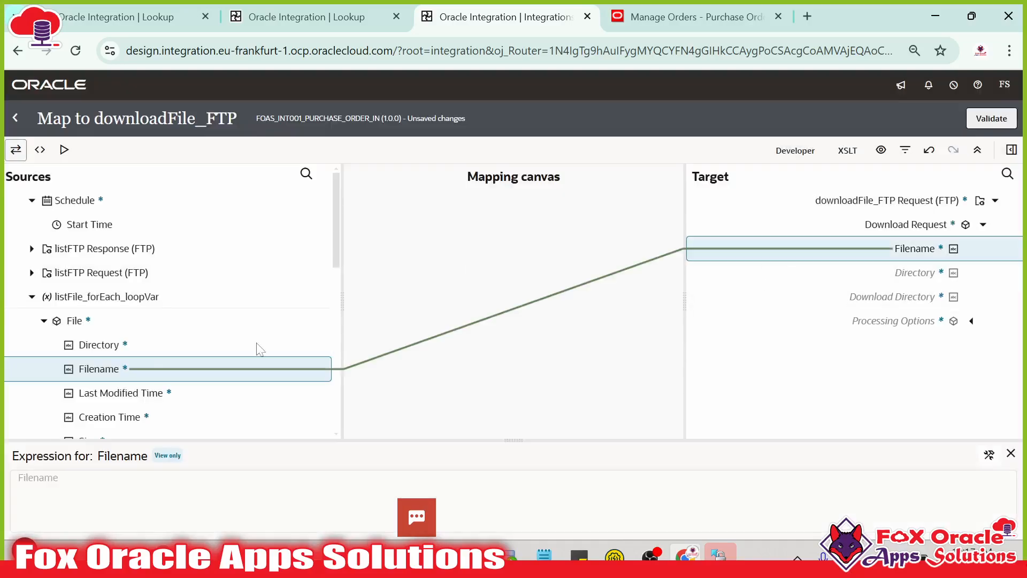
{"action": "left_click_drag", "start_coordinate": [102, 346], "coordinate": [906, 274]}
{"action": "scroll", "coordinate": [115, 335], "scroll_direction": "down", "scroll_amount": 2}
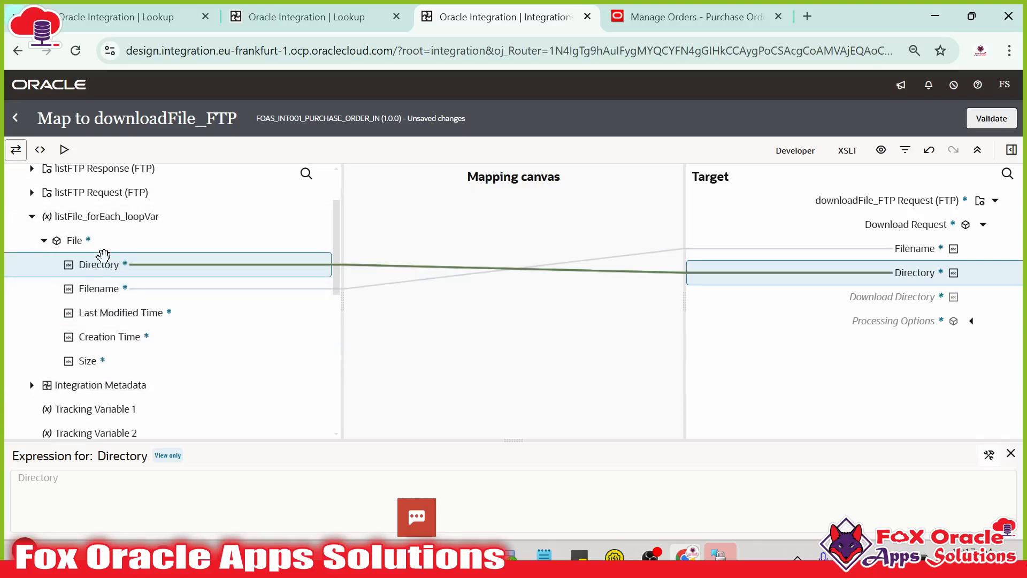
{"action": "scroll", "coordinate": [97, 254], "scroll_direction": "up", "scroll_amount": 2}
{"action": "scroll", "coordinate": [119, 251], "scroll_direction": "down", "scroll_amount": 3}
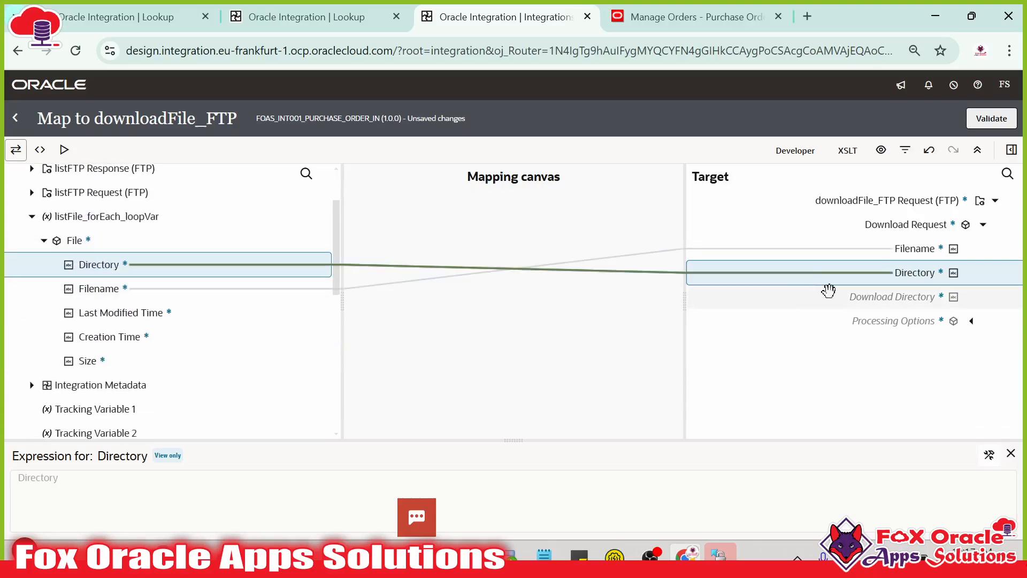
- Validate the downloadFile_FTP mapping and return to the integration canvas
{"action": "left_click", "coordinate": [900, 299]}
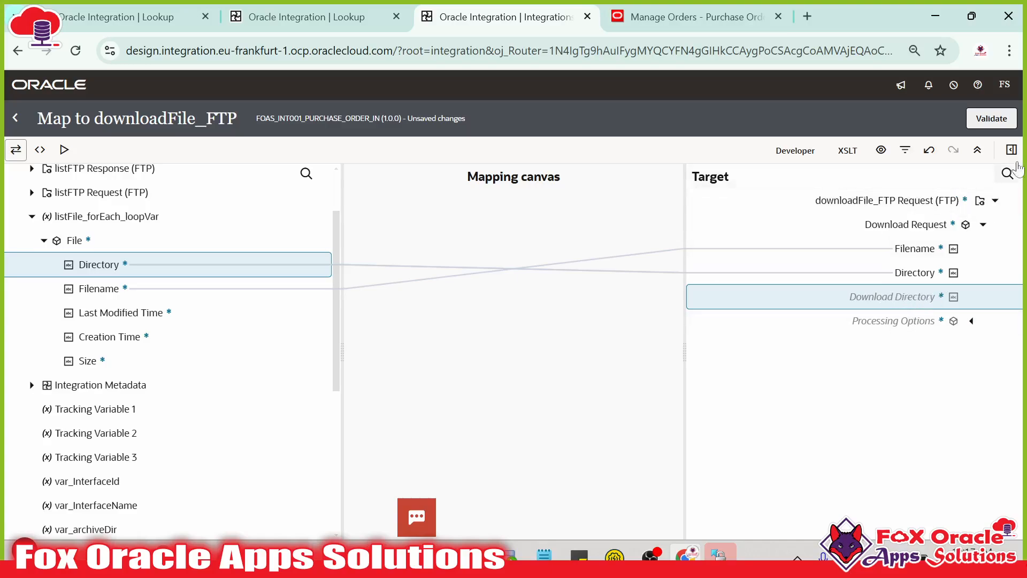
{"action": "left_click", "coordinate": [991, 118]}
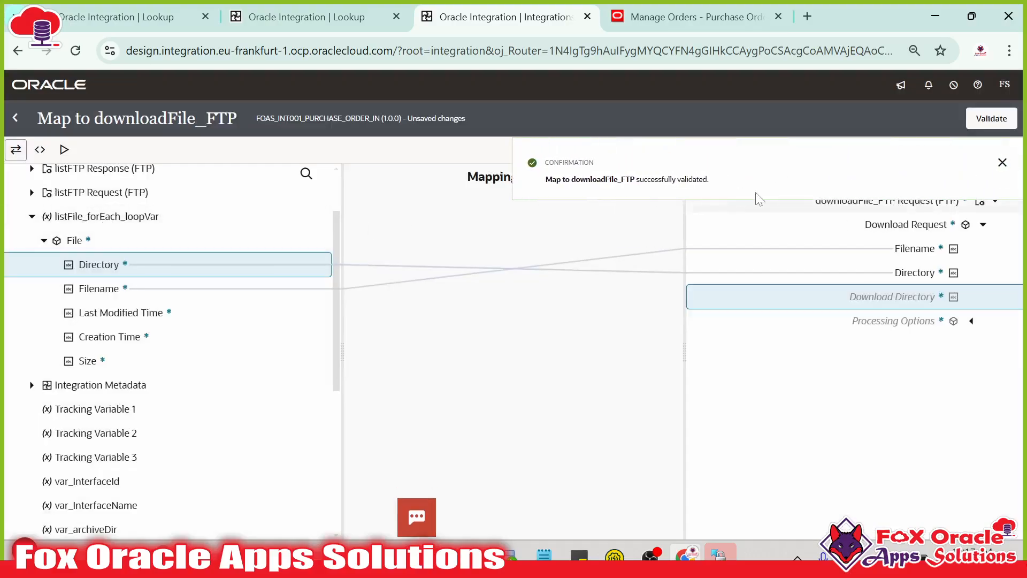
{"action": "left_click", "coordinate": [1002, 162]}
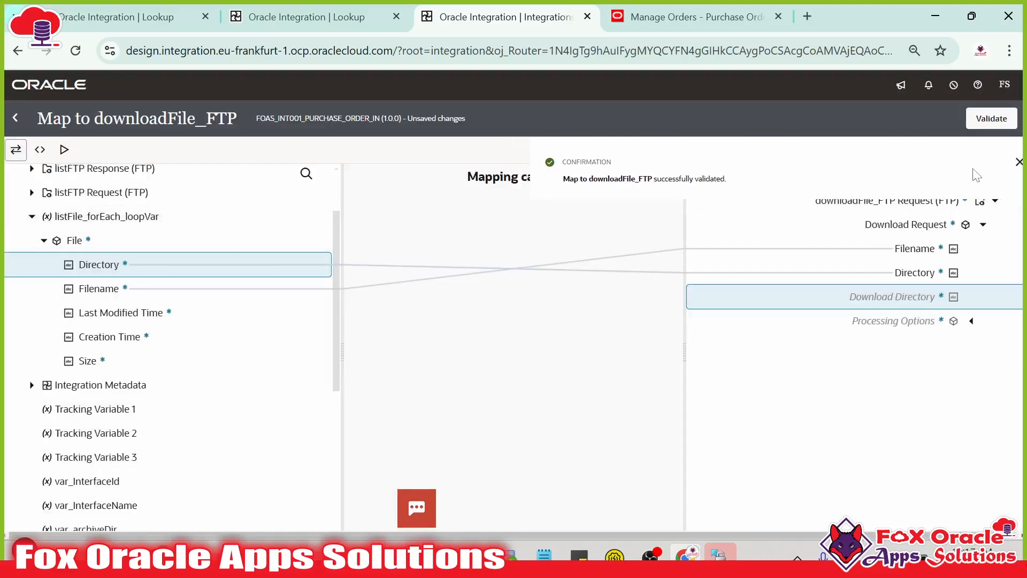
{"action": "left_click", "coordinate": [16, 120]}
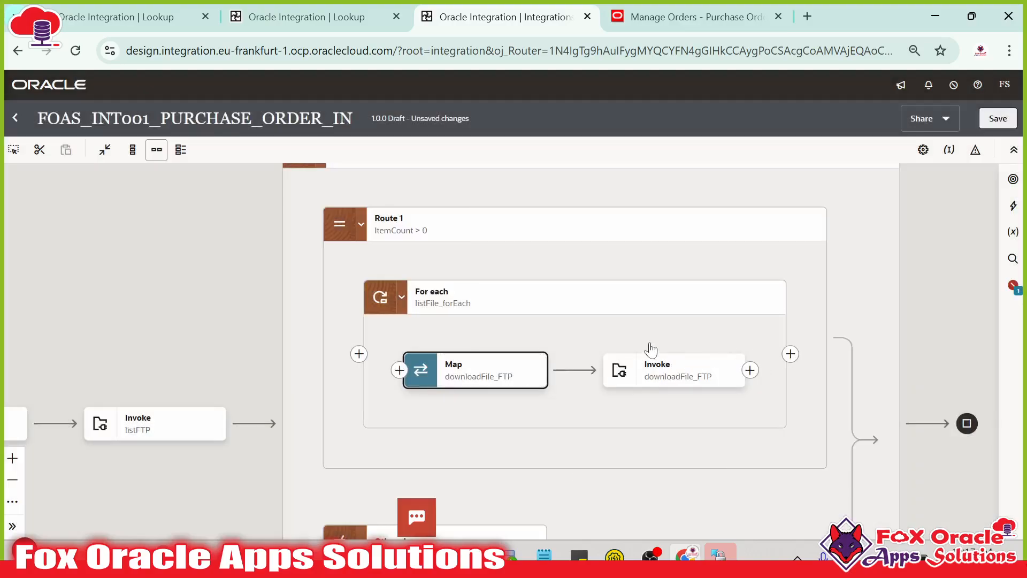
- Add a Stage file action after the downloadFile_FTP invoke, name it readInSegment_Stage, and continue to its operation settings
{"action": "left_click_drag", "start_coordinate": [641, 343], "coordinate": [527, 338]}
{"action": "left_click", "coordinate": [593, 377]}
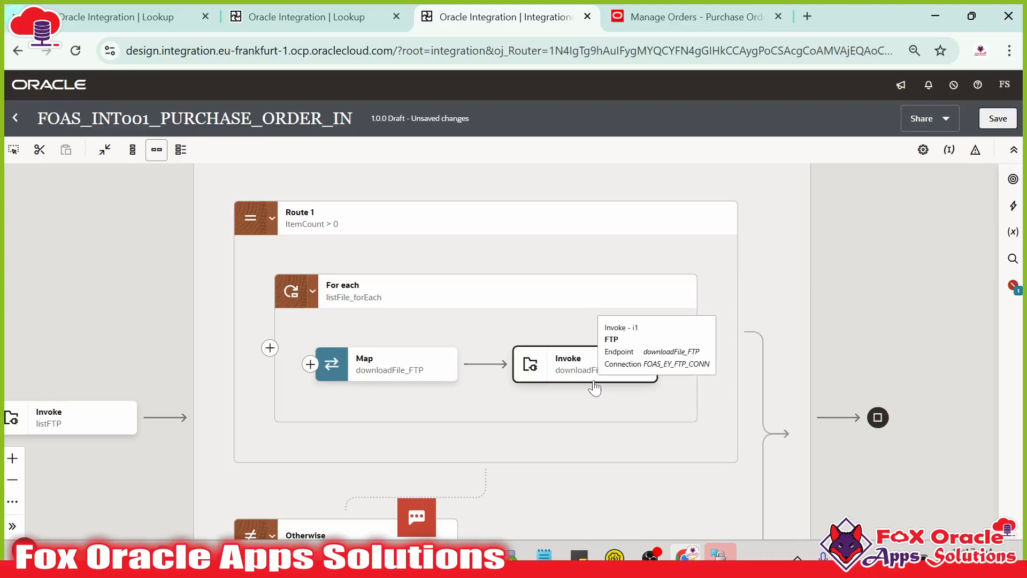
{"action": "left_click_drag", "start_coordinate": [594, 387], "coordinate": [452, 394]}
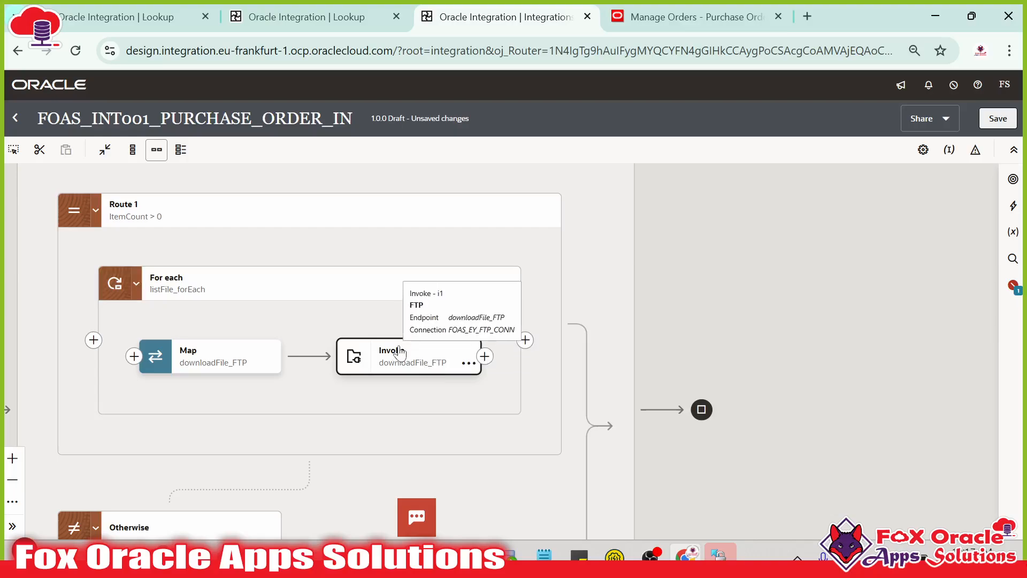
{"action": "left_click", "coordinate": [485, 356]}
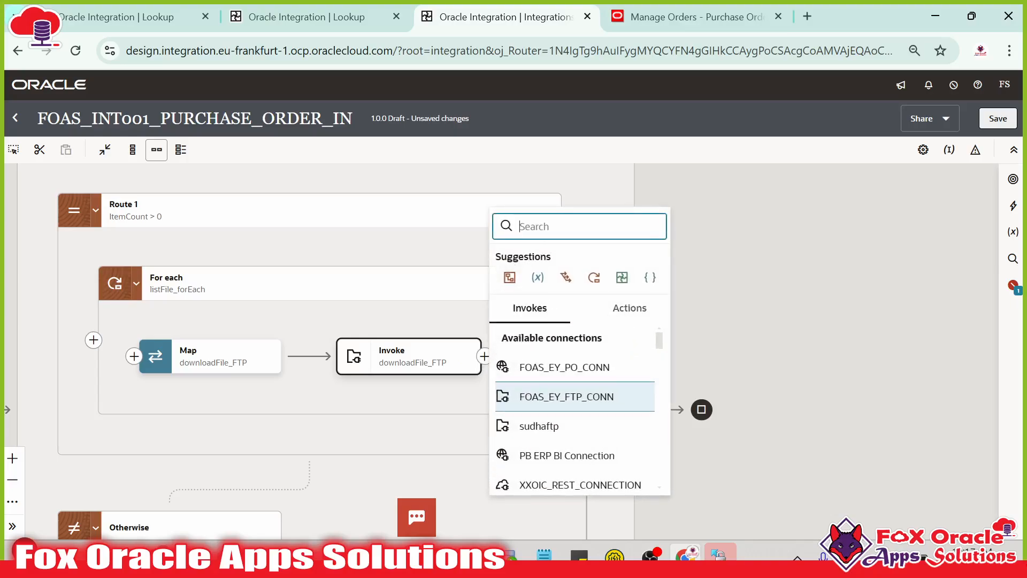
{"action": "type", "text": "stag"}
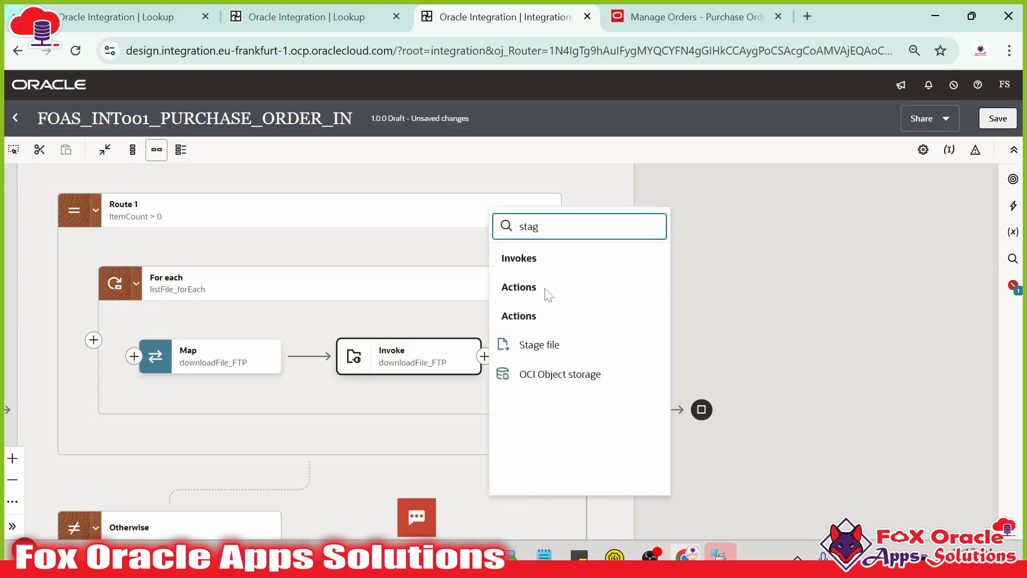
{"action": "left_click", "coordinate": [565, 352]}
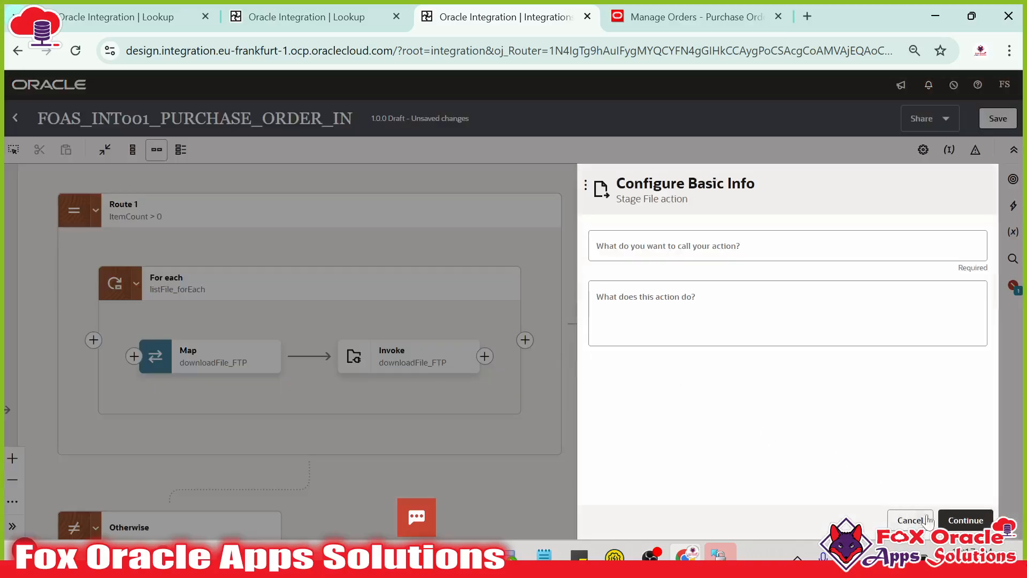
{"action": "left_click", "coordinate": [966, 520]}
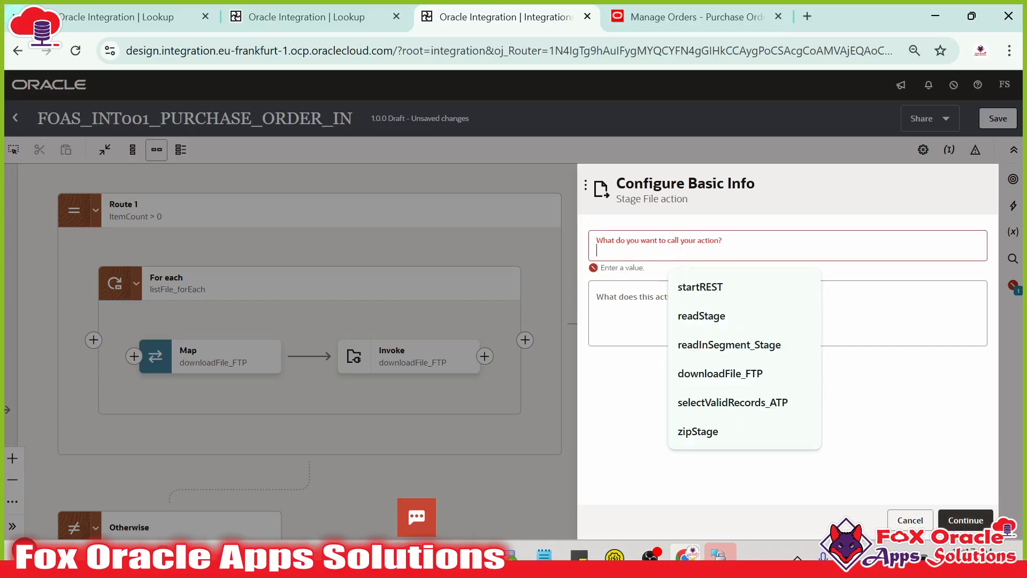
{"action": "type", "text": "readInSegment_Sta"}
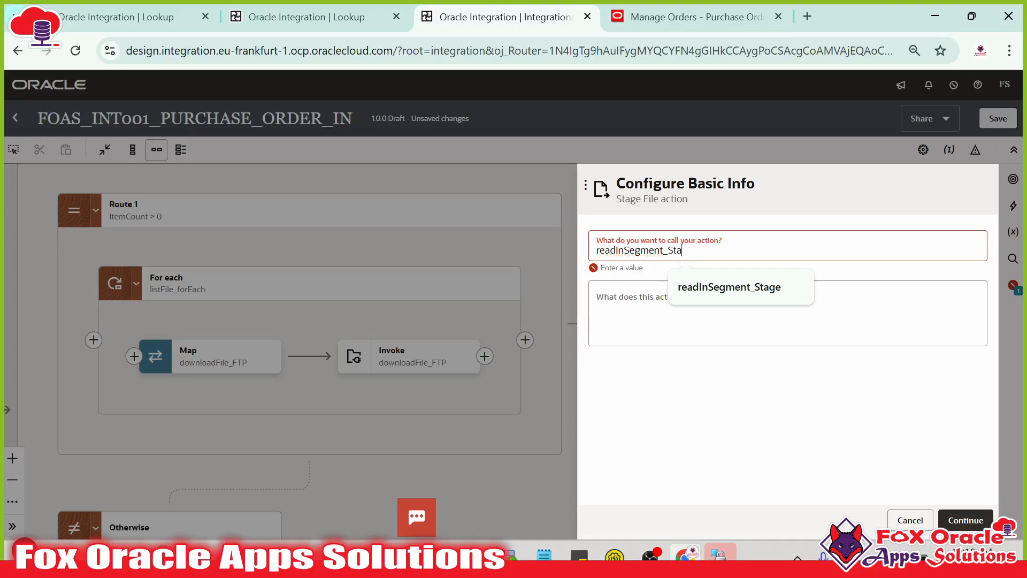
{"action": "type", "text": "ge"}
{"action": "left_click", "coordinate": [952, 517]}
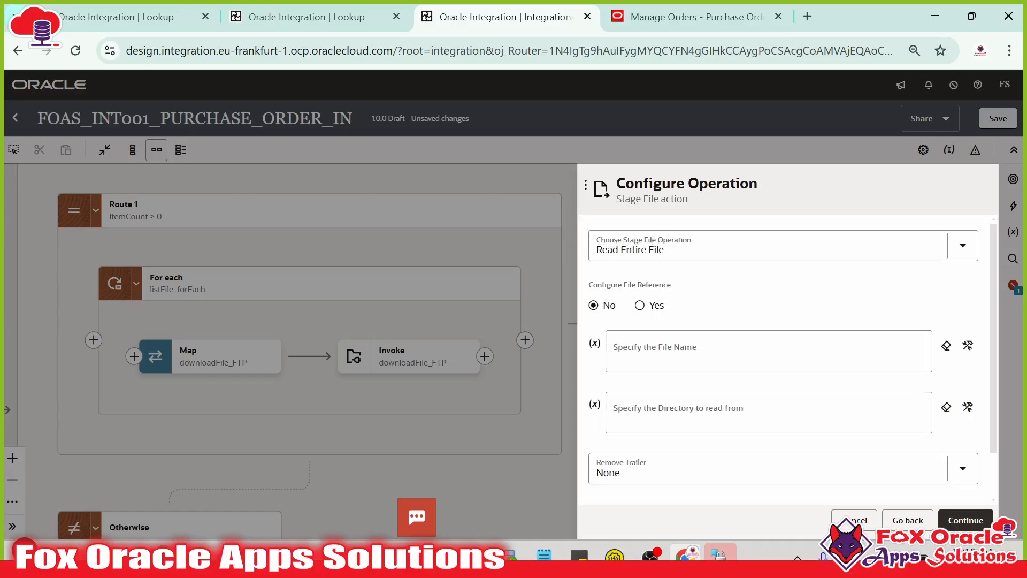
- Set the stage file operation to Read File in Segments and configure it to use a file reference
{"action": "left_click", "coordinate": [637, 251]}
{"action": "left_click", "coordinate": [645, 310]}
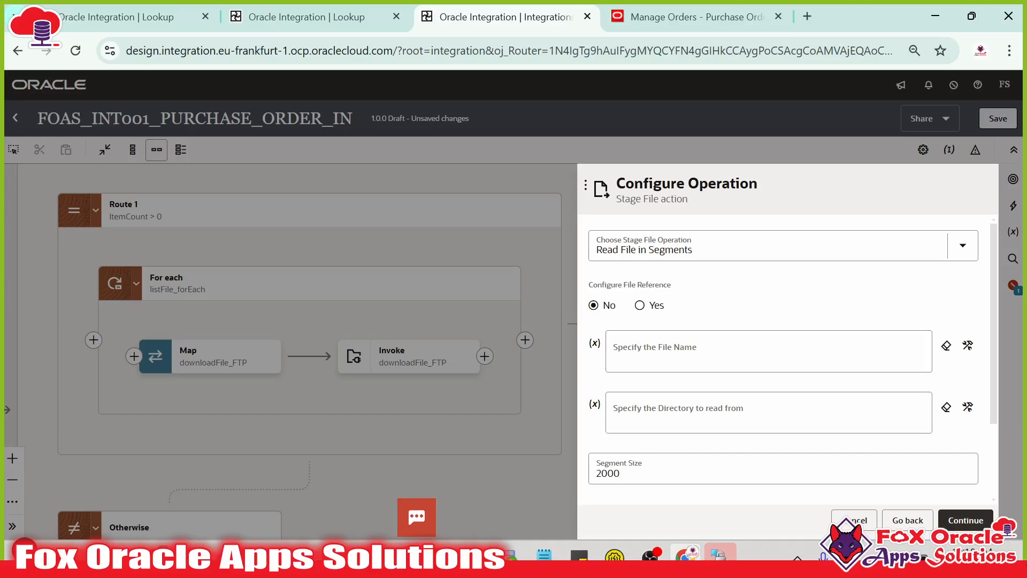
{"action": "left_click", "coordinate": [640, 305]}
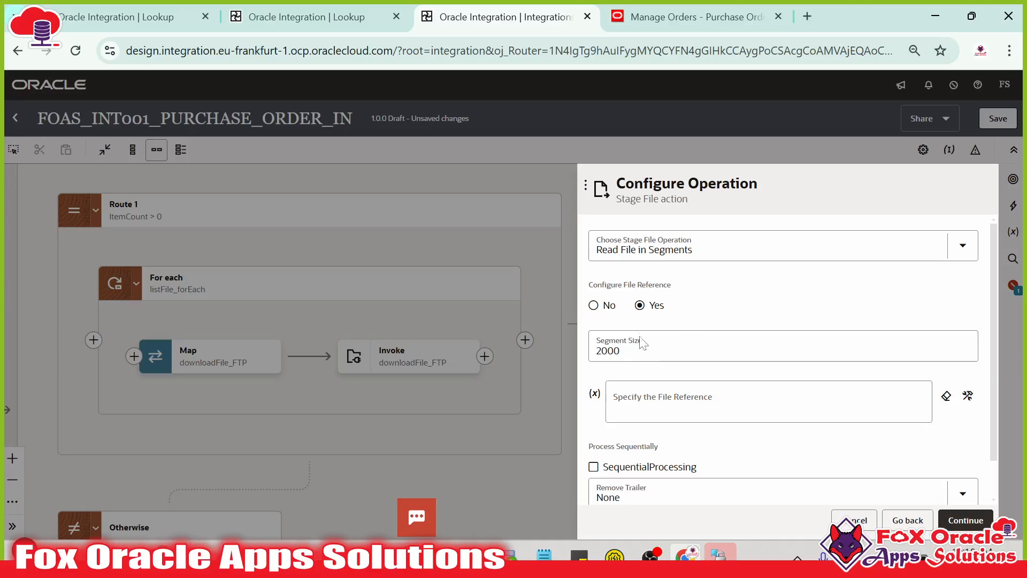
- Set the file reference to FileReference from the $downloadFile_FTP response's ICSFile and continue to the schema options
{"action": "left_click", "coordinate": [651, 402]}
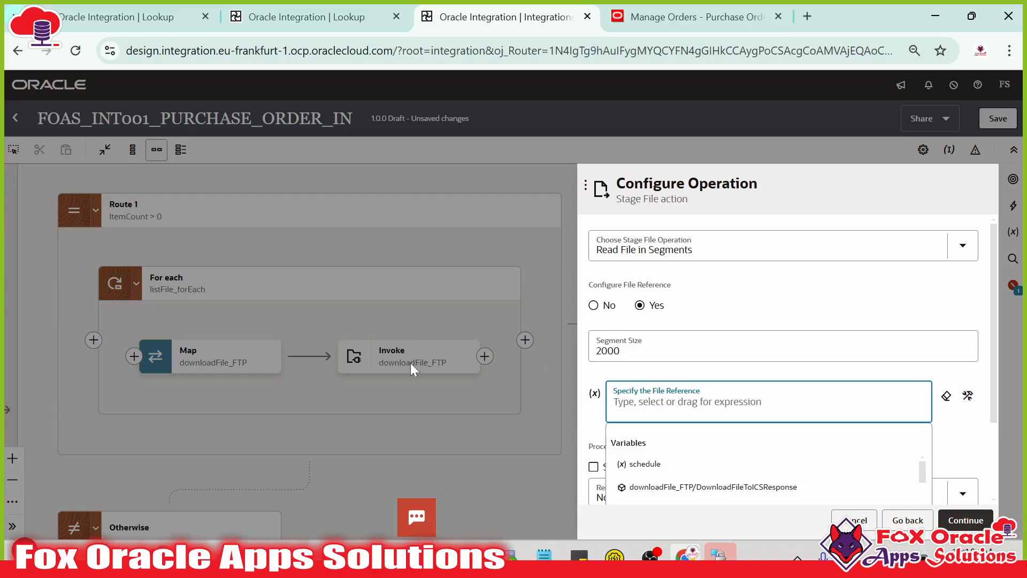
{"action": "left_click", "coordinate": [967, 395]}
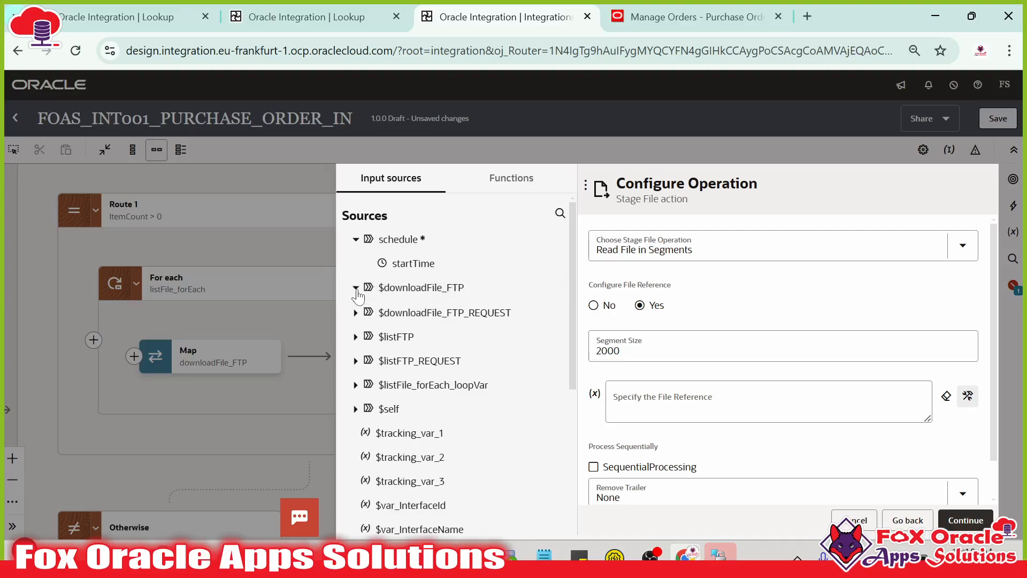
{"action": "left_click", "coordinate": [356, 288]}
{"action": "left_click", "coordinate": [371, 312]}
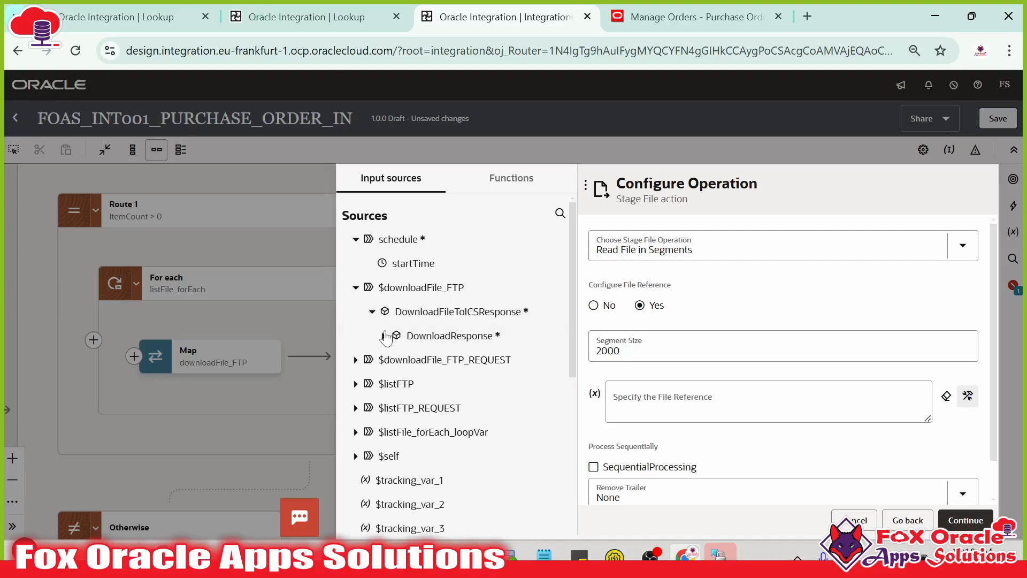
{"action": "left_click", "coordinate": [384, 336]}
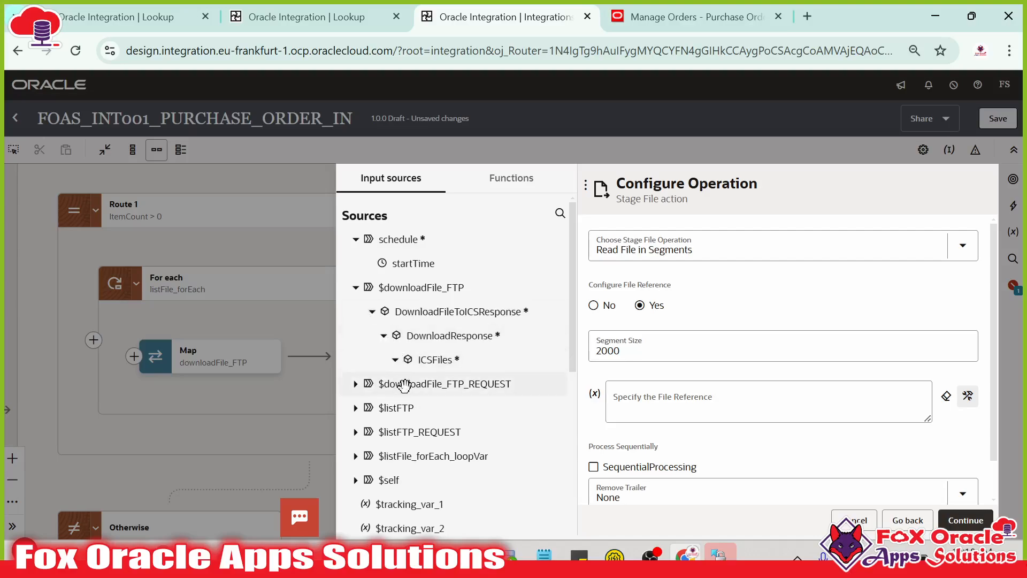
{"action": "left_click", "coordinate": [394, 360]}
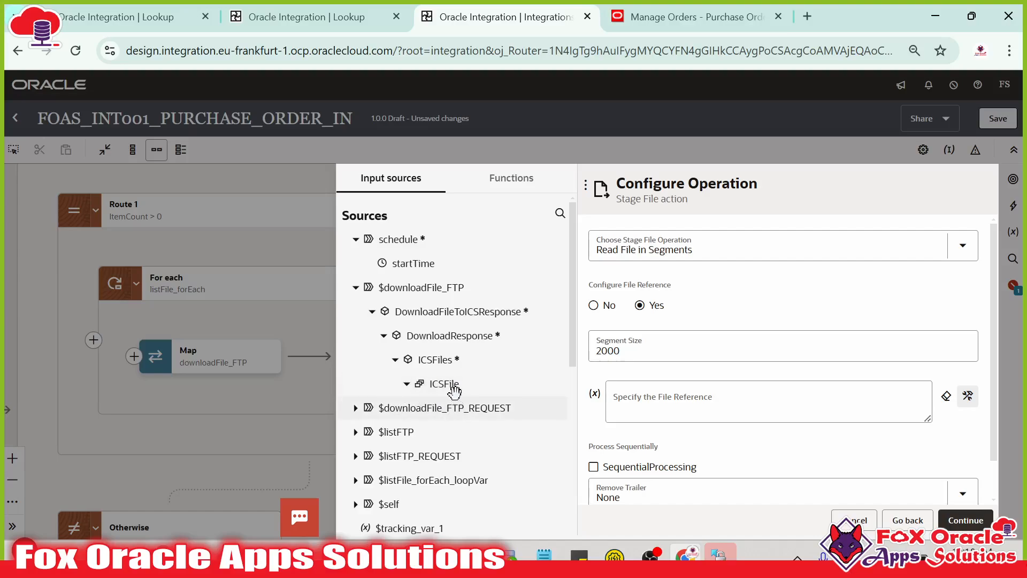
{"action": "left_click", "coordinate": [407, 384]}
{"action": "left_click_drag", "start_coordinate": [458, 407], "coordinate": [644, 409]}
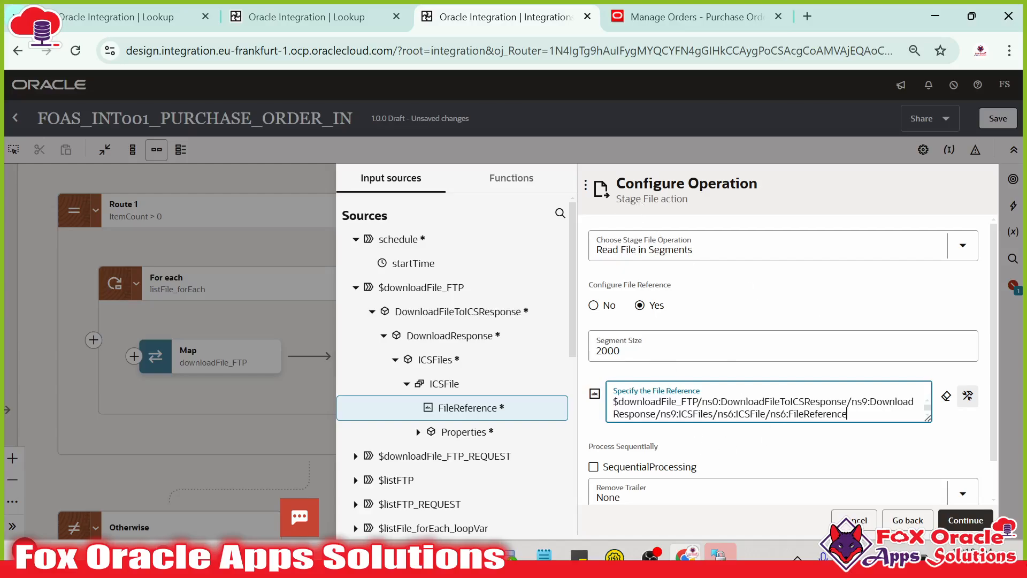
{"action": "scroll", "coordinate": [843, 459], "scroll_direction": "down", "scroll_amount": 2}
{"action": "left_click", "coordinate": [965, 520]}
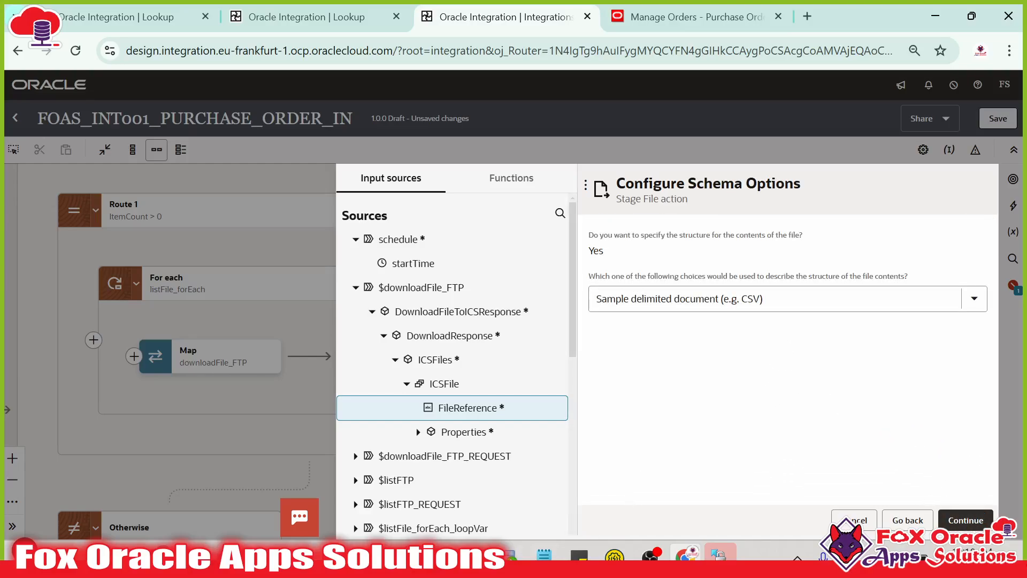
- Switch to Excel and examine the columns and records of the XXEYPURCHASEORDER_20241130_01.csv sample file
{"action": "mouse_move", "coordinate": [405, 530]}
{"action": "left_click", "coordinate": [432, 490]}
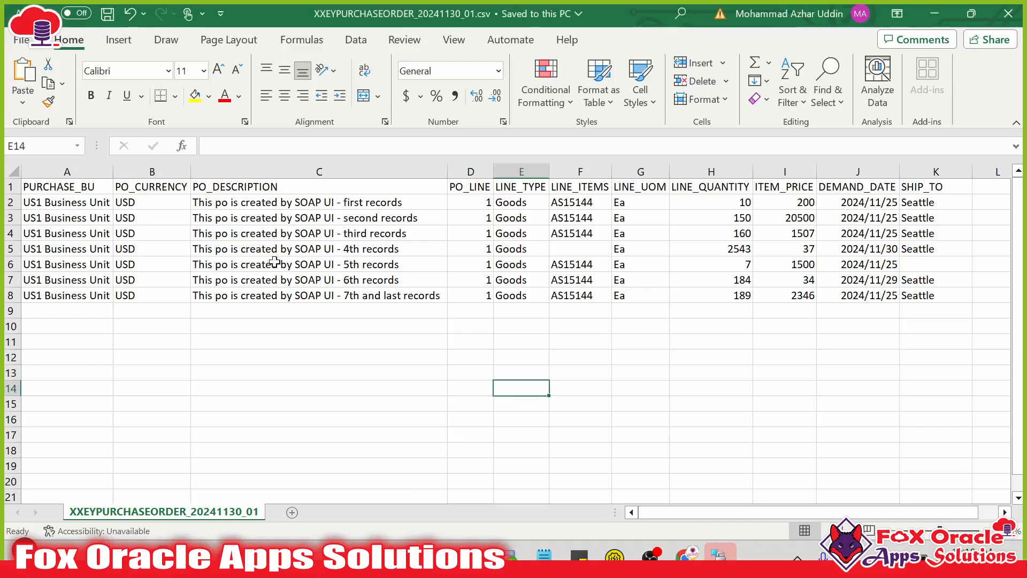
{"action": "left_click", "coordinate": [224, 248]}
{"action": "left_click_drag", "start_coordinate": [471, 257], "coordinate": [910, 298]}
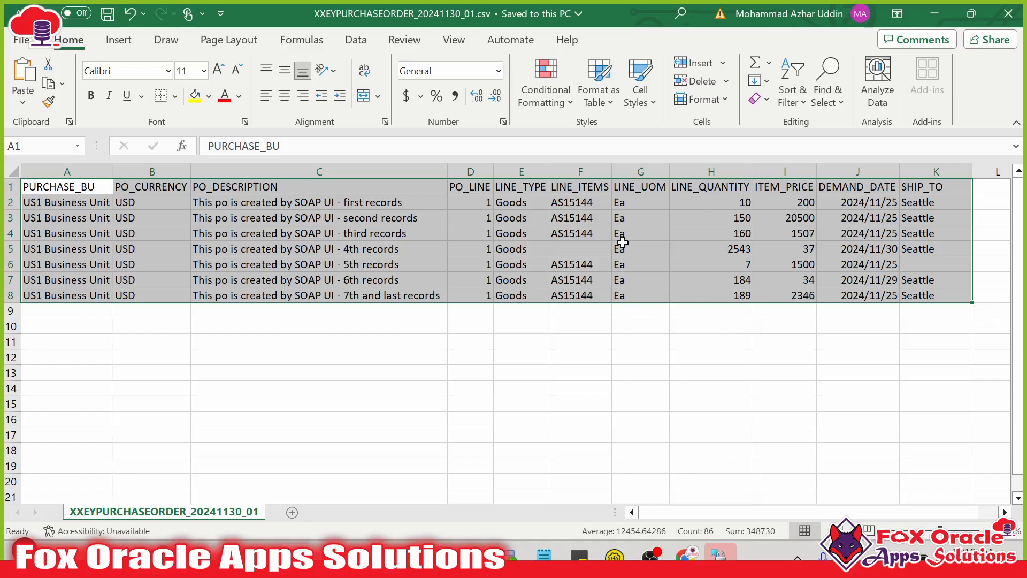
{"action": "left_click", "coordinate": [624, 311]}
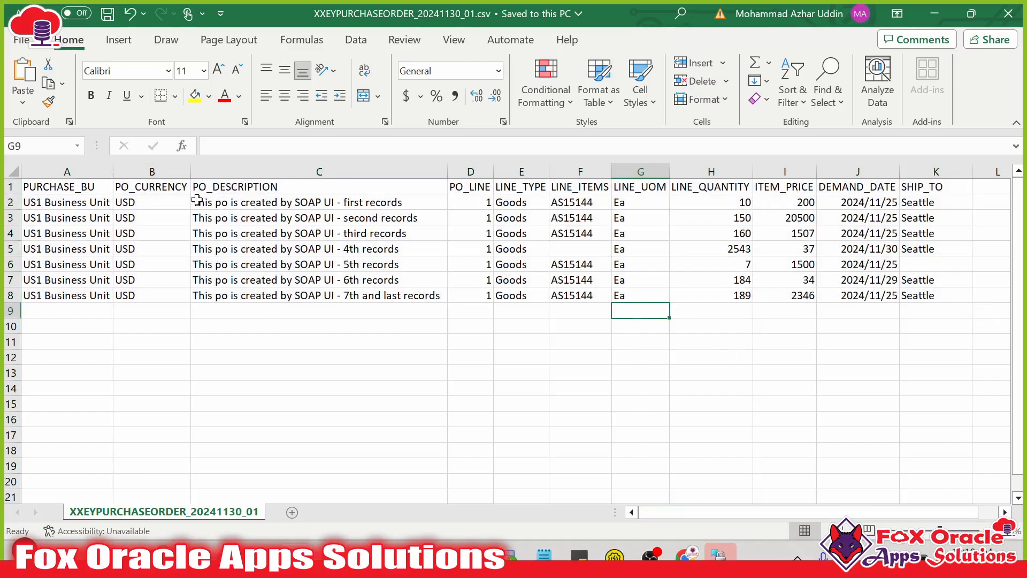
- Examine the column headers and records of the sample purchase order CSV and switch back to Oracle Integration
{"action": "left_click_drag", "start_coordinate": [102, 192], "coordinate": [896, 247]}
{"action": "left_click", "coordinate": [784, 266]}
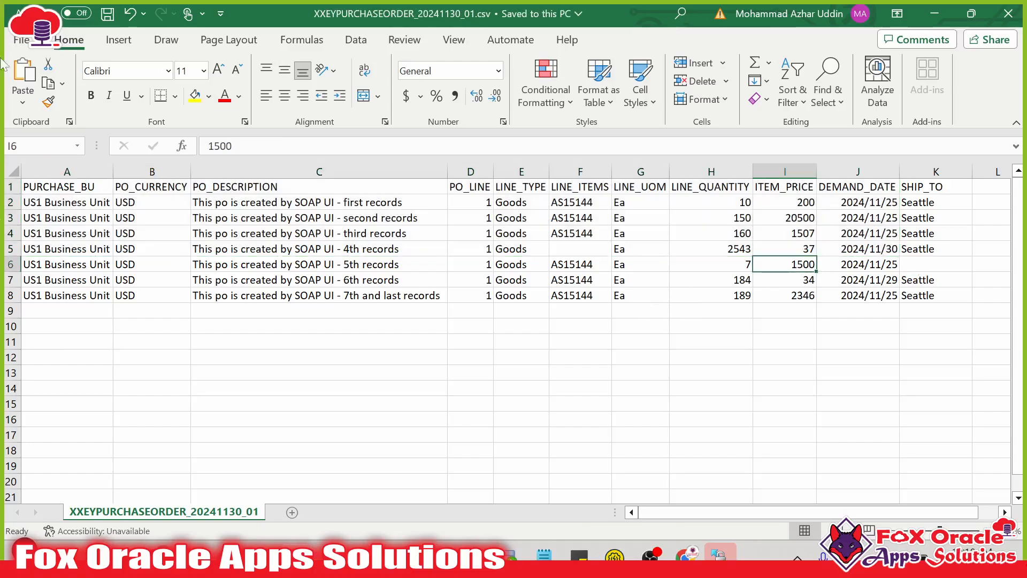
{"action": "left_click_drag", "start_coordinate": [79, 182], "coordinate": [912, 209]}
{"action": "left_click", "coordinate": [749, 369]}
{"action": "key", "text": "alt+Tab"}
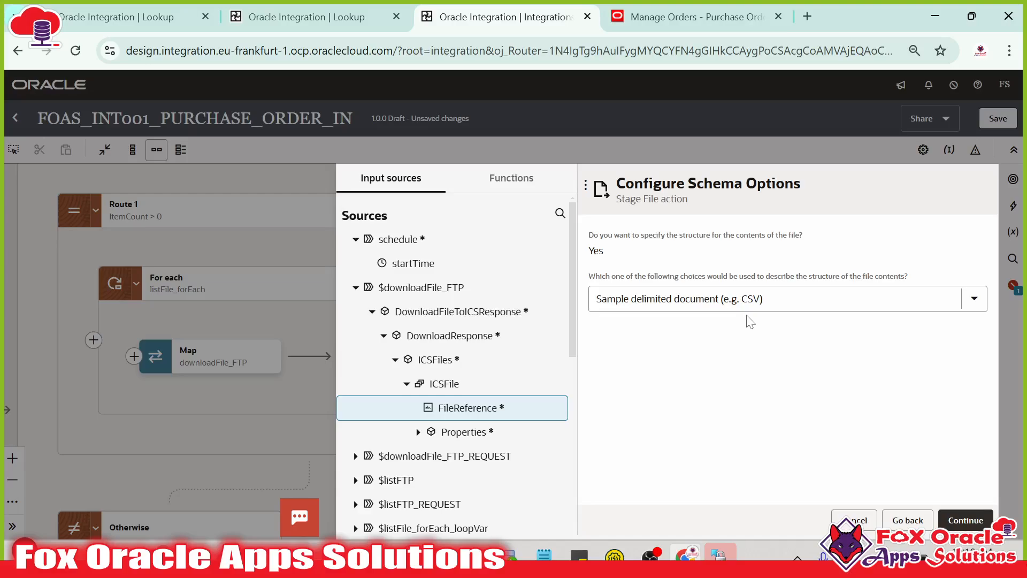
- Keep the sample delimited document option, continue to the format definition, and load XXEYPURCHASEORDER_20241130_01.csv as the sample file
{"action": "left_click", "coordinate": [957, 518]}
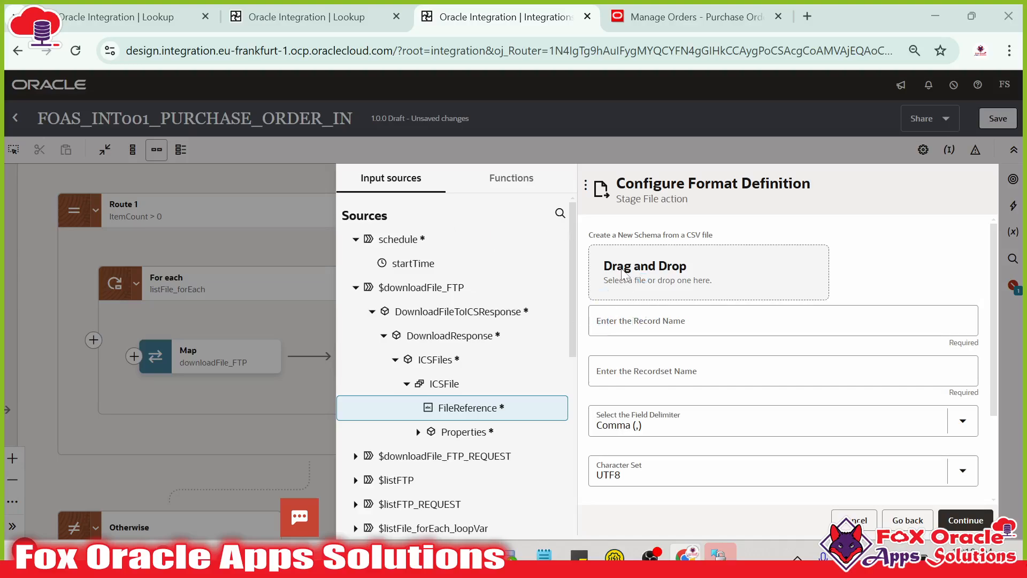
{"action": "left_click", "coordinate": [649, 278]}
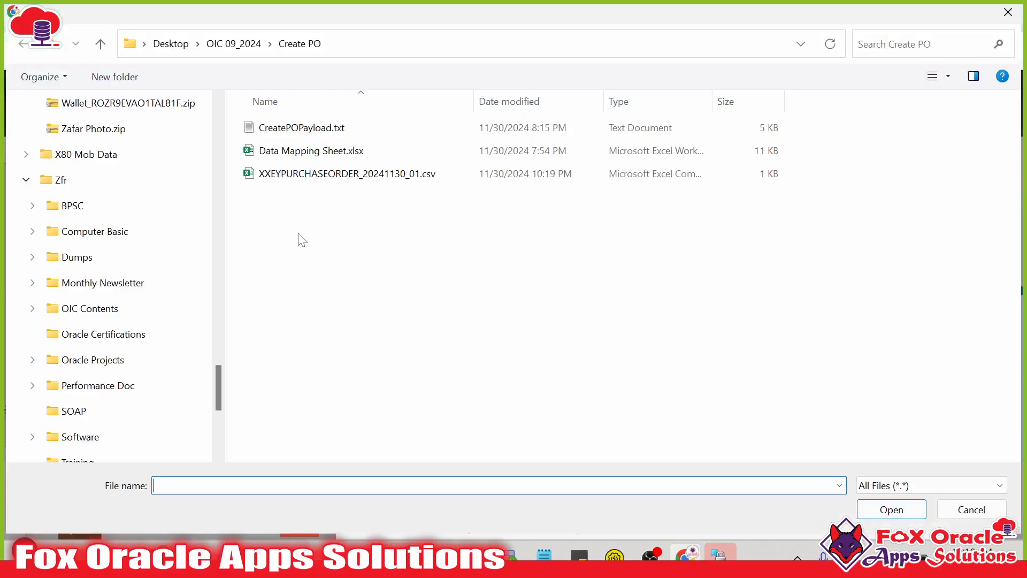
{"action": "left_click", "coordinate": [305, 177]}
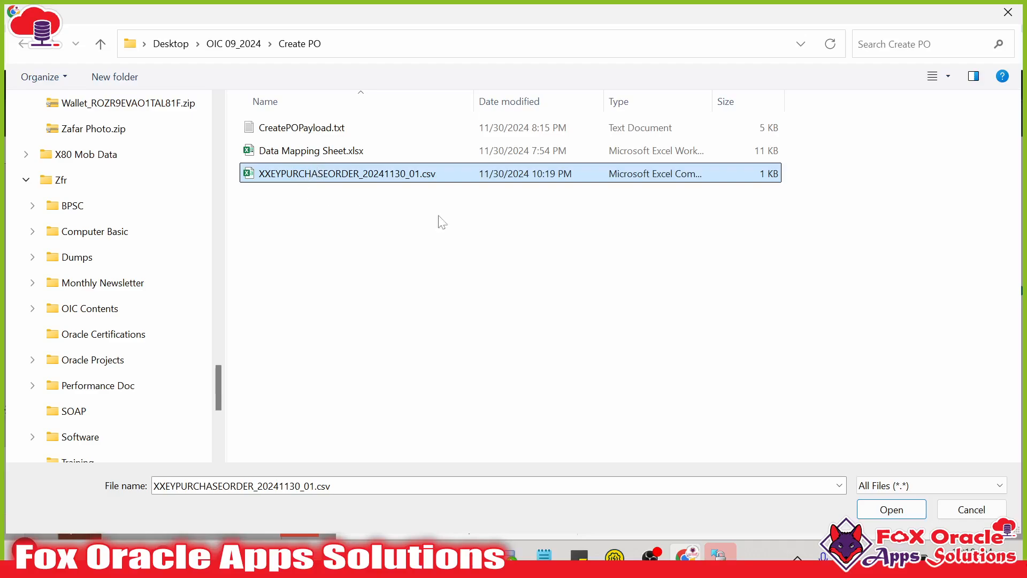
{"action": "left_click", "coordinate": [903, 512]}
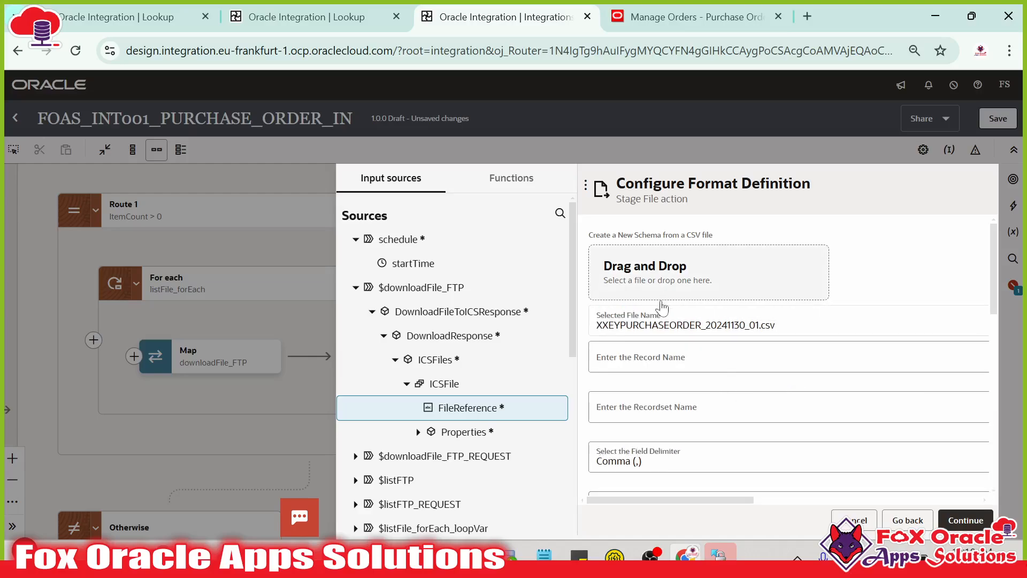
- Set the record name to R and the recordset name to RS in the format definition
{"action": "scroll", "coordinate": [660, 307], "scroll_direction": "down", "scroll_amount": 1}
{"action": "left_click", "coordinate": [661, 277]}
{"action": "type", "text": "R"}
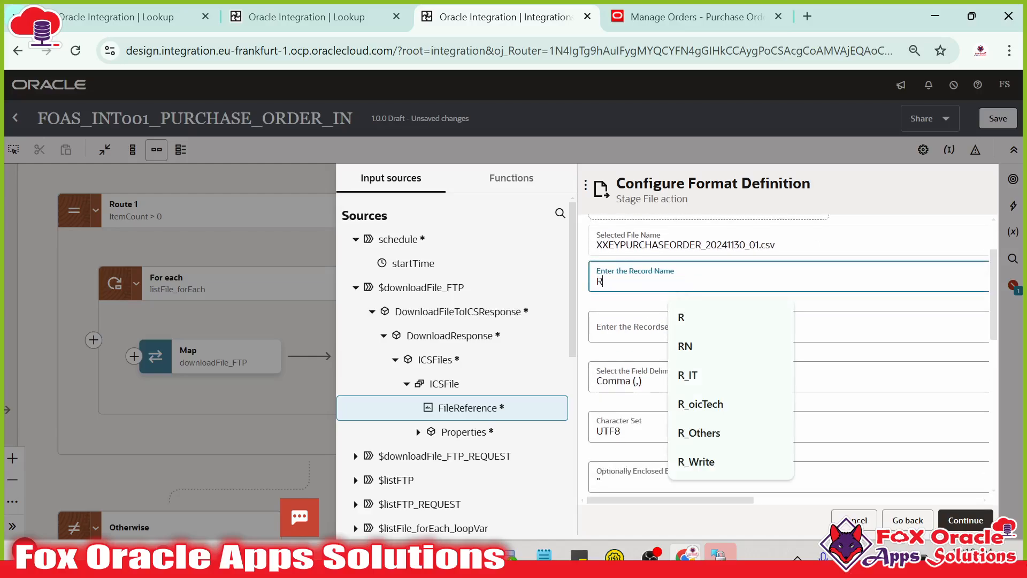
{"action": "left_click", "coordinate": [640, 328]}
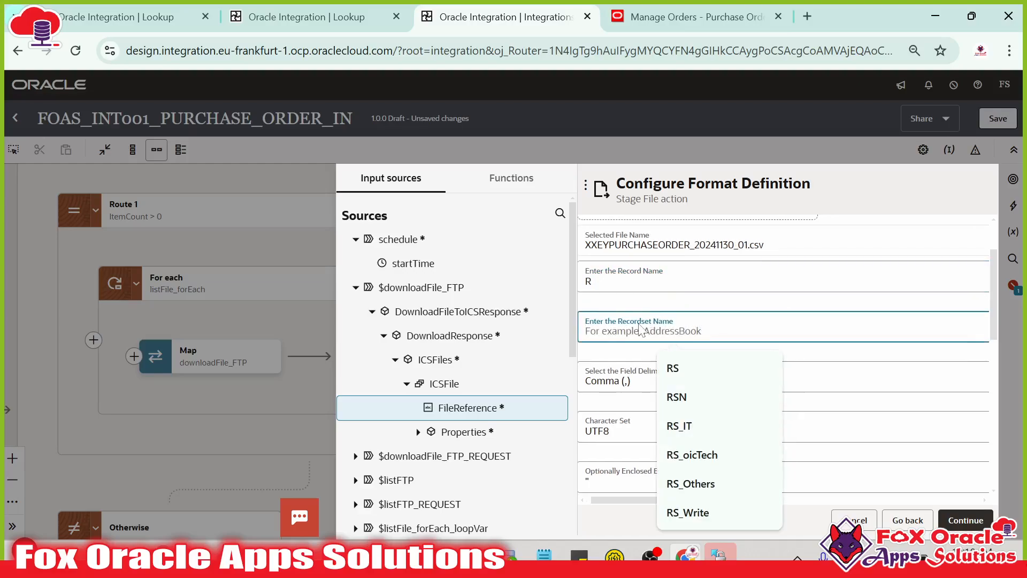
{"action": "type", "text": "RS"}
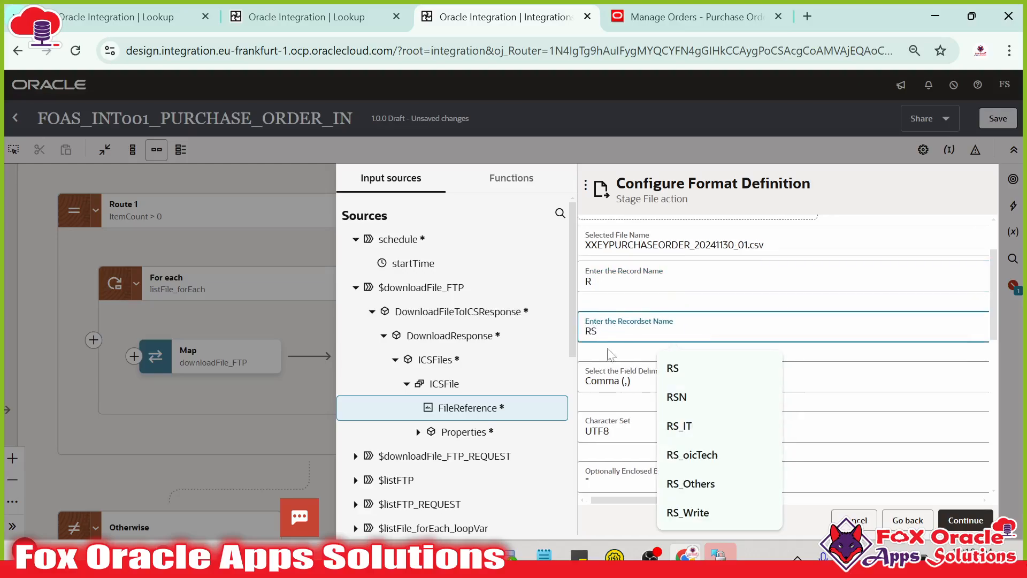
- Mark all columns of the CSV schema as optional
{"action": "scroll", "coordinate": [658, 376], "scroll_direction": "down", "scroll_amount": 5}
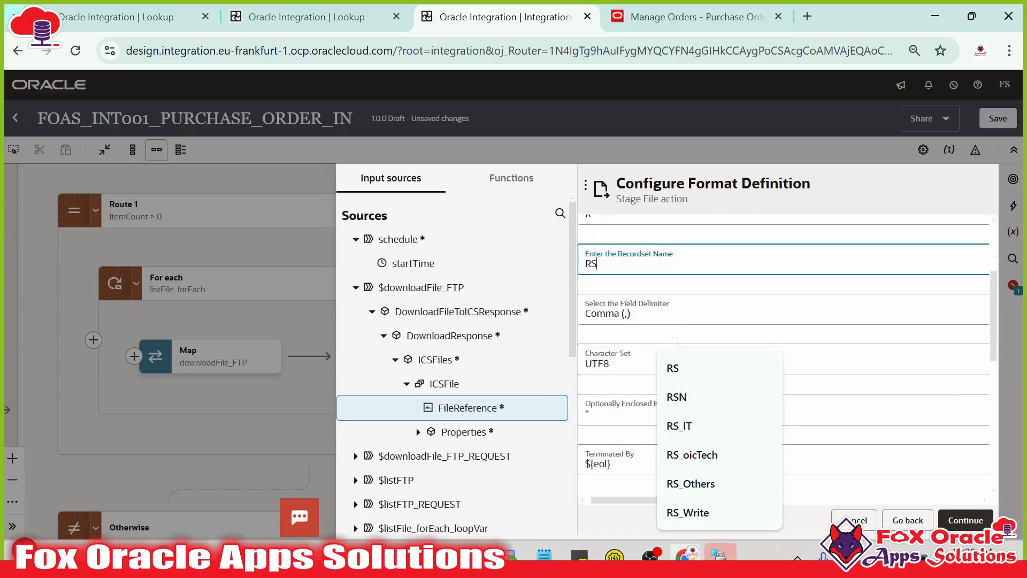
{"action": "left_click", "coordinate": [847, 345]}
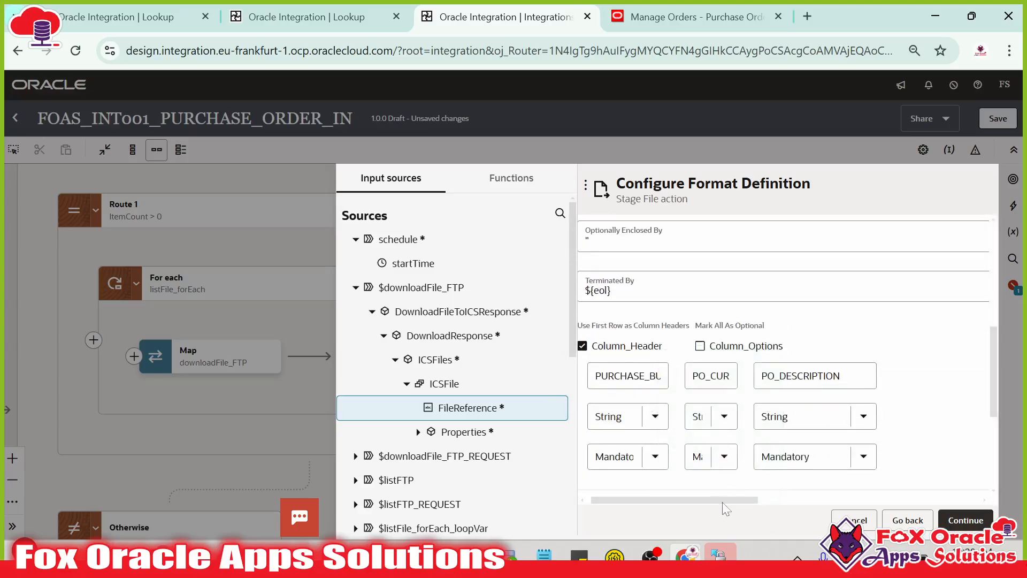
{"action": "mouse_move", "coordinate": [739, 499]}
{"action": "left_mouse_down"}
{"action": "mouse_move", "coordinate": [912, 500]}
{"action": "mouse_move", "coordinate": [734, 503]}
{"action": "left_mouse_up"}
{"action": "left_click", "coordinate": [711, 346]}
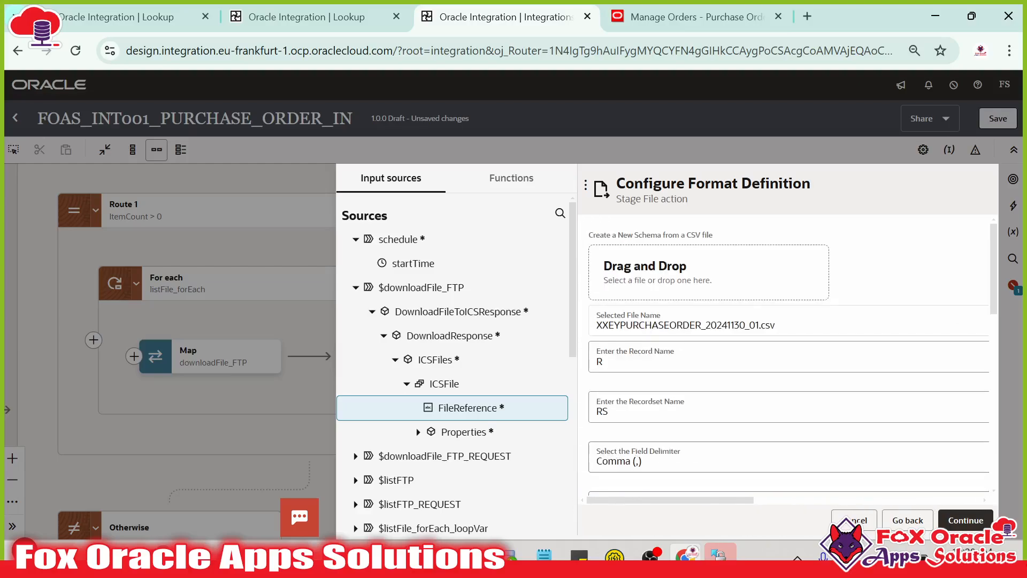
- Set the PURCHASE_BU column to Mandatory in the CSV schema and review the remaining columns
{"action": "scroll", "coordinate": [727, 369], "scroll_direction": "down", "scroll_amount": 10}
{"action": "scroll", "coordinate": [721, 392], "scroll_direction": "up", "scroll_amount": 2}
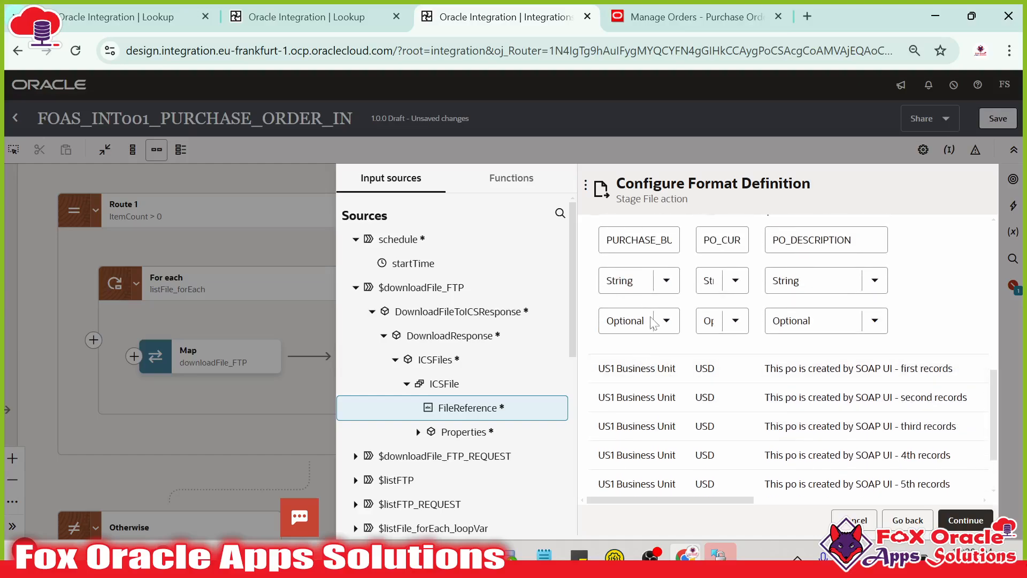
{"action": "left_click", "coordinate": [665, 323]}
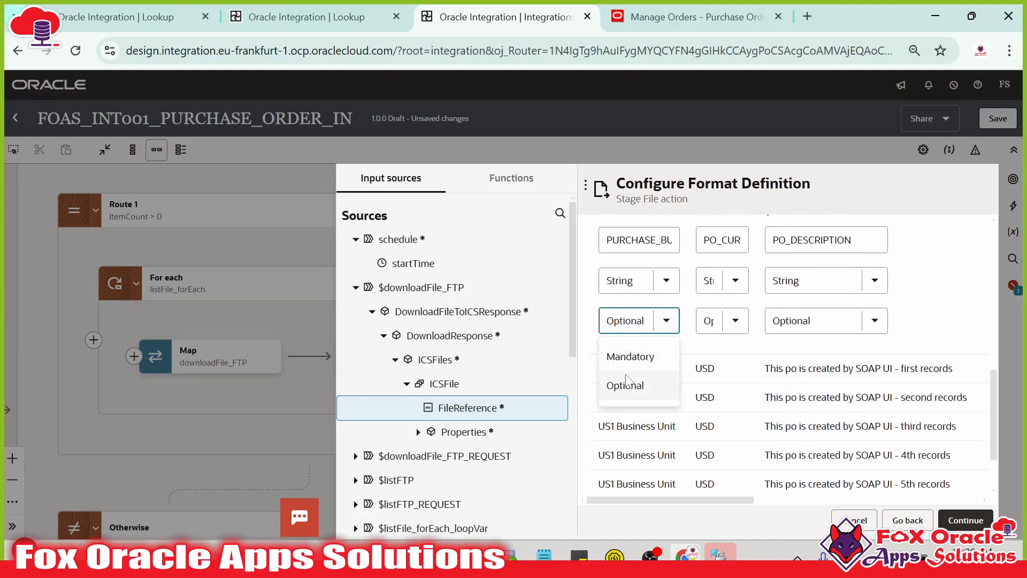
{"action": "left_click", "coordinate": [628, 385]}
{"action": "left_click", "coordinate": [664, 326]}
{"action": "left_click", "coordinate": [630, 356]}
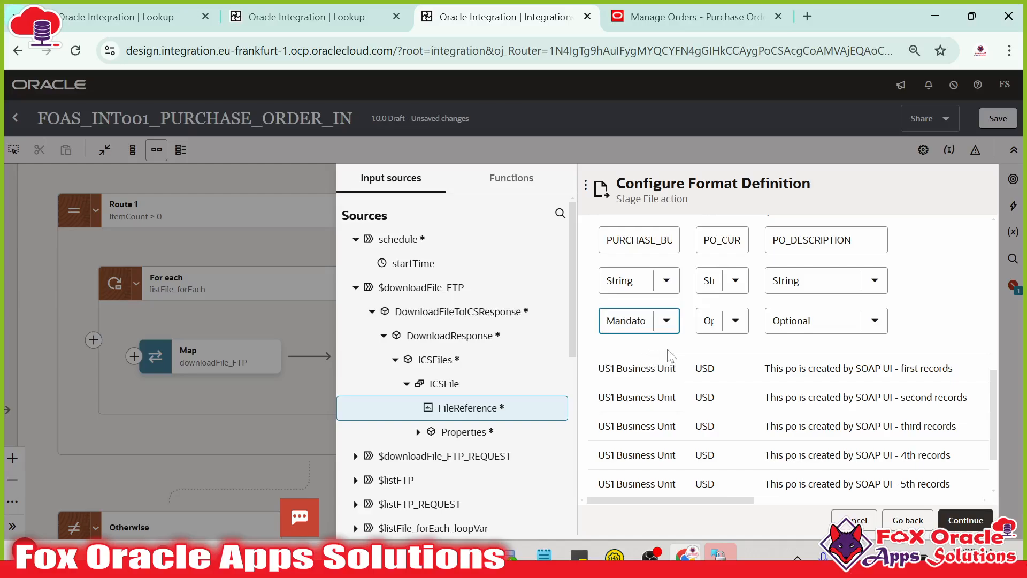
{"action": "left_click_drag", "start_coordinate": [686, 502], "coordinate": [941, 500]}
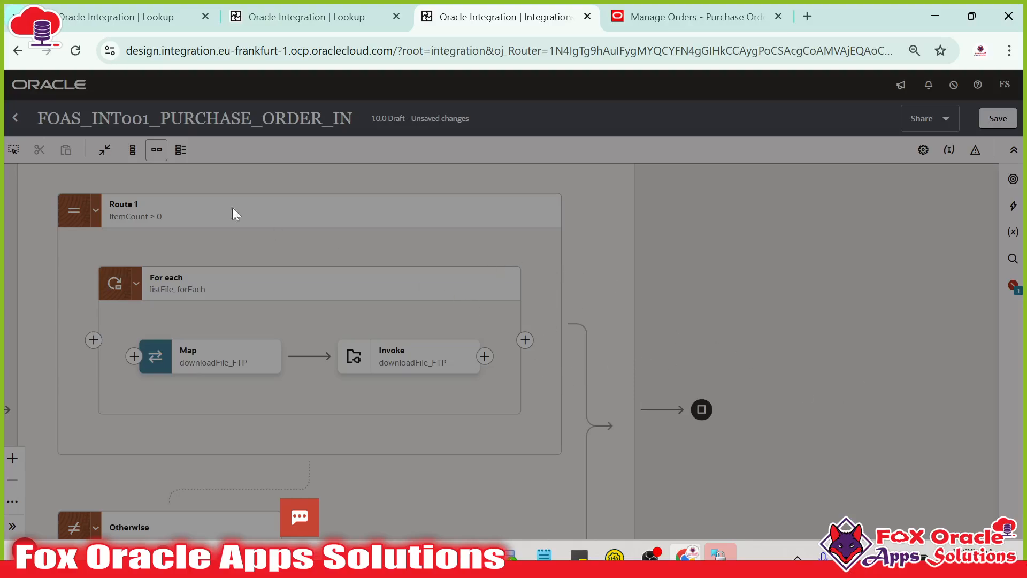
- Reload the integration designer page and save the integration
{"action": "left_click", "coordinate": [75, 50]}
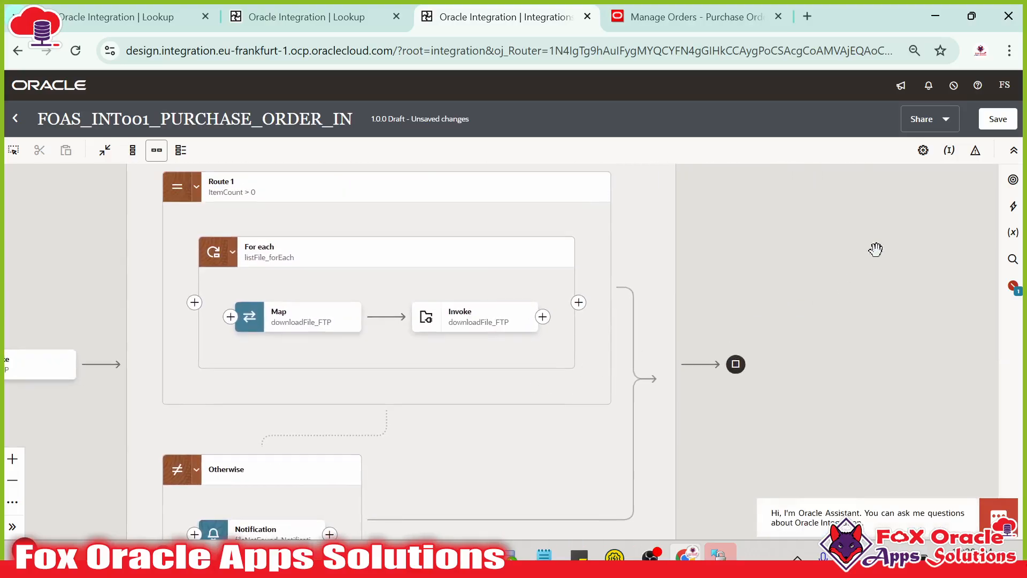
{"action": "left_click", "coordinate": [996, 118]}
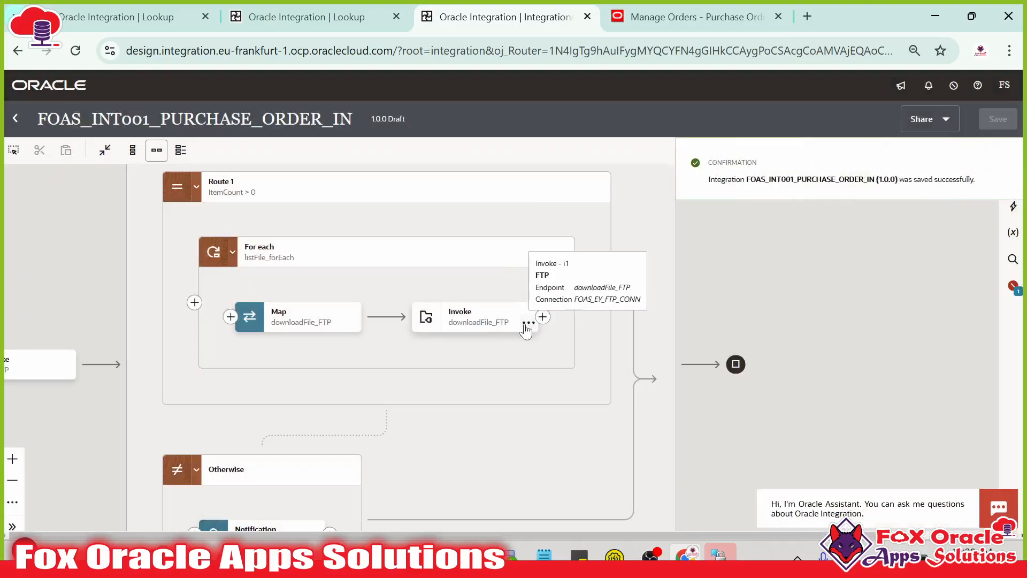
- Add a Stage File action after the downloadFile_FTP invoke inside the listFile_forEach loop
{"action": "left_click", "coordinate": [528, 323]}
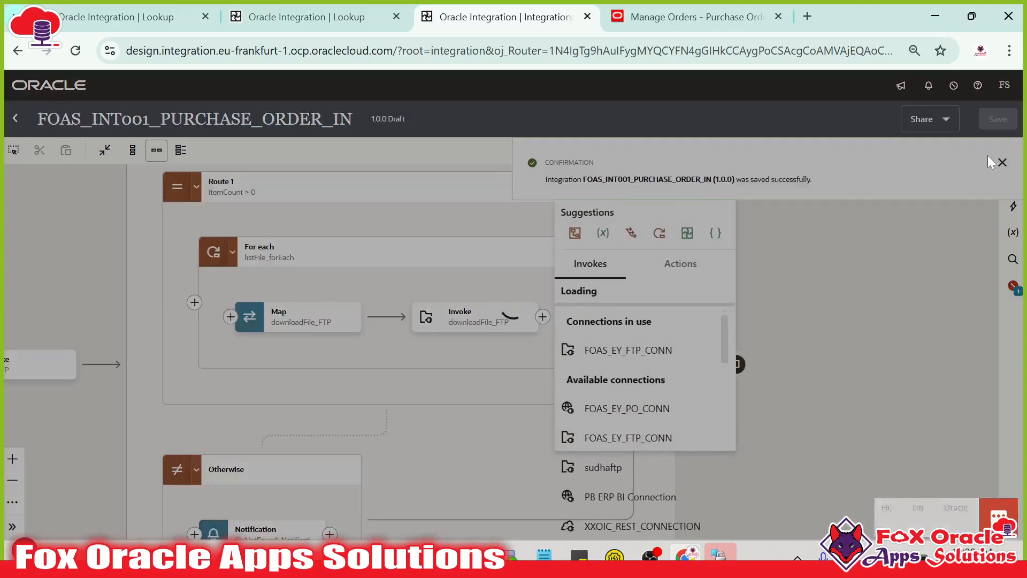
{"action": "type", "text": "sta"}
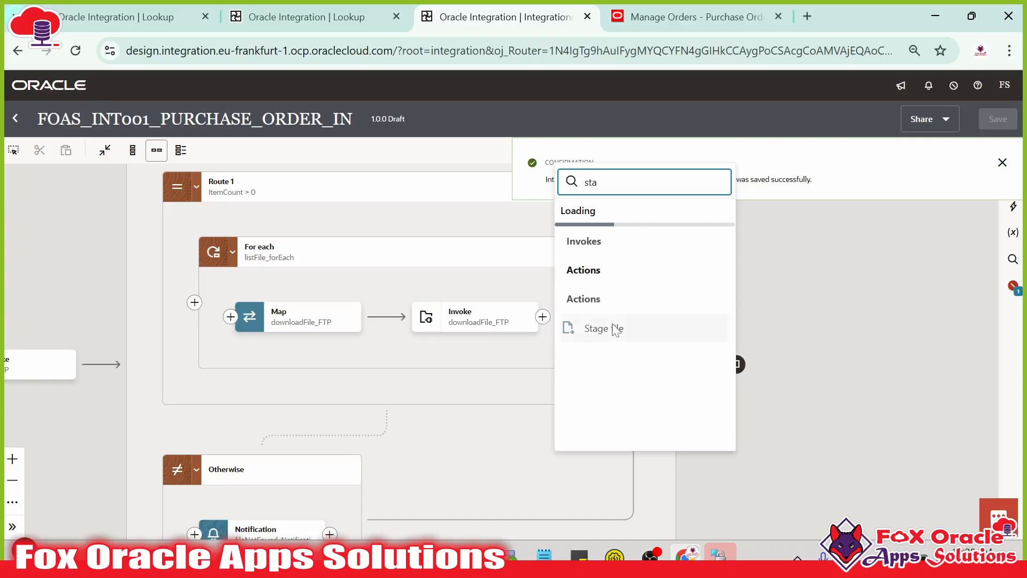
{"action": "left_click", "coordinate": [612, 327]}
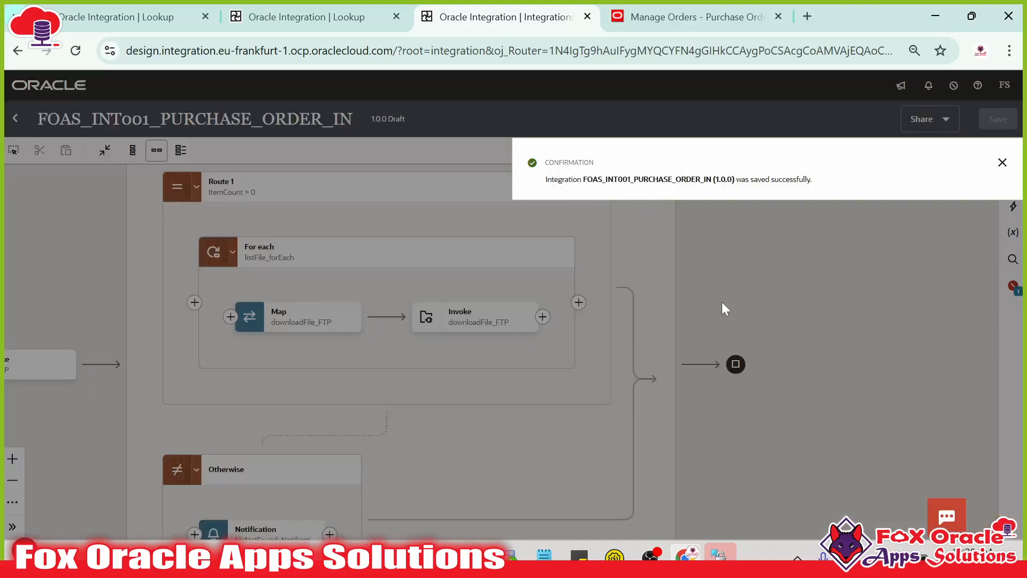
- Name the stage file action readInSegment_Stage and continue to its operation settings
{"action": "left_click", "coordinate": [749, 246]}
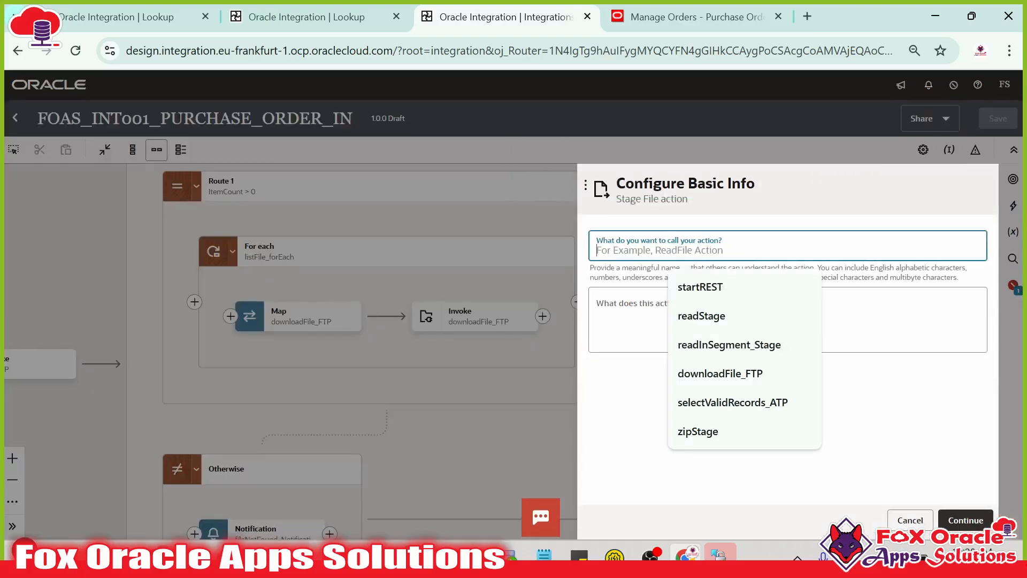
{"action": "type", "text": "w"}
{"action": "type", "text": "r"}
{"action": "key", "text": "BackSpace"}
{"action": "key", "text": "BackSpace"}
{"action": "type", "text": "rad"}
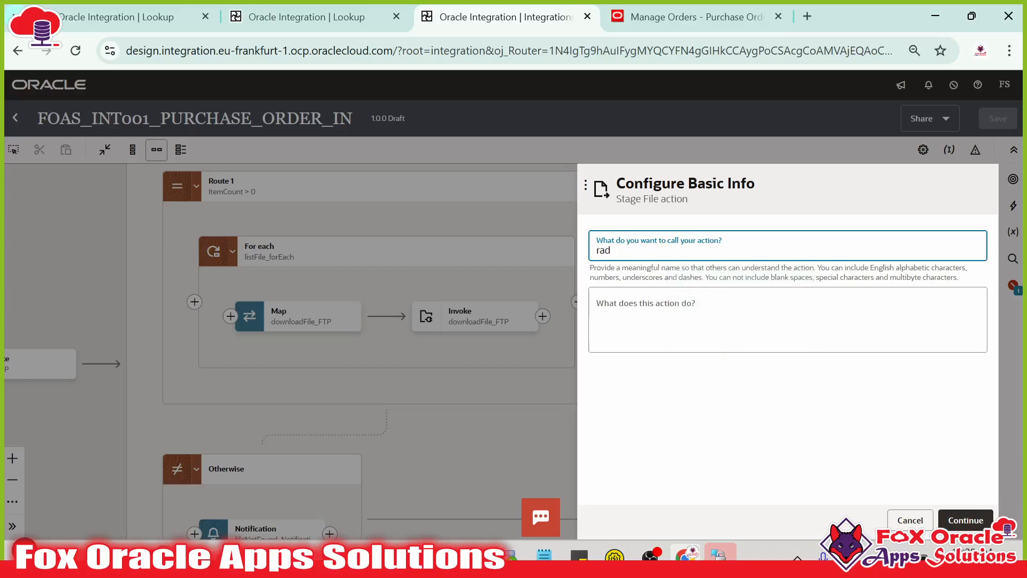
{"action": "key", "text": "BackSpace"}
{"action": "key", "text": "BackSpace"}
{"action": "type", "text": "ead"}
{"action": "left_click", "coordinate": [808, 324]}
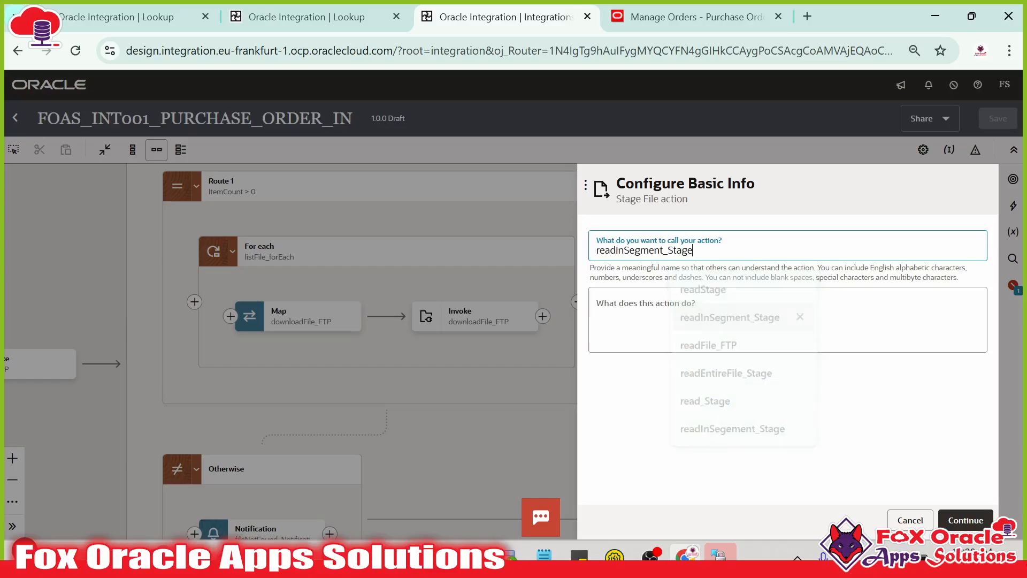
{"action": "left_click", "coordinate": [965, 520]}
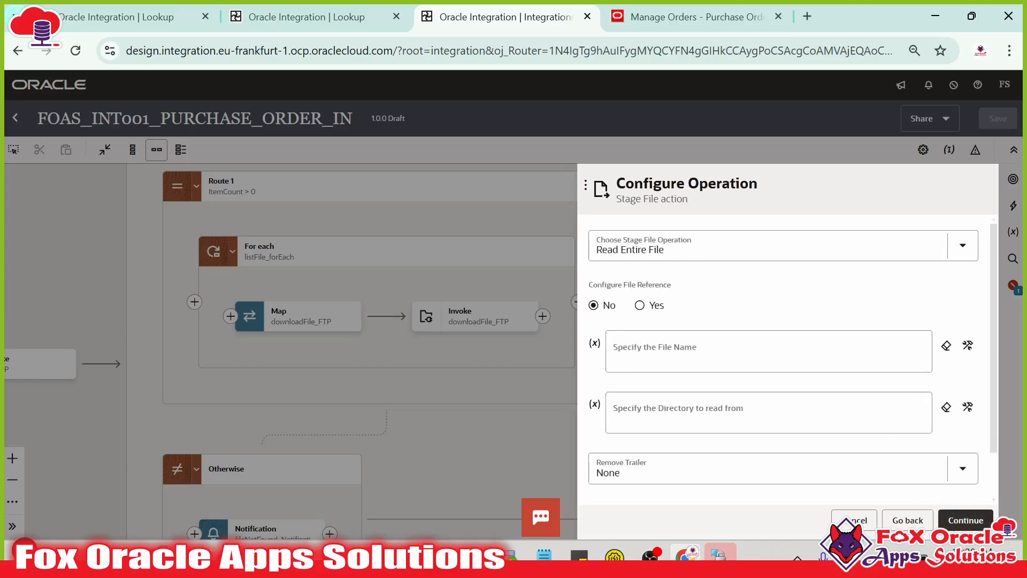
- Set the stage file operation to Read File in Segments with a configured file reference
{"action": "left_click", "coordinate": [663, 249]}
{"action": "left_click", "coordinate": [662, 319]}
{"action": "left_click", "coordinate": [639, 304]}
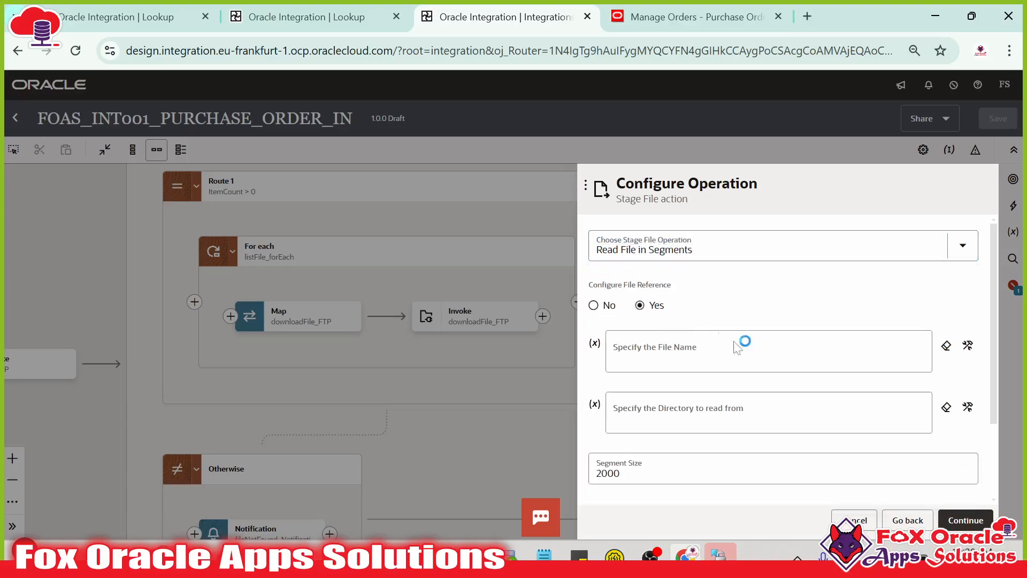
- Map FileReference from the $downloadFile_FTP response's ICSFile as the file reference and continue to the schema options
{"action": "left_click", "coordinate": [968, 396]}
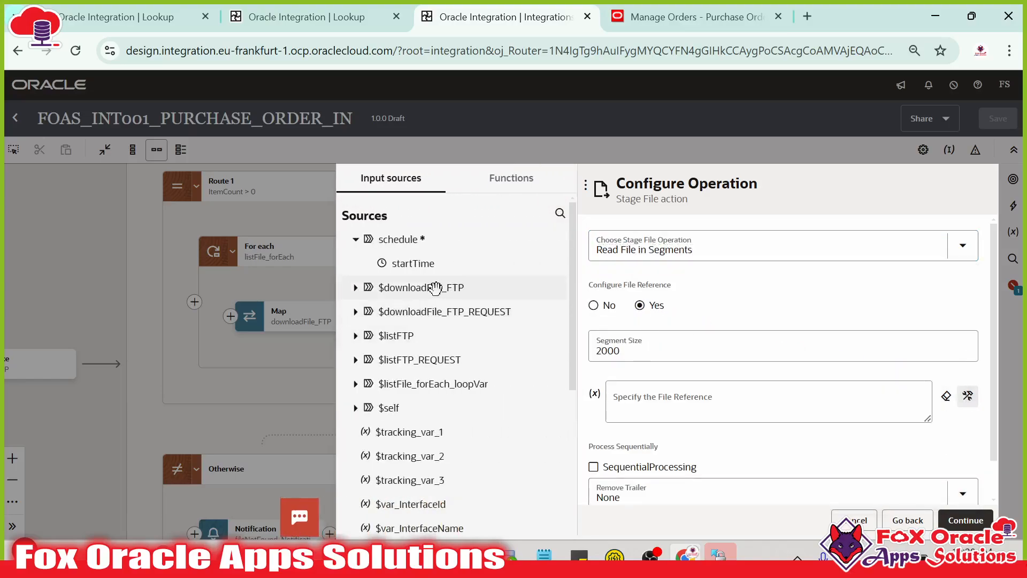
{"action": "left_click", "coordinate": [356, 287]}
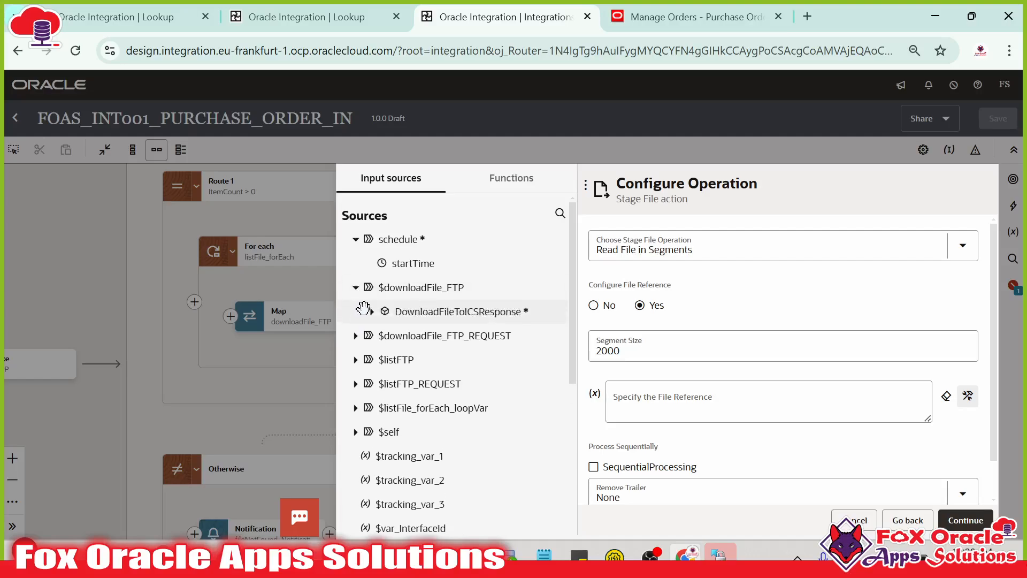
{"action": "left_click", "coordinate": [370, 311]}
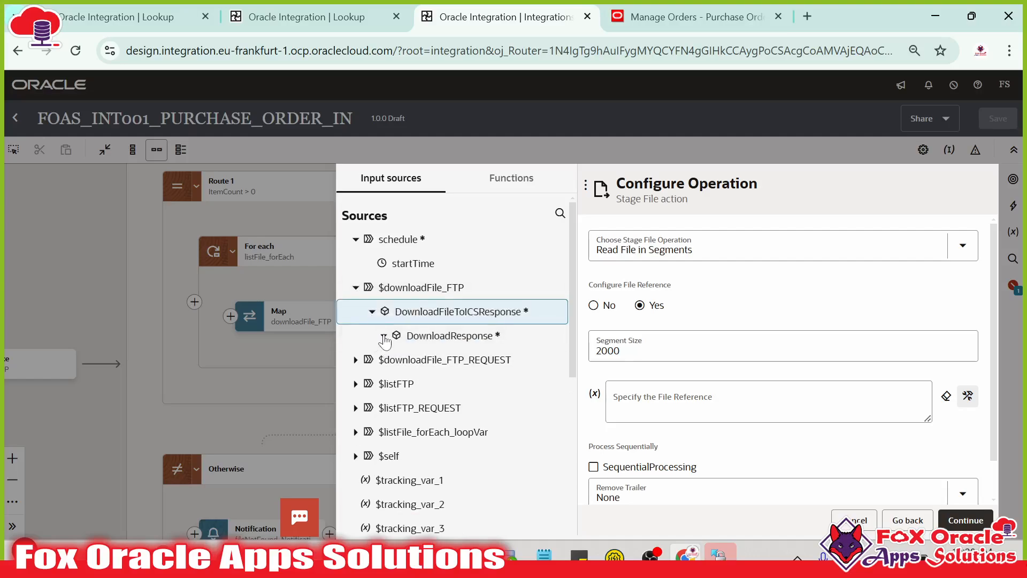
{"action": "left_click", "coordinate": [383, 336]}
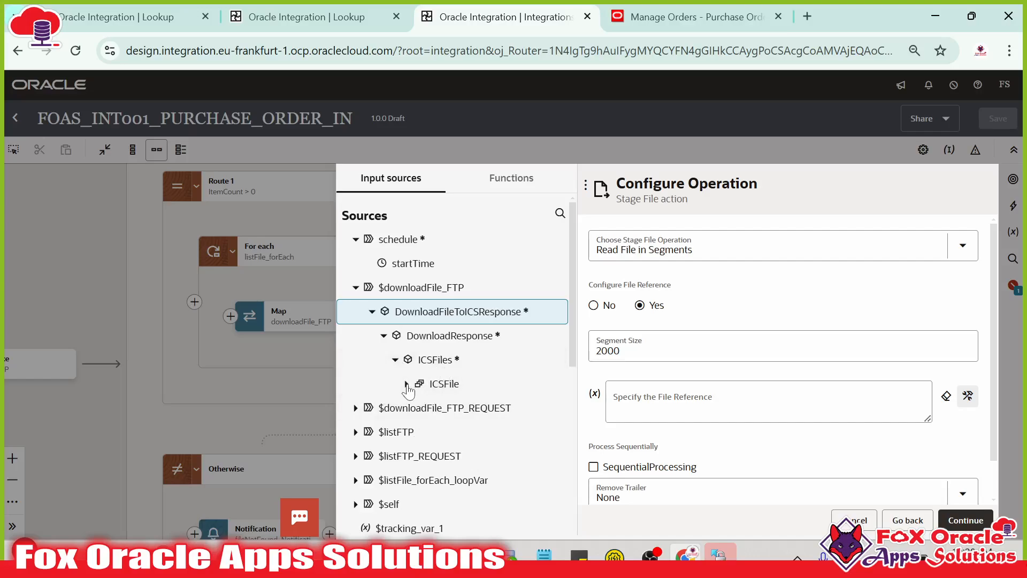
{"action": "left_click", "coordinate": [407, 384]}
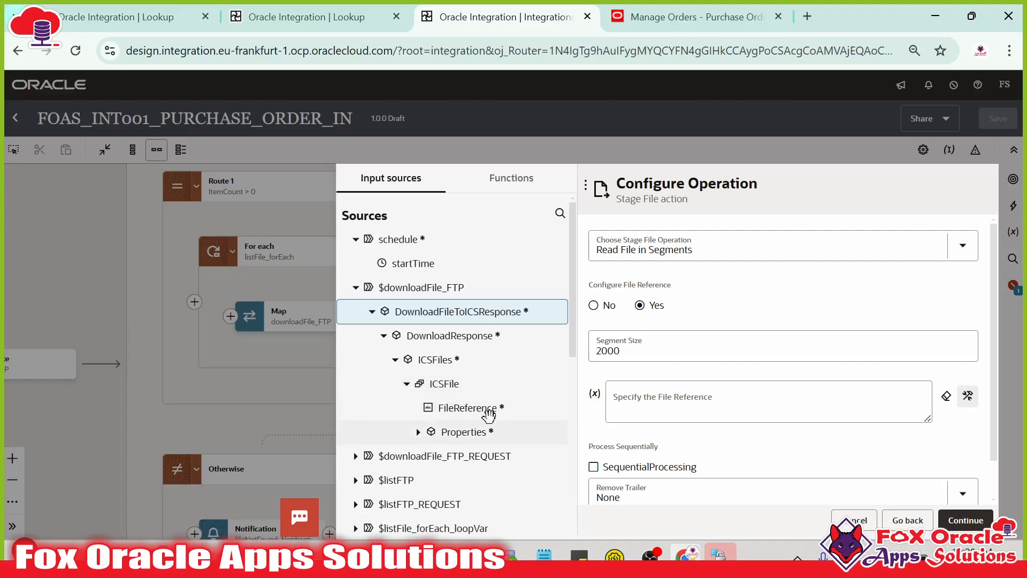
{"action": "left_click_drag", "start_coordinate": [487, 410], "coordinate": [669, 401]}
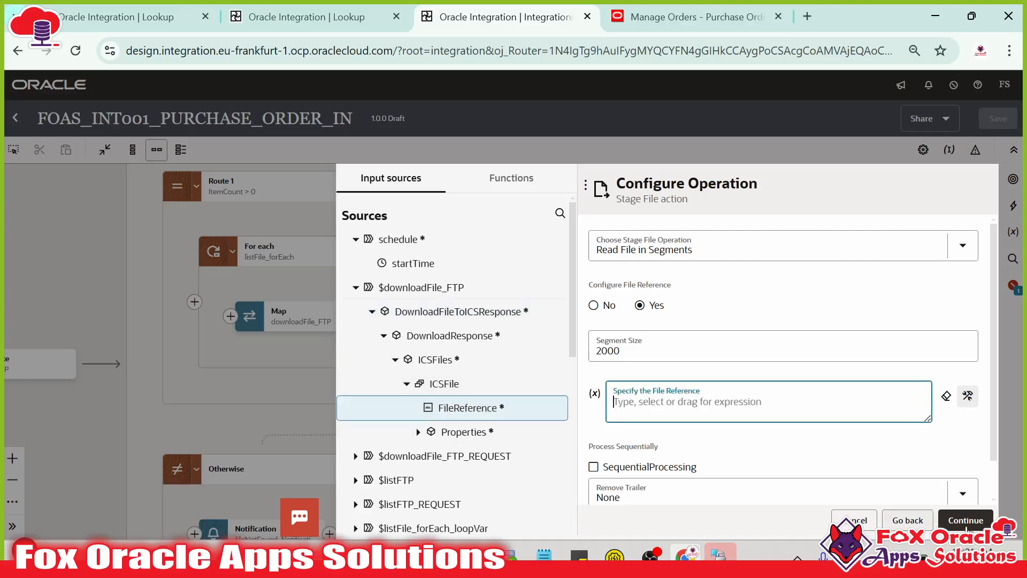
{"action": "left_click_drag", "start_coordinate": [470, 408], "coordinate": [695, 416]}
{"action": "left_click_drag", "start_coordinate": [488, 406], "coordinate": [668, 412]}
{"action": "left_click", "coordinate": [955, 522]}
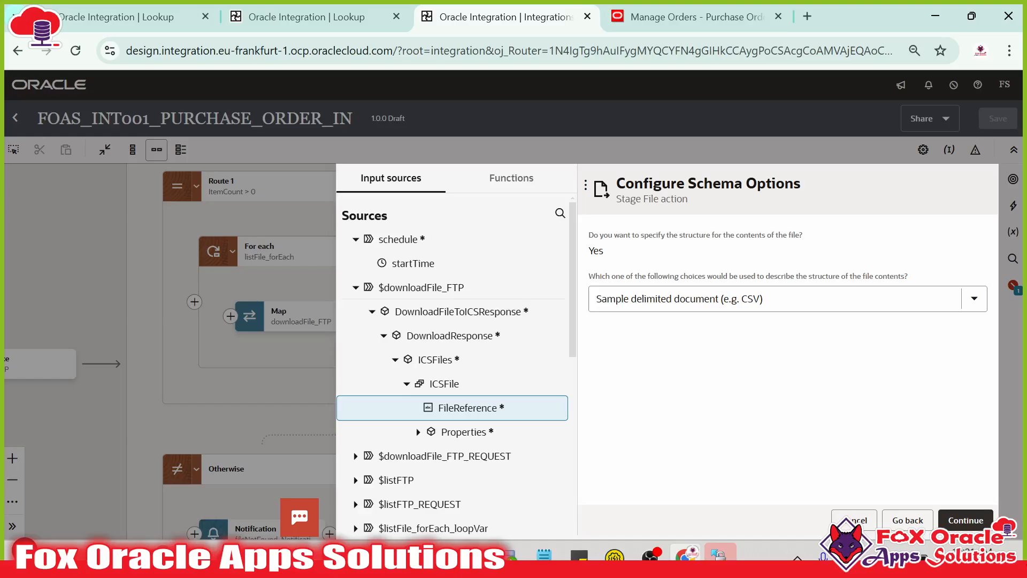
- Keep the sample delimited document option and load XXEYPURCHASEORDER_20241130_01.csv as the sample file for the new schema
{"action": "left_click", "coordinate": [955, 521]}
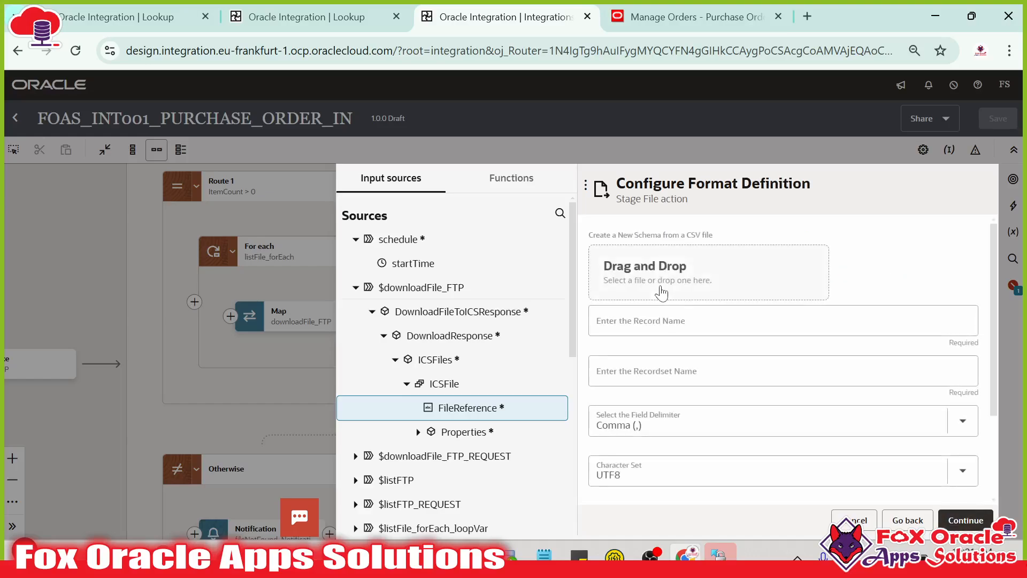
{"action": "left_click", "coordinate": [679, 278]}
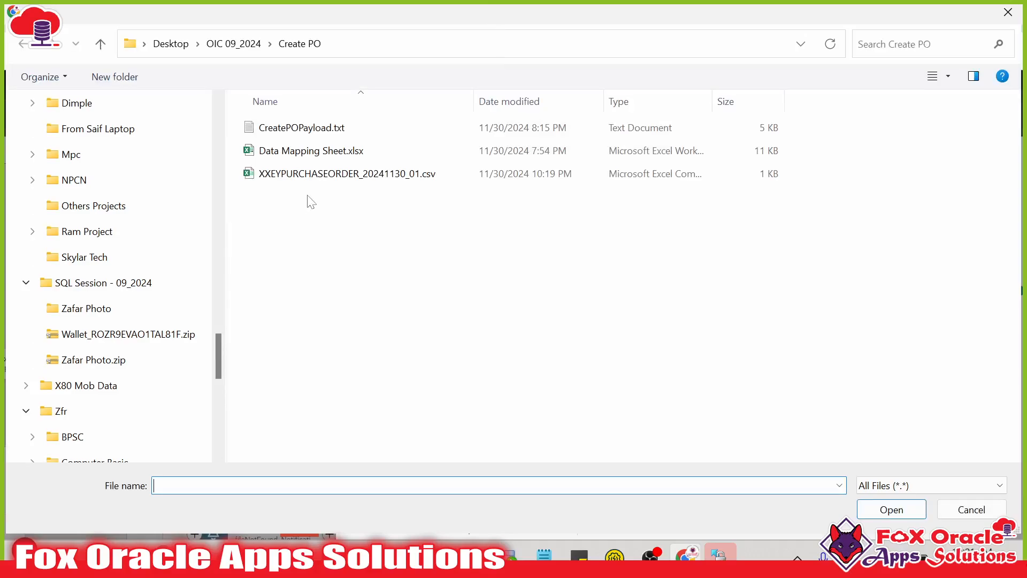
{"action": "scroll", "coordinate": [193, 213], "scroll_direction": "down", "scroll_amount": 5}
{"action": "left_click", "coordinate": [339, 174]}
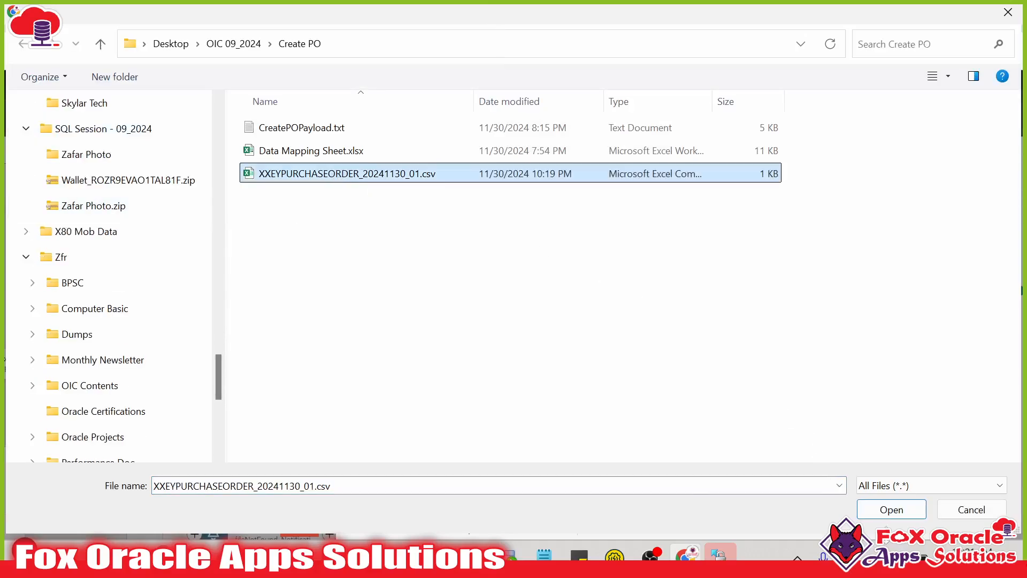
{"action": "left_click", "coordinate": [891, 509]}
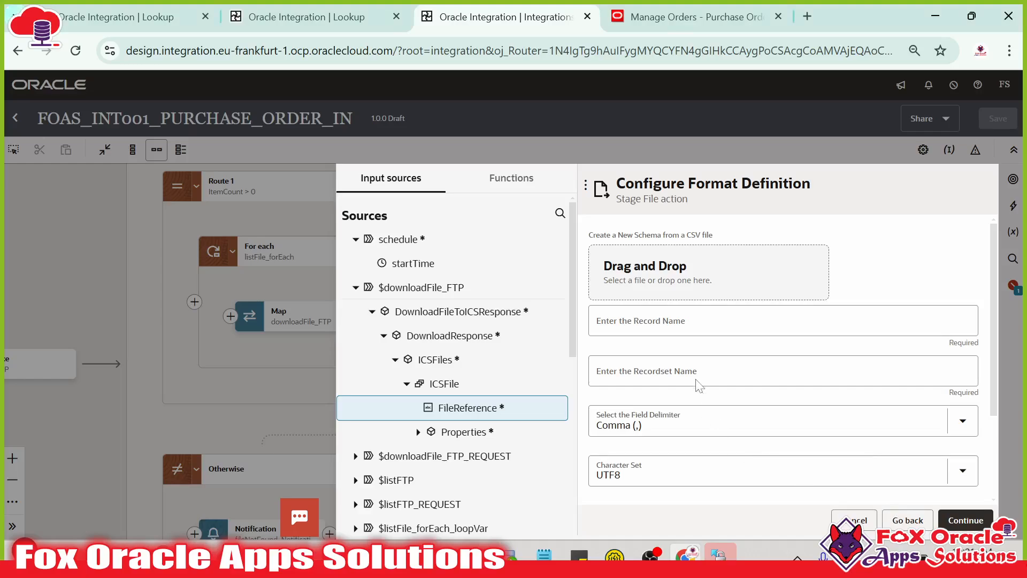
{"action": "scroll", "coordinate": [679, 390], "scroll_direction": "up", "scroll_amount": 3}
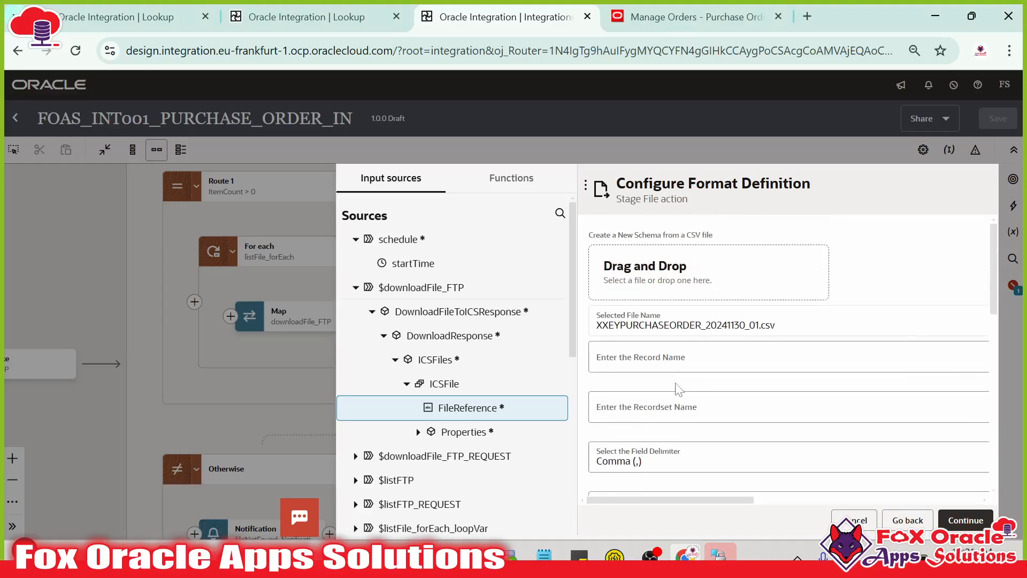
- Set the record name to R and the recordset name to RS, and continue to the summary
{"action": "left_click", "coordinate": [651, 367]}
{"action": "type", "text": "R"}
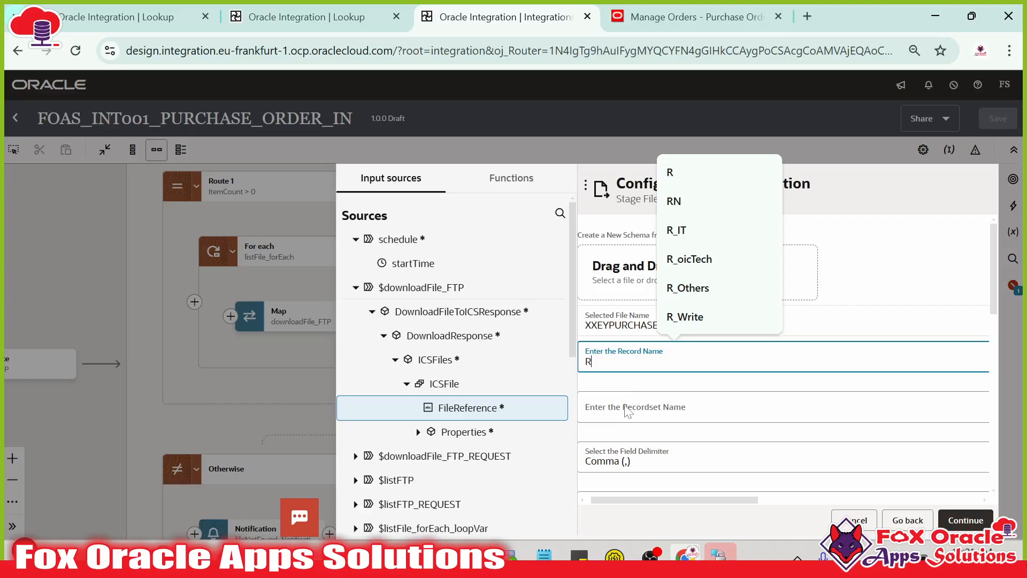
{"action": "key", "text": "Tab"}
{"action": "type", "text": "RS"}
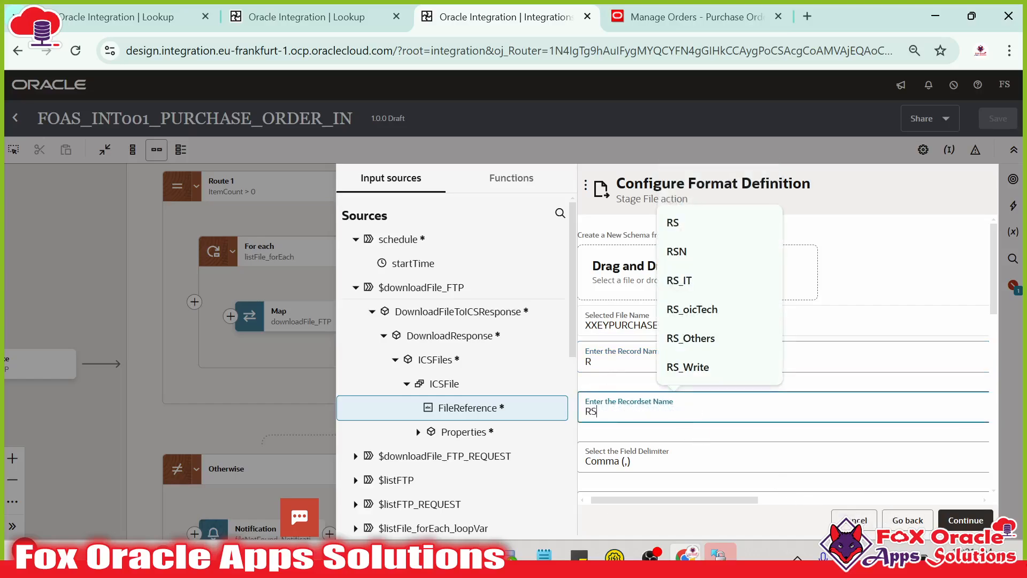
{"action": "left_click", "coordinate": [960, 521]}
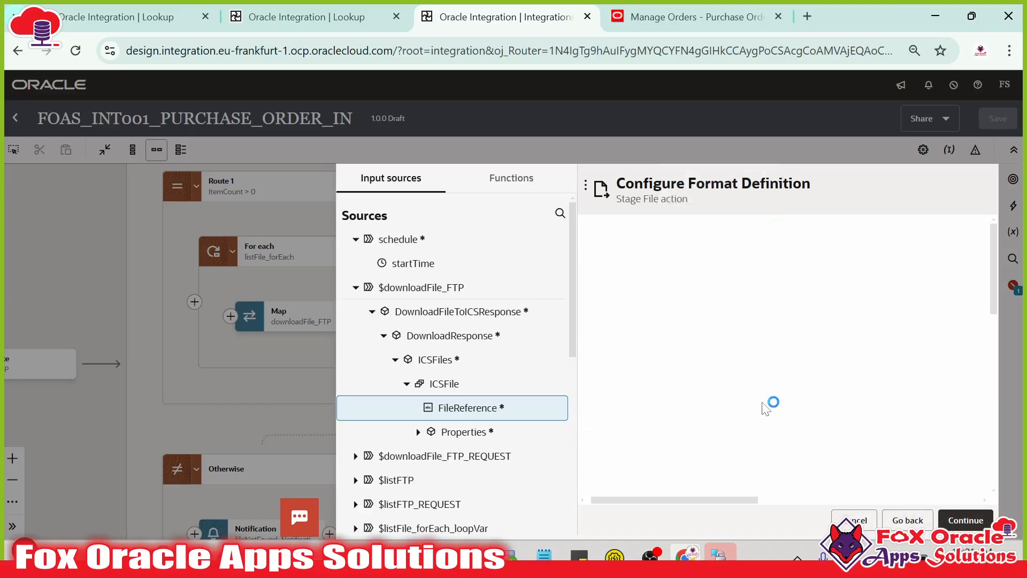
- Finish the readInSegment_Stage configuration and save the integration, expanding the stage file action on the canvas
{"action": "scroll", "coordinate": [704, 394], "scroll_direction": "down", "scroll_amount": 3}
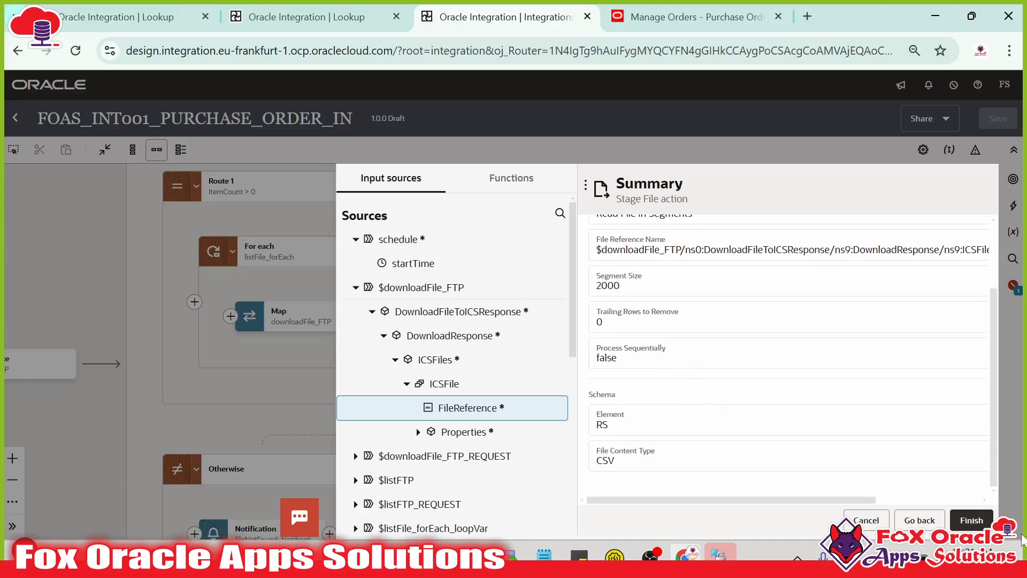
{"action": "left_click", "coordinate": [968, 527]}
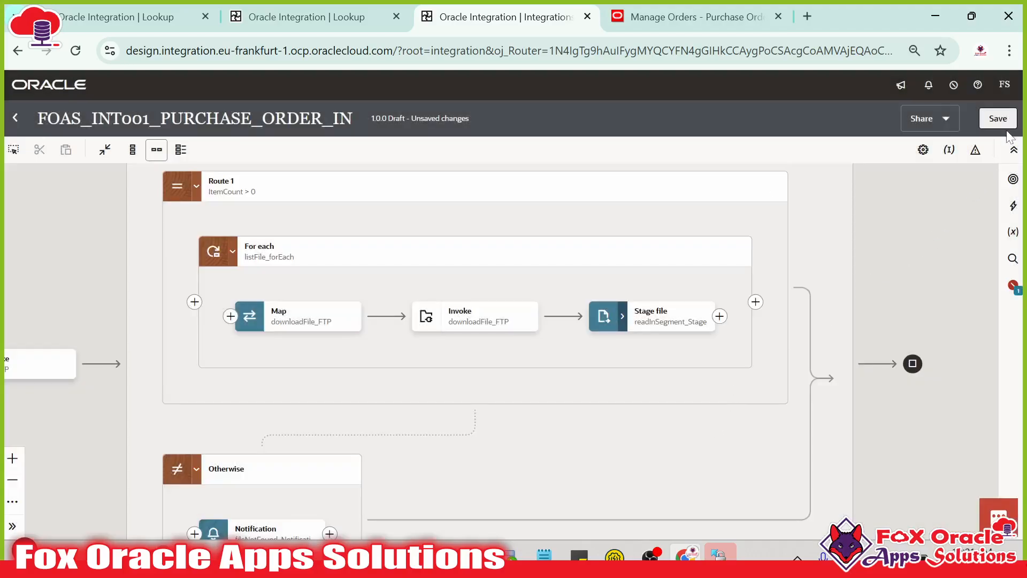
{"action": "left_click", "coordinate": [995, 128]}
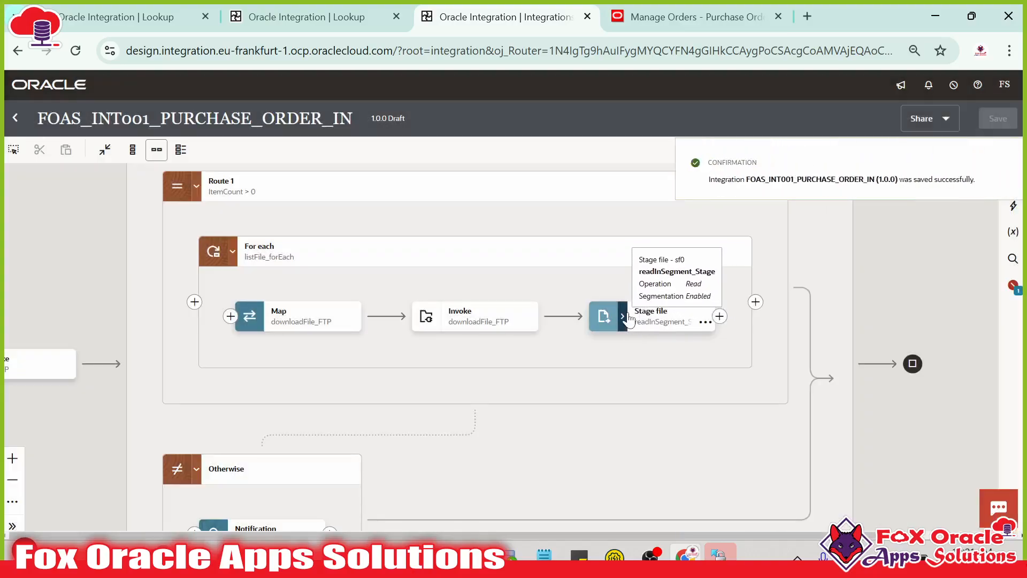
{"action": "left_click", "coordinate": [622, 319]}
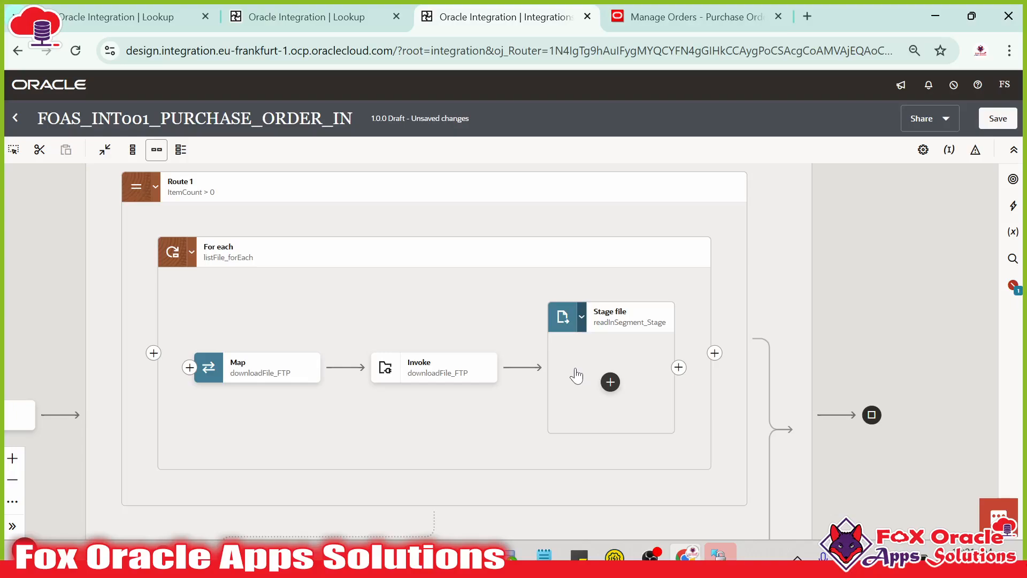
- Switch to Excel and examine the individual purchase order records in XXEYPURCHASEORDER_20241130_01.csv
{"action": "mouse_move", "coordinate": [324, 540]}
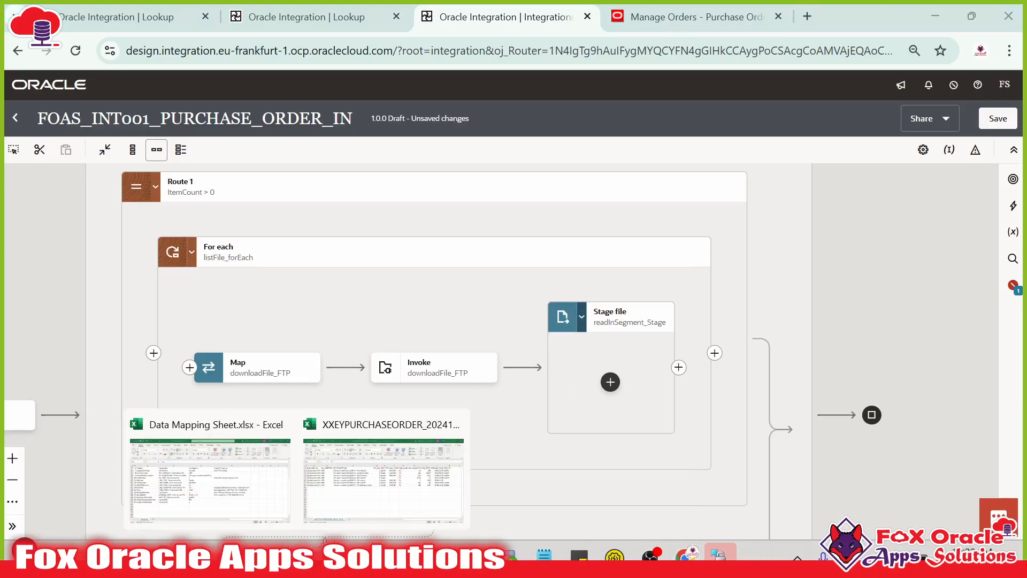
{"action": "left_click", "coordinate": [383, 470]}
{"action": "left_click", "coordinate": [307, 233]}
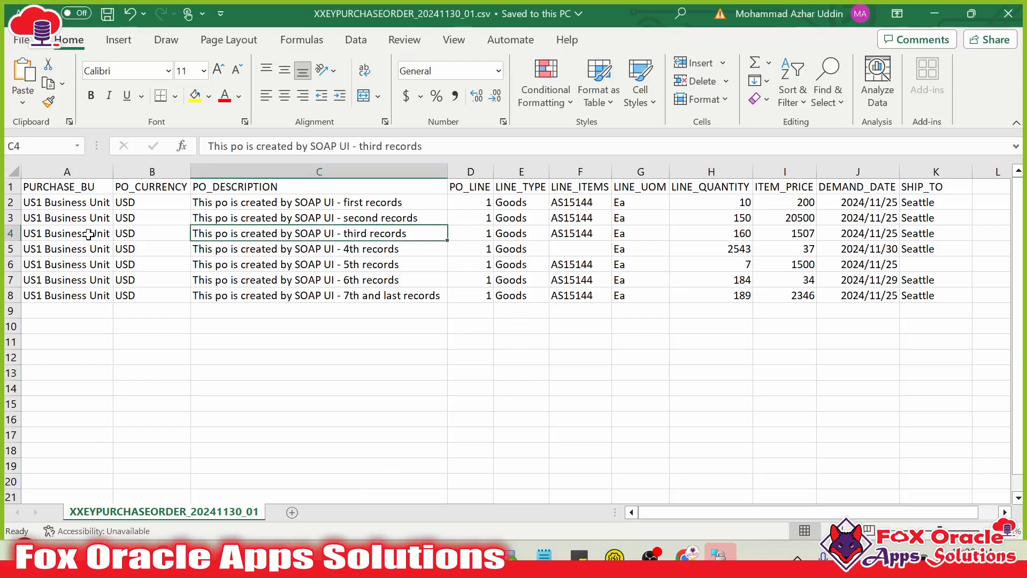
{"action": "left_click_drag", "start_coordinate": [49, 242], "coordinate": [865, 242]}
{"action": "left_click", "coordinate": [874, 264]}
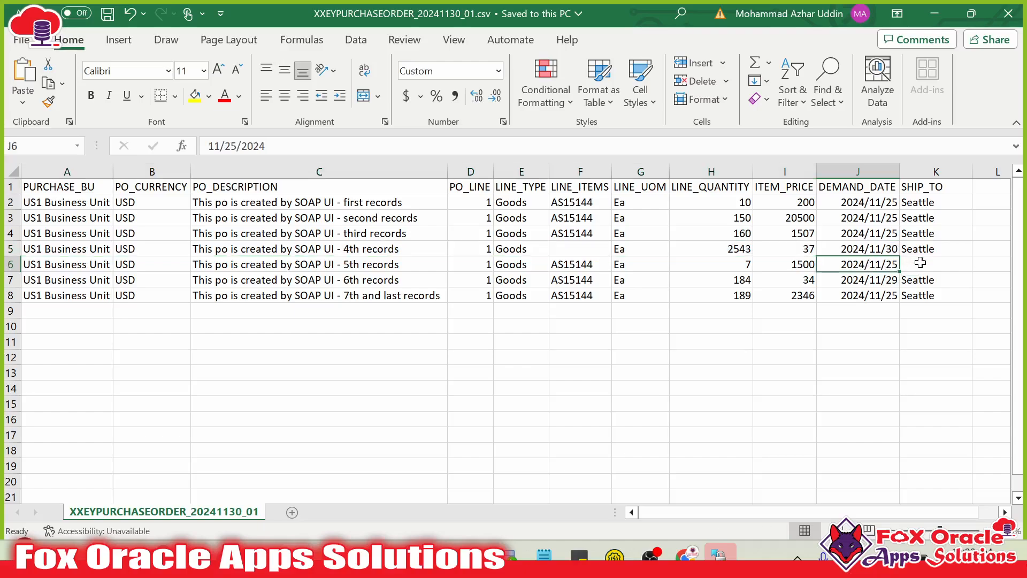
{"action": "left_click_drag", "start_coordinate": [917, 264], "coordinate": [37, 271]}
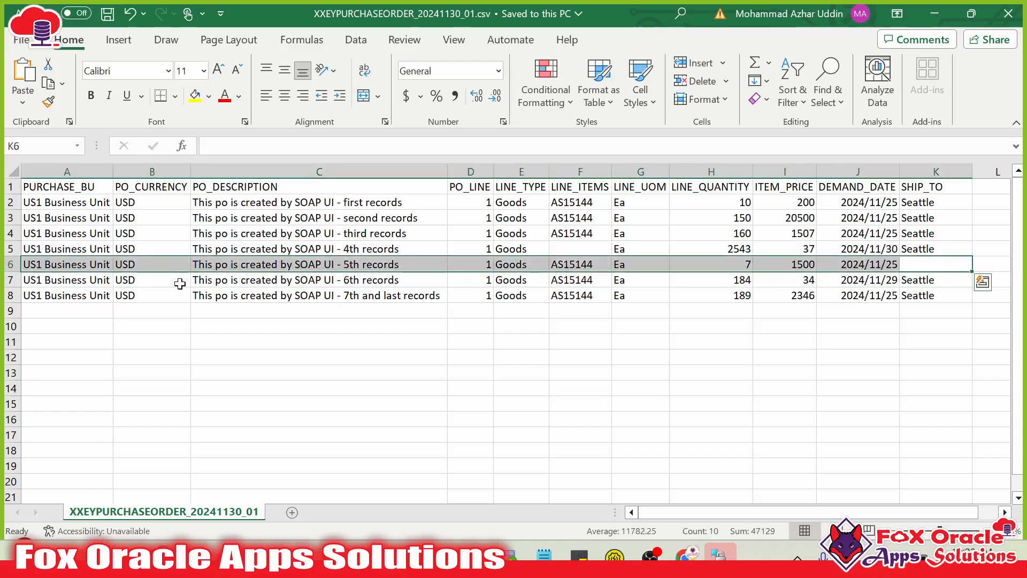
{"action": "left_click", "coordinate": [750, 261]}
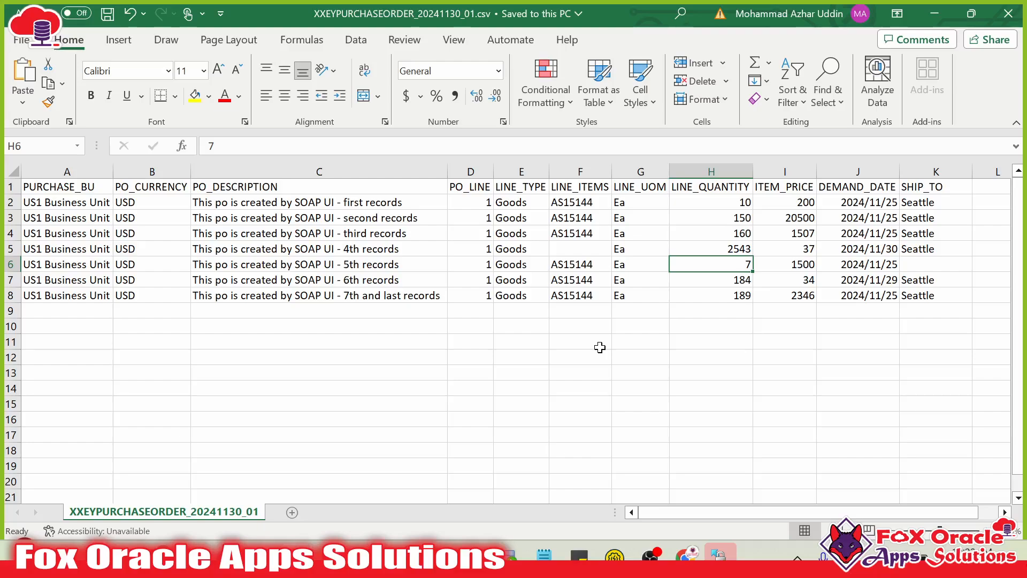
- Copy the header row and first record of the purchase order CSV into a new blank workbook, starting at cell A1
{"action": "left_click_drag", "start_coordinate": [57, 186], "coordinate": [921, 198]}
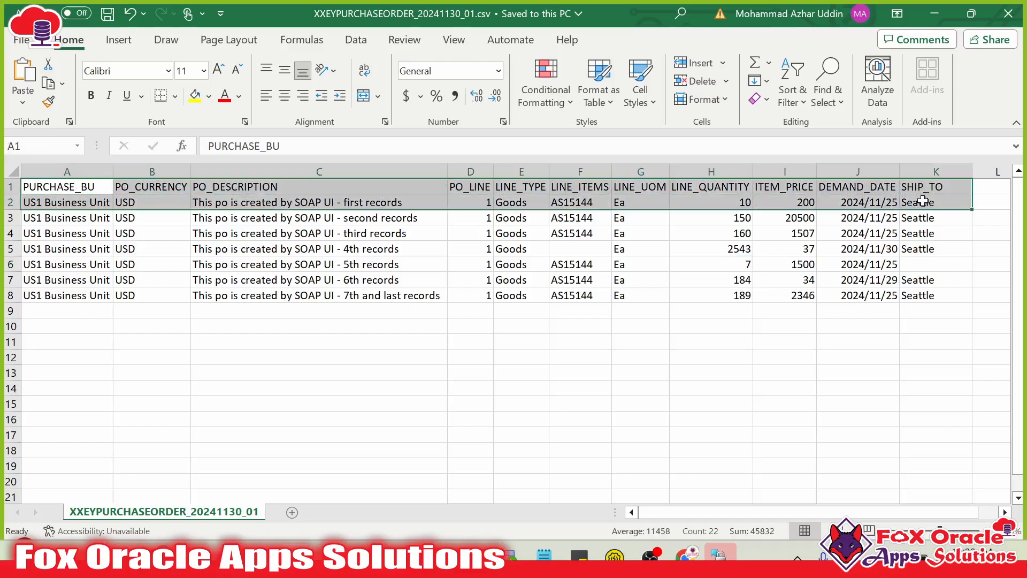
{"action": "key", "text": "ctrl+c"}
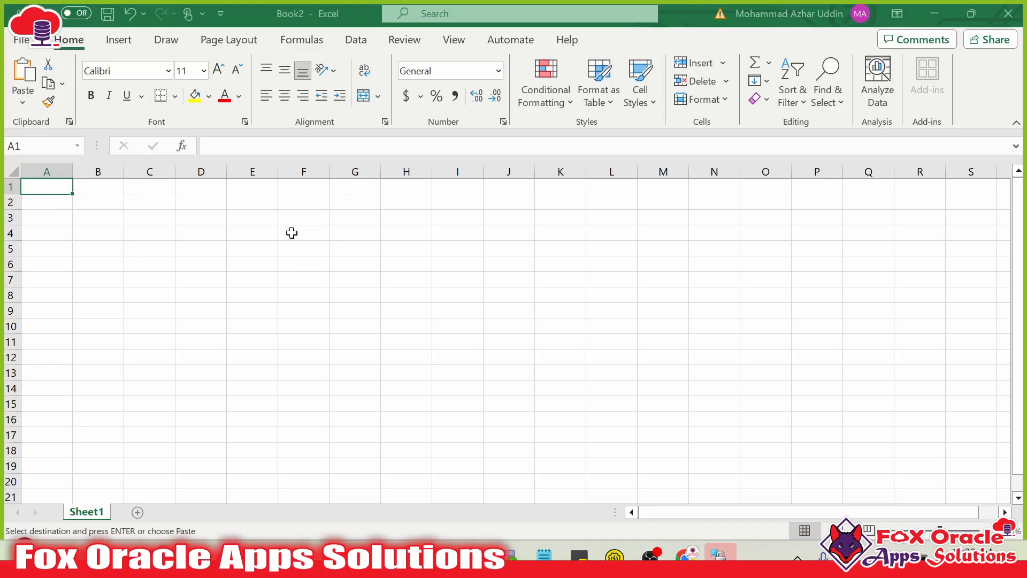
{"action": "scroll", "coordinate": [240, 217], "scroll_direction": "down", "scroll_amount": 7}
{"action": "left_click", "coordinate": [49, 213]}
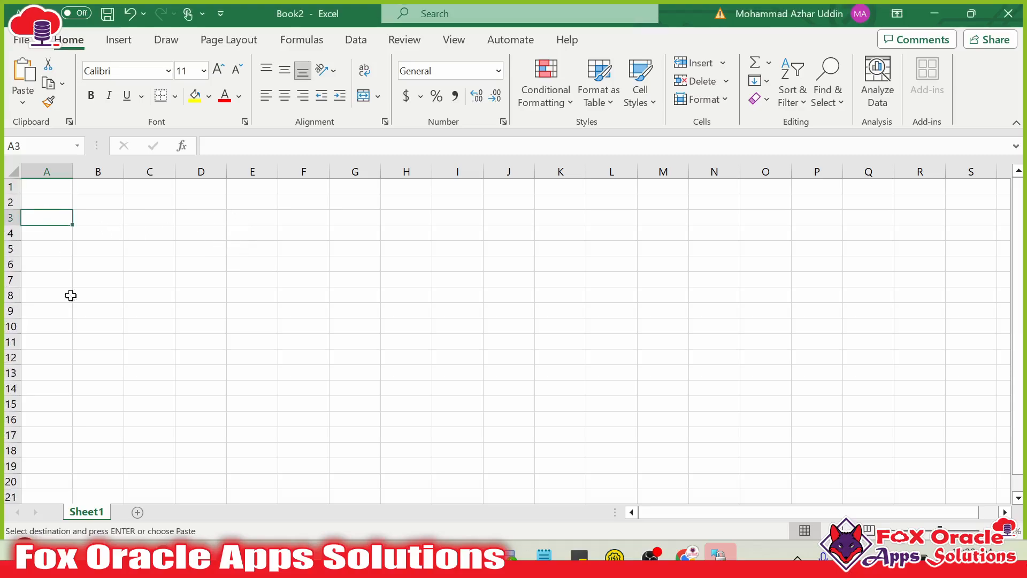
{"action": "key", "text": "alt+Tab"}
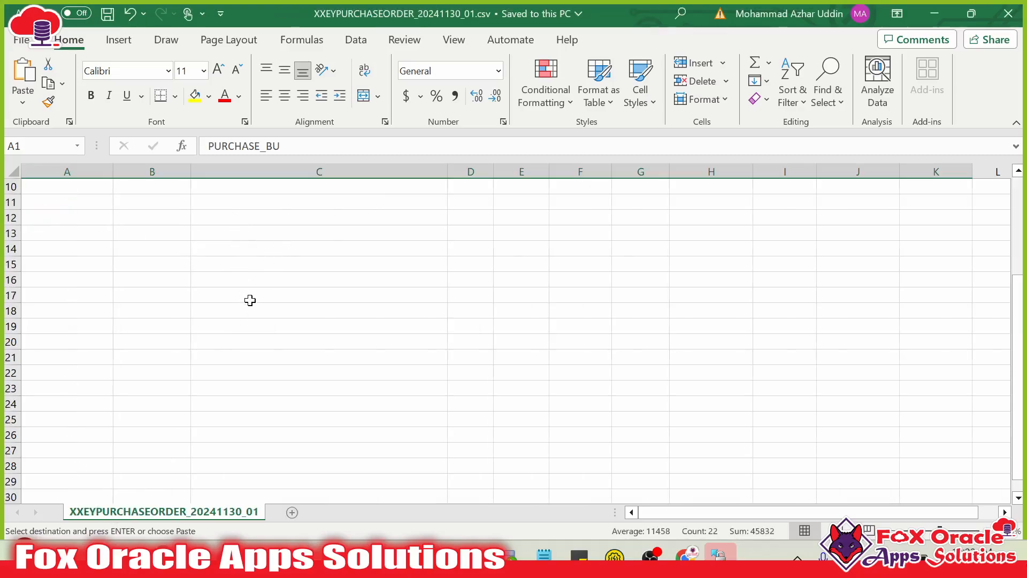
{"action": "scroll", "coordinate": [250, 300], "scroll_direction": "up", "scroll_amount": 3}
{"action": "key", "text": "alt+Tab"}
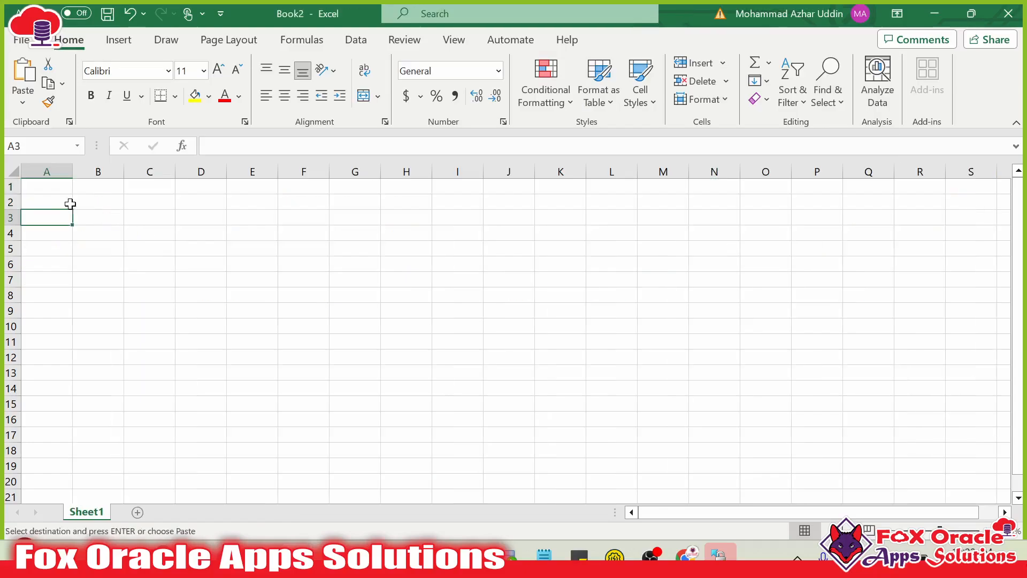
{"action": "key", "text": "ctrl+v"}
{"action": "key", "text": "ctrl+z"}
{"action": "left_click", "coordinate": [59, 186]}
{"action": "key", "text": "ctrl+v"}
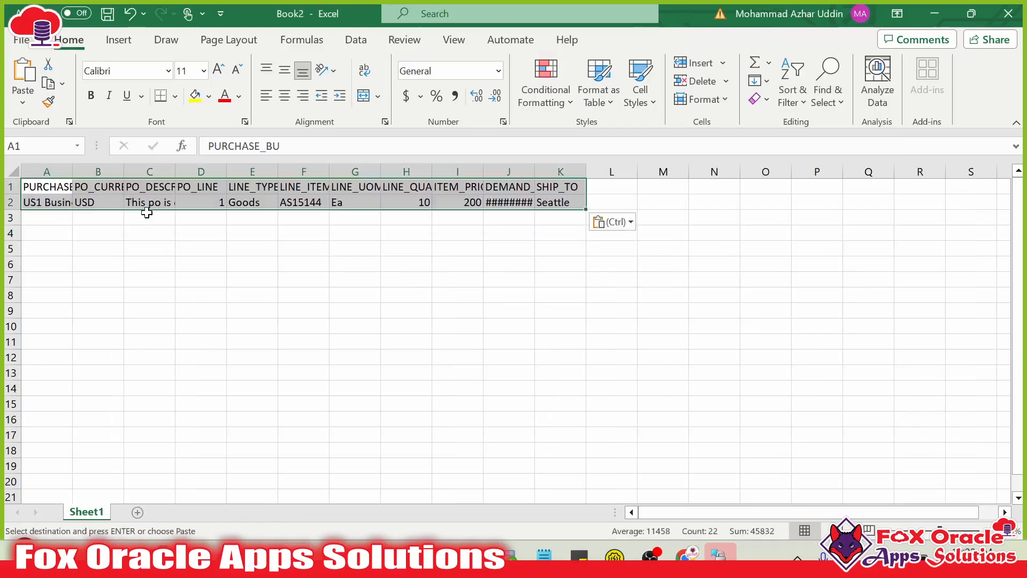
- Add the column headers STATUS in L1 and STATUS_MESSAGE in M1 after the SHIP_TO column
{"action": "left_click", "coordinate": [597, 186]}
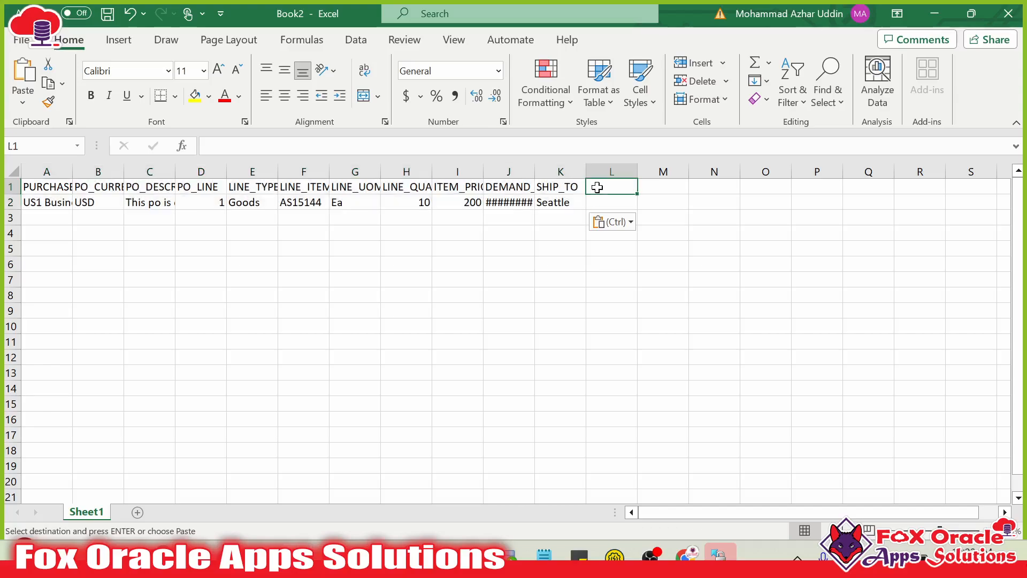
{"action": "key", "text": "Escape"}
{"action": "type", "text": "STATUS"}
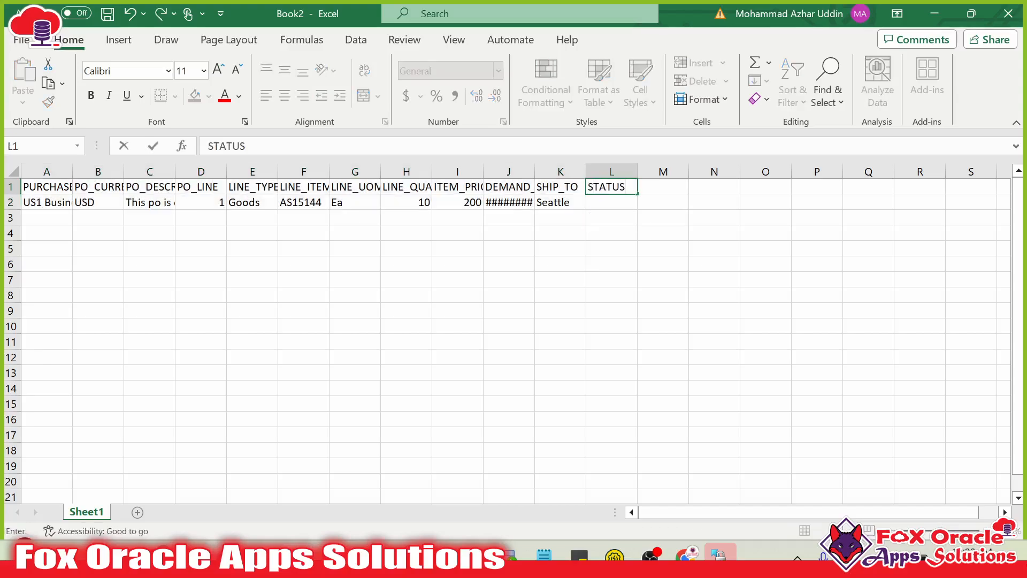
{"action": "key", "text": "Tab"}
{"action": "type", "text": "STATUS"}
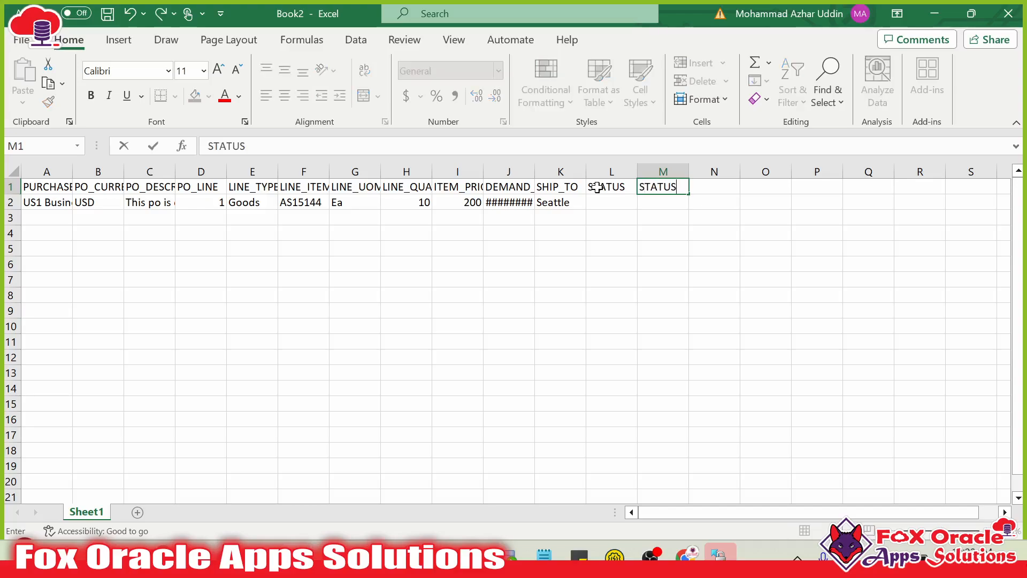
{"action": "type", "text": "_MESSAGE"}
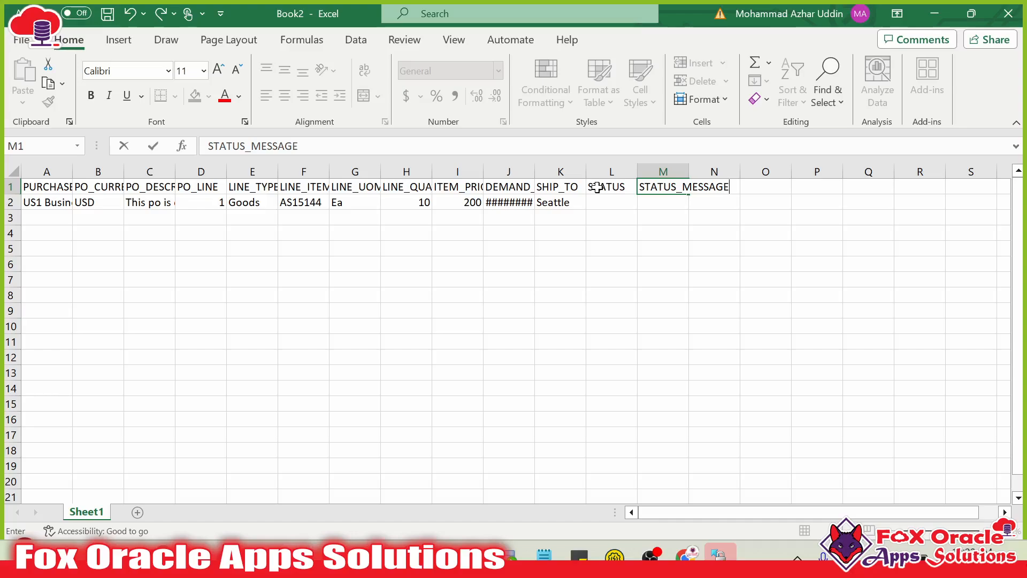
{"action": "left_click", "coordinate": [653, 231]}
{"action": "left_click", "coordinate": [620, 189]}
{"action": "left_click", "coordinate": [648, 192]}
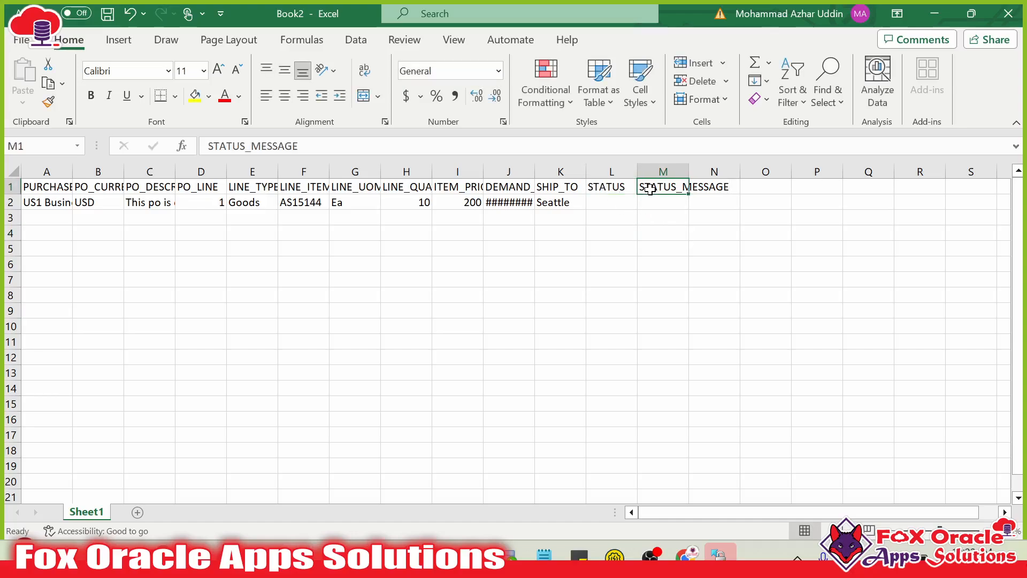
{"action": "left_click", "coordinate": [623, 190]}
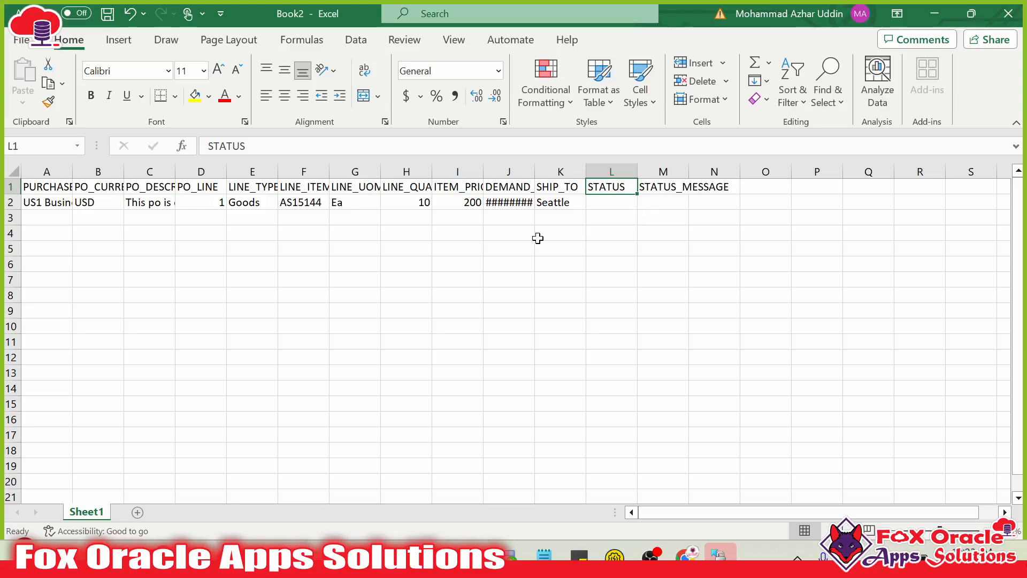
{"action": "left_click", "coordinate": [619, 200]}
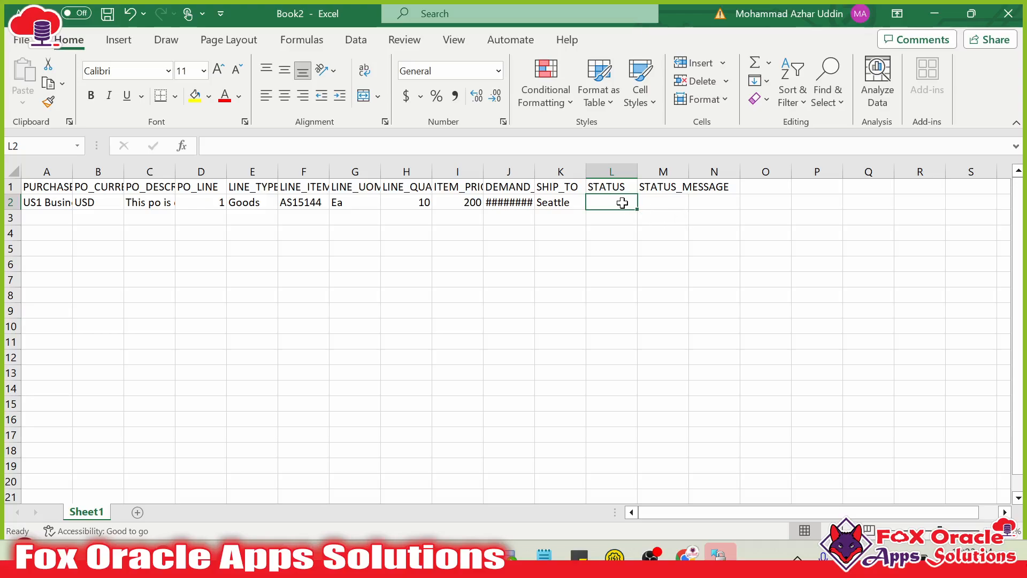
{"action": "left_click", "coordinate": [667, 202]}
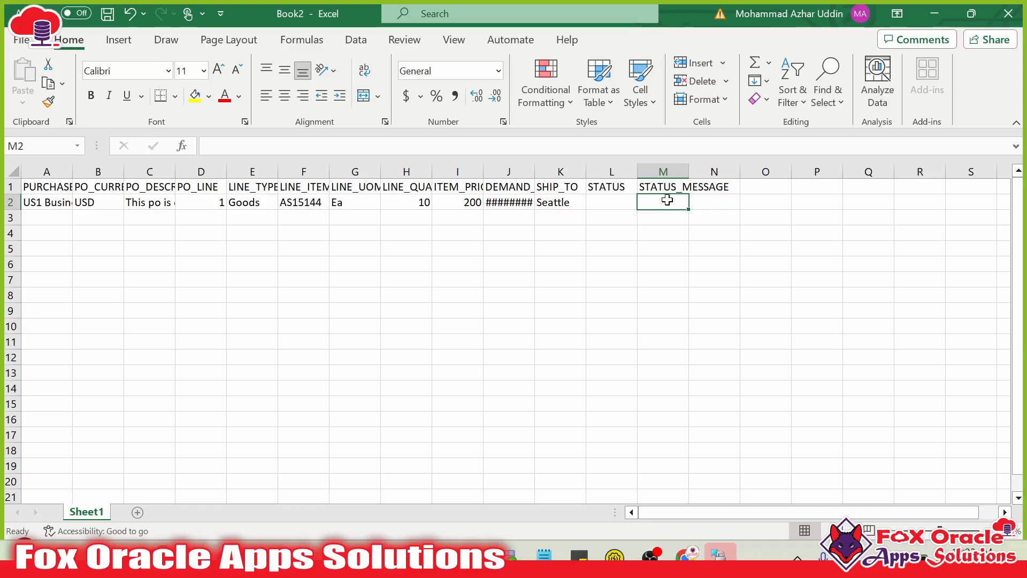
{"action": "left_click_drag", "start_coordinate": [619, 201], "coordinate": [651, 202]}
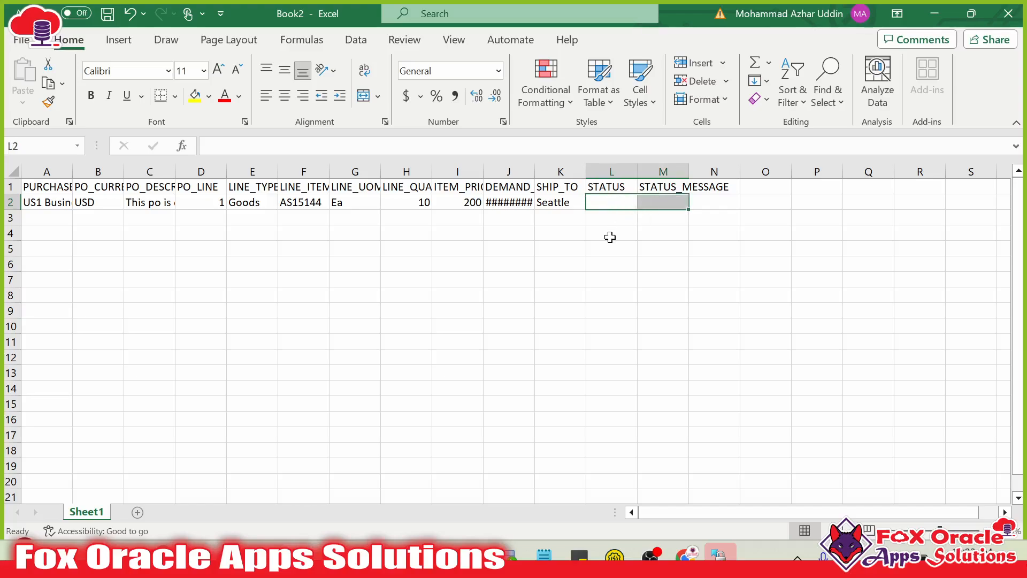
- Insert a column before STATUS and give it the header ORACLE_PO_NUMBER in L1
{"action": "left_click", "coordinate": [614, 171]}
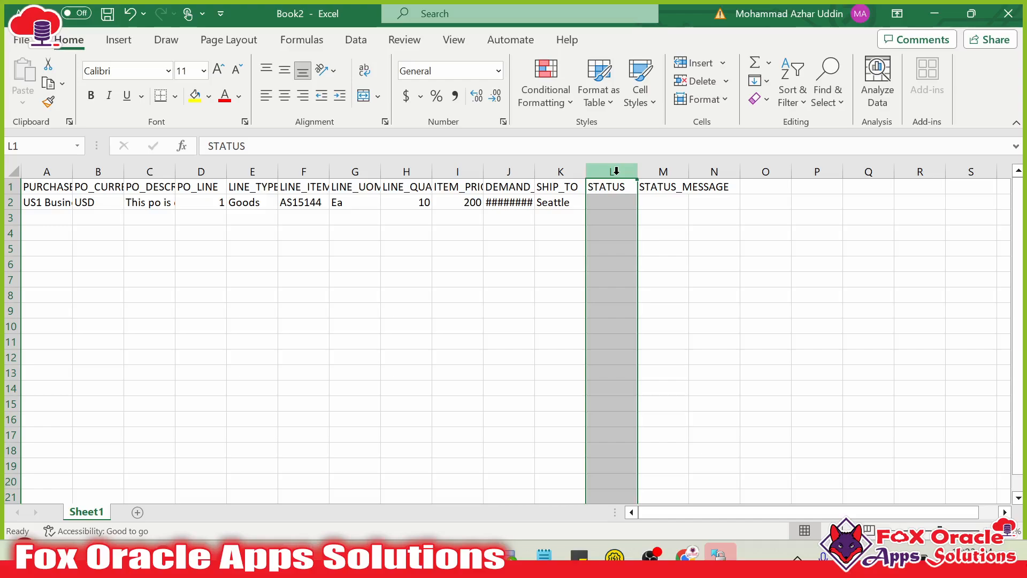
{"action": "key", "text": "ctrl+shift+plus"}
{"action": "left_click", "coordinate": [605, 186]}
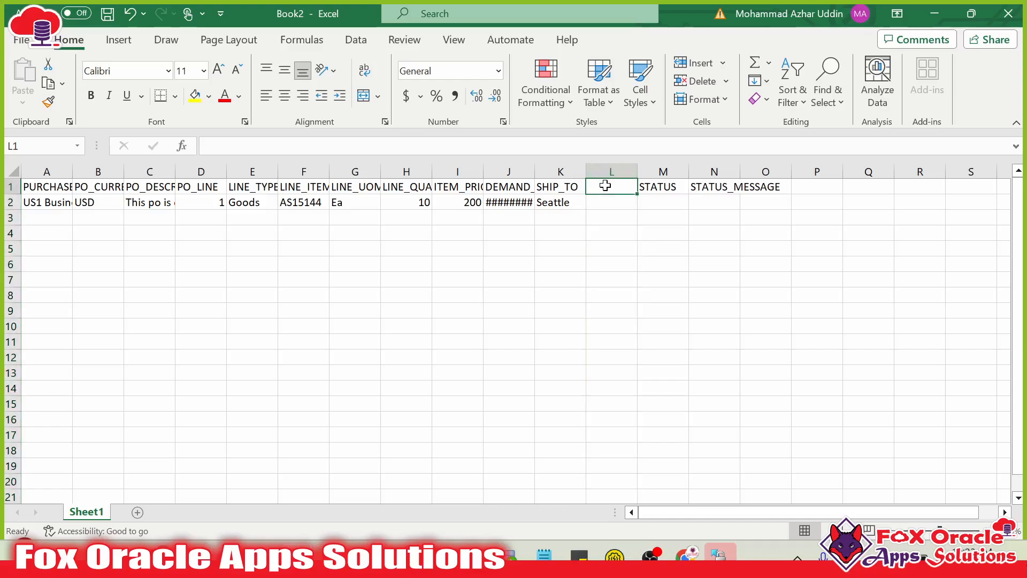
{"action": "type", "text": "PUR"}
{"action": "key", "text": "BackSpace"}
{"action": "key", "text": "BackSpace"}
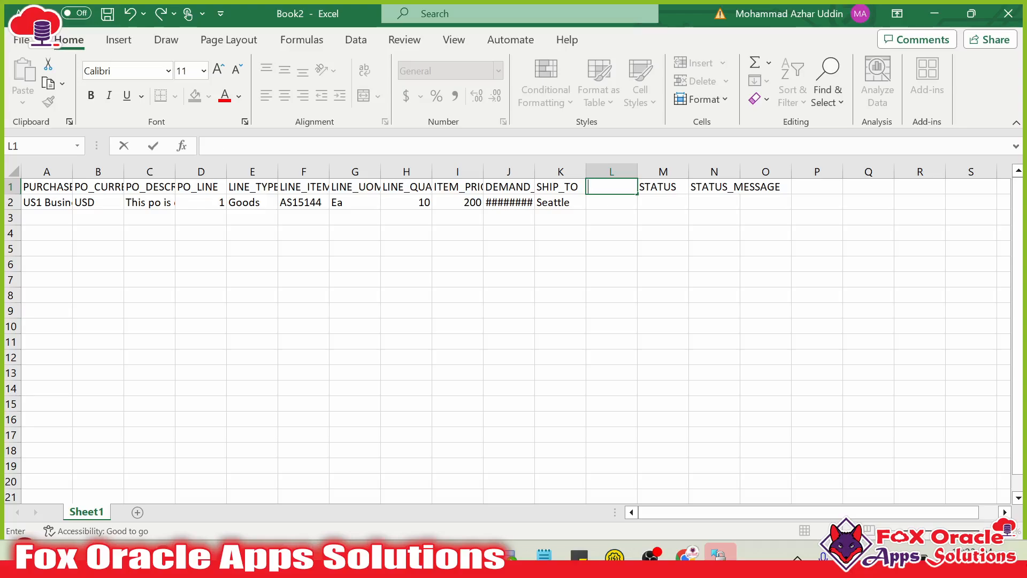
{"action": "type", "text": "ORACLE_PO"}
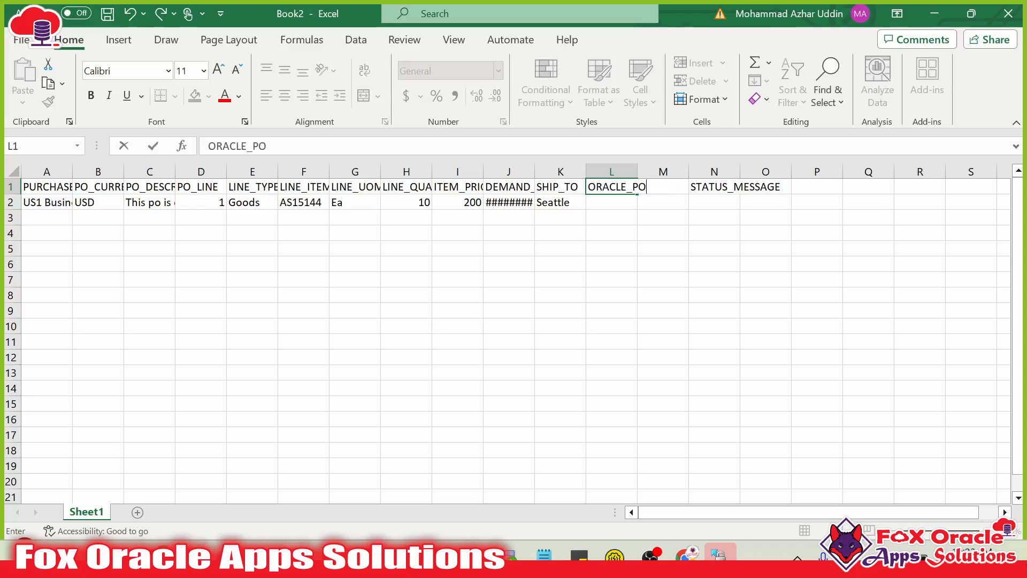
{"action": "type", "text": "_NUMBER"}
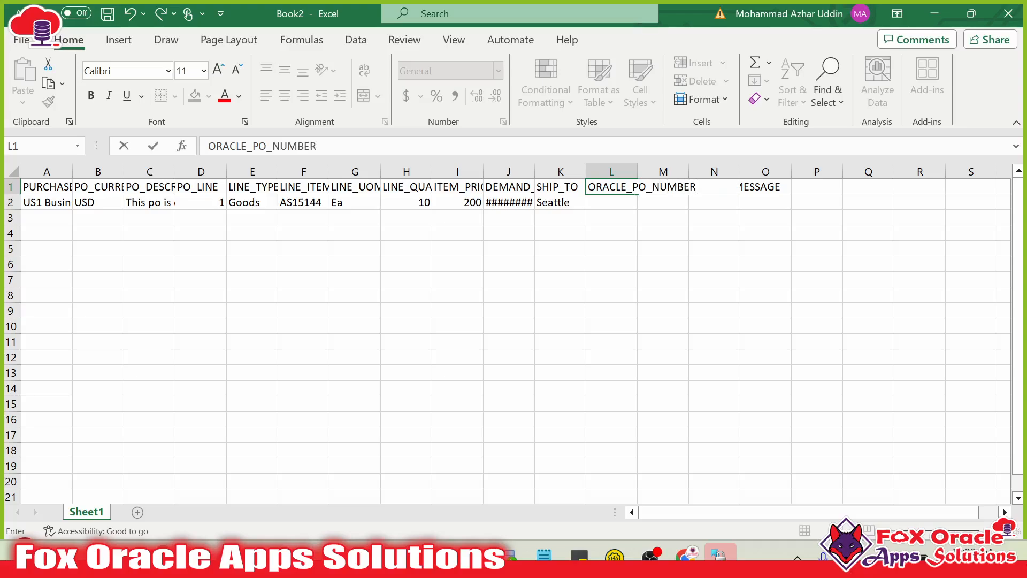
{"action": "left_click", "coordinate": [685, 219]}
- Fit the widths of the ORACLE_PO_NUMBER and STATUS_MESSAGE columns to their headers
{"action": "double_click", "coordinate": [637, 171]}
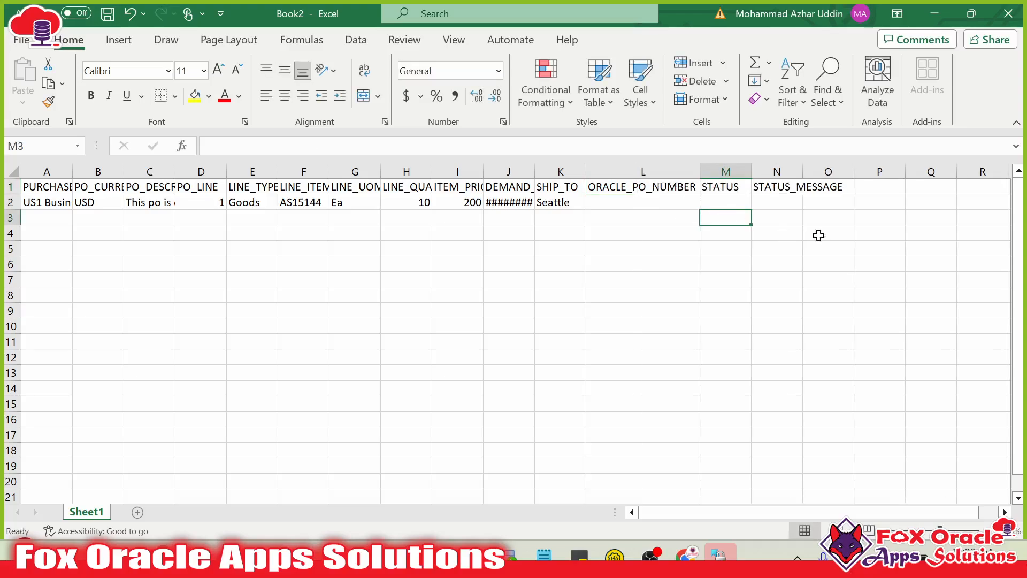
{"action": "left_click", "coordinate": [818, 234]}
{"action": "double_click", "coordinate": [802, 171]}
{"action": "left_click", "coordinate": [788, 211]}
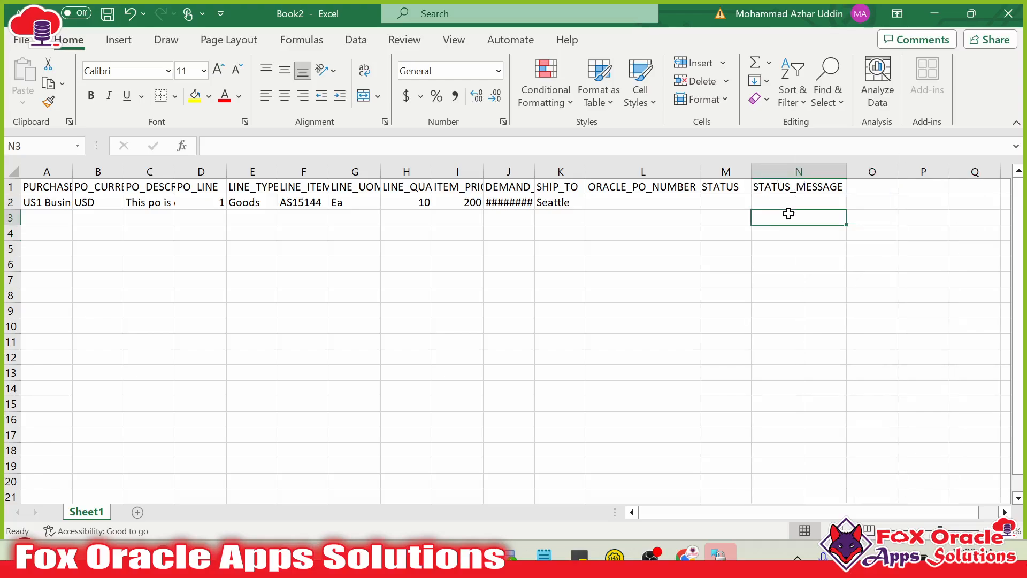
{"action": "left_click", "coordinate": [626, 198]}
{"action": "left_click", "coordinate": [298, 248]}
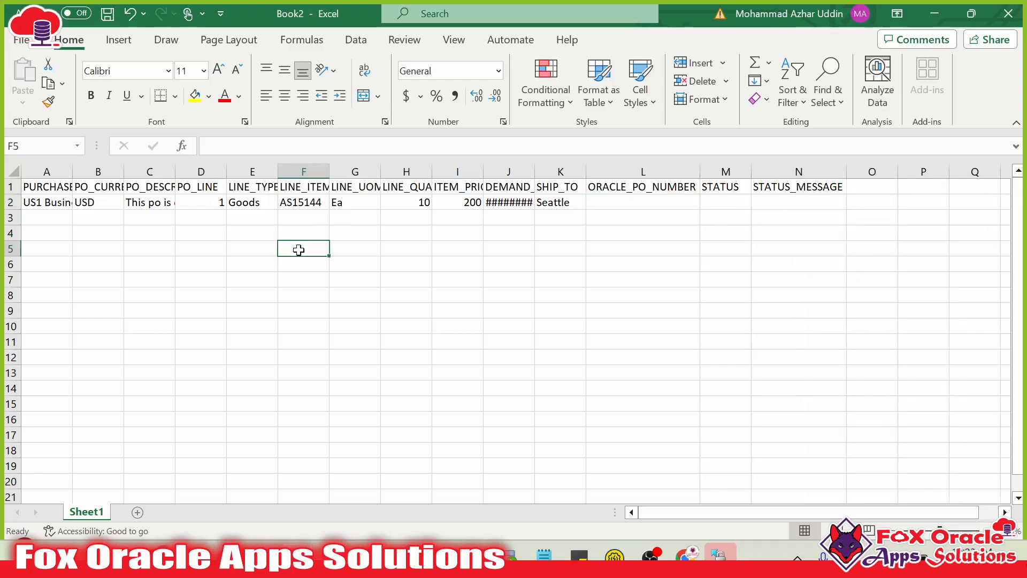
- Save the workbook in the Create PO folder as PO_ERROR_STATUS_SAMPLE_FILE.csv in CSV UTF-8 (Comma delimited) format
{"action": "key", "text": "ctrl+s"}
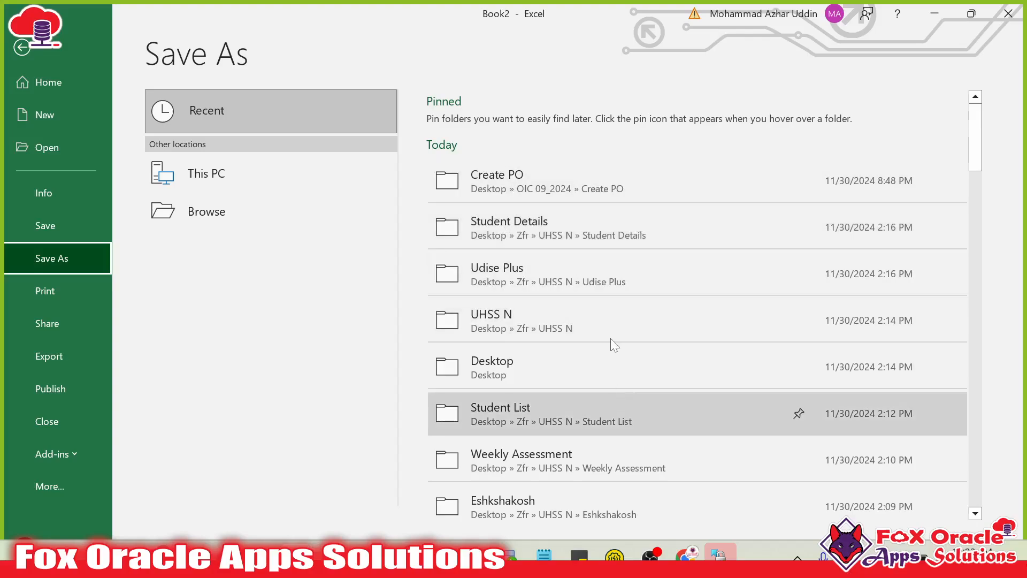
{"action": "scroll", "coordinate": [518, 413], "scroll_direction": "down", "scroll_amount": 1}
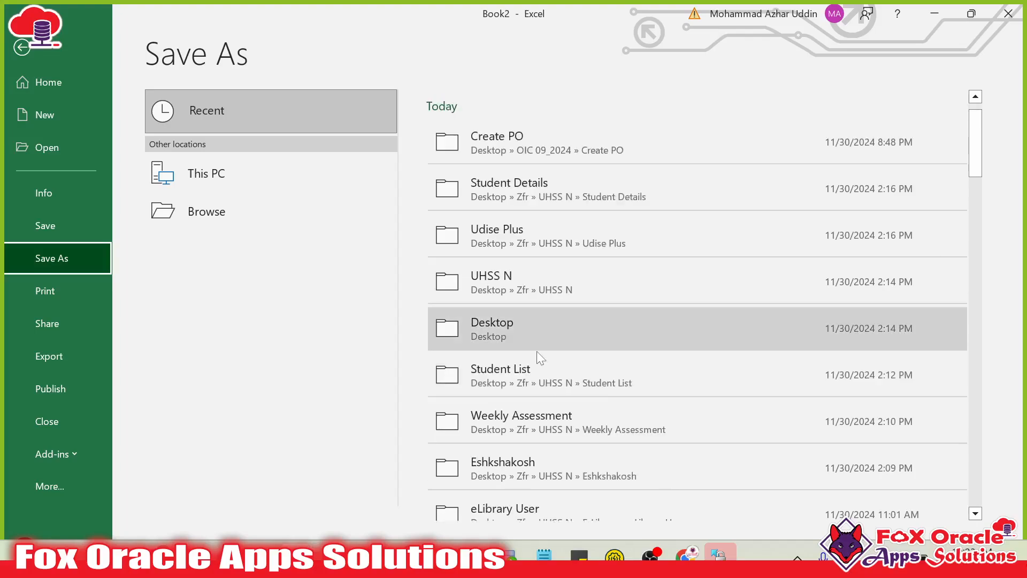
{"action": "scroll", "coordinate": [537, 351], "scroll_direction": "up", "scroll_amount": 1}
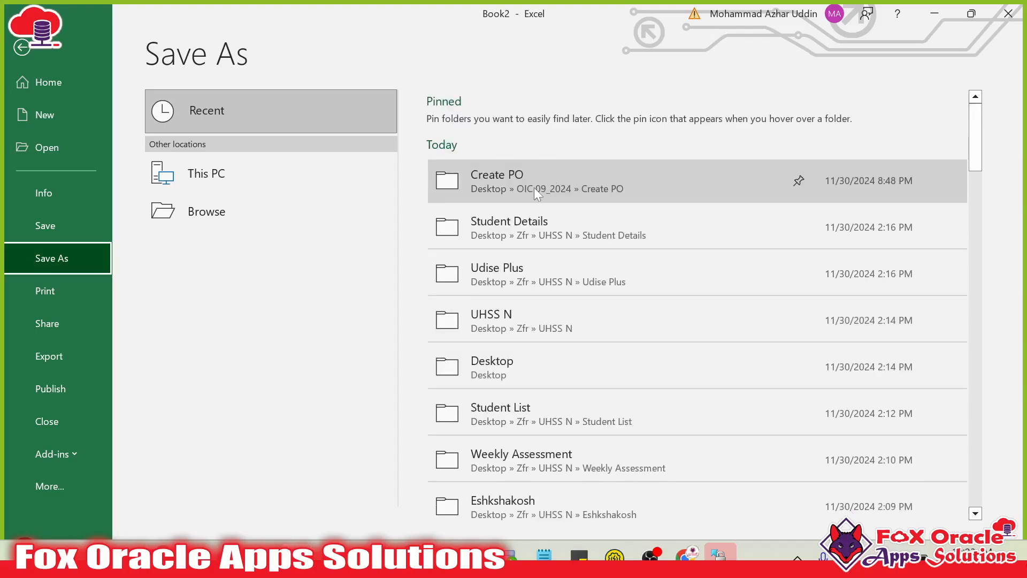
{"action": "left_click", "coordinate": [534, 187]}
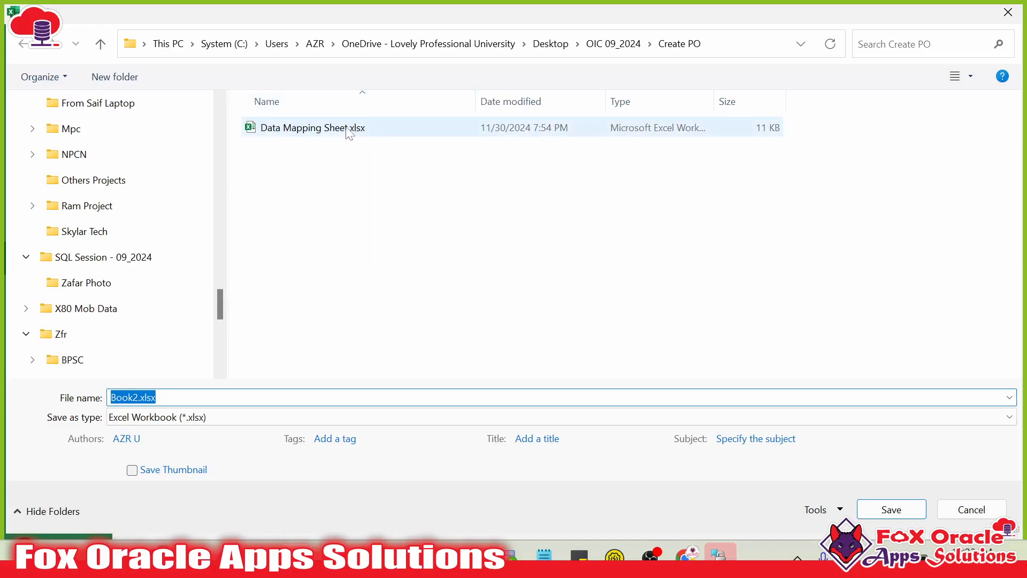
{"action": "left_click", "coordinate": [297, 416]}
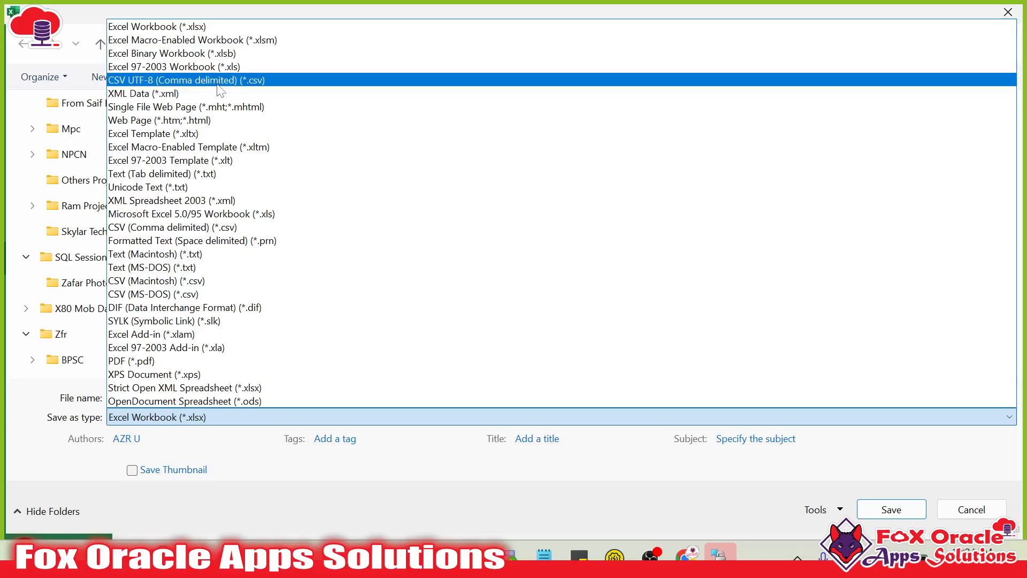
{"action": "left_click", "coordinate": [216, 83]}
{"action": "left_click", "coordinate": [316, 128]}
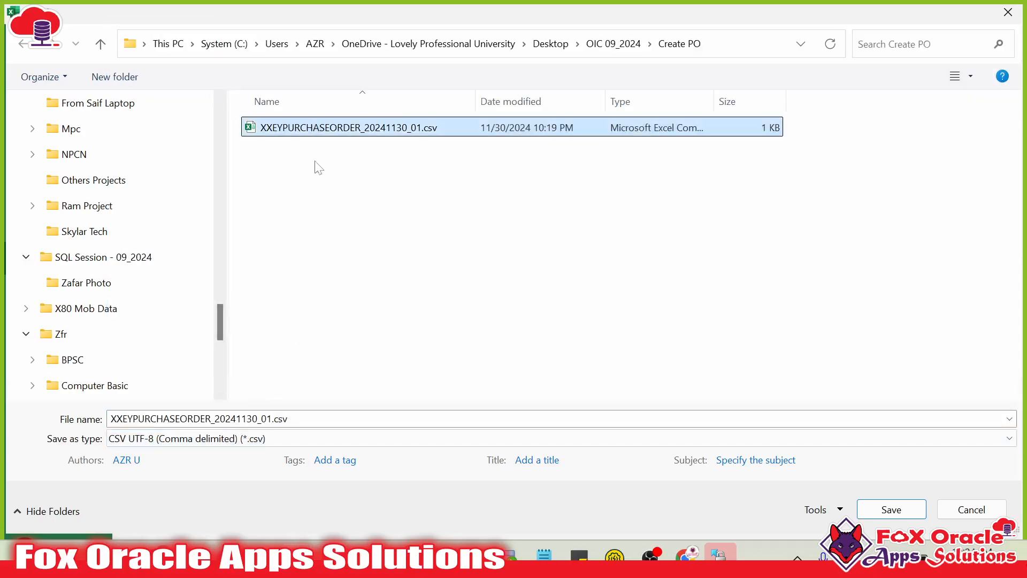
{"action": "left_click", "coordinate": [163, 419]}
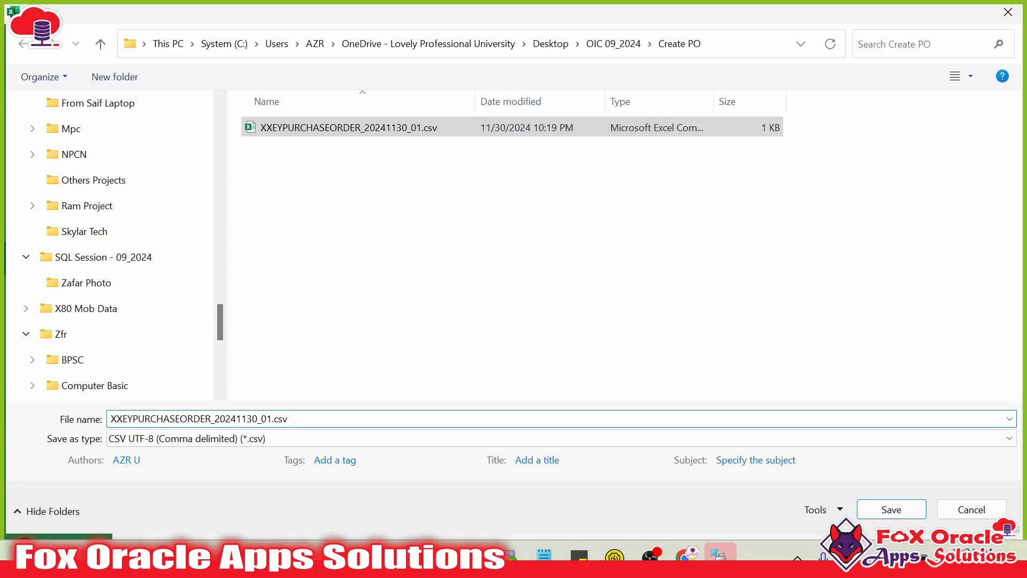
{"action": "key", "text": "ctrl+a"}
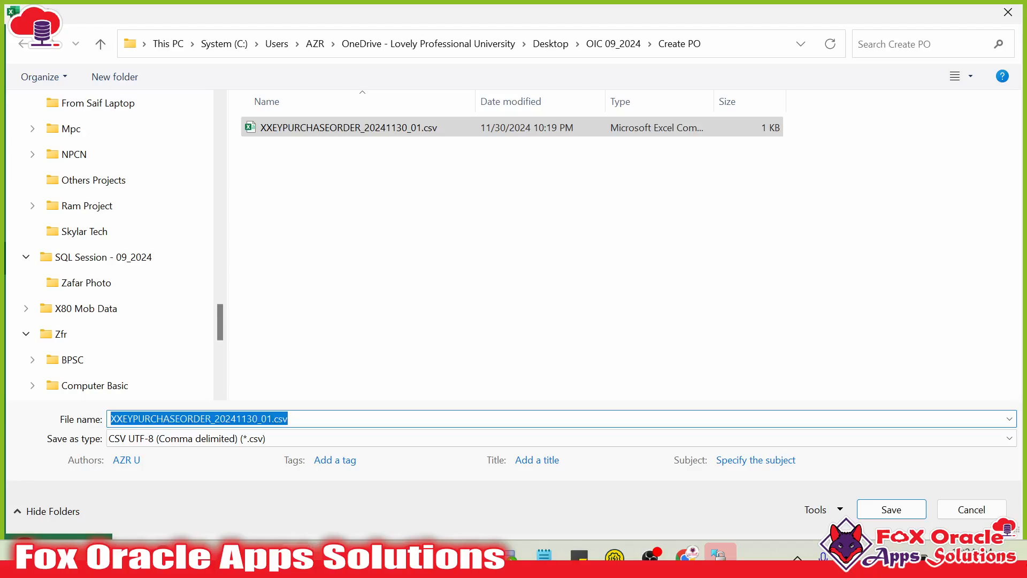
{"action": "type", "text": "PO_ERROR_STATUS_SAMPLE_FILE"}
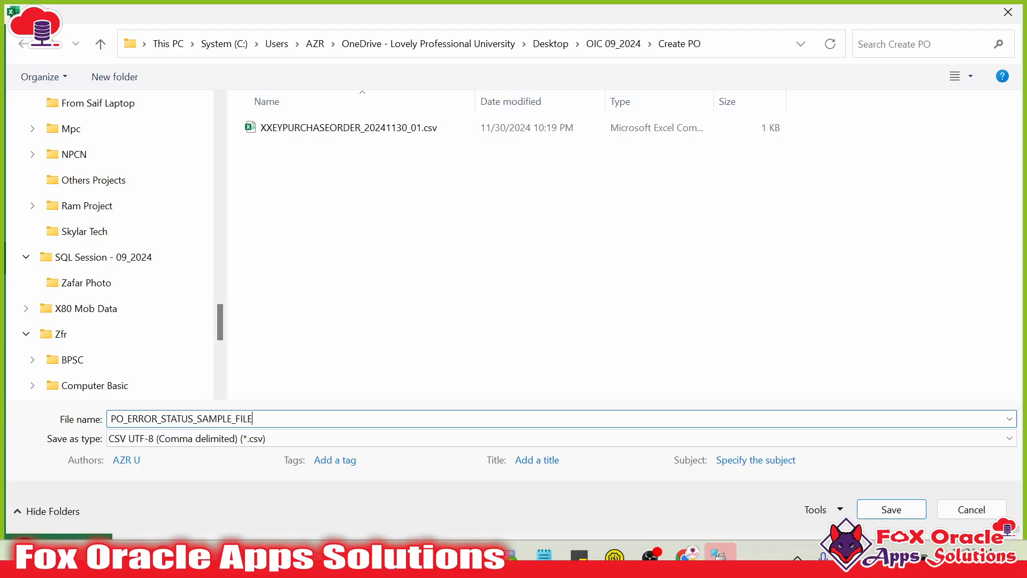
{"action": "type", "text": "csv"}
{"action": "key", "text": "Return"}
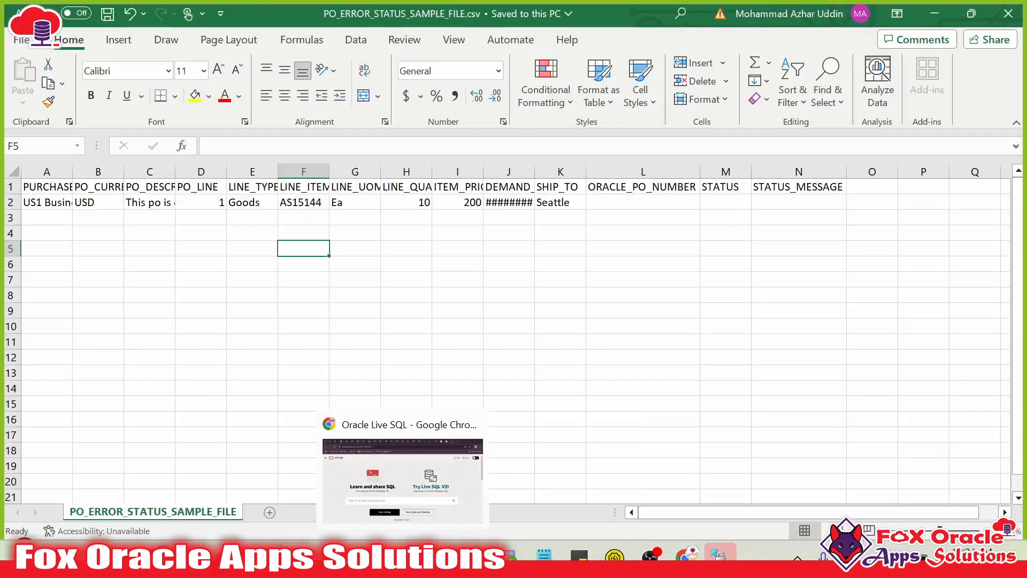
- Switch to Oracle Integration in Chrome and examine the actions inside the listFile_forEach loop
{"action": "left_click", "coordinate": [685, 554]}
{"action": "left_click_drag", "start_coordinate": [658, 290], "coordinate": [610, 291]}
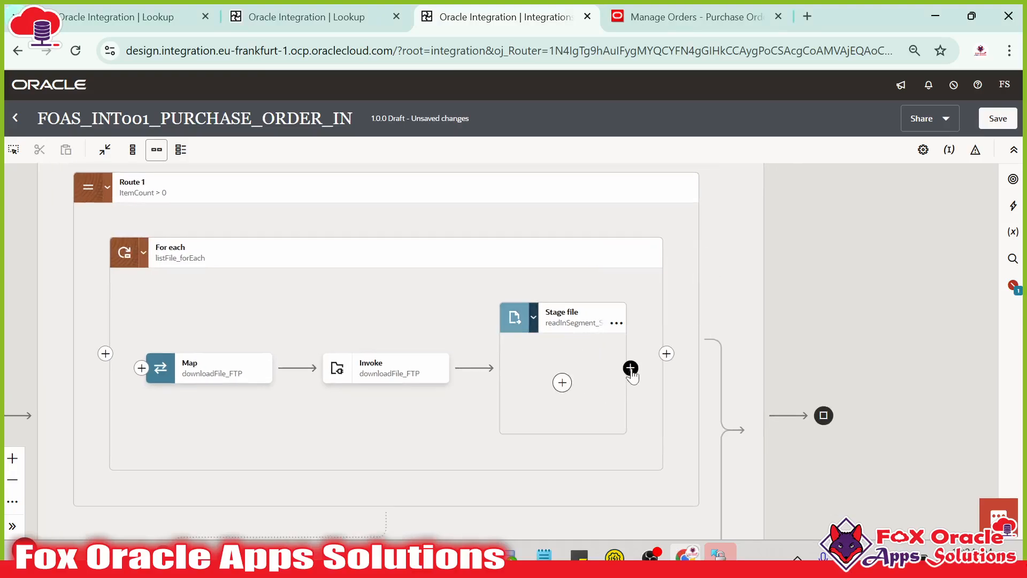
{"action": "left_click_drag", "start_coordinate": [518, 360], "coordinate": [560, 361]}
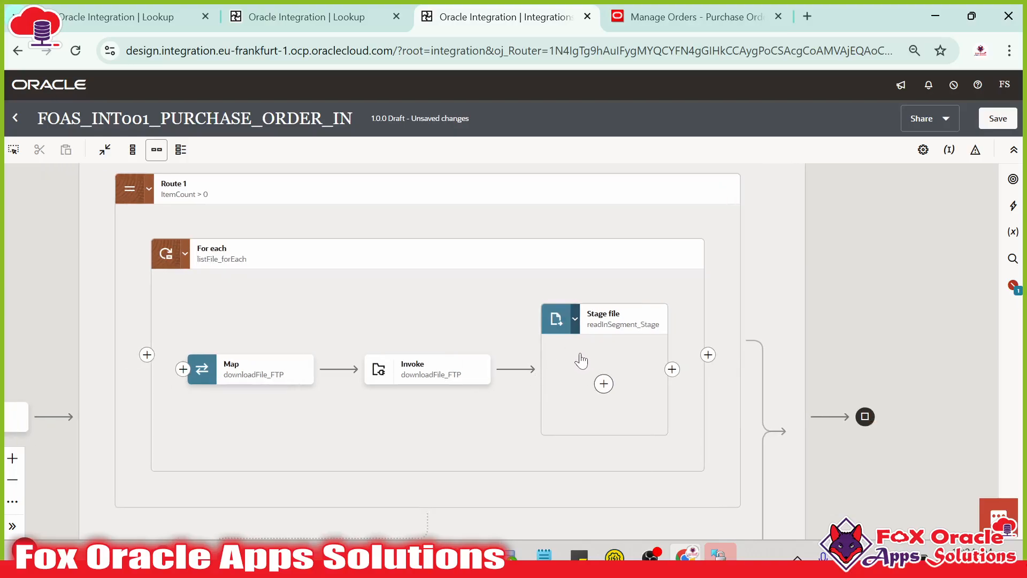
{"action": "left_click_drag", "start_coordinate": [572, 364], "coordinate": [610, 360]}
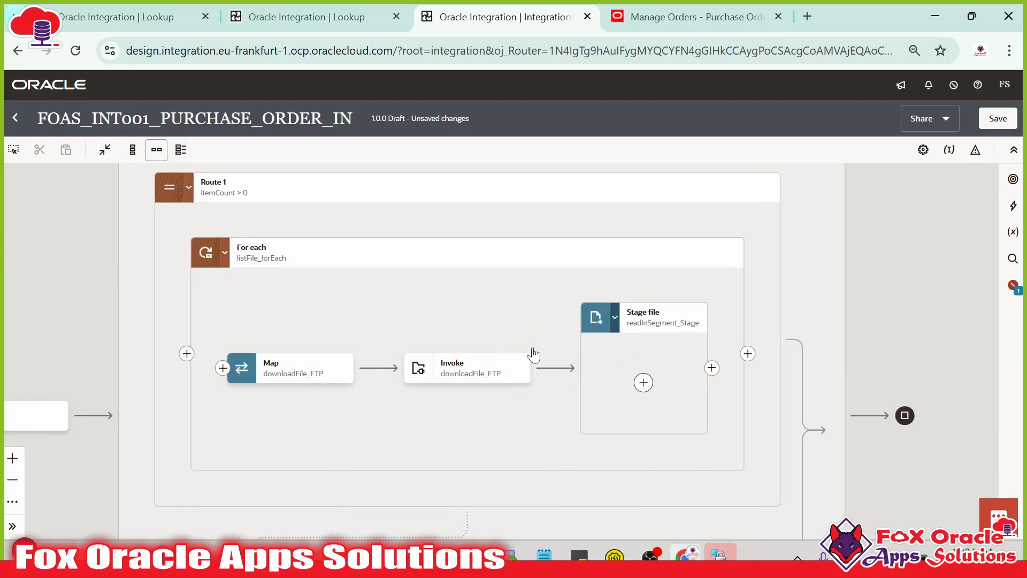
{"action": "left_click_drag", "start_coordinate": [370, 303], "coordinate": [455, 303]}
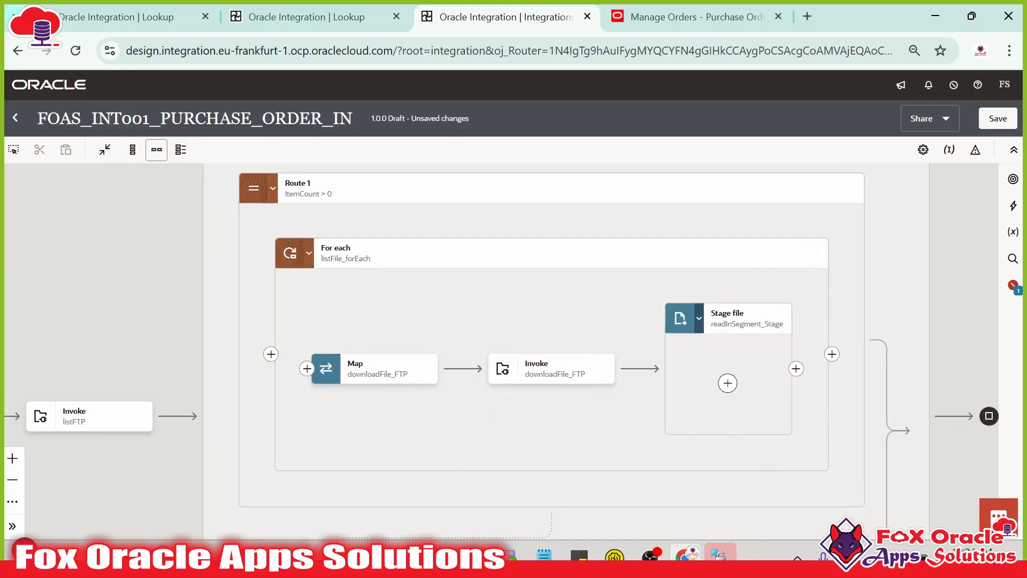
- Switch to Excel and review the sample file's header row from PURCHASE_BU through STATUS_MESSAGE
{"action": "left_click", "coordinate": [297, 554]}
{"action": "left_click", "coordinate": [498, 504]}
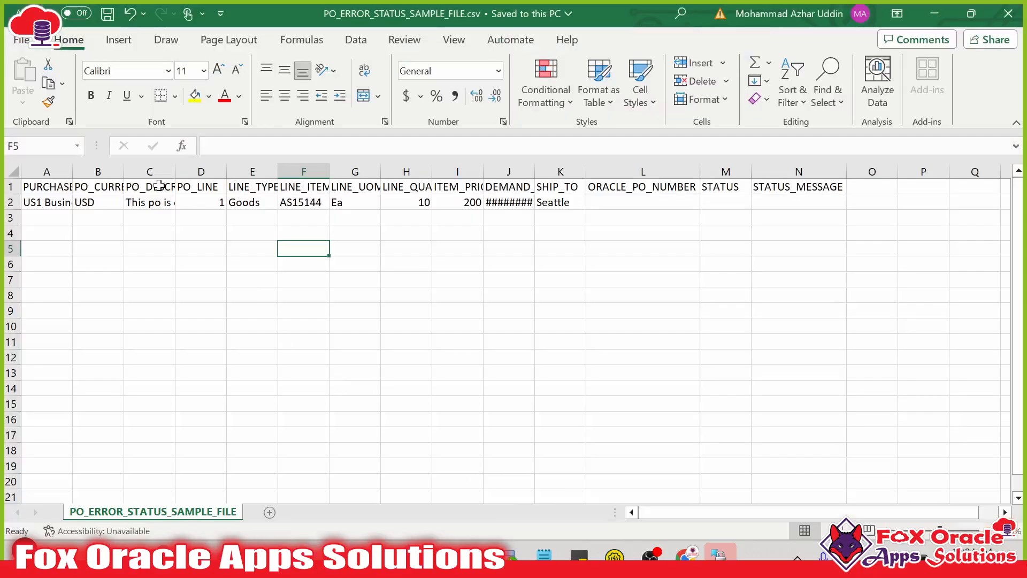
{"action": "left_click", "coordinate": [36, 190]}
{"action": "left_click", "coordinate": [3, 185]}
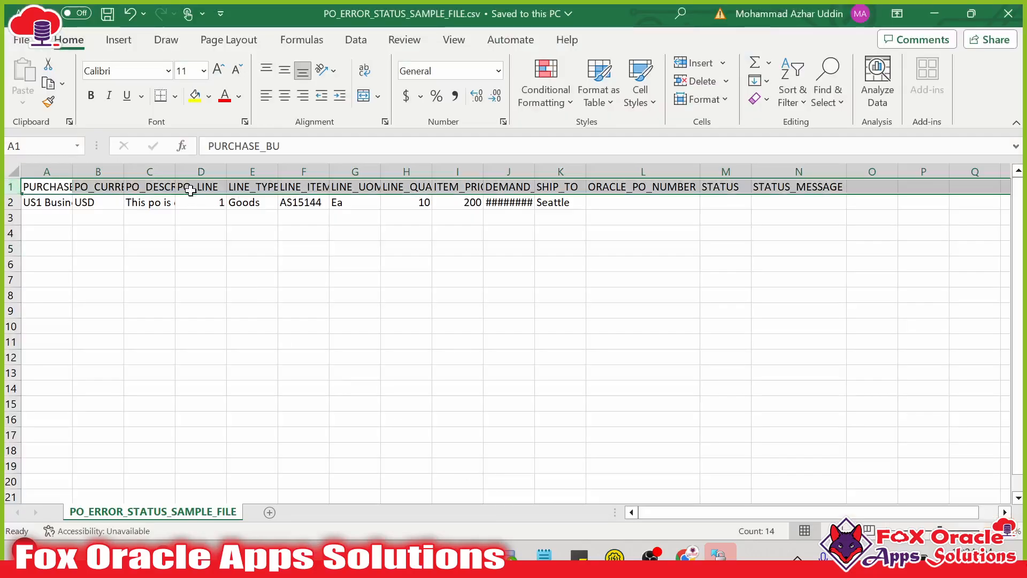
{"action": "left_click", "coordinate": [49, 186]}
{"action": "left_click_drag", "start_coordinate": [50, 186], "coordinate": [823, 186]}
- Return to Oracle Integration and examine the flow from Schedule through listFTP to the listFile_forEach loop
{"action": "key", "text": "alt+Tab"}
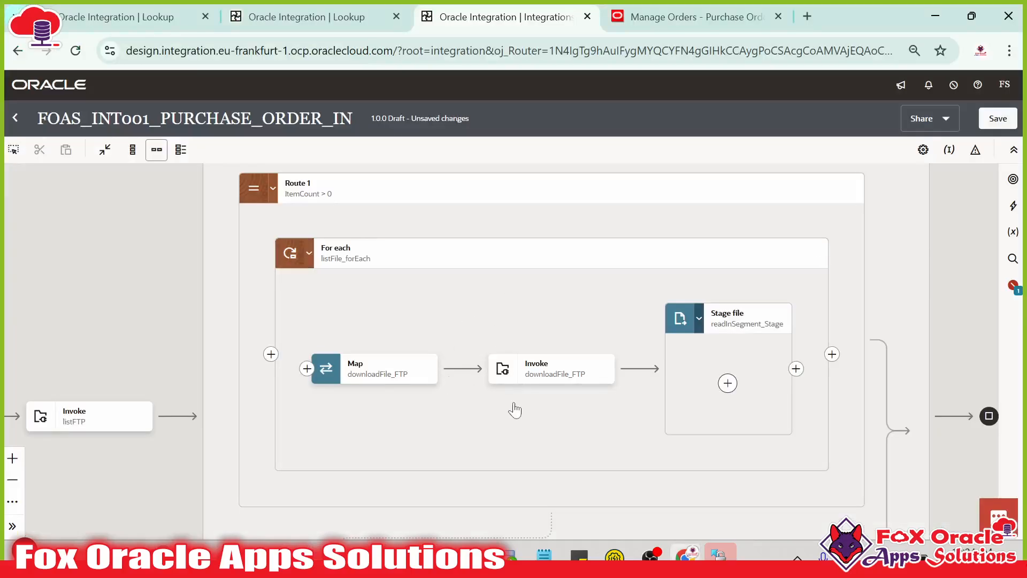
{"action": "left_click_drag", "start_coordinate": [474, 416], "coordinate": [780, 455]}
{"action": "left_click_drag", "start_coordinate": [312, 362], "coordinate": [532, 303]}
{"action": "left_click_drag", "start_coordinate": [455, 314], "coordinate": [662, 265]}
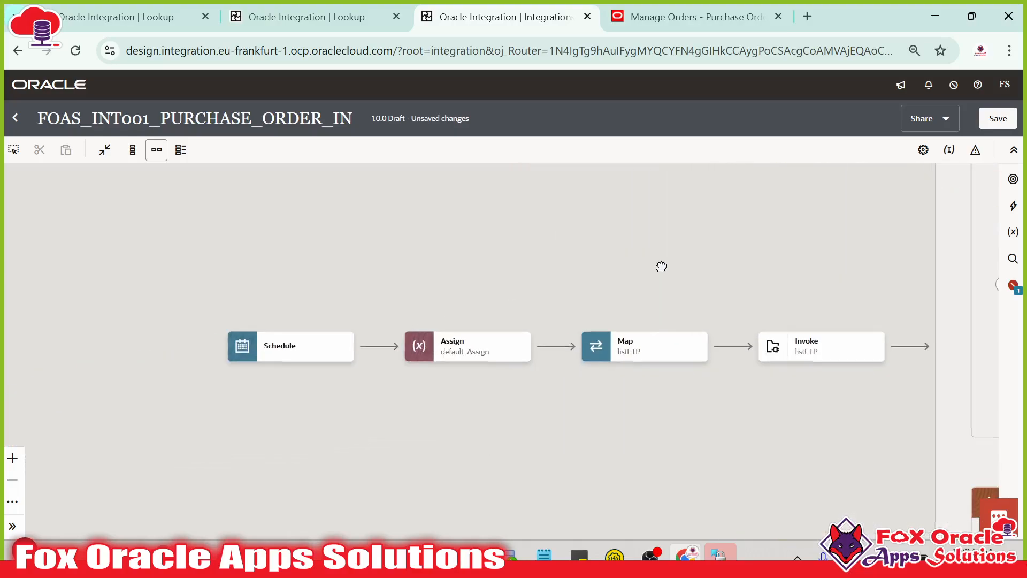
{"action": "left_click_drag", "start_coordinate": [580, 484], "coordinate": [91, 461]}
{"action": "left_click_drag", "start_coordinate": [412, 442], "coordinate": [159, 442]}
{"action": "left_click_drag", "start_coordinate": [512, 344], "coordinate": [344, 464]}
{"action": "left_click_drag", "start_coordinate": [395, 359], "coordinate": [440, 353]}
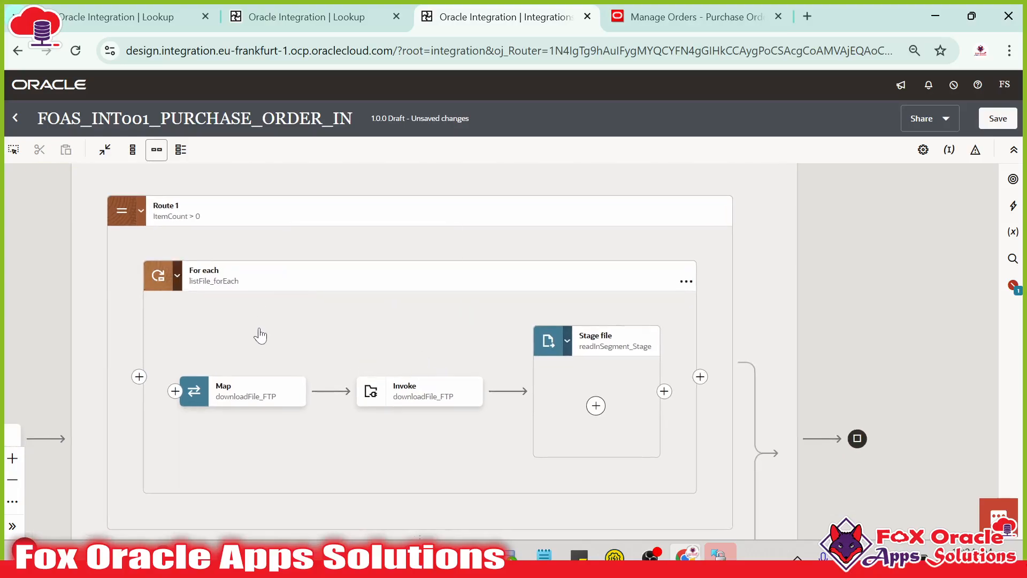
{"action": "left_click_drag", "start_coordinate": [259, 335], "coordinate": [326, 328]}
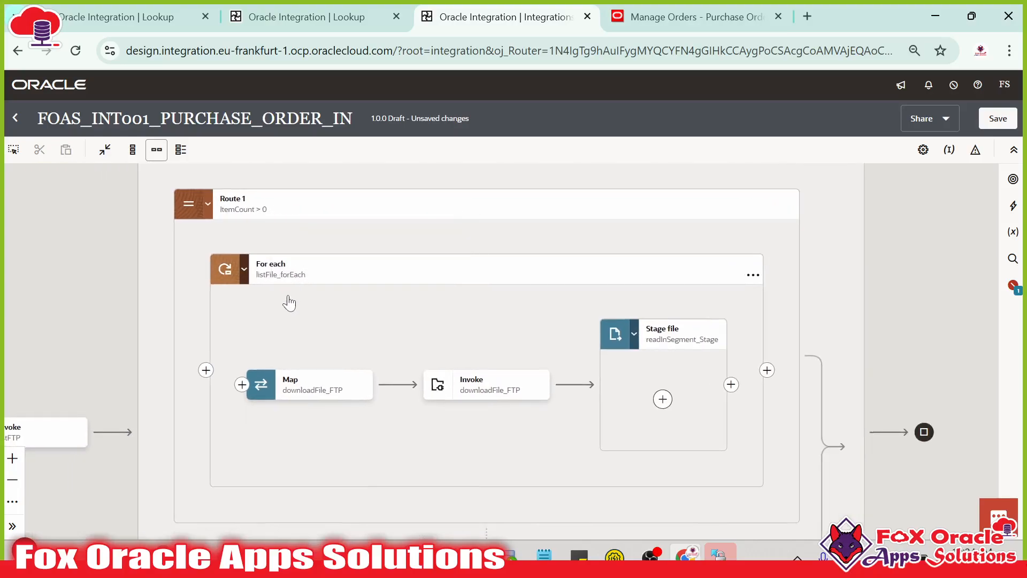
{"action": "left_click", "coordinate": [329, 281]}
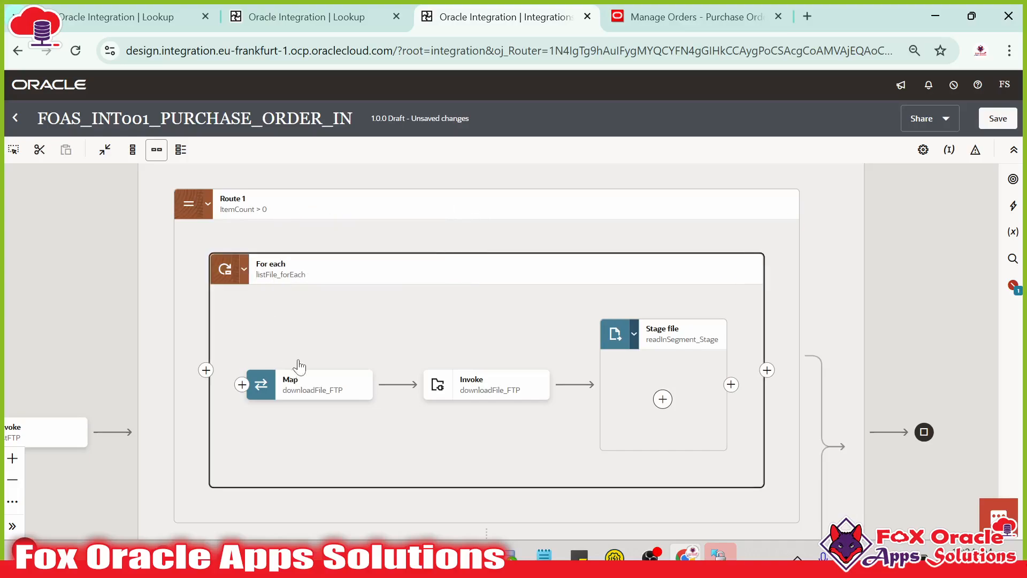
- Add a Stage File action between the downloadFile_FTP invoke and readInSegment_Stage inside the listFile_forEach loop
{"action": "mouse_move", "coordinate": [577, 389]}
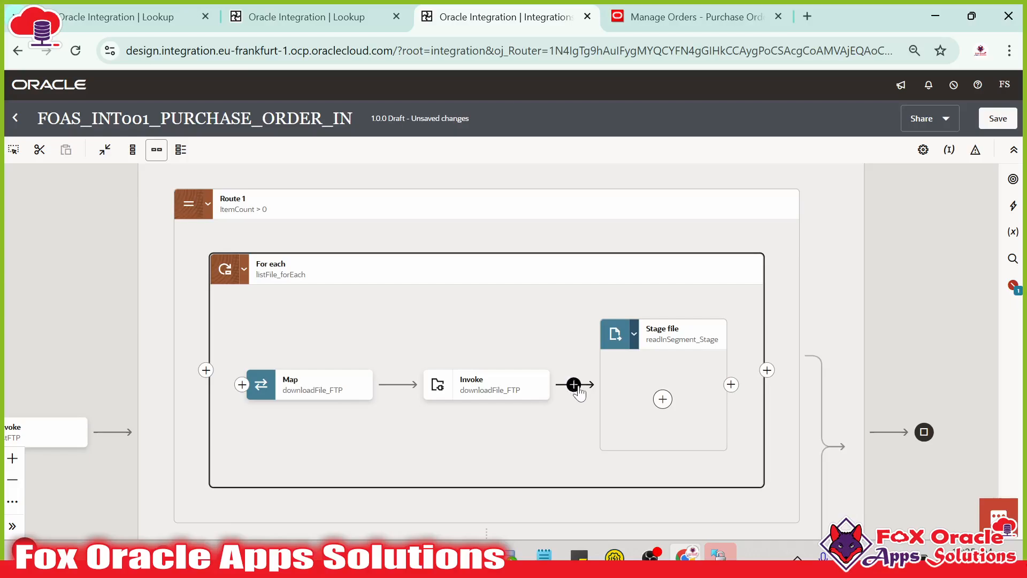
{"action": "left_click", "coordinate": [573, 385]}
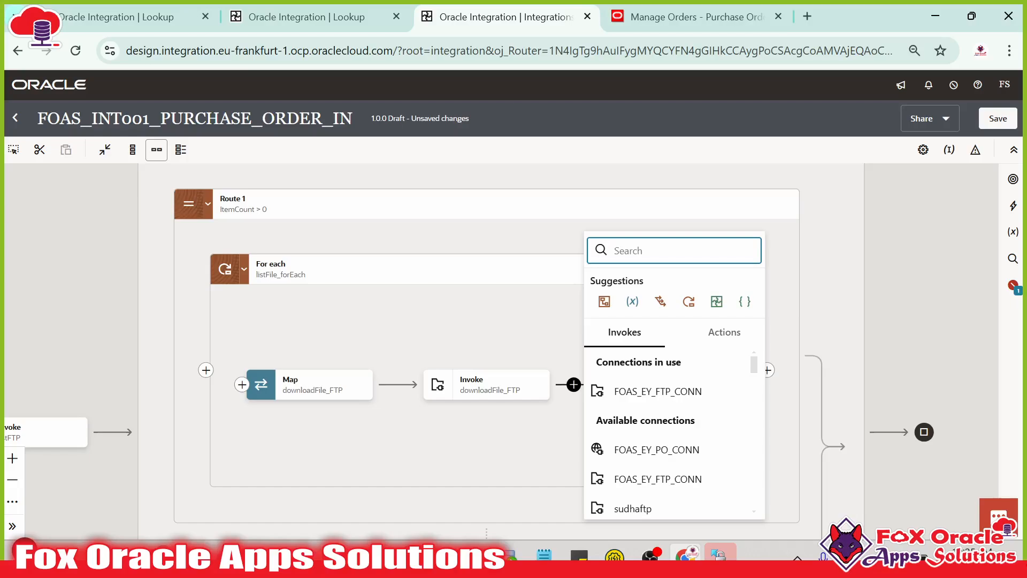
{"action": "type", "text": "stge"}
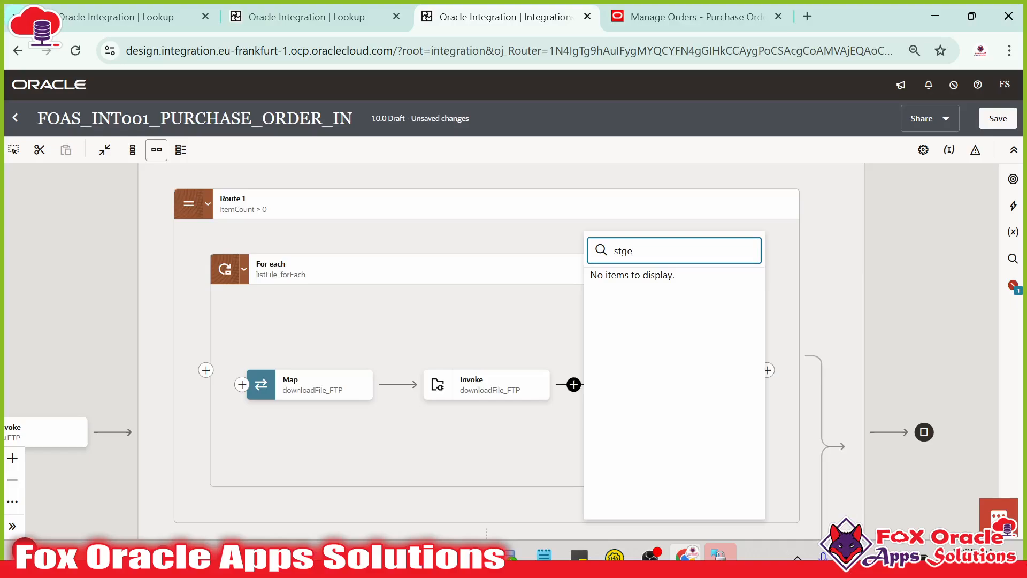
{"action": "type", "text": "ge"}
{"action": "left_click", "coordinate": [633, 369]}
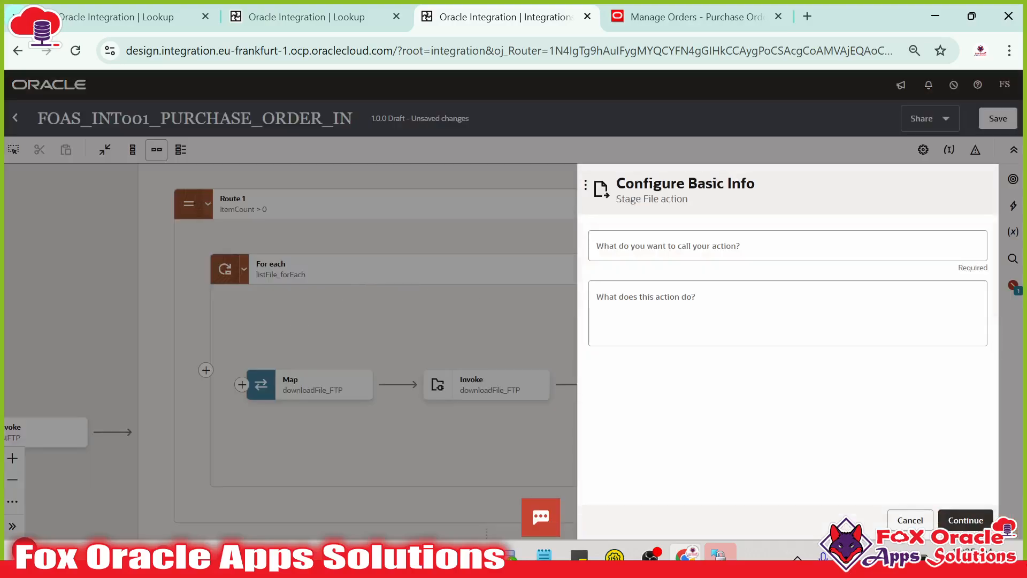
- Name the stage action writeLogHeader_Stage and choose Write File as its operation
{"action": "left_click", "coordinate": [728, 251]}
{"action": "type", "text": "l"}
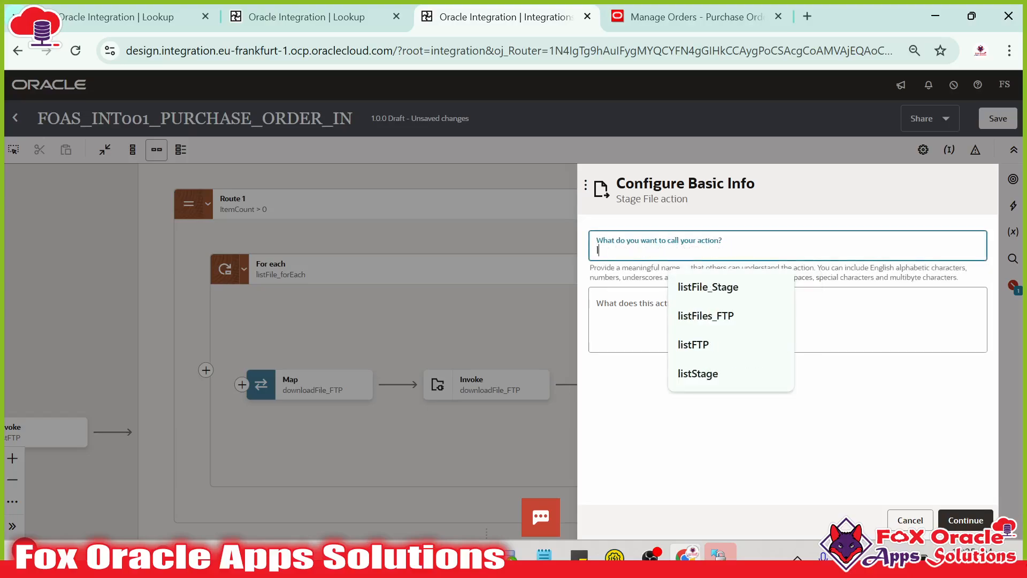
{"action": "type", "text": "wire"}
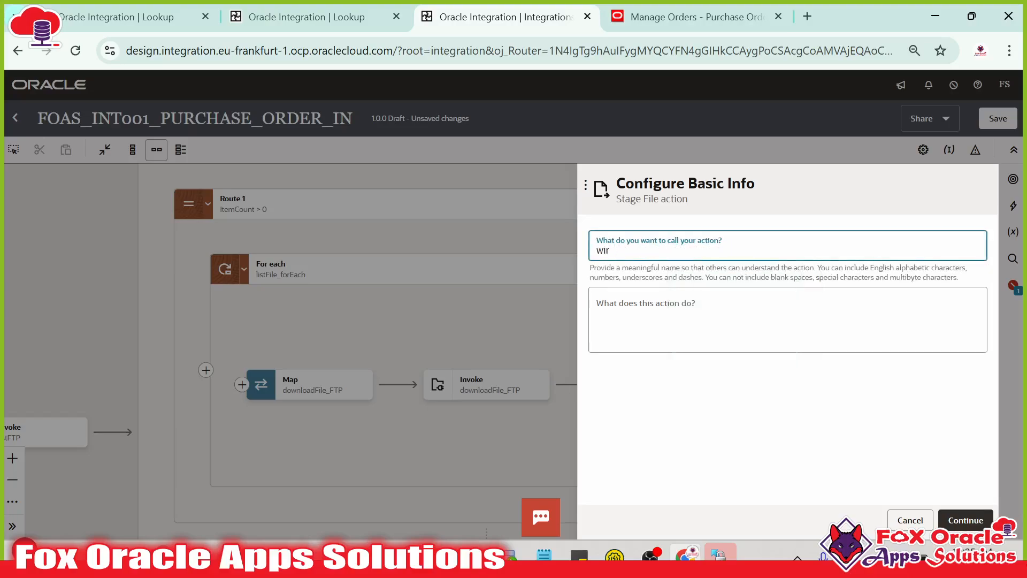
{"action": "key", "text": "BackSpace"}
{"action": "key", "text": "BackSpace"}
{"action": "type", "text": "riteLog"}
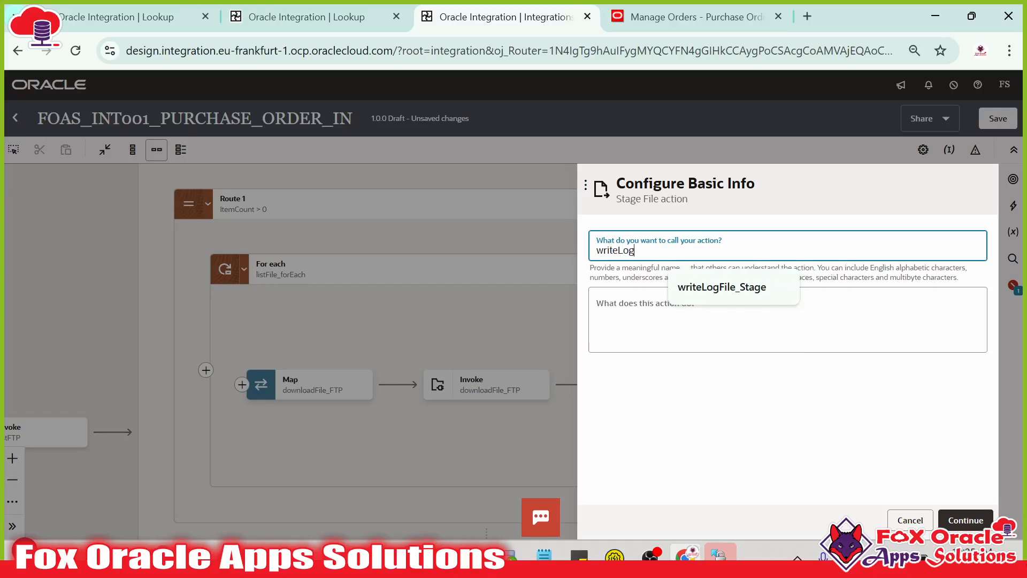
{"action": "type", "text": "Head"}
{"action": "key", "text": "BackSpace"}
{"action": "key", "text": "BackSpace"}
{"action": "type", "text": "He"}
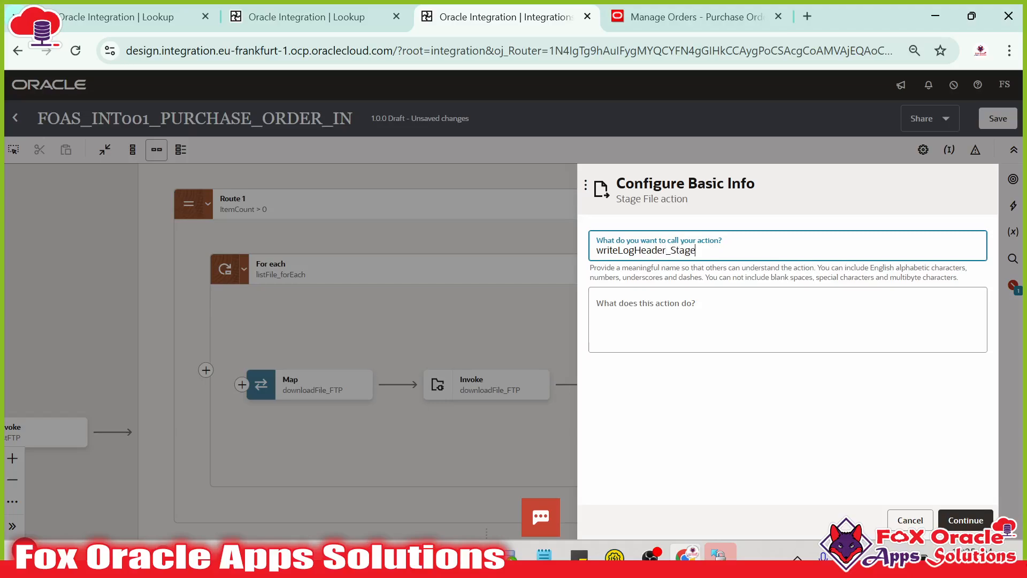
{"action": "left_click", "coordinate": [962, 521]}
{"action": "left_click", "coordinate": [632, 250]}
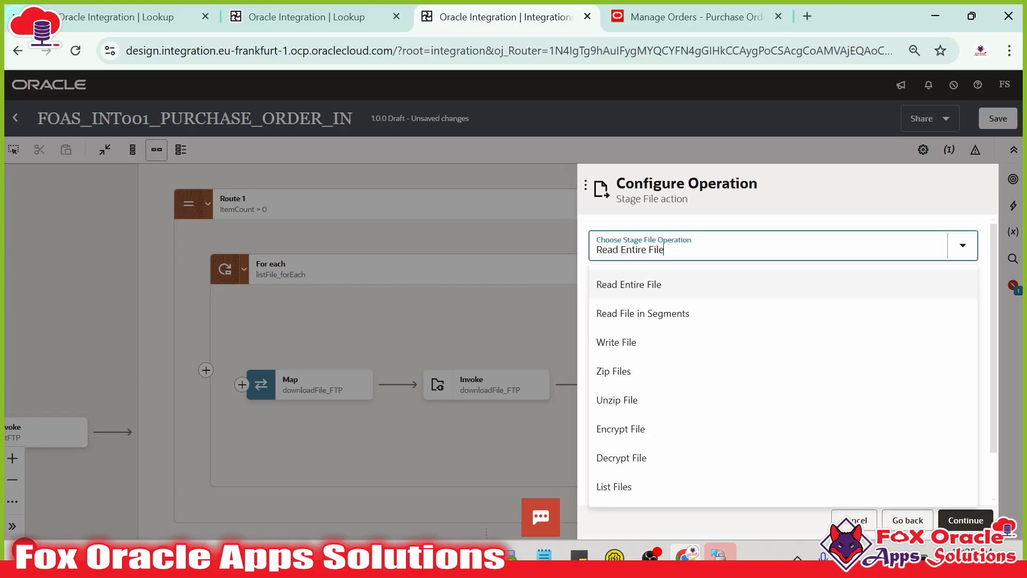
{"action": "left_click", "coordinate": [613, 343]}
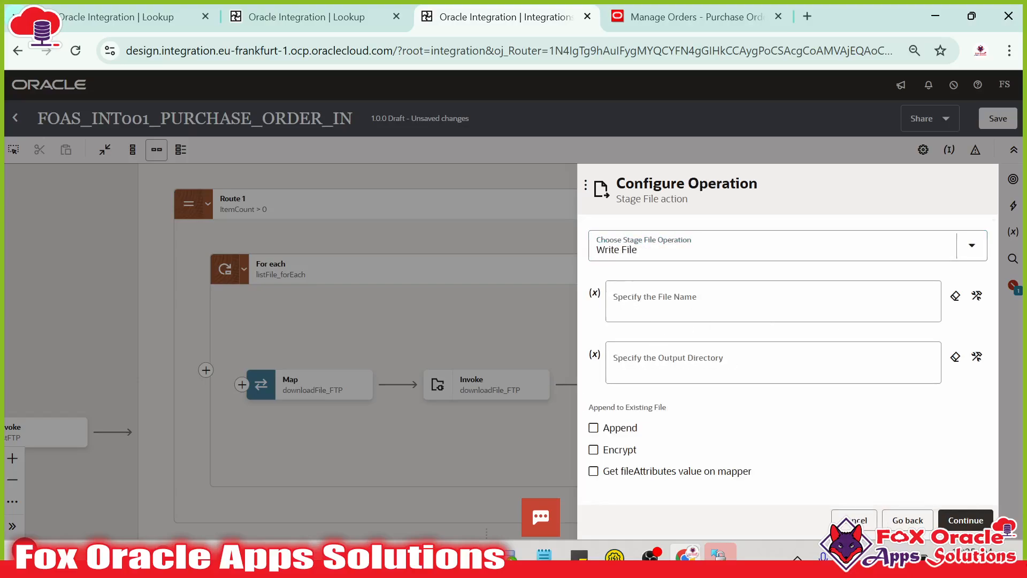
{"action": "left_click", "coordinate": [663, 302]}
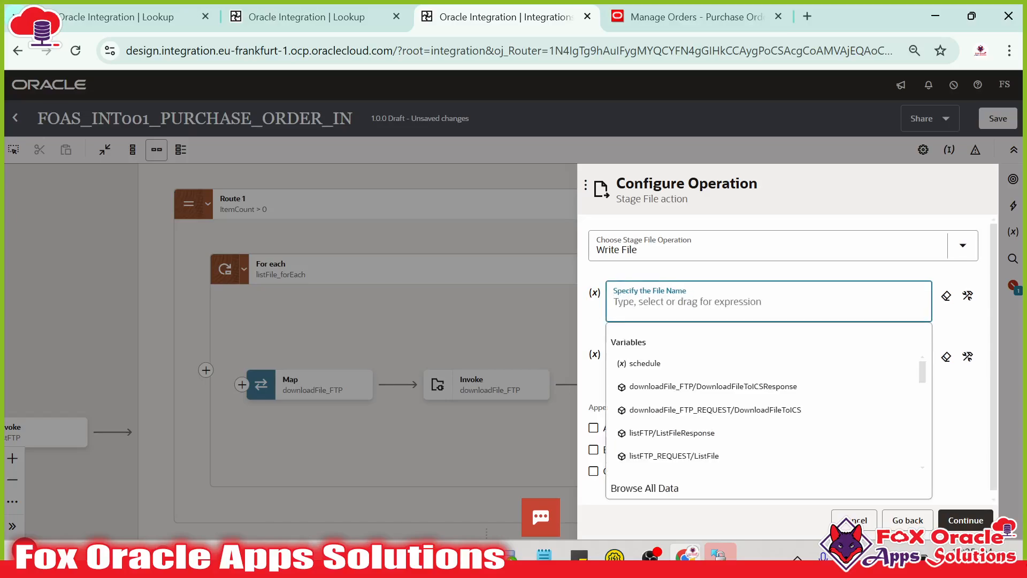
{"action": "type", "text": "'XX"}
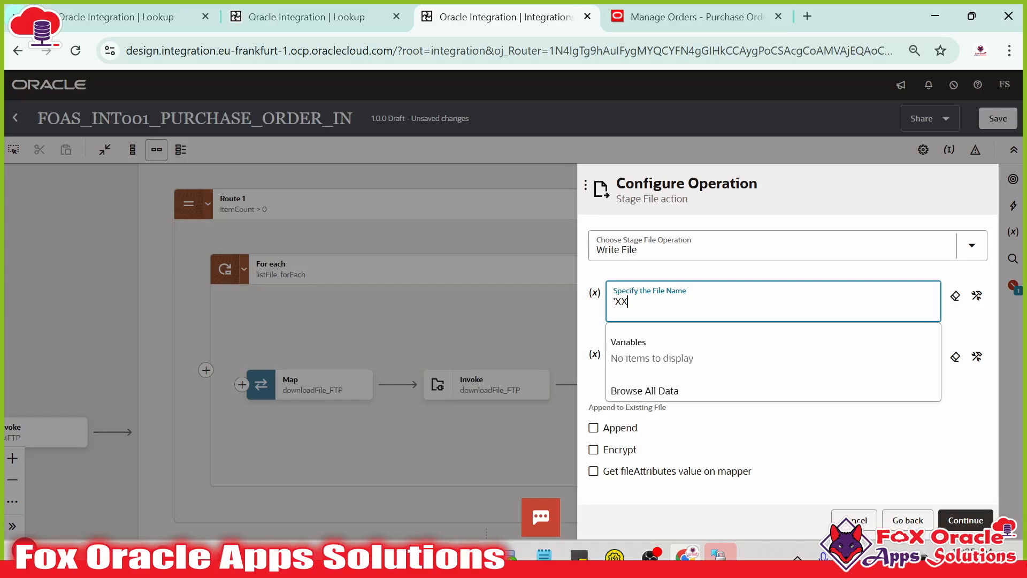
{"action": "key", "text": "BackSpace"}
{"action": "key", "text": "BackSpace"}
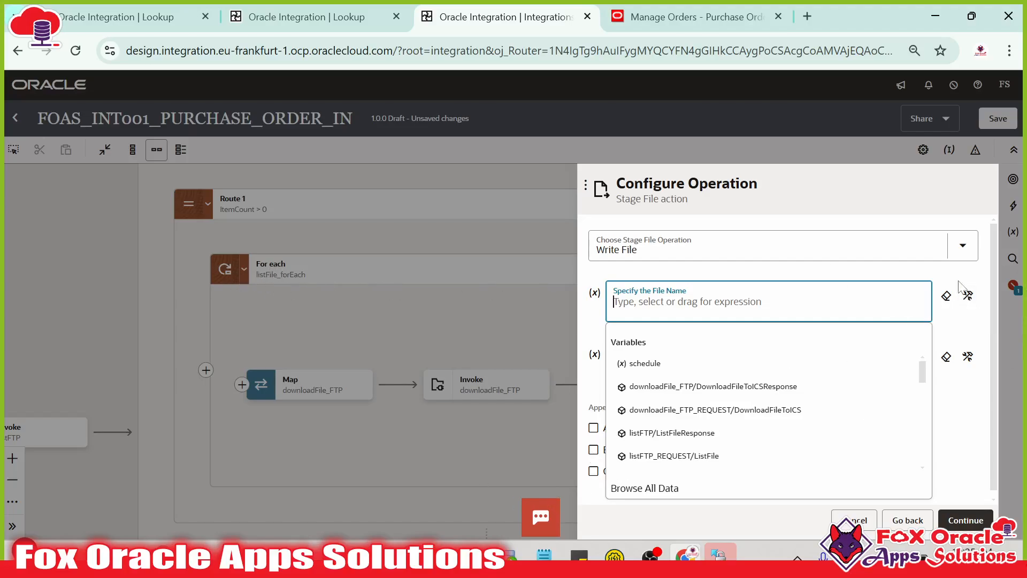
- Map the filename element of $listFile_forEach_loopVar's File to the stage action's file name expression
{"action": "left_click", "coordinate": [968, 296]}
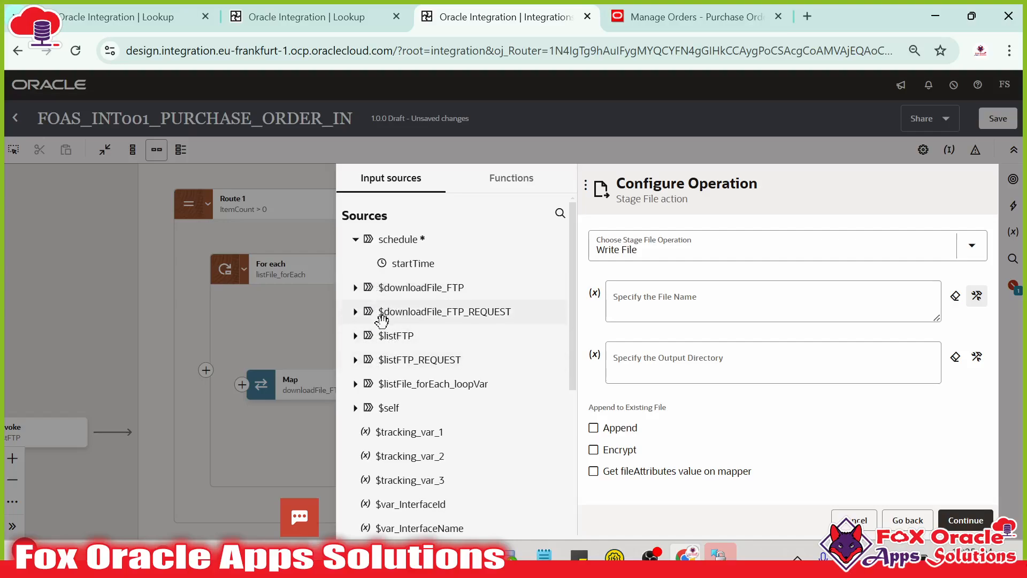
{"action": "left_click", "coordinate": [355, 384]}
{"action": "left_click", "coordinate": [371, 409]}
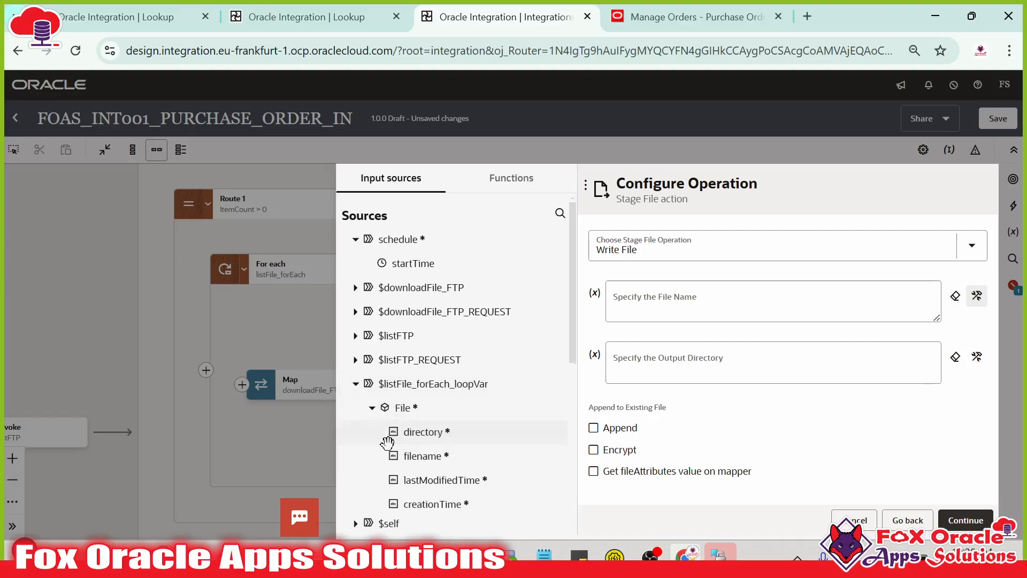
{"action": "left_click_drag", "start_coordinate": [422, 454], "coordinate": [675, 305]}
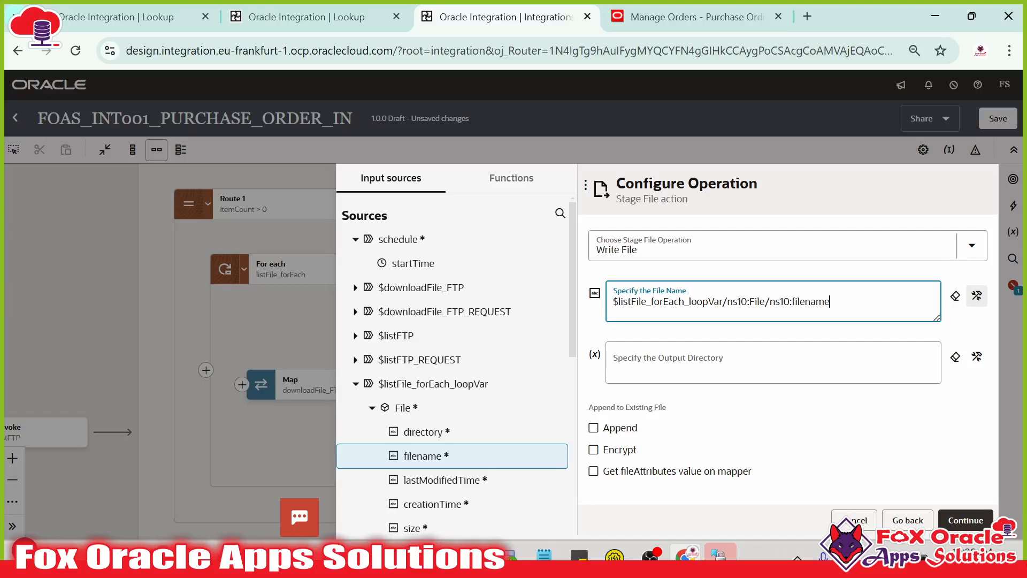
- Switch to WinSCP and copy the base name of XXEYPURCHASEORDER_20241130_01.csv from the remote Purchase Order folder
{"action": "left_click", "coordinate": [720, 556]}
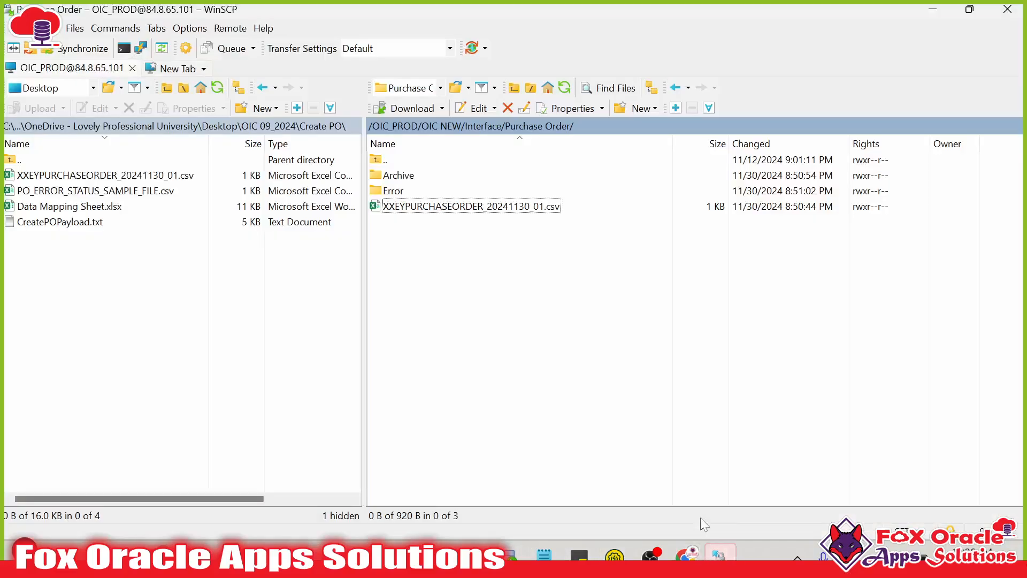
{"action": "left_click", "coordinate": [487, 207]}
{"action": "key", "text": "F2"}
{"action": "key", "text": "ctrl+c"}
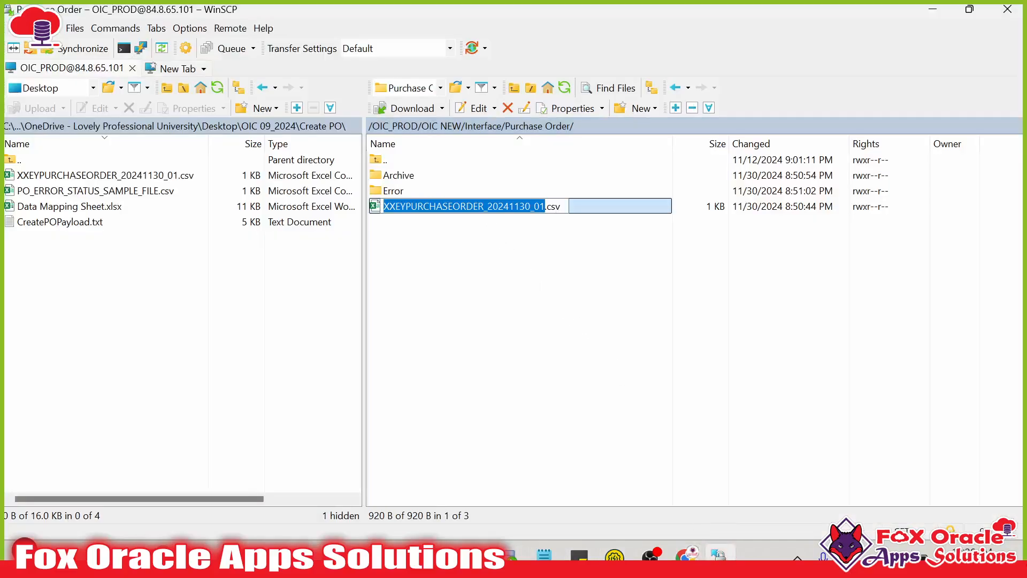
- Switch to Notepad++ and add XXEYPURCHASEORDER_20241130_01.csv on its own line above the lookupValue expressions, with blank lines before it
{"action": "key", "text": "alt+Tab"}
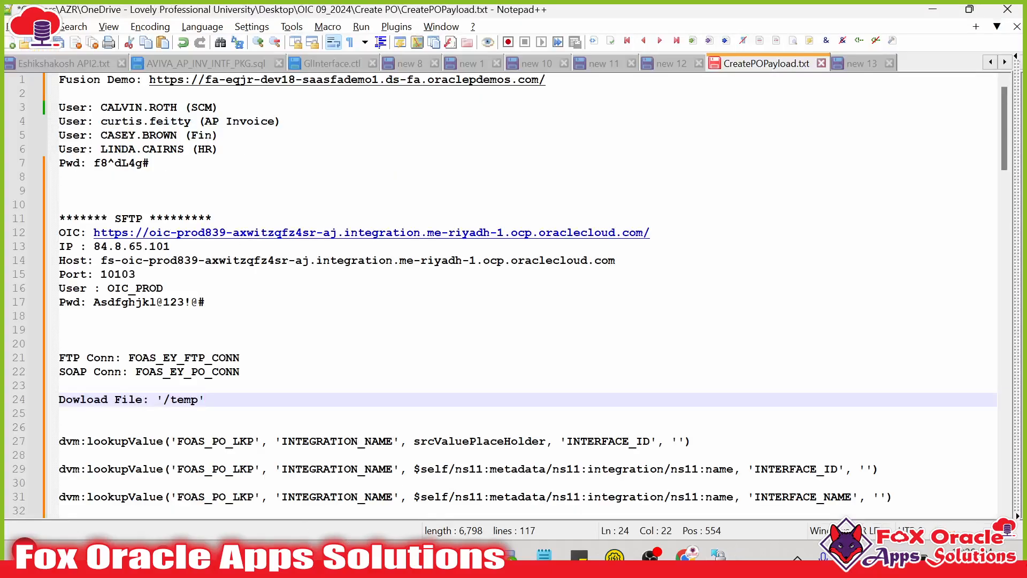
{"action": "scroll", "coordinate": [526, 295], "scroll_direction": "down", "scroll_amount": 3}
{"action": "key", "text": "Down"}
{"action": "key", "text": "Return"}
{"action": "key", "text": "Return"}
{"action": "key", "text": "Return"}
{"action": "key", "text": "Return"}
{"action": "key", "text": "ctrl+v"}
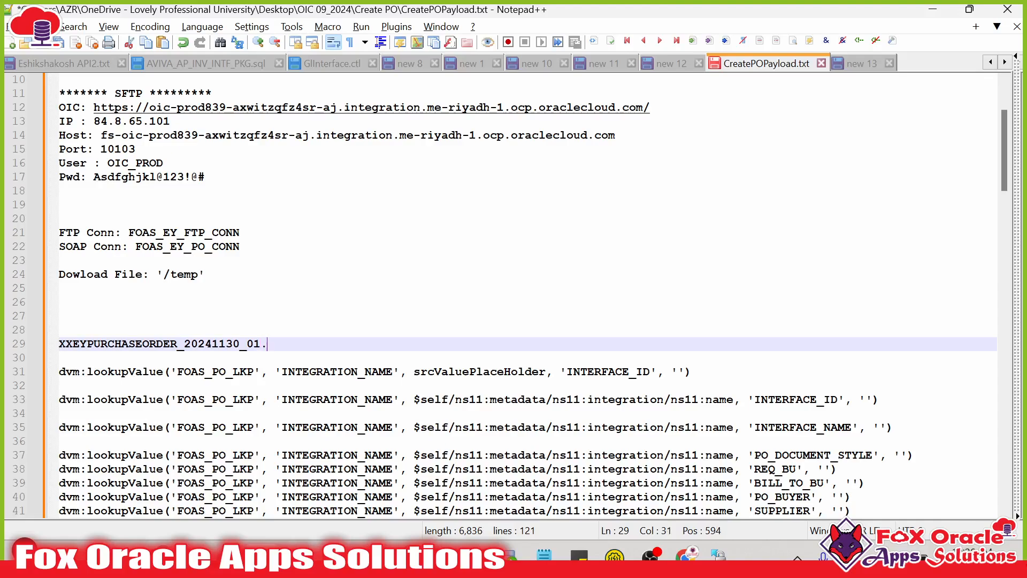
{"action": "type", "text": ".csv"}
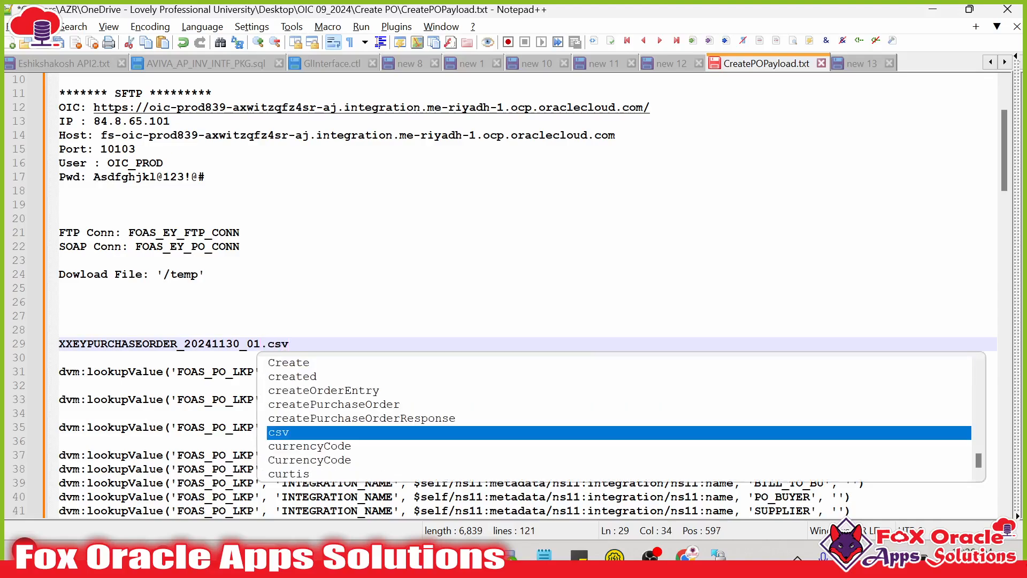
{"action": "key", "text": "Left"}
{"action": "key", "text": "Left"}
{"action": "key", "text": "Left"}
{"action": "key", "text": "Left"}
{"action": "key", "text": "Left"}
{"action": "key", "text": "Left"}
{"action": "key", "text": "Right"}
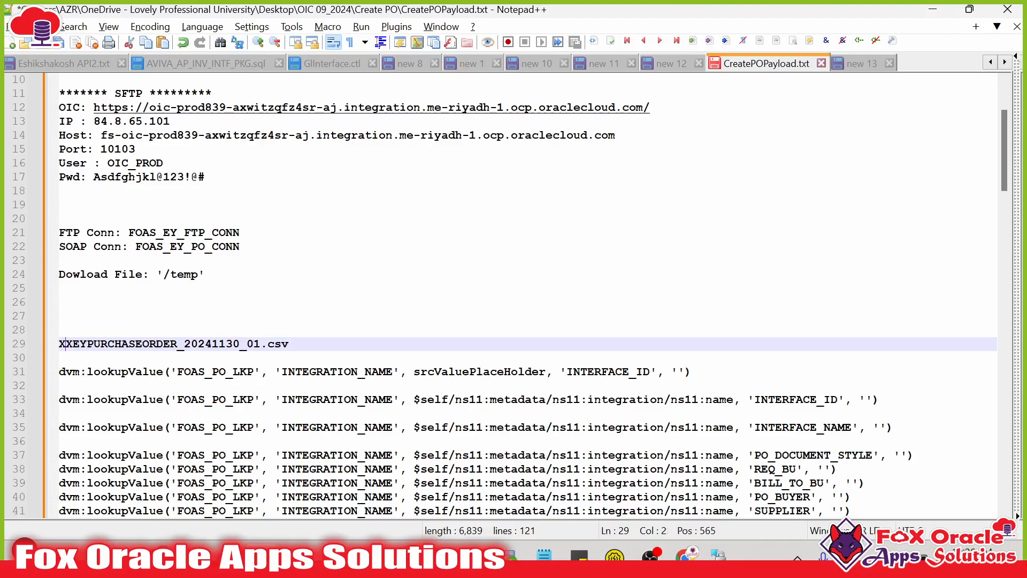
{"action": "key", "text": "shift+Home"}
{"action": "left_click", "coordinate": [64, 345]}
{"action": "key", "text": "End"}
{"action": "key", "text": "shift+Home"}
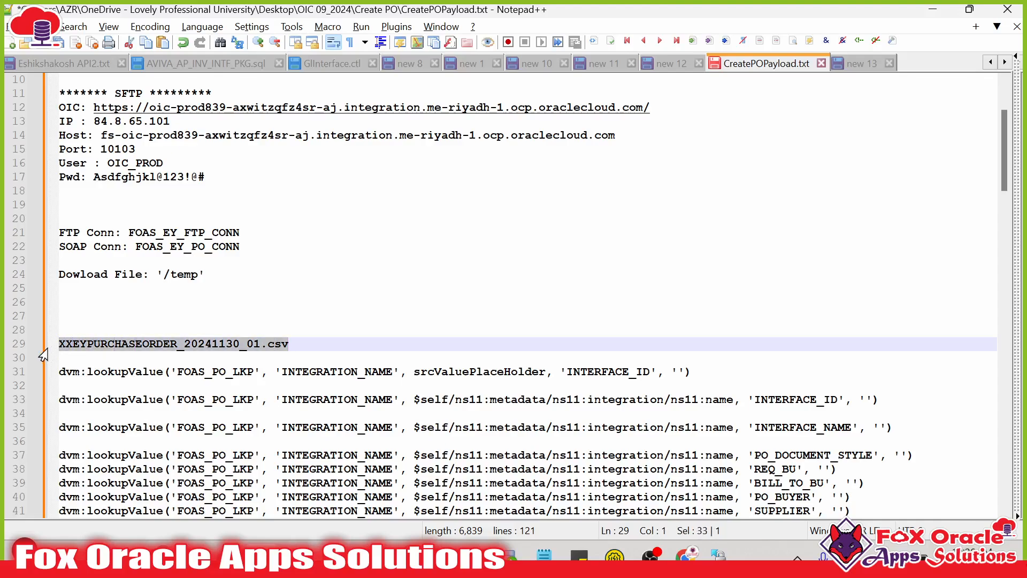
- Write the sample expression concat('LOG_',XXEYPURCHASEORDER_20241130_01.csv) on the line above the CSV file name
{"action": "key", "text": "Up"}
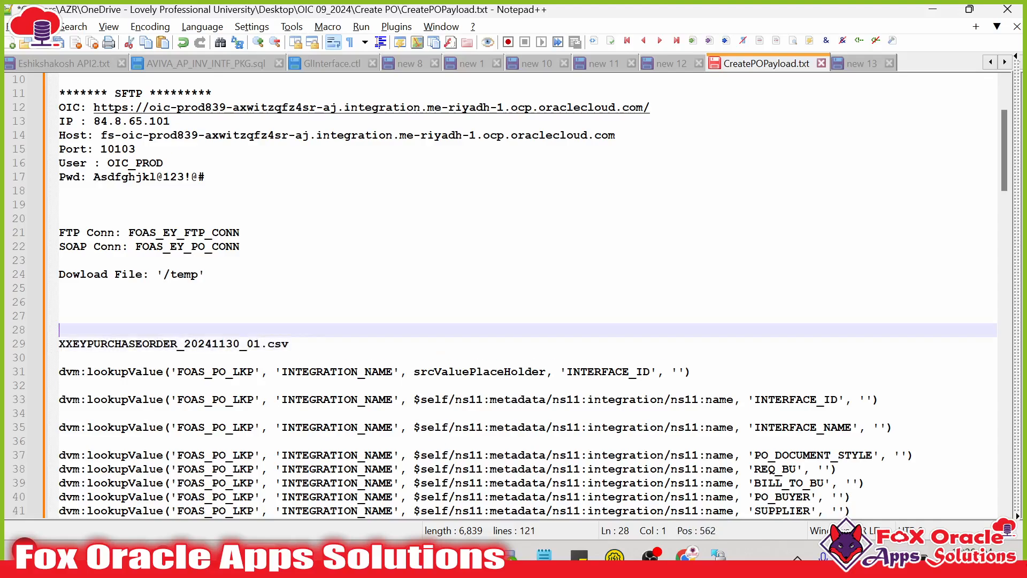
{"action": "type", "text": "concat('LOG_"}
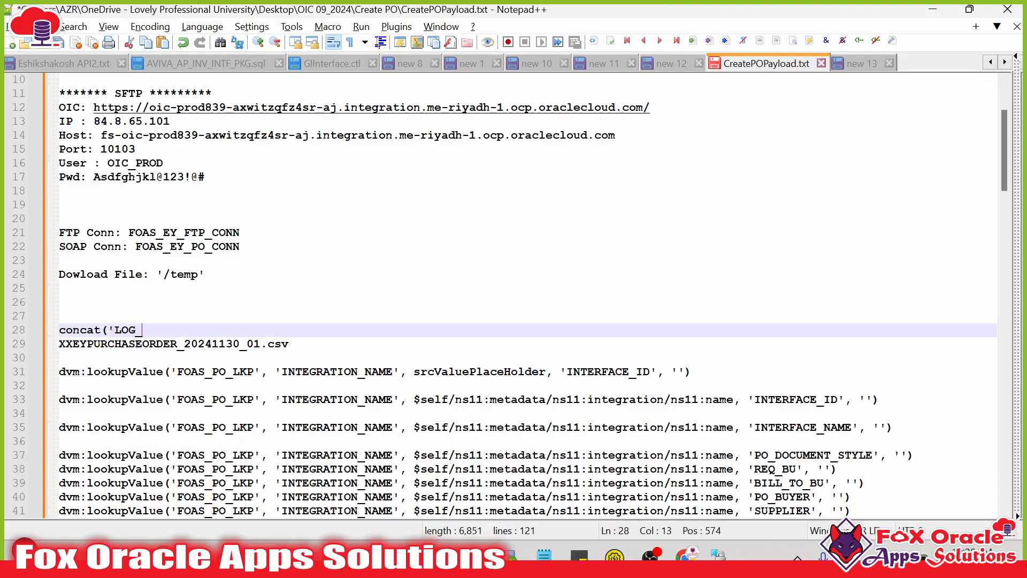
{"action": "left_click_drag", "start_coordinate": [290, 345], "coordinate": [59, 345]}
{"action": "key", "text": "ctrl+c"}
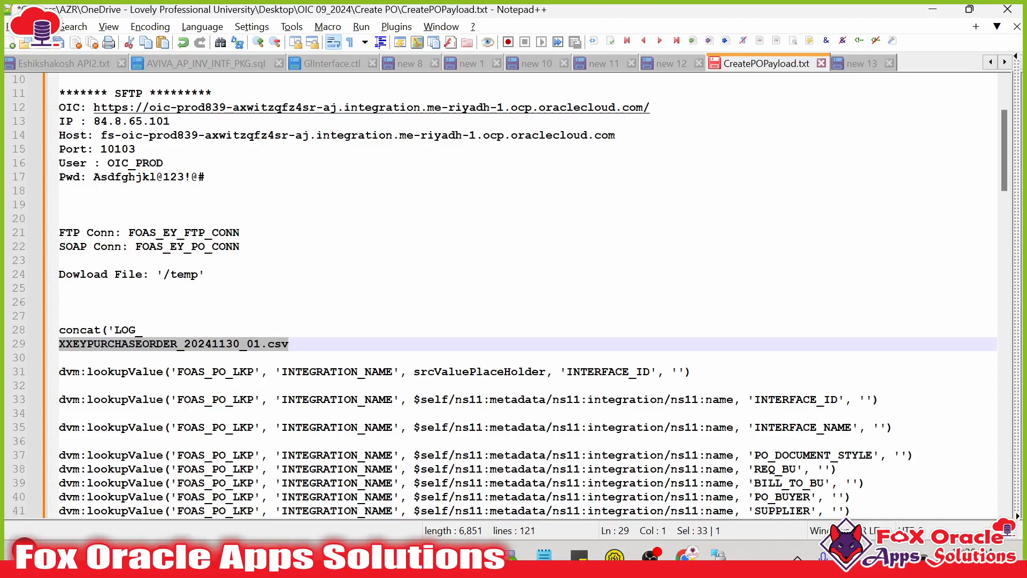
{"action": "left_click", "coordinate": [143, 330]}
{"action": "type", "text": "'"}
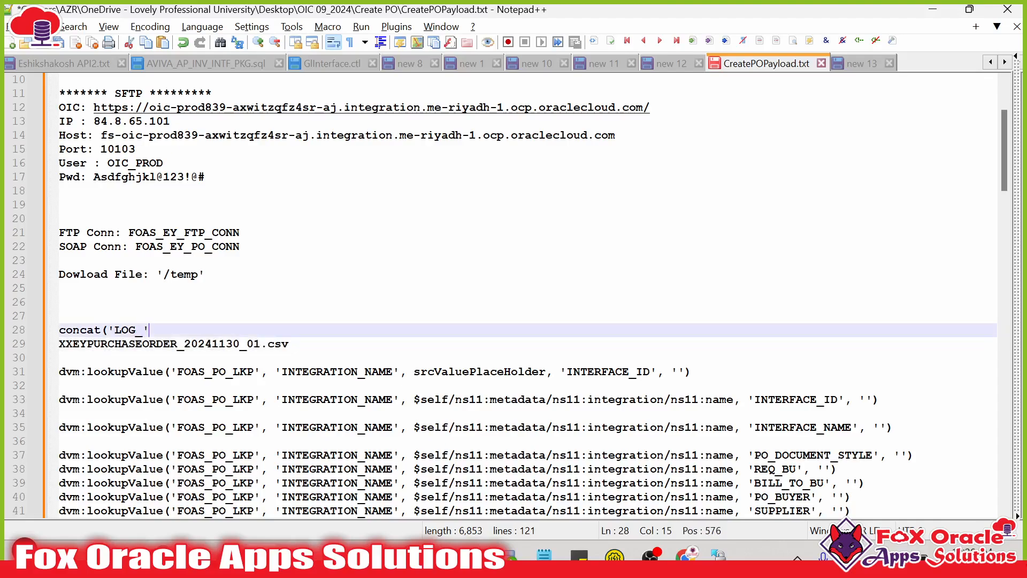
{"action": "type", "text": ","}
{"action": "key", "text": "ctrl+v"}
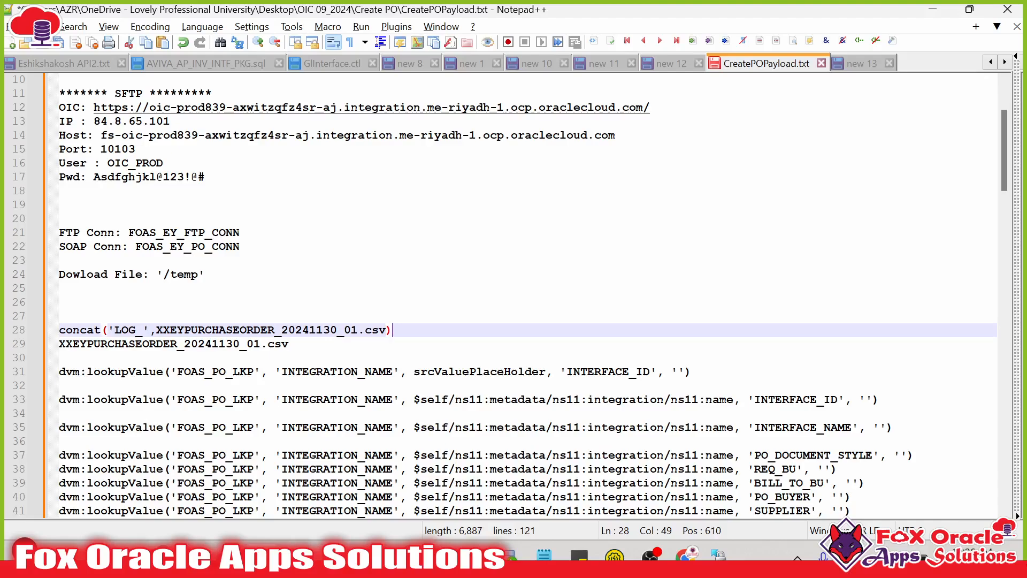
{"action": "left_click_drag", "start_coordinate": [149, 330], "coordinate": [59, 330]}
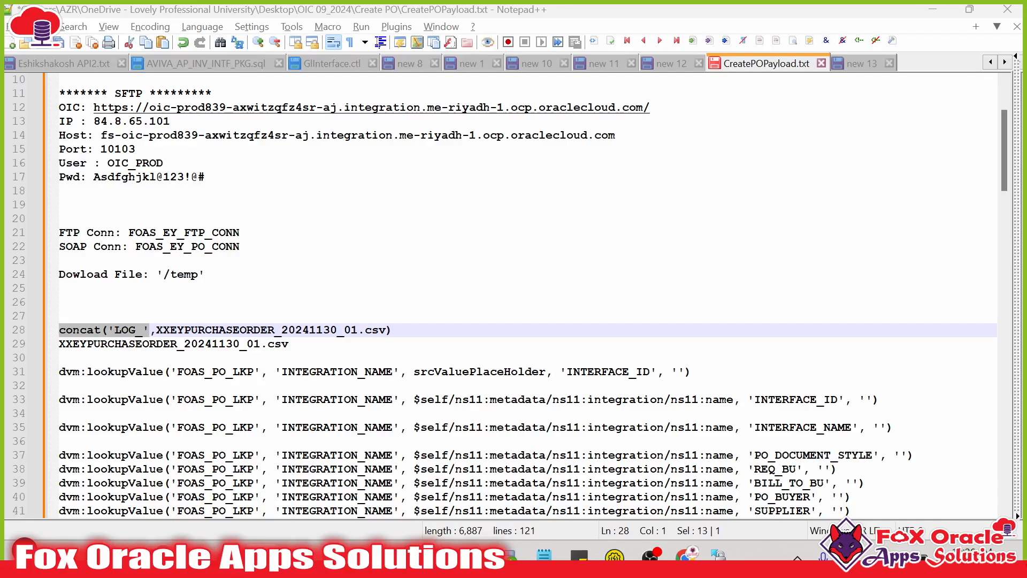
- Switch to Oracle Integration and set the stage file name to concat('LOG_',$listFile_forEach_loopVar/ns10:File/ns10:filename), then try to continue
{"action": "key", "text": "alt+Tab"}
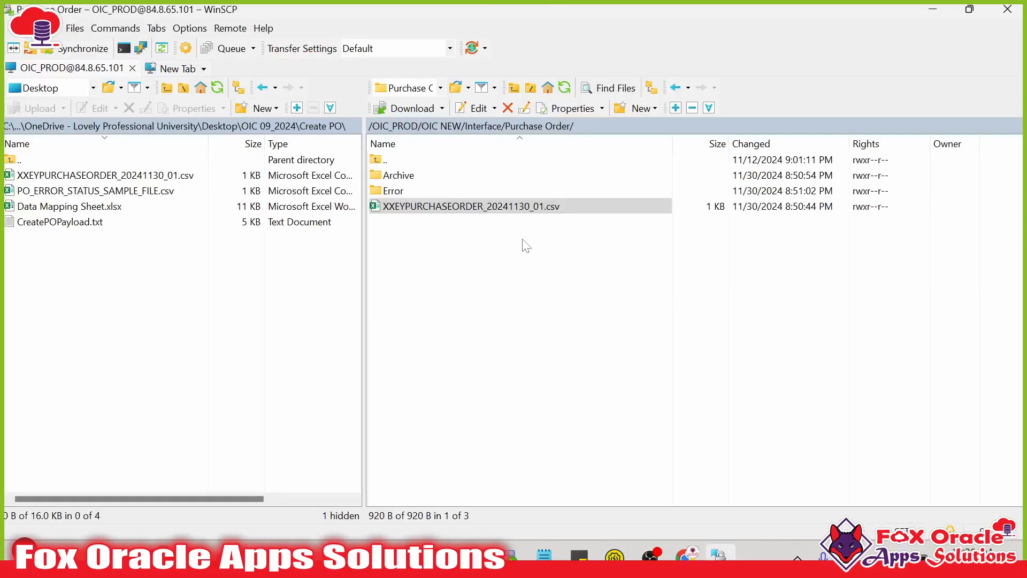
{"action": "key", "text": "alt+Tab"}
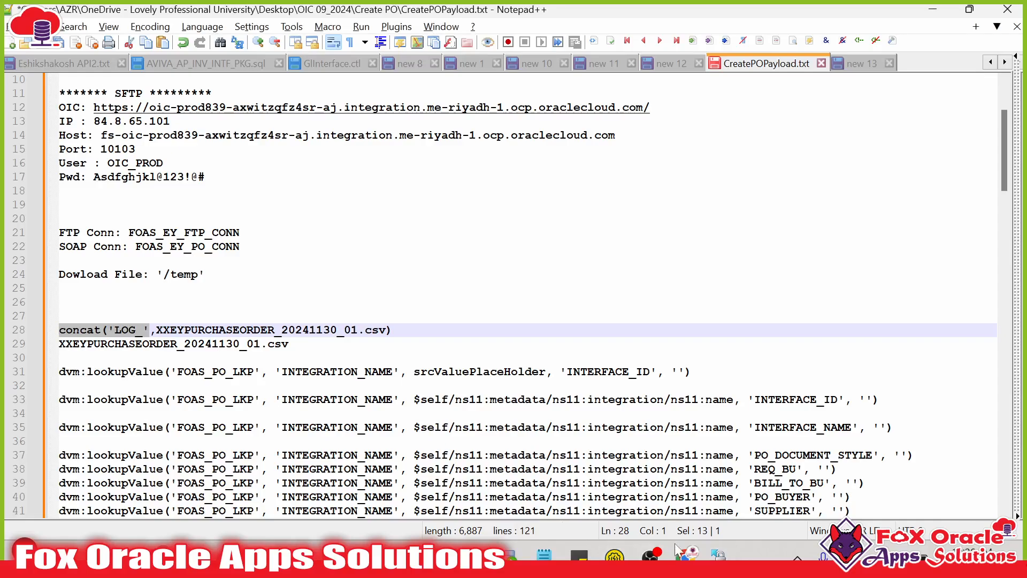
{"action": "mouse_move", "coordinate": [403, 557]}
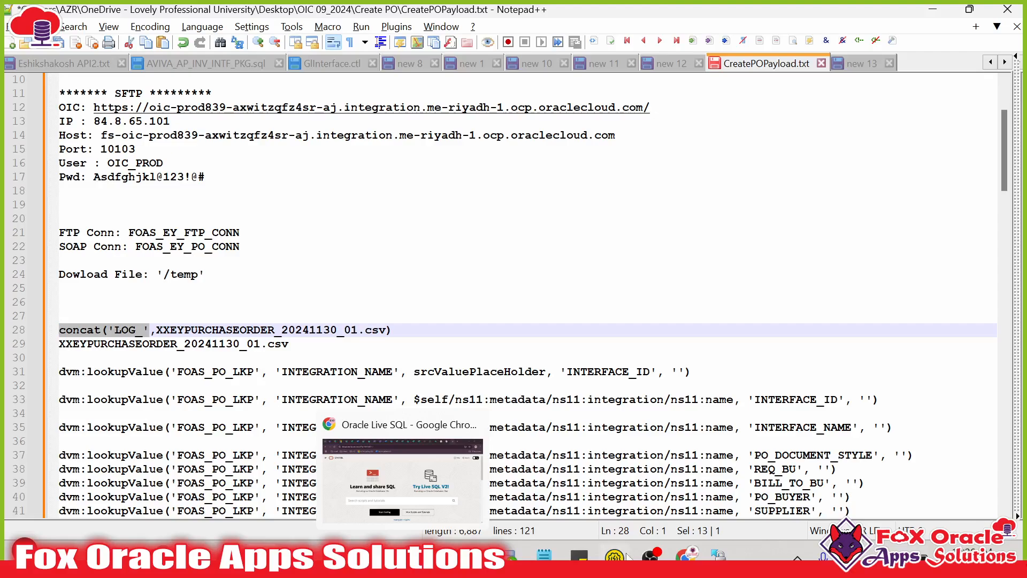
{"action": "left_click", "coordinate": [663, 456]}
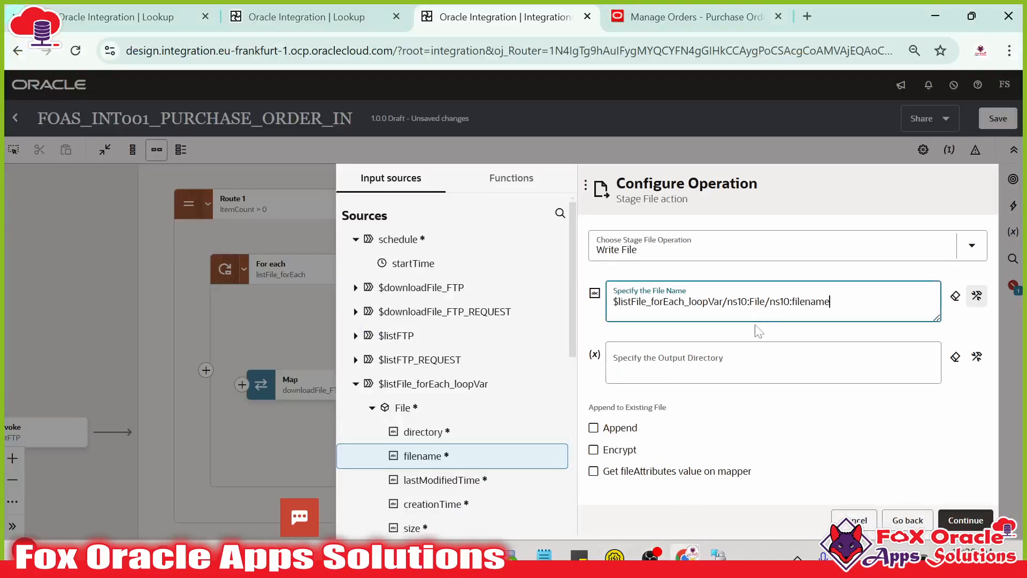
{"action": "key", "text": "ctrl+a"}
{"action": "type", "text": "concat('LOG_"}
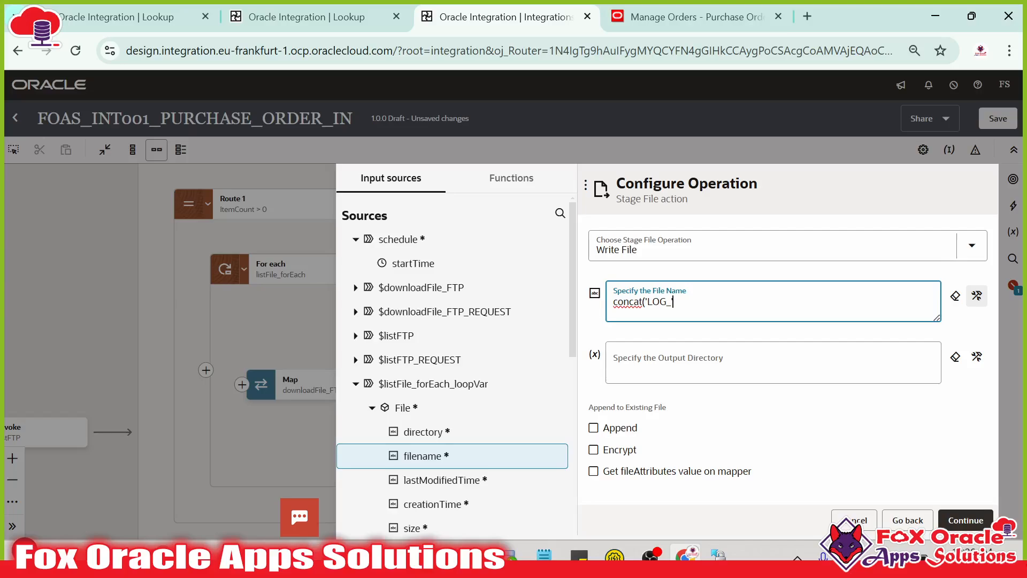
{"action": "type", "text": "',"}
{"action": "left_click_drag", "start_coordinate": [417, 454], "coordinate": [727, 305]}
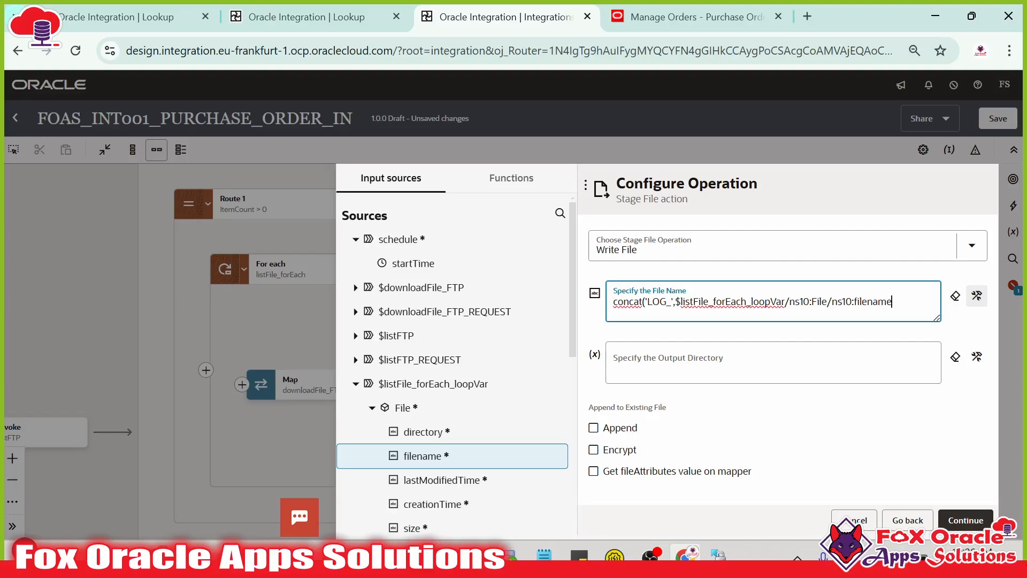
{"action": "left_click", "coordinate": [963, 521]}
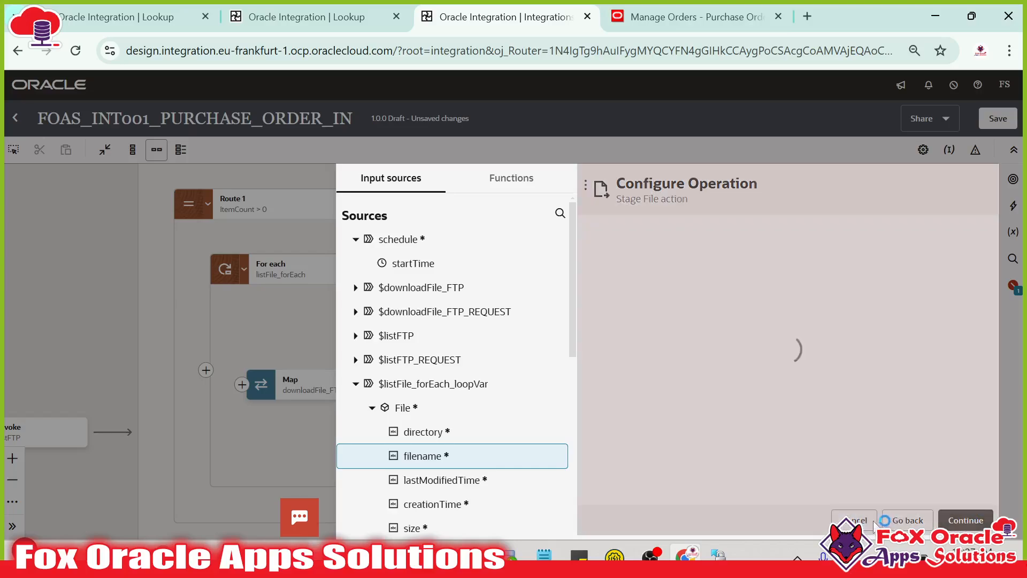
- Copy the stage file name expression into CreatePOPayload.txt in Notepad++, replacing the sample concat line and the CSV file name
{"action": "triple_click", "coordinate": [768, 376]}
{"action": "key", "text": "ctrl+c"}
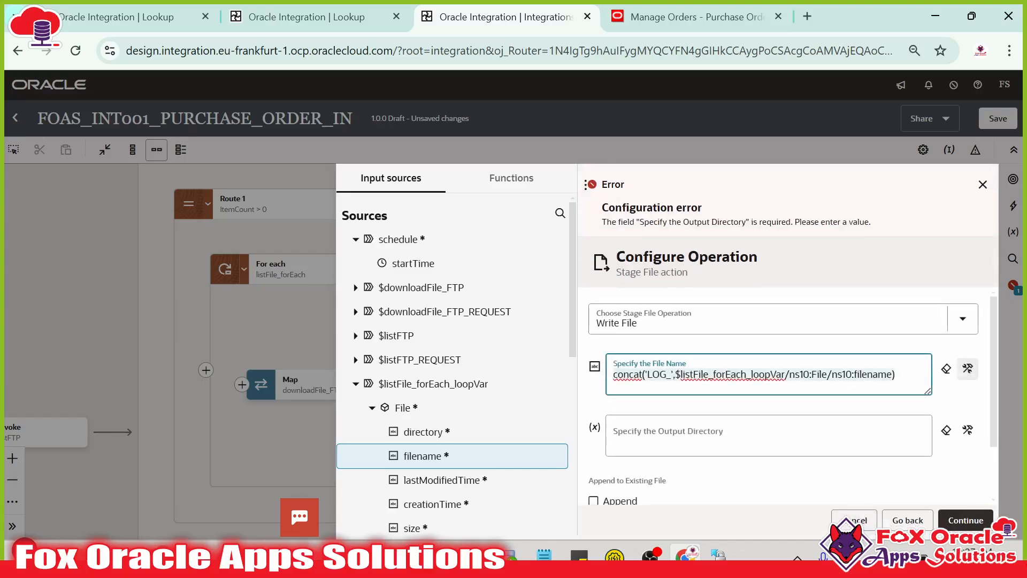
{"action": "key", "text": "alt+Tab"}
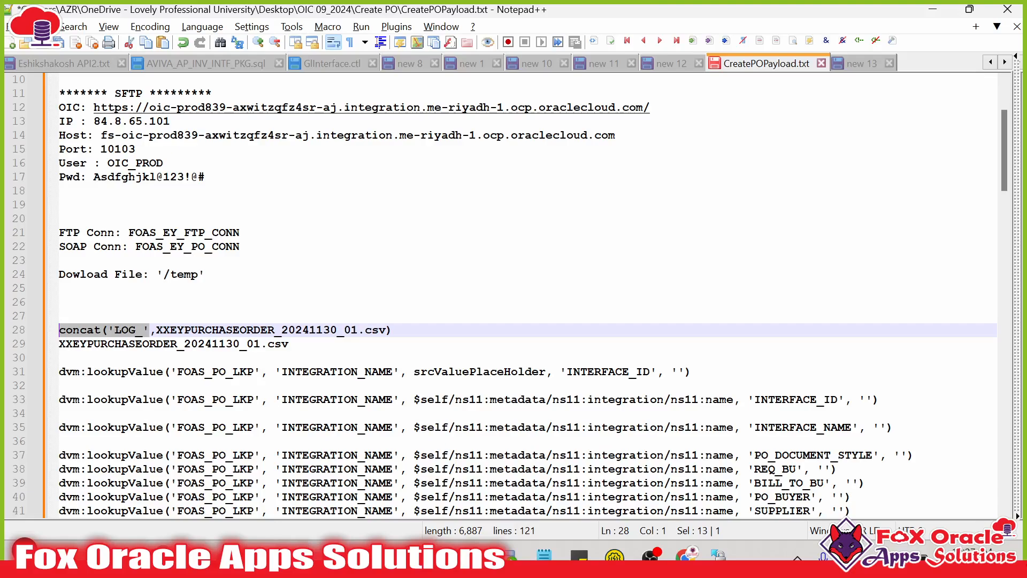
{"action": "key", "text": "shift+Down"}
{"action": "key", "text": "shift+End"}
{"action": "key", "text": "ctrl+v"}
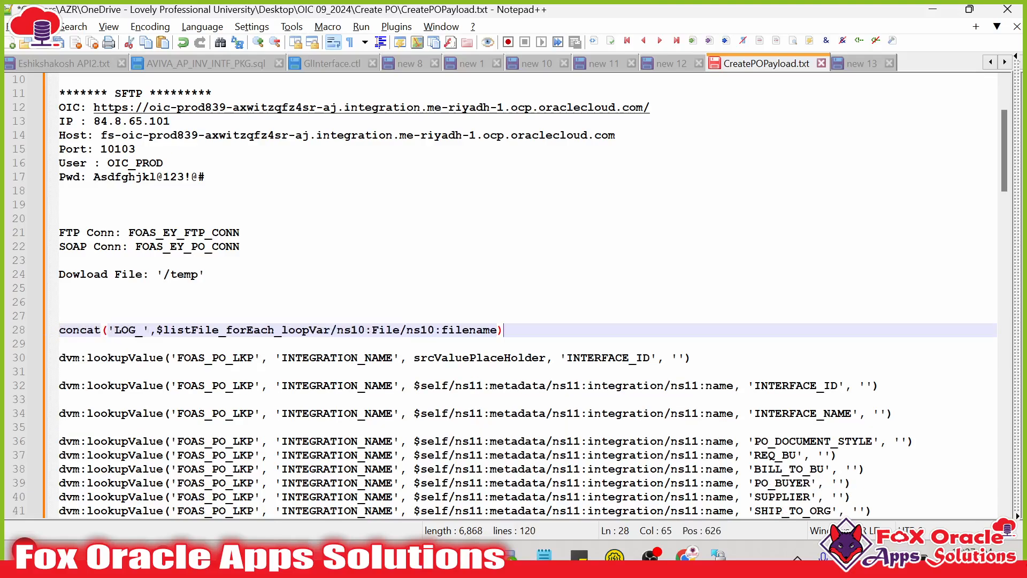
- Back in Oracle Integration, set the output directory to '/temp' and accept the sample delimited document (e.g. CSV) schema option
{"action": "key", "text": "alt+Tab"}
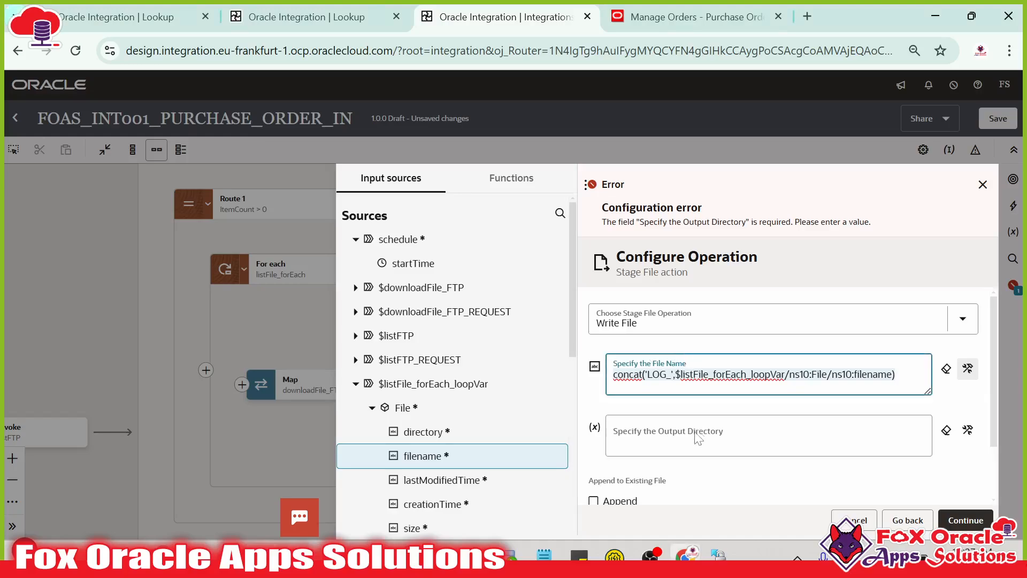
{"action": "left_click", "coordinate": [723, 442]}
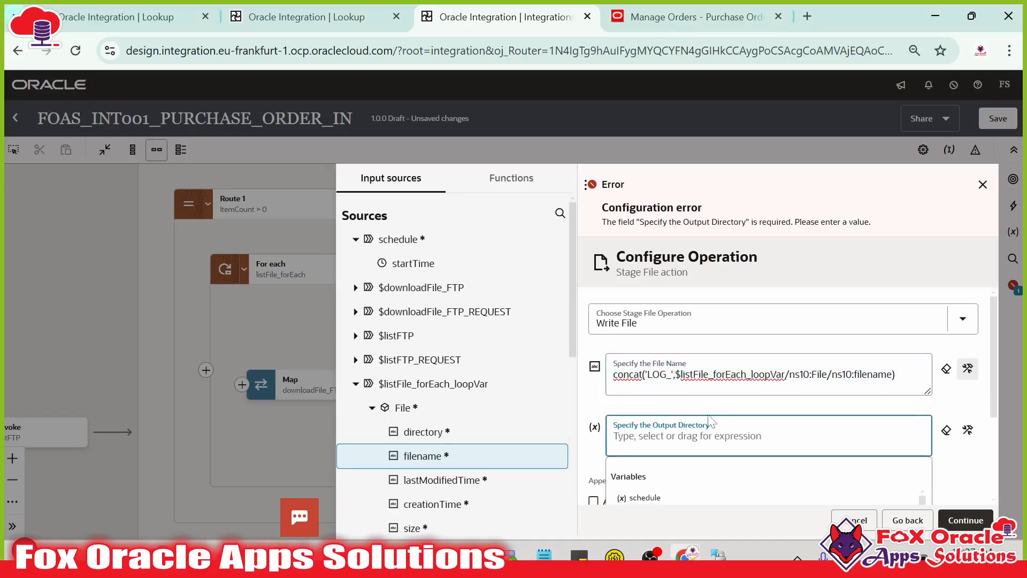
{"action": "type", "text": "'"}
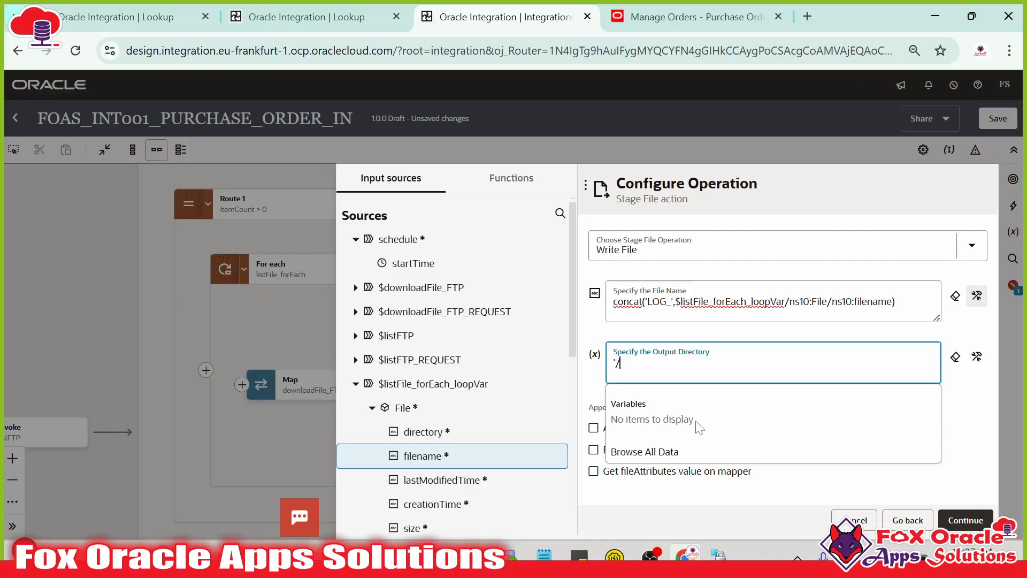
{"action": "type", "text": "/temp'"}
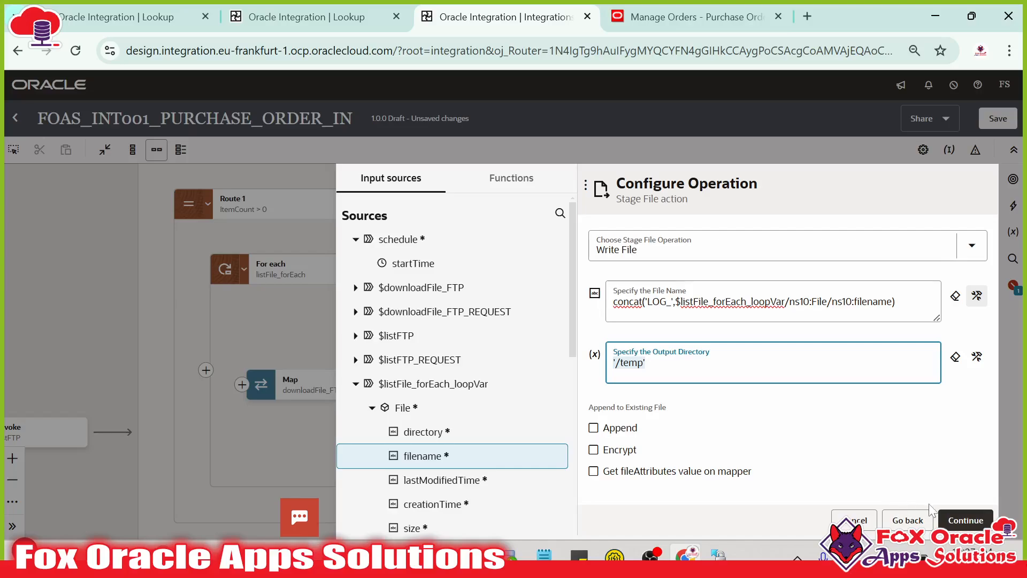
{"action": "left_click", "coordinate": [963, 520]}
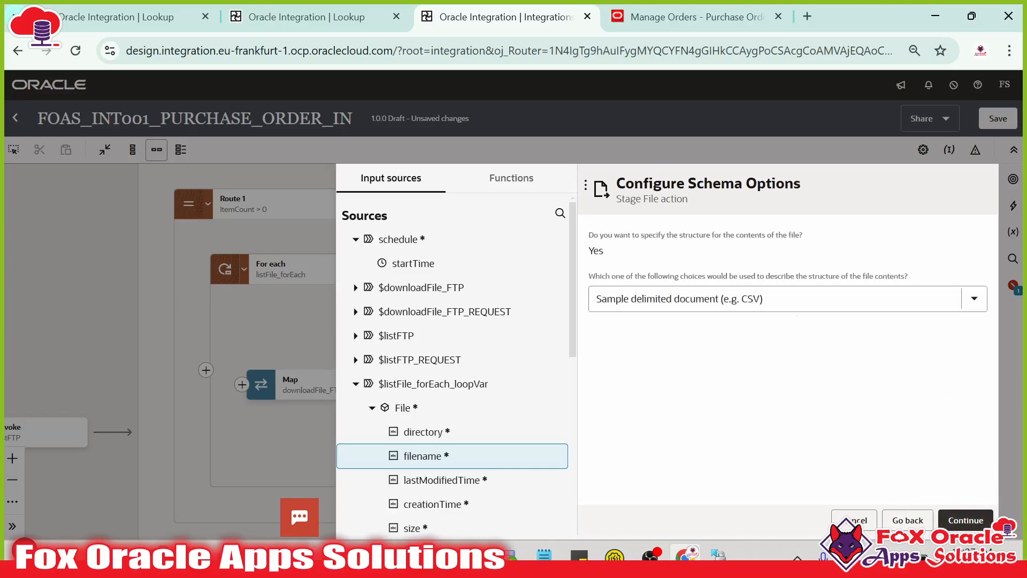
{"action": "left_click", "coordinate": [956, 524]}
- Record the output directory '/temp' in the CreatePOPayload.txt notes in Notepad++, and return to Oracle Integration
{"action": "key", "text": "alt+Tab"}
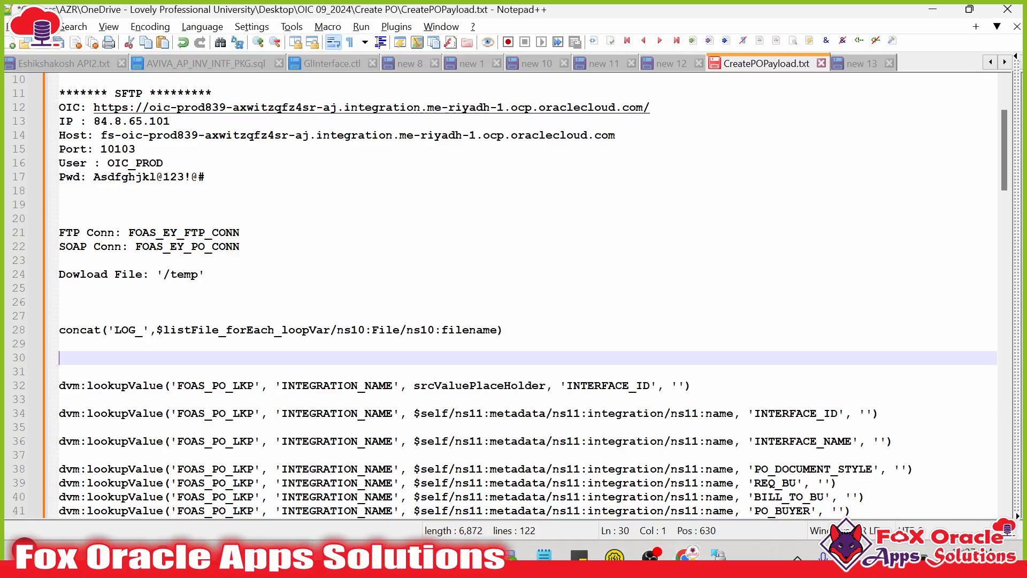
{"action": "left_click", "coordinate": [59, 288]}
{"action": "type", "text": "'/temp'"}
{"action": "key", "text": "alt+Tab"}
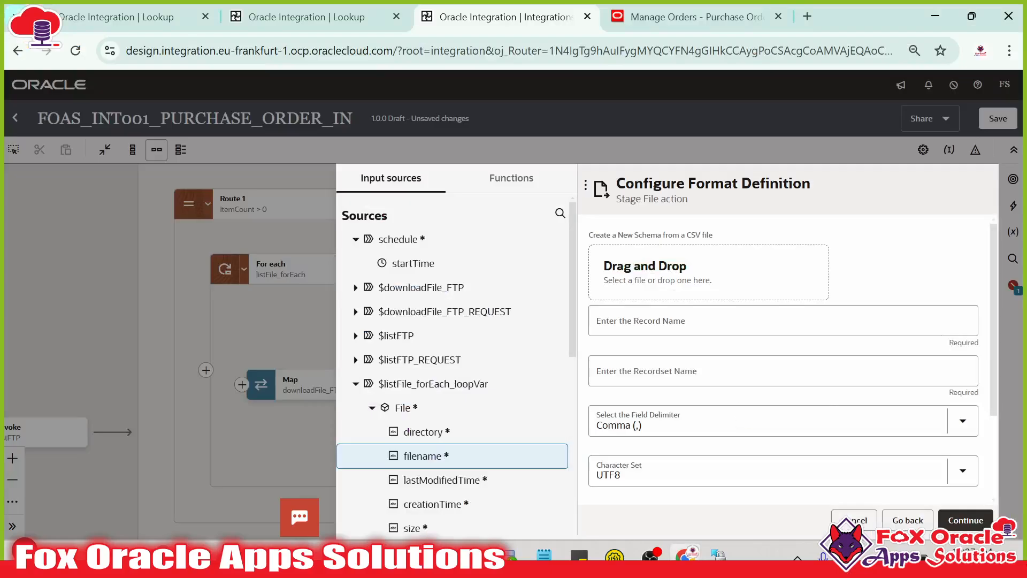
- Load PO_ERROR_STATUS_SAMPLE_FILE.csv as the schema sample, and set the record name to R and the recordset name to RS
{"action": "left_click", "coordinate": [677, 322]}
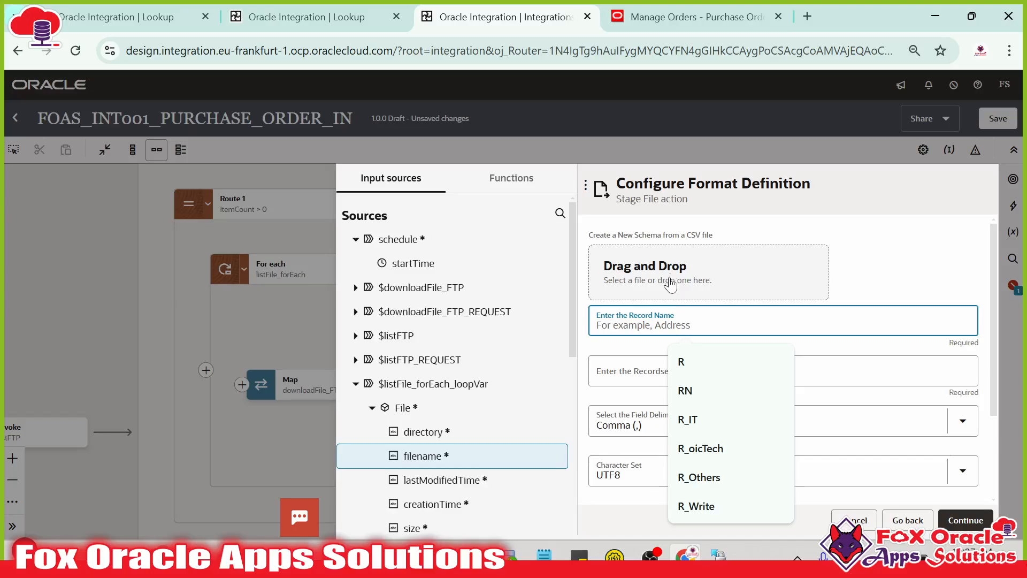
{"action": "left_click", "coordinate": [669, 279]}
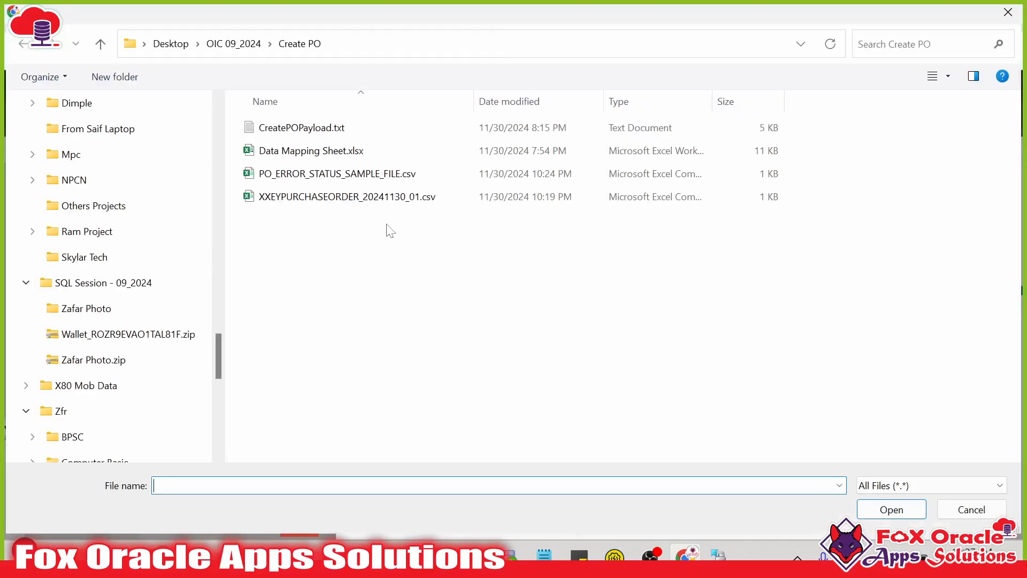
{"action": "left_click", "coordinate": [318, 177]}
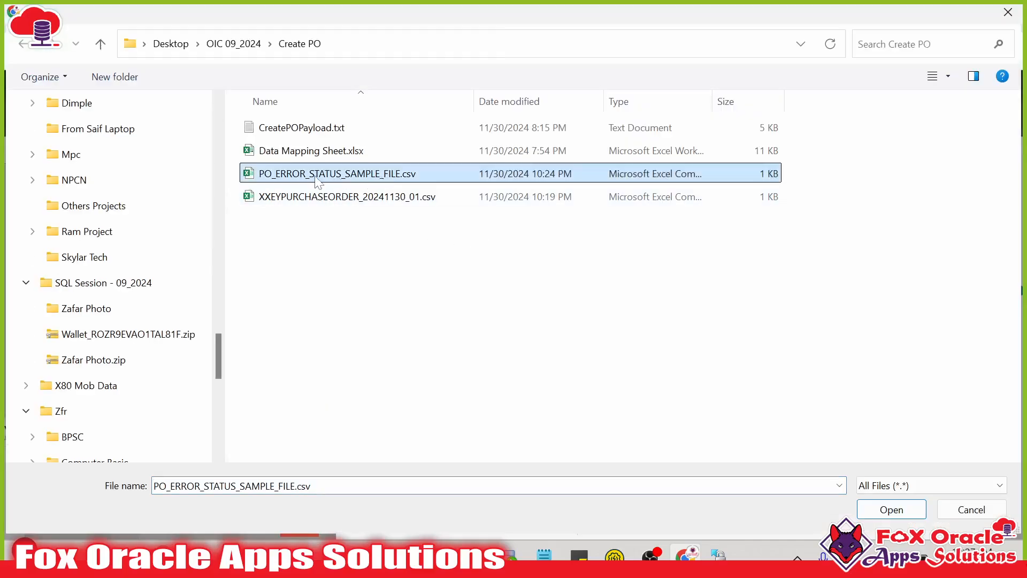
{"action": "left_click", "coordinate": [871, 508]}
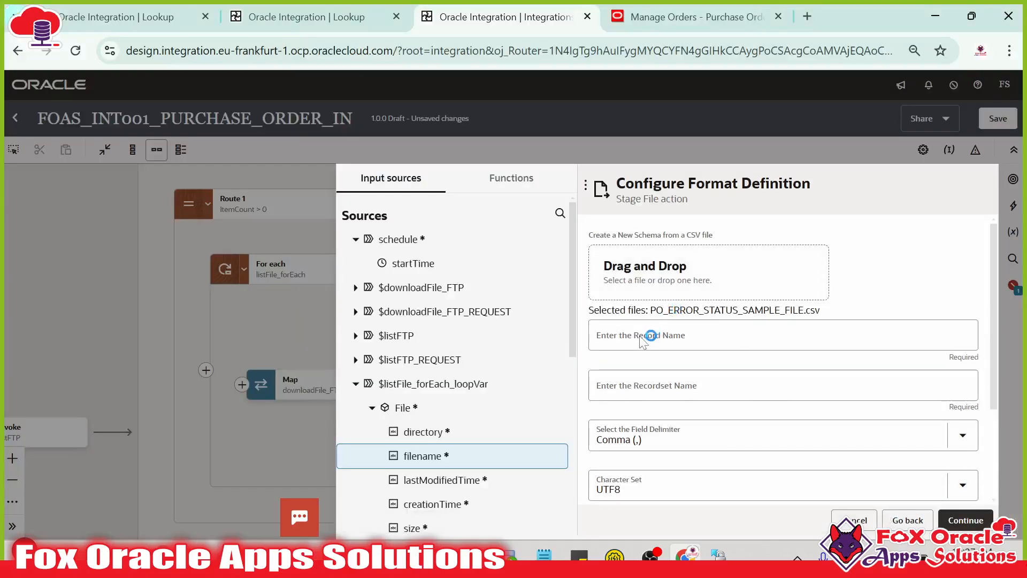
{"action": "left_click", "coordinate": [623, 360]}
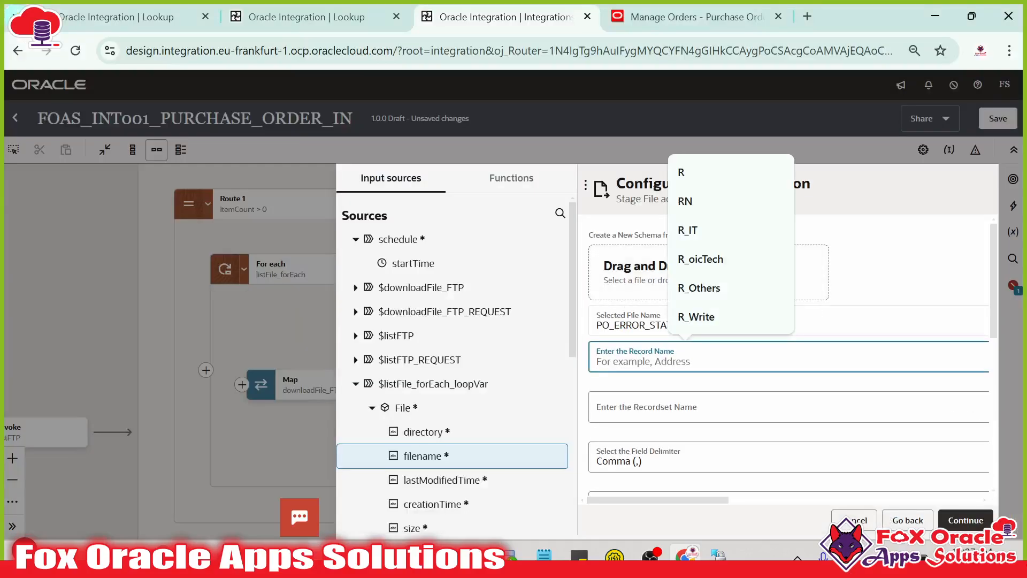
{"action": "type", "text": "R"}
{"action": "left_click", "coordinate": [625, 409]}
{"action": "type", "text": "RS"}
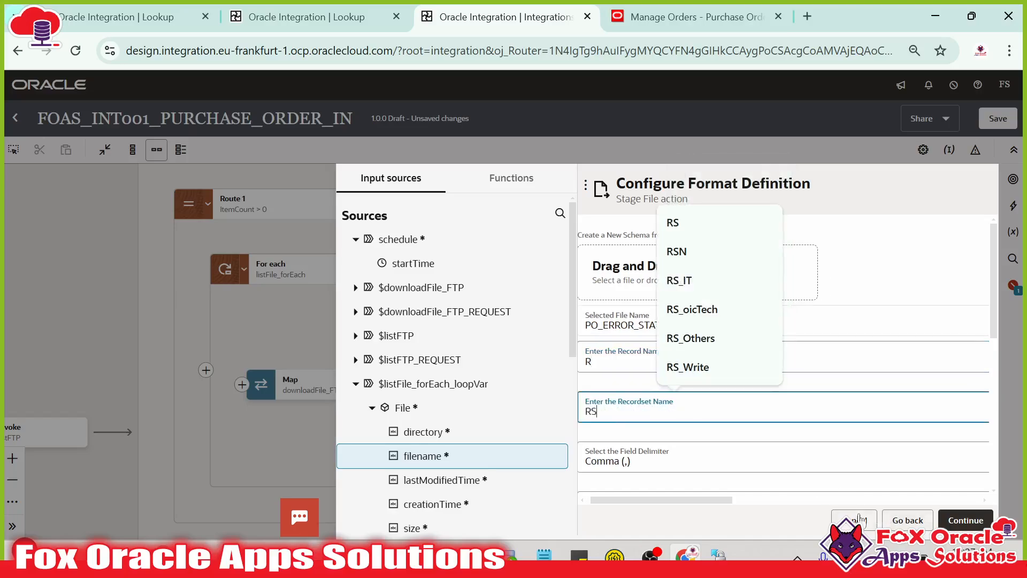
- Mark all schema columns as optional except PURCHASE_BU, set to Mandatory, and finish the Stage File wizard
{"action": "scroll", "coordinate": [757, 444], "scroll_direction": "down", "scroll_amount": 5}
{"action": "scroll", "coordinate": [775, 414], "scroll_direction": "up", "scroll_amount": 1}
{"action": "scroll", "coordinate": [791, 417], "scroll_direction": "down", "scroll_amount": 3}
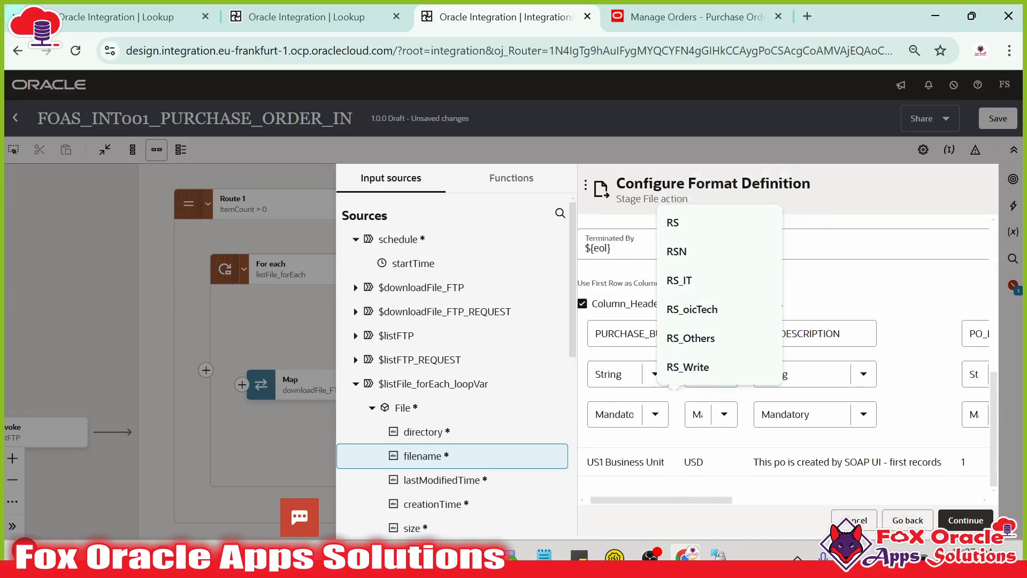
{"action": "scroll", "coordinate": [853, 354], "scroll_direction": "up", "scroll_amount": 1}
{"action": "left_click", "coordinate": [824, 363]}
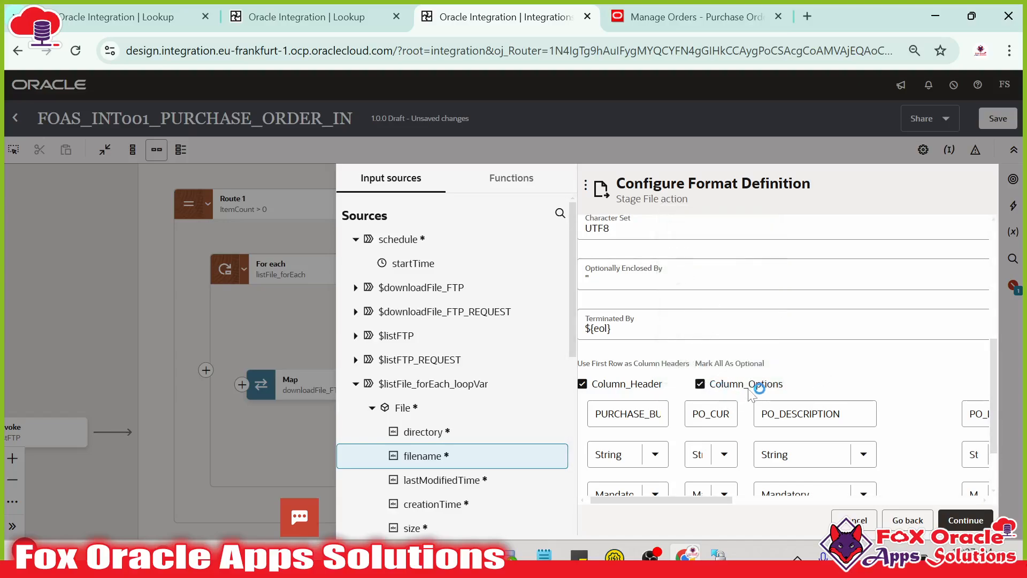
{"action": "scroll", "coordinate": [754, 383], "scroll_direction": "up", "scroll_amount": 5}
{"action": "scroll", "coordinate": [748, 383], "scroll_direction": "down", "scroll_amount": 5}
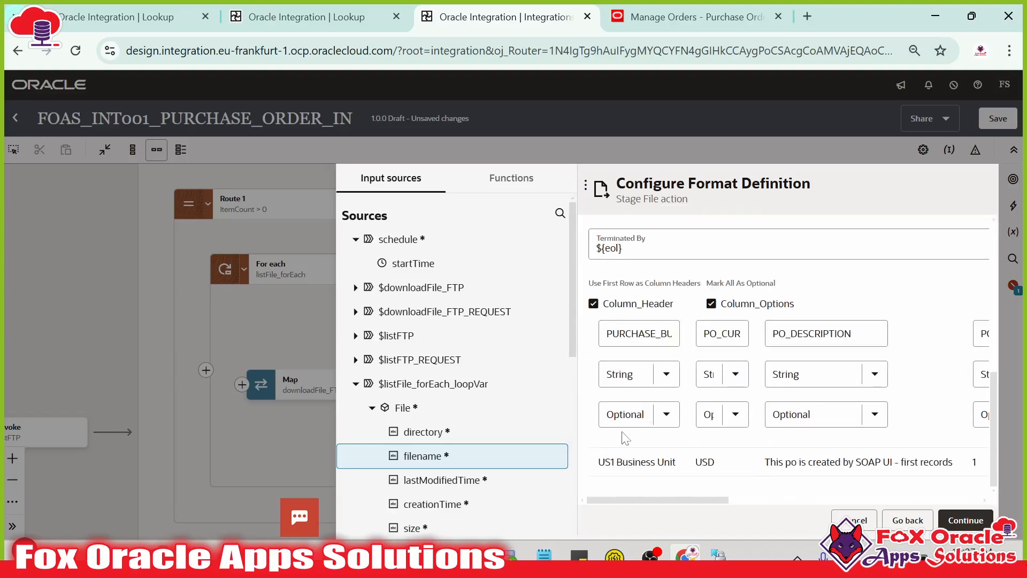
{"action": "left_click", "coordinate": [628, 417]}
{"action": "left_click", "coordinate": [631, 449]}
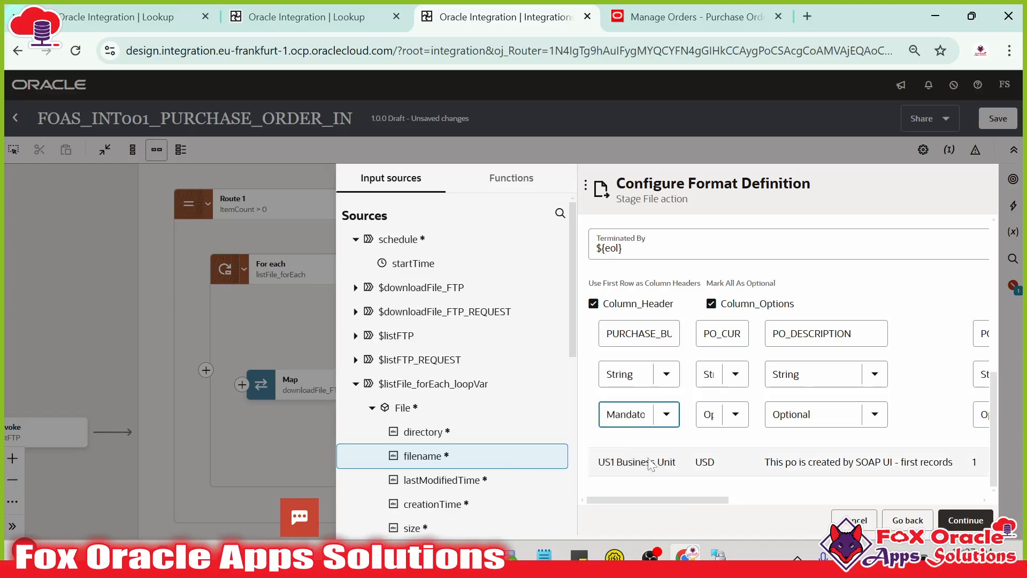
{"action": "left_click", "coordinate": [955, 526]}
{"action": "left_click", "coordinate": [955, 522]}
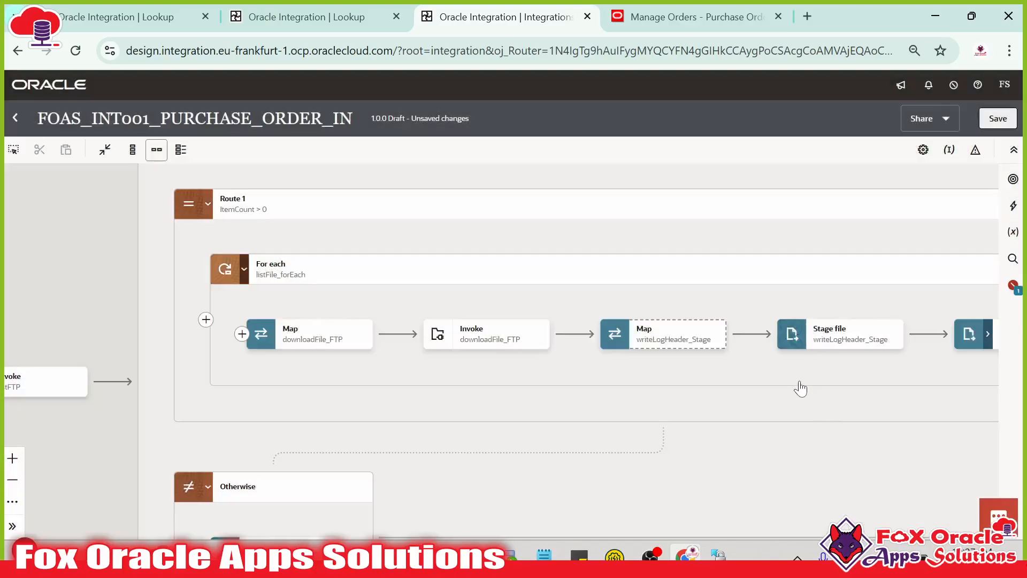
- Open the writeLogHeader_Stage map for editing and create the PURCHASE BU target node
{"action": "left_click_drag", "start_coordinate": [803, 369], "coordinate": [433, 374]}
{"action": "left_click_drag", "start_coordinate": [877, 377], "coordinate": [729, 393]}
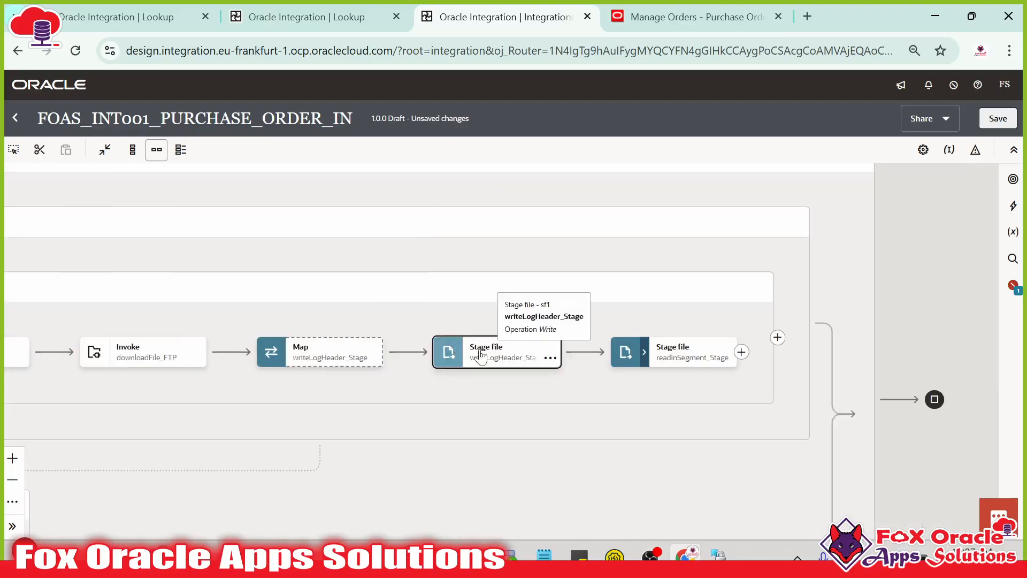
{"action": "double_click", "coordinate": [344, 352]}
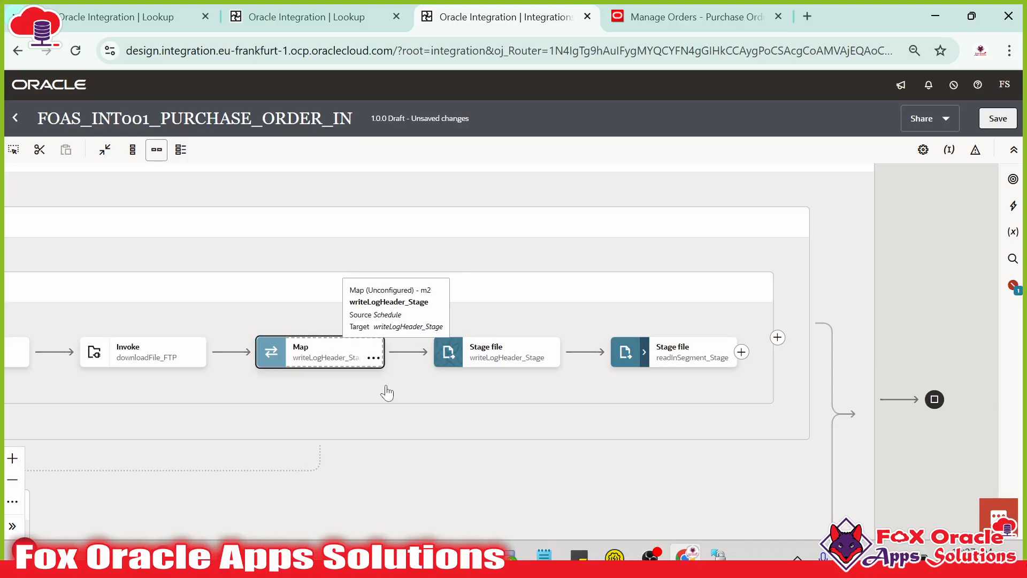
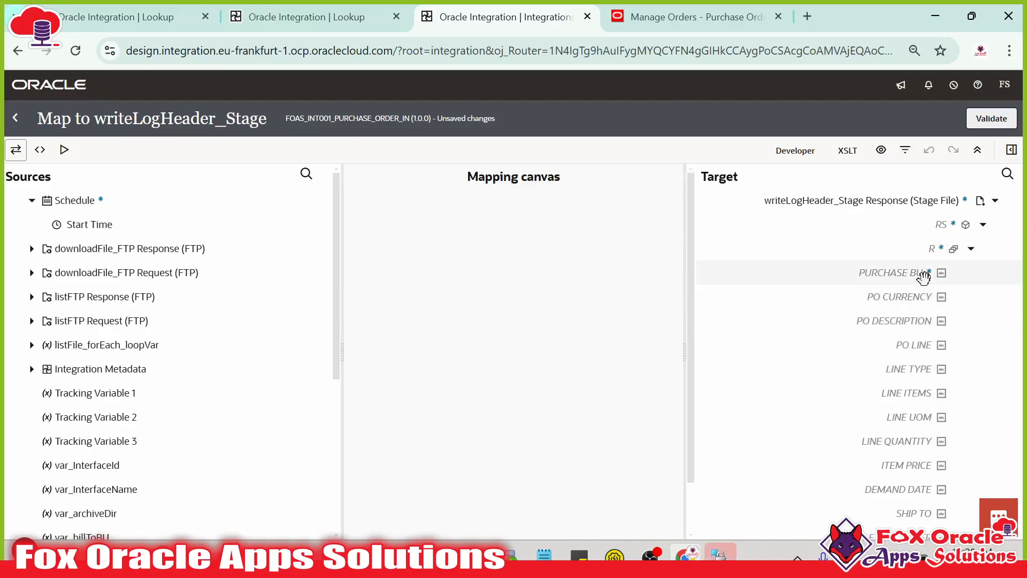
{"action": "left_click", "coordinate": [924, 275]}
{"action": "scroll", "coordinate": [918, 347], "scroll_direction": "down", "scroll_amount": 2}
{"action": "scroll", "coordinate": [856, 398], "scroll_direction": "up", "scroll_amount": 2}
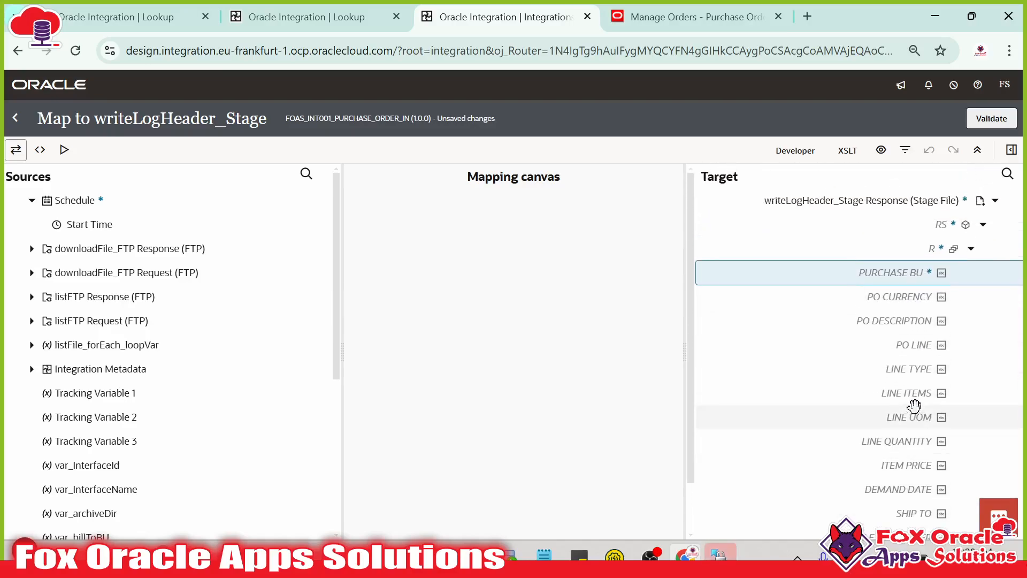
{"action": "right_click", "coordinate": [912, 272]}
{"action": "left_click", "coordinate": [840, 353]}
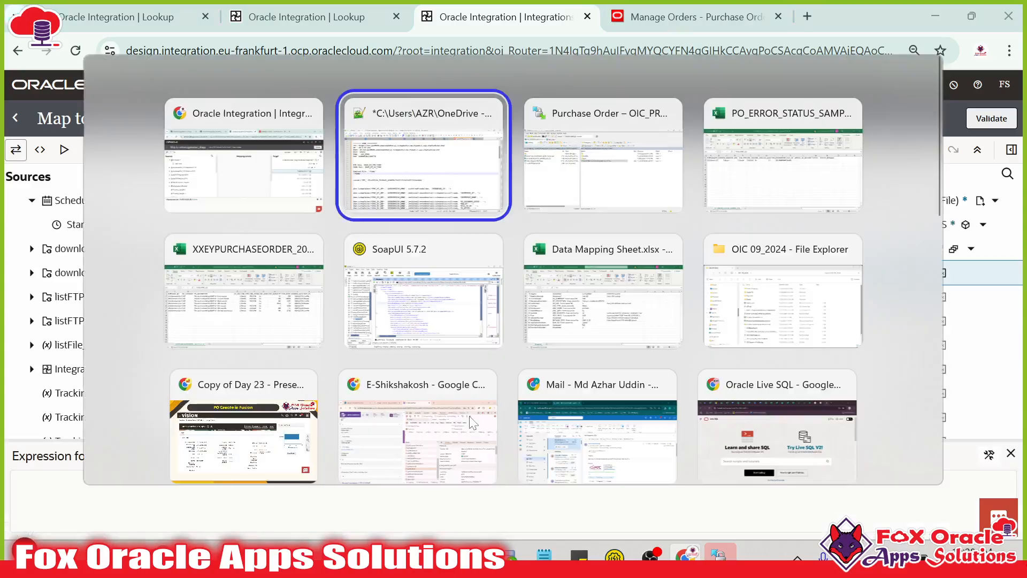
- Copy the PURCHASE_BU header from the sample CSV in Excel and save 'PURCHASE_BU' as the PURCHASE BU expression in Oracle Integration
{"action": "key", "text": "alt+Tab"}
{"action": "key", "text": "alt+Tab"}
{"action": "key", "text": "alt+Tab"}
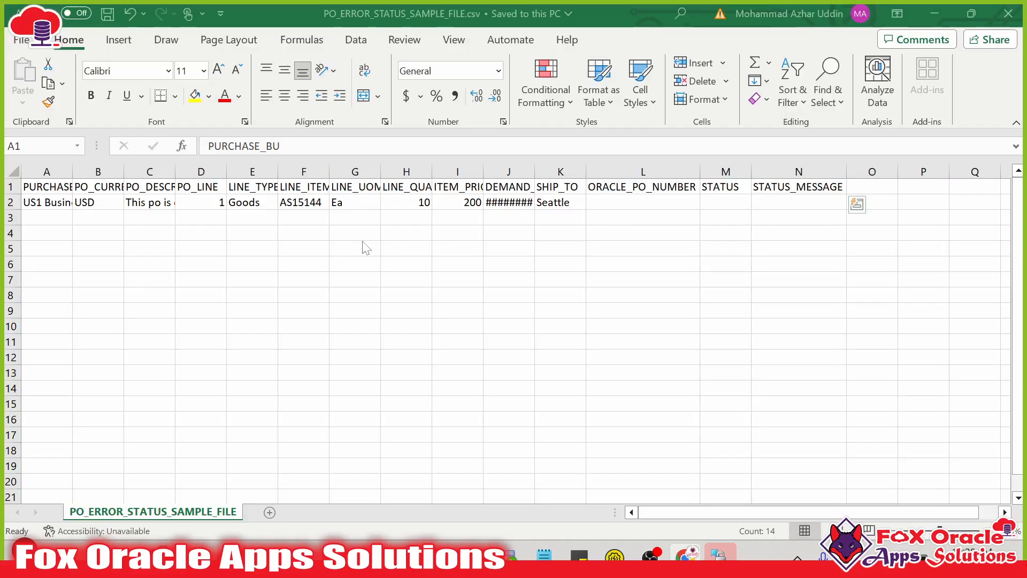
{"action": "left_click", "coordinate": [45, 198]}
{"action": "left_click", "coordinate": [45, 187]}
{"action": "double_click", "coordinate": [231, 146]}
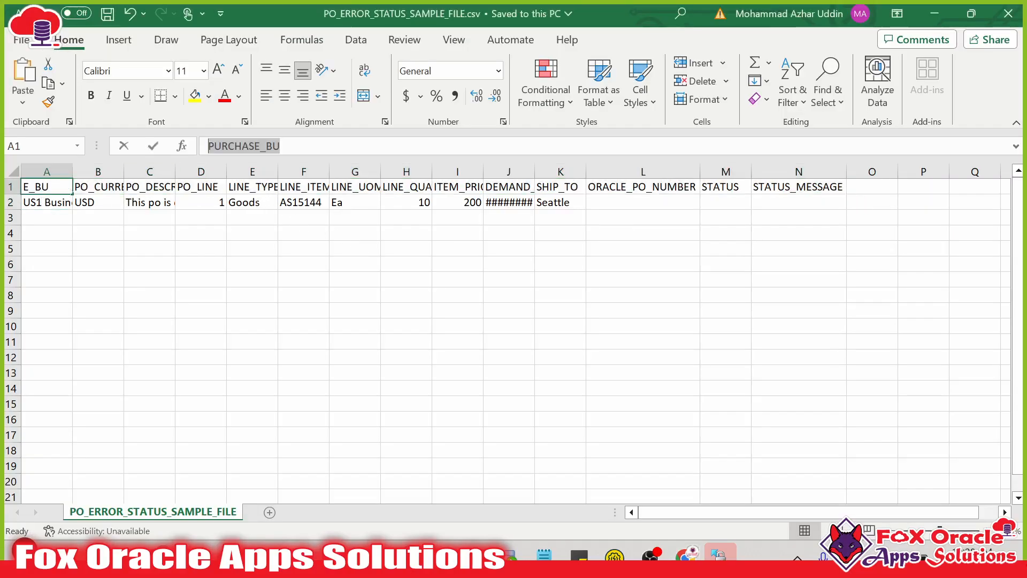
{"action": "left_click", "coordinate": [543, 275]}
{"action": "key", "text": "alt+Tab"}
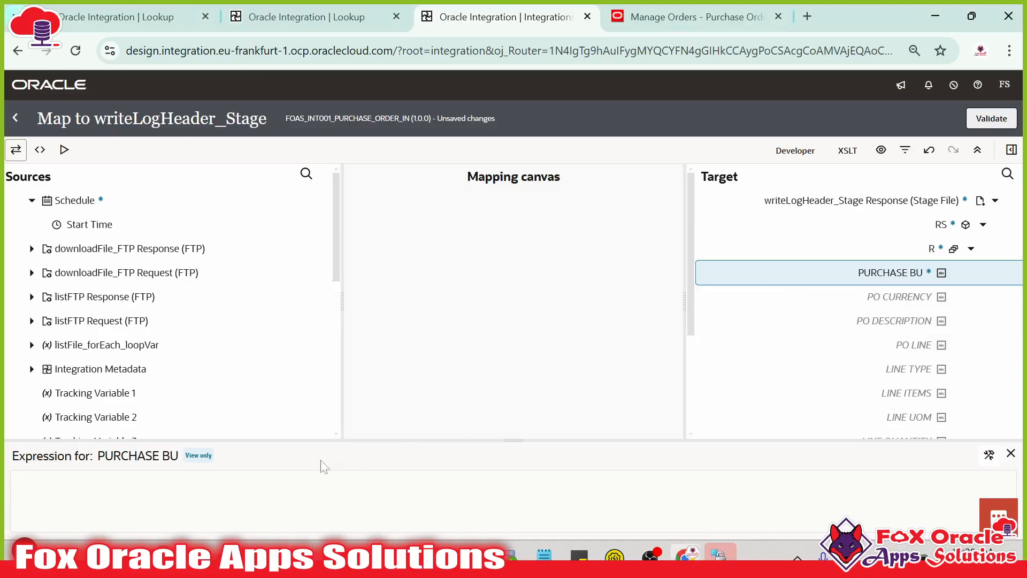
{"action": "left_click", "coordinate": [988, 454]}
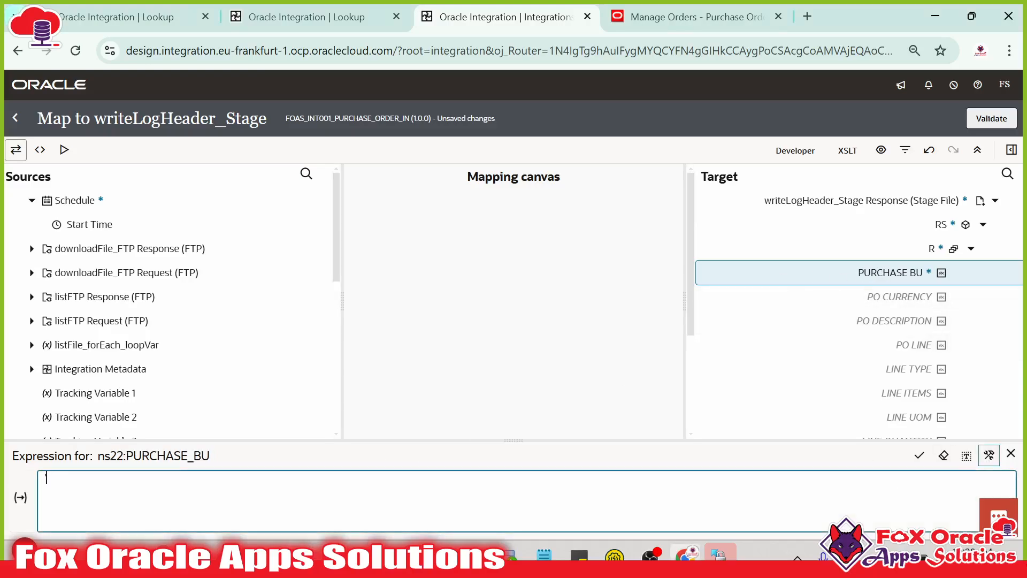
{"action": "type", "text": "'PURCHASE_BU'"}
{"action": "left_click", "coordinate": [919, 454]}
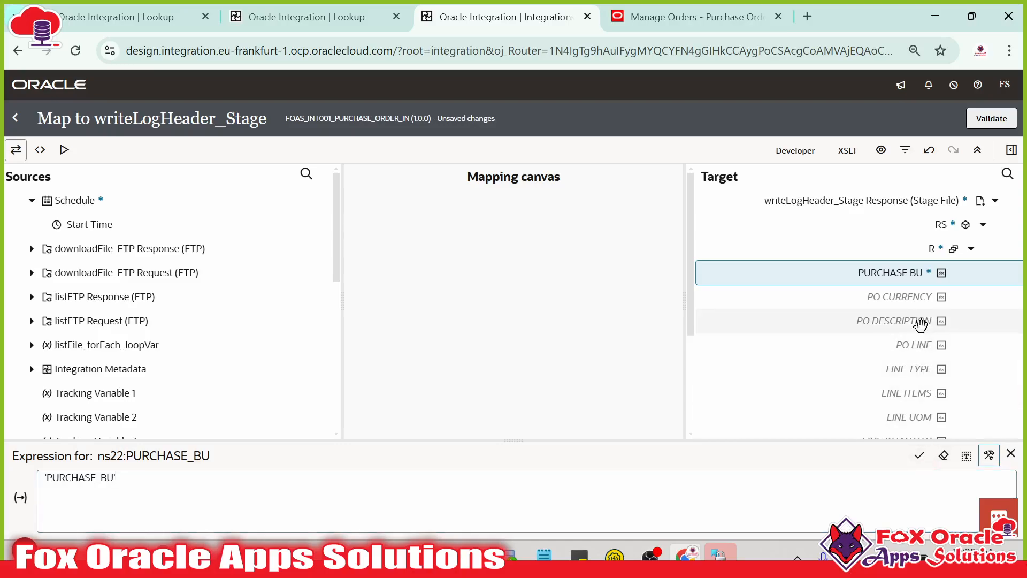
- Create the PO CURRENCY target node and save the expression 'PO_CURRENCY' for it, copying the header name from the sample CSV in Excel
{"action": "right_click", "coordinate": [919, 298]}
{"action": "left_click", "coordinate": [854, 379]}
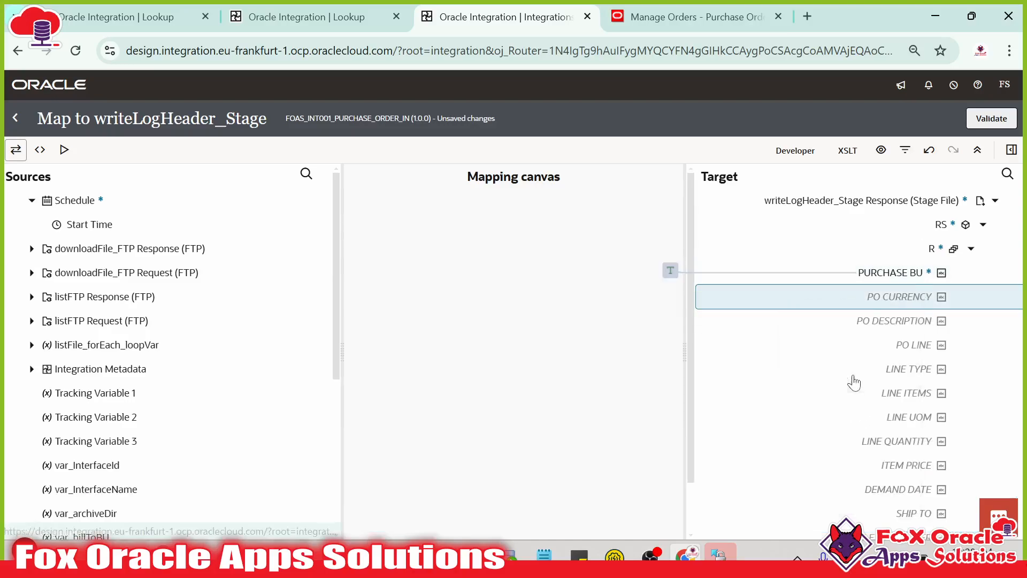
{"action": "key", "text": "alt+Tab"}
{"action": "left_click", "coordinate": [111, 184]}
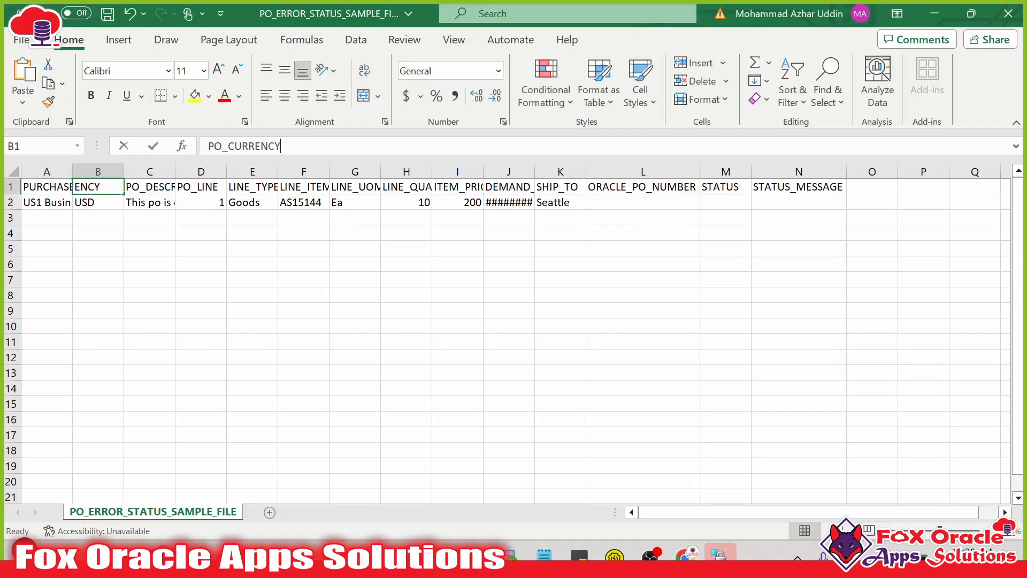
{"action": "key", "text": "alt+Tab"}
{"action": "type", "text": "'"}
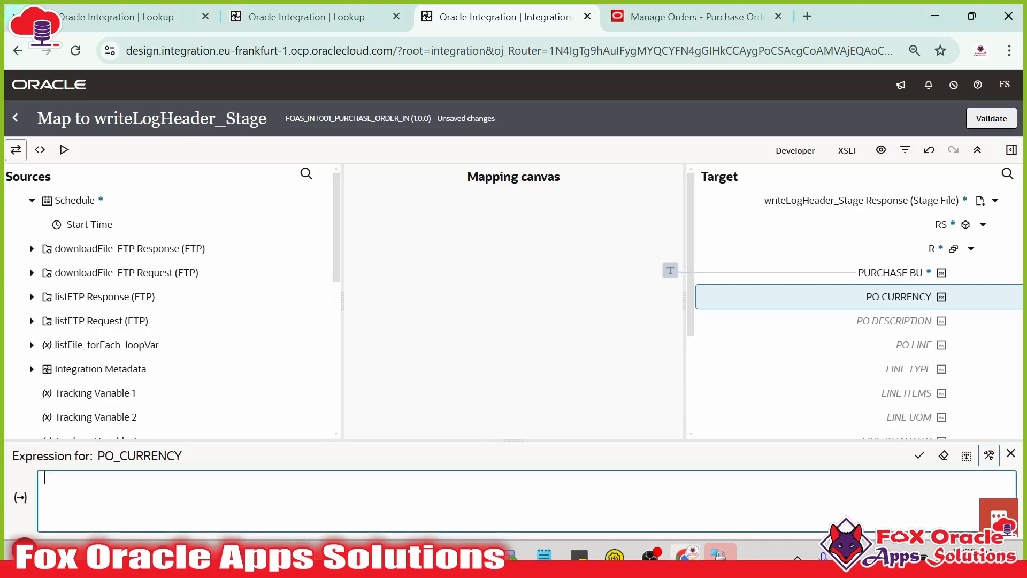
{"action": "type", "text": "PO_CURRENCY"}
{"action": "left_click", "coordinate": [918, 455]}
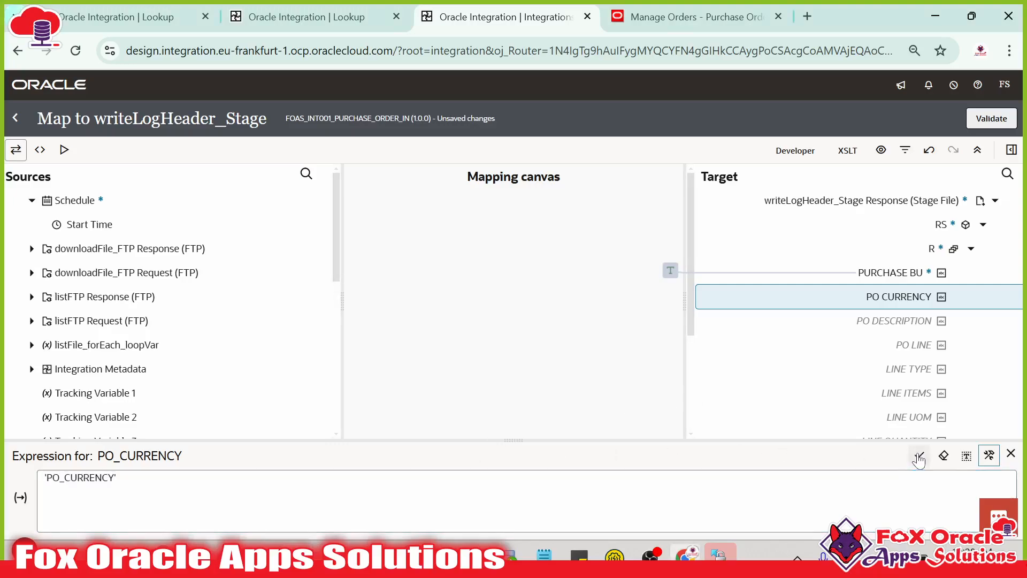
- Create the PO DESCRIPTION target node and save the expression 'PO_DESCRIPTION' for it, copying the header name from the sample CSV in Excel
{"action": "right_click", "coordinate": [898, 297]}
{"action": "left_click", "coordinate": [828, 398]}
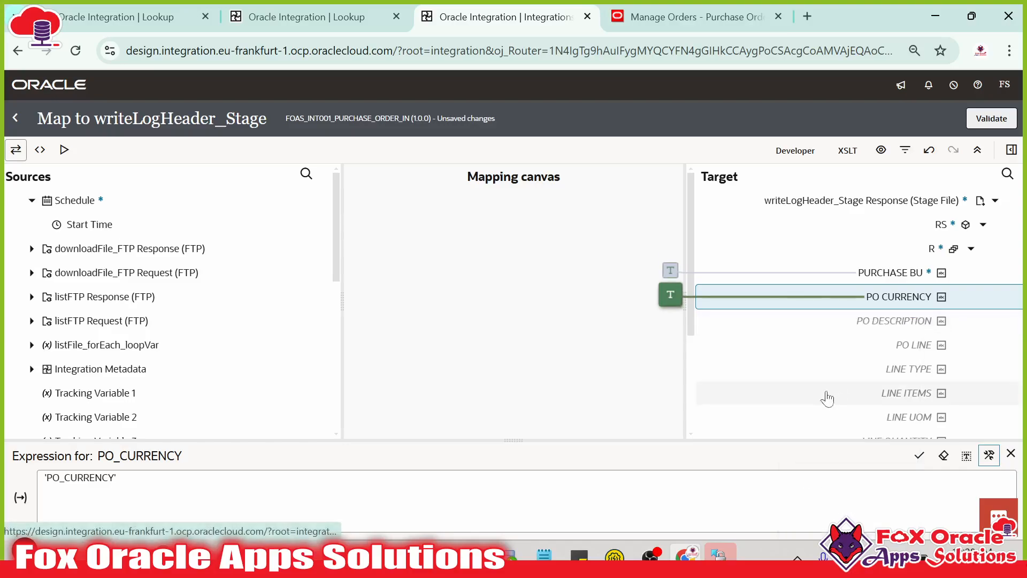
{"action": "key", "text": "alt+Tab"}
{"action": "left_click", "coordinate": [131, 187]}
{"action": "double_click", "coordinate": [307, 146]}
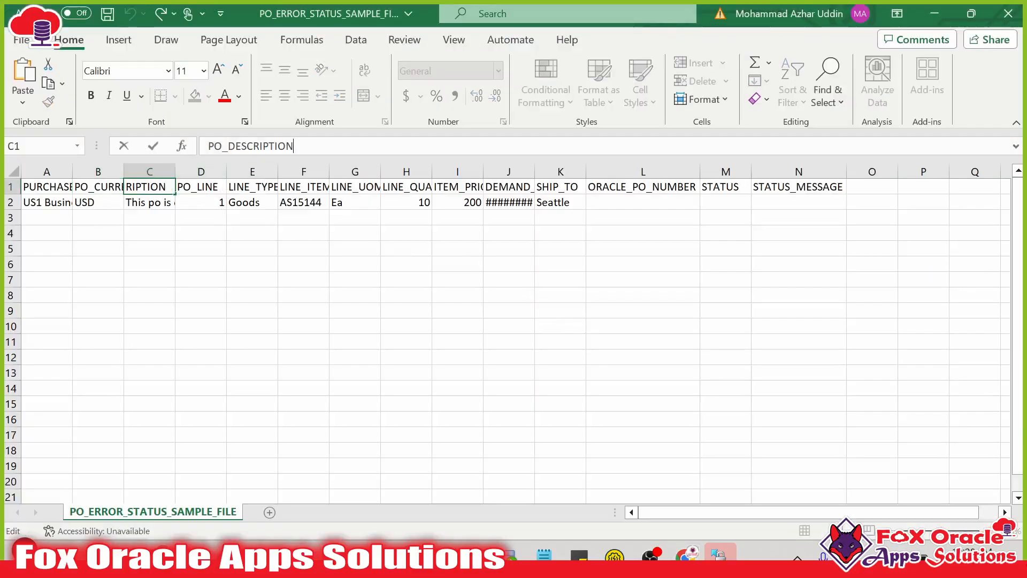
{"action": "key", "text": "ctrl+c"}
{"action": "key", "text": "Escape"}
{"action": "key", "text": "alt+Tab"}
{"action": "left_click", "coordinate": [893, 321]}
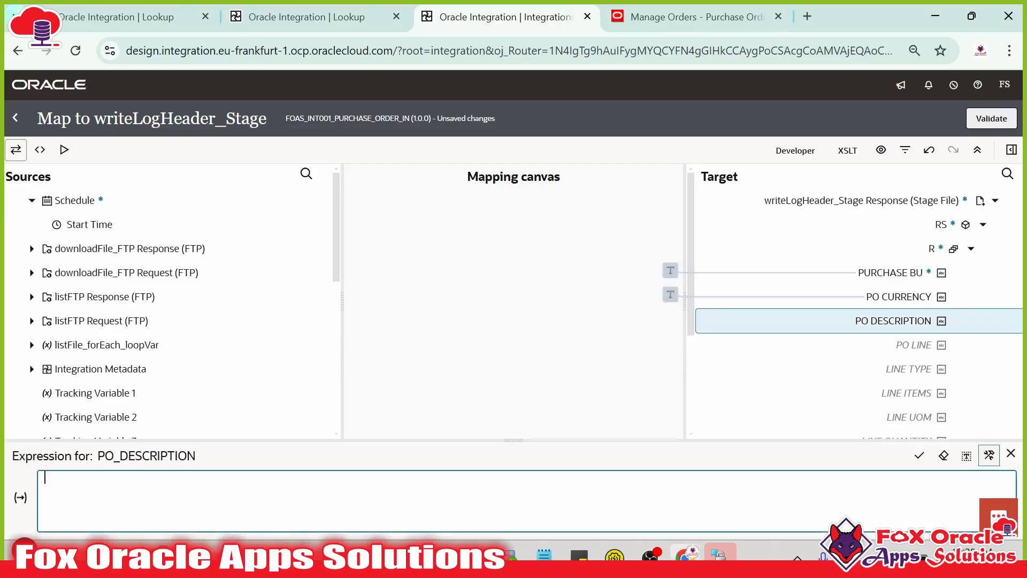
{"action": "key", "text": "ctrl+v"}
{"action": "left_click", "coordinate": [918, 455]}
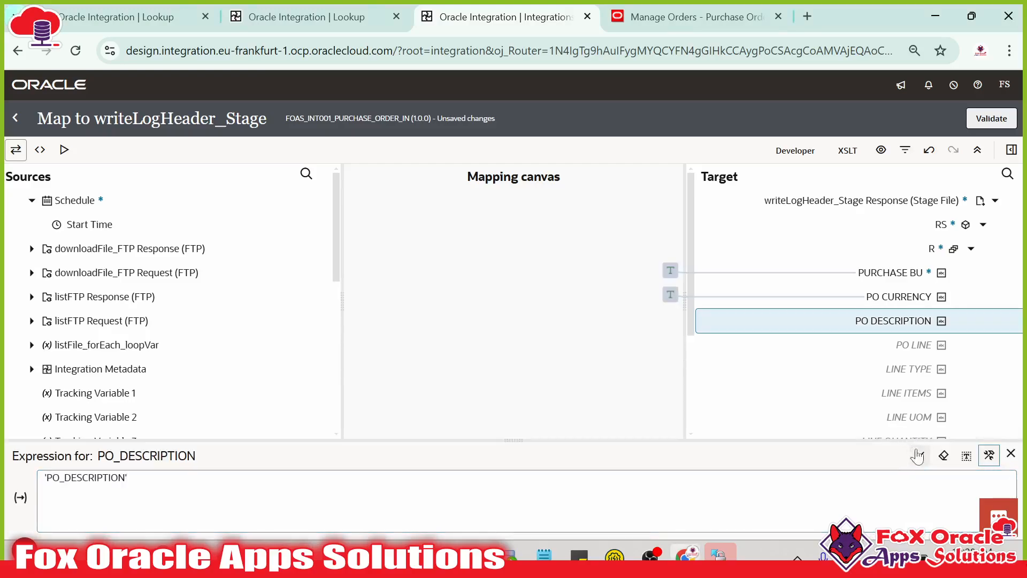
- Create the PO LINE target node and save the literal 'PO_LINE' as its expression
{"action": "right_click", "coordinate": [899, 331]}
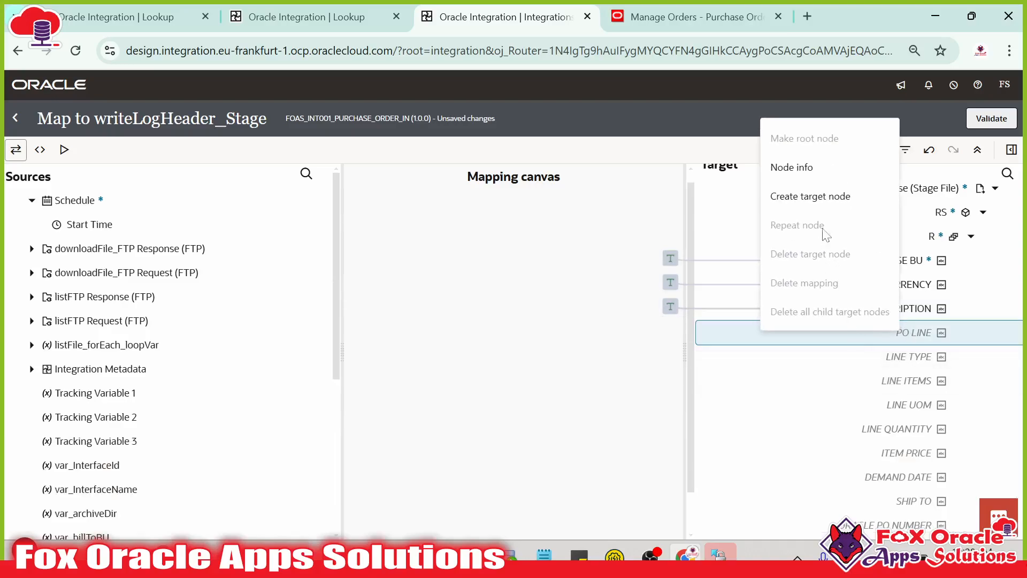
{"action": "left_click", "coordinate": [810, 198]}
{"action": "left_click", "coordinate": [736, 505]}
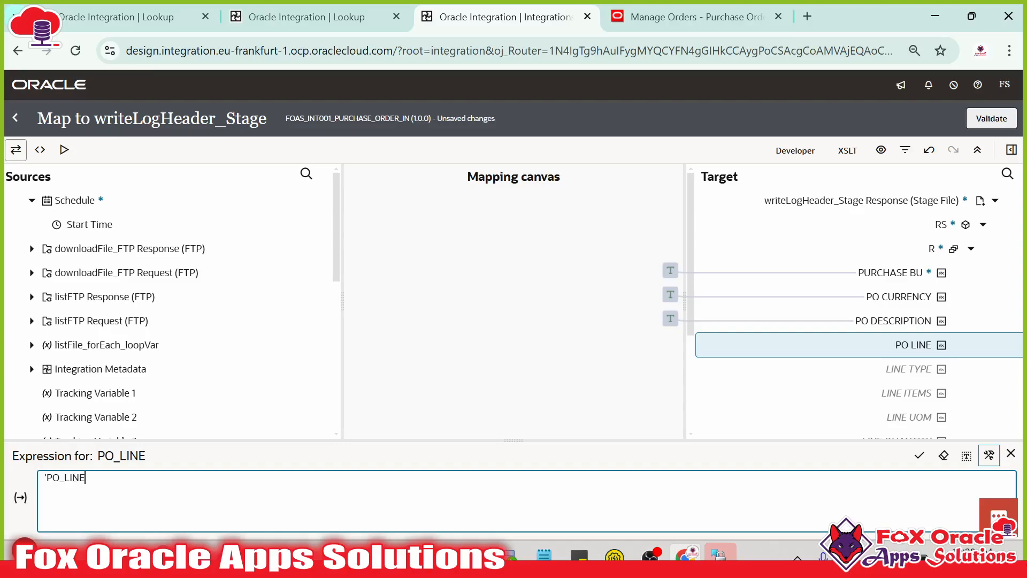
{"action": "left_click", "coordinate": [919, 455]}
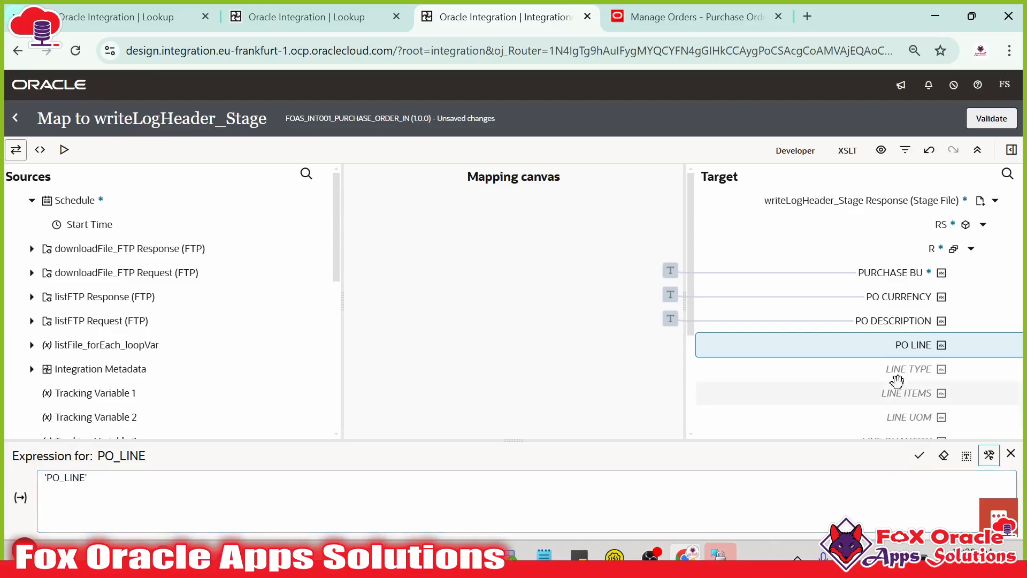
- Create the LINE TYPE target node and save the expression 'LINE_TYPE' for it, copying the header name from the sample CSV in Excel
{"action": "scroll", "coordinate": [904, 374], "scroll_direction": "down", "scroll_amount": 1}
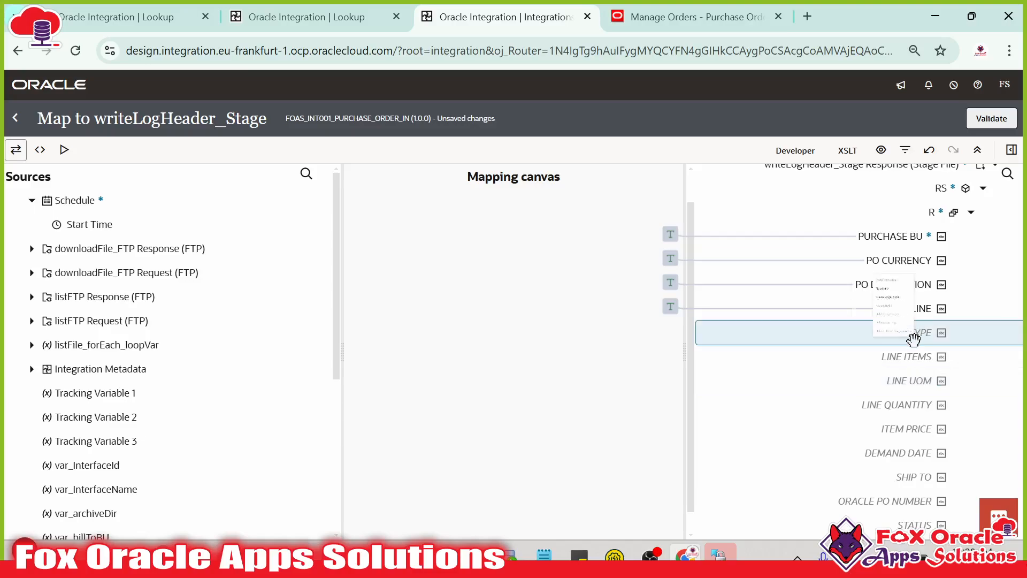
{"action": "right_click", "coordinate": [909, 332]}
{"action": "left_click", "coordinate": [848, 211]}
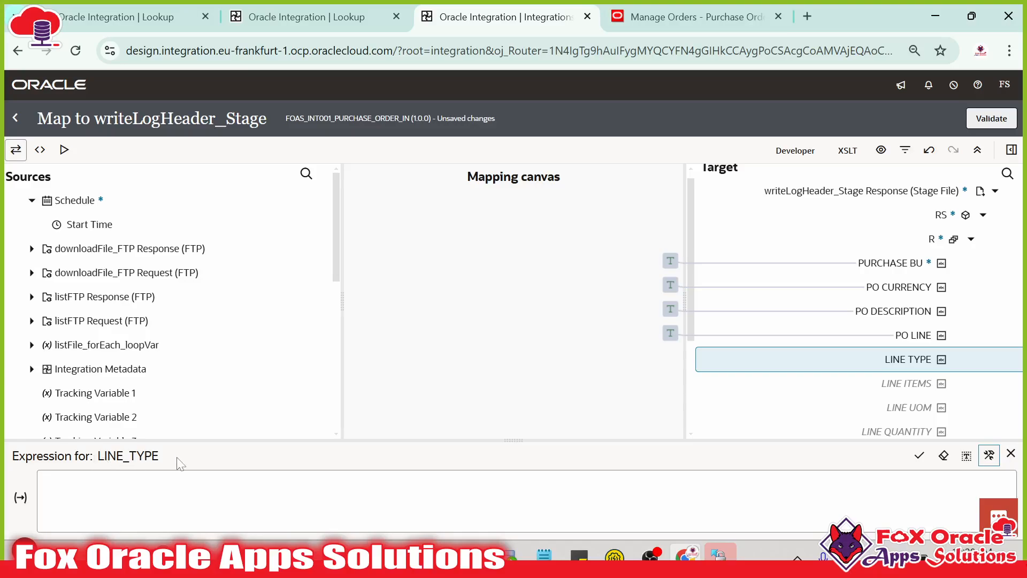
{"action": "left_click", "coordinate": [219, 474]}
{"action": "key", "text": "alt+Tab"}
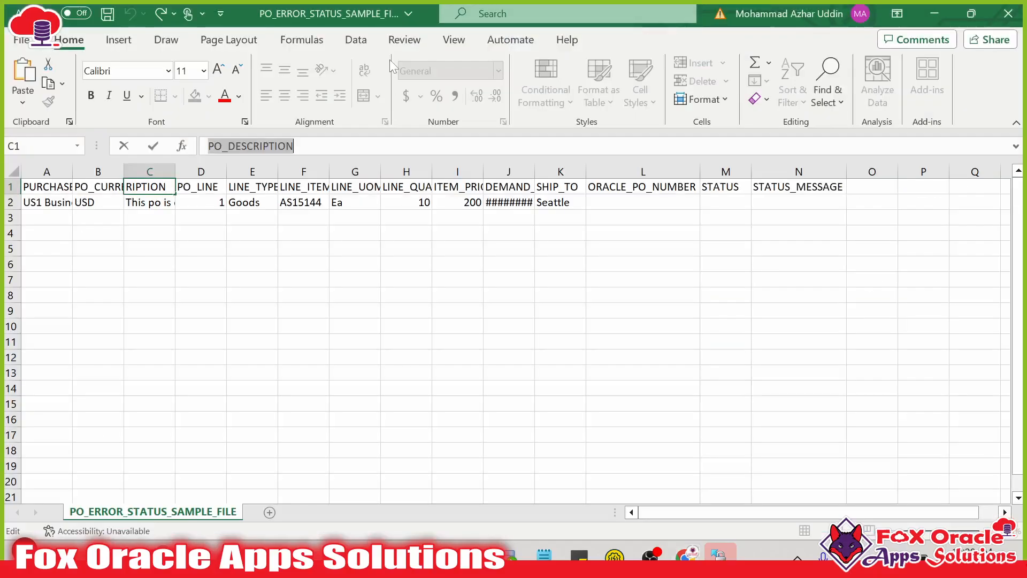
{"action": "left_click", "coordinate": [267, 185]}
{"action": "key", "text": "ctrl+a"}
{"action": "left_click", "coordinate": [326, 147]}
{"action": "key", "text": "ctrl+a"}
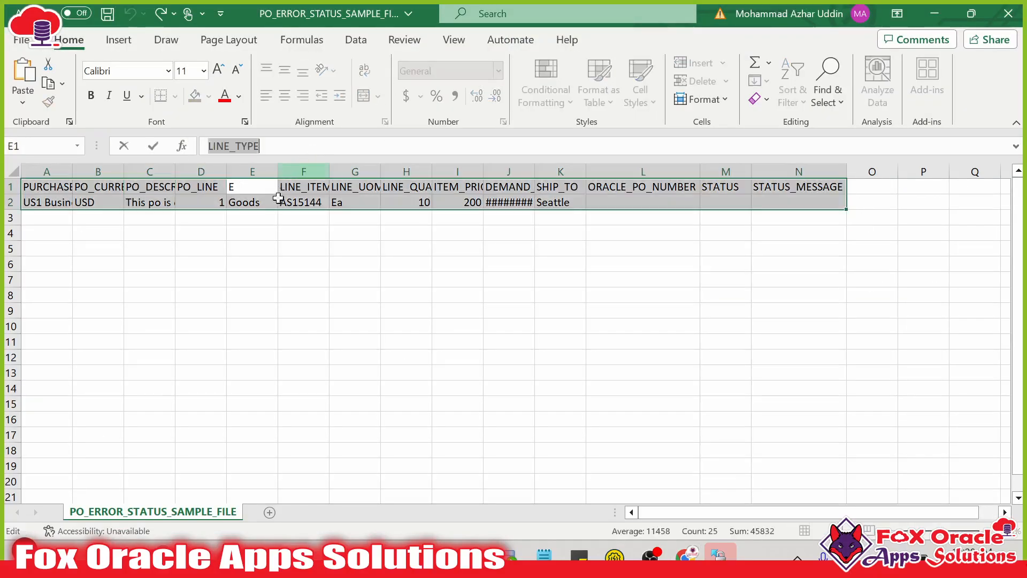
{"action": "key", "text": "ctrl+c"}
{"action": "key", "text": "alt+Tab"}
{"action": "key", "text": "ctrl+v"}
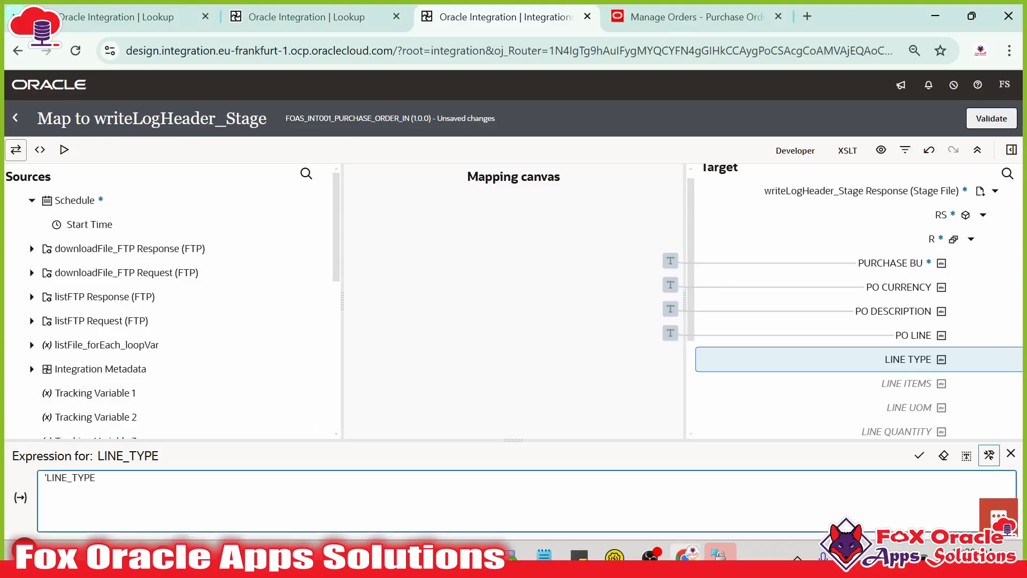
{"action": "left_click", "coordinate": [918, 455]}
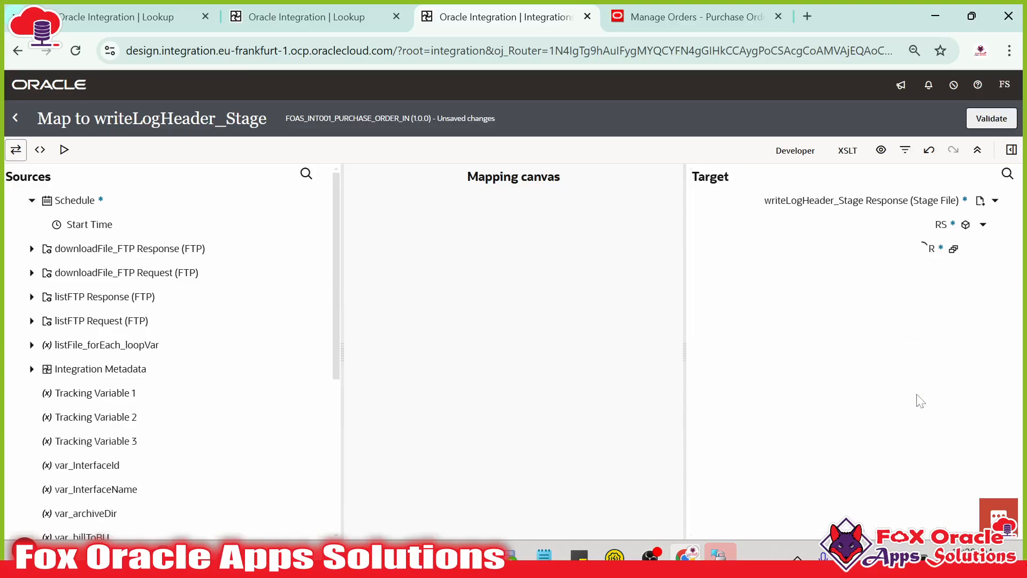
- Create the LINE ITEMS target node and save the expression 'LINE_ITEMS' for it, copying the header name from the sample CSV in Excel
{"action": "right_click", "coordinate": [916, 310]}
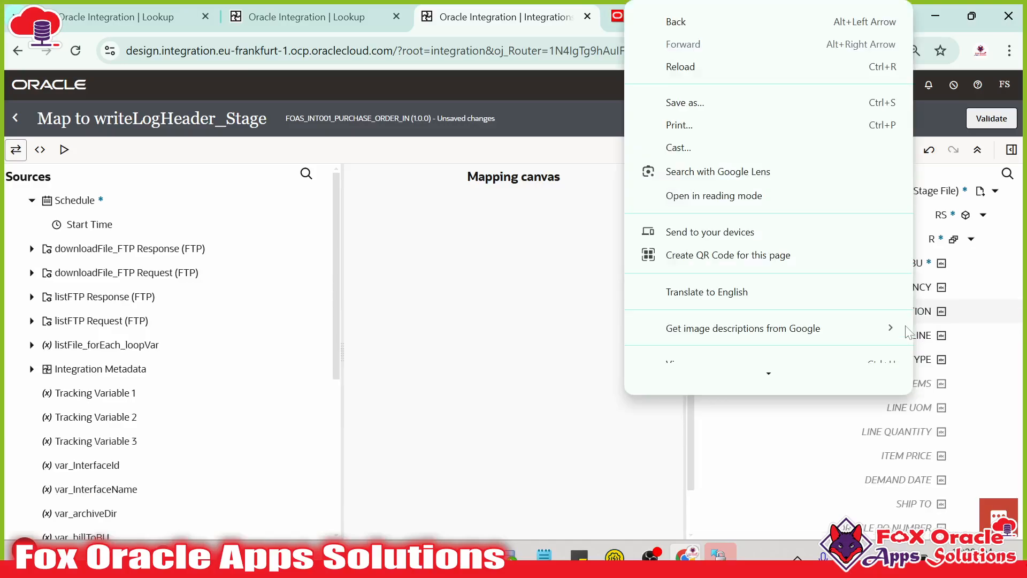
{"action": "left_click", "coordinate": [959, 370]}
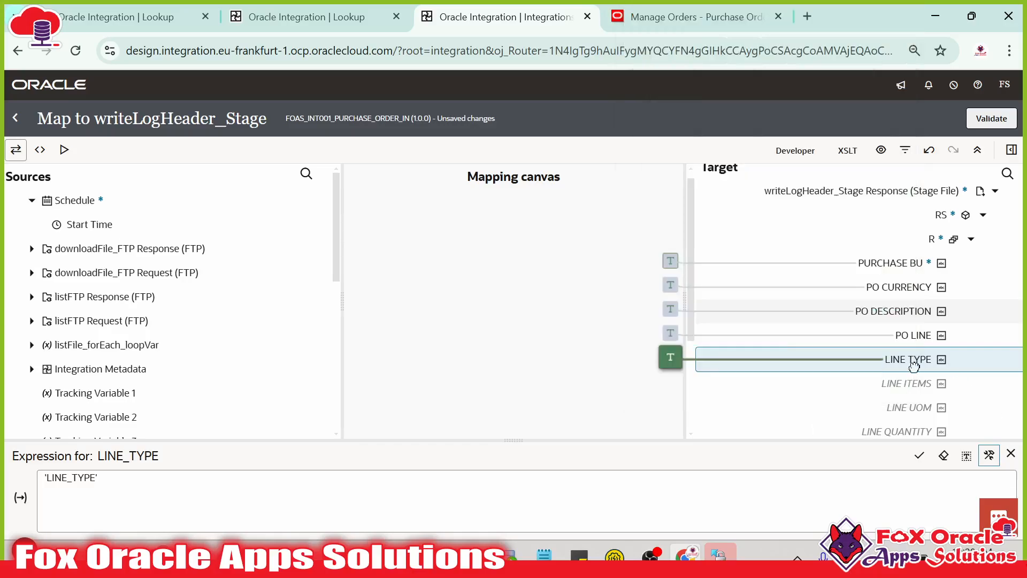
{"action": "left_click", "coordinate": [901, 379]}
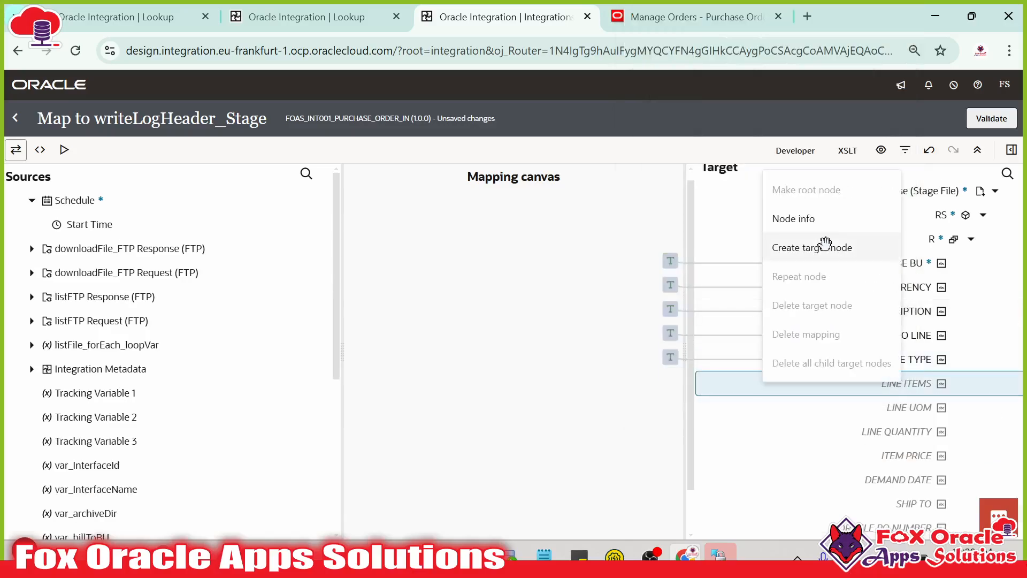
{"action": "left_click", "coordinate": [825, 247]}
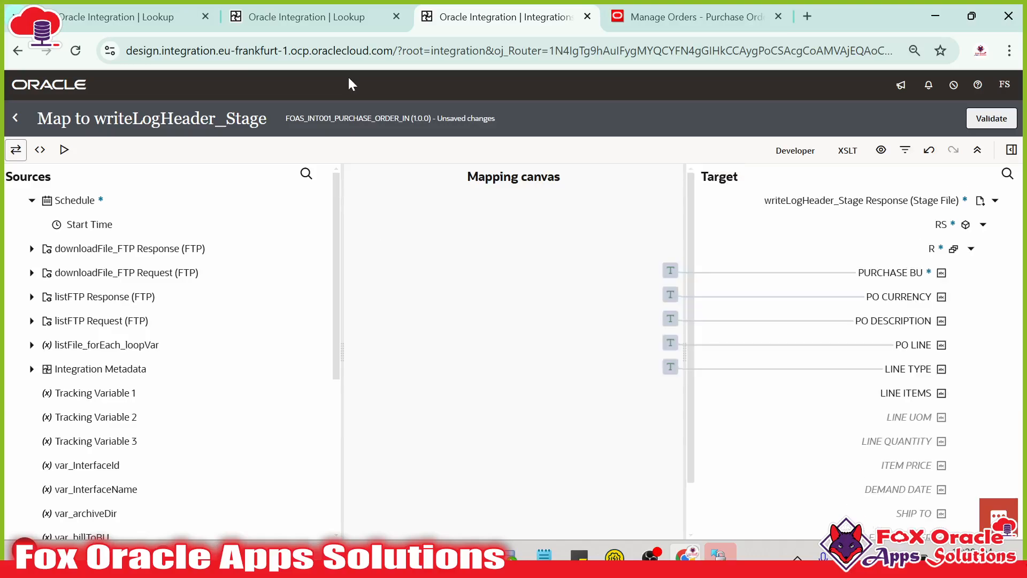
{"action": "key", "text": "alt+Tab"}
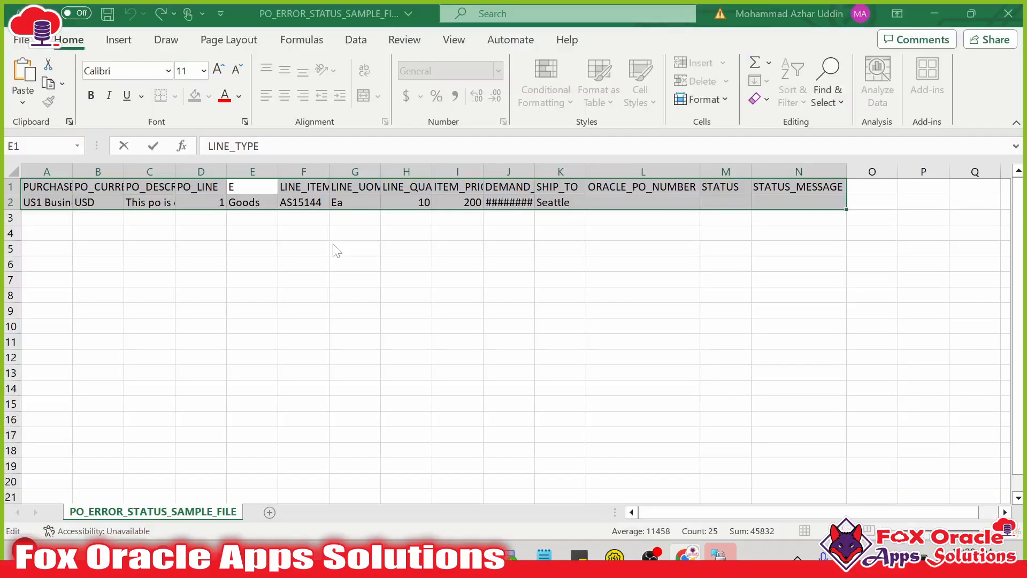
{"action": "left_click", "coordinate": [303, 184]}
{"action": "left_click", "coordinate": [271, 147]}
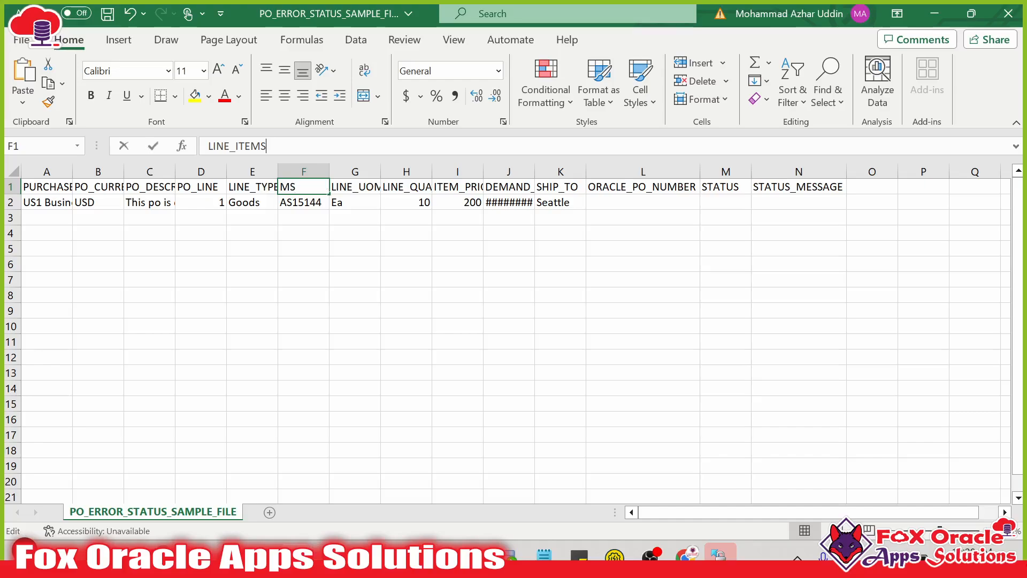
{"action": "key", "text": "ctrl+a"}
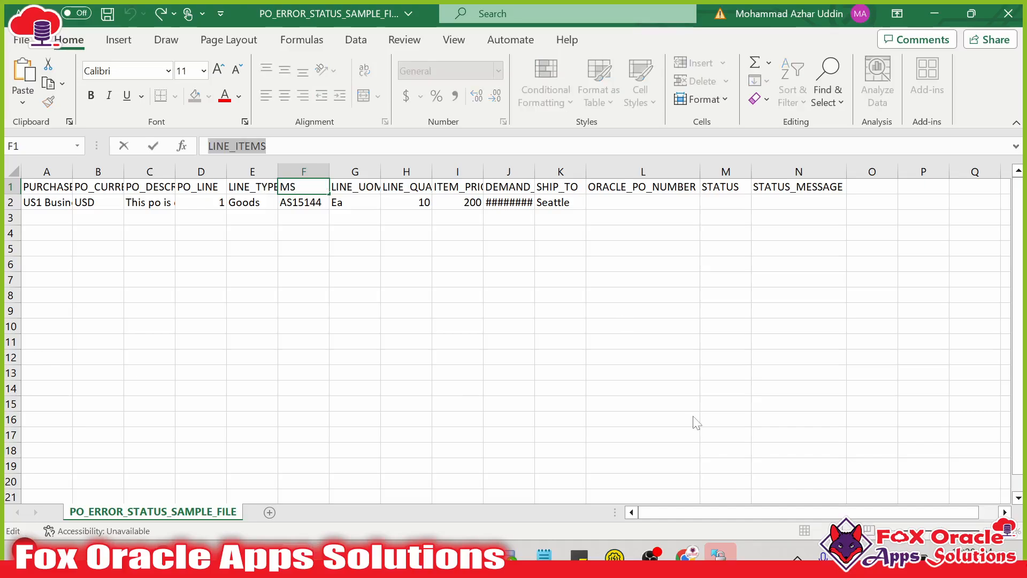
{"action": "key", "text": "alt+Tab"}
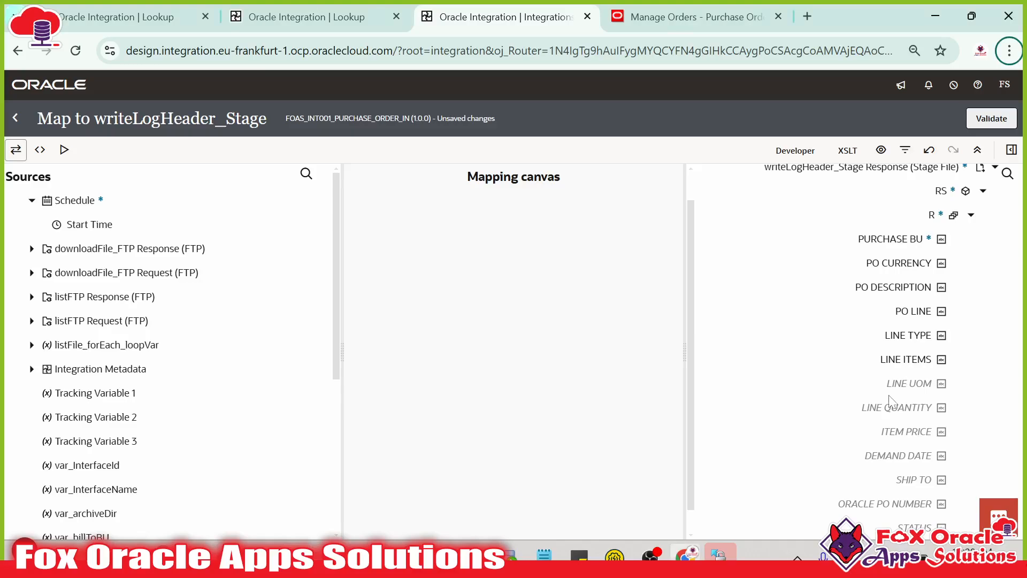
{"action": "left_click", "coordinate": [906, 359]}
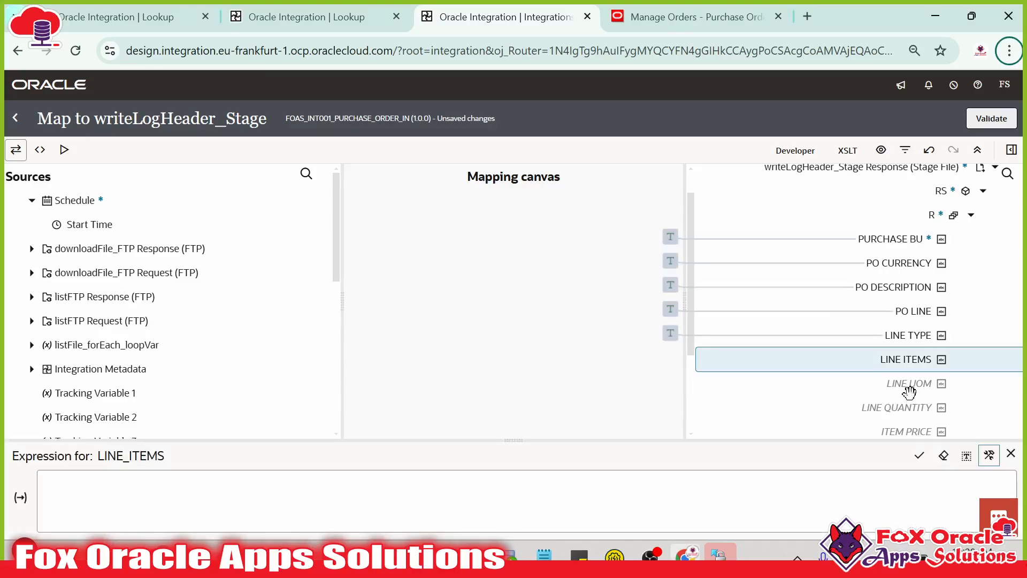
{"action": "left_click", "coordinate": [514, 486]}
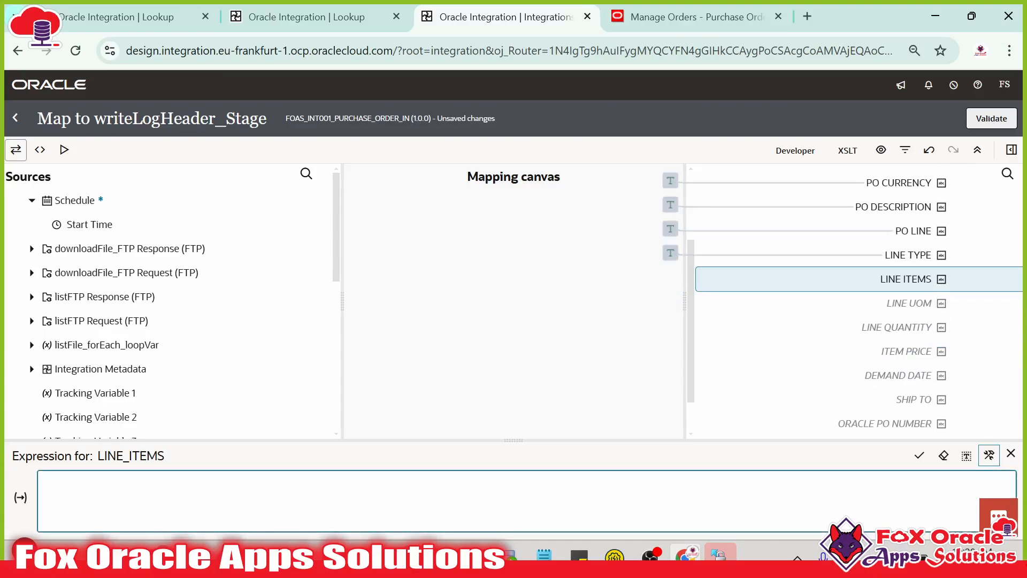
{"action": "type", "text": "'LINE_ITEMS"}
{"action": "left_click", "coordinate": [919, 455]}
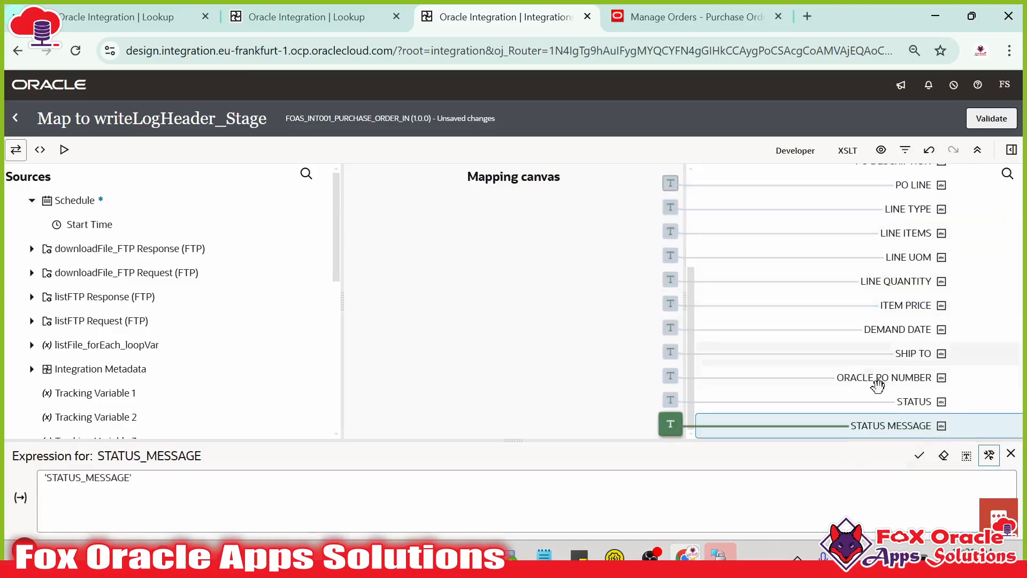
- Validate the writeLogHeader_Stage mapping and return to the integration canvas, dismissing the confirmation
{"action": "scroll", "coordinate": [905, 383], "scroll_direction": "up", "scroll_amount": 5}
{"action": "left_click", "coordinate": [991, 118]}
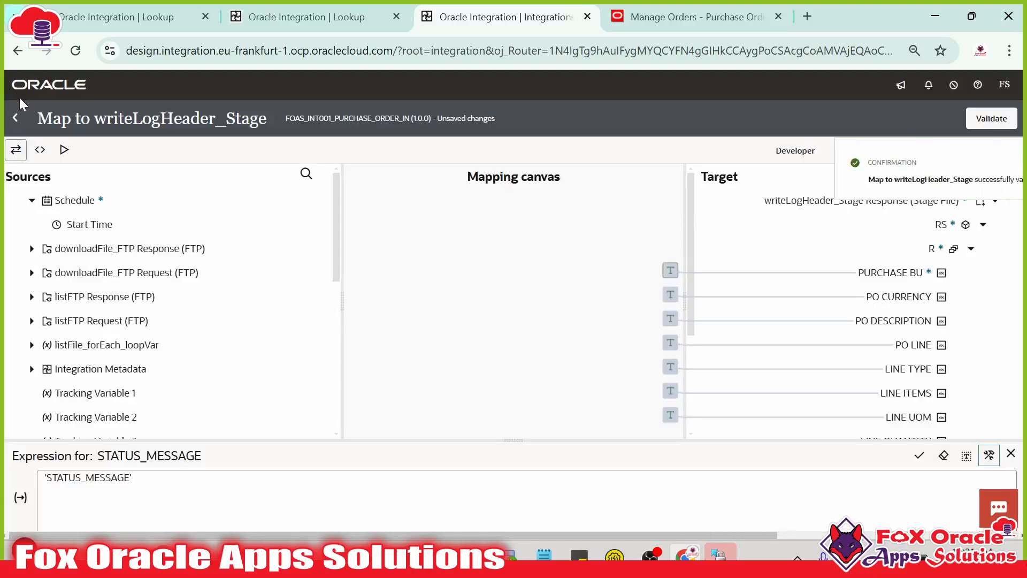
{"action": "left_click", "coordinate": [15, 118]}
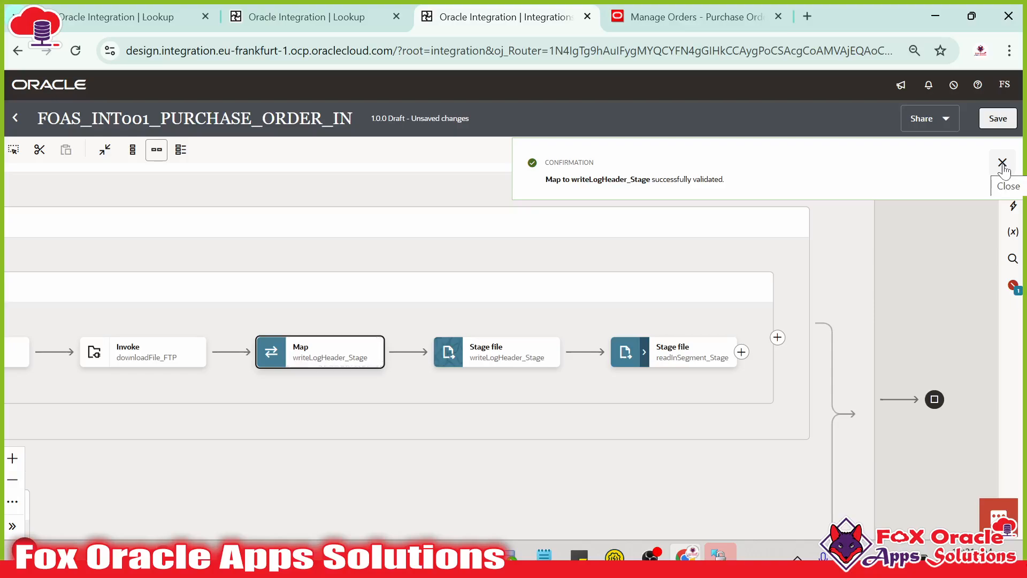
{"action": "left_click", "coordinate": [1002, 163]}
- Expand the readInSegment_Stage action and add a SOAP invoke inside it using the FOAS_EY_PO_CONN connection
{"action": "left_click", "coordinate": [644, 352]}
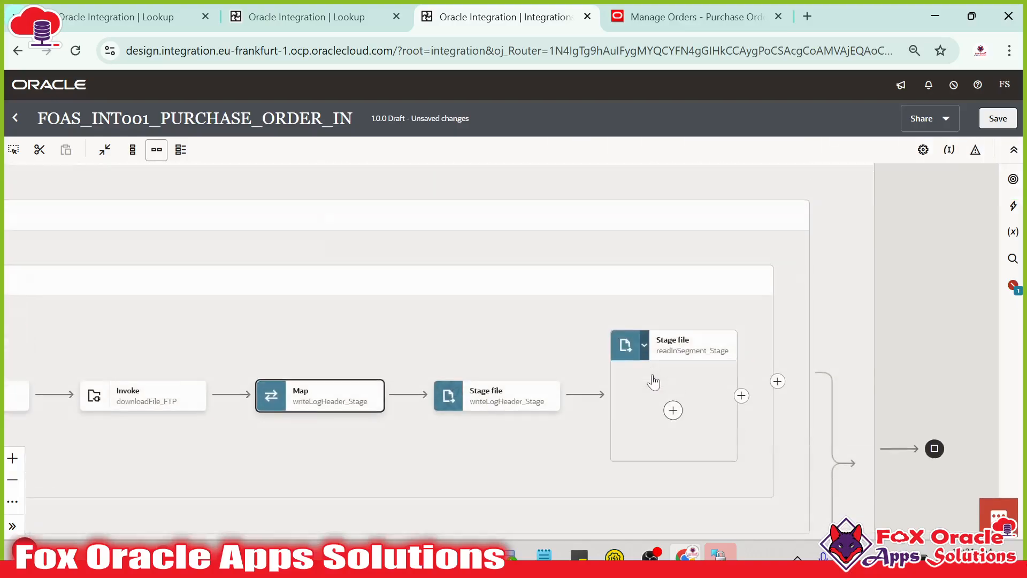
{"action": "left_click_drag", "start_coordinate": [651, 396], "coordinate": [472, 381]}
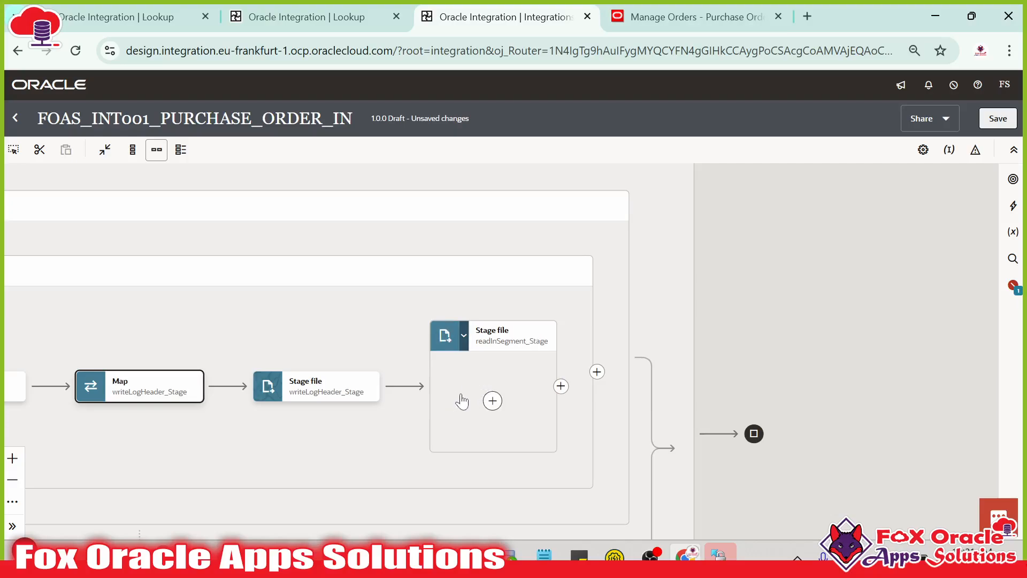
{"action": "left_click_drag", "start_coordinate": [458, 396], "coordinate": [497, 390]}
{"action": "left_click_drag", "start_coordinate": [417, 331], "coordinate": [436, 324]}
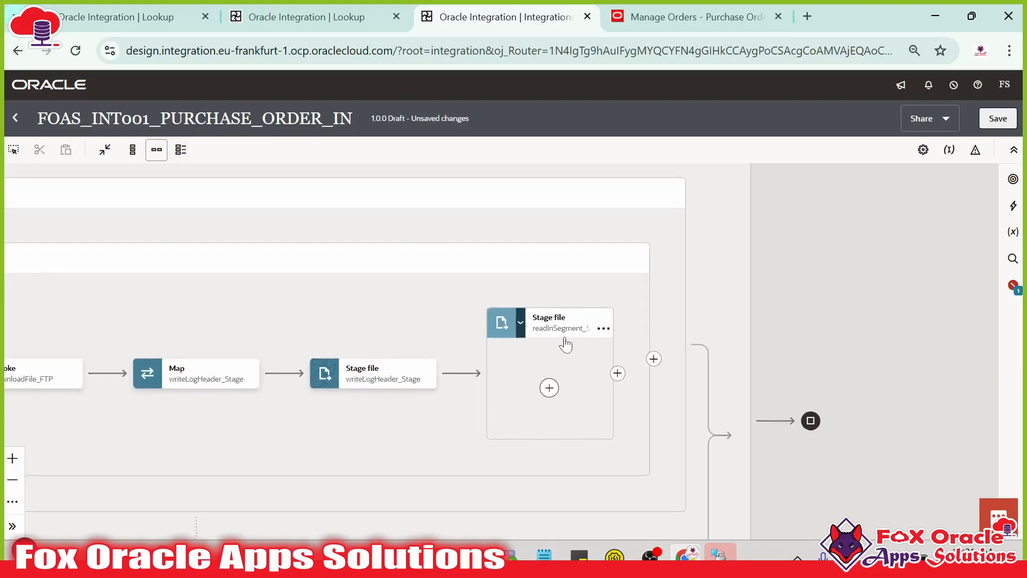
{"action": "left_click", "coordinate": [545, 387]}
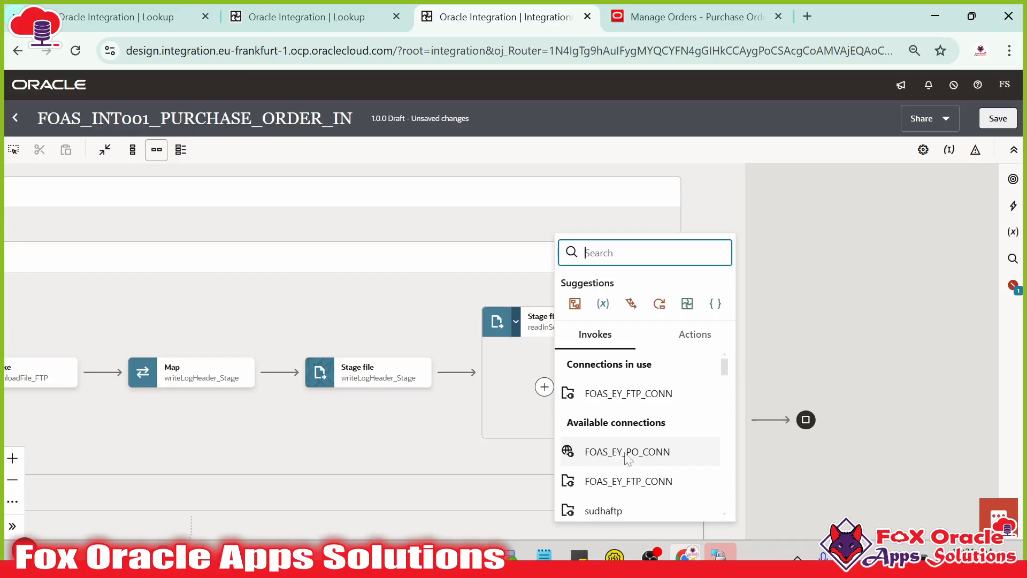
{"action": "left_click", "coordinate": [647, 451]}
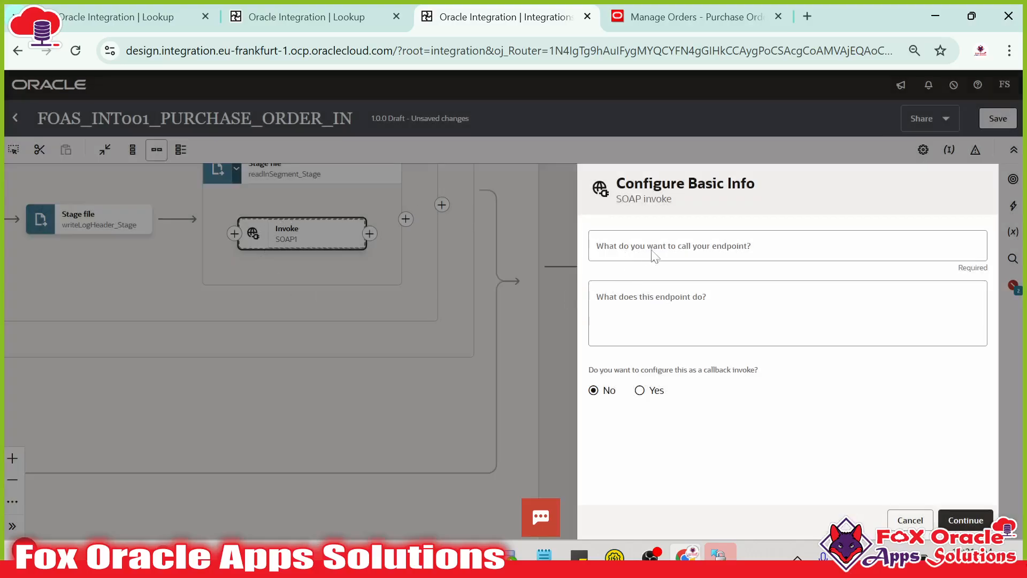
- Name the SOAP endpoint createPurchaseOrder_SOAP, checking the operation name in SoapUI, and continue to the operation settings
{"action": "left_click", "coordinate": [654, 256]}
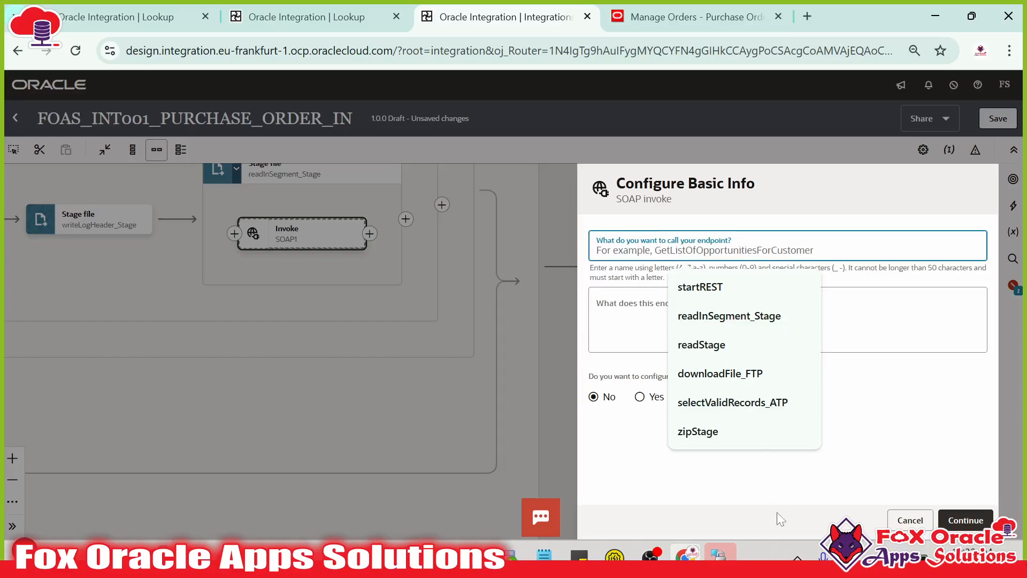
{"action": "left_click", "coordinate": [615, 555]}
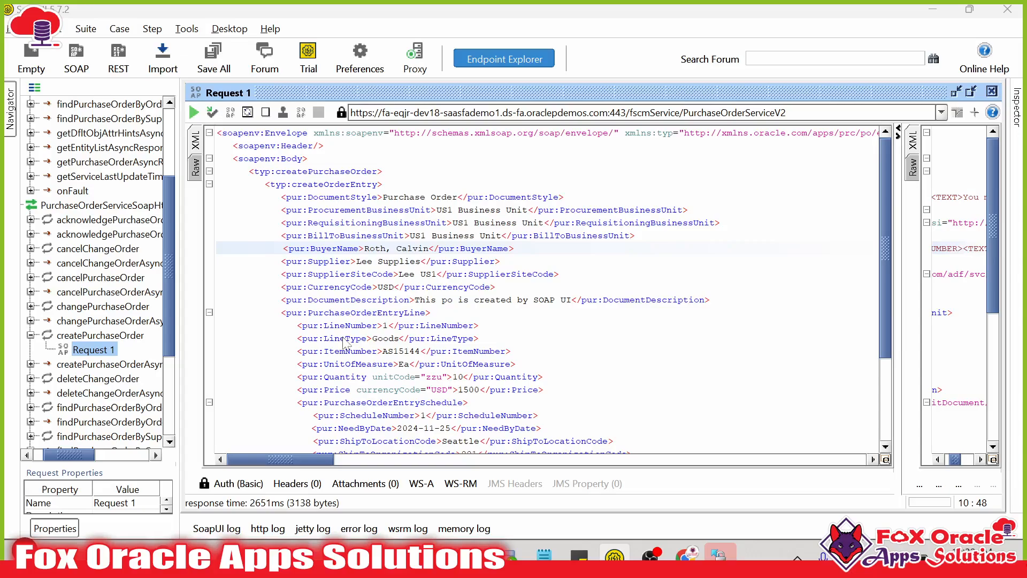
{"action": "key", "text": "alt+Tab"}
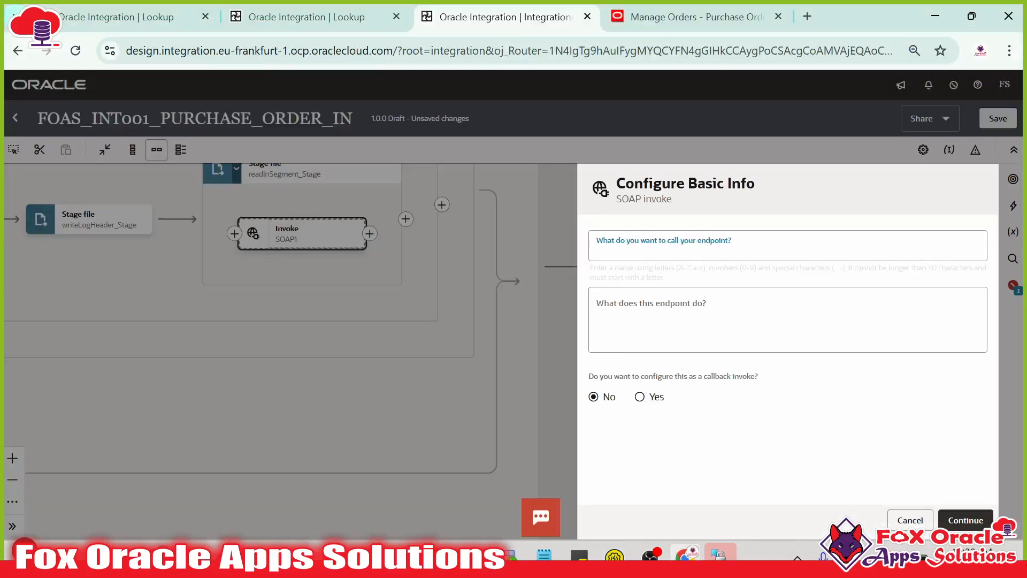
{"action": "type", "text": "crea"}
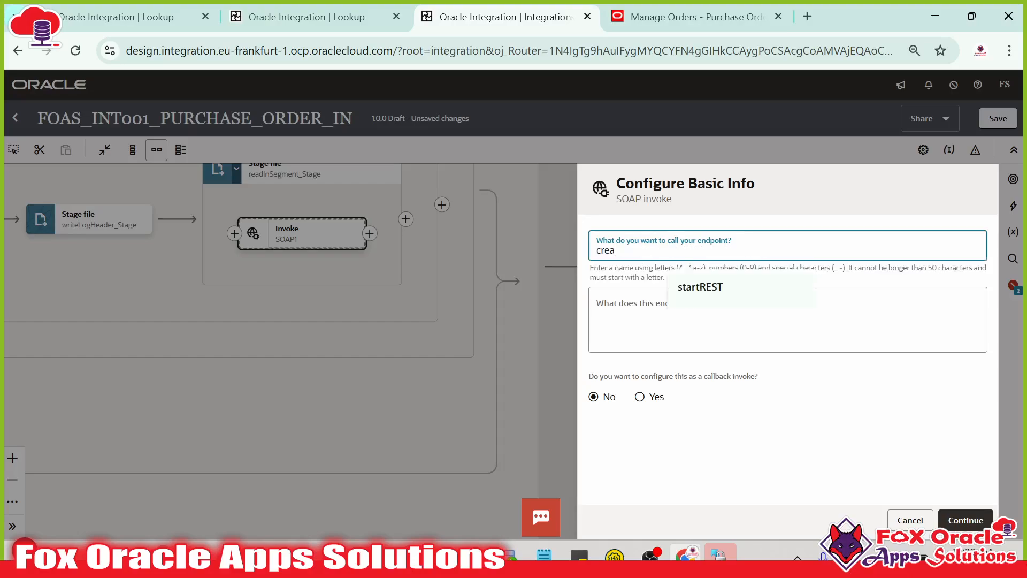
{"action": "type", "text": "tePurc"}
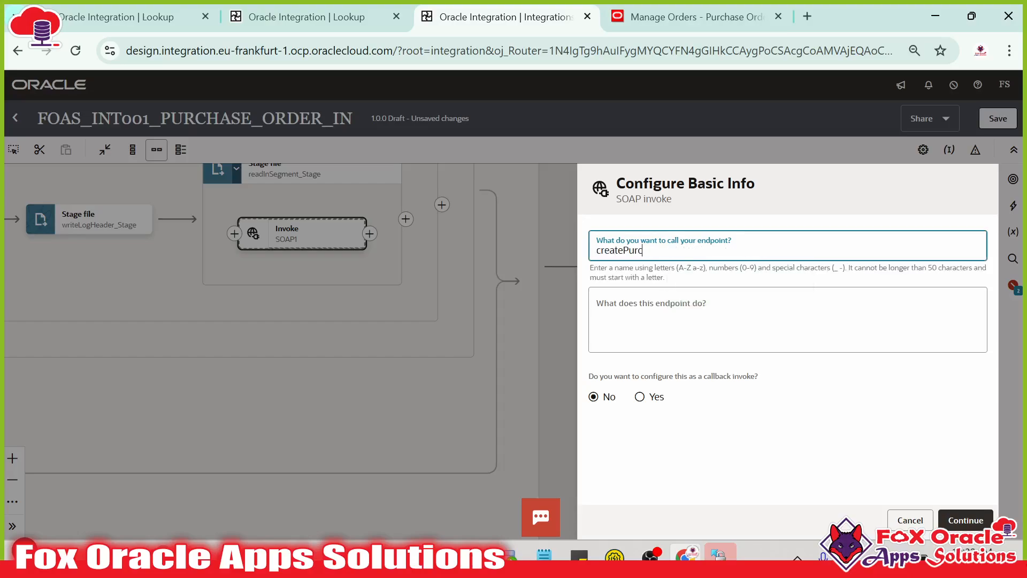
{"action": "type", "text": "haseOrder_SOAP"}
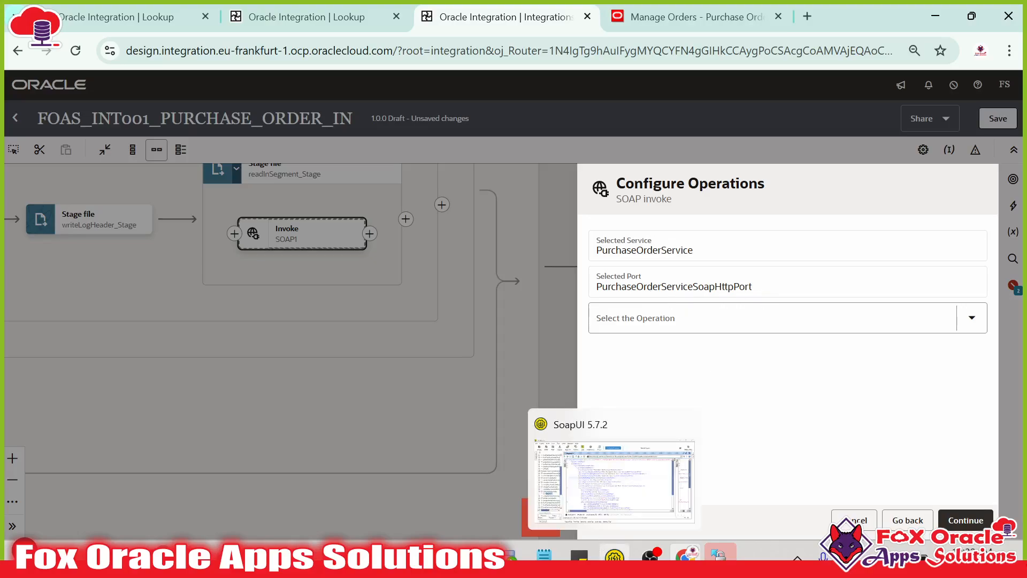
- Switch to SoapUI and examine the purchase order service's operations and the createPurchaseOrder request
{"action": "left_click", "coordinate": [614, 555]}
{"action": "left_click", "coordinate": [454, 184]}
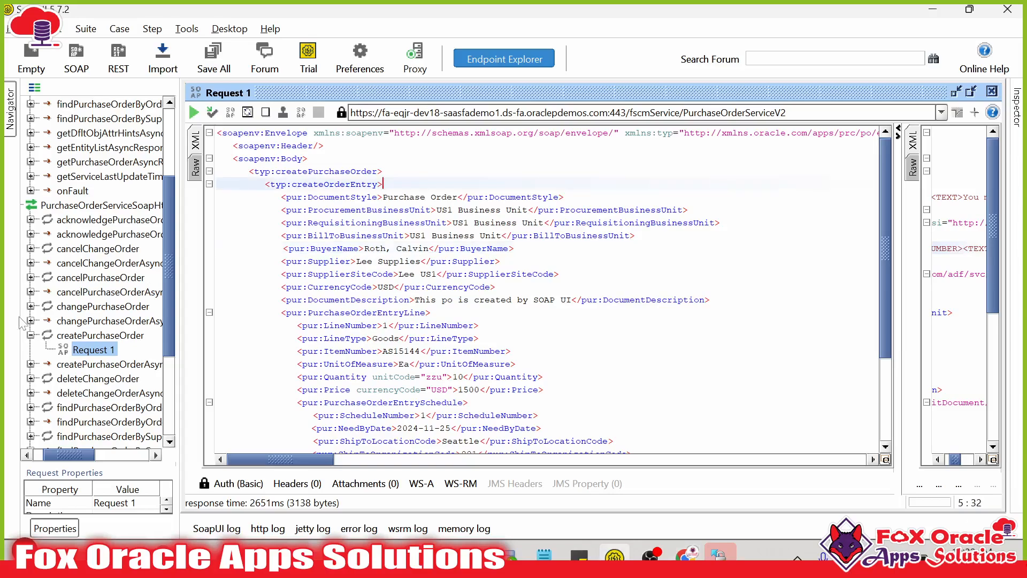
{"action": "scroll", "coordinate": [108, 219], "scroll_direction": "up", "scroll_amount": 2}
{"action": "scroll", "coordinate": [101, 241], "scroll_direction": "down", "scroll_amount": 1}
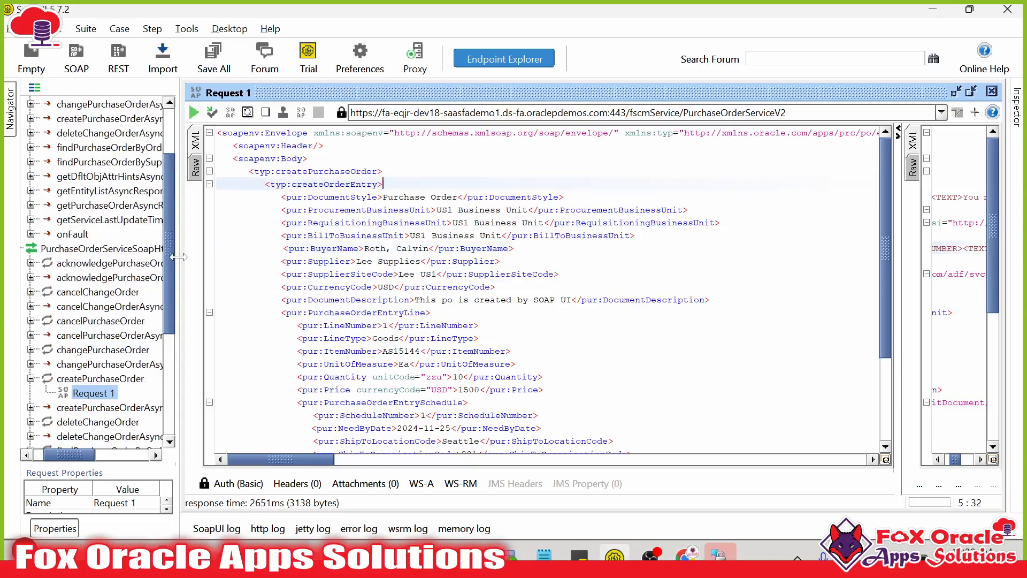
{"action": "left_click_drag", "start_coordinate": [181, 258], "coordinate": [304, 256]}
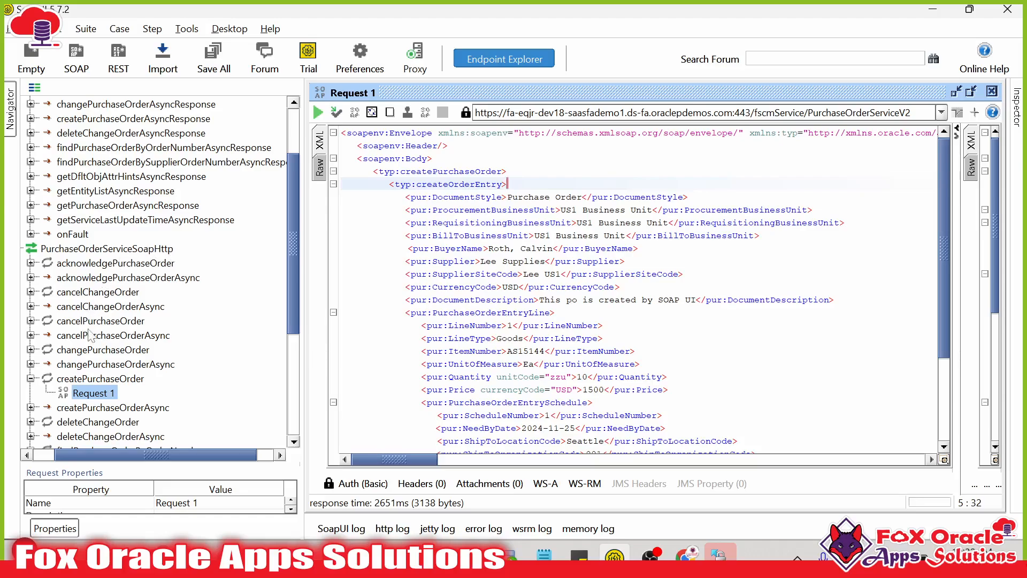
{"action": "scroll", "coordinate": [95, 327], "scroll_direction": "up", "scroll_amount": 2}
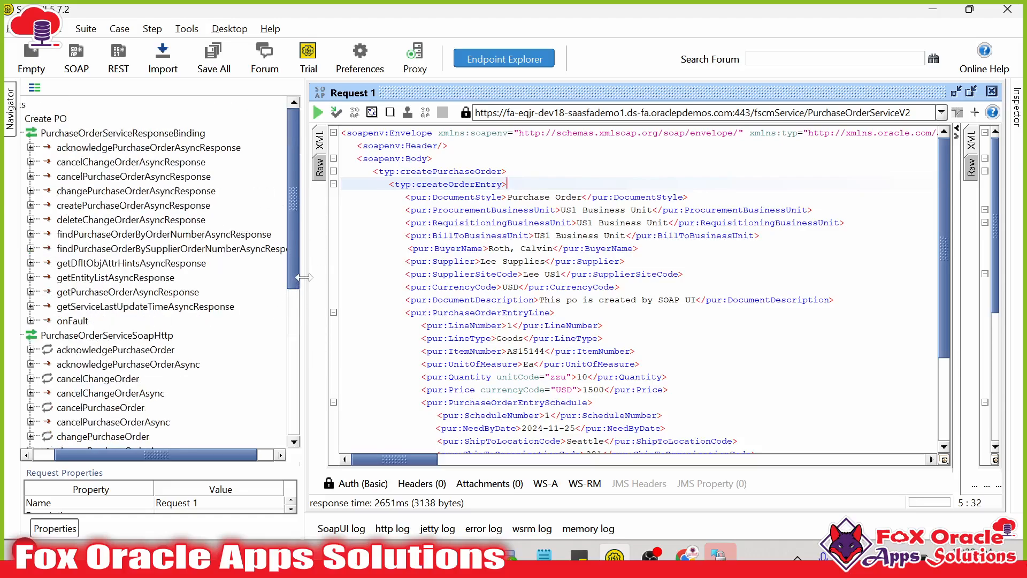
{"action": "left_click_drag", "start_coordinate": [302, 281], "coordinate": [174, 283]}
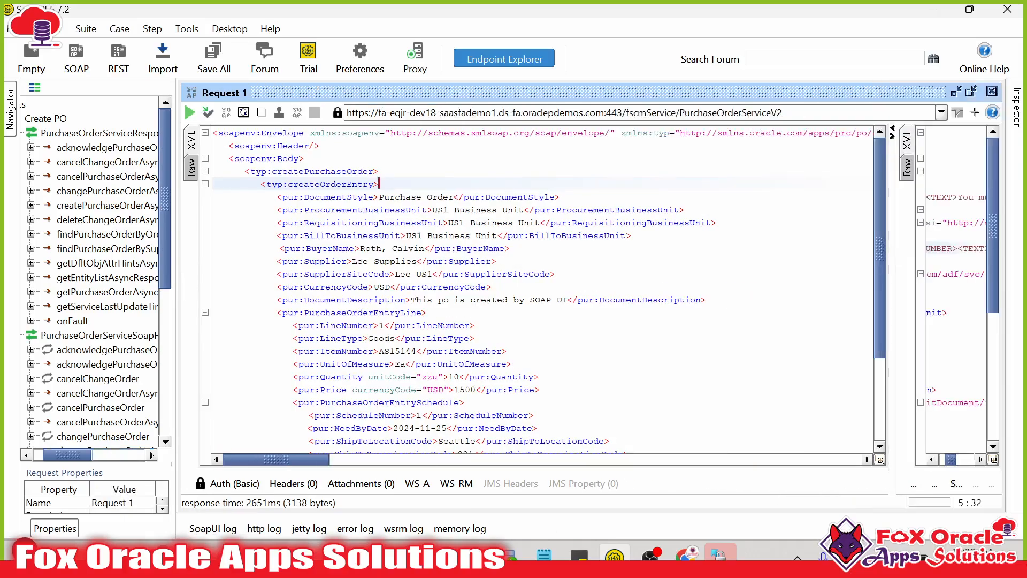
- Check the createPurchaseOrder request elements in SoapUI, and select createPurchaseOrder as the SOAP invoke's operation in Oracle Integration
{"action": "double_click", "coordinate": [323, 171]}
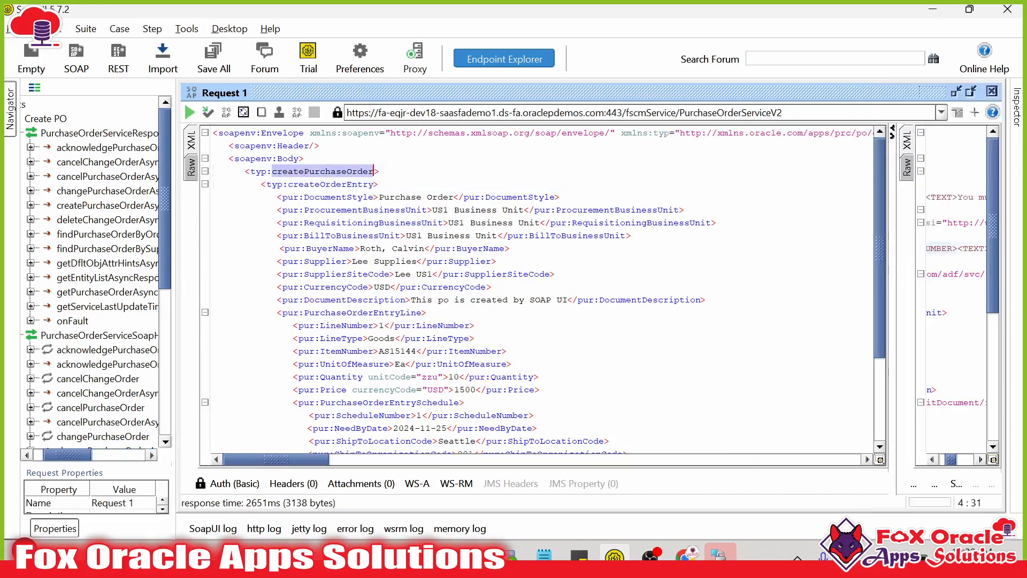
{"action": "double_click", "coordinate": [330, 184]}
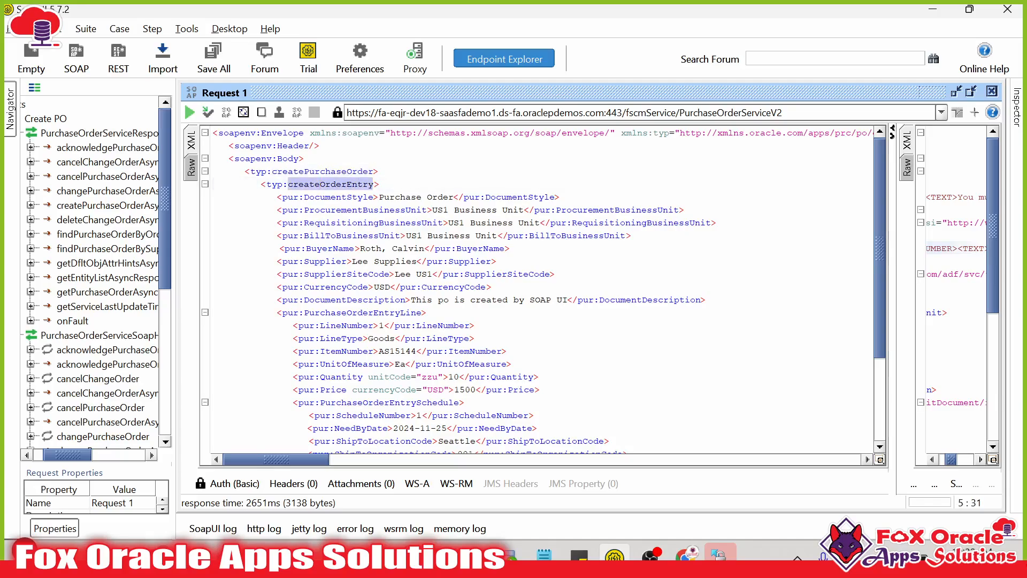
{"action": "key", "text": "alt+Tab"}
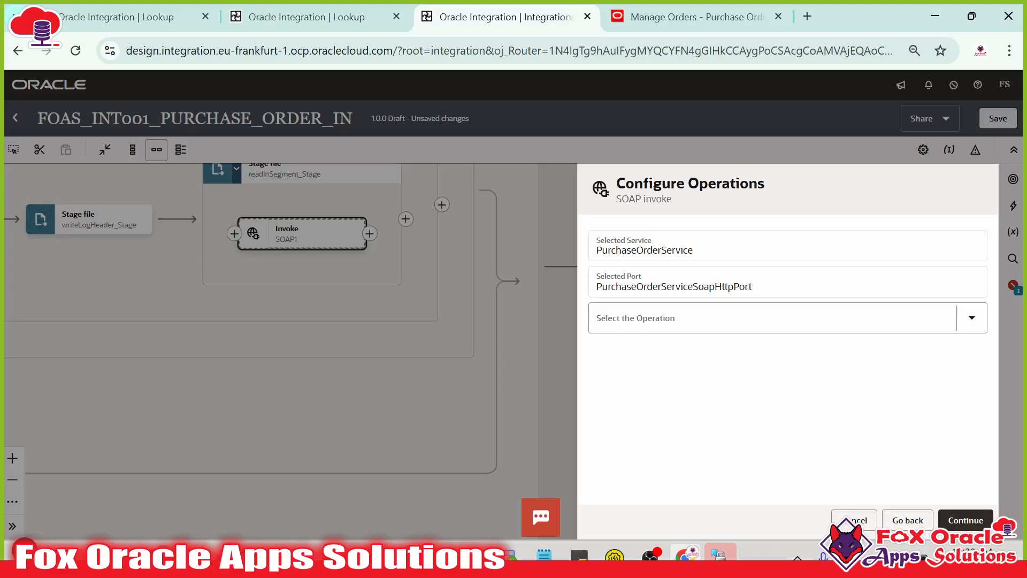
{"action": "left_click", "coordinate": [772, 318]}
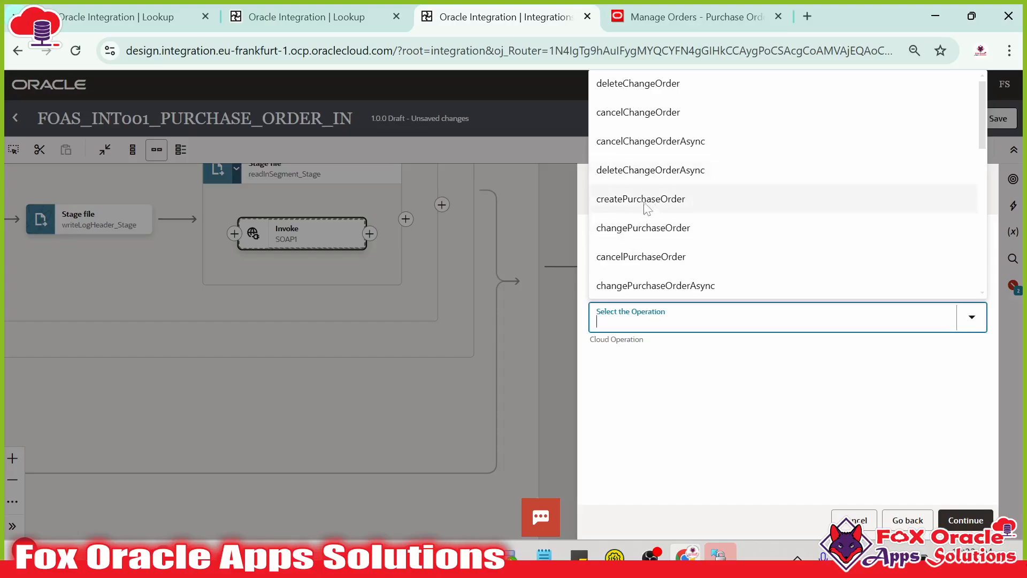
{"action": "left_click", "coordinate": [618, 201]}
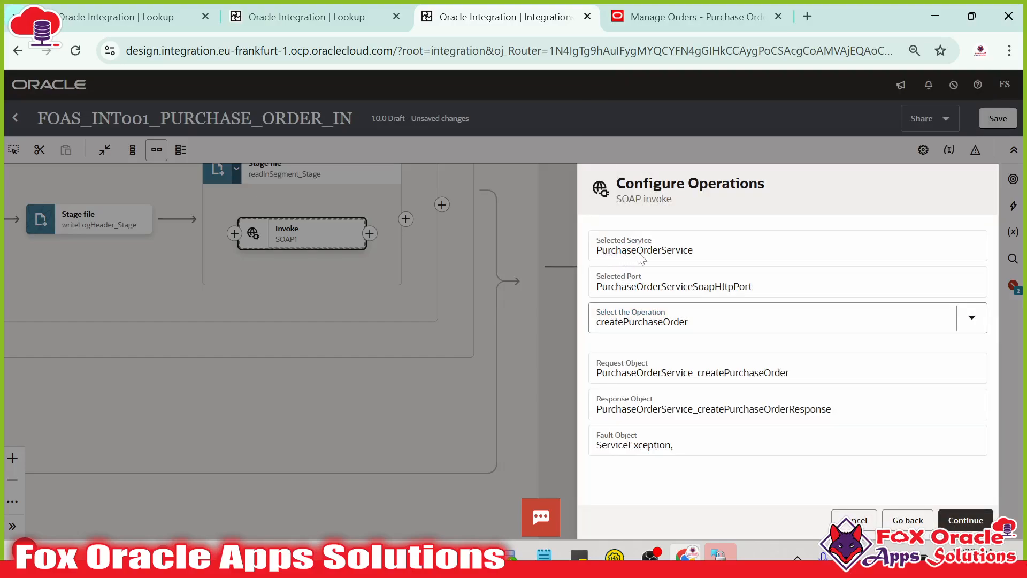
- Compare the service endpoint URL in SoapUI, and try to finish the SOAP invoke configuration without headers
{"action": "key", "text": "alt+Tab"}
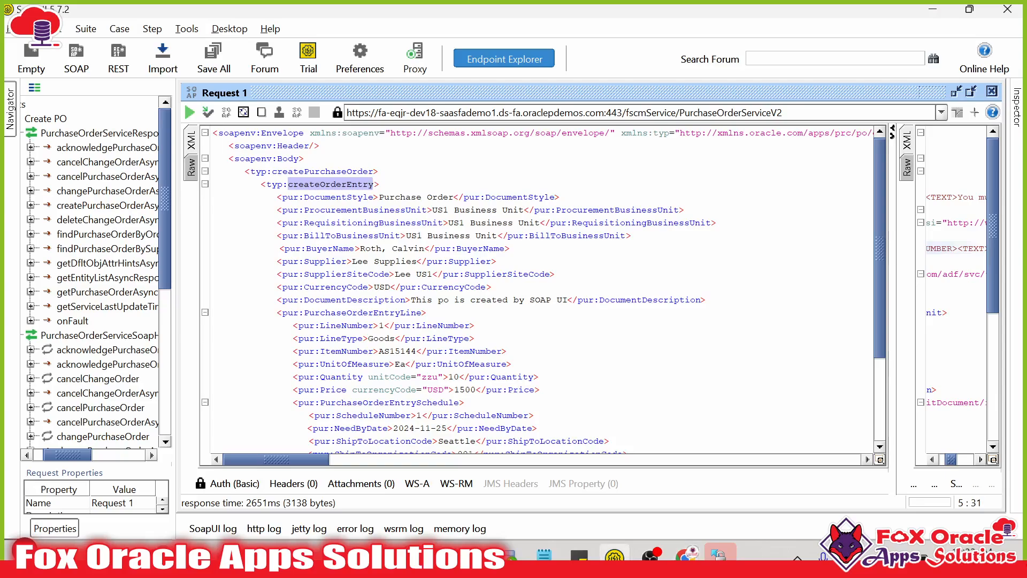
{"action": "left_click_drag", "start_coordinate": [678, 113], "coordinate": [770, 112]}
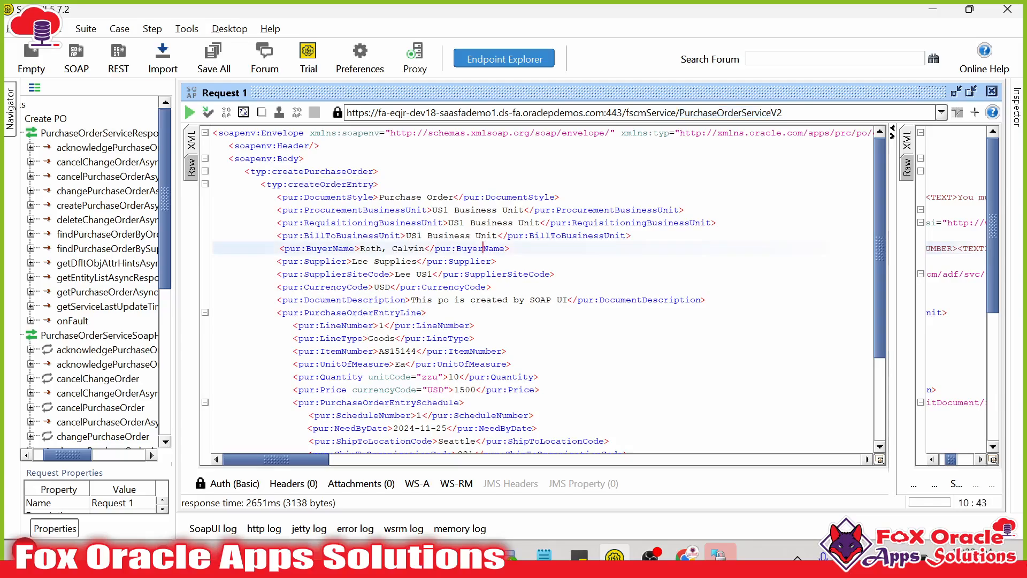
{"action": "key", "text": "alt+Tab"}
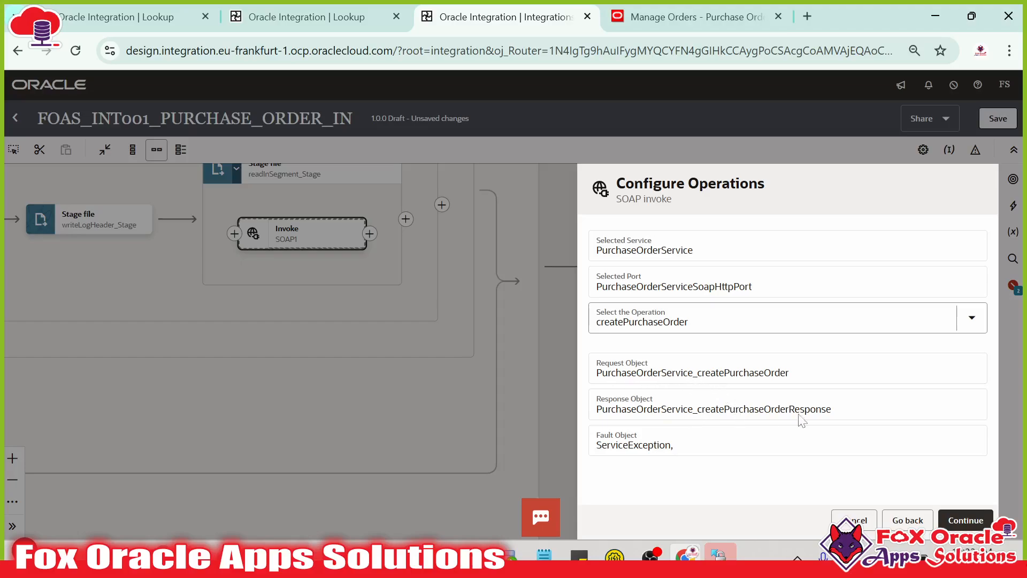
{"action": "left_click", "coordinate": [958, 521]}
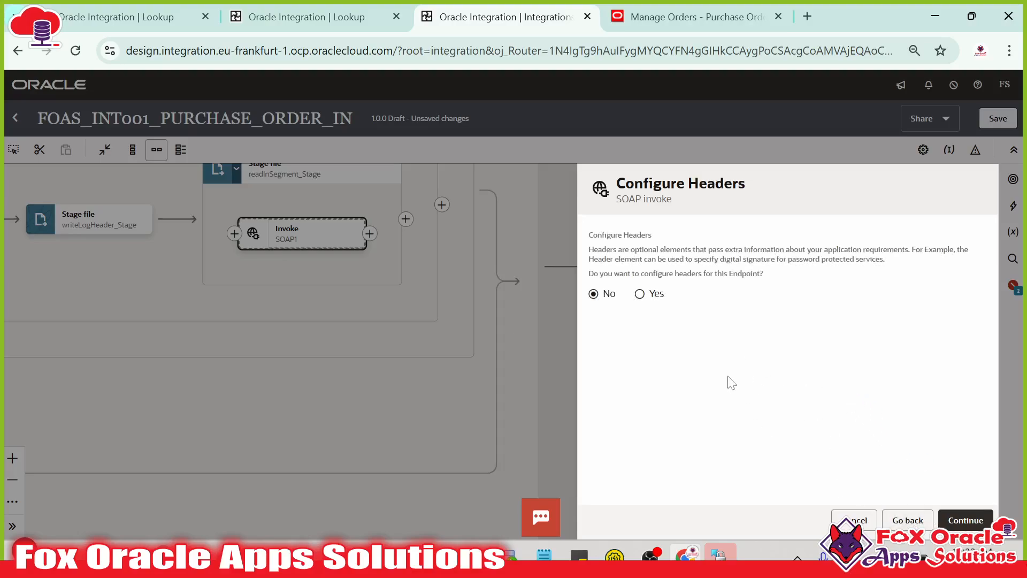
{"action": "left_click", "coordinate": [963, 520]}
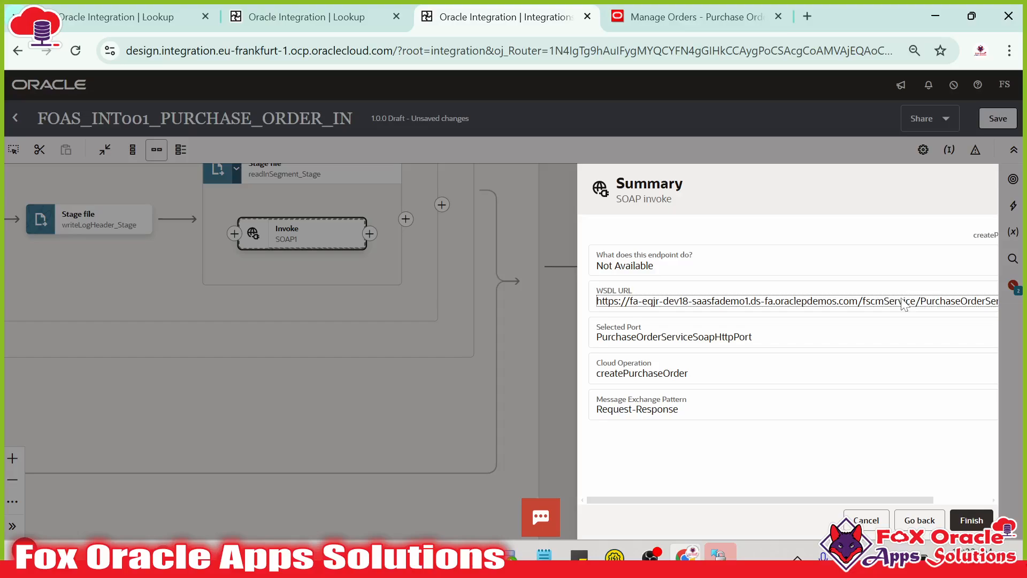
{"action": "left_click", "coordinate": [971, 520]}
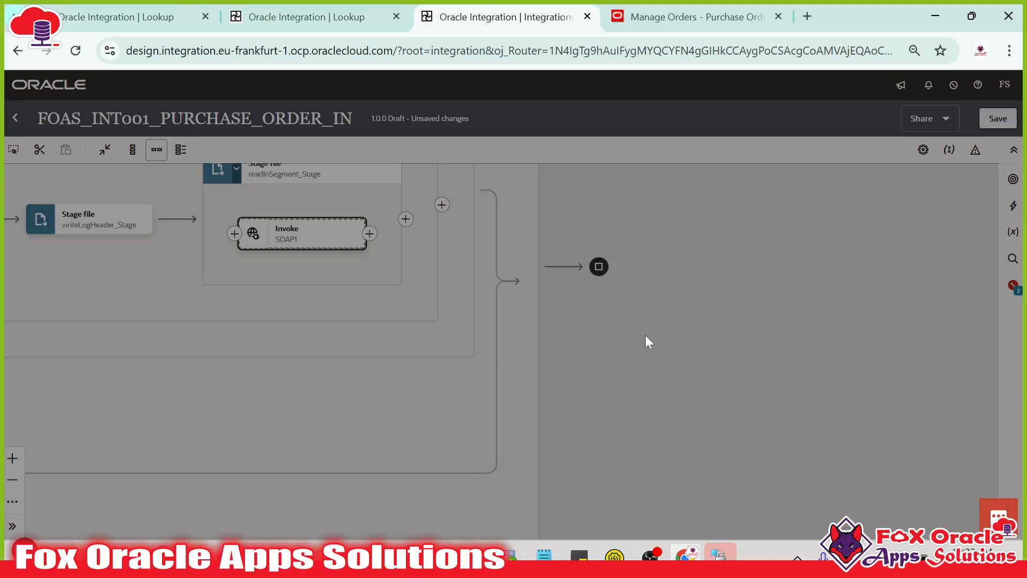
- Reload the integration page, expand readInSegment_Stage, and open the configuration of the incomplete SOAP invoke inside it
{"action": "left_click", "coordinate": [75, 52]}
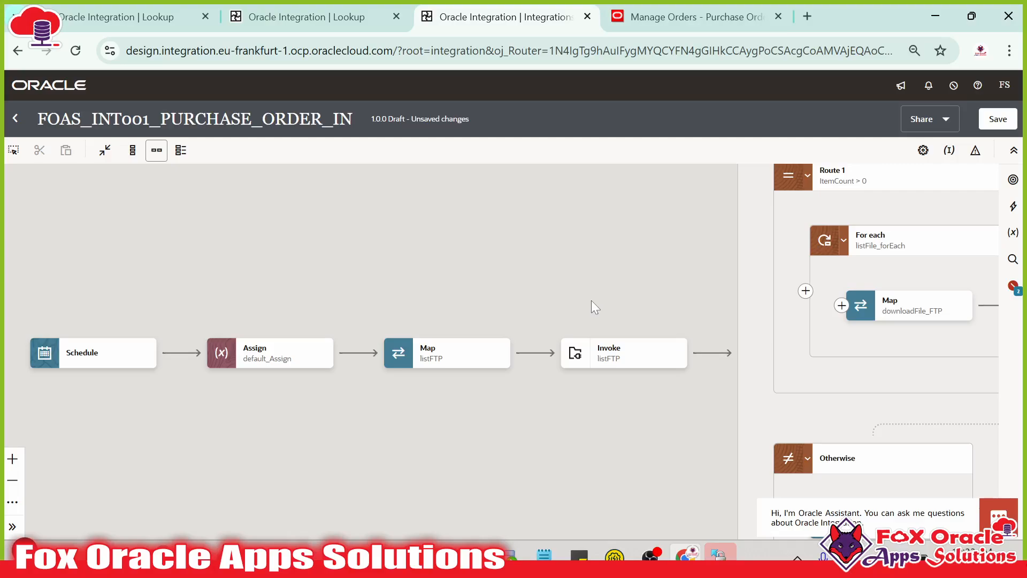
{"action": "left_click_drag", "start_coordinate": [695, 269], "coordinate": [243, 287]}
{"action": "left_click_drag", "start_coordinate": [580, 362], "coordinate": [174, 361]}
{"action": "left_click_drag", "start_coordinate": [679, 362], "coordinate": [498, 325]}
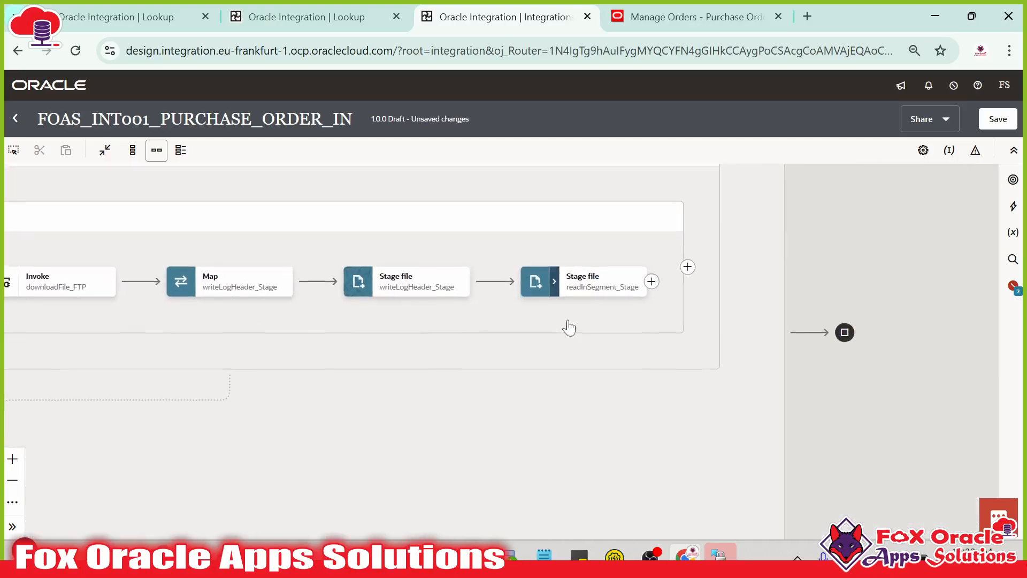
{"action": "left_click", "coordinate": [554, 282]}
{"action": "double_click", "coordinate": [634, 355]}
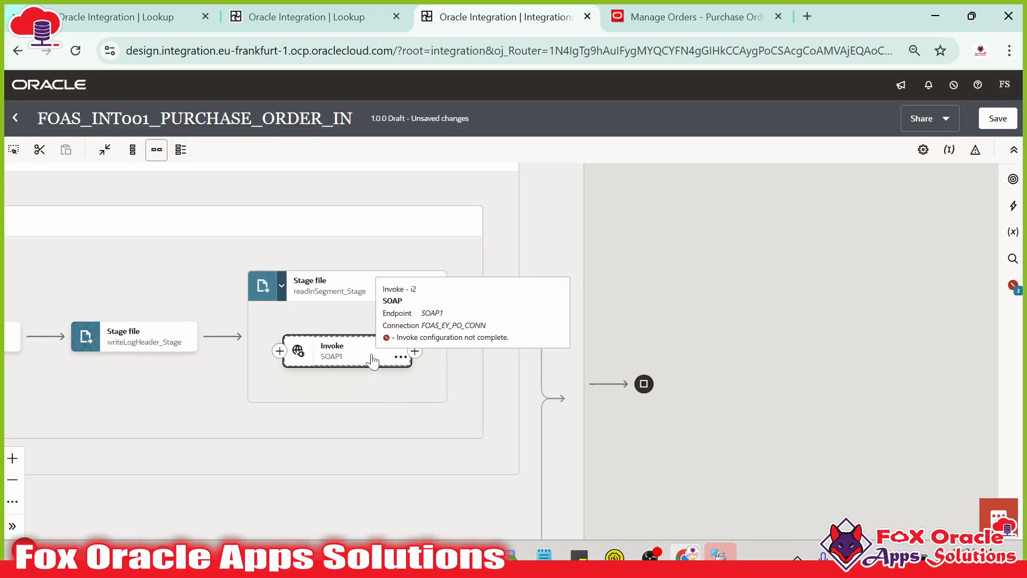
{"action": "double_click", "coordinate": [372, 362]}
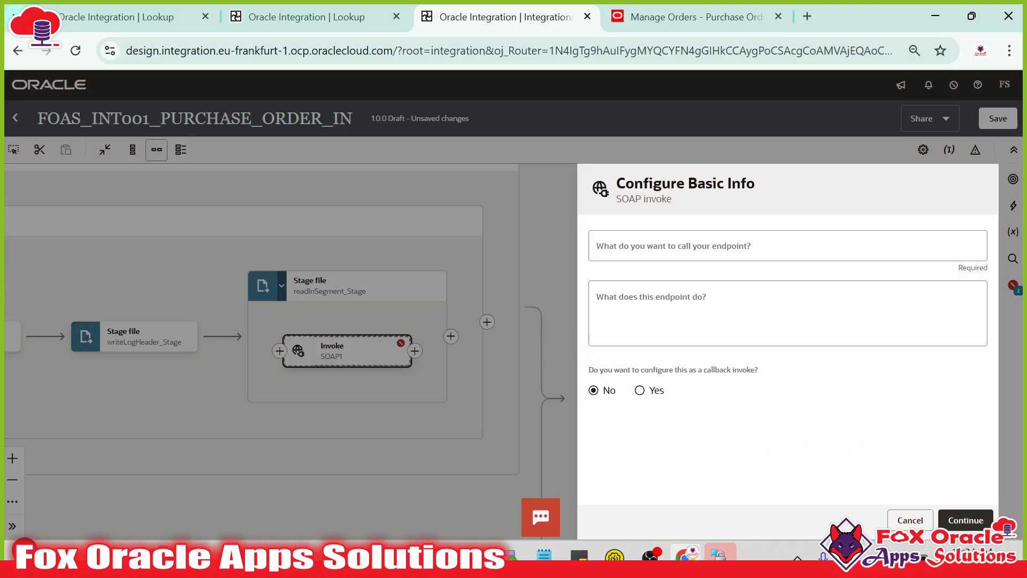
- Enter createPurchaseOrder_SOAP as the endpoint name and continue to the operation settings
{"action": "left_click", "coordinate": [657, 254]}
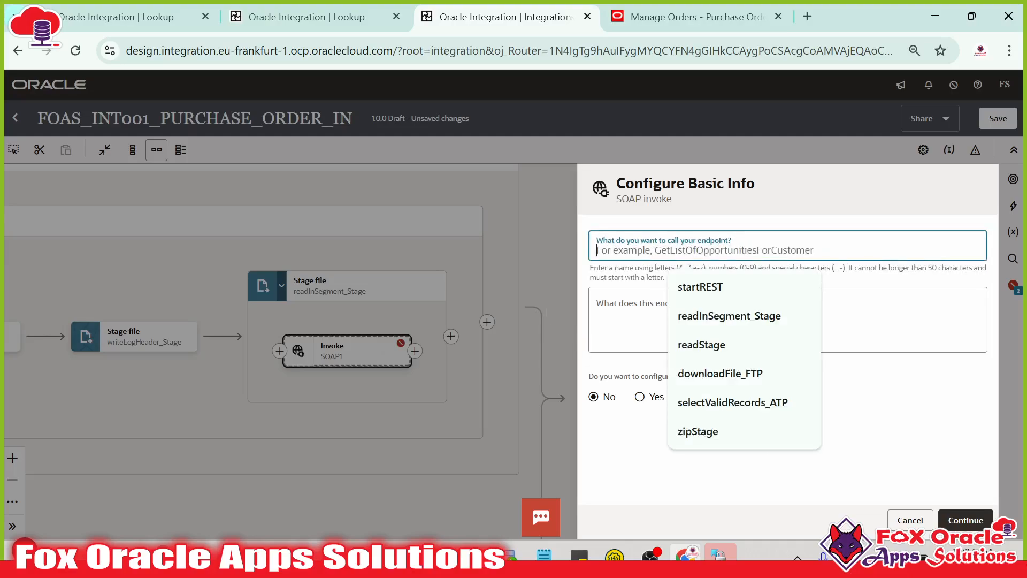
{"action": "type", "text": "cre"}
{"action": "left_click", "coordinate": [742, 316]}
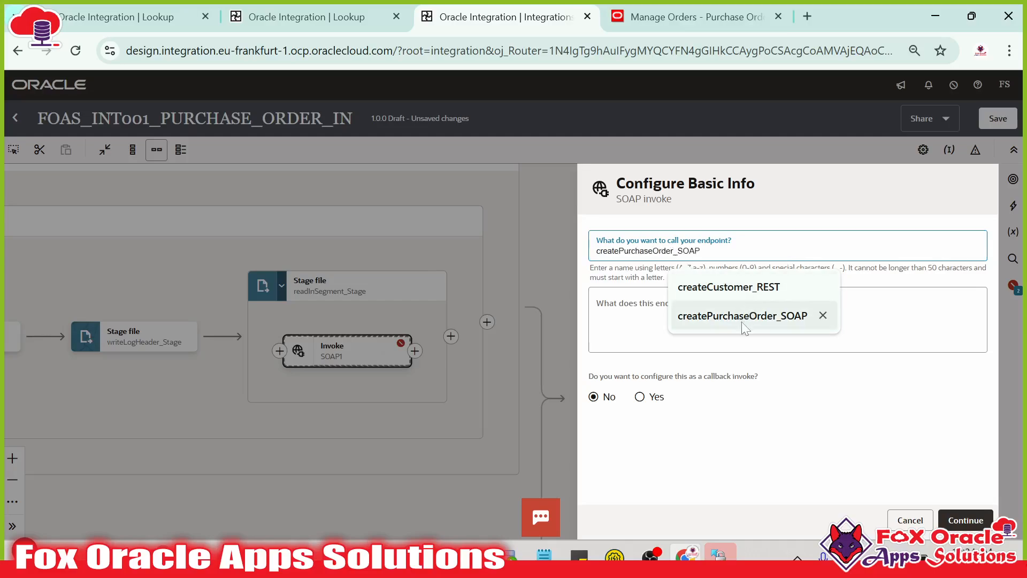
{"action": "left_click", "coordinate": [965, 520]}
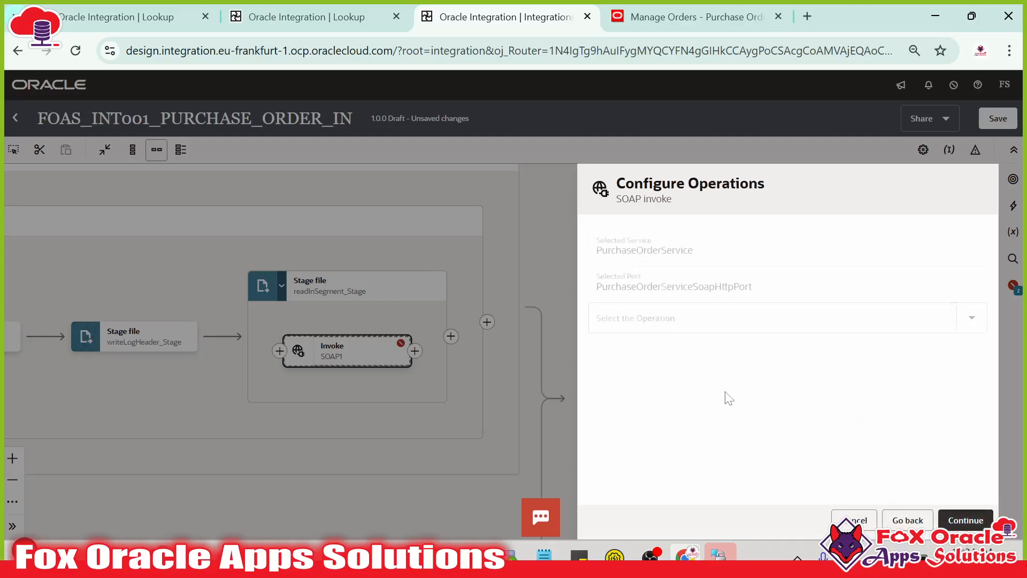
- Try to complete the SOAP invoke with the createPurchaseOrder operation and no headers
{"action": "left_click", "coordinate": [698, 324]}
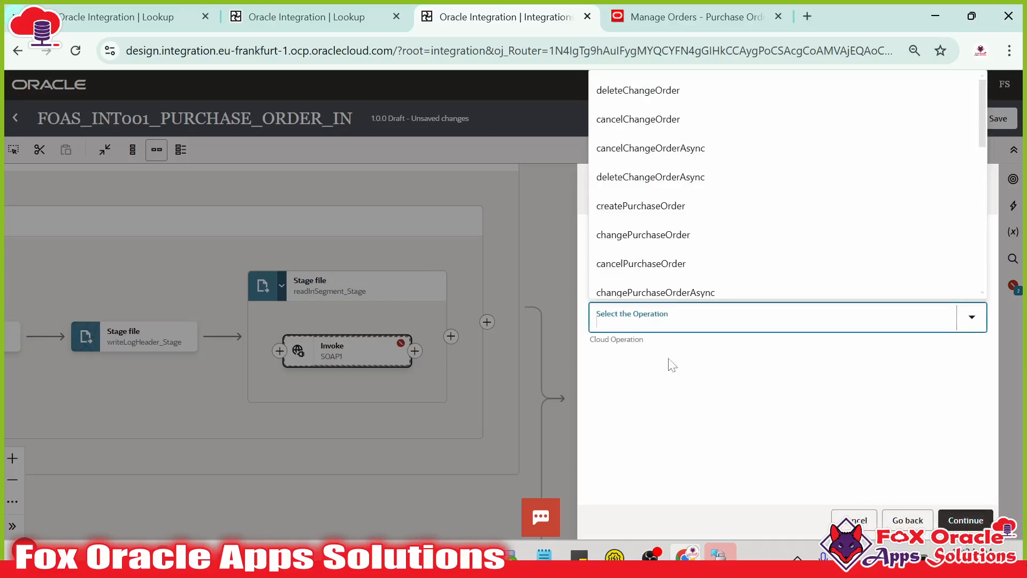
{"action": "left_click", "coordinate": [628, 205]}
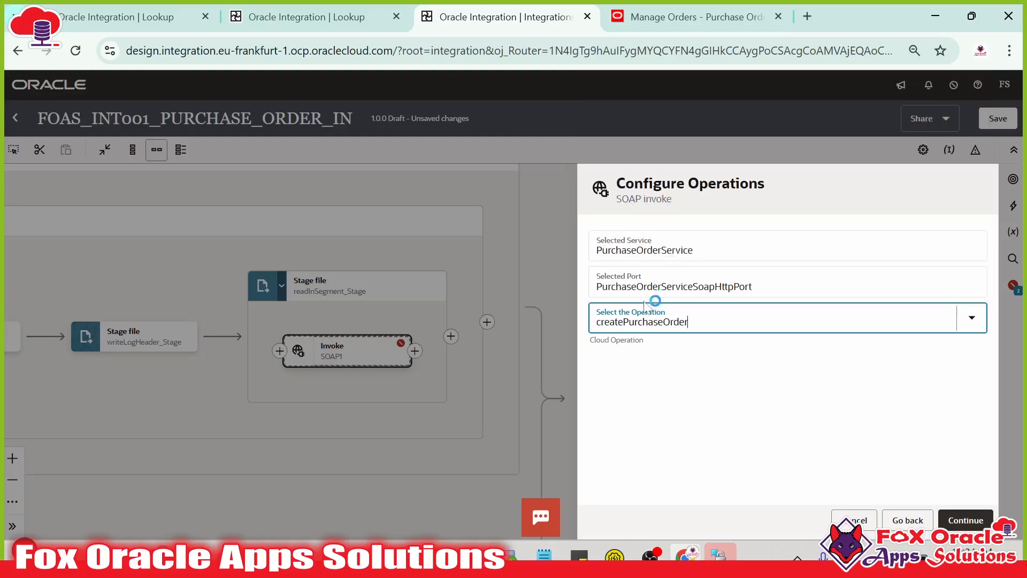
{"action": "left_click", "coordinate": [965, 520]}
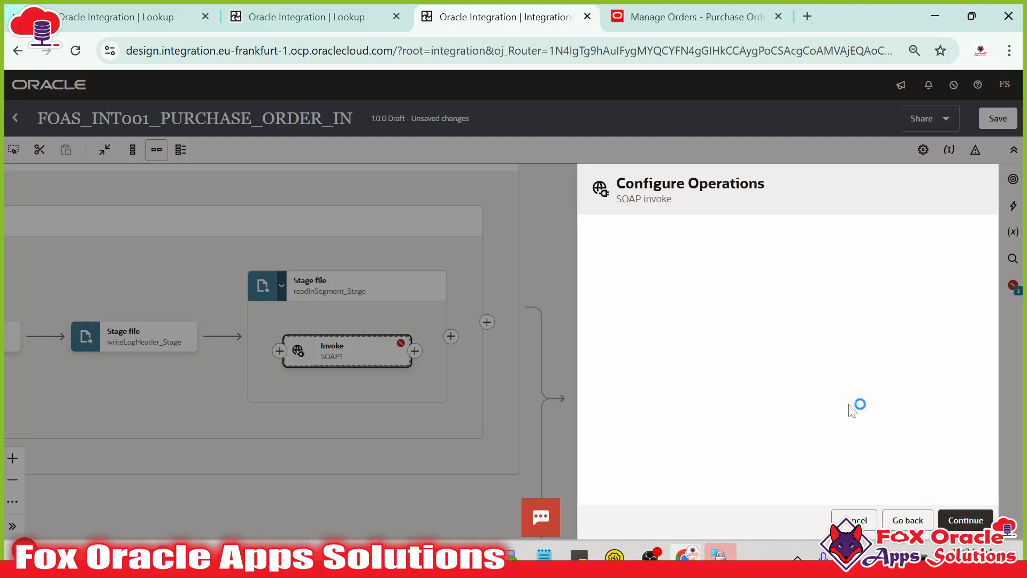
{"action": "left_click", "coordinate": [962, 521]}
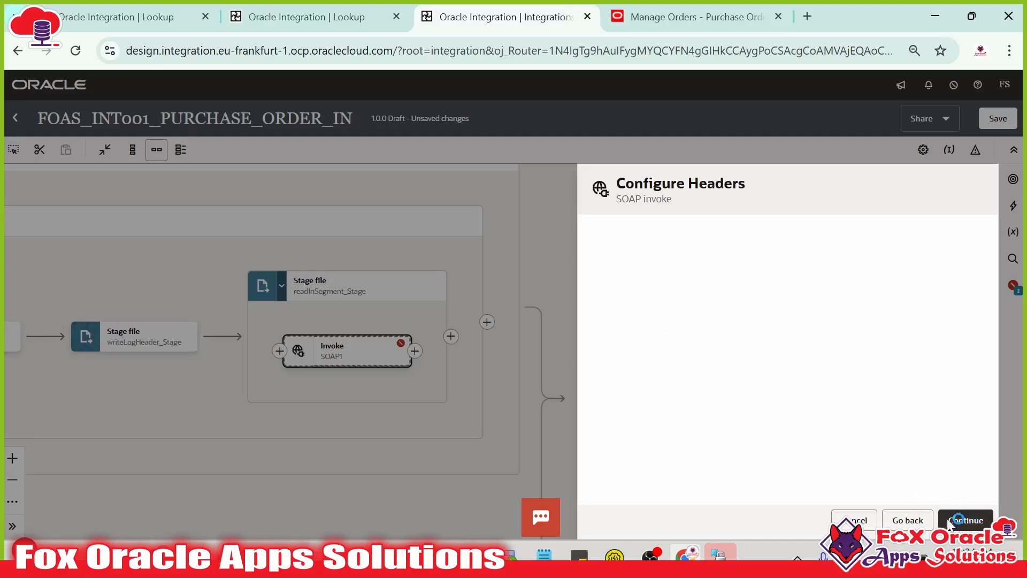
{"action": "left_click", "coordinate": [969, 520]}
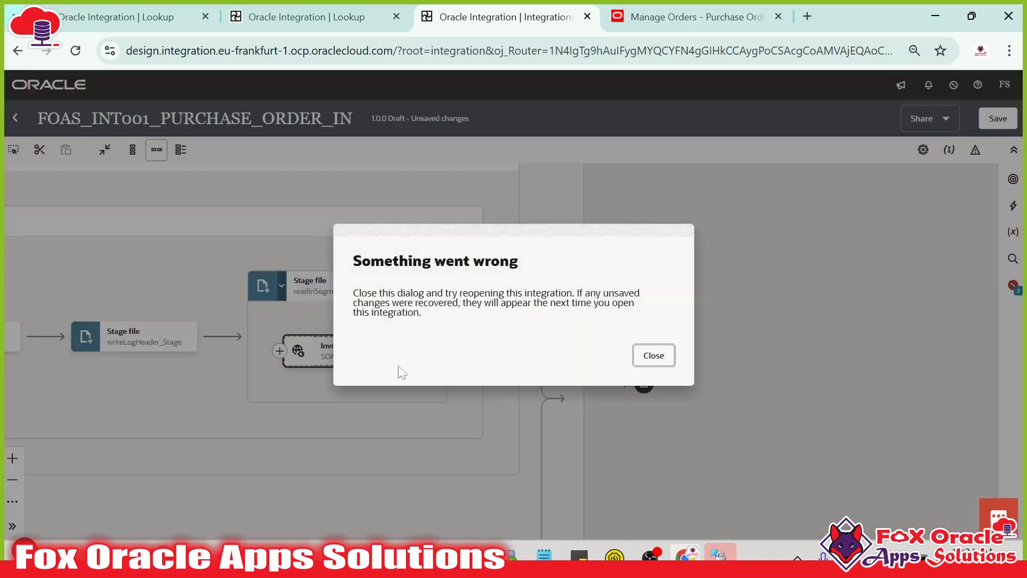
- Dismiss the error dialog and reopen FOAS_INT001_PURCHASE_ORDER_IN from the integrations list by unlocking it with Edit & recover
{"action": "left_click", "coordinate": [653, 355]}
{"action": "mouse_move", "coordinate": [877, 289]}
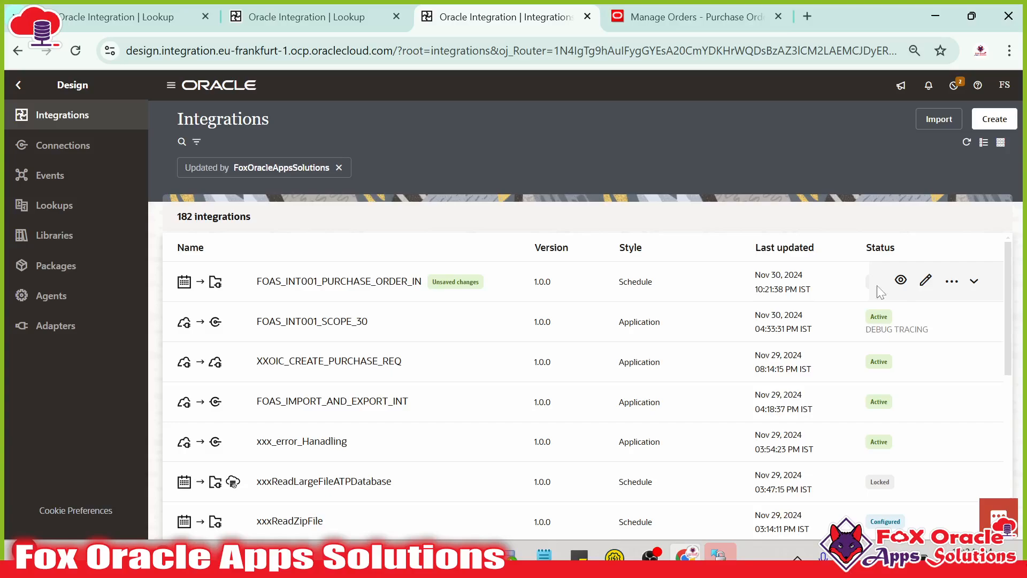
{"action": "left_click", "coordinate": [974, 281]}
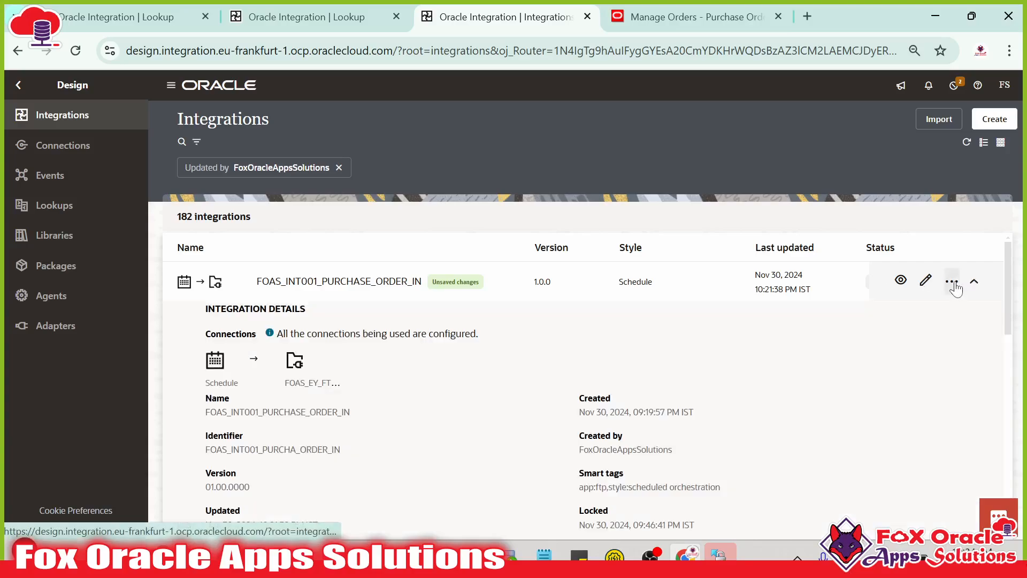
{"action": "left_click", "coordinate": [952, 280]}
{"action": "left_click", "coordinate": [882, 358]}
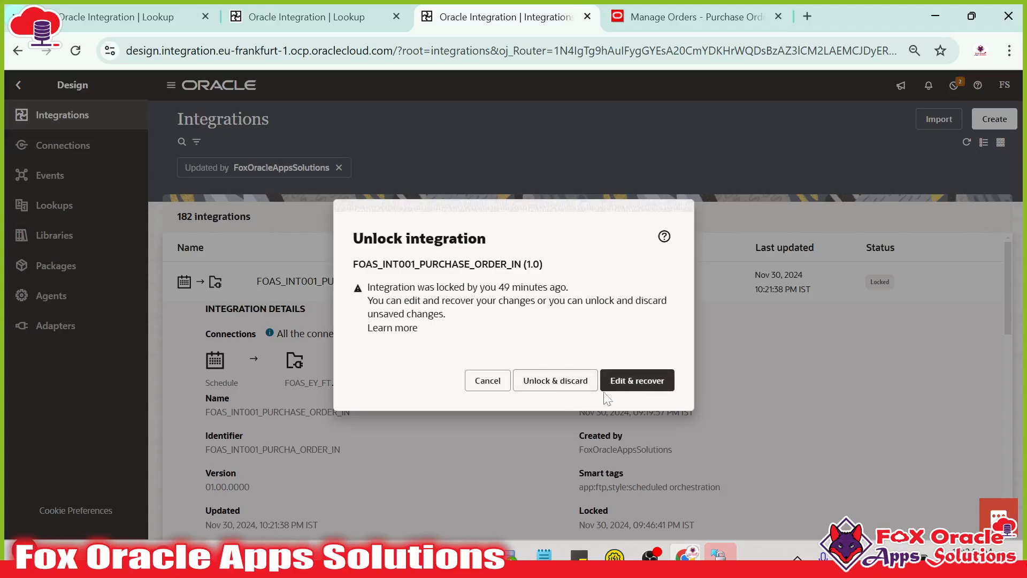
{"action": "left_click", "coordinate": [641, 391]}
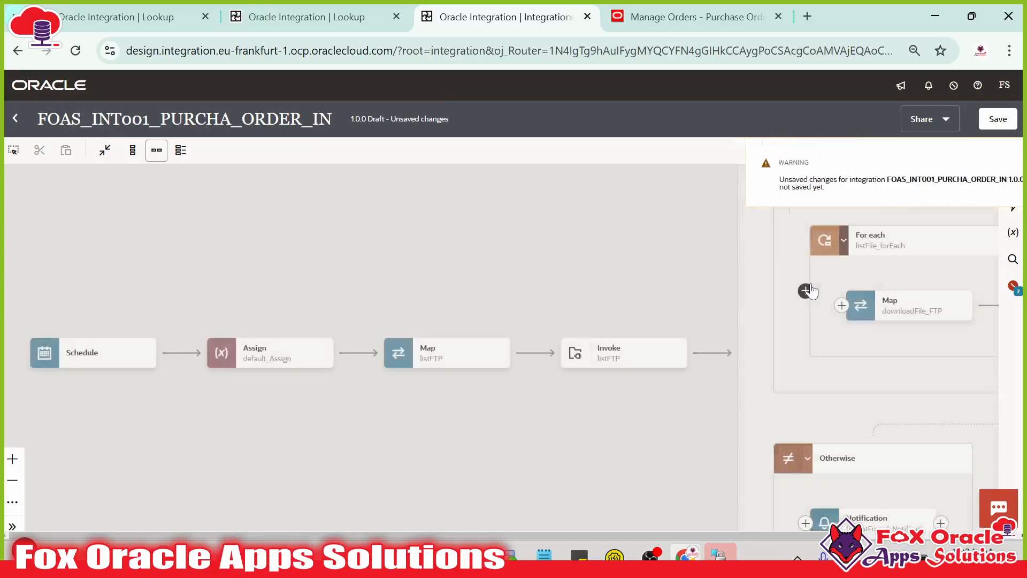
- Expand readInSegment_Stage in the recovered integration, open its SOAP invoke for configuration, and dismiss the recovery warning
{"action": "left_click_drag", "start_coordinate": [648, 312], "coordinate": [257, 278]}
{"action": "left_click_drag", "start_coordinate": [683, 321], "coordinate": [353, 412]}
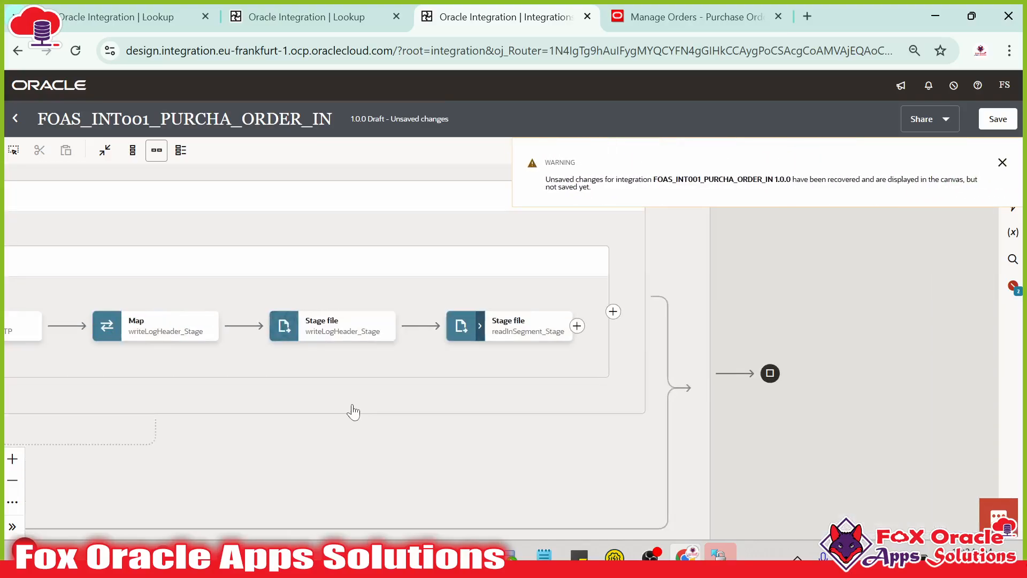
{"action": "left_click_drag", "start_coordinate": [512, 406], "coordinate": [583, 401]}
{"action": "left_click", "coordinate": [550, 321]}
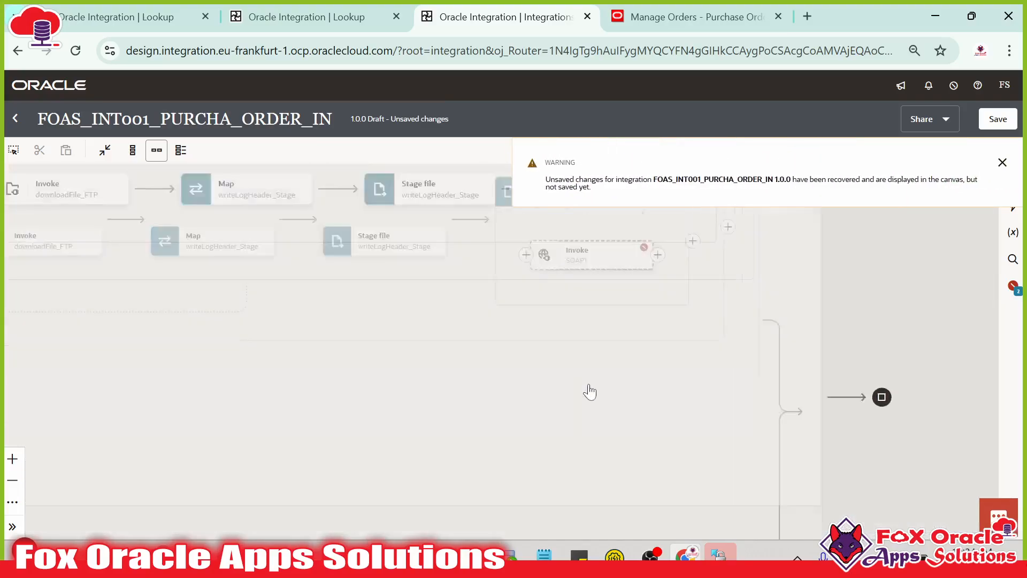
{"action": "left_click", "coordinate": [630, 385]}
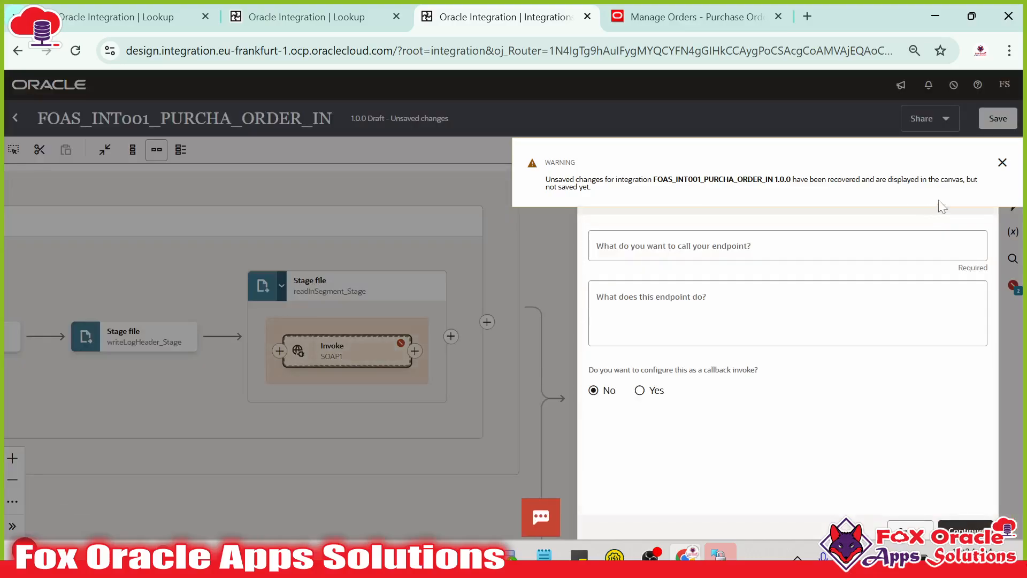
{"action": "left_click", "coordinate": [1002, 163]}
- Name the recovered invoke's endpoint createPurchaseOrder_SOAP and proceed to its operation settings
{"action": "left_click", "coordinate": [716, 246]}
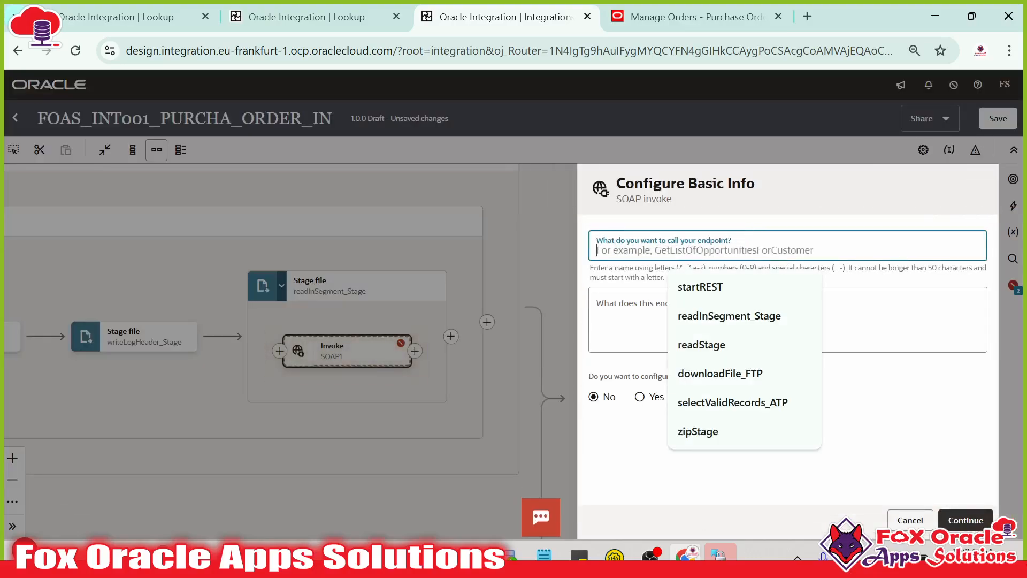
{"action": "type", "text": "createPurchaseOrder_SOAP"}
{"action": "left_click", "coordinate": [728, 316]}
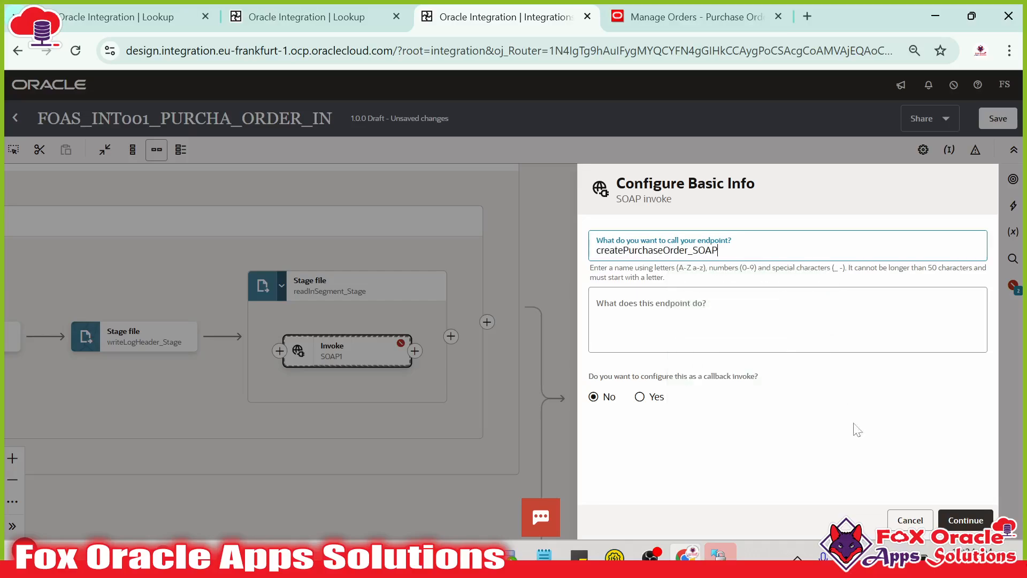
{"action": "left_click", "coordinate": [948, 518]}
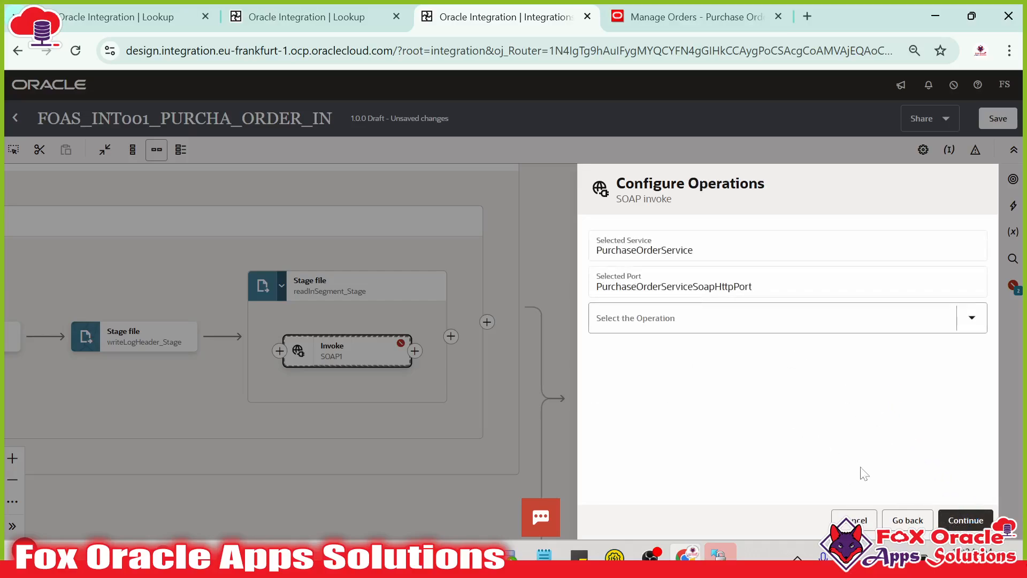
- Set the SOAP invoke's operation to createPurchaseOrder, leave header configuration at No, and finish the endpoint
{"action": "left_click", "coordinate": [626, 317]}
{"action": "left_click", "coordinate": [621, 229]}
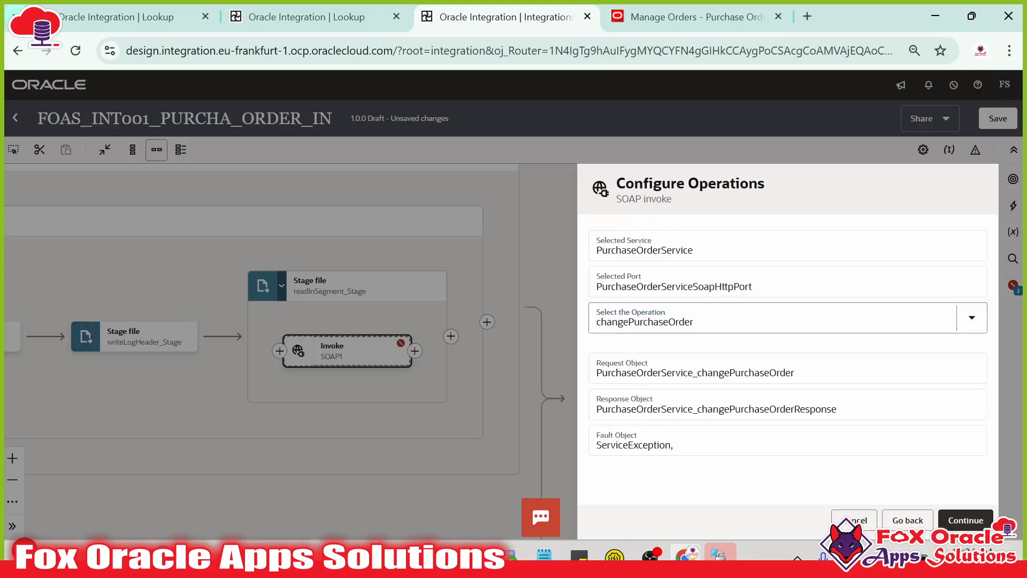
{"action": "left_click", "coordinate": [692, 319]}
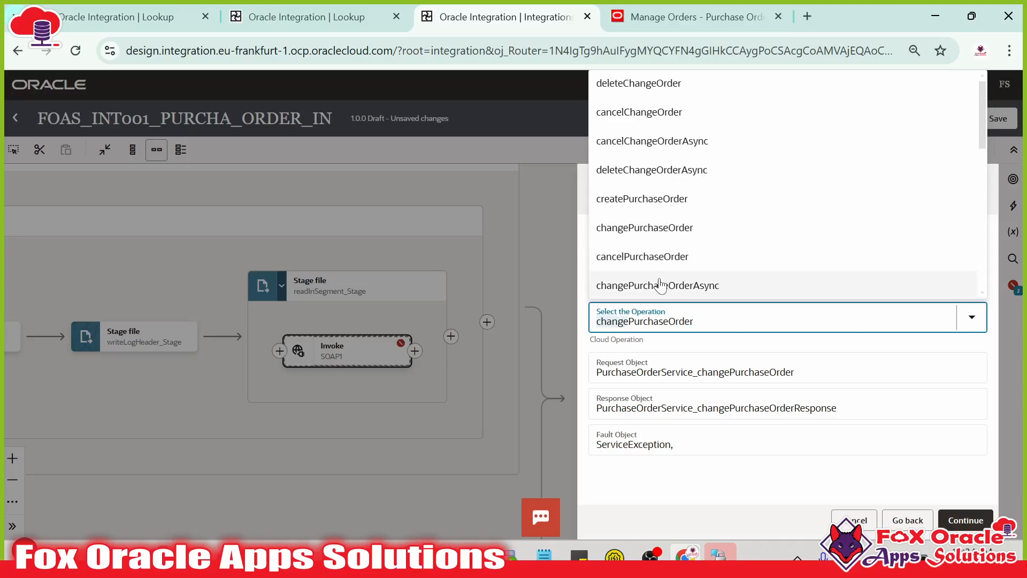
{"action": "left_click", "coordinate": [654, 199]}
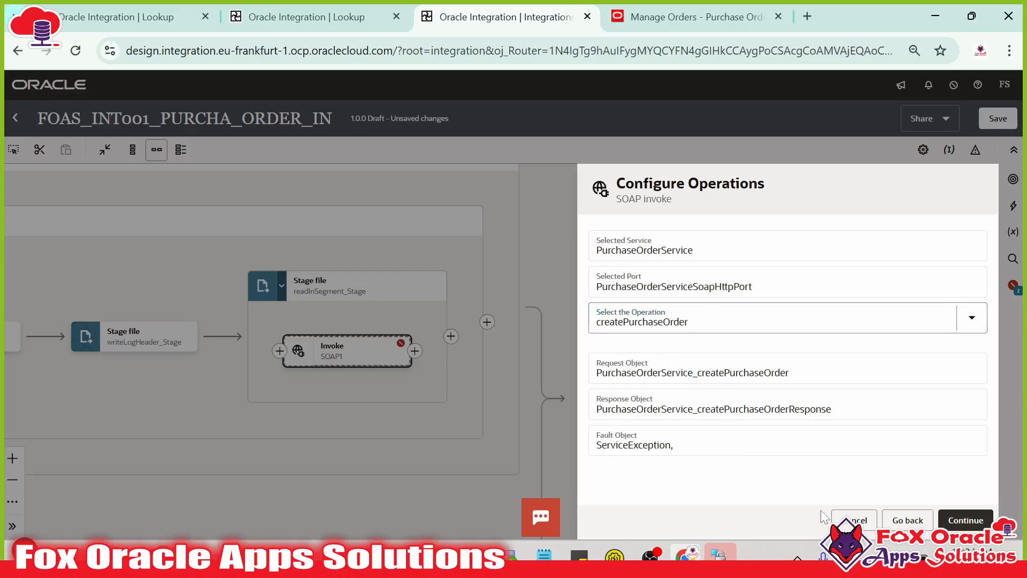
{"action": "left_click", "coordinate": [953, 517]}
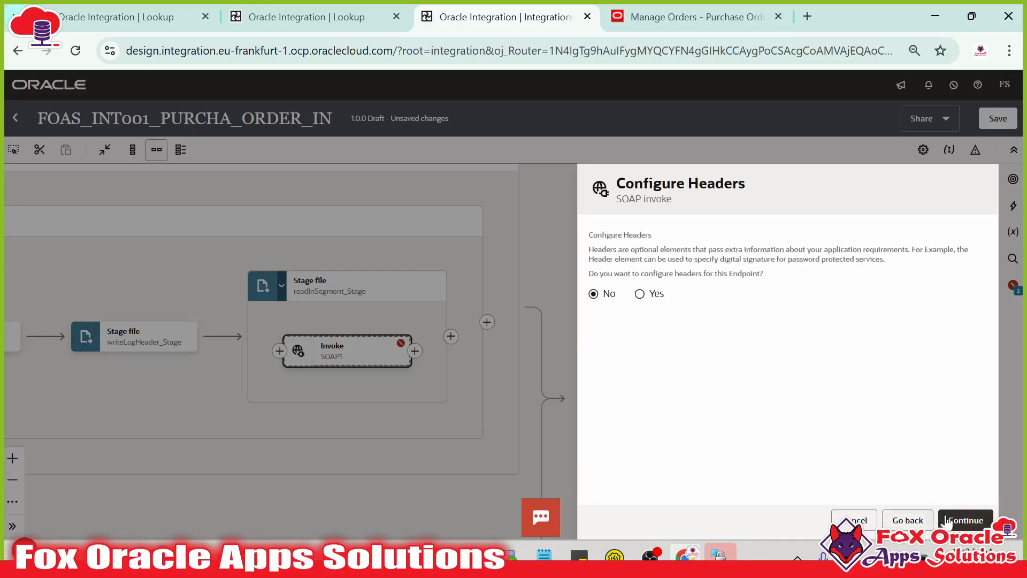
{"action": "left_click", "coordinate": [970, 521]}
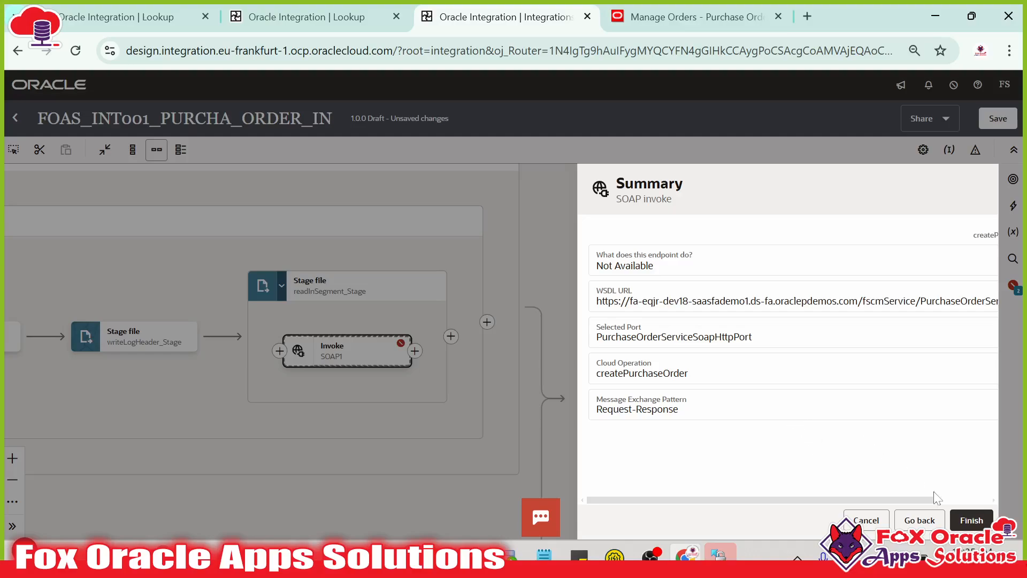
{"action": "left_click", "coordinate": [975, 521]}
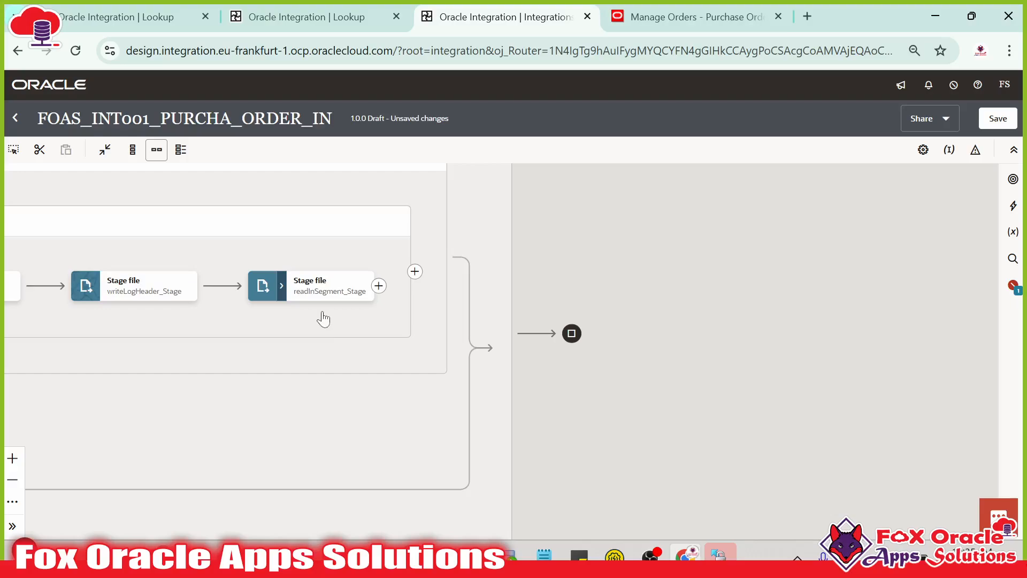
- Save the integration, expand readInSegment_Stage, and select its createPurchaseOrder_SOAP invoke
{"action": "left_click", "coordinate": [997, 118]}
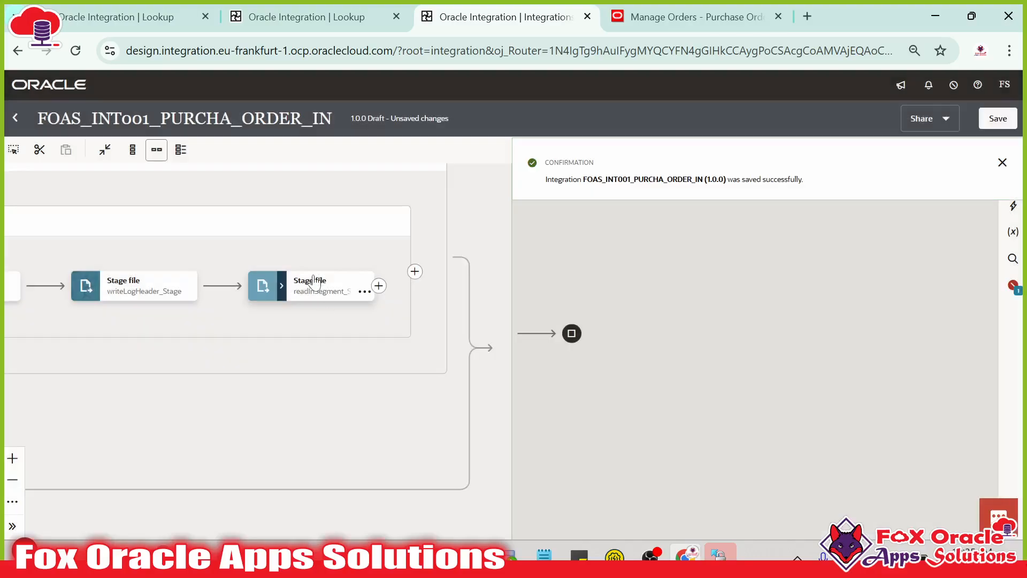
{"action": "left_click", "coordinate": [313, 280]}
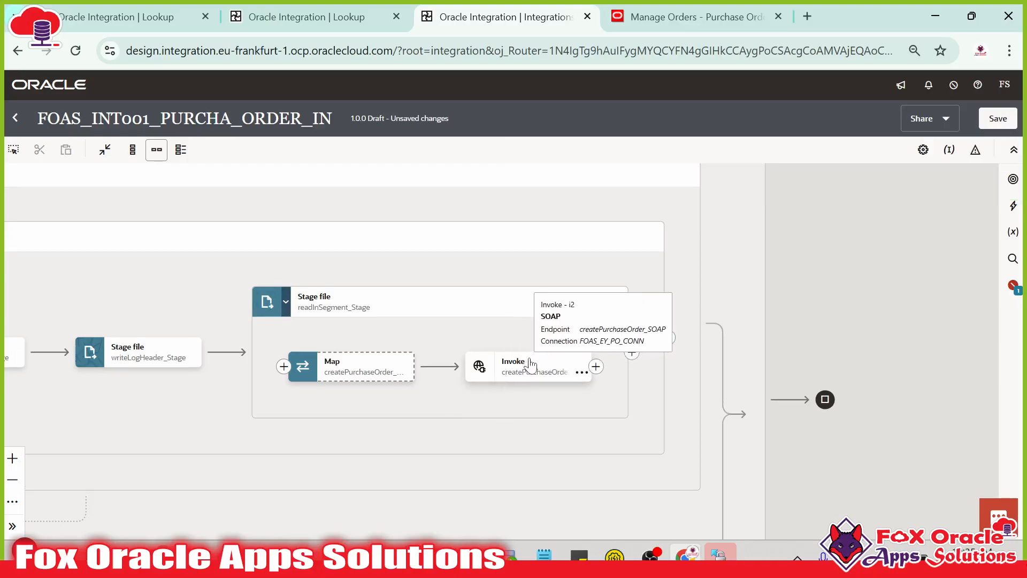
{"action": "left_click", "coordinate": [475, 381]}
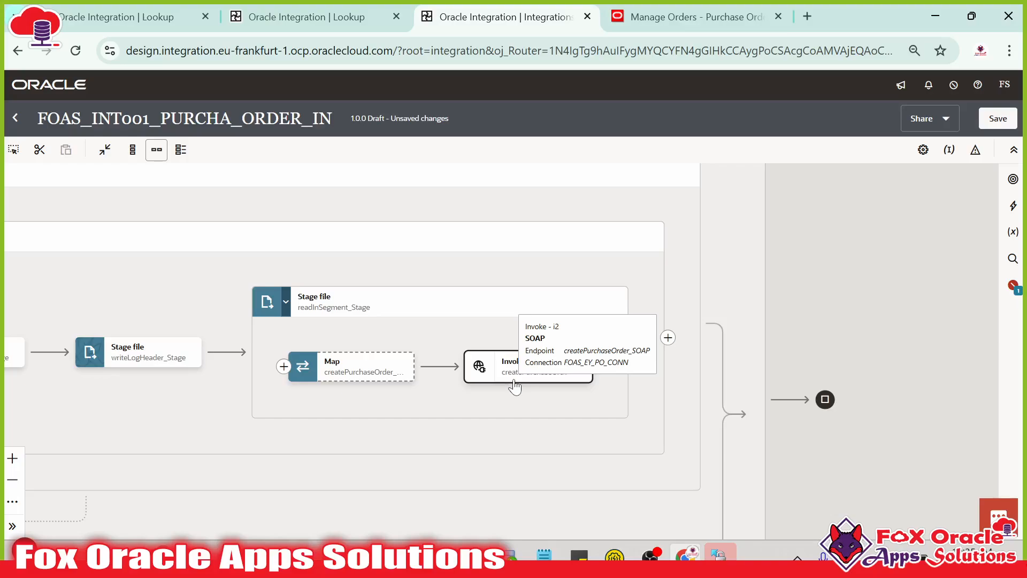
- Add a Scope action before the createPurchaseOrder_SOAP map inside readInSegment_Stage and give it a name starting with createPO_
{"action": "left_click", "coordinate": [1012, 207]}
{"action": "scroll", "coordinate": [826, 389], "scroll_direction": "down", "scroll_amount": 1}
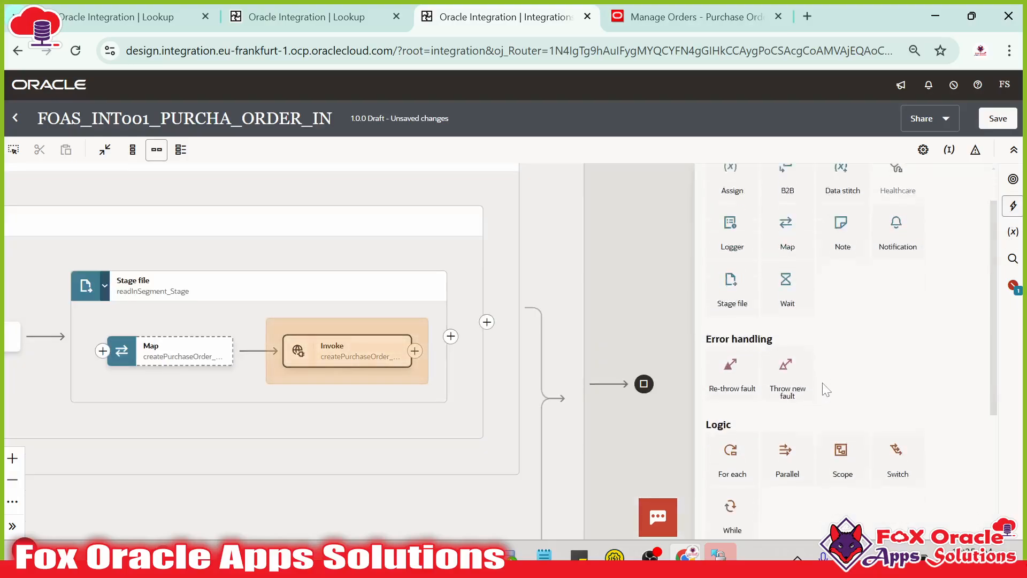
{"action": "scroll", "coordinate": [826, 389], "scroll_direction": "down", "scroll_amount": 2}
{"action": "left_click_drag", "start_coordinate": [848, 355], "coordinate": [102, 350]}
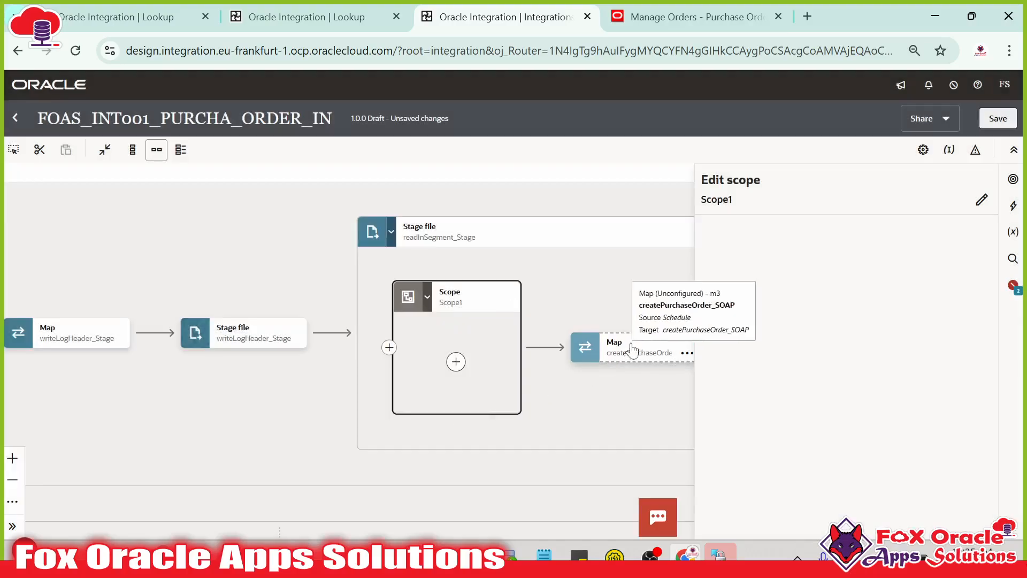
{"action": "left_click", "coordinate": [981, 201]}
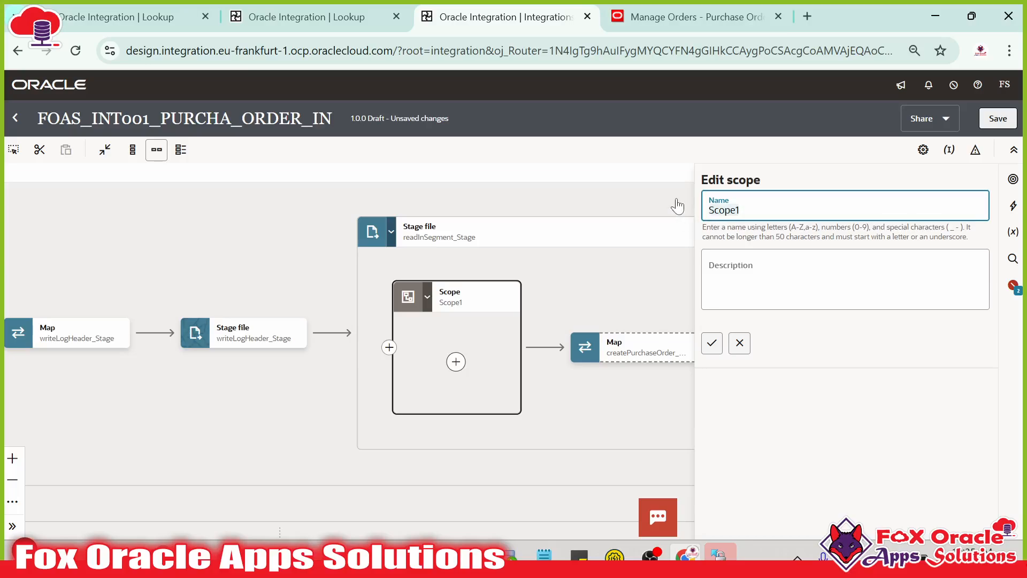
{"action": "type", "text": "createPO_"}
{"action": "left_click", "coordinate": [711, 343]}
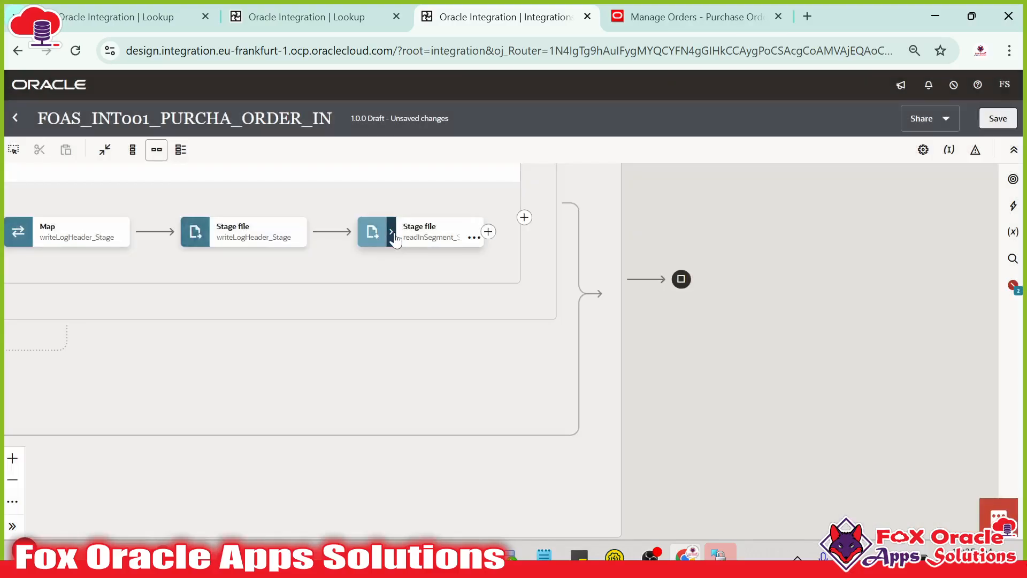
{"action": "left_click", "coordinate": [390, 231]}
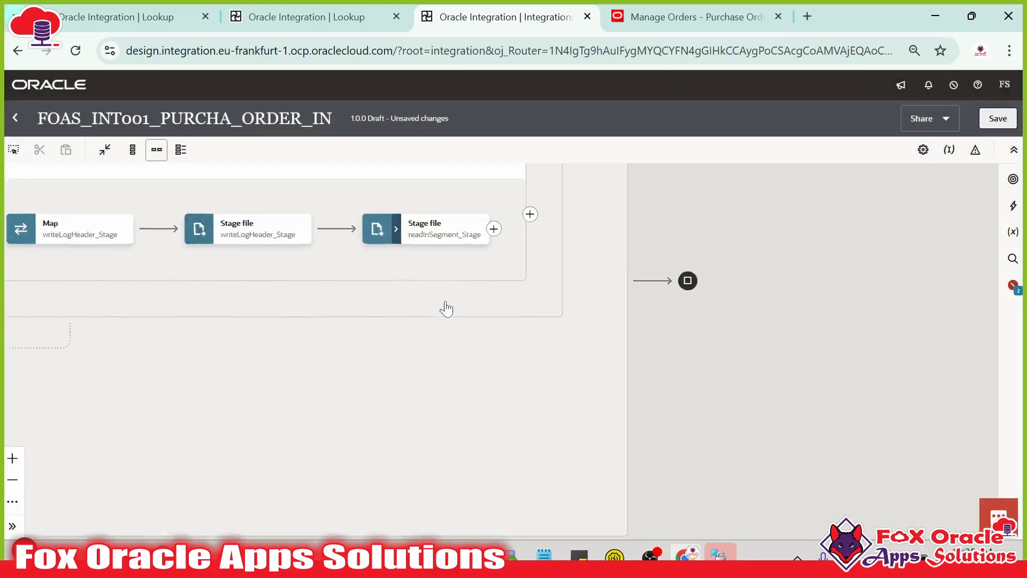
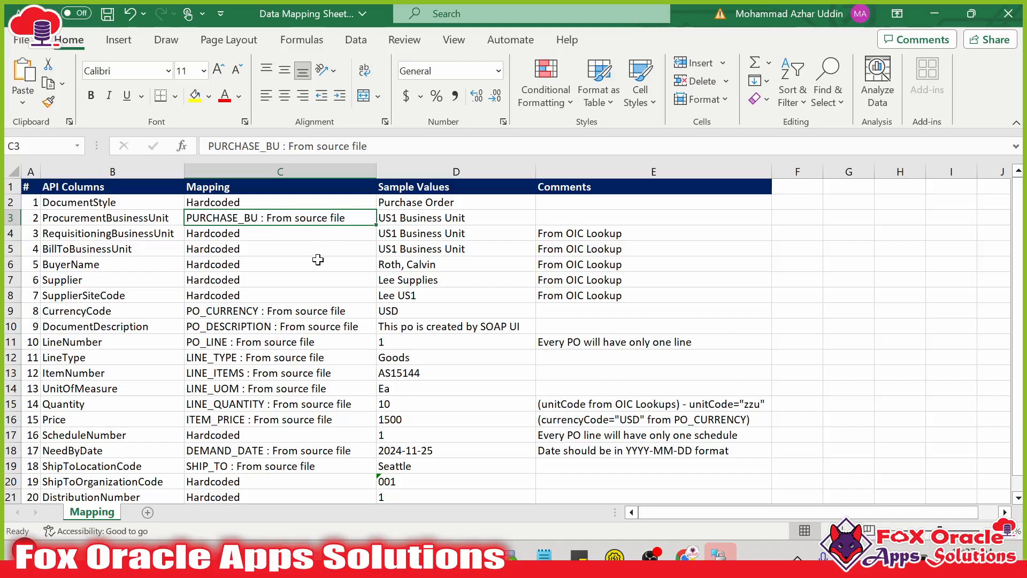
- Switch to the SoapUI sample request and examine its Body, createPurchaseOrder and createOrderEntry nesting and the header fields from DocumentStyle to DocumentDescription
{"action": "key", "text": "alt+Tab"}
{"action": "key", "text": "alt+Tab"}
{"action": "key", "text": "alt+Tab"}
{"action": "key", "text": "Tab"}
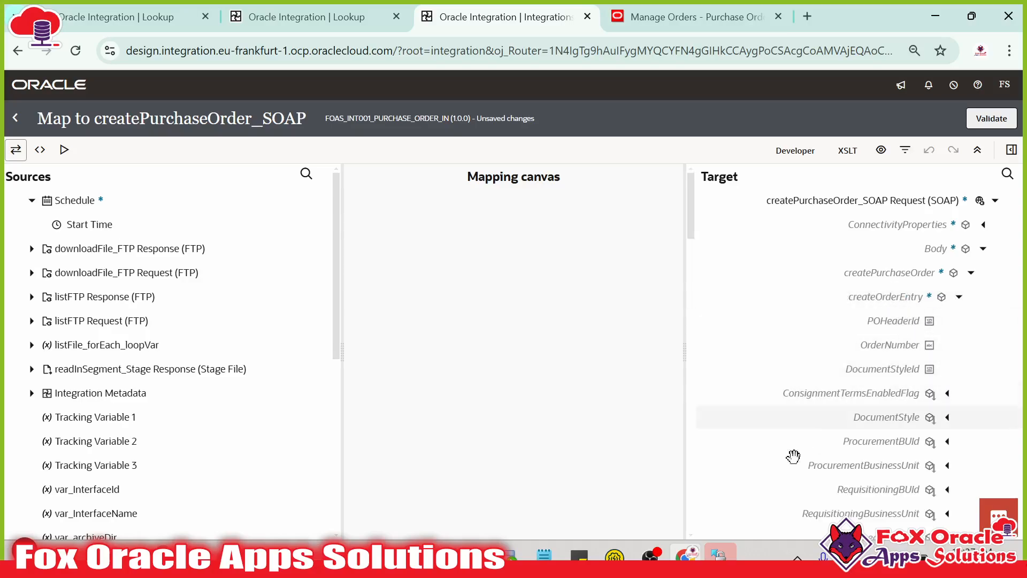
{"action": "left_click", "coordinate": [614, 556]}
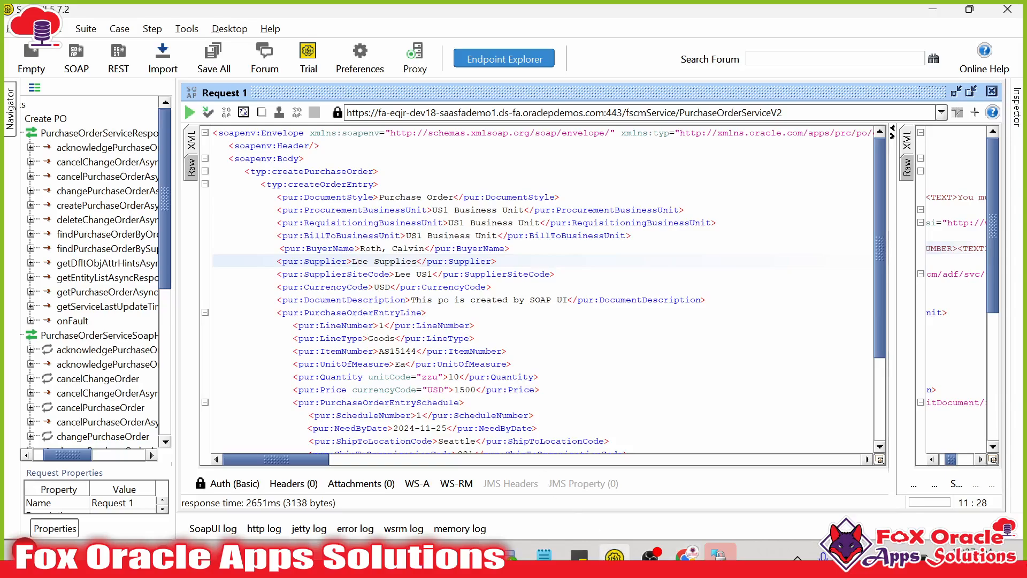
{"action": "double_click", "coordinate": [289, 158]}
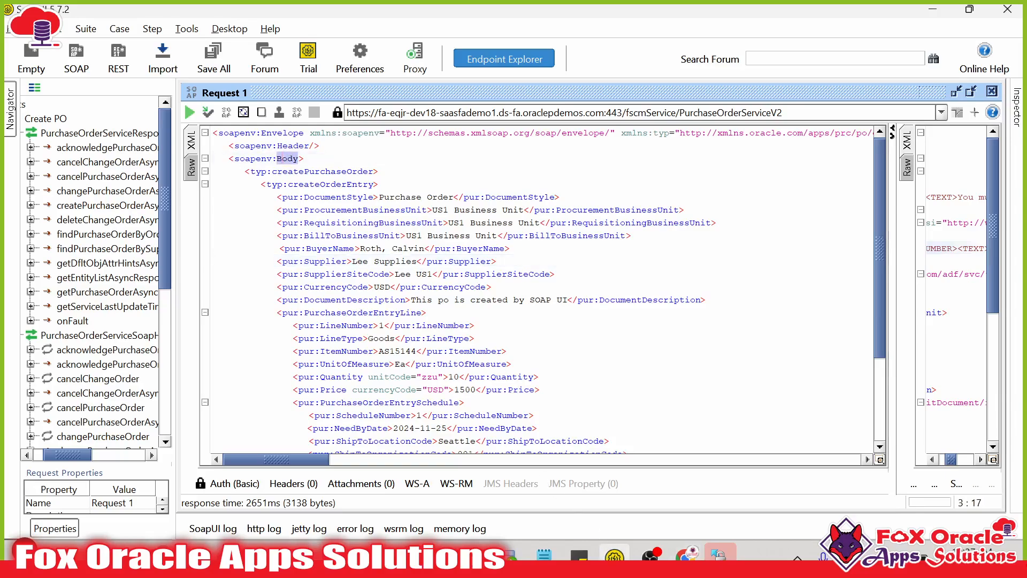
{"action": "double_click", "coordinate": [322, 172]}
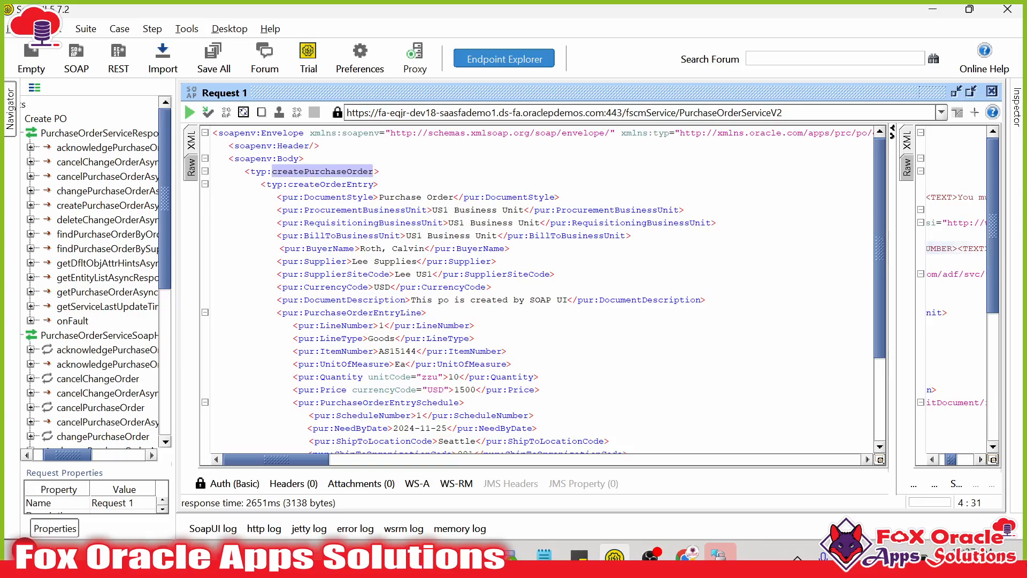
{"action": "double_click", "coordinate": [304, 184]}
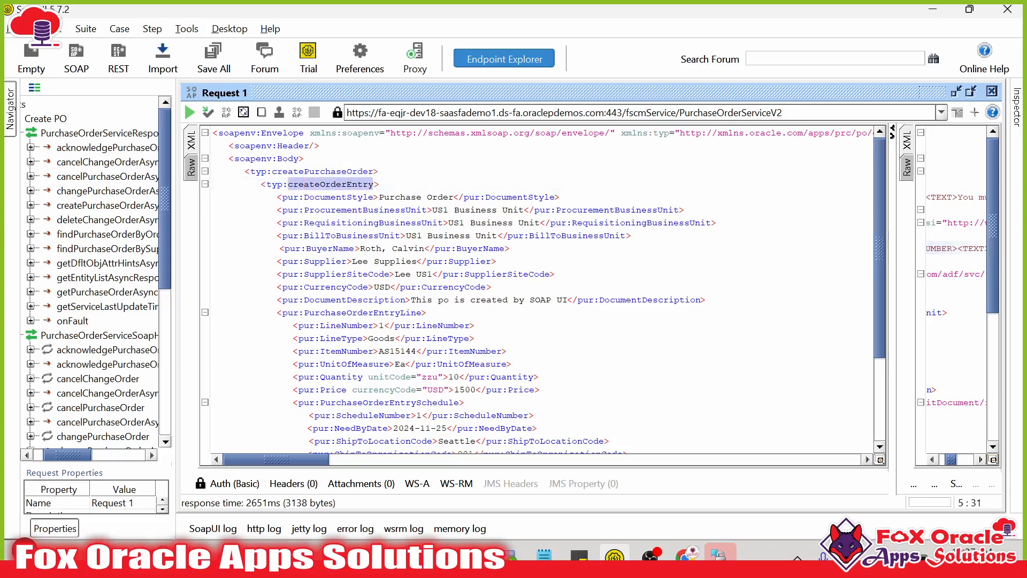
{"action": "left_click_drag", "start_coordinate": [278, 197], "coordinate": [373, 299]}
- Return to the Oracle Integration mapper and review the target fields under createOrderEntry as far as PurchaseOrderEntryLine
{"action": "key", "text": "alt+Tab"}
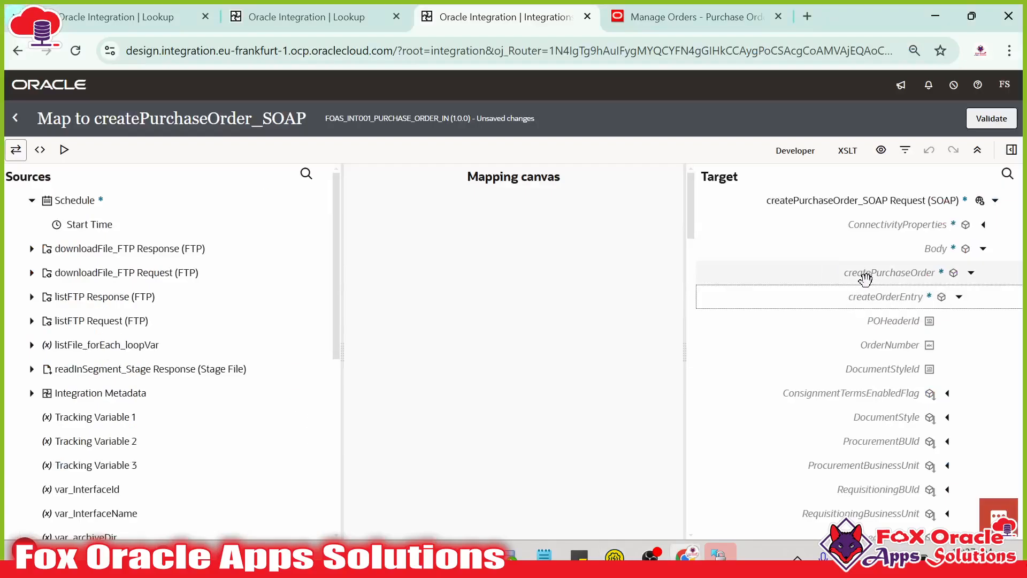
{"action": "left_click", "coordinate": [920, 297]}
{"action": "left_click", "coordinate": [899, 320]}
{"action": "left_click", "coordinate": [899, 415]}
{"action": "left_click", "coordinate": [903, 347]}
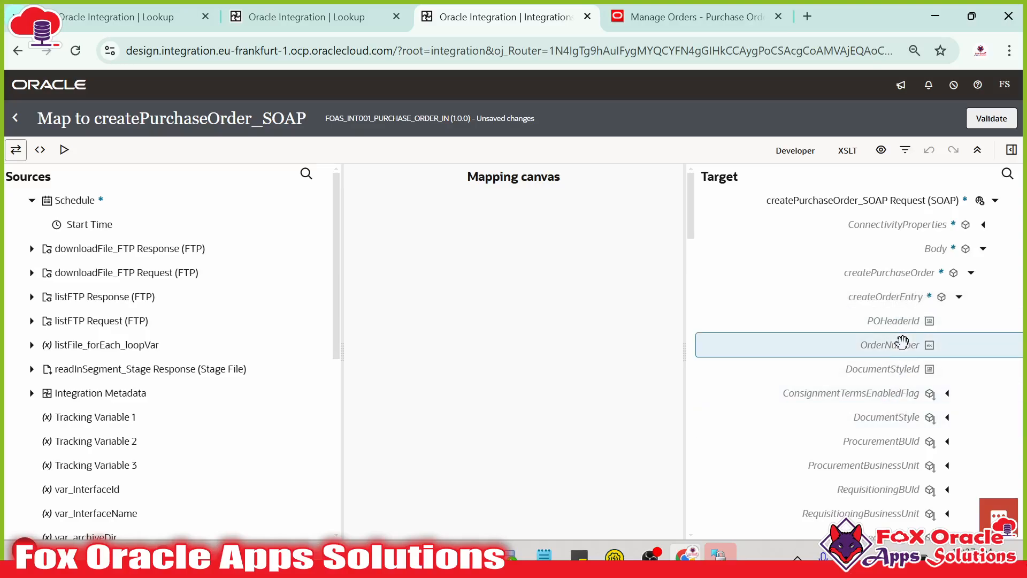
{"action": "scroll", "coordinate": [909, 320], "scroll_direction": "down", "scroll_amount": 2}
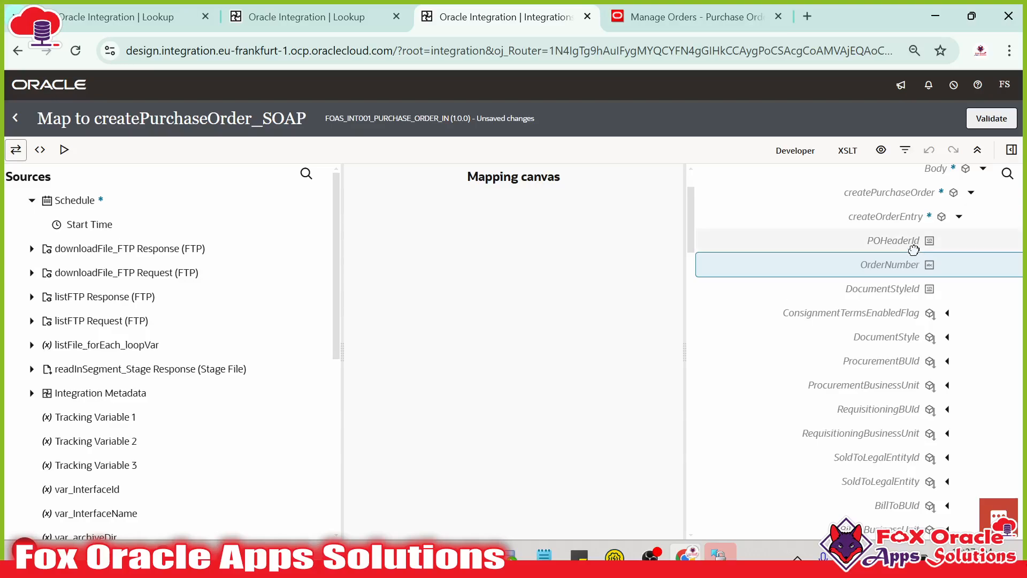
{"action": "scroll", "coordinate": [914, 236], "scroll_direction": "down", "scroll_amount": 15}
{"action": "scroll", "coordinate": [901, 332], "scroll_direction": "down", "scroll_amount": 5}
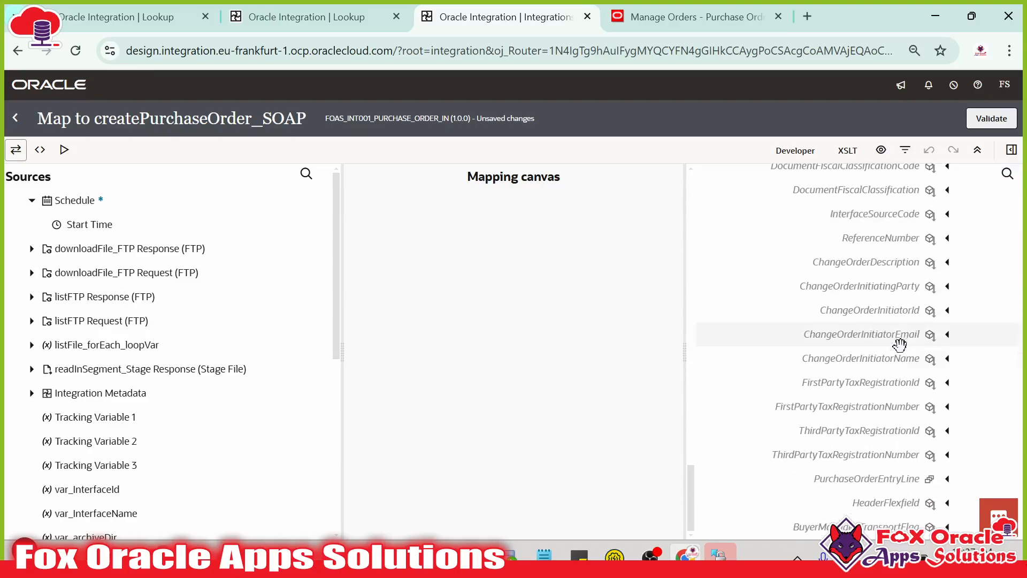
- Switch to SoapUI and examine the request's PurchaseOrderEntryLine, PurchaseOrderEntrySchedule and PurchaseOrderEntryDistribution sections against the header fields
{"action": "key", "text": "alt+Tab"}
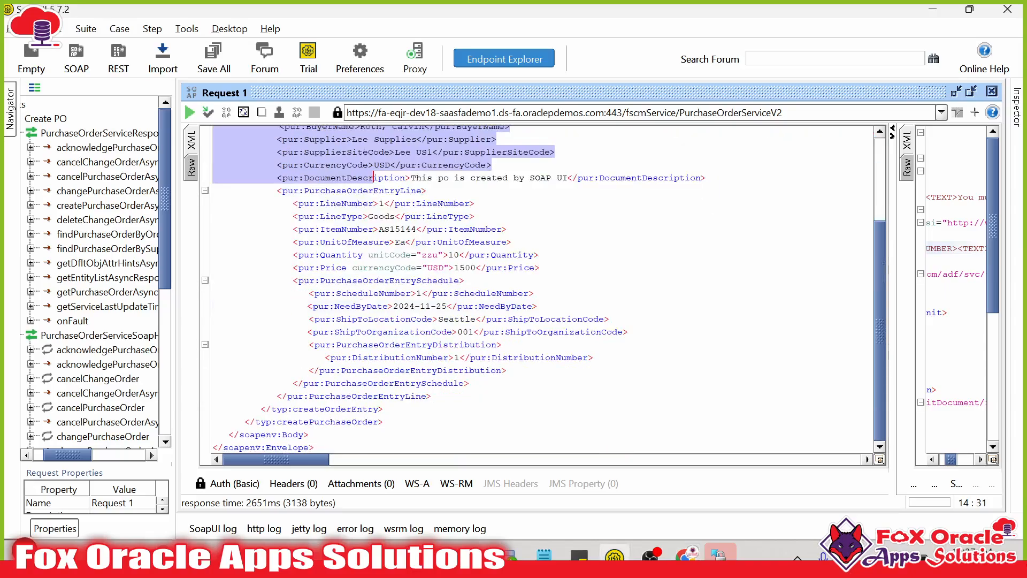
{"action": "left_click", "coordinate": [361, 306]}
{"action": "scroll", "coordinate": [535, 289], "scroll_direction": "up", "scroll_amount": 3}
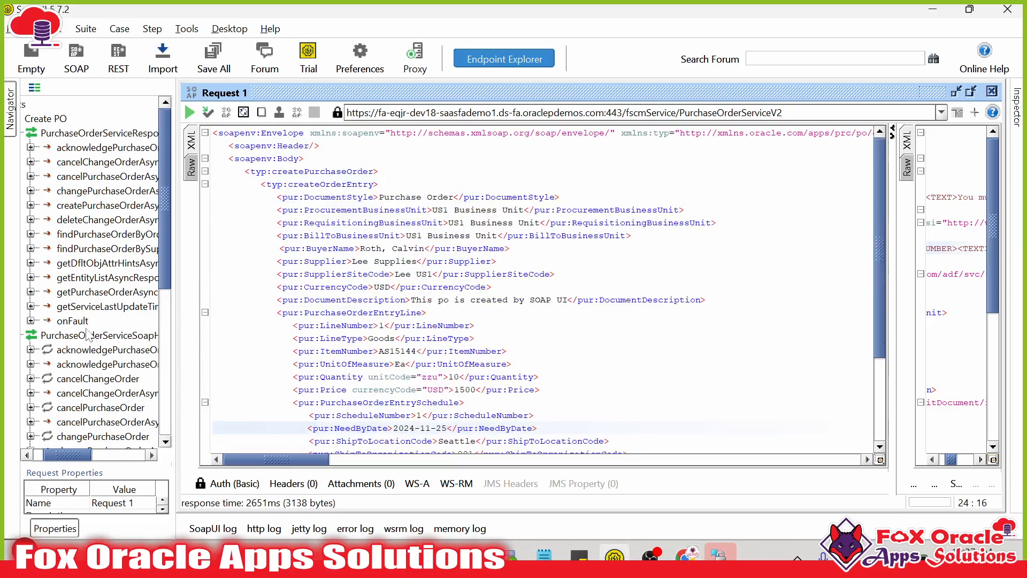
{"action": "scroll", "coordinate": [442, 321], "scroll_direction": "down", "scroll_amount": 3}
{"action": "left_click", "coordinate": [443, 369]}
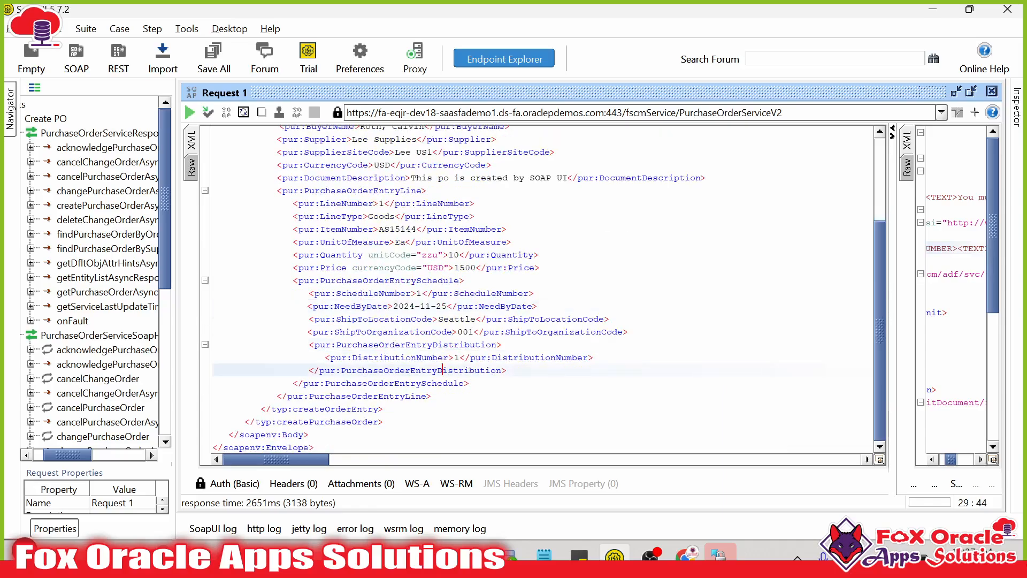
{"action": "scroll", "coordinate": [443, 369], "scroll_direction": "up", "scroll_amount": 3}
{"action": "scroll", "coordinate": [442, 369], "scroll_direction": "down", "scroll_amount": 3}
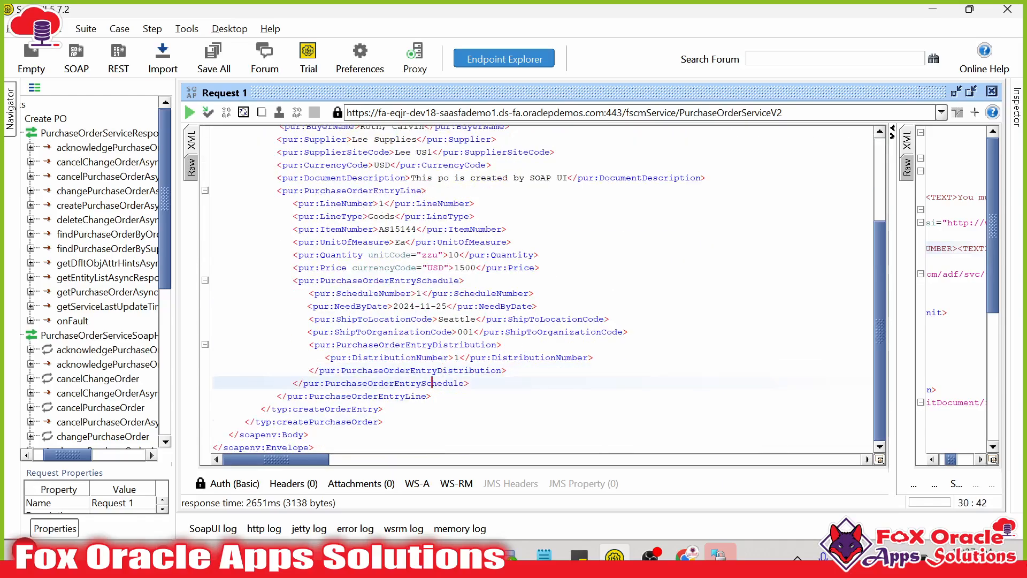
{"action": "scroll", "coordinate": [443, 369], "scroll_direction": "up", "scroll_amount": 2}
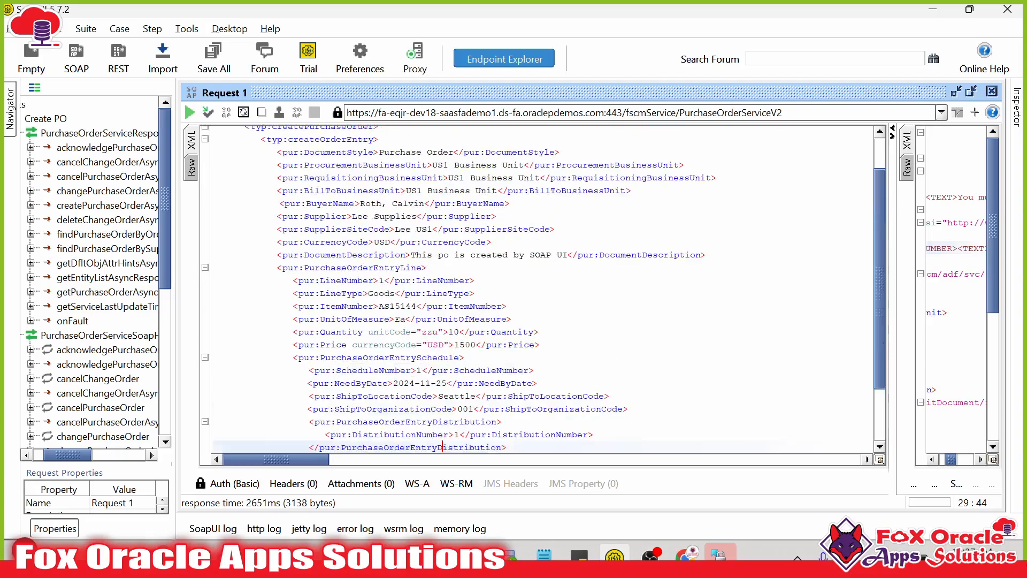
{"action": "scroll", "coordinate": [545, 289], "scroll_direction": "up", "scroll_amount": 1}
{"action": "left_click", "coordinate": [346, 209]}
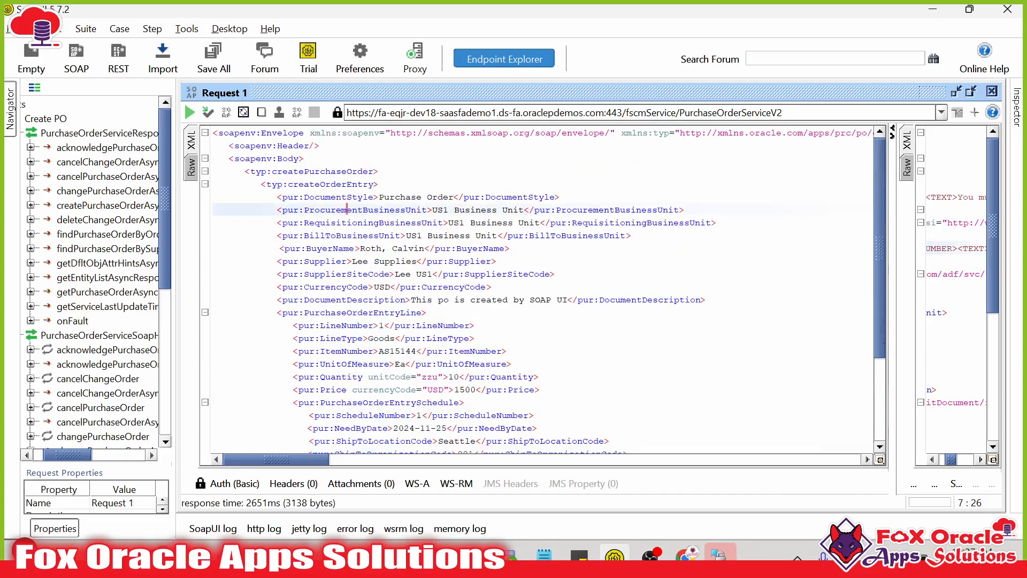
- Check DocumentStyle in the SoapUI request, switch to the Oracle Integration mapper and map var_documentStyle to DocumentStyle under createOrderEntry
{"action": "left_click", "coordinate": [406, 197]}
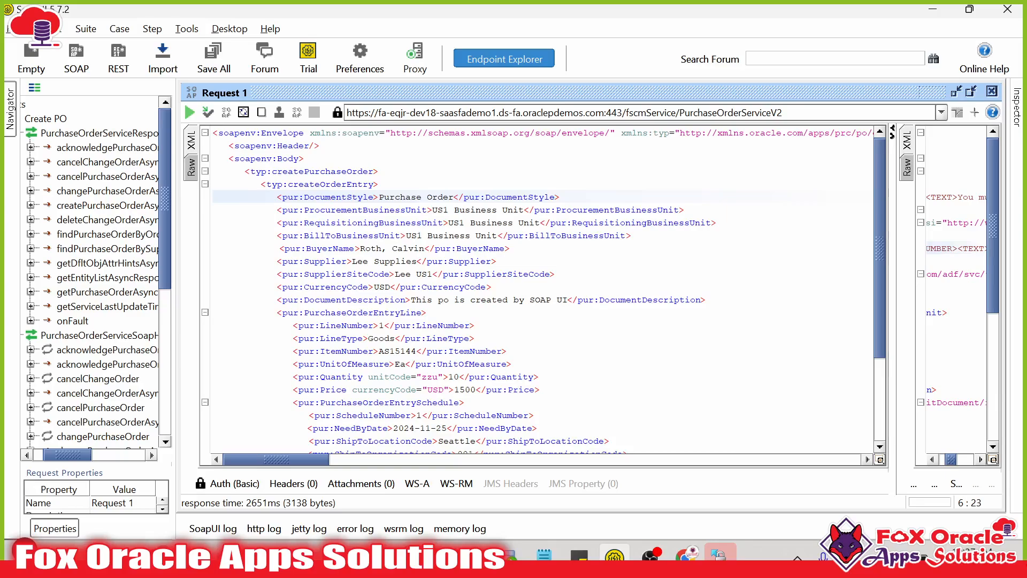
{"action": "double_click", "coordinate": [342, 197]}
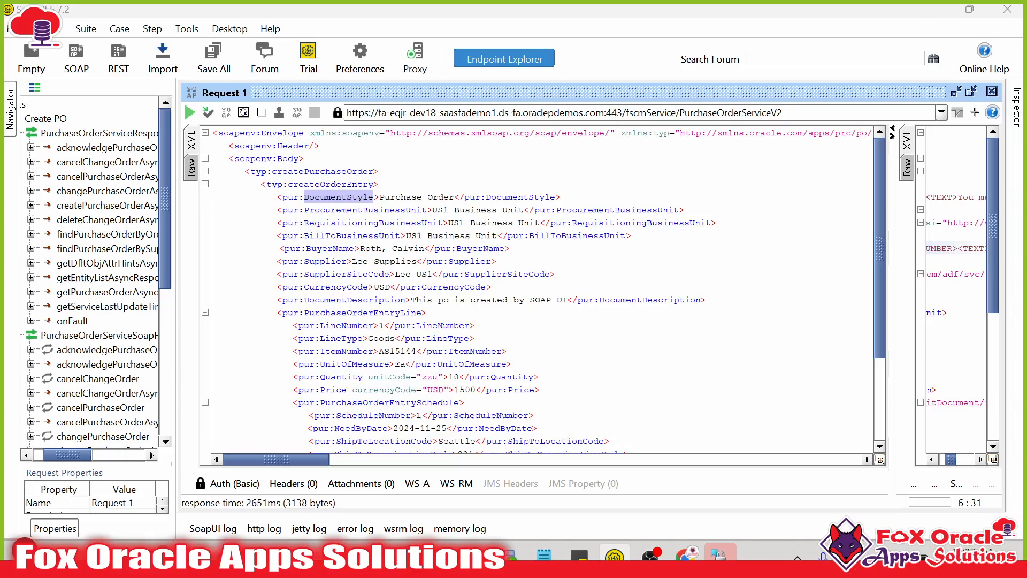
{"action": "key", "text": "alt+Tab"}
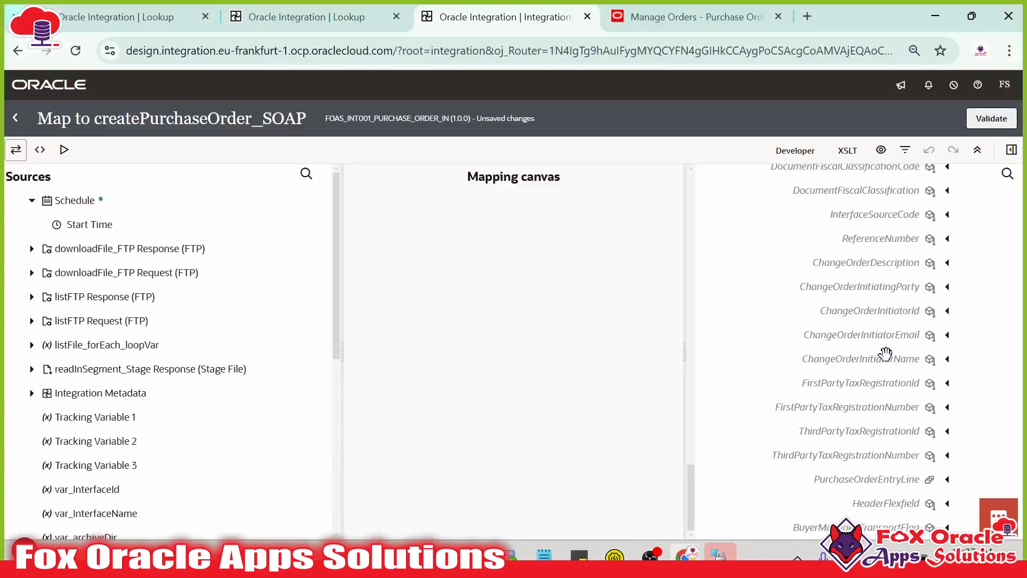
{"action": "scroll", "coordinate": [909, 297], "scroll_direction": "up", "scroll_amount": 10}
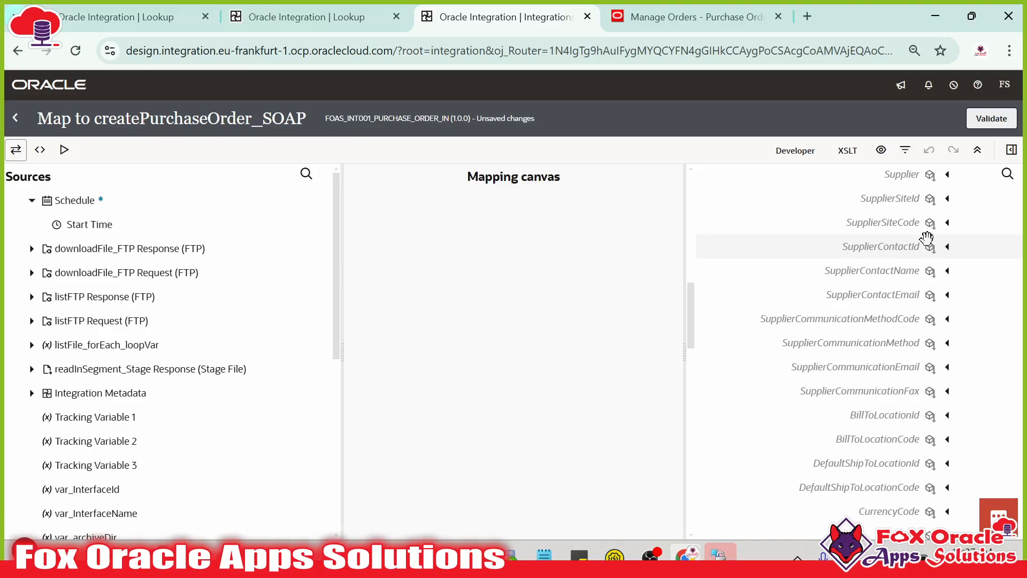
{"action": "scroll", "coordinate": [925, 238], "scroll_direction": "up", "scroll_amount": 5}
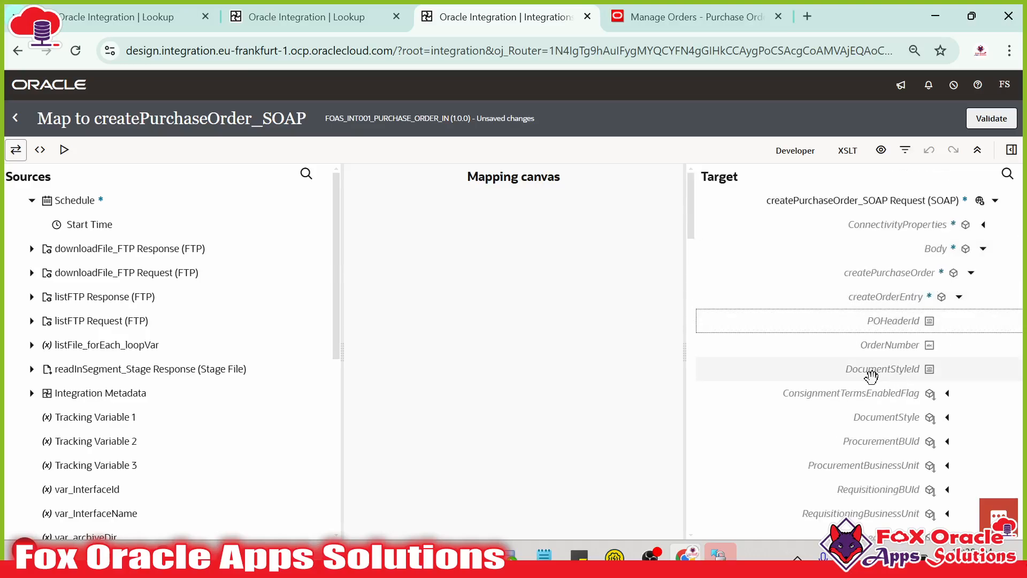
{"action": "left_click", "coordinate": [858, 416]}
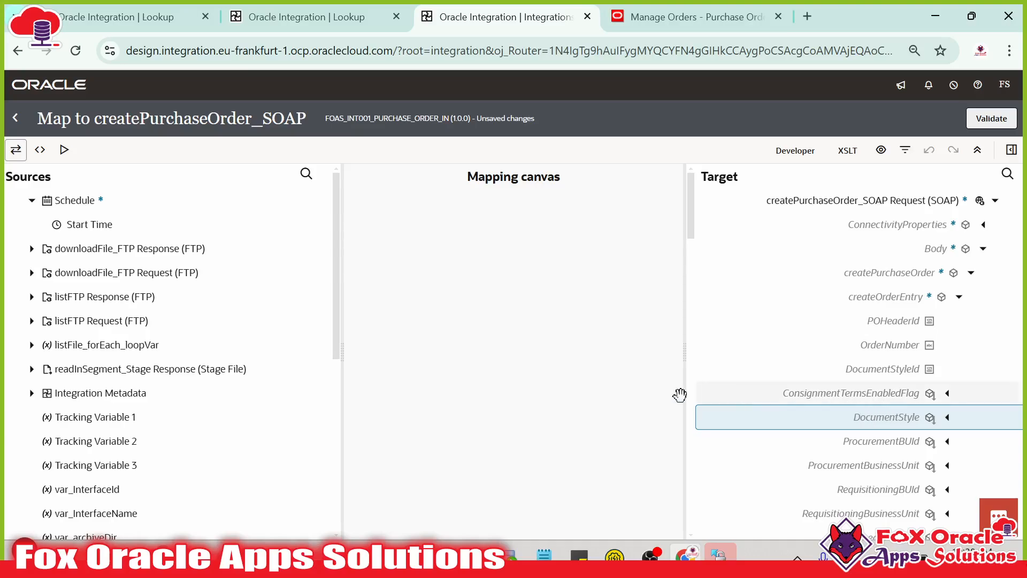
{"action": "scroll", "coordinate": [191, 392], "scroll_direction": "down", "scroll_amount": 6}
{"action": "scroll", "coordinate": [191, 392], "scroll_direction": "down", "scroll_amount": 1}
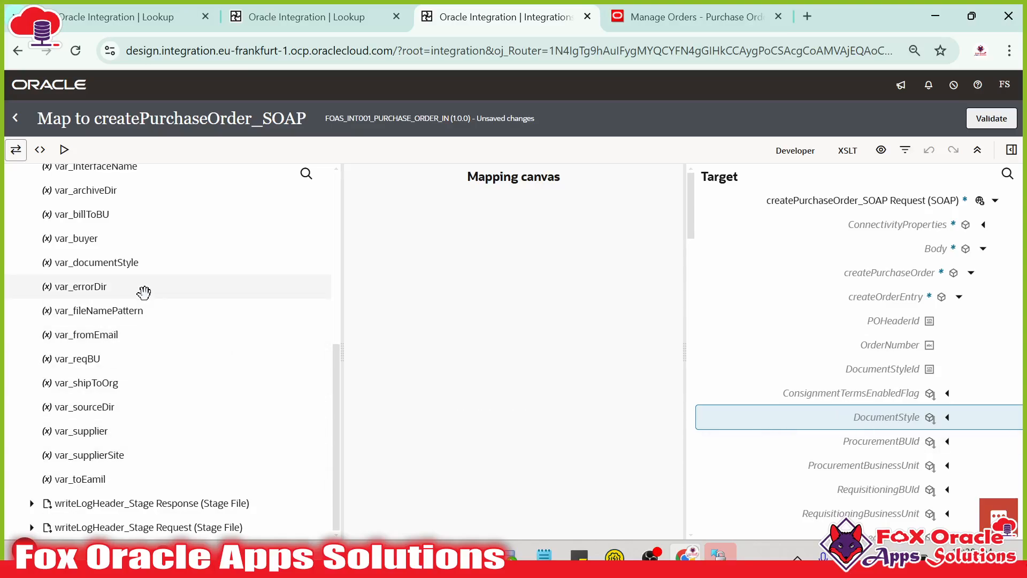
{"action": "scroll", "coordinate": [139, 291], "scroll_direction": "up", "scroll_amount": 7}
{"action": "scroll", "coordinate": [130, 365], "scroll_direction": "down", "scroll_amount": 6}
{"action": "scroll", "coordinate": [129, 365], "scroll_direction": "down", "scroll_amount": 1}
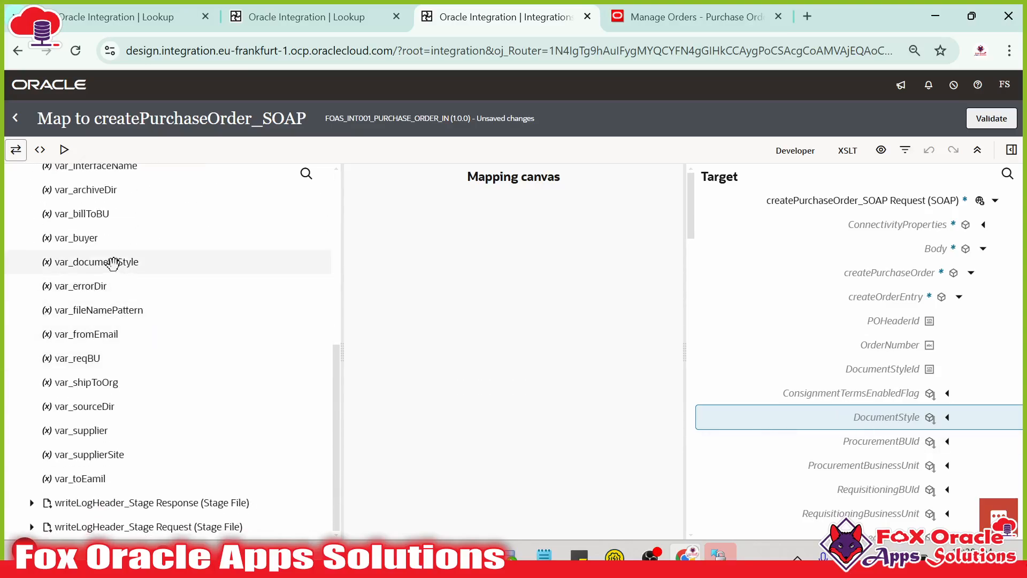
{"action": "left_click_drag", "start_coordinate": [107, 264], "coordinate": [855, 416]}
- Look up the field following DocumentStyle in the SoapUI request and select ProcurementBusinessUnit among the Oracle Integration mapper's target fields
{"action": "scroll", "coordinate": [842, 332], "scroll_direction": "down", "scroll_amount": 2}
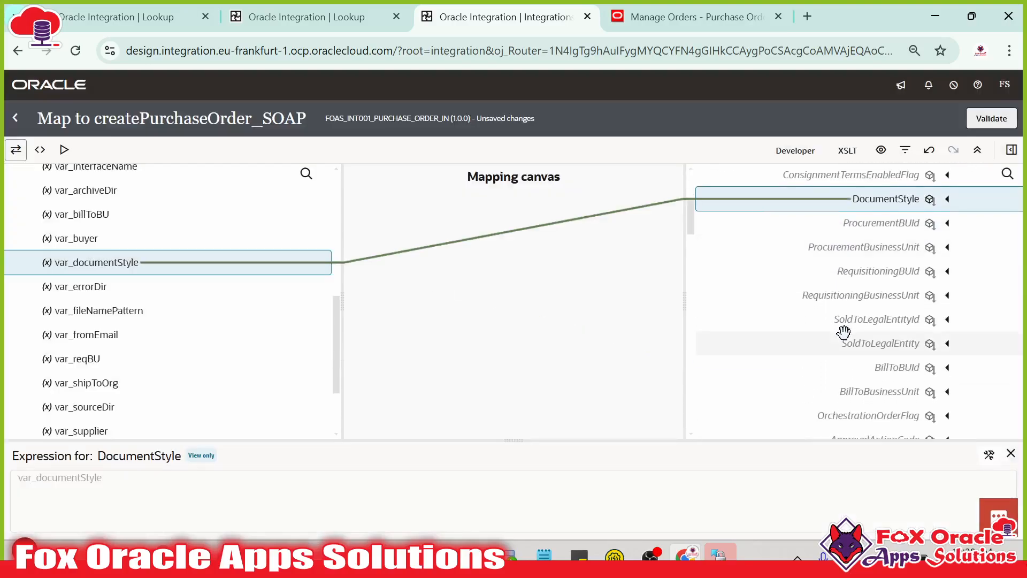
{"action": "key", "text": "alt+Tab"}
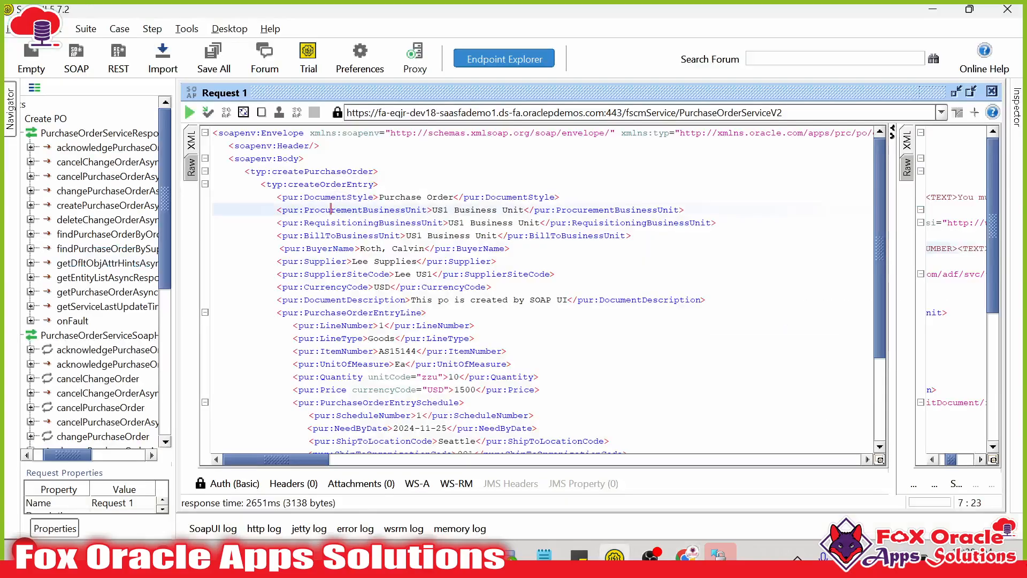
{"action": "double_click", "coordinate": [331, 209]}
{"action": "key", "text": "alt+Tab"}
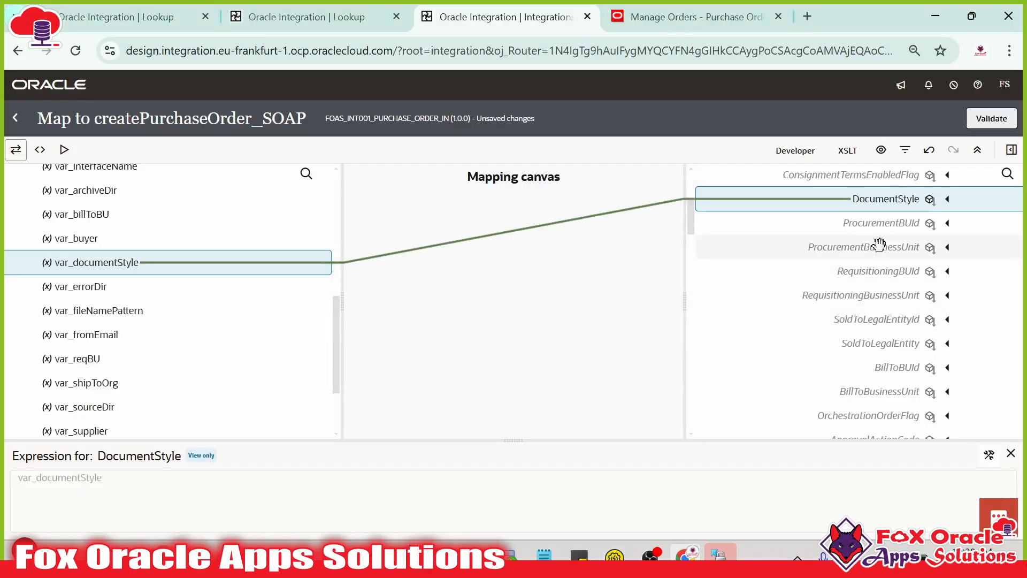
{"action": "left_click", "coordinate": [828, 248]}
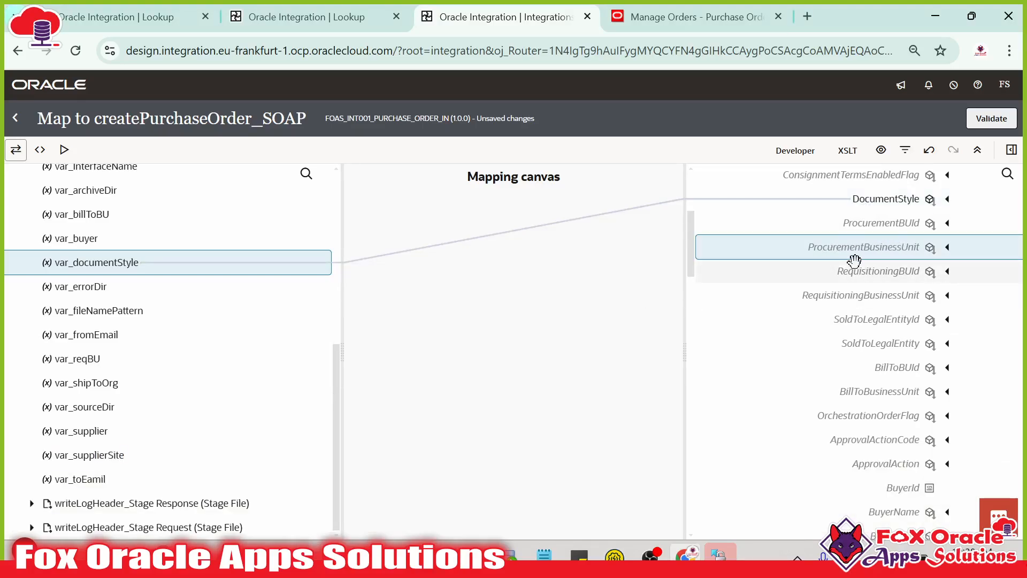
{"action": "left_click", "coordinate": [614, 558]}
{"action": "key", "text": "alt+Tab"}
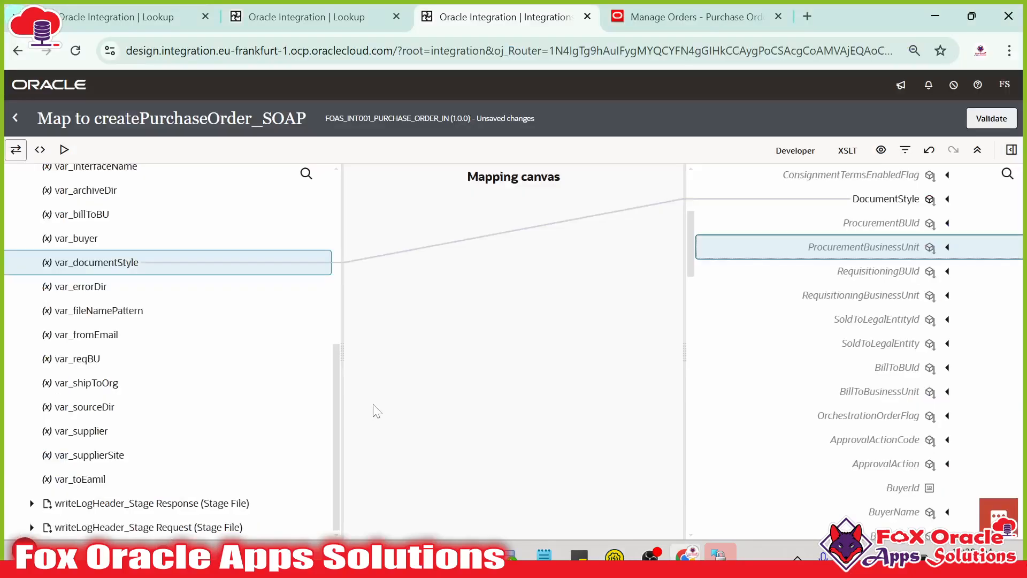
- Check the mapping of ProcurementBusinessUnit in the Excel Data Mapping Sheet and return to the Oracle Integration mapper
{"action": "key", "text": "alt+Tab"}
{"action": "key", "text": "alt+Tab"}
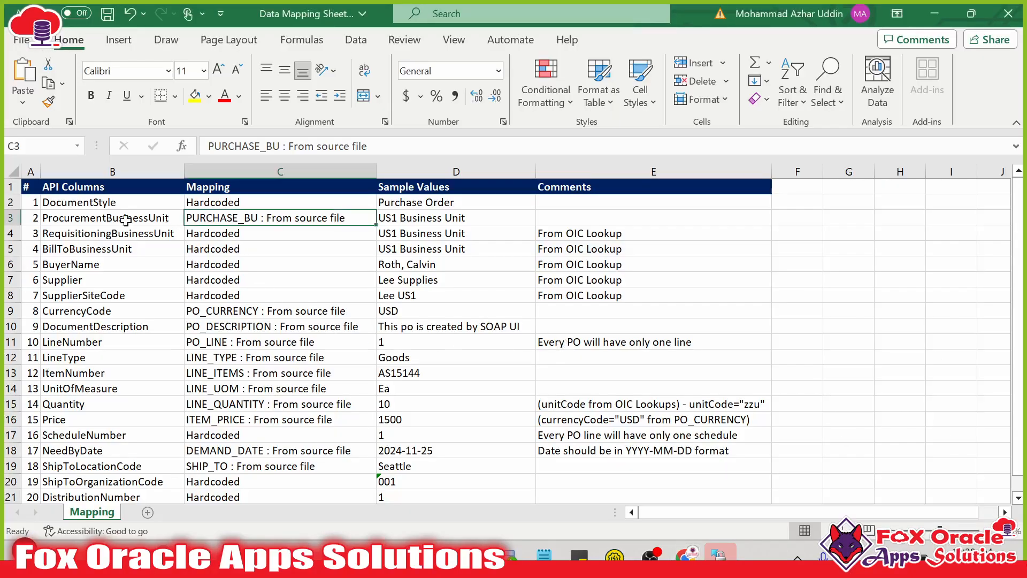
{"action": "left_click", "coordinate": [126, 220]}
{"action": "left_click", "coordinate": [206, 219]}
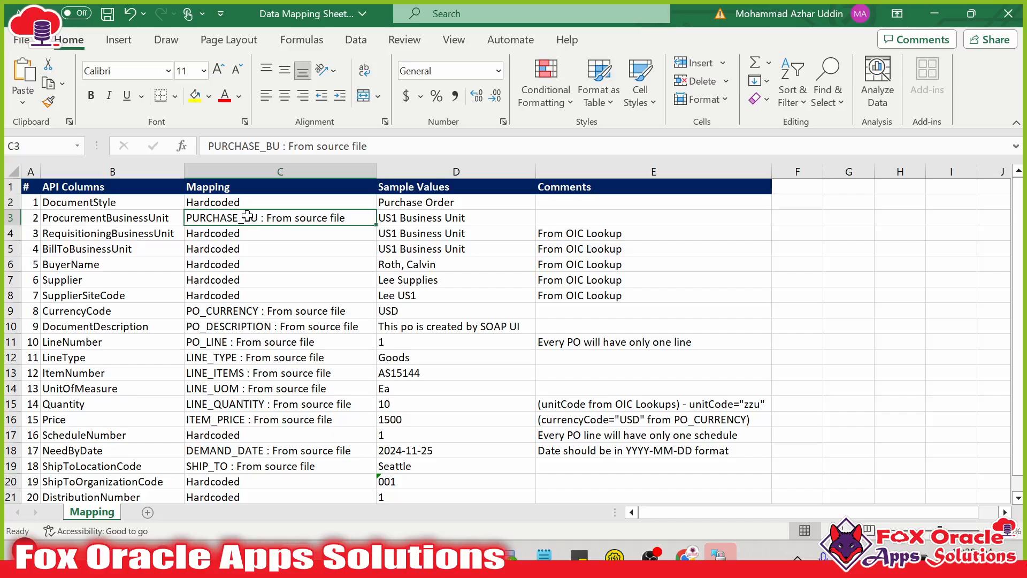
{"action": "key", "text": "alt+Tab"}
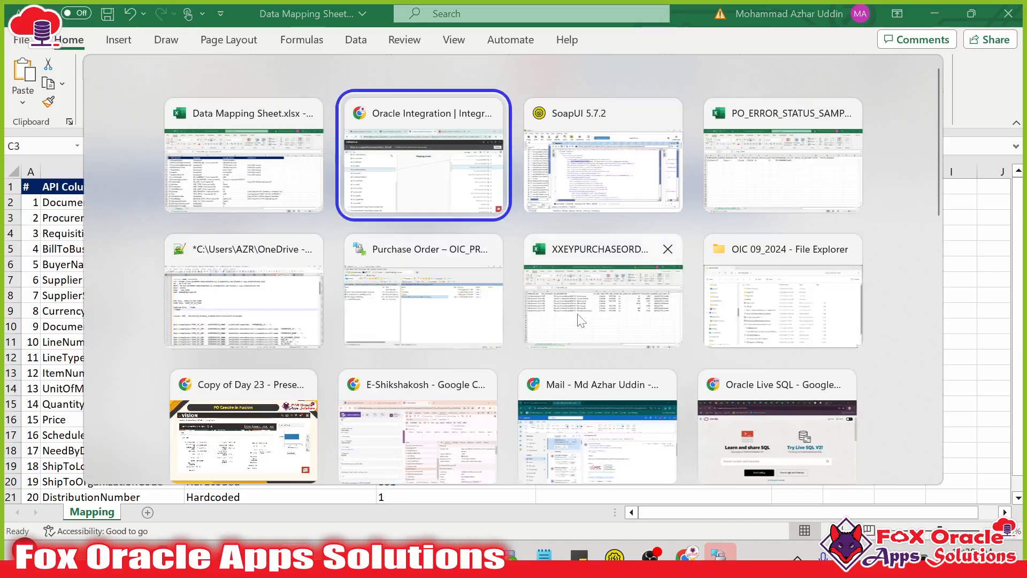
{"action": "left_click", "coordinate": [422, 216]}
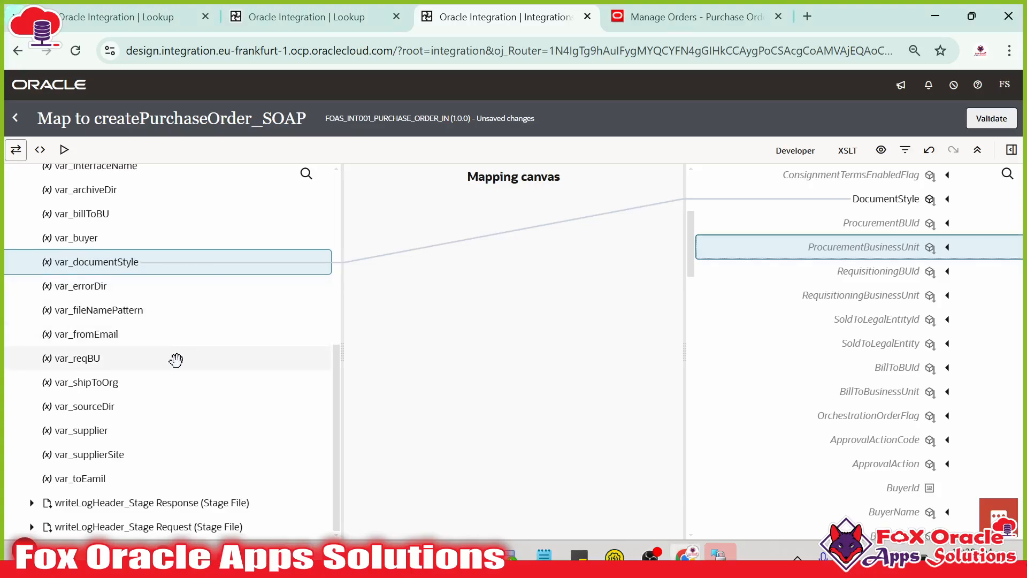
- Expand the readInSegment_Stage Response source through Read Response and RS to expose the repeating R element
{"action": "scroll", "coordinate": [176, 360], "scroll_direction": "up", "scroll_amount": 6}
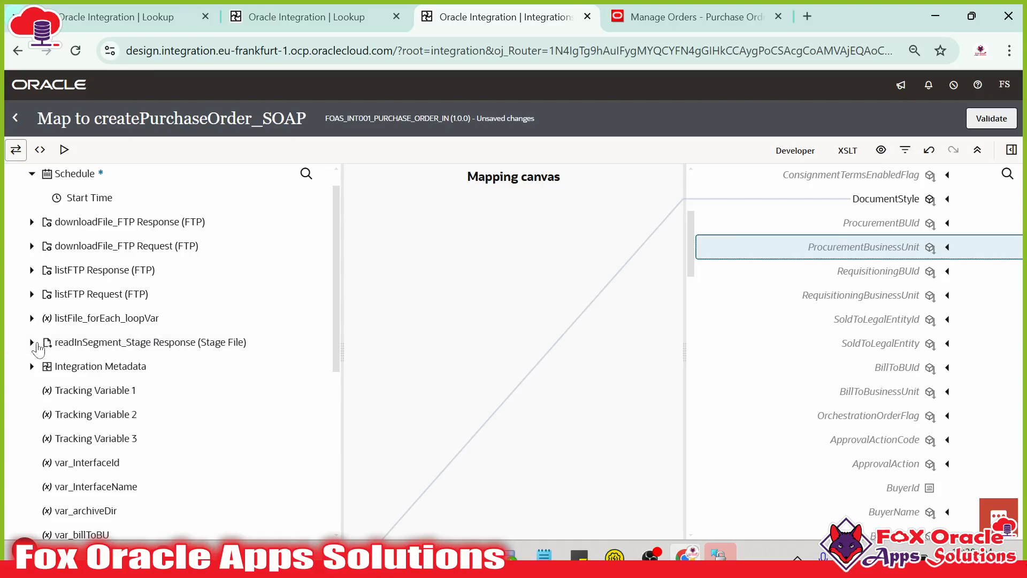
{"action": "left_click", "coordinate": [32, 343]}
{"action": "left_click", "coordinate": [44, 366]}
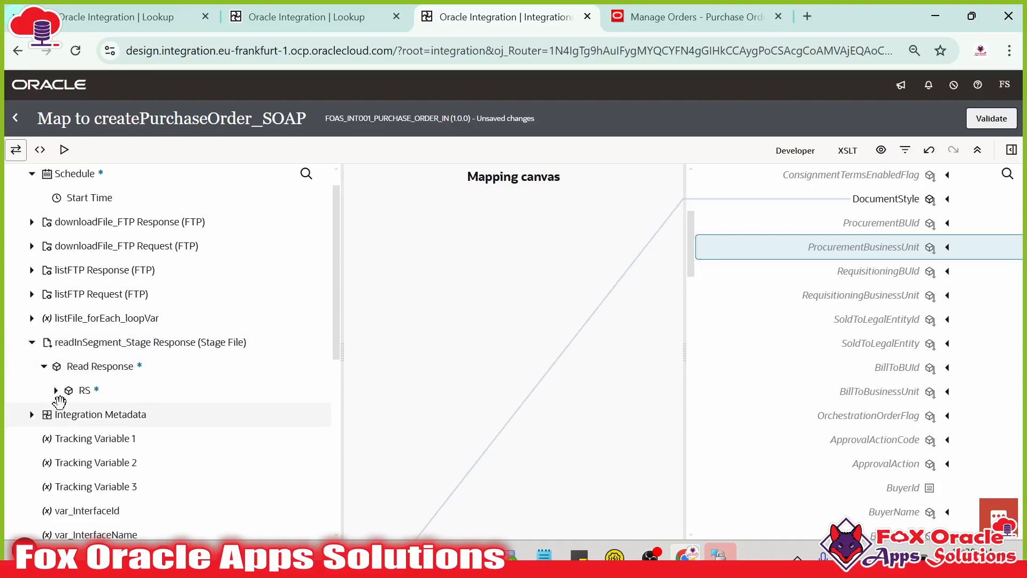
{"action": "left_click", "coordinate": [56, 392]}
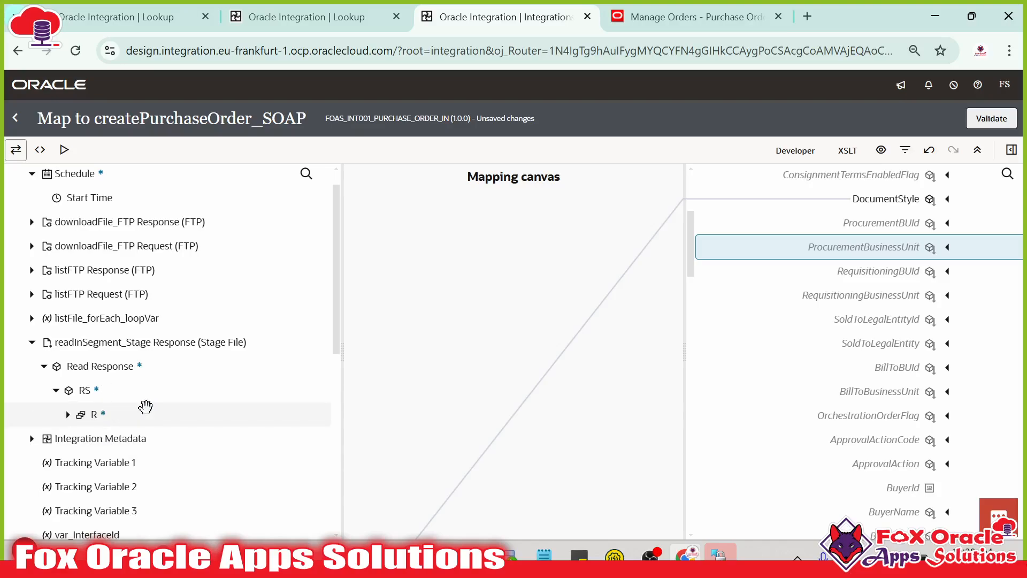
- Validate the createPurchaseOrder_SOAP map and return to the integration canvas
{"action": "left_click", "coordinate": [998, 120]}
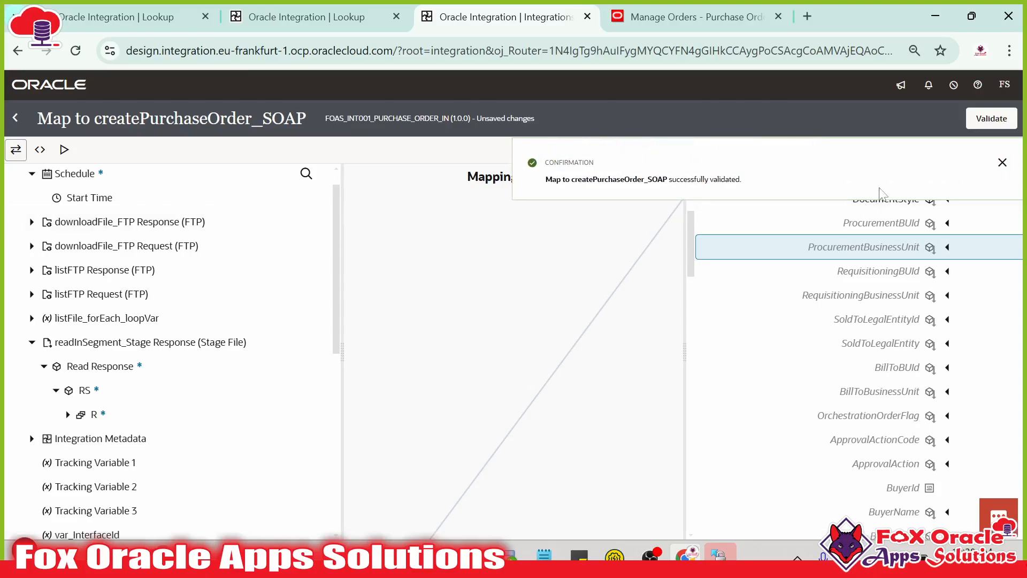
{"action": "left_click", "coordinate": [1000, 163]}
{"action": "left_click", "coordinate": [12, 117]}
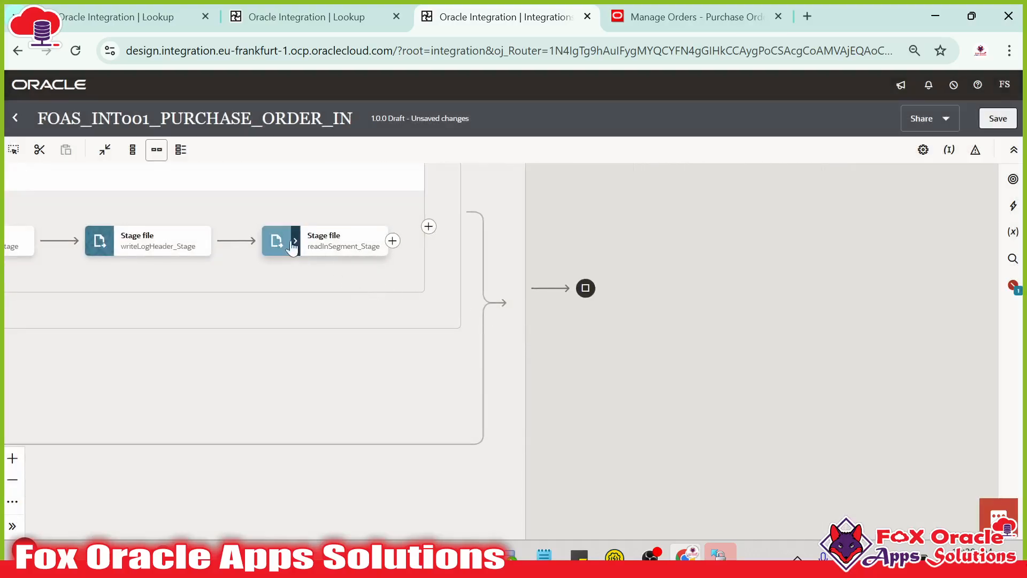
- Expand readInSegment_Stage and add a For each action inside it, directly before createPO_Scope
{"action": "left_click", "coordinate": [294, 242]}
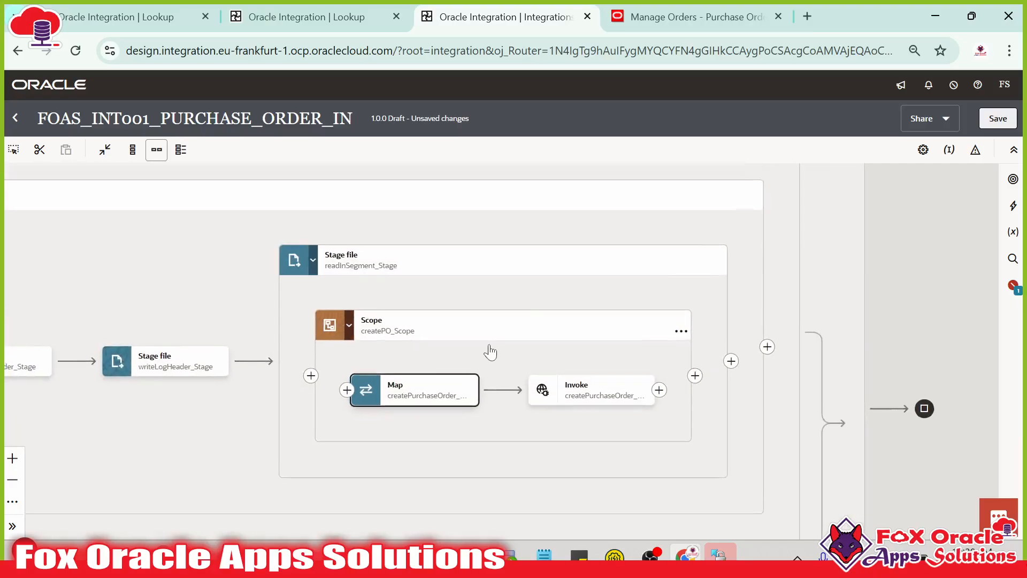
{"action": "left_click", "coordinate": [351, 272]}
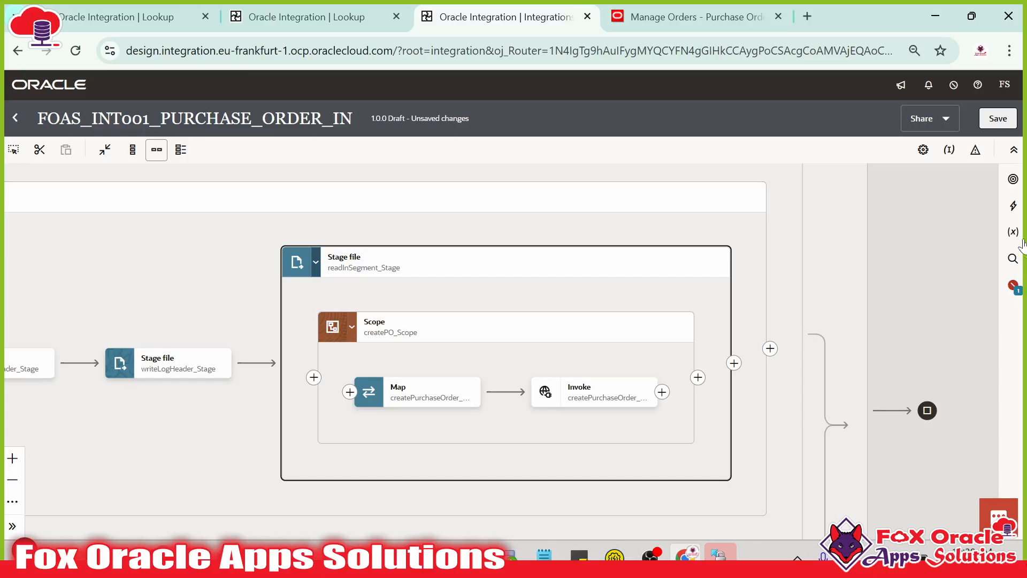
{"action": "left_click", "coordinate": [1013, 206]}
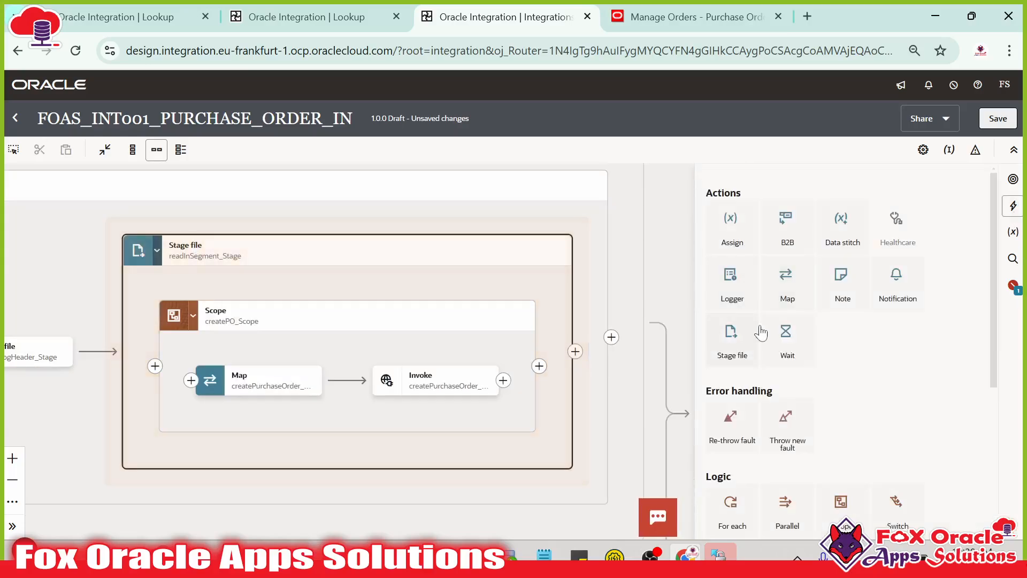
{"action": "scroll", "coordinate": [778, 394], "scroll_direction": "down", "scroll_amount": 3}
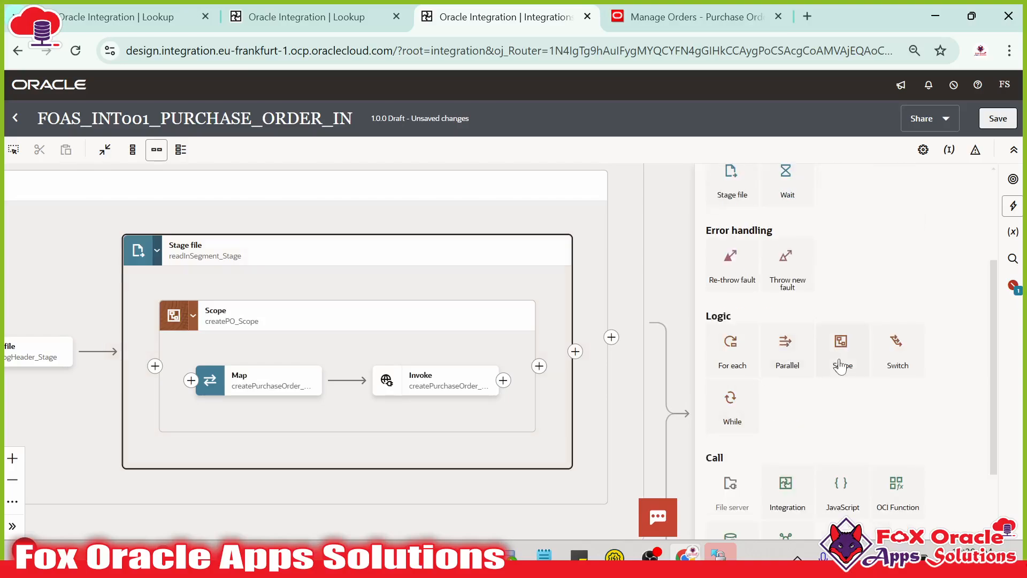
{"action": "left_click_drag", "start_coordinate": [733, 360], "coordinate": [148, 362]}
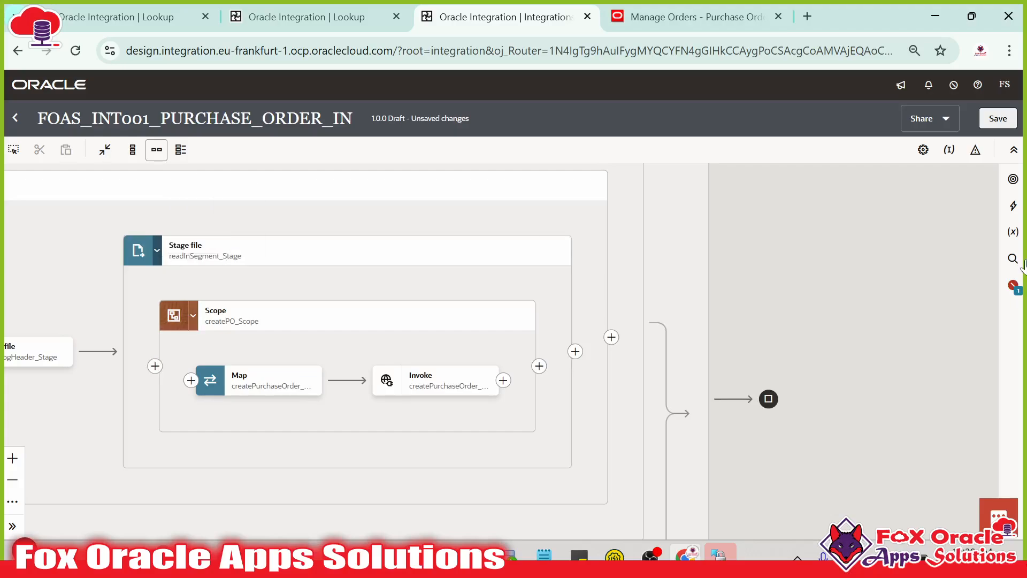
{"action": "left_click", "coordinate": [1012, 204]}
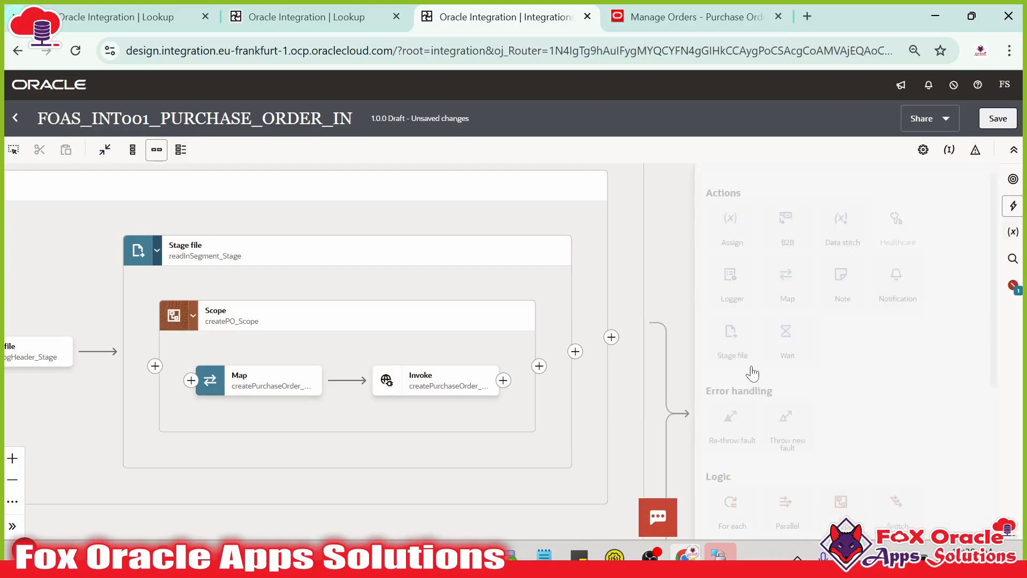
{"action": "scroll", "coordinate": [752, 372], "scroll_direction": "down", "scroll_amount": 4}
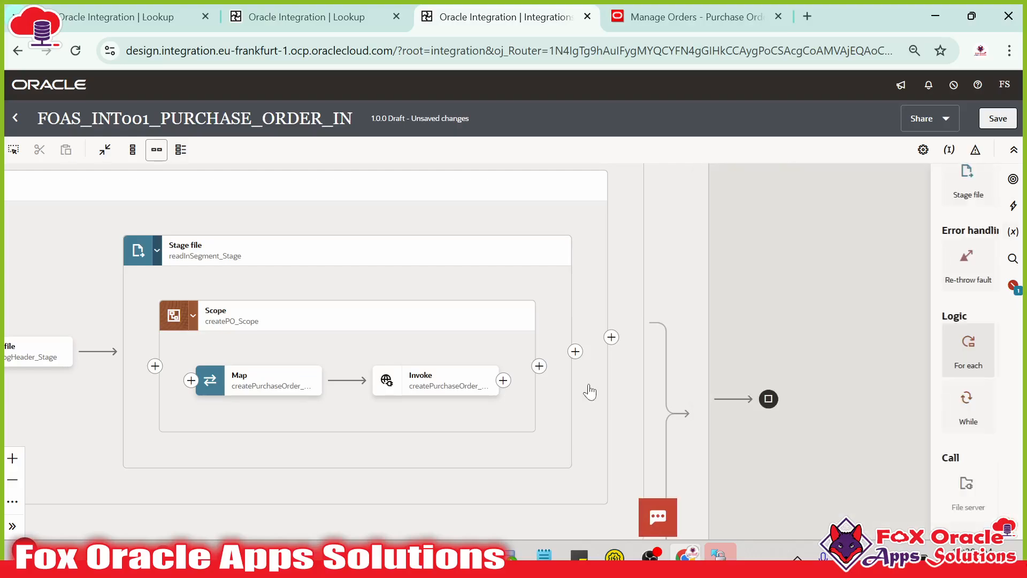
{"action": "left_click_drag", "start_coordinate": [589, 392], "coordinate": [155, 366]}
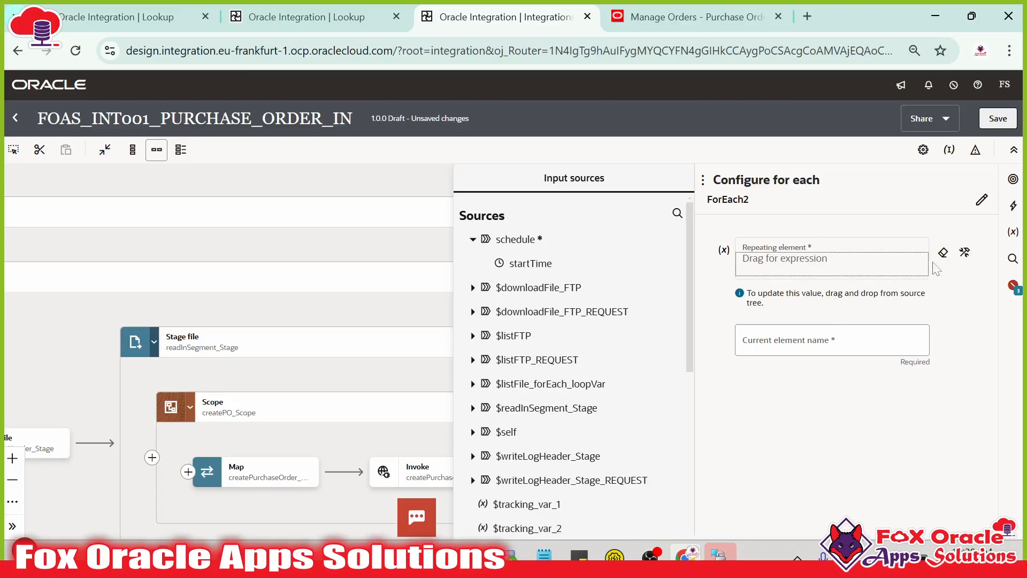
- Set the For each action's repeating element to R from $readInSegment_Stage, under ReadResponse and RS
{"action": "left_click", "coordinate": [963, 255]}
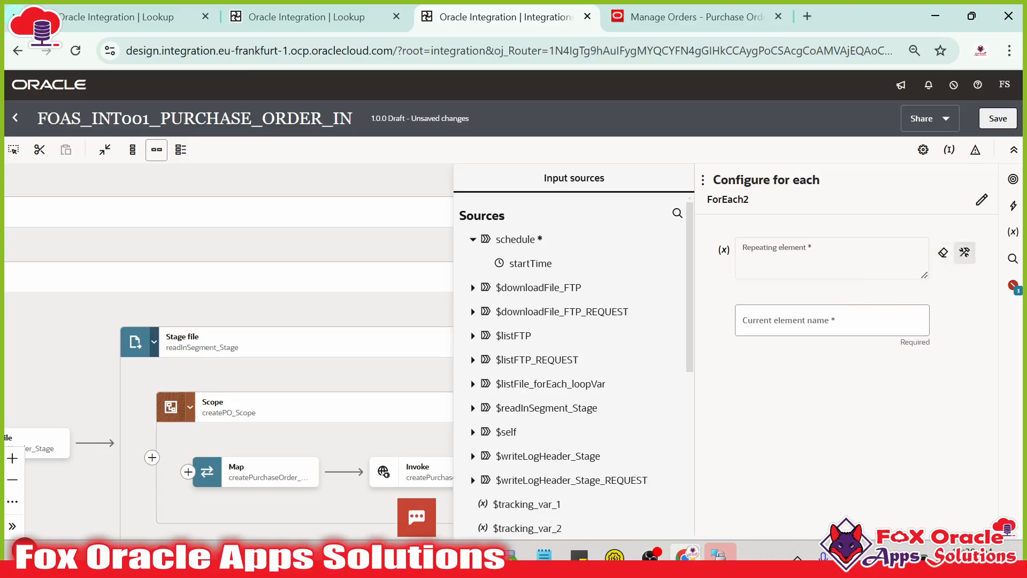
{"action": "left_click", "coordinate": [964, 252]}
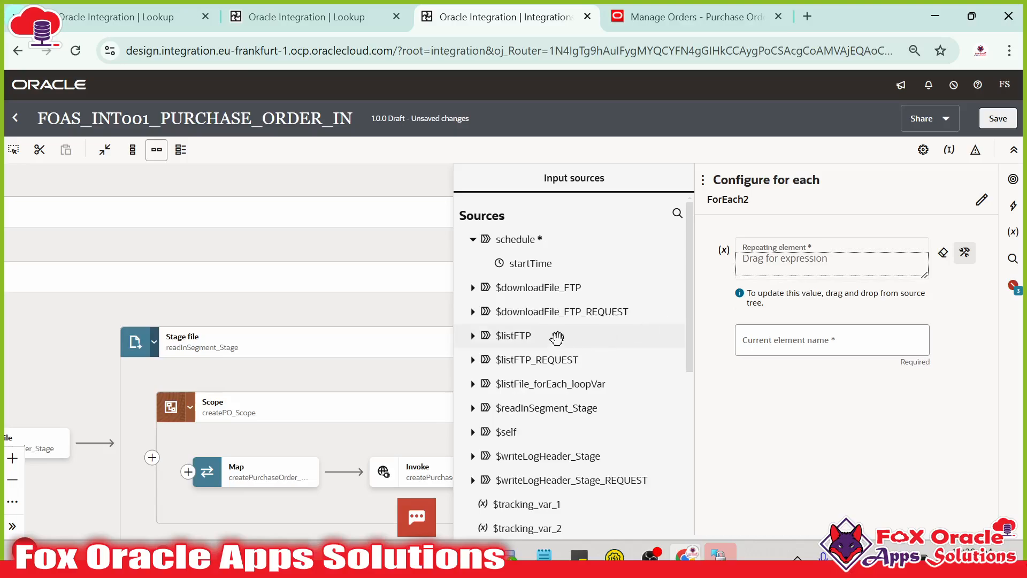
{"action": "scroll", "coordinate": [507, 353], "scroll_direction": "down", "scroll_amount": 3}
{"action": "scroll", "coordinate": [507, 309], "scroll_direction": "up", "scroll_amount": 3}
{"action": "scroll", "coordinate": [535, 327], "scroll_direction": "down", "scroll_amount": 2}
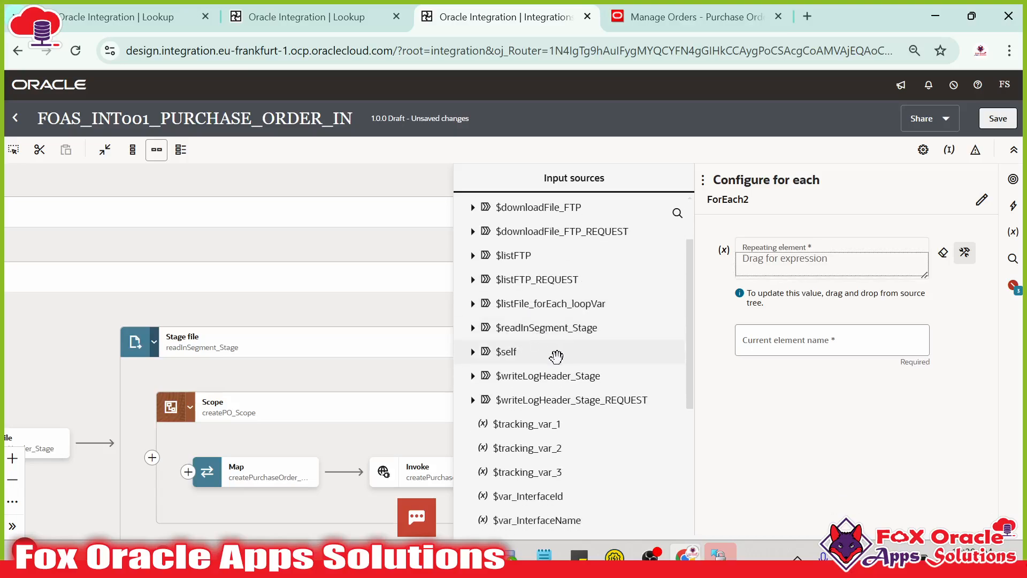
{"action": "scroll", "coordinate": [558, 342], "scroll_direction": "down", "scroll_amount": 2}
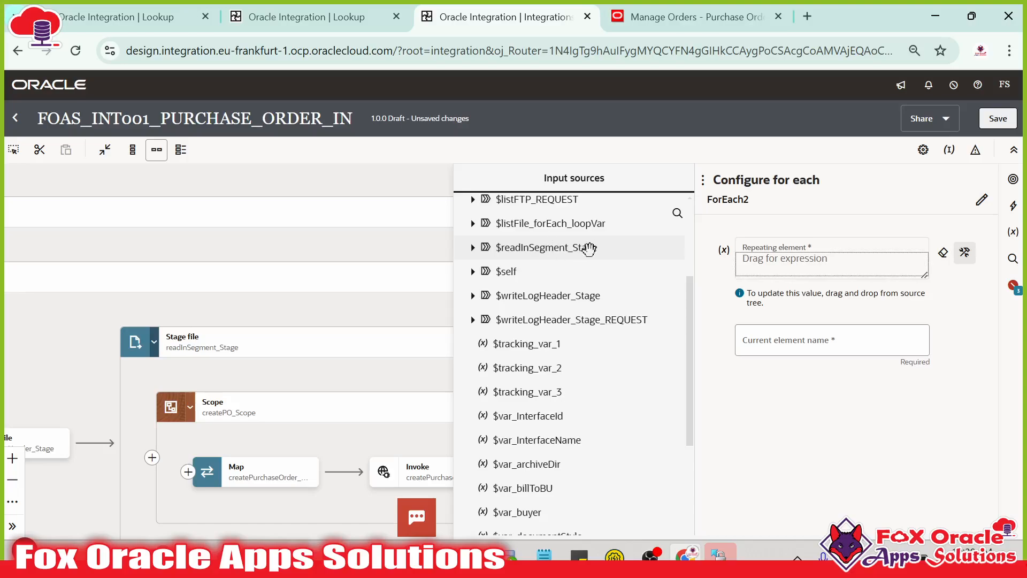
{"action": "left_click", "coordinate": [474, 246]}
{"action": "left_click", "coordinate": [489, 271]}
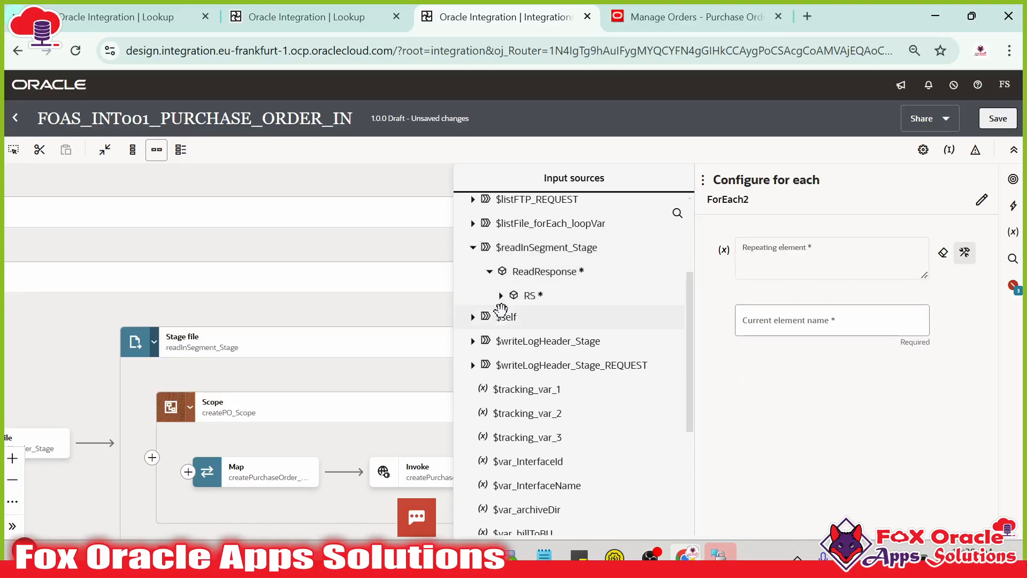
{"action": "left_click", "coordinate": [500, 295]}
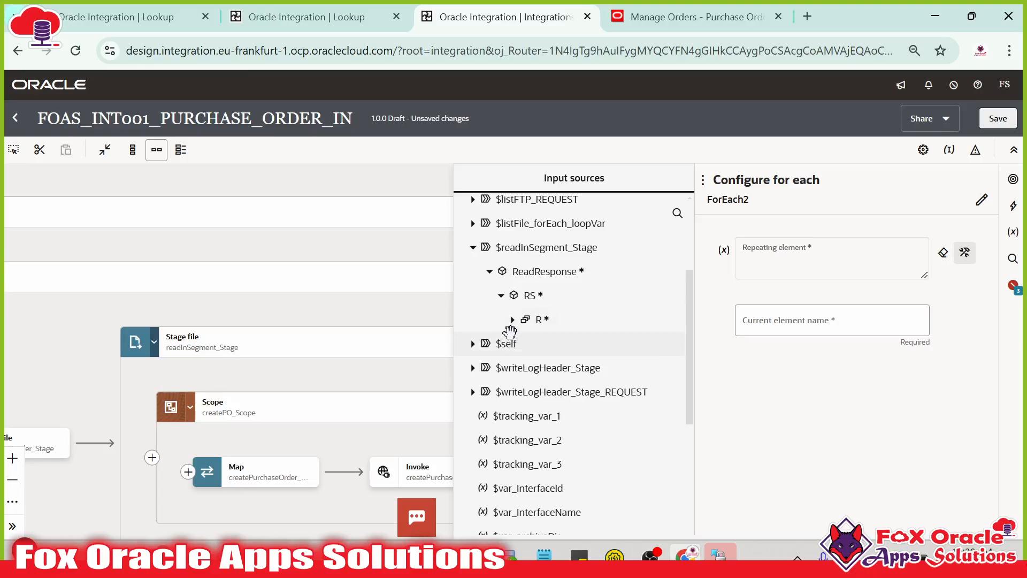
{"action": "left_click", "coordinate": [511, 320]}
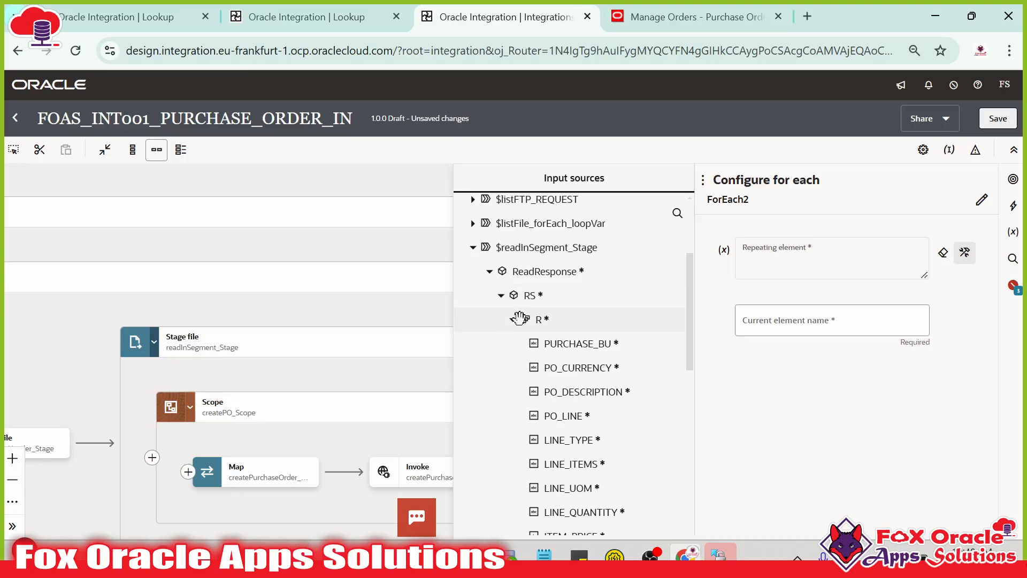
{"action": "left_click_drag", "start_coordinate": [541, 320], "coordinate": [832, 258]}
- Rename the For each action as stageRecordsForEach and copy that name
{"action": "left_click", "coordinate": [982, 200]}
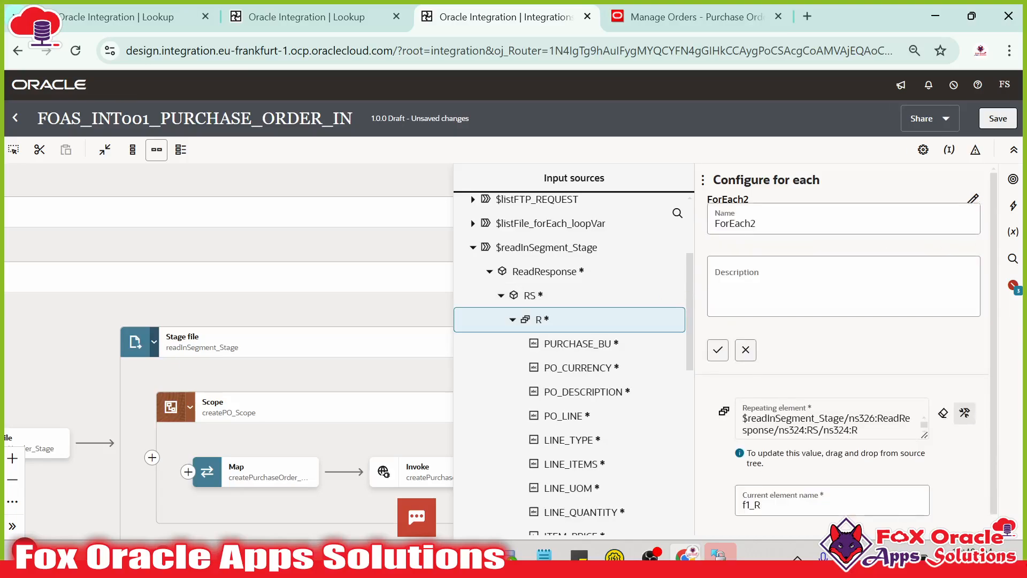
{"action": "key", "text": "BackSpace"}
{"action": "key", "text": "BackSpace"}
{"action": "key", "text": "BackSpace"}
{"action": "key", "text": "BackSpace"}
{"action": "key", "text": "BackSpace"}
{"action": "key", "text": "BackSpace"}
{"action": "key", "text": "BackSpace"}
{"action": "key", "text": "BackSpace"}
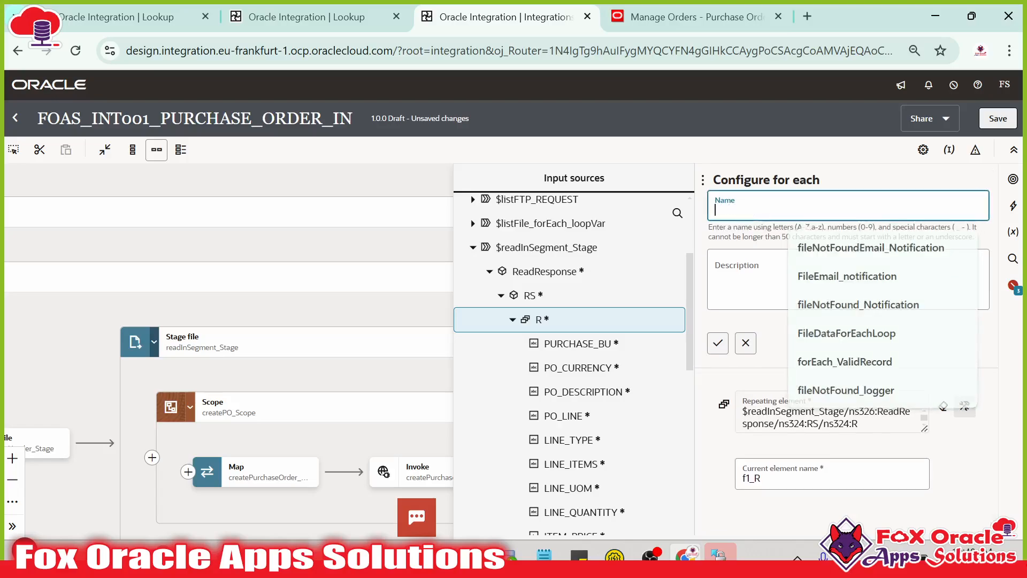
{"action": "type", "text": "stageRecordsForEach"}
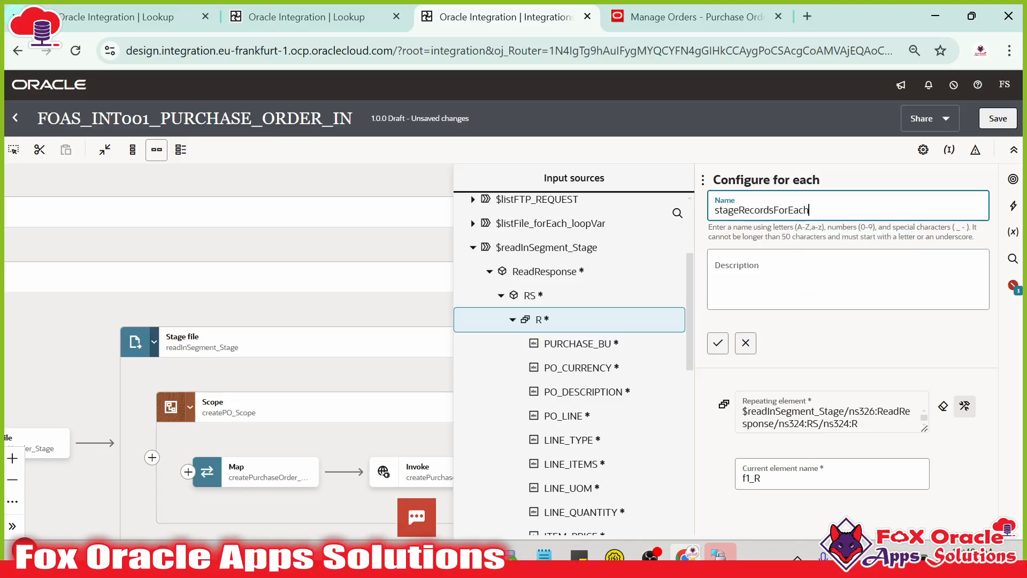
{"action": "key", "text": "ctrl+a"}
{"action": "key", "text": "ctrl+c"}
{"action": "left_click", "coordinate": [717, 342]}
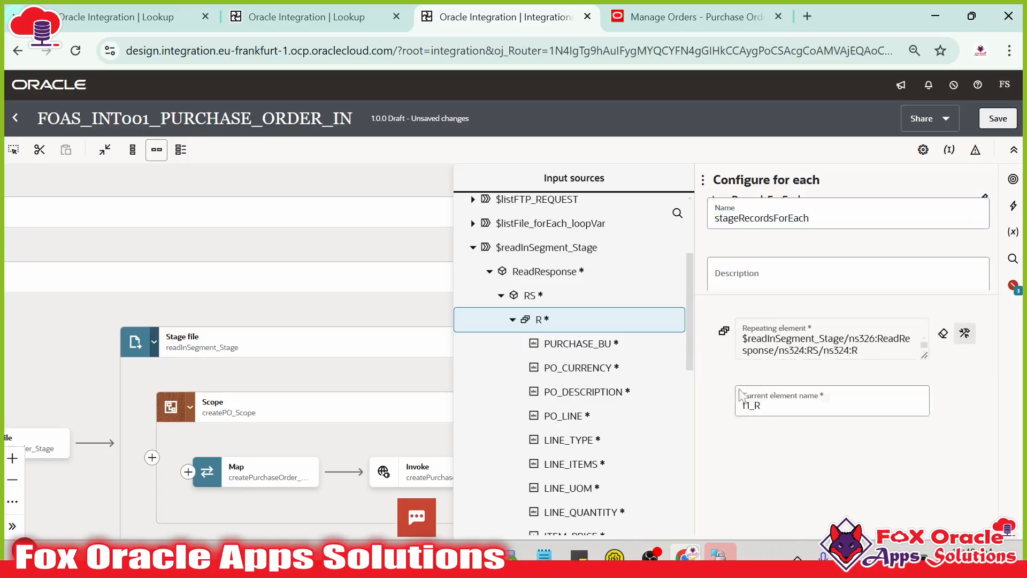
- Set the loop's current element name to stageRecordsForEach_loopVar and close the For each configuration
{"action": "left_click", "coordinate": [831, 321]}
{"action": "key", "text": "ctrl+a"}
{"action": "key", "text": "ctrl+v"}
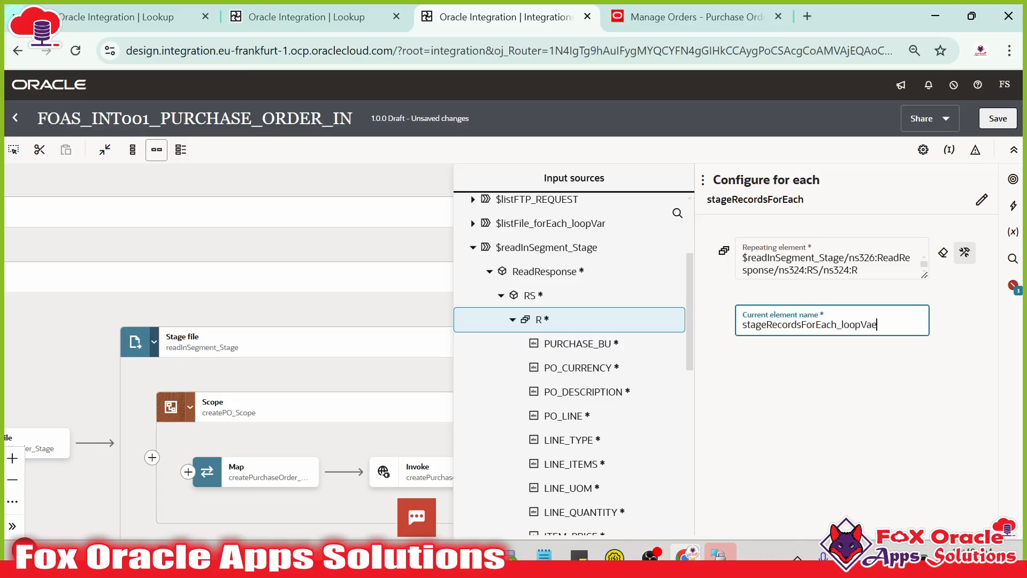
{"action": "key", "text": "BackSpace"}
{"action": "type", "text": "r"}
{"action": "left_click", "coordinate": [402, 330]}
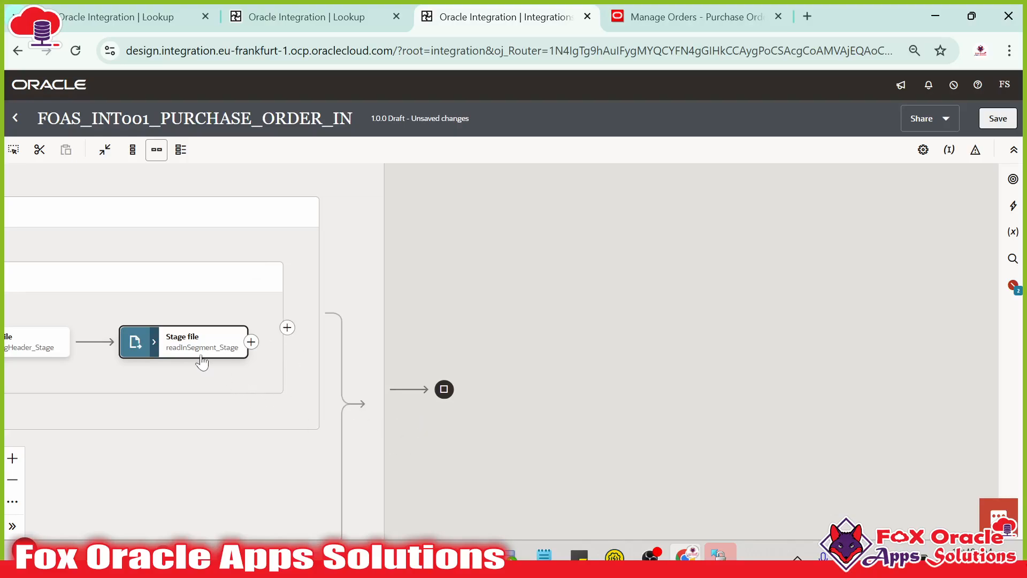
- Expand readInSegment_Stage, cut createPO_Scope and paste it inside the stageRecordsForEach loop
{"action": "left_click", "coordinate": [154, 342]}
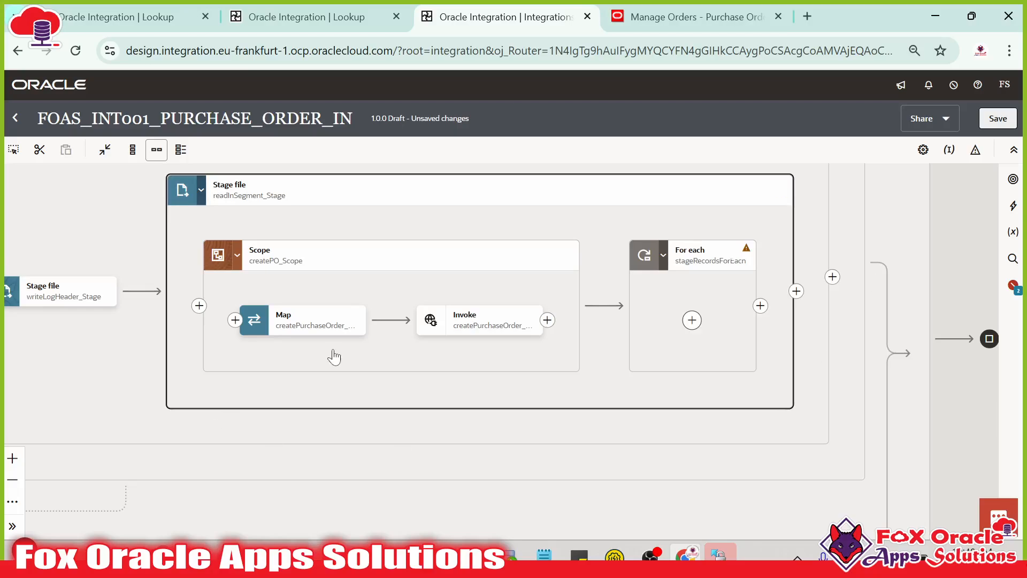
{"action": "left_click", "coordinate": [686, 250]}
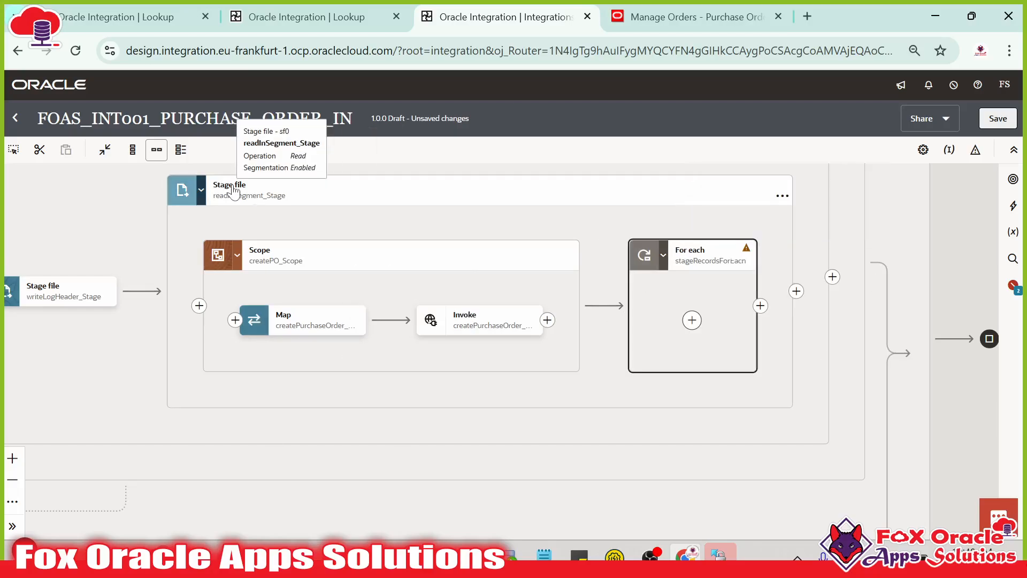
{"action": "left_click", "coordinate": [227, 192]}
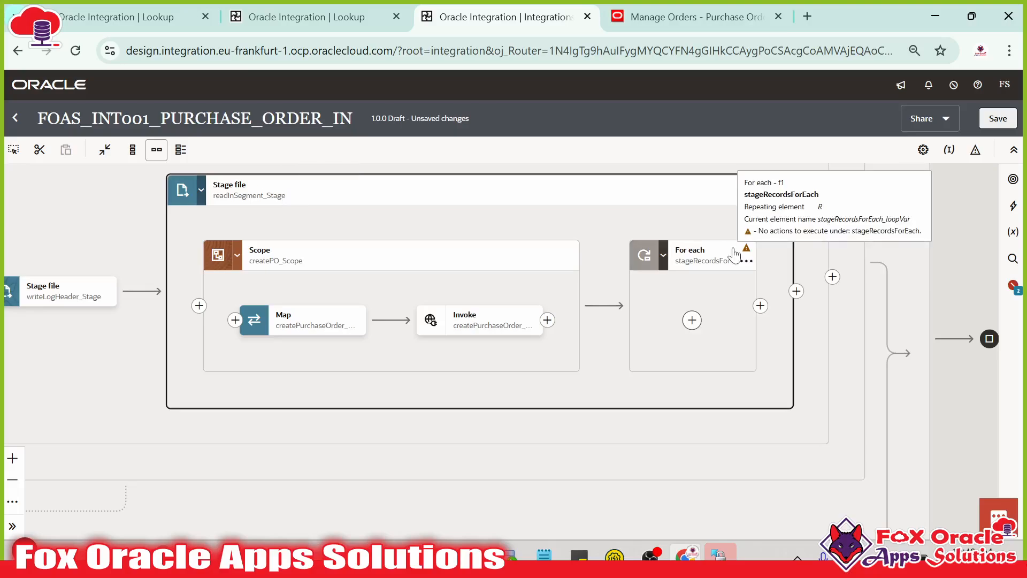
{"action": "left_click", "coordinate": [749, 278]}
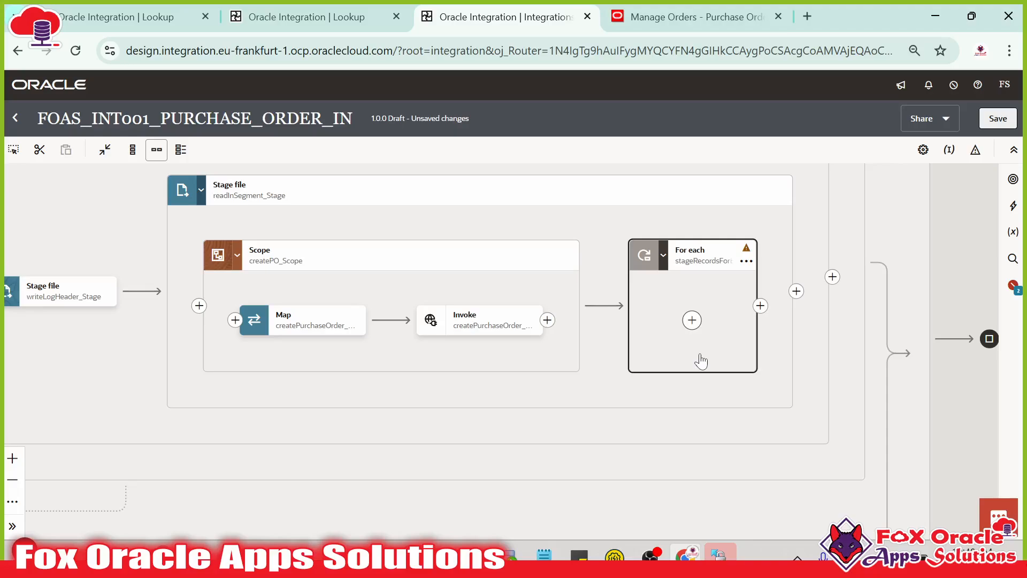
{"action": "left_click", "coordinate": [329, 261]}
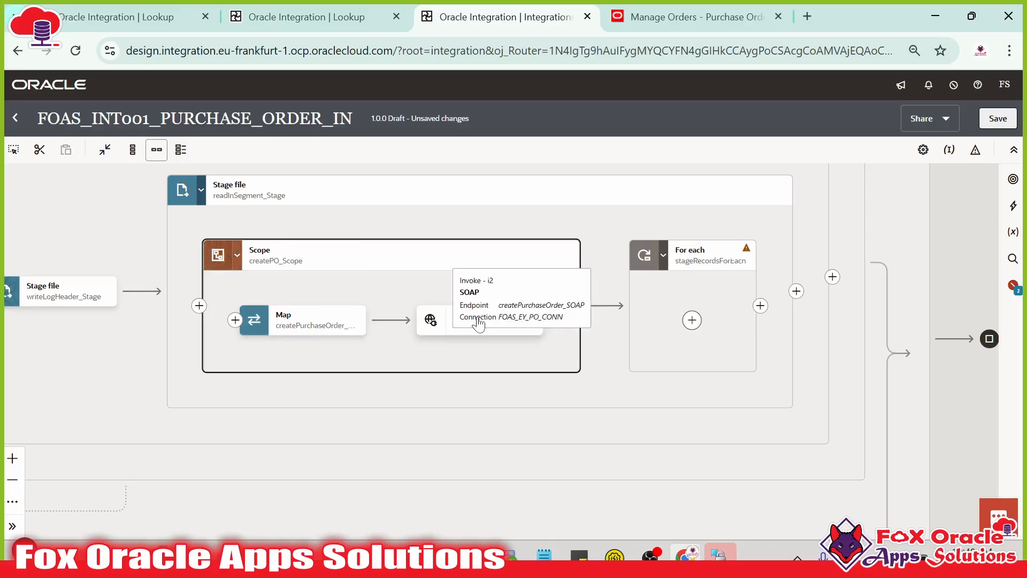
{"action": "left_click", "coordinate": [569, 262]}
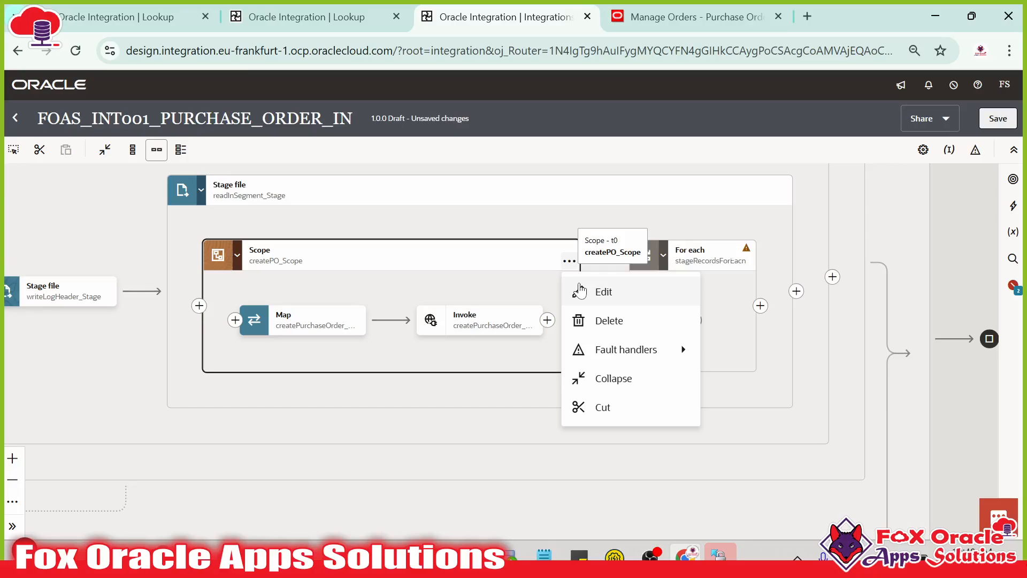
{"action": "left_click", "coordinate": [602, 408]}
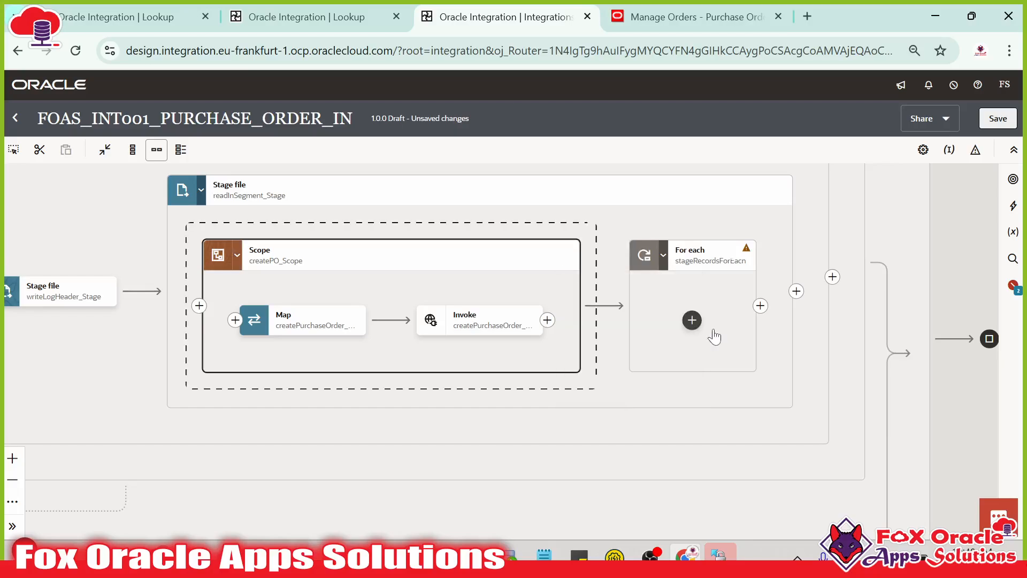
{"action": "left_click", "coordinate": [691, 320]}
{"action": "left_click", "coordinate": [737, 266]}
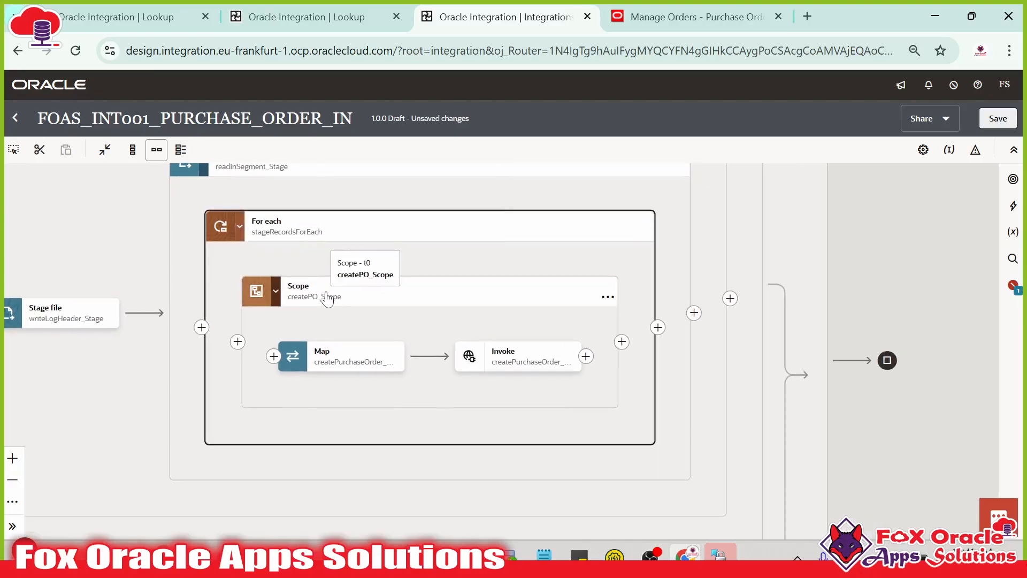
- Review the nesting of createPO_Scope with its map and invoke actions inside the stageRecordsForEach loop
{"action": "left_click", "coordinate": [321, 293]}
{"action": "left_click", "coordinate": [283, 240]}
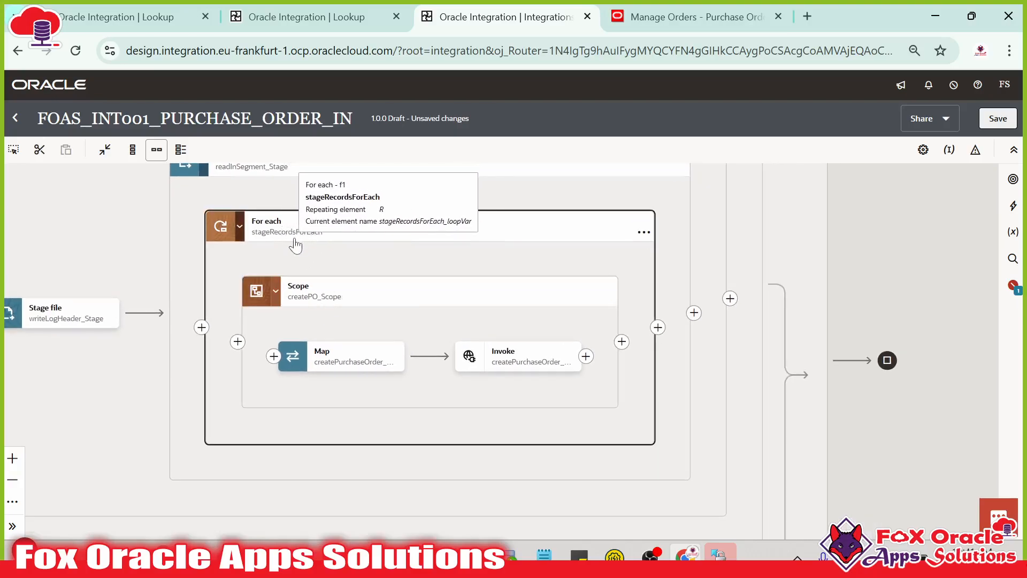
{"action": "left_click", "coordinate": [315, 292]}
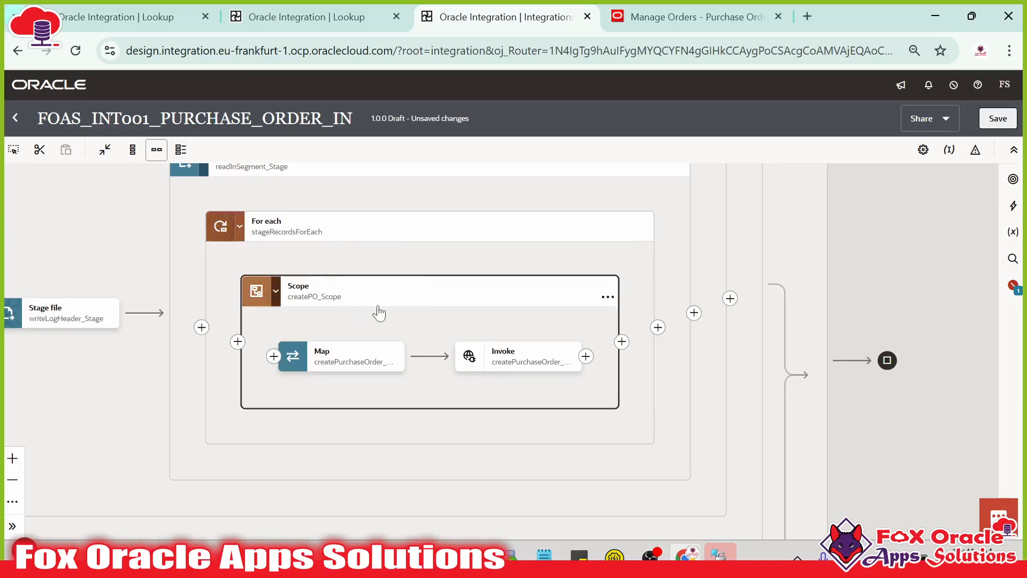
{"action": "left_click", "coordinate": [516, 369]}
{"action": "left_click_drag", "start_coordinate": [467, 390], "coordinate": [556, 383]}
{"action": "left_click", "coordinate": [547, 357]}
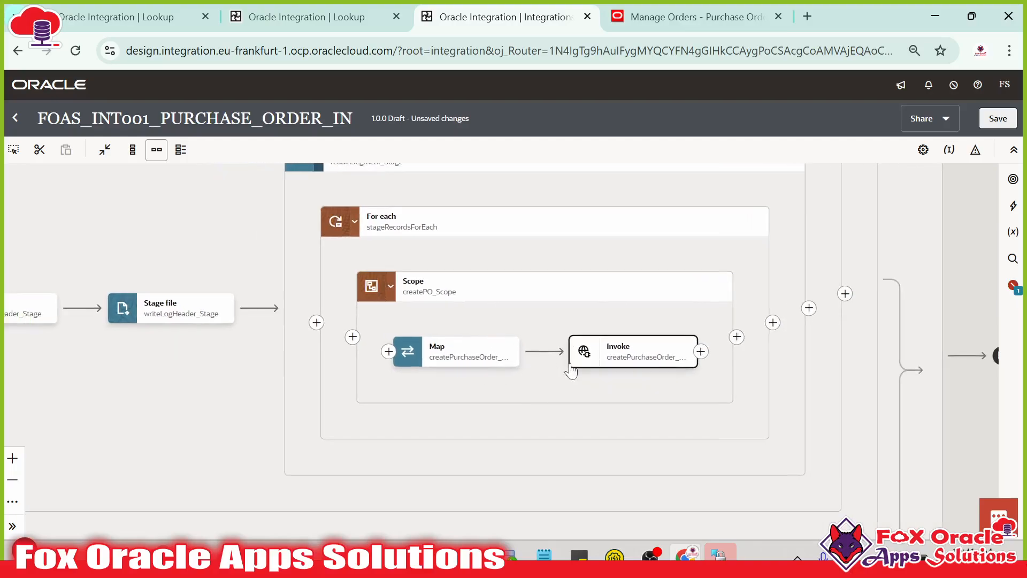
{"action": "left_click", "coordinate": [463, 364]}
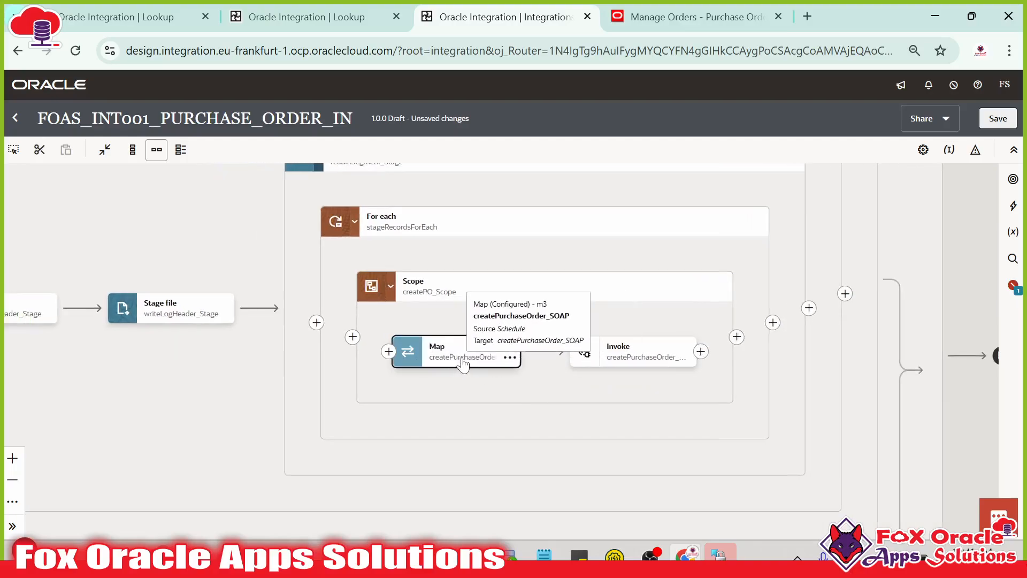
{"action": "left_click_drag", "start_coordinate": [463, 364], "coordinate": [445, 400]}
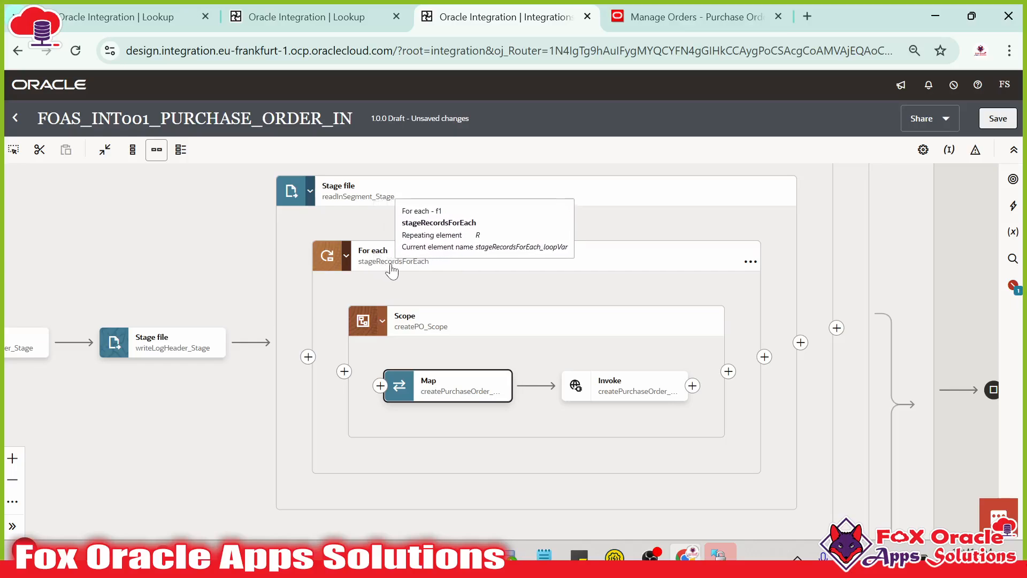
- Open the createPurchaseOrder_SOAP map, expand the target Body down to createOrderEntry and check the DocumentStyle mapping
{"action": "double_click", "coordinate": [451, 395]}
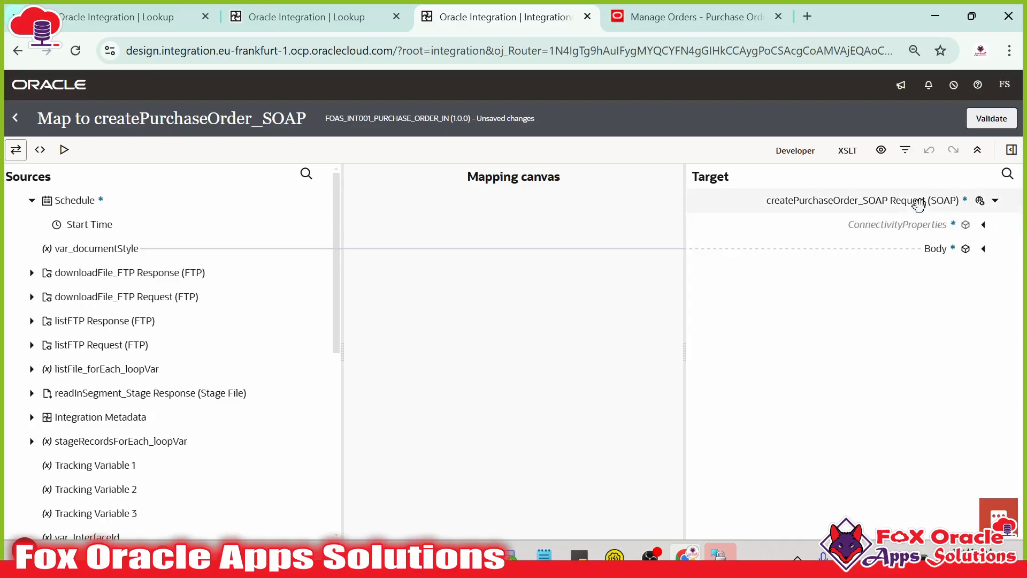
{"action": "left_click", "coordinate": [983, 249]}
{"action": "left_click", "coordinate": [970, 273]}
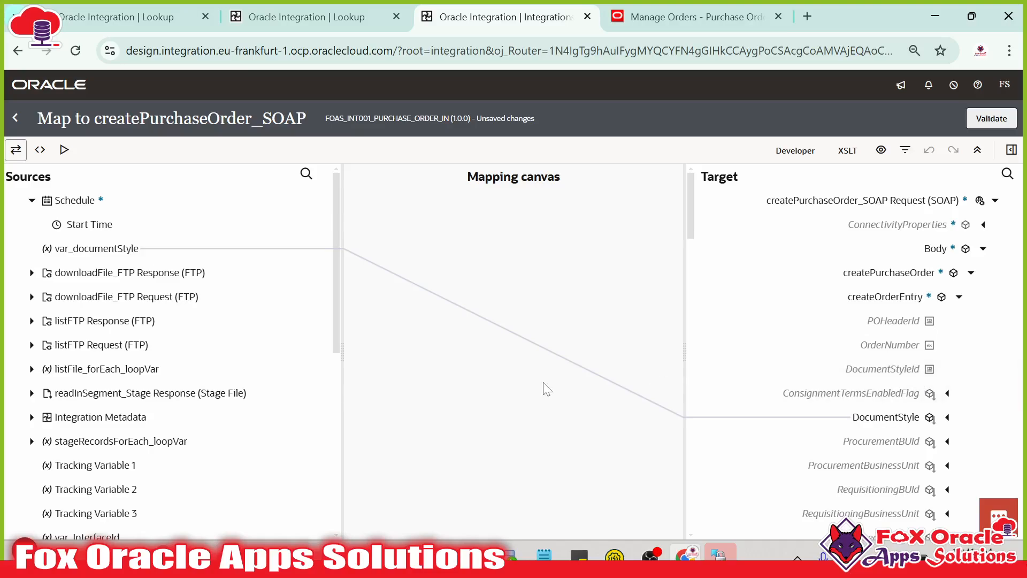
{"action": "scroll", "coordinate": [930, 391], "scroll_direction": "down", "scroll_amount": 2}
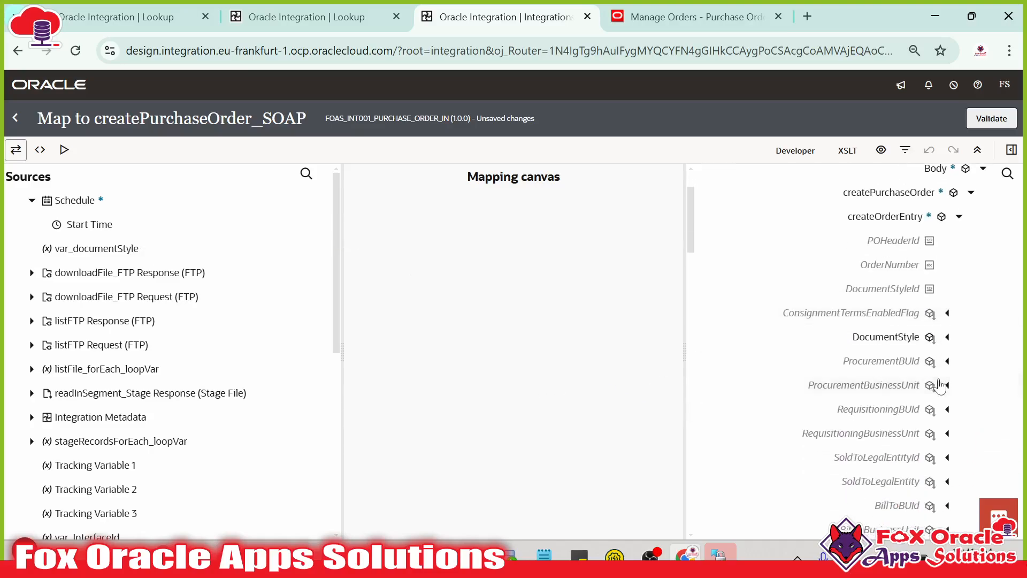
{"action": "left_click", "coordinate": [912, 338]}
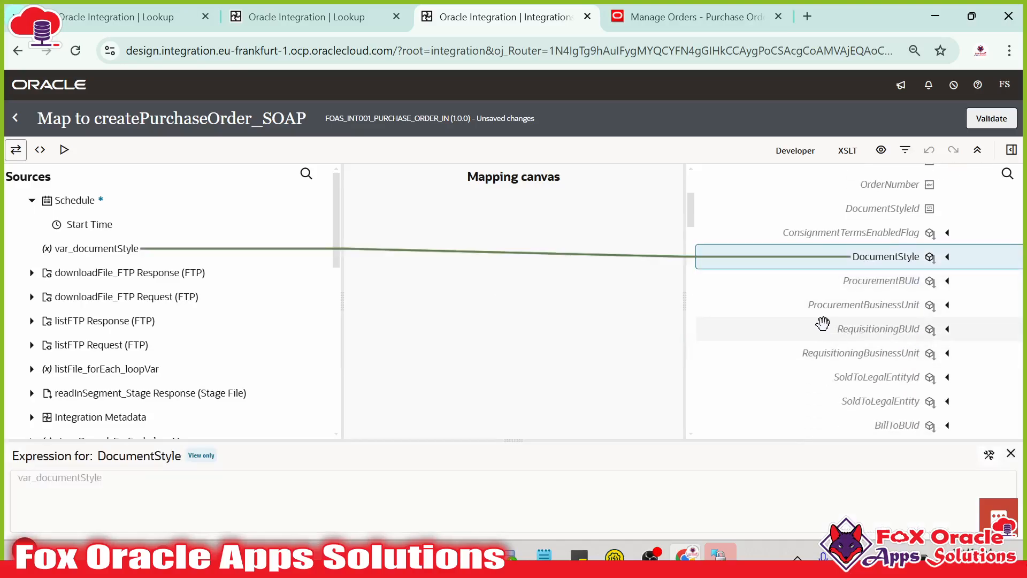
- Map PURCHASE BU from the R element of stageRecordsForEach_loopVar to the target ProcurementBusinessUnit
{"action": "left_click", "coordinate": [889, 305]}
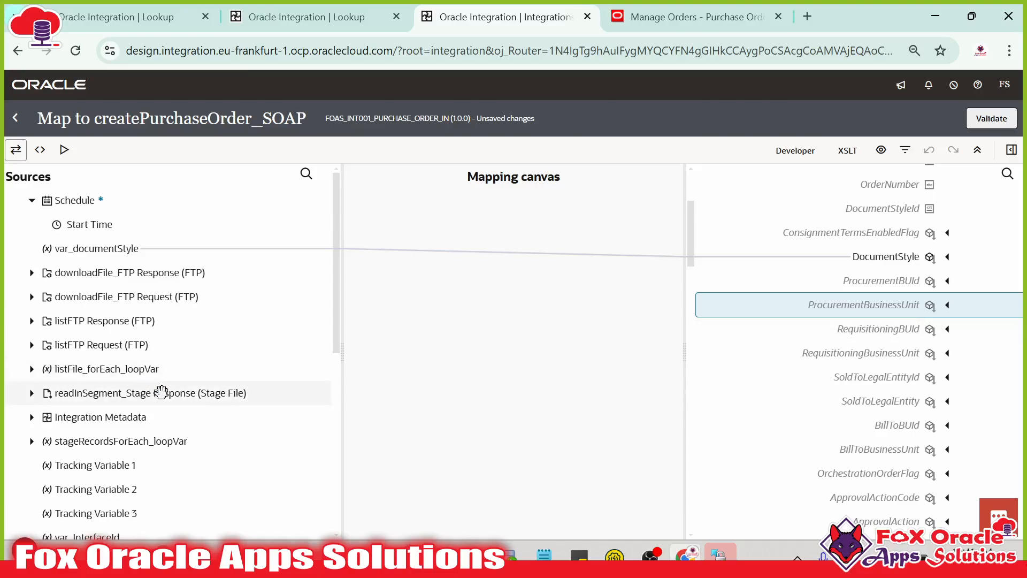
{"action": "scroll", "coordinate": [140, 354], "scroll_direction": "down", "scroll_amount": 2}
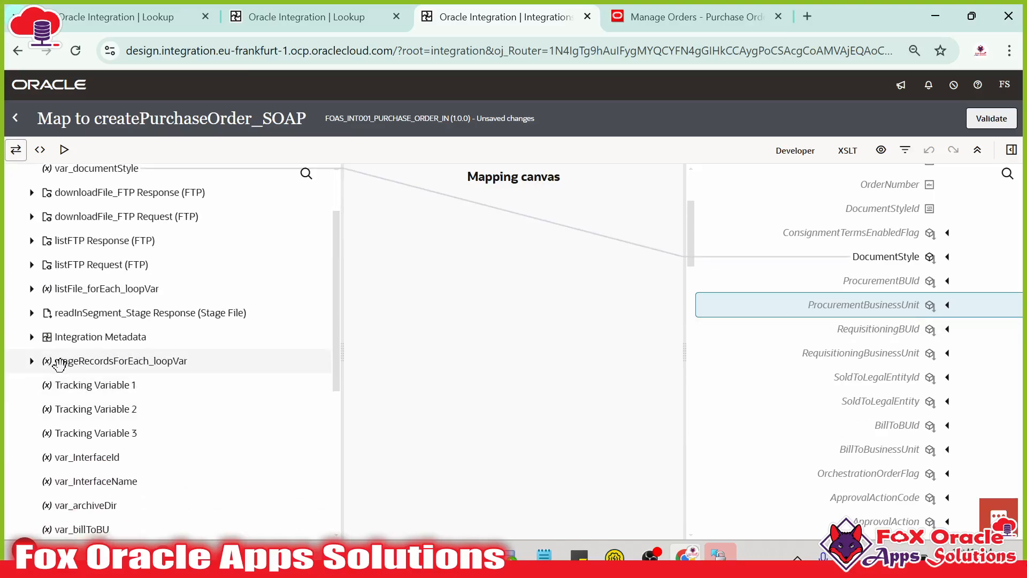
{"action": "left_click", "coordinate": [32, 361]}
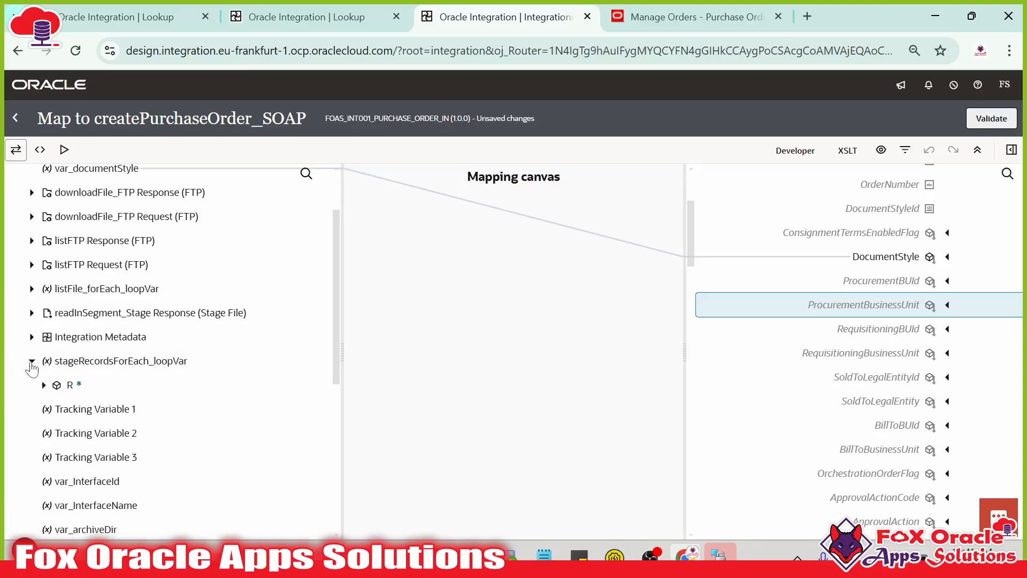
{"action": "left_click", "coordinate": [44, 384]}
{"action": "scroll", "coordinate": [132, 400], "scroll_direction": "down", "scroll_amount": 2}
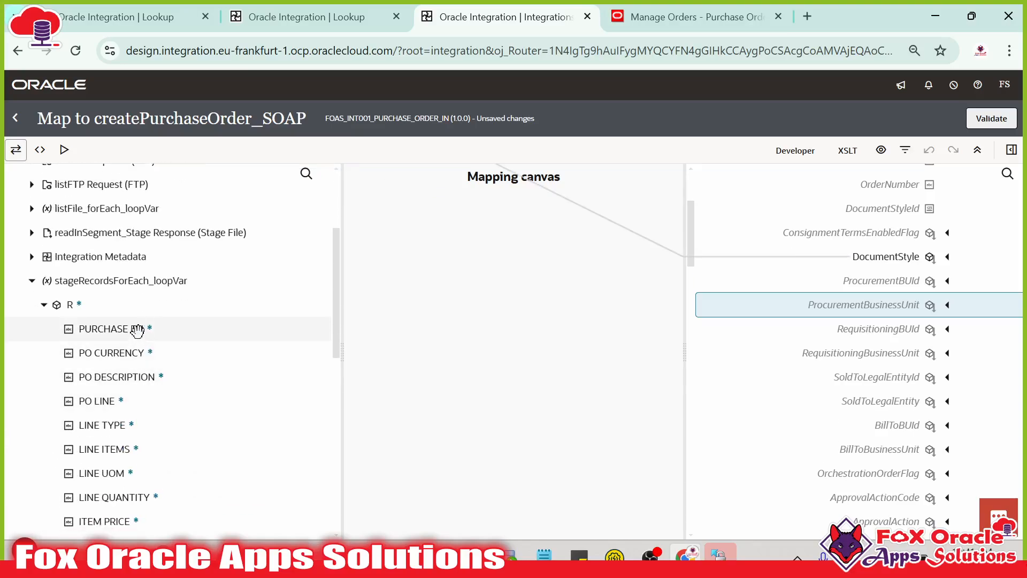
{"action": "left_click_drag", "start_coordinate": [167, 334], "coordinate": [844, 323]}
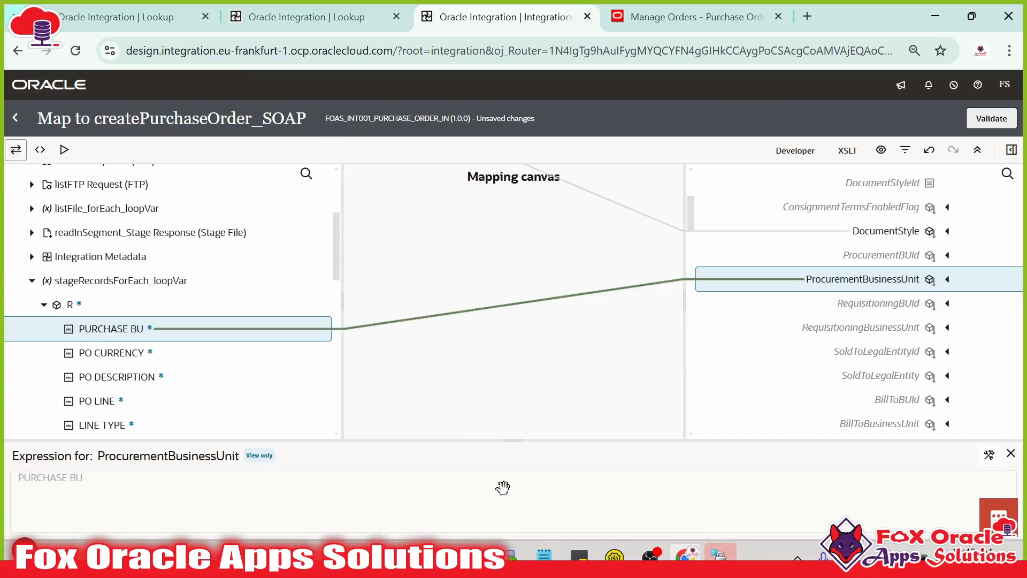
- Switch to SoapUI and look up the RequisitioningBusinessUnit element in the createPurchaseOrder request
{"action": "left_click", "coordinate": [613, 553]}
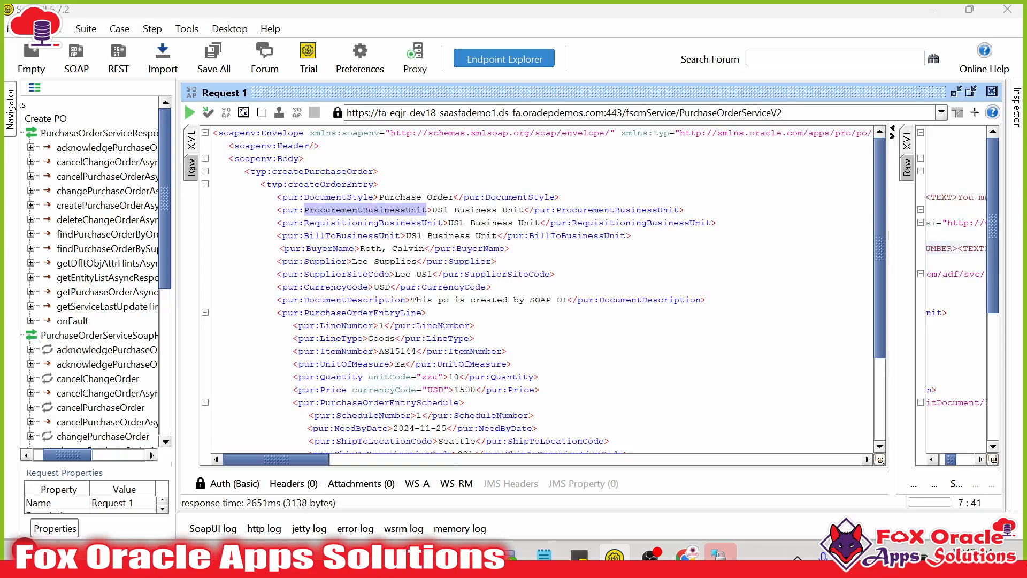
{"action": "left_click", "coordinate": [357, 235]}
{"action": "double_click", "coordinate": [363, 223]}
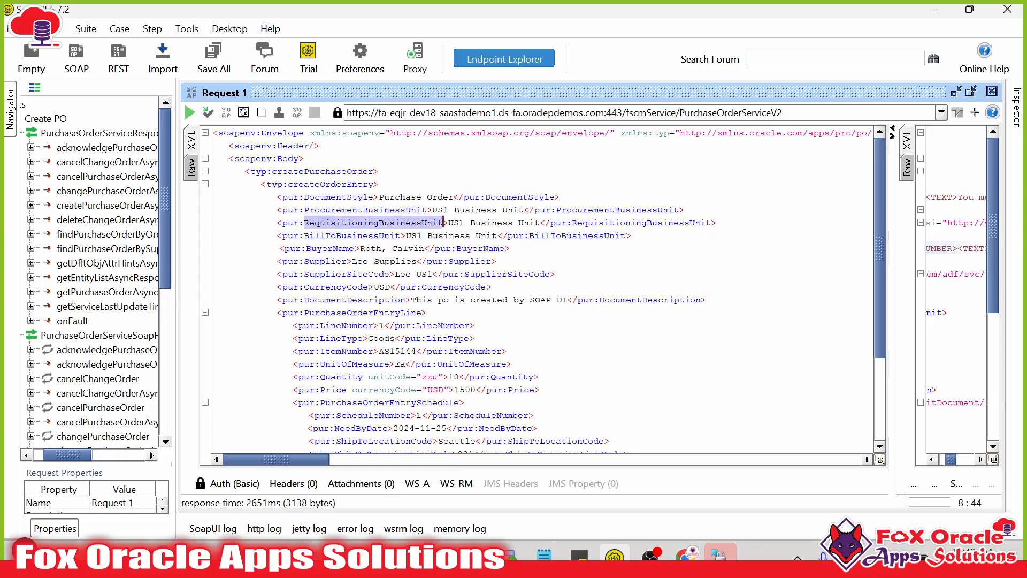
{"action": "key", "text": "alt+Tab"}
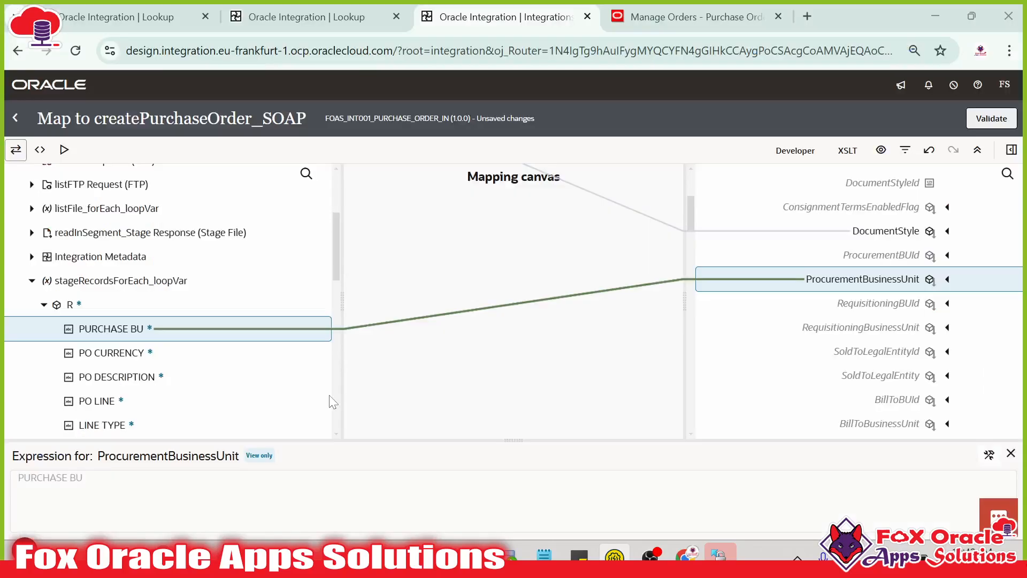
- Switch to the Data Mapping Sheet in Excel and review the mapping and comments for RequisitioningBusinessUnit through SupplierSiteCode
{"action": "mouse_move", "coordinate": [293, 528]}
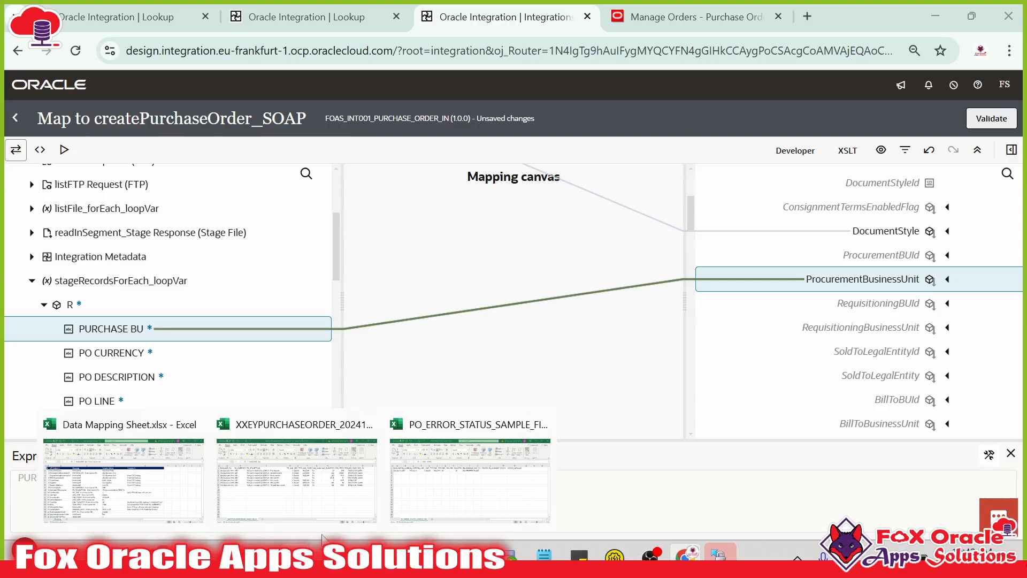
{"action": "left_click", "coordinate": [123, 479]}
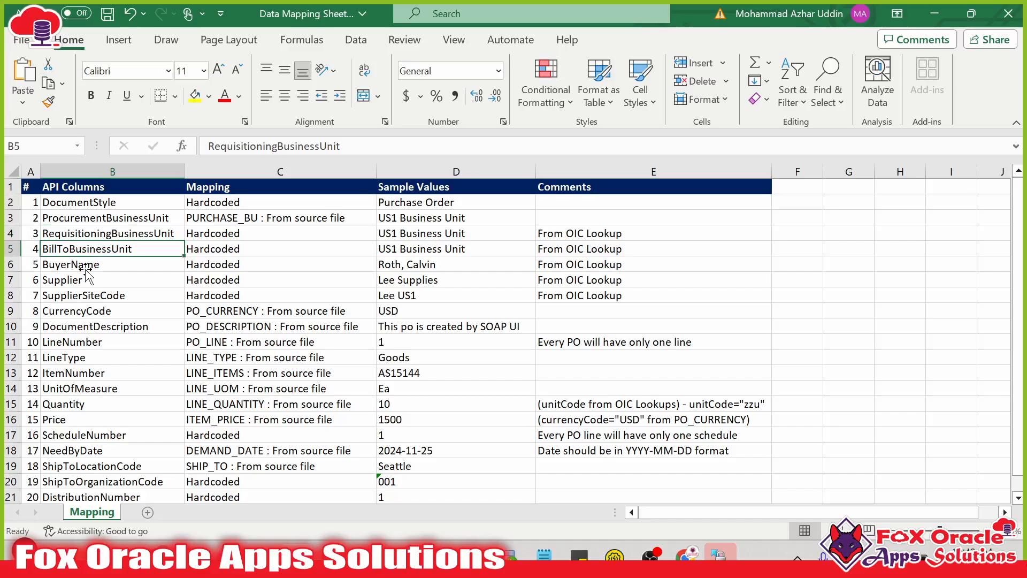
{"action": "key", "text": "Down"}
{"action": "key", "text": "Down"}
{"action": "key", "text": "Down"}
{"action": "key", "text": "Down"}
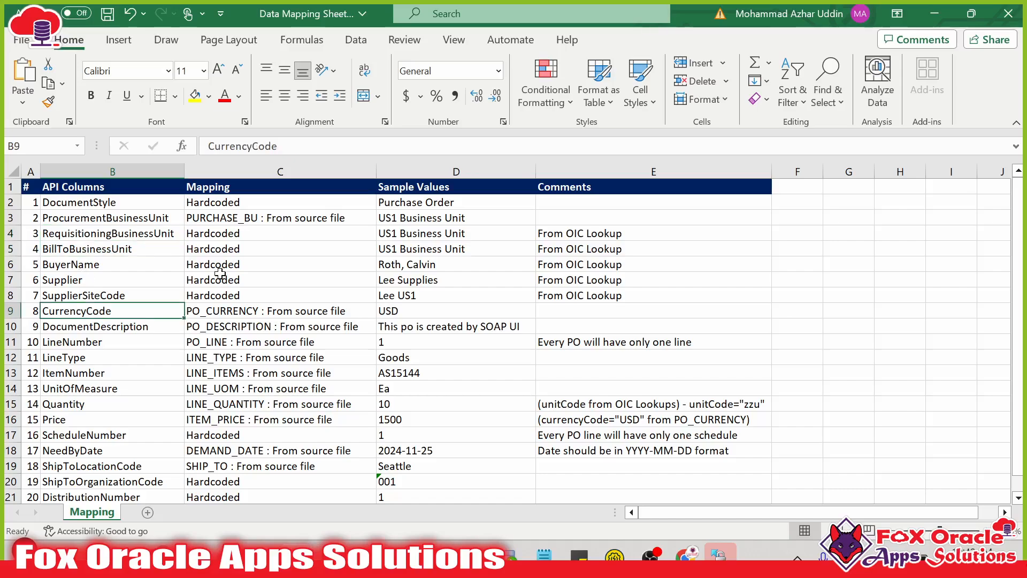
{"action": "left_click_drag", "start_coordinate": [557, 233], "coordinate": [556, 295]}
{"action": "left_click", "coordinate": [556, 295]}
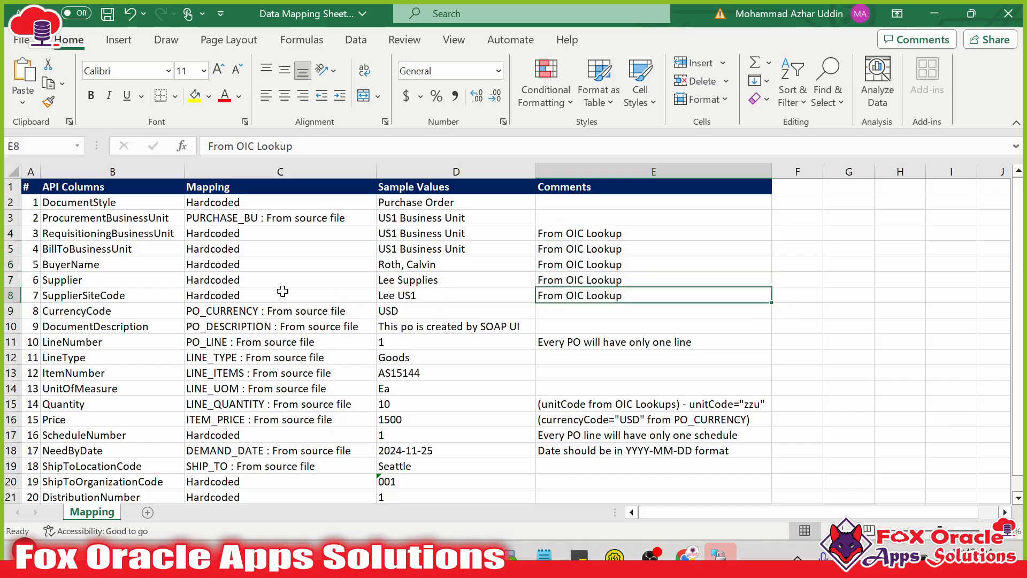
{"action": "left_click", "coordinate": [148, 283]}
{"action": "left_click_drag", "start_coordinate": [134, 233], "coordinate": [126, 297]}
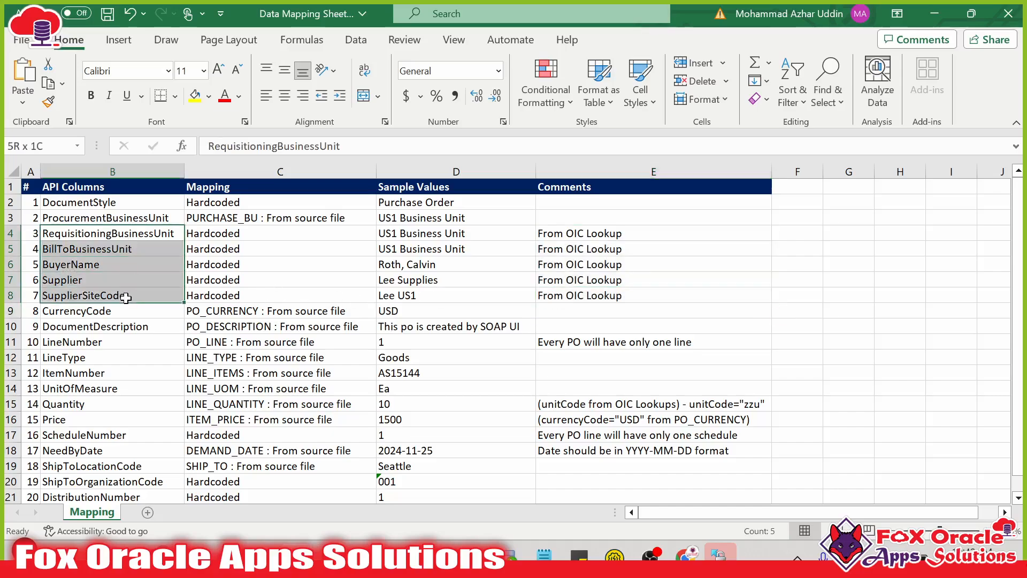
{"action": "left_click", "coordinate": [110, 251]}
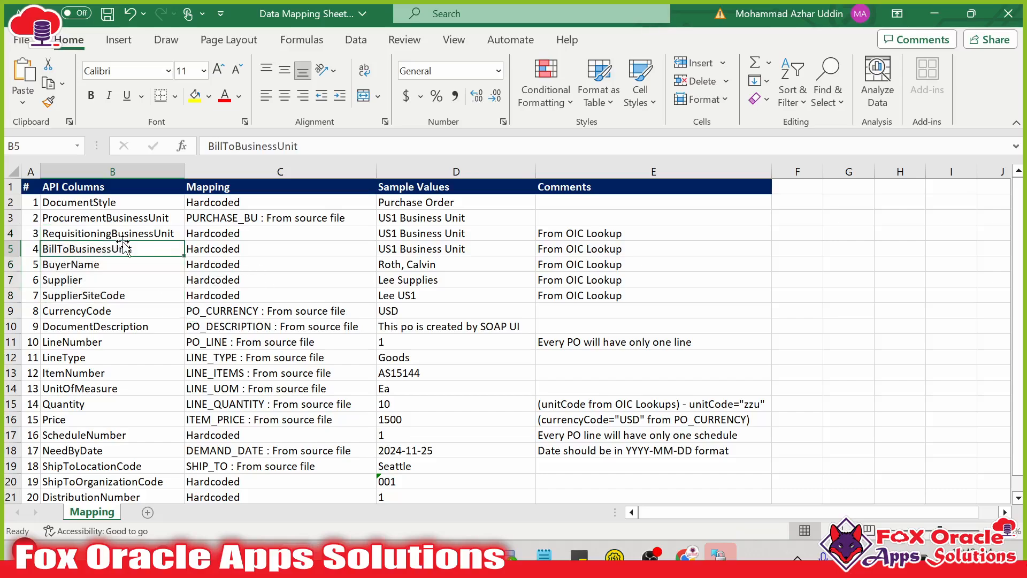
{"action": "left_click", "coordinate": [130, 236]}
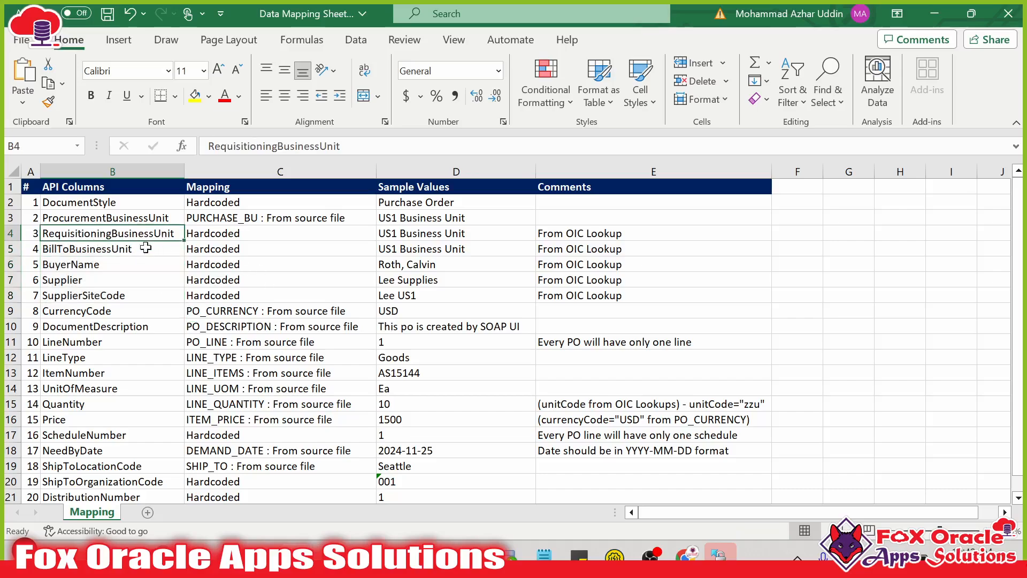
- Return to the mapper, recheck the element name in the SoapUI request and map var_reqBU to the target RequisitioningBusinessUnit
{"action": "key", "text": "alt+Tab"}
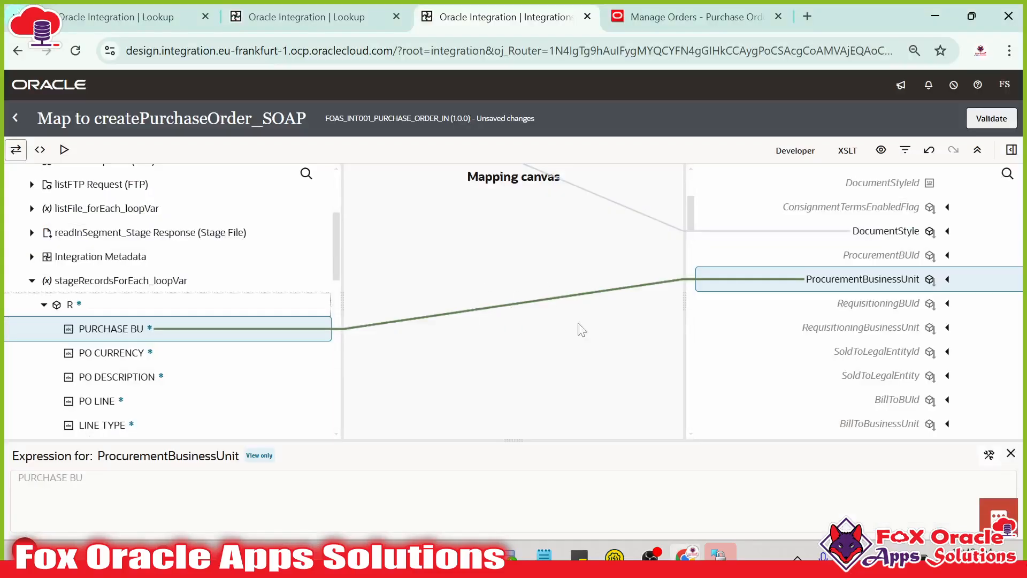
{"action": "left_click", "coordinate": [909, 321]}
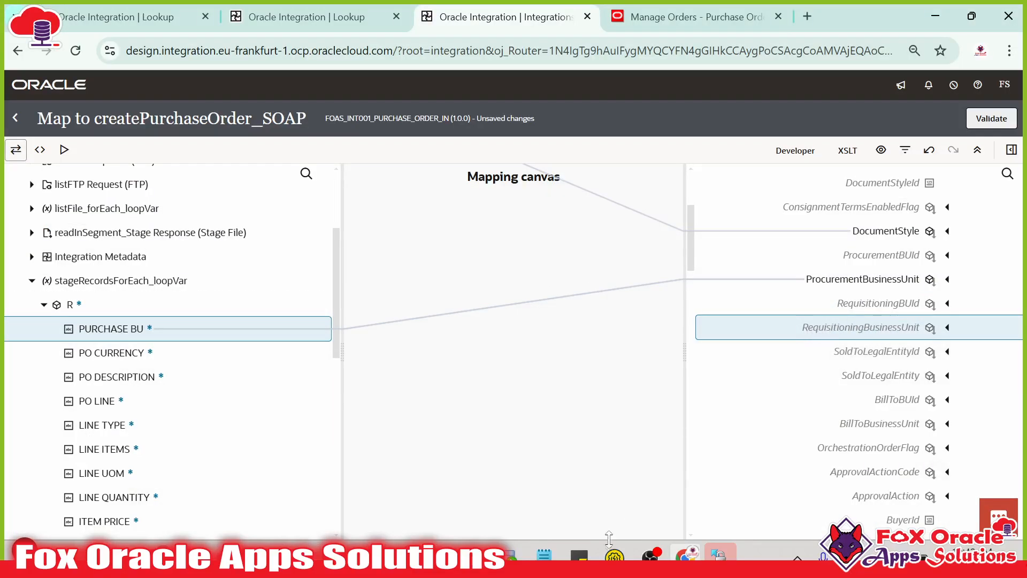
{"action": "left_click", "coordinate": [615, 557]}
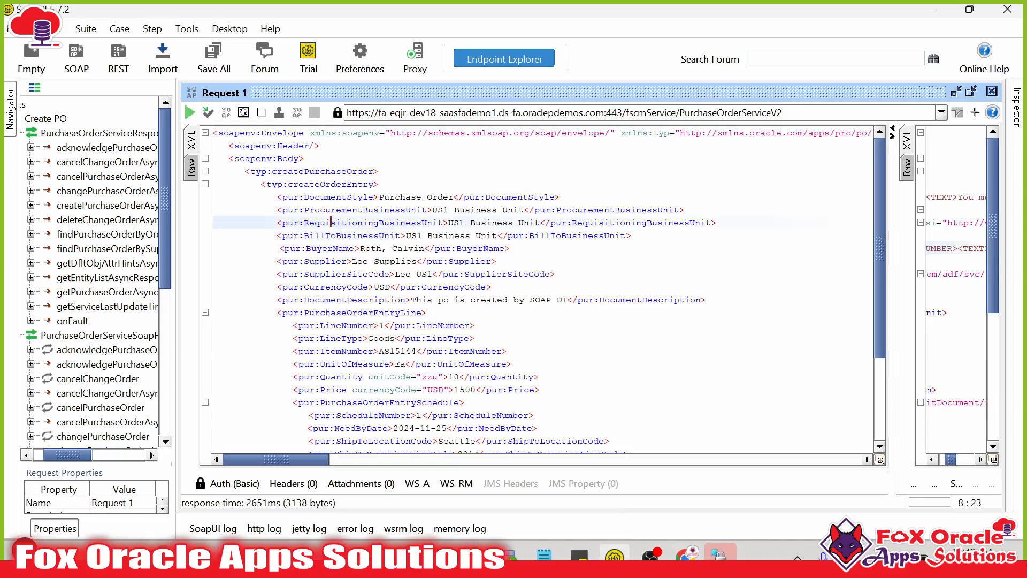
{"action": "left_click_drag", "start_coordinate": [304, 222], "coordinate": [444, 223]}
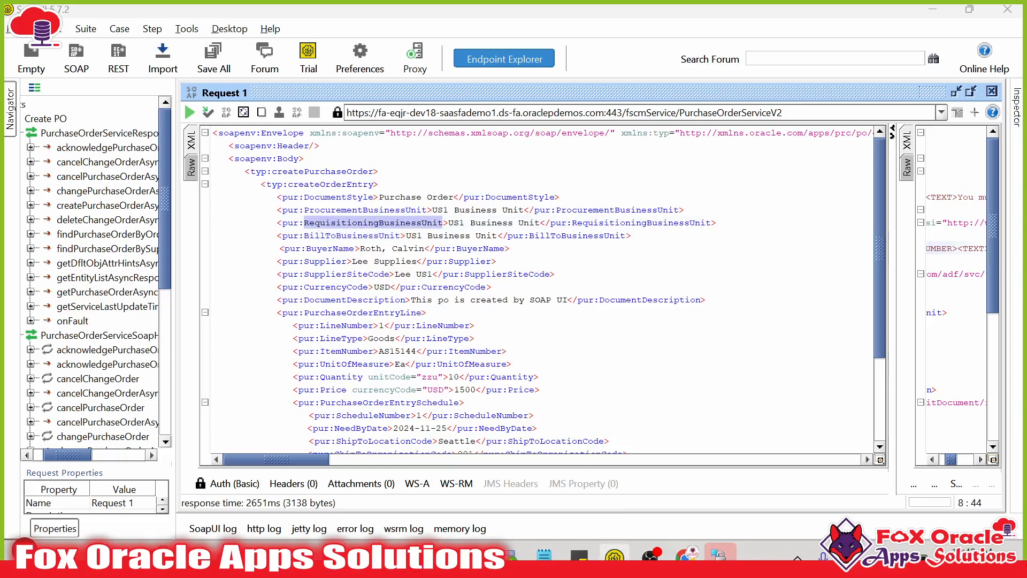
{"action": "key", "text": "alt+Tab"}
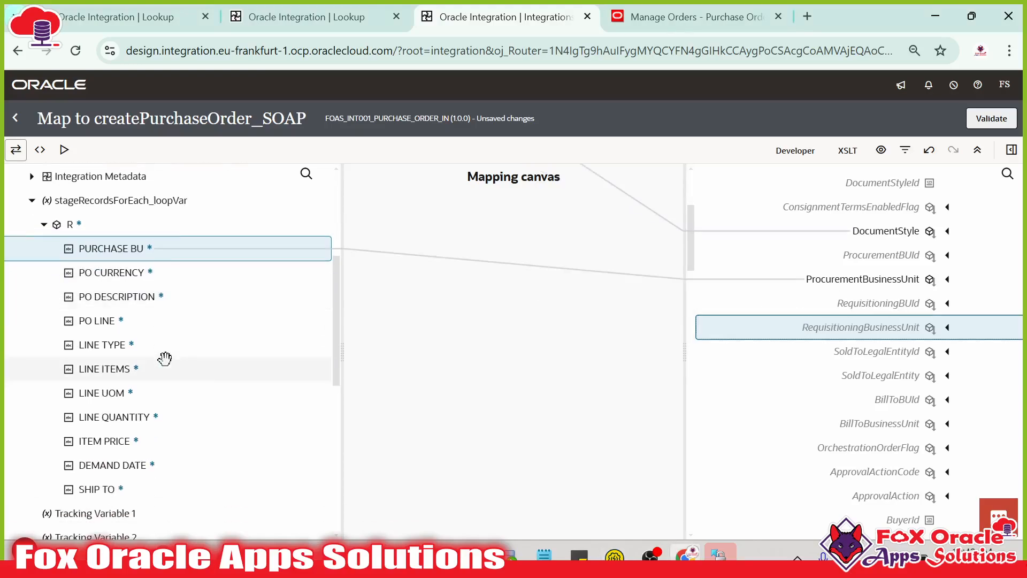
{"action": "scroll", "coordinate": [165, 358], "scroll_direction": "down", "scroll_amount": 10}
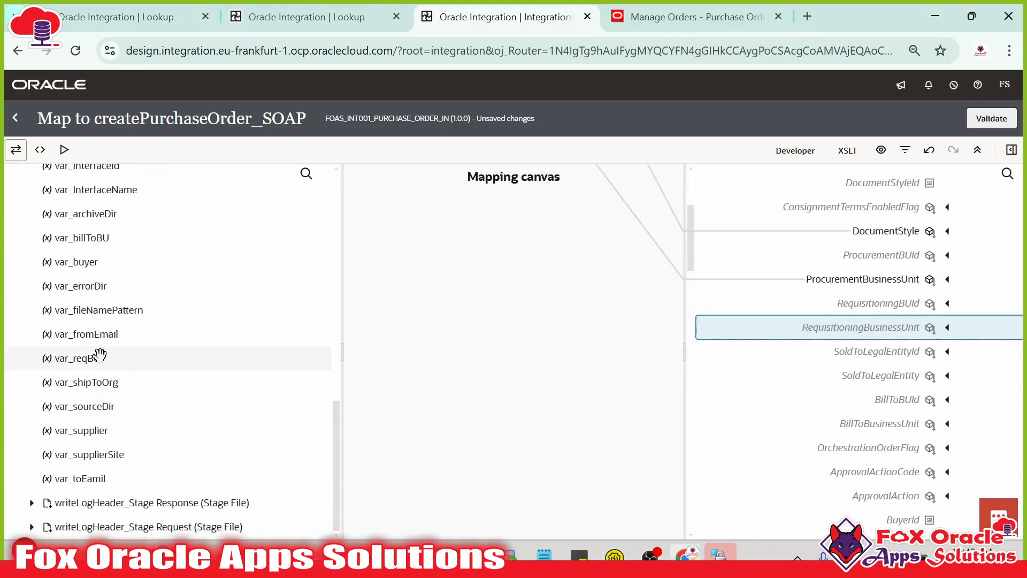
{"action": "left_click_drag", "start_coordinate": [100, 356], "coordinate": [786, 327]}
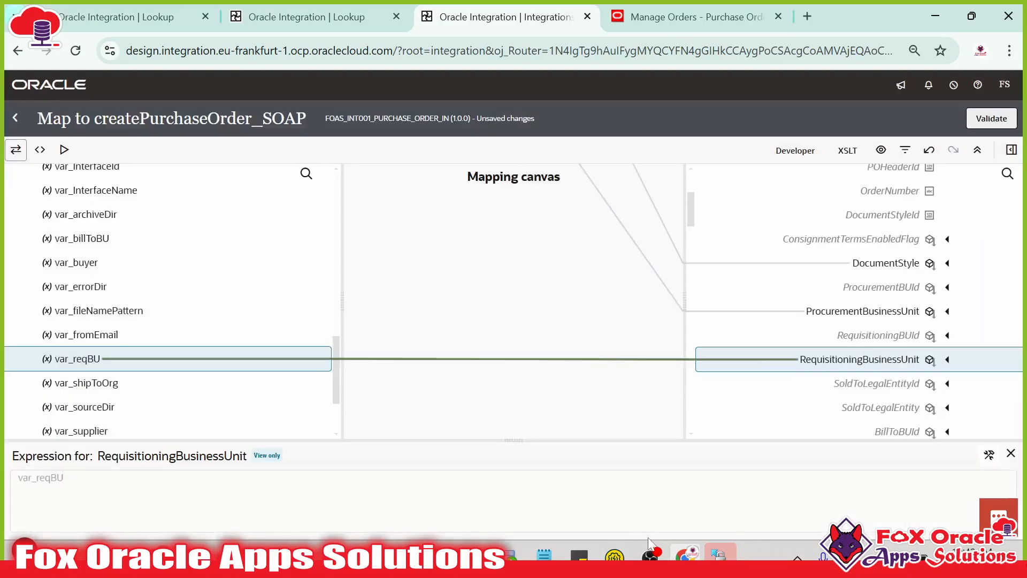
- Look up BillToBusinessUnit in the SoapUI request and map var_billToBU to that target element in the mapper
{"action": "left_click", "coordinate": [613, 556]}
{"action": "double_click", "coordinate": [398, 235]}
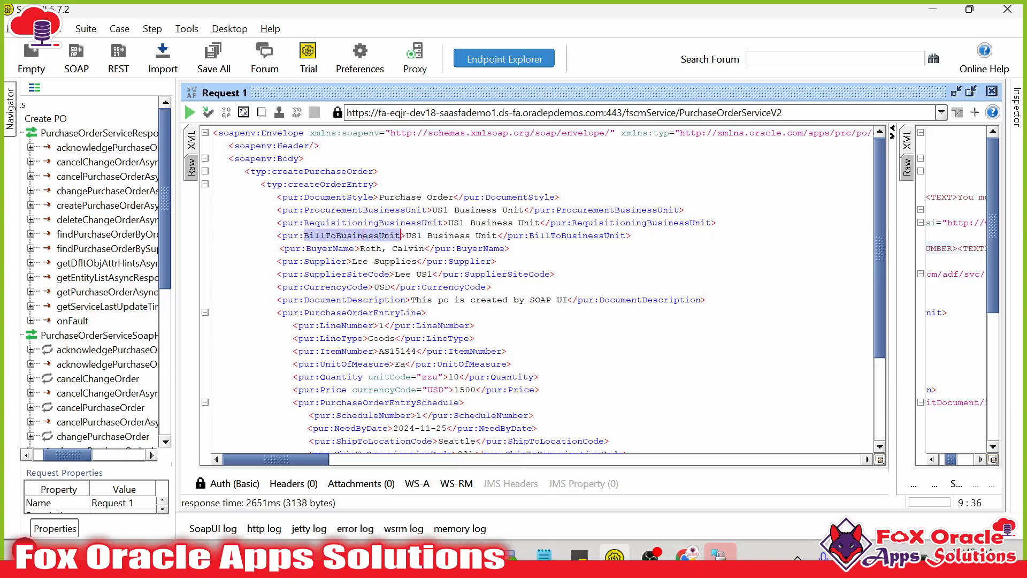
{"action": "key", "text": "alt+Tab"}
{"action": "scroll", "coordinate": [867, 353], "scroll_direction": "down", "scroll_amount": 2}
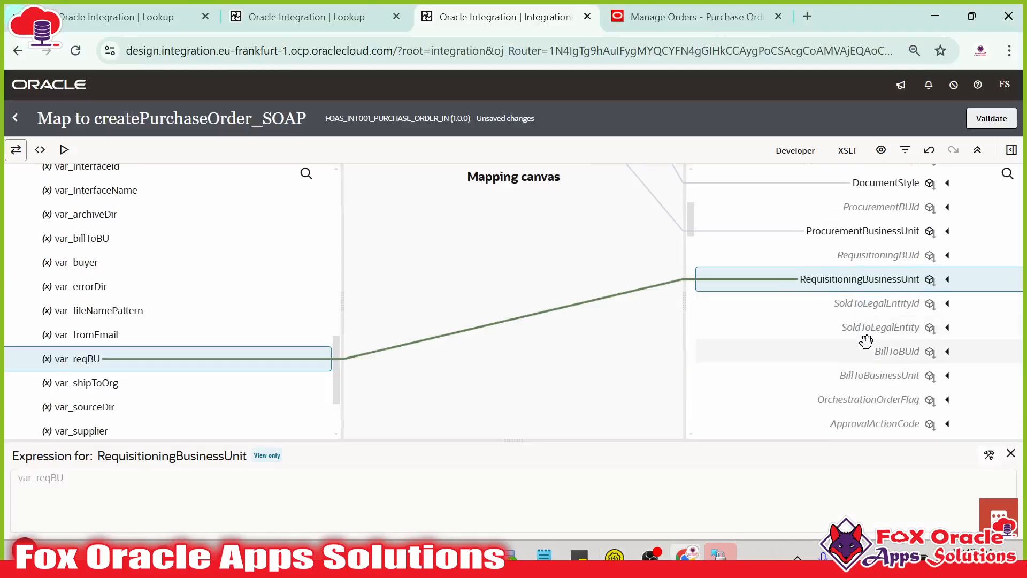
{"action": "scroll", "coordinate": [866, 341], "scroll_direction": "down", "scroll_amount": 3}
{"action": "scroll", "coordinate": [852, 217], "scroll_direction": "up", "scroll_amount": 3}
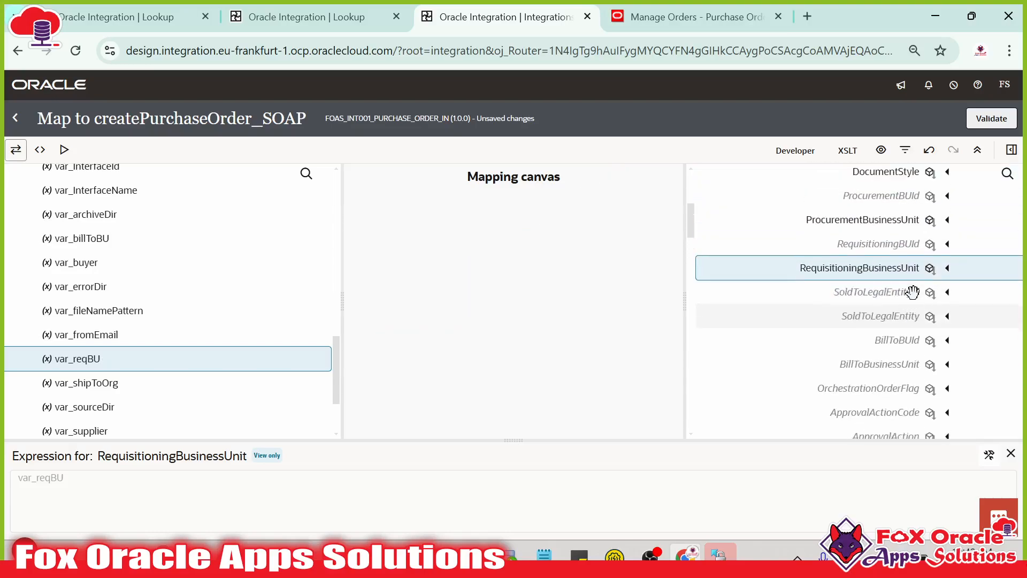
{"action": "left_click", "coordinate": [857, 375]}
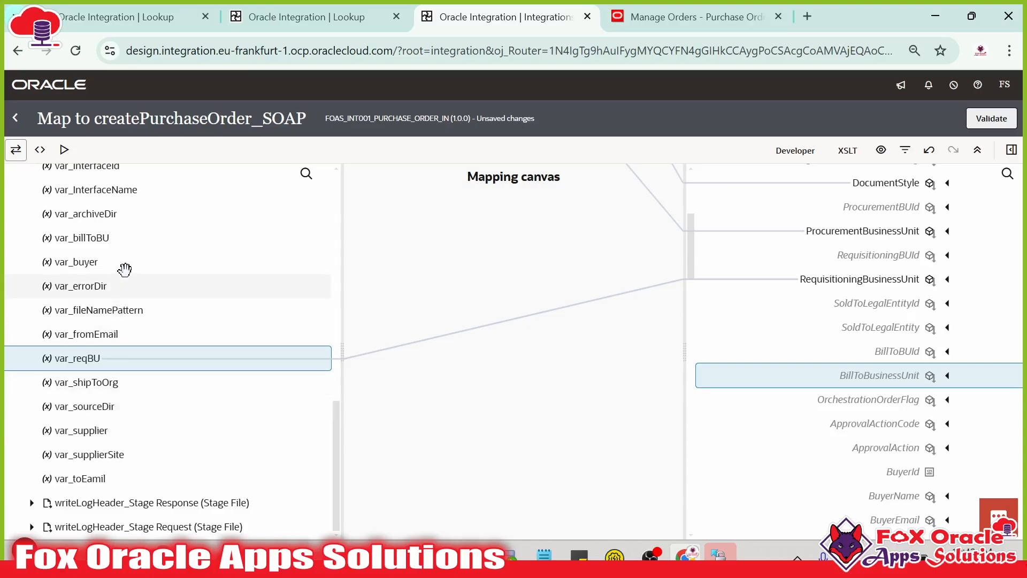
{"action": "left_click_drag", "start_coordinate": [101, 238], "coordinate": [828, 387]}
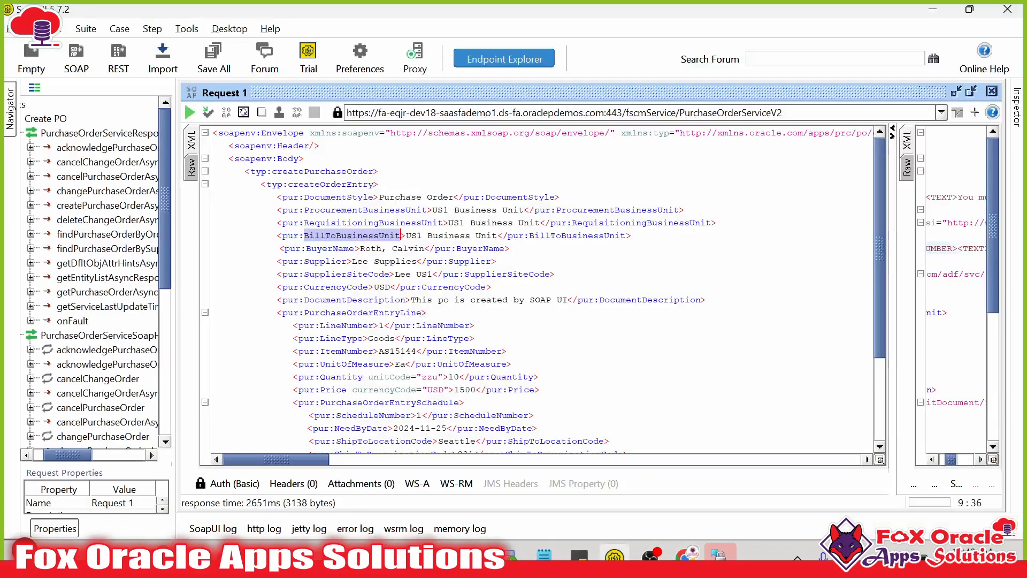
- Take the BuyerName element name from the SoapUI request, search the target for it and map var_buyer to it
{"action": "double_click", "coordinate": [331, 248]}
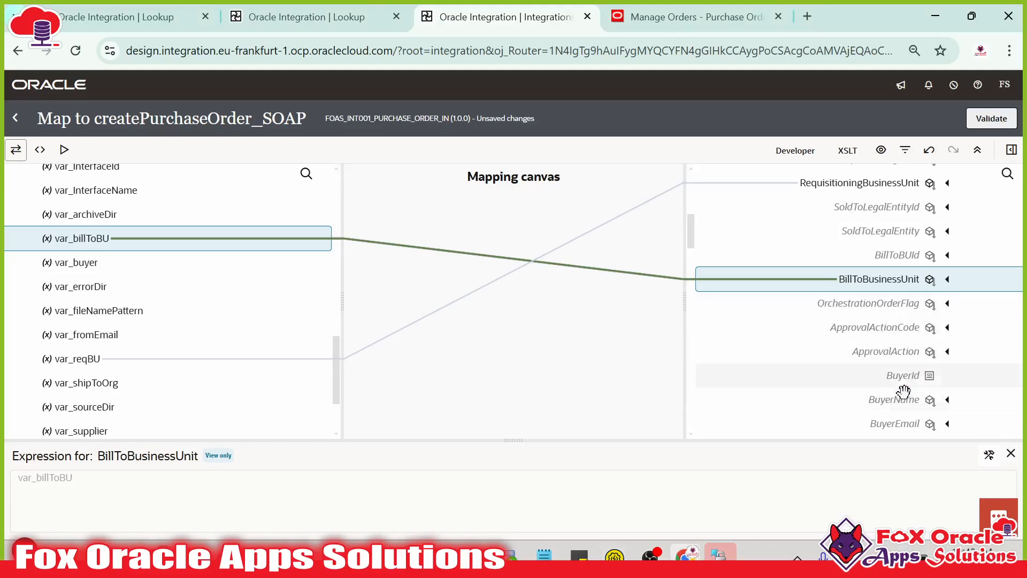
{"action": "left_click", "coordinate": [1008, 173]}
{"action": "type", "text": "BuyerName"}
{"action": "key", "text": "Return"}
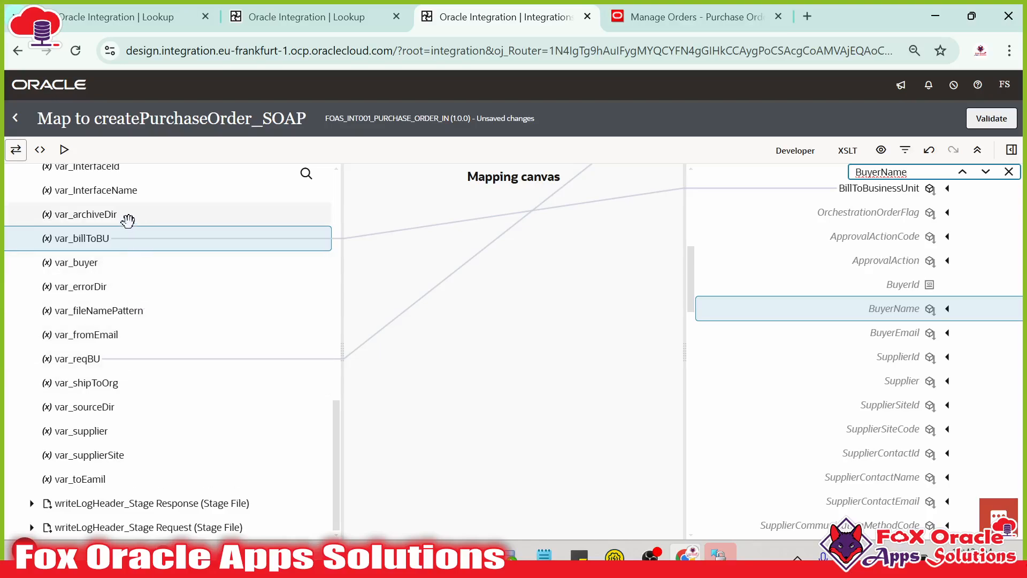
{"action": "left_click_drag", "start_coordinate": [107, 266], "coordinate": [894, 318]}
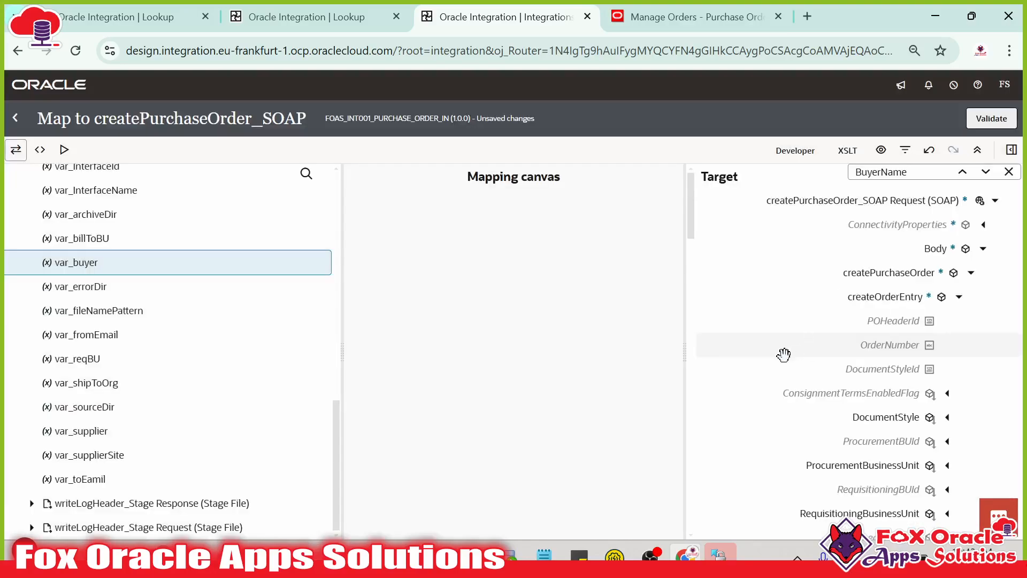
- Copy the Supplier element name from the SoapUI request, search the target for it and map var_supplier to Supplier
{"action": "key", "text": "alt+Tab"}
{"action": "double_click", "coordinate": [336, 261]}
{"action": "key", "text": "ctrl+c"}
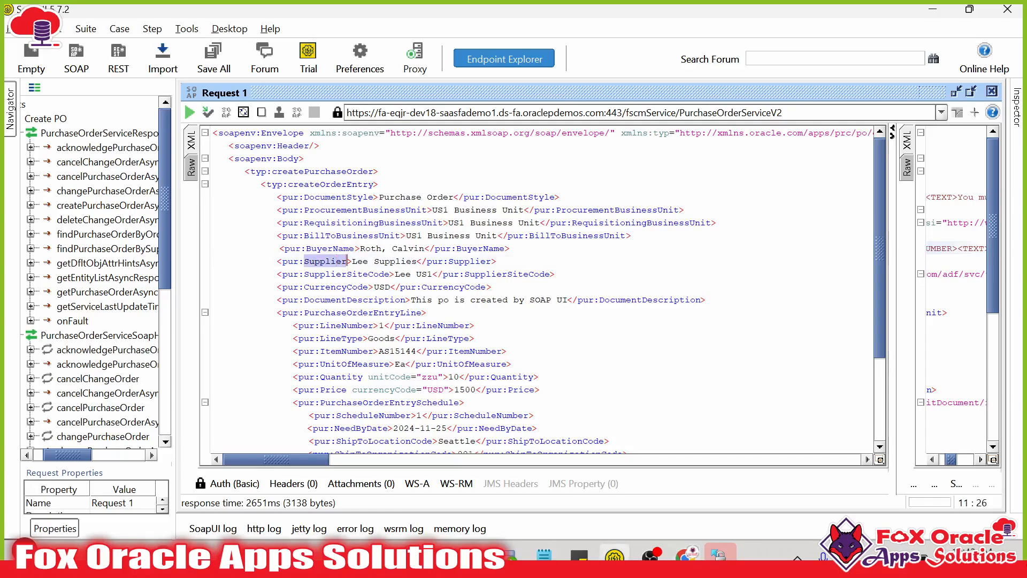
{"action": "key", "text": "alt+Tab"}
{"action": "double_click", "coordinate": [905, 173]}
{"action": "key", "text": "ctrl+v"}
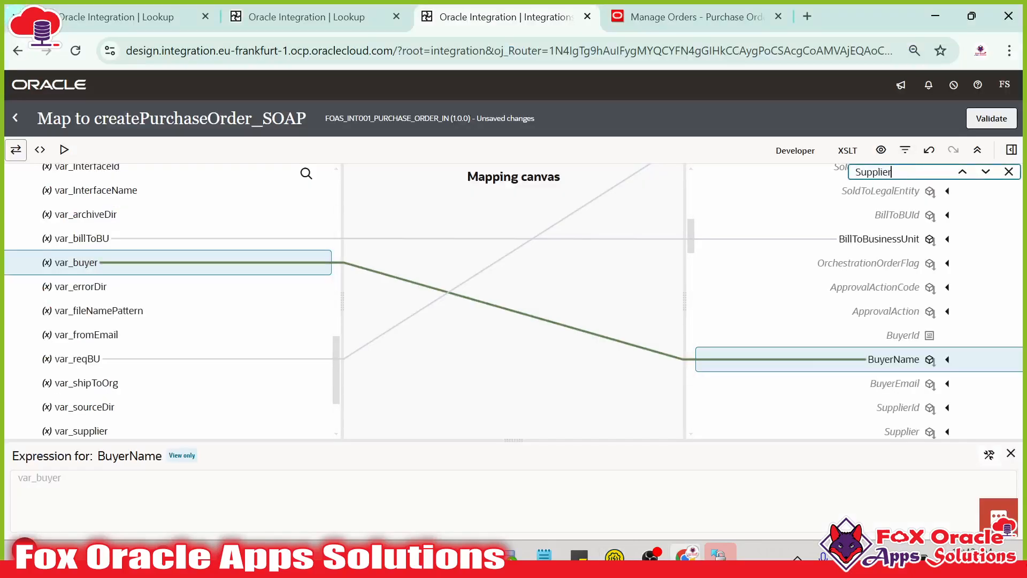
{"action": "key", "text": "Return"}
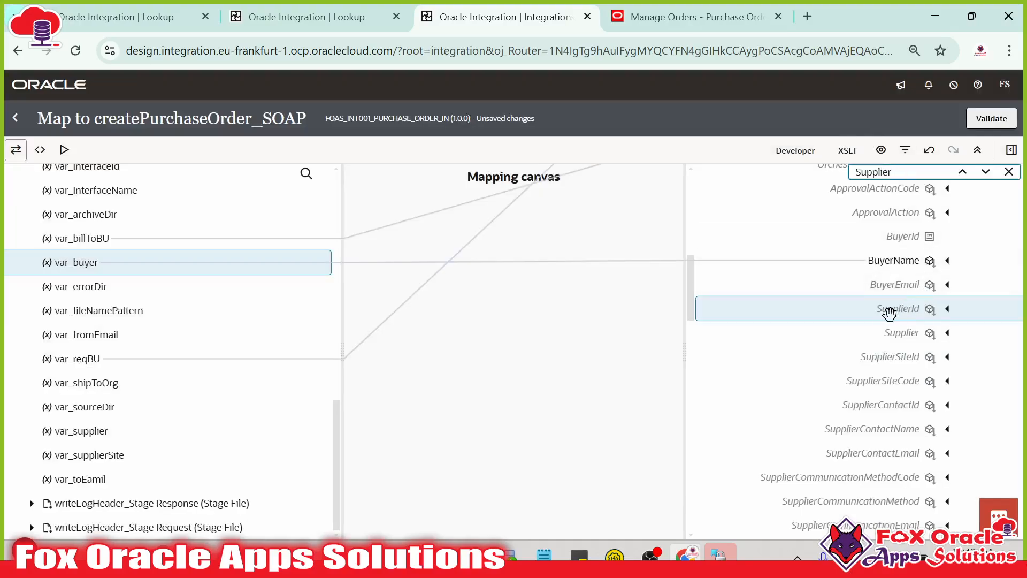
{"action": "left_click", "coordinate": [898, 336]}
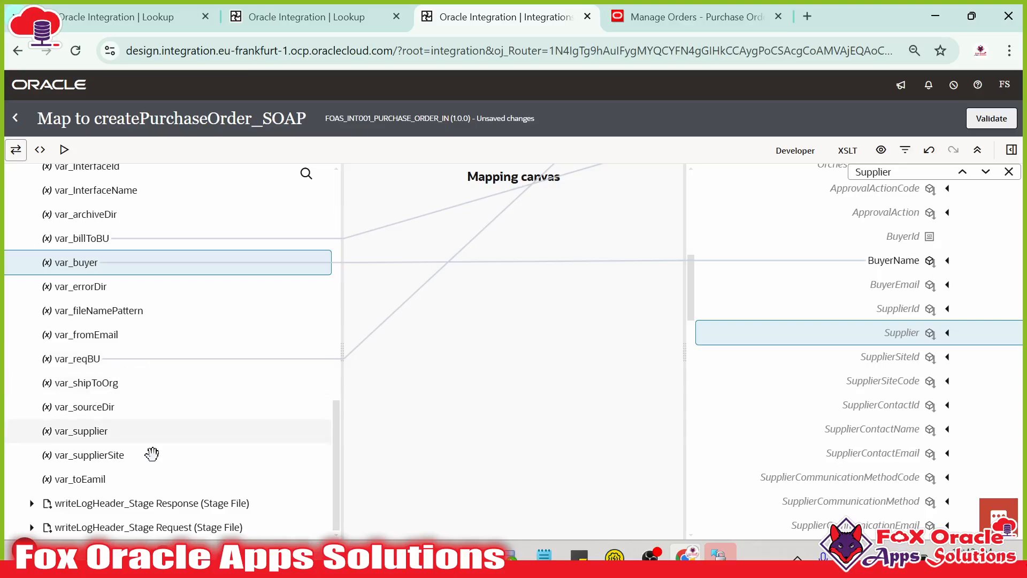
{"action": "left_click_drag", "start_coordinate": [771, 358], "coordinate": [889, 334]}
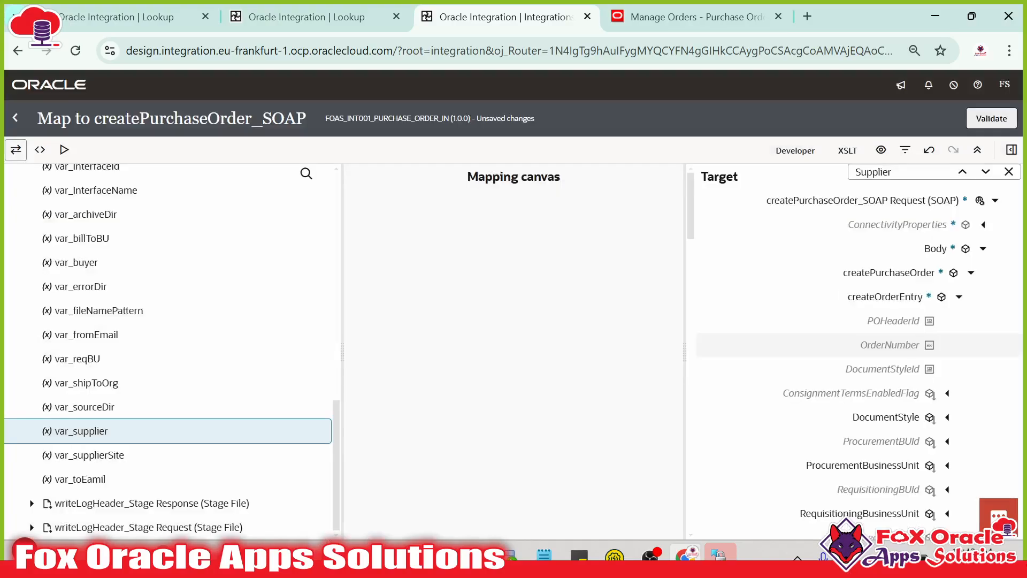
- Copy the SupplierSiteCode element name from the SoapUI request, search the target for it and map var_supplierSite to SupplierSiteCode
{"action": "key", "text": "alt+Tab"}
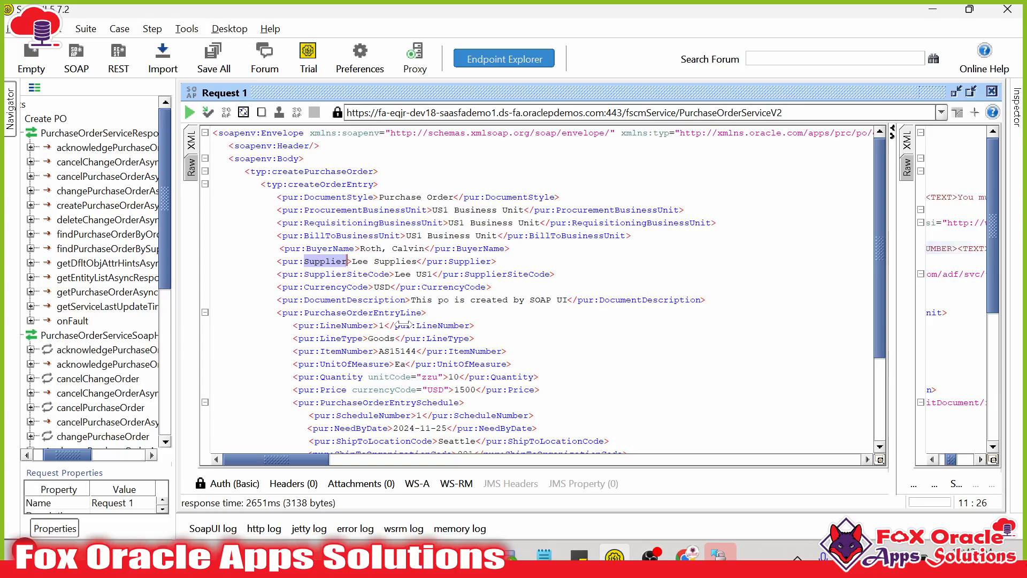
{"action": "left_click", "coordinate": [342, 273]}
{"action": "double_click", "coordinate": [341, 274]}
{"action": "key", "text": "ctrl+c"}
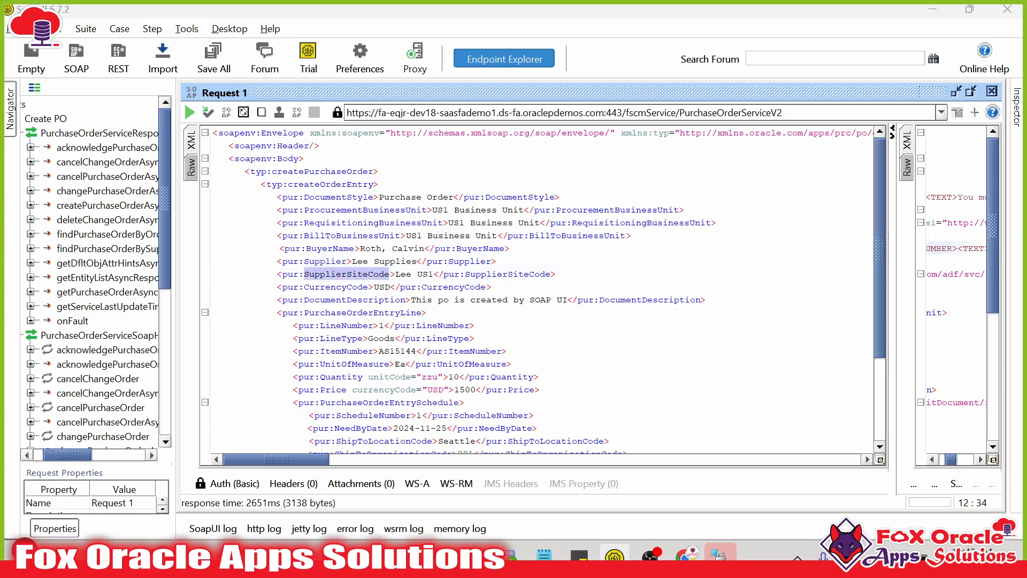
{"action": "key", "text": "alt+Tab"}
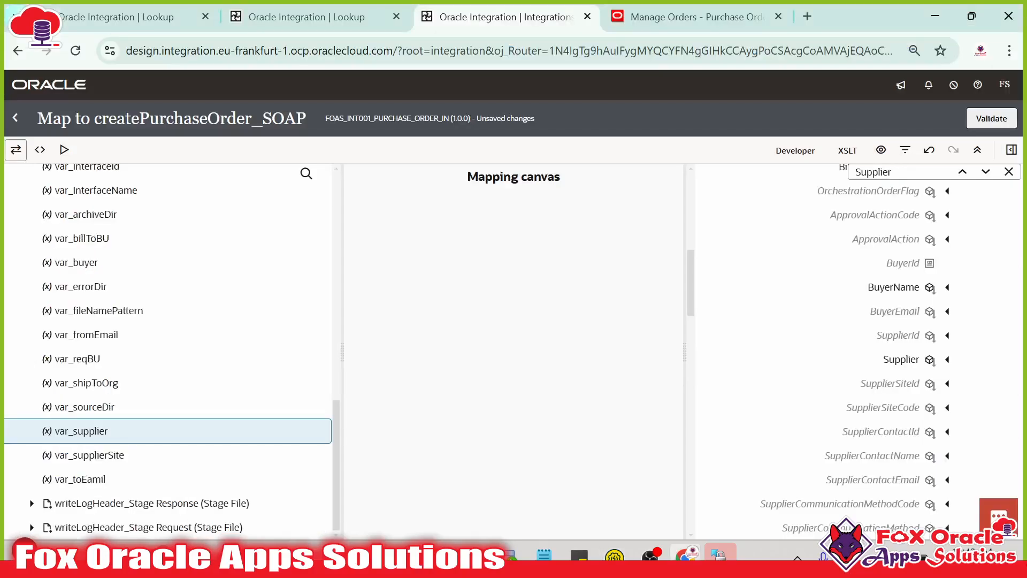
{"action": "double_click", "coordinate": [873, 171]}
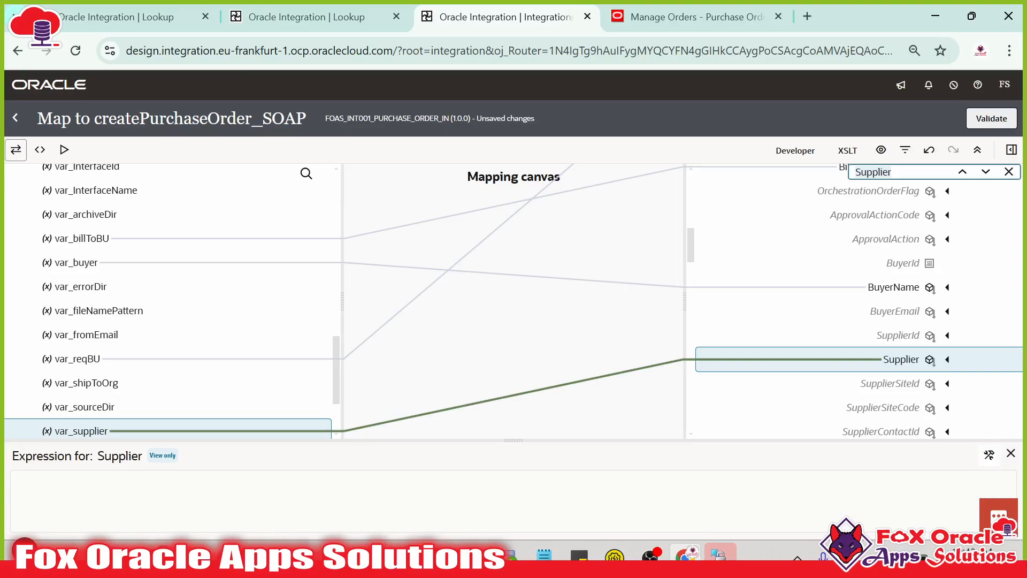
{"action": "key", "text": "ctrl+v"}
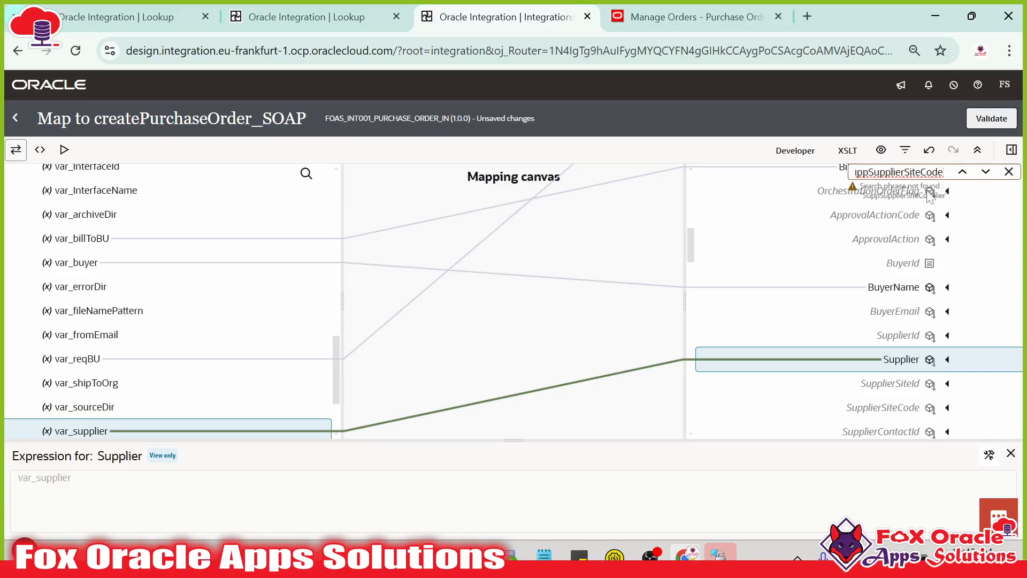
{"action": "key", "text": "ctrl+a"}
{"action": "key", "text": "ctrl+v"}
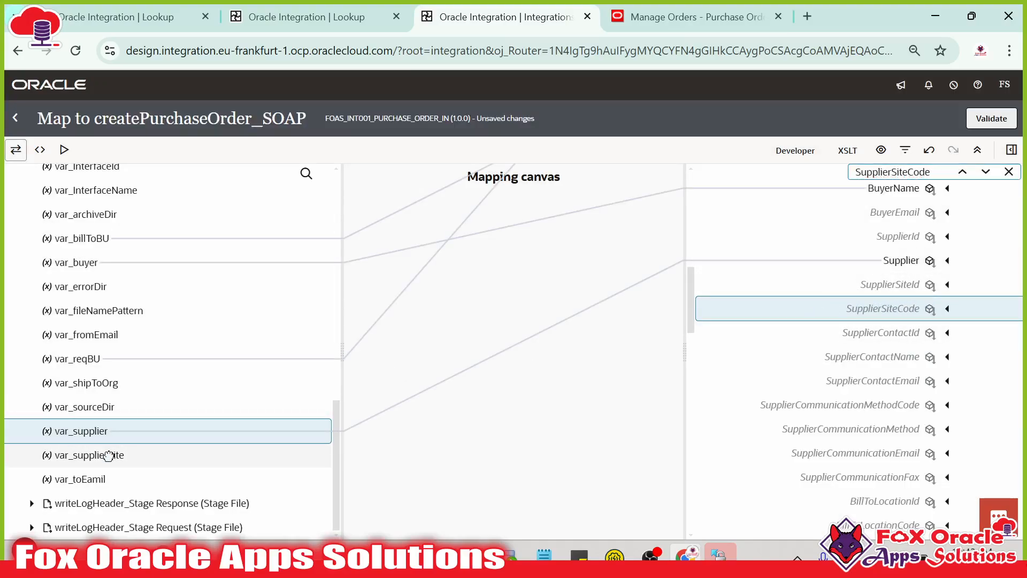
{"action": "left_click_drag", "start_coordinate": [108, 454], "coordinate": [866, 310]}
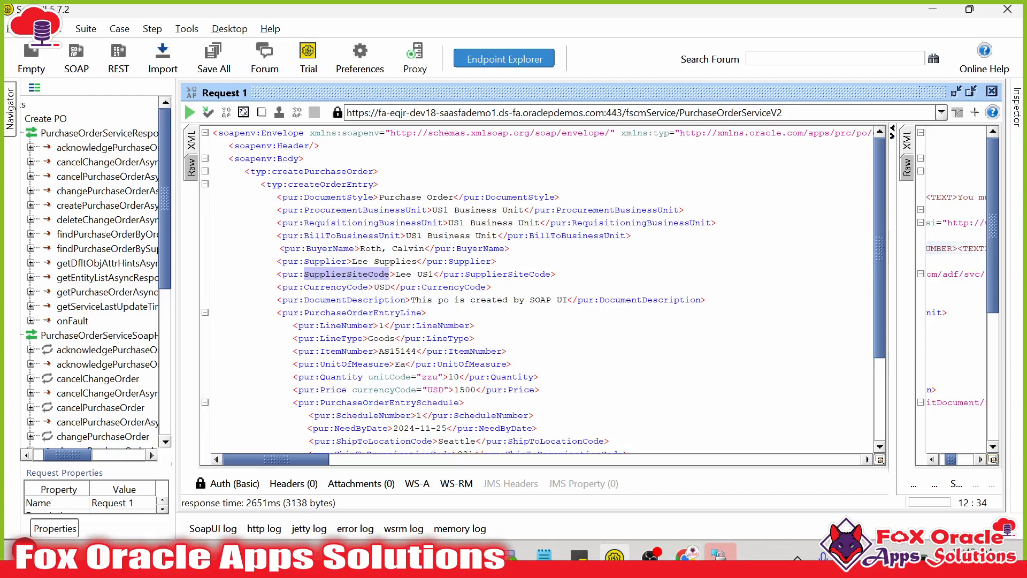
- Copy the CurrencyCode element name from the SoapUI request and search the mapper's target for it
{"action": "double_click", "coordinate": [342, 287]}
{"action": "key", "text": "ctrl+c"}
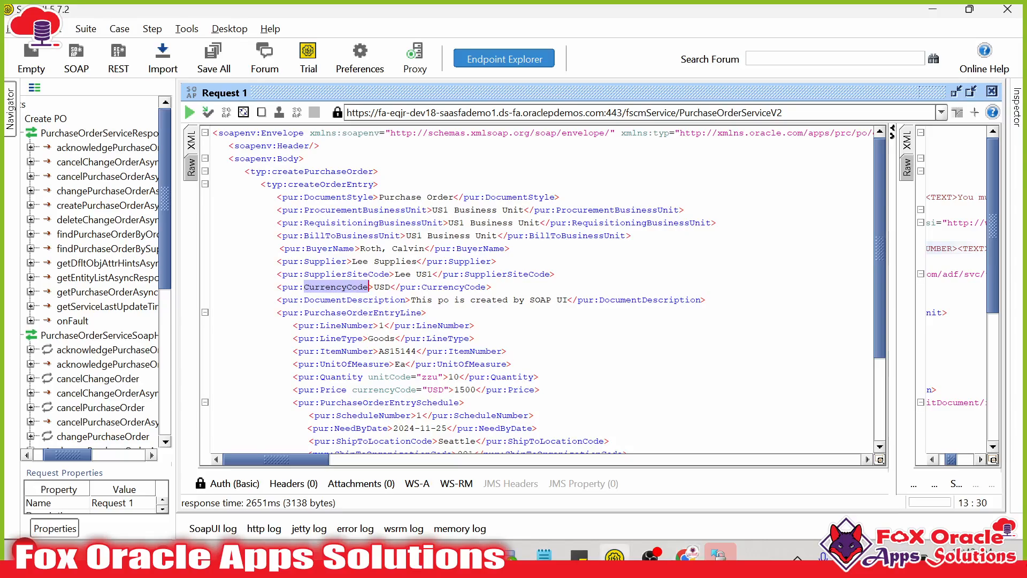
{"action": "key", "text": "alt+Tab"}
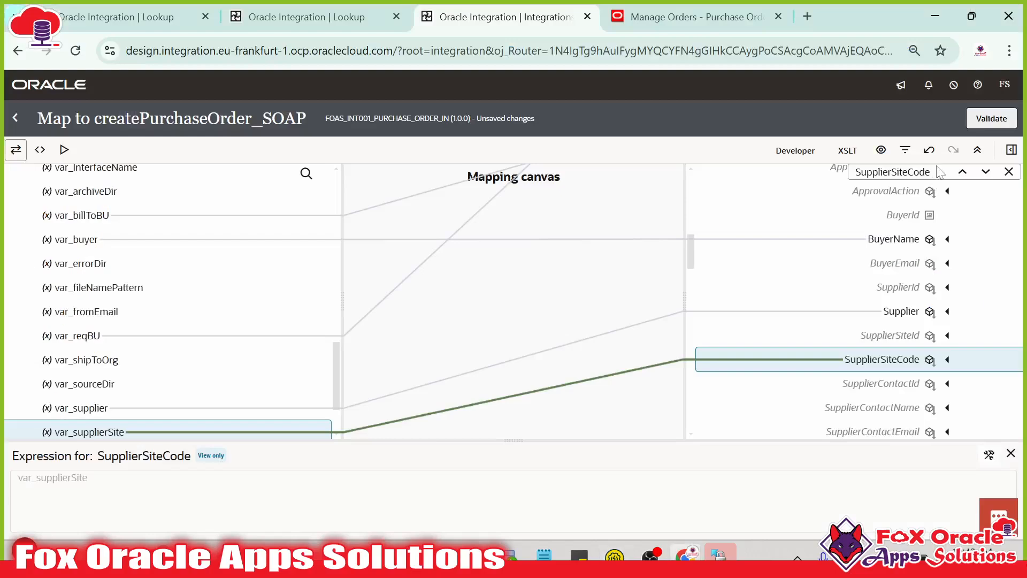
{"action": "double_click", "coordinate": [925, 173]}
{"action": "key", "text": "ctrl+v"}
{"action": "key", "text": "Return"}
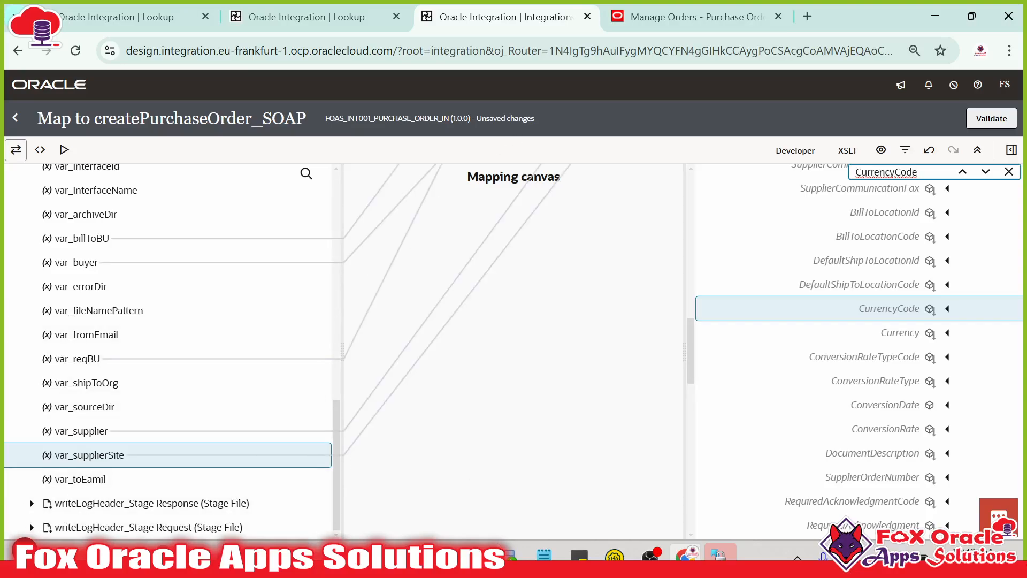
- Check the CurrencyCode row in the Excel mapping sheet and map PO CURRENCY from stageRecordsForEach_loopVar to the target CurrencyCode
{"action": "mouse_move", "coordinate": [297, 559]}
{"action": "left_click", "coordinate": [159, 503]}
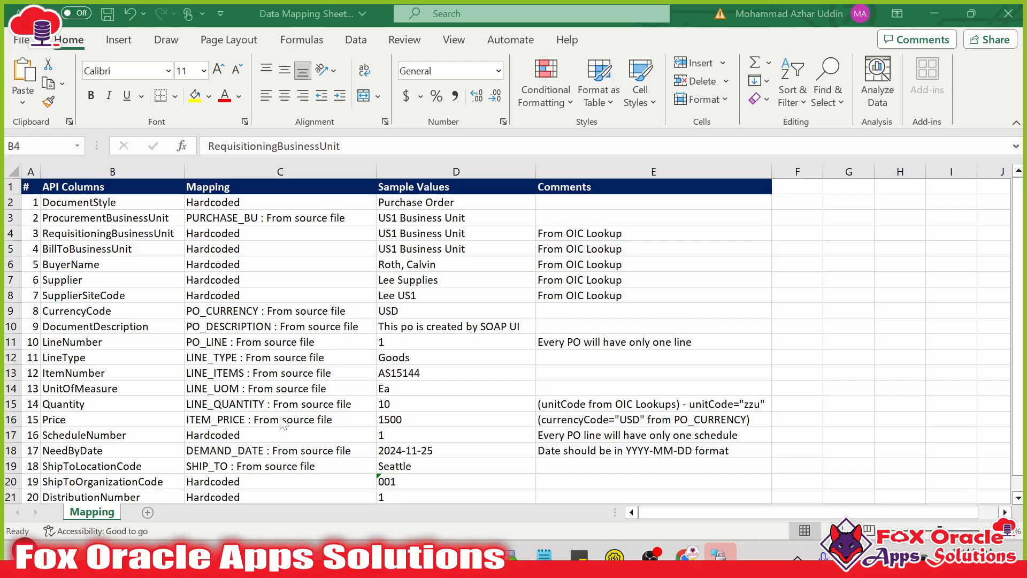
{"action": "left_click", "coordinate": [81, 310]}
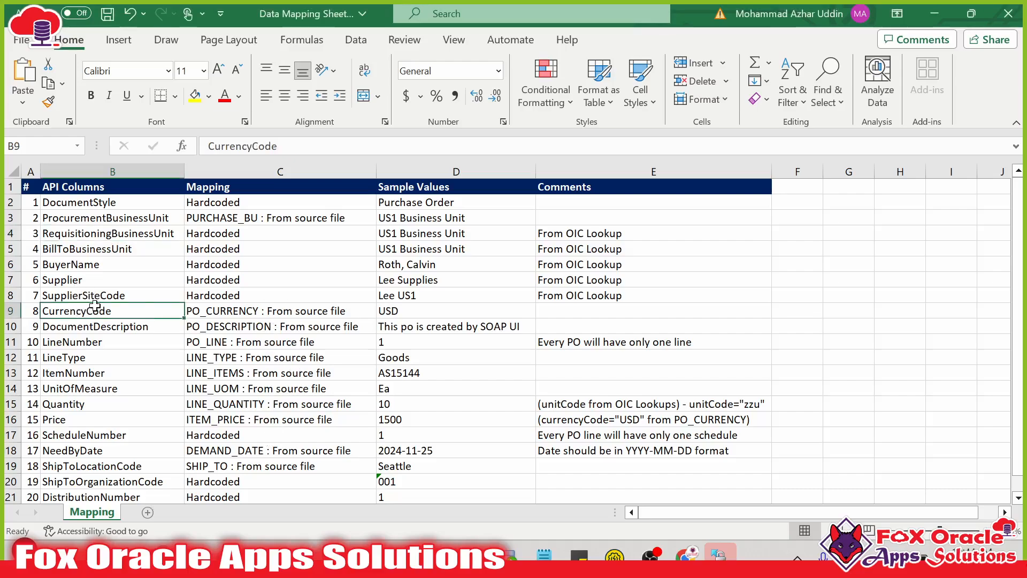
{"action": "left_click", "coordinate": [248, 314]}
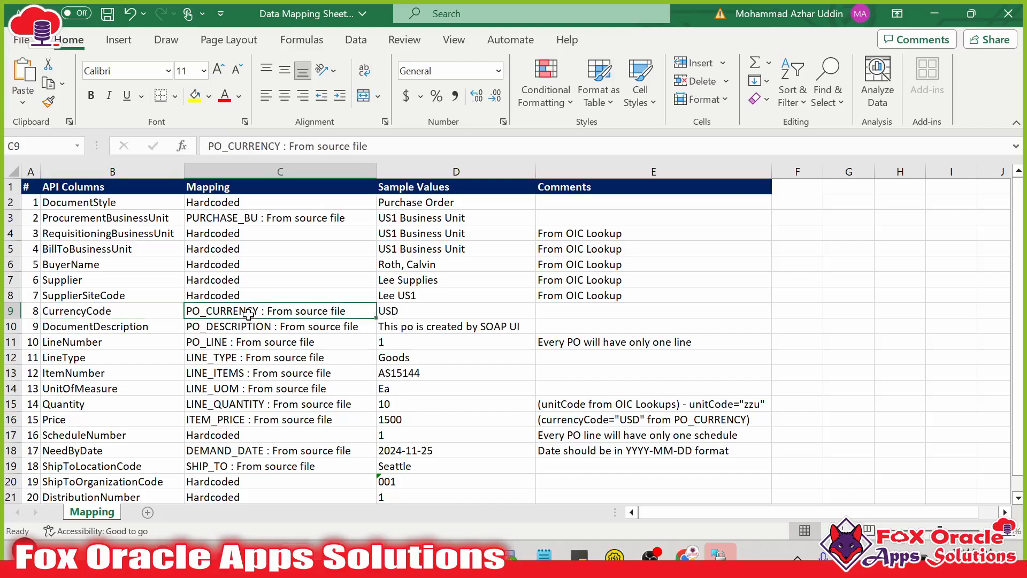
{"action": "key", "text": "alt+Tab"}
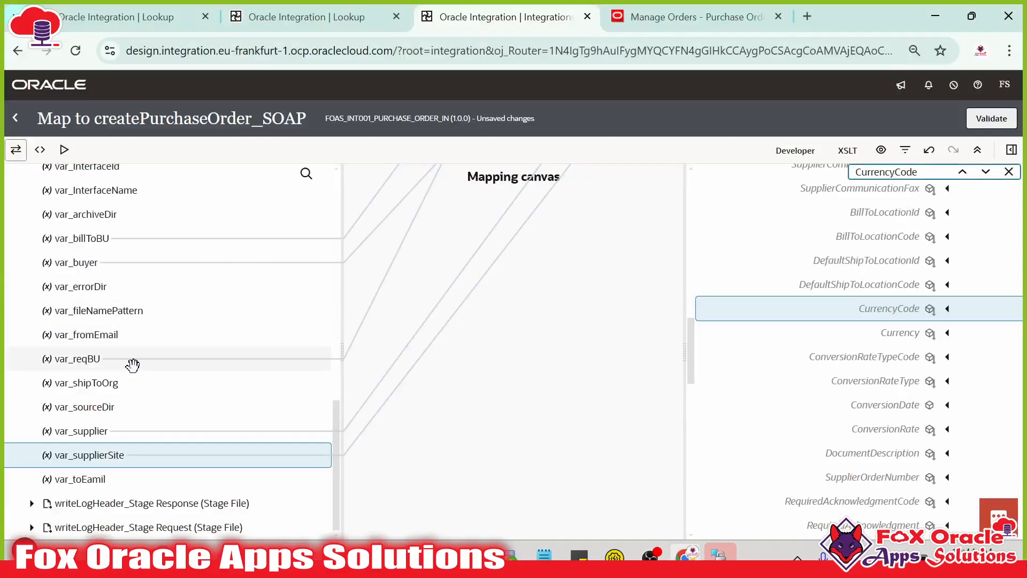
{"action": "scroll", "coordinate": [153, 389], "scroll_direction": "up", "scroll_amount": 10}
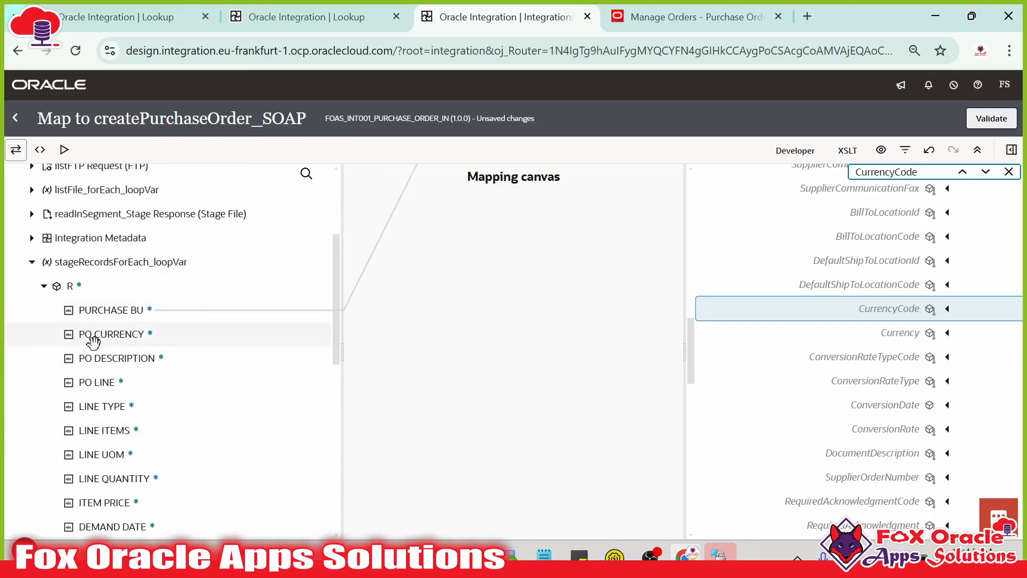
{"action": "left_click_drag", "start_coordinate": [134, 334], "coordinate": [864, 317]}
- Switch to the SoapUI request, copy the DocumentDescription element name and return to the mapper
{"action": "key", "text": "alt+Tab"}
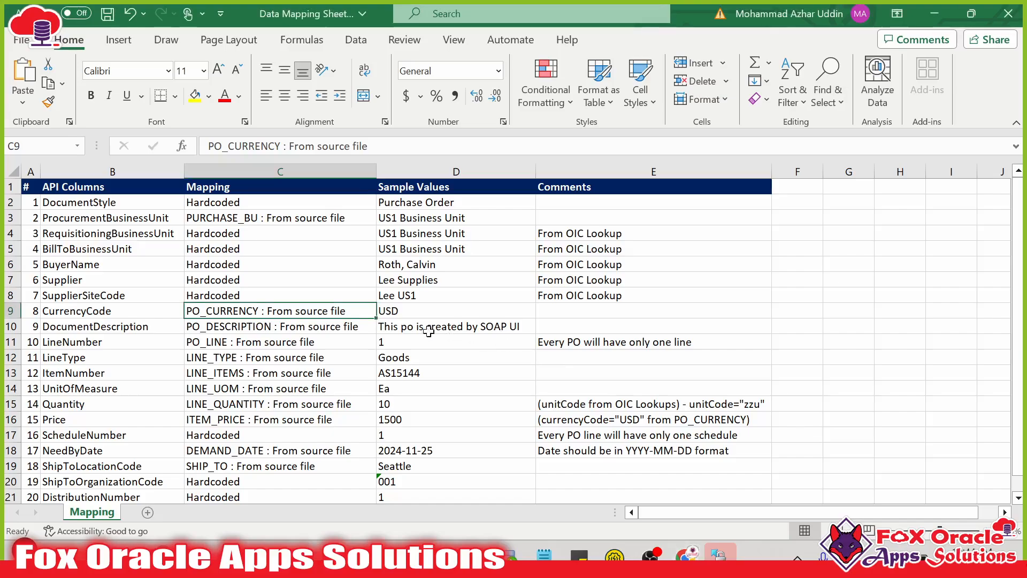
{"action": "key", "text": "alt+Tab"}
{"action": "key", "text": "alt+Tab"}
{"action": "key", "text": "alt+Tab"}
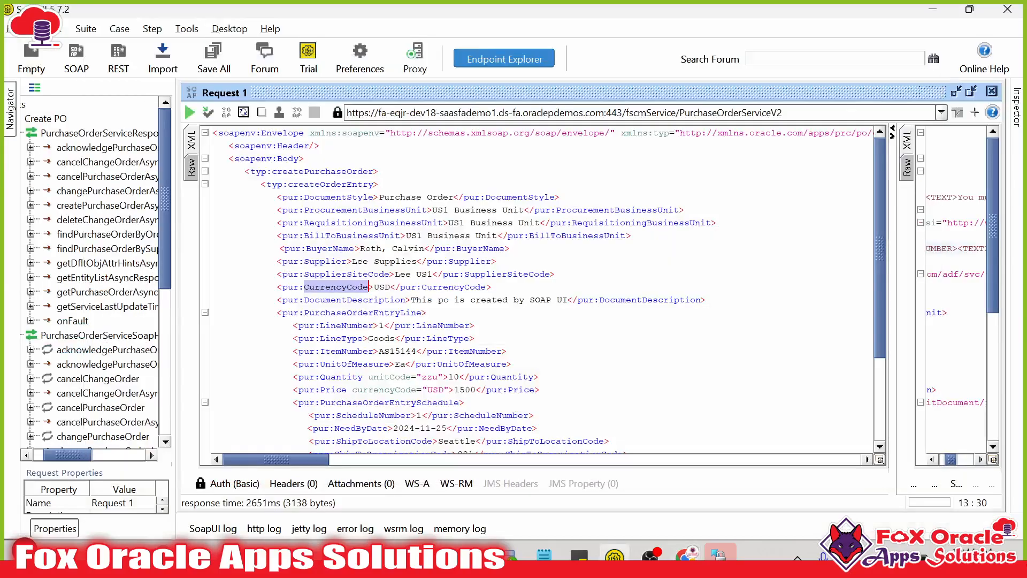
{"action": "left_click", "coordinate": [331, 300]}
{"action": "double_click", "coordinate": [331, 299]}
{"action": "key", "text": "ctrl+c"}
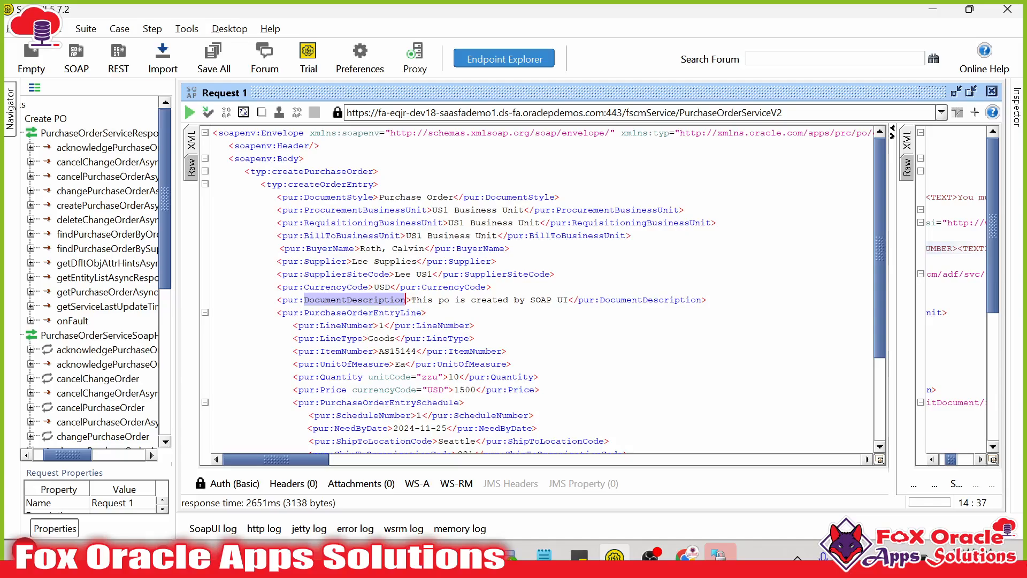
{"action": "key", "text": "alt+Tab"}
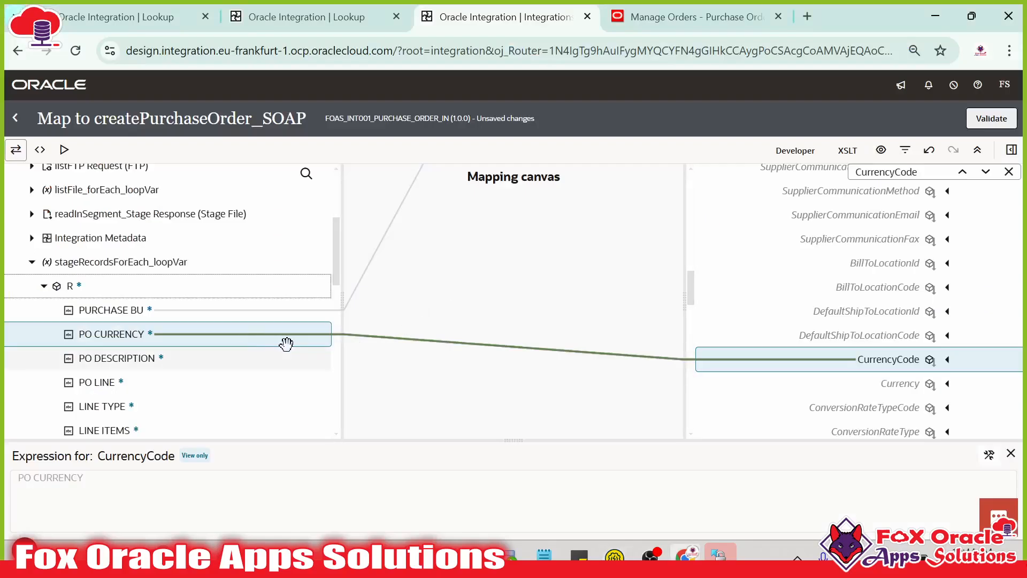
- Look up the source field for DocumentDescription in the Excel mapping sheet and return to the mapper
{"action": "key", "text": "alt+Tab"}
{"action": "key", "text": "alt+Tab"}
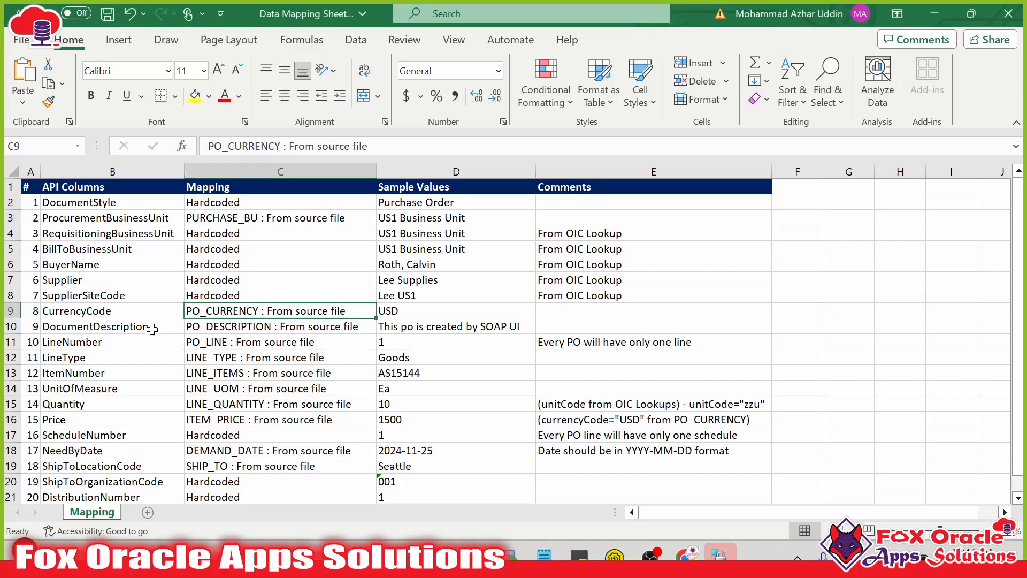
{"action": "left_click", "coordinate": [135, 336]}
{"action": "left_click", "coordinate": [276, 326]}
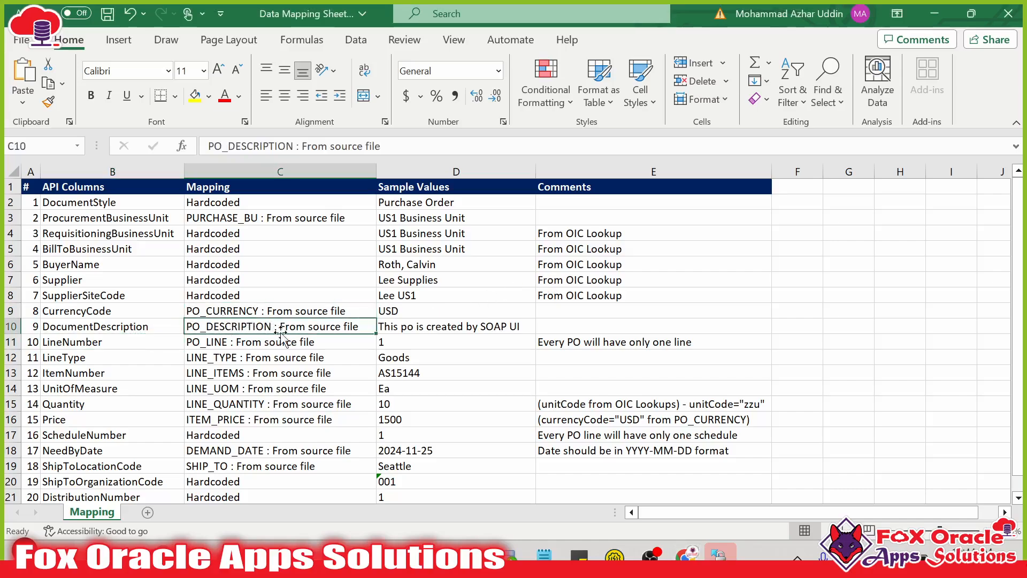
{"action": "key", "text": "alt+Tab"}
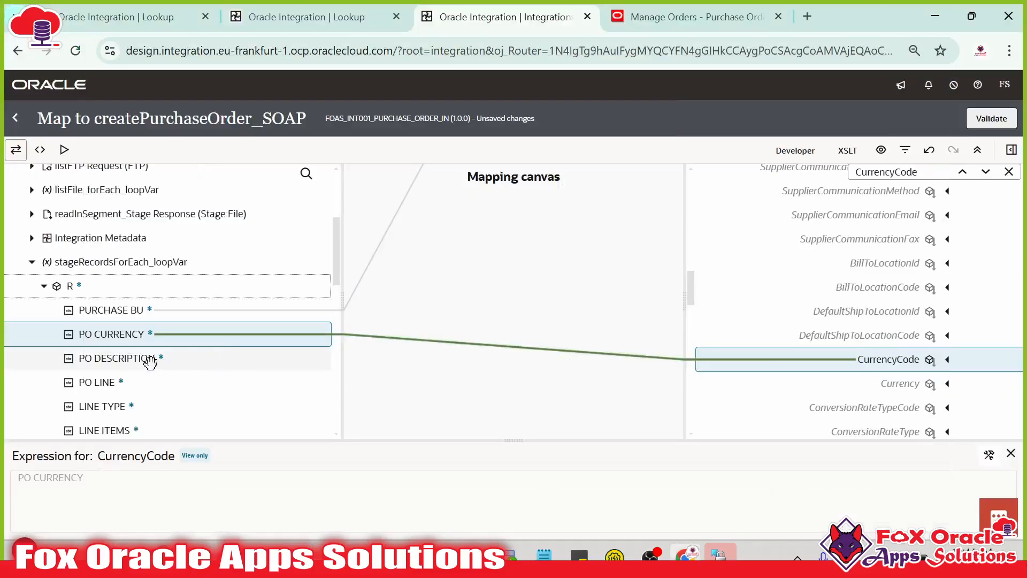
- Find the DocumentDescription element in the mapper's target by searching for the name copied from SoapUI
{"action": "left_click_drag", "start_coordinate": [150, 362], "coordinate": [682, 380]}
{"action": "scroll", "coordinate": [791, 355], "scroll_direction": "down", "scroll_amount": 3}
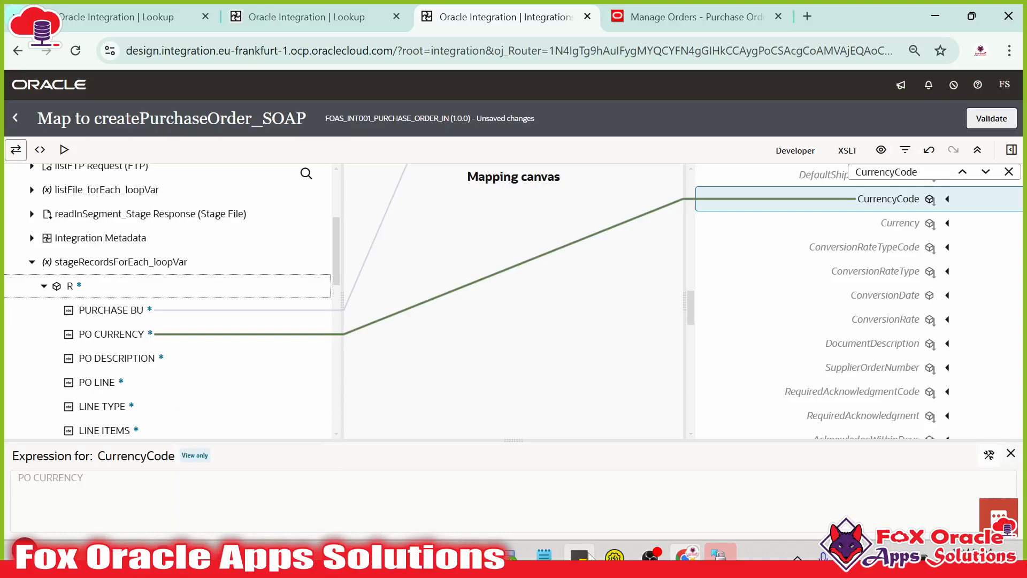
{"action": "left_click", "coordinate": [614, 556]}
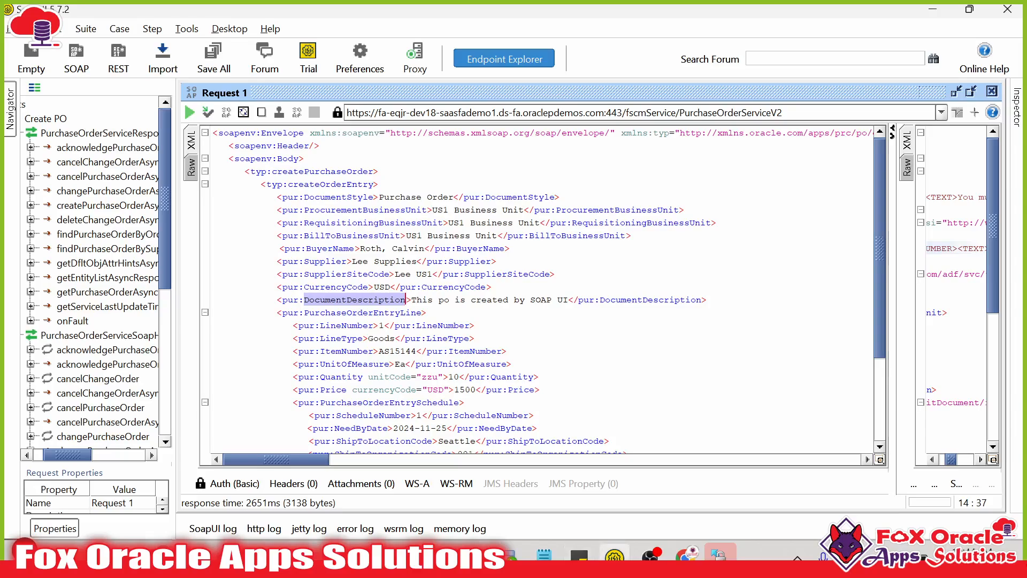
{"action": "left_click", "coordinate": [579, 556]}
{"action": "left_click", "coordinate": [1008, 158]}
{"action": "key", "text": "alt+Tab"}
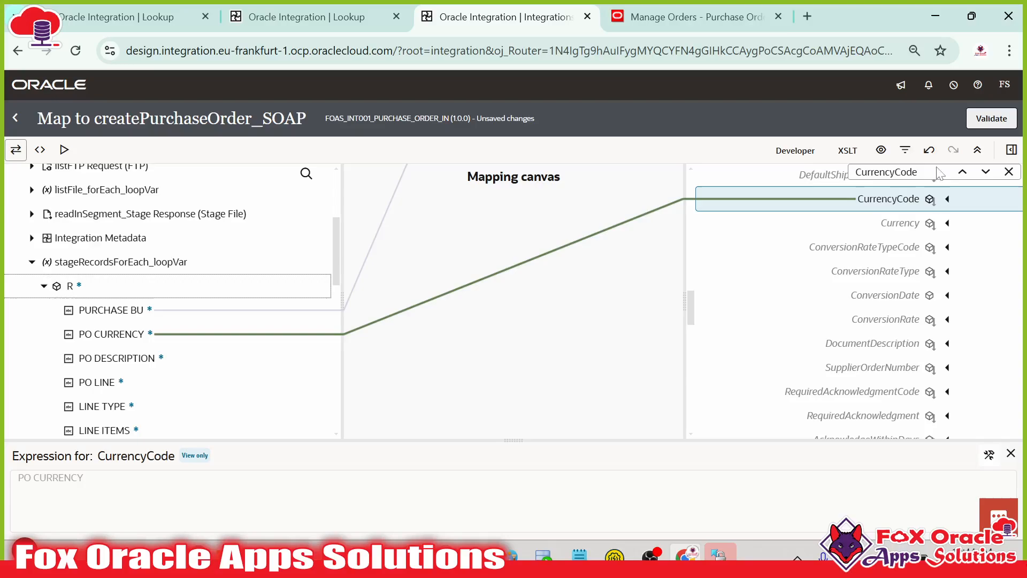
{"action": "double_click", "coordinate": [886, 173]}
{"action": "key", "text": "ctrl+v"}
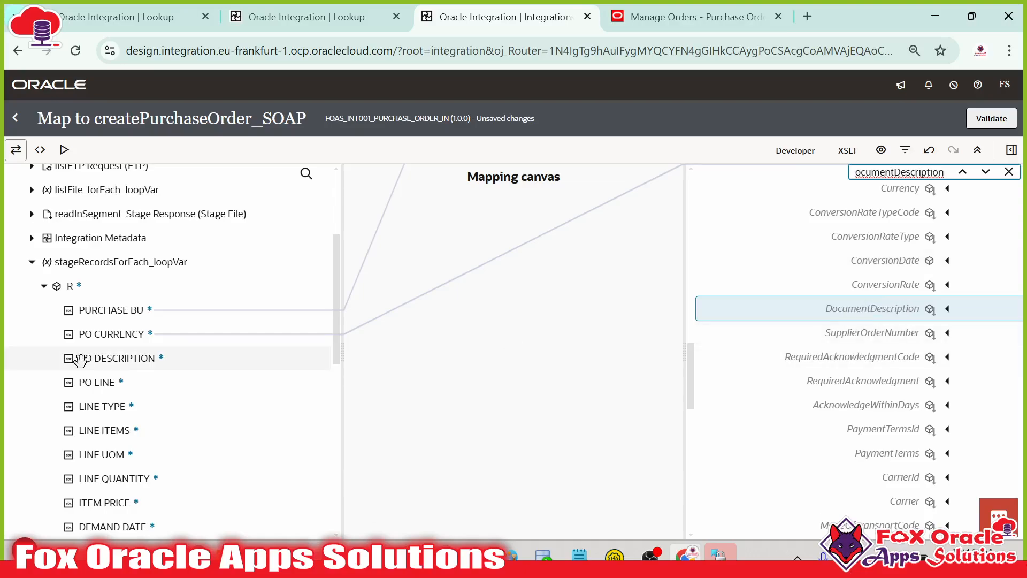
- Validate the createPurchaseOrder_SOAP map and map PO DESCRIPTION from stageRecordsForEach_loopVar to the target DocumentDescription
{"action": "left_click_drag", "start_coordinate": [235, 343], "coordinate": [813, 309]}
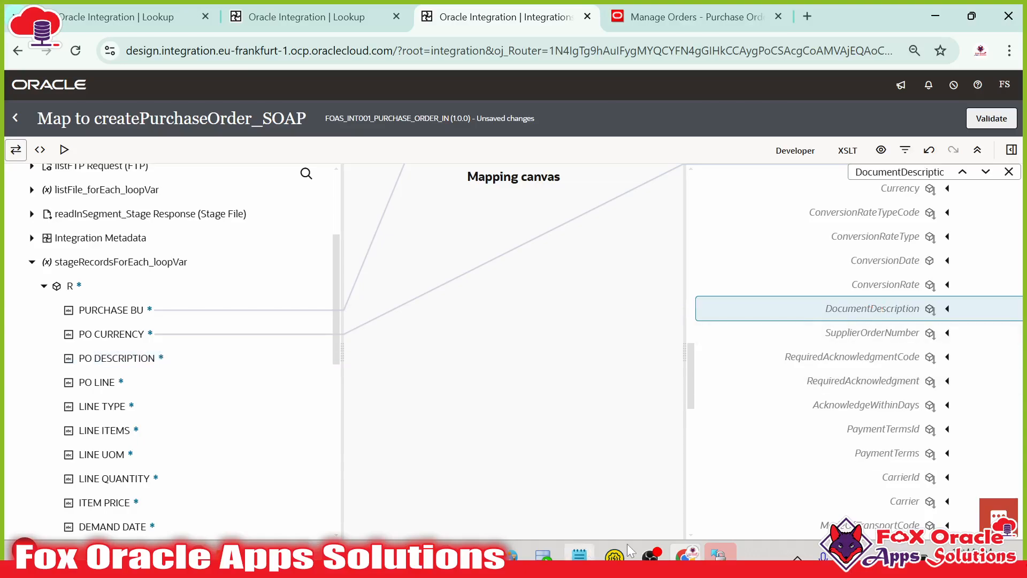
{"action": "left_click", "coordinate": [109, 351]}
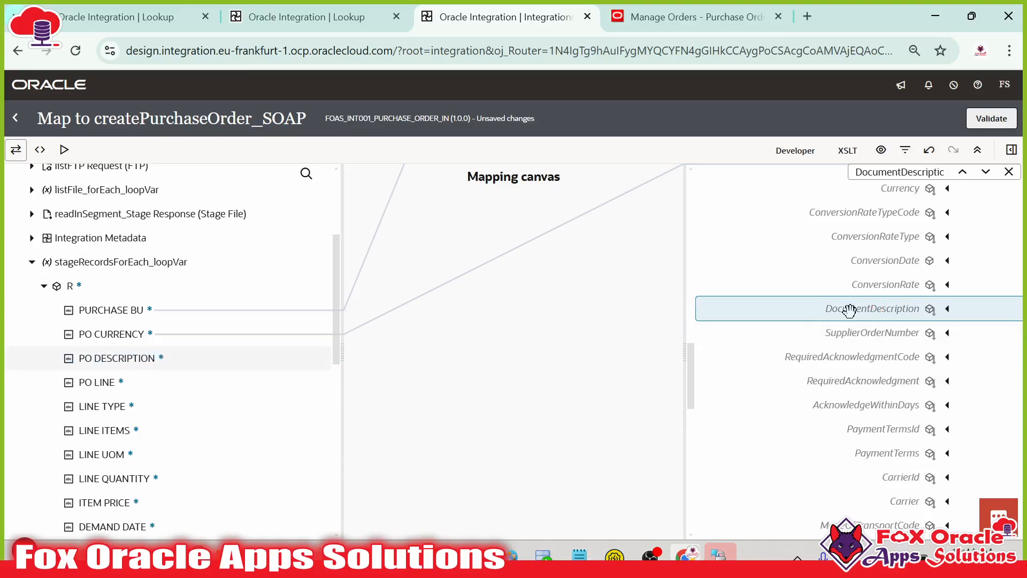
{"action": "left_click_drag", "start_coordinate": [849, 310], "coordinate": [835, 309]}
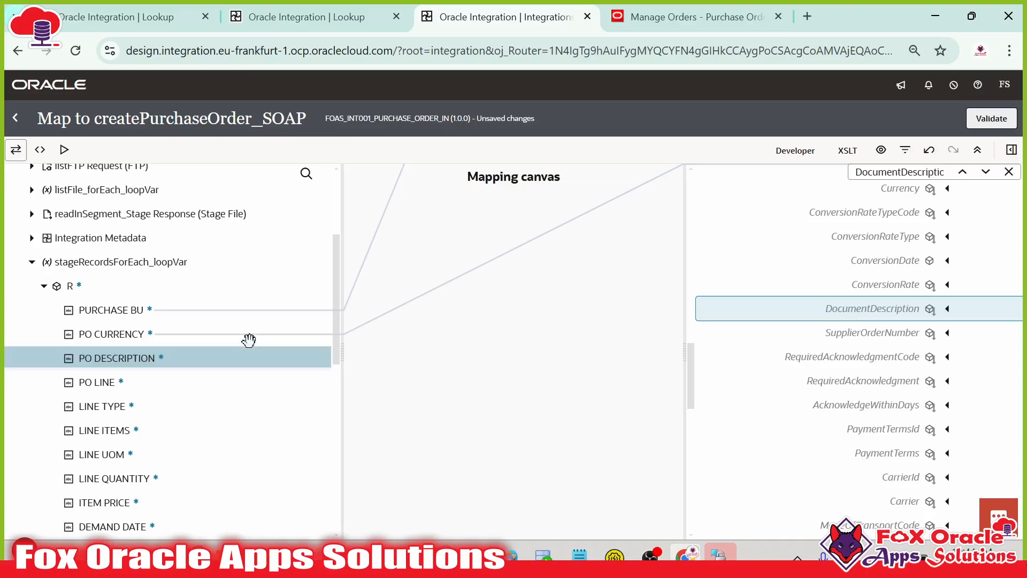
{"action": "left_click", "coordinate": [992, 118]}
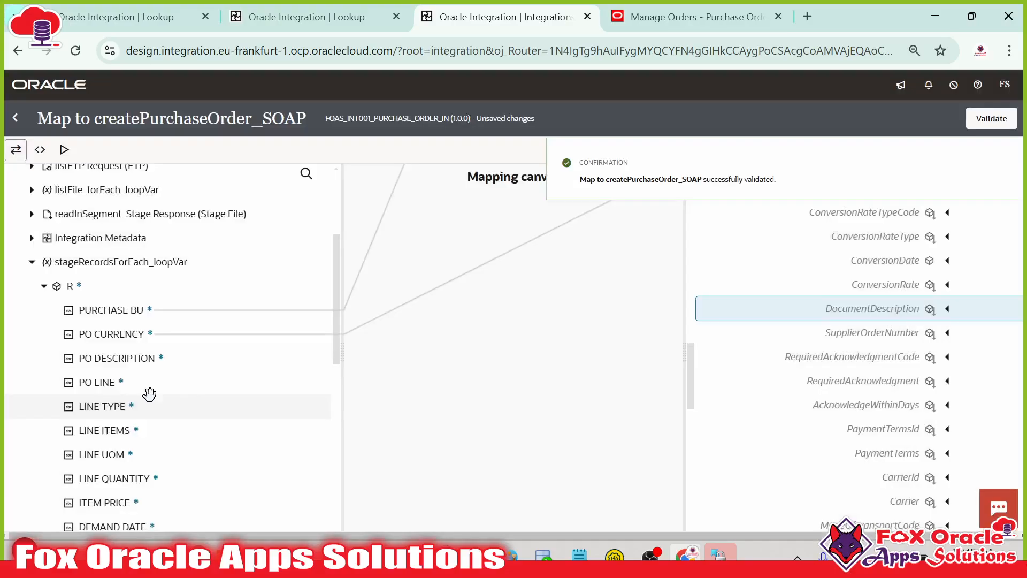
{"action": "left_click_drag", "start_coordinate": [139, 360], "coordinate": [860, 316]}
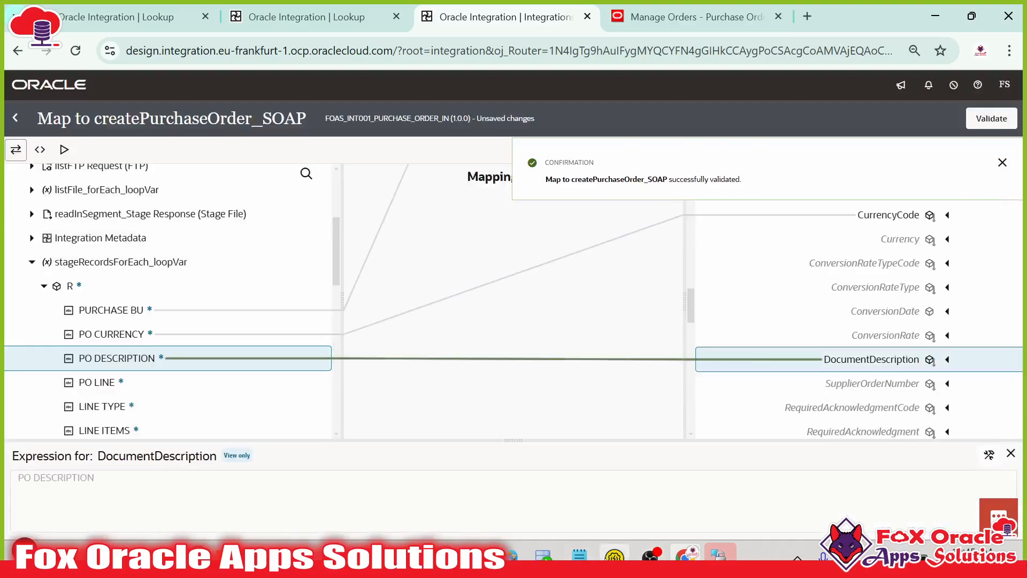
- Switch to the SoapUI request and examine the PurchaseOrderEntryLine block and its LineNumber element
{"action": "left_click", "coordinate": [614, 561]}
{"action": "left_click", "coordinate": [346, 312]}
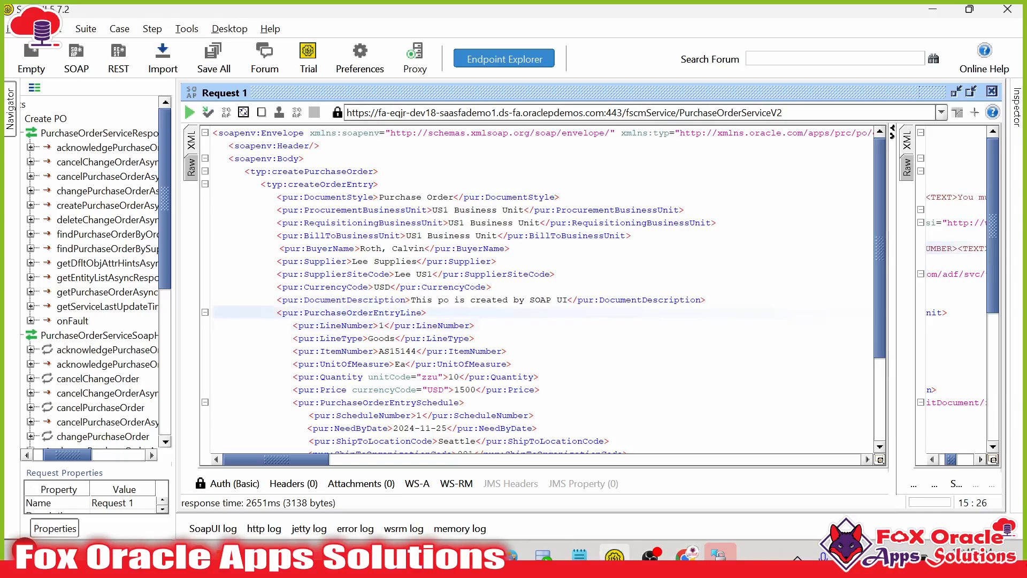
{"action": "double_click", "coordinate": [357, 325]}
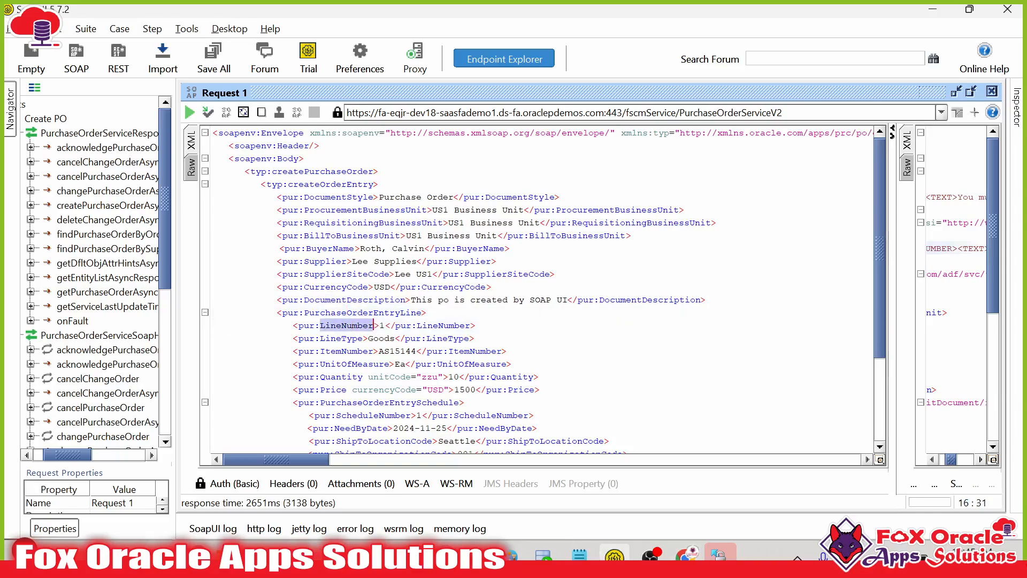
{"action": "left_click", "coordinate": [341, 312]}
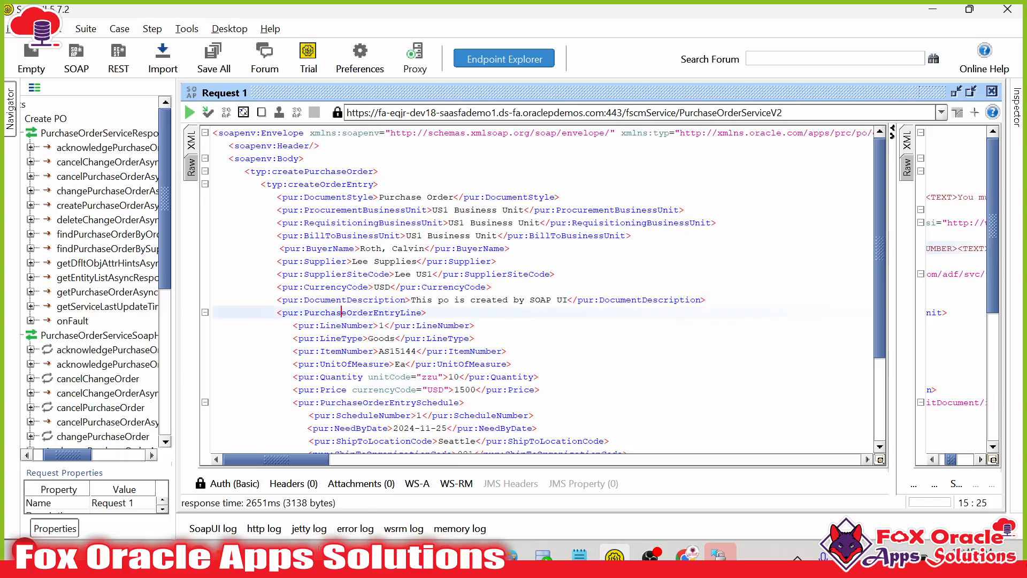
- Look up the source fields for the line elements from LineNumber to Price in the Excel data mapping sheet
{"action": "mouse_move", "coordinate": [331, 556]}
{"action": "left_click", "coordinate": [158, 488]}
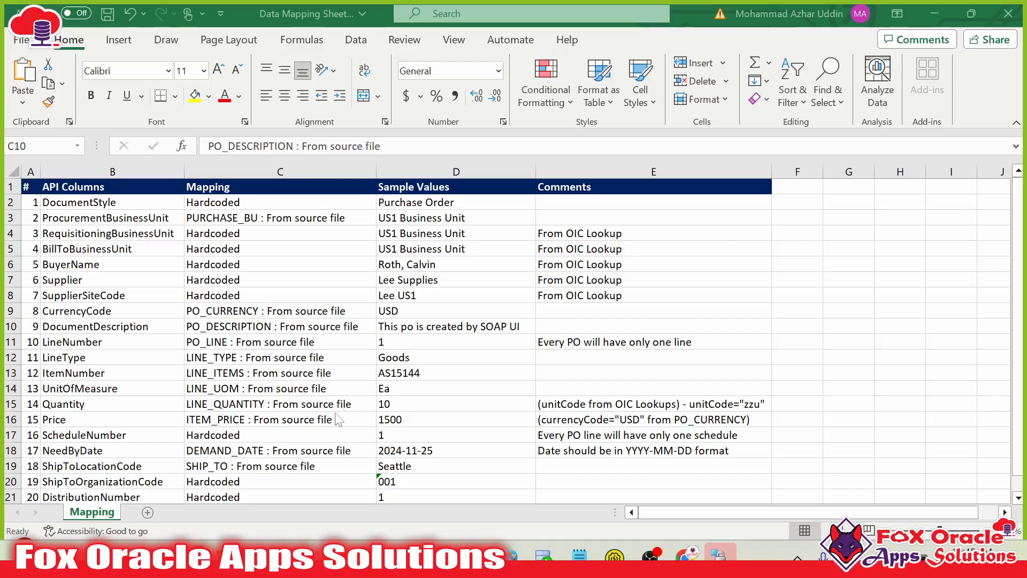
{"action": "left_click", "coordinate": [261, 556]}
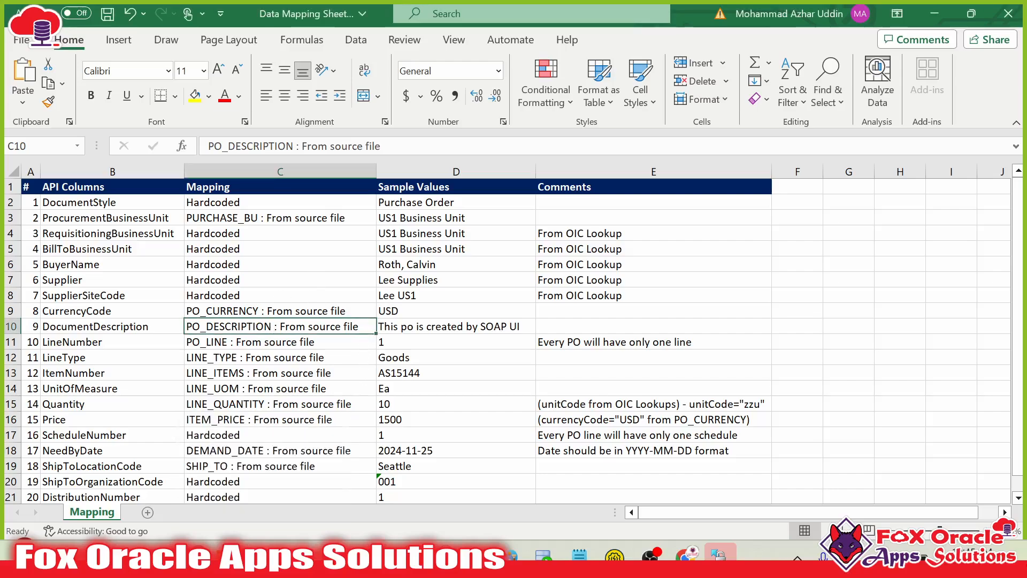
{"action": "mouse_move", "coordinate": [331, 556]}
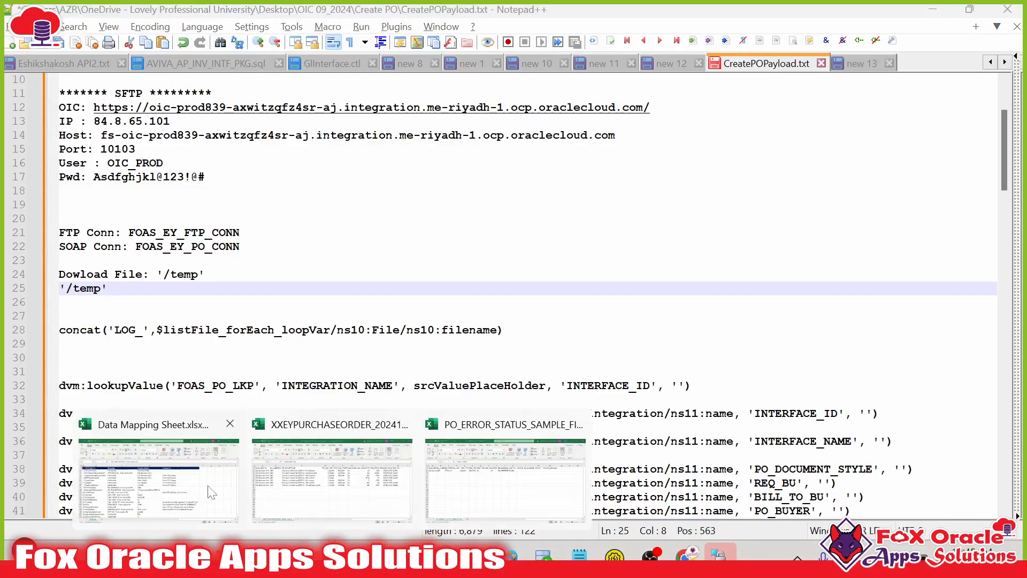
{"action": "left_click", "coordinate": [203, 470]}
{"action": "left_click", "coordinate": [296, 356]}
{"action": "left_click", "coordinate": [253, 344]}
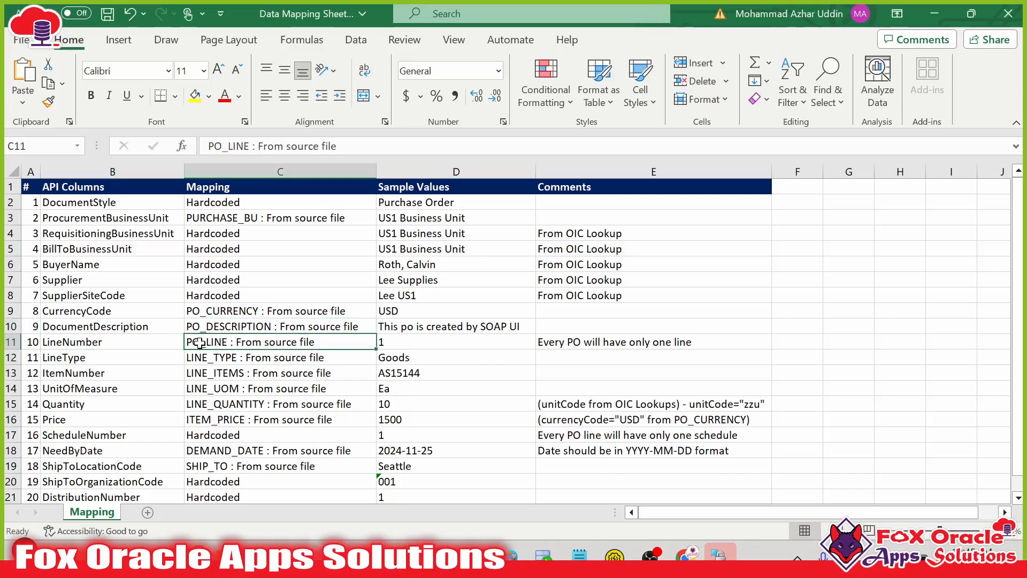
{"action": "left_click", "coordinate": [225, 357]}
{"action": "left_click_drag", "start_coordinate": [228, 420], "coordinate": [233, 342]}
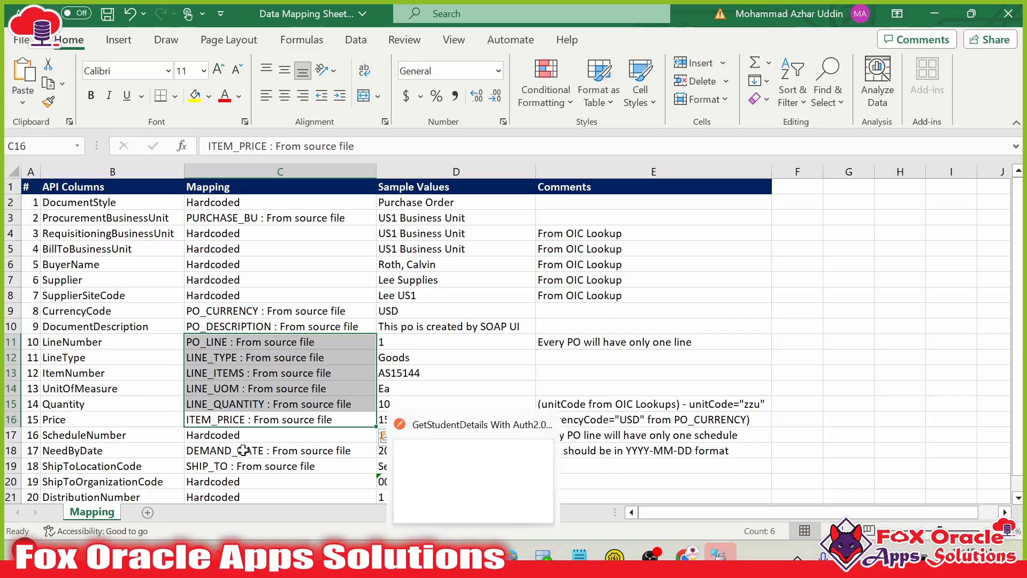
- Copy the LineNumber element name from the SoapUI request and search for it in the mapper's target
{"action": "left_click", "coordinate": [615, 556]}
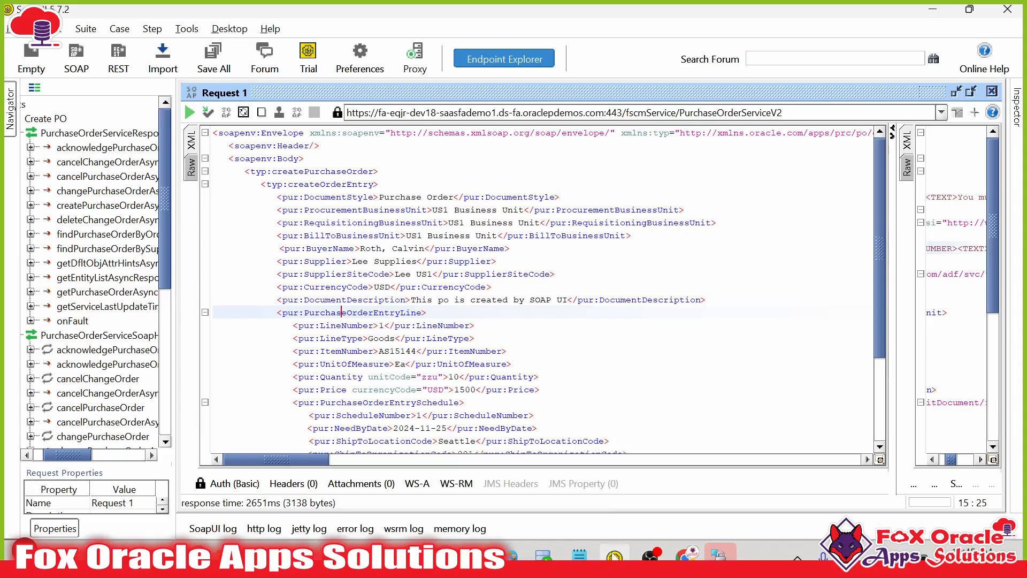
{"action": "double_click", "coordinate": [357, 326]}
{"action": "key", "text": "ctrl+c"}
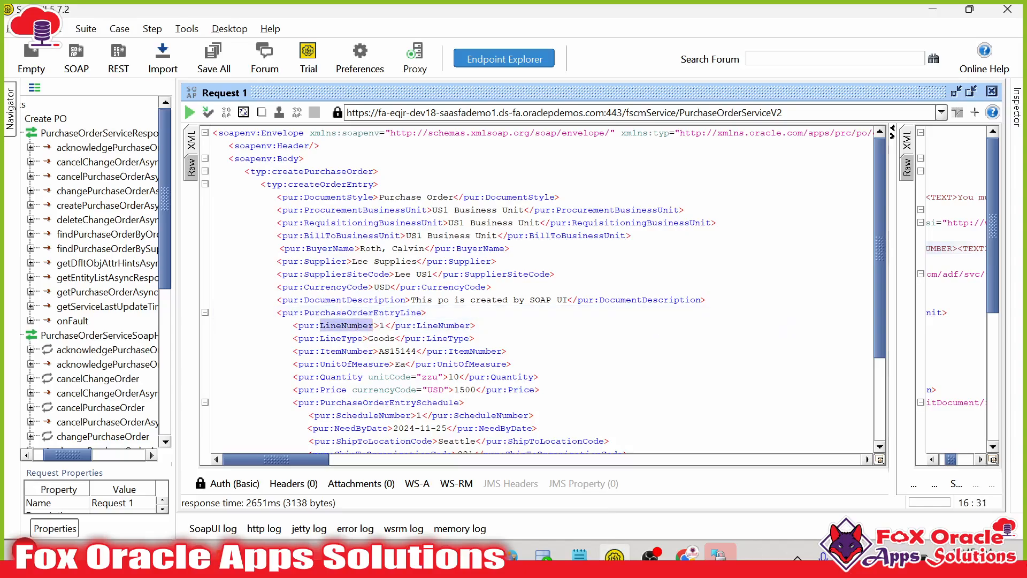
{"action": "key", "text": "alt+Tab"}
{"action": "left_click", "coordinate": [791, 222]}
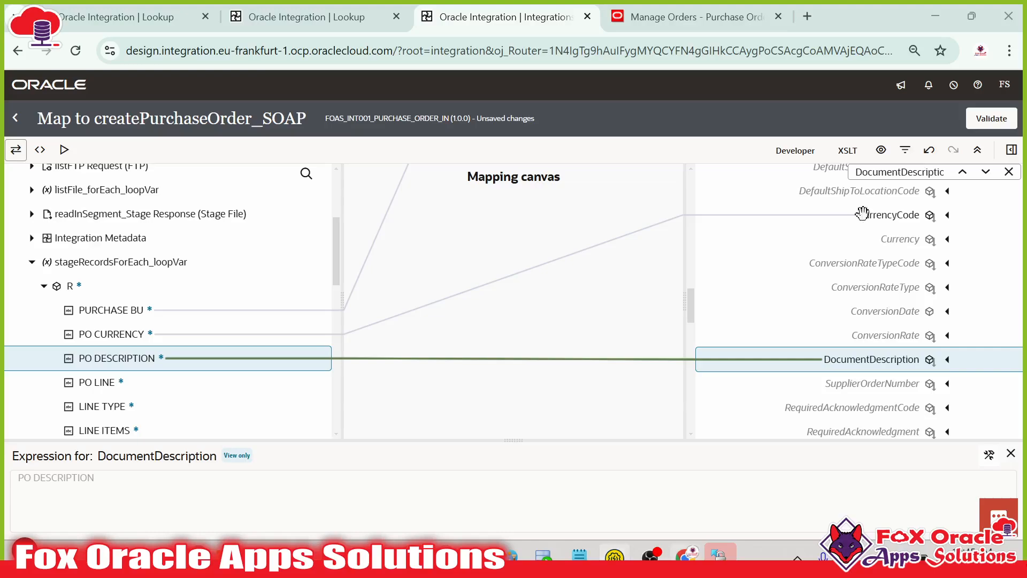
{"action": "left_click", "coordinate": [924, 172]}
{"action": "key", "text": "ctrl+a"}
{"action": "key", "text": "ctrl+v"}
{"action": "key", "text": "Return"}
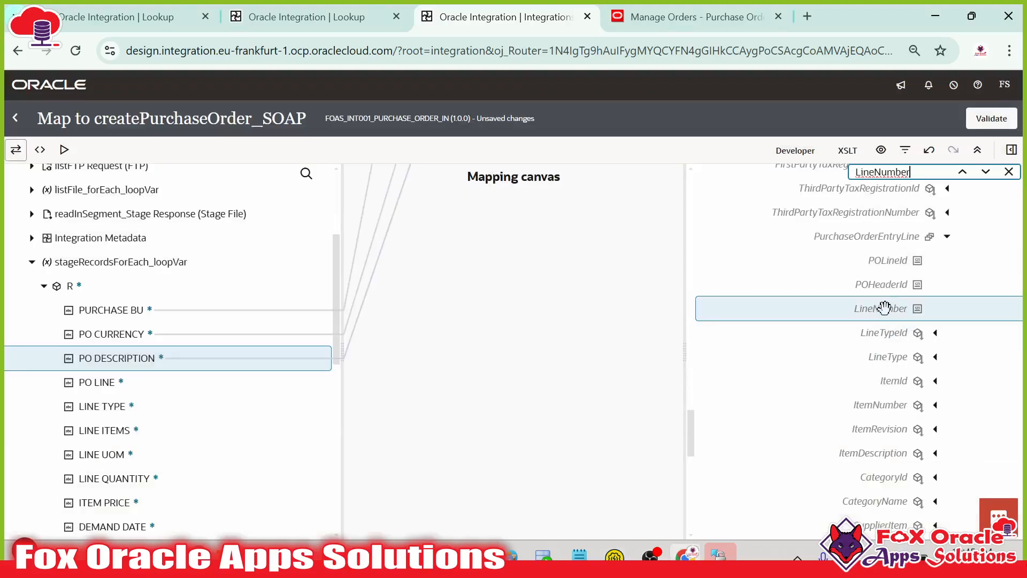
- Map PO LINE from stageRecordsForEach_loopVar to the target LineNumber under PurchaseOrderEntryLine
{"action": "scroll", "coordinate": [898, 320], "scroll_direction": "up", "scroll_amount": 1}
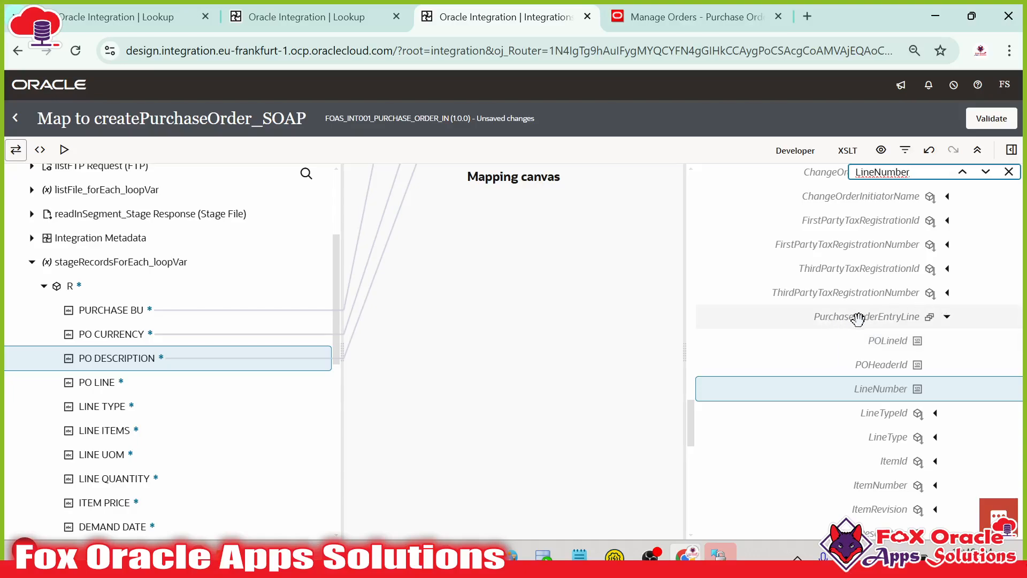
{"action": "left_click", "coordinate": [915, 389]}
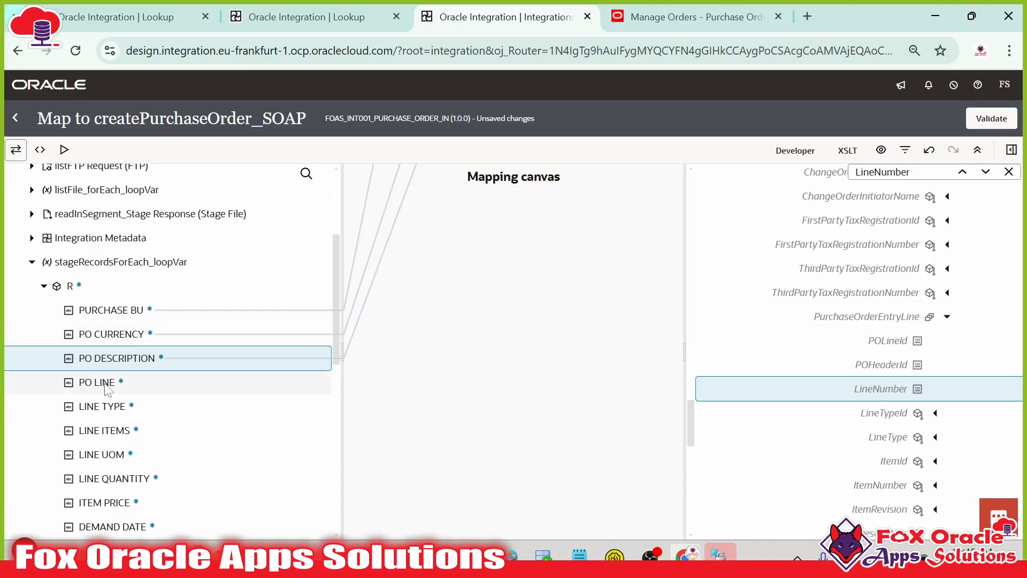
{"action": "left_click_drag", "start_coordinate": [549, 393], "coordinate": [841, 389]}
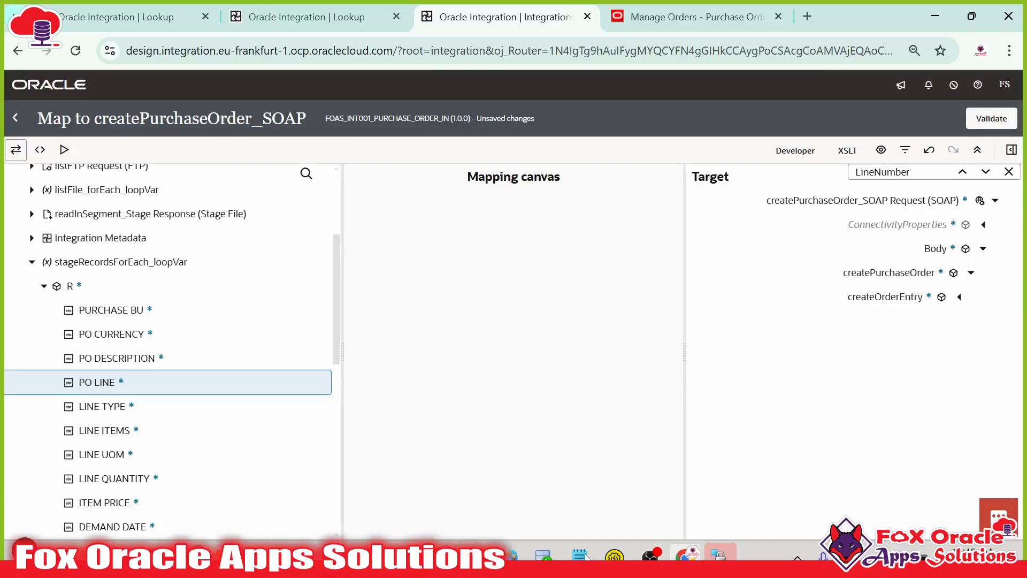
- Find the target LineType using the element name copied from SoapUI, and map LINE TYPE to it
{"action": "key", "text": "alt+Tab"}
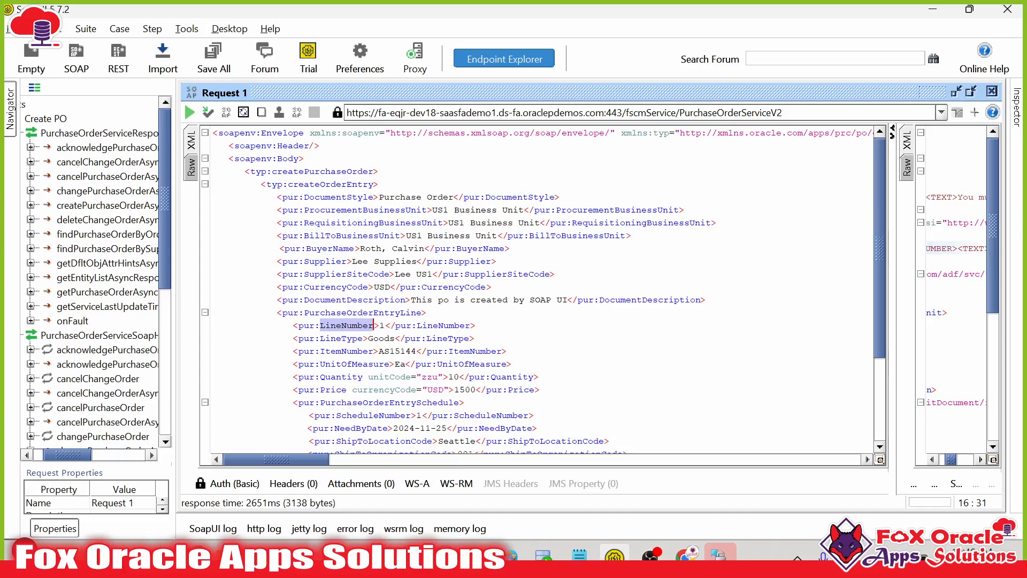
{"action": "double_click", "coordinate": [337, 338]}
{"action": "key", "text": "ctrl+c"}
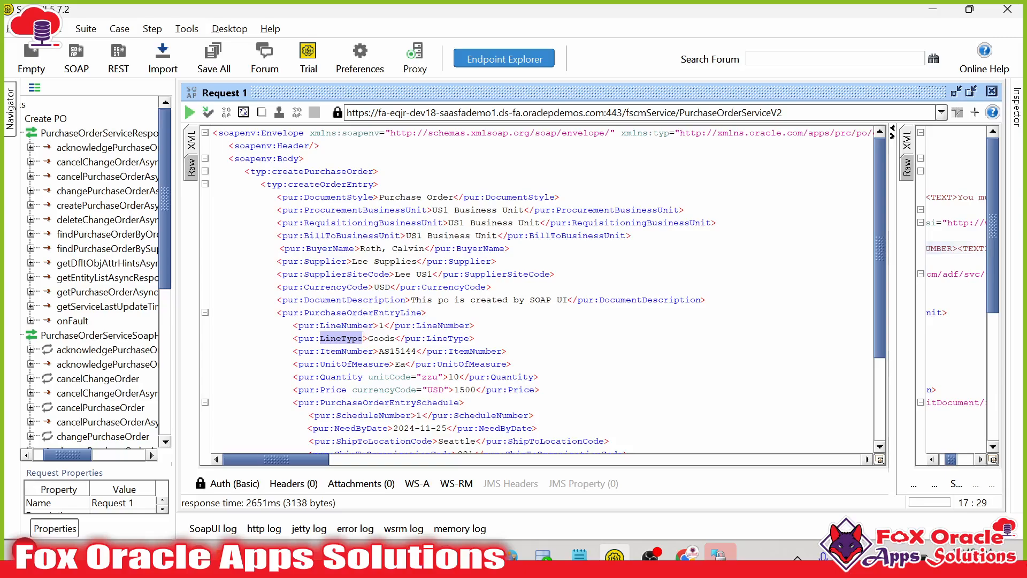
{"action": "key", "text": "alt+Tab"}
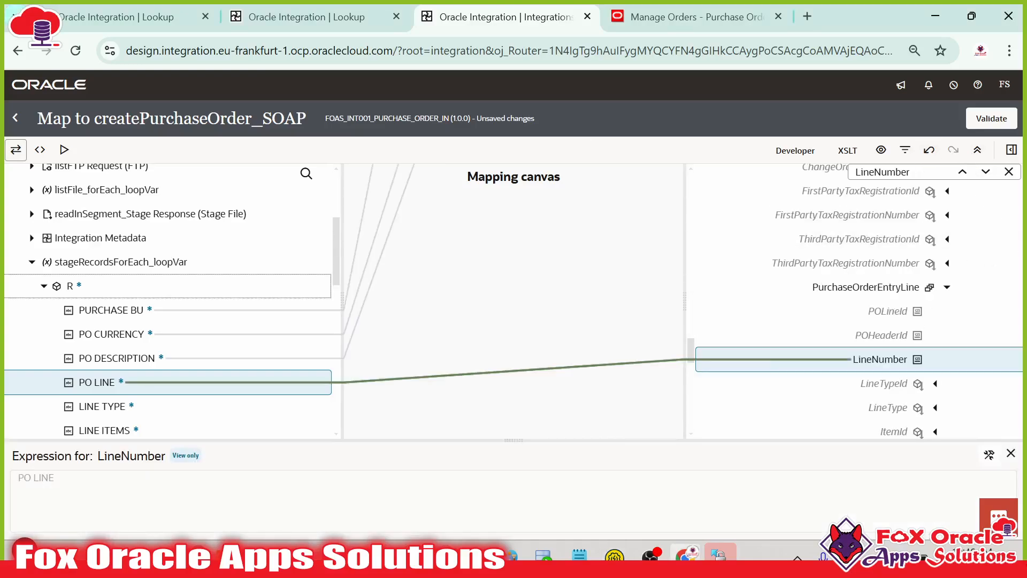
{"action": "double_click", "coordinate": [918, 172]}
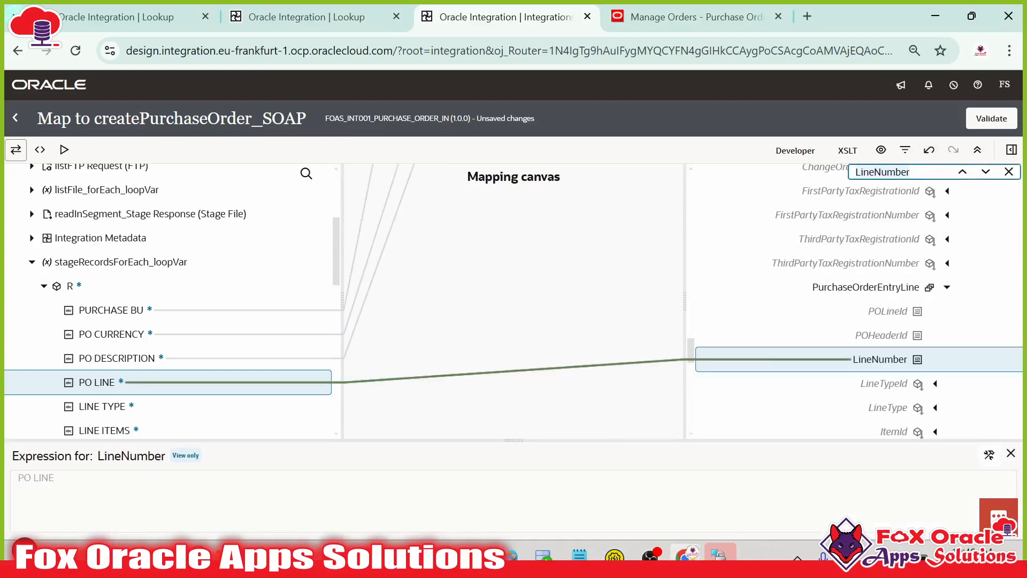
{"action": "key", "text": "ctrl+v"}
{"action": "key", "text": "Return"}
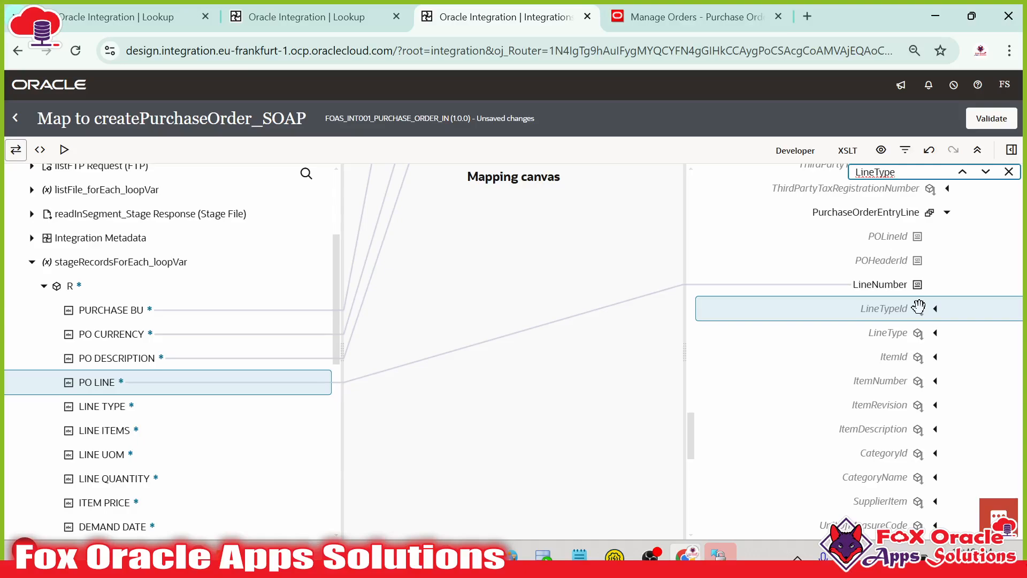
{"action": "left_click", "coordinate": [899, 332]}
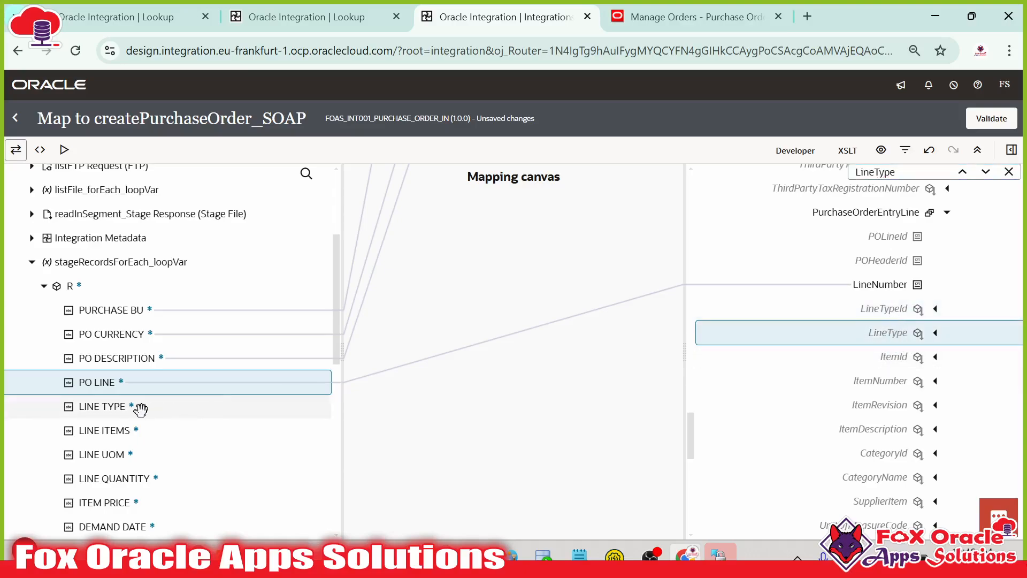
{"action": "left_click_drag", "start_coordinate": [183, 406], "coordinate": [786, 333]}
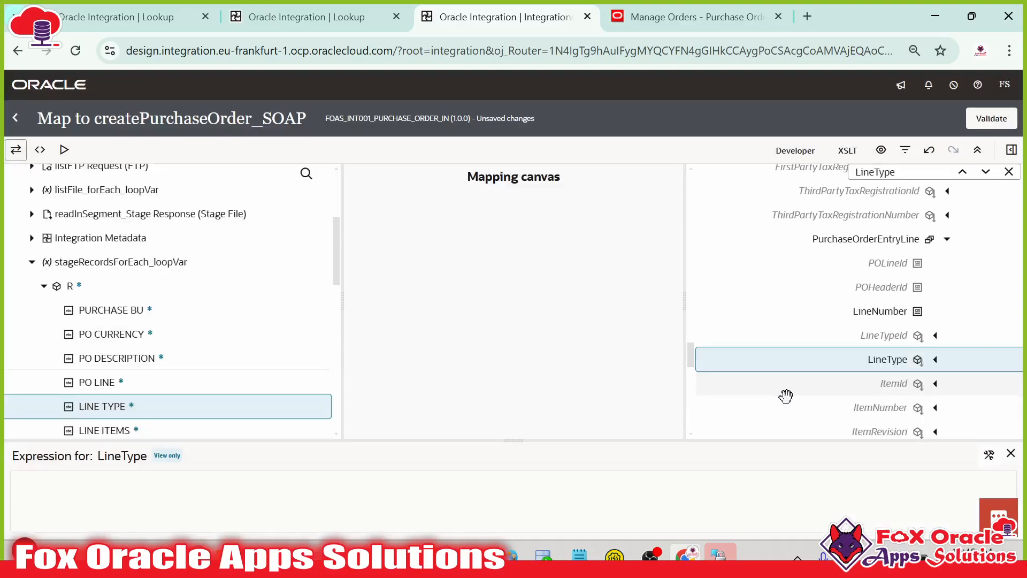
- Check the ItemNumber element in the SoapUI request and map LINE ITEMS to the target ItemNumber
{"action": "scroll", "coordinate": [942, 281], "scroll_direction": "down", "scroll_amount": 2}
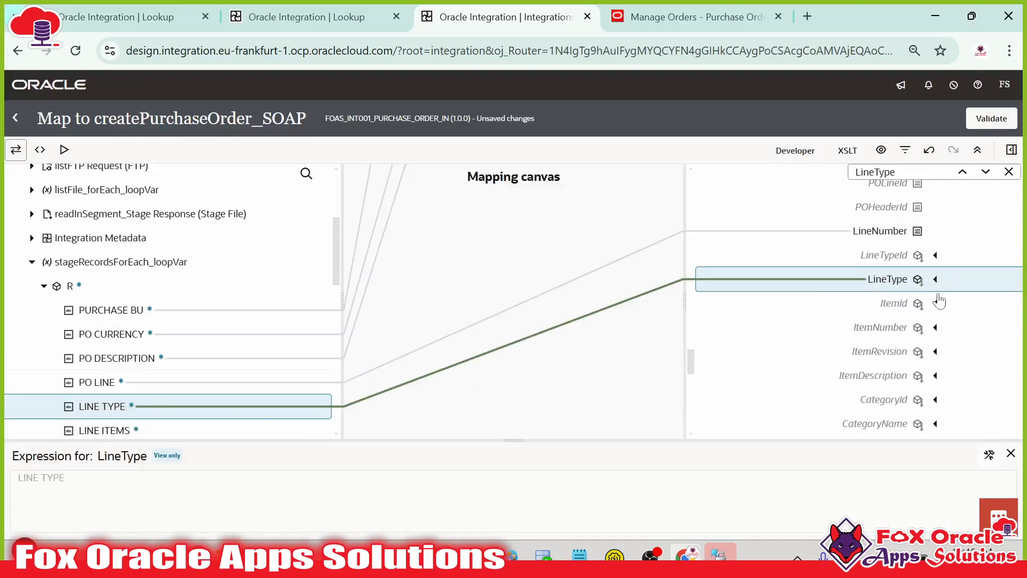
{"action": "left_click", "coordinate": [882, 247]}
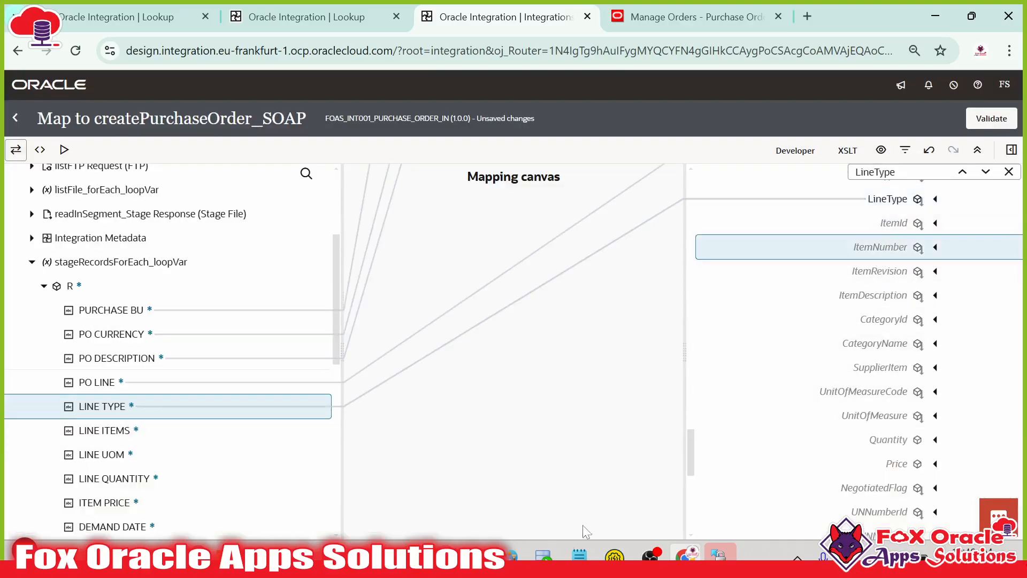
{"action": "left_click", "coordinate": [615, 556]}
{"action": "double_click", "coordinate": [361, 351]}
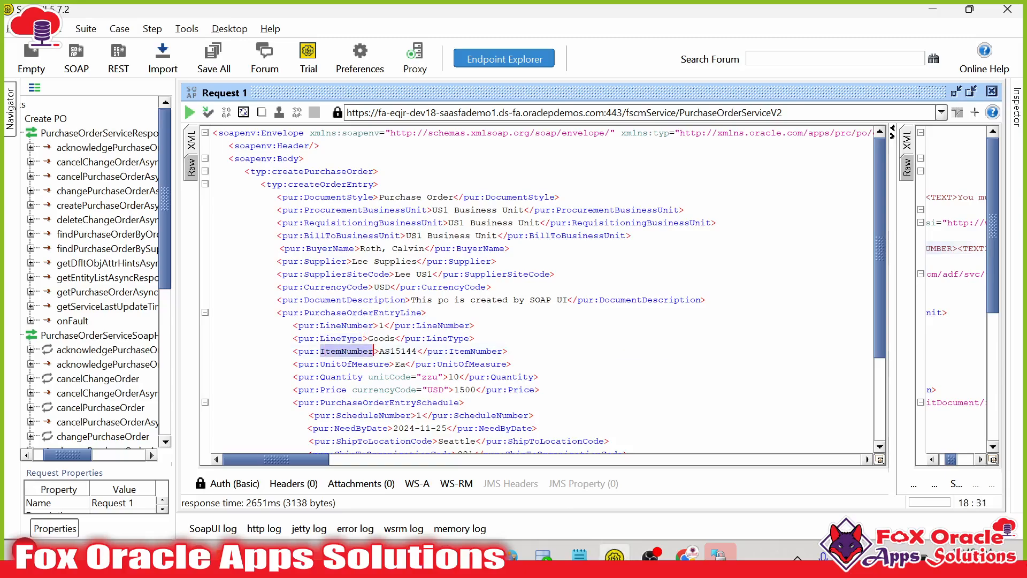
{"action": "left_click", "coordinate": [362, 365]}
{"action": "double_click", "coordinate": [361, 352]}
{"action": "key", "text": "alt+Tab"}
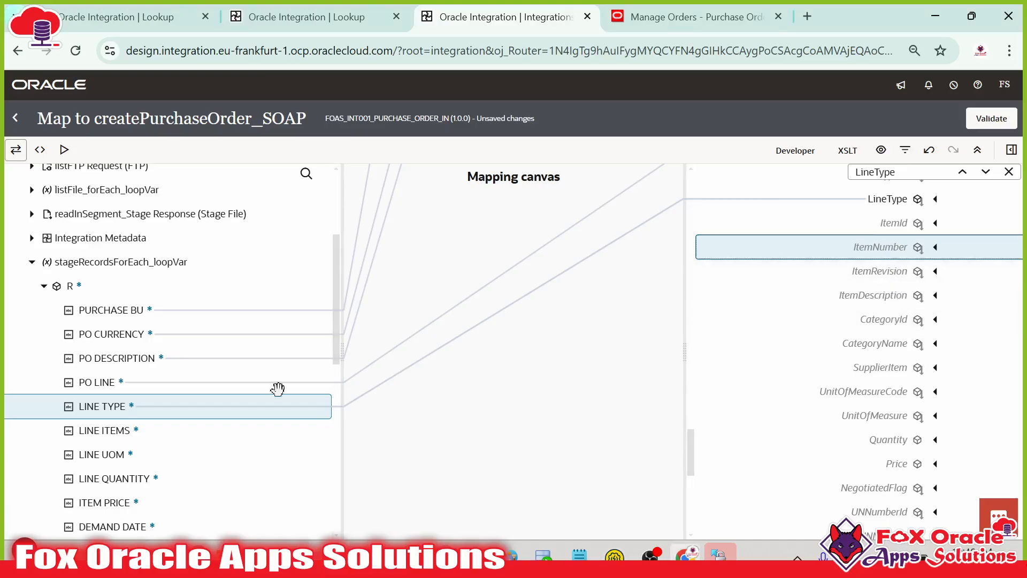
{"action": "left_click_drag", "start_coordinate": [104, 430], "coordinate": [877, 251]}
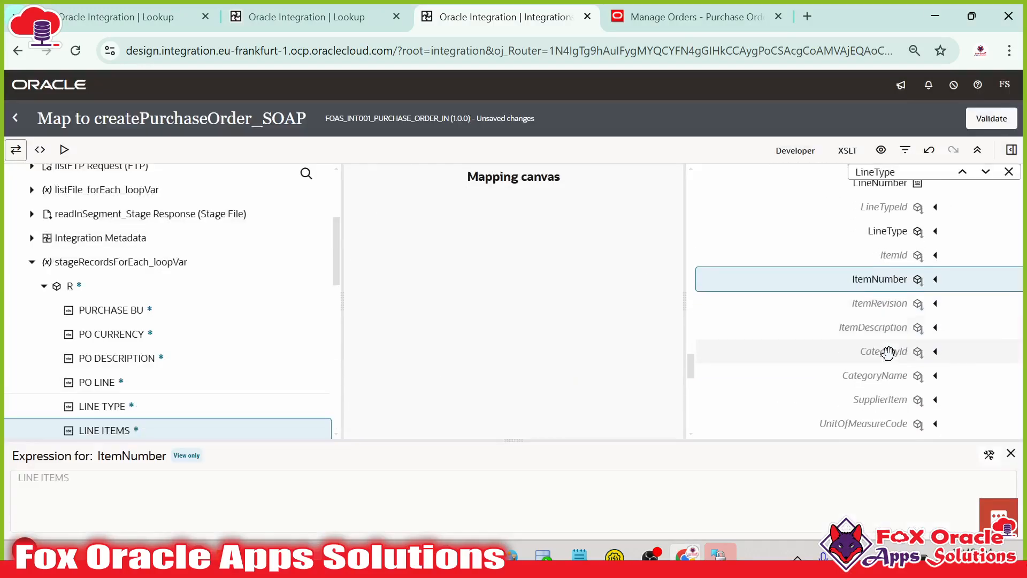
- Copy the UnitOfMeasure element name from the SoapUI request and search for it in the mapper's target
{"action": "key", "text": "alt+Tab"}
{"action": "double_click", "coordinate": [354, 364]}
{"action": "key", "text": "ctrl+c"}
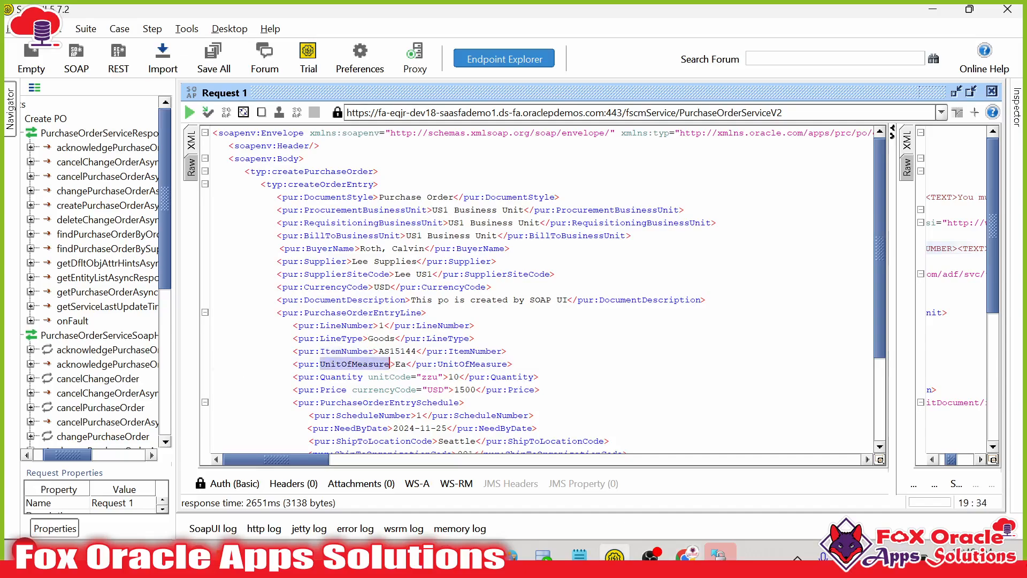
{"action": "key", "text": "alt+Tab"}
{"action": "key", "text": "ctrl+a"}
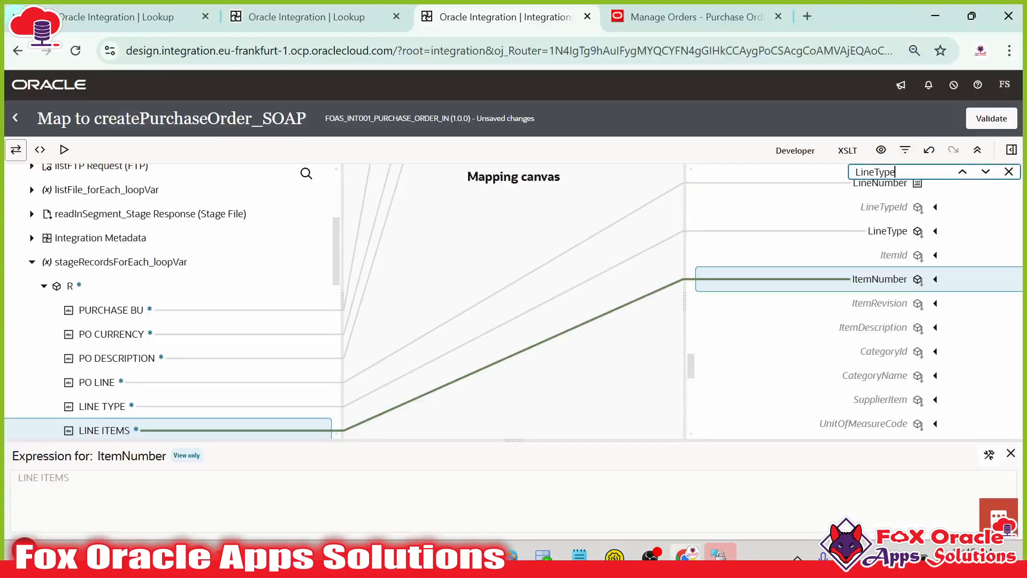
{"action": "key", "text": "ctrl+v"}
{"action": "key", "text": "Return"}
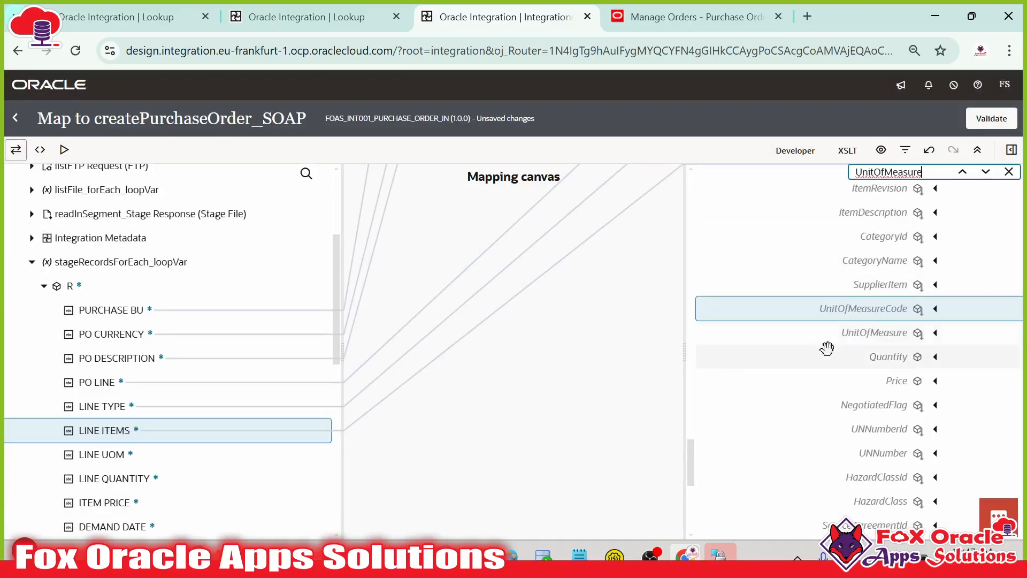
- Recheck the UnitOfMeasure element name in SoapUI and map LINE UOM to the target UnitOfMeasure
{"action": "key", "text": "alt+Tab"}
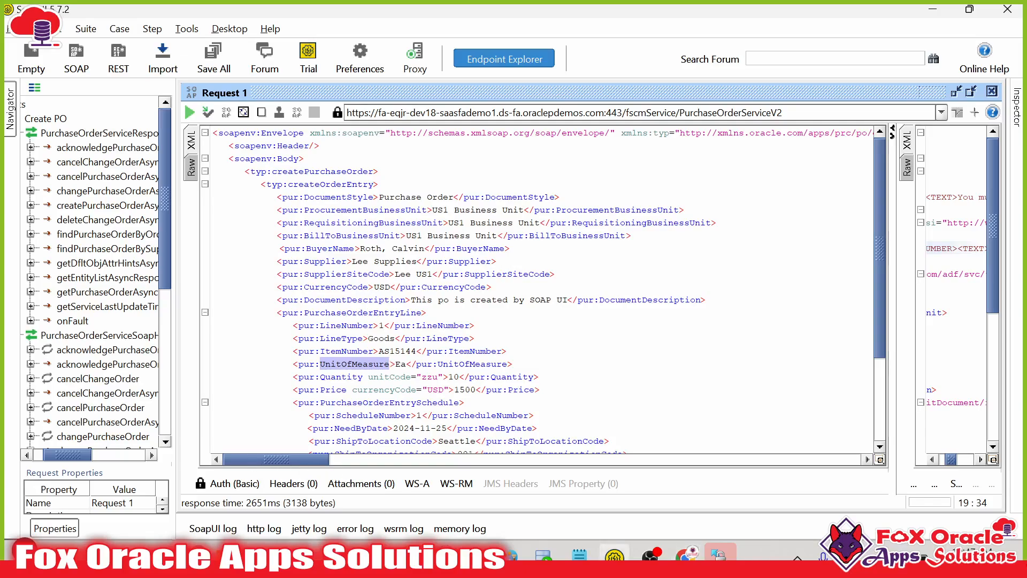
{"action": "key", "text": "alt+Tab"}
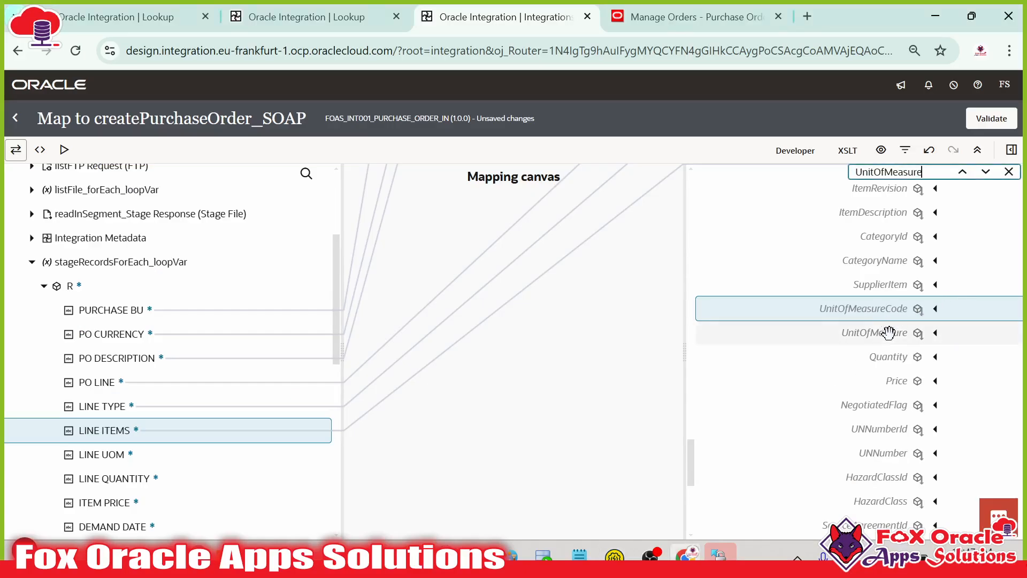
{"action": "left_click", "coordinate": [871, 333]}
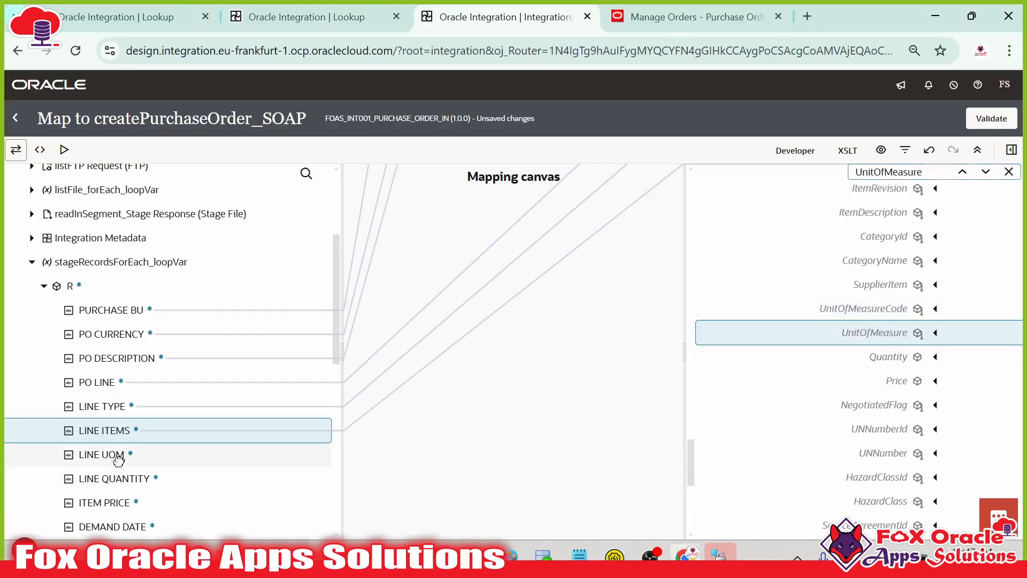
{"action": "left_click_drag", "start_coordinate": [110, 454], "coordinate": [906, 333]}
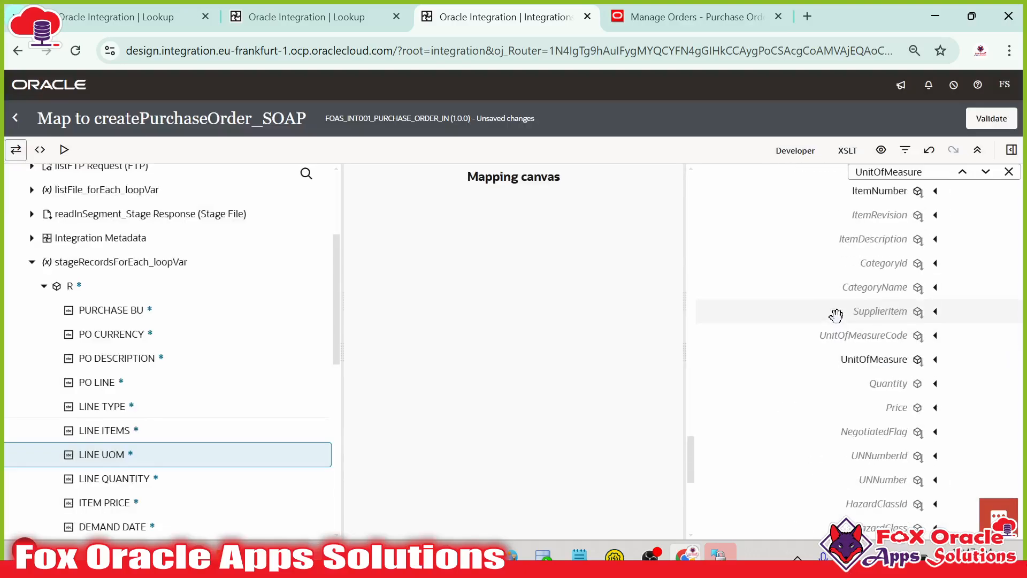
- Check the Quantity element in the SoapUI request and expand the target Quantity node in the mapper
{"action": "scroll", "coordinate": [924, 289], "scroll_direction": "down", "scroll_amount": 3}
{"action": "key", "text": "alt+Tab"}
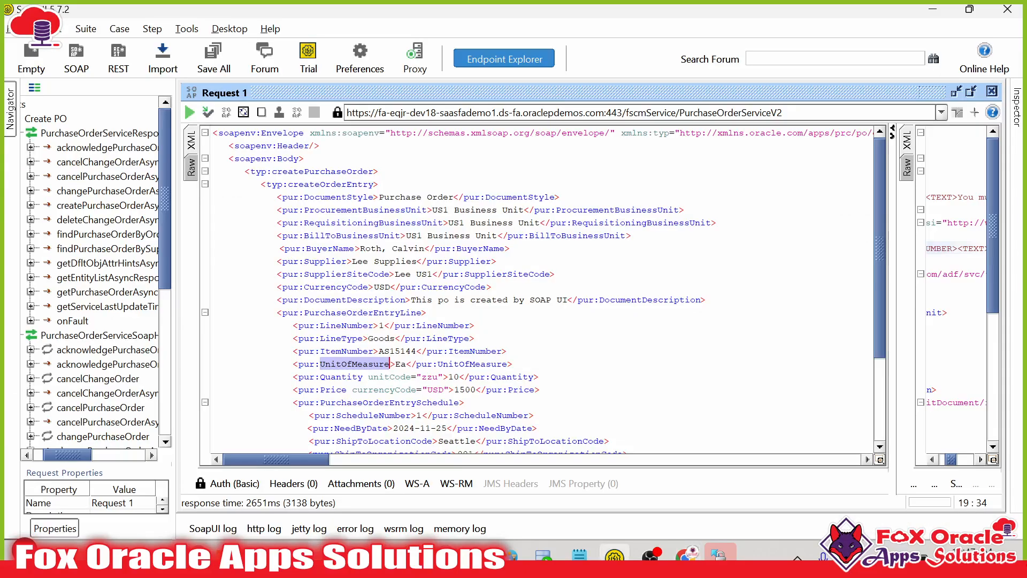
{"action": "double_click", "coordinate": [342, 377]}
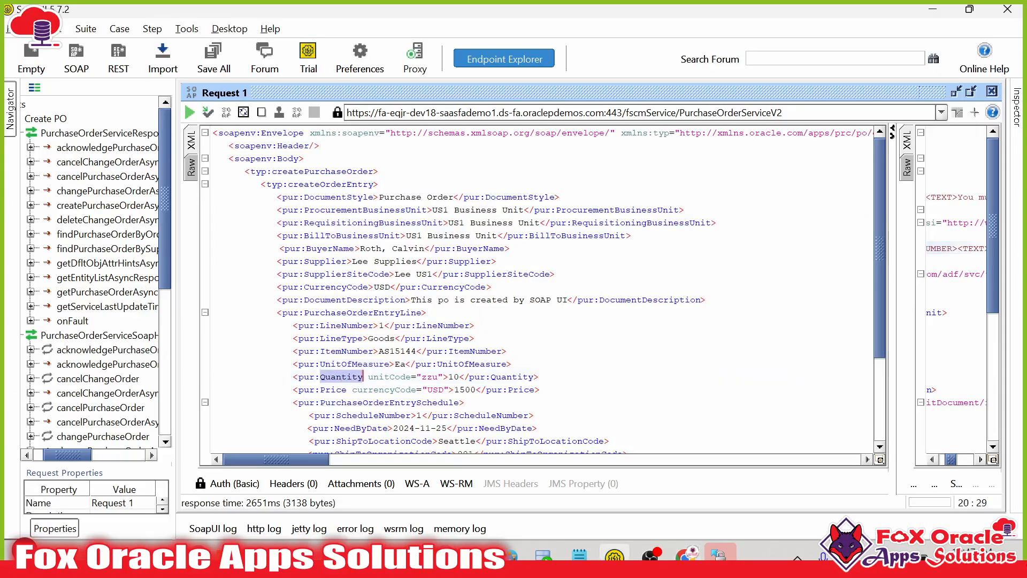
{"action": "key", "text": "alt+Tab"}
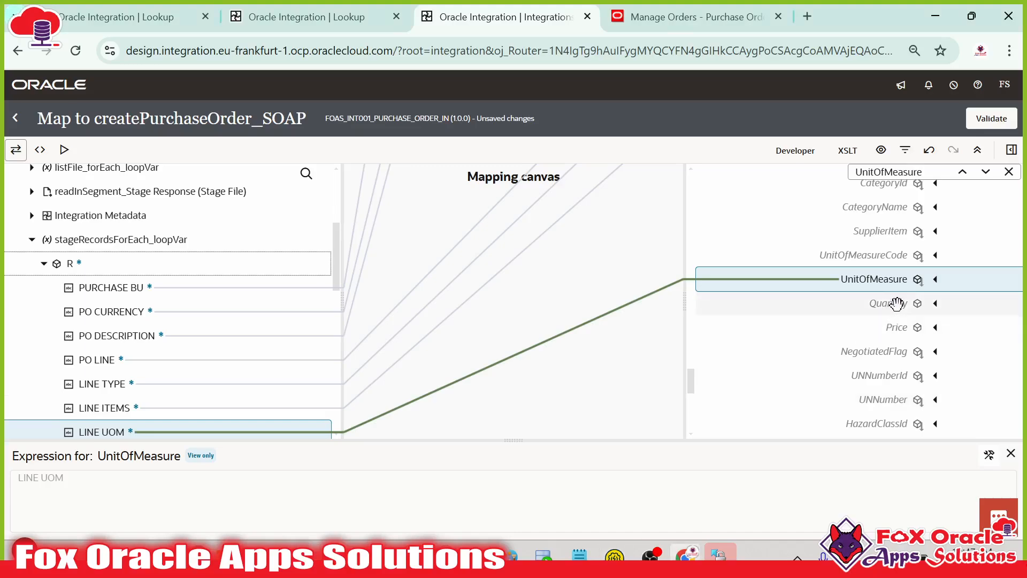
{"action": "left_click", "coordinate": [914, 303]}
{"action": "left_click", "coordinate": [935, 302]}
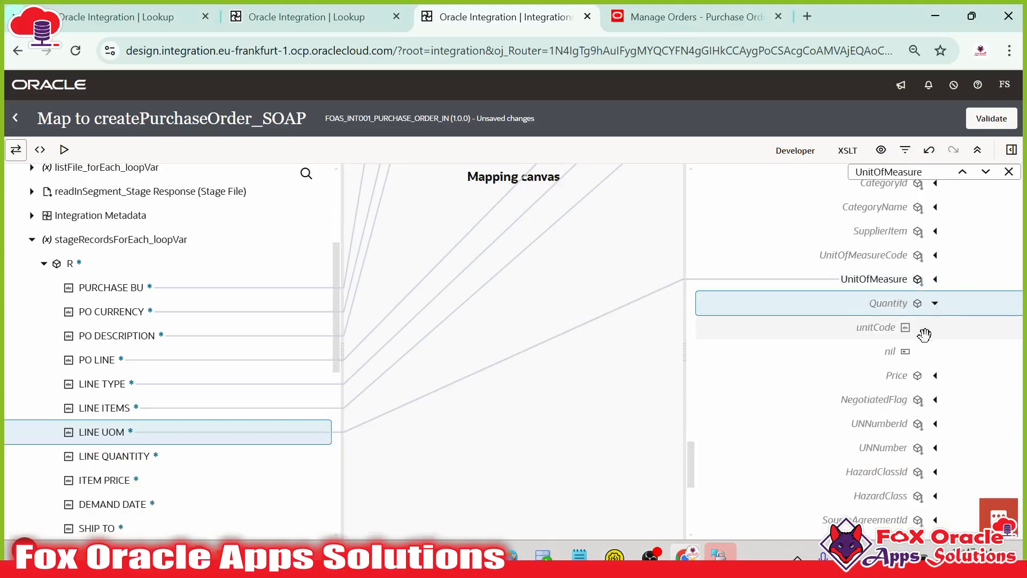
- Examine the Quantity element's unitCode attribute and the UnitOfMeasure value in the SoapUI request
{"action": "key", "text": "alt+Tab"}
{"action": "double_click", "coordinate": [390, 377]}
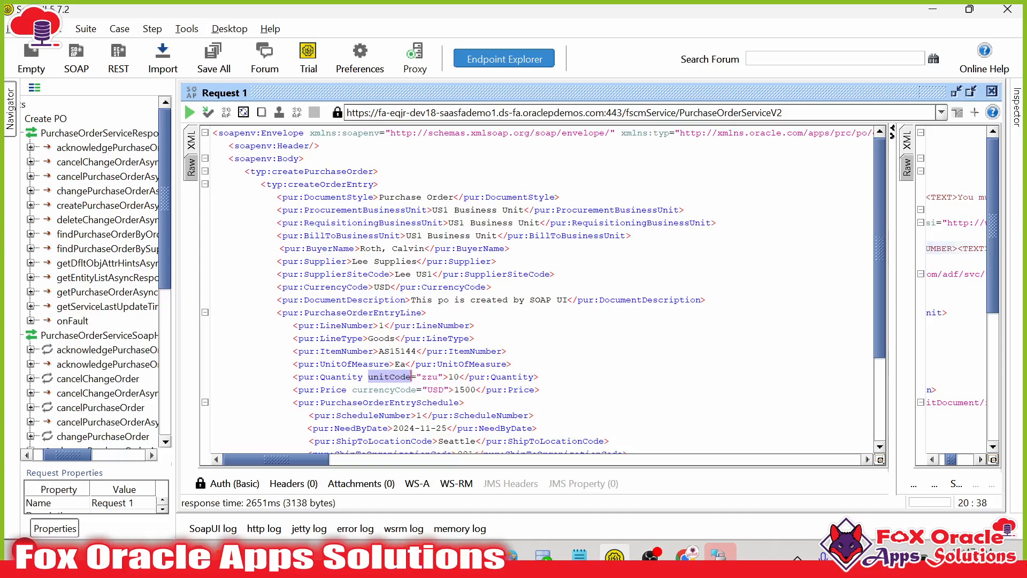
{"action": "left_click_drag", "start_coordinate": [422, 376], "coordinate": [439, 376]}
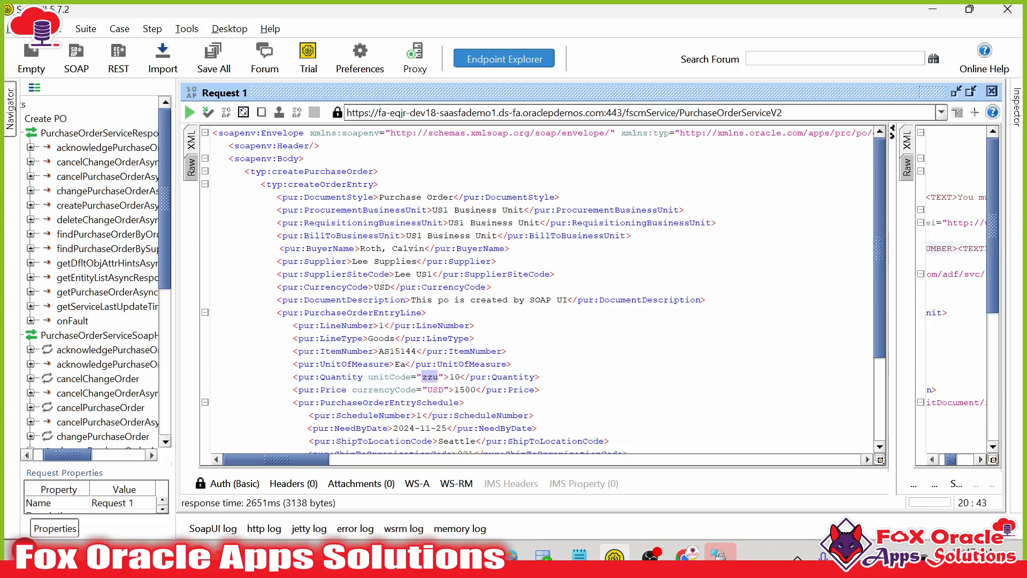
{"action": "left_click", "coordinate": [398, 363]}
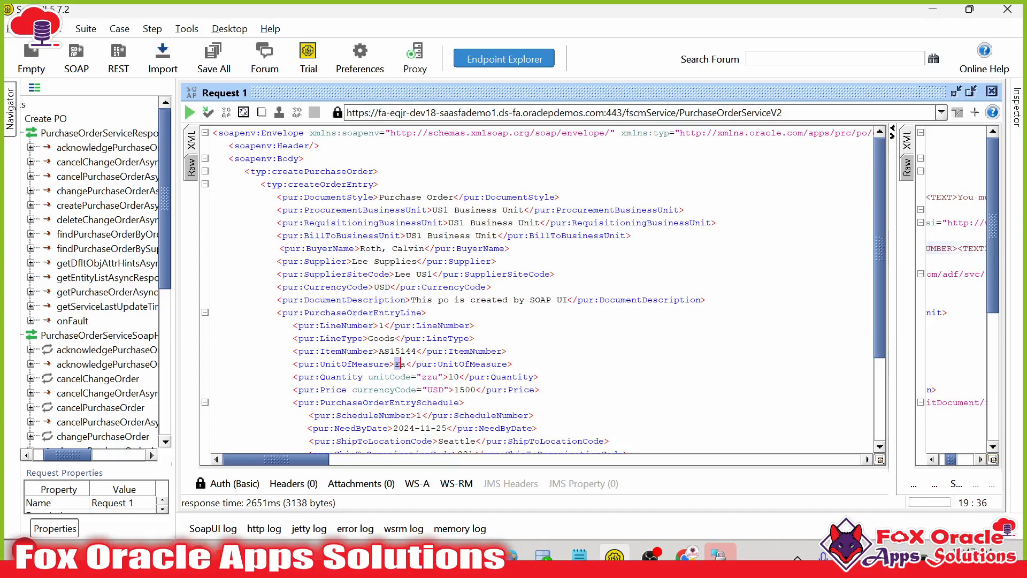
{"action": "double_click", "coordinate": [342, 376]}
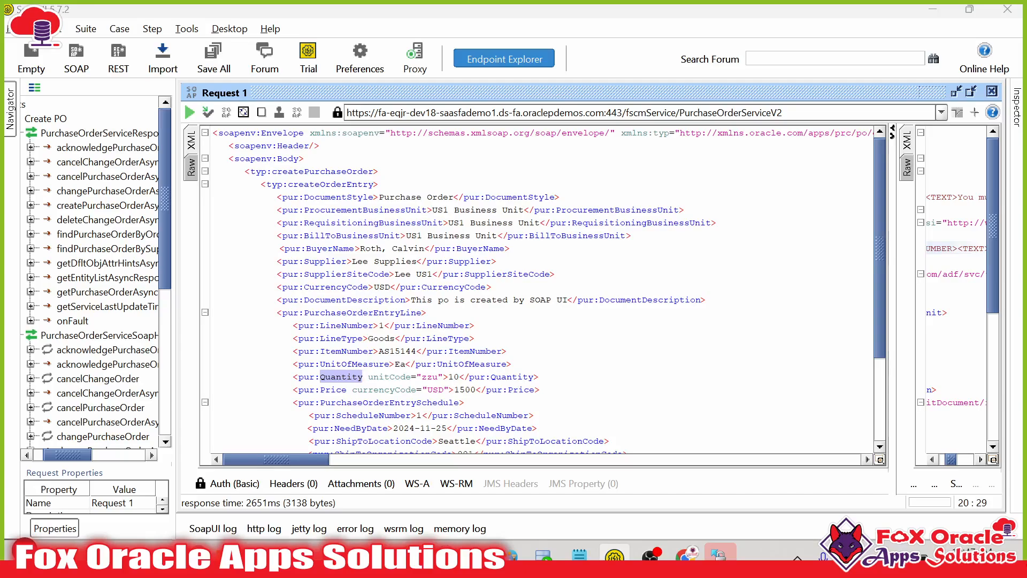
- Check the Quantity row in the mapping sheet against the SoapUI request, and map LINE QUANTITY to the target Quantity
{"action": "key", "text": "alt+Tab"}
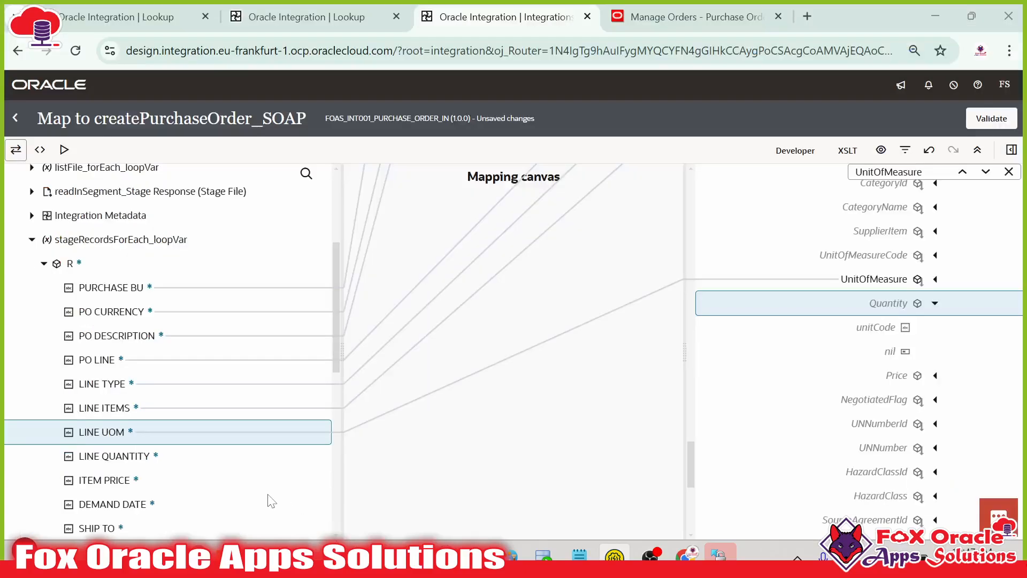
{"action": "left_click", "coordinate": [330, 555]}
{"action": "left_click", "coordinate": [182, 474]}
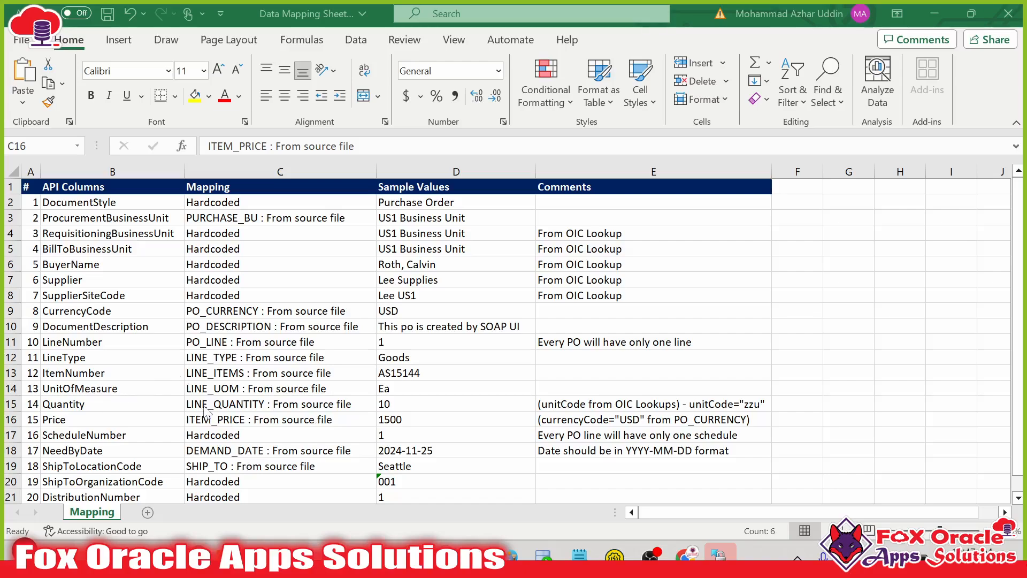
{"action": "left_click", "coordinate": [176, 406]}
{"action": "left_click", "coordinate": [210, 406]}
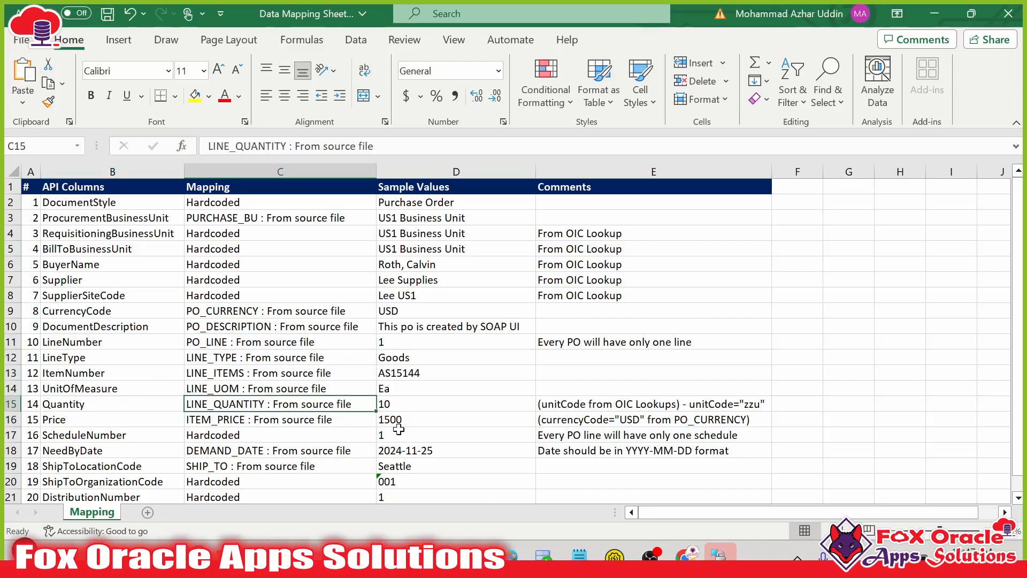
{"action": "key", "text": "alt+Tab"}
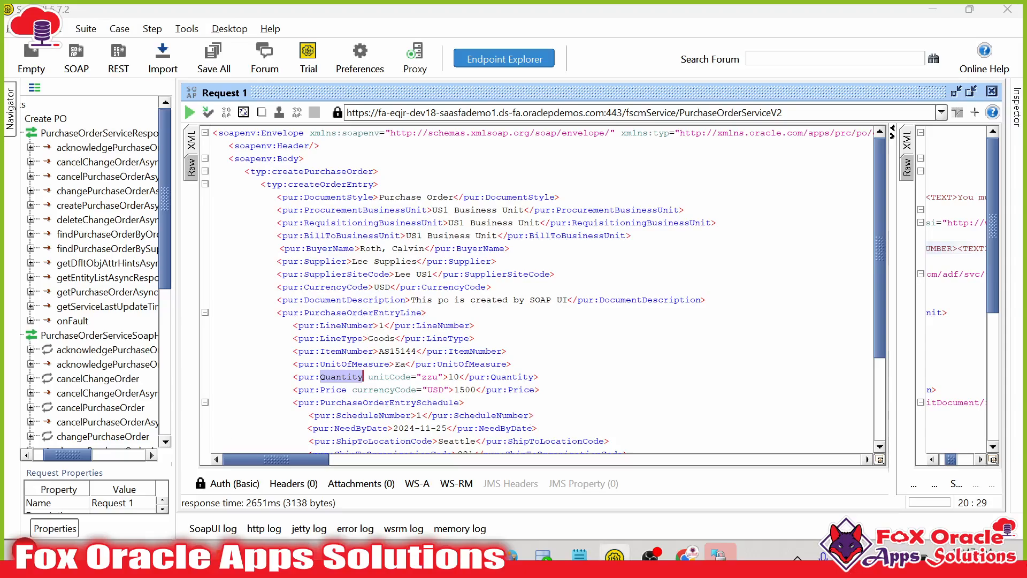
{"action": "key", "text": "alt+Tab"}
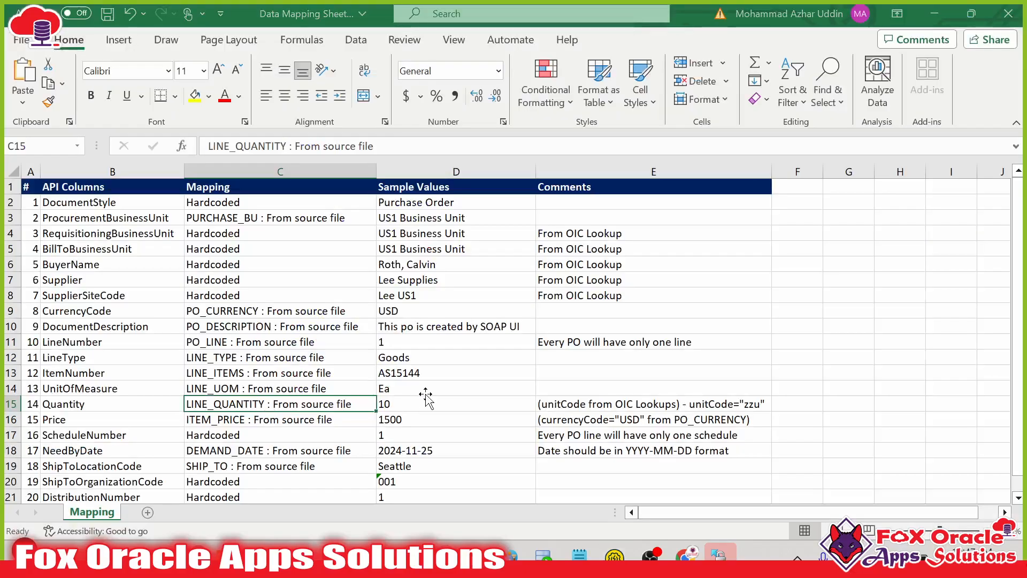
{"action": "key", "text": "alt+Tab"}
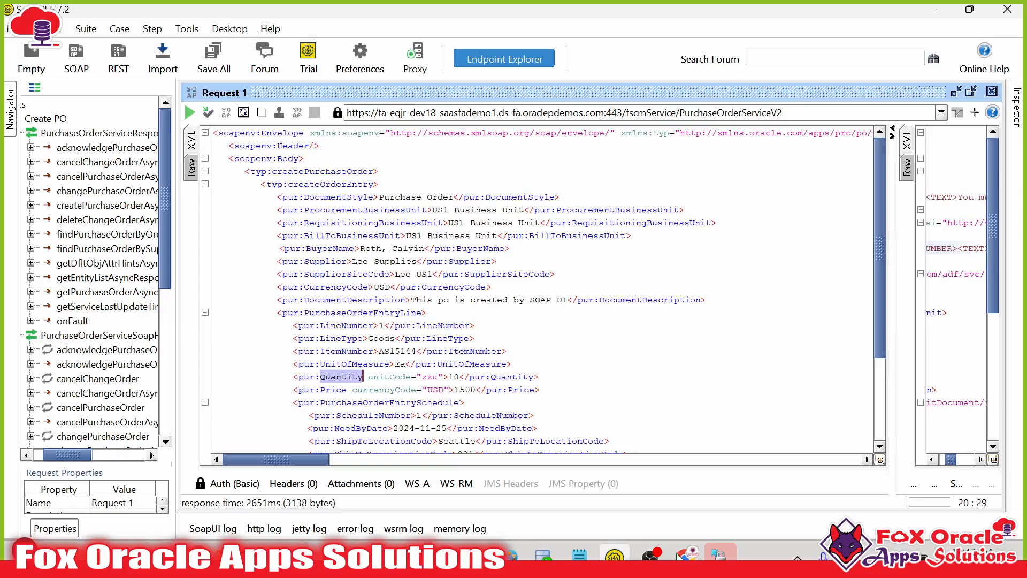
{"action": "key", "text": "alt+Tab"}
{"action": "left_click_drag", "start_coordinate": [114, 456], "coordinate": [875, 319]}
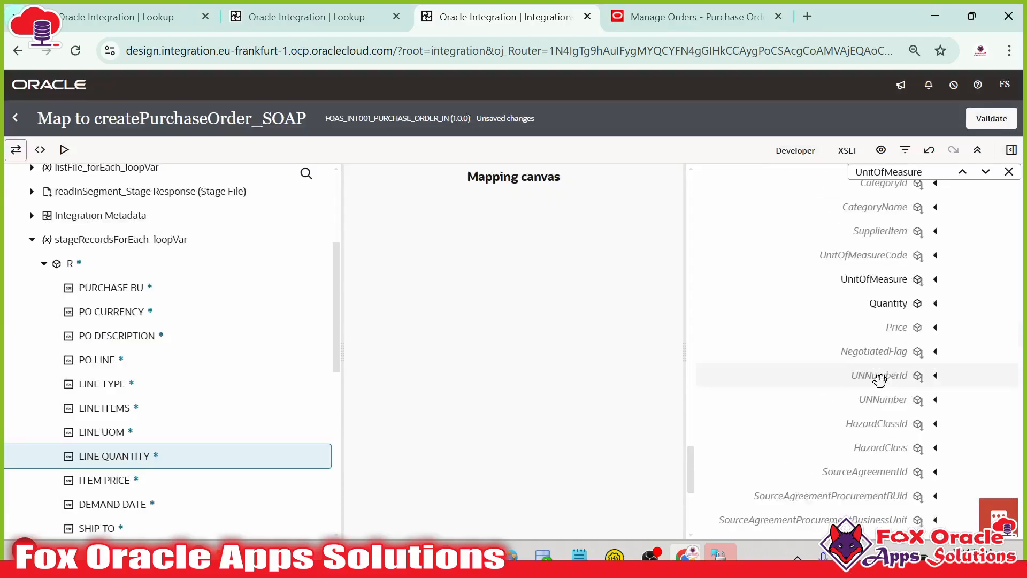
- Select the target unitCode under Quantity and read the unitCode comment in the mapping sheet's Quantity row
{"action": "left_click", "coordinate": [889, 385]}
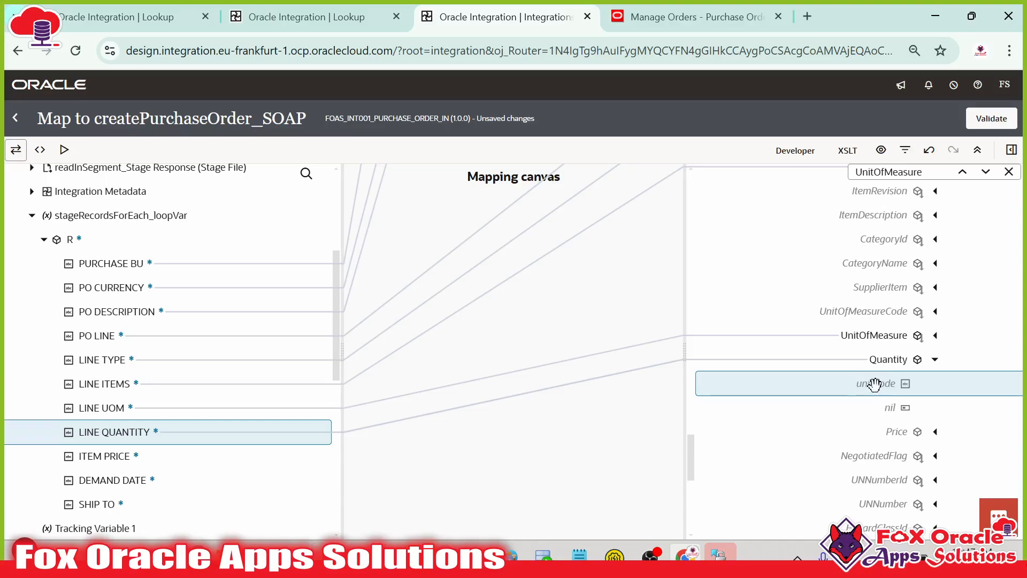
{"action": "mouse_move", "coordinate": [542, 556]}
{"action": "key", "text": "alt+Tab"}
{"action": "key", "text": "alt+Tab"}
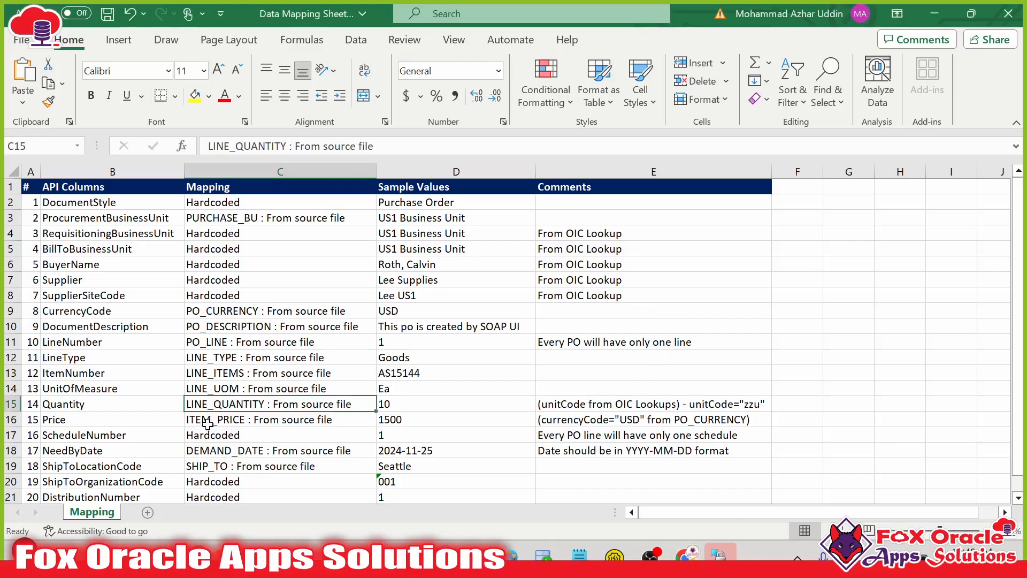
{"action": "left_click", "coordinate": [554, 404]}
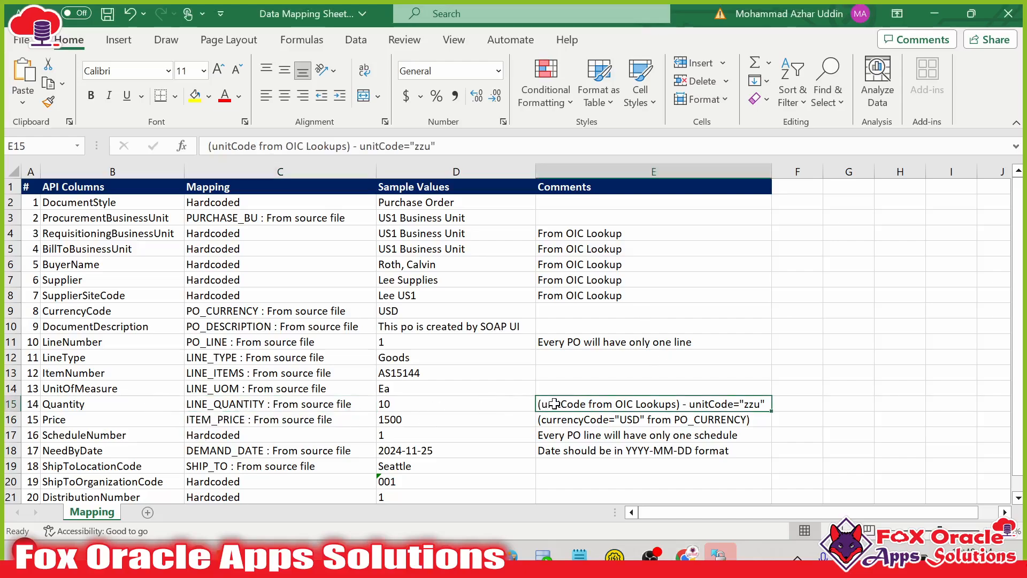
{"action": "double_click", "coordinate": [554, 404]}
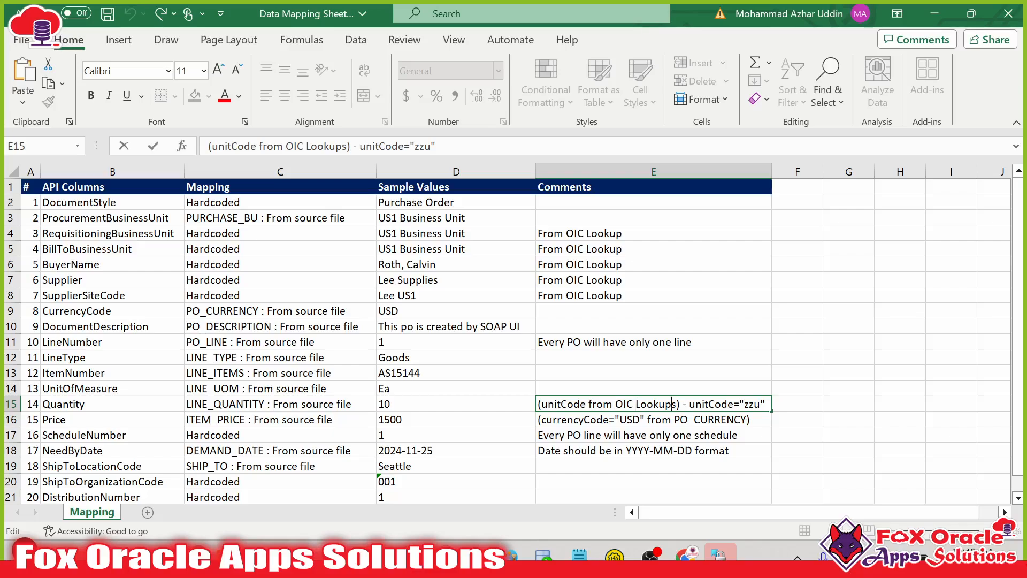
{"action": "double_click", "coordinate": [710, 404]}
{"action": "left_click", "coordinate": [756, 404]}
{"action": "key", "text": "alt+Tab"}
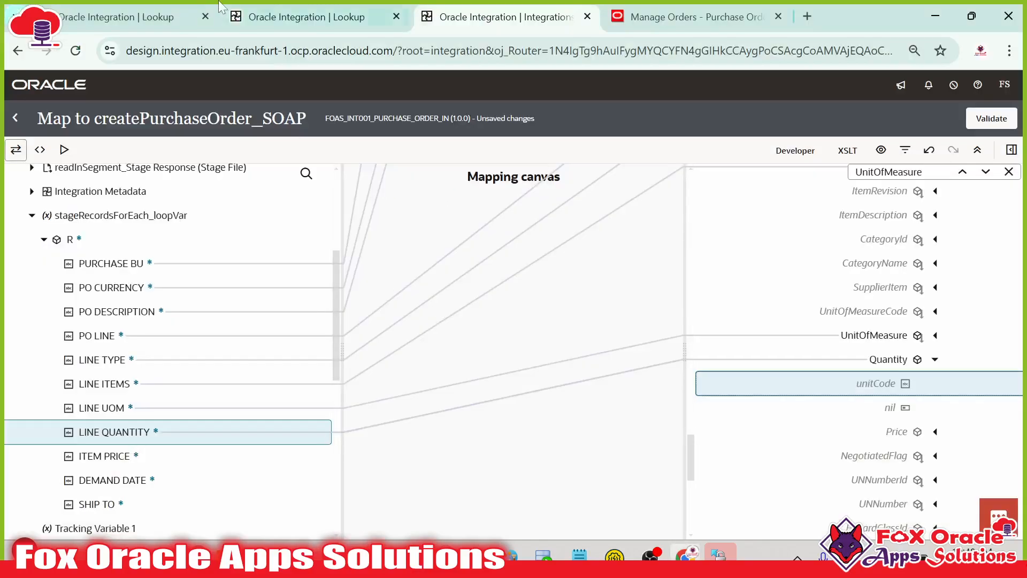
- Sign back in to Oracle Cloud with the saved credentials in the browser tab used for lookups
{"action": "left_click", "coordinate": [252, 21]}
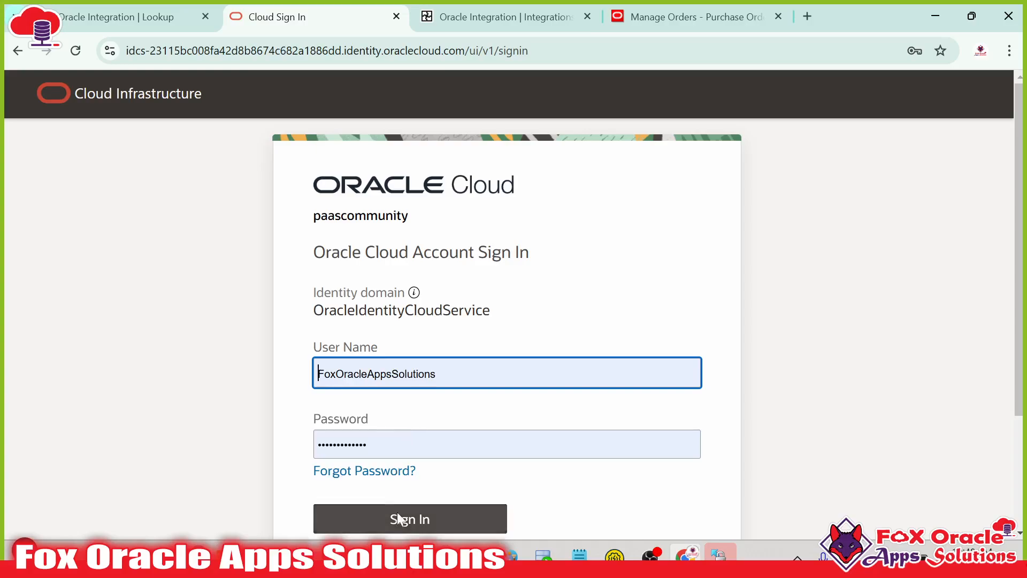
{"action": "left_click", "coordinate": [408, 510]}
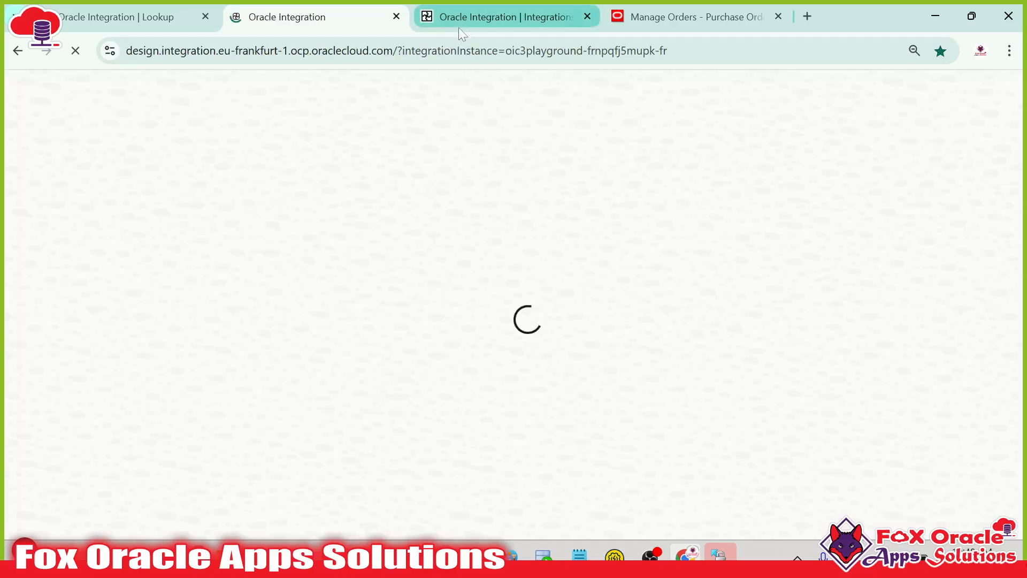
{"action": "left_click", "coordinate": [462, 25]}
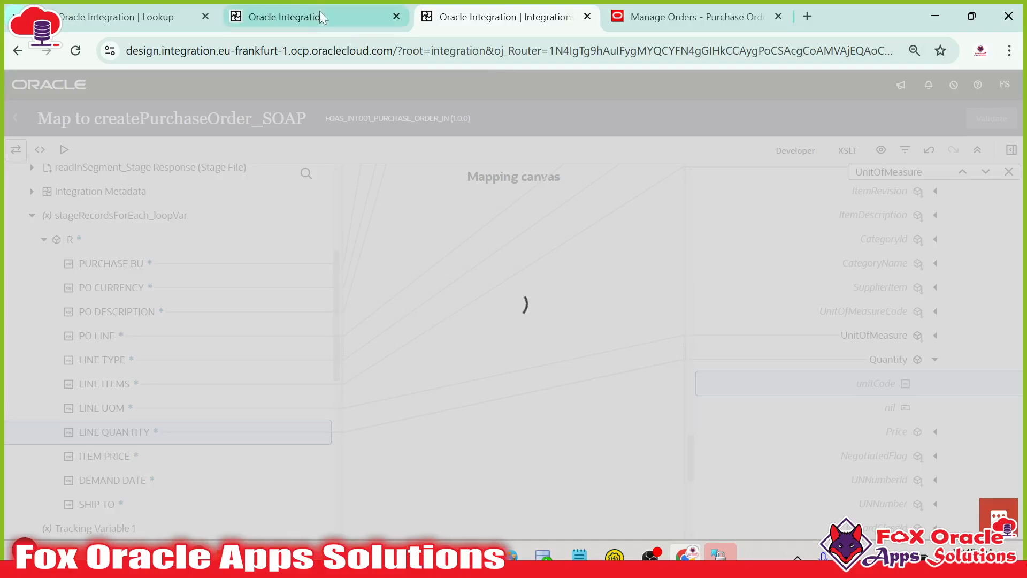
{"action": "left_click", "coordinate": [319, 11]}
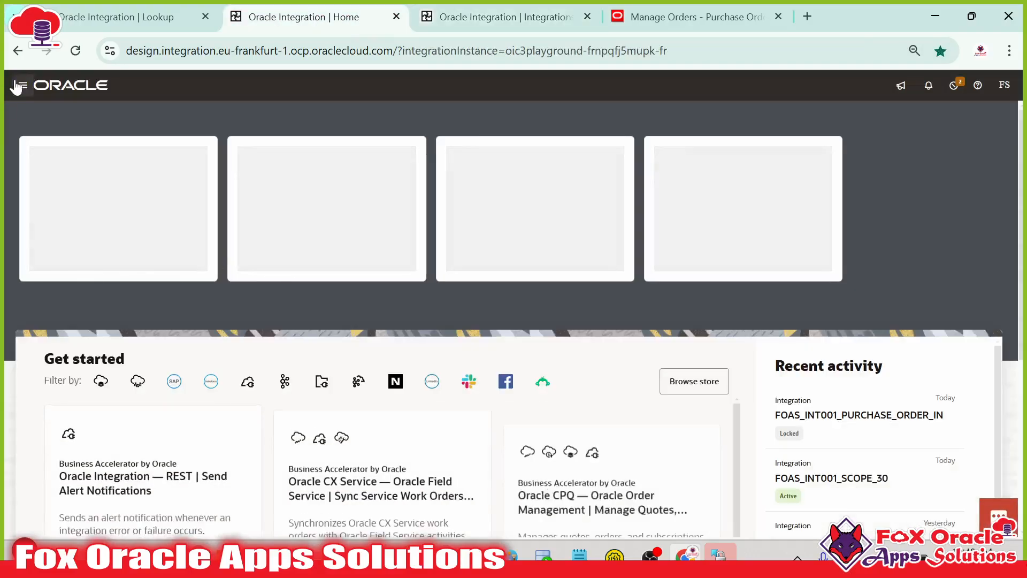
- Open the FOAS_UOM_LKP lookup and compare its UOM entry with the UnitOfMeasure element in the SoapUI request
{"action": "left_click", "coordinate": [22, 85]}
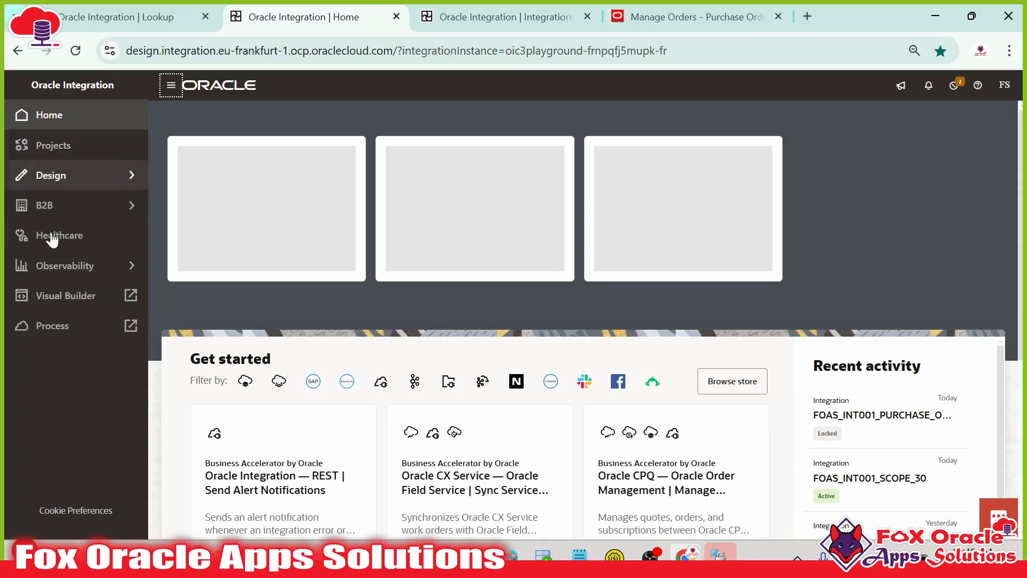
{"action": "left_click", "coordinate": [95, 176]}
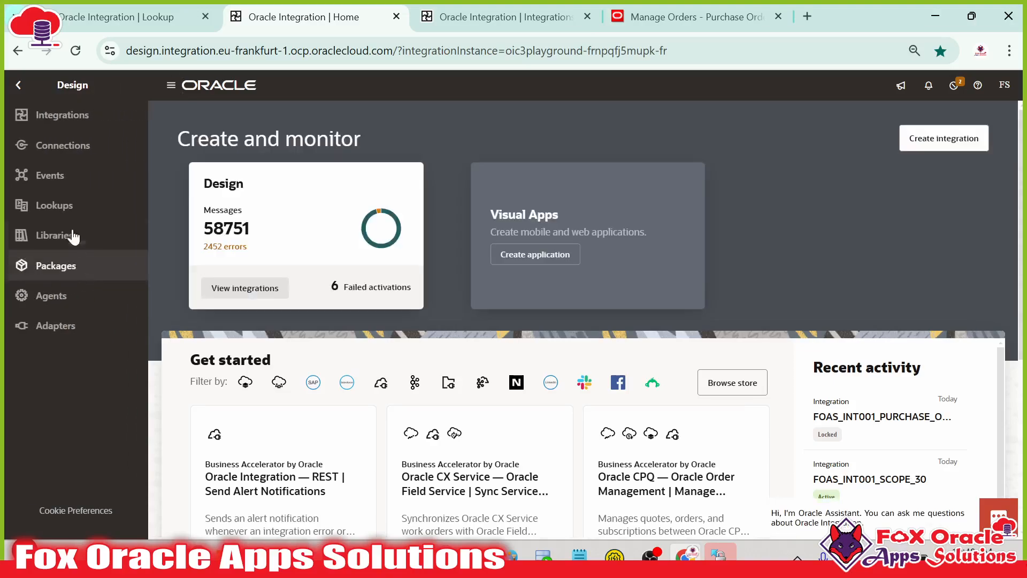
{"action": "left_click", "coordinate": [54, 205]}
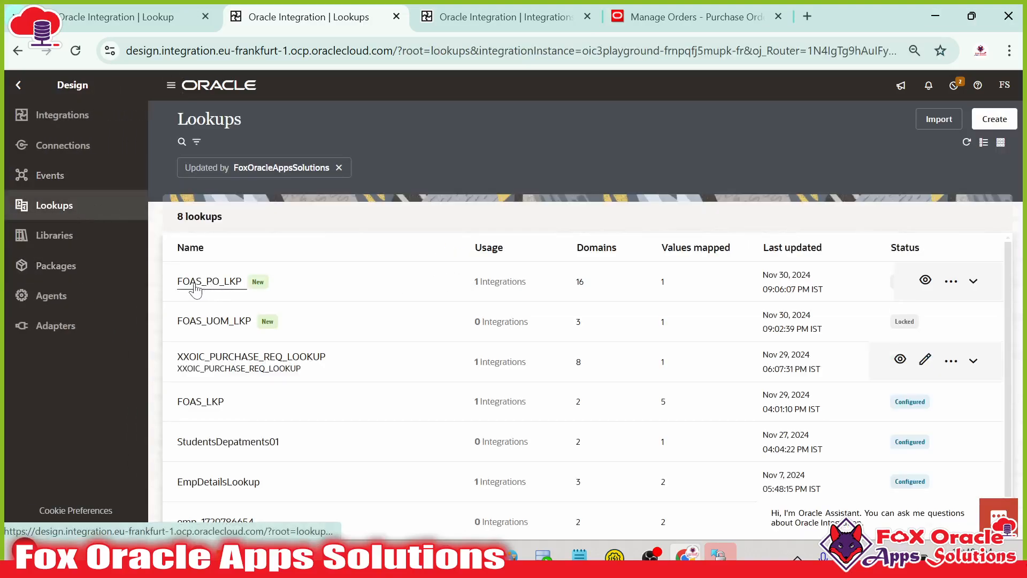
{"action": "left_click", "coordinate": [220, 322]}
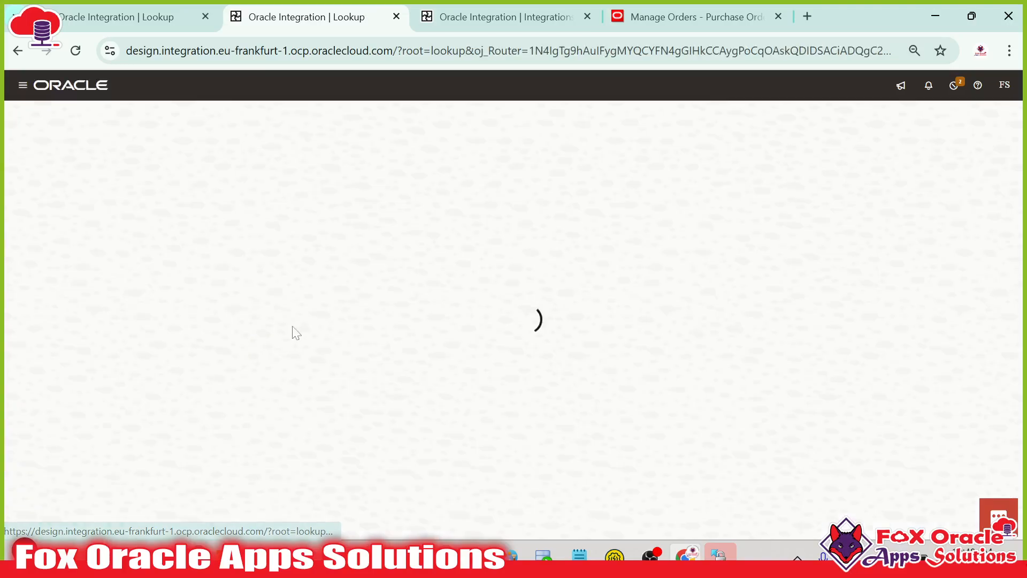
{"action": "left_click", "coordinate": [1000, 195]}
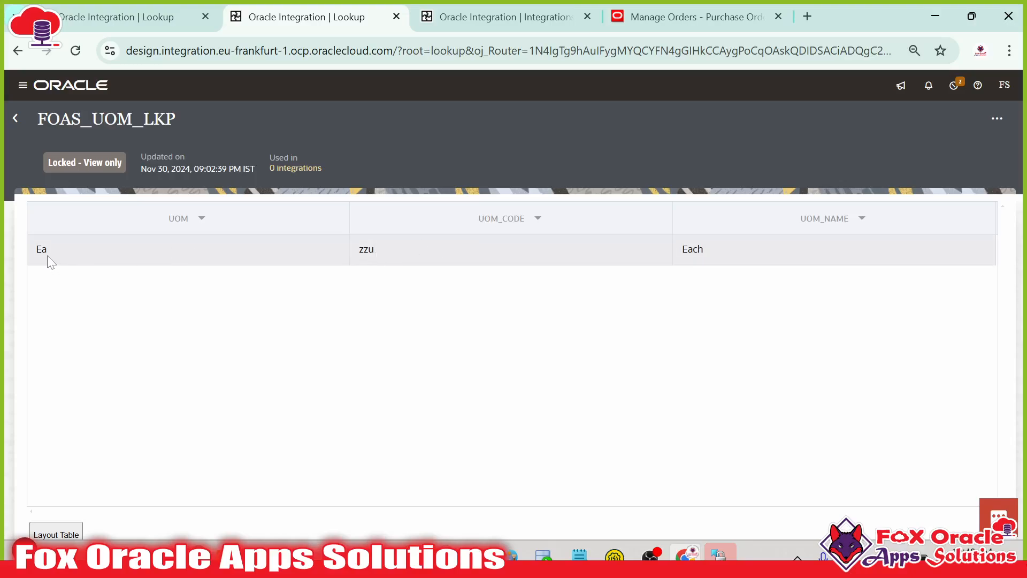
{"action": "left_click_drag", "start_coordinate": [34, 247], "coordinate": [61, 250]}
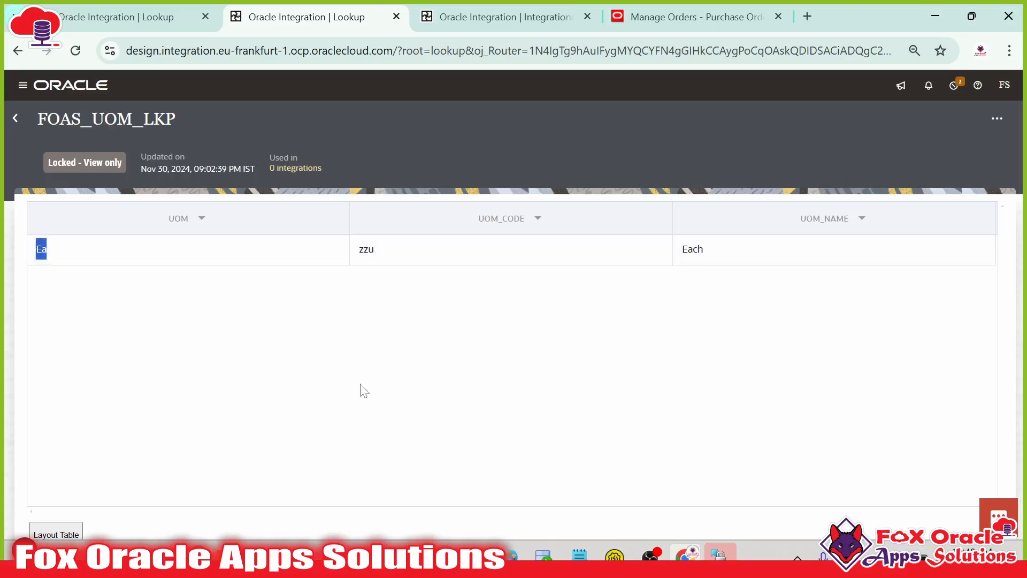
{"action": "left_click", "coordinate": [614, 555]}
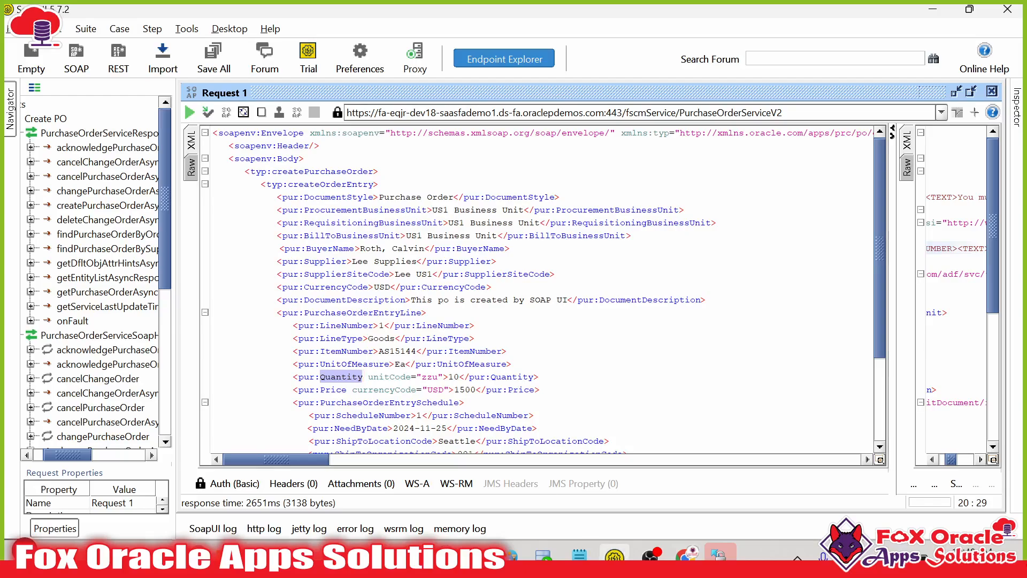
{"action": "double_click", "coordinate": [347, 364]}
{"action": "key", "text": "alt+Tab"}
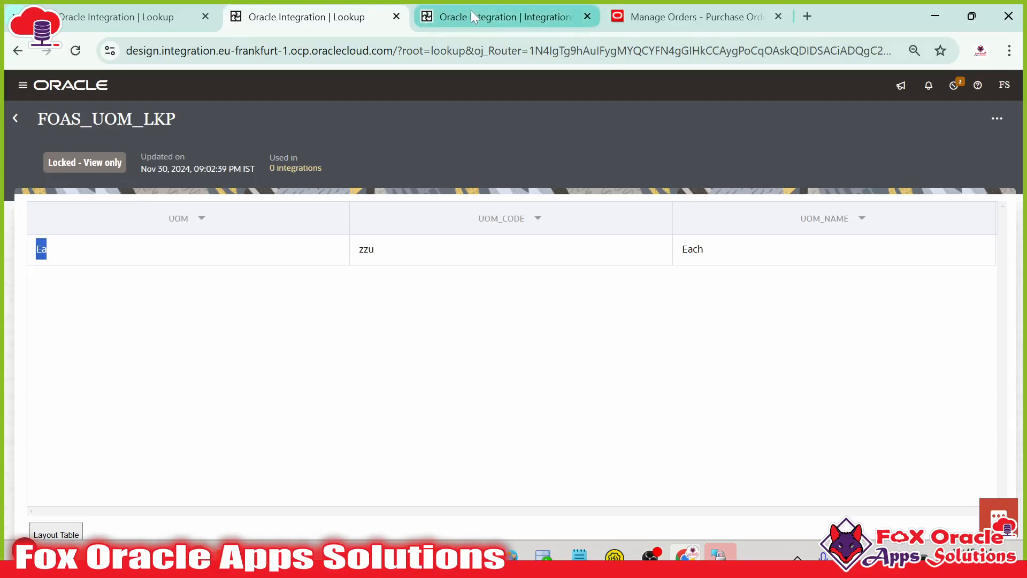
- Create the target node for unitCode under Quantity in the createPurchaseOrder_SOAP map and make its expression editable
{"action": "left_click", "coordinate": [497, 16]}
{"action": "right_click", "coordinate": [887, 380]}
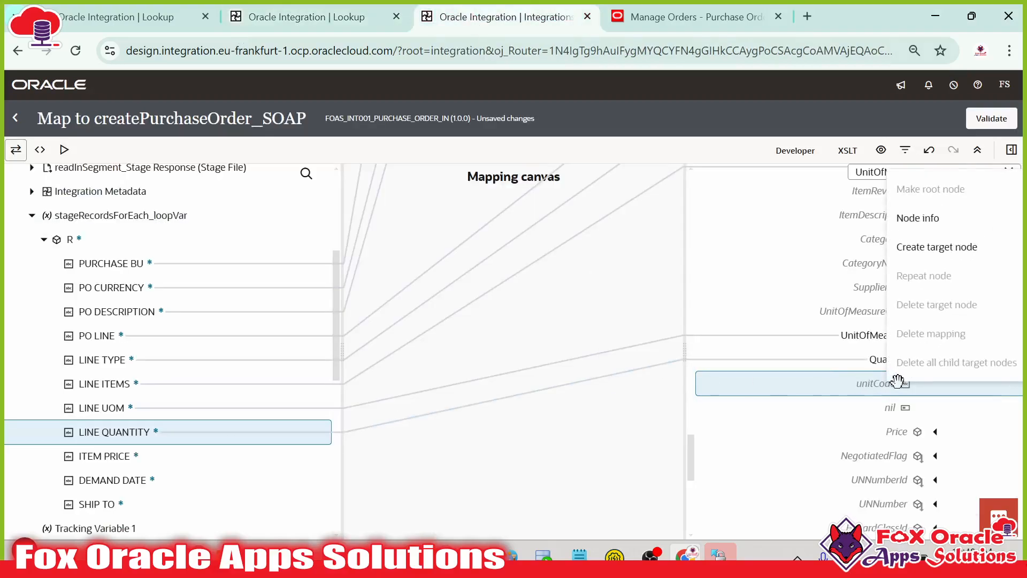
{"action": "left_click", "coordinate": [941, 181]}
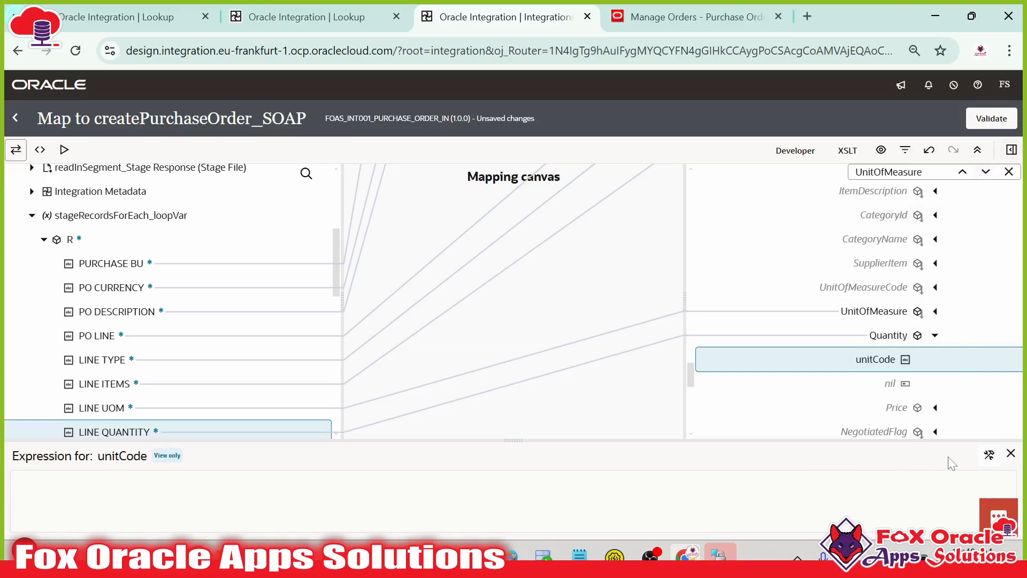
{"action": "left_click", "coordinate": [988, 456]}
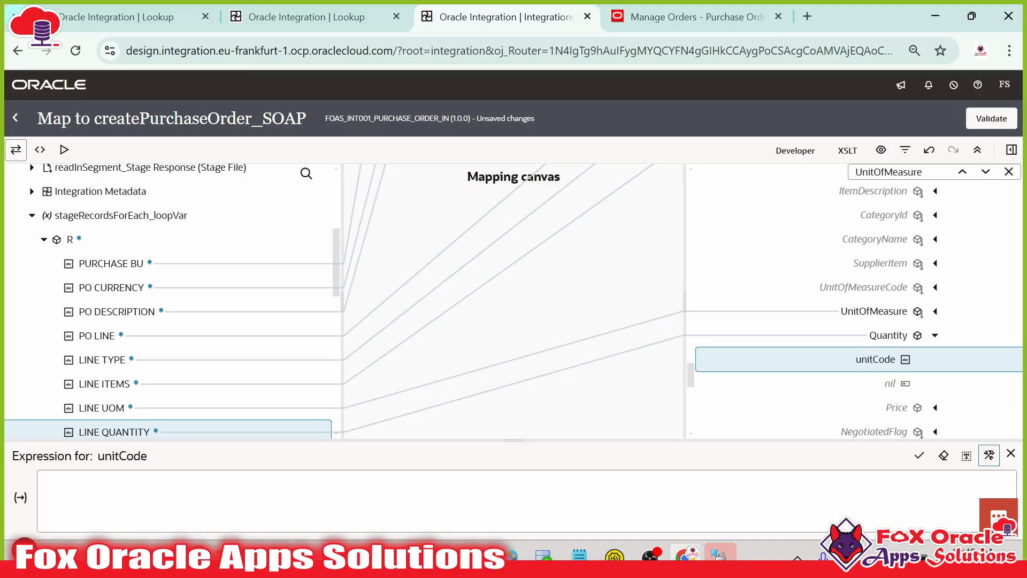
{"action": "left_click", "coordinate": [45, 477]}
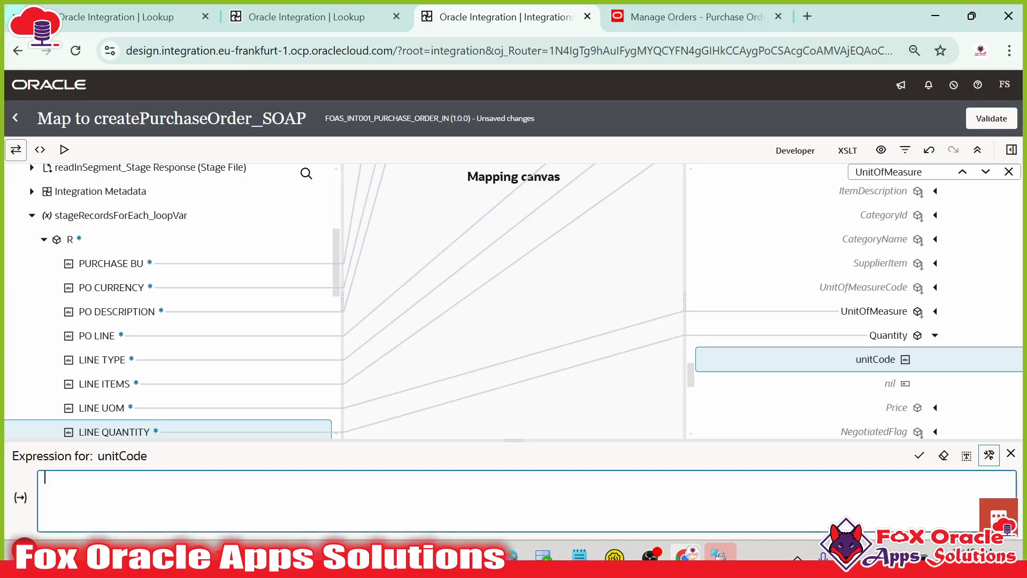
- Find the lookupValue function by searching for "look" and insert it into the unitCode expression
{"action": "left_click", "coordinate": [1011, 150]}
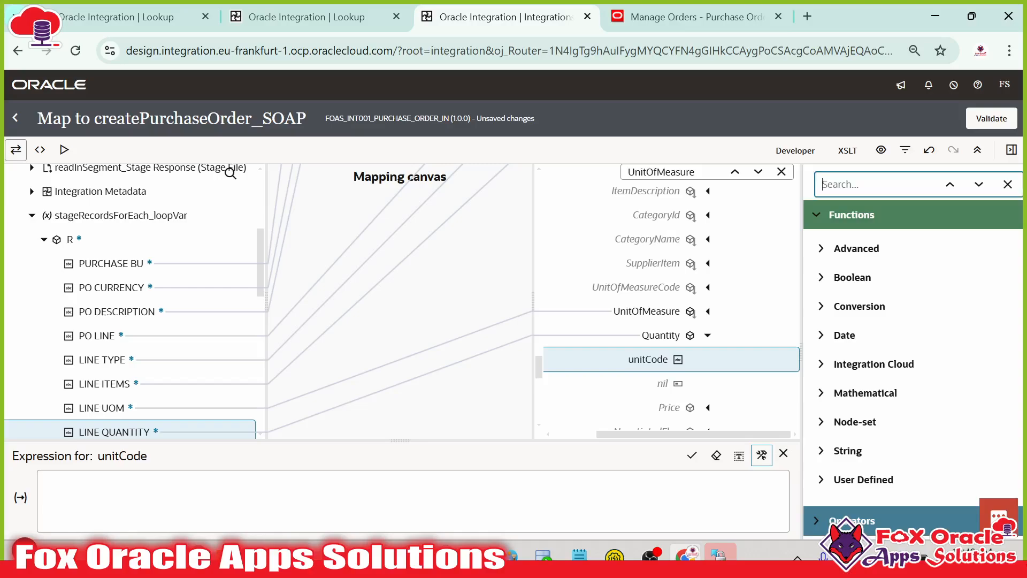
{"action": "type", "text": "look"}
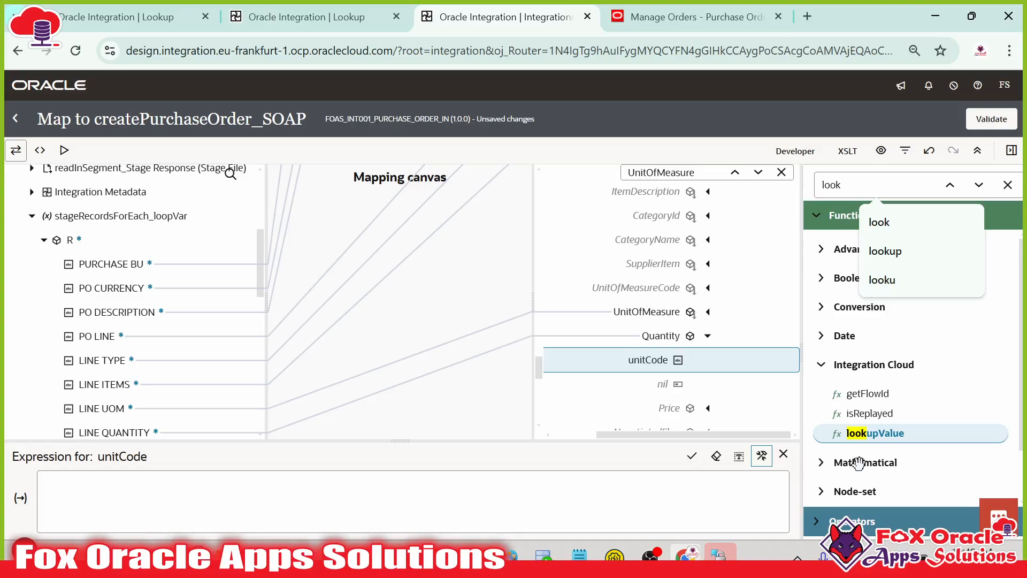
{"action": "left_click", "coordinate": [878, 432]}
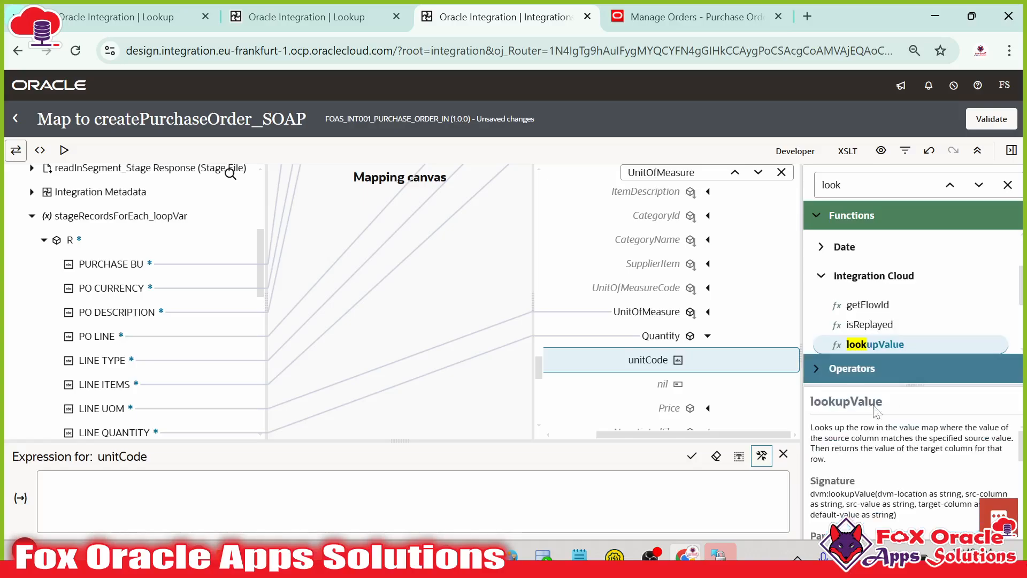
{"action": "left_click", "coordinate": [485, 492]}
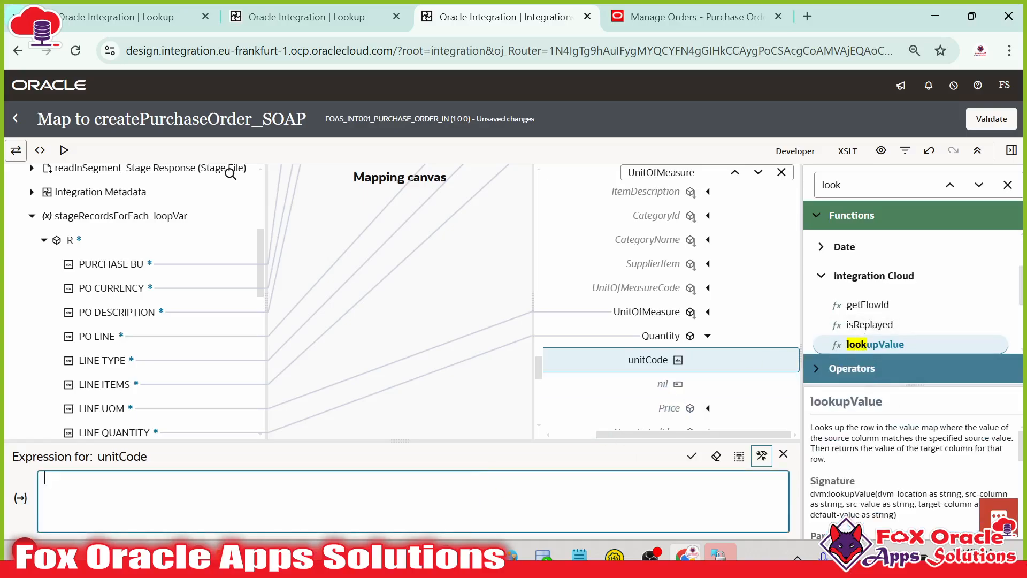
{"action": "left_click_drag", "start_coordinate": [875, 345], "coordinate": [717, 493]}
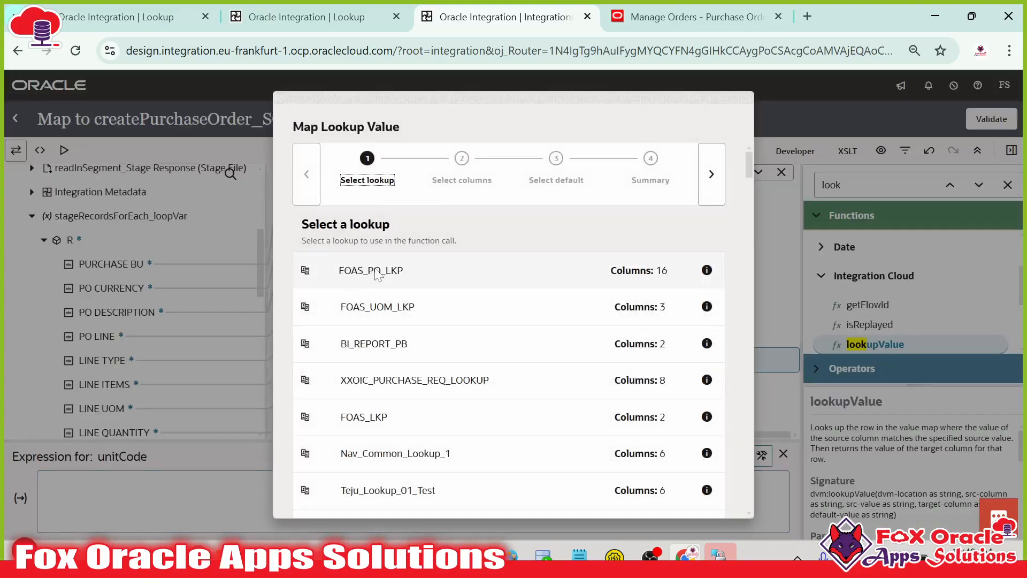
- Select the FOAS_UOM_LKP lookup with UOM as source column and UOM_CODE as target column, checking the columns against the lookup table
{"action": "left_click", "coordinate": [395, 318]}
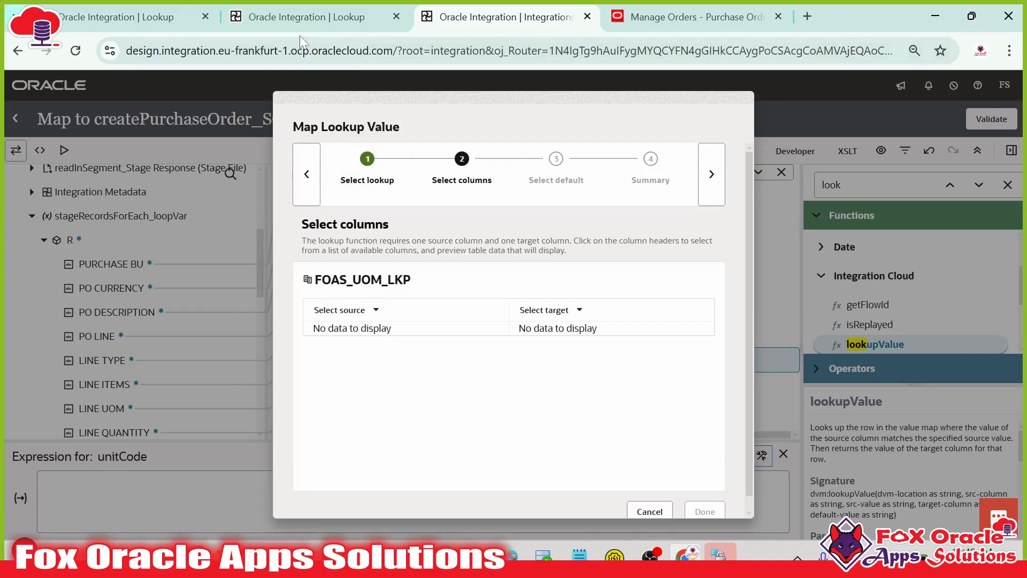
{"action": "left_click", "coordinate": [299, 21]}
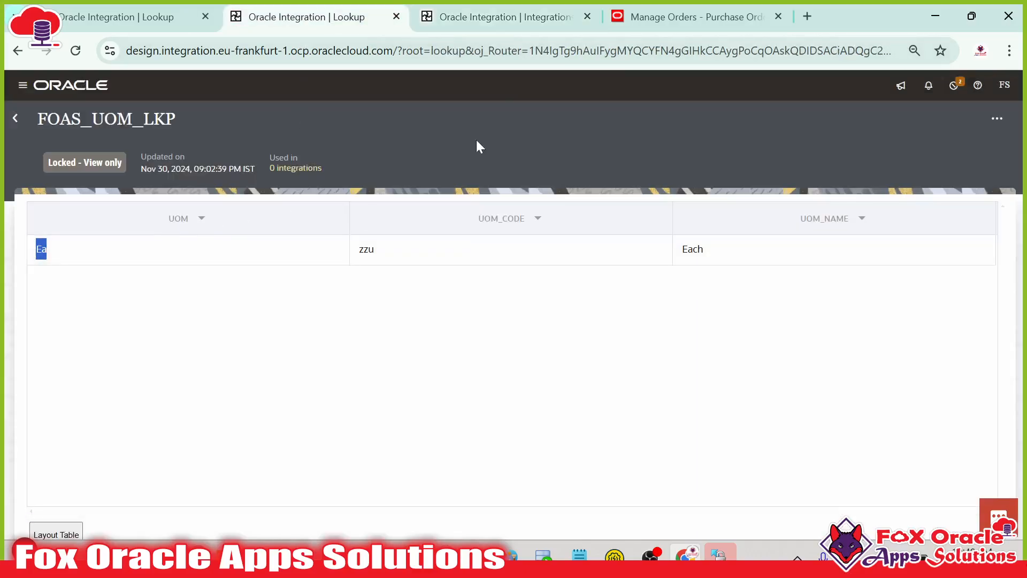
{"action": "left_click", "coordinate": [490, 19]}
{"action": "left_click", "coordinate": [374, 316]}
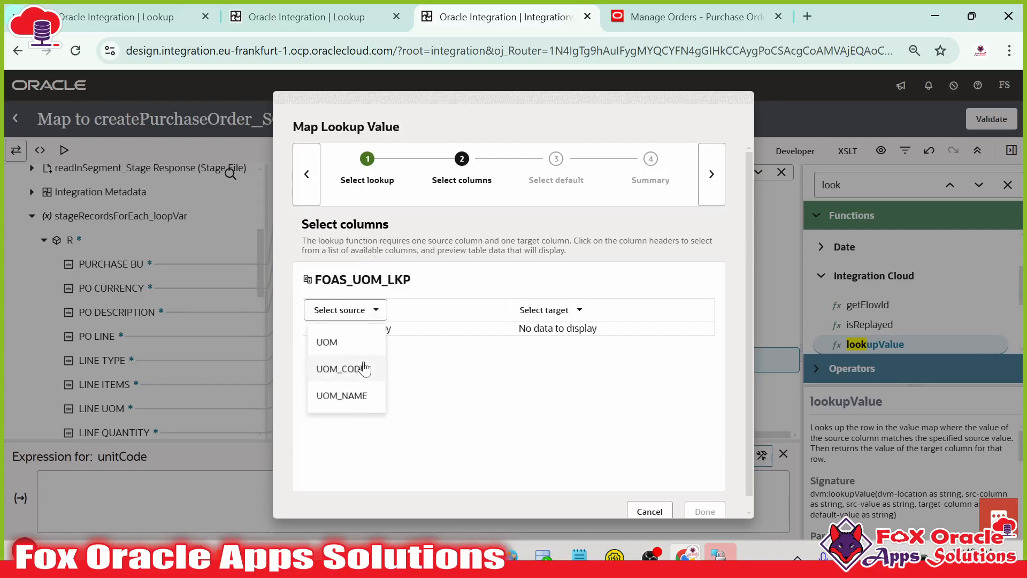
{"action": "left_click", "coordinate": [342, 345]}
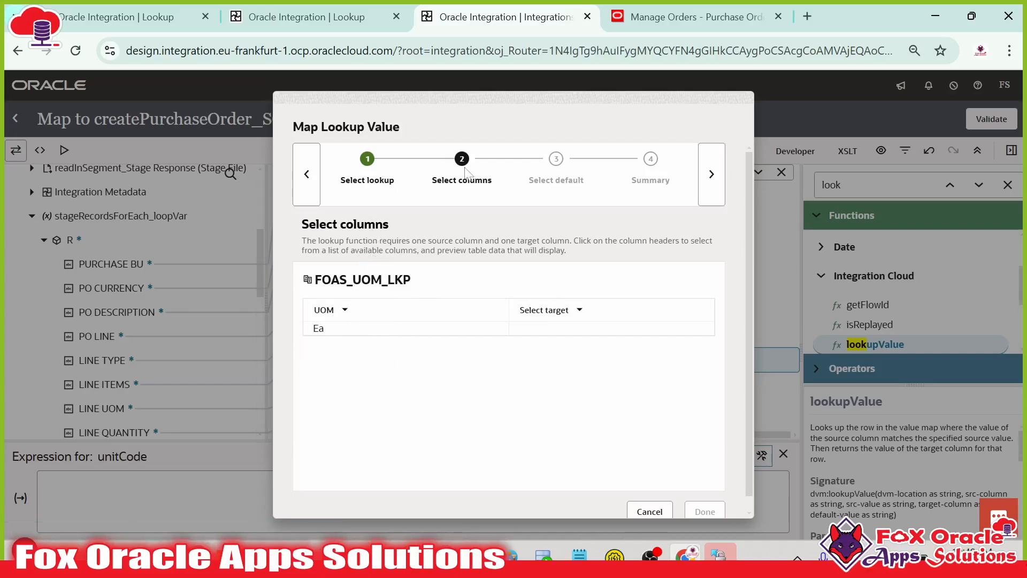
{"action": "left_click", "coordinate": [319, 18]}
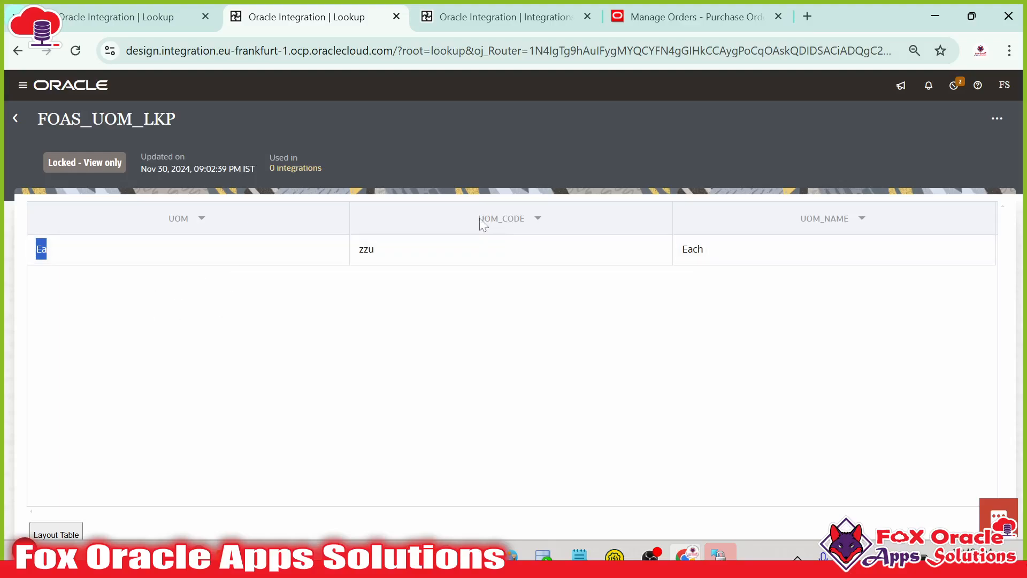
{"action": "left_click", "coordinate": [445, 20]}
{"action": "left_click", "coordinate": [563, 309]}
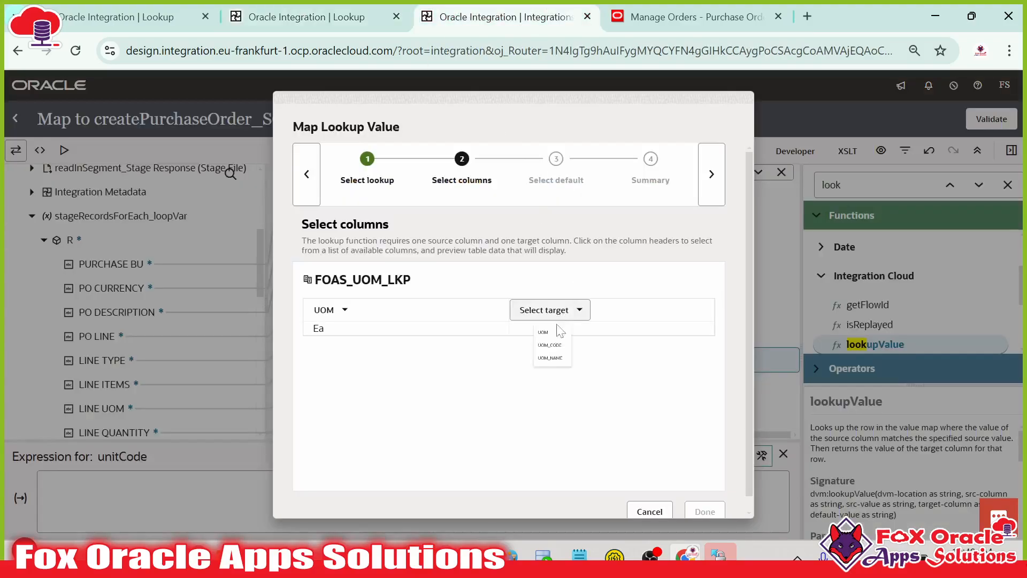
{"action": "left_click", "coordinate": [528, 377]}
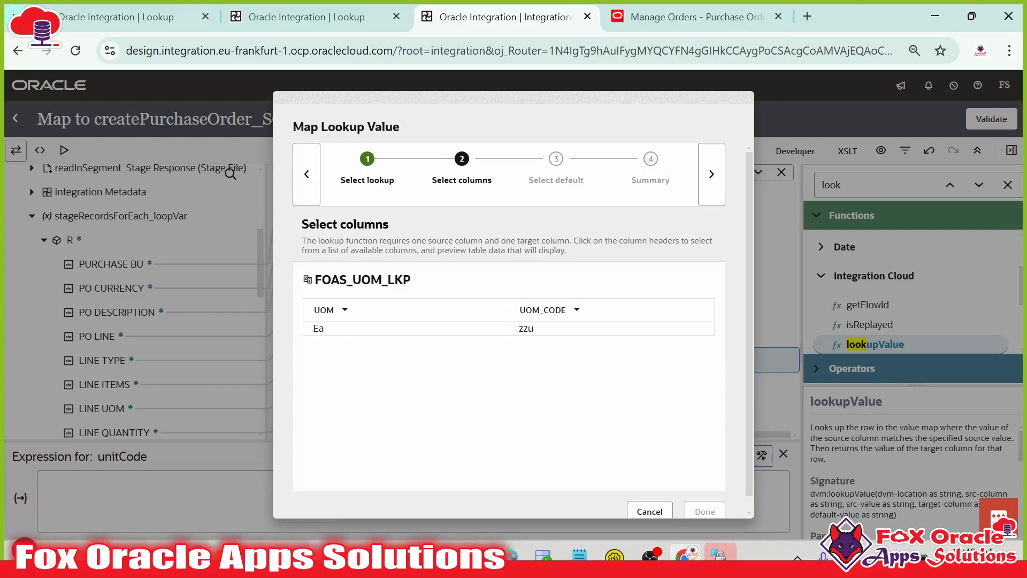
{"action": "left_click", "coordinate": [716, 188]}
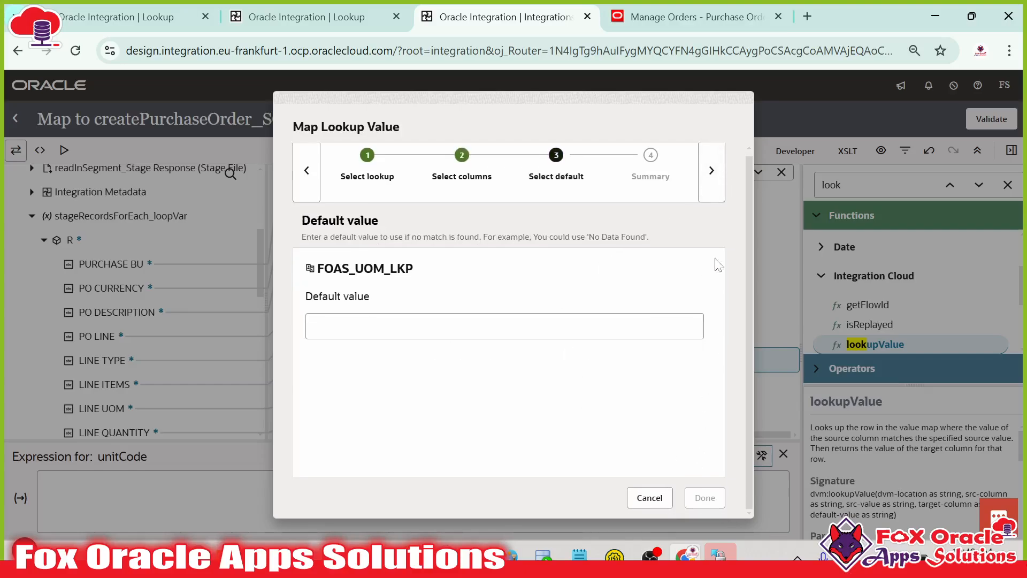
- Finish the FOAS_UOM_LKP lookup with an empty default value and apply it to unitCode, with LINE UOM as the source value
{"action": "left_click", "coordinate": [712, 179]}
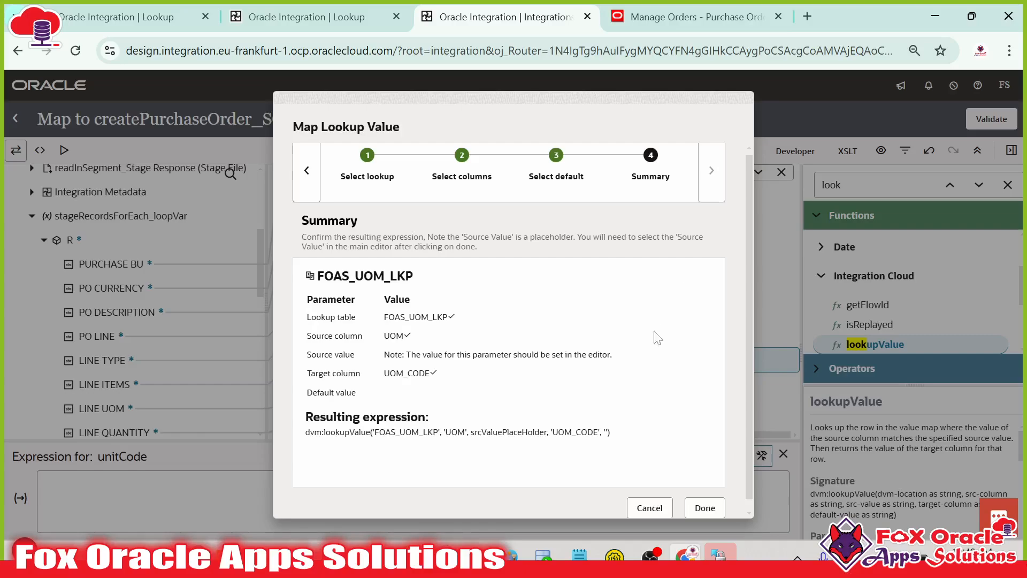
{"action": "left_click", "coordinate": [705, 498]}
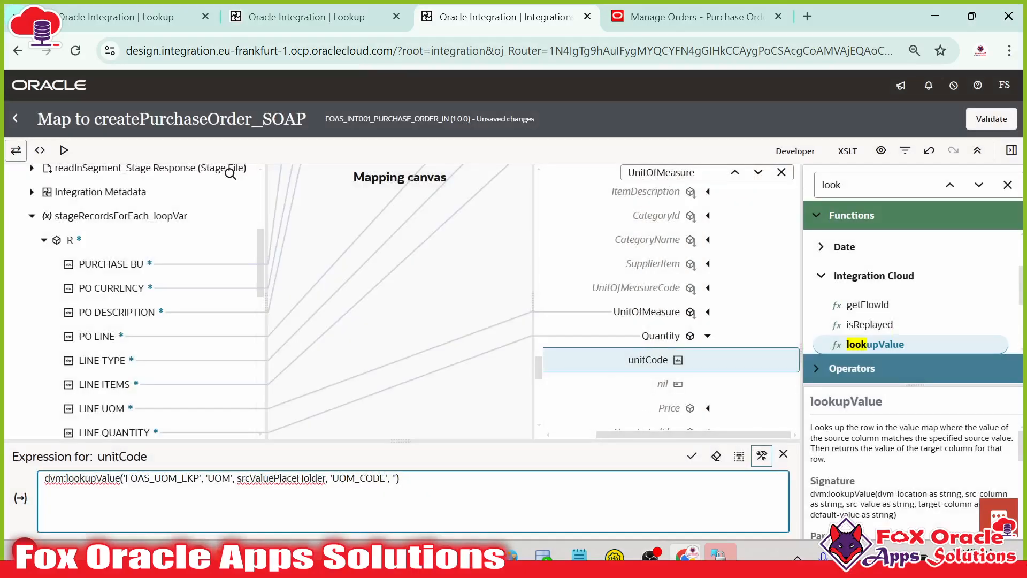
{"action": "double_click", "coordinate": [274, 478]}
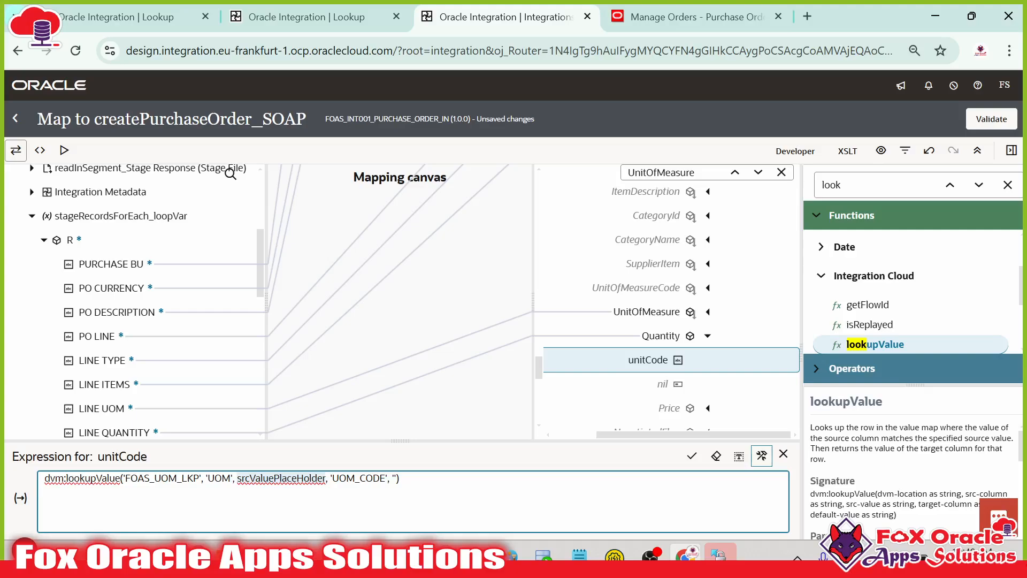
{"action": "scroll", "coordinate": [187, 385], "scroll_direction": "down", "scroll_amount": 3}
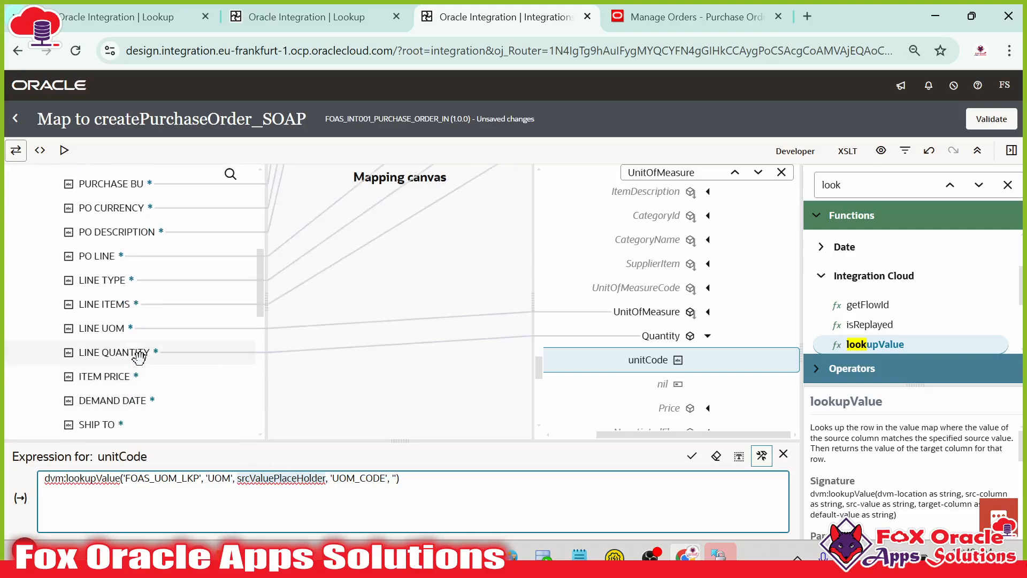
{"action": "left_click_drag", "start_coordinate": [102, 329], "coordinate": [270, 495]}
{"action": "left_click", "coordinate": [692, 456]}
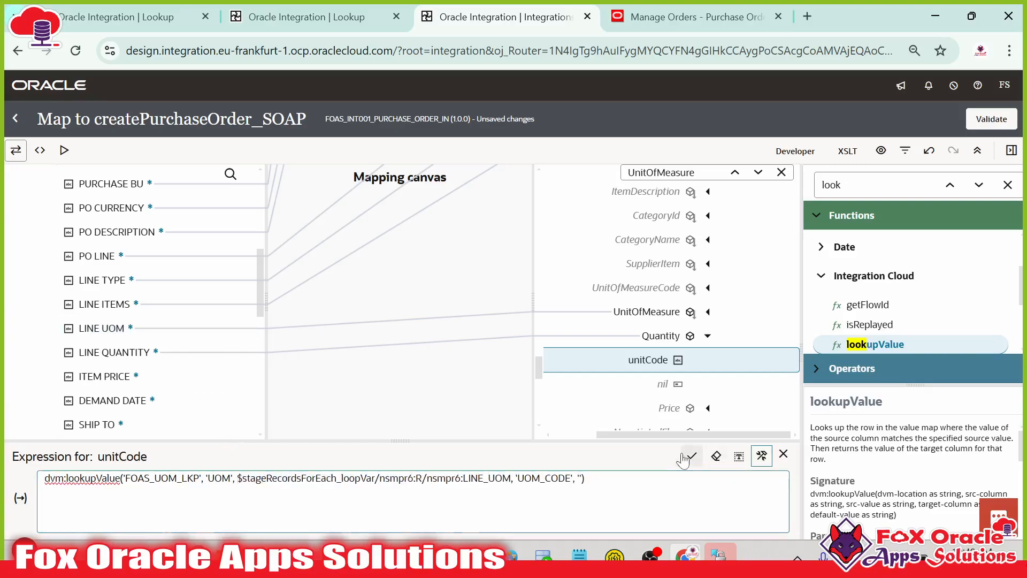
{"action": "left_click", "coordinate": [692, 455]}
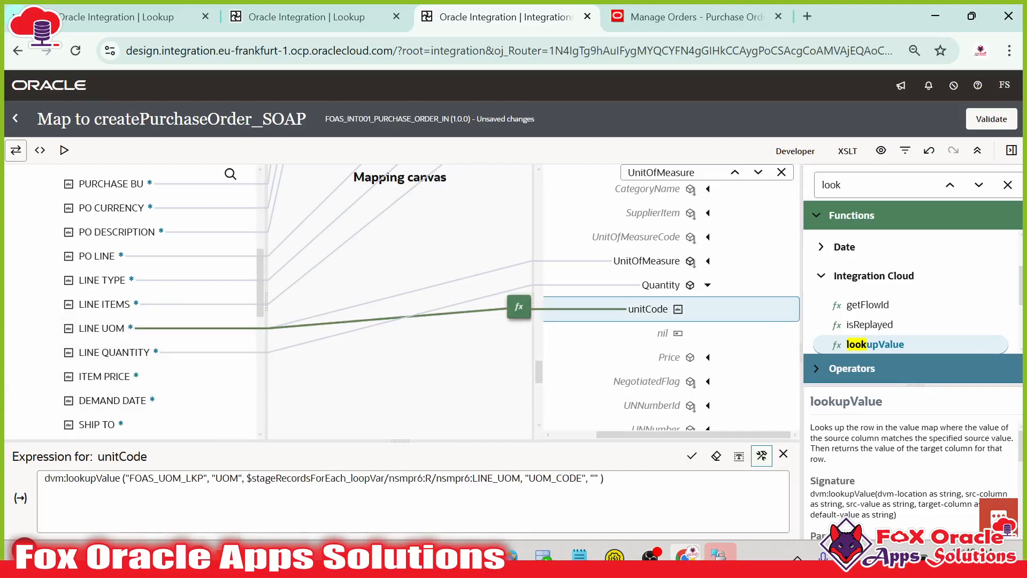
- Switch to Excel and check the UnitOfMeasure row's sample value in the Data Mapping Sheet
{"action": "mouse_move", "coordinate": [719, 553]}
{"action": "left_click", "coordinate": [149, 510]}
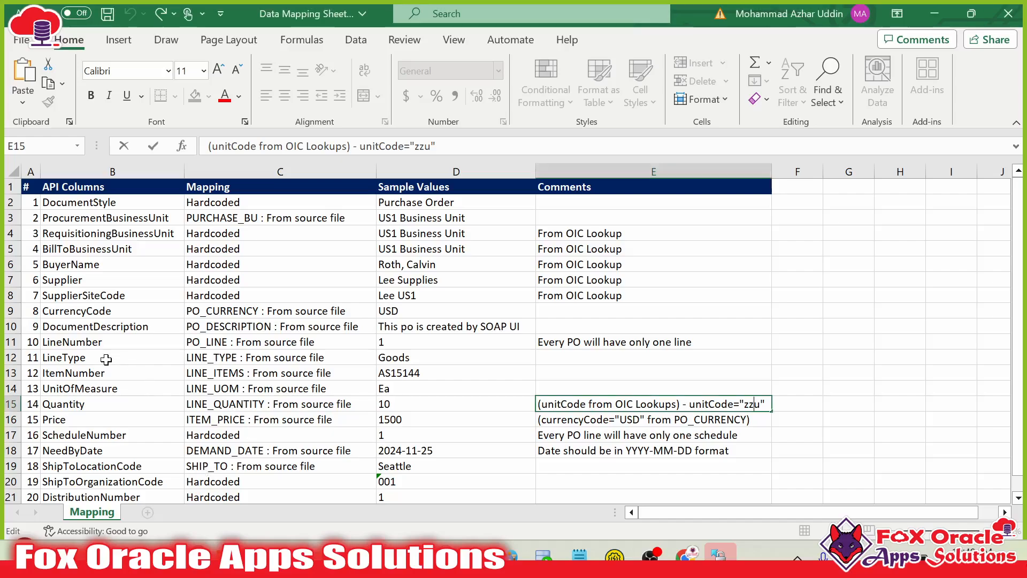
{"action": "left_click", "coordinate": [75, 386]}
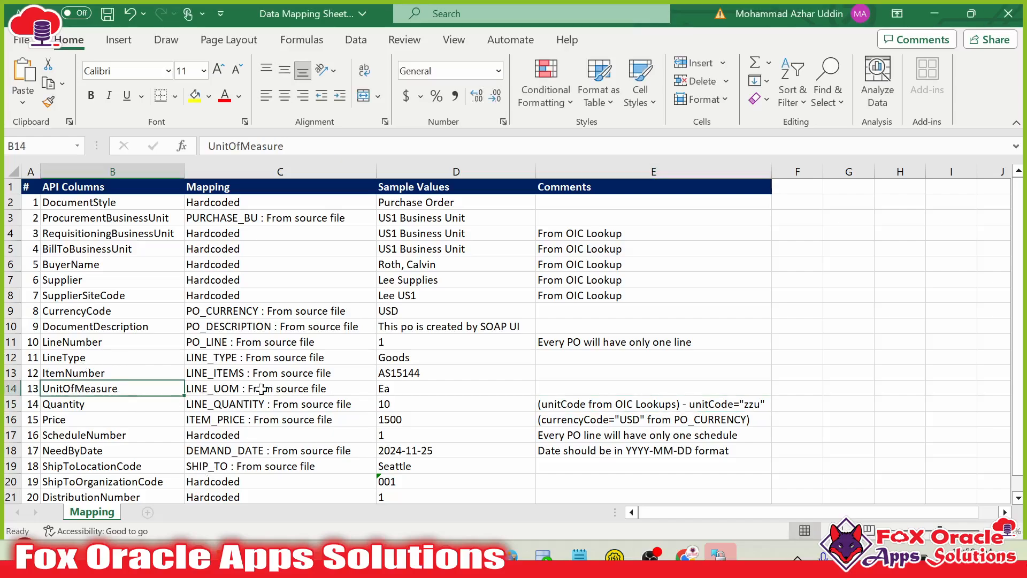
{"action": "left_click", "coordinate": [400, 390]}
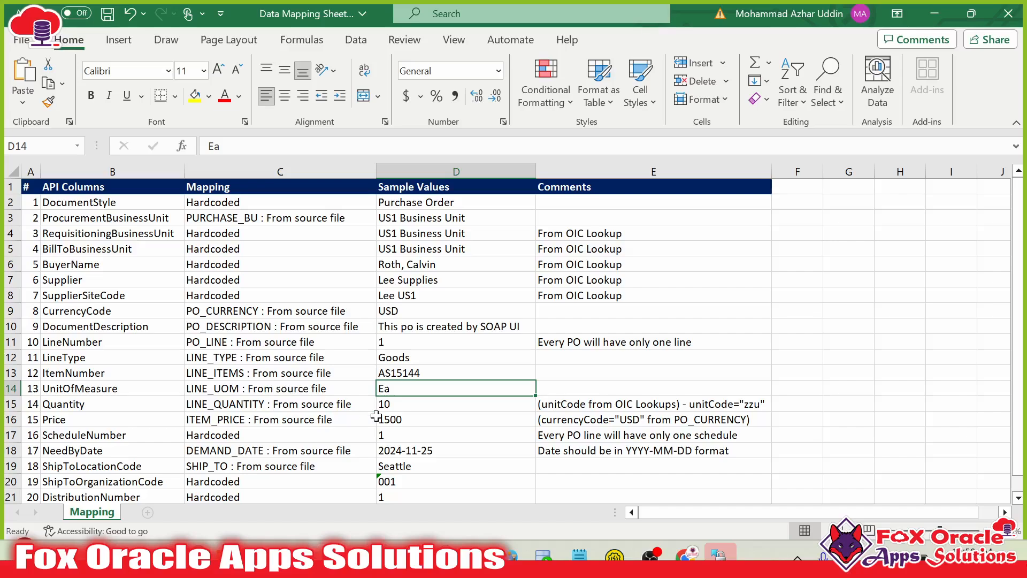
{"action": "key", "text": "alt+Tab"}
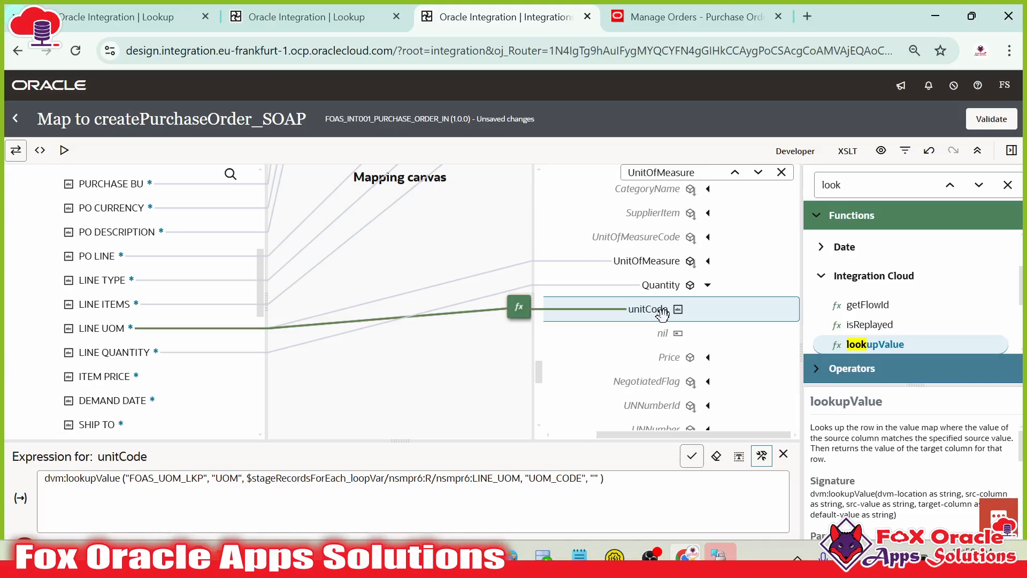
- Expand the Price target element, and examine Price and its currencyCode attribute in the SoapUI purchase order request
{"action": "left_click", "coordinate": [680, 361]}
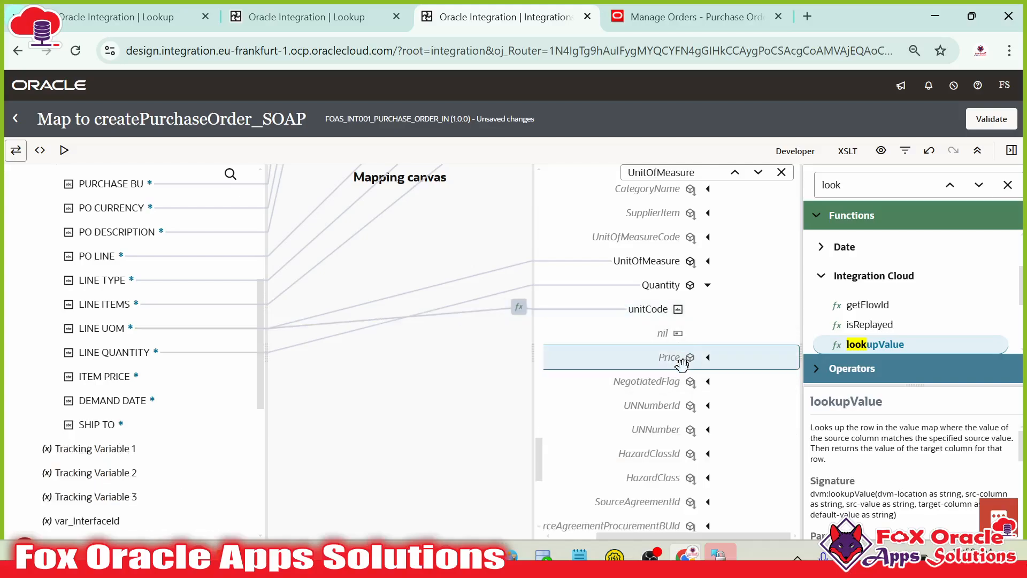
{"action": "left_click", "coordinate": [708, 358]}
{"action": "left_click", "coordinate": [614, 556]}
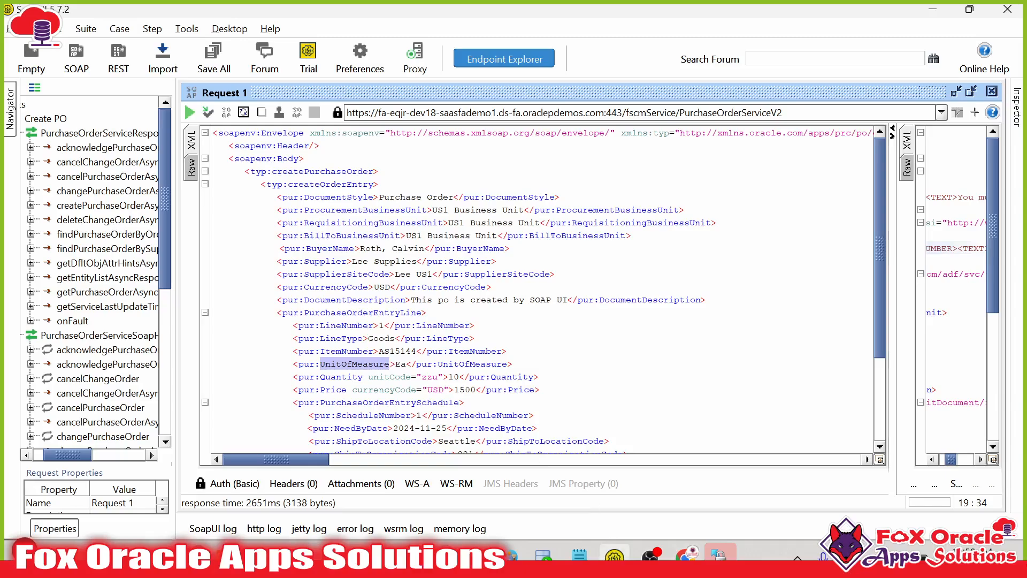
{"action": "left_click", "coordinate": [341, 377]}
{"action": "double_click", "coordinate": [341, 377]}
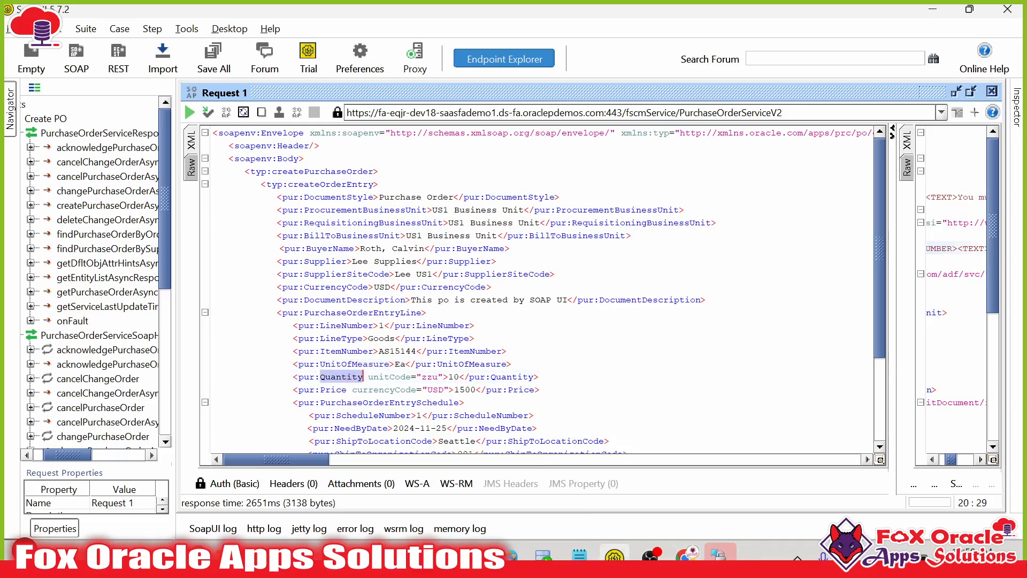
{"action": "double_click", "coordinate": [334, 390]}
{"action": "left_click", "coordinate": [337, 390]}
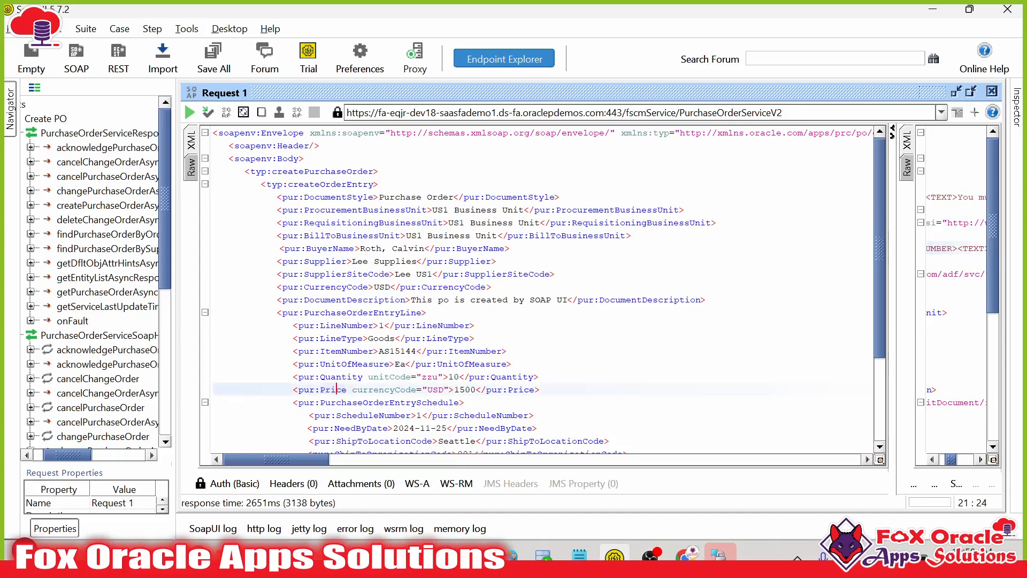
{"action": "left_click_drag", "start_coordinate": [453, 389], "coordinate": [482, 390]}
{"action": "double_click", "coordinate": [380, 389]}
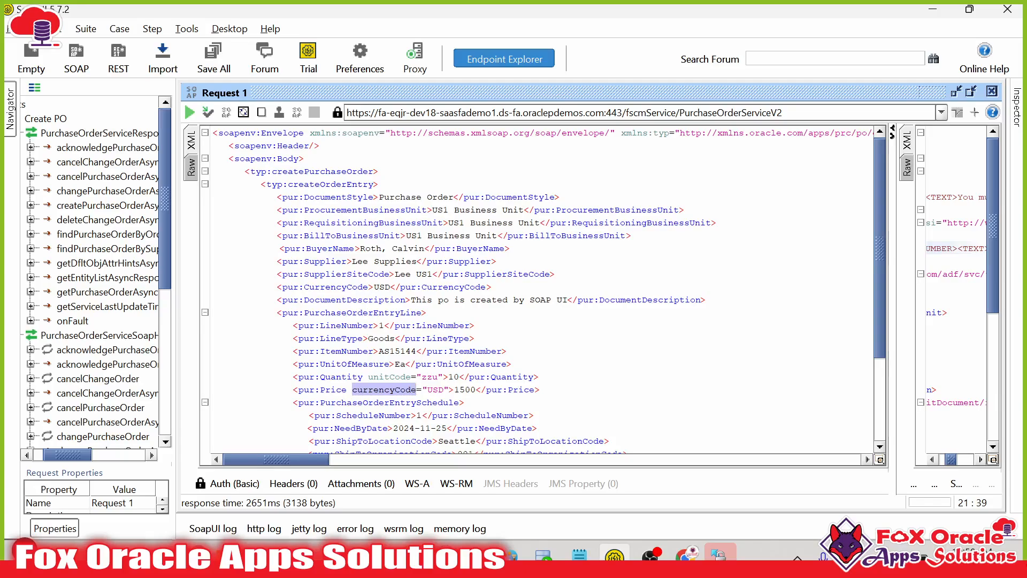
{"action": "double_click", "coordinate": [333, 389]}
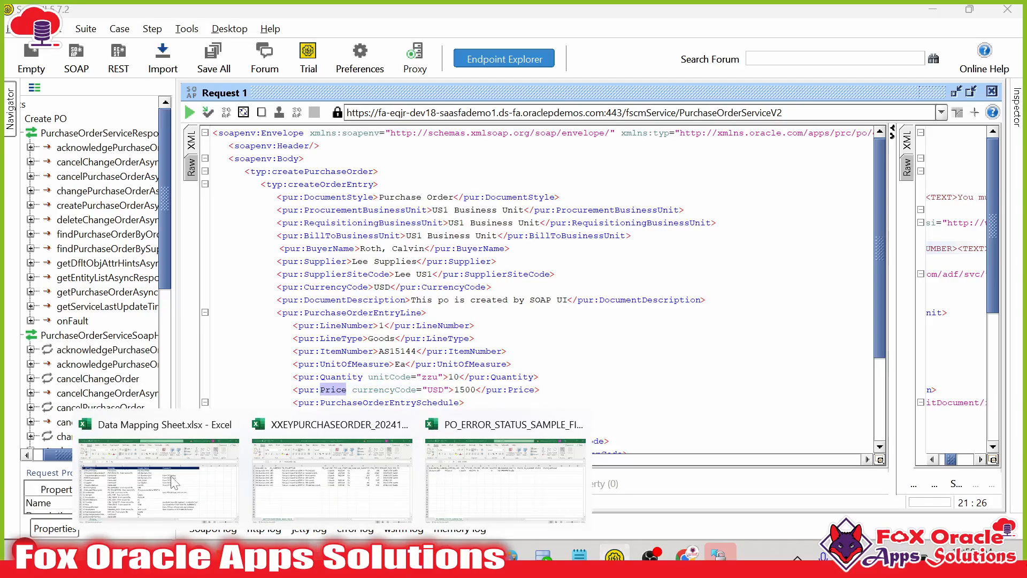
- Switch to Excel and check which source field the Data Mapping Sheet assigns to Price
{"action": "left_click", "coordinate": [174, 483]}
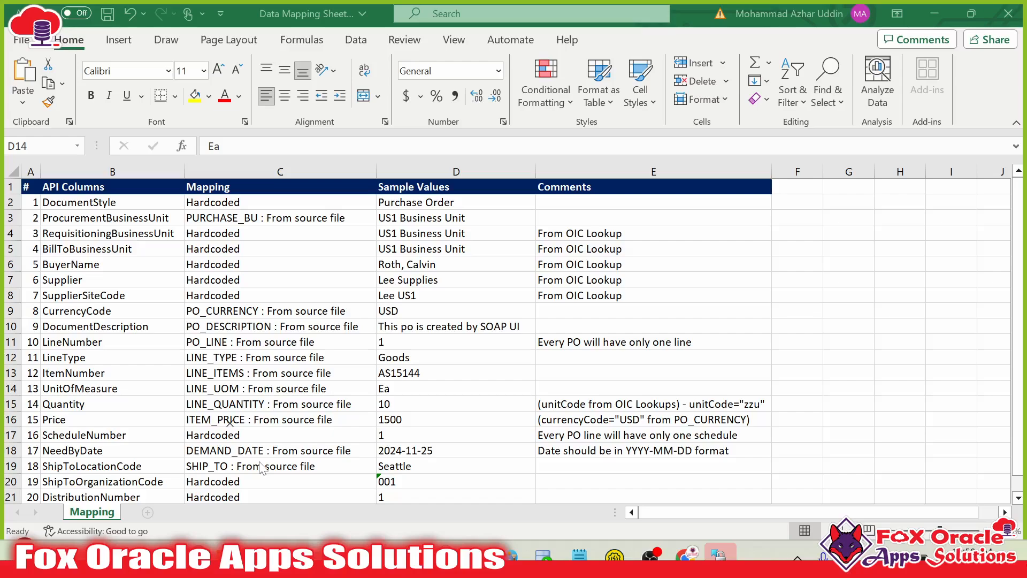
{"action": "left_click", "coordinate": [182, 419]}
{"action": "left_click", "coordinate": [237, 416]}
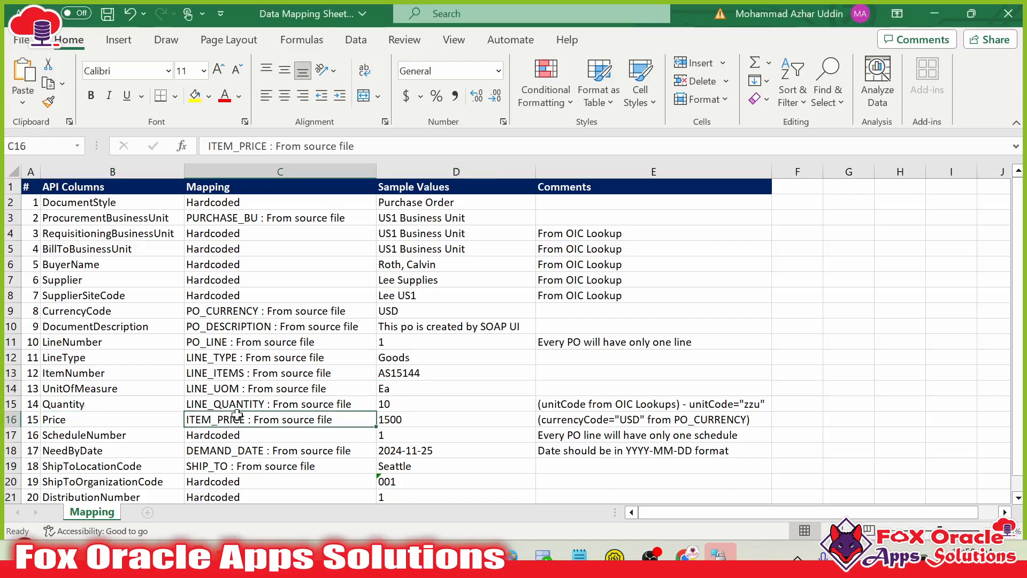
{"action": "key", "text": "alt+Tab"}
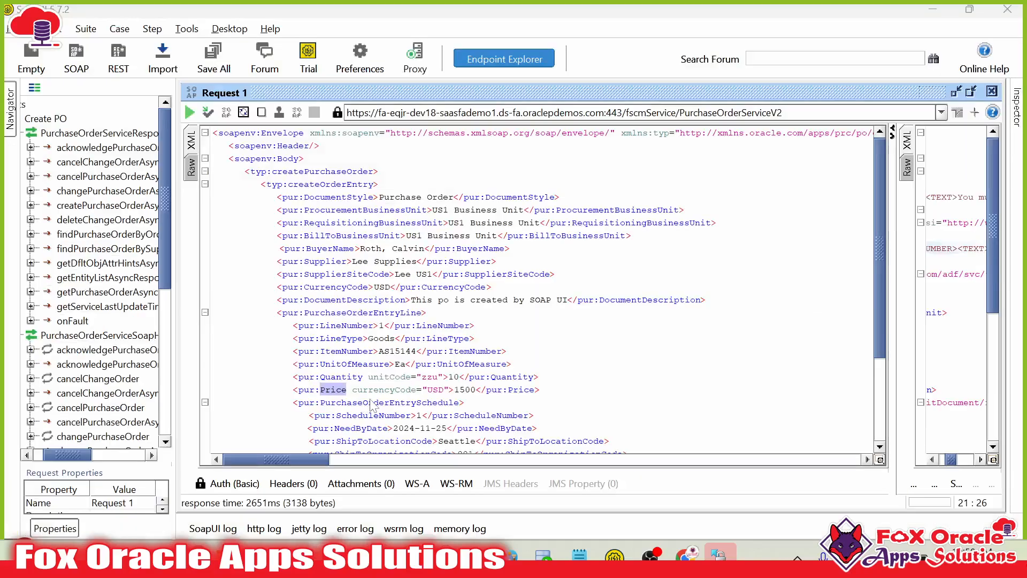
{"action": "key", "text": "alt+Tab"}
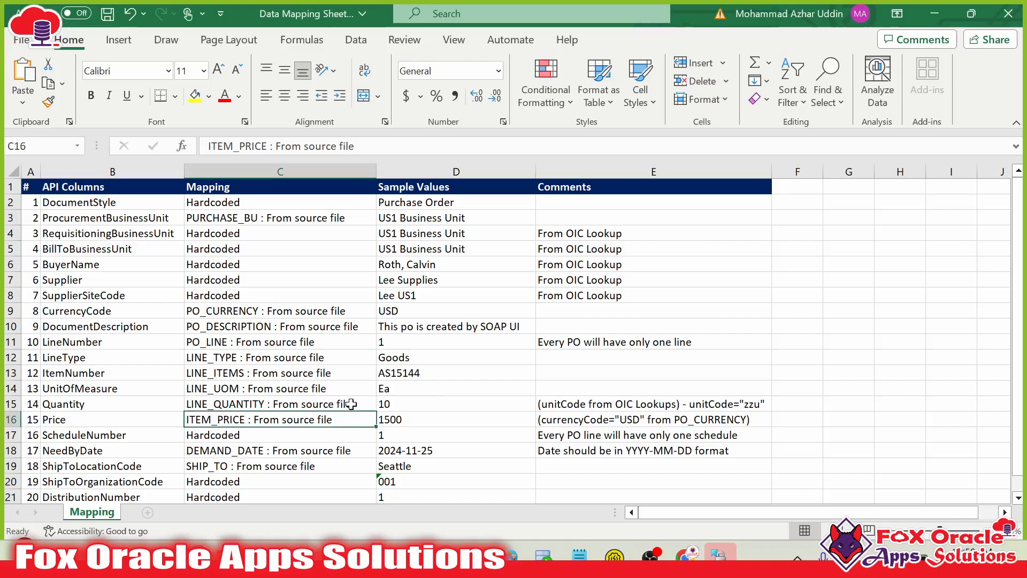
- Return to the Oracle Integration mapper in the browser and map the source field ITEM PRICE to the target Price
{"action": "key", "text": "alt+Tab"}
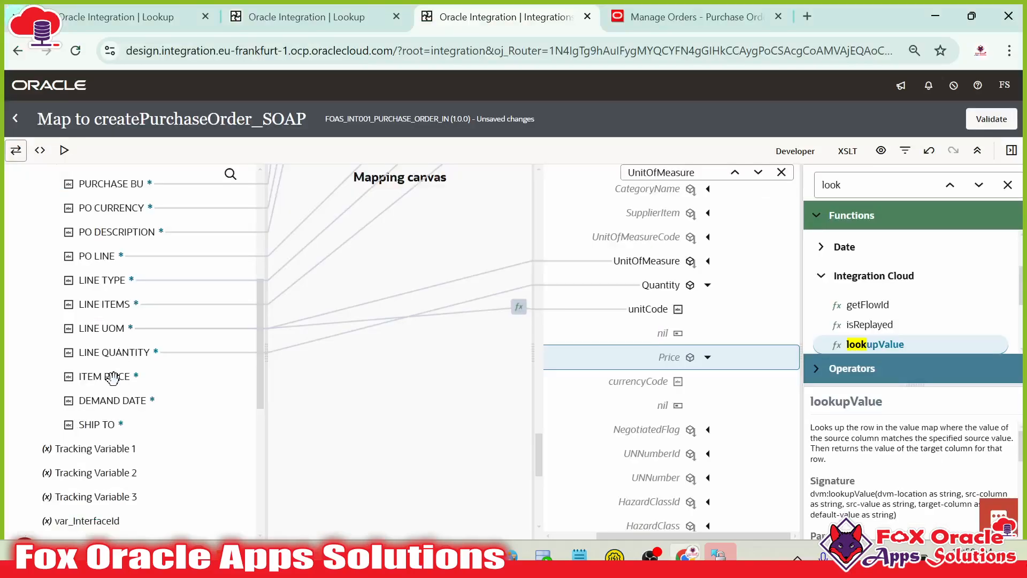
{"action": "left_click", "coordinate": [111, 379]}
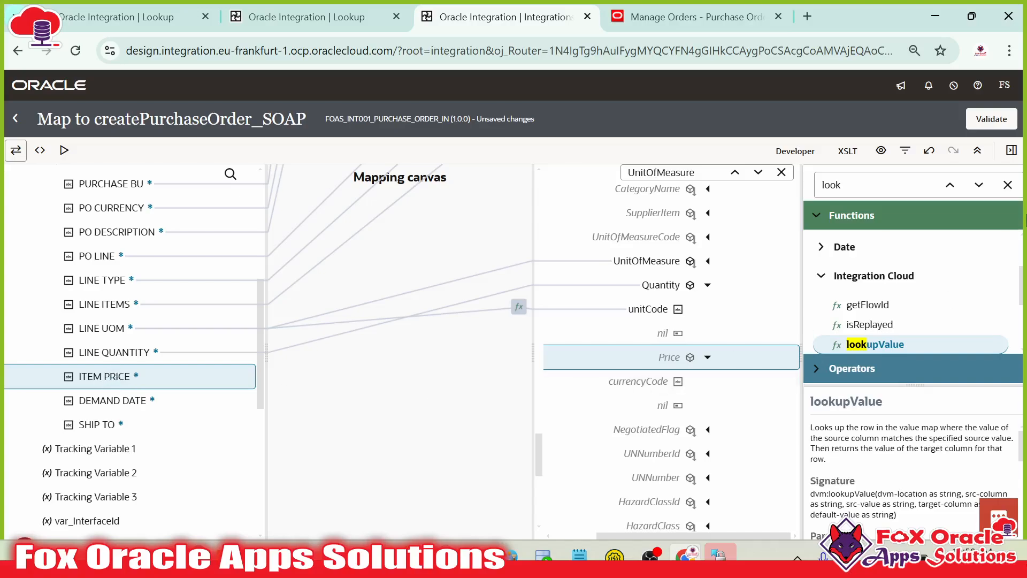
{"action": "left_click_drag", "start_coordinate": [133, 376], "coordinate": [658, 359]}
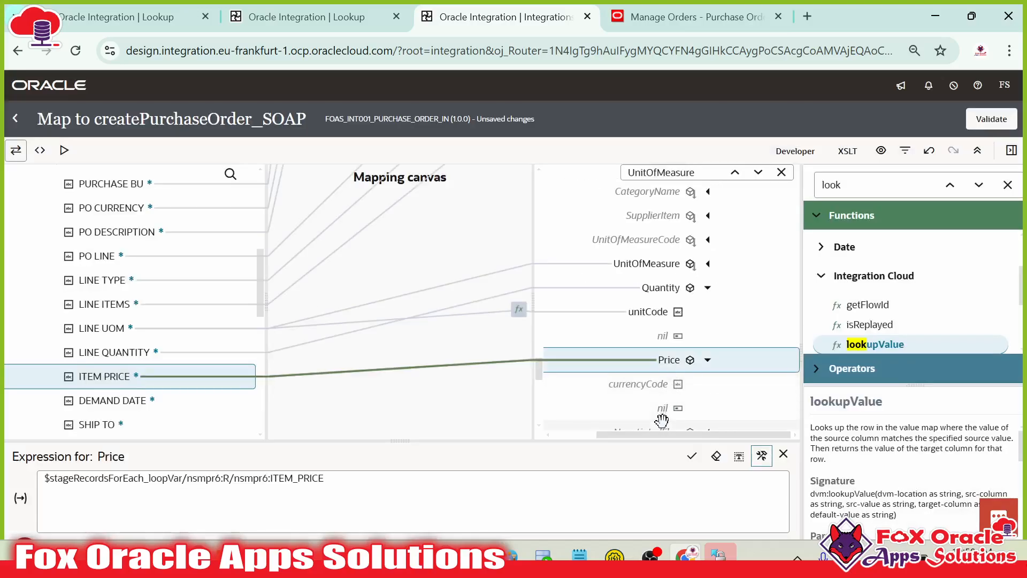
- Check the Price comment in the Excel mapping sheet and map PO CURRENCY to Price's currencyCode attribute in the integration mapper
{"action": "left_click", "coordinate": [658, 383]}
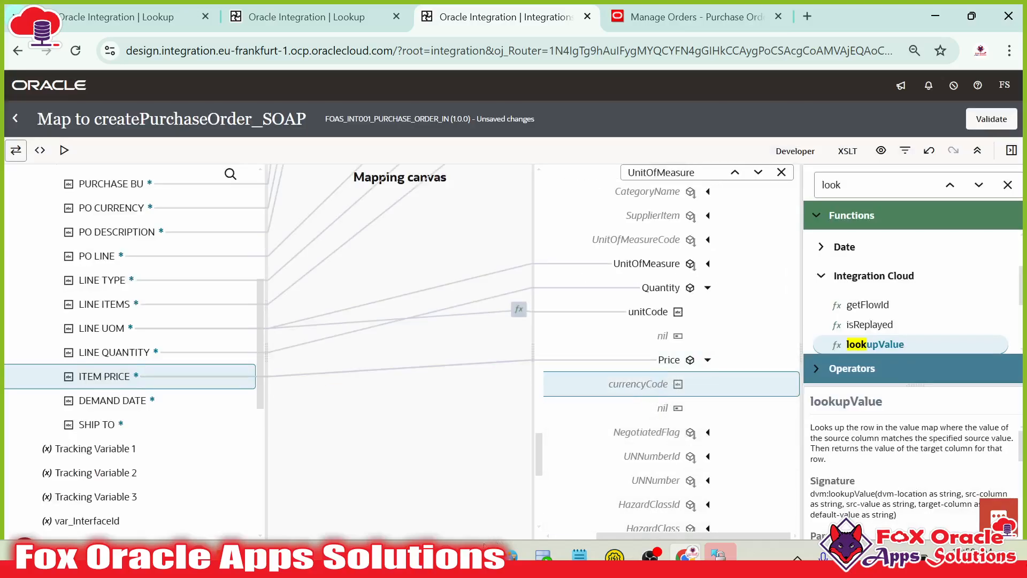
{"action": "key", "text": "alt+Tab"}
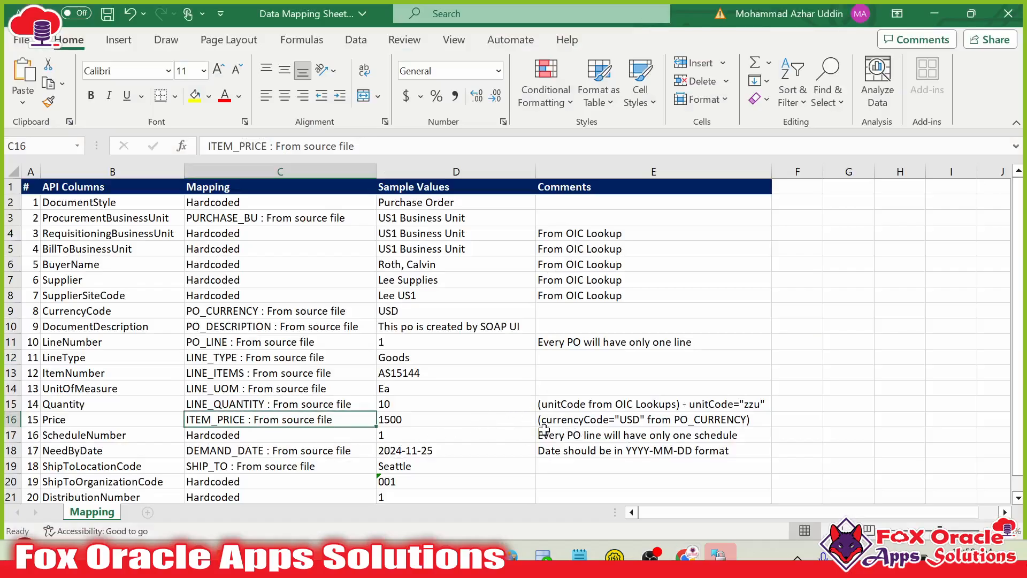
{"action": "left_click", "coordinate": [565, 423]}
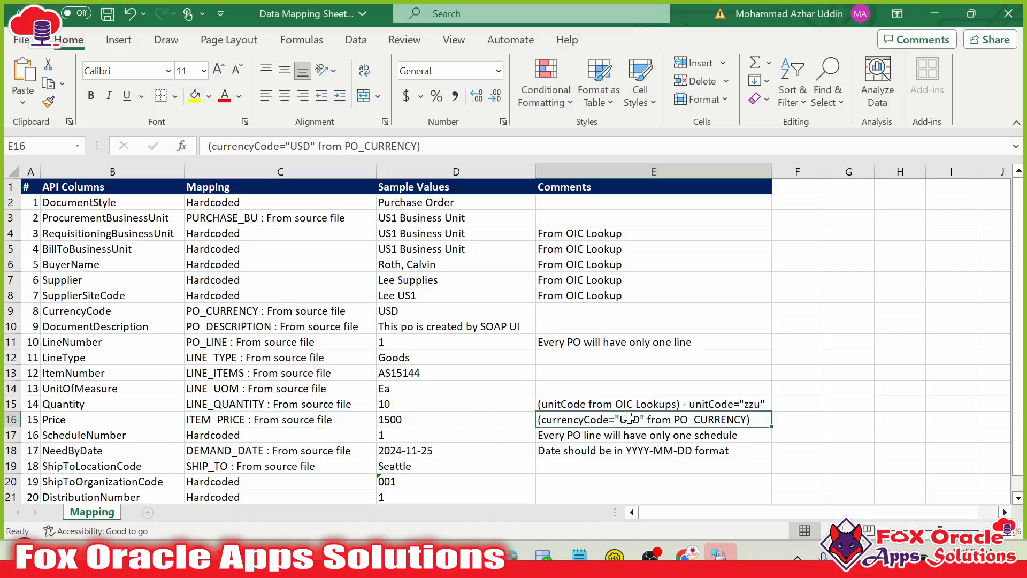
{"action": "key", "text": "alt+Tab"}
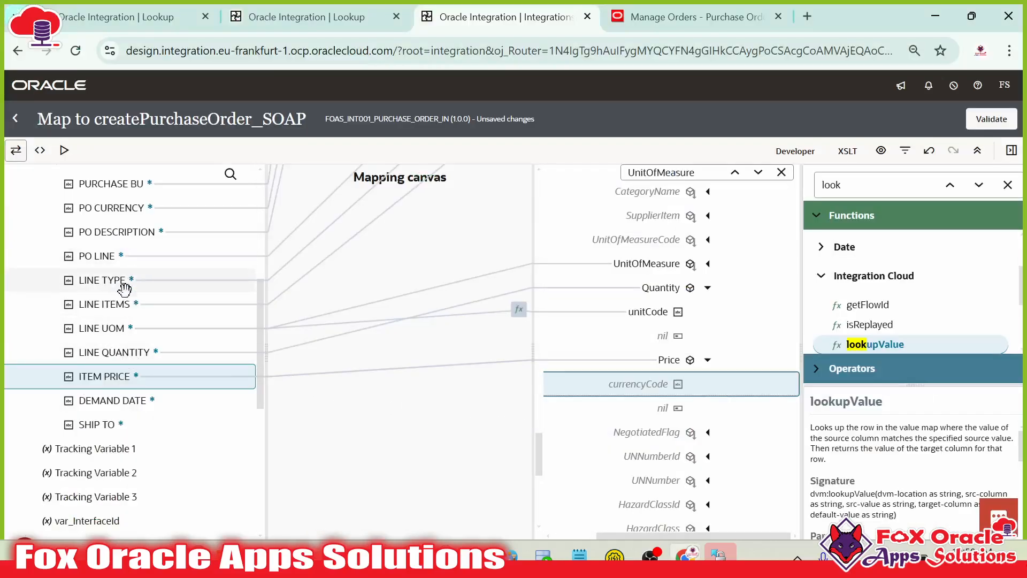
{"action": "left_click_drag", "start_coordinate": [116, 209], "coordinate": [614, 384]}
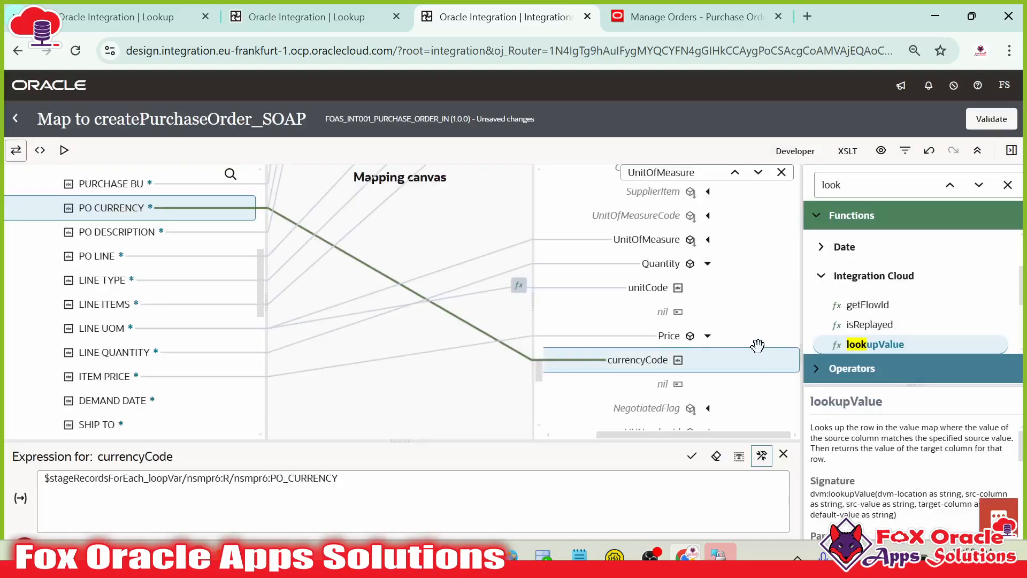
- Hide the mapper's Components list after clearing its search, and validate the createPurchaseOrder_SOAP mapping
{"action": "scroll", "coordinate": [767, 352], "scroll_direction": "down", "scroll_amount": 2}
{"action": "left_click", "coordinate": [1007, 185]}
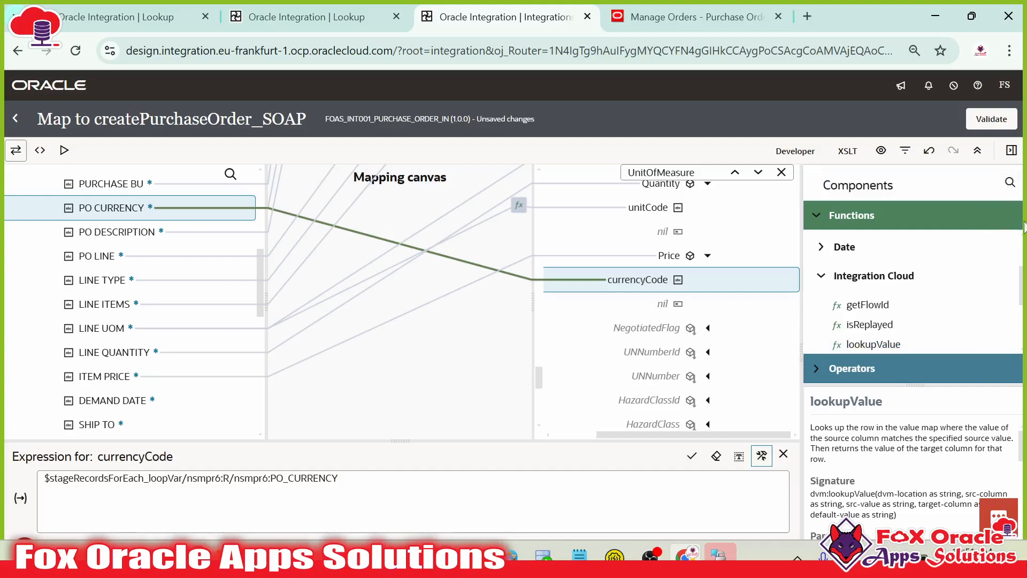
{"action": "left_click", "coordinate": [1011, 151]}
{"action": "scroll", "coordinate": [882, 343], "scroll_direction": "down", "scroll_amount": 3}
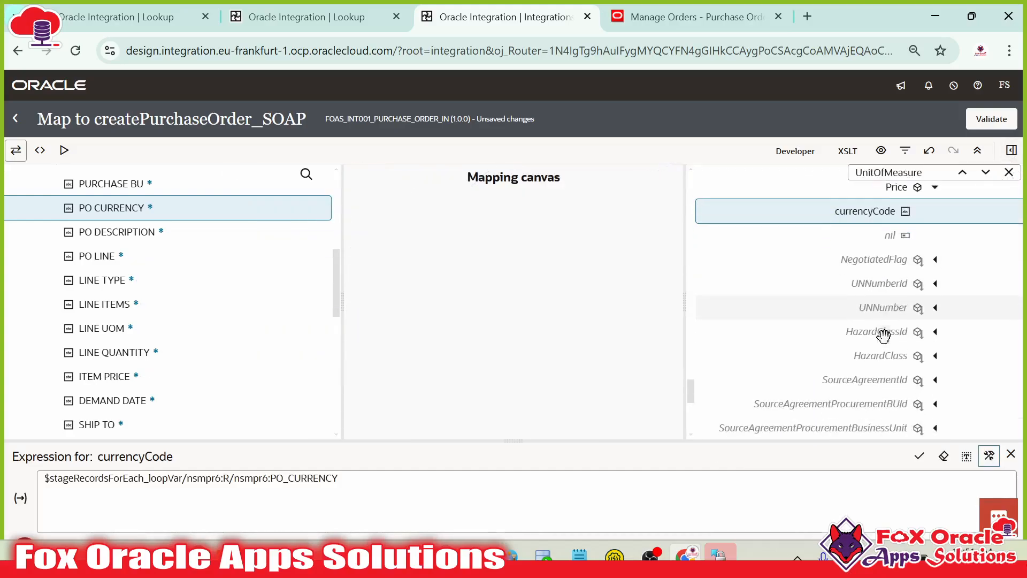
{"action": "left_click", "coordinate": [991, 119]}
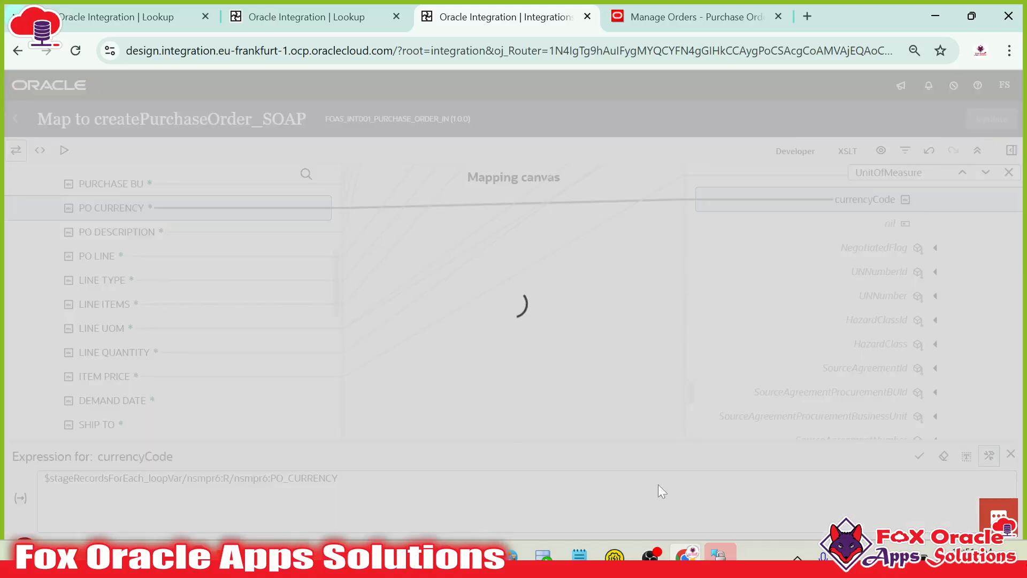
- Switch to SoapUI and examine the PurchaseOrderEntrySchedule section and its ScheduleNumber element in the request
{"action": "mouse_move", "coordinate": [650, 556]}
{"action": "left_click", "coordinate": [614, 558]}
{"action": "scroll", "coordinate": [540, 321], "scroll_direction": "down", "scroll_amount": 2}
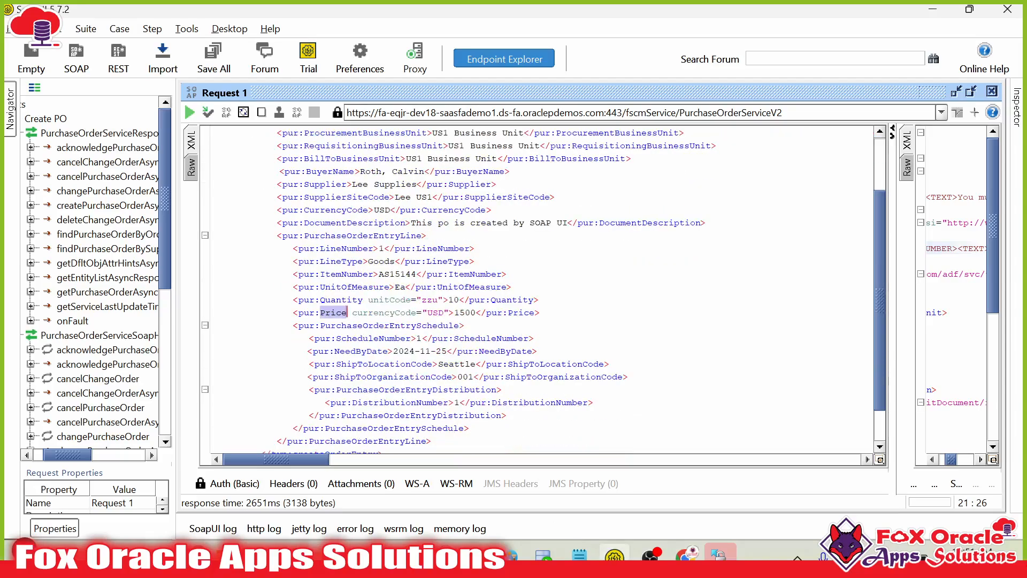
{"action": "double_click", "coordinate": [369, 325]}
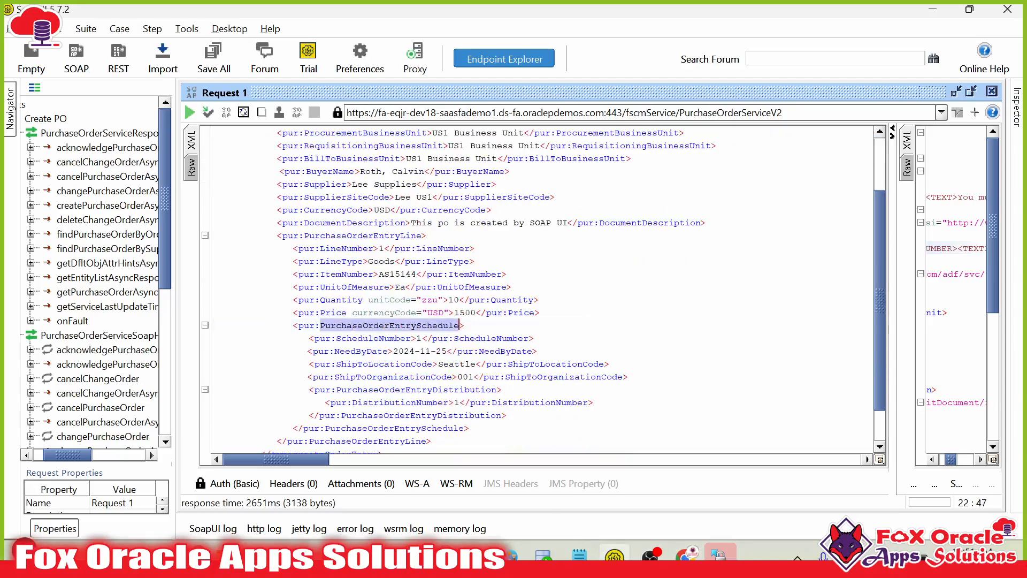
{"action": "triple_click", "coordinate": [373, 338]}
{"action": "double_click", "coordinate": [373, 338]}
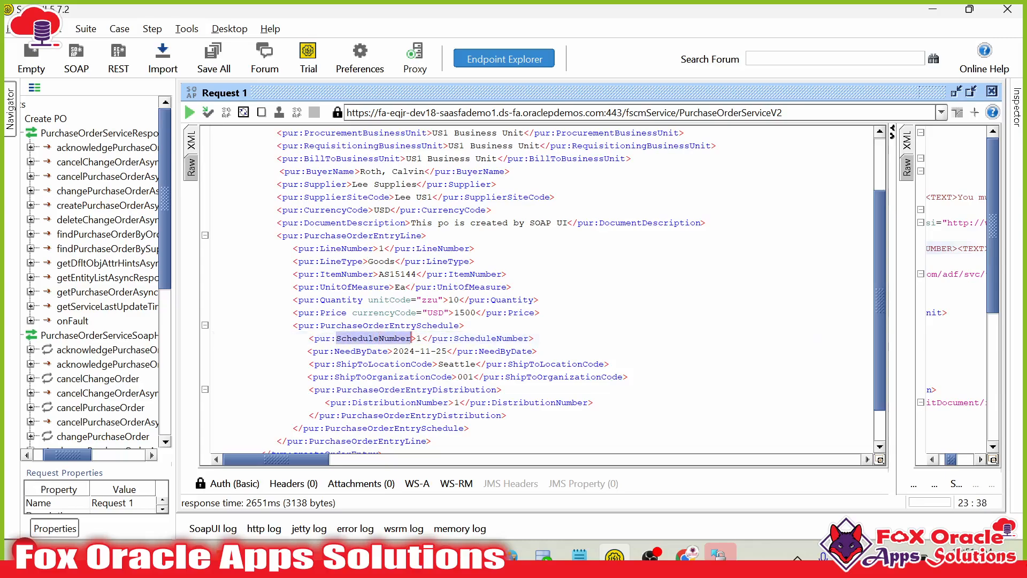
- Switch to the Excel mapping sheet and review the mapping, sample value and comment for ScheduleNumber, plus the DistributionNumber row
{"action": "mouse_move", "coordinate": [331, 559]}
{"action": "left_click", "coordinate": [201, 492]}
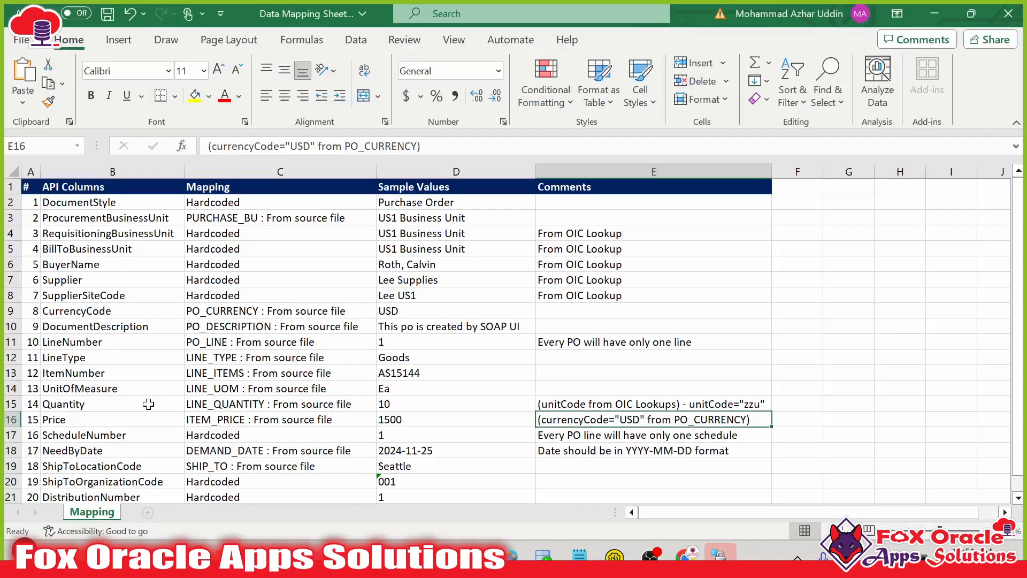
{"action": "scroll", "coordinate": [127, 373], "scroll_direction": "down", "scroll_amount": 1}
{"action": "left_click", "coordinate": [123, 387]}
{"action": "left_click", "coordinate": [217, 390]}
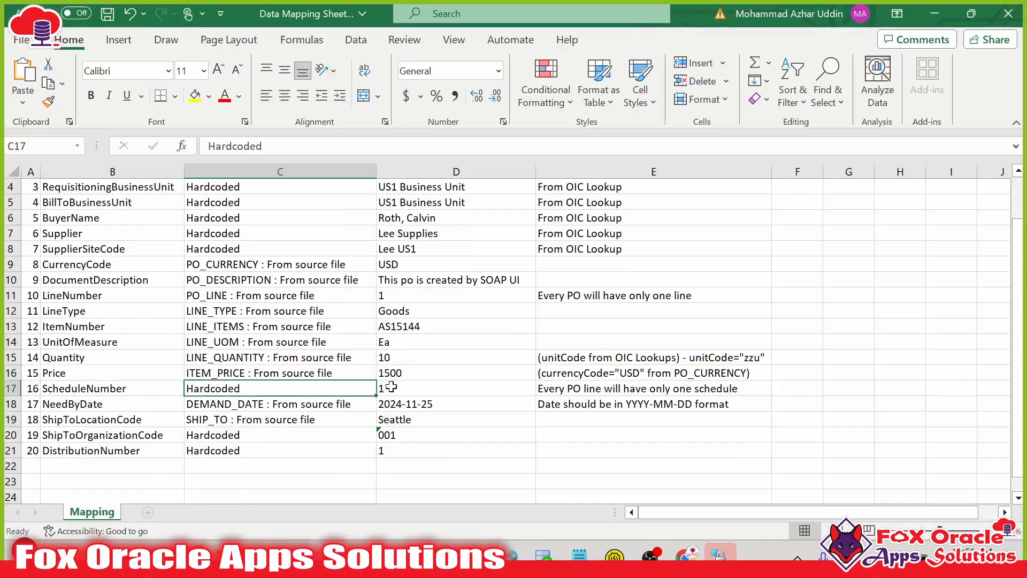
{"action": "left_click", "coordinate": [392, 386]}
{"action": "left_click", "coordinate": [582, 390]}
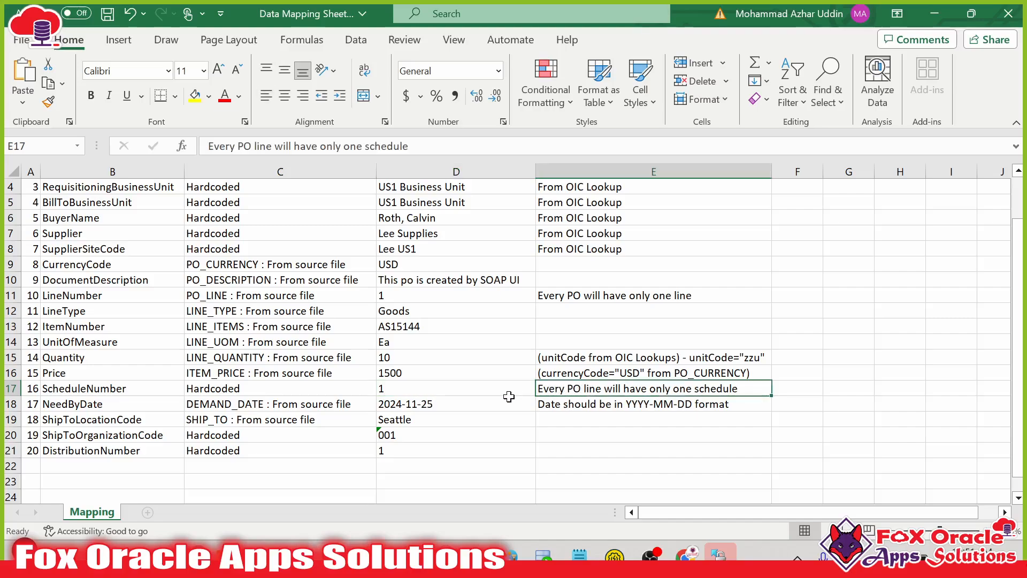
{"action": "double_click", "coordinate": [452, 388]}
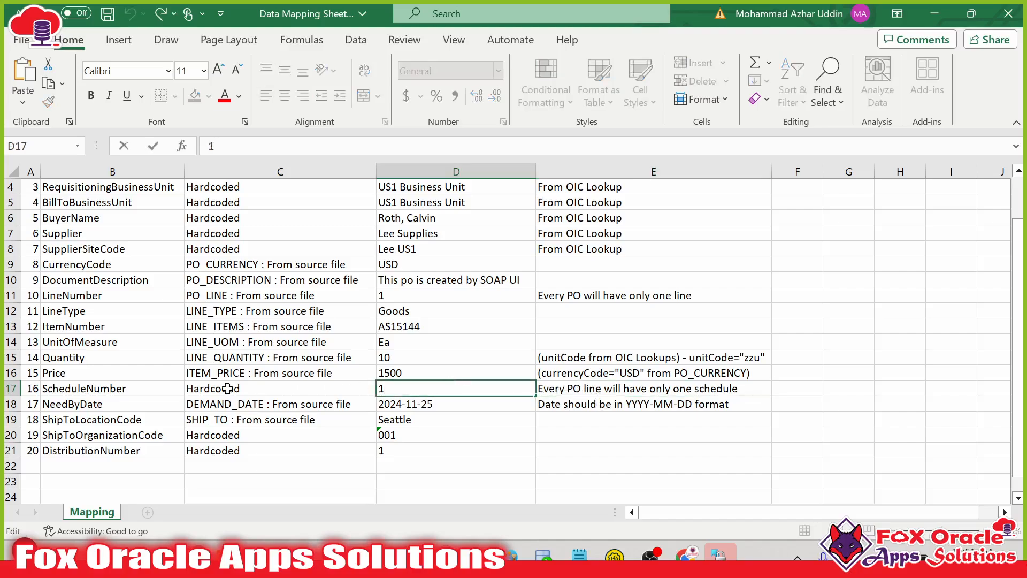
{"action": "left_click", "coordinate": [158, 393]}
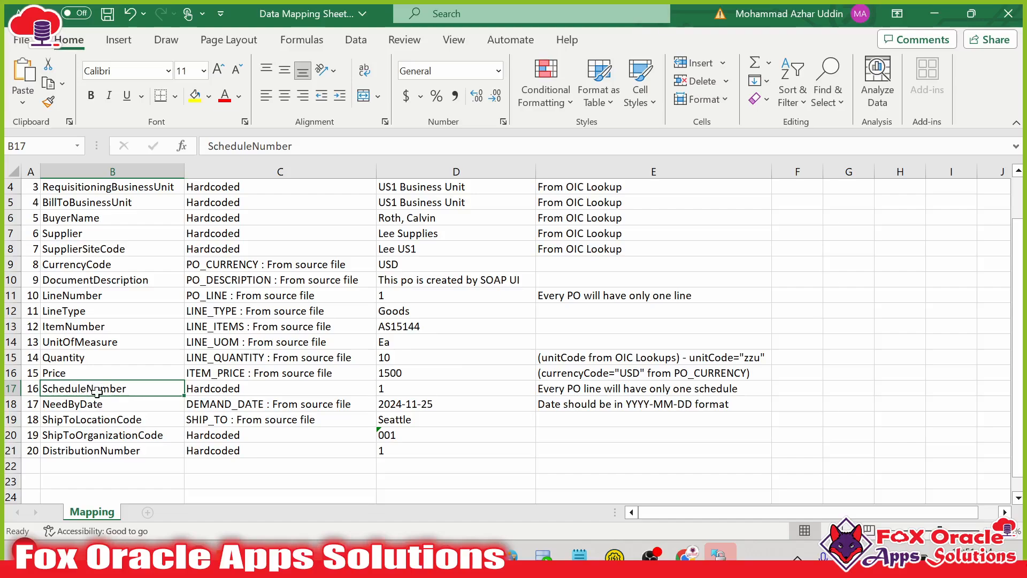
{"action": "left_click", "coordinate": [145, 454]}
{"action": "left_click", "coordinate": [381, 454]}
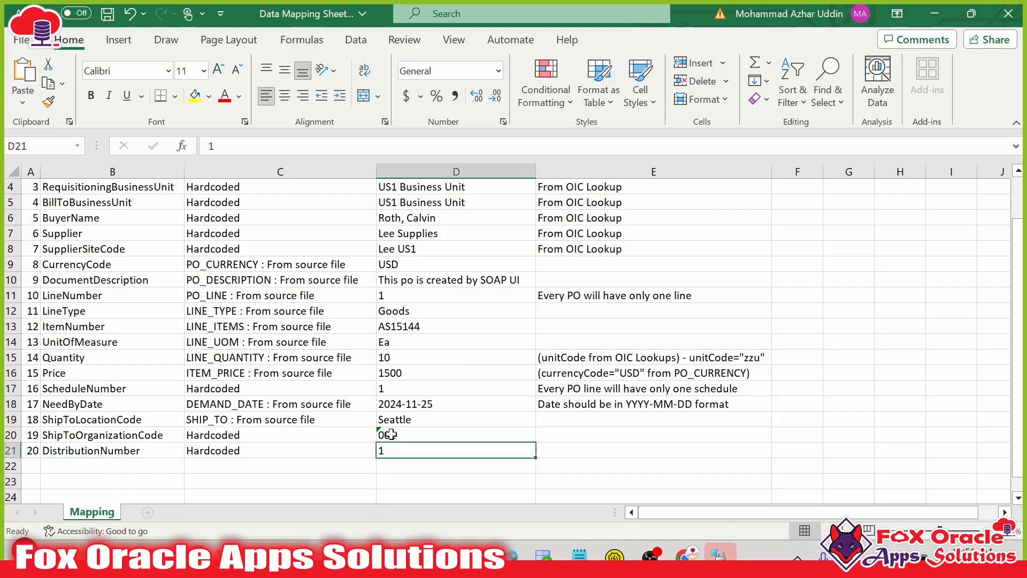
{"action": "left_click", "coordinate": [396, 394]}
- Return to the integration mapper in the browser and find the target element ScheduleNumber under PurchaseOrderEntrySchedule
{"action": "key", "text": "alt+Tab"}
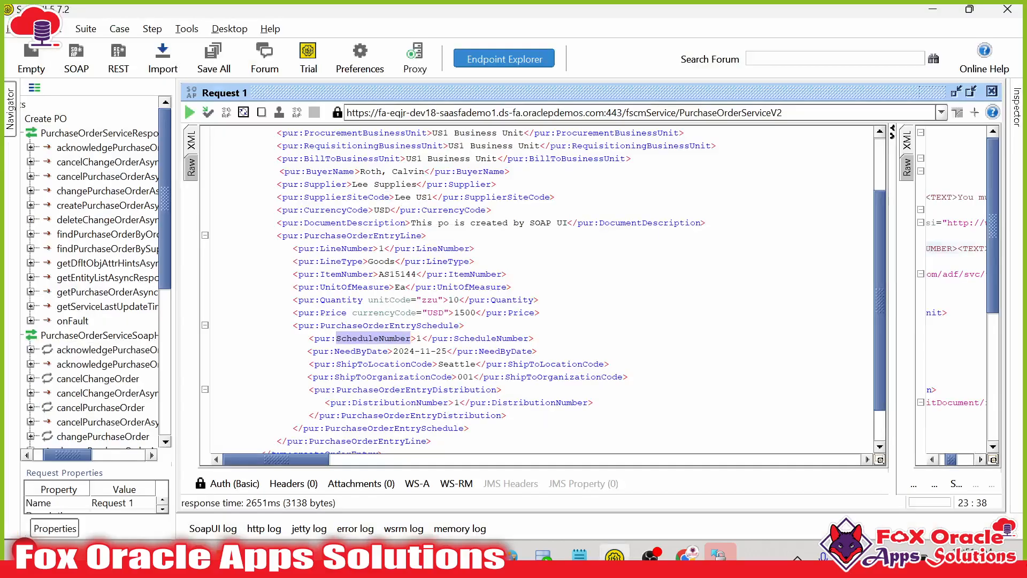
{"action": "key", "text": "alt+Tab"}
{"action": "key", "text": "Tab"}
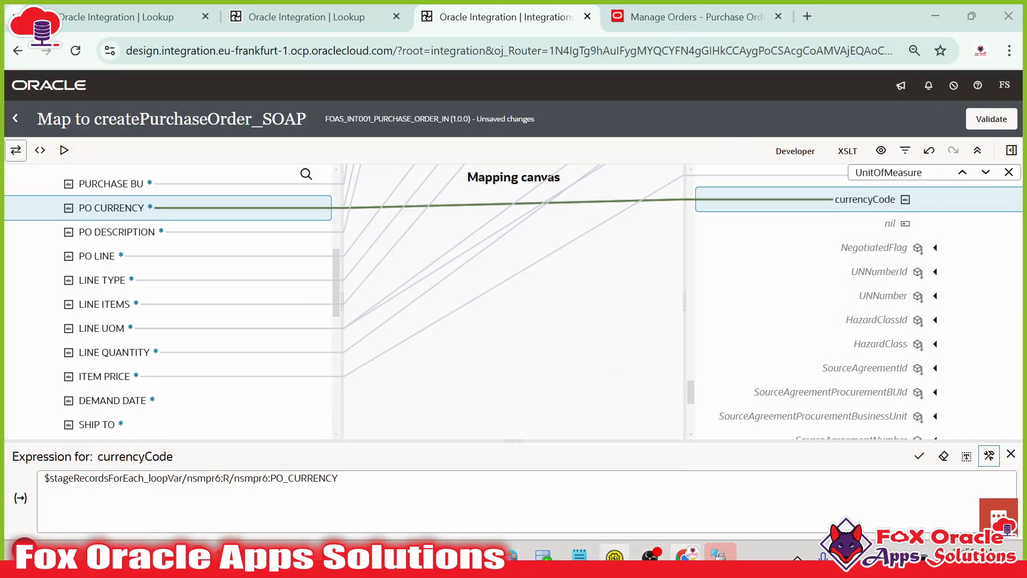
{"action": "left_click", "coordinate": [614, 557]}
{"action": "key", "text": "alt+Tab"}
{"action": "key", "text": "ctrl+a"}
{"action": "type", "text": "ScheduleNumber"}
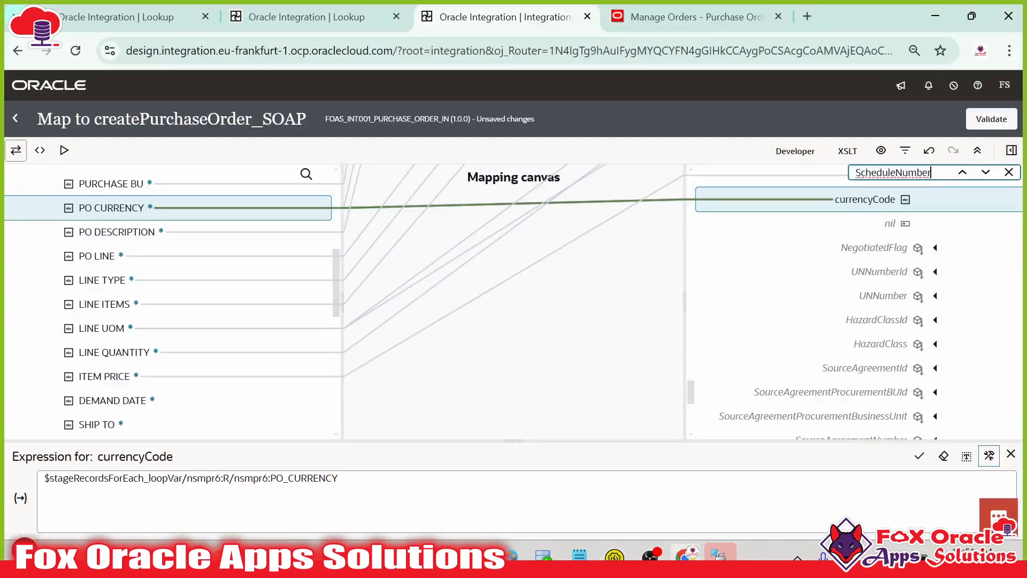
{"action": "key", "text": "Return"}
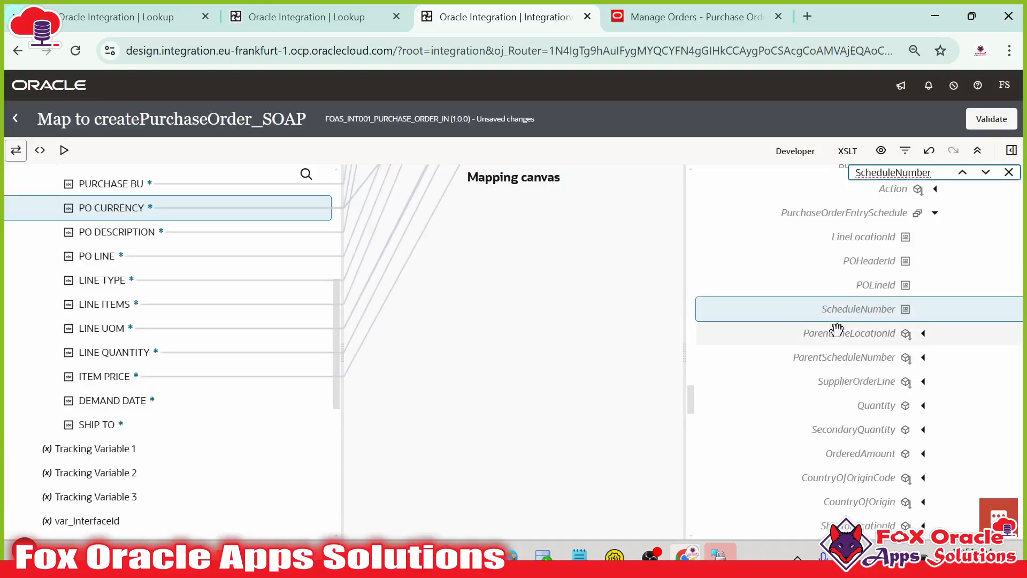
{"action": "left_click", "coordinate": [855, 313]}
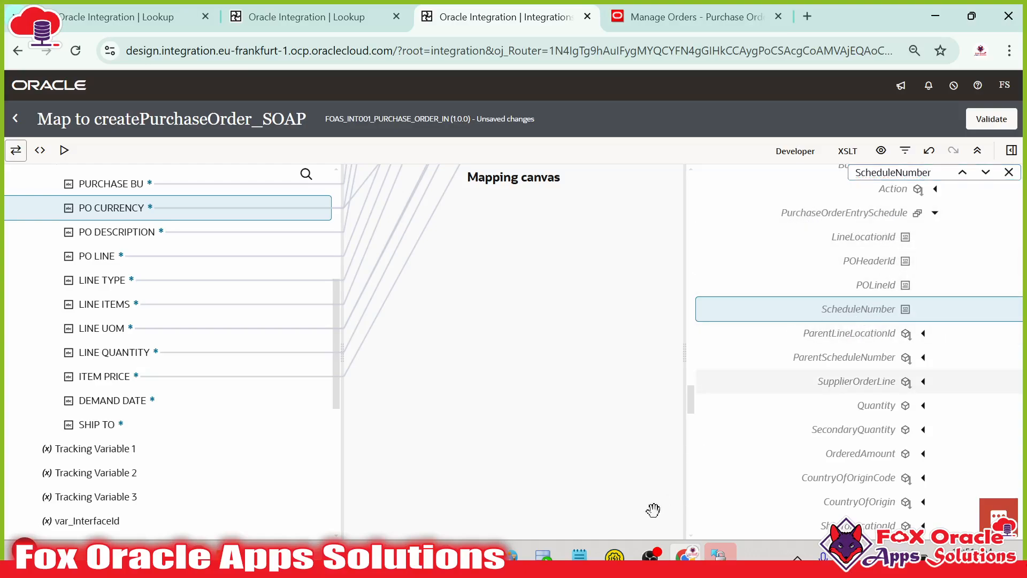
- Switch to SoapUI and check the parent section and value of ScheduleNumber in the request
{"action": "key", "text": "alt+Tab"}
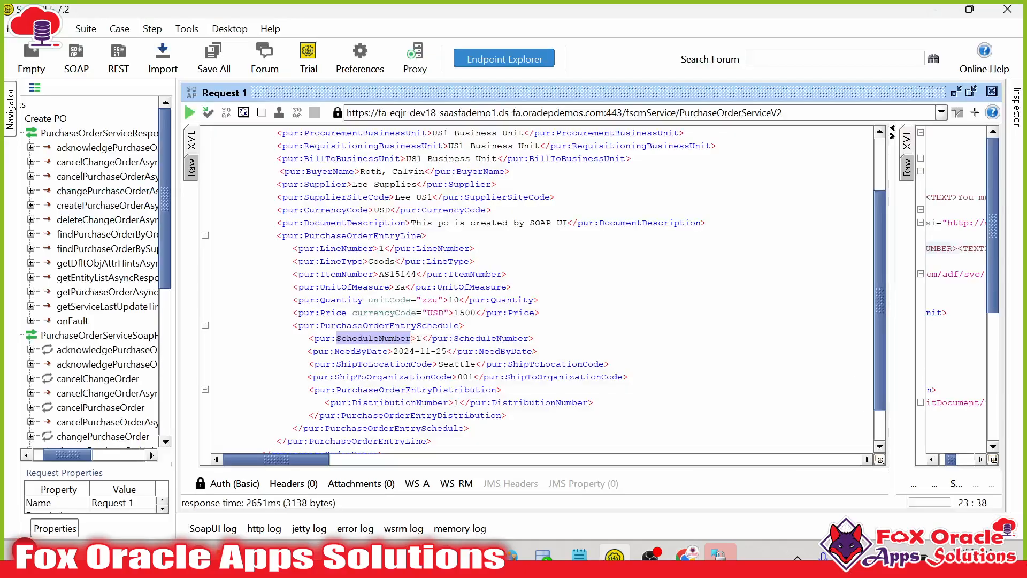
{"action": "left_click", "coordinate": [352, 338]}
{"action": "left_click_drag", "start_coordinate": [321, 325], "coordinate": [458, 325]}
{"action": "left_click", "coordinate": [388, 338]}
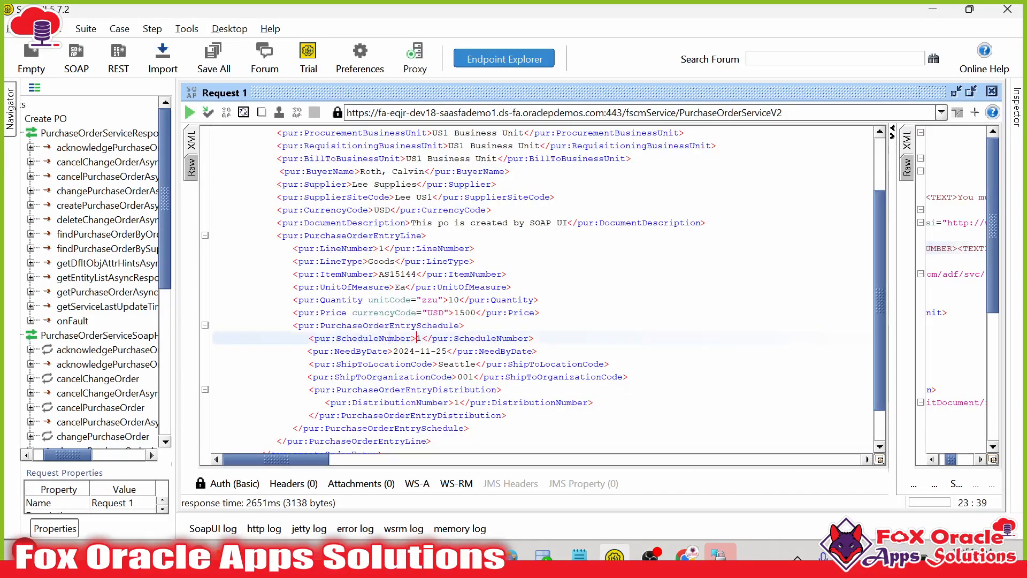
- Back in the browser mapper, create the ScheduleNumber target node and set its expression to the hardcoded value '1'
{"action": "key", "text": "alt+Tab"}
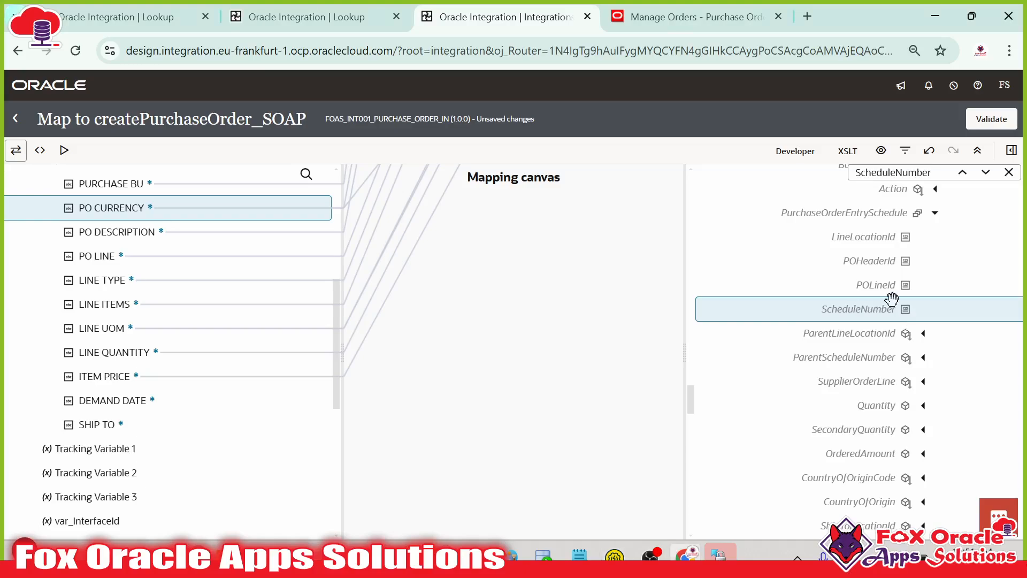
{"action": "right_click", "coordinate": [880, 309]}
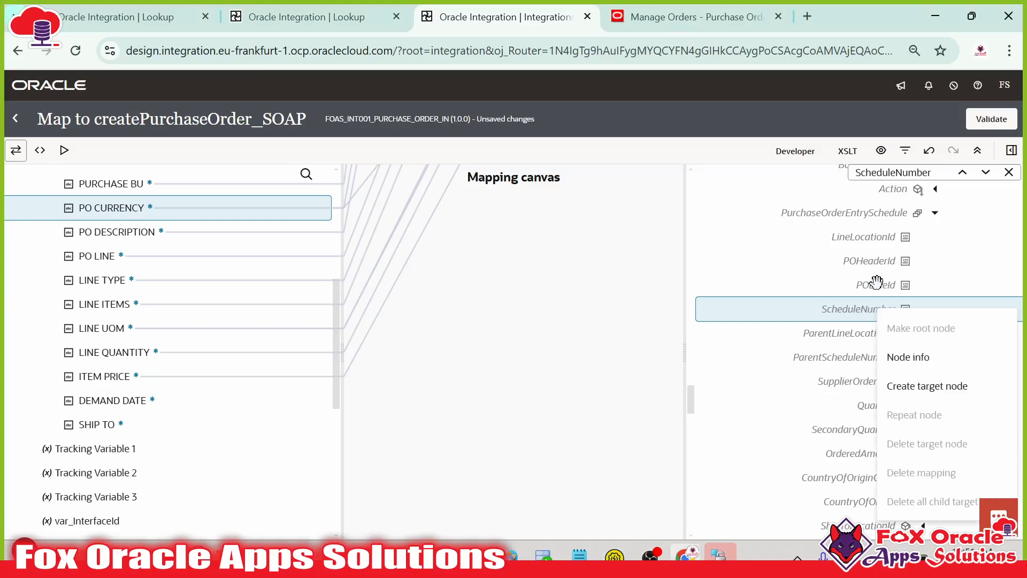
{"action": "left_click", "coordinate": [917, 385]}
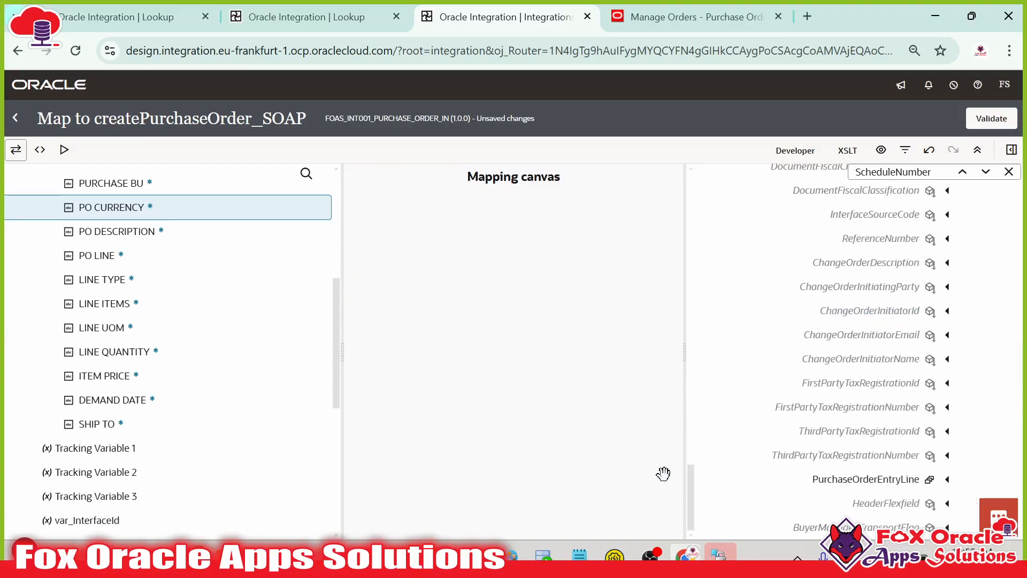
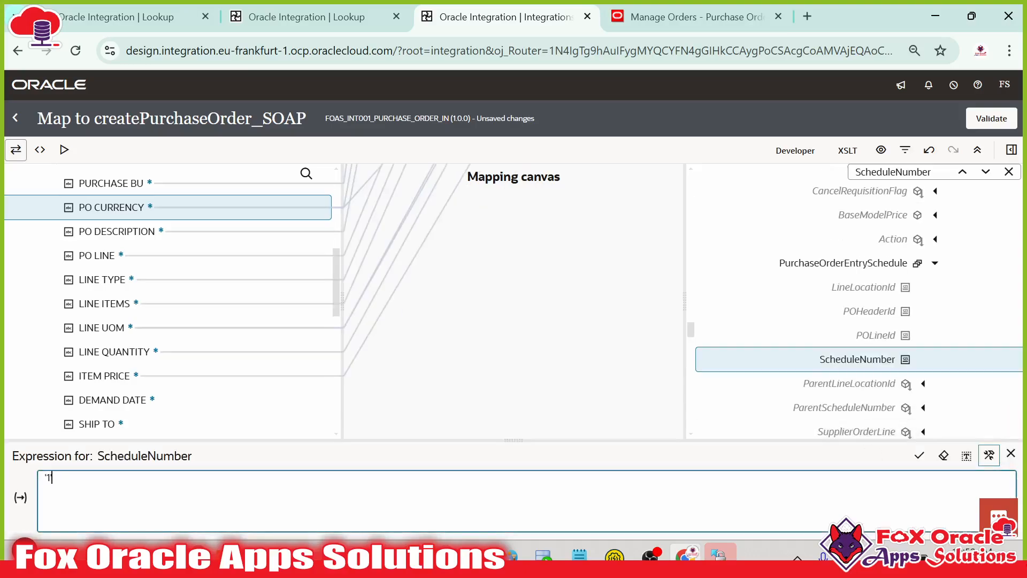
{"action": "left_click", "coordinate": [919, 455]}
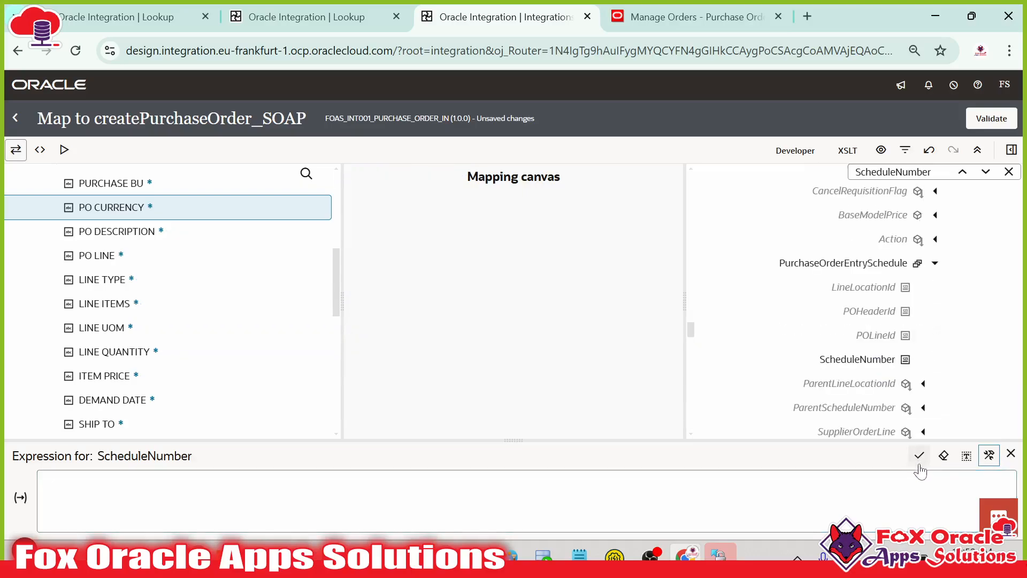
- Copy the element name NeedByDate from the SoapUI request and find it among the target elements in the browser mapper
{"action": "left_click", "coordinate": [614, 555]}
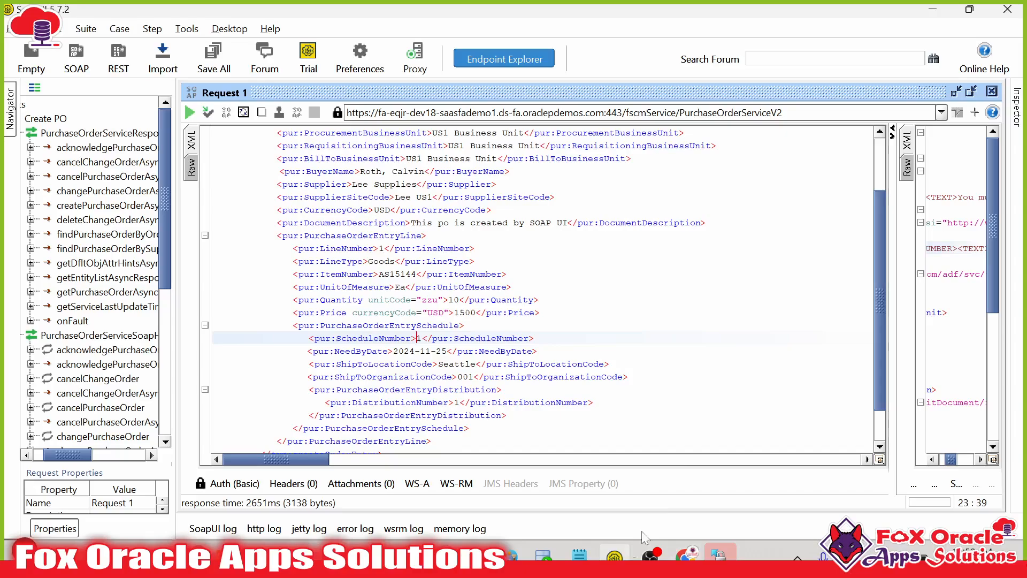
{"action": "double_click", "coordinate": [385, 350]}
{"action": "key", "text": "ctrl+c"}
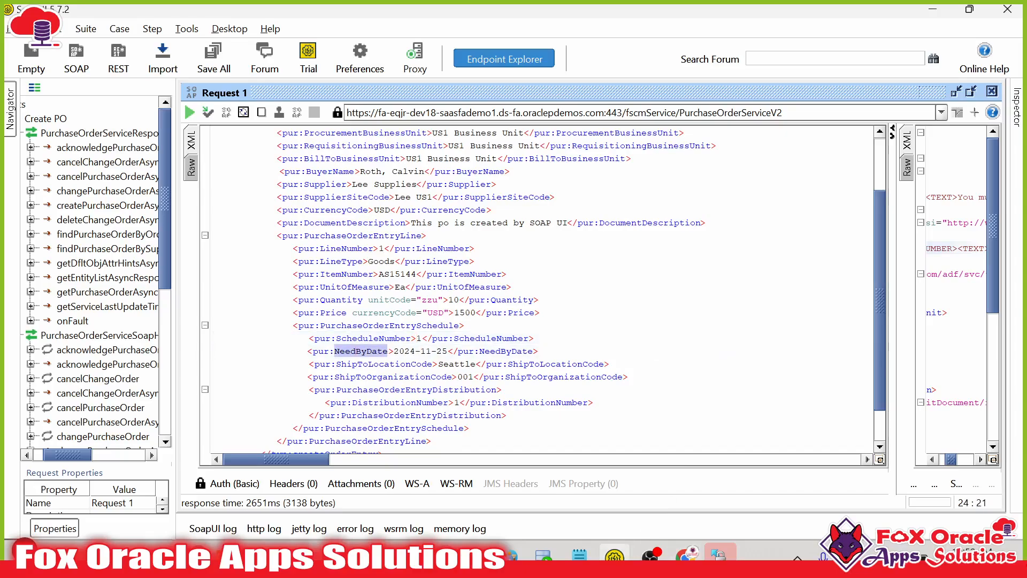
{"action": "key", "text": "alt+Tab"}
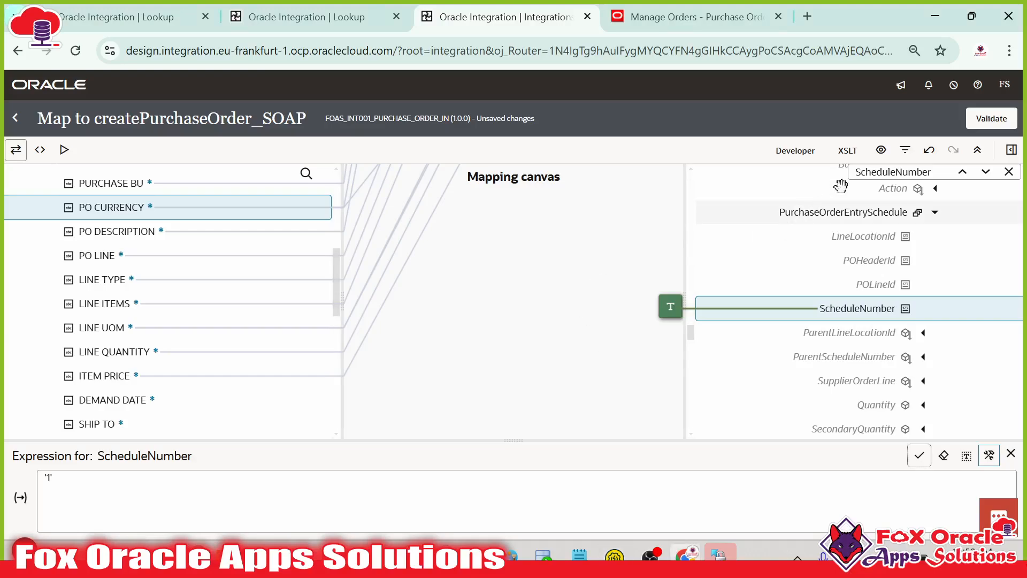
{"action": "left_click", "coordinate": [908, 172]}
{"action": "key", "text": "ctrl+a"}
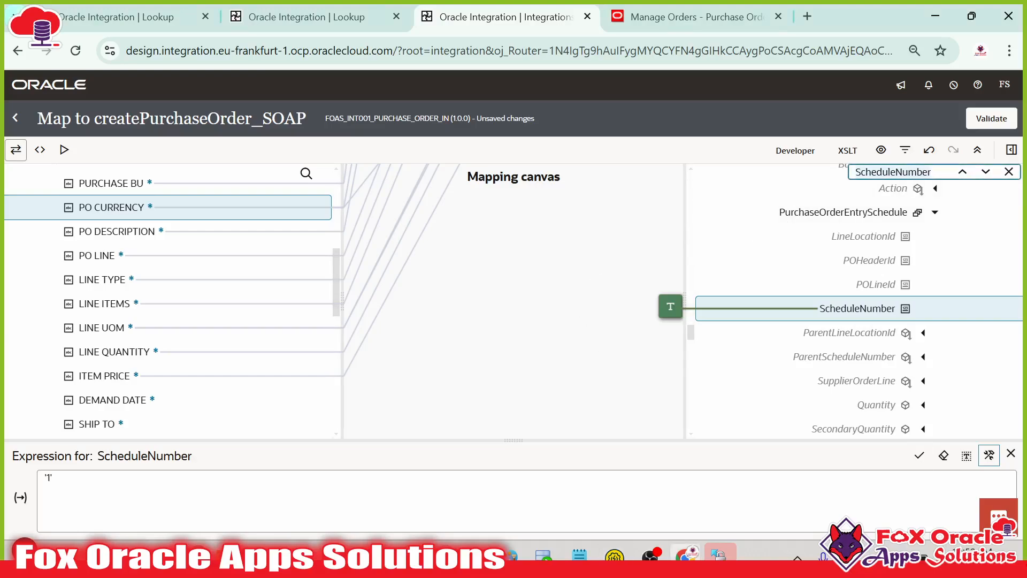
{"action": "key", "text": "ctrl+v"}
{"action": "key", "text": "Return"}
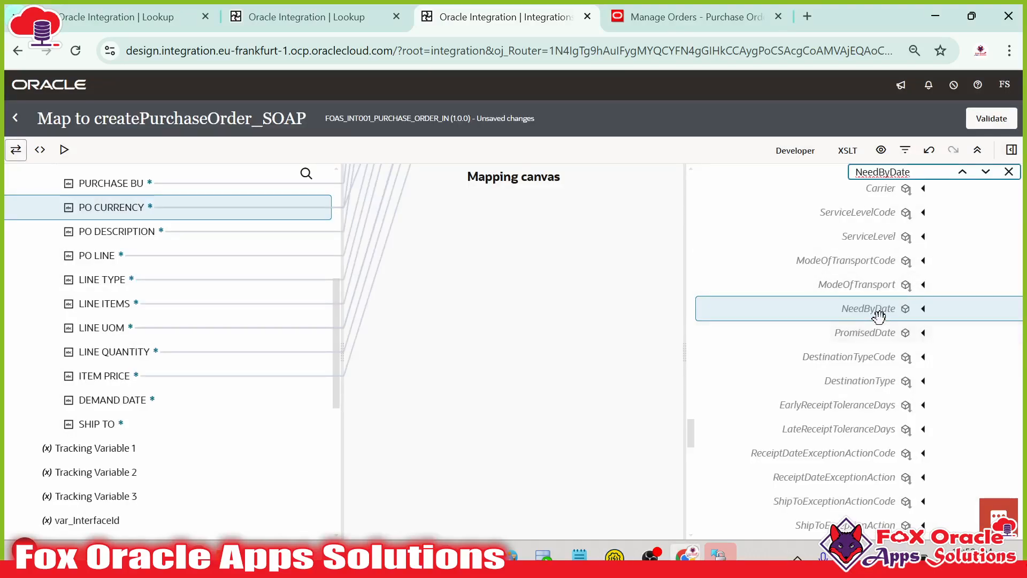
- Check the NeedByDate row in the Excel mapping sheet and map DEMAND DATE to NeedByDate in the browser mapper
{"action": "key", "text": "alt+Tab"}
{"action": "key", "text": "alt+Tab"}
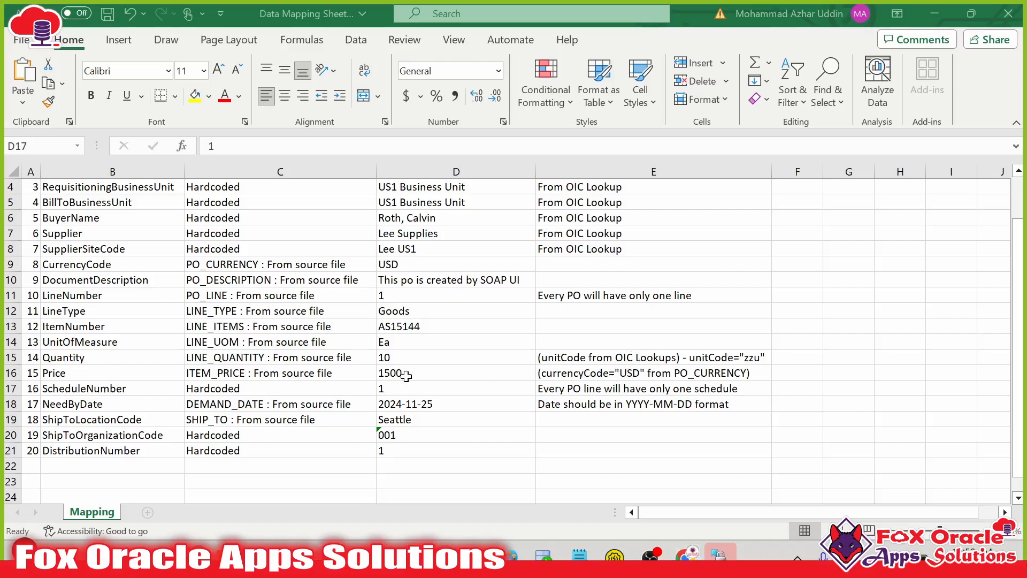
{"action": "left_click", "coordinate": [107, 403]}
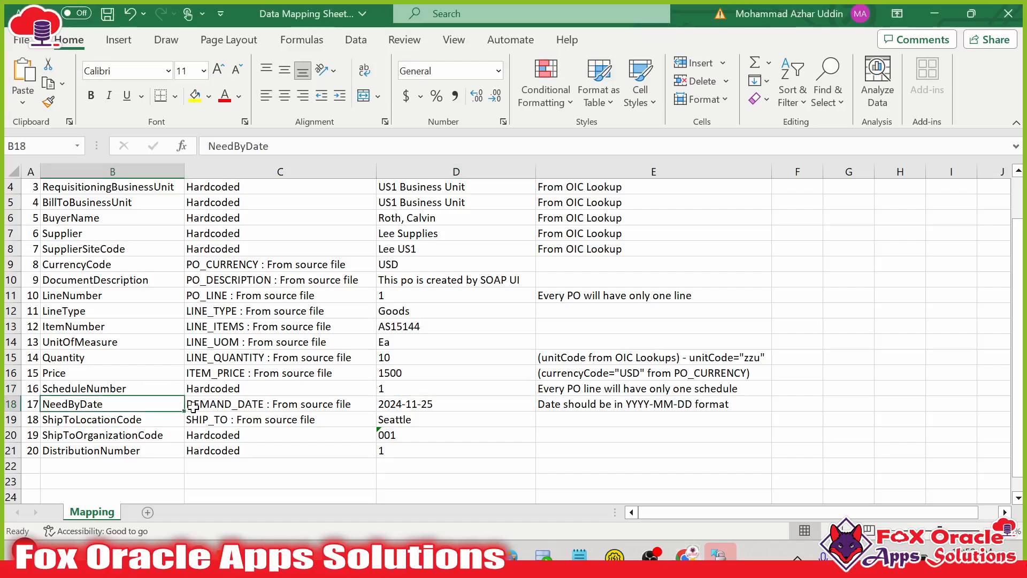
{"action": "key", "text": "alt+Tab"}
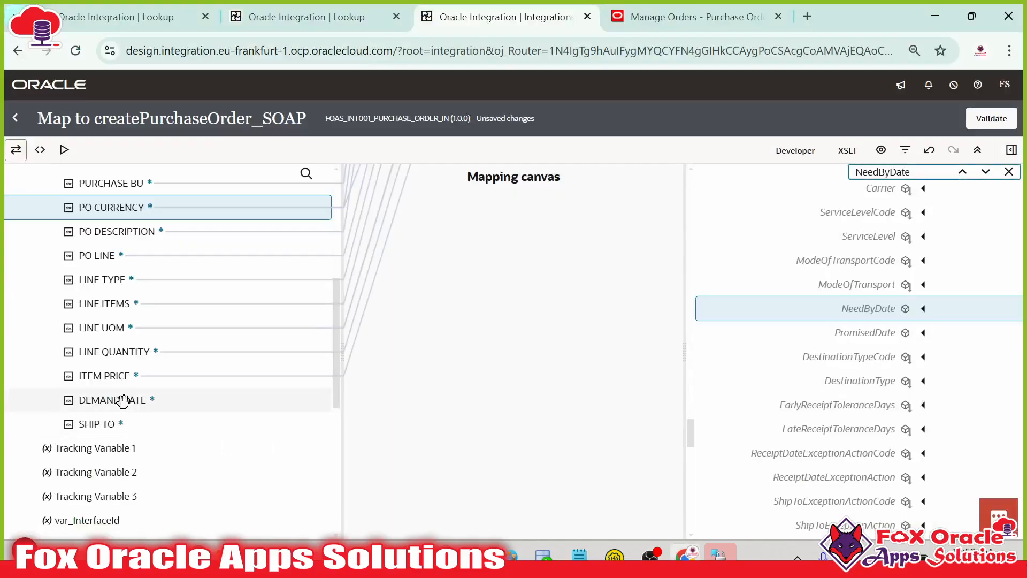
{"action": "left_click_drag", "start_coordinate": [133, 400], "coordinate": [892, 315]}
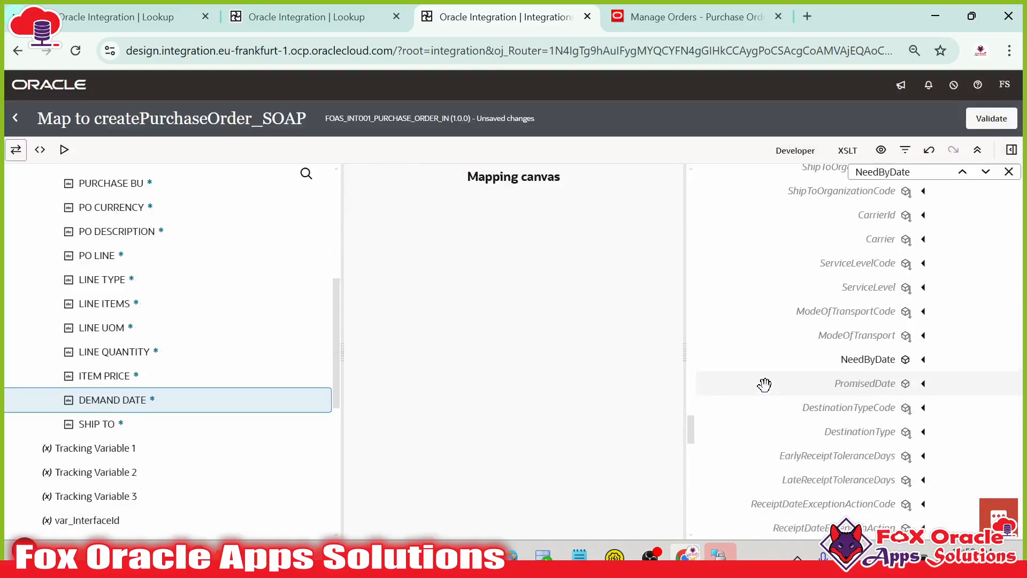
{"action": "left_click", "coordinate": [844, 362]}
{"action": "scroll", "coordinate": [840, 363], "scroll_direction": "down", "scroll_amount": 3}
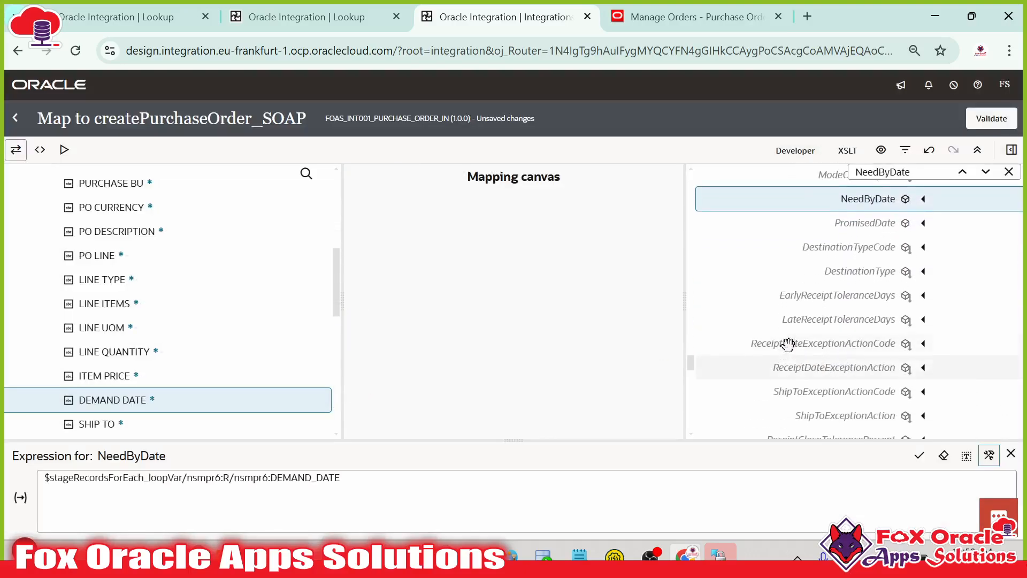
- Copy the element name ShipToLocationCode from the SoapUI request and check its row in the Excel mapping sheet
{"action": "key", "text": "alt+Tab"}
{"action": "left_click", "coordinate": [619, 176]}
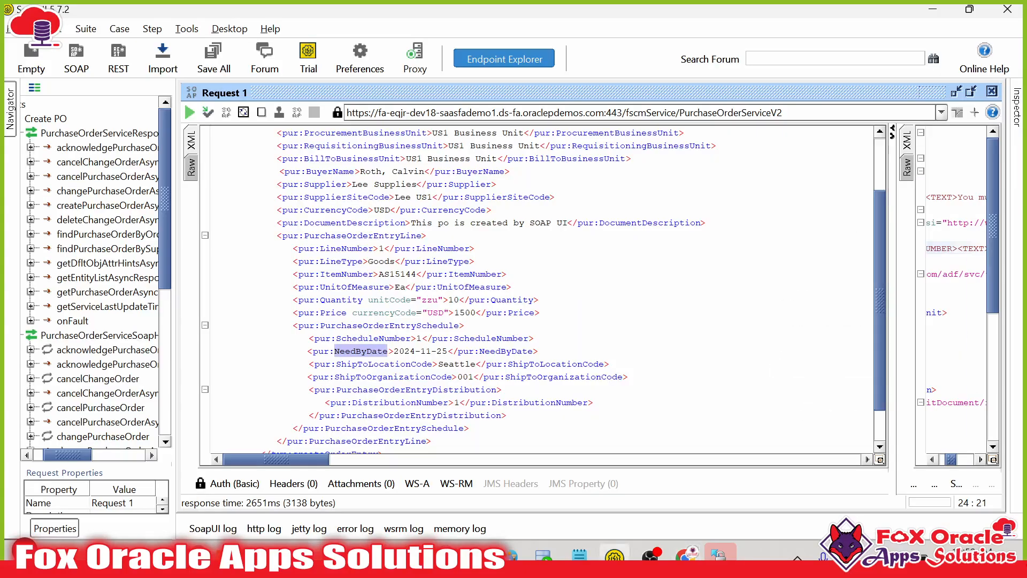
{"action": "double_click", "coordinate": [390, 363]}
{"action": "key", "text": "ctrl+c"}
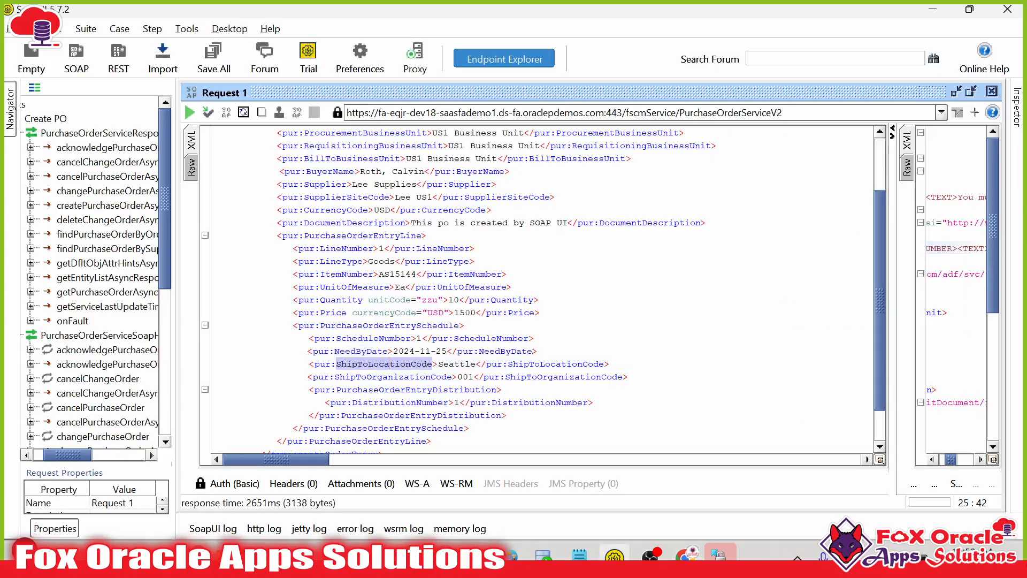
{"action": "key", "text": "alt+Tab"}
{"action": "key", "text": "Tab"}
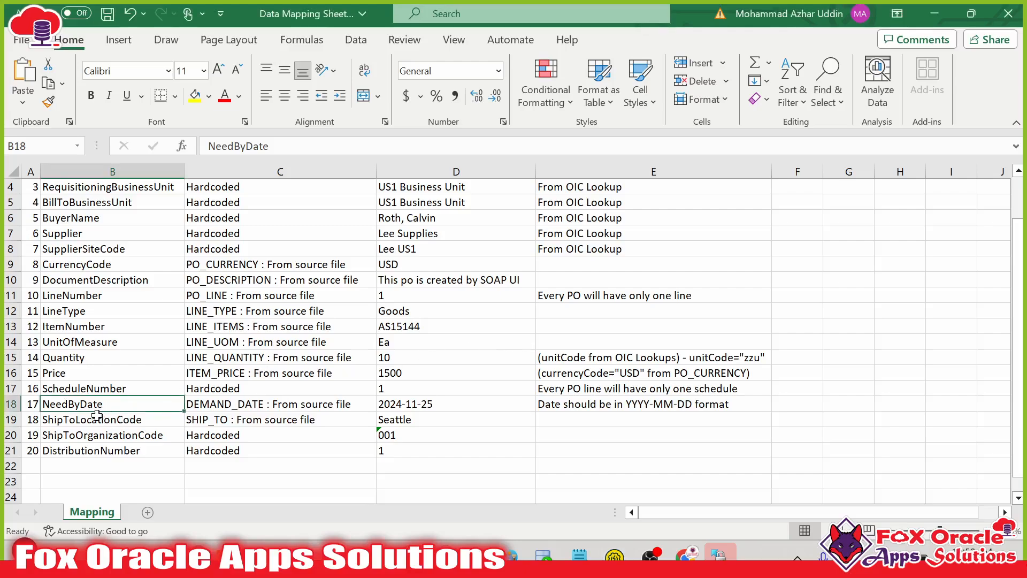
{"action": "left_click", "coordinate": [97, 415]}
- Return to the browser mapper and find the target element ShipToLocationCode under PurchaseOrderEntrySchedule using the copied name
{"action": "key", "text": "alt+Tab"}
{"action": "key", "text": "Tab"}
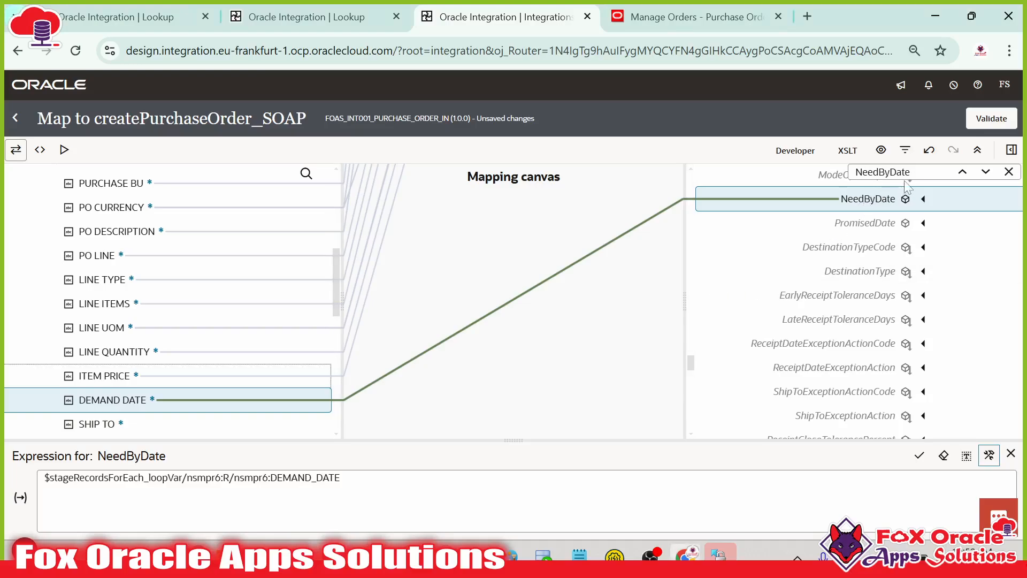
{"action": "left_click", "coordinate": [898, 172]}
{"action": "key", "text": "ctrl+a"}
{"action": "key", "text": "ctrl+v"}
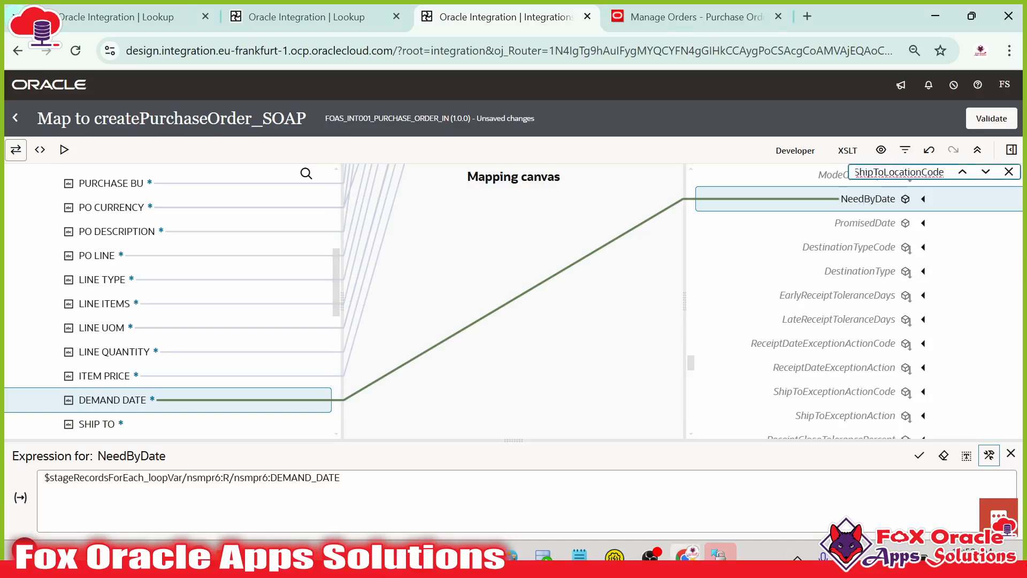
{"action": "key", "text": "Return"}
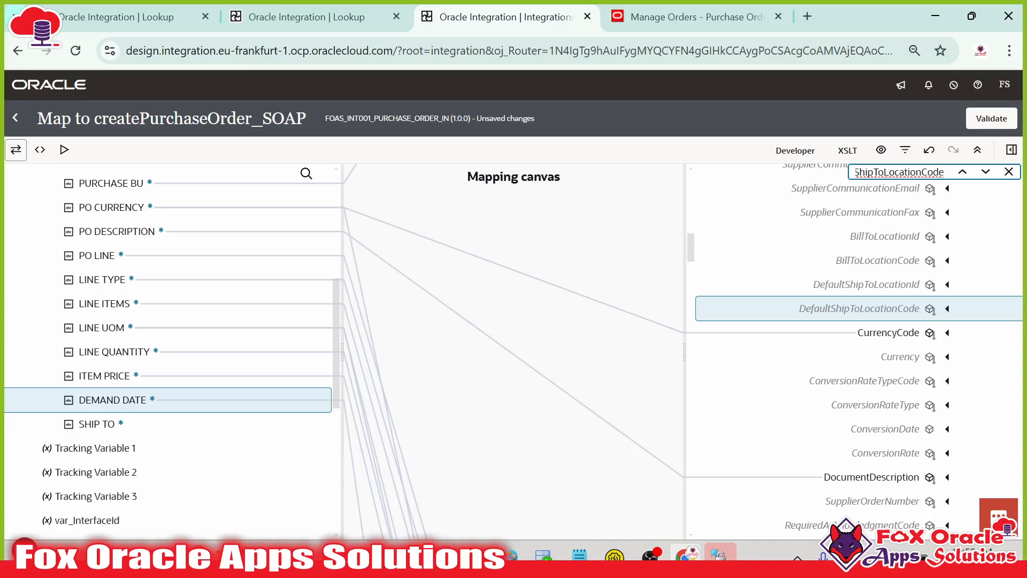
{"action": "left_click", "coordinate": [962, 171]}
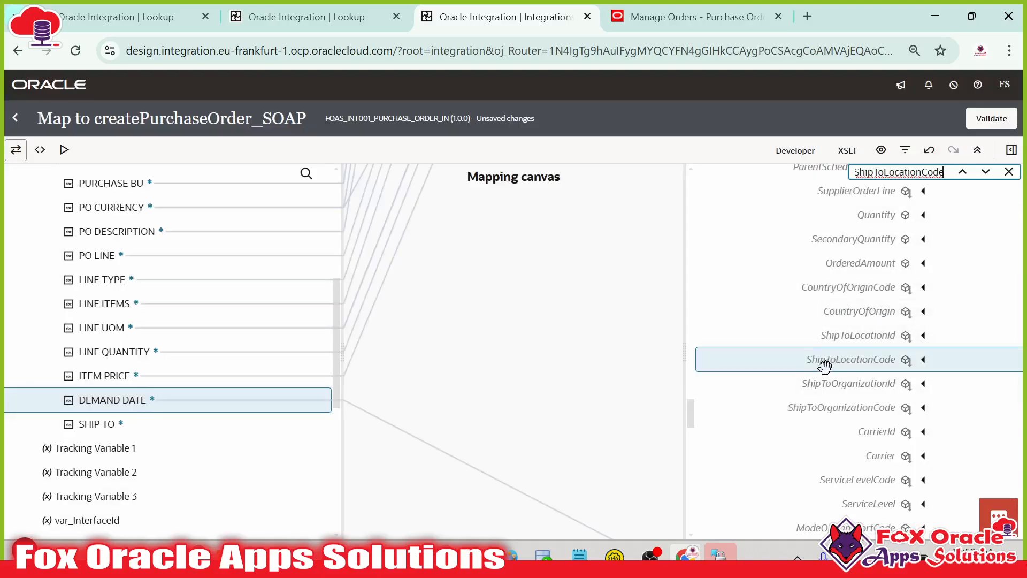
- Compare the position of ShipToLocationCode under PurchaseOrderEntrySchedule in the browser mapper with its position in the SoapUI request
{"action": "scroll", "coordinate": [823, 375], "scroll_direction": "up", "scroll_amount": 2}
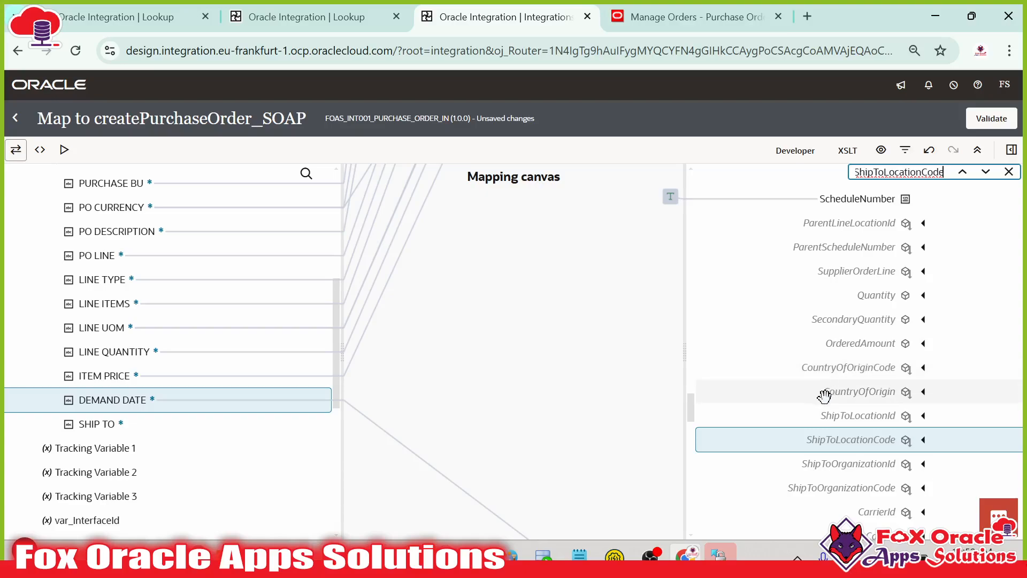
{"action": "scroll", "coordinate": [833, 374], "scroll_direction": "up", "scroll_amount": 2}
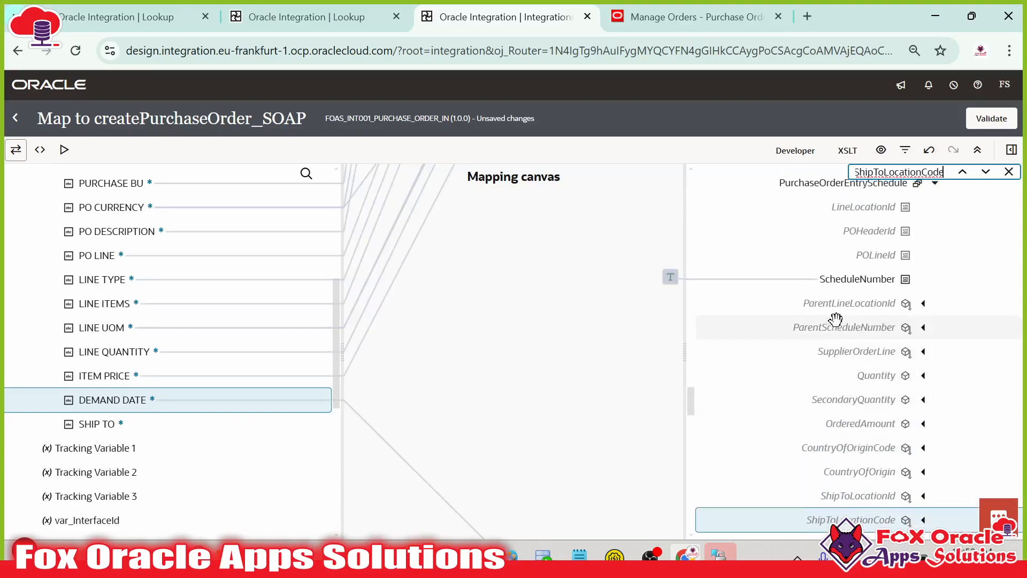
{"action": "scroll", "coordinate": [856, 300], "scroll_direction": "up", "scroll_amount": 2}
{"action": "scroll", "coordinate": [851, 334], "scroll_direction": "down", "scroll_amount": 2}
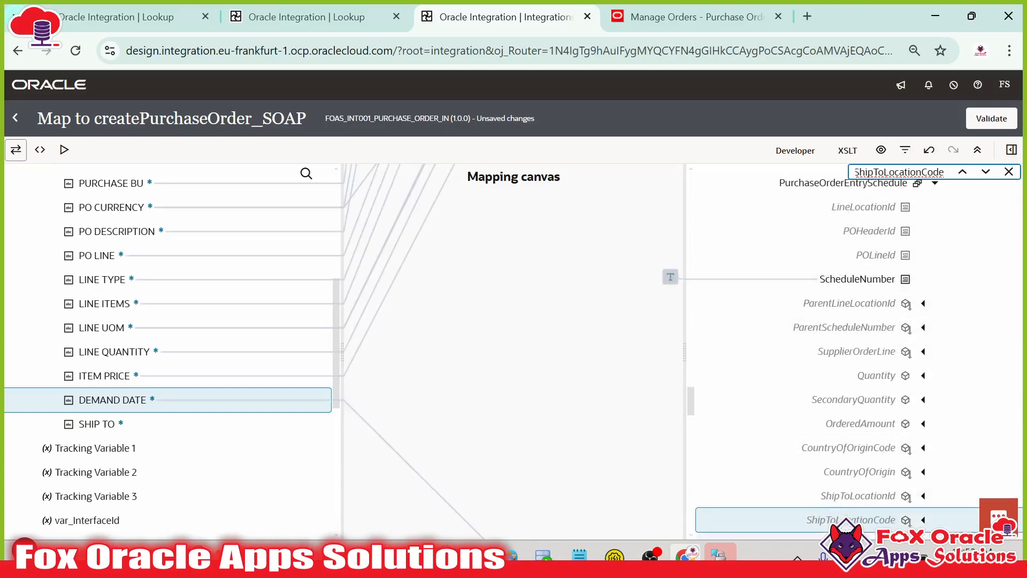
{"action": "left_click", "coordinate": [614, 555]}
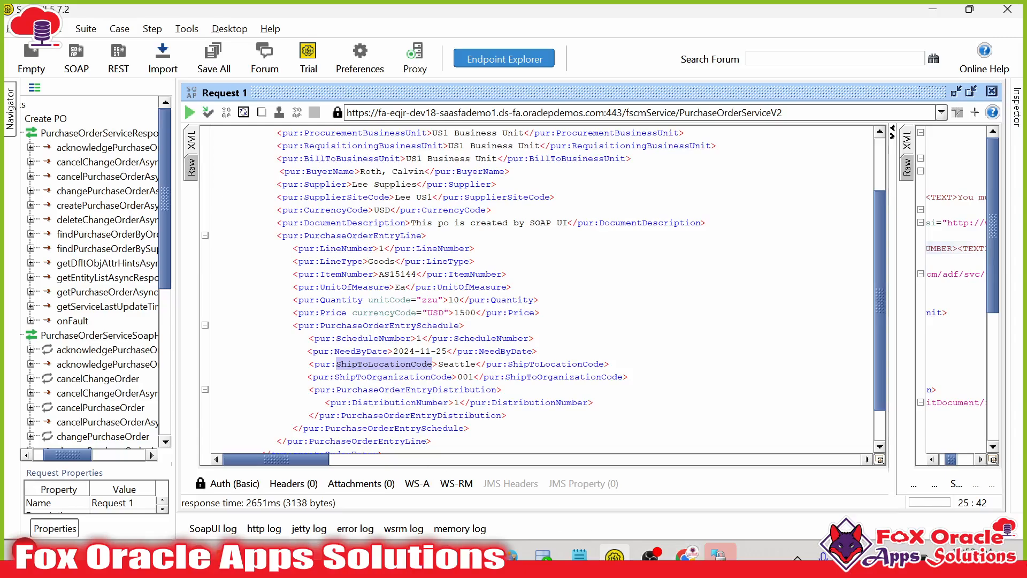
{"action": "left_click", "coordinate": [363, 325]}
{"action": "double_click", "coordinate": [363, 325]}
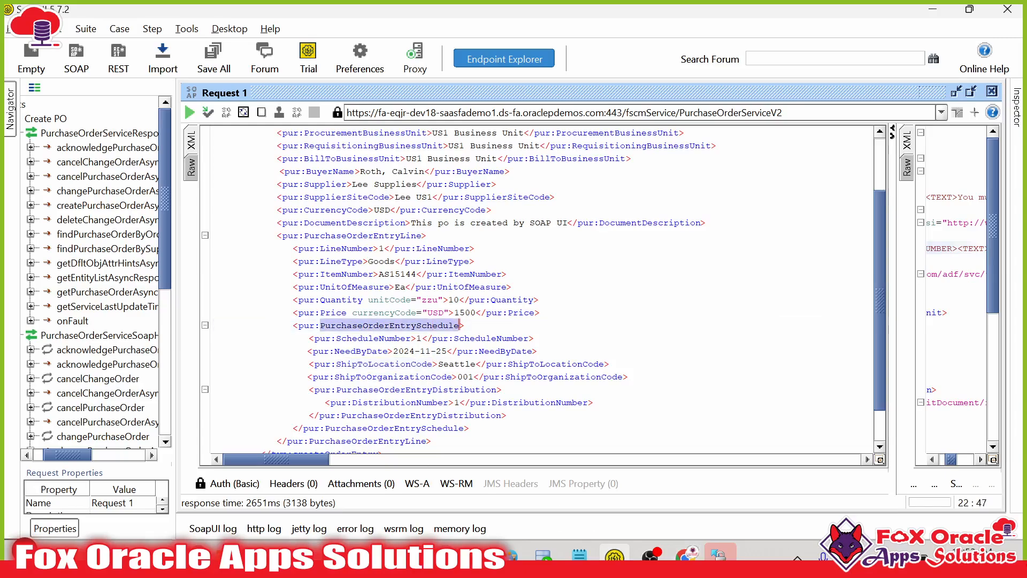
{"action": "double_click", "coordinate": [368, 365]}
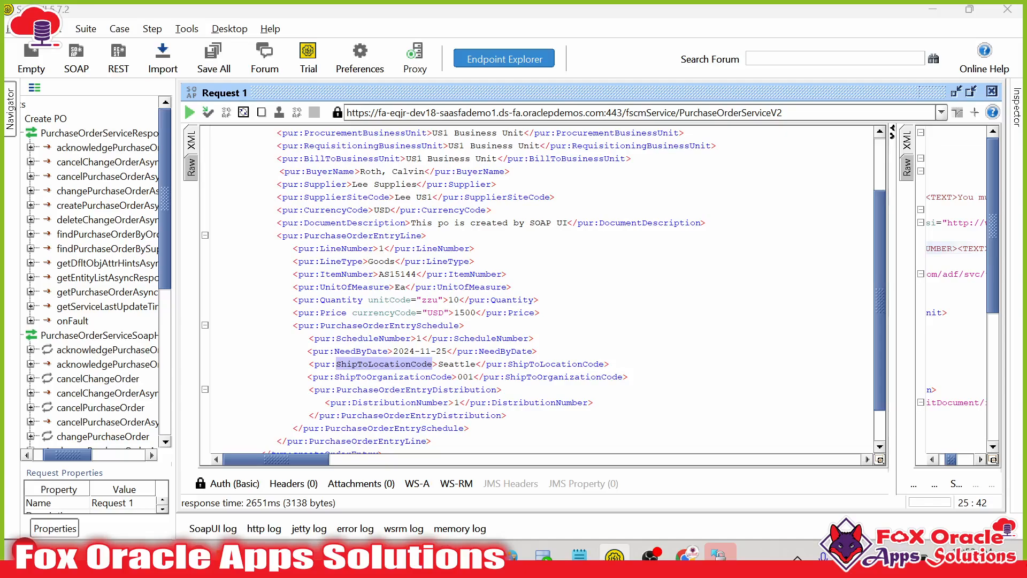
{"action": "key", "text": "alt+Tab"}
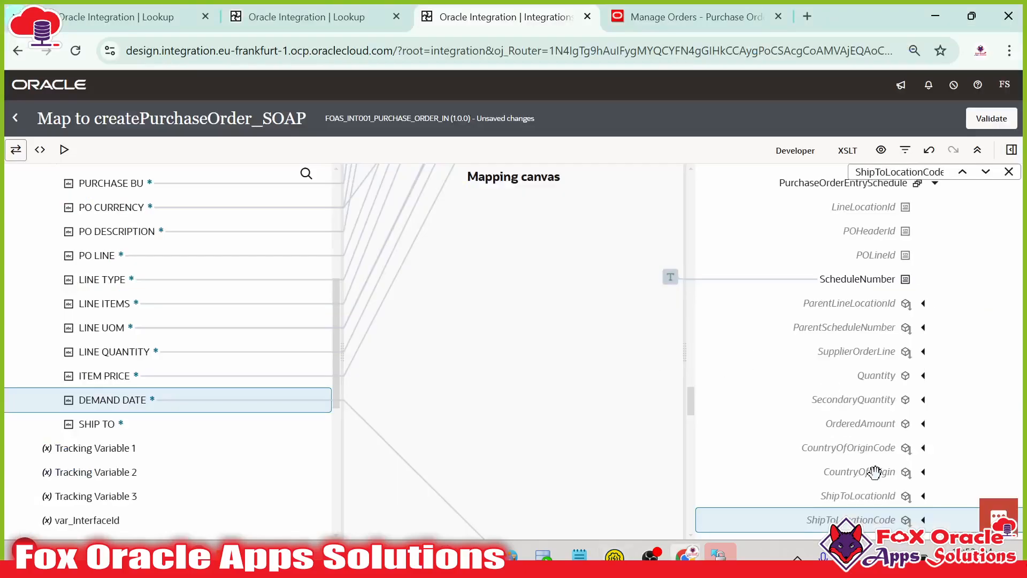
{"action": "scroll", "coordinate": [867, 508], "scroll_direction": "down", "scroll_amount": 2}
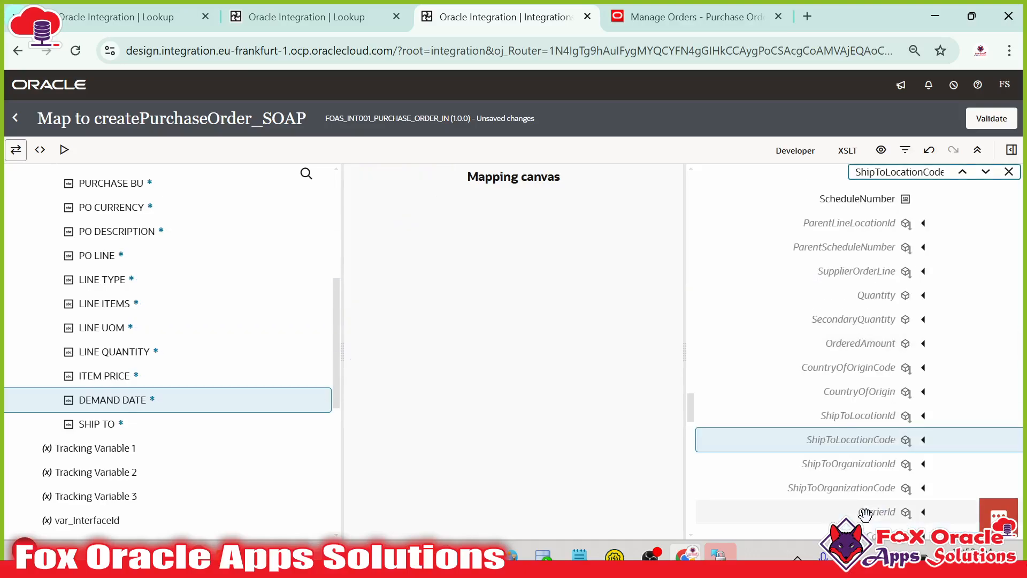
{"action": "scroll", "coordinate": [850, 442], "scroll_direction": "down", "scroll_amount": 2}
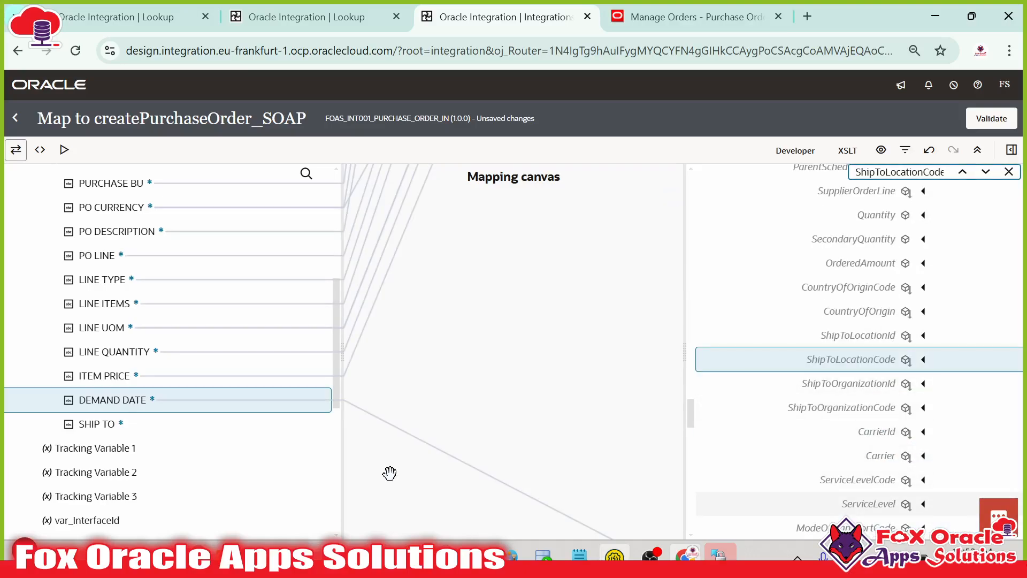
{"action": "left_click", "coordinate": [614, 555]}
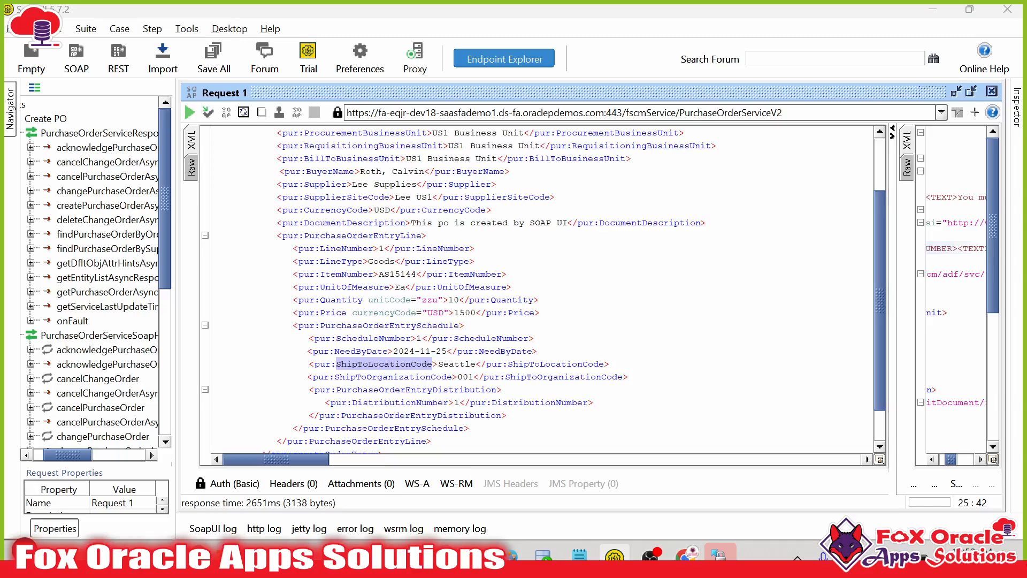
{"action": "key", "text": "alt+Tab"}
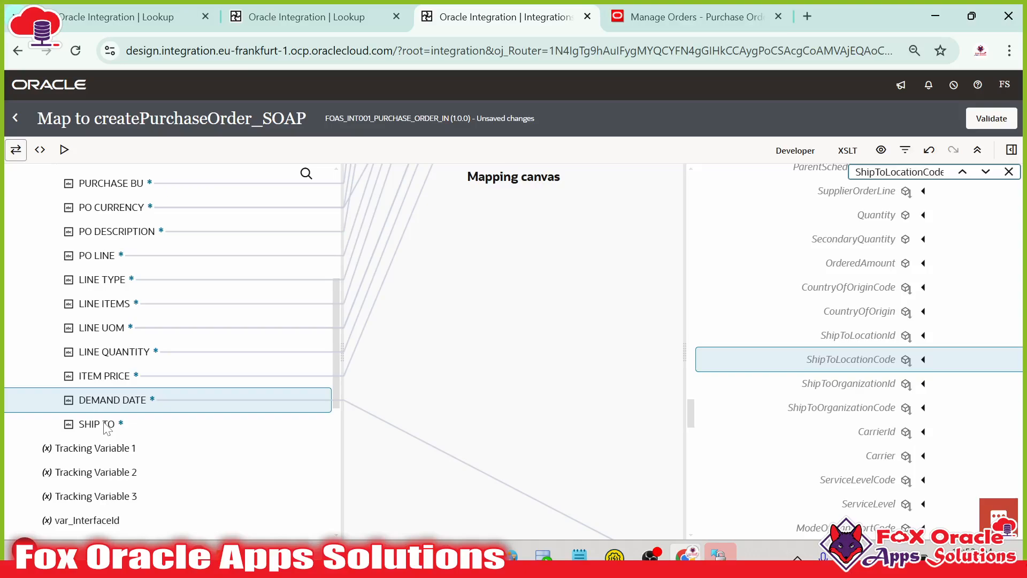
- Map the source field SHIP TO to ShipToLocationCode and validate the mapping
{"action": "left_click_drag", "start_coordinate": [104, 424], "coordinate": [816, 359]}
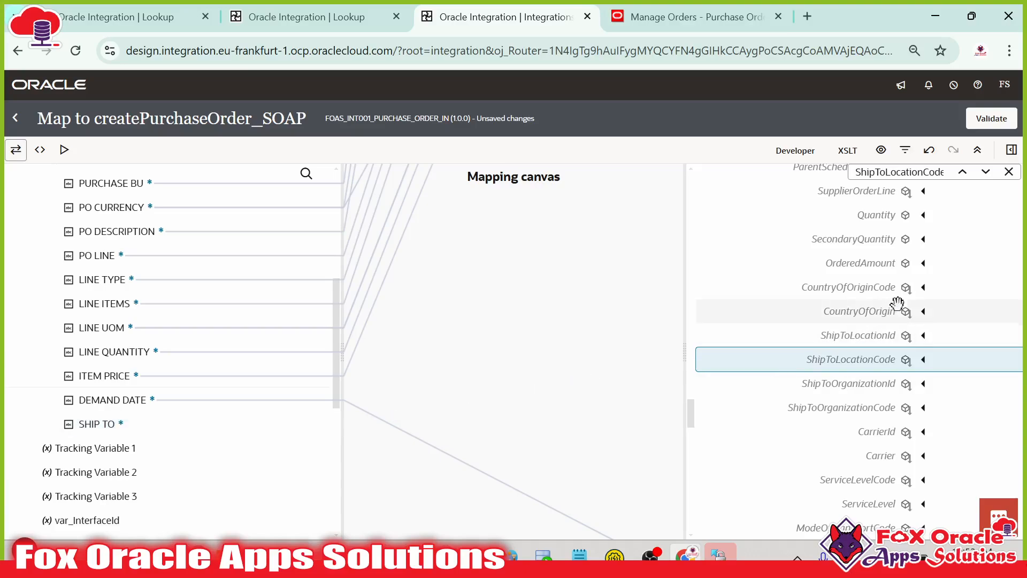
{"action": "left_click_drag", "start_coordinate": [91, 427], "coordinate": [802, 361]}
{"action": "left_click", "coordinate": [999, 120]}
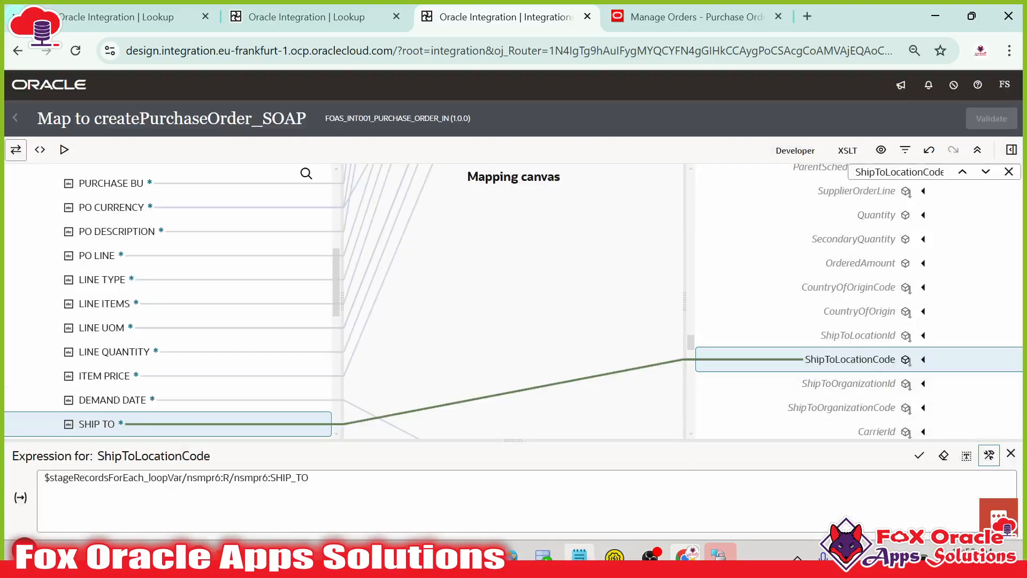
- Copy the element name ShipToOrganizationCode from the SoapUI request and find it among the target elements in the browser mapper
{"action": "left_click", "coordinate": [614, 555]}
{"action": "scroll", "coordinate": [538, 292], "scroll_direction": "down", "scroll_amount": 1}
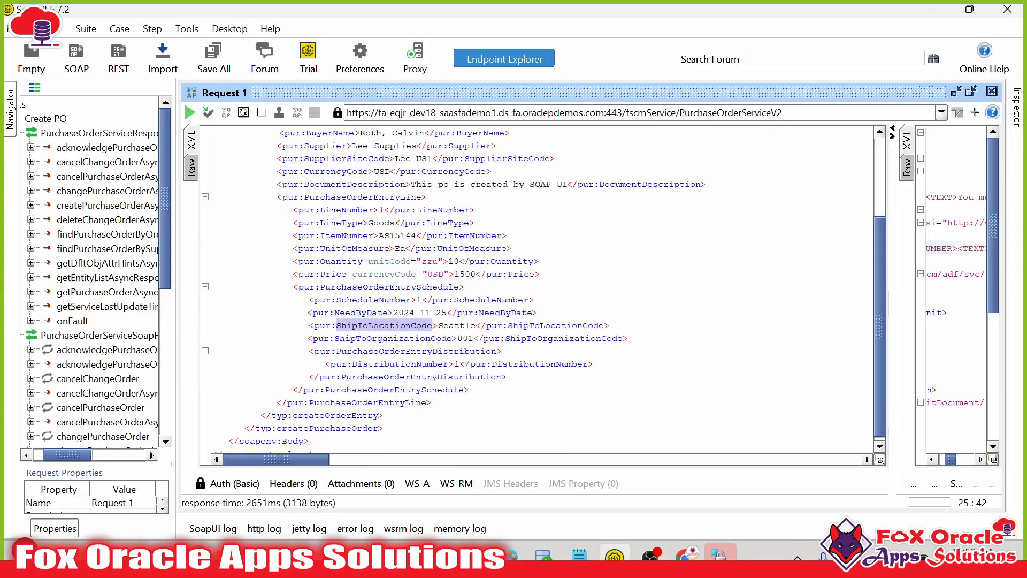
{"action": "double_click", "coordinate": [400, 337]}
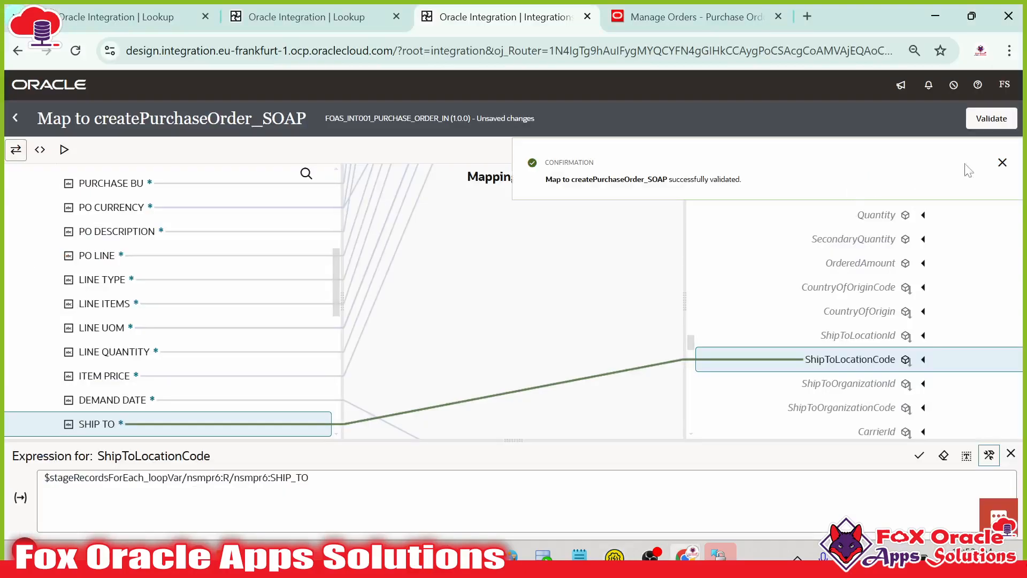
{"action": "left_click", "coordinate": [1001, 162]}
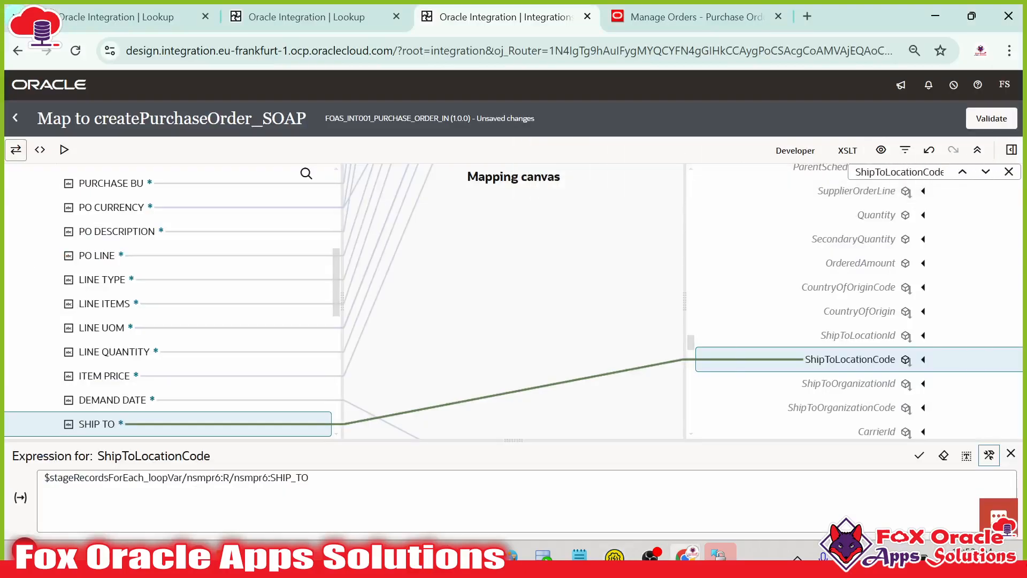
{"action": "left_click", "coordinate": [885, 171]}
{"action": "key", "text": "ctrl+a"}
{"action": "key", "text": "ctrl+v"}
{"action": "key", "text": "Return"}
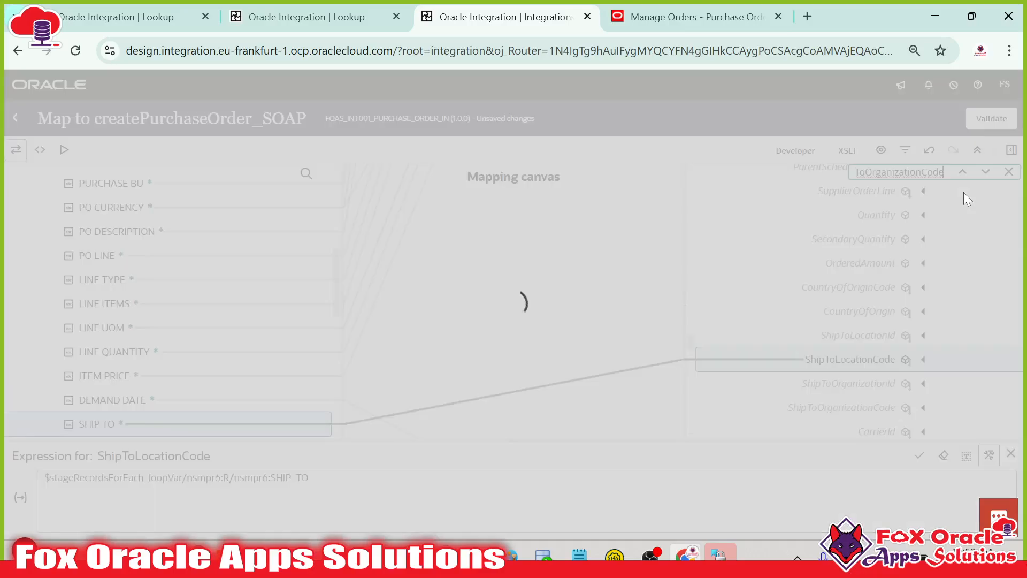
- Check the source and value given for ShipToOrganizationCode in the Excel mapping sheet
{"action": "key", "text": "alt+Tab"}
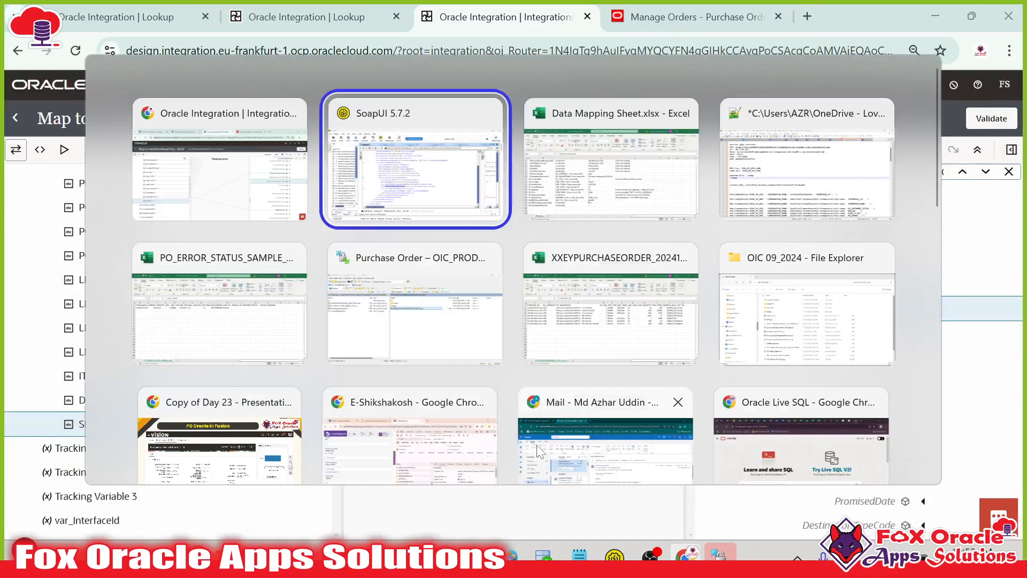
{"action": "key", "text": "alt+Tab"}
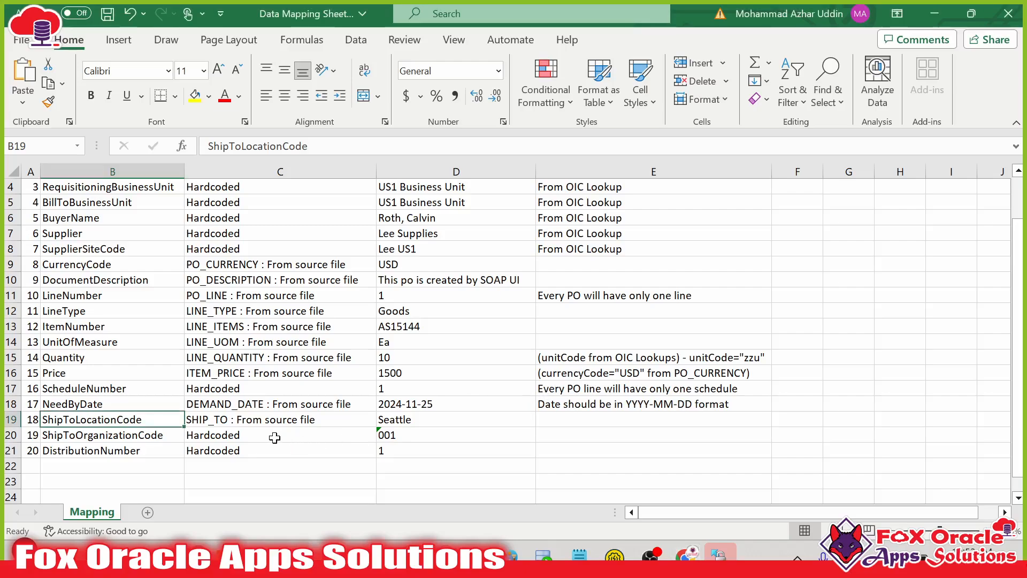
{"action": "left_click", "coordinate": [137, 434]}
{"action": "left_click", "coordinate": [244, 435]}
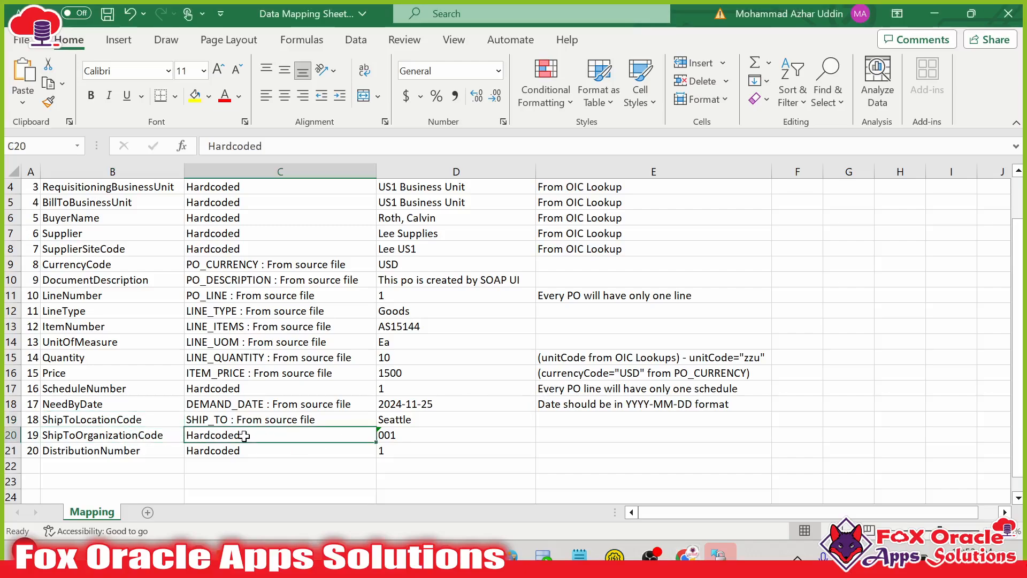
{"action": "left_click", "coordinate": [385, 435]}
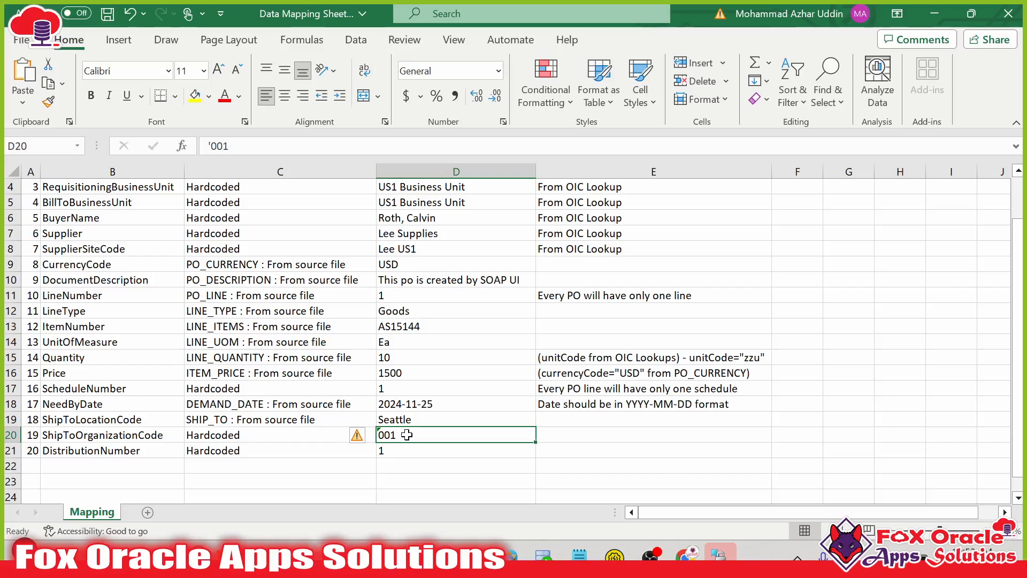
{"action": "left_click", "coordinate": [128, 432]}
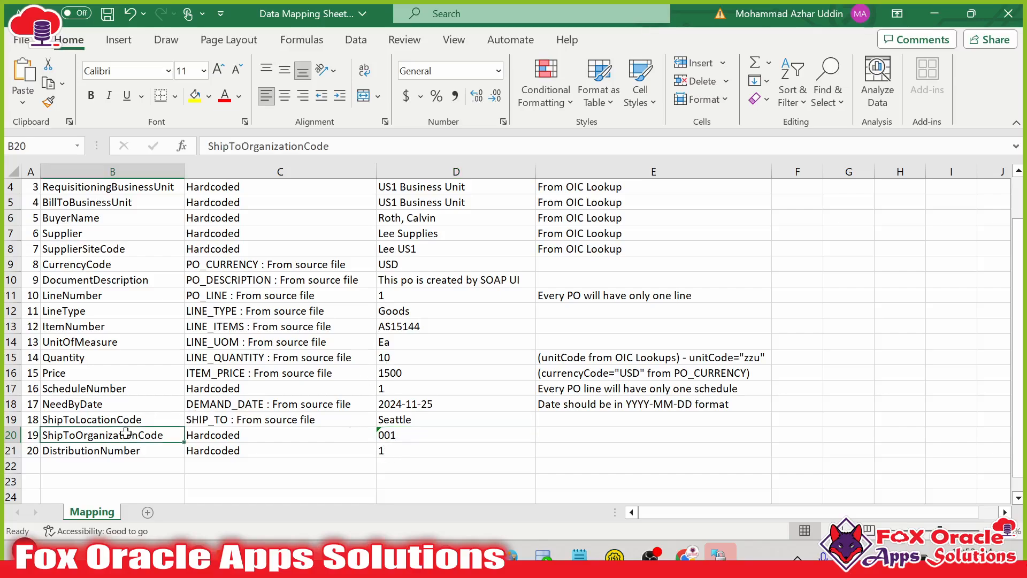
- Return to the browser mapper and map the variable var_shipToOrg to ShipToOrganizationCode
{"action": "key", "text": "alt+Tab"}
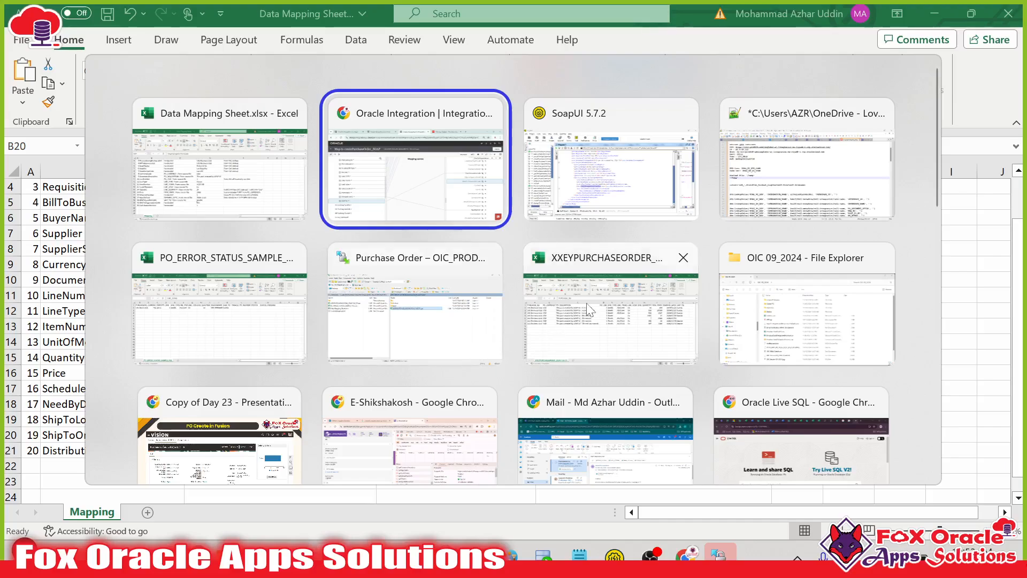
{"action": "scroll", "coordinate": [123, 425], "scroll_direction": "down", "scroll_amount": 5}
{"action": "scroll", "coordinate": [123, 429], "scroll_direction": "down", "scroll_amount": 1}
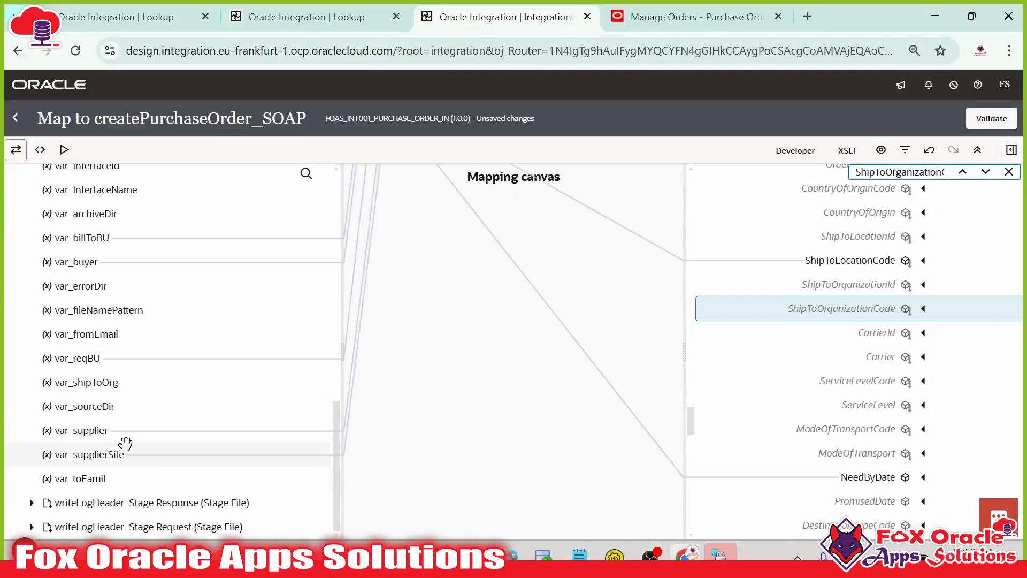
{"action": "left_click", "coordinate": [102, 382]}
{"action": "left_click_drag", "start_coordinate": [124, 385], "coordinate": [801, 311]}
- Copy the element name DistributionNumber from the SoapUI request, then find and select it among the target elements in the browser mapper
{"action": "scroll", "coordinate": [842, 340], "scroll_direction": "down", "scroll_amount": 15}
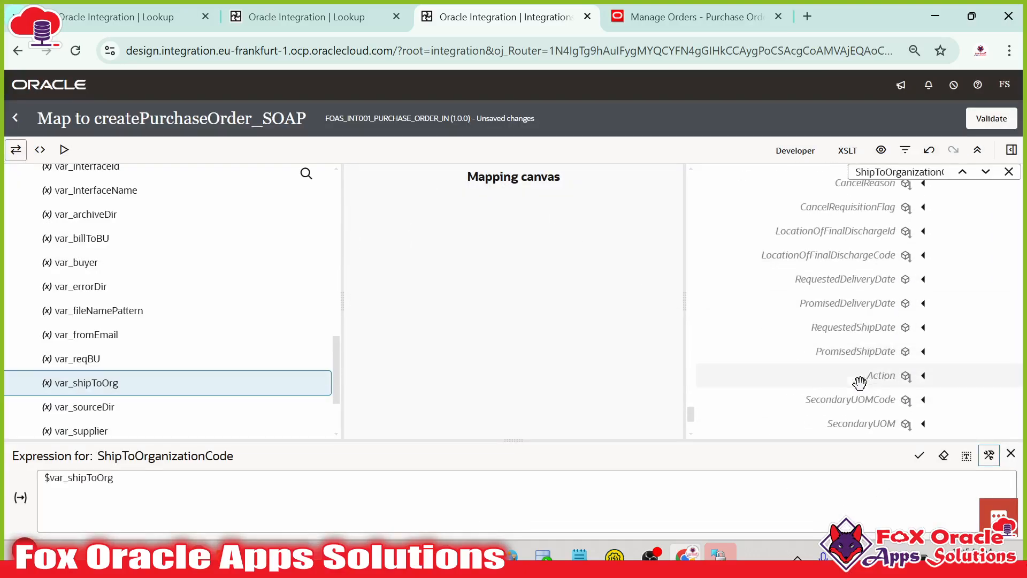
{"action": "key", "text": "alt+Tab"}
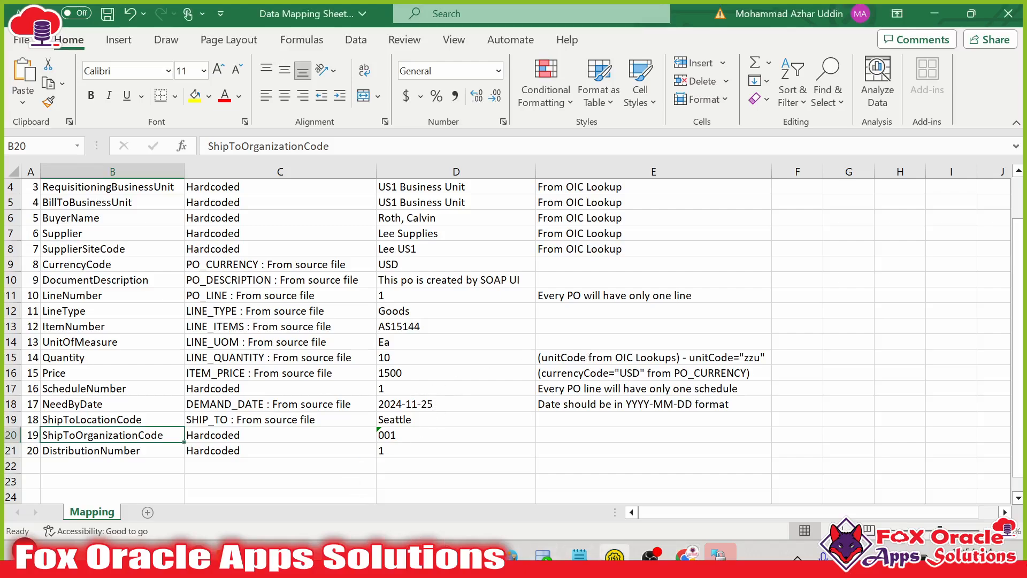
{"action": "left_click", "coordinate": [614, 557]}
{"action": "scroll", "coordinate": [406, 353], "scroll_direction": "down", "scroll_amount": 2}
{"action": "double_click", "coordinate": [402, 358]}
{"action": "key", "text": "ctrl+c"}
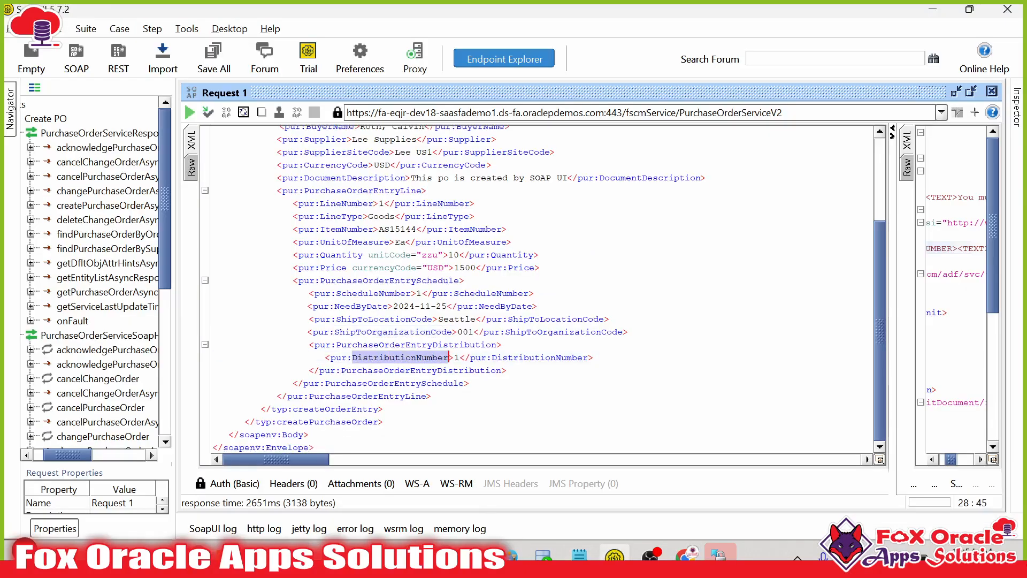
{"action": "key", "text": "alt+Tab"}
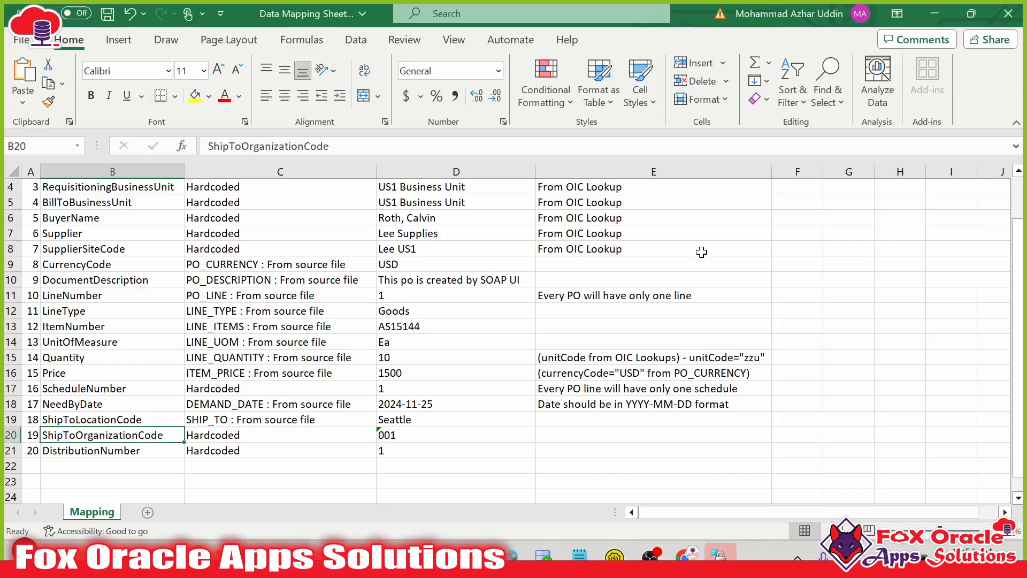
{"action": "key", "text": "alt+Tab"}
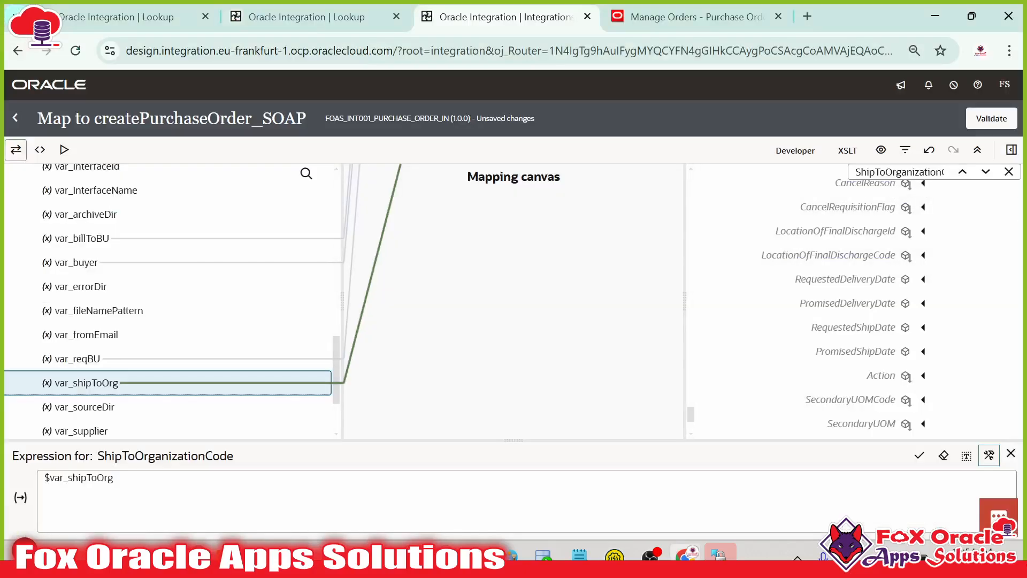
{"action": "double_click", "coordinate": [925, 173]}
{"action": "key", "text": "ctrl+v"}
{"action": "key", "text": "Return"}
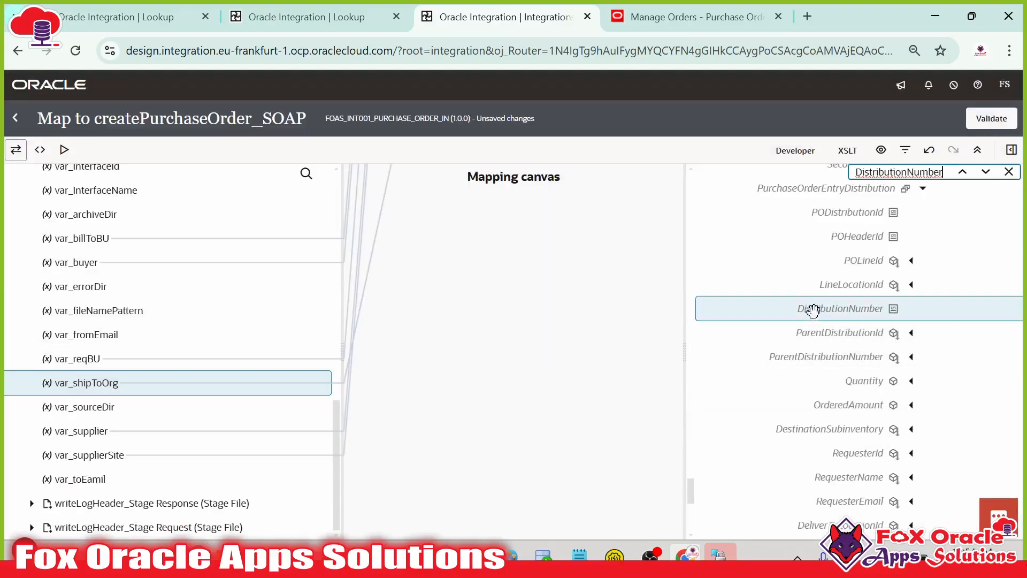
{"action": "left_click", "coordinate": [838, 312]}
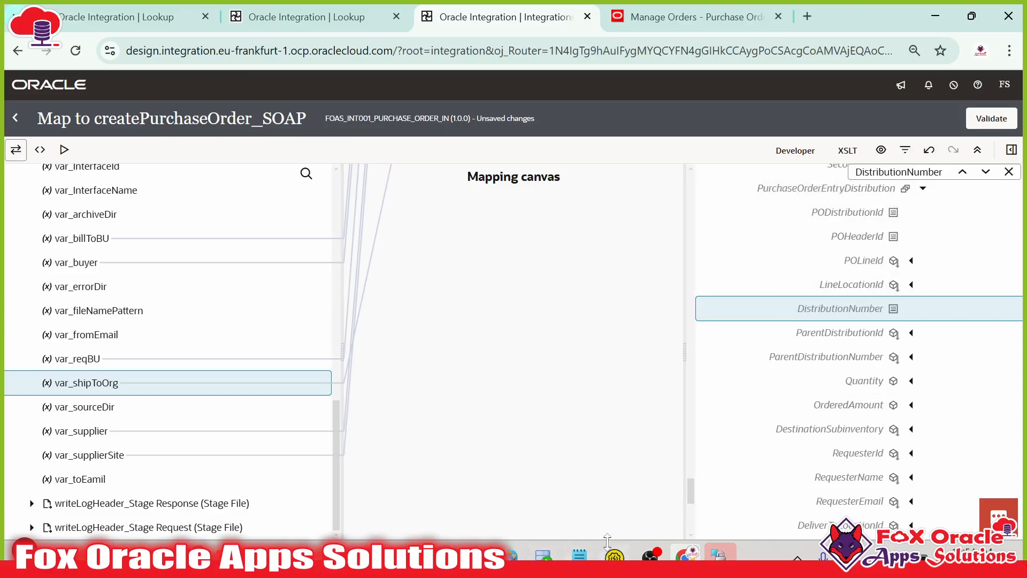
- Check the DistributionNumber value and its parent PurchaseOrderEntryDistribution in the SoapUI request, and return to the browser mapper
{"action": "left_click", "coordinate": [614, 556]}
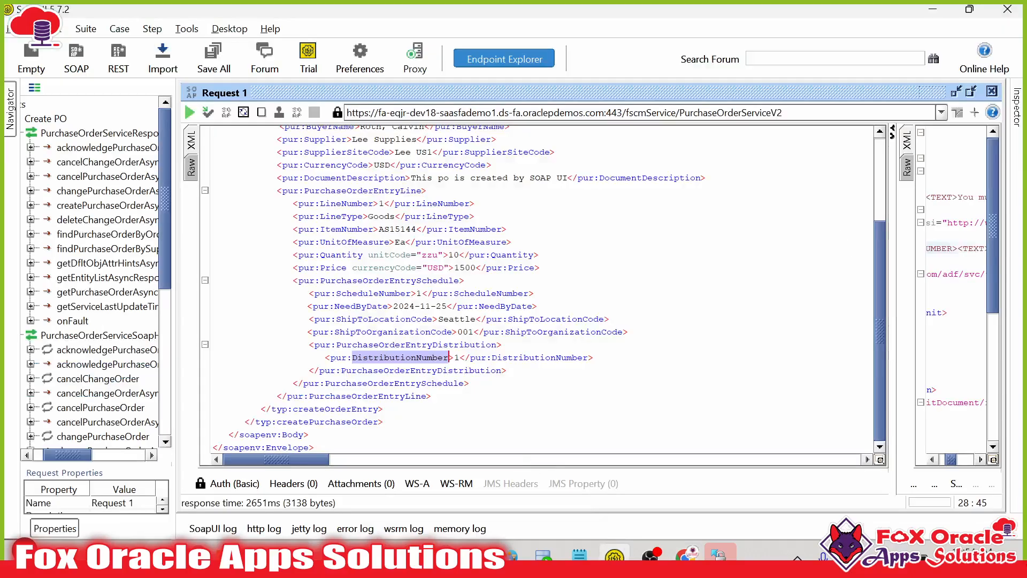
{"action": "left_click_drag", "start_coordinate": [336, 344], "coordinate": [475, 344]}
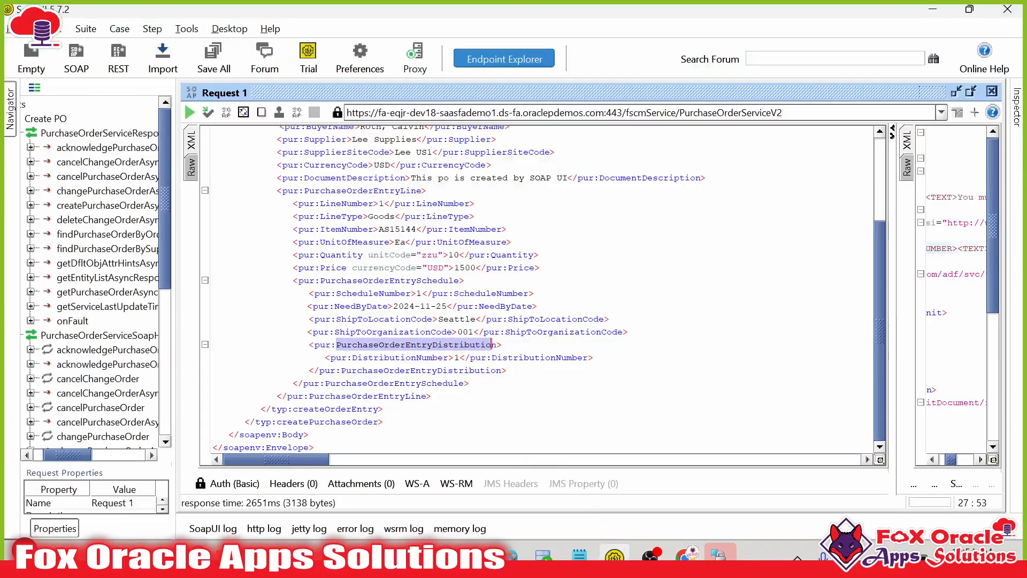
{"action": "double_click", "coordinate": [416, 357]}
{"action": "left_click", "coordinate": [459, 357]}
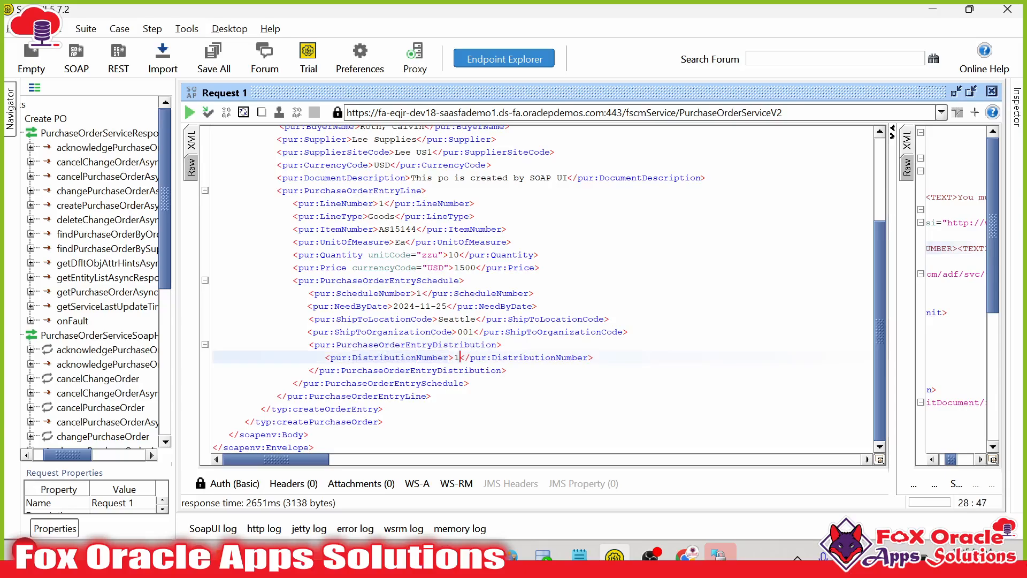
{"action": "key", "text": "alt+Tab"}
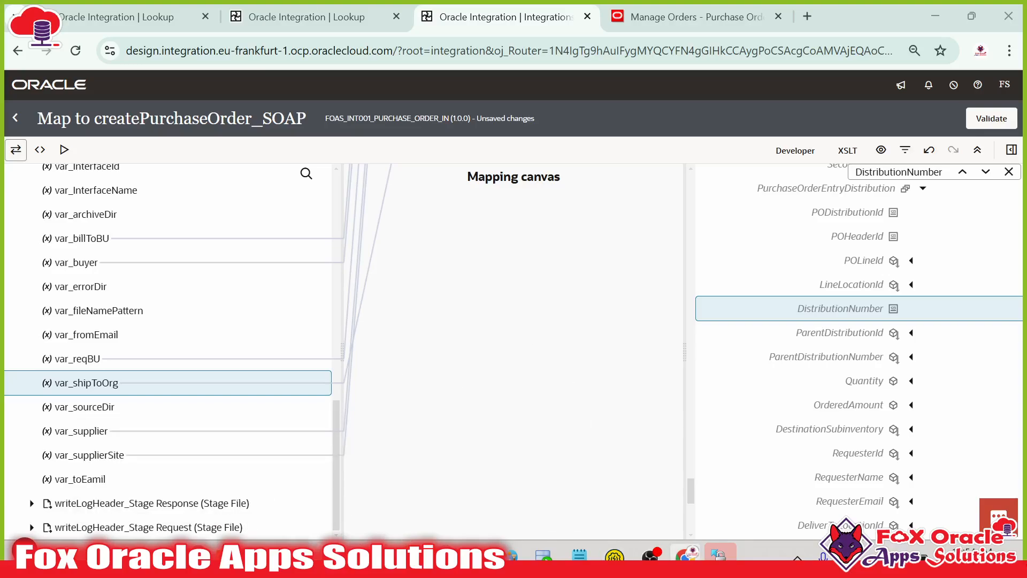
- Check the source and value given for DistributionNumber in the Excel mapping sheet
{"action": "mouse_move", "coordinate": [330, 558]}
{"action": "left_click", "coordinate": [239, 506]}
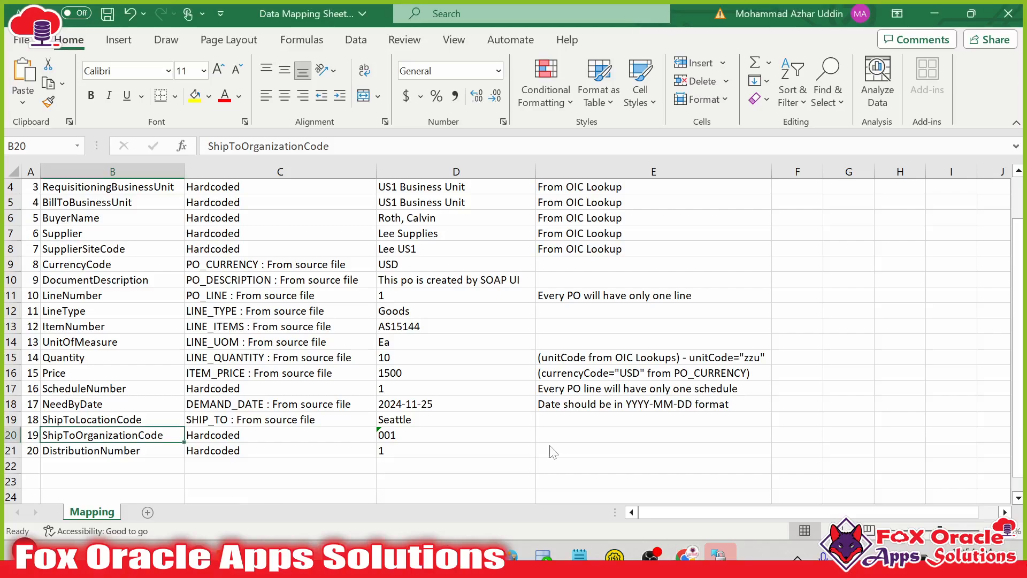
{"action": "left_click", "coordinate": [402, 451]}
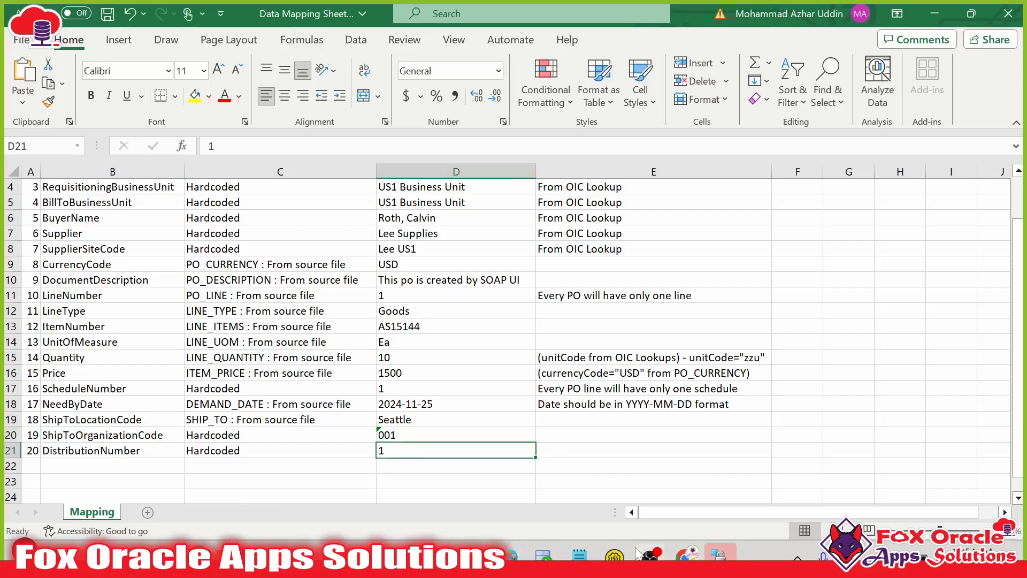
- Return to the browser mapper, create a target node for DistributionNumber and save the hardcoded expression '1' for it
{"action": "left_click", "coordinate": [686, 556]}
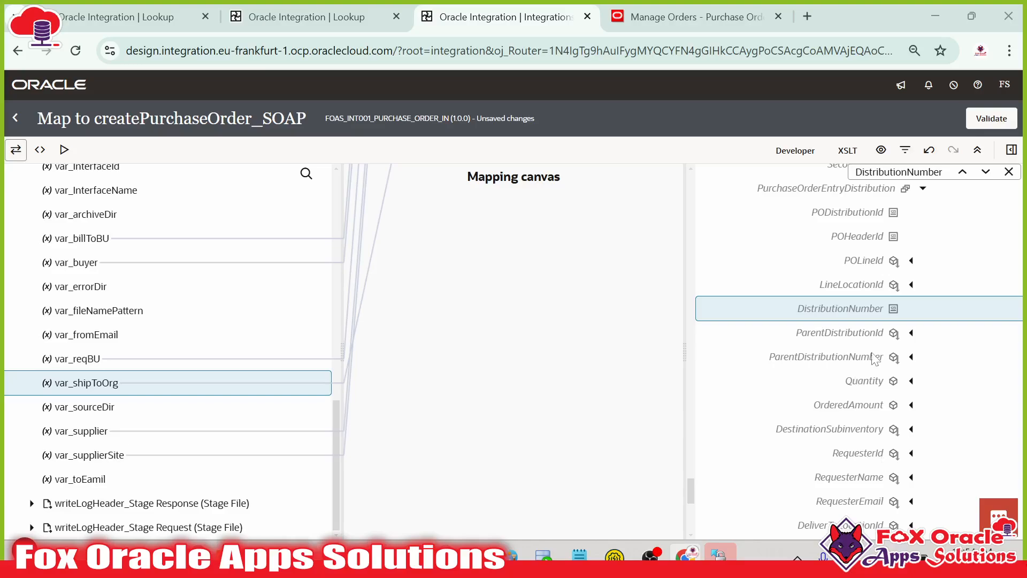
{"action": "right_click", "coordinate": [844, 306]}
{"action": "left_click", "coordinate": [915, 380]}
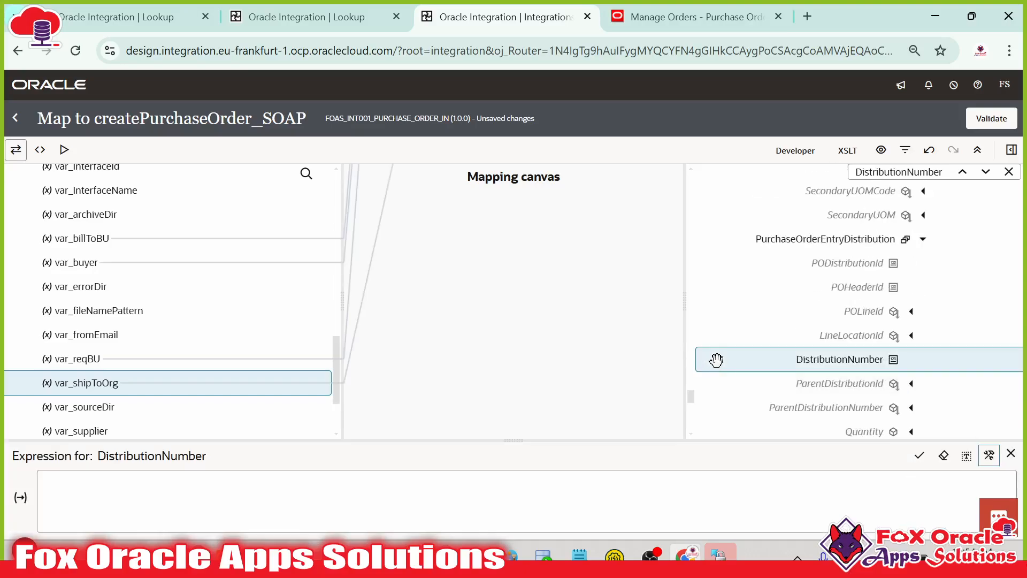
{"action": "left_click", "coordinate": [905, 476]}
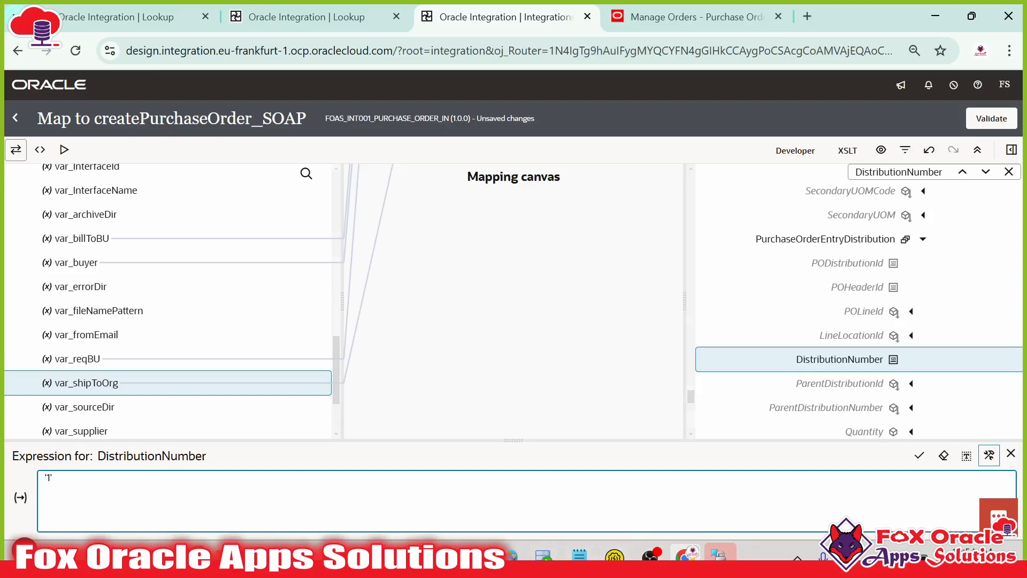
{"action": "left_click", "coordinate": [919, 455]}
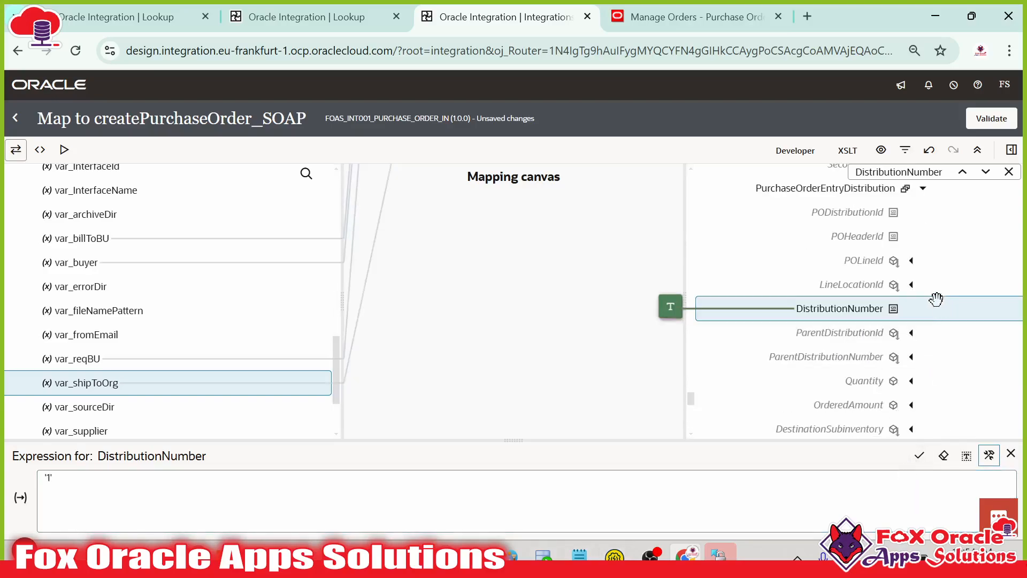
- Validate the createPurchaseOrder_SOAP map, and save the integration after returning to its canvas
{"action": "left_click", "coordinate": [998, 124]}
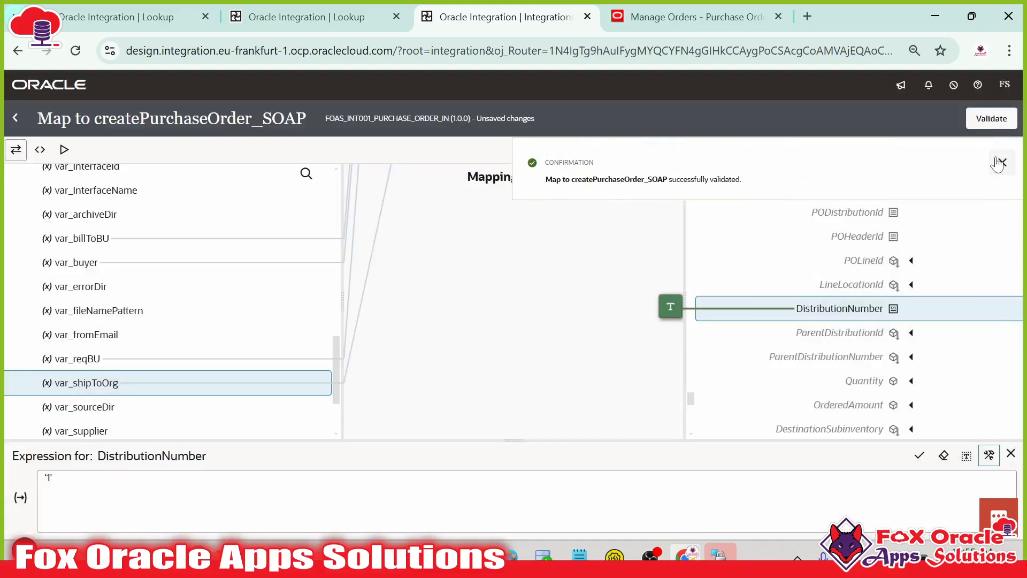
{"action": "left_click", "coordinate": [998, 163]}
{"action": "scroll", "coordinate": [963, 305], "scroll_direction": "down", "scroll_amount": 10}
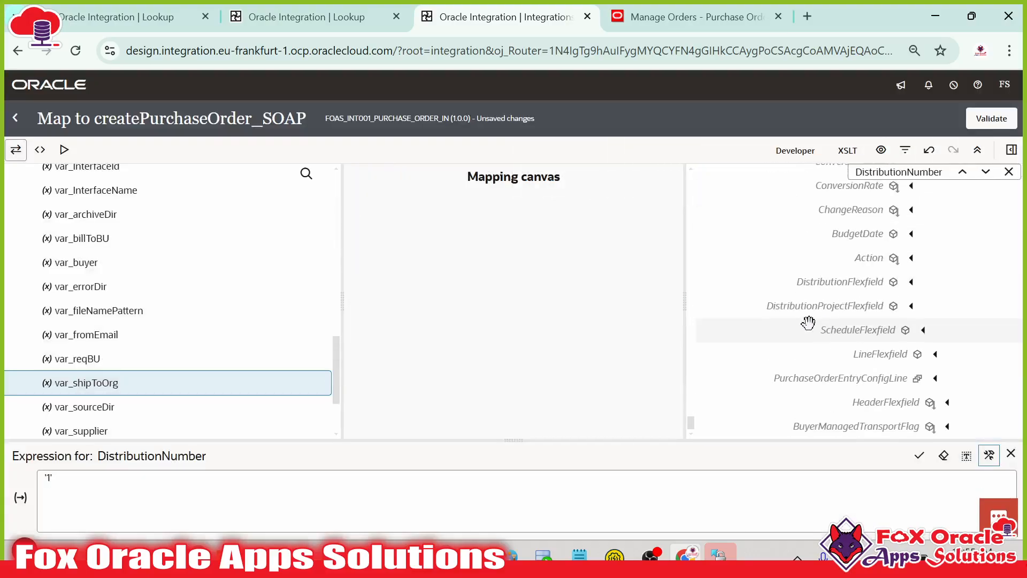
{"action": "left_click", "coordinate": [15, 117]}
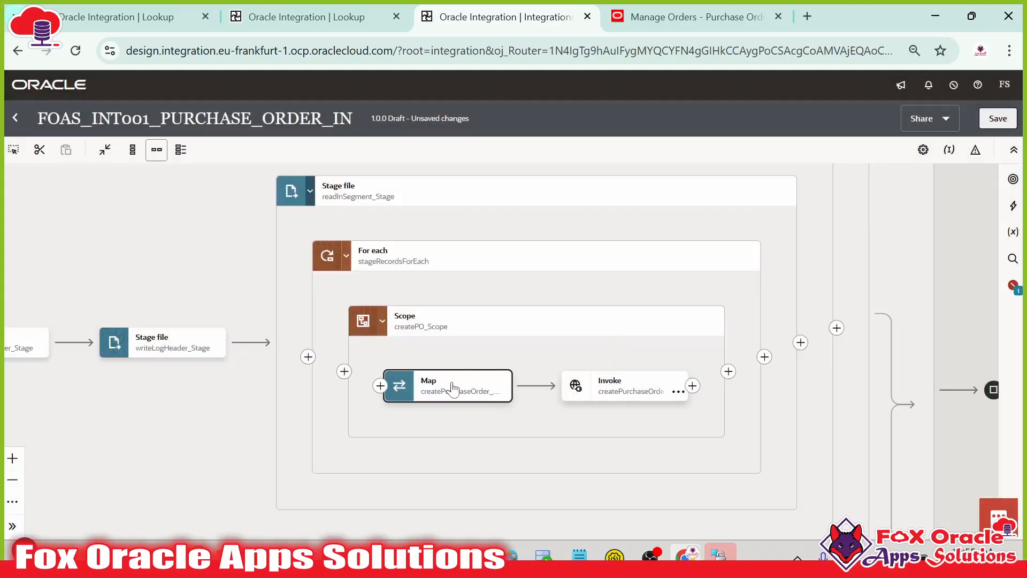
{"action": "left_click", "coordinate": [996, 119]}
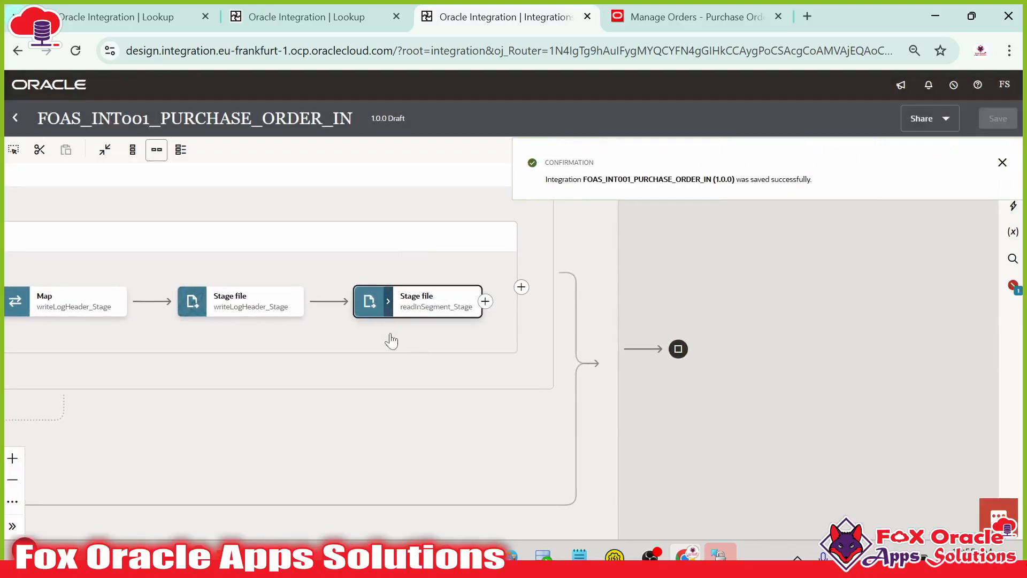
- Expand the readInSegment_Stage action and review the createPurchaseOrder Map and Invoke actions inside createPO_Scope
{"action": "left_click", "coordinate": [388, 302]}
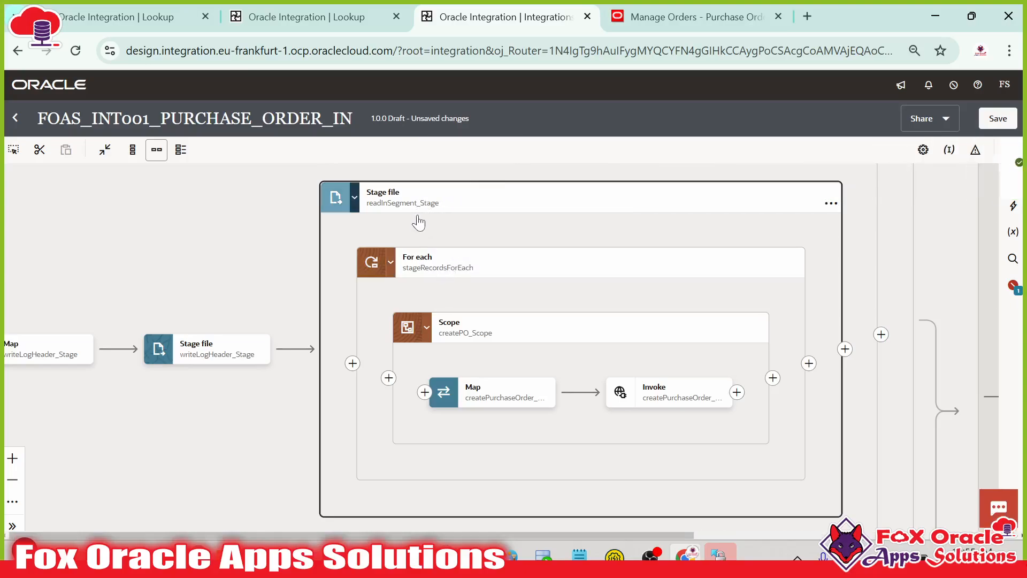
{"action": "left_click_drag", "start_coordinate": [540, 327], "coordinate": [501, 294]}
{"action": "left_click", "coordinate": [491, 365]}
{"action": "left_click", "coordinate": [609, 358]}
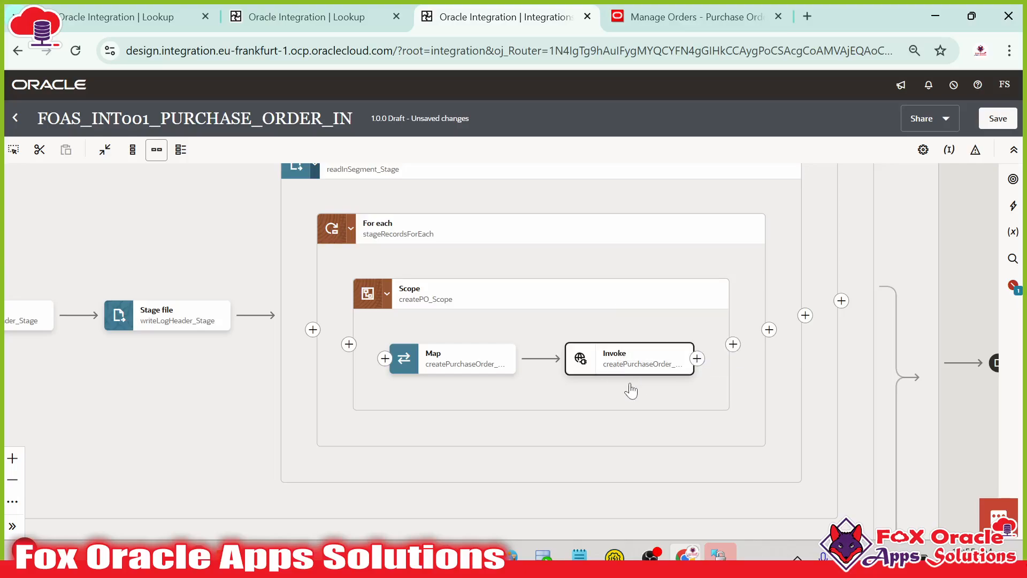
{"action": "left_click_drag", "start_coordinate": [654, 392], "coordinate": [603, 390]}
{"action": "left_click", "coordinate": [561, 354]}
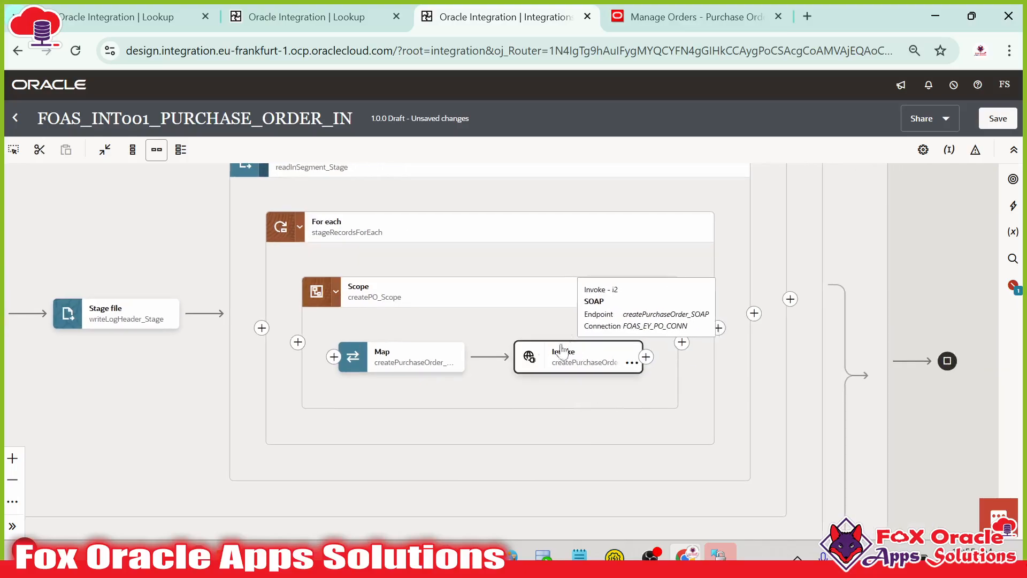
{"action": "left_click", "coordinate": [583, 363]}
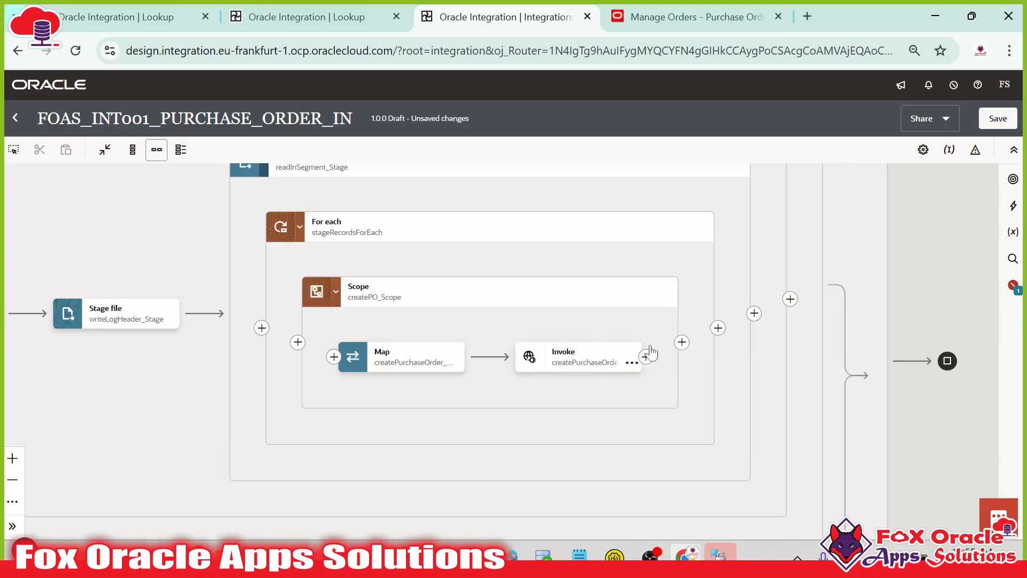
- Add the Default Handler as a fault handler to createPO_Scope
{"action": "left_click", "coordinate": [586, 298]}
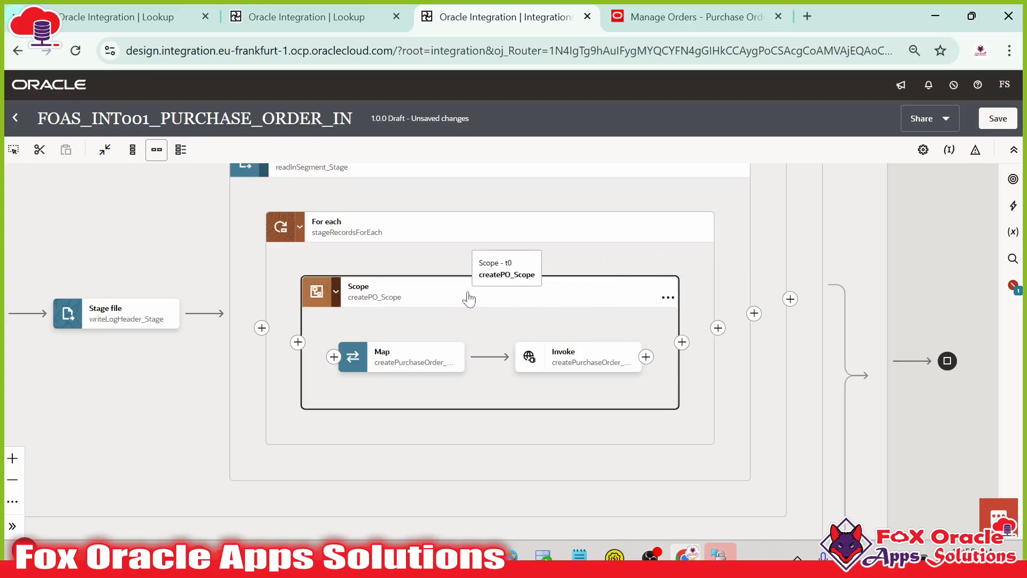
{"action": "left_click", "coordinate": [667, 300]}
{"action": "mouse_move", "coordinate": [751, 388]}
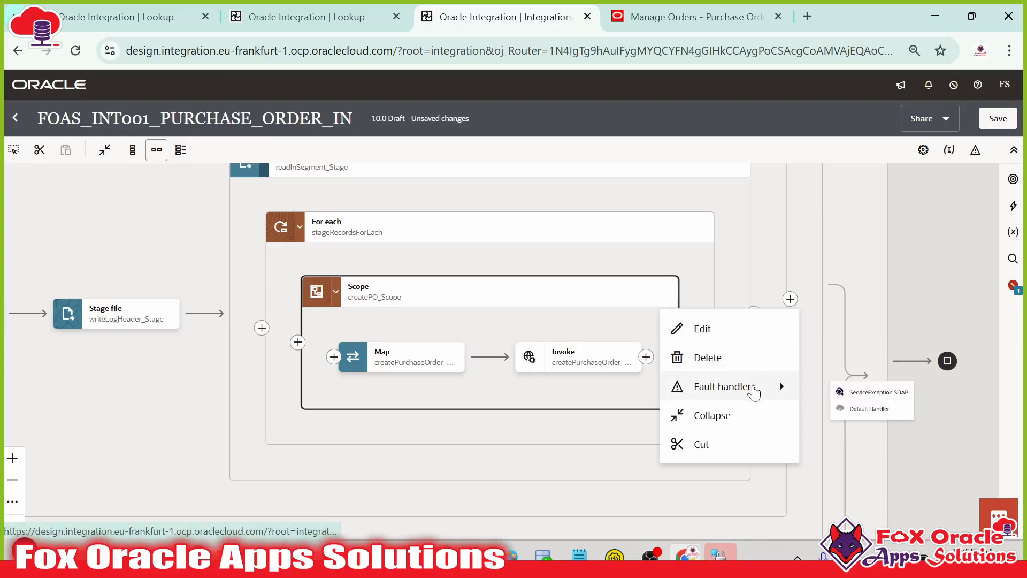
{"action": "left_click", "coordinate": [858, 410]}
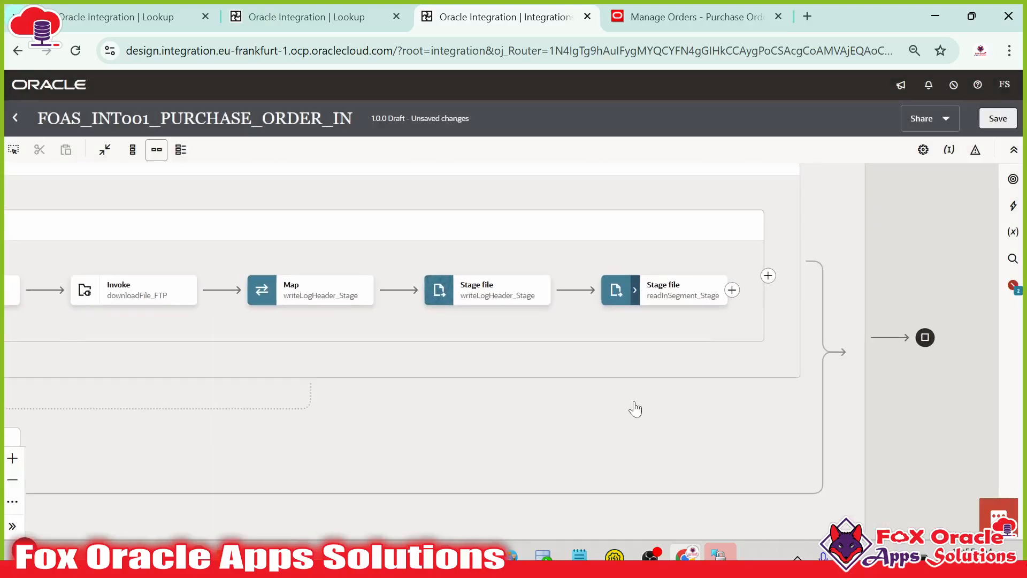
- Expand readInSegment_Stage again and examine the main section and the default fault handler inside createPO_Scope
{"action": "left_click", "coordinate": [635, 302]}
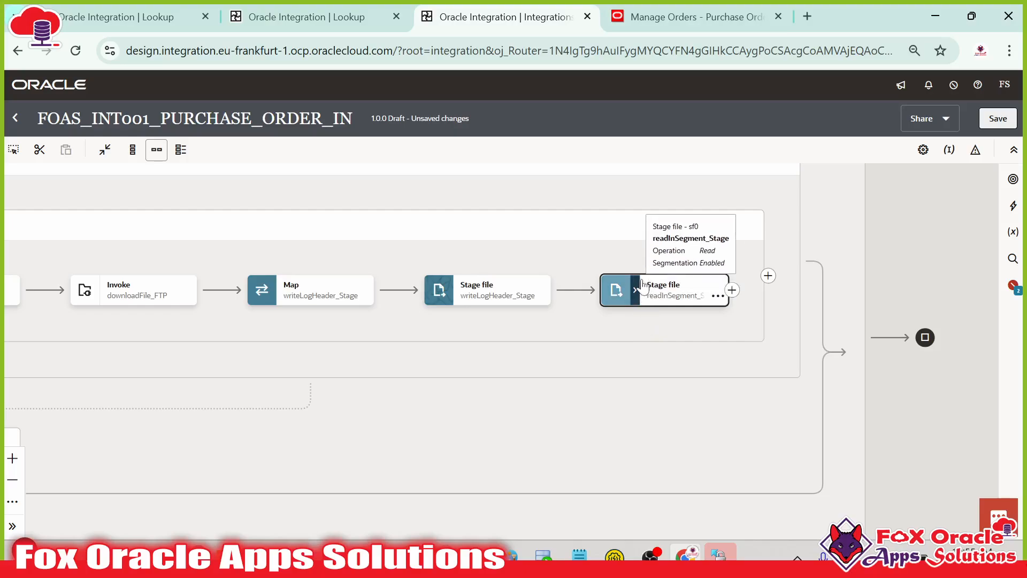
{"action": "left_click_drag", "start_coordinate": [654, 348], "coordinate": [155, 289]}
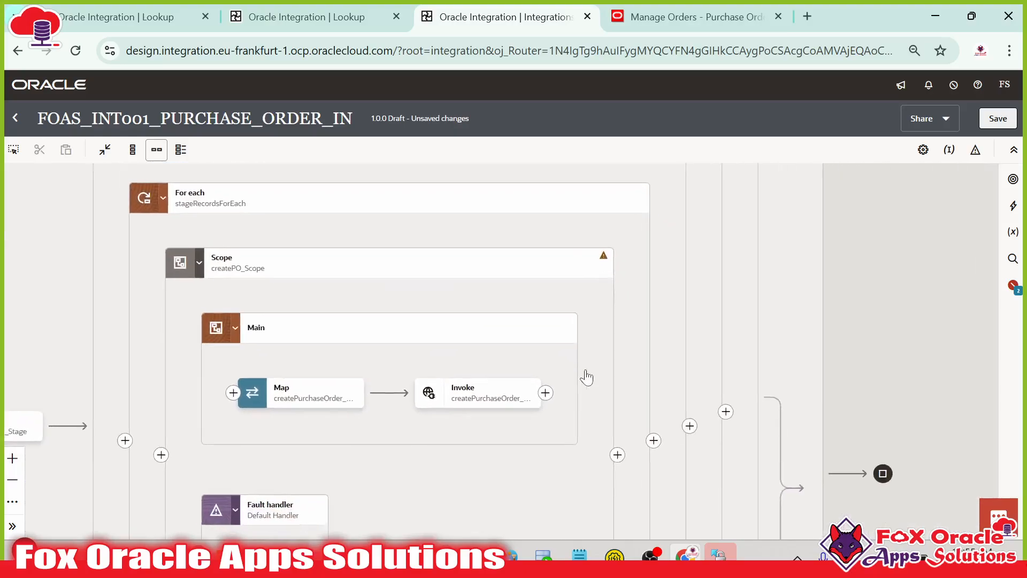
{"action": "left_click_drag", "start_coordinate": [585, 376], "coordinate": [577, 323]}
{"action": "scroll", "coordinate": [344, 406], "scroll_direction": "down", "scroll_amount": 3}
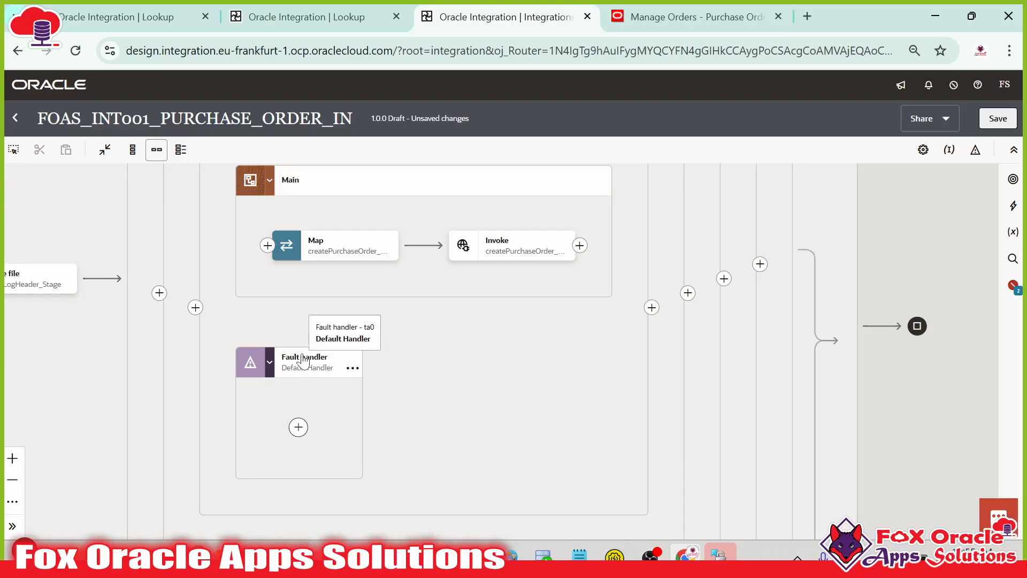
{"action": "left_click_drag", "start_coordinate": [310, 451], "coordinate": [428, 456]}
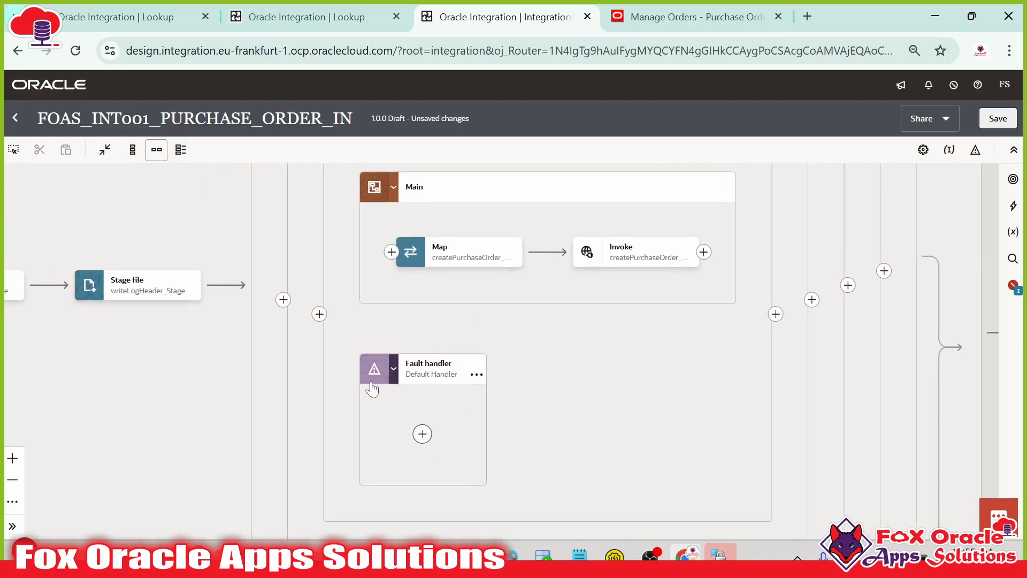
{"action": "left_click_drag", "start_coordinate": [440, 411], "coordinate": [545, 427]}
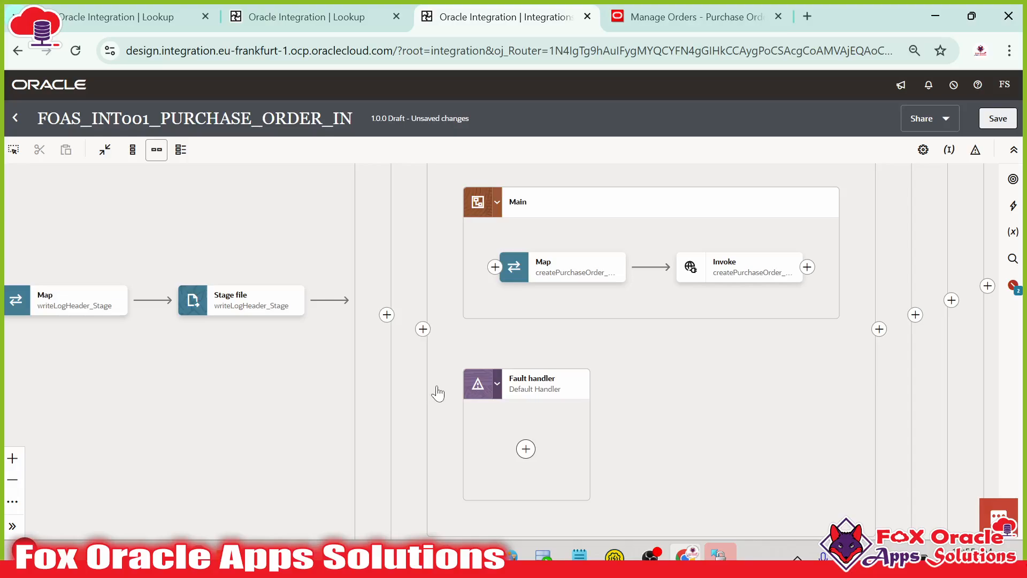
{"action": "left_click_drag", "start_coordinate": [432, 357], "coordinate": [334, 367]}
{"action": "left_click_drag", "start_coordinate": [557, 335], "coordinate": [507, 358]}
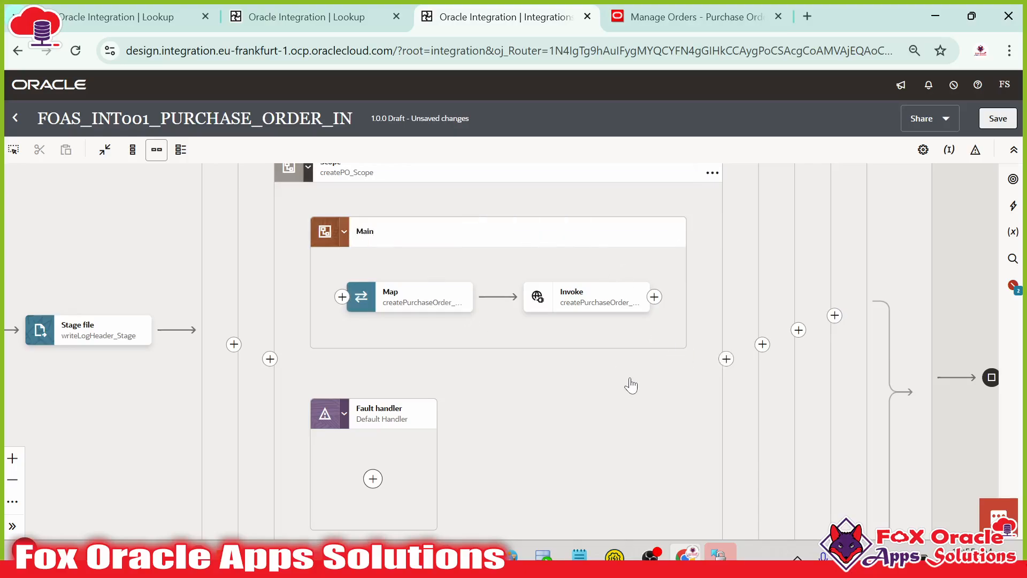
- Open the default_Assign action near the start of the flow and add a string variable at the end of its list
{"action": "scroll", "coordinate": [631, 385], "scroll_direction": "left", "scroll_amount": 10}
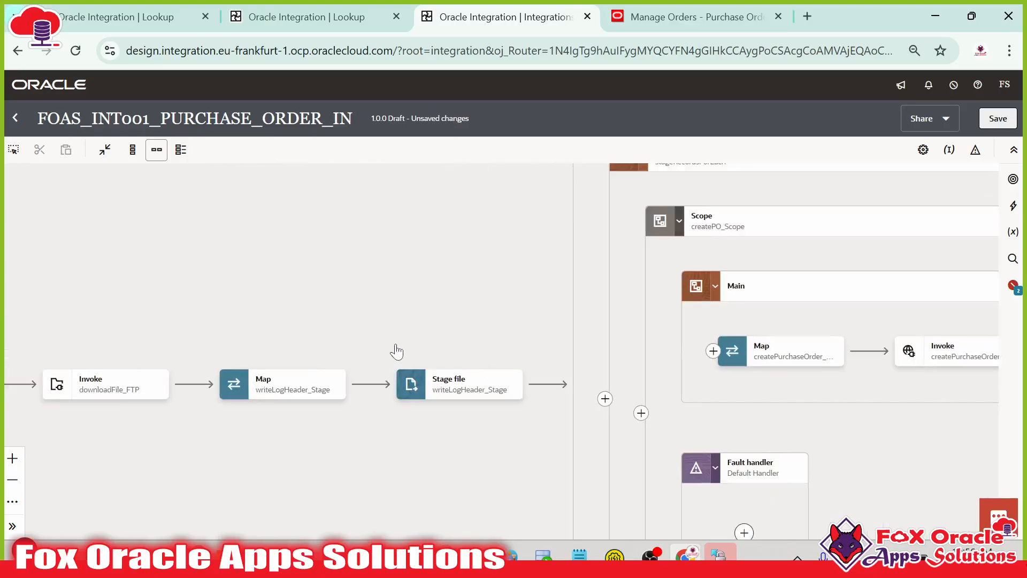
{"action": "scroll", "coordinate": [396, 351], "scroll_direction": "left", "scroll_amount": 10}
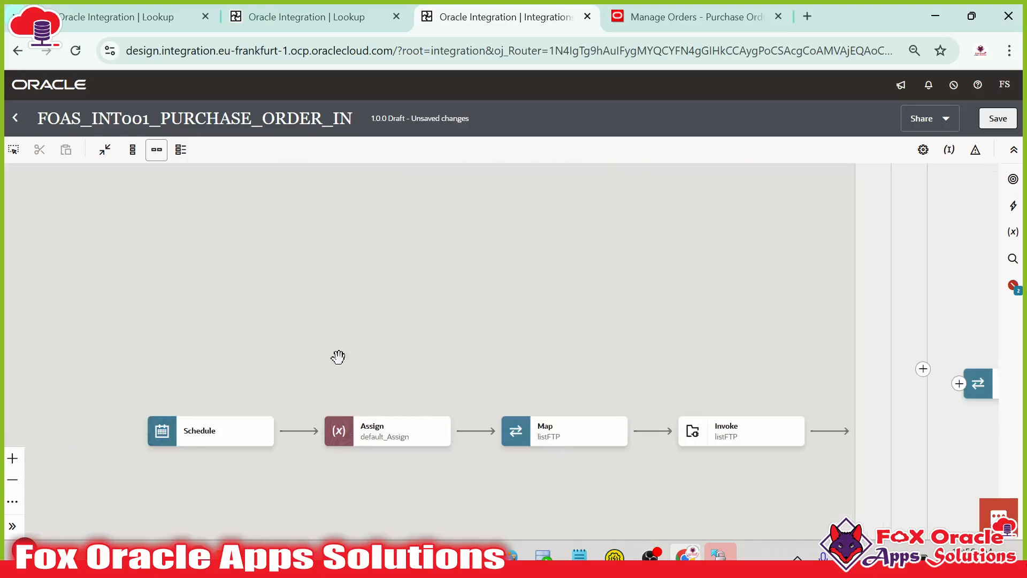
{"action": "left_click", "coordinate": [362, 436]}
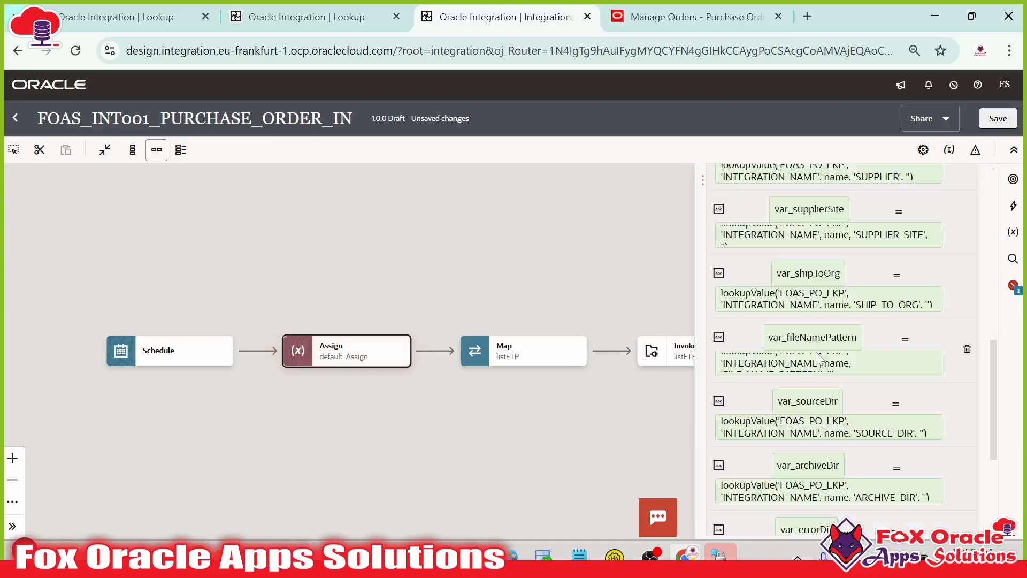
{"action": "scroll", "coordinate": [763, 473], "scroll_direction": "down", "scroll_amount": 4}
{"action": "left_click", "coordinate": [718, 513]}
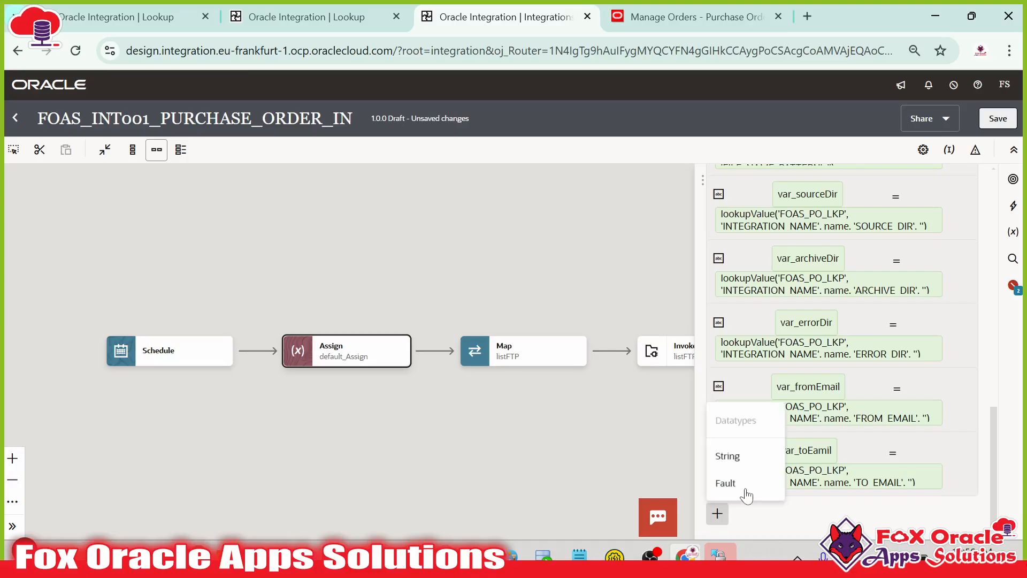
{"action": "left_click", "coordinate": [745, 490]}
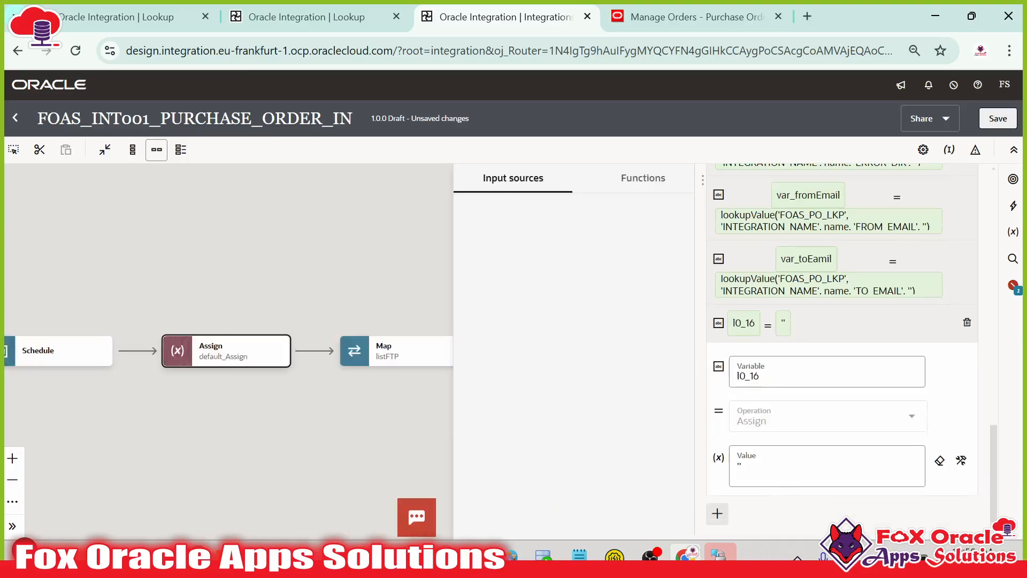
- Name the new variable in default_Assign var_ErrorMsg
{"action": "left_click", "coordinate": [776, 375]}
{"action": "key", "text": "BackSpace"}
{"action": "key", "text": "BackSpace"}
{"action": "key", "text": "BackSpace"}
{"action": "key", "text": "BackSpace"}
{"action": "key", "text": "BackSpace"}
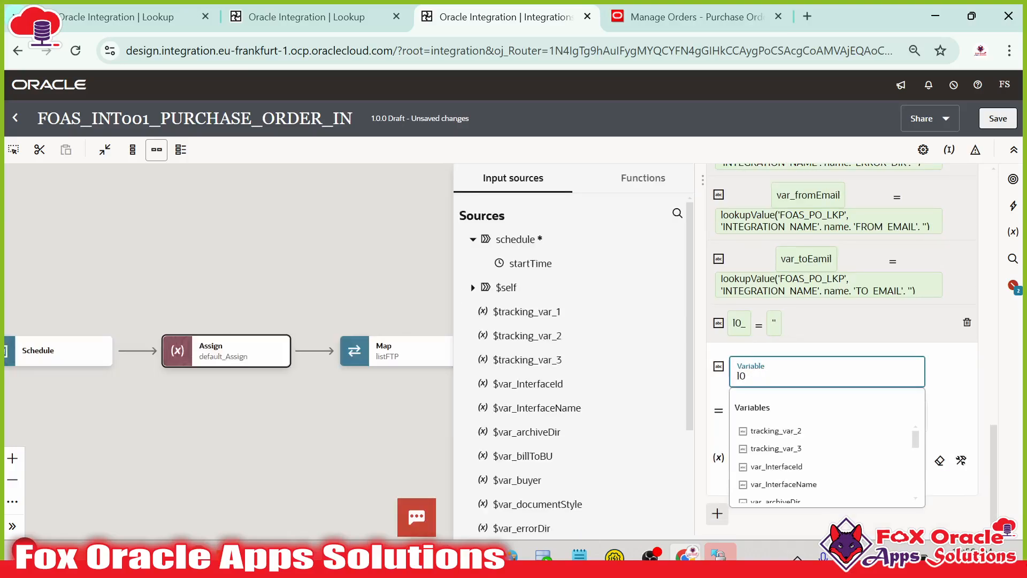
{"action": "type", "text": "var_Error"}
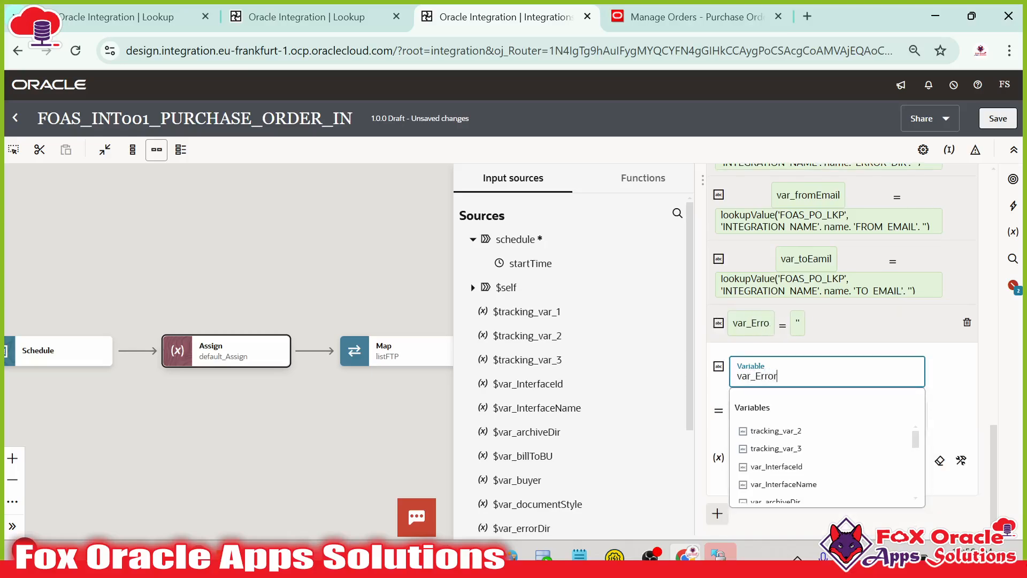
{"action": "type", "text": "Msg"}
{"action": "left_click", "coordinate": [946, 422]}
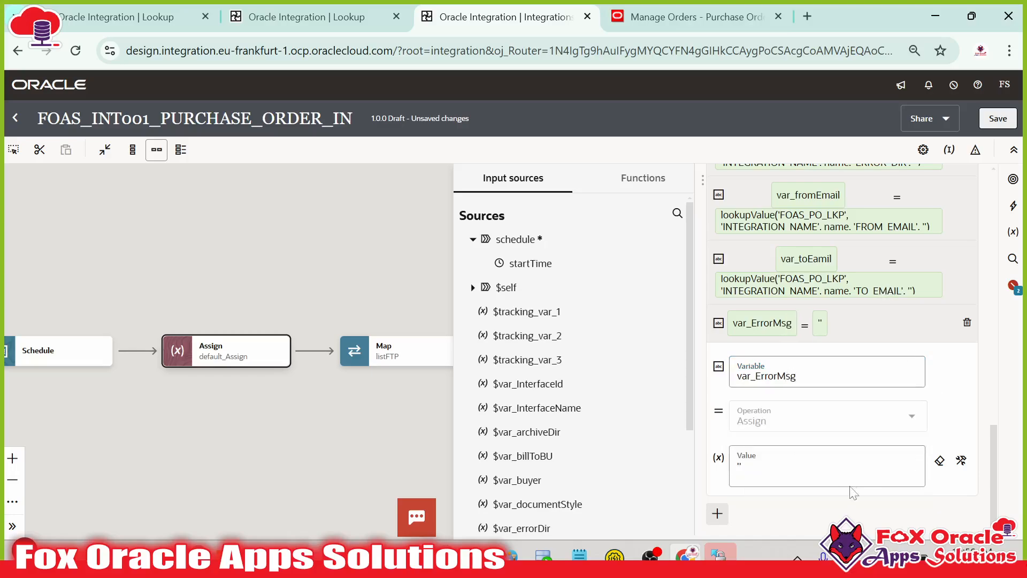
- Set the value of var_ErrorMsg to the empty string '' and close the default_Assign details
{"action": "left_click", "coordinate": [850, 482]}
{"action": "key", "text": "BackSpace"}
{"action": "key", "text": "BackSpace"}
{"action": "type", "text": "''"}
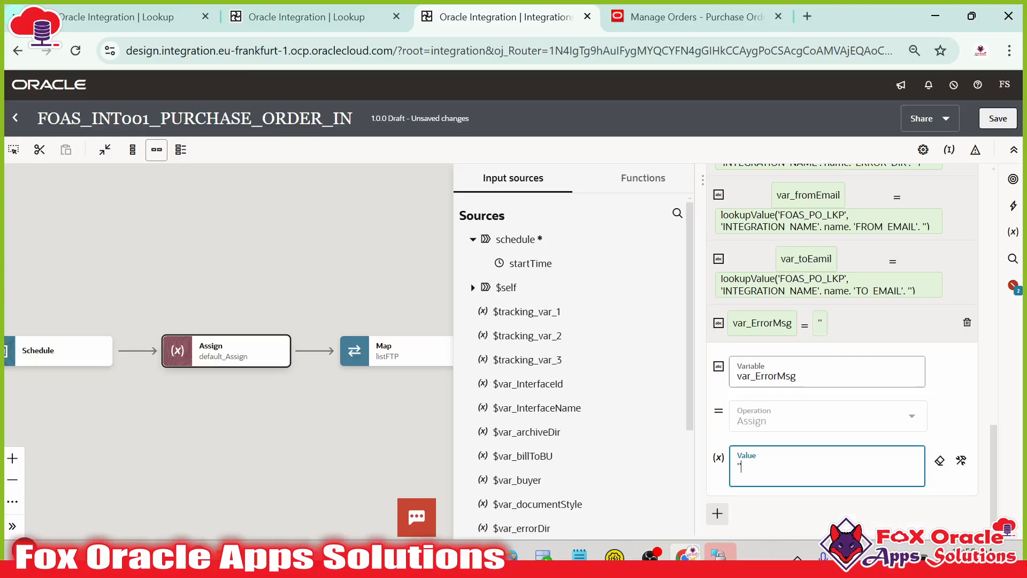
{"action": "left_click", "coordinate": [272, 301]}
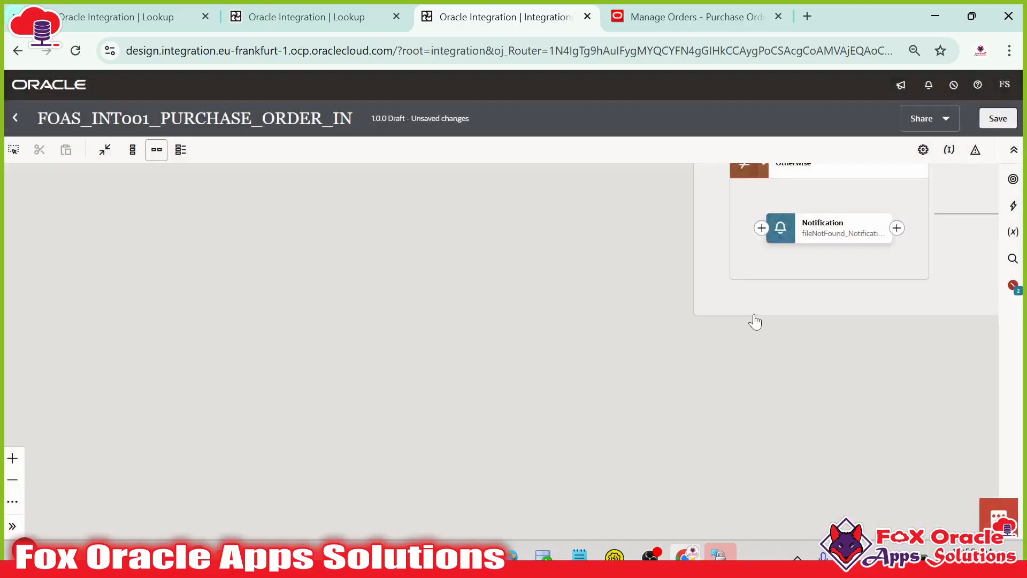
- Expand readInSegment_Stage and add an Assign action to the default fault handler of createPO_Scope
{"action": "left_click_drag", "start_coordinate": [835, 345], "coordinate": [210, 408]}
{"action": "left_click_drag", "start_coordinate": [580, 364], "coordinate": [12, 445]}
{"action": "left_click_drag", "start_coordinate": [570, 296], "coordinate": [694, 425]}
{"action": "left_click_drag", "start_coordinate": [440, 385], "coordinate": [627, 401]}
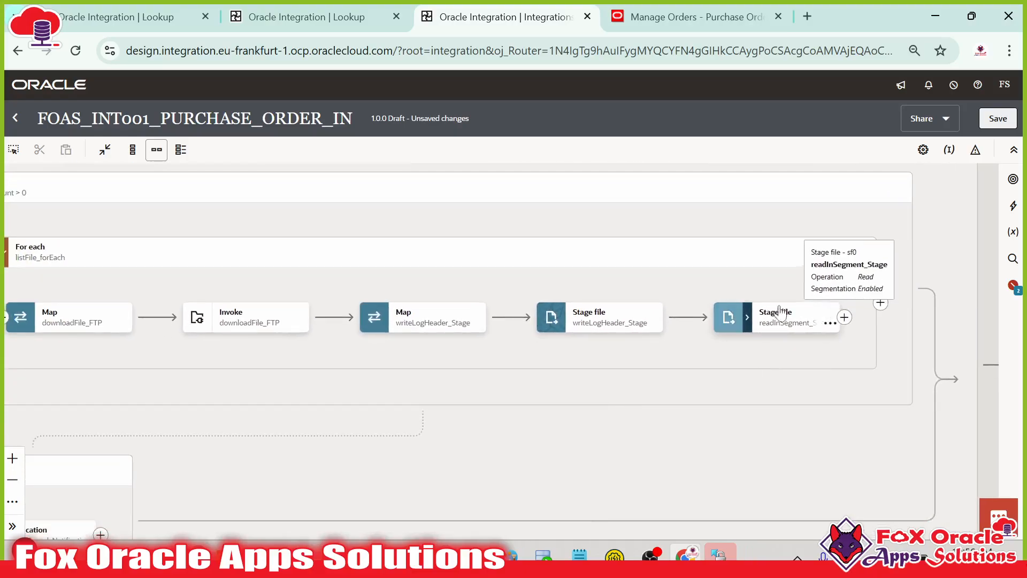
{"action": "left_click", "coordinate": [747, 317]}
{"action": "left_click_drag", "start_coordinate": [541, 383], "coordinate": [252, 266]}
{"action": "left_click_drag", "start_coordinate": [523, 360], "coordinate": [423, 173]}
{"action": "left_click_drag", "start_coordinate": [538, 382], "coordinate": [449, 316]}
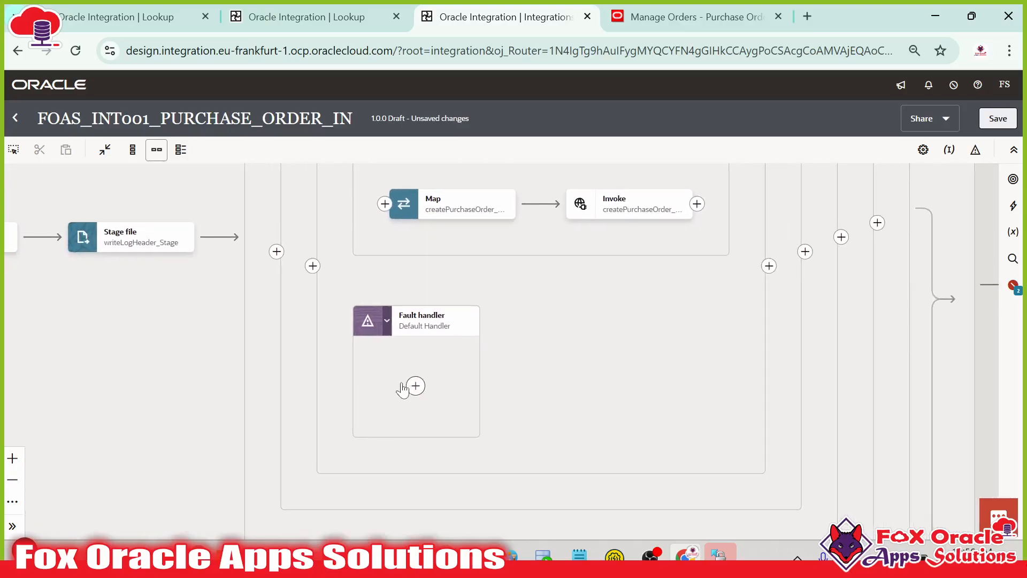
{"action": "left_click", "coordinate": [415, 385]}
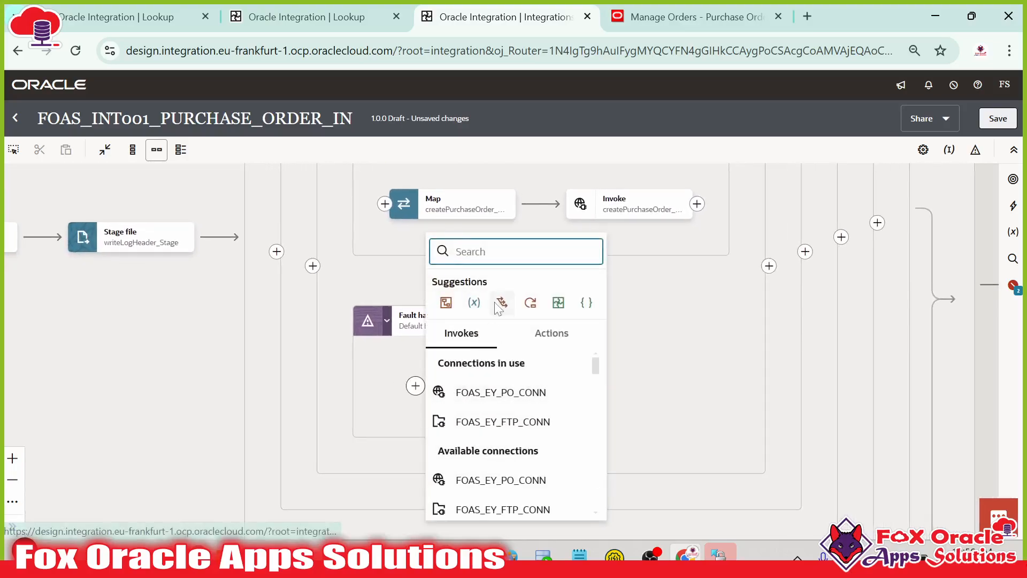
{"action": "type", "text": "as"}
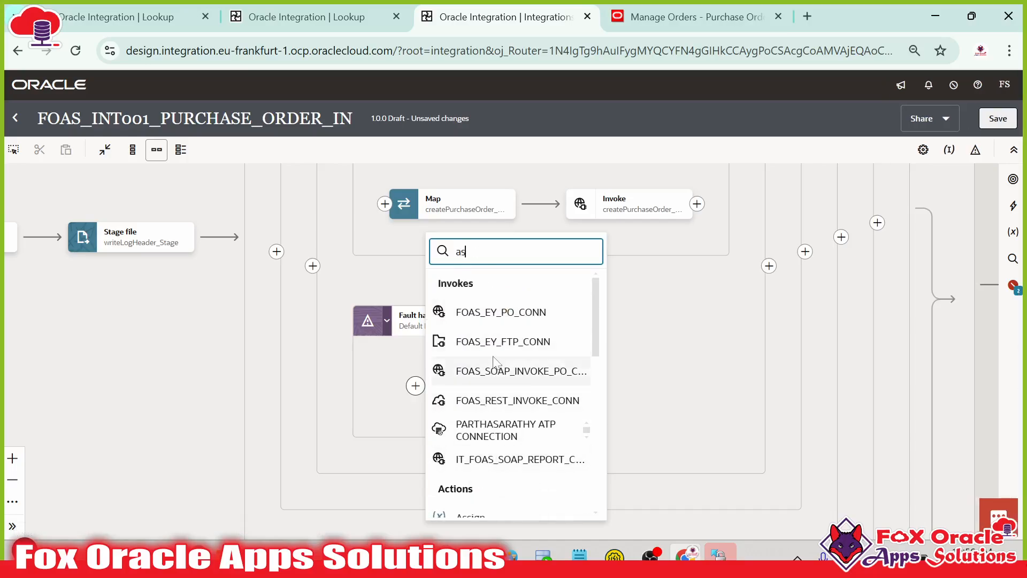
{"action": "type", "text": "s"}
{"action": "left_click", "coordinate": [473, 314]}
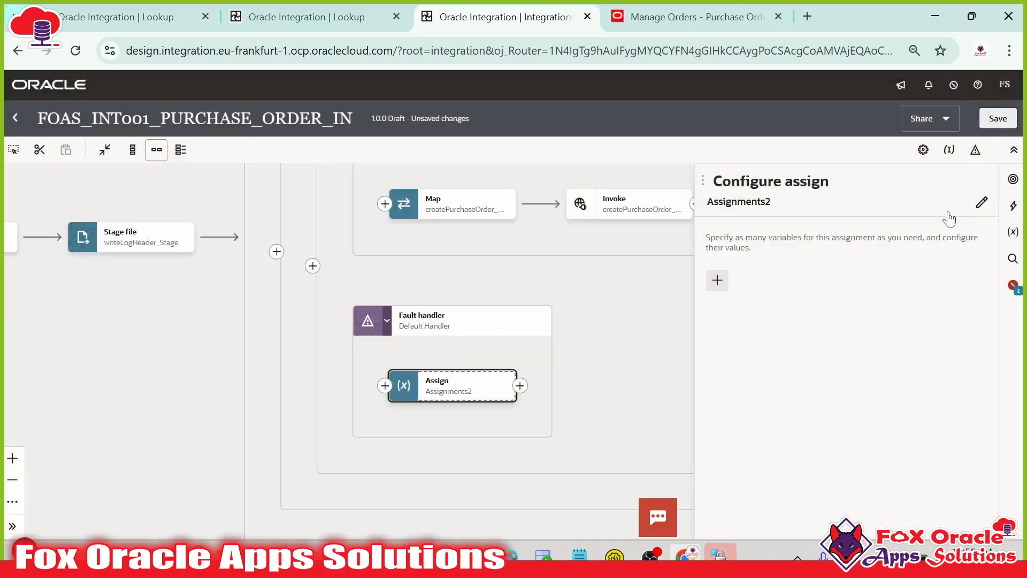
- Rename the new Assign action in the fault handler assignFault
{"action": "left_click", "coordinate": [949, 218]}
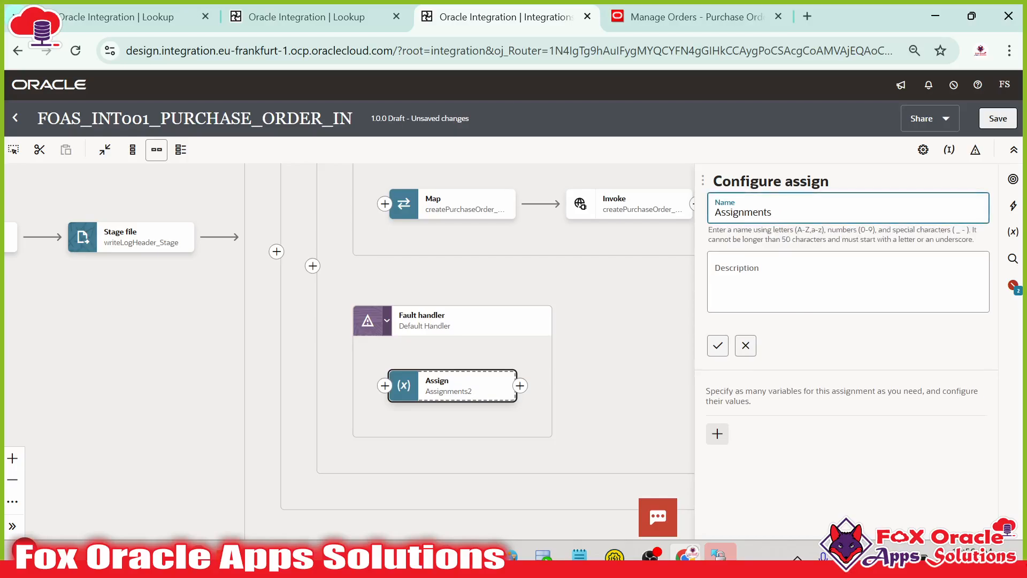
{"action": "key", "text": "BackSpace"}
{"action": "key", "text": "BackSpace"}
{"action": "key", "text": "BackSpace"}
{"action": "key", "text": "BackSpace"}
{"action": "key", "text": "BackSpace"}
{"action": "key", "text": "BackSpace"}
{"action": "key", "text": "BackSpace"}
{"action": "key", "text": "BackSpace"}
{"action": "key", "text": "BackSpace"}
{"action": "type", "text": "as"}
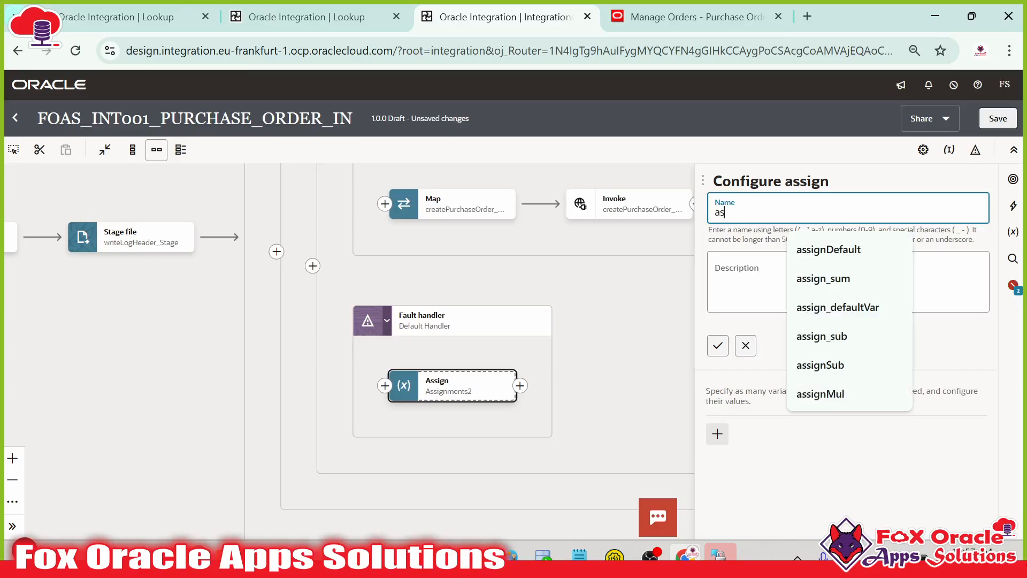
{"action": "type", "text": "signFault"}
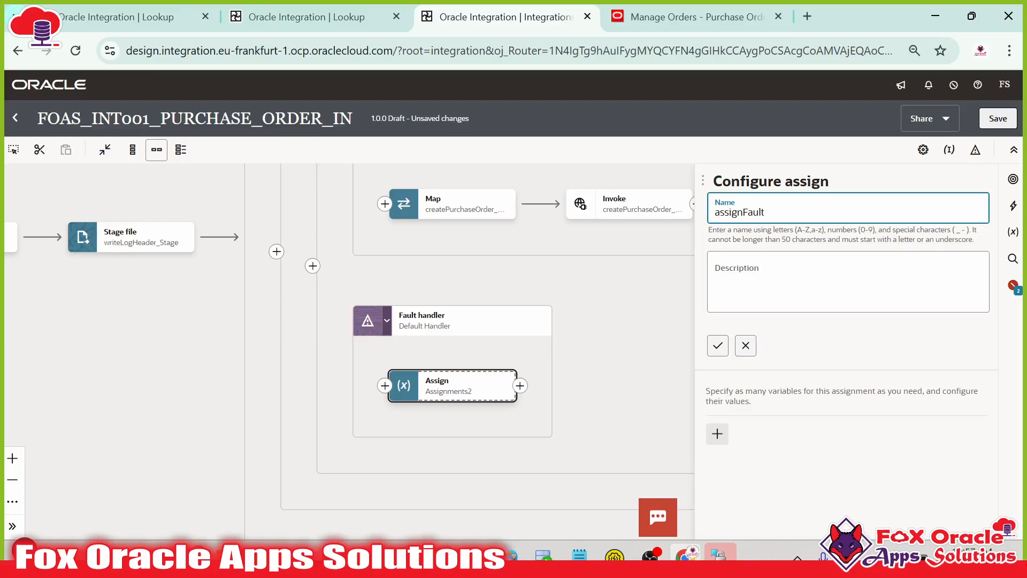
{"action": "left_click", "coordinate": [717, 345]}
- Add a string assignment to assignFault and choose var_ErrorMsg as its variable
{"action": "left_click", "coordinate": [717, 280]}
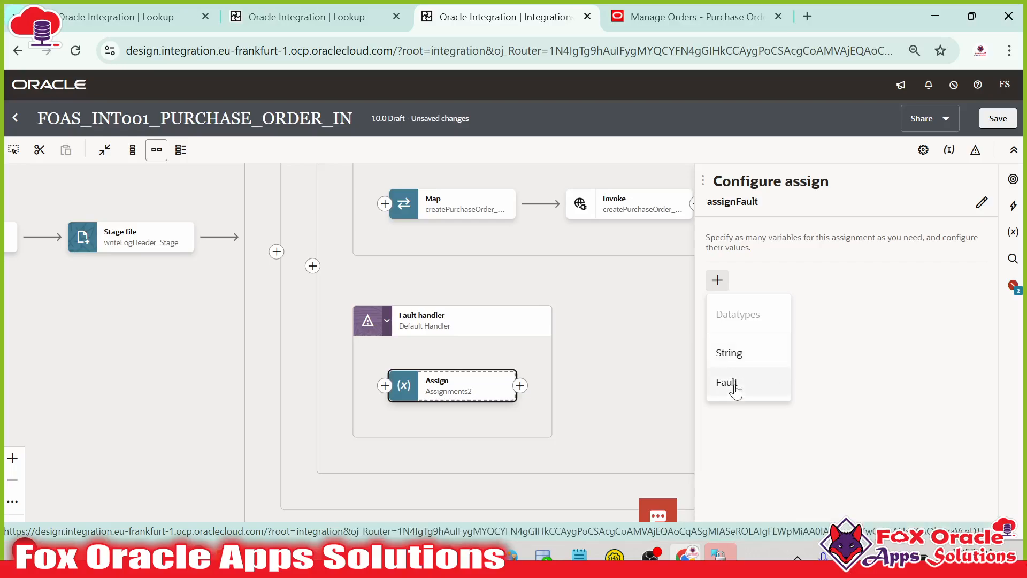
{"action": "left_click", "coordinate": [736, 353]}
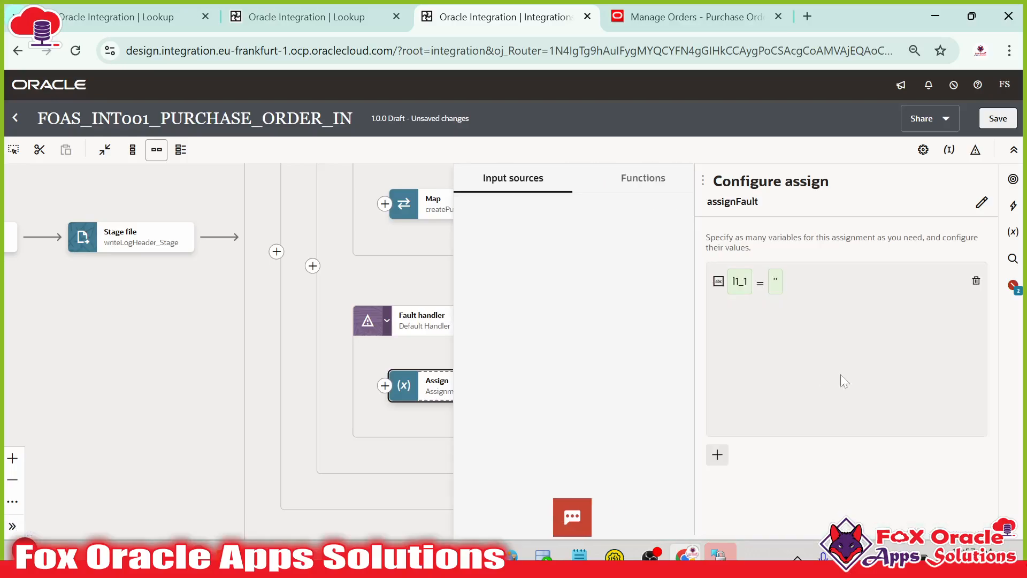
{"action": "left_click", "coordinate": [795, 283]}
{"action": "left_click", "coordinate": [779, 335]}
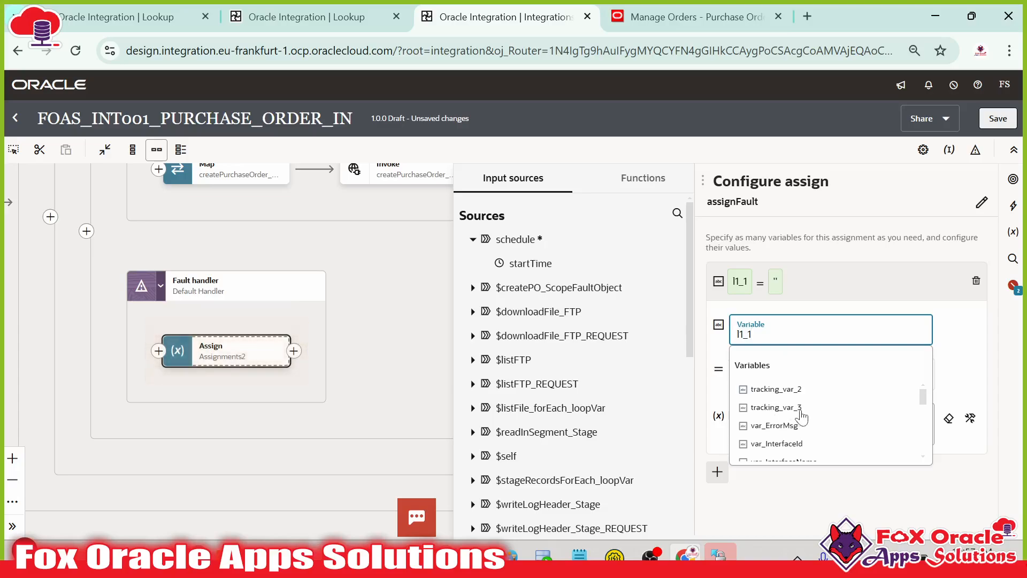
{"action": "scroll", "coordinate": [802, 411], "scroll_direction": "down", "scroll_amount": 2}
{"action": "scroll", "coordinate": [826, 424], "scroll_direction": "up", "scroll_amount": 2}
{"action": "left_click", "coordinate": [781, 427]}
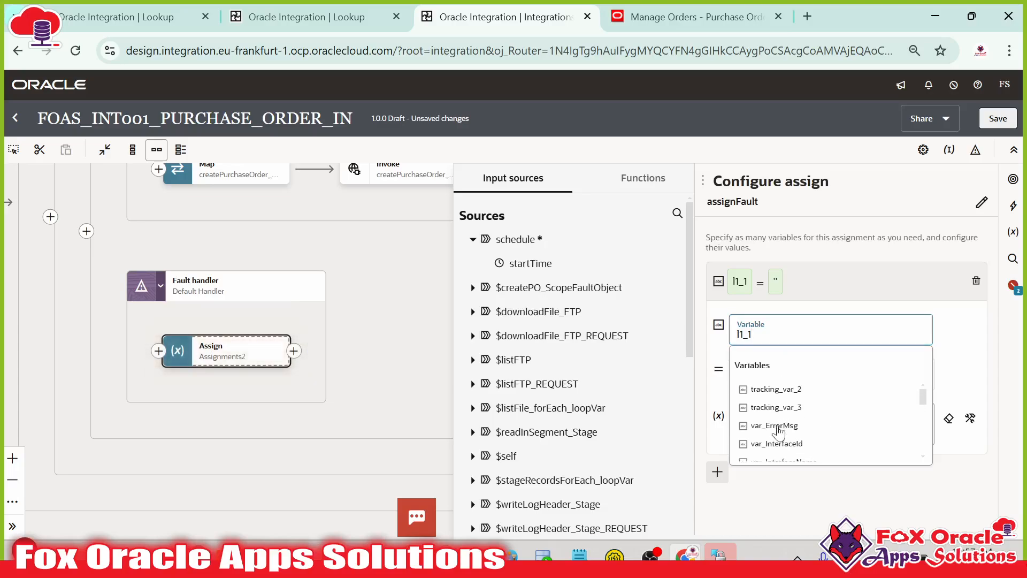
- Clear the value of the var_ErrorMsg assignment in assignFault
{"action": "left_click", "coordinate": [792, 424]}
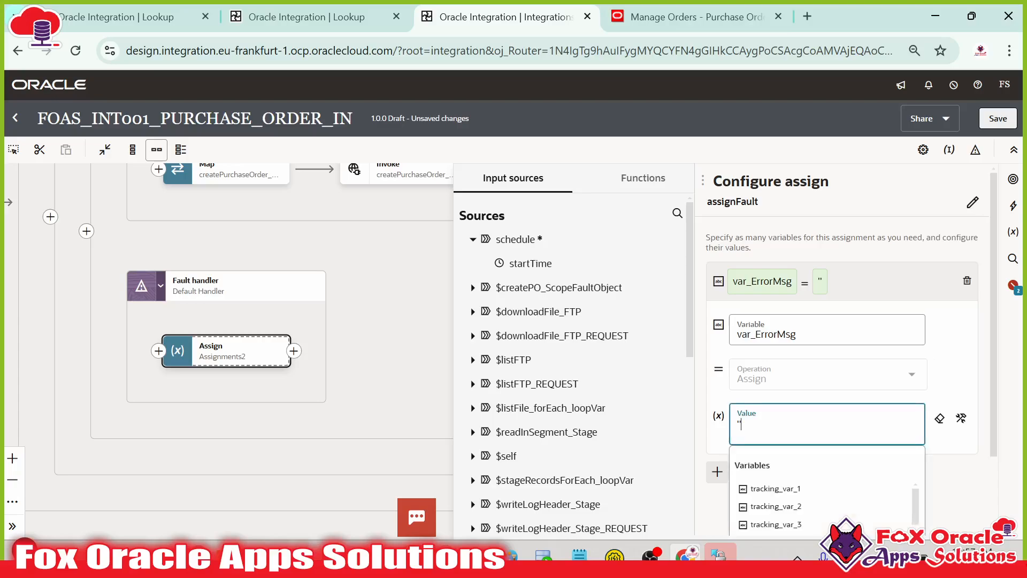
{"action": "key", "text": "BackSpace"}
{"action": "key", "text": "BackSpace"}
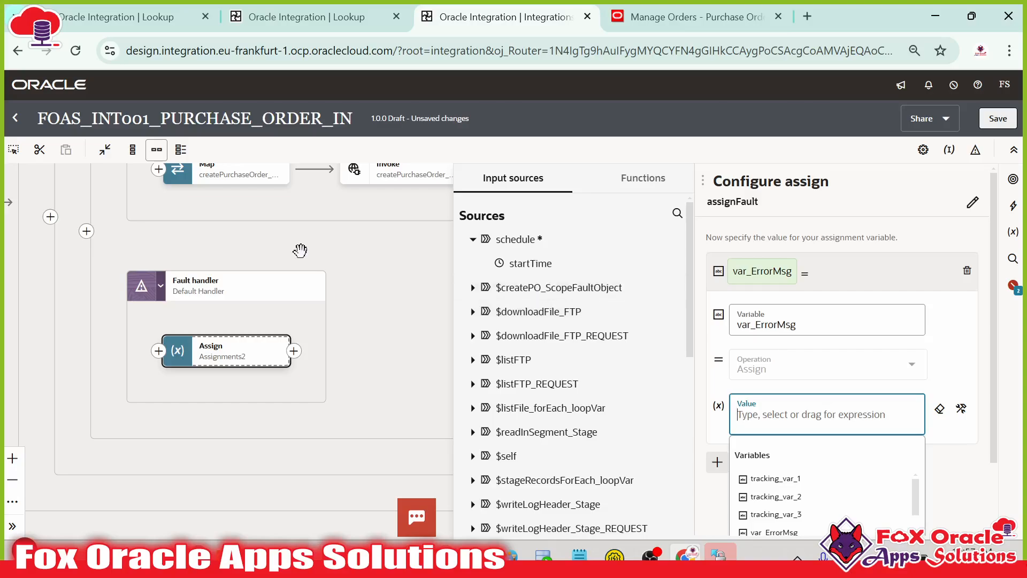
{"action": "left_click_drag", "start_coordinate": [300, 250], "coordinate": [299, 391]}
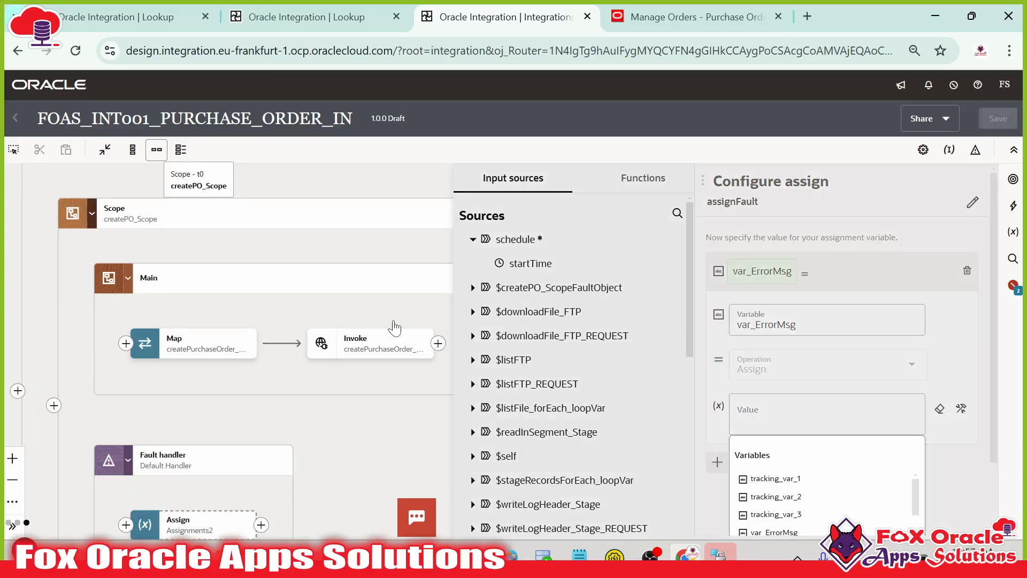
{"action": "left_click", "coordinate": [486, 287]}
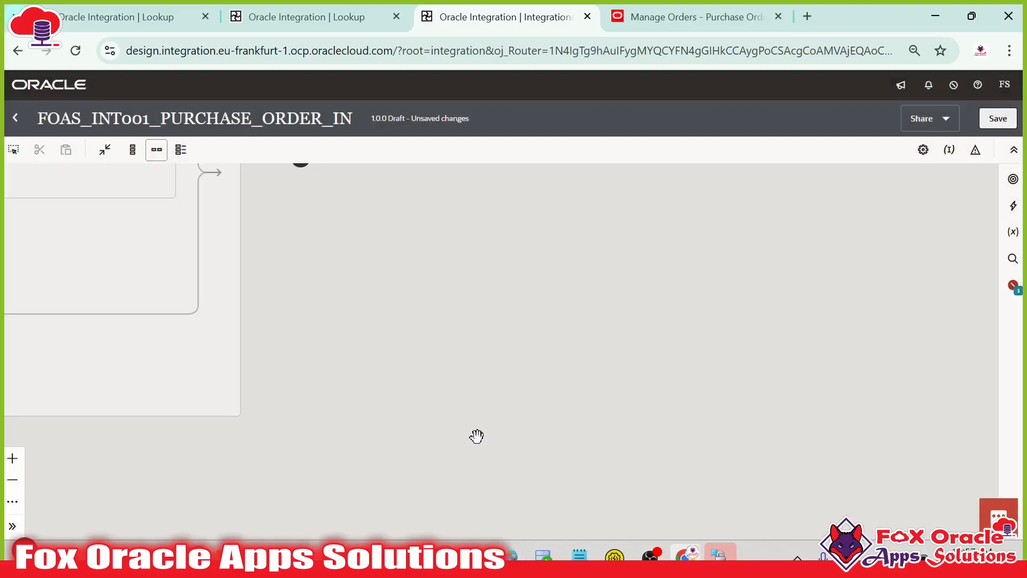
- Expand readInSegment_Stage again and reopen the var_ErrorMsg assignment of assignFault with its value ready for editing
{"action": "left_click_drag", "start_coordinate": [579, 322], "coordinate": [605, 346]}
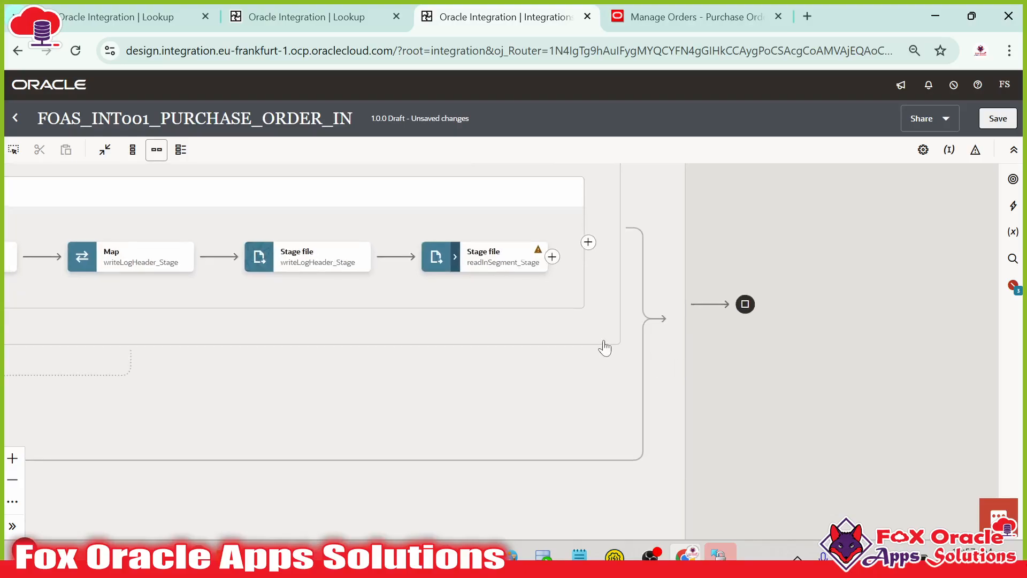
{"action": "left_click", "coordinate": [456, 260]}
{"action": "left_click_drag", "start_coordinate": [573, 511], "coordinate": [392, 224]}
{"action": "left_click", "coordinate": [454, 416]}
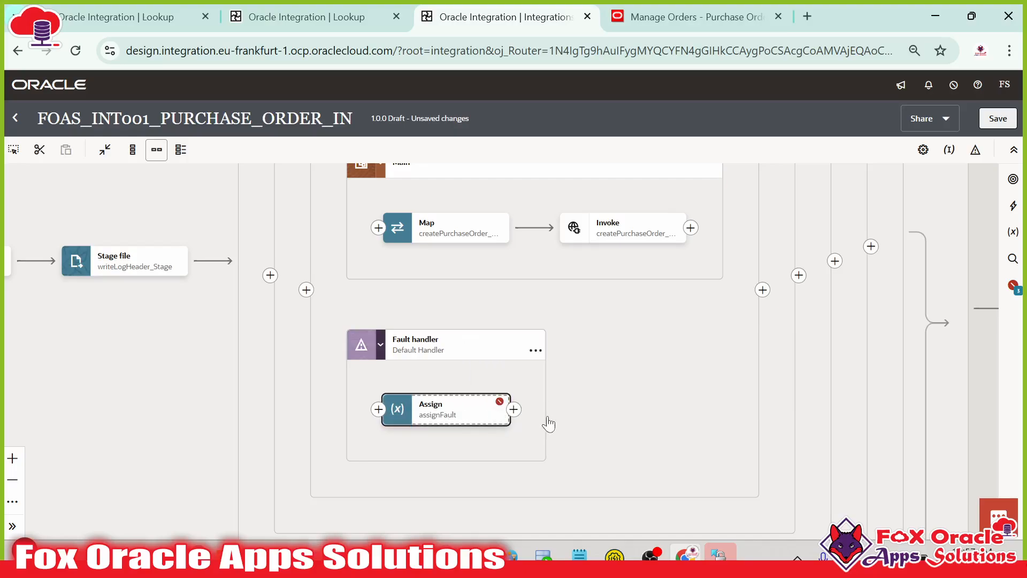
{"action": "double_click", "coordinate": [452, 417]}
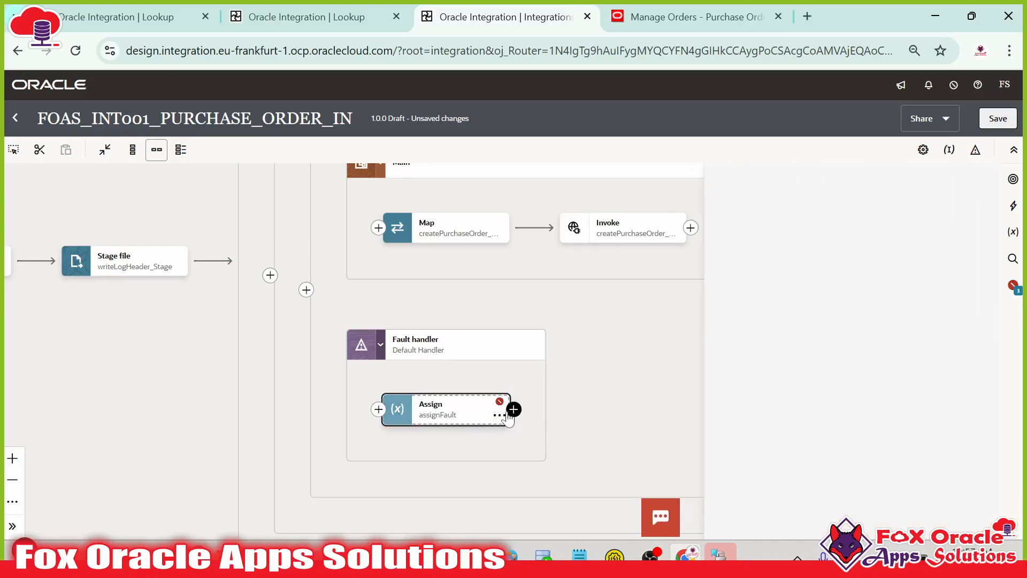
{"action": "left_click", "coordinate": [781, 275]}
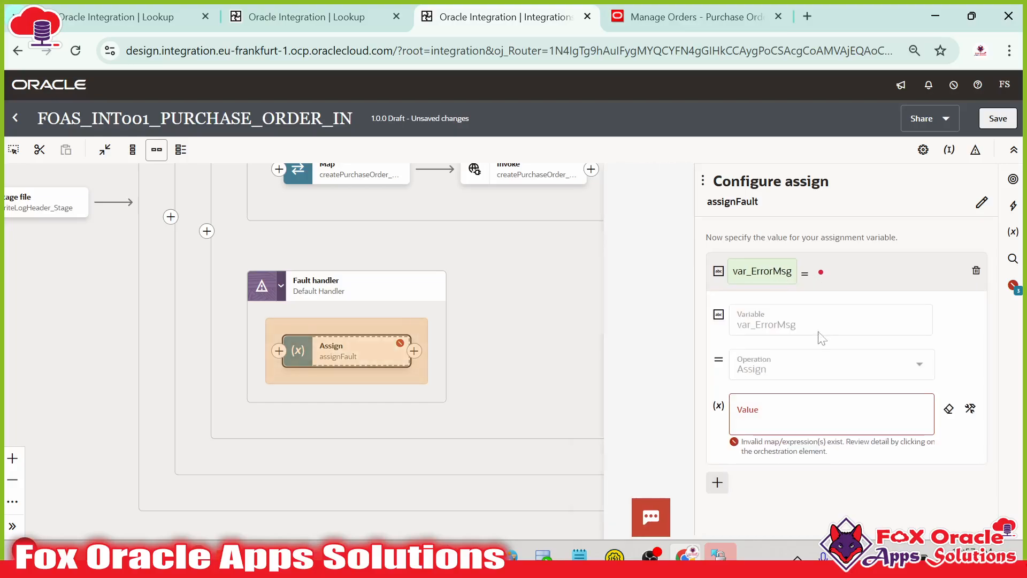
{"action": "left_click", "coordinate": [775, 417]}
{"action": "left_click", "coordinate": [970, 409]}
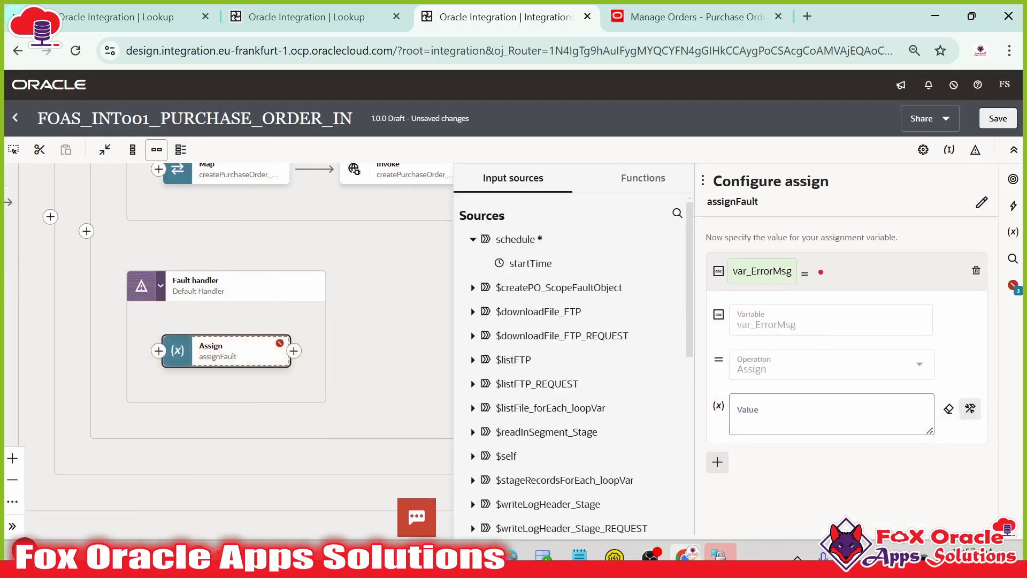
{"action": "left_click", "coordinate": [855, 415]}
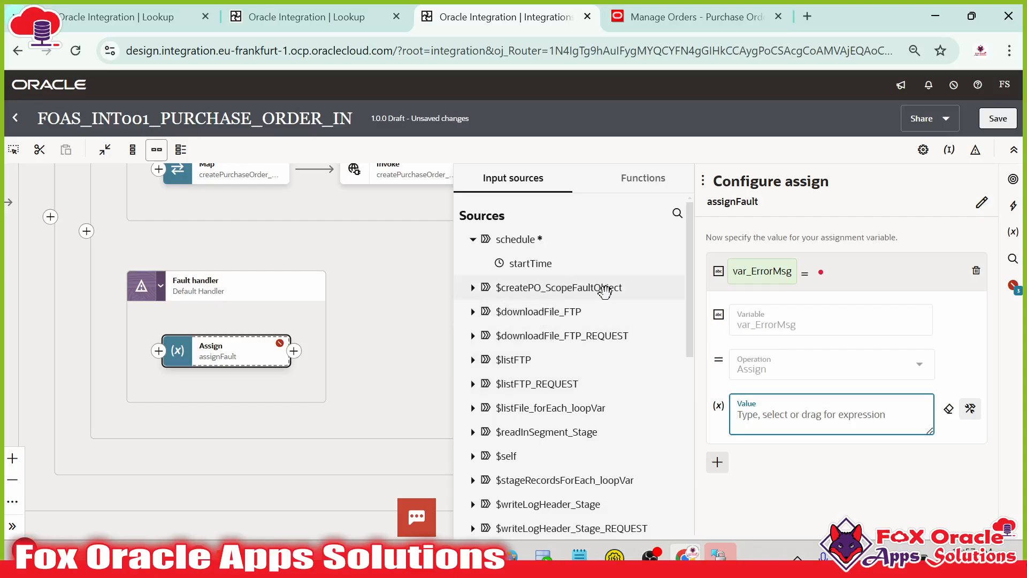
- Map the details element of the $createPO_ScopeFaultObject fault to var_ErrorMsg and close the assignFault details
{"action": "left_click", "coordinate": [473, 288]}
{"action": "left_click", "coordinate": [489, 310]}
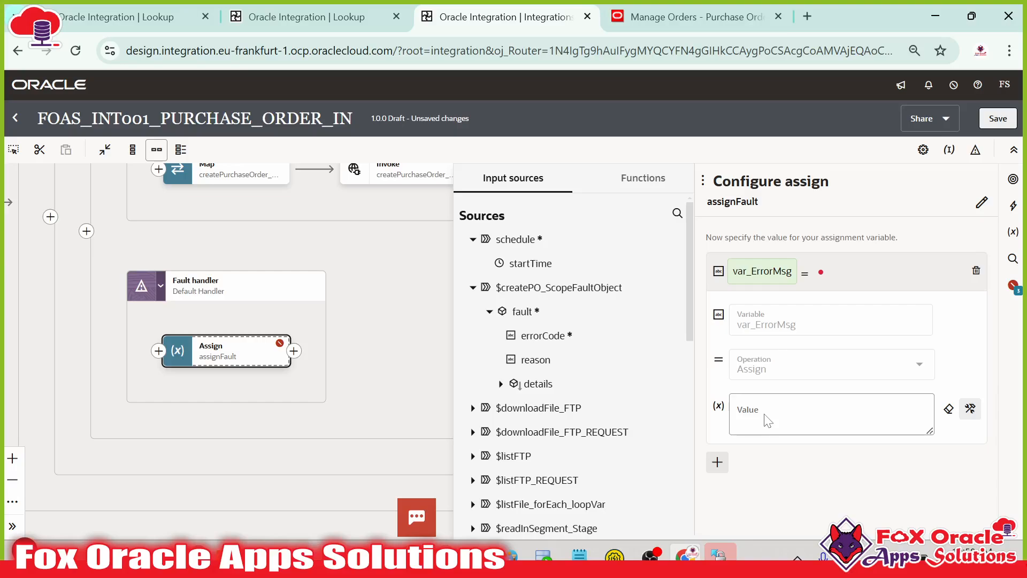
{"action": "left_click", "coordinate": [792, 414]}
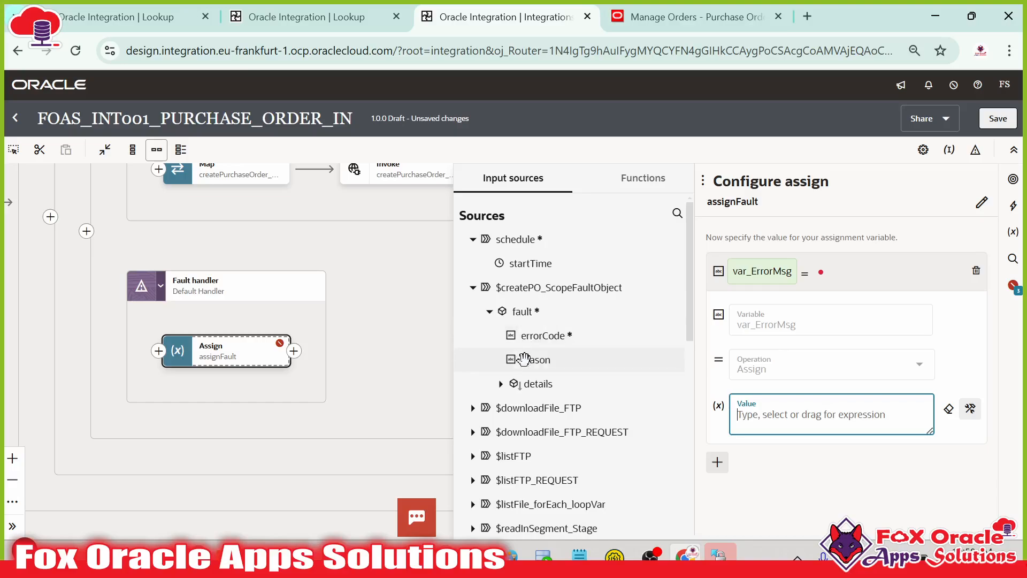
{"action": "left_click_drag", "start_coordinate": [538, 384], "coordinate": [758, 416]}
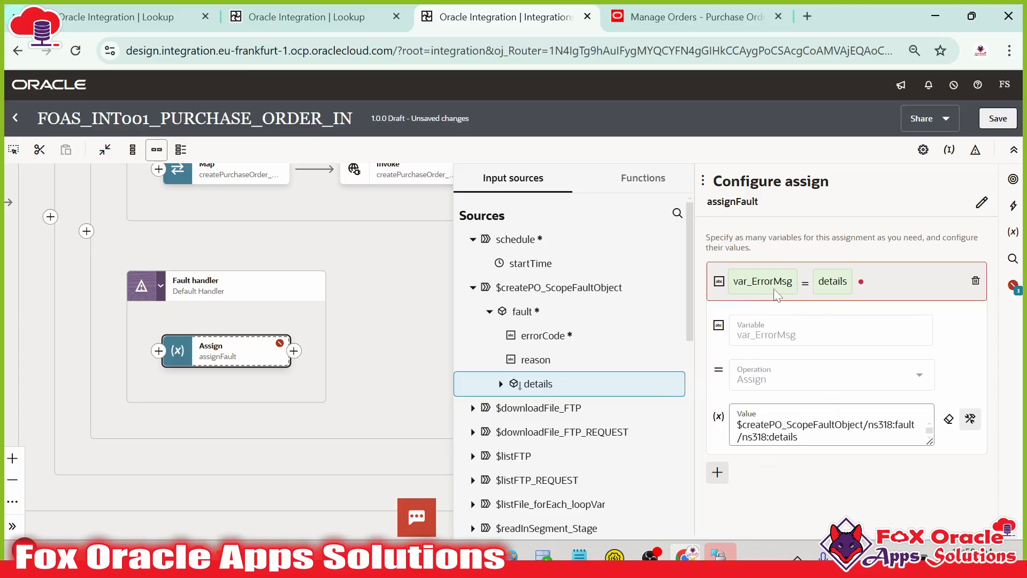
{"action": "left_click", "coordinate": [431, 308]}
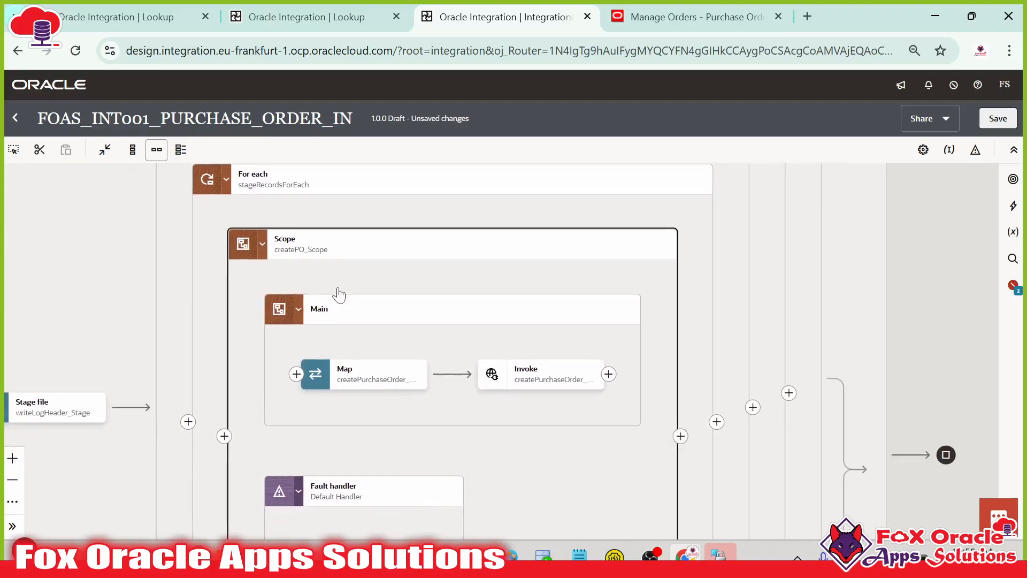
- Examine the nesting of stageRecordsForEach, createPO_Scope, its main section and the fault handler with assignFault
{"action": "left_click_drag", "start_coordinate": [262, 203], "coordinate": [268, 243]}
{"action": "left_click", "coordinate": [266, 230]}
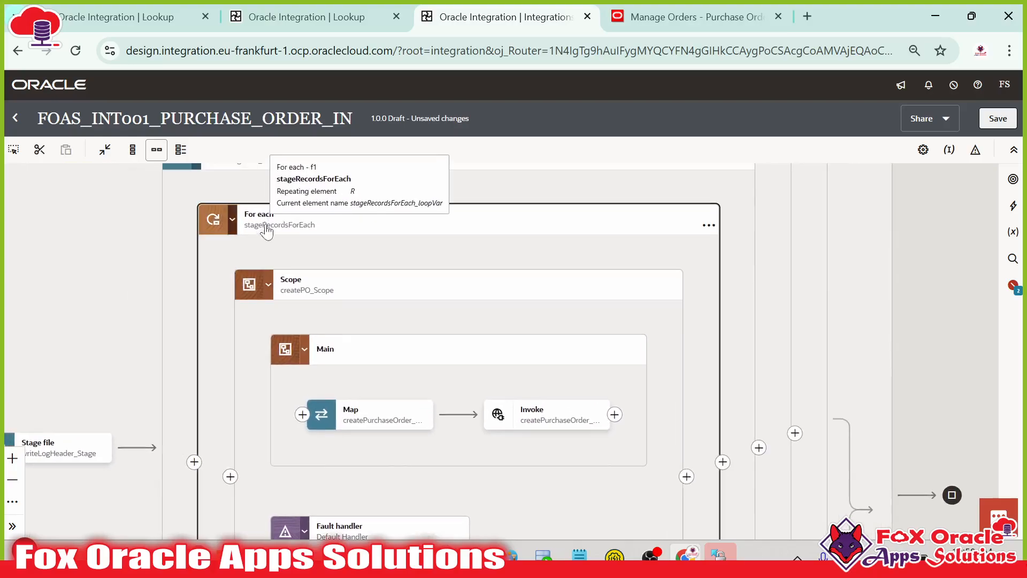
{"action": "left_click_drag", "start_coordinate": [282, 320], "coordinate": [282, 291]}
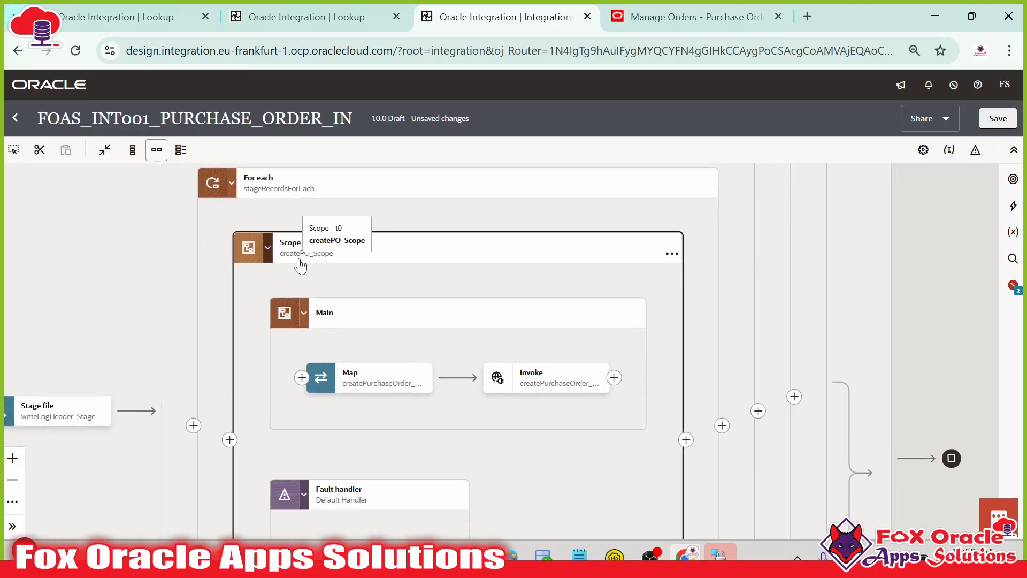
{"action": "scroll", "coordinate": [292, 265], "scroll_direction": "down", "scroll_amount": 1}
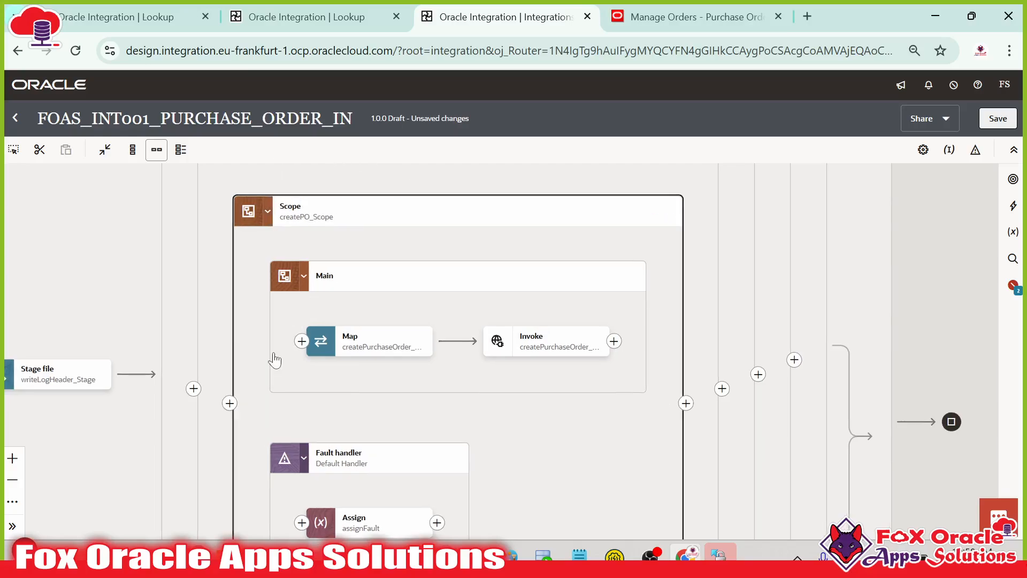
{"action": "scroll", "coordinate": [300, 369], "scroll_direction": "down", "scroll_amount": 3}
{"action": "mouse_move", "coordinate": [327, 413]}
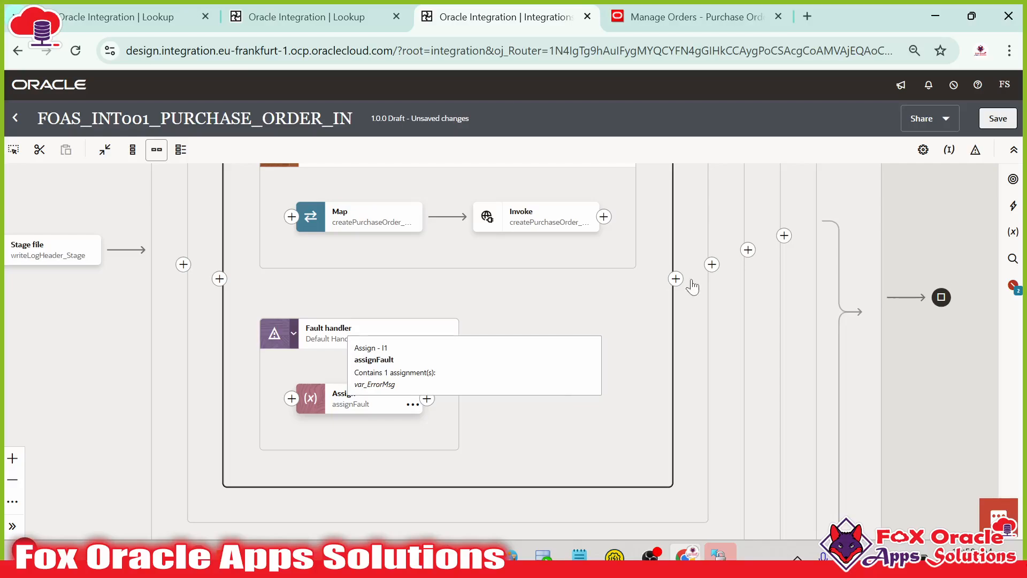
{"action": "scroll", "coordinate": [459, 344], "scroll_direction": "up", "scroll_amount": 10}
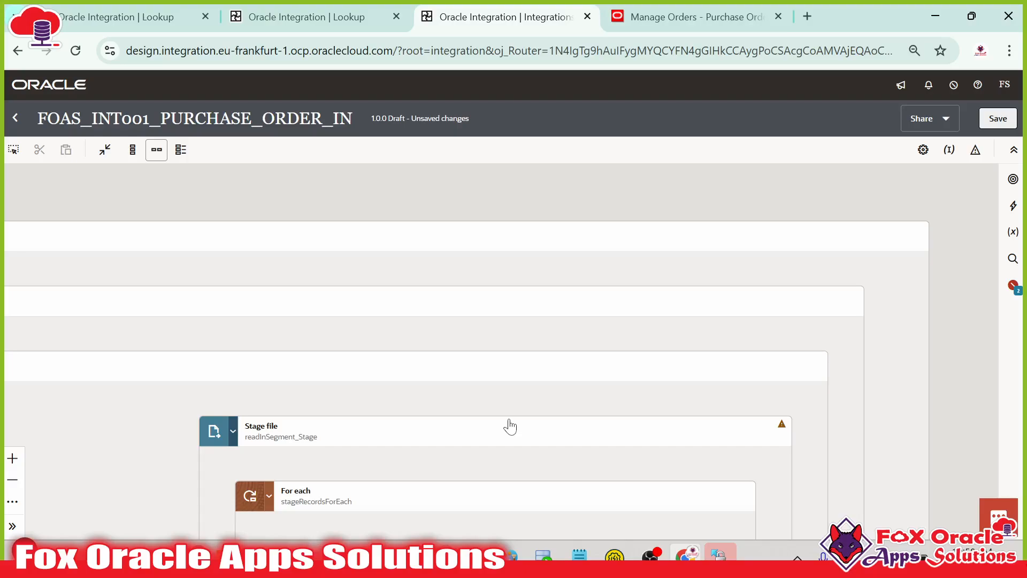
{"action": "scroll", "coordinate": [509, 426], "scroll_direction": "down", "scroll_amount": 10}
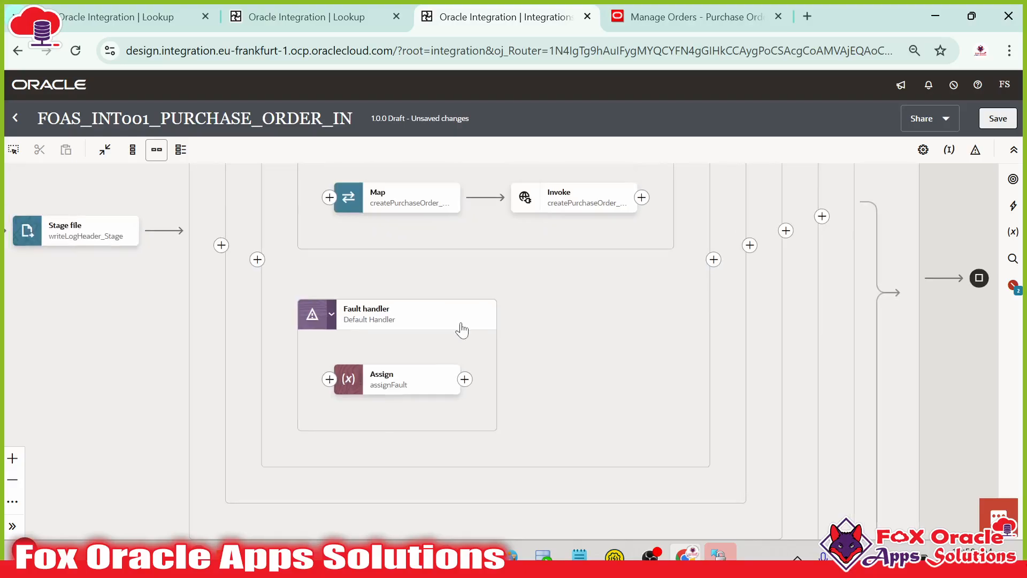
{"action": "scroll", "coordinate": [462, 330], "scroll_direction": "up", "scroll_amount": 3}
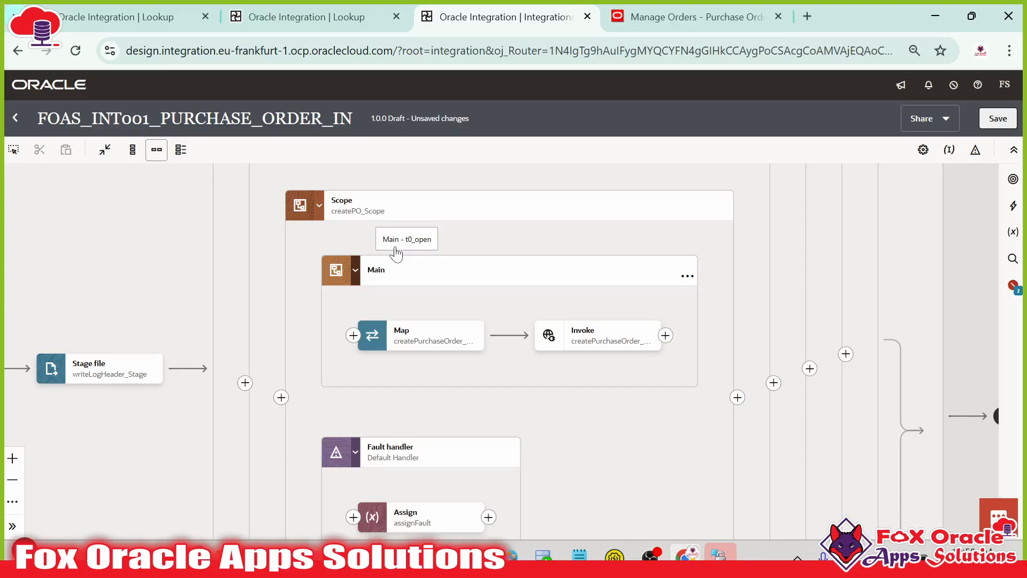
- Collapse createPO_Scope and insert an Assign action before it inside the stageRecordsForEach loop
{"action": "left_click_drag", "start_coordinate": [362, 305], "coordinate": [376, 380]}
{"action": "left_click", "coordinate": [334, 281]}
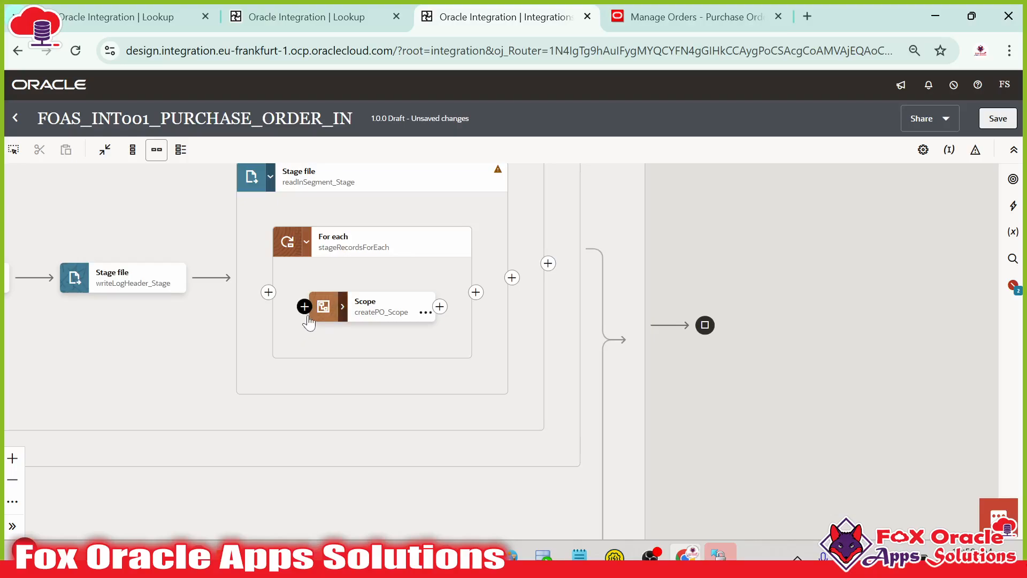
{"action": "left_click", "coordinate": [308, 314]}
{"action": "type", "text": "a"}
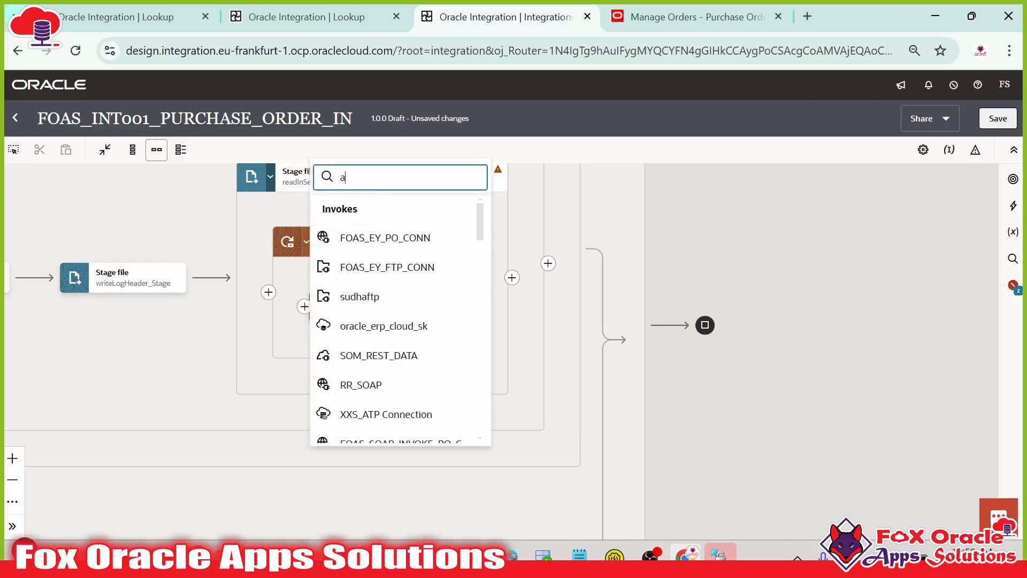
{"action": "type", "text": "ss"}
{"action": "left_click", "coordinate": [377, 236]}
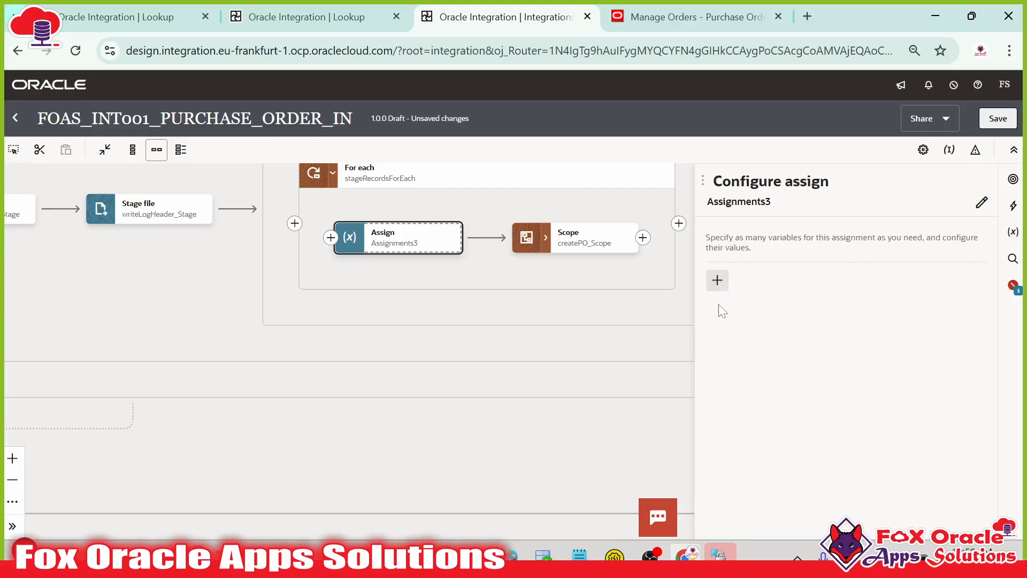
- Add a String assignment to the new Assign action that sets var_ErrorMsg to an empty string, and close its details
{"action": "left_click", "coordinate": [718, 279]}
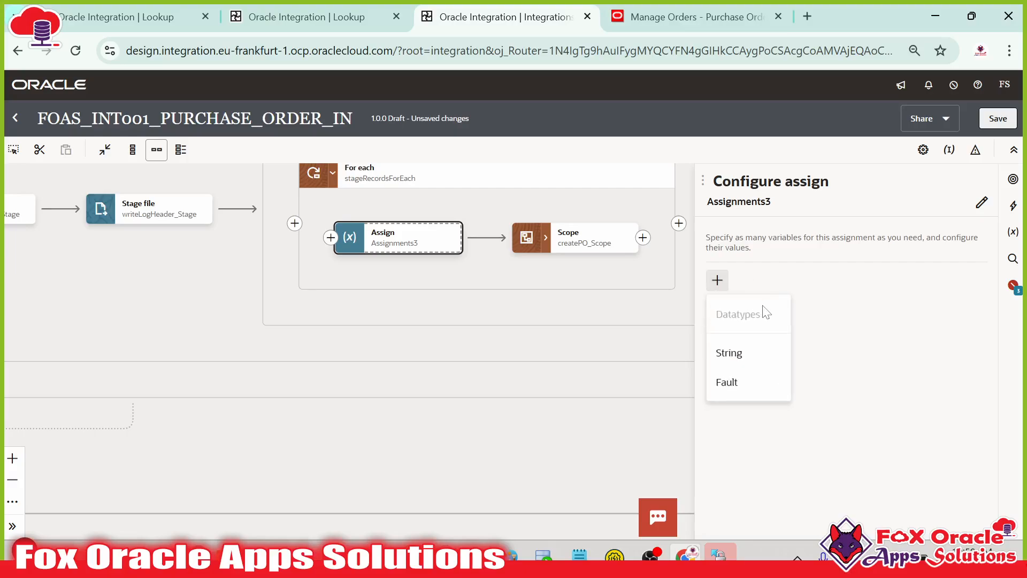
{"action": "left_click", "coordinate": [724, 351]}
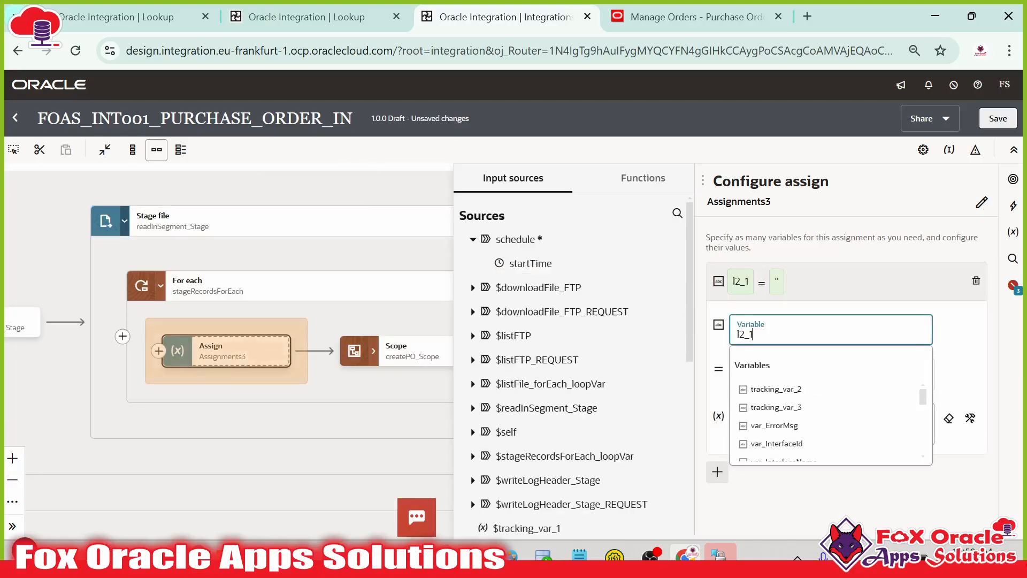
{"action": "left_click", "coordinate": [775, 426]}
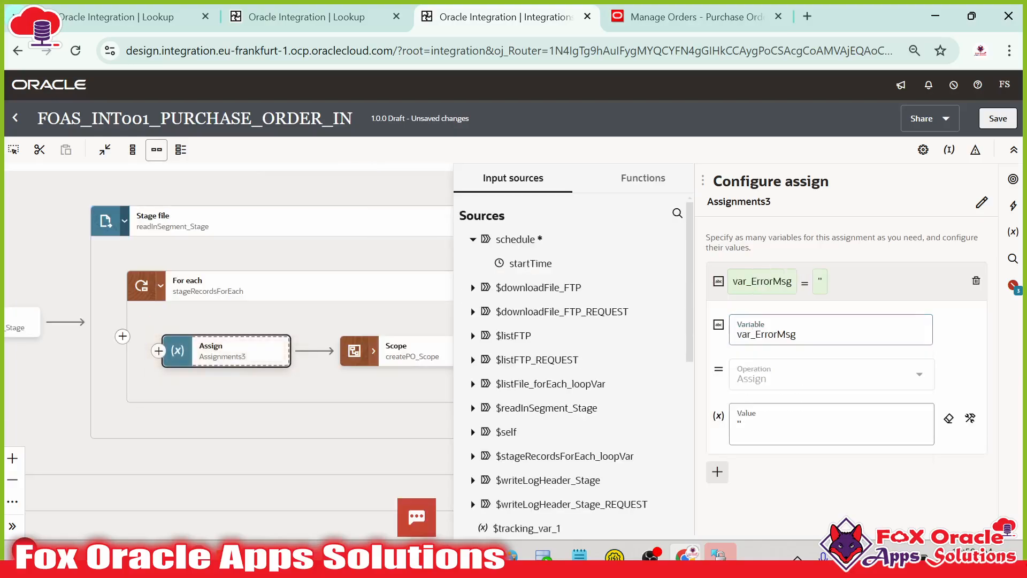
{"action": "left_click", "coordinate": [789, 423]}
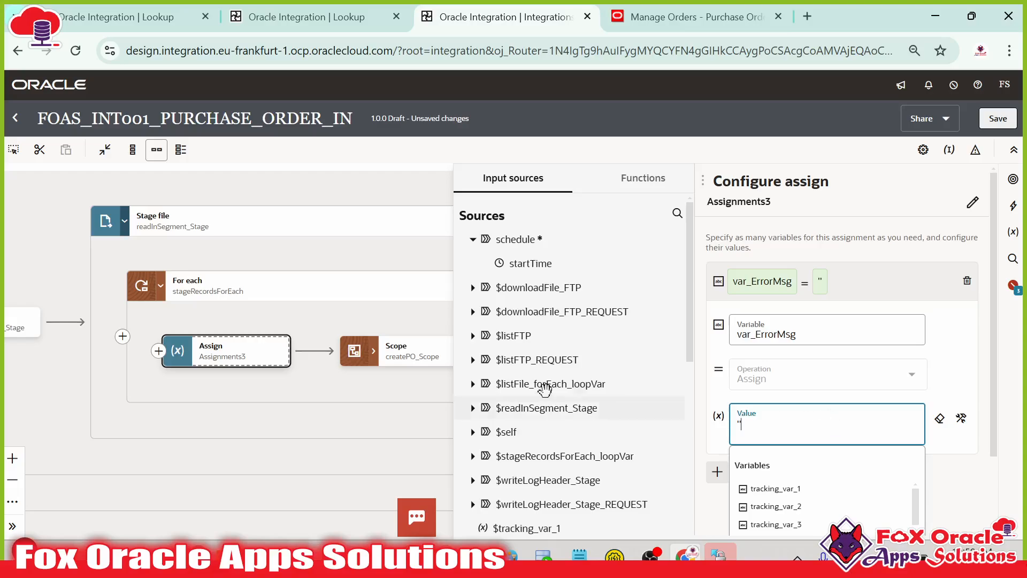
{"action": "left_click", "coordinate": [389, 309]}
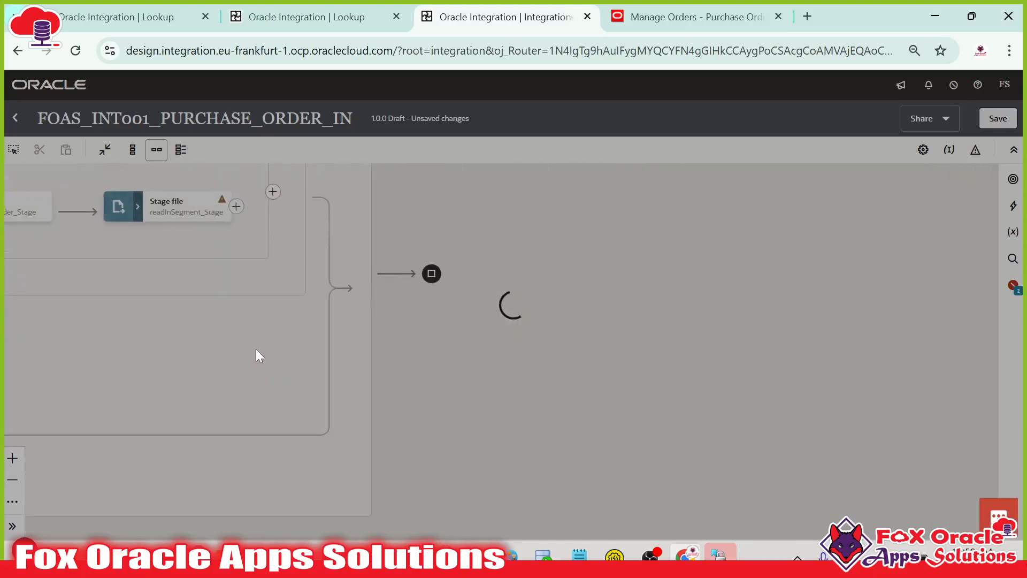
{"action": "left_click_drag", "start_coordinate": [300, 304], "coordinate": [474, 383]}
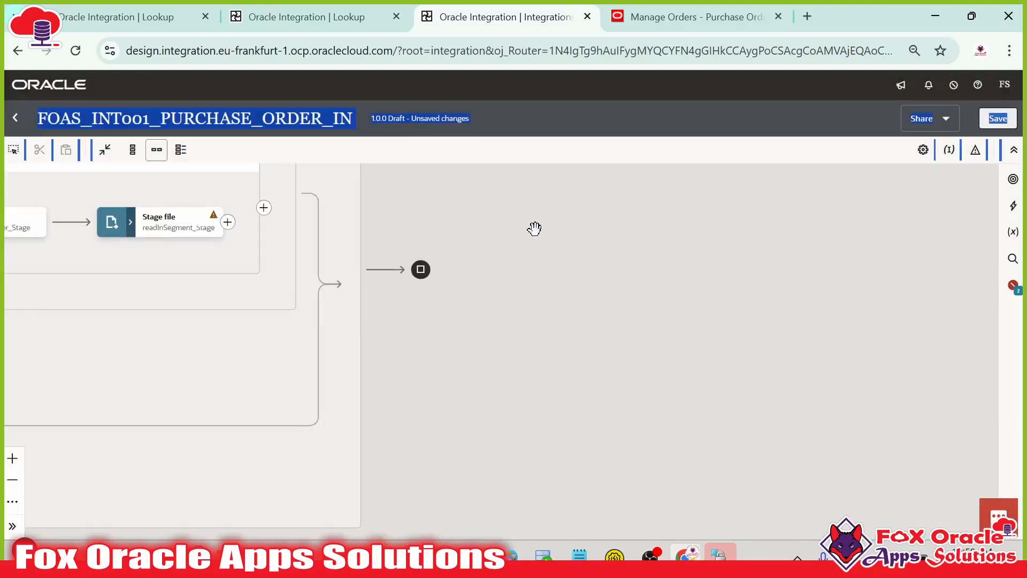
{"action": "left_click", "coordinate": [502, 124]}
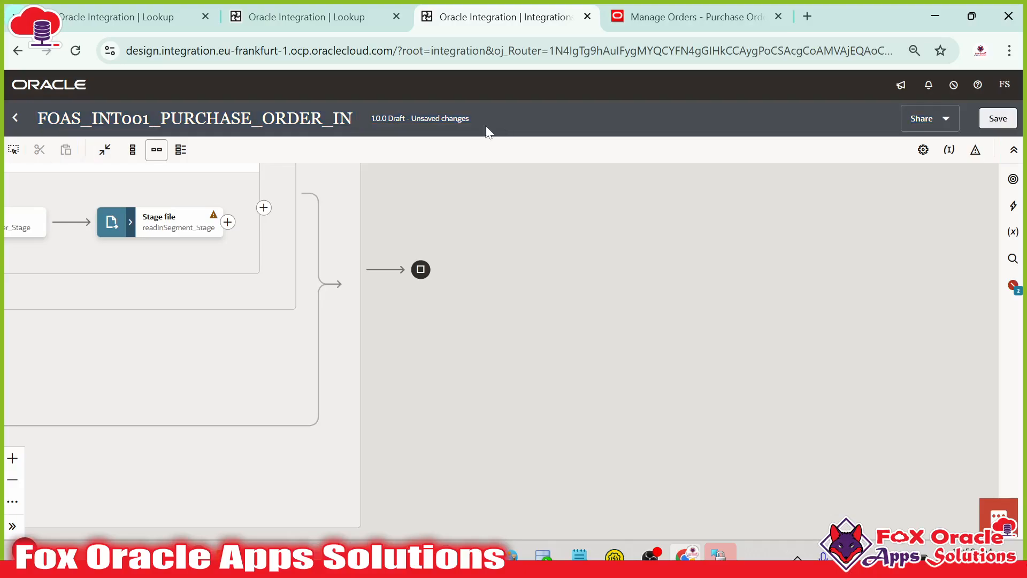
- Expand readInSegment_Stage, rename the Assign action before createPO_Scope as initilizeErrorVarToNull, and close its details
{"action": "left_click", "coordinate": [131, 223]}
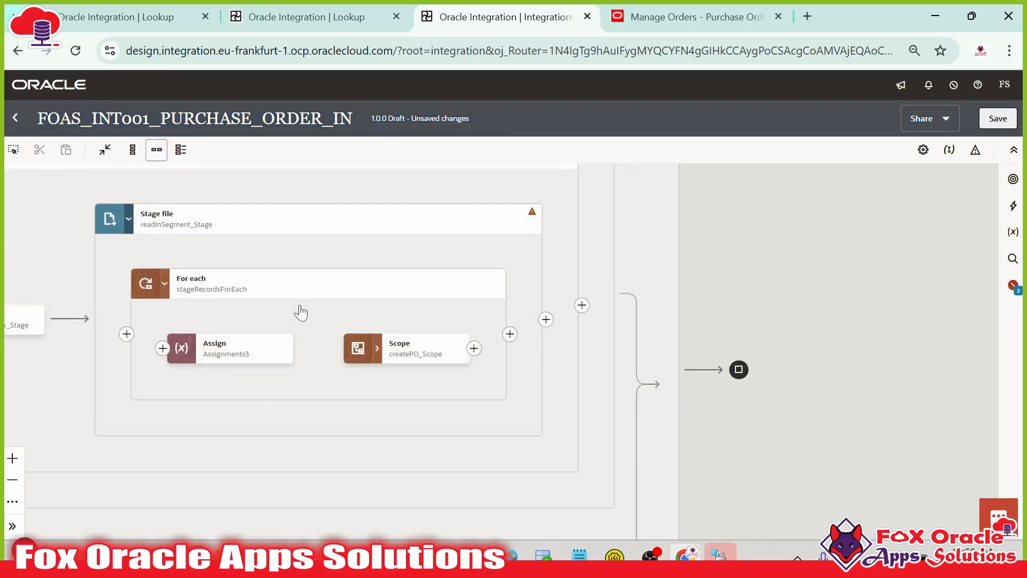
{"action": "left_click", "coordinate": [213, 363]}
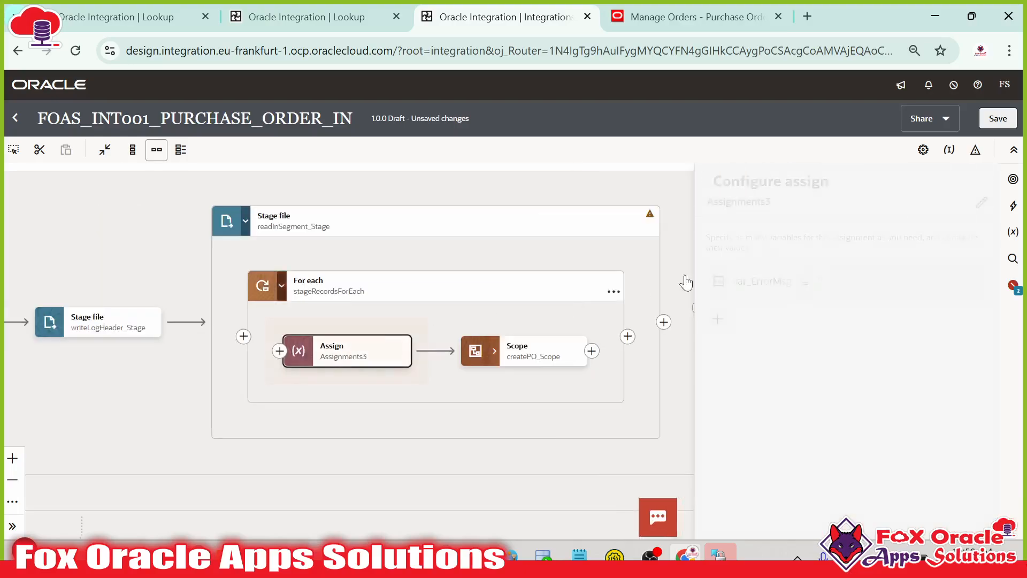
{"action": "left_click", "coordinate": [980, 203]}
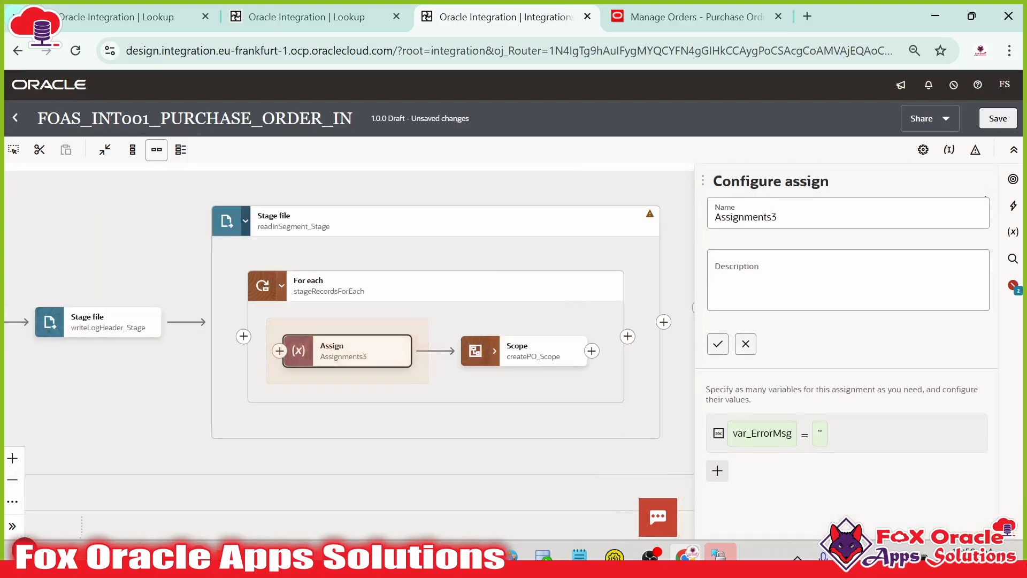
{"action": "key", "text": "BackSpace"}
{"action": "key", "text": "BackSpace"}
{"action": "key", "text": "BackSpace"}
{"action": "key", "text": "BackSpace"}
{"action": "key", "text": "BackSpace"}
{"action": "key", "text": "BackSpace"}
{"action": "key", "text": "BackSpace"}
{"action": "key", "text": "BackSpace"}
{"action": "key", "text": "BackSpace"}
{"action": "key", "text": "BackSpace"}
{"action": "key", "text": "BackSpace"}
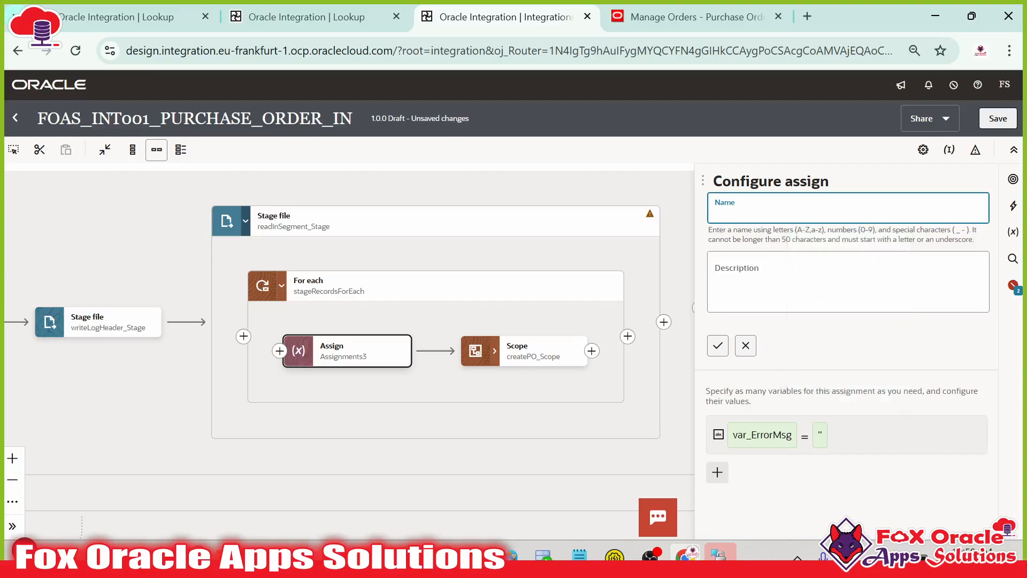
{"action": "type", "text": "initilizeErrorVarToNull"}
{"action": "left_click", "coordinate": [717, 344]}
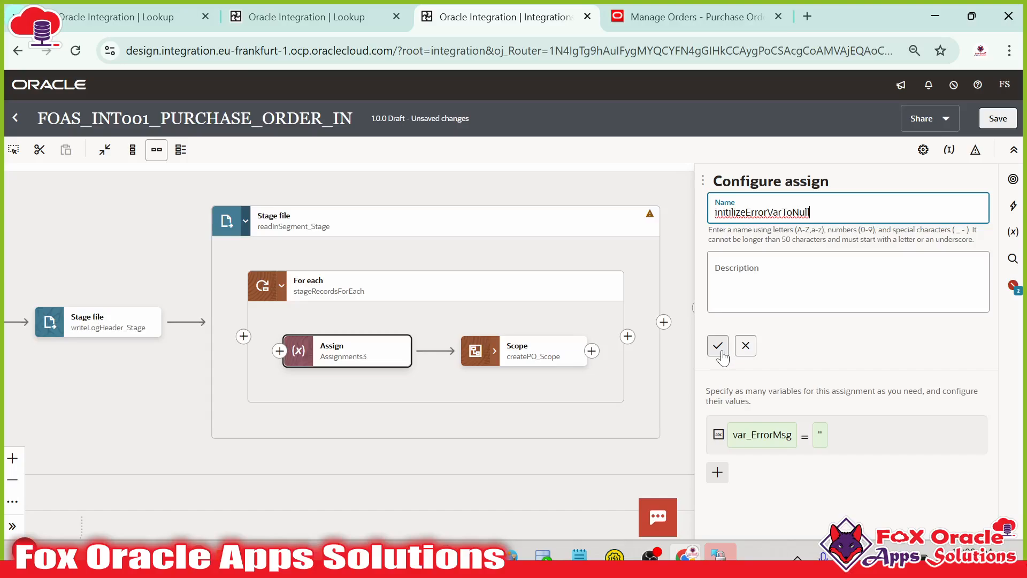
{"action": "left_click", "coordinate": [424, 392]}
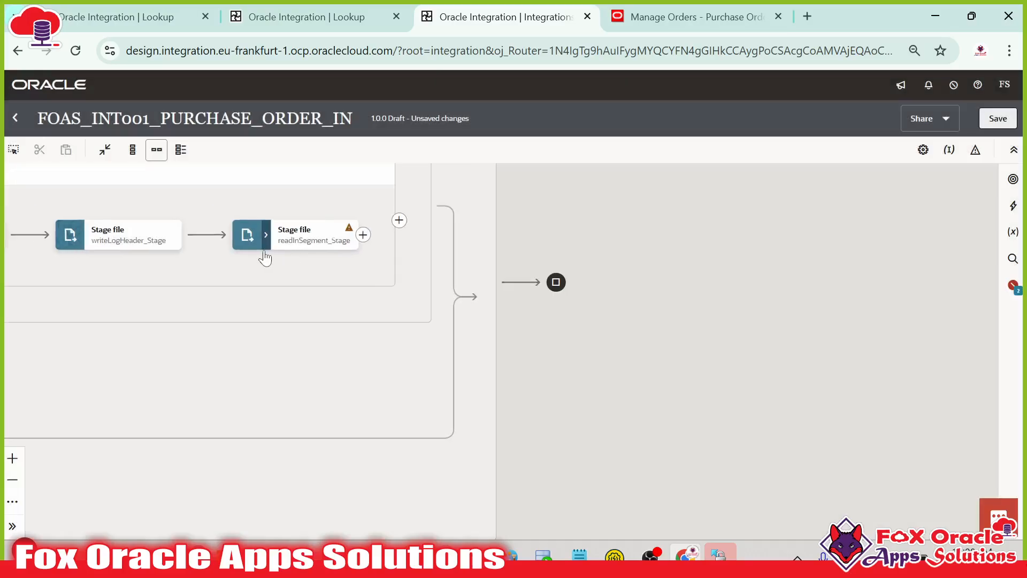
- Examine the stageRecordsForEach sequence from initilizeErrorVarToNull into createPO_Scope, including its createPurchaseOrder_SOAP map and invoke and the fault handler
{"action": "left_click", "coordinate": [265, 234]}
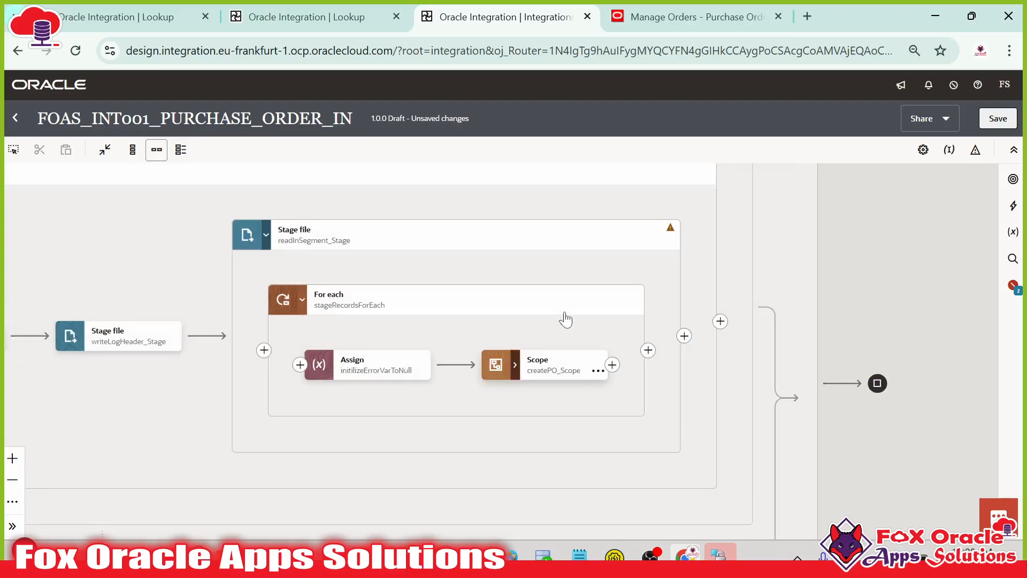
{"action": "left_click", "coordinate": [514, 364]}
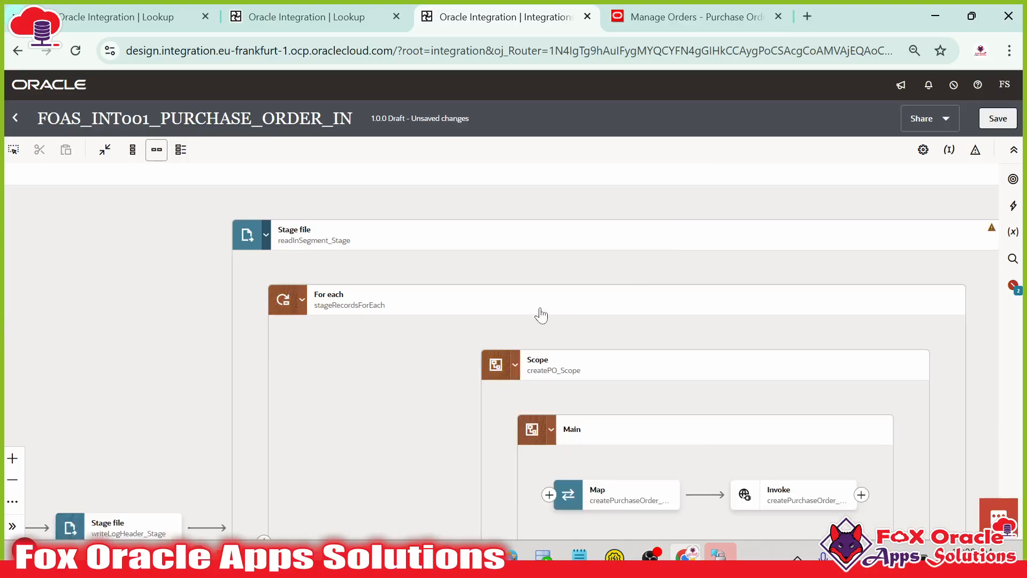
{"action": "left_click_drag", "start_coordinate": [338, 284], "coordinate": [268, 193]}
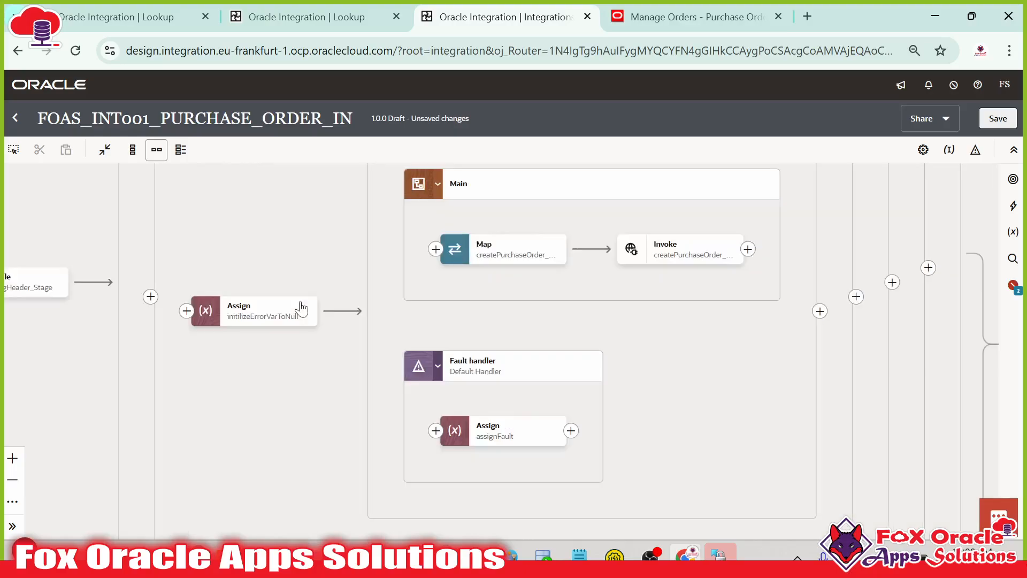
{"action": "left_click_drag", "start_coordinate": [728, 335], "coordinate": [574, 412]}
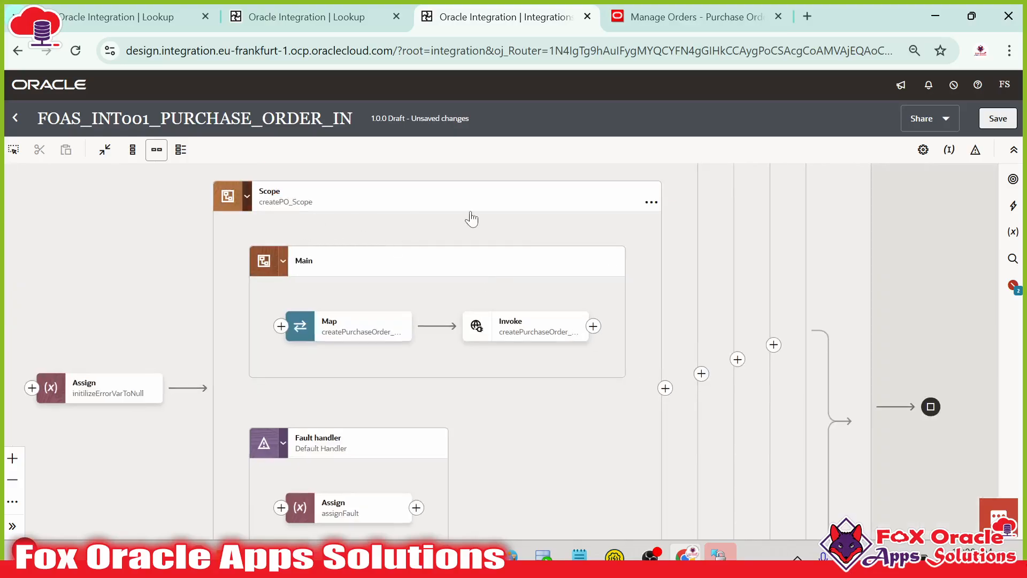
{"action": "mouse_move", "coordinate": [483, 329]}
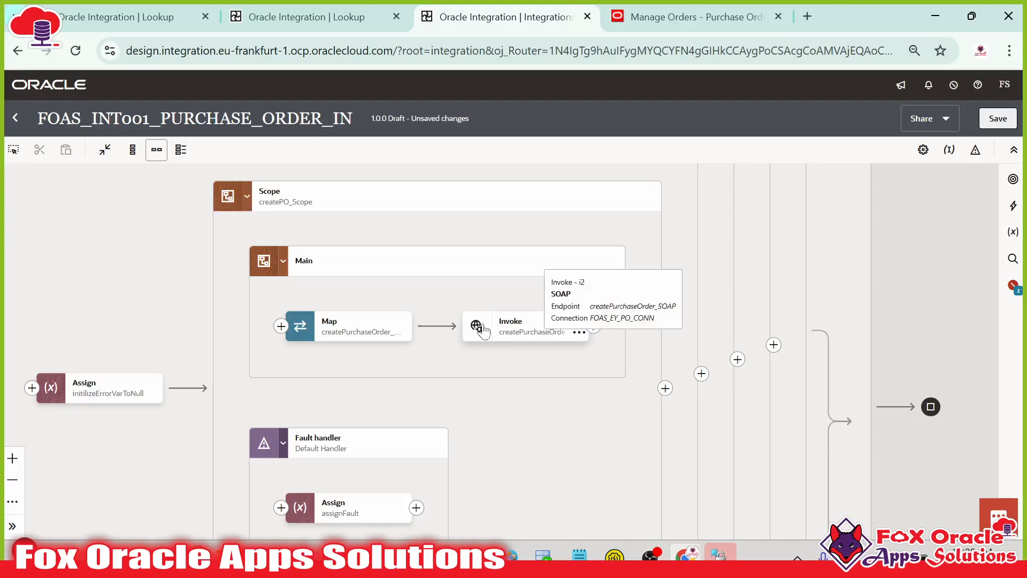
{"action": "left_click", "coordinate": [246, 196]}
{"action": "left_click_drag", "start_coordinate": [403, 275], "coordinate": [520, 390]}
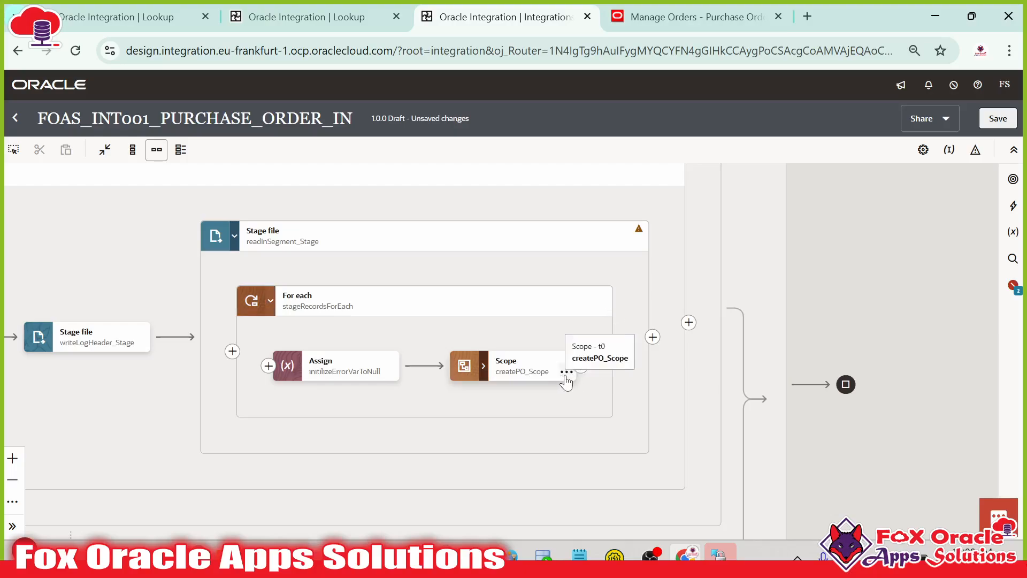
{"action": "left_click", "coordinate": [531, 377]}
{"action": "left_click_drag", "start_coordinate": [606, 389], "coordinate": [556, 296]}
{"action": "left_click_drag", "start_coordinate": [584, 351], "coordinate": [534, 306]}
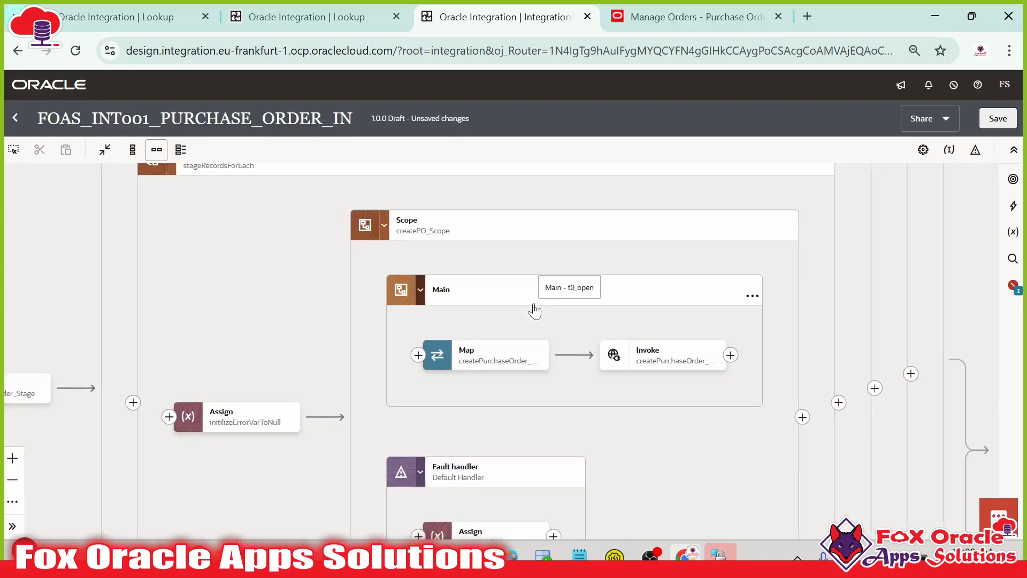
{"action": "left_click_drag", "start_coordinate": [779, 418], "coordinate": [615, 408]}
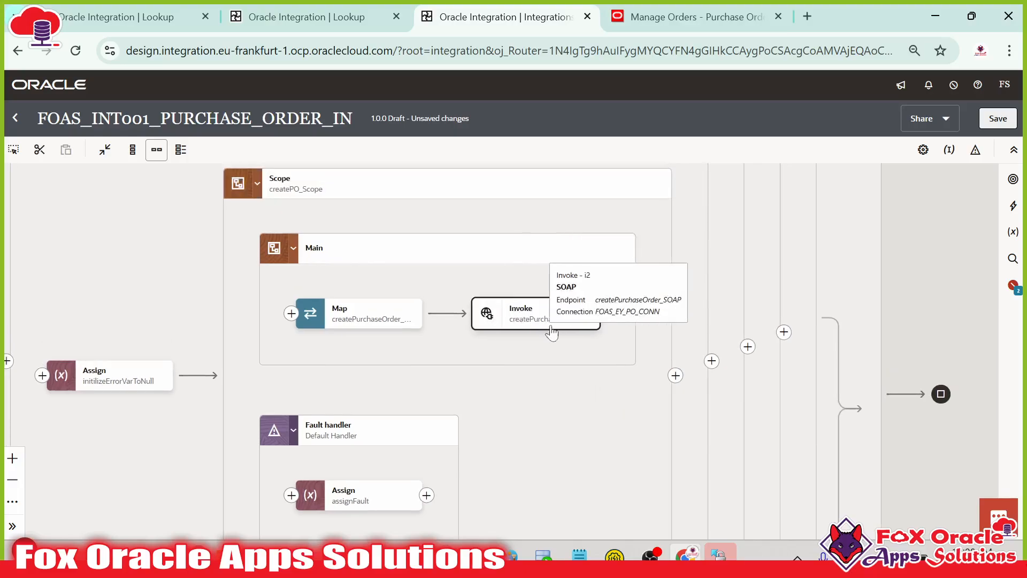
{"action": "left_click_drag", "start_coordinate": [546, 319], "coordinate": [556, 357]}
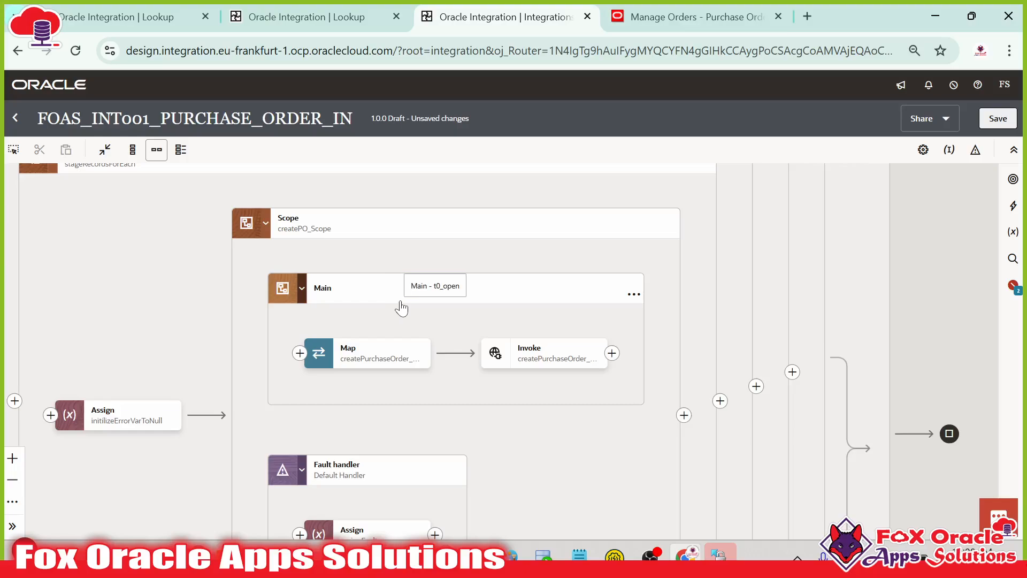
{"action": "left_click_drag", "start_coordinate": [402, 310], "coordinate": [373, 300]}
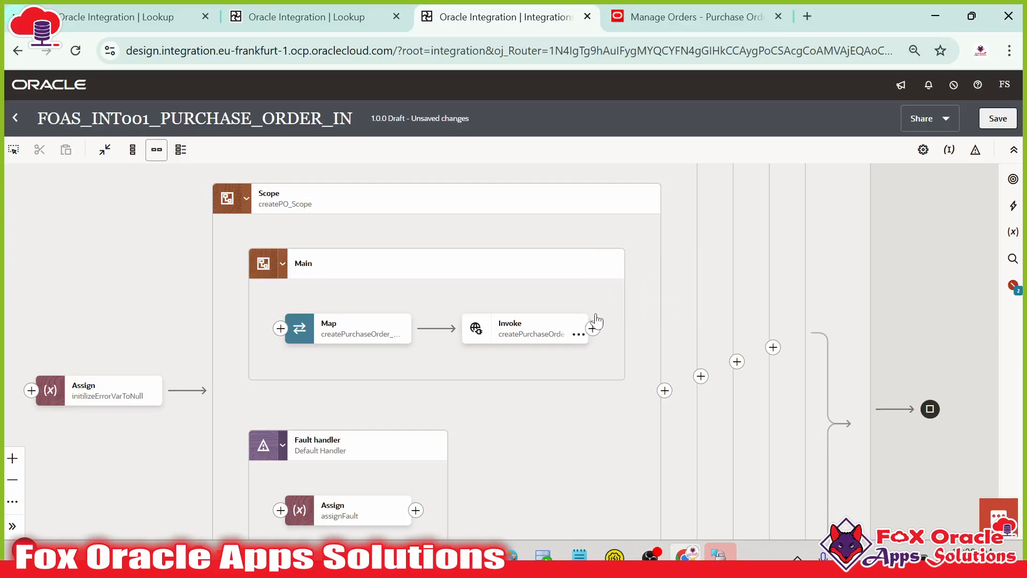
{"action": "left_click", "coordinate": [551, 336]}
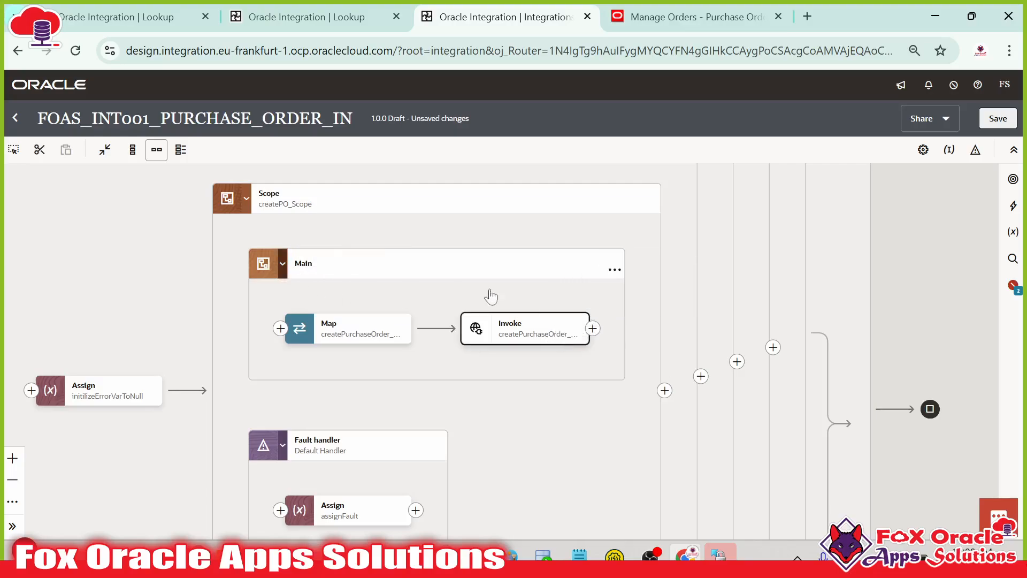
- Open default_Assign near the start of the integration and add a new String assignment after var_ErrorMsg
{"action": "scroll", "coordinate": [355, 382], "scroll_direction": "left", "scroll_amount": 20}
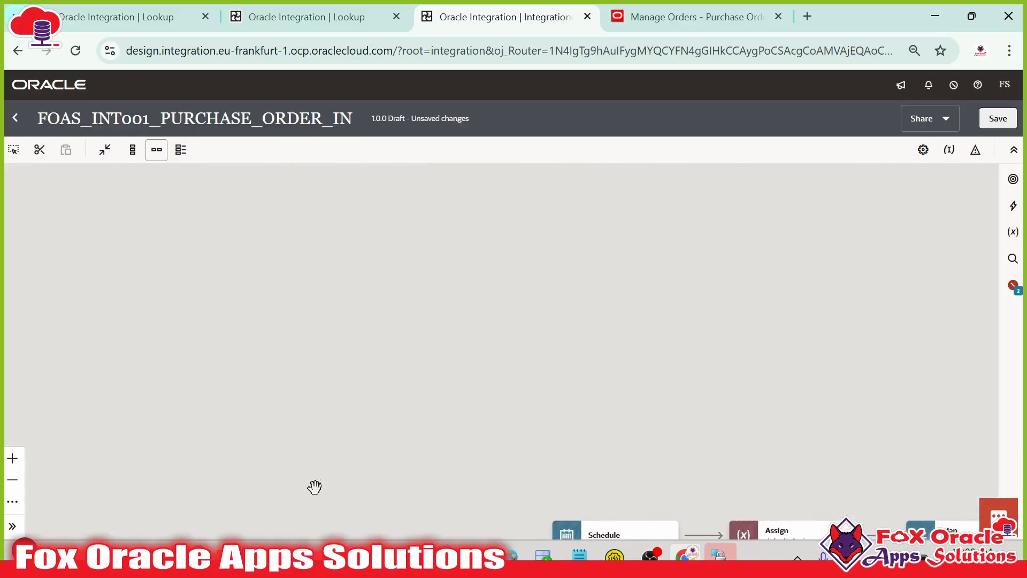
{"action": "left_click_drag", "start_coordinate": [438, 426], "coordinate": [152, 429]}
{"action": "left_click_drag", "start_coordinate": [493, 406], "coordinate": [189, 386]}
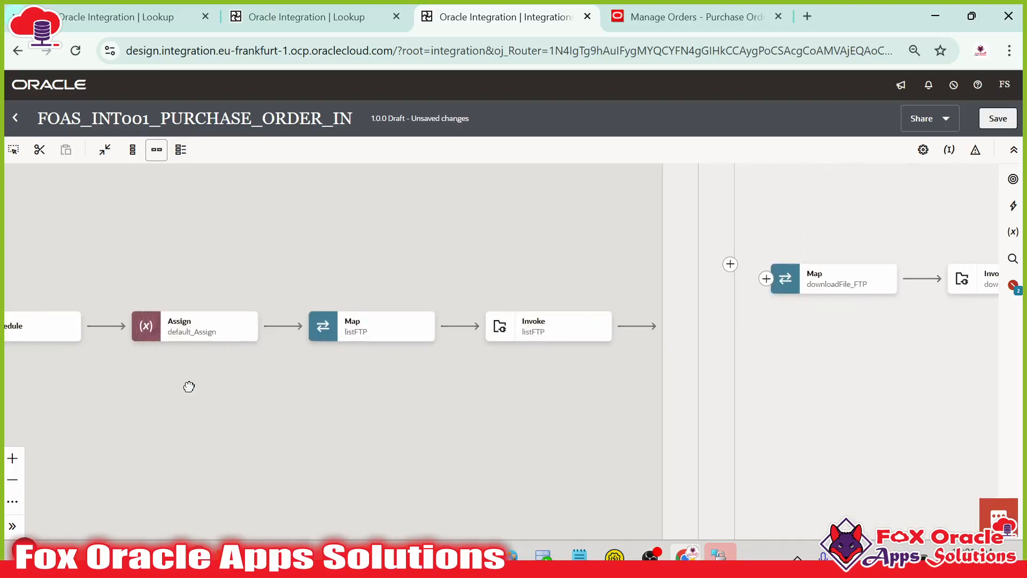
{"action": "mouse_move", "coordinate": [203, 332]}
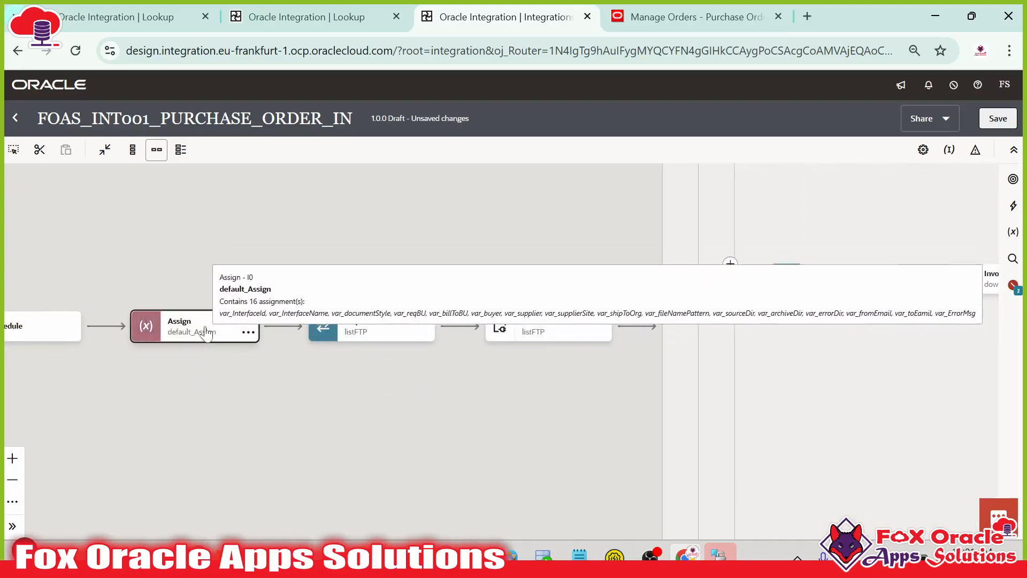
{"action": "left_click", "coordinate": [206, 333]}
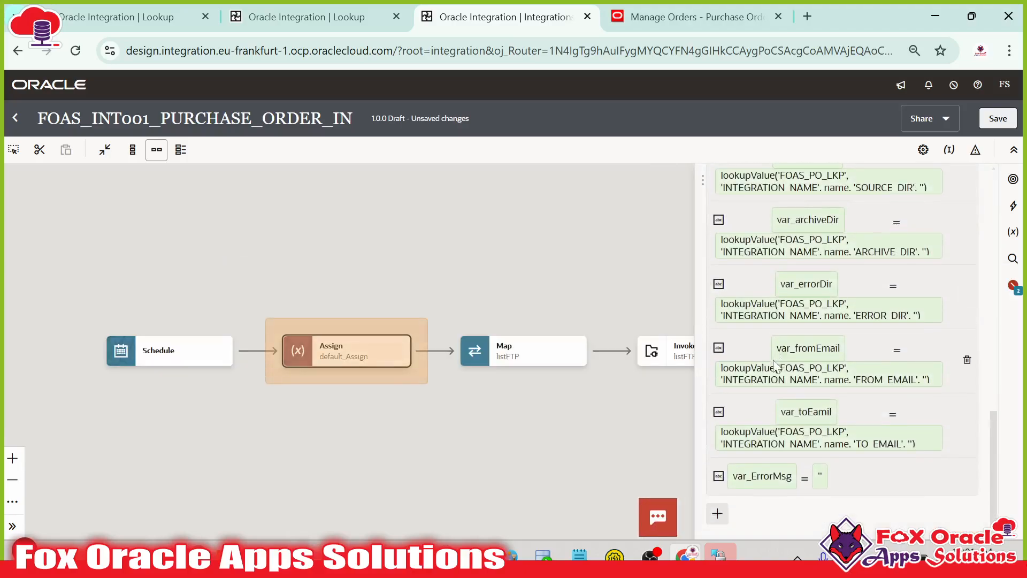
{"action": "left_click", "coordinate": [720, 512]}
{"action": "left_click", "coordinate": [760, 462]}
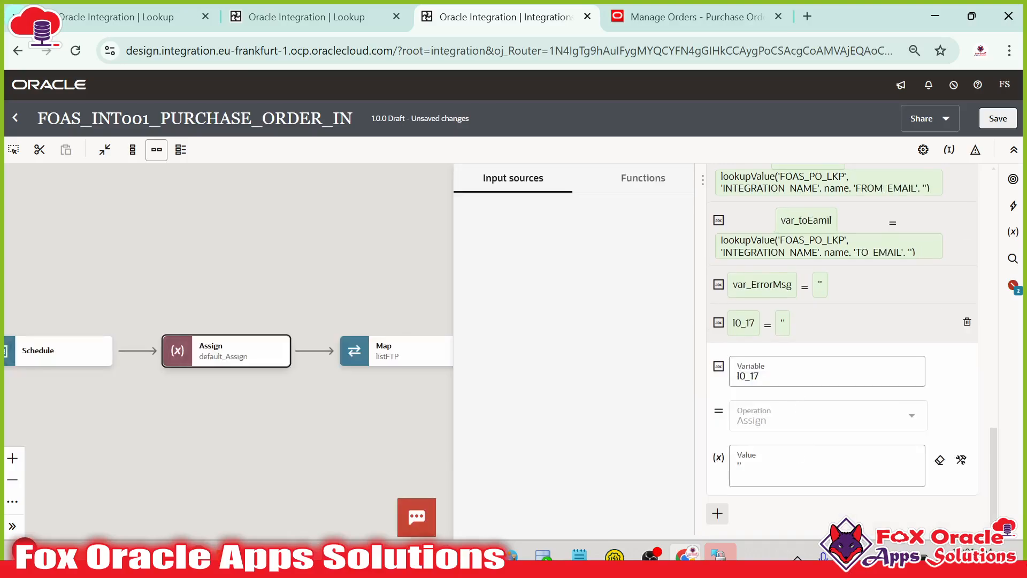
- Name the new default_Assign variable var_PO_Number, keep its empty string value, and close the assign details
{"action": "left_click", "coordinate": [798, 381]}
{"action": "key", "text": "BackSpace"}
{"action": "key", "text": "BackSpace"}
{"action": "key", "text": "BackSpace"}
{"action": "key", "text": "BackSpace"}
{"action": "key", "text": "BackSpace"}
{"action": "type", "text": "vr"}
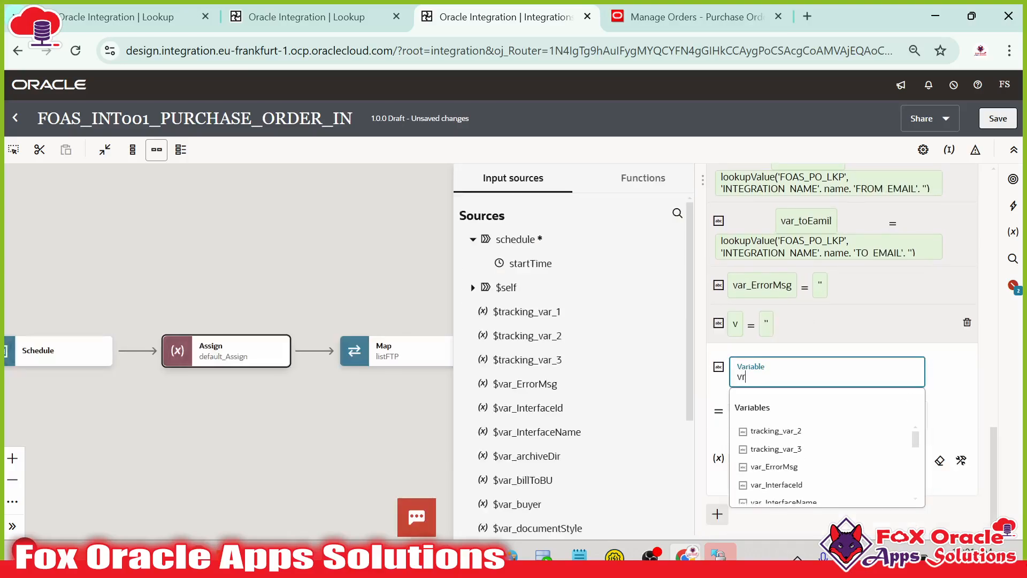
{"action": "key", "text": "BackSpace"}
{"action": "type", "text": "ar_PO_Number"}
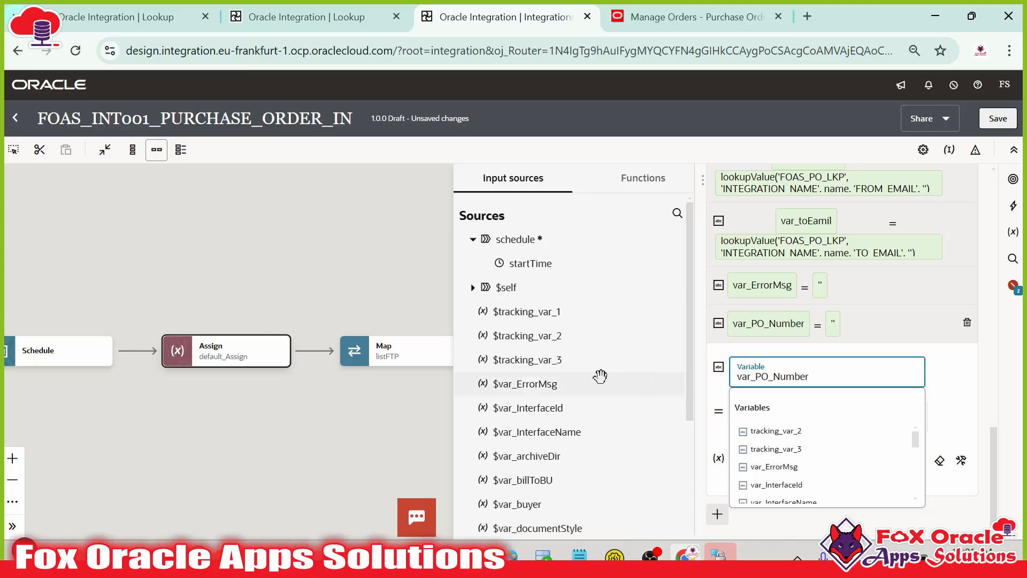
{"action": "left_click", "coordinate": [958, 386]}
{"action": "left_click", "coordinate": [366, 413]}
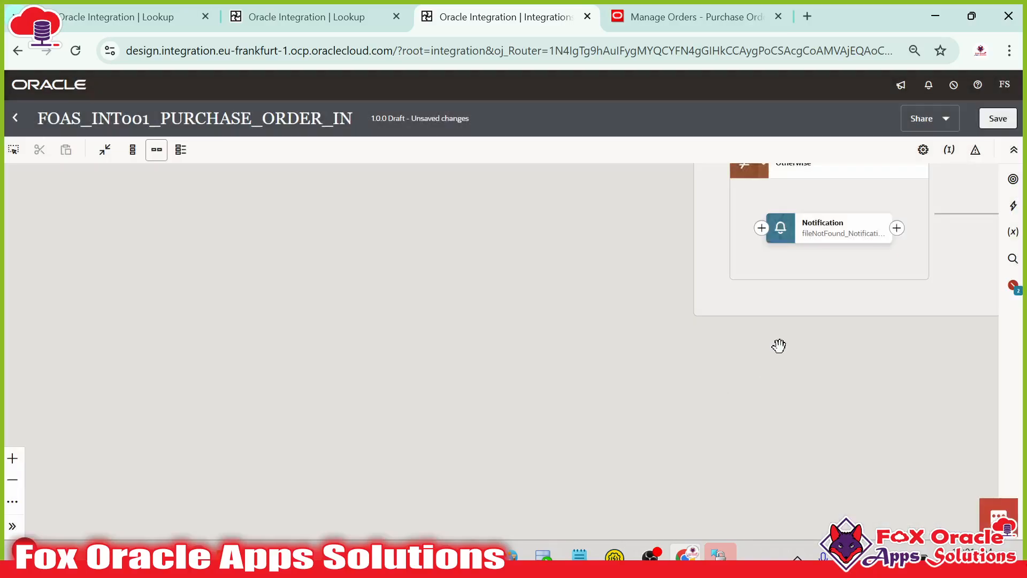
- Expand readInSegment_Stage and open the initilizeErrorVarToNull assign before createPO_Scope for editing
{"action": "left_click_drag", "start_coordinate": [778, 345], "coordinate": [501, 378]}
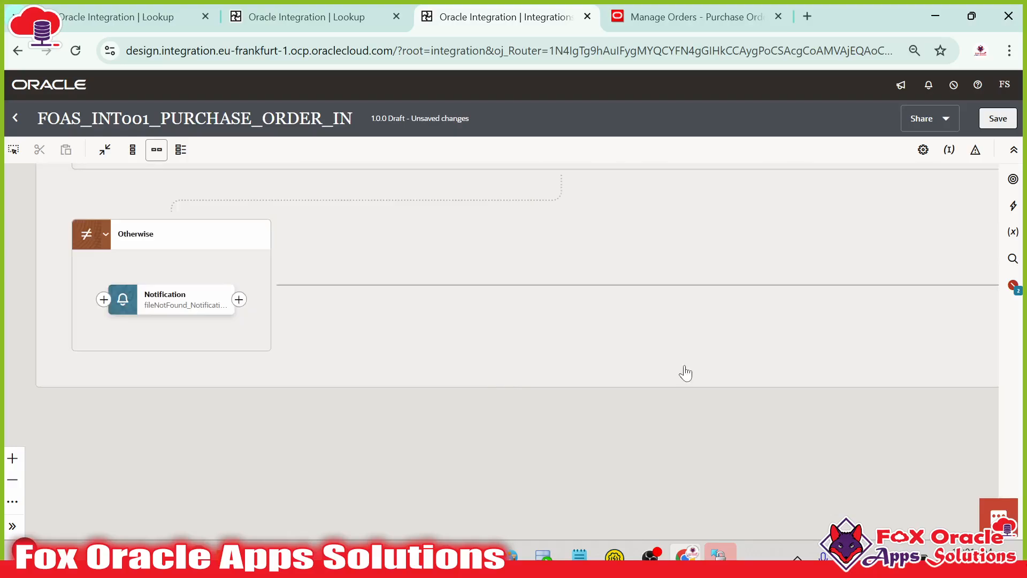
{"action": "left_click_drag", "start_coordinate": [685, 372], "coordinate": [436, 396]}
{"action": "left_click_drag", "start_coordinate": [479, 343], "coordinate": [854, 475]}
{"action": "left_click_drag", "start_coordinate": [404, 376], "coordinate": [630, 441]}
{"action": "left_click_drag", "start_coordinate": [323, 383], "coordinate": [546, 381]}
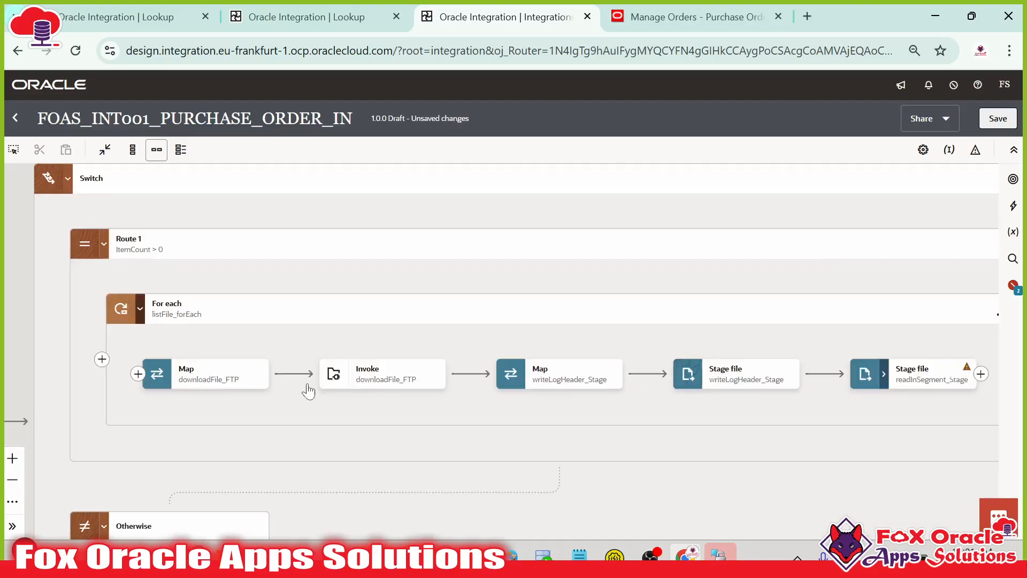
{"action": "left_click_drag", "start_coordinate": [877, 391], "coordinate": [530, 297]}
{"action": "left_click_drag", "start_coordinate": [809, 412], "coordinate": [641, 405]}
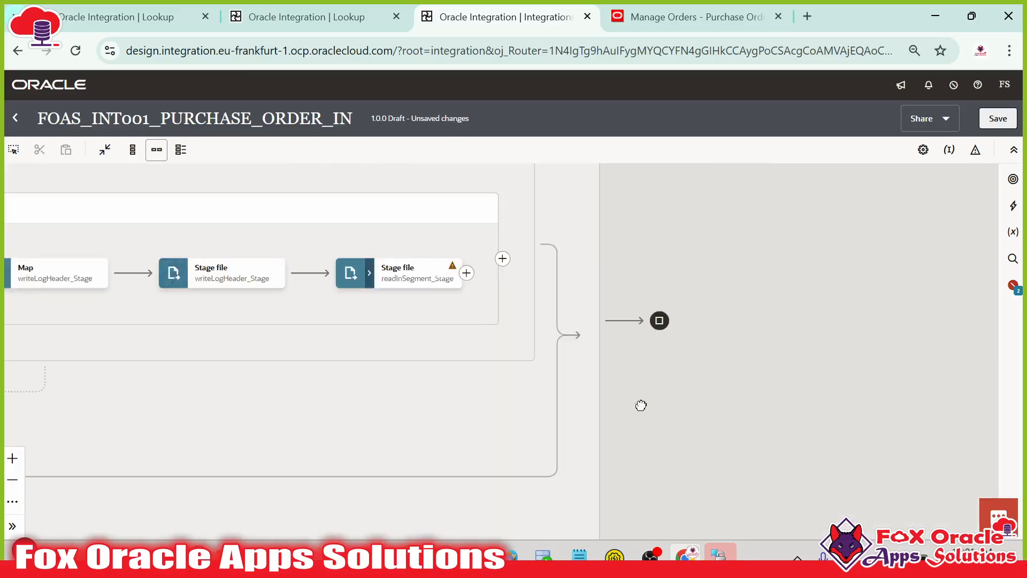
{"action": "left_click", "coordinate": [368, 272]}
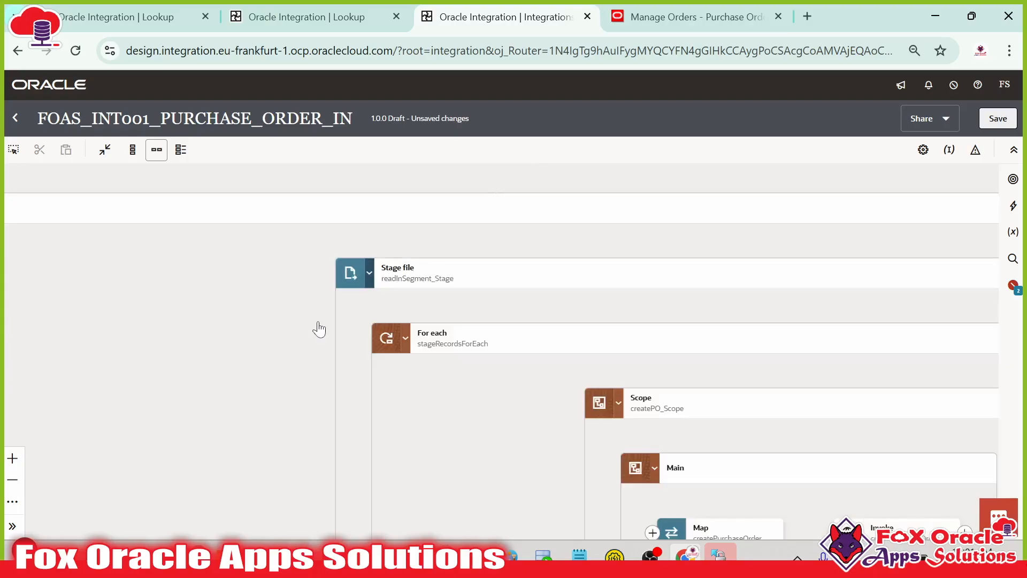
{"action": "left_click_drag", "start_coordinate": [569, 437], "coordinate": [319, 329]}
{"action": "left_click_drag", "start_coordinate": [576, 379], "coordinate": [562, 287]}
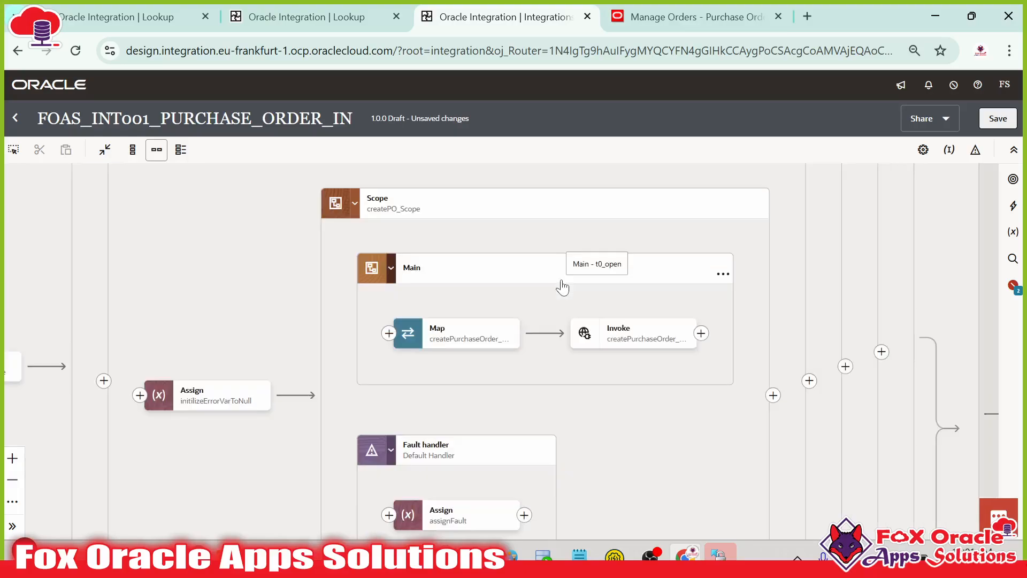
{"action": "double_click", "coordinate": [193, 397]}
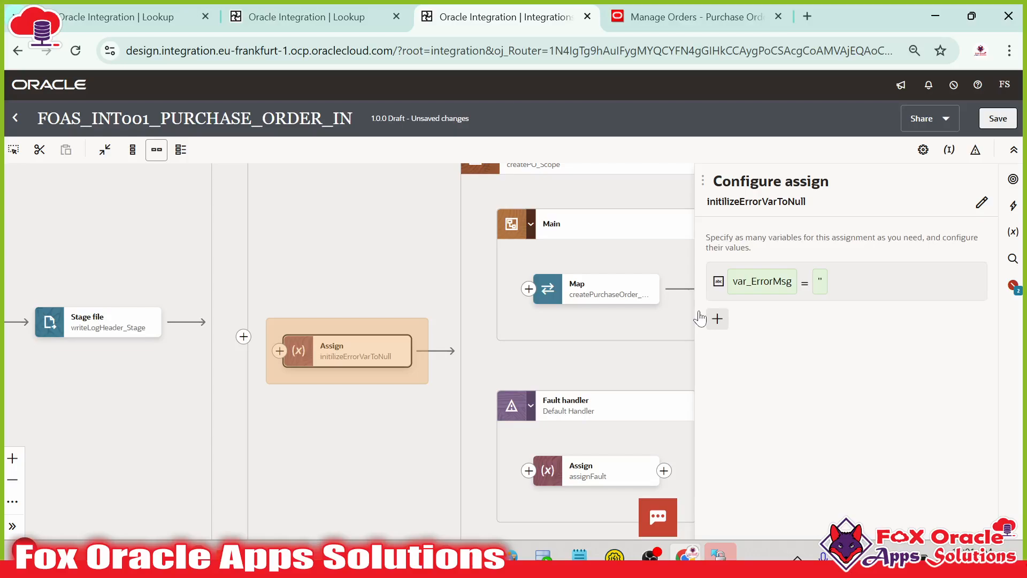
- Add a String assignment for var_PO_Number with an empty string value to initilizeErrorVarToNull, then close the assign details
{"action": "left_click", "coordinate": [717, 318]}
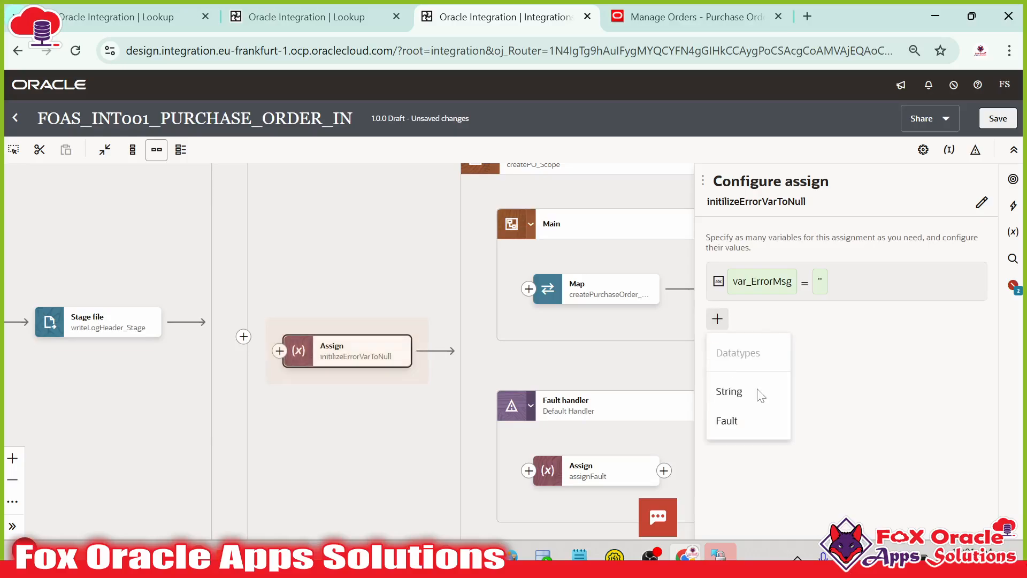
{"action": "left_click", "coordinate": [757, 389]}
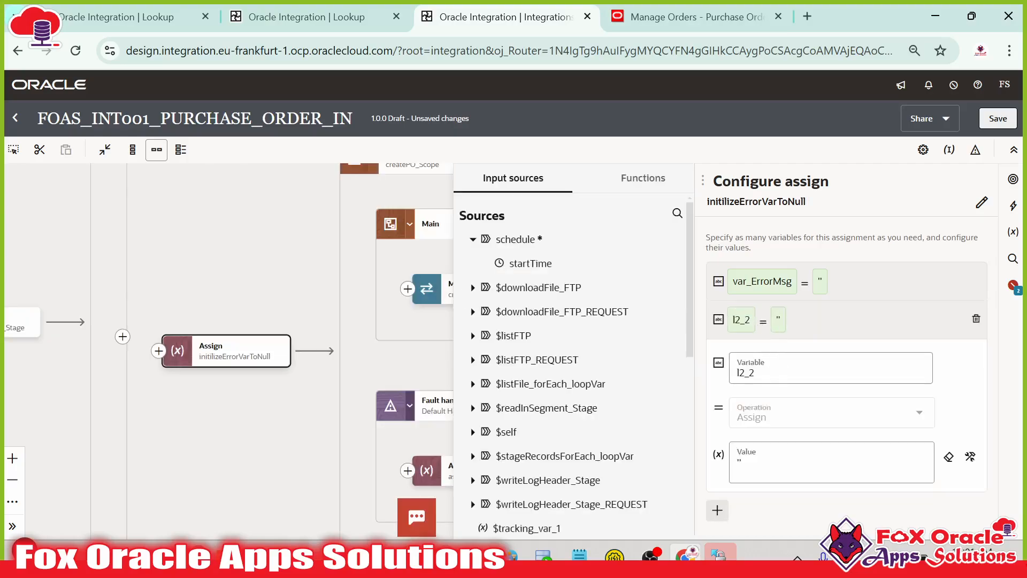
{"action": "left_click", "coordinate": [767, 373]}
{"action": "scroll", "coordinate": [795, 449], "scroll_direction": "down", "scroll_amount": 3}
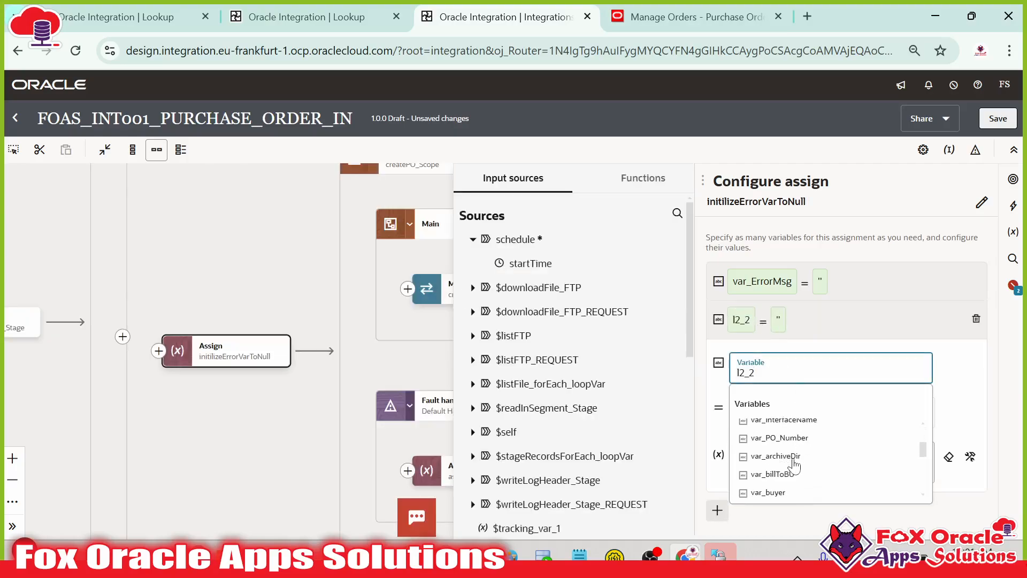
{"action": "left_click", "coordinate": [780, 437]}
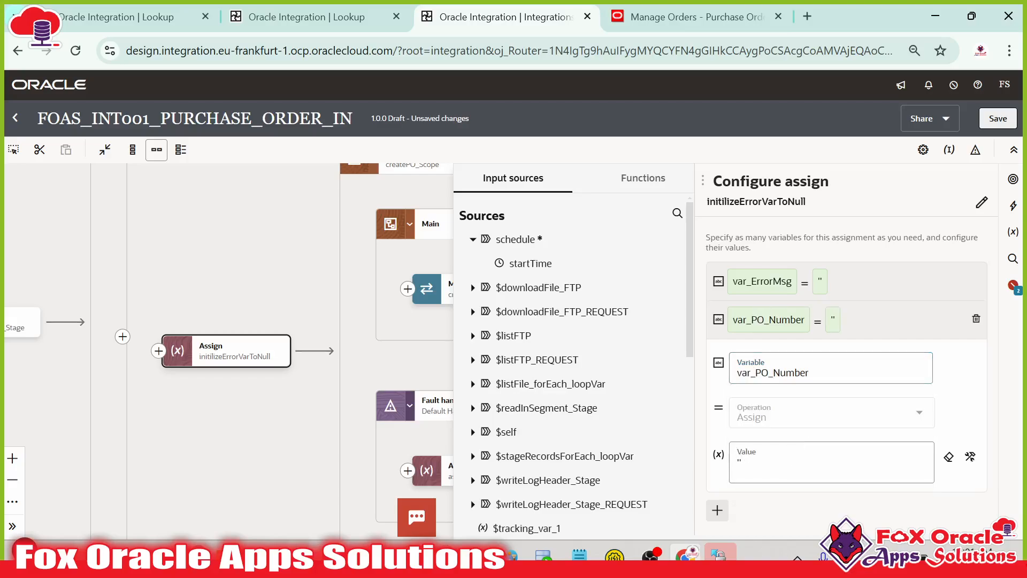
{"action": "left_click", "coordinate": [360, 351]}
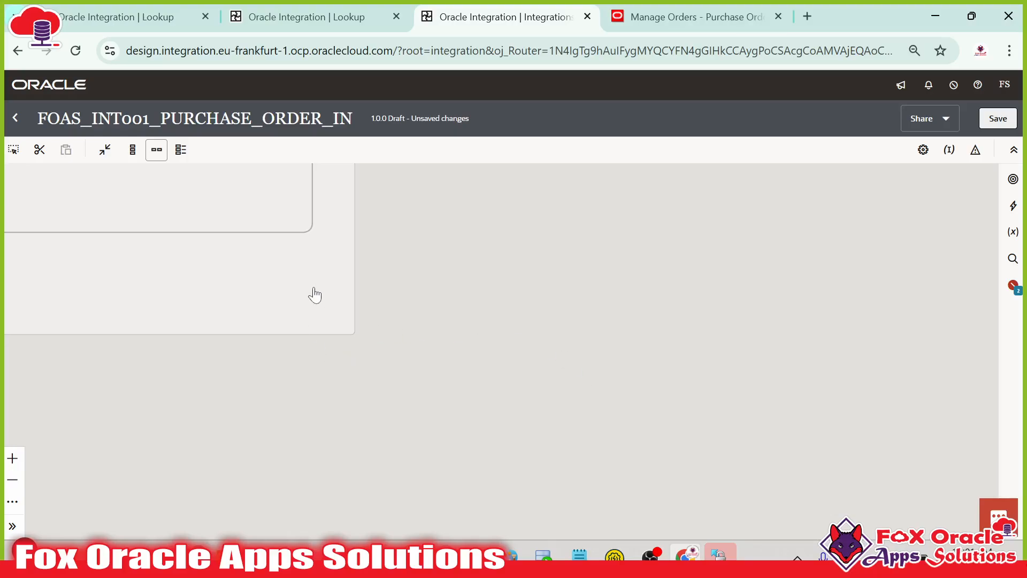
- Expand readInSegment_Stage again to show createPO_Scope and save the integration
{"action": "left_click_drag", "start_coordinate": [316, 294], "coordinate": [559, 373]}
{"action": "left_click_drag", "start_coordinate": [437, 249], "coordinate": [591, 435]}
{"action": "left_click_drag", "start_coordinate": [353, 351], "coordinate": [525, 441]}
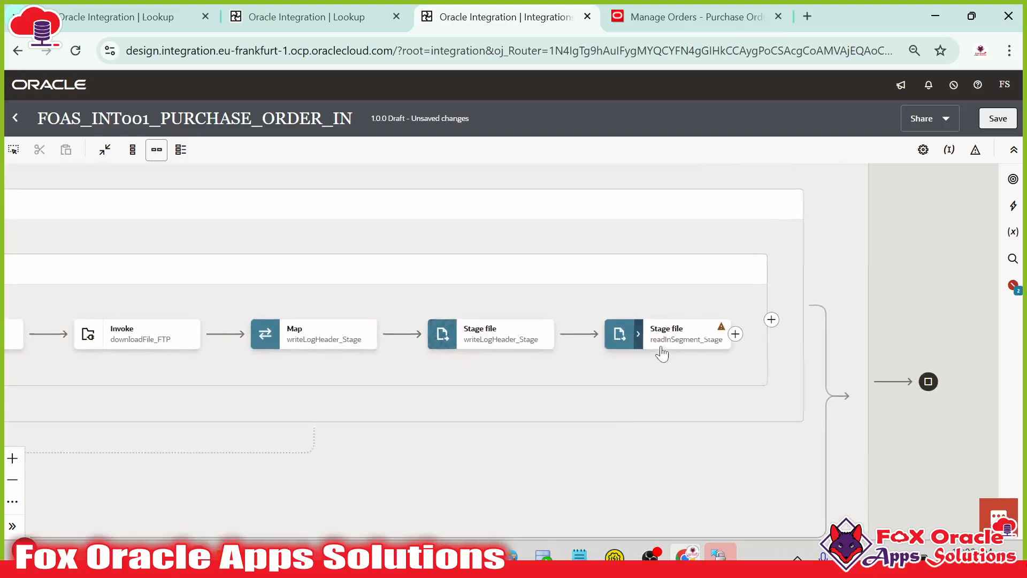
{"action": "left_click_drag", "start_coordinate": [658, 350], "coordinate": [603, 350]}
{"action": "left_click", "coordinate": [584, 345]}
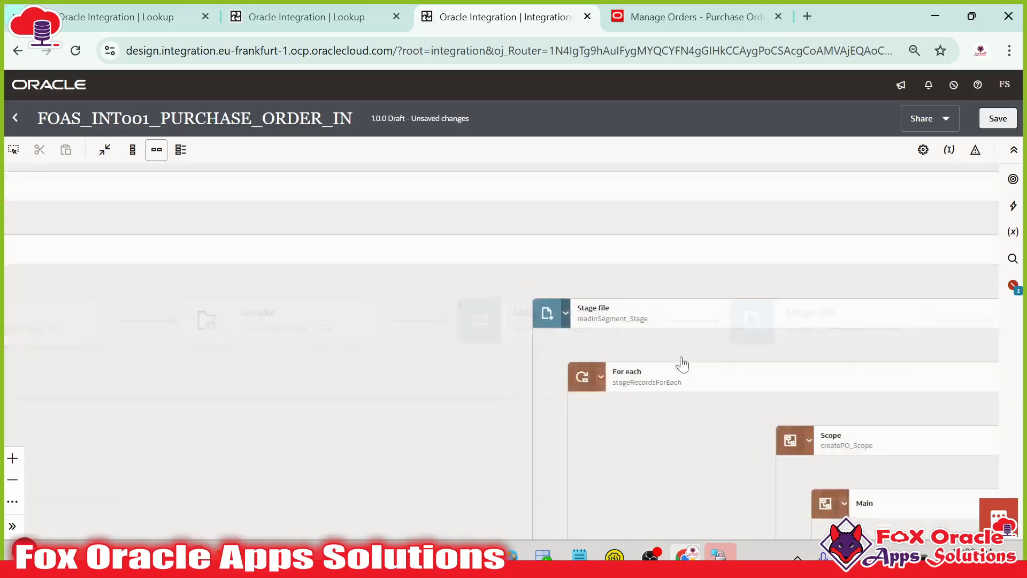
{"action": "left_click_drag", "start_coordinate": [731, 387], "coordinate": [948, 272]}
{"action": "left_click", "coordinate": [581, 332]}
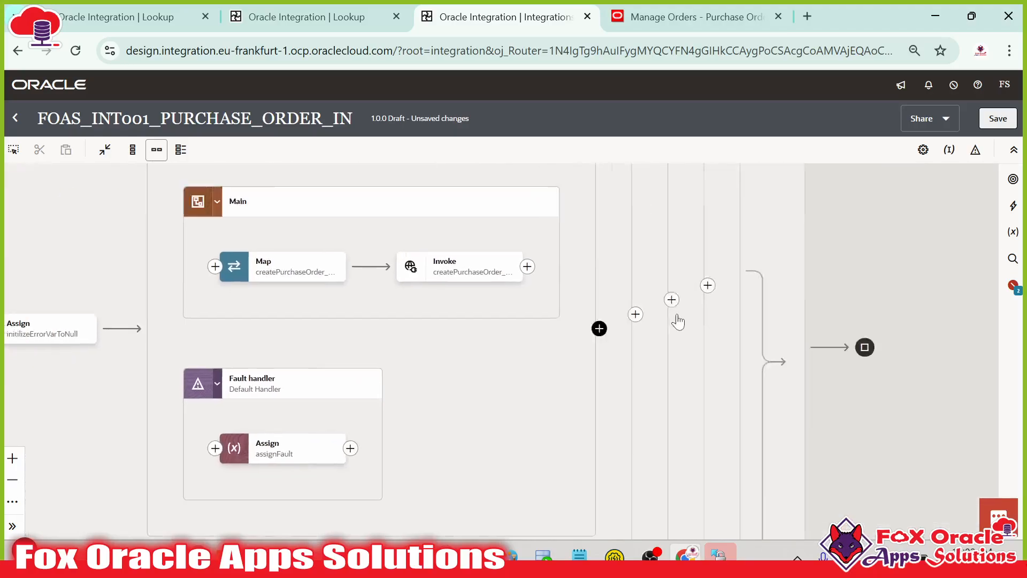
{"action": "left_click", "coordinate": [825, 259]}
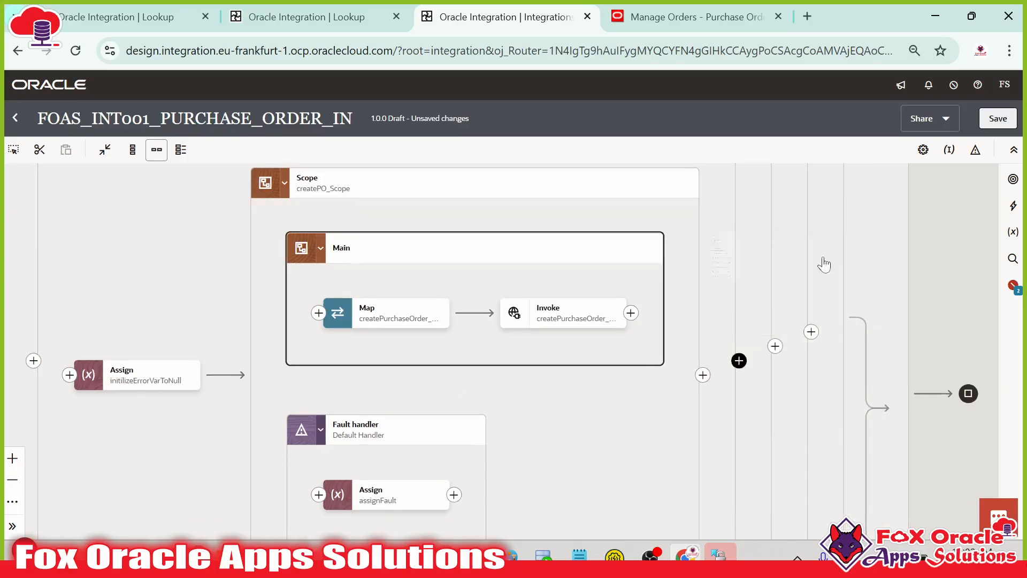
{"action": "left_click", "coordinate": [1001, 124]}
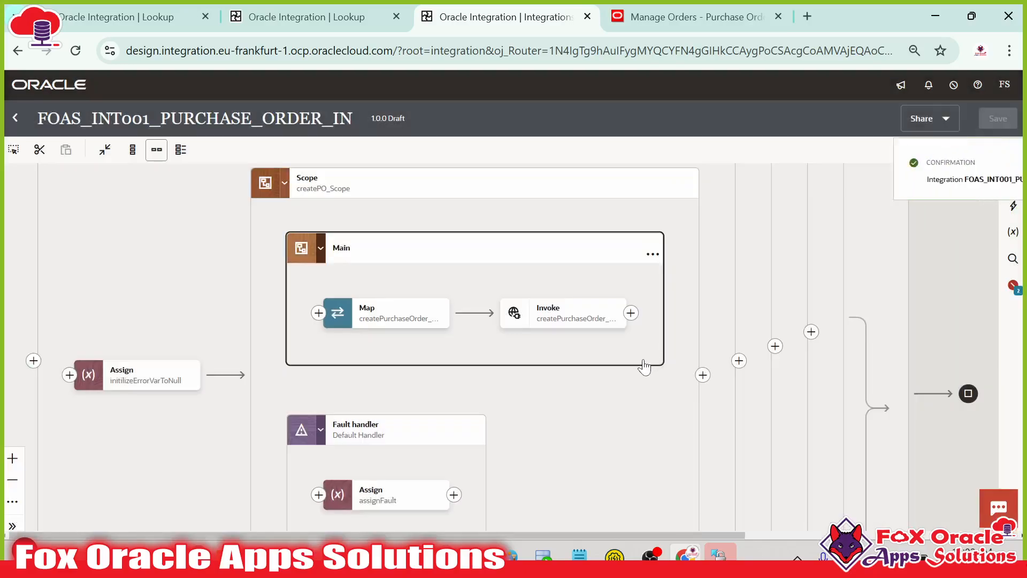
- Insert an Assign action after the createPurchaseOrder_SOAP invoke in the Main section of createPO_Scope
{"action": "left_click_drag", "start_coordinate": [637, 400], "coordinate": [603, 401]}
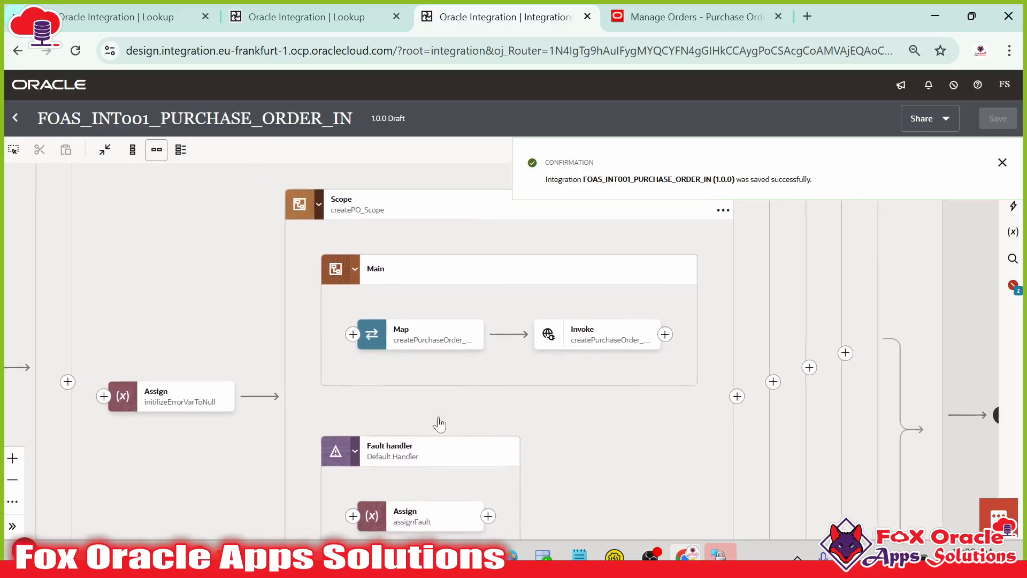
{"action": "left_click", "coordinate": [490, 338]}
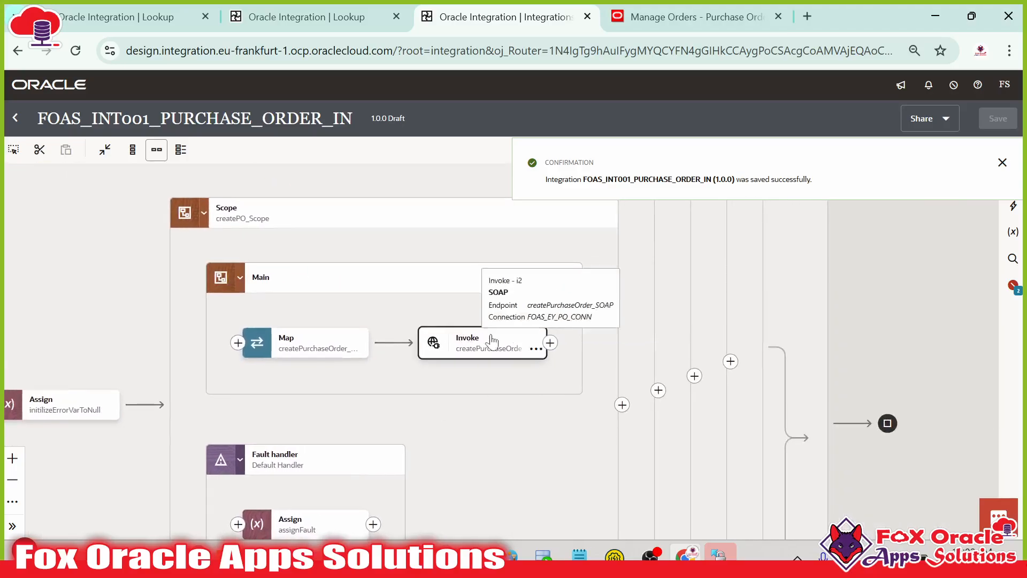
{"action": "left_click", "coordinate": [549, 343]}
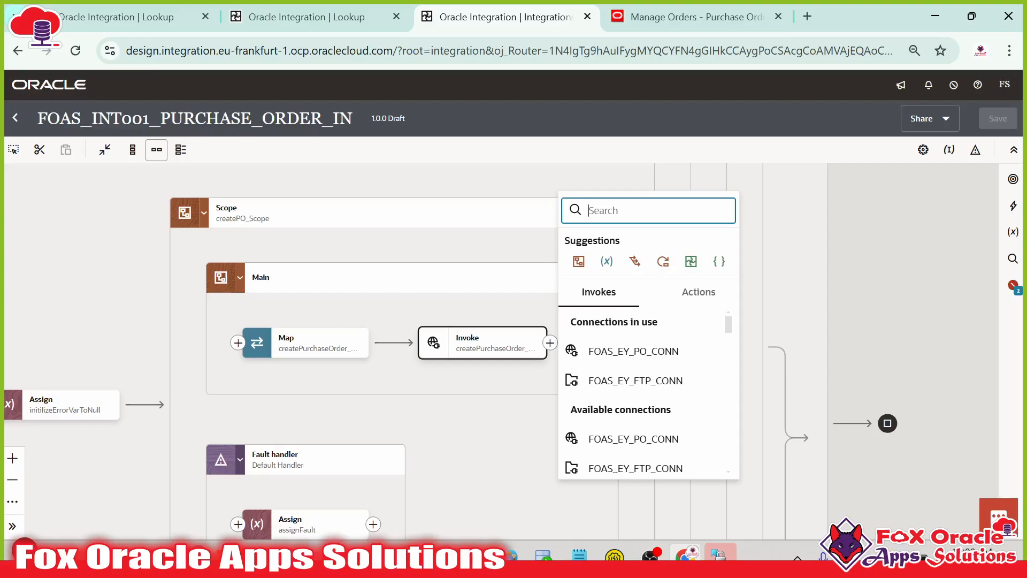
{"action": "type", "text": "assi"}
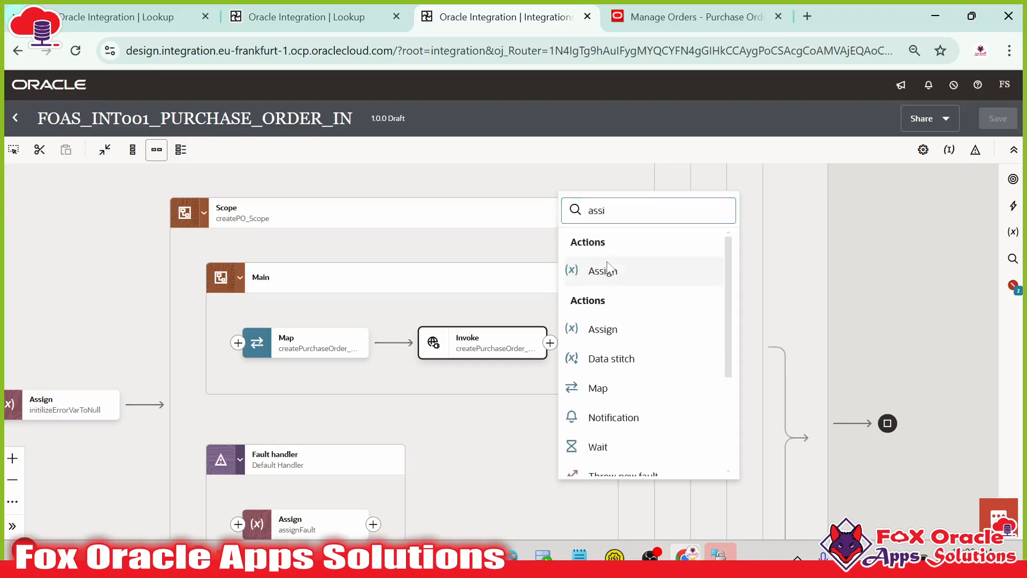
{"action": "left_click", "coordinate": [603, 270]}
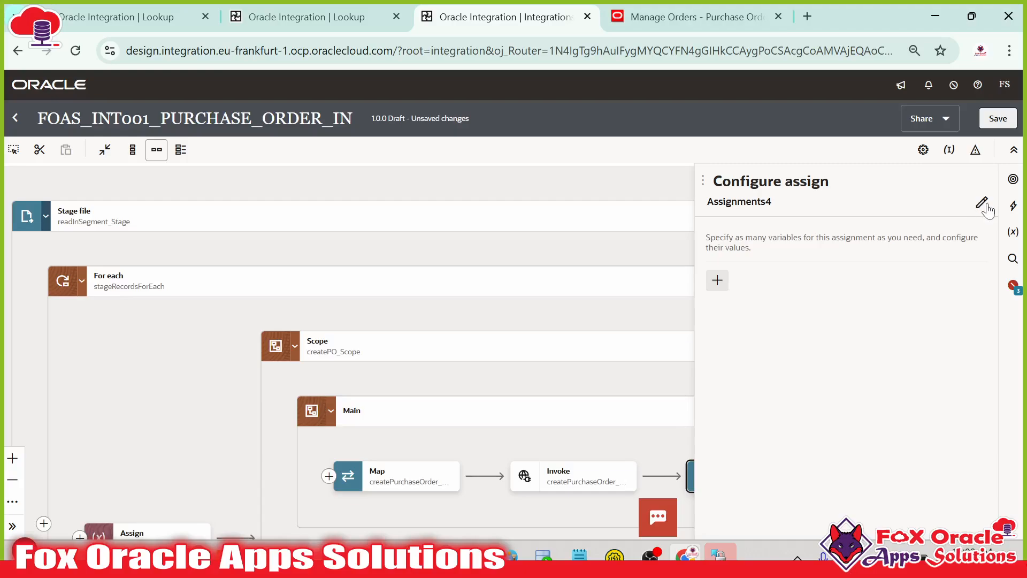
- Rename the new Assign action as updatePONo_Assign
{"action": "left_click", "coordinate": [981, 202]}
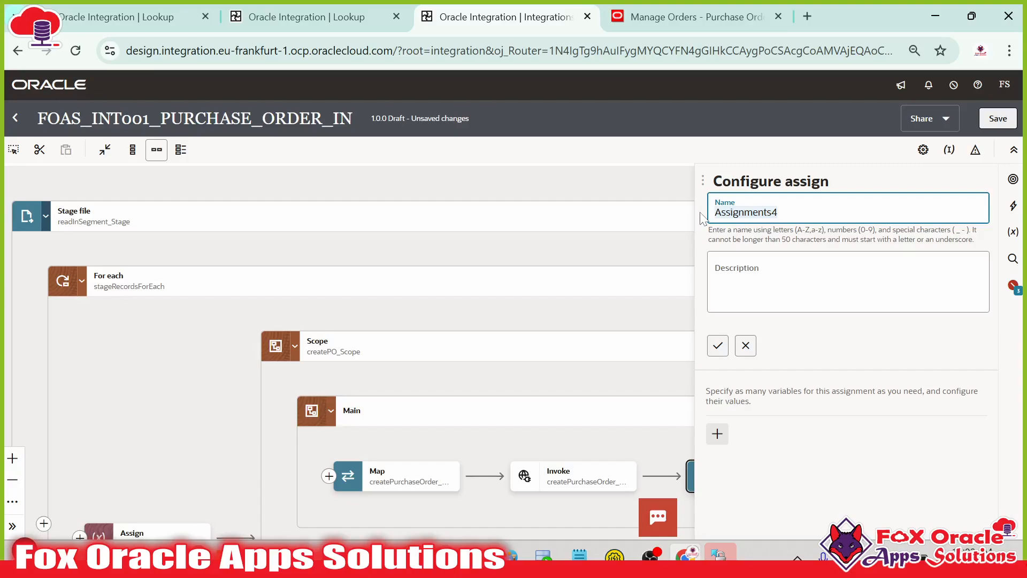
{"action": "type", "text": "updatePONuo_"}
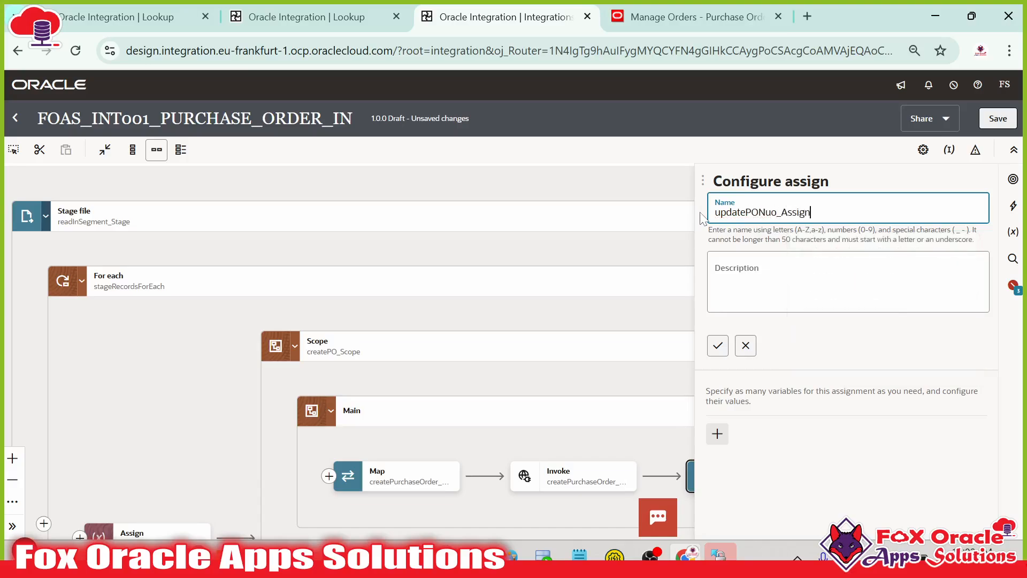
{"action": "key", "text": "BackSpace"}
{"action": "left_click", "coordinate": [716, 348]}
- Add a String assignment to updatePONo_Assign with var_PO_Number as its variable
{"action": "left_click", "coordinate": [717, 279]}
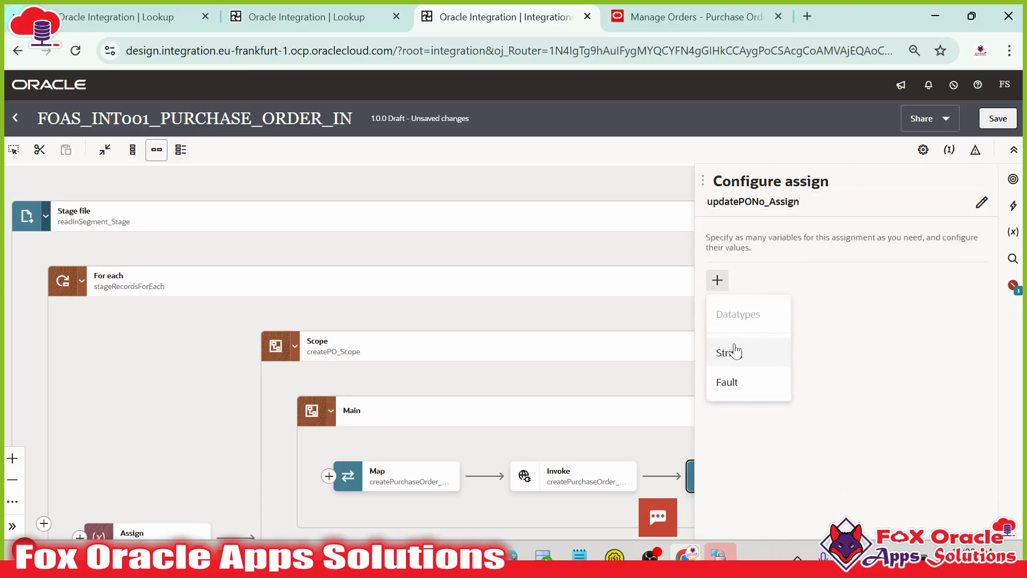
{"action": "left_click", "coordinate": [744, 353]}
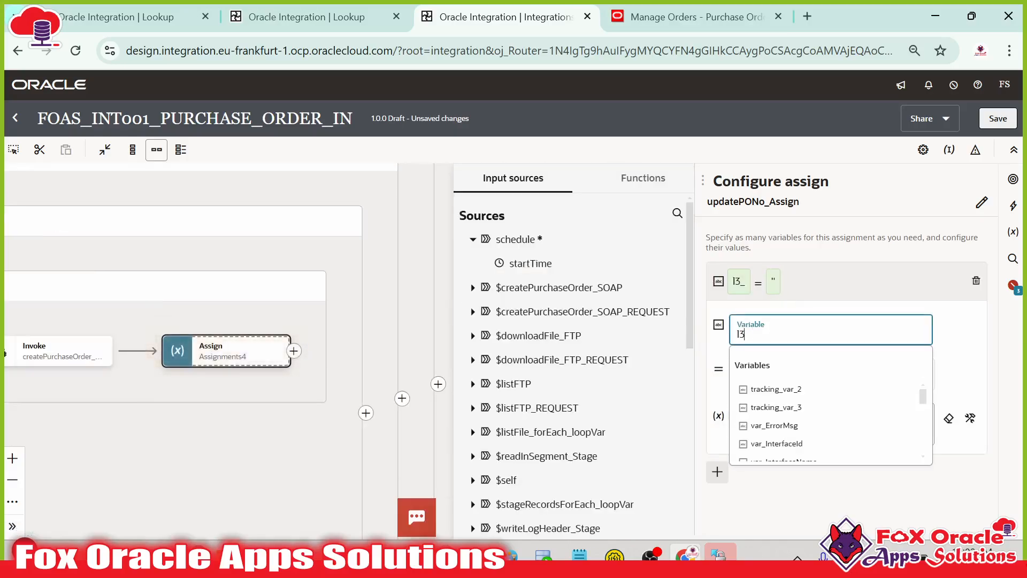
{"action": "key", "text": "BackSpace"}
{"action": "key", "text": "BackSpace"}
{"action": "scroll", "coordinate": [782, 468], "scroll_direction": "down", "scroll_amount": 2}
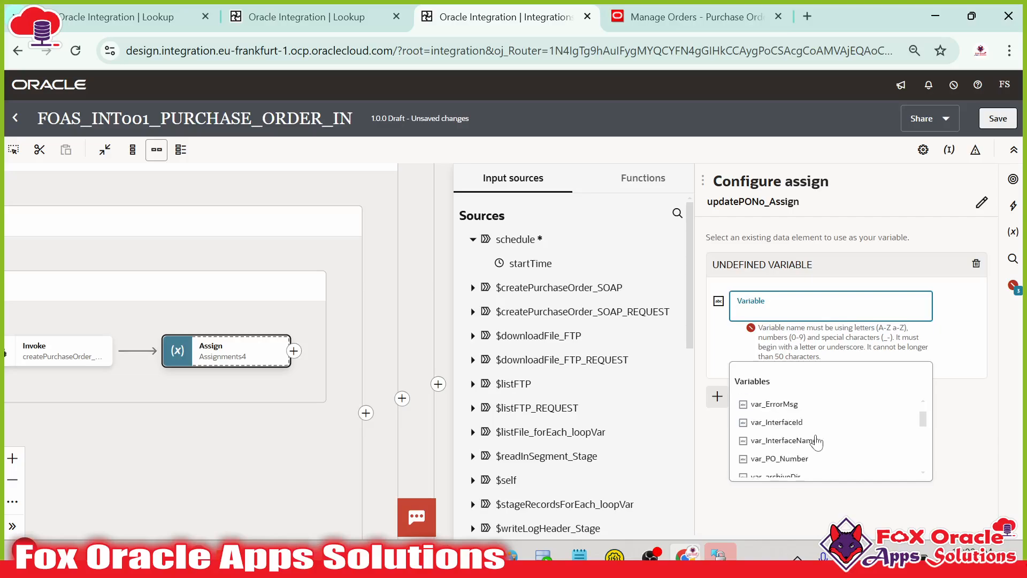
{"action": "left_click", "coordinate": [786, 417]}
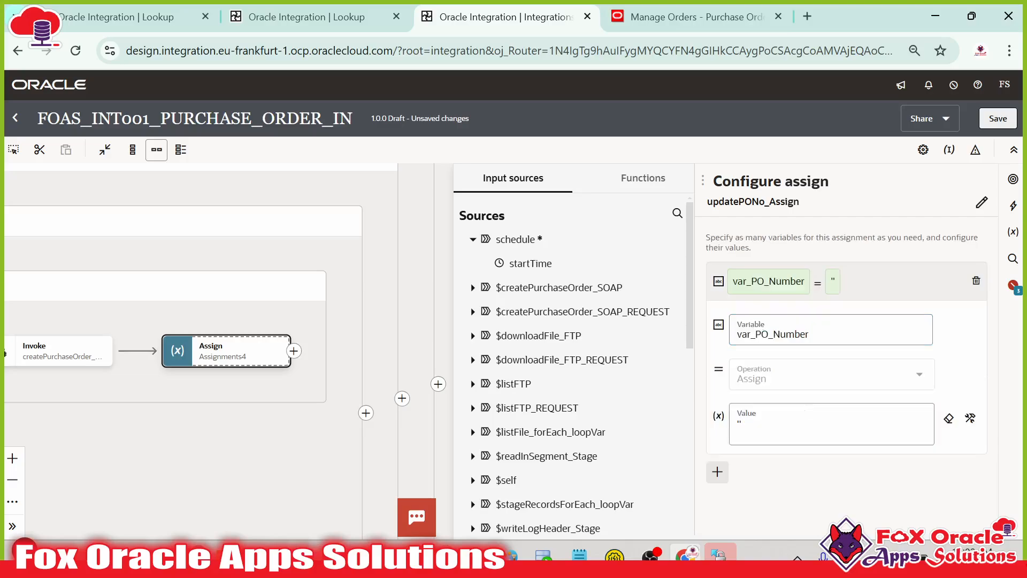
- Clear the default value of the var_PO_Number assignment and expand the $createPurchaseOrder_SOAP input source
{"action": "left_click", "coordinate": [806, 420]}
{"action": "key", "text": "BackSpace"}
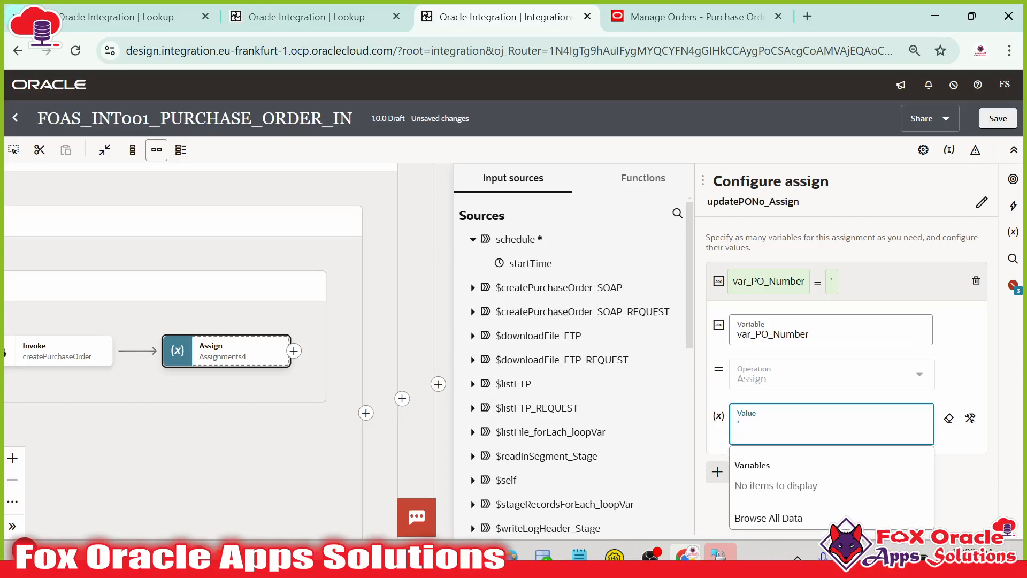
{"action": "key", "text": "BackSpace"}
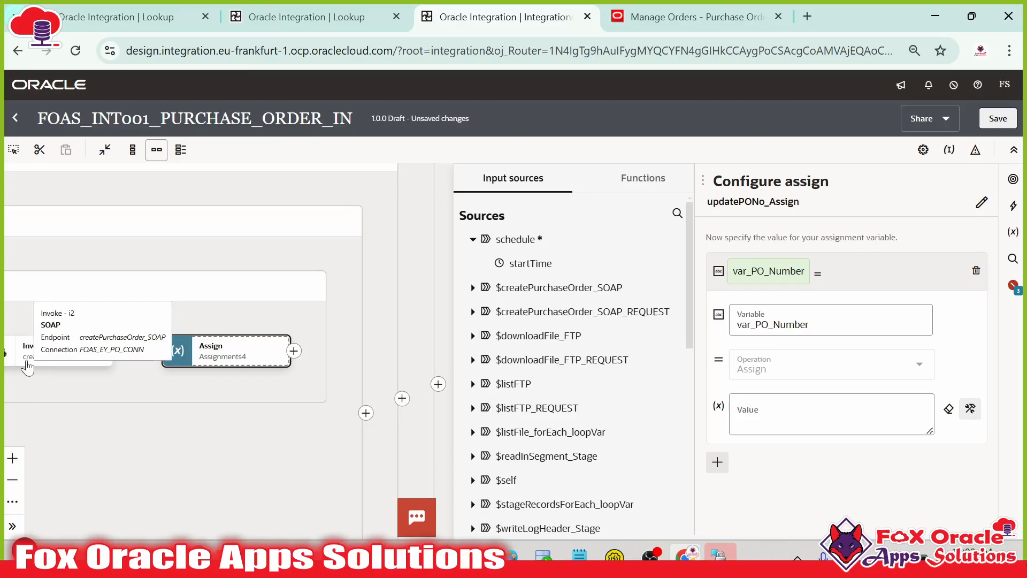
{"action": "left_click", "coordinate": [531, 292]}
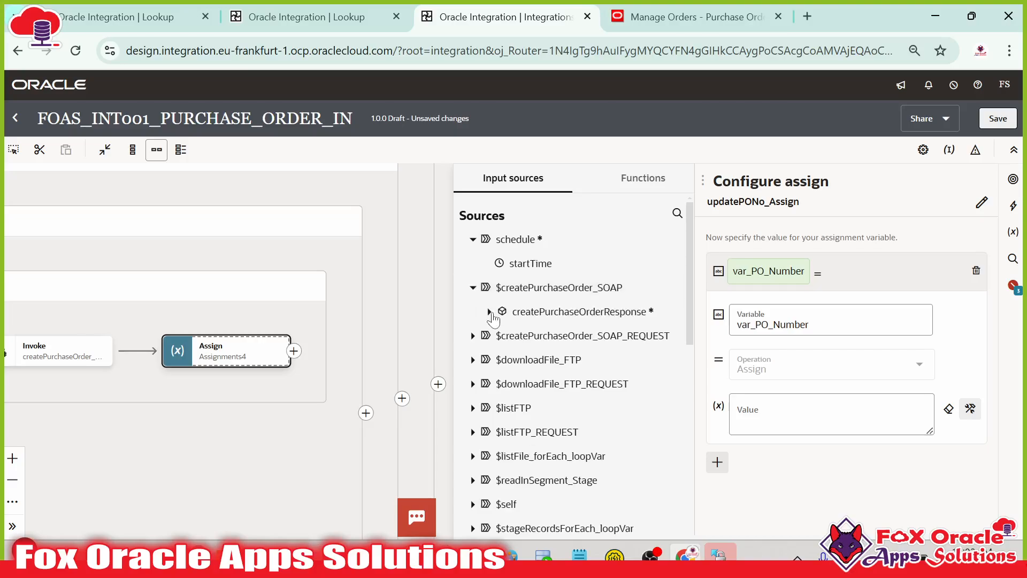
- Switch to SoapUI and examine the createPurchaseOrder request and its response in both the XML and raw views
{"action": "left_click", "coordinate": [618, 556]}
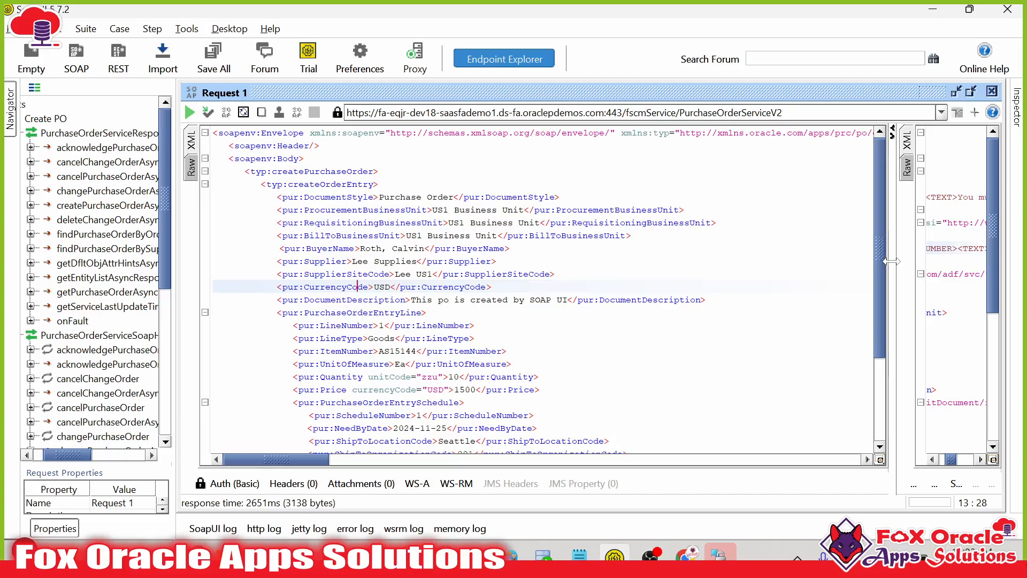
{"action": "left_click_drag", "start_coordinate": [869, 261], "coordinate": [464, 261]}
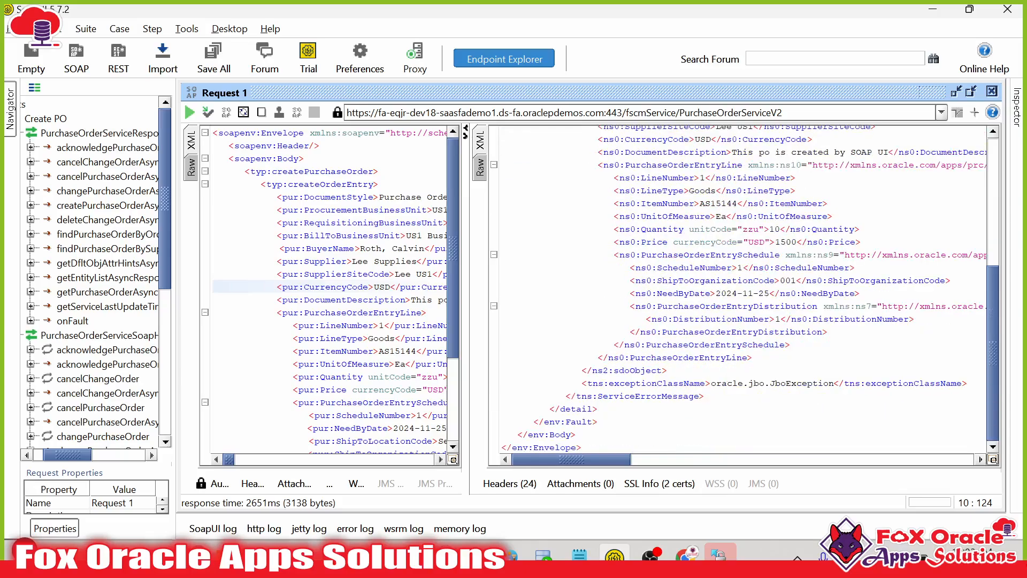
{"action": "left_click", "coordinate": [700, 300]}
{"action": "left_click", "coordinate": [480, 167]}
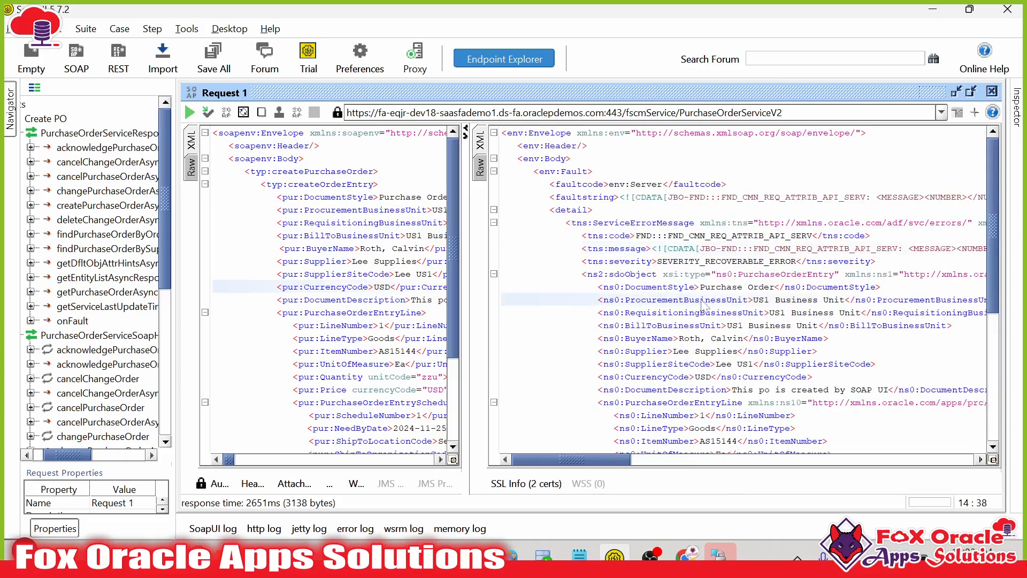
{"action": "left_click", "coordinate": [480, 143]}
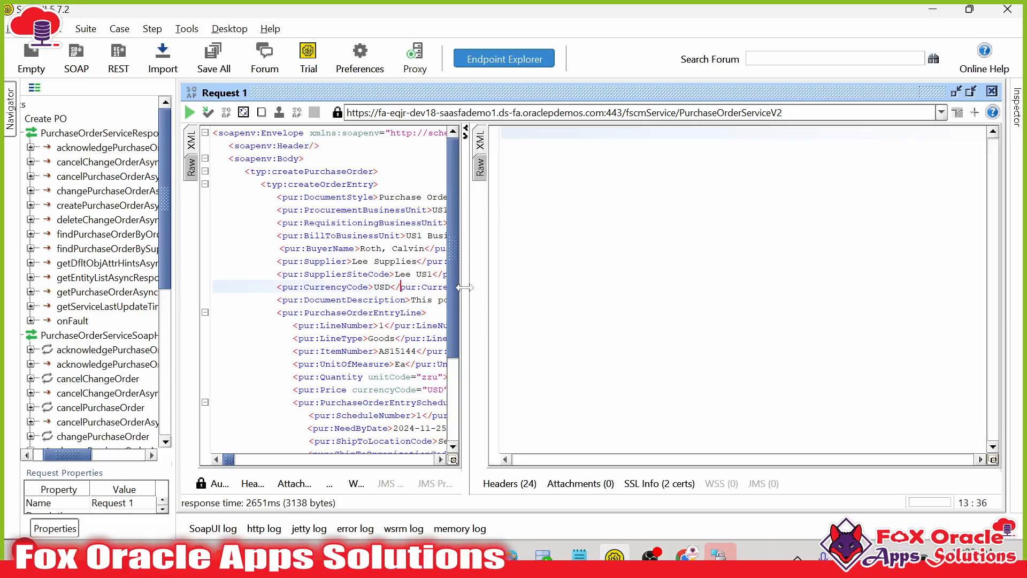
{"action": "left_click_drag", "start_coordinate": [464, 287], "coordinate": [693, 291]}
{"action": "left_click", "coordinate": [454, 300]}
{"action": "scroll", "coordinate": [454, 300], "scroll_direction": "down", "scroll_amount": 5}
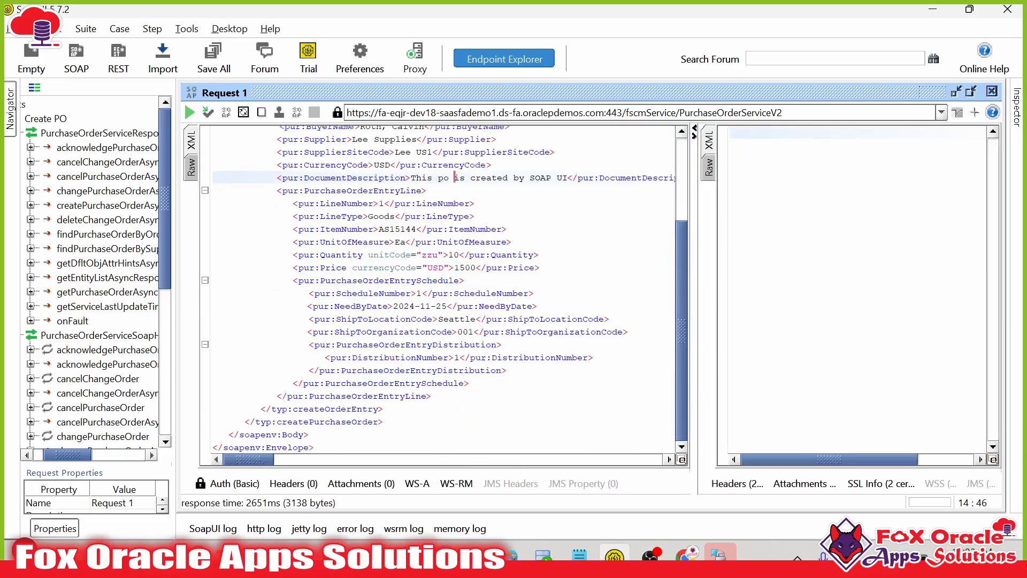
- Submit the createPurchaseOrder request again in SoapUI, and switch back to Oracle Integration
{"action": "scroll", "coordinate": [454, 300], "scroll_direction": "up", "scroll_amount": 3}
{"action": "left_click", "coordinate": [190, 113]}
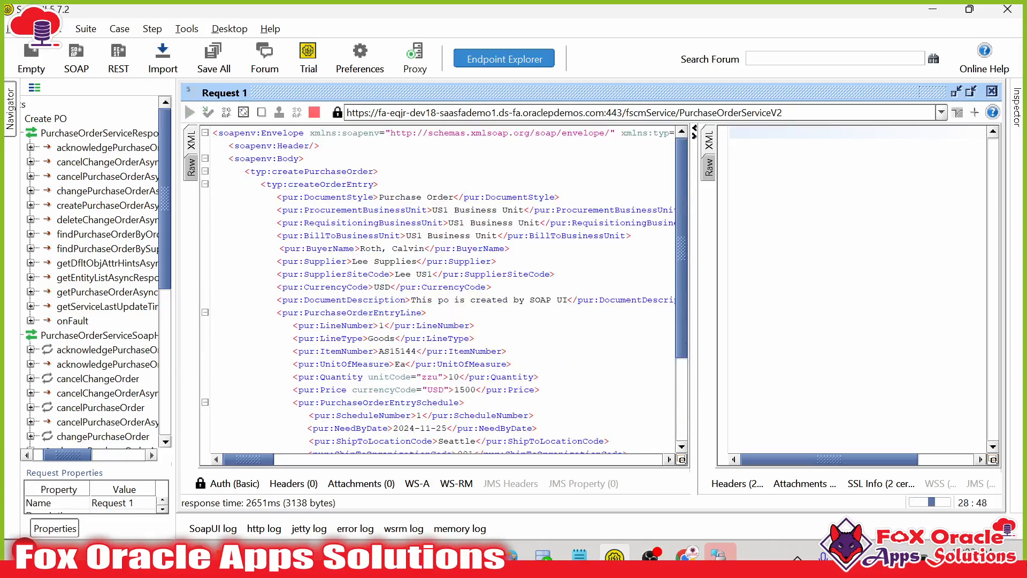
{"action": "left_click", "coordinate": [687, 558]}
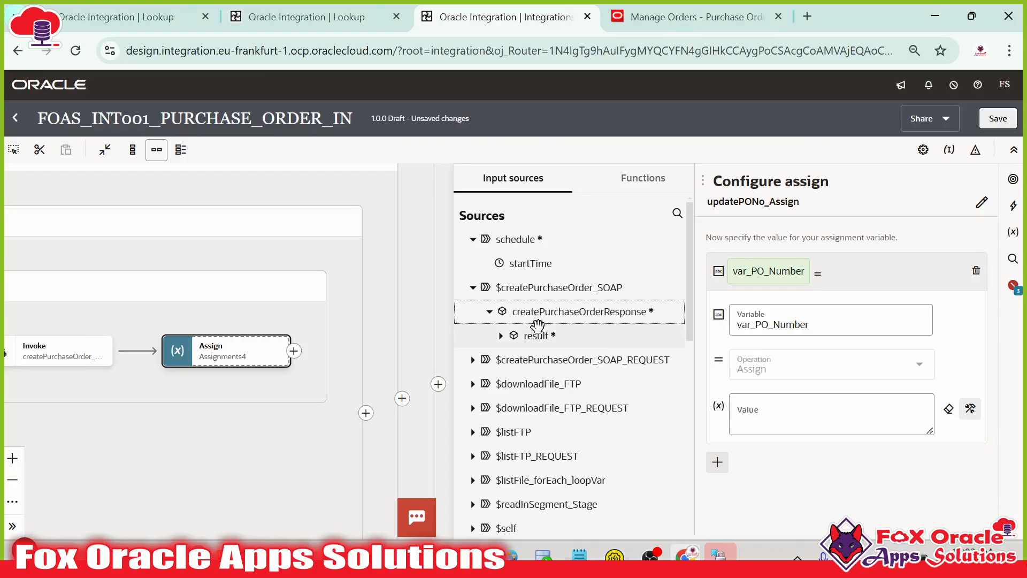
- Map OrderNumber from the createPurchaseOrderResponse result as the value of var_PO_Number
{"action": "left_click", "coordinate": [501, 337]}
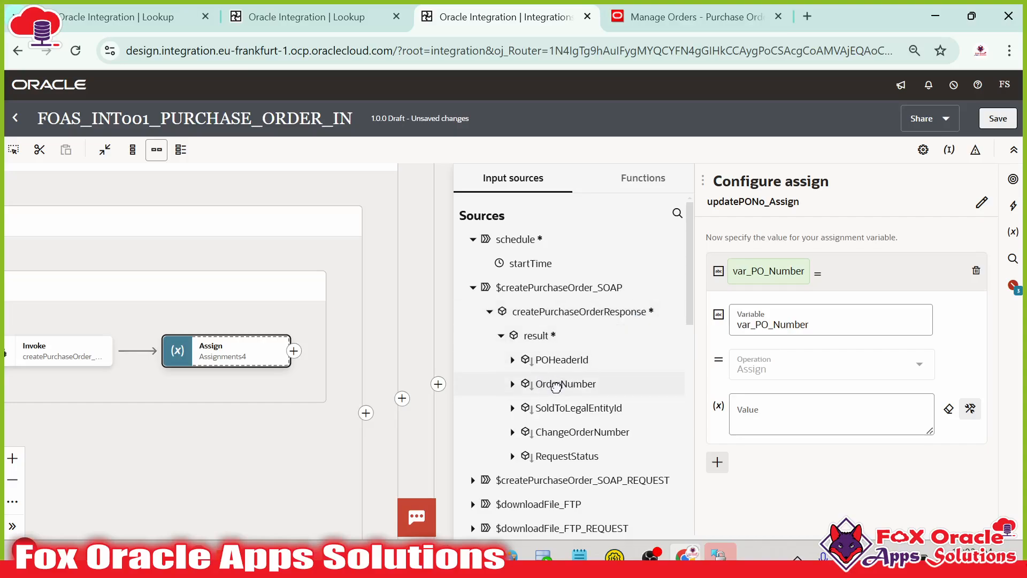
{"action": "left_click_drag", "start_coordinate": [556, 385], "coordinate": [778, 416]}
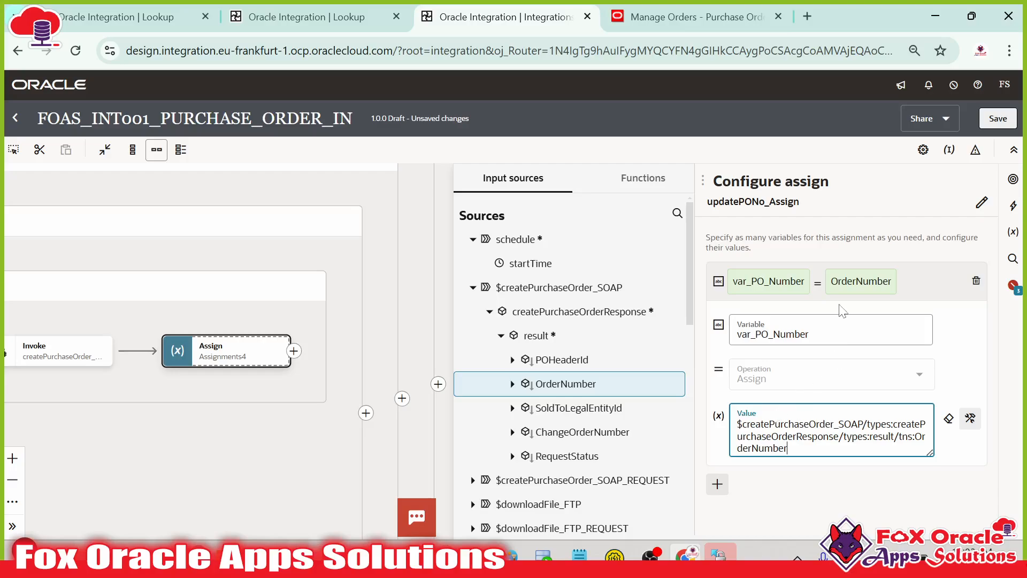
{"action": "left_click", "coordinate": [917, 282]}
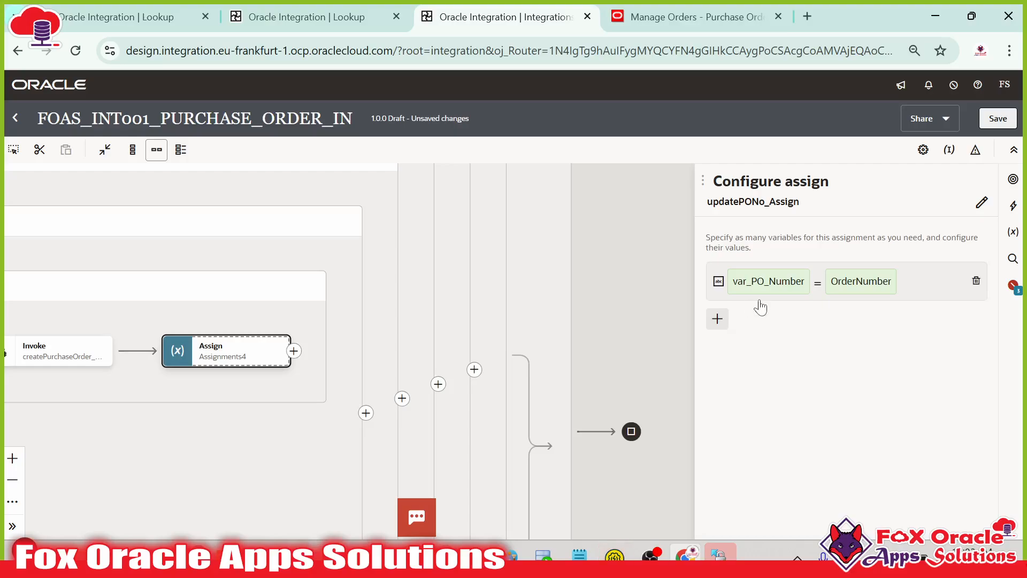
- Add a second String assignment to updatePONo_Assign with var_ErrorMsg as its variable
{"action": "left_click", "coordinate": [717, 319]}
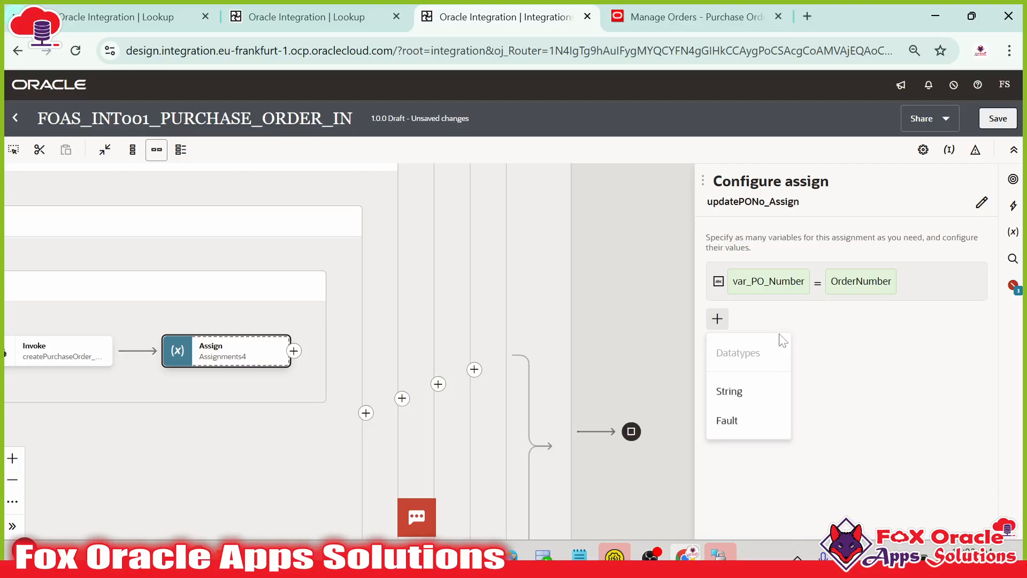
{"action": "left_click", "coordinate": [723, 392]}
{"action": "left_click", "coordinate": [717, 318]}
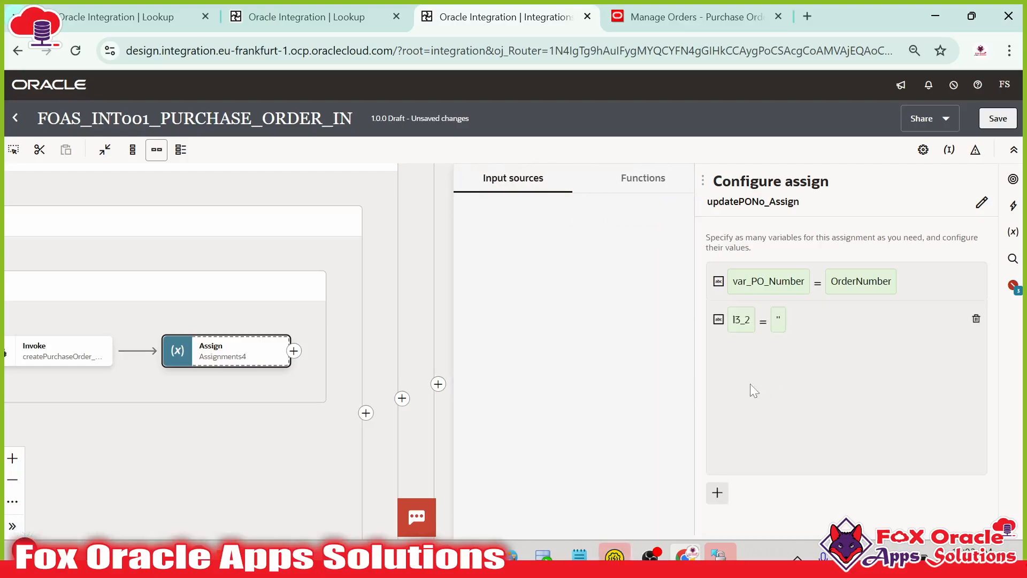
{"action": "left_click", "coordinate": [750, 371]}
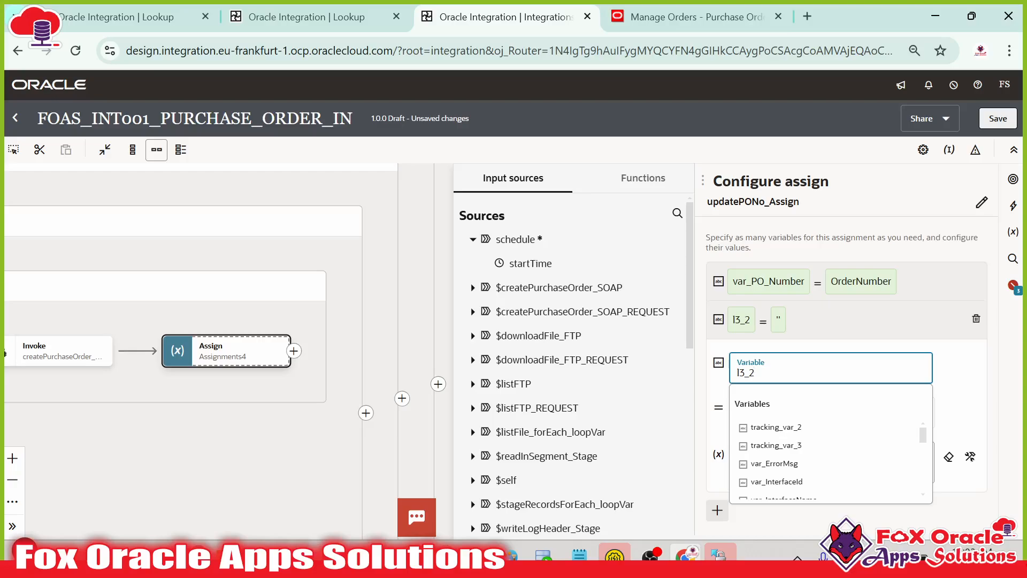
{"action": "key", "text": "BackSpace"}
{"action": "key", "text": "BackSpace"}
{"action": "key", "text": "BackSpace"}
{"action": "key", "text": "BackSpace"}
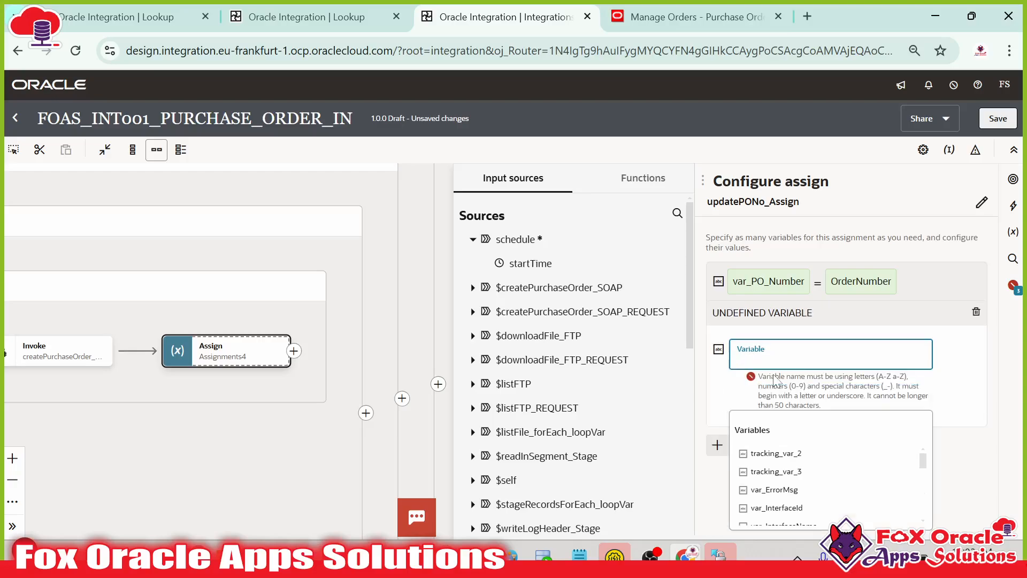
{"action": "left_click", "coordinate": [786, 493]}
- Set the var_ErrorMsg value to 'PO Created Successfully.' and close the updatePONo_Assign configuration
{"action": "left_click", "coordinate": [776, 463]}
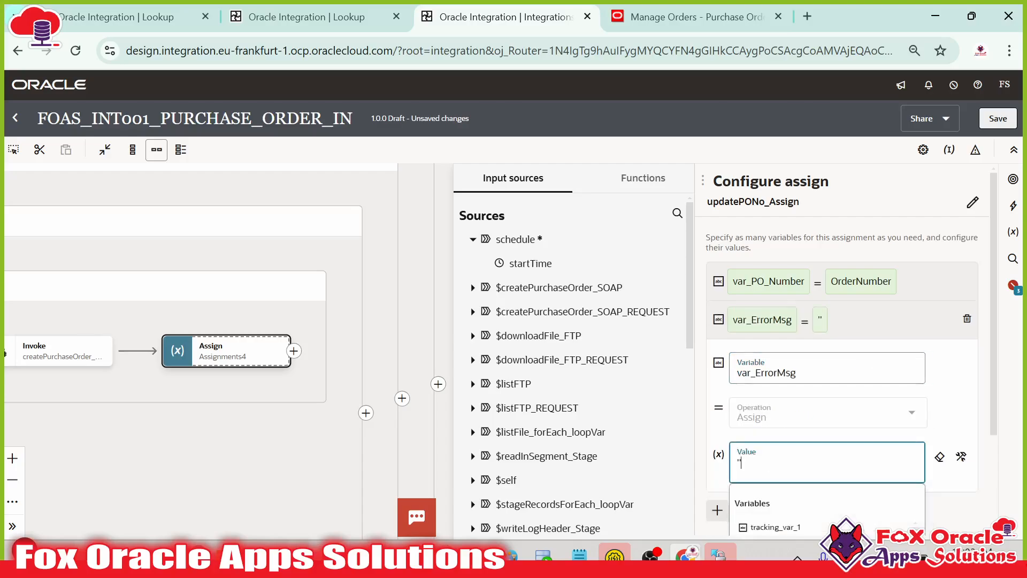
{"action": "key", "text": "BackSpace"}
{"action": "type", "text": "PO C"}
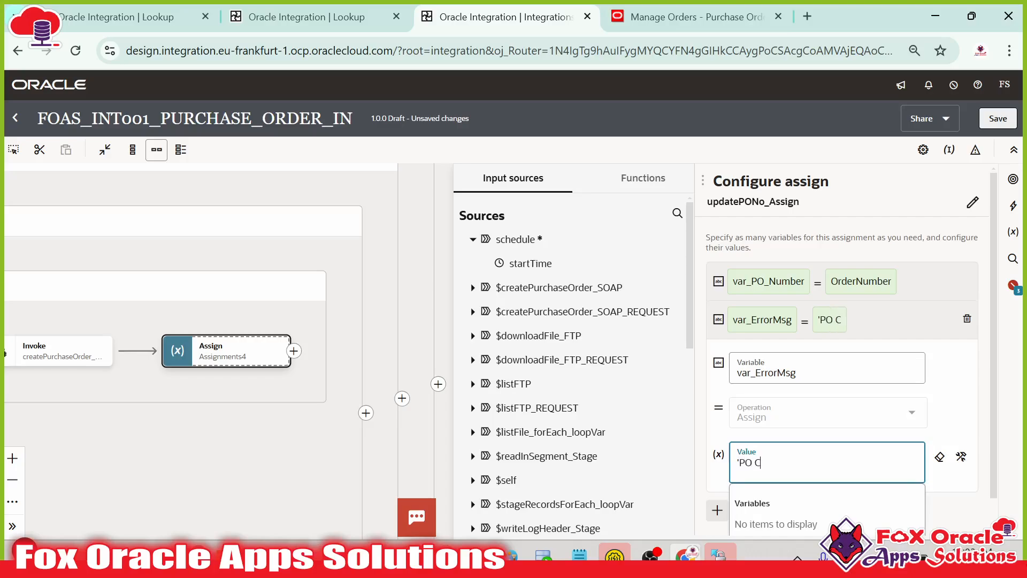
{"action": "type", "text": "reated S"}
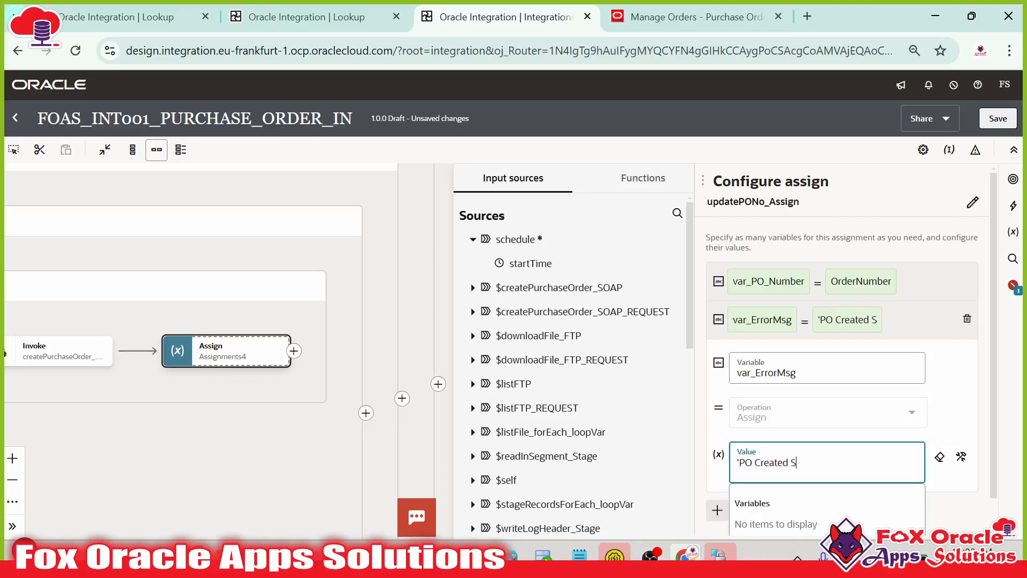
{"action": "type", "text": "uccessful"}
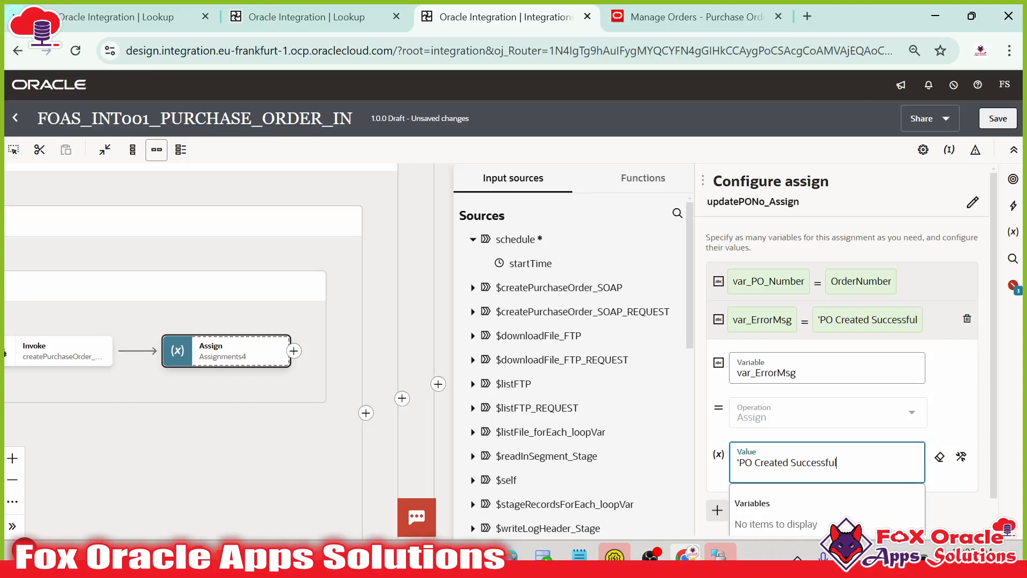
{"action": "type", "text": "ly.'"}
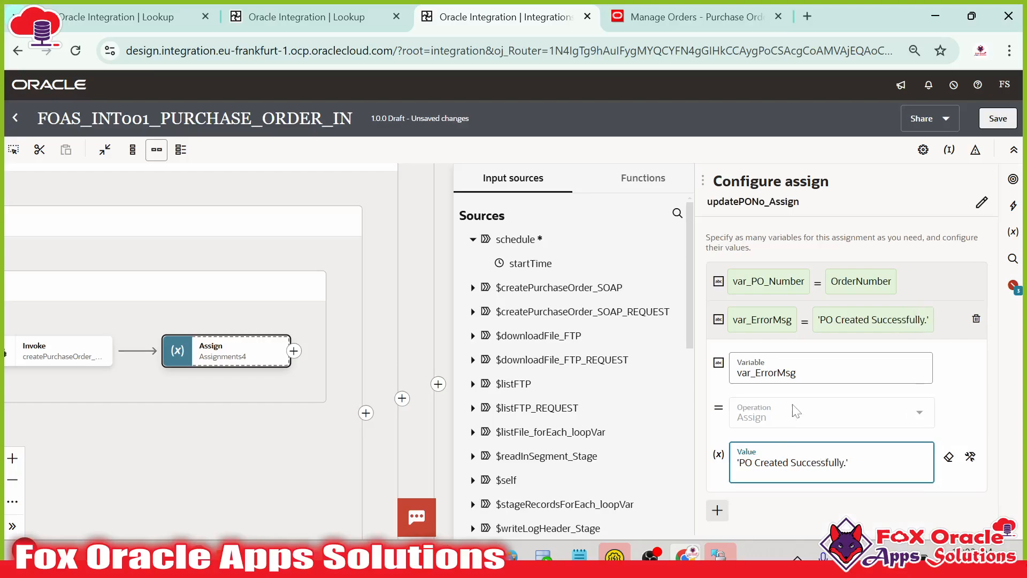
{"action": "left_click", "coordinate": [858, 329]}
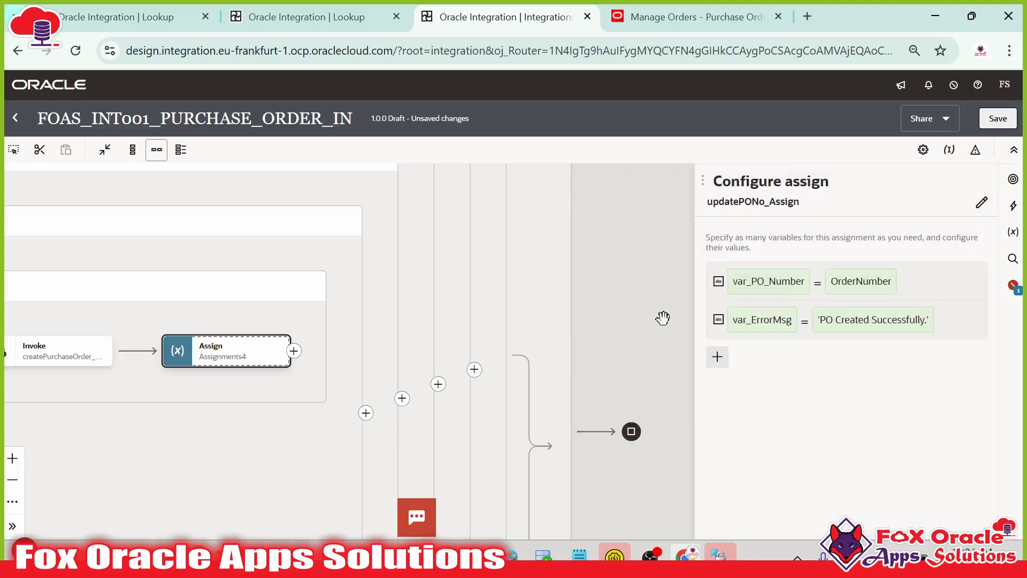
{"action": "left_click", "coordinate": [644, 339]}
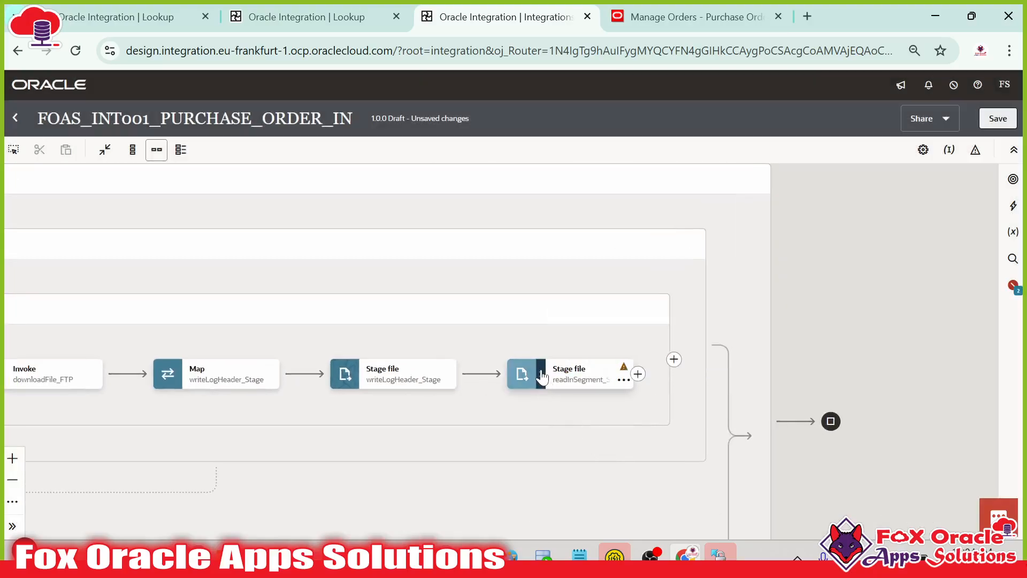
- Expand the readInSegment_Stage action to show the actions inside createPO_Scope
{"action": "left_click", "coordinate": [540, 374]}
{"action": "left_click_drag", "start_coordinate": [801, 419], "coordinate": [134, 182]}
{"action": "left_click_drag", "start_coordinate": [563, 376], "coordinate": [578, 315]}
{"action": "left_click", "coordinate": [447, 344]}
{"action": "left_click_drag", "start_coordinate": [446, 378], "coordinate": [541, 378]}
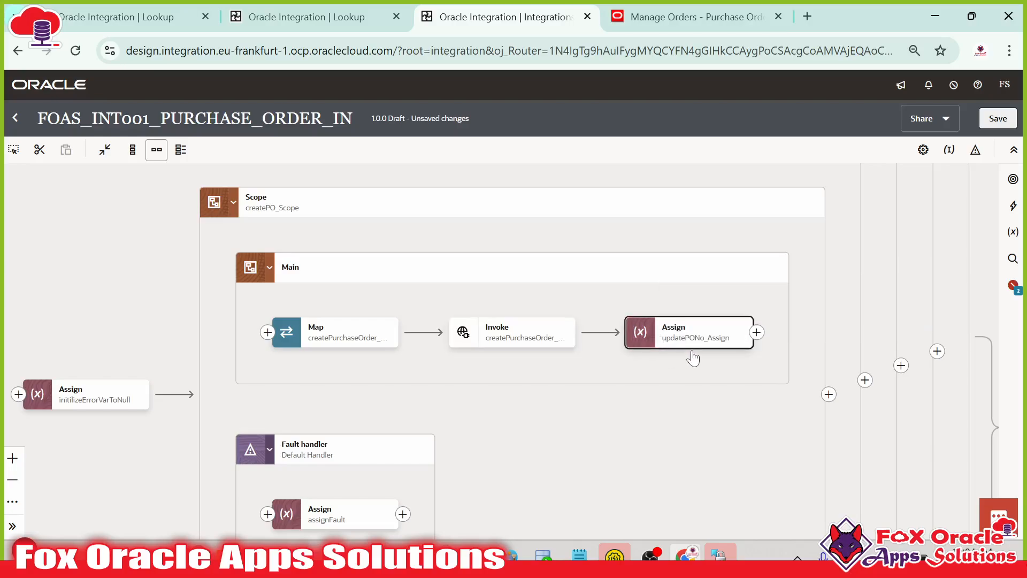
- Check the raw response of the createPurchaseOrder request in SoapUI, and return to the integration
{"action": "mouse_move", "coordinate": [526, 345]}
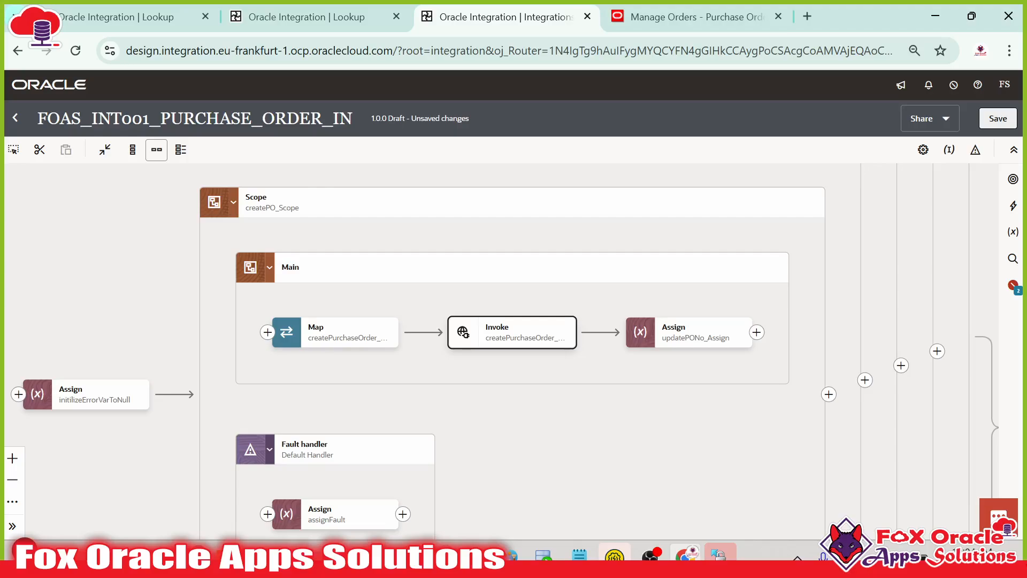
{"action": "key", "text": "alt+Tab"}
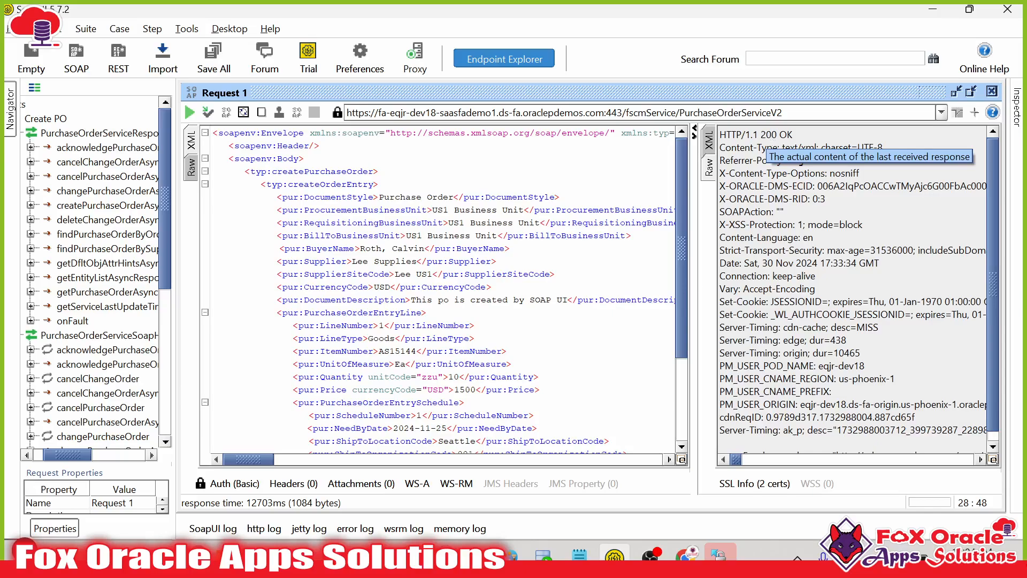
{"action": "key", "text": "alt+Tab"}
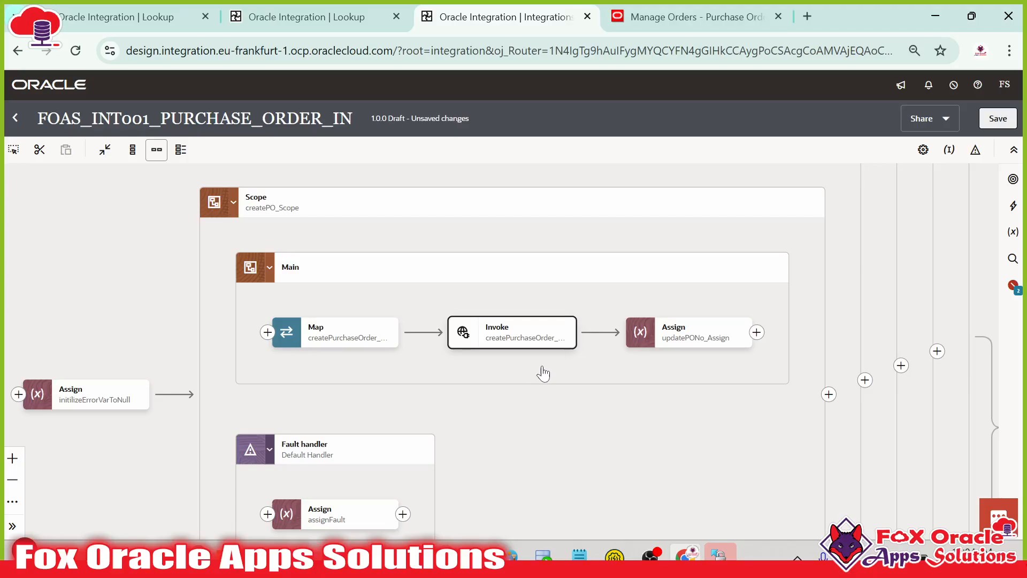
- Review the createPurchaseOrder invoke and the variable assignments in assignFault and initilizeErrorVarToNull
{"action": "left_click_drag", "start_coordinate": [505, 333], "coordinate": [515, 300]}
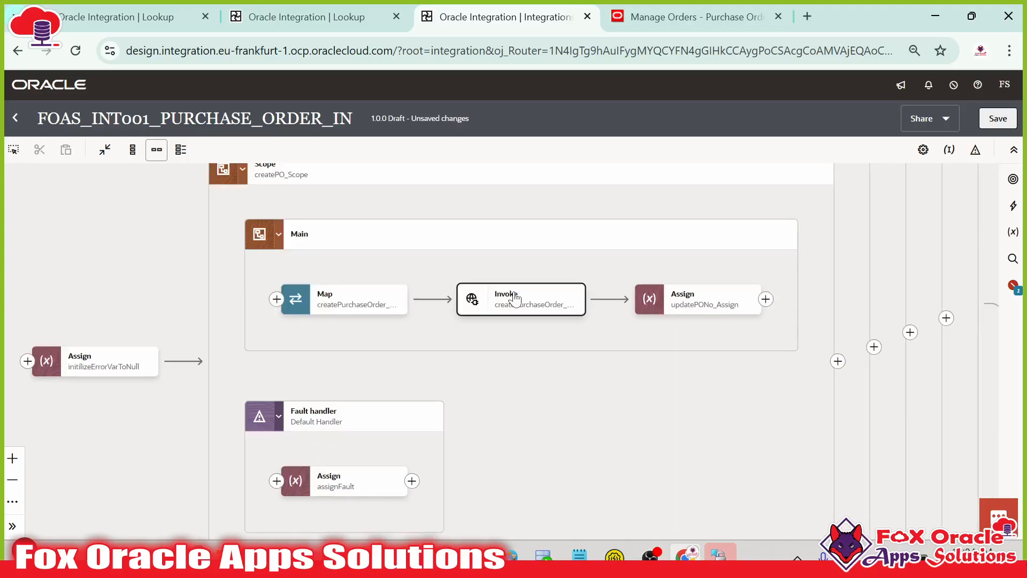
{"action": "left_click_drag", "start_coordinate": [320, 473], "coordinate": [387, 444]}
{"action": "left_click", "coordinate": [557, 270]}
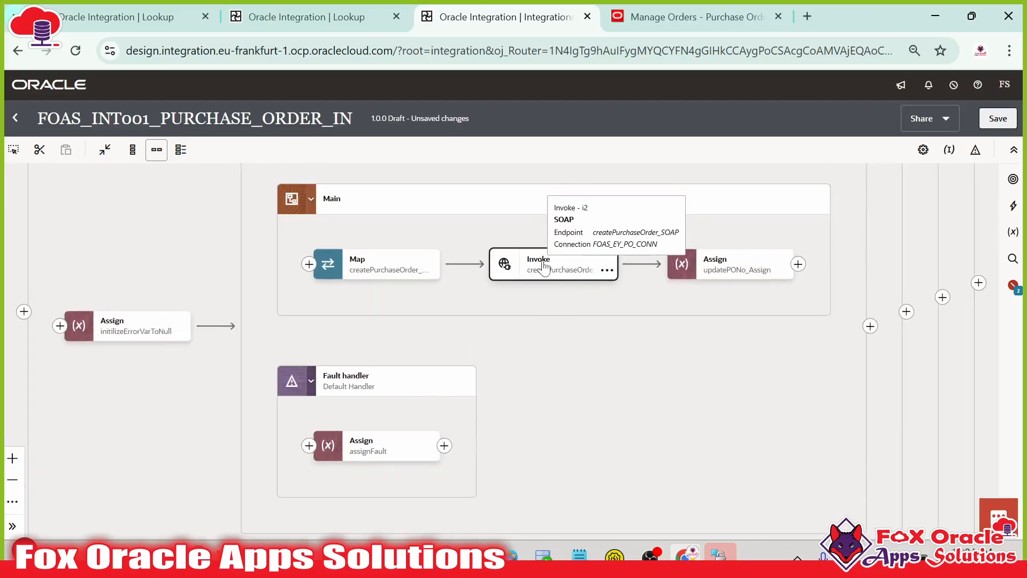
{"action": "left_click", "coordinate": [369, 450]}
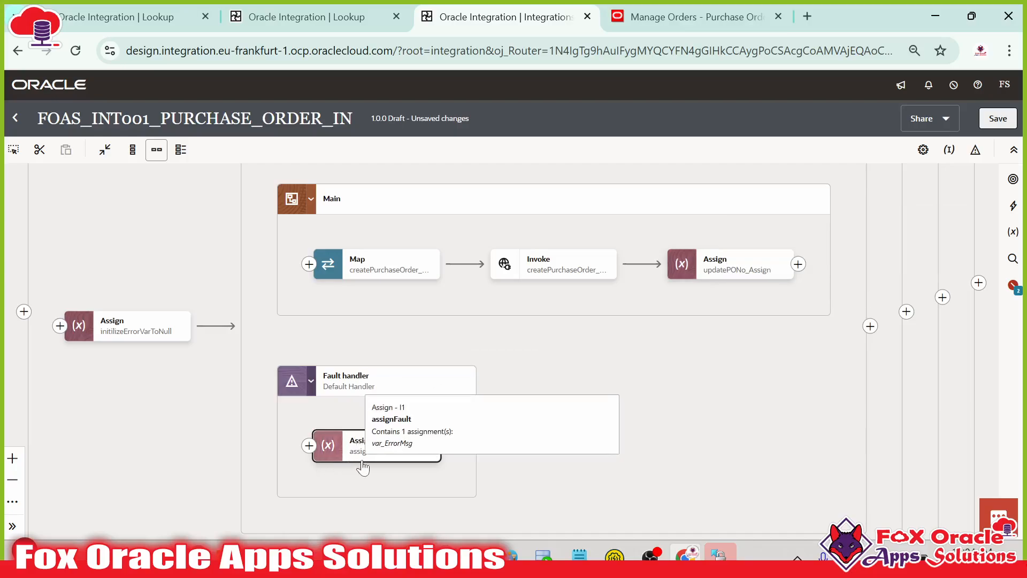
{"action": "double_click", "coordinate": [377, 454]}
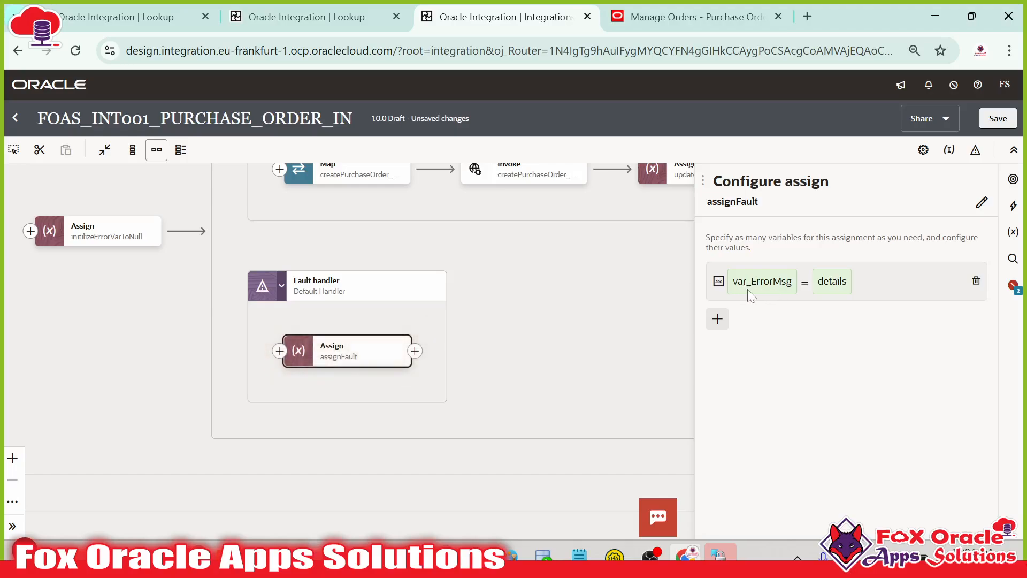
{"action": "left_click", "coordinate": [551, 296]}
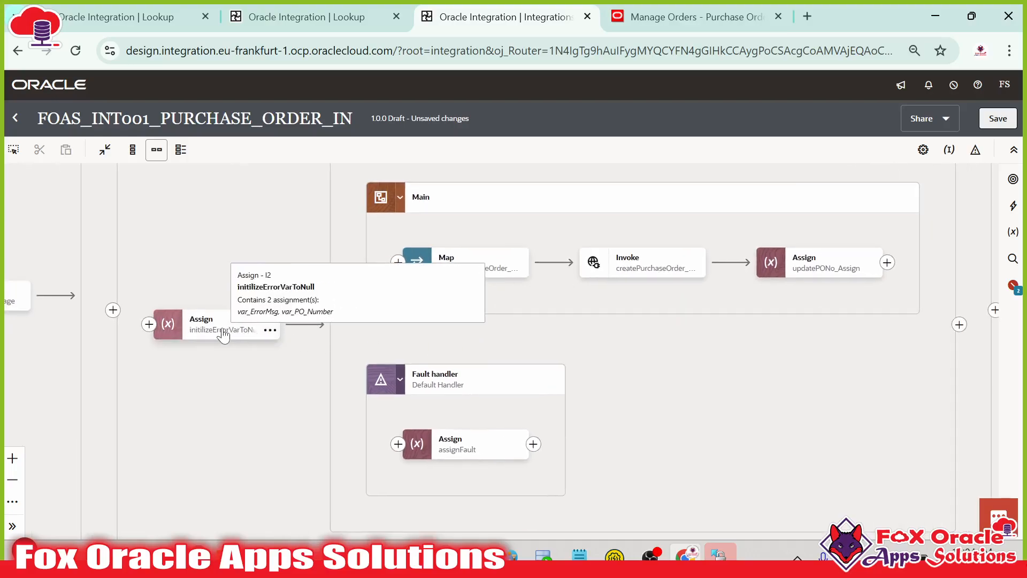
{"action": "left_click", "coordinate": [273, 332]}
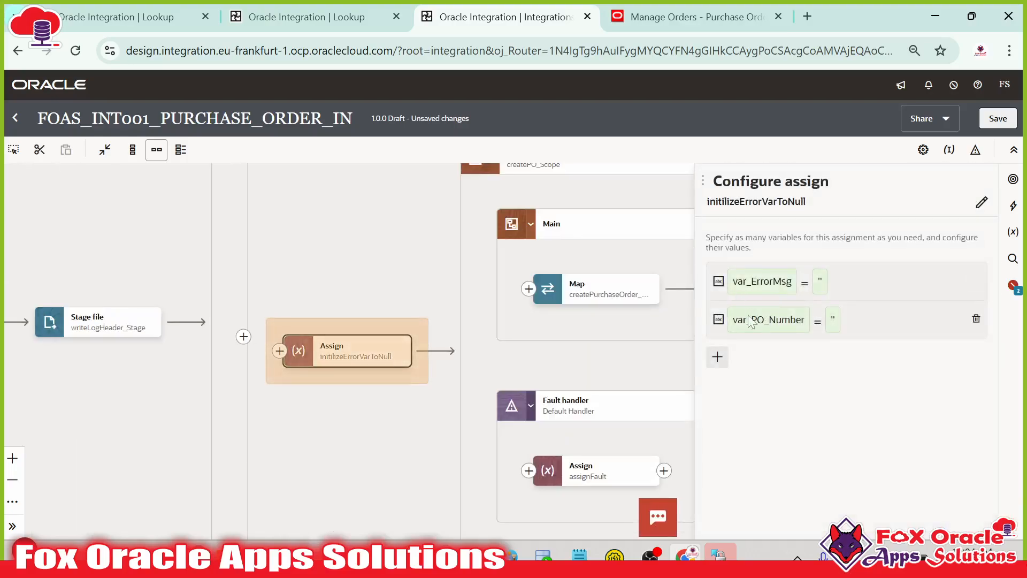
{"action": "left_click", "coordinate": [508, 363]}
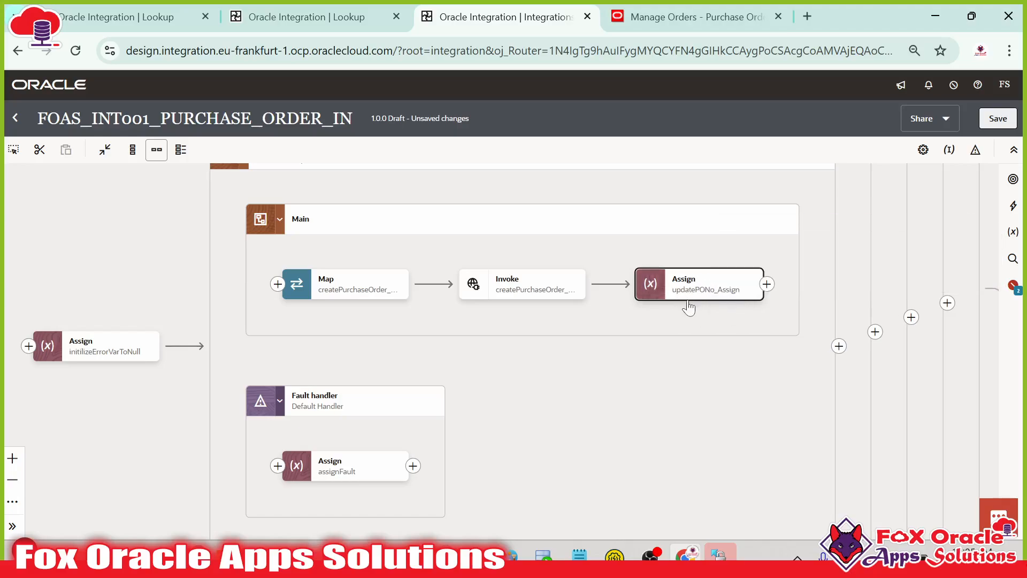
{"action": "left_click", "coordinate": [527, 286]}
{"action": "left_click", "coordinate": [326, 464]}
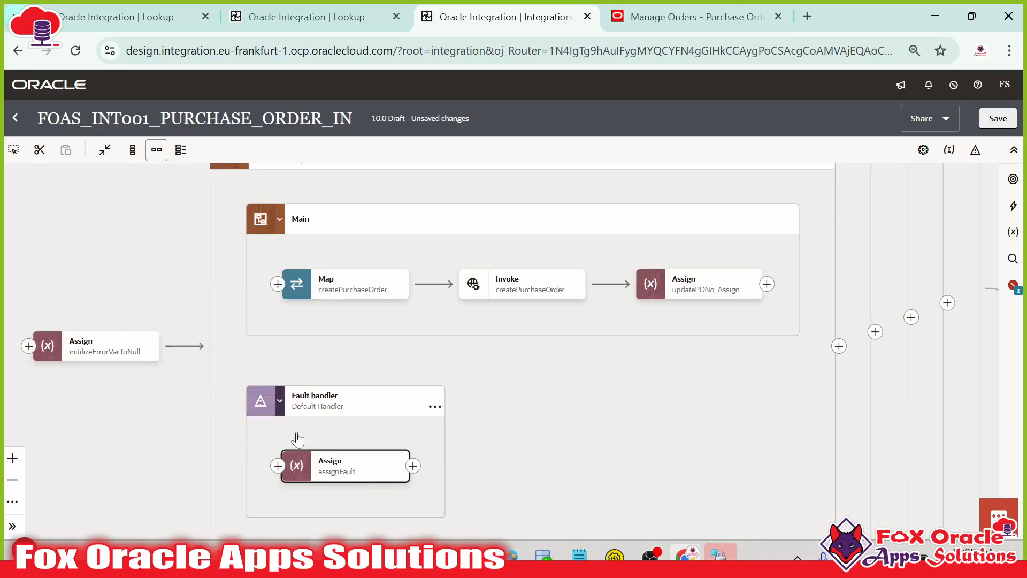
- Collapse the Main block and the createPO_Scope scope
{"action": "left_click_drag", "start_coordinate": [670, 403], "coordinate": [629, 425]}
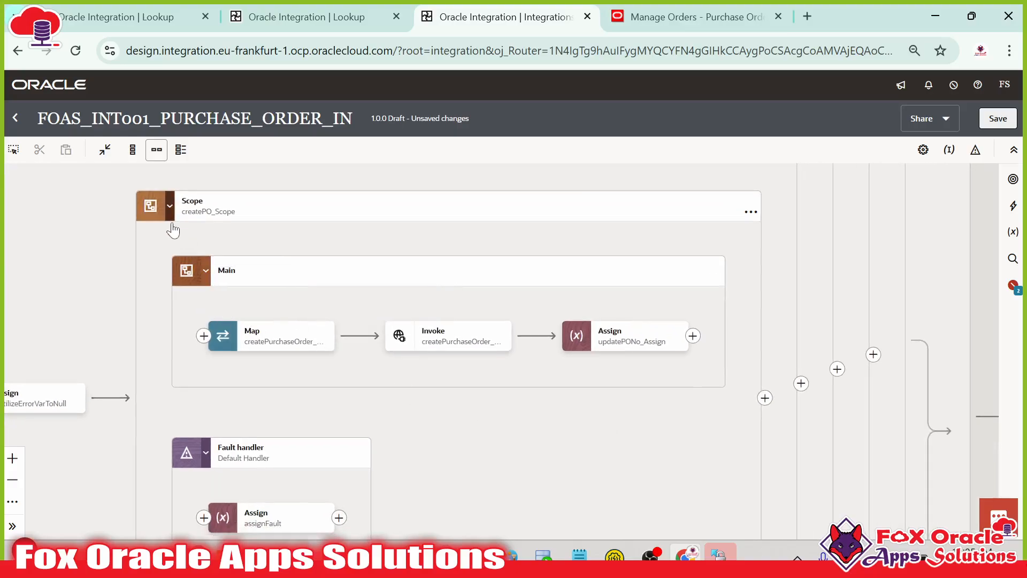
{"action": "left_click", "coordinate": [205, 274]}
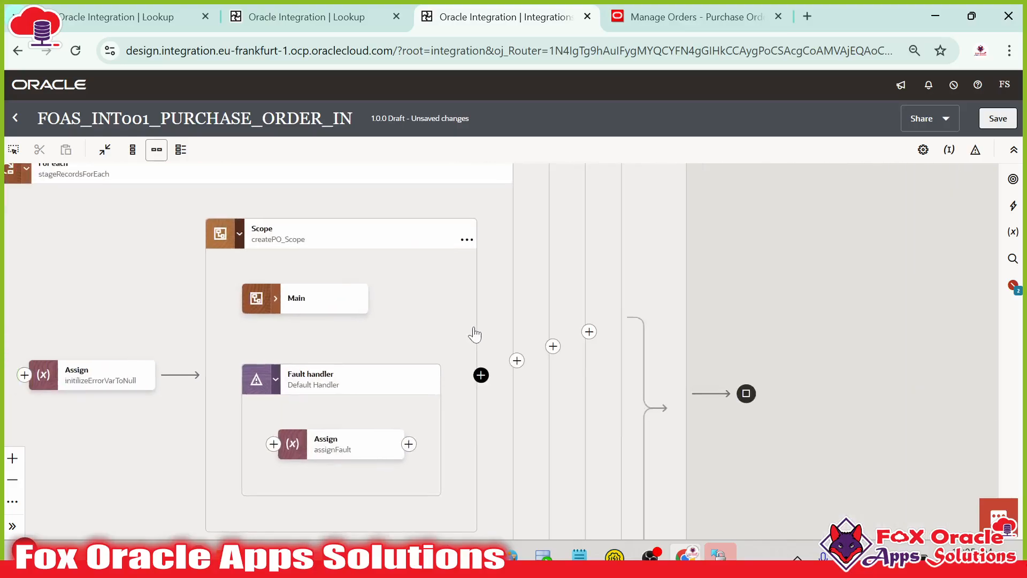
{"action": "left_click", "coordinate": [239, 234]}
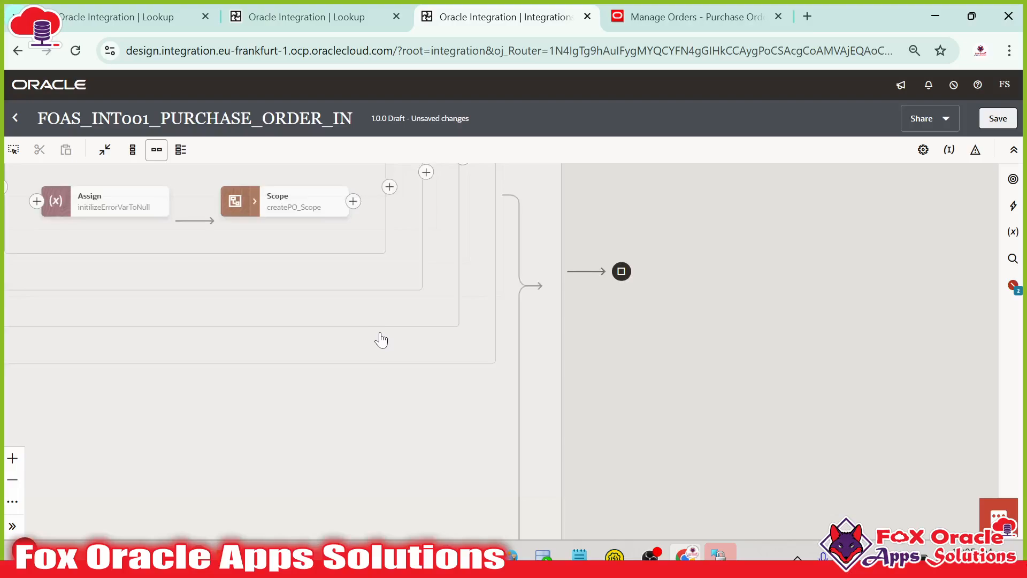
- Examine the actions before and inside the stageRecordsForEach loop, up to the end of createPO_Scope
{"action": "left_click_drag", "start_coordinate": [364, 296], "coordinate": [609, 438]}
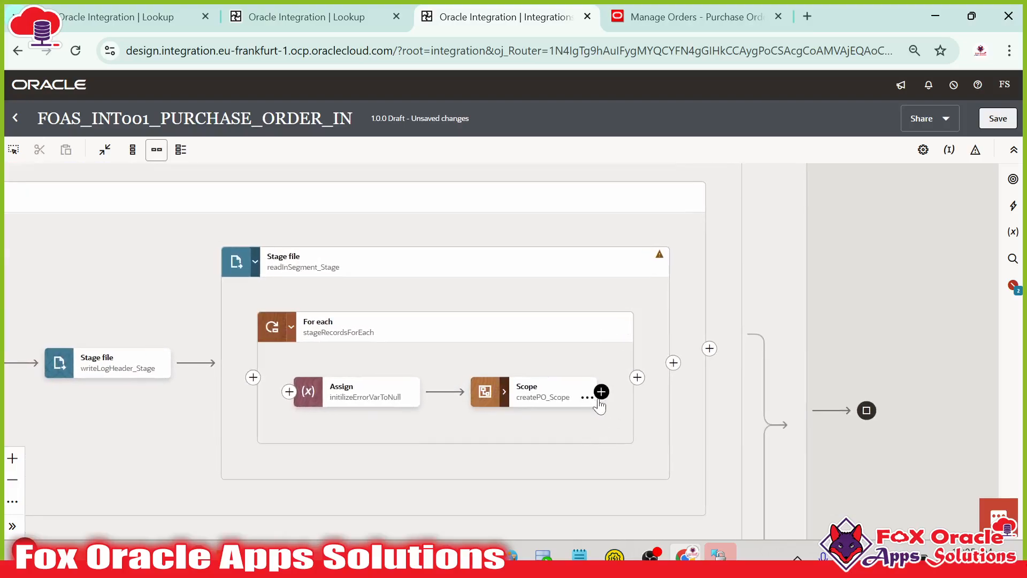
{"action": "left_click_drag", "start_coordinate": [600, 412], "coordinate": [660, 415]}
{"action": "left_click_drag", "start_coordinate": [135, 403], "coordinate": [454, 419]}
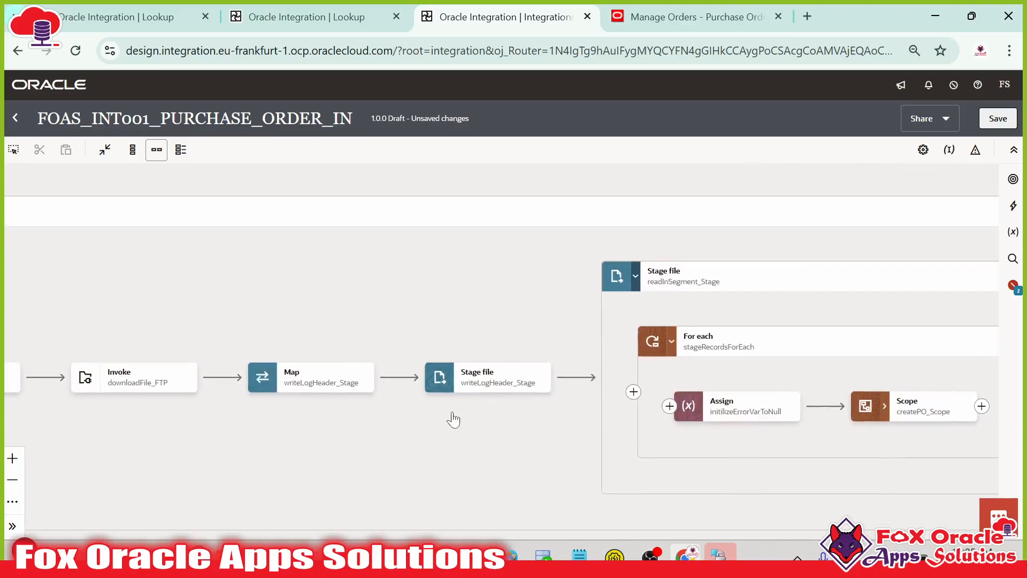
{"action": "left_click_drag", "start_coordinate": [609, 420], "coordinate": [165, 401]}
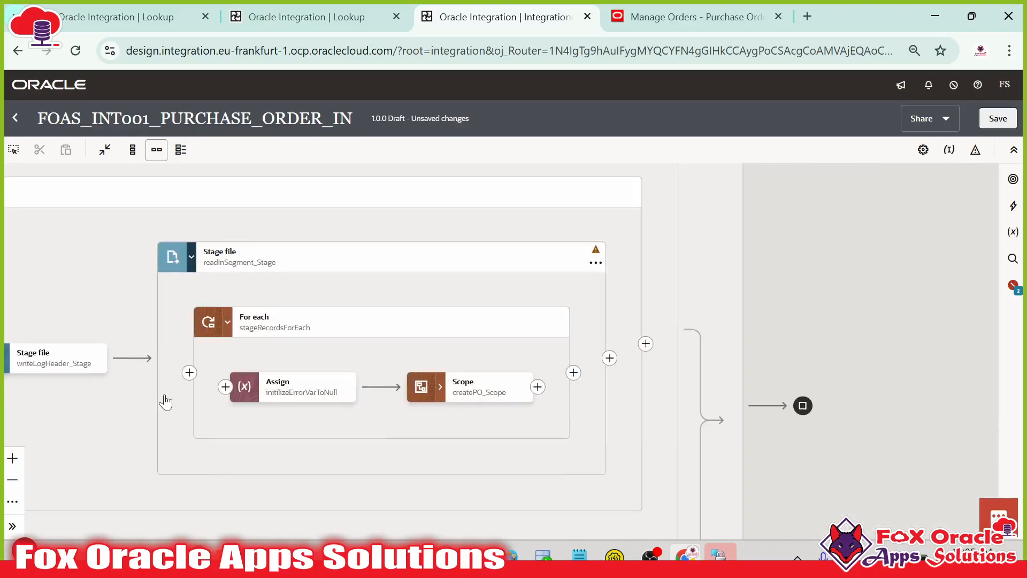
{"action": "left_click_drag", "start_coordinate": [609, 387], "coordinate": [678, 386]}
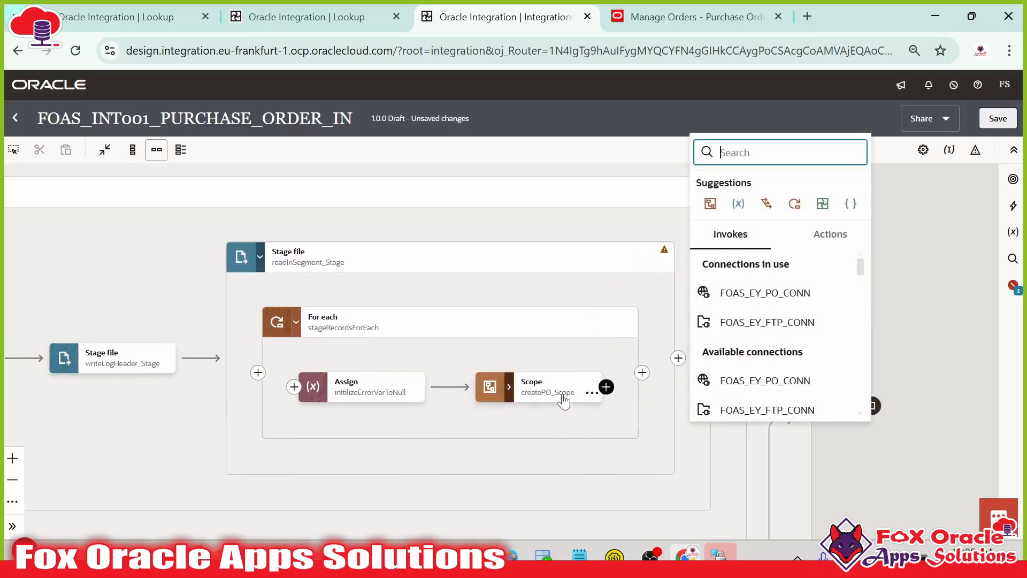
{"action": "left_click_drag", "start_coordinate": [551, 447], "coordinate": [601, 448]}
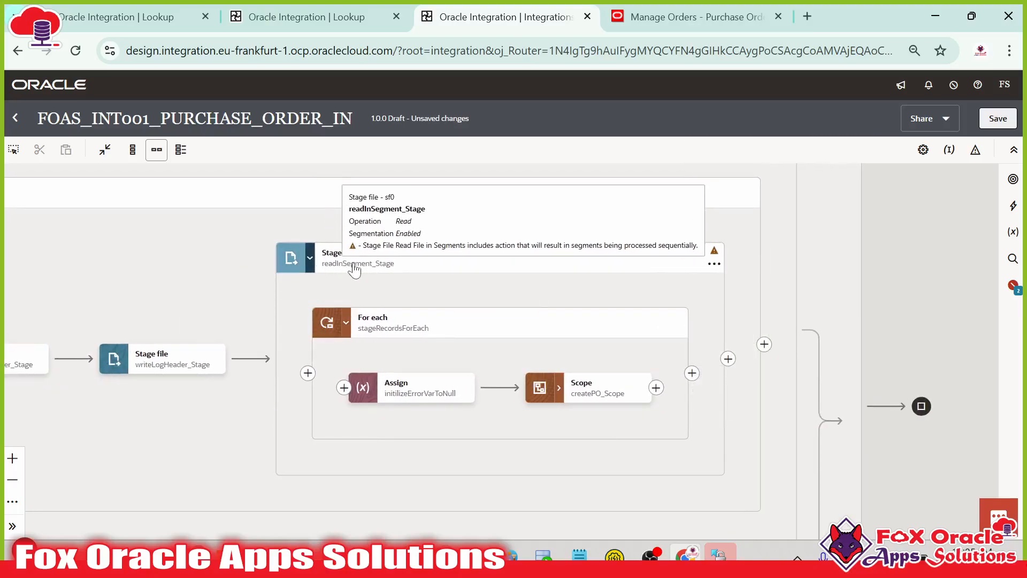
{"action": "left_click", "coordinate": [409, 328]}
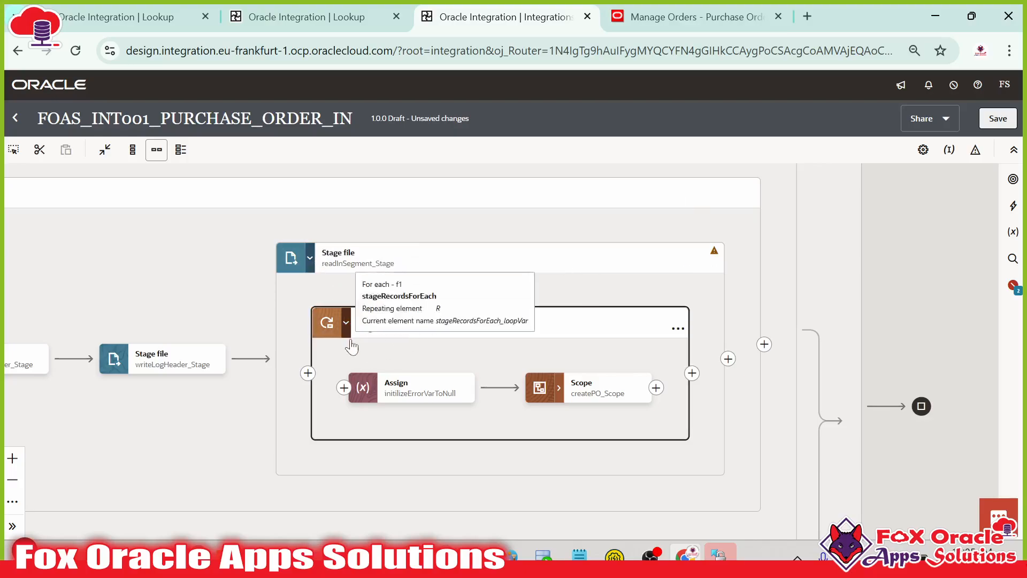
{"action": "left_click_drag", "start_coordinate": [660, 417], "coordinate": [625, 422]}
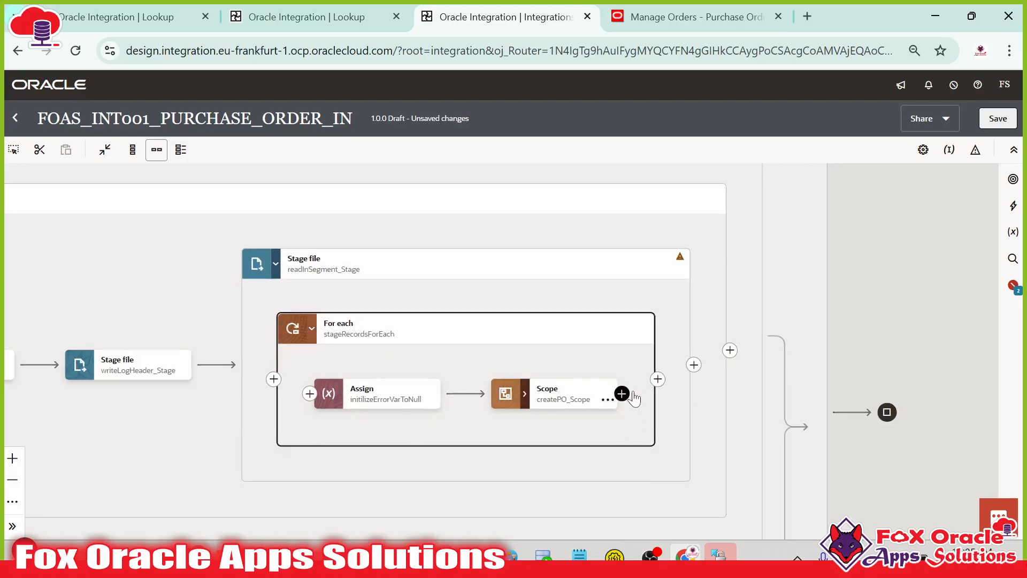
{"action": "left_click", "coordinate": [599, 398]}
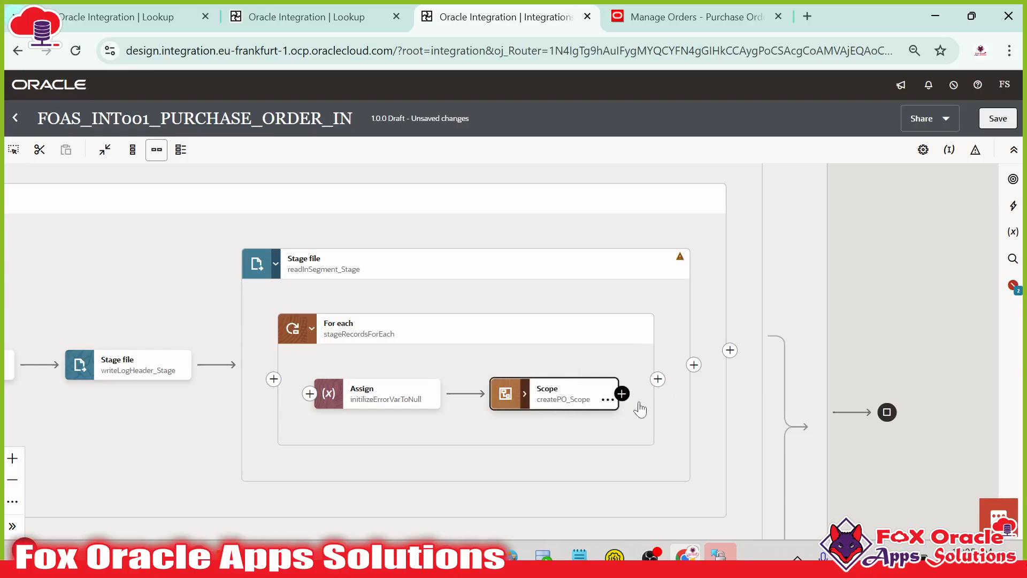
- Add a Stage file action directly after createPO_Scope inside the loop and name it appendLogFile_Stage
{"action": "left_click", "coordinate": [621, 394]}
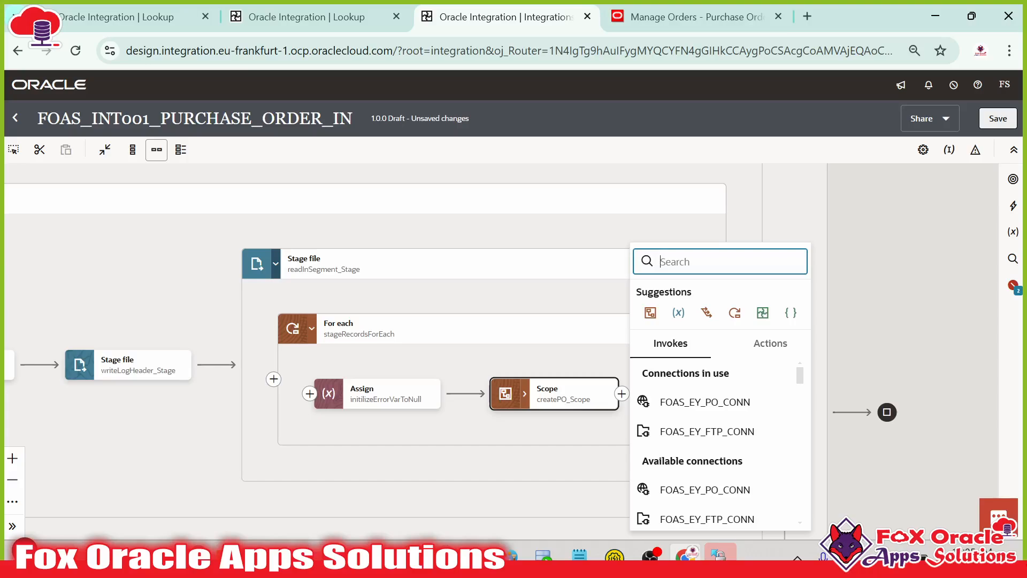
{"action": "type", "text": "stage"}
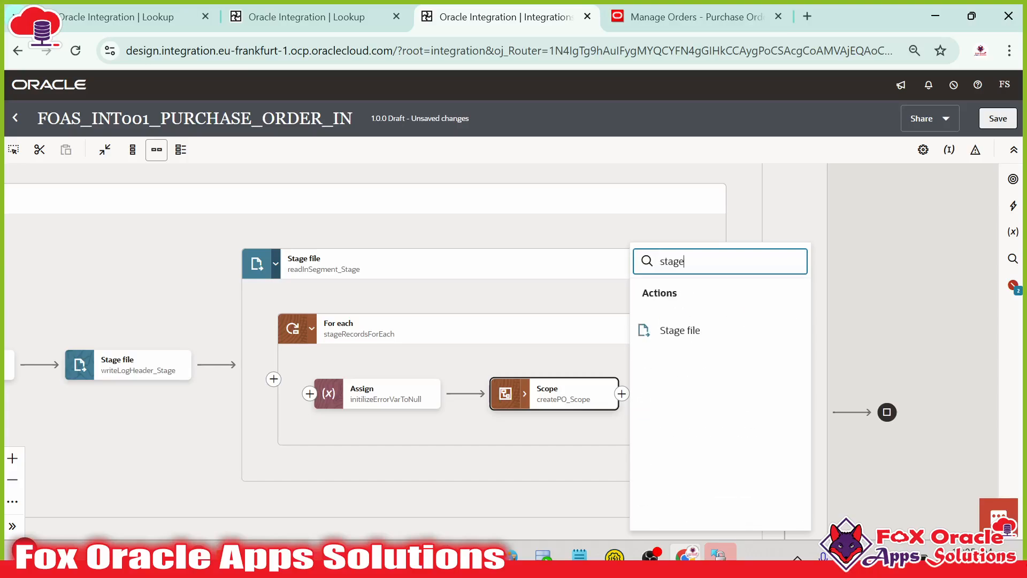
{"action": "left_click", "coordinate": [661, 329]}
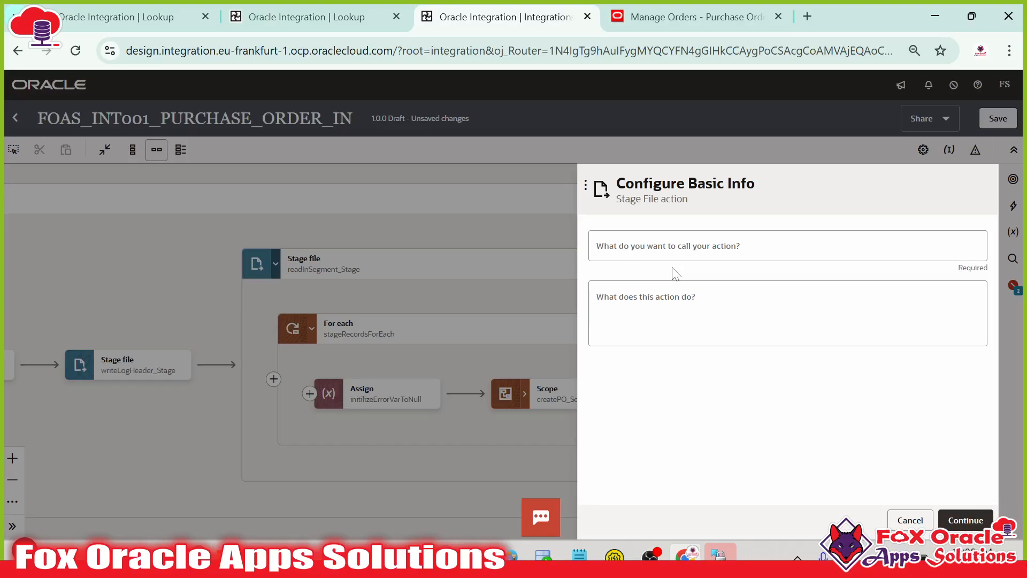
{"action": "left_click", "coordinate": [680, 251]}
{"action": "type", "text": "append"}
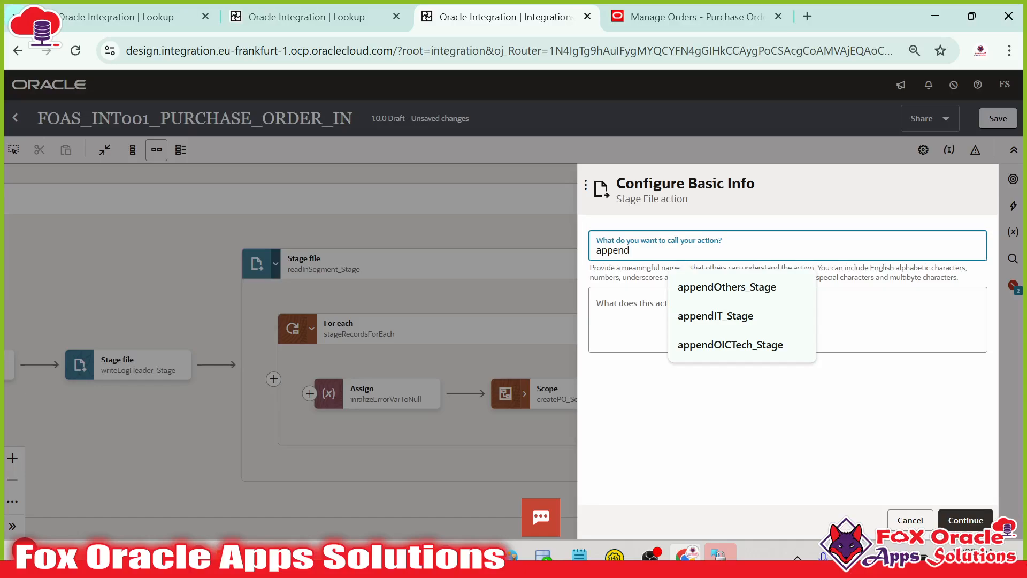
{"action": "type", "text": "LogFile-Stage"}
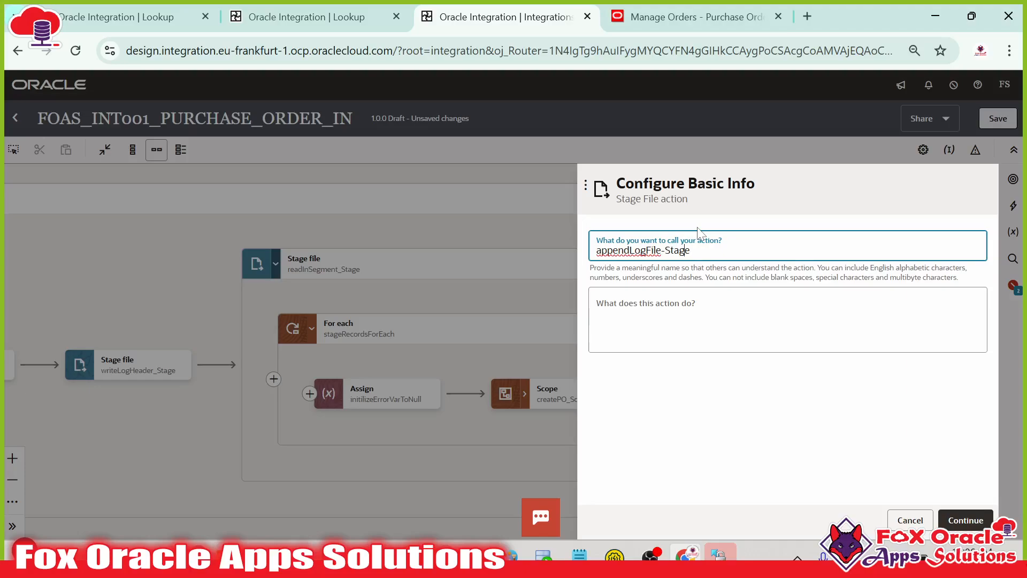
{"action": "key", "text": "BackSpace"}
{"action": "type", "text": "_"}
{"action": "left_click", "coordinate": [965, 520]}
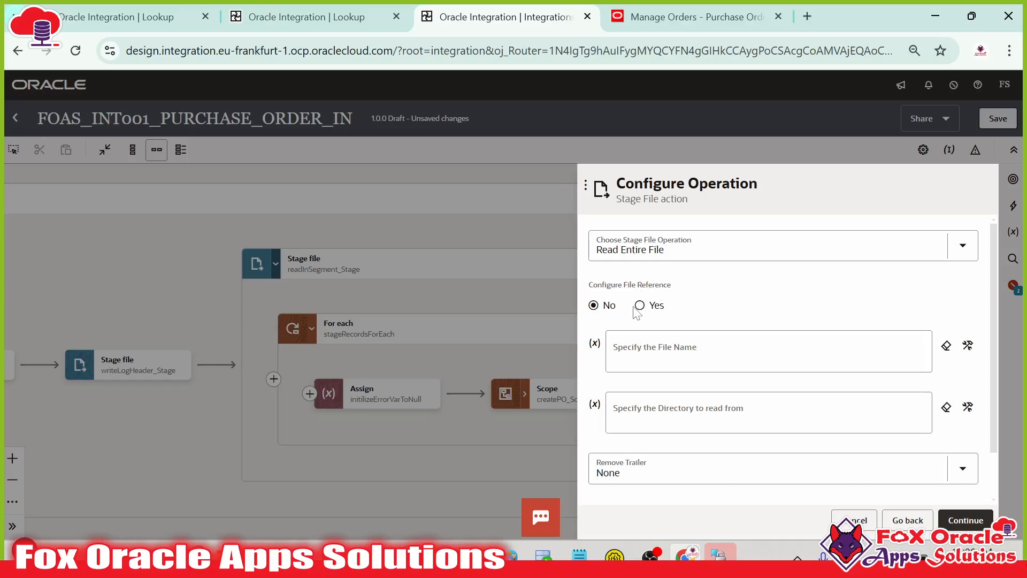
- Choose the Write File operation and copy the file name expression concat('LOG_',$listFile_forEach_loopVar/ns10:File/ns10:filename) from CreatePOPayload.txt in Notepad++
{"action": "left_click", "coordinate": [658, 245]}
{"action": "left_click", "coordinate": [646, 345]}
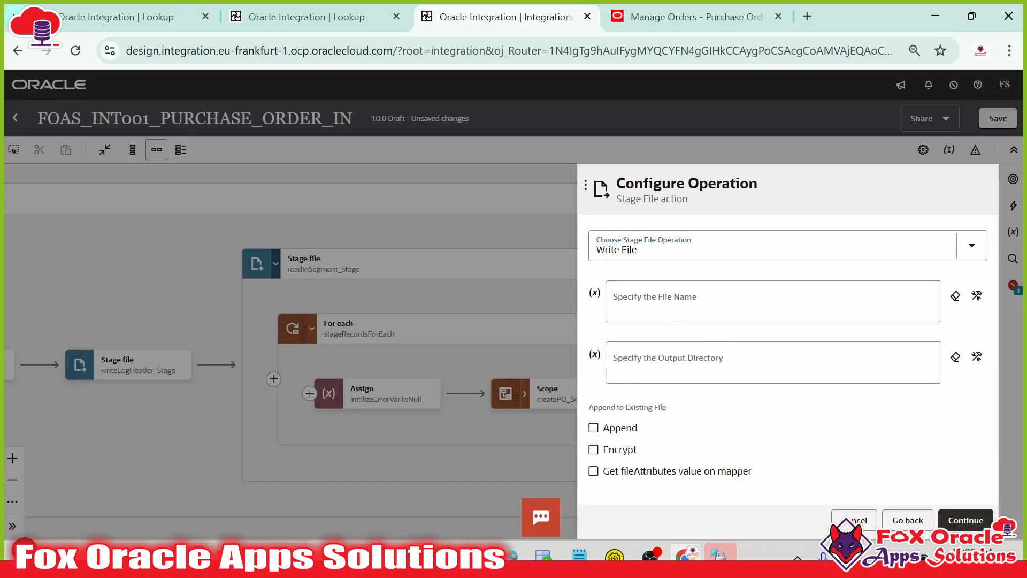
{"action": "key", "text": "alt+Tab"}
{"action": "scroll", "coordinate": [524, 295], "scroll_direction": "up", "scroll_amount": 1}
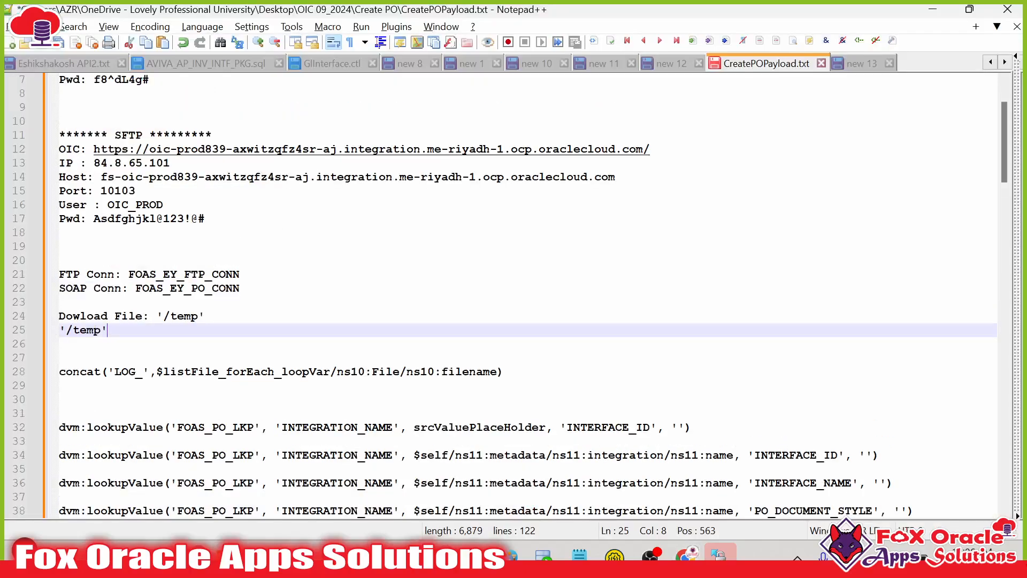
{"action": "left_click_drag", "start_coordinate": [503, 372], "coordinate": [80, 377]}
{"action": "key", "text": "ctrl+c"}
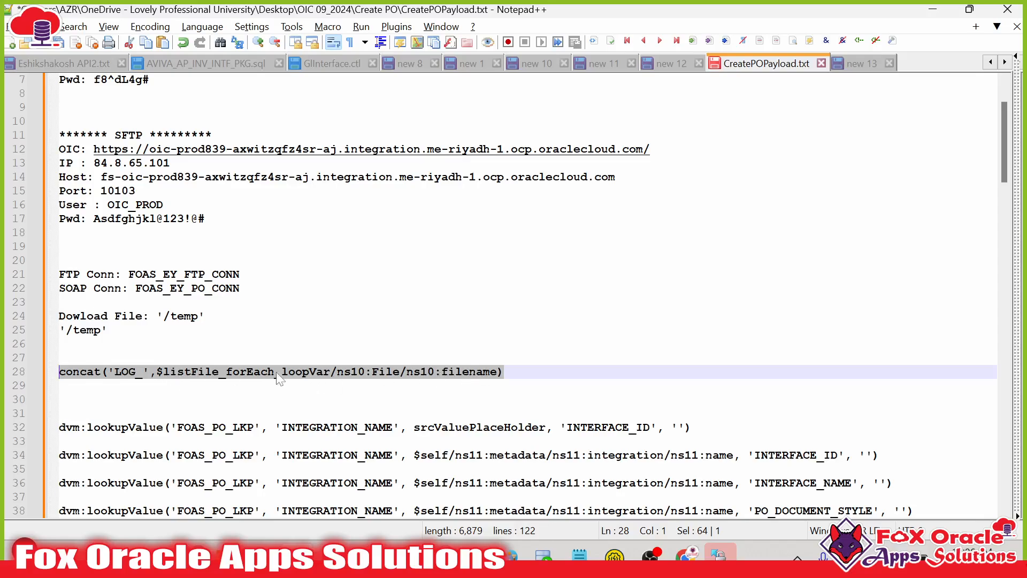
{"action": "key", "text": "alt+Tab"}
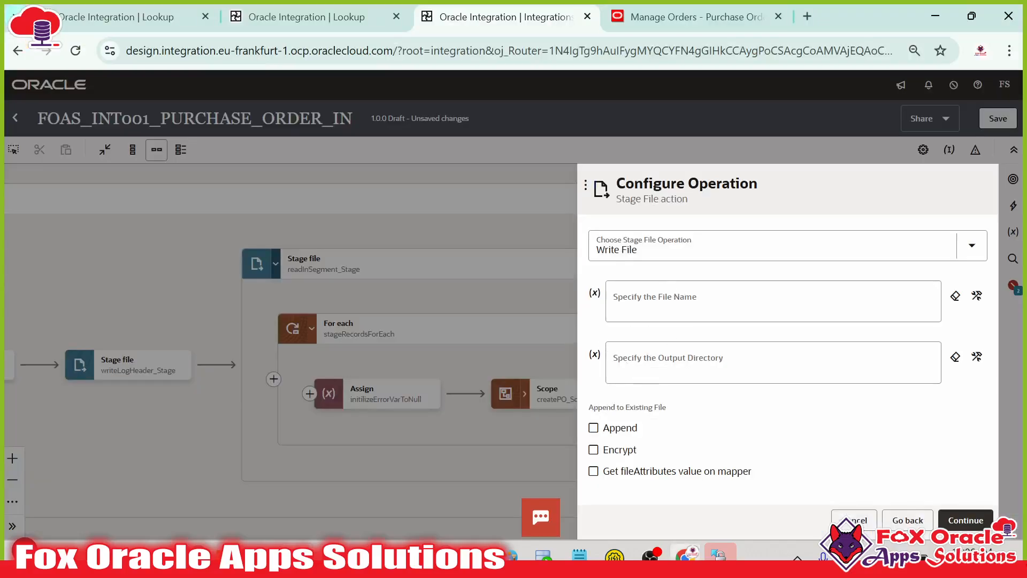
{"action": "left_click", "coordinate": [976, 295]}
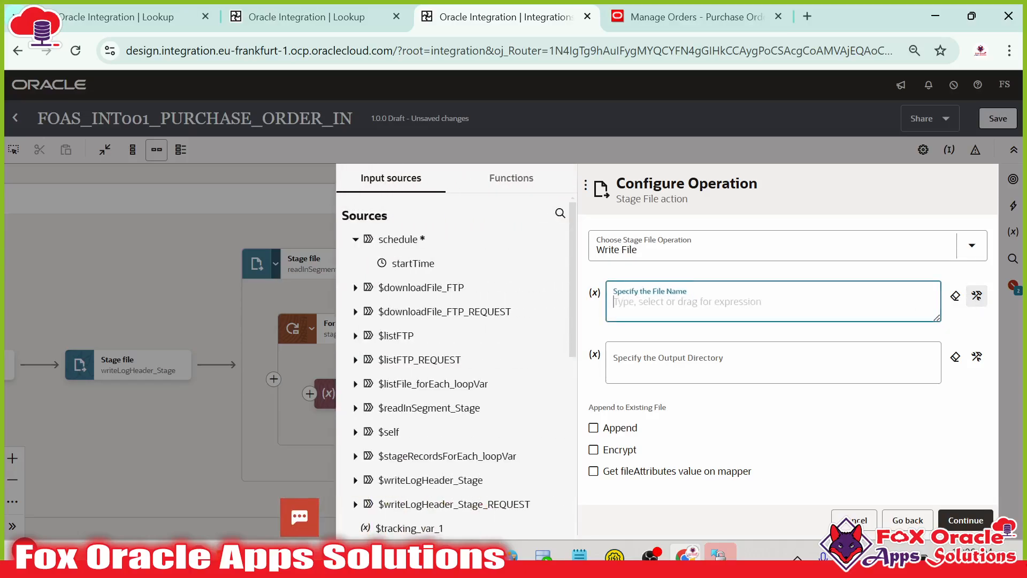
{"action": "key", "text": "ctrl+v"}
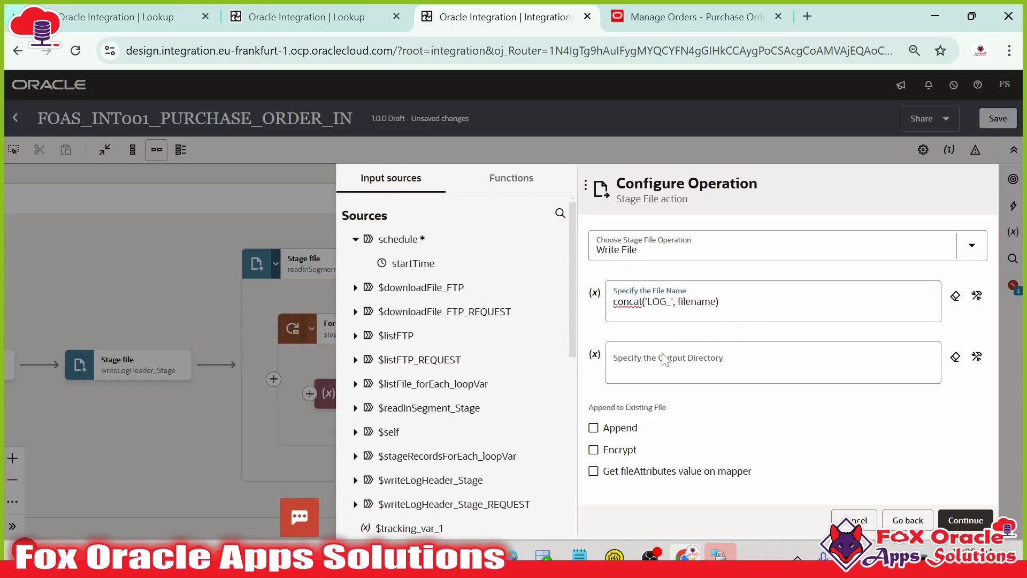
- Set the output directory to '/temp', copied from the Notepad++ notes, and enable Append to the existing file
{"action": "left_click", "coordinate": [667, 366]}
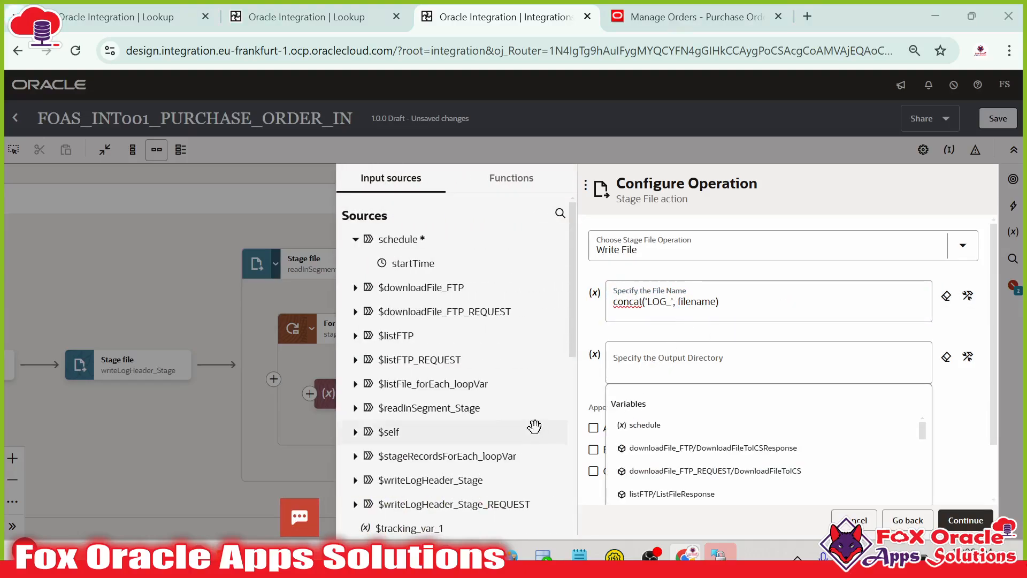
{"action": "key", "text": "alt+Tab"}
{"action": "left_click_drag", "start_coordinate": [108, 330], "coordinate": [59, 330]}
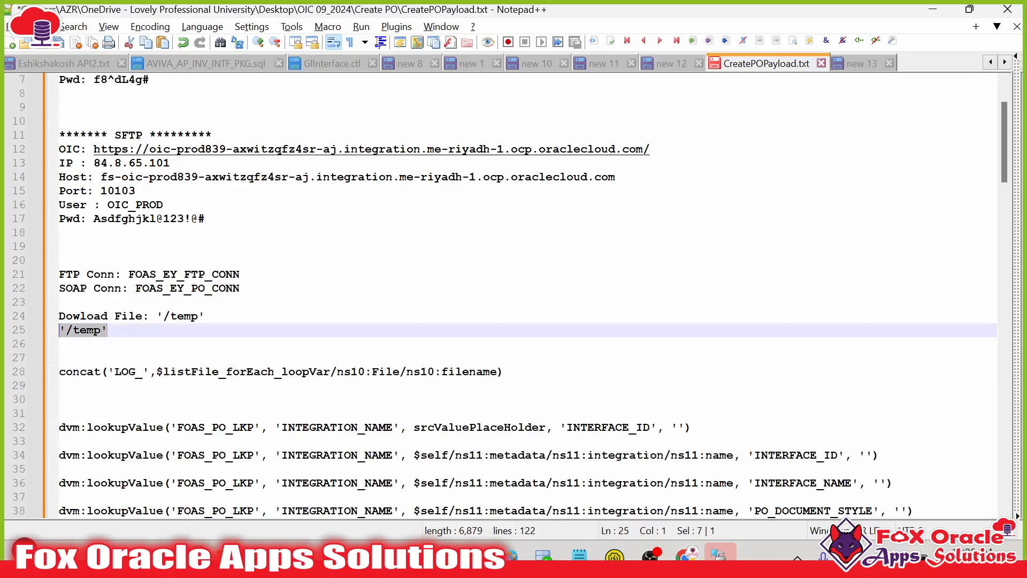
{"action": "key", "text": "ctrl+c"}
{"action": "key", "text": "alt+Tab"}
{"action": "key", "text": "ctrl+v"}
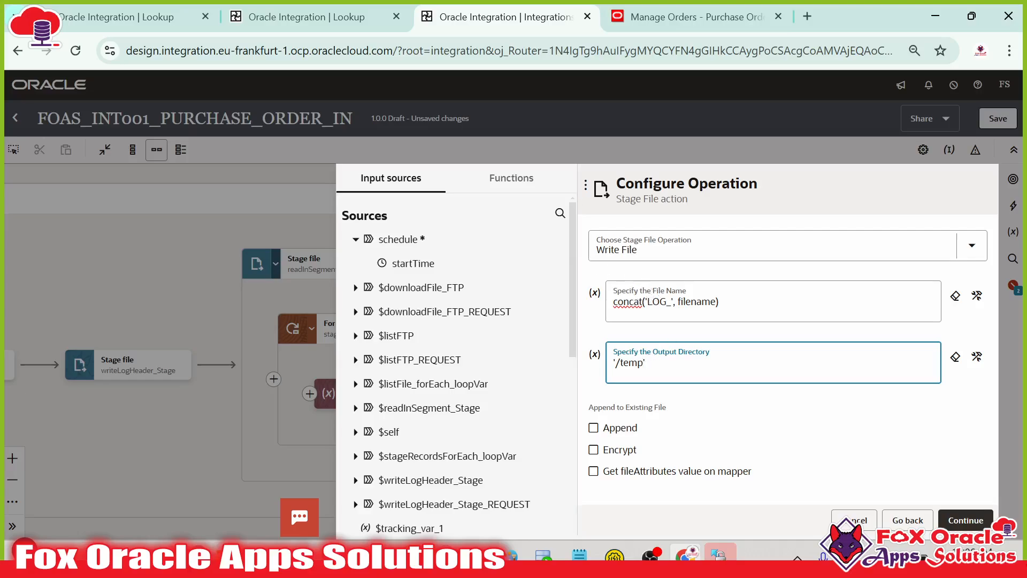
{"action": "left_click", "coordinate": [594, 429]}
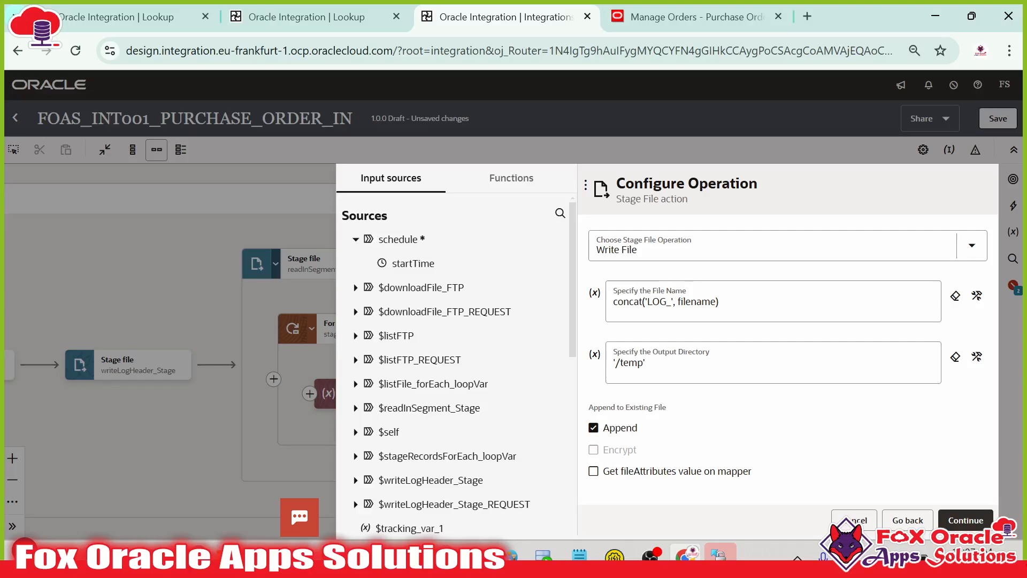
{"action": "left_click", "coordinate": [969, 520]}
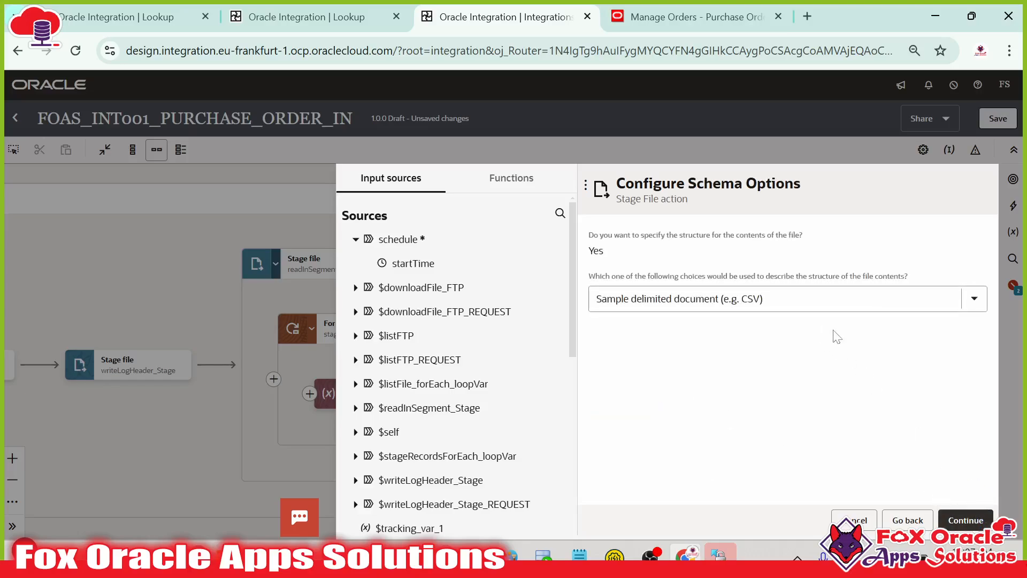
- Keep the sample delimited document option and load PO_ERROR_STATUS_SAMPLE_FILE.csv as the schema file
{"action": "left_click", "coordinate": [965, 520]}
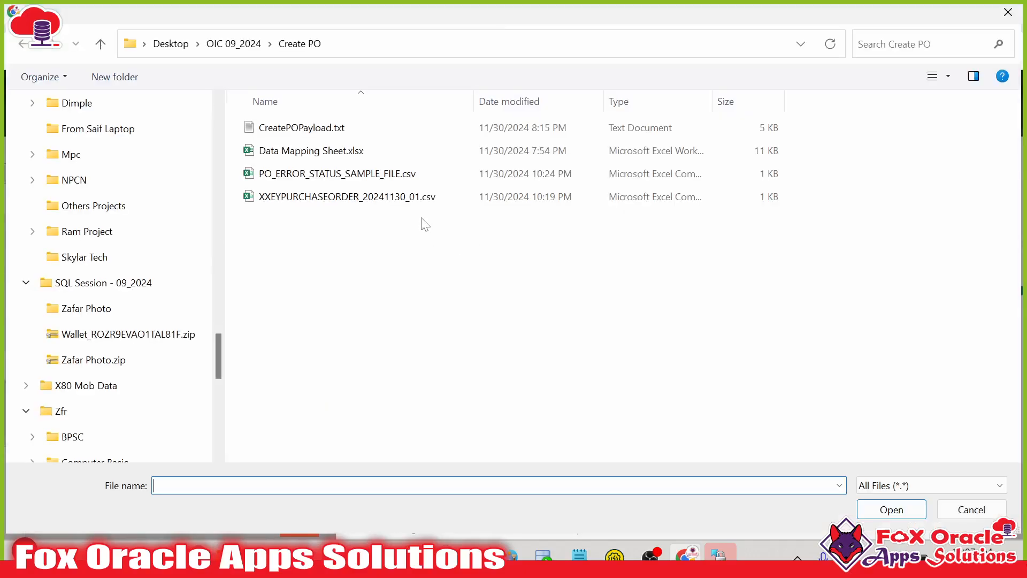
{"action": "double_click", "coordinate": [386, 179]}
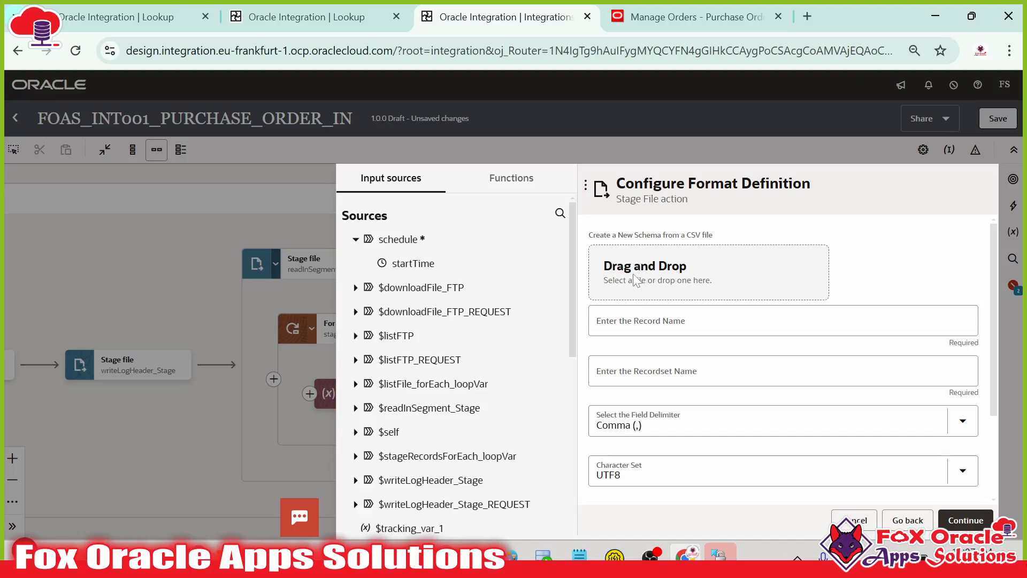
{"action": "scroll", "coordinate": [685, 315], "scroll_direction": "down", "scroll_amount": 2}
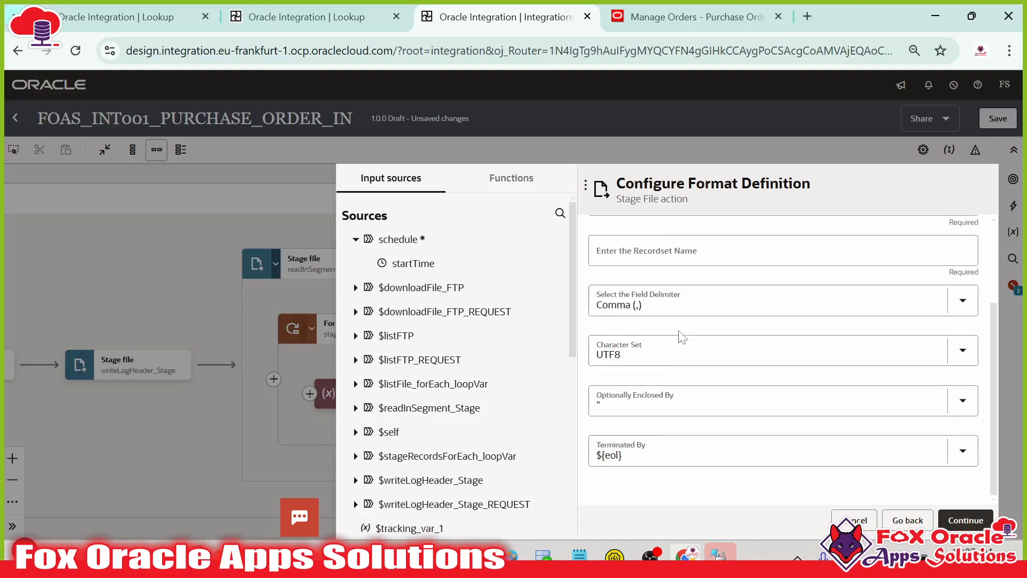
{"action": "scroll", "coordinate": [679, 337], "scroll_direction": "up", "scroll_amount": 2}
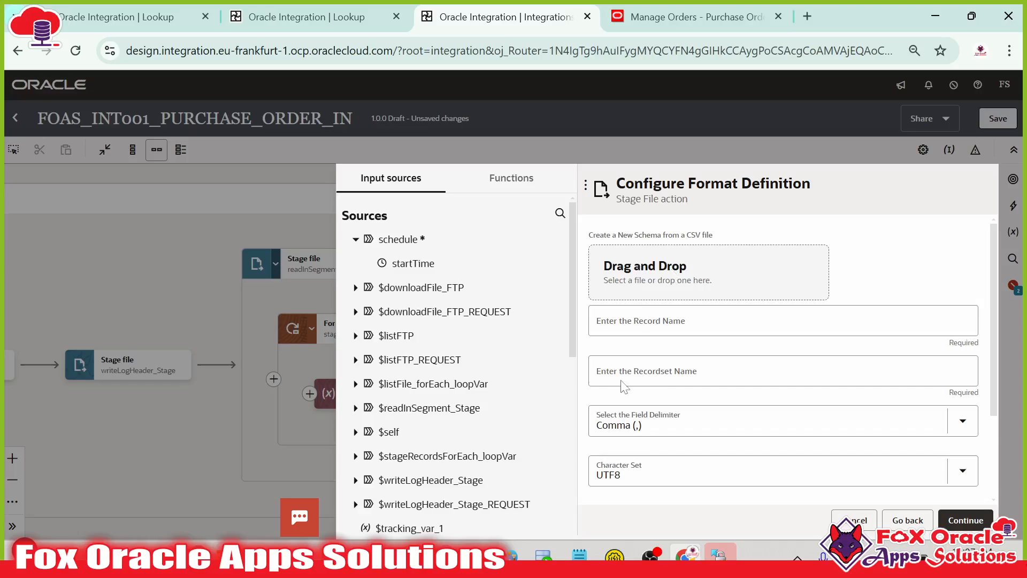
{"action": "scroll", "coordinate": [704, 377], "scroll_direction": "down", "scroll_amount": 2}
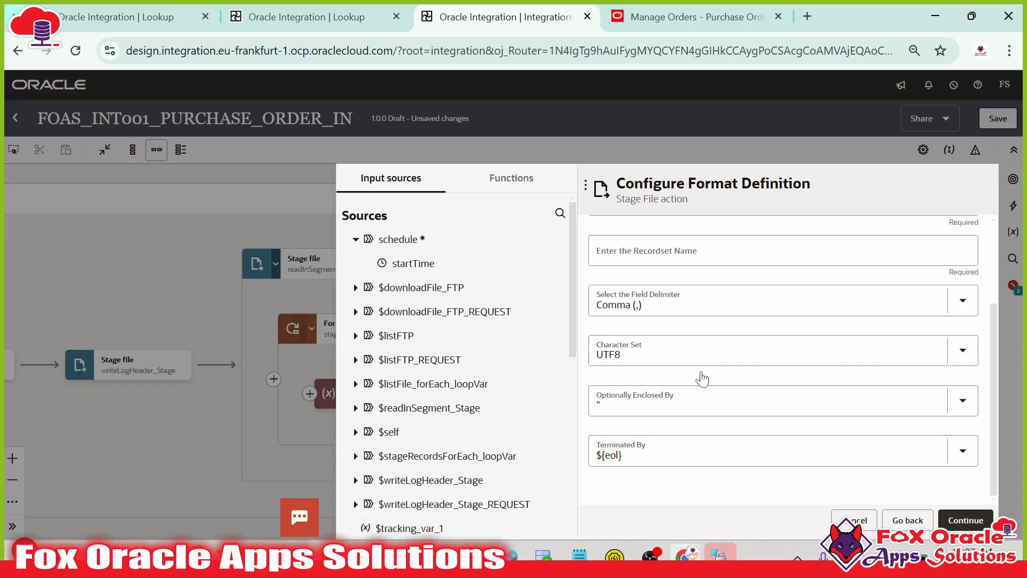
{"action": "scroll", "coordinate": [706, 376], "scroll_direction": "up", "scroll_amount": 2}
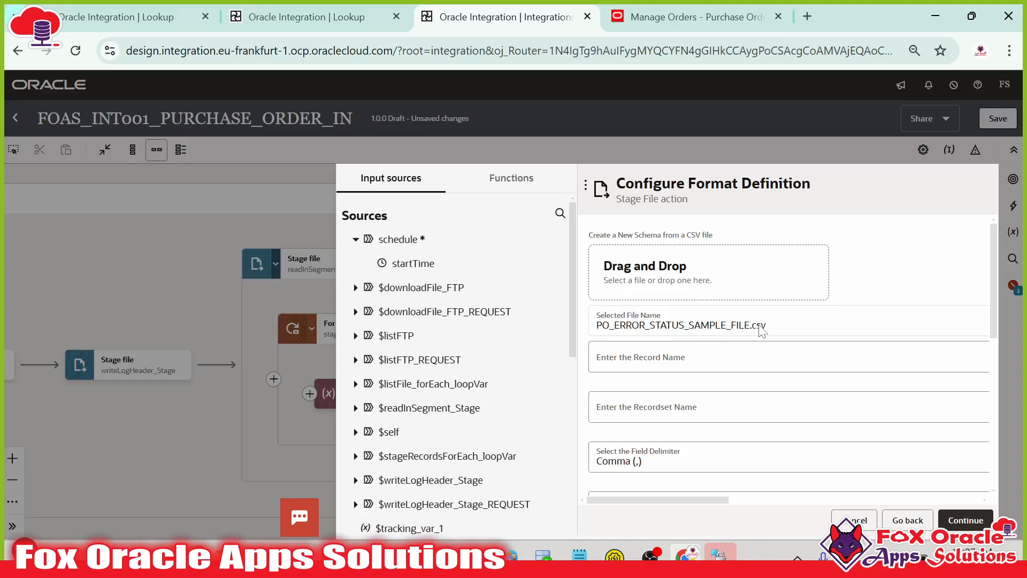
- Set the record name to R and the recordset name to RS, and check the format definition's columns
{"action": "left_click", "coordinate": [642, 362]}
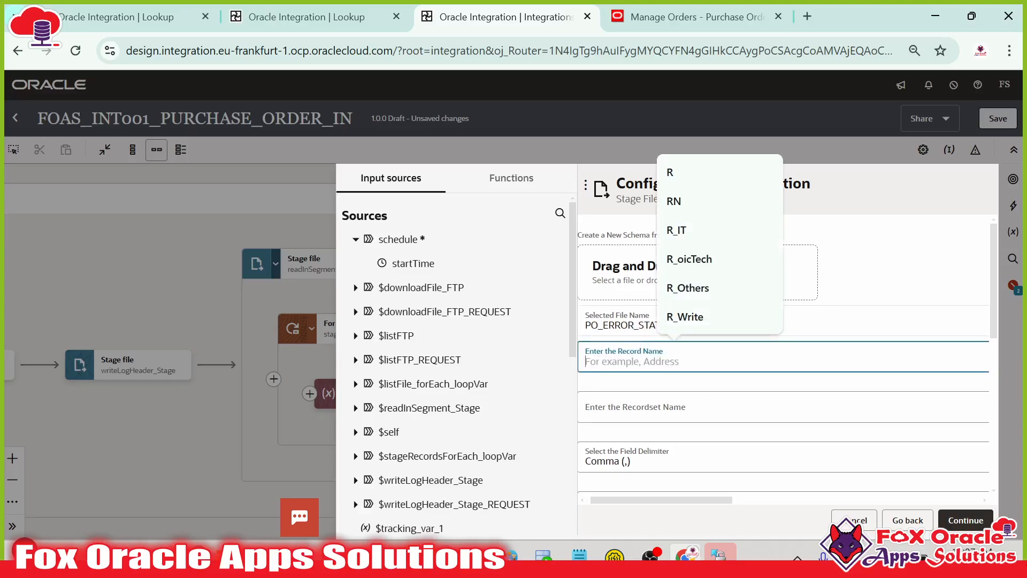
{"action": "type", "text": "R"}
{"action": "key", "text": "Tab"}
{"action": "type", "text": "R"}
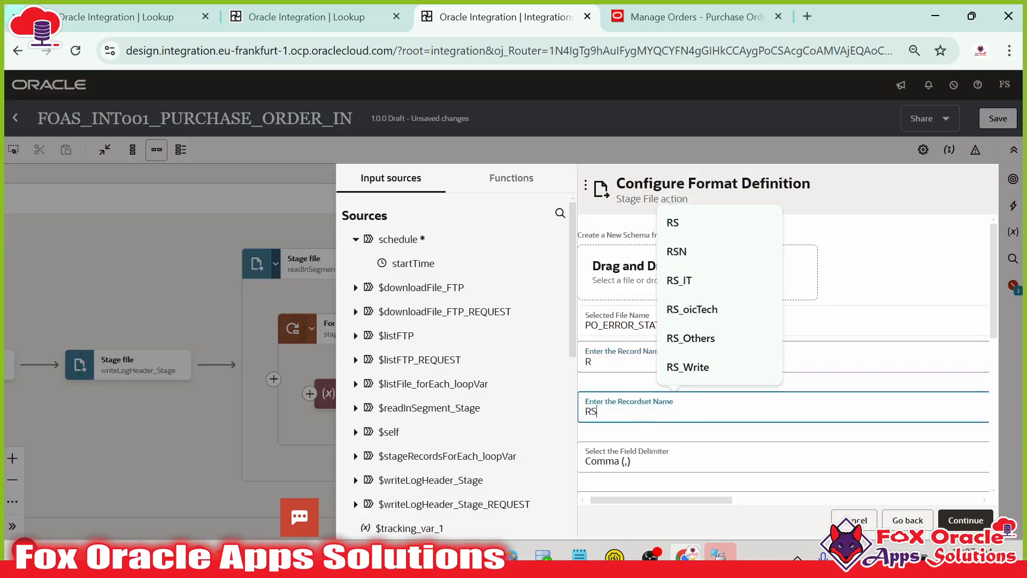
{"action": "scroll", "coordinate": [792, 353], "scroll_direction": "down", "scroll_amount": 6}
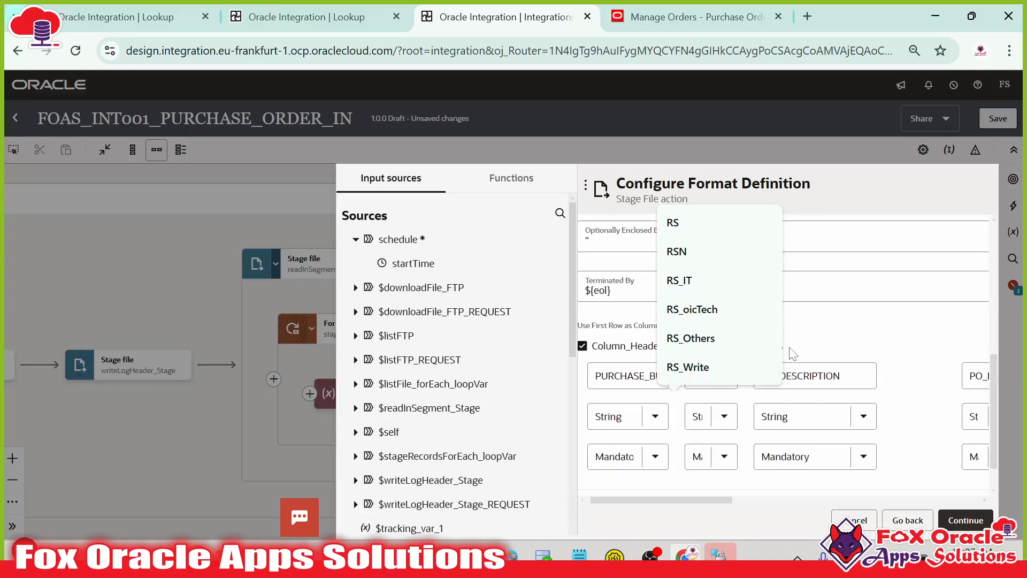
{"action": "scroll", "coordinate": [680, 412], "scroll_direction": "up", "scroll_amount": 6}
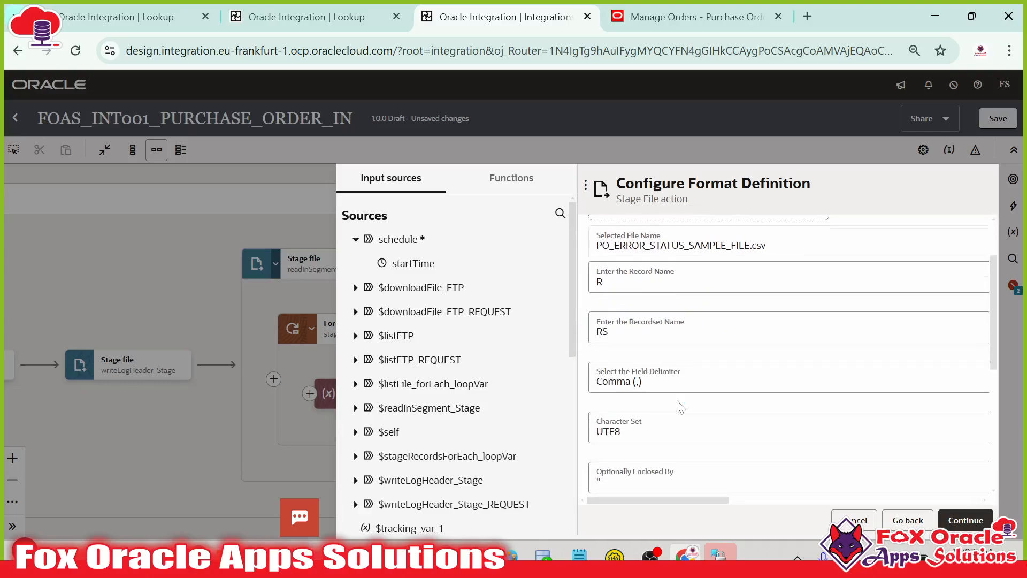
- Make the PURCHASE_BU column mandatory in the format definition and finish configuring the appendLogFile_Stage action
{"action": "scroll", "coordinate": [679, 407], "scroll_direction": "down", "scroll_amount": 5}
{"action": "left_click", "coordinate": [633, 415]}
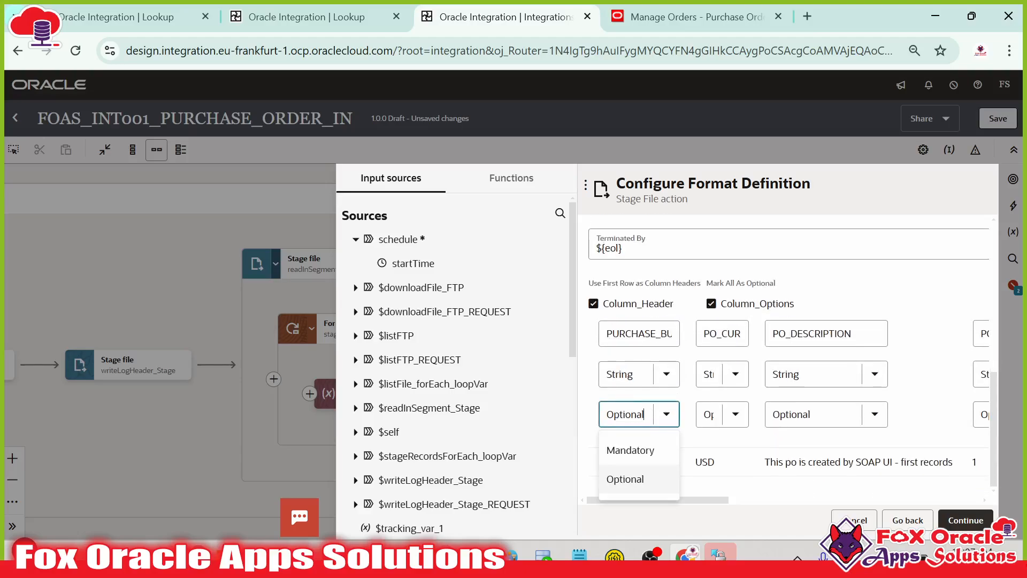
{"action": "left_click", "coordinate": [632, 450]}
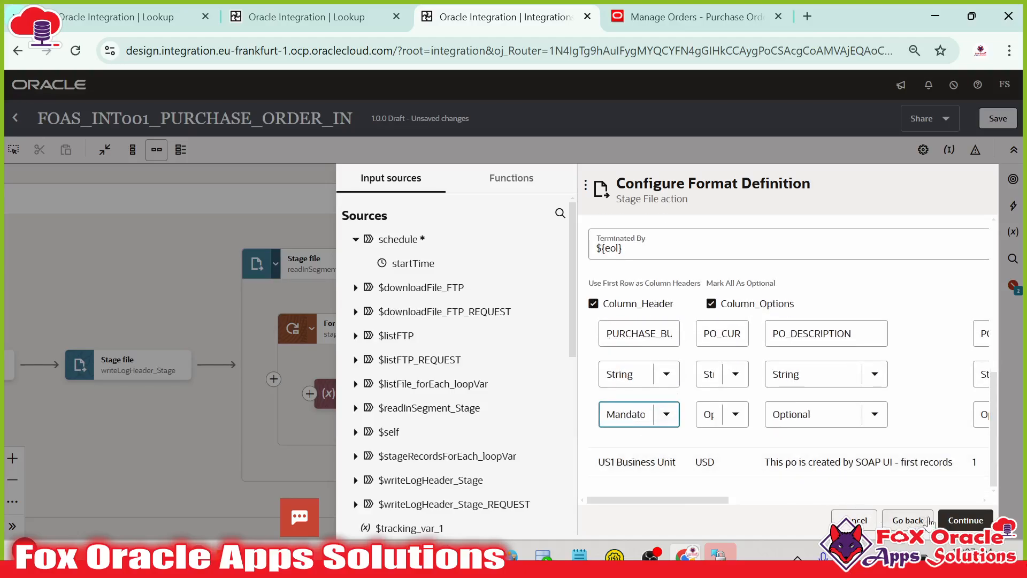
{"action": "left_click", "coordinate": [963, 520]}
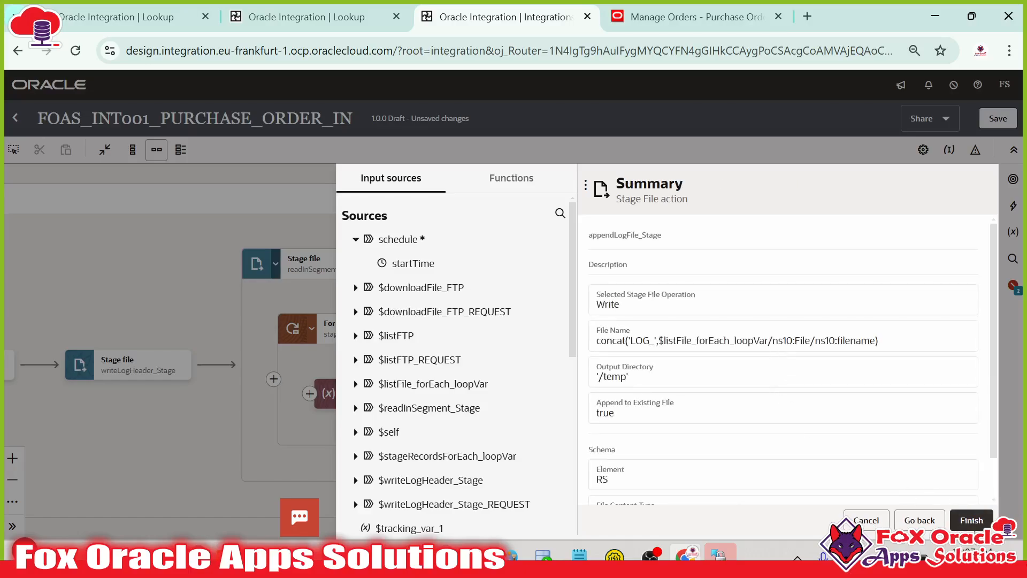
{"action": "left_click", "coordinate": [974, 523]}
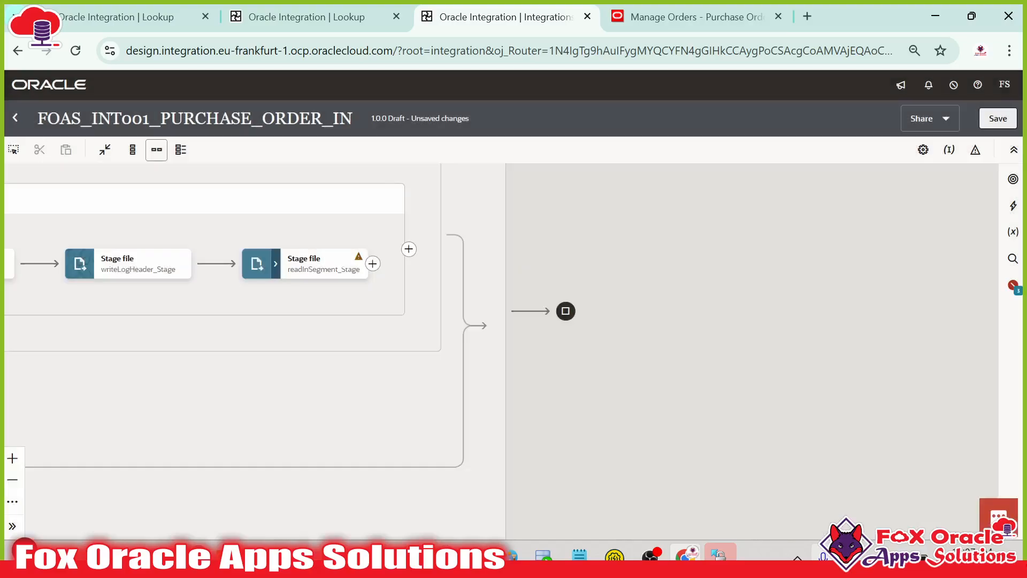
- Expand readInSegment_Stage in the integration flow and open the appendLogFile_Stage map inside the stageRecordsForEach loop
{"action": "left_click_drag", "start_coordinate": [416, 350], "coordinate": [672, 427]}
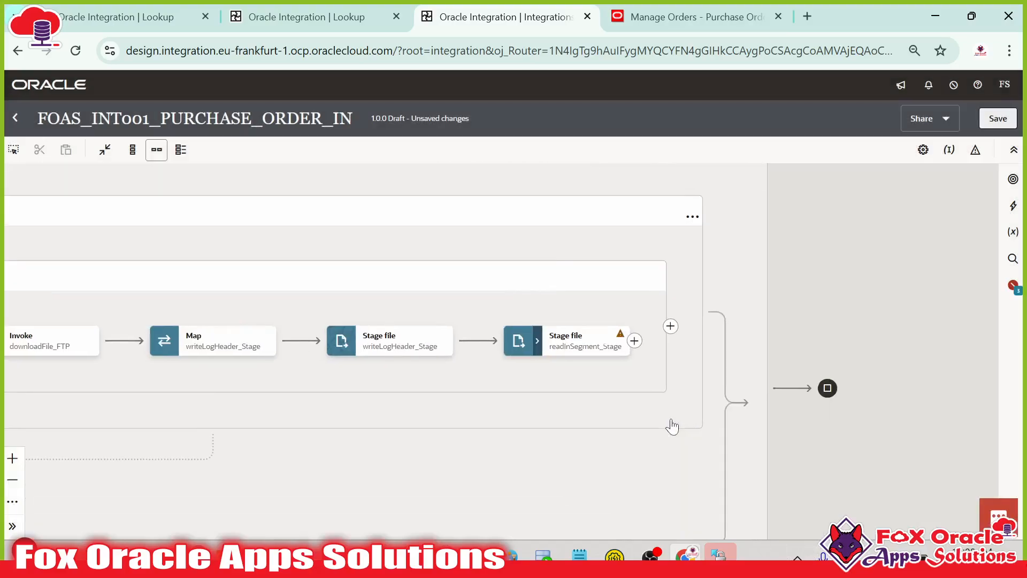
{"action": "left_click", "coordinate": [539, 345]}
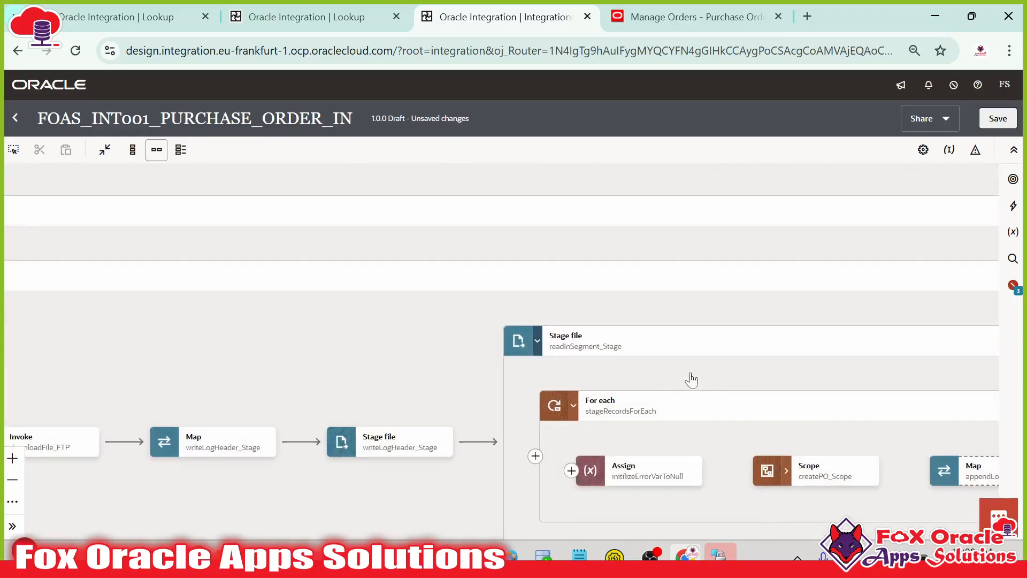
{"action": "left_click_drag", "start_coordinate": [687, 378], "coordinate": [320, 314]}
{"action": "left_click_drag", "start_coordinate": [661, 372], "coordinate": [649, 348]}
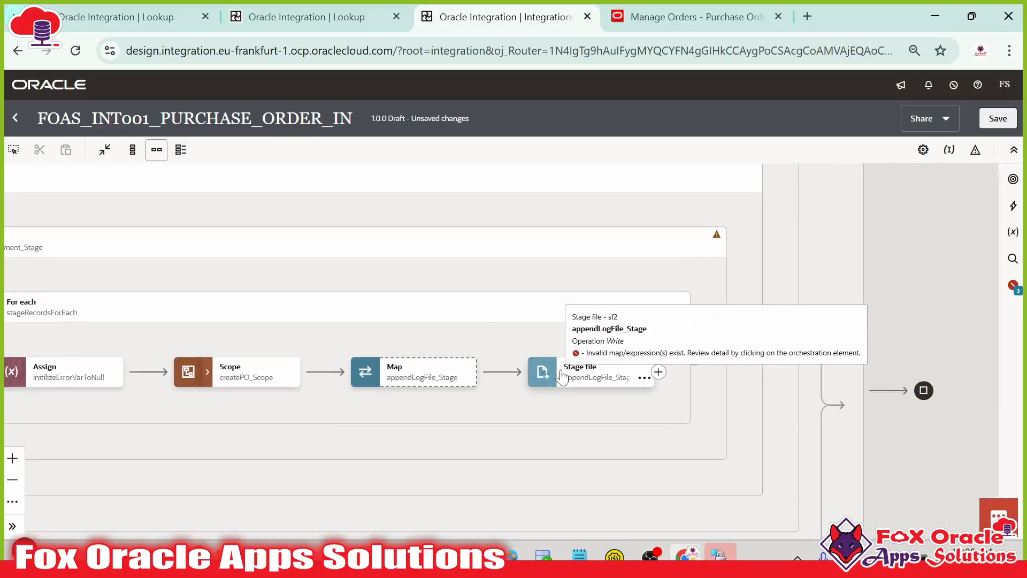
{"action": "left_click", "coordinate": [562, 374]}
{"action": "left_click_drag", "start_coordinate": [467, 397], "coordinate": [621, 392]}
{"action": "left_click", "coordinate": [476, 383]}
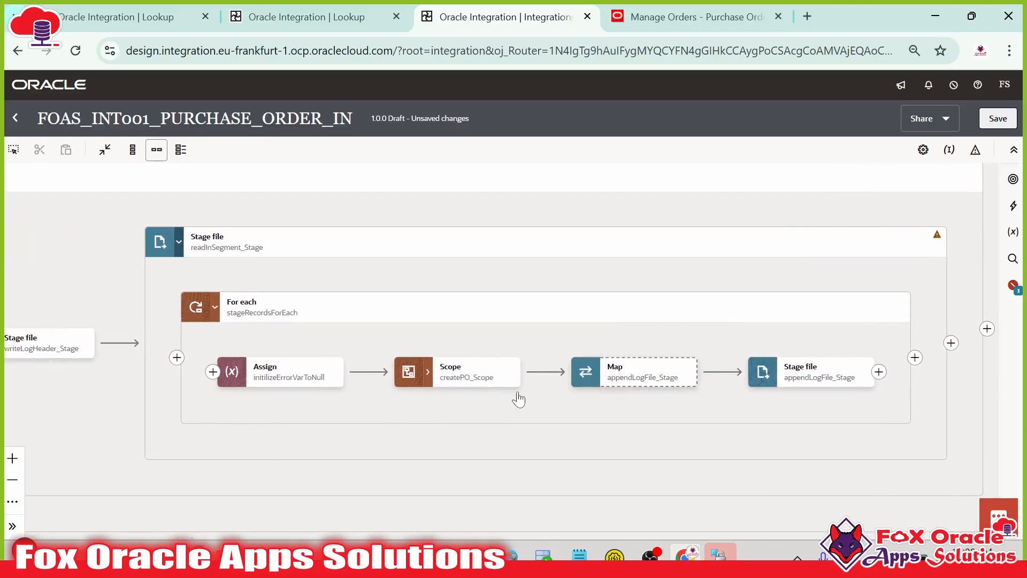
{"action": "left_click_drag", "start_coordinate": [516, 399], "coordinate": [577, 399]}
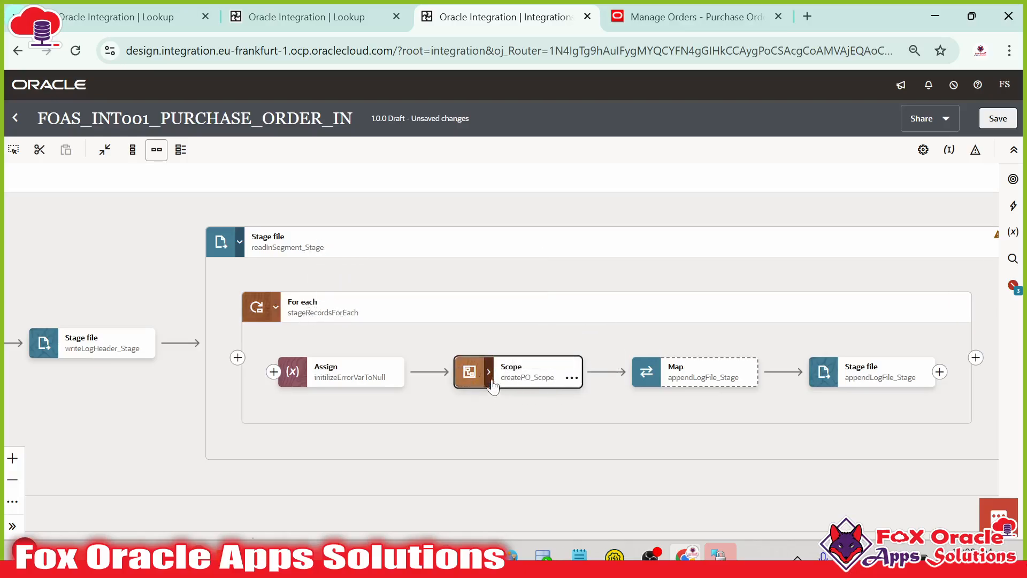
{"action": "mouse_move", "coordinate": [340, 386]}
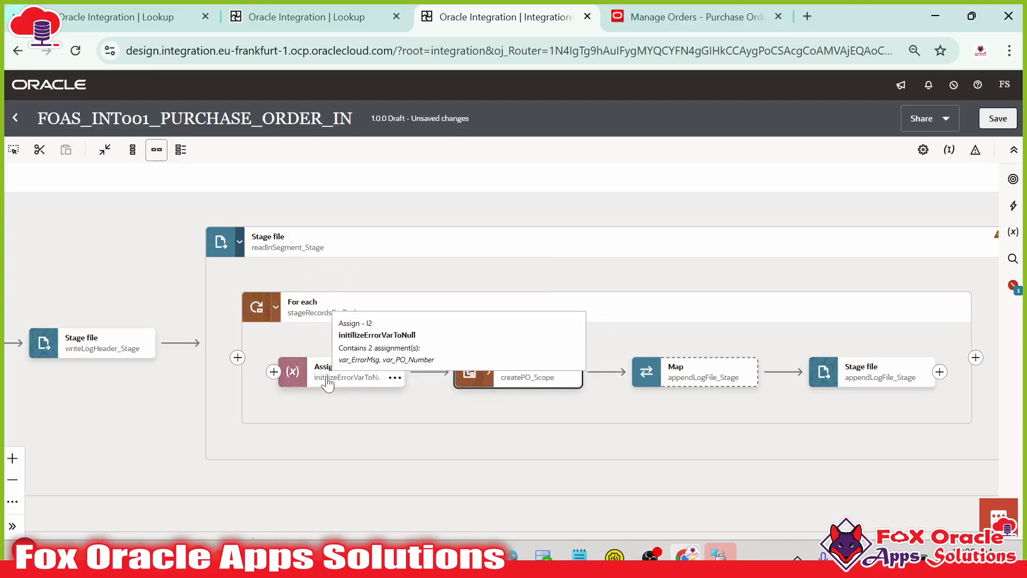
{"action": "left_click", "coordinate": [733, 365]}
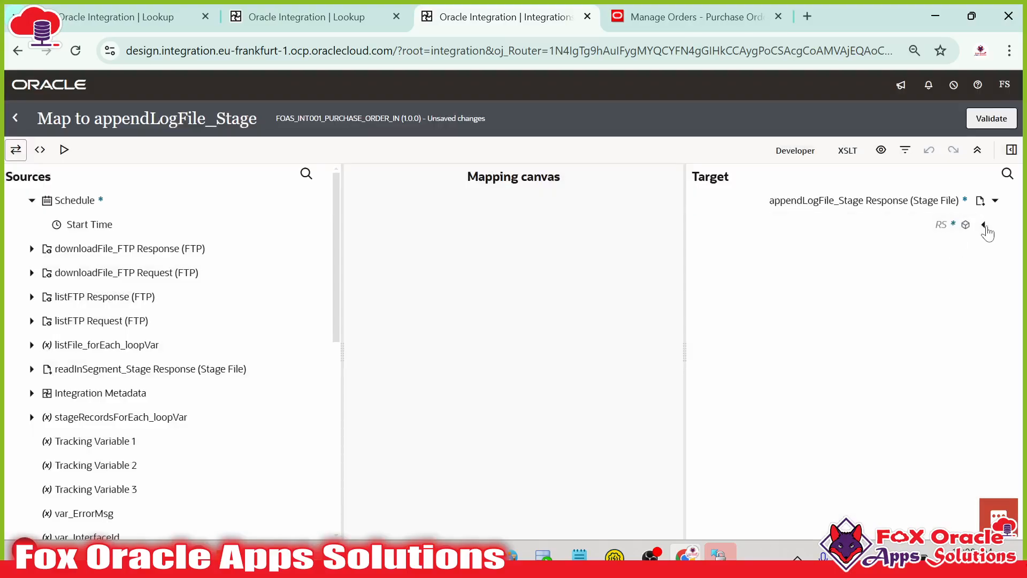
- Expand the target's R record and map the var_PO_Number variable to ORACLE PO NUMBER
{"action": "left_click", "coordinate": [971, 248]}
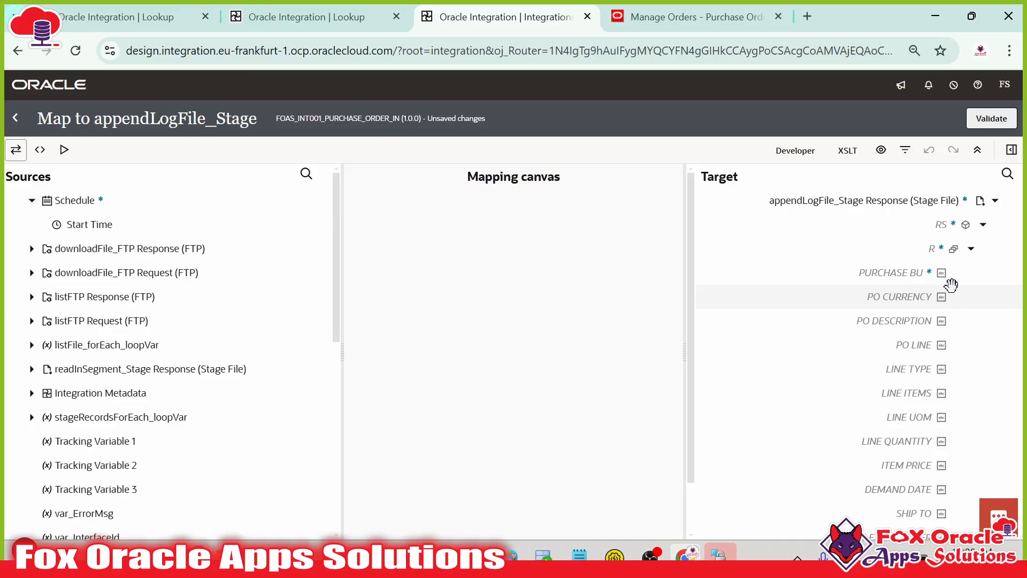
{"action": "scroll", "coordinate": [879, 332], "scroll_direction": "down", "scroll_amount": 1}
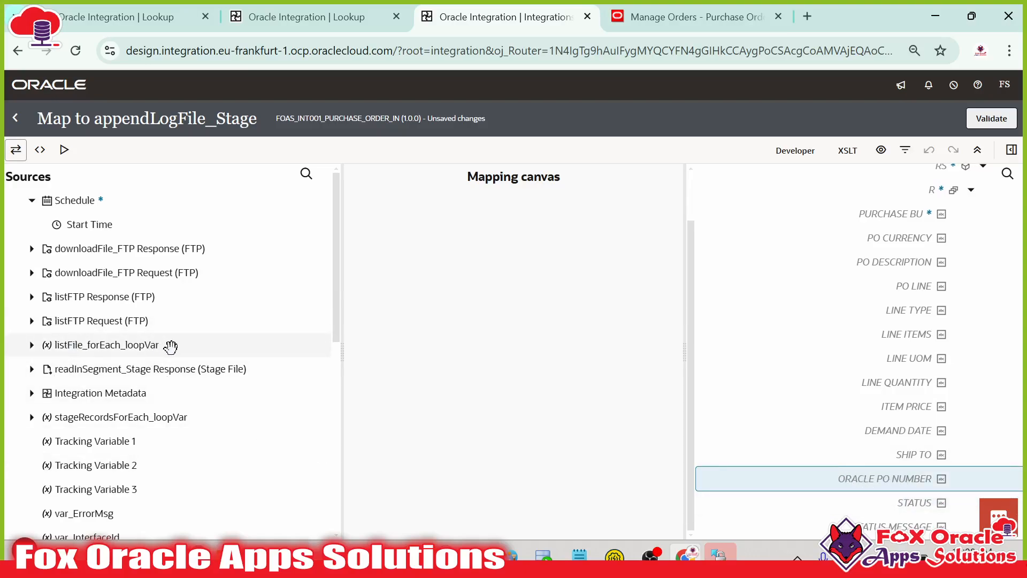
{"action": "scroll", "coordinate": [113, 331], "scroll_direction": "down", "scroll_amount": 10}
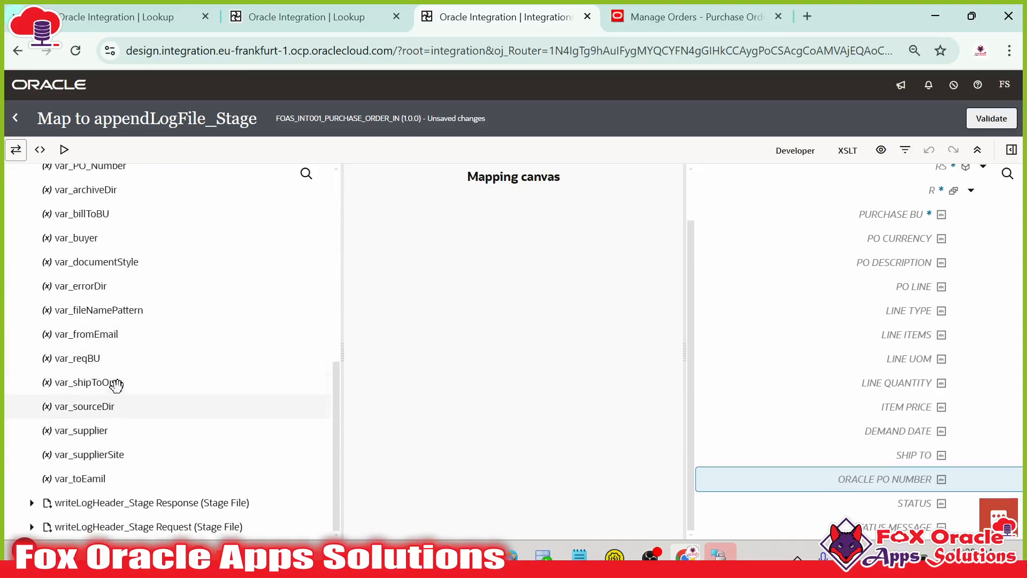
{"action": "scroll", "coordinate": [134, 288], "scroll_direction": "up", "scroll_amount": 2}
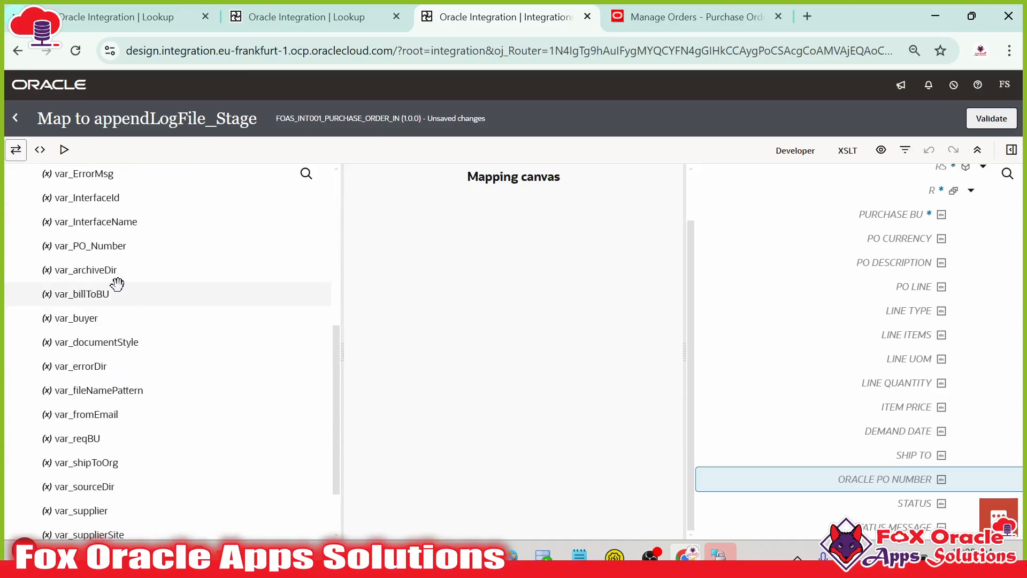
{"action": "left_click_drag", "start_coordinate": [121, 246], "coordinate": [861, 477]}
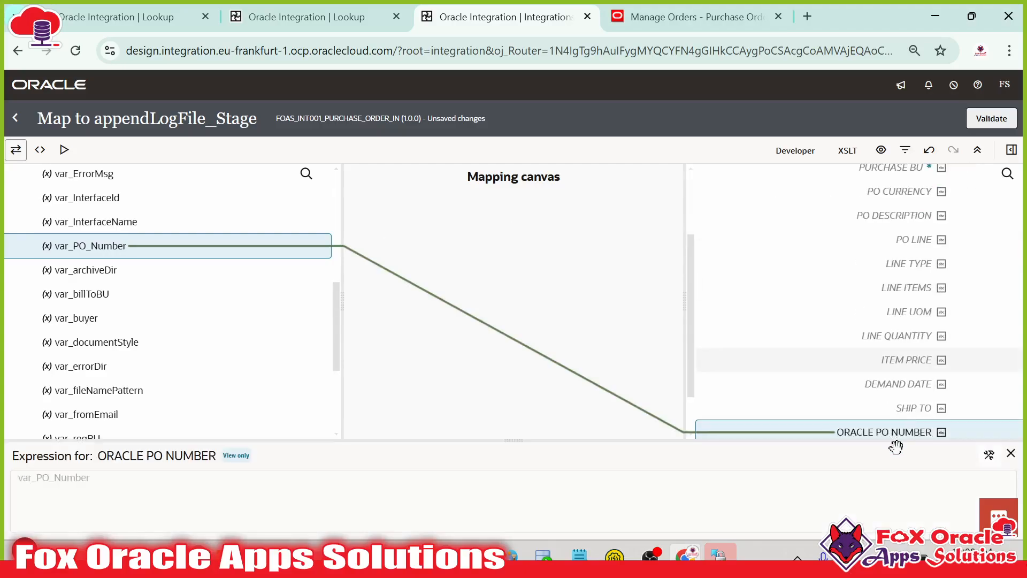
- Map the var_ErrorMsg variable to the target STATUS field and check its expression
{"action": "left_click", "coordinate": [920, 407]}
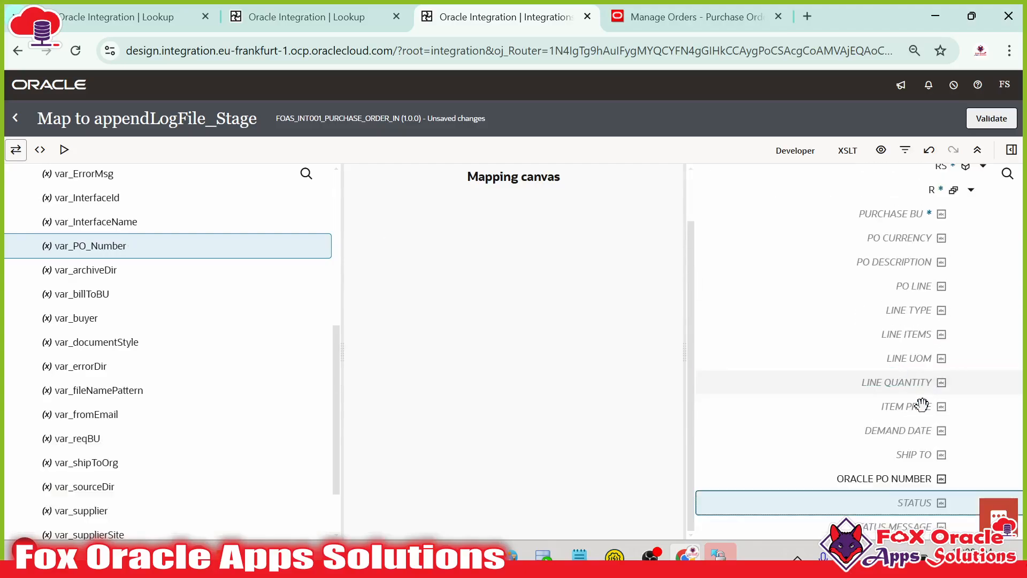
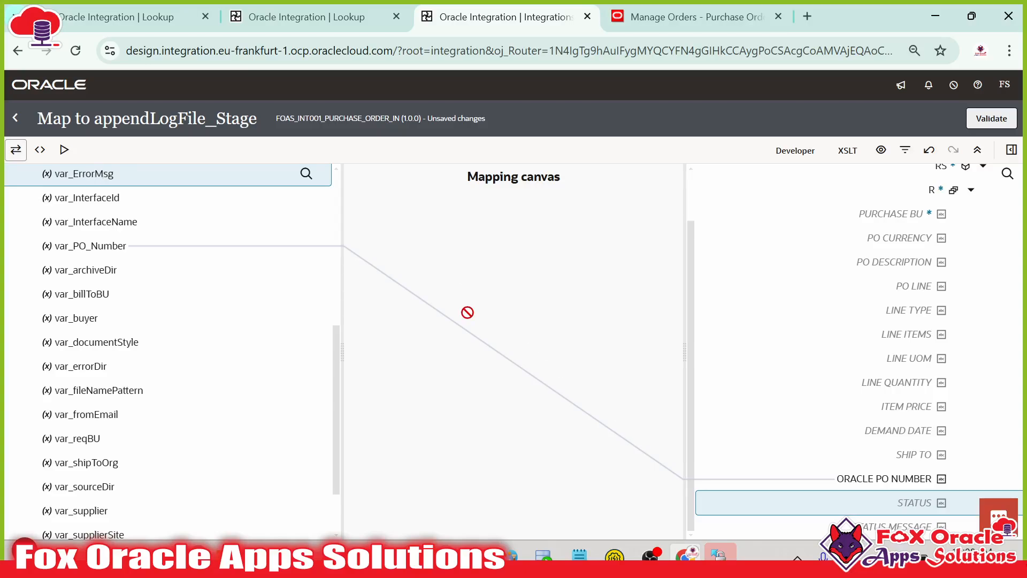
{"action": "left_click_drag", "start_coordinate": [467, 312], "coordinate": [925, 359]}
{"action": "left_click", "coordinate": [930, 249]}
{"action": "scroll", "coordinate": [918, 481], "scroll_direction": "down", "scroll_amount": 1}
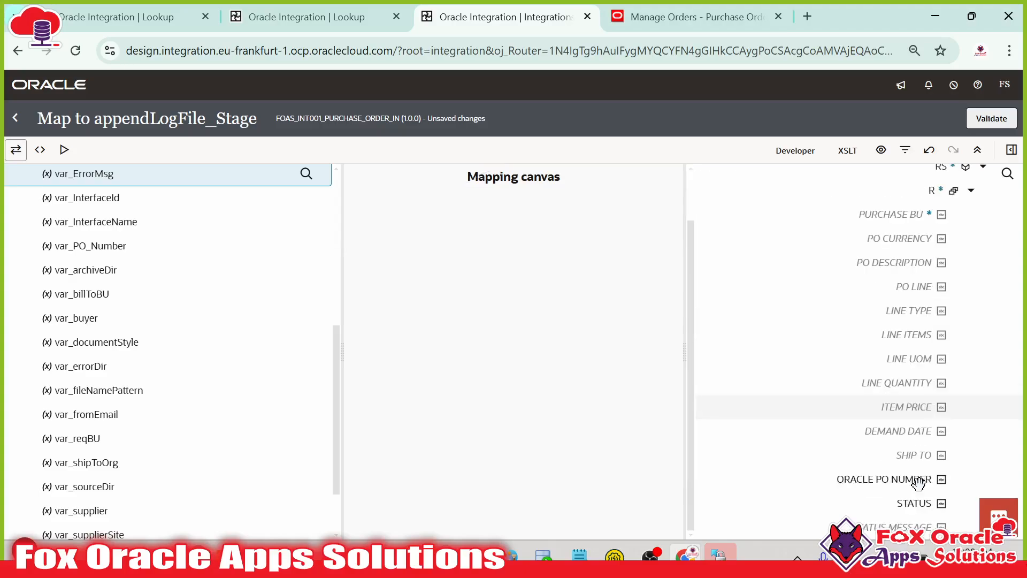
{"action": "left_click", "coordinate": [914, 503]}
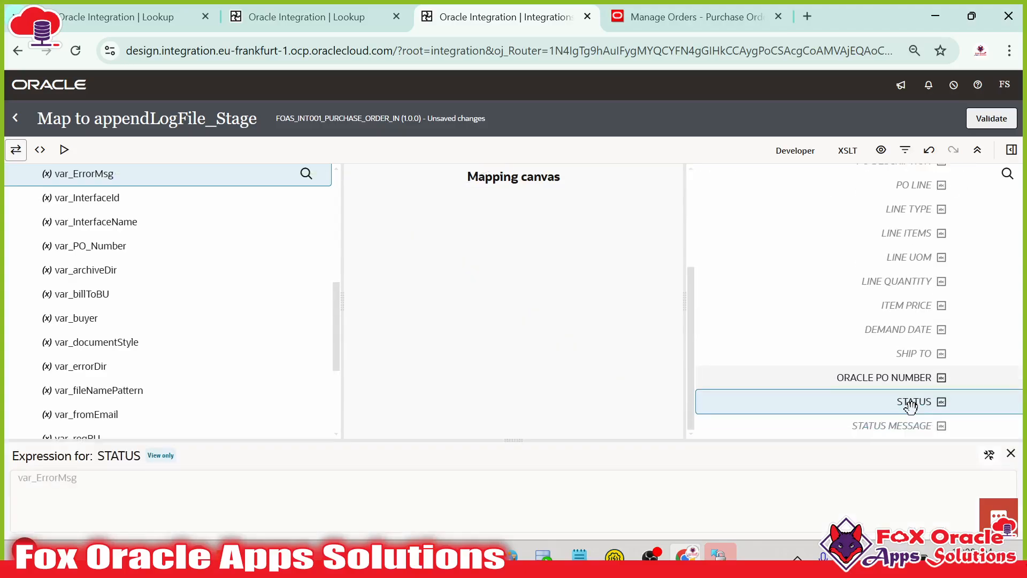
- Map the var_ErrorMsg variable to STATUS MESSAGE as well and validate the map
{"action": "left_click", "coordinate": [900, 427]}
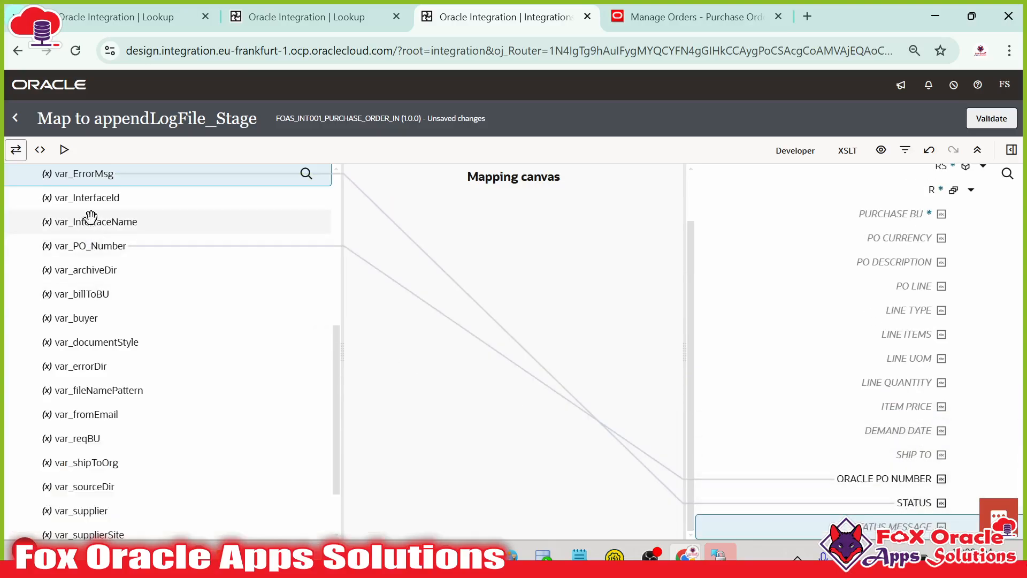
{"action": "left_click_drag", "start_coordinate": [92, 174], "coordinate": [877, 528]}
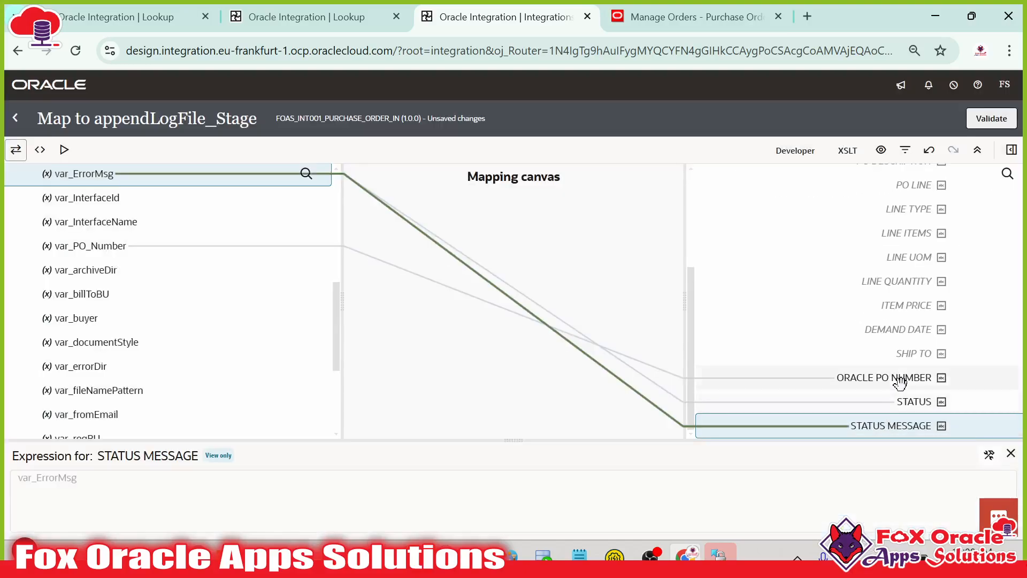
{"action": "left_click", "coordinate": [991, 118]}
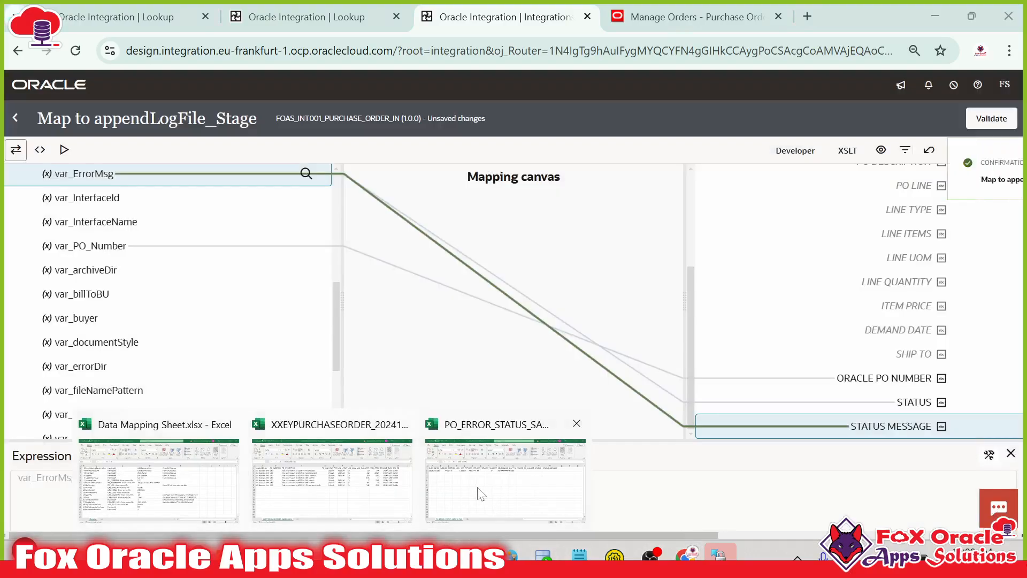
- Check the purchase order columns of PO_ERROR_STATUS_SAMPLE_FILE in Excel, then expand the R record of stageRecordsForEach_loopVar in the mapper's sources
{"action": "left_click", "coordinate": [467, 521]}
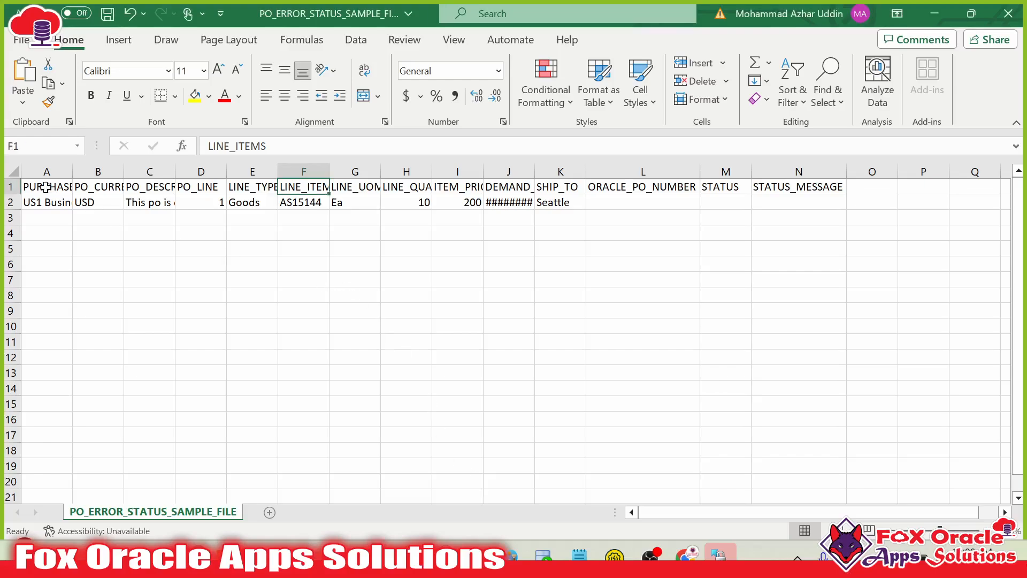
{"action": "left_click_drag", "start_coordinate": [34, 202], "coordinate": [564, 206]}
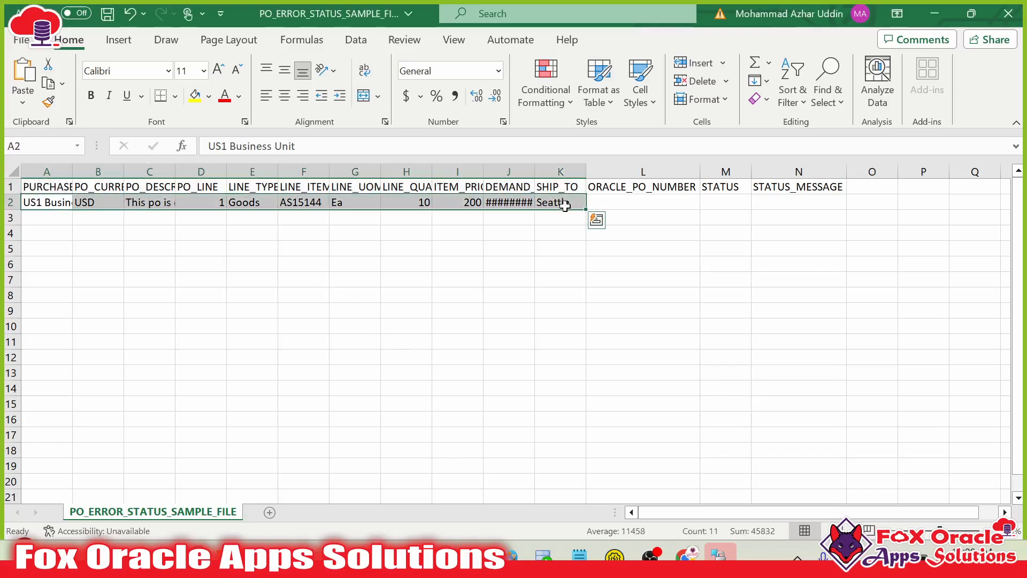
{"action": "key", "text": "alt+Tab"}
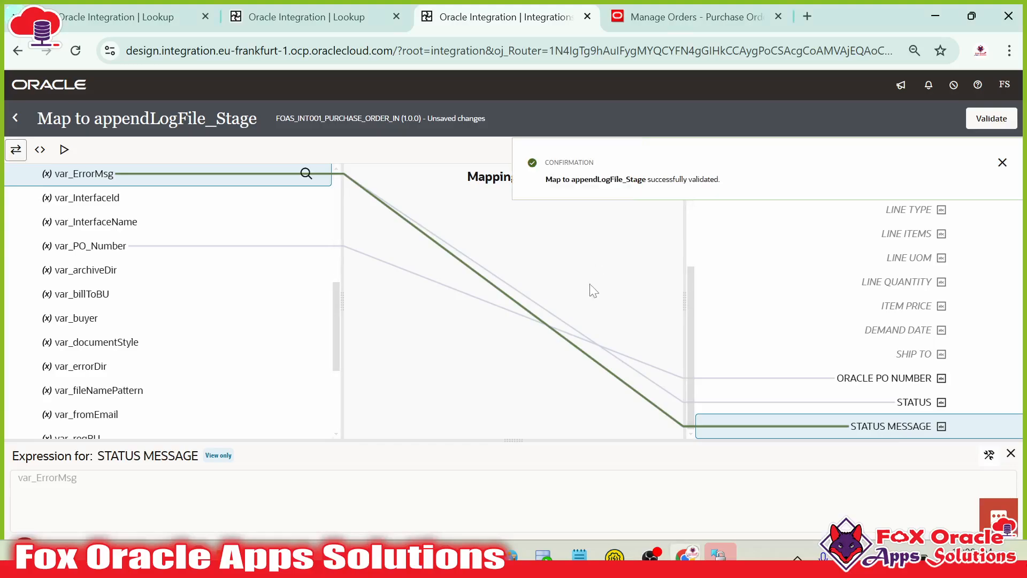
{"action": "scroll", "coordinate": [225, 291], "scroll_direction": "up", "scroll_amount": 3}
{"action": "scroll", "coordinate": [224, 292], "scroll_direction": "up", "scroll_amount": 3}
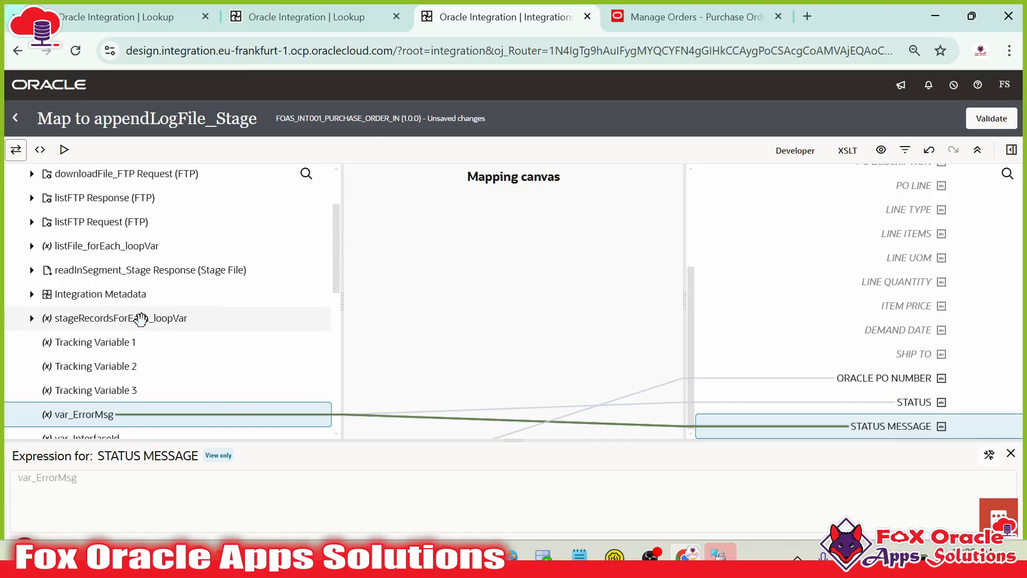
{"action": "scroll", "coordinate": [155, 315], "scroll_direction": "up", "scroll_amount": 3}
{"action": "scroll", "coordinate": [94, 342], "scroll_direction": "down", "scroll_amount": 6}
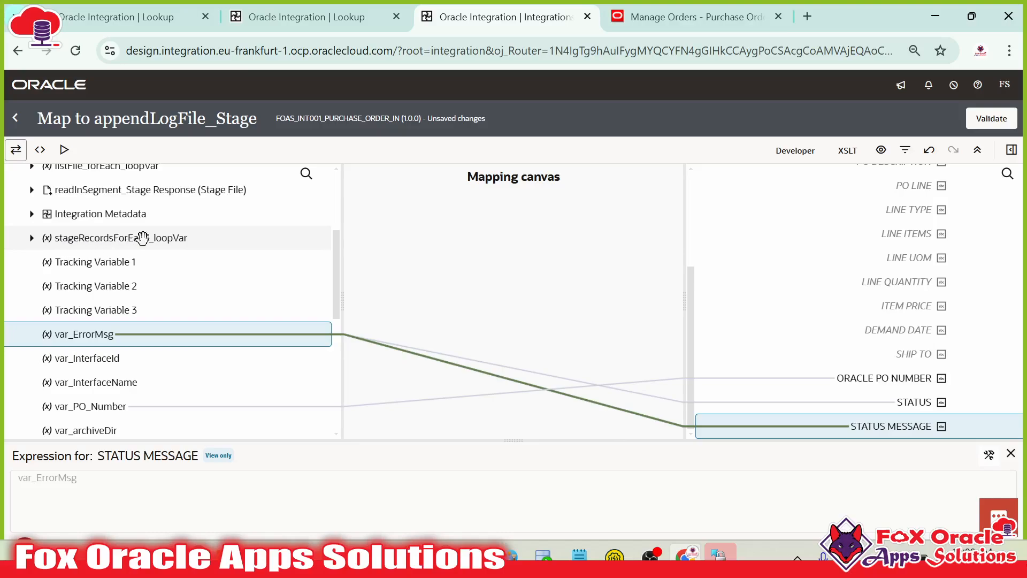
{"action": "left_click", "coordinate": [32, 237]}
{"action": "left_click", "coordinate": [45, 263]}
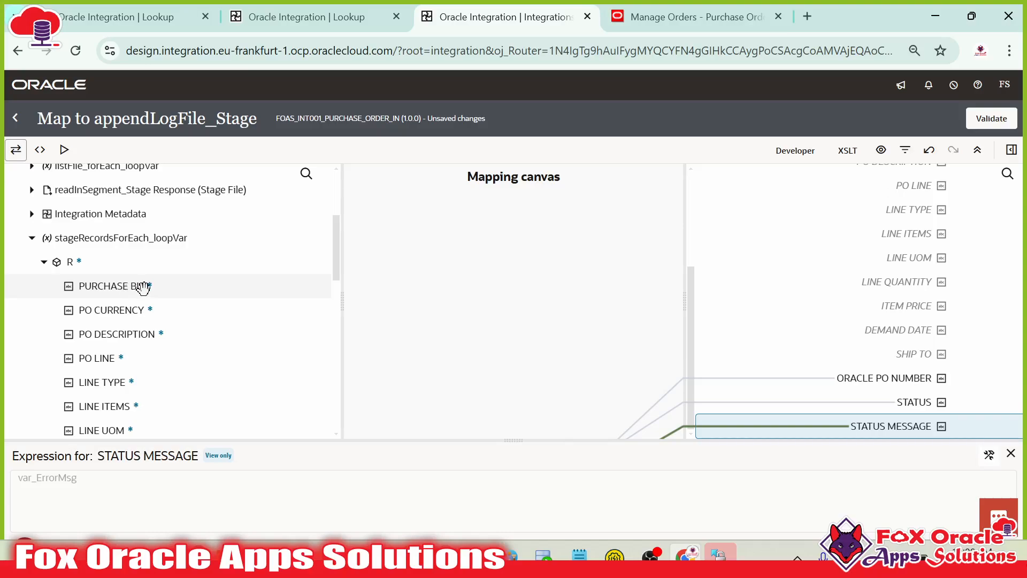
- Map PURCHASE BU, PO CURRENCY, PO DESCRIPTION, PO LINE and LINE TYPE from the loop record to the same-named target fields
{"action": "scroll", "coordinate": [816, 294], "scroll_direction": "up", "scroll_amount": 3}
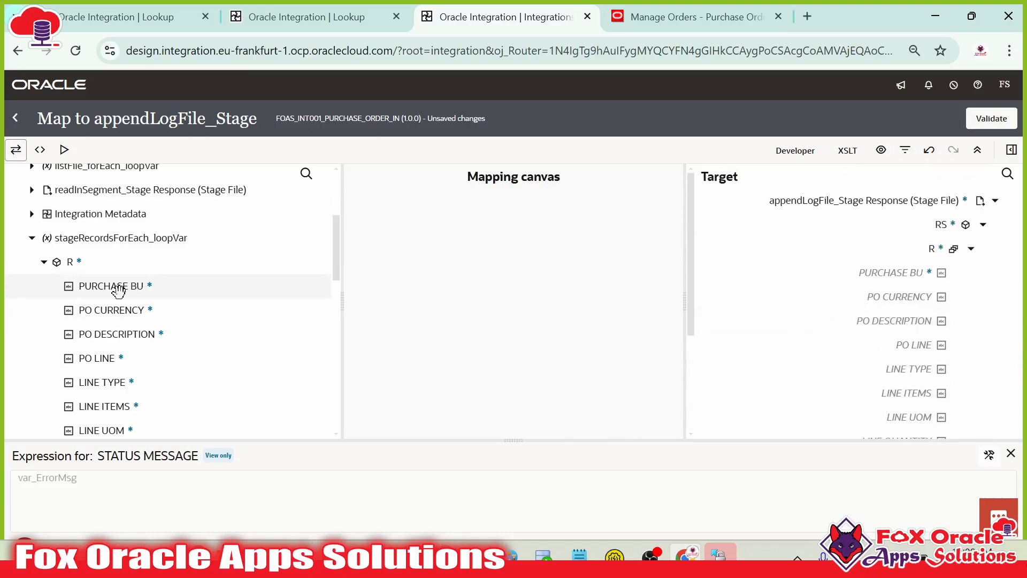
{"action": "left_click_drag", "start_coordinate": [119, 289], "coordinate": [848, 271]}
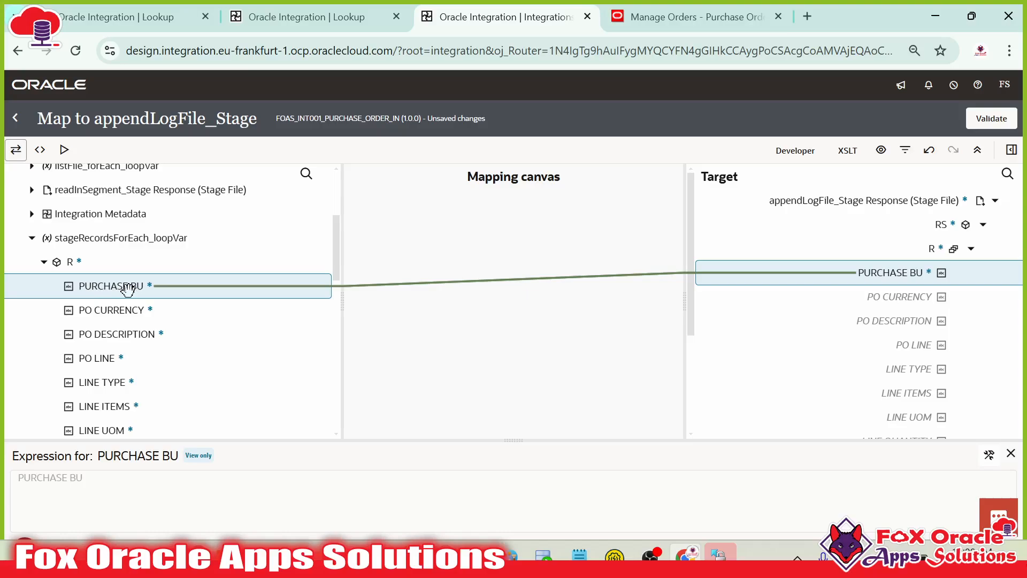
{"action": "left_click_drag", "start_coordinate": [110, 313], "coordinate": [850, 298]}
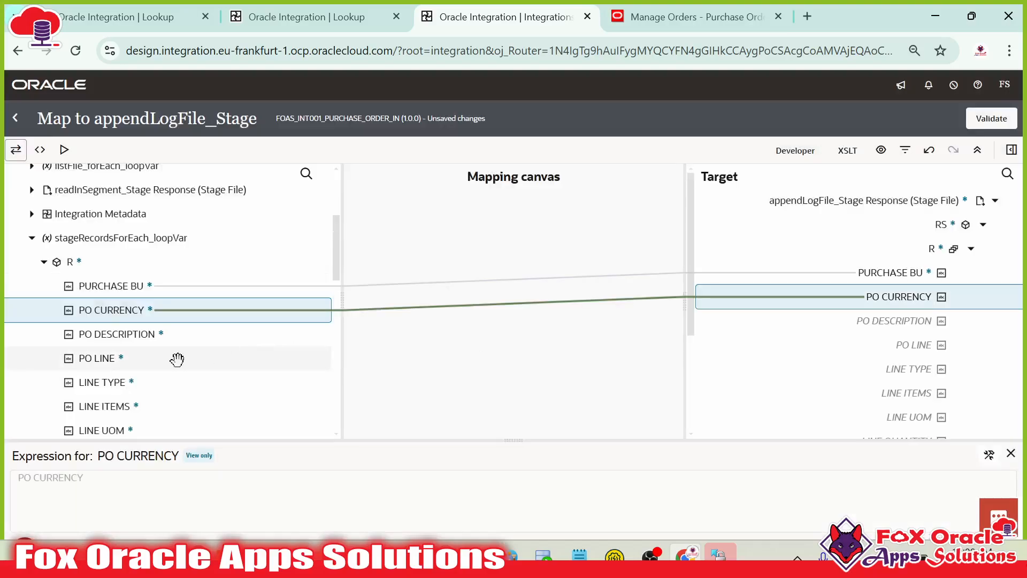
{"action": "left_click_drag", "start_coordinate": [89, 335], "coordinate": [845, 321]}
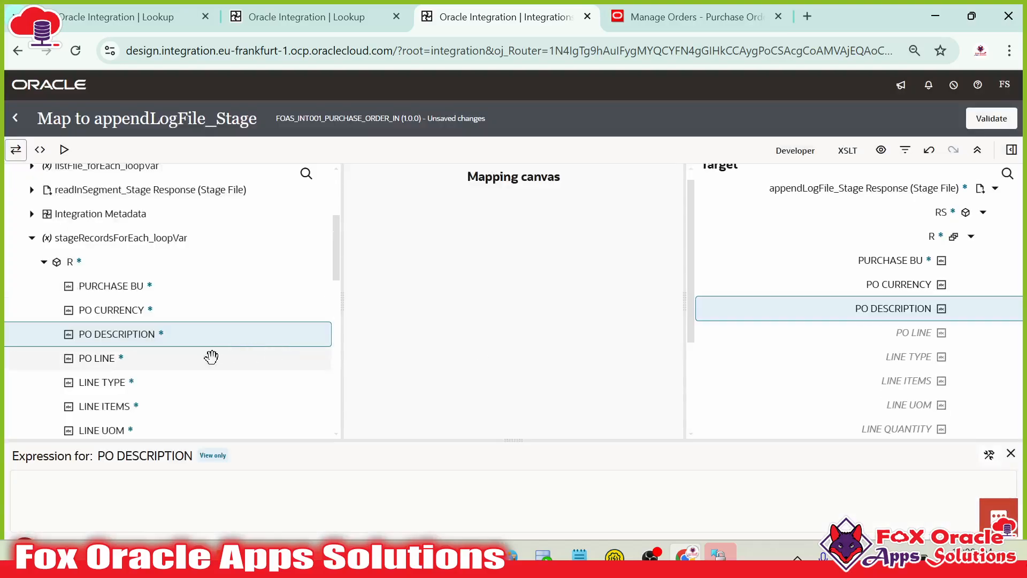
{"action": "left_click_drag", "start_coordinate": [166, 362], "coordinate": [854, 333]}
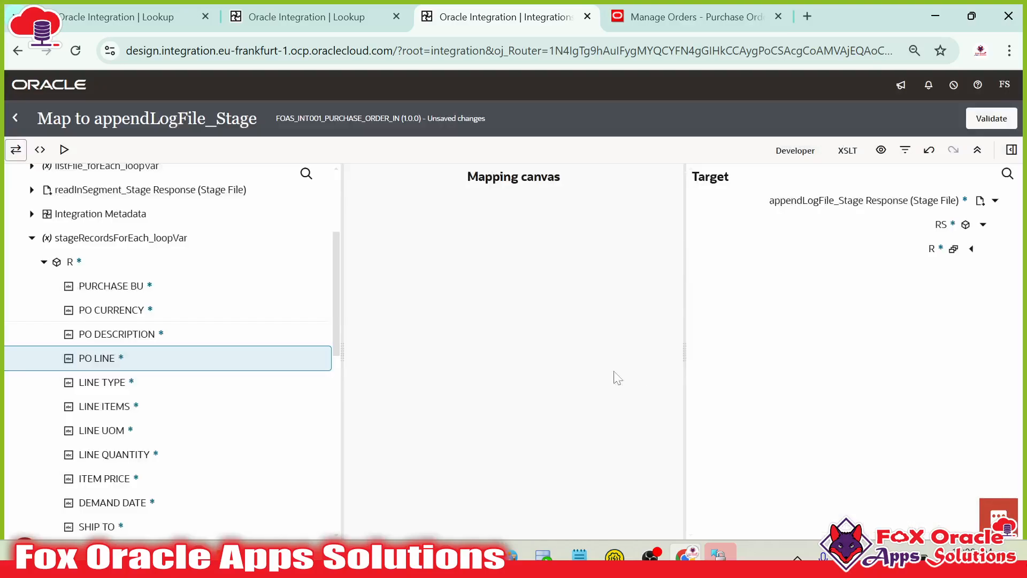
{"action": "left_click_drag", "start_coordinate": [137, 384], "coordinate": [872, 342]}
{"action": "scroll", "coordinate": [288, 337], "scroll_direction": "down", "scroll_amount": 2}
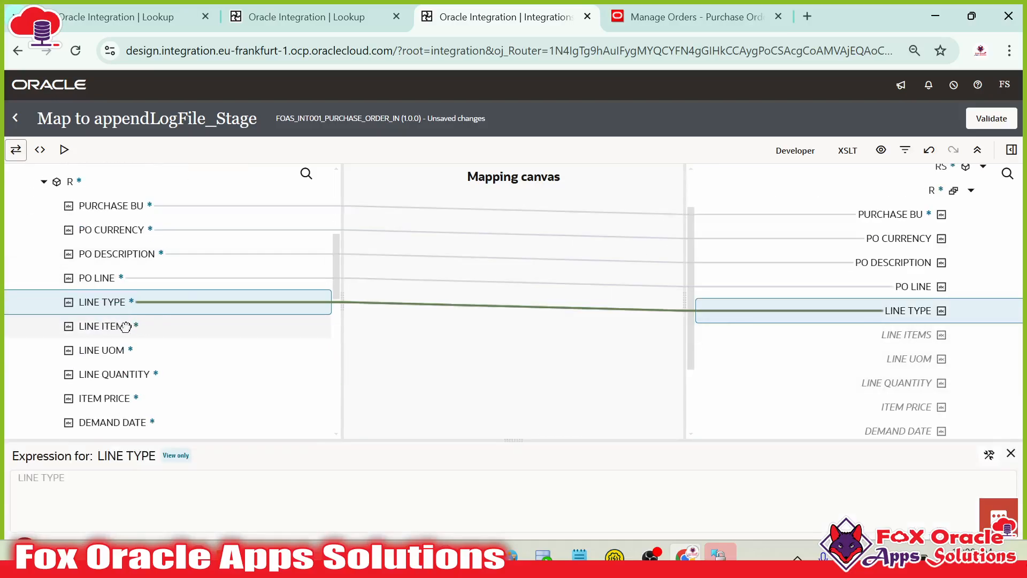
- Map LINE ITEMS, LINE UOM, LINE QUANTITY, ITEM PRICE, DEMAND DATE and SHIP TO from the loop record to the same-named target fields
{"action": "left_click_drag", "start_coordinate": [160, 326], "coordinate": [808, 334]}
{"action": "left_click_drag", "start_coordinate": [134, 351], "coordinate": [789, 360]}
{"action": "left_click_drag", "start_coordinate": [142, 377], "coordinate": [815, 390]}
{"action": "left_click_drag", "start_coordinate": [107, 398], "coordinate": [860, 348]}
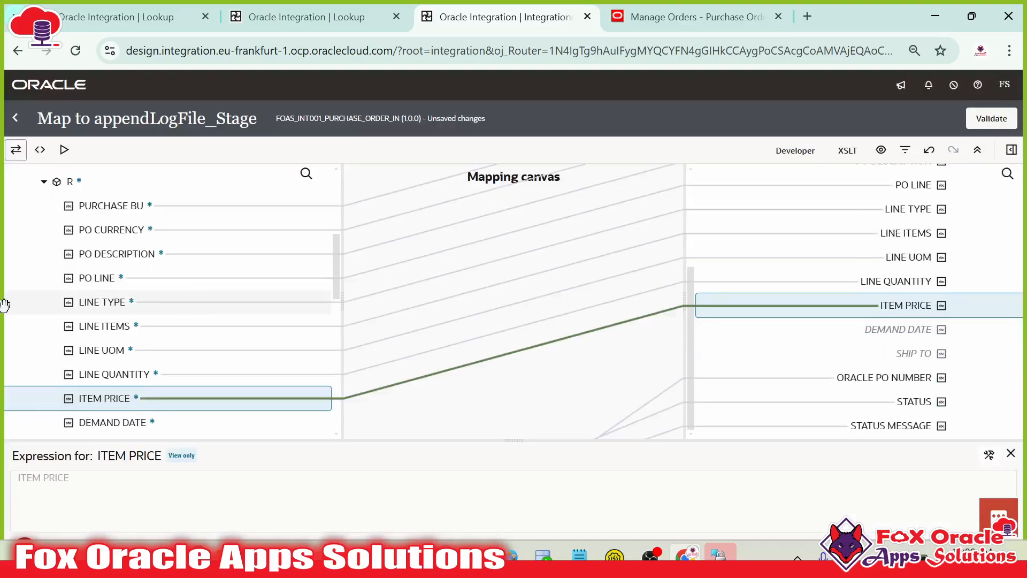
{"action": "scroll", "coordinate": [113, 334], "scroll_direction": "down", "scroll_amount": 3}
{"action": "left_click_drag", "start_coordinate": [125, 261], "coordinate": [832, 339]}
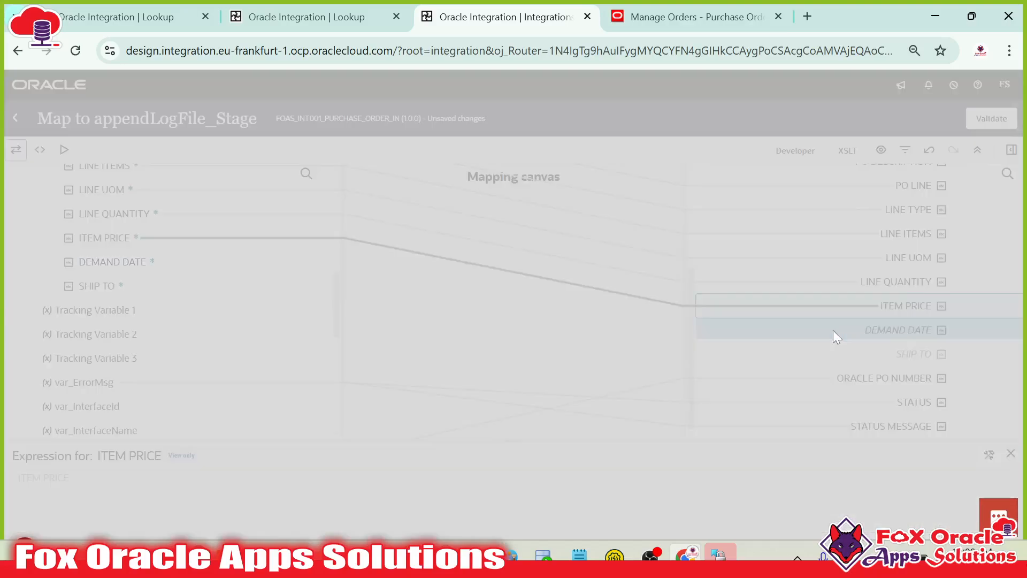
{"action": "left_click_drag", "start_coordinate": [114, 287], "coordinate": [917, 360]}
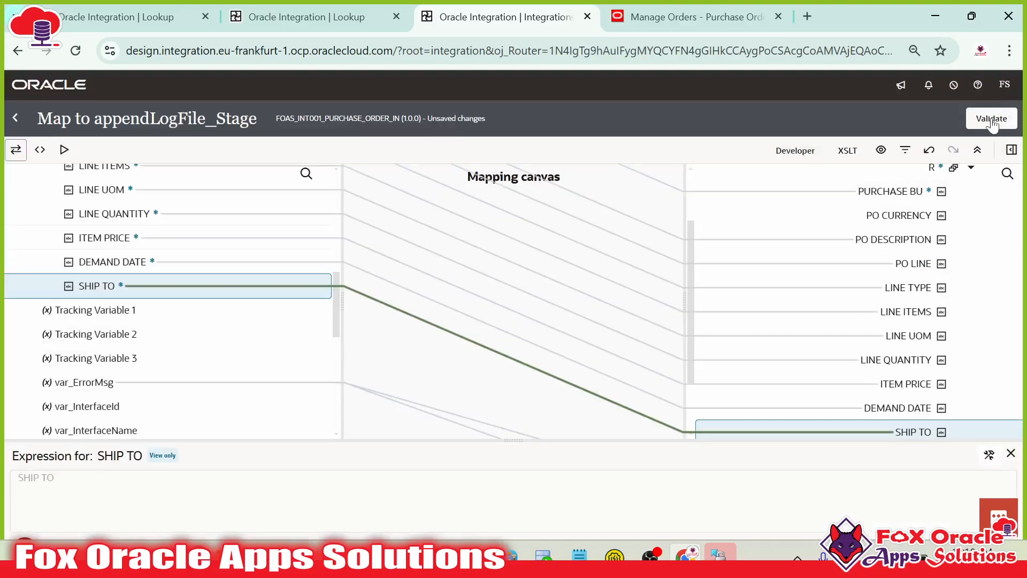
- Validate the appendLogFile_Stage map, return to the integration flow and save the integration
{"action": "left_click", "coordinate": [991, 119]}
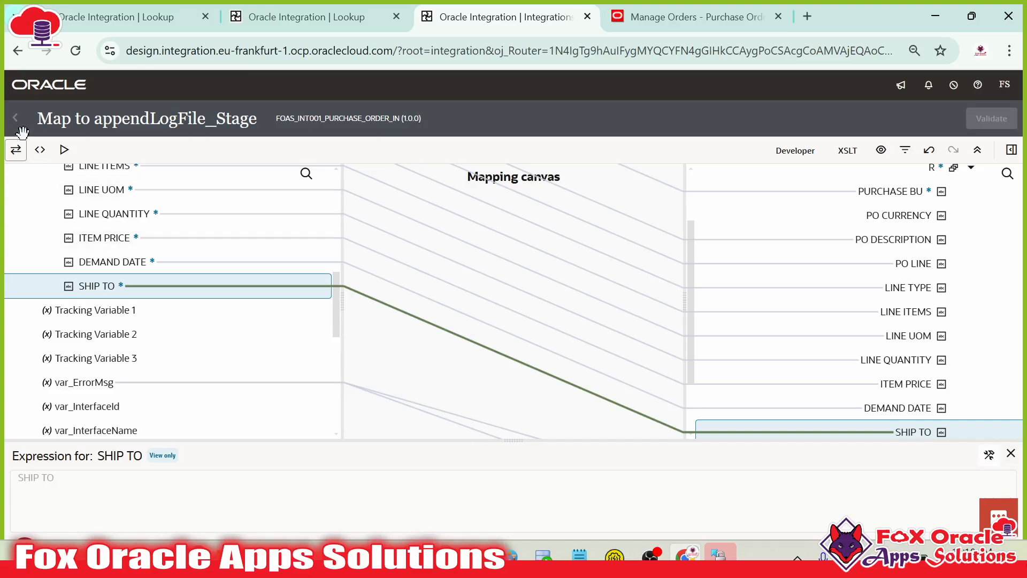
{"action": "scroll", "coordinate": [882, 335], "scroll_direction": "down", "scroll_amount": 2}
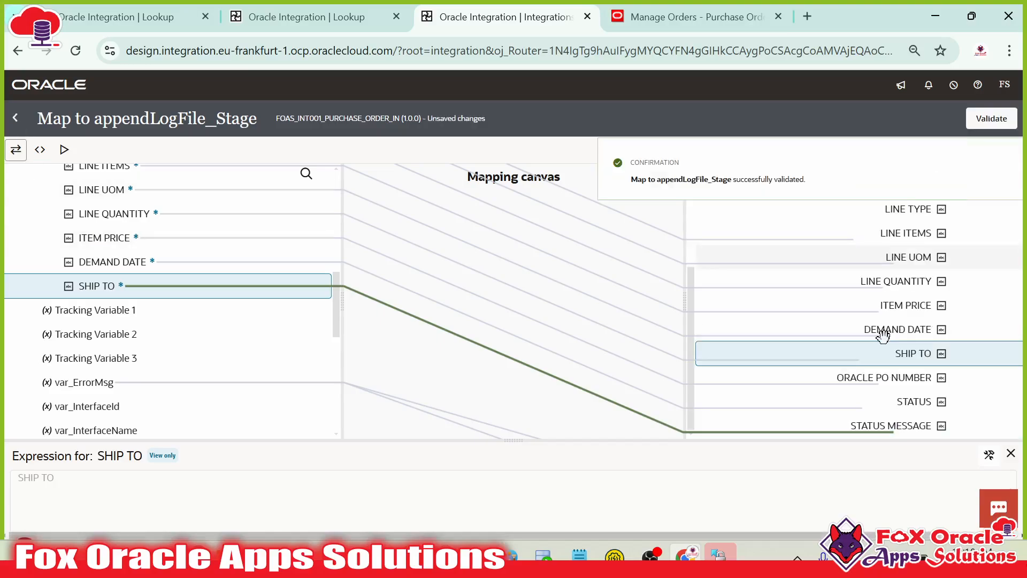
{"action": "left_click", "coordinate": [1001, 162]}
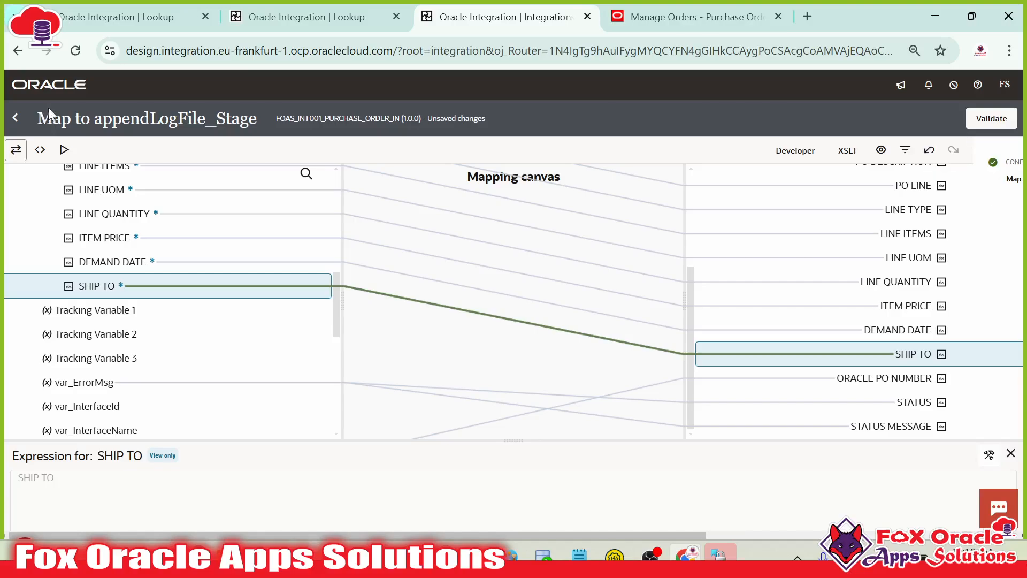
{"action": "left_click", "coordinate": [15, 118]}
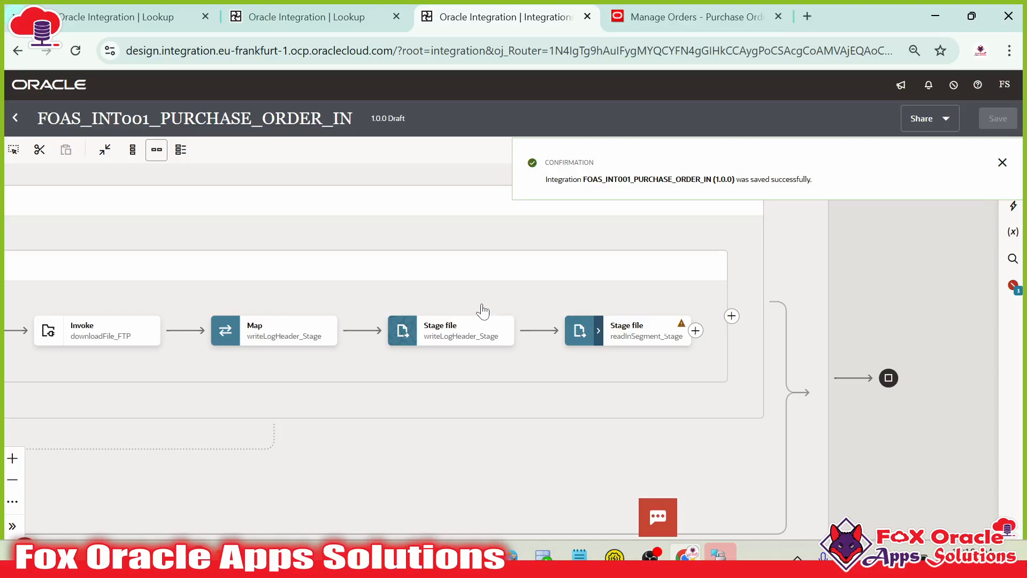
- Expand the readInSegment_Stage action and open the operation settings of the appendLogFile_Stage stage file action inside its for-each loop
{"action": "left_click_drag", "start_coordinate": [407, 269], "coordinate": [806, 369]}
{"action": "left_click_drag", "start_coordinate": [735, 366], "coordinate": [404, 288]}
{"action": "left_click", "coordinate": [666, 353]}
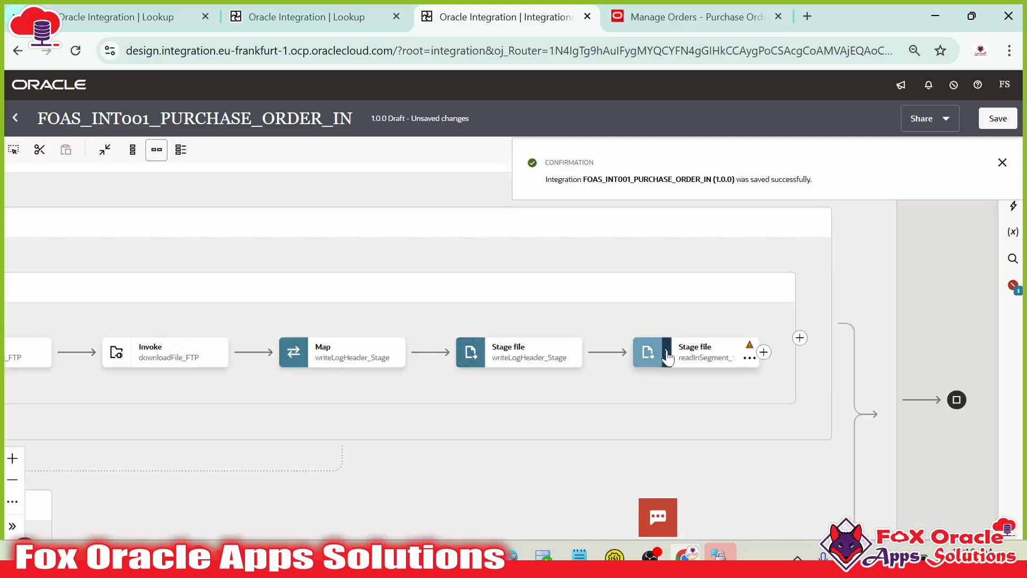
{"action": "left_click_drag", "start_coordinate": [804, 332], "coordinate": [383, 259]}
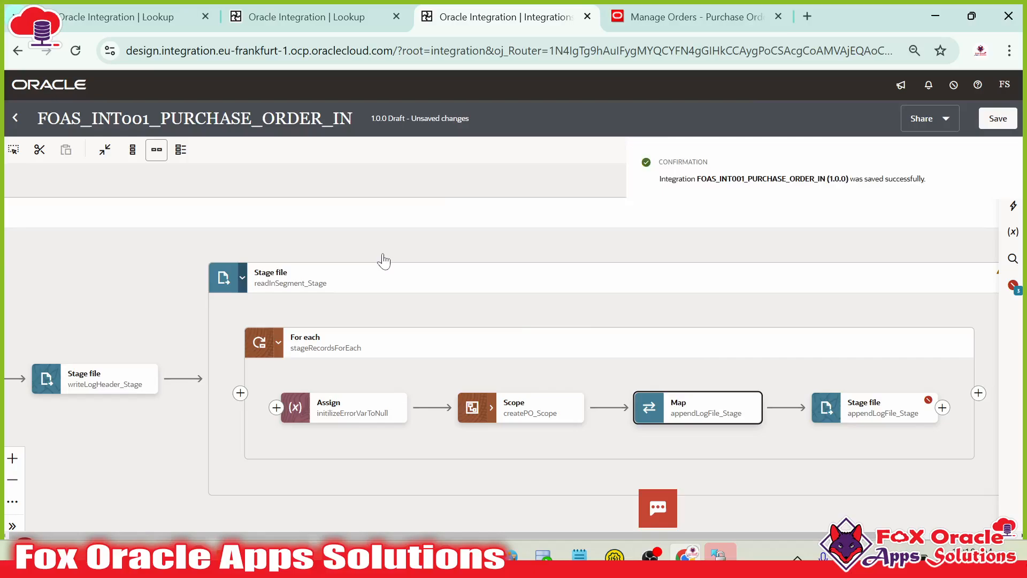
{"action": "left_click_drag", "start_coordinate": [713, 367], "coordinate": [380, 321]}
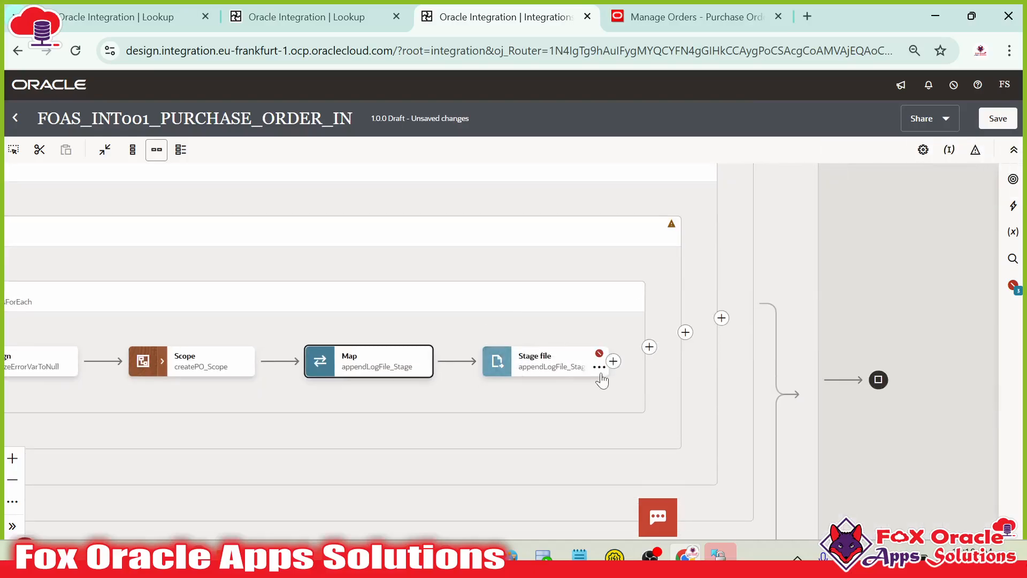
{"action": "left_click", "coordinate": [549, 373]}
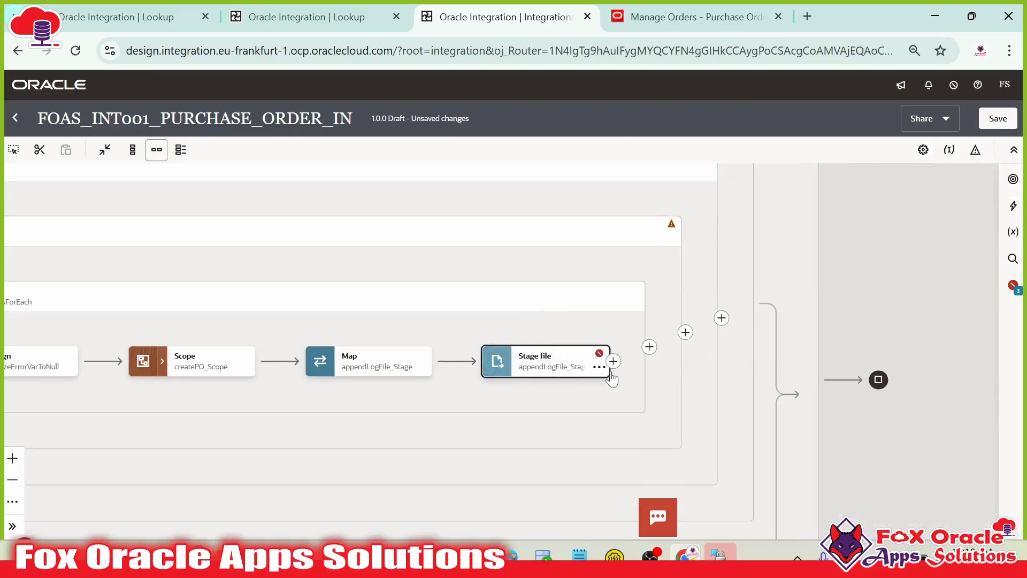
{"action": "left_click", "coordinate": [567, 369]}
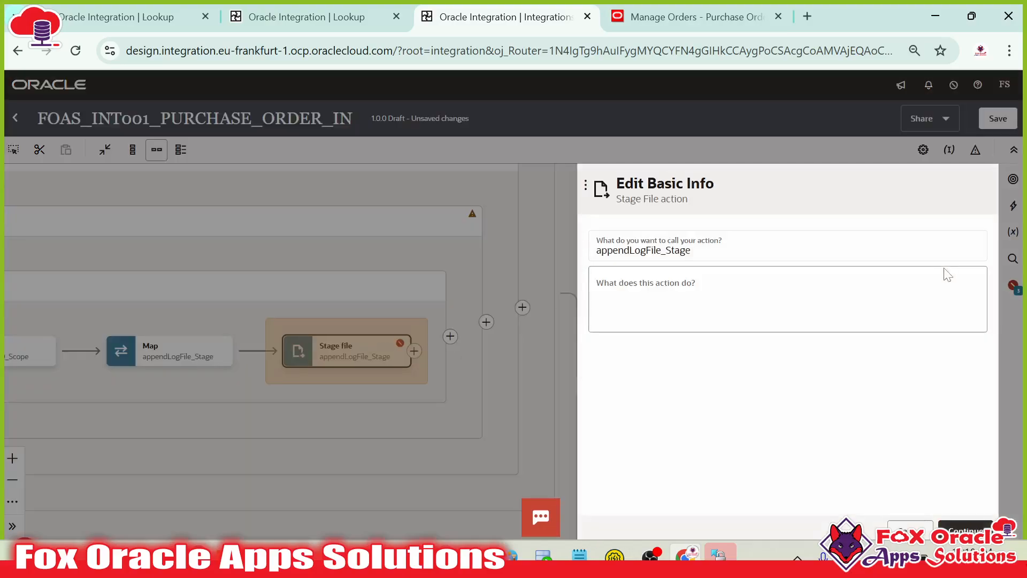
{"action": "left_click", "coordinate": [967, 518]}
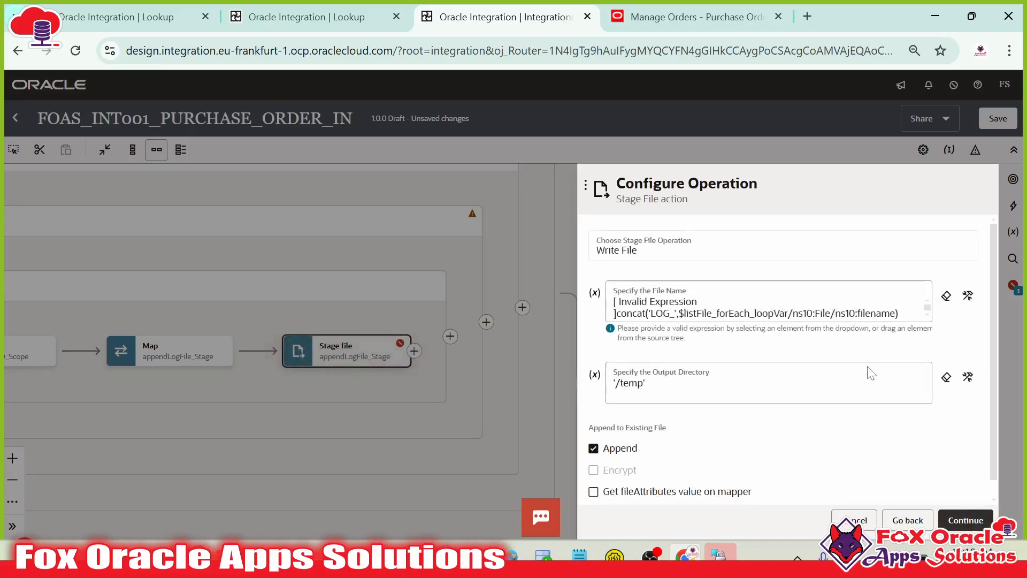
{"action": "scroll", "coordinate": [854, 341], "scroll_direction": "down", "scroll_amount": 1}
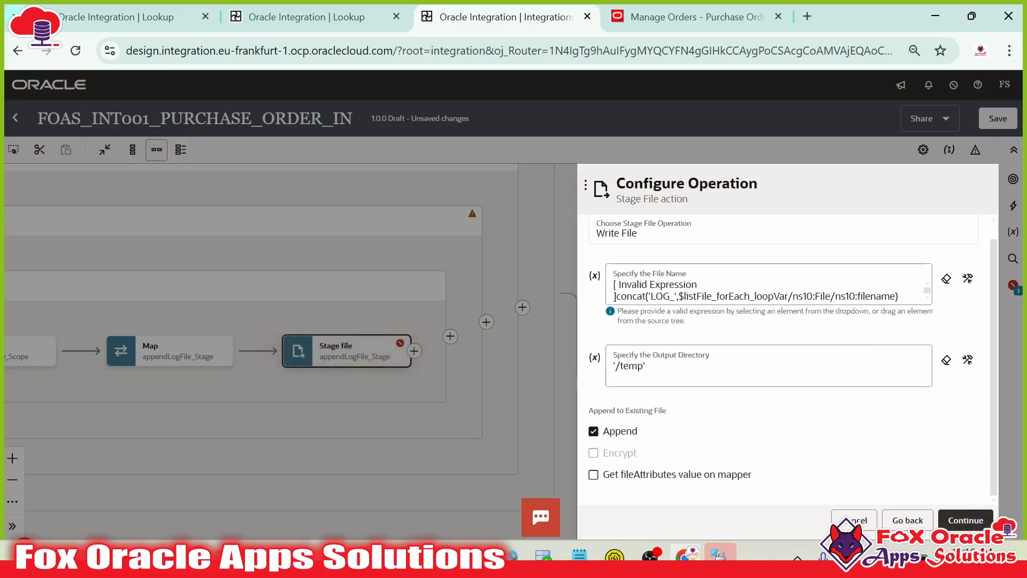
- Replace the invalid file name expression with concat('LOG_',$listFile_forEach_loopVar/ns10:File/ns10:filename), taking filename from the loop variable's File element
{"action": "left_click", "coordinate": [663, 295]}
{"action": "left_click", "coordinate": [962, 281]}
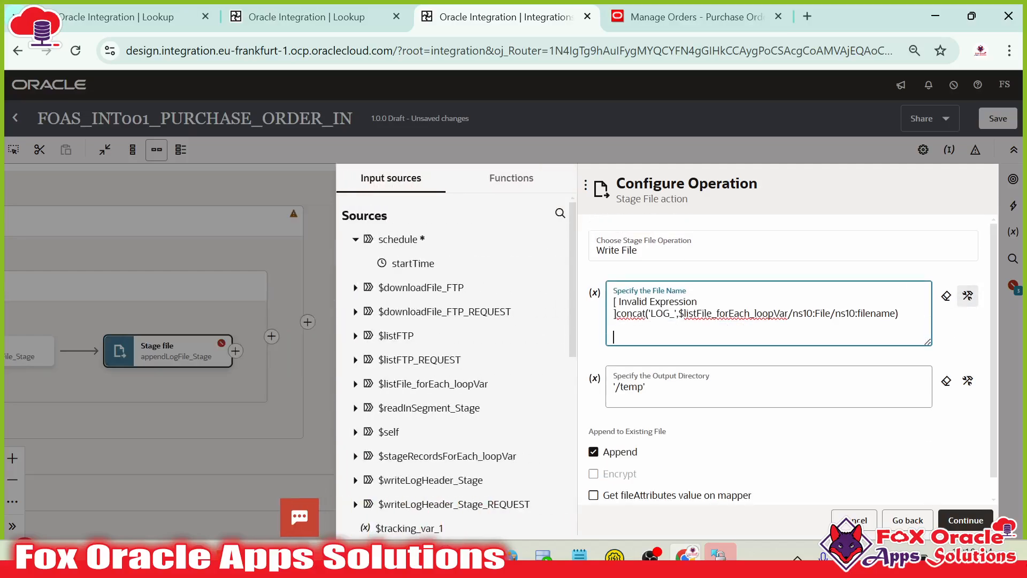
{"action": "type", "text": "co"}
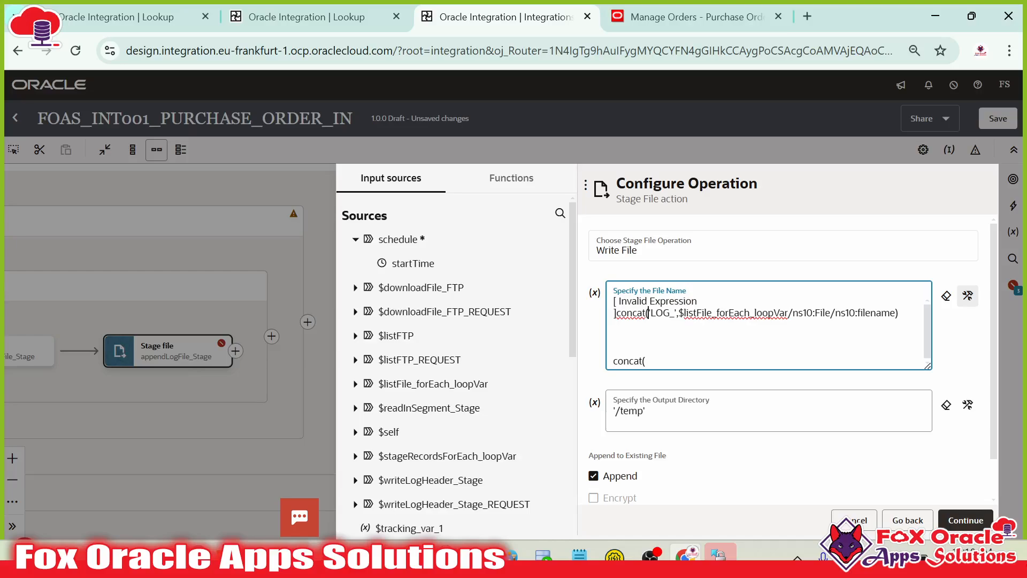
{"action": "type", "text": "ncat('LOG_',"}
{"action": "left_click", "coordinate": [355, 335]}
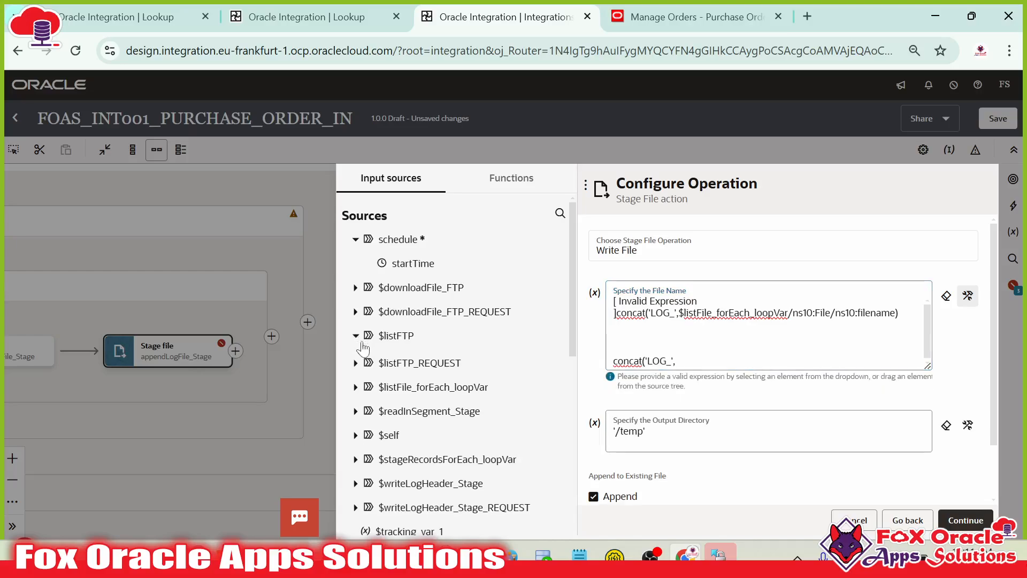
{"action": "left_click", "coordinate": [372, 360]}
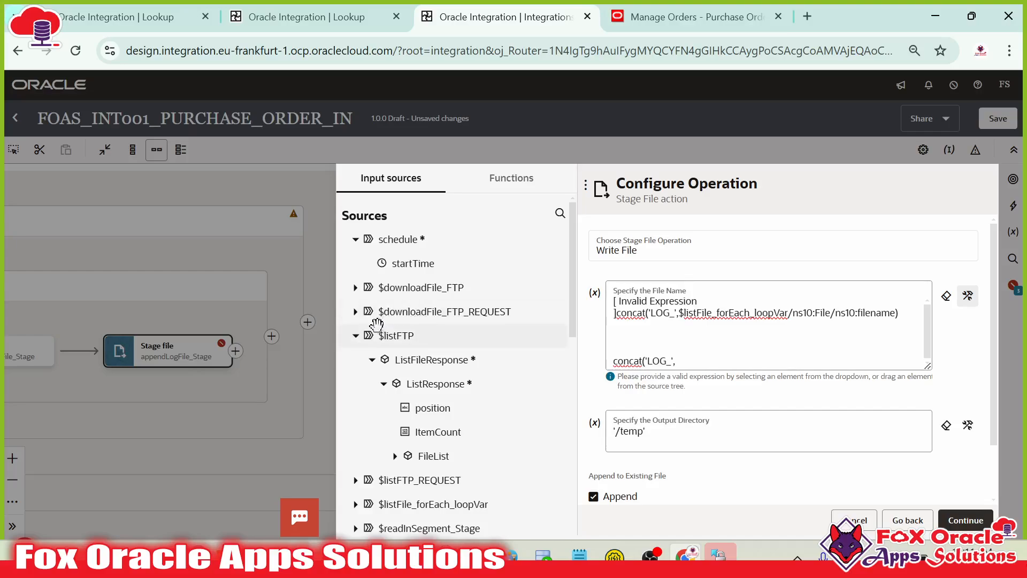
{"action": "left_click", "coordinate": [355, 335]}
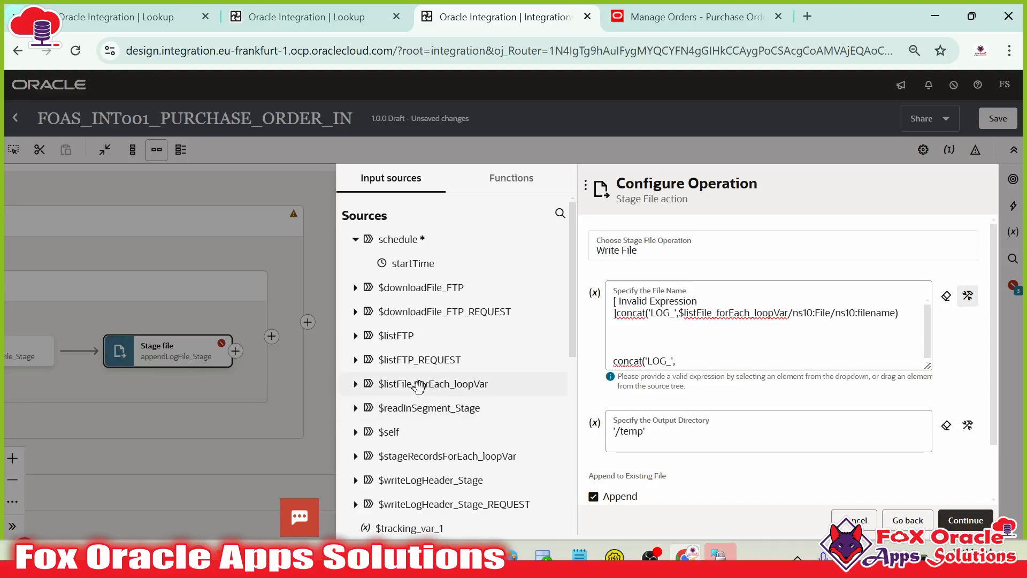
{"action": "left_click", "coordinate": [403, 385]}
{"action": "left_click", "coordinate": [372, 409]}
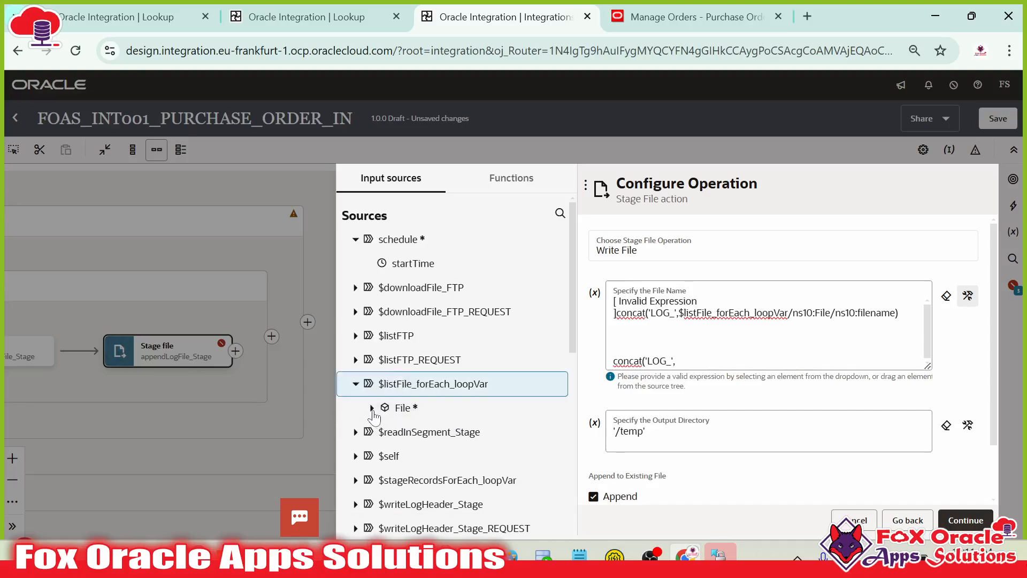
{"action": "left_click_drag", "start_coordinate": [425, 456], "coordinate": [741, 363]}
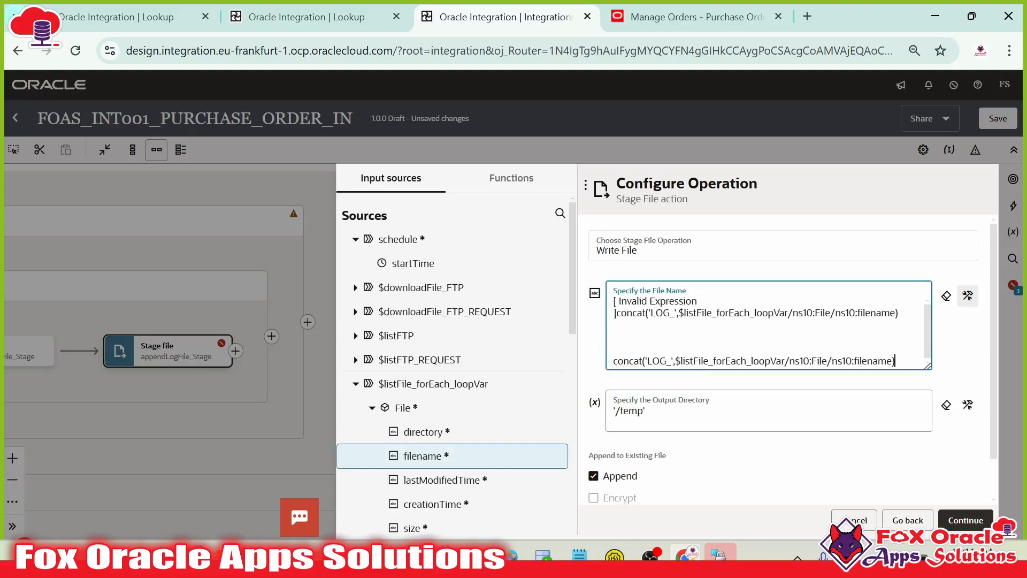
{"action": "left_click_drag", "start_coordinate": [614, 337], "coordinate": [604, 305]}
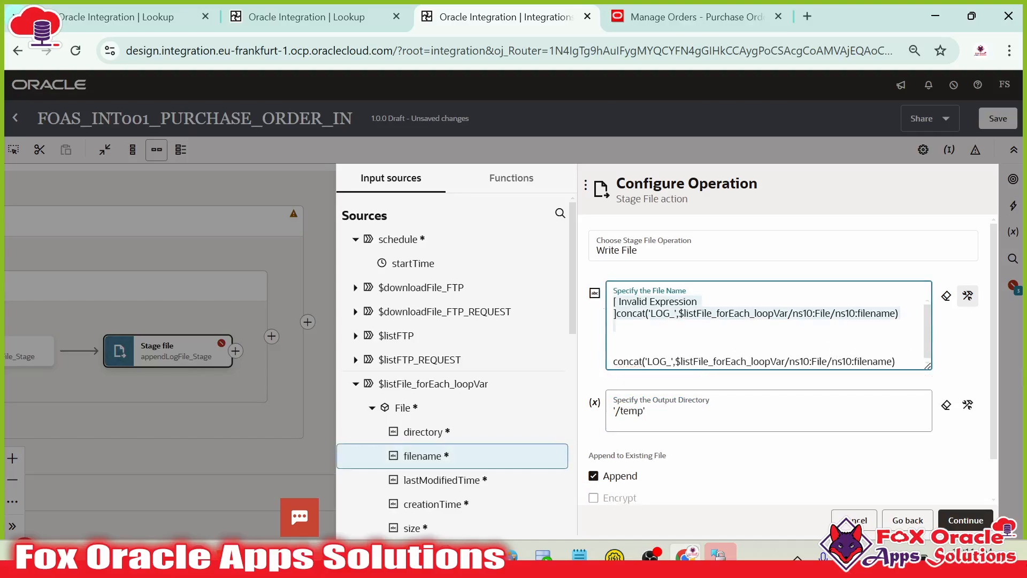
{"action": "key", "text": "BackSpace"}
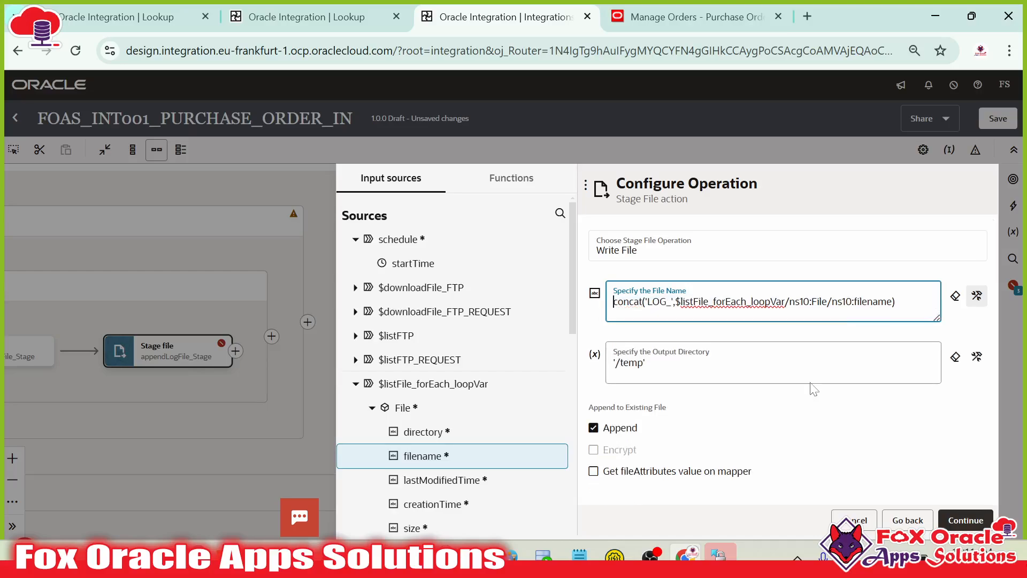
- Keep the existing schema and format definition, finish the appendLogFile_Stage configuration and save the integration
{"action": "left_click", "coordinate": [959, 518]}
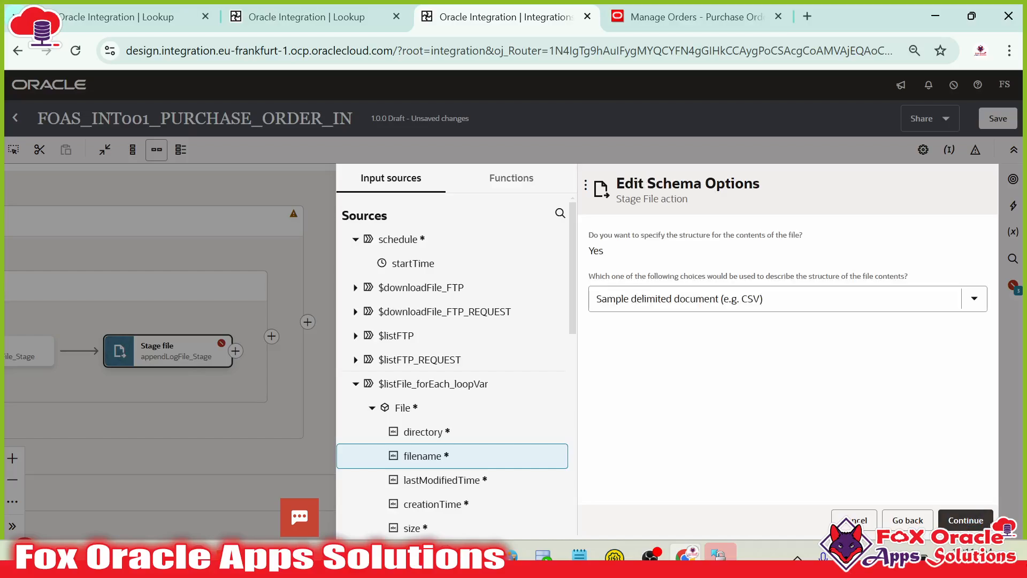
{"action": "left_click", "coordinate": [965, 519]}
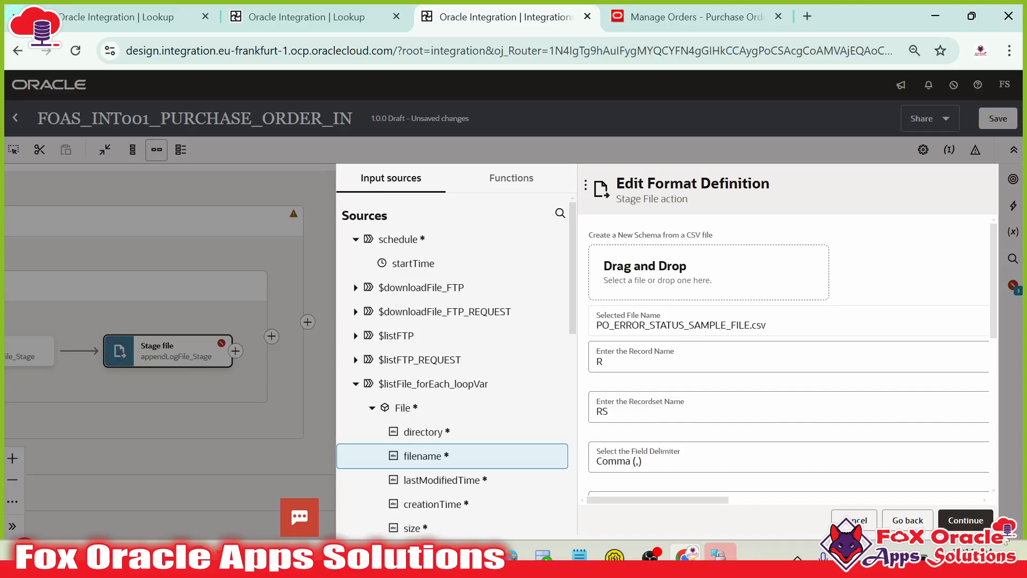
{"action": "left_click", "coordinate": [946, 520]}
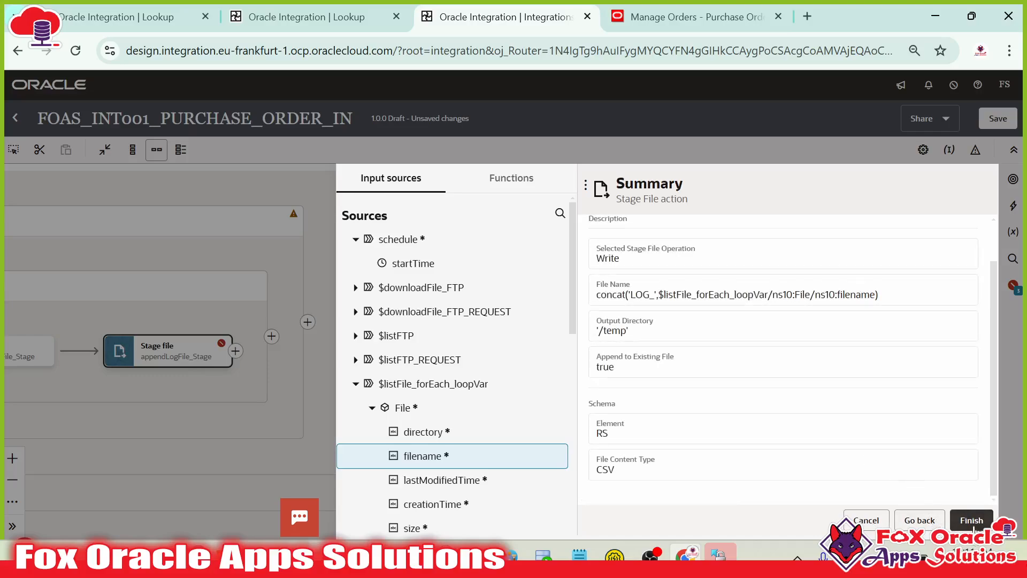
{"action": "left_click", "coordinate": [973, 524]}
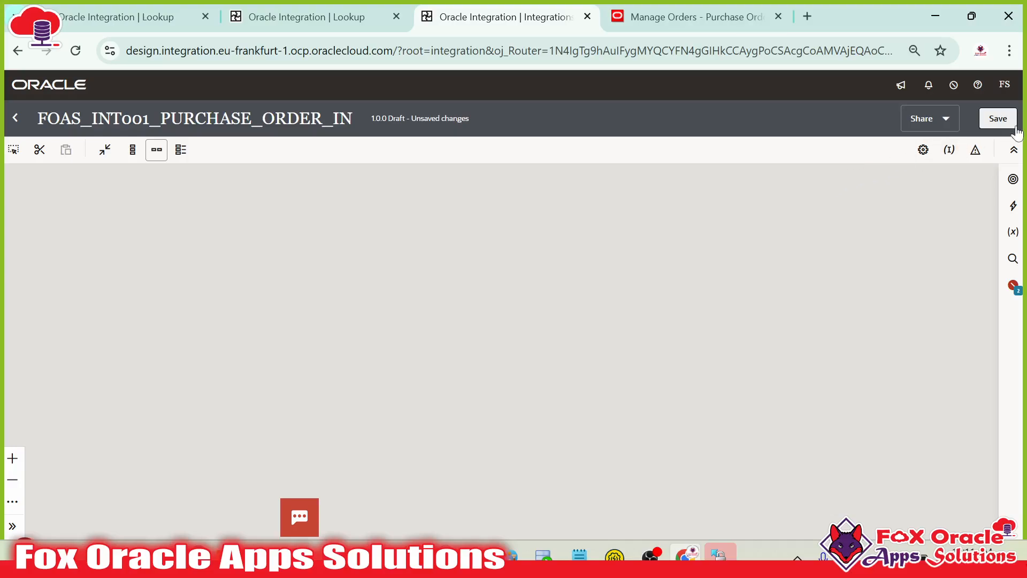
{"action": "left_click", "coordinate": [998, 118]}
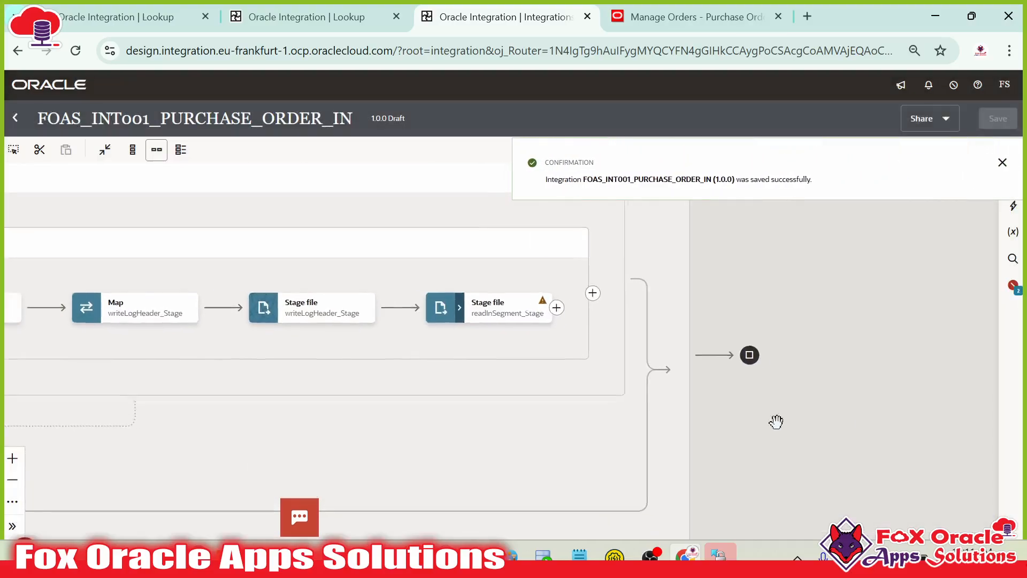
- Expand readInSegment_Stage and examine its segment warning and the actions inside the stageRecordsForEach loop
{"action": "left_click", "coordinate": [479, 309]}
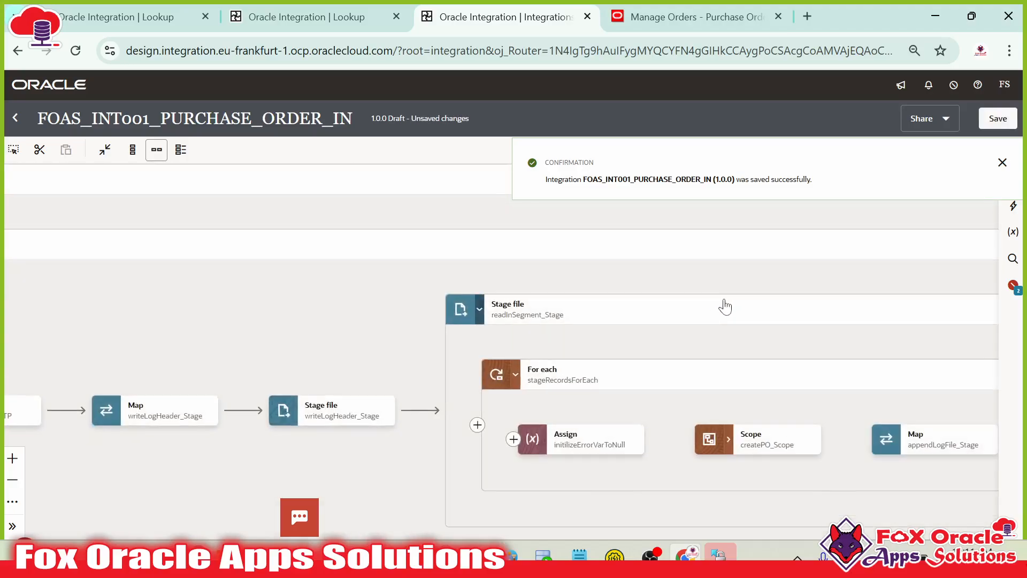
{"action": "scroll", "coordinate": [401, 335], "scroll_direction": "right", "scroll_amount": 6}
{"action": "scroll", "coordinate": [739, 316], "scroll_direction": "left", "scroll_amount": 3}
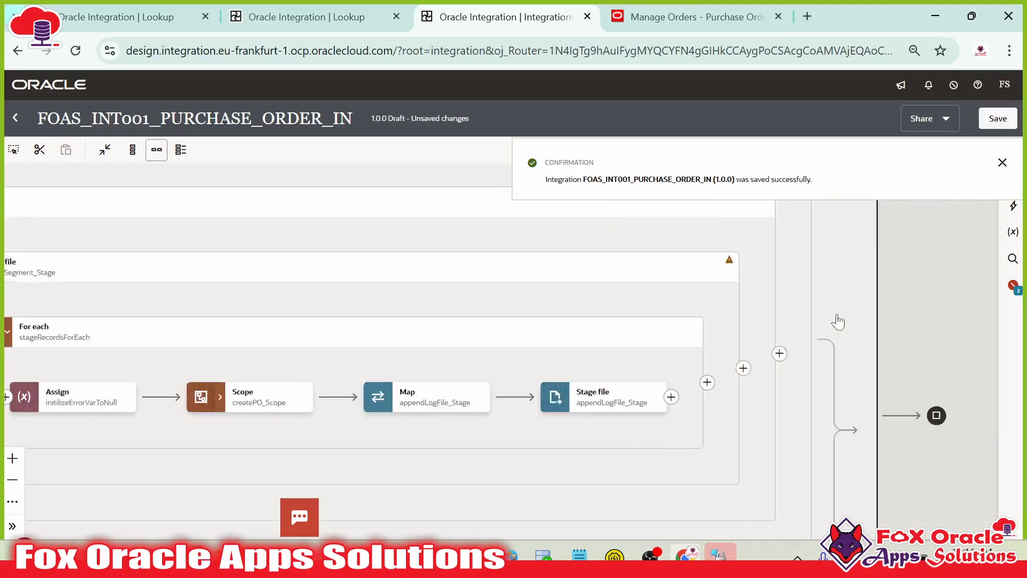
{"action": "left_click_drag", "start_coordinate": [644, 363], "coordinate": [685, 341]}
{"action": "mouse_move", "coordinate": [815, 244]}
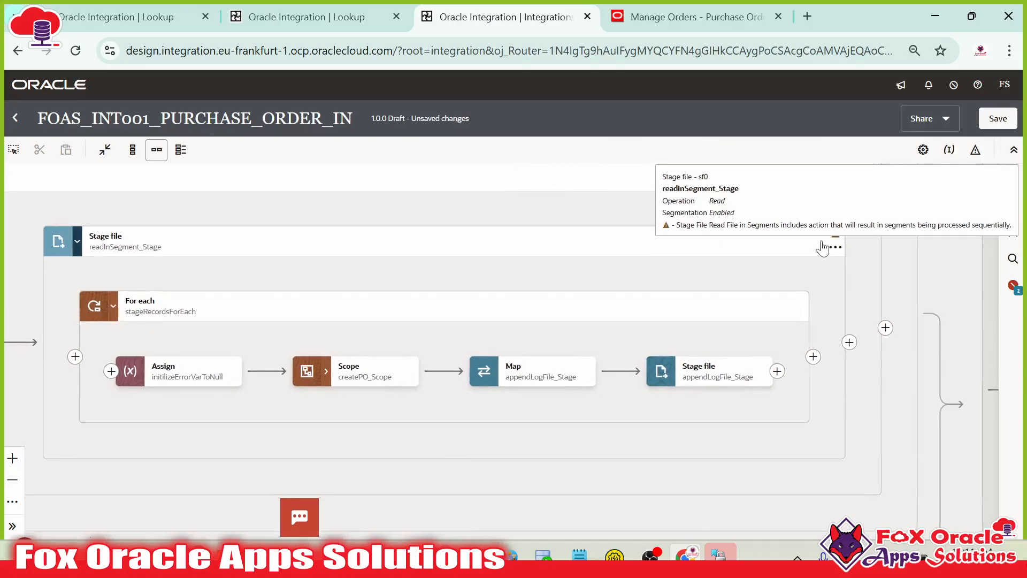
{"action": "scroll", "coordinate": [765, 310], "scroll_direction": "right", "scroll_amount": 3}
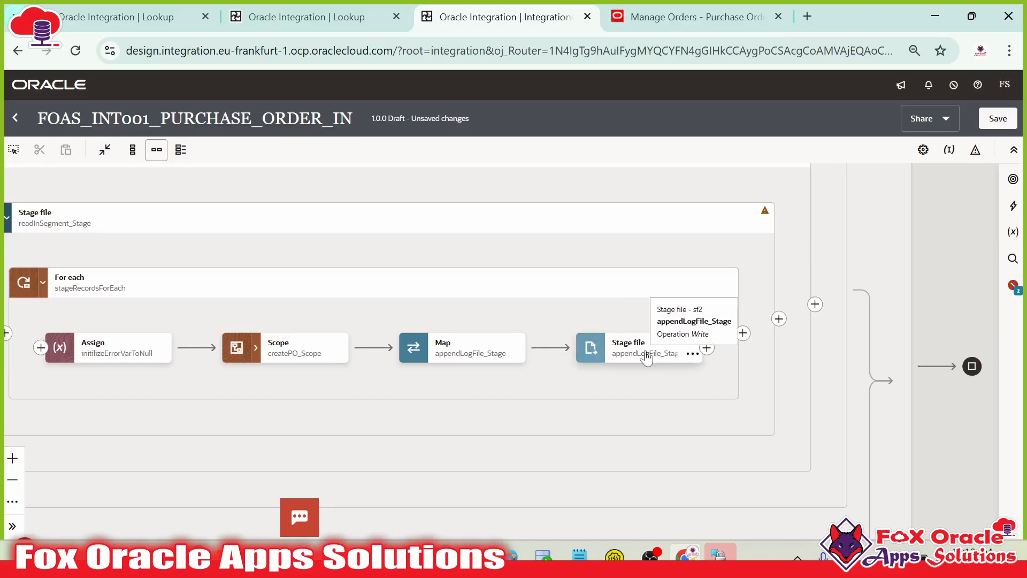
{"action": "mouse_move", "coordinate": [603, 360]}
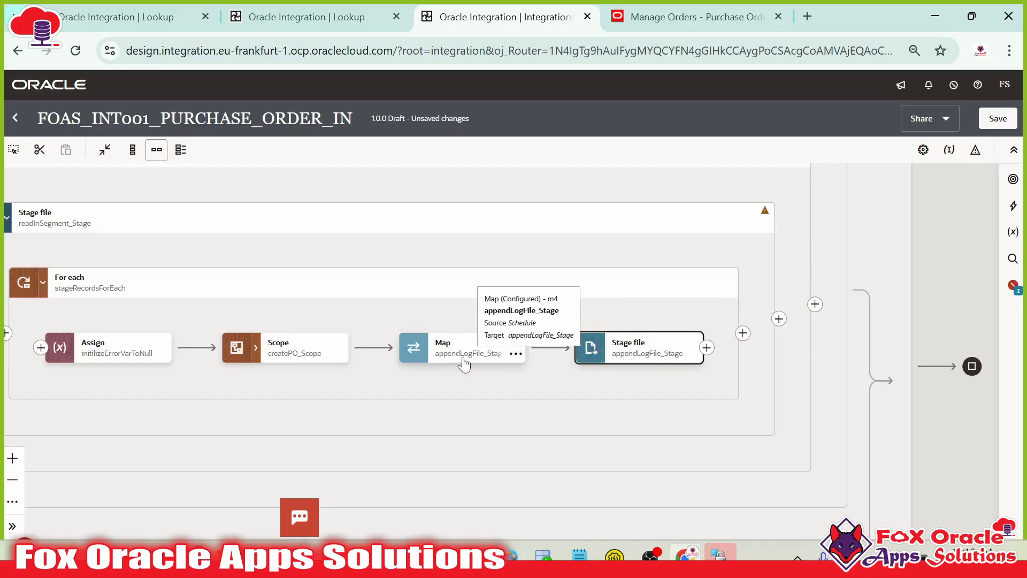
{"action": "left_click_drag", "start_coordinate": [439, 391], "coordinate": [622, 410]}
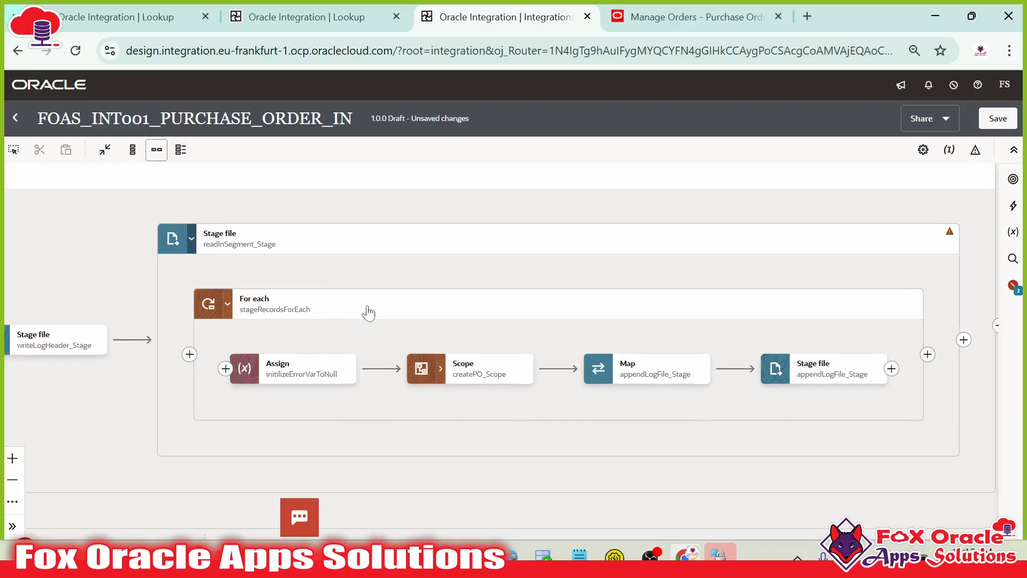
{"action": "left_click_drag", "start_coordinate": [366, 309], "coordinate": [425, 365]}
- Collapse readInSegment_Stage and review the sequence of actions inside the listFile_forEach loop
{"action": "left_click", "coordinate": [249, 294]}
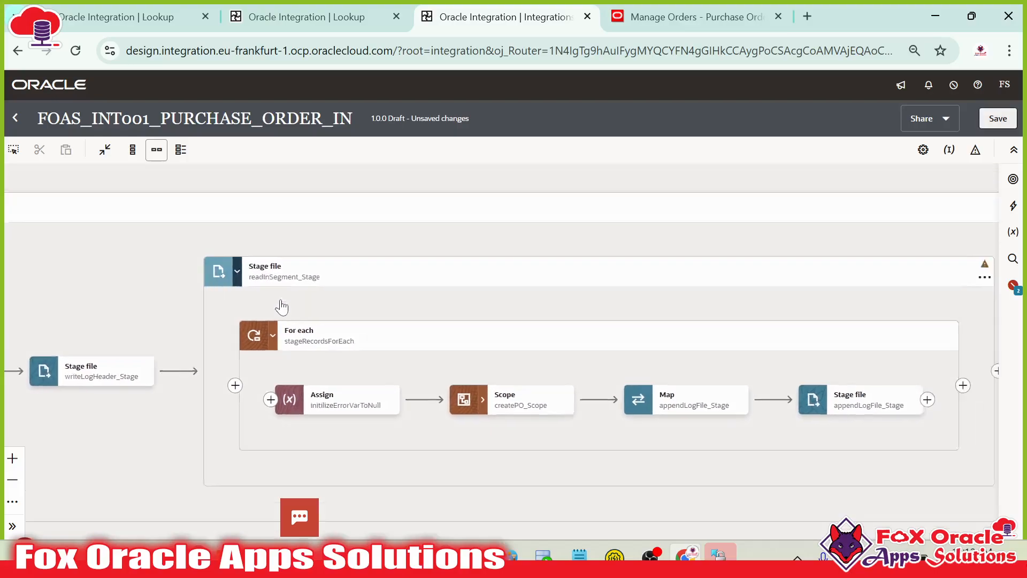
{"action": "left_click_drag", "start_coordinate": [380, 314], "coordinate": [709, 341]}
{"action": "left_click_drag", "start_coordinate": [482, 361], "coordinate": [714, 370]}
{"action": "left_click_drag", "start_coordinate": [453, 370], "coordinate": [546, 371]}
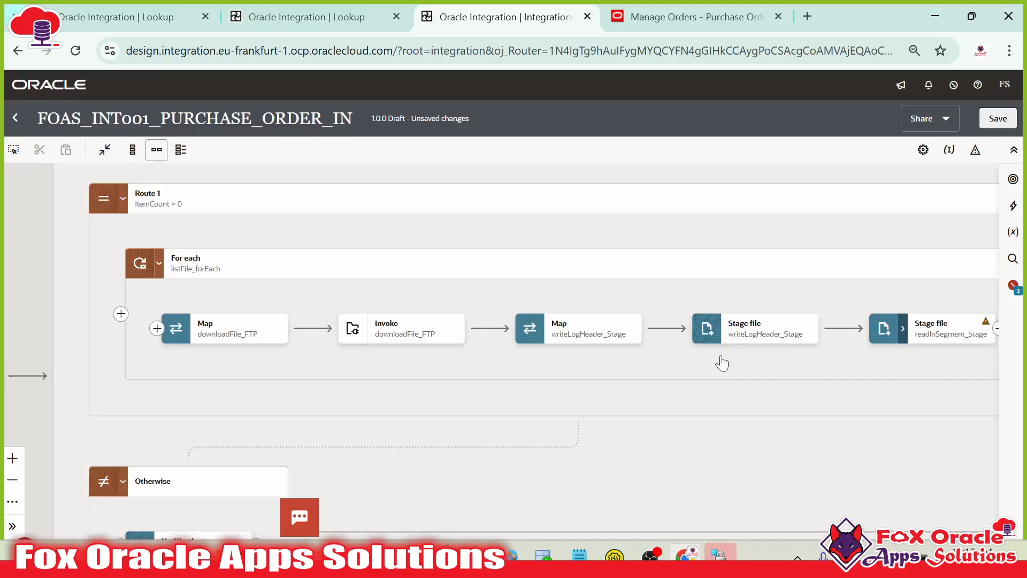
{"action": "left_click_drag", "start_coordinate": [722, 359], "coordinate": [512, 365]}
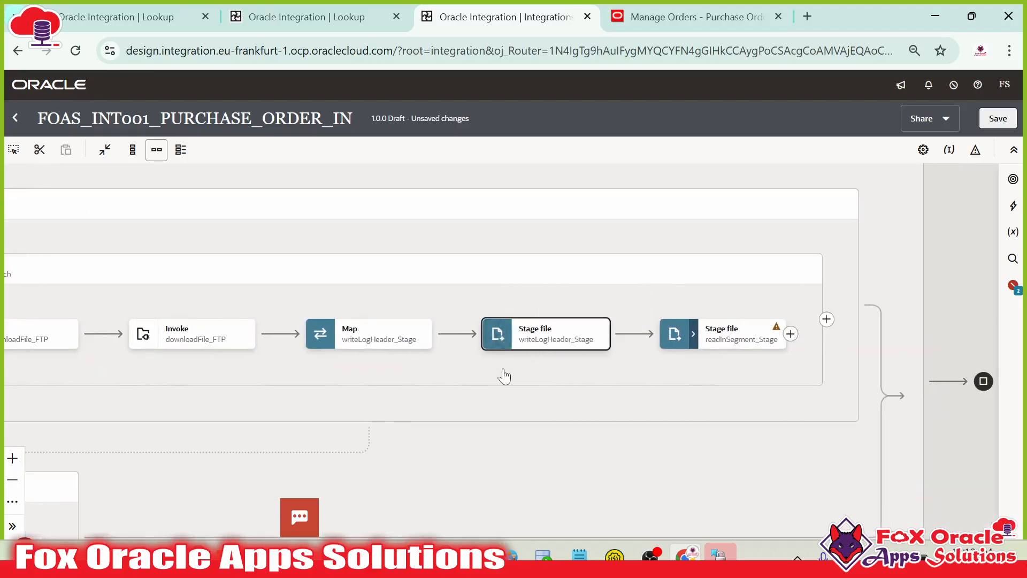
{"action": "left_click_drag", "start_coordinate": [652, 368], "coordinate": [492, 366]}
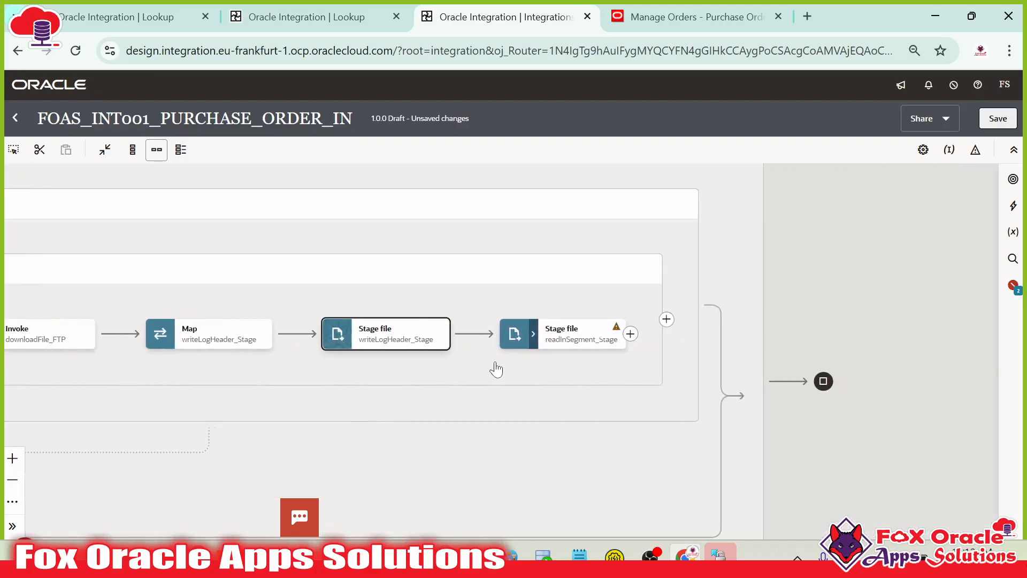
- Expand readInSegment_Stage, createPO_Scope and its Main block to examine the purchase order creation flow
{"action": "left_click", "coordinate": [535, 334]}
{"action": "left_click_drag", "start_coordinate": [637, 390], "coordinate": [347, 337]}
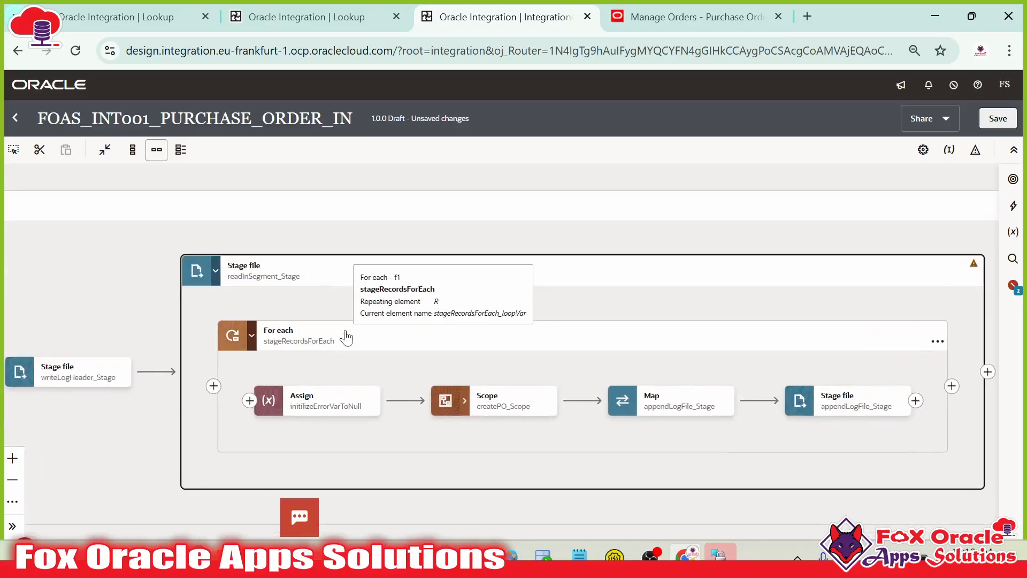
{"action": "left_click_drag", "start_coordinate": [390, 365], "coordinate": [275, 344]}
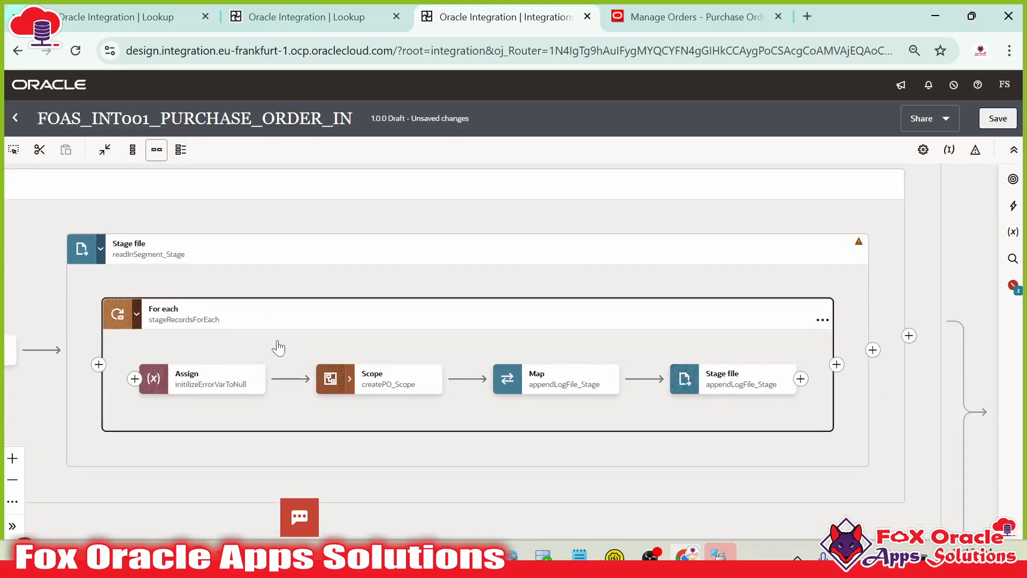
{"action": "left_click", "coordinate": [350, 379]}
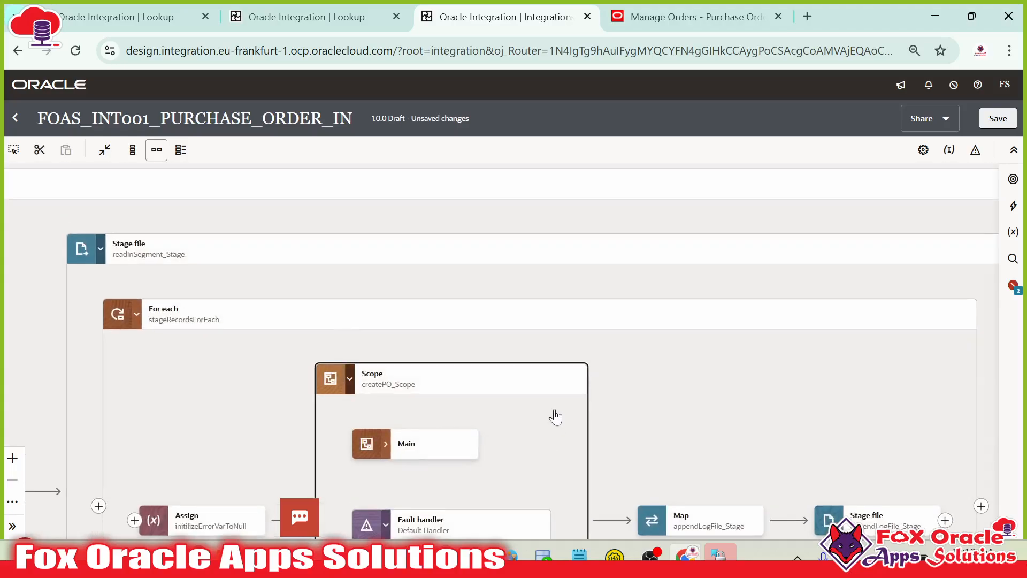
{"action": "left_click_drag", "start_coordinate": [556, 417], "coordinate": [505, 179]}
{"action": "left_click_drag", "start_coordinate": [406, 277], "coordinate": [397, 337]}
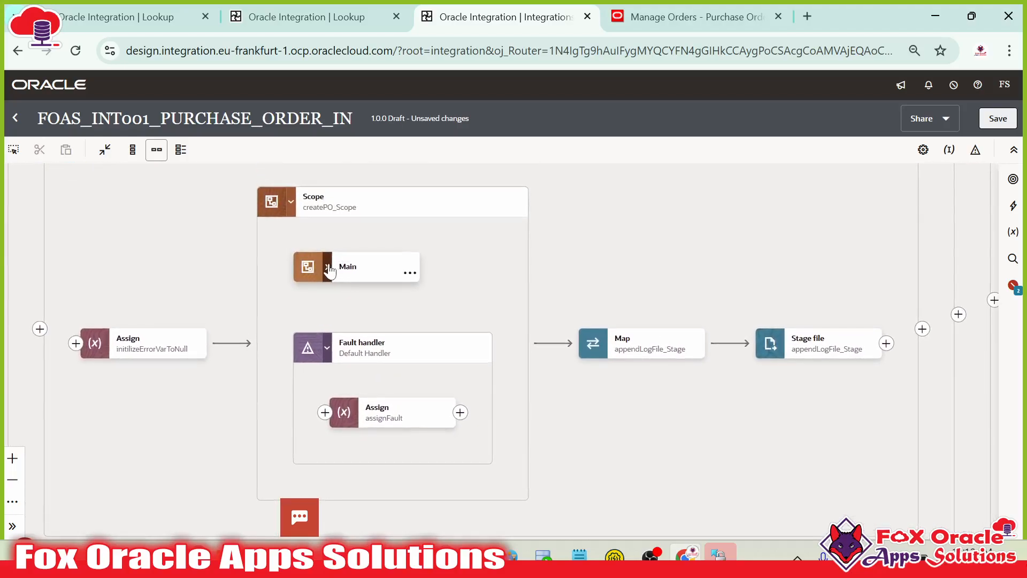
{"action": "left_click", "coordinate": [327, 267]}
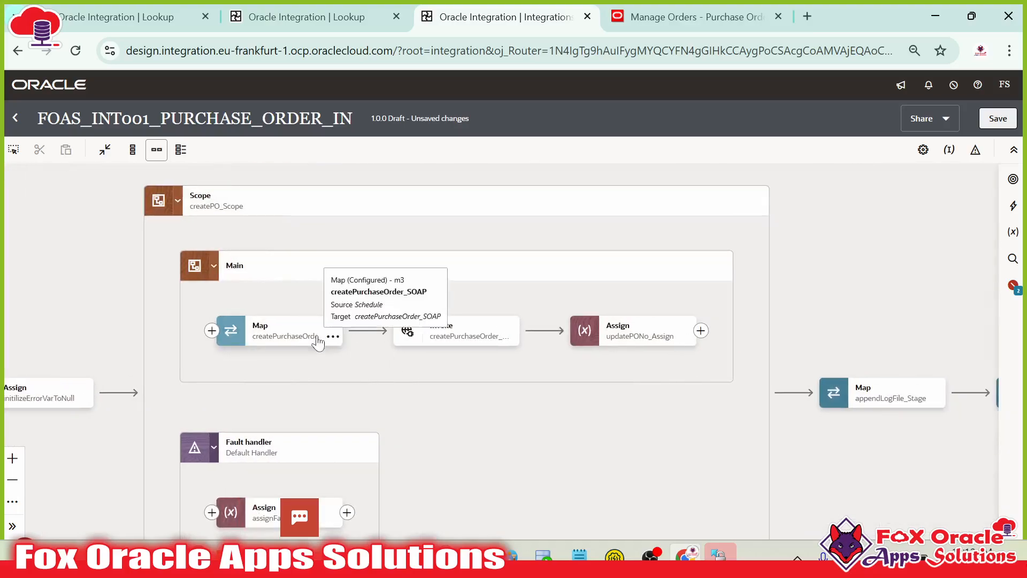
{"action": "left_click_drag", "start_coordinate": [458, 358], "coordinate": [364, 279]}
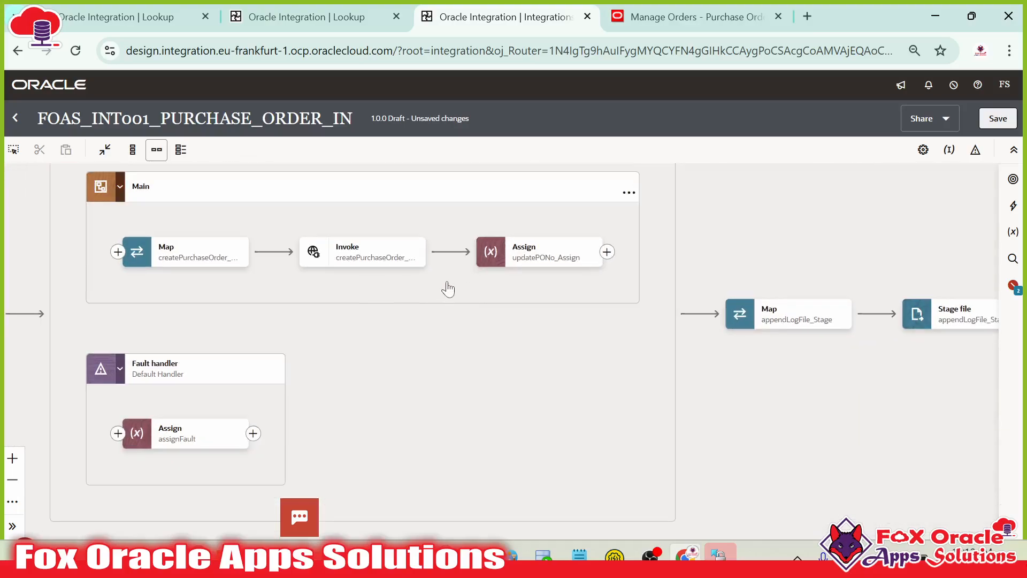
{"action": "left_click_drag", "start_coordinate": [448, 289], "coordinate": [472, 329]}
- Examine the assignFault and updatePONo_Assign actions and the appendLogFile_Stage actions following createPO_Scope
{"action": "left_click", "coordinate": [270, 462]}
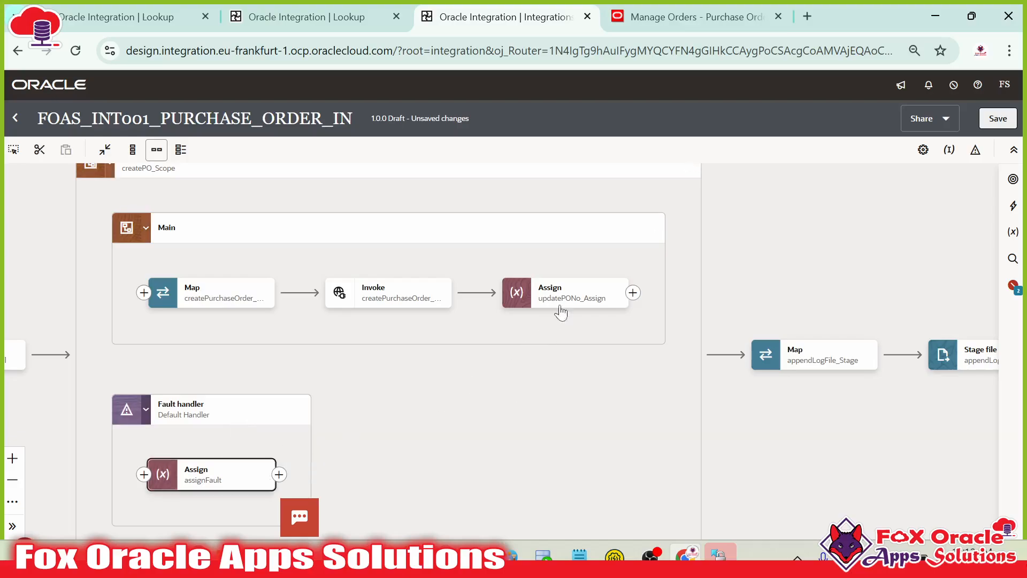
{"action": "left_click", "coordinate": [560, 304]}
{"action": "left_click", "coordinate": [278, 474]}
{"action": "left_click", "coordinate": [555, 303]}
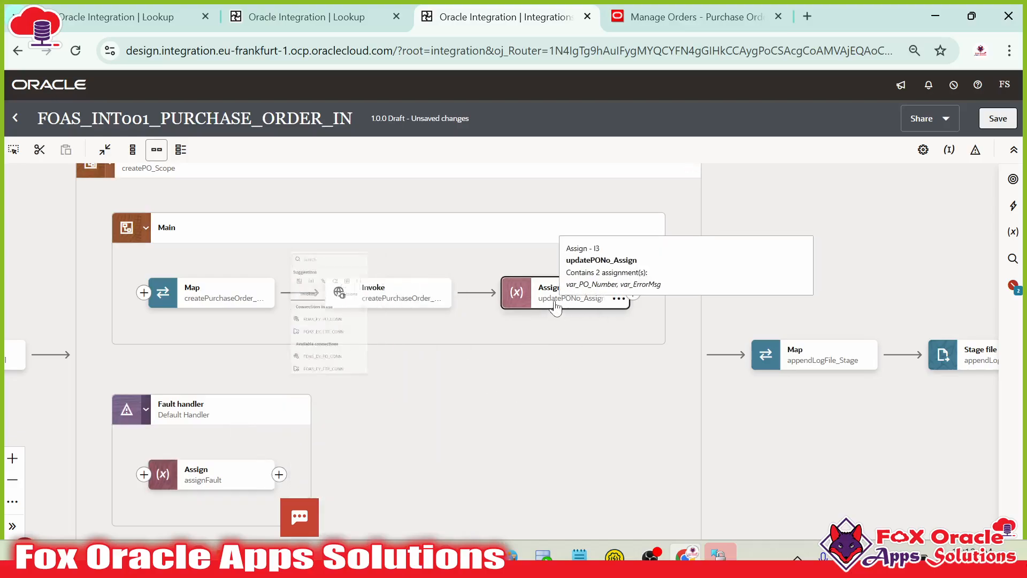
{"action": "left_click_drag", "start_coordinate": [598, 347], "coordinate": [402, 358]}
{"action": "left_click_drag", "start_coordinate": [509, 321], "coordinate": [436, 319]}
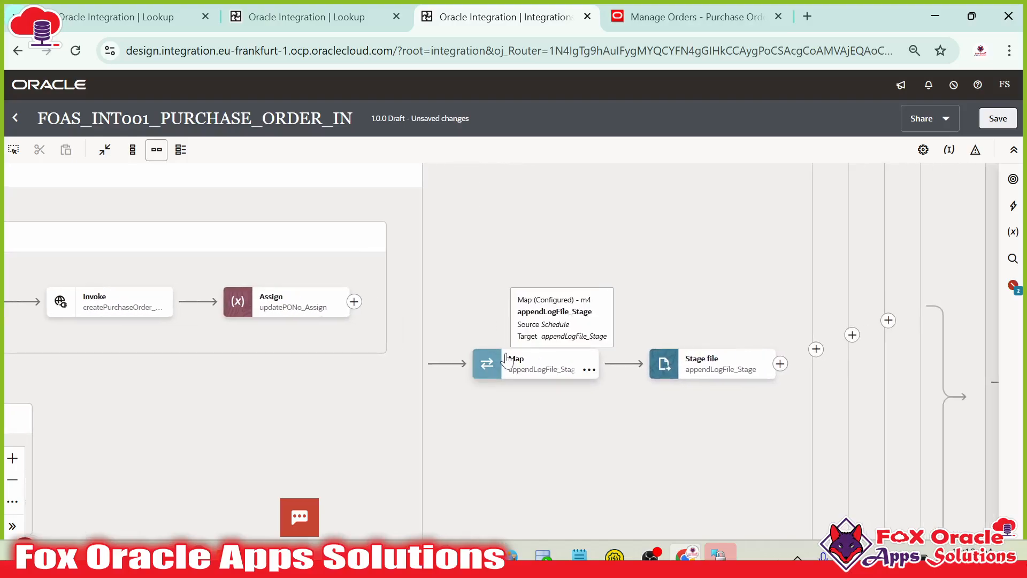
{"action": "left_click", "coordinate": [663, 381]}
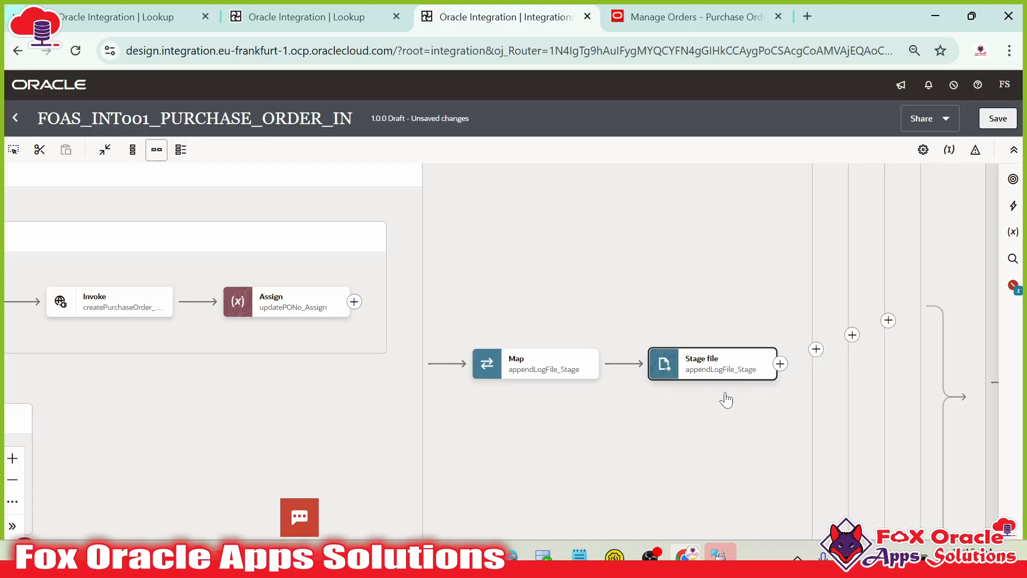
- Save the FOAS_INT001_PURCHASE_ORDER_IN integration and leave its designer to reload the broken canvas
{"action": "left_click", "coordinate": [816, 348]}
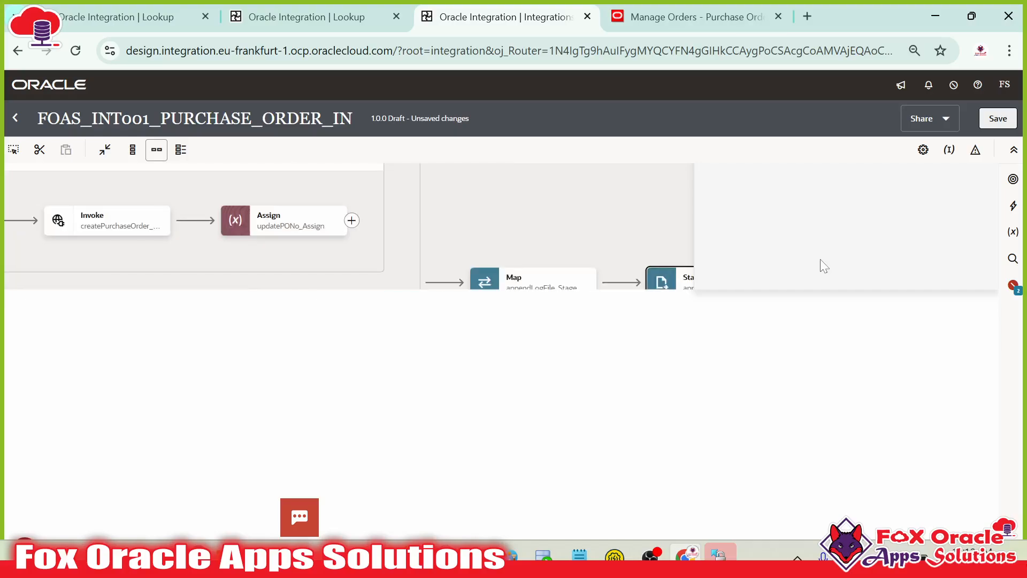
{"action": "left_click", "coordinate": [997, 119]}
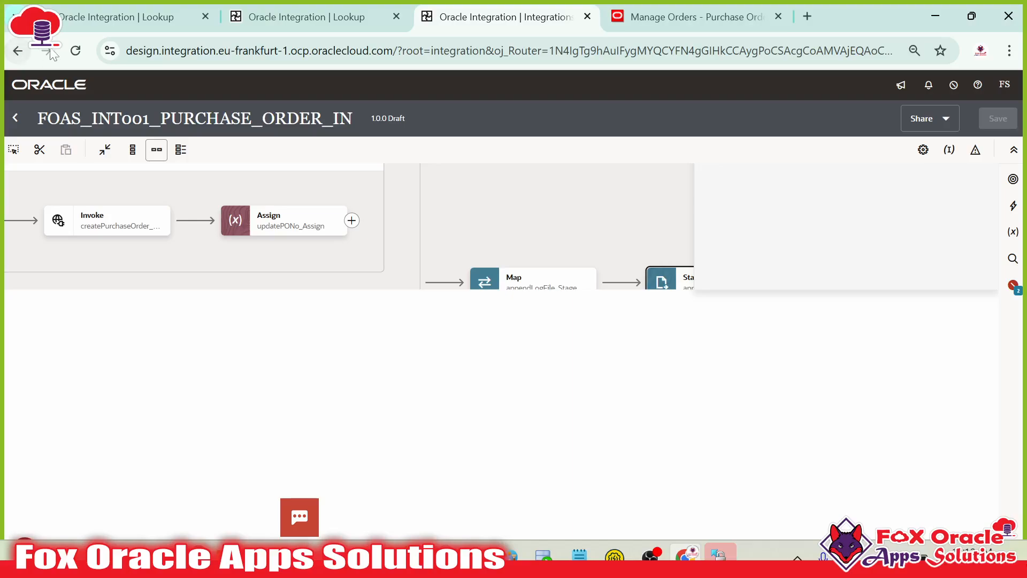
{"action": "left_click", "coordinate": [15, 118]}
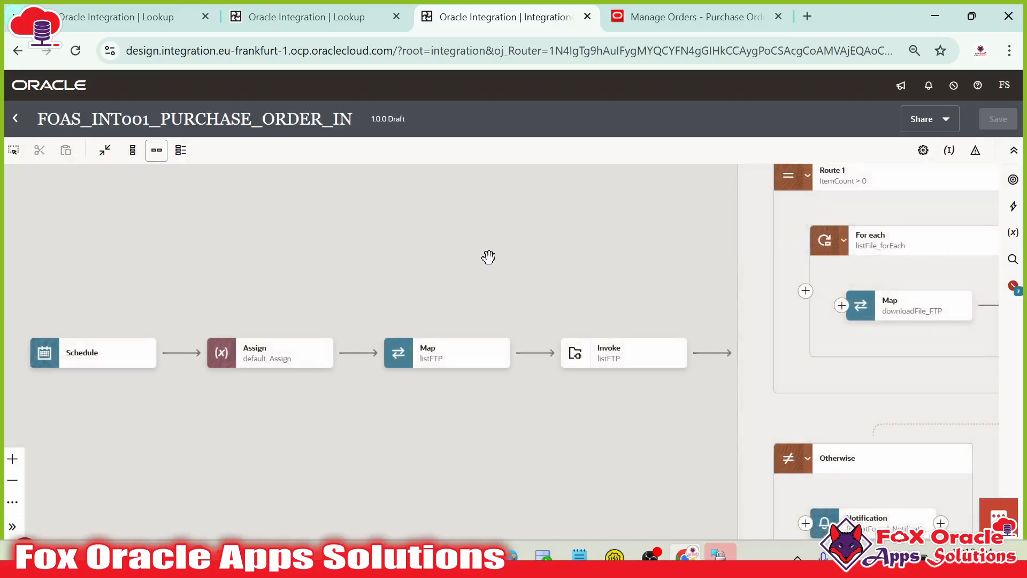
- Expand readInSegment_Stage in the reloaded integration and examine the contents of createPO_Scope
{"action": "left_click_drag", "start_coordinate": [563, 300], "coordinate": [126, 307]}
{"action": "left_click_drag", "start_coordinate": [855, 427], "coordinate": [304, 360]}
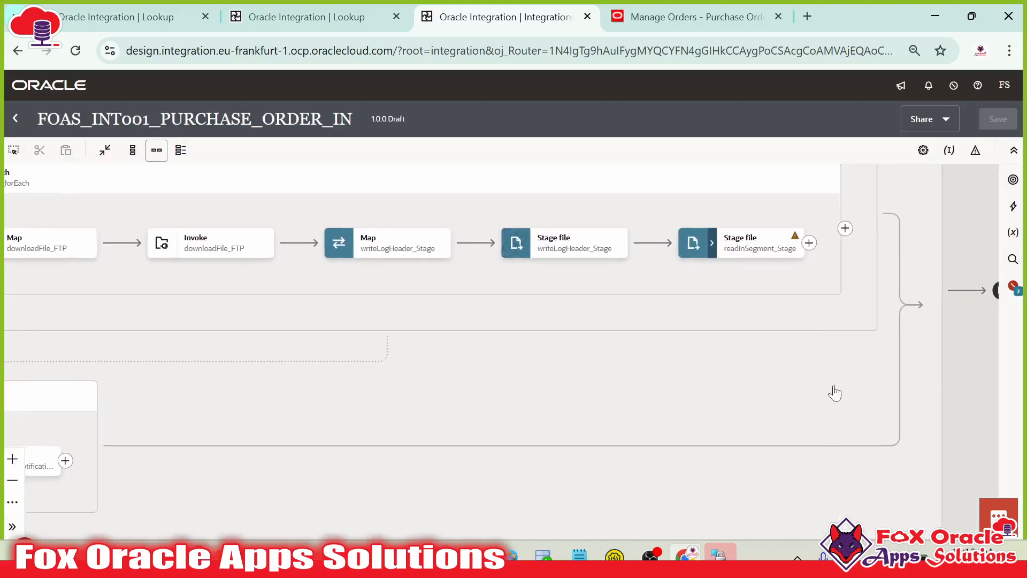
{"action": "left_click_drag", "start_coordinate": [835, 394], "coordinate": [508, 391]}
{"action": "left_click_drag", "start_coordinate": [522, 351], "coordinate": [607, 379]}
{"action": "left_click", "coordinate": [468, 271]}
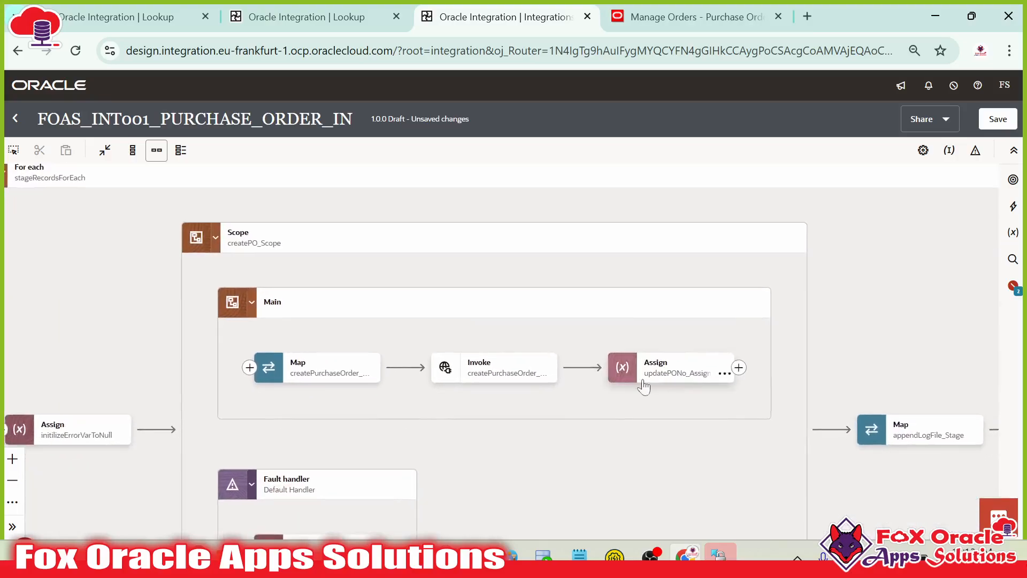
{"action": "left_click_drag", "start_coordinate": [643, 386], "coordinate": [847, 382]}
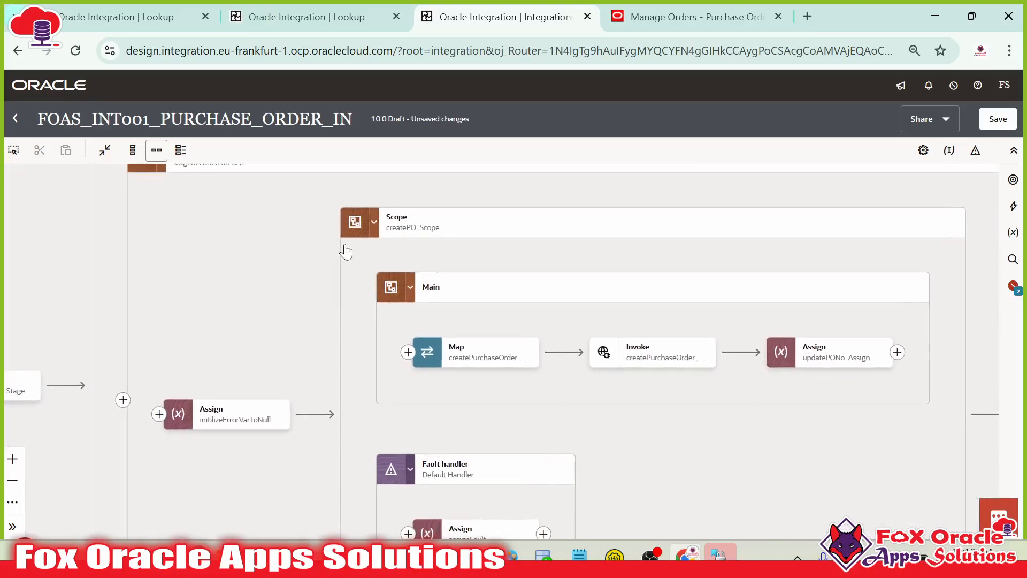
- Collapse createPO_Scope and the surrounding readInSegment_Stage to reach the end of the listFile_forEach loop
{"action": "left_click", "coordinate": [376, 228]}
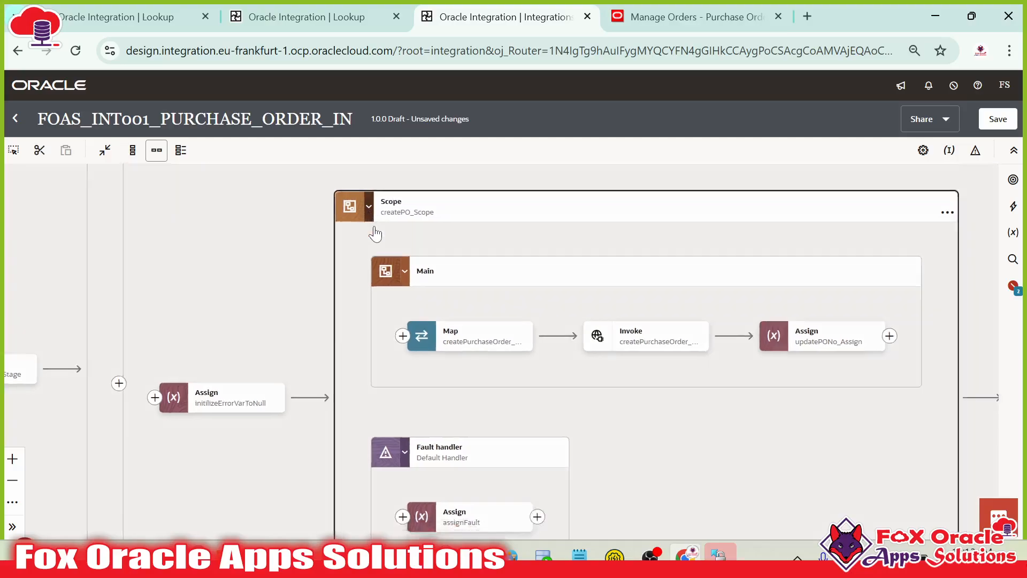
{"action": "left_click_drag", "start_coordinate": [525, 301], "coordinate": [464, 372]}
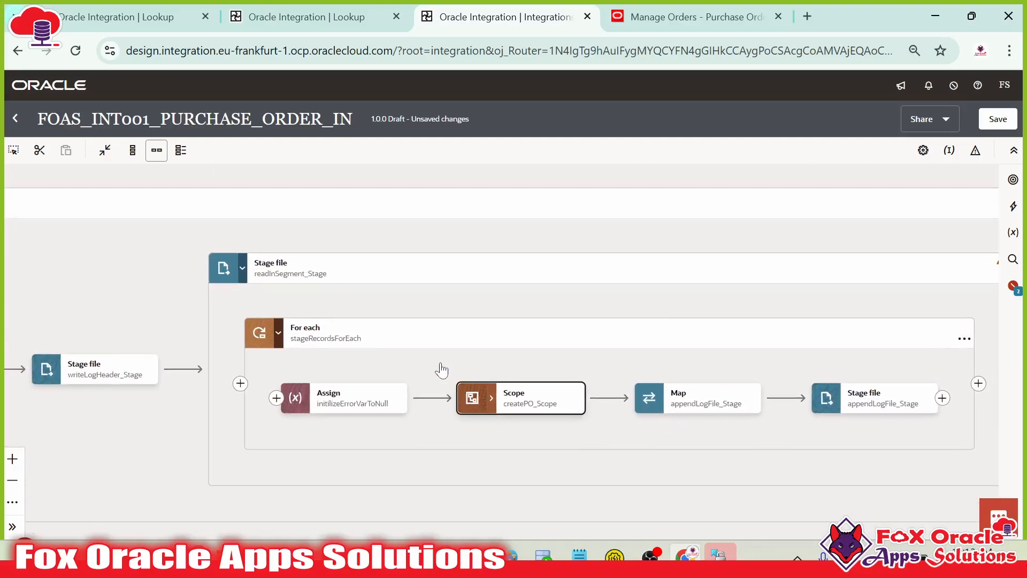
{"action": "left_click_drag", "start_coordinate": [290, 281], "coordinate": [251, 274]}
{"action": "left_click", "coordinate": [470, 272]}
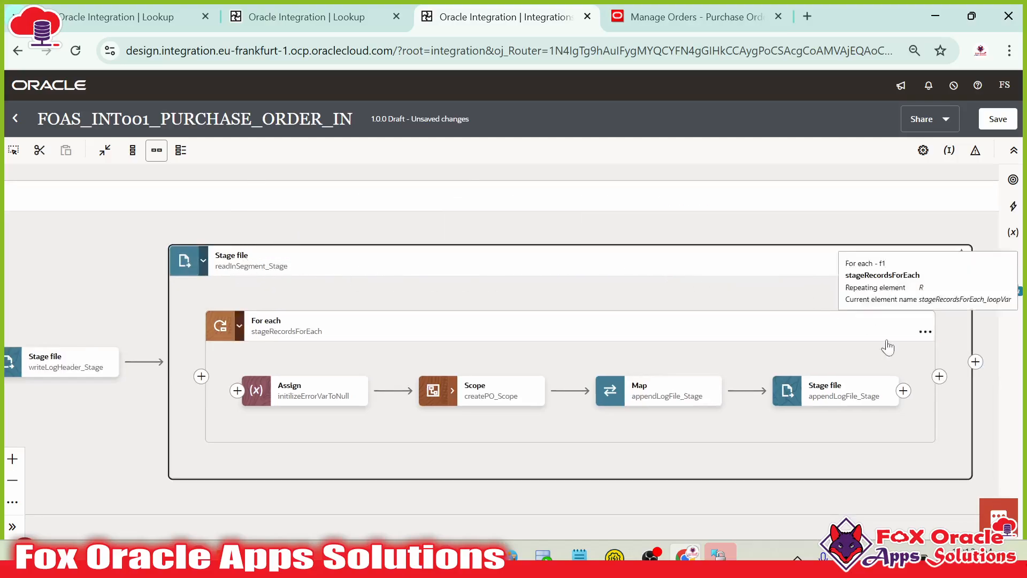
{"action": "left_click", "coordinate": [202, 263]}
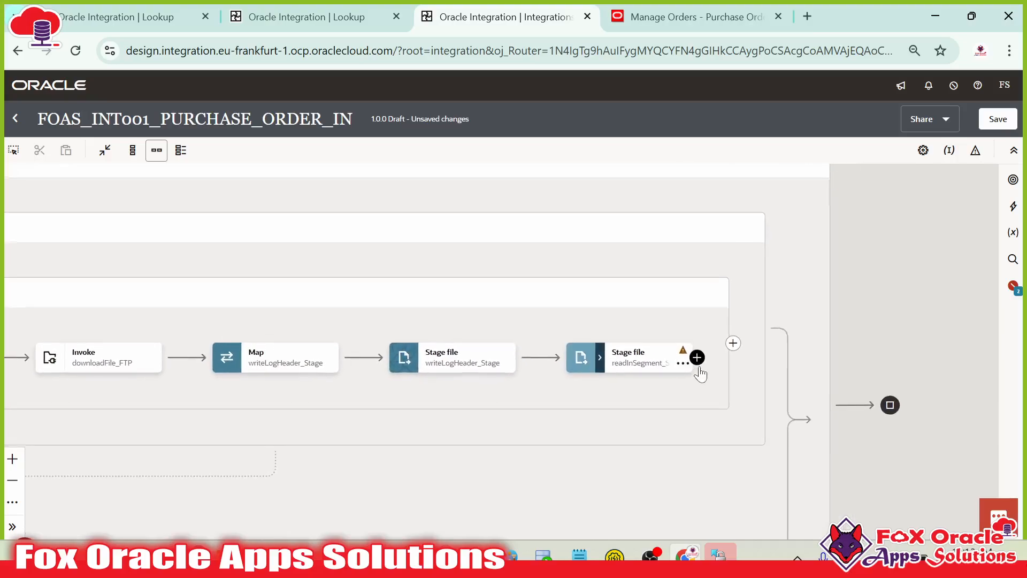
- Switch to WinSCP and open the remote Error folder under Purchase Order to check its contents
{"action": "left_click", "coordinate": [720, 557]}
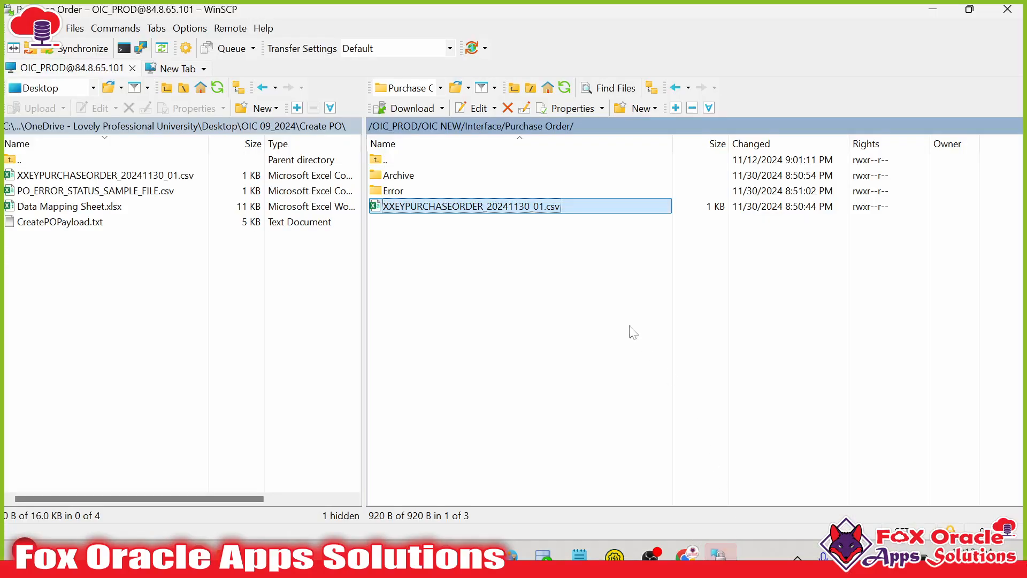
{"action": "left_click", "coordinate": [405, 191]}
{"action": "double_click", "coordinate": [415, 196]}
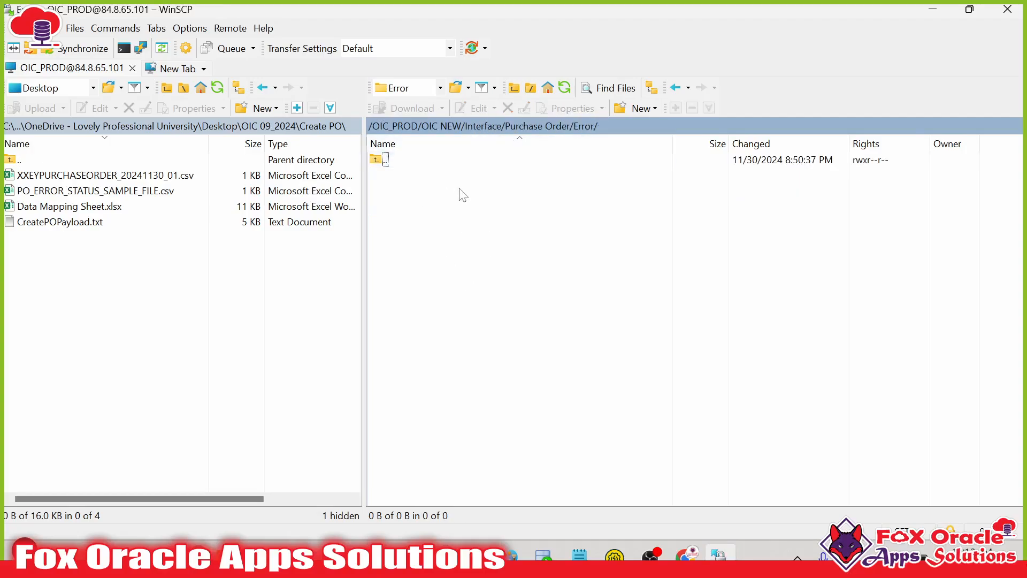
- Switch back to Oracle Integration and add a FOAS_EY_FTP_CONN invoke named writeLogFile_stage directly after readInSegment_Stage
{"action": "key", "text": "alt+Tab"}
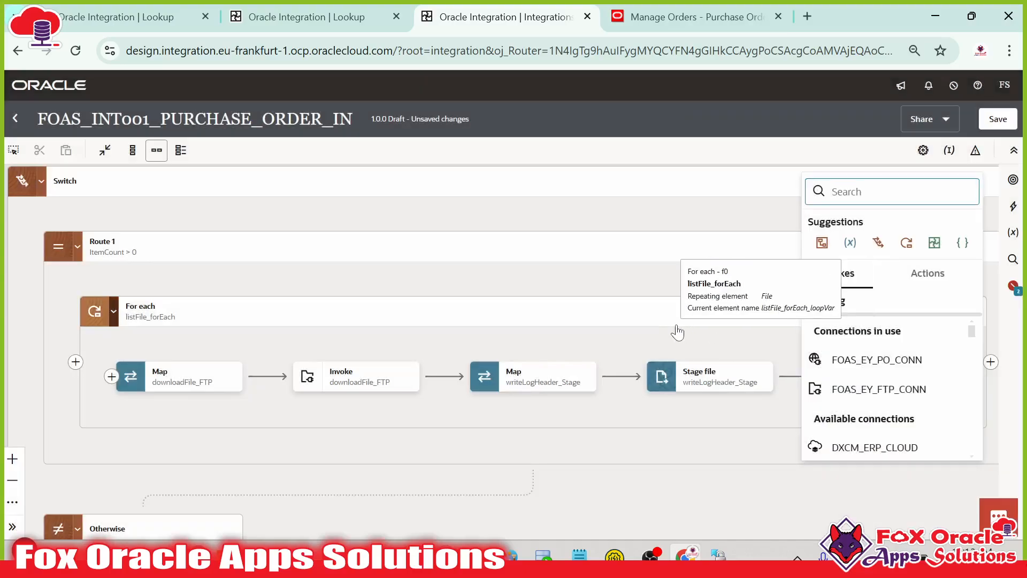
{"action": "left_click_drag", "start_coordinate": [690, 341], "coordinate": [432, 343]}
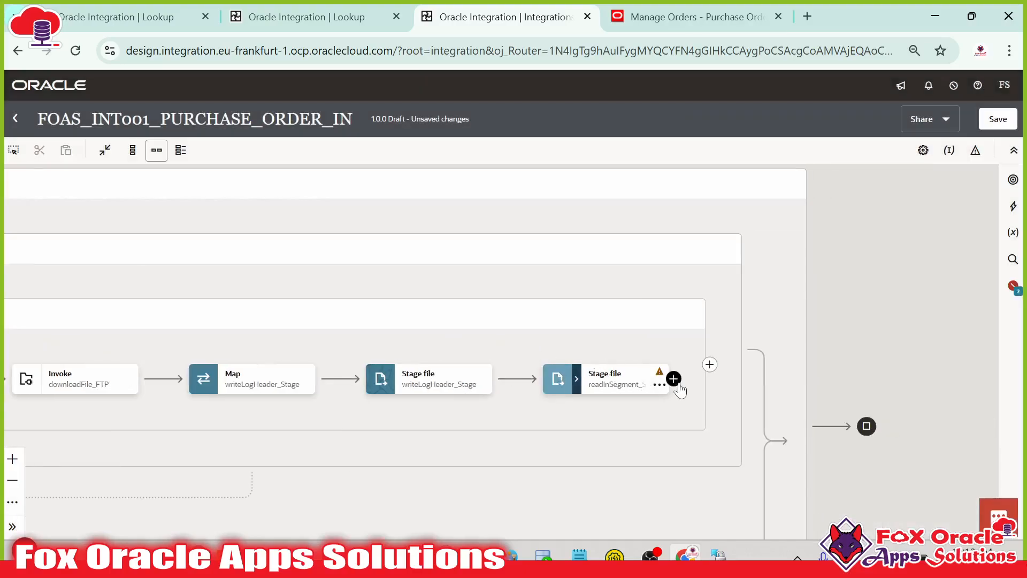
{"action": "left_click", "coordinate": [673, 379]}
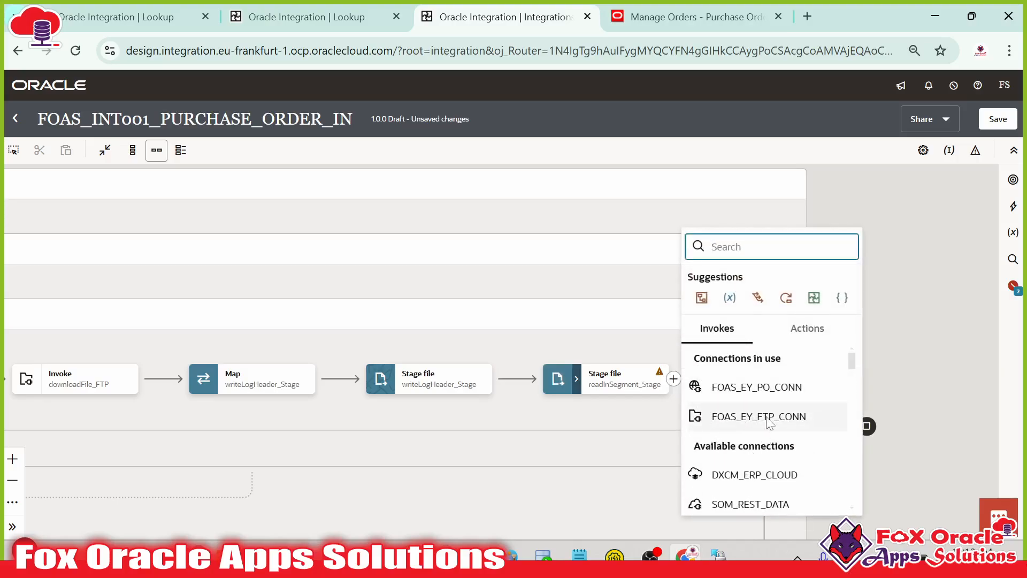
{"action": "left_click", "coordinate": [767, 419]}
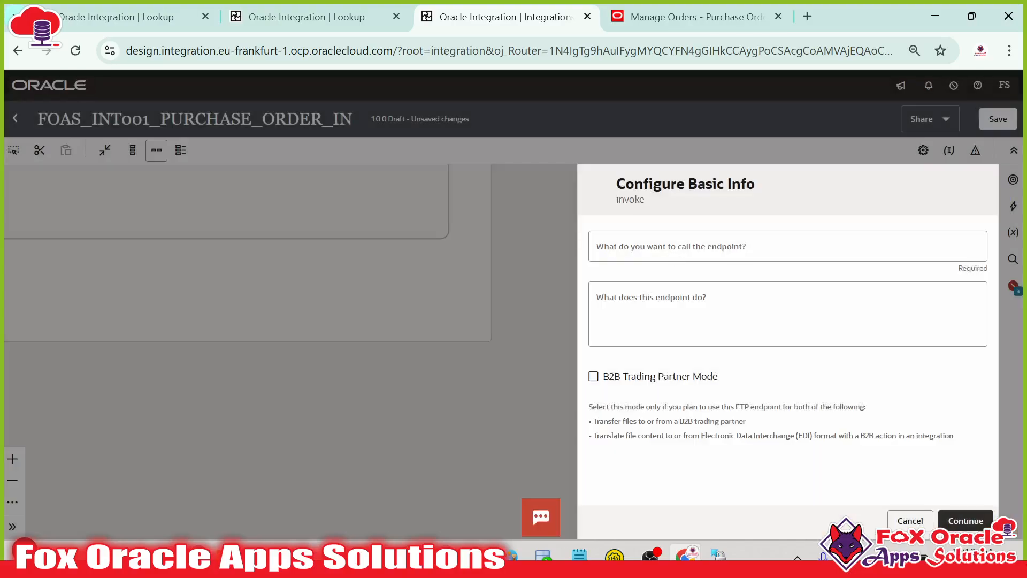
{"action": "left_click", "coordinate": [774, 248]}
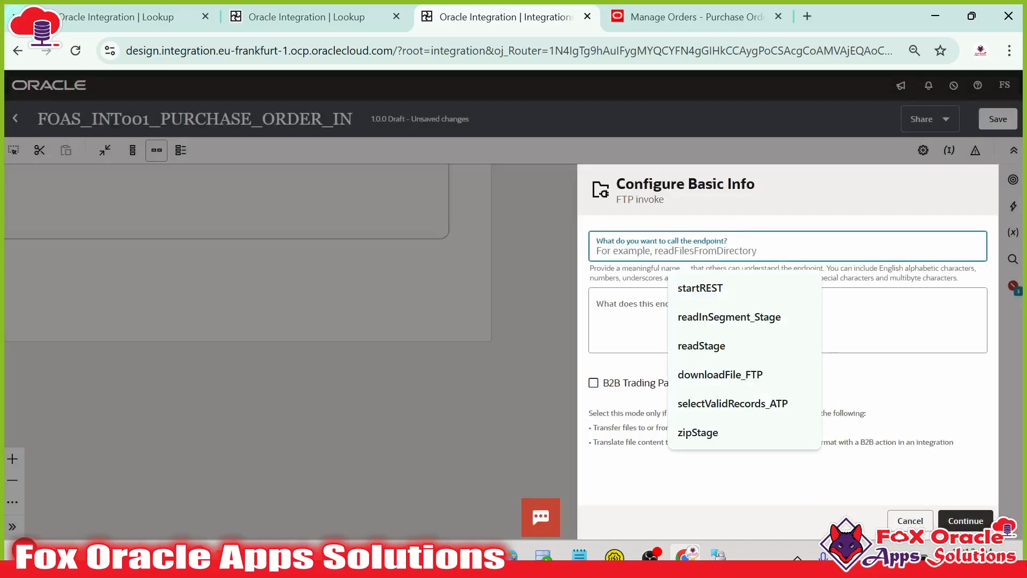
{"action": "type", "text": "writeL"}
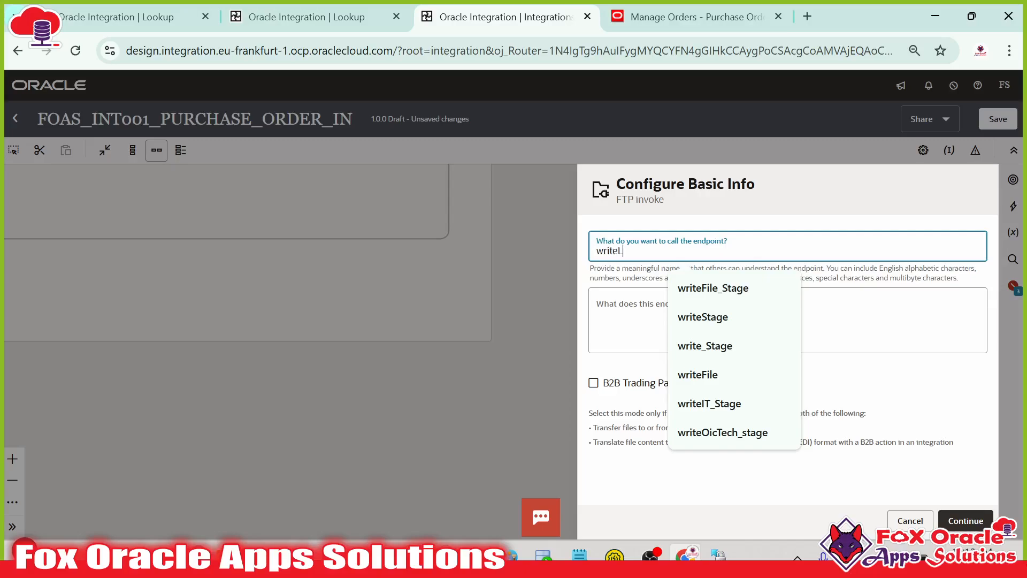
{"action": "type", "text": "ogFile_stage"}
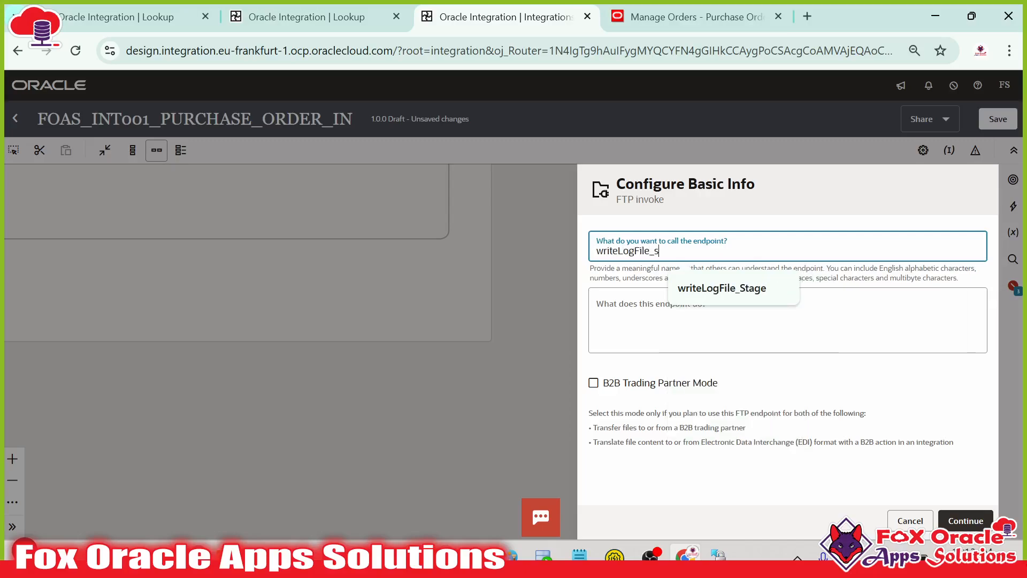
{"action": "left_click", "coordinate": [966, 523]}
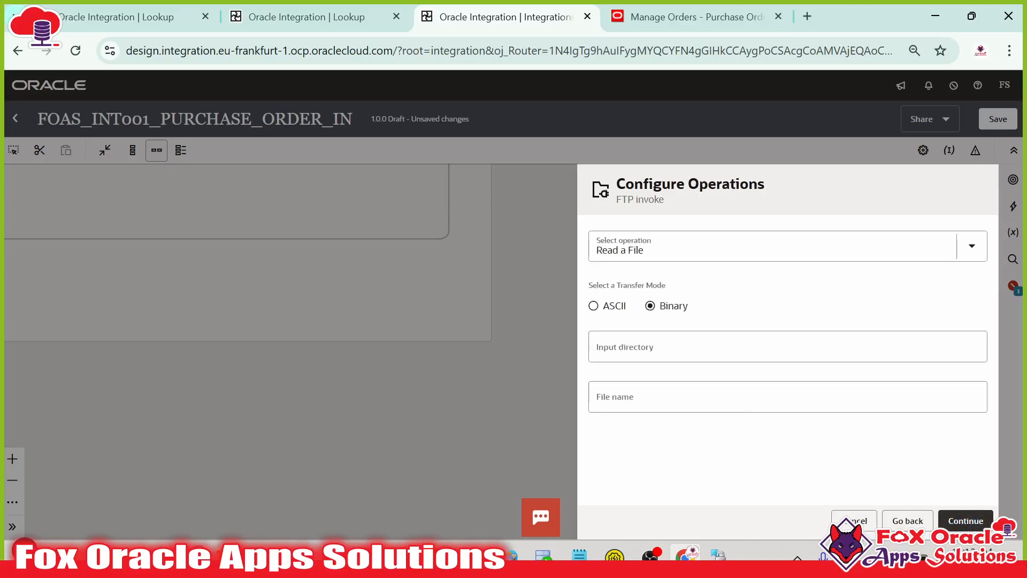
- Configure the FTP invoke for the Write File operation with "/" as both the output directory and the file name pattern
{"action": "left_click", "coordinate": [770, 249]}
{"action": "left_click", "coordinate": [638, 318]}
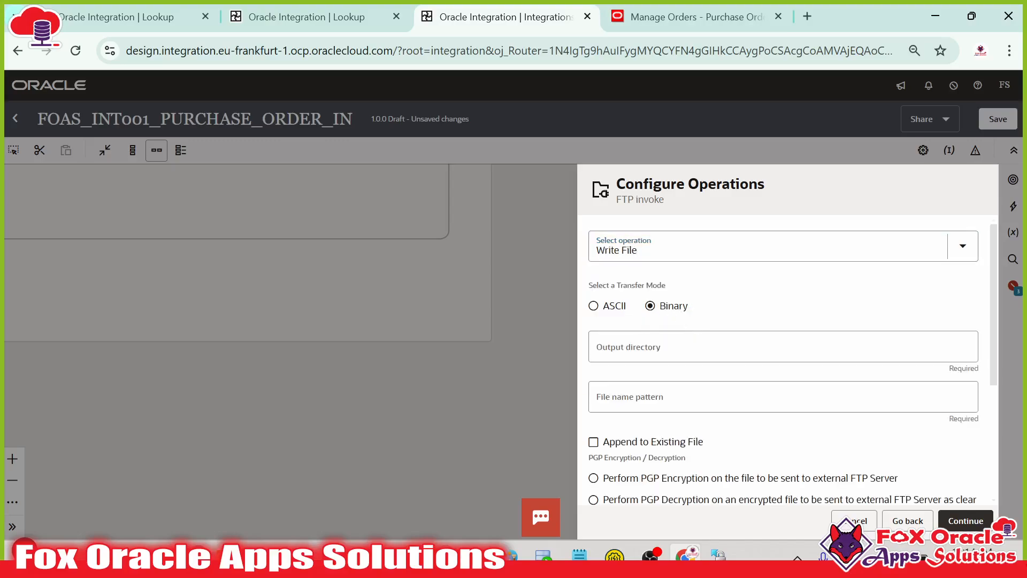
{"action": "left_click", "coordinate": [682, 348]}
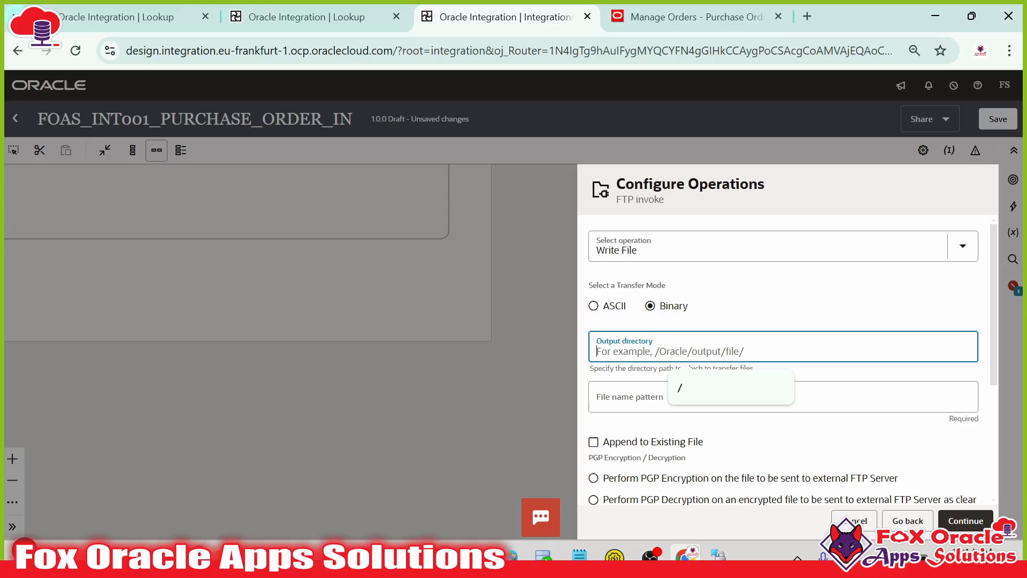
{"action": "left_click", "coordinate": [675, 393]}
{"action": "left_click", "coordinate": [663, 399]}
{"action": "type", "text": "/"}
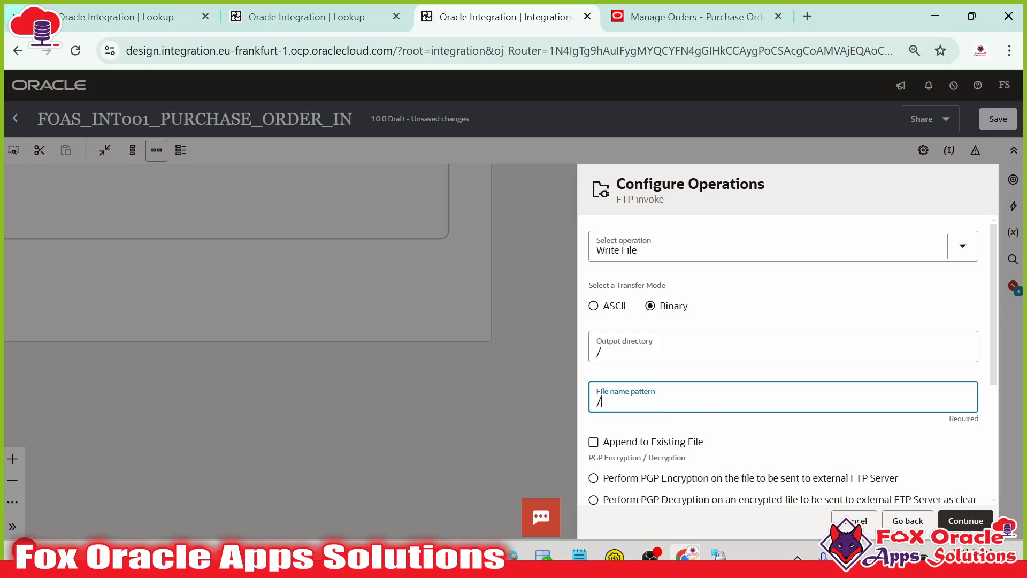
{"action": "left_click", "coordinate": [963, 523]}
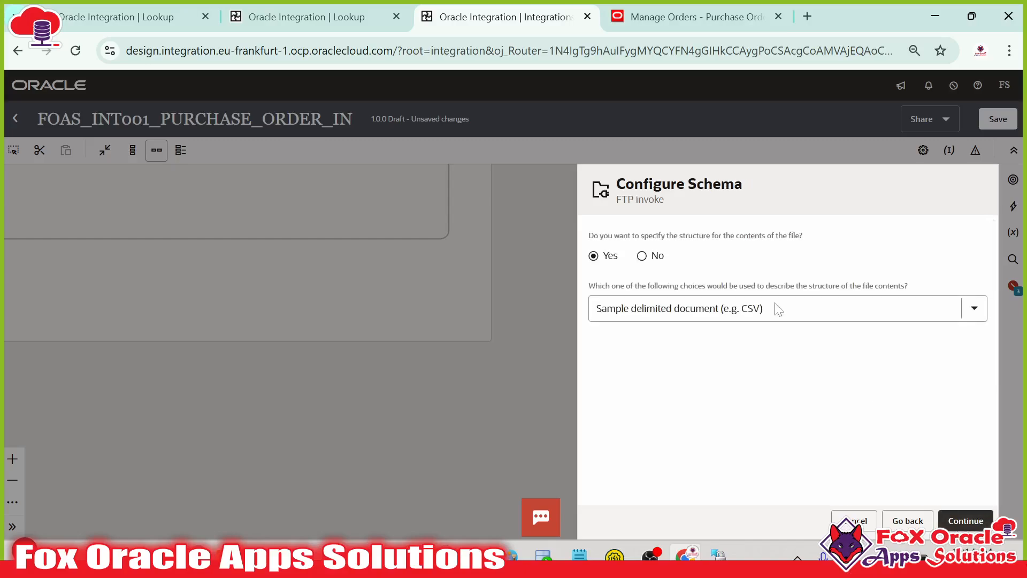
- Choose not to specify a structure for the file contents and finish the FTP invoke configuration
{"action": "left_click", "coordinate": [974, 308]}
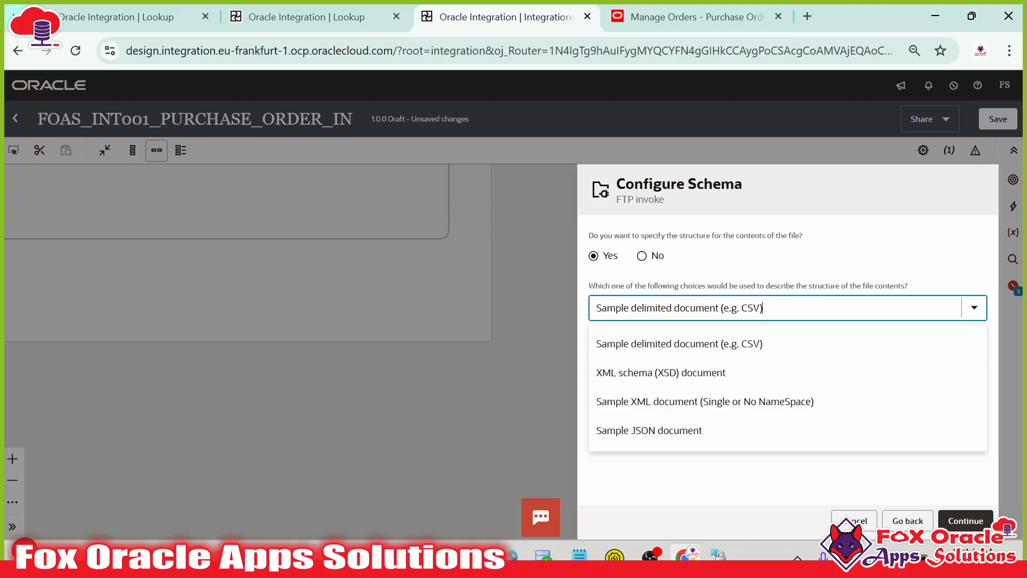
{"action": "left_click", "coordinate": [643, 257]}
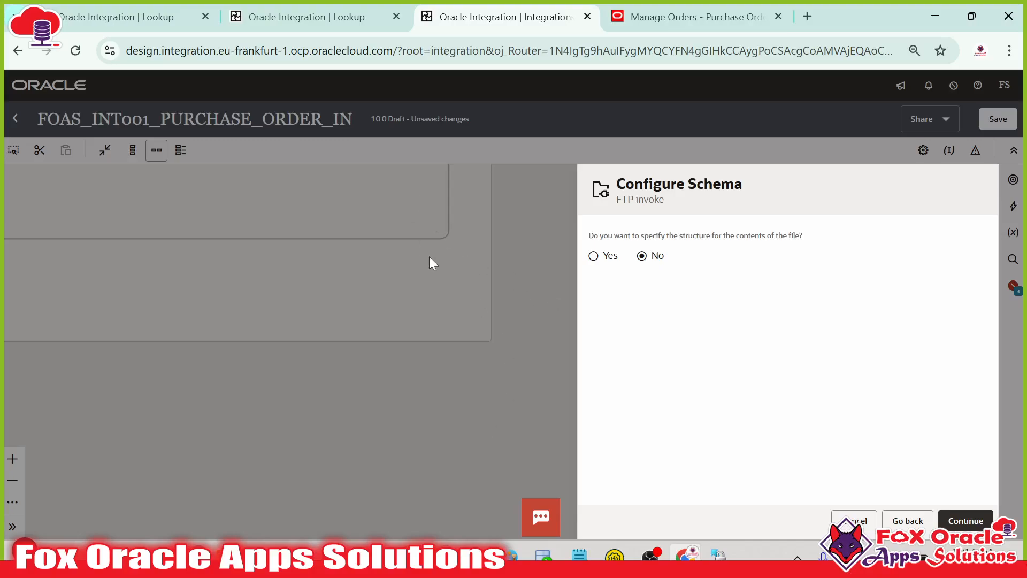
{"action": "left_click", "coordinate": [958, 521]}
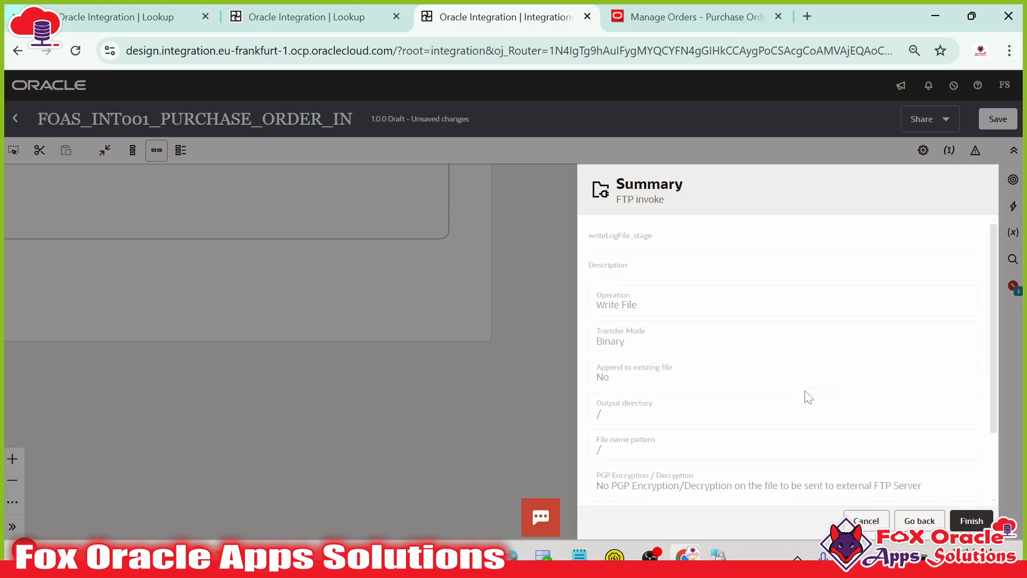
{"action": "scroll", "coordinate": [804, 465], "scroll_direction": "down", "scroll_amount": 2}
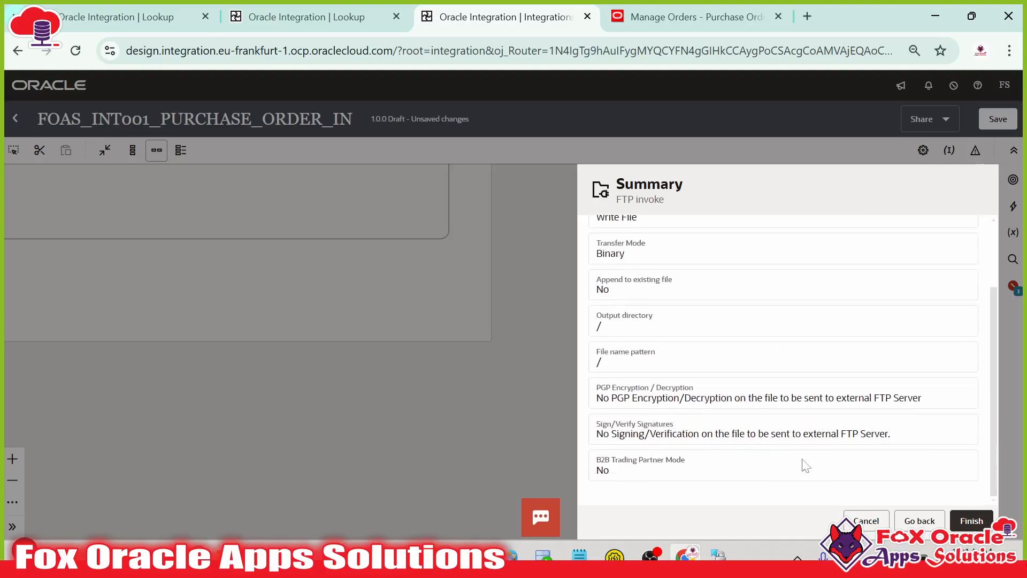
{"action": "left_click", "coordinate": [970, 522]}
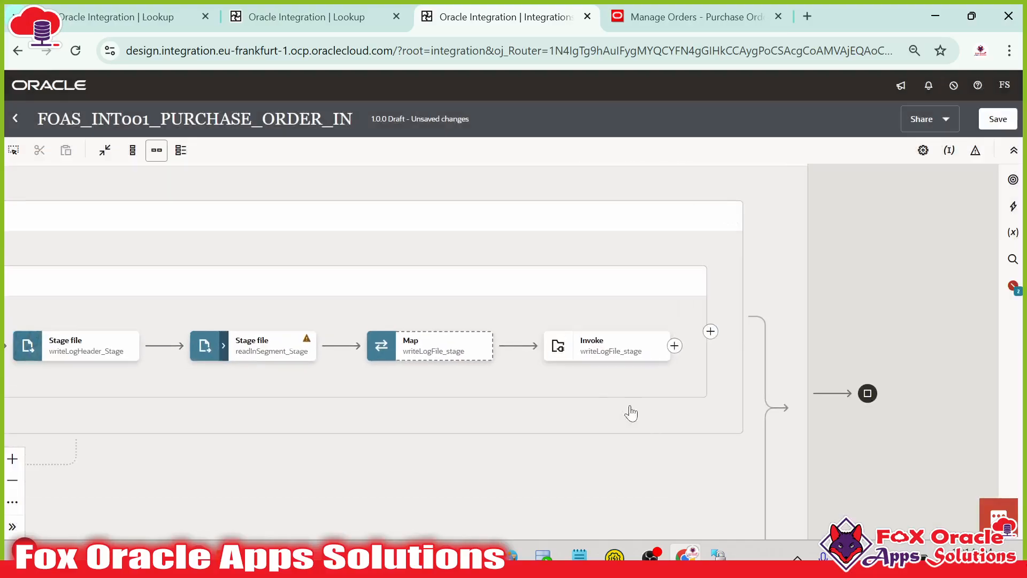
- Inspect the new writeLogFile_stage map and invoke, opening the invoke's basic info and closing it without changes
{"action": "left_click_drag", "start_coordinate": [607, 378], "coordinate": [696, 382]}
{"action": "left_click", "coordinate": [512, 360]}
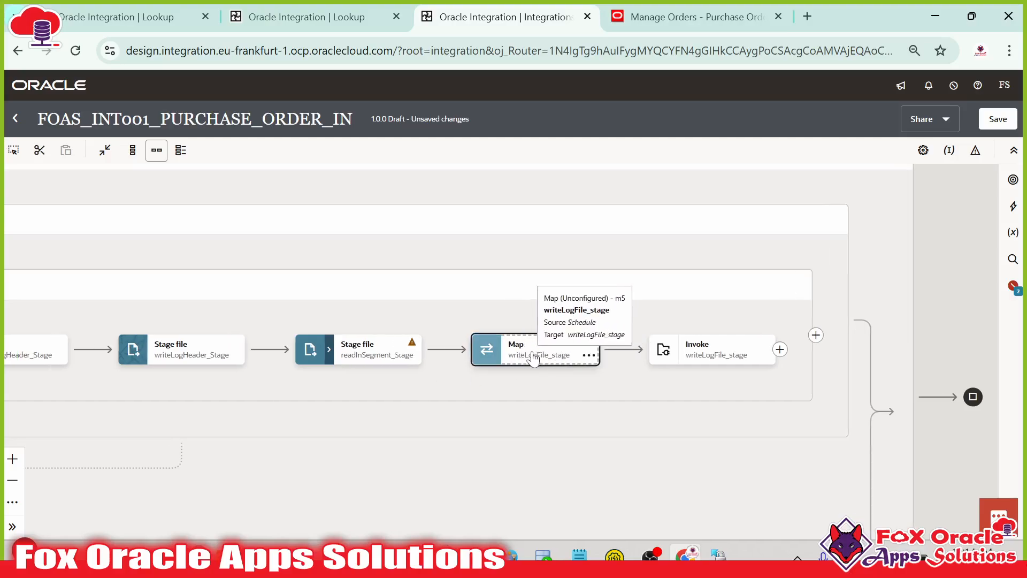
{"action": "left_click_drag", "start_coordinate": [602, 404], "coordinate": [499, 404]}
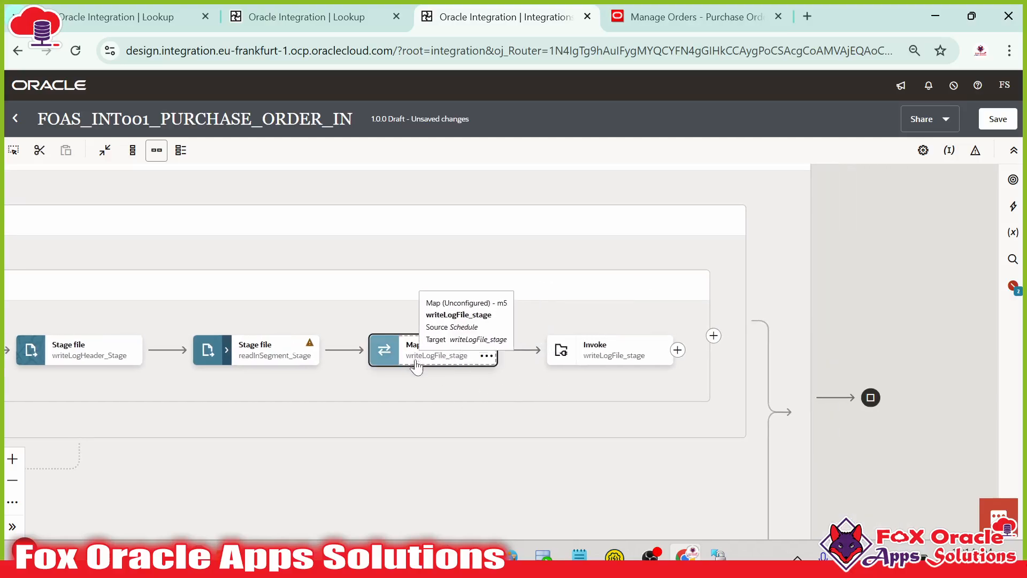
{"action": "left_click", "coordinate": [606, 366]}
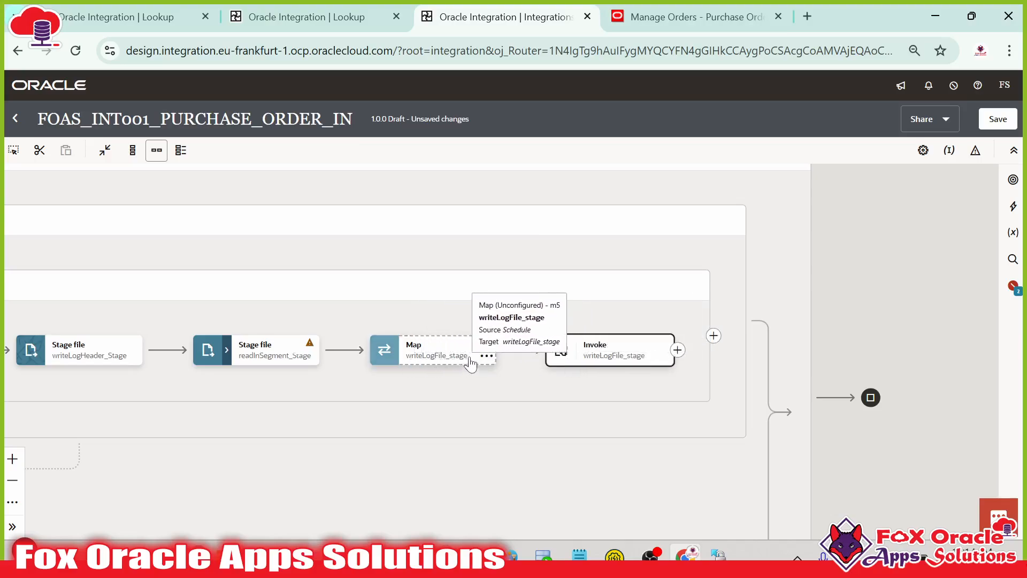
{"action": "left_click", "coordinate": [596, 360]}
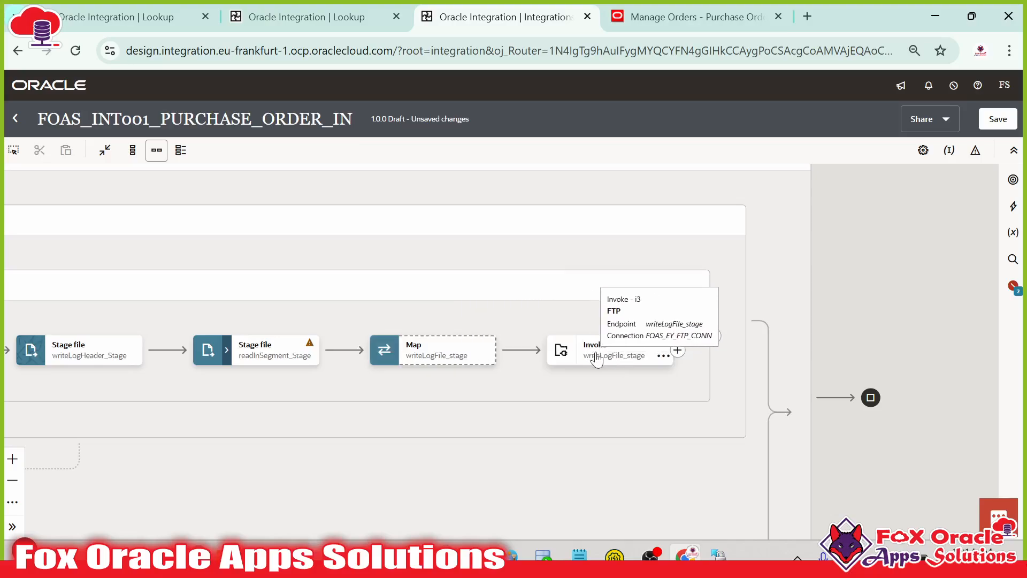
{"action": "double_click", "coordinate": [596, 360]}
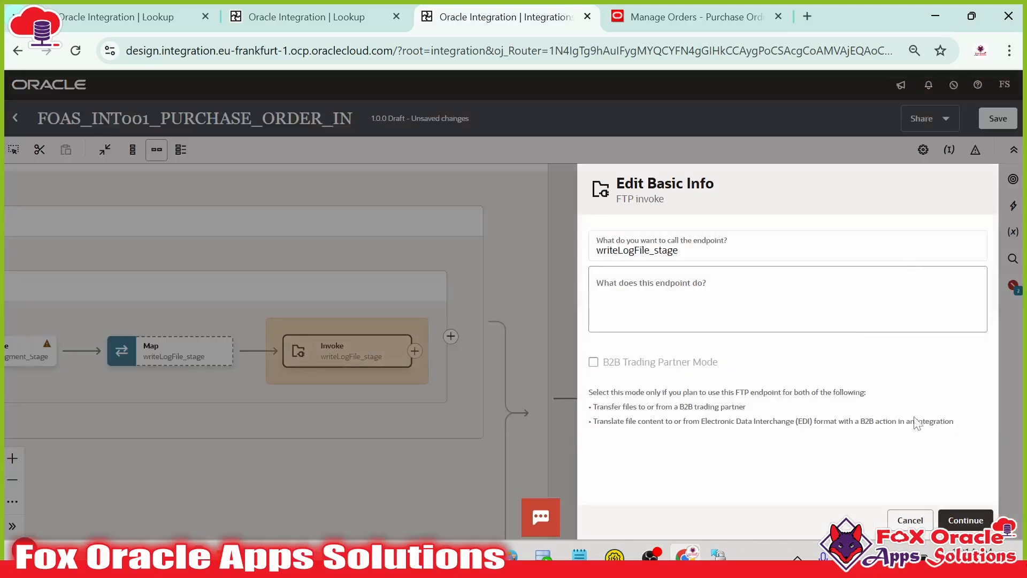
{"action": "left_click", "coordinate": [903, 520]}
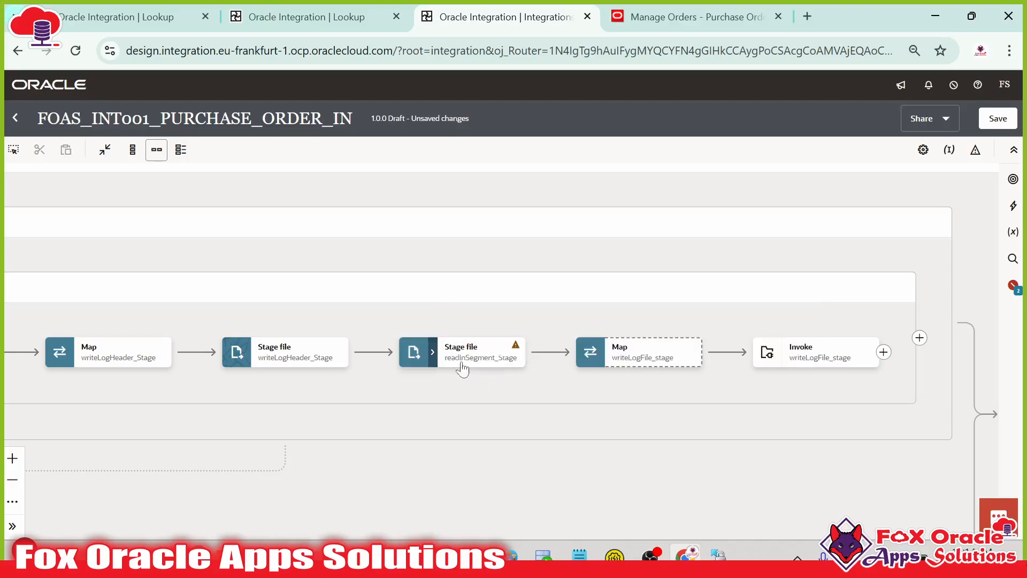
- Expand readInSegment_Stage and examine its appendLogFile_Stage action and the preceding writeLogHeader_Stage action
{"action": "left_click", "coordinate": [432, 352]}
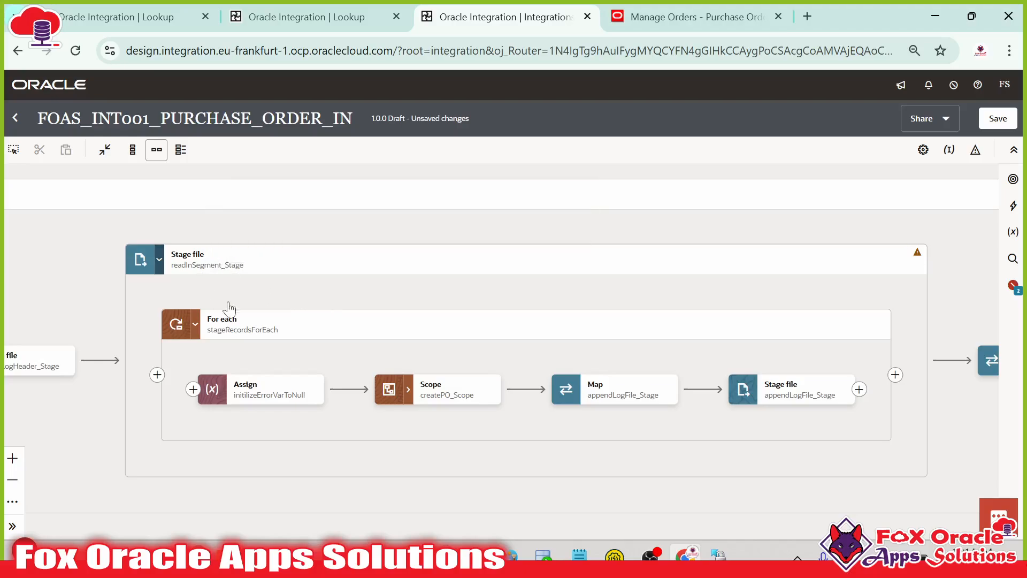
{"action": "left_click_drag", "start_coordinate": [424, 320], "coordinate": [327, 304]}
{"action": "left_click_drag", "start_coordinate": [538, 306], "coordinate": [397, 289]}
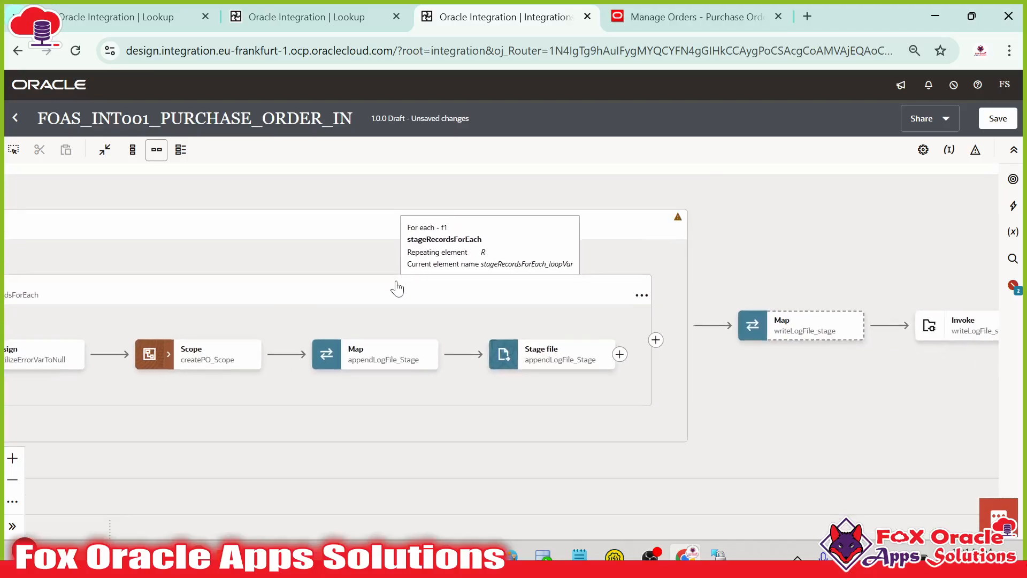
{"action": "left_click", "coordinate": [538, 356]}
{"action": "left_click_drag", "start_coordinate": [561, 383], "coordinate": [735, 422]}
{"action": "left_click", "coordinate": [692, 390]}
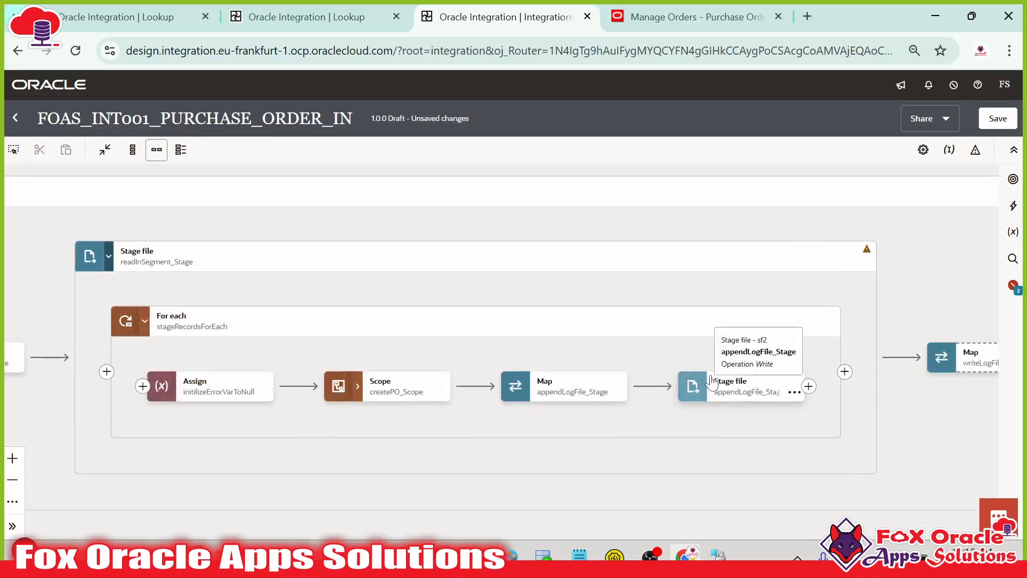
{"action": "left_click", "coordinate": [708, 405]}
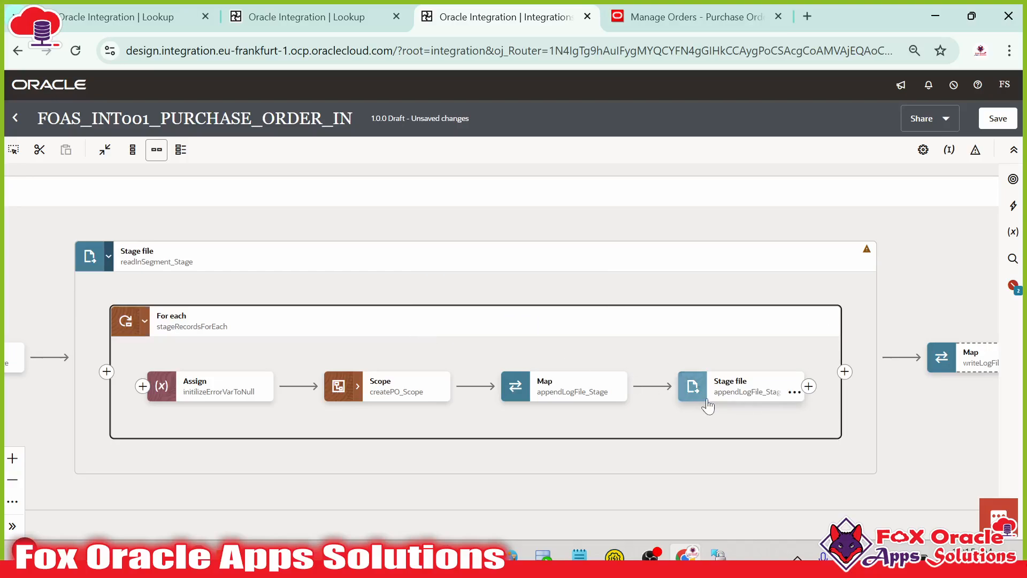
{"action": "left_click", "coordinate": [707, 401]}
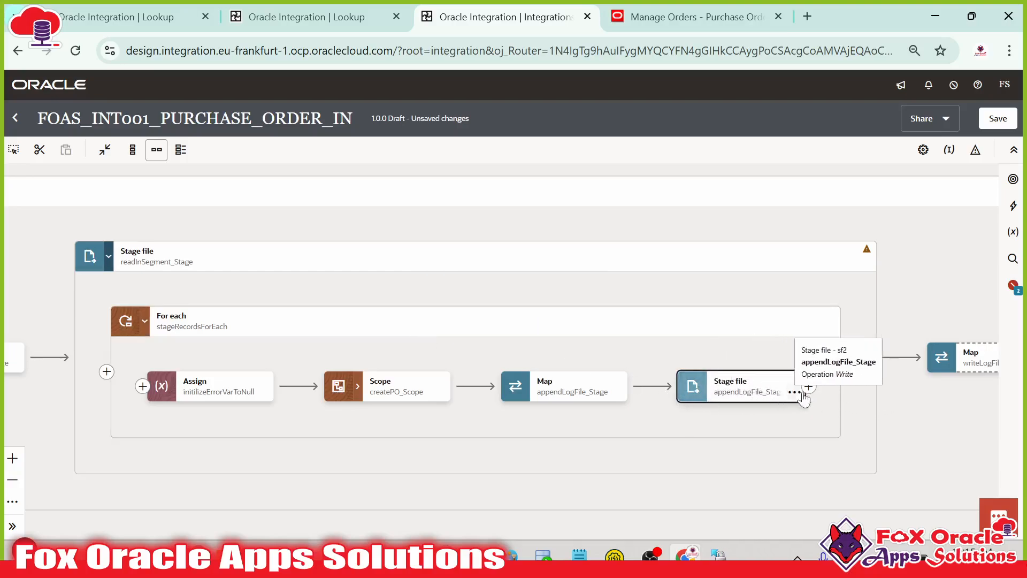
{"action": "left_click_drag", "start_coordinate": [801, 433], "coordinate": [908, 431]}
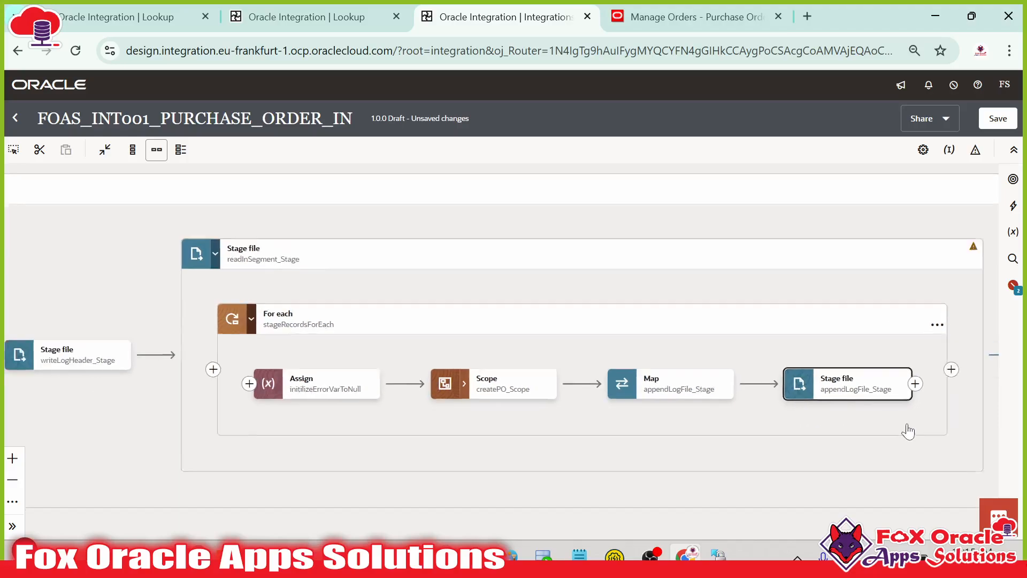
{"action": "left_click", "coordinate": [135, 355]}
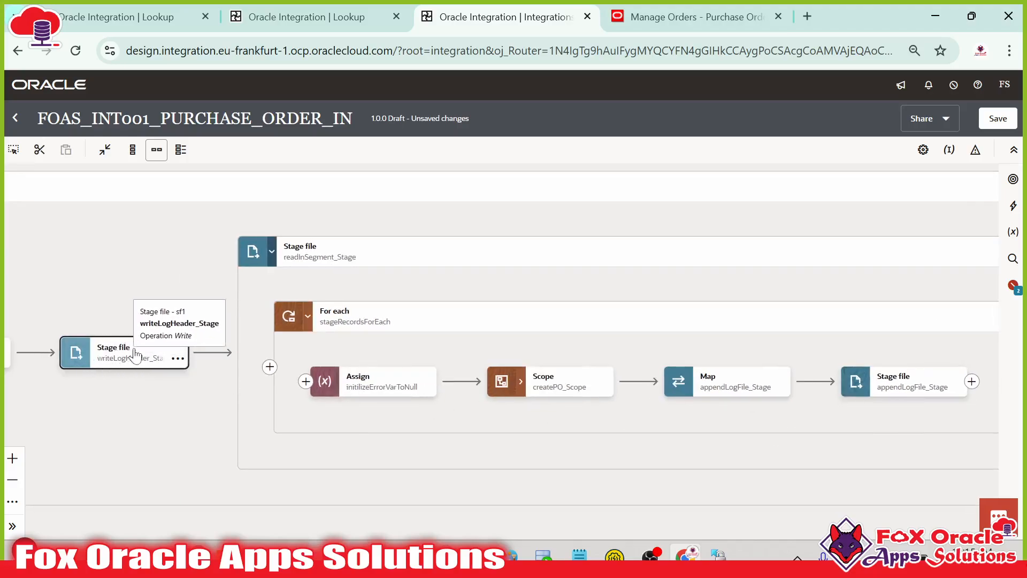
{"action": "left_click_drag", "start_coordinate": [144, 400], "coordinate": [189, 400]}
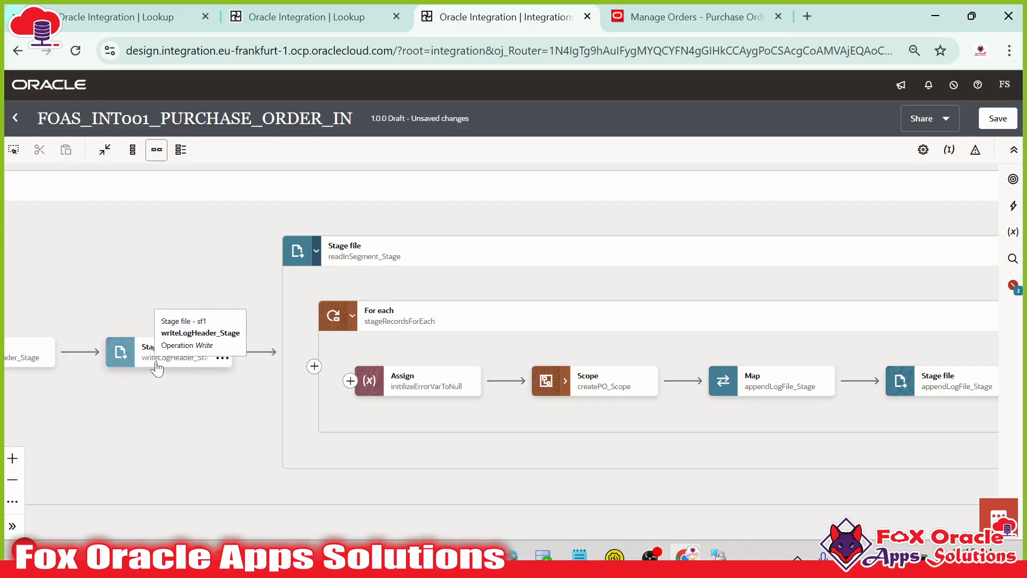
{"action": "left_click_drag", "start_coordinate": [722, 439], "coordinate": [119, 400]}
{"action": "left_click_drag", "start_coordinate": [893, 439], "coordinate": [741, 442]}
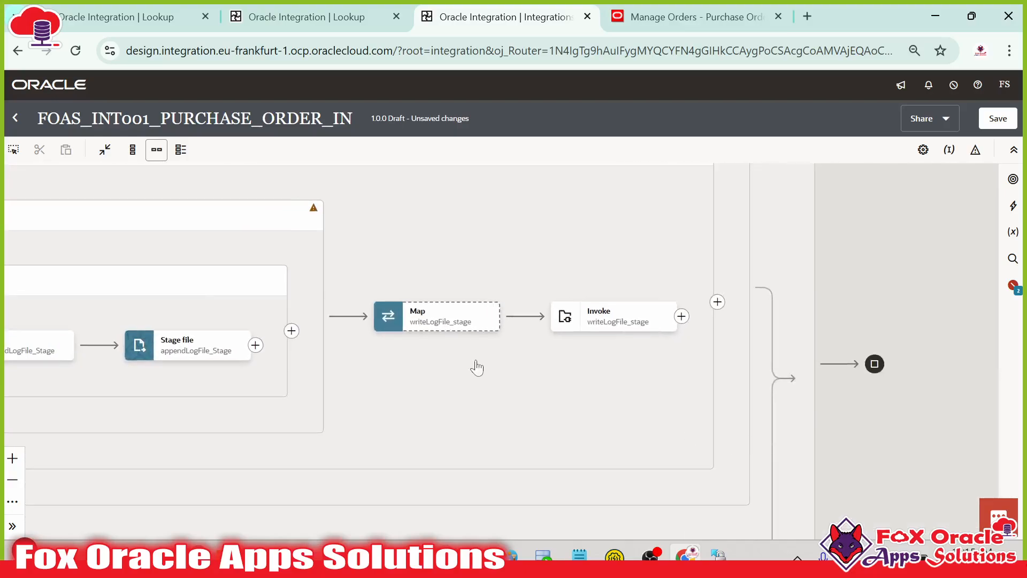
- In the writeLogFile_stage map, map the writeLogHeader_Stage response's ICS File File Reference to the target File Reference
{"action": "double_click", "coordinate": [431, 321]}
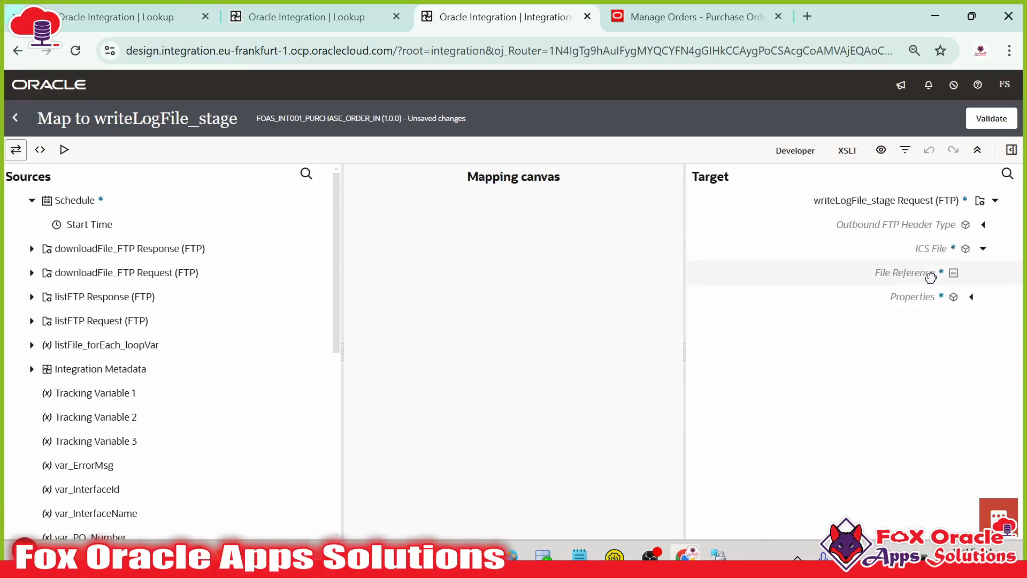
{"action": "left_click", "coordinate": [931, 275]}
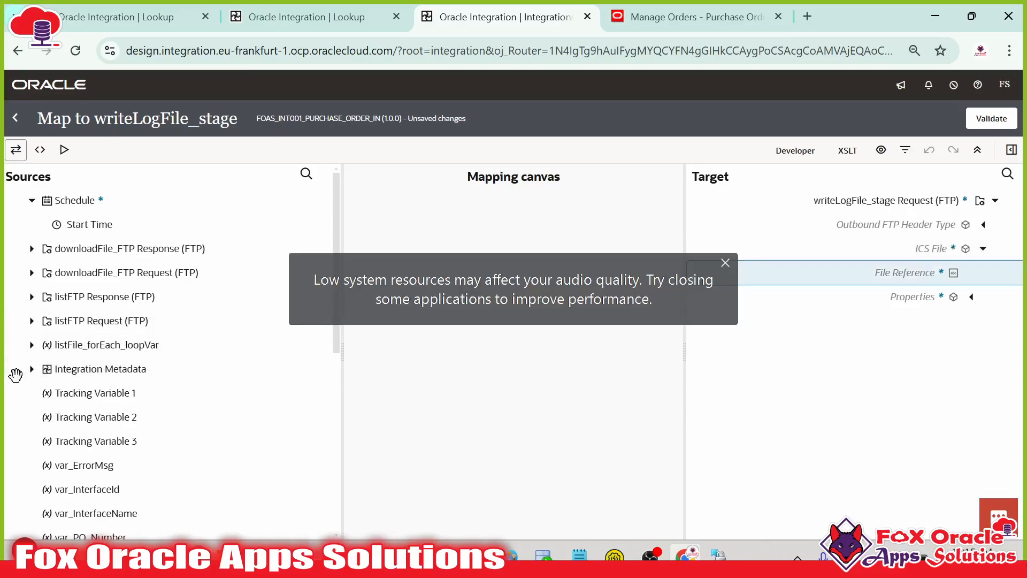
{"action": "scroll", "coordinate": [109, 372], "scroll_direction": "down", "scroll_amount": 2}
{"action": "scroll", "coordinate": [109, 373], "scroll_direction": "down", "scroll_amount": 3}
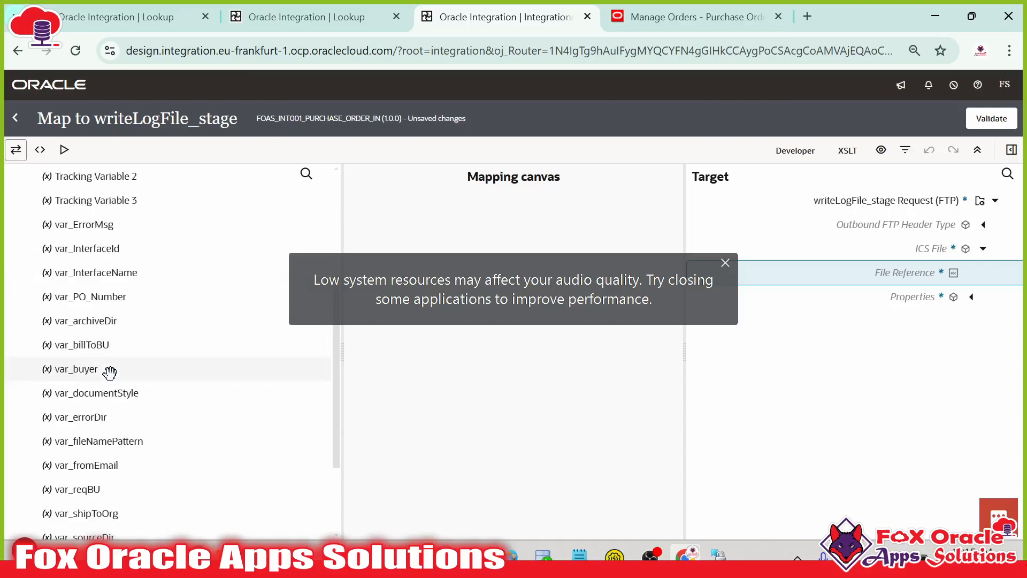
{"action": "scroll", "coordinate": [93, 367], "scroll_direction": "down", "scroll_amount": 3}
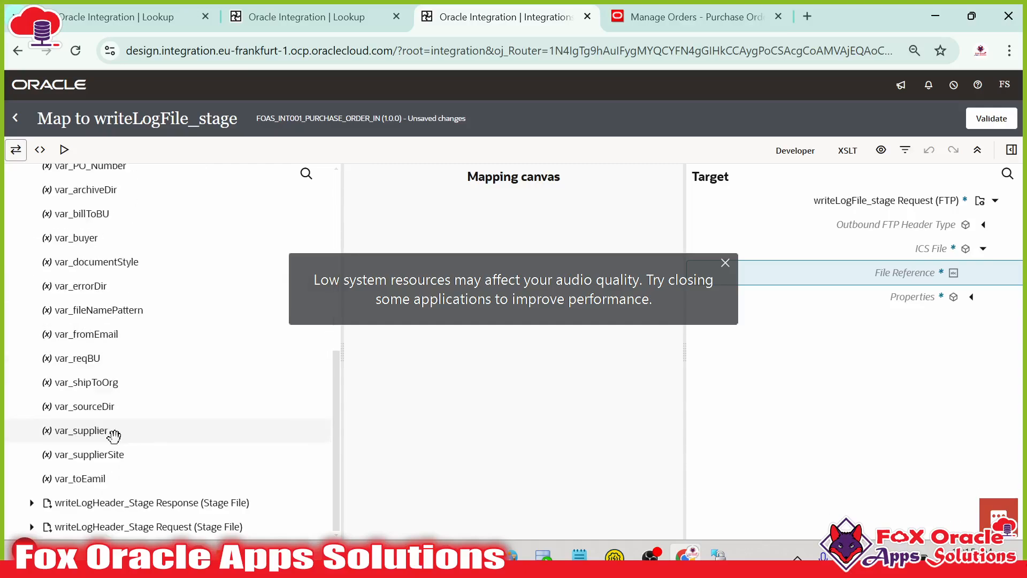
{"action": "left_click", "coordinate": [32, 503]}
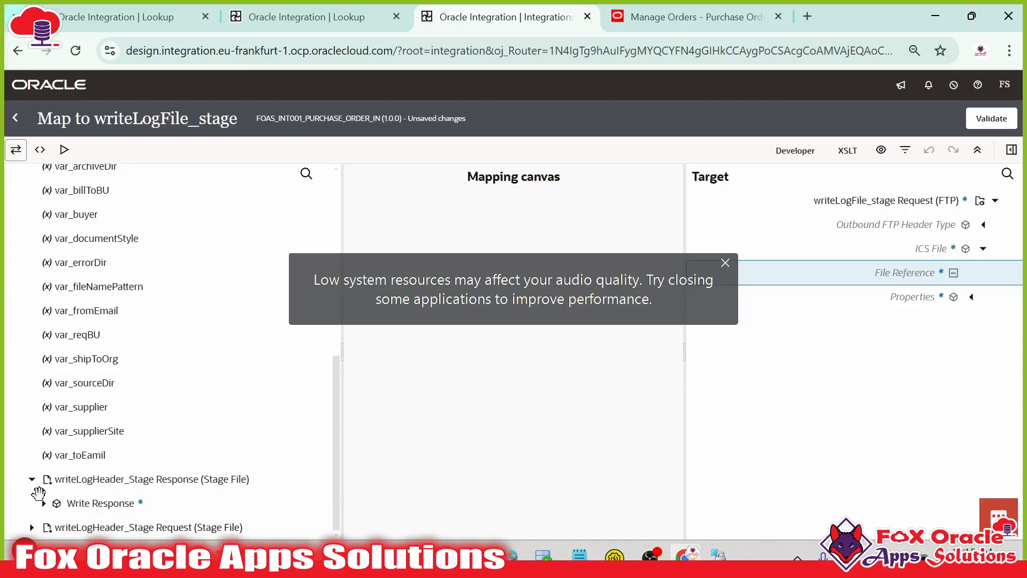
{"action": "left_click", "coordinate": [42, 502]}
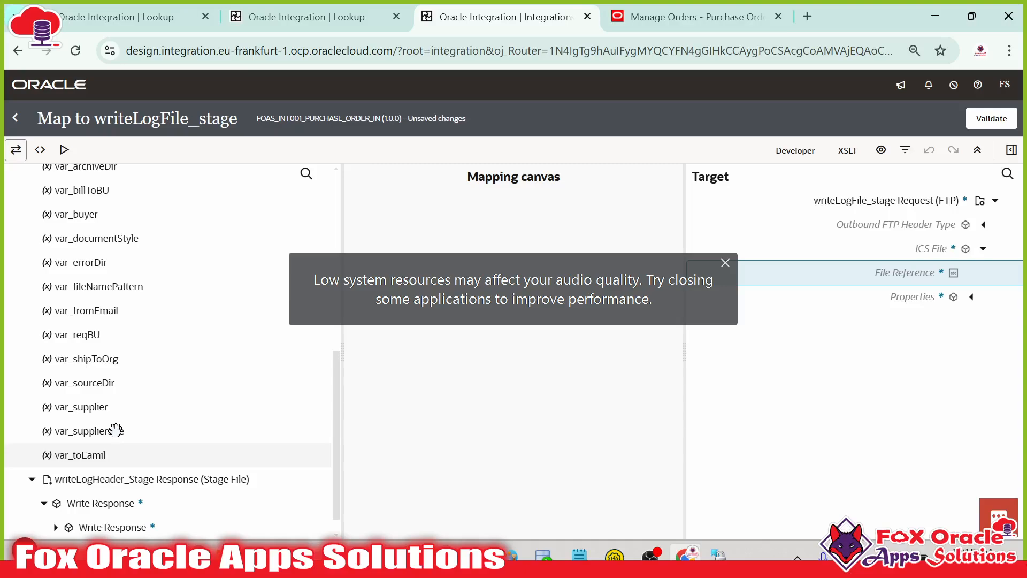
{"action": "left_click", "coordinate": [726, 263]}
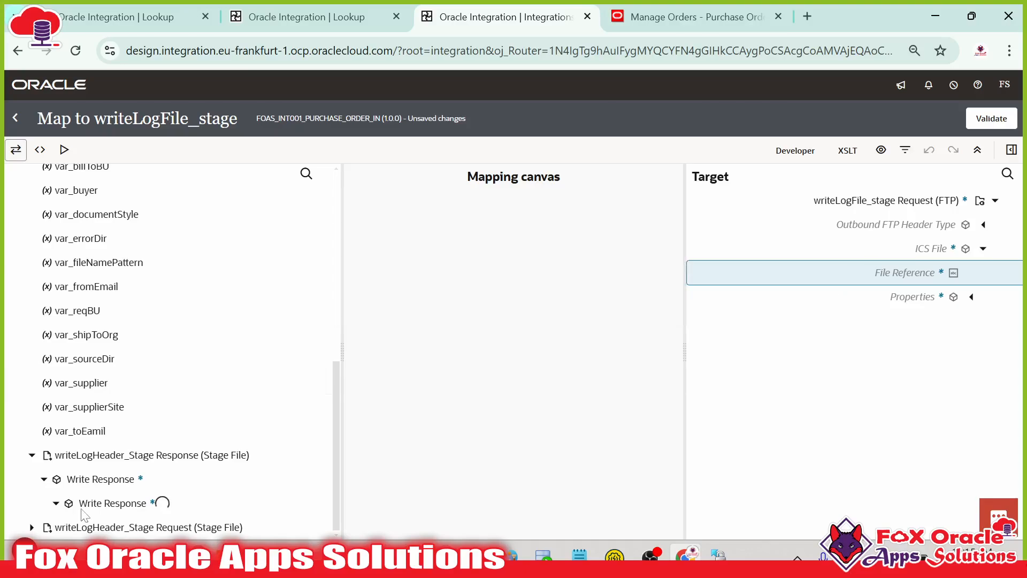
{"action": "left_click_drag", "start_coordinate": [133, 479], "coordinate": [855, 276]}
- Map the Filename property of the writeLogHeader_Stage response to Filename under the target ICS File properties
{"action": "left_click", "coordinate": [970, 300]}
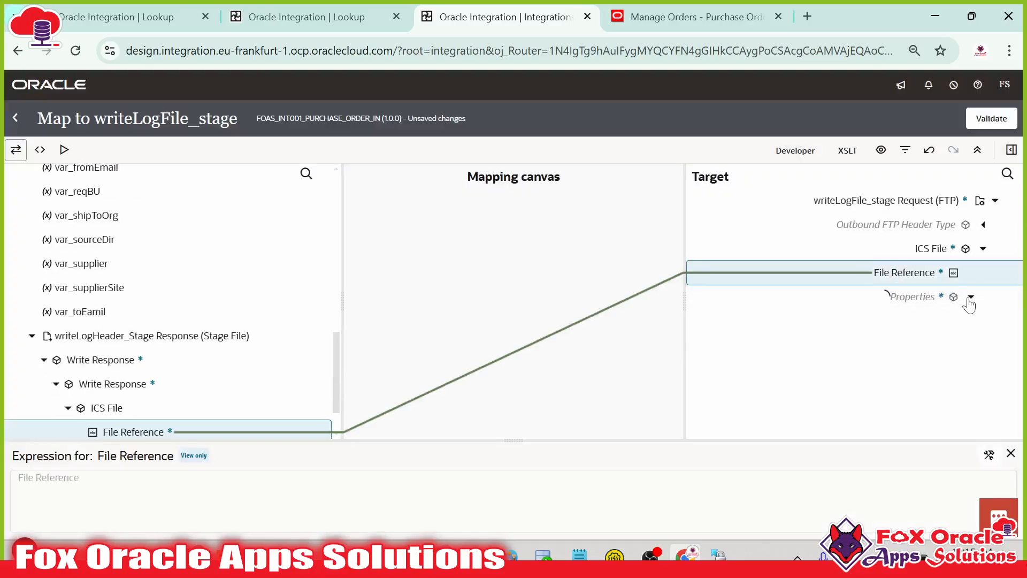
{"action": "scroll", "coordinate": [849, 291], "scroll_direction": "down", "scroll_amount": 2}
{"action": "scroll", "coordinate": [251, 373], "scroll_direction": "down", "scroll_amount": 2}
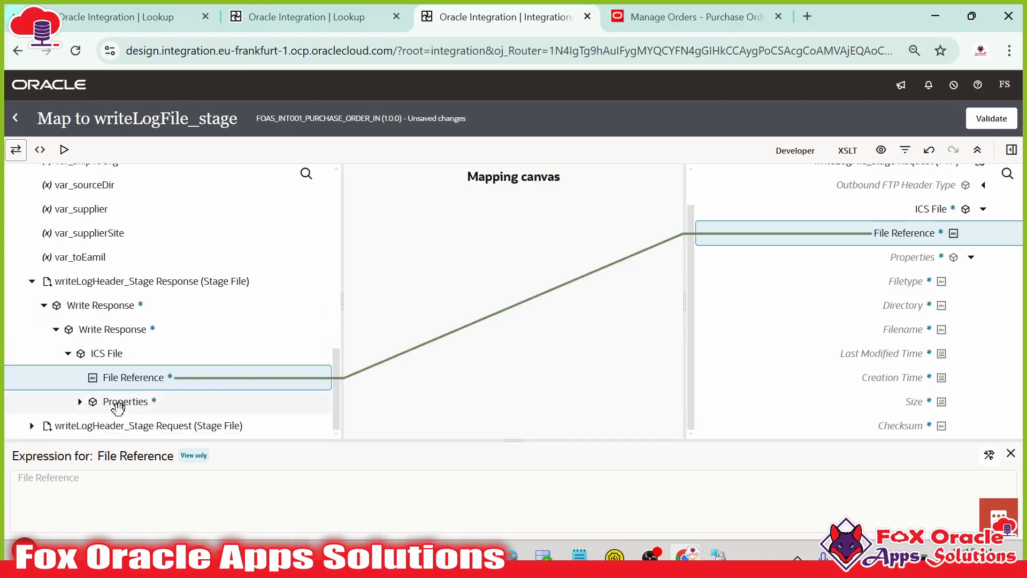
{"action": "left_click", "coordinate": [79, 401]}
{"action": "scroll", "coordinate": [115, 385], "scroll_direction": "down", "scroll_amount": 3}
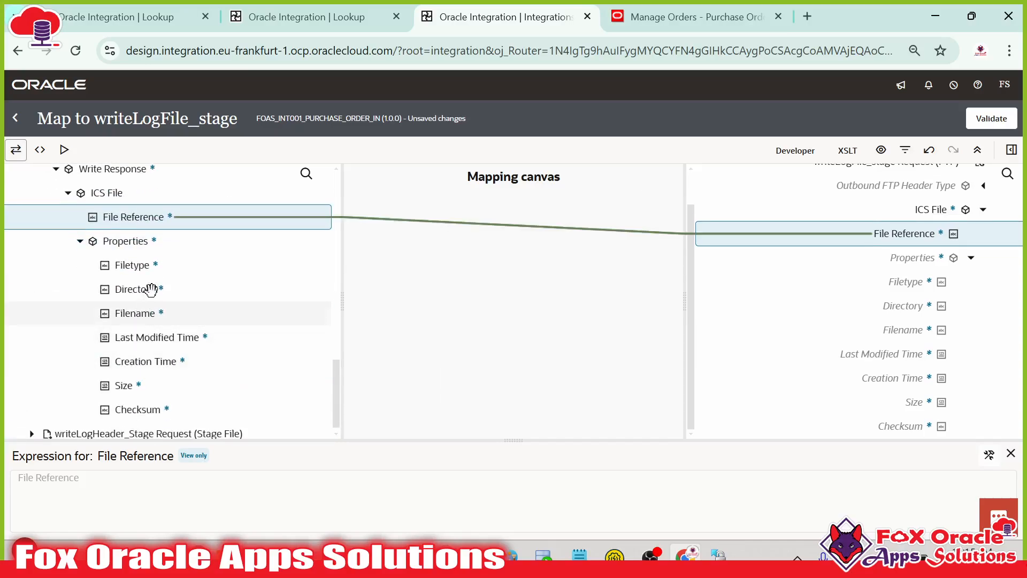
{"action": "left_click_drag", "start_coordinate": [147, 312], "coordinate": [886, 338]}
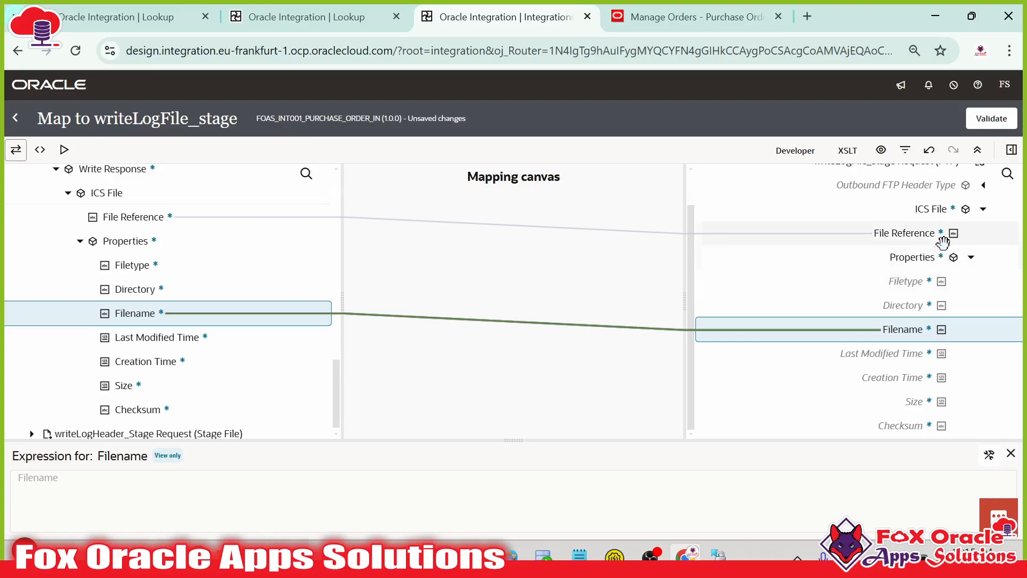
- Map var_errorDir to the target Directory property, and validate and close the writeLogFile_stage map
{"action": "left_click", "coordinate": [909, 305]}
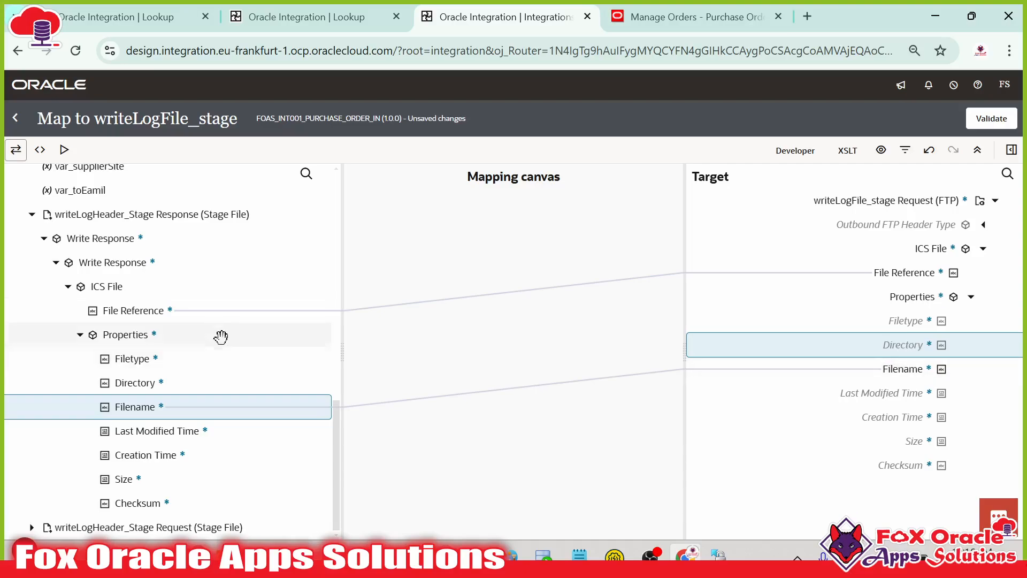
{"action": "scroll", "coordinate": [131, 424], "scroll_direction": "up", "scroll_amount": 8}
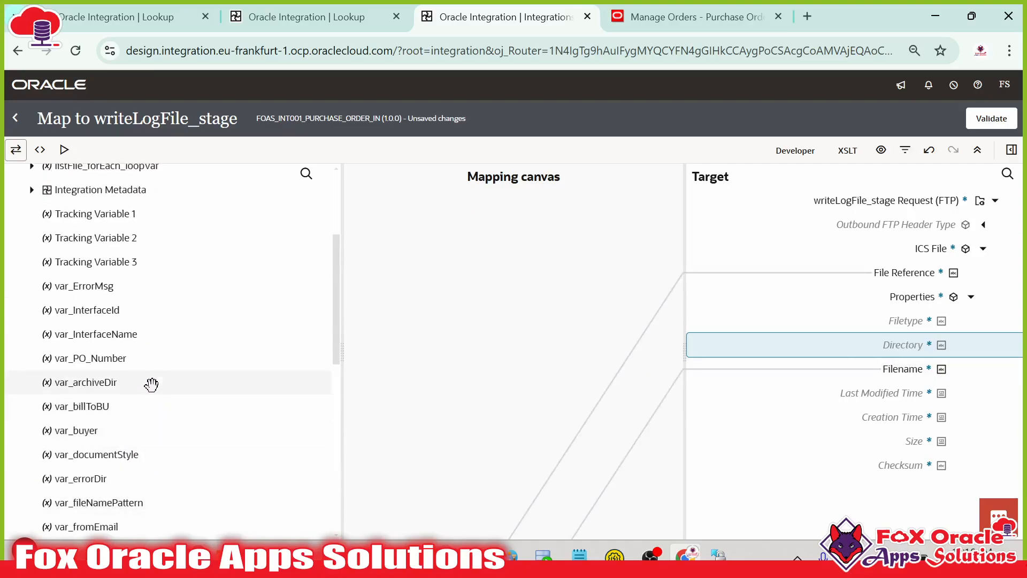
{"action": "left_click_drag", "start_coordinate": [114, 478], "coordinate": [904, 344]}
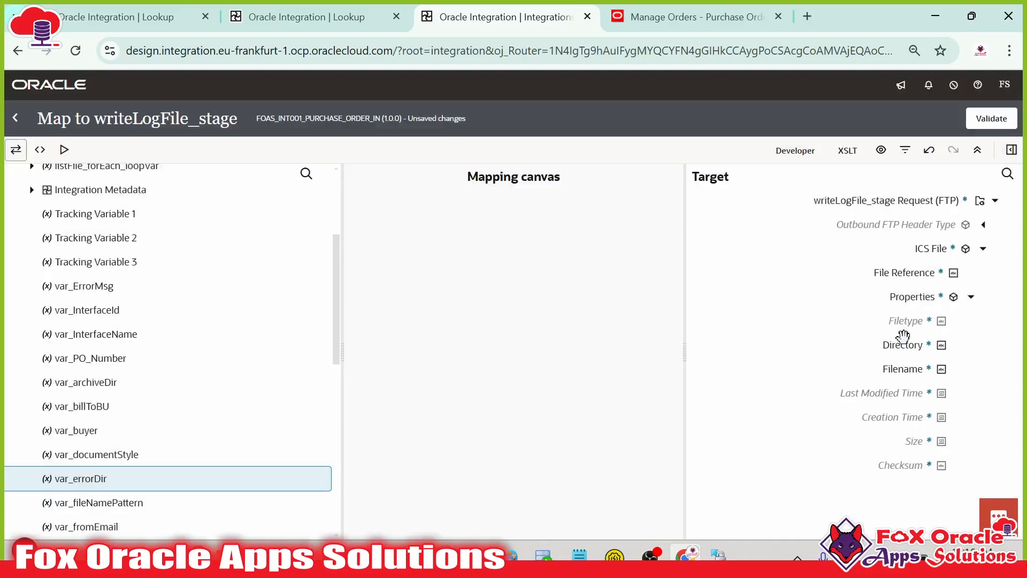
{"action": "left_click", "coordinate": [988, 126]}
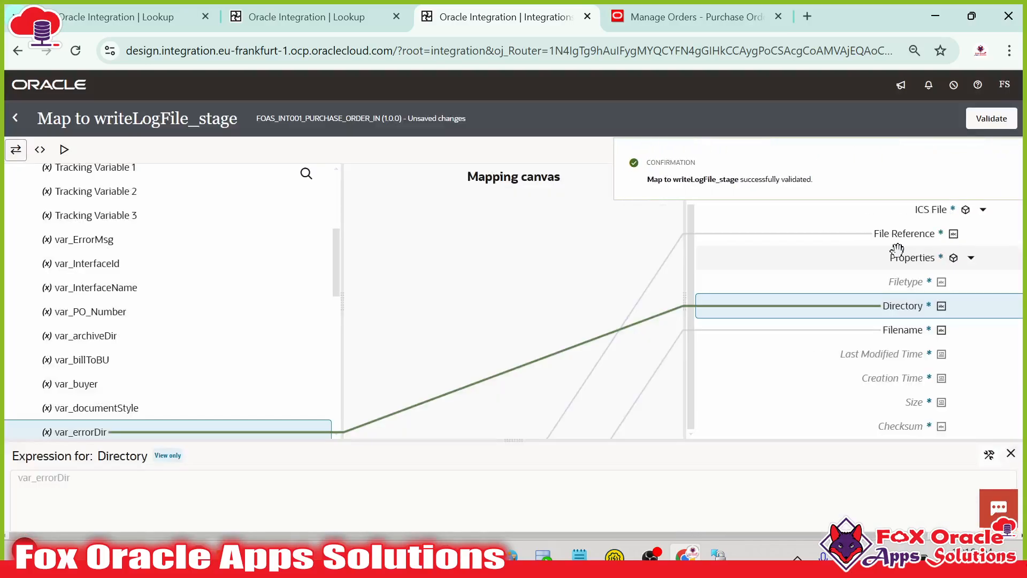
{"action": "left_click", "coordinate": [1002, 162]}
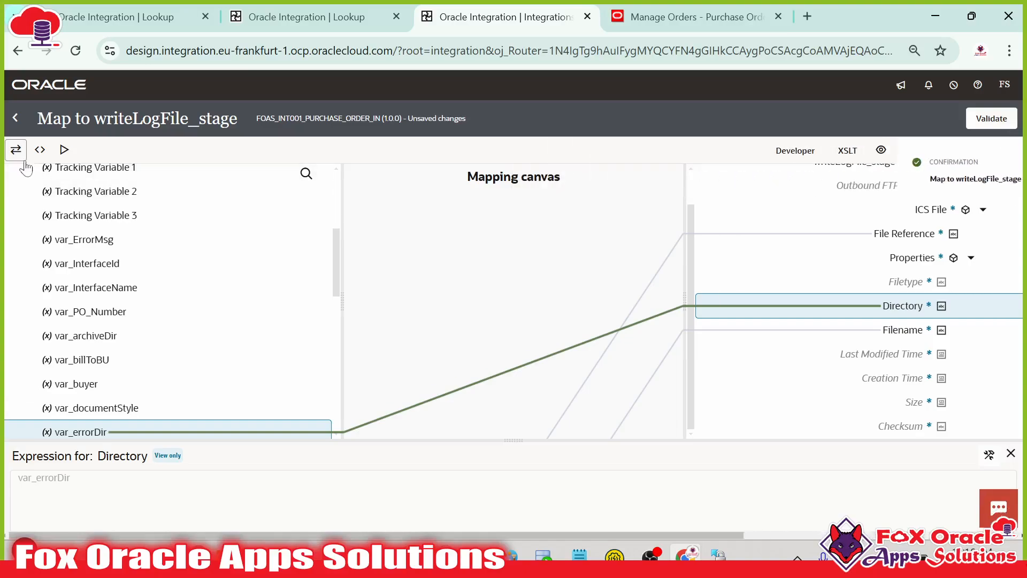
{"action": "left_click", "coordinate": [15, 118]}
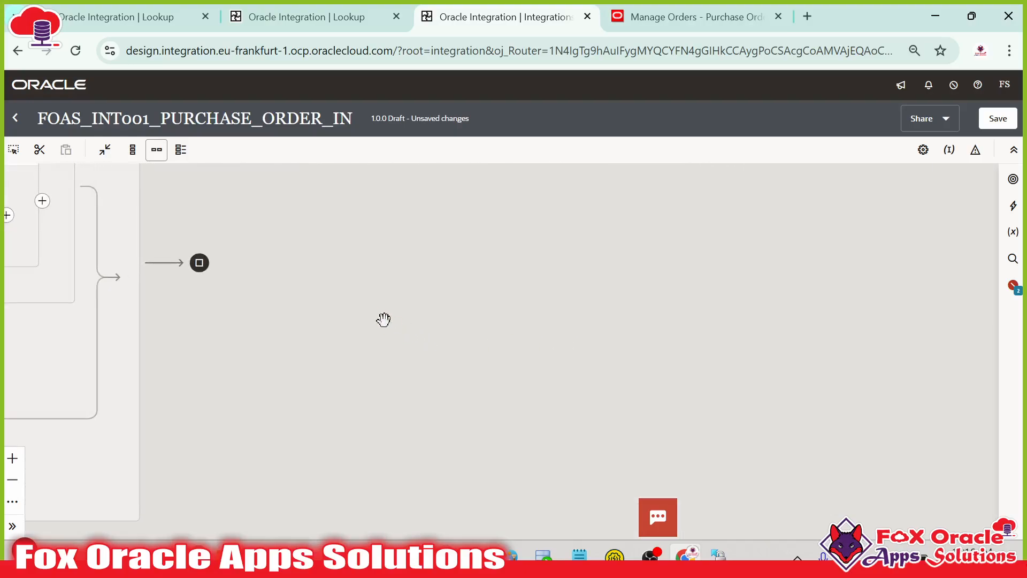
{"action": "left_click_drag", "start_coordinate": [383, 320], "coordinate": [804, 402]}
{"action": "left_click_drag", "start_coordinate": [564, 367], "coordinate": [741, 371]}
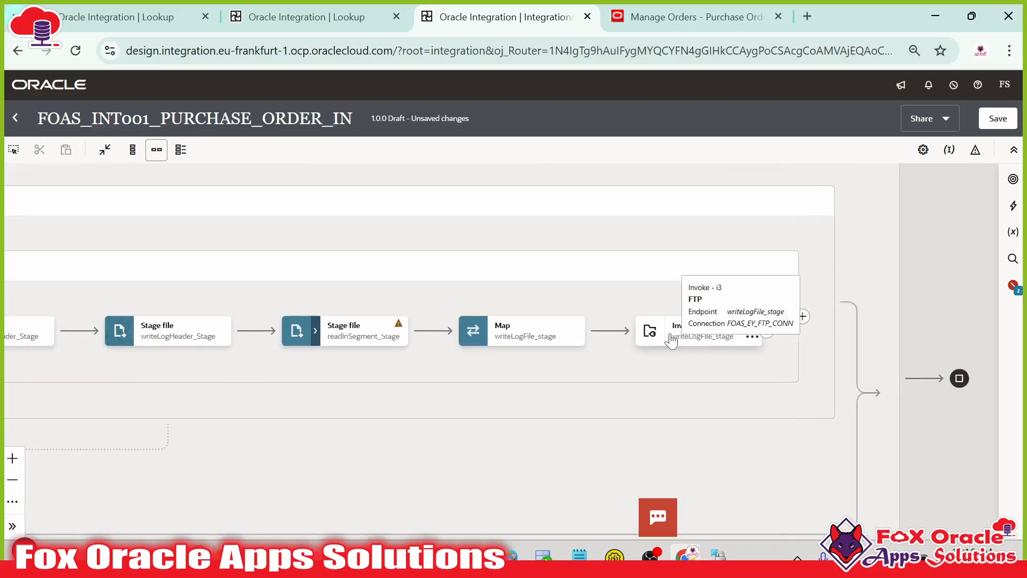
{"action": "left_click", "coordinate": [672, 343]}
{"action": "left_click_drag", "start_coordinate": [525, 358], "coordinate": [883, 369]}
{"action": "left_click_drag", "start_coordinate": [678, 372], "coordinate": [288, 369]}
{"action": "left_click_drag", "start_coordinate": [559, 359], "coordinate": [482, 360]}
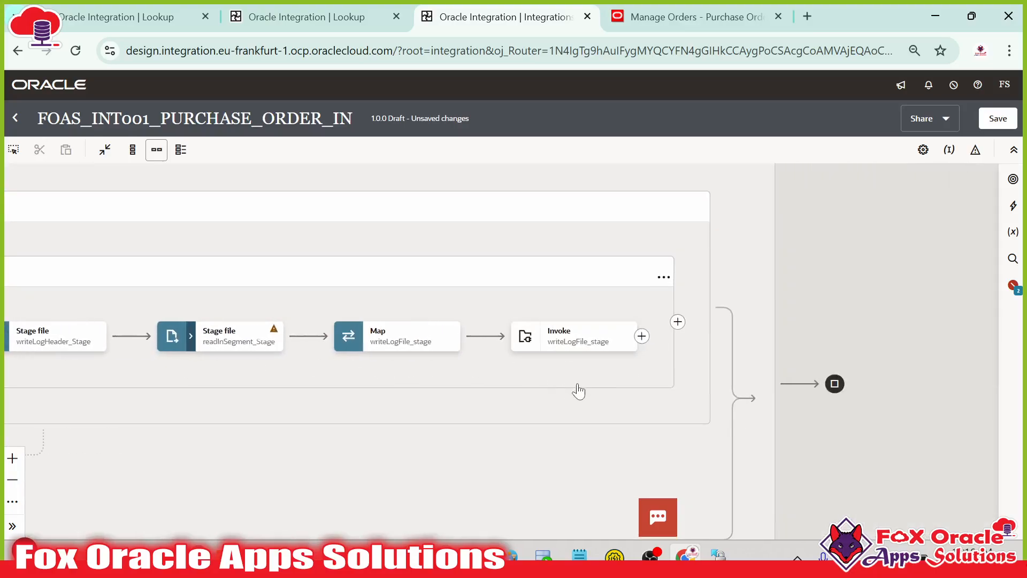
- Switch to WinSCP and check the source CSV file and the Archive folder in the remote Purchase Order directory
{"action": "left_click", "coordinate": [718, 554]}
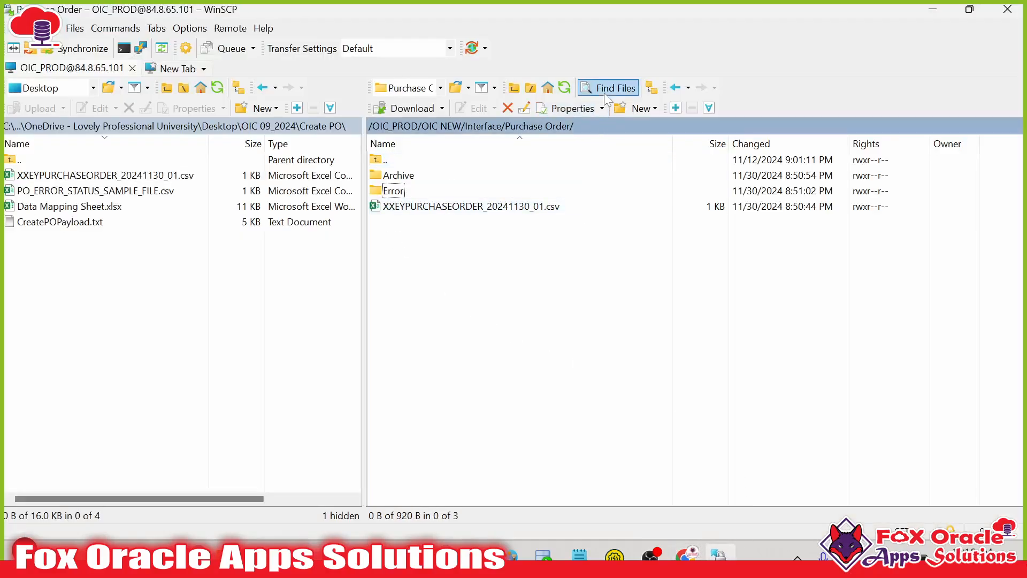
{"action": "left_click", "coordinate": [411, 208]}
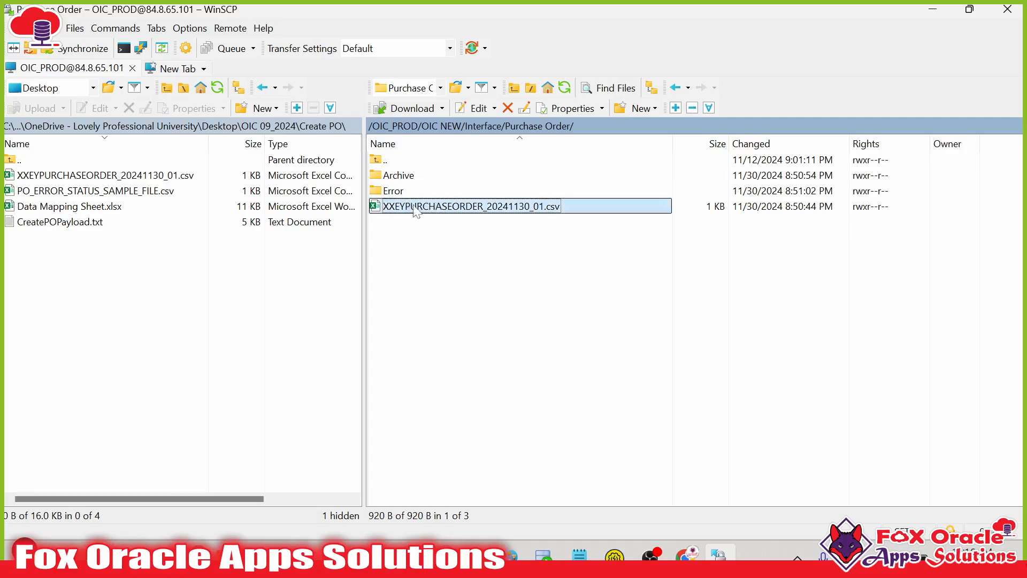
{"action": "left_click", "coordinate": [400, 175]}
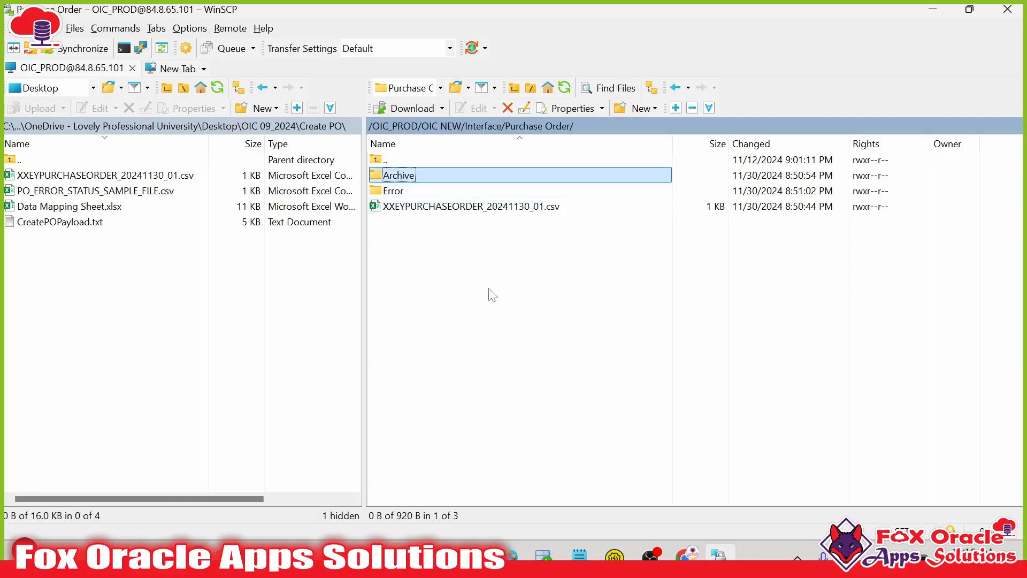
{"action": "key", "text": "alt+Tab"}
- In the integration, add a FOAS_EY_FTP_CONN invoke after the writeLogFile_stage invoke and name its endpoint moveSourceFile_FTP
{"action": "left_click", "coordinate": [642, 335]}
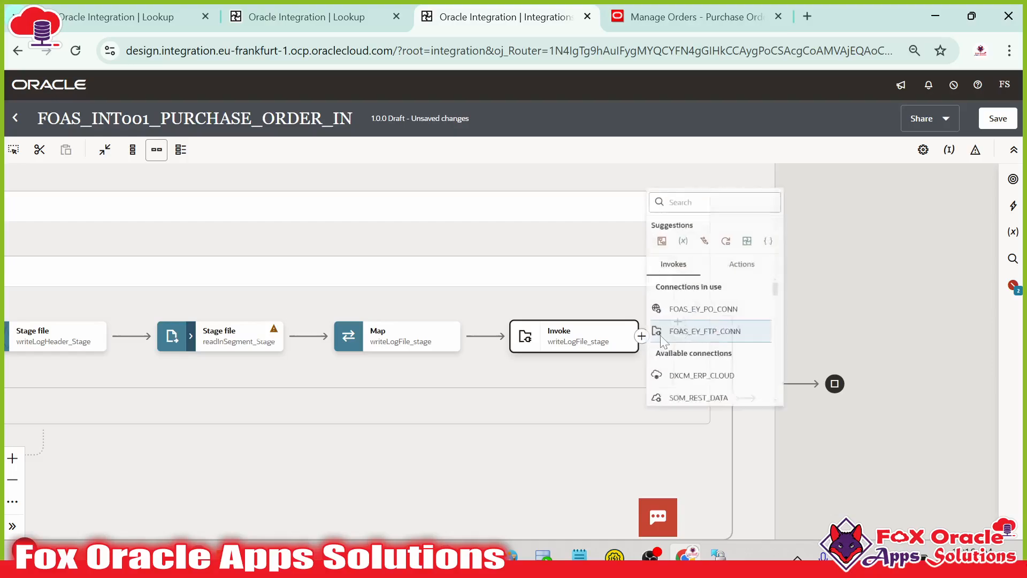
{"action": "left_click", "coordinate": [718, 384]}
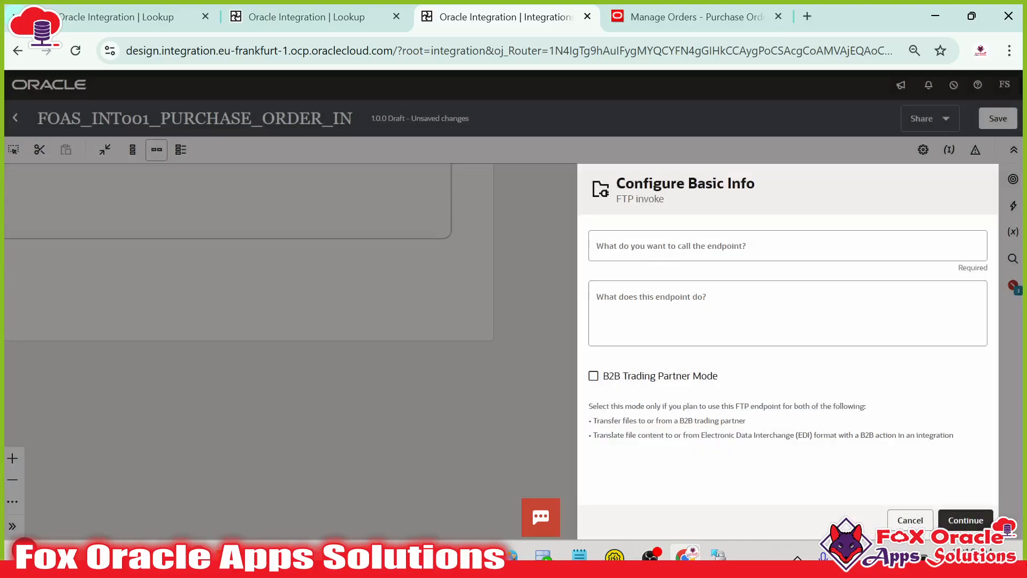
{"action": "left_click", "coordinate": [676, 246]}
{"action": "type", "text": "moveSourceFile_FTP"}
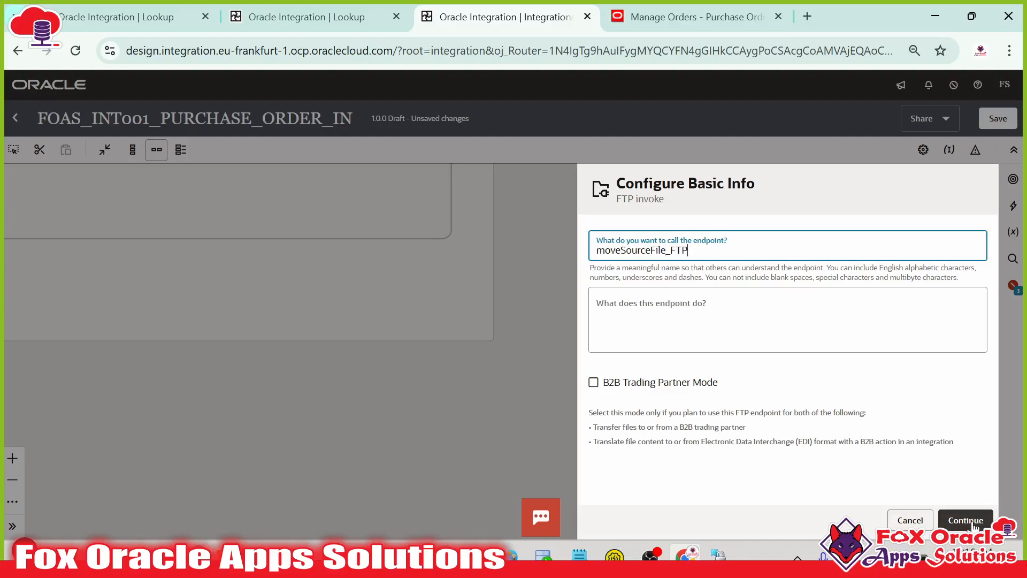
{"action": "left_click", "coordinate": [965, 520]}
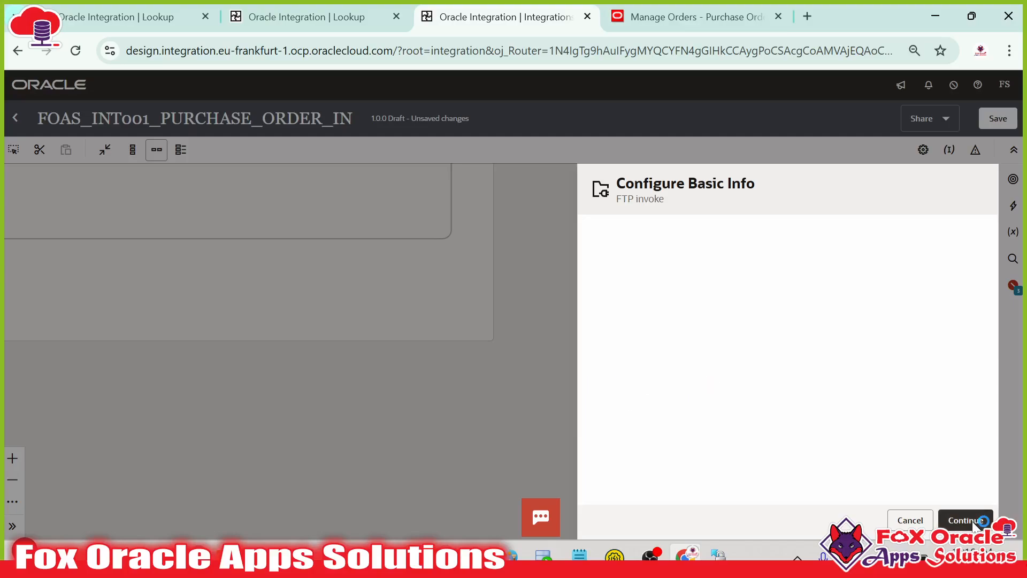
- Configure the moveSourceFile_FTP invoke with the Move a File operation and save the integration
{"action": "left_click", "coordinate": [770, 246]}
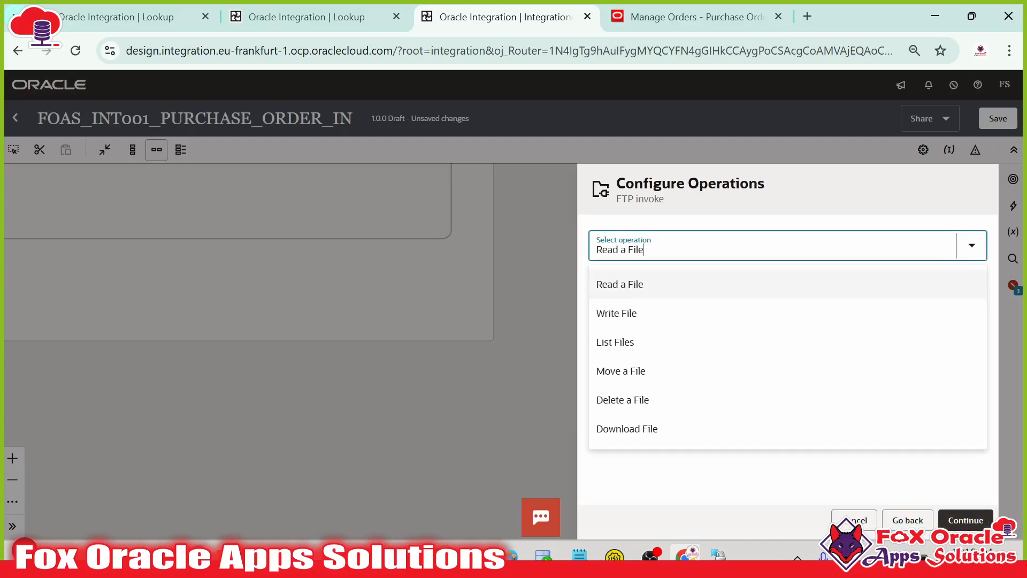
{"action": "left_click", "coordinate": [630, 372]}
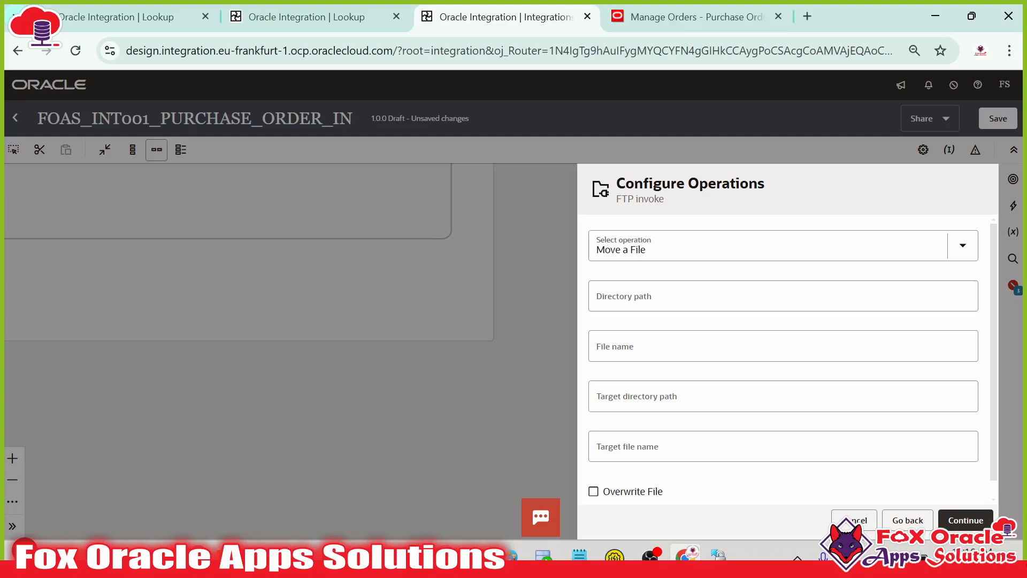
{"action": "left_click", "coordinate": [641, 346]}
{"action": "left_click", "coordinate": [653, 396]}
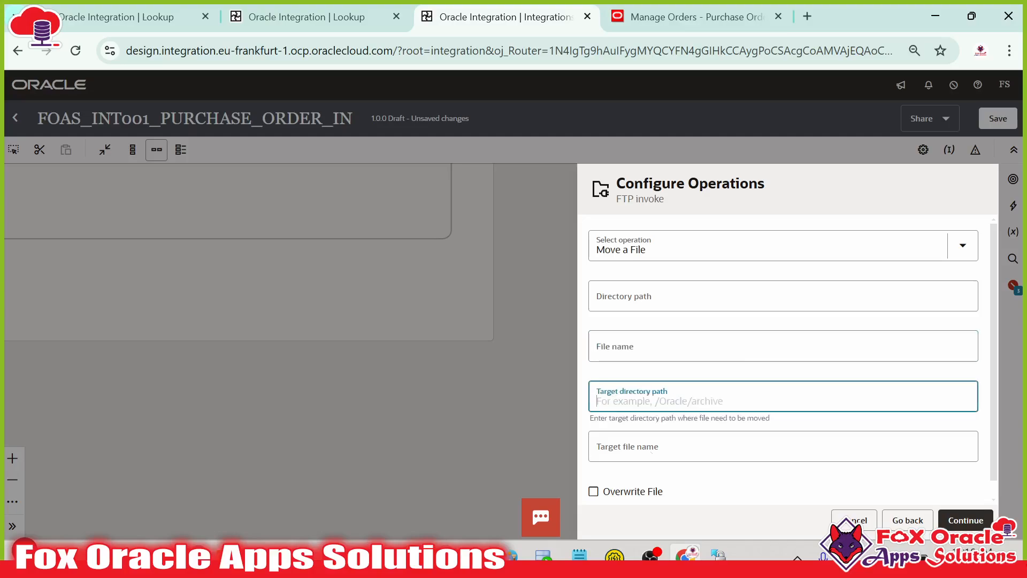
{"action": "left_click", "coordinate": [648, 453]}
{"action": "left_click", "coordinate": [648, 298]}
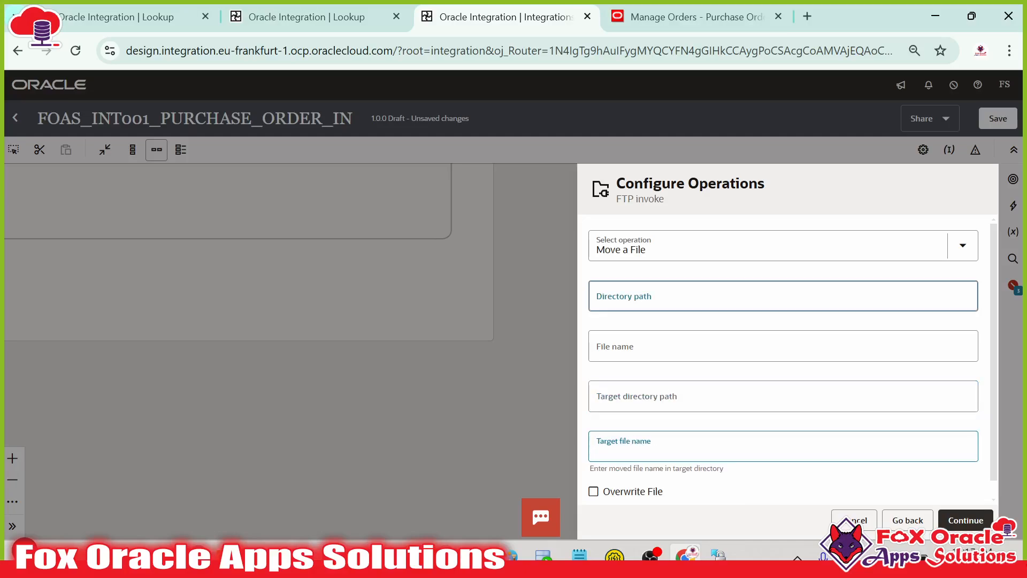
{"action": "left_click", "coordinate": [985, 520]}
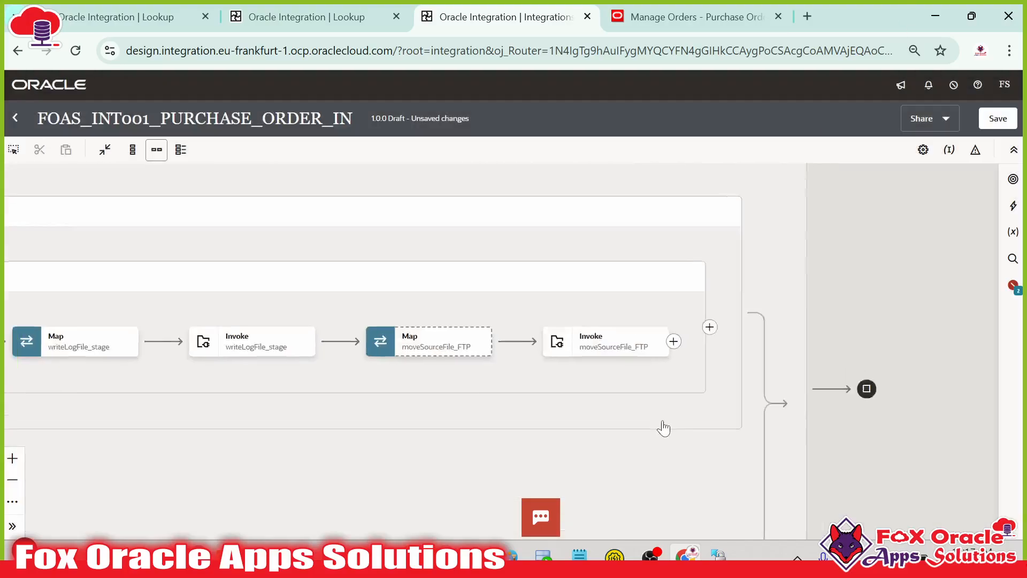
{"action": "left_click", "coordinate": [1000, 123]}
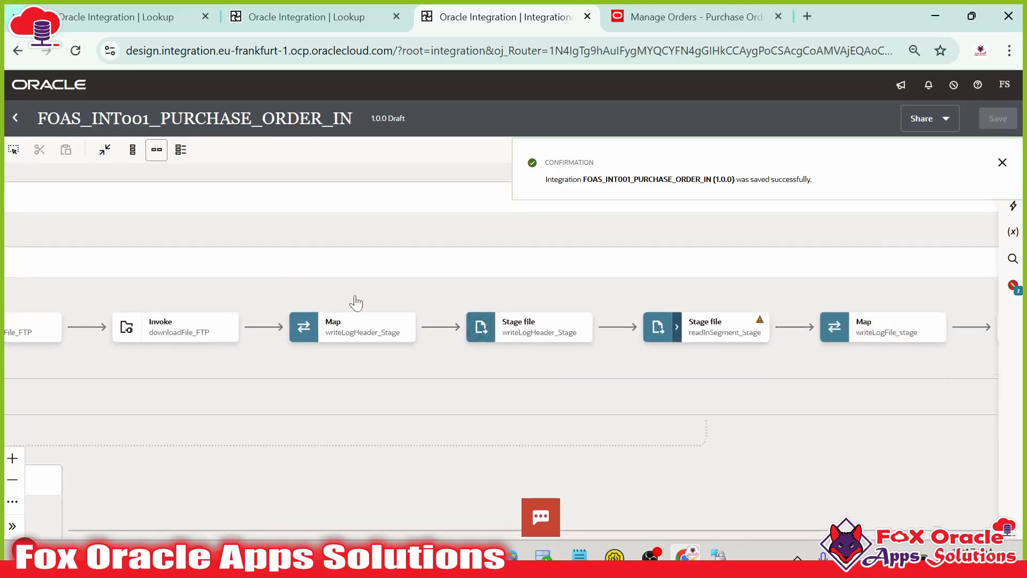
- Open the moveSourceFile_FTP map and map Directory and Filename of listFile_forEach_loopVar's File to the matching File Move Request fields
{"action": "left_click_drag", "start_coordinate": [355, 302], "coordinate": [220, 286]}
{"action": "left_click_drag", "start_coordinate": [715, 292], "coordinate": [219, 293]}
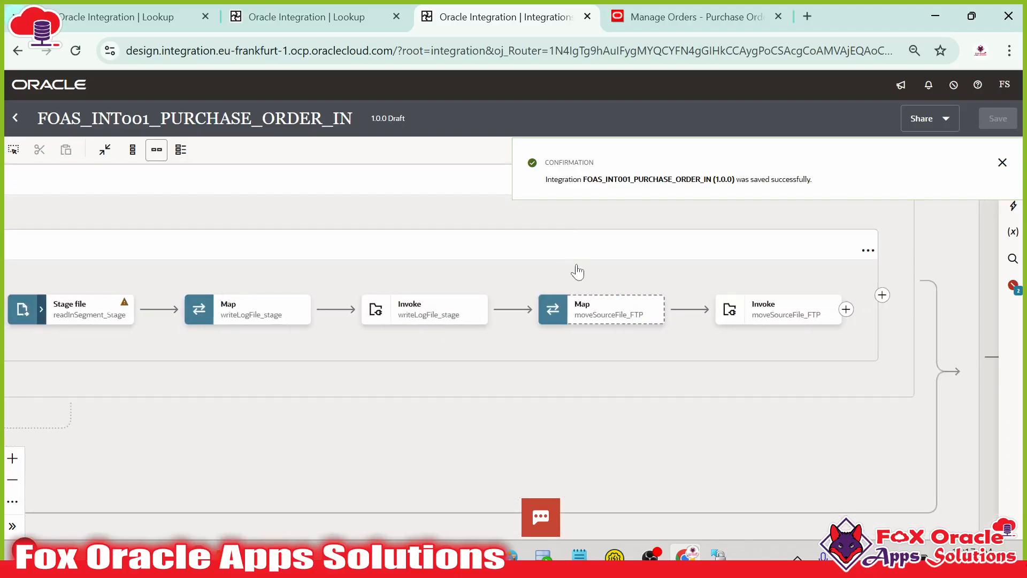
{"action": "left_click_drag", "start_coordinate": [591, 271], "coordinate": [268, 281]}
{"action": "left_click_drag", "start_coordinate": [362, 360], "coordinate": [646, 373]}
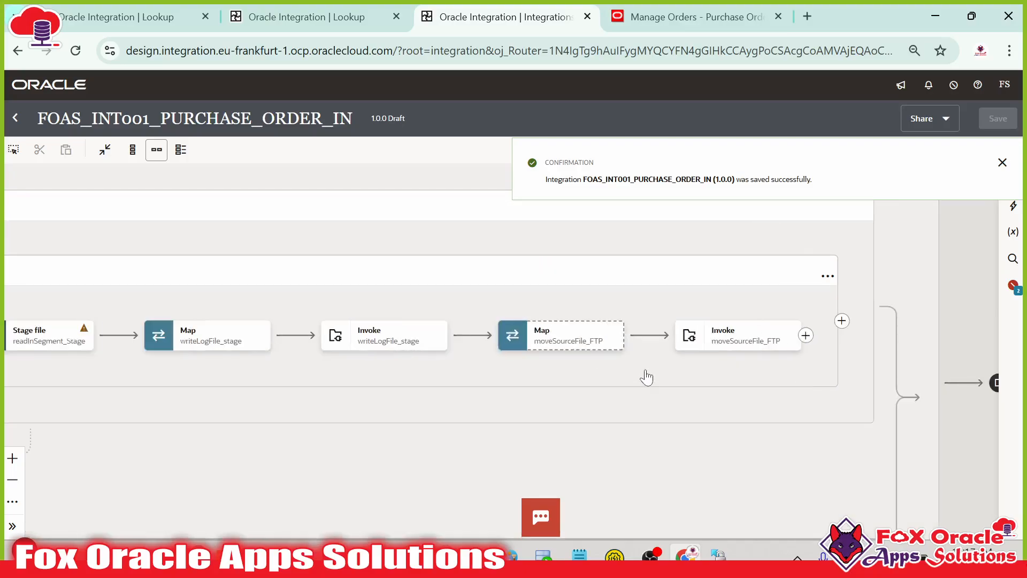
{"action": "double_click", "coordinate": [576, 342]}
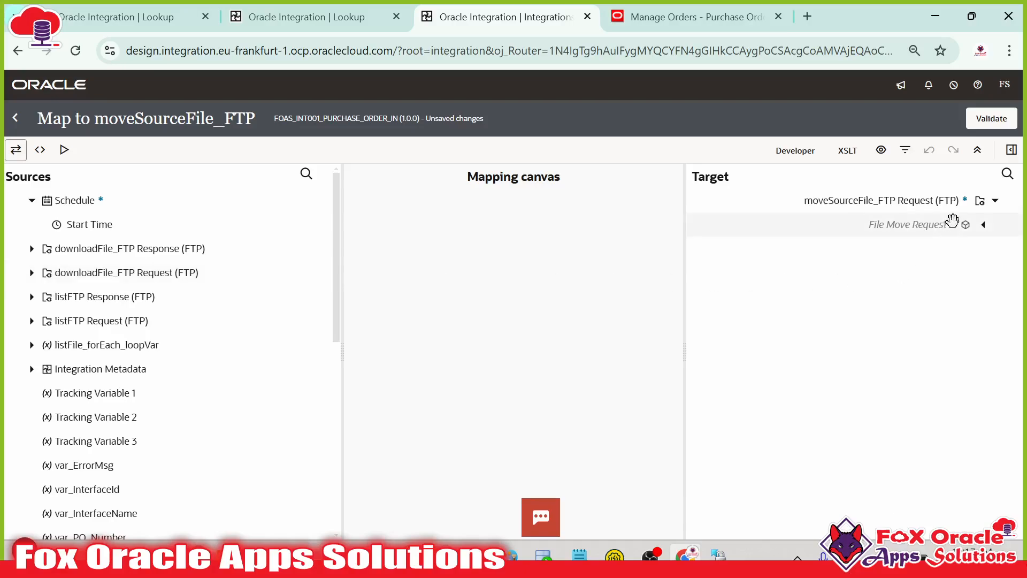
{"action": "left_click", "coordinate": [983, 225]}
{"action": "left_click", "coordinate": [923, 250]}
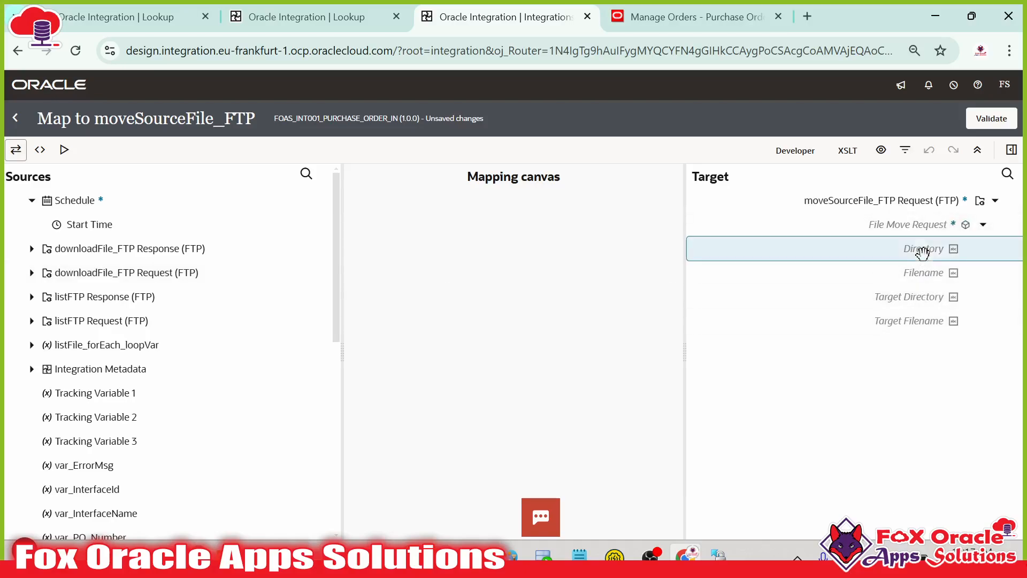
{"action": "left_click", "coordinate": [32, 344]}
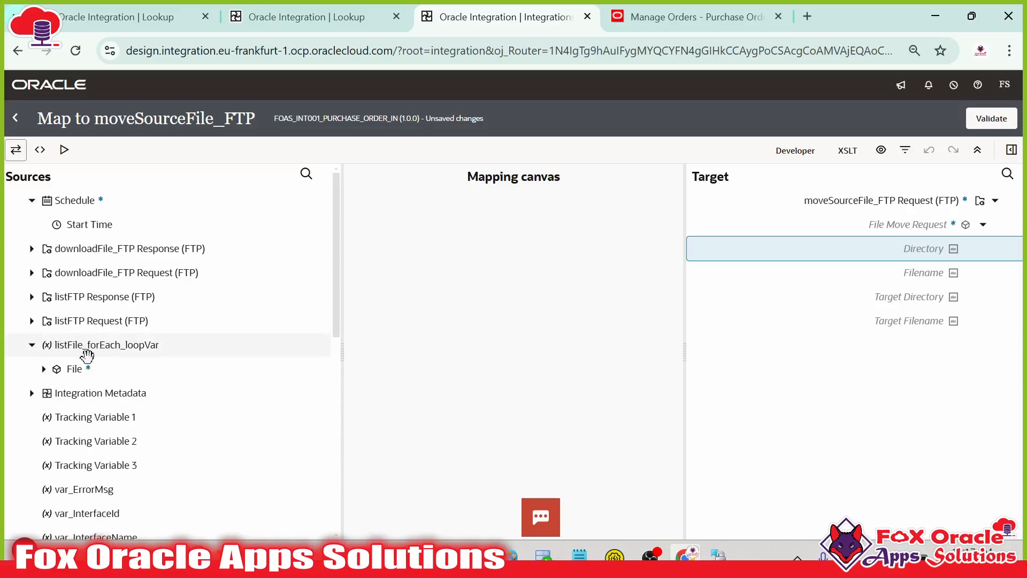
{"action": "left_click", "coordinate": [43, 368]}
{"action": "left_click_drag", "start_coordinate": [119, 395], "coordinate": [941, 261]}
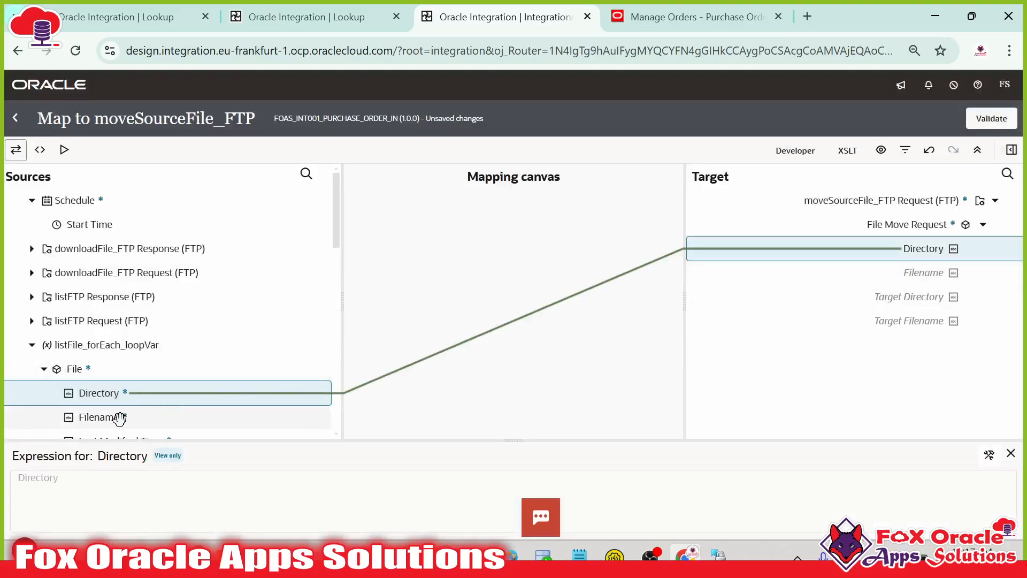
{"action": "left_click_drag", "start_coordinate": [119, 418], "coordinate": [919, 273]}
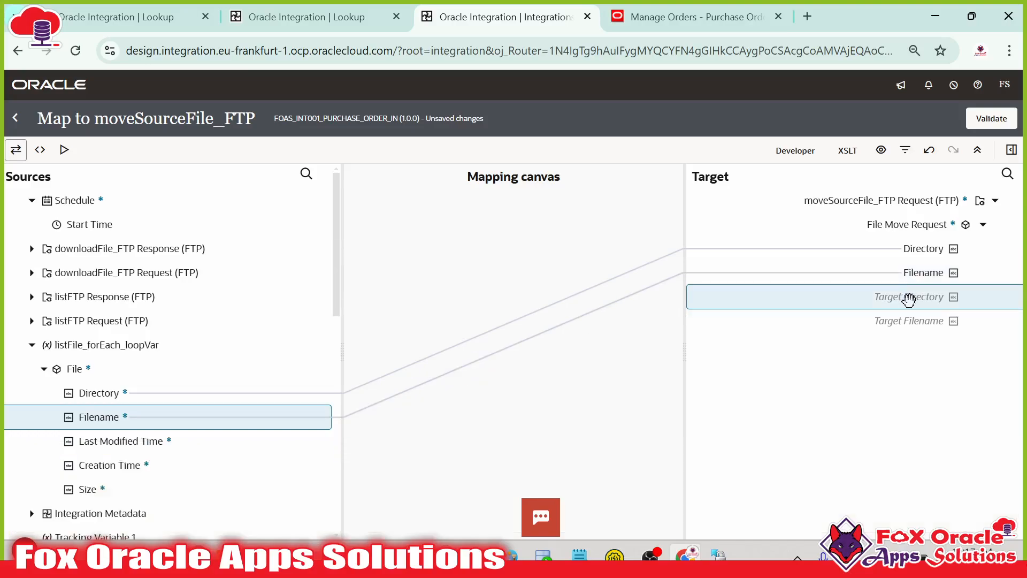
- Map the var_archiveDir variable to Target Directory in the File Move Request
{"action": "scroll", "coordinate": [193, 305], "scroll_direction": "down", "scroll_amount": 10}
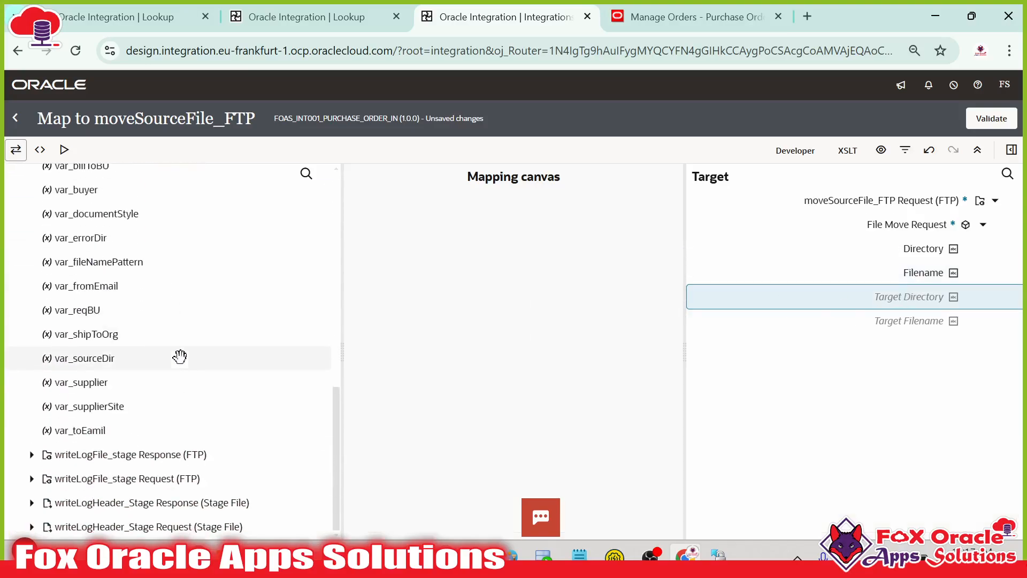
{"action": "scroll", "coordinate": [129, 326], "scroll_direction": "up", "scroll_amount": 3}
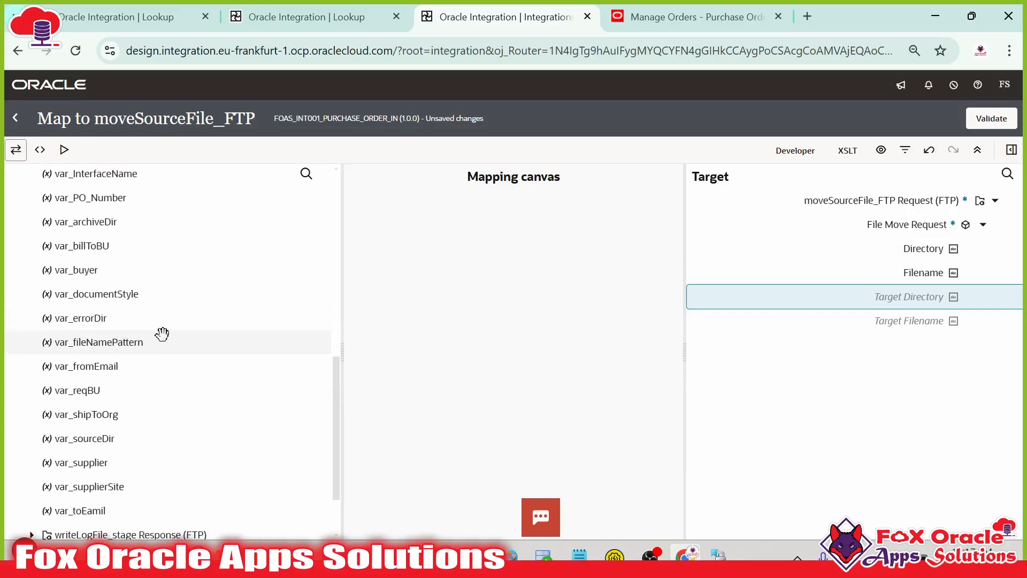
{"action": "scroll", "coordinate": [162, 334], "scroll_direction": "up", "scroll_amount": 6}
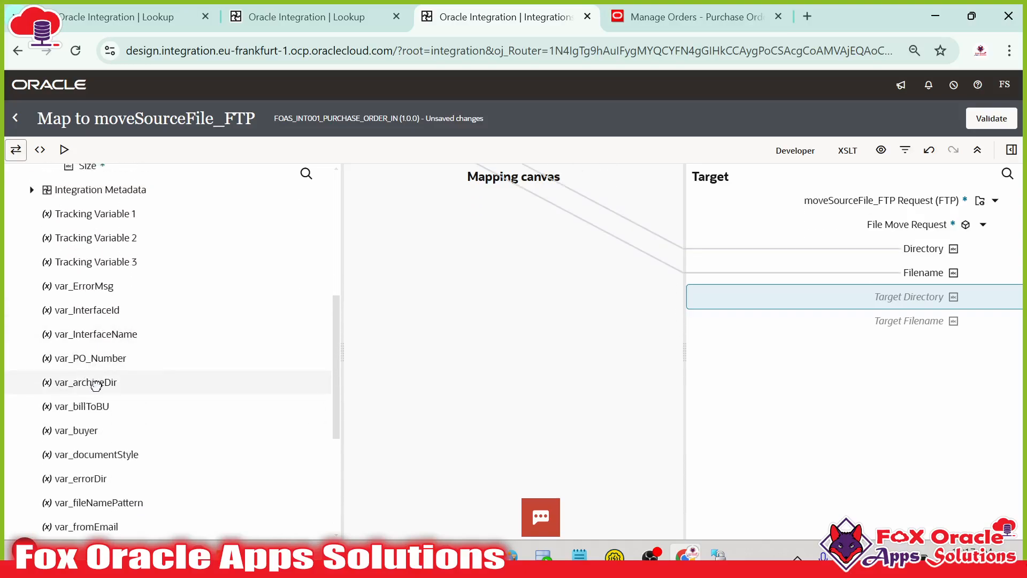
{"action": "left_click_drag", "start_coordinate": [96, 384], "coordinate": [870, 298]}
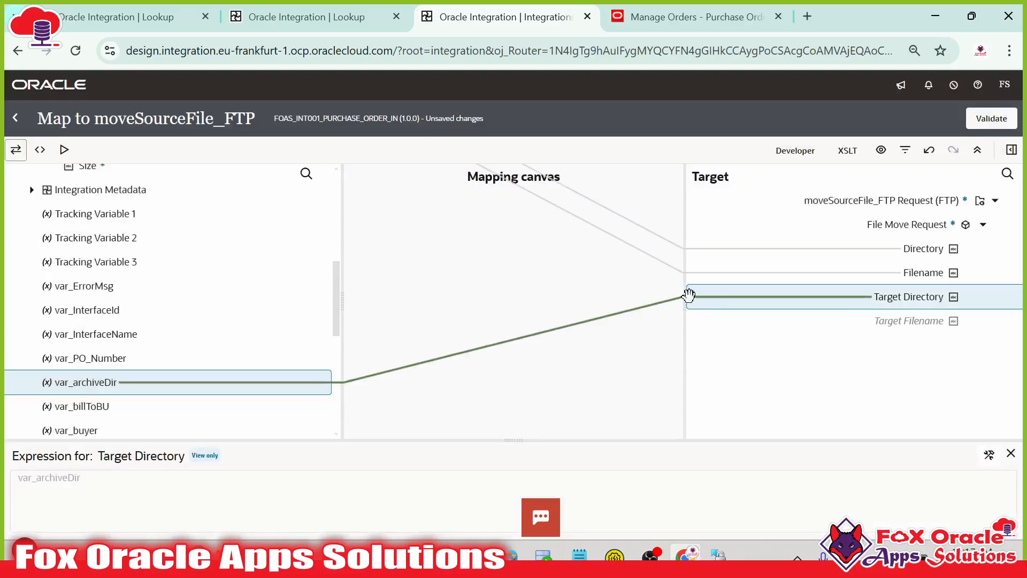
- Map the loop file's Filename to Target Filename and wrap the expression in concat to append ".archive"
{"action": "left_click", "coordinate": [911, 324]}
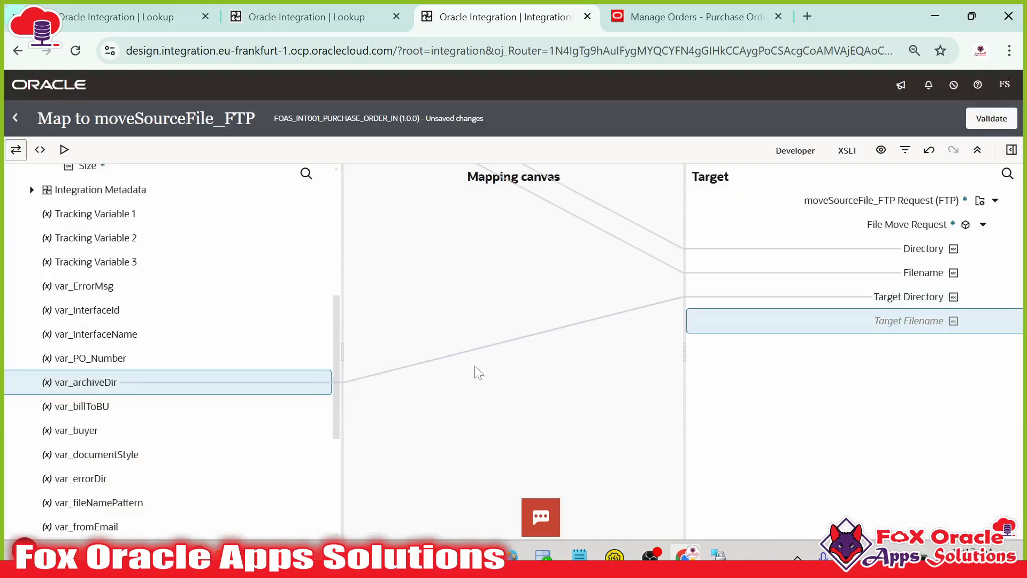
{"action": "scroll", "coordinate": [220, 348], "scroll_direction": "up", "scroll_amount": 10}
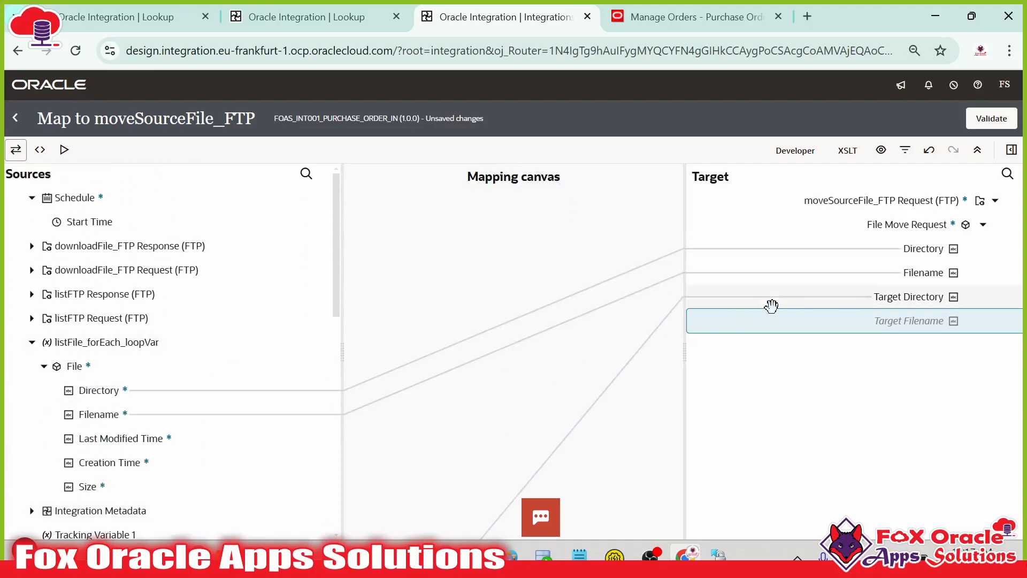
{"action": "scroll", "coordinate": [222, 348], "scroll_direction": "down", "scroll_amount": 3}
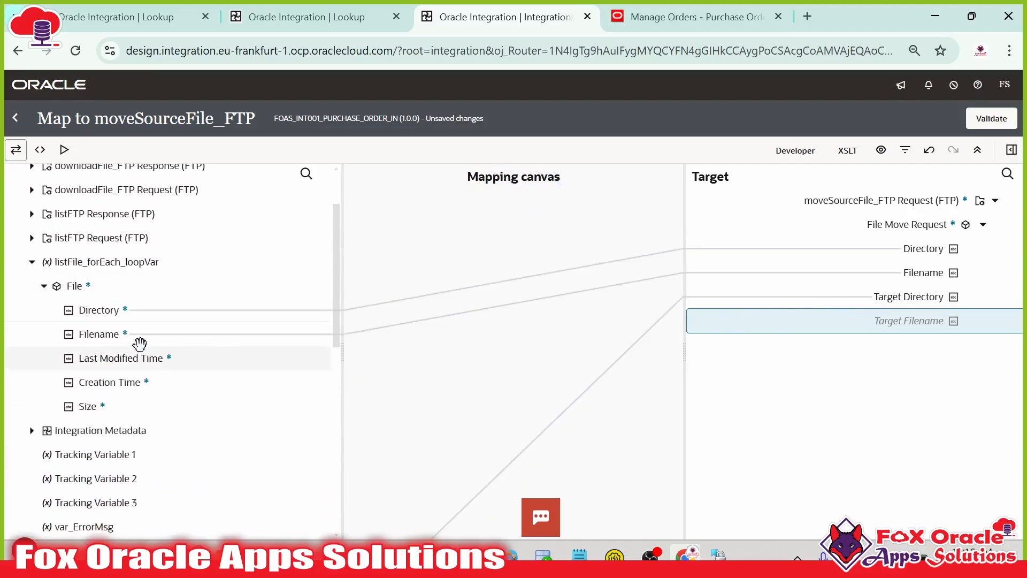
{"action": "left_click_drag", "start_coordinate": [105, 334], "coordinate": [889, 321]}
{"action": "right_click", "coordinate": [902, 321]}
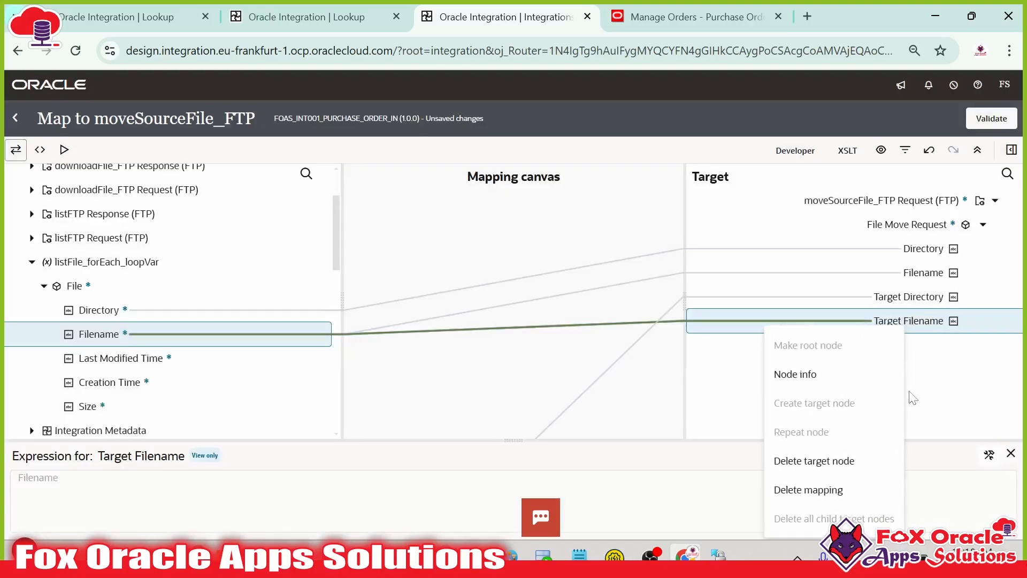
{"action": "left_click", "coordinate": [989, 455]}
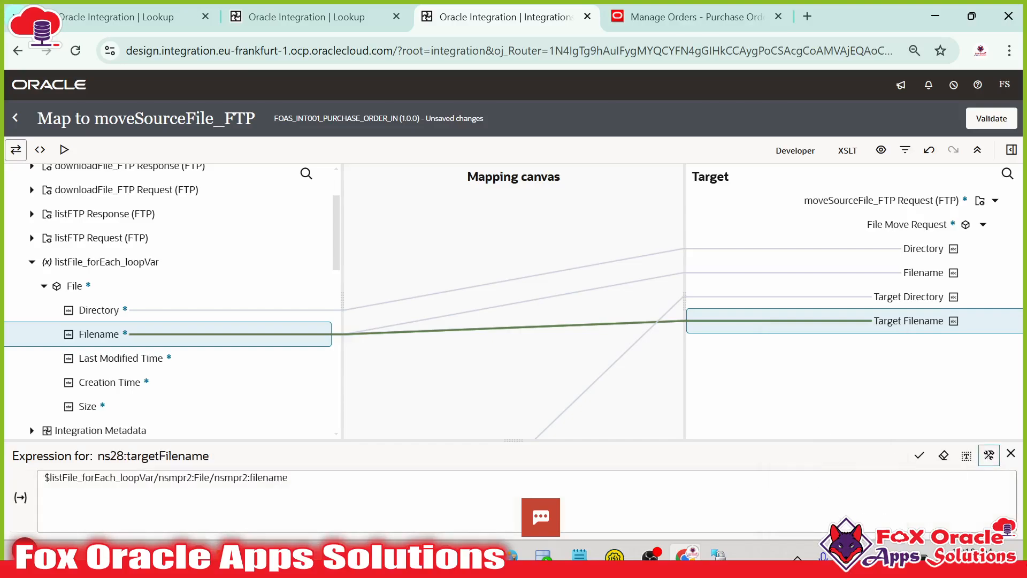
{"action": "left_click", "coordinate": [45, 478]}
{"action": "type", "text": "concat("}
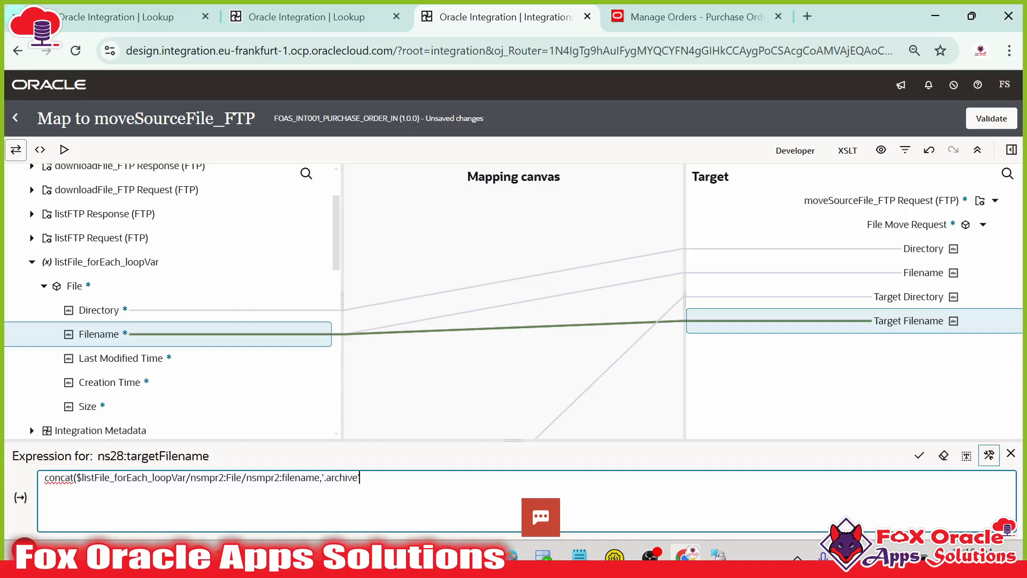
{"action": "left_click", "coordinate": [919, 455]}
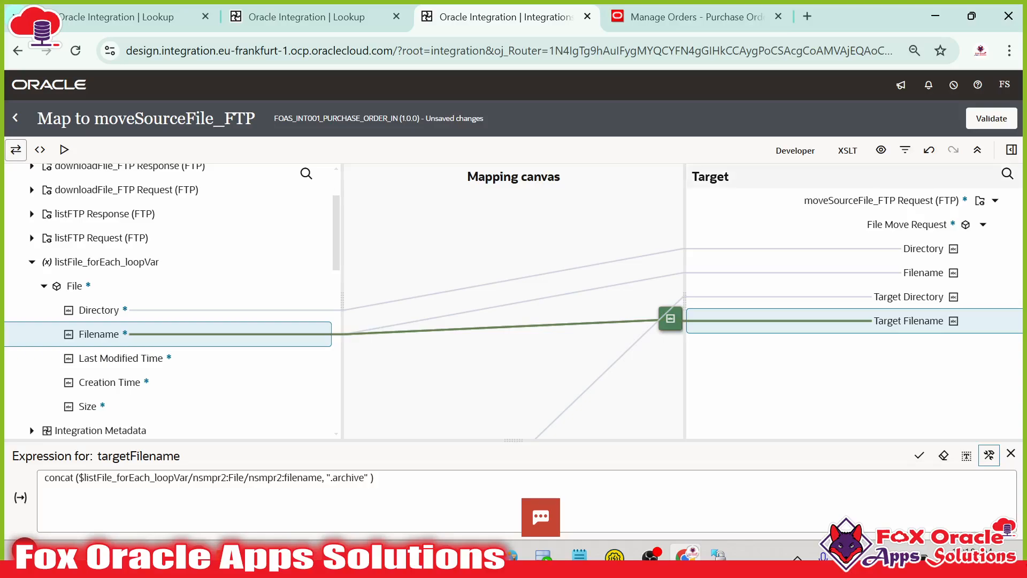
- Validate and close the moveSourceFile_FTP map, and save the integration
{"action": "left_click", "coordinate": [994, 125]}
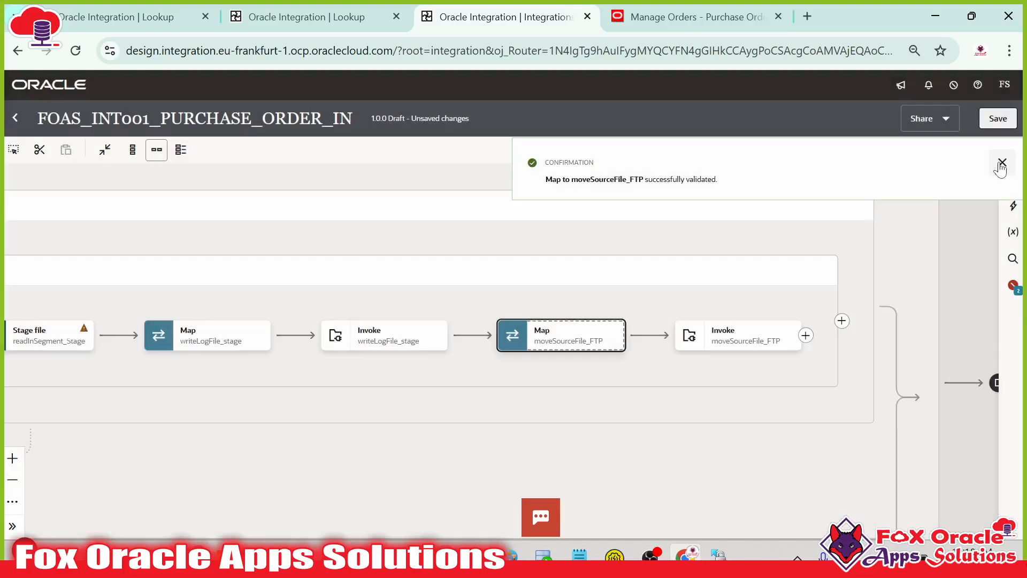
{"action": "left_click", "coordinate": [1001, 162]}
{"action": "left_click", "coordinate": [997, 118]}
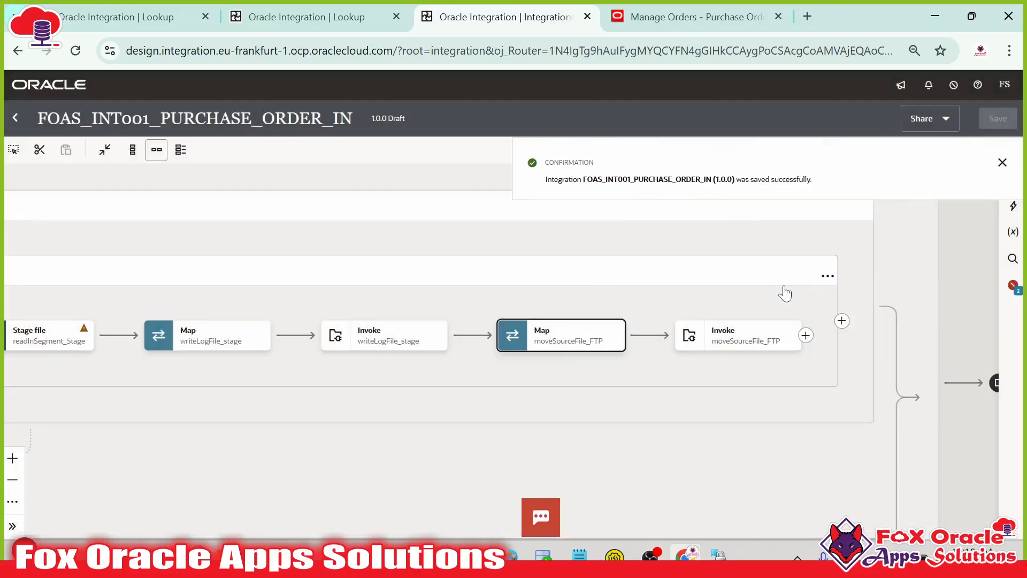
- Review the integration flow across the Switch, from the For each loop in Route 1 to the Otherwise branch's notification
{"action": "scroll", "coordinate": [780, 291], "scroll_direction": "down", "scroll_amount": 3}
{"action": "left_click_drag", "start_coordinate": [520, 280], "coordinate": [767, 316]}
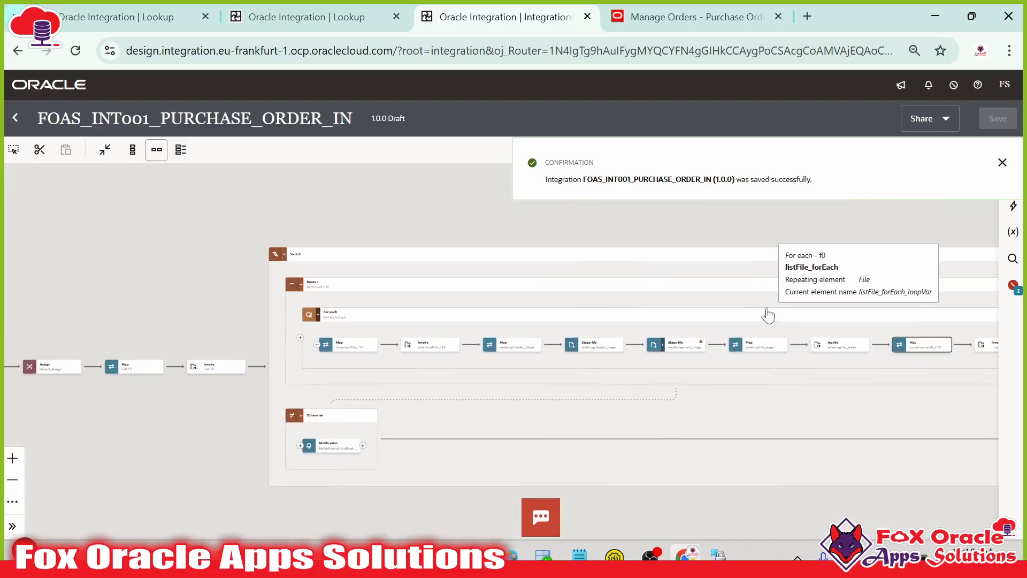
{"action": "scroll", "coordinate": [576, 289], "scroll_direction": "down", "scroll_amount": 1}
{"action": "left_click_drag", "start_coordinate": [334, 222], "coordinate": [370, 222]}
{"action": "left_click", "coordinate": [1002, 162]}
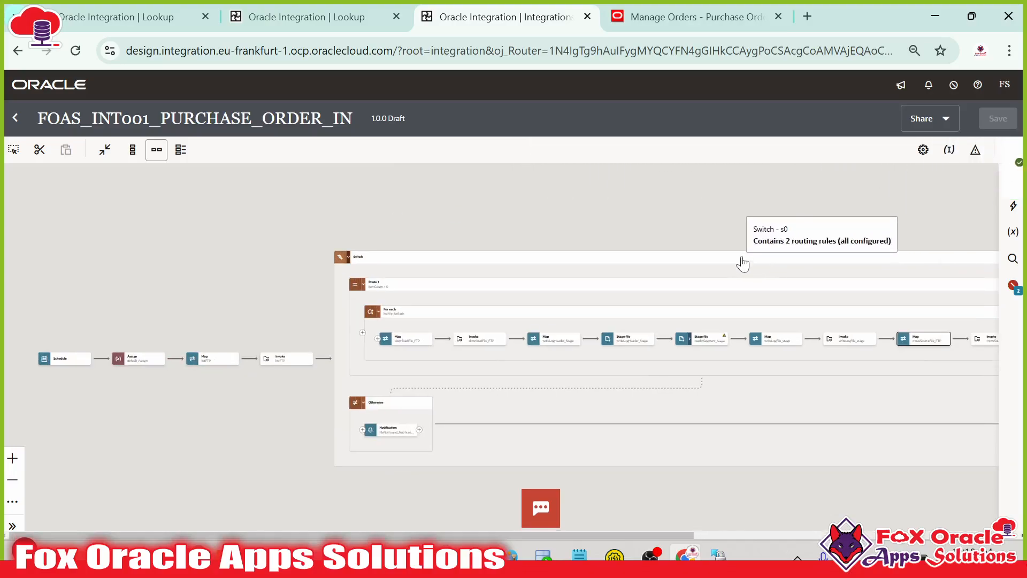
{"action": "left_click_drag", "start_coordinate": [778, 302], "coordinate": [576, 288]}
{"action": "left_click_drag", "start_coordinate": [623, 391], "coordinate": [517, 385]}
{"action": "scroll", "coordinate": [607, 369], "scroll_direction": "up", "scroll_amount": 5}
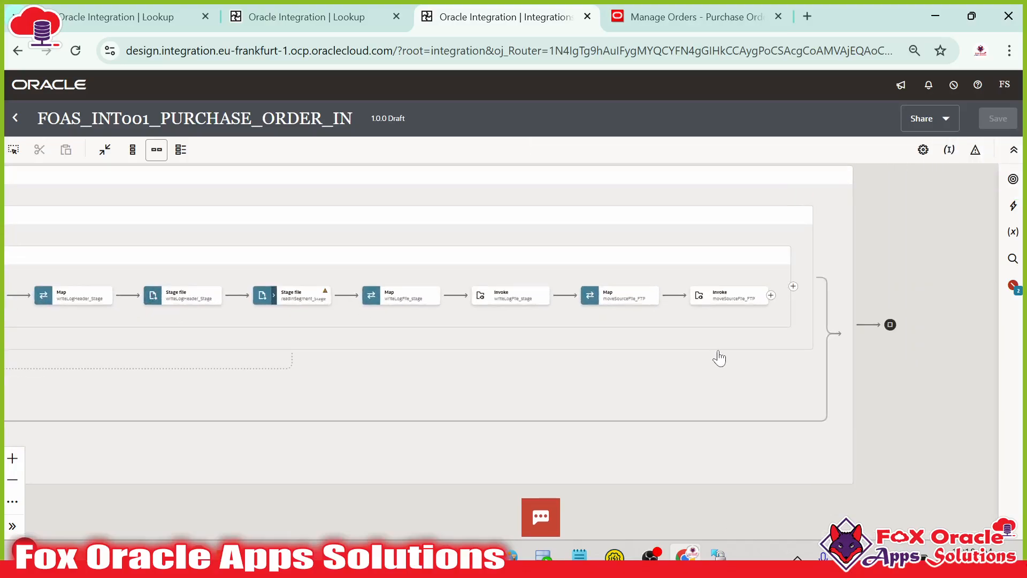
{"action": "scroll", "coordinate": [818, 357], "scroll_direction": "down", "scroll_amount": 5}
{"action": "scroll", "coordinate": [326, 375], "scroll_direction": "up", "scroll_amount": 5}
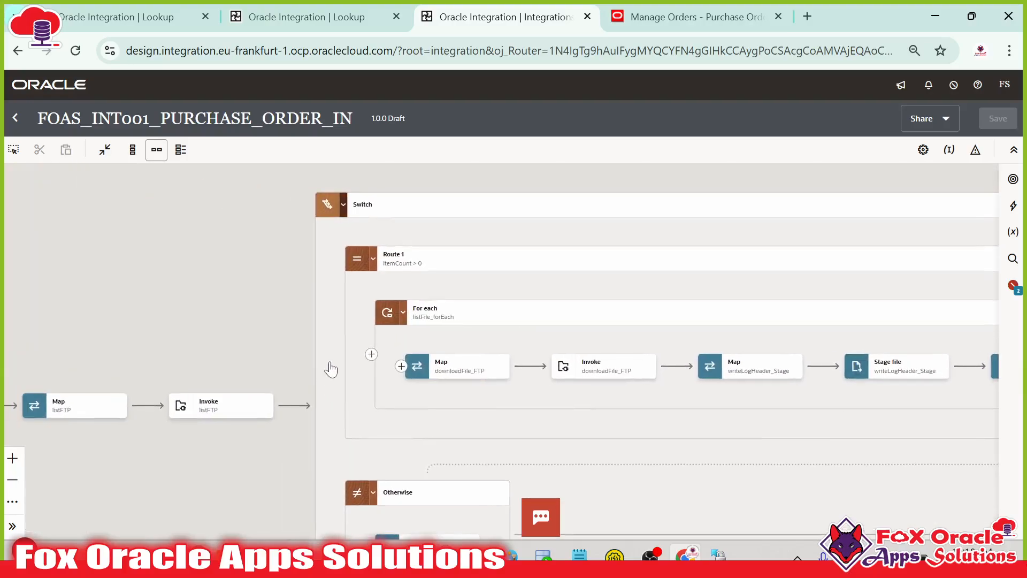
{"action": "left_click_drag", "start_coordinate": [330, 369], "coordinate": [228, 362]}
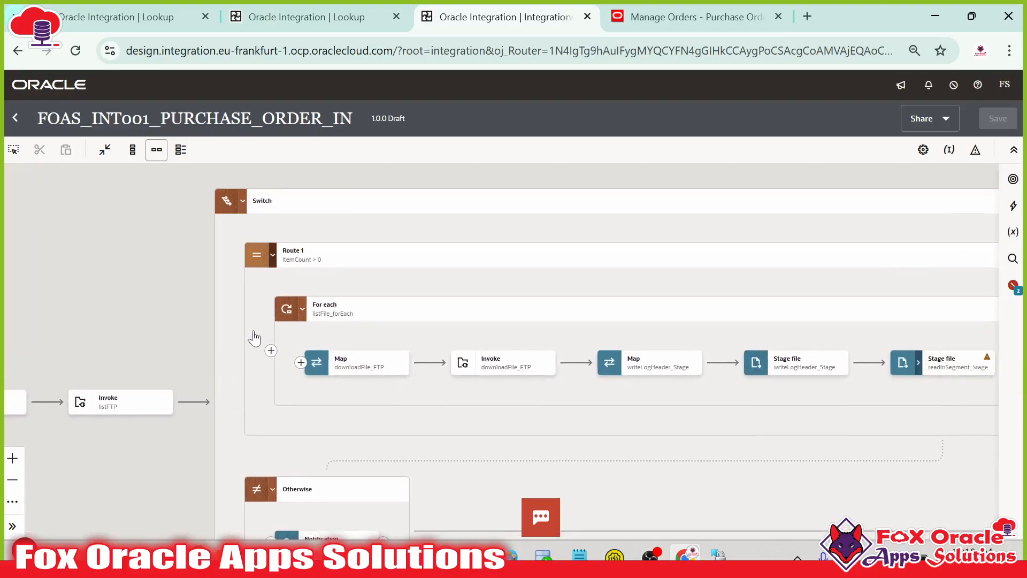
{"action": "left_click_drag", "start_coordinate": [194, 301], "coordinate": [180, 298]}
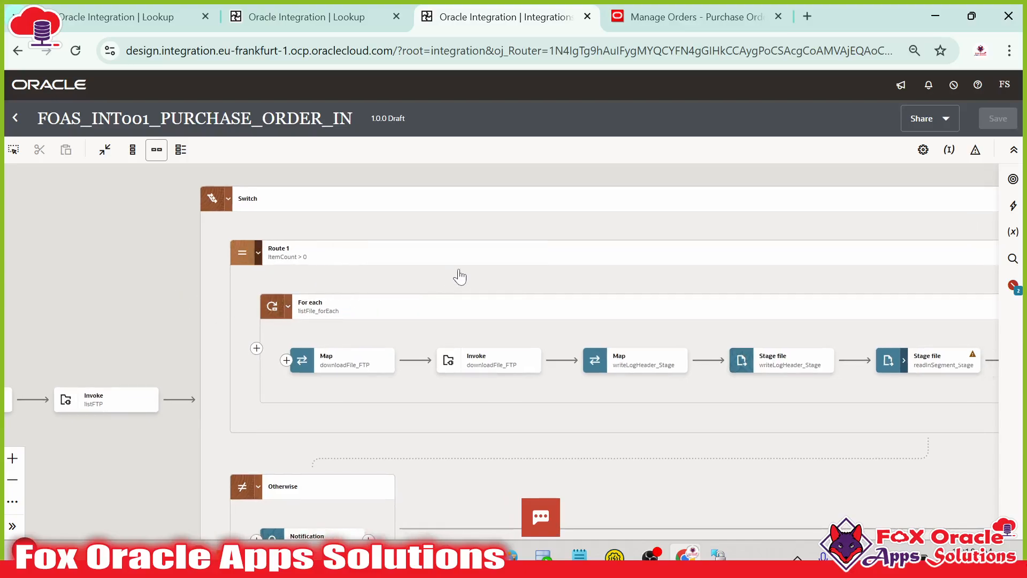
{"action": "left_click_drag", "start_coordinate": [458, 274], "coordinate": [310, 282]}
{"action": "scroll", "coordinate": [213, 252], "scroll_direction": "down", "scroll_amount": 2}
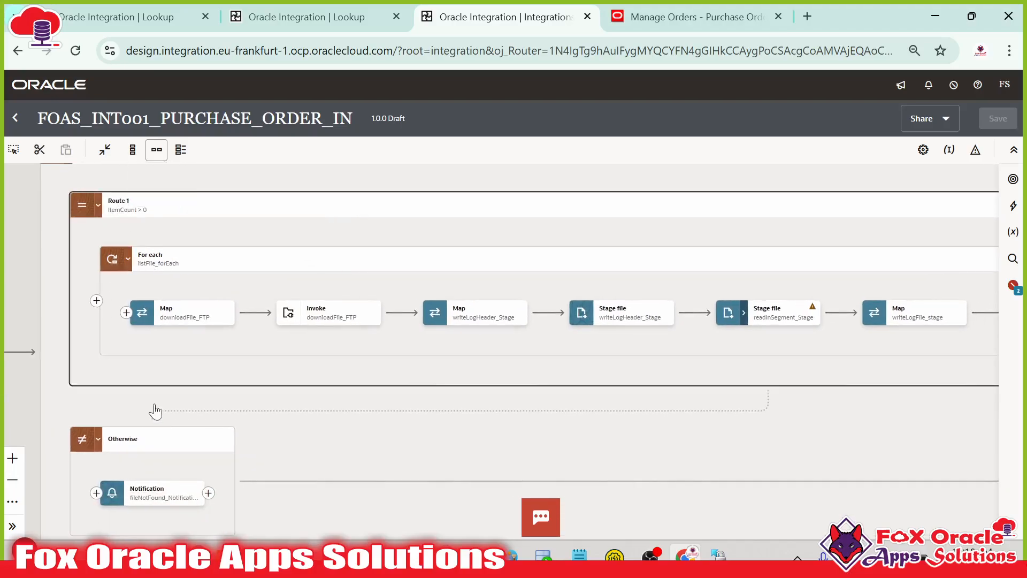
{"action": "scroll", "coordinate": [155, 407], "scroll_direction": "down", "scroll_amount": 3}
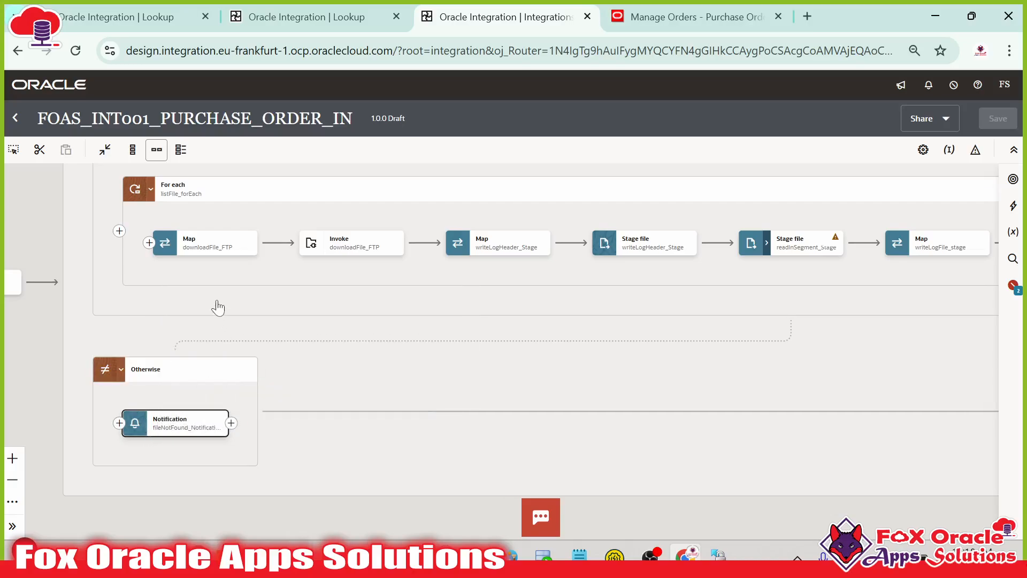
{"action": "scroll", "coordinate": [215, 304], "scroll_direction": "up", "scroll_amount": 4}
- Collapse the listFile_forEach loop inside Route 1
{"action": "left_click", "coordinate": [188, 308]}
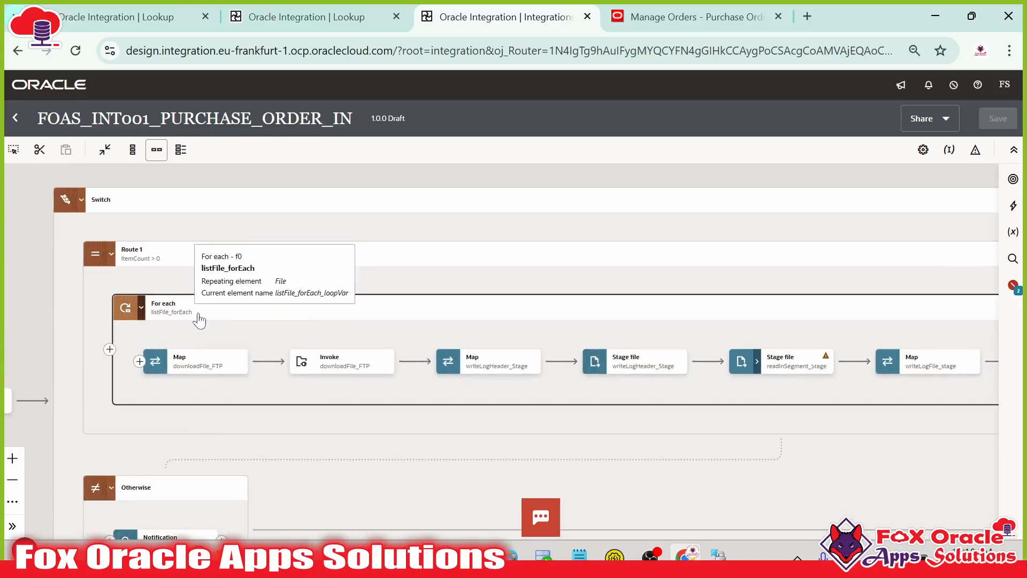
{"action": "left_click_drag", "start_coordinate": [561, 347], "coordinate": [631, 378]}
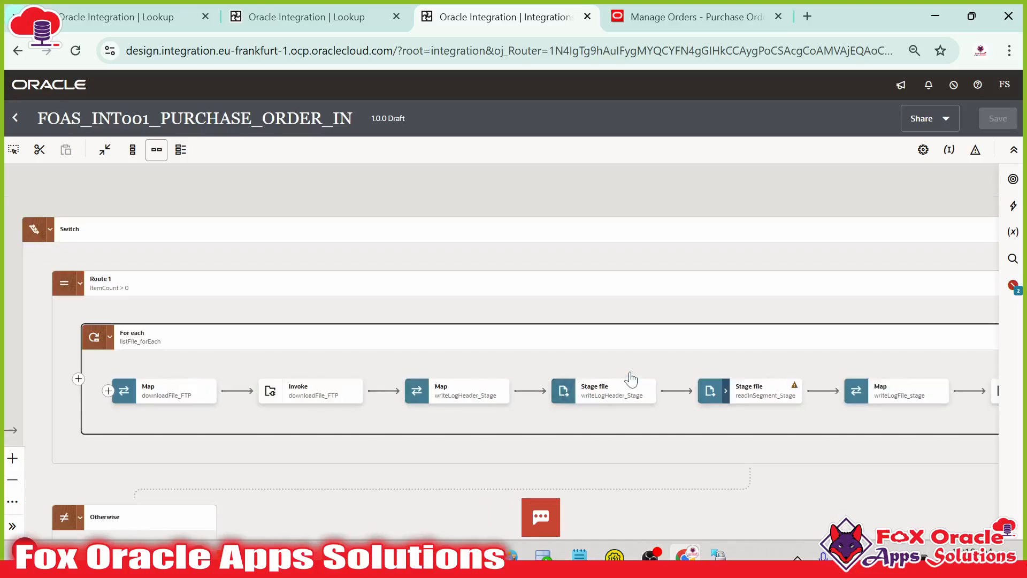
{"action": "left_click", "coordinate": [119, 346]}
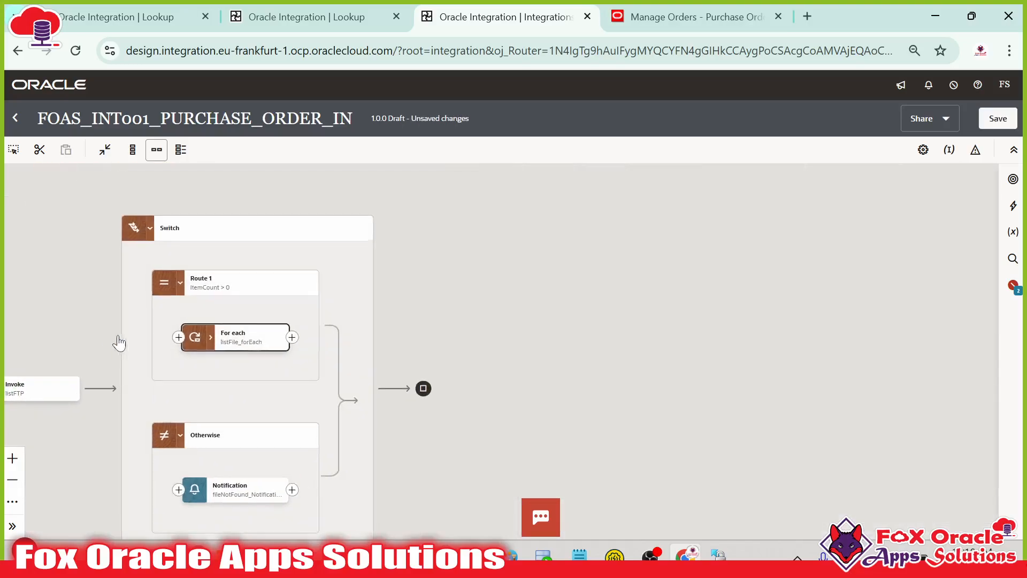
- Add a Notification action directly after the listFile_forEach loop in Route 1
{"action": "scroll", "coordinate": [362, 375], "scroll_direction": "up", "scroll_amount": 5}
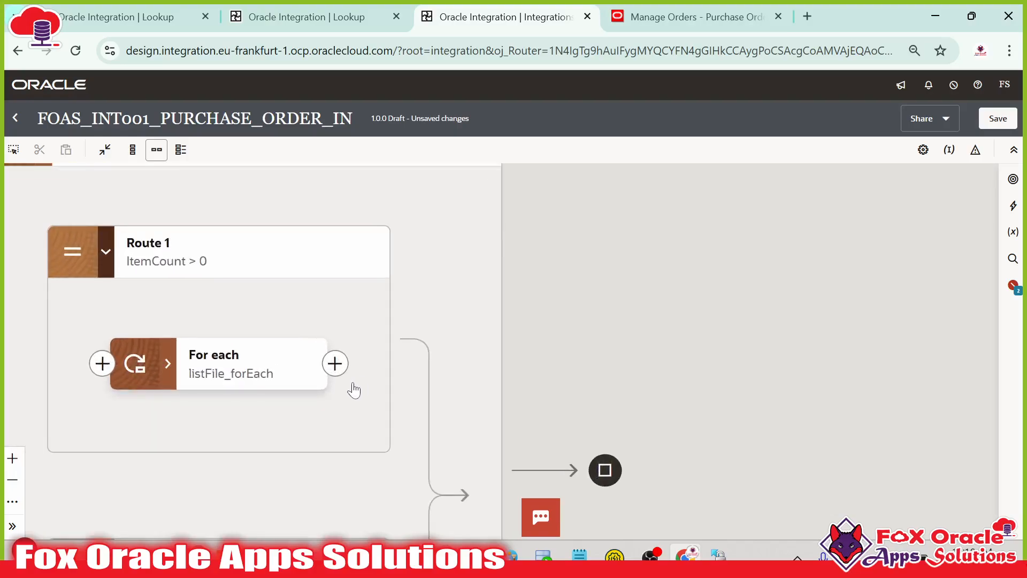
{"action": "mouse_move", "coordinate": [351, 384]}
{"action": "left_mouse_down"}
{"action": "mouse_move", "coordinate": [541, 361]}
{"action": "mouse_move", "coordinate": [351, 385]}
{"action": "left_mouse_up"}
{"action": "left_click_drag", "start_coordinate": [289, 317], "coordinate": [444, 342]}
{"action": "left_click", "coordinate": [468, 359]}
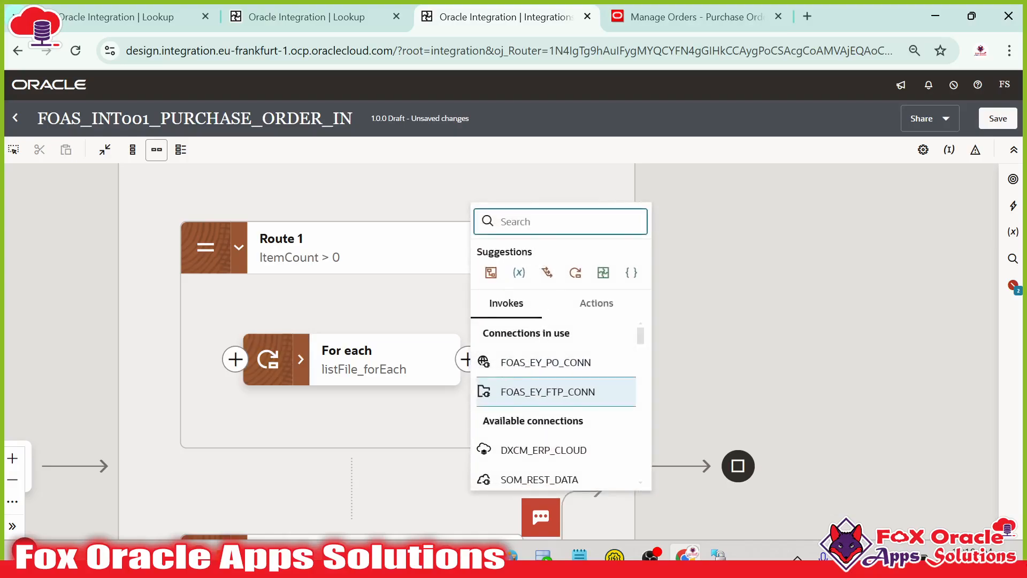
{"action": "type", "text": "not"}
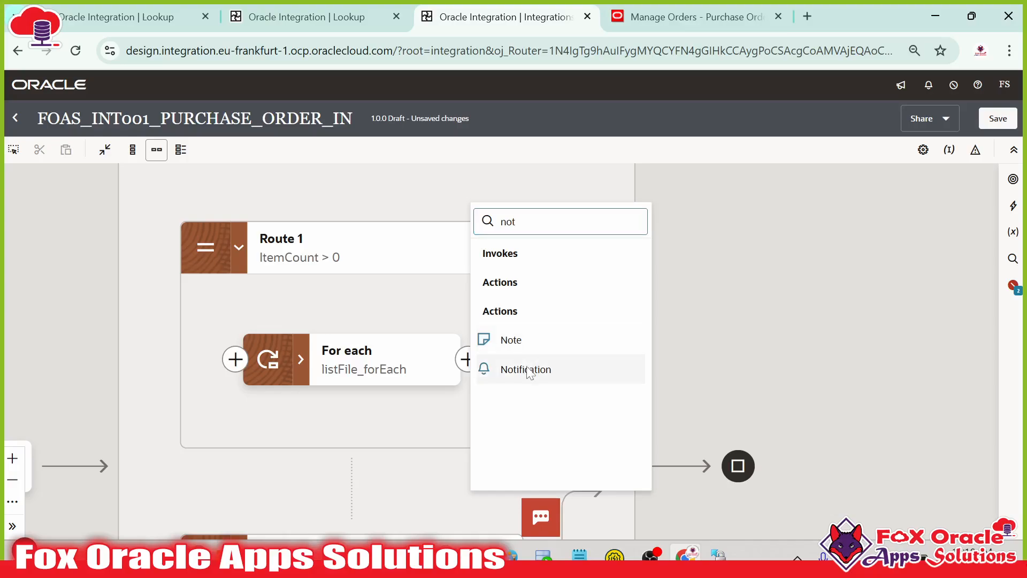
{"action": "left_click", "coordinate": [527, 370]}
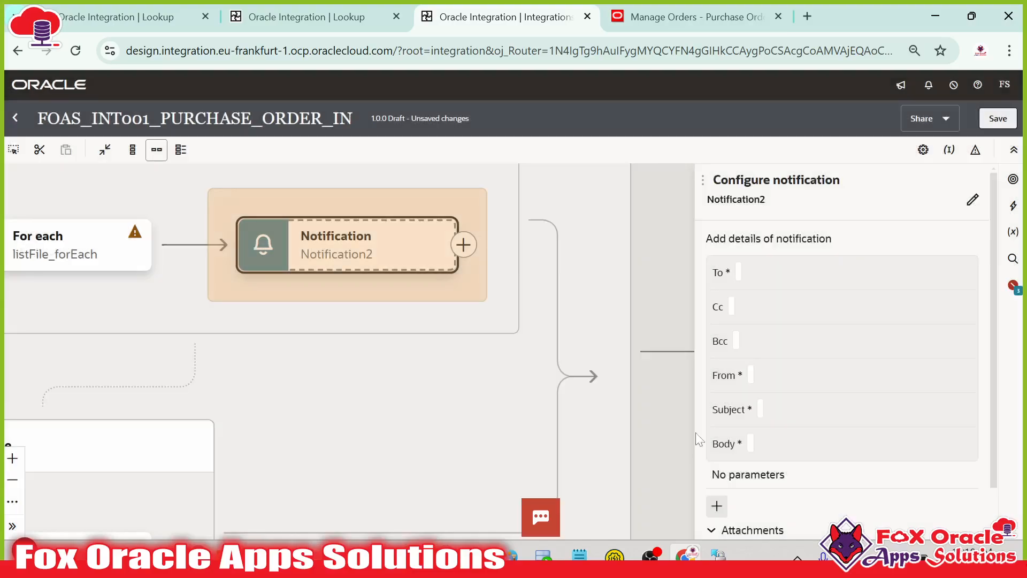
- Rename the new notification in Route 1 as complitionEmail_notification
{"action": "left_click", "coordinate": [973, 200]}
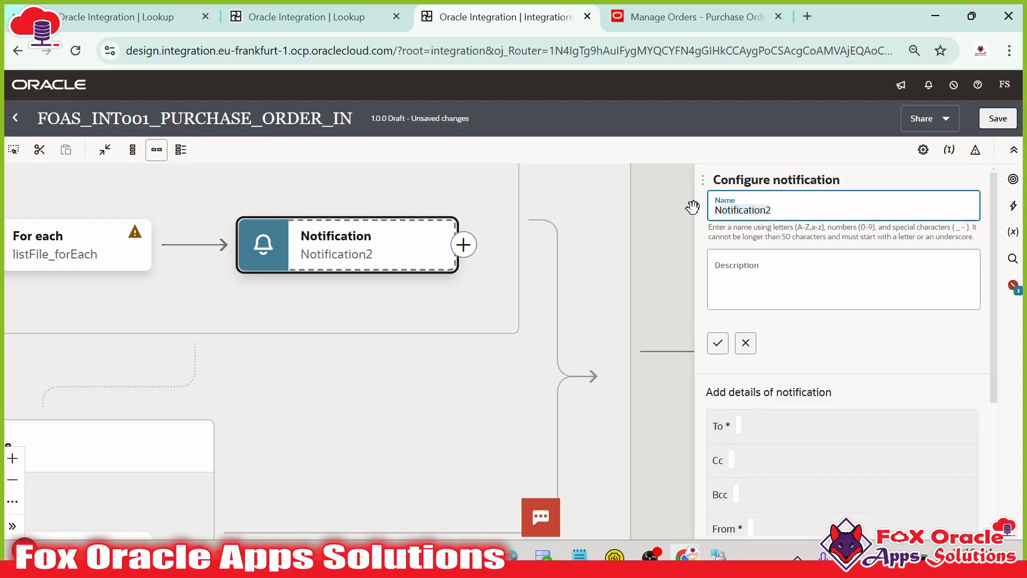
{"action": "type", "text": "complitionE"}
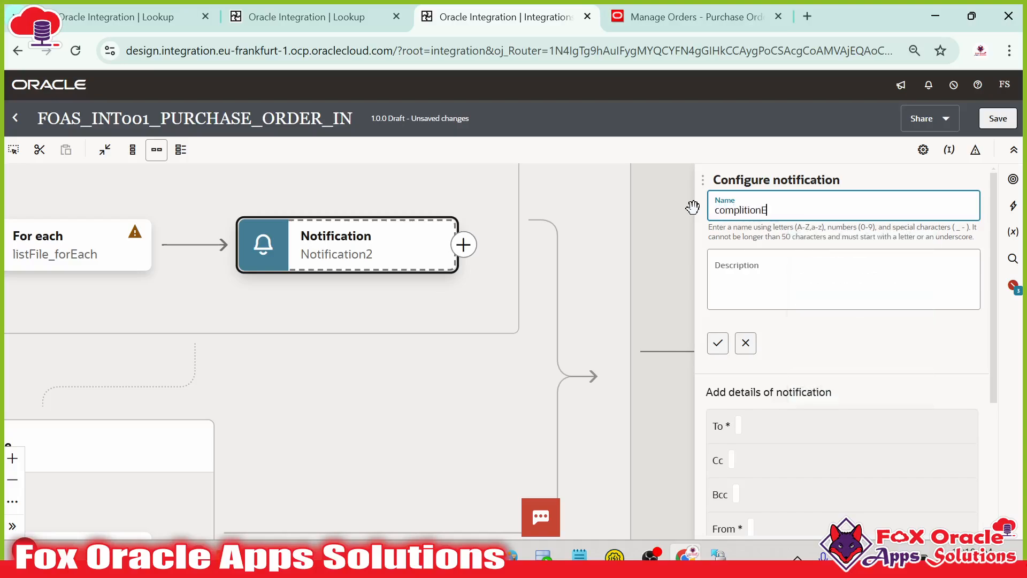
{"action": "type", "text": "mail_notof"}
{"action": "left_click", "coordinate": [718, 343]}
- Map the notification's To address to $var_toEamil and its From address to $var_fromEmail
{"action": "scroll", "coordinate": [746, 300], "scroll_direction": "down", "scroll_amount": 3}
{"action": "left_click", "coordinate": [736, 236]}
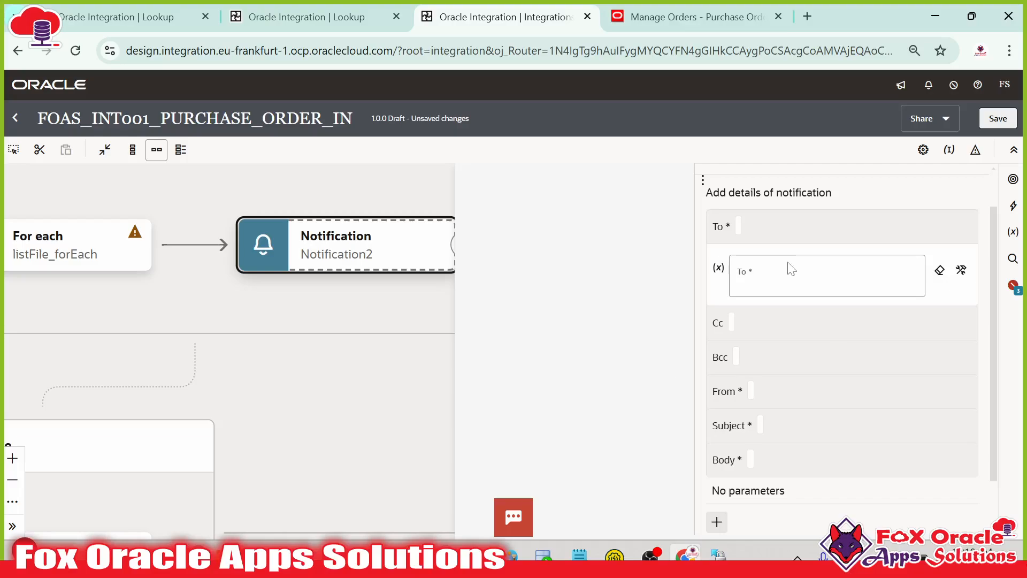
{"action": "left_click", "coordinate": [759, 272]}
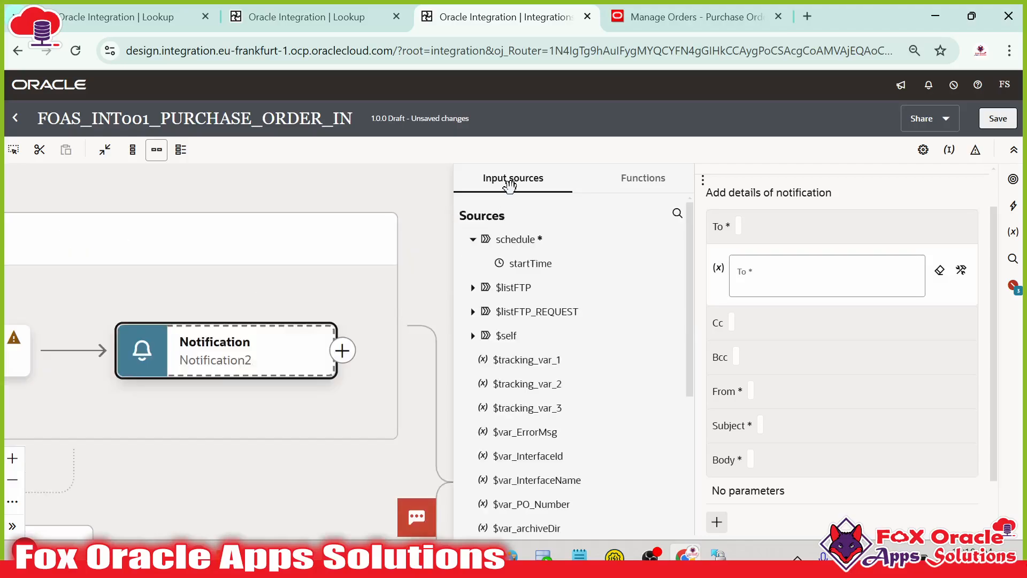
{"action": "scroll", "coordinate": [523, 384], "scroll_direction": "down", "scroll_amount": 5}
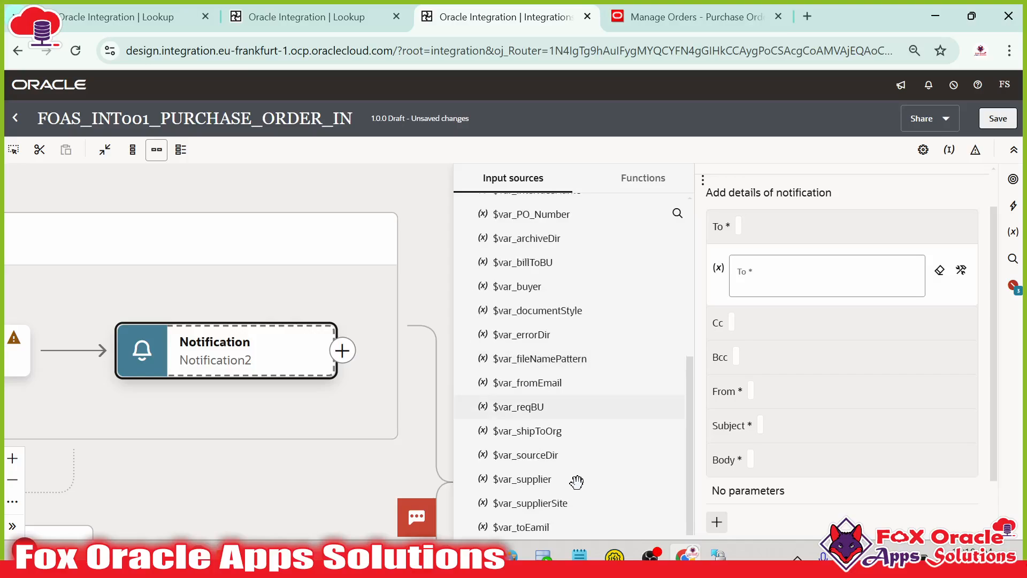
{"action": "scroll", "coordinate": [572, 369], "scroll_direction": "up", "scroll_amount": 3}
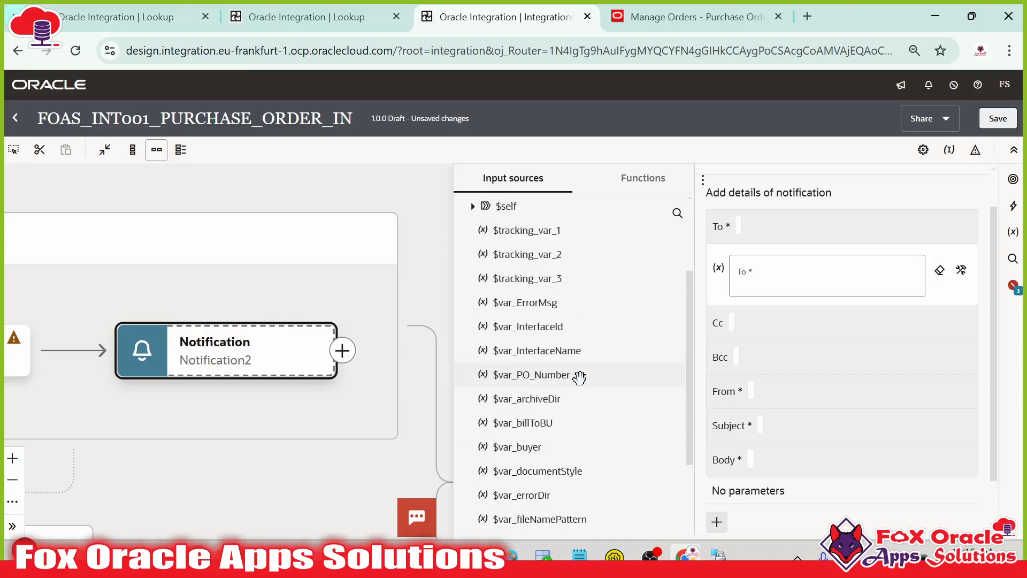
{"action": "scroll", "coordinate": [565, 377], "scroll_direction": "down", "scroll_amount": 3}
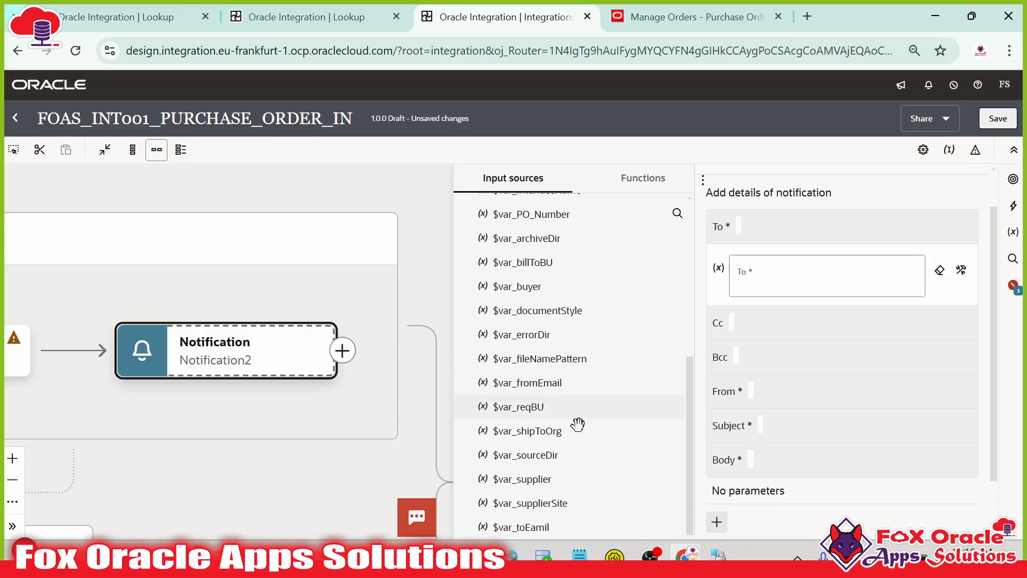
{"action": "left_click_drag", "start_coordinate": [550, 528], "coordinate": [795, 274]}
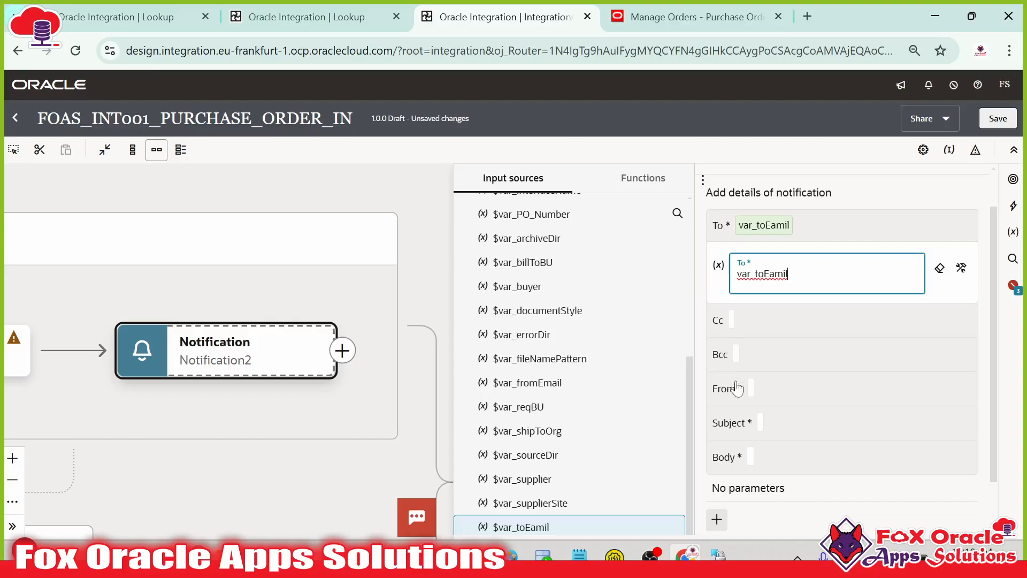
{"action": "left_click", "coordinate": [751, 392]}
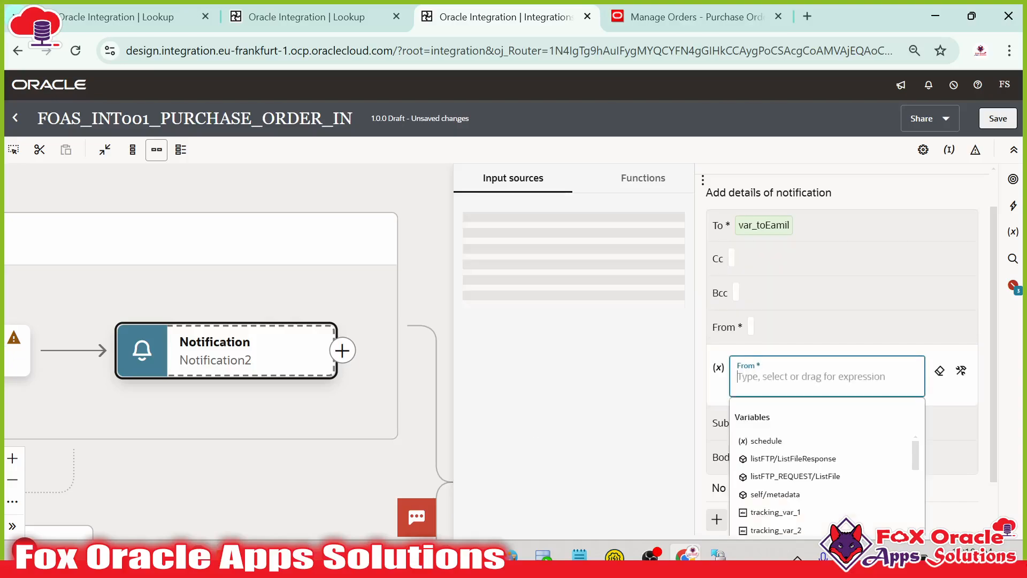
{"action": "scroll", "coordinate": [660, 379], "scroll_direction": "down", "scroll_amount": 5}
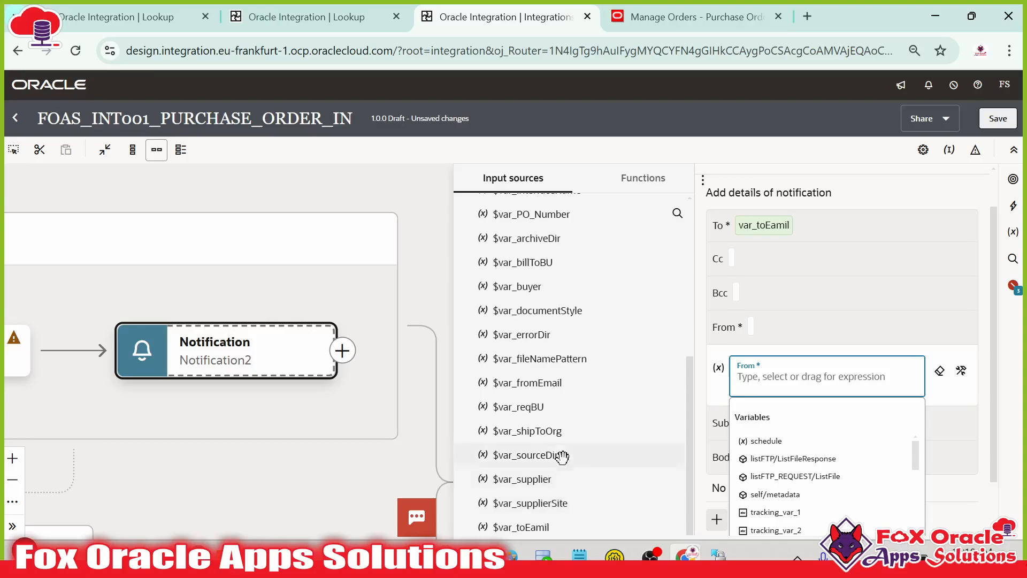
{"action": "left_click_drag", "start_coordinate": [556, 384], "coordinate": [748, 382]}
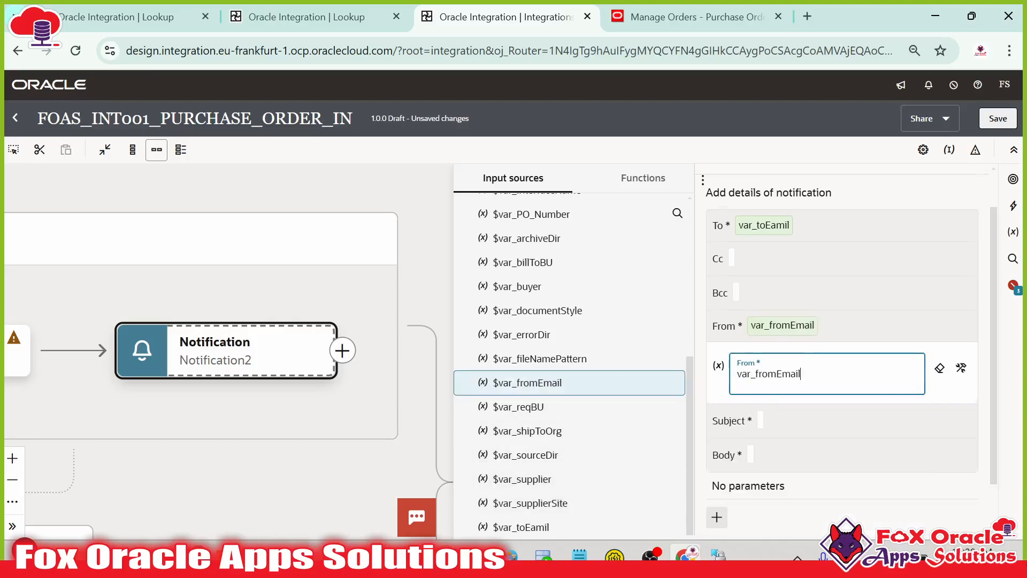
- Set the notification's subject to the expression concat($var_InterfaceName,' Status : Success.')
{"action": "left_click", "coordinate": [761, 369]}
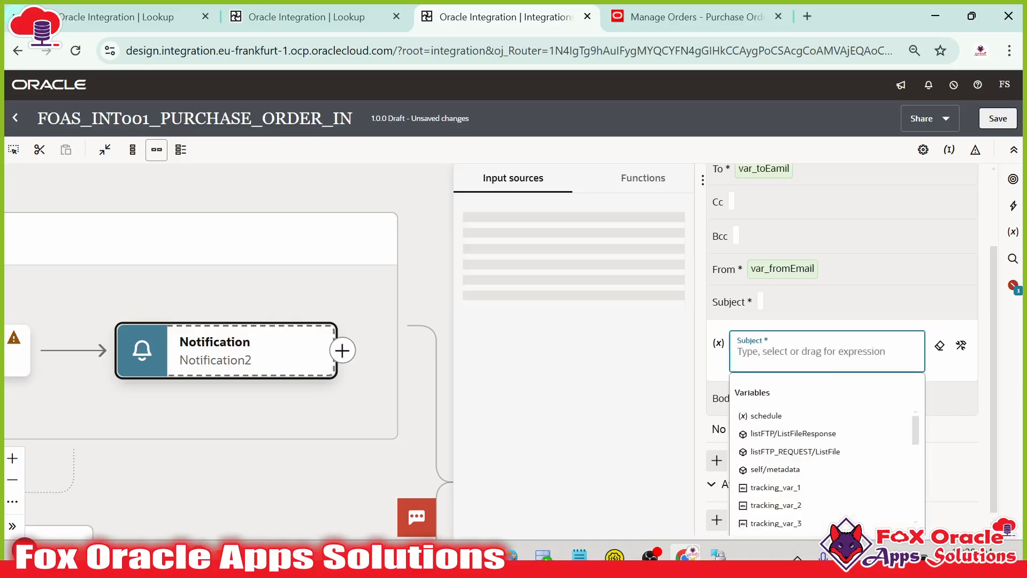
{"action": "left_click", "coordinate": [961, 349]}
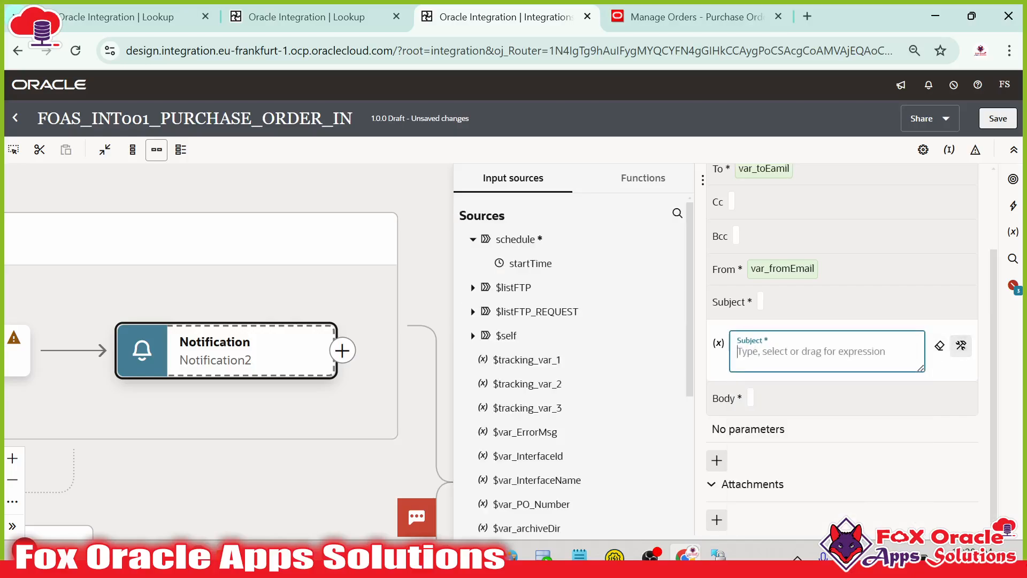
{"action": "type", "text": "concat("}
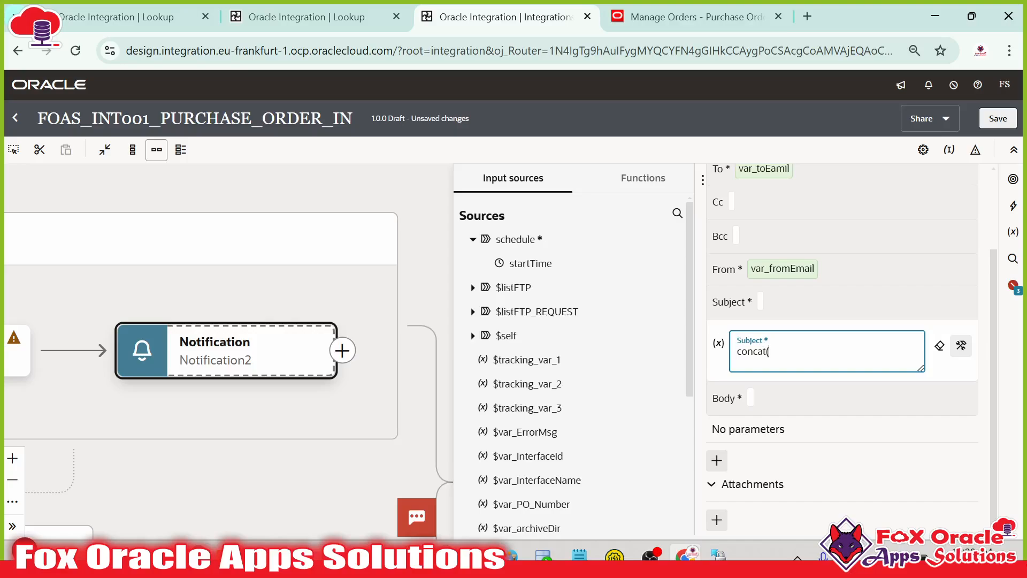
{"action": "scroll", "coordinate": [535, 385], "scroll_direction": "down", "scroll_amount": 2}
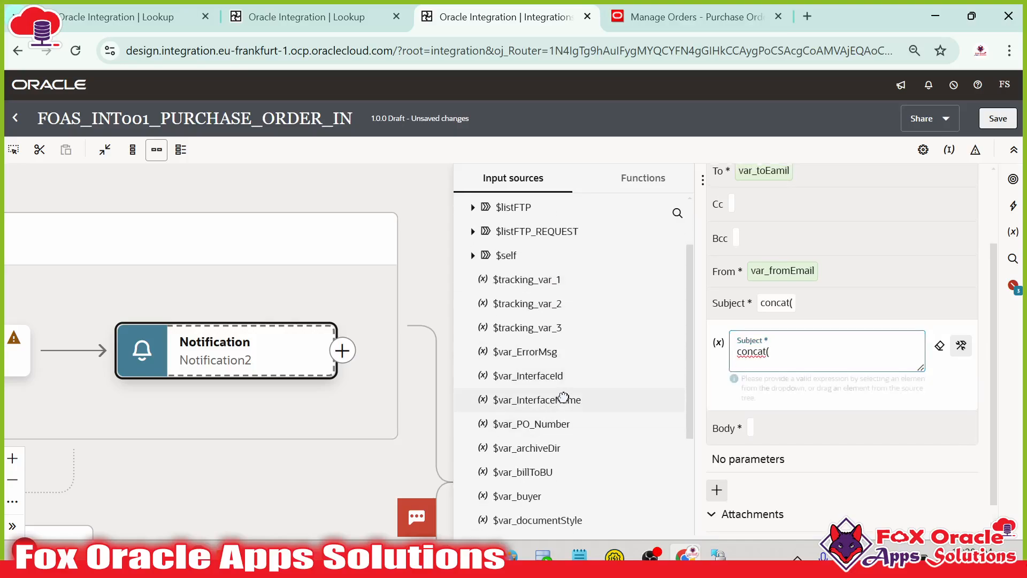
{"action": "left_click_drag", "start_coordinate": [565, 398], "coordinate": [812, 369]}
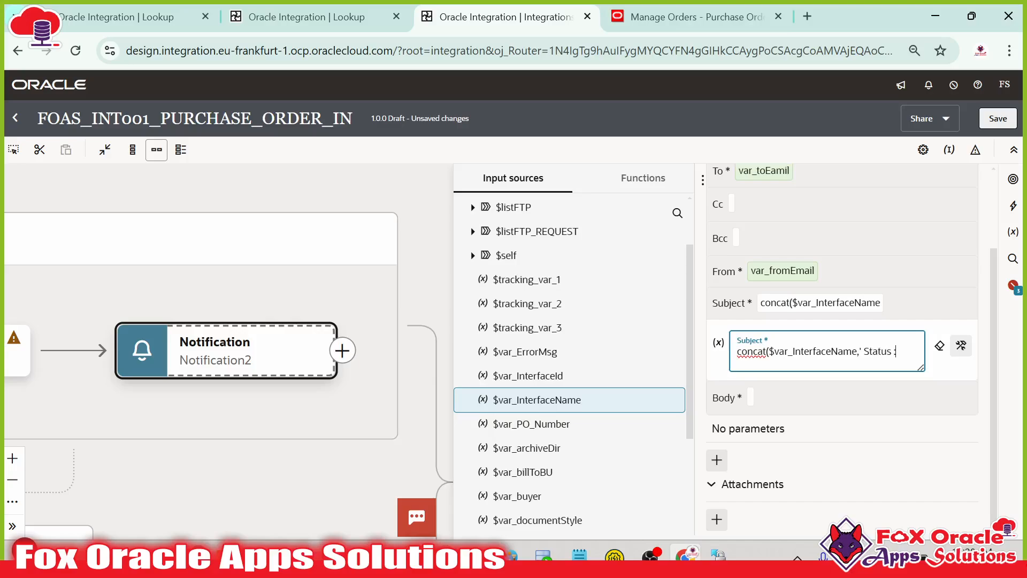
{"action": "type", "text": "Integra"}
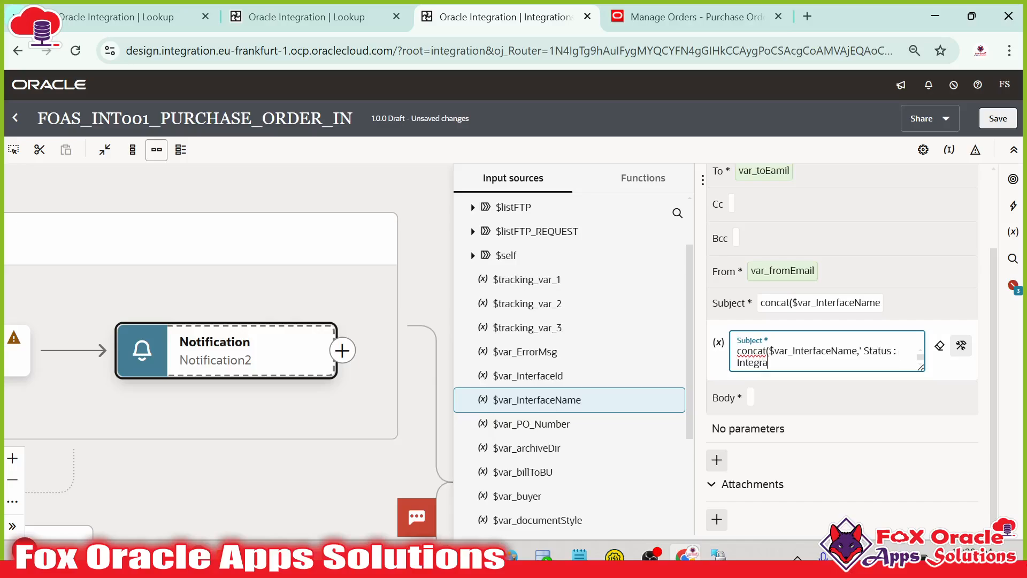
{"action": "key", "text": "BackSpace"}
{"action": "key", "text": "BackSpace"}
{"action": "key", "text": "BackSpace"}
{"action": "key", "text": "BackSpace"}
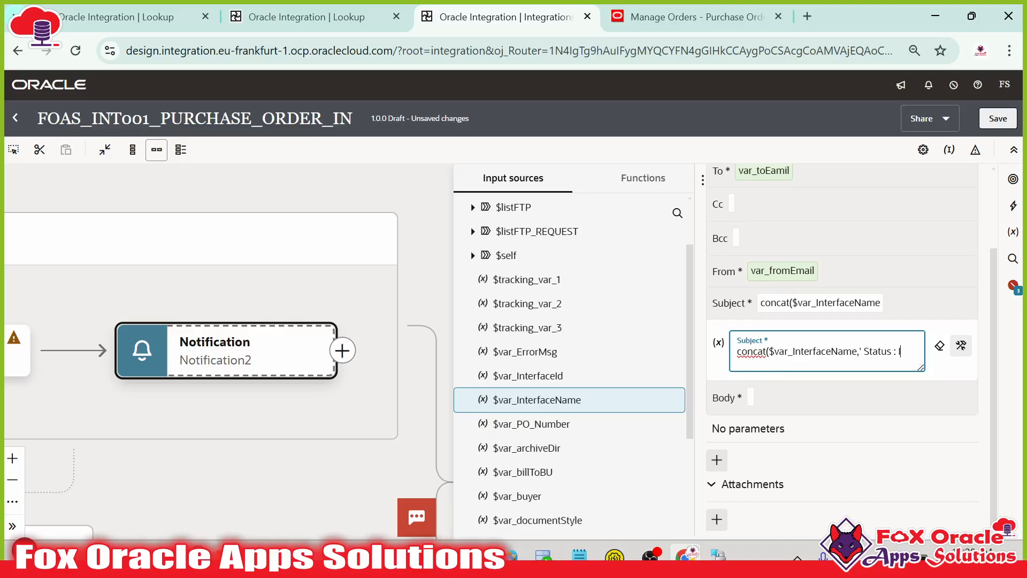
{"action": "type", "text": "Success."}
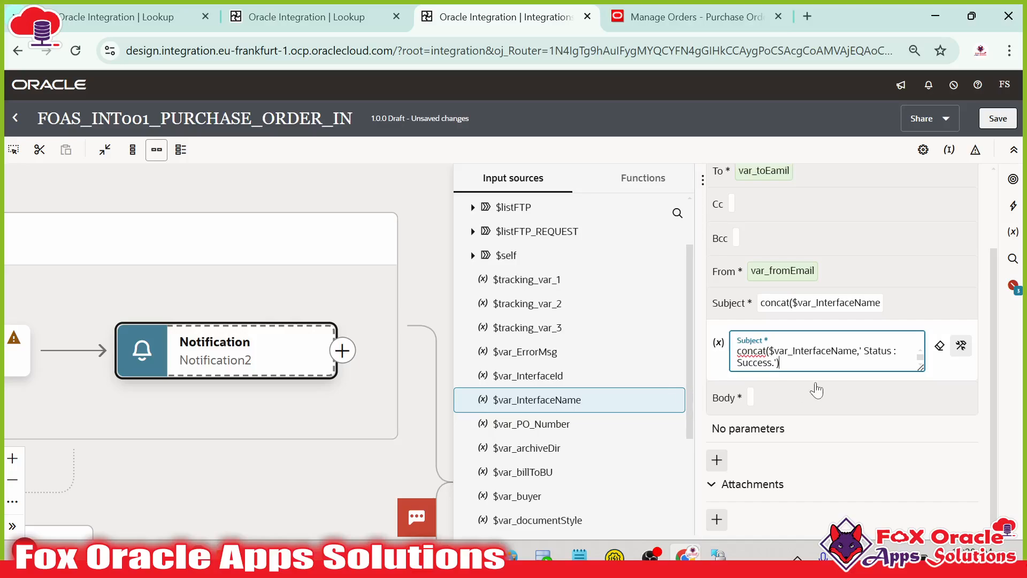
- Write the notification body as "Hi Team,", "Integration completed successfully.", "Regards:" and "OIC Support Team" on separate lines
{"action": "left_click", "coordinate": [743, 428]}
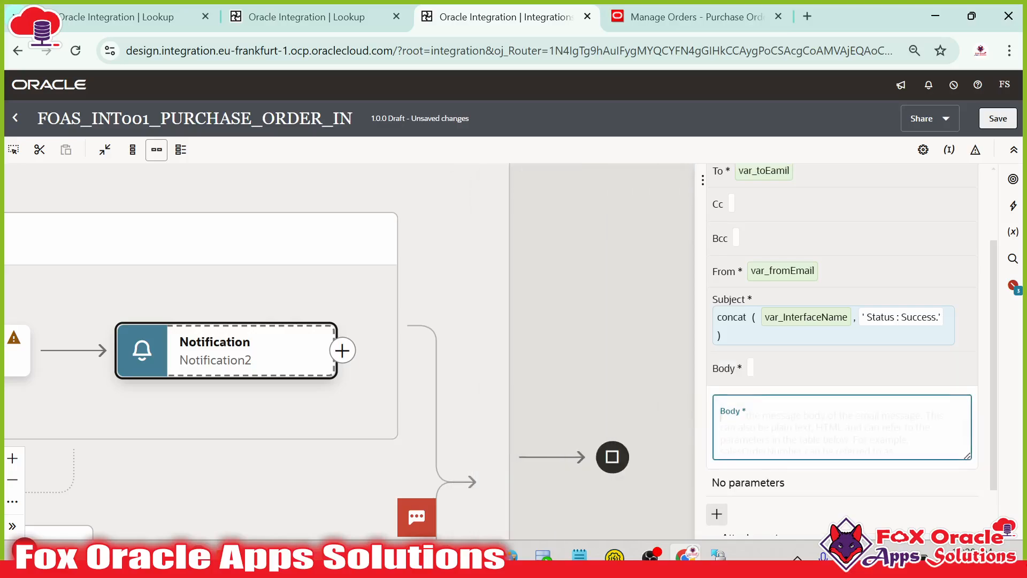
{"action": "type", "text": "H"}
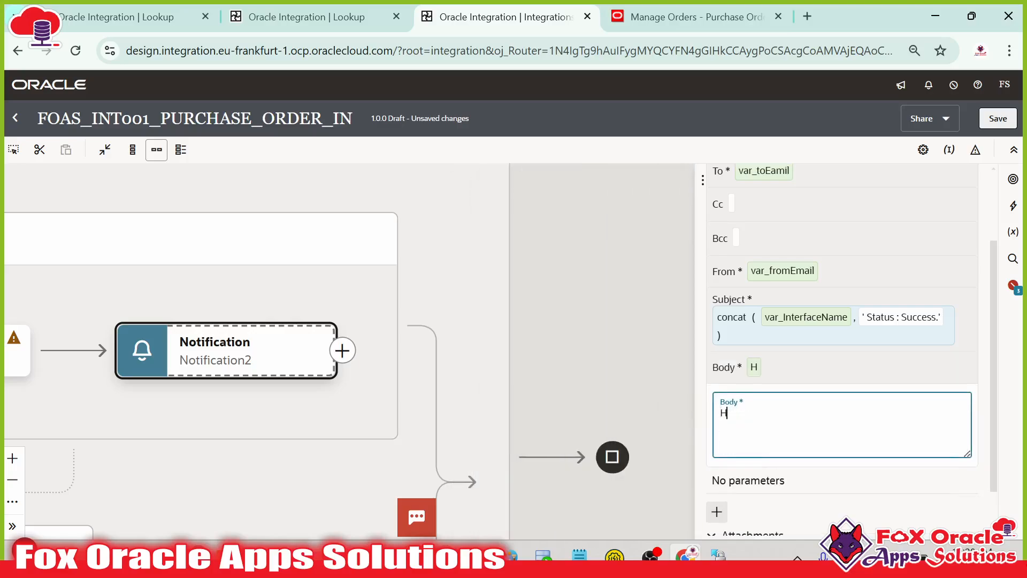
{"action": "type", "text": "i Te"}
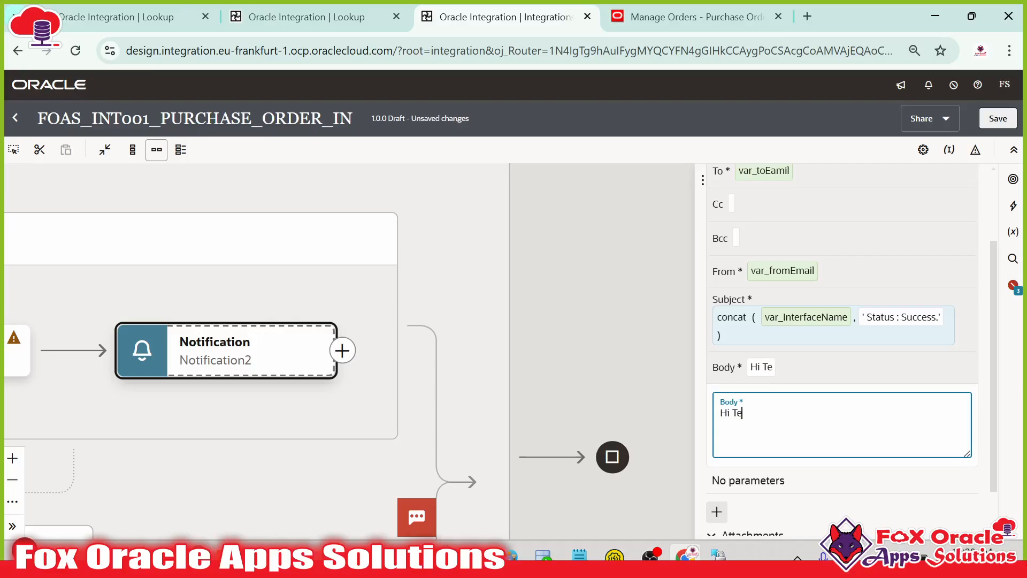
{"action": "type", "text": "amn"}
{"action": "key", "text": "BackSpace"}
{"action": "key", "text": "BackSpace"}
{"action": "type", "text": "m,  "}
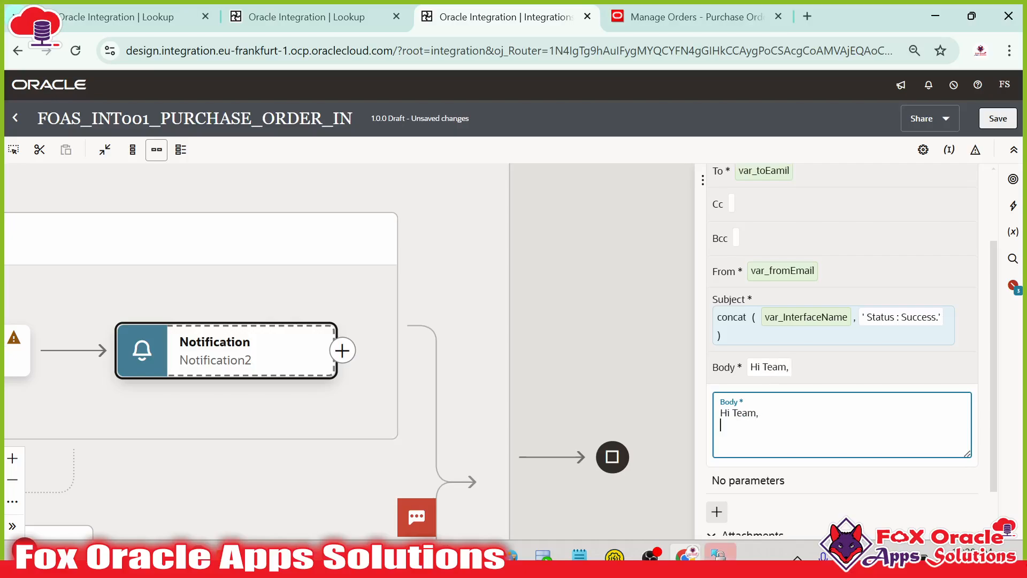
{"action": "type", "text": "Integratio"}
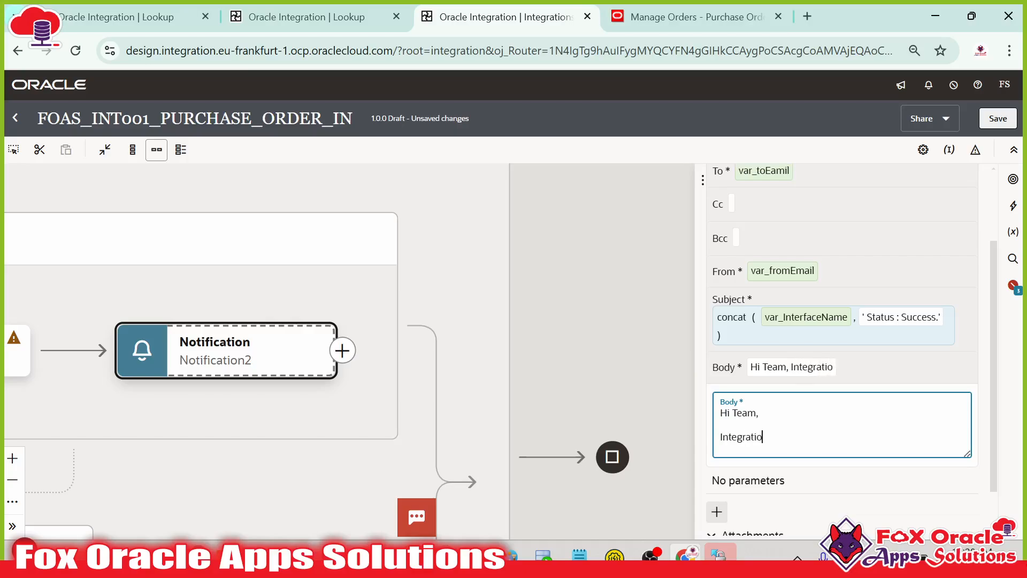
{"action": "type", "text": "n completed successfully."}
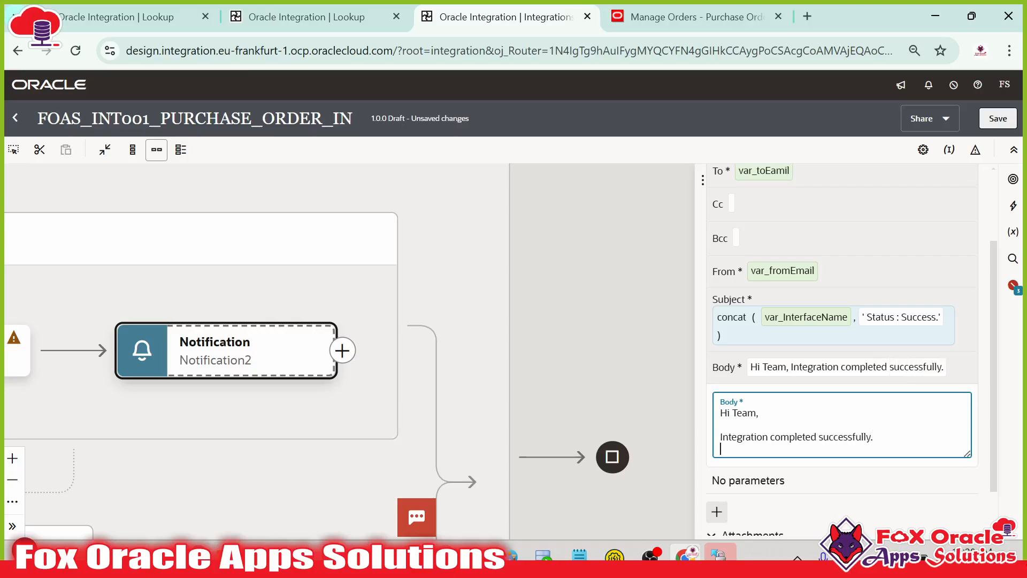
{"action": "key", "text": "Return"}
{"action": "type", "text": "Regards:"}
{"action": "key", "text": "Return"}
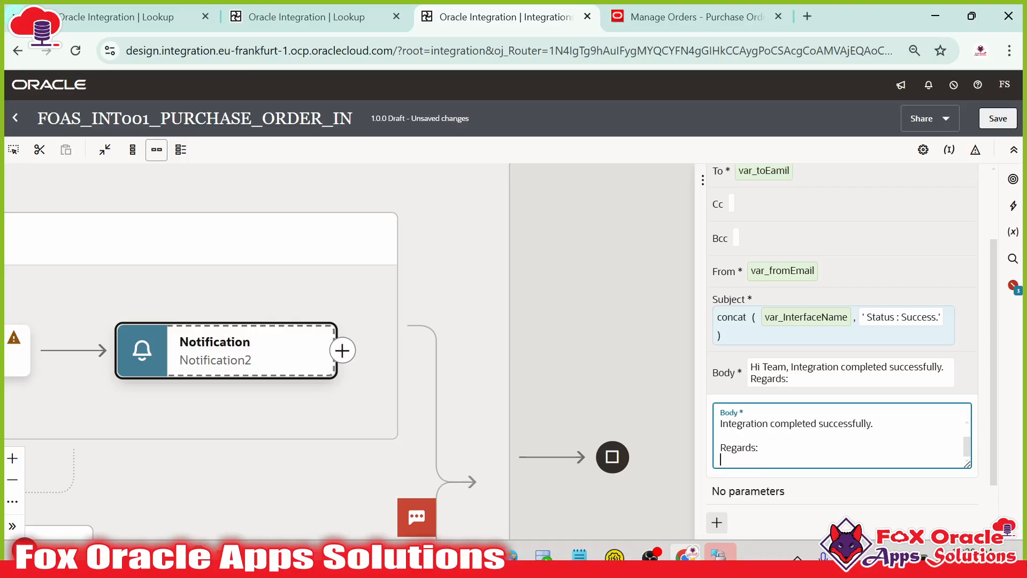
{"action": "type", "text": "OIC Support Team"}
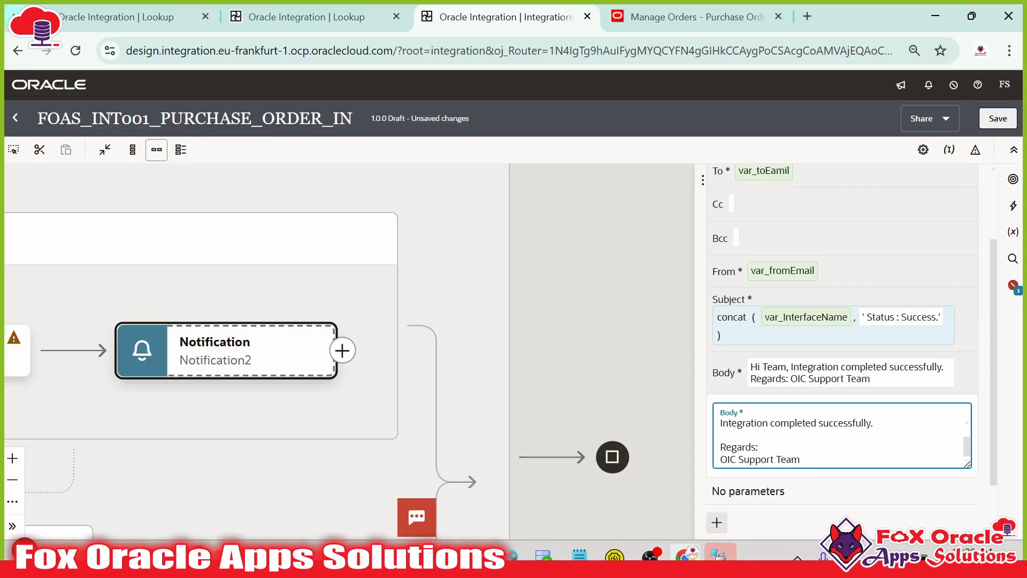
- Check the notification details, close its configuration, and save the integration
{"action": "scroll", "coordinate": [774, 432], "scroll_direction": "down", "scroll_amount": 1}
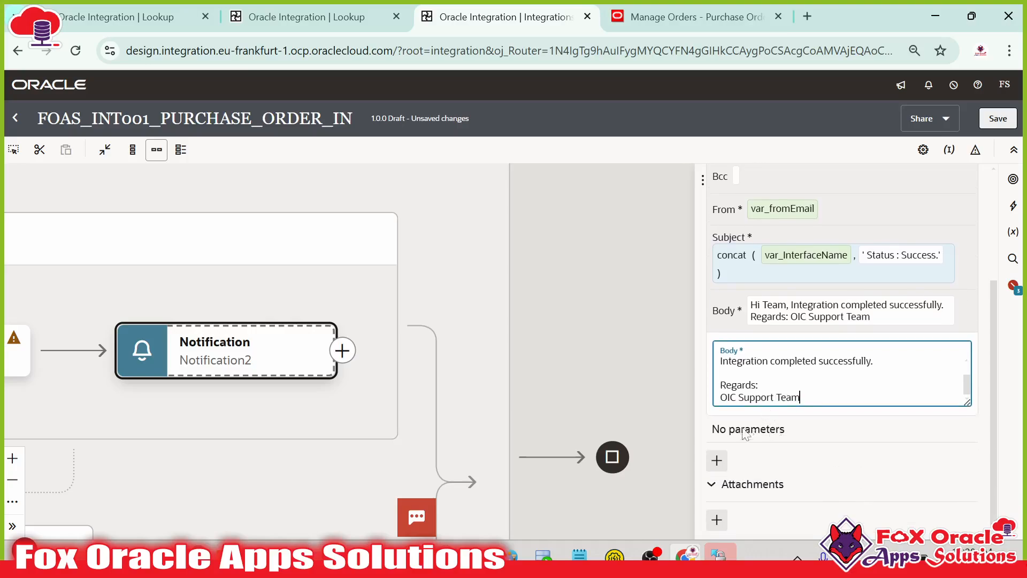
{"action": "scroll", "coordinate": [794, 374], "scroll_direction": "up", "scroll_amount": 5}
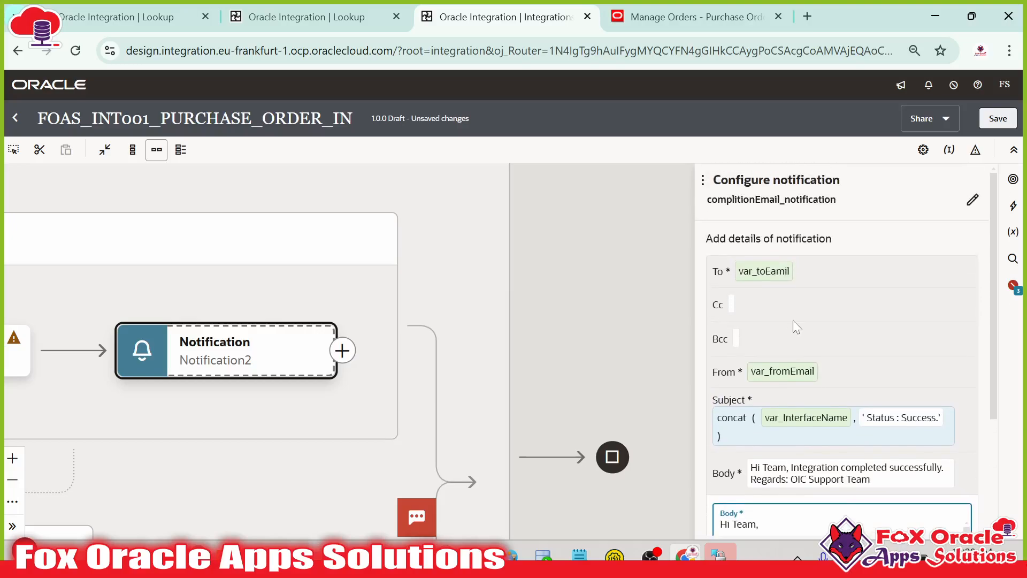
{"action": "scroll", "coordinate": [793, 319], "scroll_direction": "down", "scroll_amount": 2}
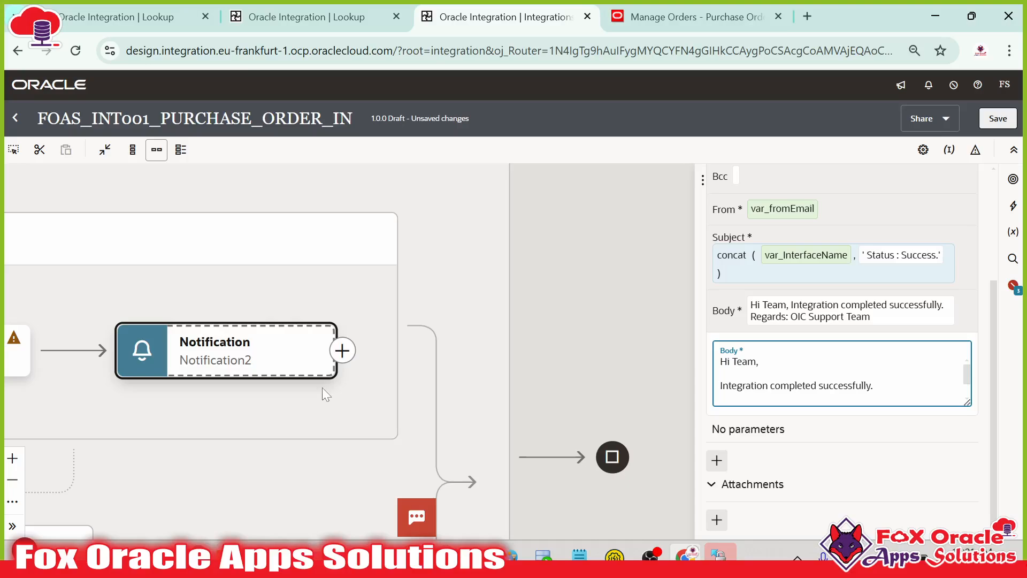
{"action": "left_click_drag", "start_coordinate": [246, 404], "coordinate": [609, 413]}
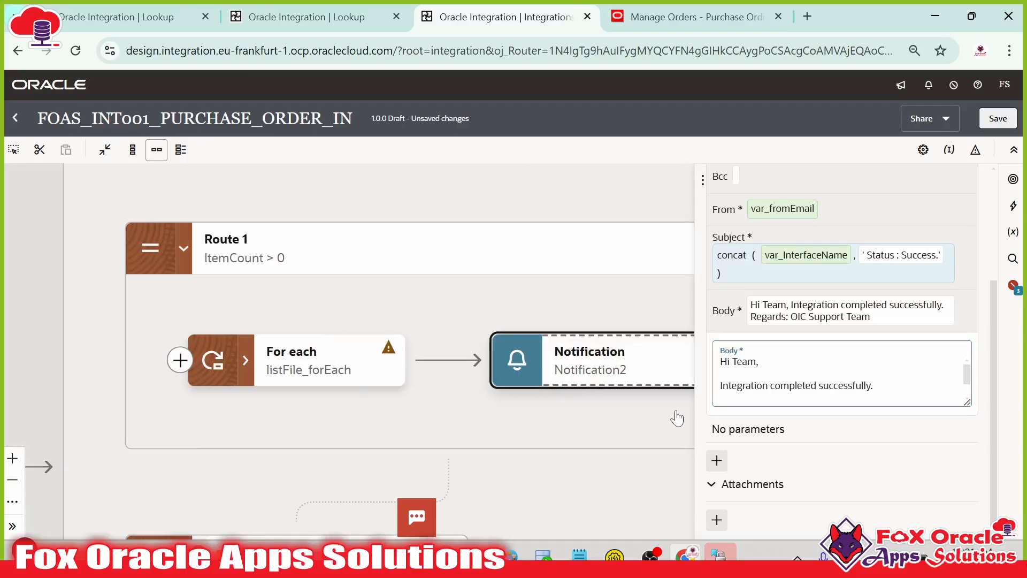
{"action": "scroll", "coordinate": [842, 348], "scroll_direction": "up", "scroll_amount": 3}
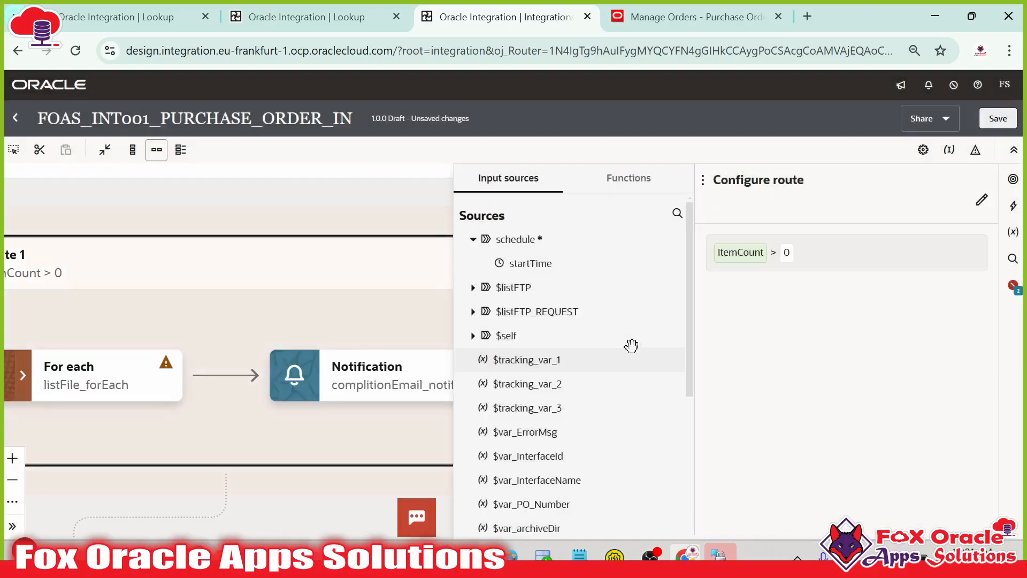
{"action": "left_click", "coordinate": [317, 221]}
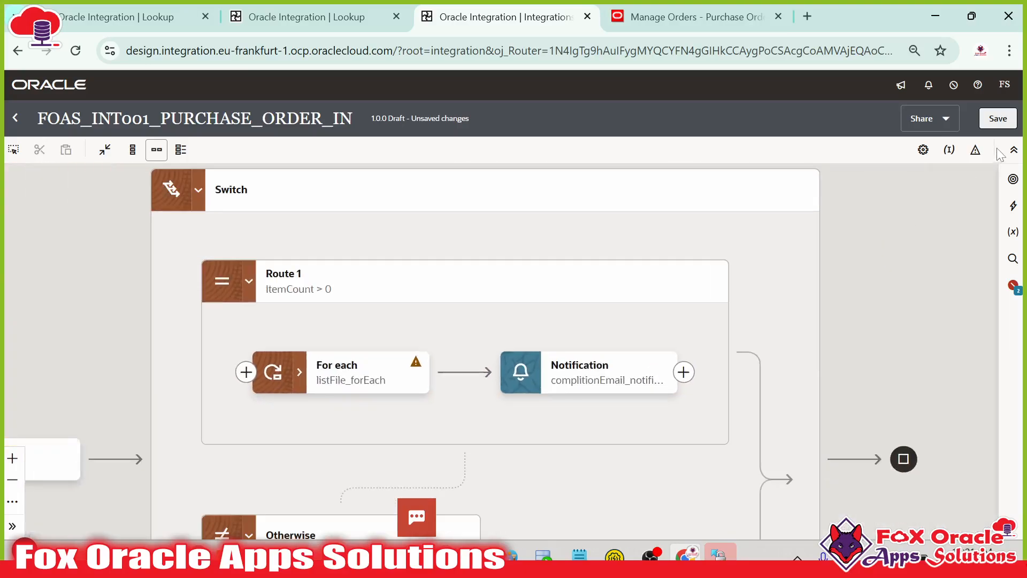
{"action": "left_click", "coordinate": [999, 122]}
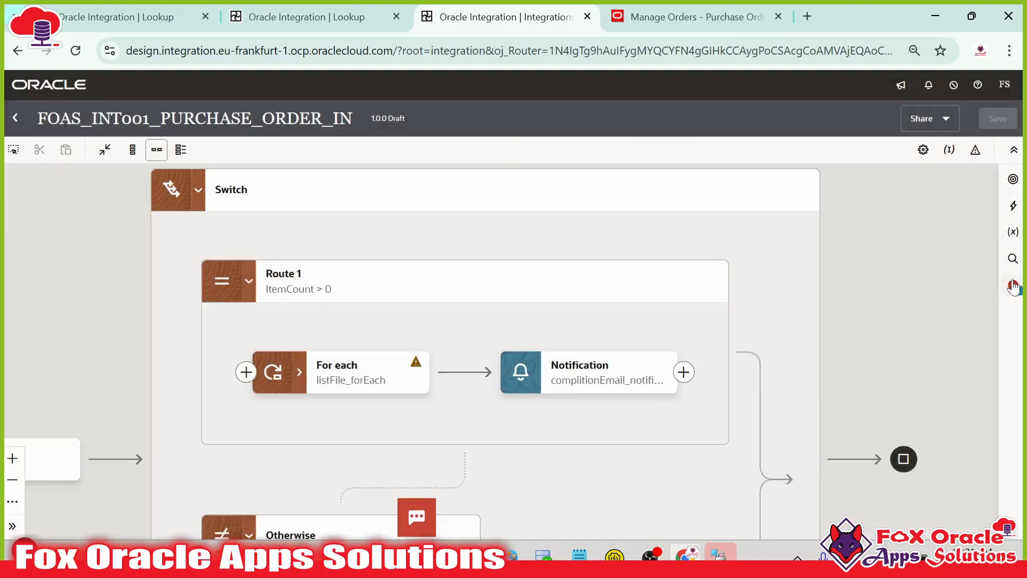
- Assign the schedule's startTime as the primary business identifier field and save the integration
{"action": "left_click", "coordinate": [949, 150]}
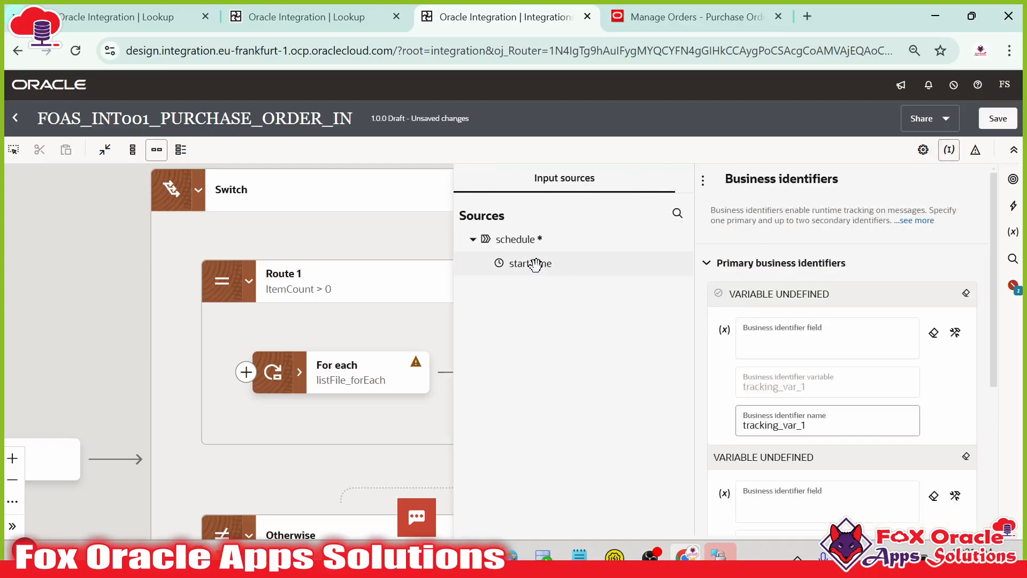
{"action": "left_click_drag", "start_coordinate": [535, 263], "coordinate": [734, 333]}
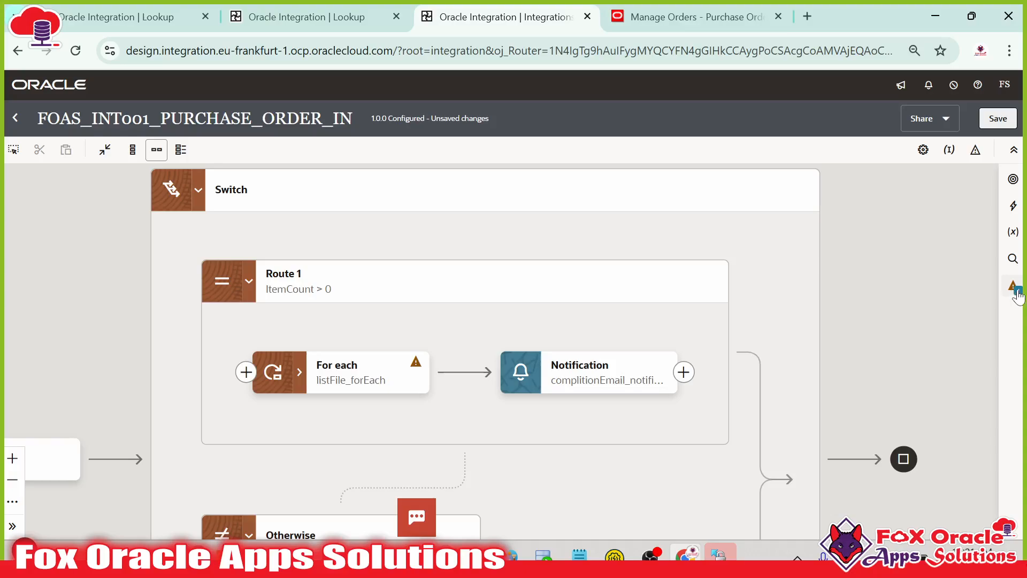
{"action": "left_click", "coordinate": [998, 118]}
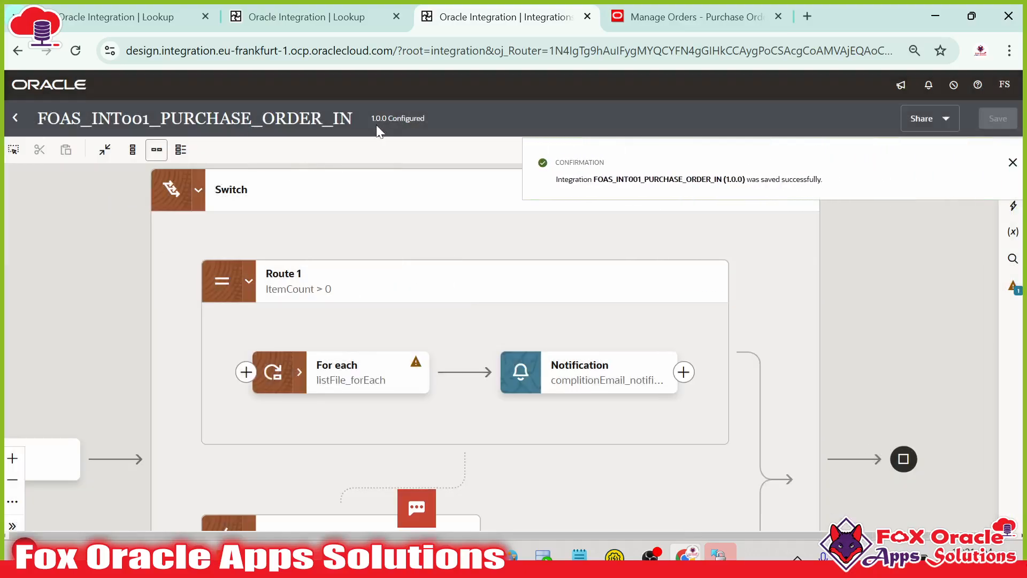
{"action": "left_click", "coordinate": [1002, 162]}
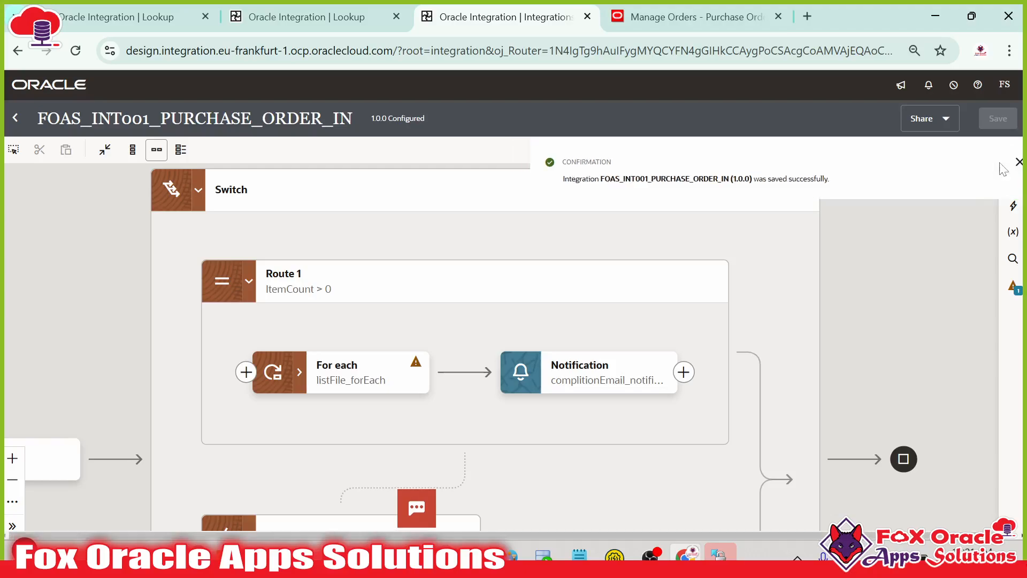
- Review the start of the flow and inspect the lookup-based variable assignments in the default_Assign action
{"action": "scroll", "coordinate": [668, 289], "scroll_direction": "down", "scroll_amount": 3}
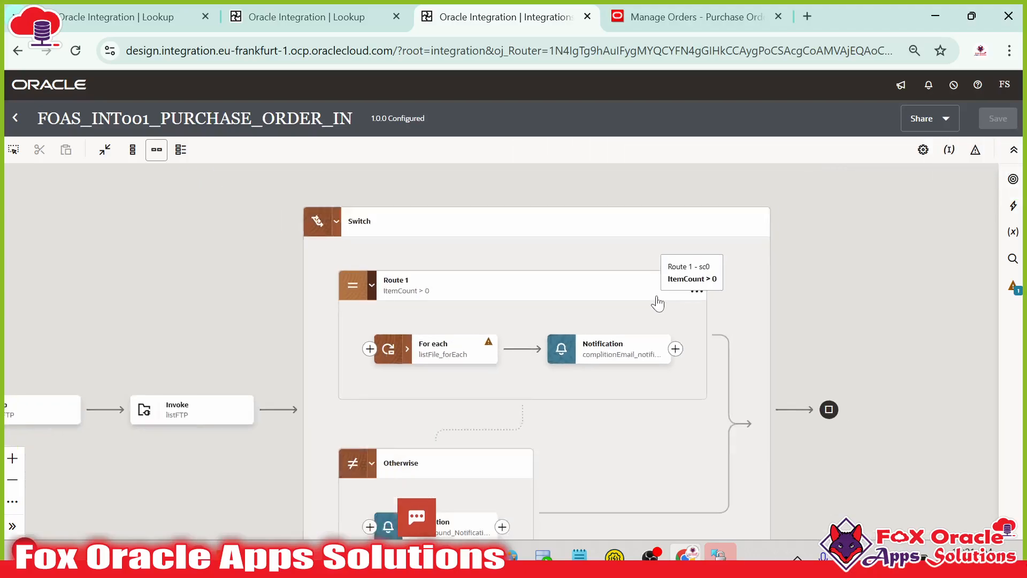
{"action": "left_click_drag", "start_coordinate": [542, 332], "coordinate": [802, 339]}
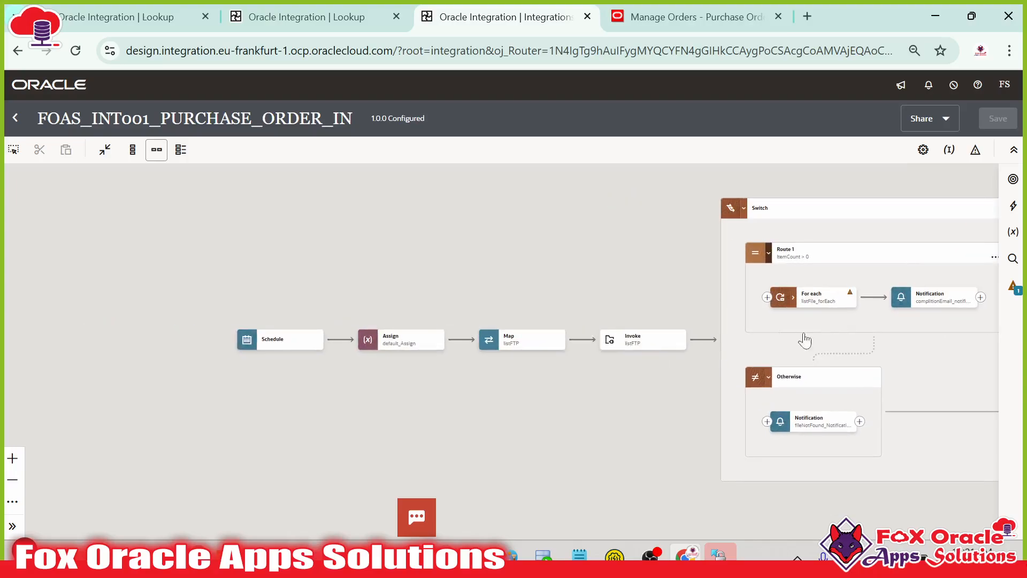
{"action": "scroll", "coordinate": [422, 287], "scroll_direction": "up", "scroll_amount": 3}
{"action": "scroll", "coordinate": [423, 284], "scroll_direction": "up", "scroll_amount": 2}
{"action": "left_click_drag", "start_coordinate": [423, 289], "coordinate": [502, 252]}
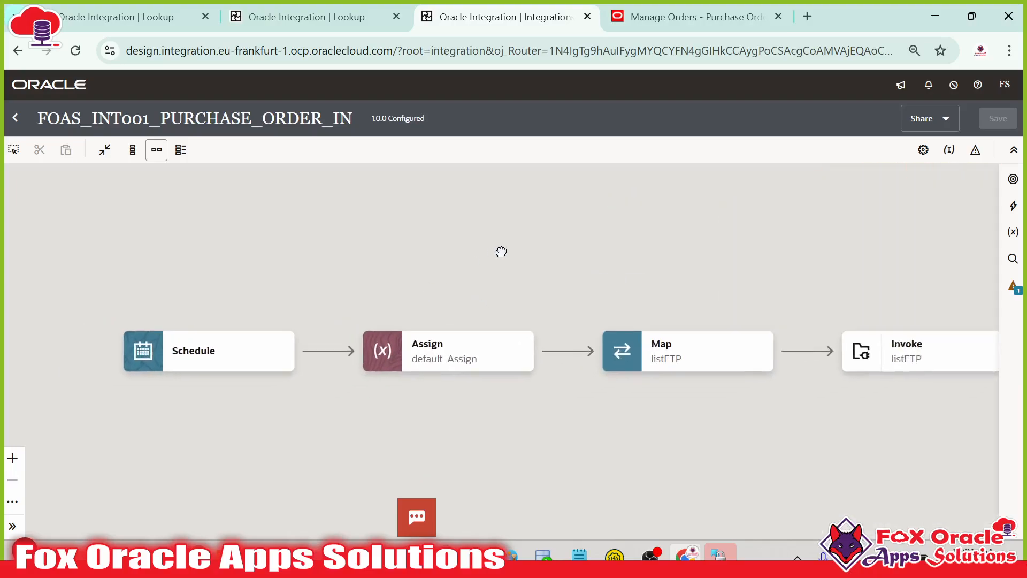
{"action": "left_click", "coordinate": [233, 360]}
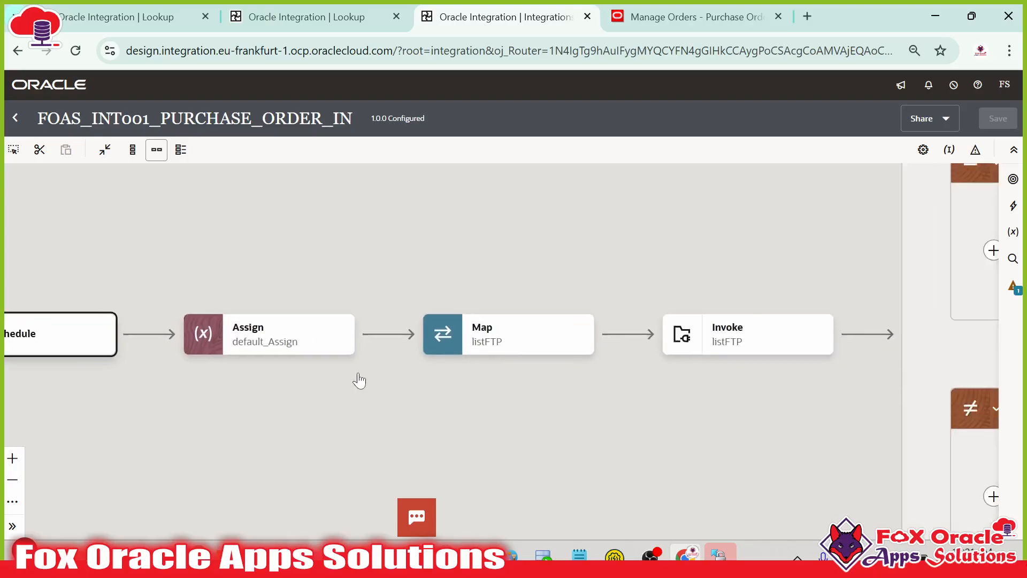
{"action": "left_click", "coordinate": [270, 340]}
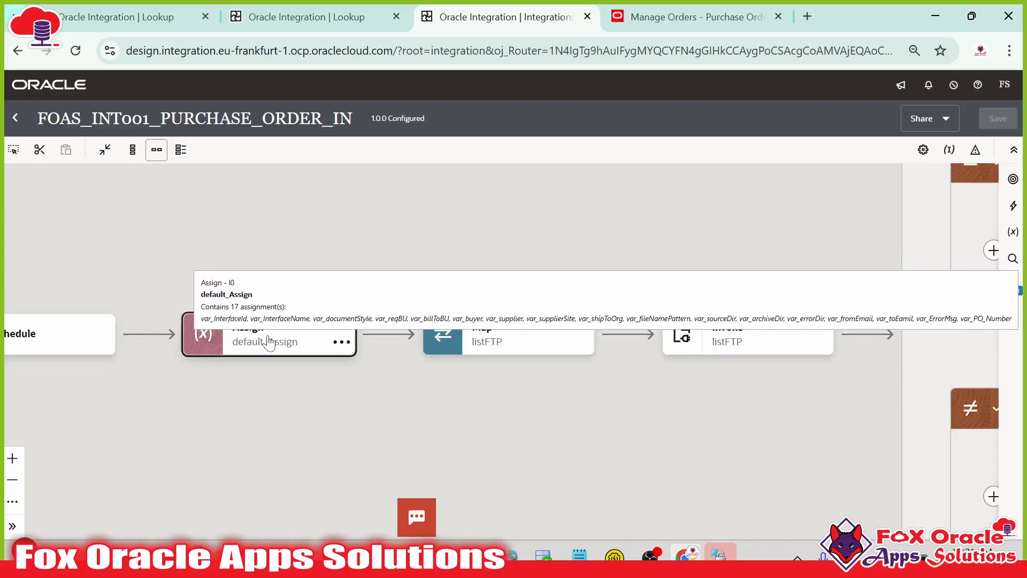
{"action": "scroll", "coordinate": [822, 234], "scroll_direction": "up", "scroll_amount": 15}
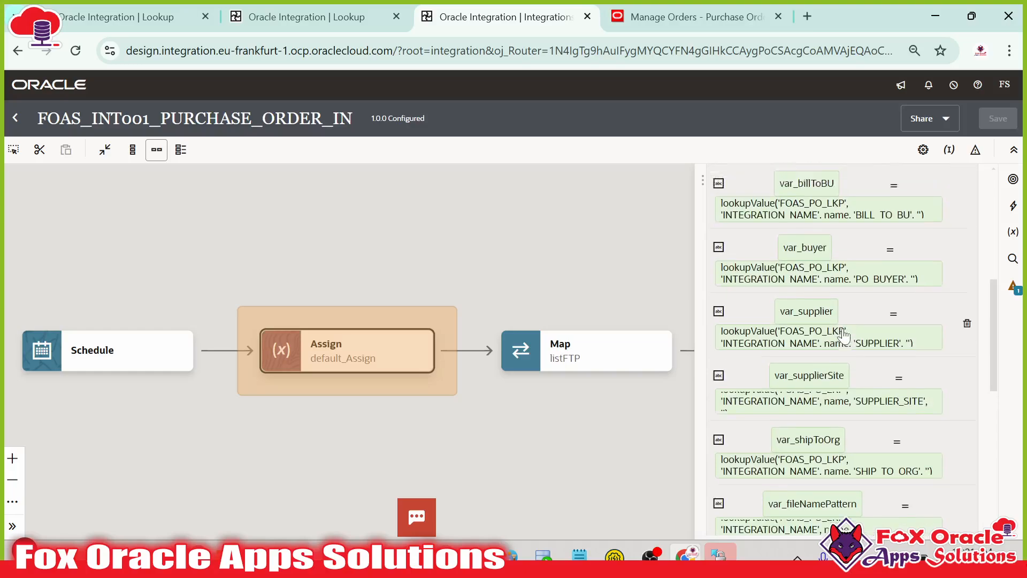
{"action": "scroll", "coordinate": [801, 322], "scroll_direction": "down", "scroll_amount": 15}
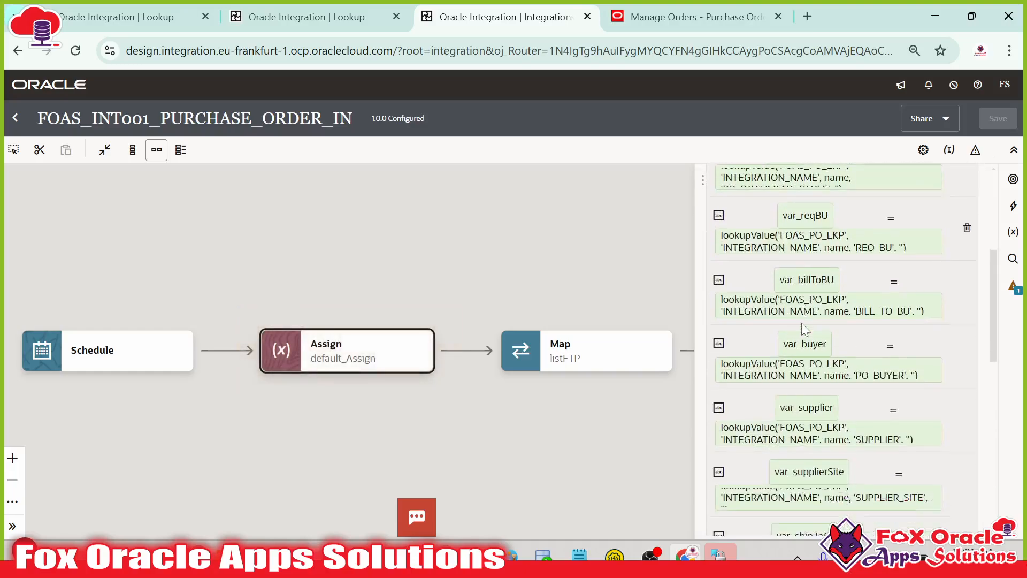
{"action": "left_click", "coordinate": [514, 414]}
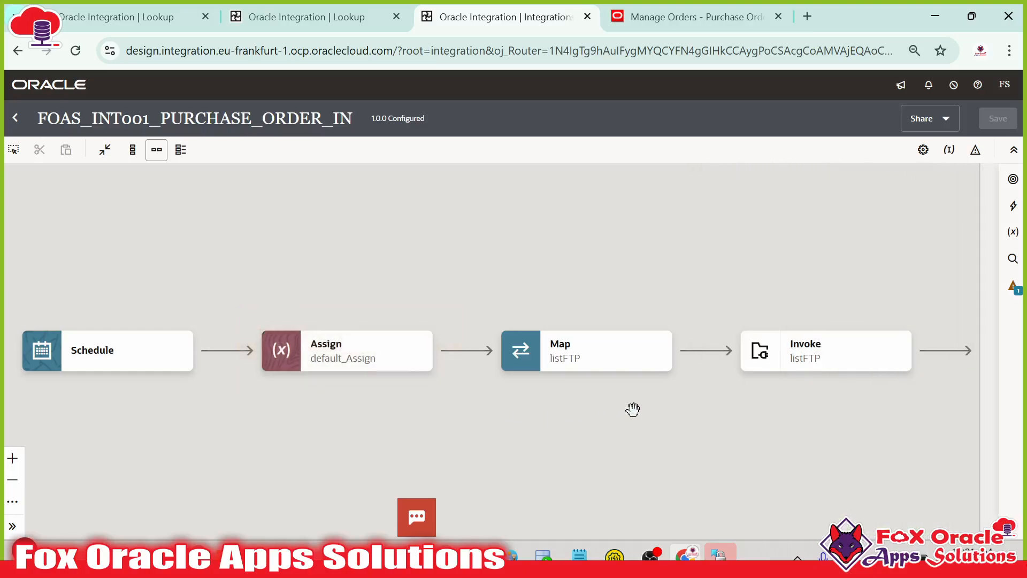
- Trace the flow from default_Assign through the listFTP map and invoke to the Switch
{"action": "left_click_drag", "start_coordinate": [632, 408], "coordinate": [336, 408]}
{"action": "left_click", "coordinate": [173, 375]}
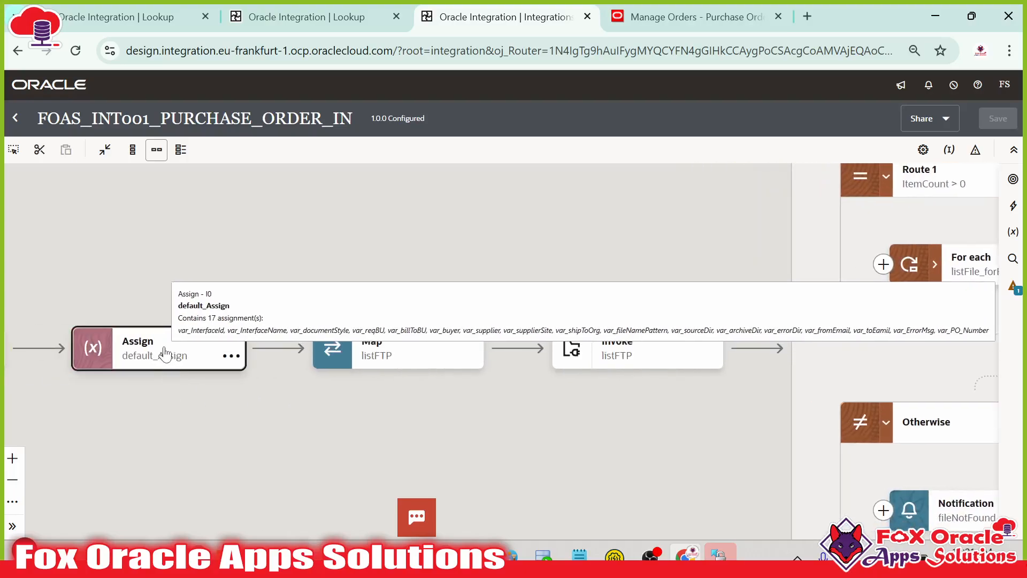
{"action": "left_click_drag", "start_coordinate": [519, 399], "coordinate": [363, 379]}
{"action": "left_click", "coordinate": [443, 340]}
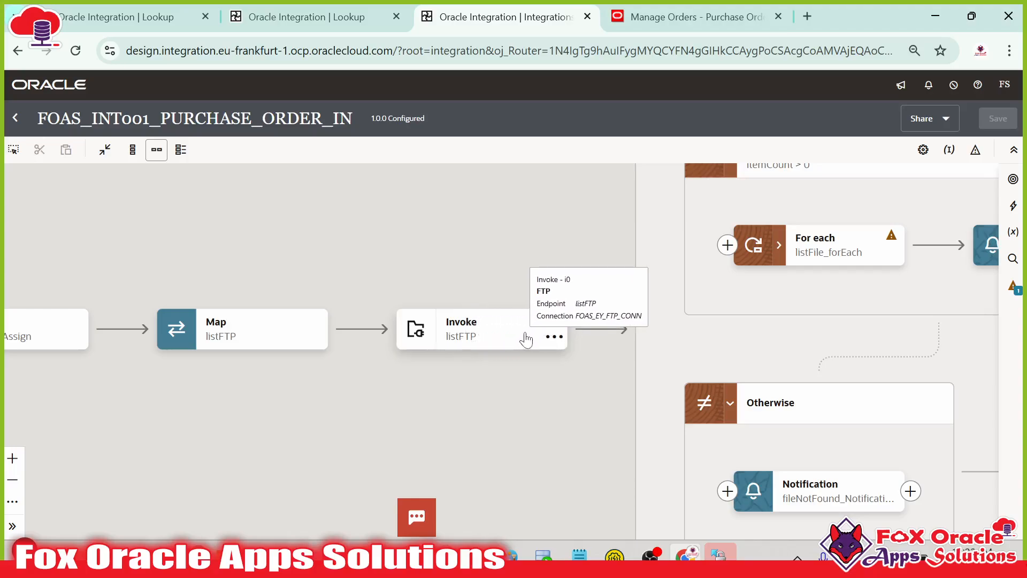
{"action": "left_click_drag", "start_coordinate": [546, 296], "coordinate": [398, 315]}
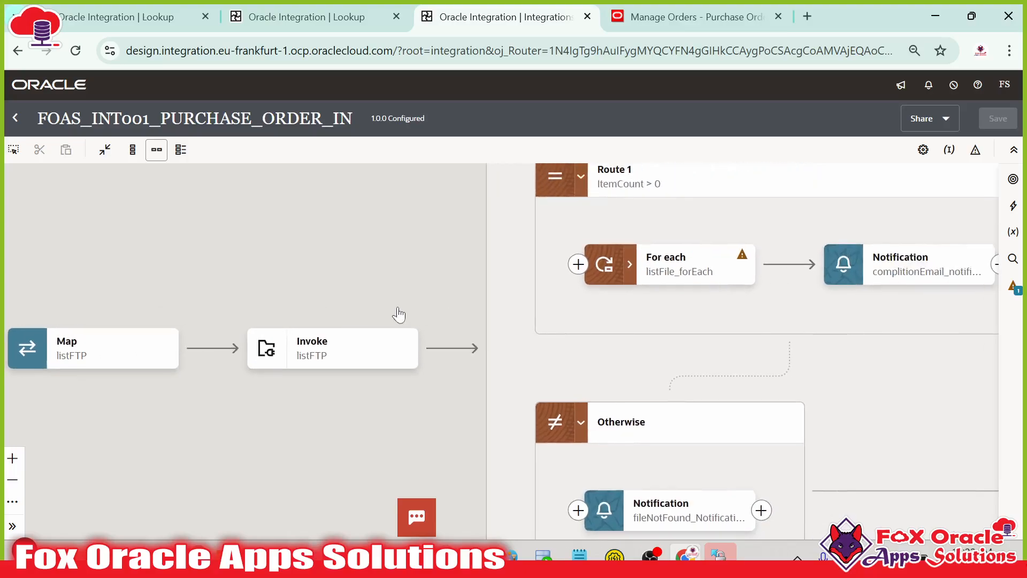
{"action": "scroll", "coordinate": [396, 318], "scroll_direction": "down", "scroll_amount": 4}
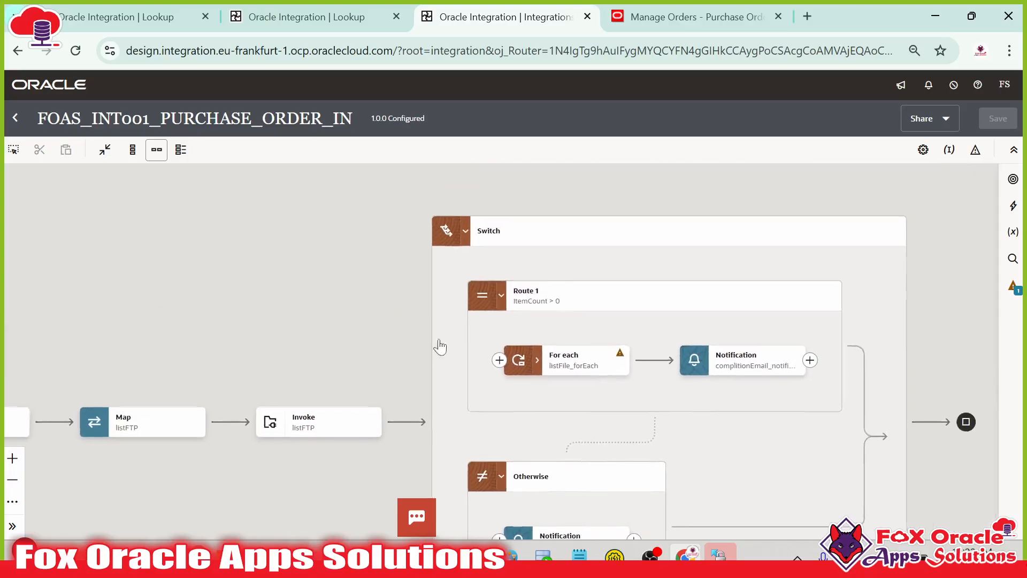
{"action": "scroll", "coordinate": [524, 257], "scroll_direction": "down", "scroll_amount": 2}
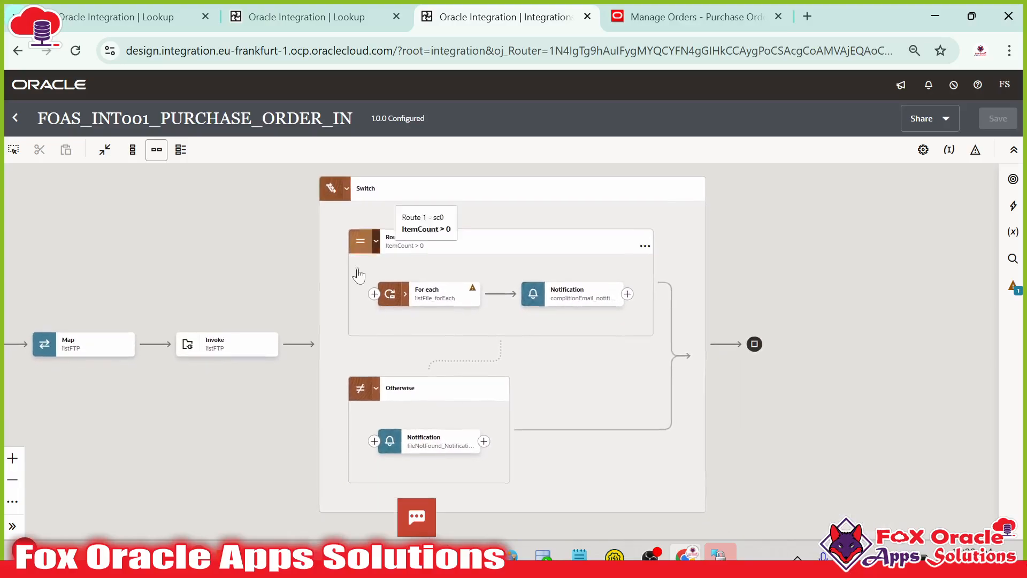
- Examine how the listFTP invoke feeds the Switch's ItemCount > 0 route and the Otherwise route's fileNotFound notification
{"action": "left_click", "coordinate": [230, 350]}
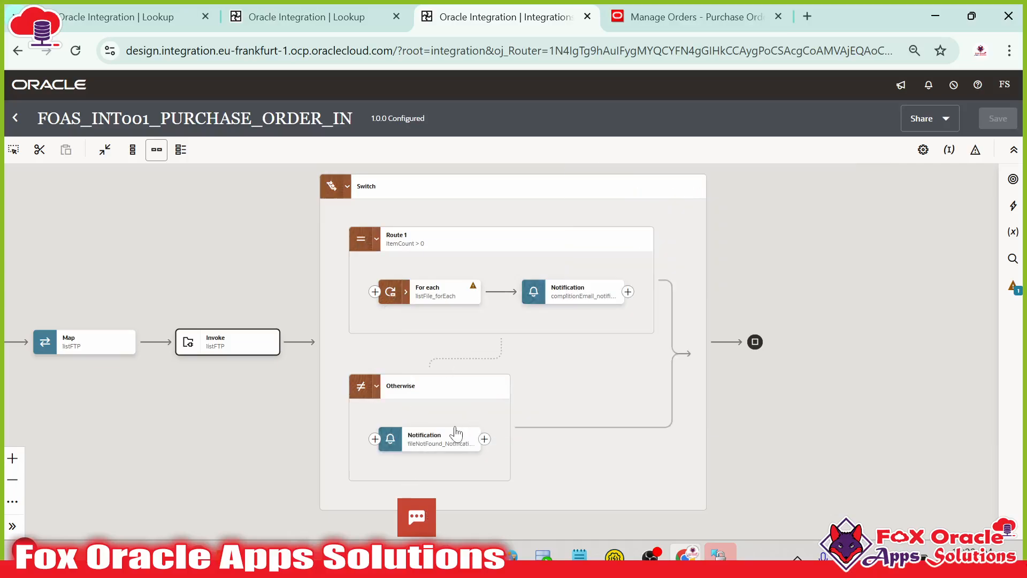
{"action": "left_click", "coordinate": [440, 446]}
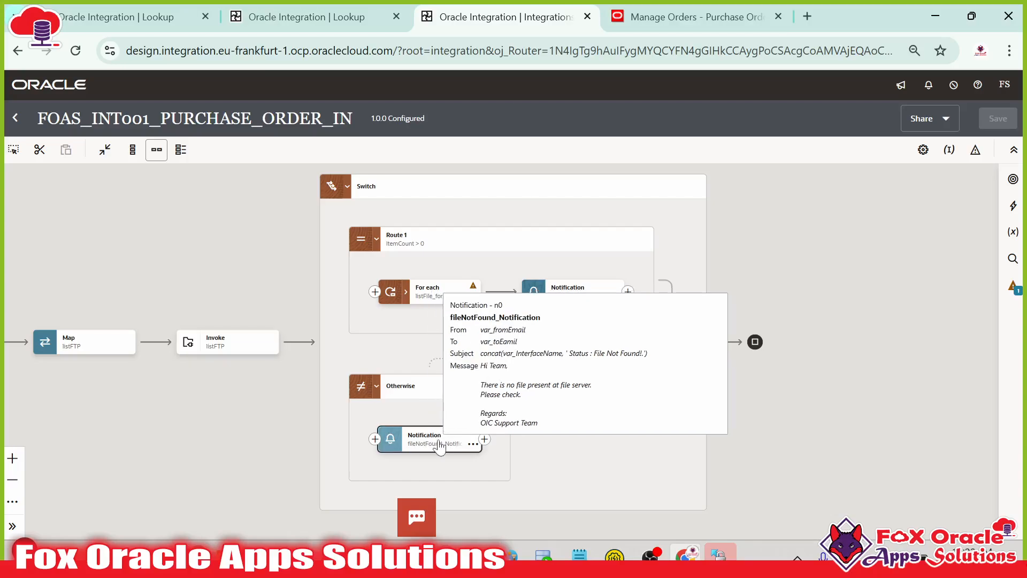
{"action": "left_click_drag", "start_coordinate": [453, 311], "coordinate": [385, 266]}
{"action": "scroll", "coordinate": [488, 311], "scroll_direction": "up", "scroll_amount": 3}
{"action": "scroll", "coordinate": [416, 278], "scroll_direction": "up", "scroll_amount": 1}
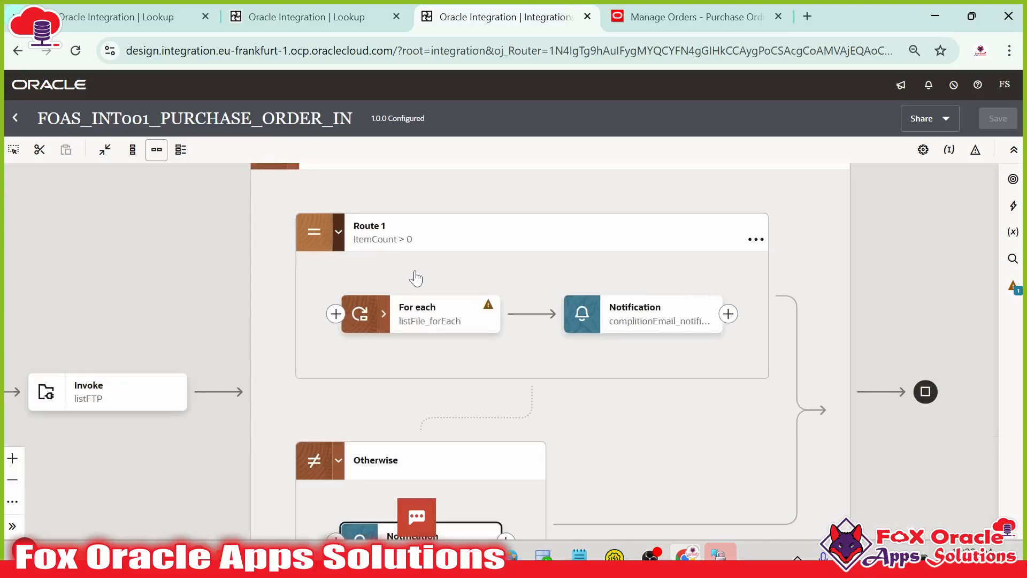
{"action": "scroll", "coordinate": [415, 278], "scroll_direction": "up", "scroll_amount": 1}
{"action": "left_click_drag", "start_coordinate": [62, 414], "coordinate": [169, 412]}
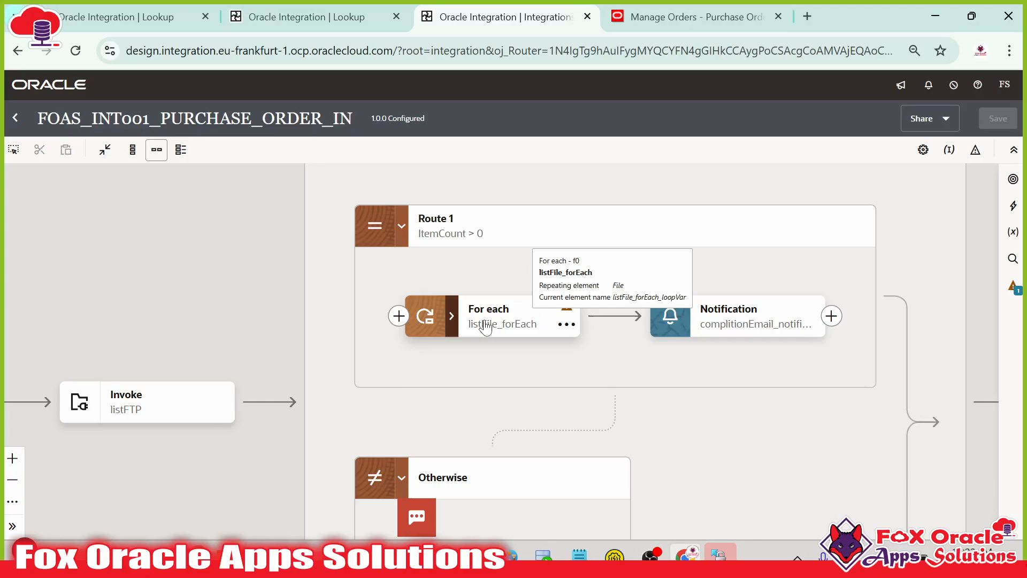
- Expand the listFile_forEach loop in Route 1 and examine its downloadFile_FTP map and invoke
{"action": "left_click", "coordinate": [452, 320]}
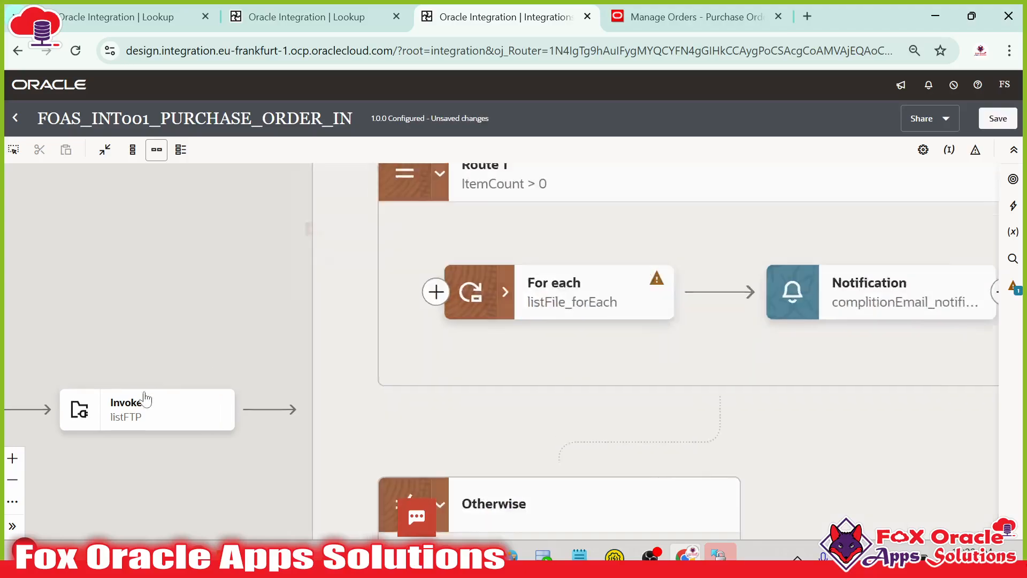
{"action": "left_click_drag", "start_coordinate": [204, 306], "coordinate": [204, 296]}
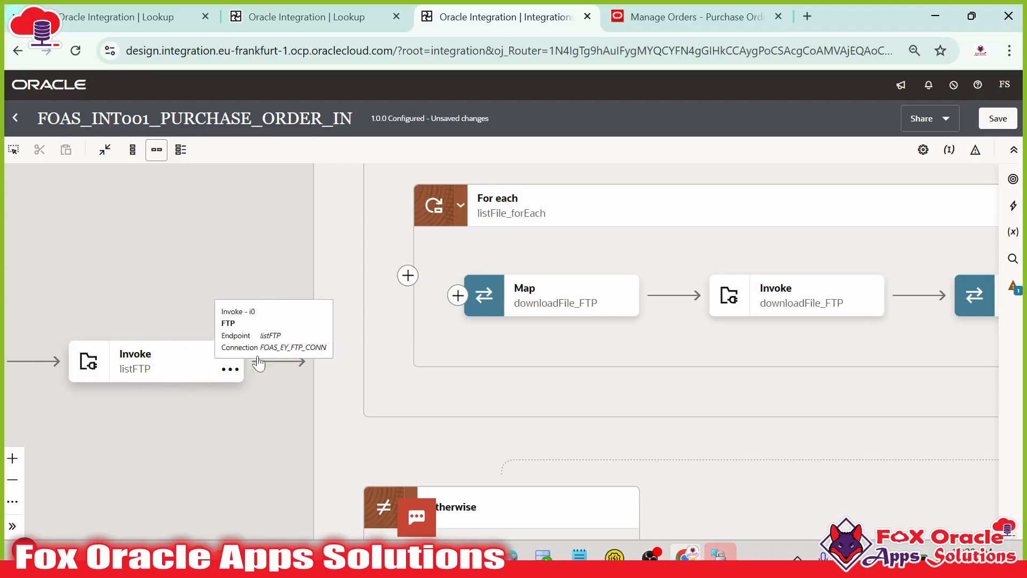
{"action": "left_click_drag", "start_coordinate": [469, 360], "coordinate": [232, 394]}
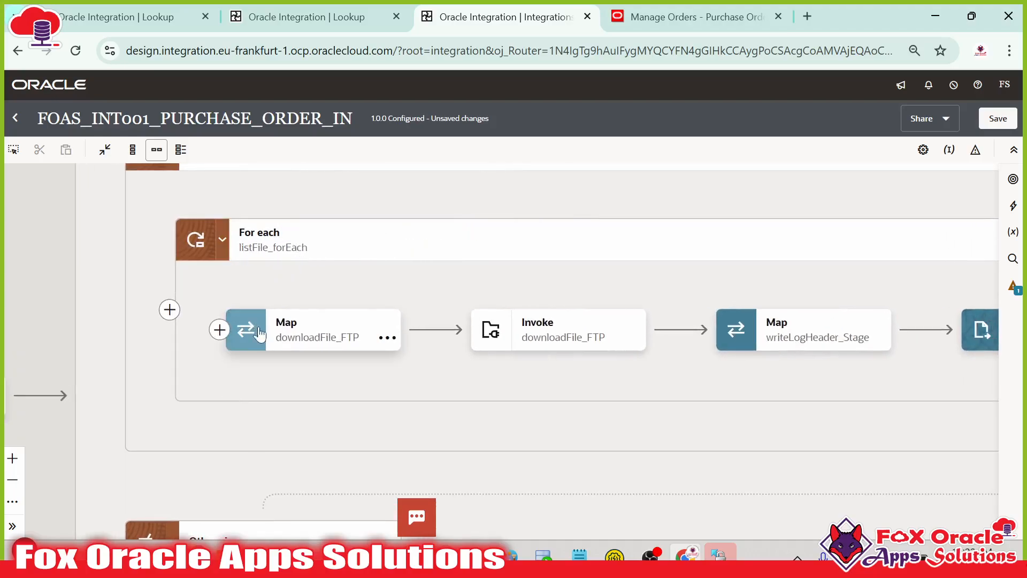
{"action": "left_click_drag", "start_coordinate": [397, 379], "coordinate": [405, 425]}
{"action": "left_click", "coordinate": [543, 383]}
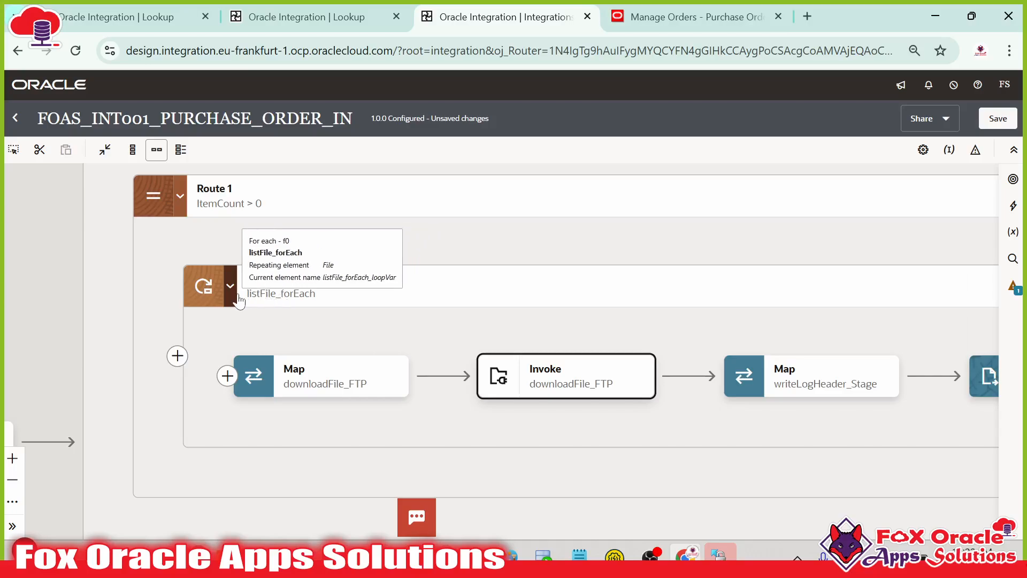
{"action": "left_click", "coordinate": [294, 296]}
{"action": "left_click", "coordinate": [334, 366]}
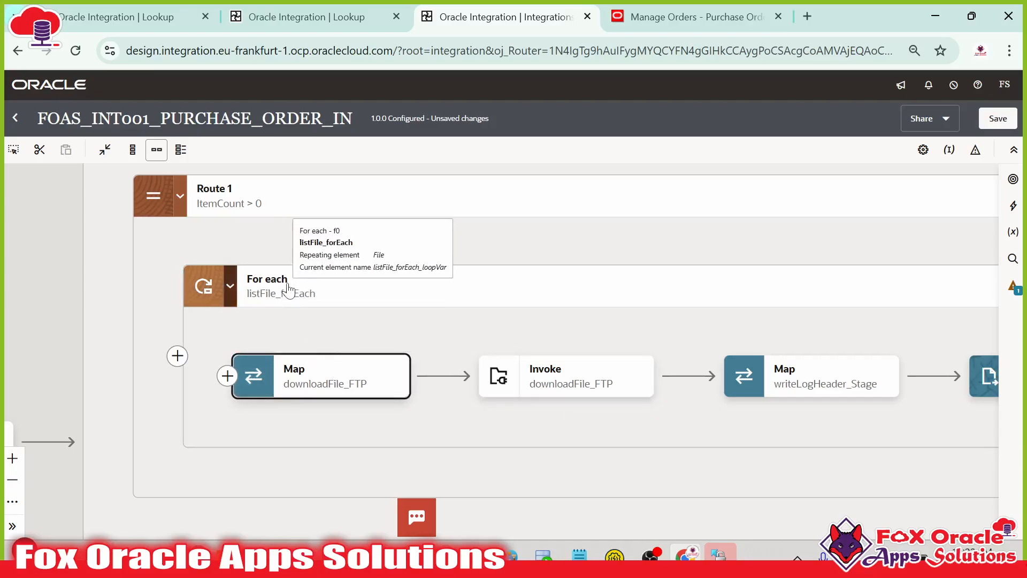
{"action": "left_click", "coordinate": [290, 290]}
{"action": "left_click", "coordinate": [342, 377]}
{"action": "left_click", "coordinate": [535, 387]}
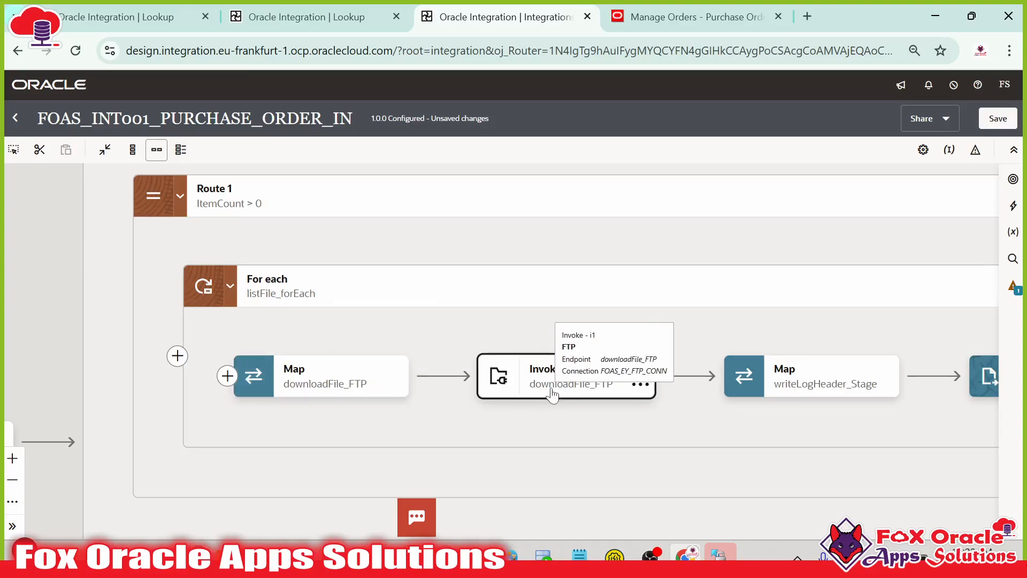
- Examine the writeLogHeader_Stage map and stage file actions, and expand readInSegment_Stage to view its nested stageRecordsForEach loop
{"action": "left_click_drag", "start_coordinate": [720, 413], "coordinate": [222, 367]}
{"action": "left_click", "coordinate": [271, 338]}
{"action": "left_click", "coordinate": [540, 342]}
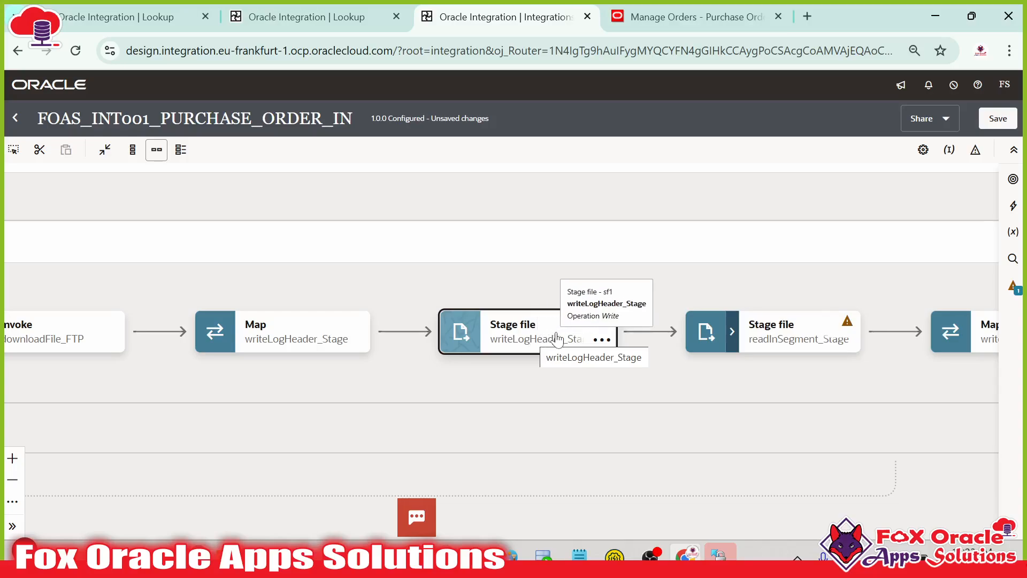
{"action": "left_click_drag", "start_coordinate": [554, 361], "coordinate": [502, 365]}
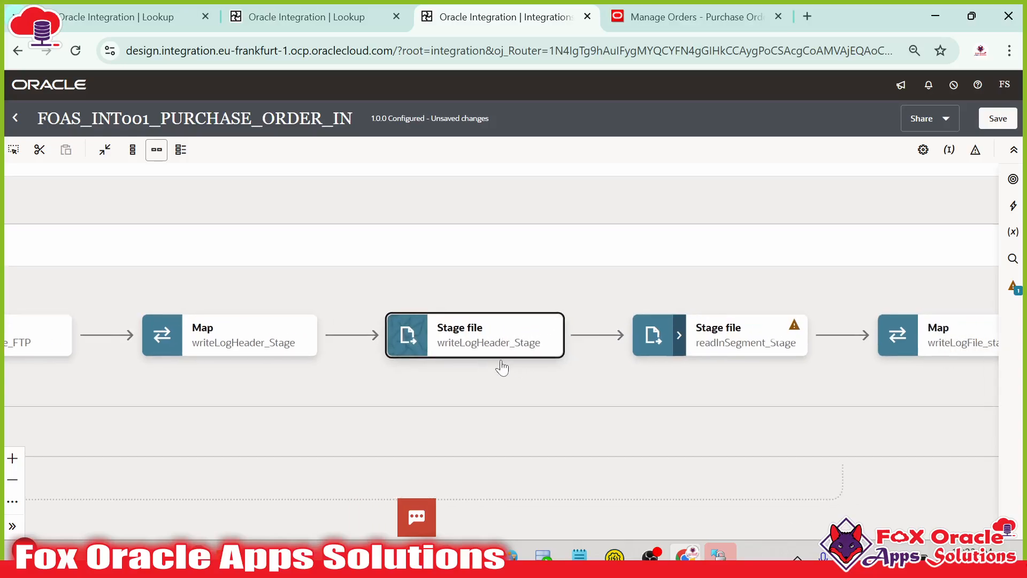
{"action": "left_click", "coordinate": [457, 344]}
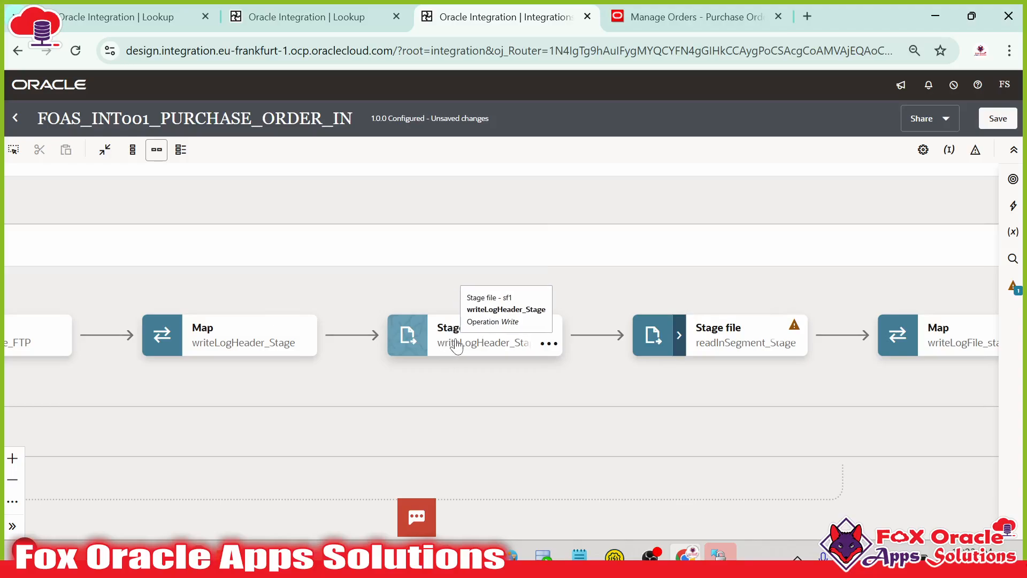
{"action": "scroll", "coordinate": [478, 347], "scroll_direction": "right", "scroll_amount": 10}
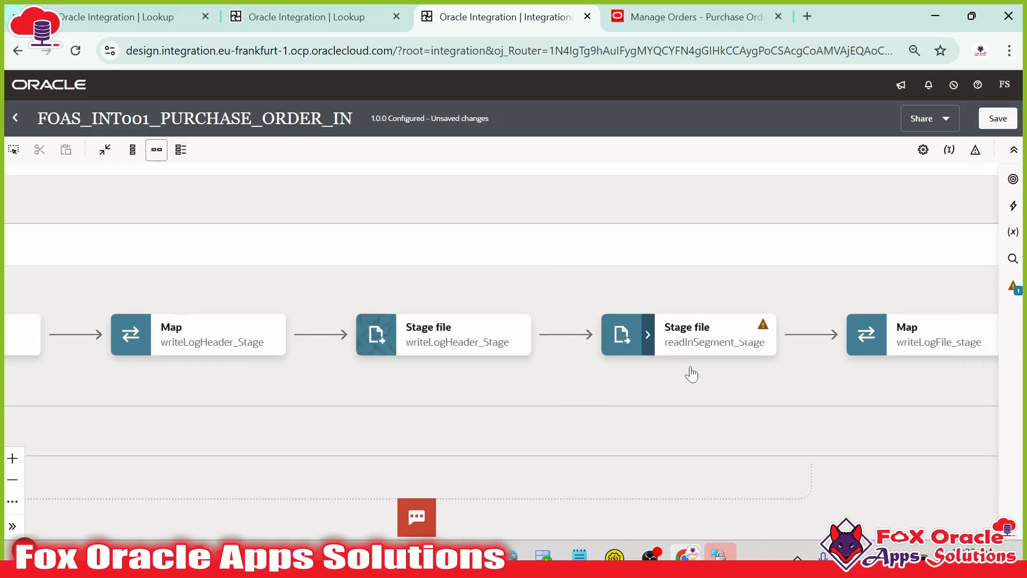
{"action": "scroll", "coordinate": [163, 357], "scroll_direction": "left", "scroll_amount": 12}
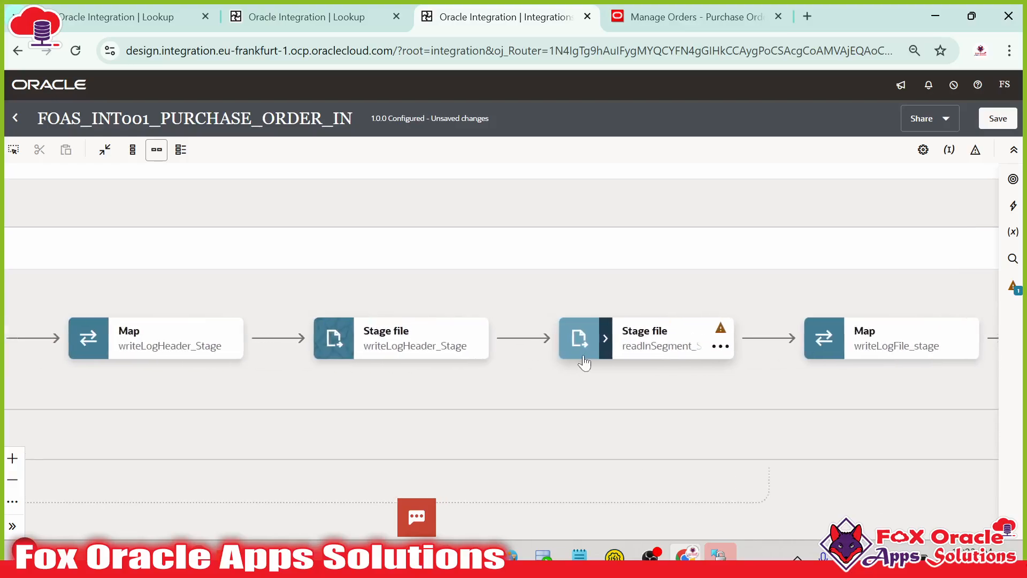
{"action": "scroll", "coordinate": [517, 413], "scroll_direction": "right", "scroll_amount": 9}
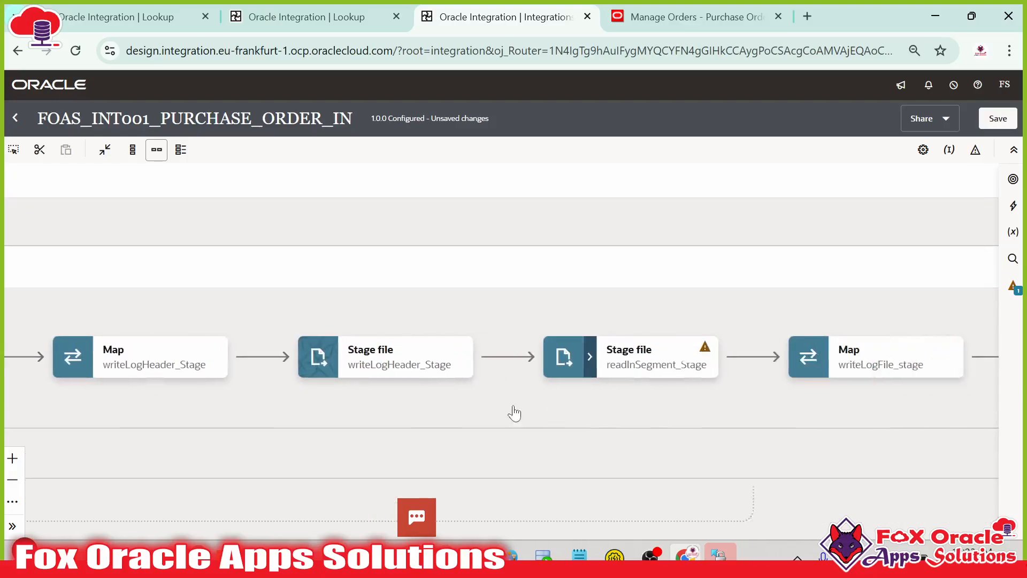
{"action": "left_click", "coordinate": [437, 354]}
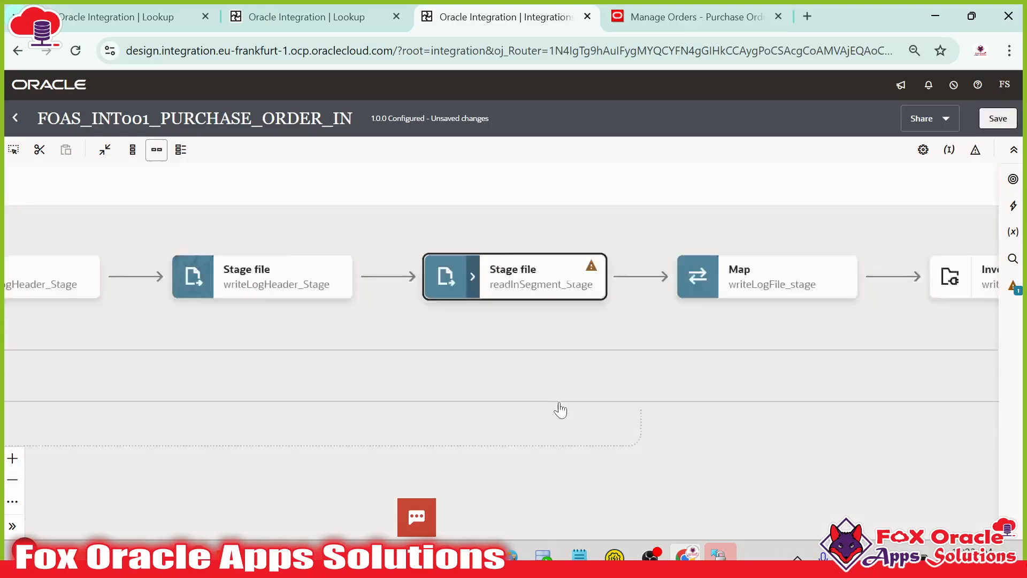
{"action": "scroll", "coordinate": [212, 236], "scroll_direction": "down", "scroll_amount": 3}
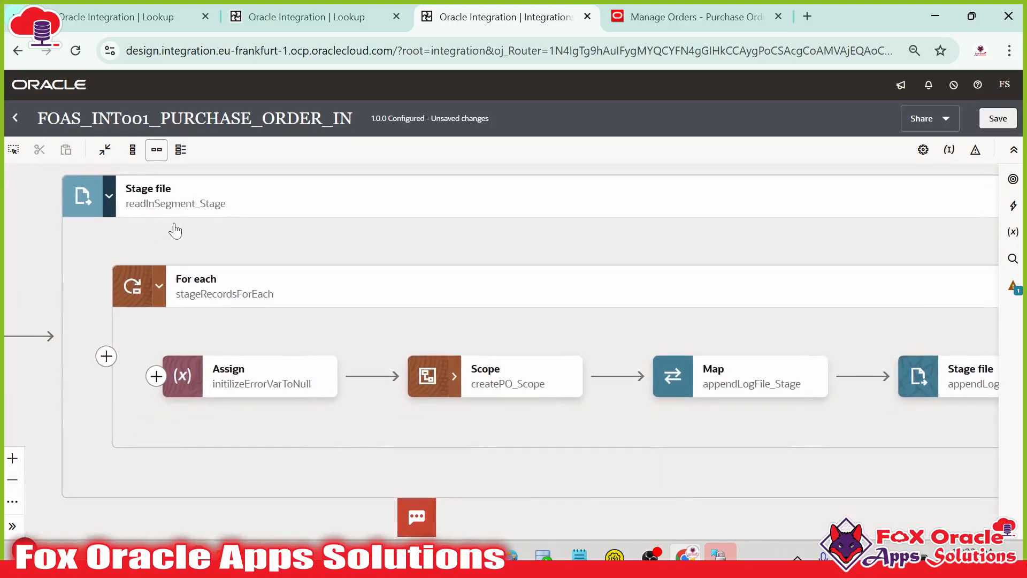
- Examine the readInSegment_Stage action and its stageRecordsForEach loop, starting with the initilizeErrorVarToNull assign
{"action": "left_click_drag", "start_coordinate": [258, 244], "coordinate": [248, 264]}
{"action": "left_click", "coordinate": [153, 235]}
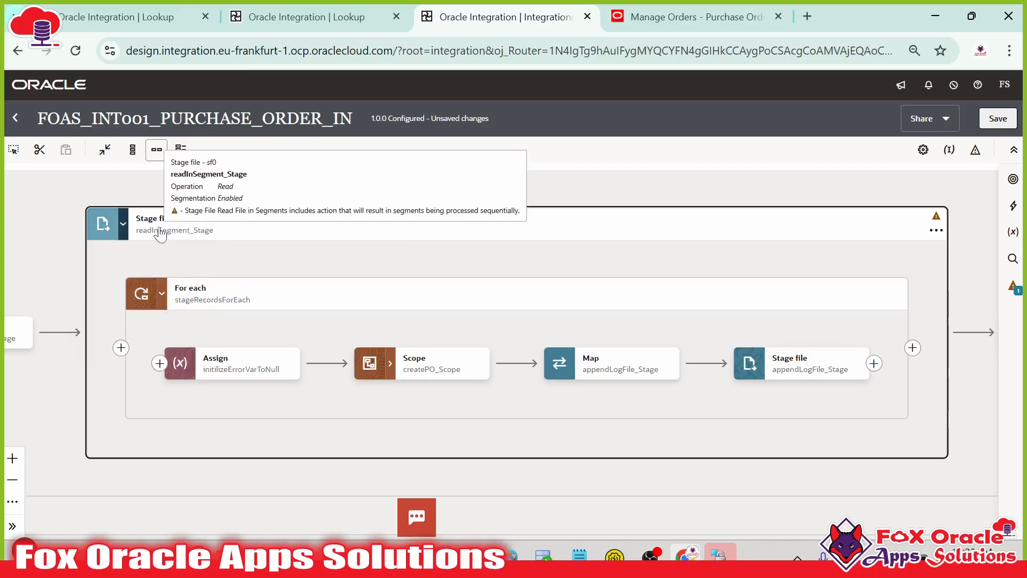
{"action": "left_click", "coordinate": [193, 234]}
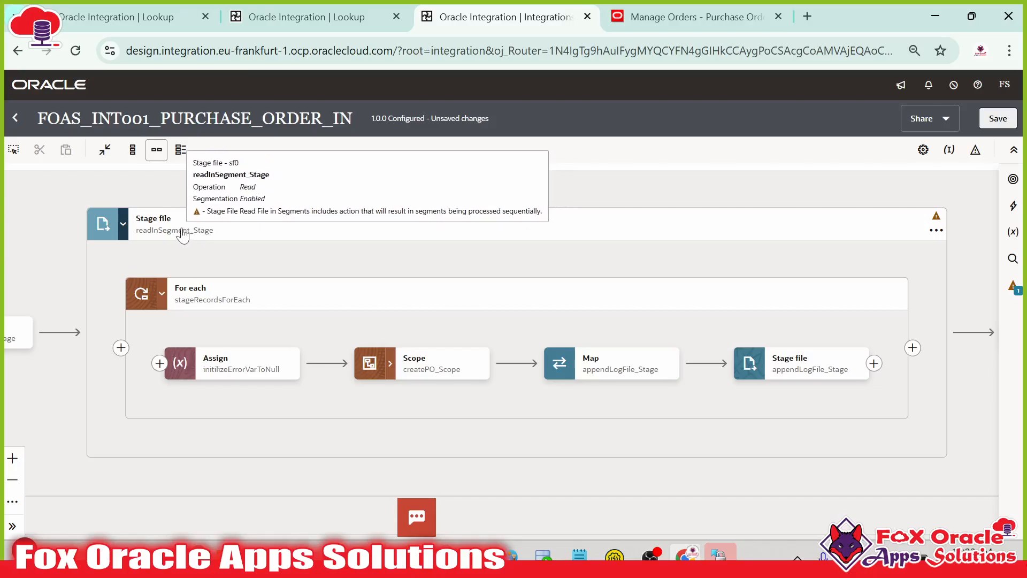
{"action": "left_click", "coordinate": [870, 324]}
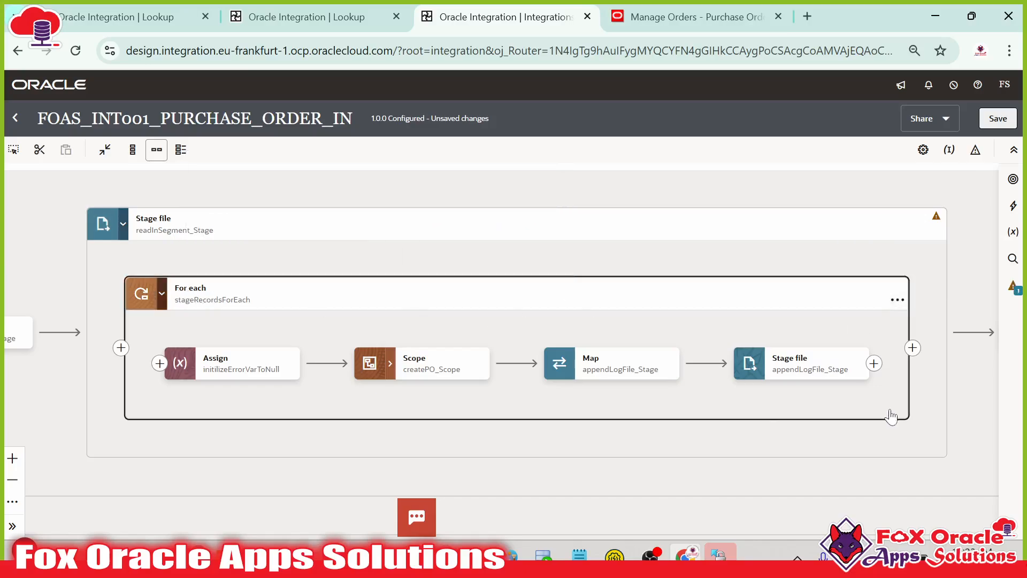
{"action": "left_click", "coordinate": [212, 363]}
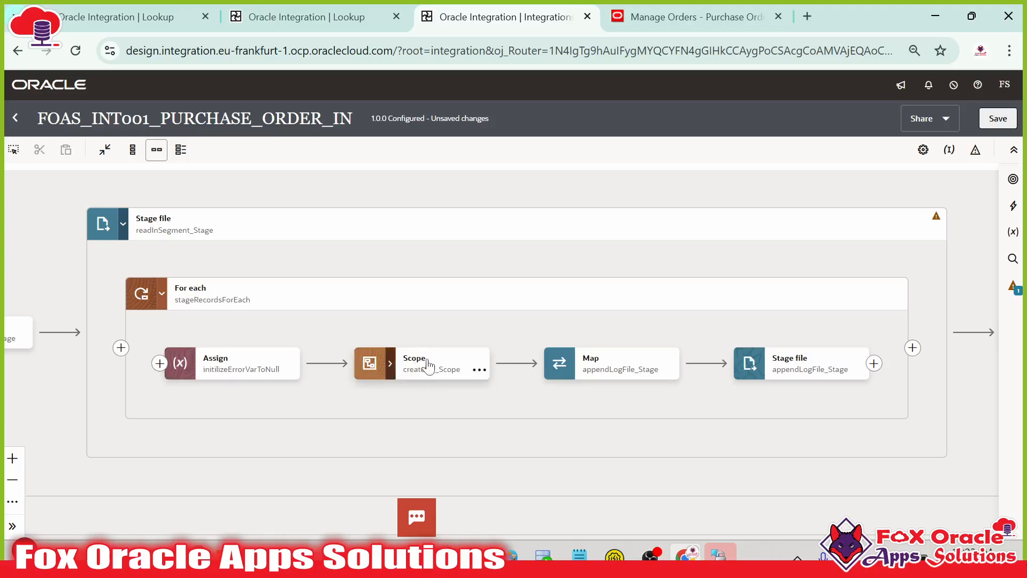
- Expand createPO_Scope and trace its Main flow from the createPurchaseOrder_SOAP map and invoke to updatePONo_Assign
{"action": "left_click_drag", "start_coordinate": [449, 325], "coordinate": [353, 193]}
{"action": "left_click_drag", "start_coordinate": [166, 383], "coordinate": [120, 365]}
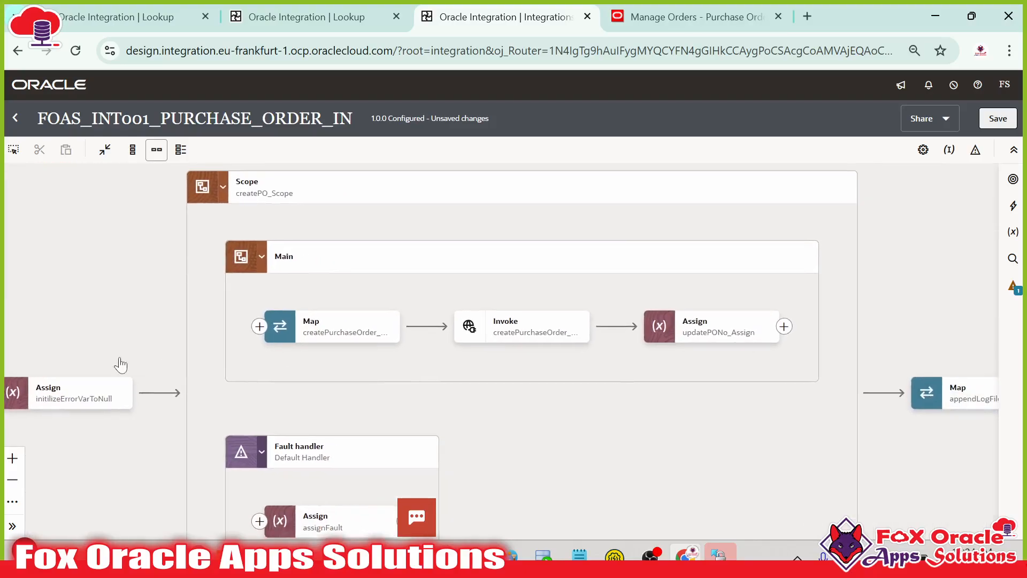
{"action": "left_click", "coordinate": [355, 337]}
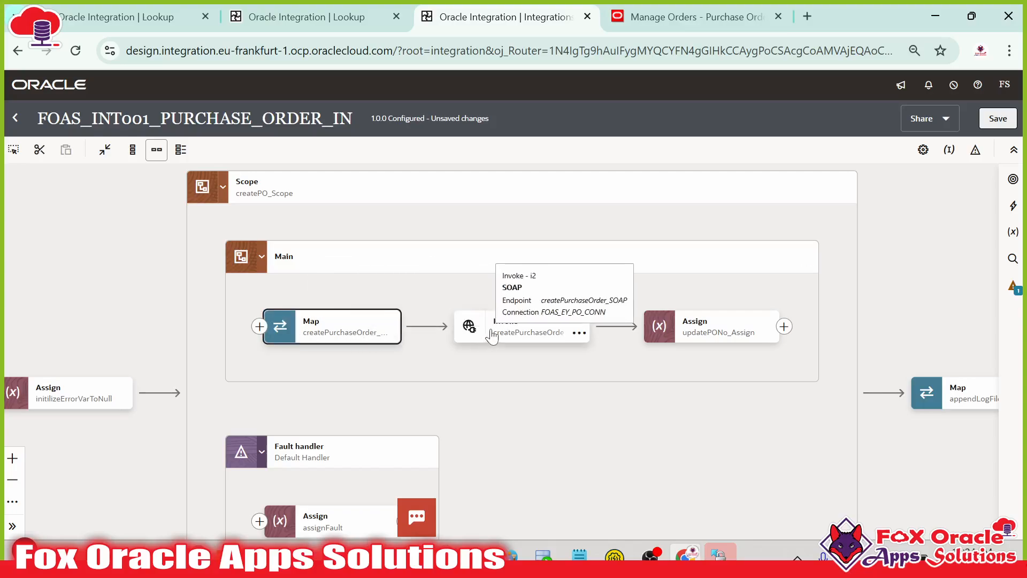
{"action": "left_click", "coordinate": [495, 333]}
{"action": "left_click", "coordinate": [524, 337]}
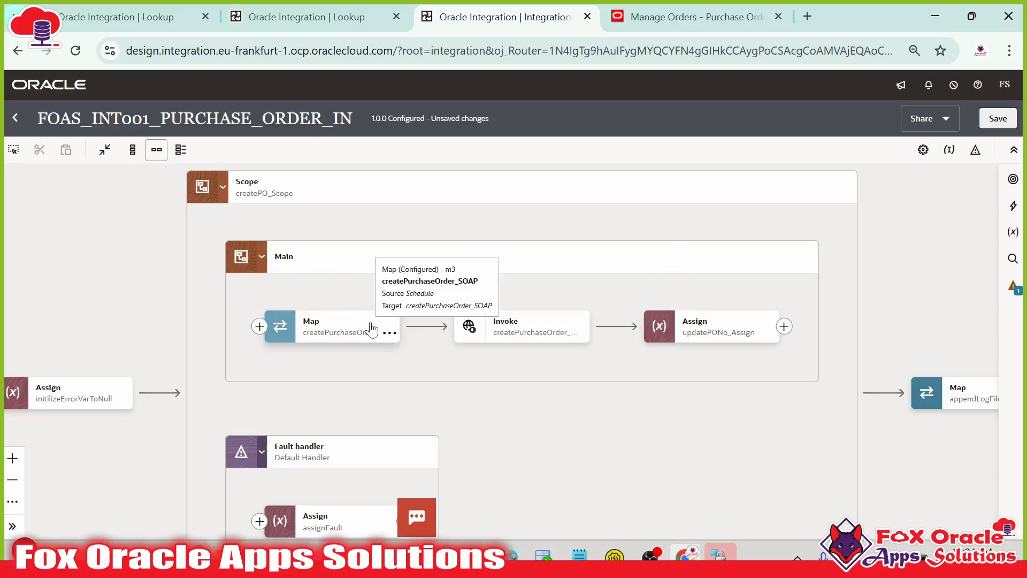
{"action": "left_click", "coordinate": [371, 327]}
{"action": "left_click", "coordinate": [533, 332]}
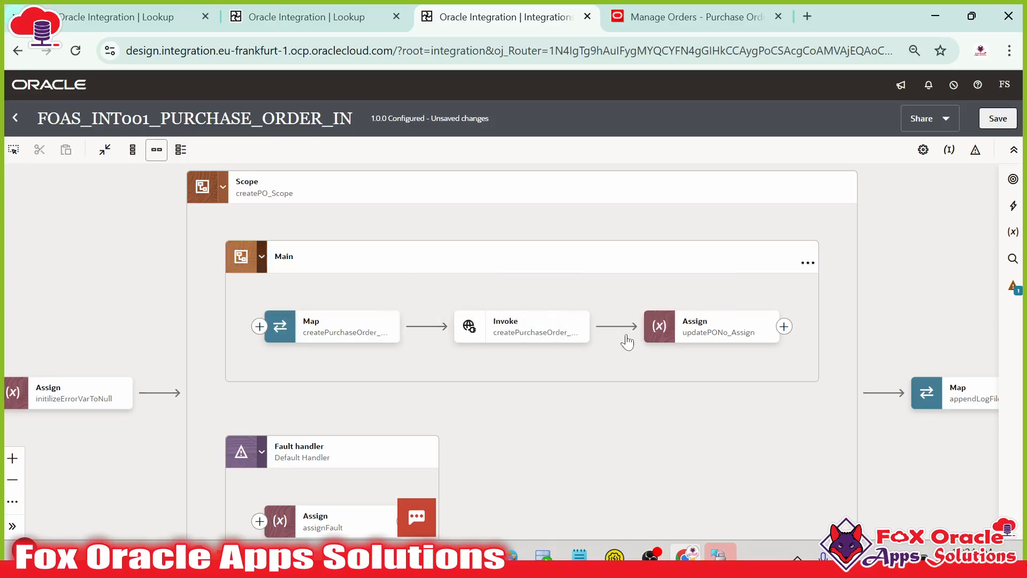
{"action": "left_click", "coordinate": [671, 336]}
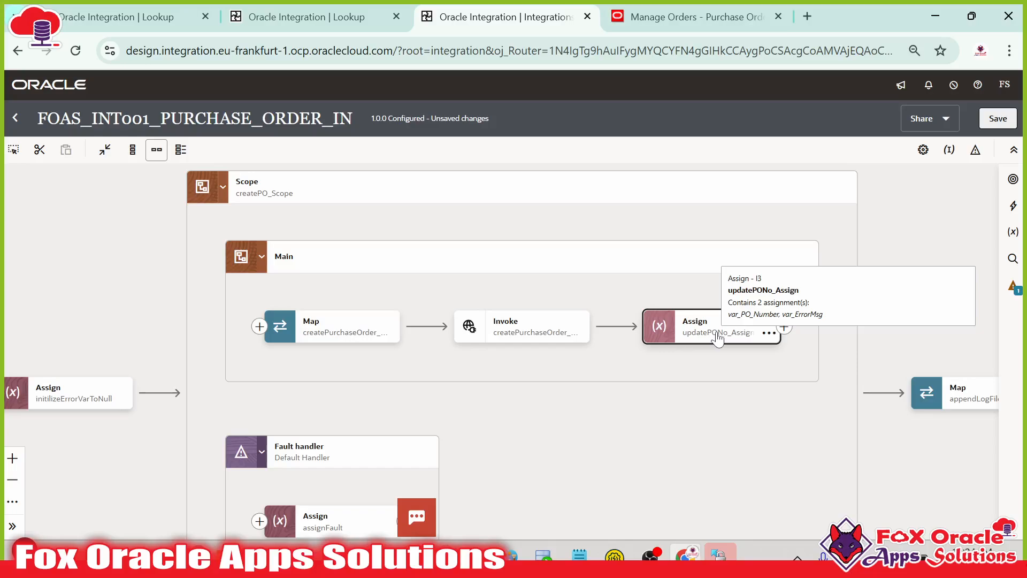
{"action": "left_click", "coordinate": [529, 333]}
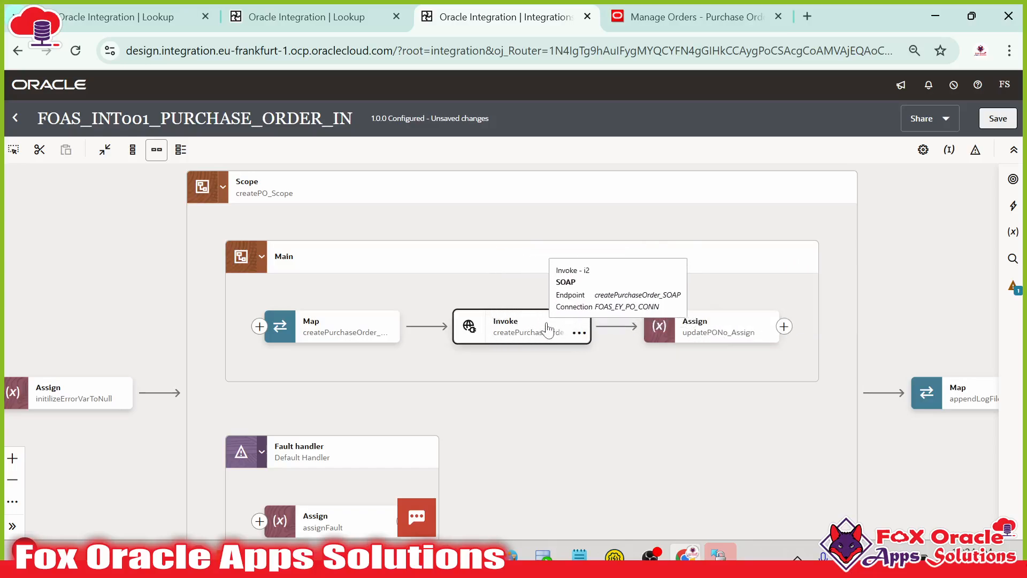
{"action": "left_click", "coordinate": [648, 330]}
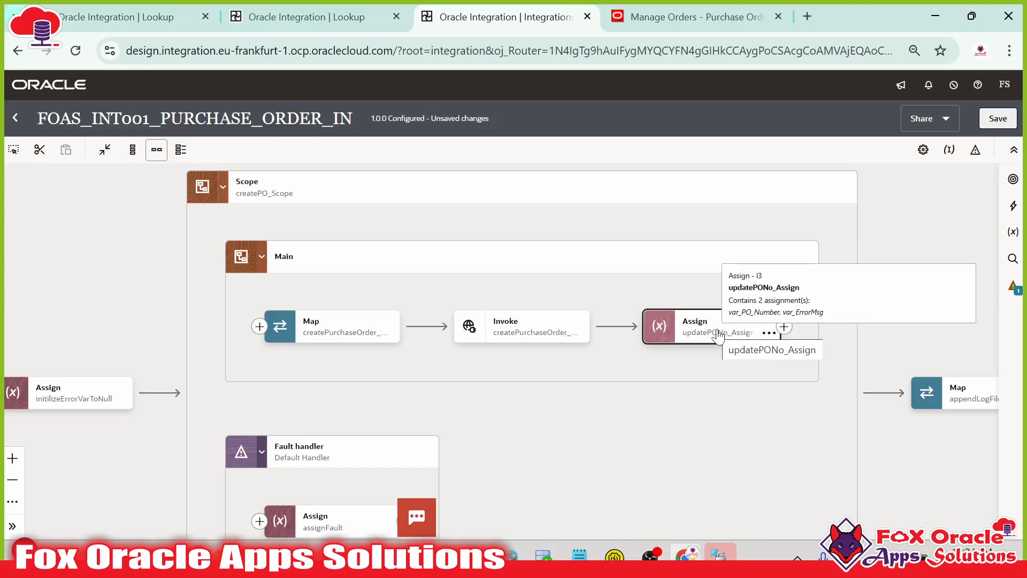
{"action": "left_click", "coordinate": [515, 335]}
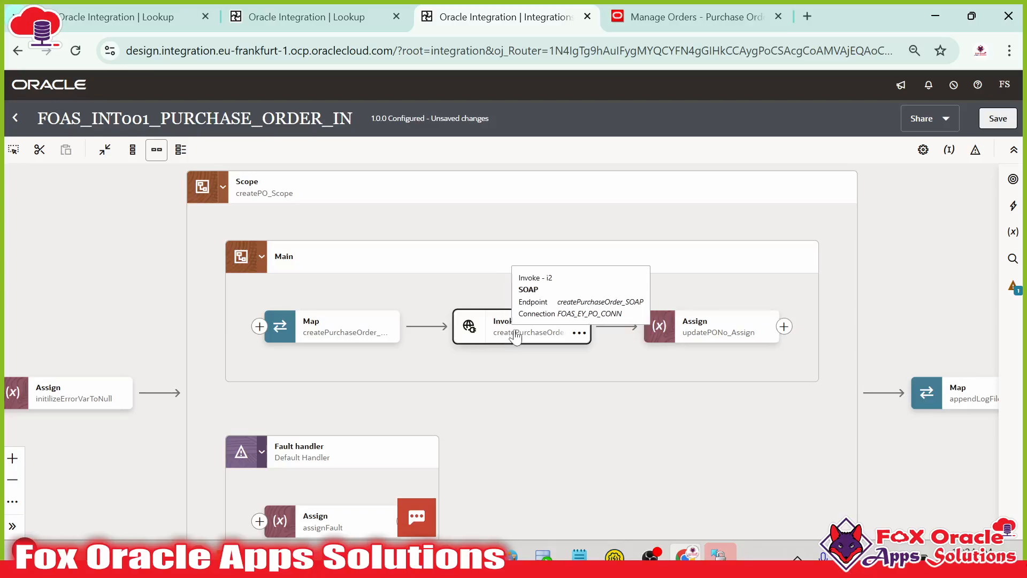
- Examine the assignFault action in createPO_Scope's default fault handler and the variables assigned in initilizeErrorVarToNull
{"action": "left_click_drag", "start_coordinate": [512, 343], "coordinate": [511, 295]}
{"action": "left_click", "coordinate": [295, 370]}
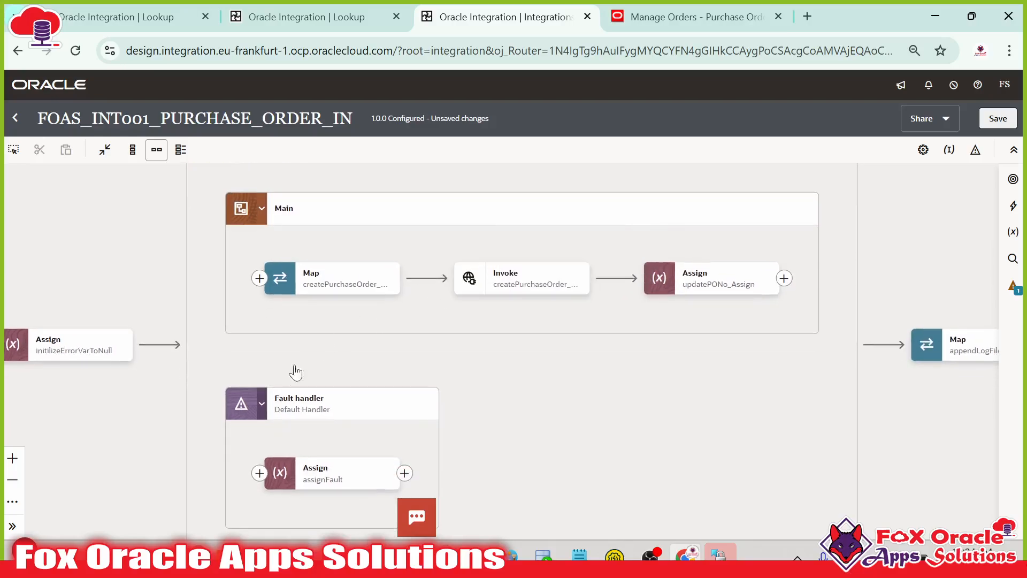
{"action": "left_click", "coordinate": [308, 474]}
{"action": "left_click_drag", "start_coordinate": [335, 463], "coordinate": [341, 443]}
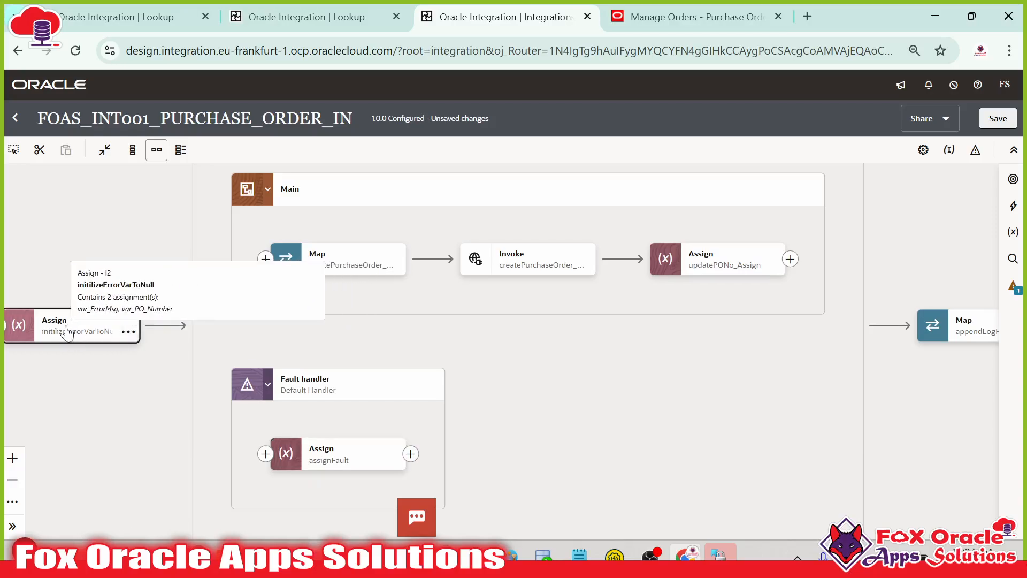
- Collapse createPO_Scope and examine the appendLogFile_Stage map and stage file actions that follow it in the loop
{"action": "scroll", "coordinate": [559, 417], "scroll_direction": "up", "scroll_amount": 3}
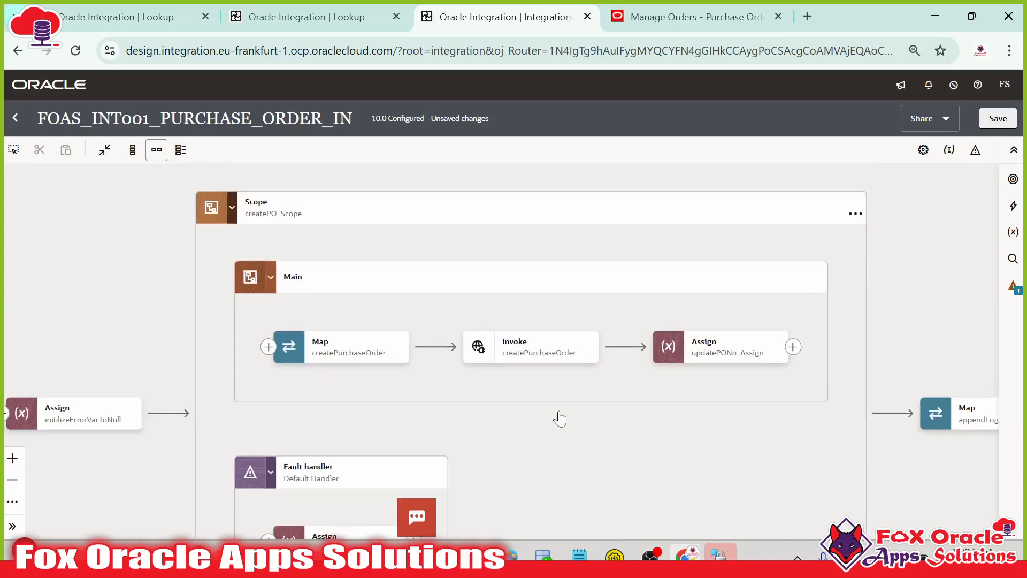
{"action": "left_click", "coordinate": [232, 211]}
{"action": "scroll", "coordinate": [431, 379], "scroll_direction": "up", "scroll_amount": 3}
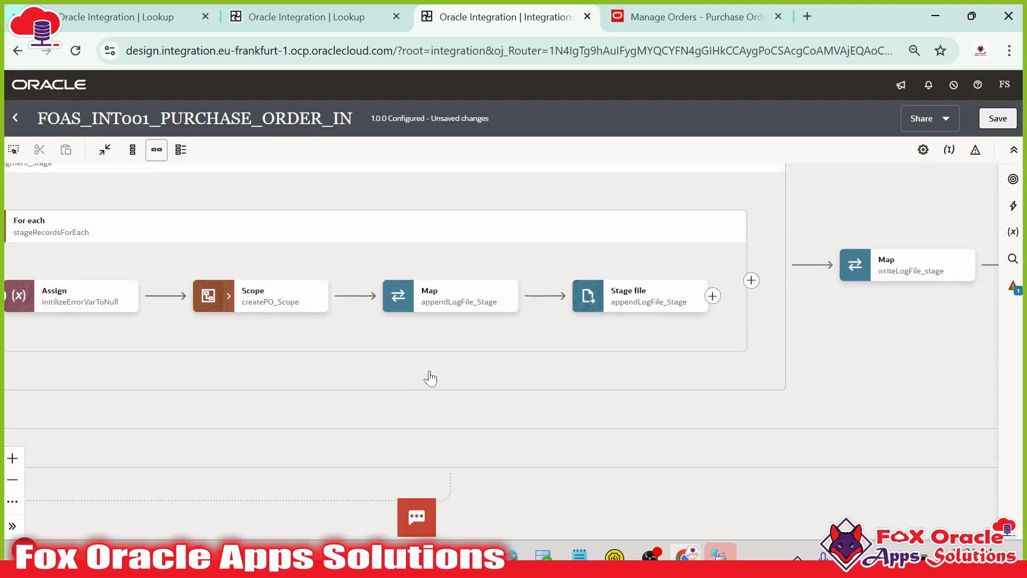
{"action": "left_click_drag", "start_coordinate": [313, 328], "coordinate": [345, 327]}
{"action": "left_click", "coordinate": [317, 310]}
{"action": "left_click_drag", "start_coordinate": [607, 320], "coordinate": [551, 345]}
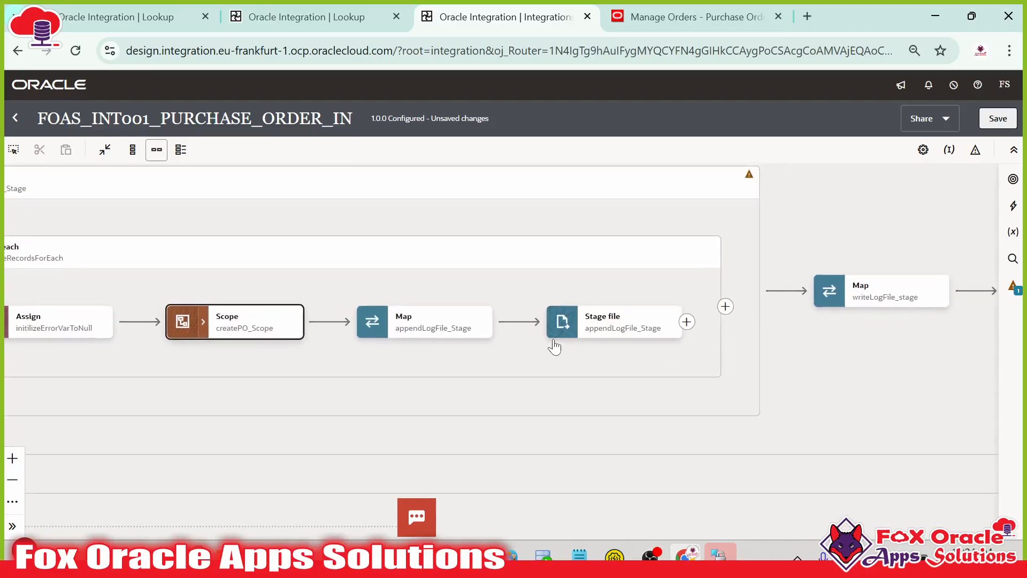
{"action": "left_click", "coordinate": [423, 321]}
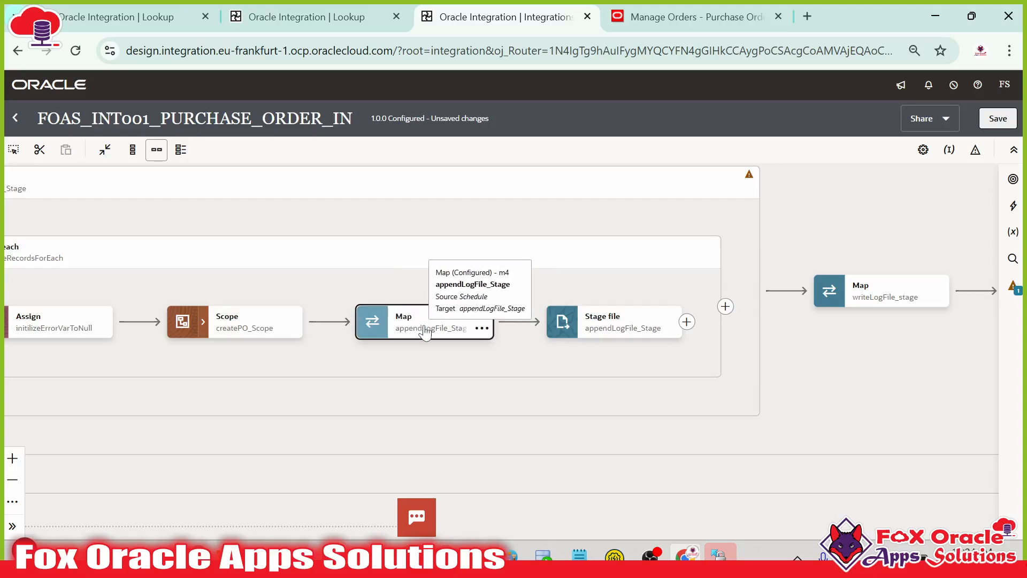
{"action": "left_click", "coordinate": [612, 329]}
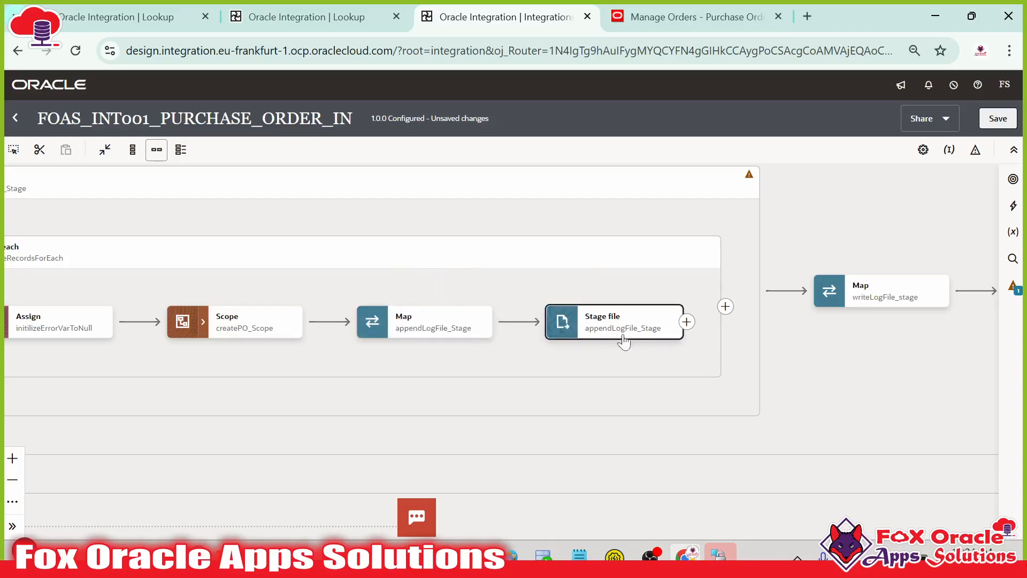
- Compare the writeLogHeader_Stage action before the segment read with the appendLogFile_Stage action inside stageRecordsForEach
{"action": "left_click_drag", "start_coordinate": [488, 348], "coordinate": [562, 351]}
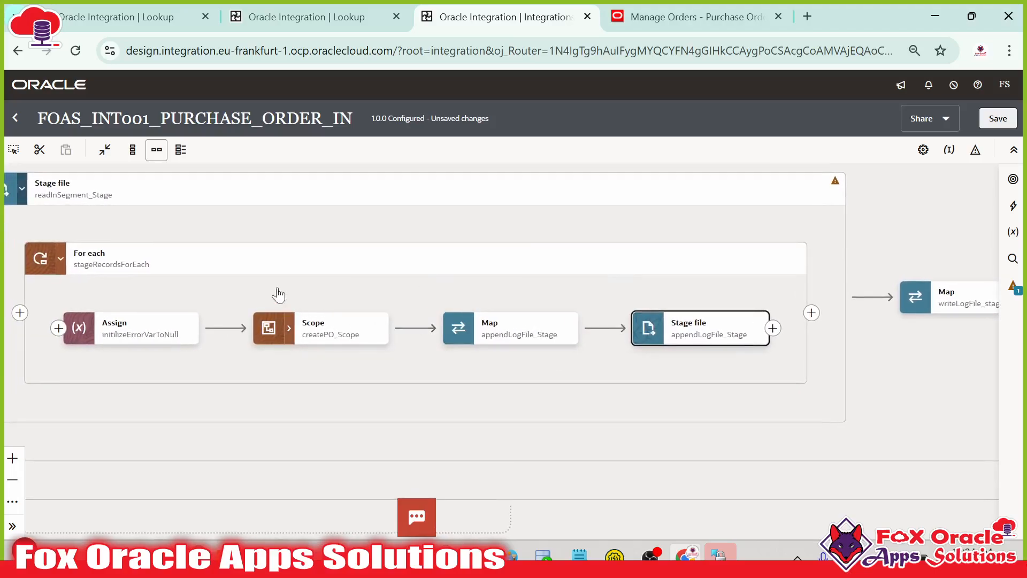
{"action": "left_click_drag", "start_coordinate": [183, 305], "coordinate": [720, 327]}
{"action": "left_click", "coordinate": [254, 321]}
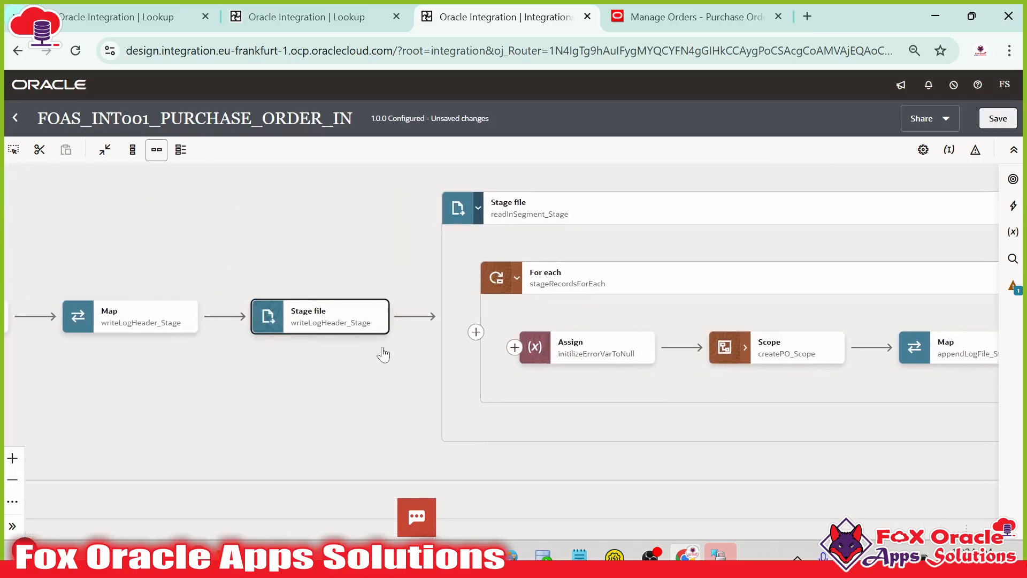
{"action": "left_click_drag", "start_coordinate": [524, 386], "coordinate": [119, 353]}
{"action": "left_click_drag", "start_coordinate": [686, 367], "coordinate": [521, 354]}
{"action": "left_click", "coordinate": [576, 319]}
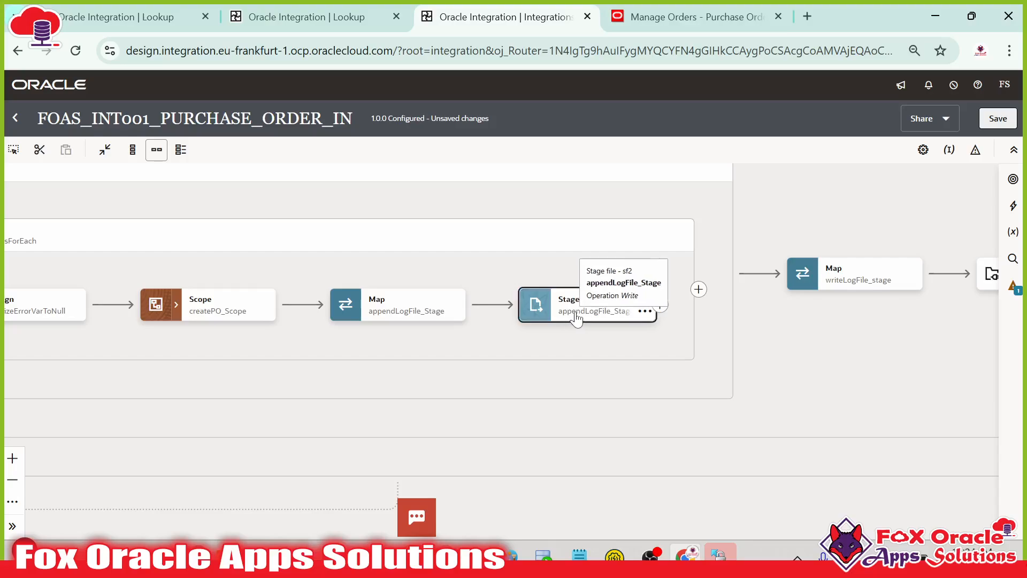
{"action": "left_click_drag", "start_coordinate": [394, 266], "coordinate": [704, 321]}
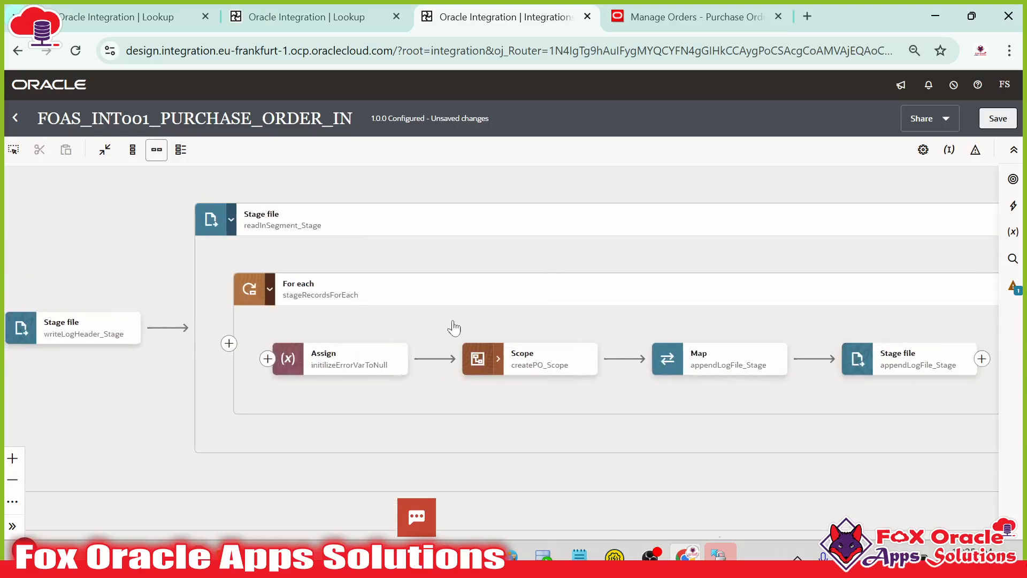
{"action": "left_click_drag", "start_coordinate": [607, 327], "coordinate": [480, 321]}
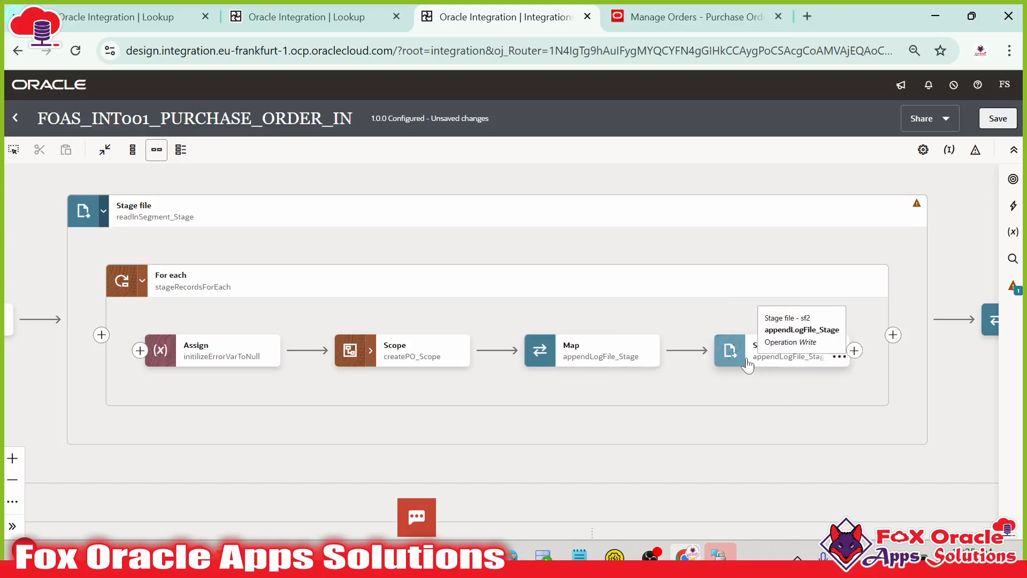
{"action": "left_click_drag", "start_coordinate": [803, 379], "coordinate": [790, 409]}
{"action": "left_click_drag", "start_coordinate": [486, 326], "coordinate": [469, 381]}
{"action": "left_click_drag", "start_coordinate": [497, 414], "coordinate": [505, 386]}
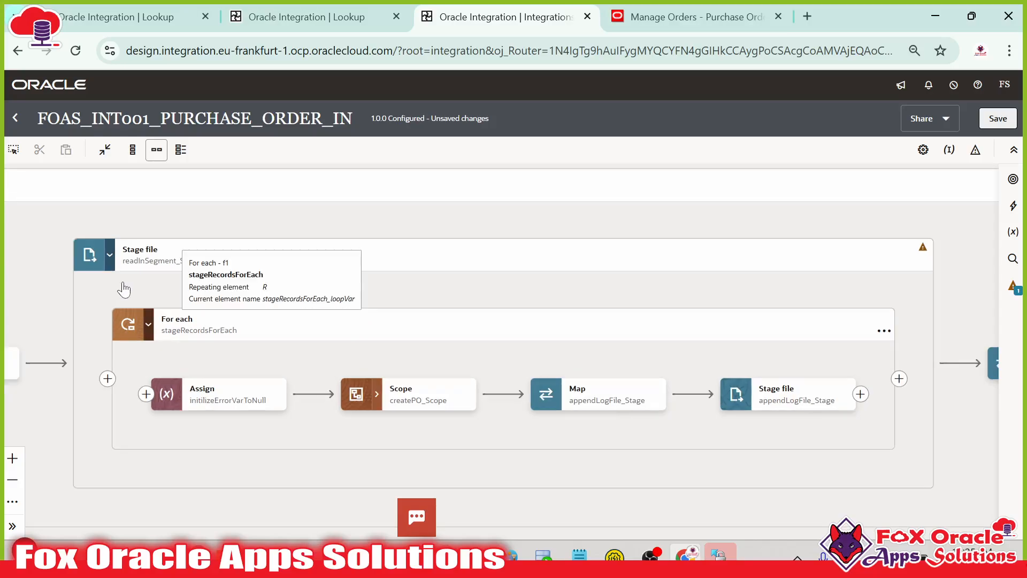
- Trace the flow after readInSegment_Stage through the writeLogFile_stage and moveSourceFile_FTP maps and invokes
{"action": "left_click_drag", "start_coordinate": [458, 273], "coordinate": [236, 279]}
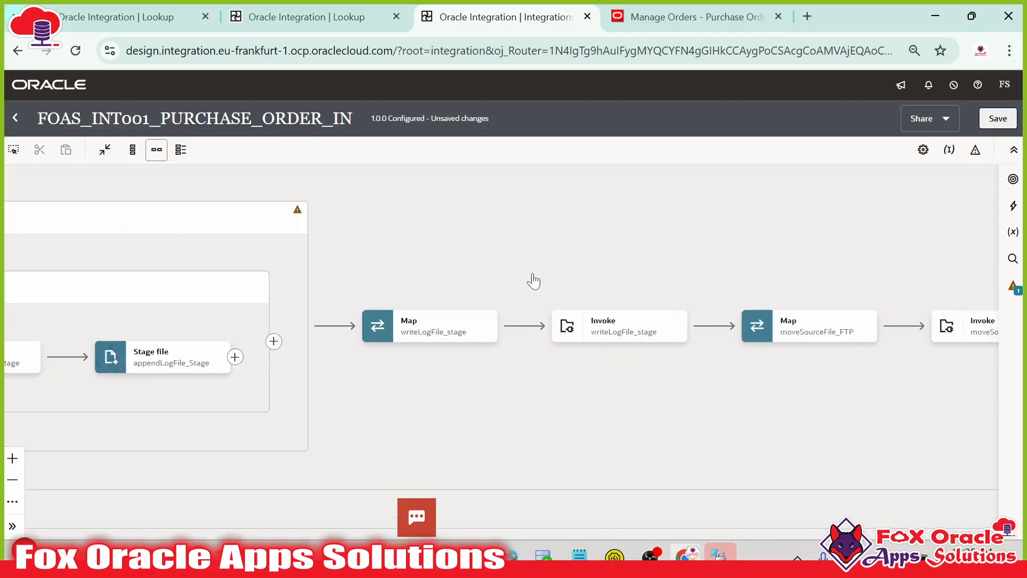
{"action": "left_click_drag", "start_coordinate": [291, 380], "coordinate": [367, 371]}
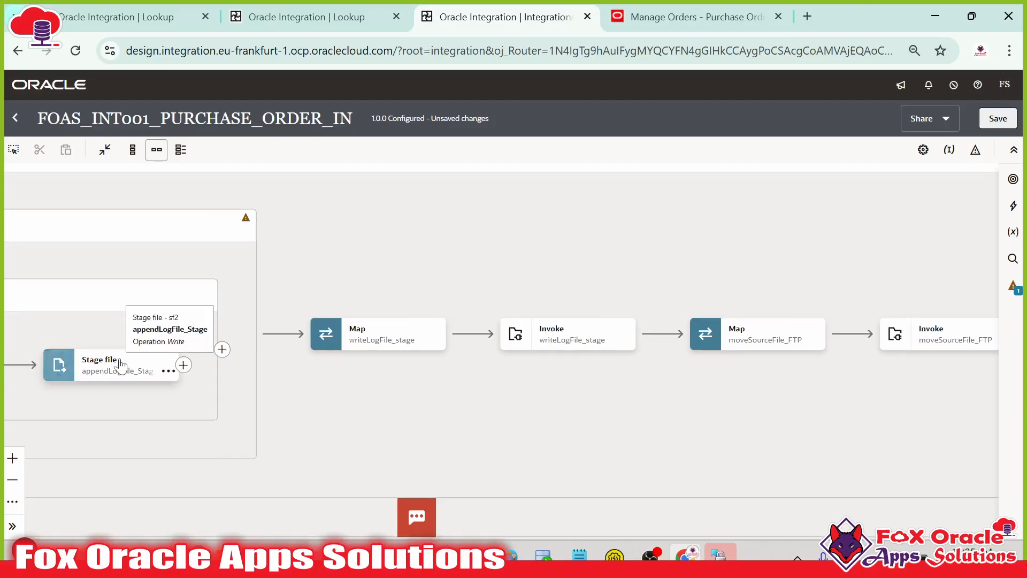
{"action": "left_click", "coordinate": [553, 345]}
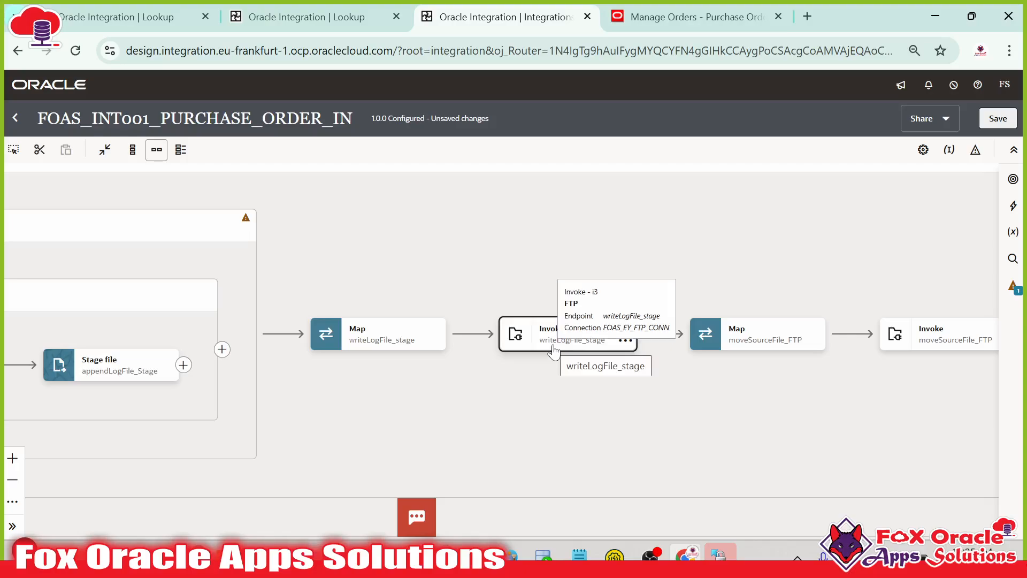
{"action": "left_click_drag", "start_coordinate": [746, 363], "coordinate": [454, 377]}
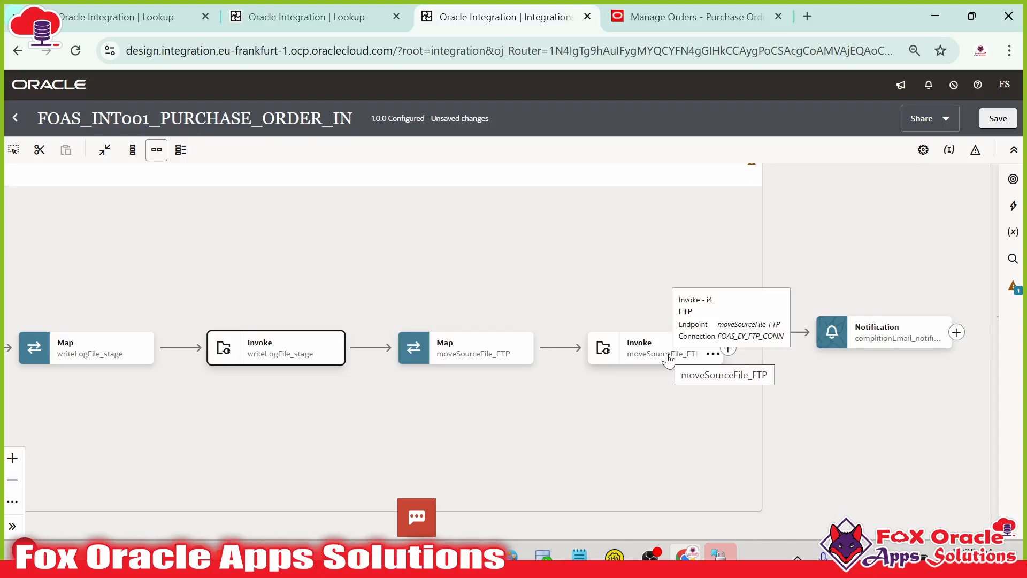
- Review the complitionEmail_notification details, and view the whole integration flow through to its end
{"action": "left_click_drag", "start_coordinate": [678, 409], "coordinate": [399, 435]}
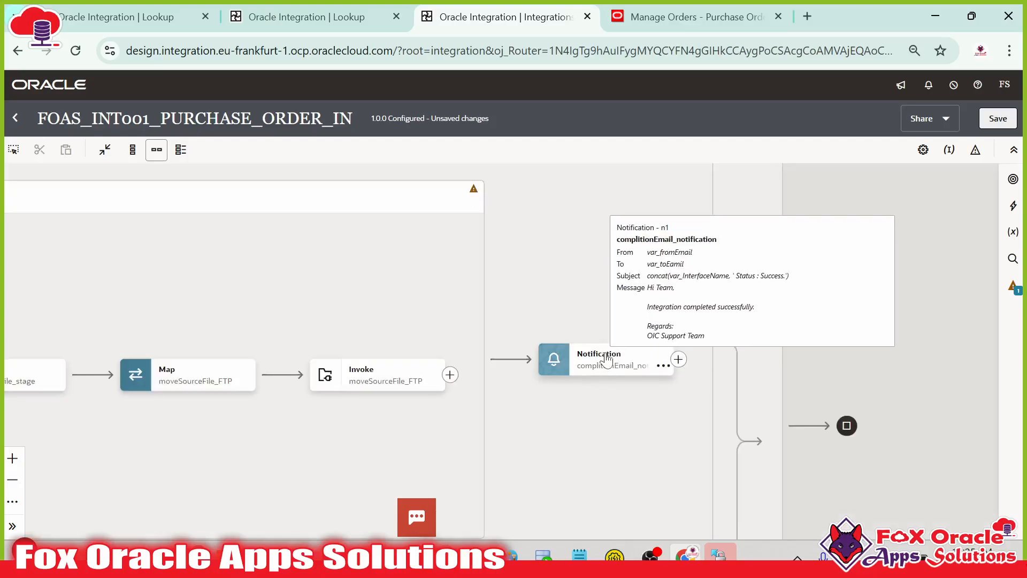
{"action": "left_click", "coordinate": [606, 361]}
{"action": "left_click_drag", "start_coordinate": [620, 414], "coordinate": [642, 383]}
{"action": "scroll", "coordinate": [662, 344], "scroll_direction": "down", "scroll_amount": 5}
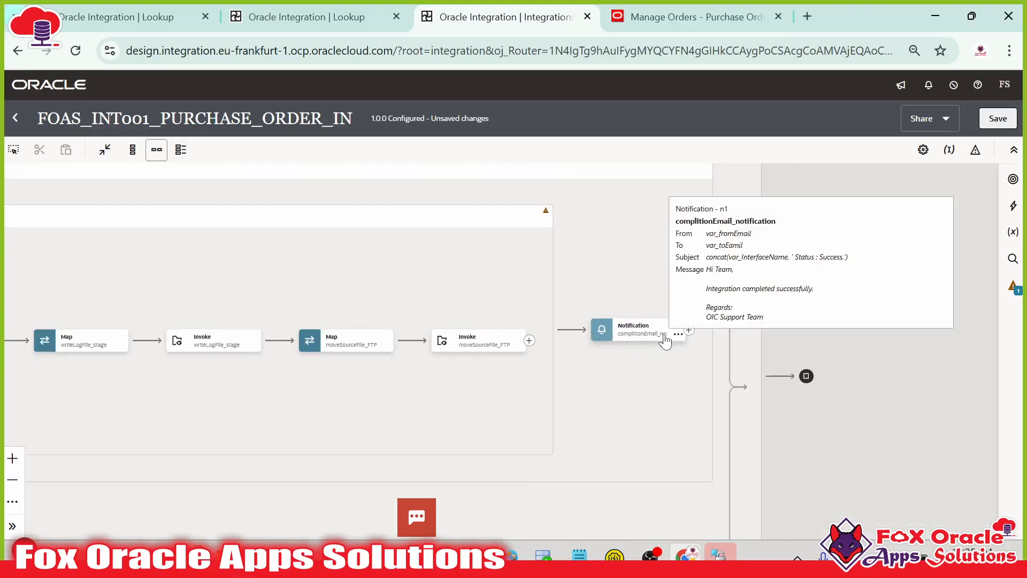
{"action": "left_click_drag", "start_coordinate": [785, 373], "coordinate": [864, 369]}
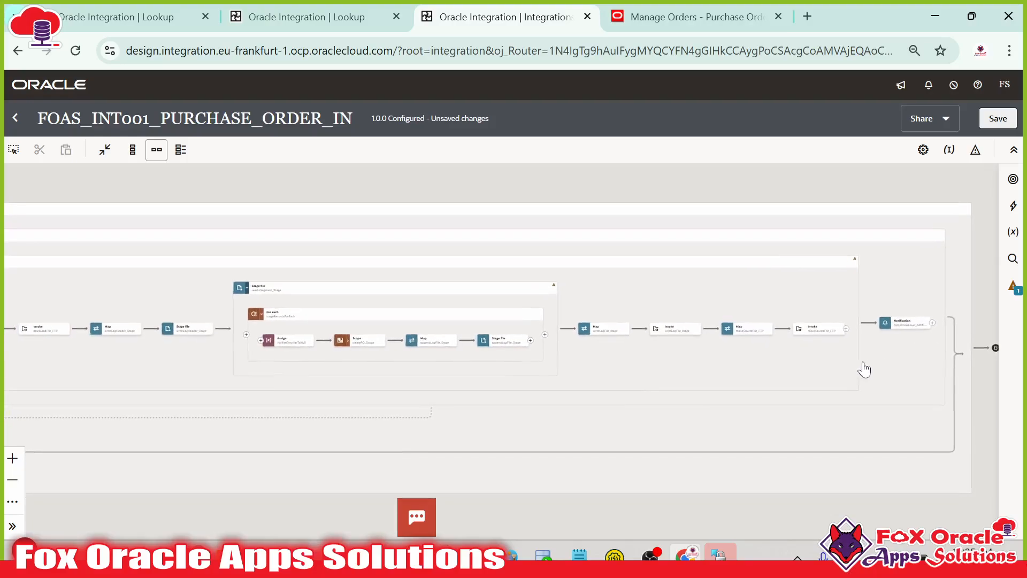
{"action": "left_click_drag", "start_coordinate": [235, 422], "coordinate": [575, 445]}
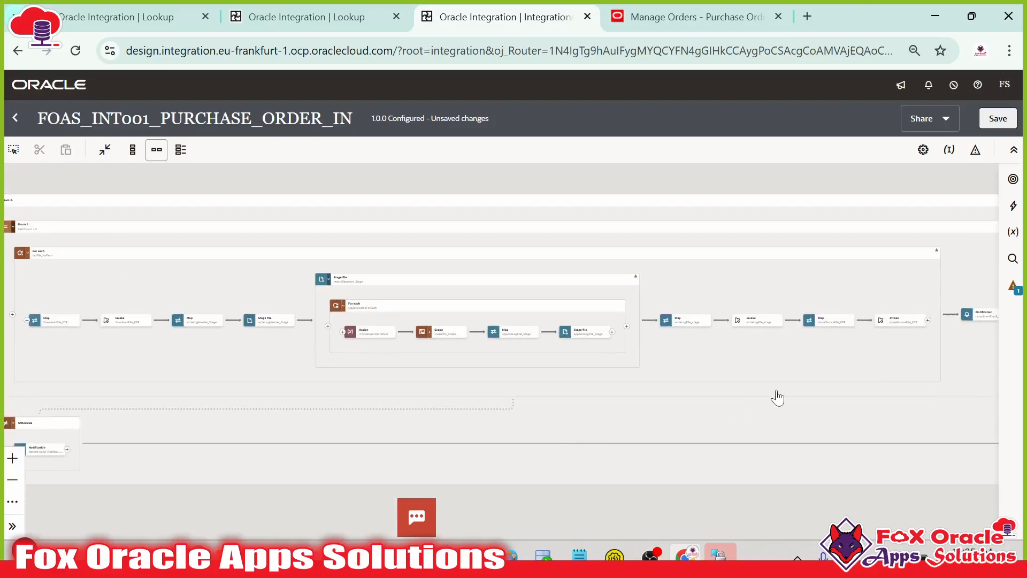
{"action": "left_click_drag", "start_coordinate": [777, 398], "coordinate": [465, 409]}
- Save the FOAS_INT001_PURCHASE_ORDER_IN integration and return to the integrations list
{"action": "left_click", "coordinate": [997, 118]}
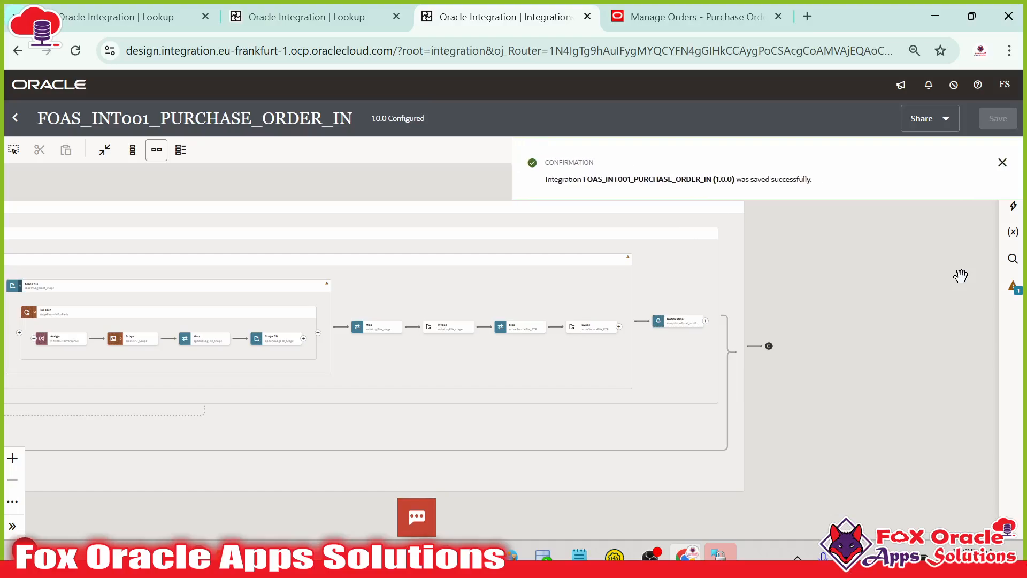
{"action": "left_click", "coordinate": [1002, 162]}
{"action": "left_click", "coordinate": [26, 117]}
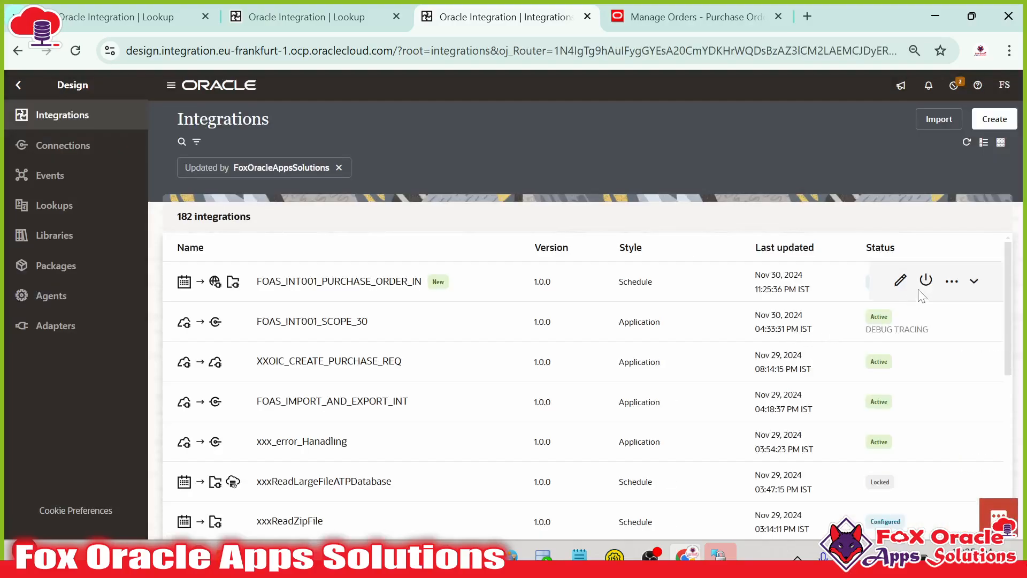
- Activate the FOAS_INT001_PURCHASE_ORDER_IN integration with the Debug tracing level
{"action": "left_click", "coordinate": [925, 280]}
{"action": "left_click", "coordinate": [782, 245]}
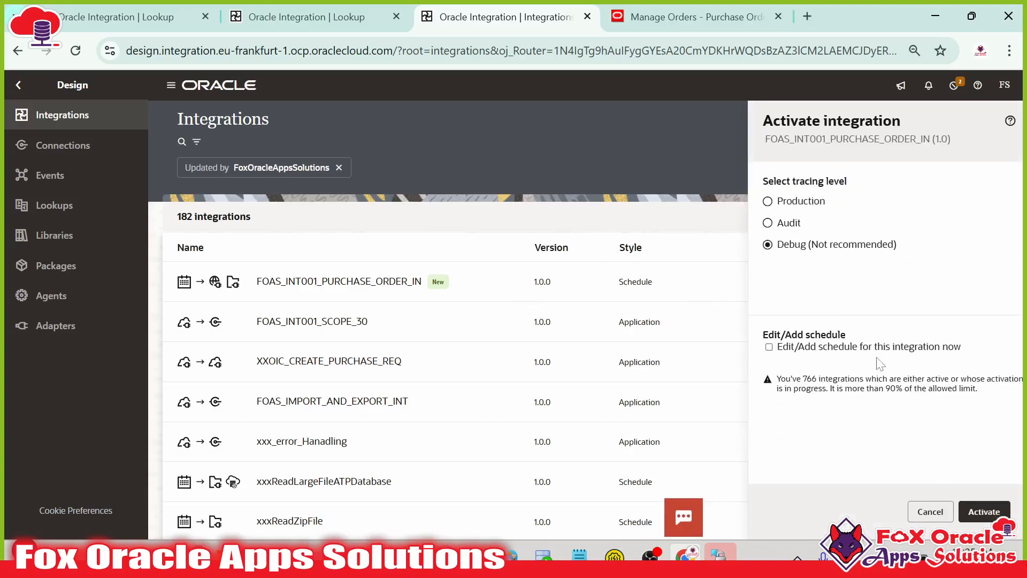
{"action": "left_click", "coordinate": [983, 511]}
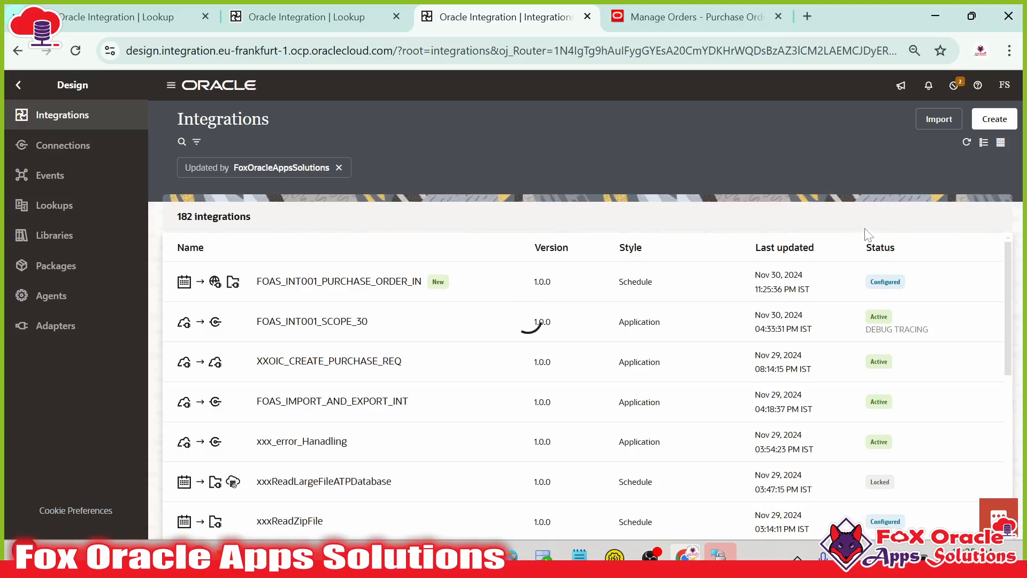
{"action": "left_click", "coordinate": [1001, 193]}
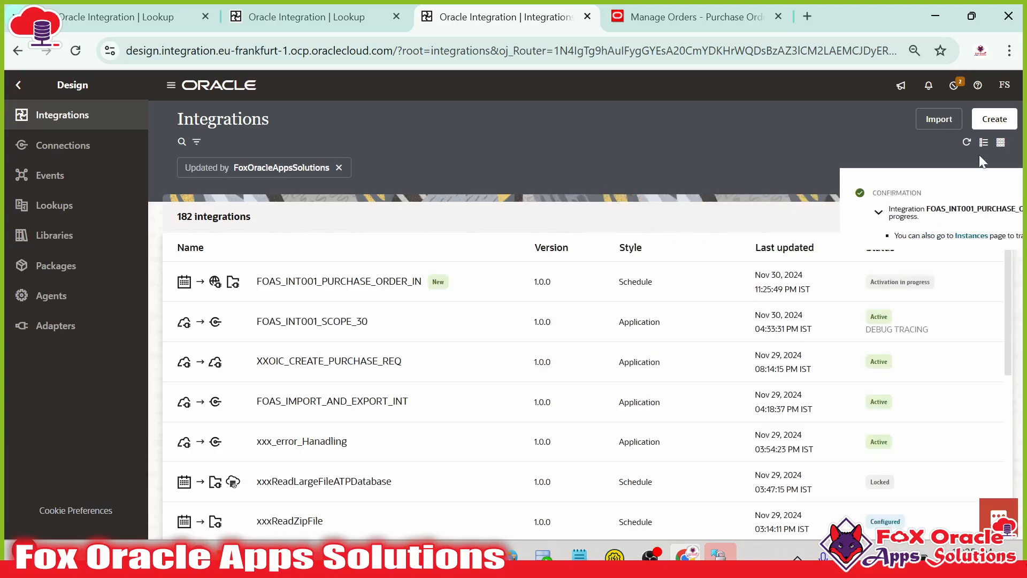
- Refresh the integrations list repeatedly to check the activation status of FOAS_INT001_PURCHASE_ORDER_IN
{"action": "left_click", "coordinate": [966, 142]}
{"action": "left_click", "coordinate": [965, 143]}
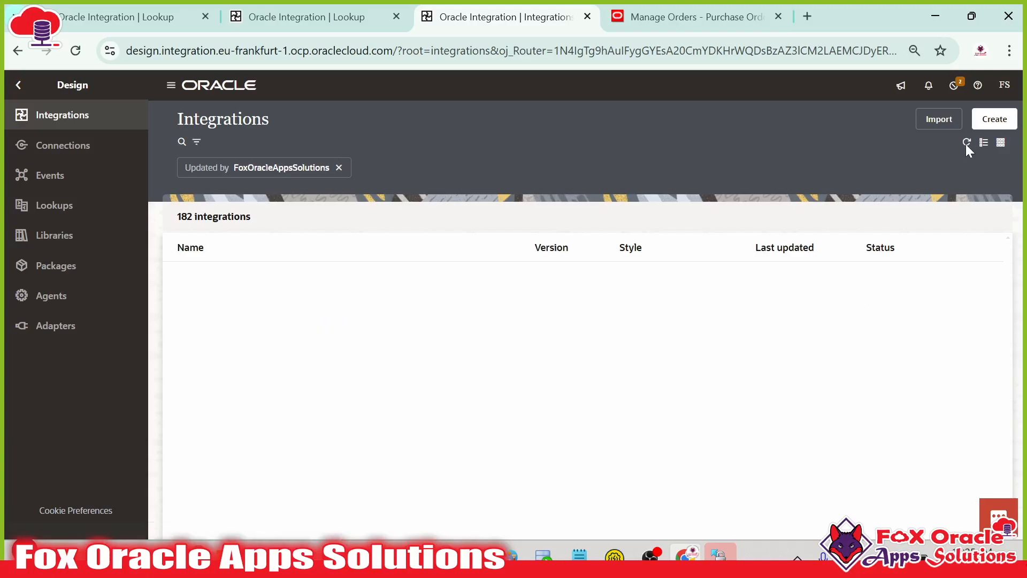
{"action": "left_click", "coordinate": [966, 142]}
{"action": "left_click", "coordinate": [966, 142]}
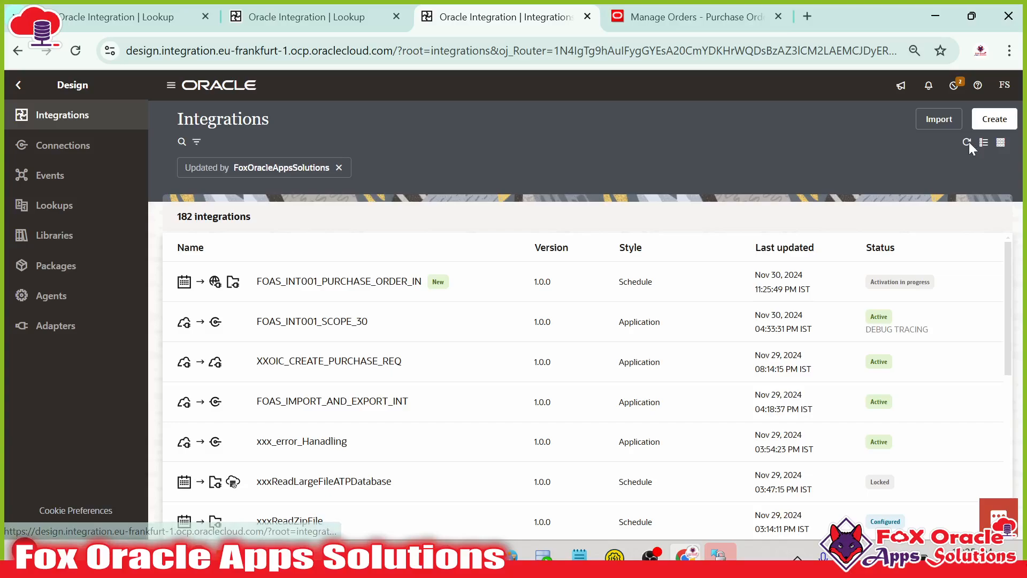
{"action": "left_click", "coordinate": [966, 142]}
{"action": "left_click", "coordinate": [965, 142]}
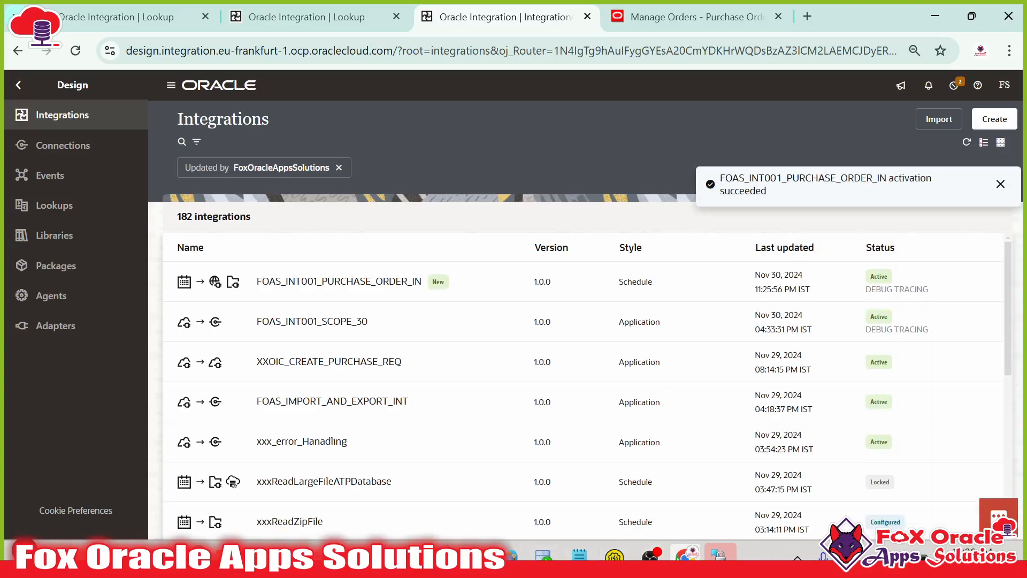
- Switch to WinSCP, refresh the remote Purchase Order folder, and check for the input file XXEYPURCHASEORDER_20241130_01.csv
{"action": "left_click", "coordinate": [719, 554]}
{"action": "left_click", "coordinate": [569, 327]}
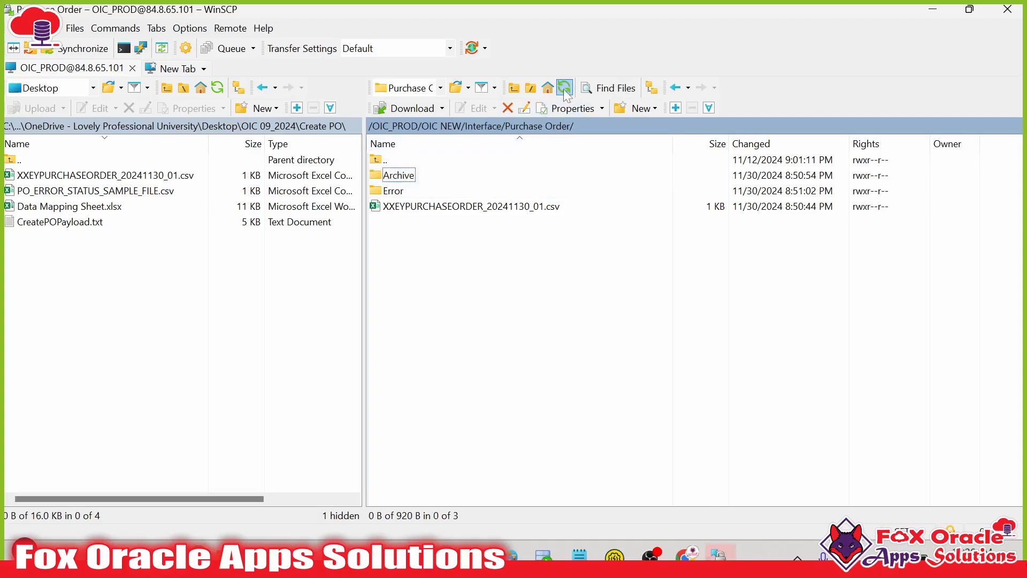
{"action": "left_click", "coordinate": [420, 208]}
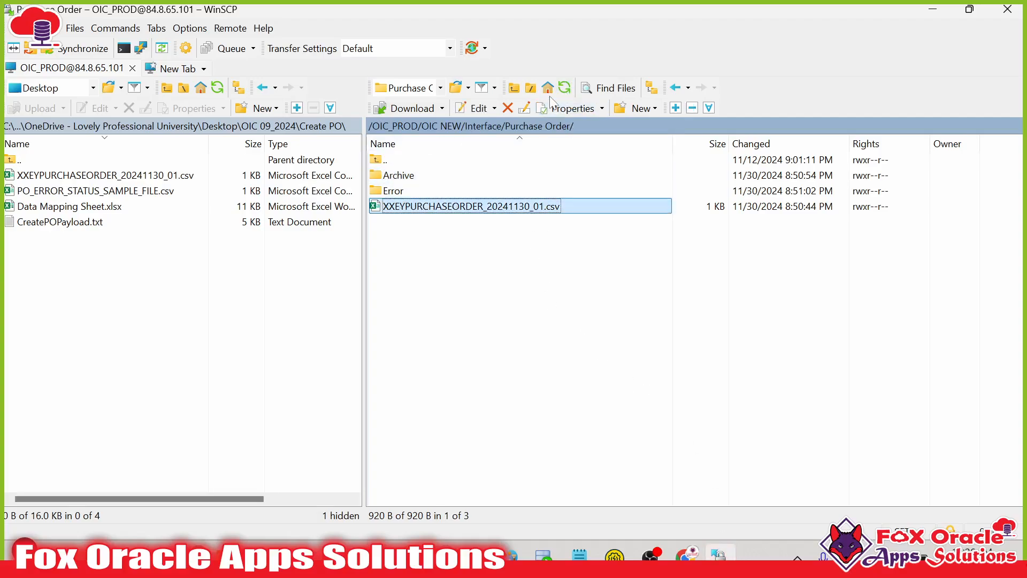
{"action": "left_click", "coordinate": [554, 274]}
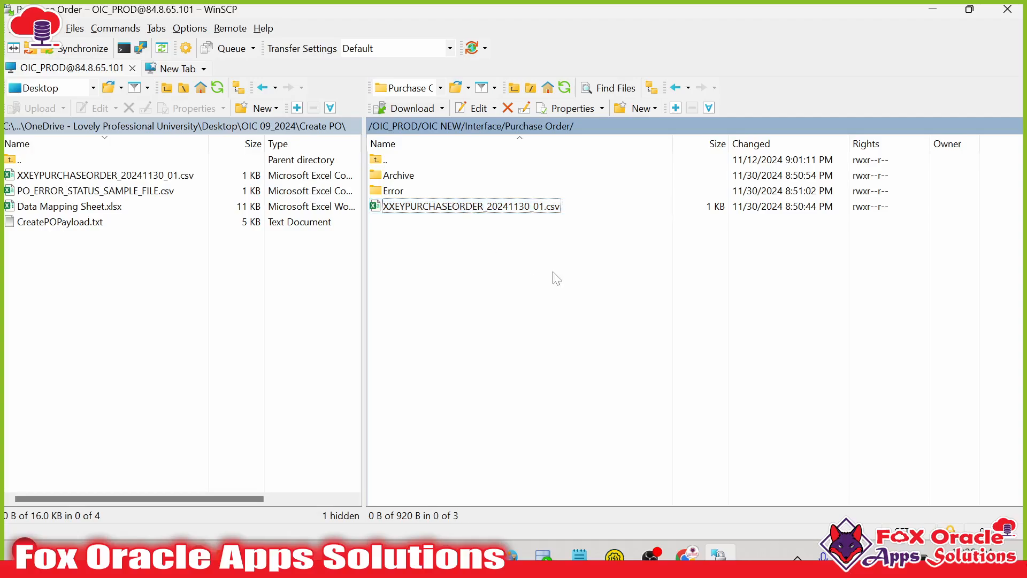
- Switch back to Oracle Integration in the browser and run FOAS_INT001_PURCHASE_ORDER_IN as an ad hoc request
{"action": "key", "text": "alt+Tab"}
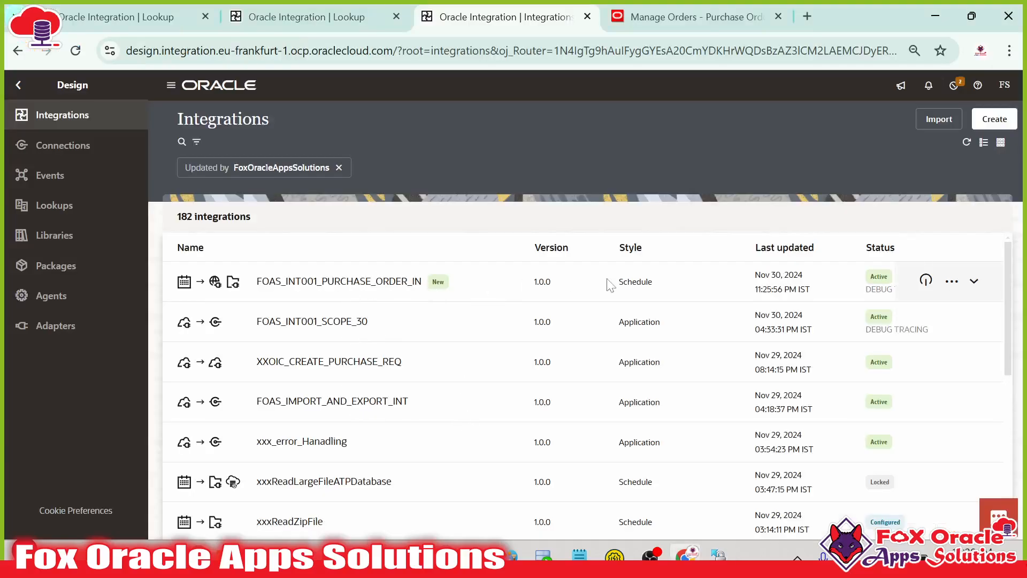
{"action": "left_click", "coordinate": [954, 284]}
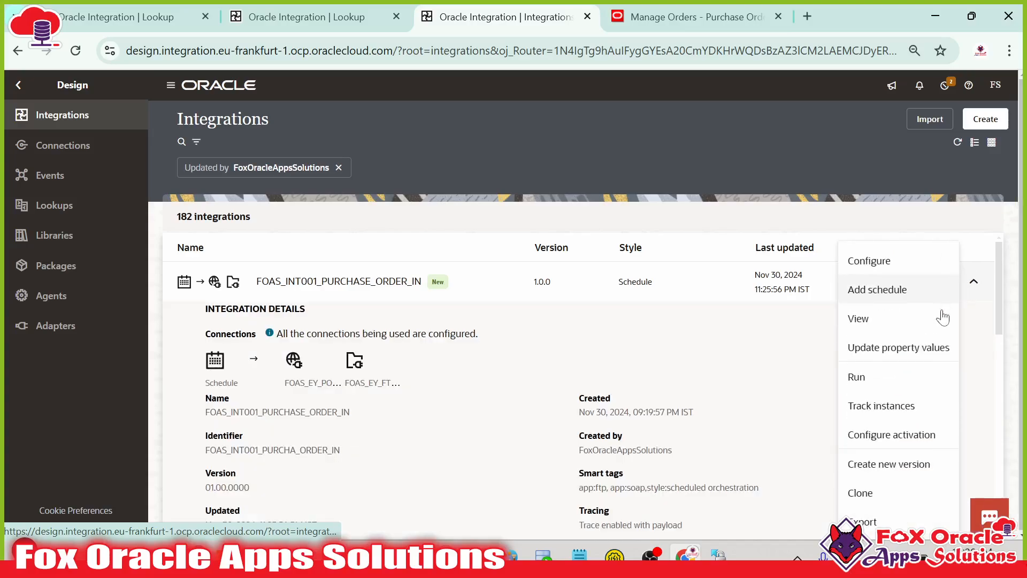
{"action": "left_click", "coordinate": [862, 375]}
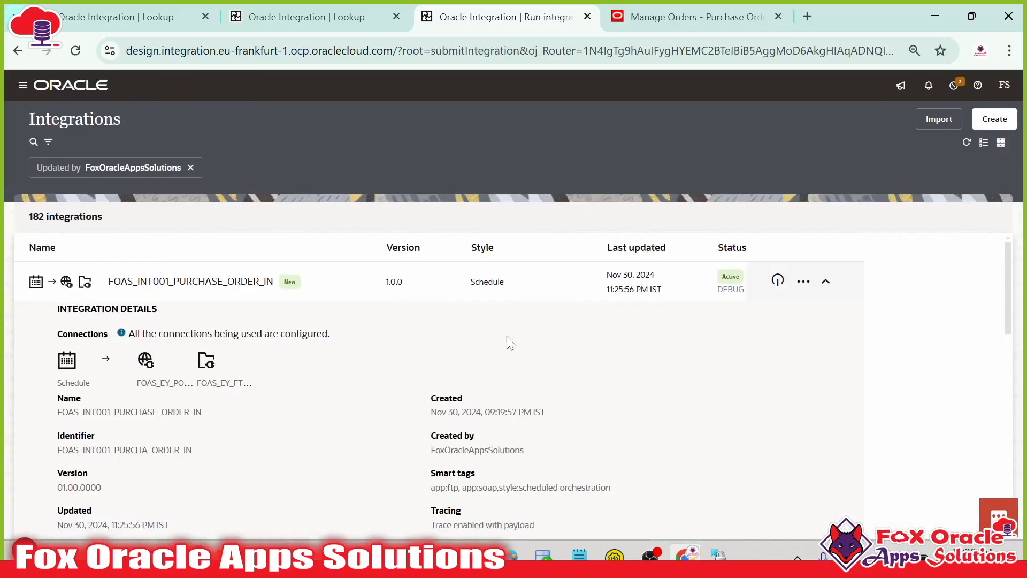
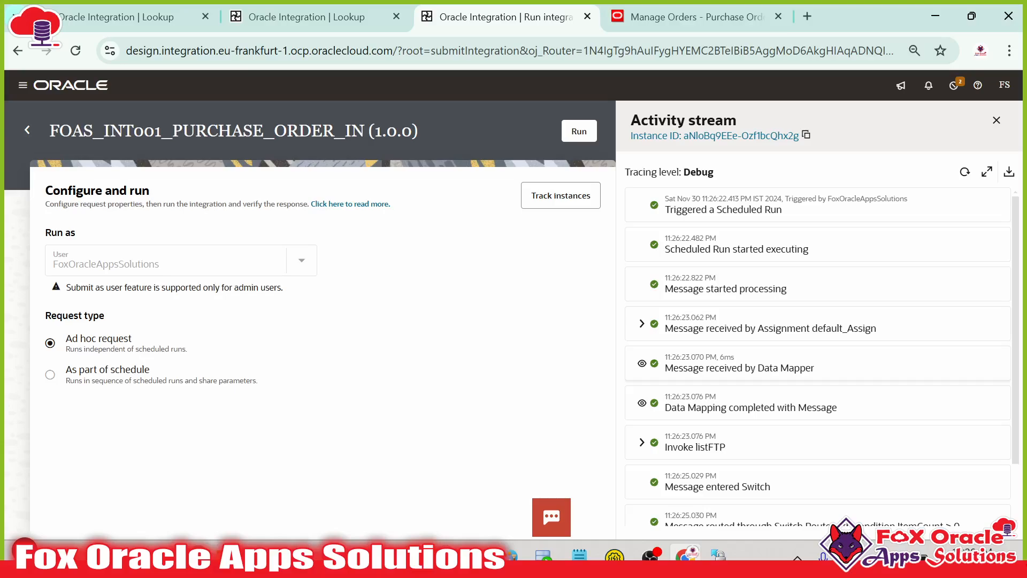
- Expand the run's activity stream to full width, and refresh and review it to follow the execution
{"action": "scroll", "coordinate": [817, 353], "scroll_direction": "down", "scroll_amount": 1}
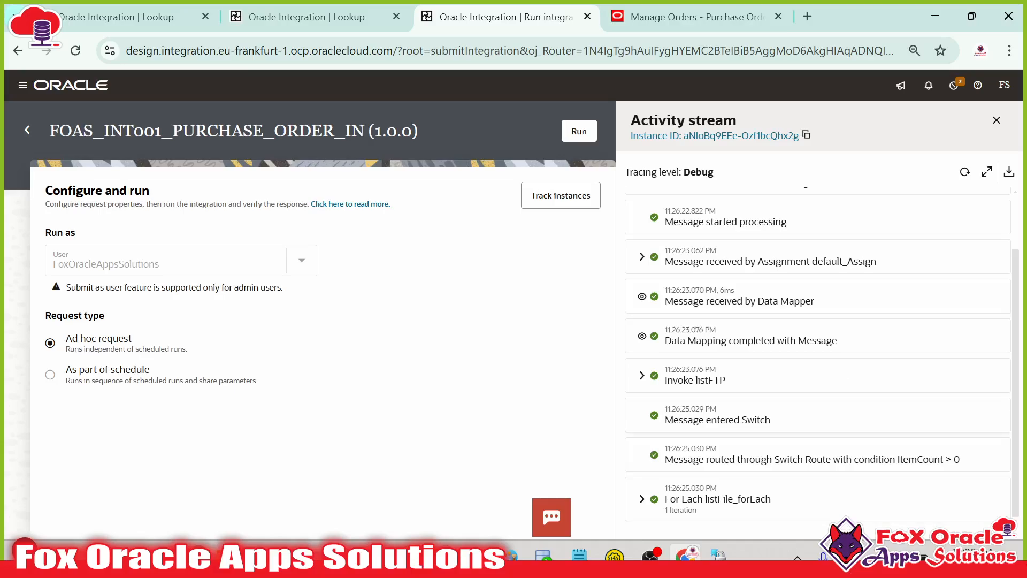
{"action": "left_click", "coordinate": [987, 171]}
{"action": "left_click", "coordinate": [961, 174]}
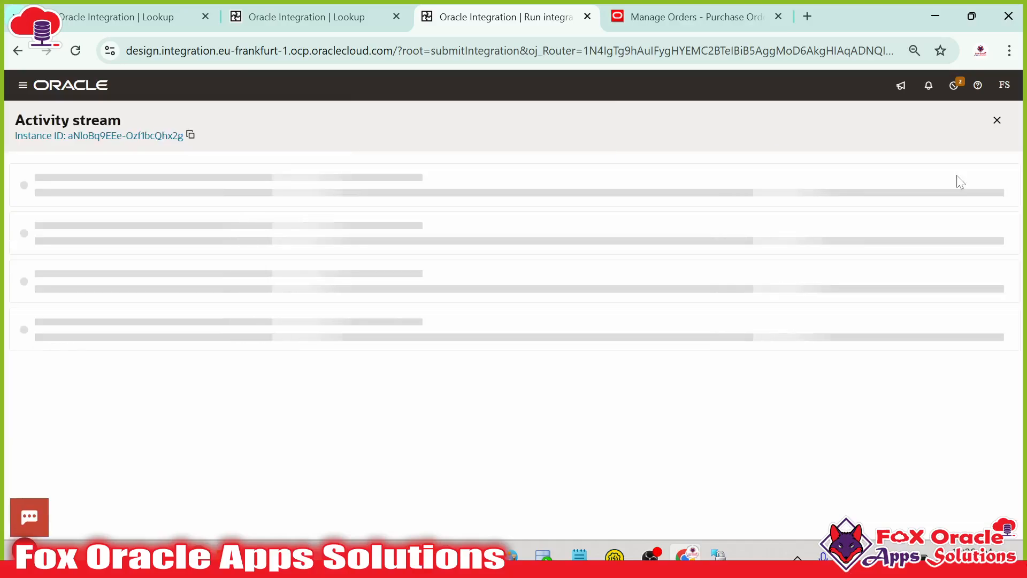
{"action": "scroll", "coordinate": [293, 426], "scroll_direction": "down", "scroll_amount": 3}
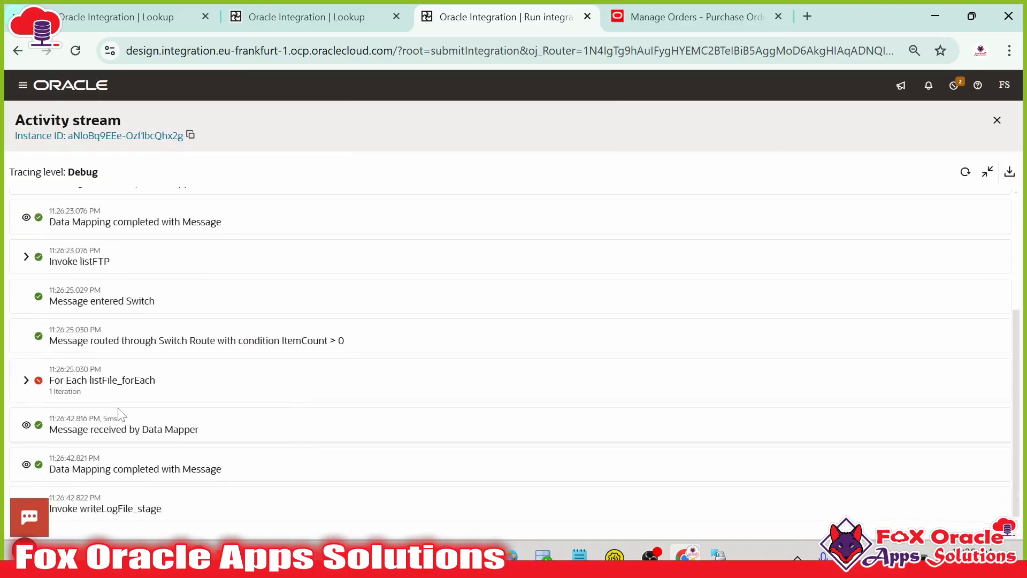
{"action": "scroll", "coordinate": [818, 277], "scroll_direction": "up", "scroll_amount": 4}
{"action": "left_click", "coordinate": [964, 173]}
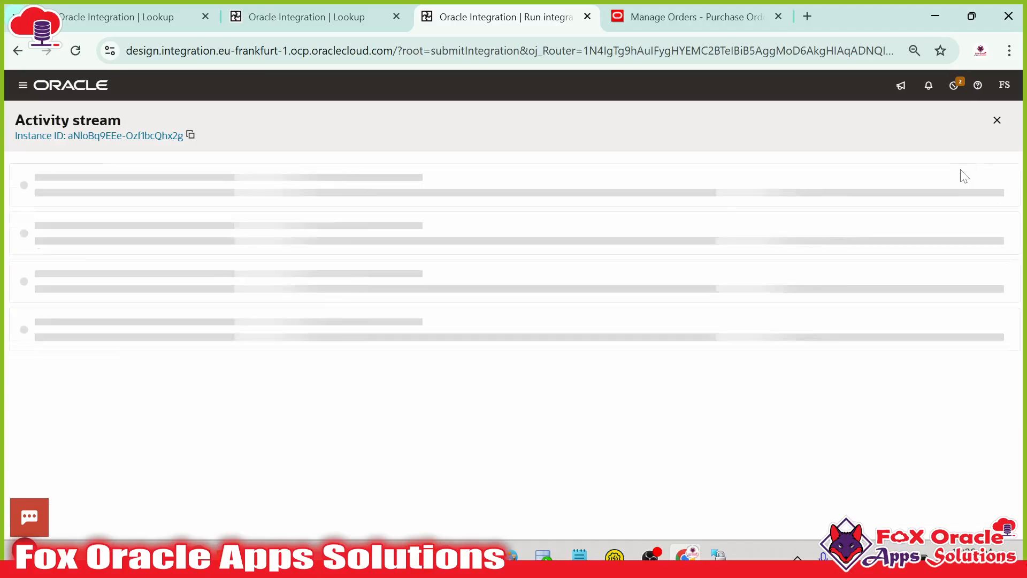
{"action": "scroll", "coordinate": [263, 386], "scroll_direction": "down", "scroll_amount": 4}
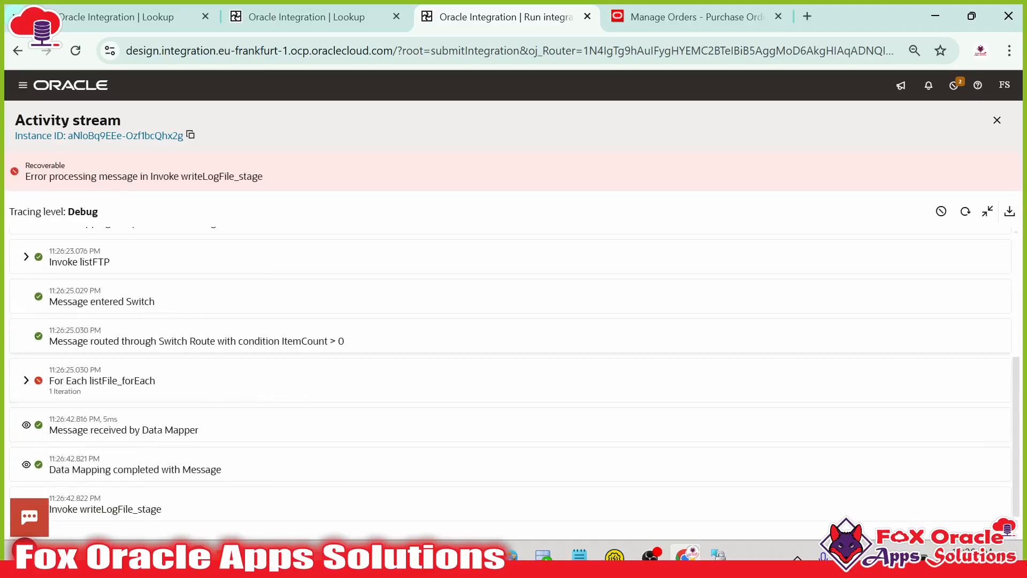
{"action": "scroll", "coordinate": [408, 364], "scroll_direction": "up", "scroll_amount": 4}
{"action": "scroll", "coordinate": [353, 367], "scroll_direction": "down", "scroll_amount": 4}
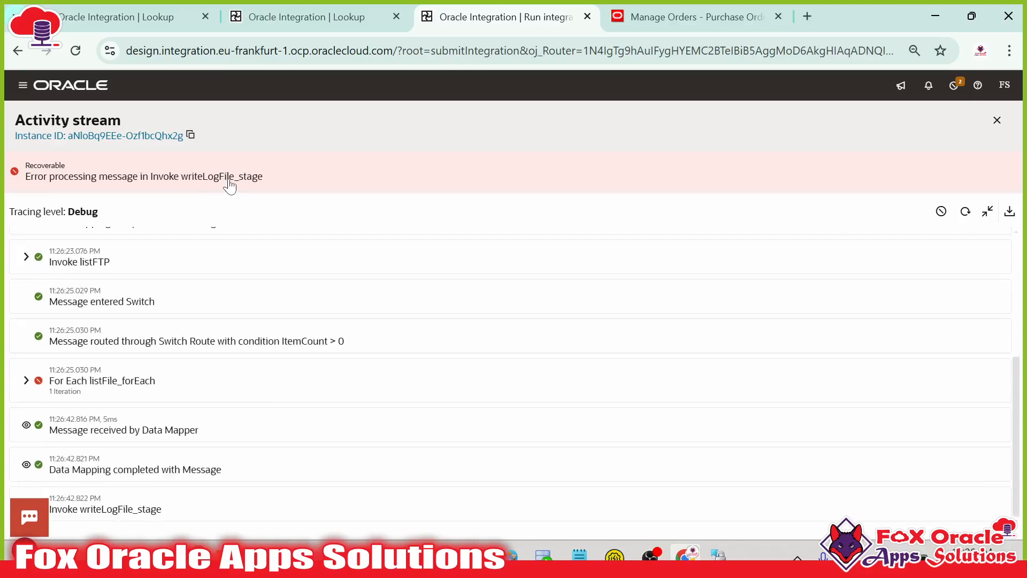
{"action": "left_click", "coordinate": [967, 218]}
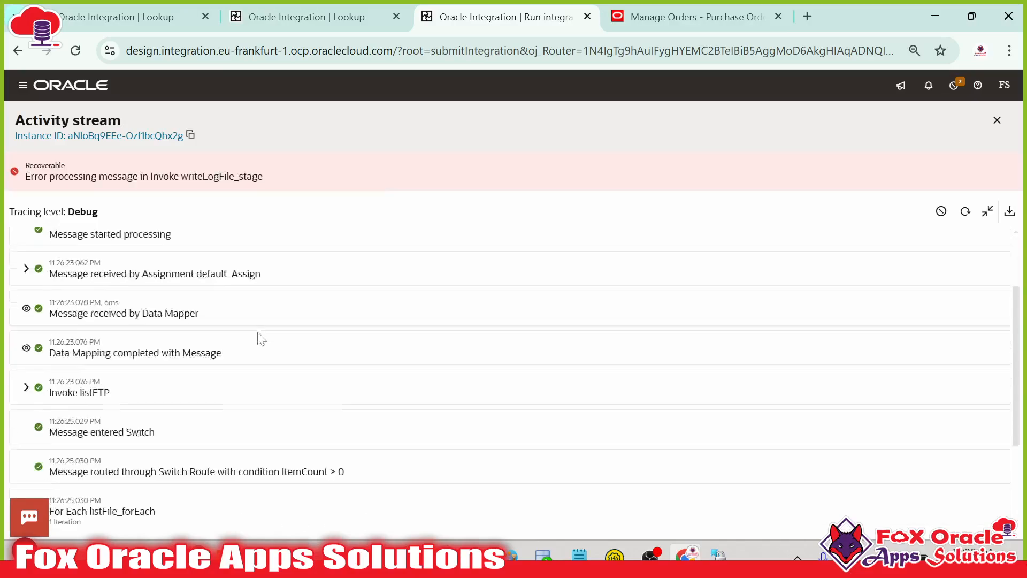
- Expand iteration 1 of the listFile_forEach loop and examine its download, log header and segment-read entries
{"action": "scroll", "coordinate": [161, 364], "scroll_direction": "down", "scroll_amount": 5}
{"action": "left_click", "coordinate": [27, 381]}
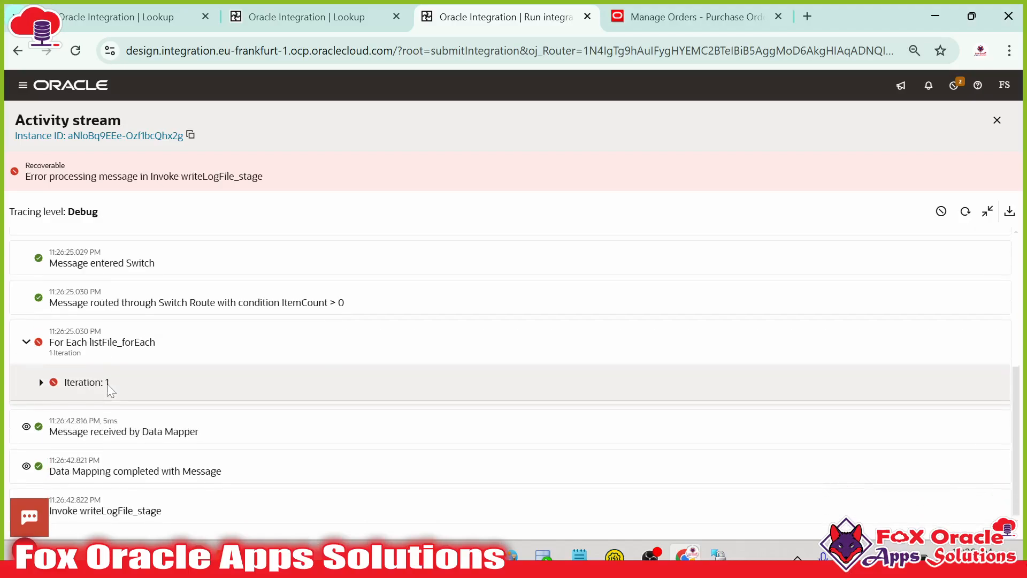
{"action": "left_click", "coordinate": [49, 386]}
{"action": "scroll", "coordinate": [151, 381], "scroll_direction": "down", "scroll_amount": 1}
{"action": "scroll", "coordinate": [151, 377], "scroll_direction": "down", "scroll_amount": 3}
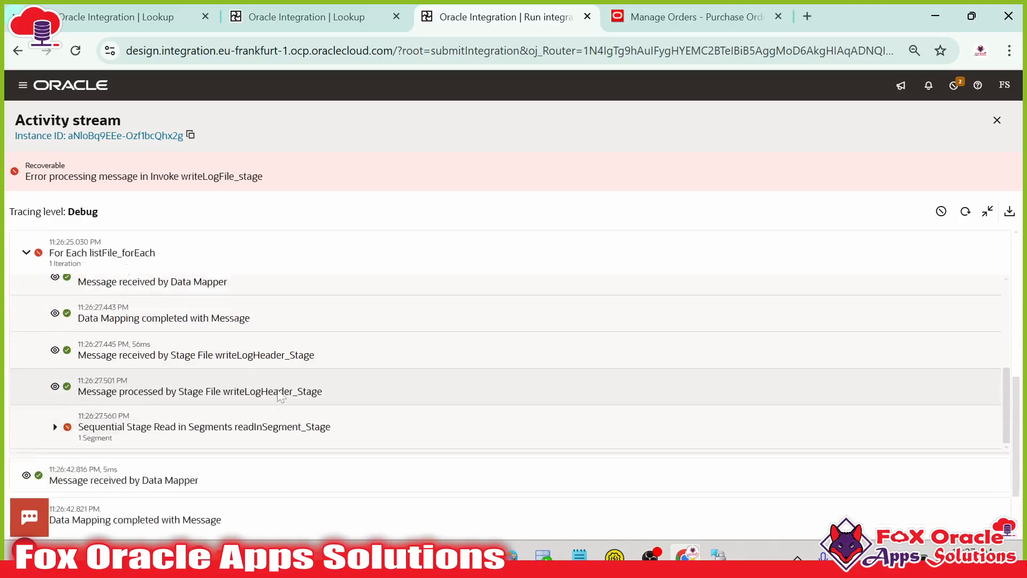
{"action": "scroll", "coordinate": [74, 379], "scroll_direction": "up", "scroll_amount": 5}
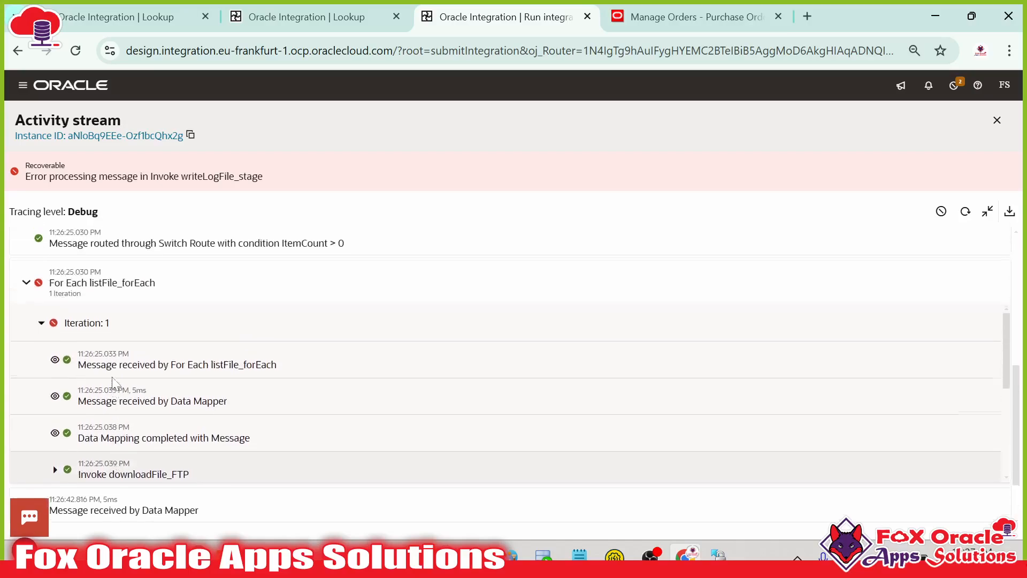
{"action": "scroll", "coordinate": [840, 293], "scroll_direction": "down", "scroll_amount": 3}
- Refresh and recheck the activity stream, then move the chat widget clear of the Invoke writeLogFile_stage entry
{"action": "left_click", "coordinate": [964, 214]}
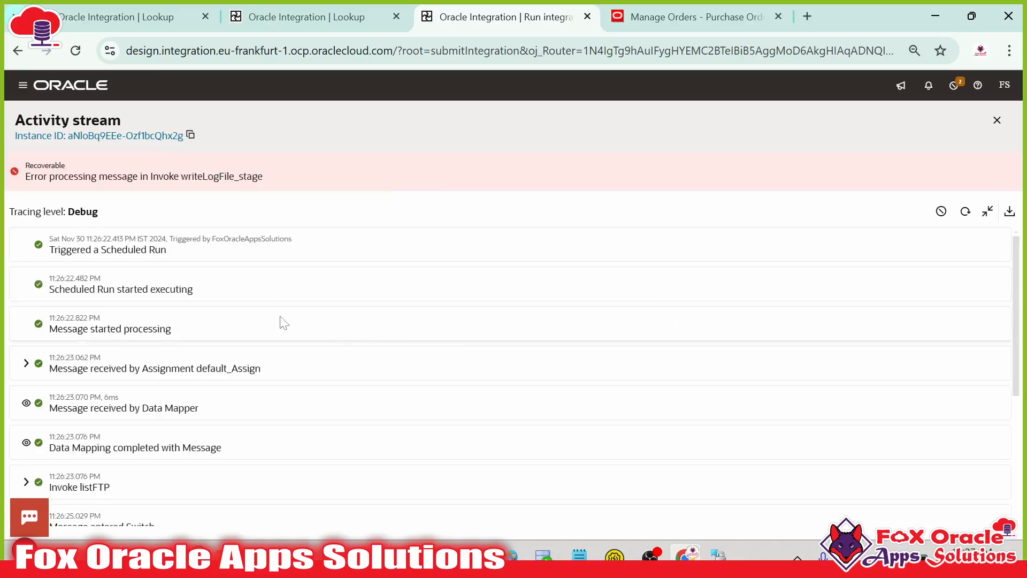
{"action": "scroll", "coordinate": [280, 321], "scroll_direction": "down", "scroll_amount": 5}
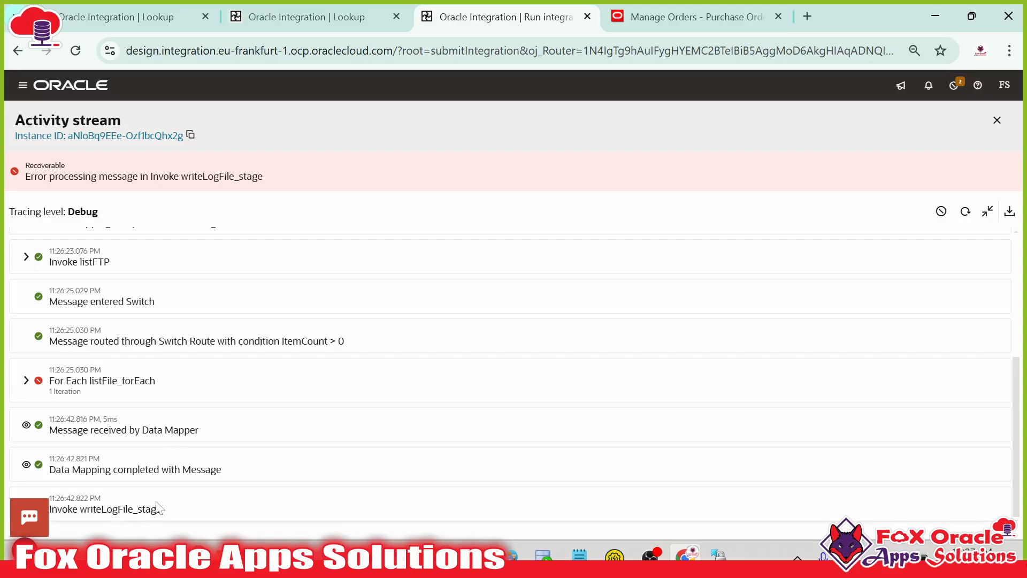
{"action": "scroll", "coordinate": [163, 490], "scroll_direction": "up", "scroll_amount": 5}
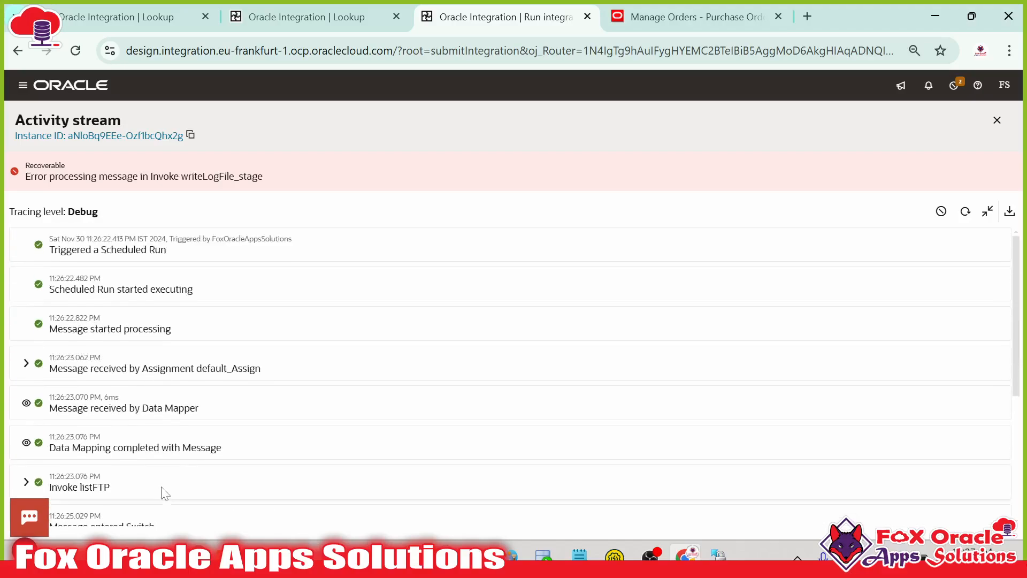
{"action": "scroll", "coordinate": [163, 491], "scroll_direction": "down", "scroll_amount": 5}
{"action": "left_click", "coordinate": [964, 211]}
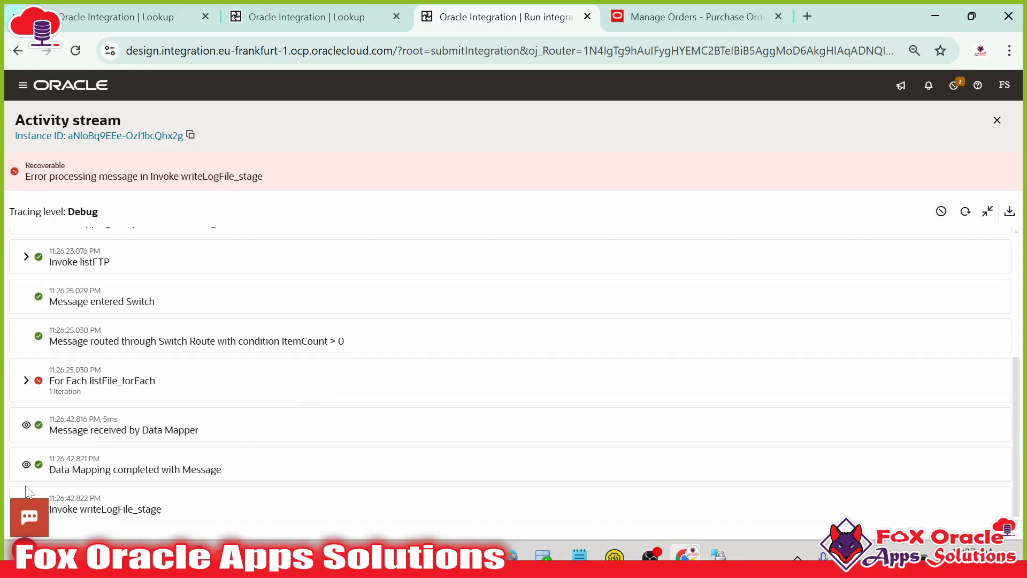
{"action": "left_click_drag", "start_coordinate": [30, 516], "coordinate": [795, 508]}
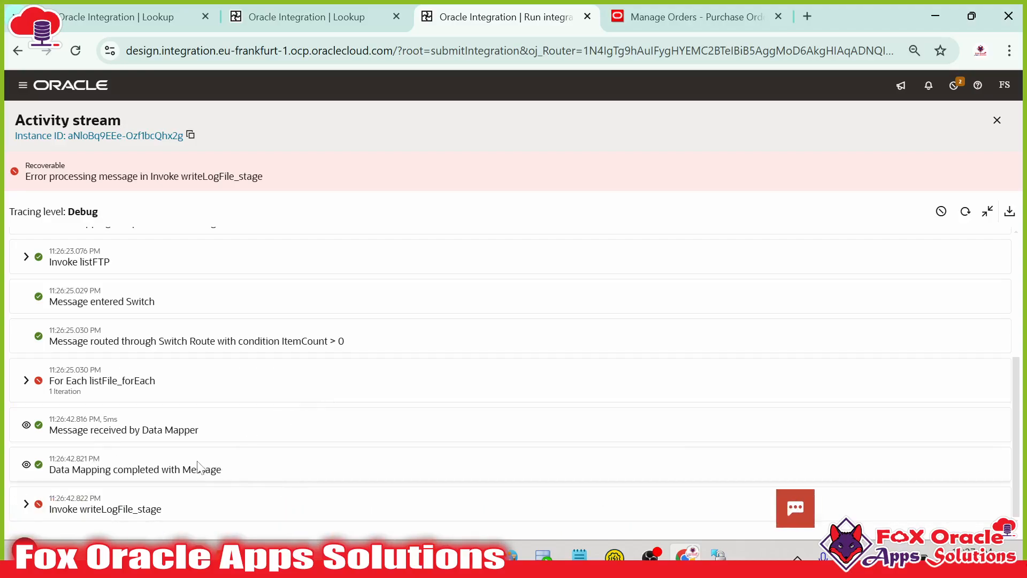
- Expand the Invoke writeLogFile_stage entry and view its error summary and the message it received
{"action": "left_click", "coordinate": [26, 505]}
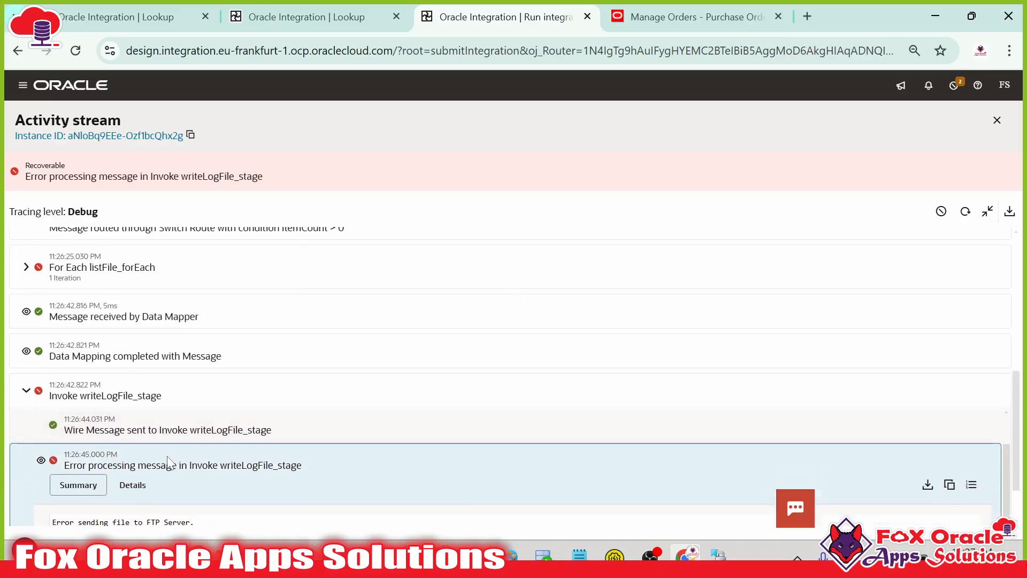
{"action": "scroll", "coordinate": [49, 414], "scroll_direction": "up", "scroll_amount": 2}
{"action": "left_click", "coordinate": [42, 429]}
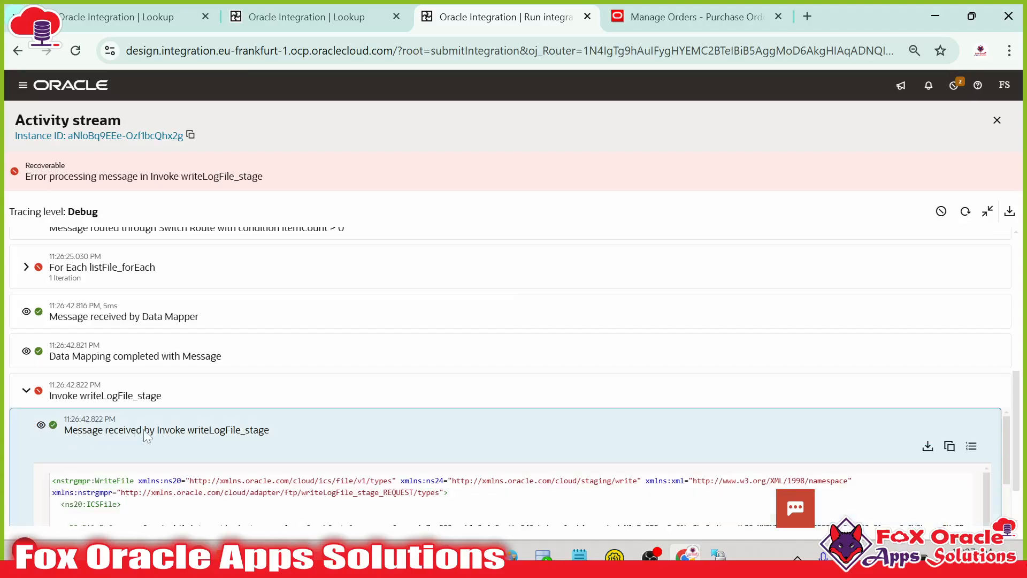
{"action": "scroll", "coordinate": [214, 435], "scroll_direction": "down", "scroll_amount": 5}
{"action": "left_click", "coordinate": [228, 440]}
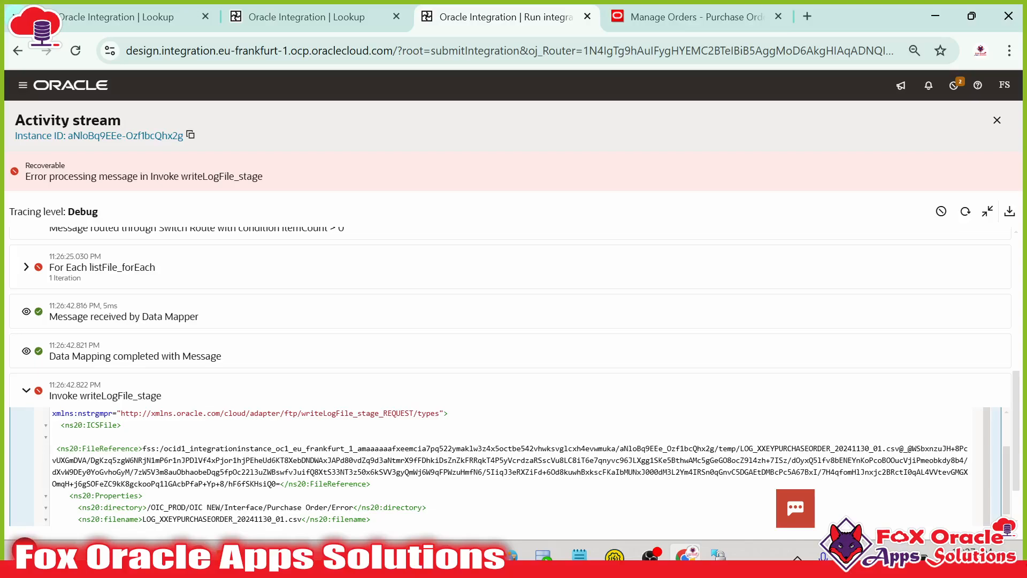
- Examine the directory and filename properties in the payload received by writeLogFile_stage, highlighting the log file name
{"action": "scroll", "coordinate": [365, 450], "scroll_direction": "up", "scroll_amount": 4}
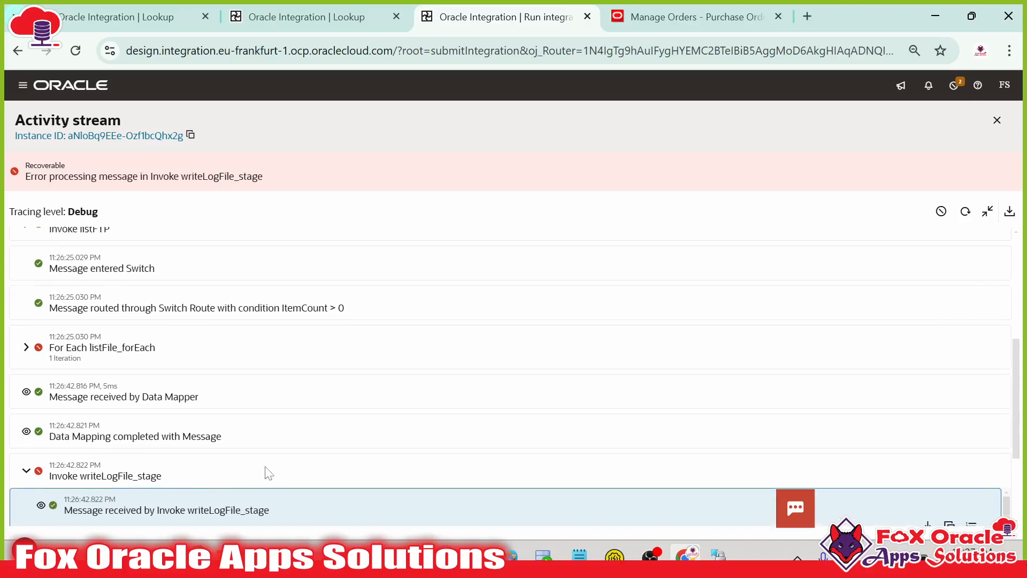
{"action": "scroll", "coordinate": [365, 449], "scroll_direction": "down", "scroll_amount": 2}
{"action": "scroll", "coordinate": [366, 450], "scroll_direction": "down", "scroll_amount": 5}
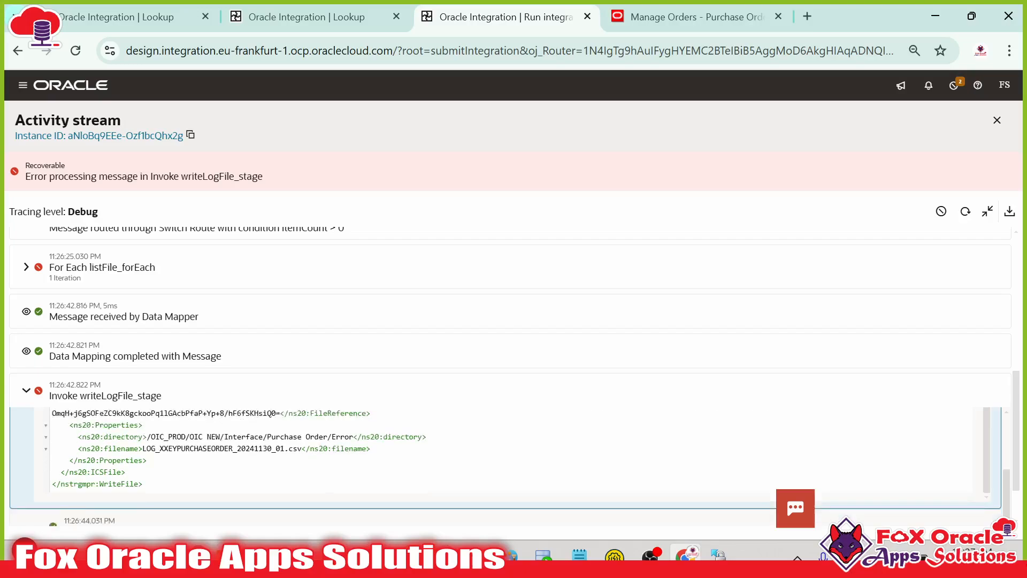
{"action": "scroll", "coordinate": [328, 471], "scroll_direction": "up", "scroll_amount": 1}
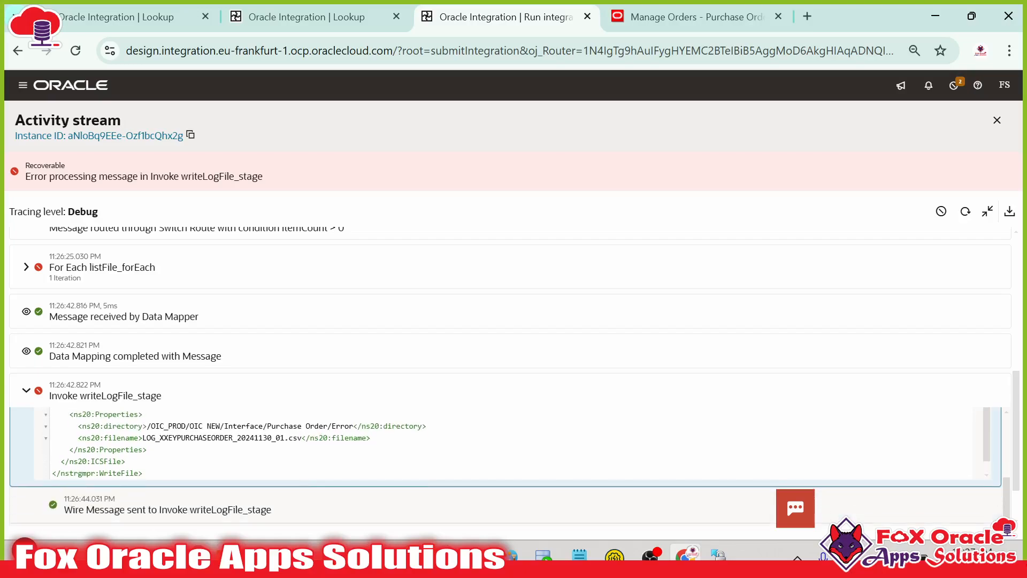
{"action": "mouse_move", "coordinate": [151, 426]}
{"action": "left_mouse_down"}
{"action": "mouse_move", "coordinate": [280, 425]}
{"action": "mouse_move", "coordinate": [301, 437]}
{"action": "mouse_move", "coordinate": [138, 437]}
{"action": "left_mouse_up"}
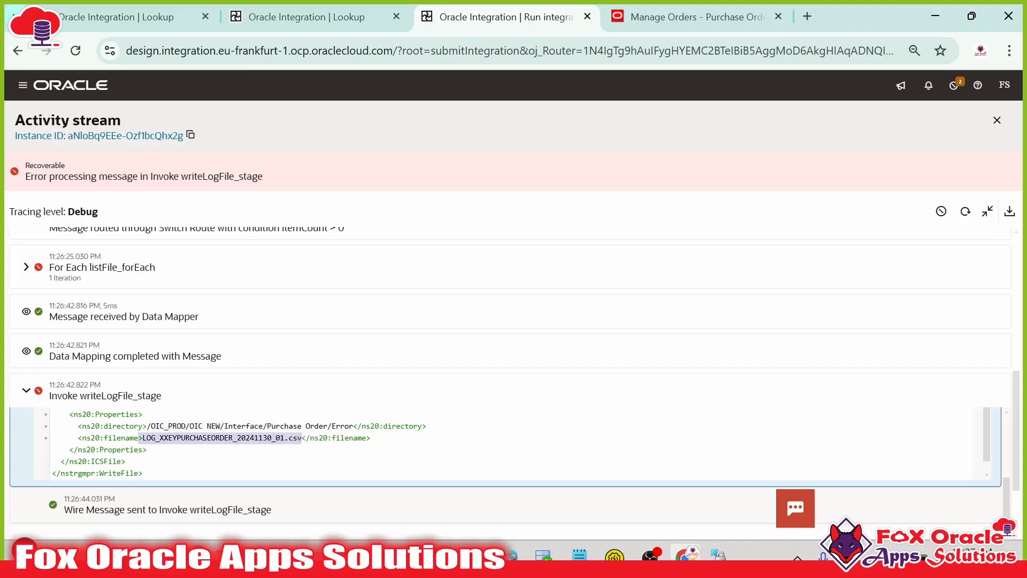
- Refresh the activity stream and look over its top-level entries down to Invoke writeLogFile_stage
{"action": "left_click", "coordinate": [965, 212]}
{"action": "scroll", "coordinate": [375, 379], "scroll_direction": "down", "scroll_amount": 4}
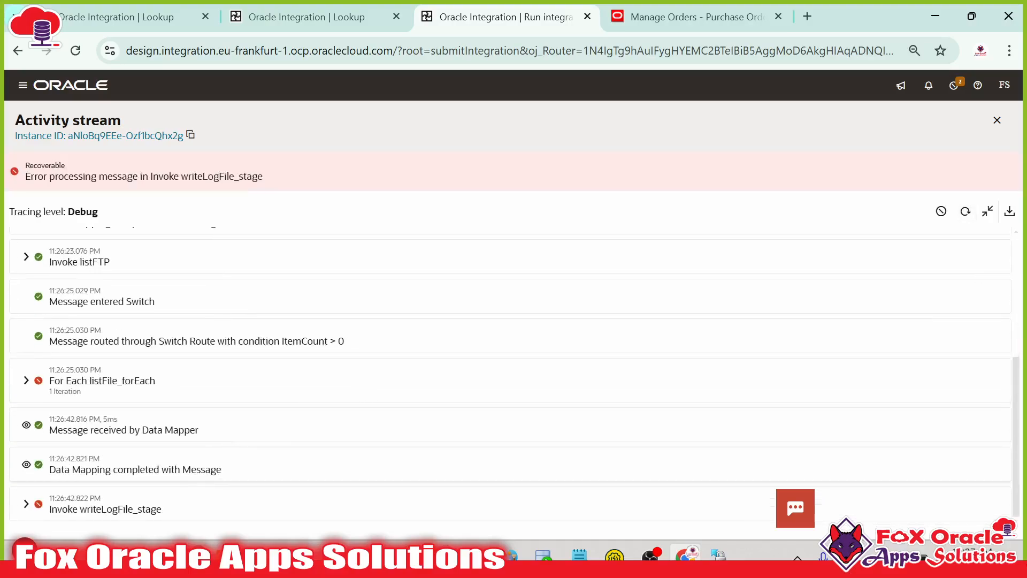
{"action": "scroll", "coordinate": [107, 428], "scroll_direction": "up", "scroll_amount": 4}
{"action": "scroll", "coordinate": [105, 426], "scroll_direction": "down", "scroll_amount": 2}
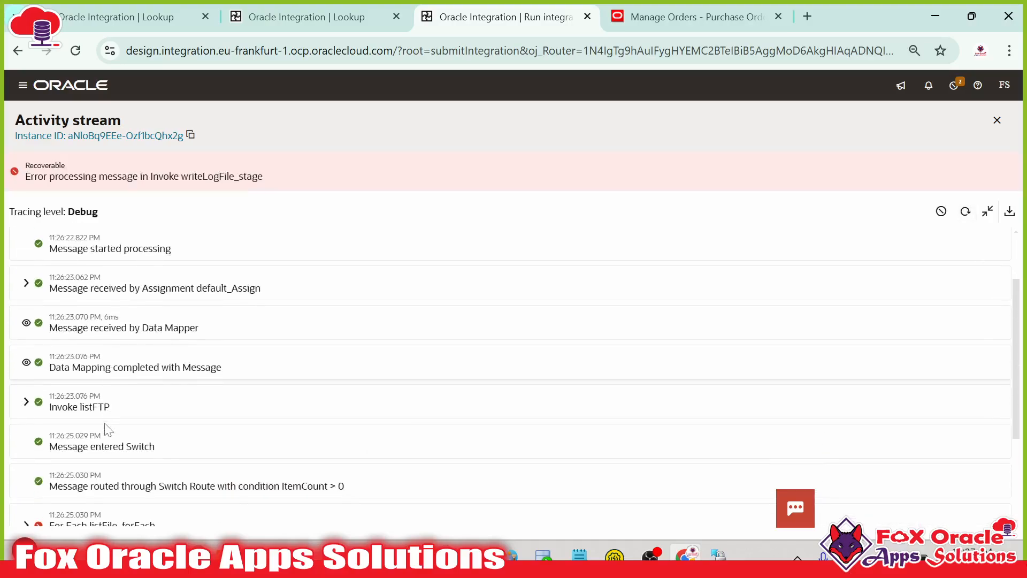
{"action": "scroll", "coordinate": [72, 383], "scroll_direction": "down", "scroll_amount": 3}
- Expand iteration 1 of the listFile_forEach loop and open its readInSegment_Stage entry
{"action": "left_click", "coordinate": [26, 381]}
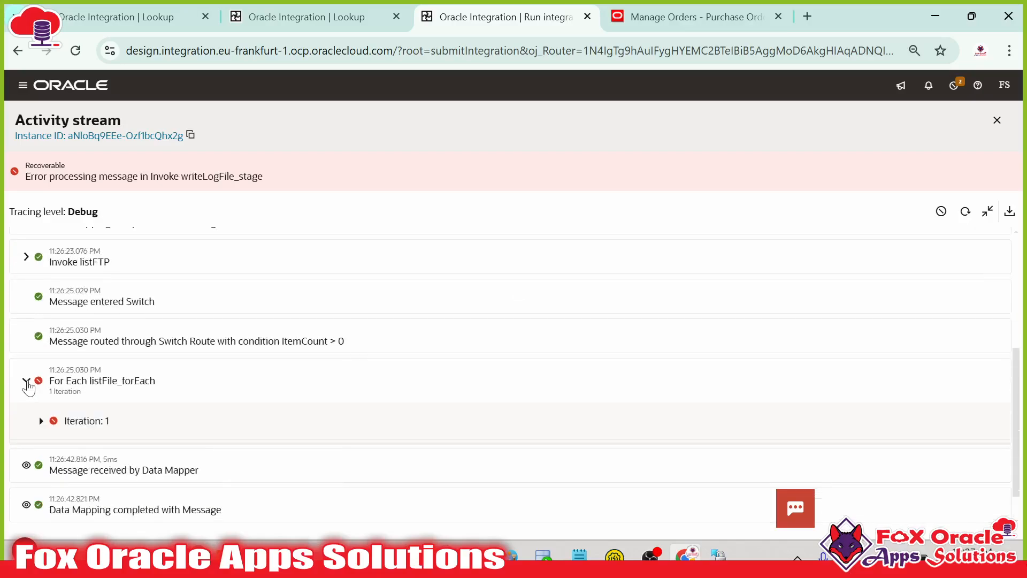
{"action": "scroll", "coordinate": [76, 384], "scroll_direction": "down", "scroll_amount": 1}
{"action": "left_click", "coordinate": [41, 381]}
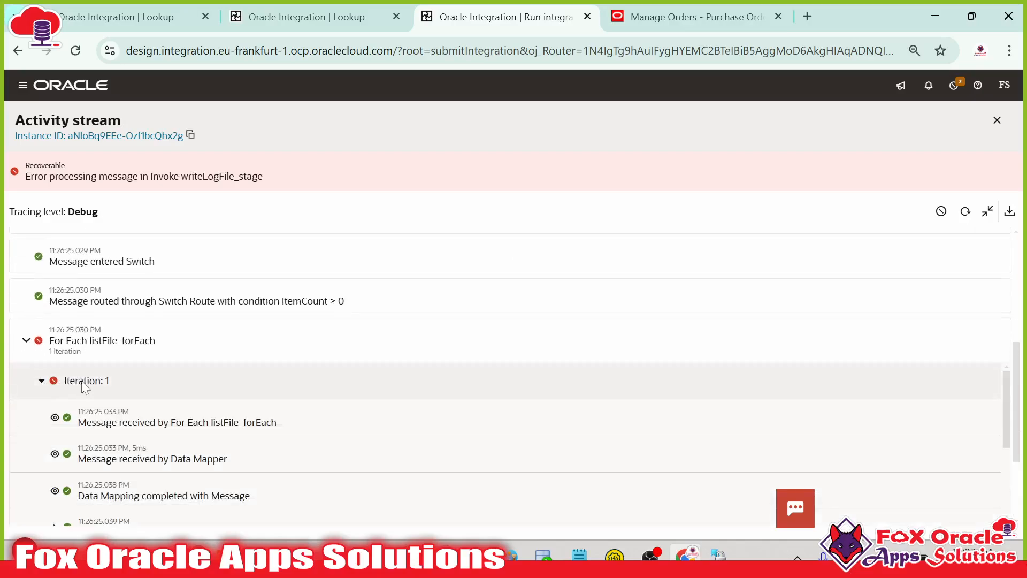
{"action": "scroll", "coordinate": [123, 382], "scroll_direction": "down", "scroll_amount": 2}
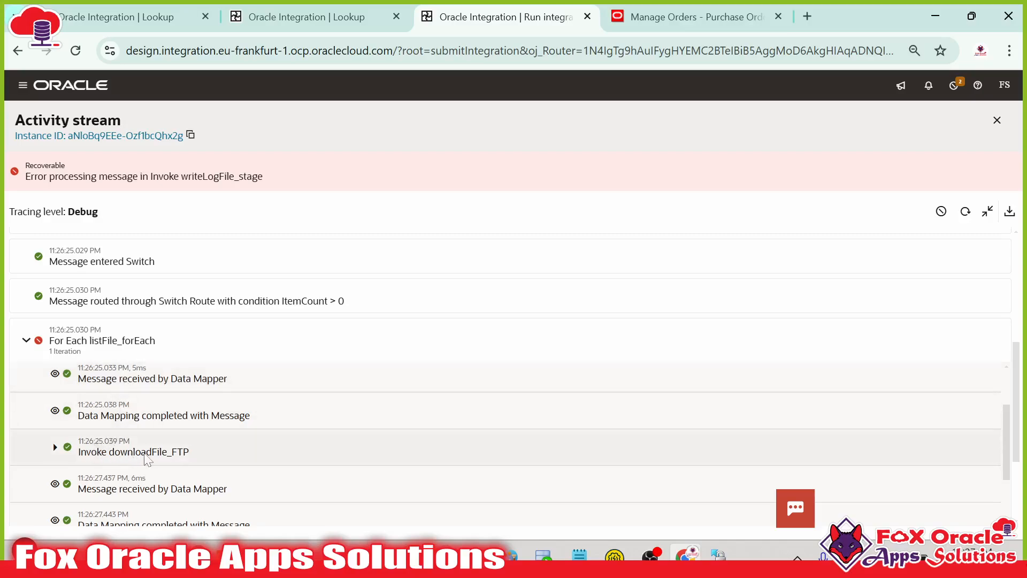
{"action": "scroll", "coordinate": [148, 460], "scroll_direction": "down", "scroll_amount": 2}
{"action": "scroll", "coordinate": [156, 444], "scroll_direction": "down", "scroll_amount": 5}
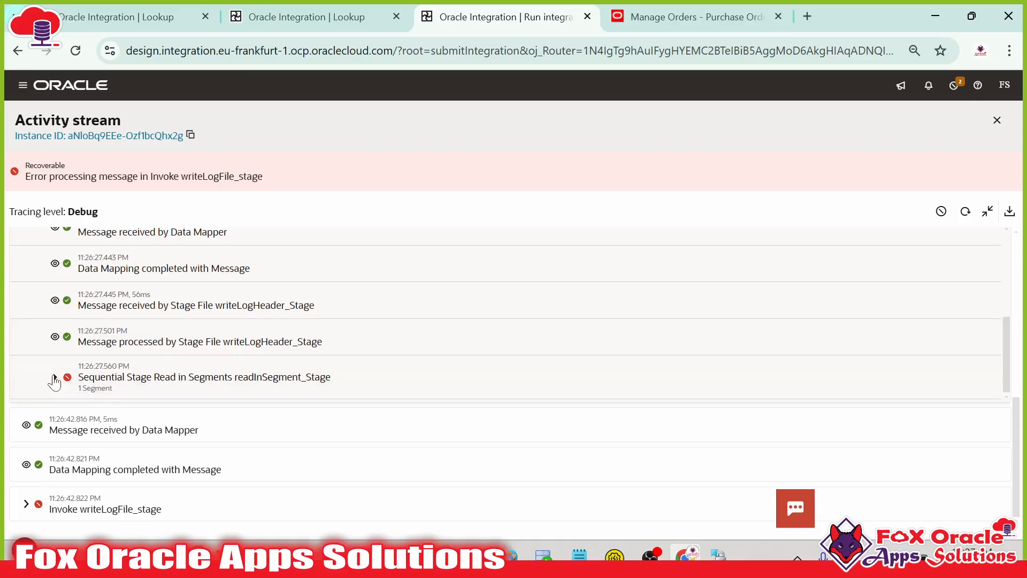
{"action": "left_click", "coordinate": [55, 376]}
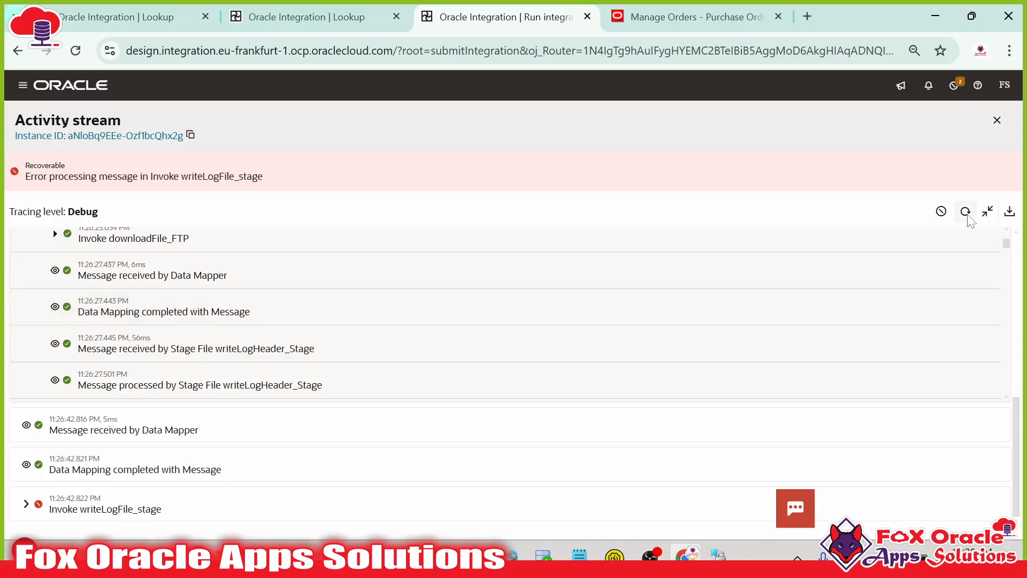
- Refresh the activity stream and reopen iteration 1 of listFile_forEach down to its segment-read entry
{"action": "left_click", "coordinate": [965, 212]}
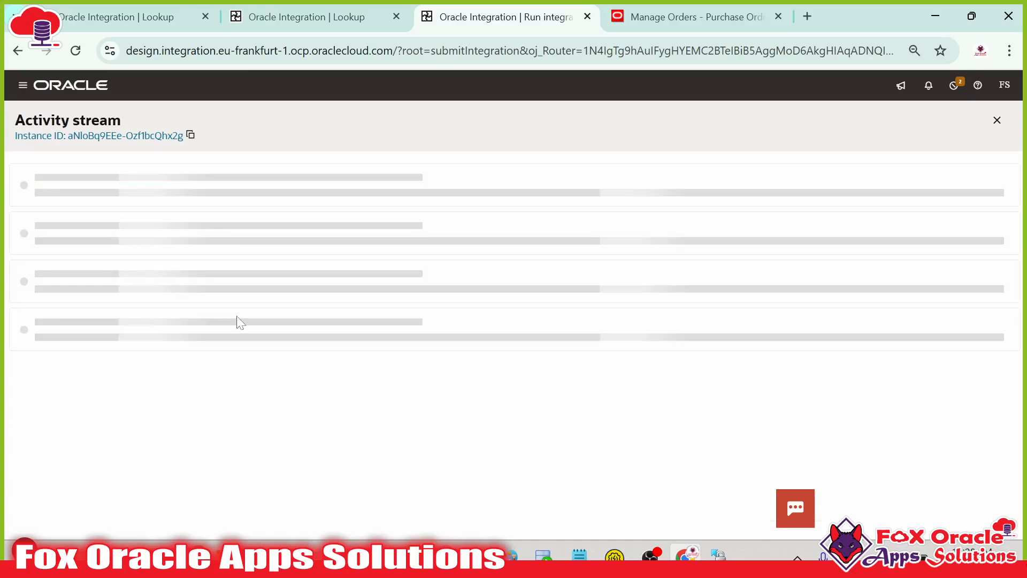
{"action": "scroll", "coordinate": [208, 287], "scroll_direction": "down", "scroll_amount": 3}
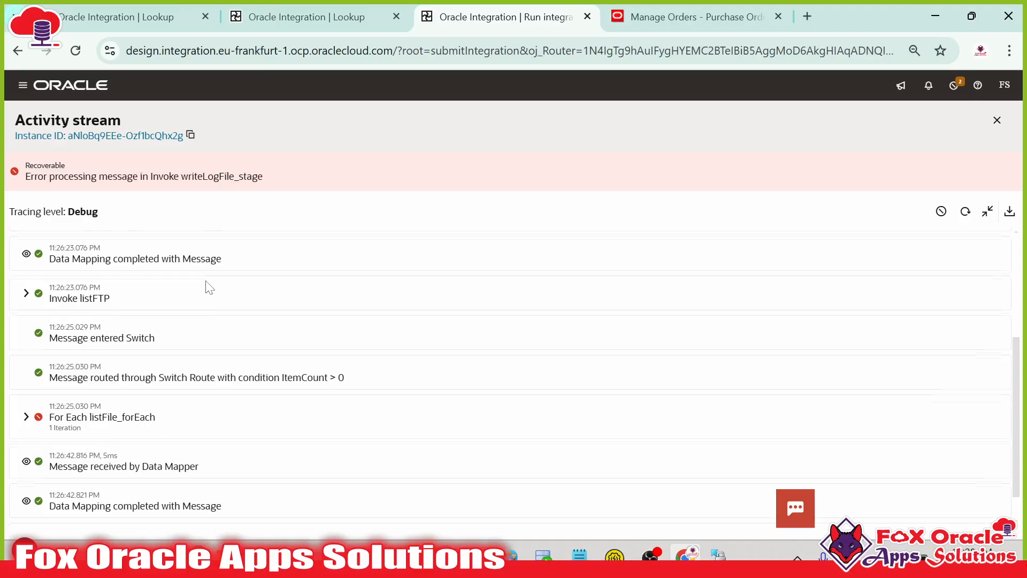
{"action": "scroll", "coordinate": [206, 282], "scroll_direction": "down", "scroll_amount": 1}
{"action": "left_click", "coordinate": [70, 376]}
{"action": "scroll", "coordinate": [124, 360], "scroll_direction": "down", "scroll_amount": 1}
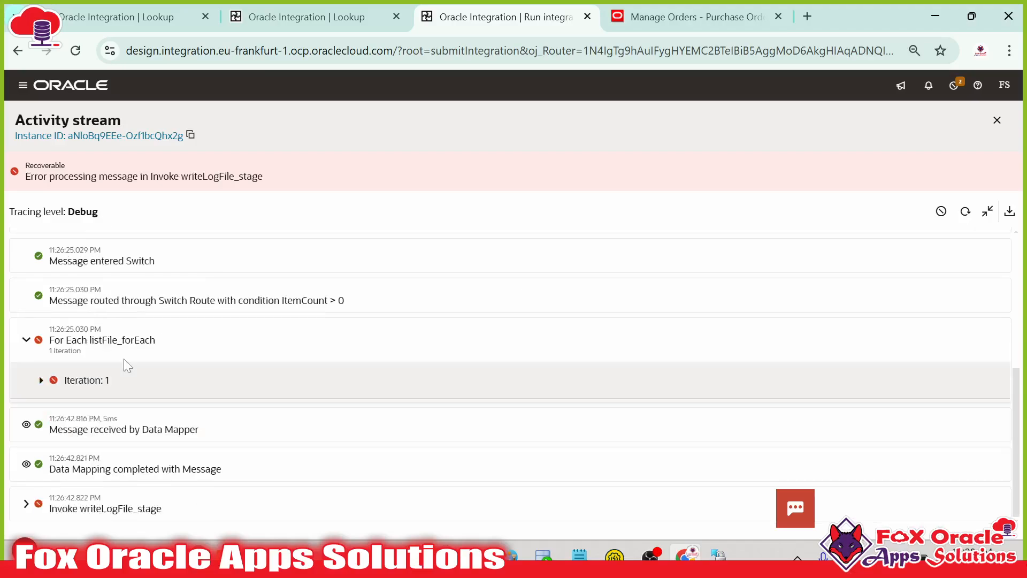
{"action": "left_click", "coordinate": [121, 368]}
{"action": "scroll", "coordinate": [85, 370], "scroll_direction": "down", "scroll_amount": 2}
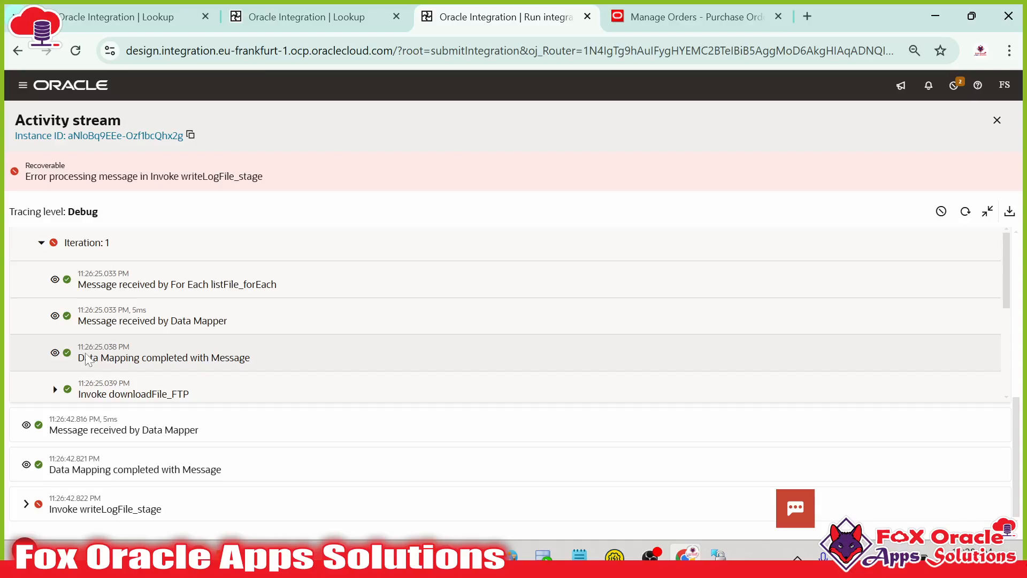
{"action": "scroll", "coordinate": [87, 357], "scroll_direction": "down", "scroll_amount": 3}
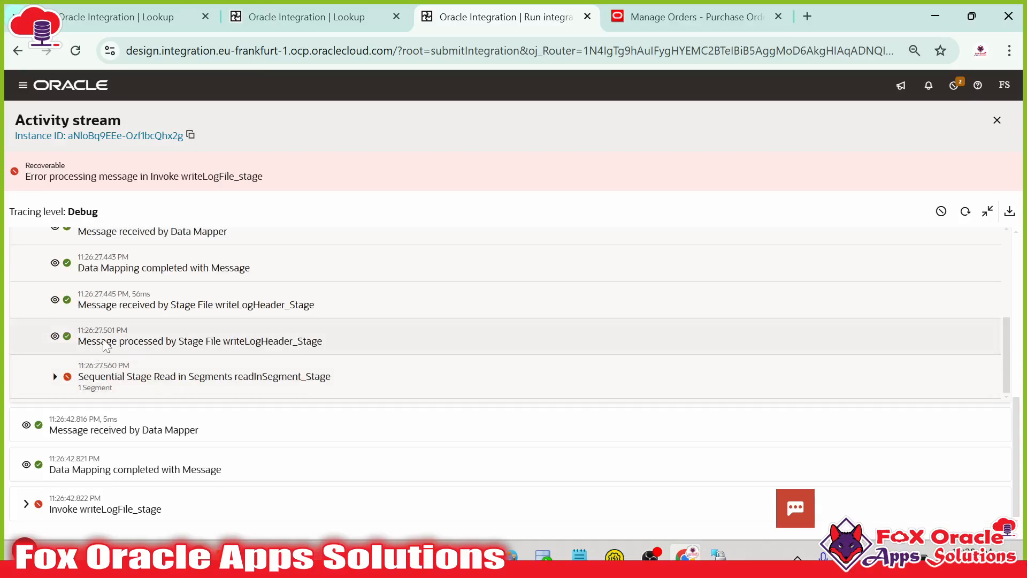
- Expand readInSegment_Stage with its Segment 1 and examine the stageRecordsForEach and fault handler entries
{"action": "left_click", "coordinate": [102, 376]}
{"action": "left_click", "coordinate": [113, 374]}
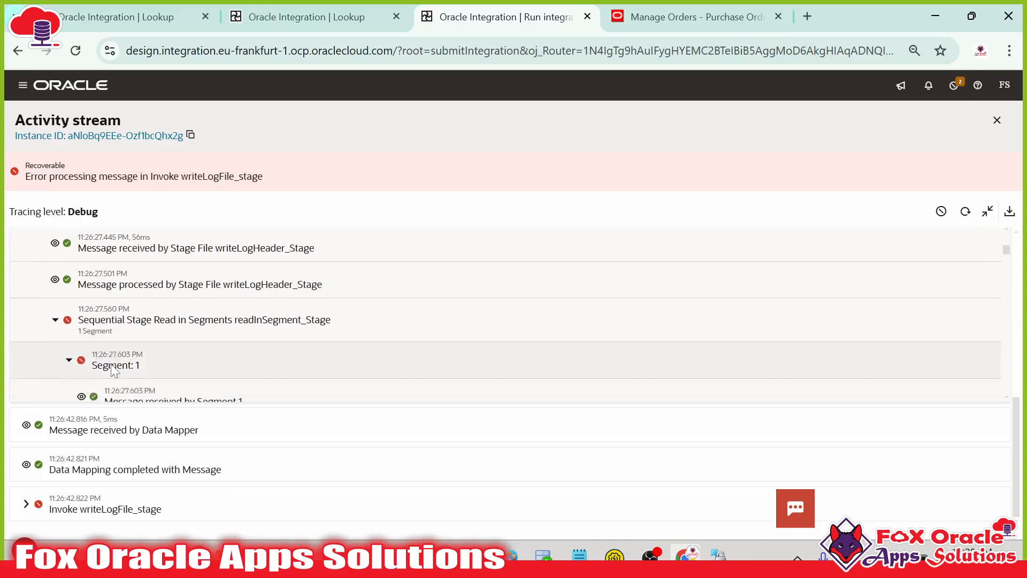
{"action": "scroll", "coordinate": [112, 365], "scroll_direction": "down", "scroll_amount": 4}
{"action": "scroll", "coordinate": [126, 351], "scroll_direction": "up", "scroll_amount": 3}
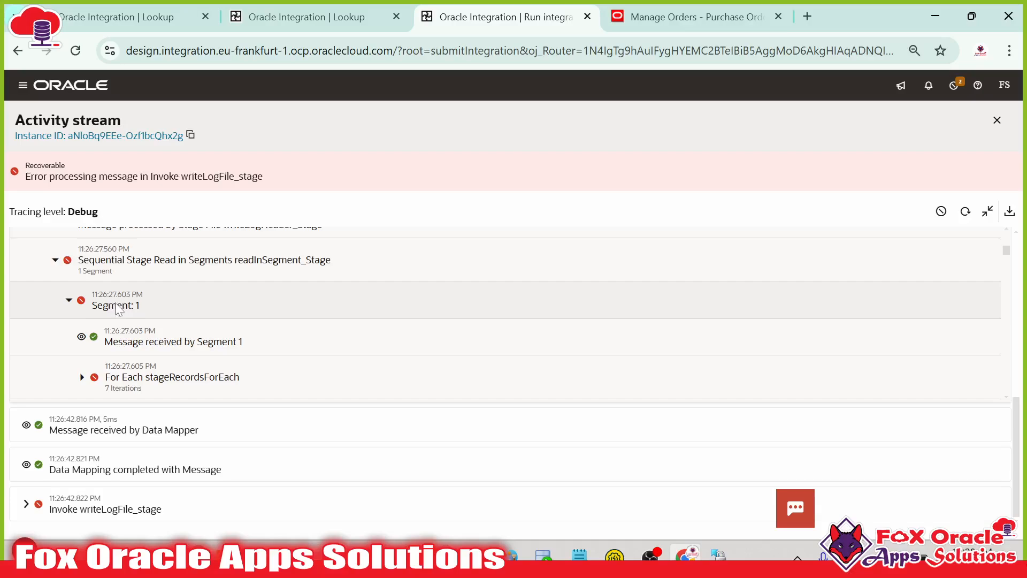
{"action": "scroll", "coordinate": [155, 308], "scroll_direction": "down", "scroll_amount": 2}
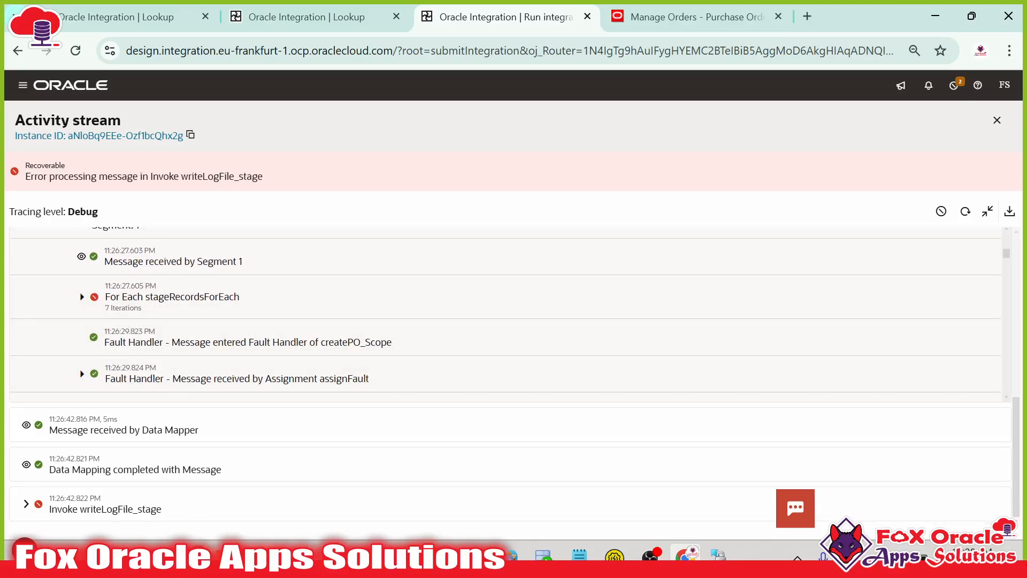
- Switch to XXEYPURCHASEORDER_20241130_01.csv in Excel, select the records in A2:A8 to count them, and return to the activity stream
{"action": "mouse_move", "coordinate": [326, 556]}
{"action": "left_click", "coordinate": [350, 498]}
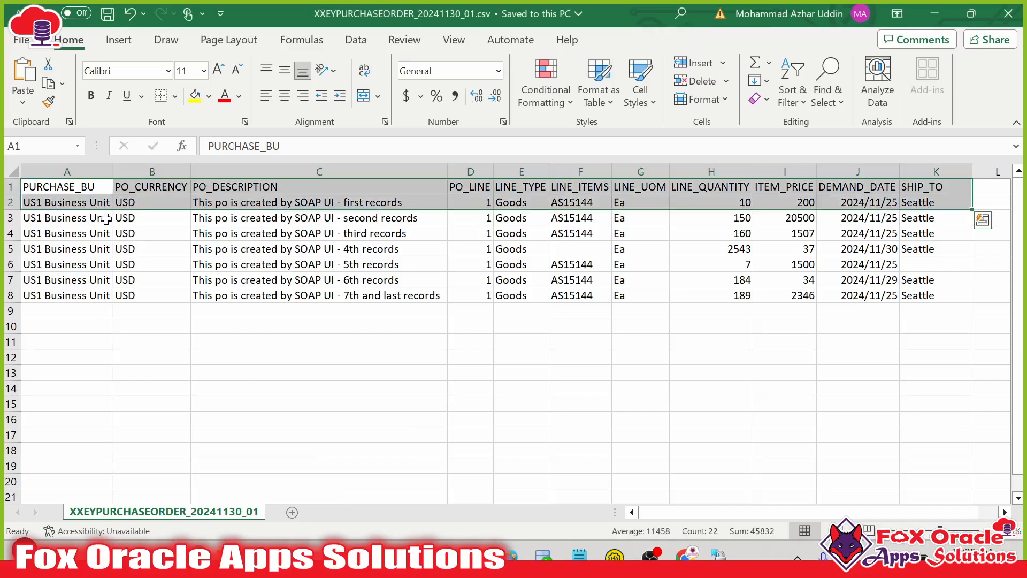
{"action": "left_click", "coordinate": [91, 204]}
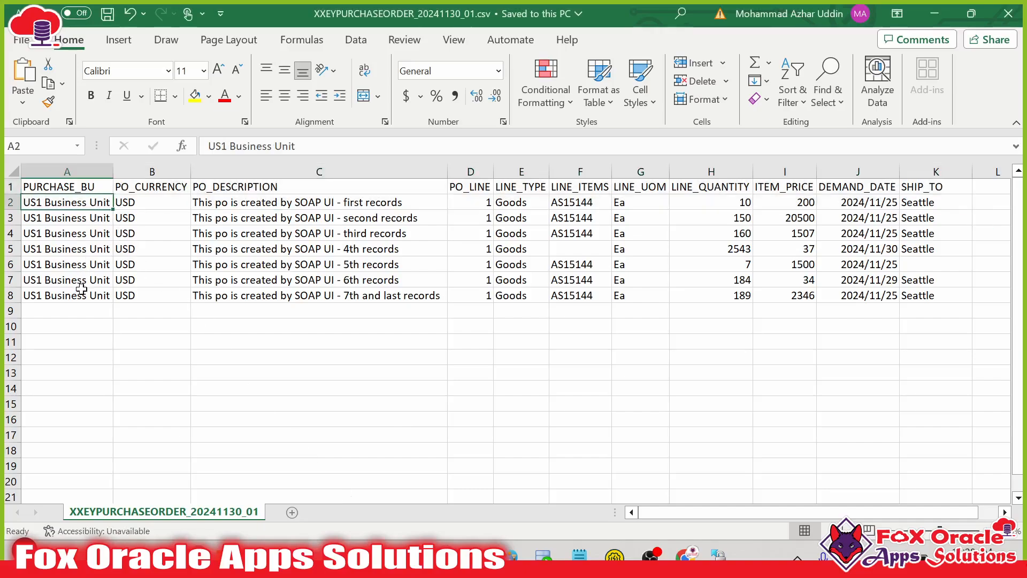
{"action": "left_click", "coordinate": [57, 289], "text": "shift"}
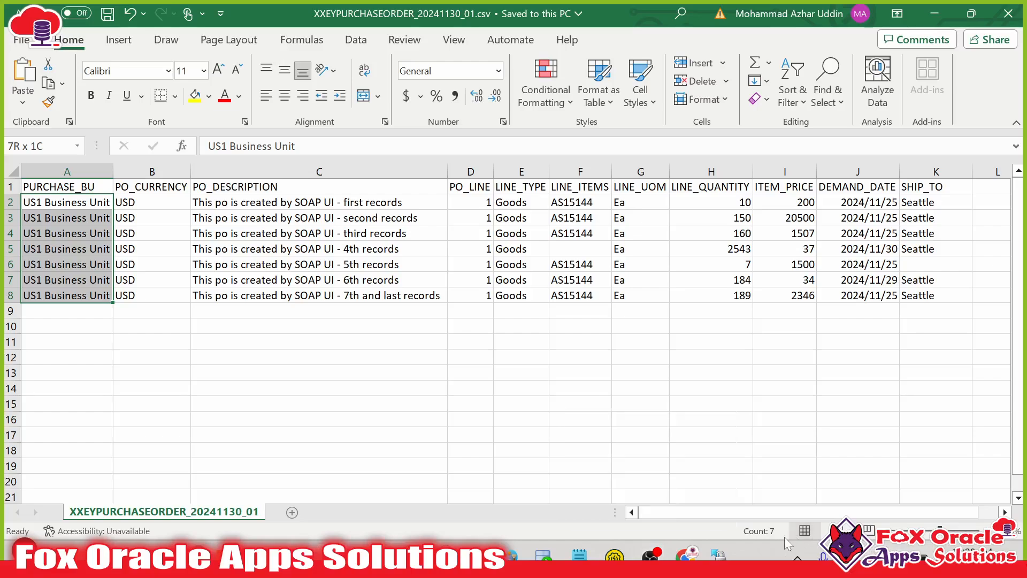
{"action": "key", "text": "alt+Tab"}
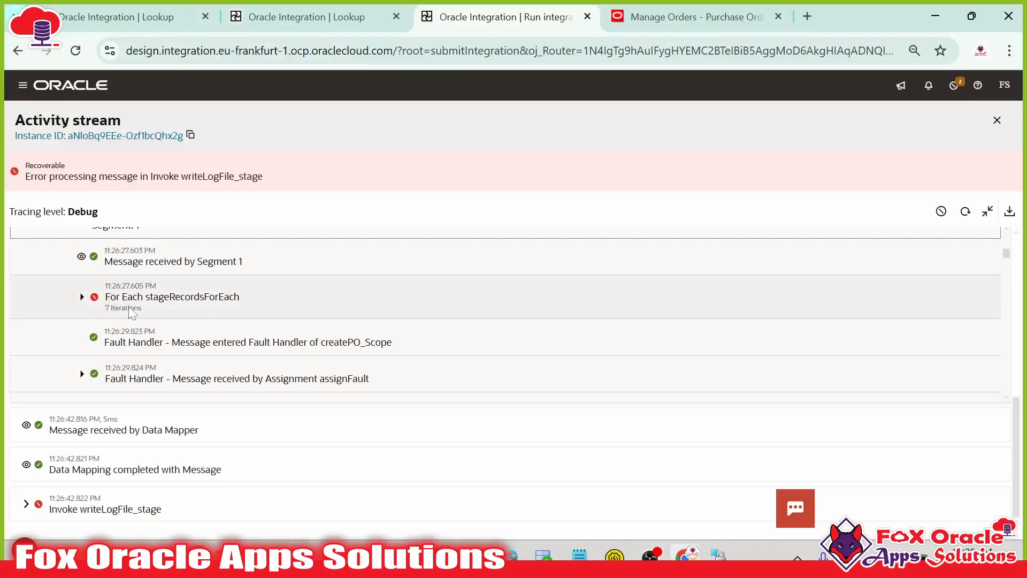
- Expand iteration 1 of the stageRecordsForEach loop and examine its entries up to Invoke createPurchaseOrder_SOAP
{"action": "left_click", "coordinate": [83, 297]}
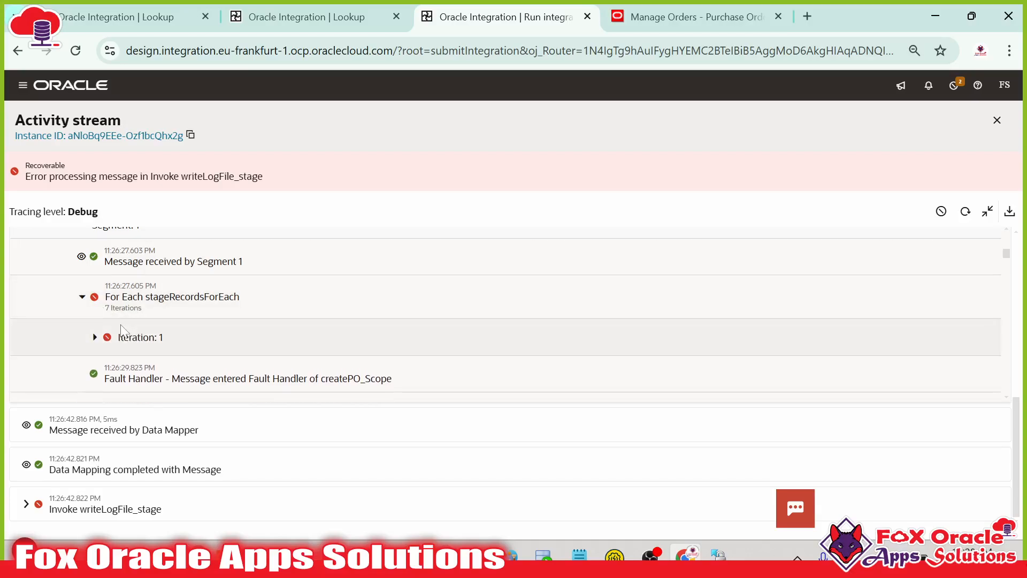
{"action": "scroll", "coordinate": [133, 299], "scroll_direction": "down", "scroll_amount": 1}
{"action": "left_click", "coordinate": [95, 257]}
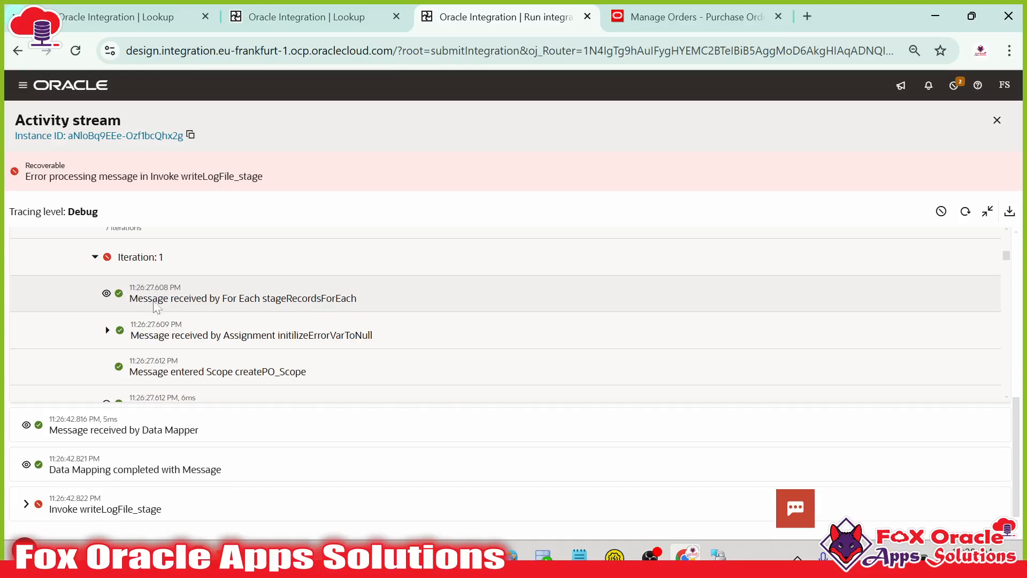
{"action": "scroll", "coordinate": [285, 304], "scroll_direction": "down", "scroll_amount": 1}
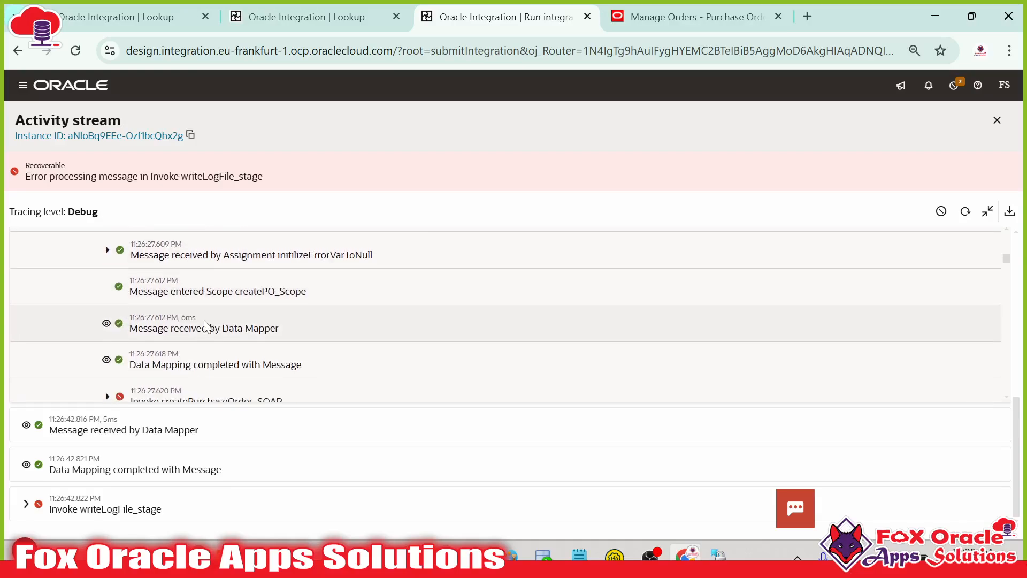
{"action": "scroll", "coordinate": [227, 327], "scroll_direction": "down", "scroll_amount": 1}
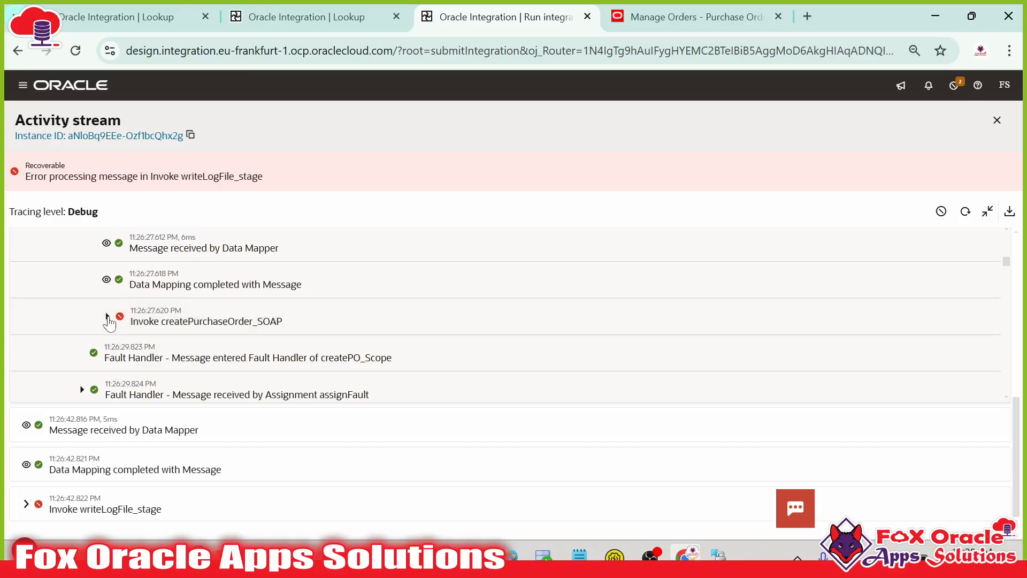
- Expand the first Invoke createPurchaseOrder_SOAP entry and scan the entries for the following purchase order records
{"action": "left_click", "coordinate": [107, 318]}
{"action": "scroll", "coordinate": [133, 320], "scroll_direction": "down", "scroll_amount": 3}
{"action": "scroll", "coordinate": [139, 319], "scroll_direction": "down", "scroll_amount": 6}
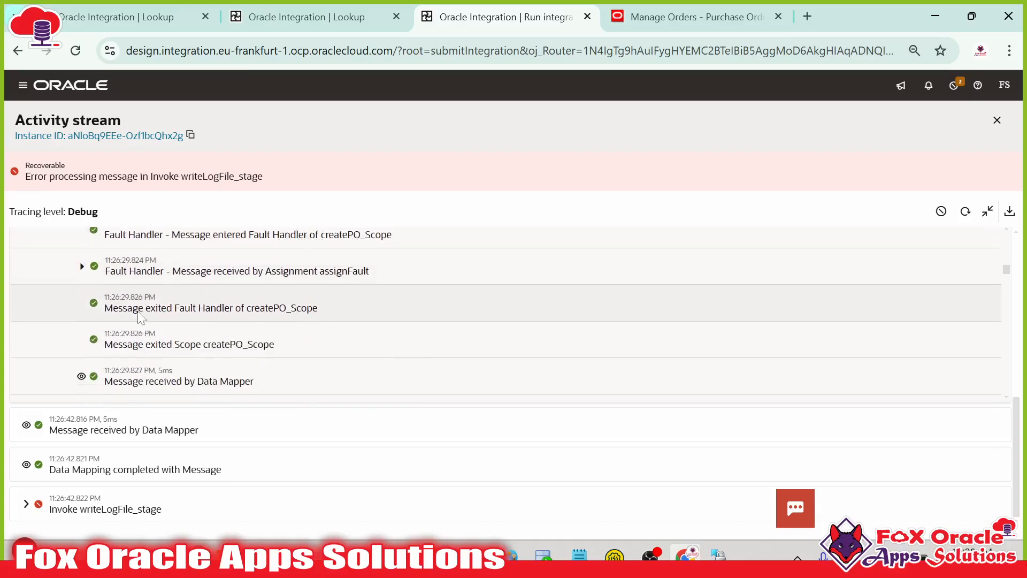
{"action": "scroll", "coordinate": [171, 317], "scroll_direction": "down", "scroll_amount": 8}
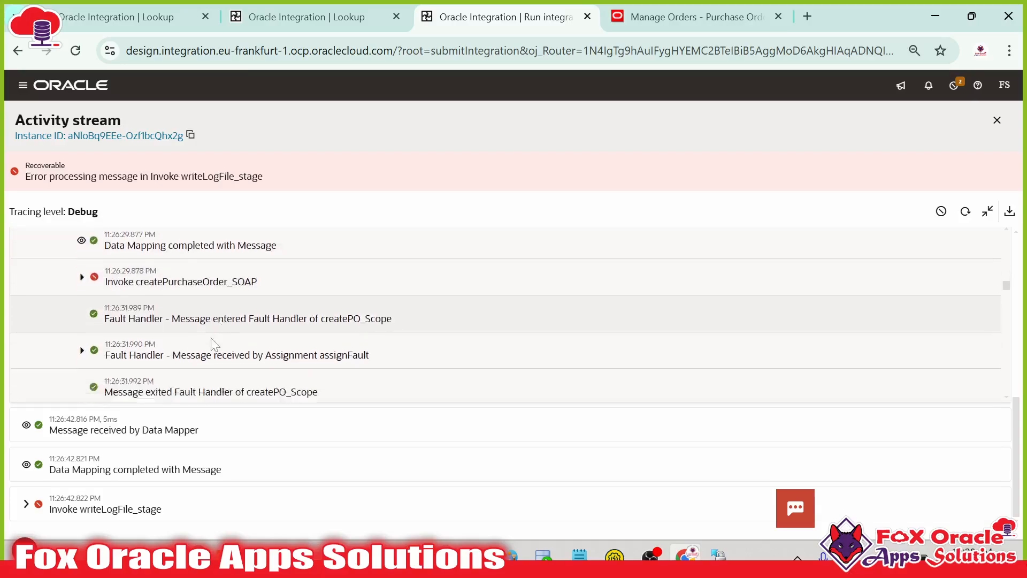
{"action": "scroll", "coordinate": [160, 315], "scroll_direction": "down", "scroll_amount": 5}
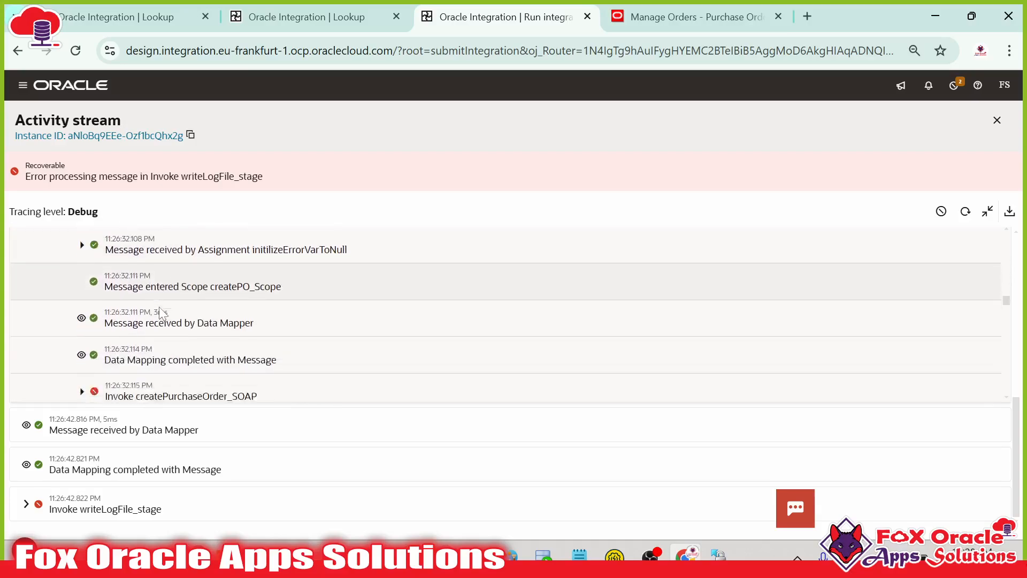
{"action": "scroll", "coordinate": [171, 331], "scroll_direction": "down", "scroll_amount": 8}
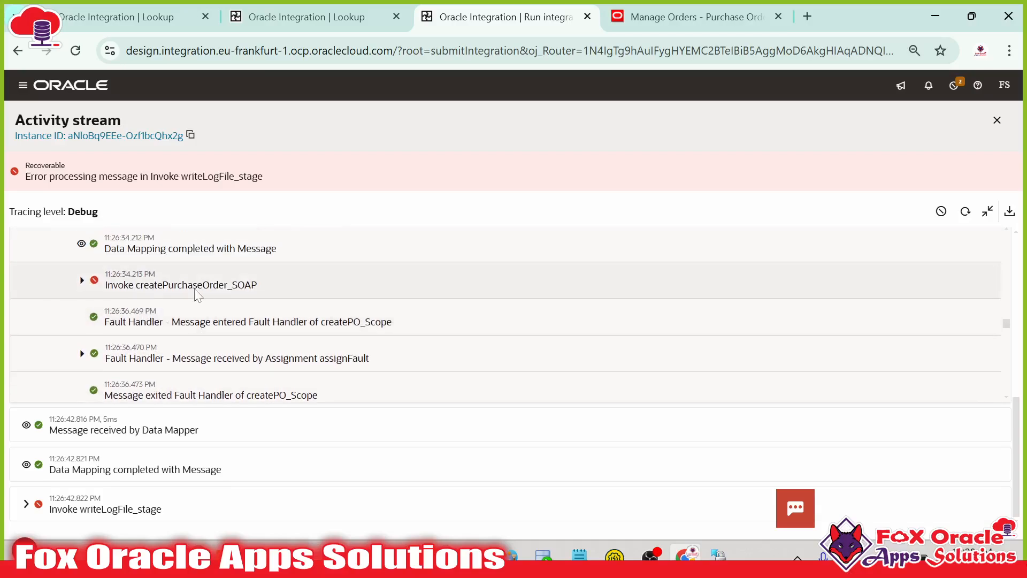
- Expand the 11:26:34 Invoke createPurchaseOrder_SOAP entry and view the summary of its processing error
{"action": "left_click", "coordinate": [82, 279]}
{"action": "scroll", "coordinate": [147, 306], "scroll_direction": "down", "scroll_amount": 2}
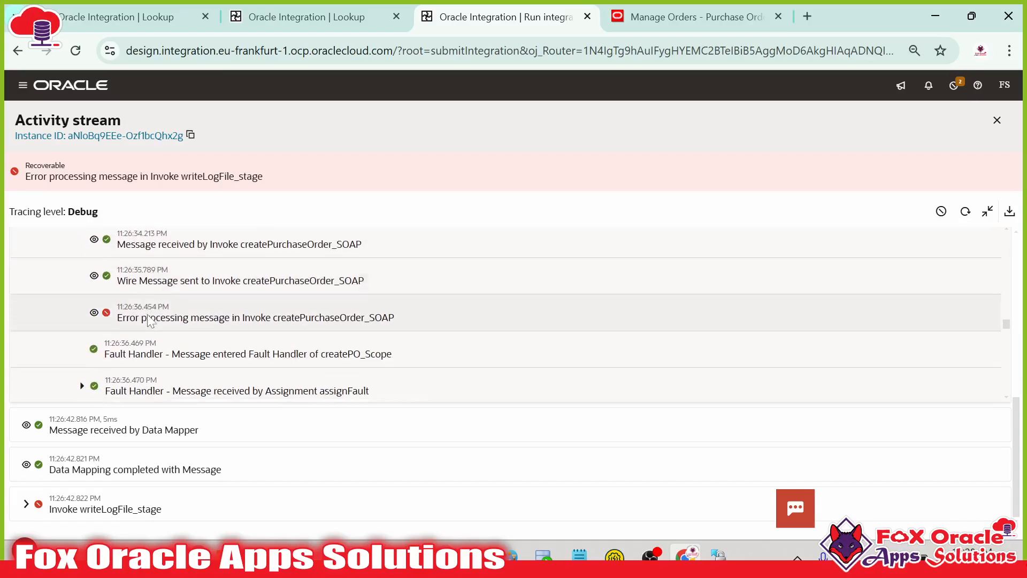
{"action": "left_click", "coordinate": [94, 314]}
{"action": "scroll", "coordinate": [95, 315], "scroll_direction": "down", "scroll_amount": 2}
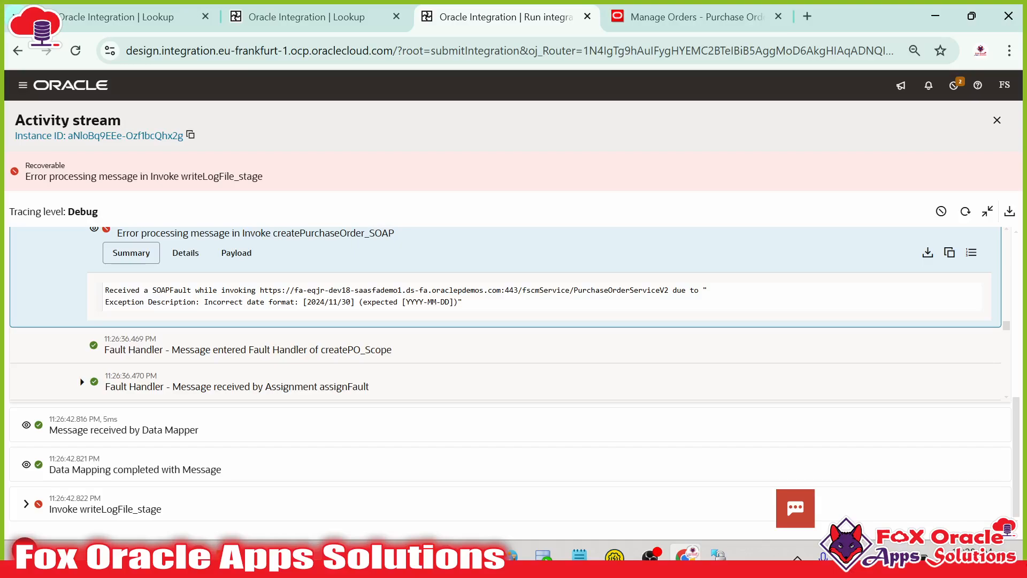
- Examine the SOAP fault's exception description, highlighting the date format error and the expected date pattern
{"action": "left_click", "coordinate": [449, 302]}
{"action": "left_click_drag", "start_coordinate": [212, 302], "coordinate": [342, 302]}
{"action": "left_click", "coordinate": [295, 302]}
{"action": "left_click_drag", "start_coordinate": [406, 302], "coordinate": [462, 303]}
{"action": "left_click", "coordinate": [464, 303]}
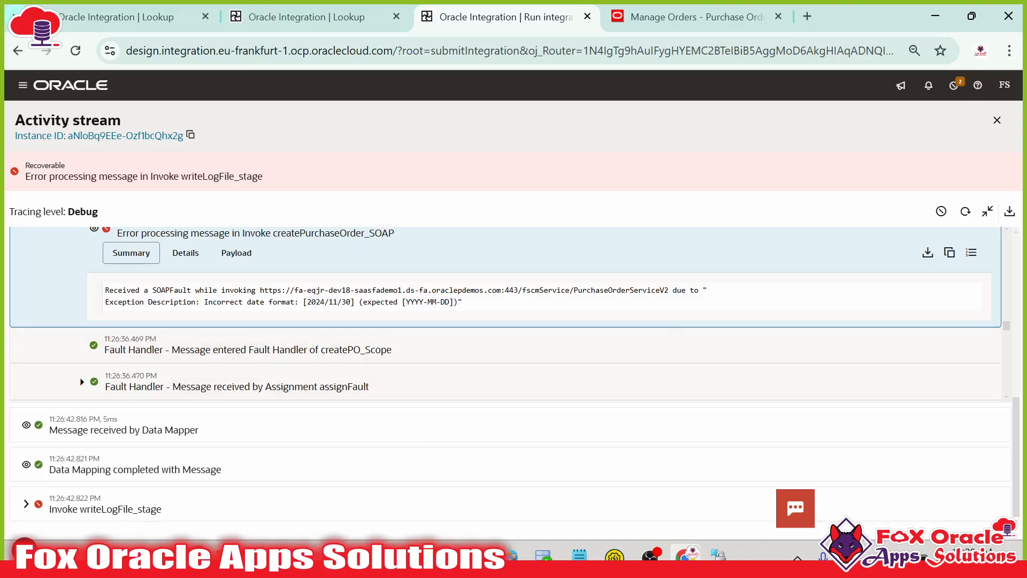
- Switch to the purchase order CSV in Excel and check the first record's DEMAND_DATE in cell J2
{"action": "mouse_move", "coordinate": [332, 556]}
{"action": "left_click", "coordinate": [364, 502]}
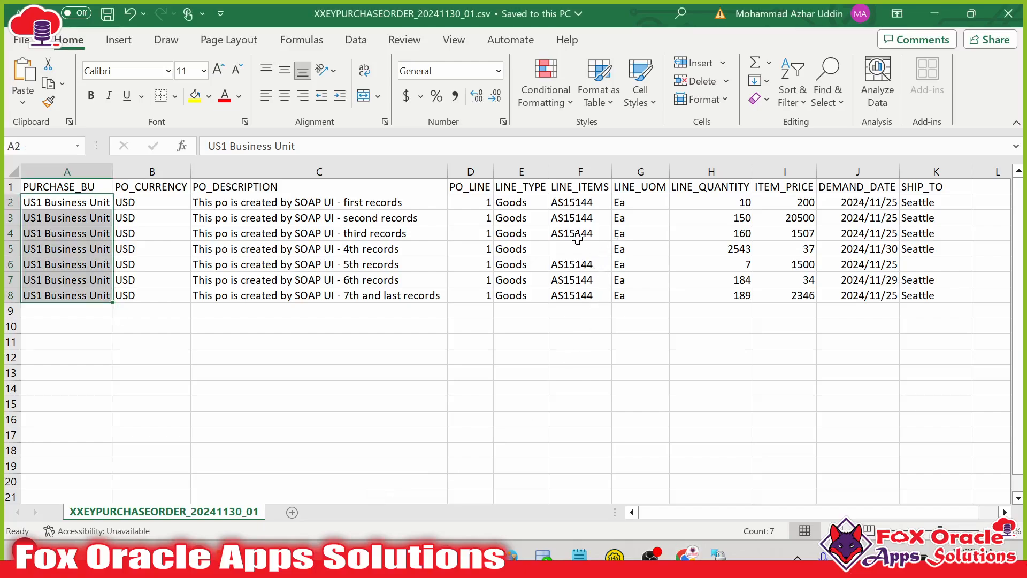
{"action": "left_click", "coordinate": [709, 371]}
{"action": "left_click", "coordinate": [858, 208]}
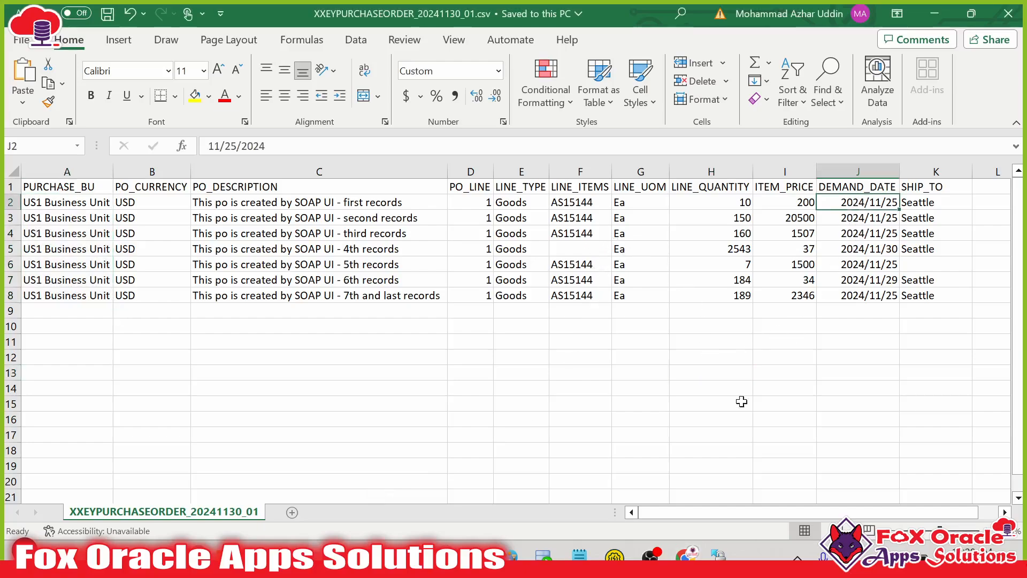
- Switch to the purchase order request in SoapUI and check the date format of its NeedByDate element
{"action": "left_click", "coordinate": [614, 556]}
{"action": "left_click", "coordinate": [455, 390]}
{"action": "scroll", "coordinate": [438, 289], "scroll_direction": "down", "scroll_amount": 2}
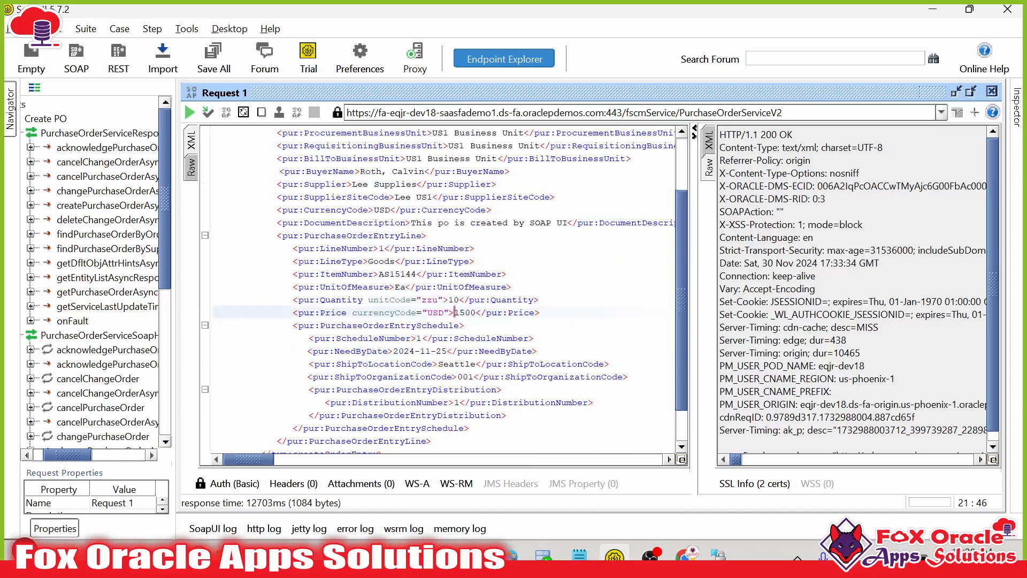
{"action": "left_click_drag", "start_coordinate": [415, 351], "coordinate": [426, 351]}
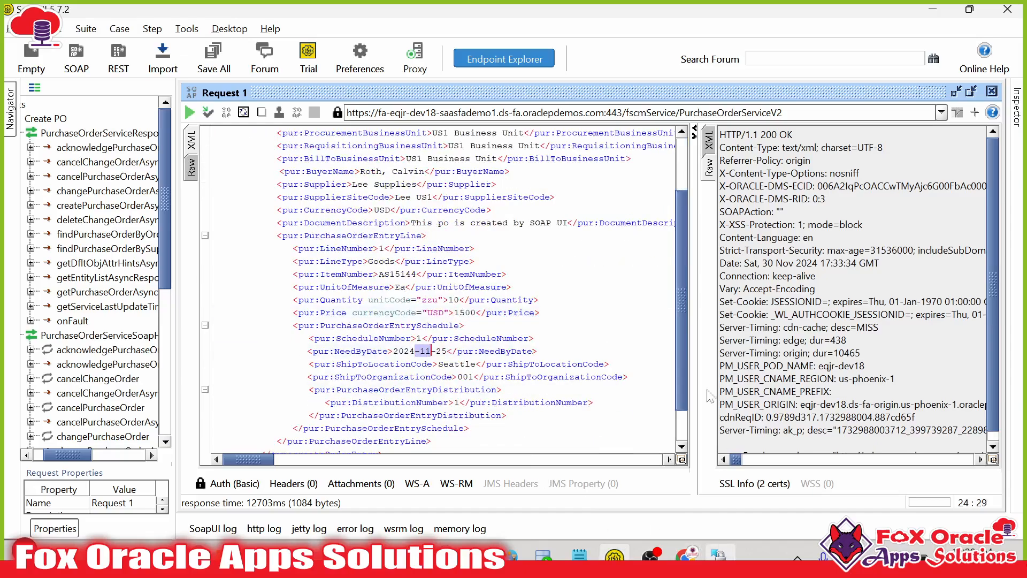
- Switch to WinSCP, refresh the remote Purchase Order directory and check its Error folder for new files
{"action": "left_click", "coordinate": [718, 555]}
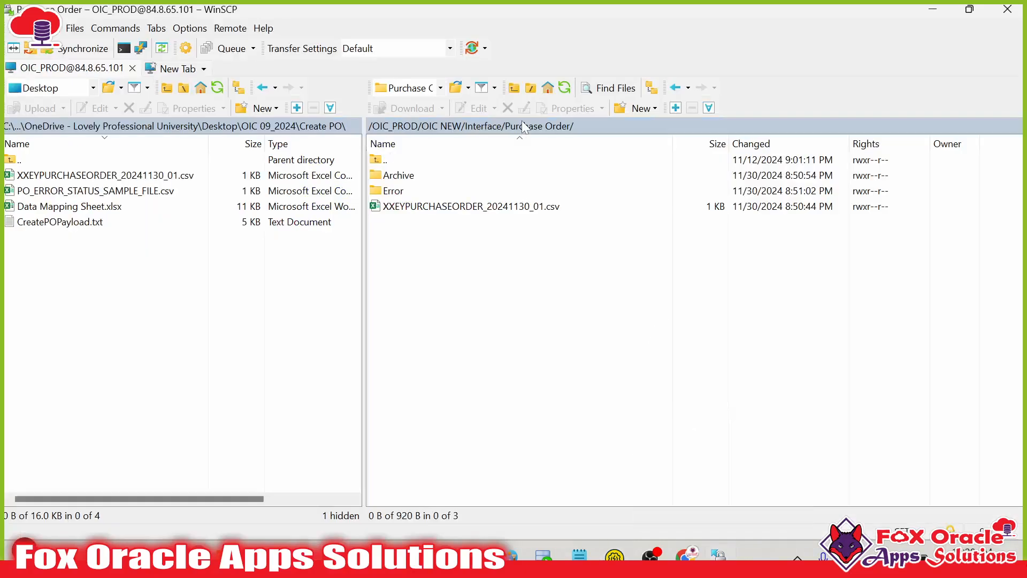
{"action": "left_click", "coordinate": [561, 90]}
{"action": "left_click", "coordinate": [561, 89]}
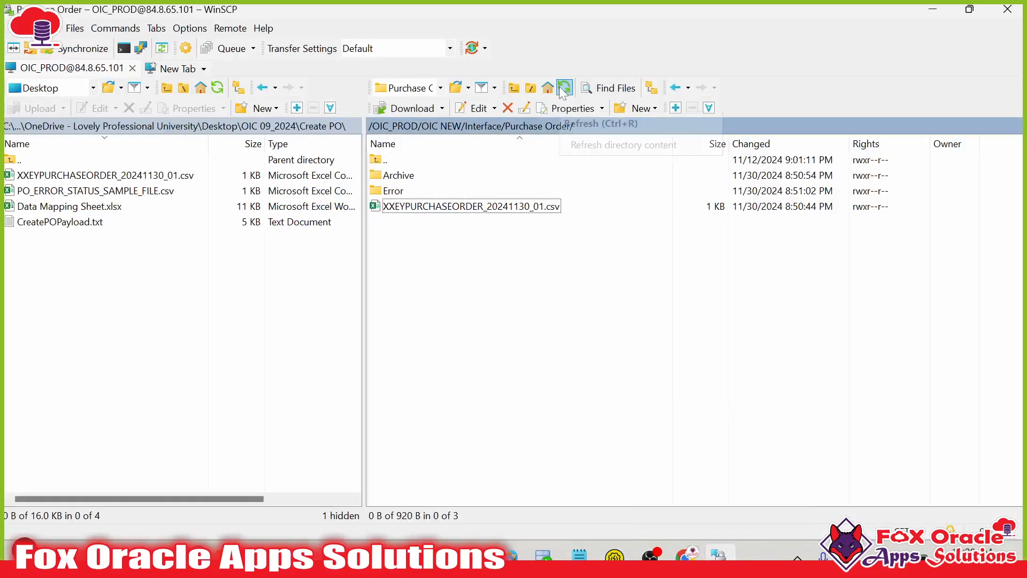
{"action": "left_click", "coordinate": [562, 90]}
{"action": "left_click", "coordinate": [564, 89]}
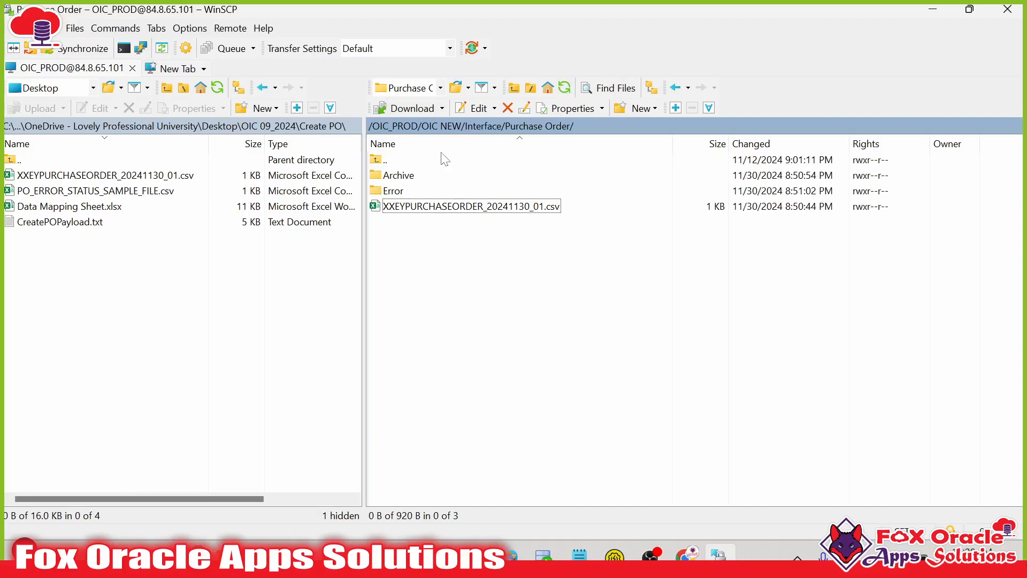
{"action": "double_click", "coordinate": [395, 191]}
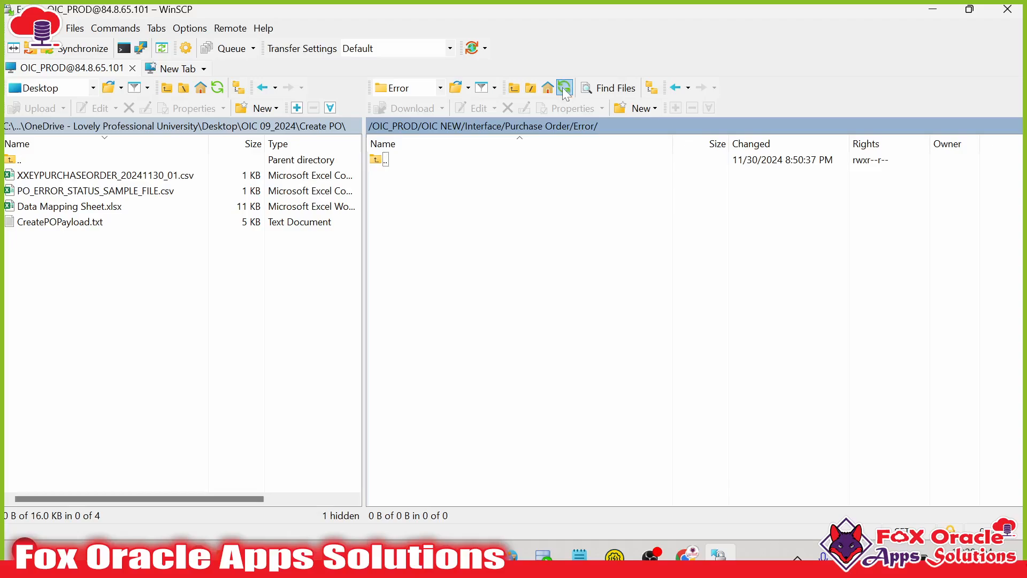
{"action": "right_click", "coordinate": [519, 217]}
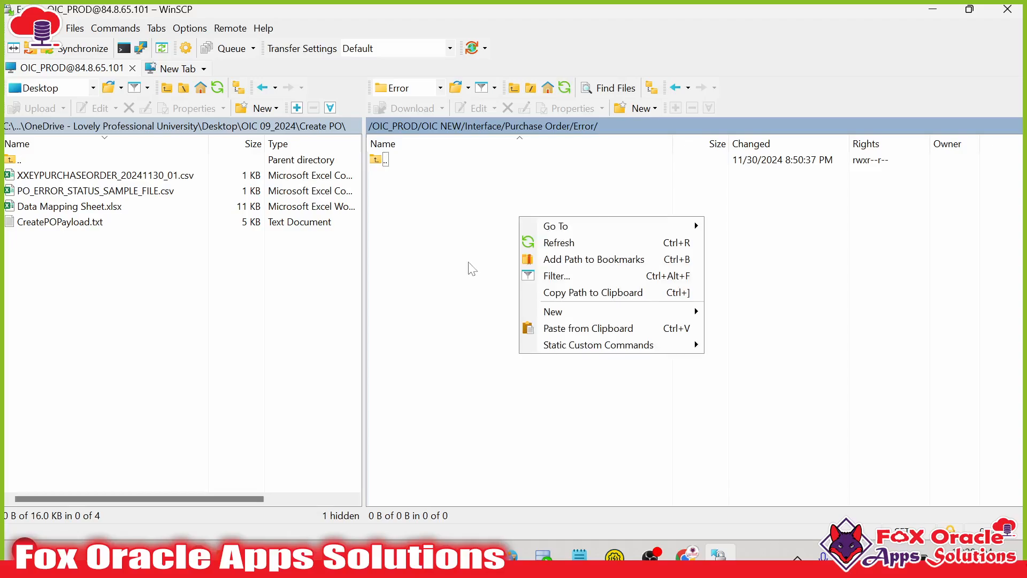
{"action": "left_click", "coordinate": [559, 242]}
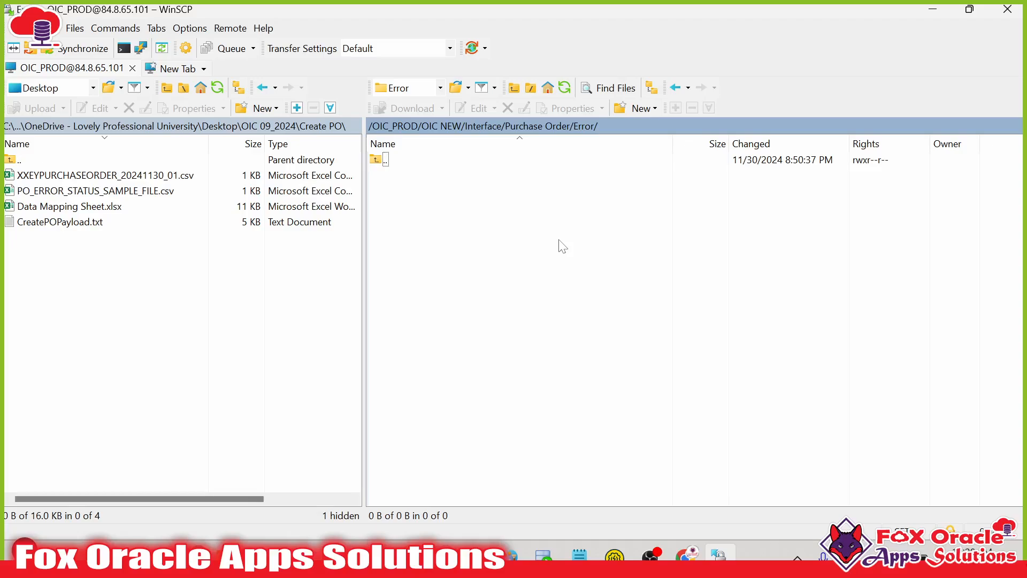
- Check the Archive folder, refresh the remote Purchase Order directory and look in the Error folder again
{"action": "double_click", "coordinate": [383, 159]}
{"action": "left_click", "coordinate": [402, 177]}
{"action": "double_click", "coordinate": [402, 179]}
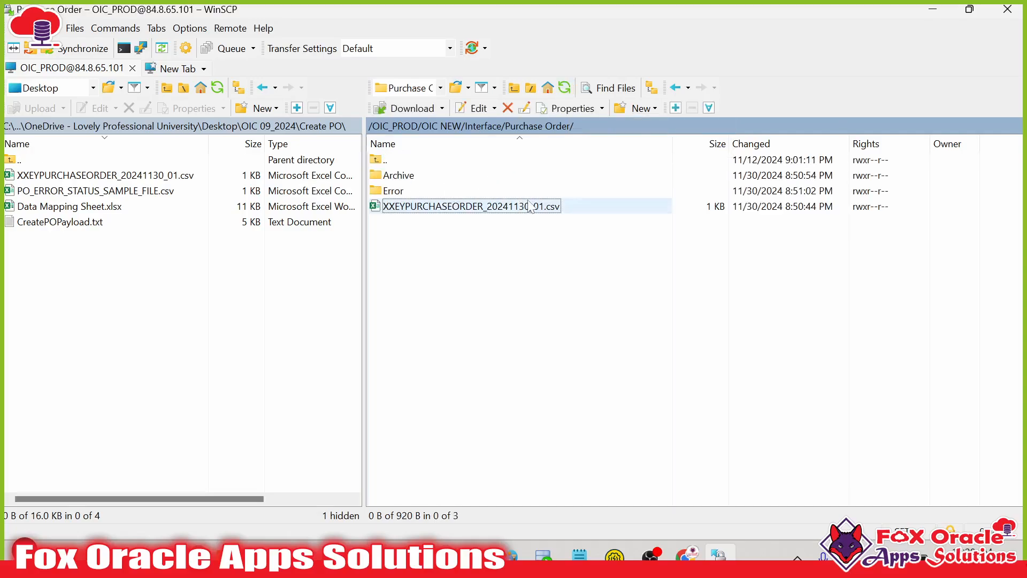
{"action": "left_click", "coordinate": [565, 92]}
{"action": "left_click", "coordinate": [565, 92]}
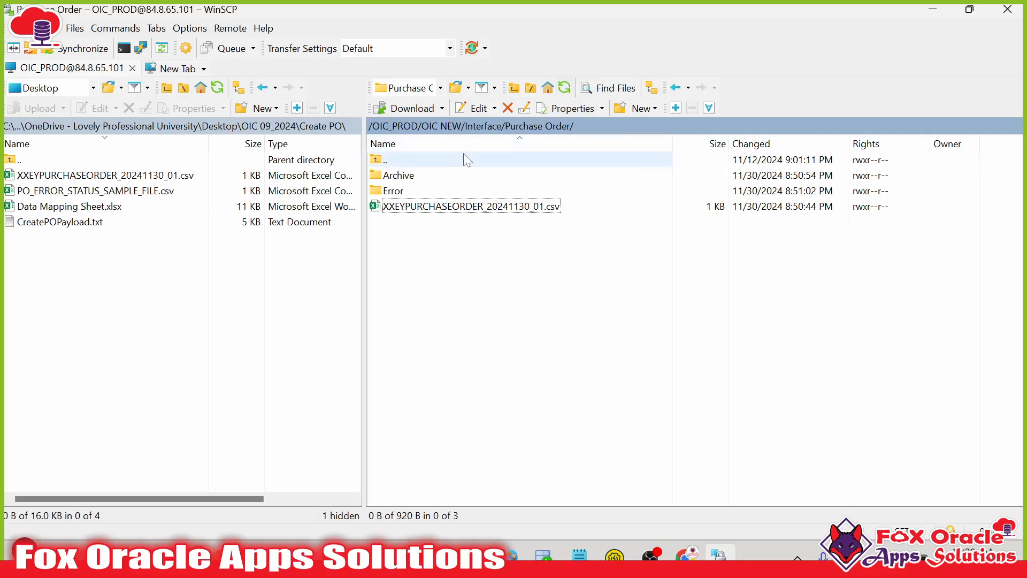
{"action": "double_click", "coordinate": [432, 194]}
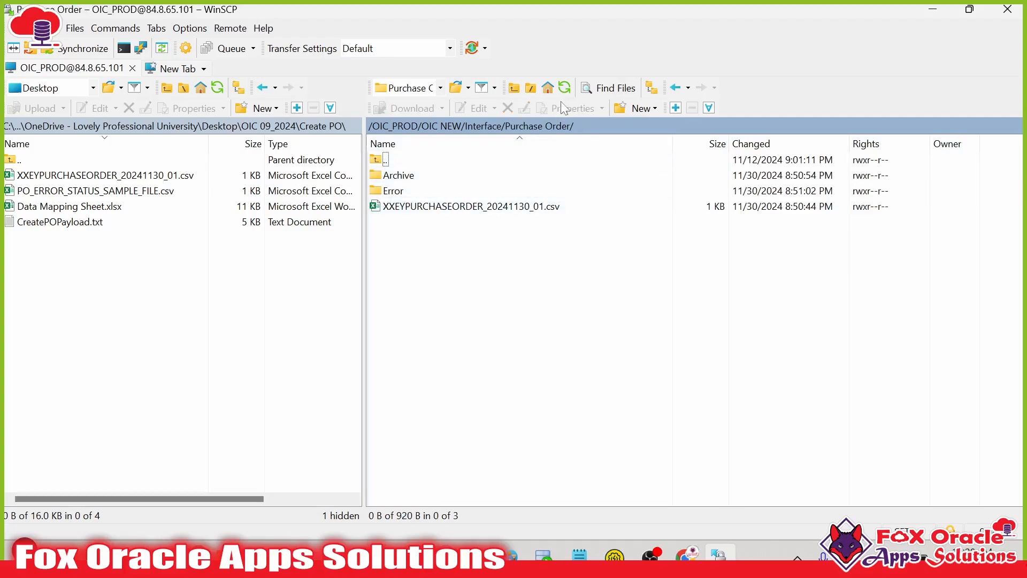
- Delete XXEYPURCHASEORDER_20241130_01.csv from the remote Purchase Order directory
{"action": "left_click", "coordinate": [449, 207]}
{"action": "key", "text": "Delete"}
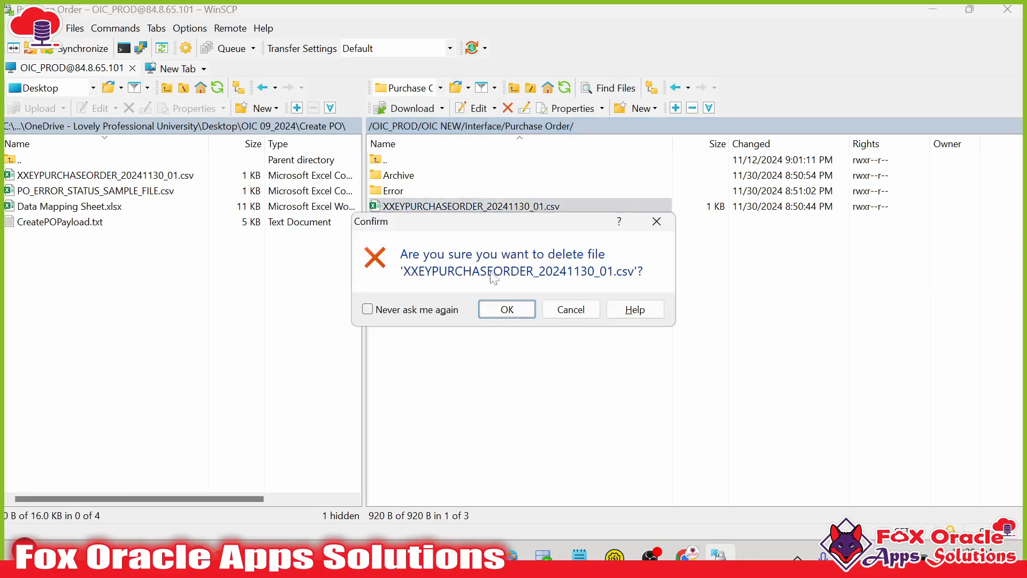
{"action": "left_click", "coordinate": [505, 309]}
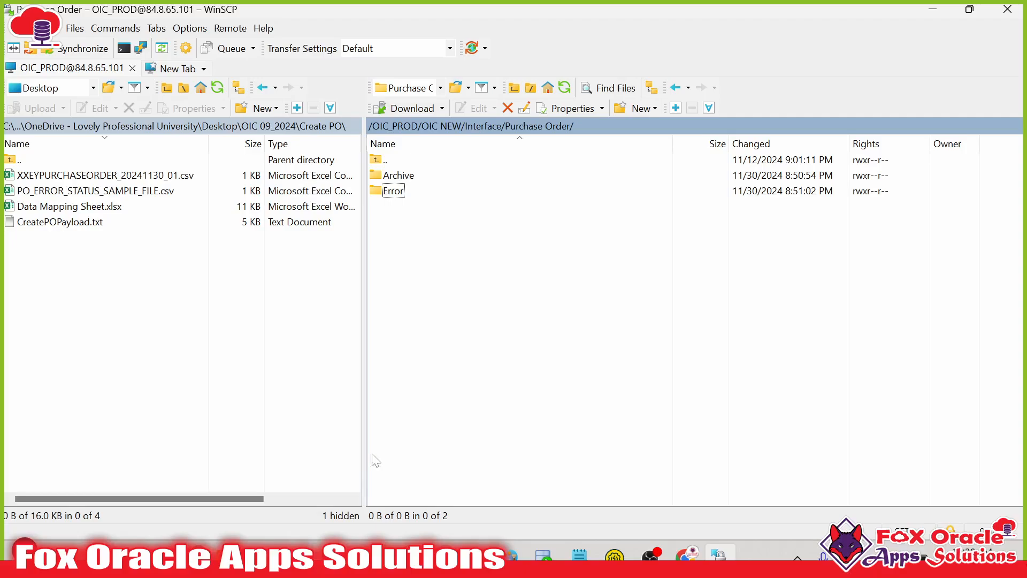
- Try to re-enter the first record's DEMAND_DATE in cell J2 of the Excel purchase order CSV as 11-25-2024
{"action": "key", "text": "alt+Tab"}
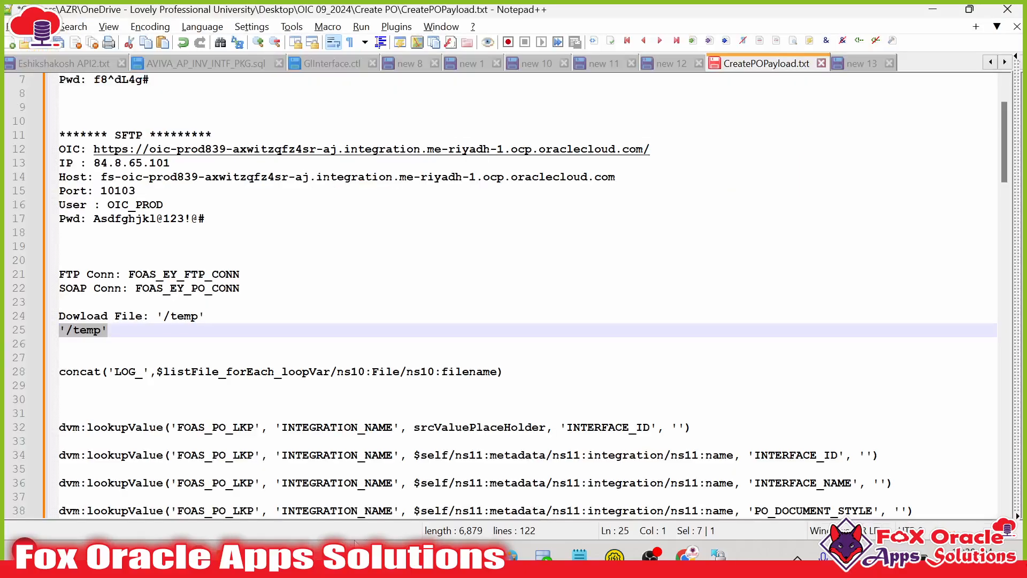
{"action": "mouse_move", "coordinate": [355, 543]}
{"action": "left_click", "coordinate": [315, 488]}
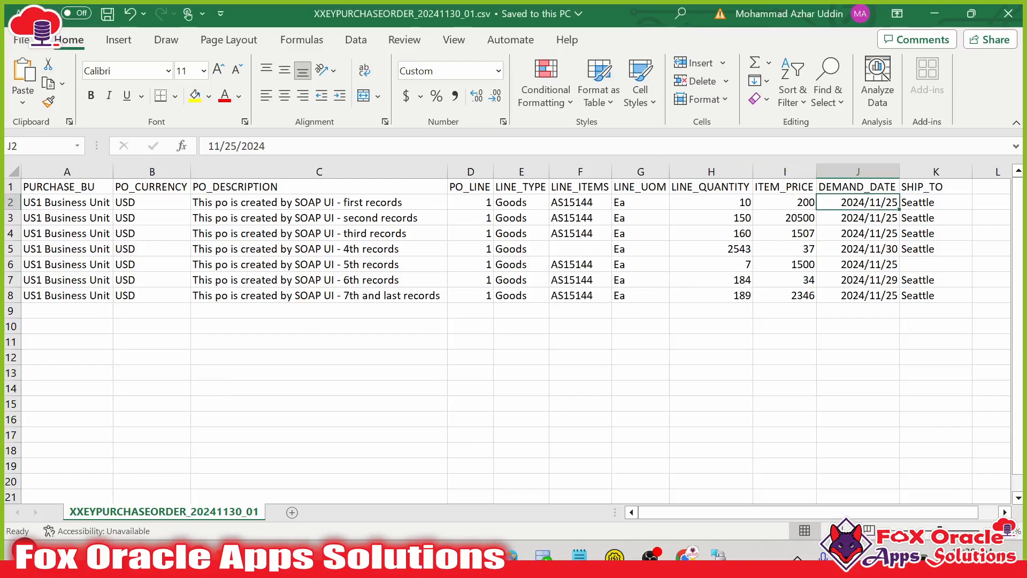
{"action": "left_click", "coordinate": [226, 146]}
{"action": "key", "text": "Delete"}
{"action": "type", "text": "-"}
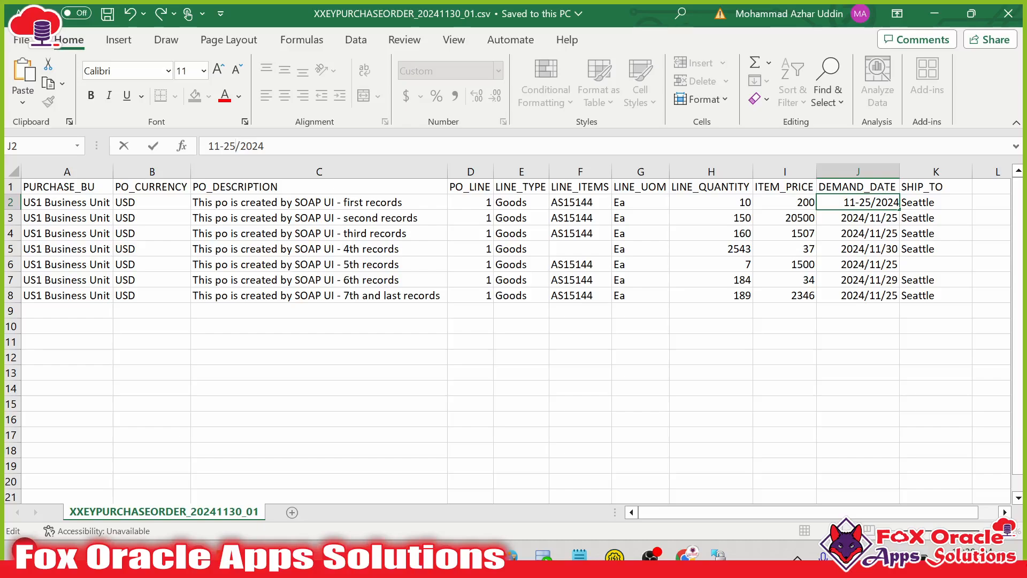
{"action": "key", "text": "Delete"}
{"action": "type", "text": "-"}
{"action": "key", "text": "Return"}
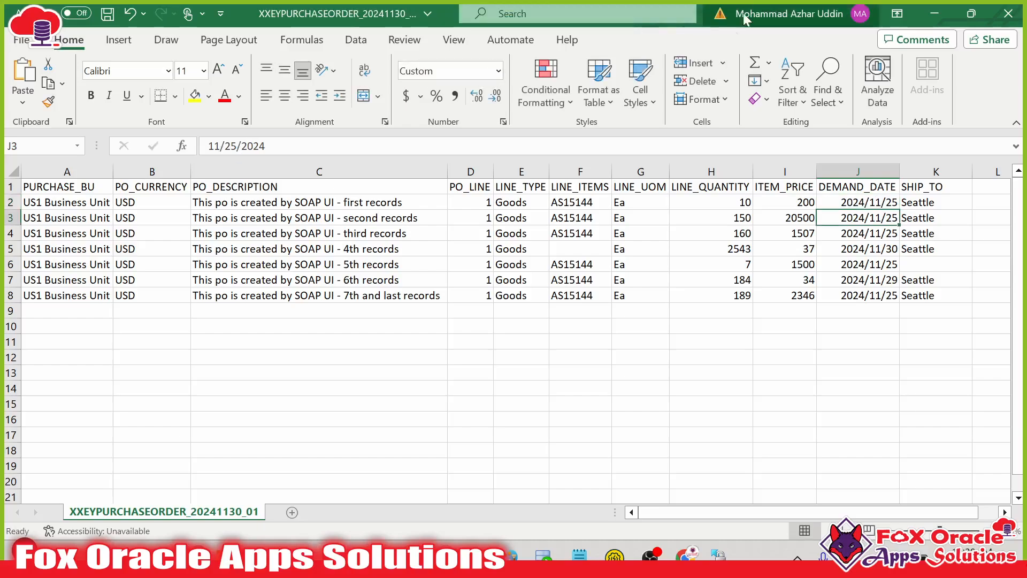
{"action": "left_click", "coordinate": [856, 200]}
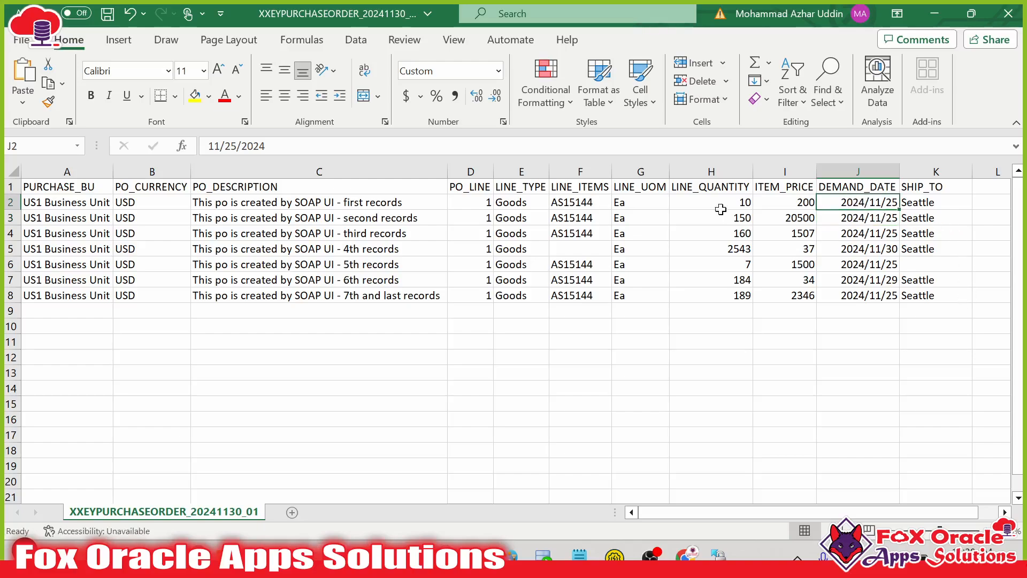
- Close the XXEYPURCHASEORDER_20241130_01.csv workbook in Excel
{"action": "left_click", "coordinate": [1008, 16]}
{"action": "left_click", "coordinate": [517, 299]}
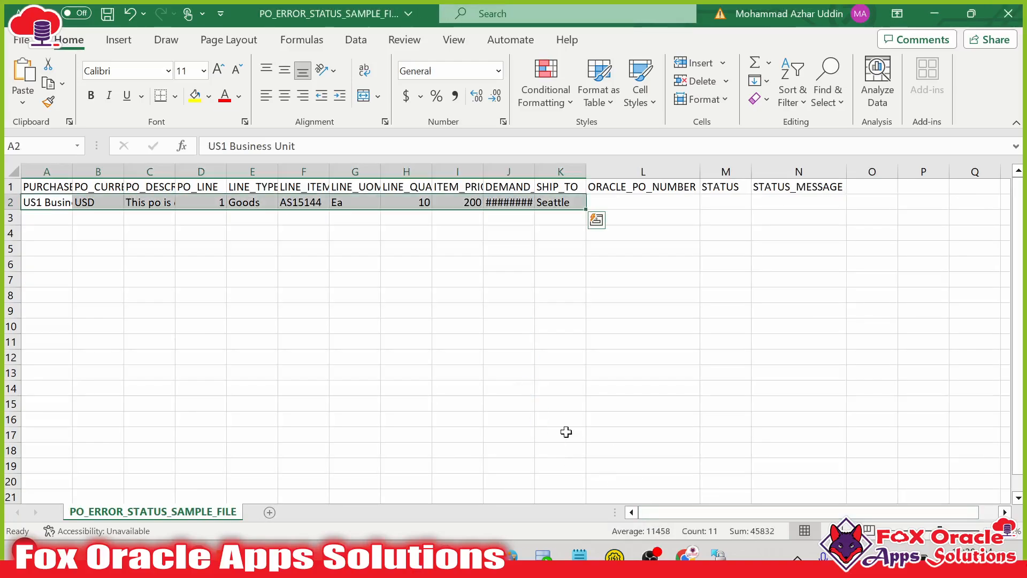
{"action": "left_click", "coordinate": [301, 327]}
- Open XXEYPURCHASEORDER_20241130_01.csv from the Create PO folder of OIC 09_2024 in Notepad++
{"action": "mouse_move", "coordinate": [252, 554]}
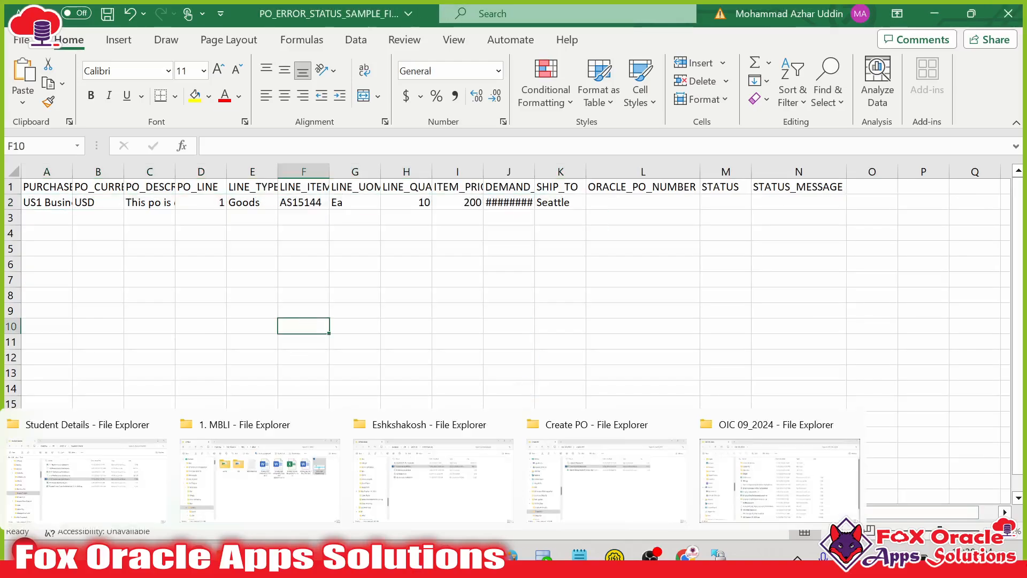
{"action": "left_click", "coordinate": [773, 476]}
{"action": "double_click", "coordinate": [322, 175]}
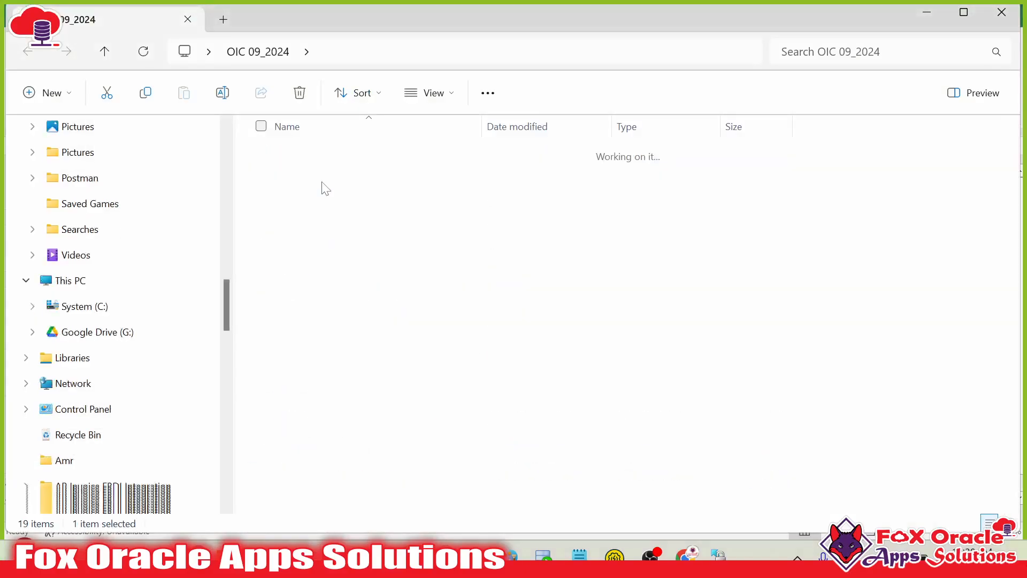
{"action": "left_click", "coordinate": [342, 200]}
{"action": "left_click", "coordinate": [368, 223]}
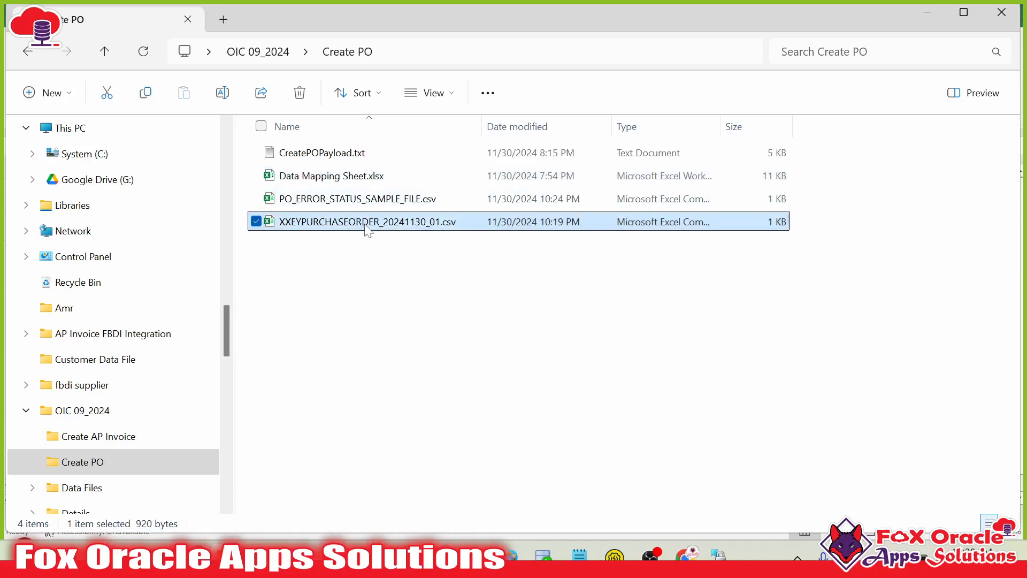
{"action": "left_click_drag", "start_coordinate": [368, 232], "coordinate": [435, 328]}
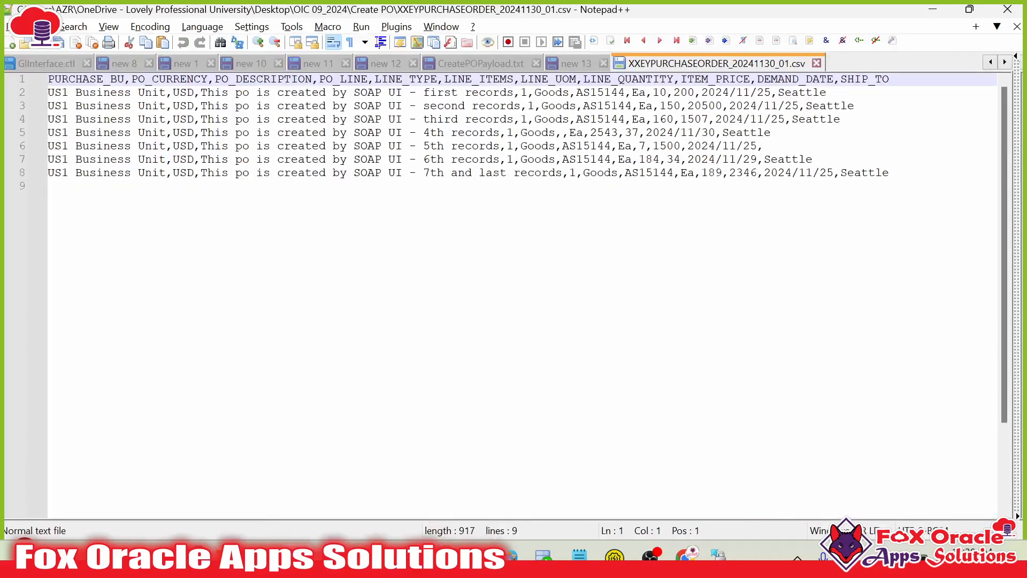
- Change the first record's DEMAND_DATE to the hyphenated form 2024-11-25
{"action": "left_click", "coordinate": [576, 119]}
{"action": "left_click", "coordinate": [736, 93]}
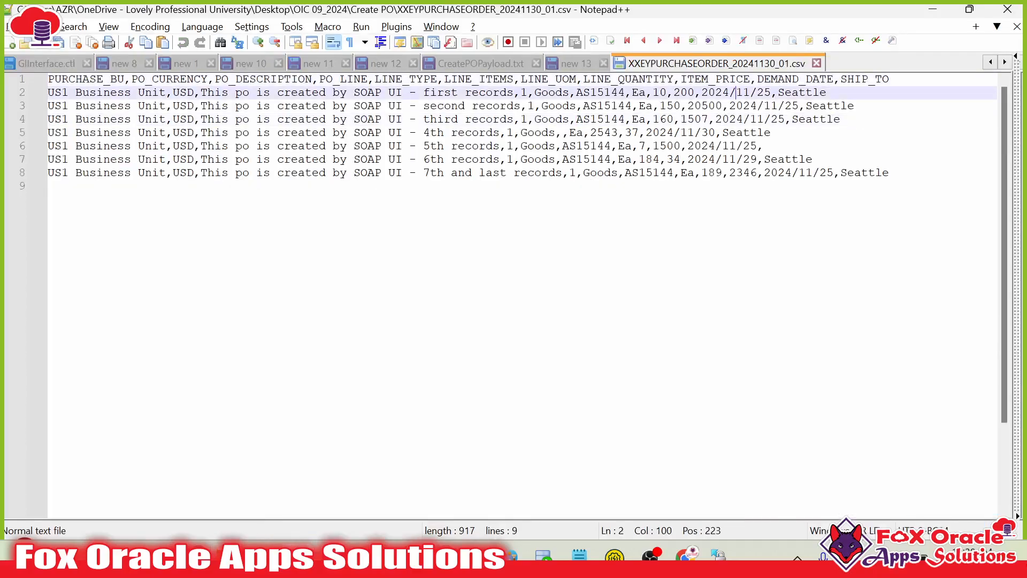
{"action": "key", "text": "BackSpace"}
{"action": "type", "text": "-"}
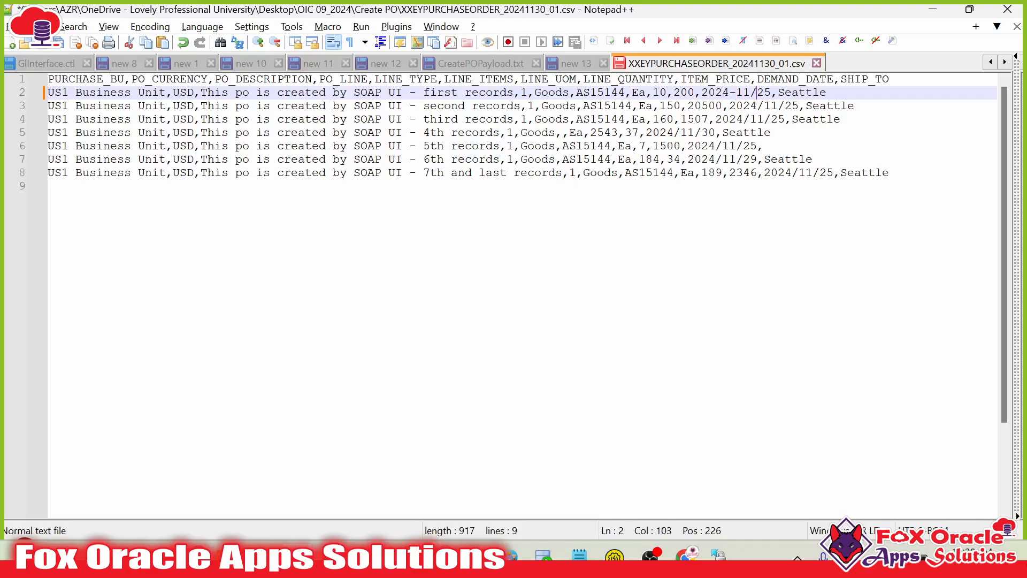
{"action": "key", "text": "BackSpace"}
{"action": "type", "text": "-"}
- Change the DEMAND_DATE of the second and third records to 2024-11-25
{"action": "key", "text": "Down"}
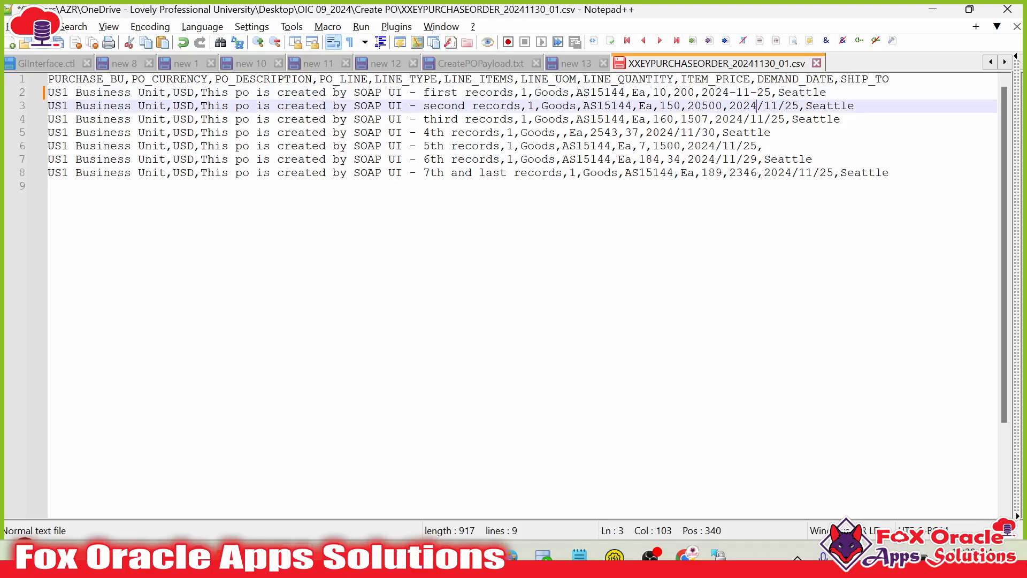
{"action": "key", "text": "Delete"}
{"action": "type", "text": "-"}
{"action": "key", "text": "Delete"}
{"action": "type", "text": "-"}
{"action": "key", "text": "Down"}
{"action": "key", "text": "Left"}
{"action": "key", "text": "Left"}
{"action": "key", "text": "Delete"}
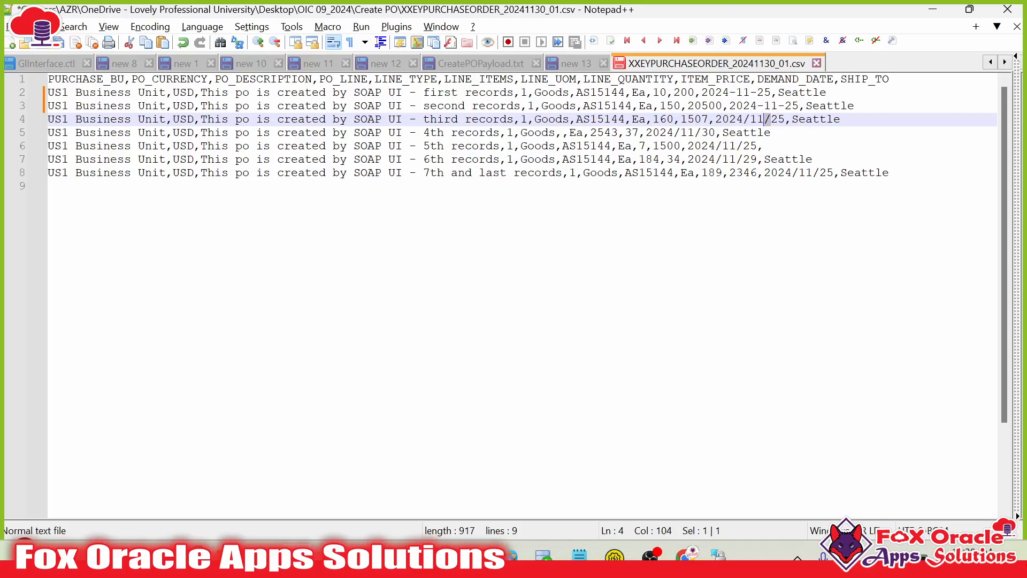
{"action": "type", "text": "-"}
{"action": "key", "text": "BackSpace"}
{"action": "type", "text": "-"}
- Change the 4th record's DEMAND_DATE to 2024-11-30
{"action": "key", "text": "Down"}
{"action": "key", "text": "Left"}
{"action": "key", "text": "Left"}
{"action": "key", "text": "Left"}
{"action": "key", "text": "Left"}
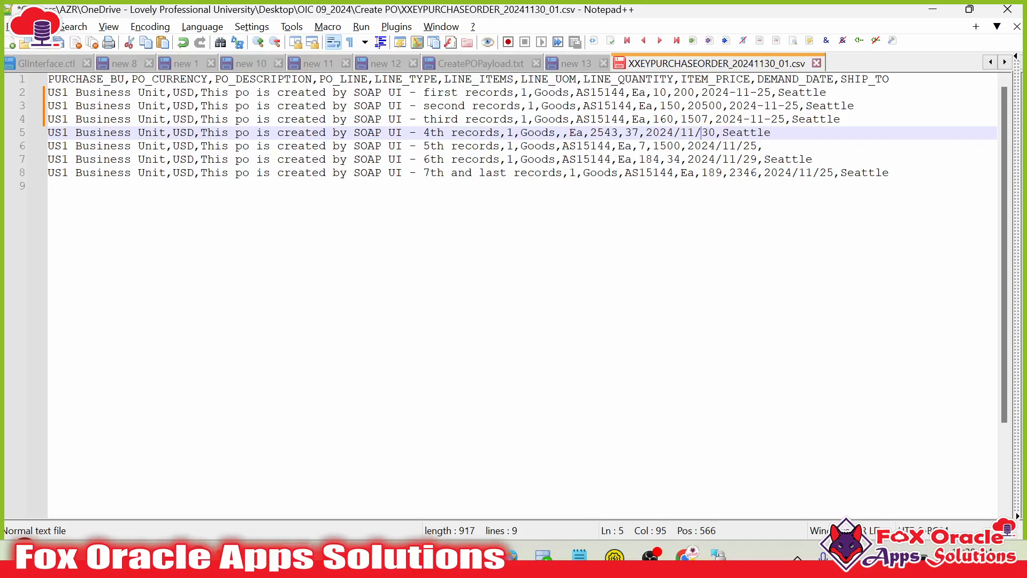
{"action": "key", "text": "BackSpace"}
{"action": "type", "text": "-11"}
{"action": "type", "text": "-11-"}
- Change the 5th record's DEMAND_DATE to 2024-11-25
{"action": "key", "text": "Down"}
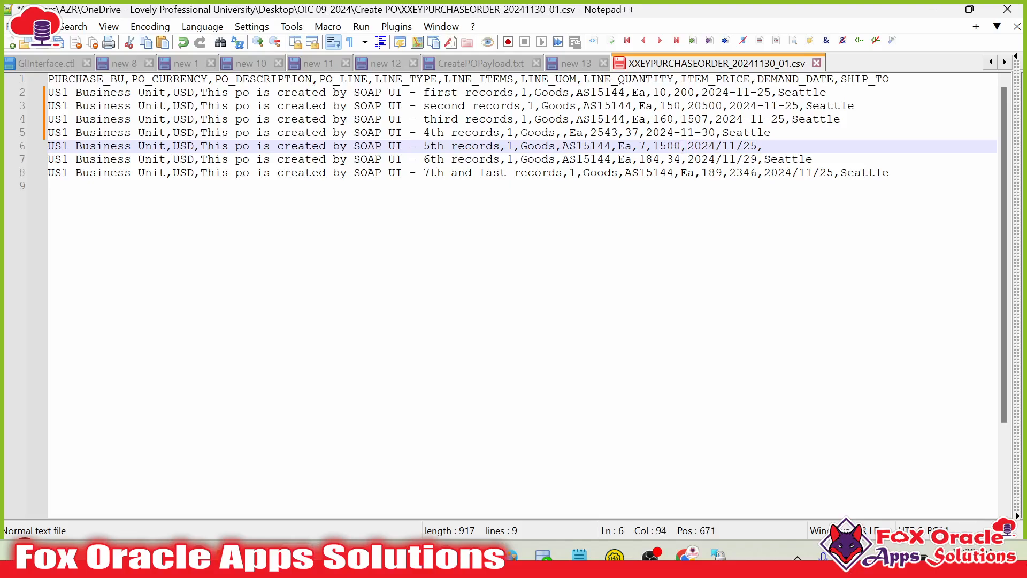
{"action": "key", "text": "shift+Left"}
{"action": "type", "text": "-"}
{"action": "key", "text": "Right"}
{"action": "key", "text": "Right"}
{"action": "key", "text": "Right"}
{"action": "key", "text": "shift+Right"}
{"action": "key", "text": "shift+Left"}
{"action": "key", "text": "shift+Left"}
{"action": "type", "text": "-"}
- Change the 6th record's DEMAND_DATE to 2024-11-29
{"action": "key", "text": "Down"}
{"action": "key", "text": "shift+Left"}
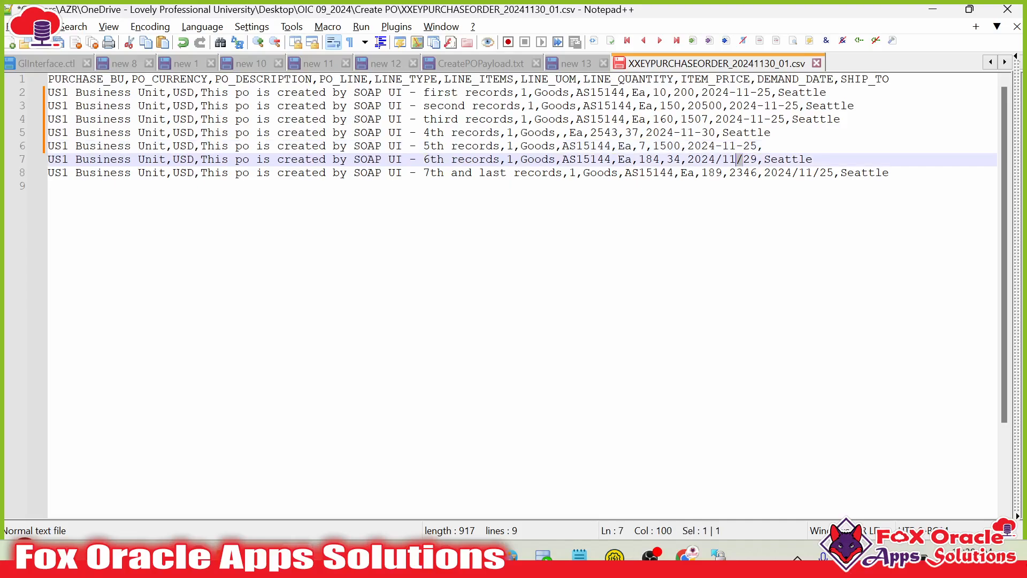
{"action": "type", "text": "-"}
{"action": "key", "text": "Down"}
{"action": "key", "text": "Left"}
{"action": "key", "text": "Left"}
{"action": "key", "text": "Left"}
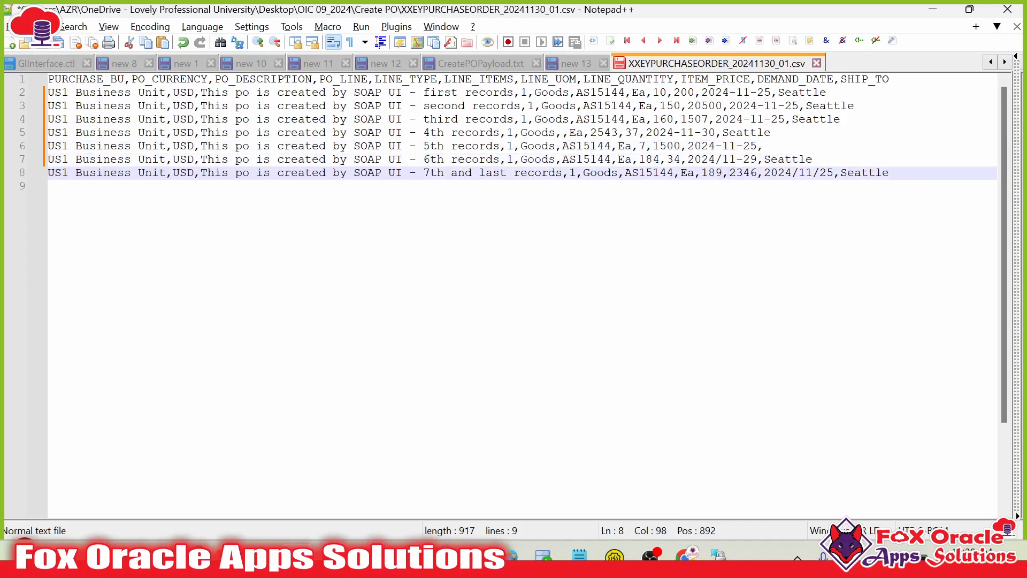
{"action": "key", "text": "Up"}
{"action": "key", "text": "shift+Left"}
{"action": "type", "text": "-"}
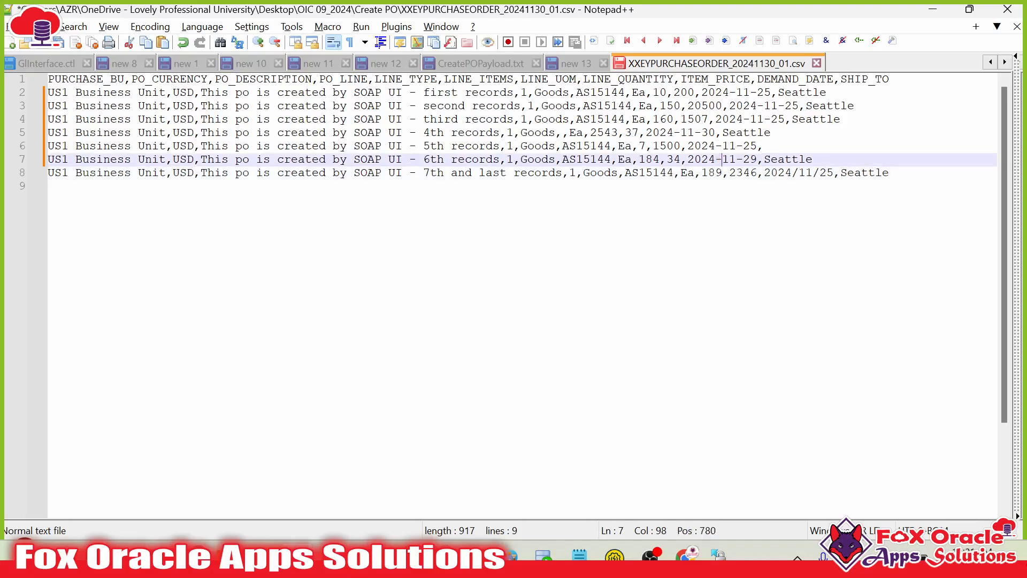
- Change the 7th record's DEMAND_DATE to 2024-11-25 and save the CSV file
{"action": "key", "text": "Down"}
{"action": "key", "text": "Right"}
{"action": "key", "text": "Right"}
{"action": "key", "text": "Right"}
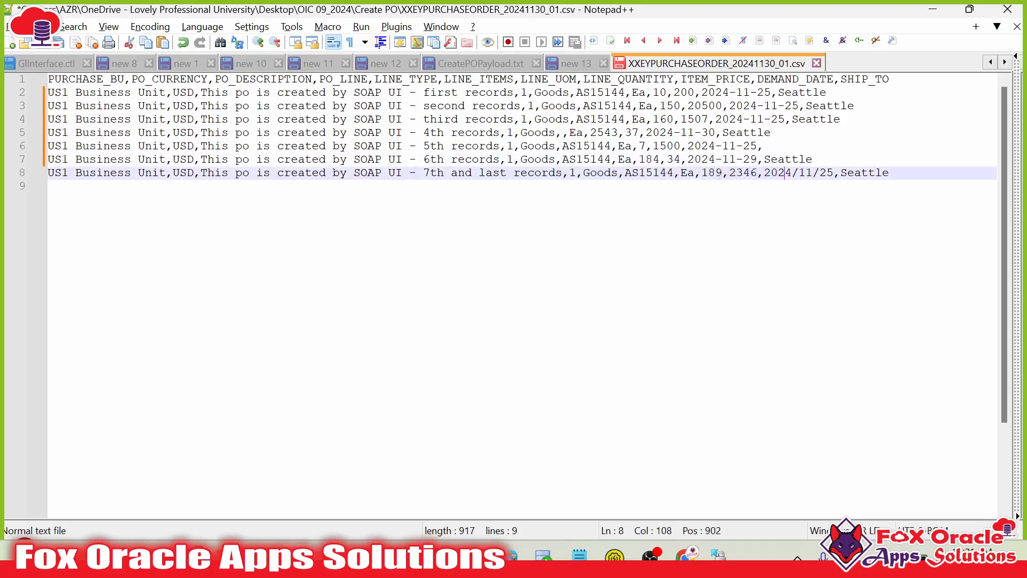
{"action": "key", "text": "shift+Right"}
{"action": "type", "text": "-"}
{"action": "key", "text": "shift+Right"}
{"action": "key", "text": "Down"}
{"action": "key", "text": "ctrl+s"}
- Duplicate the whole 7th record onto a new line 9 directly below it
{"action": "left_click", "coordinate": [472, 173]}
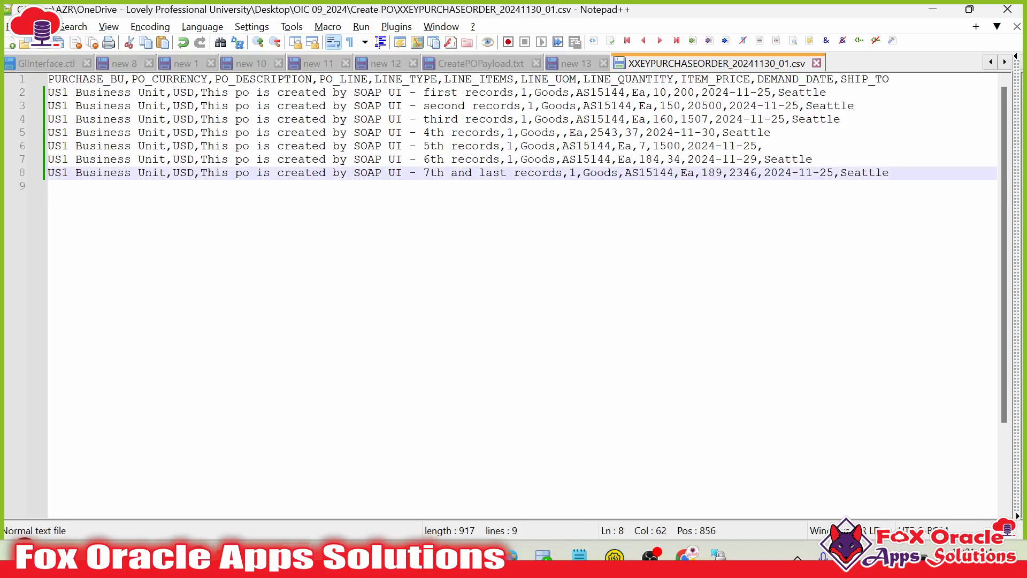
{"action": "left_click_drag", "start_coordinate": [892, 173], "coordinate": [48, 174]}
{"action": "key", "text": "ctrl+c"}
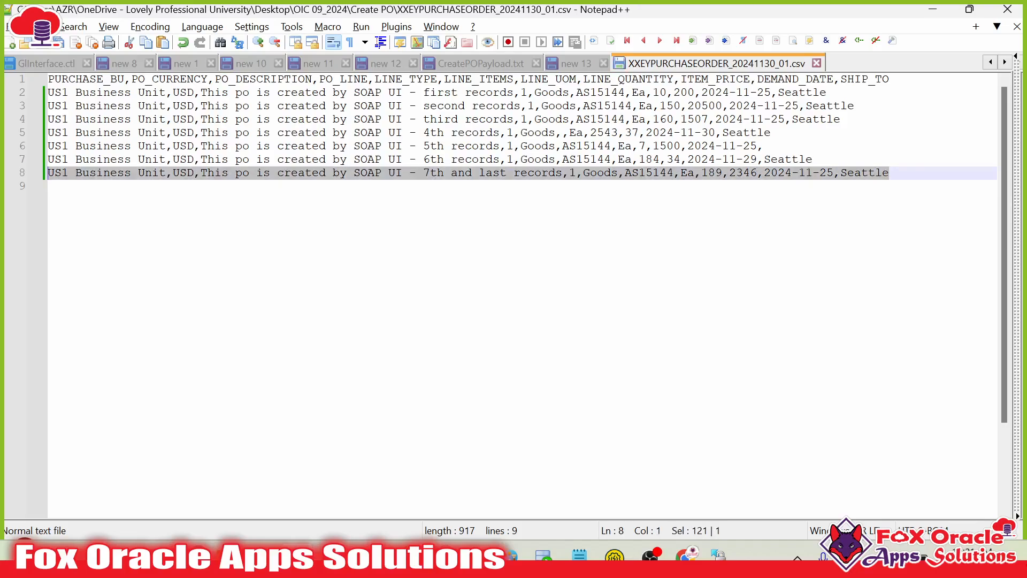
{"action": "left_click", "coordinate": [890, 173]}
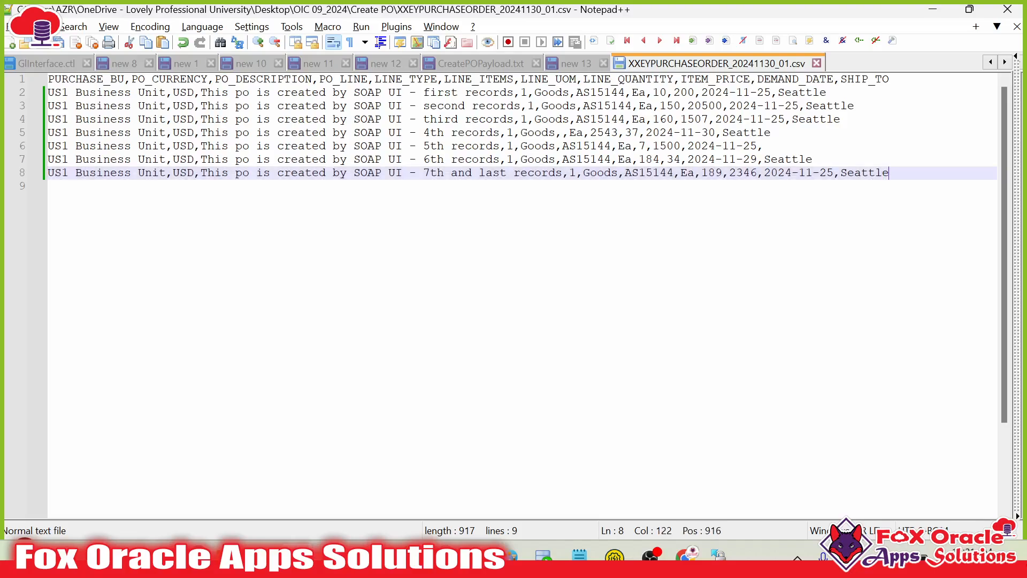
{"action": "key", "text": "Return"}
{"action": "key", "text": "ctrl+v"}
{"action": "left_click", "coordinate": [618, 186]}
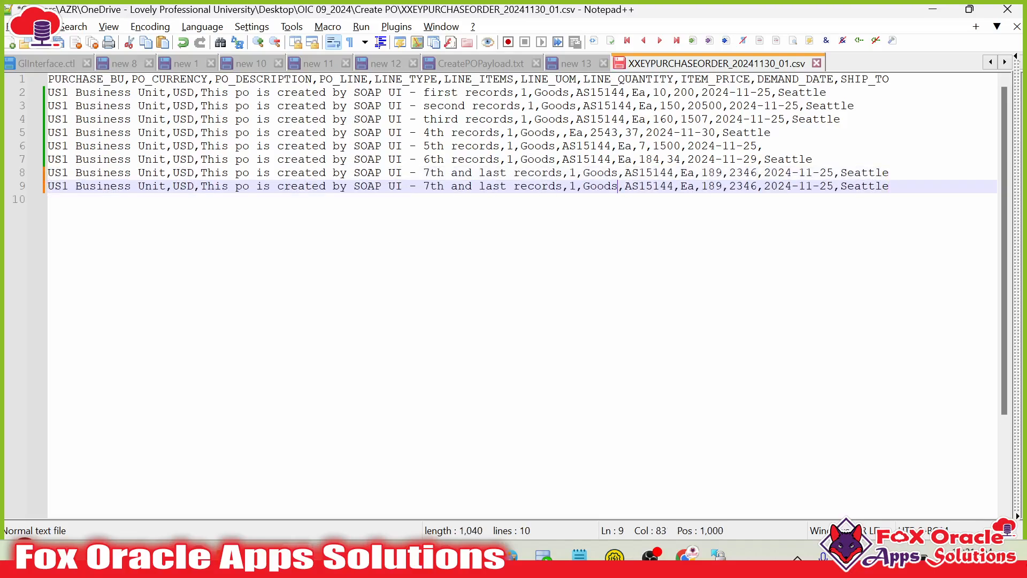
- Change the description number in the duplicated record on line 9 from 7th to 8th and save the CSV file
{"action": "left_click", "coordinate": [242, 186]}
{"action": "left_click", "coordinate": [354, 173]}
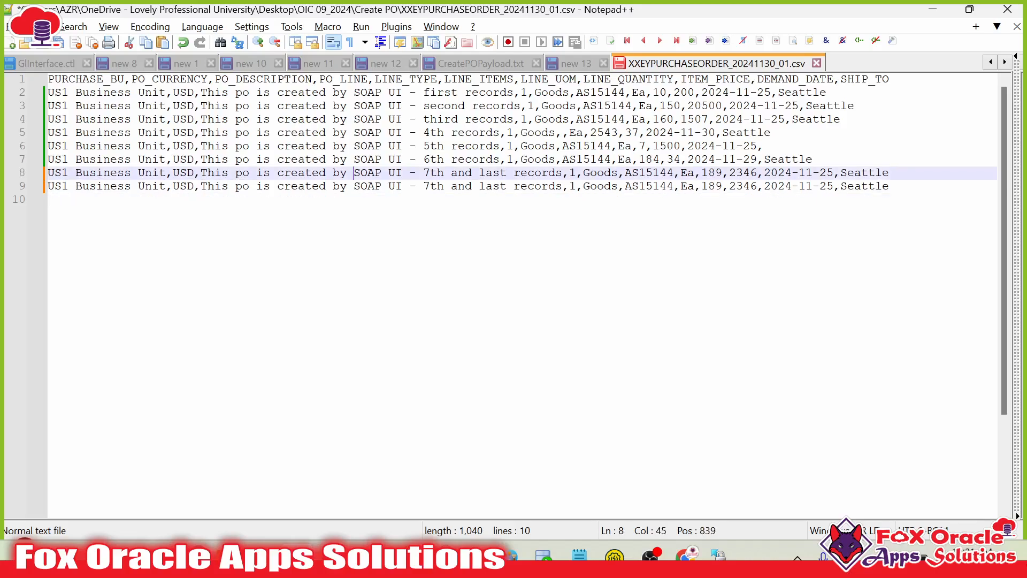
{"action": "key", "text": "Down"}
{"action": "key", "text": "Right"}
{"action": "key", "text": "Right"}
{"action": "key", "text": "BackSpace"}
{"action": "type", "text": "8"}
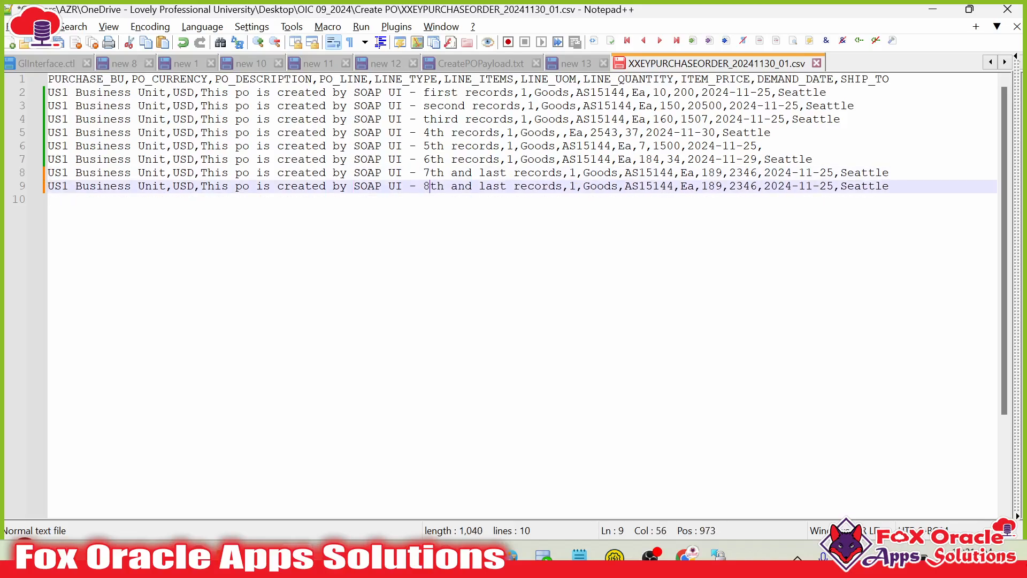
{"action": "left_click", "coordinate": [578, 159]}
{"action": "key", "text": "ctrl+s"}
{"action": "left_click", "coordinate": [708, 187]}
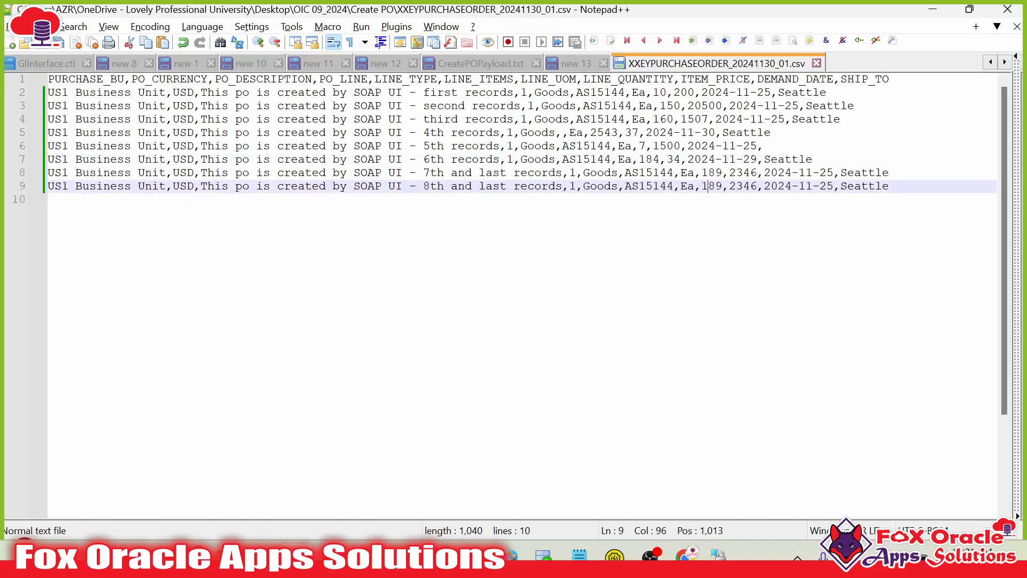
- Switch to WinSCP and upload XXEYPURCHASEORDER_20241130_01.csv to the remote /OIC_PROD/OIC NEW/Interface/Purchase Order/ folder
{"action": "left_click", "coordinate": [718, 554]}
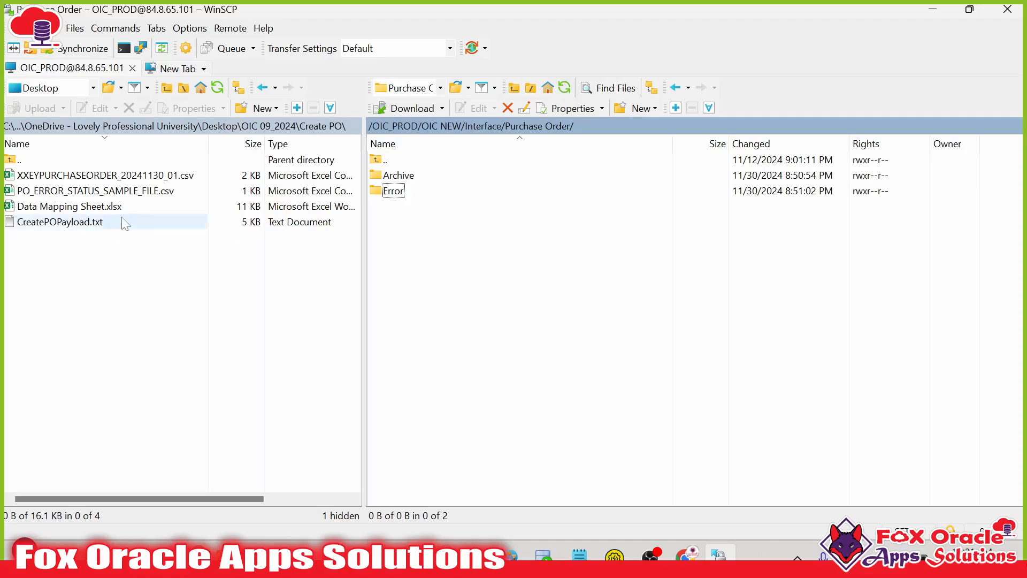
{"action": "left_click", "coordinate": [146, 192]}
{"action": "left_click_drag", "start_coordinate": [128, 177], "coordinate": [486, 327]}
{"action": "left_click_drag", "start_coordinate": [480, 251], "coordinate": [551, 193]}
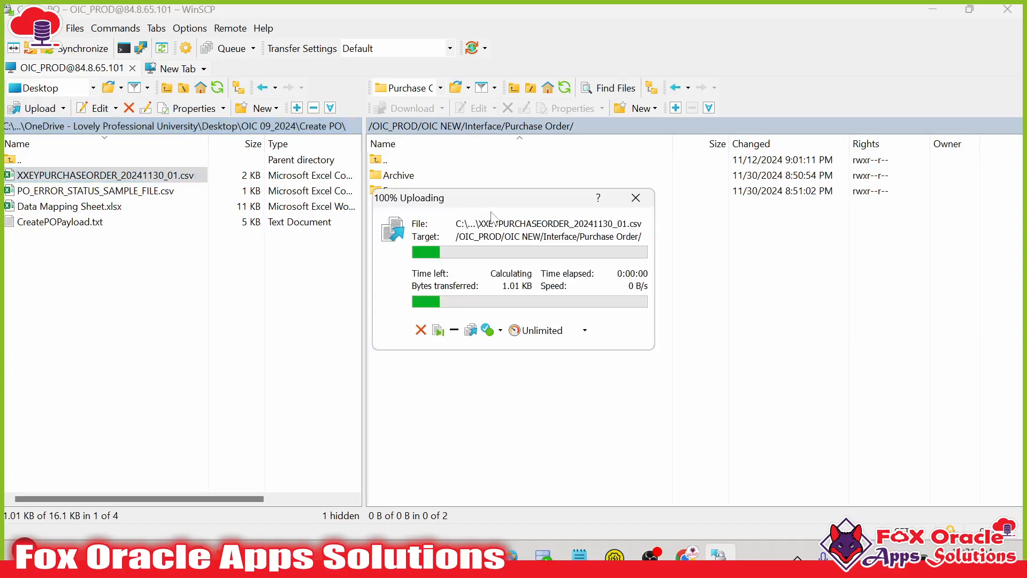
- Rename the uploaded remote file as XXEYPURCHASEORDER_20241130_02.csv
{"action": "key", "text": "F2"}
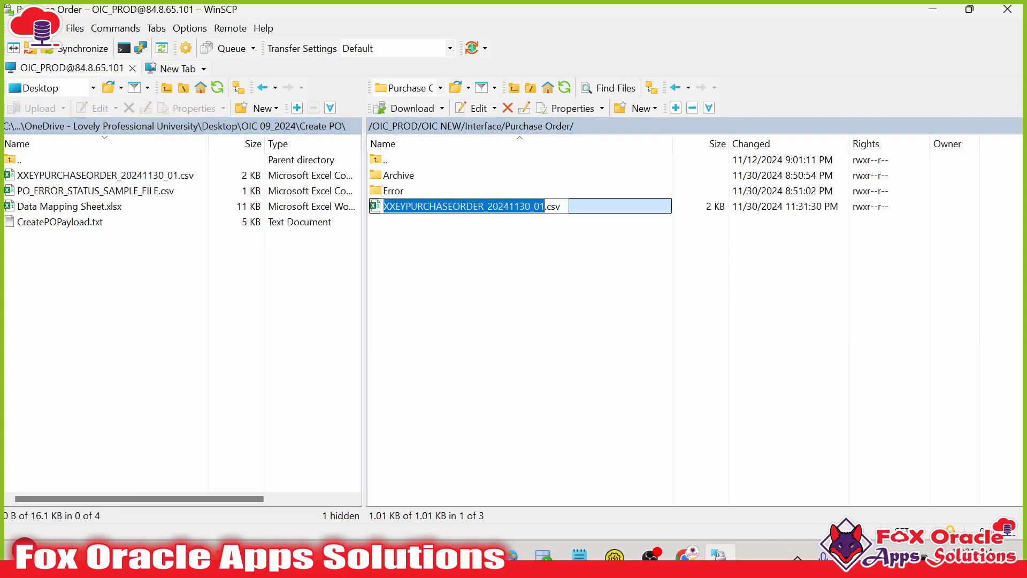
{"action": "left_click", "coordinate": [530, 207]}
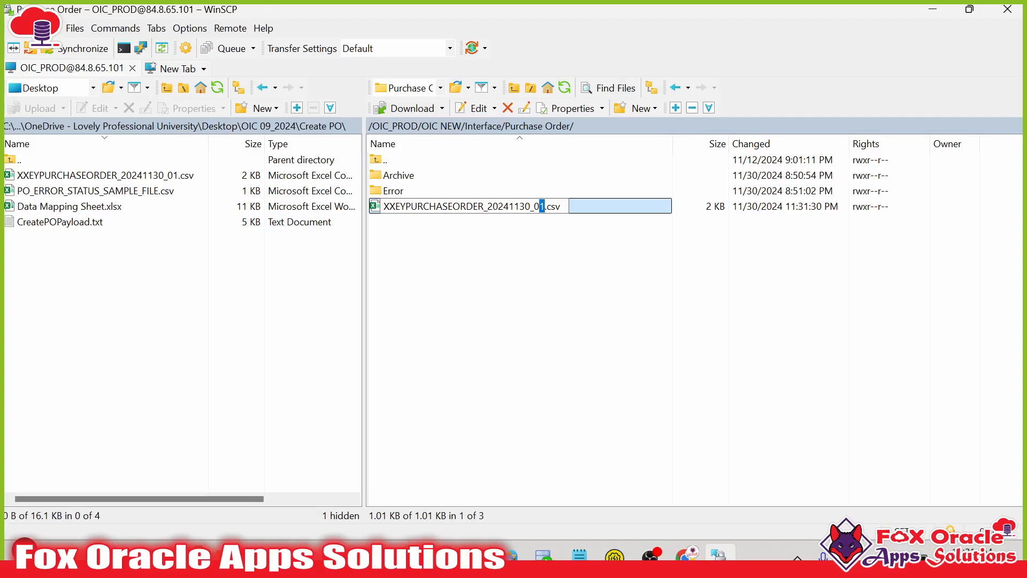
{"action": "type", "text": "2"}
{"action": "key", "text": "Return"}
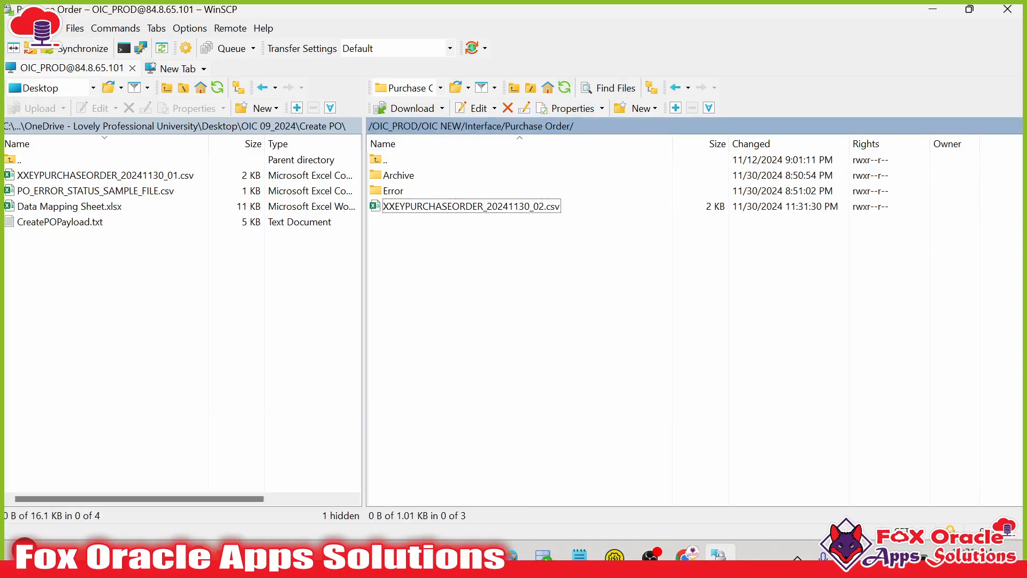
- Switch to Oracle Integration in Chrome, close the previous activity stream and run FOAS_INT001_PURCHASE_ORDER_IN as an ad hoc request
{"action": "mouse_move", "coordinate": [438, 558]}
{"action": "left_click", "coordinate": [686, 554]}
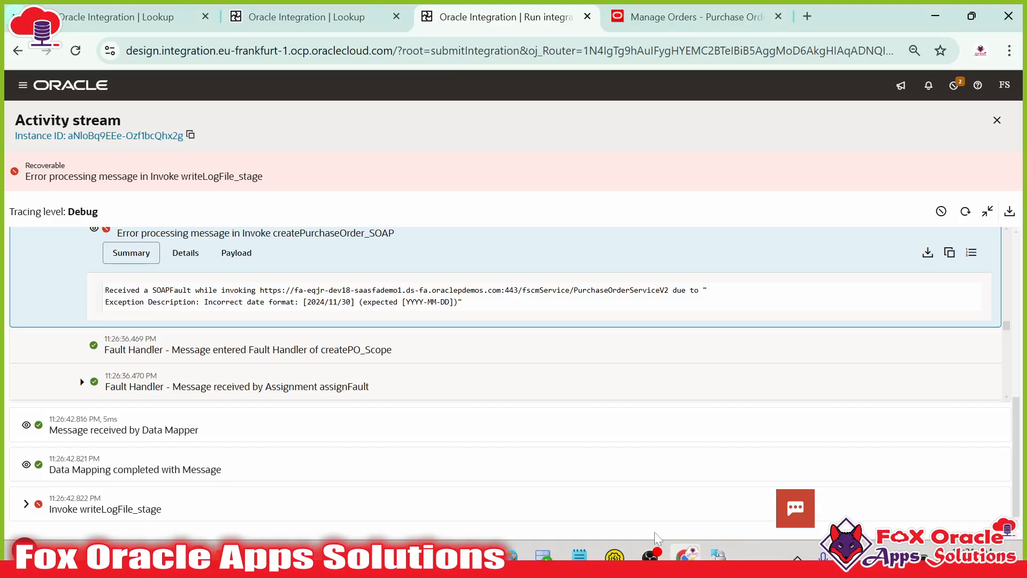
{"action": "scroll", "coordinate": [236, 238], "scroll_direction": "up", "scroll_amount": 5}
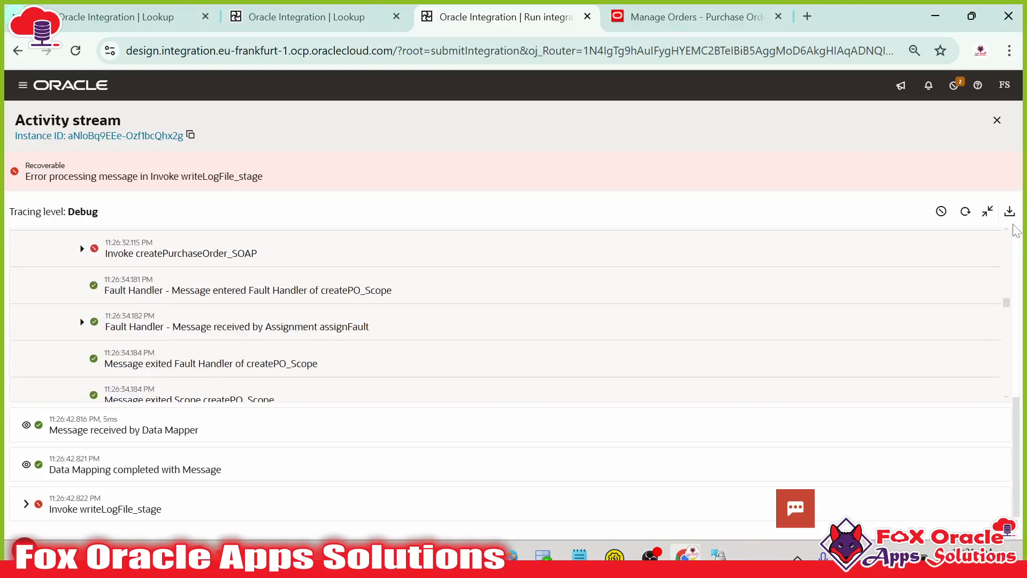
{"action": "left_click", "coordinate": [988, 212]}
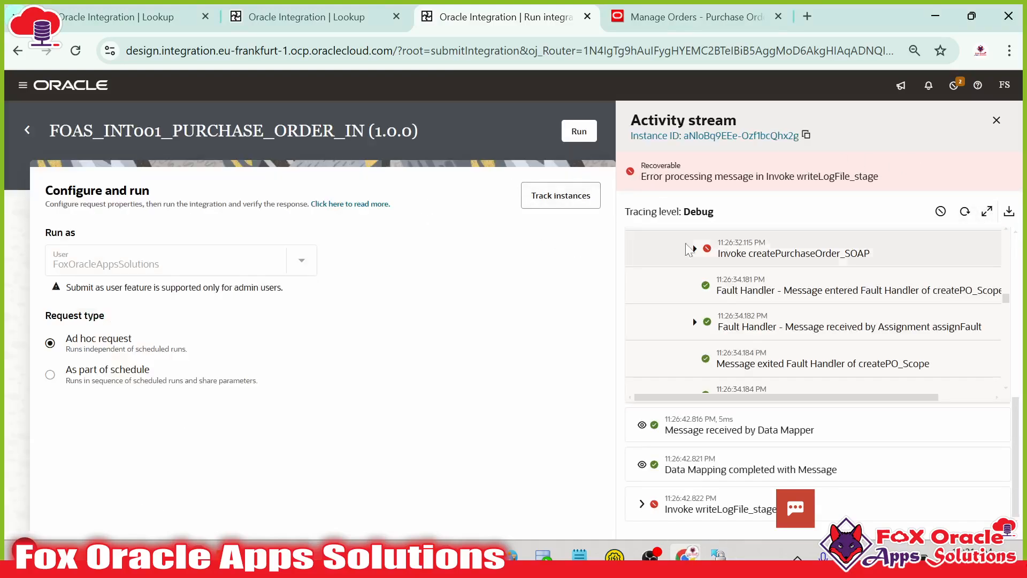
{"action": "left_click", "coordinate": [996, 120]}
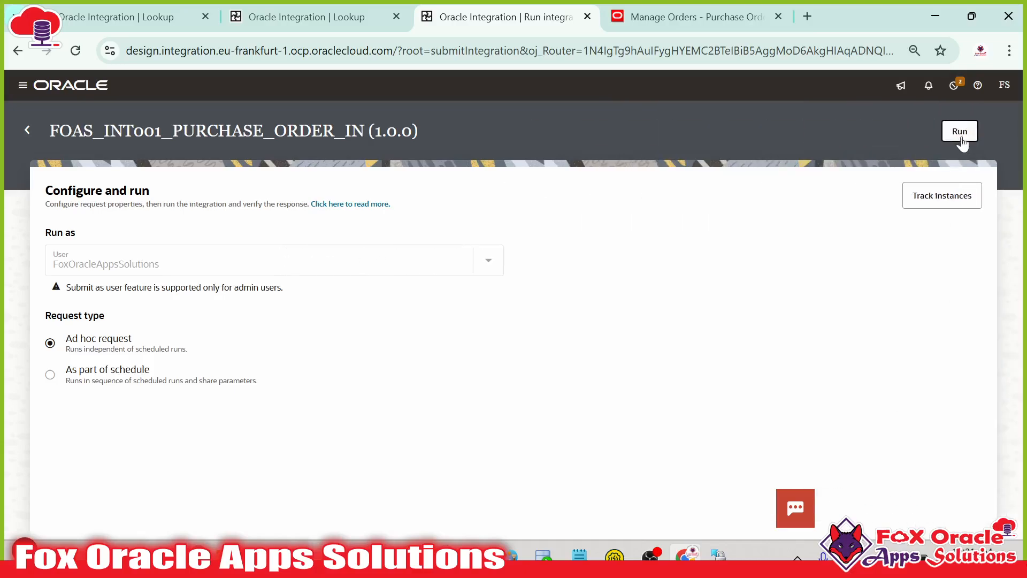
{"action": "left_click", "coordinate": [961, 135]}
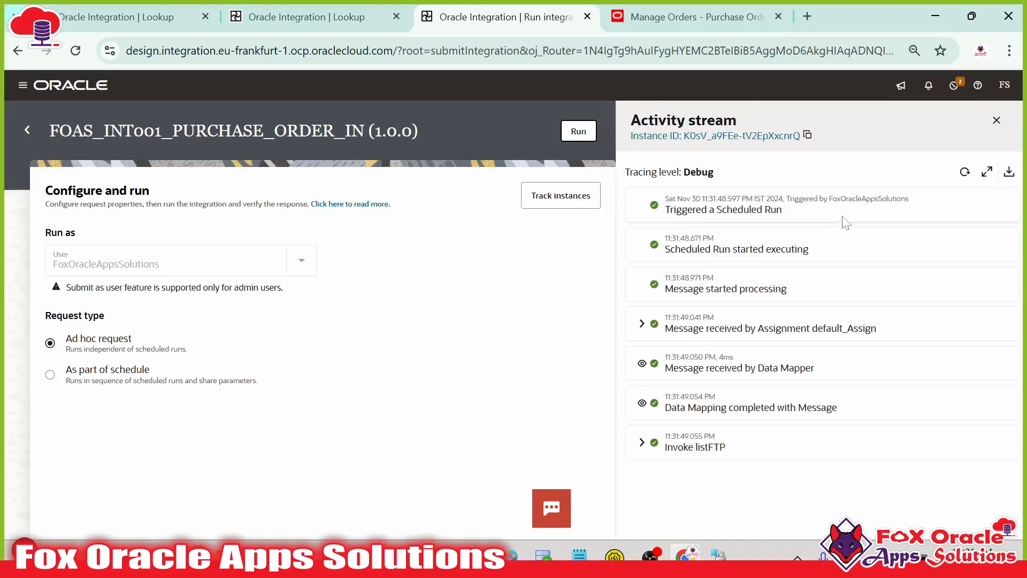
- Enlarge the new run's activity stream to full width and refresh it
{"action": "left_click", "coordinate": [984, 172]}
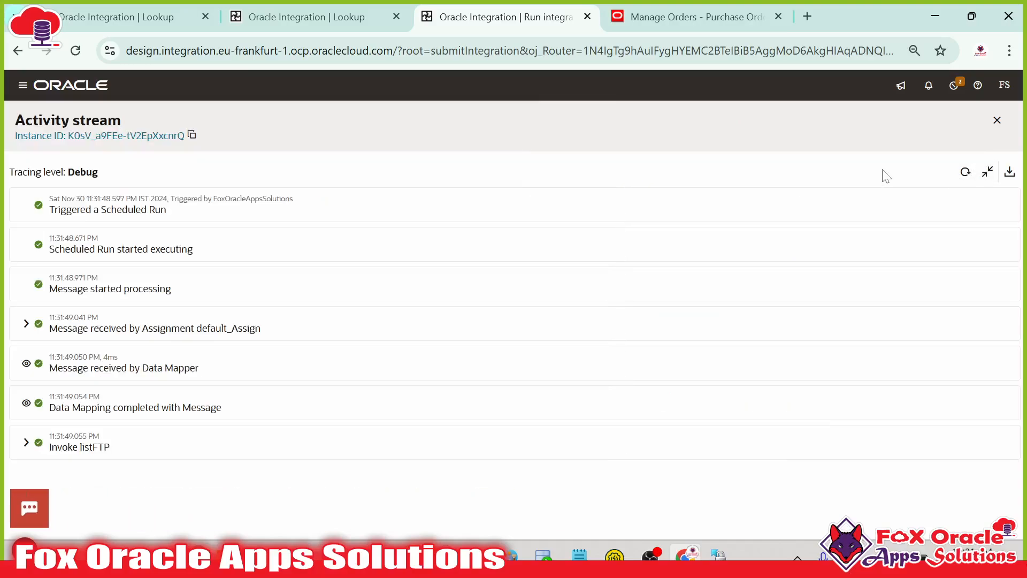
{"action": "left_click", "coordinate": [964, 175]}
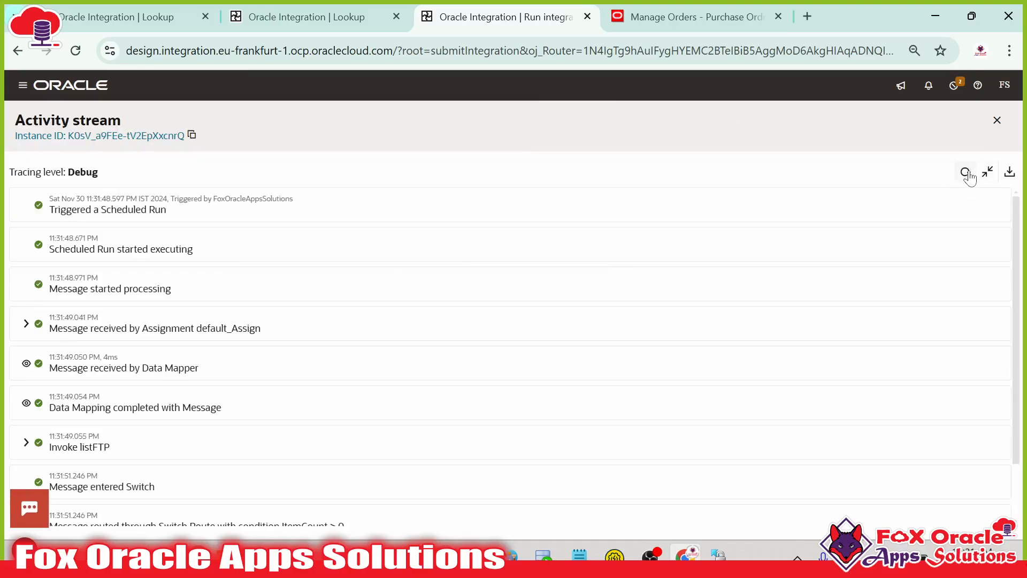
{"action": "left_click", "coordinate": [965, 175]}
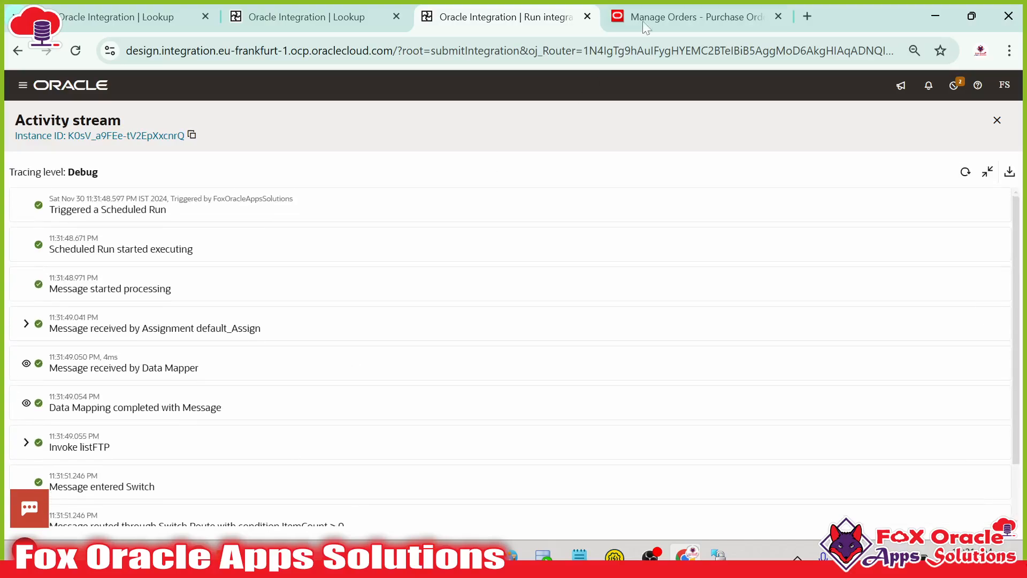
- Open the Gmail inbox in a new browser tab and refresh it to check for integration e-mails
{"action": "left_click", "coordinate": [807, 16]}
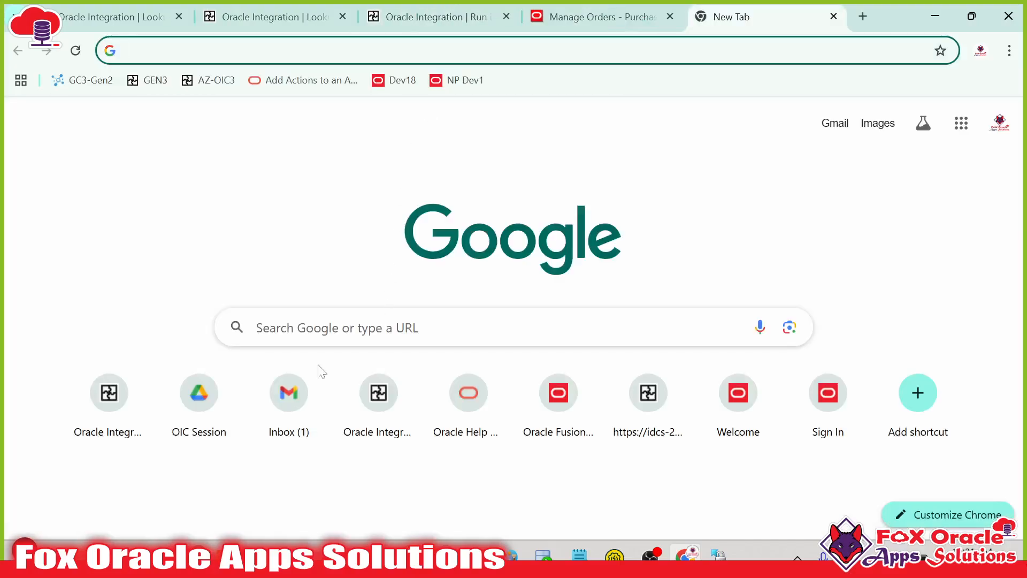
{"action": "left_click", "coordinate": [308, 384]}
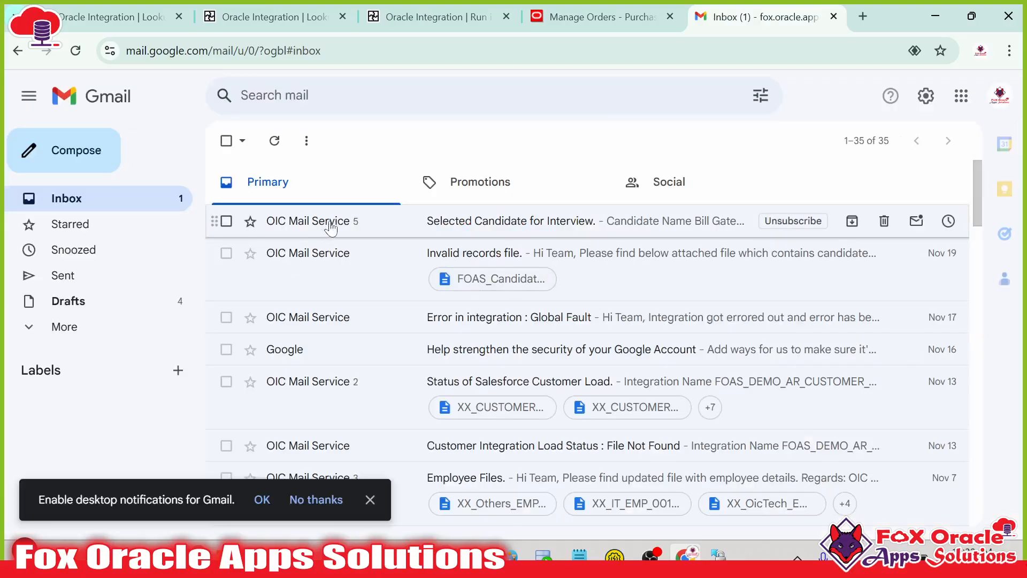
{"action": "left_click", "coordinate": [329, 221]}
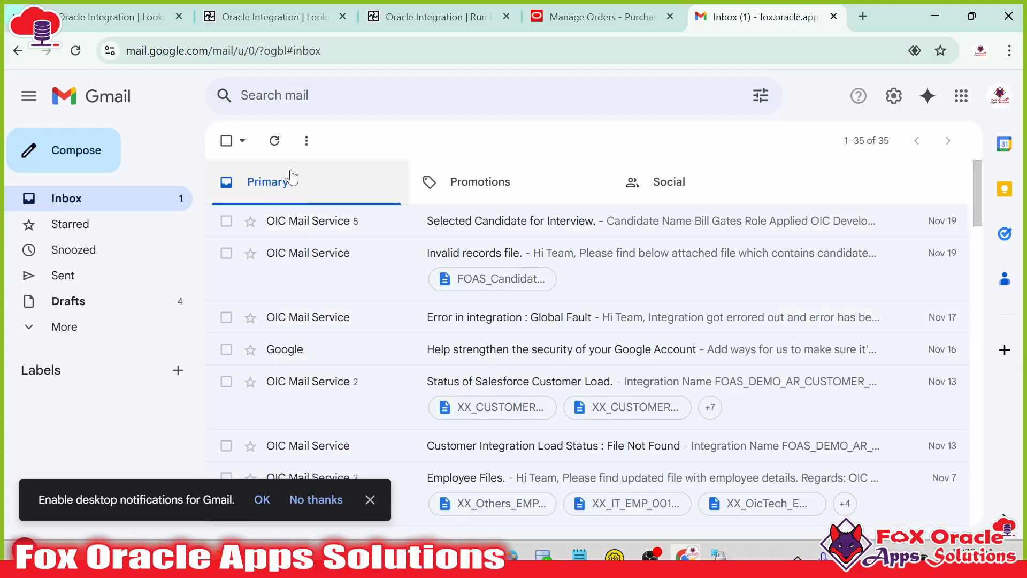
{"action": "left_click", "coordinate": [284, 146]}
{"action": "left_click", "coordinate": [284, 146]}
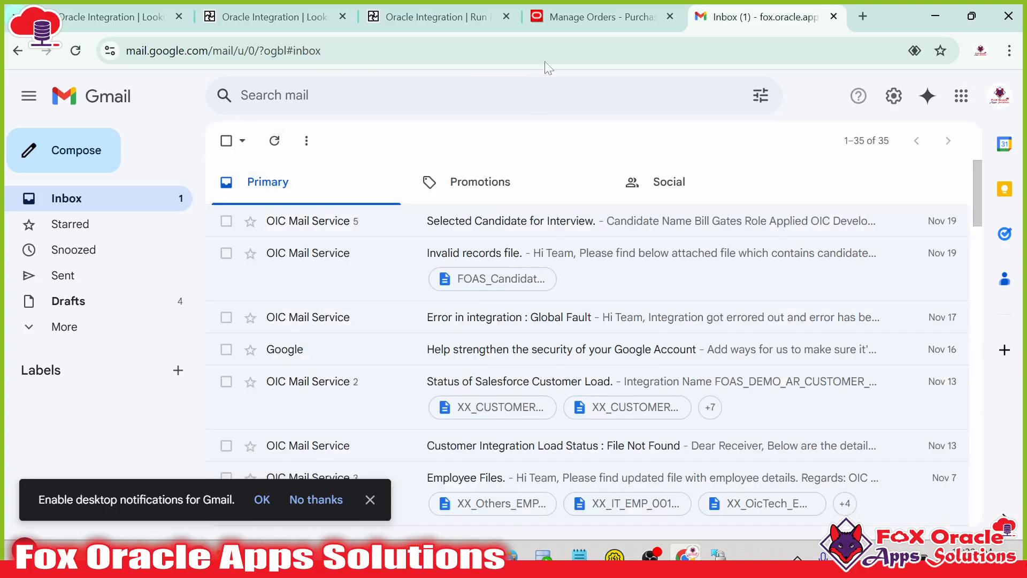
- Return to the run's activity stream and keep refreshing it to examine the progress of the integration steps
{"action": "left_click", "coordinate": [588, 17]}
{"action": "left_click", "coordinate": [444, 19]}
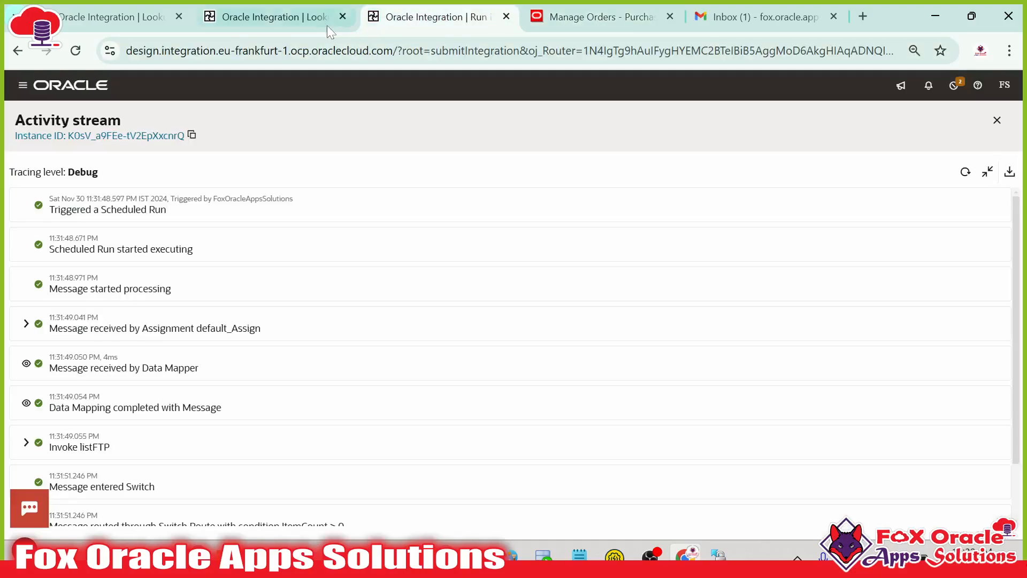
{"action": "scroll", "coordinate": [276, 236], "scroll_direction": "up", "scroll_amount": 2}
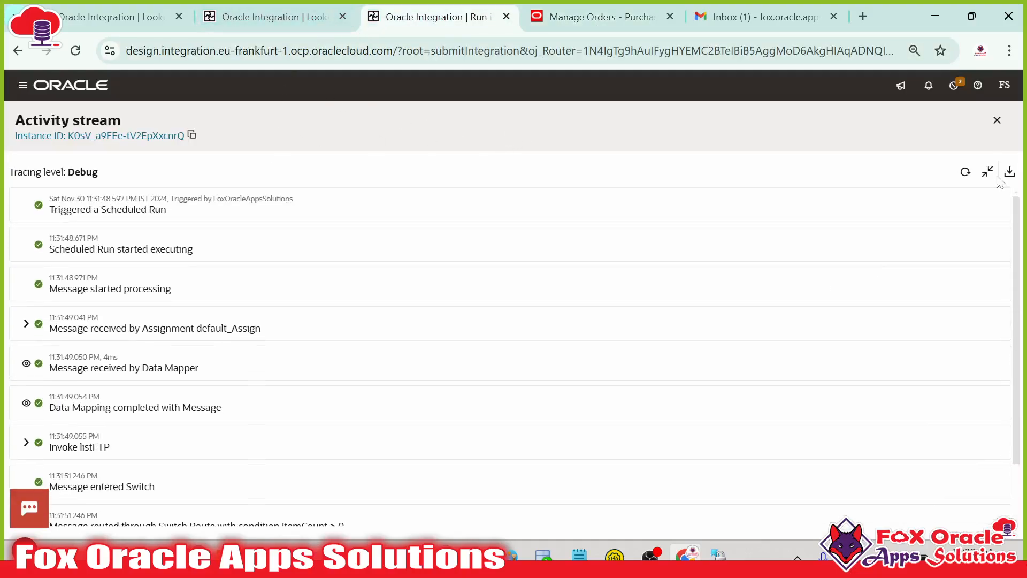
{"action": "left_click", "coordinate": [963, 172]}
{"action": "scroll", "coordinate": [509, 272], "scroll_direction": "down", "scroll_amount": 2}
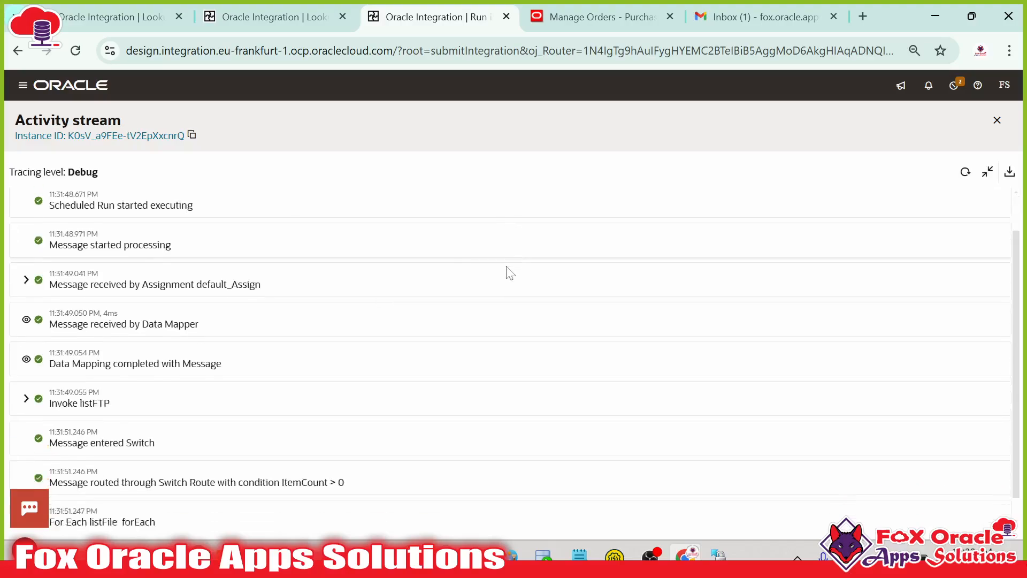
{"action": "scroll", "coordinate": [712, 297], "scroll_direction": "up", "scroll_amount": 2}
{"action": "left_click", "coordinate": [960, 178]}
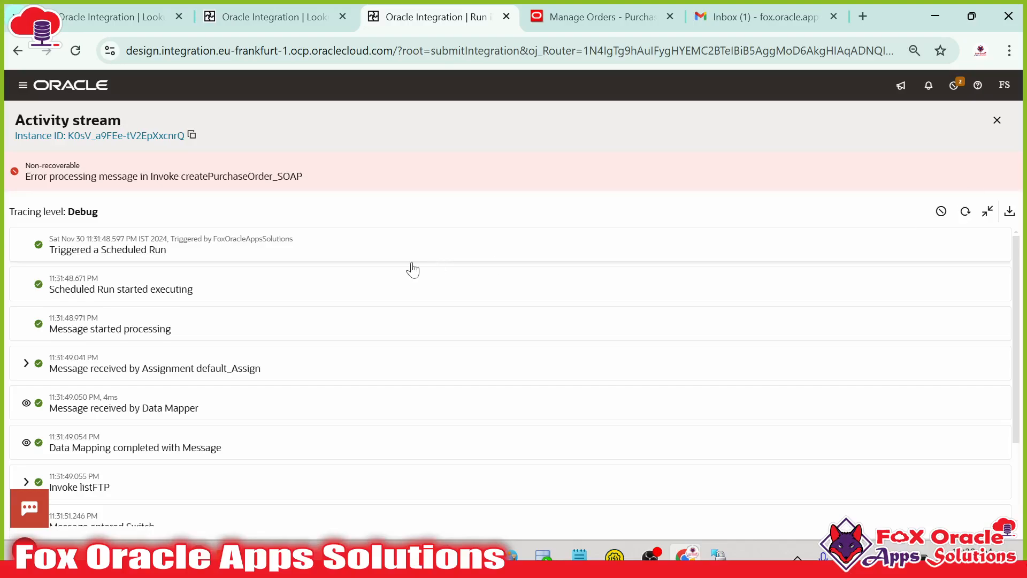
{"action": "left_click", "coordinate": [967, 214]}
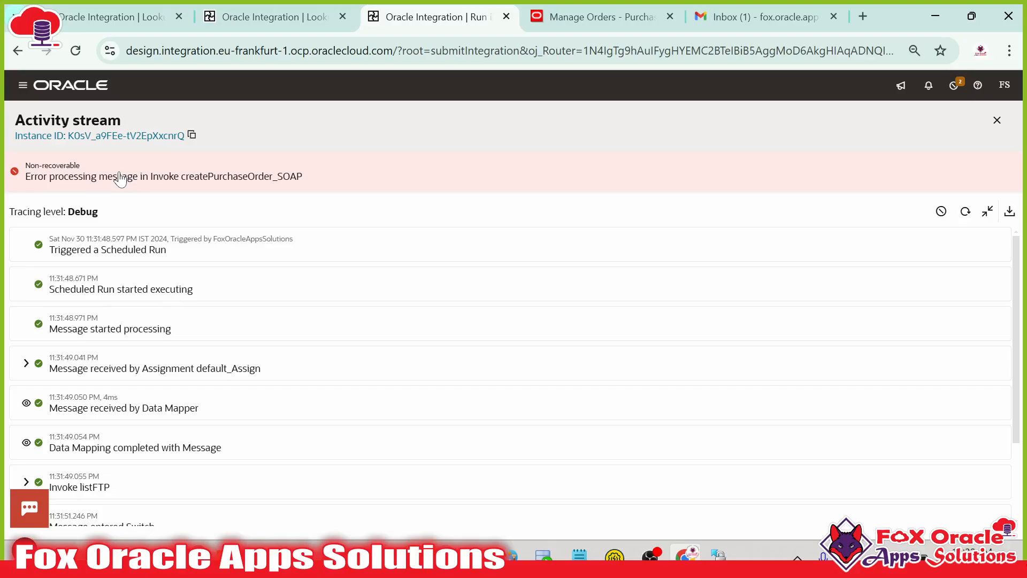
{"action": "scroll", "coordinate": [510, 338], "scroll_direction": "down", "scroll_amount": 2}
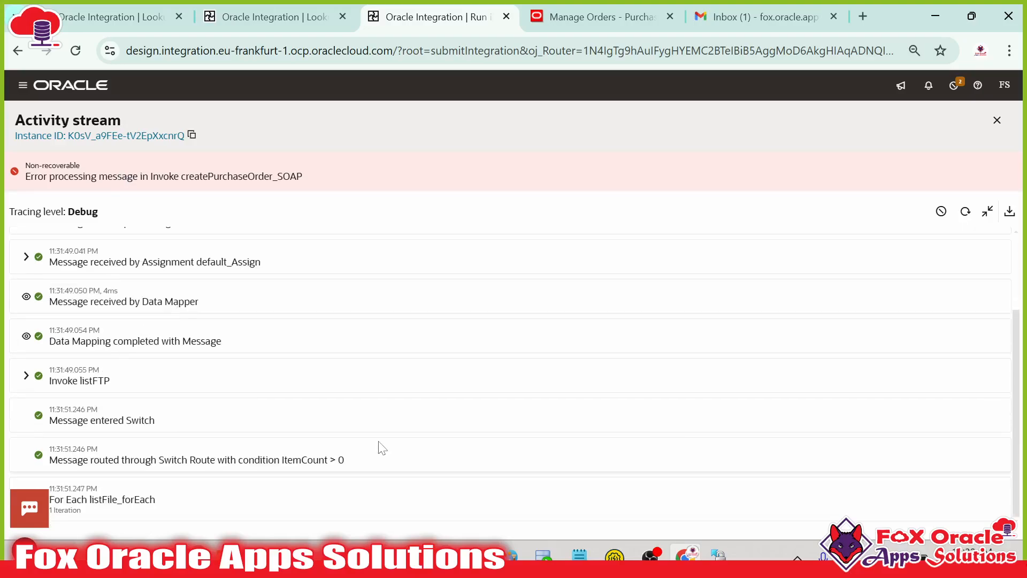
{"action": "left_click", "coordinate": [965, 212]}
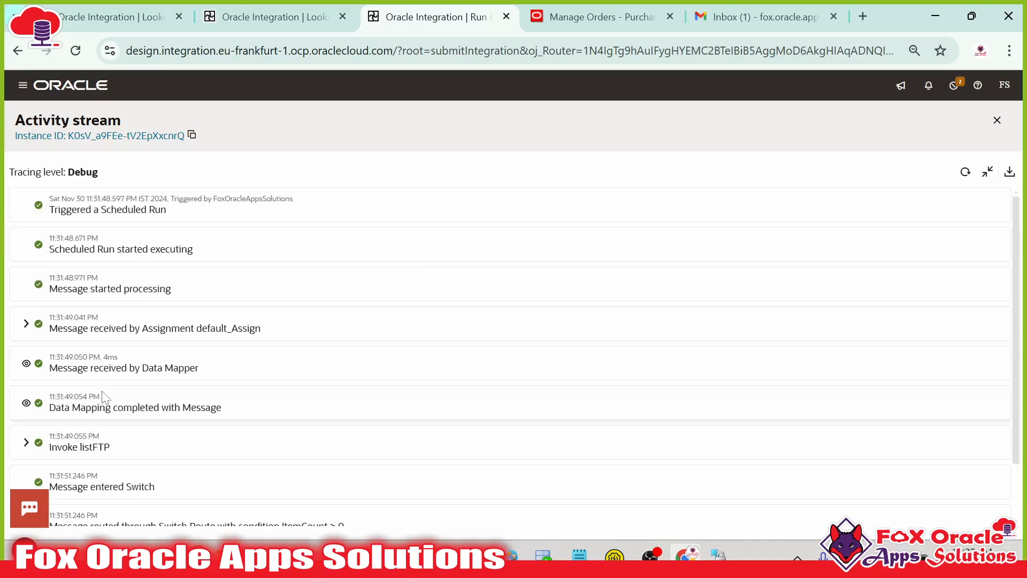
{"action": "scroll", "coordinate": [64, 390], "scroll_direction": "down", "scroll_amount": 1}
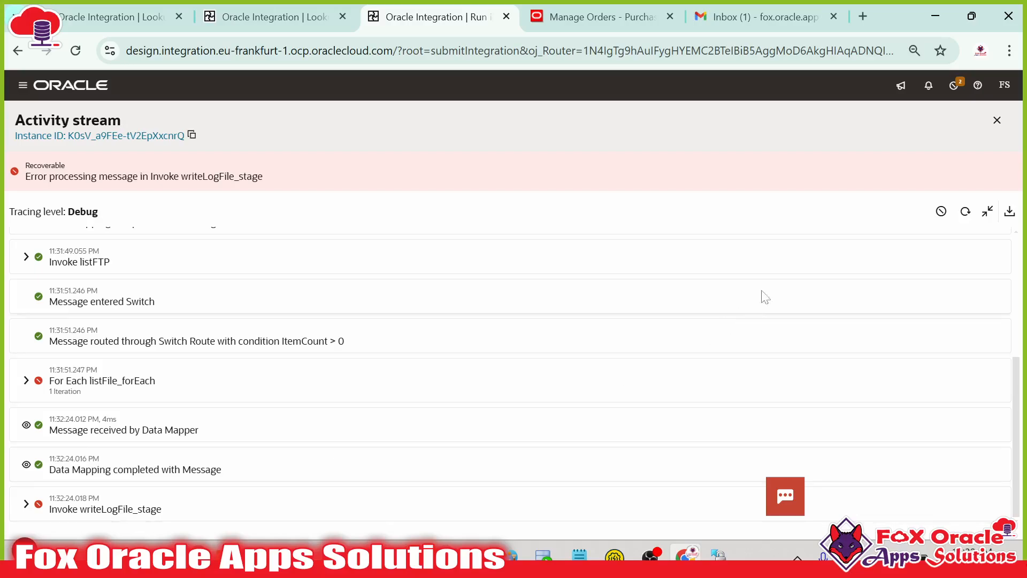
- Refresh the activity stream and expand Invoke writeLogFile_stage to view its error summary
{"action": "left_click", "coordinate": [965, 213]}
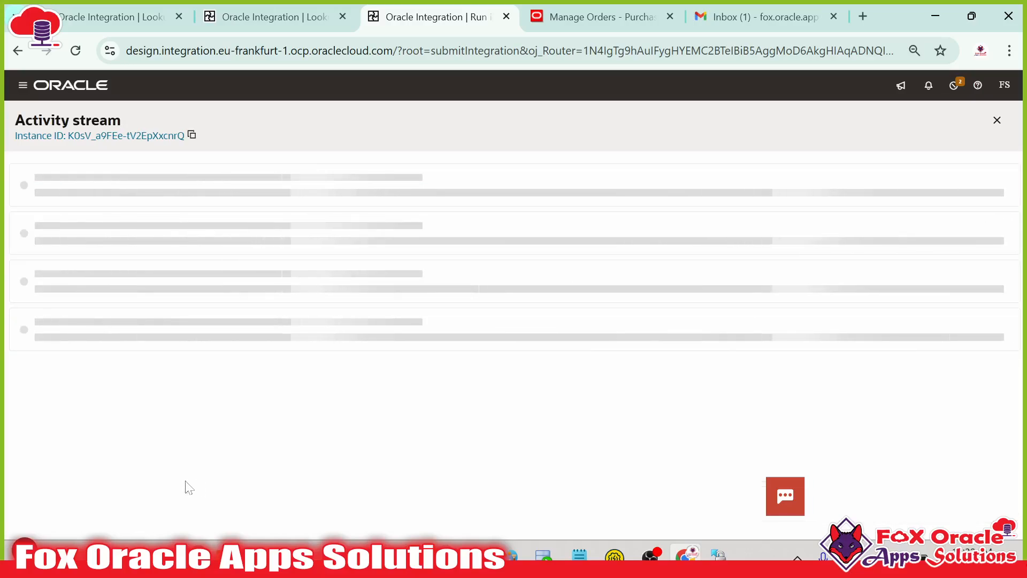
{"action": "scroll", "coordinate": [162, 479], "scroll_direction": "down", "scroll_amount": 5}
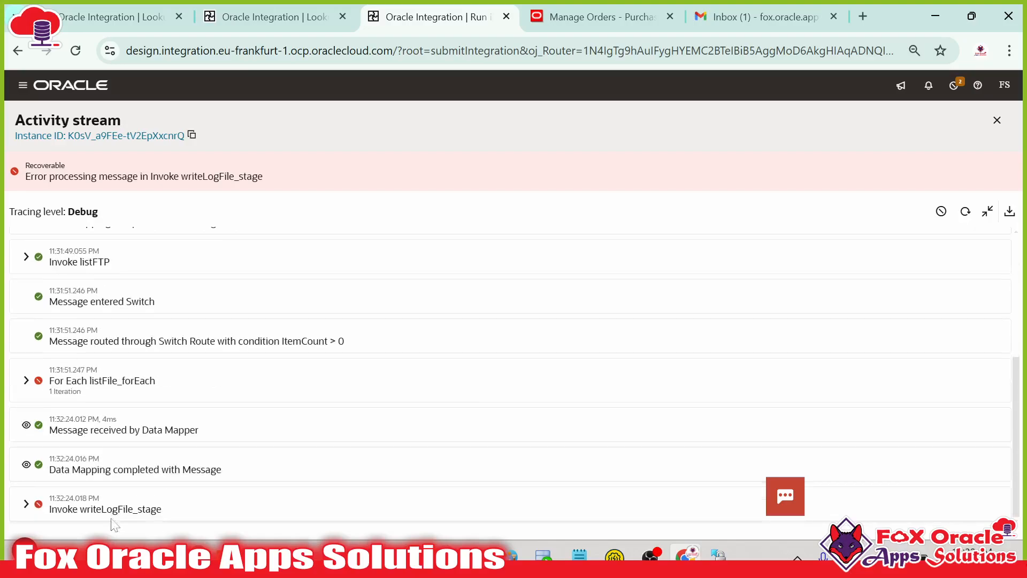
{"action": "left_click", "coordinate": [26, 503]}
{"action": "left_click", "coordinate": [42, 499]}
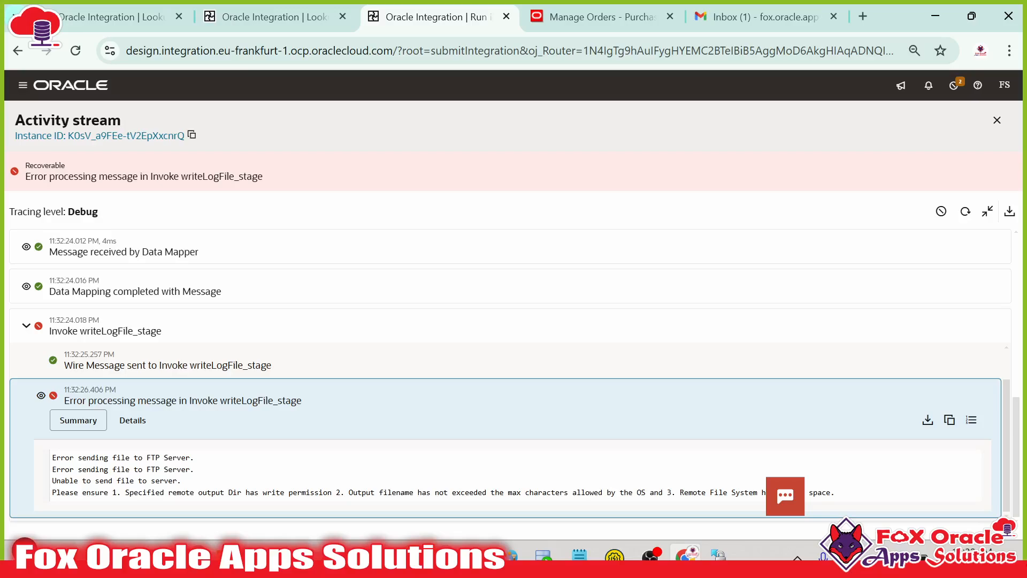
- Review the error summary of the failed writeLogFile_stage call, highlighting the output filename length and remote disk space causes
{"action": "left_click_drag", "start_coordinate": [138, 492], "coordinate": [568, 494]}
{"action": "left_click_drag", "start_coordinate": [785, 495], "coordinate": [784, 494]}
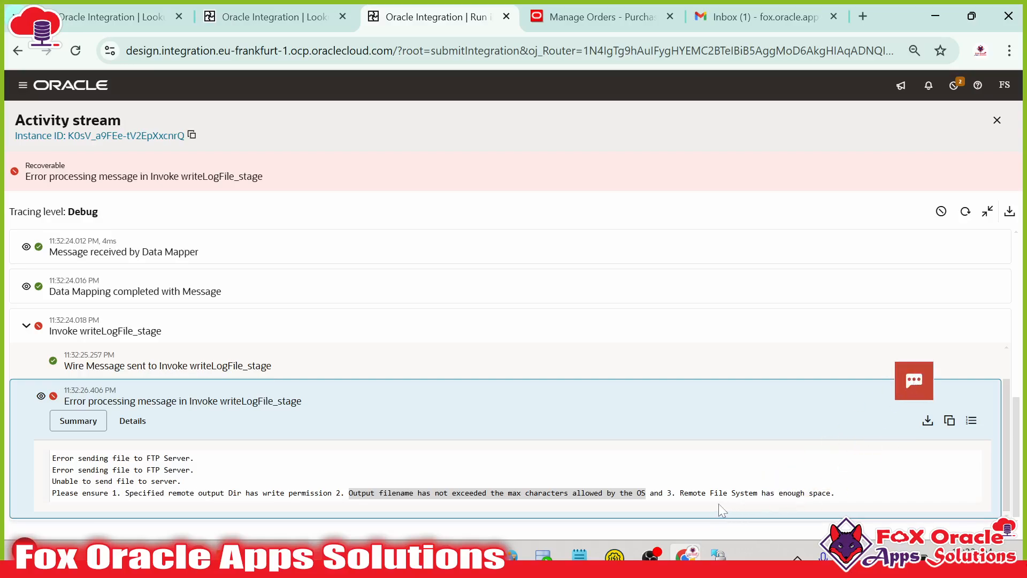
{"action": "left_click_drag", "start_coordinate": [682, 494], "coordinate": [834, 494]}
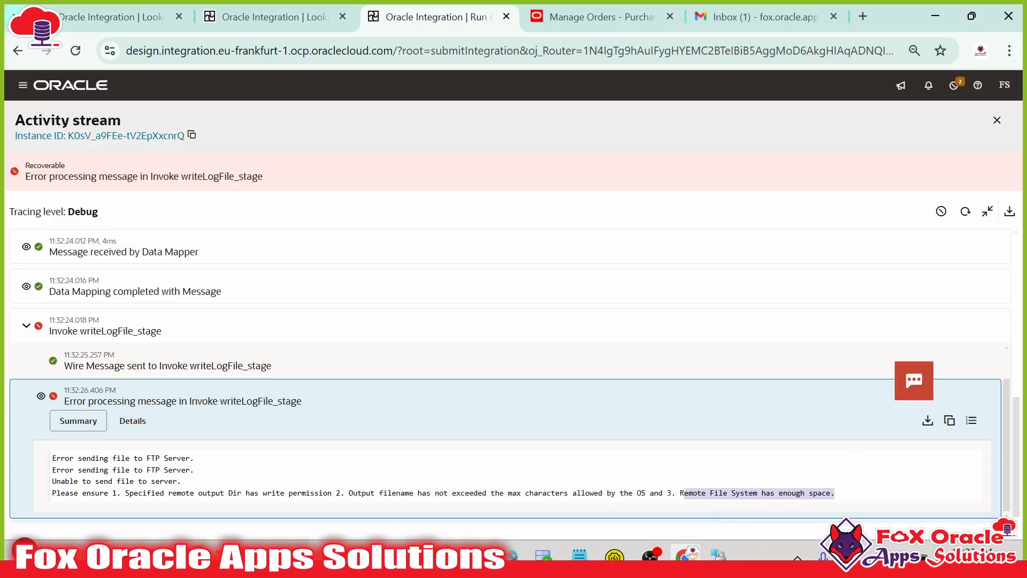
{"action": "left_click", "coordinate": [132, 420]}
{"action": "left_click", "coordinate": [82, 410]}
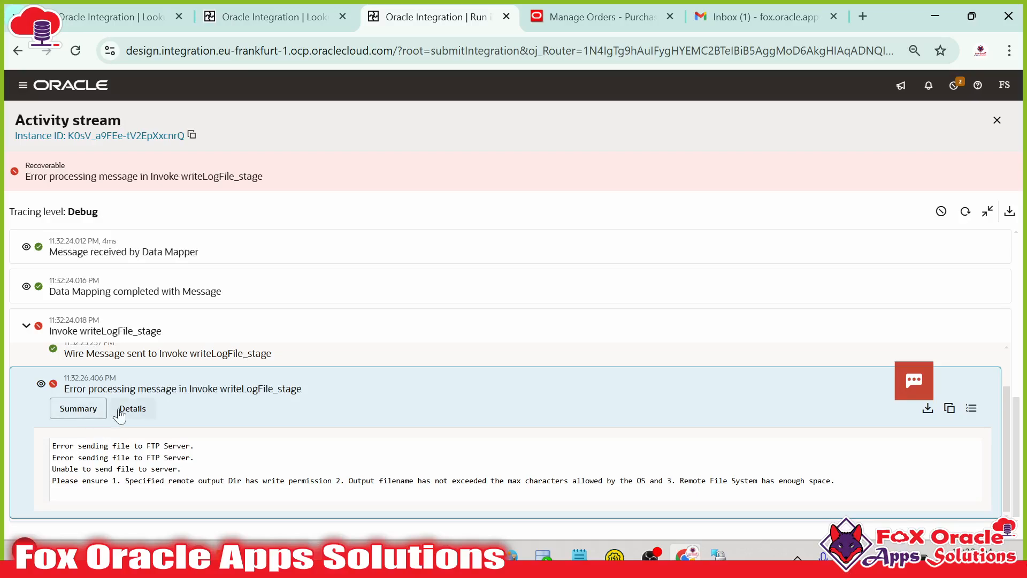
- View the message received by Invoke writeLogFile_stage and highlight the output filename in its payload
{"action": "scroll", "coordinate": [43, 364], "scroll_direction": "up", "scroll_amount": 1}
{"action": "left_click", "coordinate": [41, 363]}
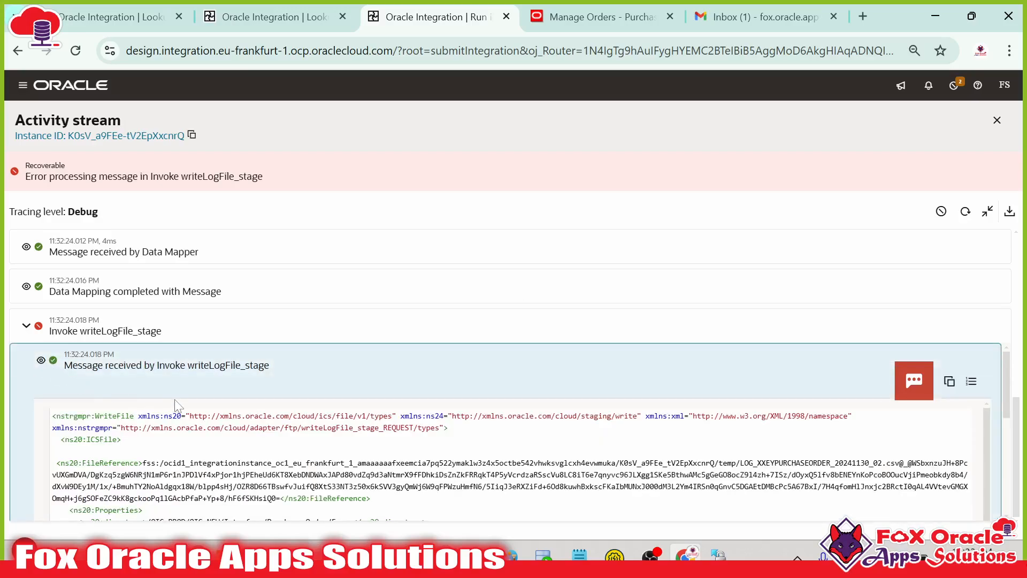
{"action": "scroll", "coordinate": [184, 412], "scroll_direction": "down", "scroll_amount": 2}
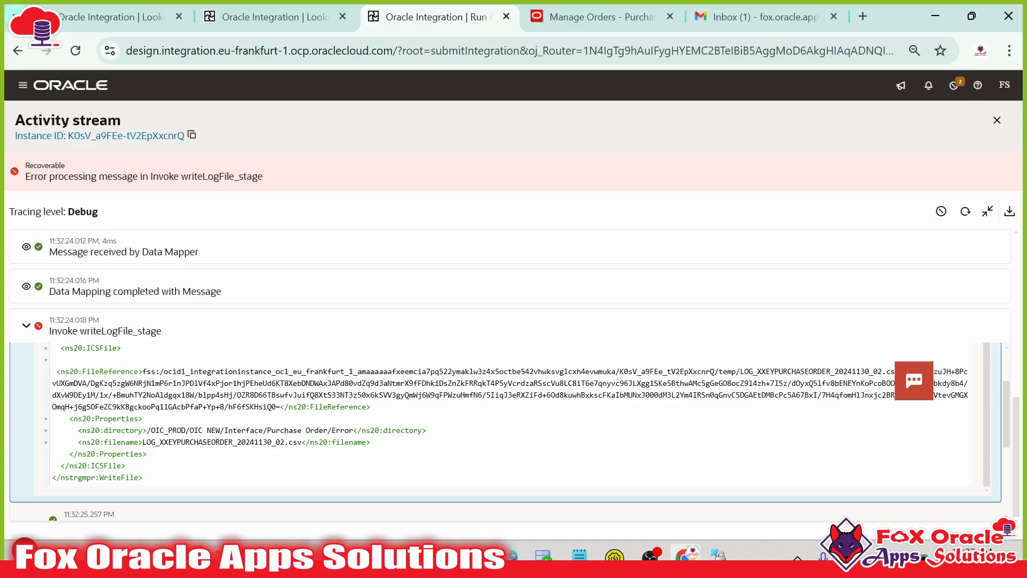
{"action": "left_click_drag", "start_coordinate": [142, 442], "coordinate": [305, 441]}
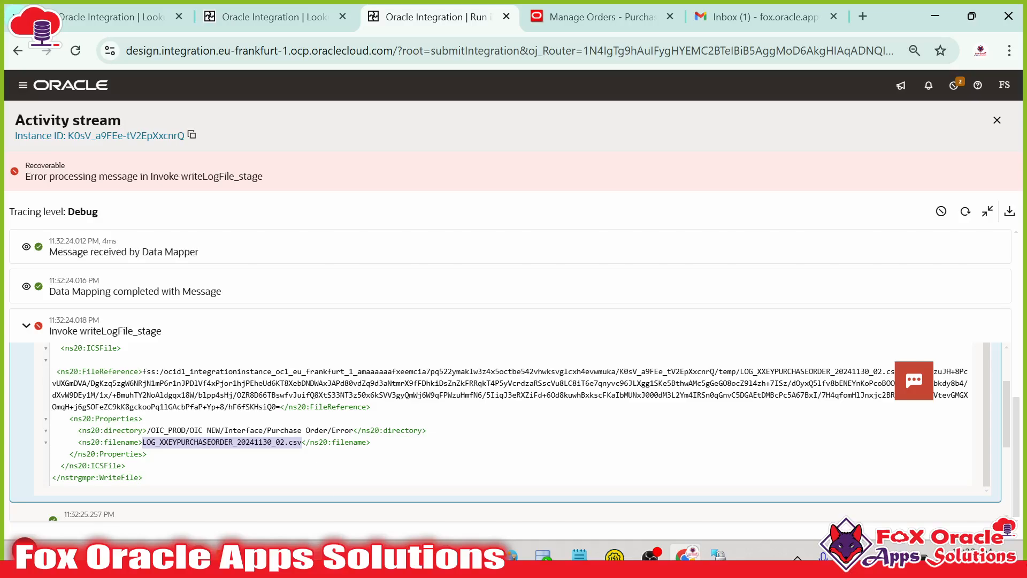
- Switch to the Create PO folder in File Explorer and duplicate XXEYPURCHASEORDER_20241130_01.csv there
{"action": "left_click", "coordinate": [224, 556]}
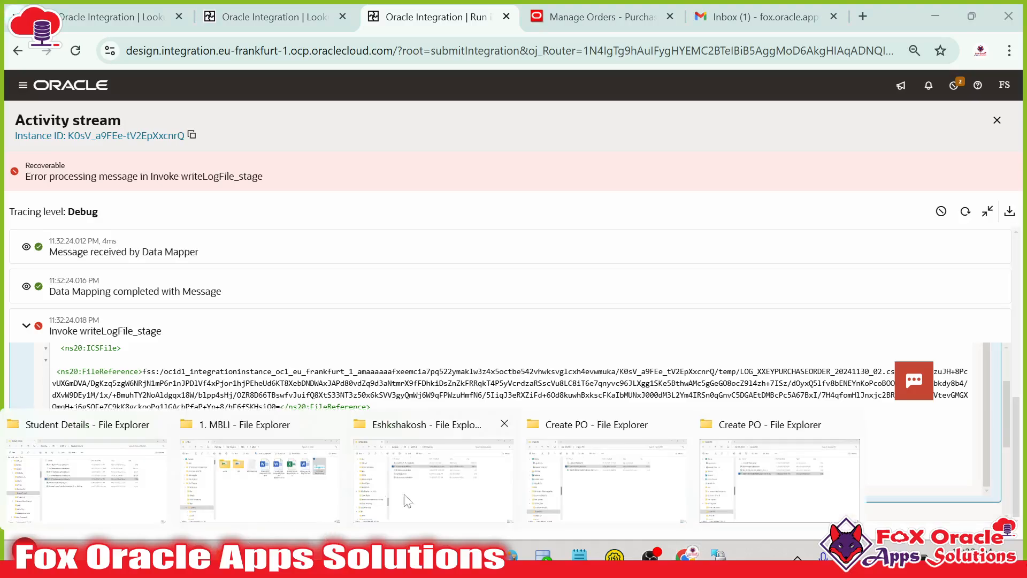
{"action": "left_click", "coordinate": [738, 486]}
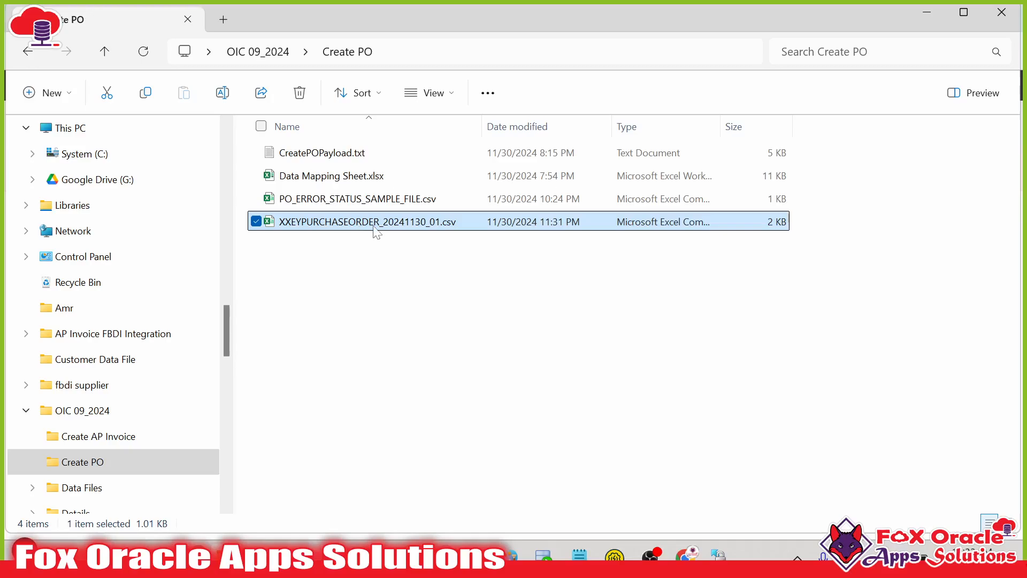
{"action": "key", "text": "ctrl+c"}
{"action": "key", "text": "ctrl+v"}
{"action": "key", "text": "F2"}
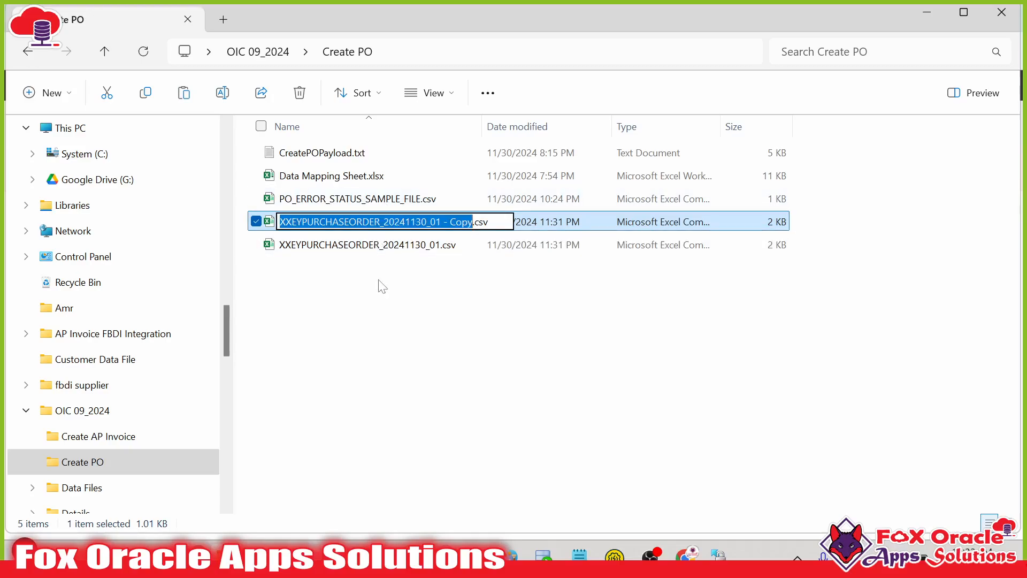
{"action": "key", "text": "Escape"}
- Return to the Oracle Integration activity stream and copy the filename LOG_XXEYPURCHASEORDER_20241130_02.csv from the payload
{"action": "key", "text": "alt+Tab"}
{"action": "key", "text": "Tab"}
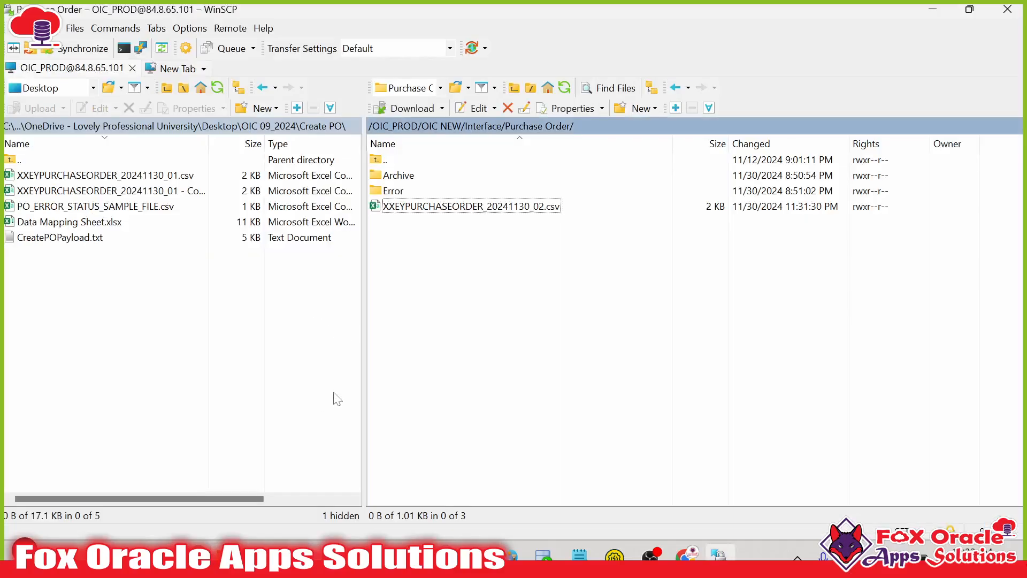
{"action": "key", "text": "alt+Tab"}
{"action": "key", "text": "Tab"}
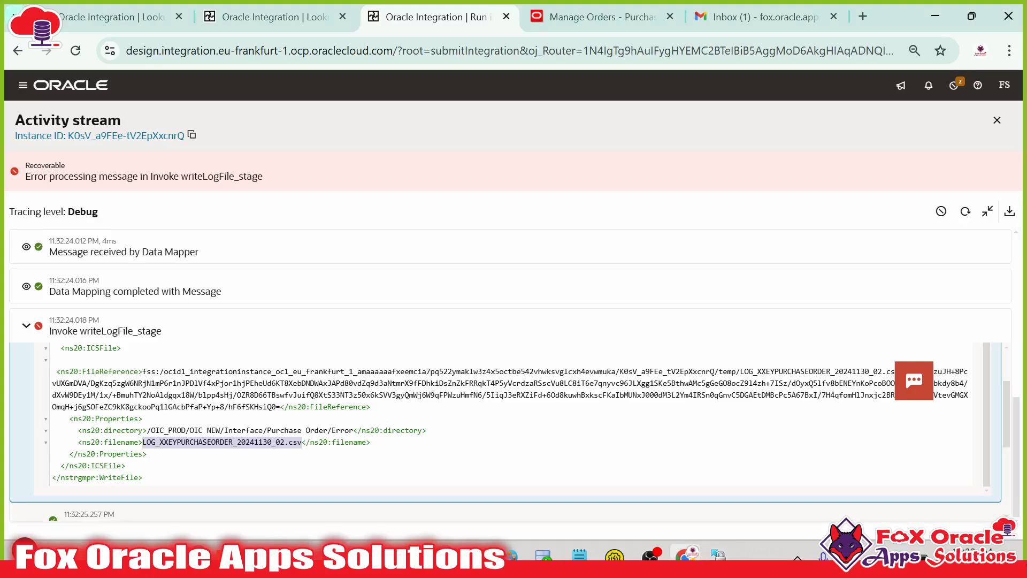
- In File Explorer, rename the duplicated purchase order file as LOG_XXEYPURCHASEORDER_20241130_02.csv and widen the name column
{"action": "key", "text": "alt+Tab"}
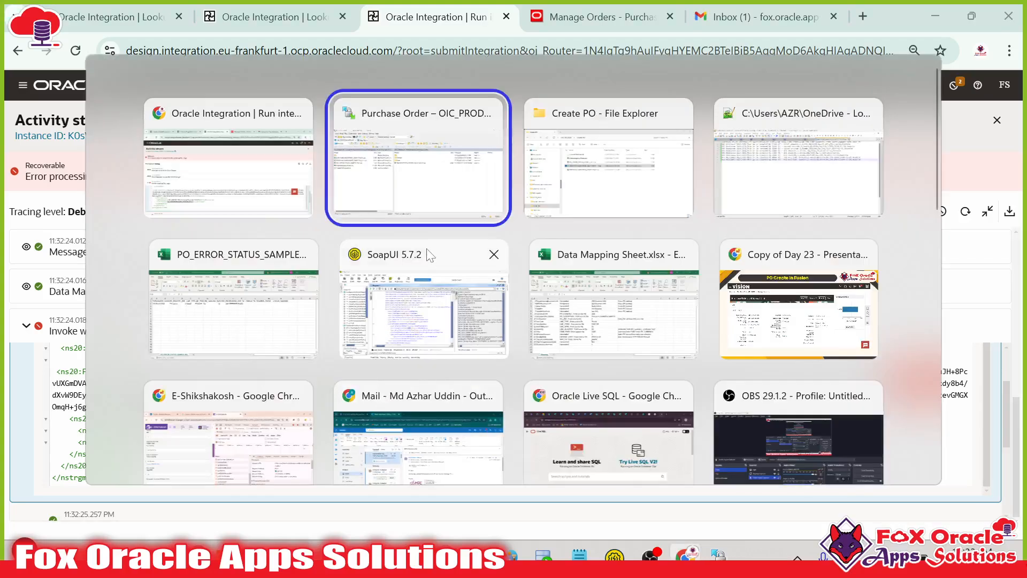
{"action": "key", "text": "Tab"}
{"action": "left_click", "coordinate": [348, 229]}
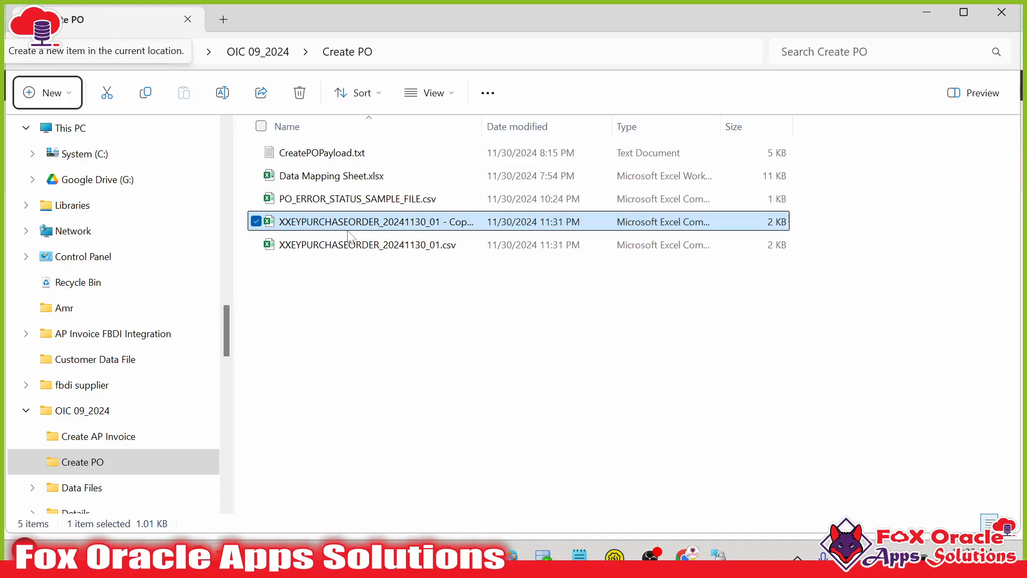
{"action": "key", "text": "F2"}
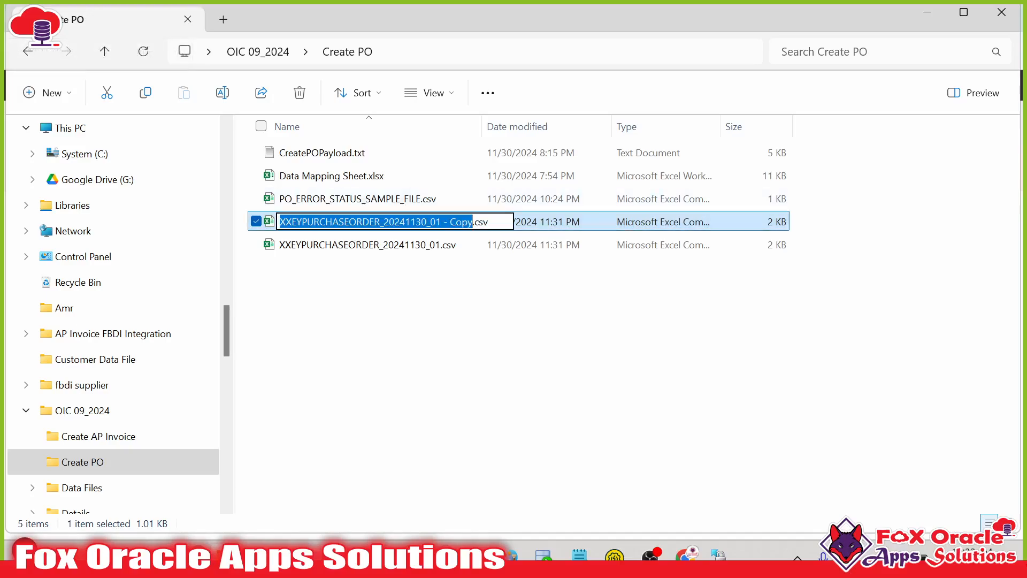
{"action": "key", "text": "ctrl+v"}
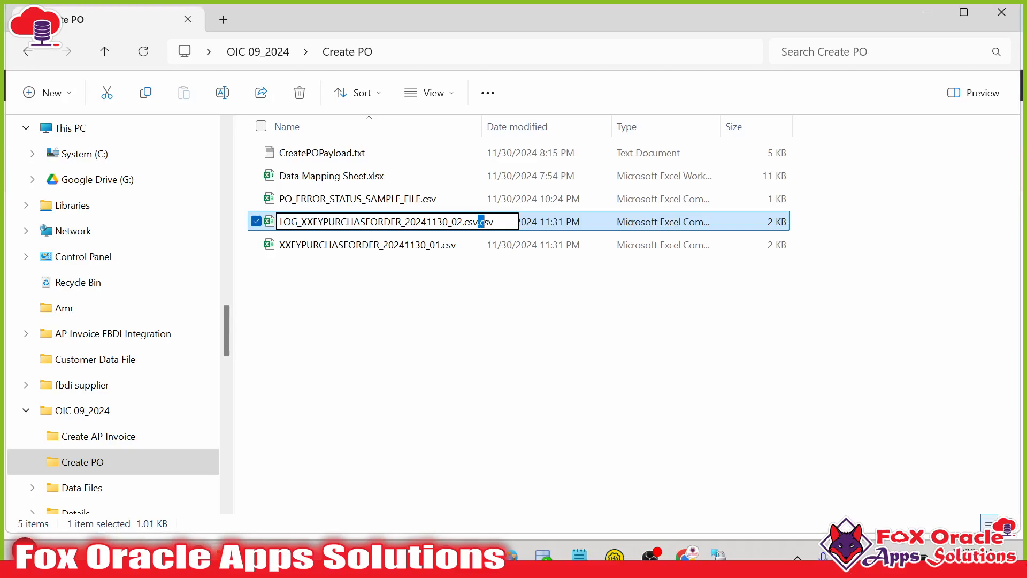
{"action": "key", "text": "shift+End"}
{"action": "key", "text": "Delete"}
{"action": "key", "text": "Return"}
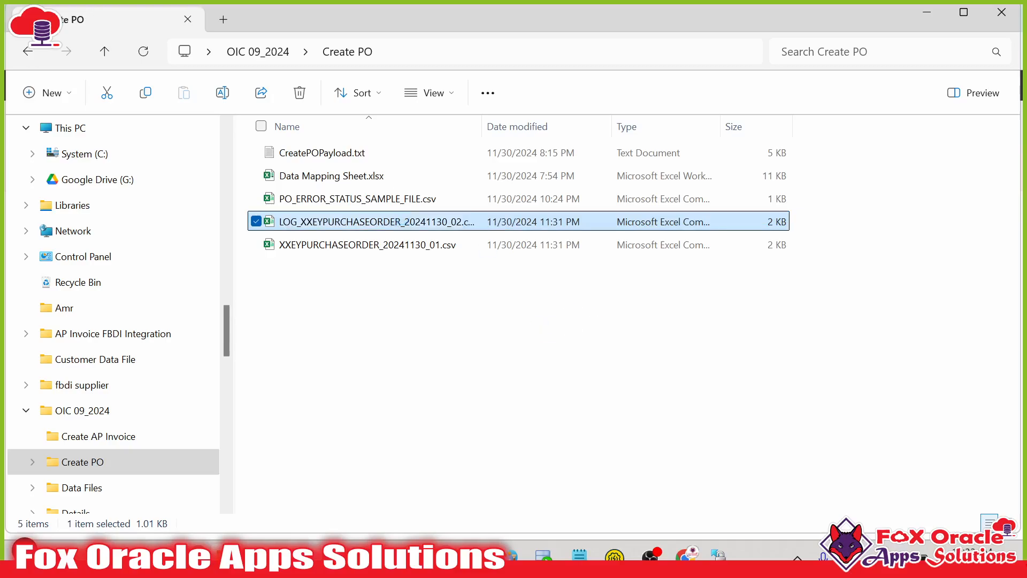
{"action": "left_click_drag", "start_coordinate": [481, 127], "coordinate": [549, 127]}
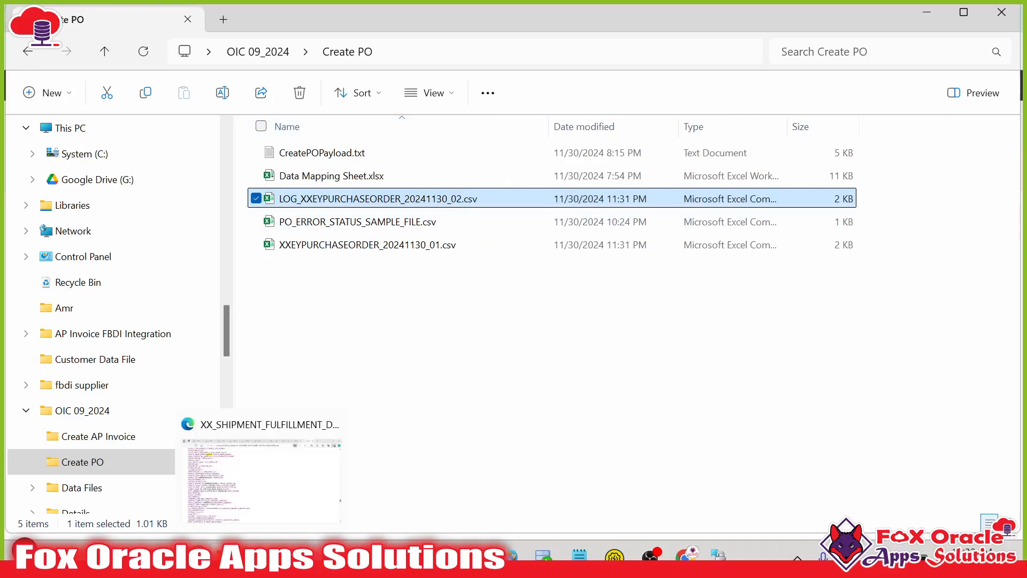
- Copy the directory path /OIC_PROD/OIC NEW/Interface/Purchase Order/Error from the activity stream payload and open it on the server in WinSCP
{"action": "key", "text": "alt+Tab"}
{"action": "key", "text": "alt+Tab"}
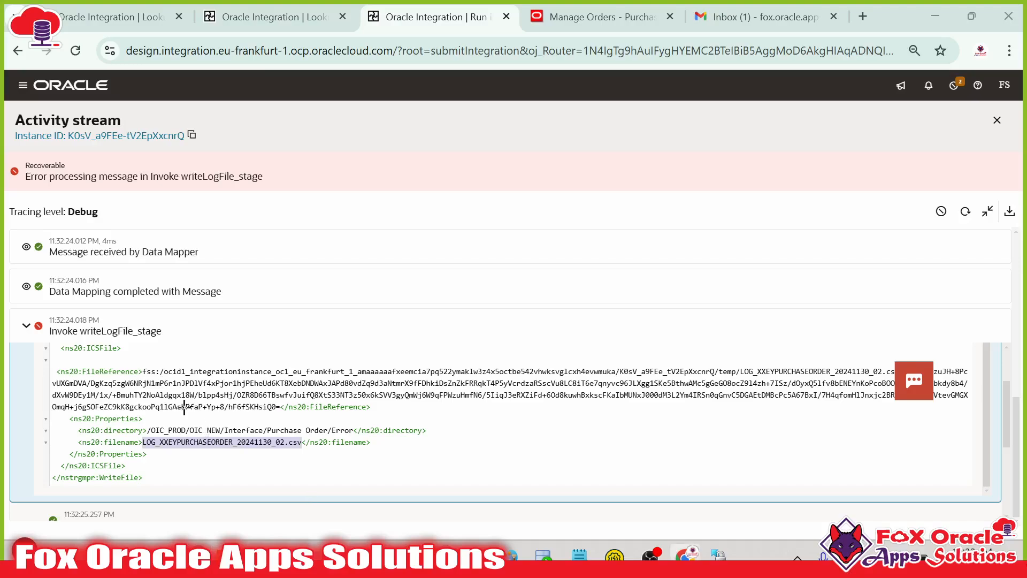
{"action": "left_click_drag", "start_coordinate": [146, 429], "coordinate": [341, 430]}
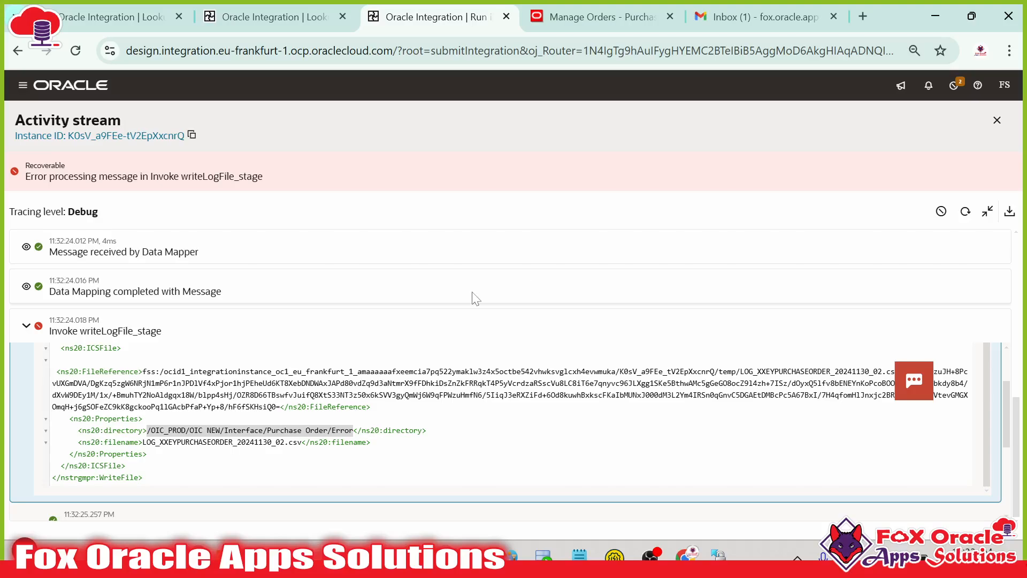
{"action": "key", "text": "alt+Tab"}
{"action": "left_click", "coordinate": [615, 125]}
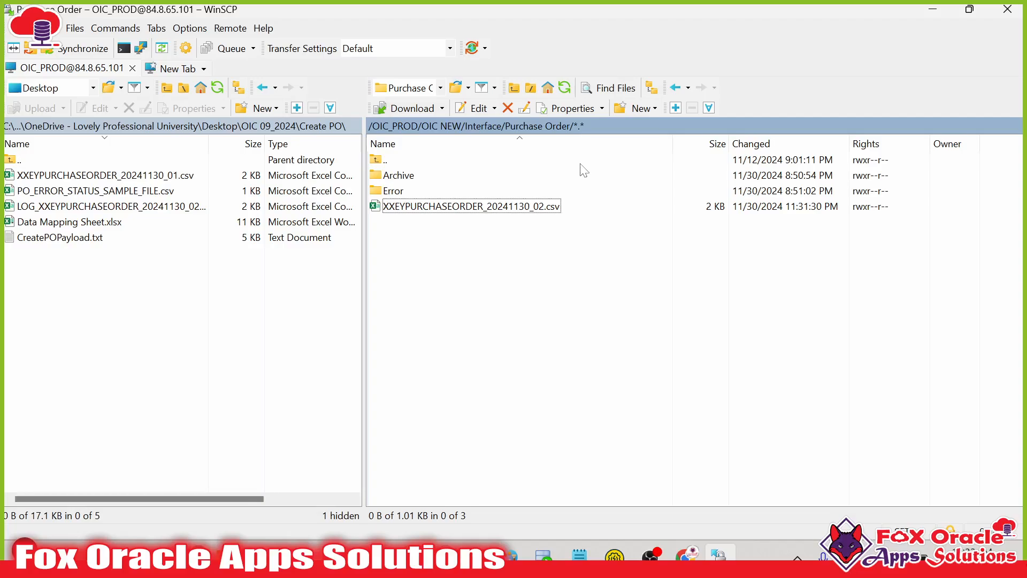
{"action": "key", "text": "ctrl+o"}
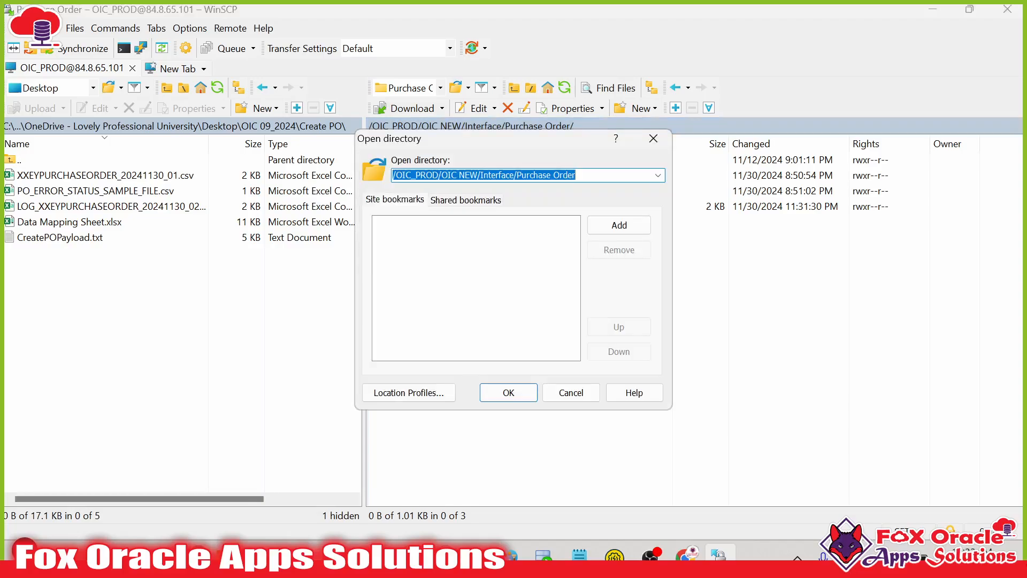
{"action": "left_click", "coordinate": [524, 393]}
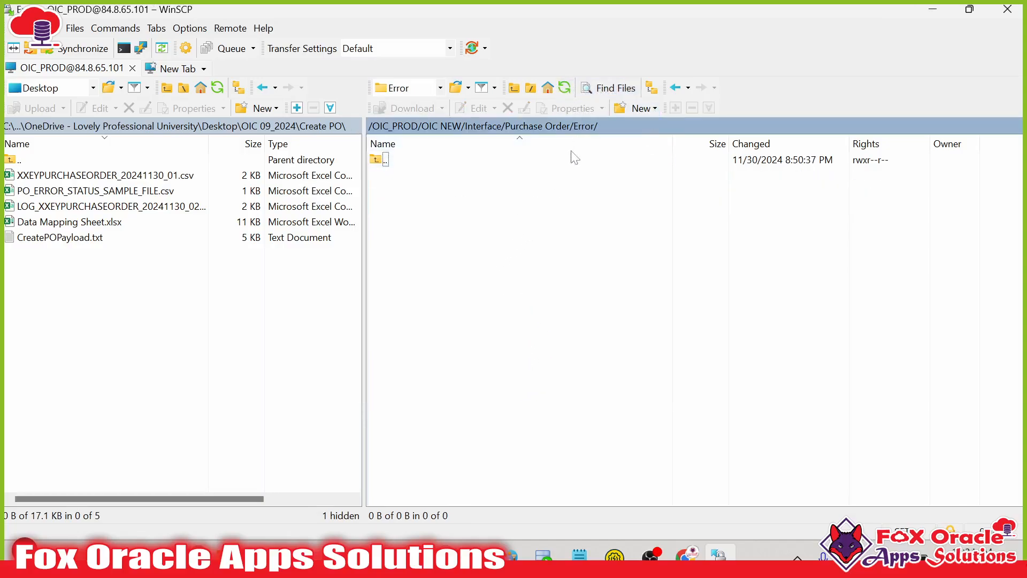
- Test write access to the remote Error directory by creating a folder named sadfsadf and deleting it
{"action": "left_click", "coordinate": [640, 108]}
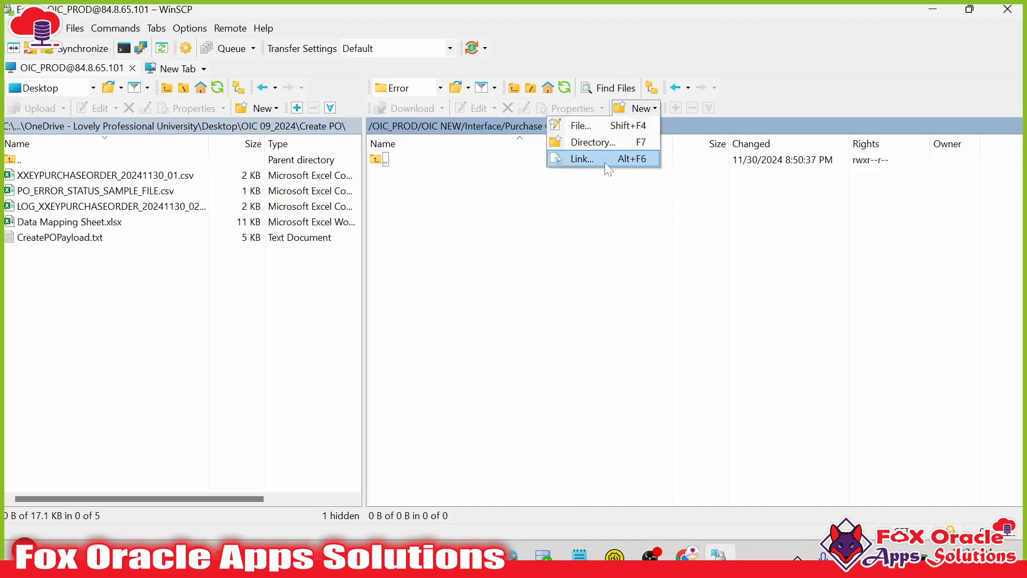
{"action": "left_click", "coordinate": [597, 145]}
{"action": "type", "text": "xerfsef"}
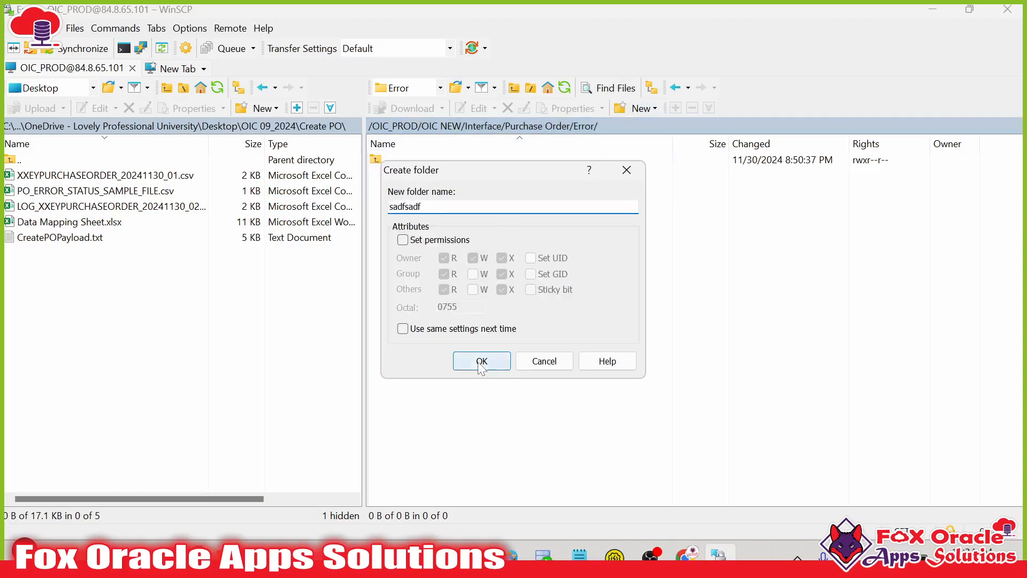
{"action": "left_click", "coordinate": [482, 361]}
{"action": "left_click", "coordinate": [401, 177]}
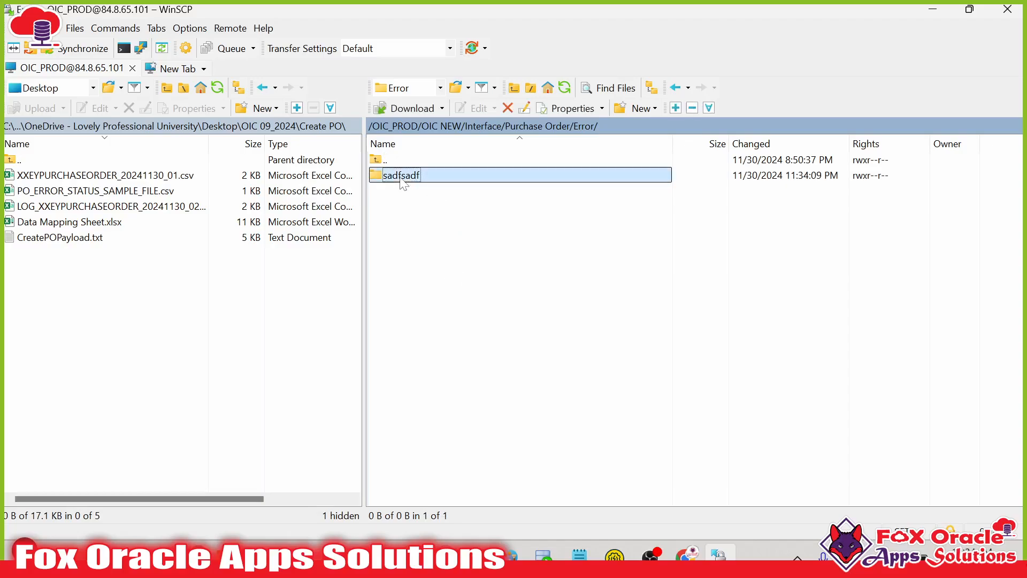
{"action": "key", "text": "Delete"}
{"action": "left_click", "coordinate": [516, 302]}
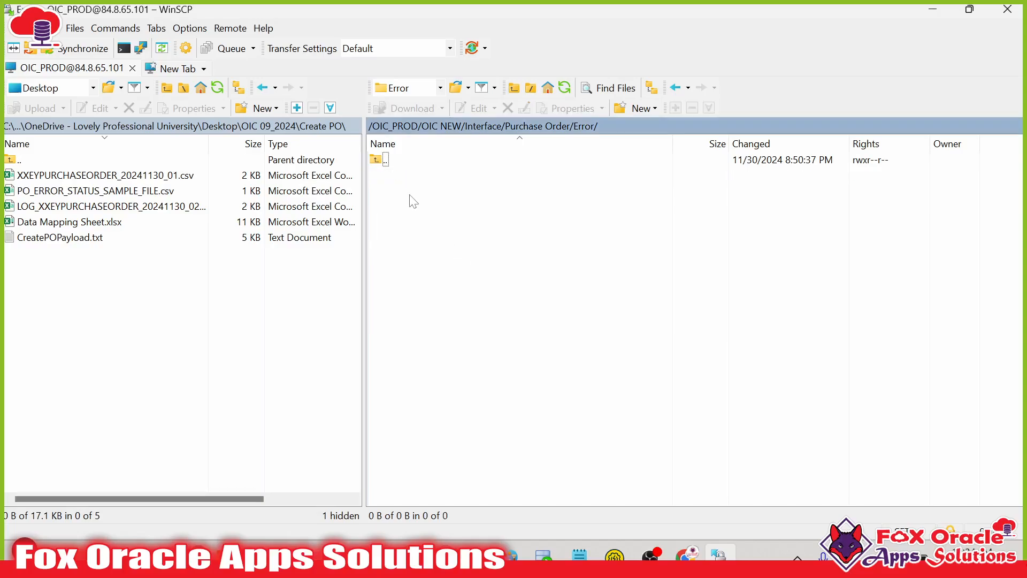
{"action": "right_click", "coordinate": [408, 196]}
{"action": "mouse_move", "coordinate": [567, 203]}
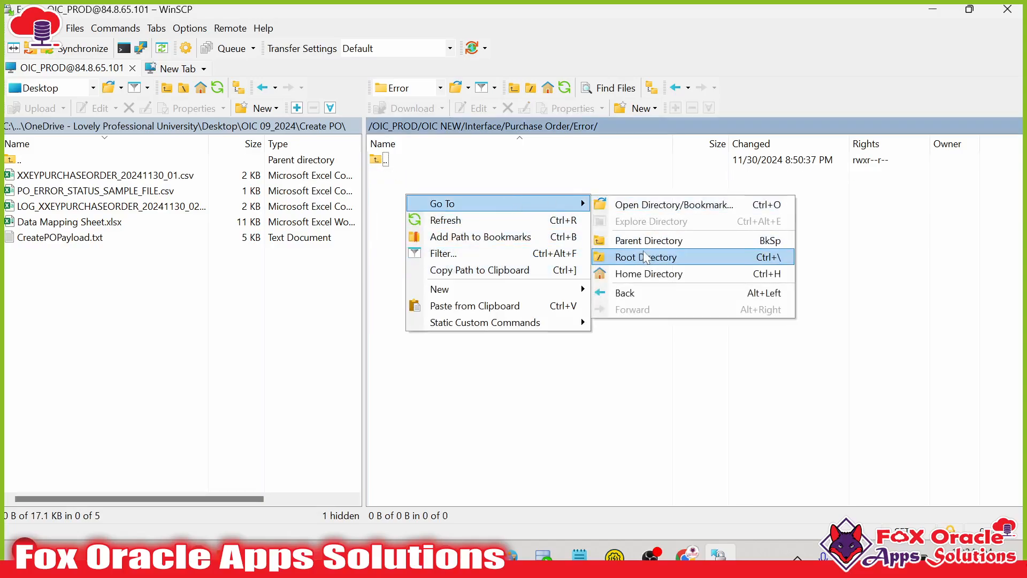
{"action": "left_click", "coordinate": [499, 347]}
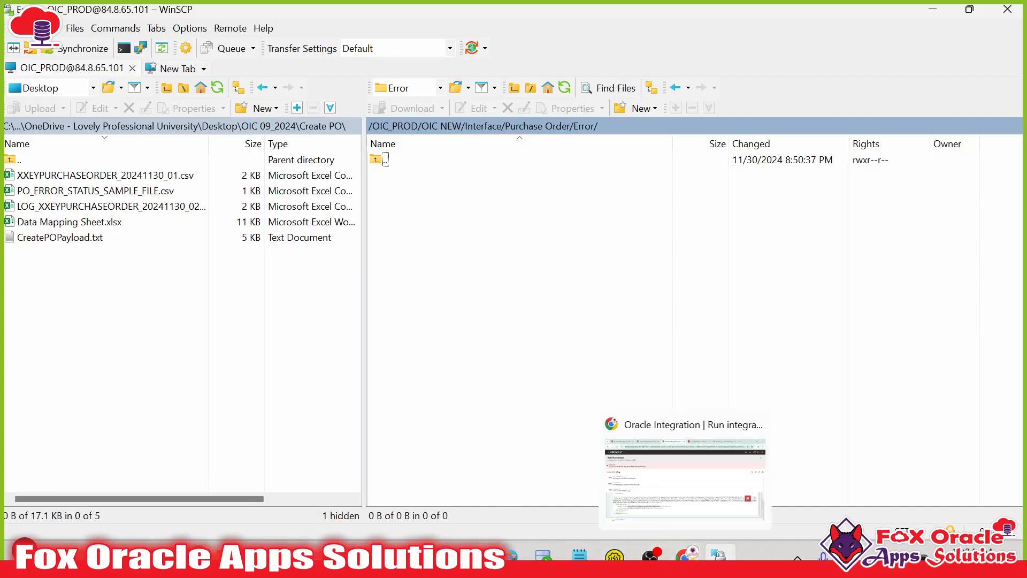
- Check the contents of the remote Purchase Order directory and its Archive subfolder
{"action": "double_click", "coordinate": [408, 161]}
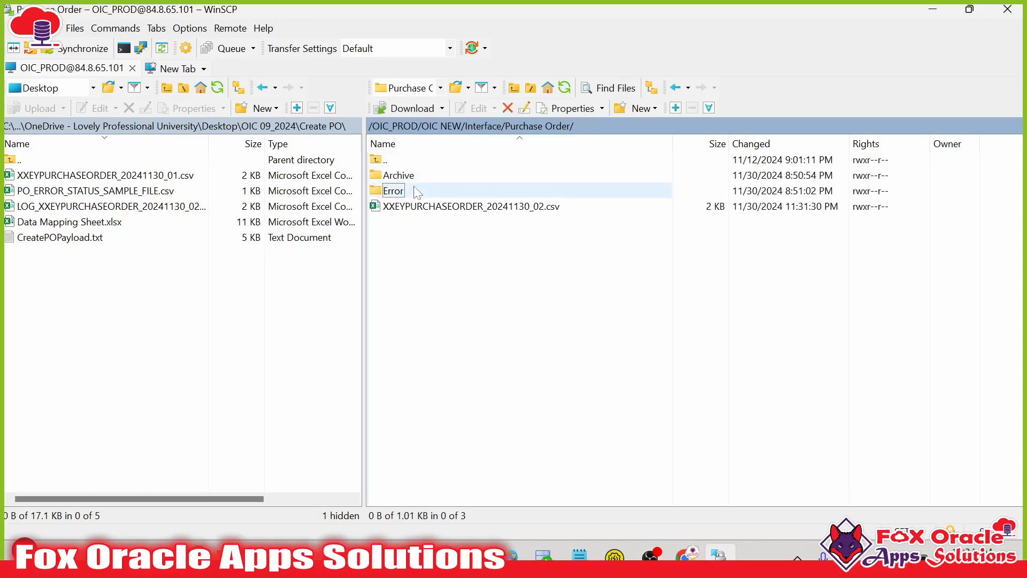
{"action": "double_click", "coordinate": [398, 175]}
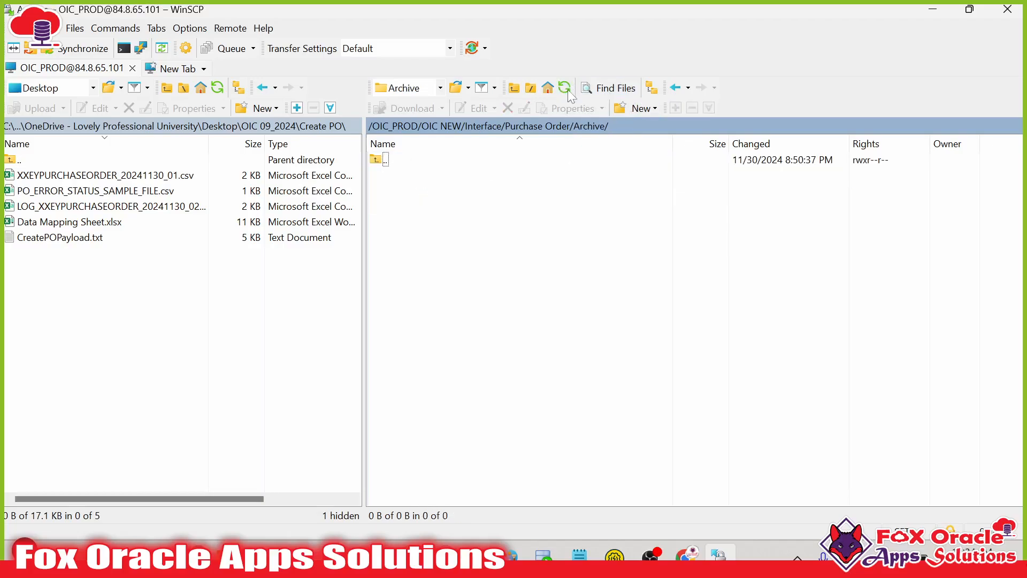
{"action": "double_click", "coordinate": [385, 159]}
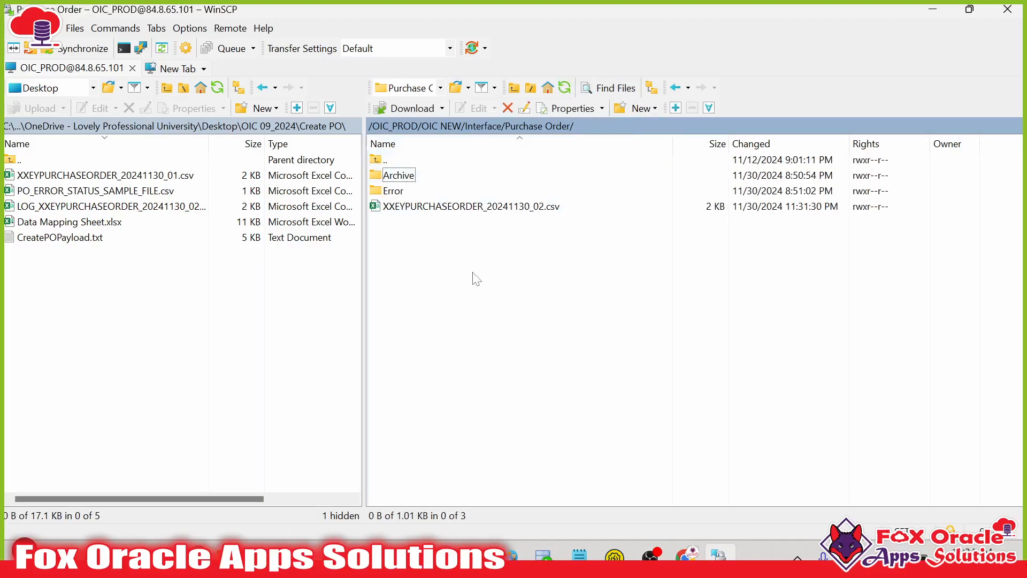
- Switch back to Oracle Integration, refresh the activity stream and expand the For Each listFile_forEach entry
{"action": "key", "text": "alt+Tab"}
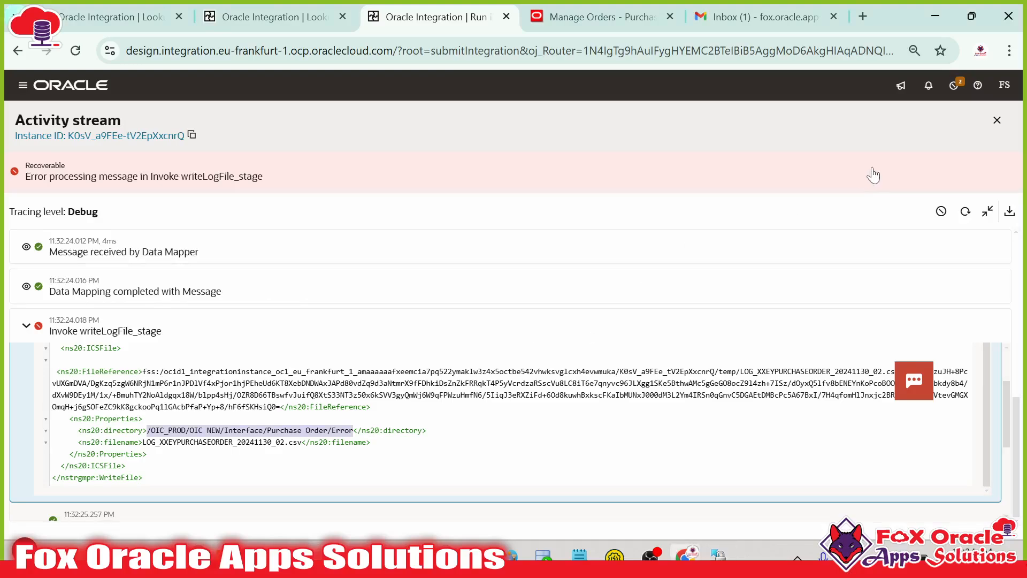
{"action": "left_click", "coordinate": [965, 211]}
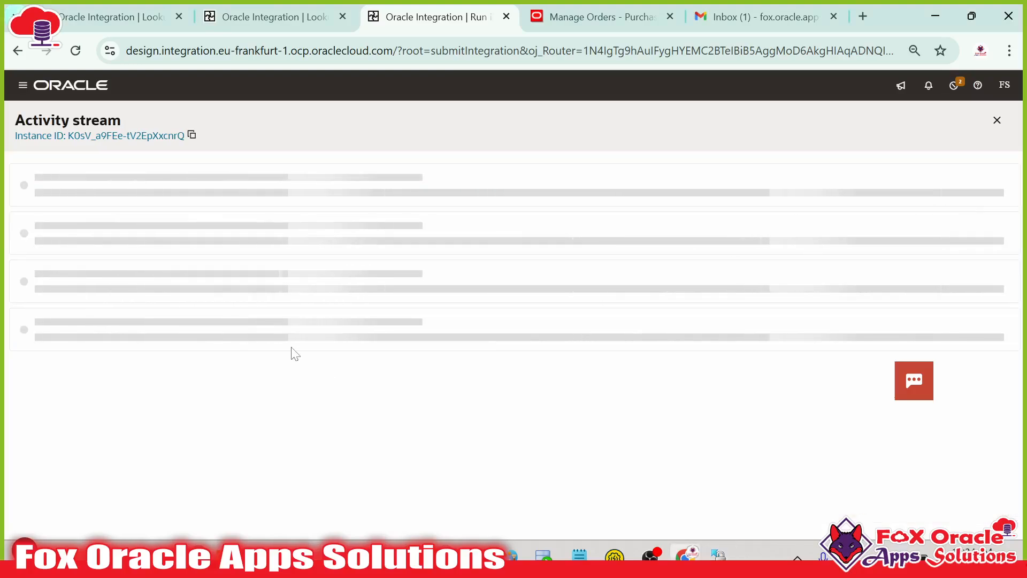
{"action": "scroll", "coordinate": [128, 358], "scroll_direction": "down", "scroll_amount": 5}
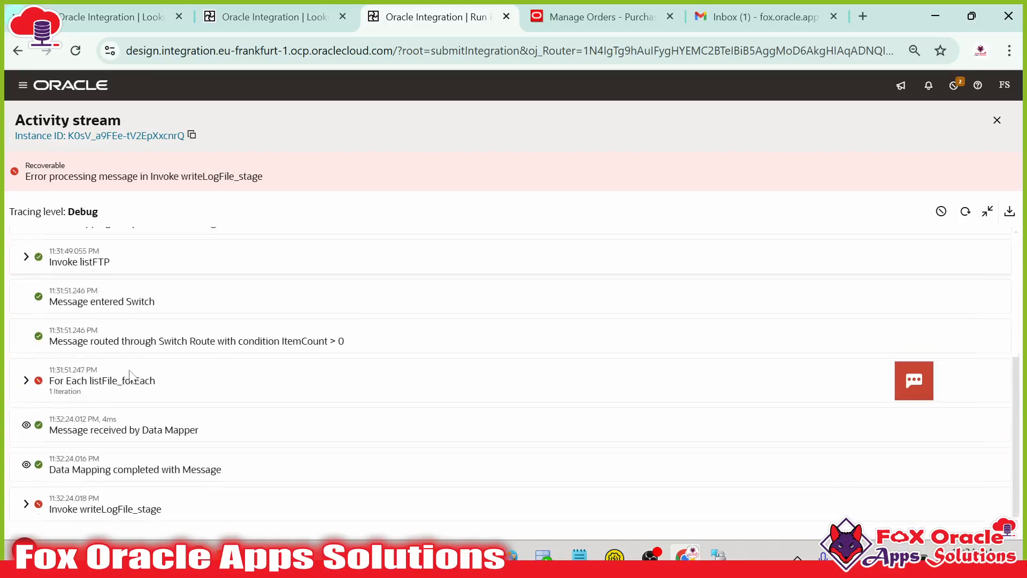
{"action": "left_click", "coordinate": [25, 381]}
{"action": "scroll", "coordinate": [32, 382], "scroll_direction": "down", "scroll_amount": 1}
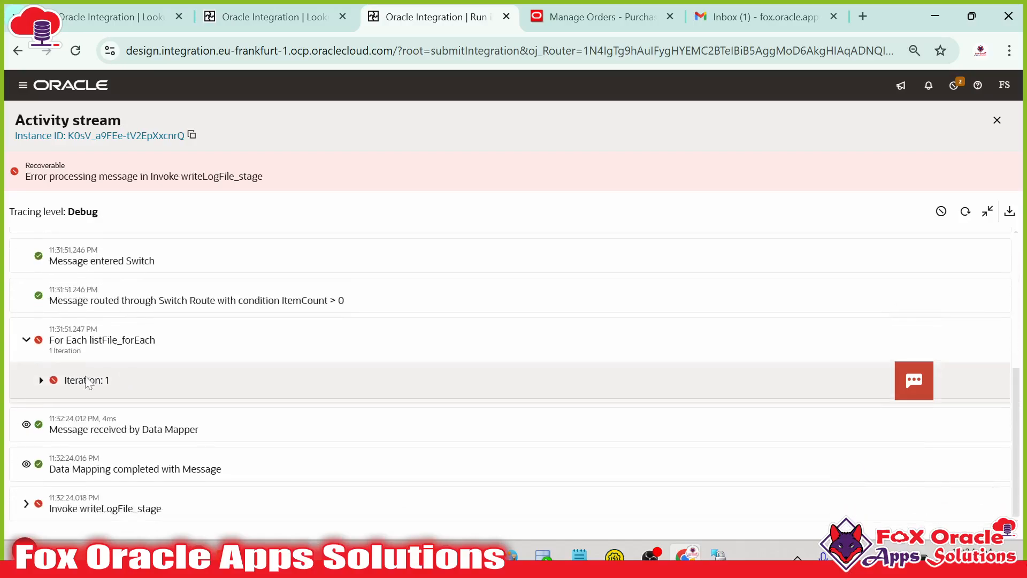
- Expand Iteration 1 of listFile_forEach down through readInSegment_Stage and Segment 1 to the iterations of For Each stageRecordsForEach
{"action": "left_click", "coordinate": [41, 381]}
{"action": "scroll", "coordinate": [97, 374], "scroll_direction": "down", "scroll_amount": 6}
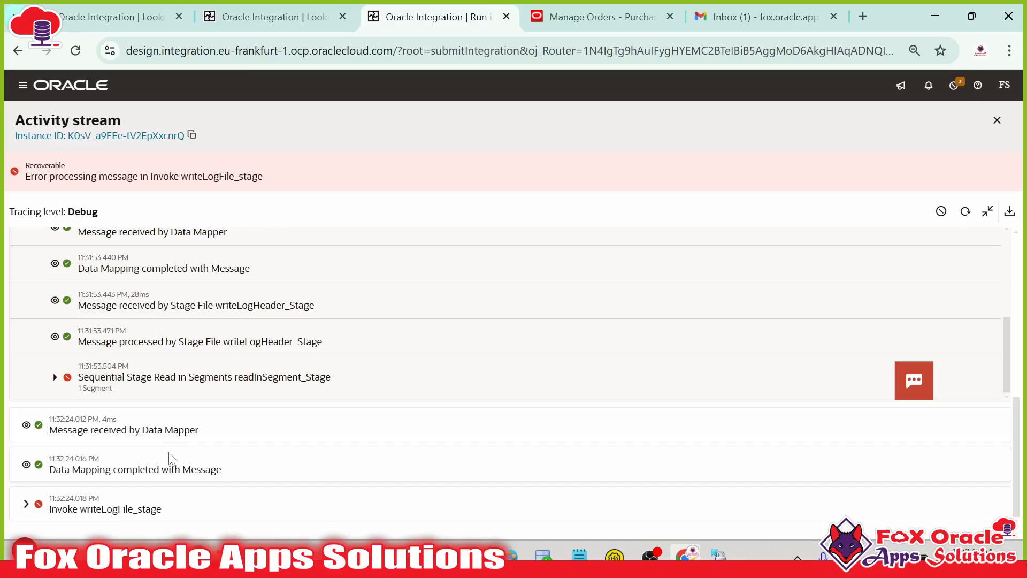
{"action": "scroll", "coordinate": [172, 459], "scroll_direction": "up", "scroll_amount": 2}
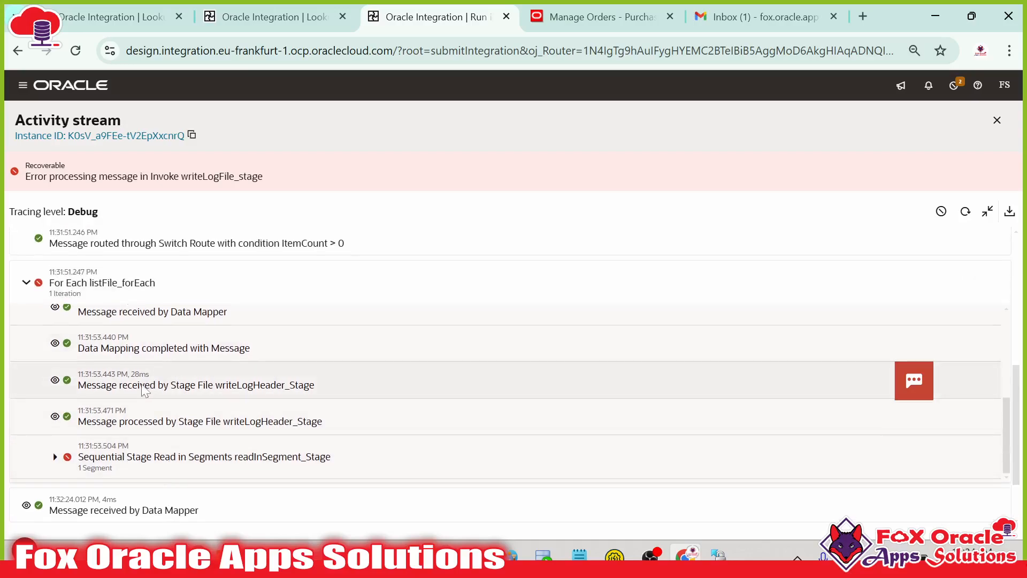
{"action": "scroll", "coordinate": [53, 452], "scroll_direction": "down", "scroll_amount": 2}
{"action": "left_click", "coordinate": [55, 377]}
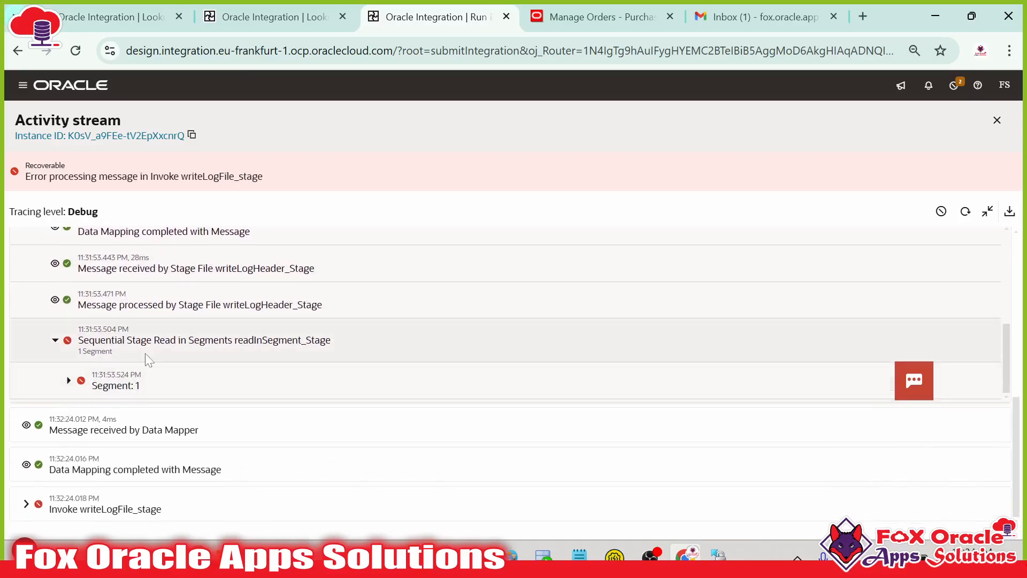
{"action": "left_click", "coordinate": [69, 380]}
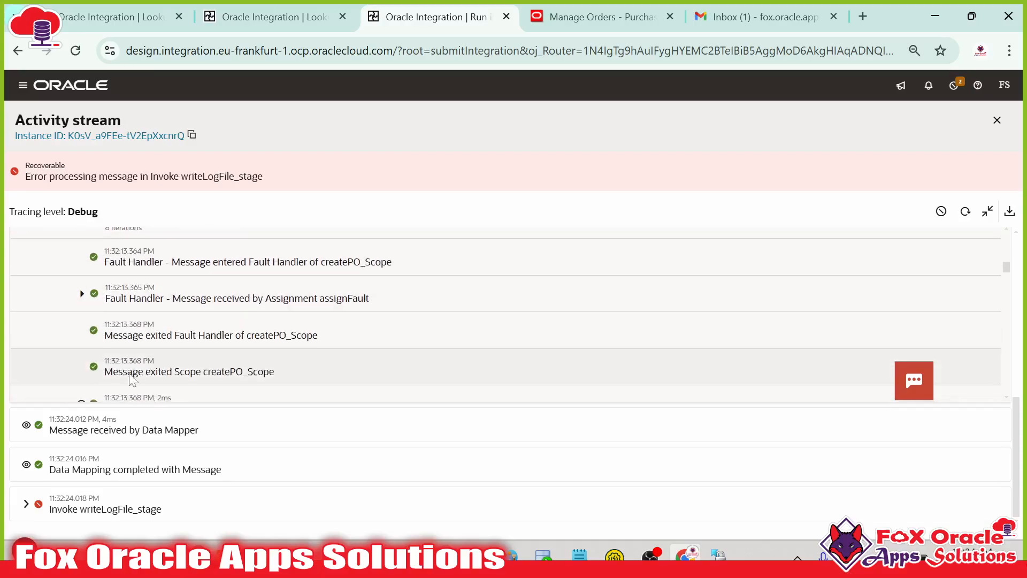
{"action": "scroll", "coordinate": [180, 474], "scroll_direction": "up", "scroll_amount": 1}
{"action": "scroll", "coordinate": [130, 398], "scroll_direction": "up", "scroll_amount": 1}
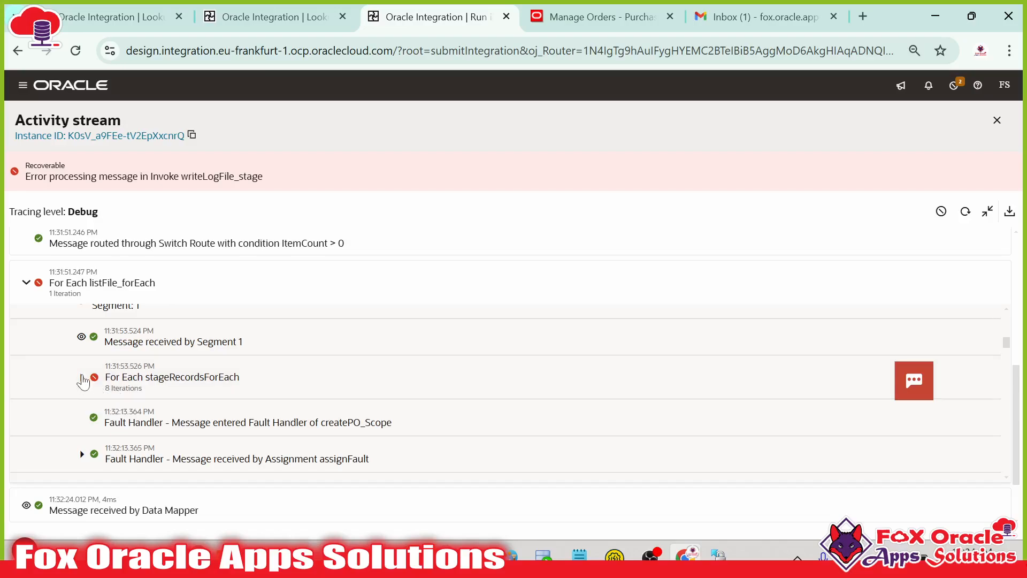
{"action": "left_click", "coordinate": [82, 378]}
{"action": "scroll", "coordinate": [171, 391], "scroll_direction": "down", "scroll_amount": 2}
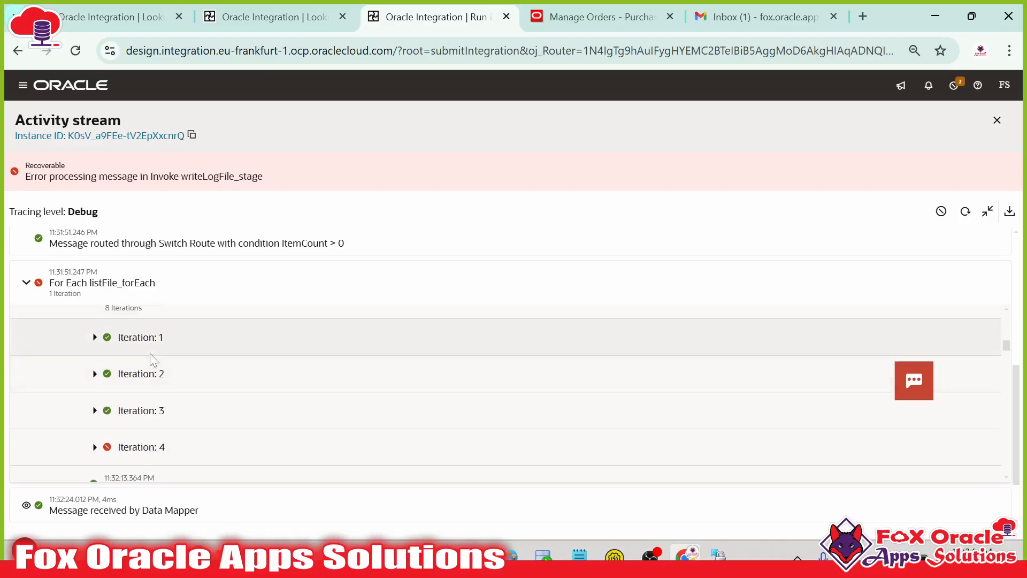
- Expand Iteration 1 of stageRecordsForEach and its Invoke createPurchaseOrder_SOAP entry to show the messages exchanged
{"action": "left_click", "coordinate": [94, 337]}
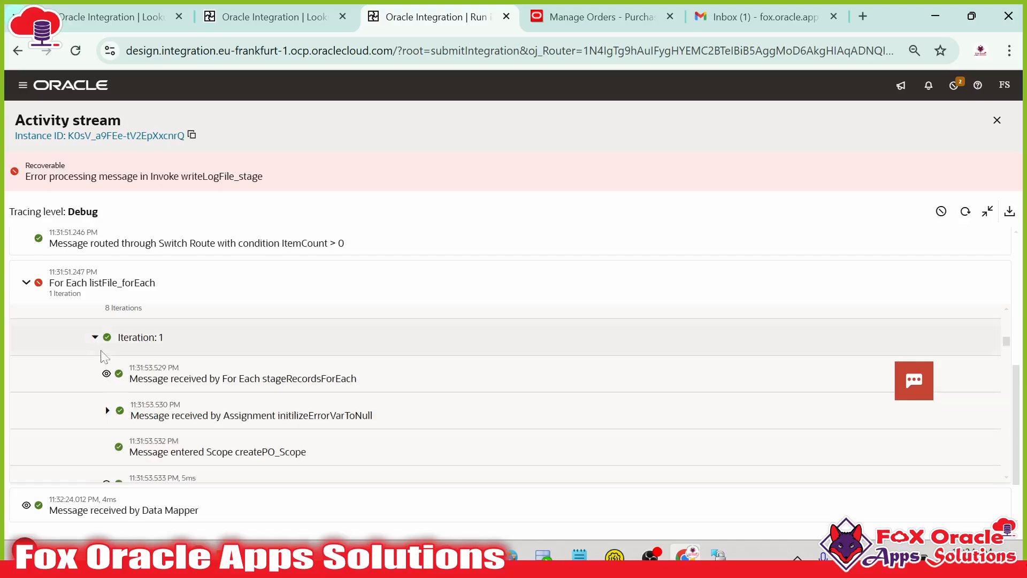
{"action": "scroll", "coordinate": [196, 397], "scroll_direction": "down", "scroll_amount": 2}
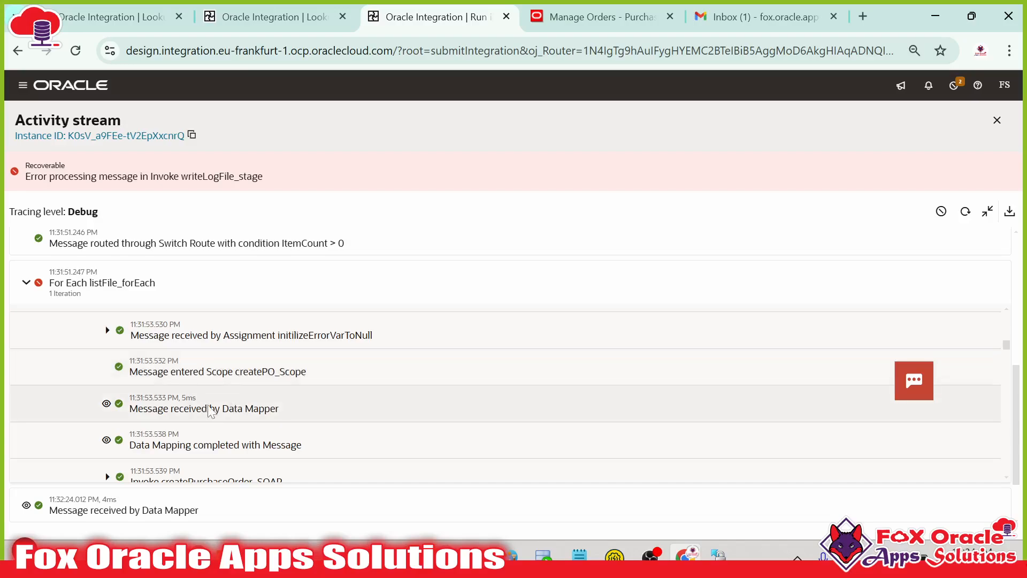
{"action": "scroll", "coordinate": [230, 404], "scroll_direction": "down", "scroll_amount": 2}
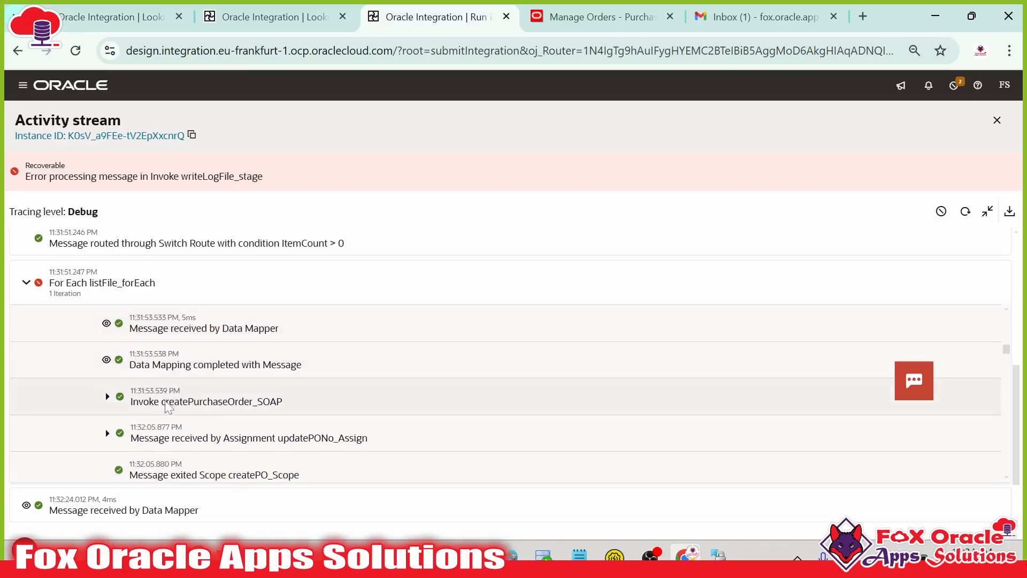
{"action": "left_click", "coordinate": [107, 395]}
{"action": "scroll", "coordinate": [194, 401], "scroll_direction": "down", "scroll_amount": 2}
{"action": "scroll", "coordinate": [161, 396], "scroll_direction": "down", "scroll_amount": 2}
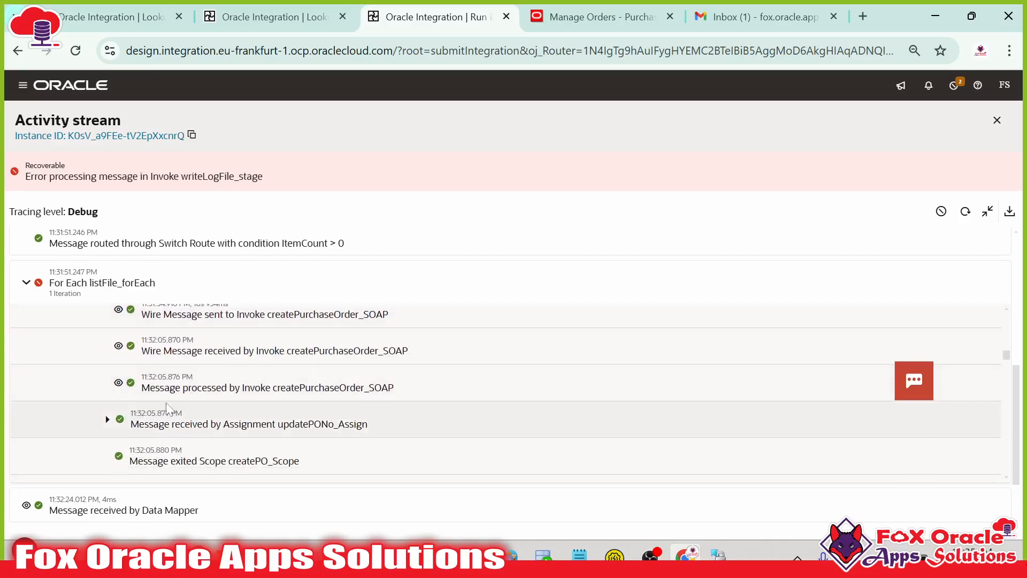
- Open the payload of the message processed by Invoke createPurchaseOrder_SOAP and copy the OrderNumber value from the response
{"action": "left_click", "coordinate": [118, 383]}
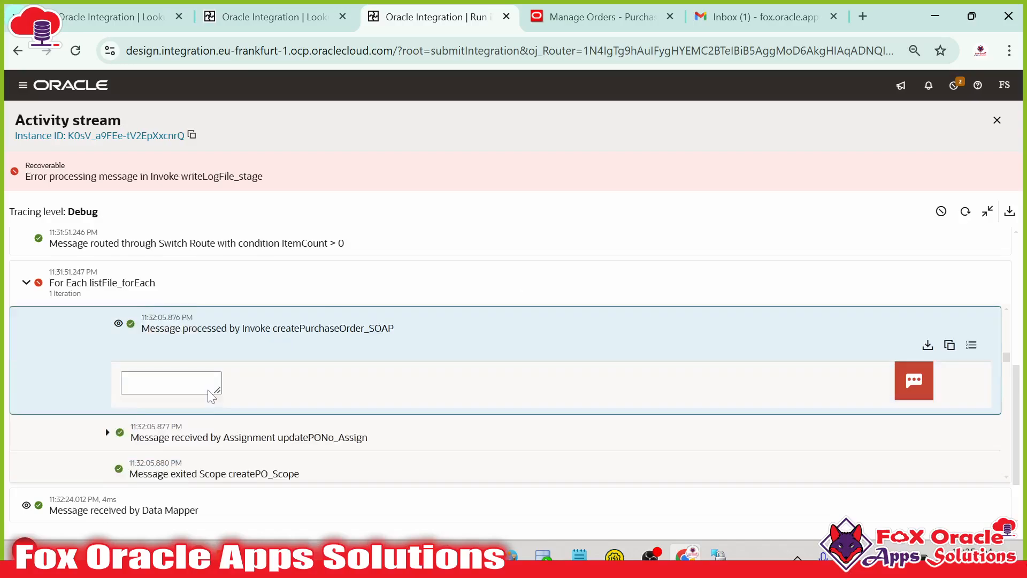
{"action": "scroll", "coordinate": [105, 419], "scroll_direction": "up", "scroll_amount": 2}
{"action": "scroll", "coordinate": [105, 419], "scroll_direction": "down", "scroll_amount": 1}
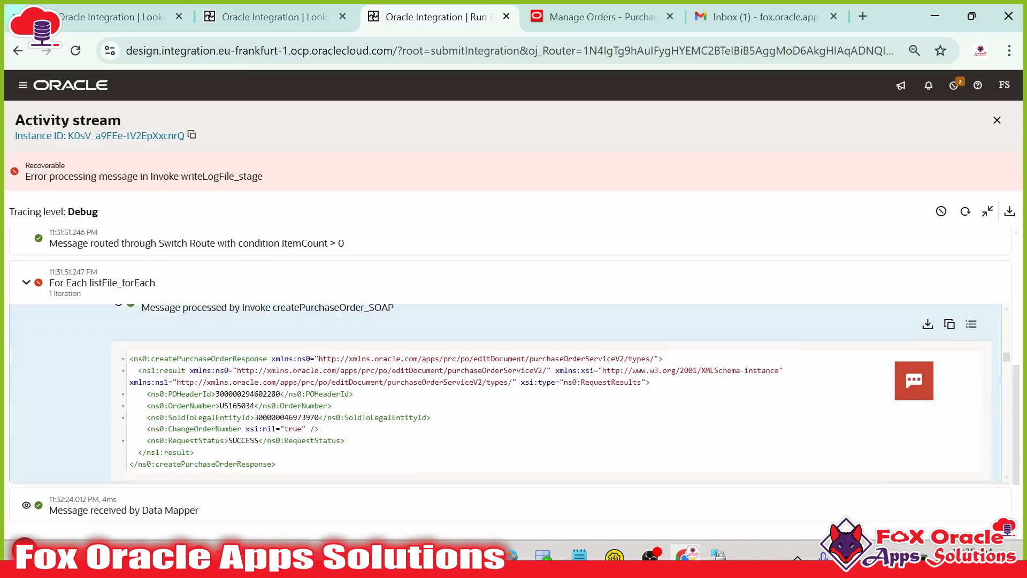
{"action": "double_click", "coordinate": [237, 404]}
{"action": "key", "text": "ctrl+c"}
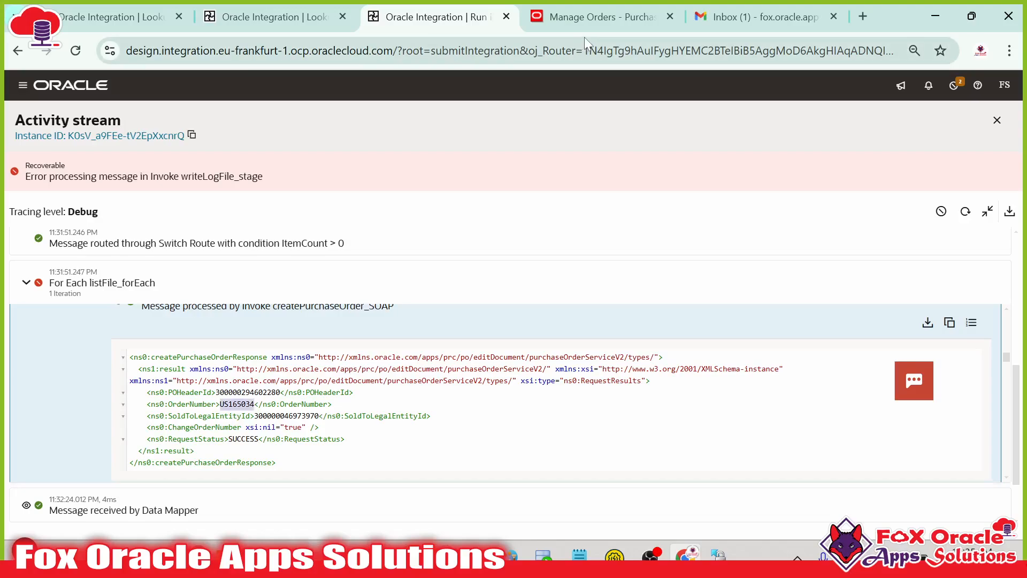
- Switch to Oracle Fusion Cloud Applications, dismiss the page expiry notice and sign in again with the prefilled credentials
{"action": "left_click", "coordinate": [598, 22]}
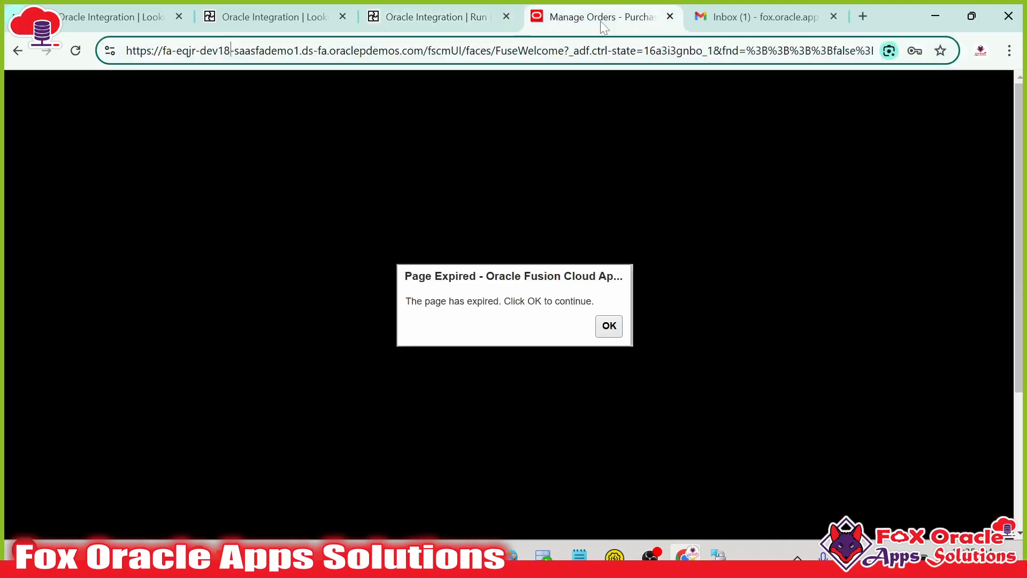
{"action": "left_click", "coordinate": [608, 327]}
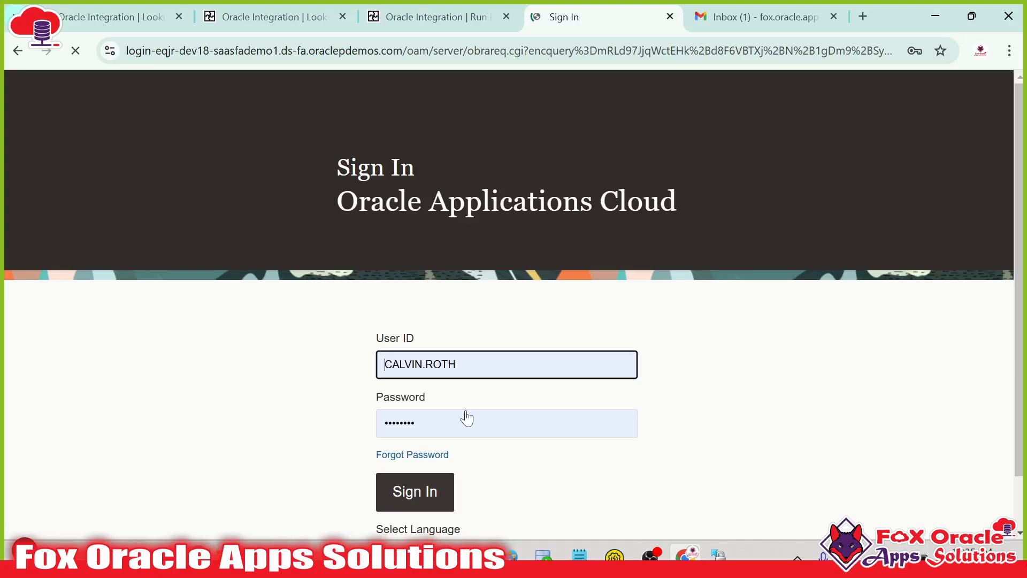
{"action": "left_click", "coordinate": [432, 488]}
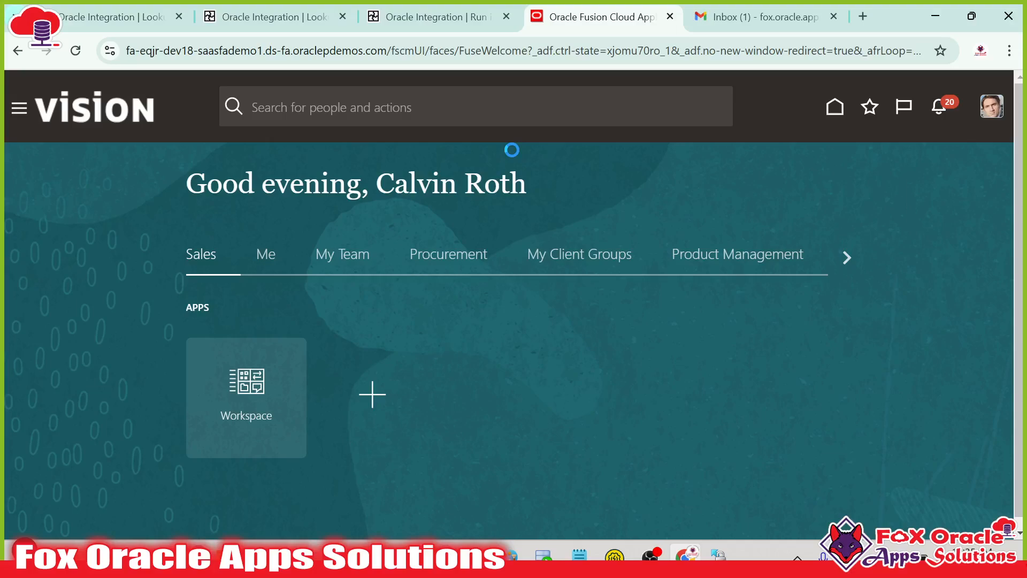
- Open the Purchase Orders work area from the Procurement apps
{"action": "left_click", "coordinate": [464, 273]}
{"action": "scroll", "coordinate": [567, 375], "scroll_direction": "down", "scroll_amount": 5}
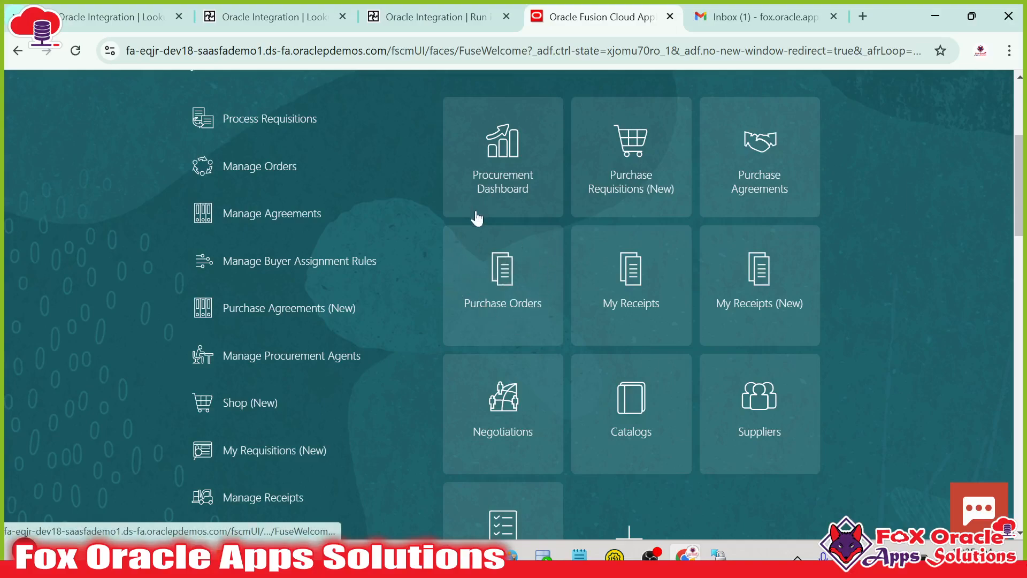
{"action": "scroll", "coordinate": [559, 291], "scroll_direction": "down", "scroll_amount": 3}
{"action": "scroll", "coordinate": [553, 287], "scroll_direction": "up", "scroll_amount": 3}
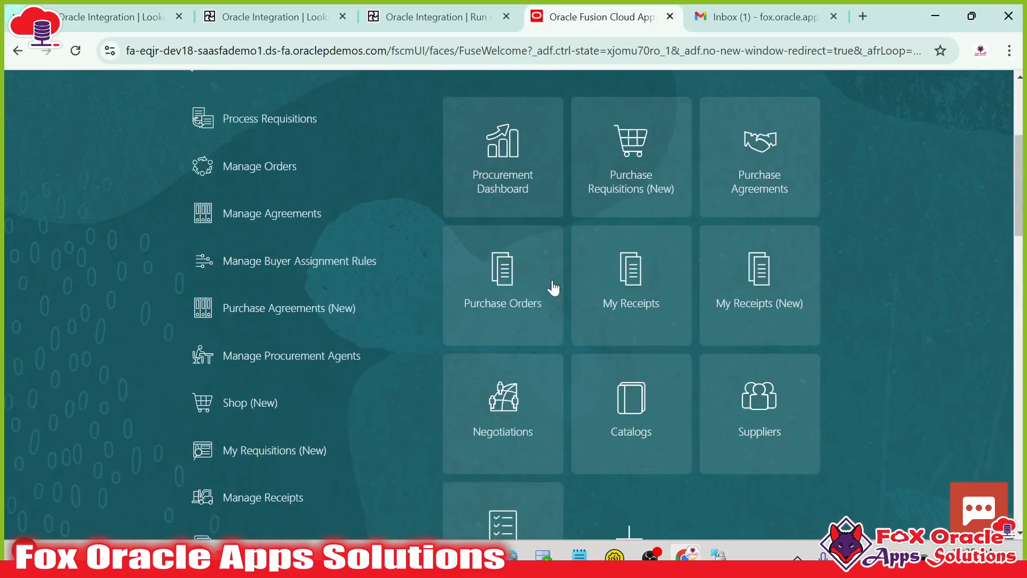
{"action": "left_click", "coordinate": [510, 311]}
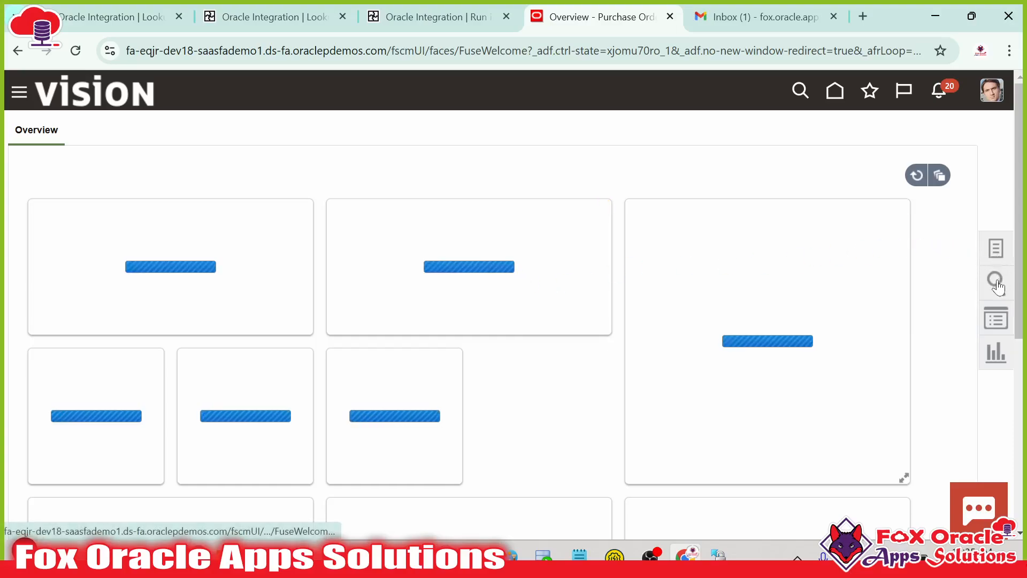
- Search Manage Orders for the copied order number and open the matching purchase order
{"action": "left_click", "coordinate": [996, 252]}
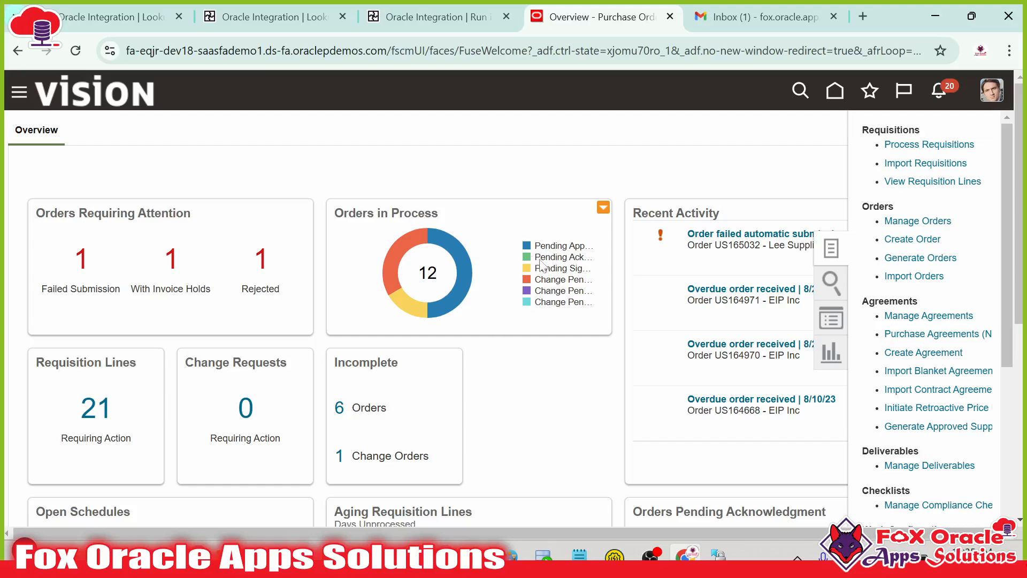
{"action": "left_click", "coordinate": [743, 321]}
{"action": "key", "text": "ctrl+v"}
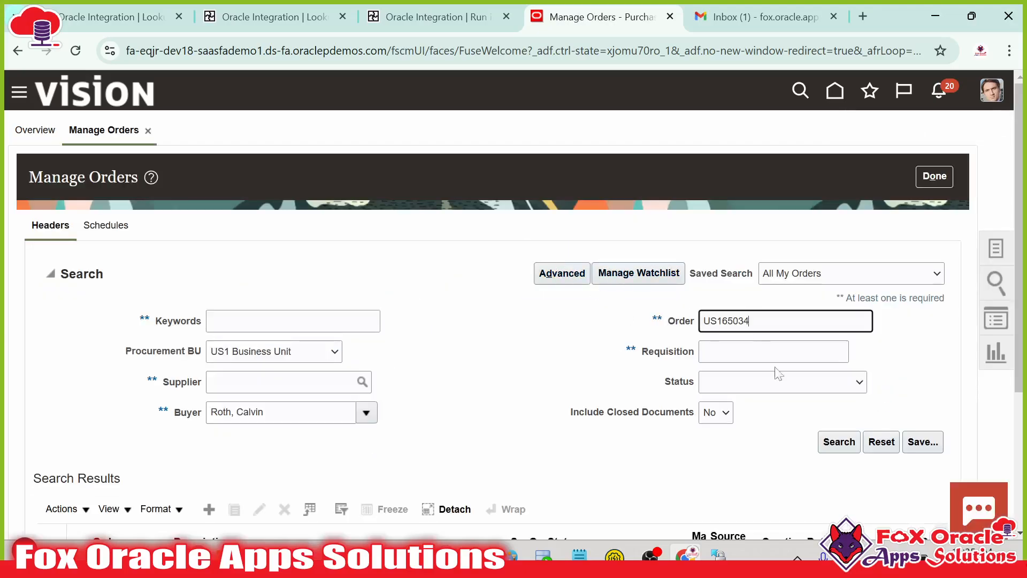
{"action": "left_click", "coordinate": [827, 440]}
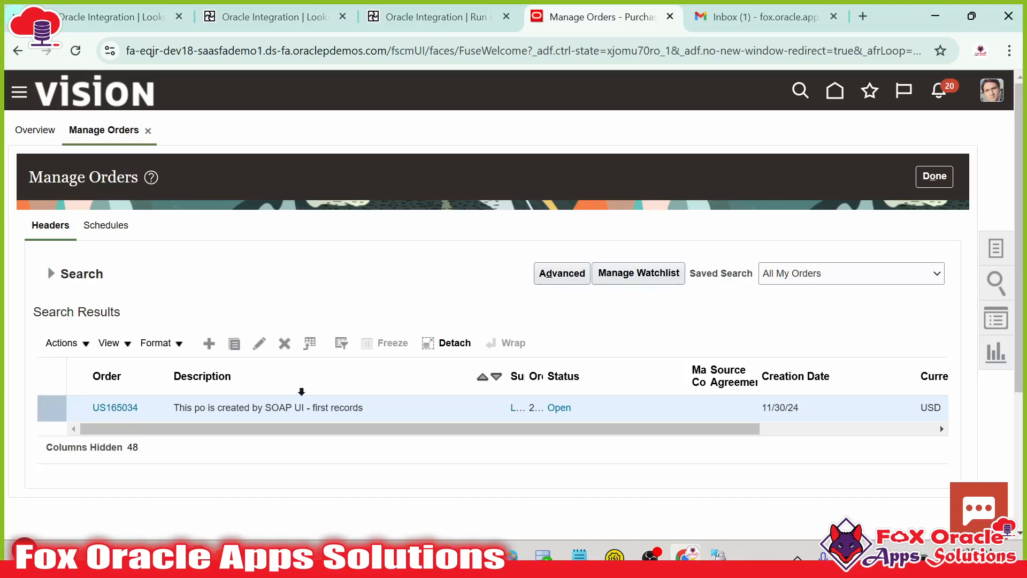
{"action": "left_click", "coordinate": [116, 408]}
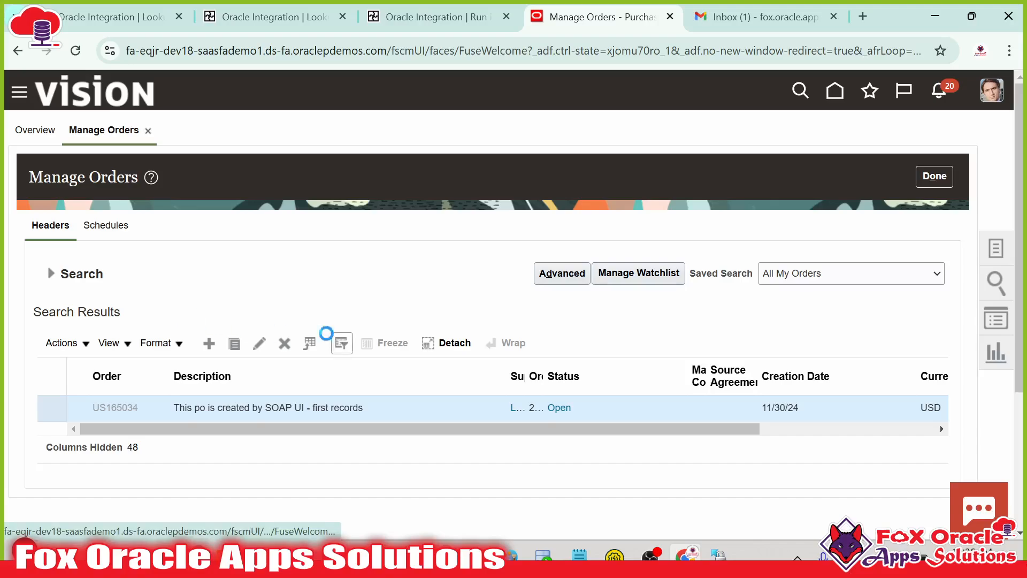
{"action": "left_click", "coordinate": [256, 346]}
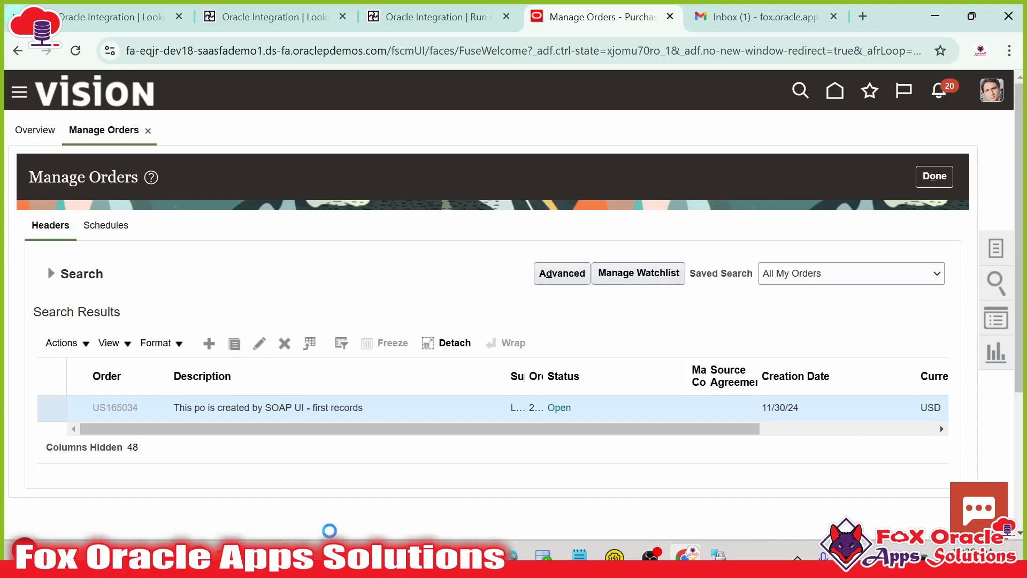
- Switch to XXEYPURCHASEORDER_20241130_01.csv in Notepad++ and highlight the PO description of the first record
{"action": "left_click", "coordinate": [332, 557]}
{"action": "left_click", "coordinate": [289, 478]}
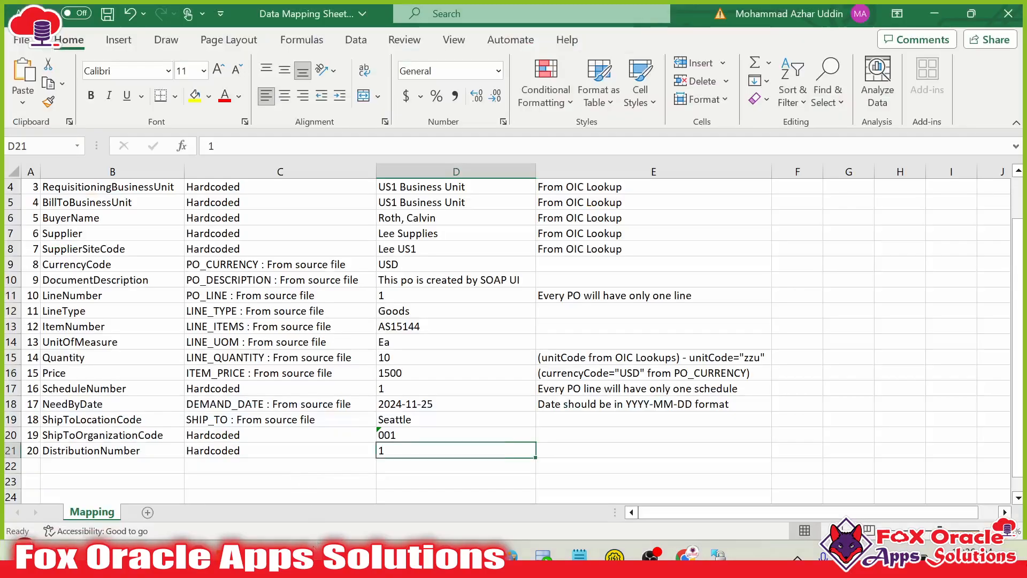
{"action": "mouse_move", "coordinate": [332, 557]}
{"action": "left_click", "coordinate": [404, 510]}
{"action": "left_click", "coordinate": [229, 557]}
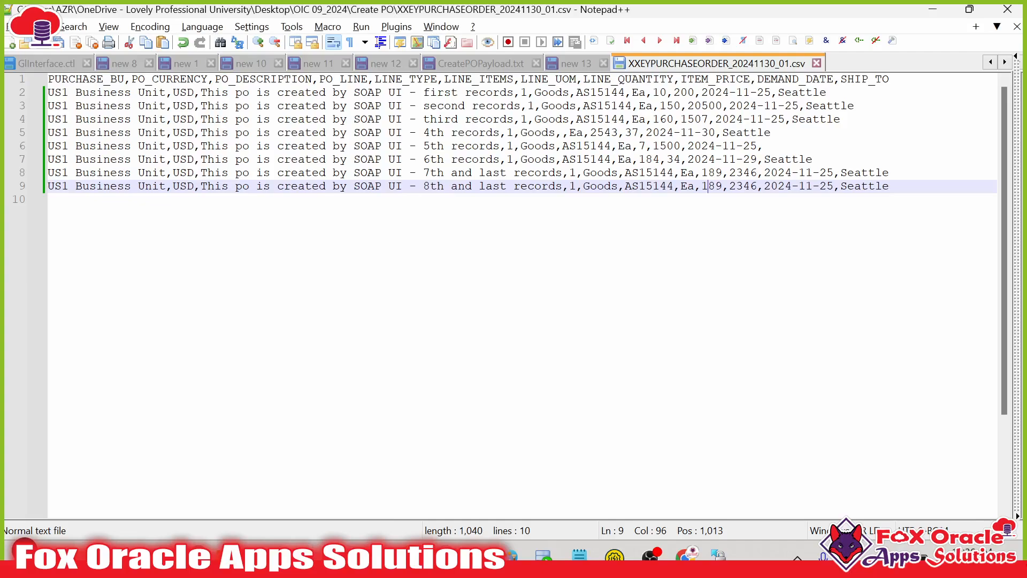
{"action": "left_click", "coordinate": [333, 133]}
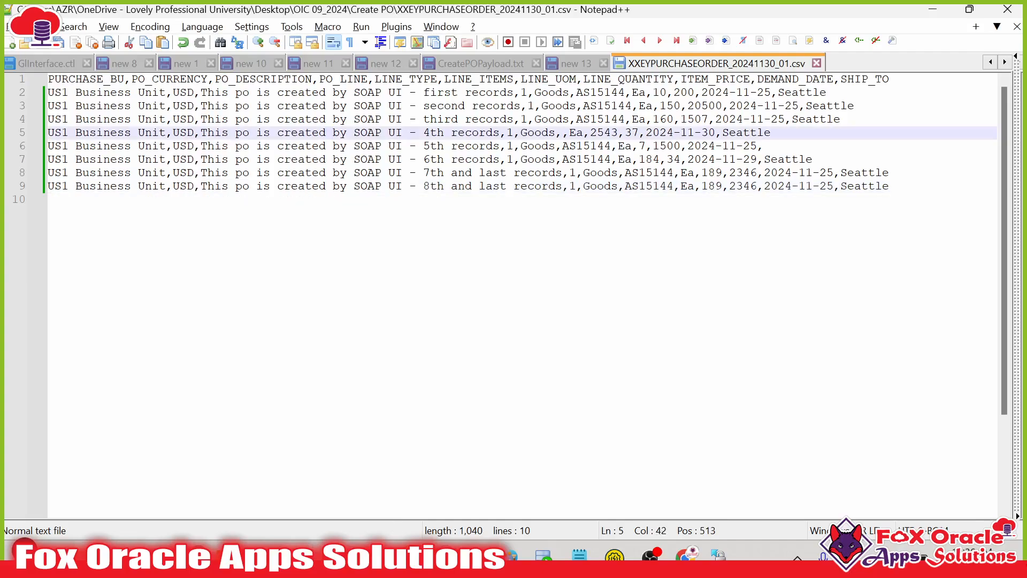
{"action": "left_click_drag", "start_coordinate": [201, 92], "coordinate": [514, 92]}
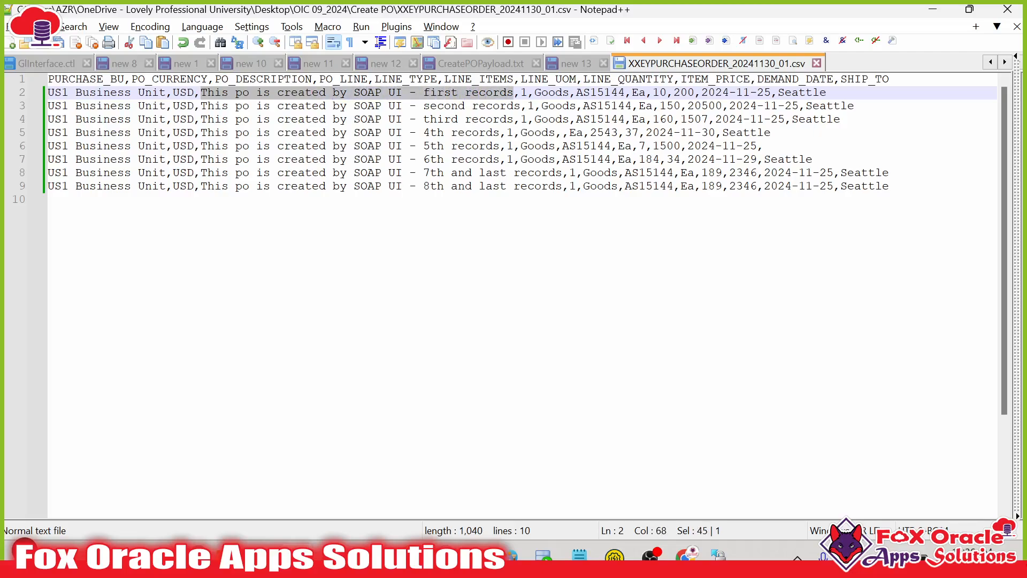
- Switch back to the purchase order in Oracle Fusion and check its description and details against the first CSV record
{"action": "key", "text": "alt+Tab"}
{"action": "key", "text": "alt+Tab"}
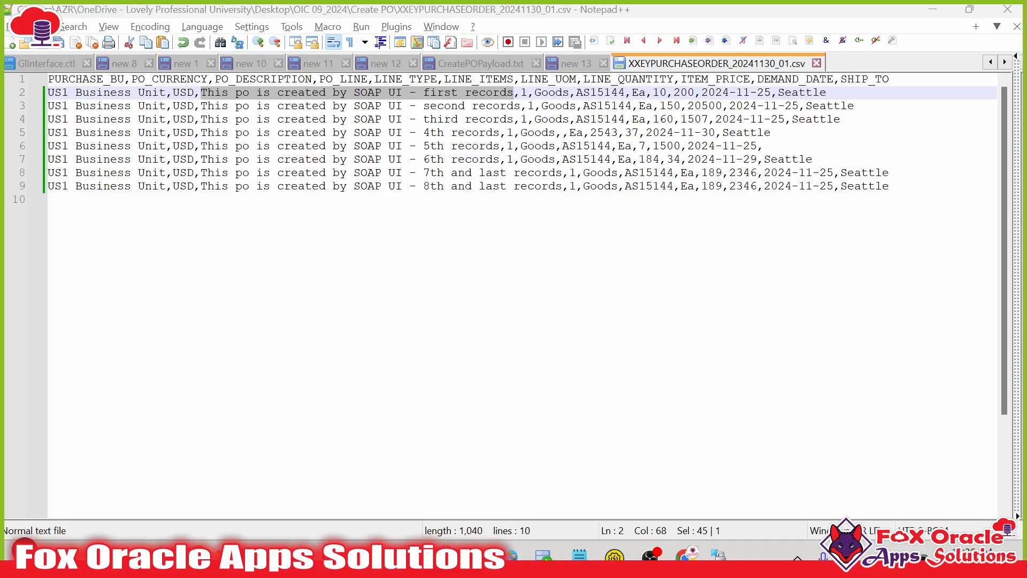
{"action": "key", "text": "alt+Tab"}
{"action": "key", "text": "alt+Tab"}
{"action": "key", "text": "alt+Tab"}
{"action": "key", "text": "alt+Tab"}
{"action": "key", "text": "alt+Tab"}
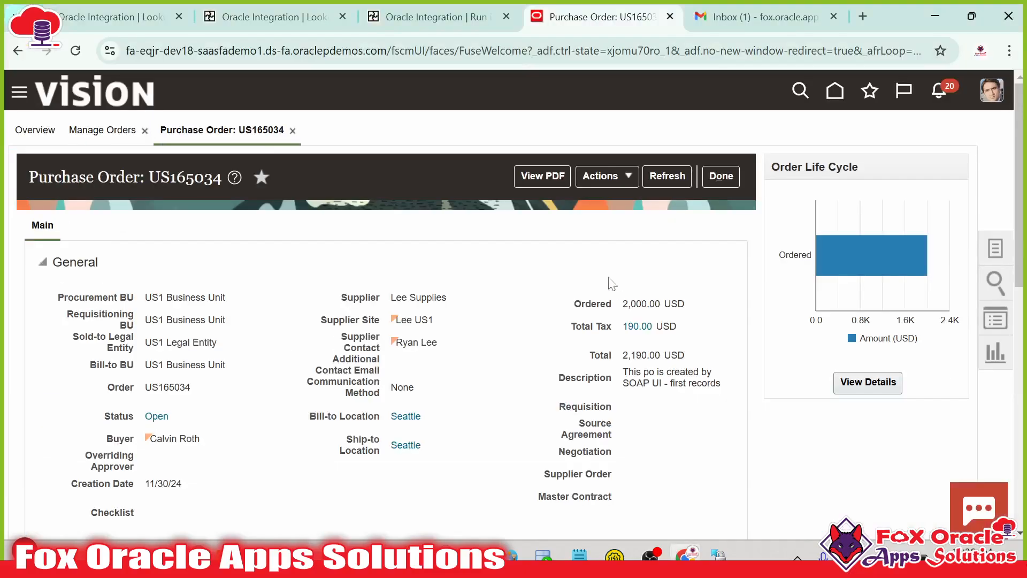
{"action": "scroll", "coordinate": [454, 362], "scroll_direction": "down", "scroll_amount": 2}
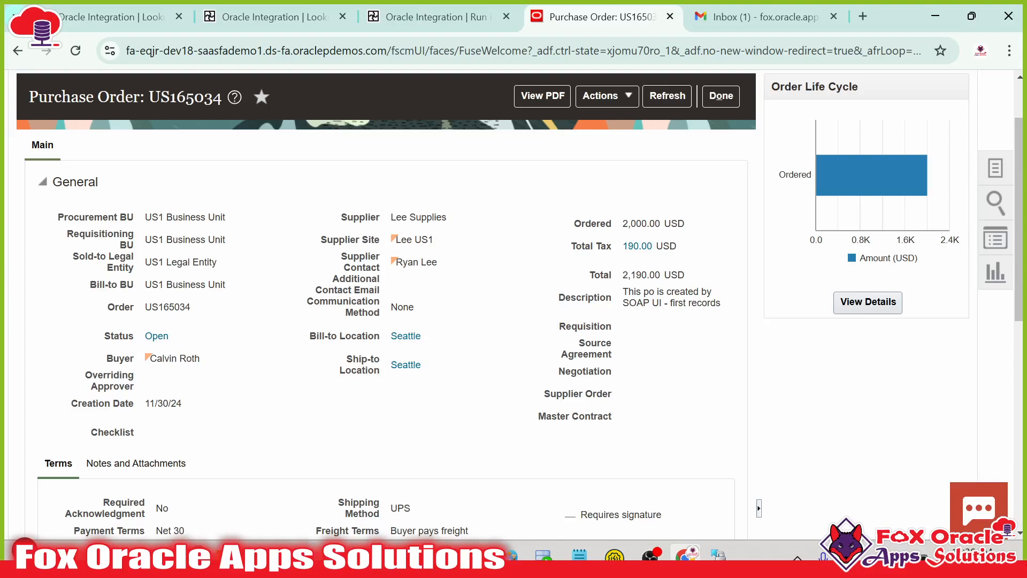
{"action": "left_click_drag", "start_coordinate": [623, 291], "coordinate": [730, 315]}
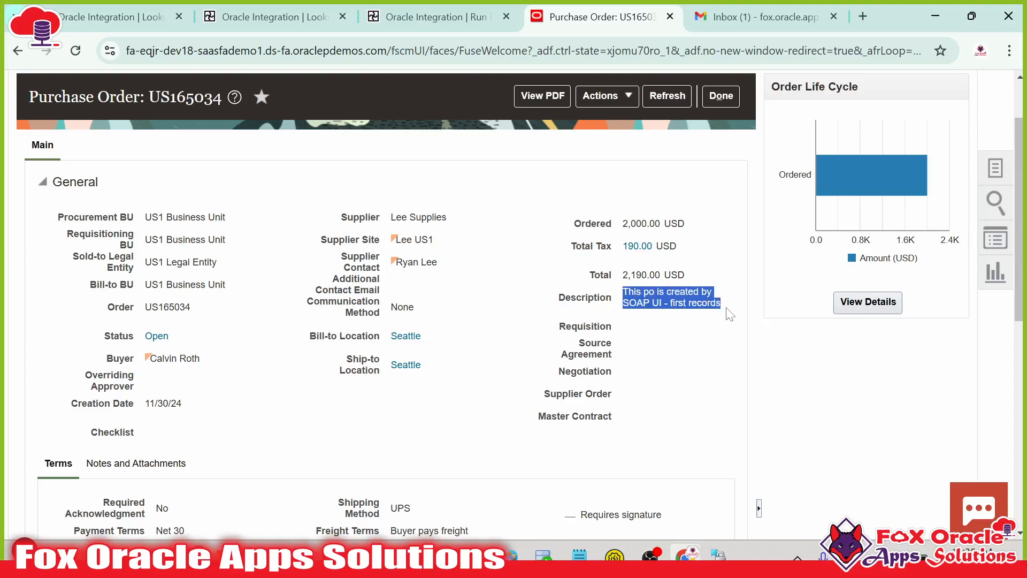
{"action": "scroll", "coordinate": [320, 358], "scroll_direction": "down", "scroll_amount": 2}
{"action": "scroll", "coordinate": [197, 287], "scroll_direction": "down", "scroll_amount": 10}
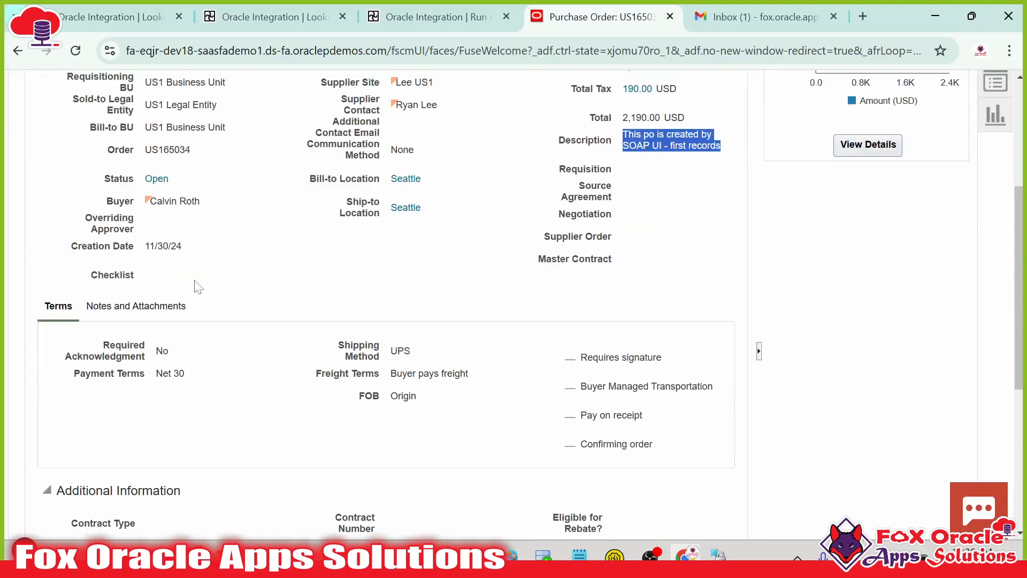
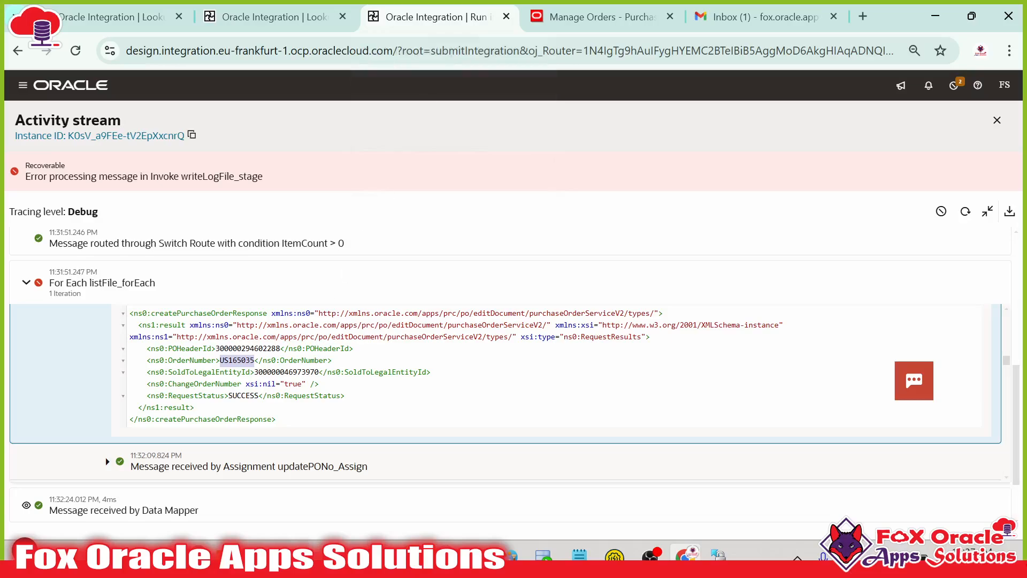
- Expand the failed Iteration 4 in the activity stream and its Invoke createPurchaseOrder_SOAP entry
{"action": "scroll", "coordinate": [106, 390], "scroll_direction": "down", "scroll_amount": 10}
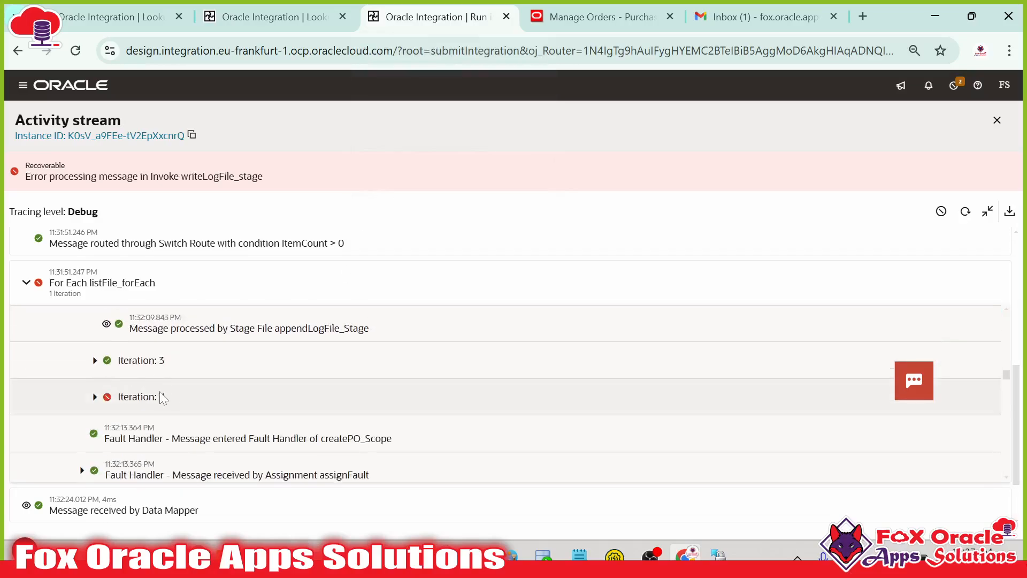
{"action": "left_click", "coordinate": [96, 397]}
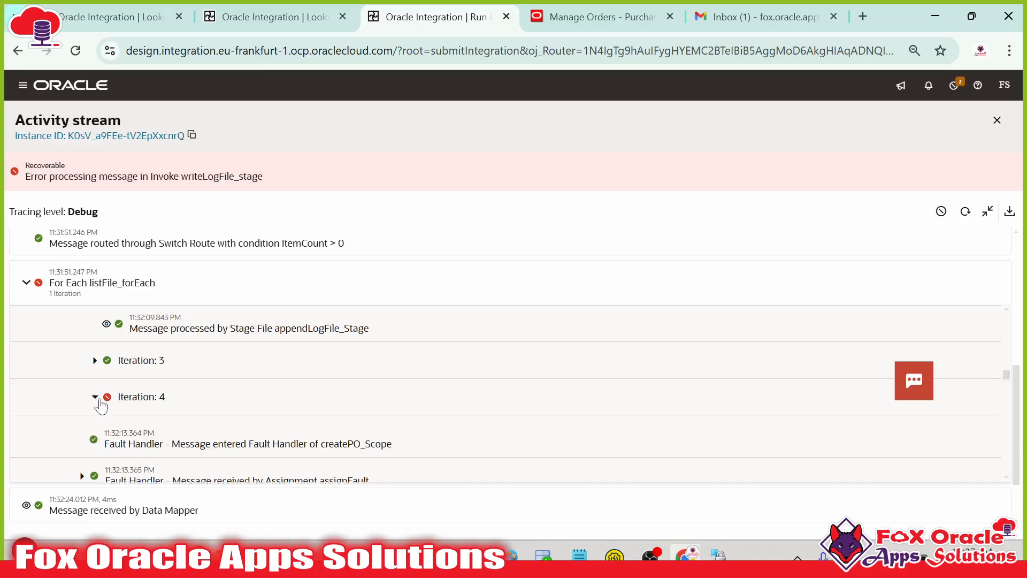
{"action": "scroll", "coordinate": [105, 385], "scroll_direction": "down", "scroll_amount": 5}
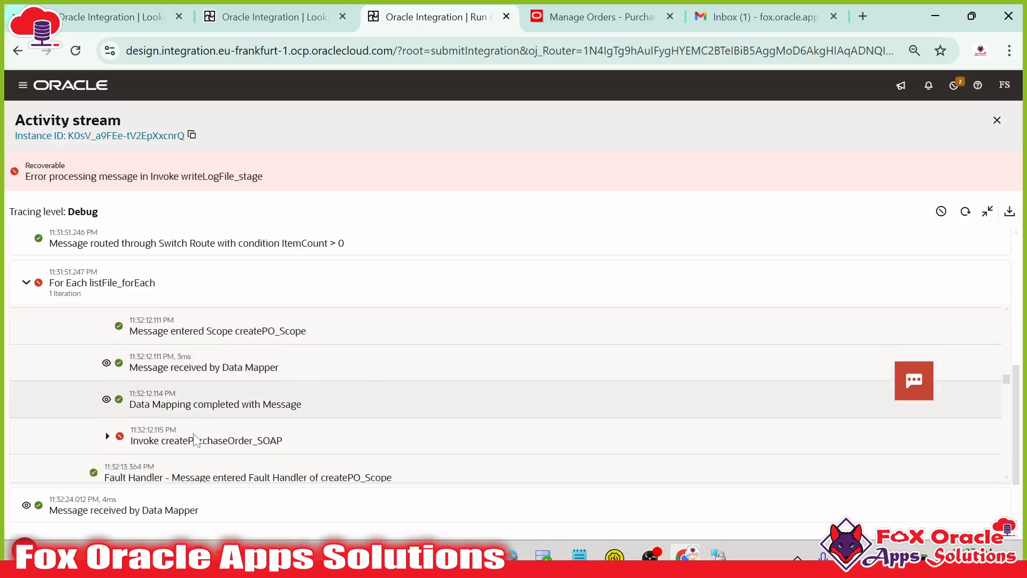
{"action": "scroll", "coordinate": [195, 439], "scroll_direction": "down", "scroll_amount": 1}
{"action": "left_click", "coordinate": [197, 381]}
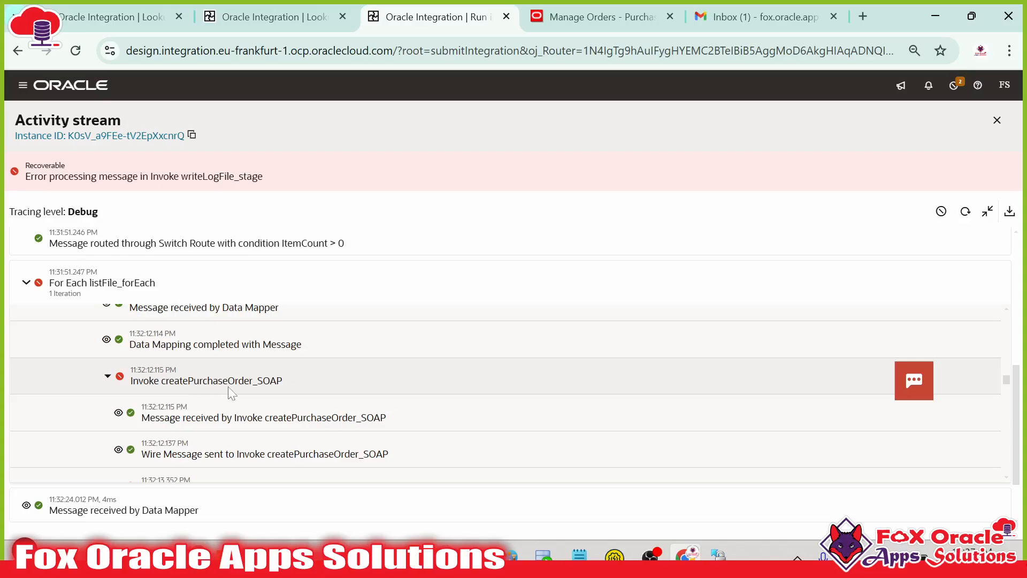
- Open the error message of Invoke createPurchaseOrder_SOAP and highlight the validation text in its summary
{"action": "scroll", "coordinate": [231, 393], "scroll_direction": "down", "scroll_amount": 2}
{"action": "left_click", "coordinate": [213, 415]}
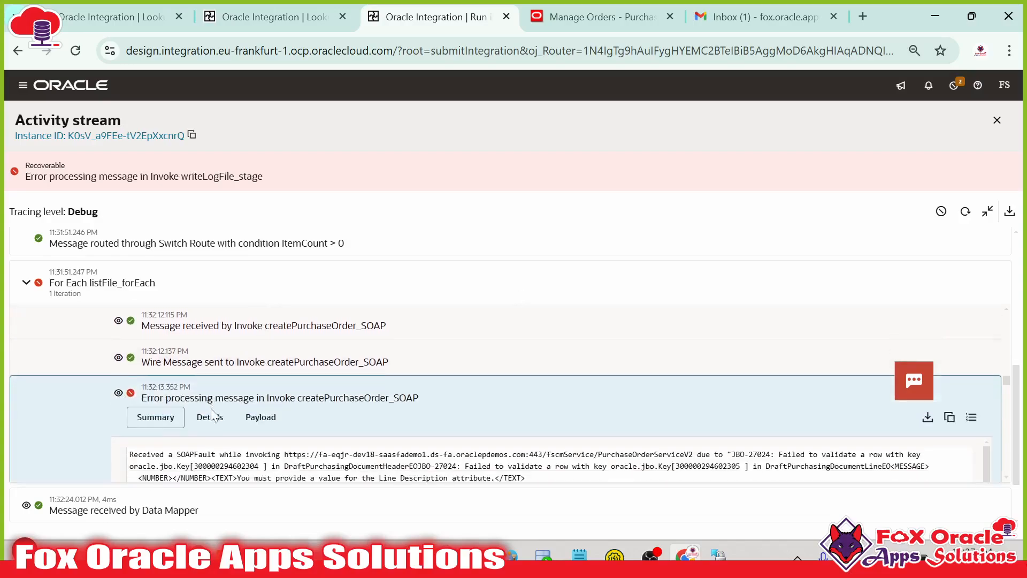
{"action": "scroll", "coordinate": [212, 415], "scroll_direction": "down", "scroll_amount": 2}
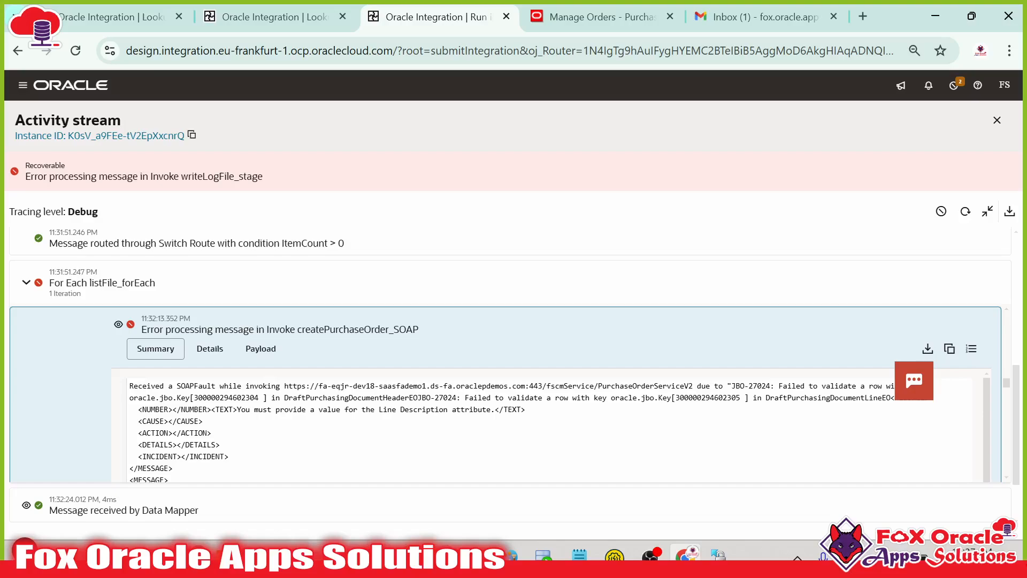
{"action": "mouse_move", "coordinate": [238, 409]}
{"action": "left_mouse_down"}
{"action": "mouse_move", "coordinate": [482, 409]}
{"action": "mouse_move", "coordinate": [202, 422]}
{"action": "mouse_move", "coordinate": [237, 409]}
{"action": "left_mouse_up"}
{"action": "left_click", "coordinate": [486, 410]}
- Switch to SoapUI, highlight the ItemNumber value in Request 1, and return to the activity stream
{"action": "key", "text": "alt+Tab"}
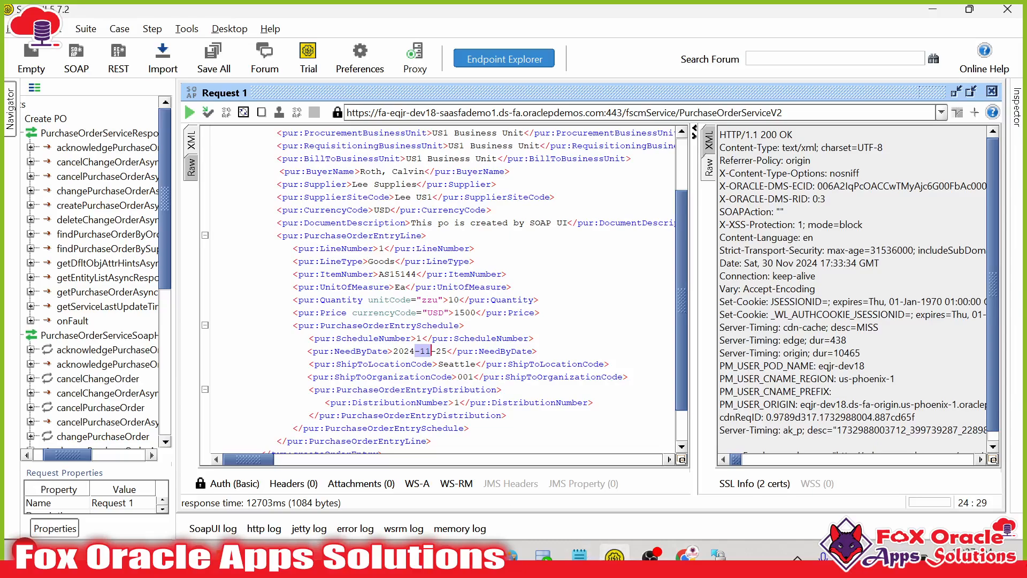
{"action": "double_click", "coordinate": [412, 274]}
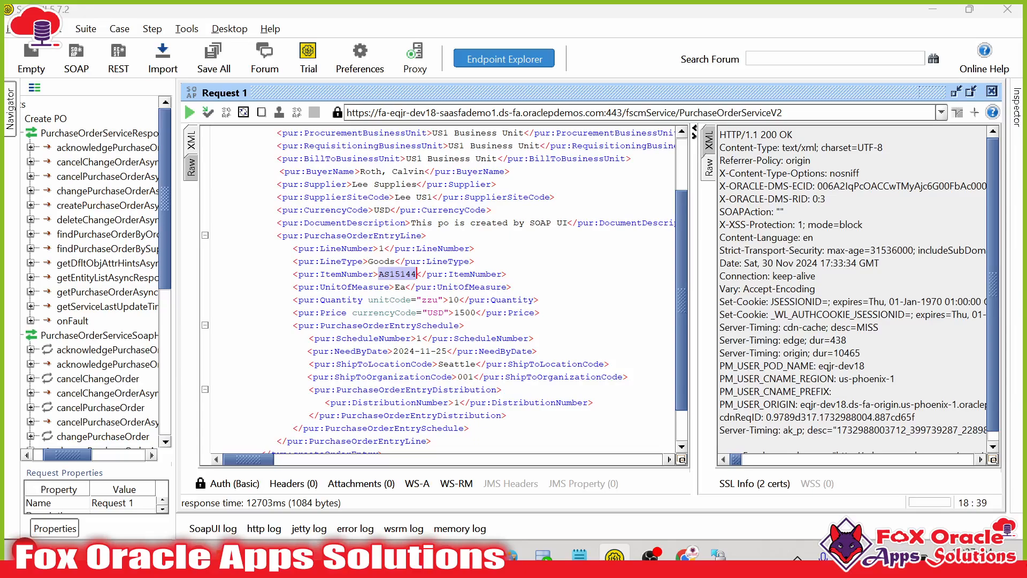
{"action": "key", "text": "alt+Tab"}
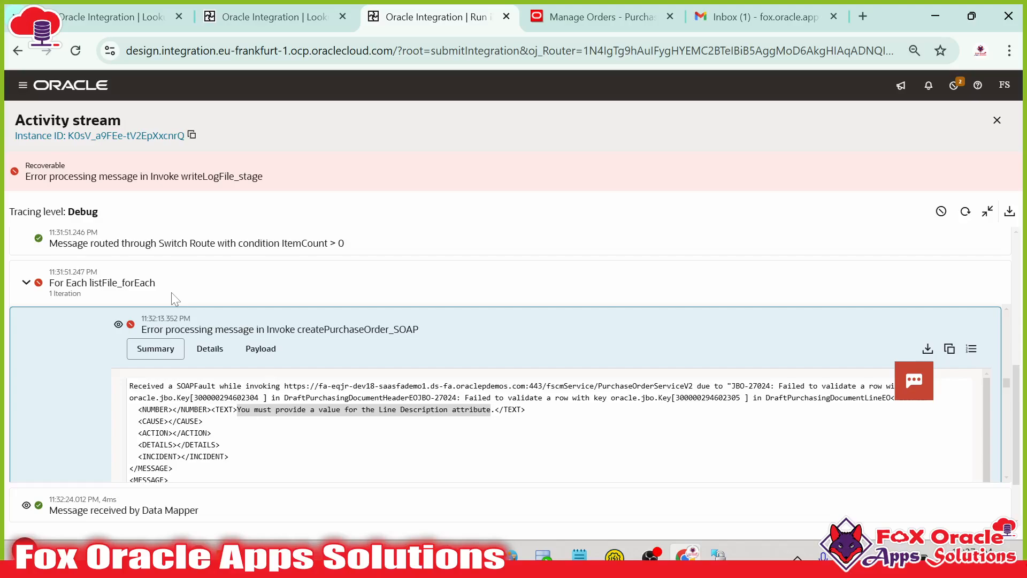
- Open the payload received by Invoke createPurchaseOrder_SOAP in Iteration 4 and check its DocumentDescription
{"action": "scroll", "coordinate": [176, 409], "scroll_direction": "up", "scroll_amount": 5}
{"action": "scroll", "coordinate": [177, 410], "scroll_direction": "down", "scroll_amount": 3}
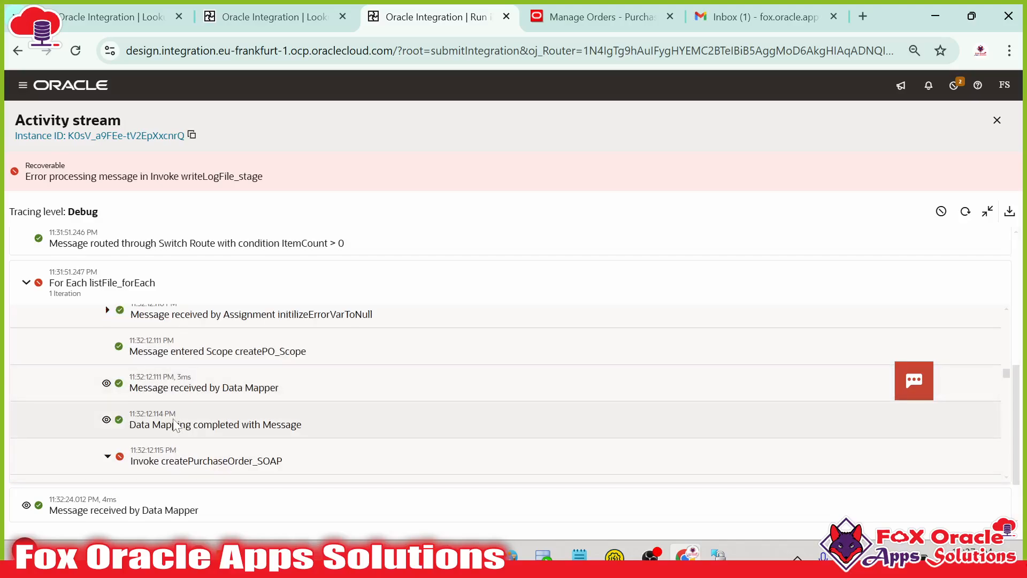
{"action": "scroll", "coordinate": [175, 424], "scroll_direction": "down", "scroll_amount": 3}
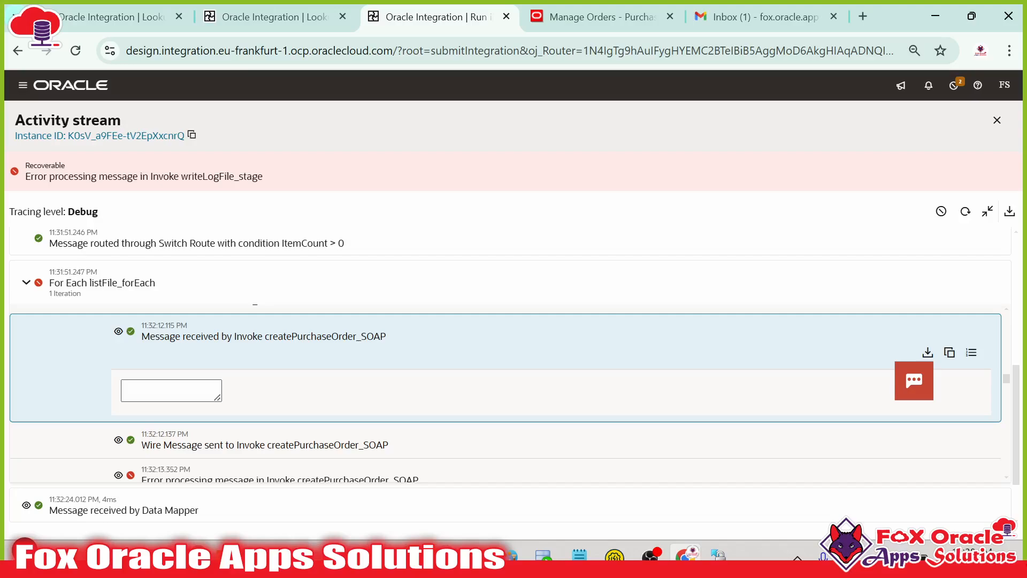
{"action": "scroll", "coordinate": [545, 425], "scroll_direction": "up", "scroll_amount": 2}
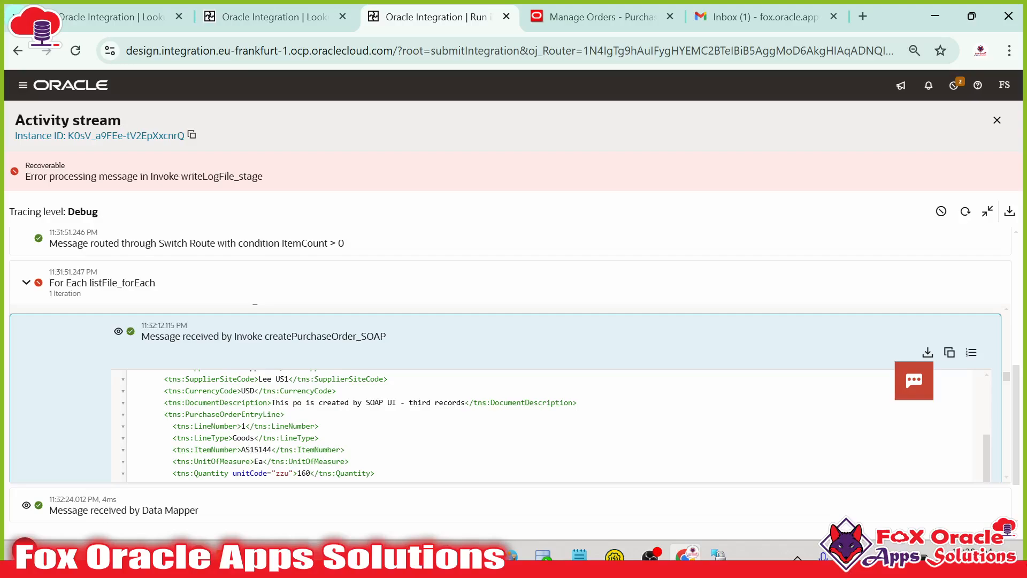
{"action": "left_click_drag", "start_coordinate": [272, 403], "coordinate": [434, 403]}
{"action": "left_click", "coordinate": [435, 405]}
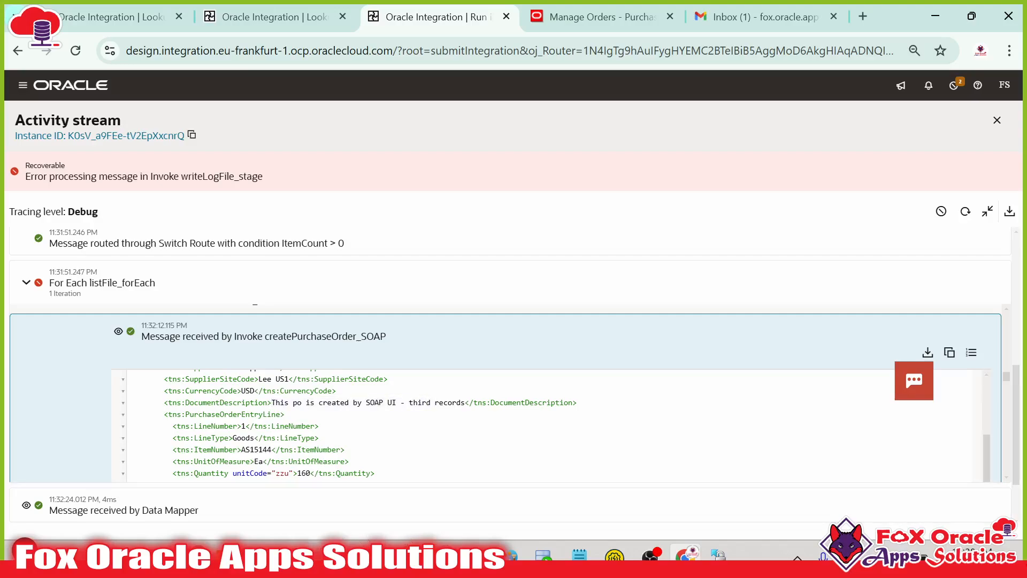
- Switch to XXEYPURCHASEORDER_20241130_01.csv in Notepad++ and highlight the third record from its description through the ship-to value
{"action": "key", "text": "alt+Tab"}
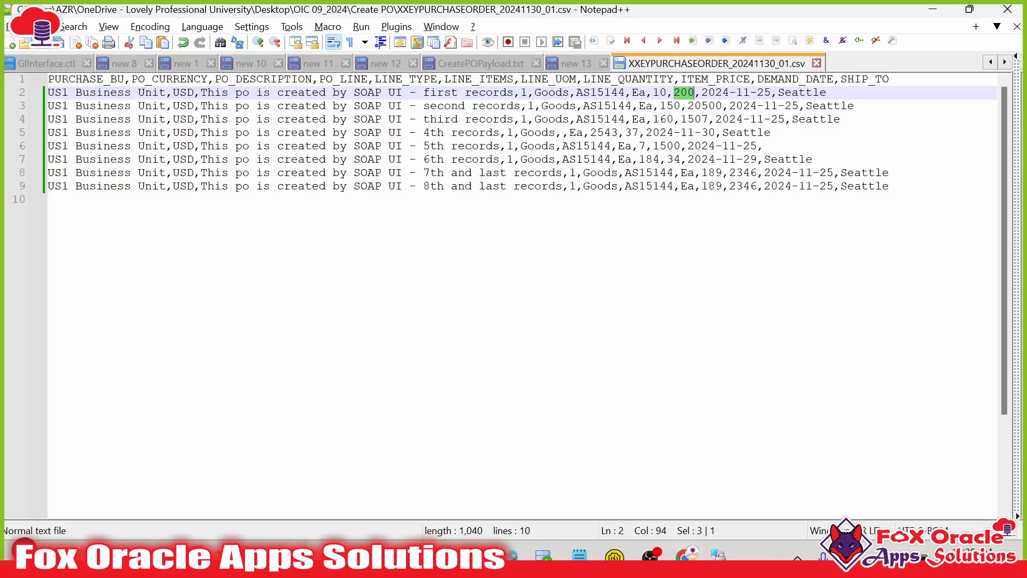
{"action": "left_click_drag", "start_coordinate": [424, 119], "coordinate": [528, 120]}
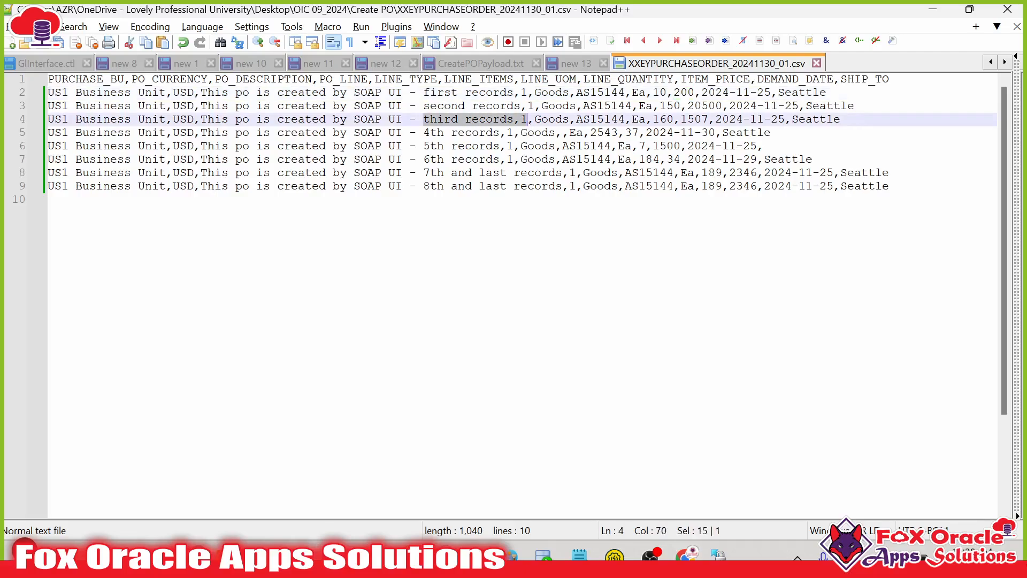
{"action": "left_click", "coordinate": [659, 119]}
{"action": "left_click_drag", "start_coordinate": [841, 119], "coordinate": [221, 118]}
{"action": "left_click", "coordinate": [382, 120]}
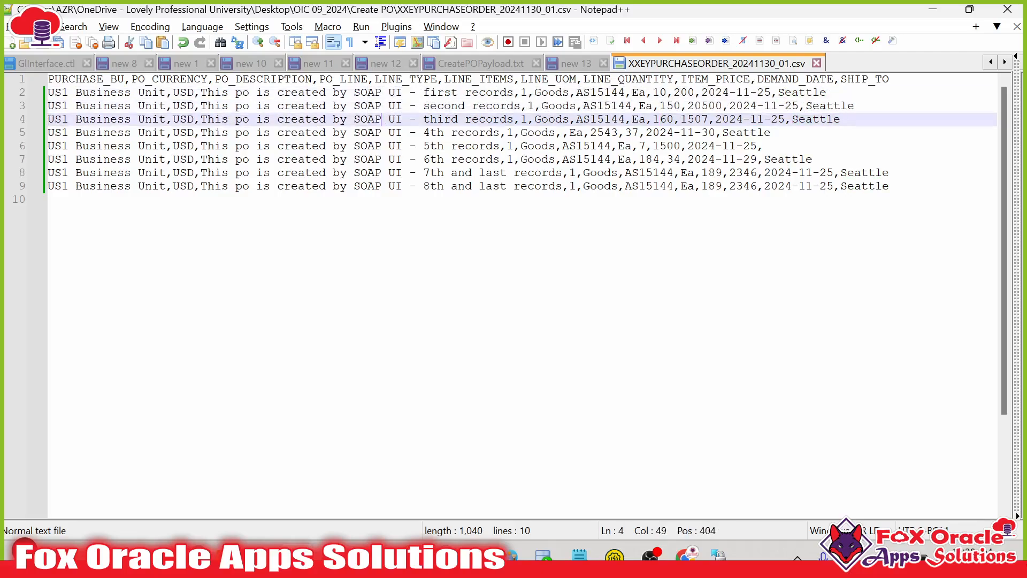
- Switch back to the activity stream and compare the payload's quantity, price and header values with the third CSV record
{"action": "key", "text": "alt+Tab"}
{"action": "scroll", "coordinate": [551, 426], "scroll_direction": "down", "scroll_amount": 3}
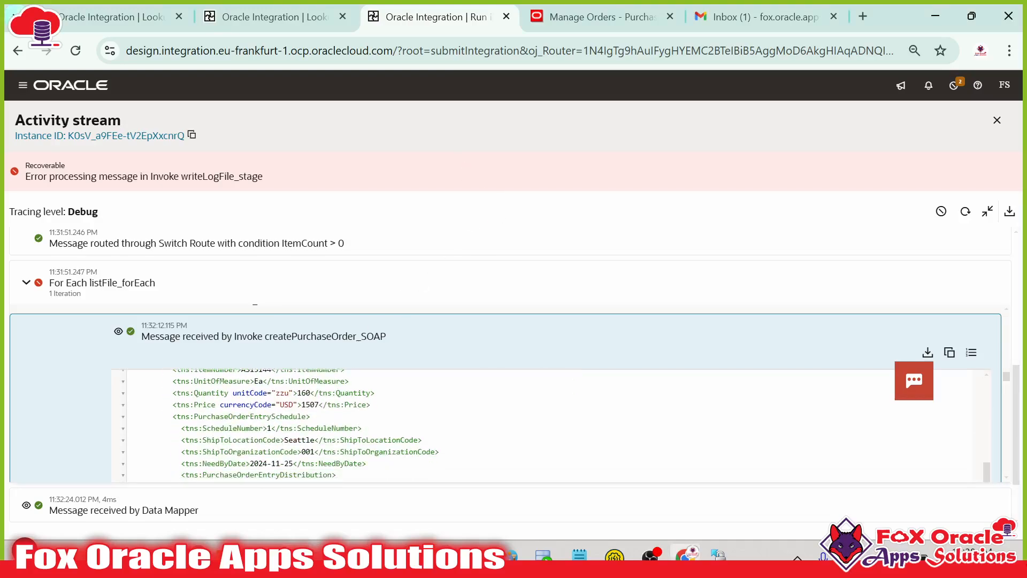
{"action": "double_click", "coordinate": [250, 393]}
{"action": "double_click", "coordinate": [282, 393]}
{"action": "scroll", "coordinate": [550, 425], "scroll_direction": "down", "scroll_amount": 2}
{"action": "scroll", "coordinate": [283, 385], "scroll_direction": "up", "scroll_amount": 5}
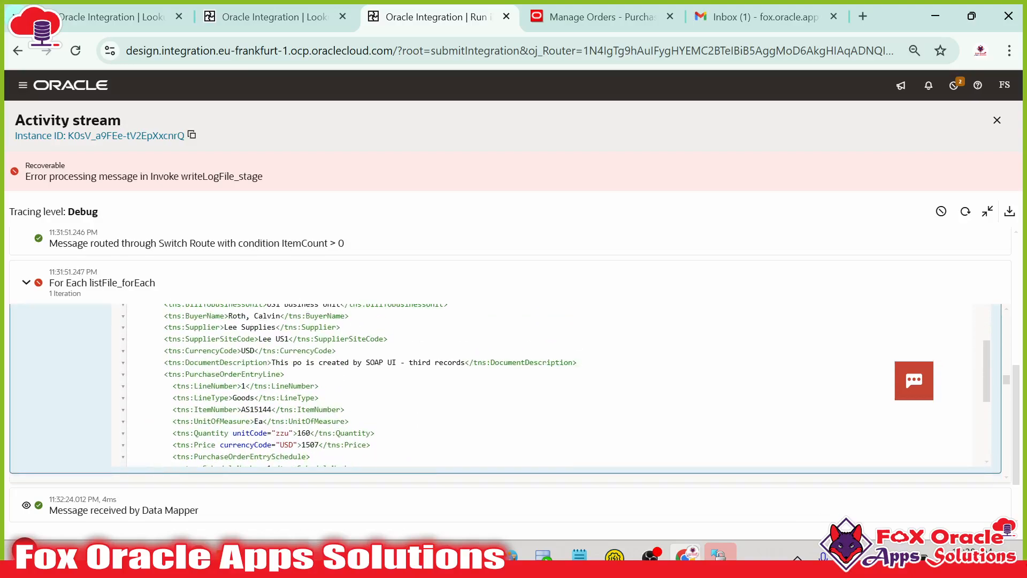
{"action": "scroll", "coordinate": [559, 385], "scroll_direction": "up", "scroll_amount": 3}
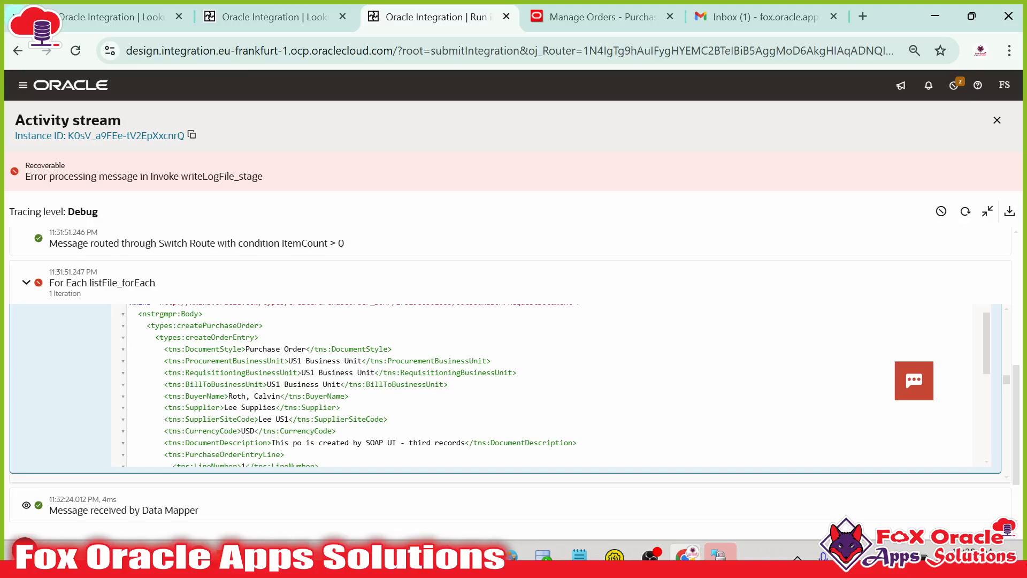
- Collapse For Each listFile_forEach, refresh the activity stream, and check the remote Purchase Order folder in WinSCP
{"action": "left_click", "coordinate": [27, 283]}
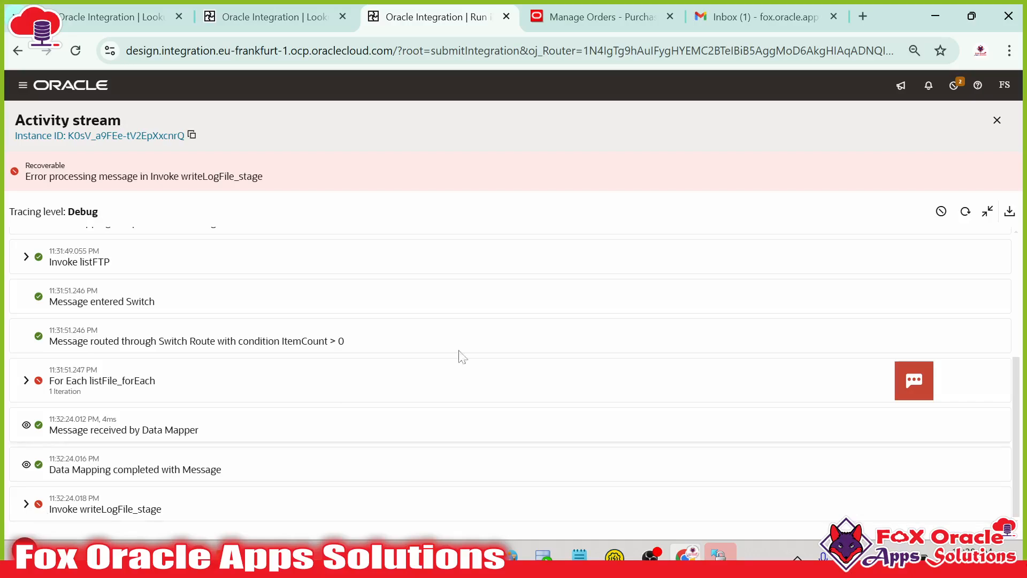
{"action": "left_click", "coordinate": [964, 211]}
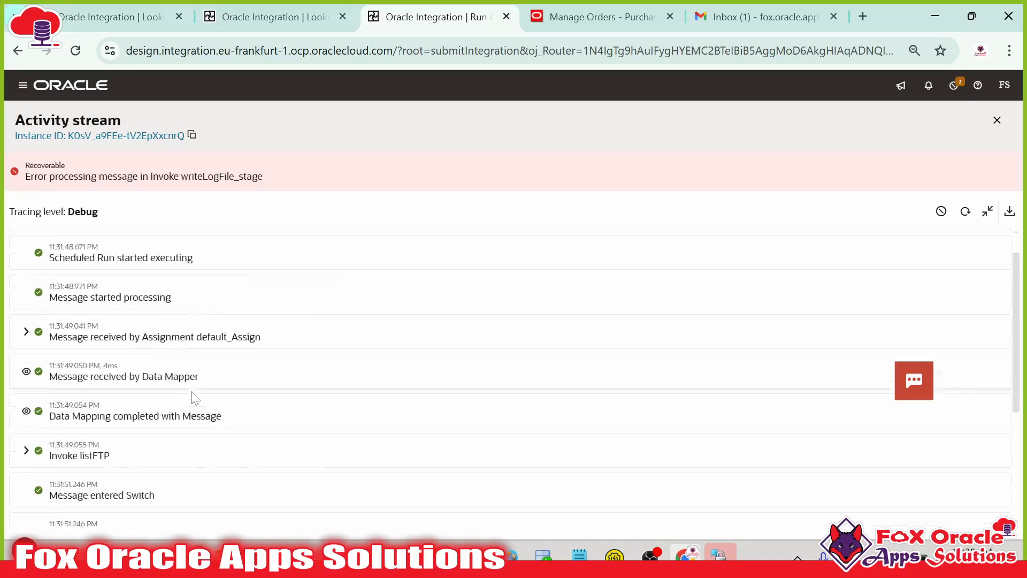
{"action": "left_click", "coordinate": [23, 85]}
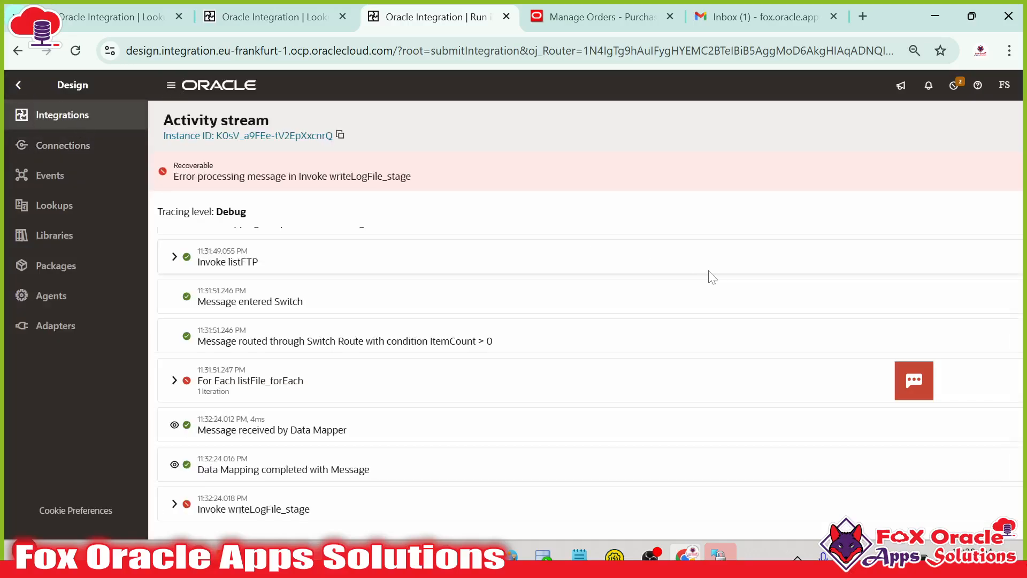
{"action": "scroll", "coordinate": [587, 292], "scroll_direction": "up", "scroll_amount": 5}
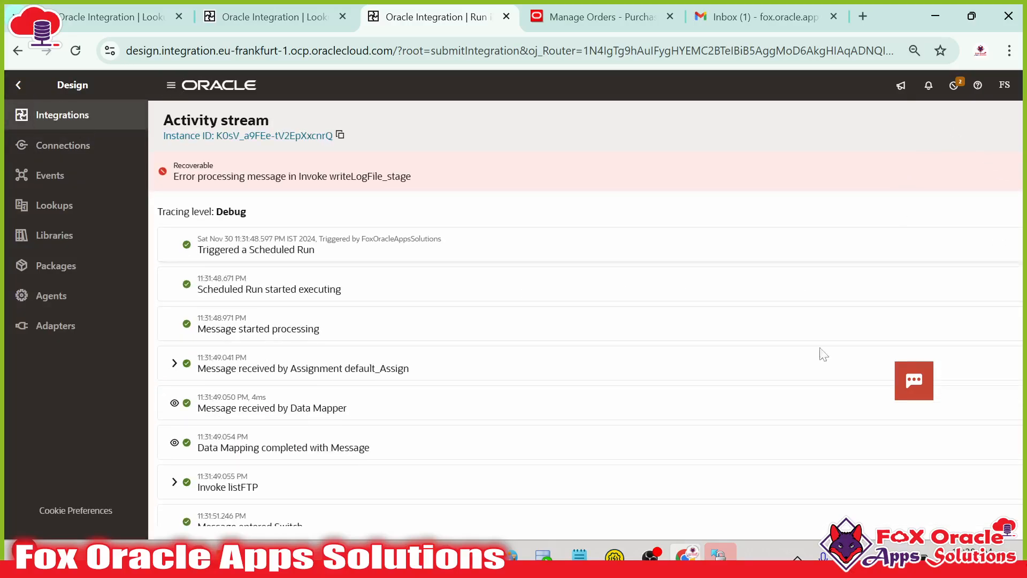
{"action": "left_click", "coordinate": [719, 556]}
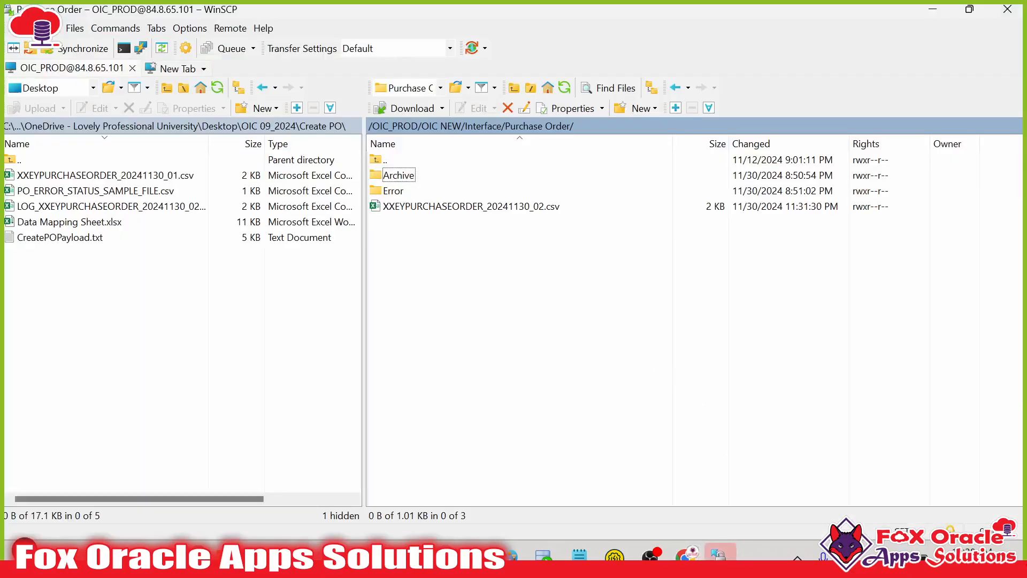
{"action": "left_click", "coordinate": [687, 556]}
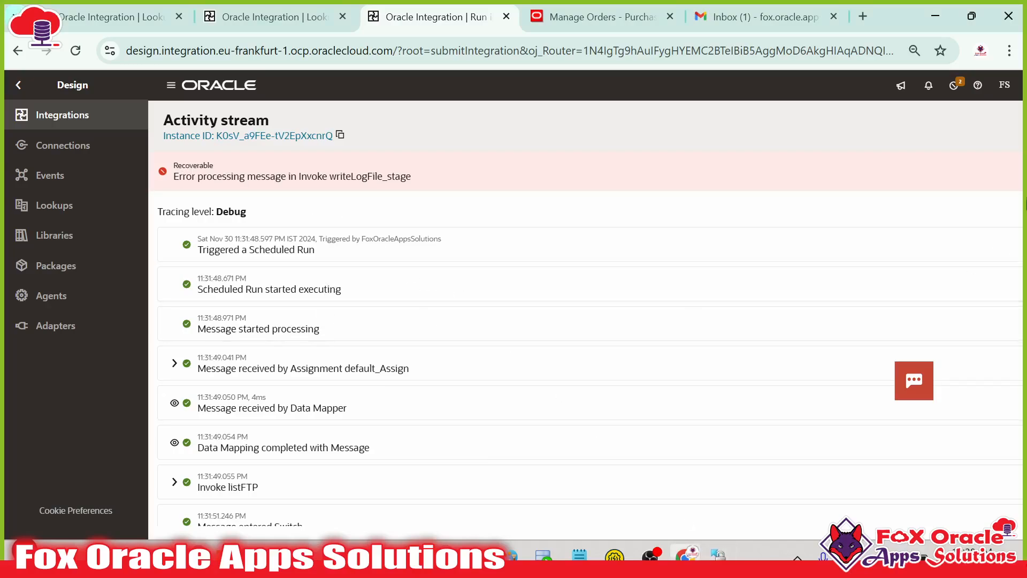
- Deactivate the integration FOAS_INT001_PURCHASE_ORDER_IN from the Integrations list and refresh the list
{"action": "left_click", "coordinate": [56, 145]}
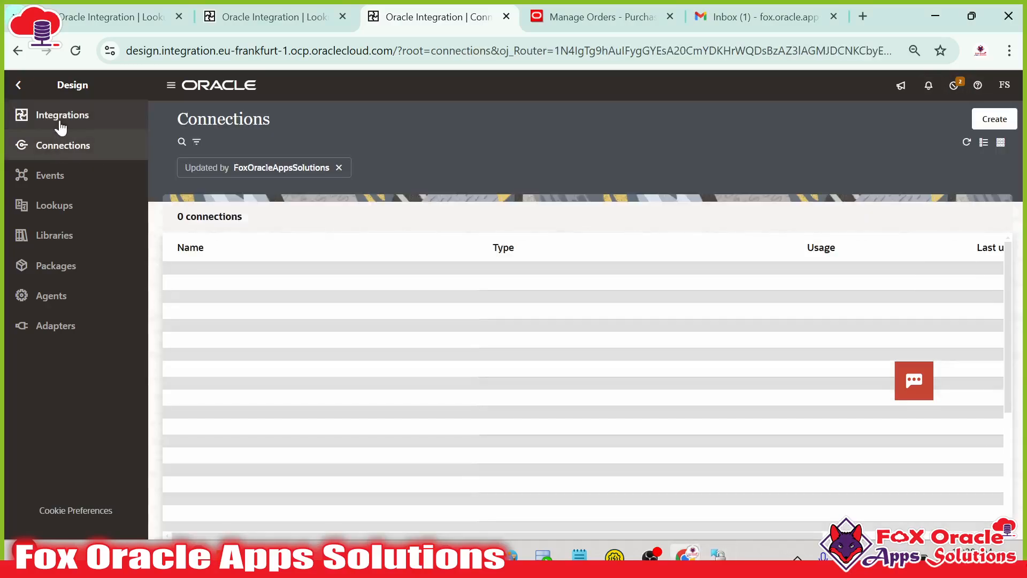
{"action": "left_click", "coordinate": [60, 126]}
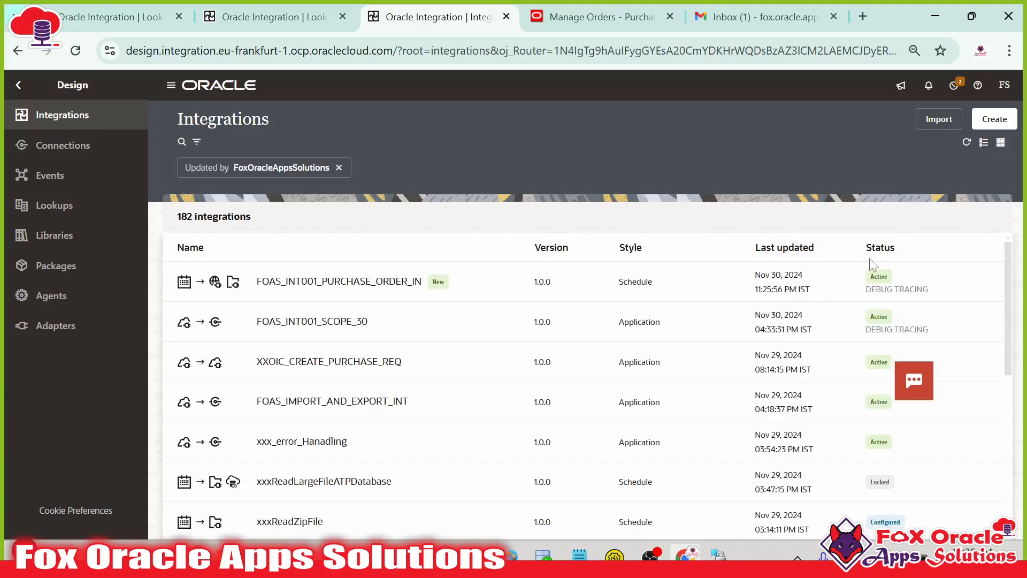
{"action": "left_click", "coordinate": [925, 283]}
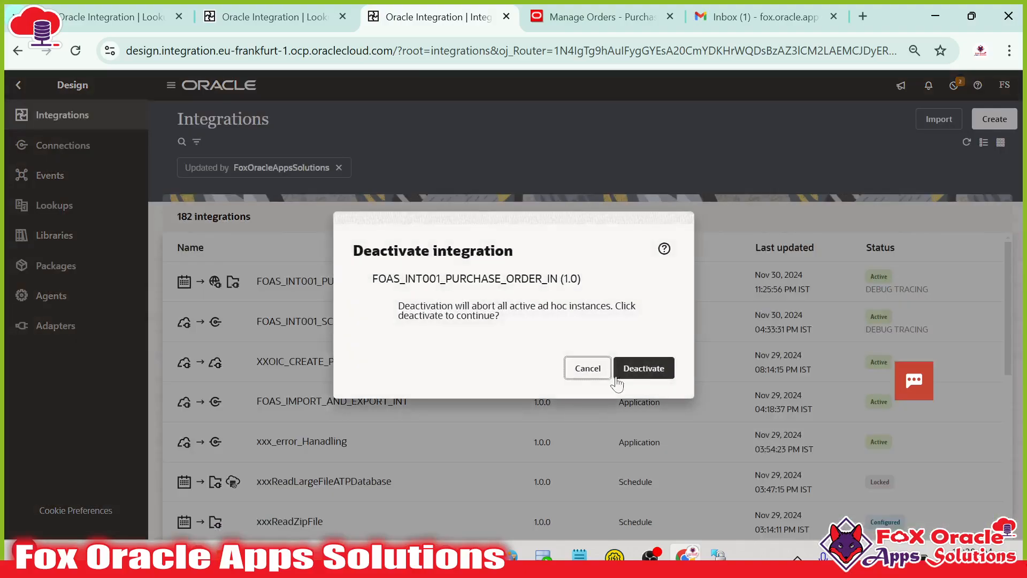
{"action": "left_click", "coordinate": [650, 377]}
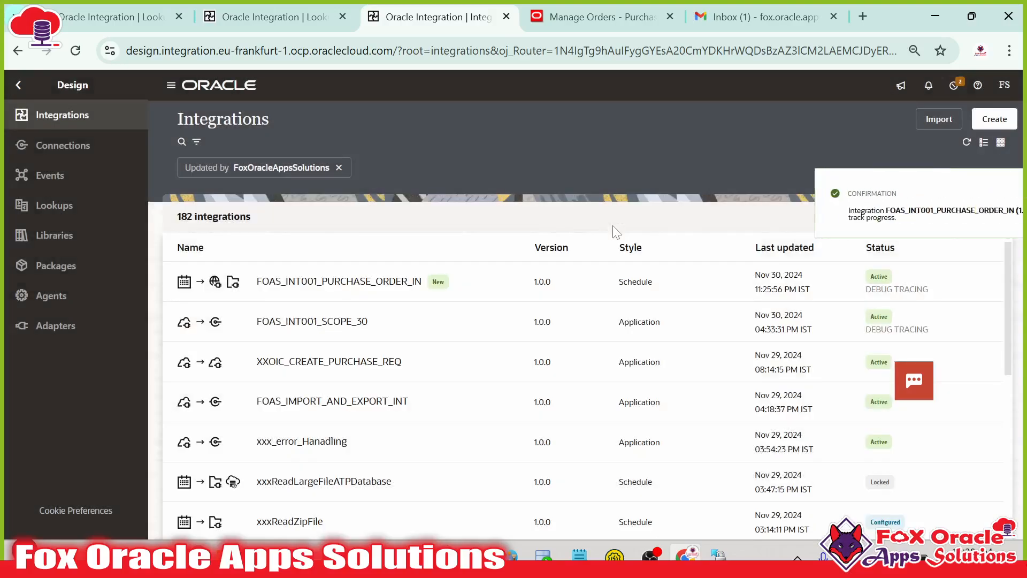
{"action": "left_click", "coordinate": [1004, 203]}
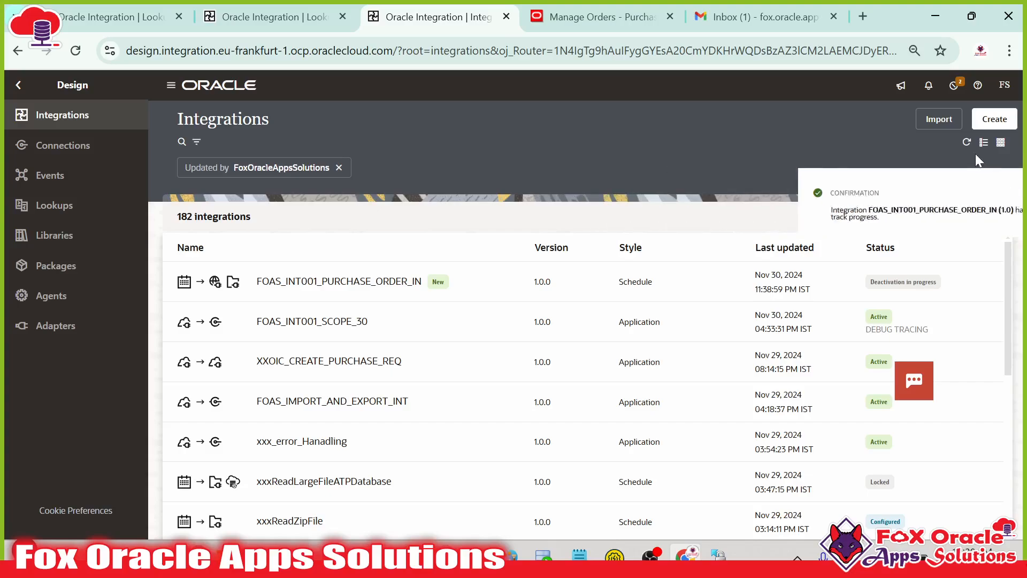
{"action": "left_click", "coordinate": [966, 142]}
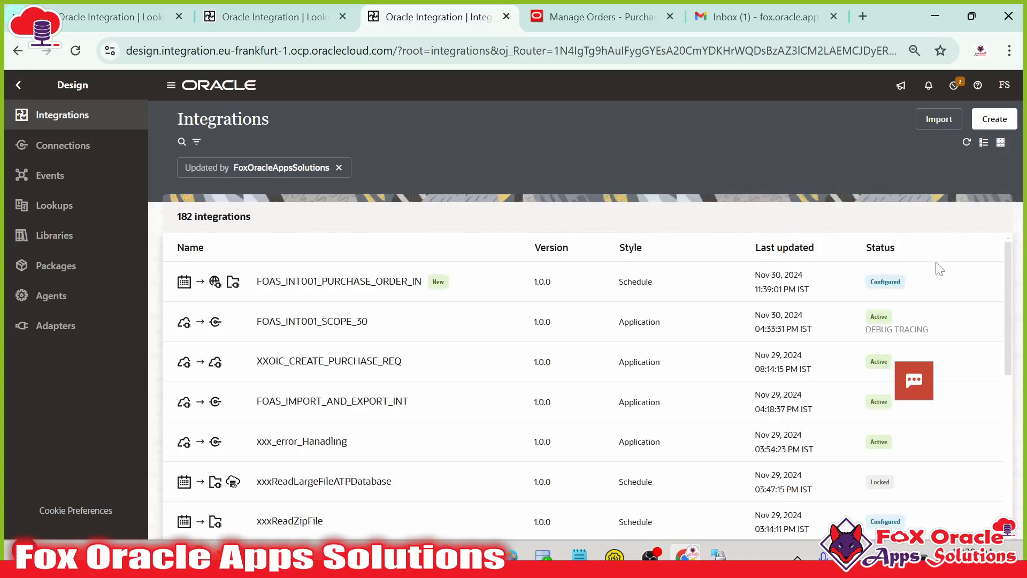
- Open FOAS_INT001_PURCHASE_ORDER_IN in the designer and open the writeLogFile_stage invoke for editing
{"action": "mouse_move", "coordinate": [828, 264]}
{"action": "left_click", "coordinate": [899, 282]}
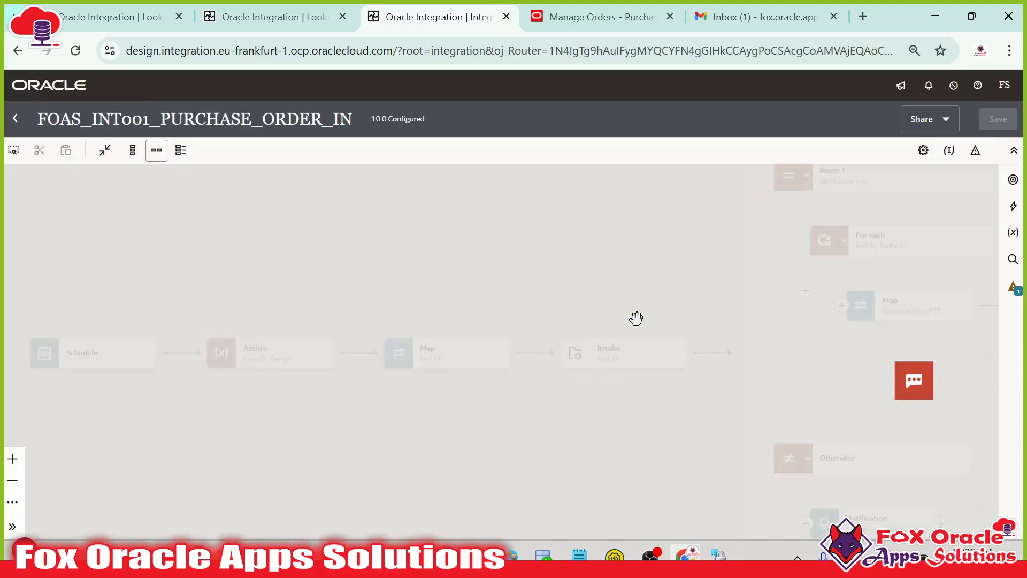
{"action": "left_click_drag", "start_coordinate": [691, 275], "coordinate": [149, 286]}
{"action": "left_click_drag", "start_coordinate": [745, 396], "coordinate": [177, 347]}
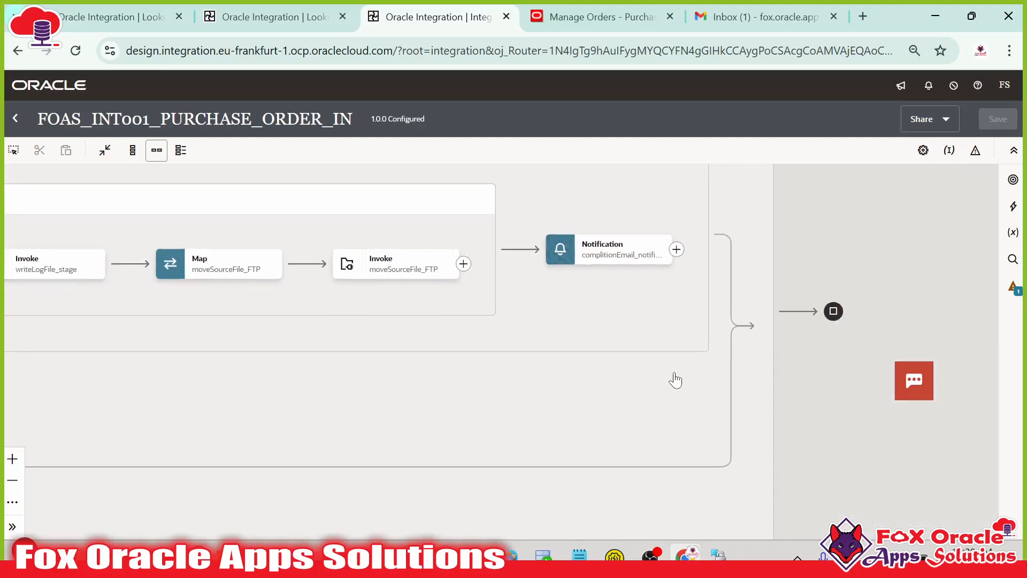
{"action": "left_click_drag", "start_coordinate": [676, 380], "coordinate": [716, 442]}
{"action": "left_click_drag", "start_coordinate": [535, 391], "coordinate": [713, 387]}
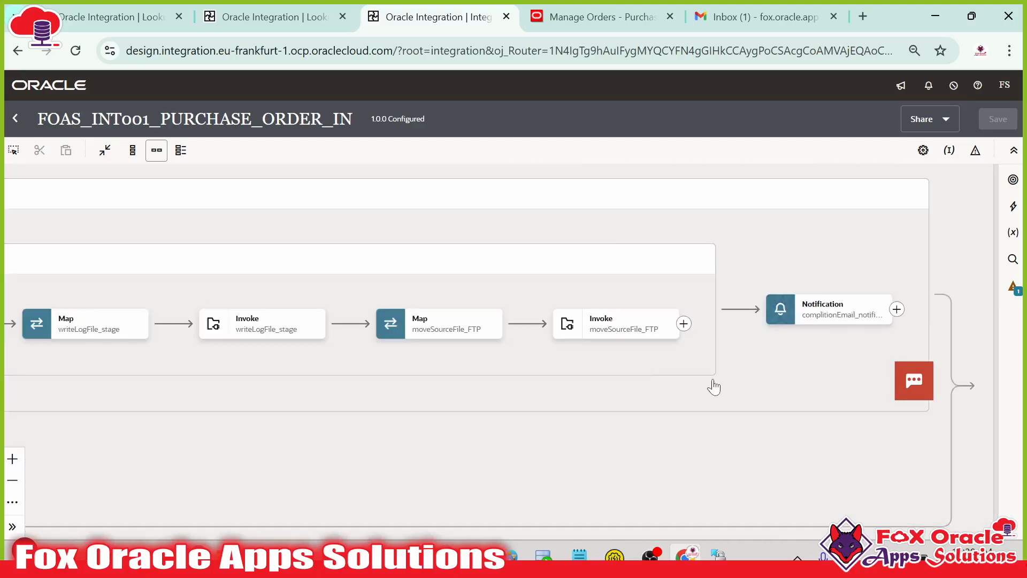
{"action": "left_click_drag", "start_coordinate": [404, 380], "coordinate": [600, 380]}
{"action": "double_click", "coordinate": [452, 330]}
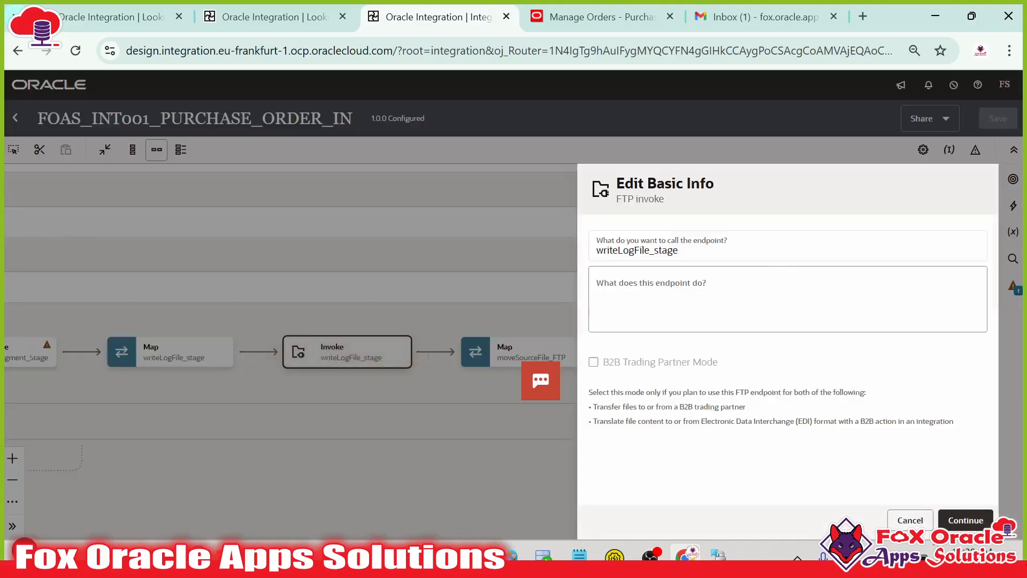
- Review the operation and schema settings of the writeLogFile_stage invoke, and close it without saving changes
{"action": "left_click", "coordinate": [965, 520]}
{"action": "scroll", "coordinate": [781, 379], "scroll_direction": "down", "scroll_amount": 5}
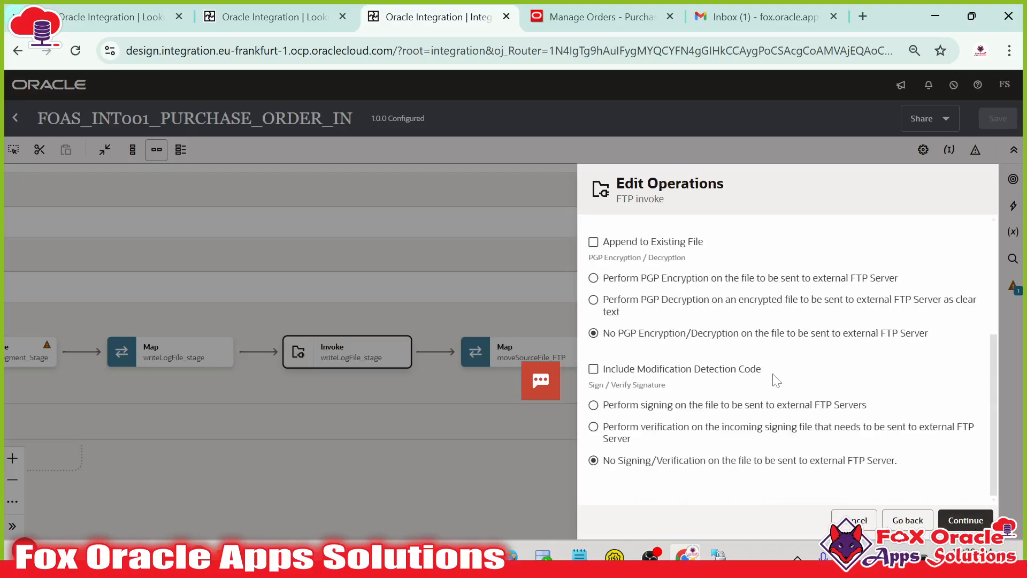
{"action": "left_click", "coordinate": [958, 518]}
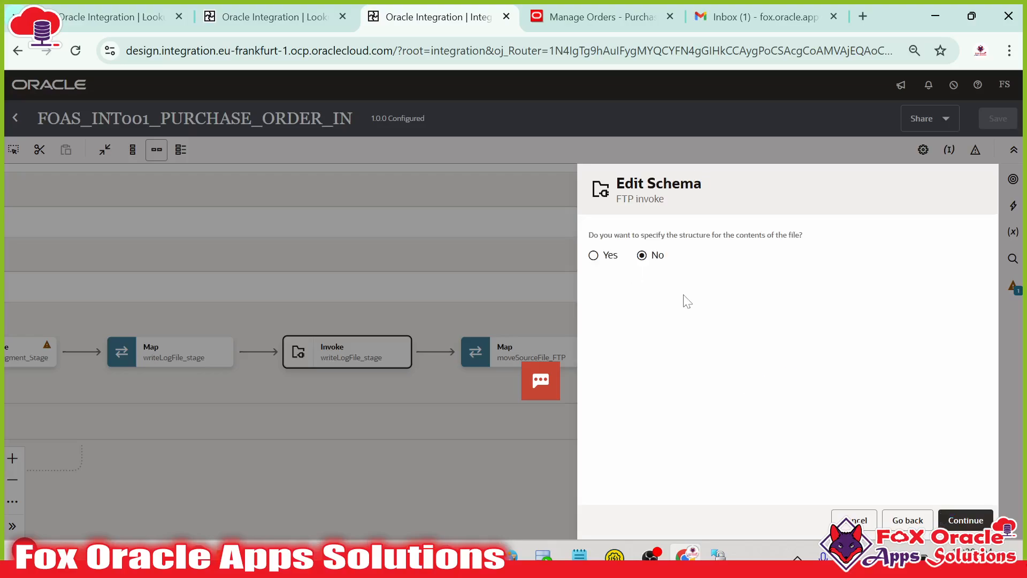
{"action": "left_click", "coordinate": [869, 522]}
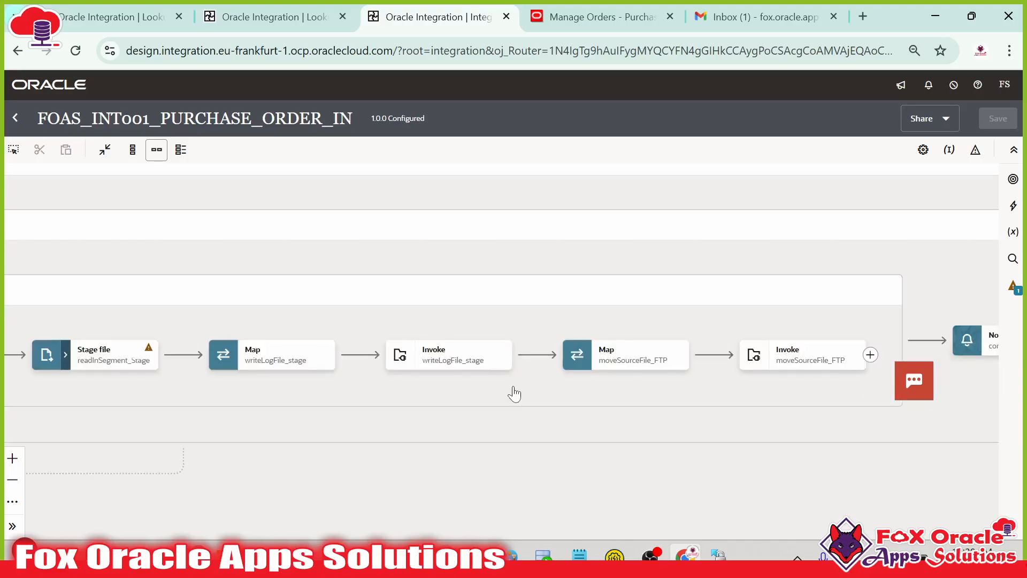
{"action": "left_click", "coordinate": [633, 367]}
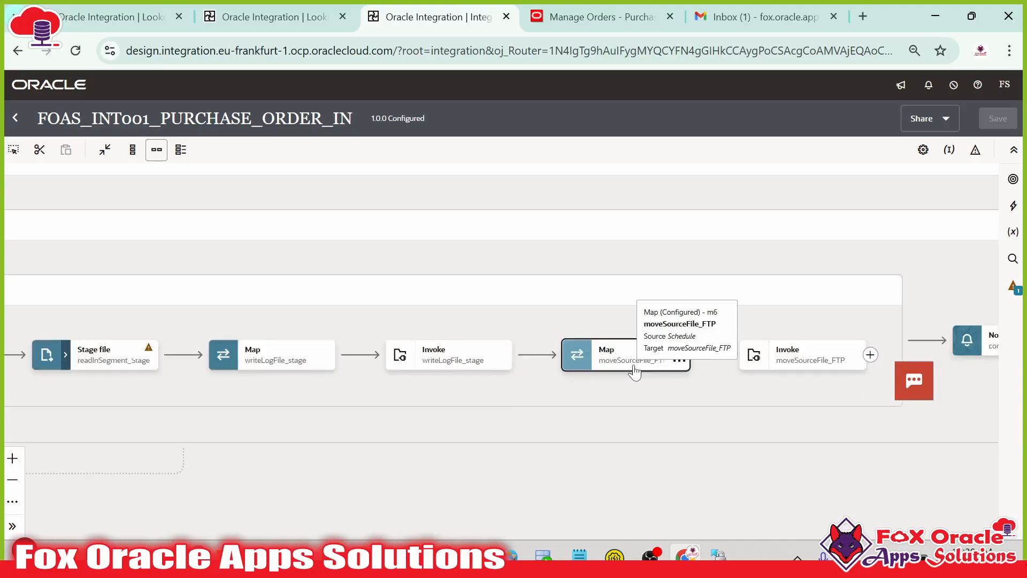
- Reopen the writeLogFile_stage invoke, check its Write File operation, schema and summary, and finish the configuration with the same settings
{"action": "left_click", "coordinate": [454, 364]}
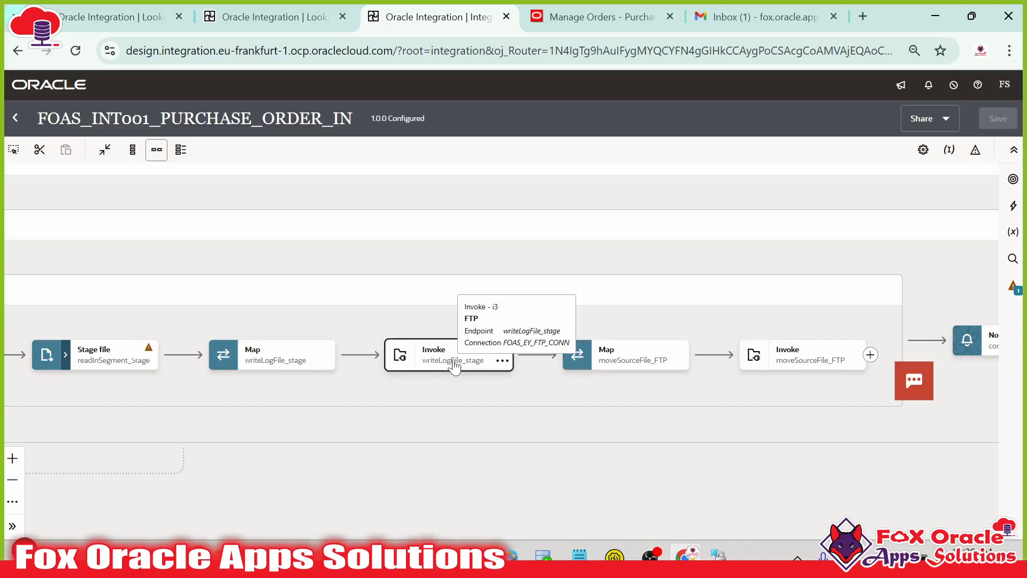
{"action": "double_click", "coordinate": [454, 365]}
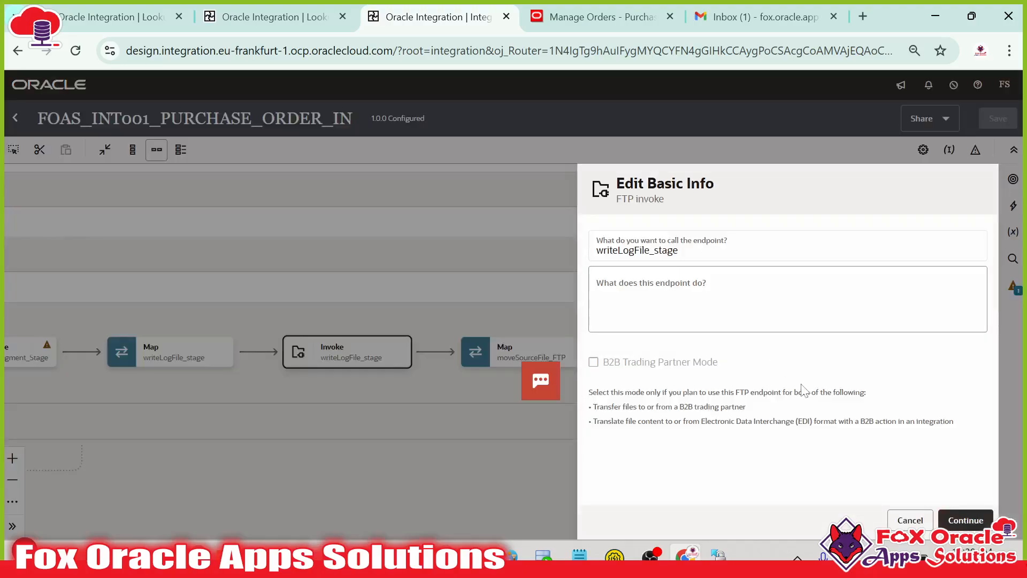
{"action": "left_click", "coordinate": [959, 518]}
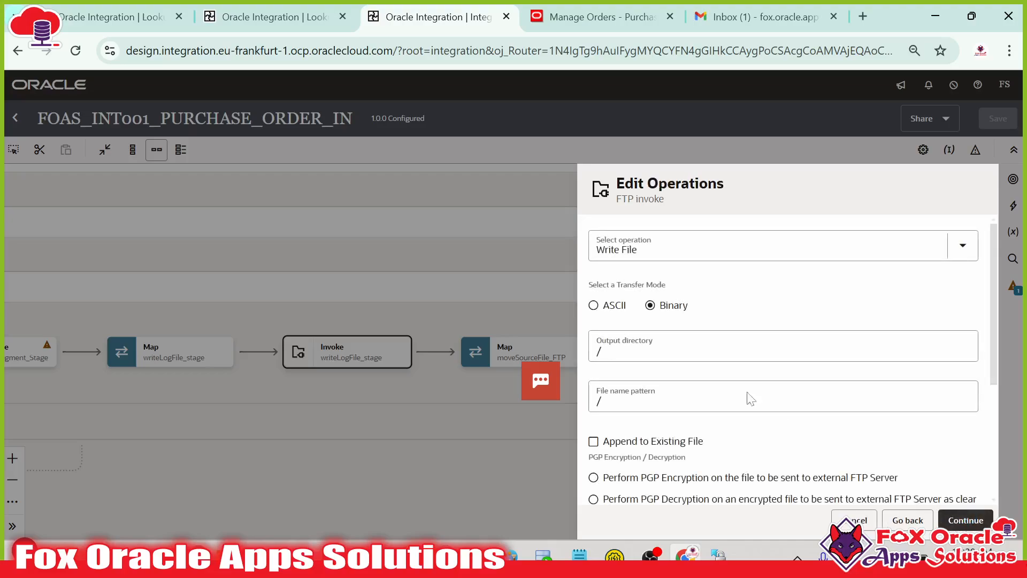
{"action": "scroll", "coordinate": [669, 321], "scroll_direction": "down", "scroll_amount": 4}
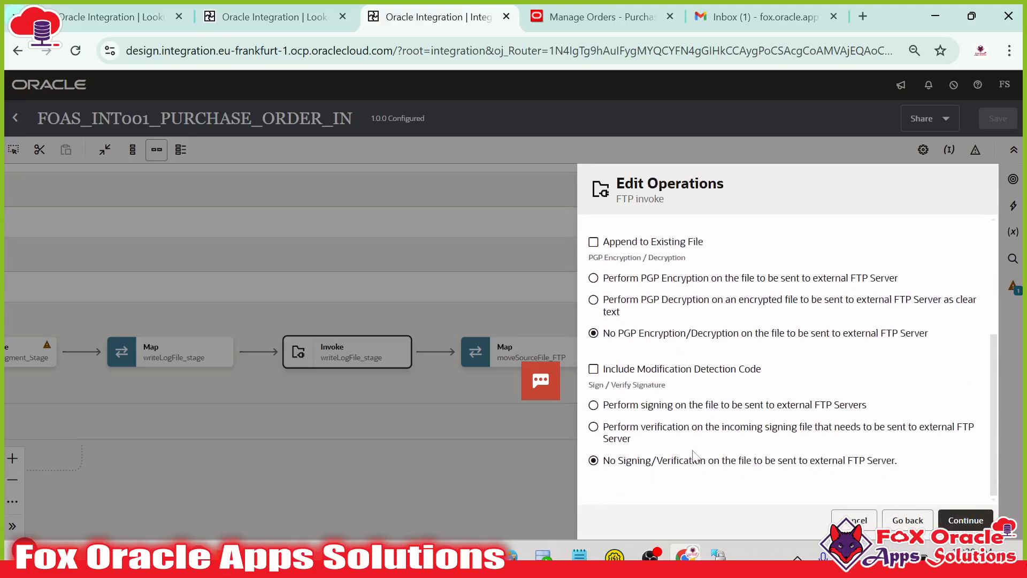
{"action": "scroll", "coordinate": [694, 455], "scroll_direction": "up", "scroll_amount": 3}
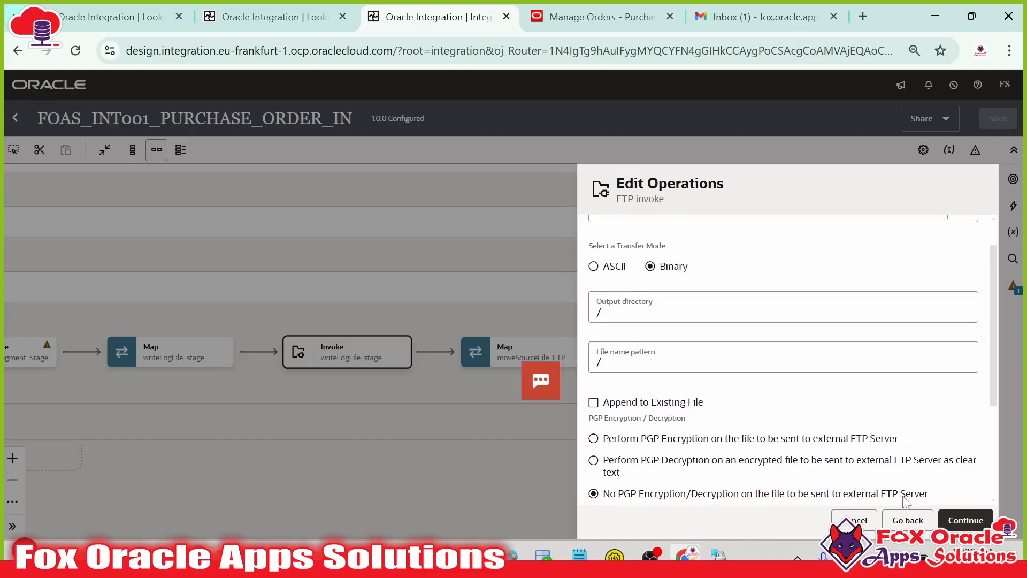
{"action": "left_click", "coordinate": [965, 520]}
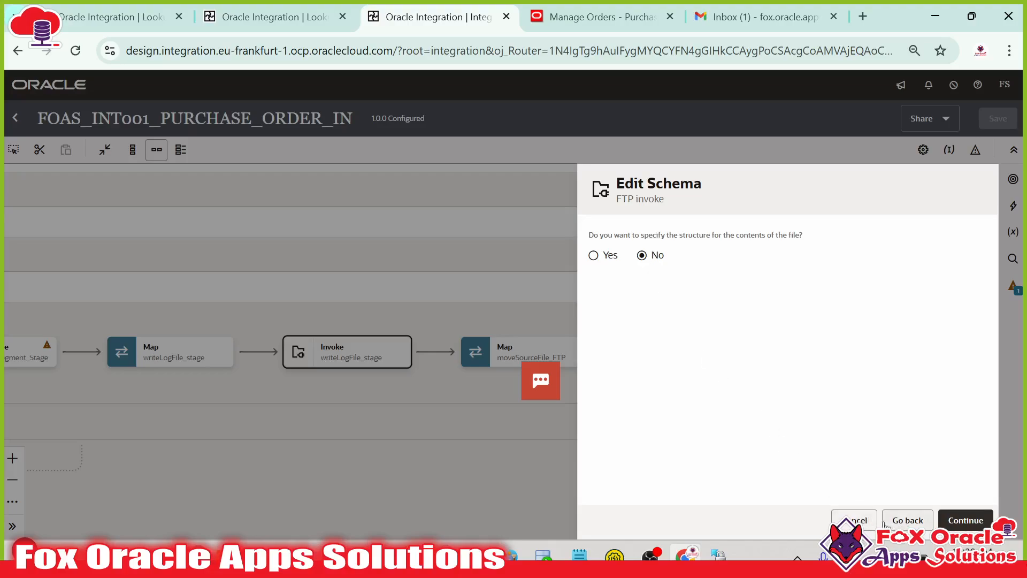
{"action": "left_click", "coordinate": [905, 521]}
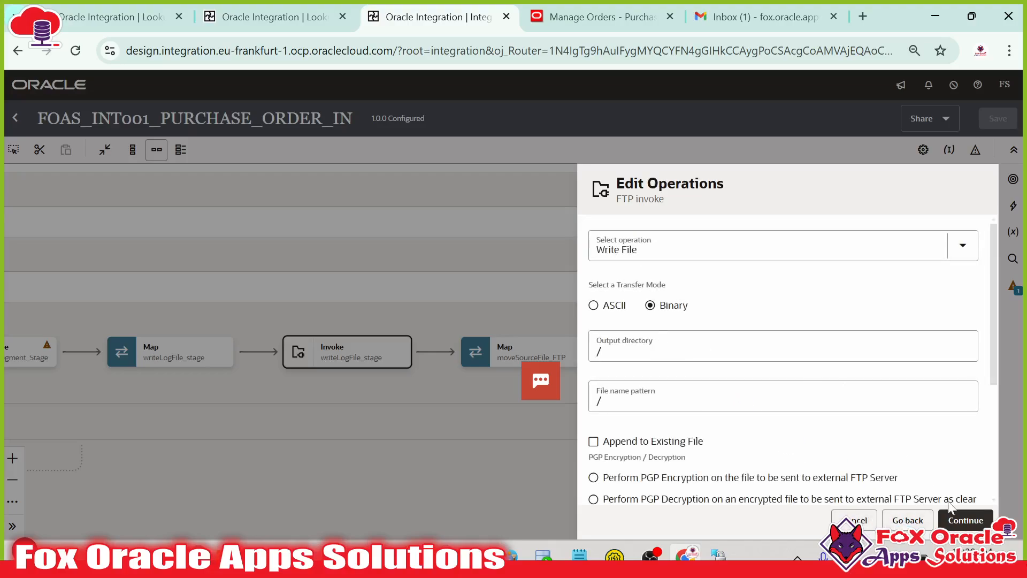
{"action": "left_click", "coordinate": [960, 519]}
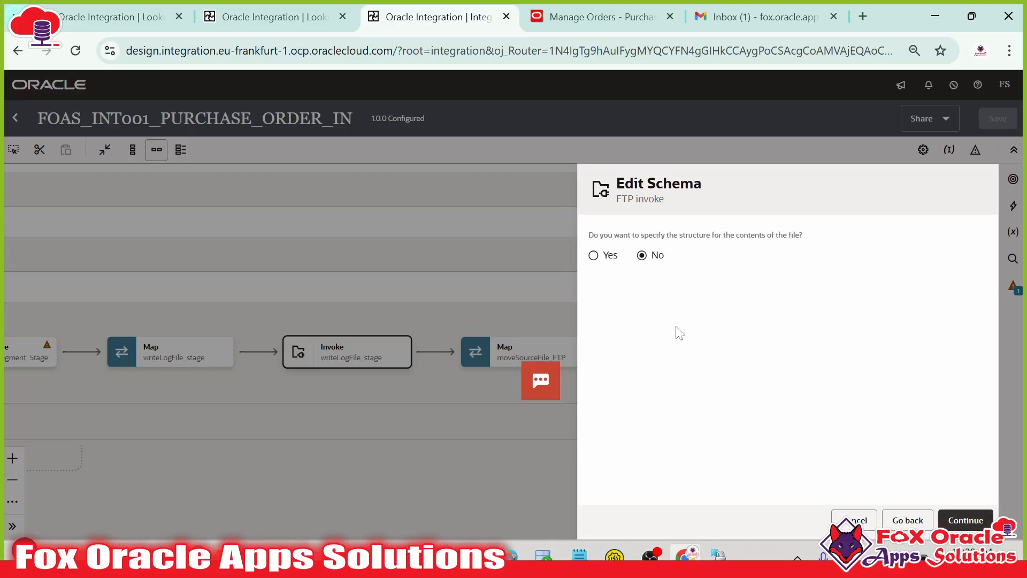
{"action": "left_click", "coordinate": [950, 521]}
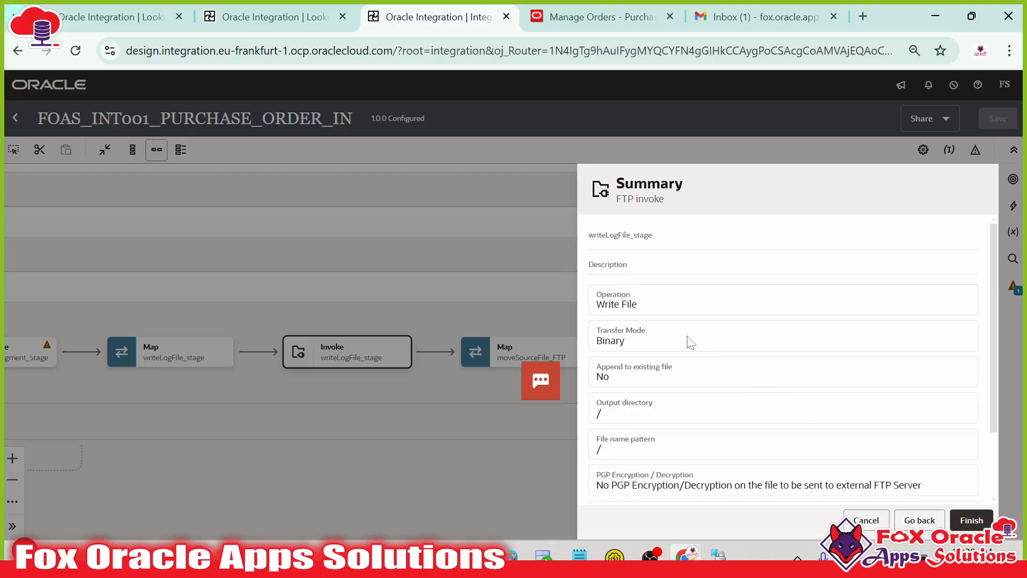
{"action": "scroll", "coordinate": [688, 342], "scroll_direction": "down", "scroll_amount": 2}
{"action": "left_click", "coordinate": [967, 524]}
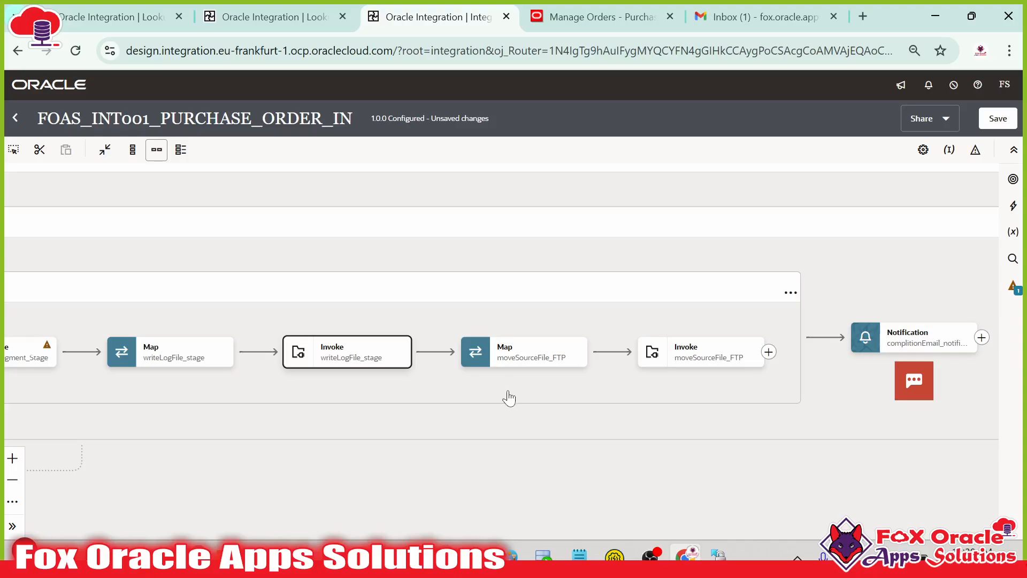
{"action": "left_click_drag", "start_coordinate": [509, 398], "coordinate": [786, 408]}
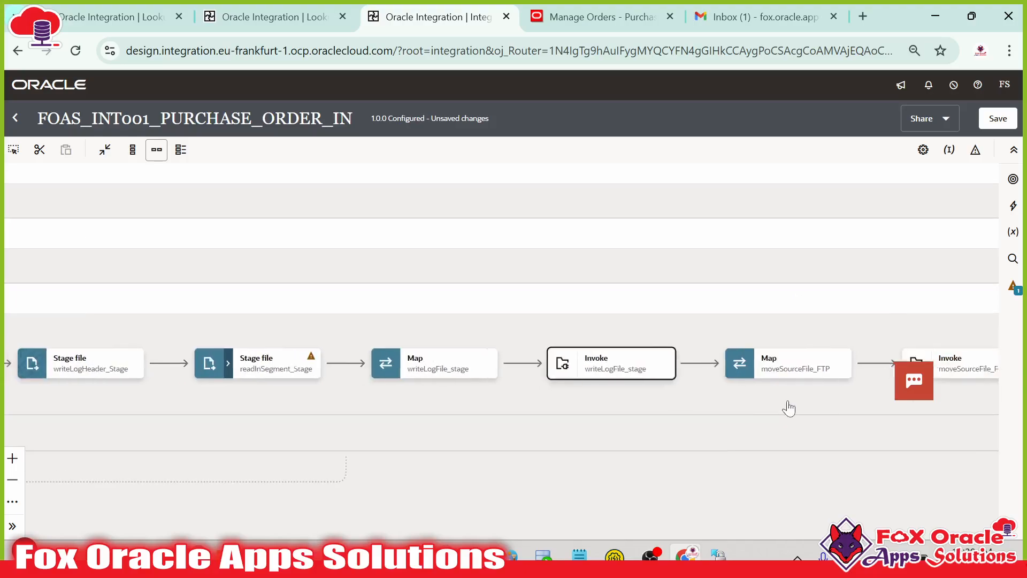
{"action": "double_click", "coordinate": [597, 369]}
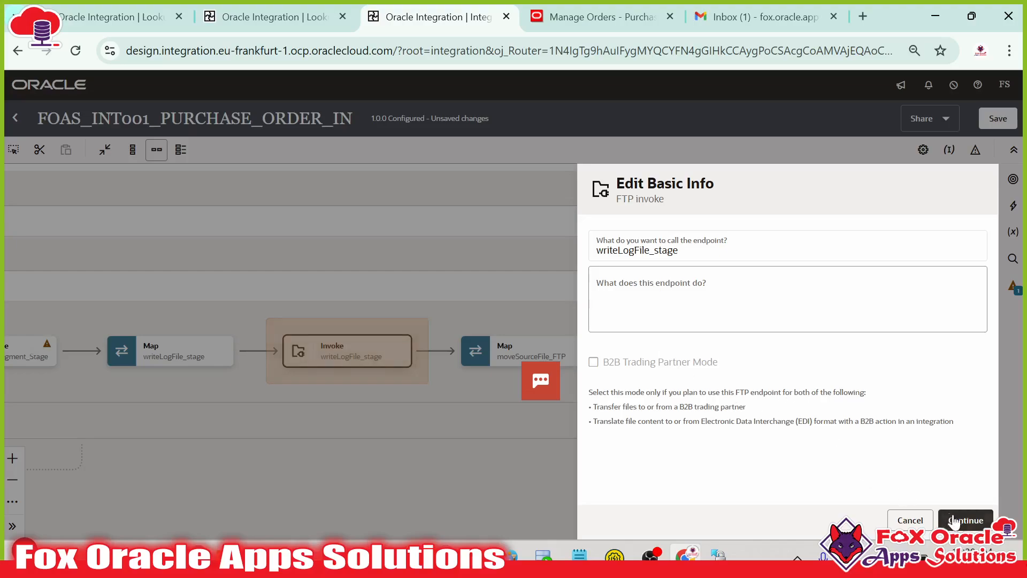
{"action": "left_click", "coordinate": [909, 520]}
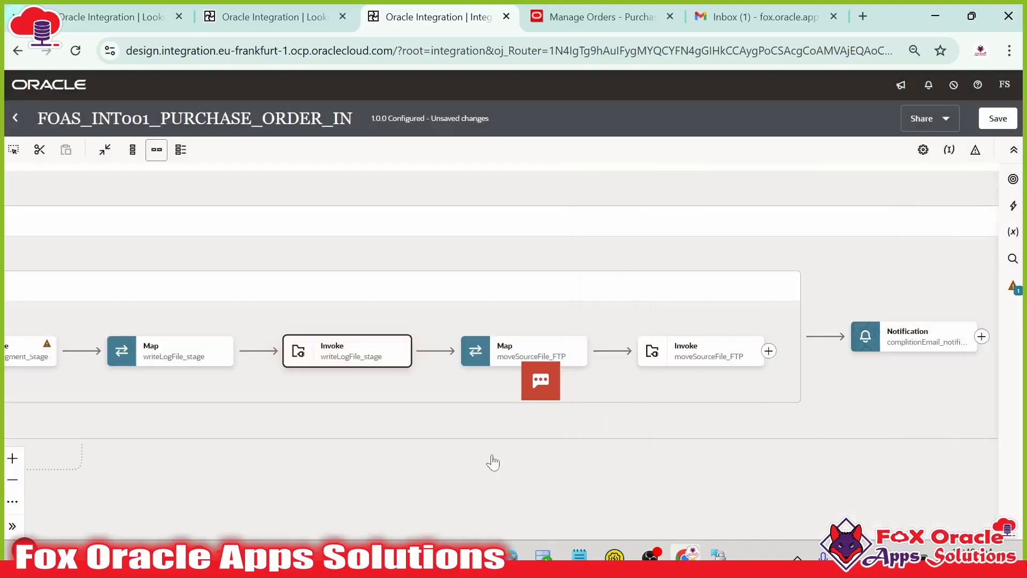
- Open the map to writeLogFile_stage and inspect the ICS File mappings for File Reference, Directory and Filename
{"action": "double_click", "coordinate": [163, 353]}
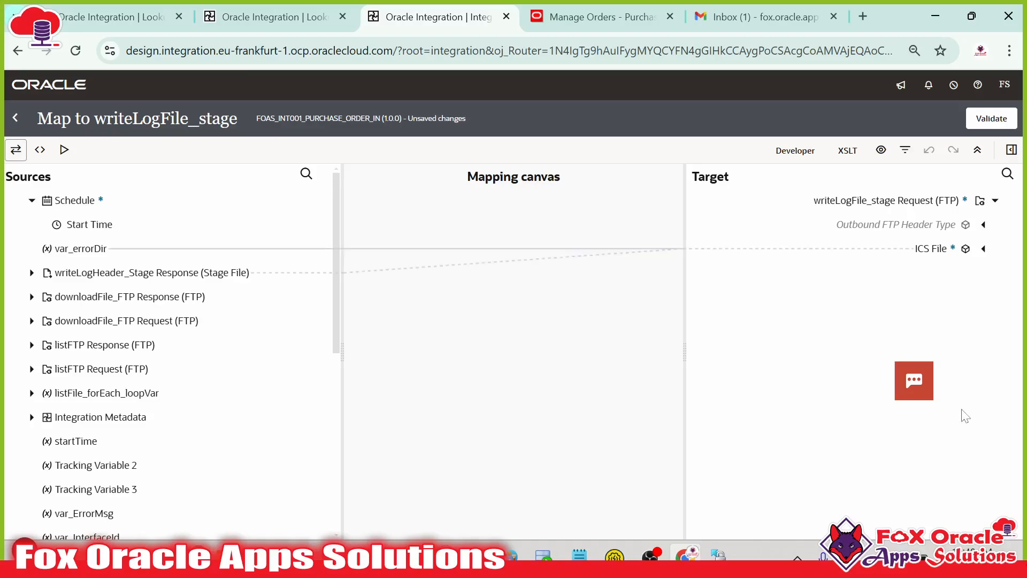
{"action": "left_click", "coordinate": [982, 249]}
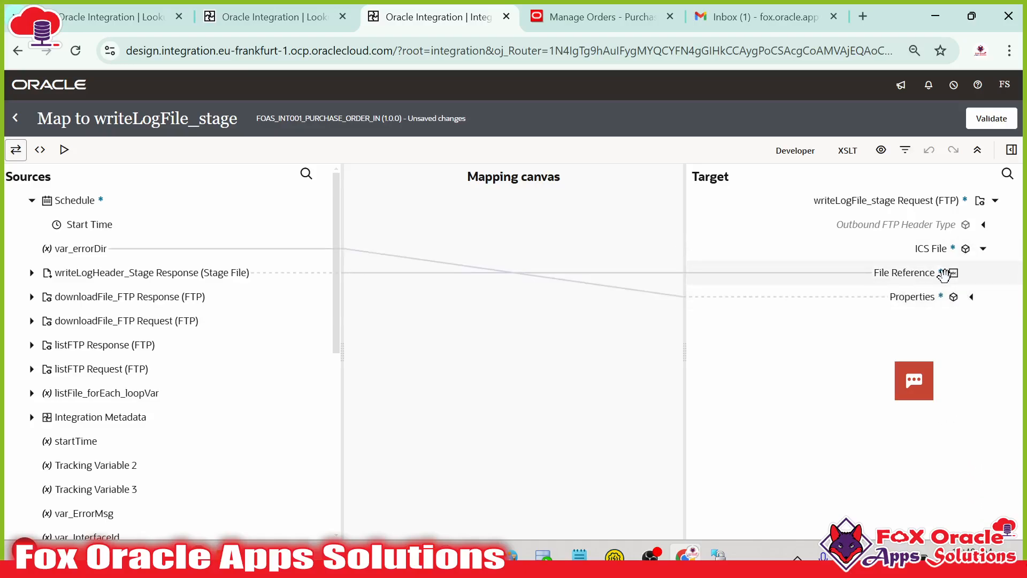
{"action": "left_click", "coordinate": [944, 274]}
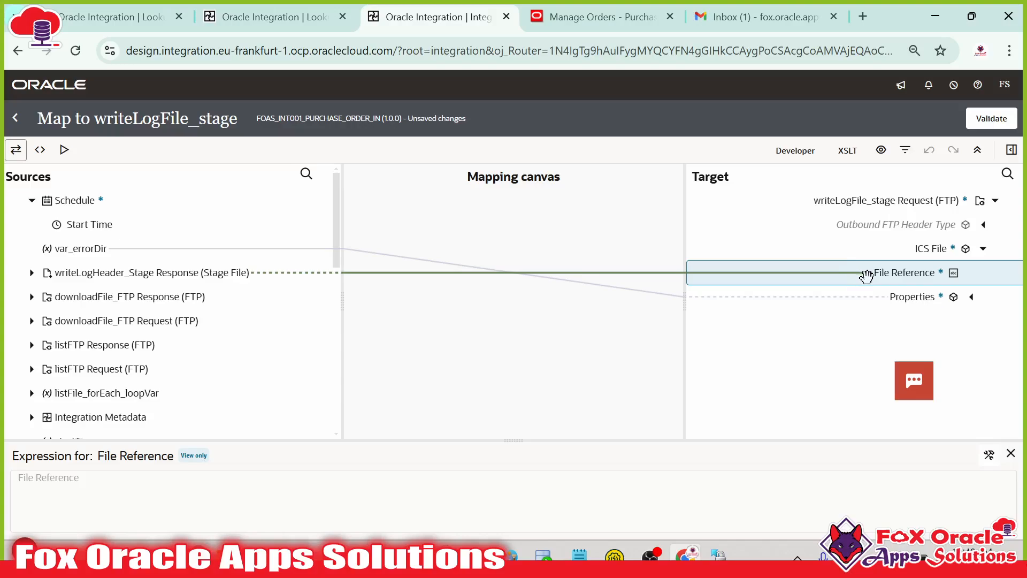
{"action": "left_click", "coordinate": [971, 296]}
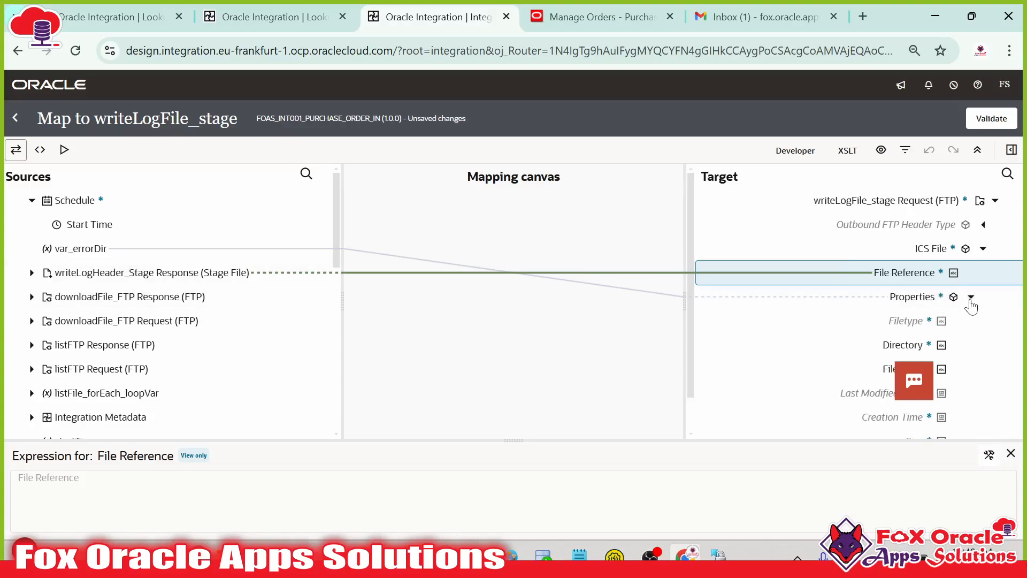
{"action": "scroll", "coordinate": [934, 326], "scroll_direction": "down", "scroll_amount": 1}
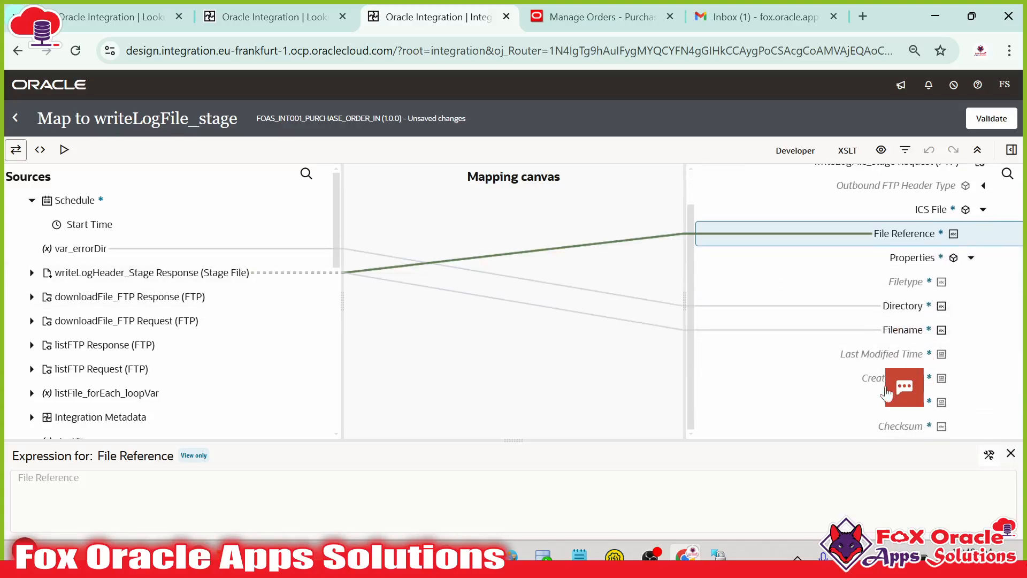
{"action": "left_click", "coordinate": [903, 305]}
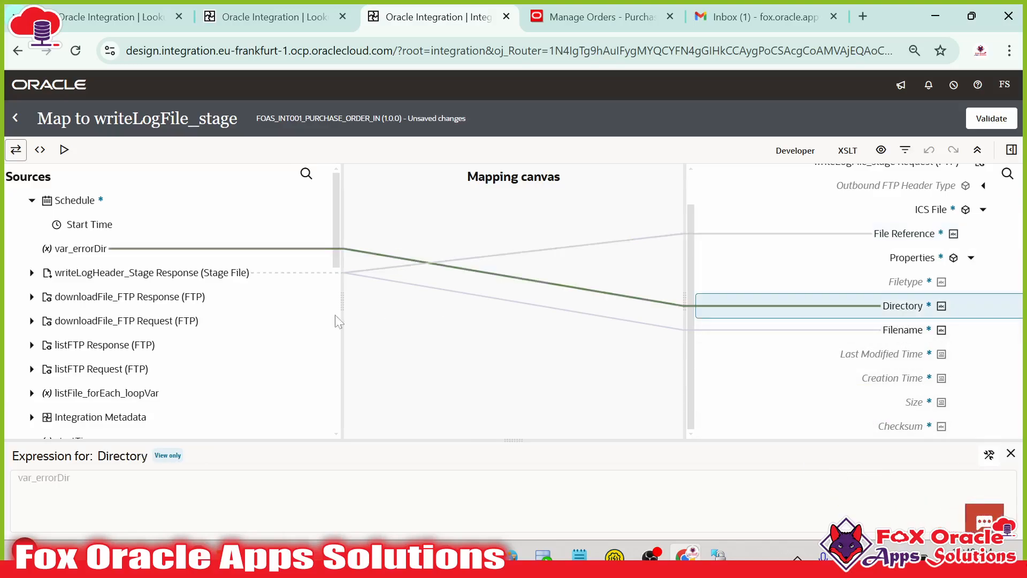
{"action": "left_click", "coordinate": [923, 335]}
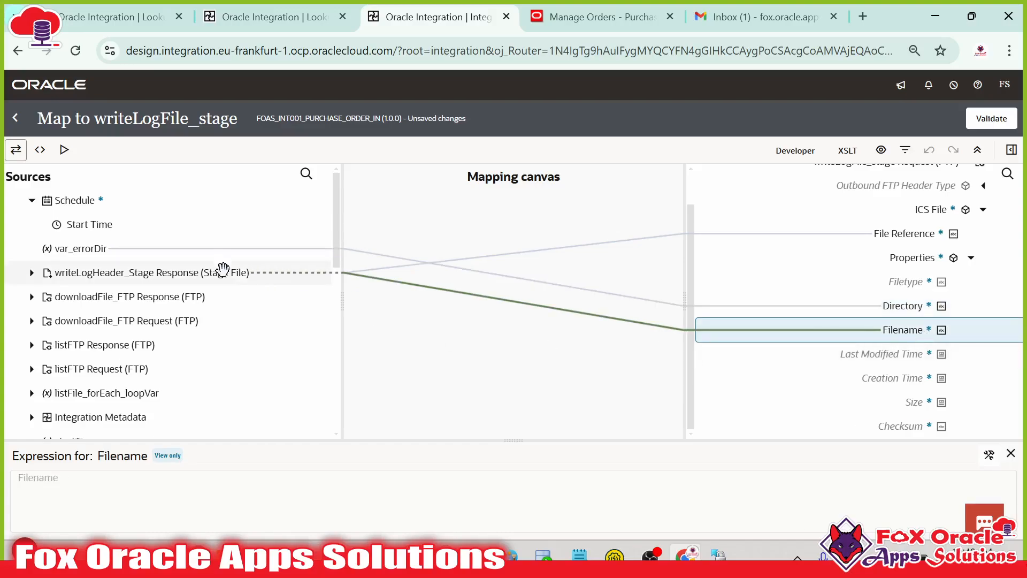
- Replace the Filename mapping expression with 'Log File 01.csv', validate the map and return to the integration canvas
{"action": "left_click", "coordinate": [989, 454]}
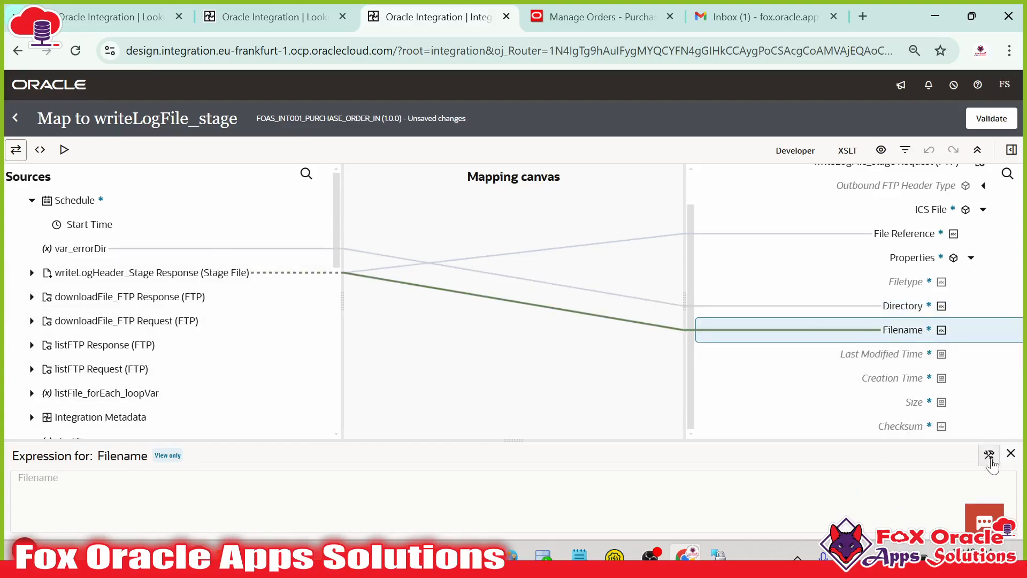
{"action": "left_click_drag", "start_coordinate": [549, 478], "coordinate": [24, 473]}
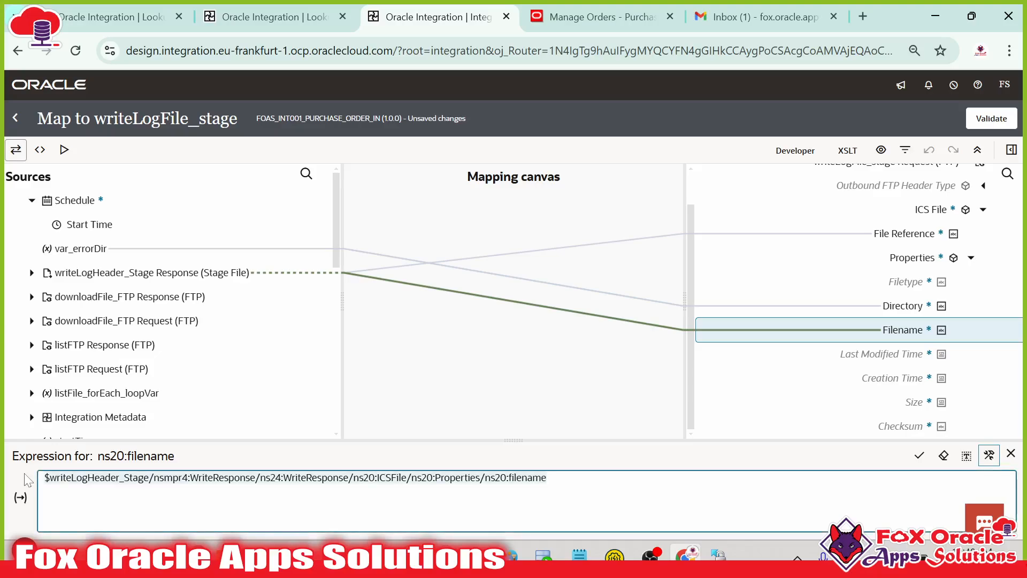
{"action": "key", "text": "BackSpace"}
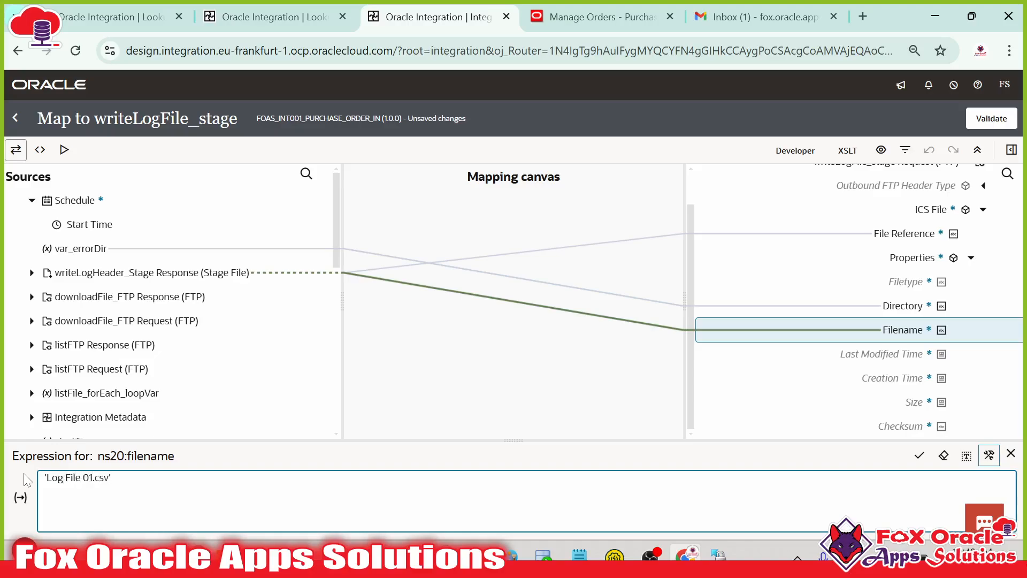
{"action": "left_click", "coordinate": [919, 455]}
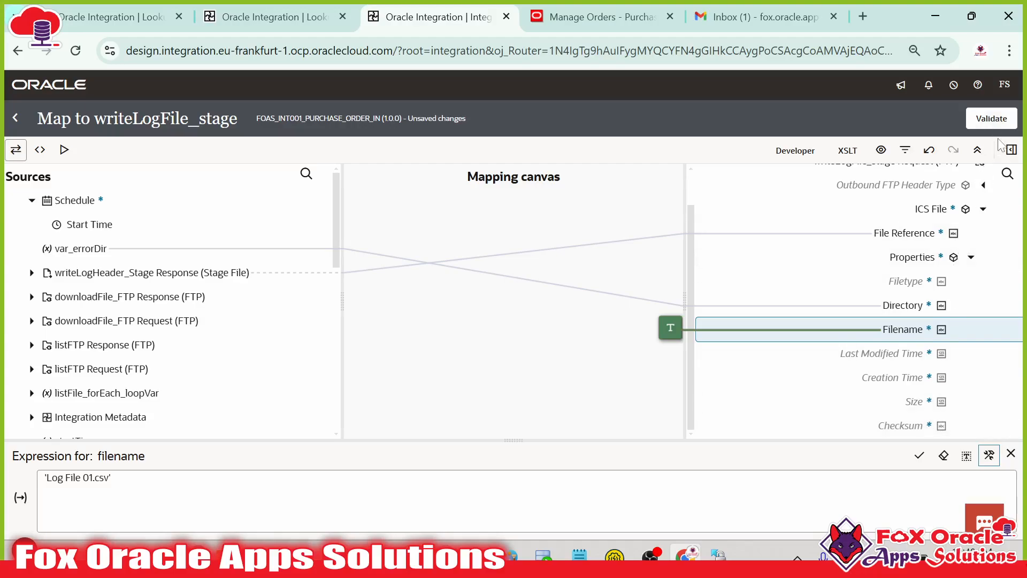
{"action": "left_click", "coordinate": [991, 118]}
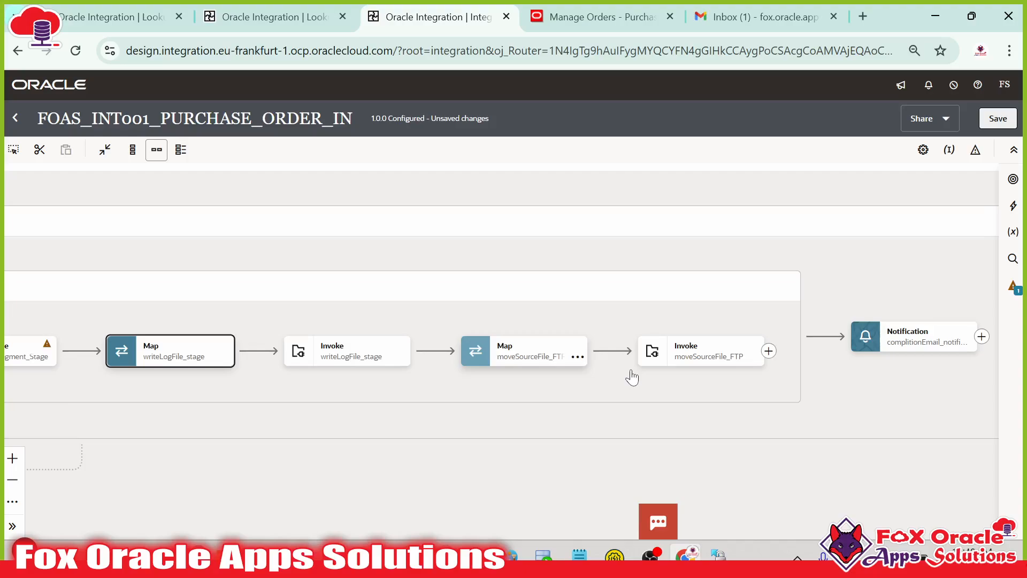
- Paste the completion email notification action between the readInSegment_Stage stage file and the writeLogFile_stage map
{"action": "left_click_drag", "start_coordinate": [995, 349], "coordinate": [886, 348]}
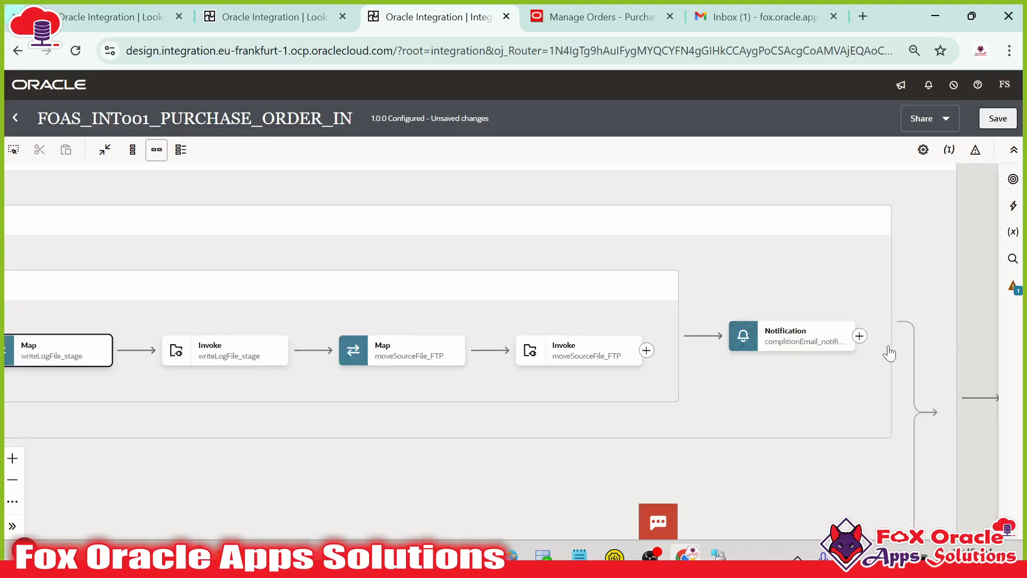
{"action": "left_click", "coordinate": [839, 351]}
{"action": "left_click", "coordinate": [873, 432]}
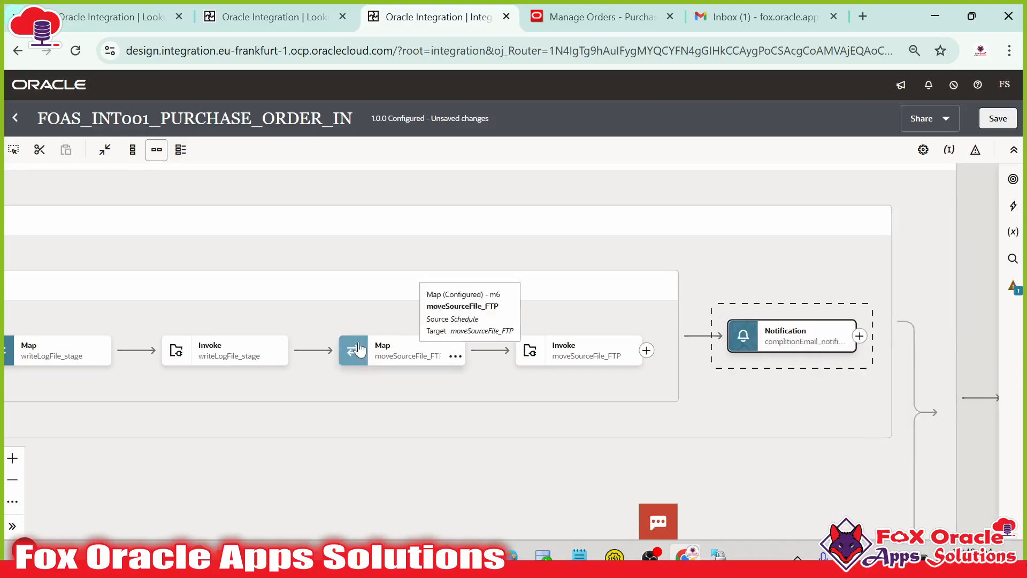
{"action": "left_click_drag", "start_coordinate": [280, 359], "coordinate": [526, 369]}
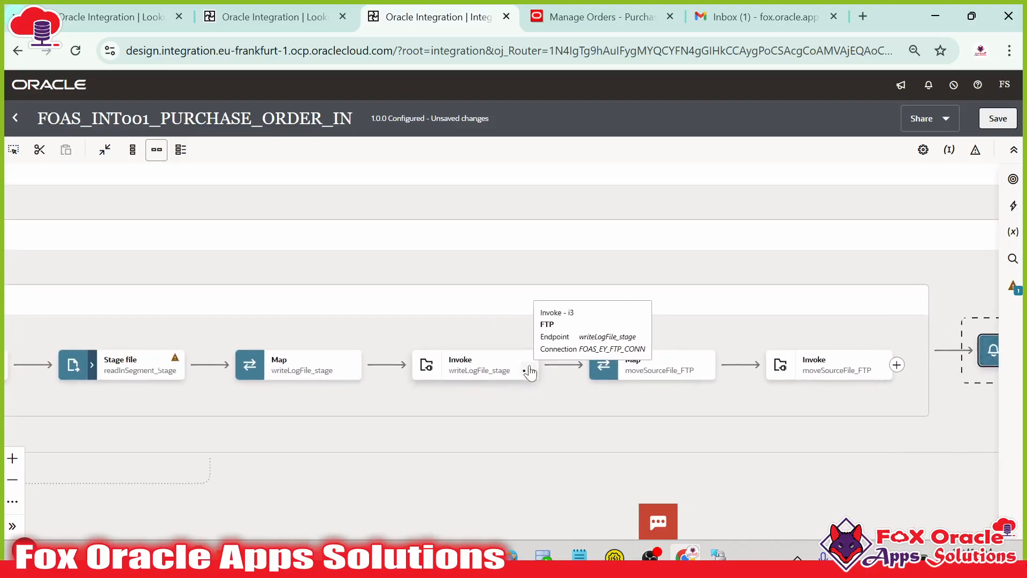
{"action": "left_click", "coordinate": [484, 374]}
{"action": "left_click", "coordinate": [231, 368]}
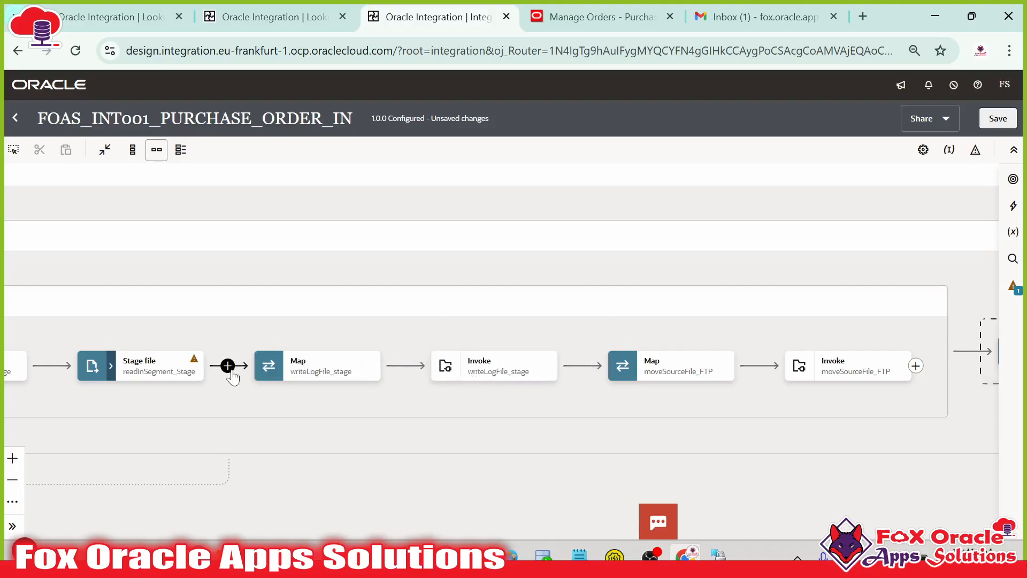
{"action": "left_click", "coordinate": [227, 366]}
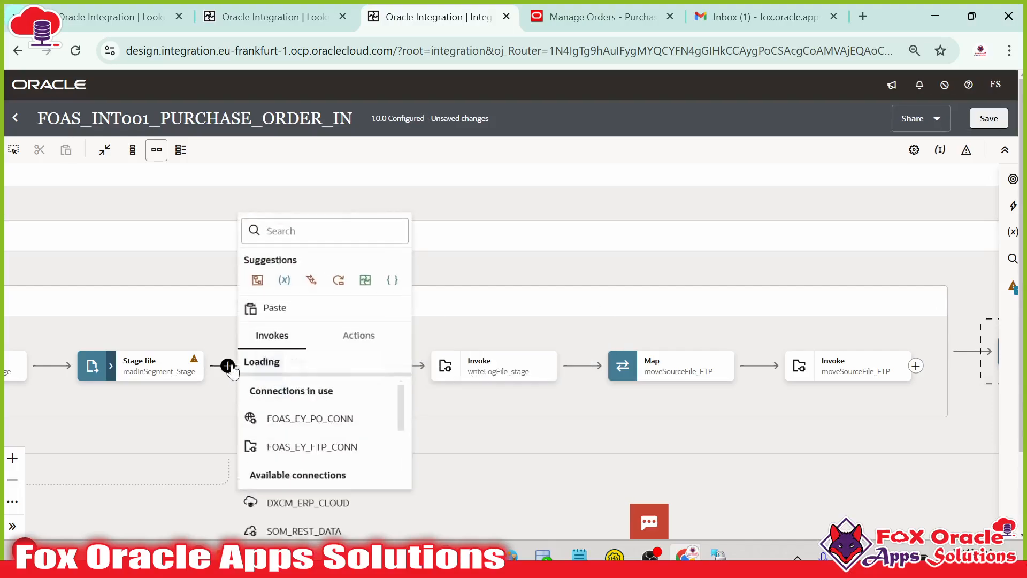
{"action": "left_click", "coordinate": [276, 313]}
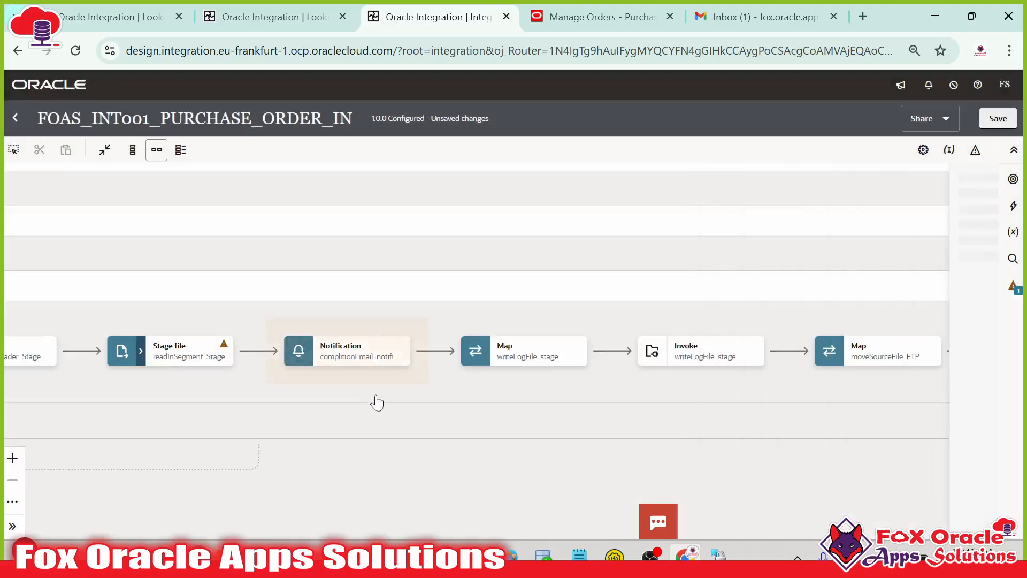
- Set the completion notification's attachment to the writeLogHeader_Stage response's ICSFile FileReference and save the integration
{"action": "left_click", "coordinate": [352, 351]}
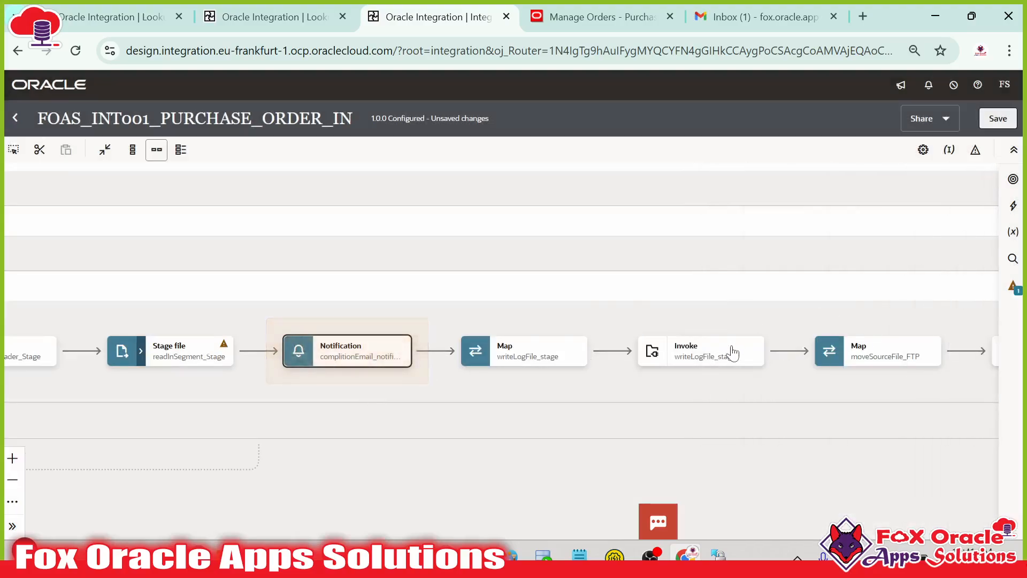
{"action": "left_click", "coordinate": [362, 351]}
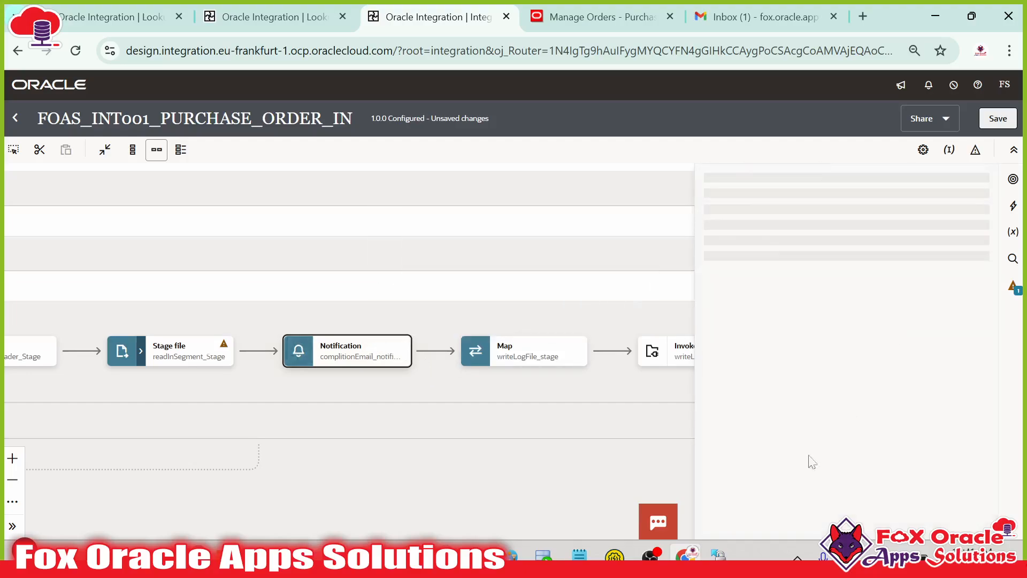
{"action": "scroll", "coordinate": [791, 443], "scroll_direction": "down", "scroll_amount": 1}
{"action": "left_click", "coordinate": [717, 520]}
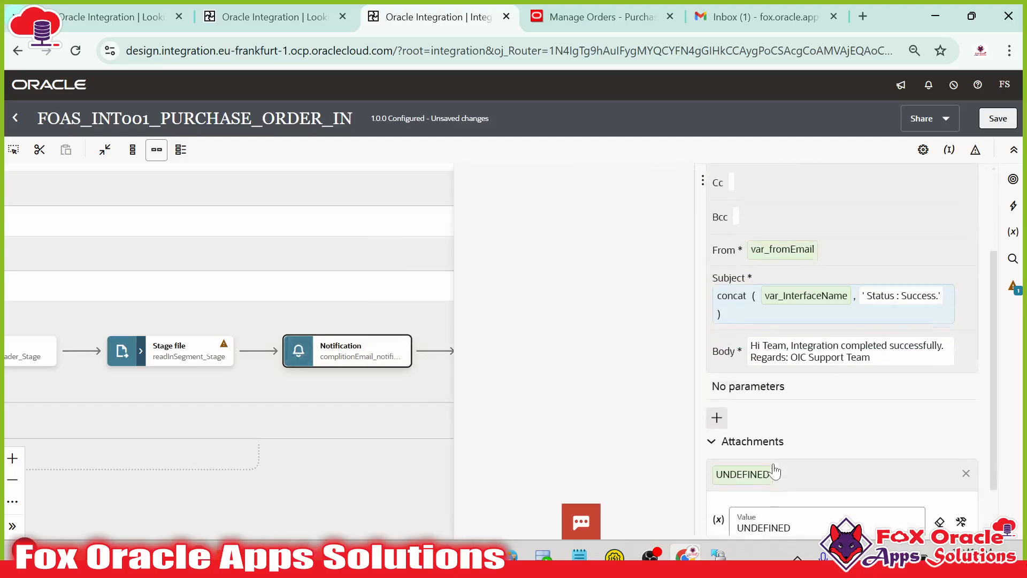
{"action": "left_click", "coordinate": [751, 465]}
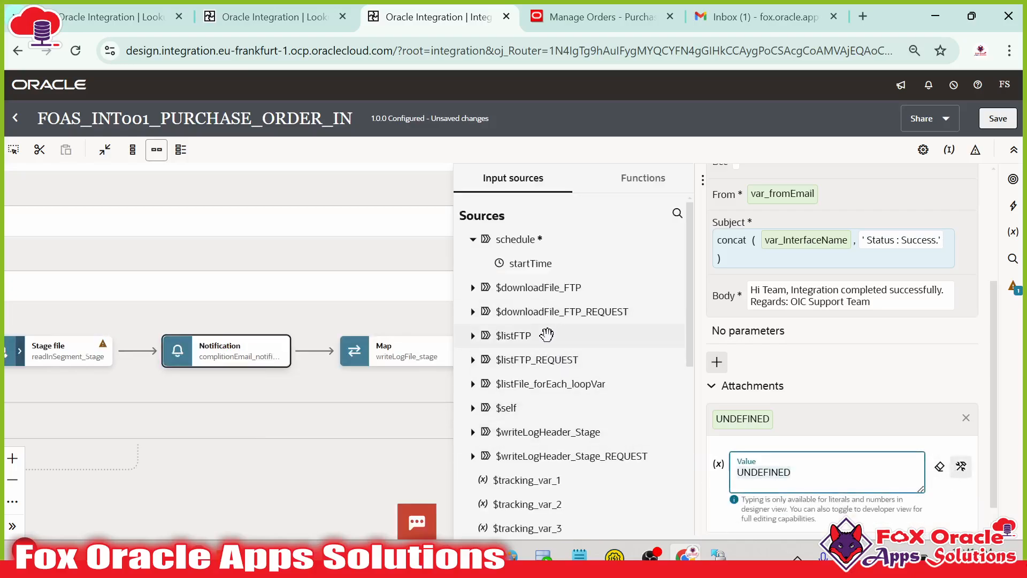
{"action": "scroll", "coordinate": [534, 385], "scroll_direction": "down", "scroll_amount": 2}
{"action": "left_click", "coordinate": [472, 352]}
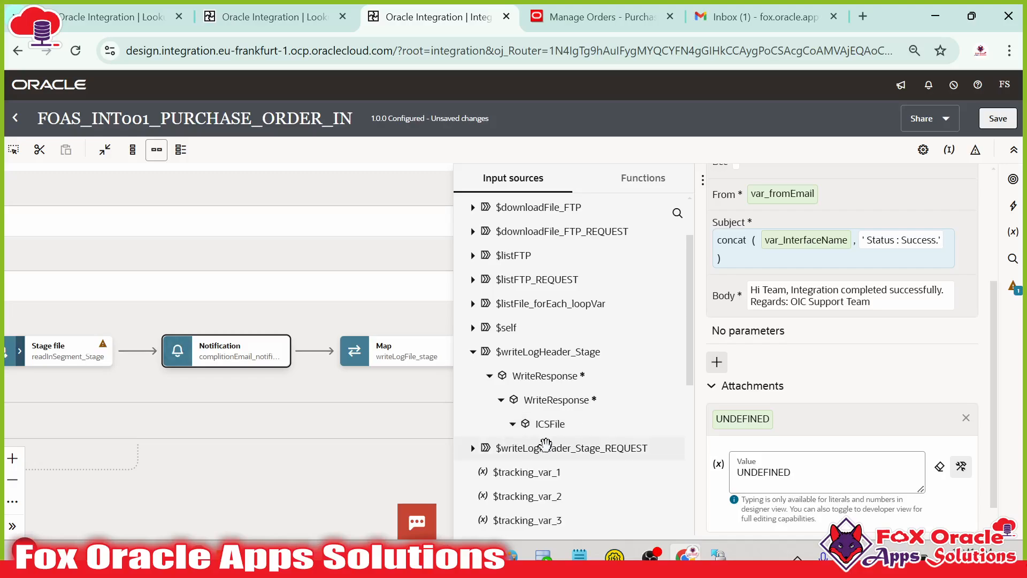
{"action": "left_click_drag", "start_coordinate": [599, 454], "coordinate": [827, 474]}
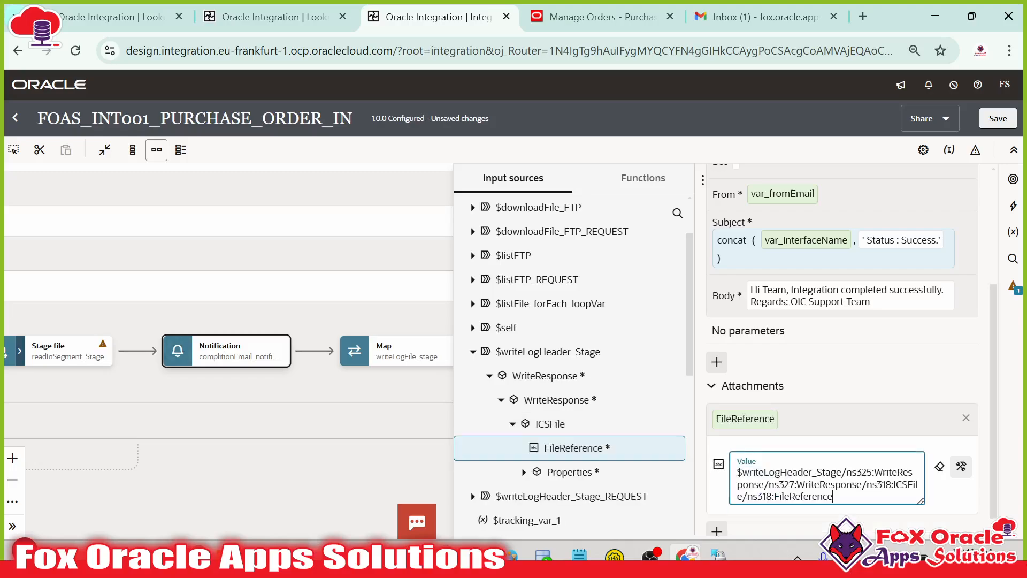
{"action": "left_click", "coordinate": [383, 412]}
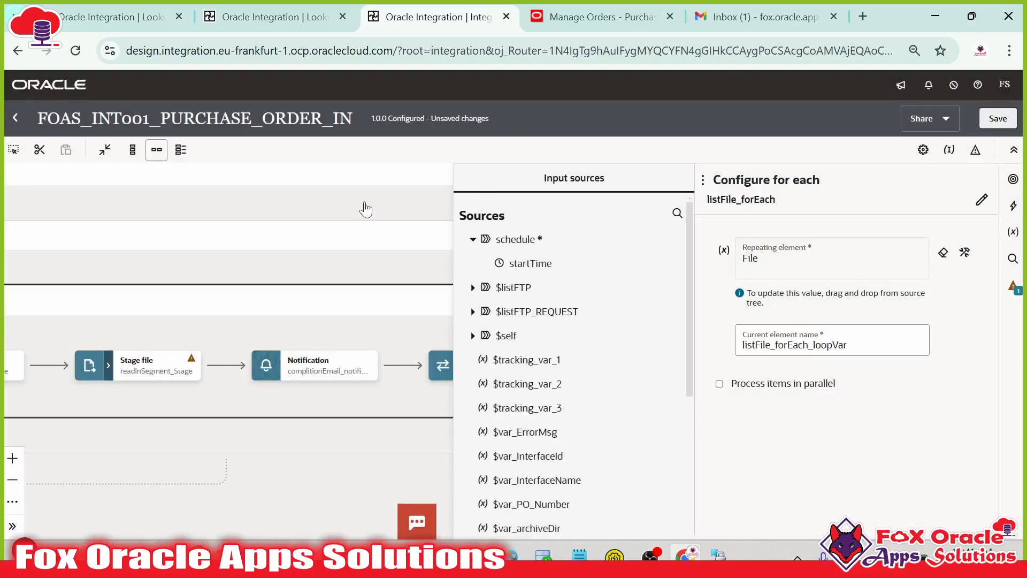
{"action": "left_click", "coordinate": [365, 208]}
{"action": "left_click", "coordinate": [996, 118]}
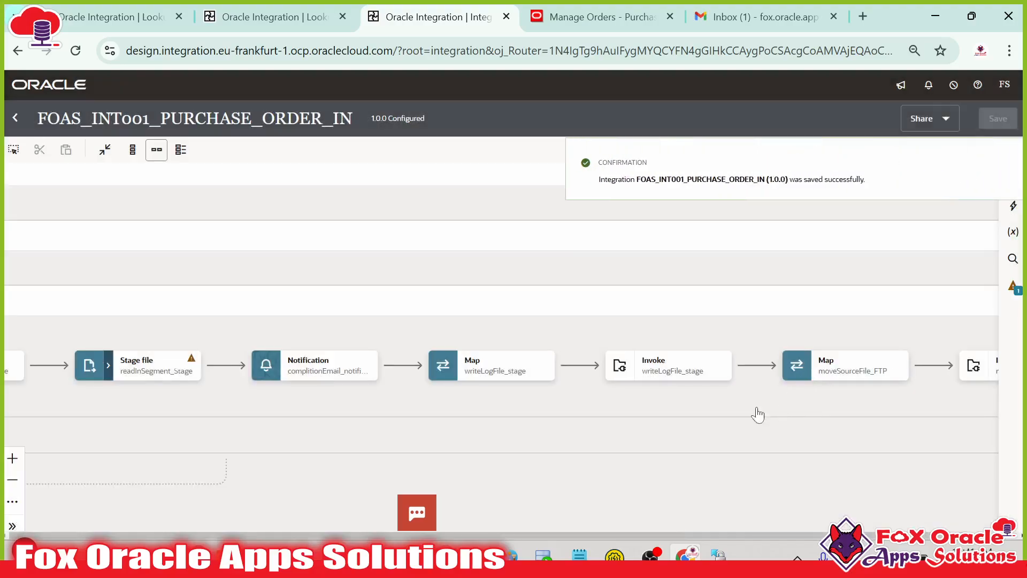
- Open the map to moveSourceFile_FTP, expand File Move Request and inspect the Filename mapping
{"action": "left_click_drag", "start_coordinate": [758, 415], "coordinate": [544, 409]}
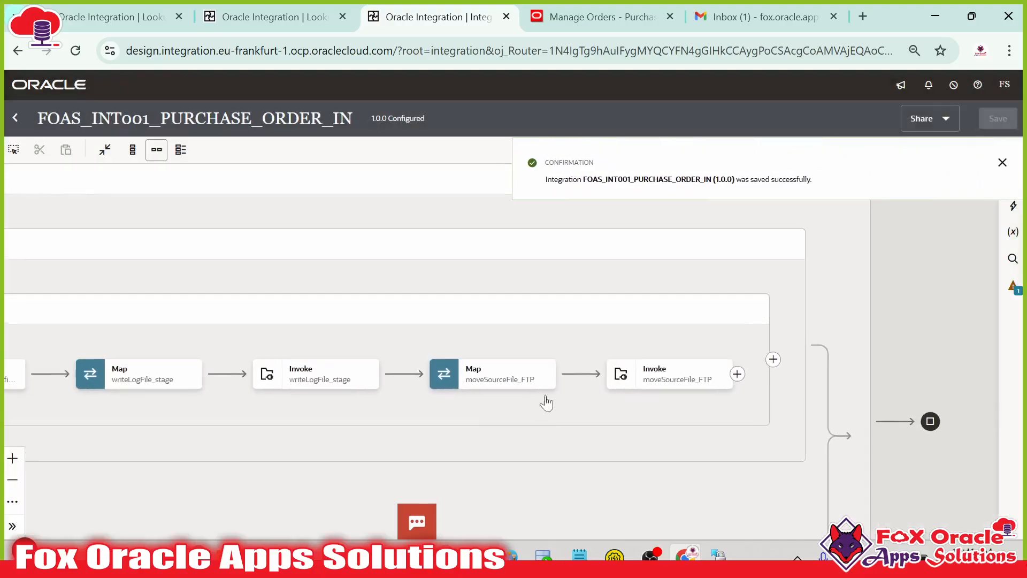
{"action": "left_click", "coordinate": [409, 388]}
{"action": "double_click", "coordinate": [431, 394]}
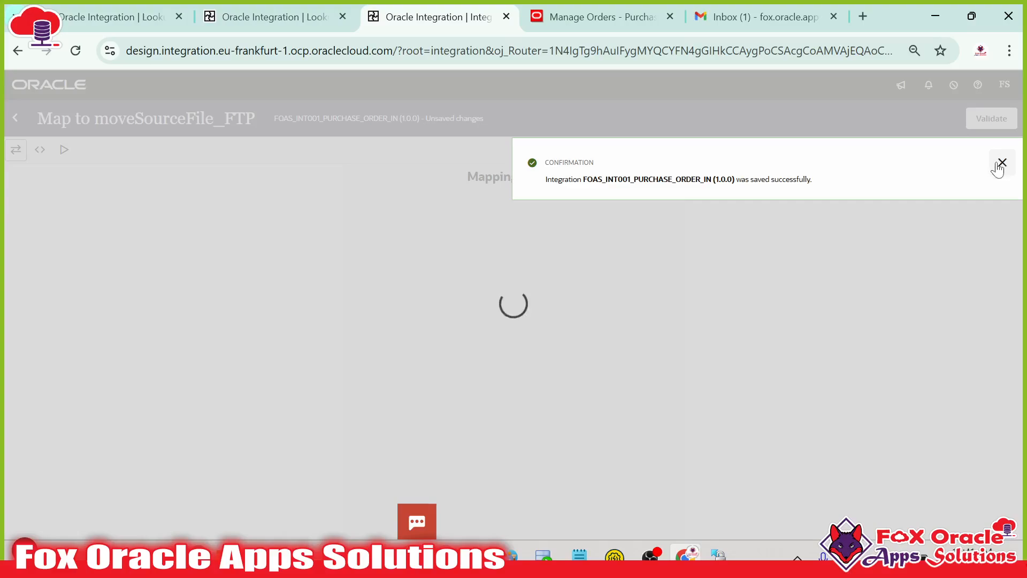
{"action": "left_click", "coordinate": [997, 167]}
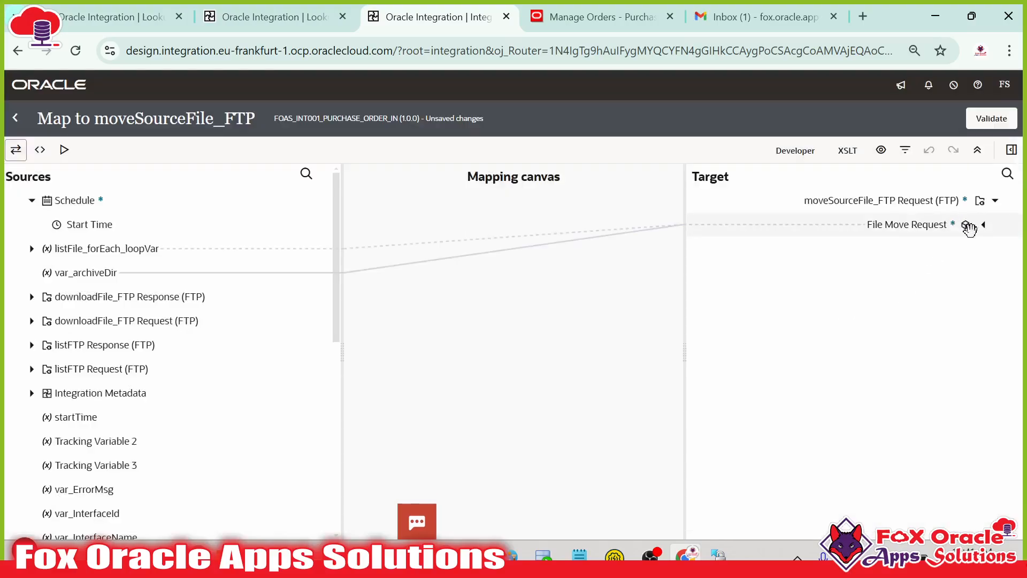
{"action": "left_click", "coordinate": [969, 227]}
{"action": "left_click", "coordinate": [938, 267]}
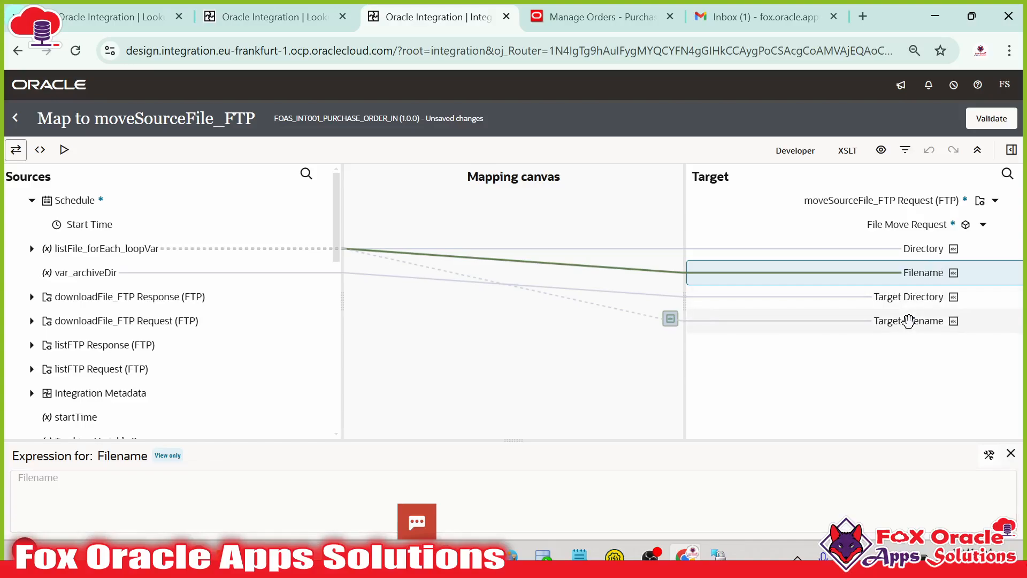
- Replace the source filename in the Target Filename concat expression with 'File 01', validate the map and save the integration
{"action": "left_click", "coordinate": [881, 328]}
{"action": "left_click", "coordinate": [989, 454]}
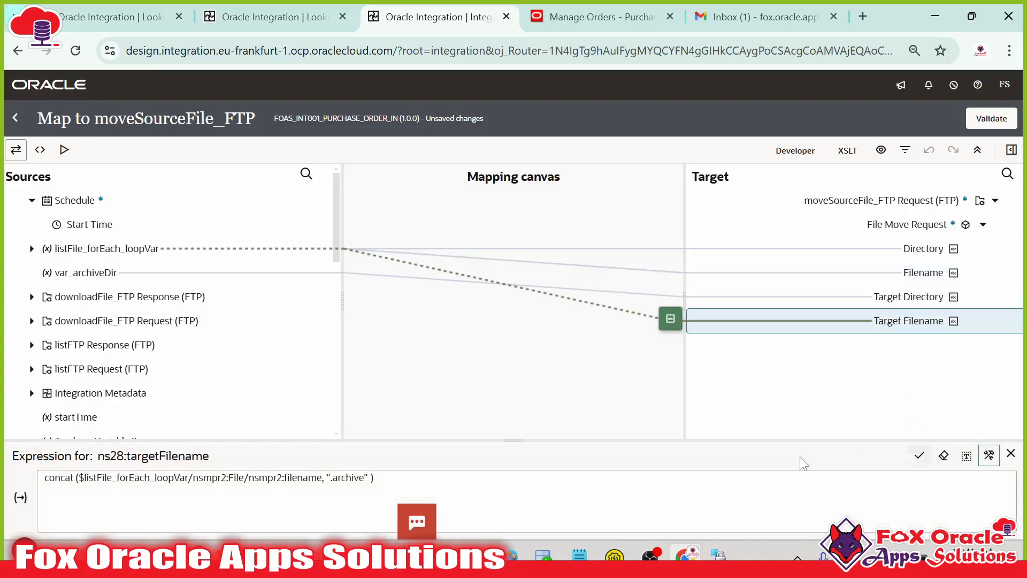
{"action": "left_click", "coordinate": [396, 484]}
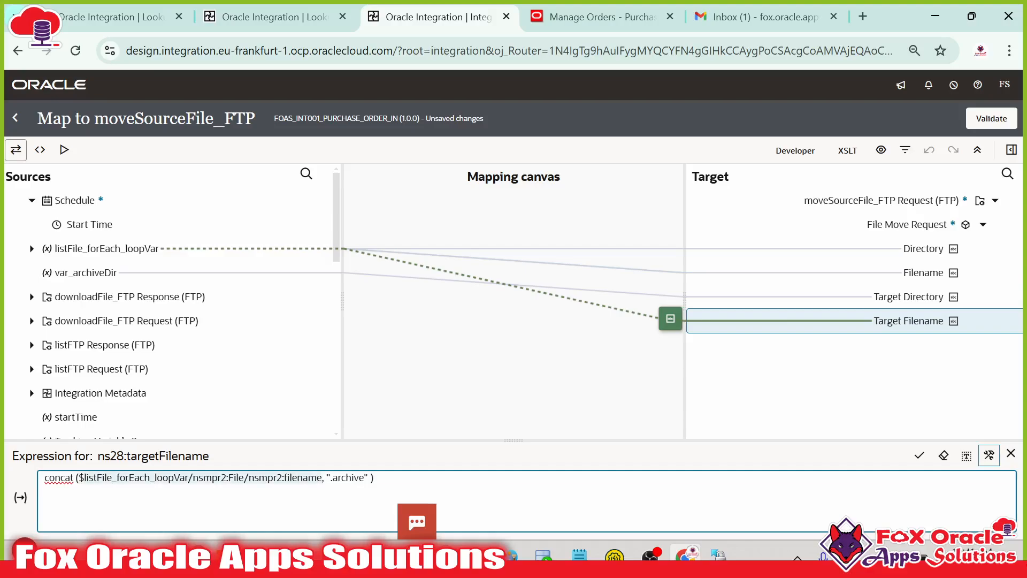
{"action": "key", "text": "BackSpace"}
{"action": "type", "text": "'"}
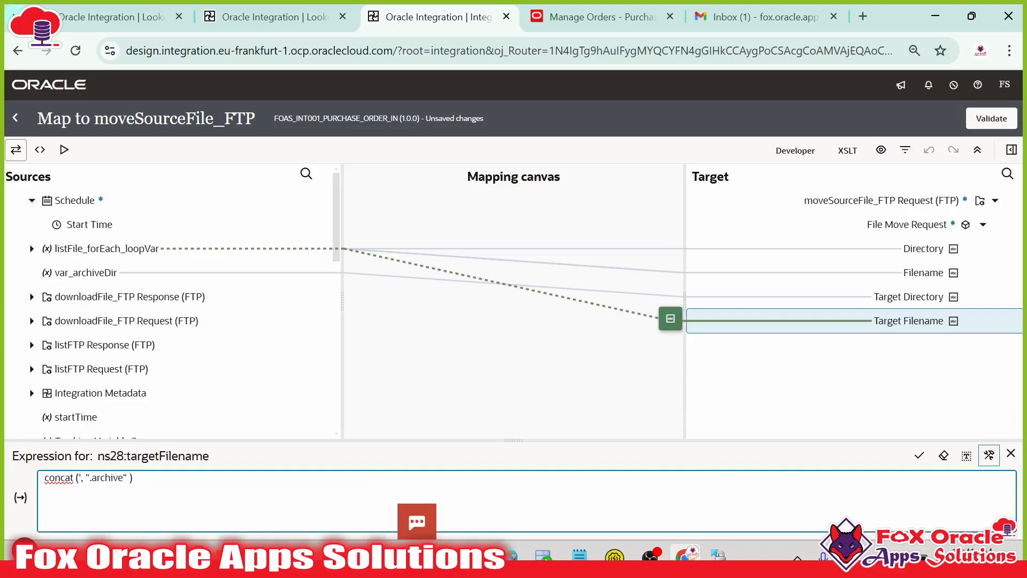
{"action": "type", "text": "File 01'"}
{"action": "left_click", "coordinate": [915, 455]}
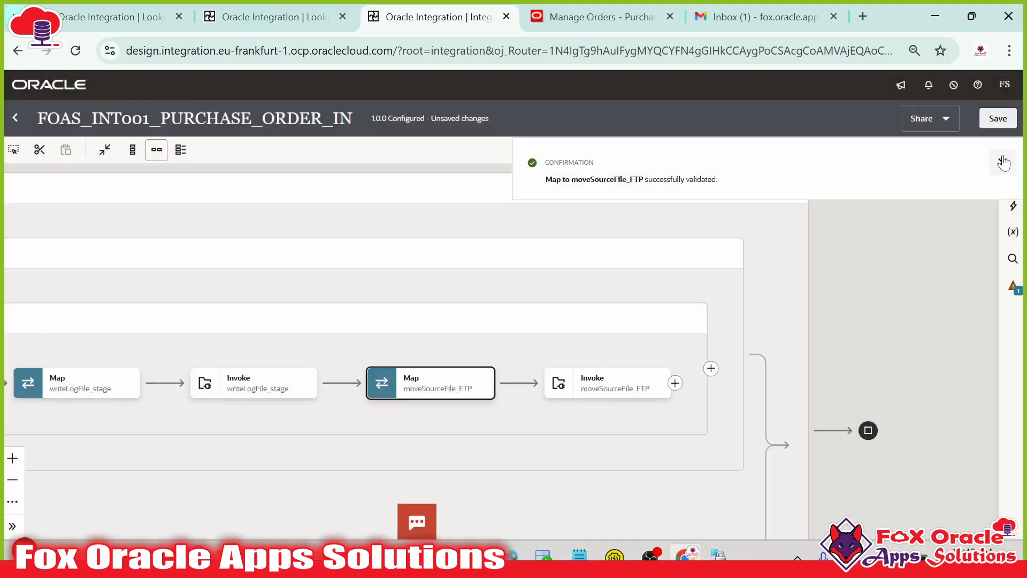
{"action": "left_click", "coordinate": [996, 119]}
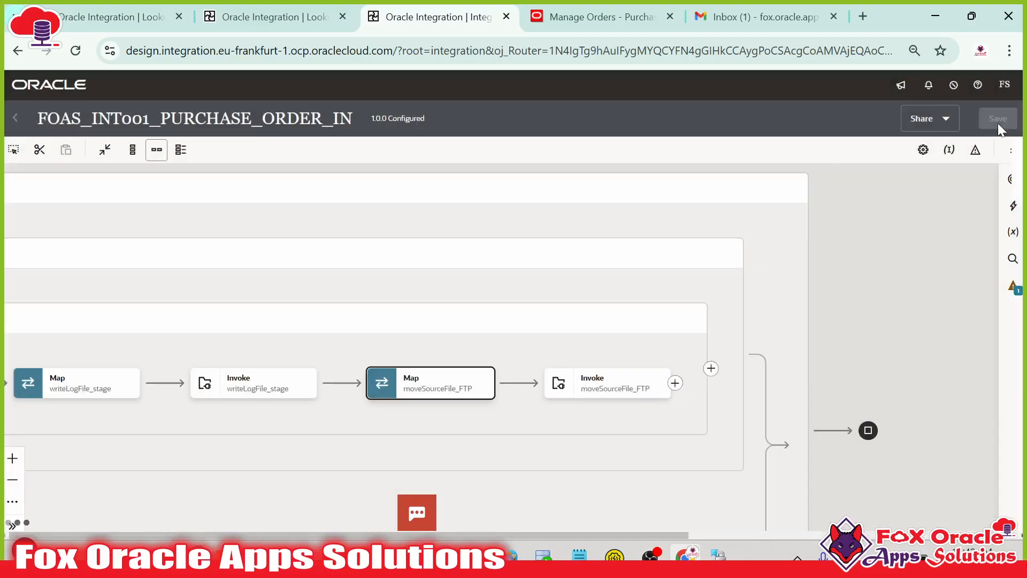
- Return to the integrations list, activate FOAS_INT001_PURCHASE_ORDER_IN with debug tracing and refresh its status
{"action": "left_click", "coordinate": [16, 121]}
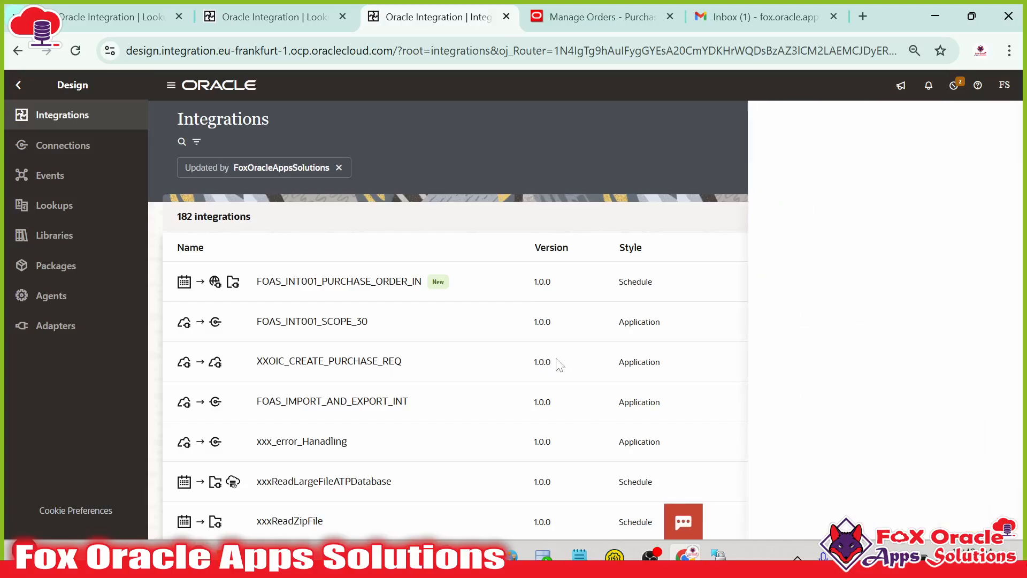
{"action": "left_click", "coordinate": [925, 281]}
{"action": "left_click", "coordinate": [984, 513]}
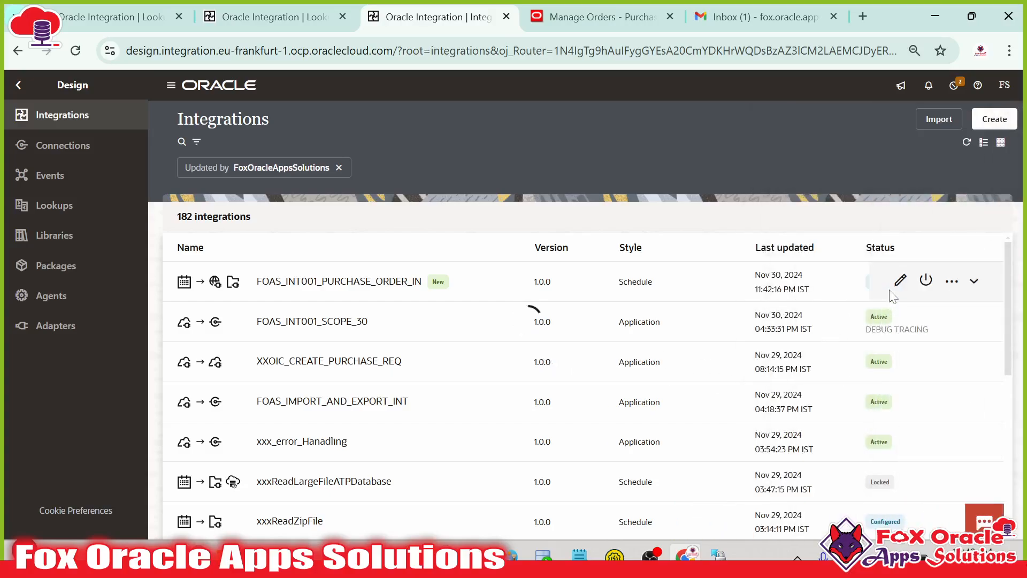
{"action": "left_click", "coordinate": [1001, 193]}
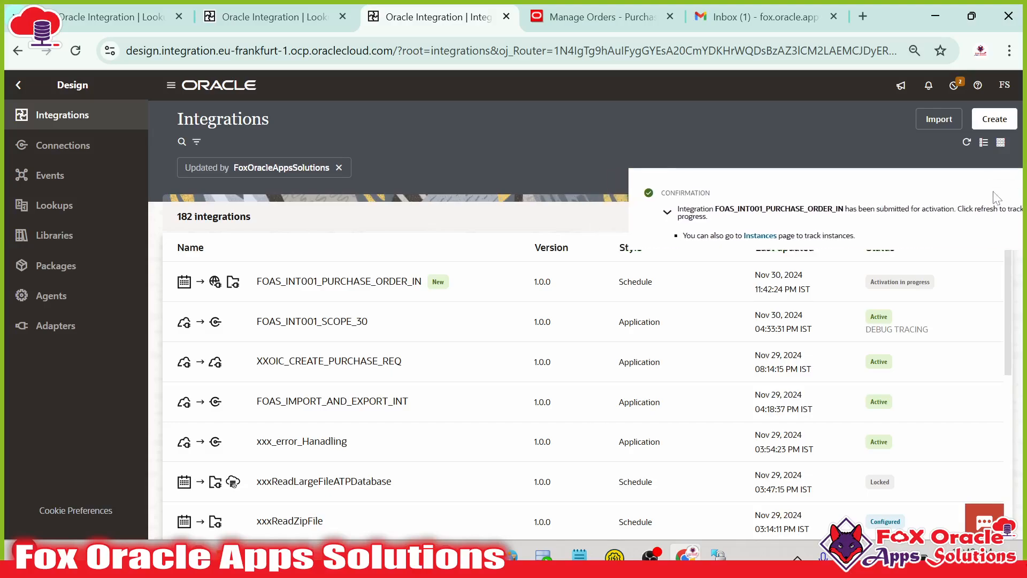
{"action": "left_click", "coordinate": [970, 141]}
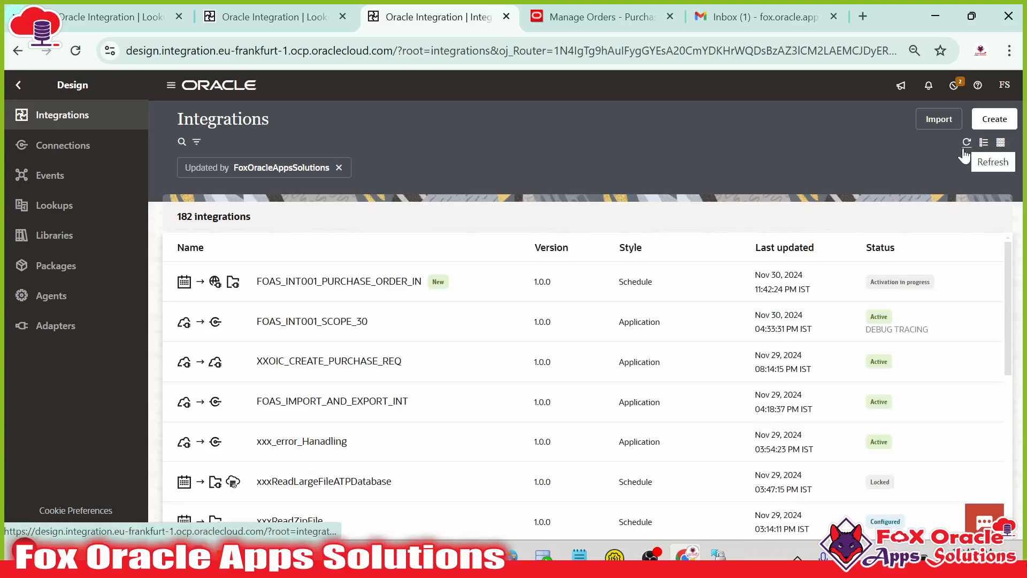
{"action": "left_click", "coordinate": [966, 142]}
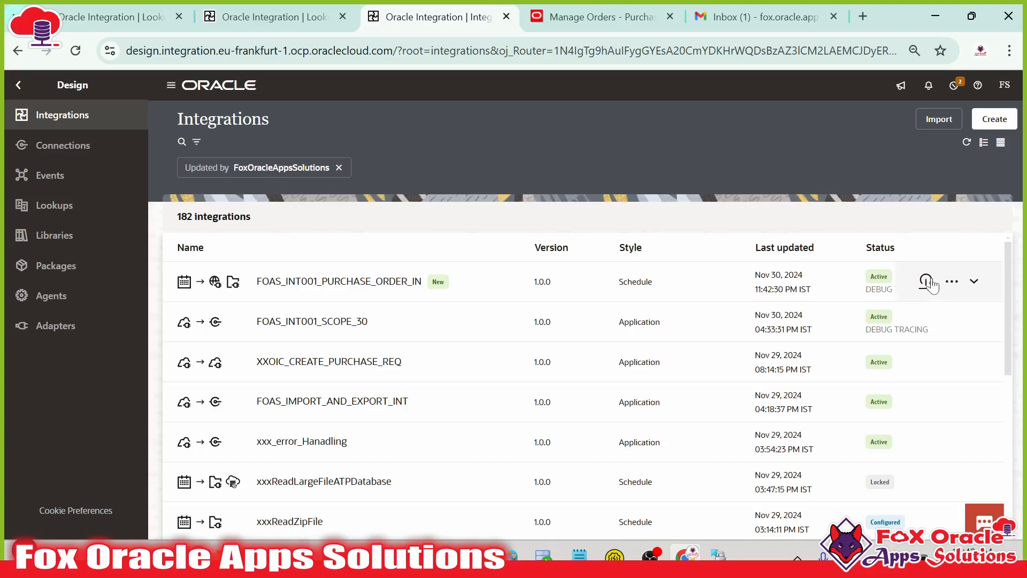
- Run FOAS_INT001_PURCHASE_ORDER_IN as an ad hoc request
{"action": "left_click", "coordinate": [946, 281]}
{"action": "left_click", "coordinate": [878, 387]}
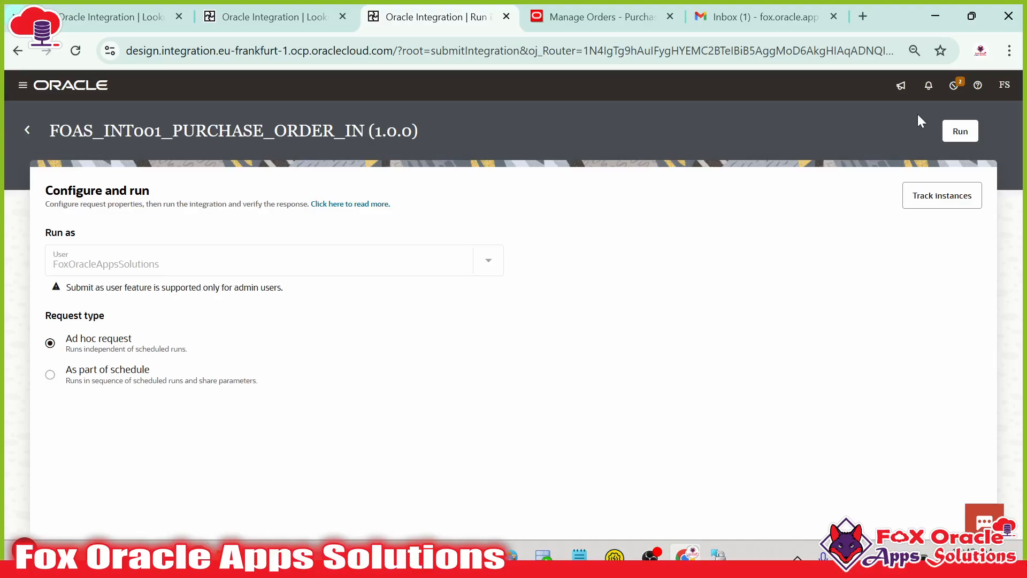
{"action": "left_click", "coordinate": [960, 131]}
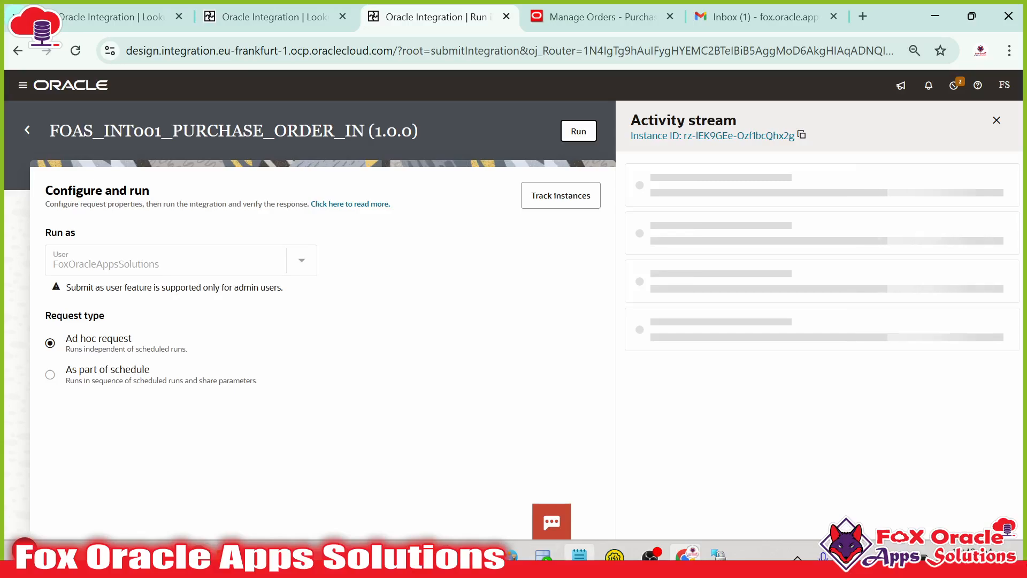
{"action": "mouse_move", "coordinate": [331, 557]}
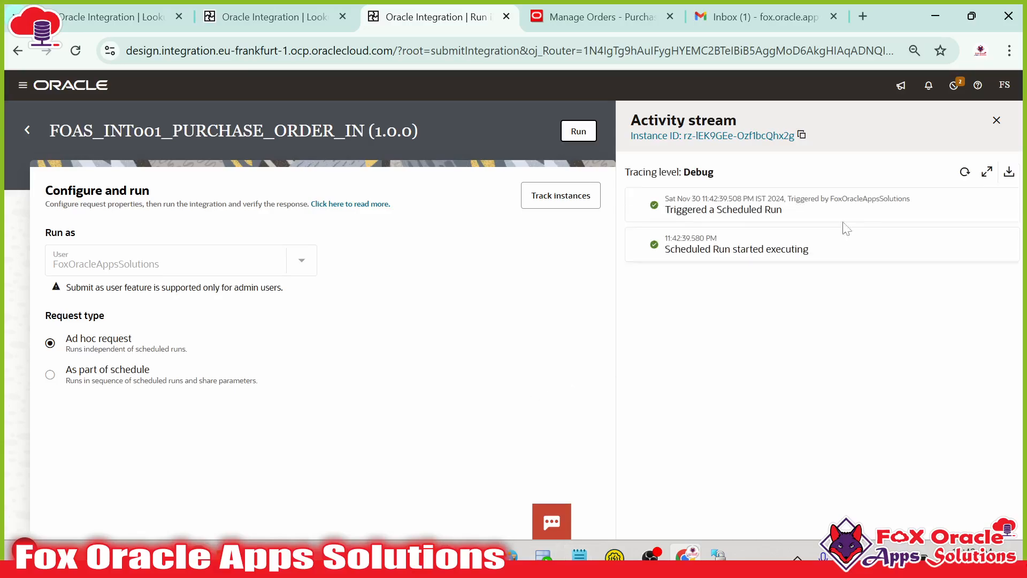
- Refresh the run's activity stream repeatedly and enlarge it to follow the processing through the listFile_forEach loop
{"action": "left_click", "coordinate": [964, 172]}
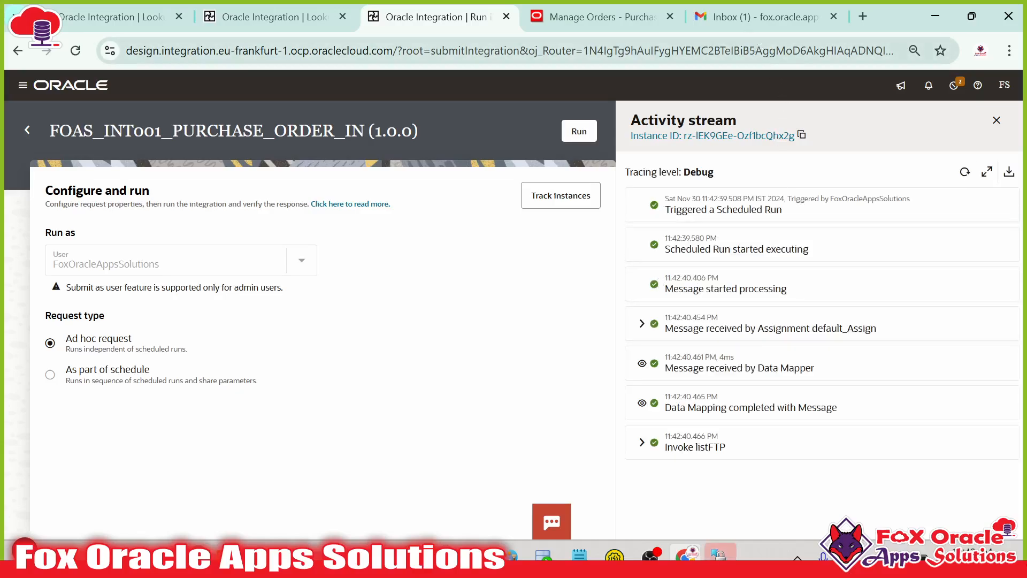
{"action": "left_click", "coordinate": [967, 172]}
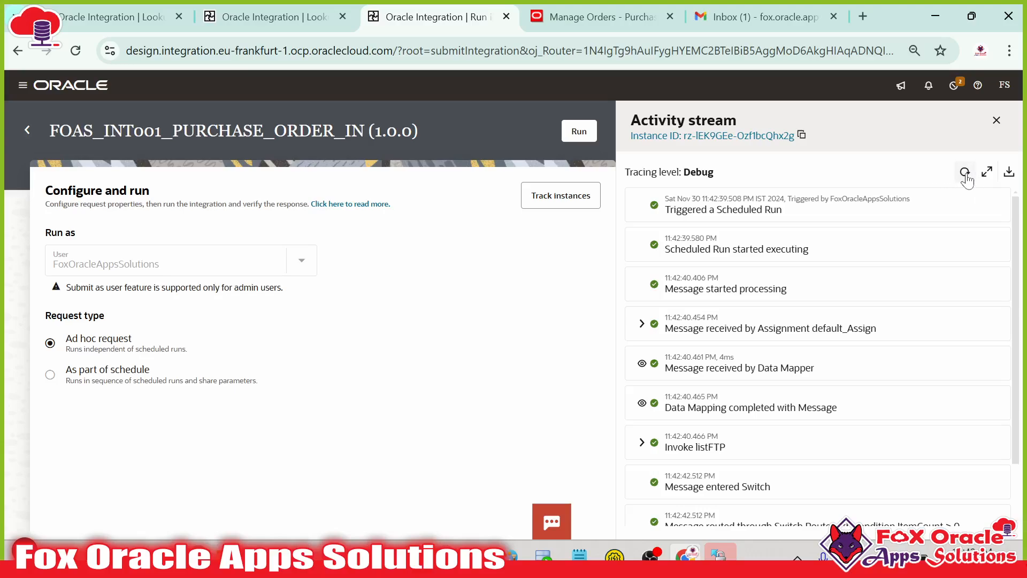
{"action": "left_click", "coordinate": [965, 174]}
{"action": "scroll", "coordinate": [850, 316], "scroll_direction": "down", "scroll_amount": 1}
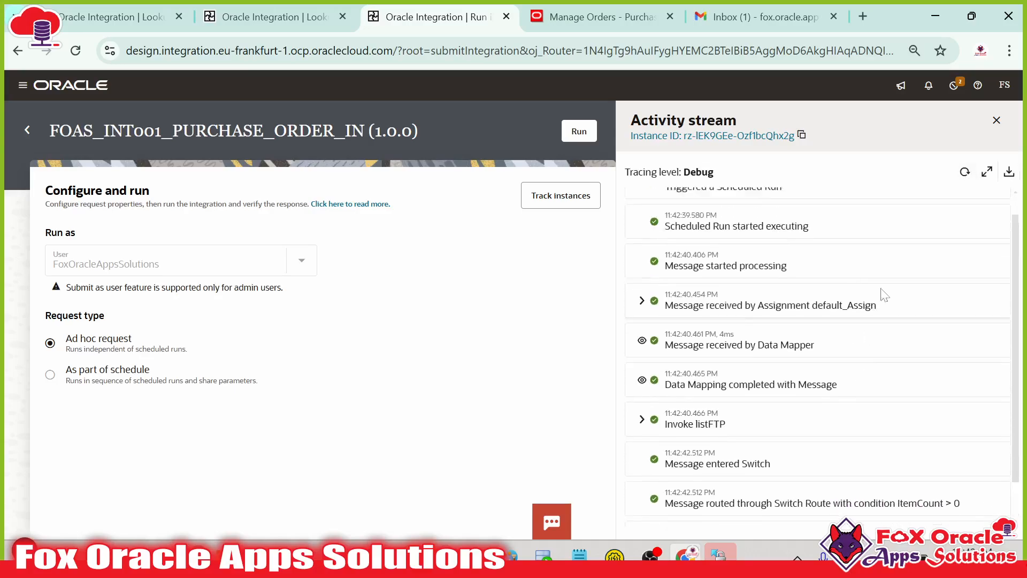
{"action": "scroll", "coordinate": [884, 295], "scroll_direction": "up", "scroll_amount": 1}
{"action": "left_click", "coordinate": [965, 172]}
{"action": "left_click", "coordinate": [987, 172]}
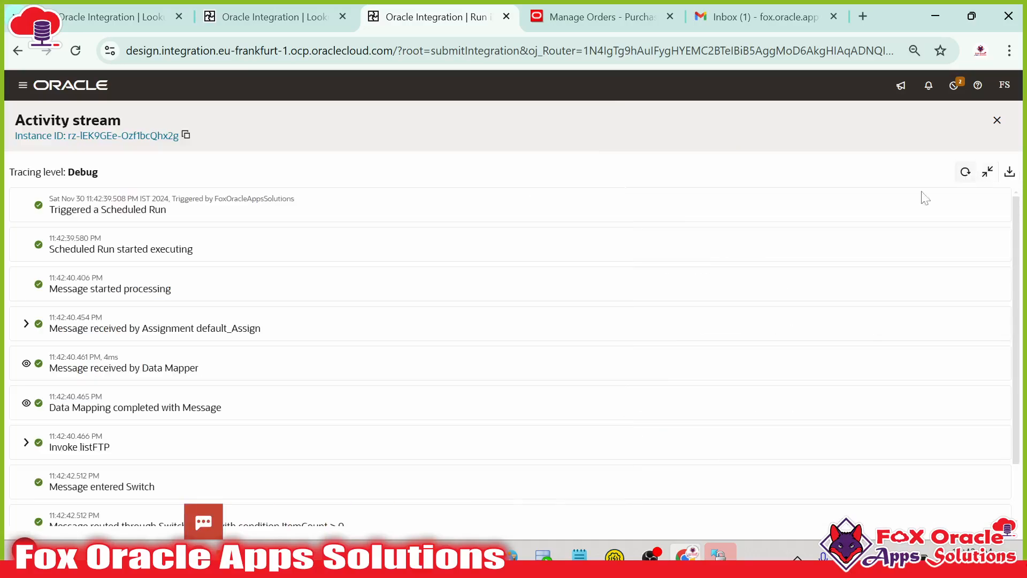
{"action": "scroll", "coordinate": [464, 293], "scroll_direction": "down", "scroll_amount": 2}
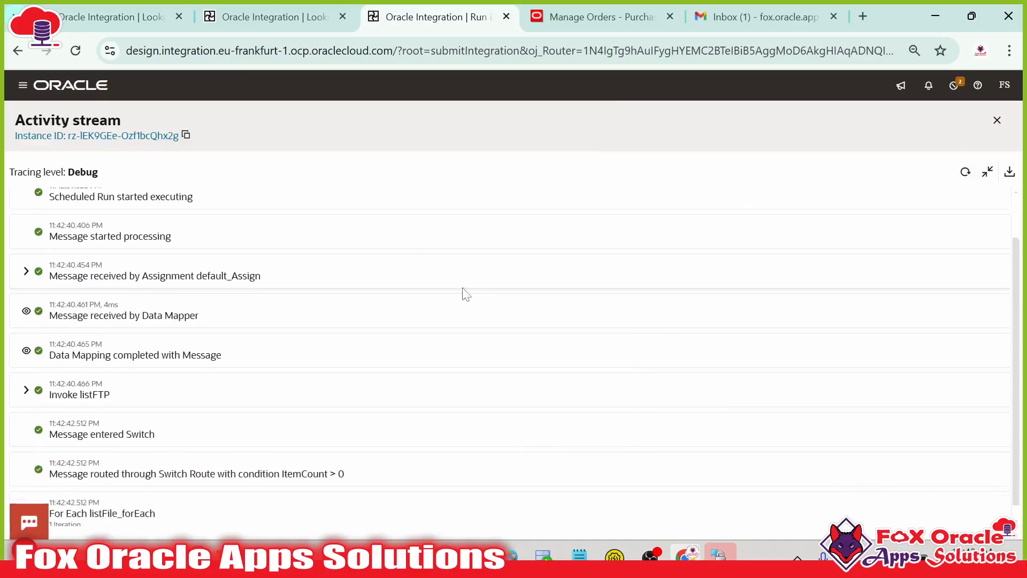
{"action": "left_click", "coordinate": [965, 173]}
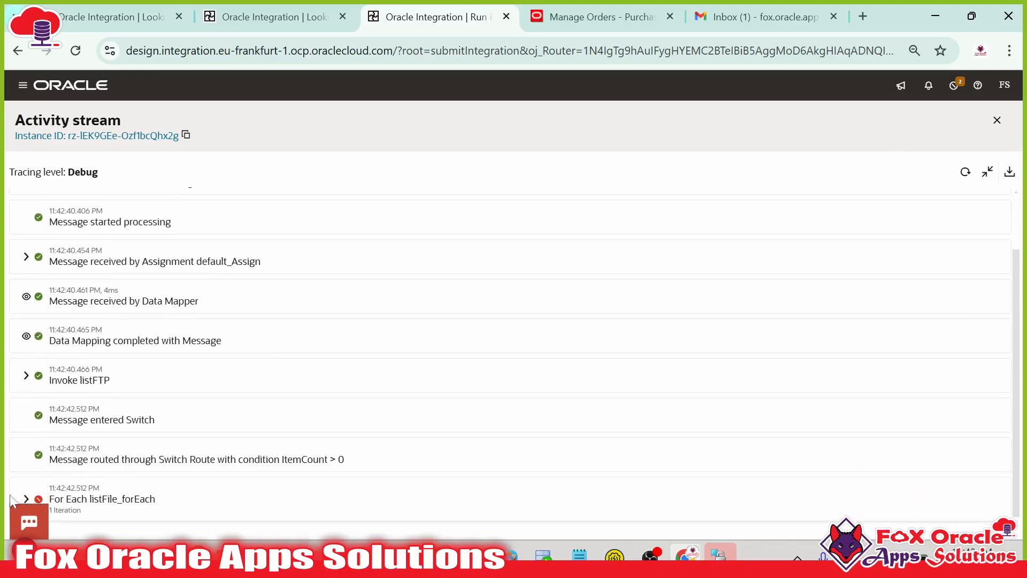
- Expand iteration 1 of listFile_forEach and segment 1 of readInSegment_Stage to examine the actions inside createPO_Scope
{"action": "left_click", "coordinate": [25, 498]}
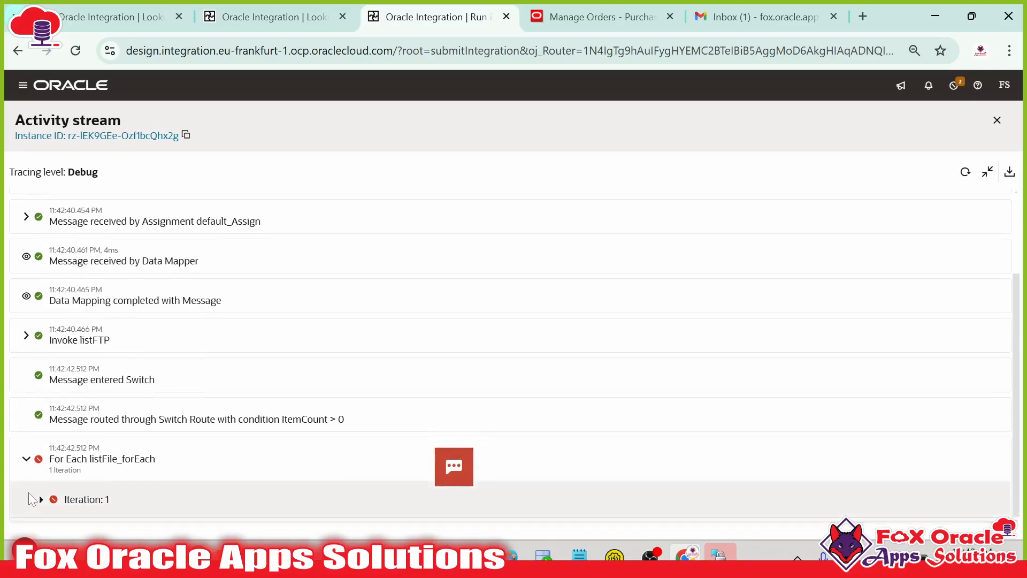
{"action": "left_click", "coordinate": [107, 498]}
{"action": "scroll", "coordinate": [156, 431], "scroll_direction": "down", "scroll_amount": 5}
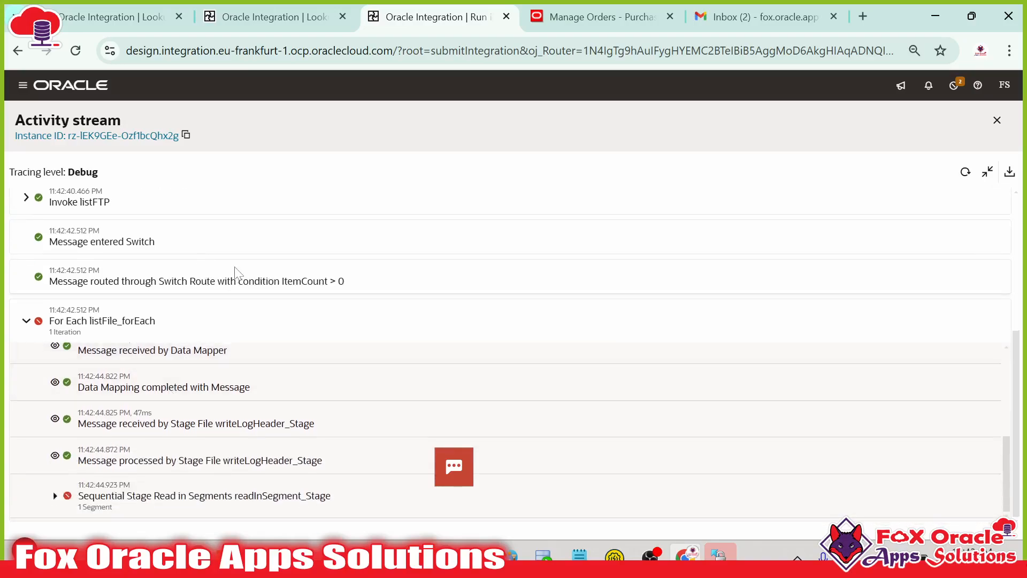
{"action": "left_click", "coordinate": [55, 495]}
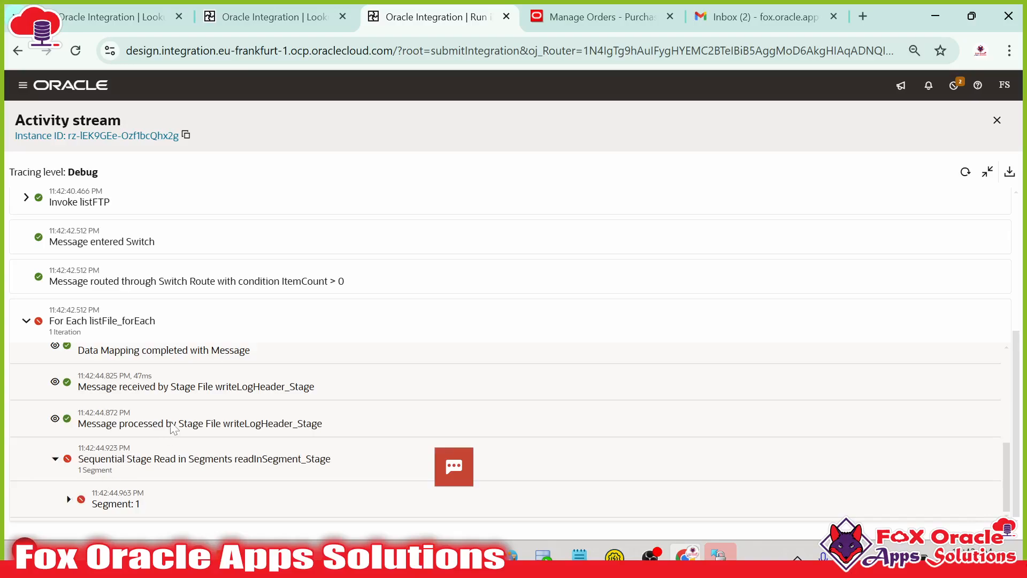
{"action": "left_click", "coordinate": [68, 498]}
{"action": "scroll", "coordinate": [183, 443], "scroll_direction": "down", "scroll_amount": 7}
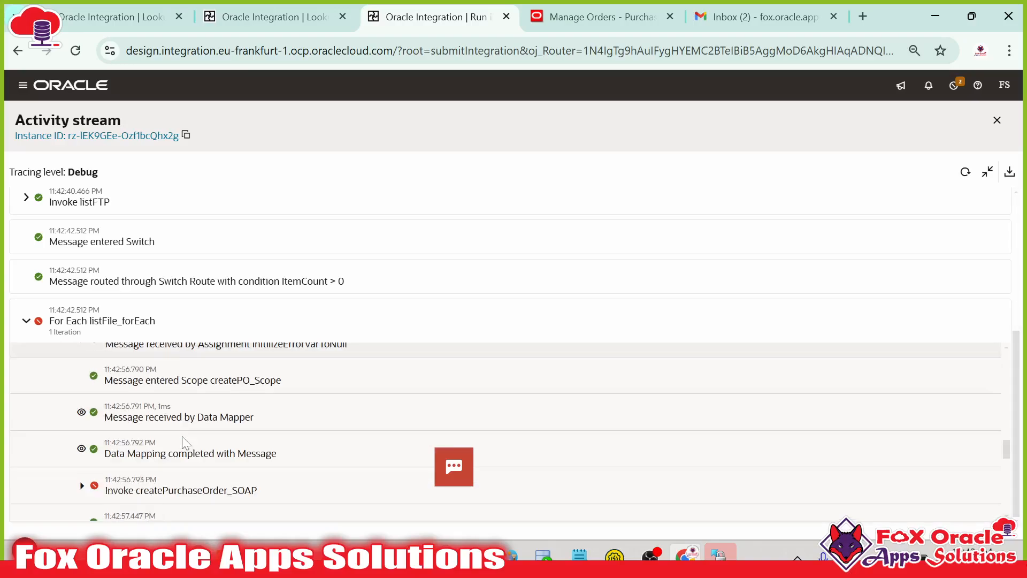
- Review the actions under segment 1 of readInSegment_Stage and refresh the activity stream
{"action": "scroll", "coordinate": [187, 444], "scroll_direction": "up", "scroll_amount": 5}
{"action": "scroll", "coordinate": [187, 444], "scroll_direction": "up", "scroll_amount": 2}
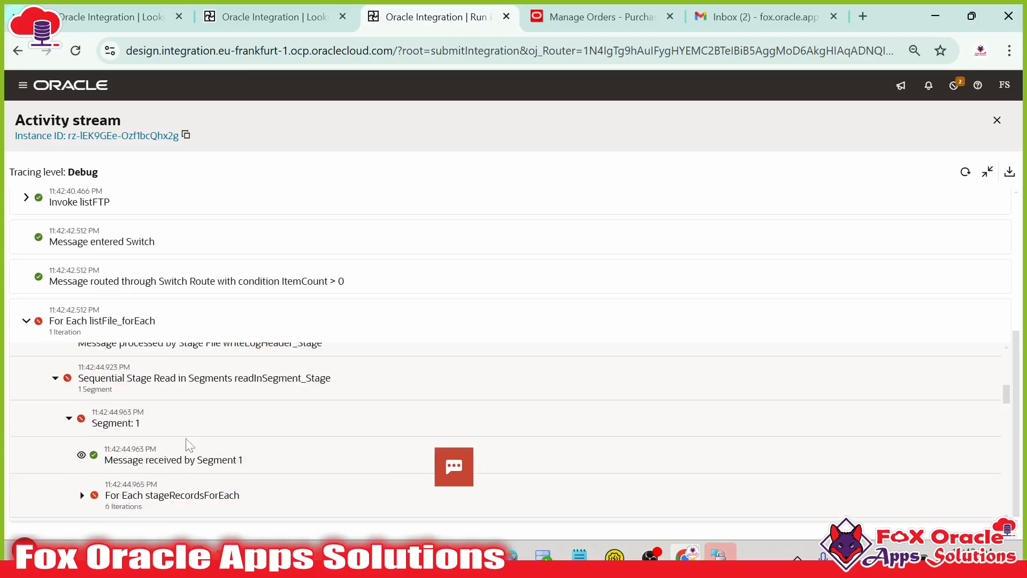
{"action": "scroll", "coordinate": [187, 444], "scroll_direction": "down", "scroll_amount": 2}
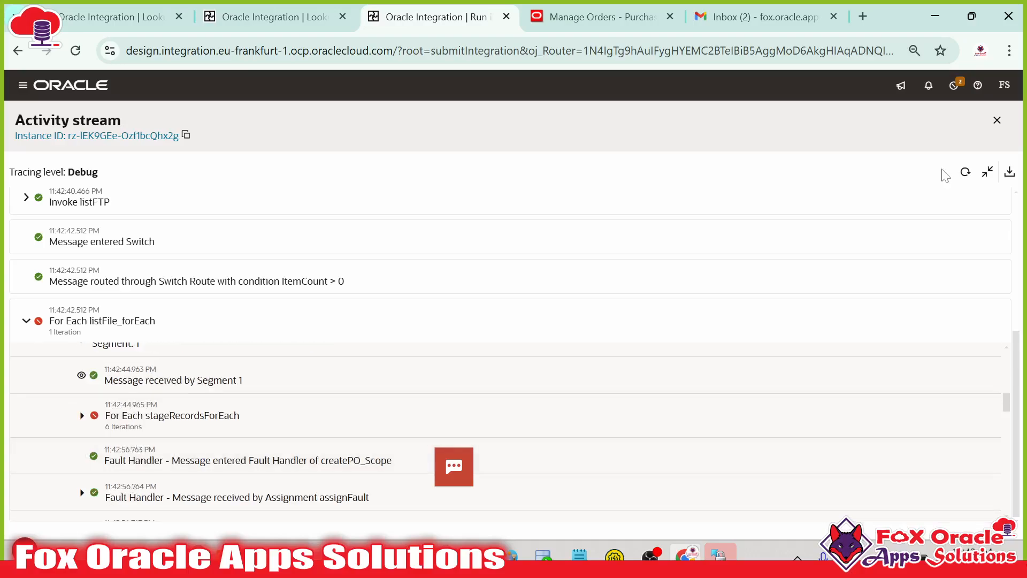
{"action": "left_click", "coordinate": [964, 174]}
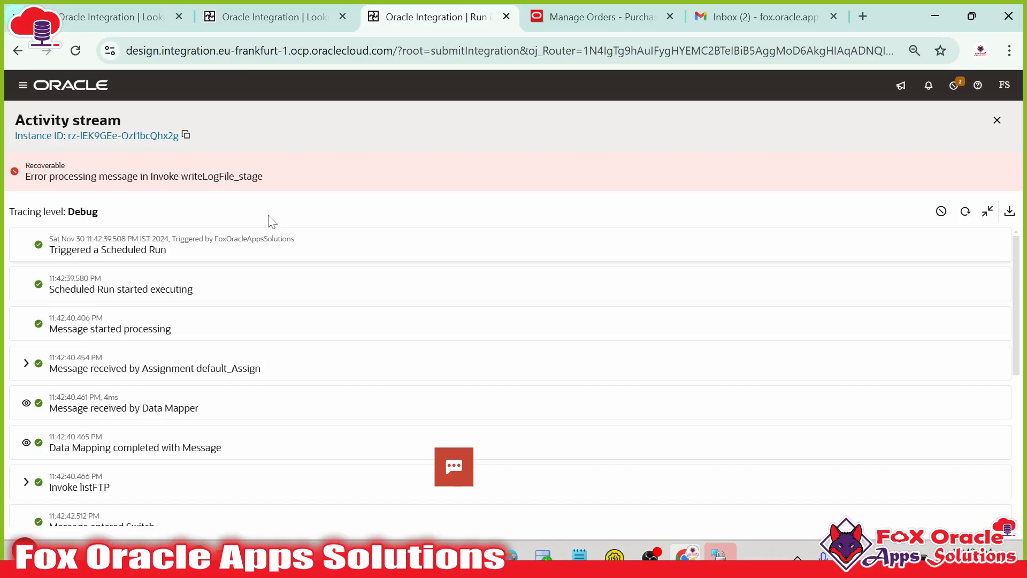
- Expand the Invoke writeLogFile_stage entry and examine the error summary for the causes listed for the file transfer failure
{"action": "left_click", "coordinate": [208, 184]}
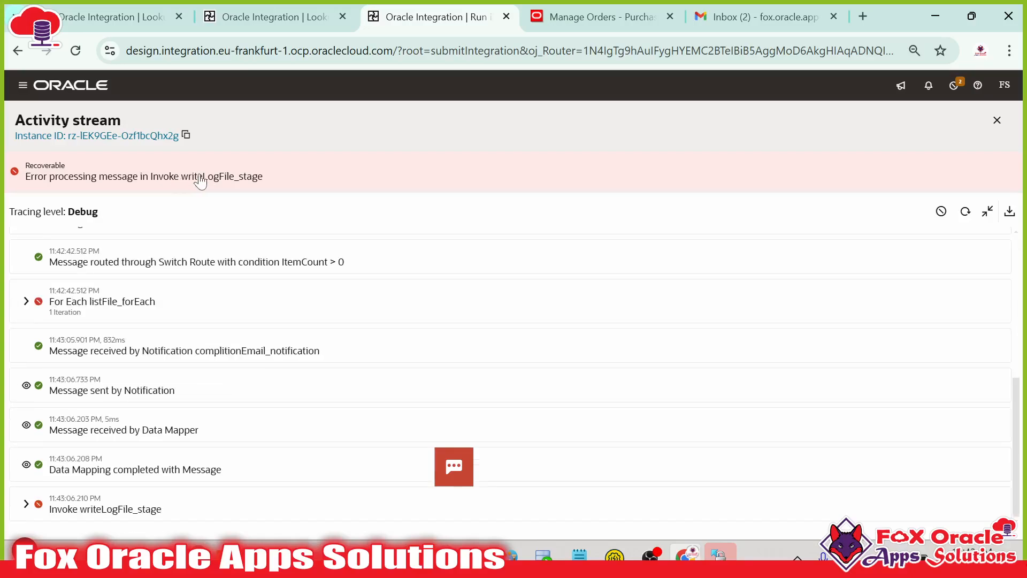
{"action": "left_click_drag", "start_coordinate": [199, 178], "coordinate": [264, 177]}
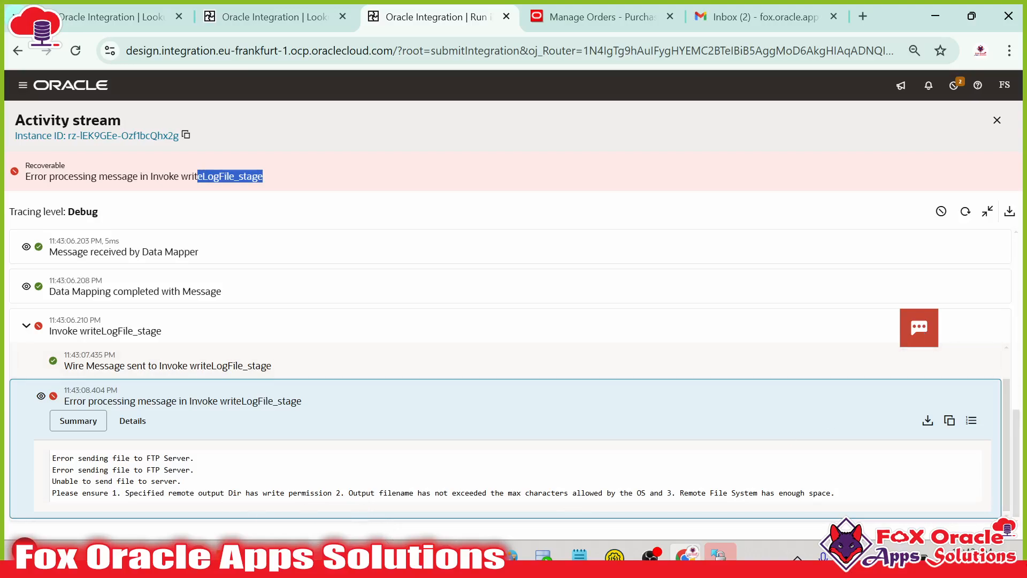
{"action": "left_click_drag", "start_coordinate": [125, 493], "coordinate": [324, 492]}
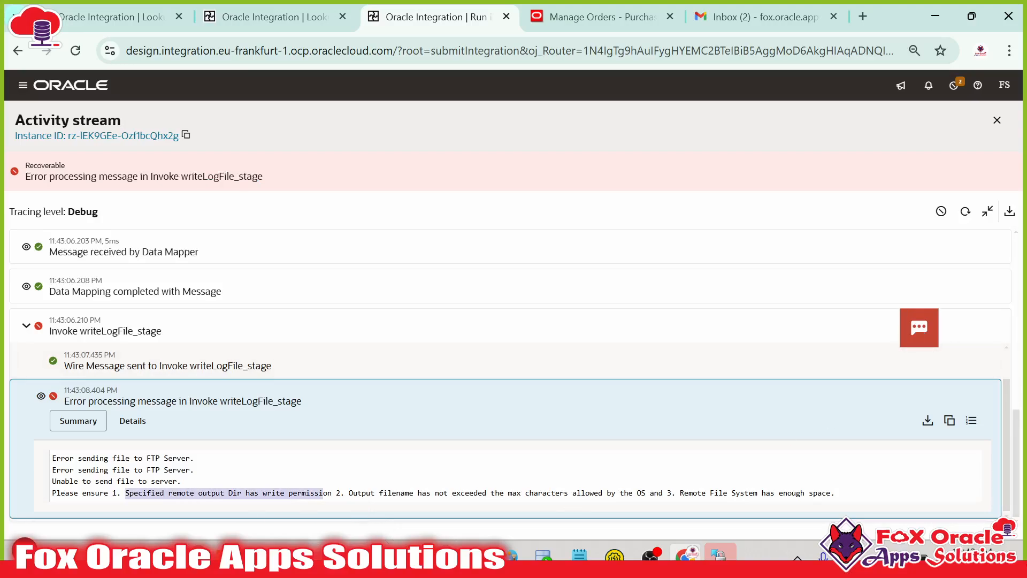
{"action": "left_click", "coordinate": [324, 494]}
{"action": "left_click_drag", "start_coordinate": [186, 493], "coordinate": [237, 493]}
{"action": "left_click", "coordinate": [237, 493]}
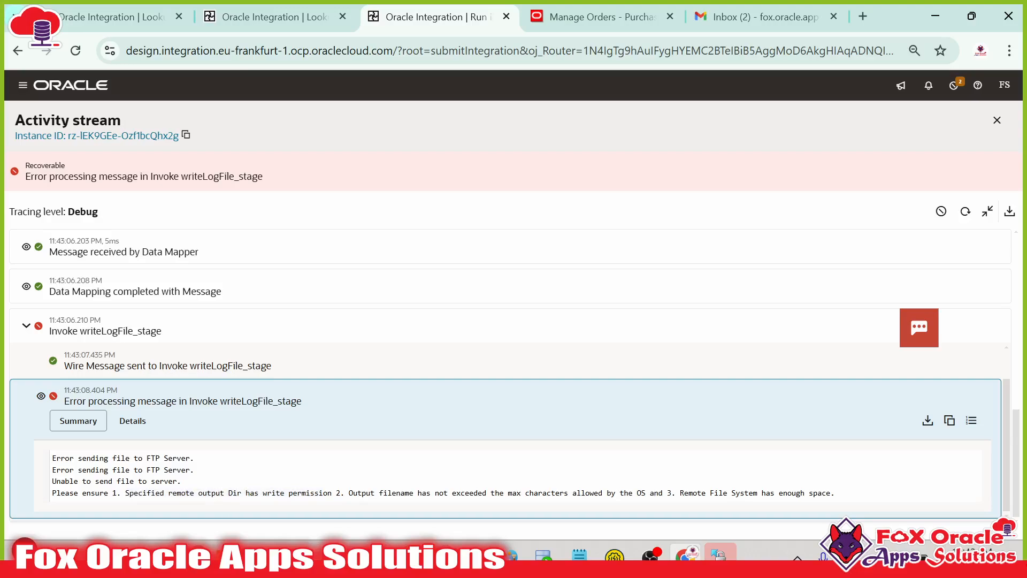
{"action": "left_click_drag", "start_coordinate": [357, 493], "coordinate": [456, 492]}
{"action": "left_click", "coordinate": [553, 493]}
{"action": "left_click_drag", "start_coordinate": [680, 493], "coordinate": [834, 493]}
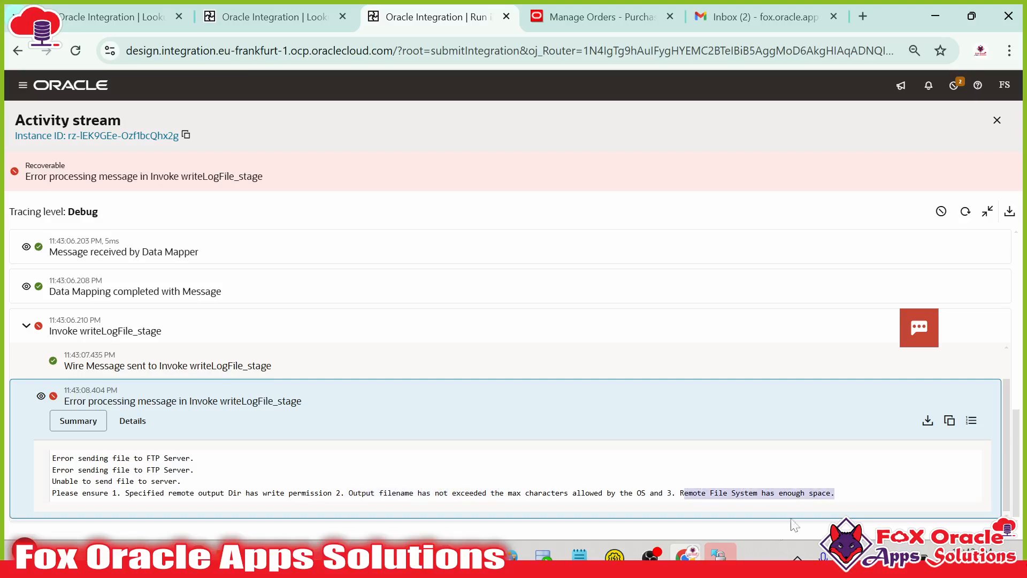
- Close the activity stream and deactivate FOAS_INT001_PURCHASE_ORDER_IN from the integrations list, refreshing its status
{"action": "scroll", "coordinate": [376, 425], "scroll_direction": "up", "scroll_amount": 10}
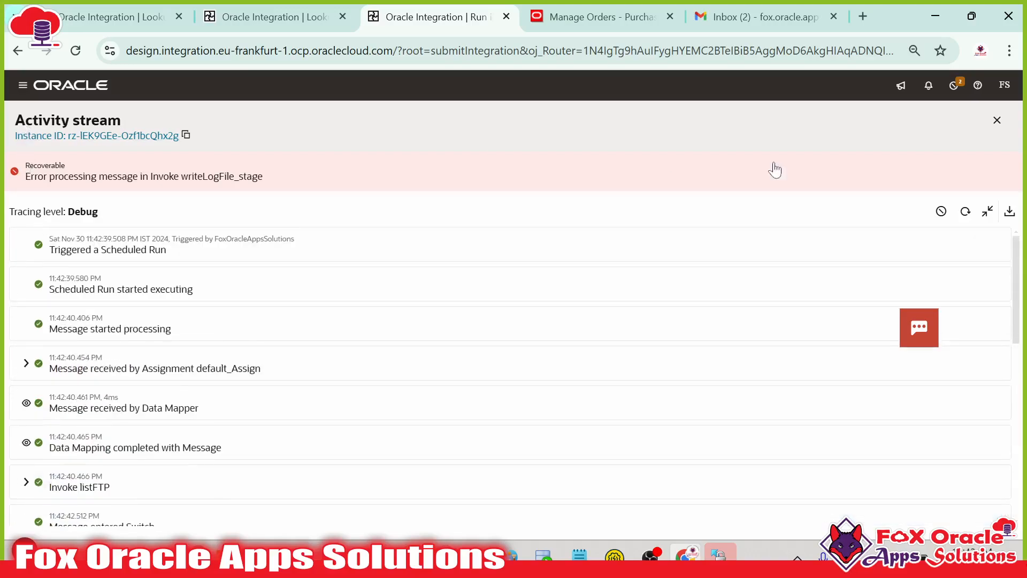
{"action": "left_click", "coordinate": [997, 120]}
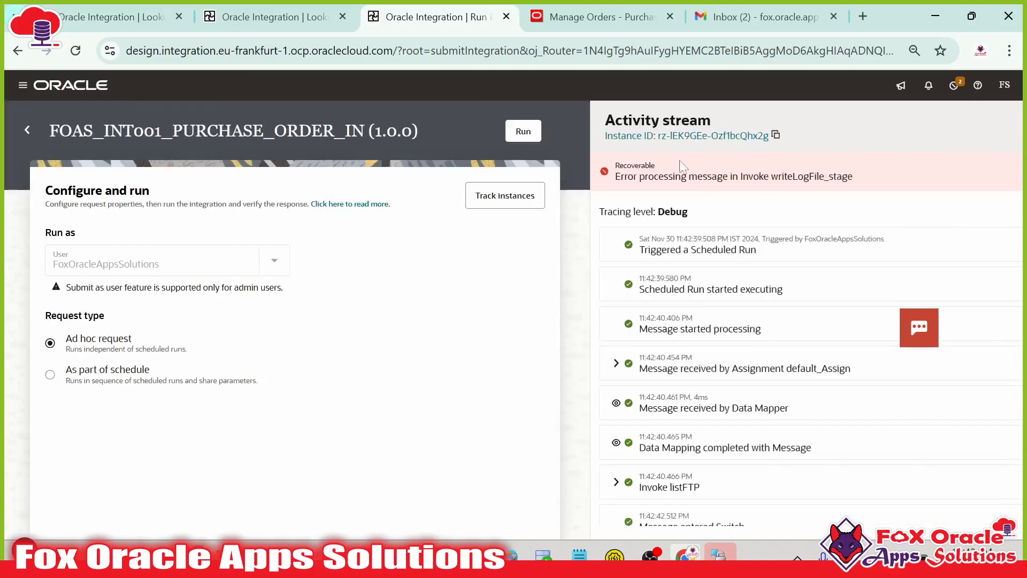
{"action": "left_click", "coordinate": [27, 129]}
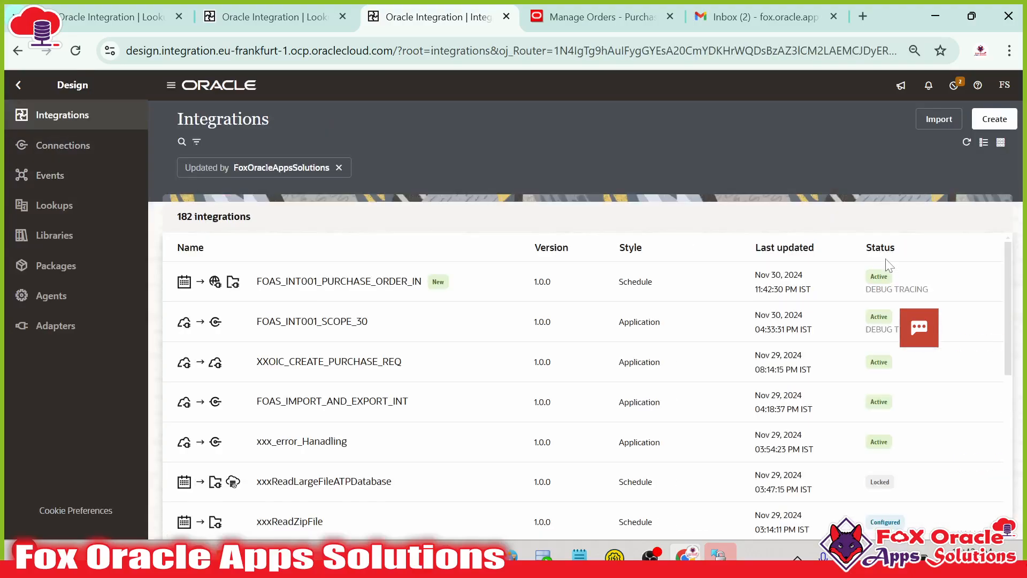
{"action": "left_click", "coordinate": [926, 282]}
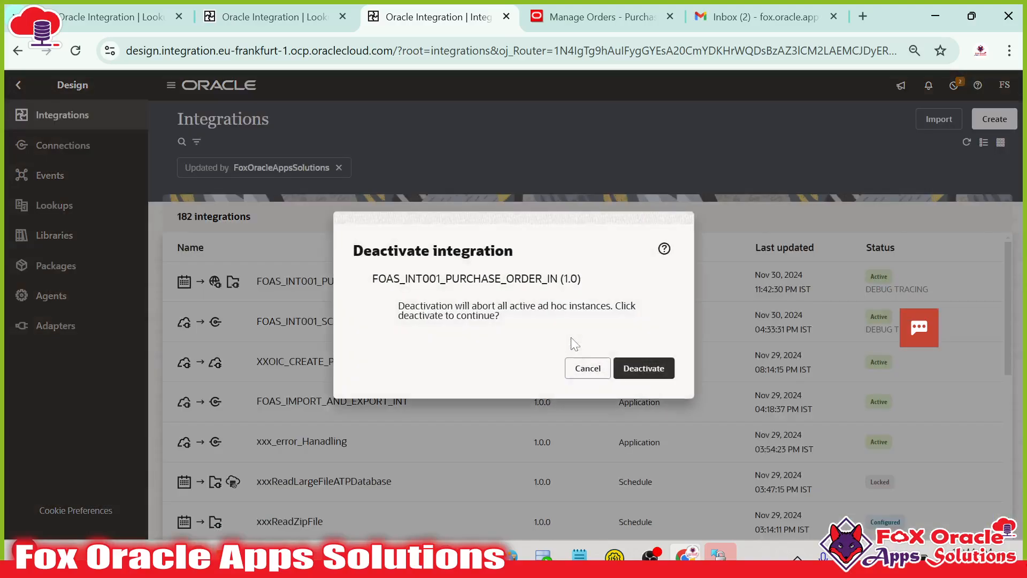
{"action": "left_click", "coordinate": [665, 377]}
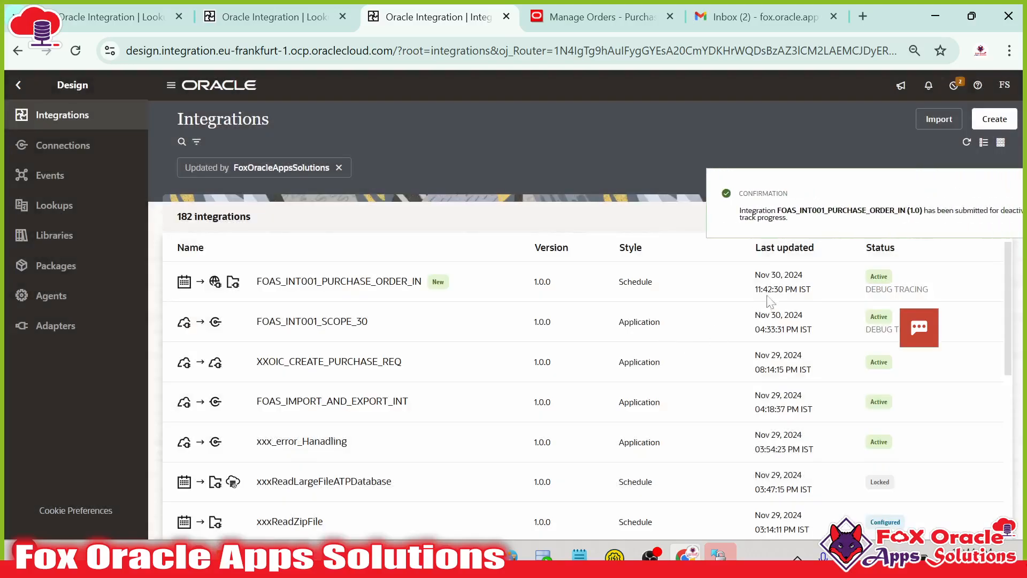
{"action": "left_click", "coordinate": [966, 142]}
- Open FOAS_INT001_PURCHASE_ORDER_IN for editing and bring up the operation configuration of the writeLogHeader_Stage action in listFile_forEach
{"action": "left_click", "coordinate": [902, 282]}
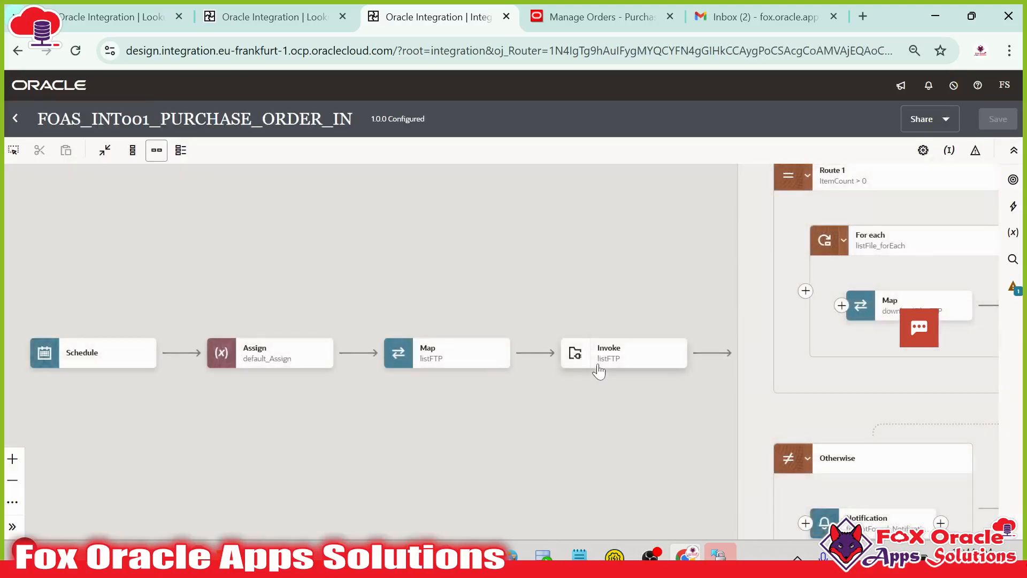
{"action": "left_click_drag", "start_coordinate": [711, 406], "coordinate": [562, 419]}
{"action": "left_click_drag", "start_coordinate": [615, 367], "coordinate": [711, 372]}
{"action": "left_click_drag", "start_coordinate": [551, 369], "coordinate": [599, 368]}
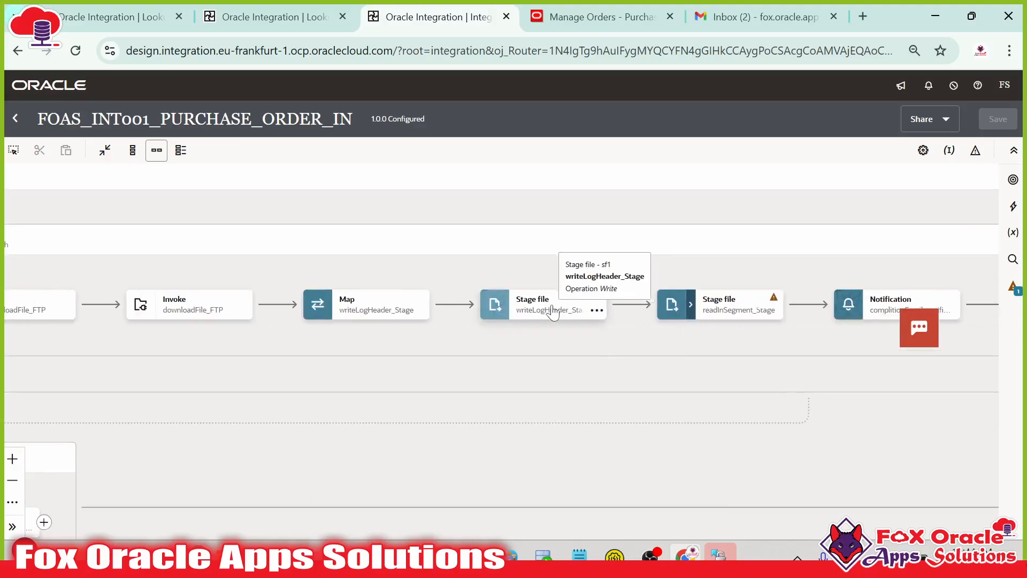
{"action": "left_click", "coordinate": [508, 314]}
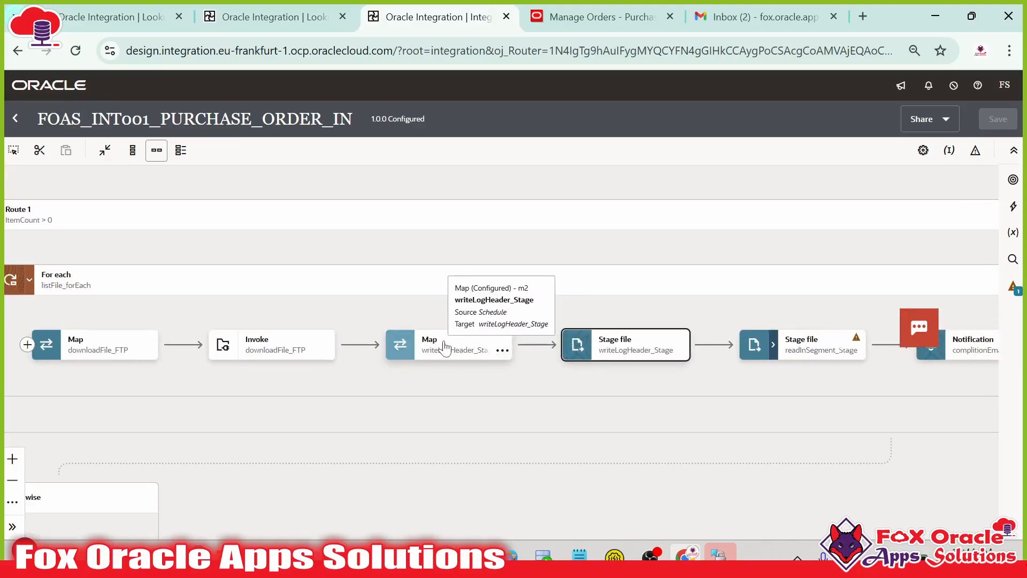
{"action": "left_click", "coordinate": [649, 350]}
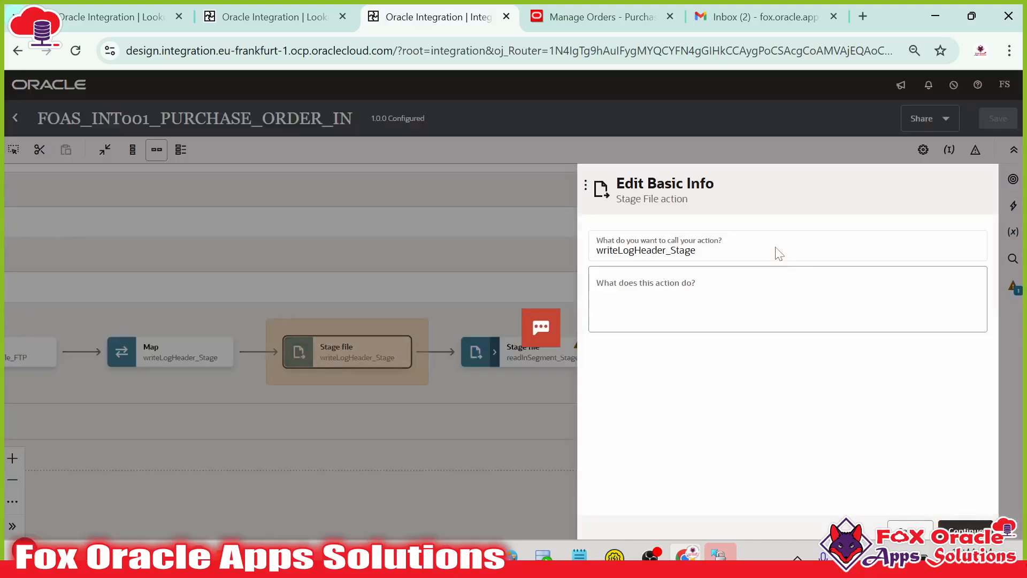
{"action": "left_click", "coordinate": [966, 524]}
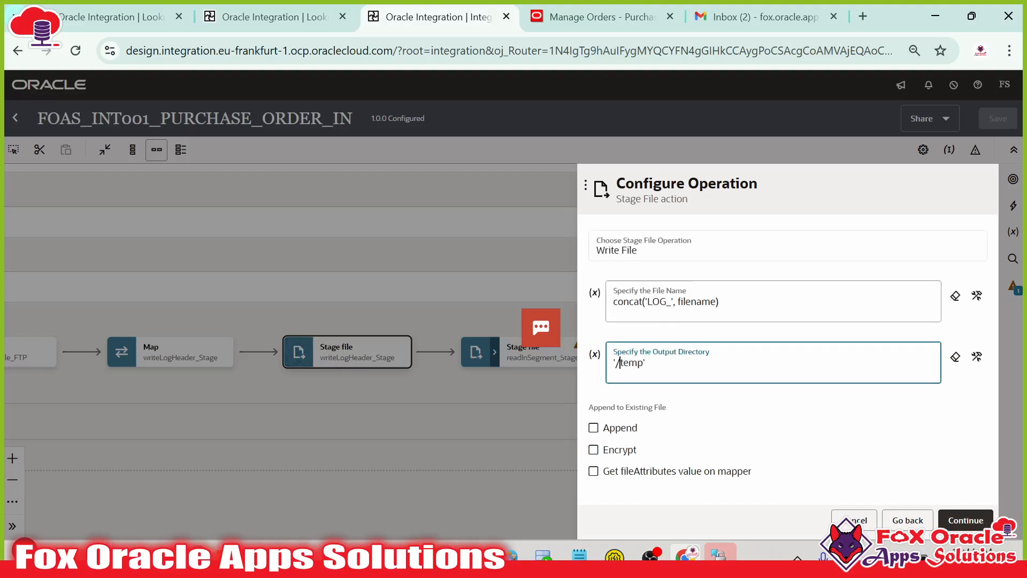
- Check the file name expression and output directory of the writeLogHeader_Stage write operation
{"action": "left_click", "coordinate": [645, 363]}
{"action": "double_click", "coordinate": [696, 301]}
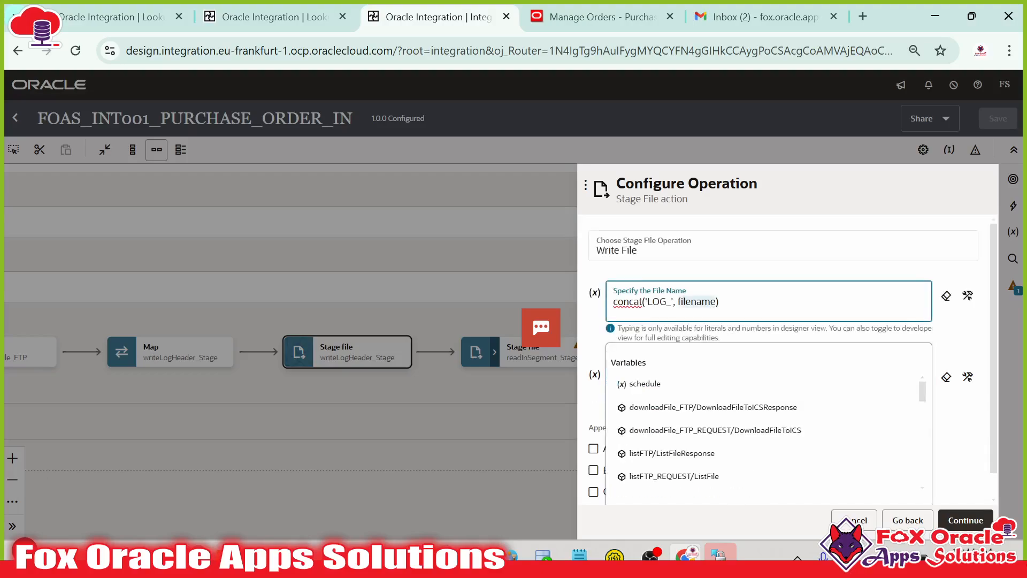
{"action": "double_click", "coordinate": [658, 301]}
{"action": "left_click", "coordinate": [696, 302]}
{"action": "left_click", "coordinate": [710, 301]}
{"action": "left_click", "coordinate": [961, 322]}
{"action": "scroll", "coordinate": [941, 480], "scroll_direction": "down", "scroll_amount": 1}
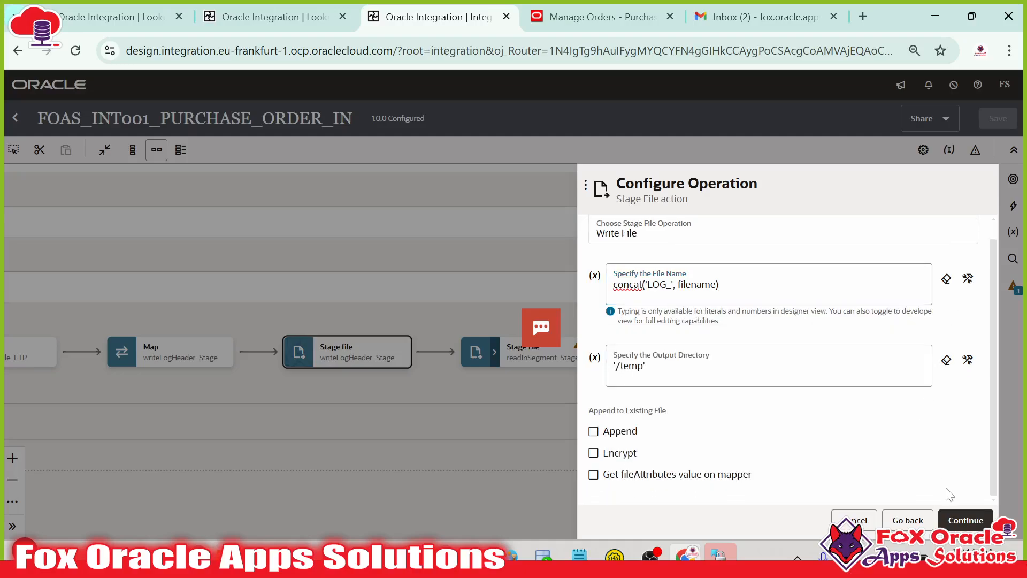
- View the format definition of writeLogHeader_Stage and close the action, discarding any changes
{"action": "left_click", "coordinate": [966, 520]}
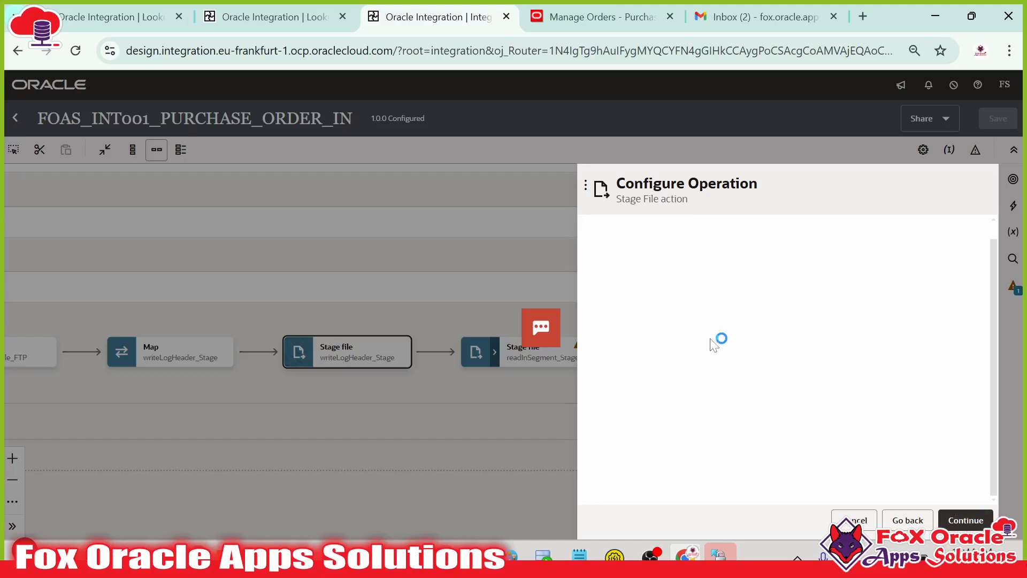
{"action": "left_click", "coordinate": [924, 522]}
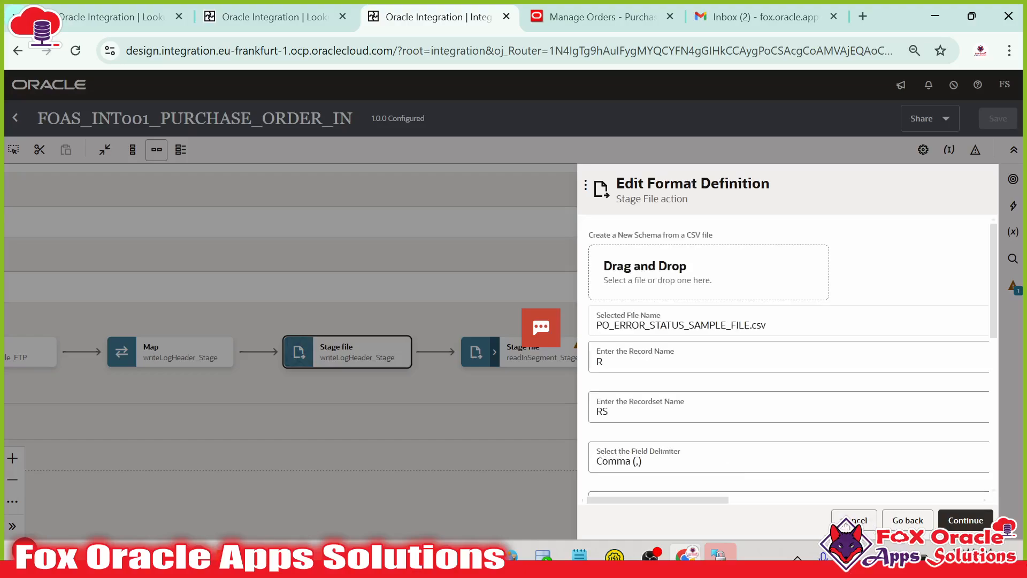
{"action": "left_click", "coordinate": [572, 461]}
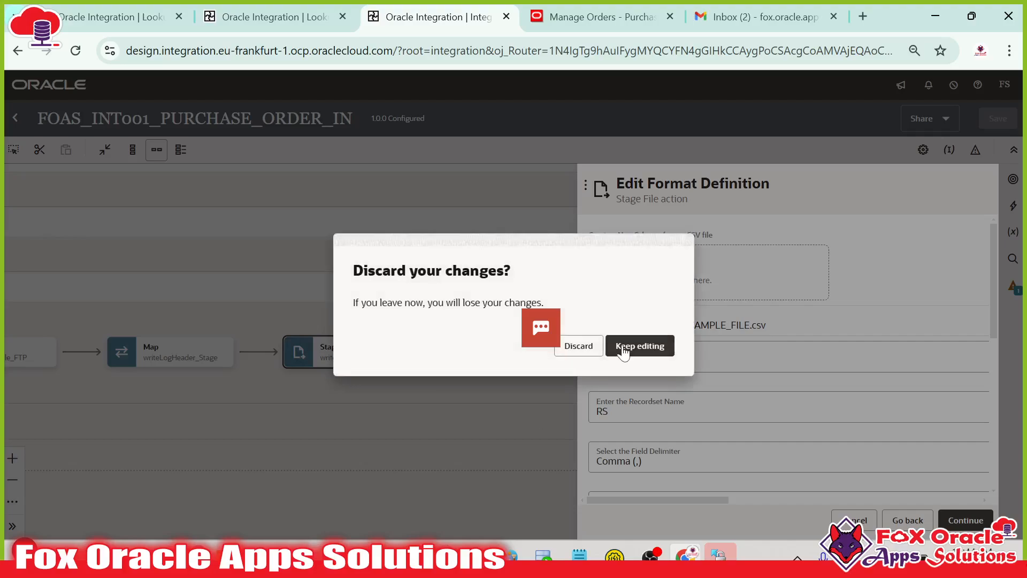
{"action": "left_click", "coordinate": [568, 351]}
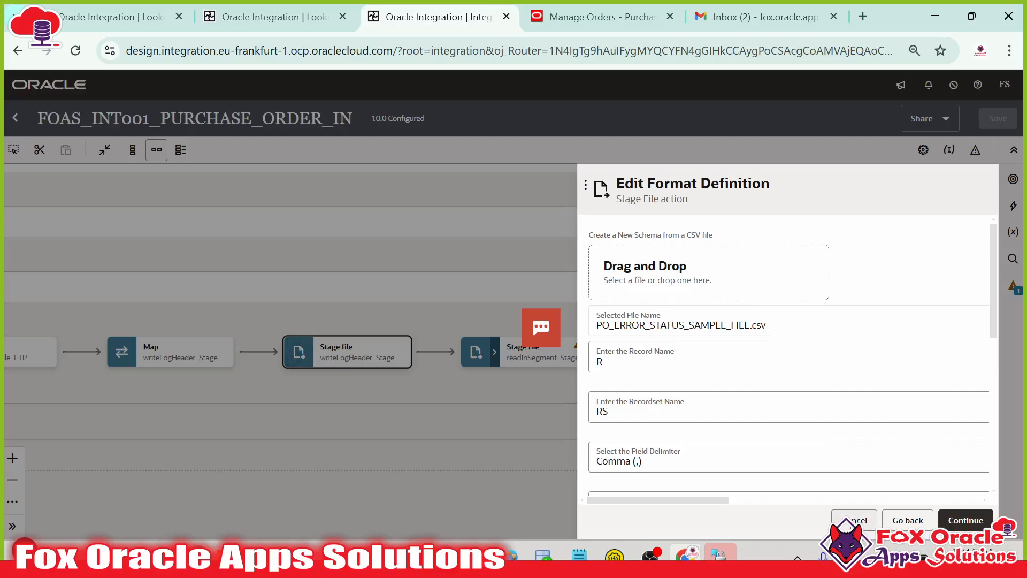
{"action": "left_click", "coordinate": [852, 519]}
{"action": "left_click", "coordinate": [642, 345]}
{"action": "left_click", "coordinate": [854, 520]}
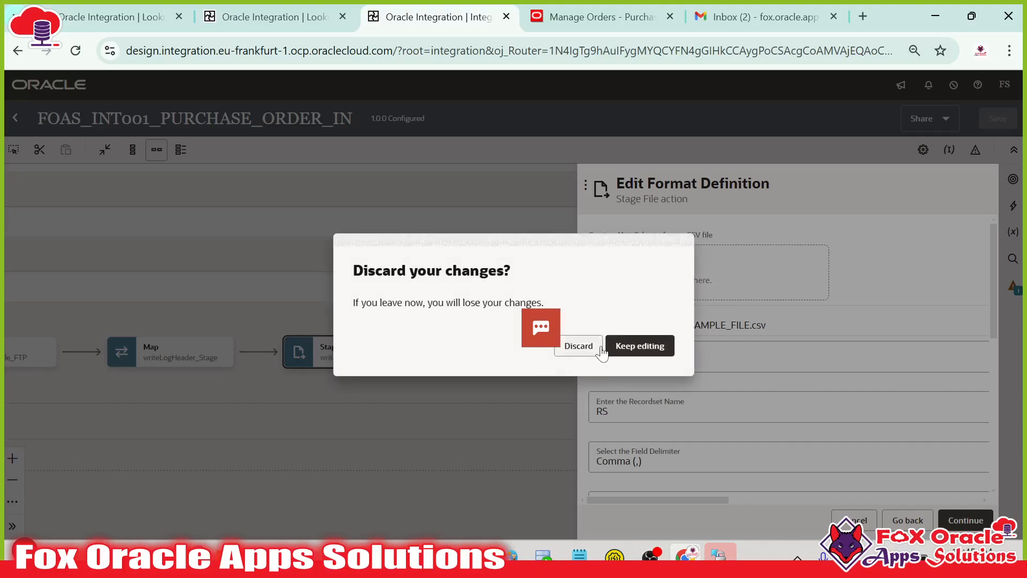
{"action": "left_click", "coordinate": [578, 345]}
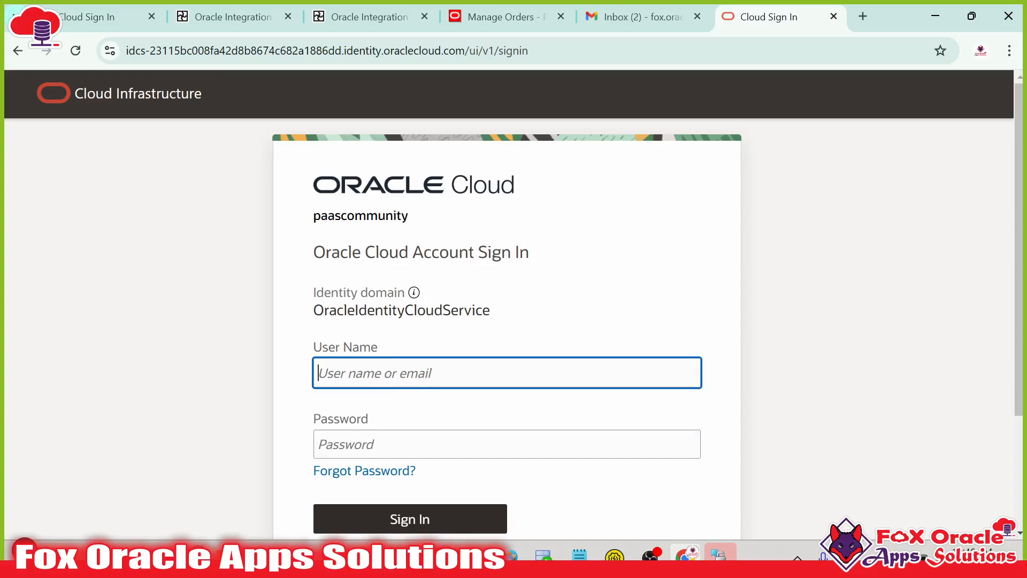
- Sign in to the Oracle Cloud account with the saved user name and password
{"action": "scroll", "coordinate": [395, 391], "scroll_direction": "down", "scroll_amount": 3}
{"action": "left_click", "coordinate": [434, 362]}
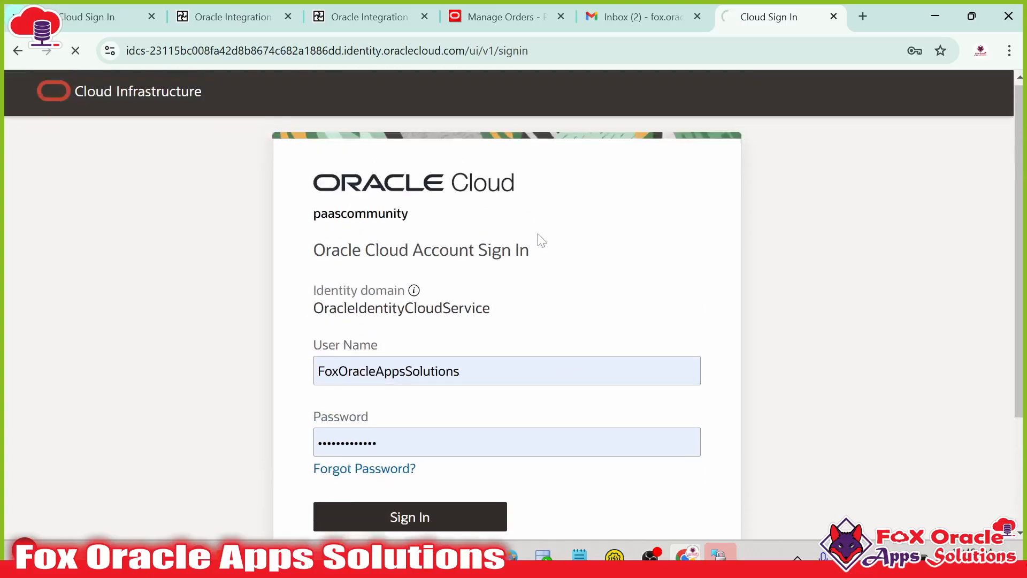
- Switch to Gmail, open the "Purchase Order Inbound Status : Success." email and download its attachment LOG_XXEYPURCHASEORDER_20241130_02.csv
{"action": "left_click", "coordinate": [636, 16]}
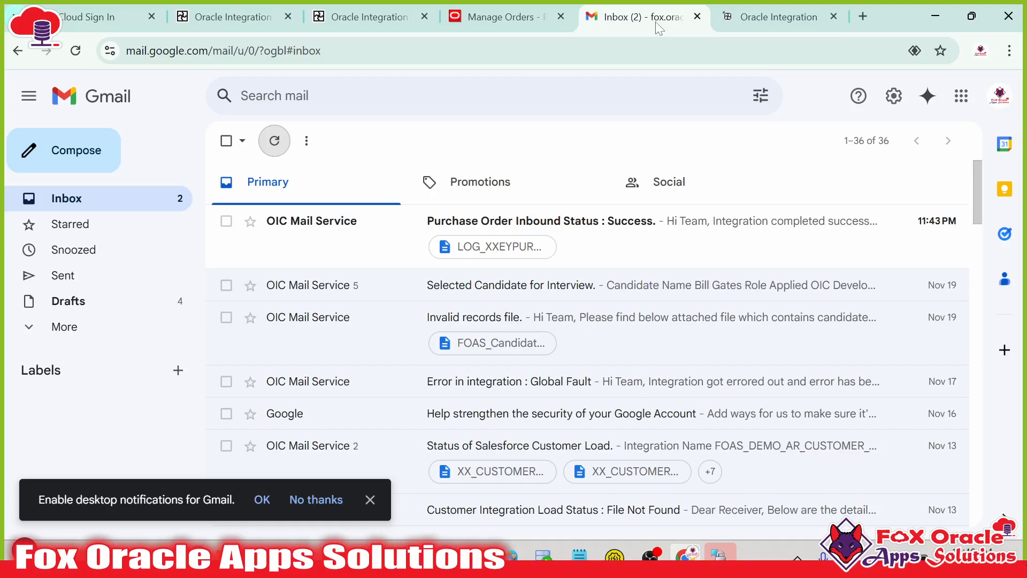
{"action": "left_click", "coordinate": [345, 222]}
{"action": "scroll", "coordinate": [449, 311], "scroll_direction": "down", "scroll_amount": 3}
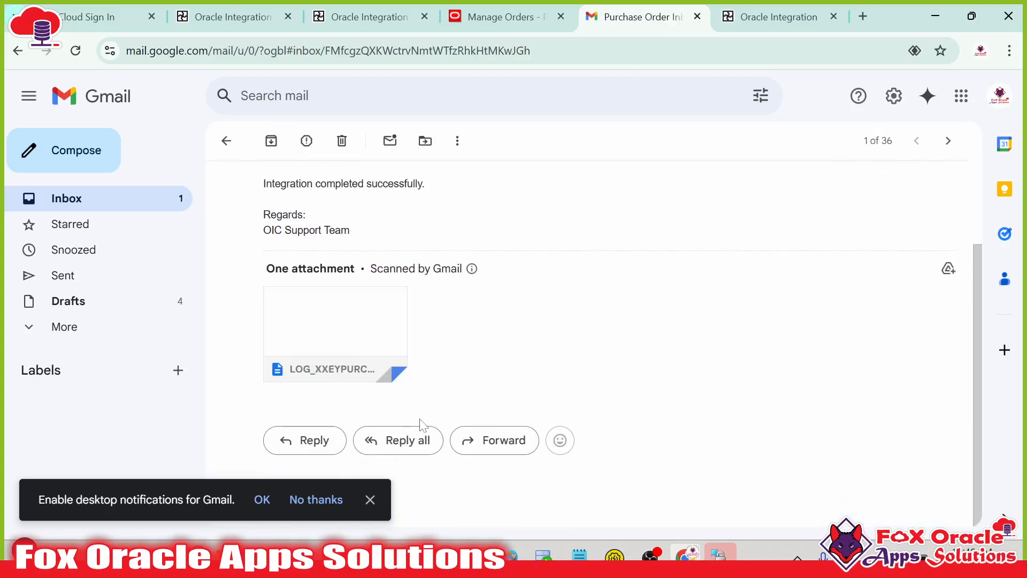
{"action": "scroll", "coordinate": [304, 321], "scroll_direction": "up", "scroll_amount": 3}
{"action": "scroll", "coordinate": [326, 300], "scroll_direction": "down", "scroll_amount": 2}
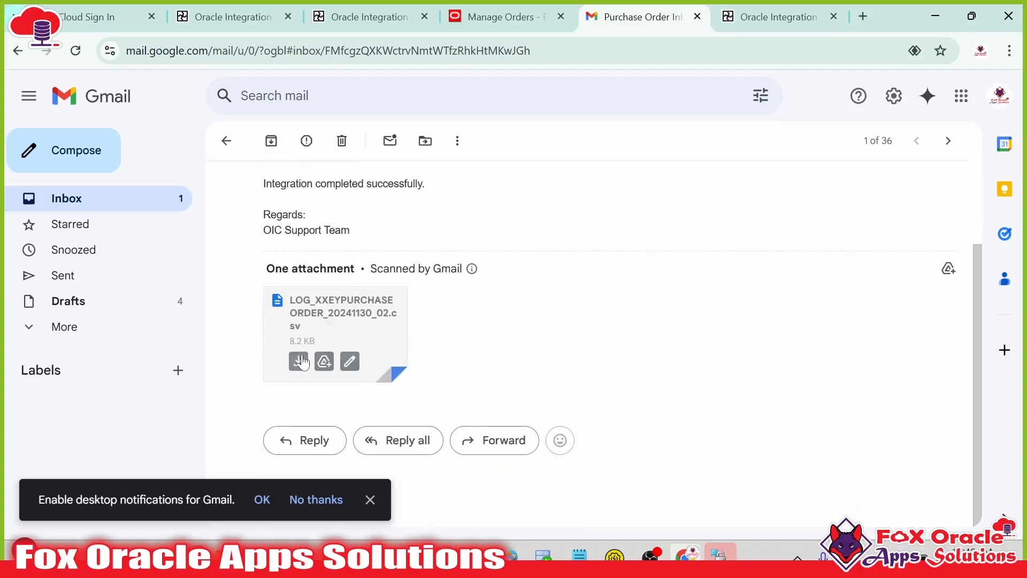
{"action": "left_click", "coordinate": [299, 361]}
{"action": "scroll", "coordinate": [550, 280], "scroll_direction": "up", "scroll_amount": 2}
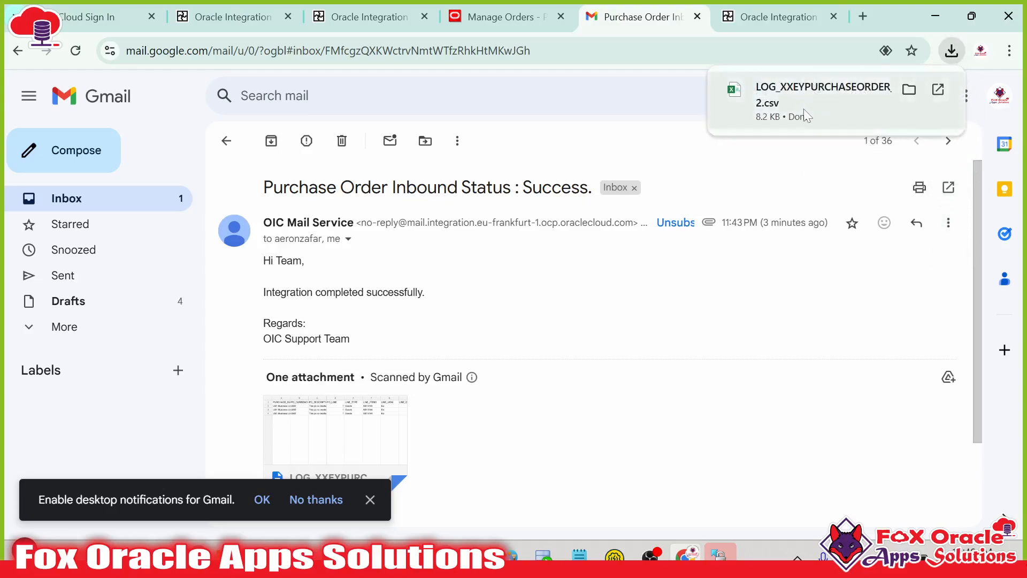
- Open LOG_XXEYPURCHASEORDER_20241130_02.csv in Excel and autofit all column widths to review the purchase order records
{"action": "left_click", "coordinate": [803, 109]}
{"action": "left_click", "coordinate": [484, 284]}
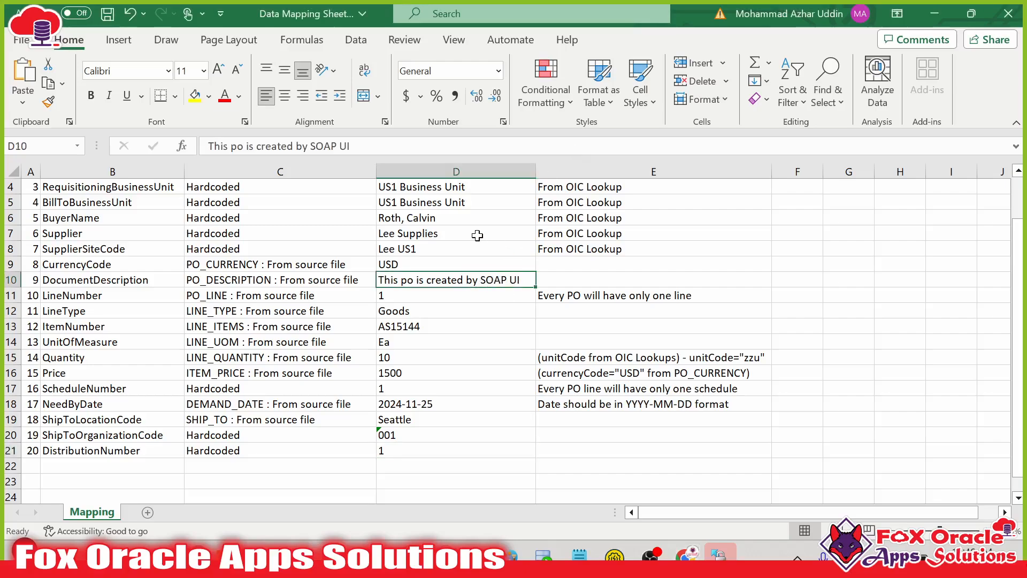
{"action": "scroll", "coordinate": [478, 235], "scroll_direction": "up", "scroll_amount": 1}
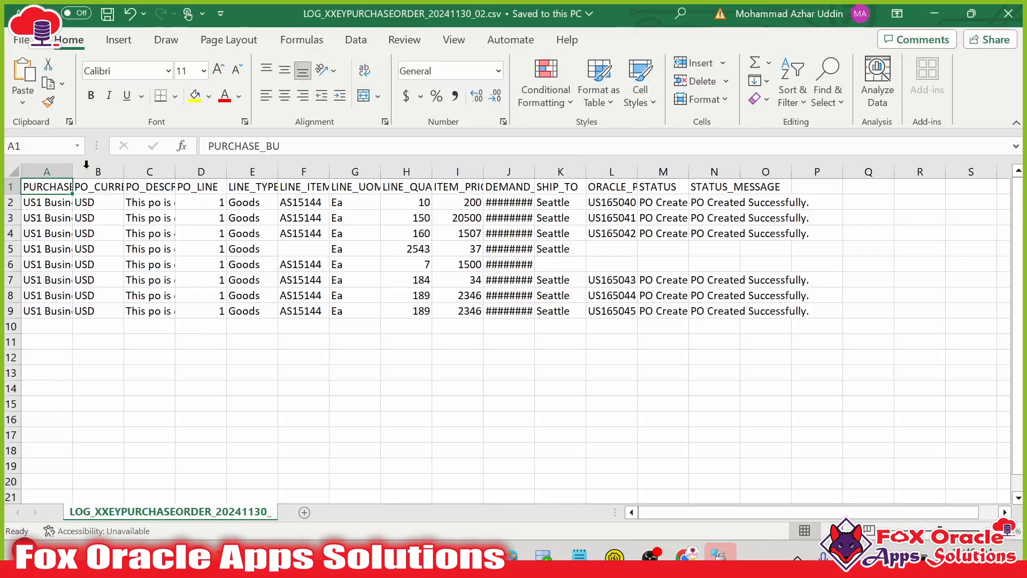
{"action": "left_click", "coordinate": [14, 171]}
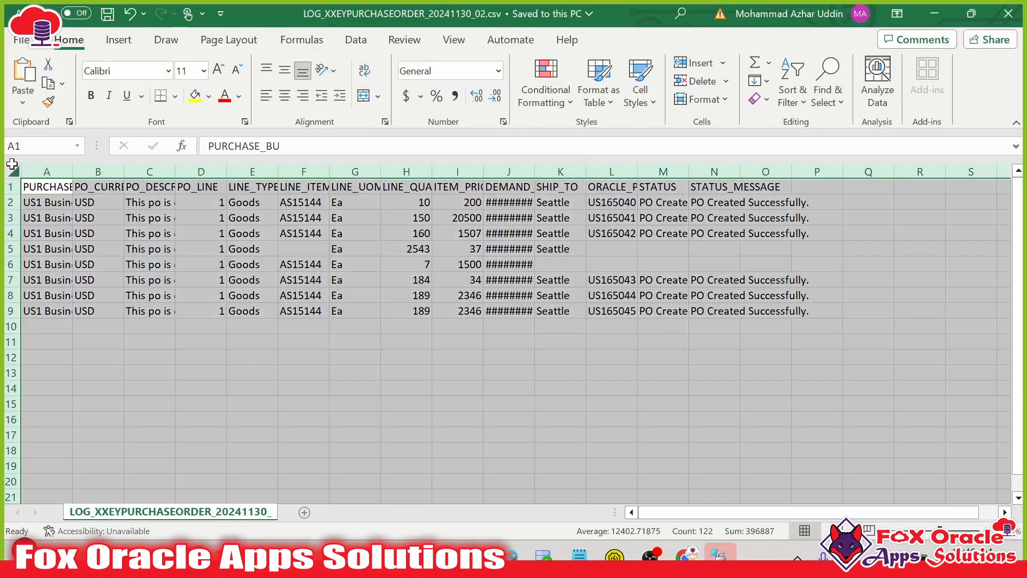
{"action": "double_click", "coordinate": [73, 171]}
{"action": "left_click", "coordinate": [582, 268]}
{"action": "left_click", "coordinate": [716, 299]}
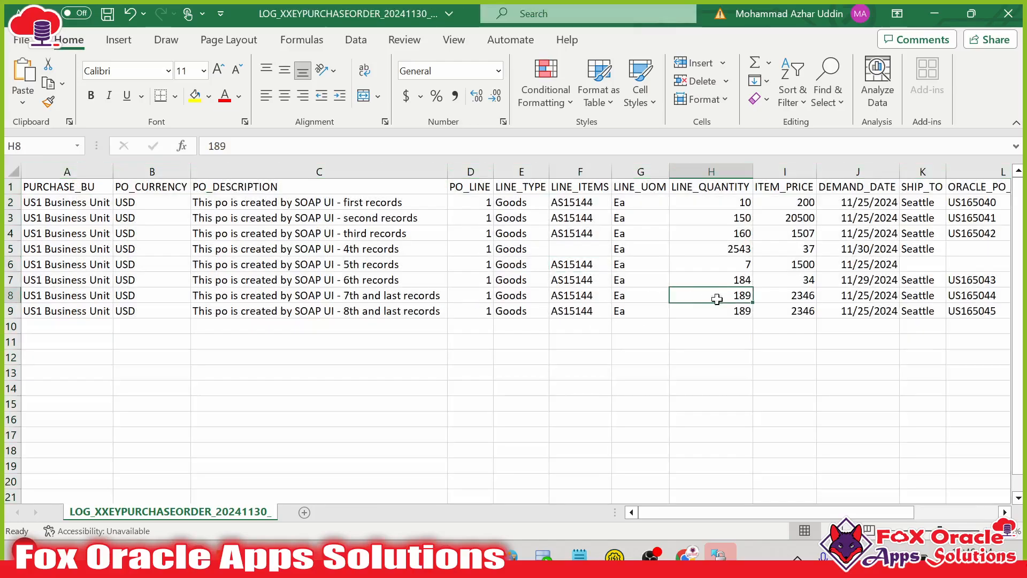
- Examine the ORACLE_PO_NUMBER, STATUS and STATUS_MESSAGE values of the first three and last three records in the log file
{"action": "left_click_drag", "start_coordinate": [89, 209], "coordinate": [719, 217]}
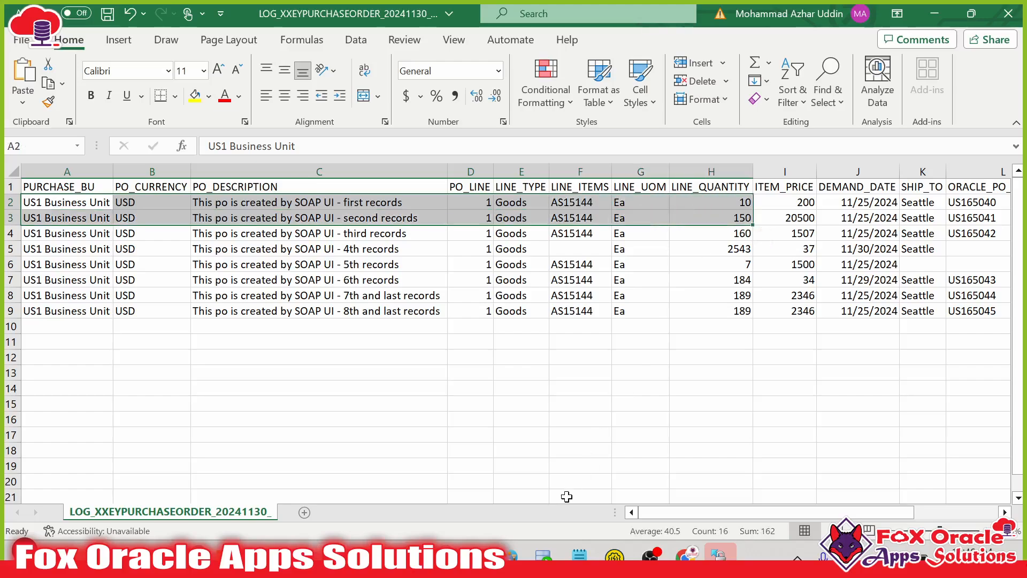
{"action": "left_click_drag", "start_coordinate": [663, 512], "coordinate": [748, 514]}
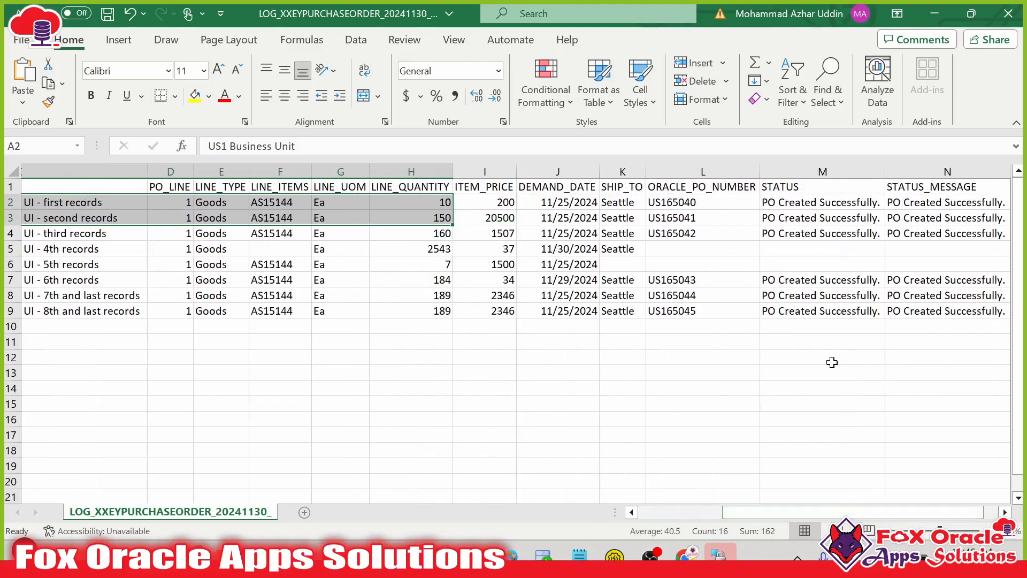
{"action": "left_click", "coordinate": [710, 207]}
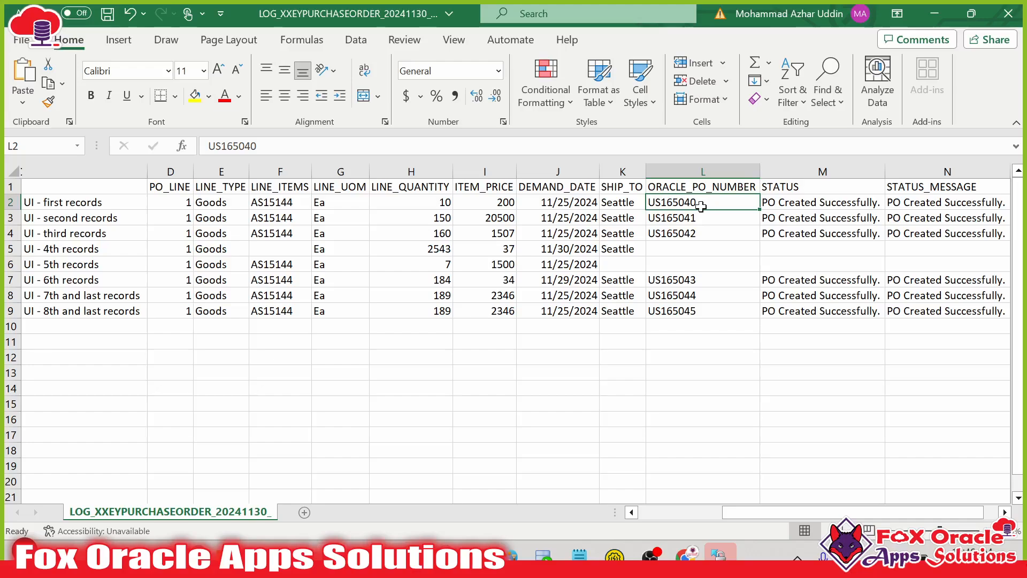
{"action": "mouse_move", "coordinate": [706, 235]}
{"action": "left_mouse_down"}
{"action": "mouse_move", "coordinate": [722, 205]}
{"action": "mouse_move", "coordinate": [702, 204]}
{"action": "mouse_move", "coordinate": [696, 233]}
{"action": "left_mouse_up"}
{"action": "left_click", "coordinate": [722, 205]}
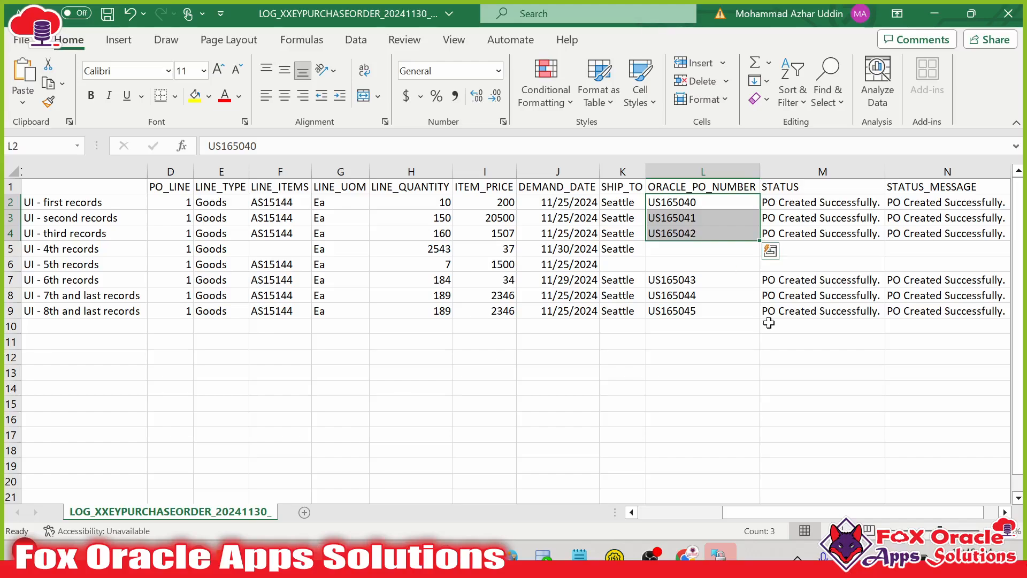
{"action": "left_click_drag", "start_coordinate": [912, 513], "coordinate": [927, 516]}
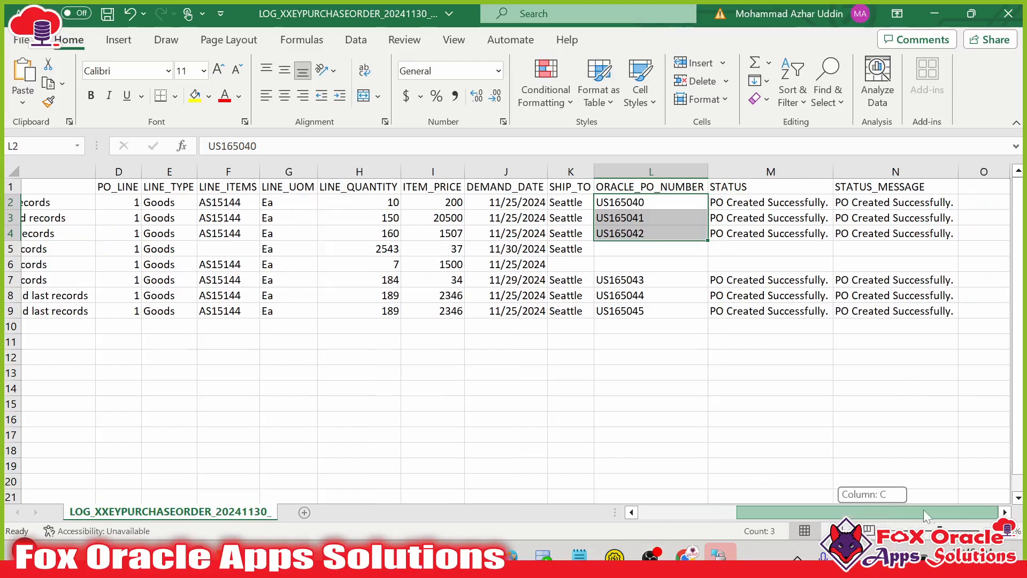
{"action": "left_click_drag", "start_coordinate": [780, 202], "coordinate": [780, 234]}
{"action": "left_click_drag", "start_coordinate": [875, 202], "coordinate": [878, 231]}
{"action": "left_click_drag", "start_coordinate": [783, 281], "coordinate": [879, 307]}
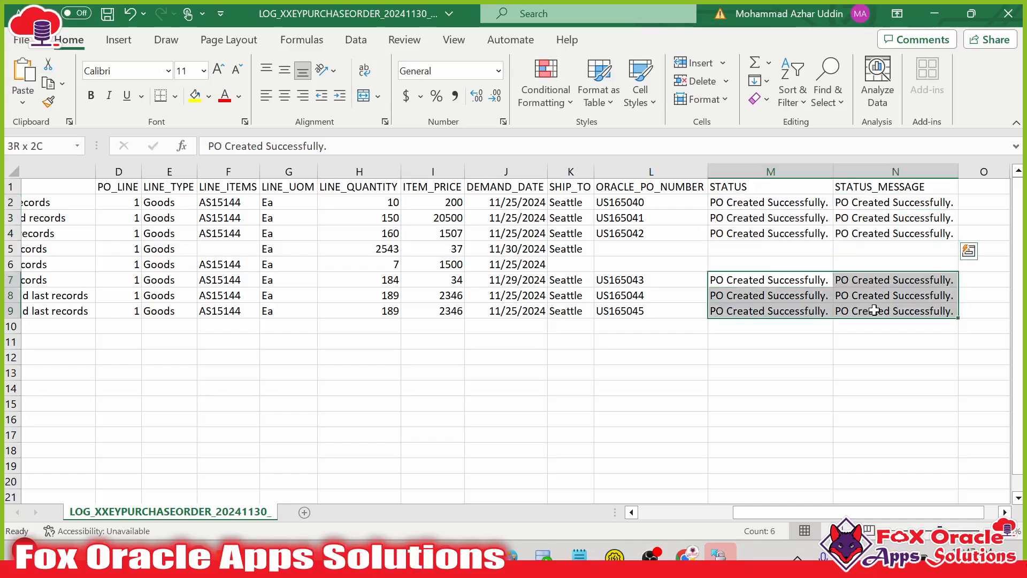
- Compare the order number, status and status message cells of the 4th and 5th records with those of the other records
{"action": "left_click", "coordinate": [571, 248]}
{"action": "left_click_drag", "start_coordinate": [633, 206], "coordinate": [635, 236]}
{"action": "left_click_drag", "start_coordinate": [634, 279], "coordinate": [647, 306]}
{"action": "left_click", "coordinate": [602, 261]}
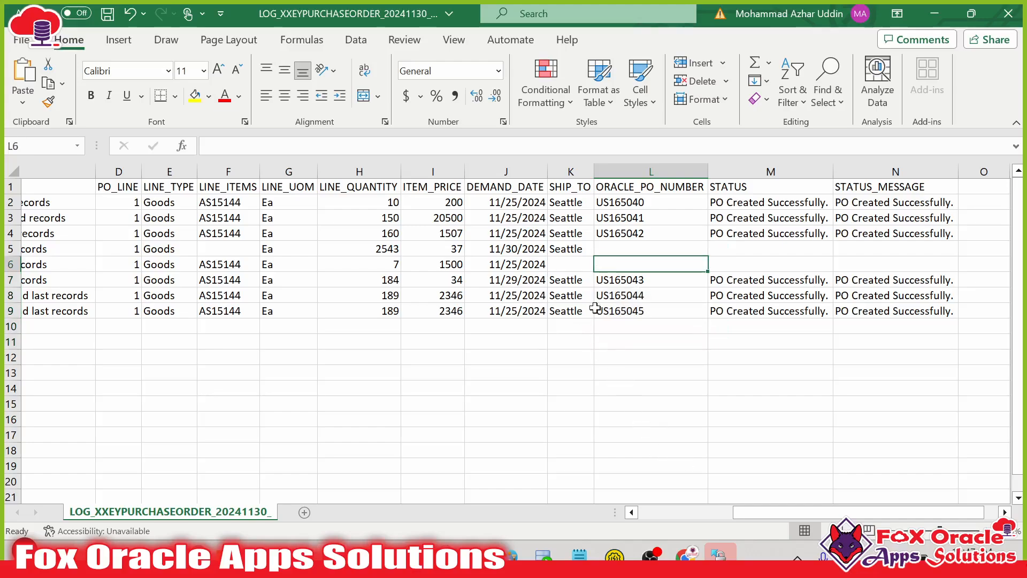
{"action": "left_click_drag", "start_coordinate": [590, 248], "coordinate": [865, 257]}
{"action": "left_click", "coordinate": [802, 250]}
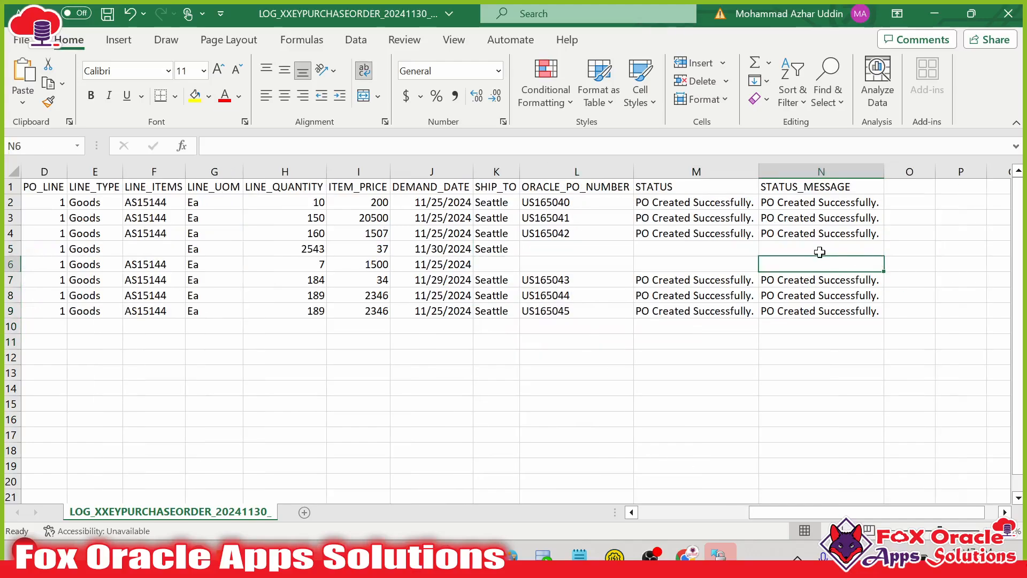
{"action": "left_click", "coordinate": [678, 248]}
{"action": "left_click", "coordinate": [587, 248]}
{"action": "left_click", "coordinate": [583, 265]}
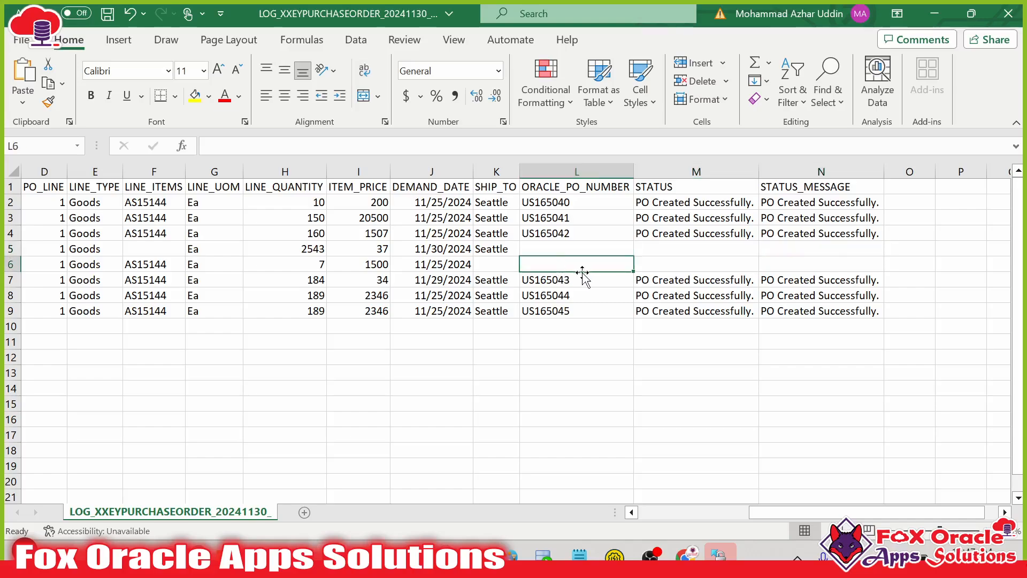
{"action": "double_click", "coordinate": [552, 249]}
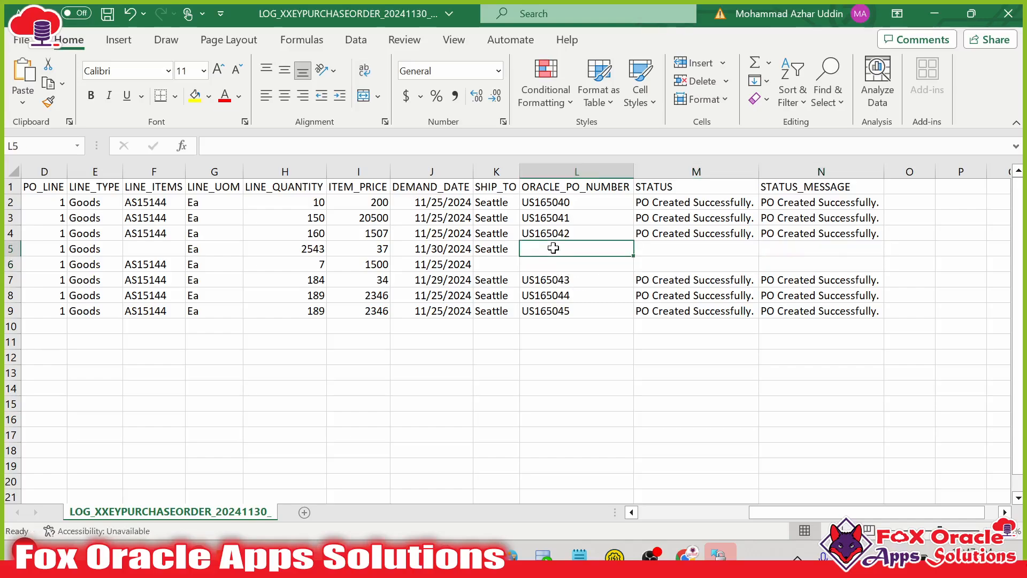
{"action": "left_click", "coordinate": [569, 276]}
{"action": "left_click", "coordinate": [569, 268]}
- Switch to Gmail and return from the "Purchase Order Inbound Status : Success." email to the inbox
{"action": "key", "text": "alt+Tab"}
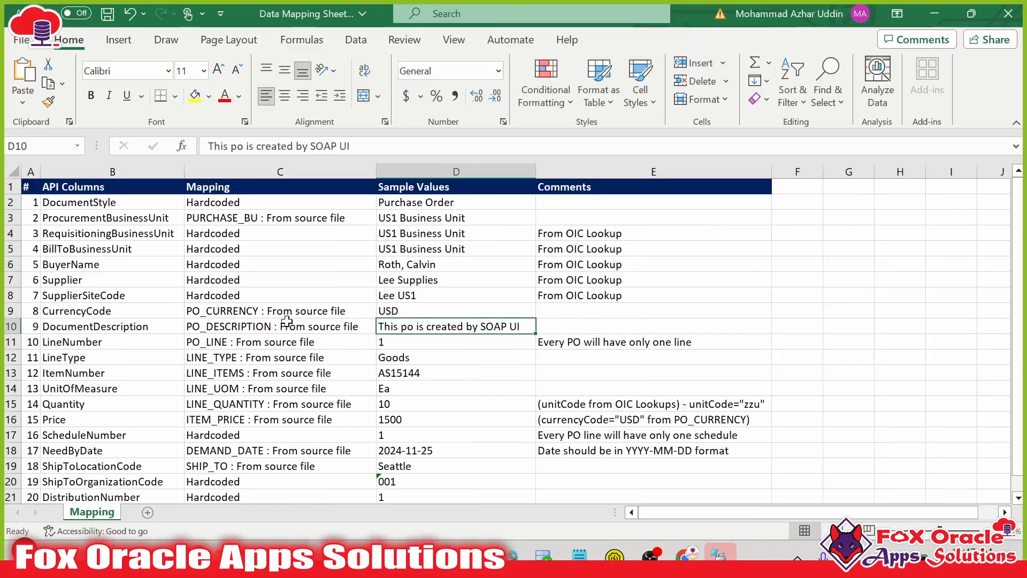
{"action": "key", "text": "alt+Tab"}
{"action": "key", "text": "Tab"}
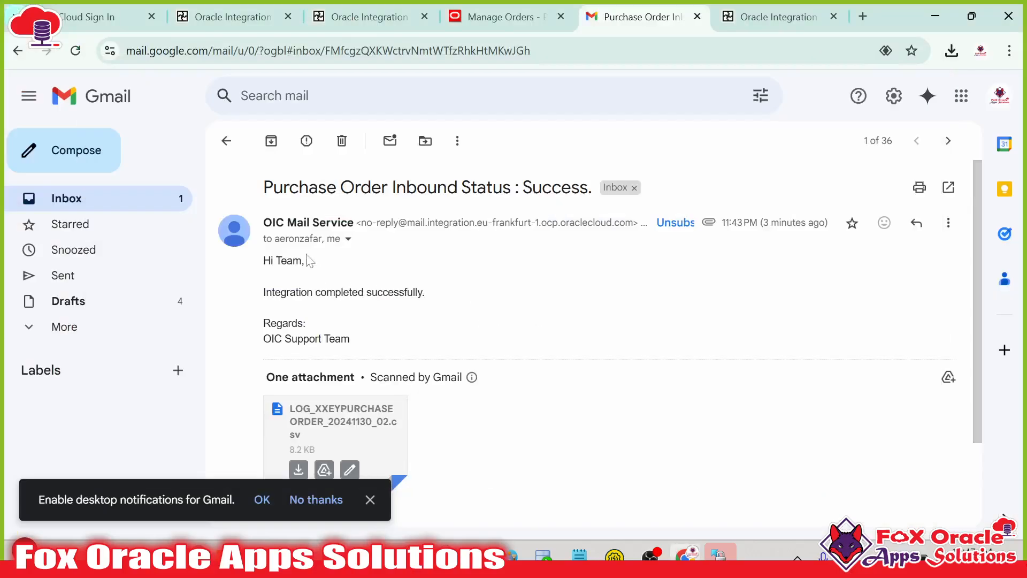
{"action": "scroll", "coordinate": [402, 309], "scroll_direction": "up", "scroll_amount": 5}
{"action": "left_click", "coordinate": [226, 140]}
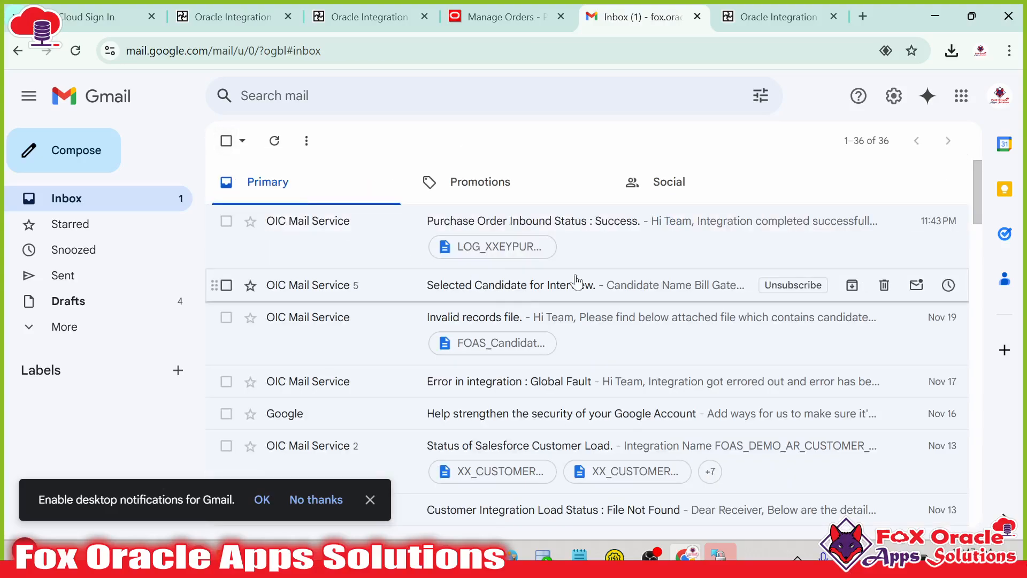
- Switch to Oracle Integration, go to the design integrations list and unlock FOAS_INT001_PURCHASE_ORDER_IN
{"action": "left_click", "coordinate": [497, 17]}
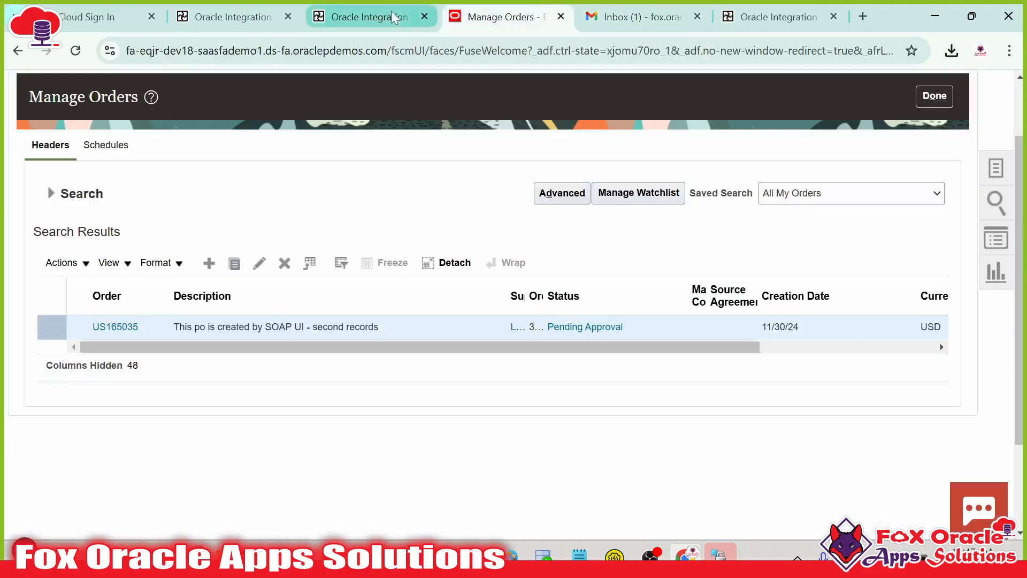
{"action": "left_click", "coordinate": [369, 17]}
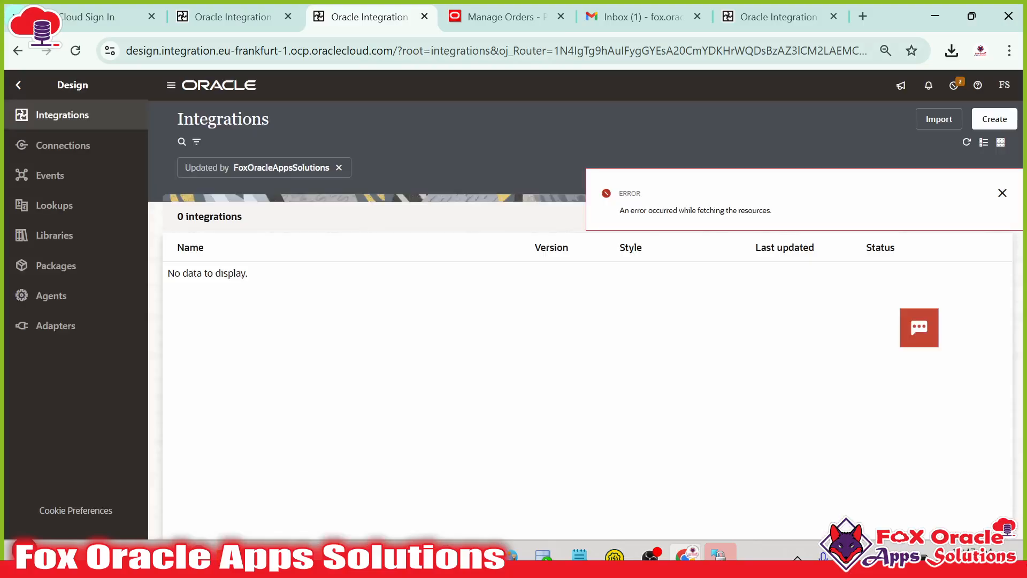
{"action": "left_click", "coordinate": [773, 17]}
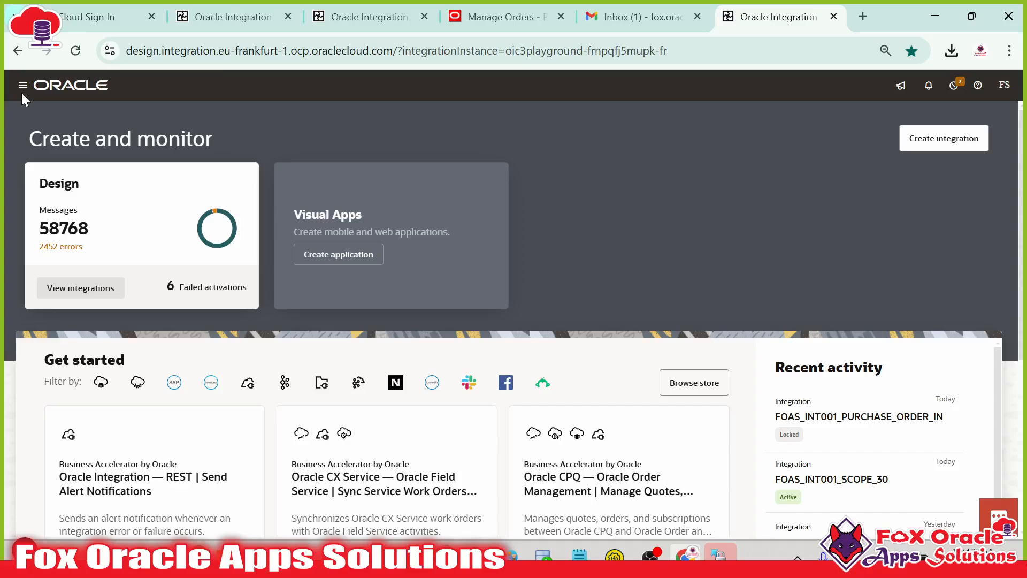
{"action": "left_click", "coordinate": [22, 87]}
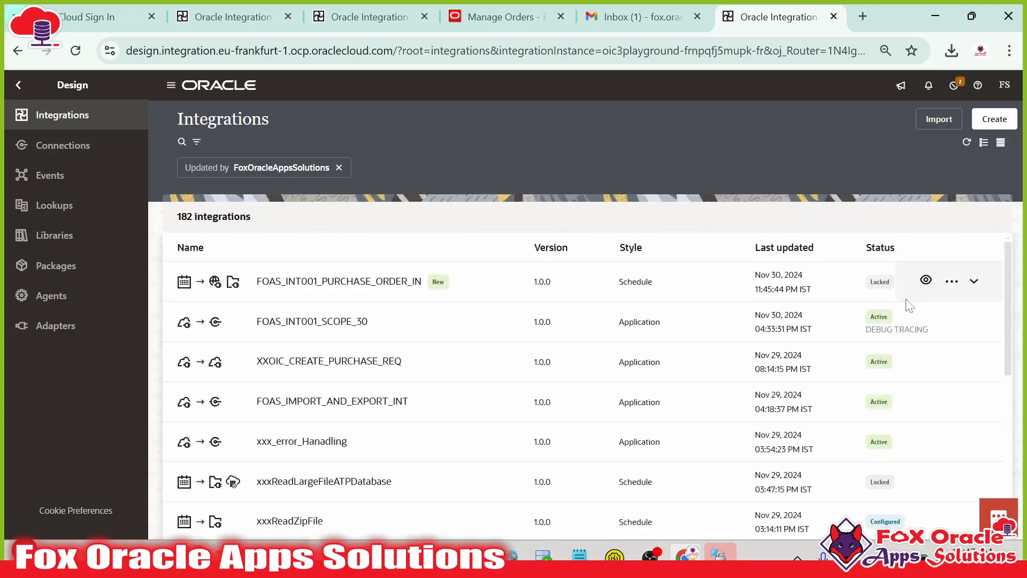
{"action": "left_click", "coordinate": [950, 282]}
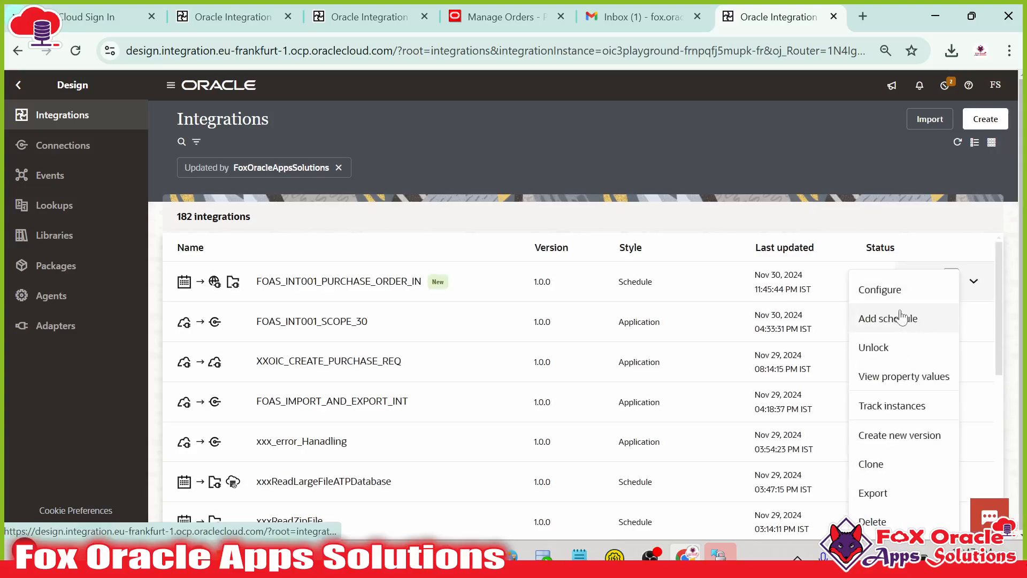
{"action": "left_click", "coordinate": [880, 356]}
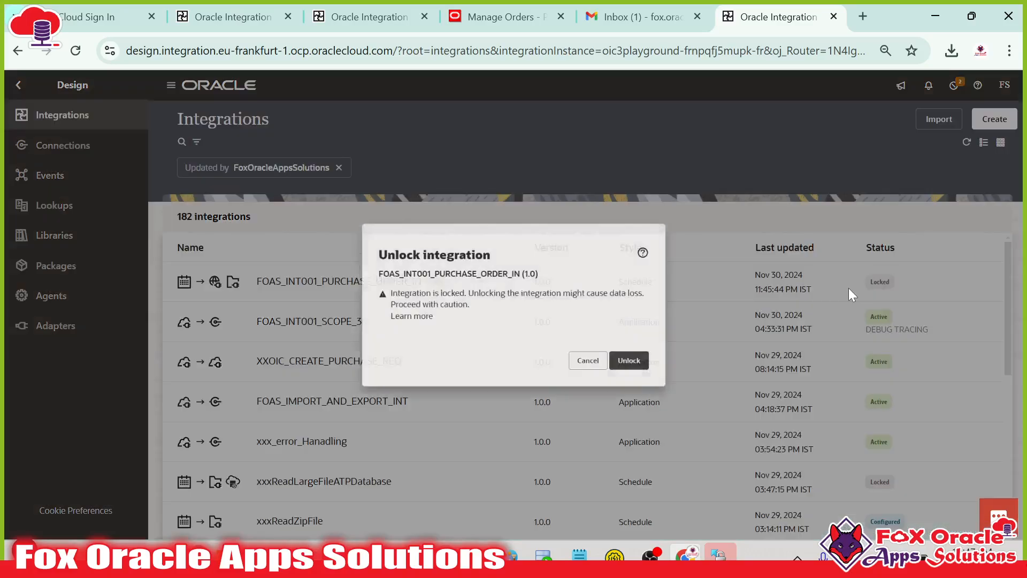
{"action": "left_click", "coordinate": [654, 368]}
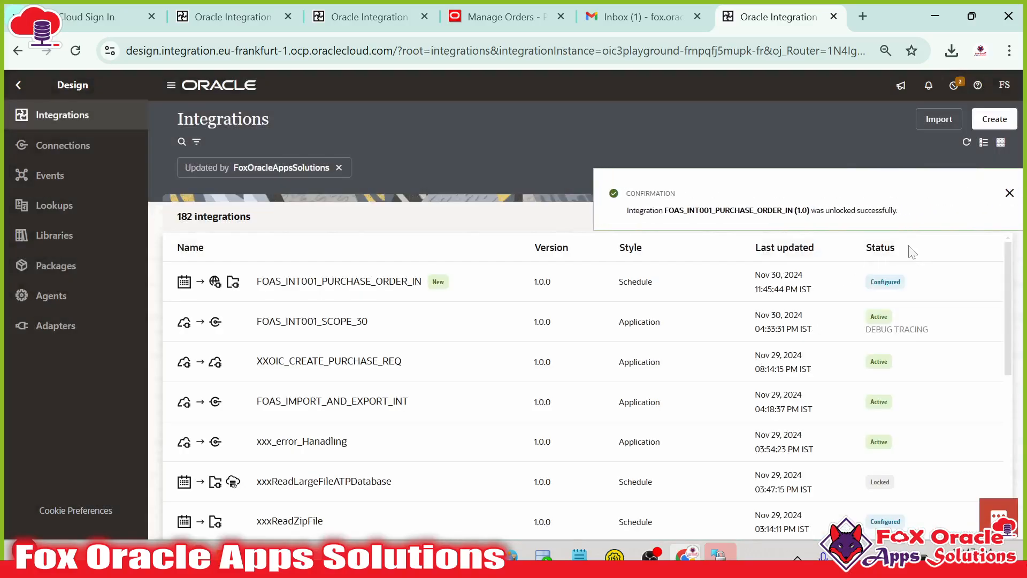
- Open FOAS_INT001_PURCHASE_ORDER_IN for editing and bring up the operation settings of the writeLogFile_stage FTP invoke
{"action": "left_click", "coordinate": [900, 281]}
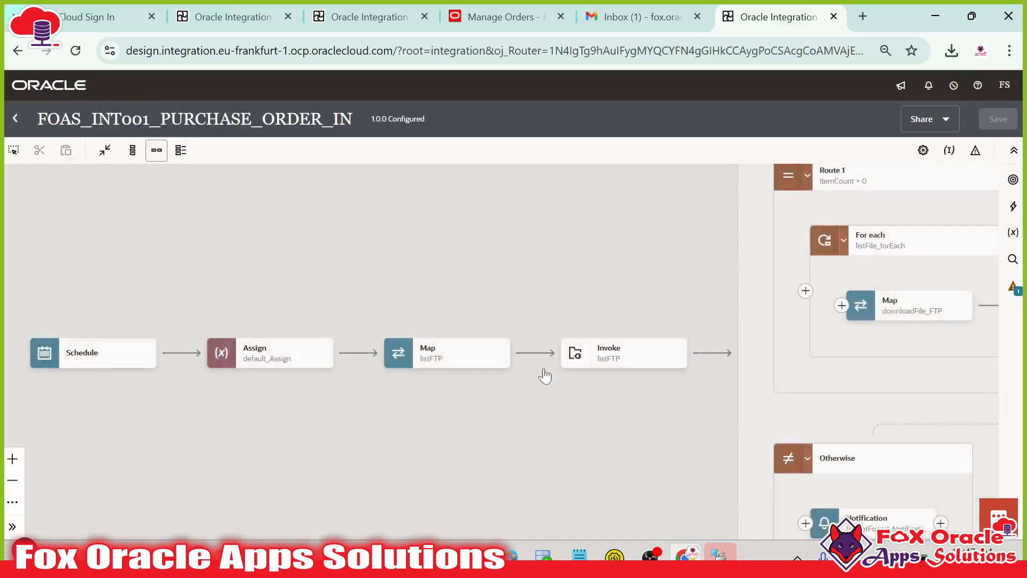
{"action": "left_click_drag", "start_coordinate": [545, 374], "coordinate": [197, 392]}
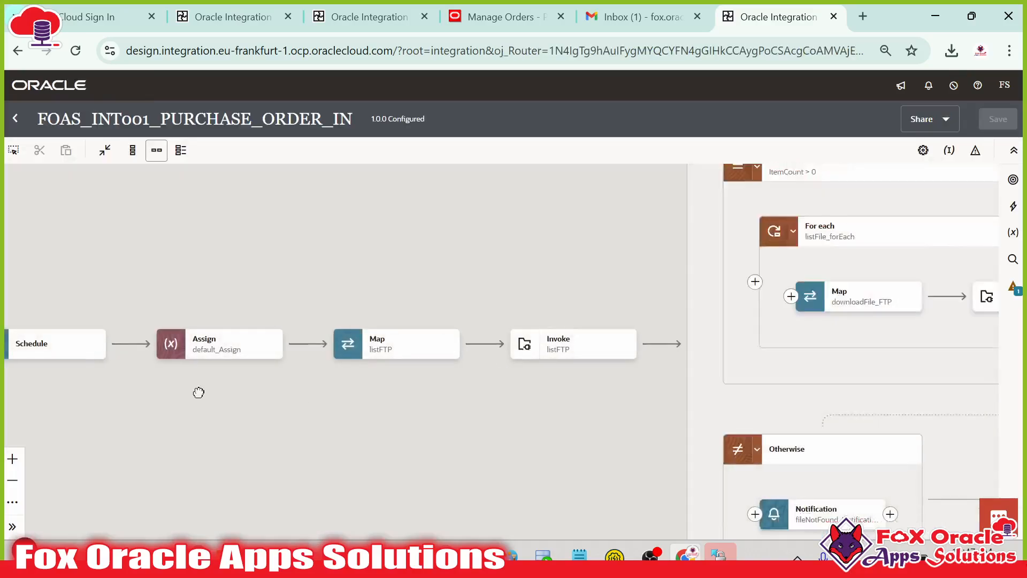
{"action": "left_click_drag", "start_coordinate": [713, 401], "coordinate": [406, 432]}
{"action": "left_click_drag", "start_coordinate": [667, 383], "coordinate": [667, 417]}
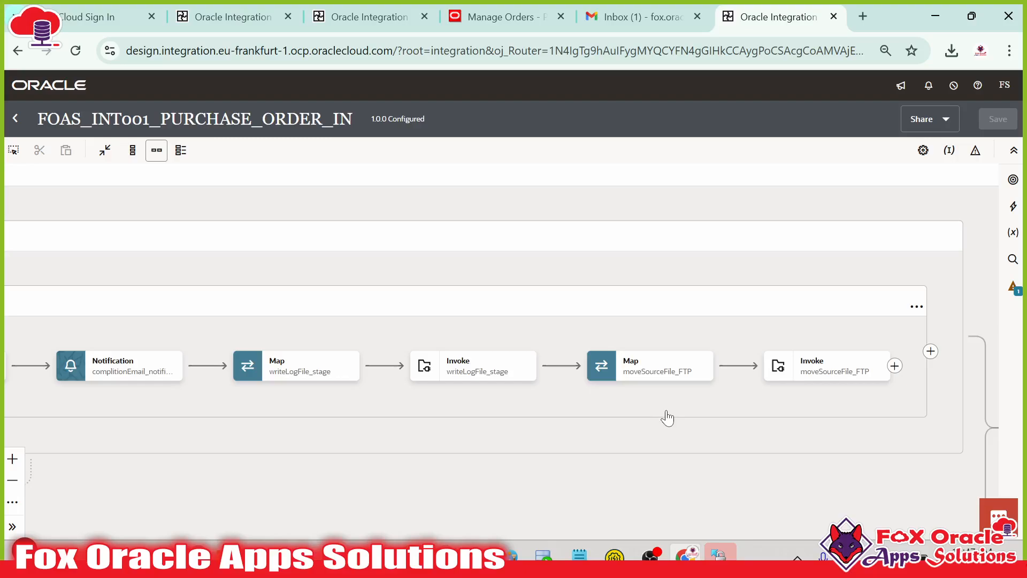
{"action": "left_click", "coordinate": [502, 373]}
{"action": "double_click", "coordinate": [578, 369]}
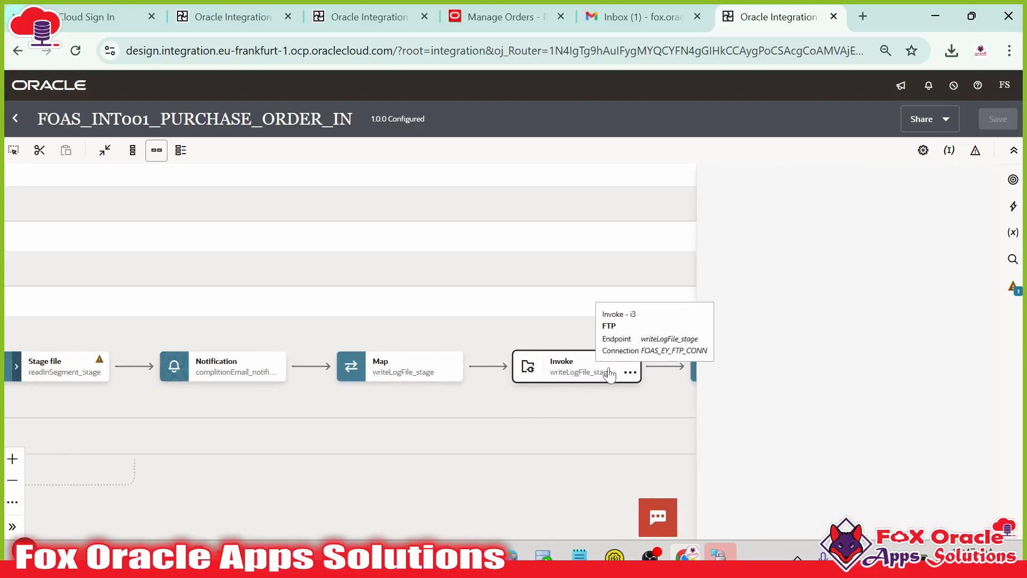
{"action": "left_click", "coordinate": [967, 519]}
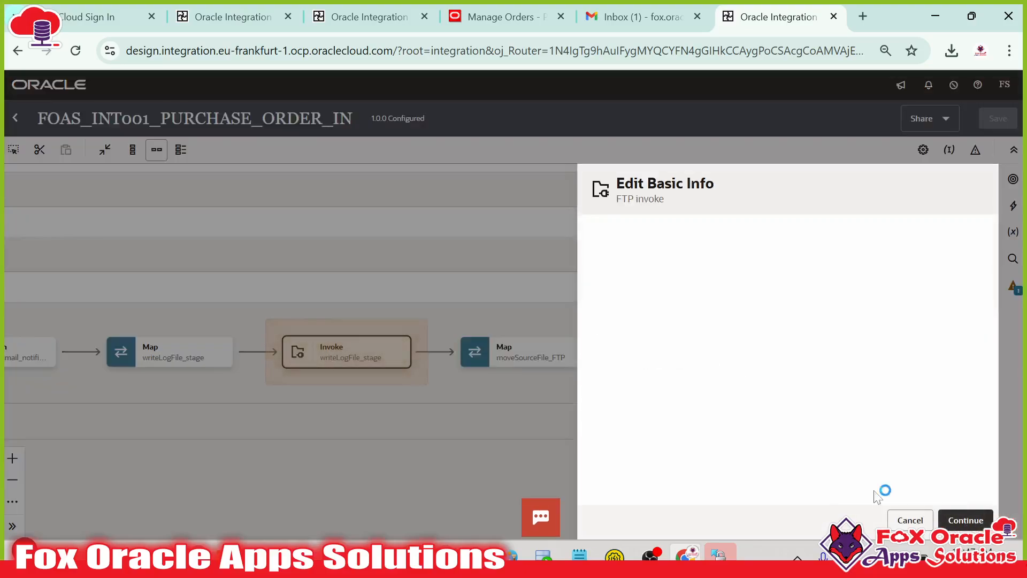
- Re-enter * as the file name pattern of writeLogFile_stage, finish its configuration and save the integration
{"action": "left_click", "coordinate": [604, 398]}
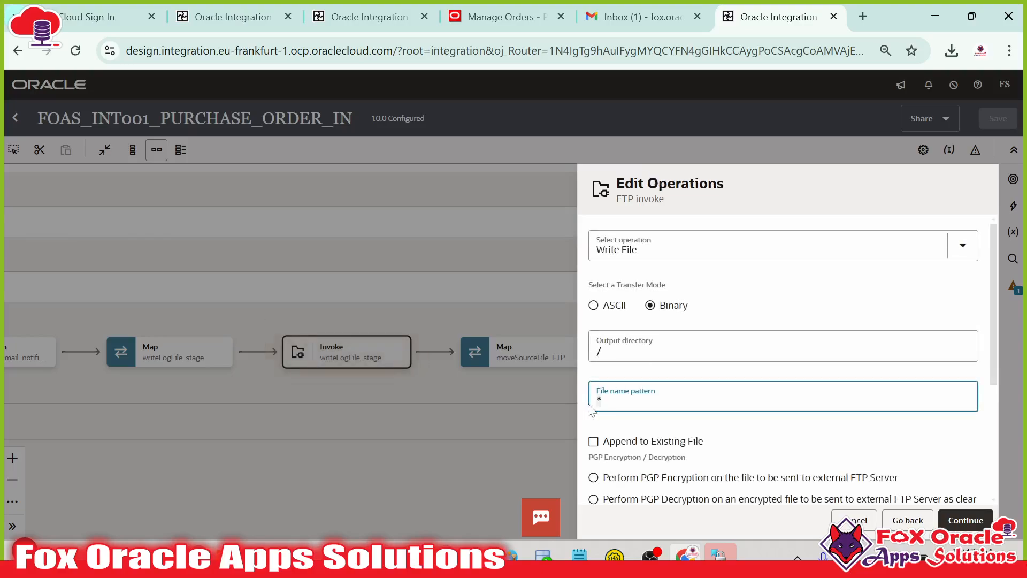
{"action": "left_click", "coordinate": [608, 371]}
{"action": "left_click_drag", "start_coordinate": [608, 399], "coordinate": [576, 399]}
{"action": "key", "text": "BackSpace"}
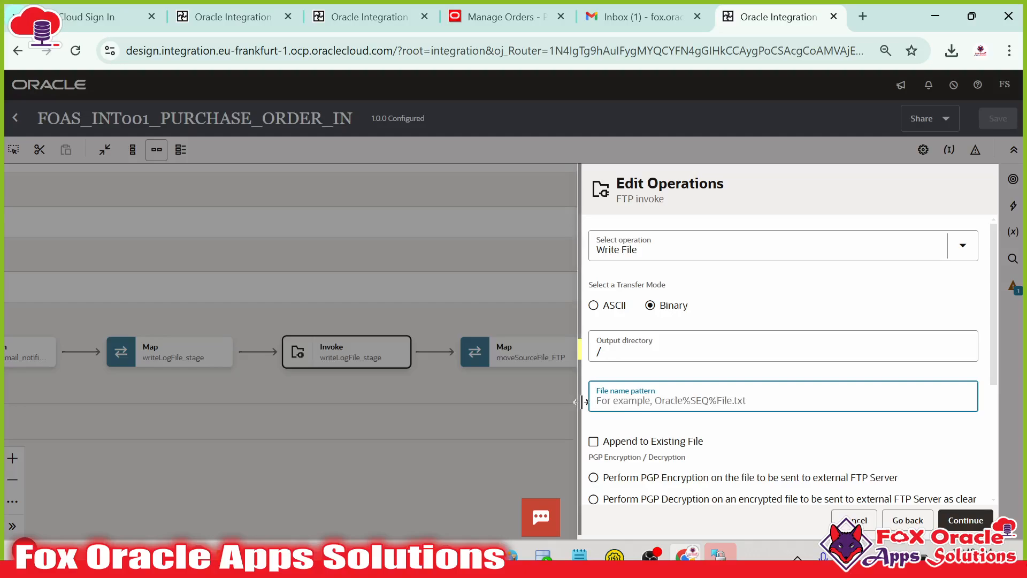
{"action": "type", "text": "*"}
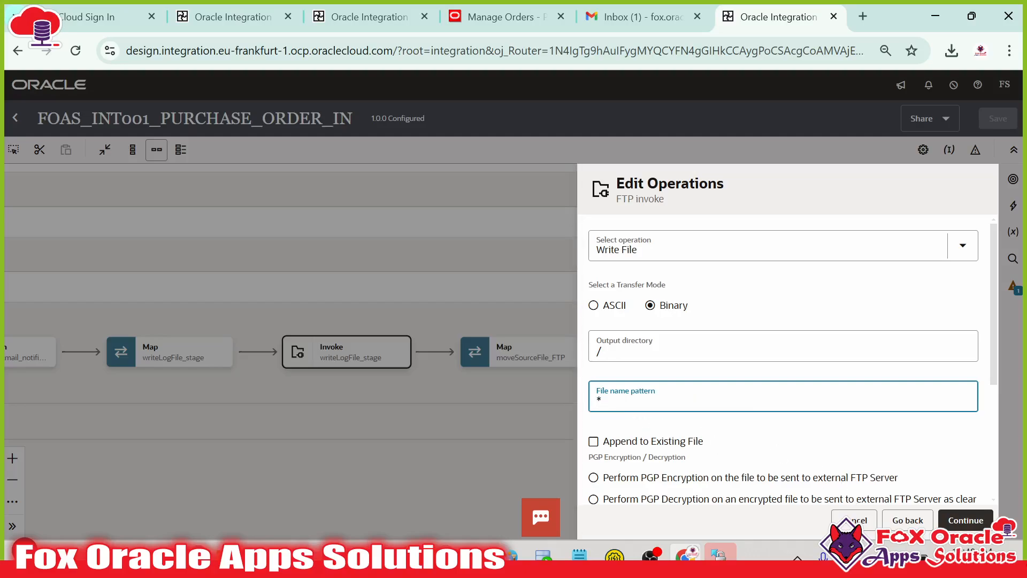
{"action": "left_click", "coordinate": [940, 515]}
{"action": "left_click", "coordinate": [941, 516]}
{"action": "left_click", "coordinate": [942, 520]}
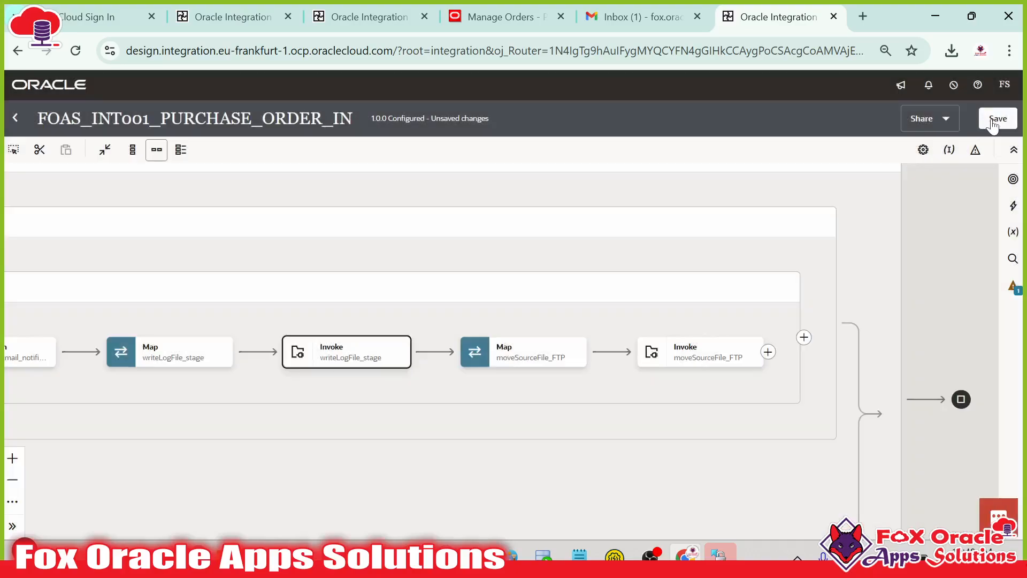
{"action": "left_click", "coordinate": [995, 117]}
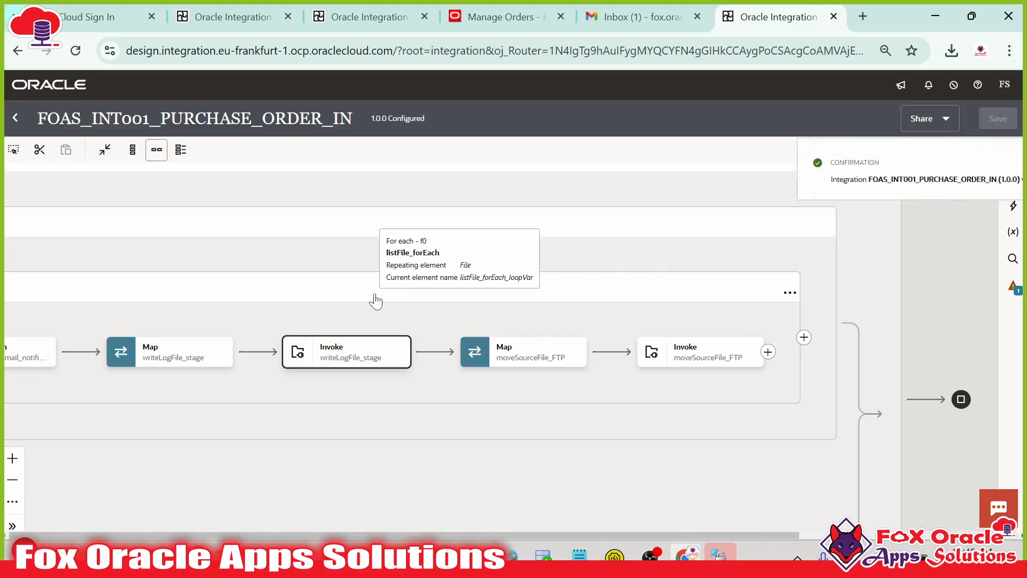
- Expand the readInSegment_Stage action and the createPO_Scope inside its stageRecordsForEach loop to examine the purchase order creation flow
{"action": "left_click_drag", "start_coordinate": [375, 300], "coordinate": [776, 317]}
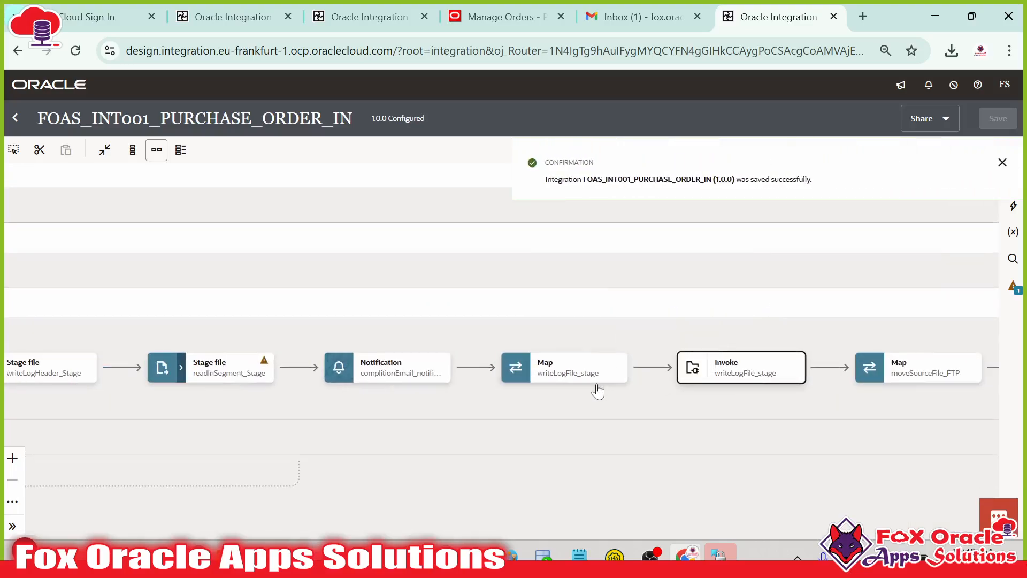
{"action": "left_click_drag", "start_coordinate": [378, 408], "coordinate": [527, 406]}
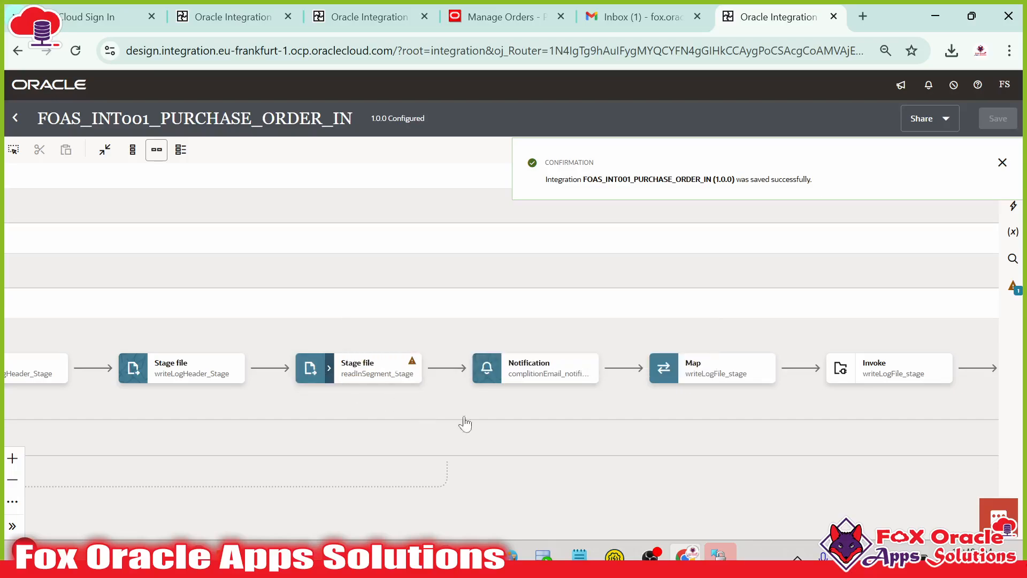
{"action": "left_click", "coordinate": [351, 369]}
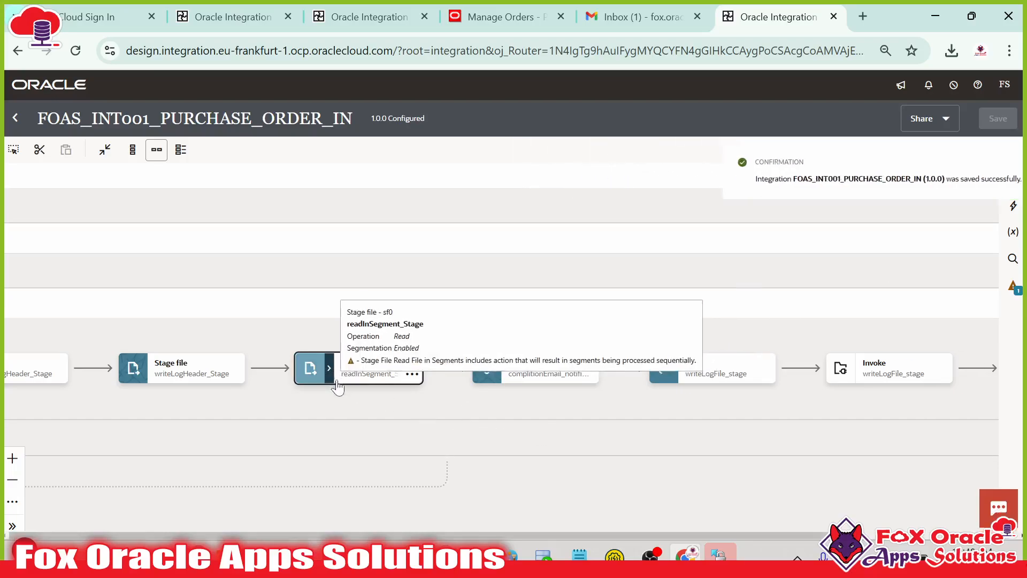
{"action": "left_click_drag", "start_coordinate": [620, 383], "coordinate": [383, 192]}
{"action": "left_click_drag", "start_coordinate": [505, 370], "coordinate": [587, 416]}
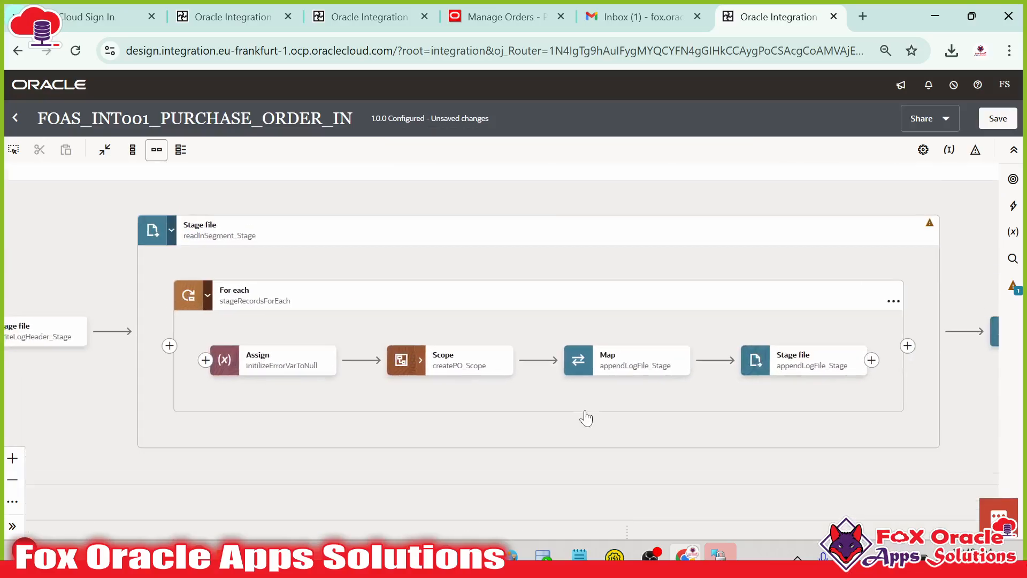
{"action": "left_click", "coordinate": [419, 365]}
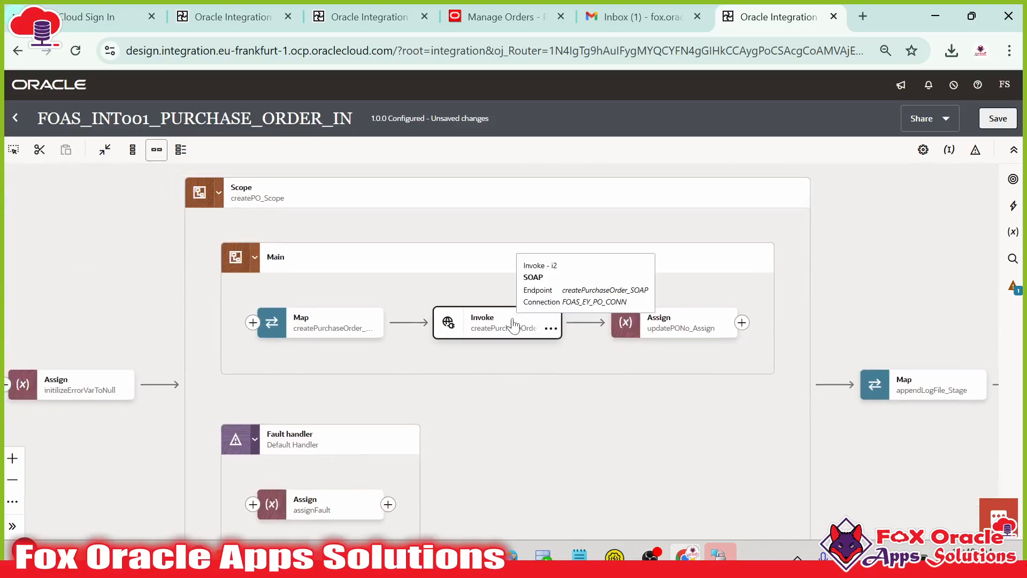
- Examine the Default Handler with its assignFault action and the main flow inside createPO_Scope
{"action": "scroll", "coordinate": [554, 316], "scroll_direction": "down", "scroll_amount": 1}
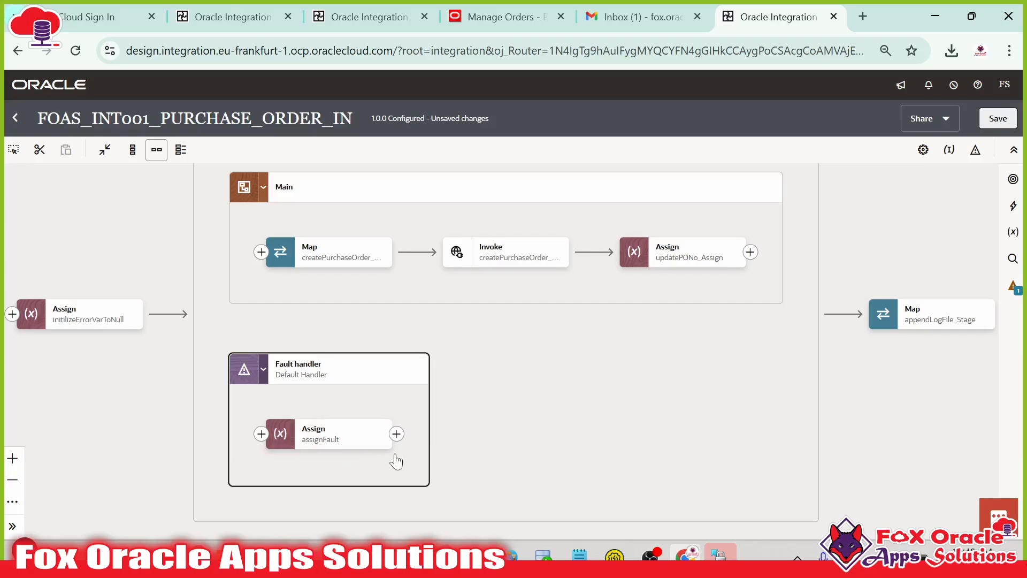
{"action": "mouse_move", "coordinate": [329, 433]}
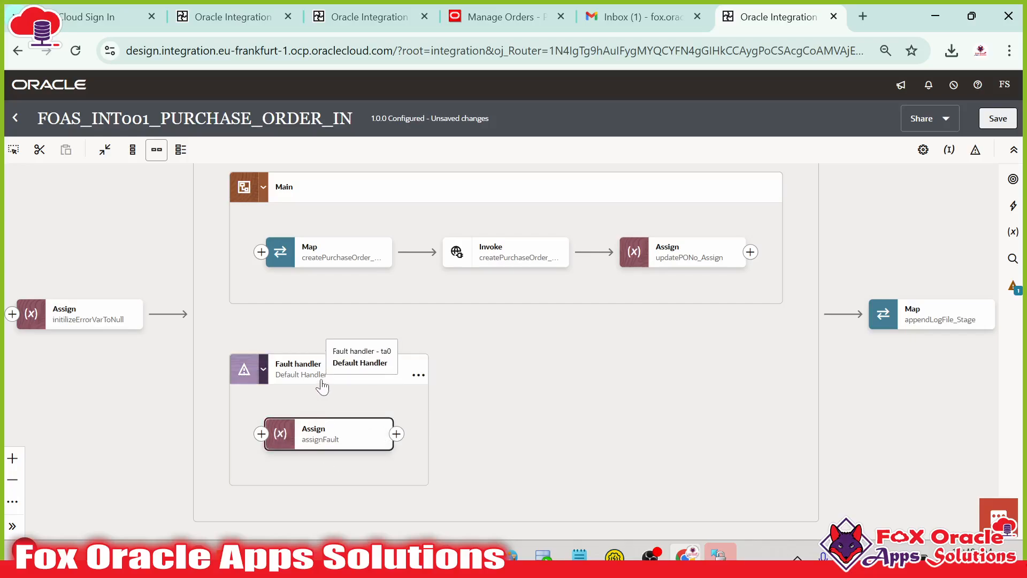
{"action": "left_click_drag", "start_coordinate": [315, 410], "coordinate": [329, 431]}
{"action": "left_click_drag", "start_coordinate": [416, 387], "coordinate": [405, 417]}
{"action": "left_click", "coordinate": [322, 215]}
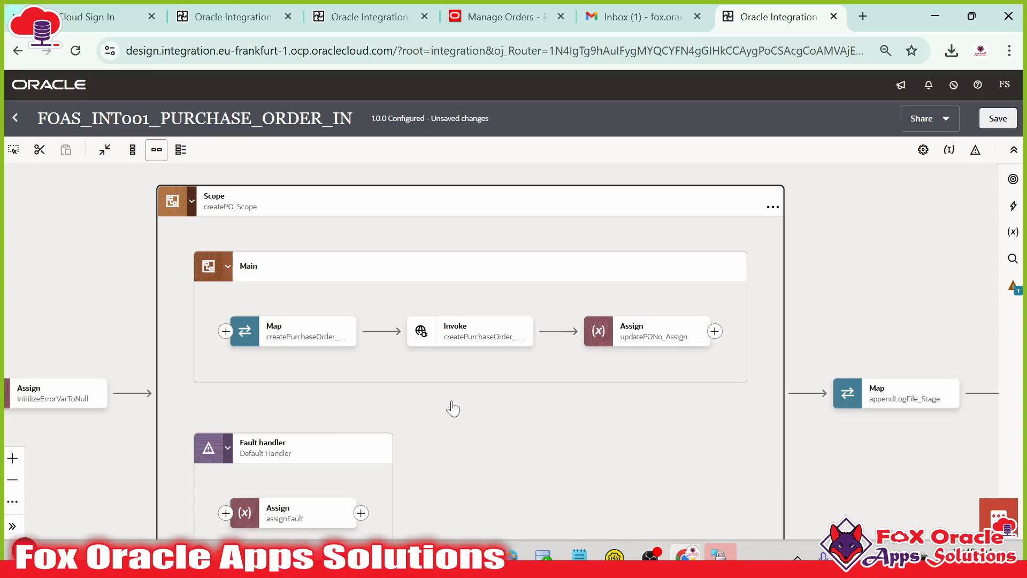
{"action": "left_click_drag", "start_coordinate": [452, 408], "coordinate": [506, 348]}
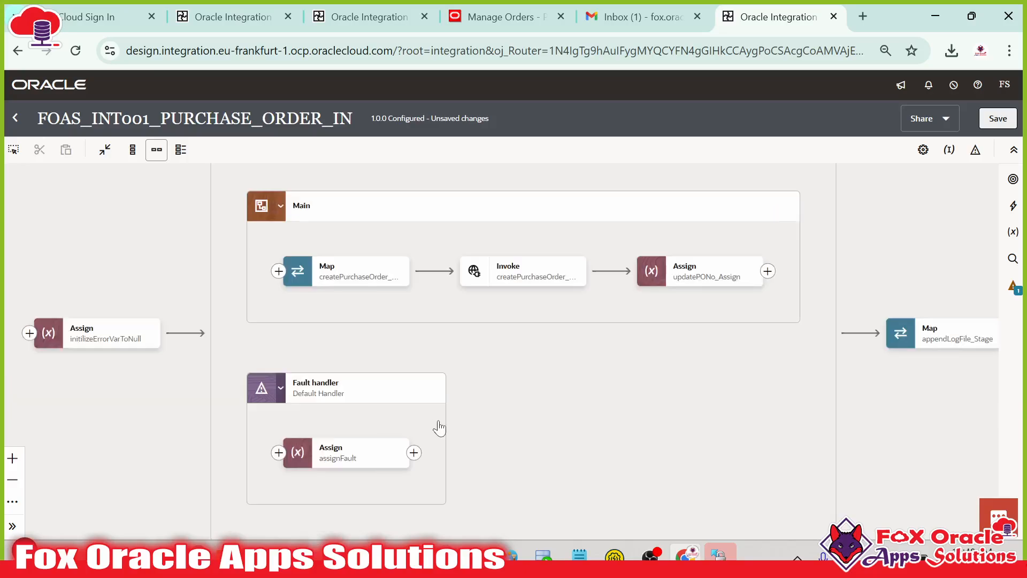
{"action": "scroll", "coordinate": [481, 406], "scroll_direction": "right", "scroll_amount": 5}
- Open the appendLogFile_Stage mapping, expand the target's RS and R nodes and check the STATUS MESSAGE and STATUS expressions
{"action": "left_click", "coordinate": [696, 340]}
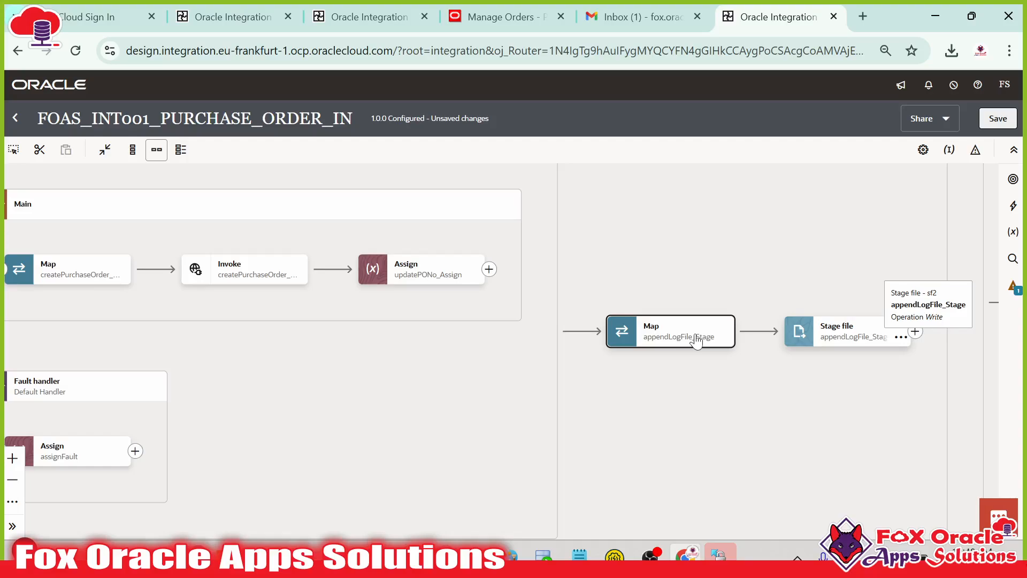
{"action": "double_click", "coordinate": [696, 340]}
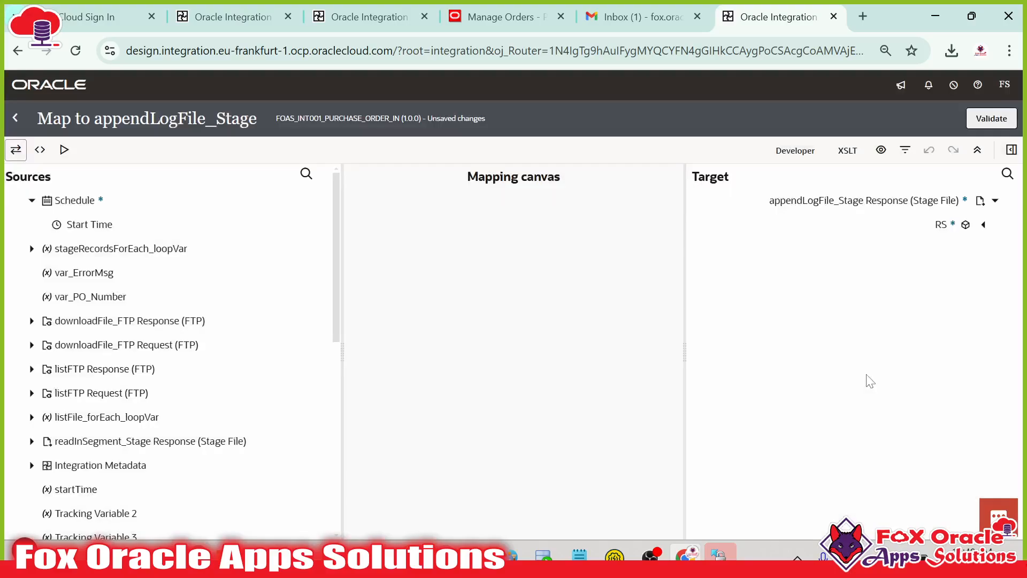
{"action": "left_click", "coordinate": [984, 225]}
{"action": "left_click", "coordinate": [971, 248]}
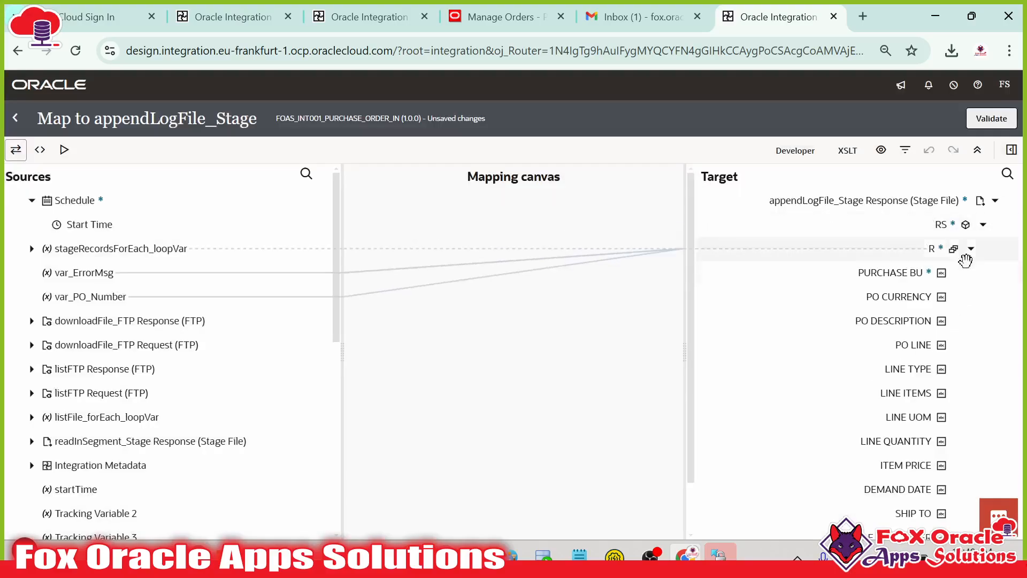
{"action": "scroll", "coordinate": [933, 428], "scroll_direction": "down", "scroll_amount": 1}
{"action": "left_click", "coordinate": [912, 526]}
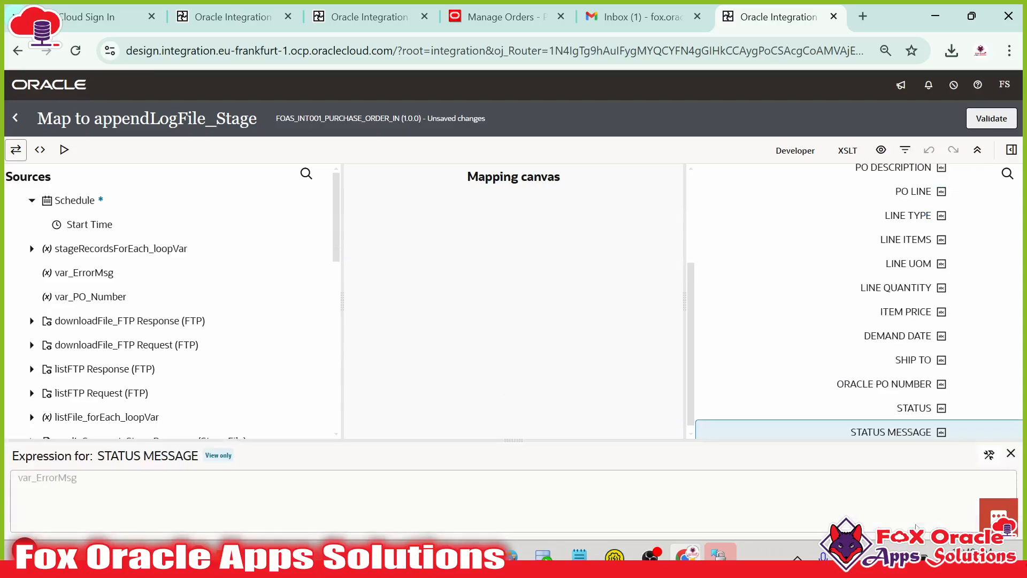
{"action": "left_click", "coordinate": [910, 405]}
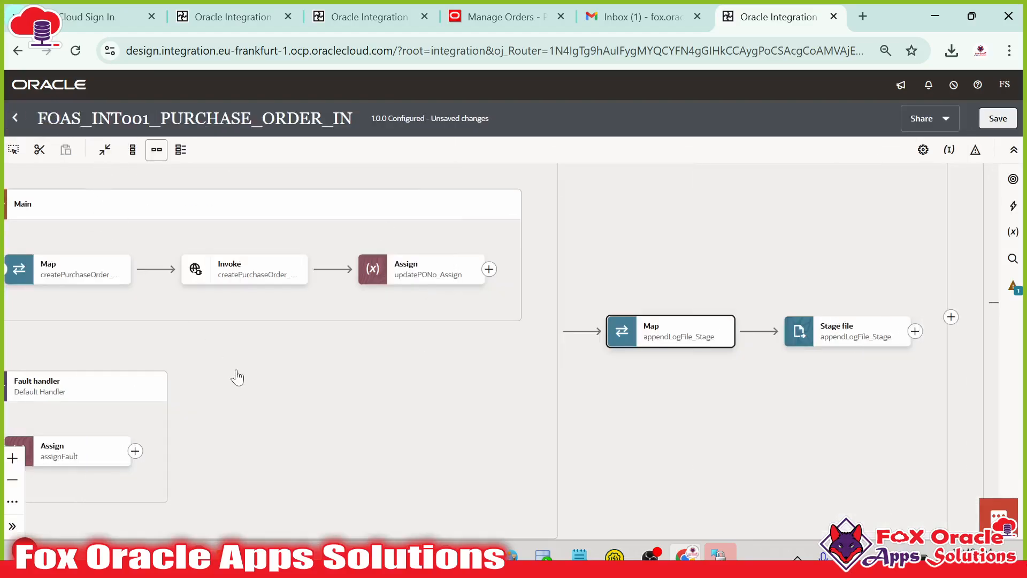
- Open the assignFault action in the createPO_Scope fault handler and show the full expression assigned to var_ErrorMsg
{"action": "left_click_drag", "start_coordinate": [318, 383], "coordinate": [595, 358]}
{"action": "left_click_drag", "start_coordinate": [432, 421], "coordinate": [678, 433]}
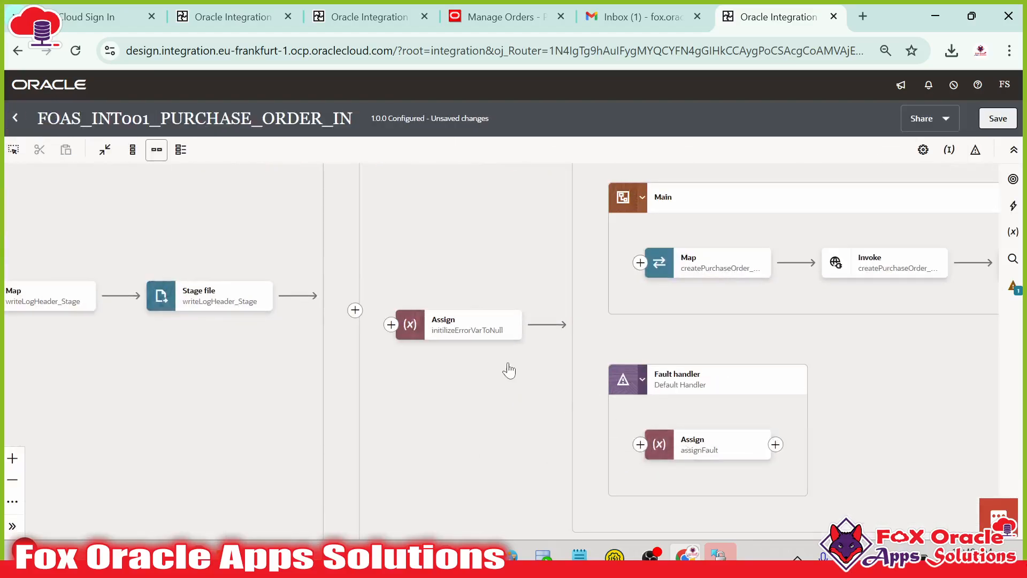
{"action": "left_click", "coordinate": [505, 417]}
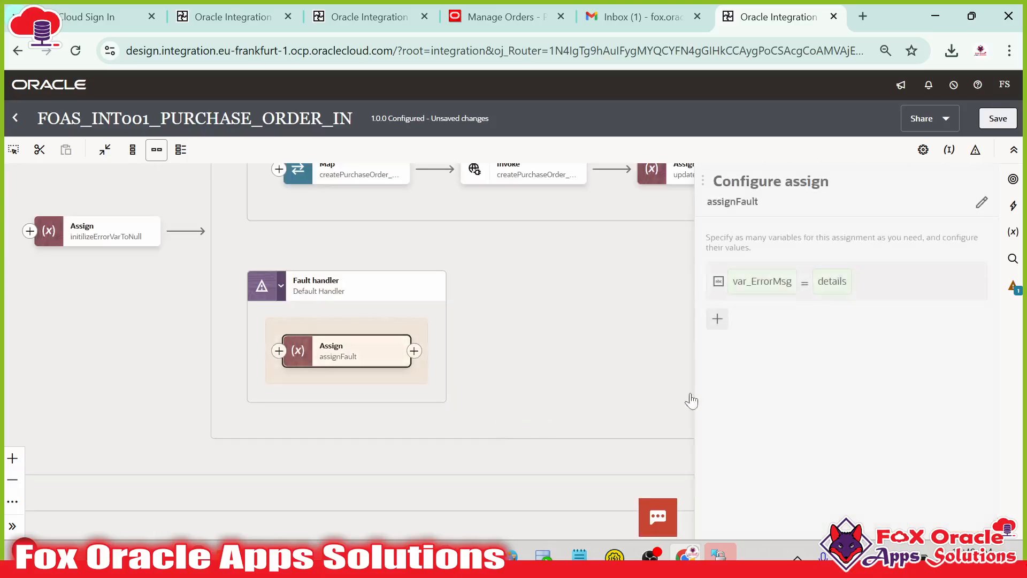
{"action": "left_click", "coordinate": [840, 284]}
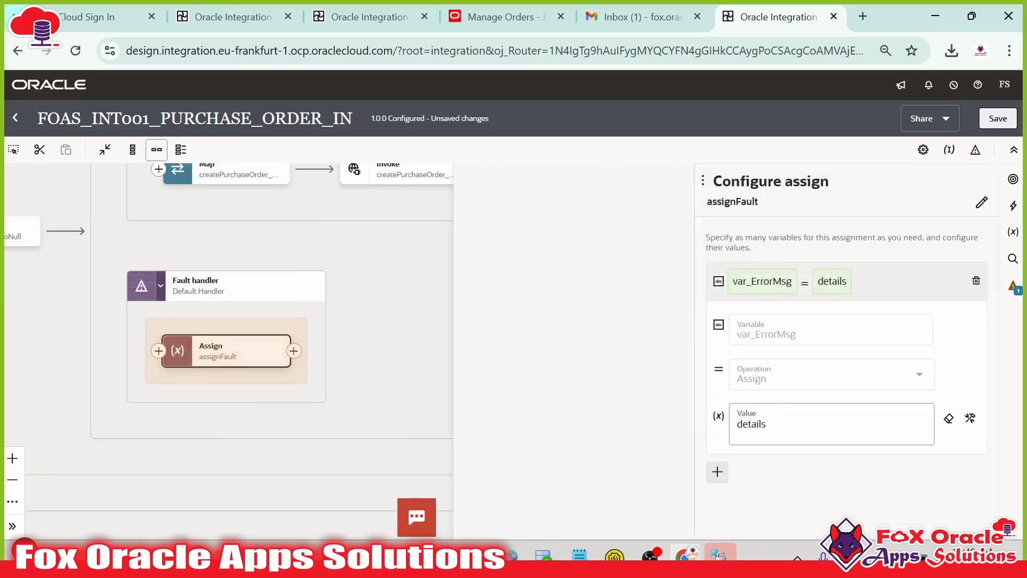
{"action": "left_click", "coordinate": [967, 423]}
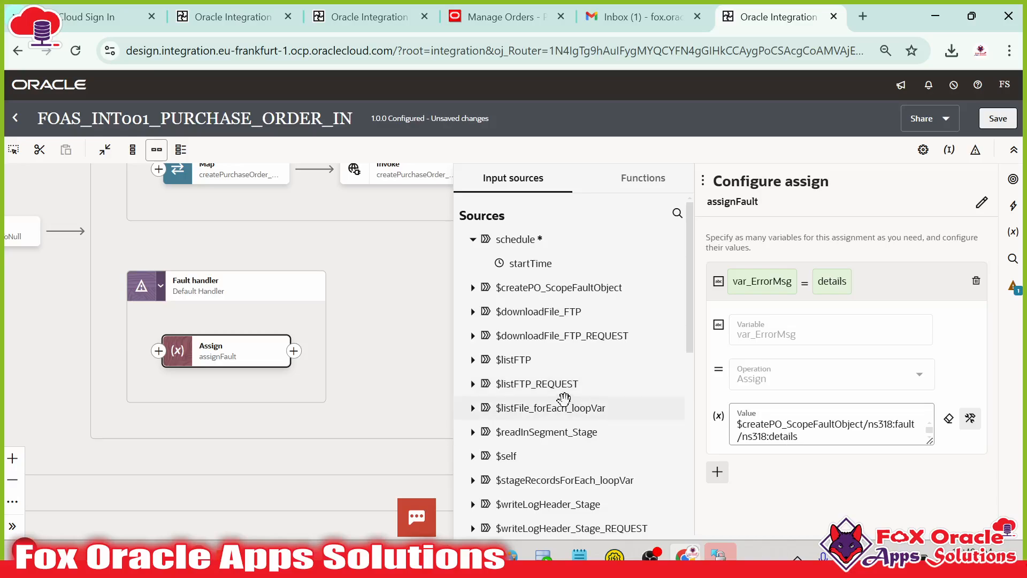
{"action": "scroll", "coordinate": [677, 459], "scroll_direction": "down", "scroll_amount": 5}
{"action": "left_click", "coordinate": [807, 441]}
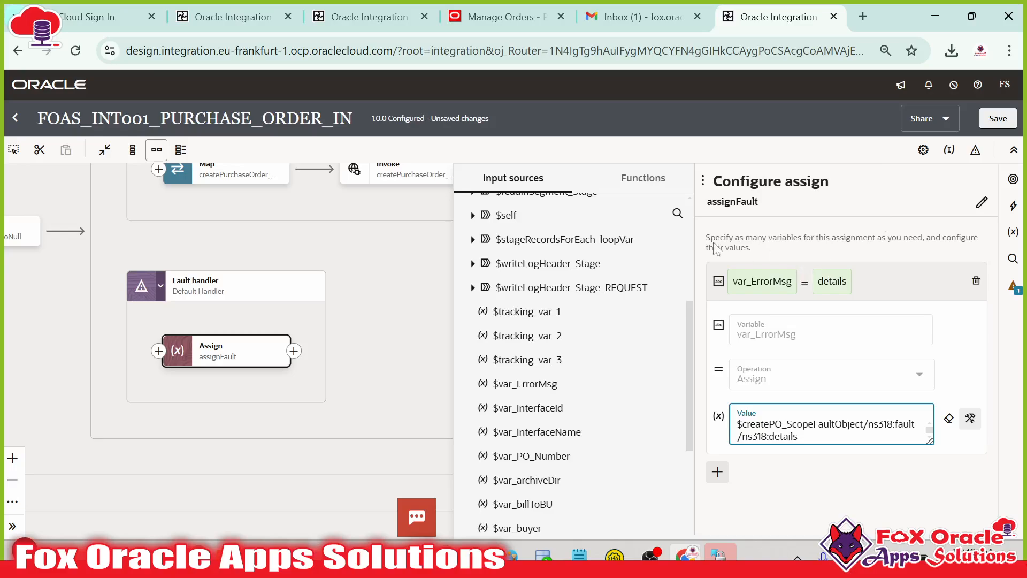
- Search the assignFault expression's function library for "strin", followed by "obj"
{"action": "left_click", "coordinate": [643, 177]}
{"action": "left_click", "coordinate": [675, 213]}
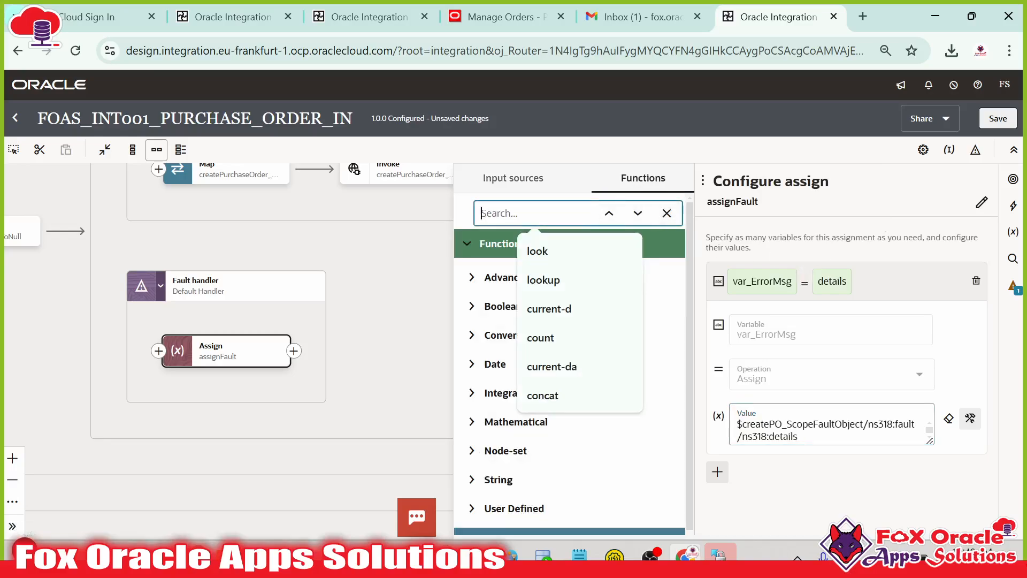
{"action": "type", "text": "strin"}
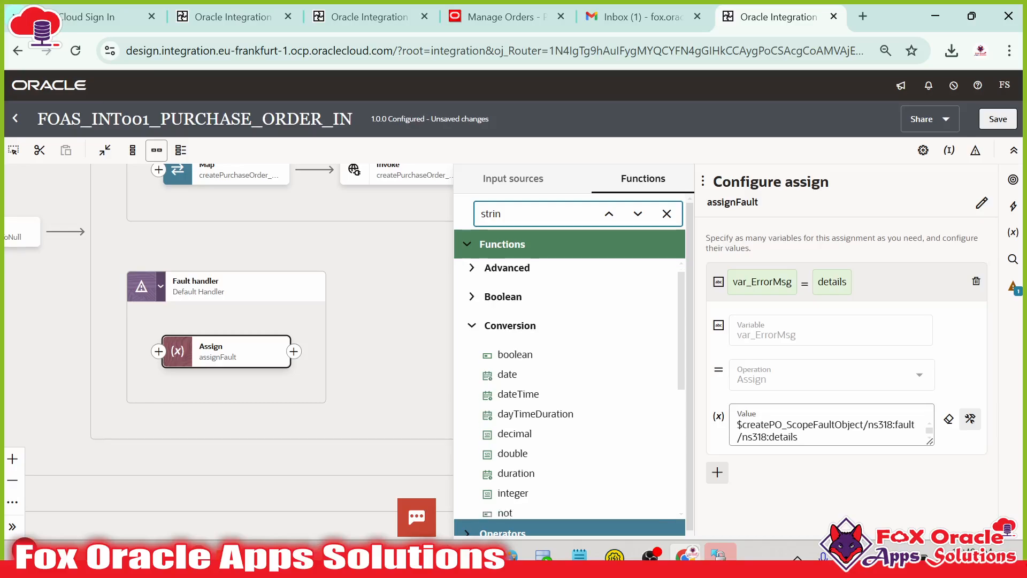
{"action": "scroll", "coordinate": [592, 328], "scroll_direction": "down", "scroll_amount": 2}
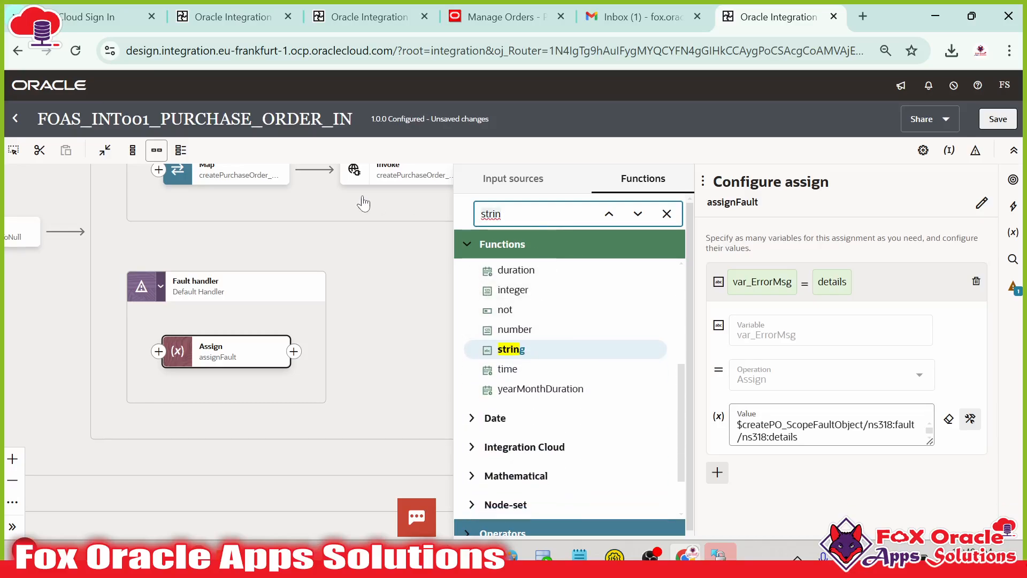
{"action": "key", "text": "ctrl+a"}
{"action": "type", "text": "obj"}
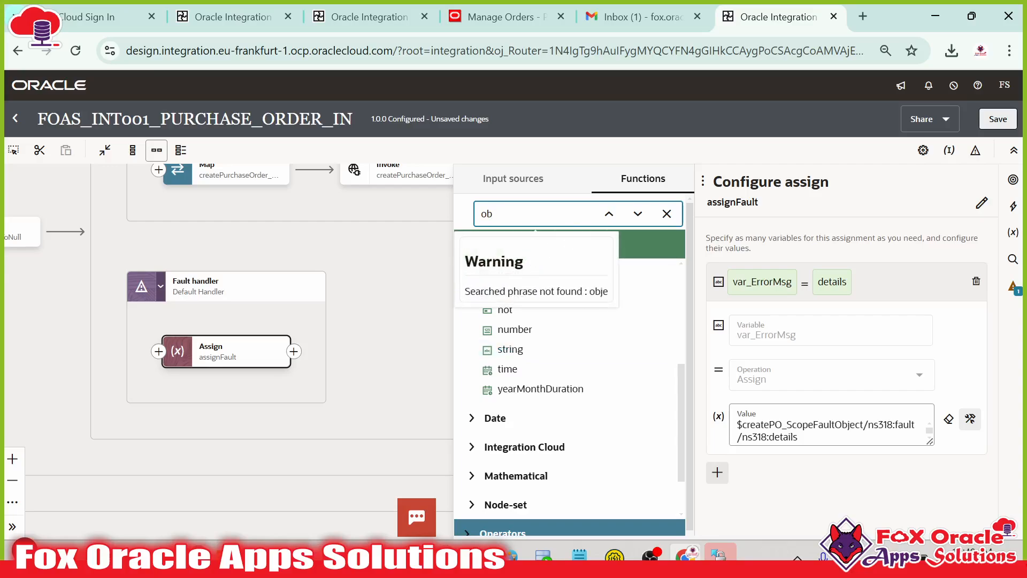
- Search the function library for "nod" and browse the user-defined functions around the matches
{"action": "key", "text": "BackSpace"}
{"action": "key", "text": "BackSpace"}
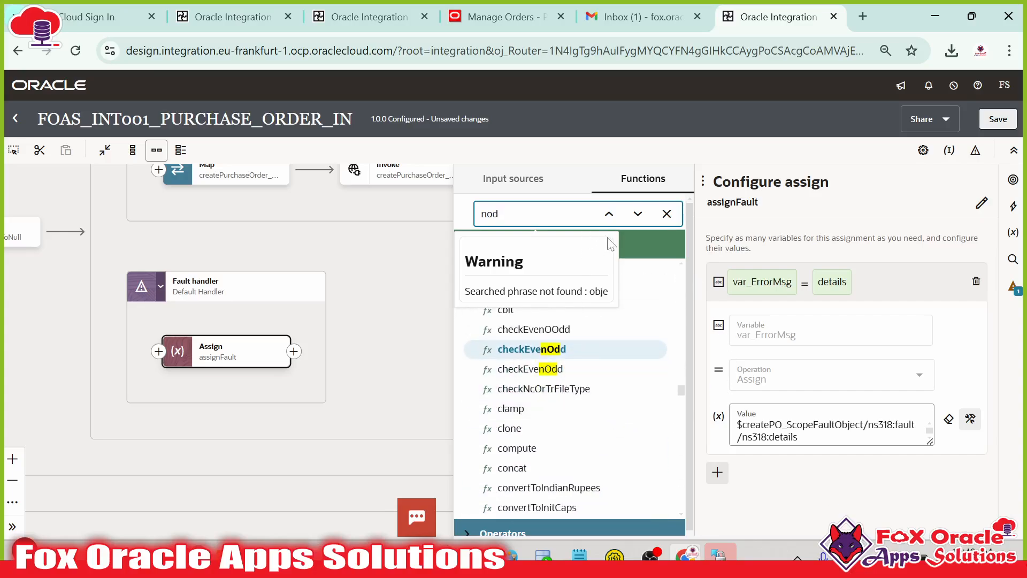
{"action": "left_click", "coordinate": [480, 255]}
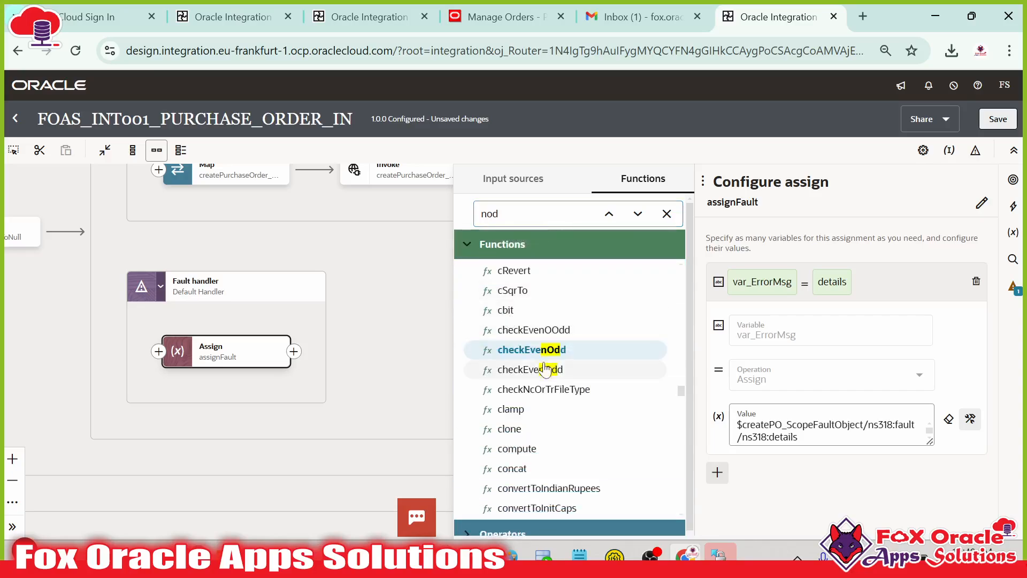
{"action": "scroll", "coordinate": [561, 374], "scroll_direction": "down", "scroll_amount": 2}
{"action": "scroll", "coordinate": [601, 404], "scroll_direction": "down", "scroll_amount": 3}
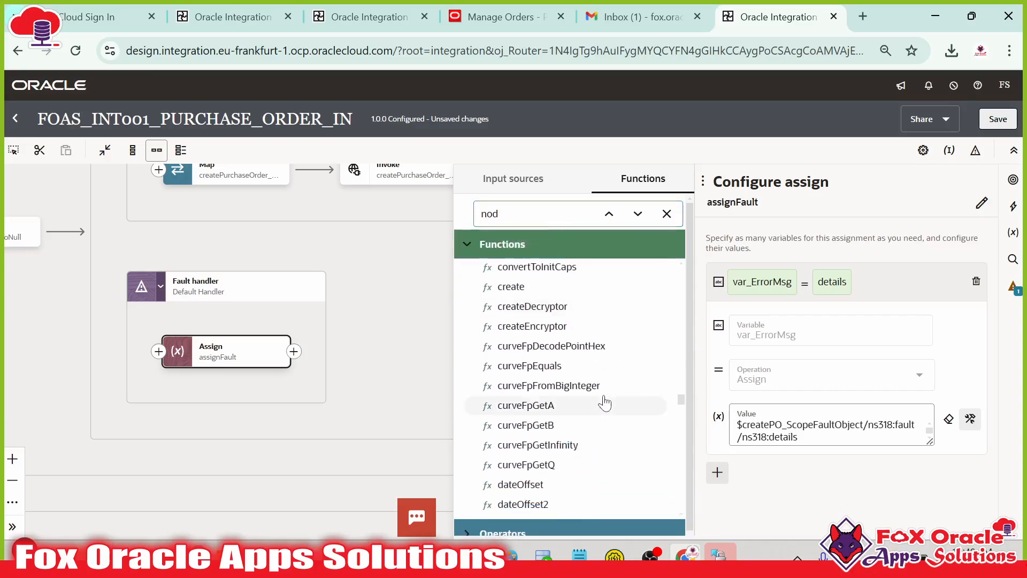
{"action": "scroll", "coordinate": [614, 389], "scroll_direction": "down", "scroll_amount": 4}
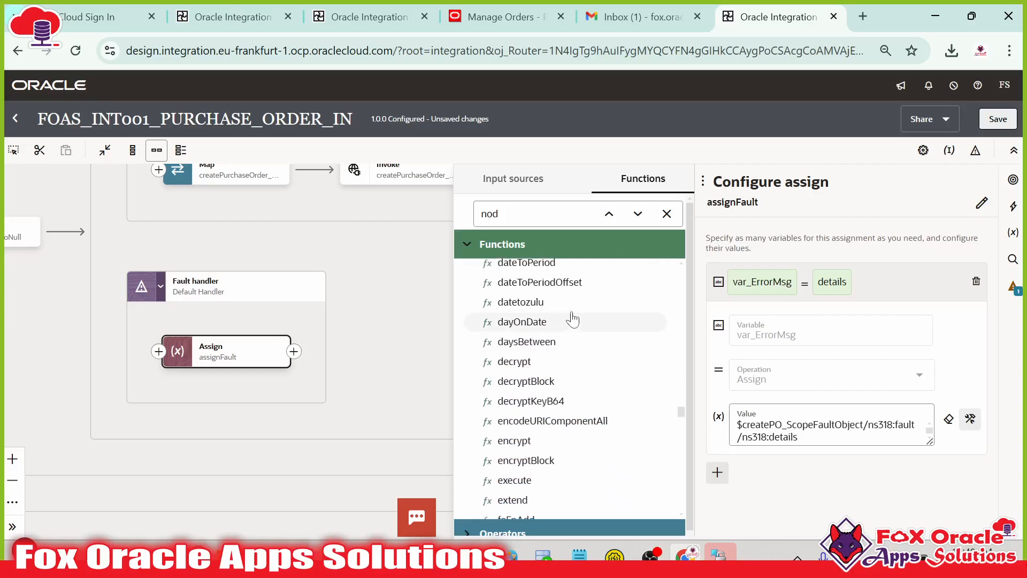
- Search the function library for "node", look through the operators and expand the function categories
{"action": "left_click", "coordinate": [529, 214]}
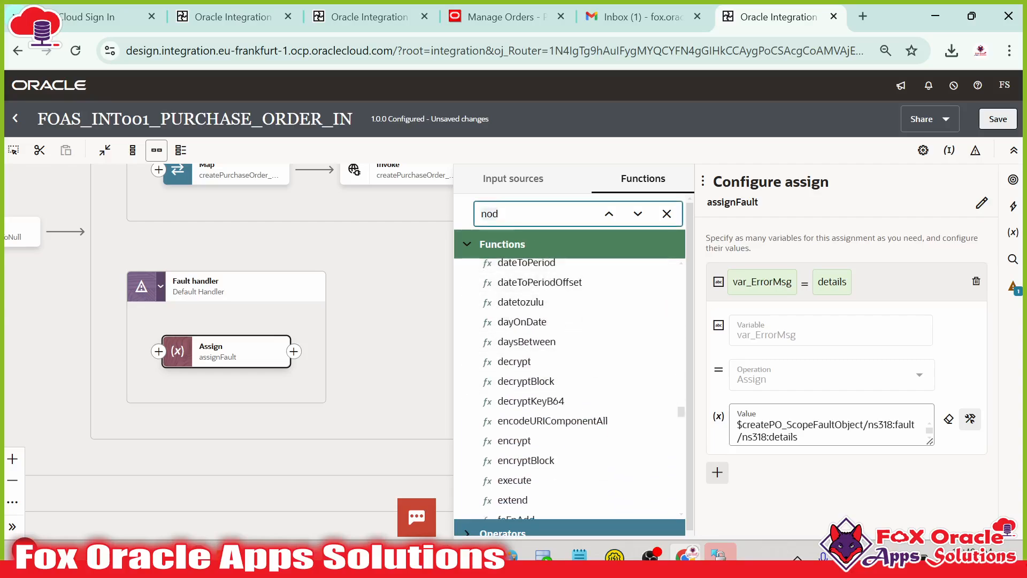
{"action": "key", "text": "BackSpace"}
{"action": "key", "text": "BackSpace"}
{"action": "type", "text": "ode"}
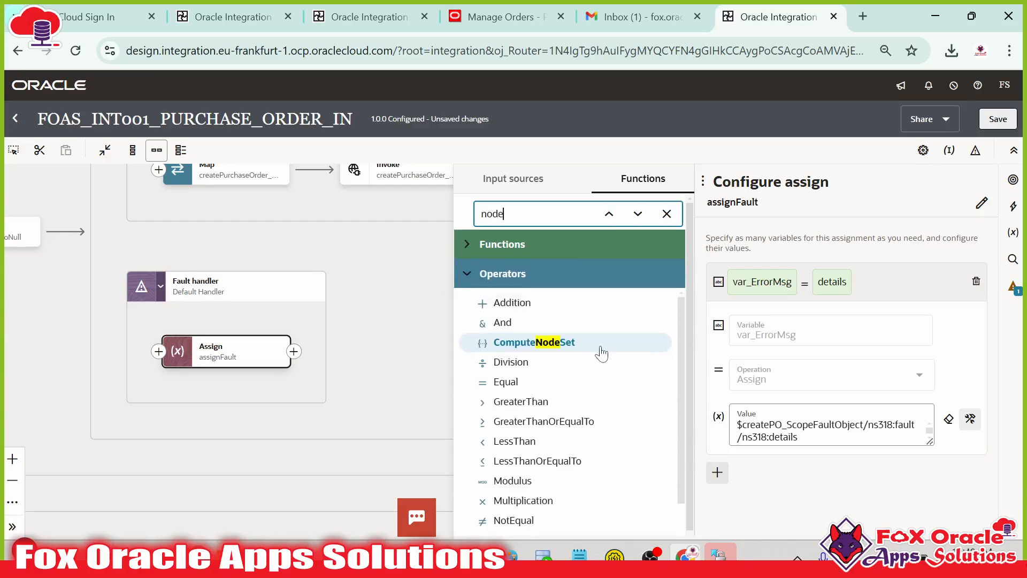
{"action": "scroll", "coordinate": [601, 355], "scroll_direction": "down", "scroll_amount": 3}
{"action": "scroll", "coordinate": [584, 371], "scroll_direction": "up", "scroll_amount": 3}
{"action": "left_click", "coordinate": [471, 247]}
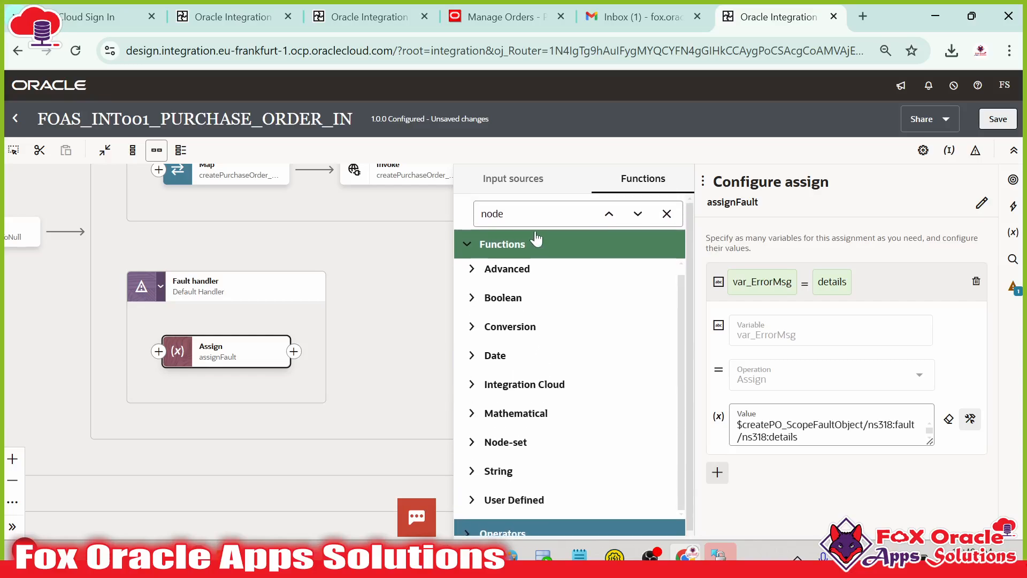
- Clear the function search and return to the list of input sources
{"action": "key", "text": "BackSpace"}
{"action": "key", "text": "BackSpace"}
{"action": "key", "text": "BackSpace"}
{"action": "key", "text": "BackSpace"}
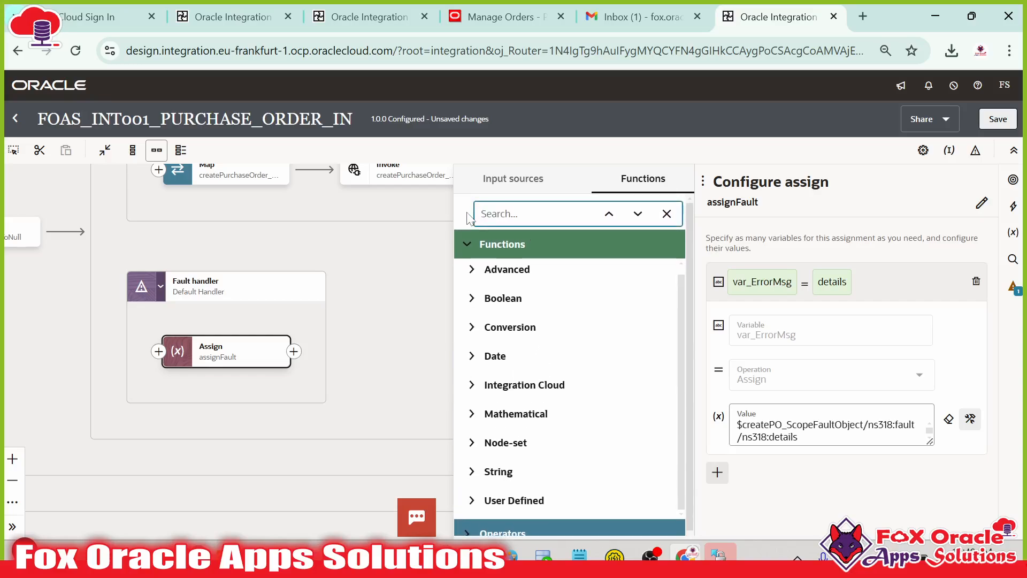
{"action": "left_click", "coordinate": [666, 214]}
{"action": "left_click", "coordinate": [559, 188]}
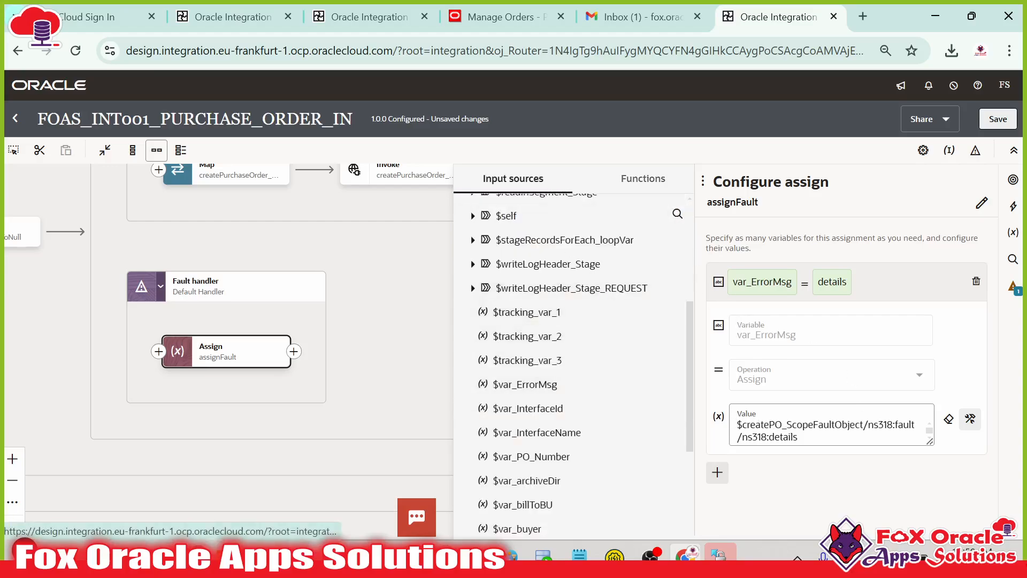
- Expand $createPO_ScopeFaultObject, its fault node and details to compare them with the var_ErrorMsg value expression
{"action": "left_click", "coordinate": [738, 423]}
{"action": "scroll", "coordinate": [496, 363], "scroll_direction": "up", "scroll_amount": 3}
{"action": "scroll", "coordinate": [496, 364], "scroll_direction": "up", "scroll_amount": 2}
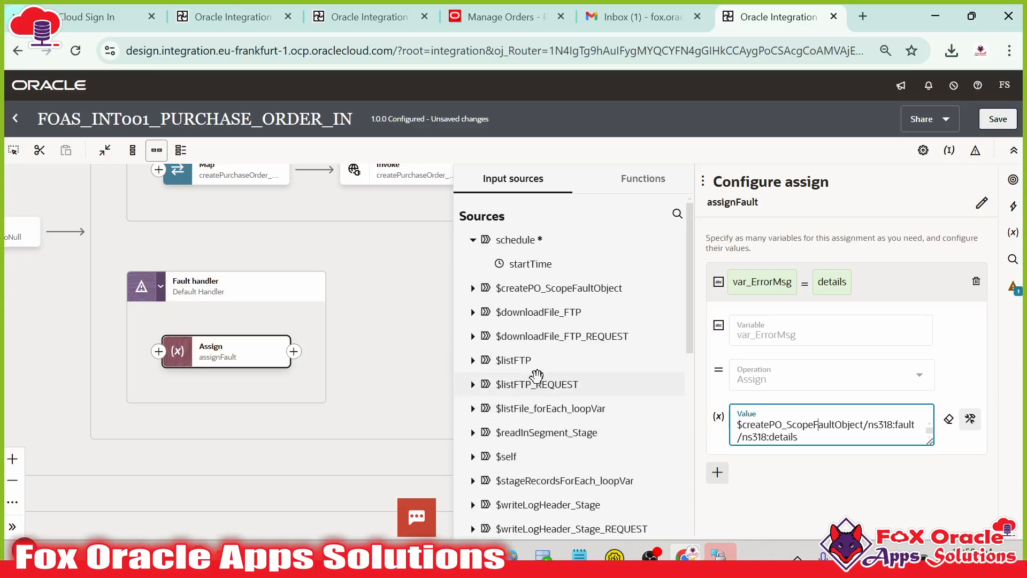
{"action": "left_click", "coordinate": [472, 287]}
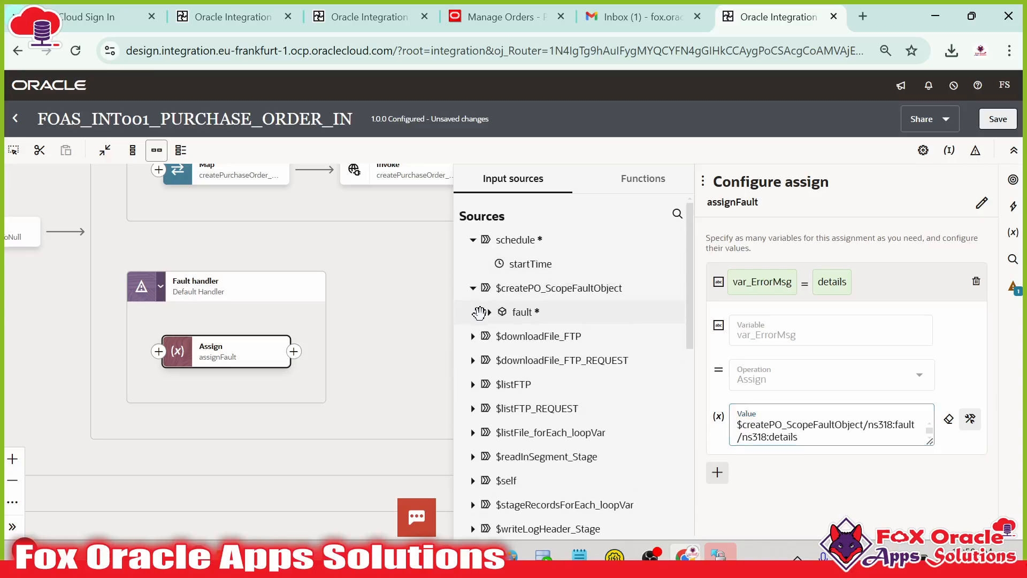
{"action": "left_click", "coordinate": [490, 312]}
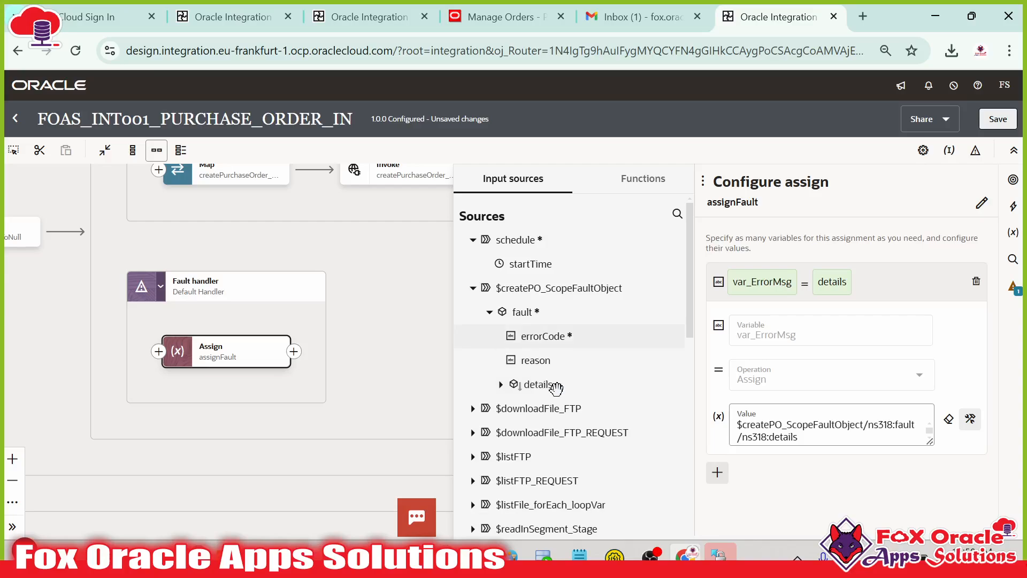
{"action": "left_click", "coordinate": [823, 436]}
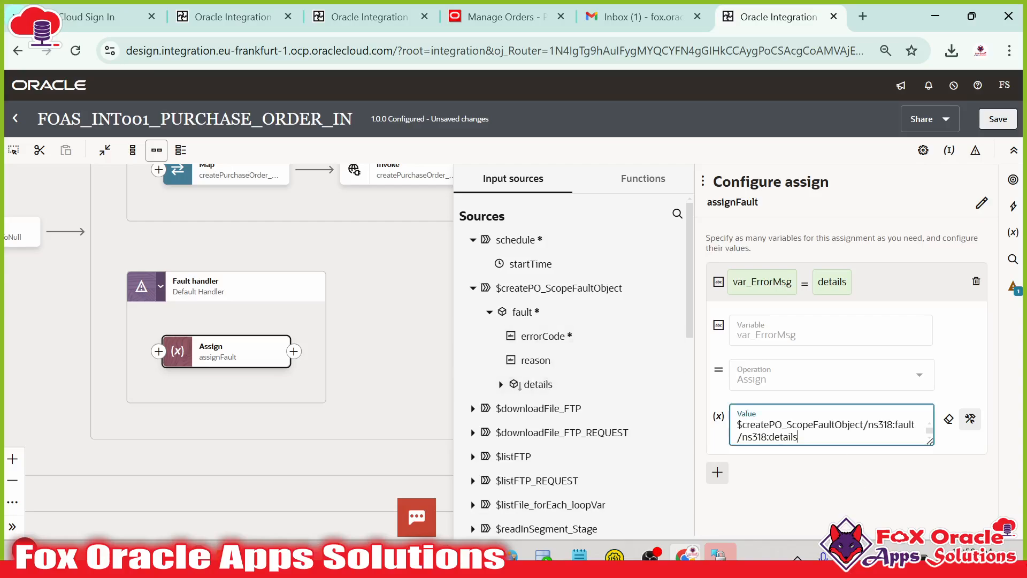
{"action": "left_click", "coordinate": [501, 384]}
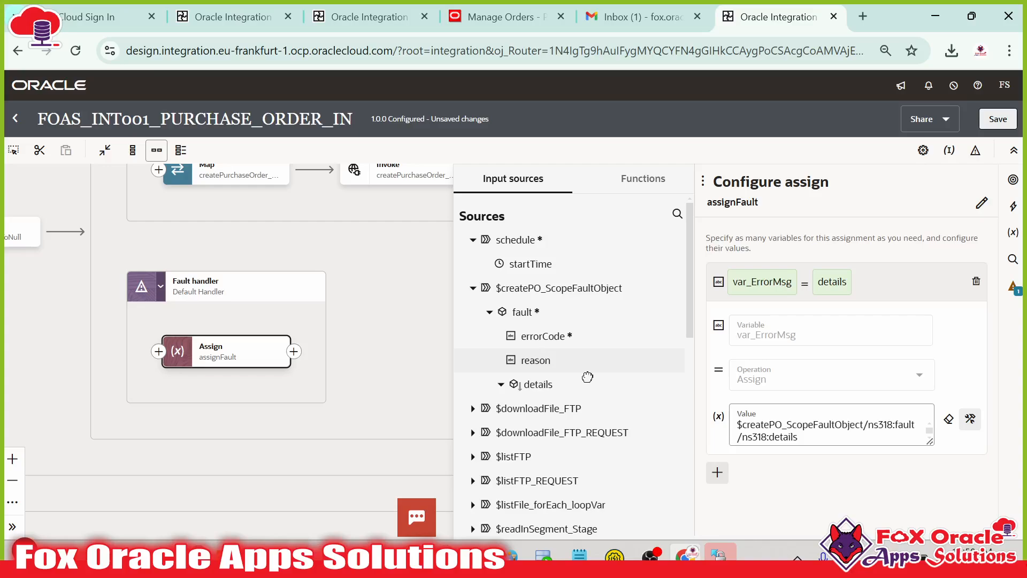
- Map the reason element of $createPO_ScopeFaultObject's fault to the var_ErrorMsg value in assignFault, and close the assign configuration
{"action": "left_click_drag", "start_coordinate": [587, 377], "coordinate": [673, 380]}
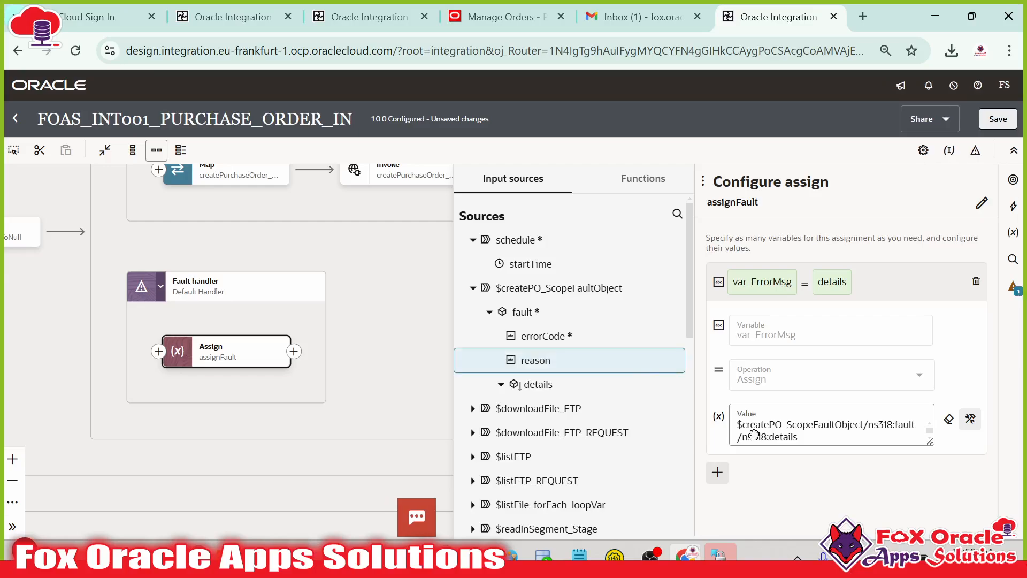
{"action": "left_click", "coordinate": [829, 442]}
{"action": "left_click", "coordinate": [970, 418]}
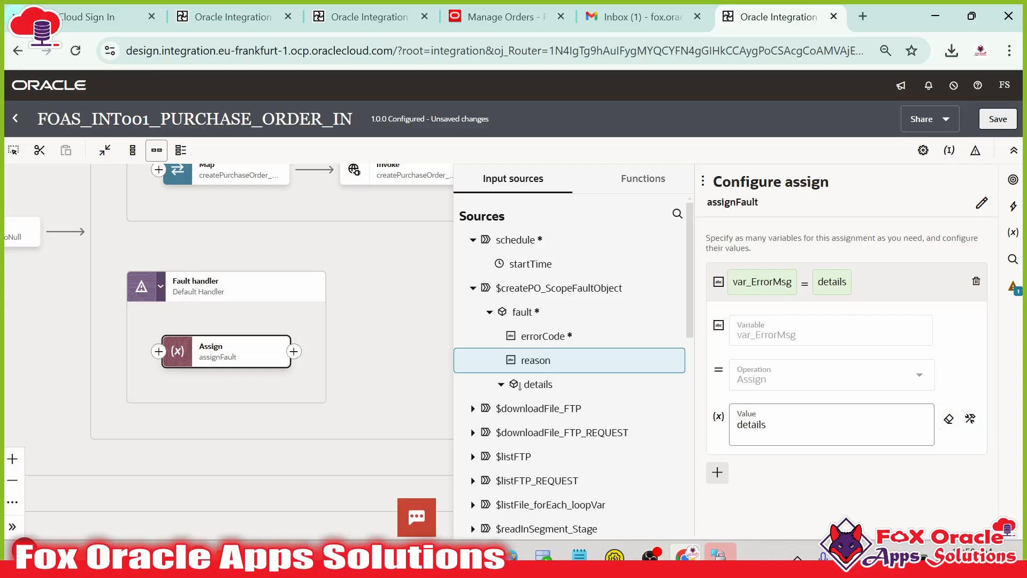
{"action": "left_click", "coordinate": [774, 438]}
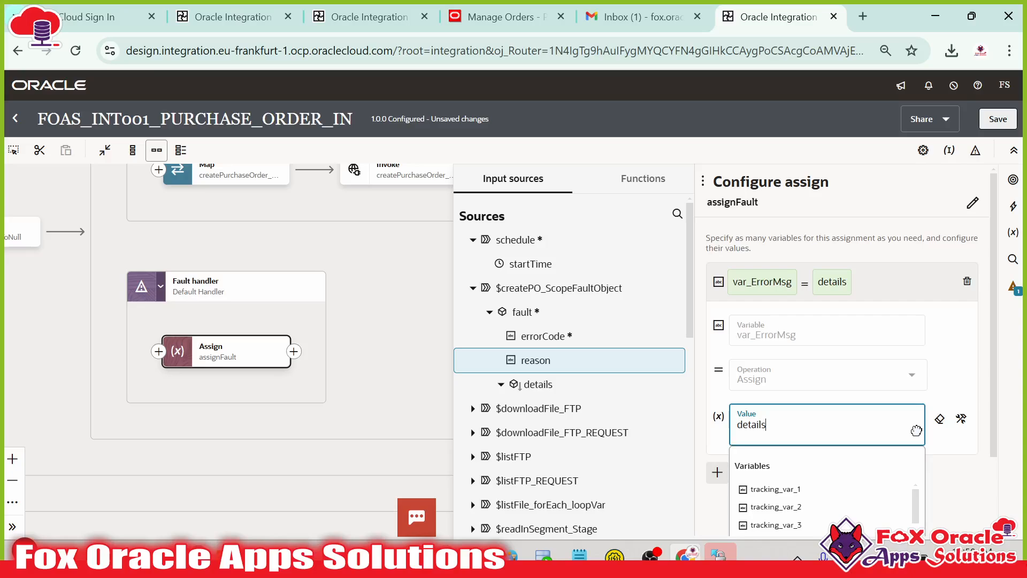
{"action": "left_click", "coordinate": [961, 418]}
{"action": "left_click_drag", "start_coordinate": [535, 360], "coordinate": [802, 430]}
{"action": "left_click", "coordinate": [431, 335]}
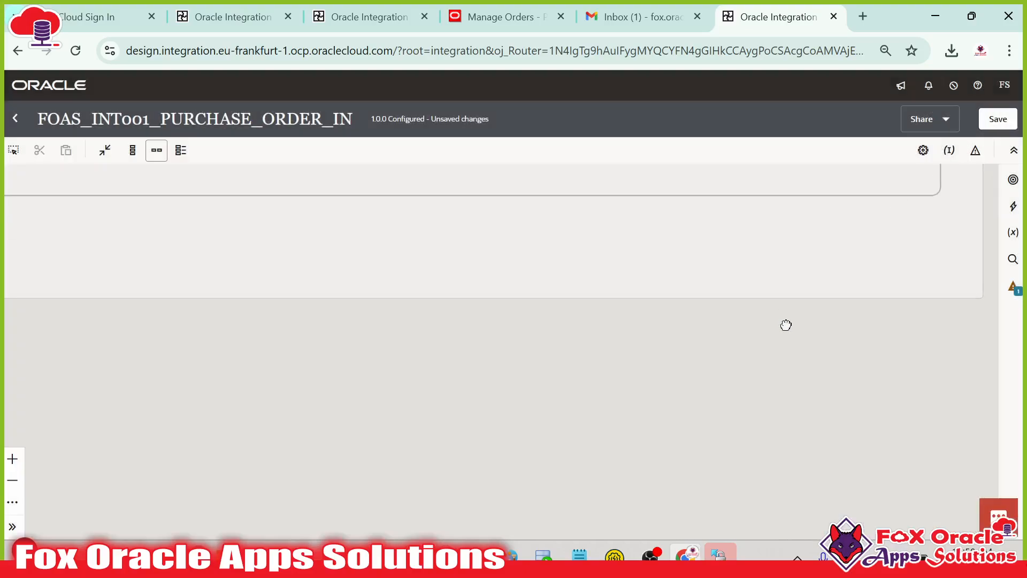
- Save FOAS_INT001_PURCHASE_ORDER_IN, return to the integrations list and activate it with Debug tracing
{"action": "left_click", "coordinate": [998, 118]}
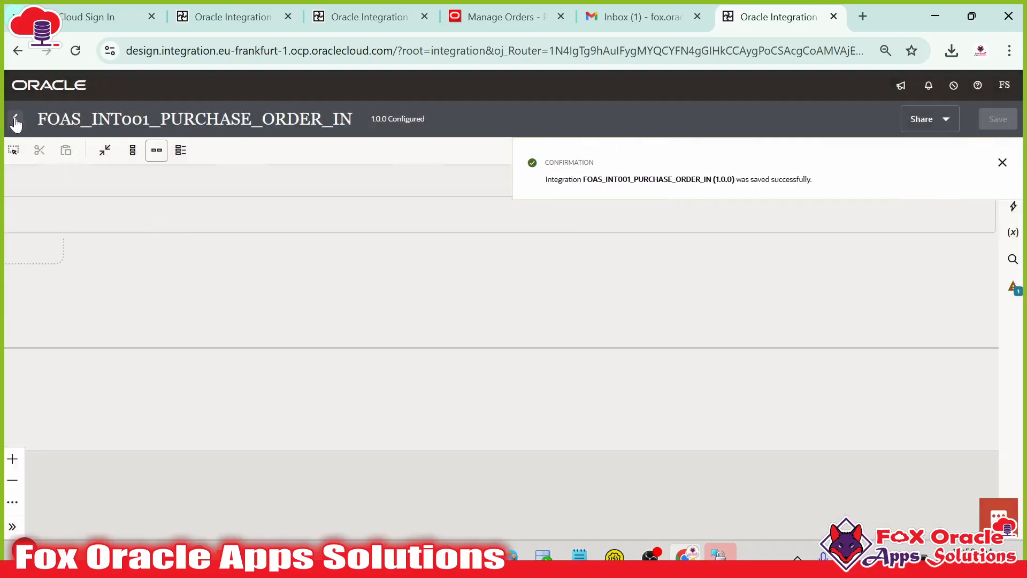
{"action": "left_click", "coordinate": [15, 118]}
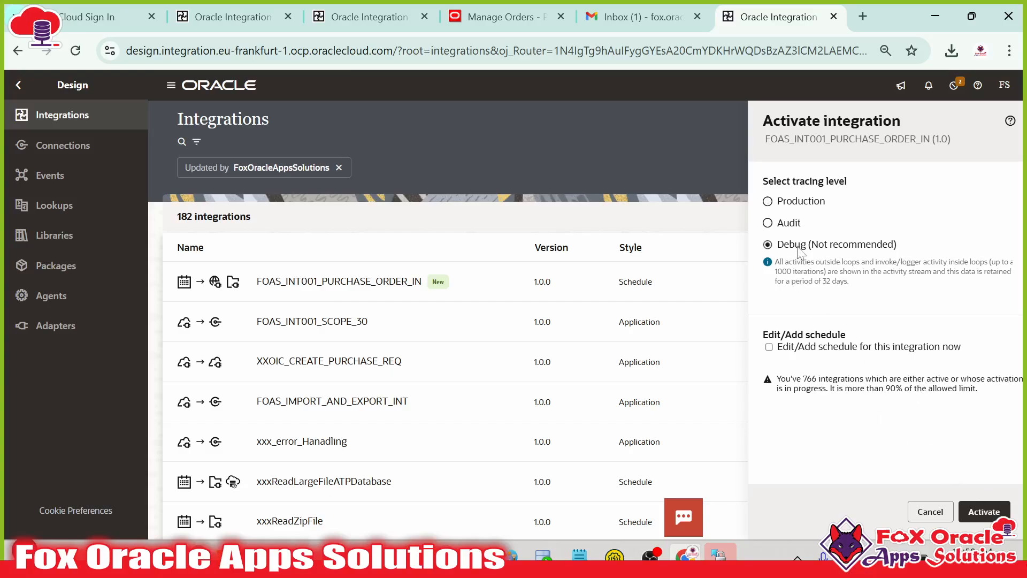
{"action": "left_click", "coordinate": [984, 512]}
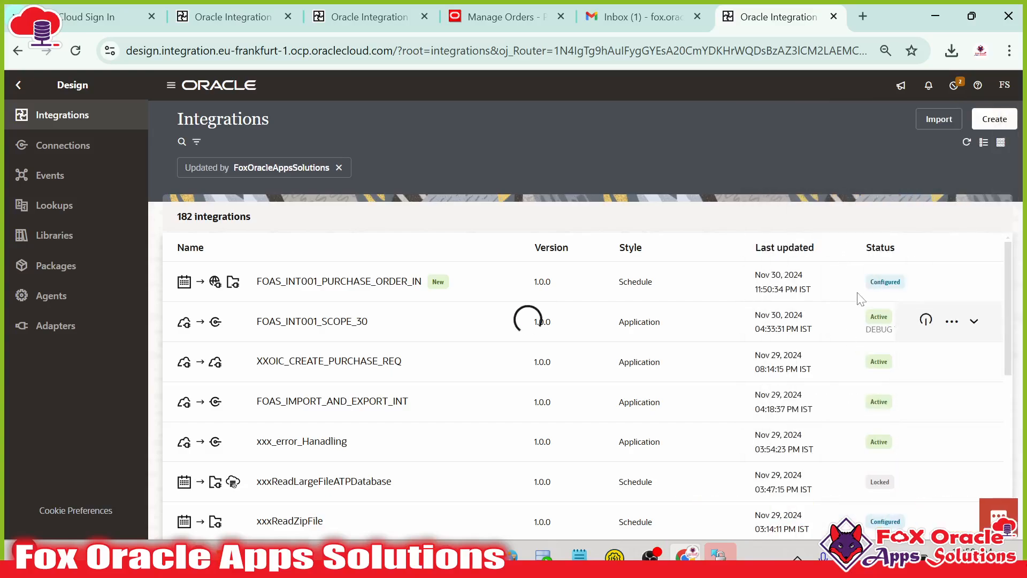
{"action": "left_click", "coordinate": [1002, 194]}
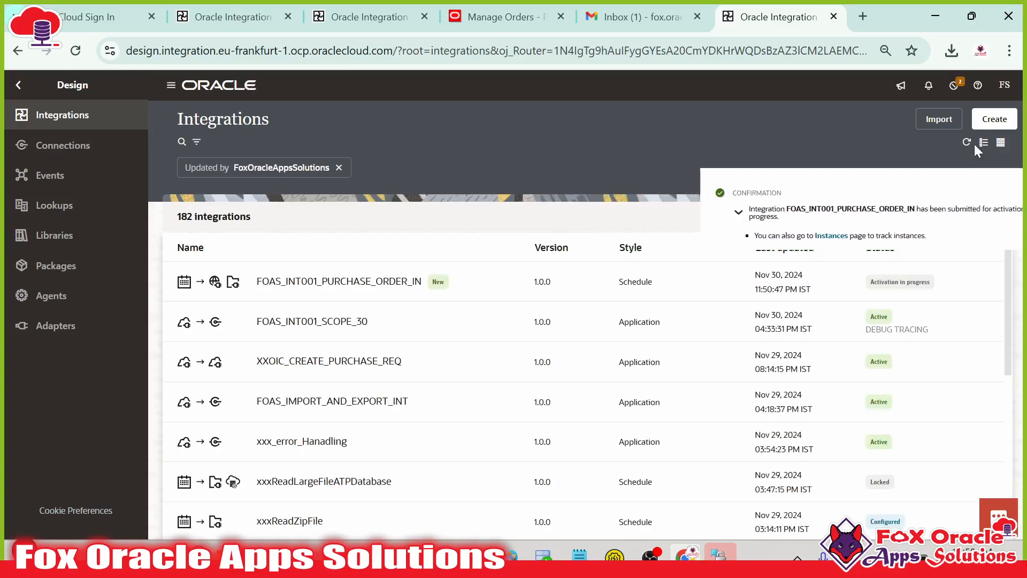
{"action": "left_click", "coordinate": [966, 143]}
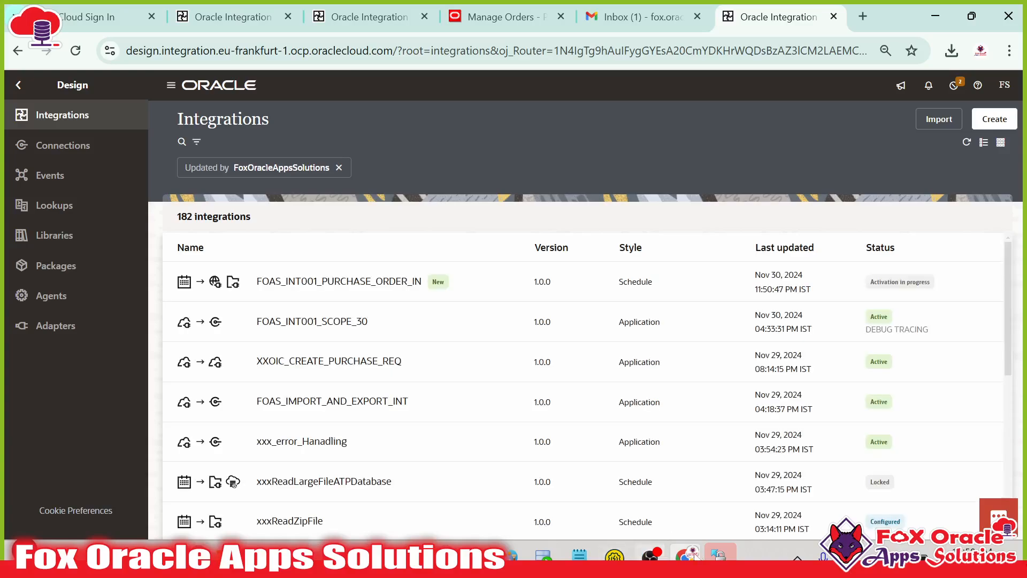
- Check the remote Purchase Order folder in WinSCP, and run the activated FOAS_INT001_PURCHASE_ORDER_IN integration as an ad hoc request
{"action": "left_click", "coordinate": [720, 556]}
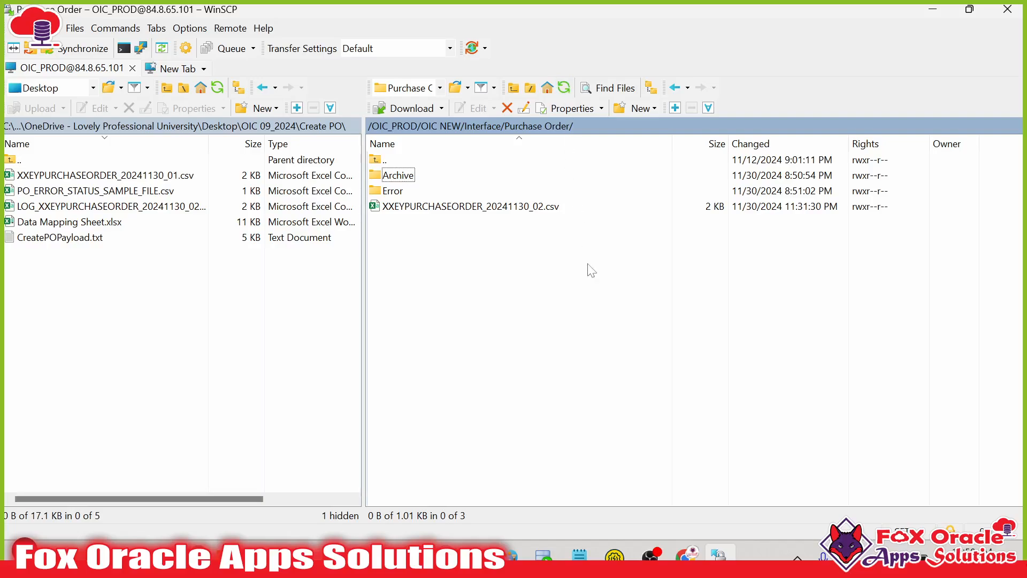
{"action": "key", "text": "alt+Tab"}
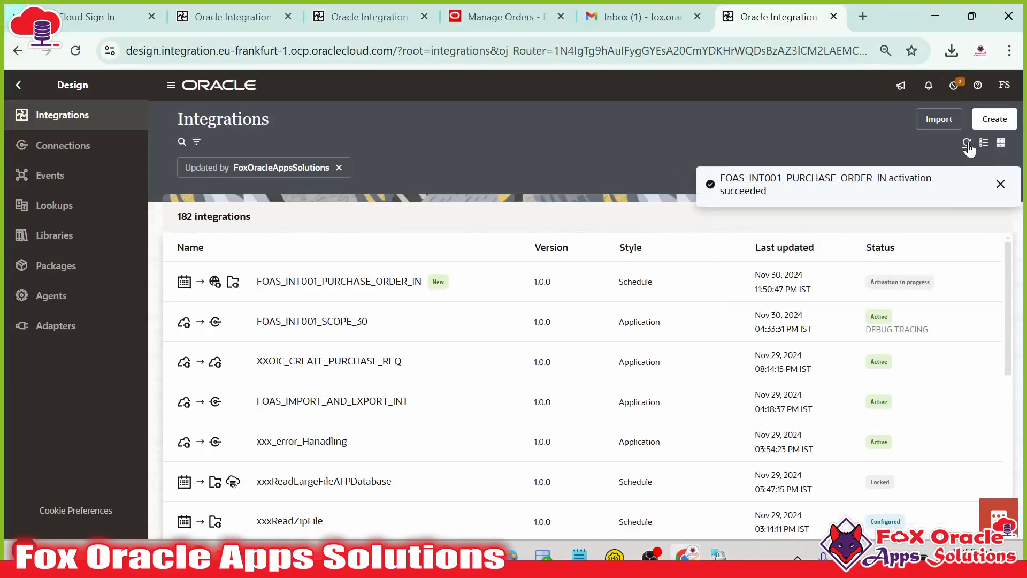
{"action": "left_click", "coordinate": [966, 143]}
{"action": "left_click", "coordinate": [947, 282]}
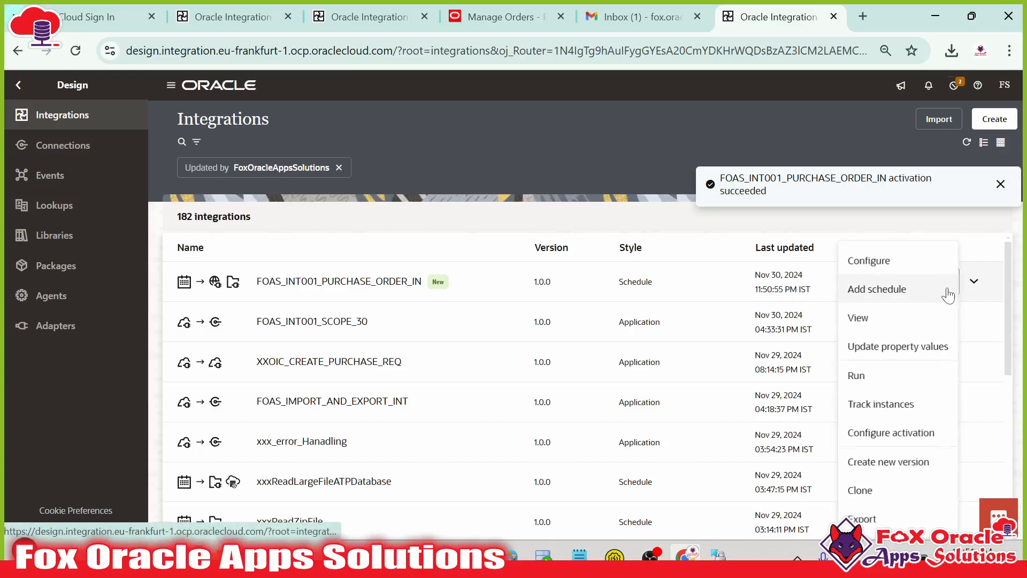
{"action": "left_click", "coordinate": [898, 375]}
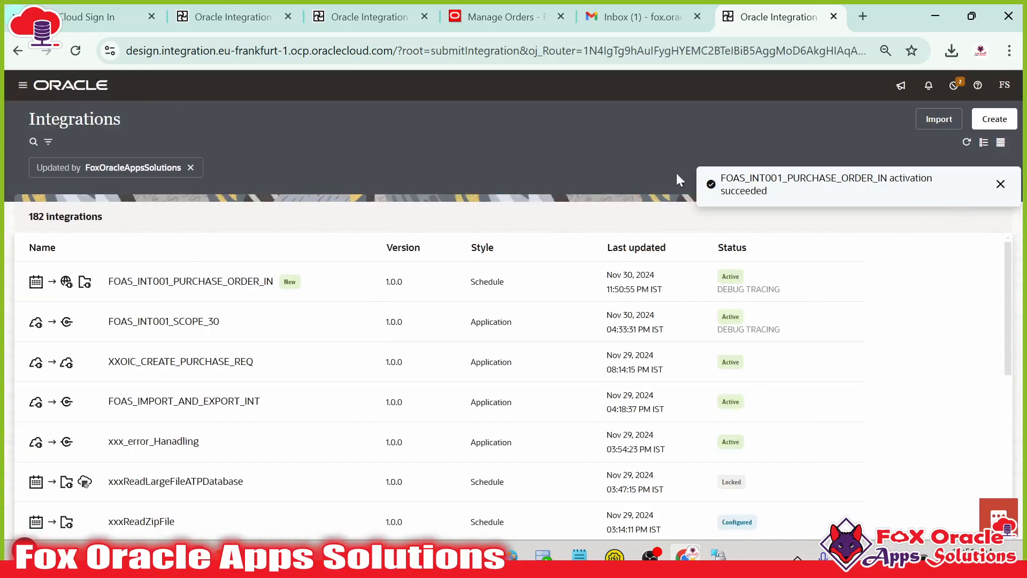
{"action": "left_click", "coordinate": [960, 133]}
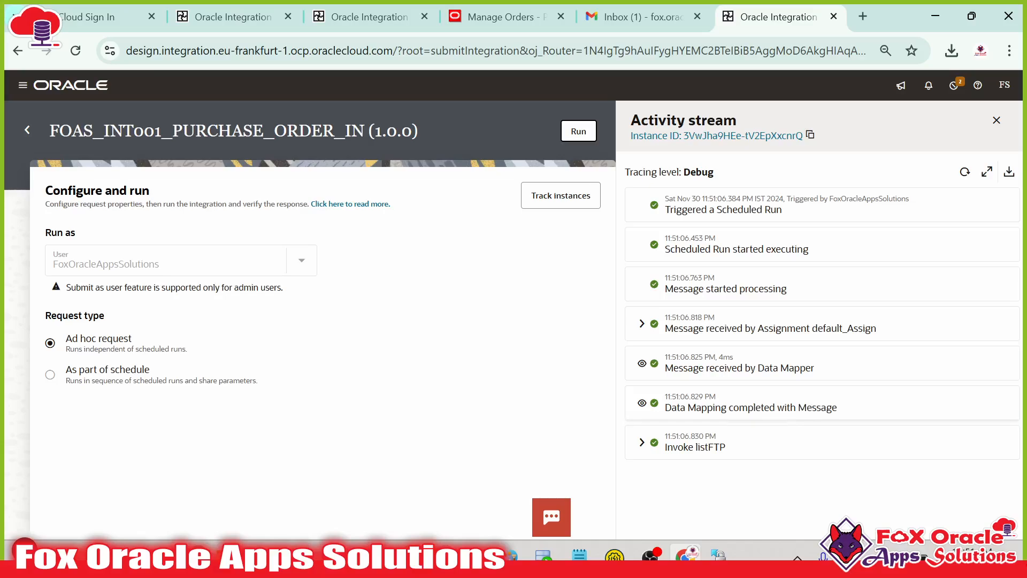
- Refresh the activity stream repeatedly to follow the run through the listFTP invoke, the switch and the listFile_forEach loop
{"action": "left_click", "coordinate": [965, 172]}
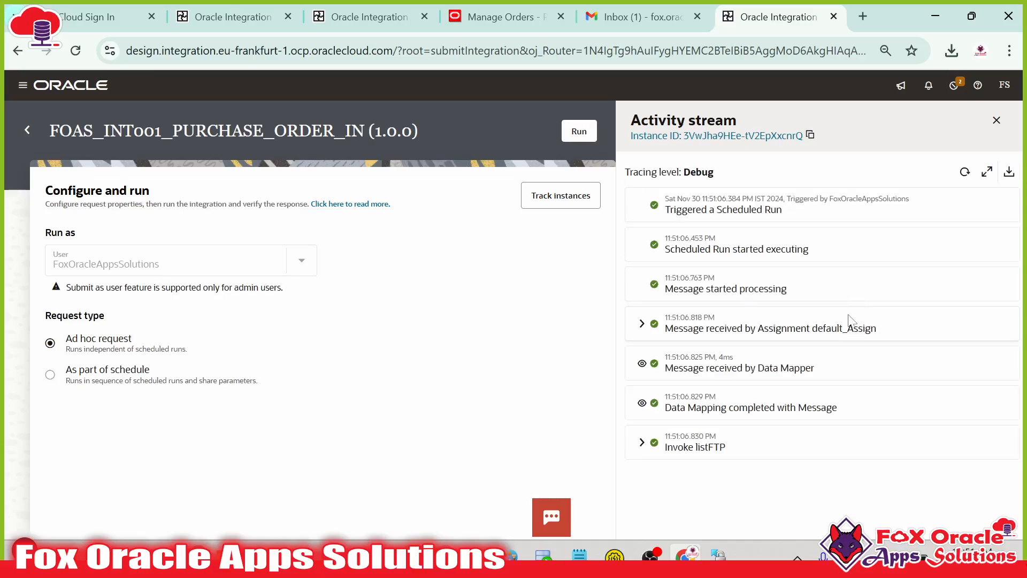
{"action": "left_click", "coordinate": [964, 173]}
{"action": "left_click", "coordinate": [964, 172]}
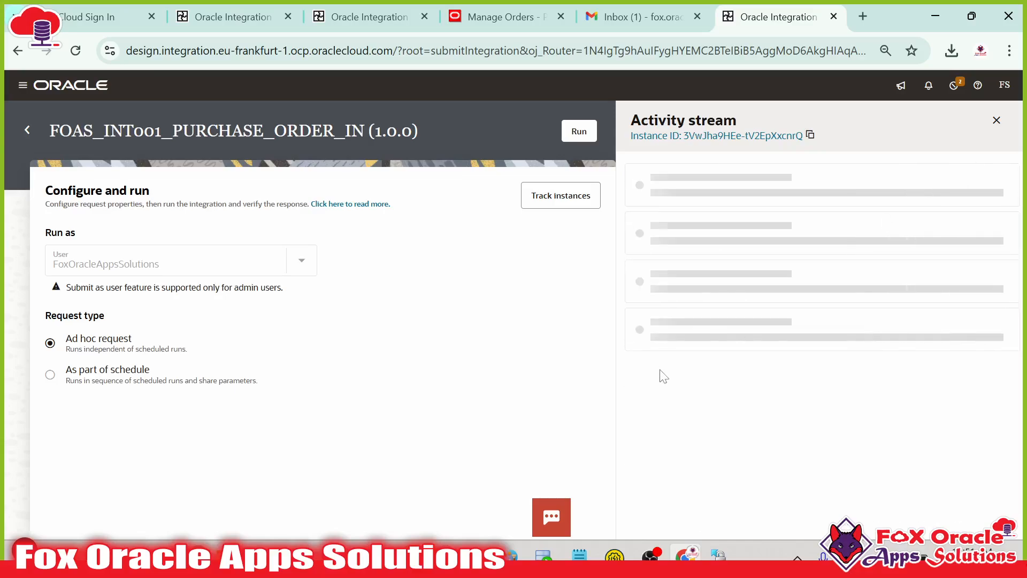
{"action": "scroll", "coordinate": [878, 321], "scroll_direction": "down", "scroll_amount": 1}
{"action": "left_click", "coordinate": [964, 173]}
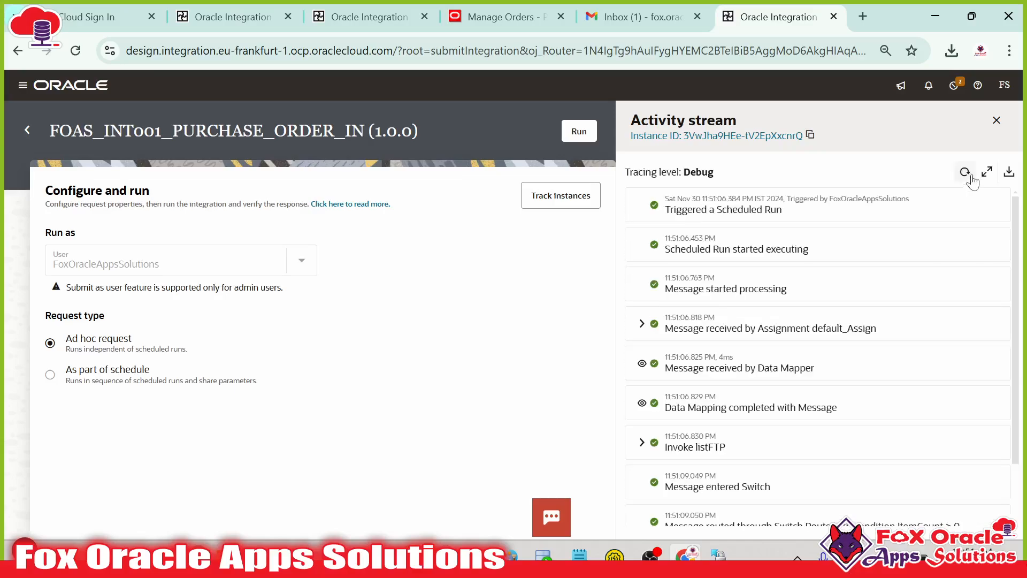
{"action": "scroll", "coordinate": [802, 359], "scroll_direction": "down", "scroll_amount": 1}
{"action": "scroll", "coordinate": [802, 343], "scroll_direction": "up", "scroll_amount": 1}
{"action": "scroll", "coordinate": [803, 342], "scroll_direction": "down", "scroll_amount": 1}
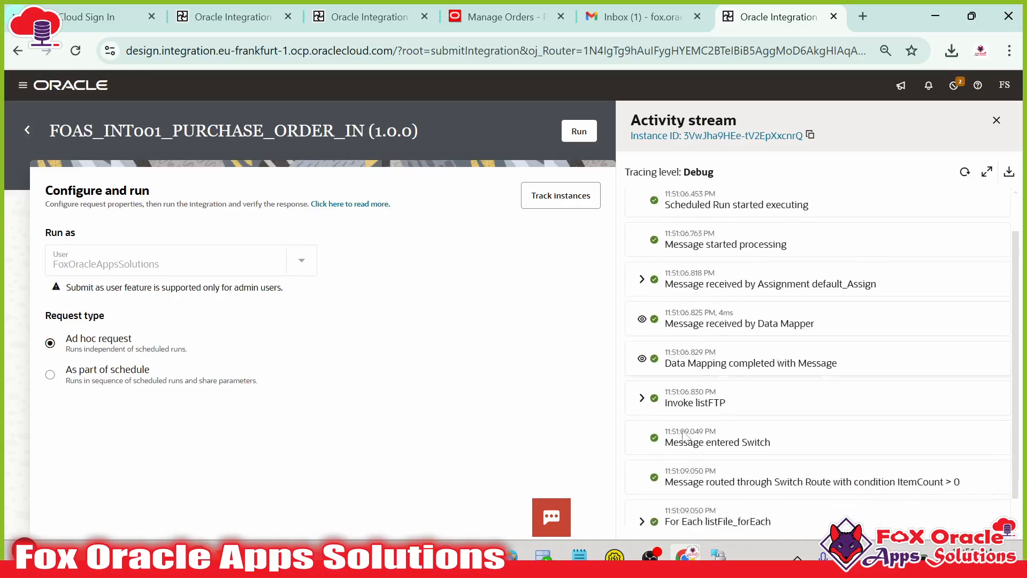
{"action": "left_click", "coordinate": [964, 172]}
{"action": "scroll", "coordinate": [818, 348], "scroll_direction": "down", "scroll_amount": 1}
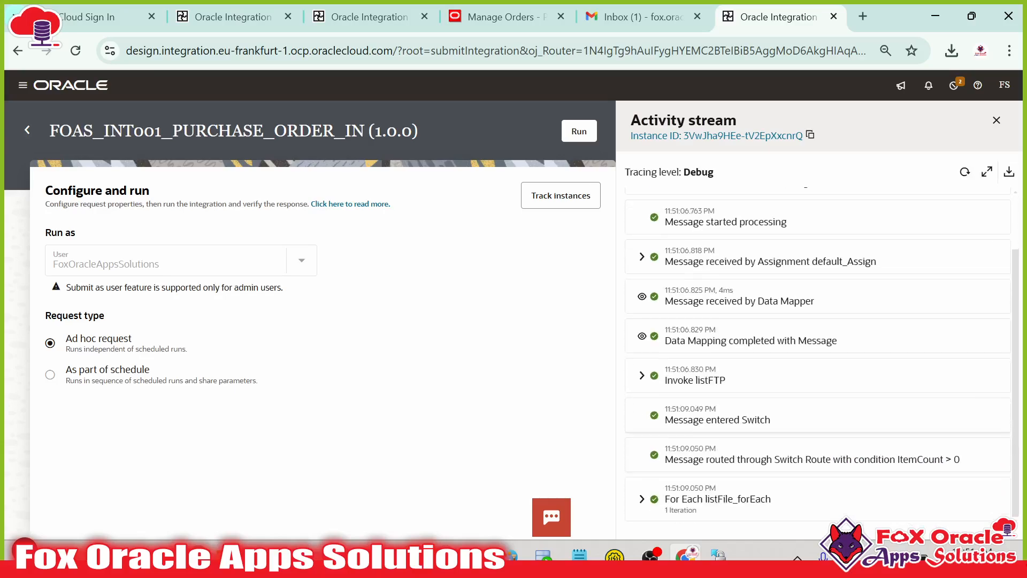
{"action": "left_click", "coordinate": [965, 172]}
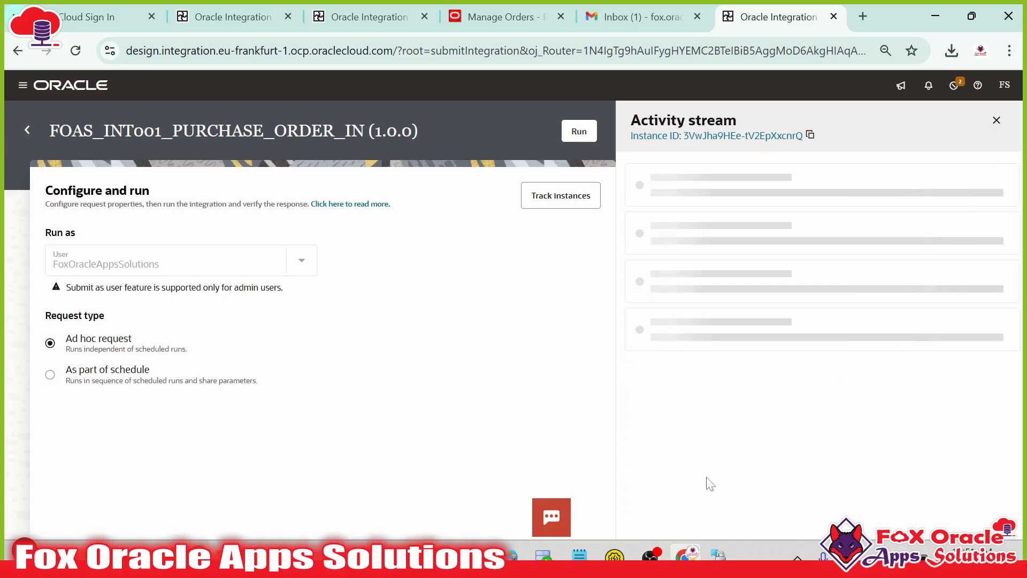
{"action": "scroll", "coordinate": [696, 487], "scroll_direction": "down", "scroll_amount": 3}
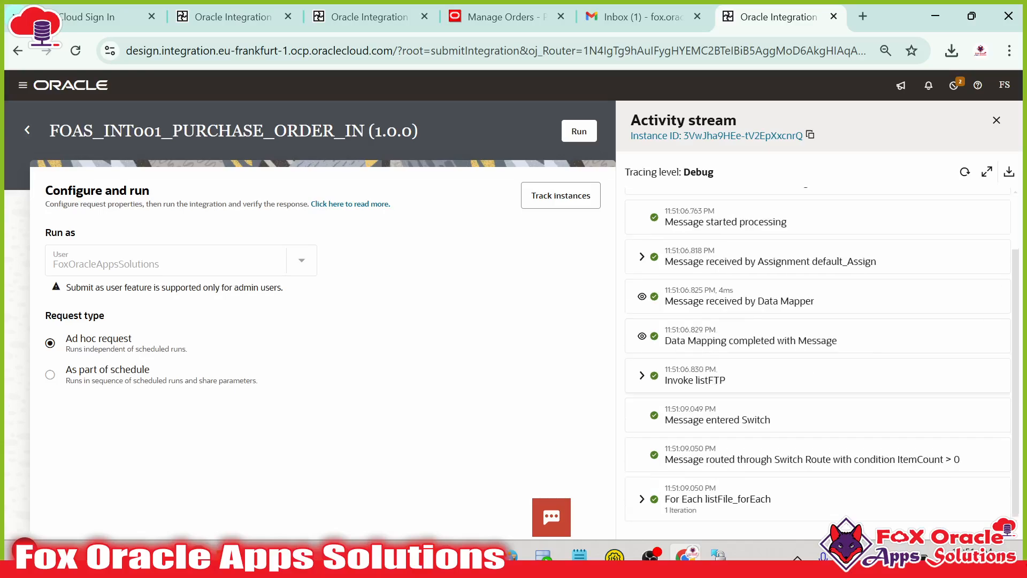
- Expand the For Each listFile_forEach entry to view its iterations, and keep refreshing the stream for further activity
{"action": "left_click", "coordinate": [690, 490]}
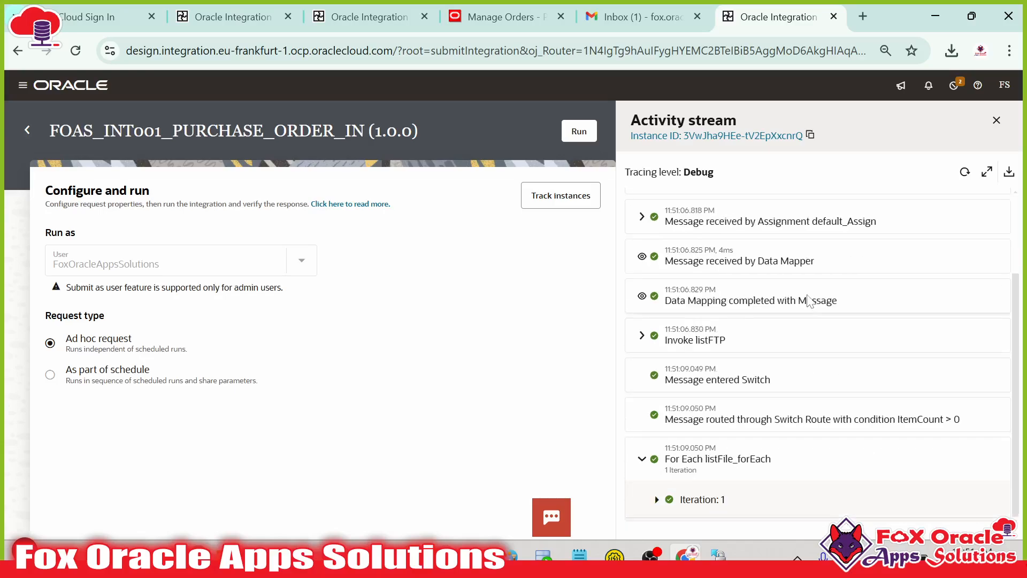
{"action": "left_click", "coordinate": [966, 173]}
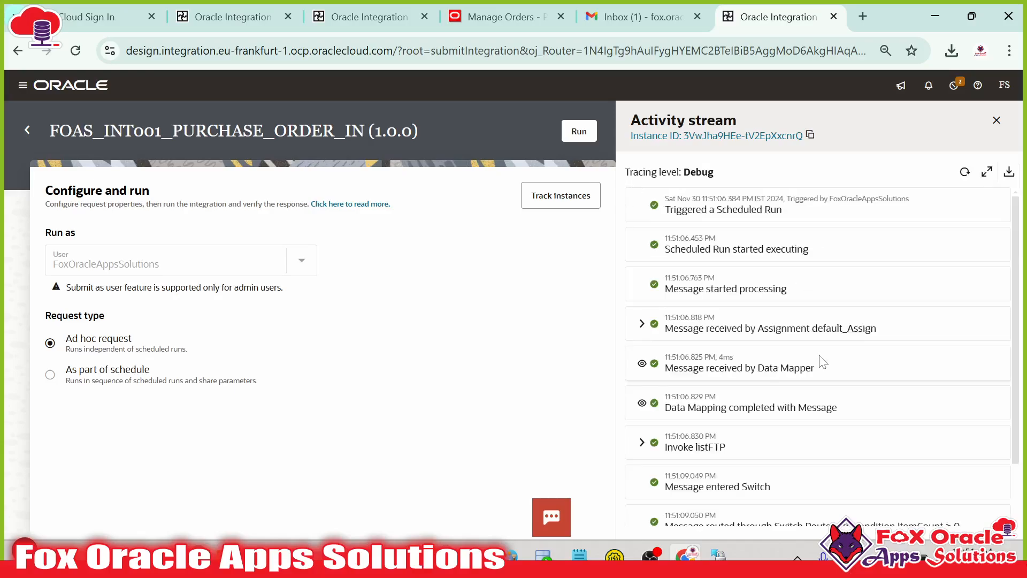
{"action": "left_click", "coordinate": [965, 172]}
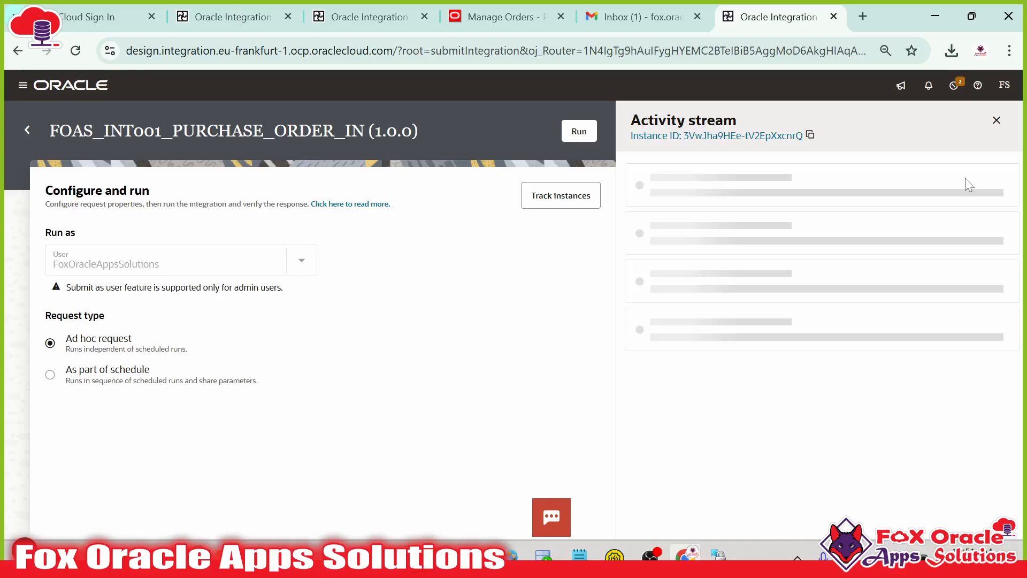
{"action": "left_click", "coordinate": [965, 179]}
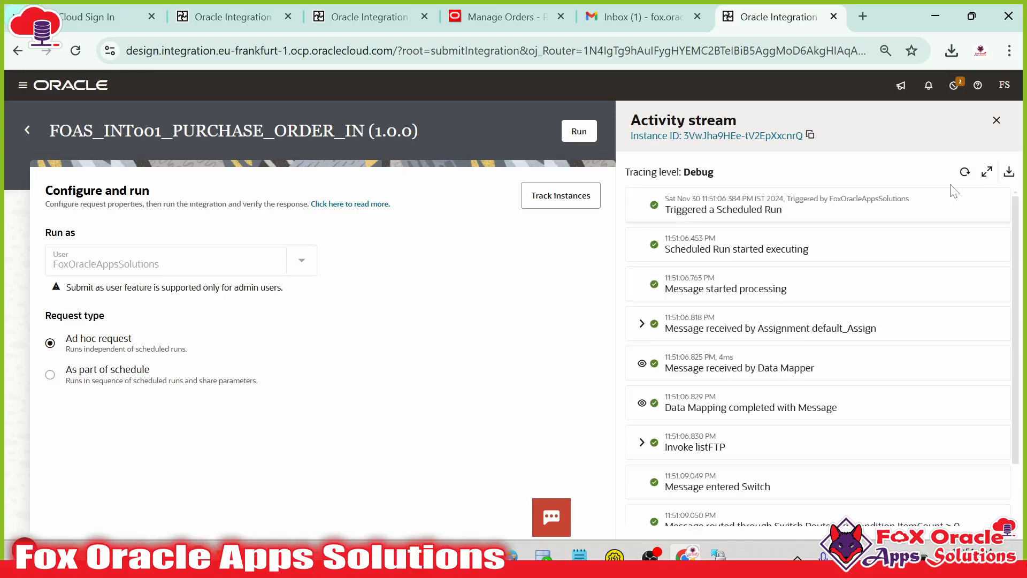
{"action": "left_click", "coordinate": [963, 178]}
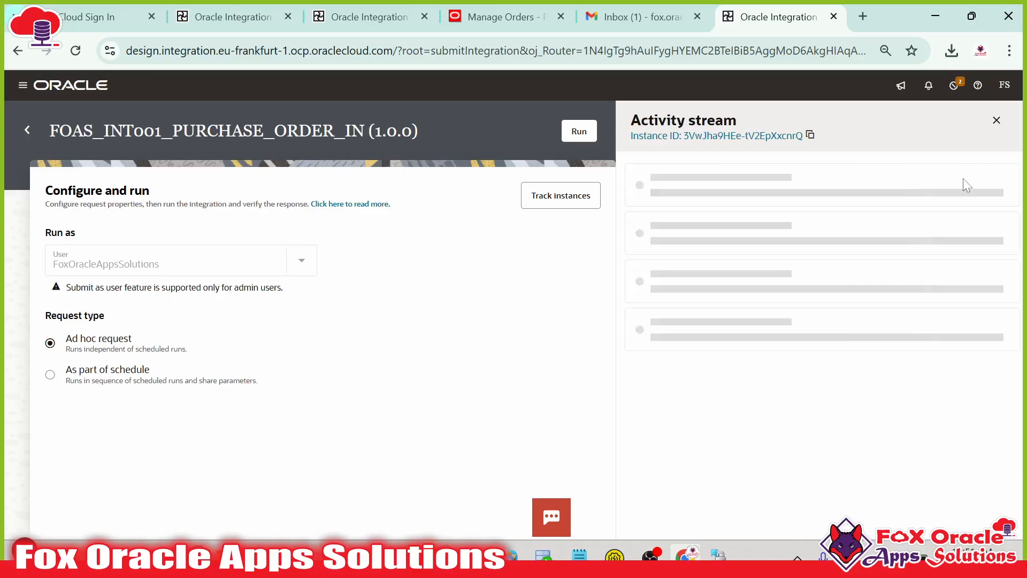
{"action": "scroll", "coordinate": [849, 310], "scroll_direction": "down", "scroll_amount": 7}
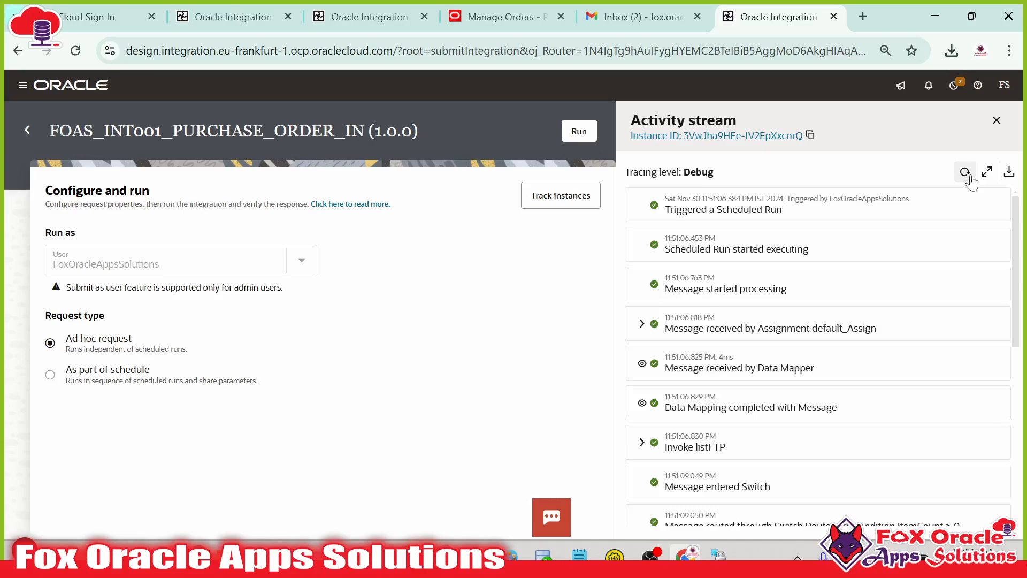
- Reload the activity stream and examine its final entries, including the notification, writeLogFile_stage and moveSourceFile_FTP
{"action": "left_click", "coordinate": [969, 178]}
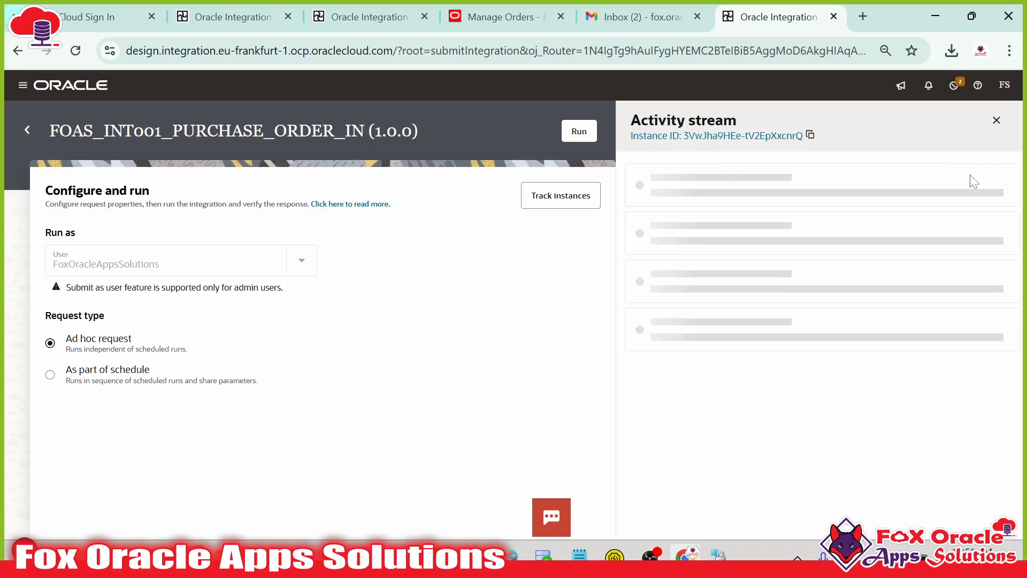
{"action": "scroll", "coordinate": [806, 477], "scroll_direction": "down", "scroll_amount": 10}
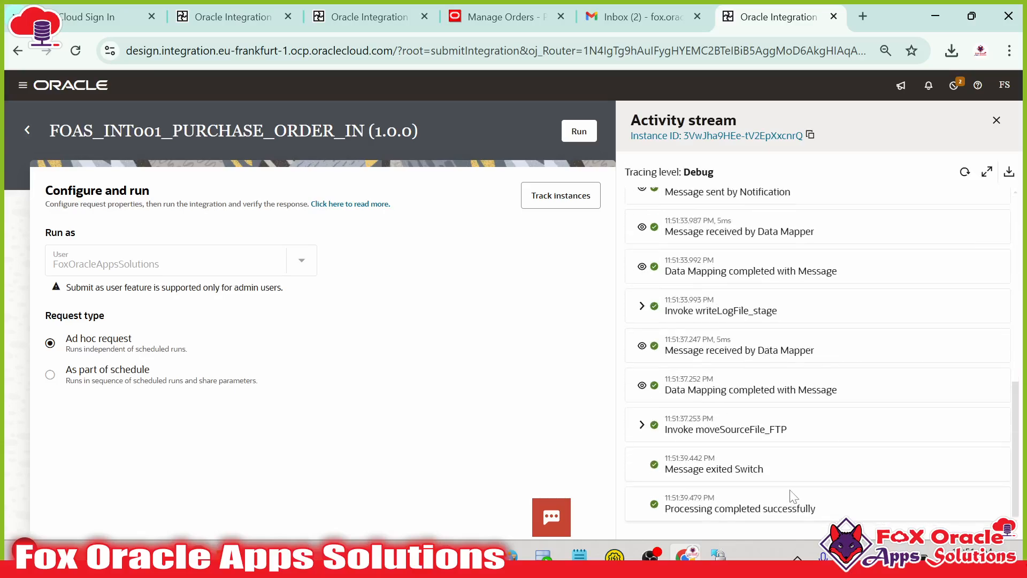
{"action": "scroll", "coordinate": [905, 341], "scroll_direction": "up", "scroll_amount": 2}
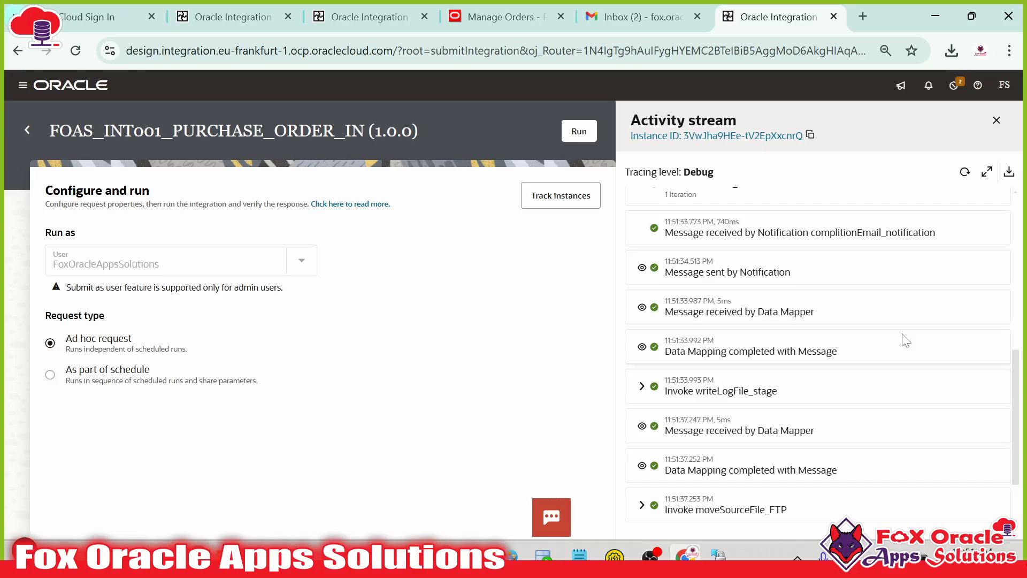
{"action": "scroll", "coordinate": [906, 341], "scroll_direction": "up", "scroll_amount": 3}
{"action": "scroll", "coordinate": [857, 331], "scroll_direction": "down", "scroll_amount": 5}
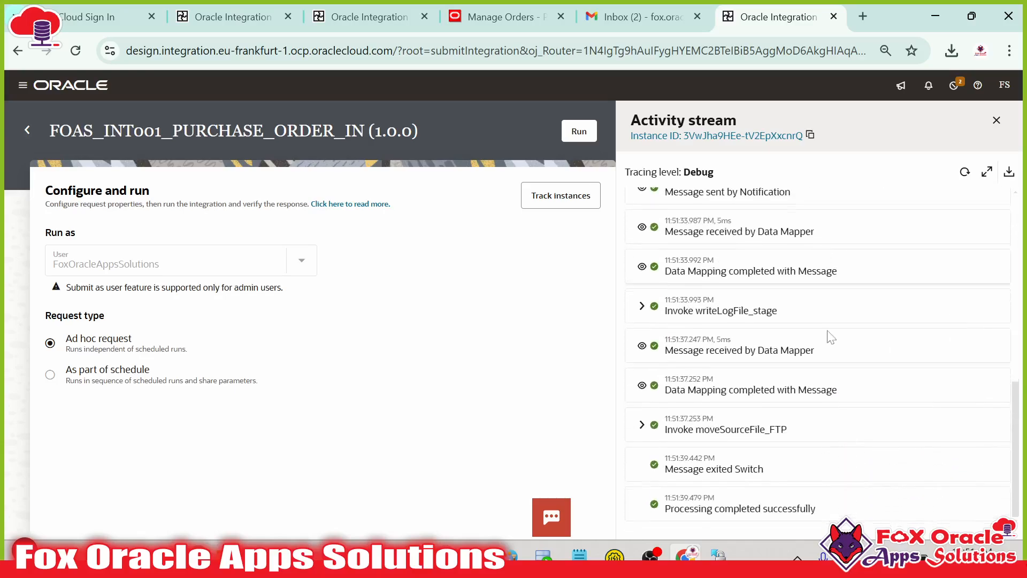
{"action": "left_click", "coordinate": [964, 172]}
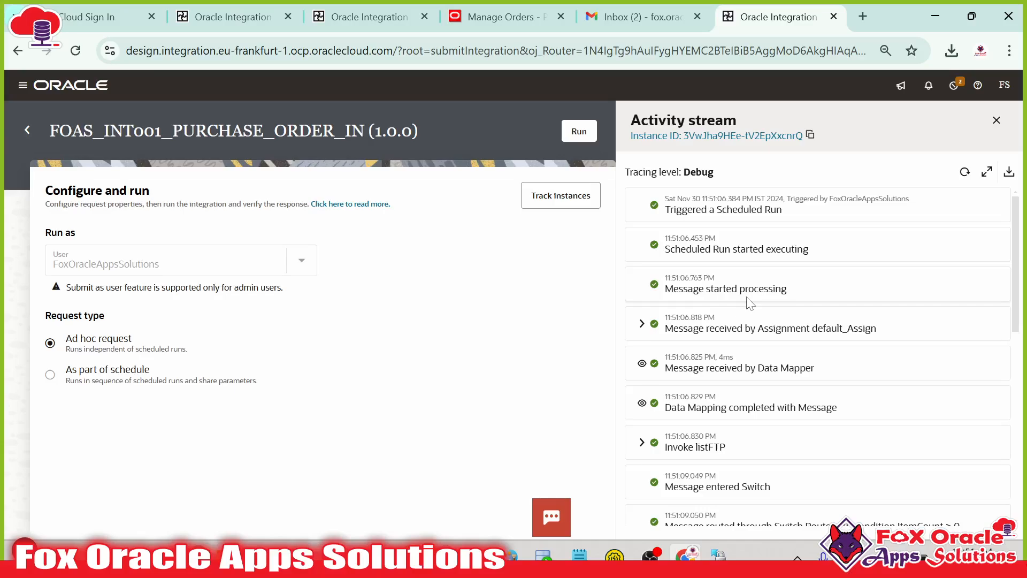
{"action": "scroll", "coordinate": [749, 321], "scroll_direction": "down", "scroll_amount": 10}
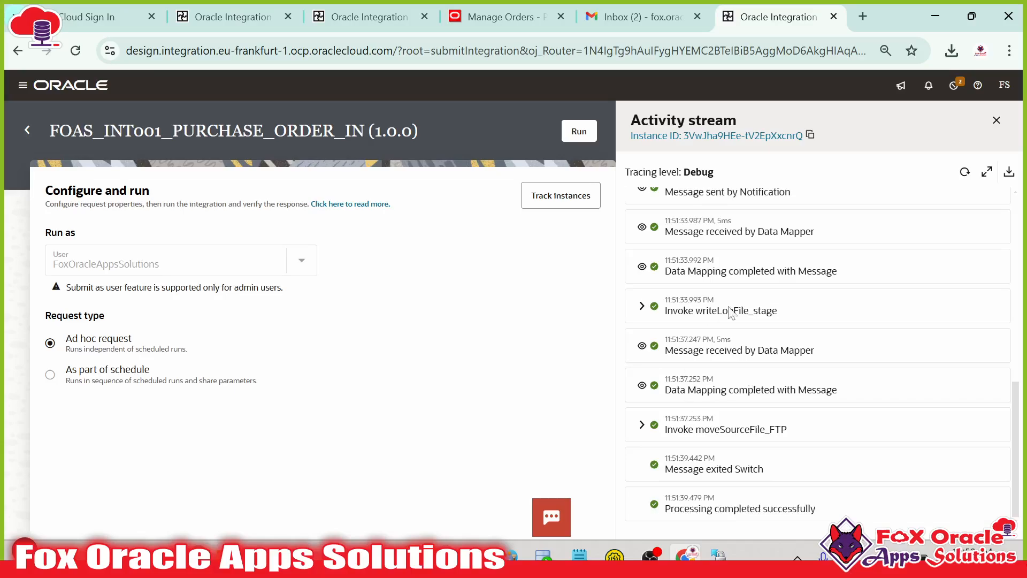
{"action": "left_click", "coordinate": [963, 172]}
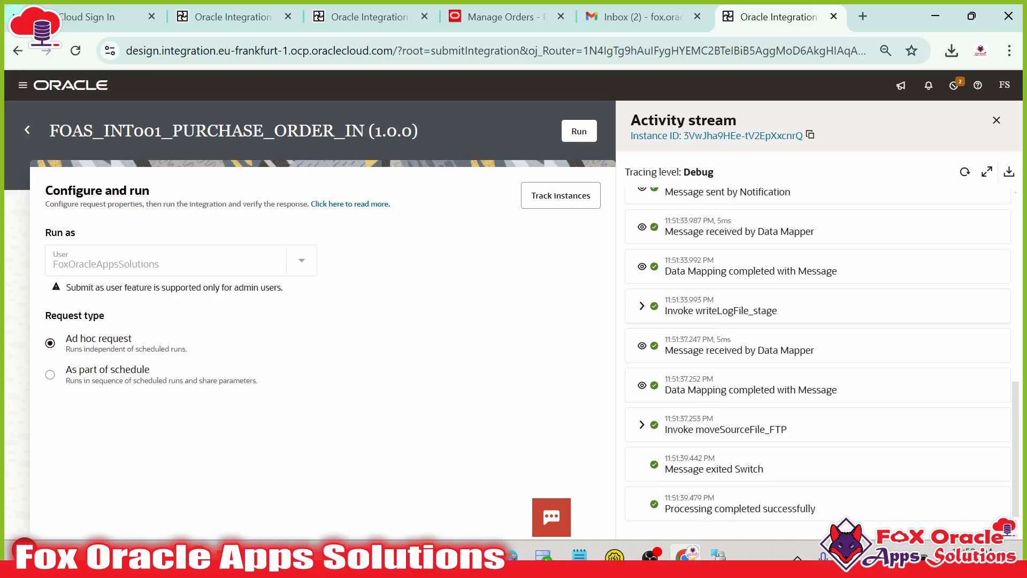
- Switch to WinSCP, refresh the remote Purchase Order folder, and check the file in its Archive subfolder
{"action": "left_click", "coordinate": [718, 553]}
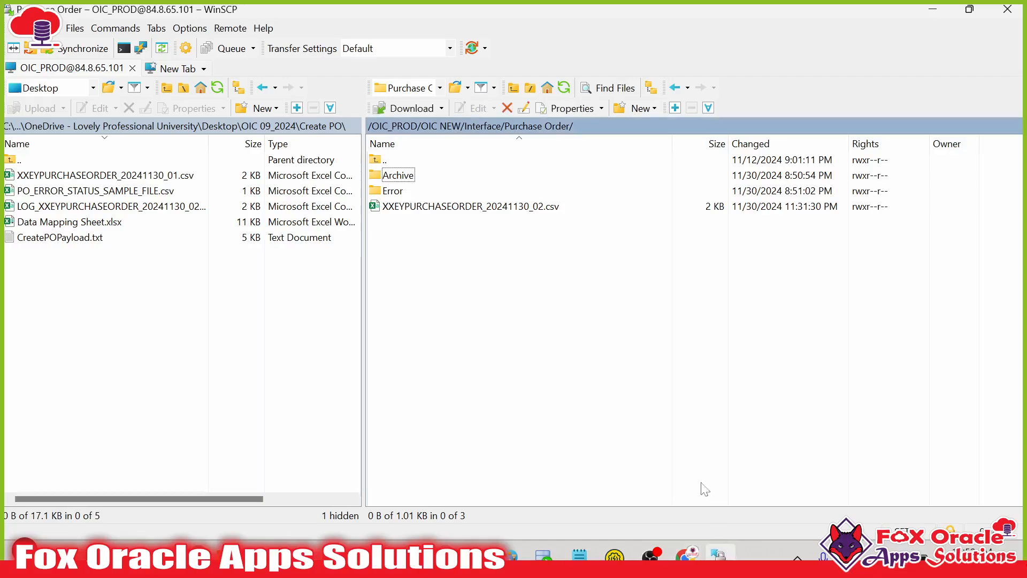
{"action": "left_click", "coordinate": [564, 87]}
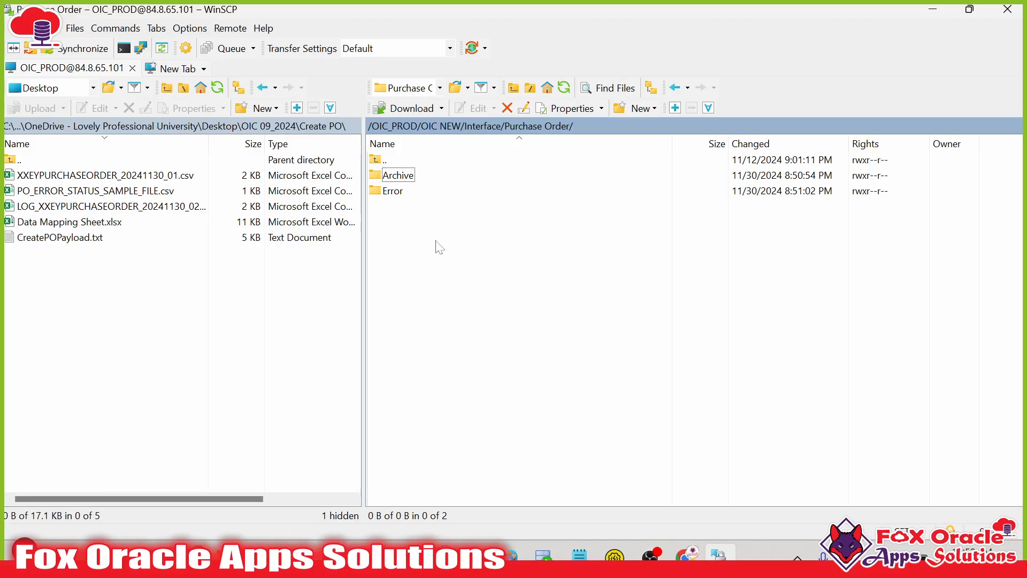
{"action": "double_click", "coordinate": [403, 181]}
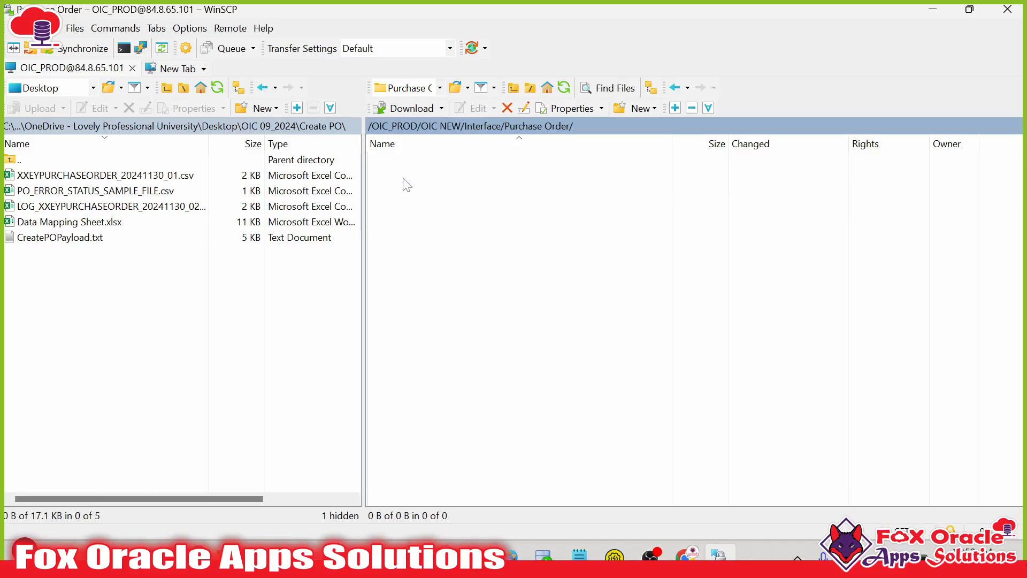
{"action": "left_click", "coordinate": [563, 87]}
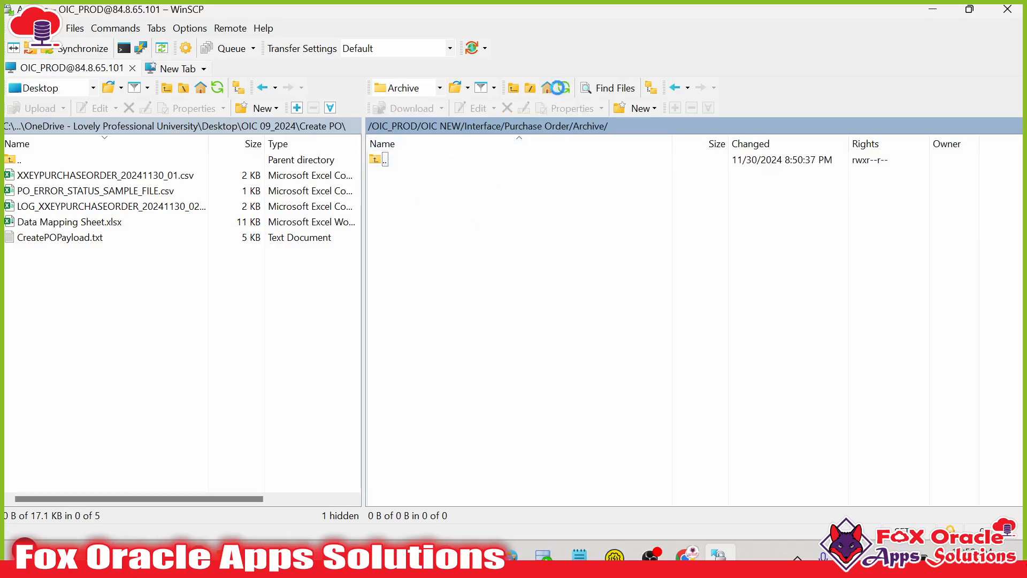
{"action": "left_click", "coordinate": [398, 179]}
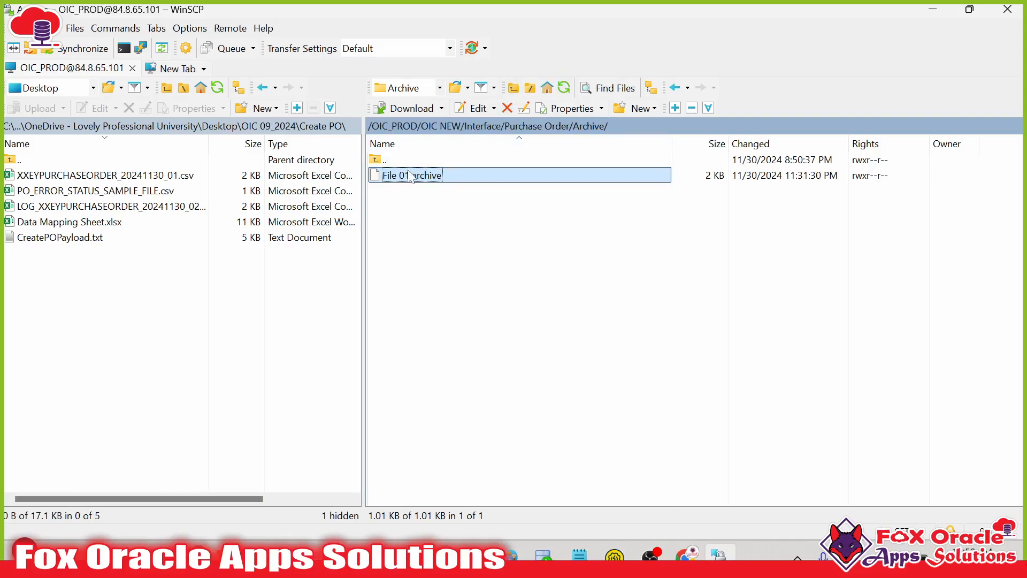
{"action": "key", "text": "BackSpace"}
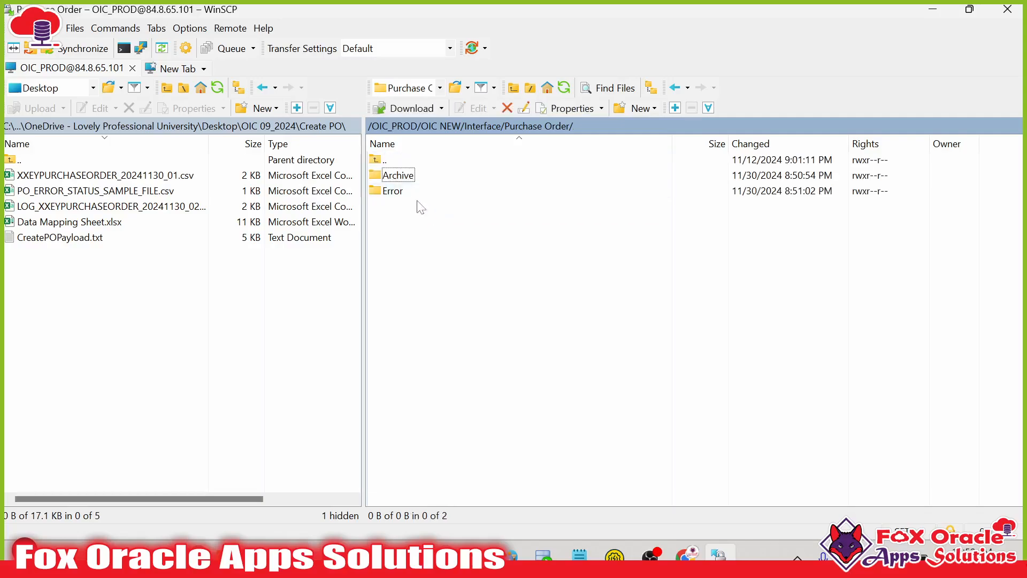
- Open the remote Purchase Order/Error folder and refresh its listing to look for the log file
{"action": "double_click", "coordinate": [396, 191]}
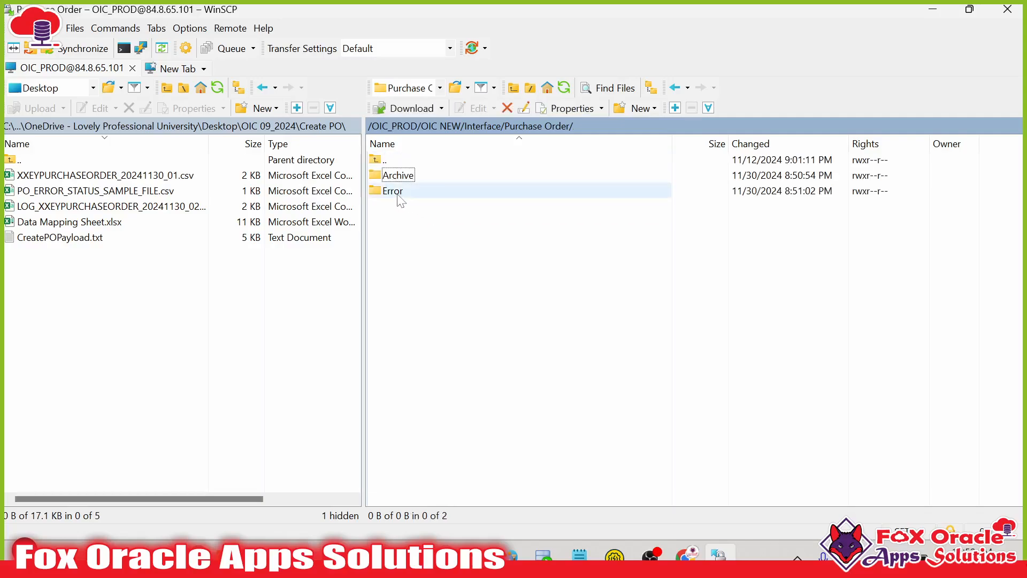
{"action": "left_click", "coordinate": [564, 91]}
{"action": "left_click", "coordinate": [566, 91]}
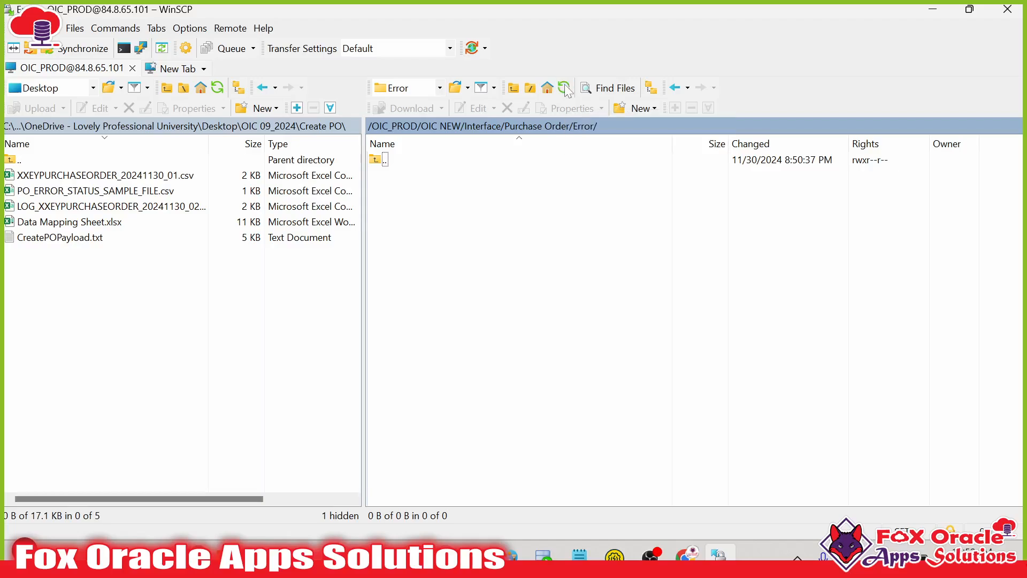
{"action": "right_click", "coordinate": [414, 202]}
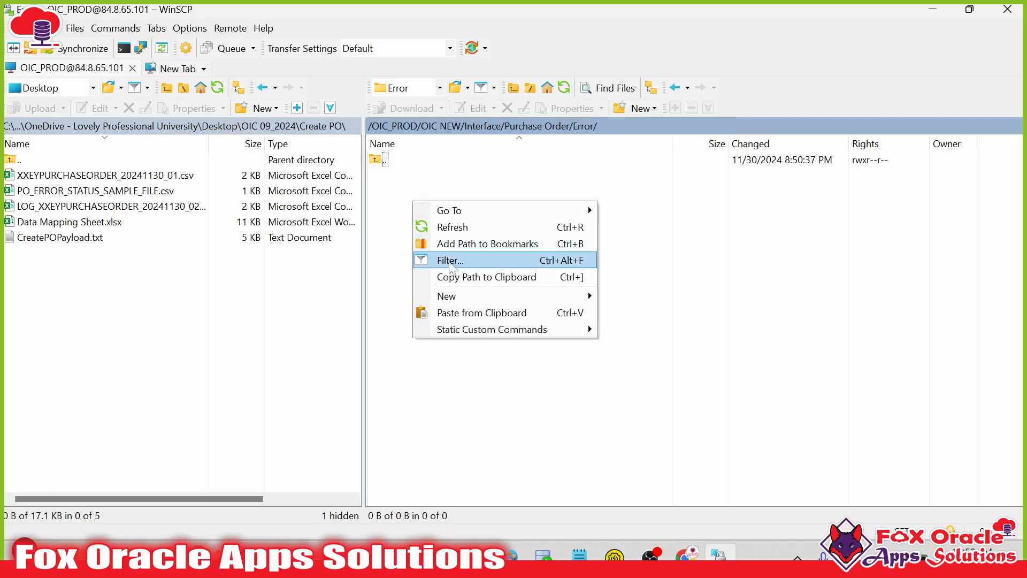
{"action": "left_click", "coordinate": [469, 235]}
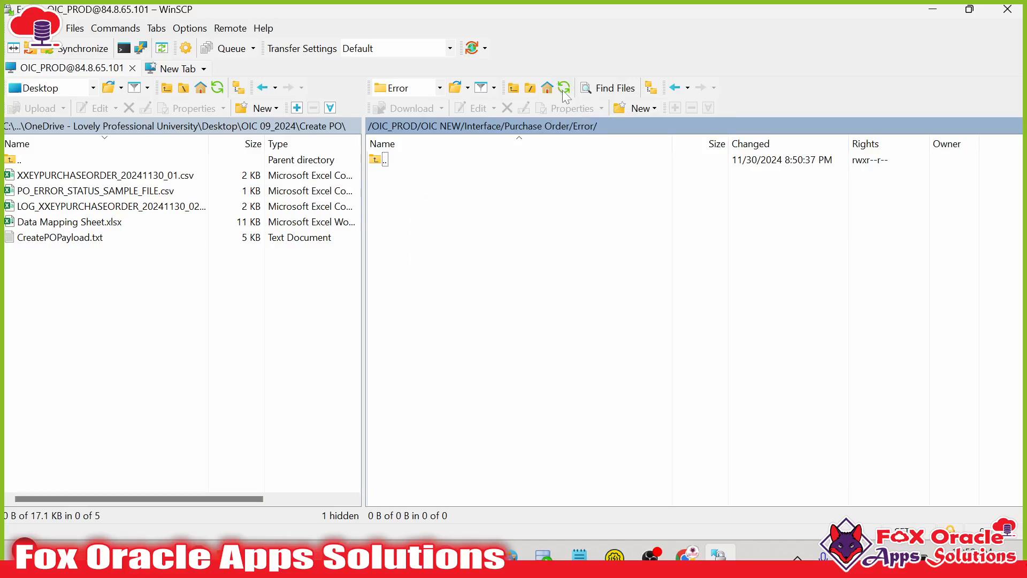
- Switch to the Oracle Integration browser page, reload the activity stream and expand the Invoke writeLogFile_stage entry
{"action": "left_click", "coordinate": [686, 554]}
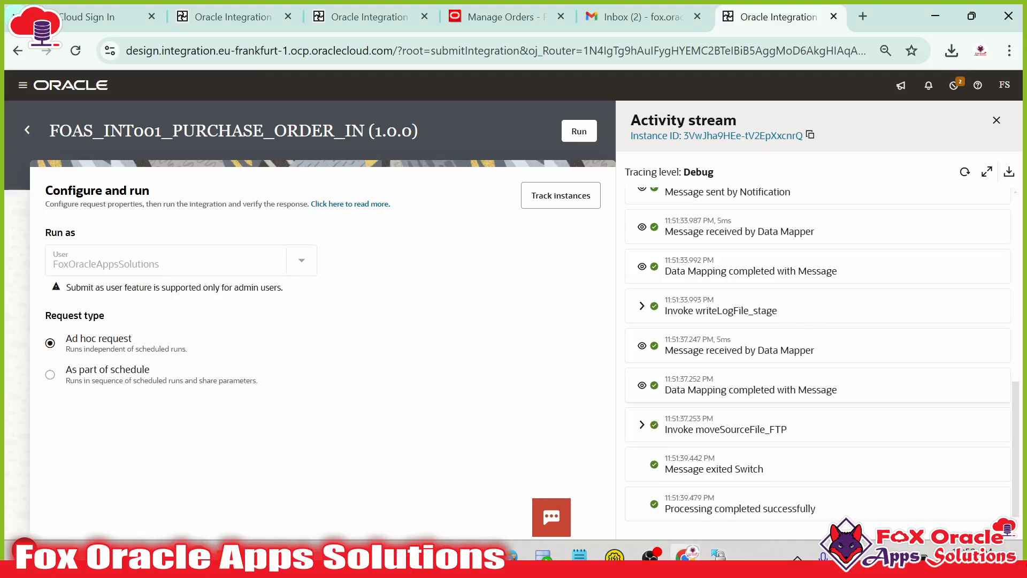
{"action": "left_click", "coordinate": [963, 173]}
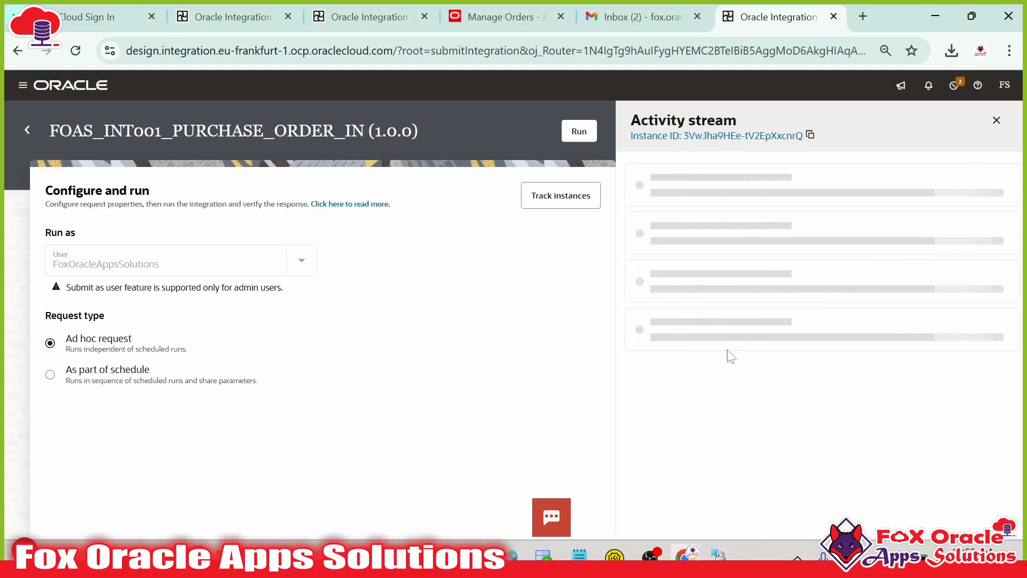
{"action": "scroll", "coordinate": [732, 406], "scroll_direction": "down", "scroll_amount": 5}
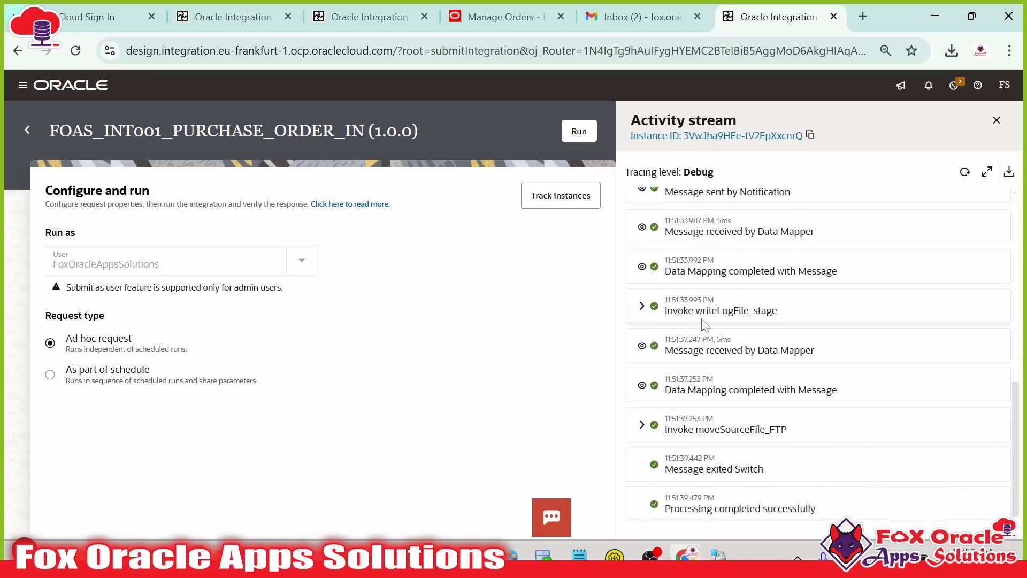
{"action": "left_click", "coordinate": [641, 310]}
{"action": "scroll", "coordinate": [739, 321], "scroll_direction": "down", "scroll_amount": 2}
{"action": "scroll", "coordinate": [749, 310], "scroll_direction": "up", "scroll_amount": 3}
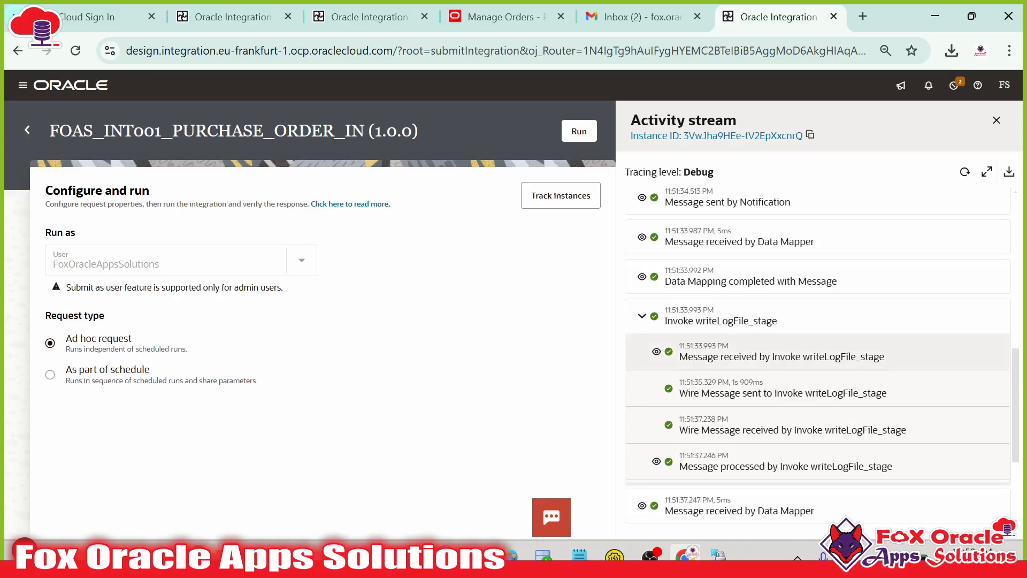
- View the message received by Invoke writeLogFile_stage and examine its target directory and file name
{"action": "left_click", "coordinate": [656, 352]}
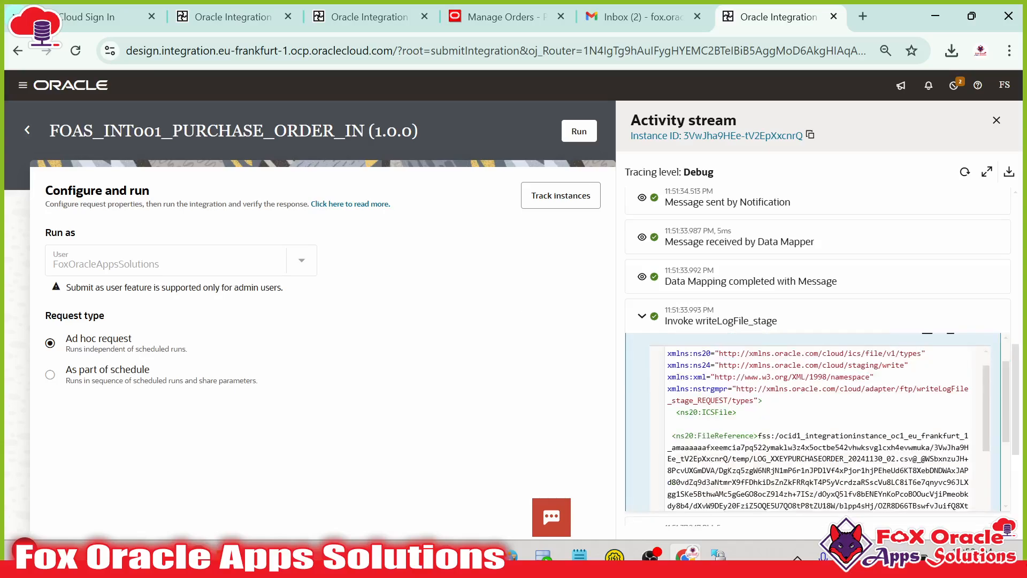
{"action": "scroll", "coordinate": [816, 422], "scroll_direction": "down", "scroll_amount": 3}
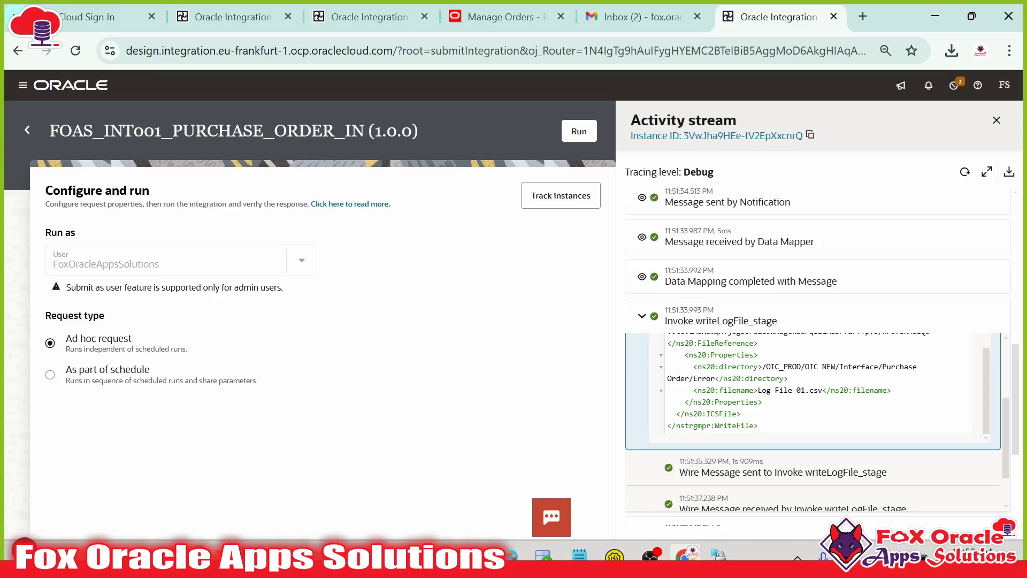
{"action": "left_click_drag", "start_coordinate": [766, 367], "coordinate": [715, 379]}
{"action": "left_click", "coordinate": [724, 378]}
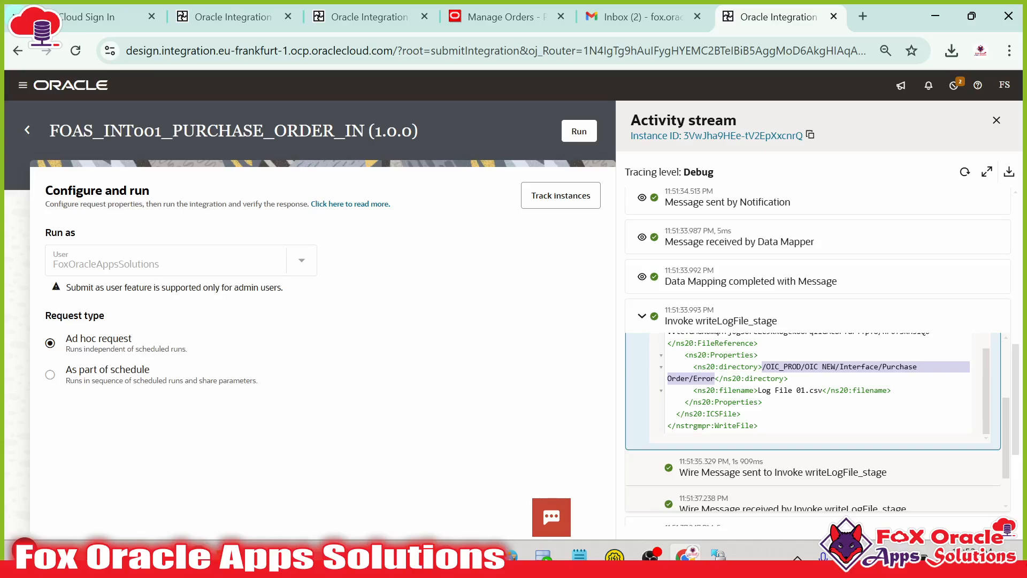
{"action": "left_click", "coordinate": [513, 253]}
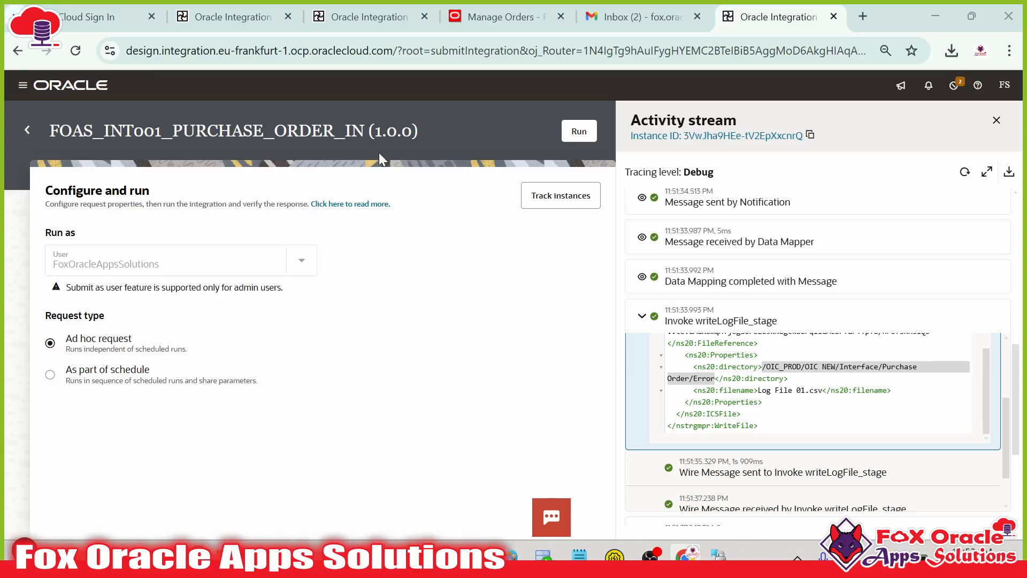
- Switch to WinSCP and reopen the remote directory /OIC_PROD/OIC NEW/Interface/Purchase Order/Error through the Open directory dialog
{"action": "key", "text": "alt+Tab"}
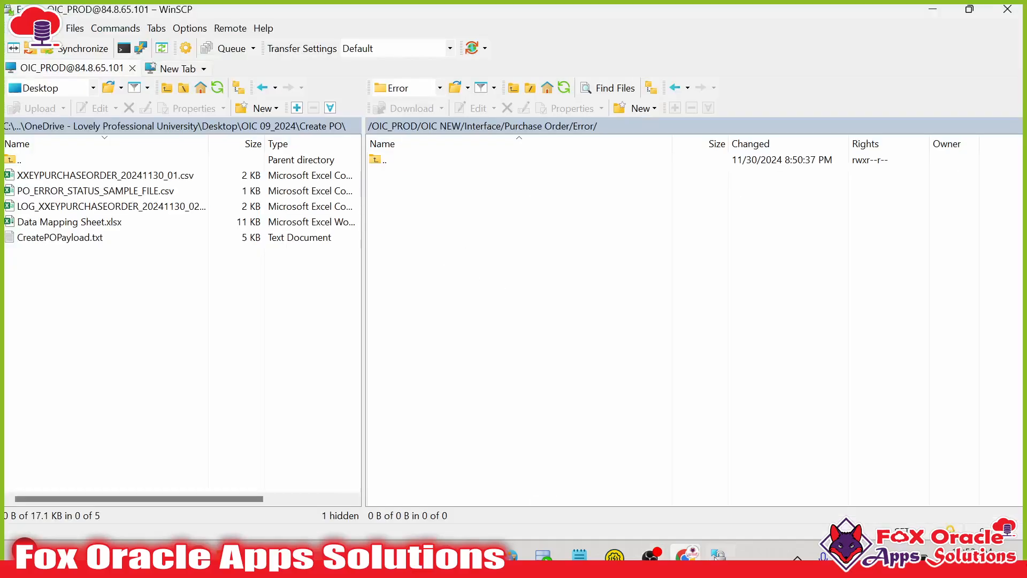
{"action": "left_click", "coordinate": [682, 271]}
{"action": "left_click", "coordinate": [632, 132]}
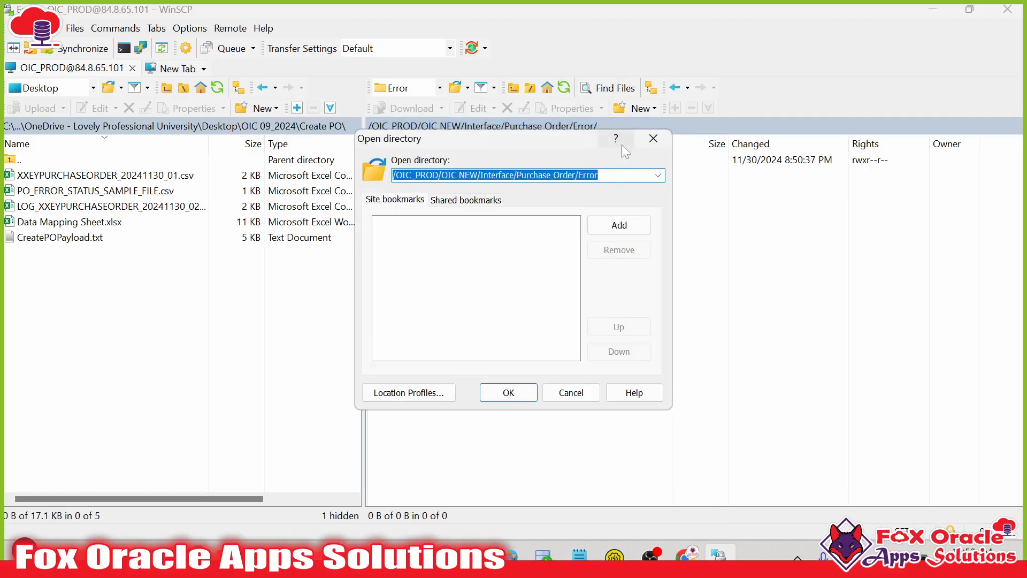
{"action": "left_click", "coordinate": [514, 393]}
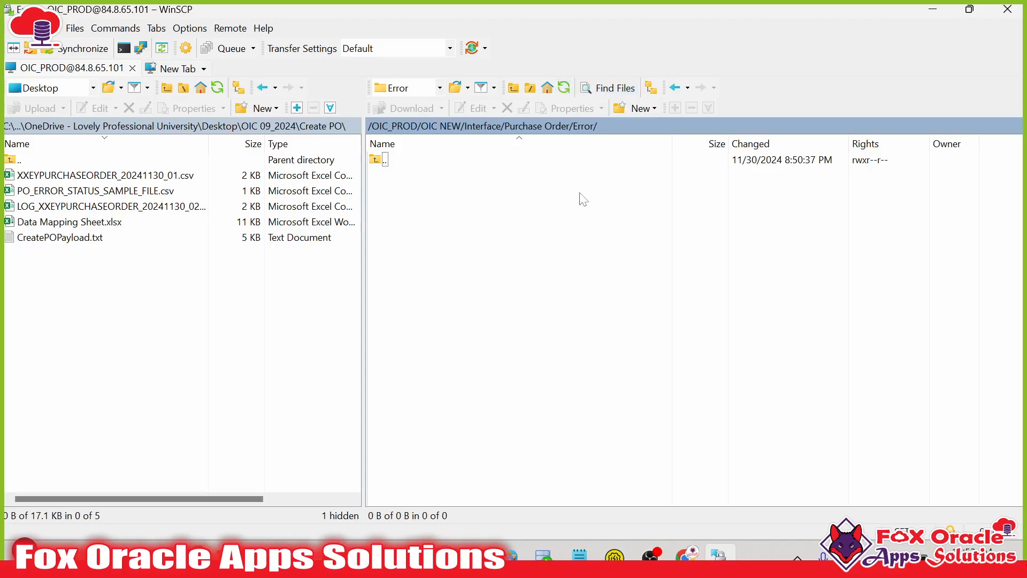
- Back in Oracle Integration, view the message processed by Invoke writeLogFile_stage and examine the write response's Status value
{"action": "key", "text": "alt+Tab"}
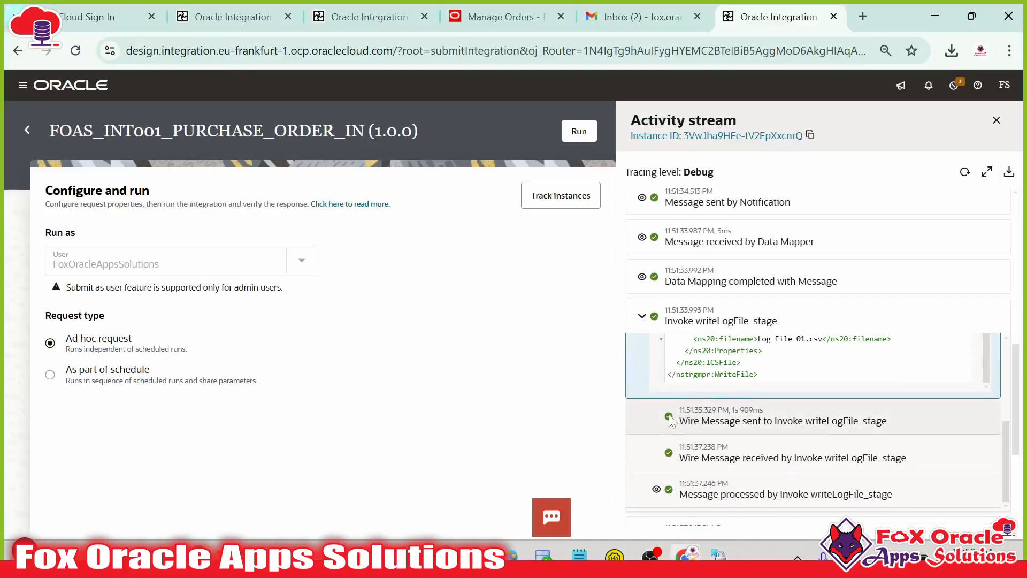
{"action": "left_click", "coordinate": [656, 489]}
{"action": "scroll", "coordinate": [842, 358], "scroll_direction": "down", "scroll_amount": 6}
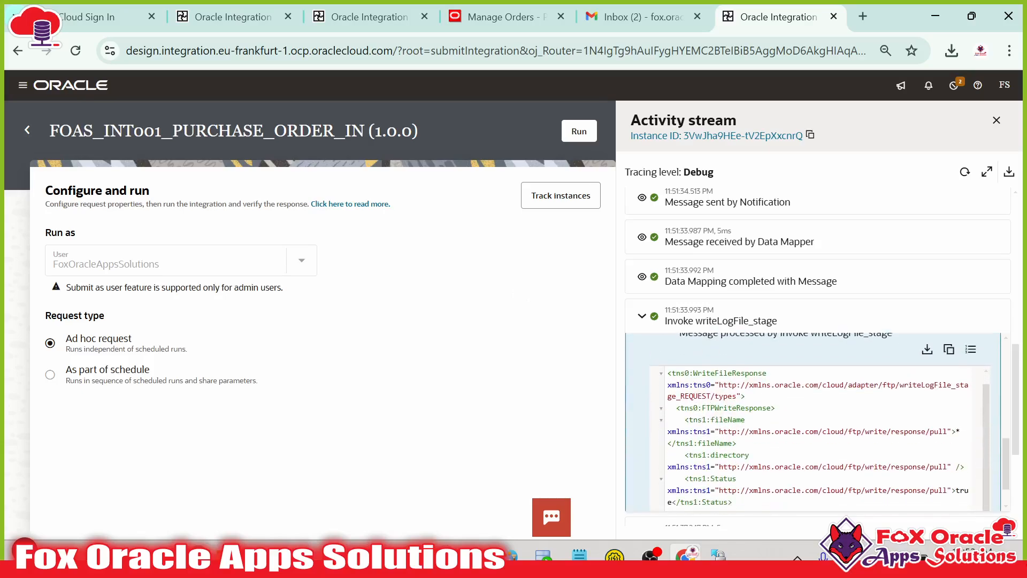
{"action": "scroll", "coordinate": [842, 359], "scroll_direction": "up", "scroll_amount": 2}
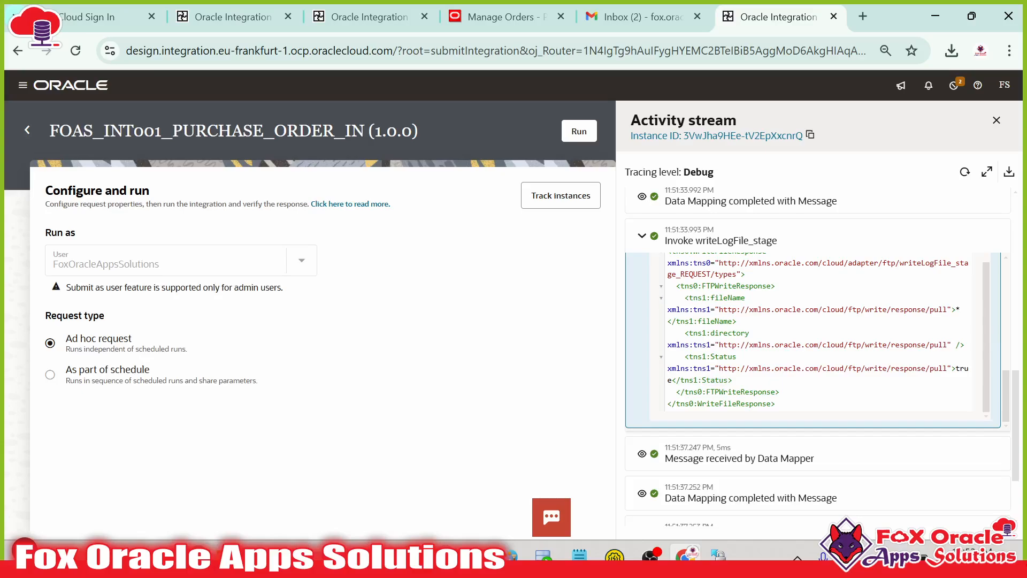
{"action": "left_click_drag", "start_coordinate": [961, 368], "coordinate": [996, 383]}
{"action": "left_click", "coordinate": [702, 336]}
- Return to WinSCP, go up to the Interface folder, and reopen Purchase Order/Error to recheck its contents
{"action": "key", "text": "alt+Tab"}
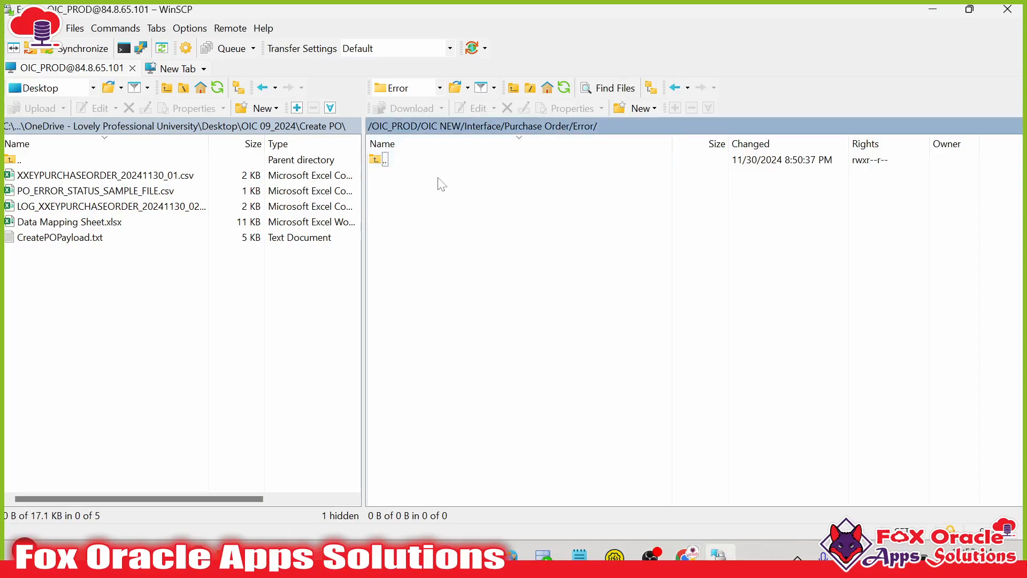
{"action": "double_click", "coordinate": [398, 161]}
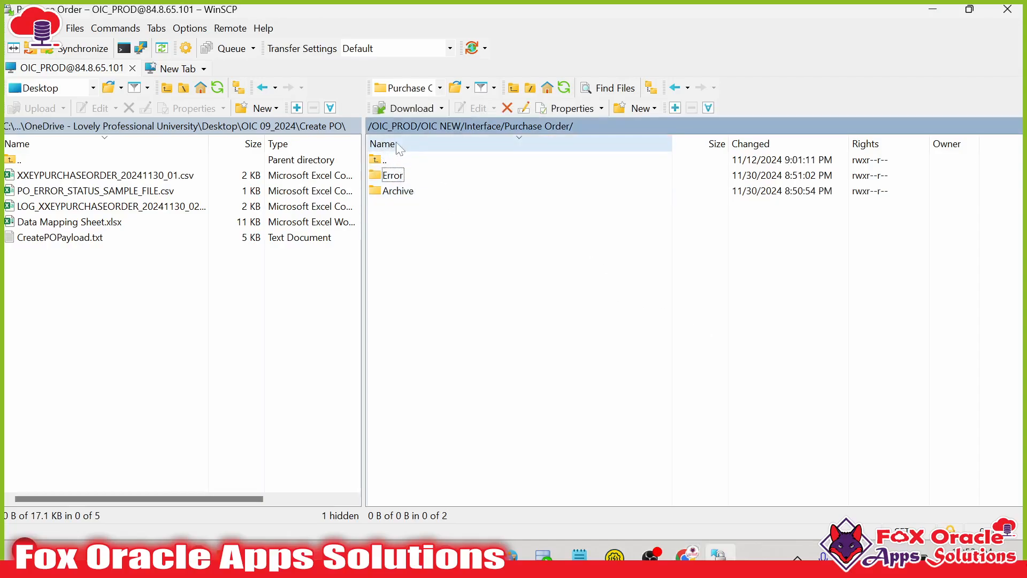
{"action": "double_click", "coordinate": [386, 157]}
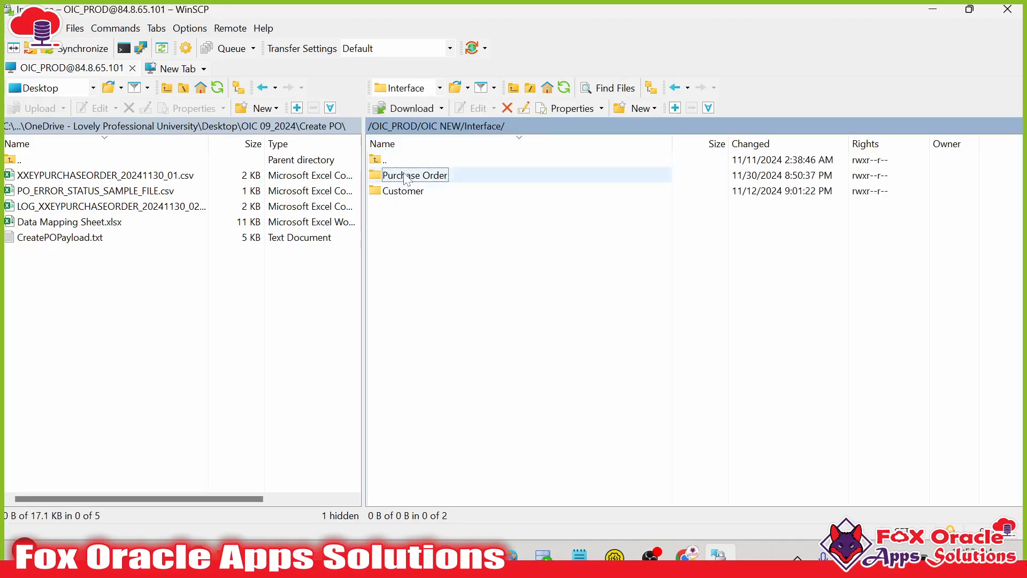
{"action": "double_click", "coordinate": [409, 172]}
{"action": "double_click", "coordinate": [408, 179]}
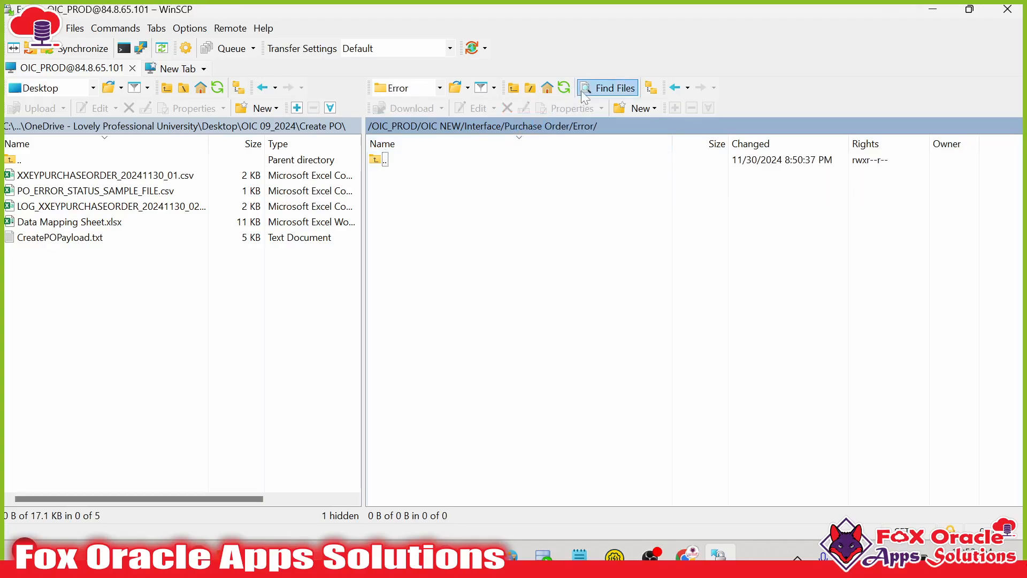
- Switch to Oracle Integration, look over the remaining activity stream entries, and close the stream
{"action": "key", "text": "alt+Tab"}
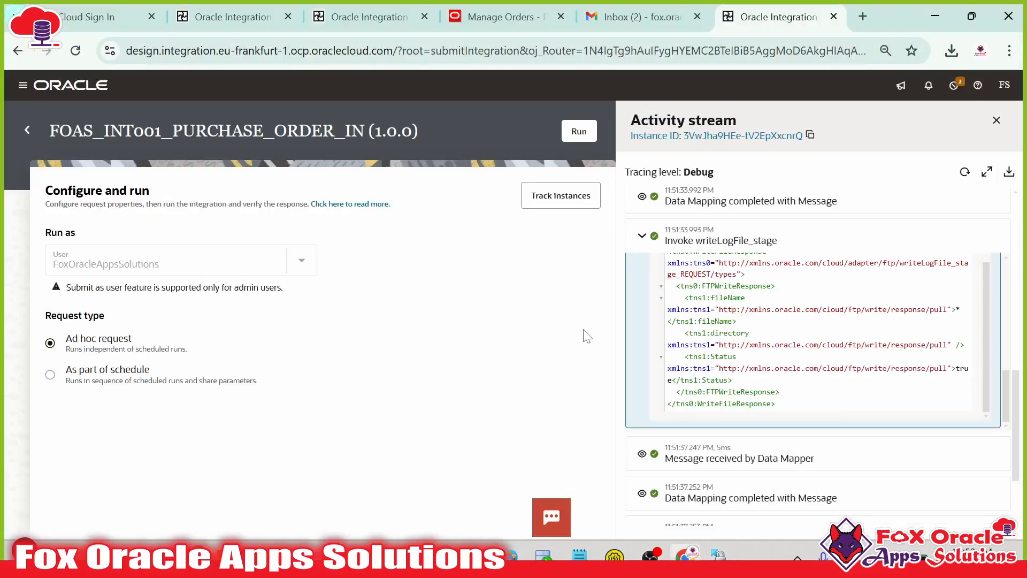
{"action": "scroll", "coordinate": [709, 413], "scroll_direction": "down", "scroll_amount": 3}
{"action": "scroll", "coordinate": [952, 236], "scroll_direction": "up", "scroll_amount": 15}
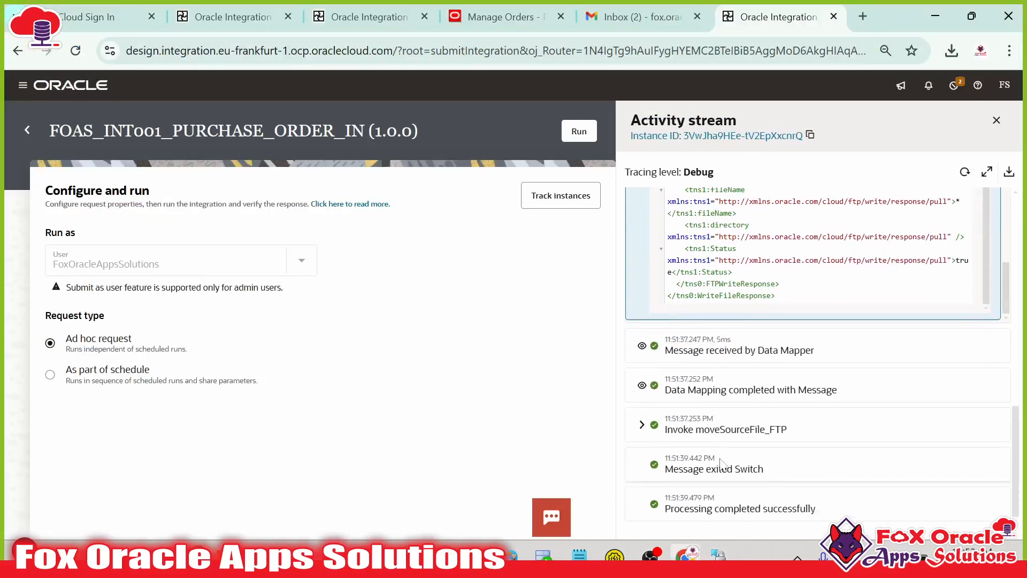
{"action": "left_click", "coordinate": [996, 120]}
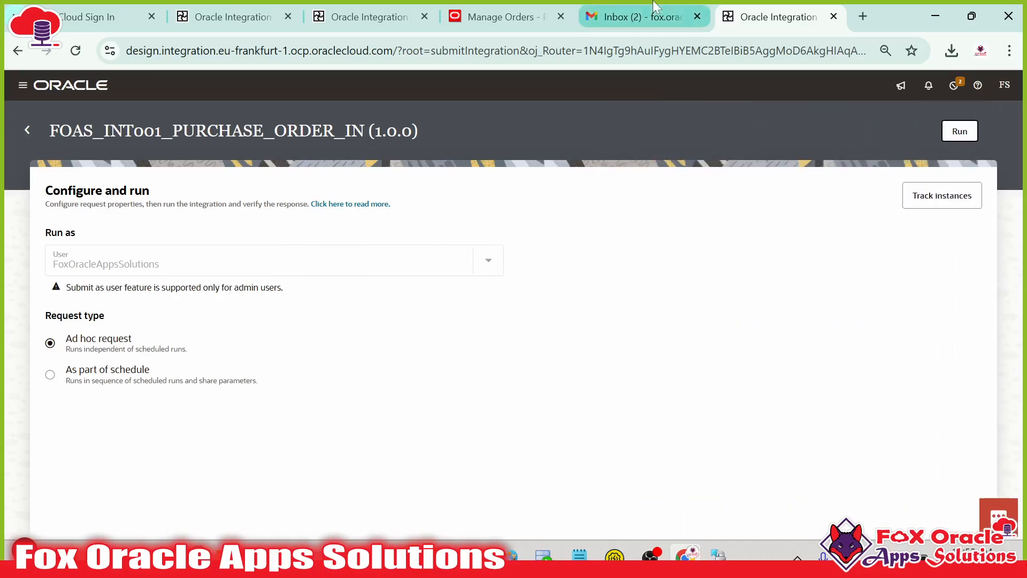
- Open the newest Purchase Order Inbound Status email in Gmail and preview its attached LOG_XXEYPURCHASEORDER_20241130_02.csv
{"action": "left_click", "coordinate": [641, 16]}
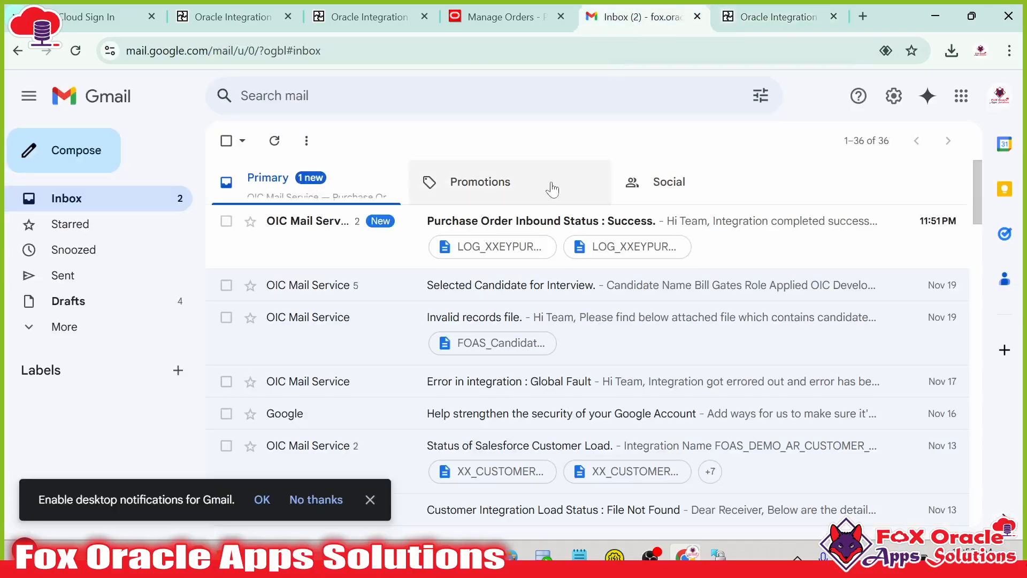
{"action": "left_click", "coordinate": [332, 231]}
{"action": "scroll", "coordinate": [452, 419], "scroll_direction": "down", "scroll_amount": 1}
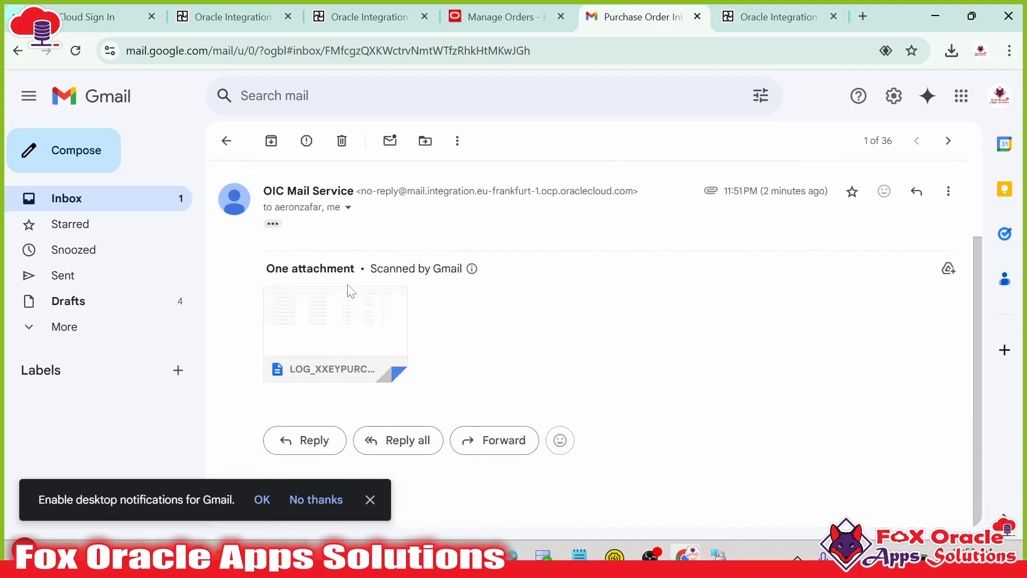
{"action": "left_click", "coordinate": [393, 347]}
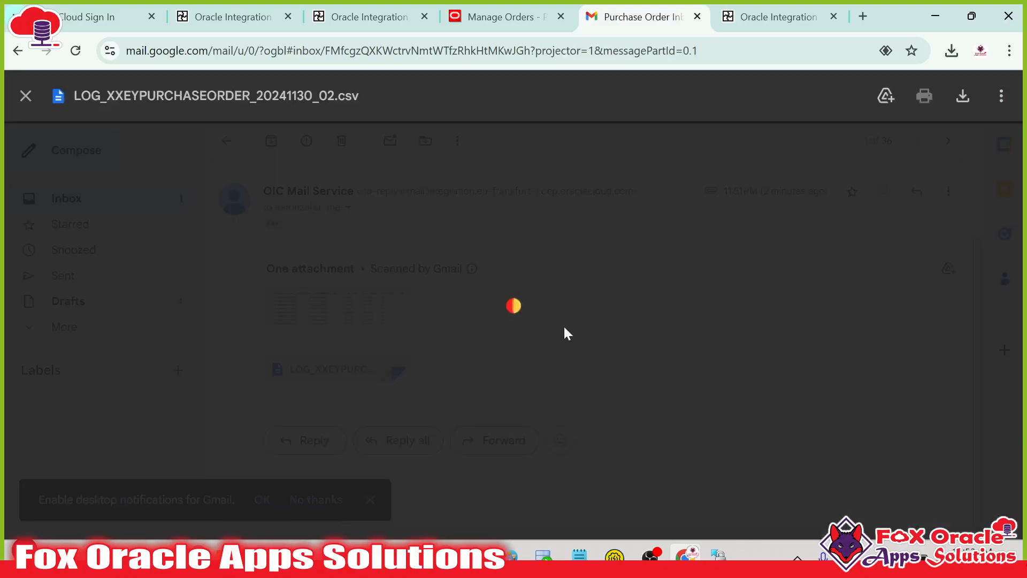
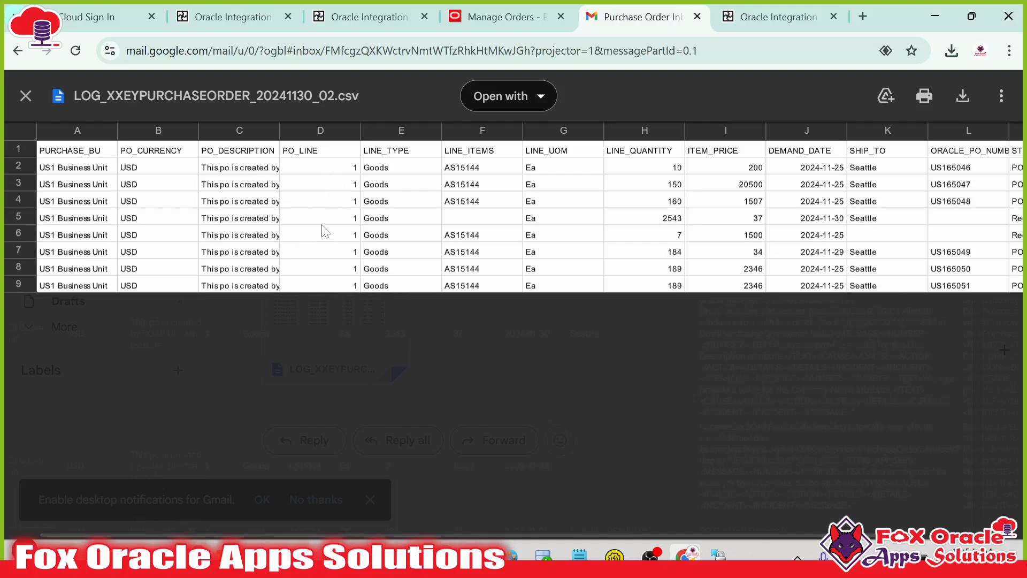
- Download the previewed LOG_XXEYPURCHASEORDER_20241130_02.csv attachment and open the downloaded copy in Excel
{"action": "left_click", "coordinate": [963, 96]}
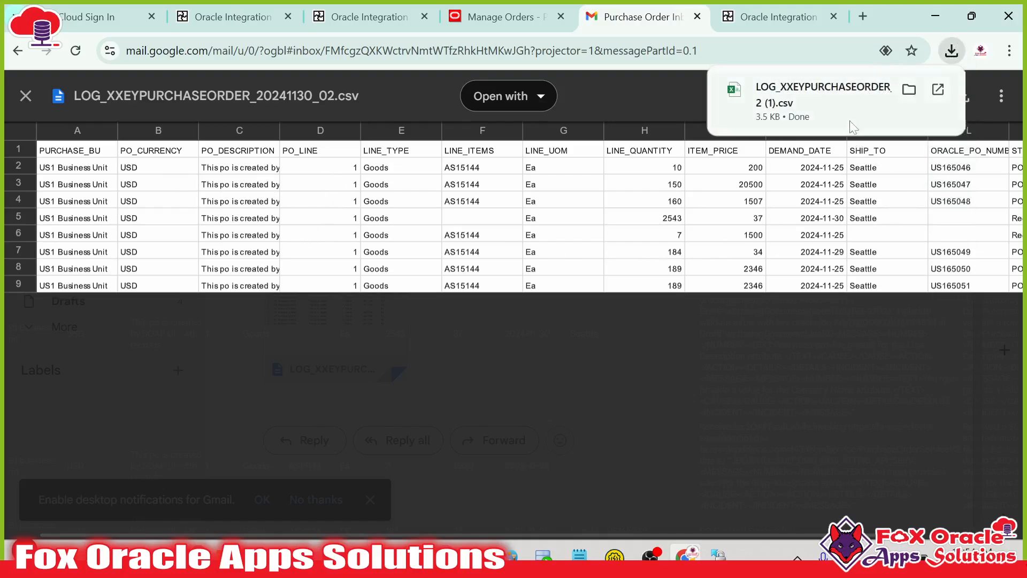
{"action": "left_click", "coordinate": [848, 112]}
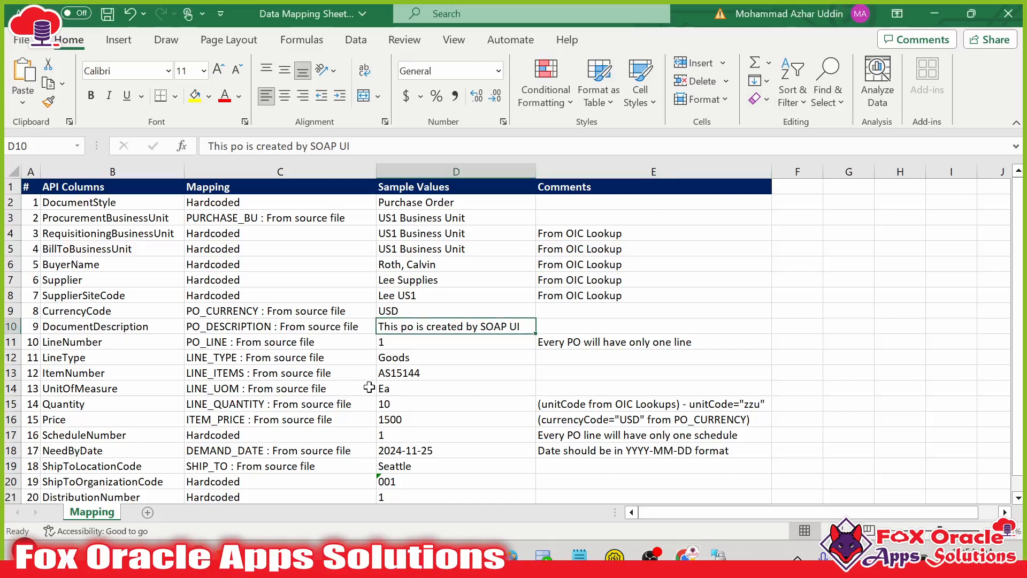
{"action": "left_click", "coordinate": [369, 386]}
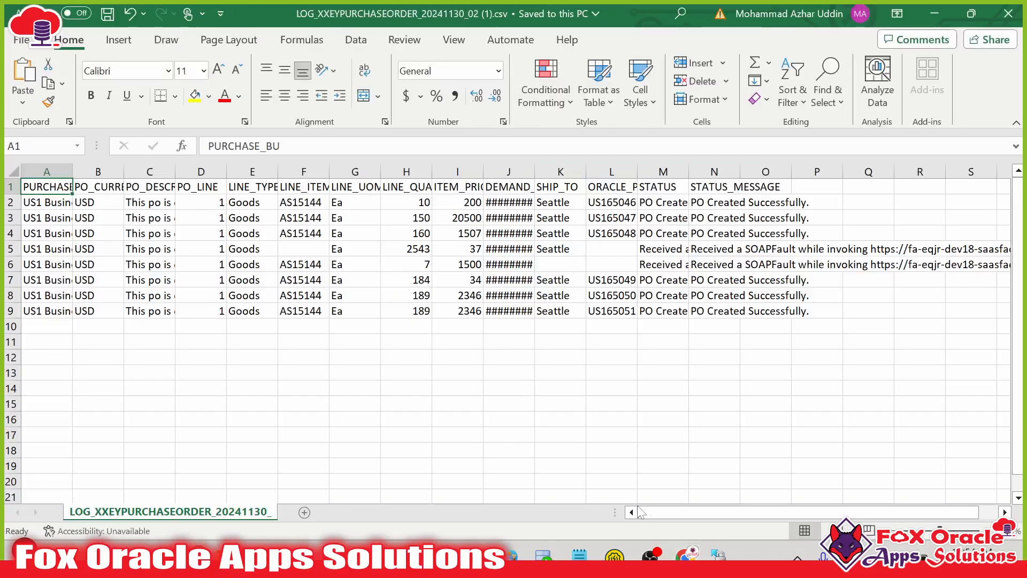
- Widen the ORACLE_PO_NUMBER and STATUS columns and check the purchase order numbers for the failed records in rows 5 and 6
{"action": "left_click_drag", "start_coordinate": [663, 508], "coordinate": [721, 508]}
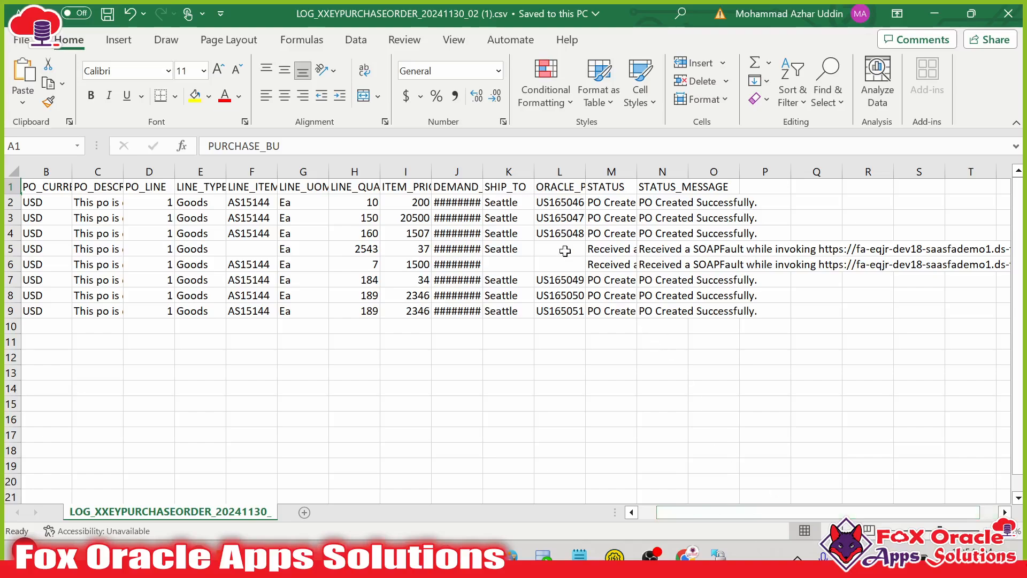
{"action": "left_click_drag", "start_coordinate": [81, 236], "coordinate": [575, 262]}
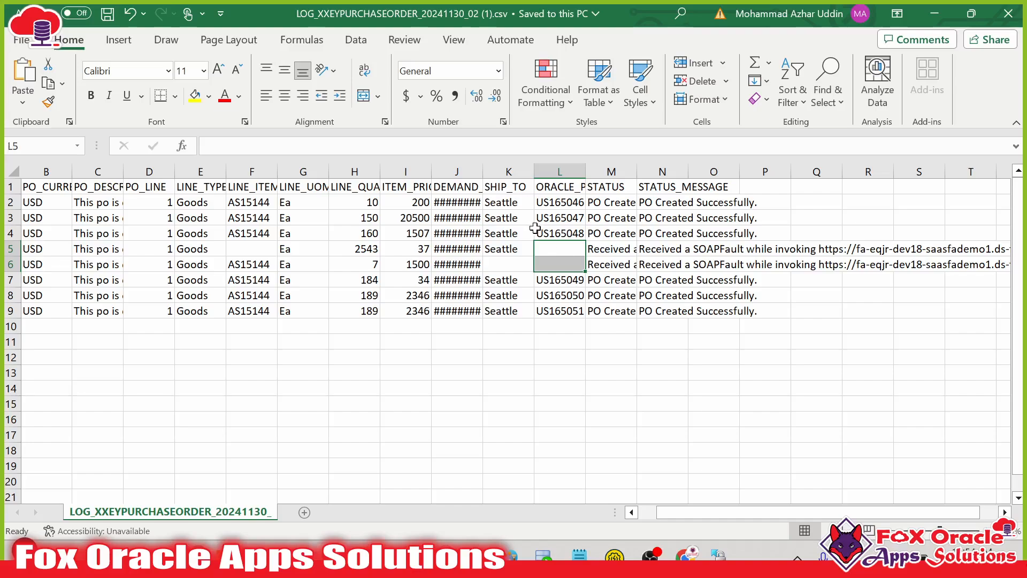
{"action": "left_click_drag", "start_coordinate": [585, 171], "coordinate": [653, 172]}
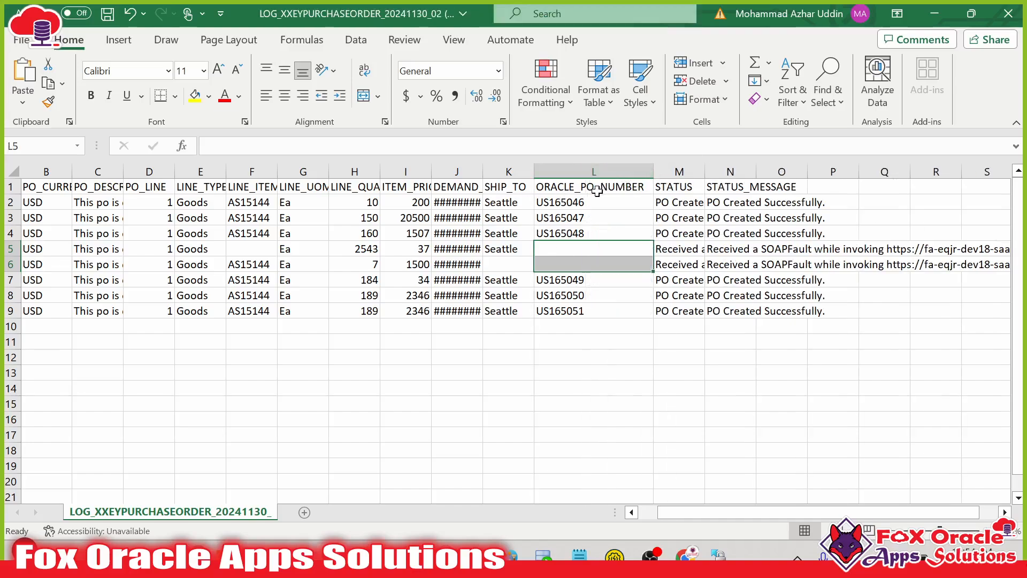
{"action": "left_click", "coordinate": [579, 233]}
{"action": "left_click", "coordinate": [574, 264]}
{"action": "left_click_drag", "start_coordinate": [575, 271], "coordinate": [576, 266]}
{"action": "left_click_drag", "start_coordinate": [594, 243], "coordinate": [595, 261]}
{"action": "left_click_drag", "start_coordinate": [705, 171], "coordinate": [774, 171]}
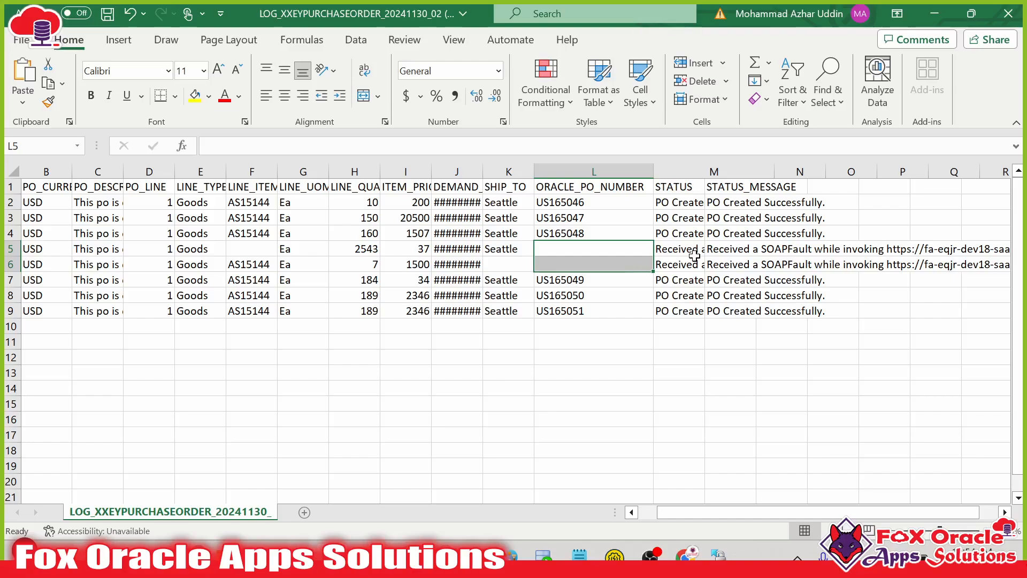
- Copy the STATUS text of row 5 into the new 15 document in Notepad++ and examine its error message
{"action": "left_click", "coordinate": [709, 252]}
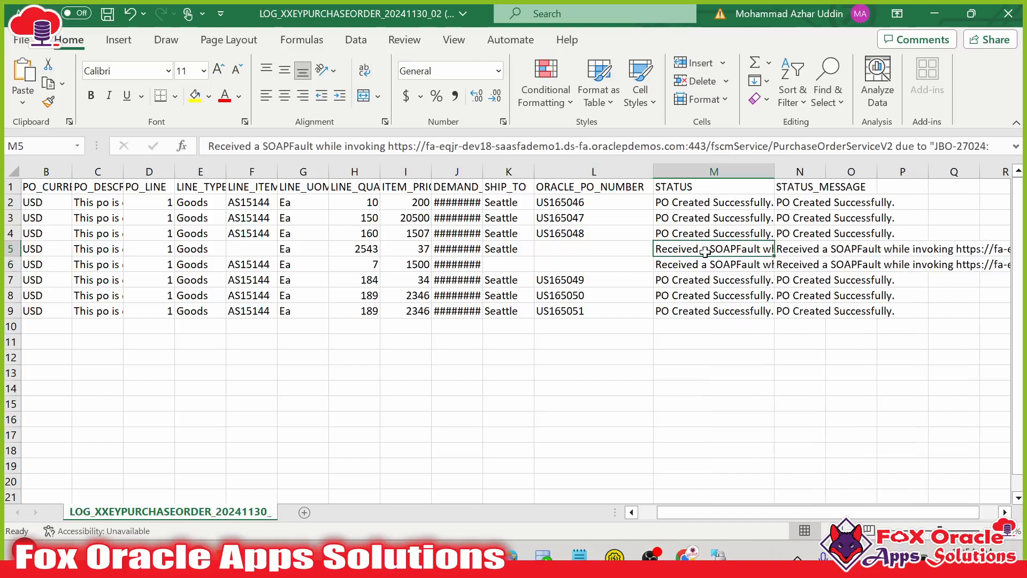
{"action": "key", "text": "ctrl+c"}
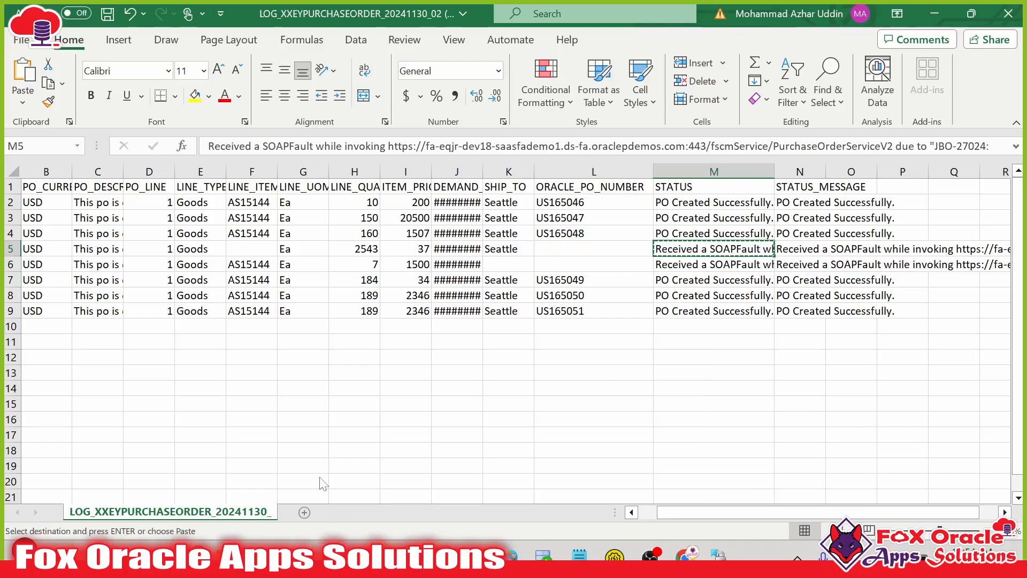
{"action": "key", "text": "alt+Tab"}
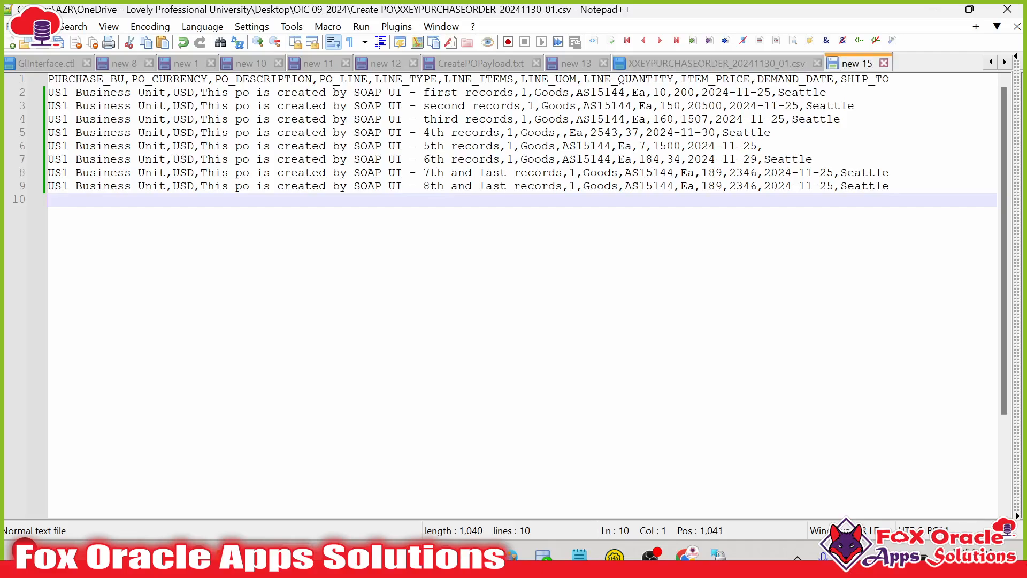
{"action": "key", "text": "ctrl+v"}
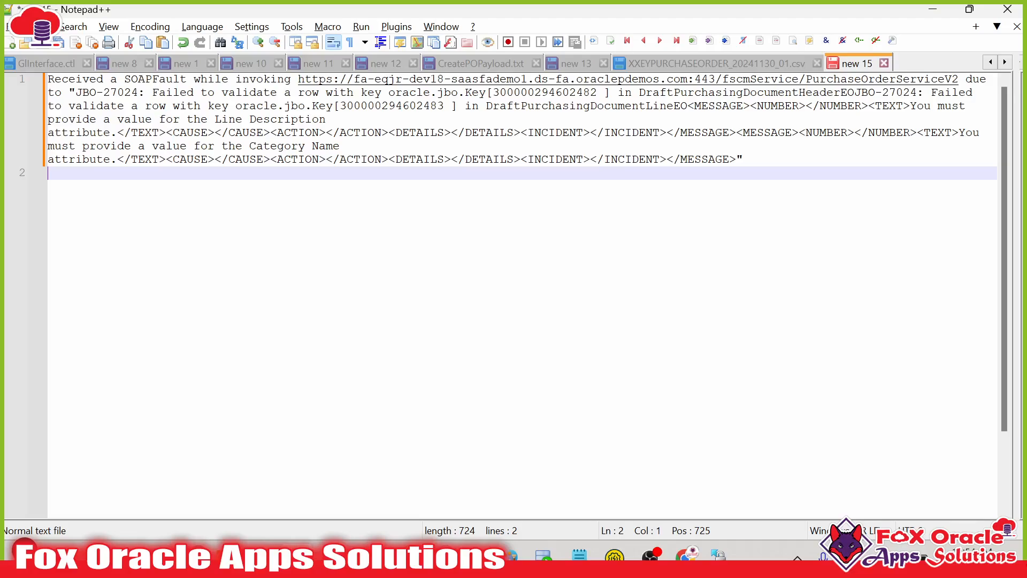
{"action": "left_click_drag", "start_coordinate": [117, 133], "coordinate": [824, 116]}
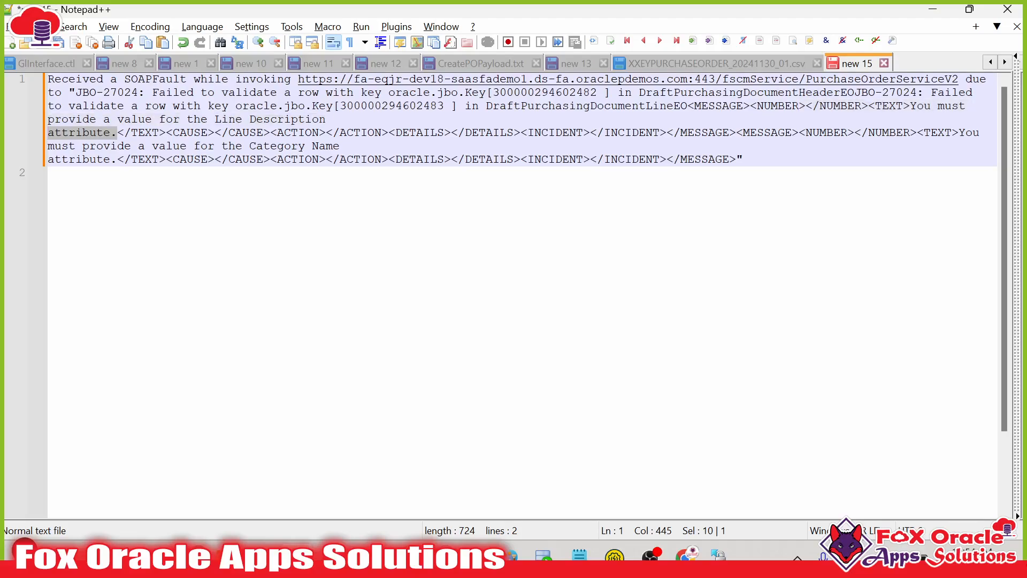
- Copy the STATUS text of row 6 from Excel and paste it into Notepad++ below the first message, separated by blank lines
{"action": "key", "text": "alt+Tab"}
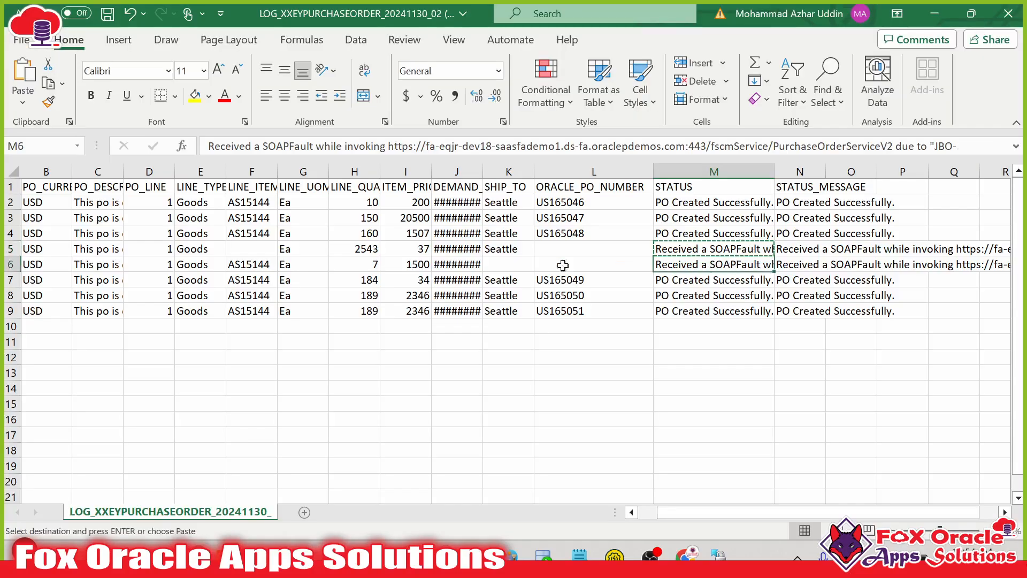
{"action": "key", "text": "ctrl+c"}
{"action": "key", "text": "alt+Tab"}
{"action": "left_click", "coordinate": [497, 288]}
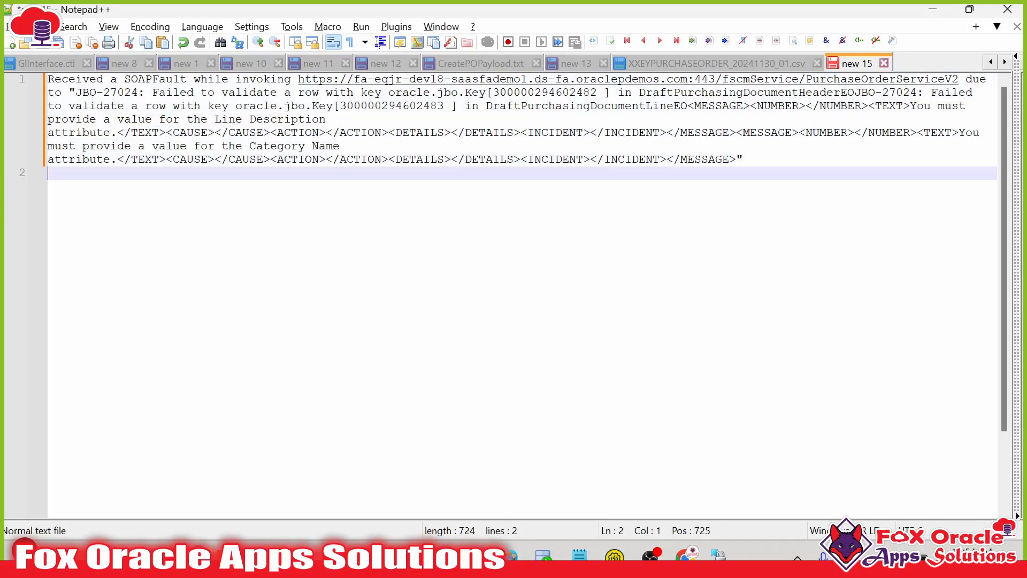
{"action": "key", "text": "Return"}
{"action": "key", "text": "Return"}
{"action": "key", "text": "Return"}
{"action": "key", "text": "ctrl+v"}
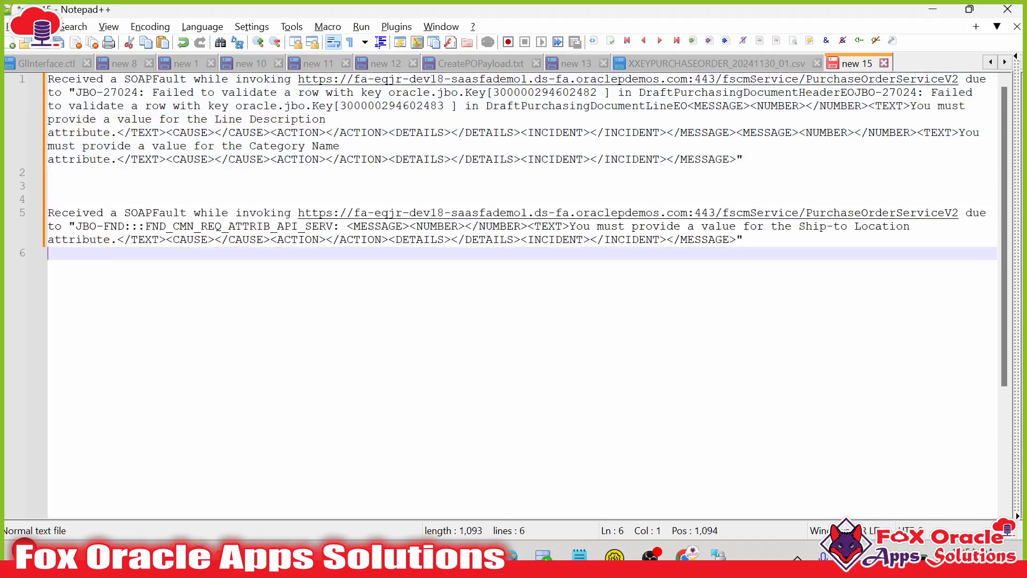
- Examine the second SOAPFault message, distinguishing the missing-attribute text from the surrounding service details and XML tags
{"action": "left_click_drag", "start_coordinate": [569, 226], "coordinate": [729, 226]}
{"action": "left_click", "coordinate": [681, 227]}
{"action": "left_click", "coordinate": [722, 226]}
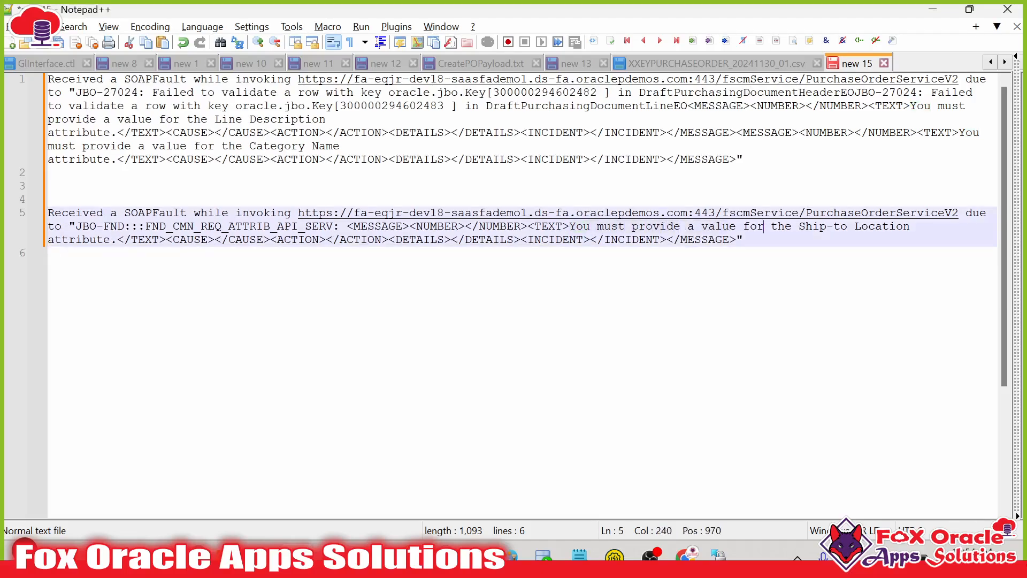
{"action": "left_click_drag", "start_coordinate": [116, 239], "coordinate": [569, 226]}
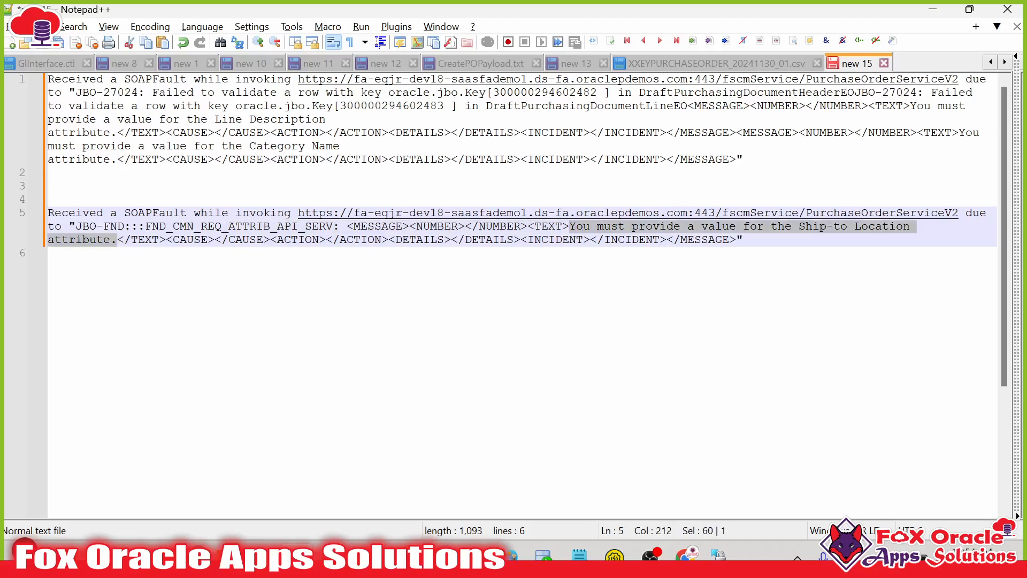
{"action": "left_click_drag", "start_coordinate": [743, 239], "coordinate": [124, 239]}
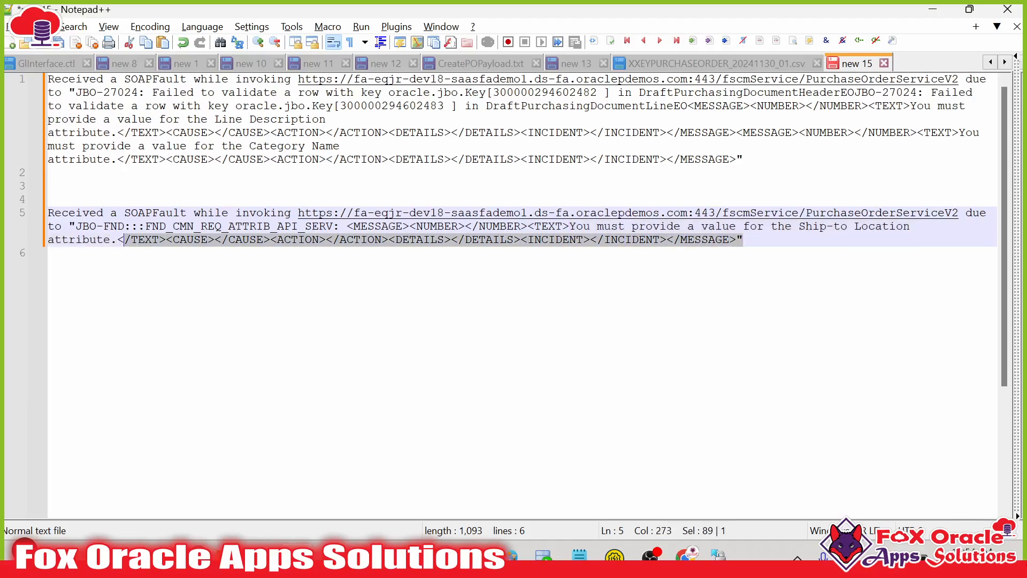
{"action": "left_click", "coordinate": [48, 254]}
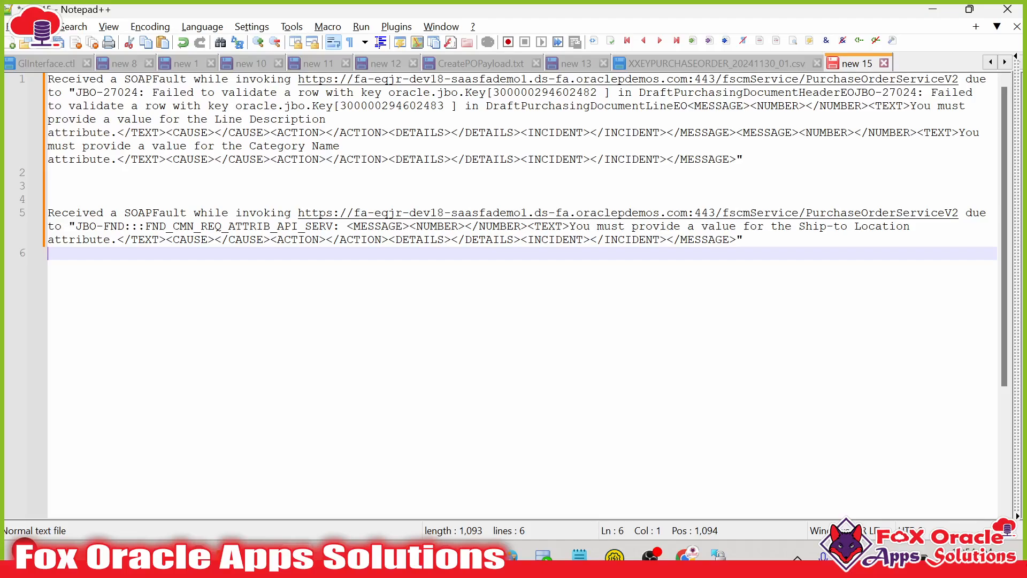
{"action": "left_click_drag", "start_coordinate": [569, 227], "coordinate": [47, 212]}
{"action": "left_click", "coordinate": [398, 253]}
{"action": "left_click_drag", "start_coordinate": [569, 226], "coordinate": [110, 240]}
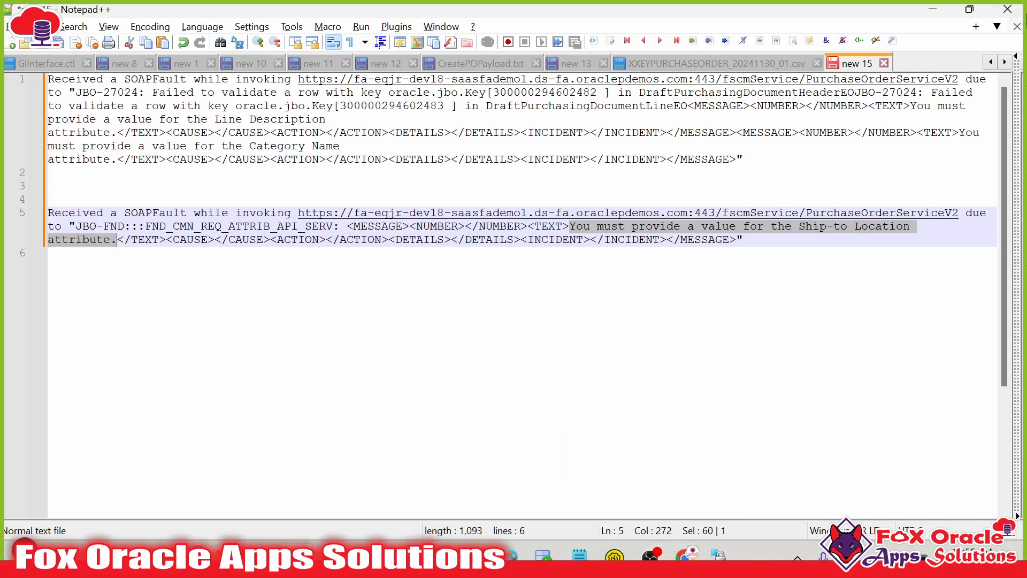
- Switch to the Copy of Day 23 presentation in Chrome and advance from the PO Create in Fusion slide to the closing Thank You slide
{"action": "key", "text": "alt+Tab"}
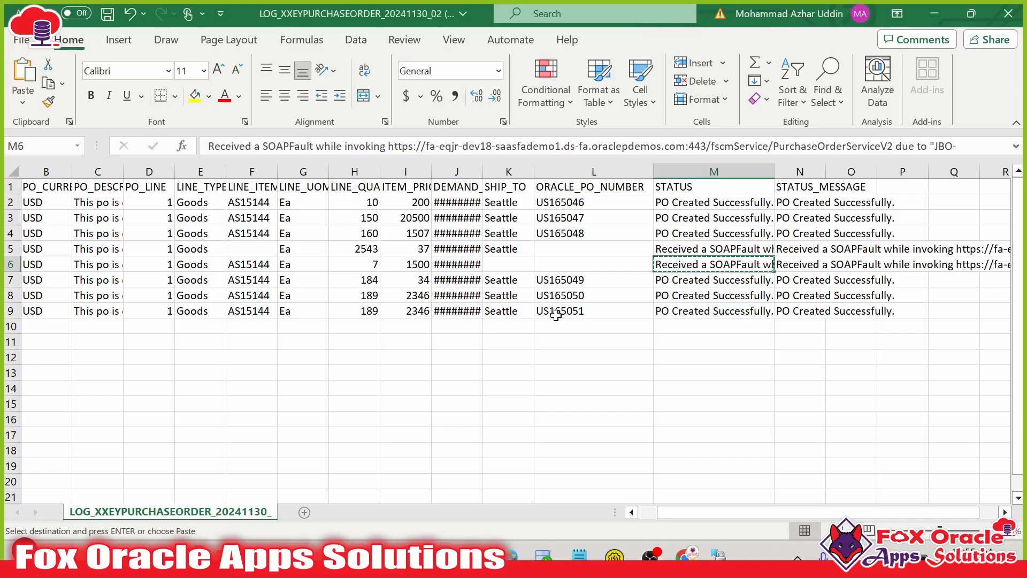
{"action": "key", "text": "alt+Tab"}
{"action": "key", "text": "alt+Tab"}
{"action": "key", "text": "alt+Tab"}
{"action": "key", "text": "alt+Tab"}
{"action": "key", "text": "alt+Tab"}
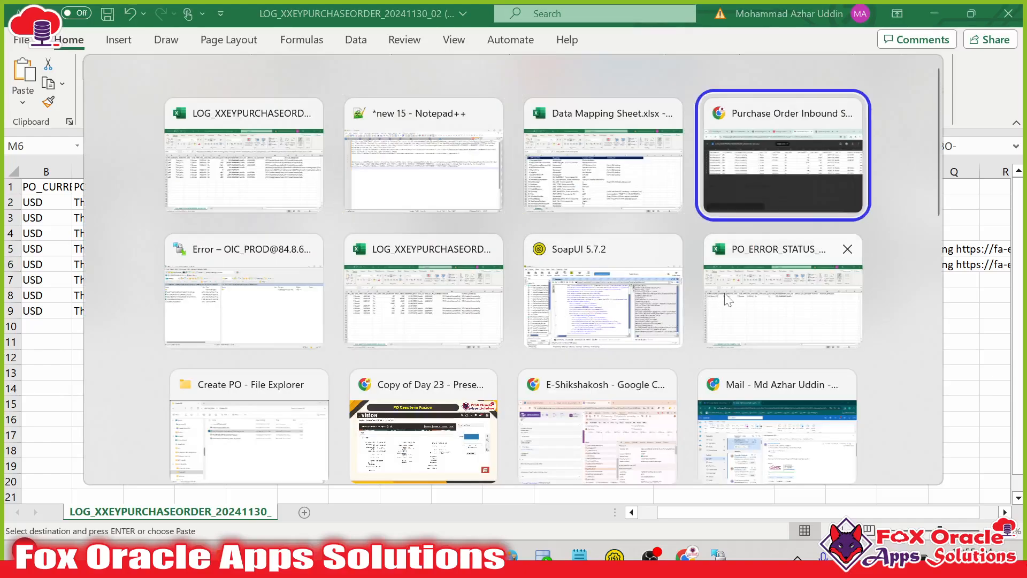
{"action": "key", "text": "alt+Tab"}
{"action": "key", "text": "alt+Tab"}
{"action": "key", "text": "alt+Tab"}
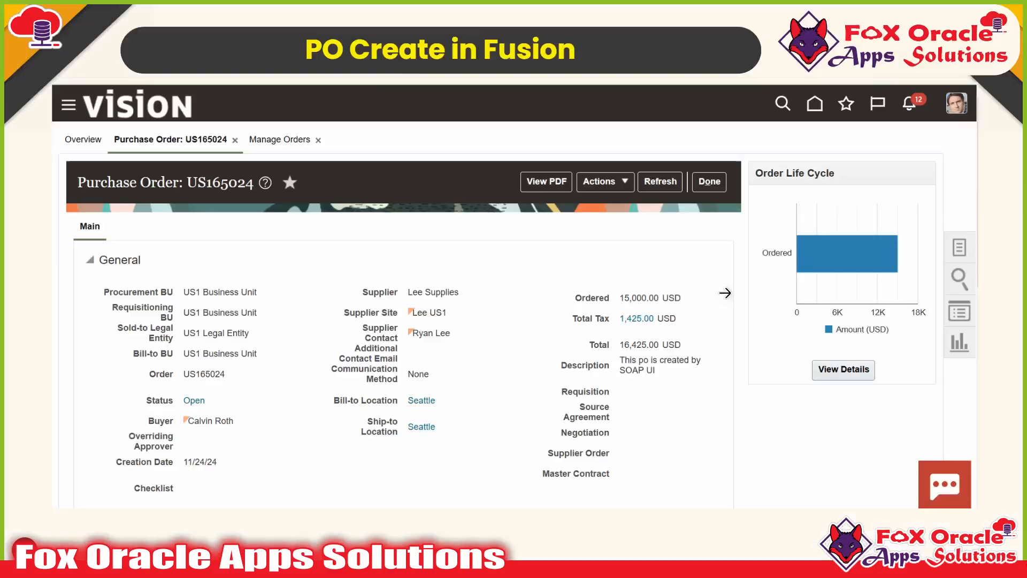
{"action": "left_click", "coordinate": [726, 333]}
{"action": "left_click", "coordinate": [727, 334]}
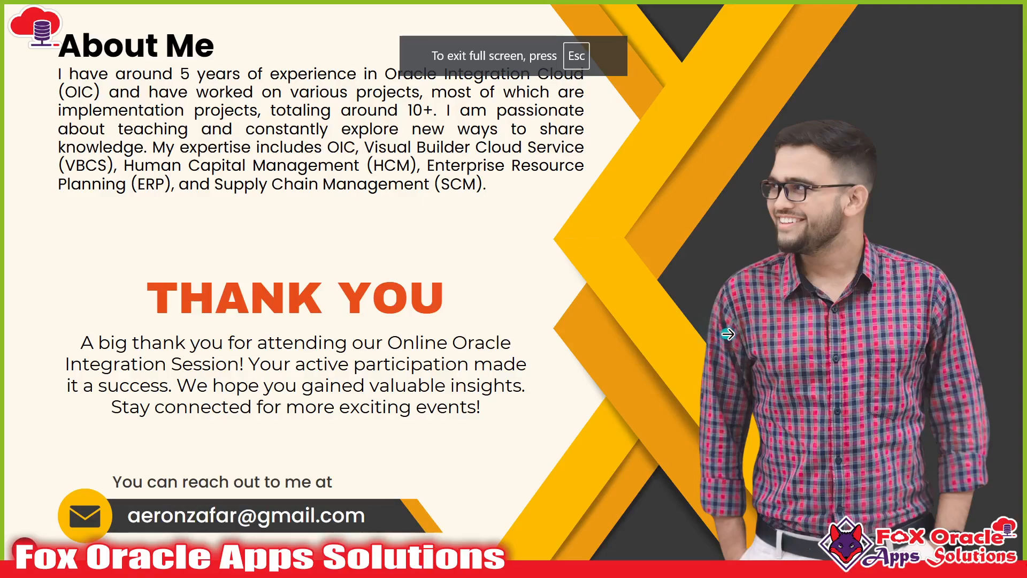